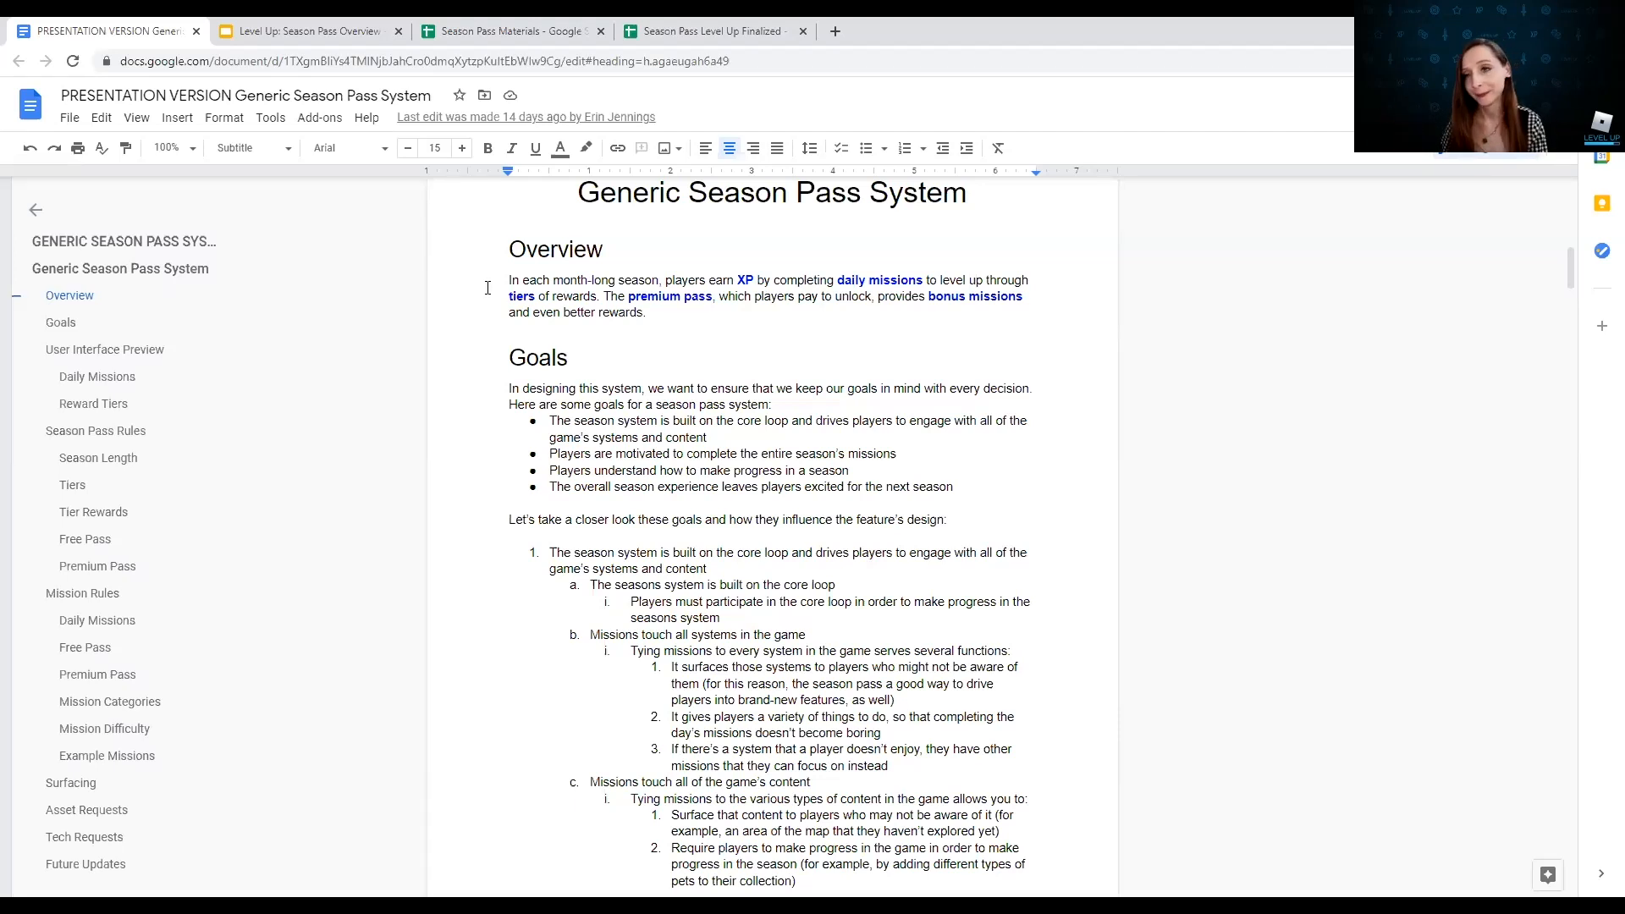
Step: Review the Goals section, including the first numbered goal, and the Daily Missions and Reward Tiers wireframes in the User Interface Preview
scroll(532, 335, down, 2)
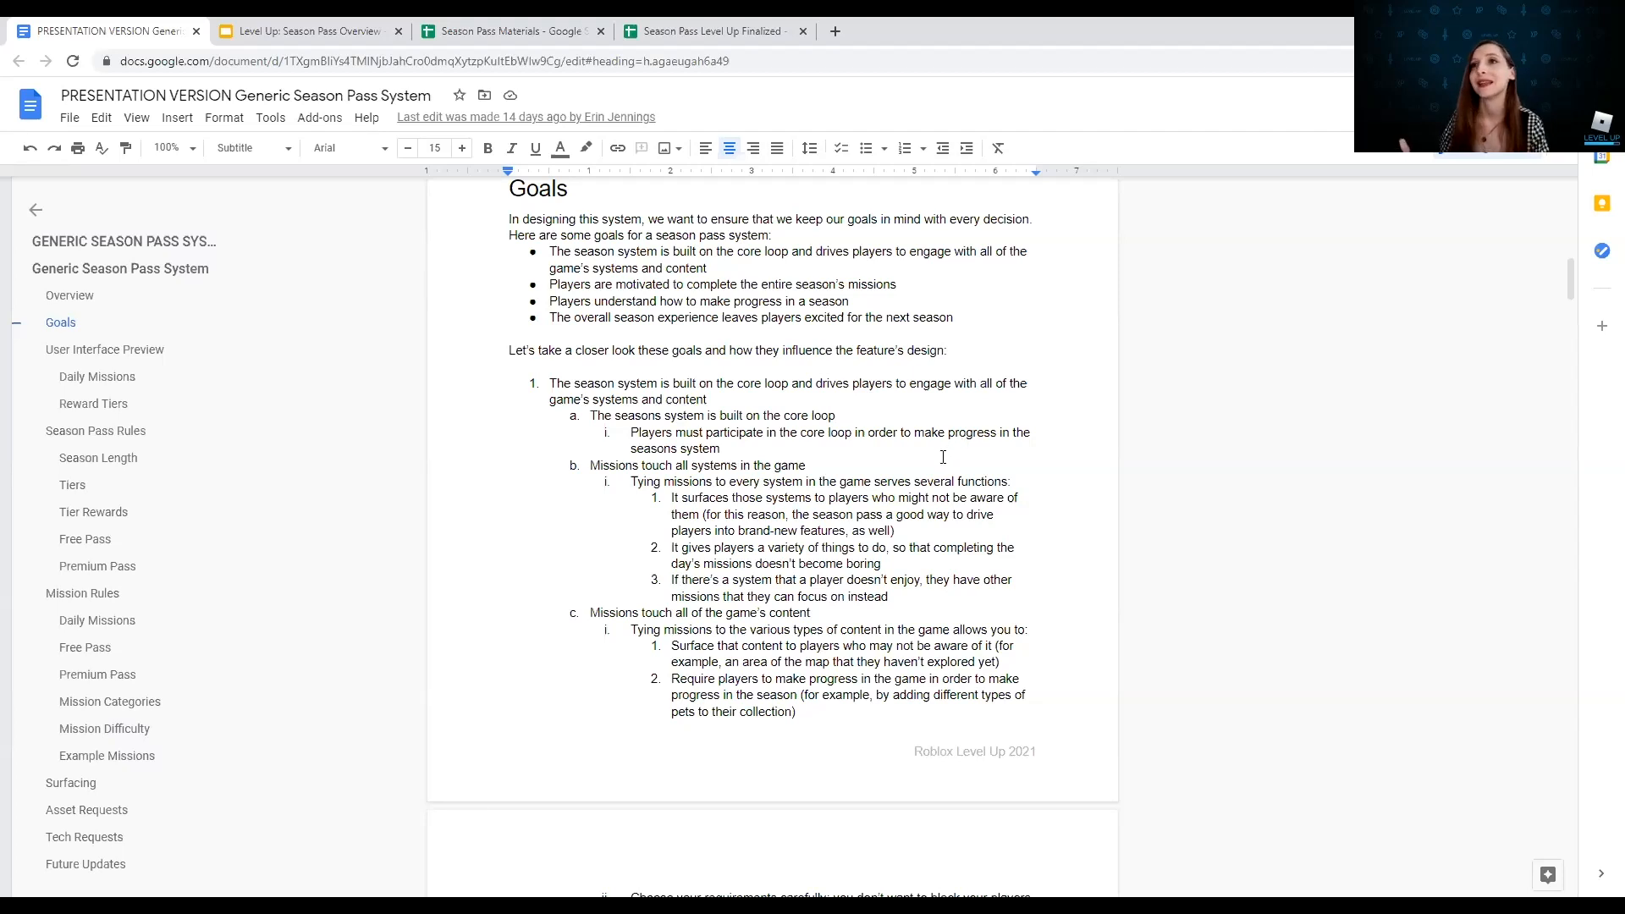
drag(706, 399, 547, 383)
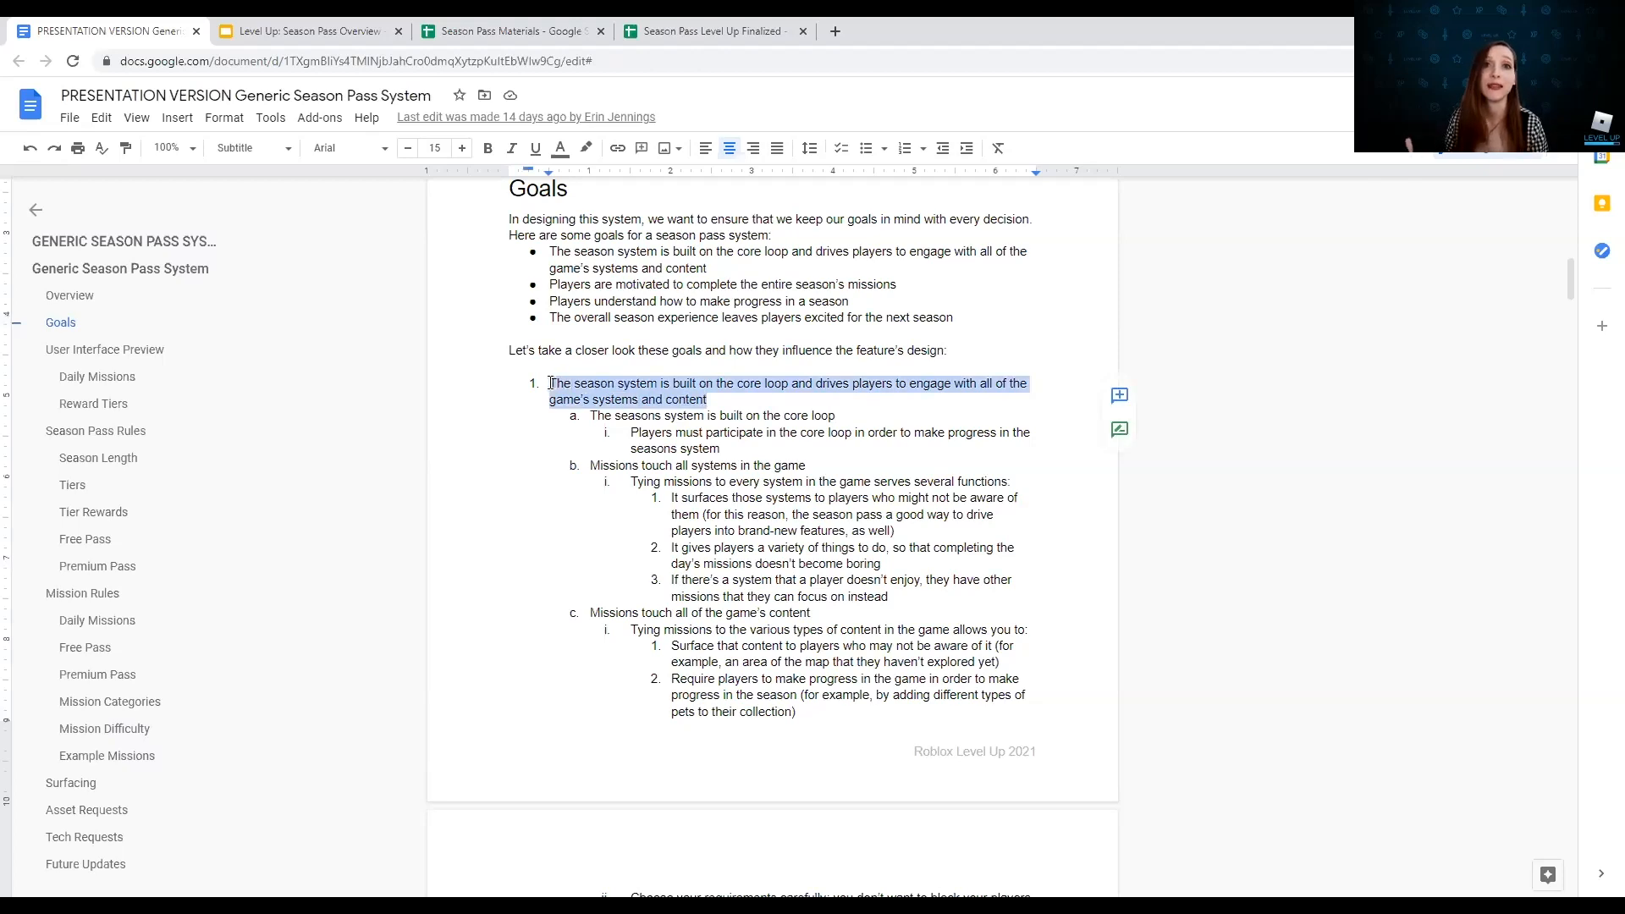
click(495, 575)
scroll(496, 575, down, 6)
scroll(501, 576, down, 10)
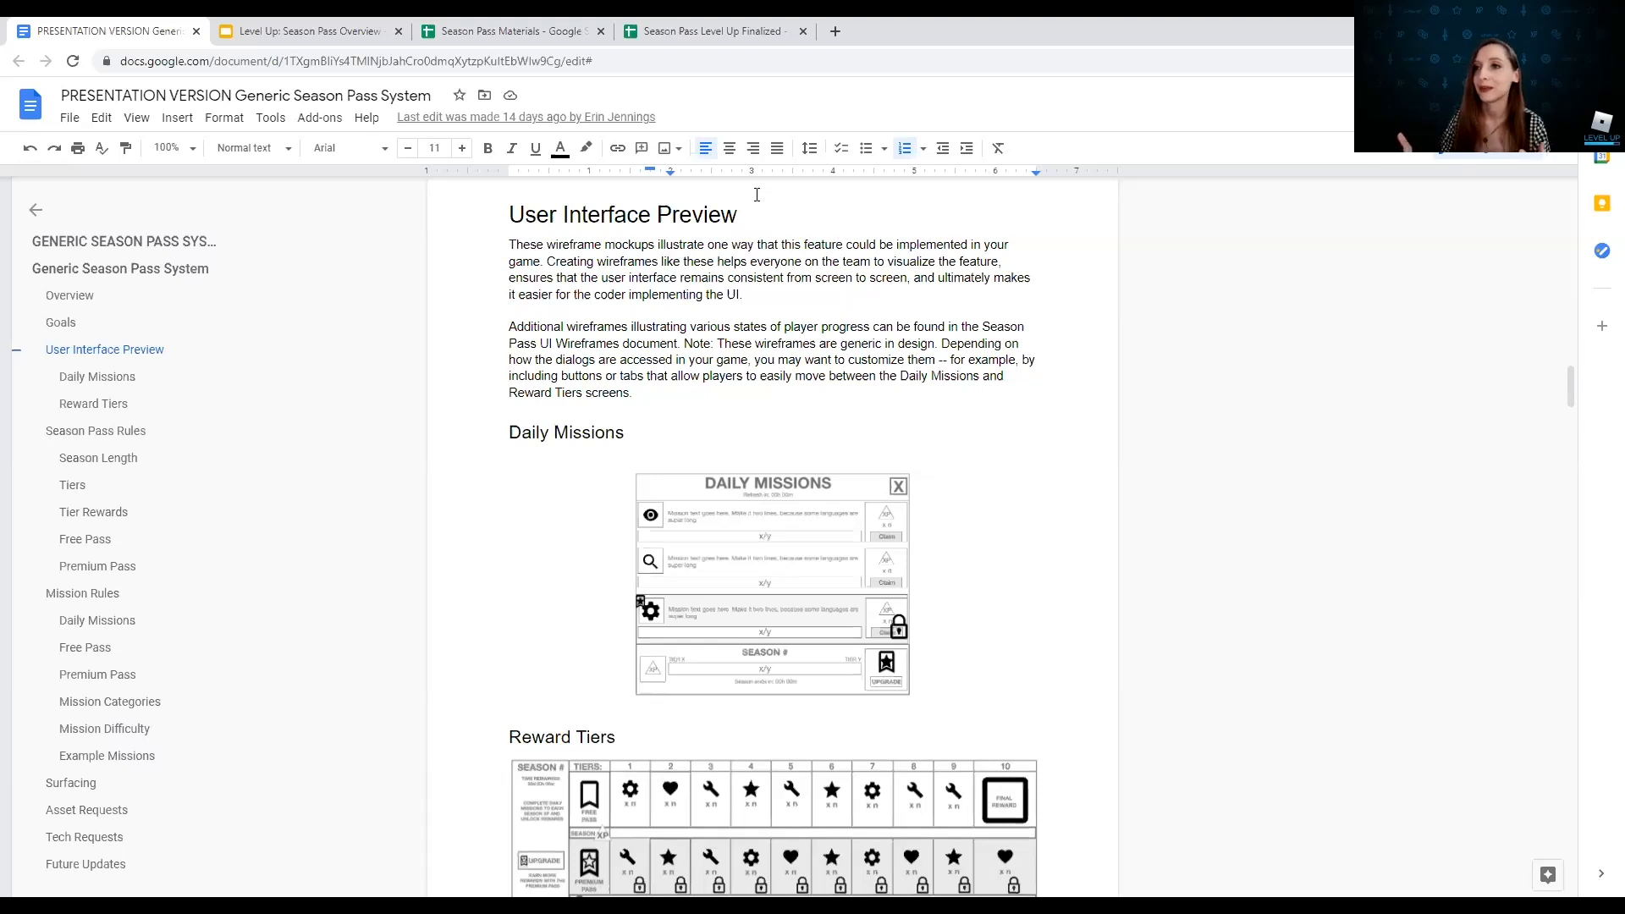
scroll(863, 457, down, 1)
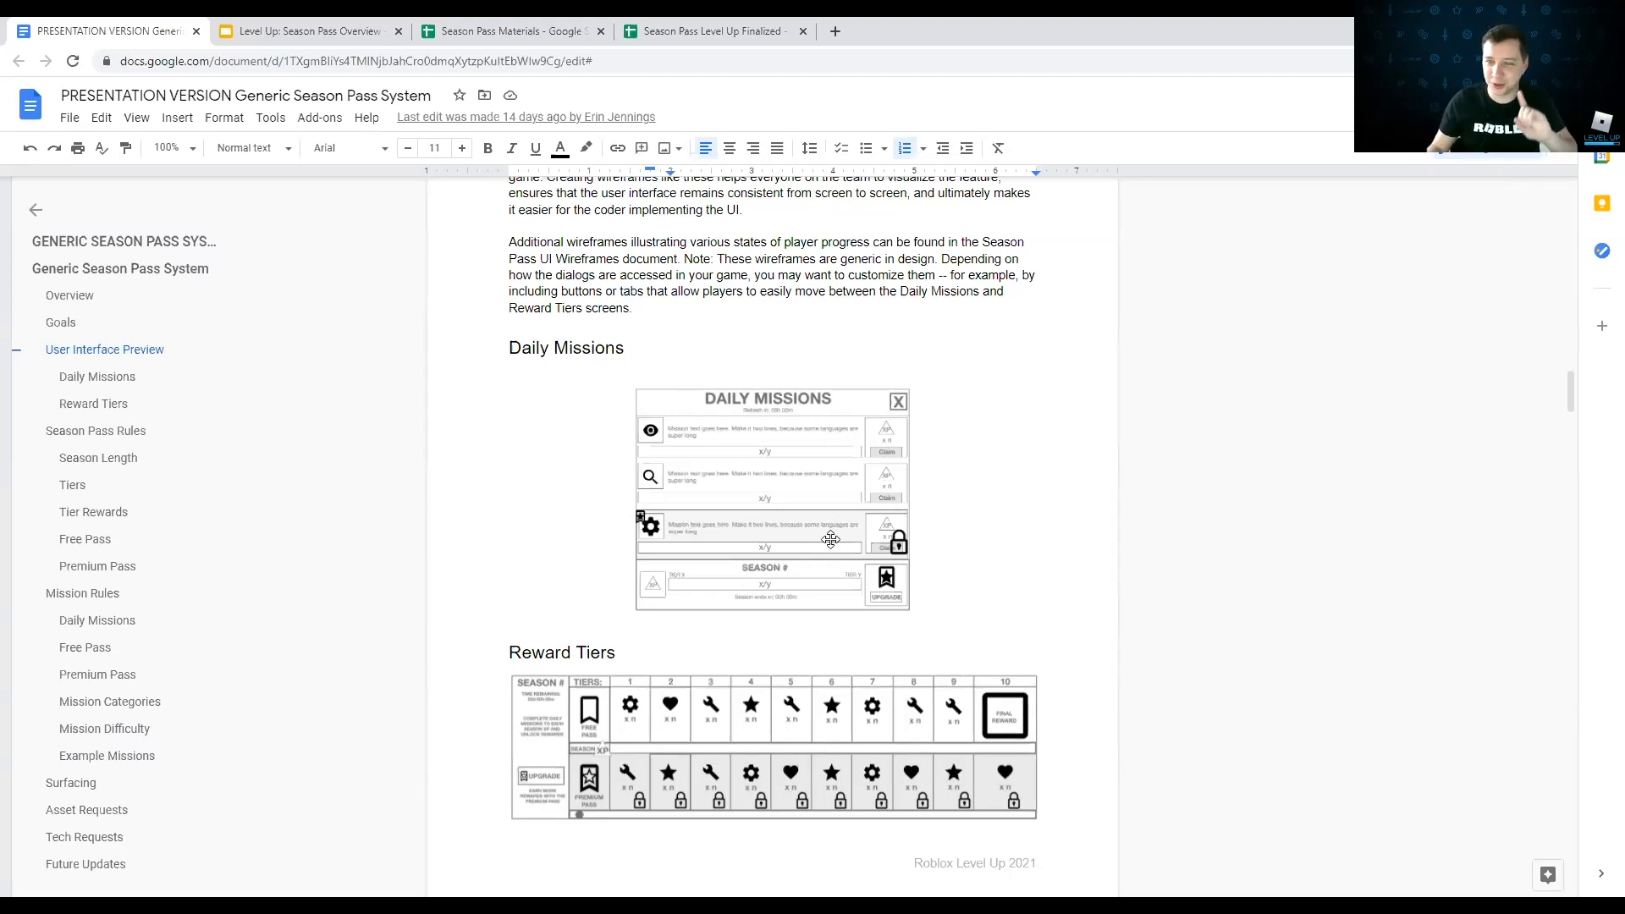
scroll(830, 540, up, 1)
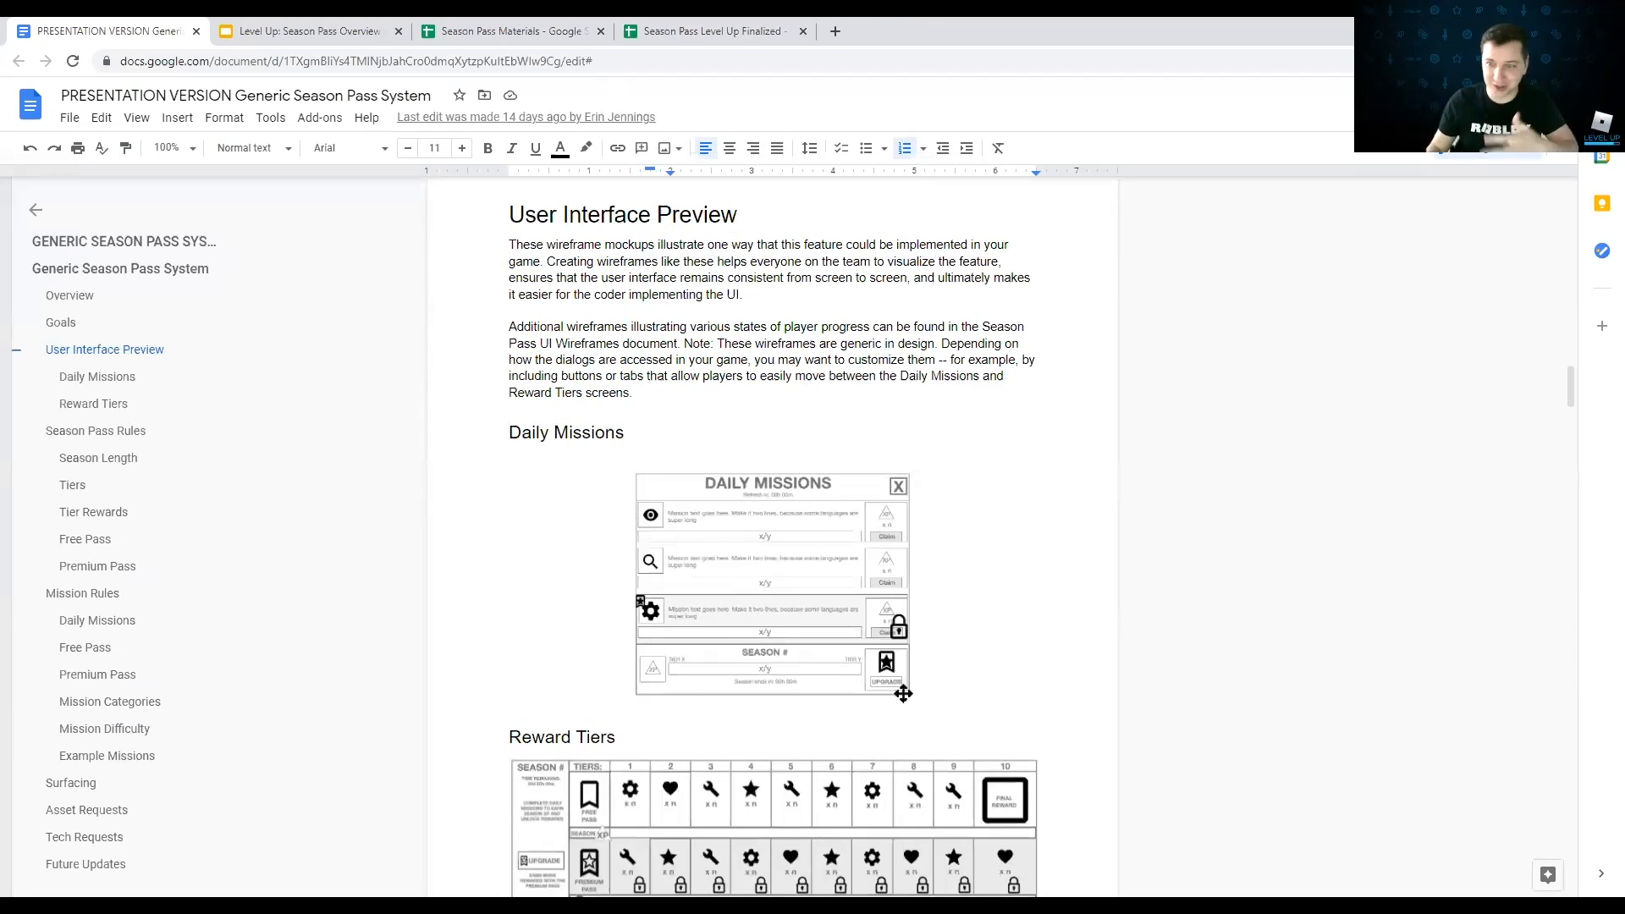
Step: Read through the Season Pass Rules and Mission Rules sections, from Season Length through Mission Difficulty
scroll(842, 681, down, 7)
scroll(836, 681, down, 3)
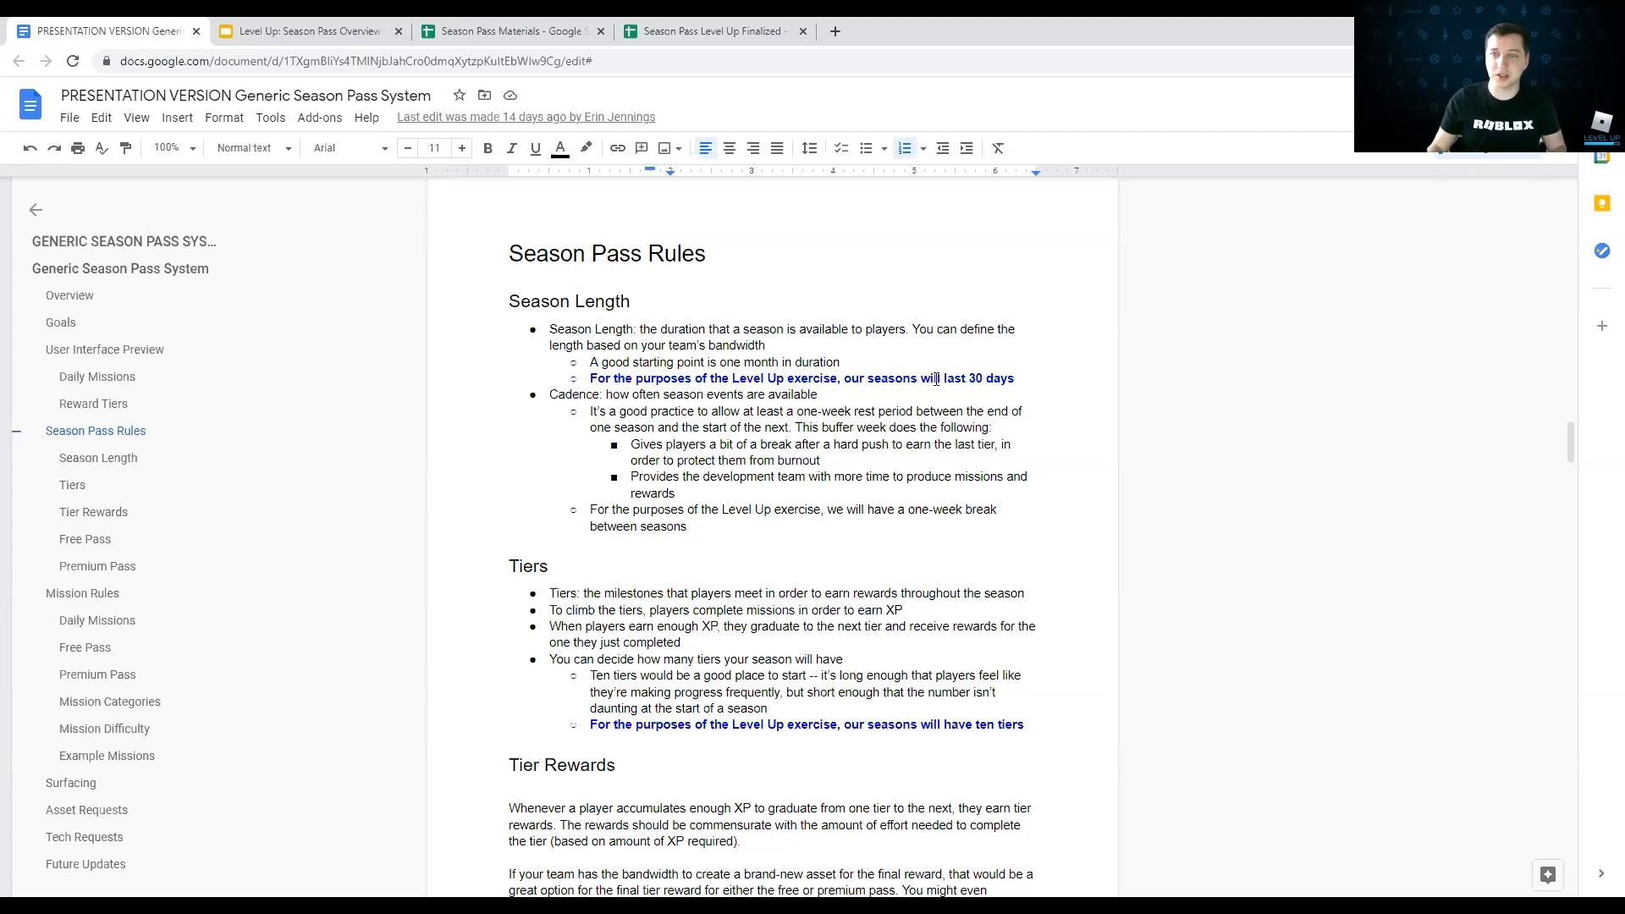
scroll(860, 503, down, 1)
scroll(859, 503, down, 4)
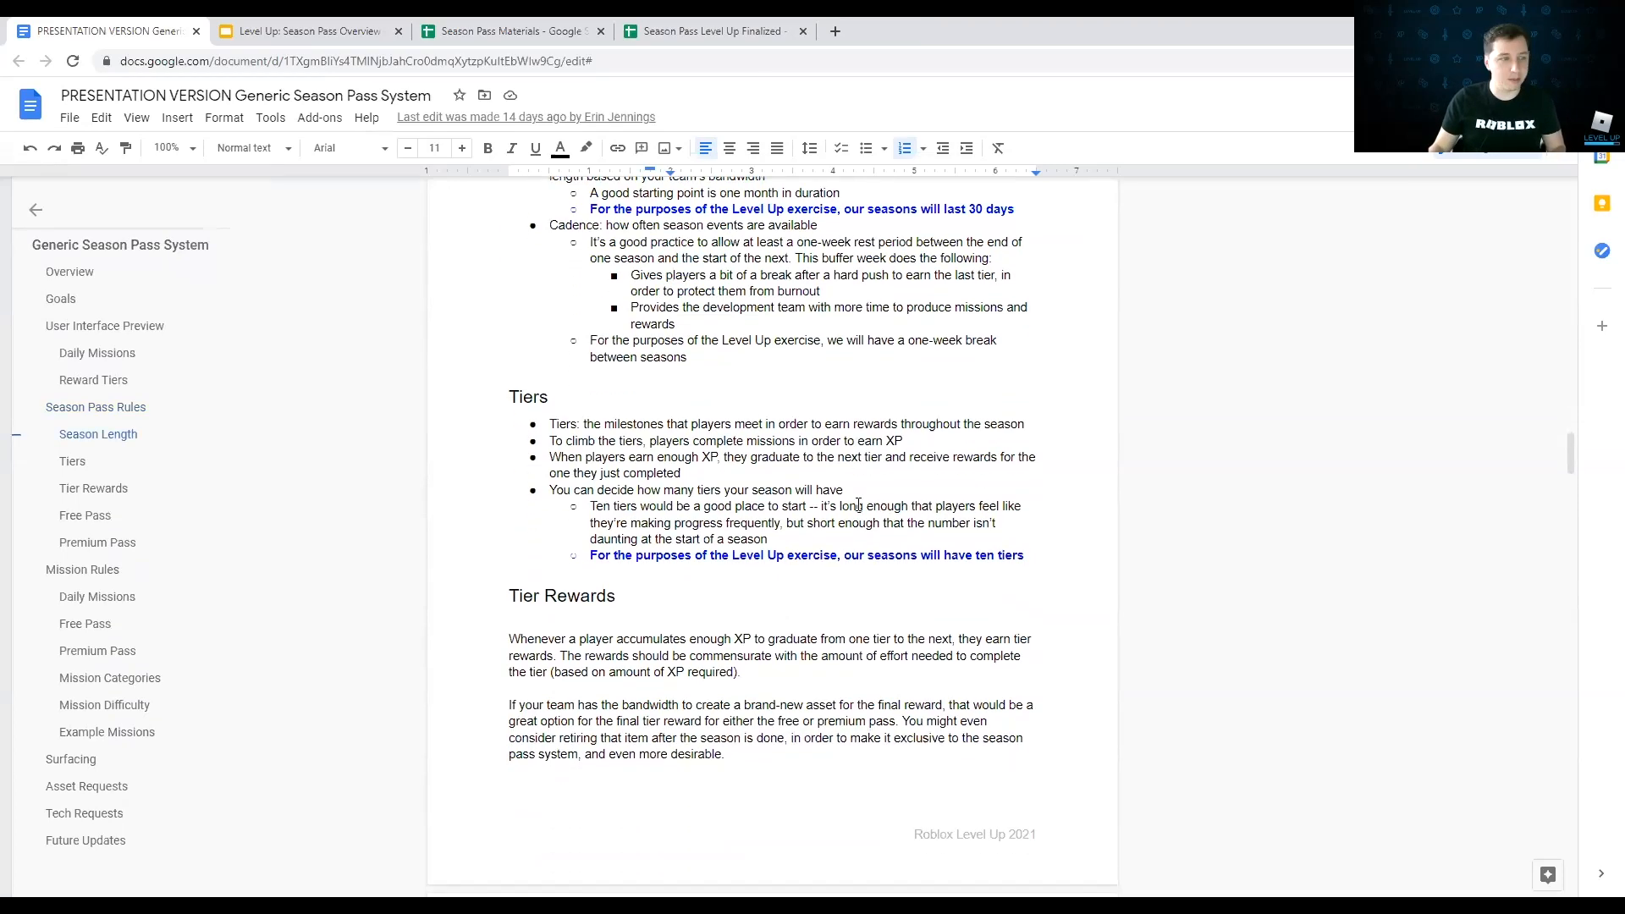
scroll(858, 505, down, 12)
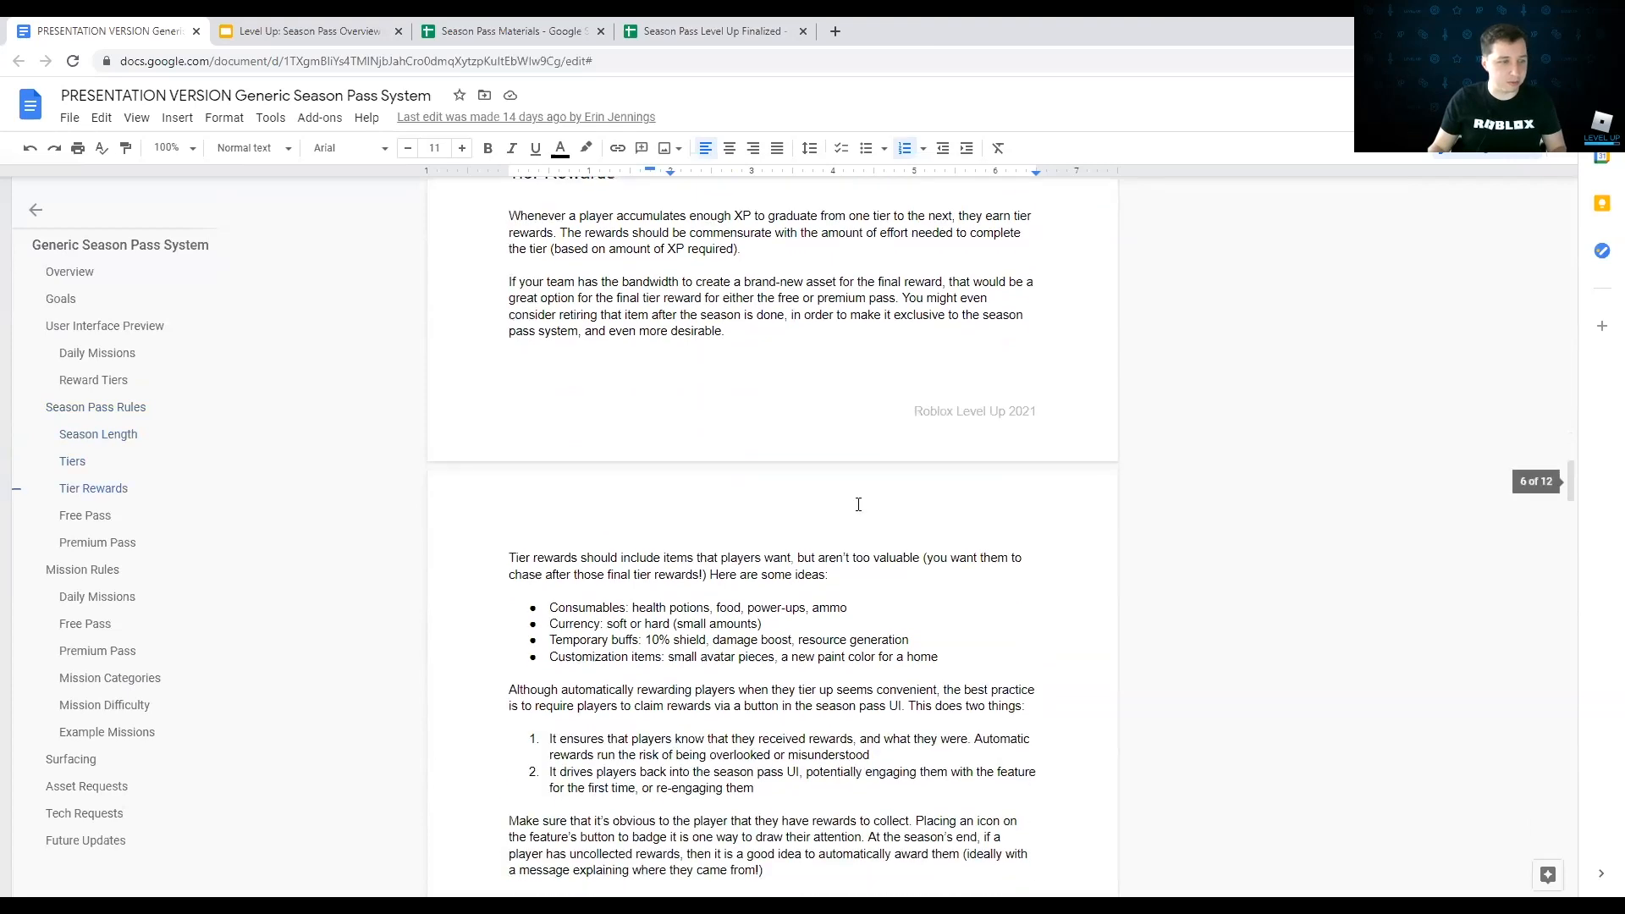
scroll(858, 505, down, 10)
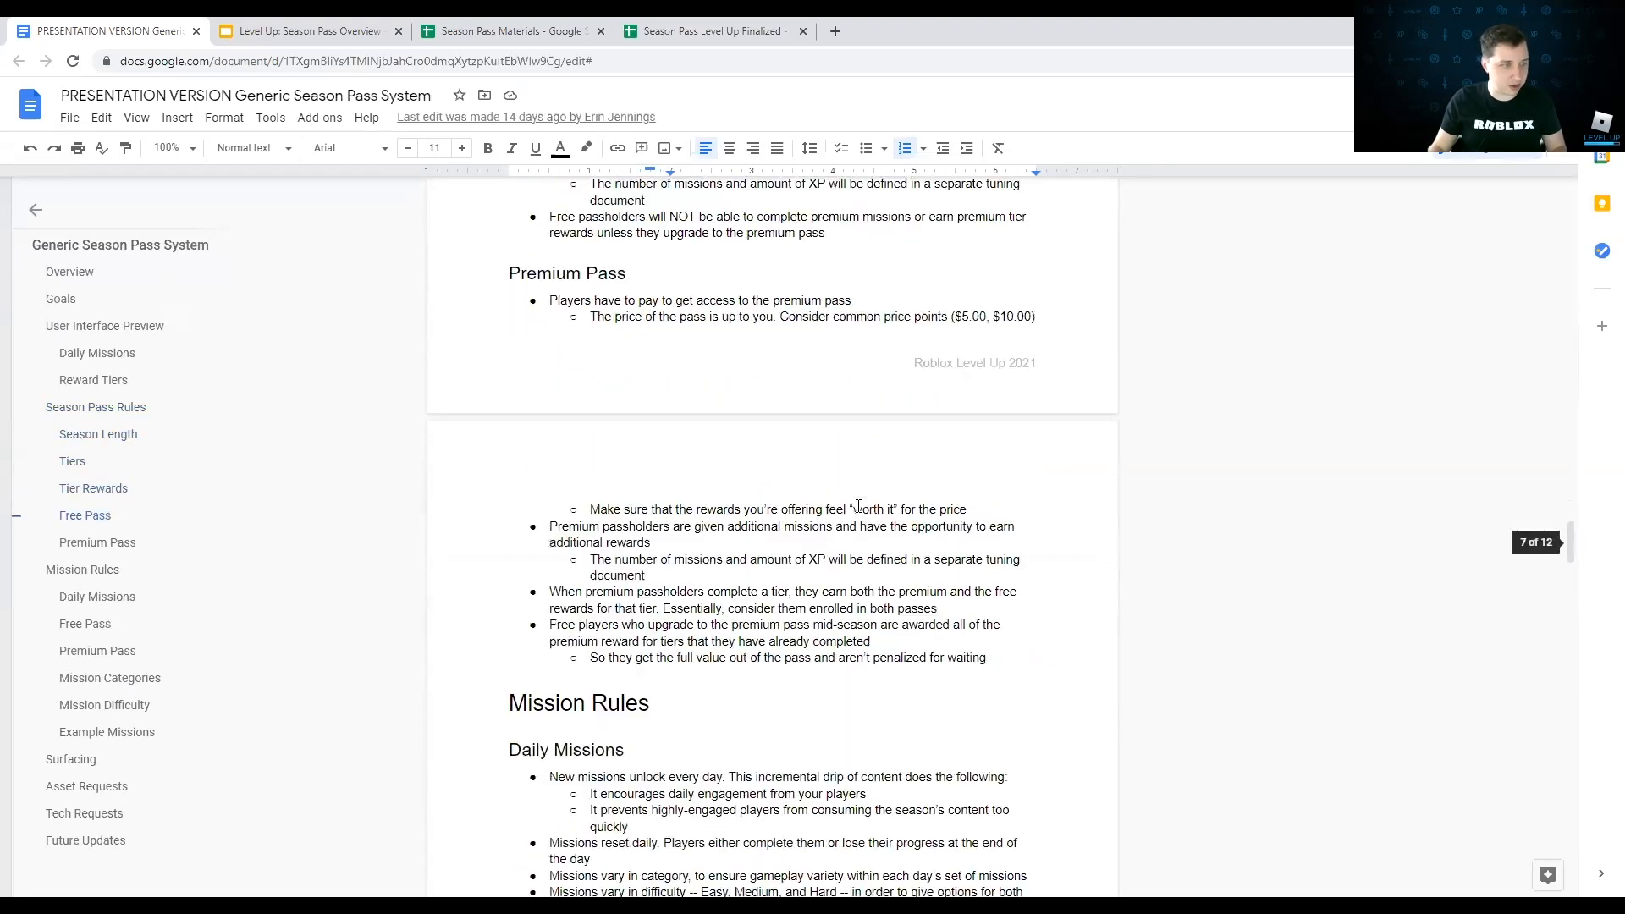
scroll(858, 506, down, 10)
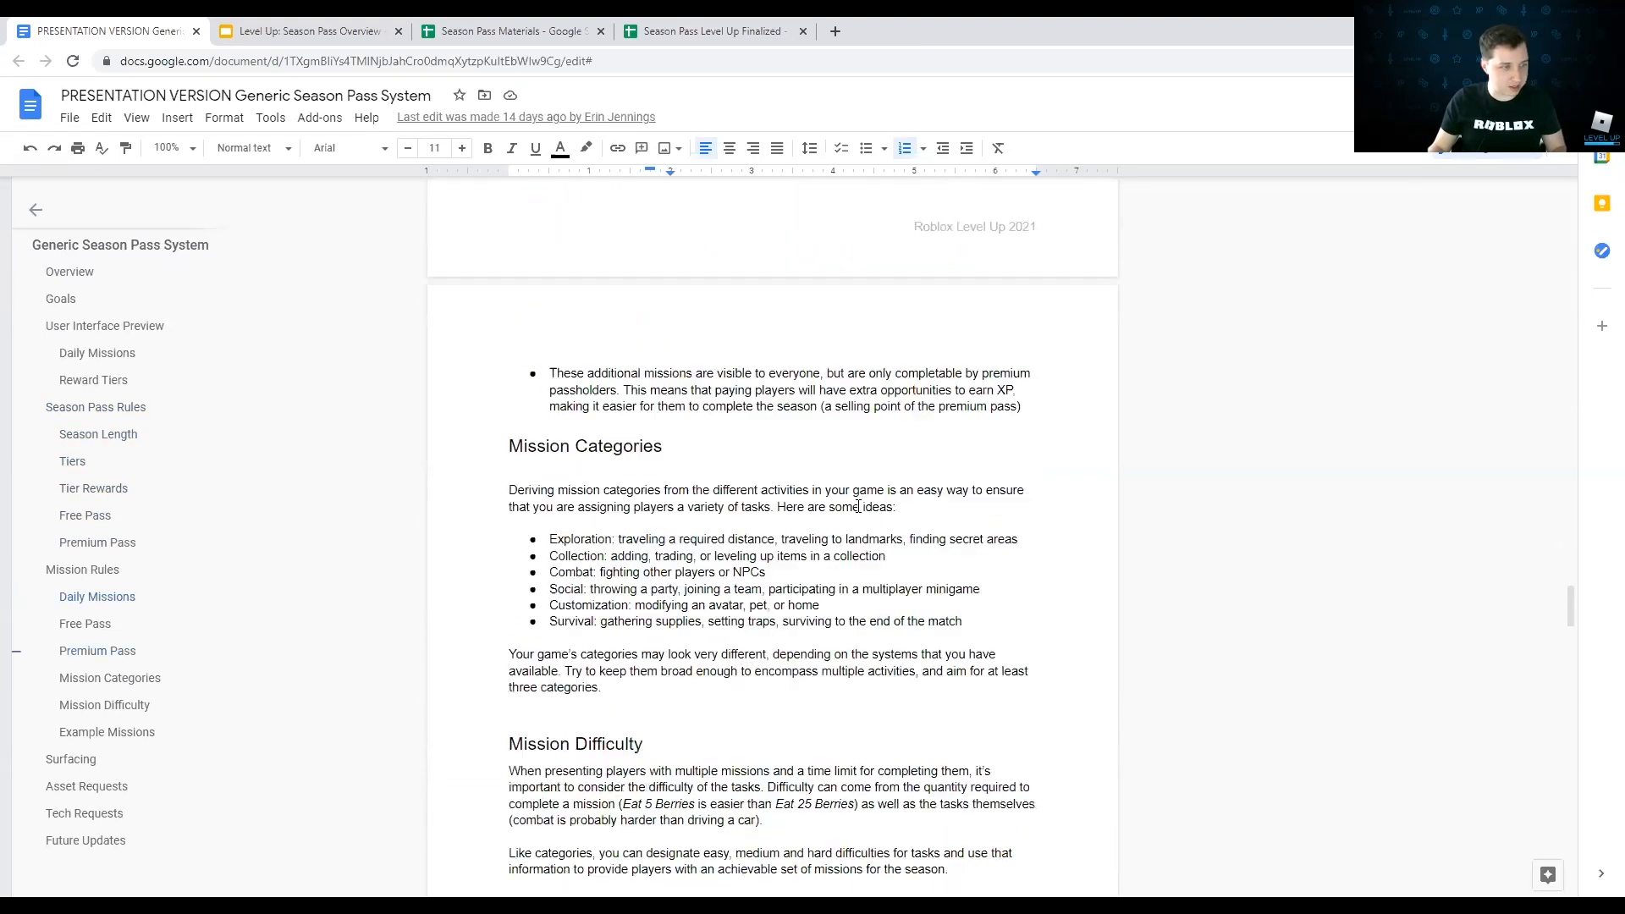
scroll(846, 507, down, 6)
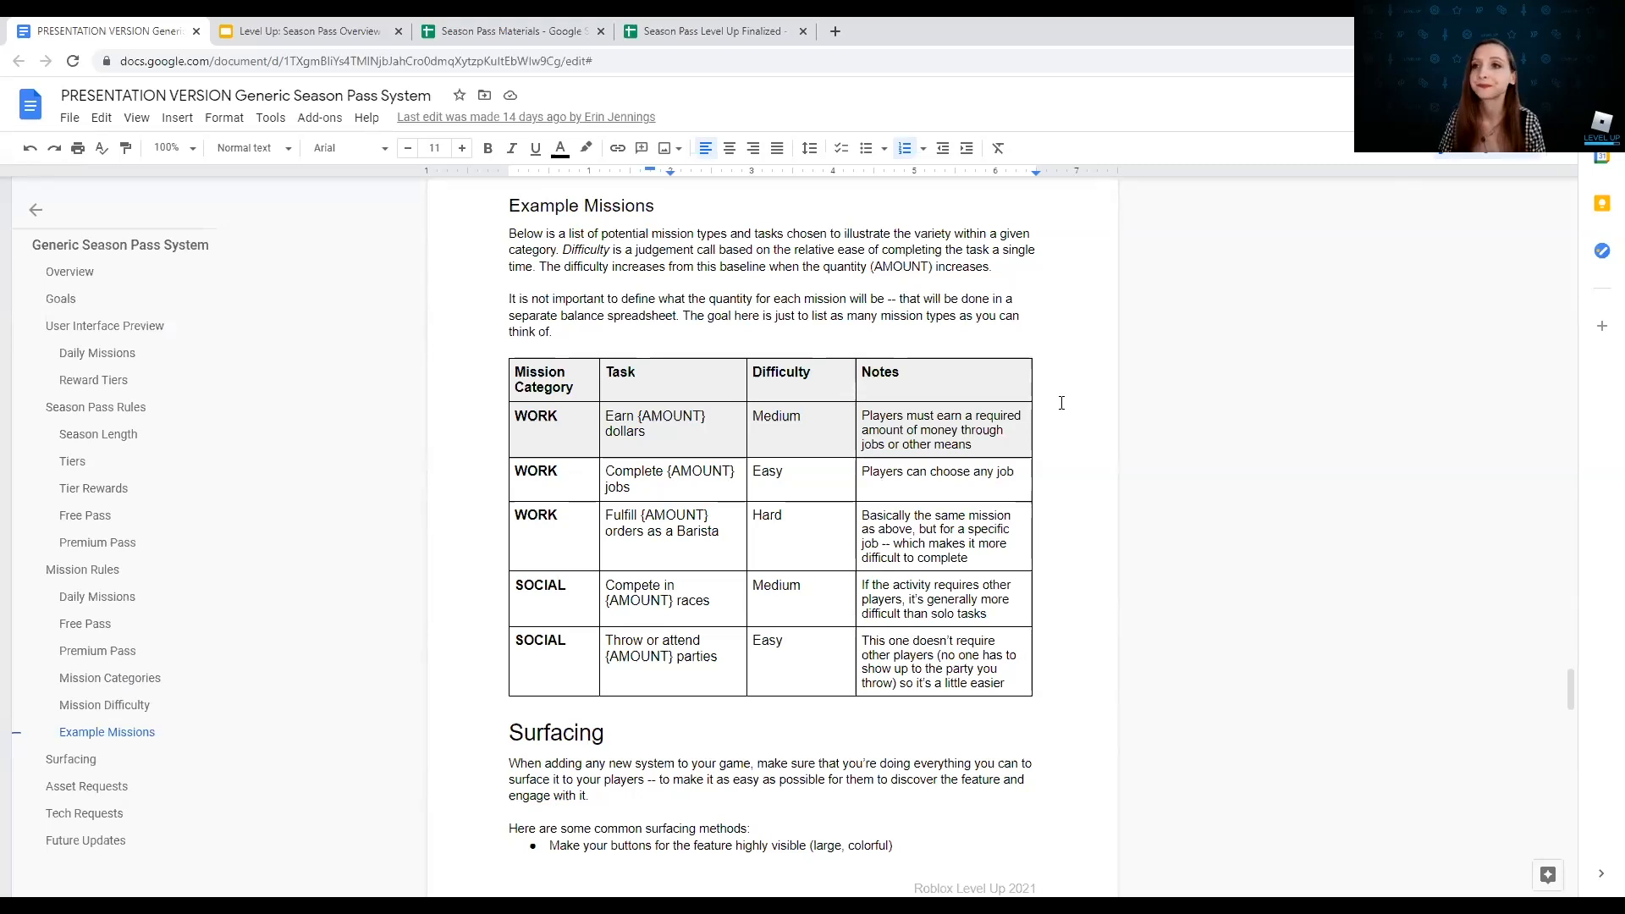
Step: Examine the Example Missions table and the common surfacing methods in the Surfacing section
scroll(312, 375, down, 1)
scroll(483, 352, up, 3)
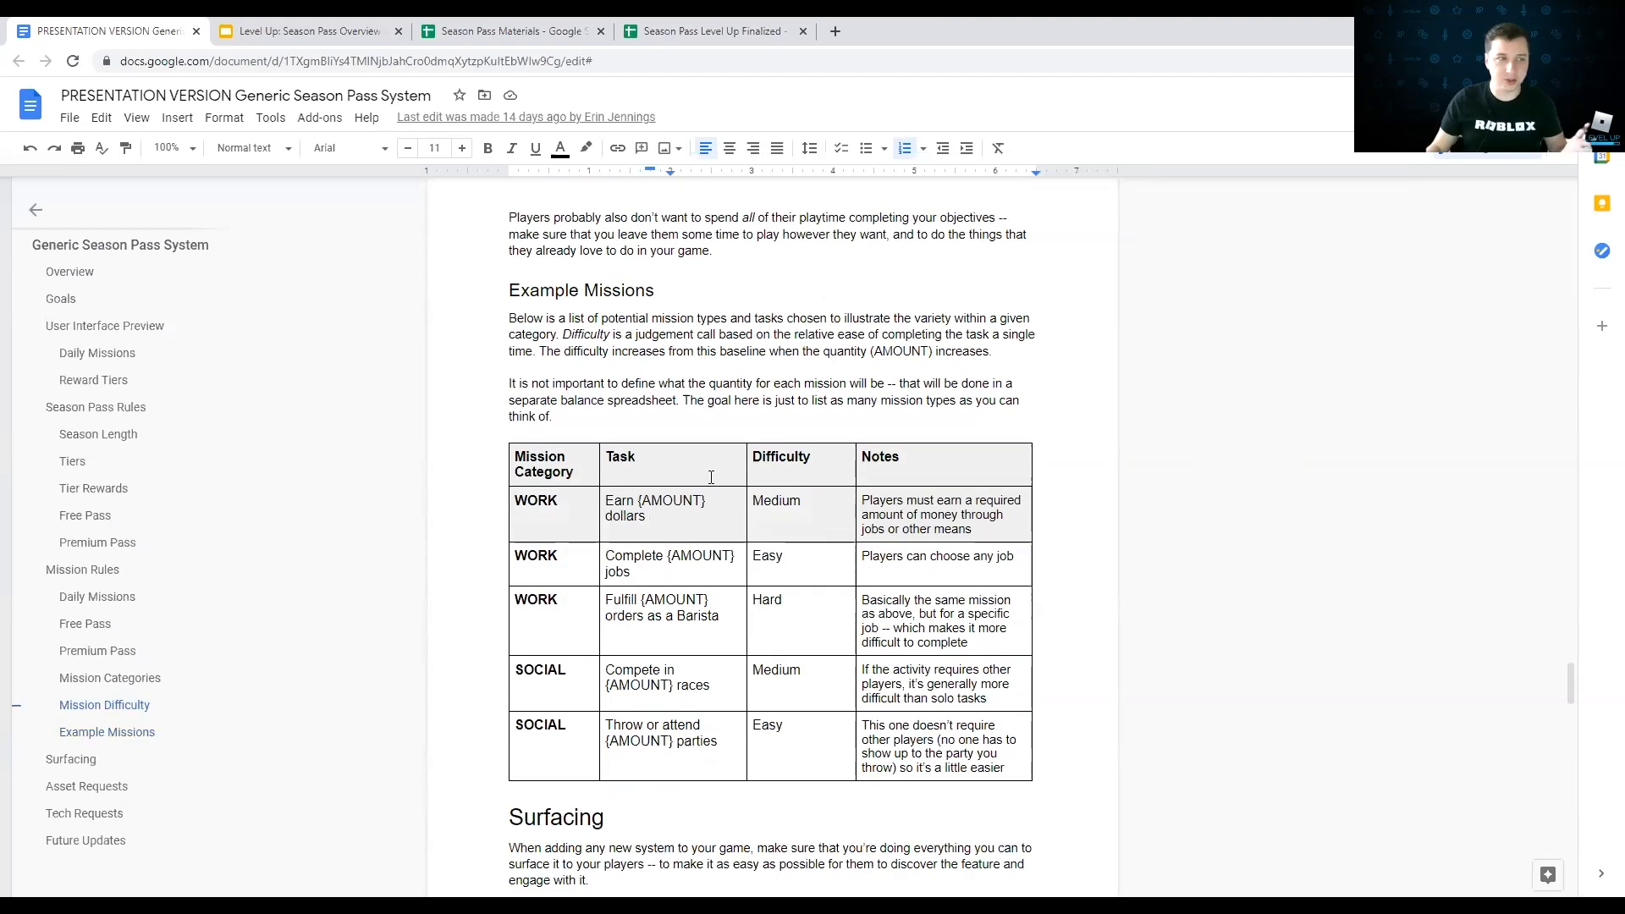
scroll(711, 478, down, 3)
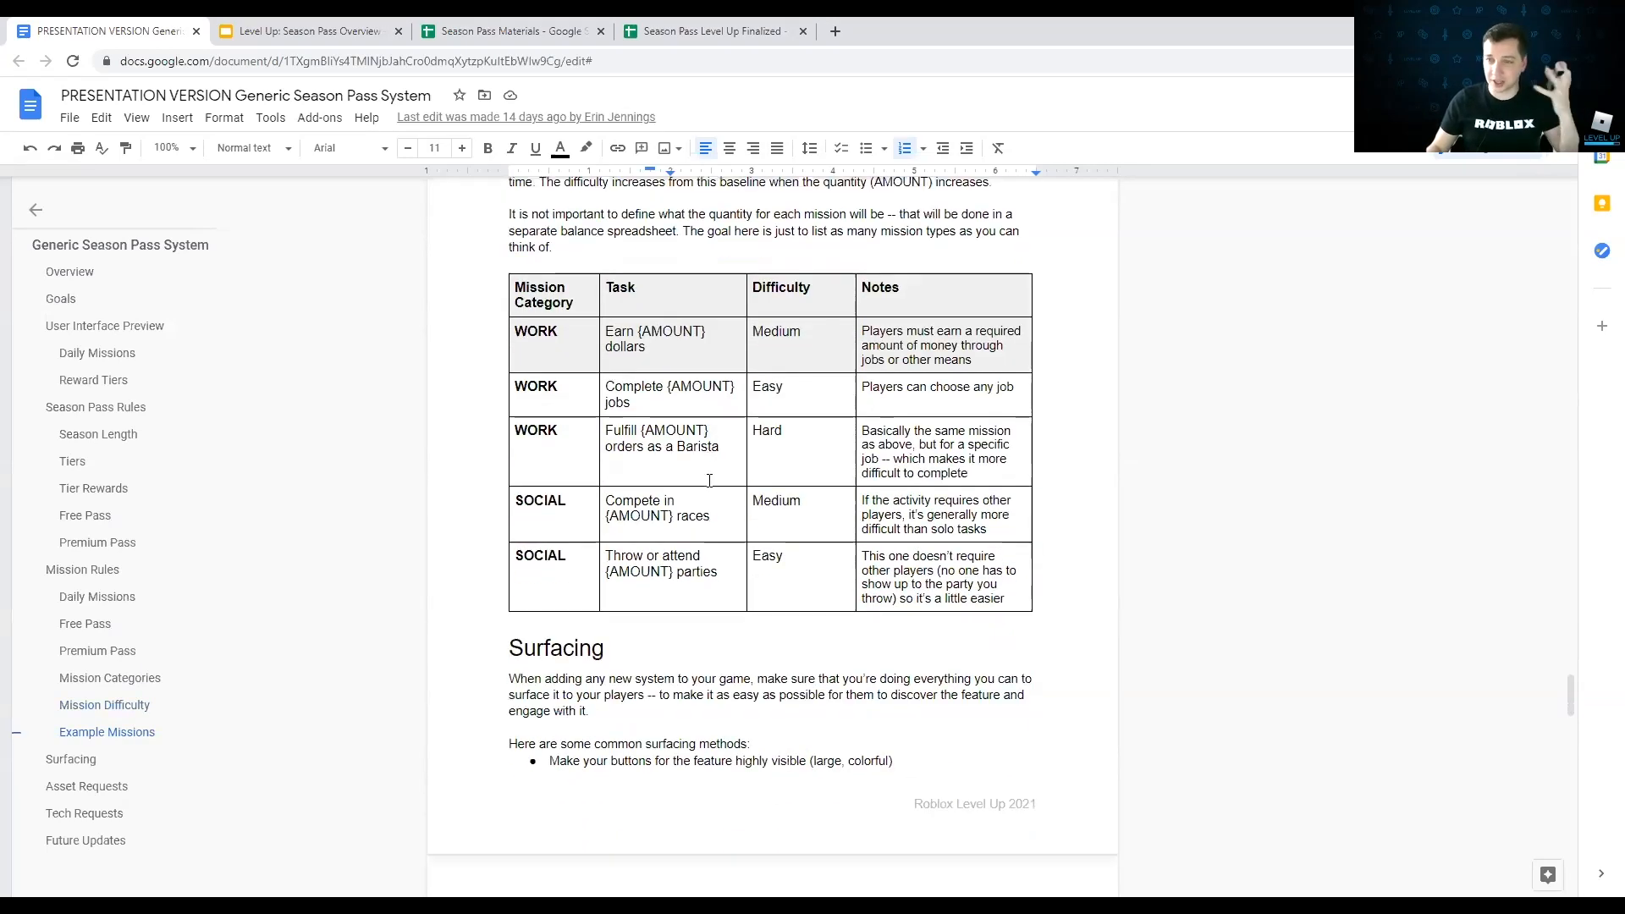
scroll(713, 475, down, 1)
scroll(714, 474, down, 4)
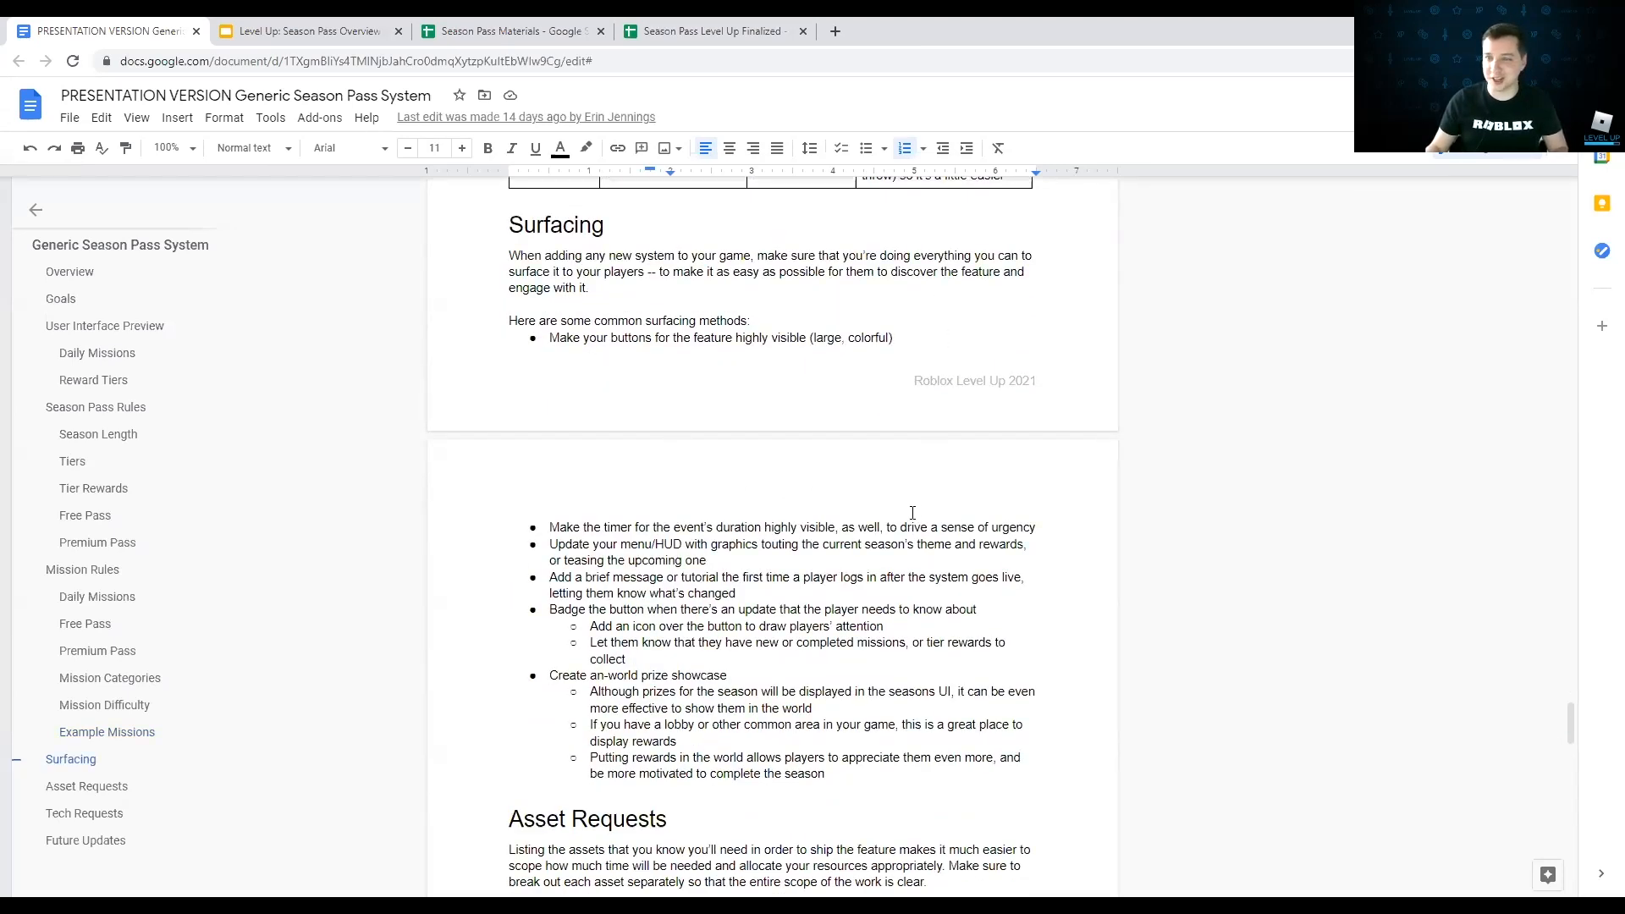
scroll(910, 513, down, 1)
scroll(904, 515, up, 1)
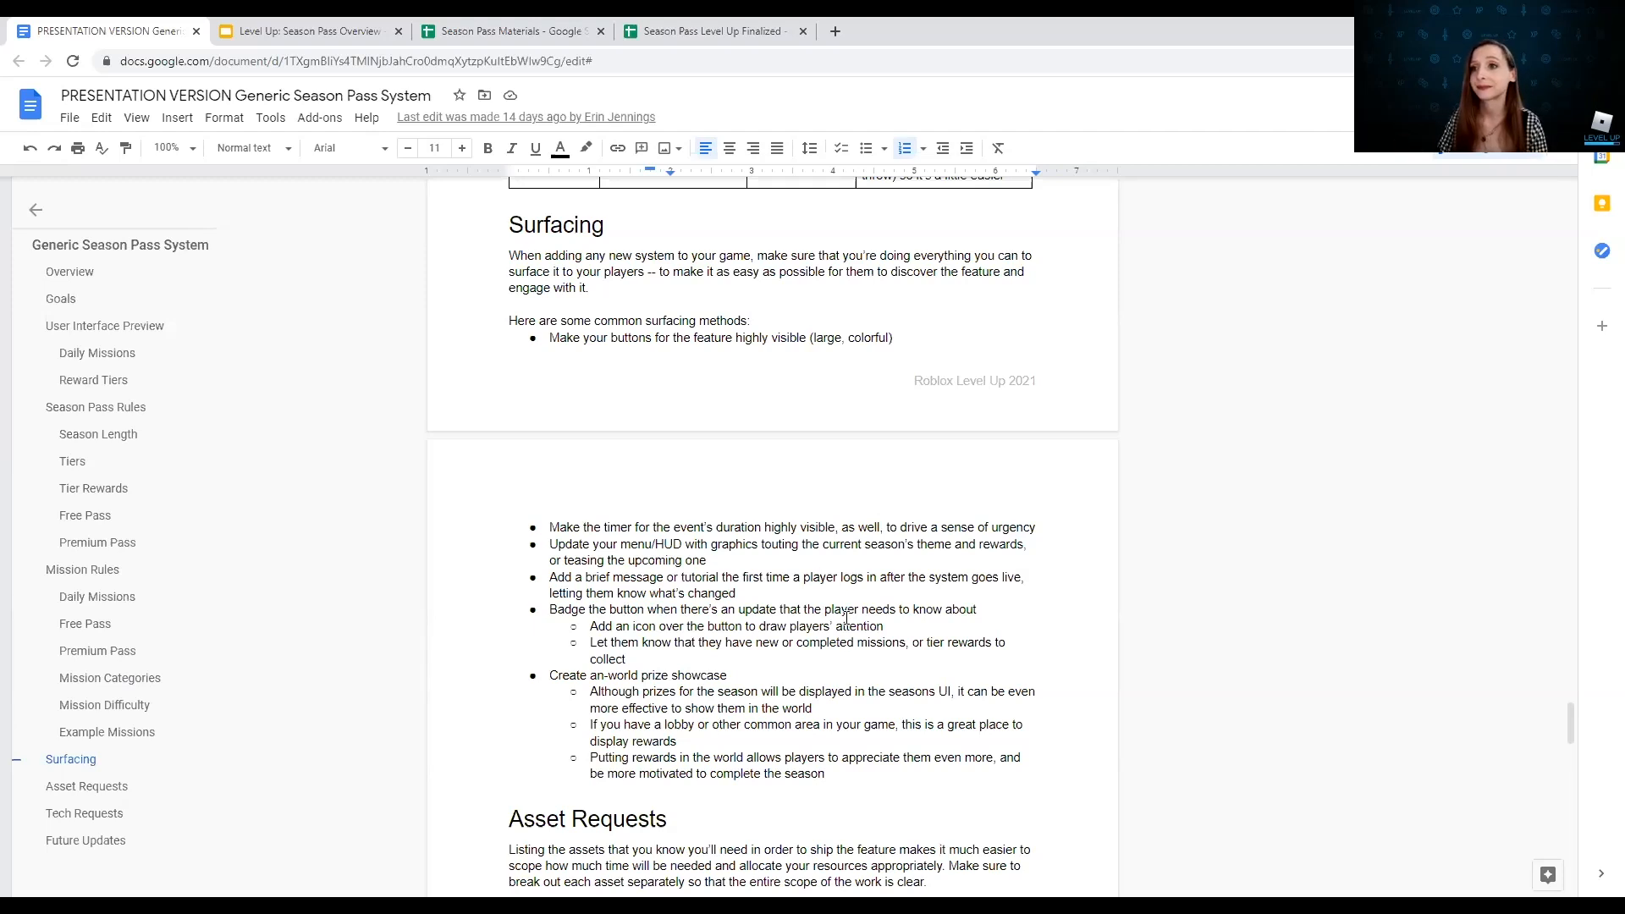
Step: Read the Asset Requests, Tech Requests and Future Updates sections through to the end of the weekly missions idea
scroll(855, 609, down, 3)
scroll(860, 604, down, 4)
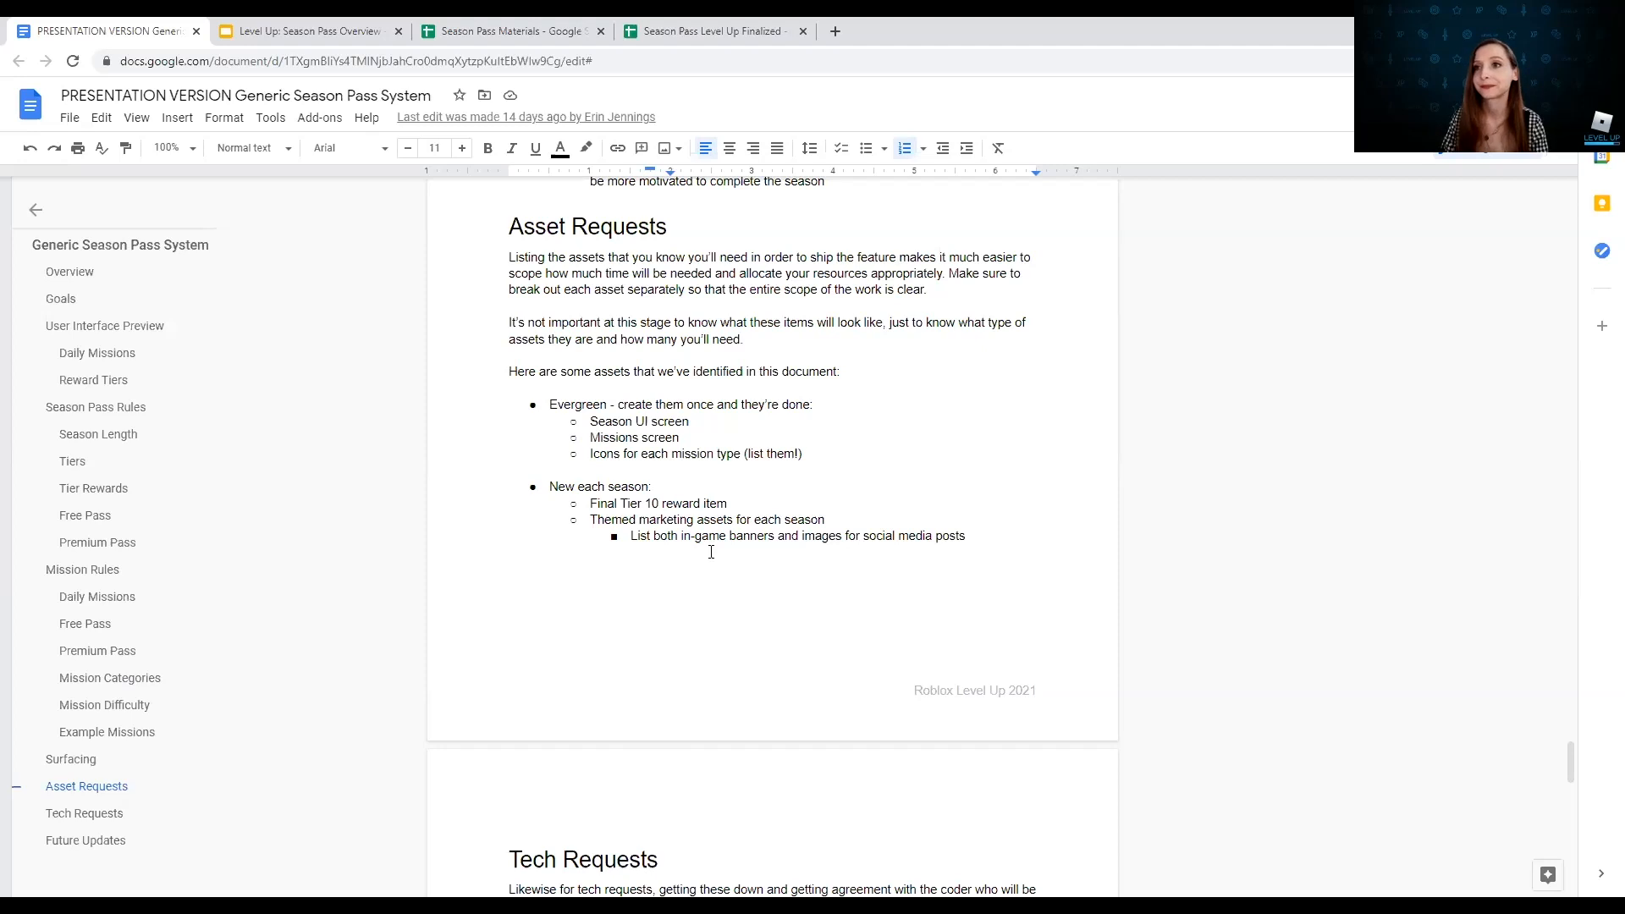
scroll(646, 617, down, 1)
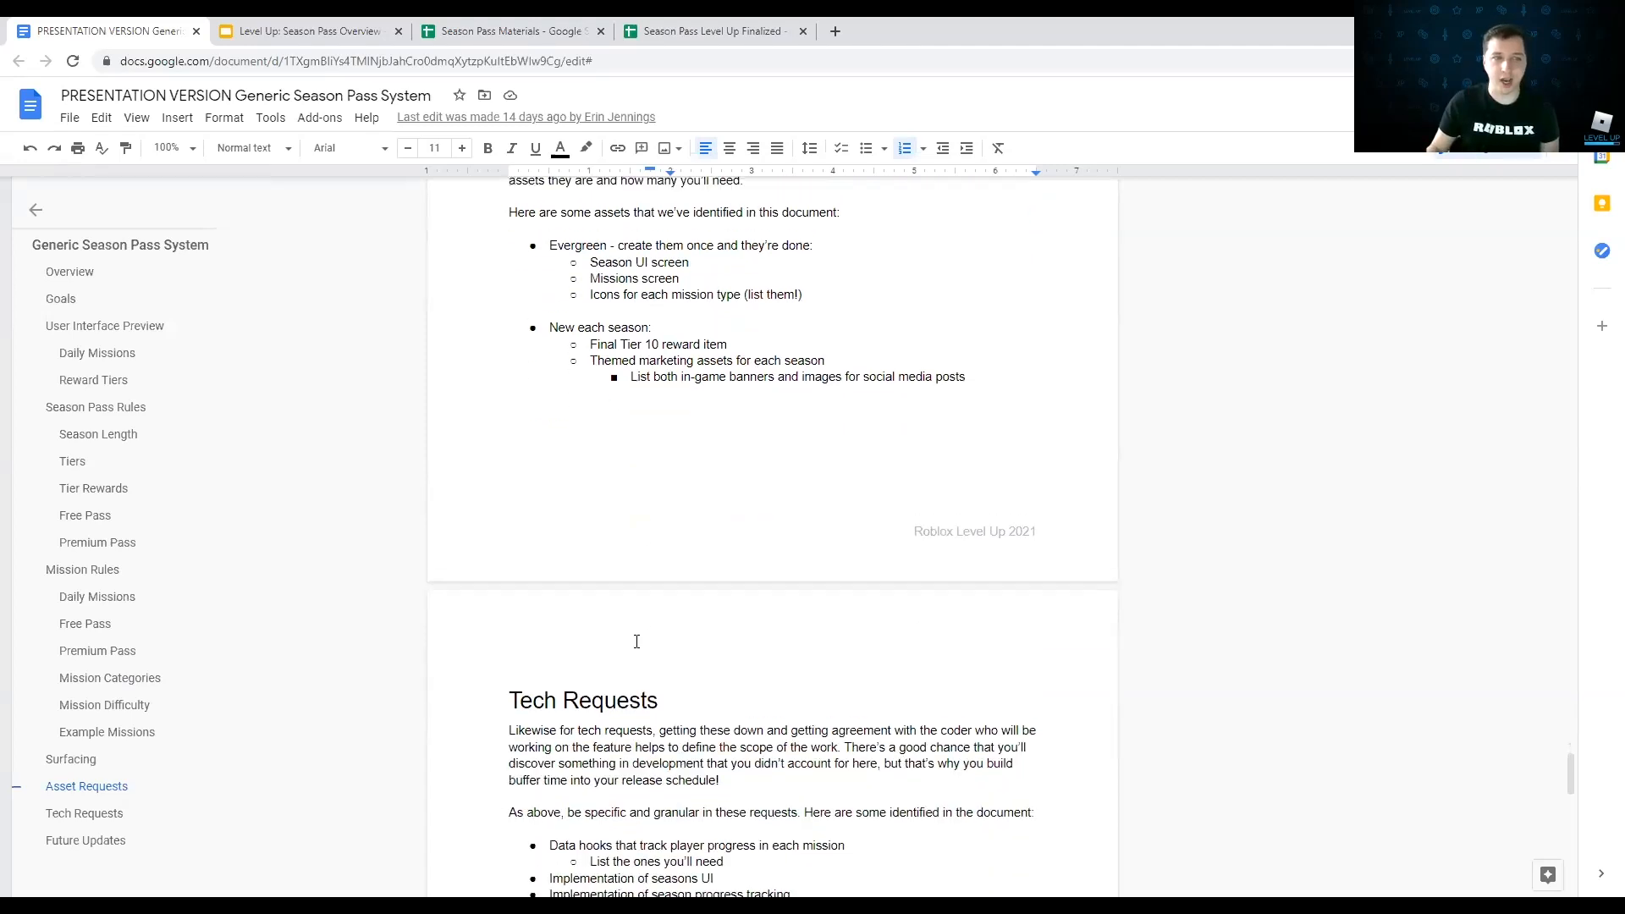
scroll(637, 642, up, 1)
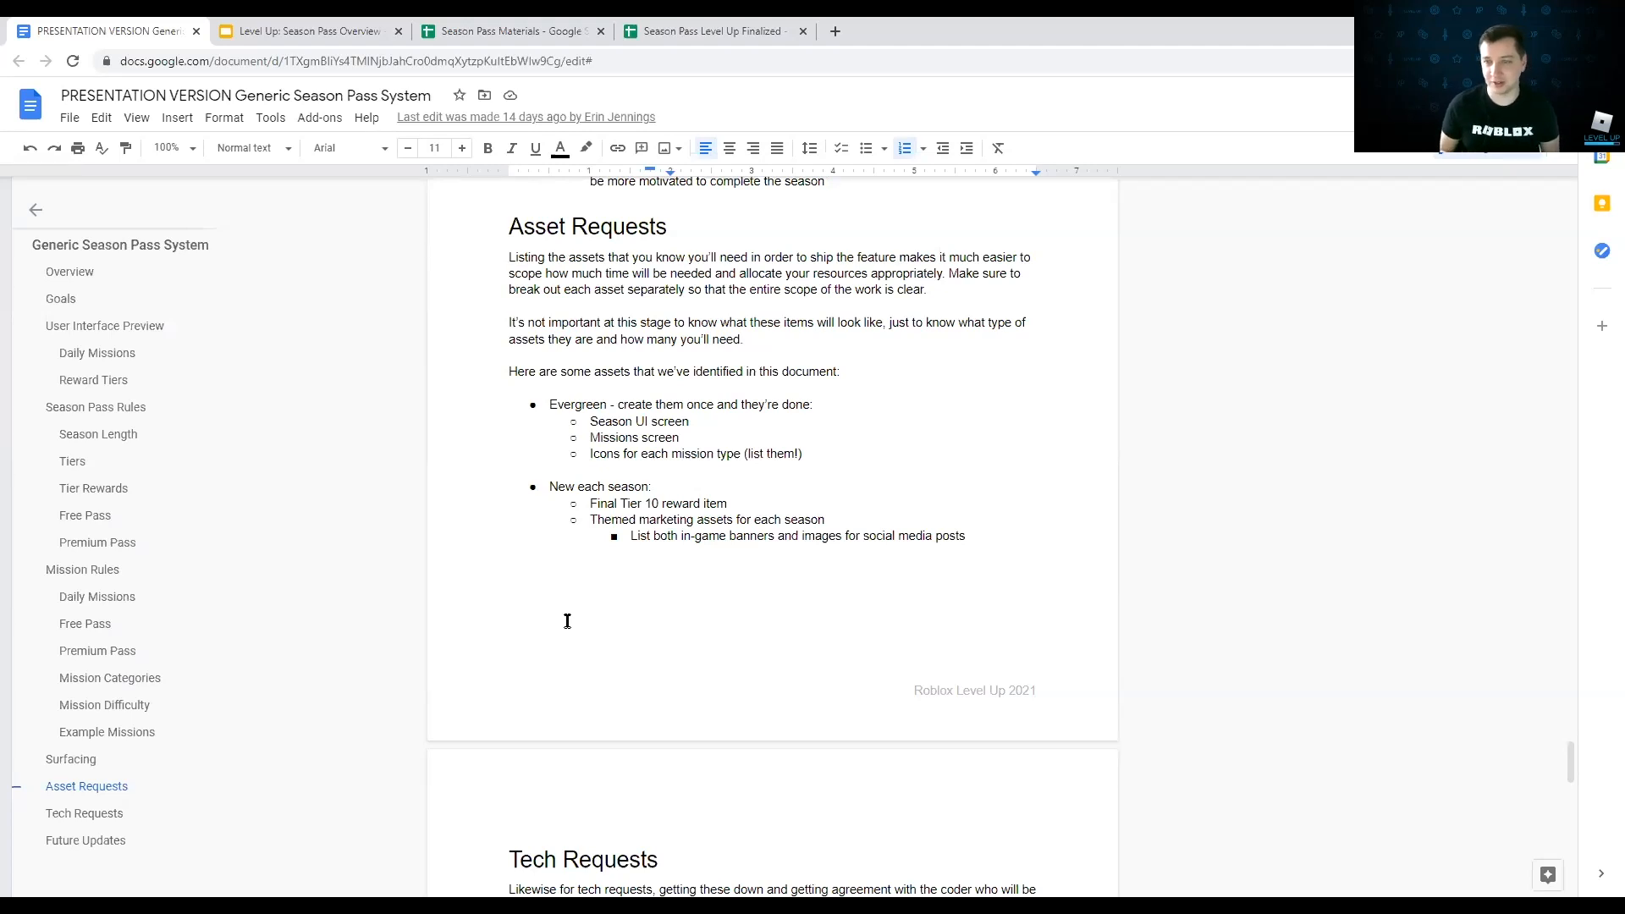
scroll(617, 635, down, 6)
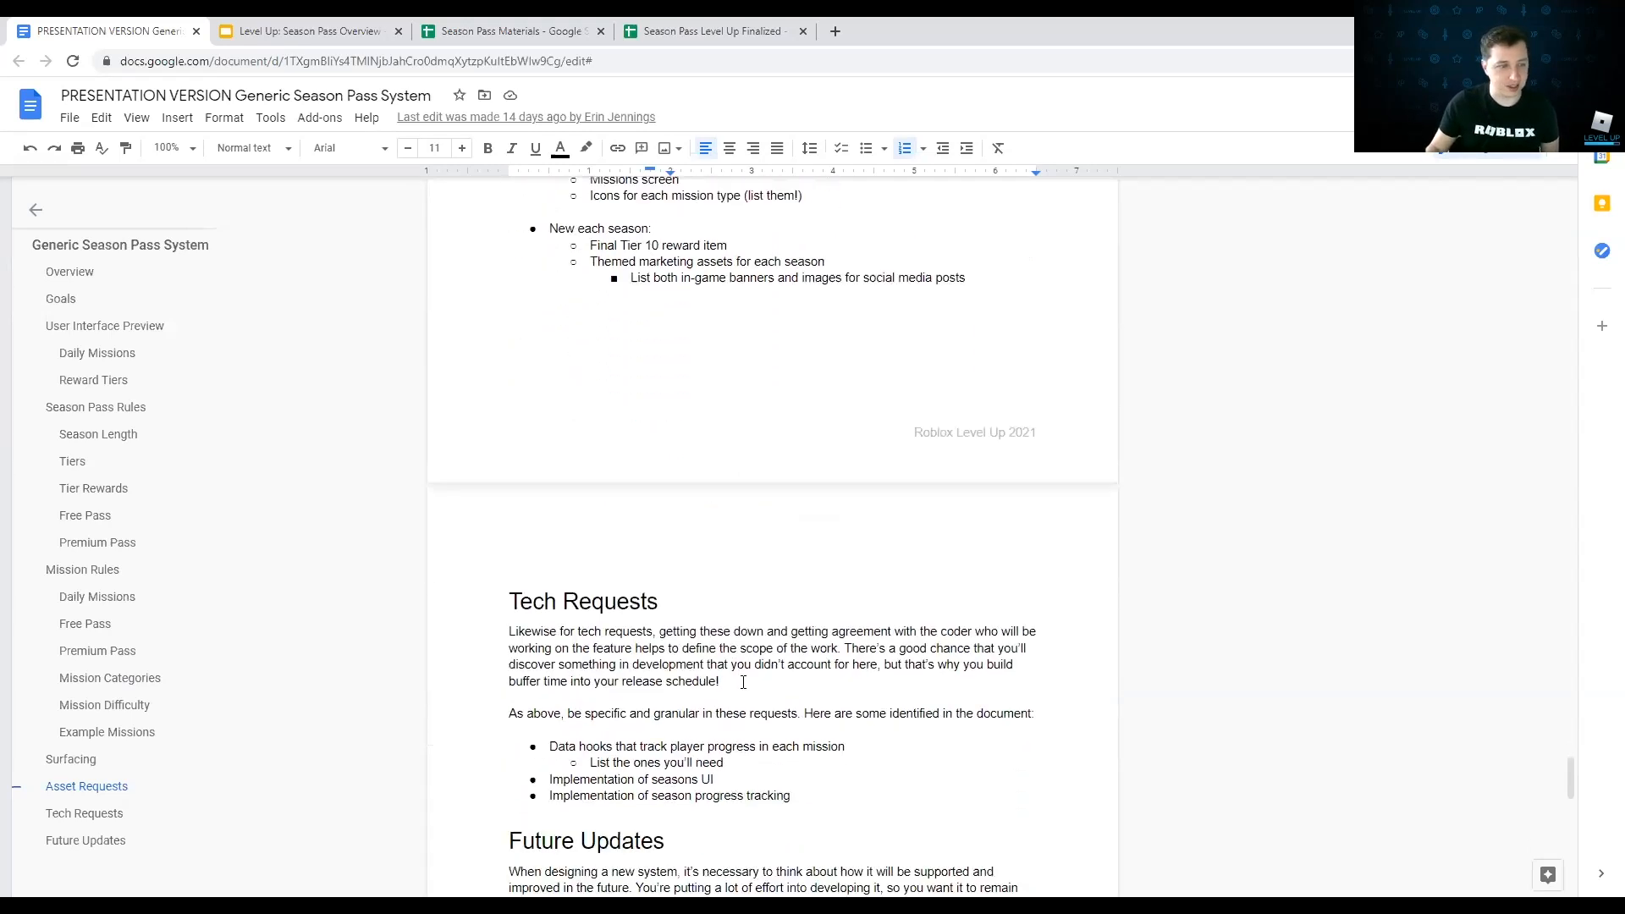
scroll(767, 669, down, 6)
scroll(635, 471, up, 3)
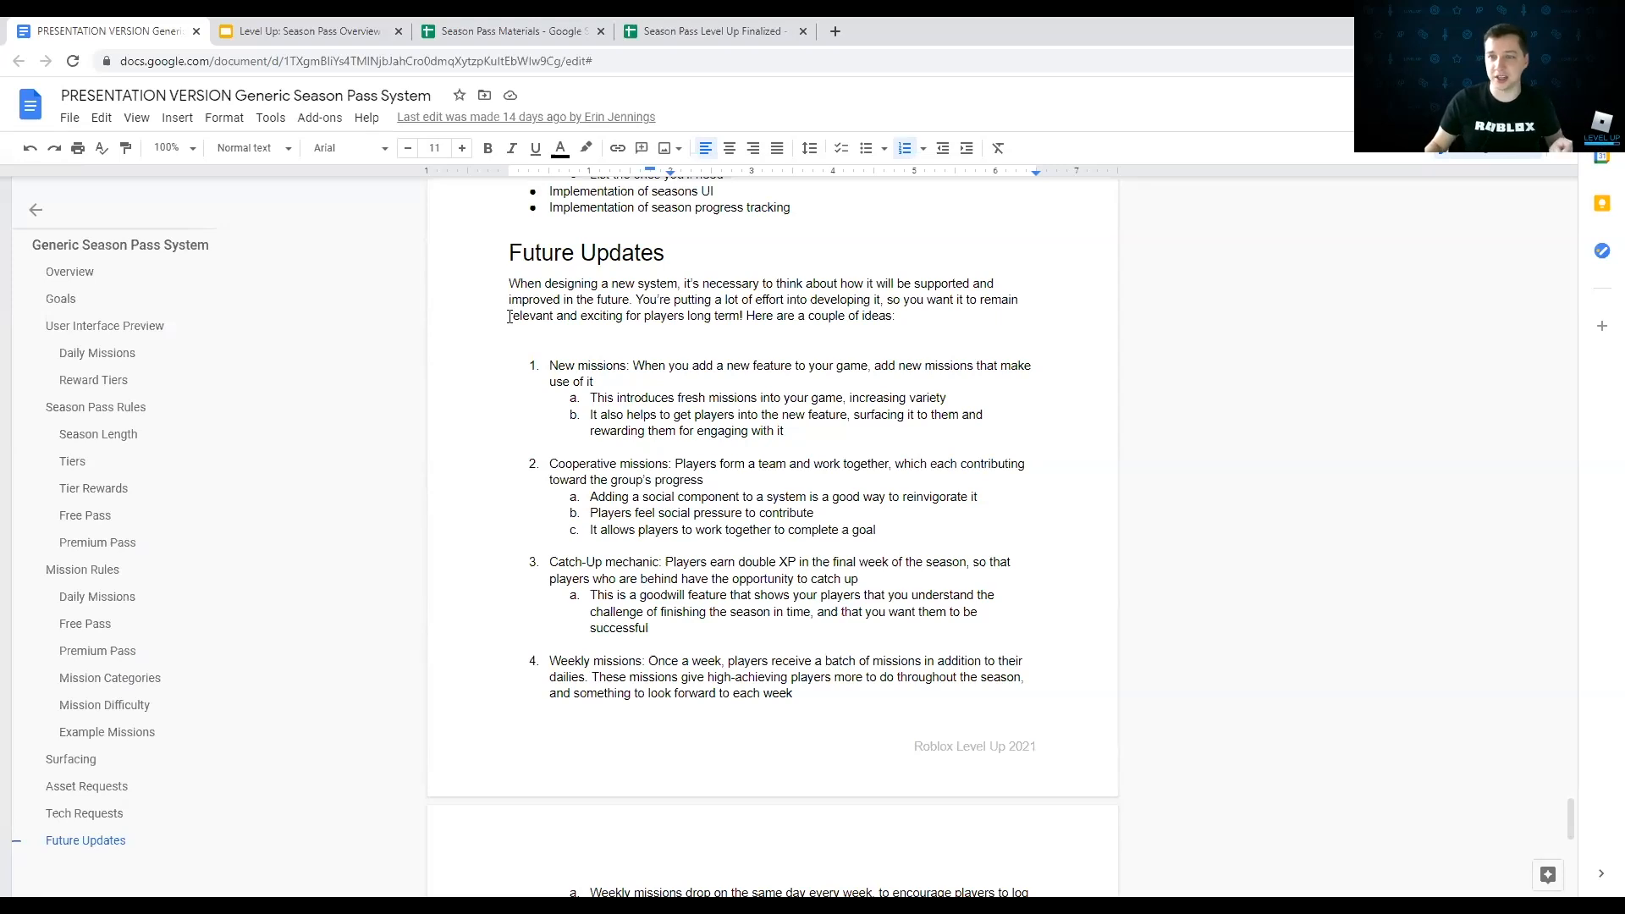
scroll(1005, 423, down, 6)
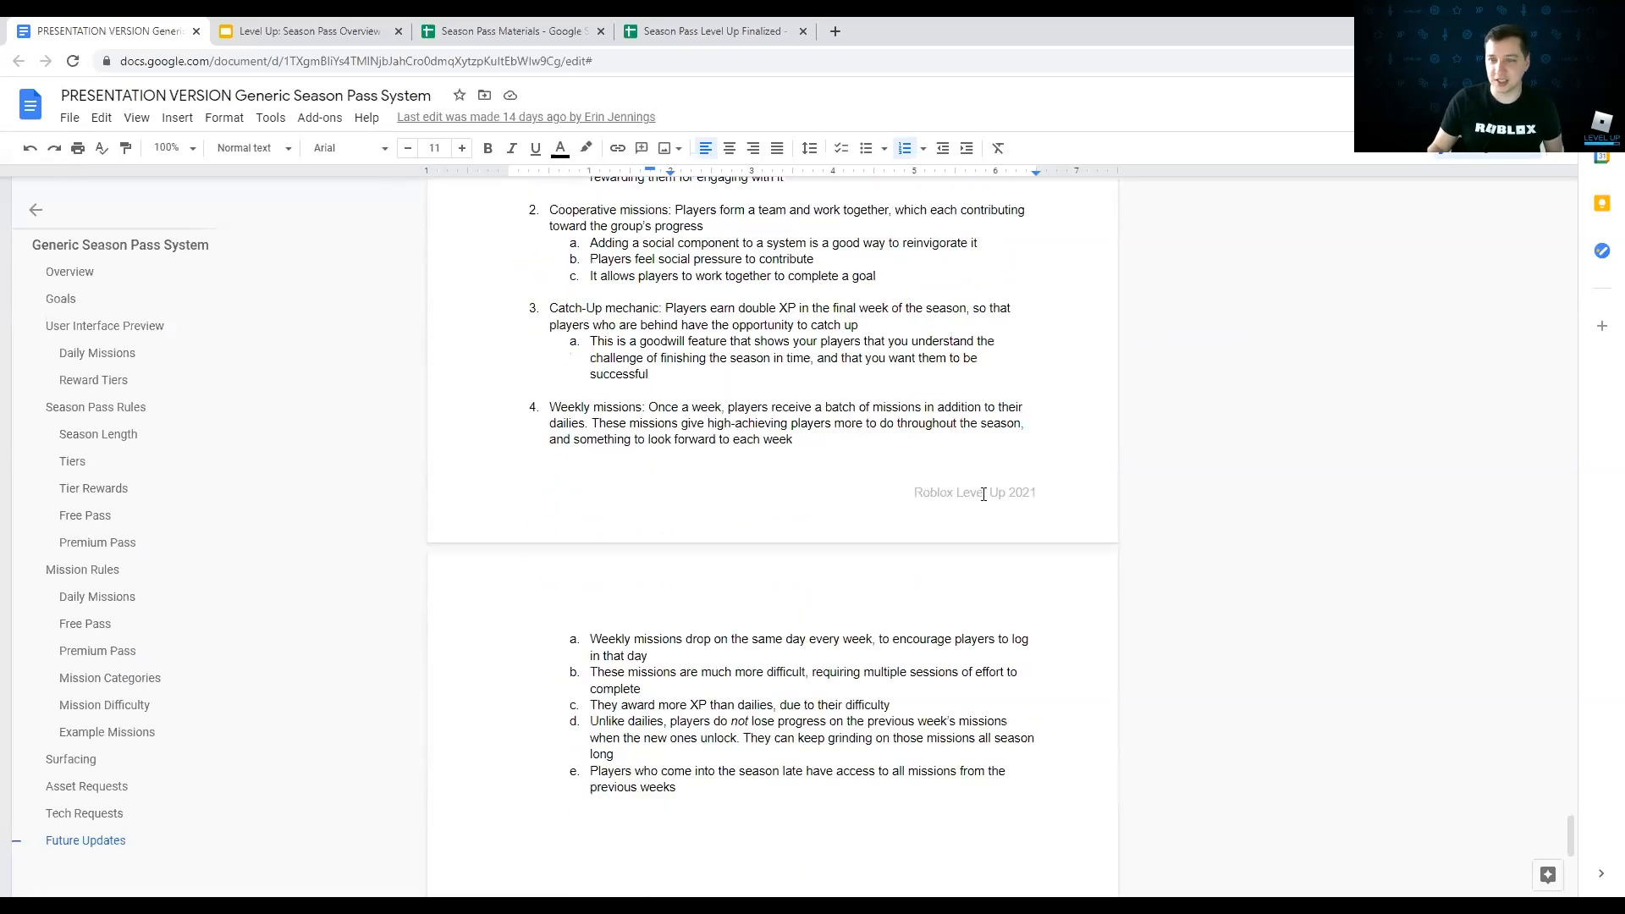
Step: Return to the document's Generic Season Pass System title and Overview section
scroll(903, 507, up, 8)
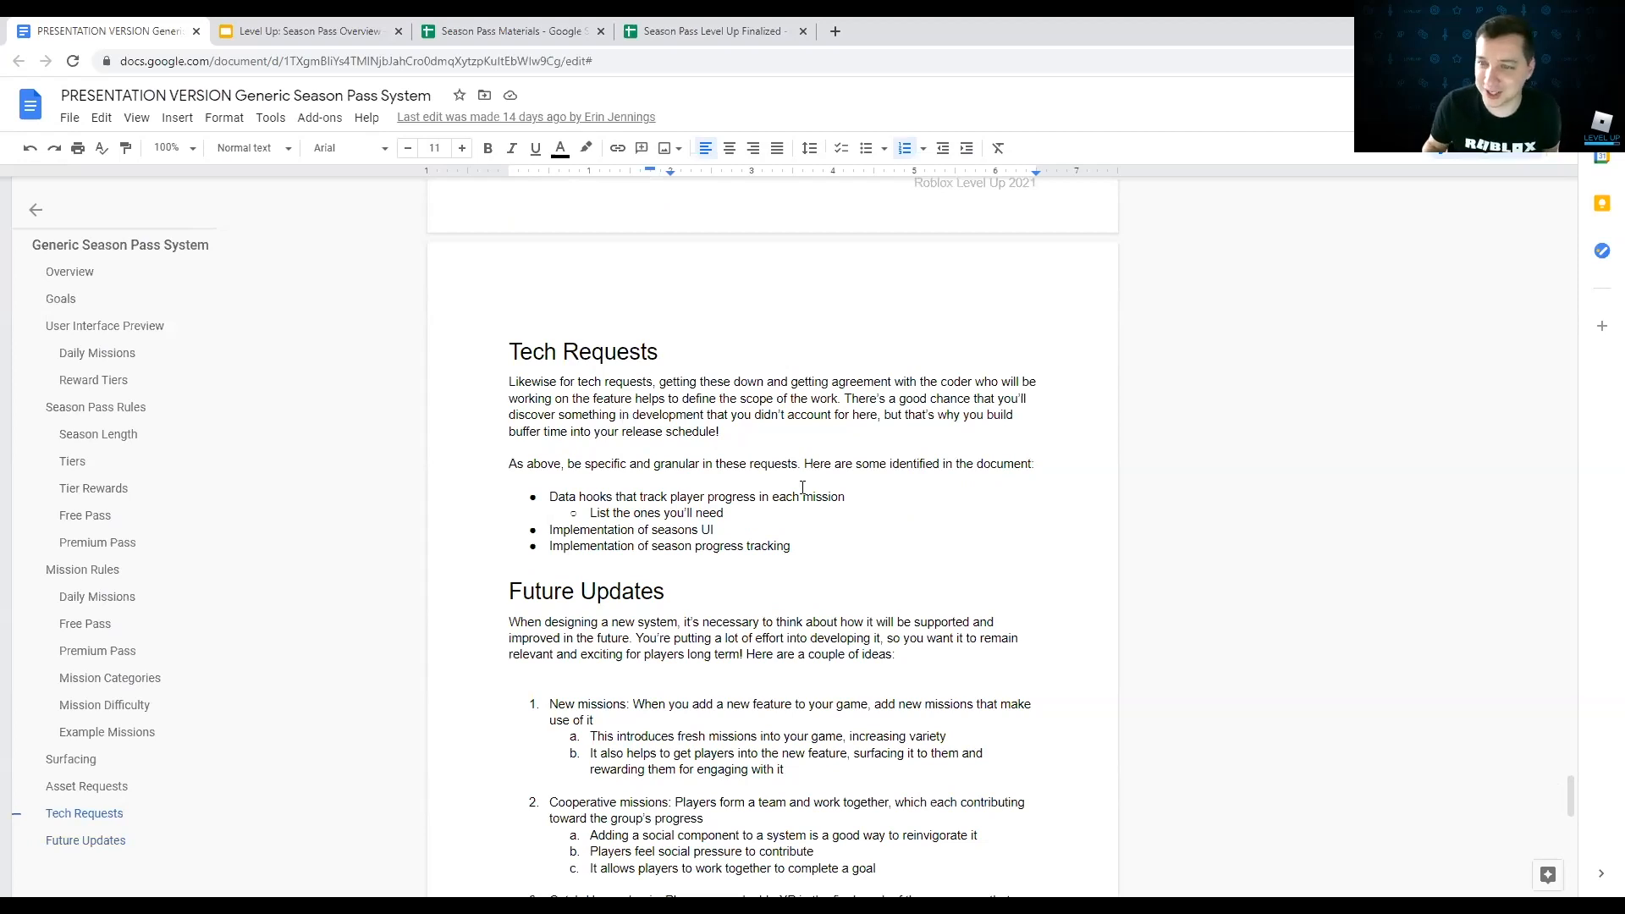
scroll(802, 488, up, 20)
scroll(778, 518, up, 20)
scroll(789, 503, up, 20)
scroll(827, 526, down, 15)
scroll(1015, 563, up, 5)
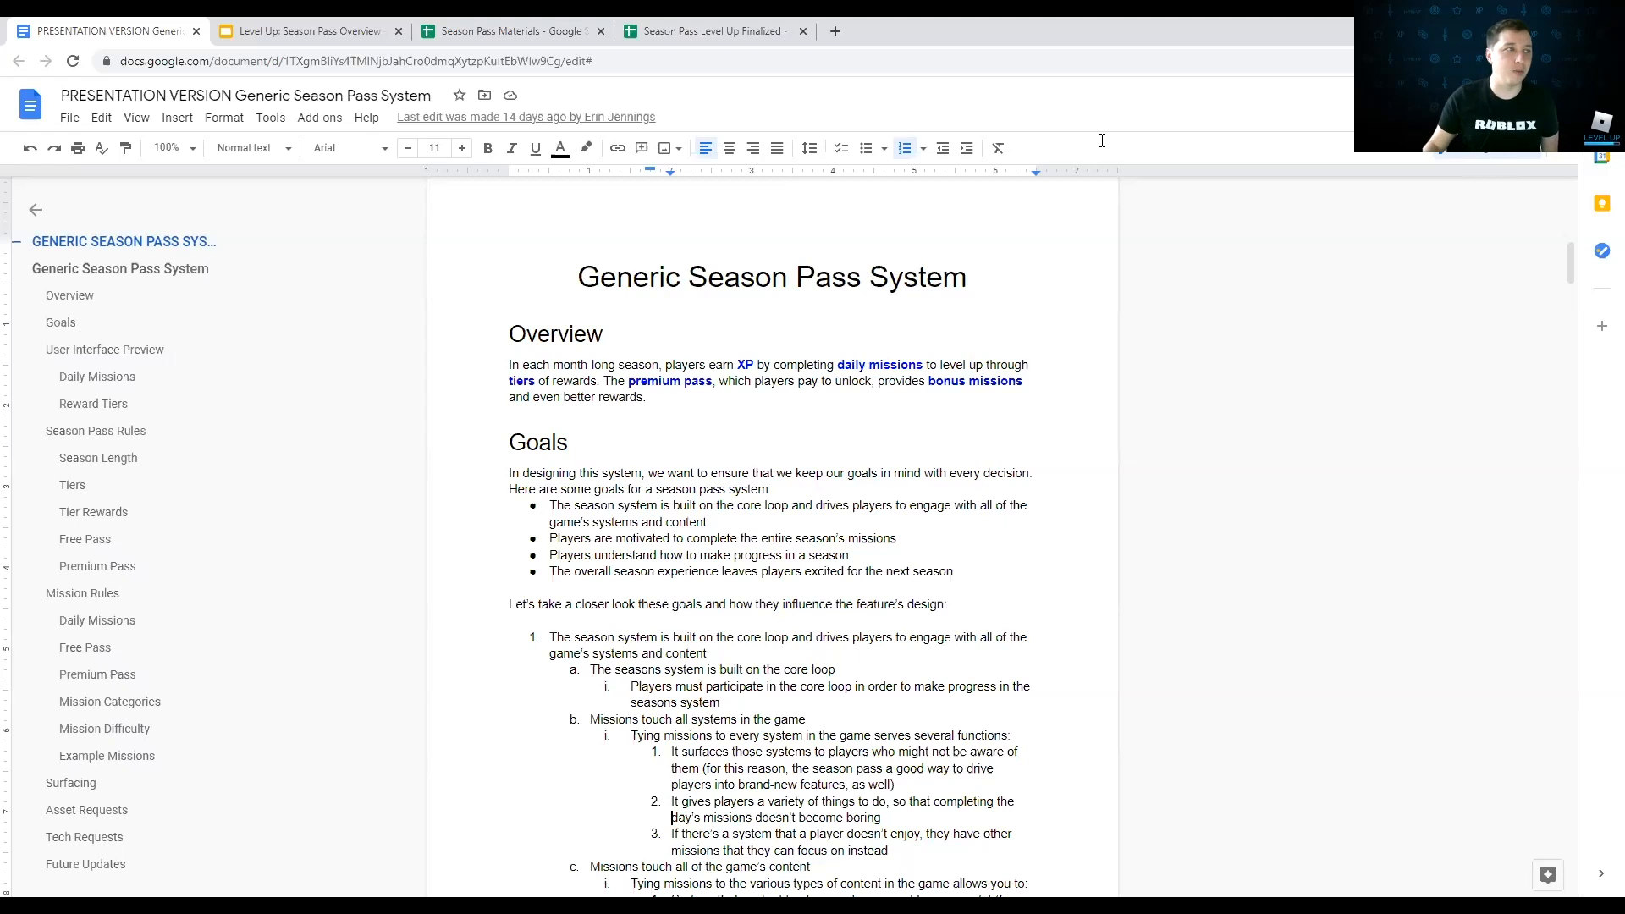
Step: Switch to the Season Pass Materials spreadsheet in Google Sheets and create a new blank spreadsheet from it
click(435, 31)
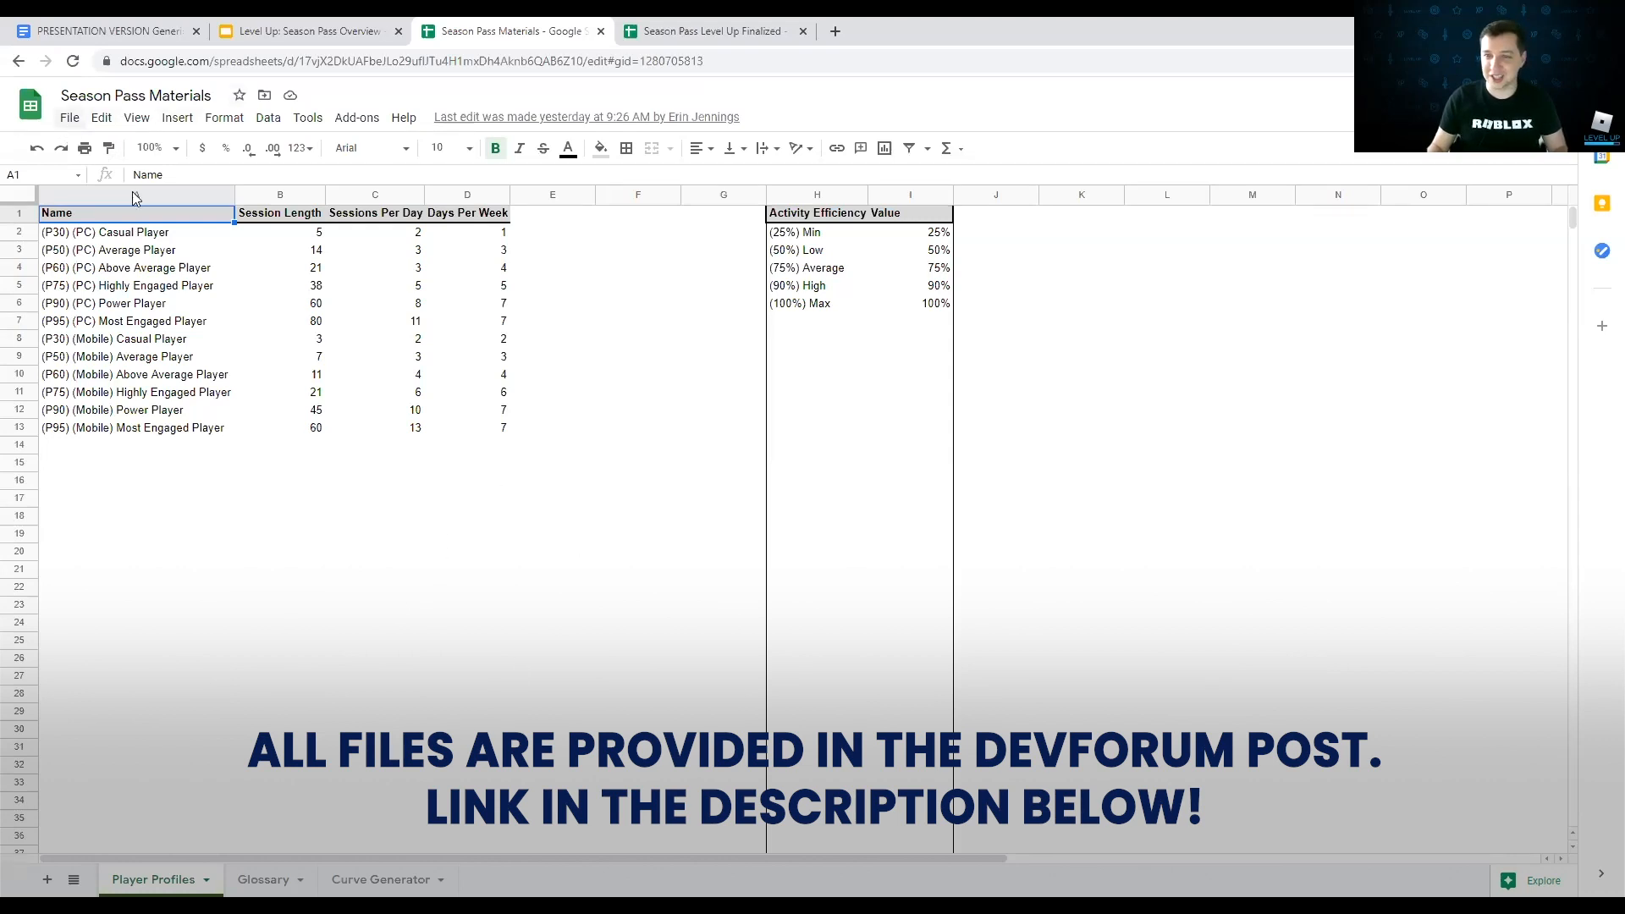
click(70, 123)
mouse_move(127, 193)
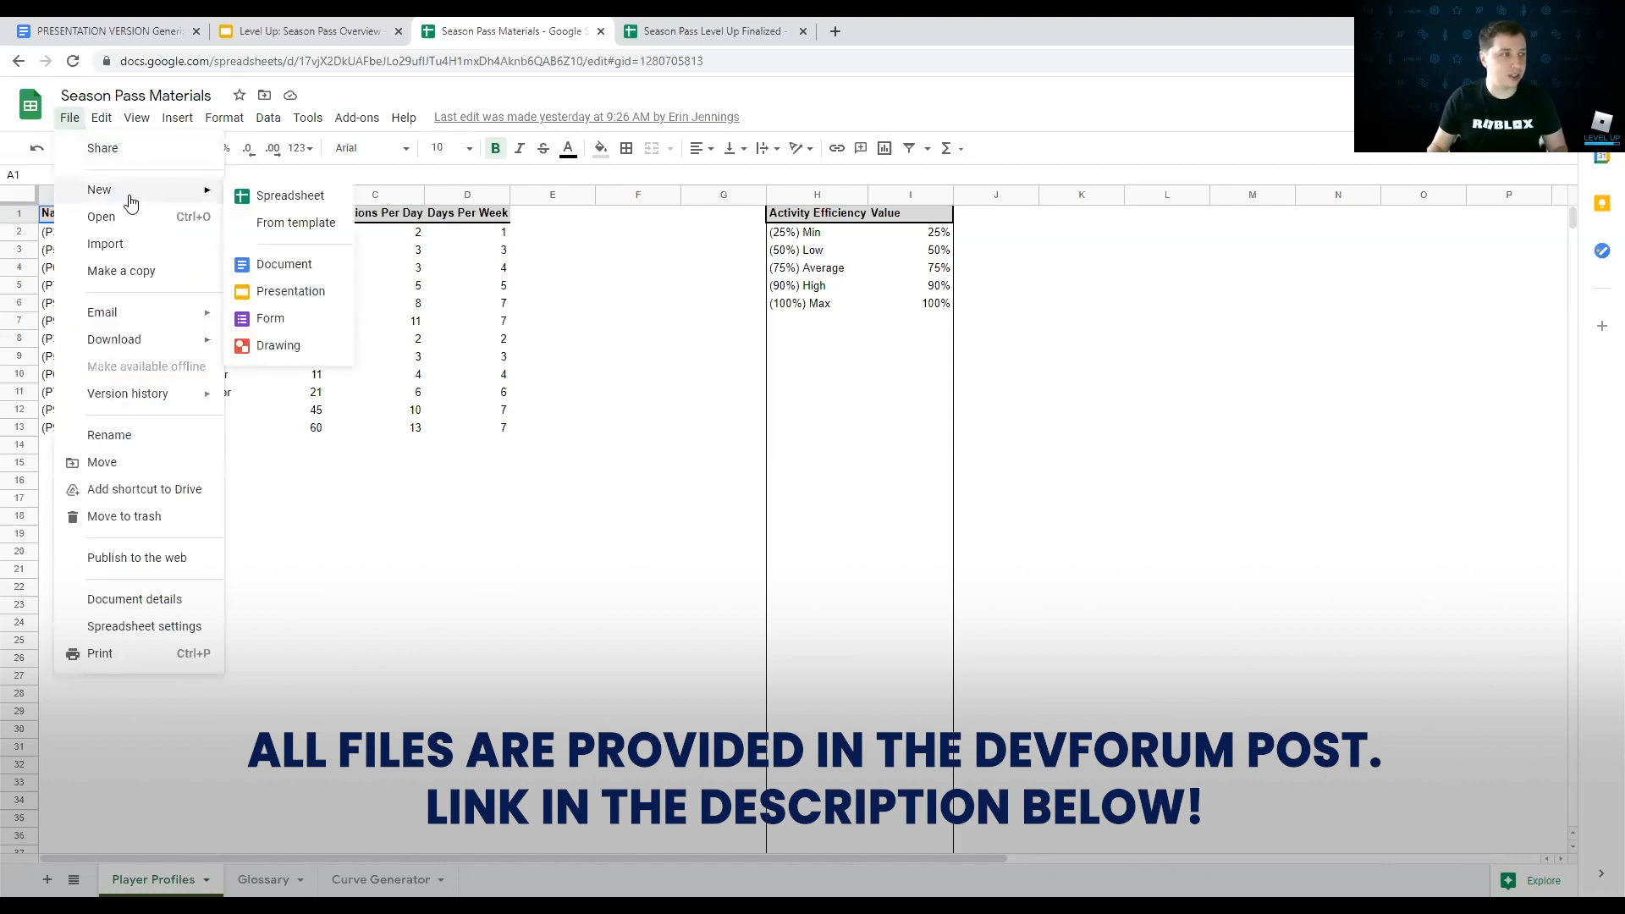
click(293, 198)
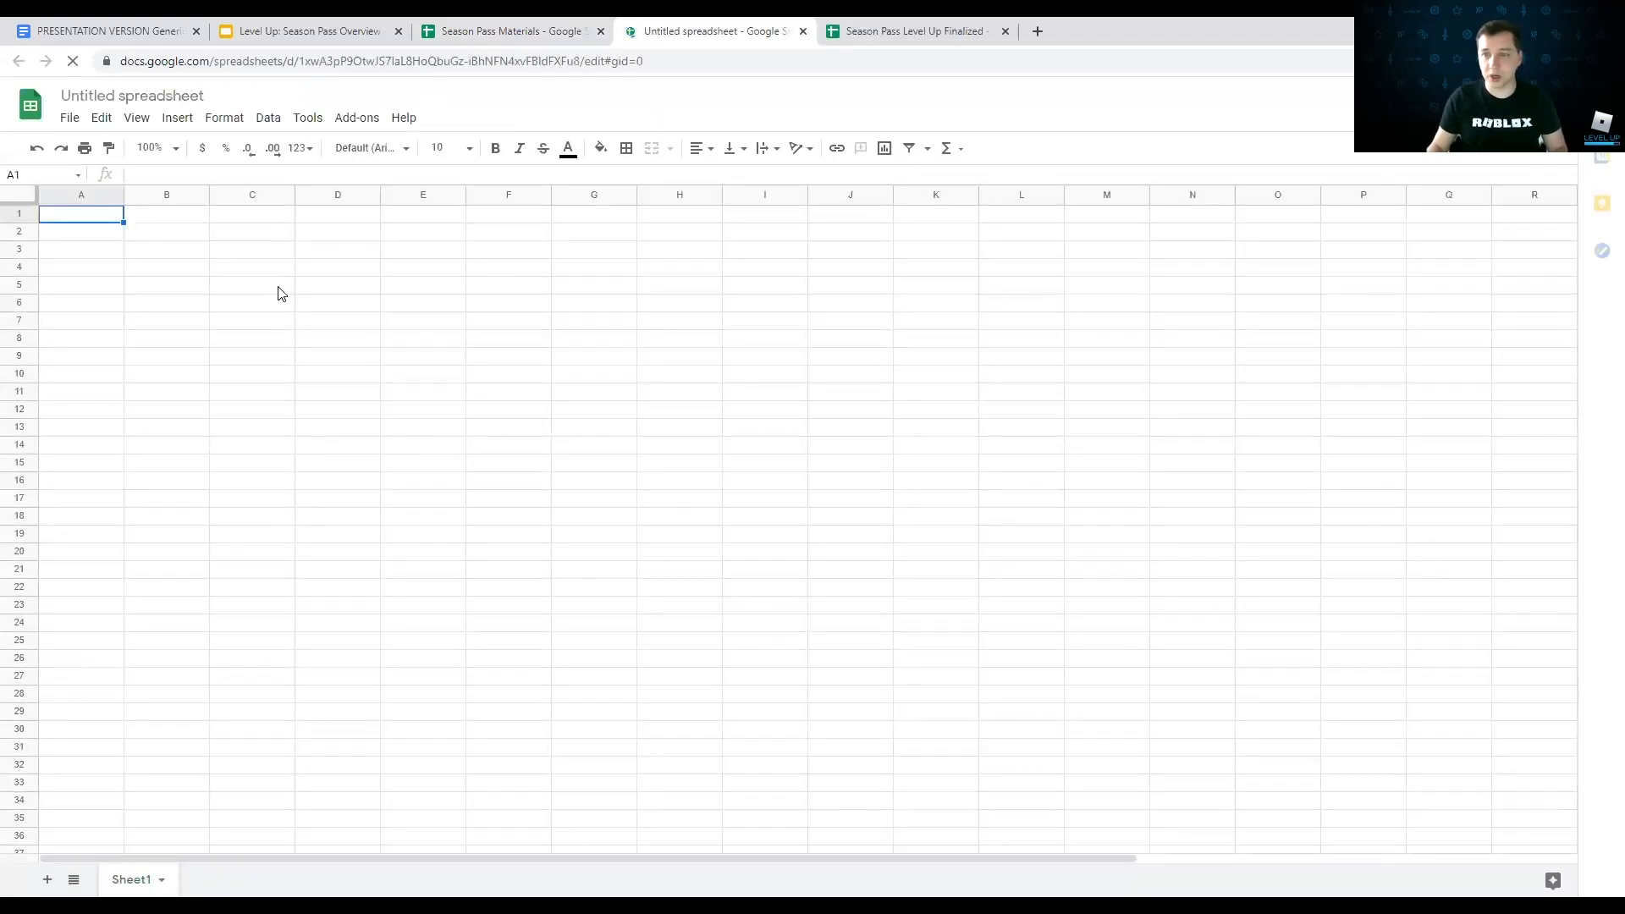
Step: Import Season Pass Materials.xlsx from the computer's Level Up Season Pass folder, using Replace spreadsheet as the import location
click(70, 119)
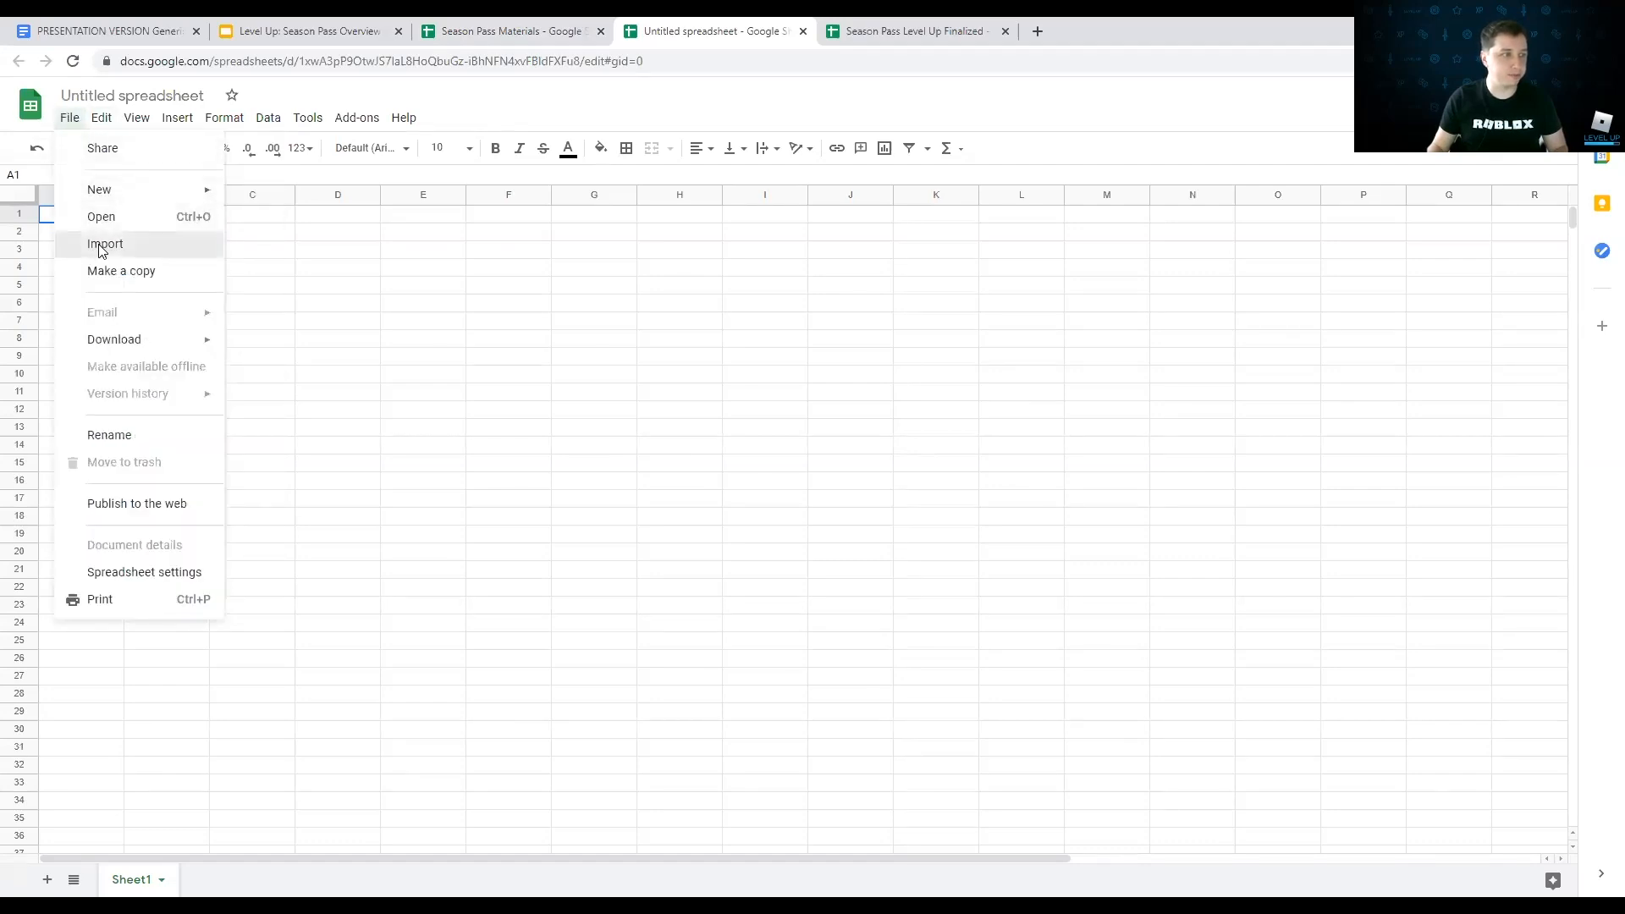
click(98, 246)
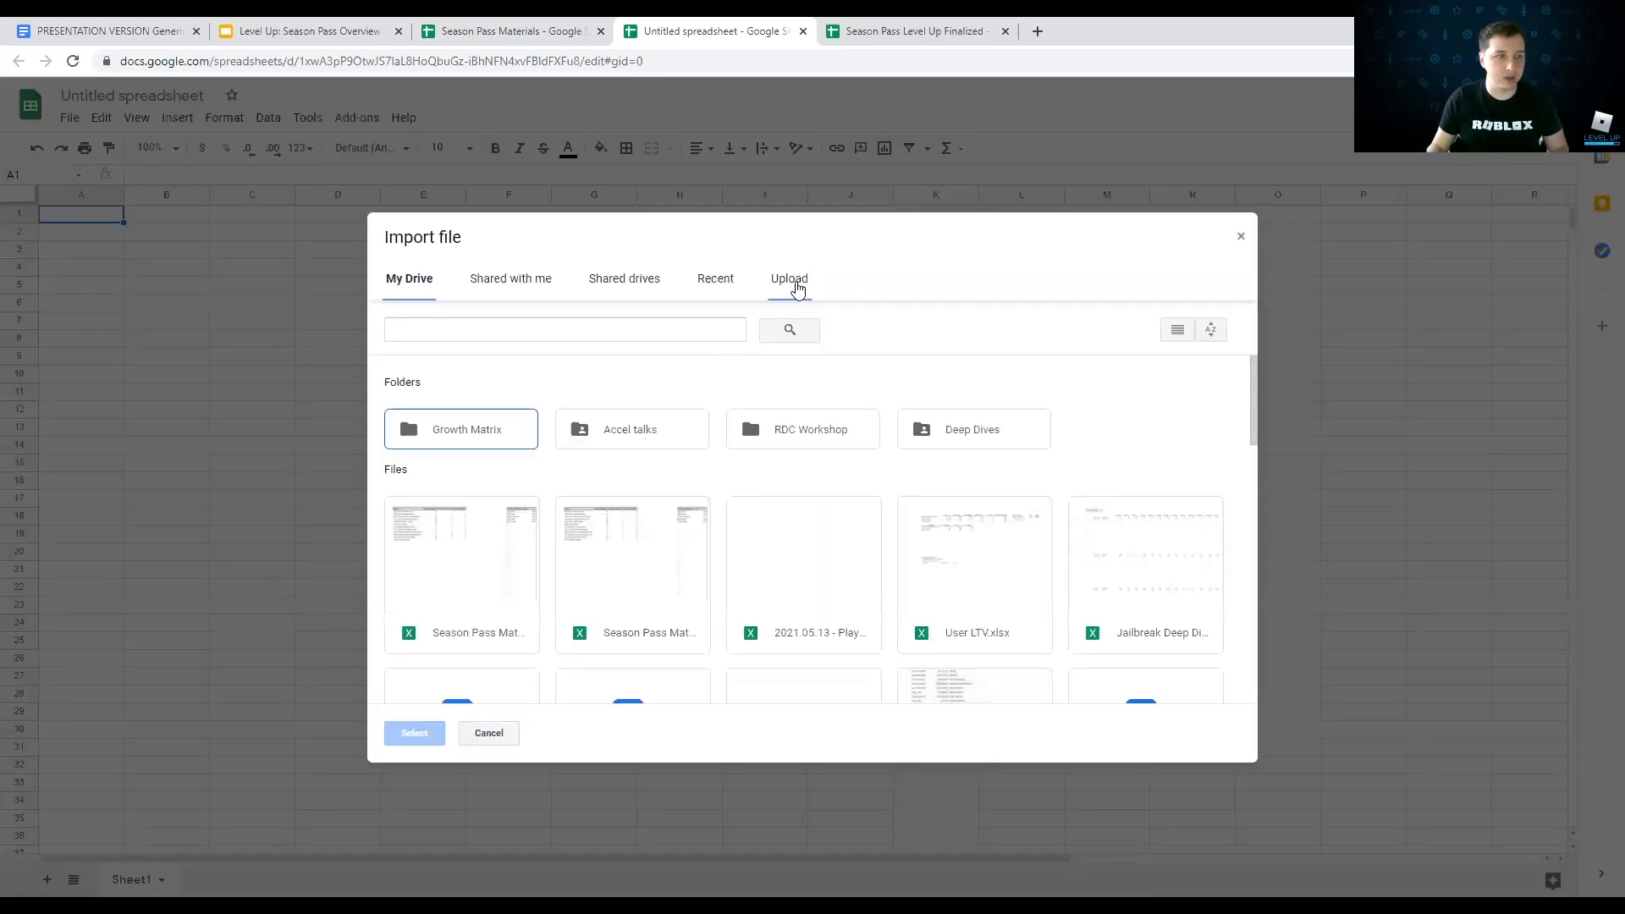
click(789, 280)
click(758, 545)
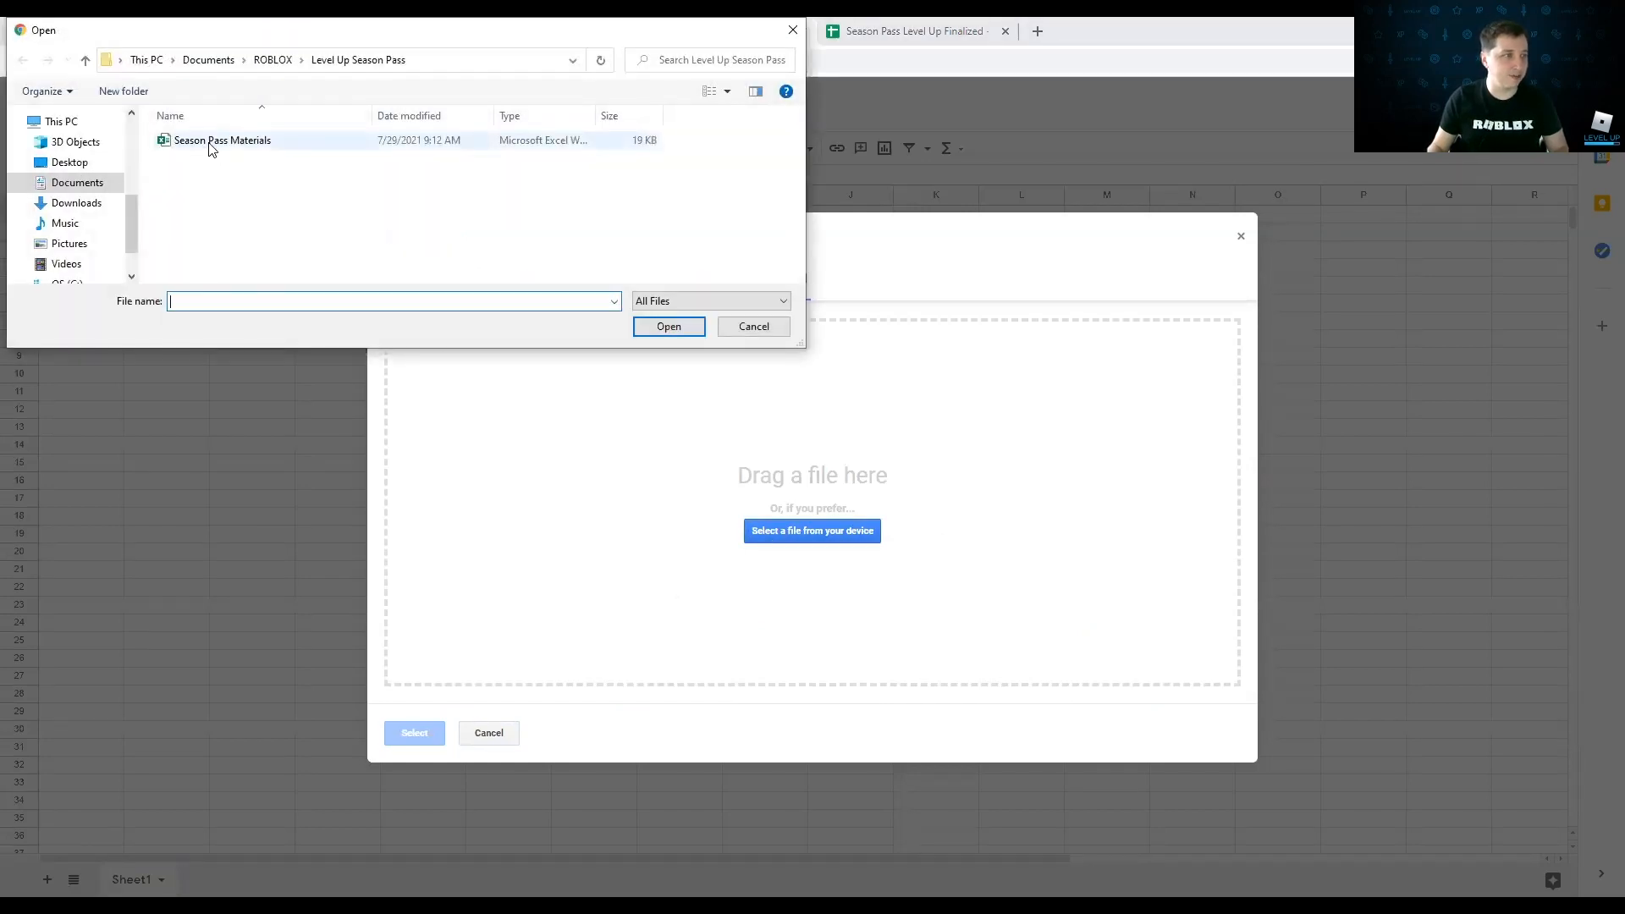
double_click(211, 143)
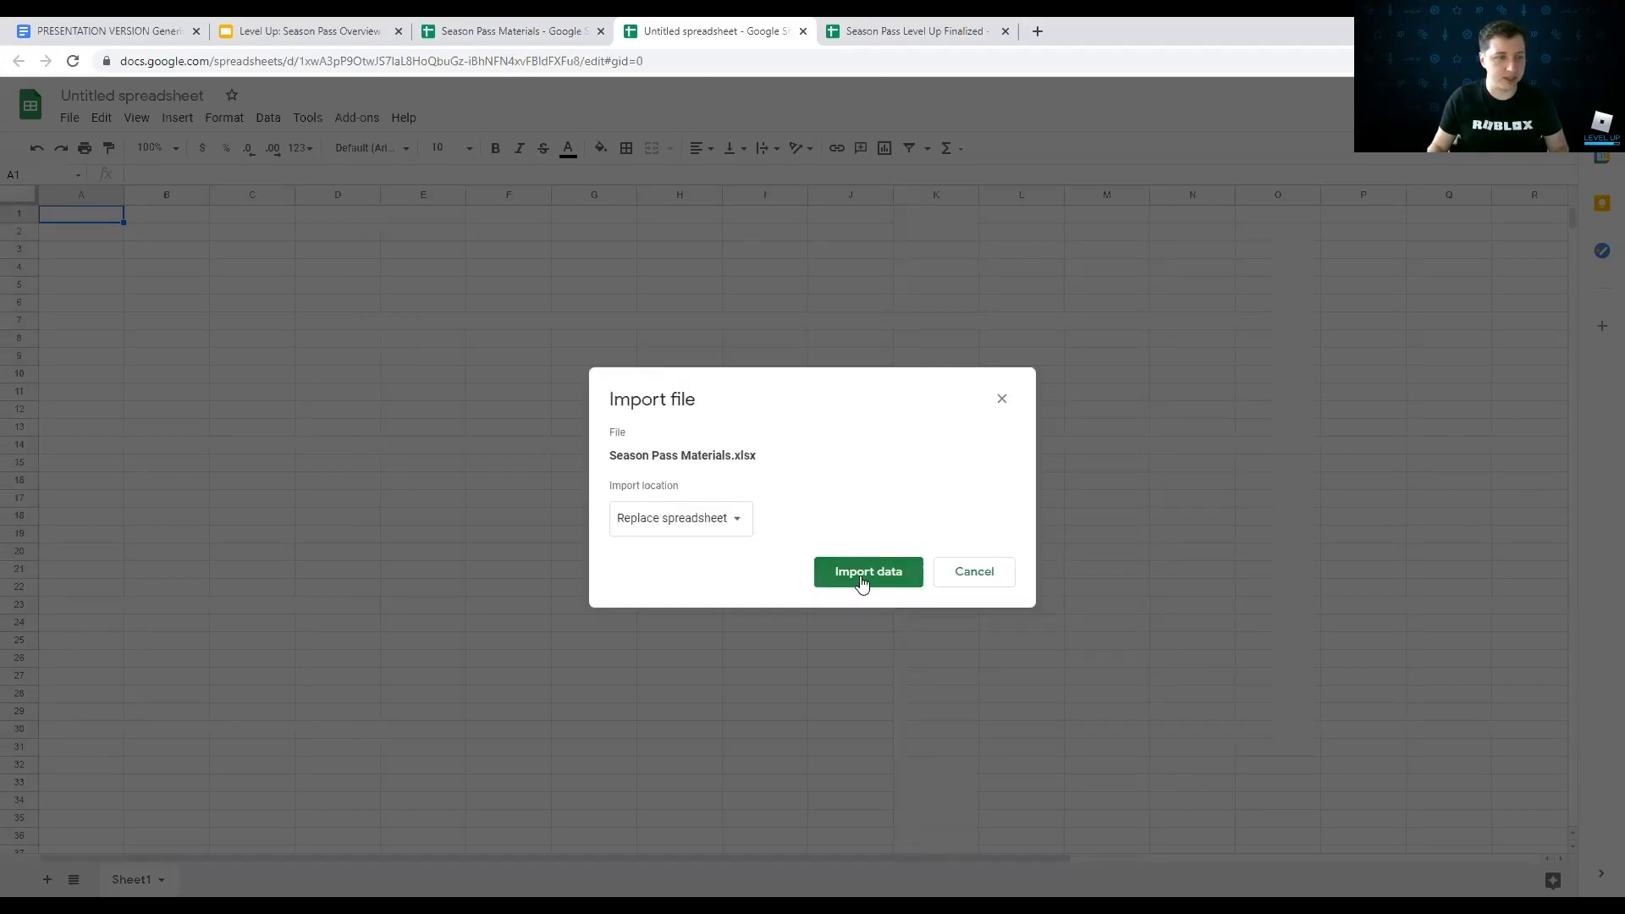
click(864, 578)
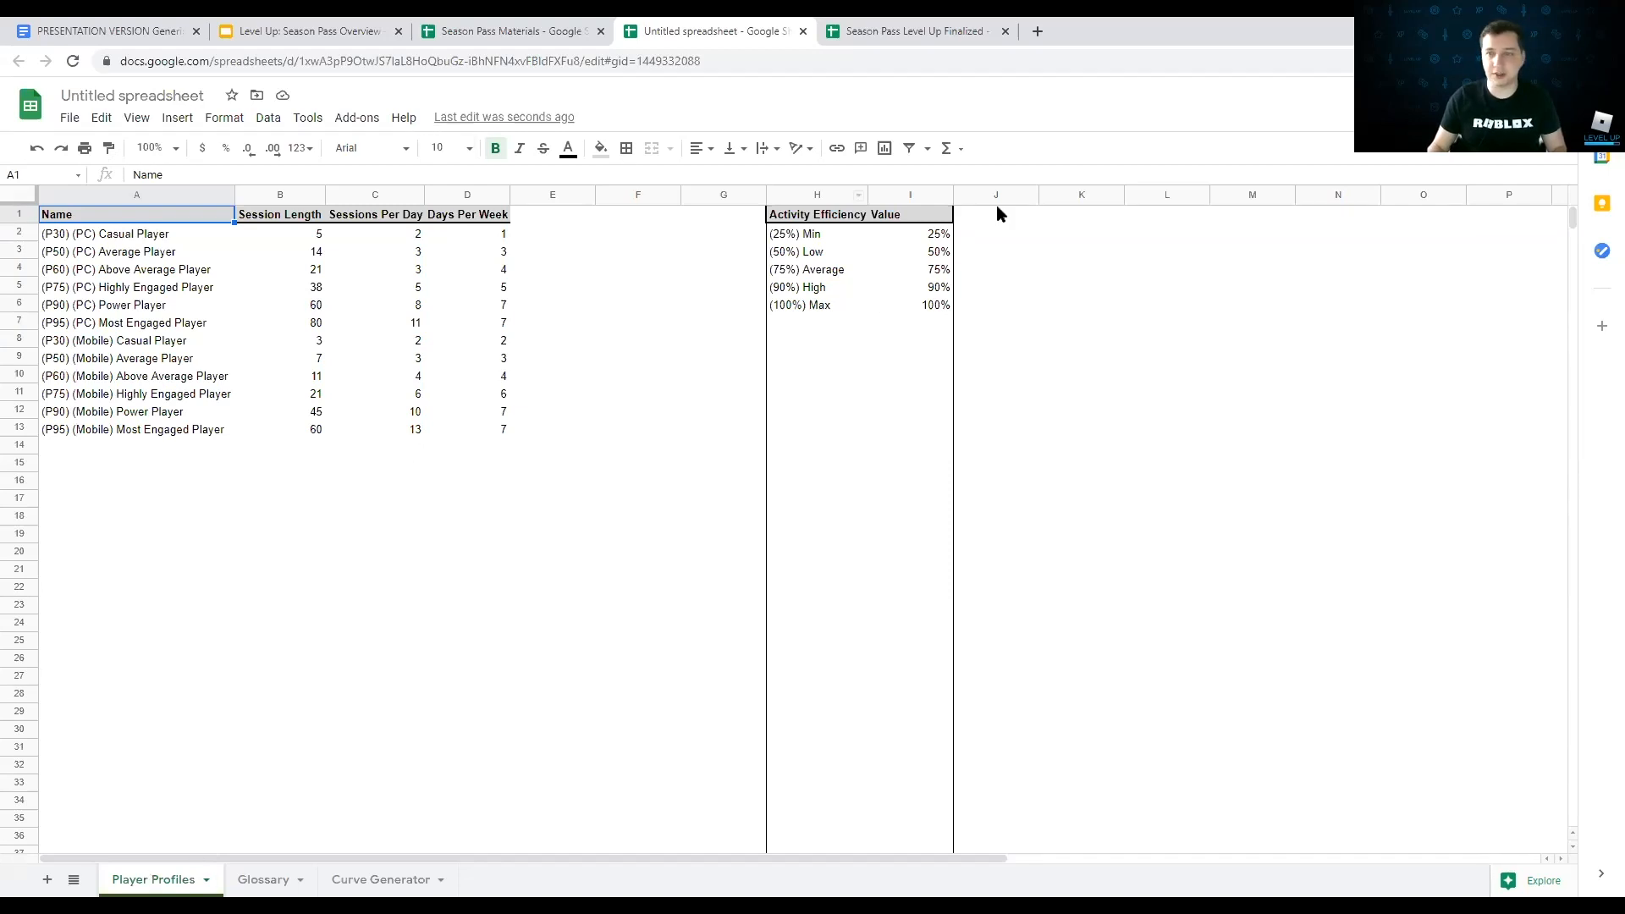
Step: Examine the imported Glossary and Curve Generator sheets
click(259, 868)
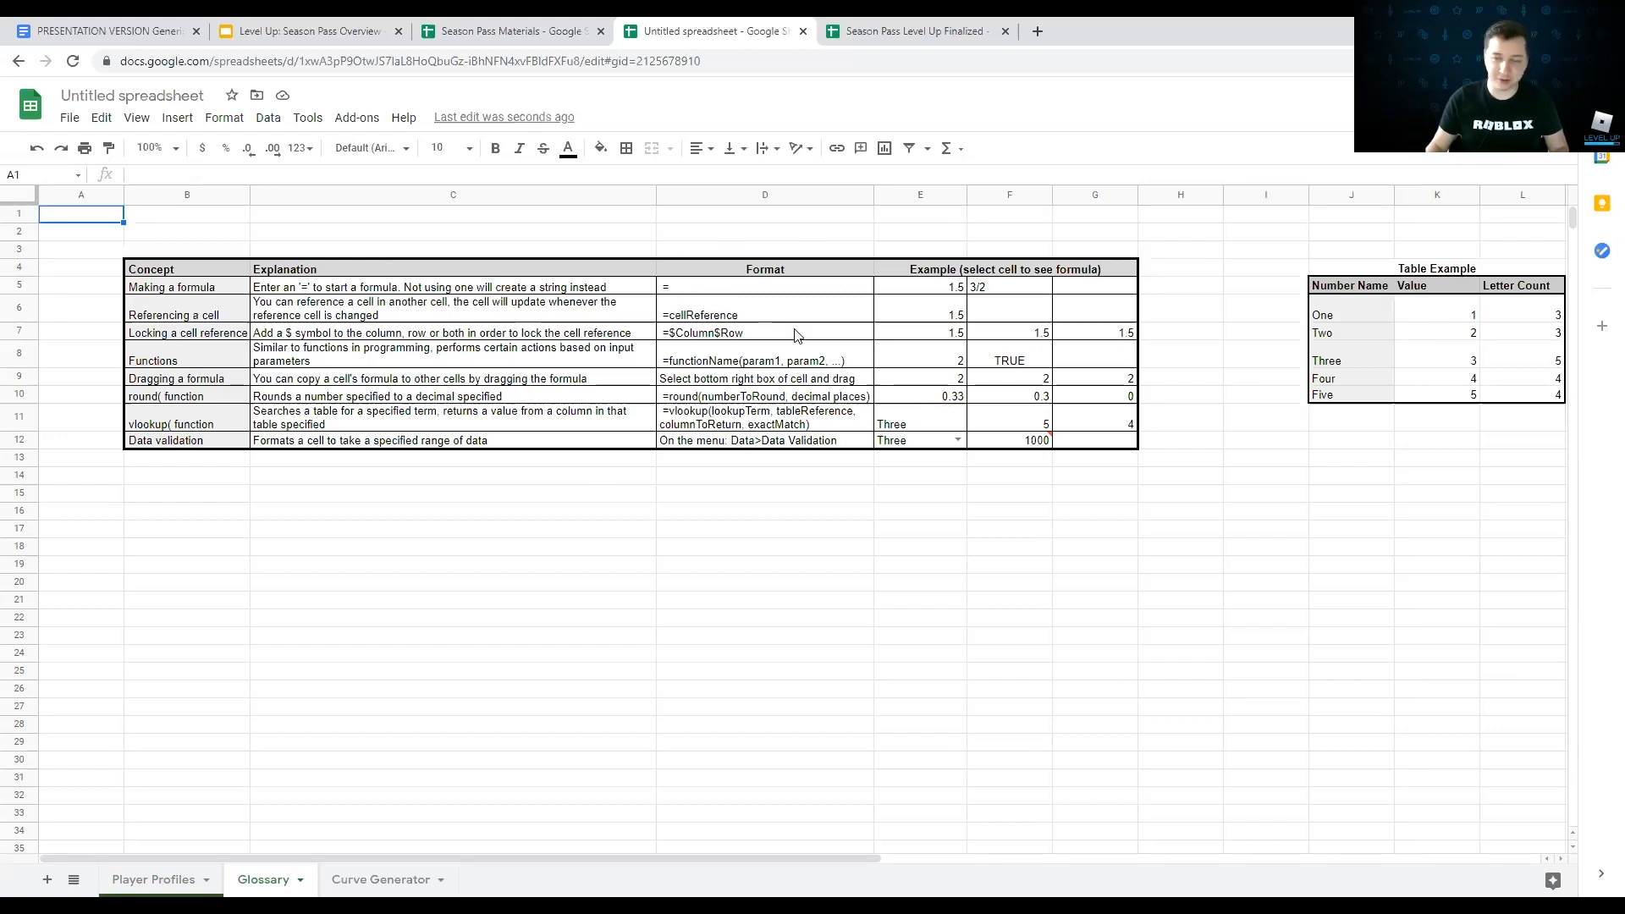
click(376, 880)
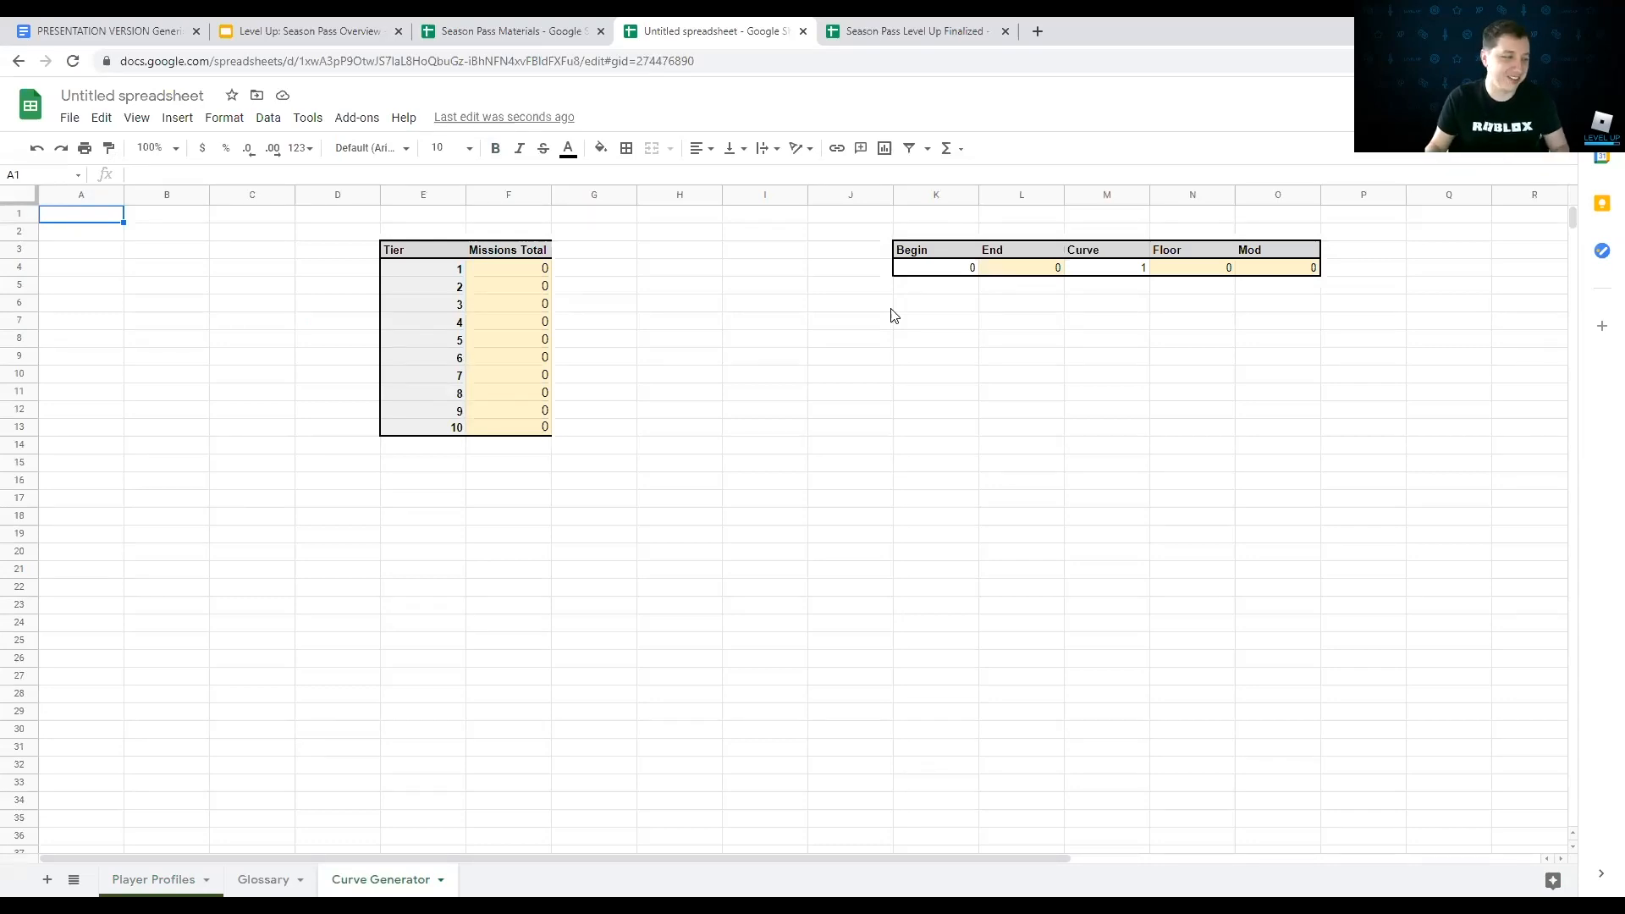
Step: Add a new blank sheet directly after the Player Profiles sheet
click(165, 877)
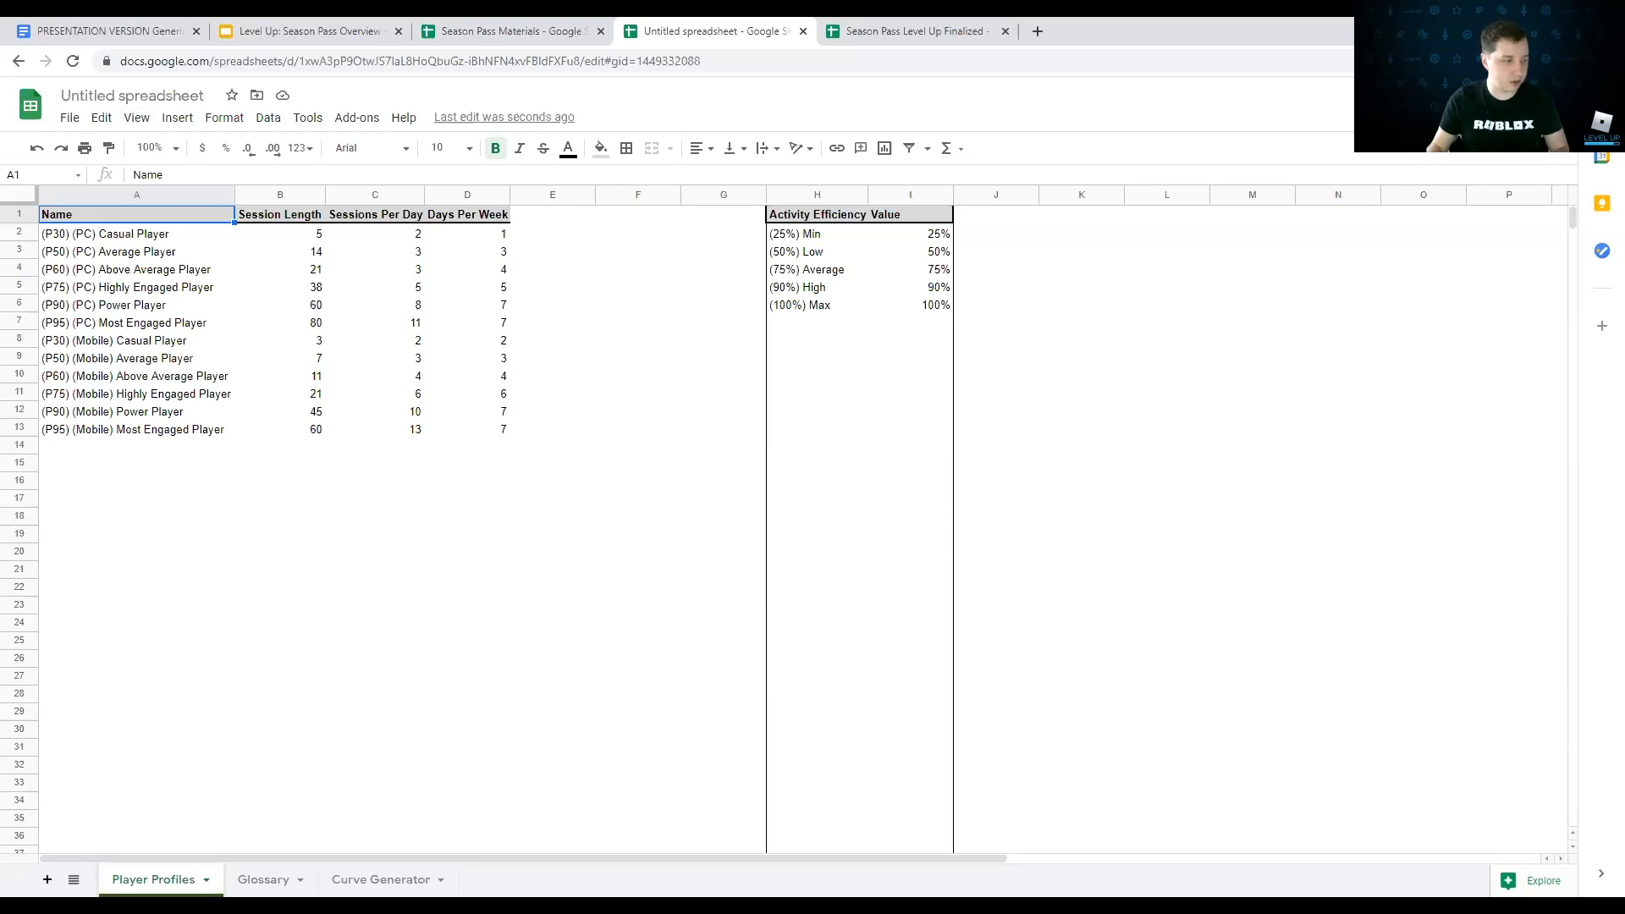
click(46, 880)
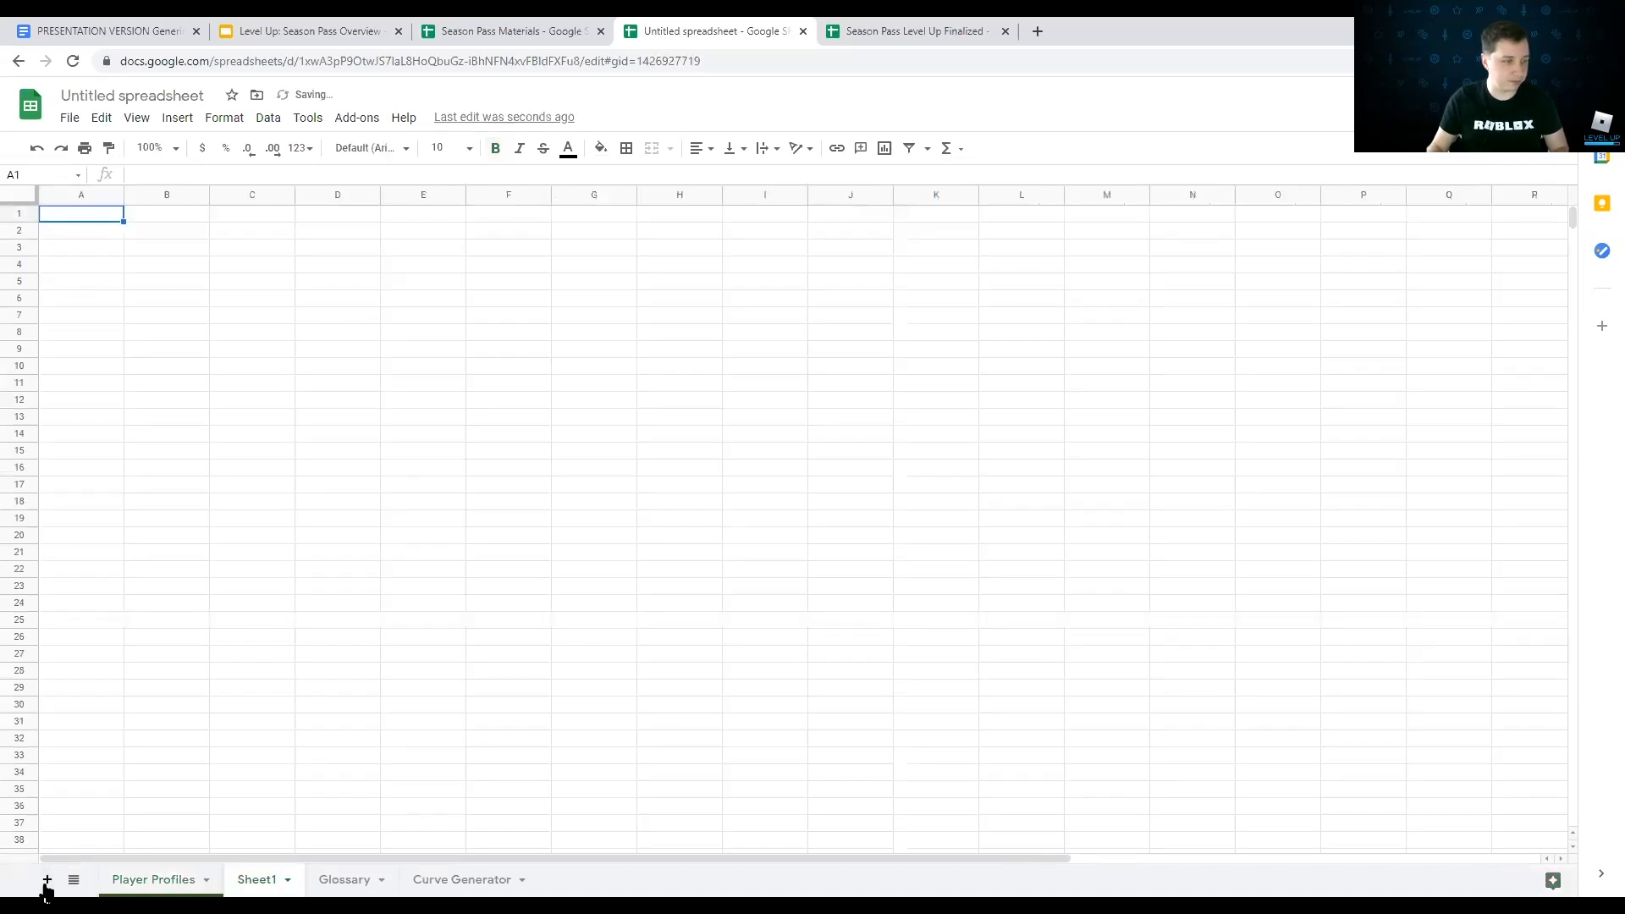
Step: Rename the new blank sheet as "Goals, Assumptions, Constants"
double_click(254, 883)
text(Goals, Assumptions, Constants)
key(Return)
click(214, 387)
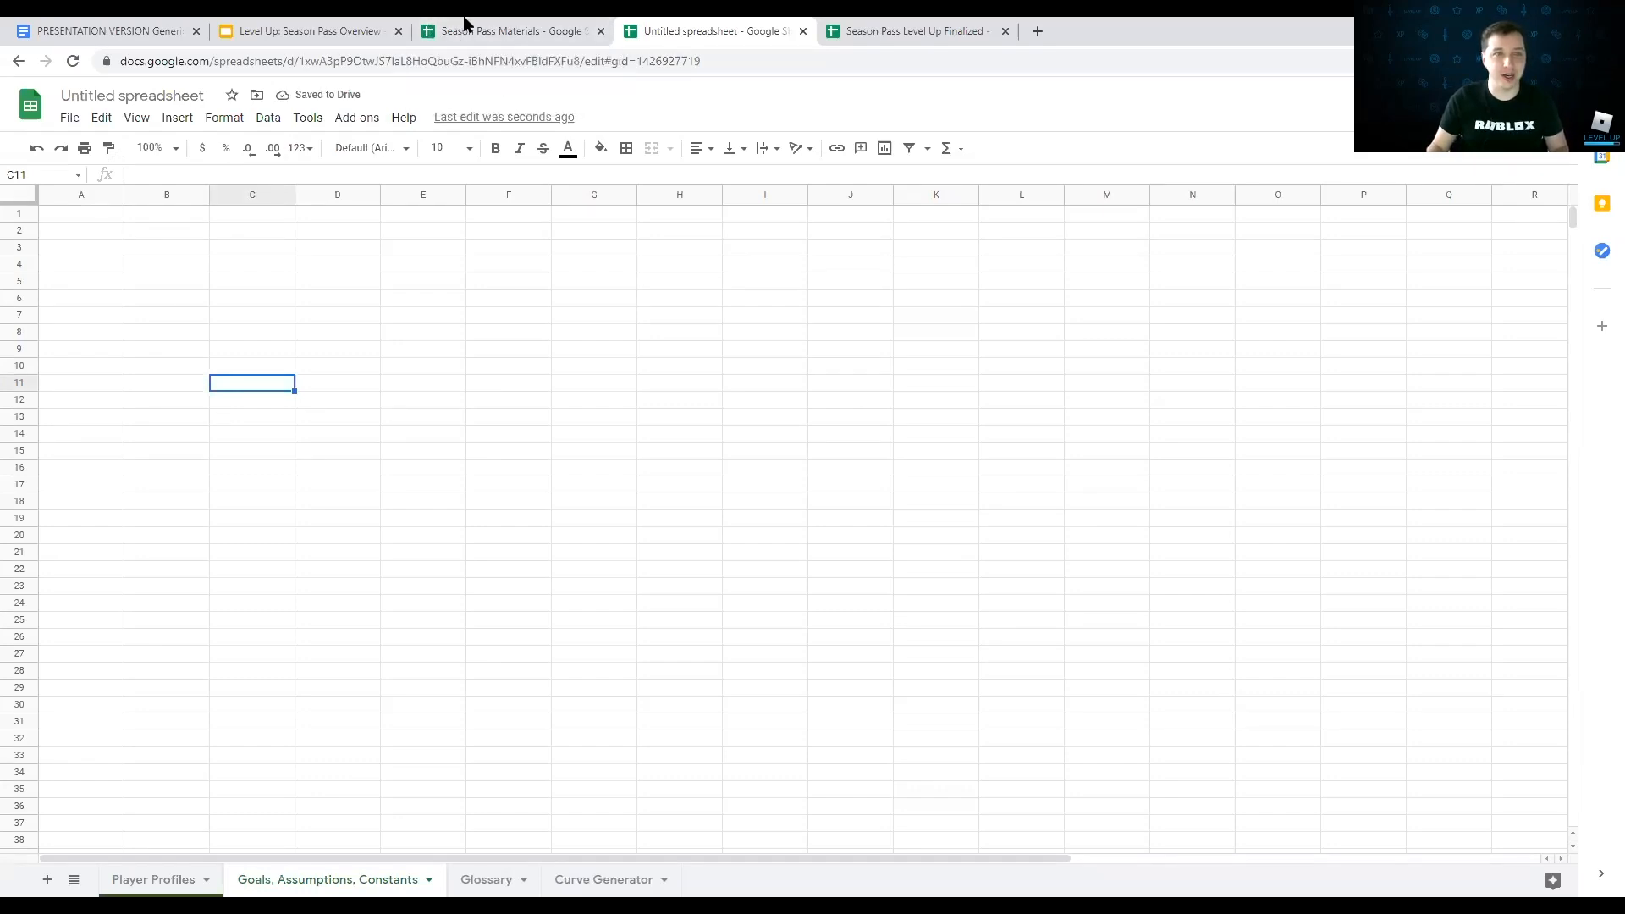
Step: Examine the goals, assumptions and constants sheet in Season Pass Level Up Finalized, then return to the untitled spreadsheet
click(901, 32)
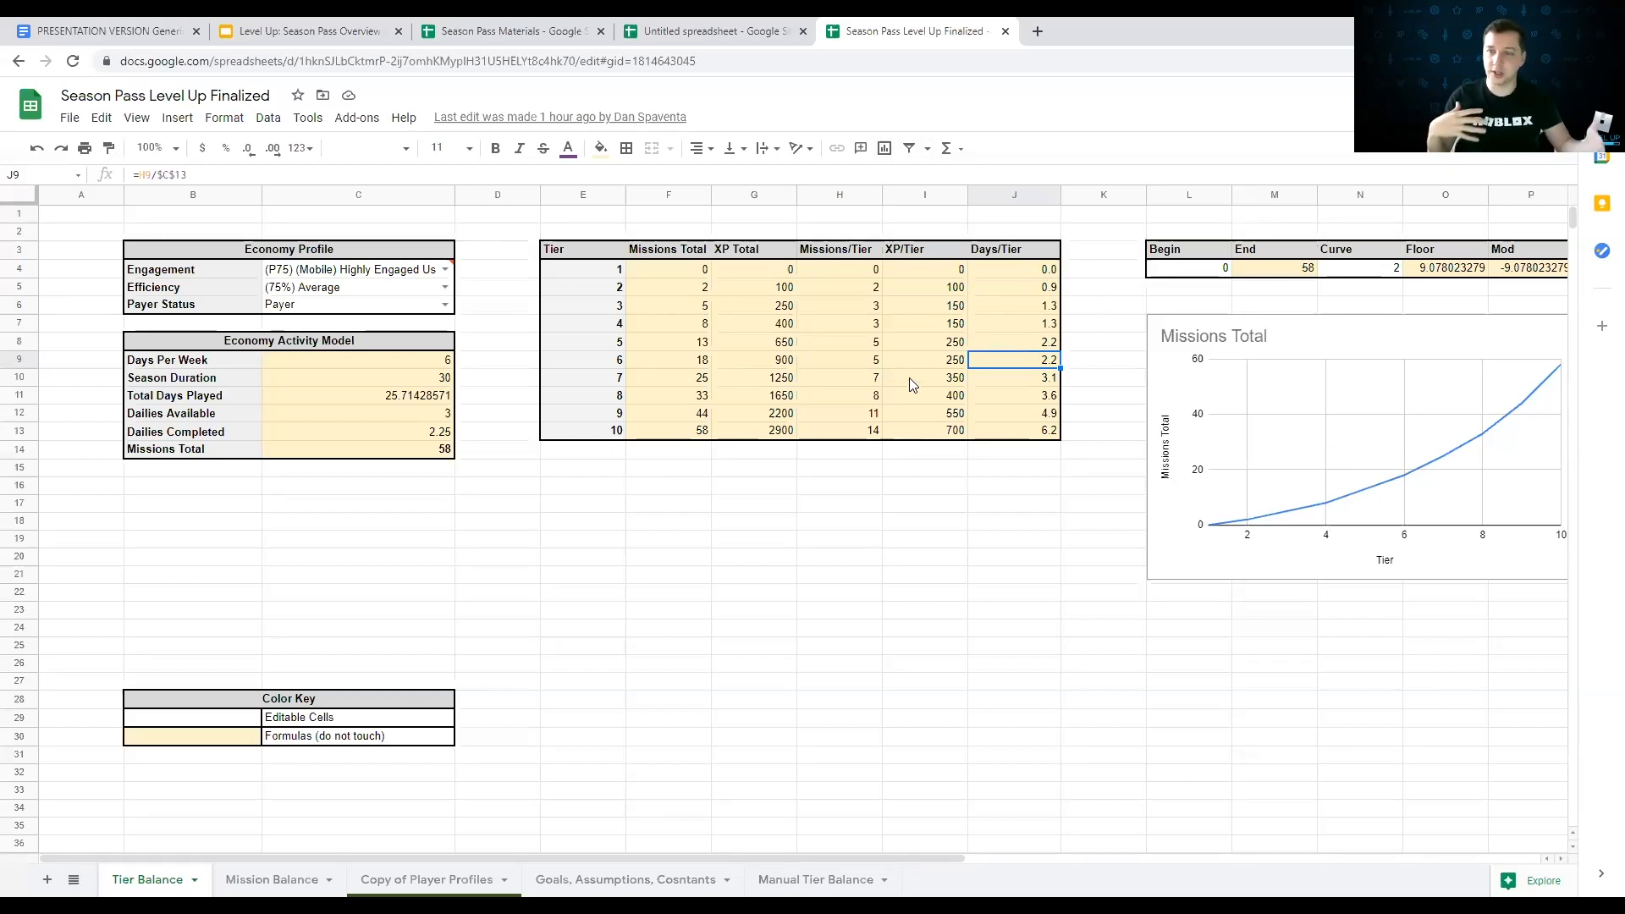
click(647, 879)
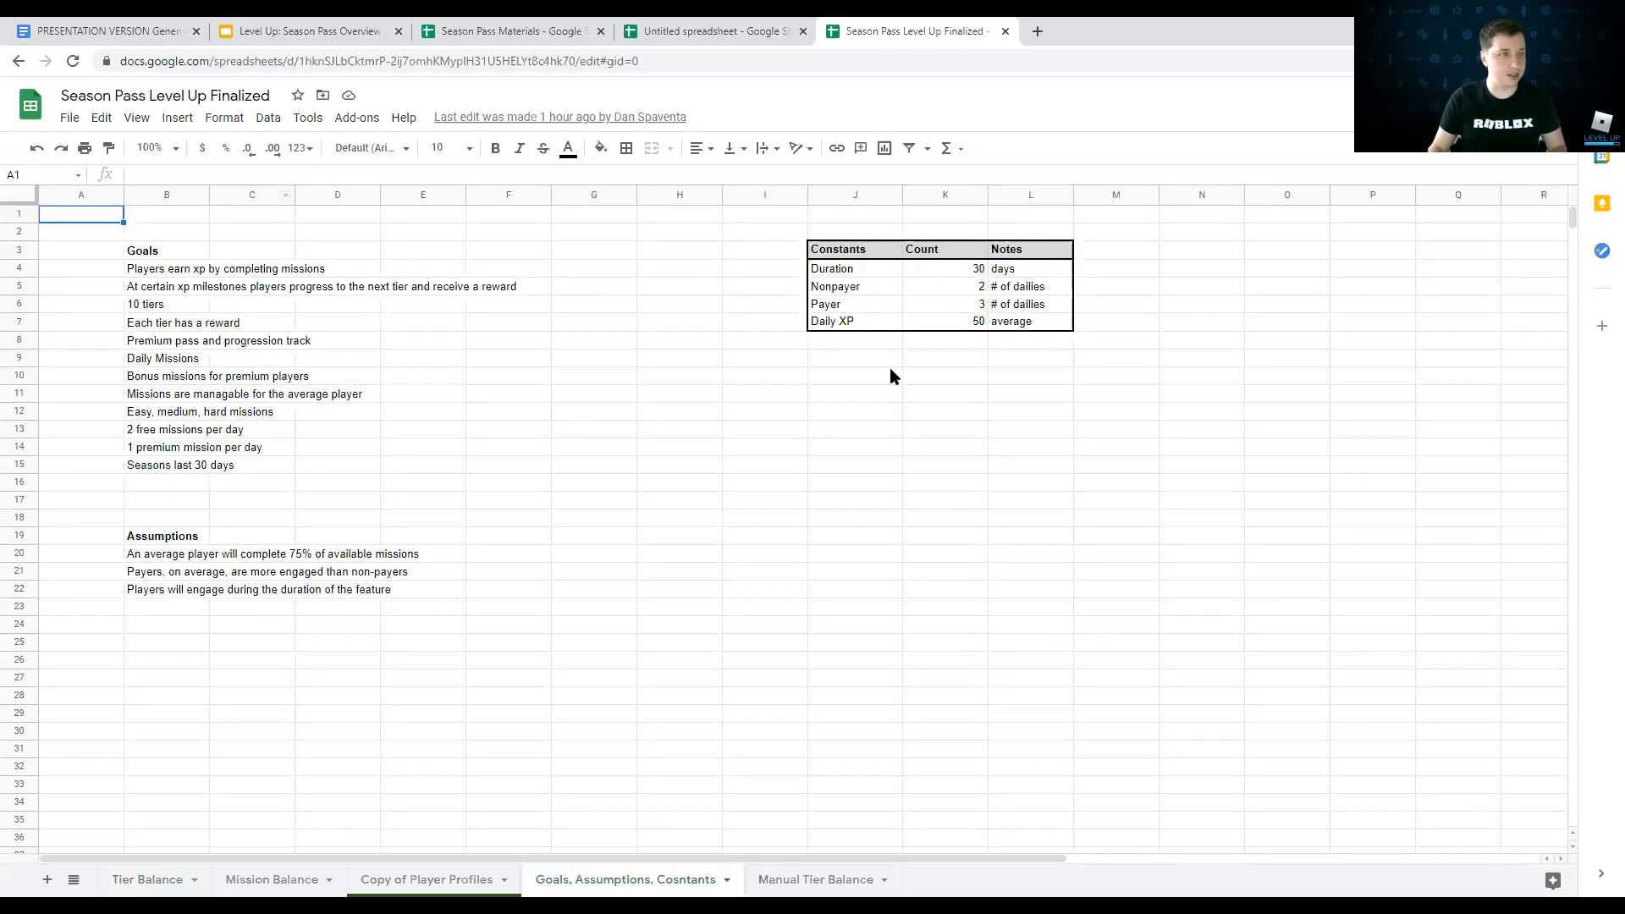
click(528, 23)
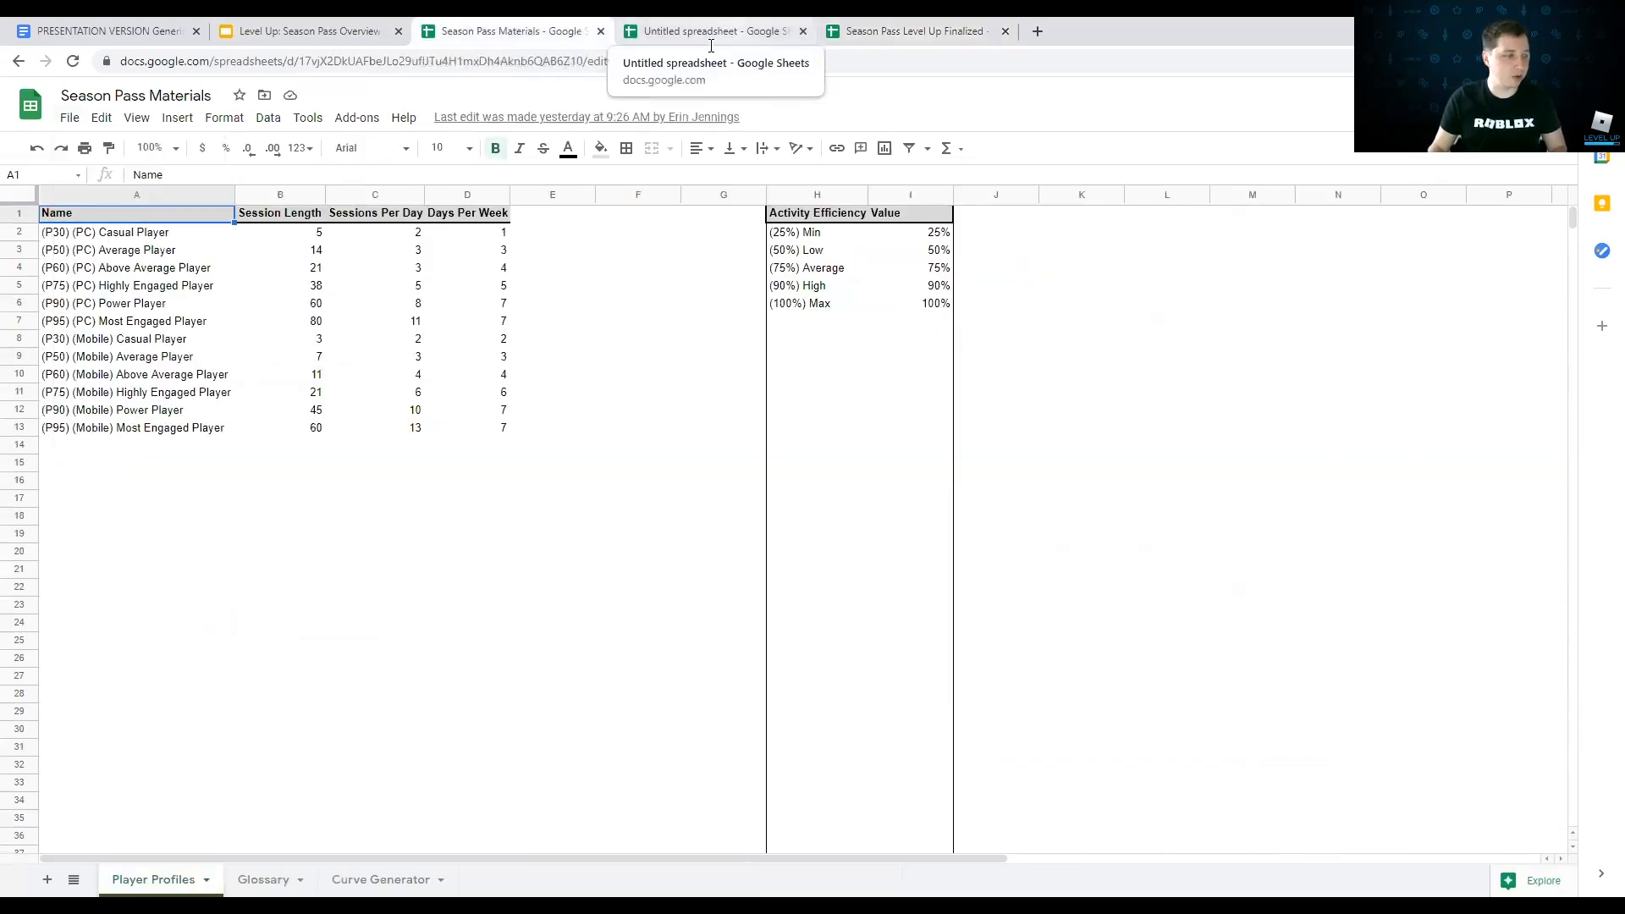
click(682, 25)
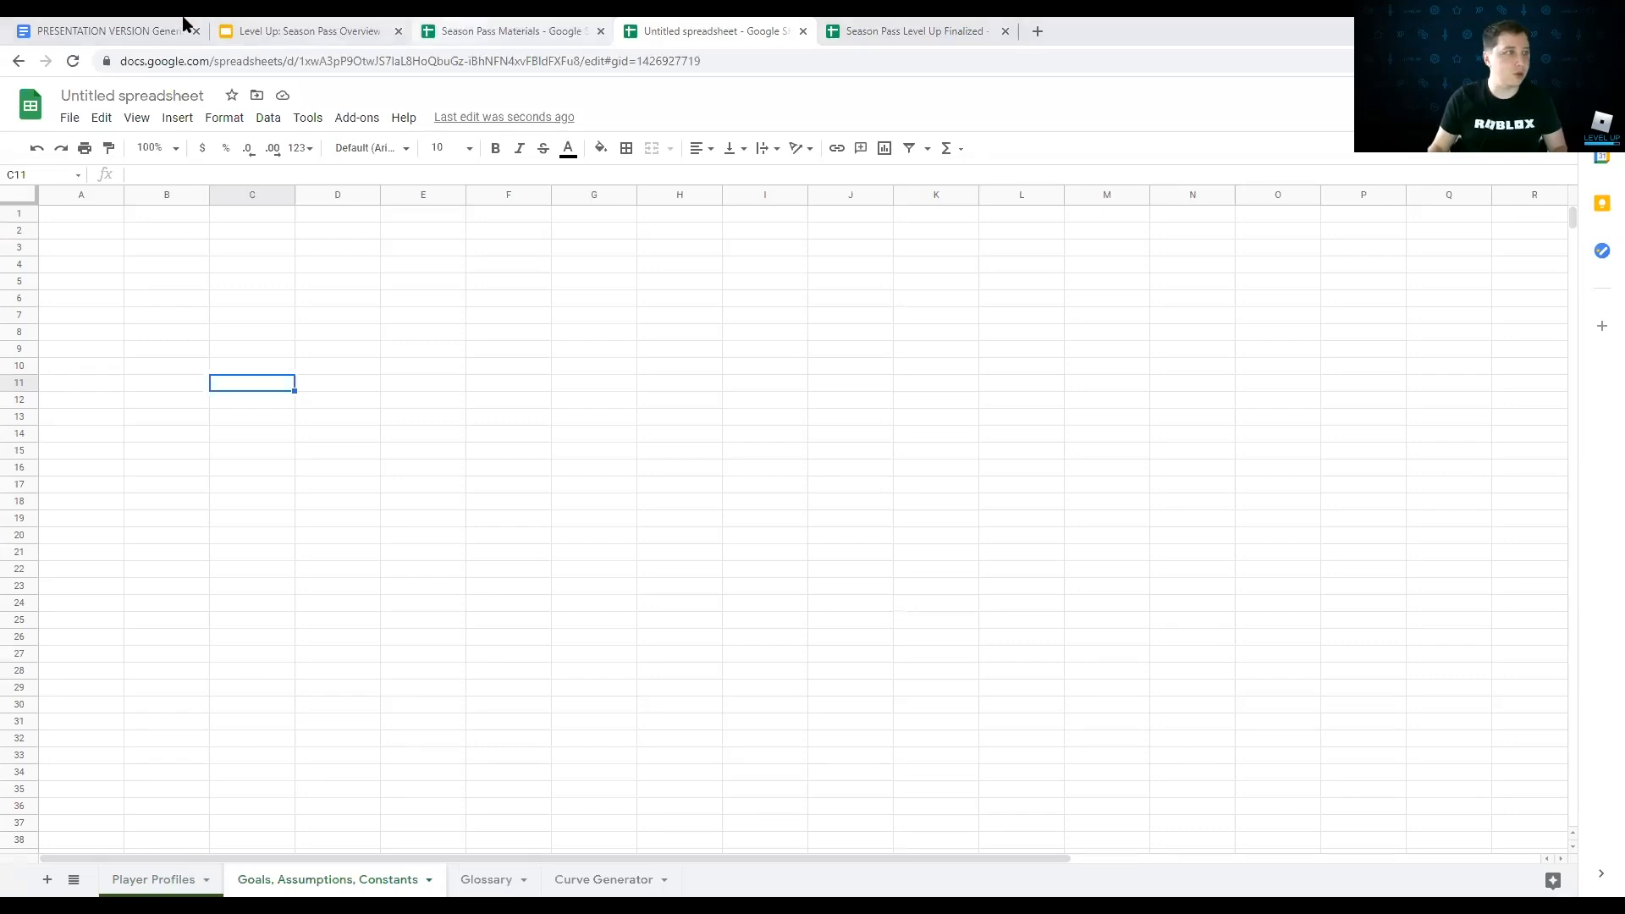
Step: Check the overview and goals in the Generic Season Pass System document, then return to the untitled spreadsheet
click(101, 21)
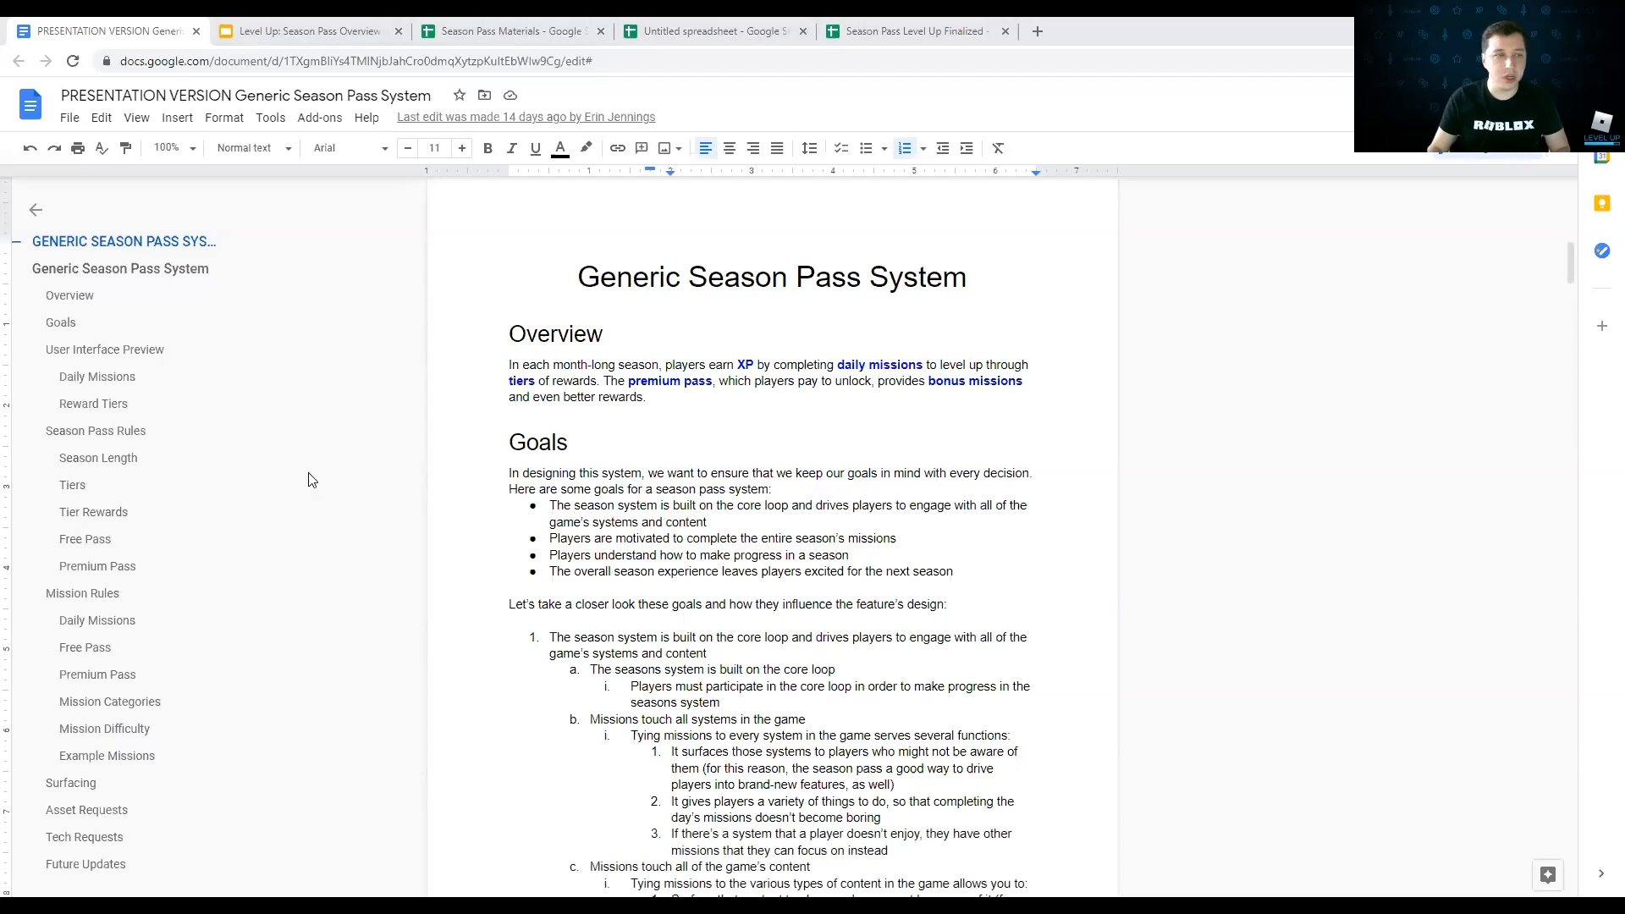
click(543, 23)
click(640, 30)
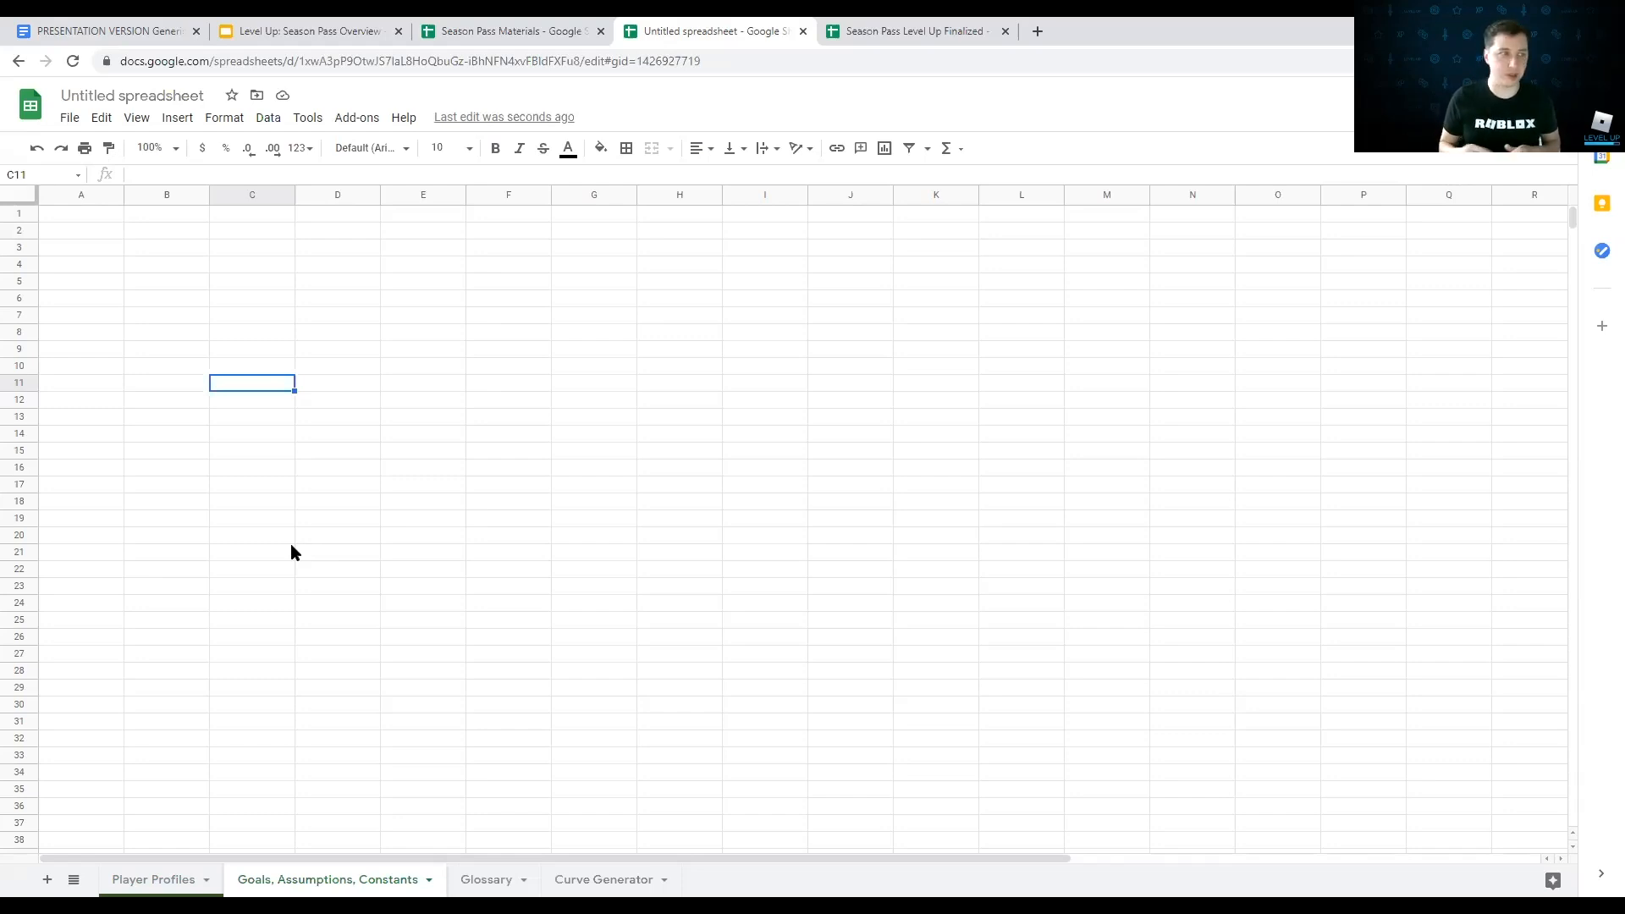
Step: Add a bold "Goals" heading in cell B3 and select the cell beneath it
click(183, 249)
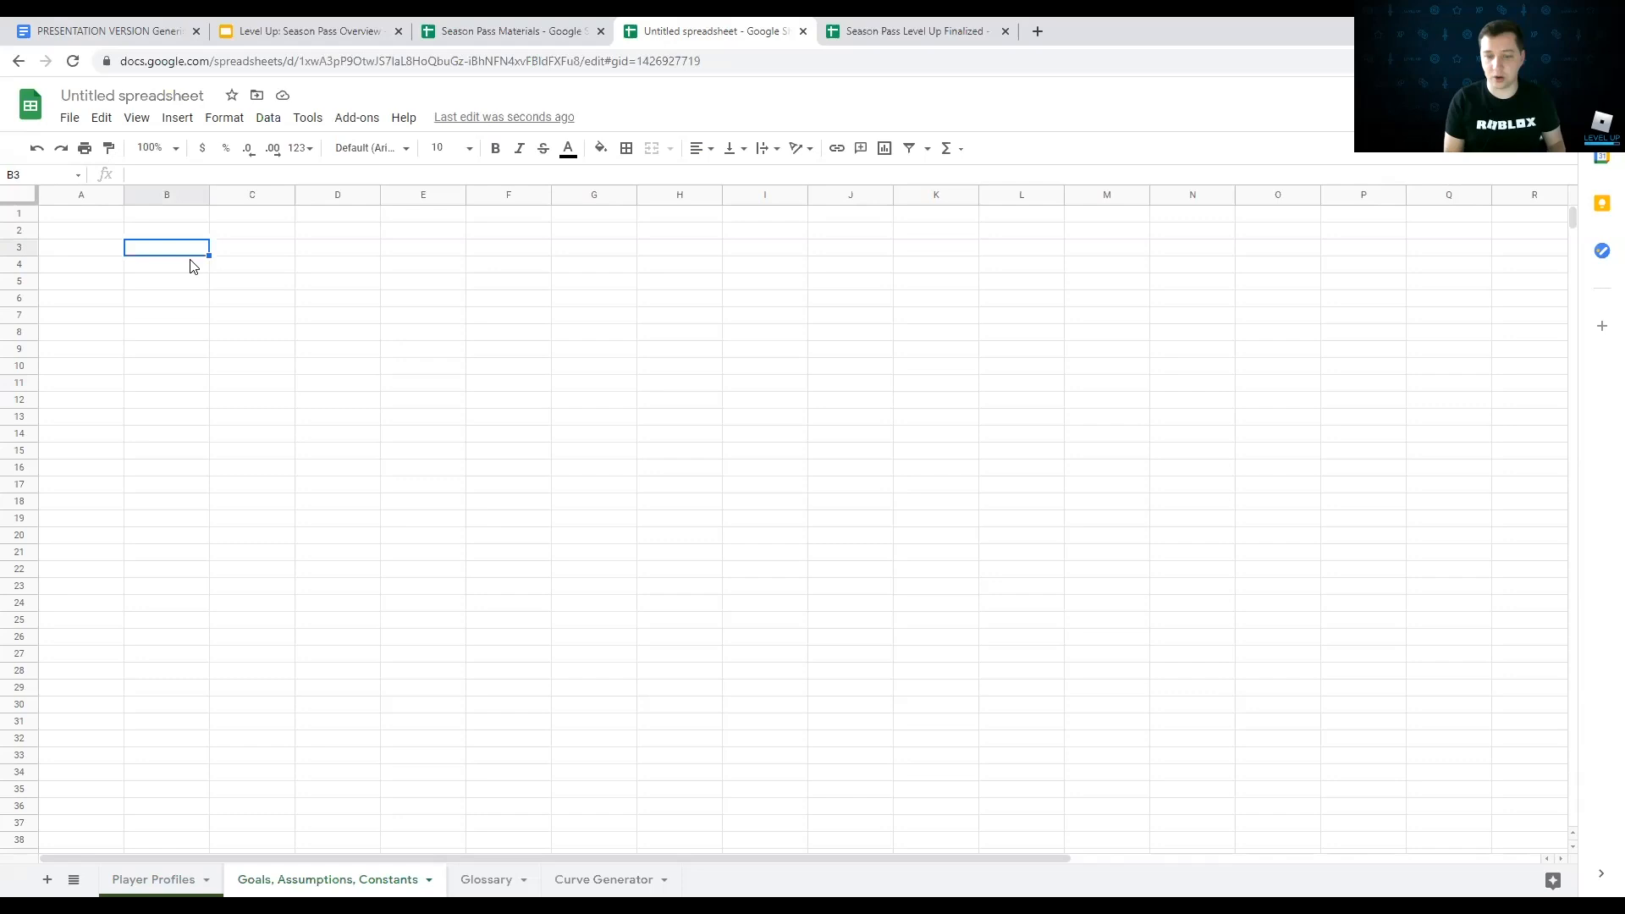
key(ctrl+b)
text(Goals)
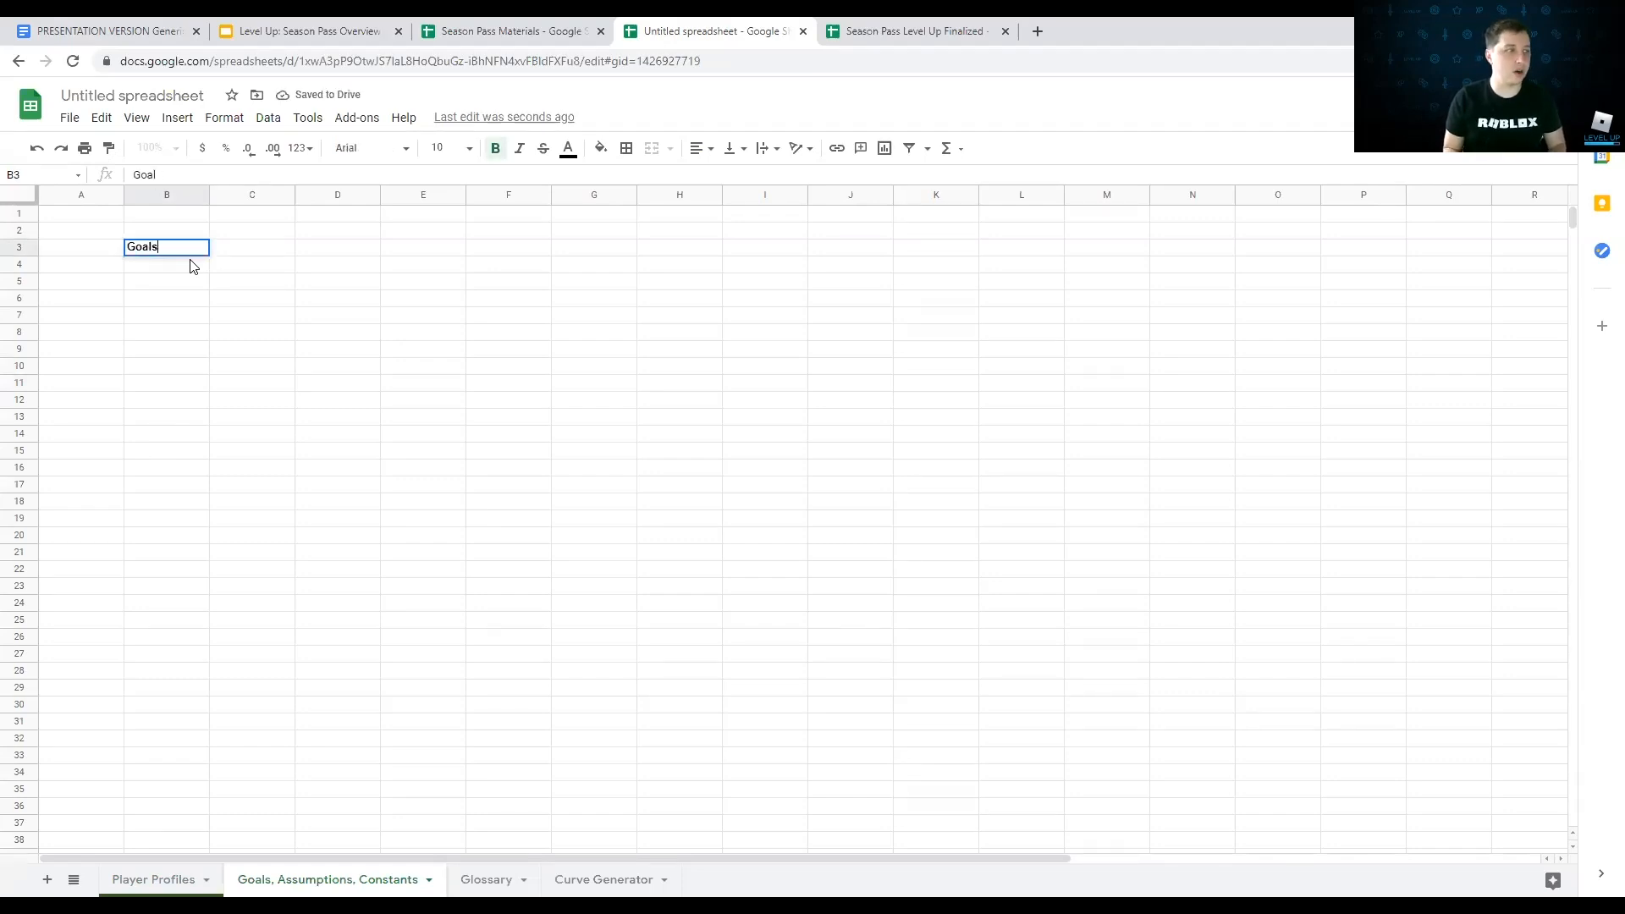
key(Return)
key(Up)
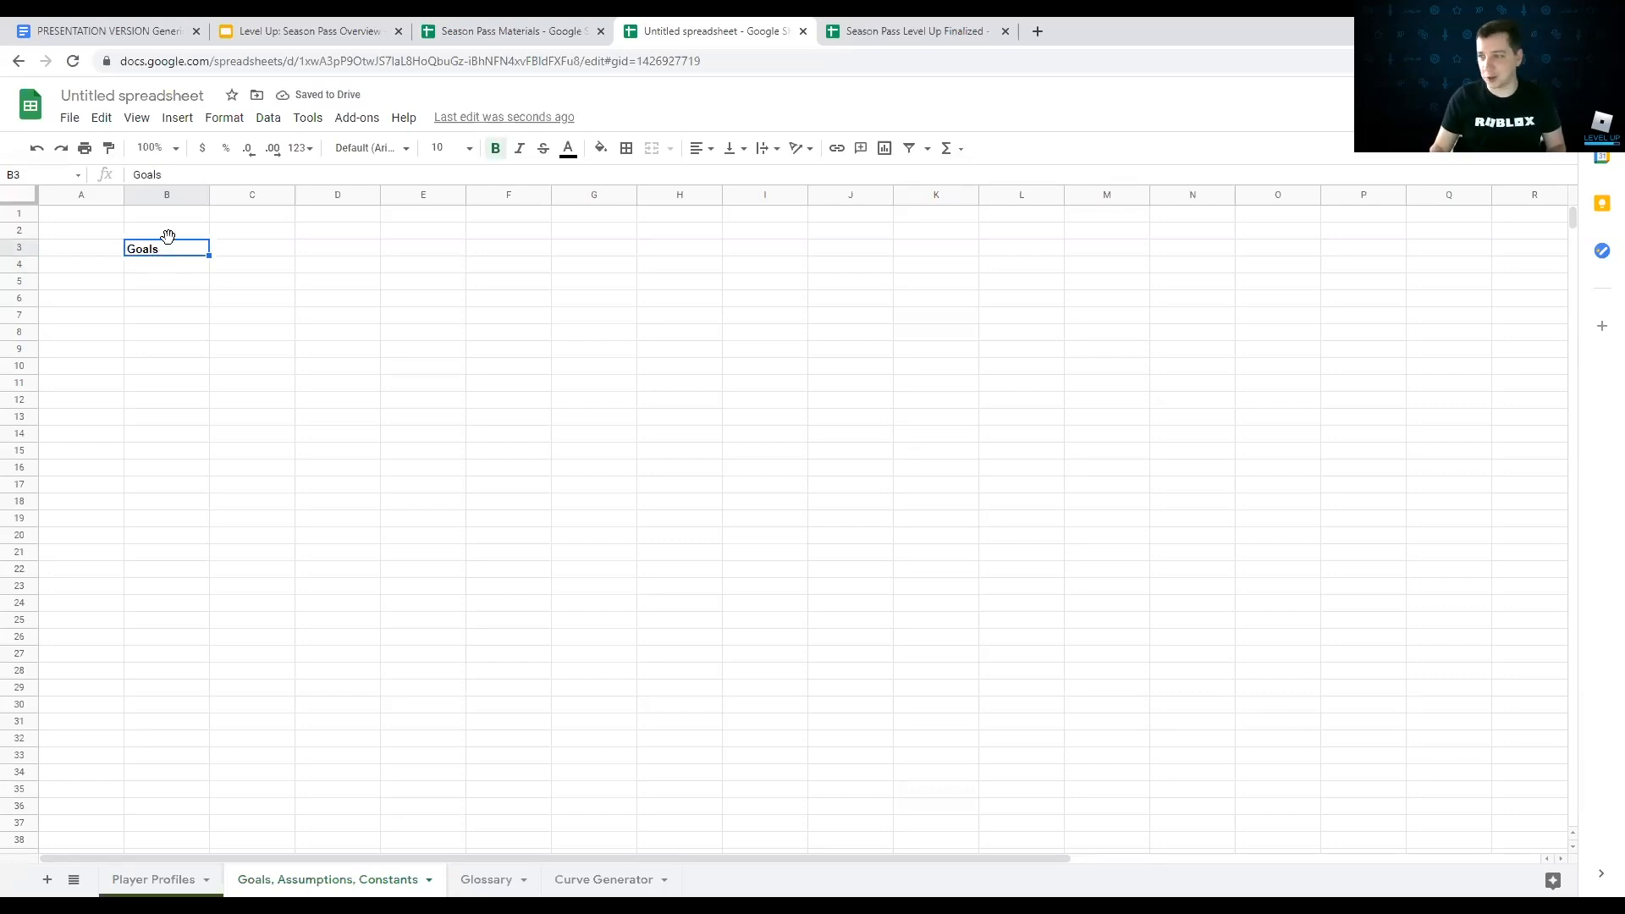
click(149, 265)
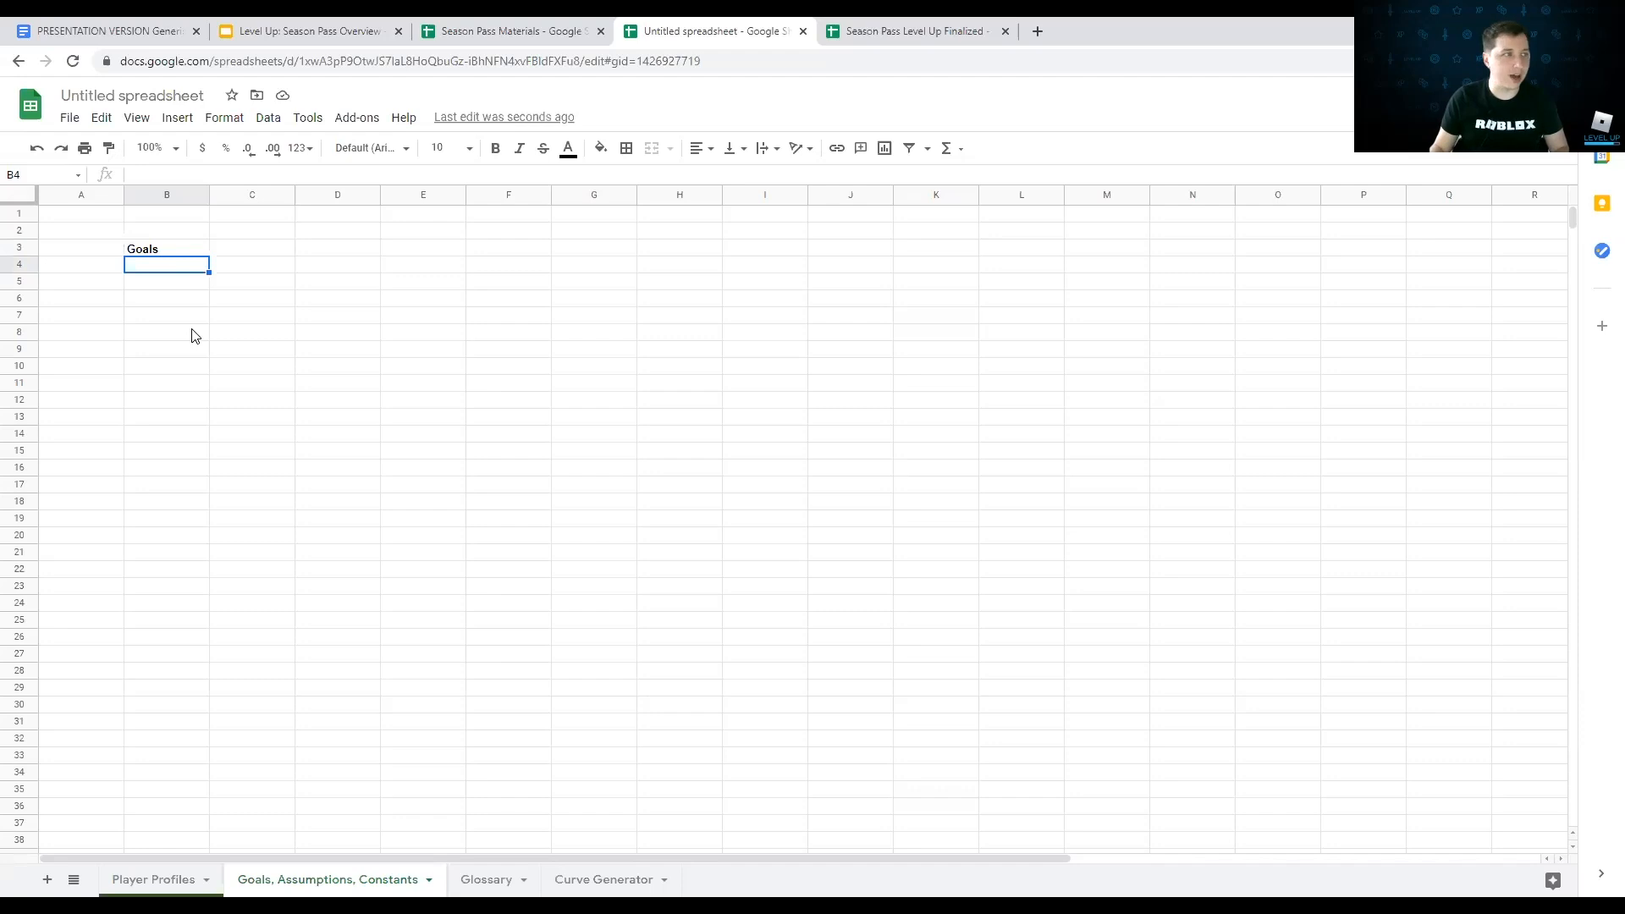
Step: Place the open design document beside the untitled spreadsheet in the browser and close the Season Pass Materials spreadsheet
drag(122, 27, 521, 31)
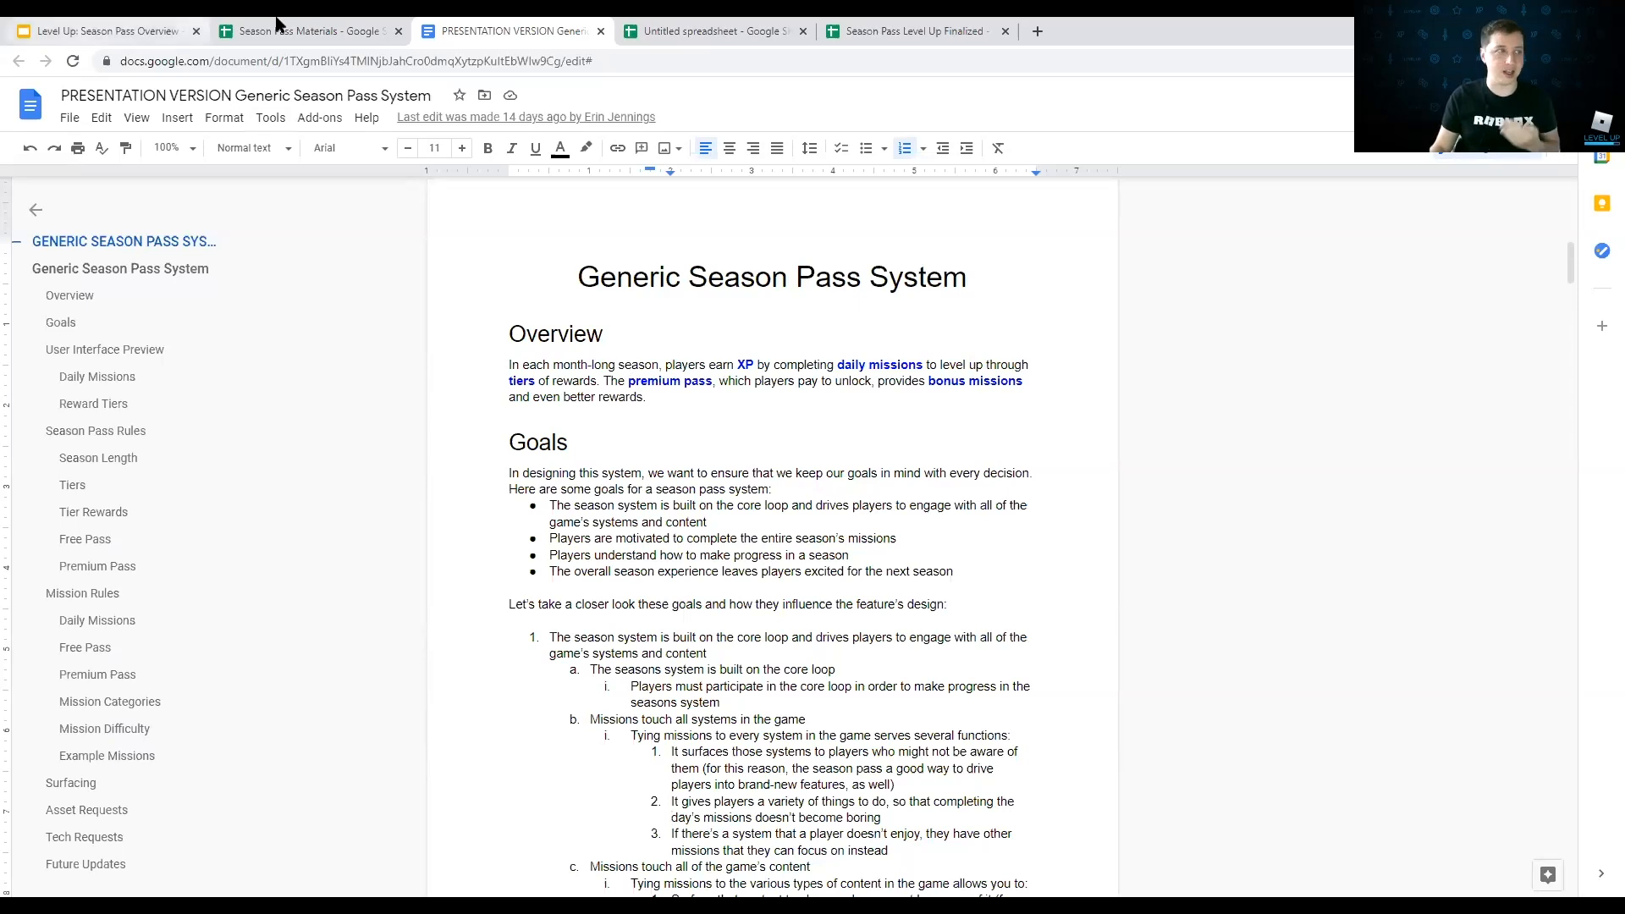
click(320, 32)
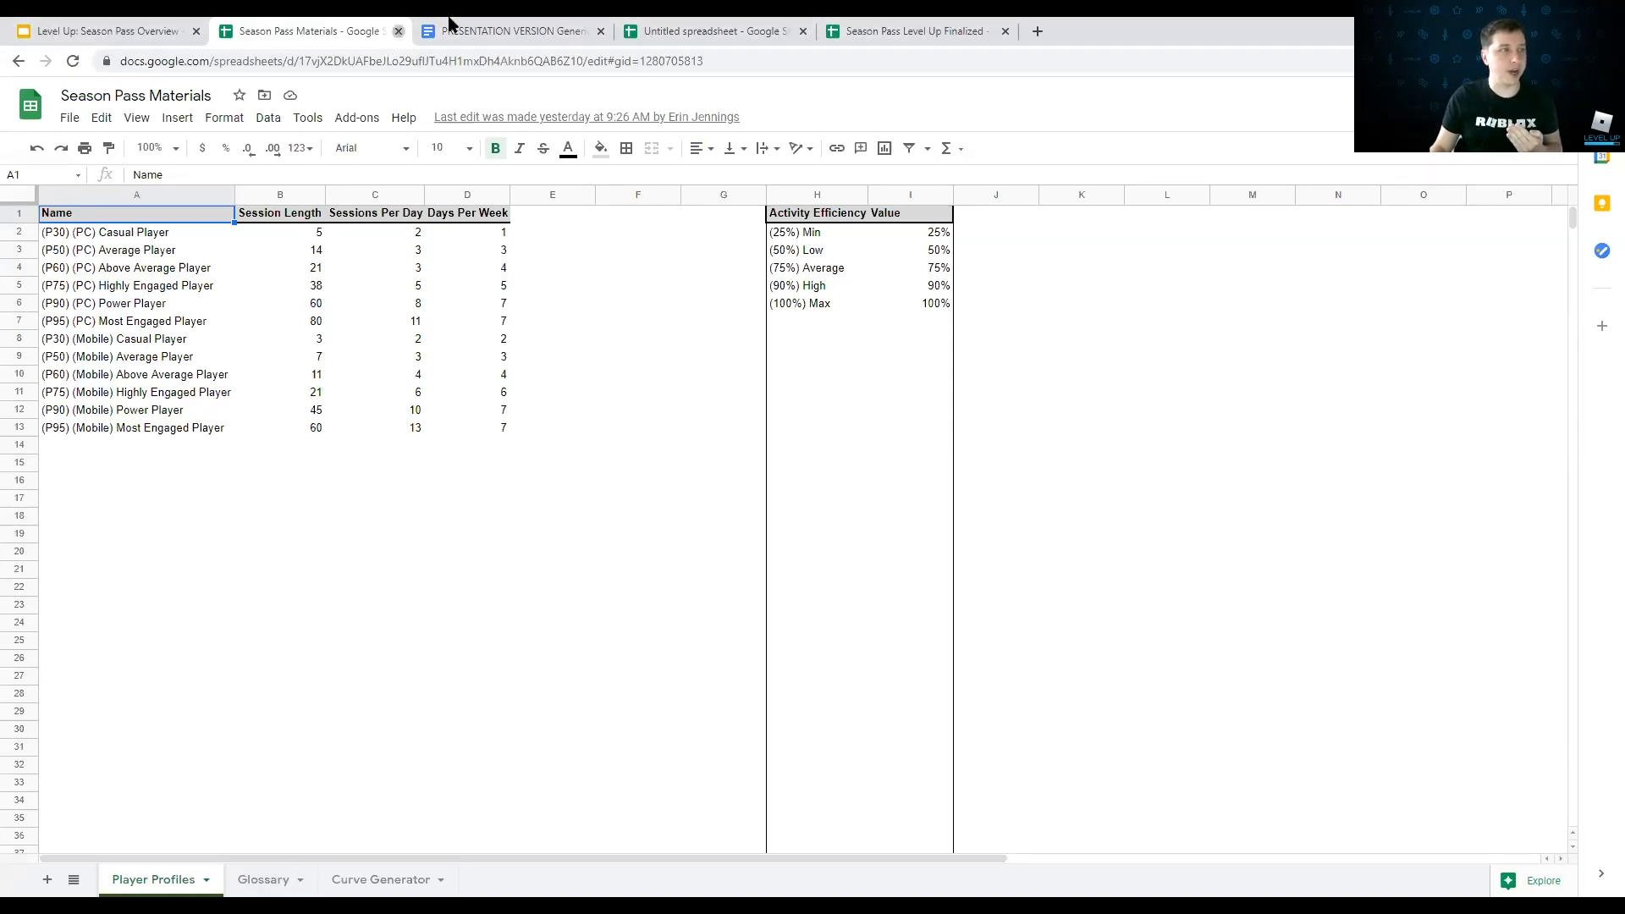
click(398, 32)
click(508, 32)
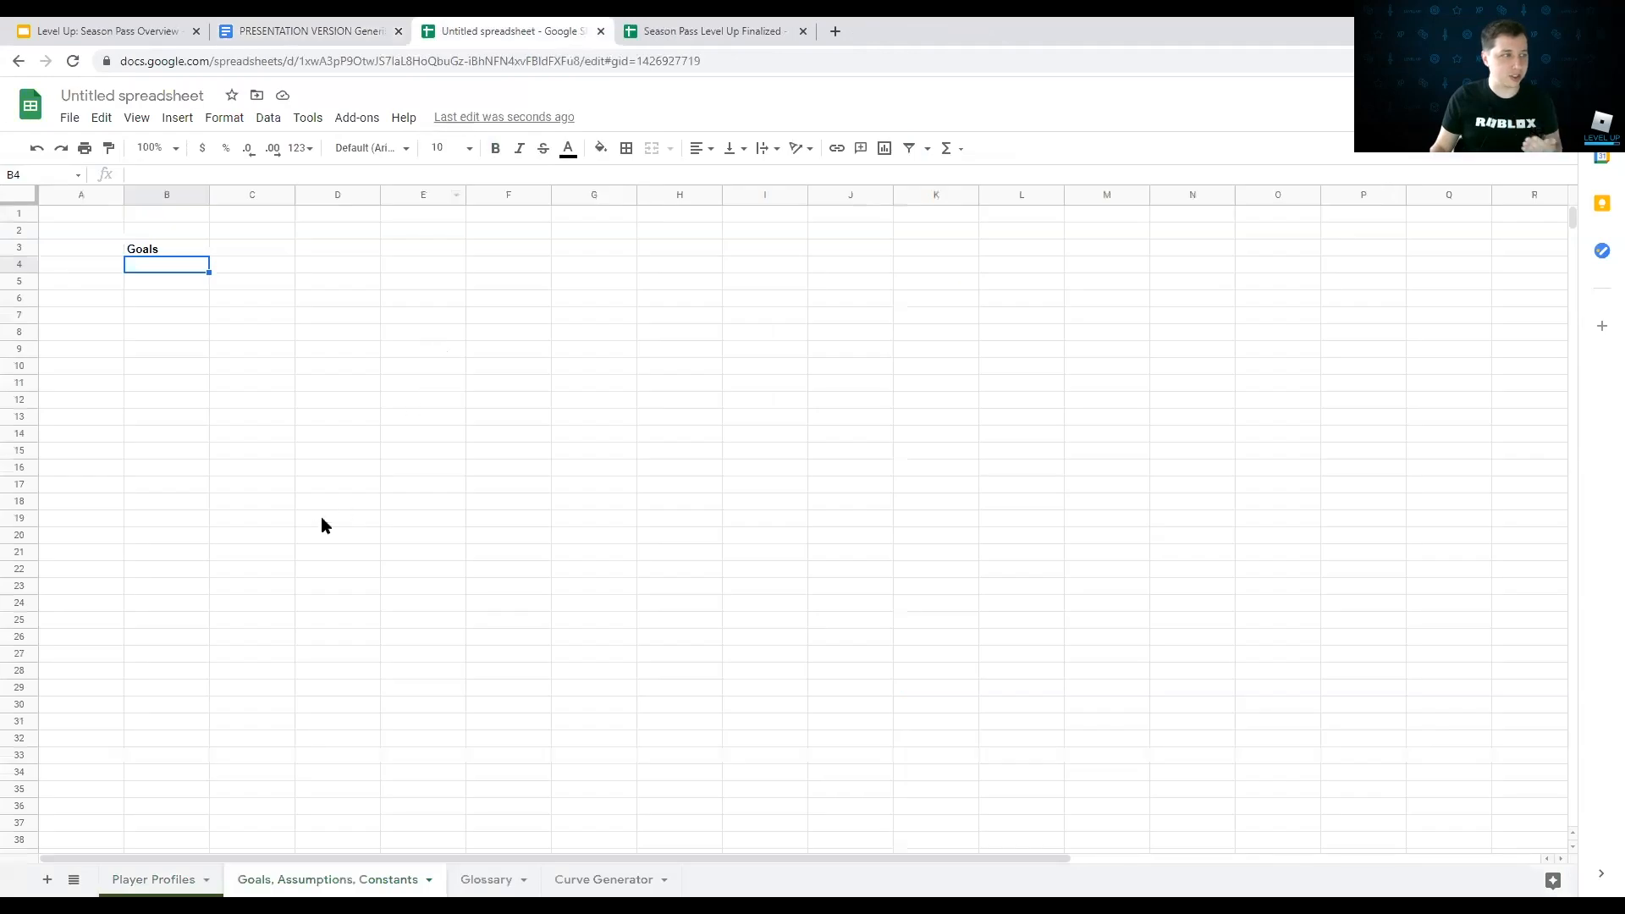
Step: Rename the untitled spreadsheet as "Season Pass Balance"
click(107, 97)
text(Season)
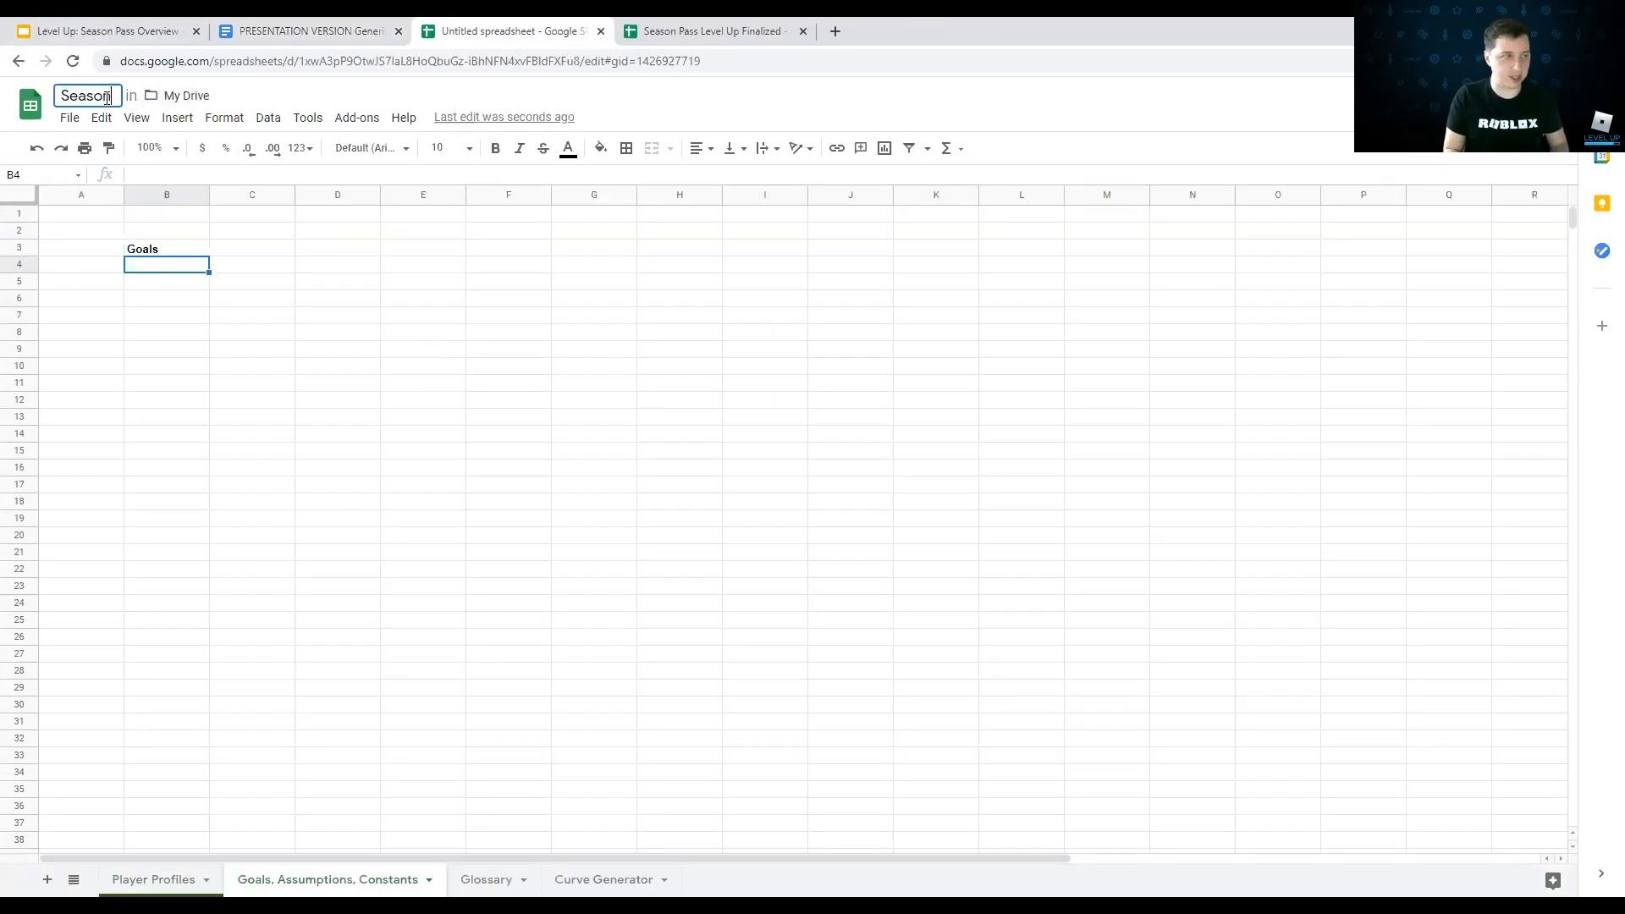
text( Pass Balance)
key(Return)
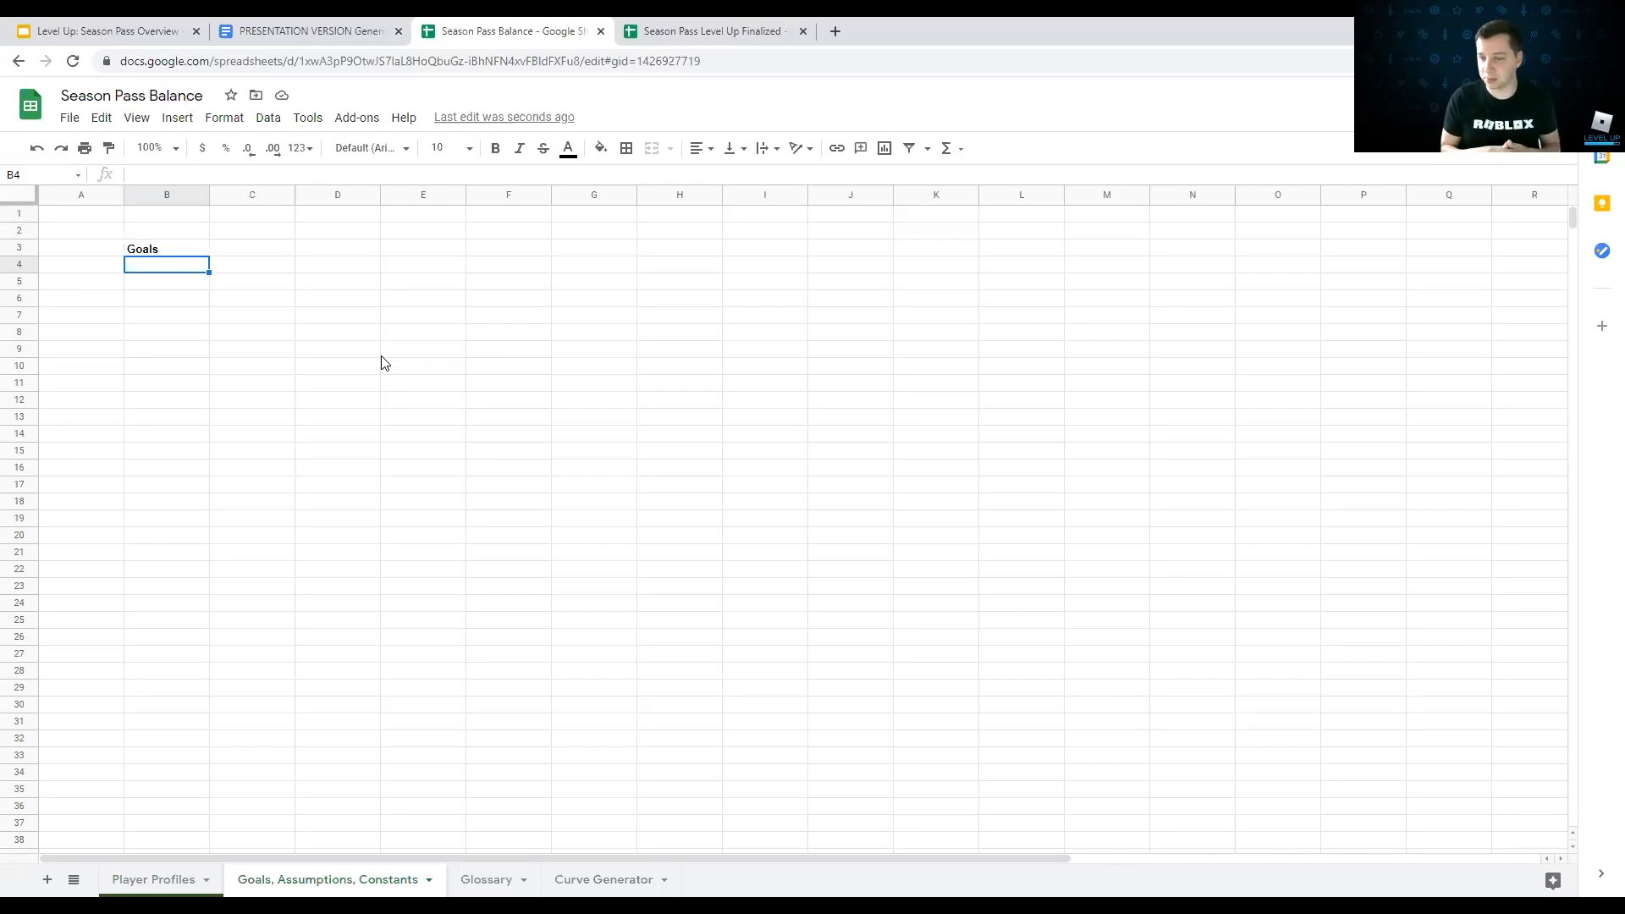
Step: Enter the goal "30 day duration feature" in cell B4
text(30)
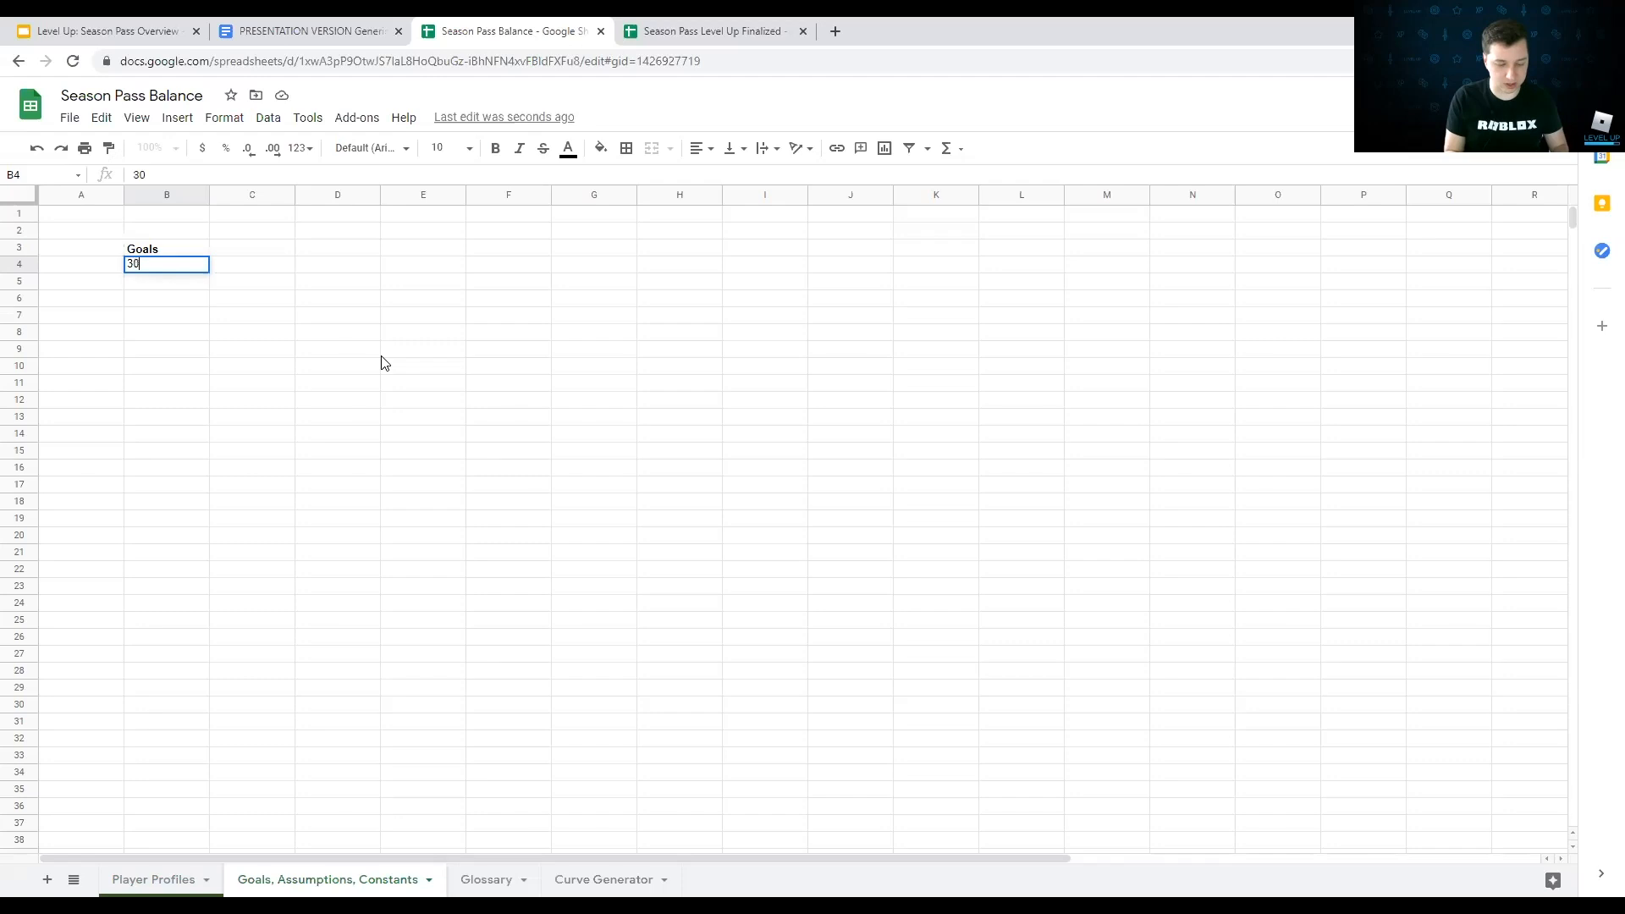
text( day durat)
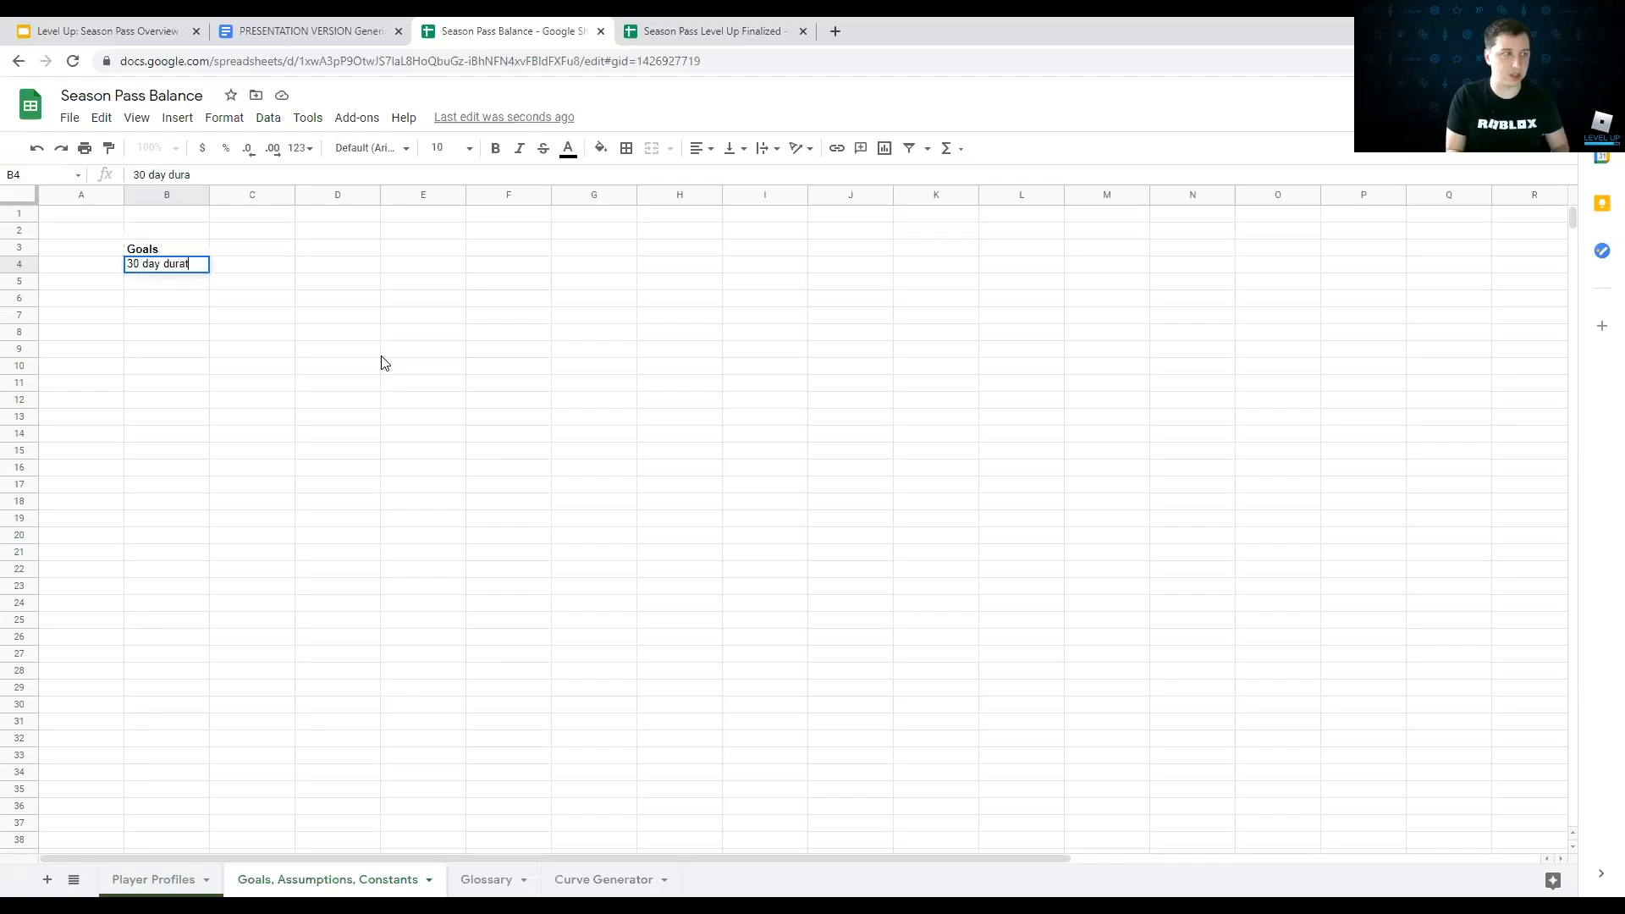
text(ion feature)
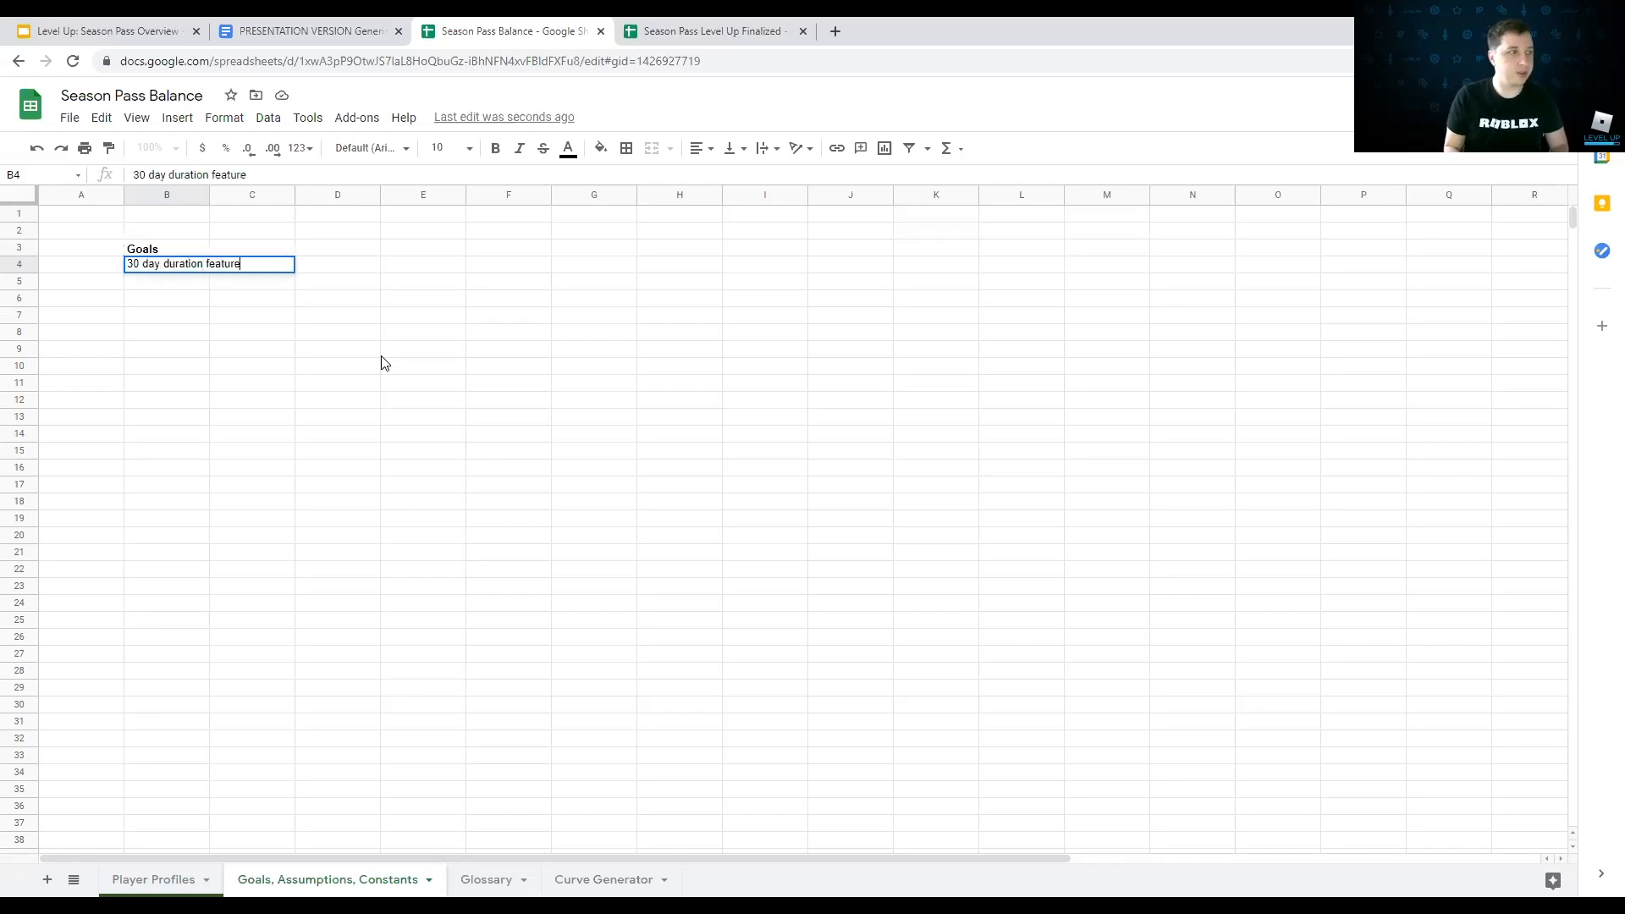
key(Return)
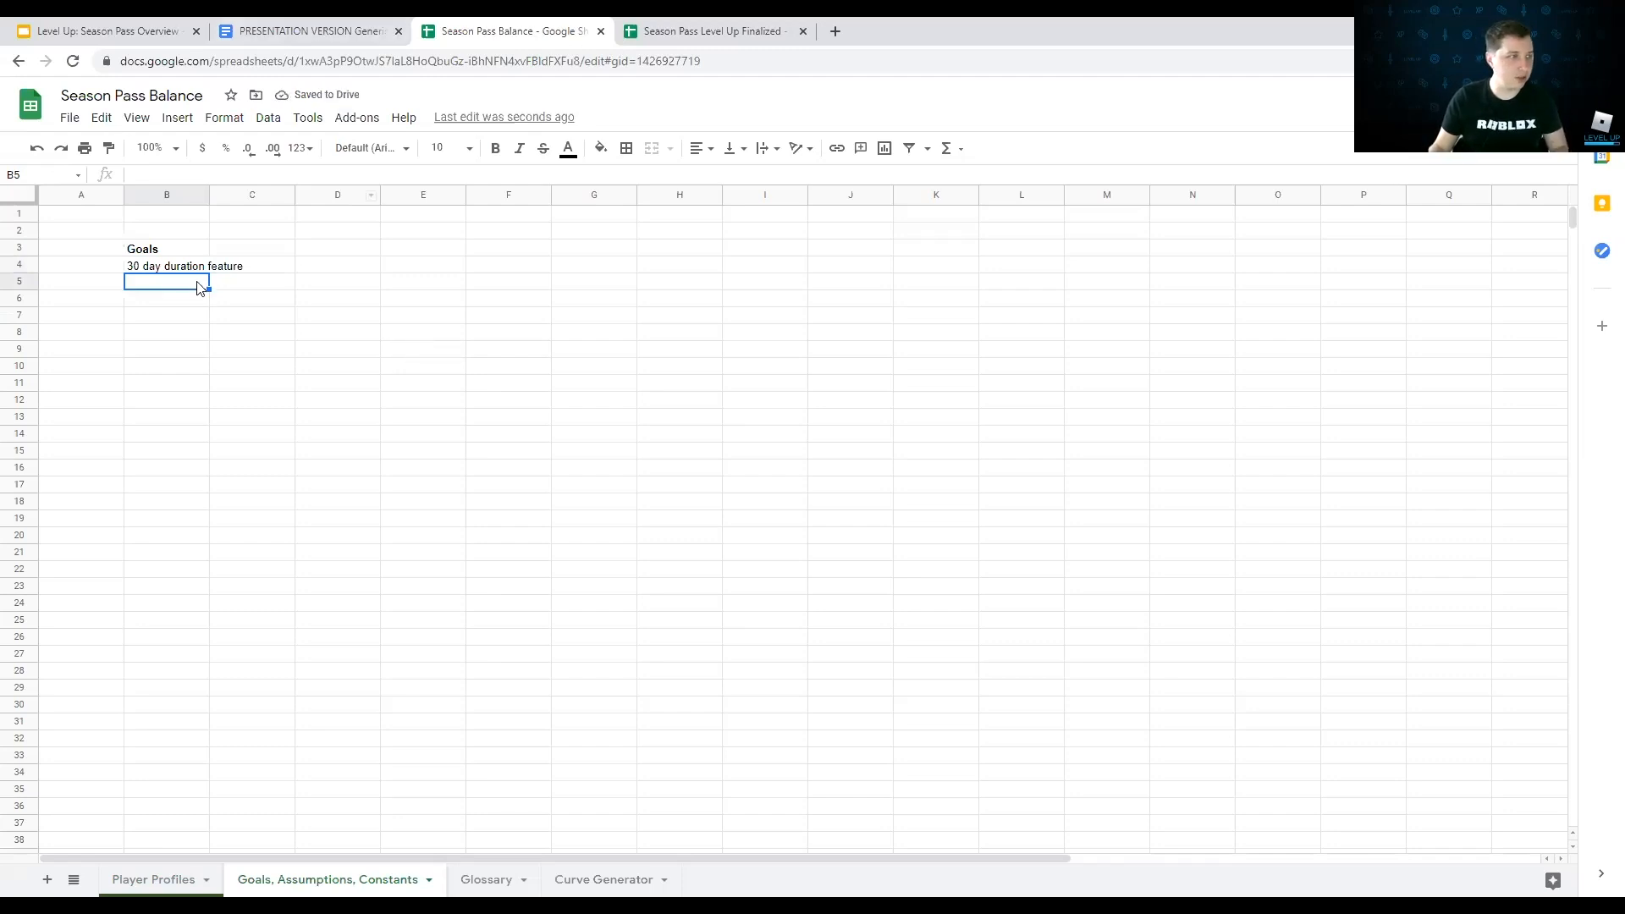
Step: Consult the design document's overview and enter "At certain xp milestones players progress to the next tier and receive a reward" in cell B5
click(341, 25)
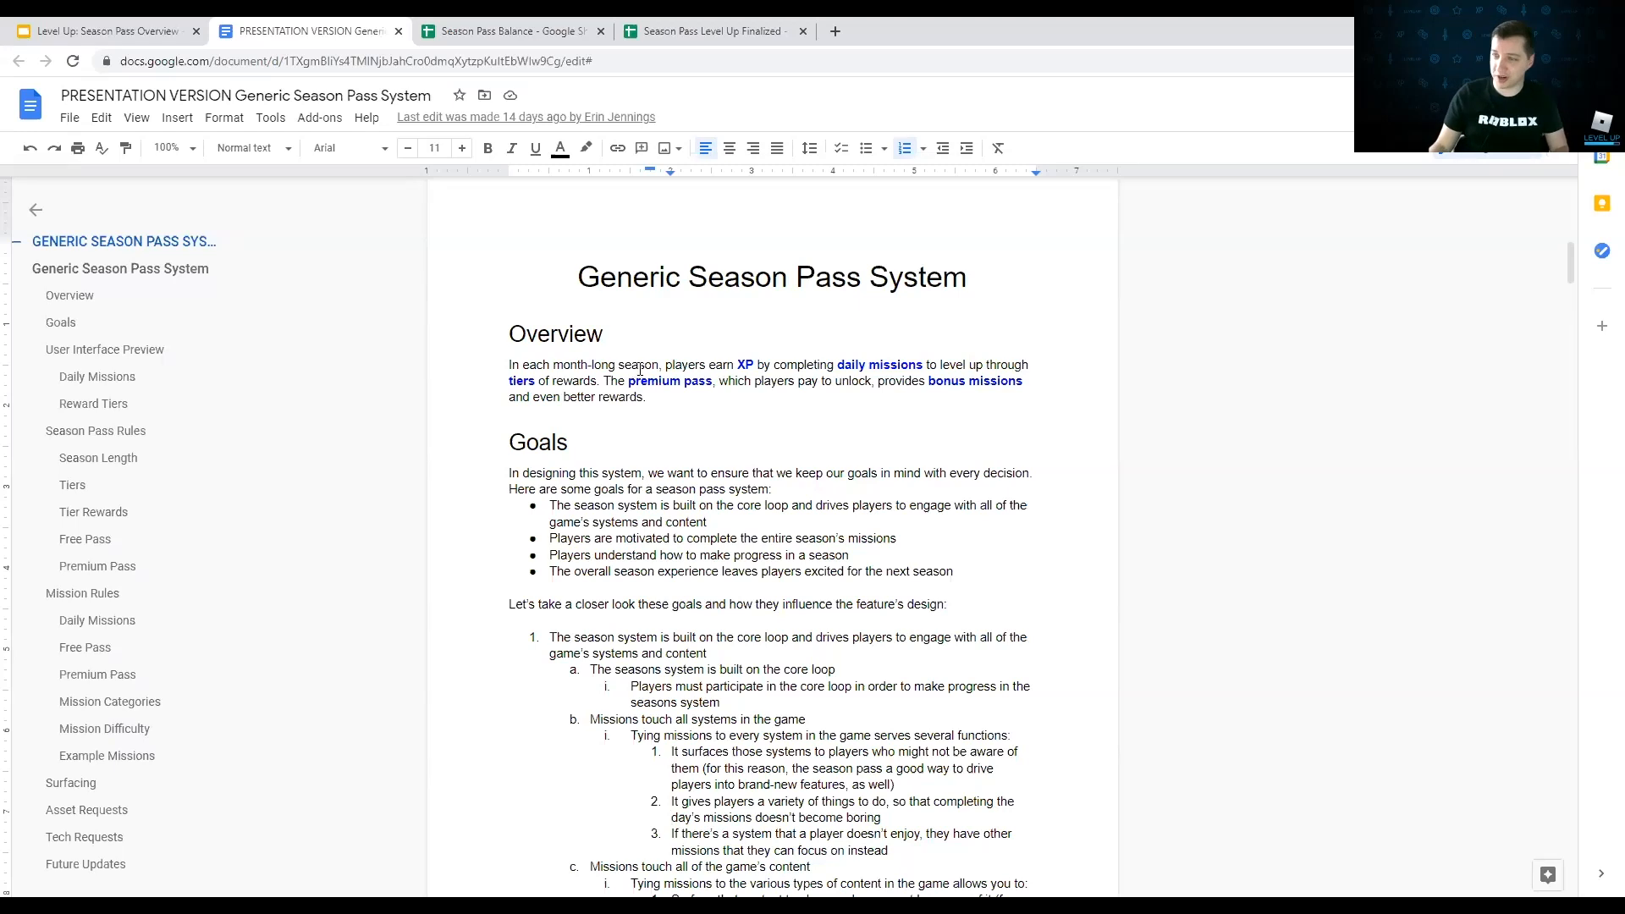
drag(662, 362, 918, 365)
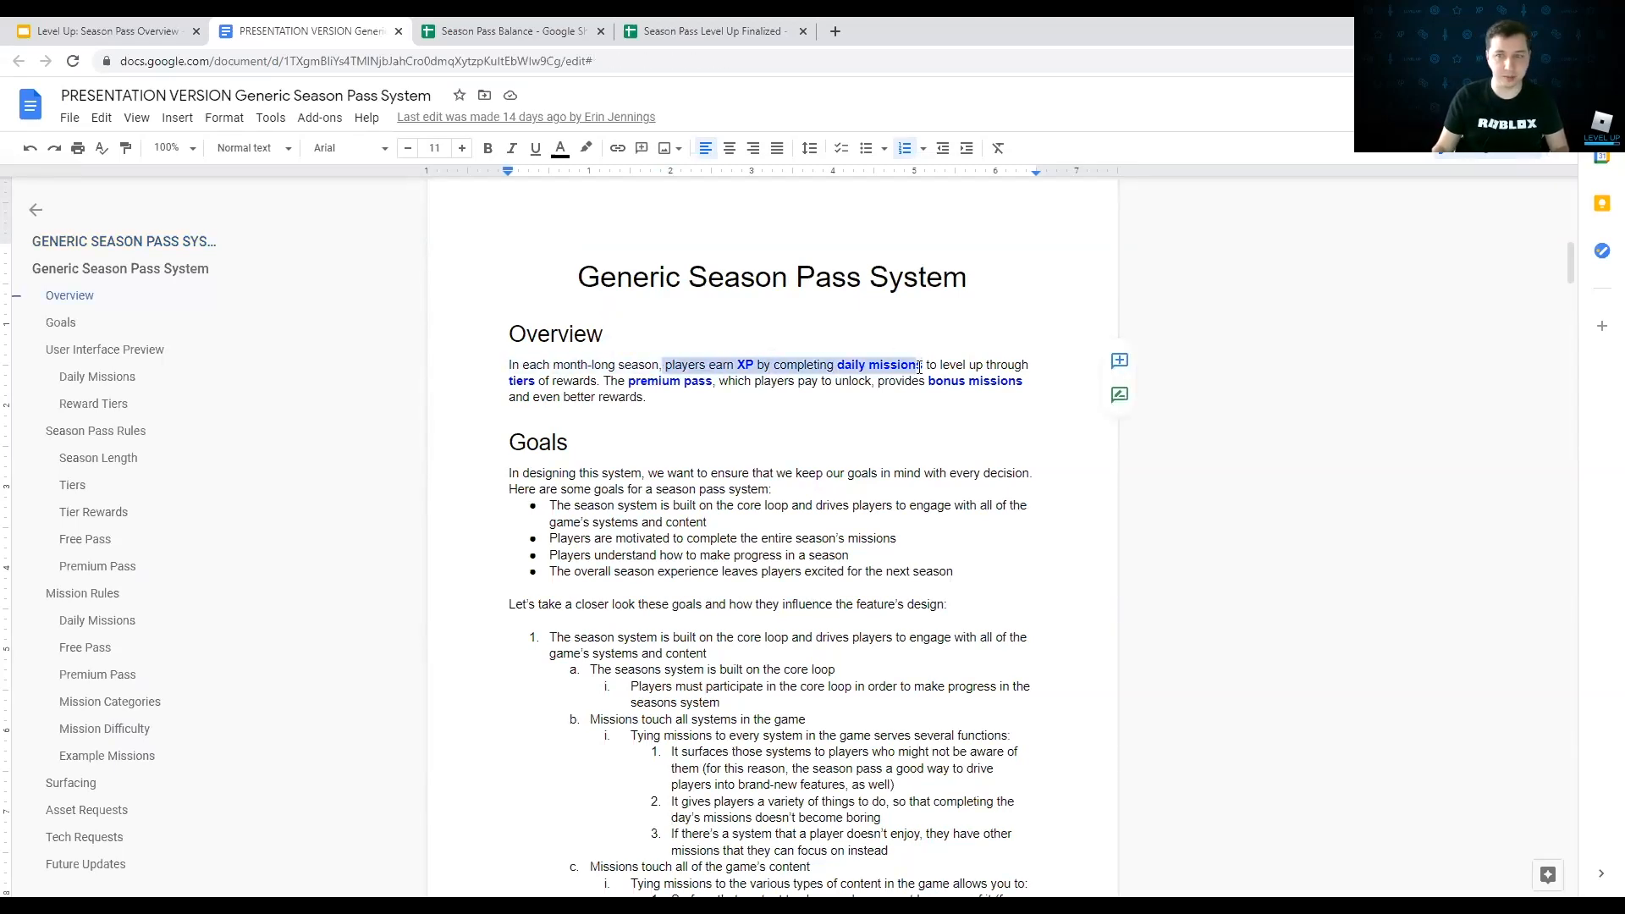
click(807, 366)
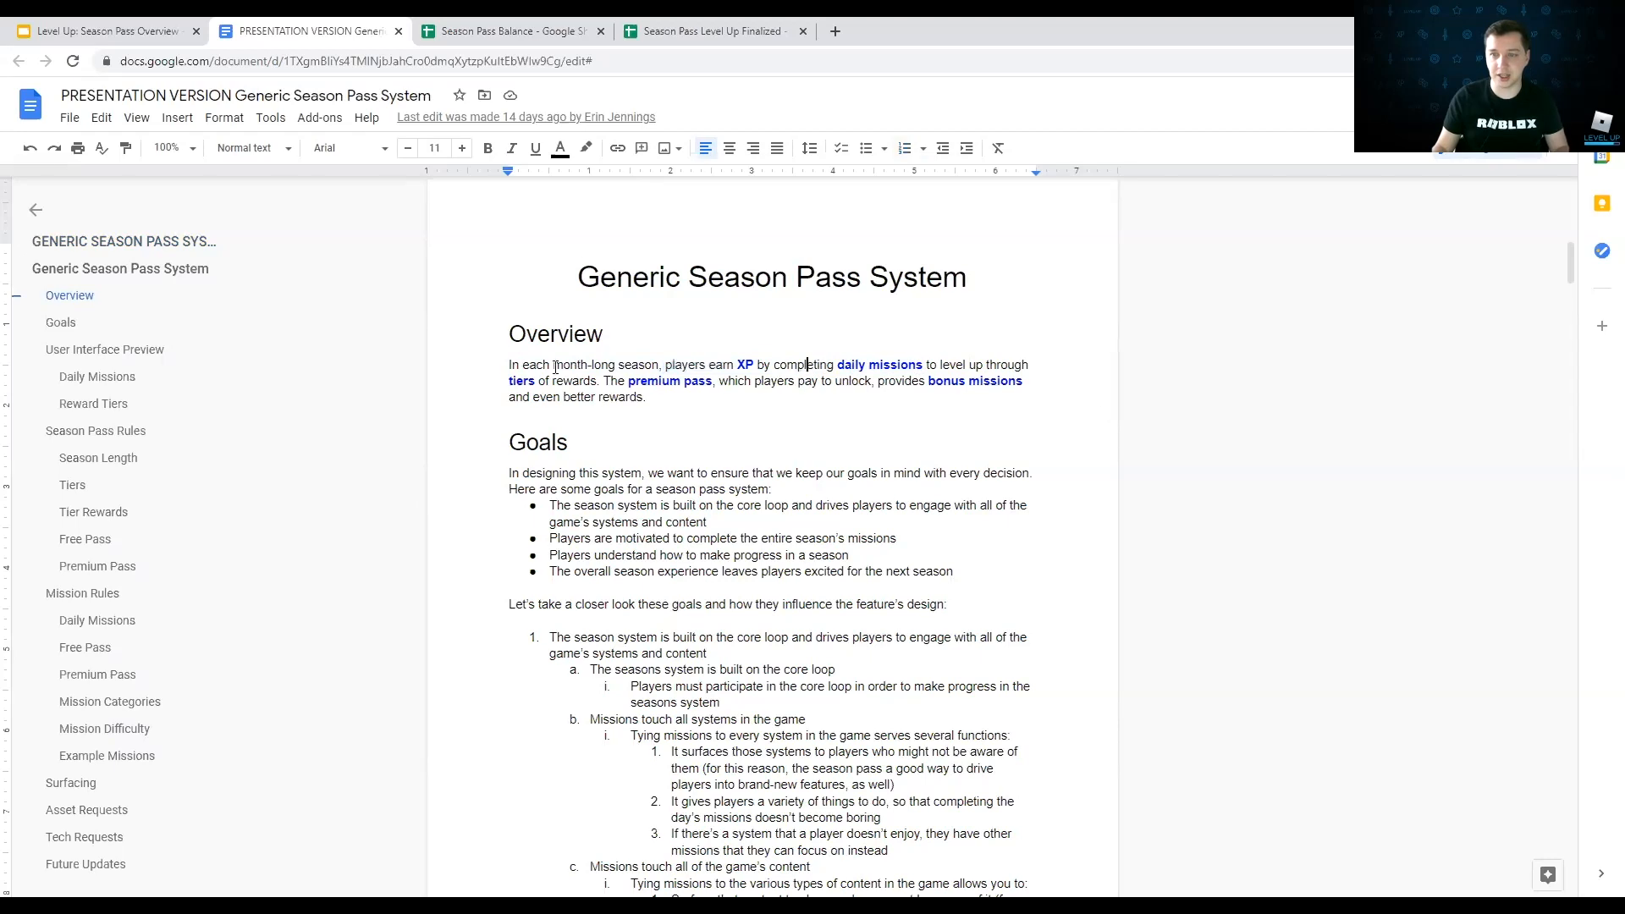
click(491, 30)
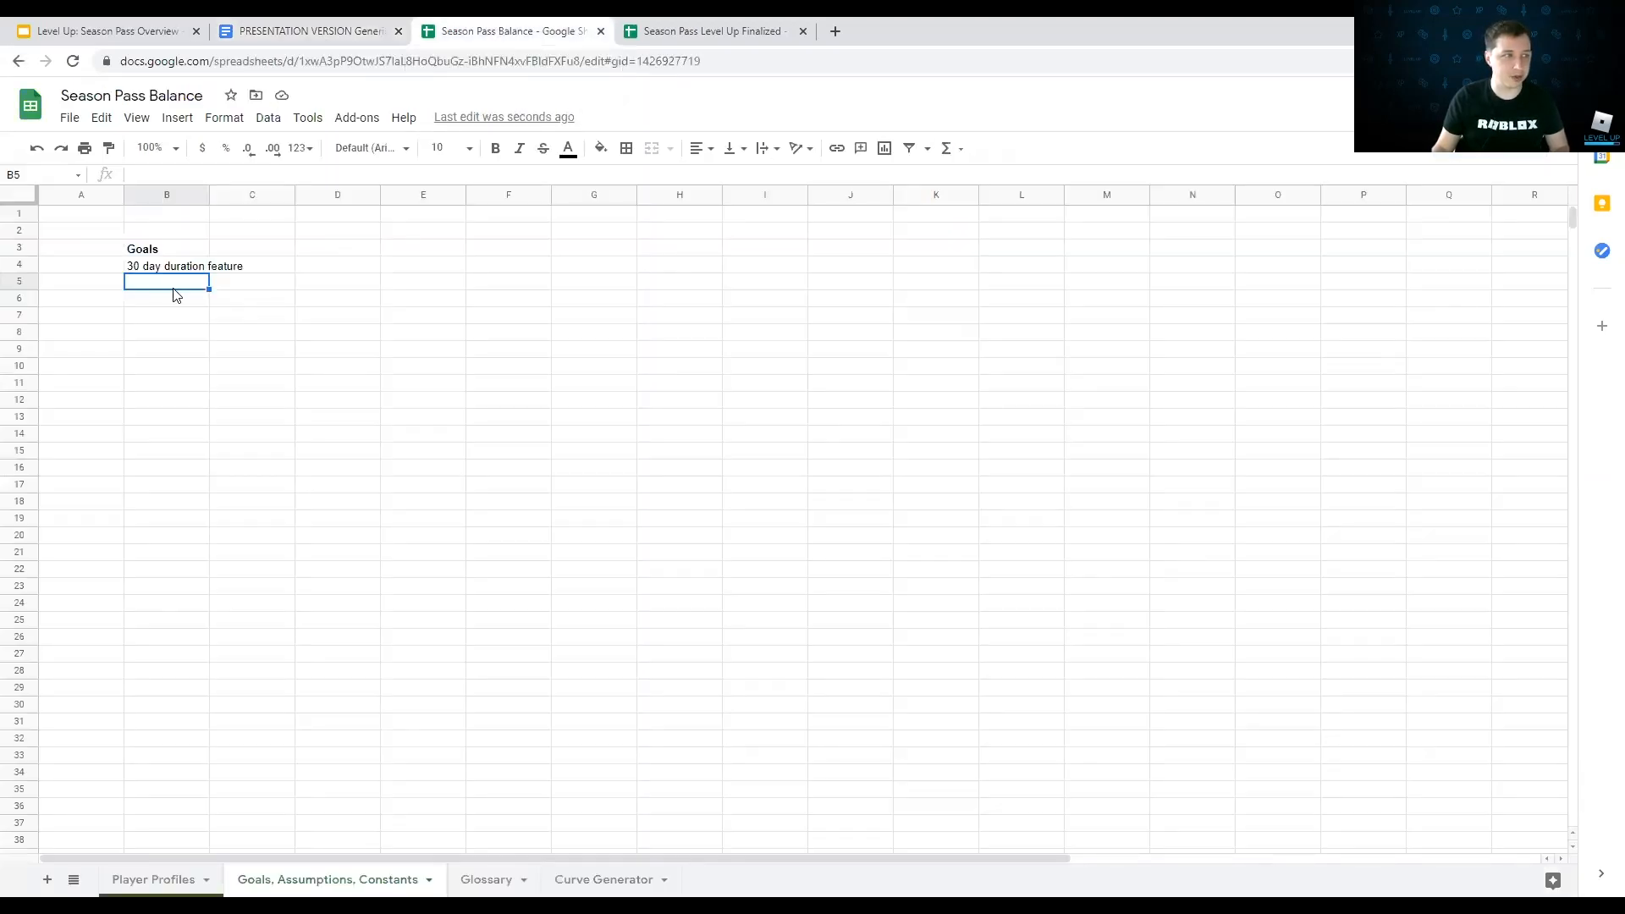
text(At)
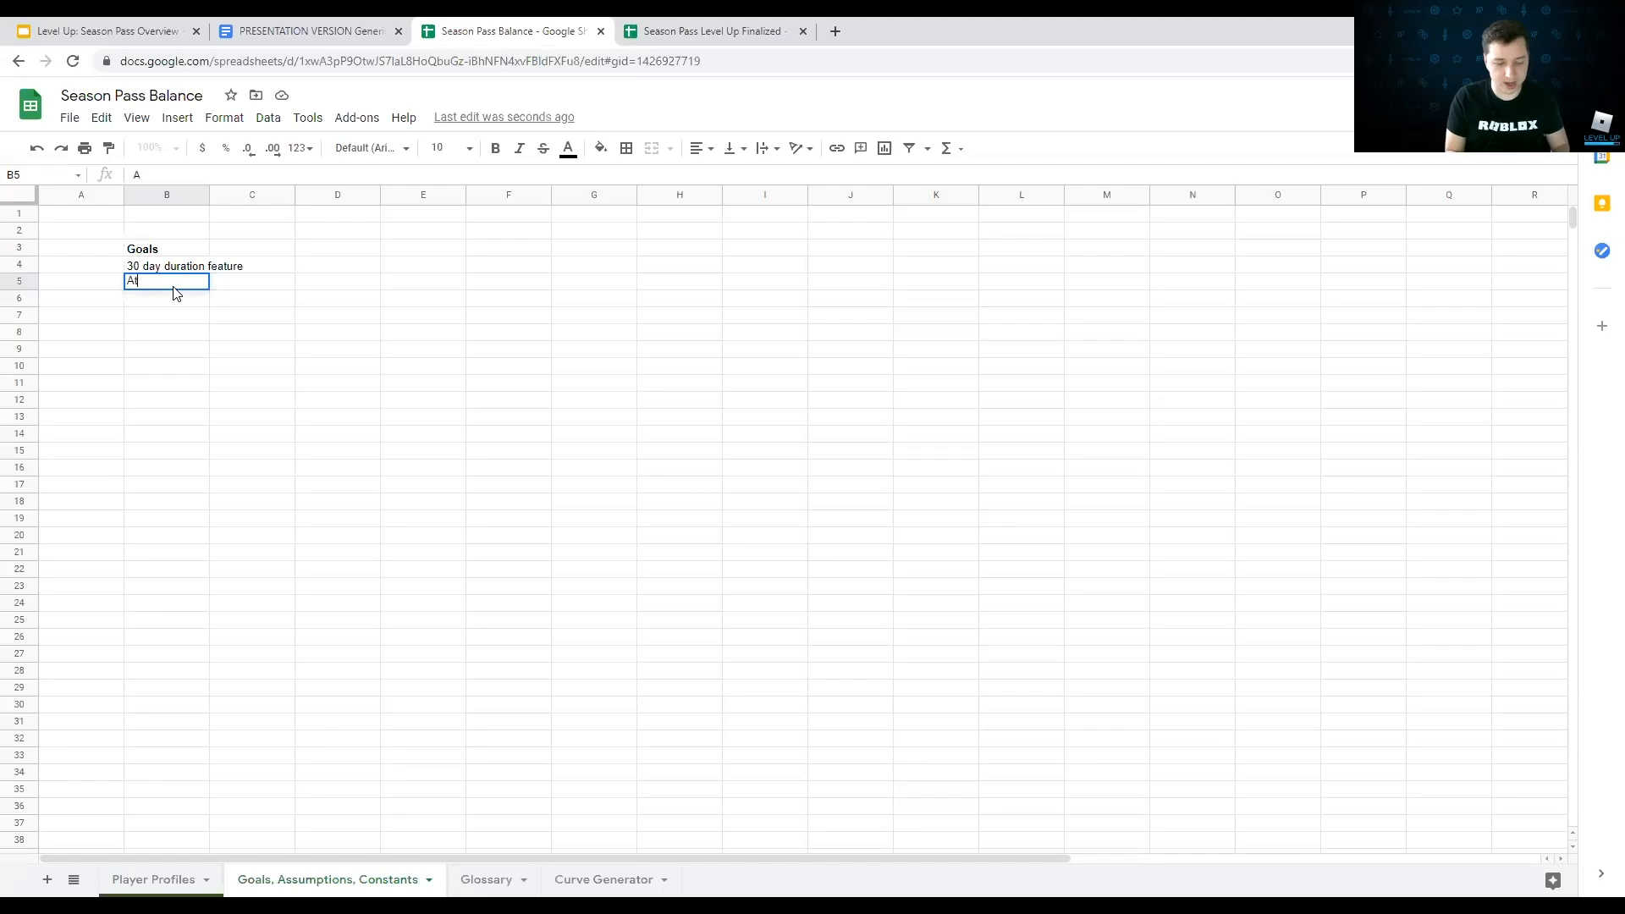
text( certain xp m)
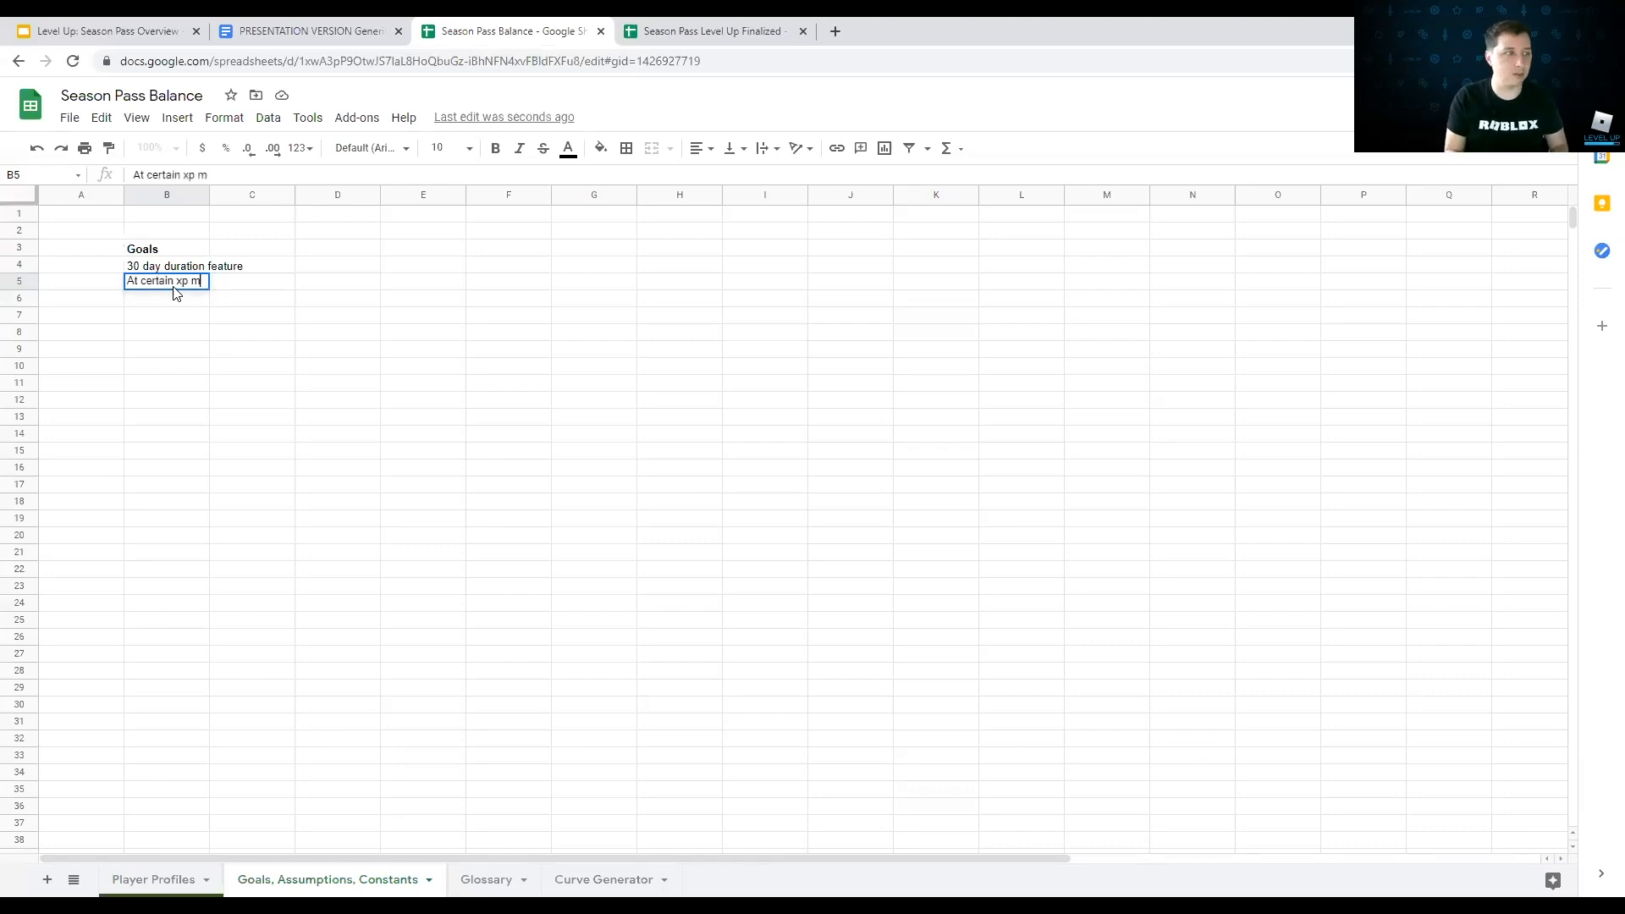
text(ilestones players progress to the next tier an)
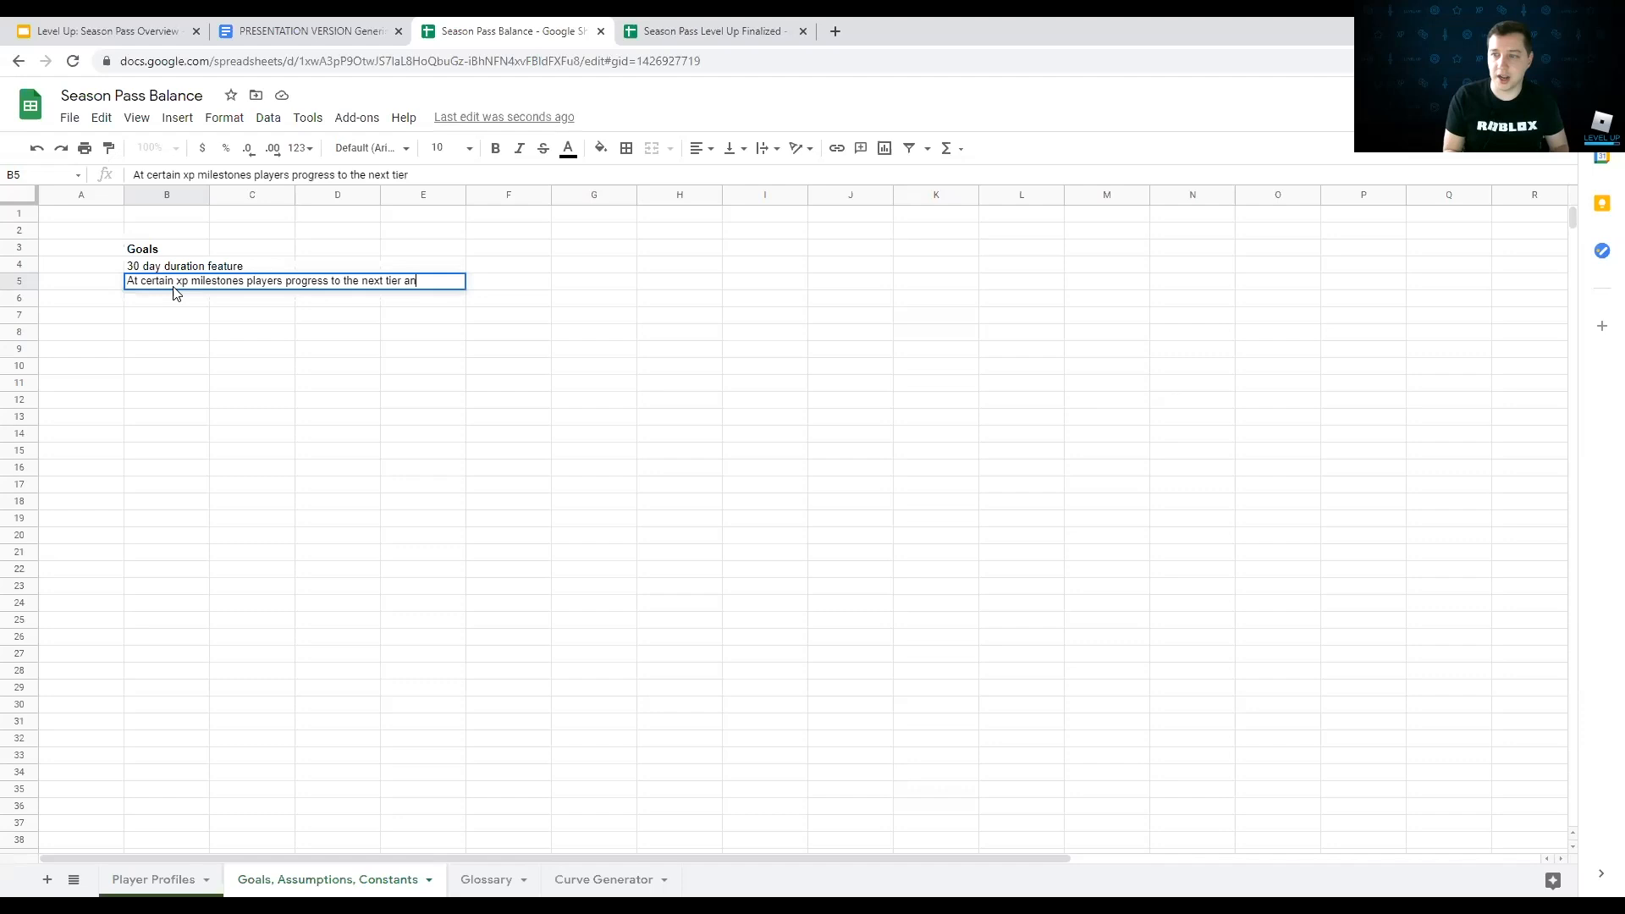
text(d receive a reward)
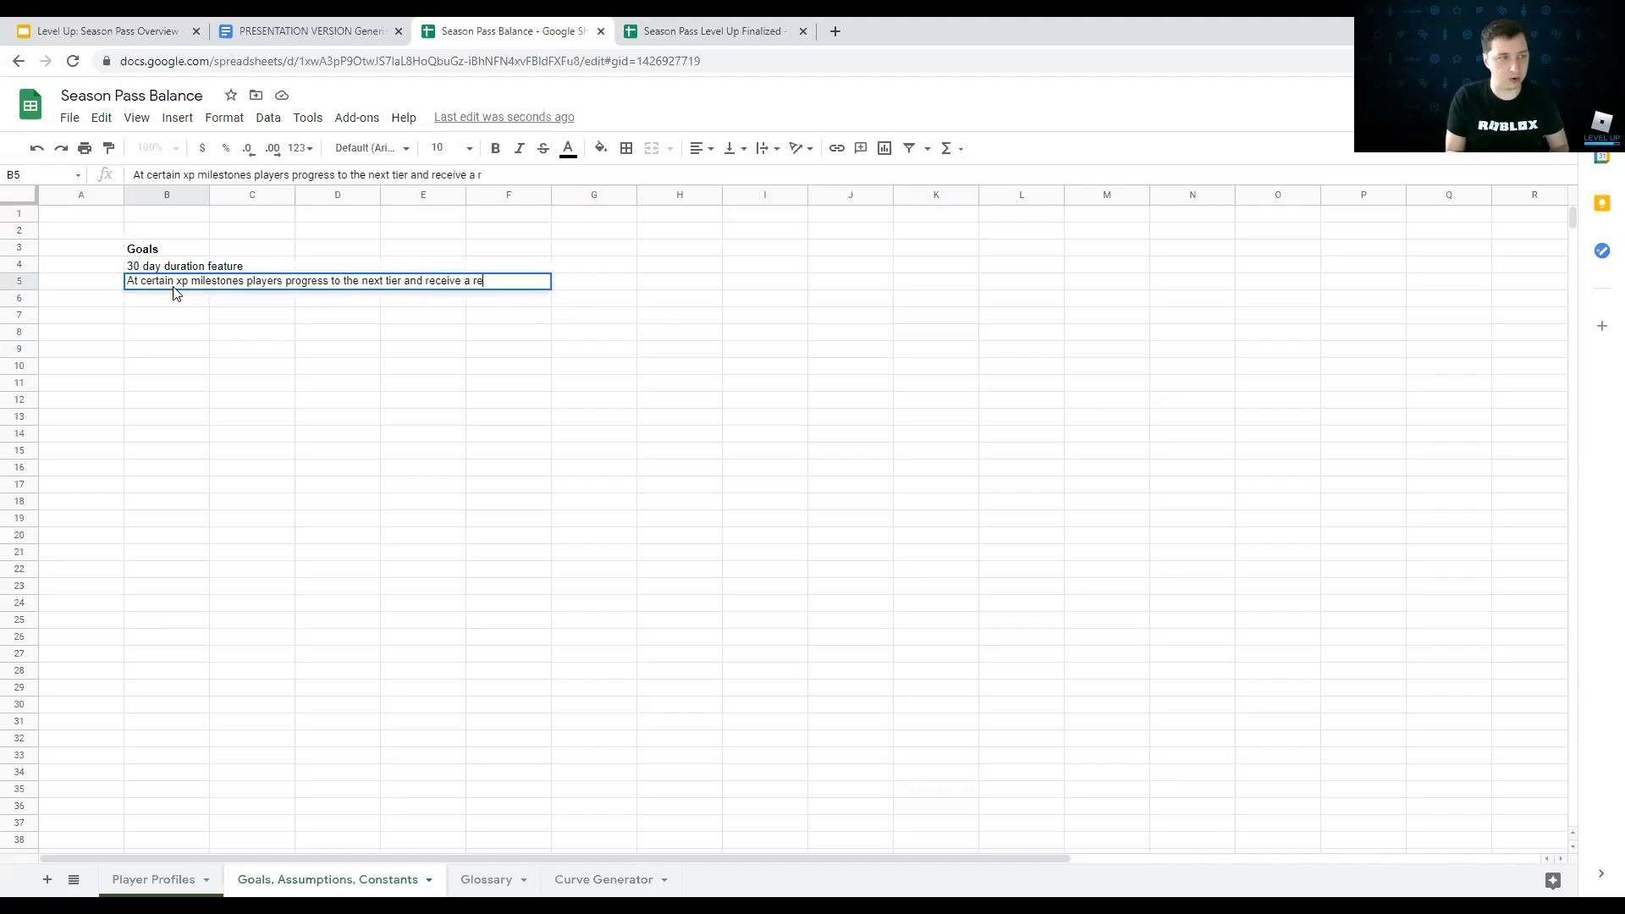
key(Return)
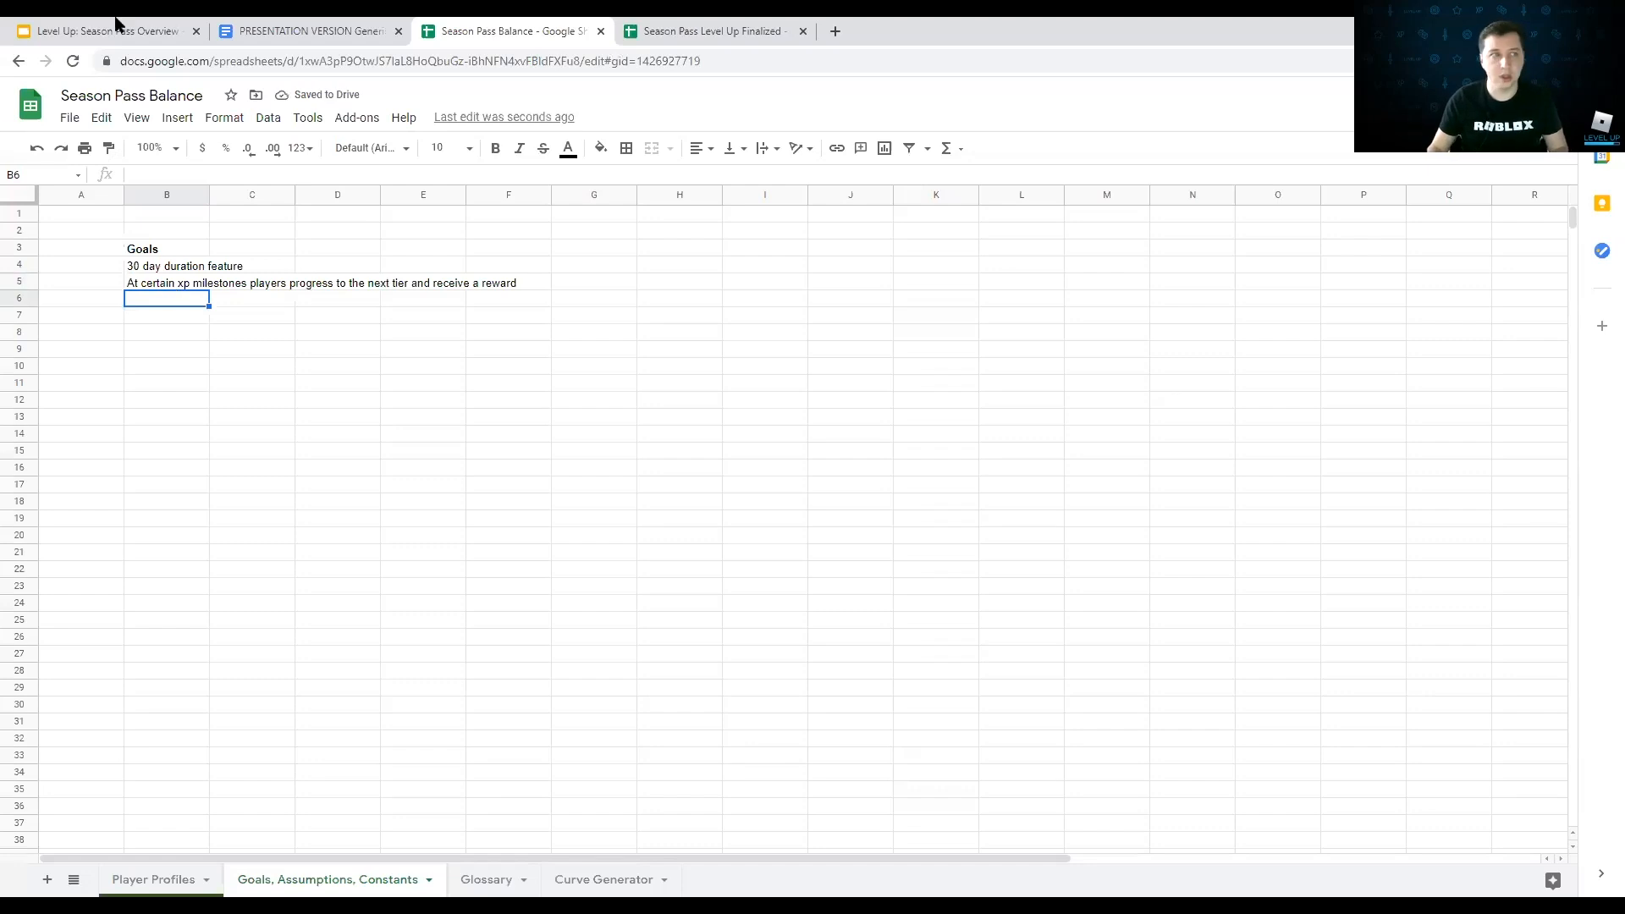
Step: Recheck the design document's overview and enter the goal "Premium pass that players will pay for" in cell B6
click(356, 25)
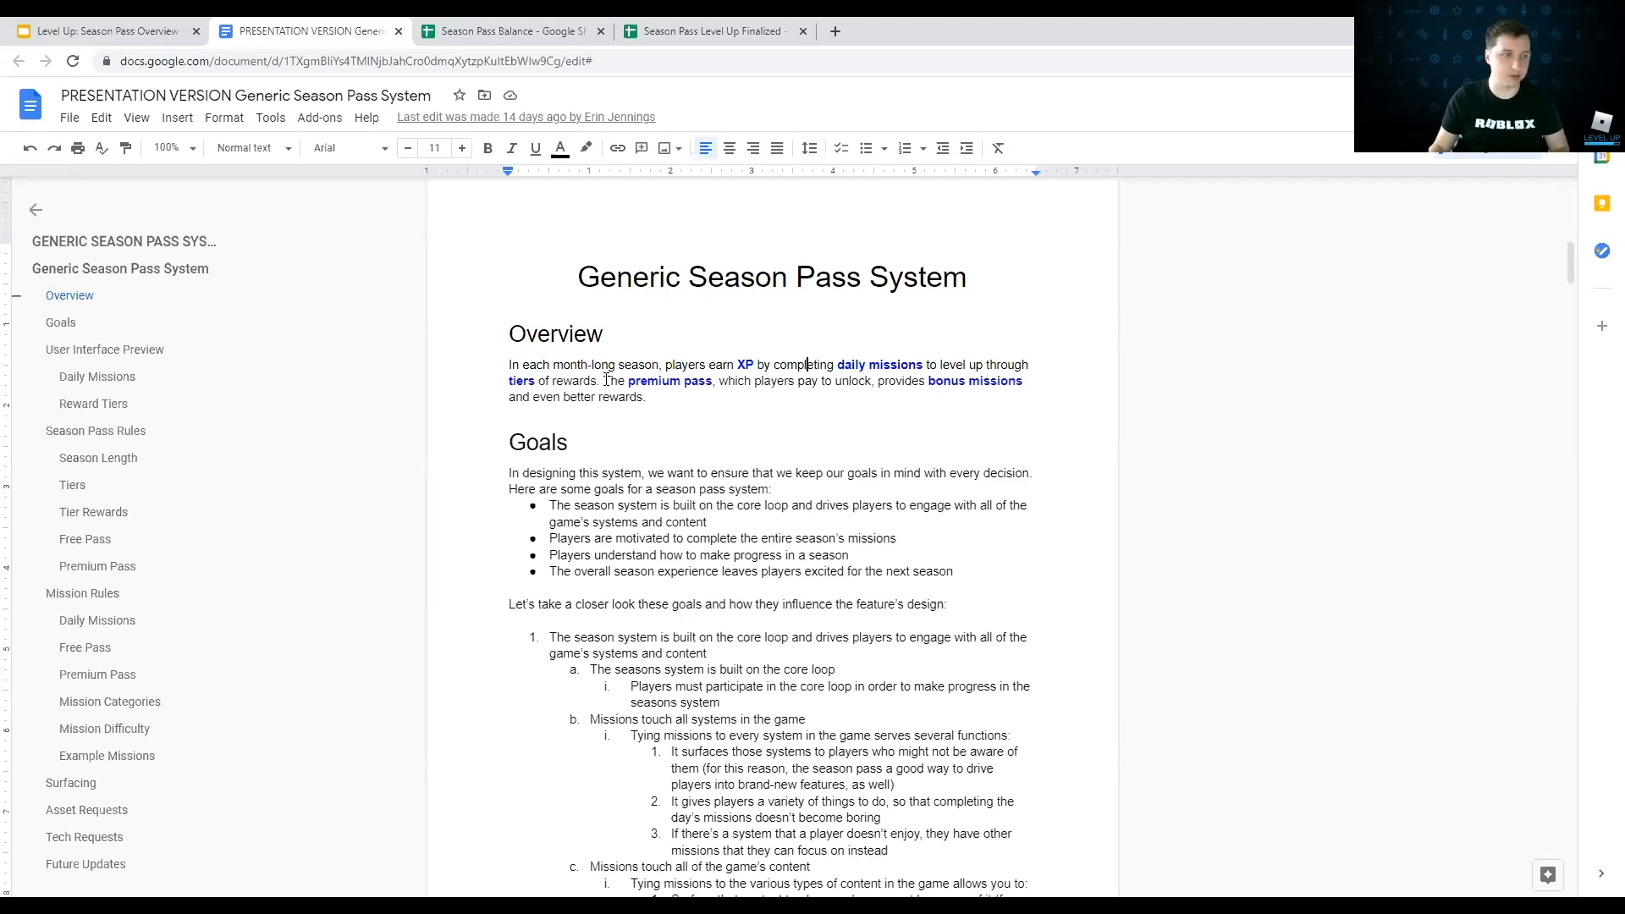
click(492, 31)
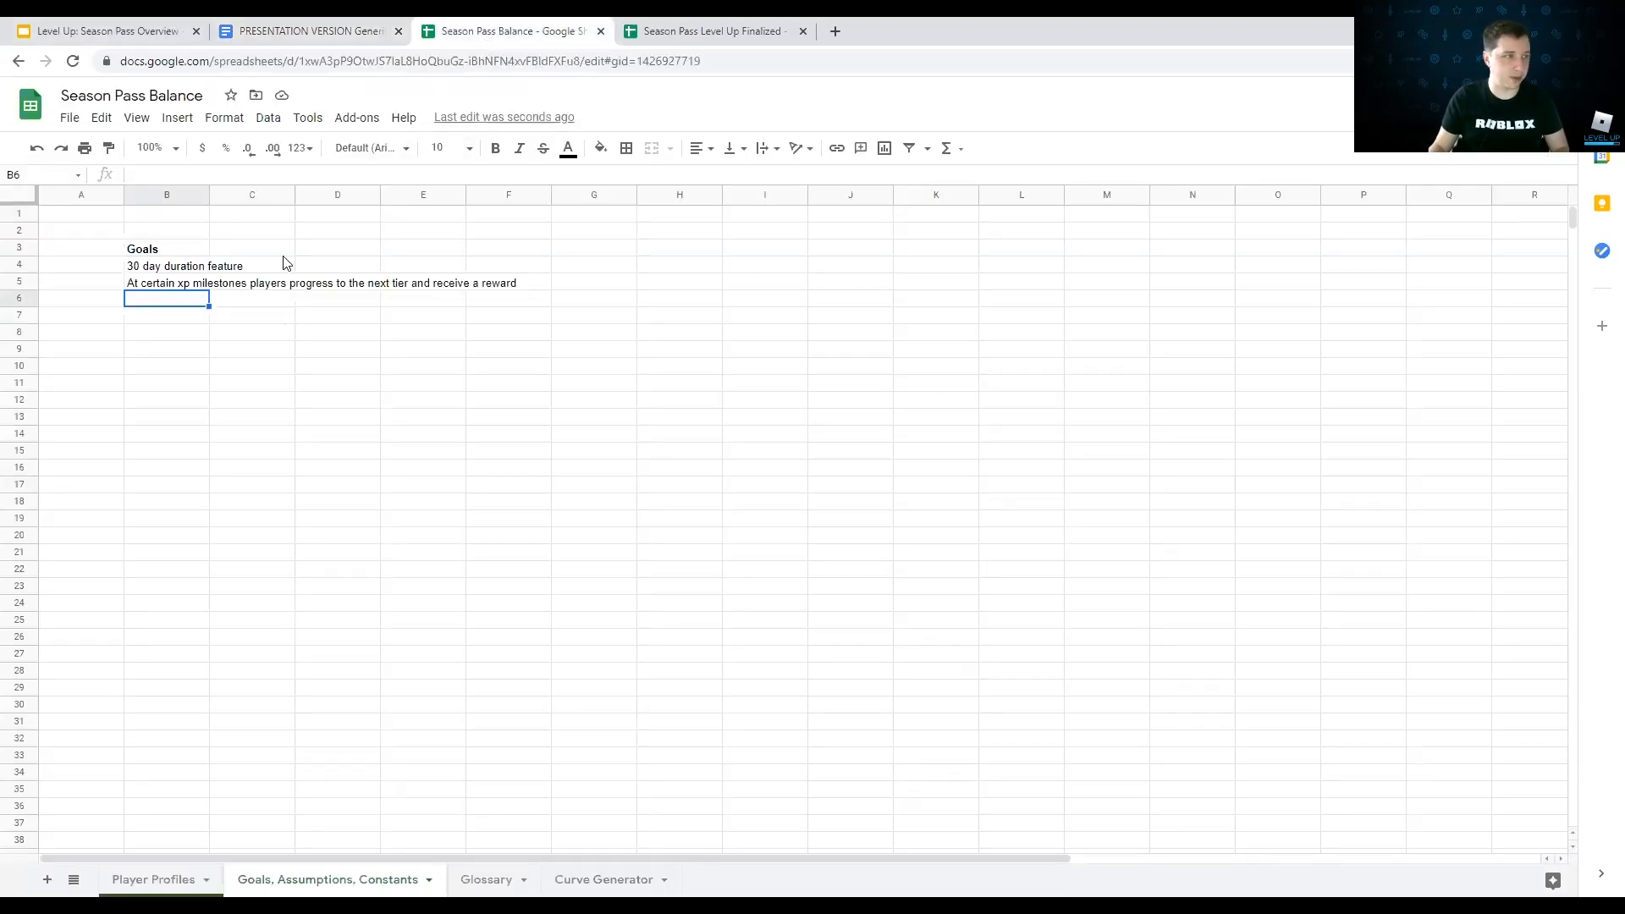
text(Premium pas)
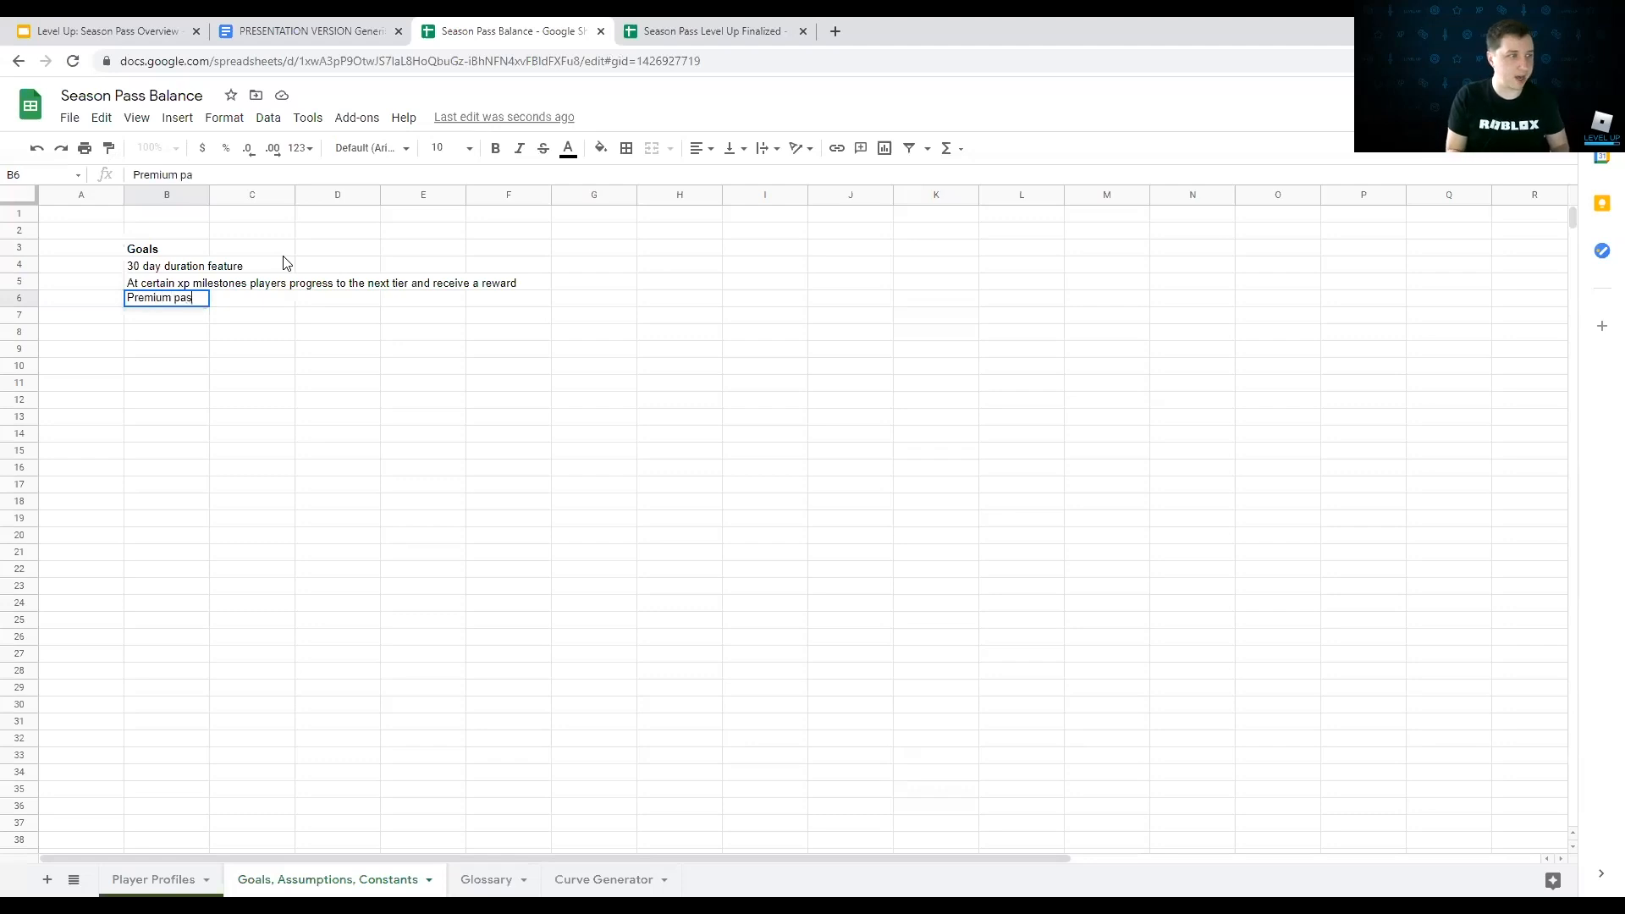
text(s that player)
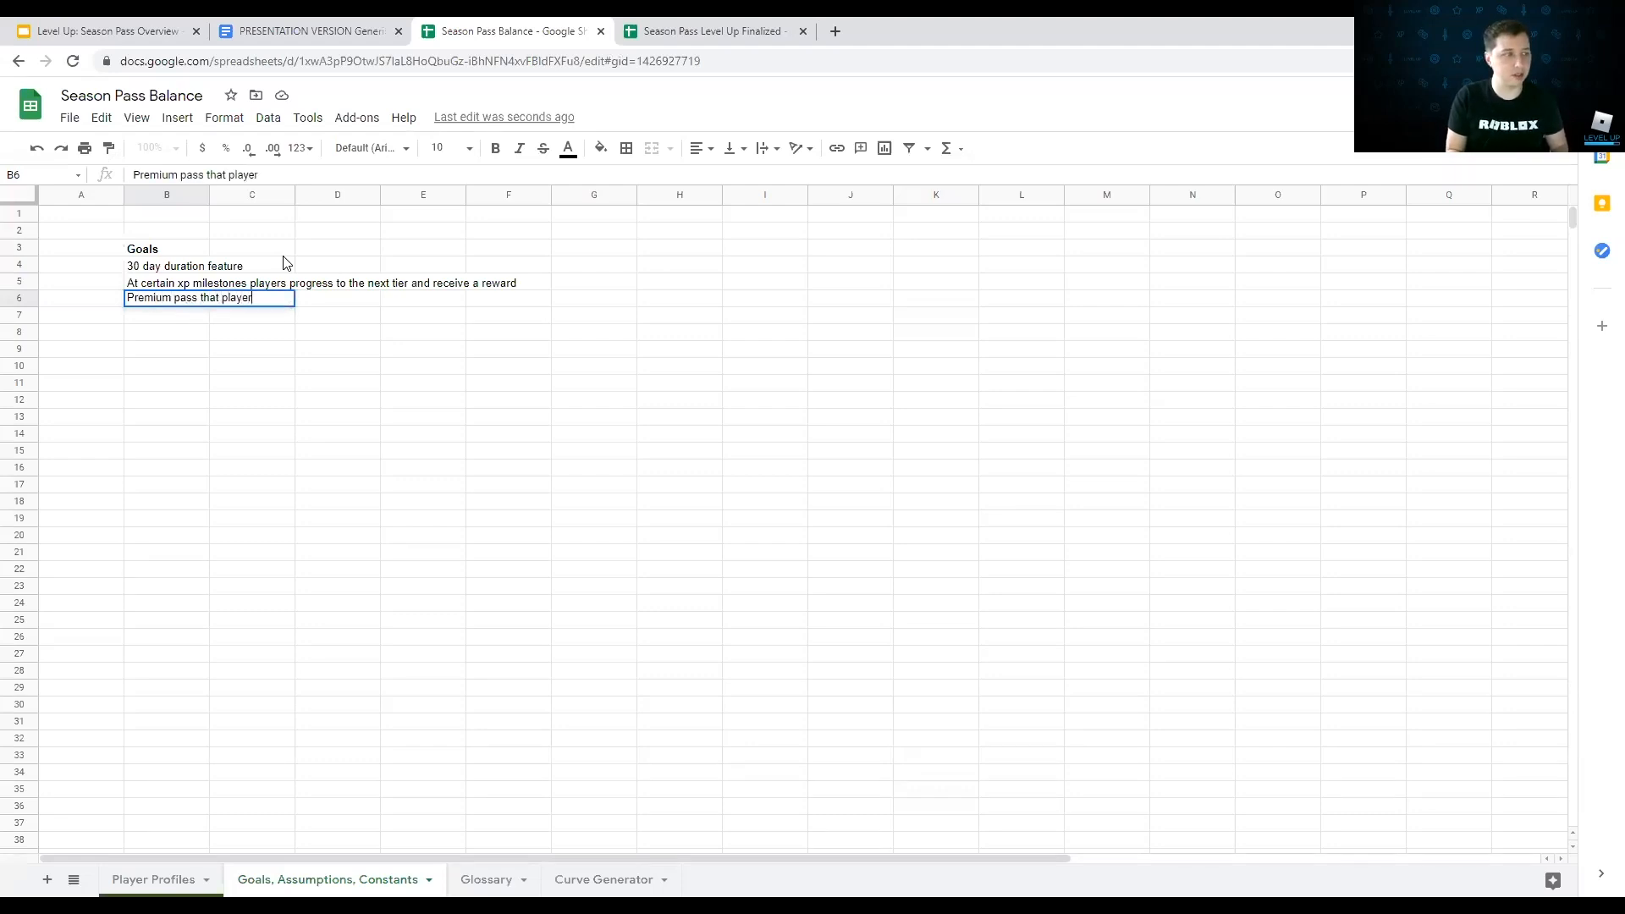
text(s will pay for)
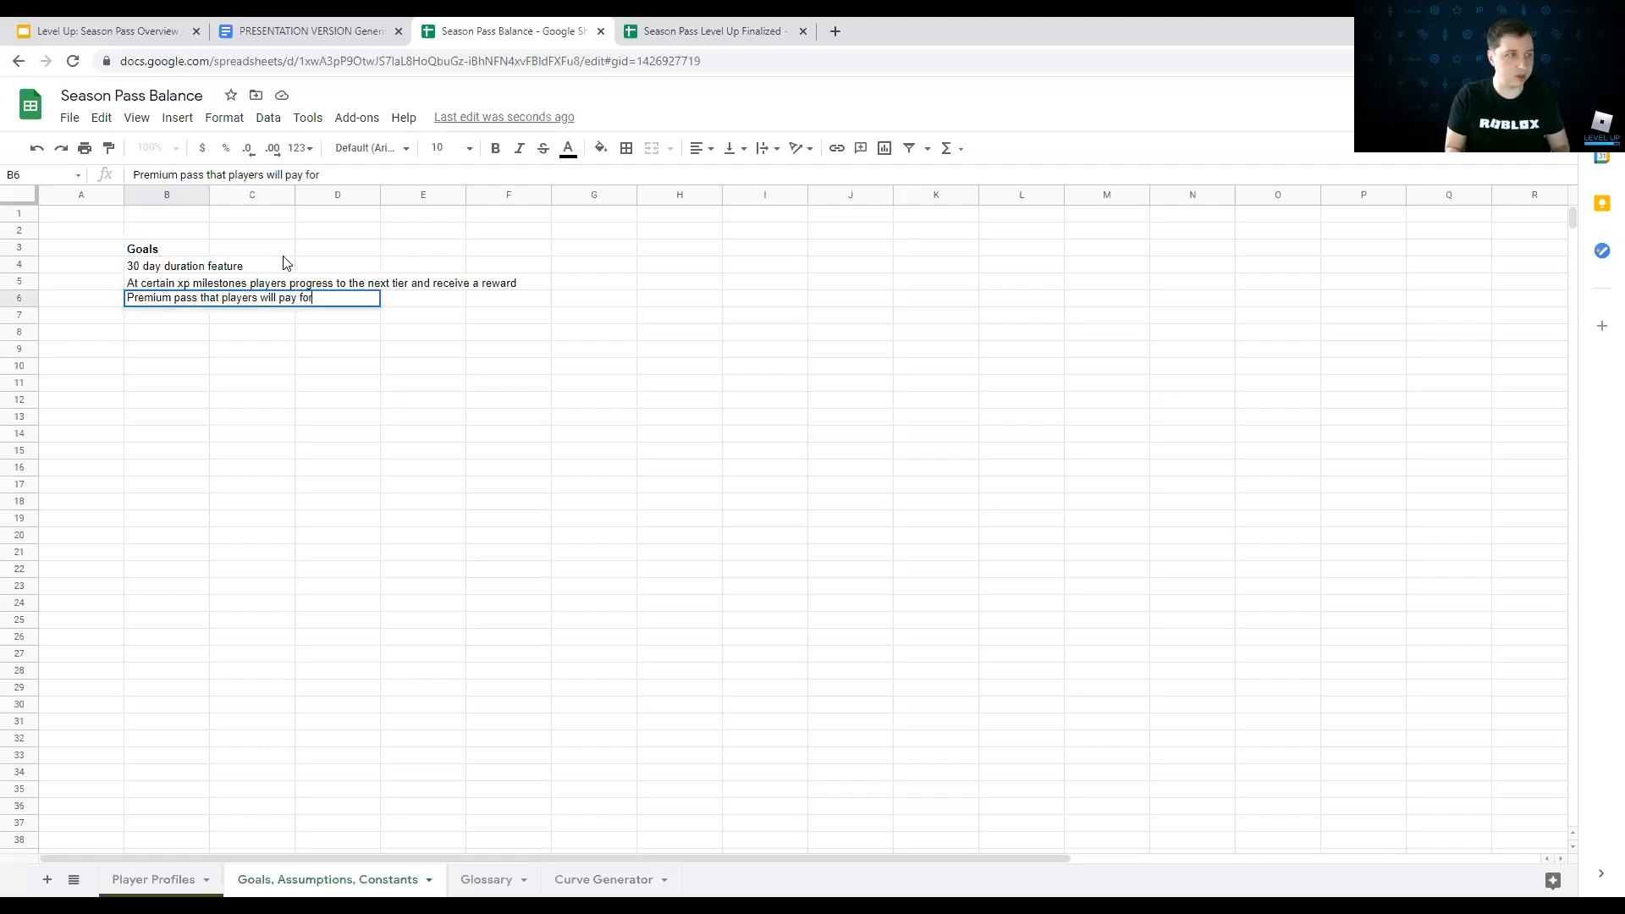
key(Return)
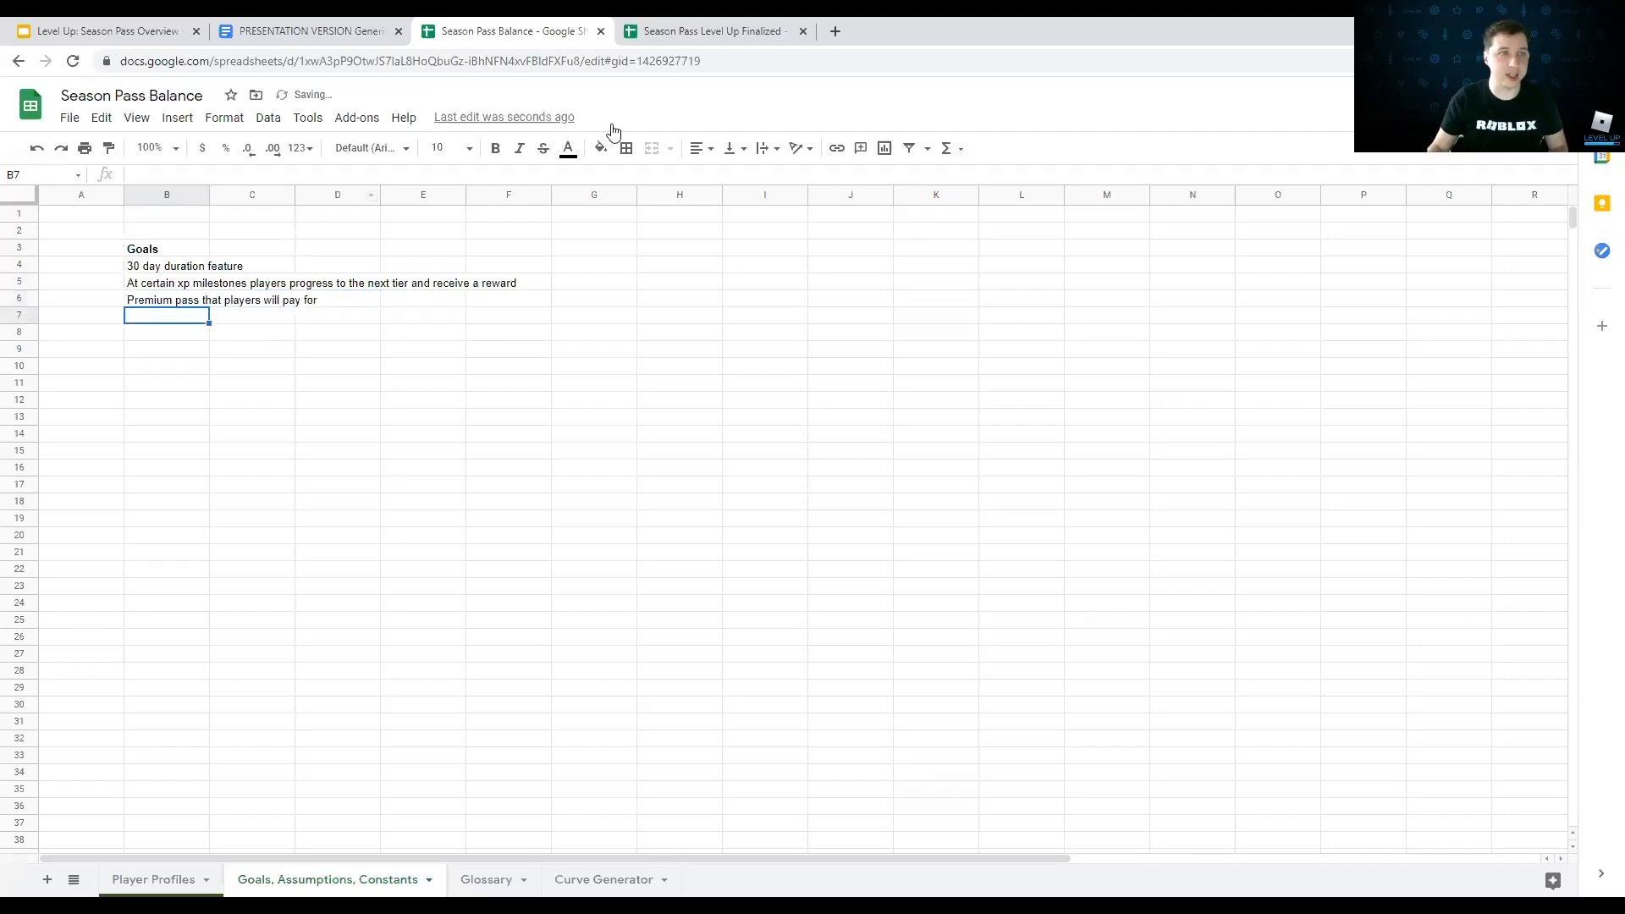
Step: Check the design document's overview for bonus missions and enter the goal "Premium players will have an addition mission" in cell B7
click(312, 31)
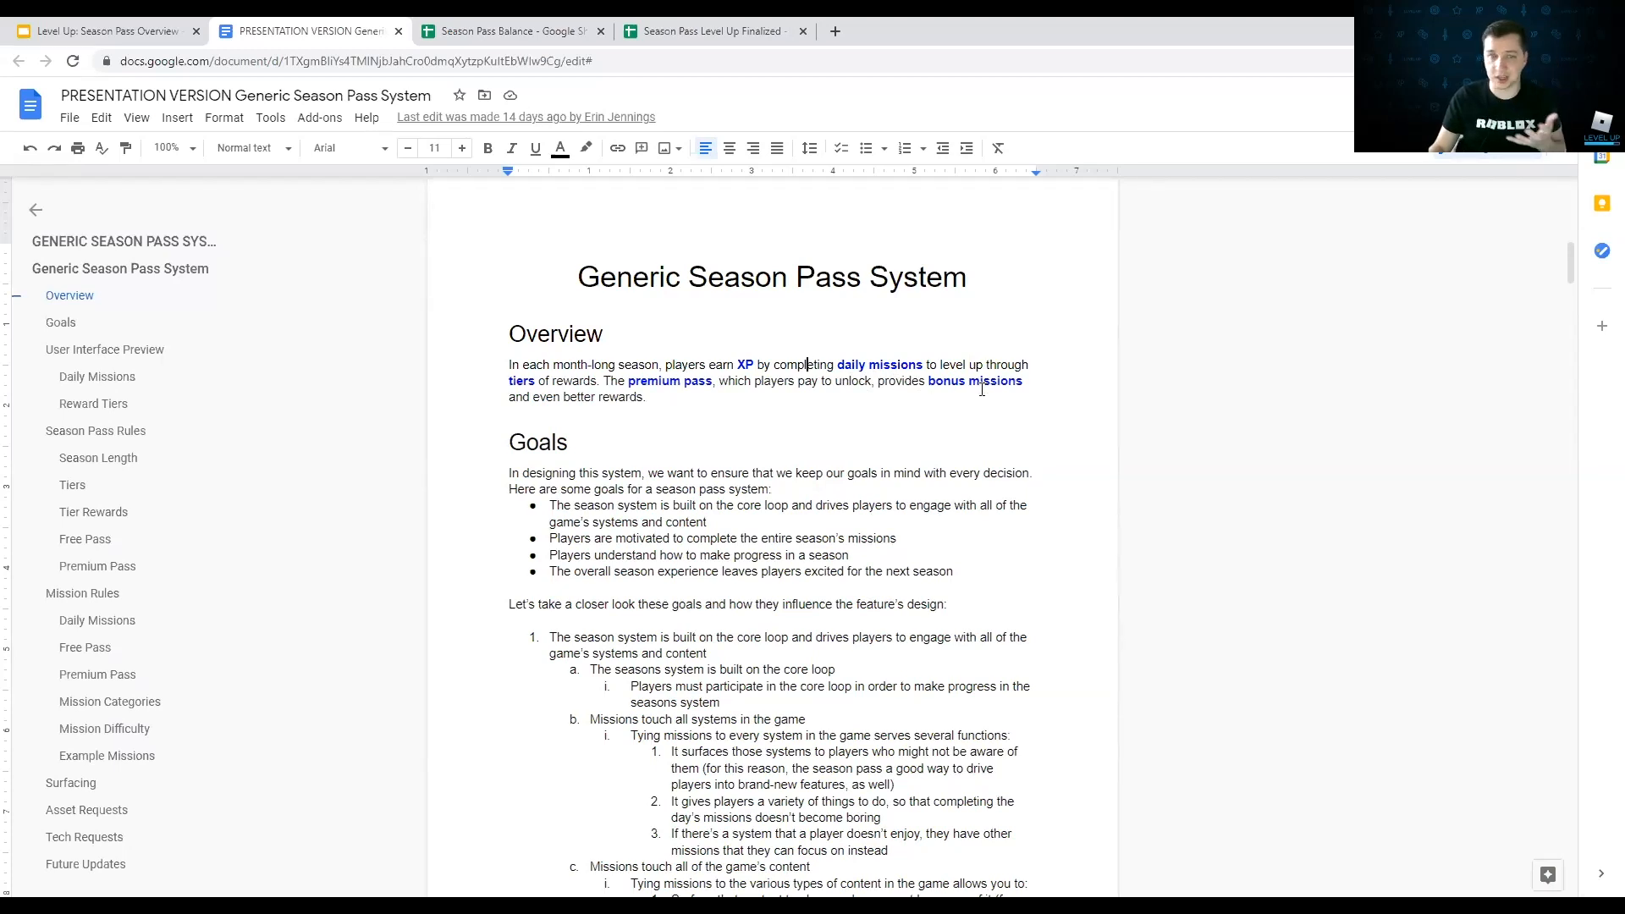
click(519, 30)
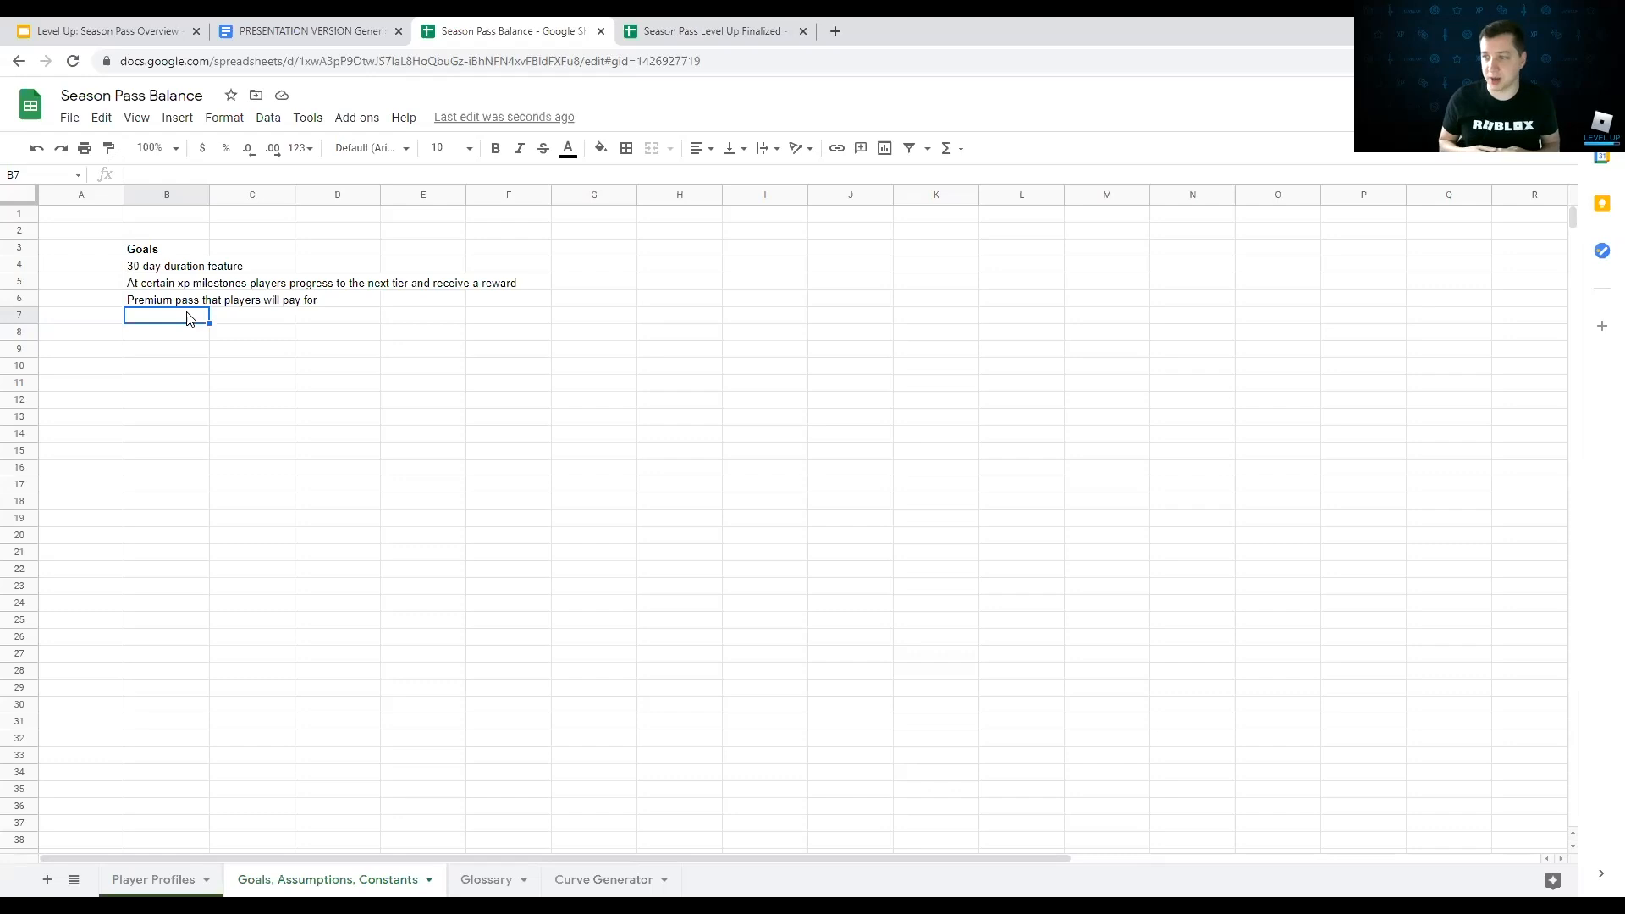
text(Prmeium pl)
key(BackSpace)
key(BackSpace)
key(BackSpace)
key(BackSpace)
key(BackSpace)
key(BackSpace)
key(BackSpace)
key(BackSpace)
text(emium players will)
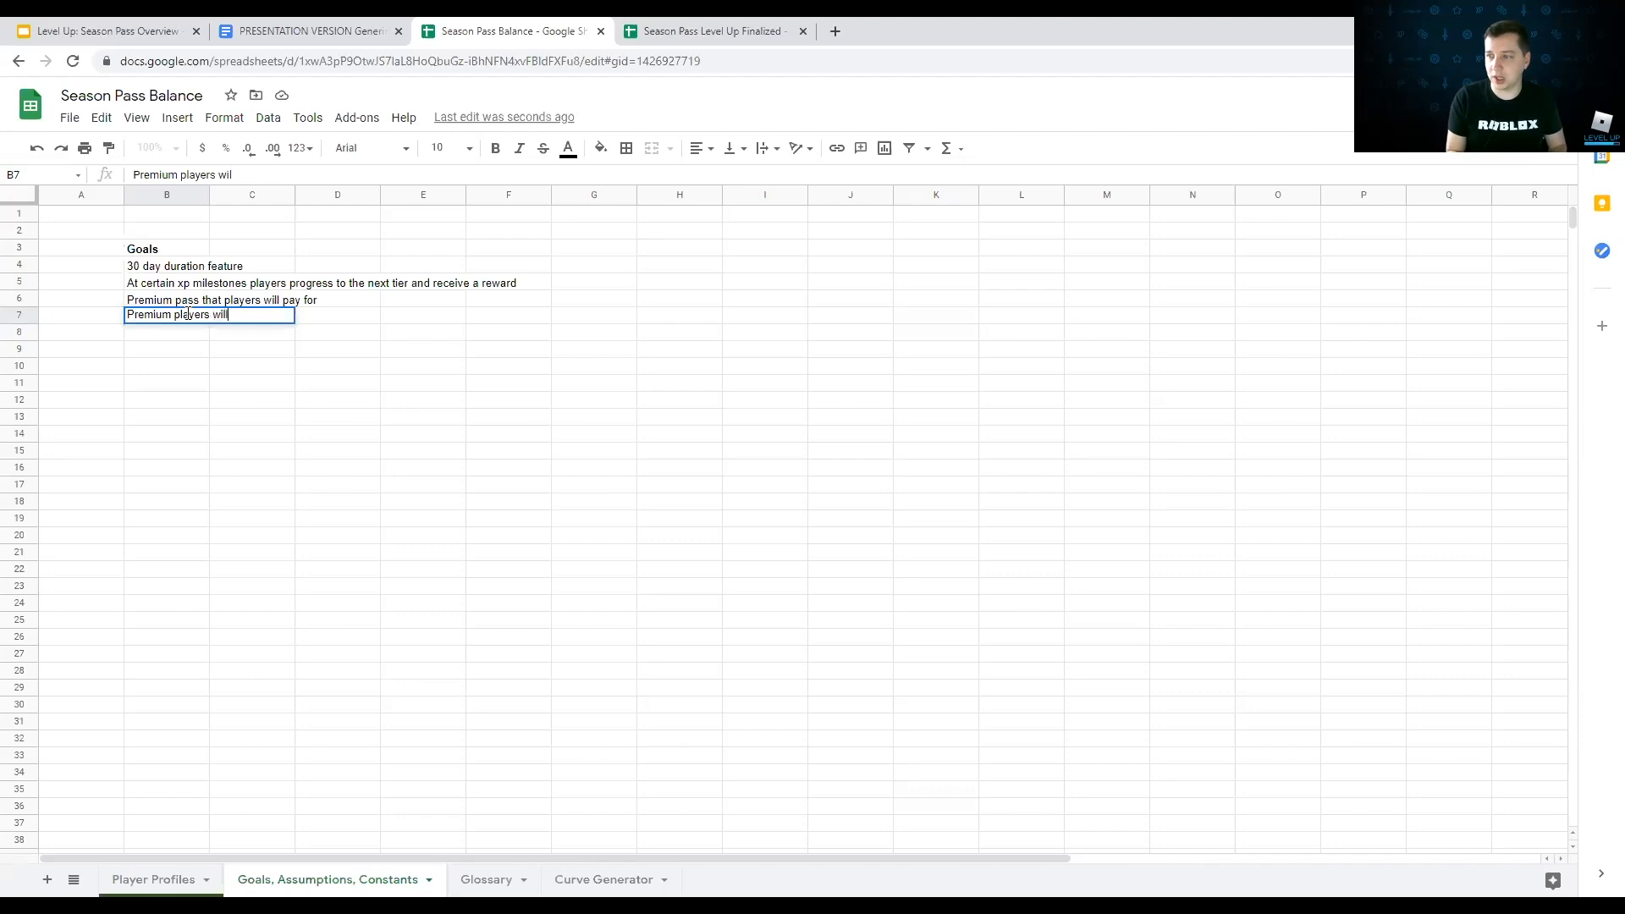
text( have an addition missi)
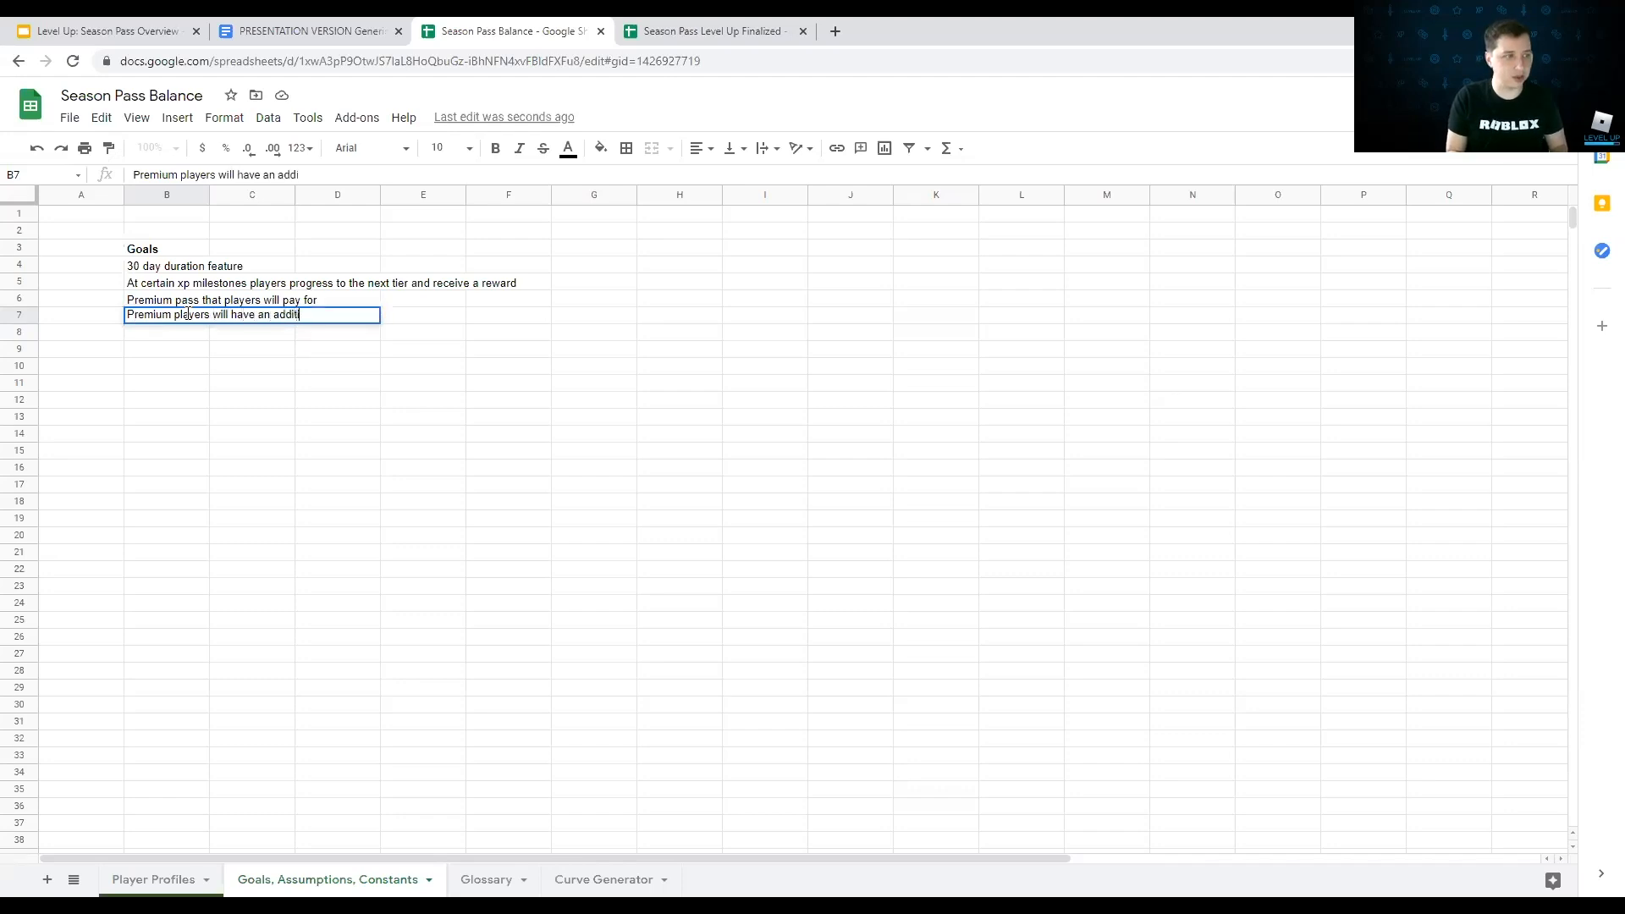
text(on)
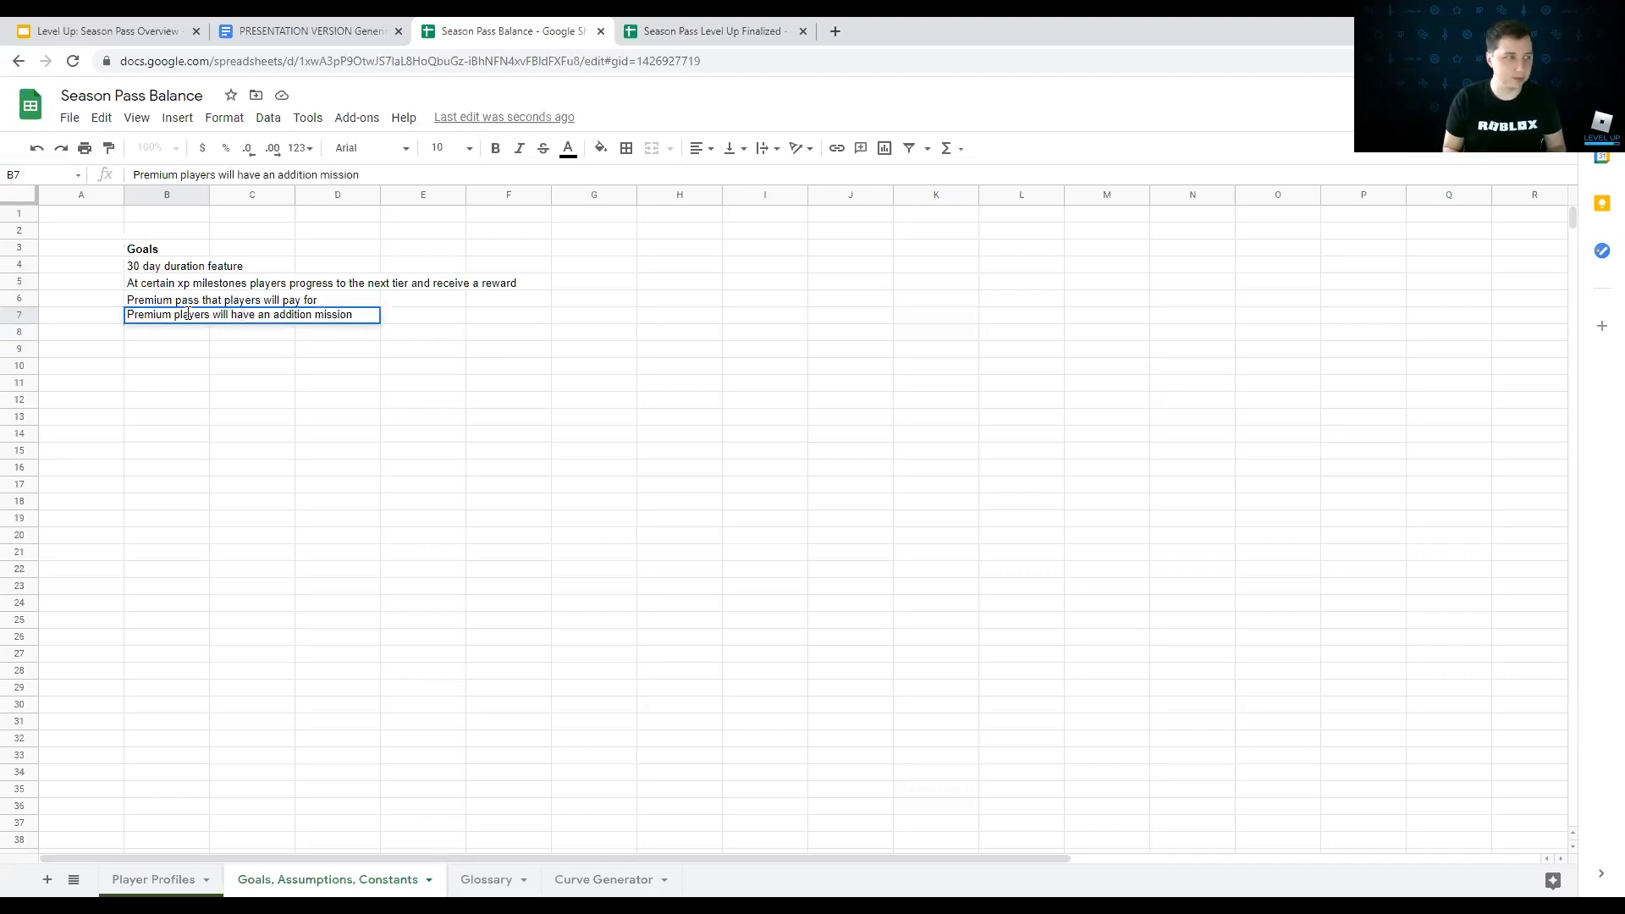
key(Return)
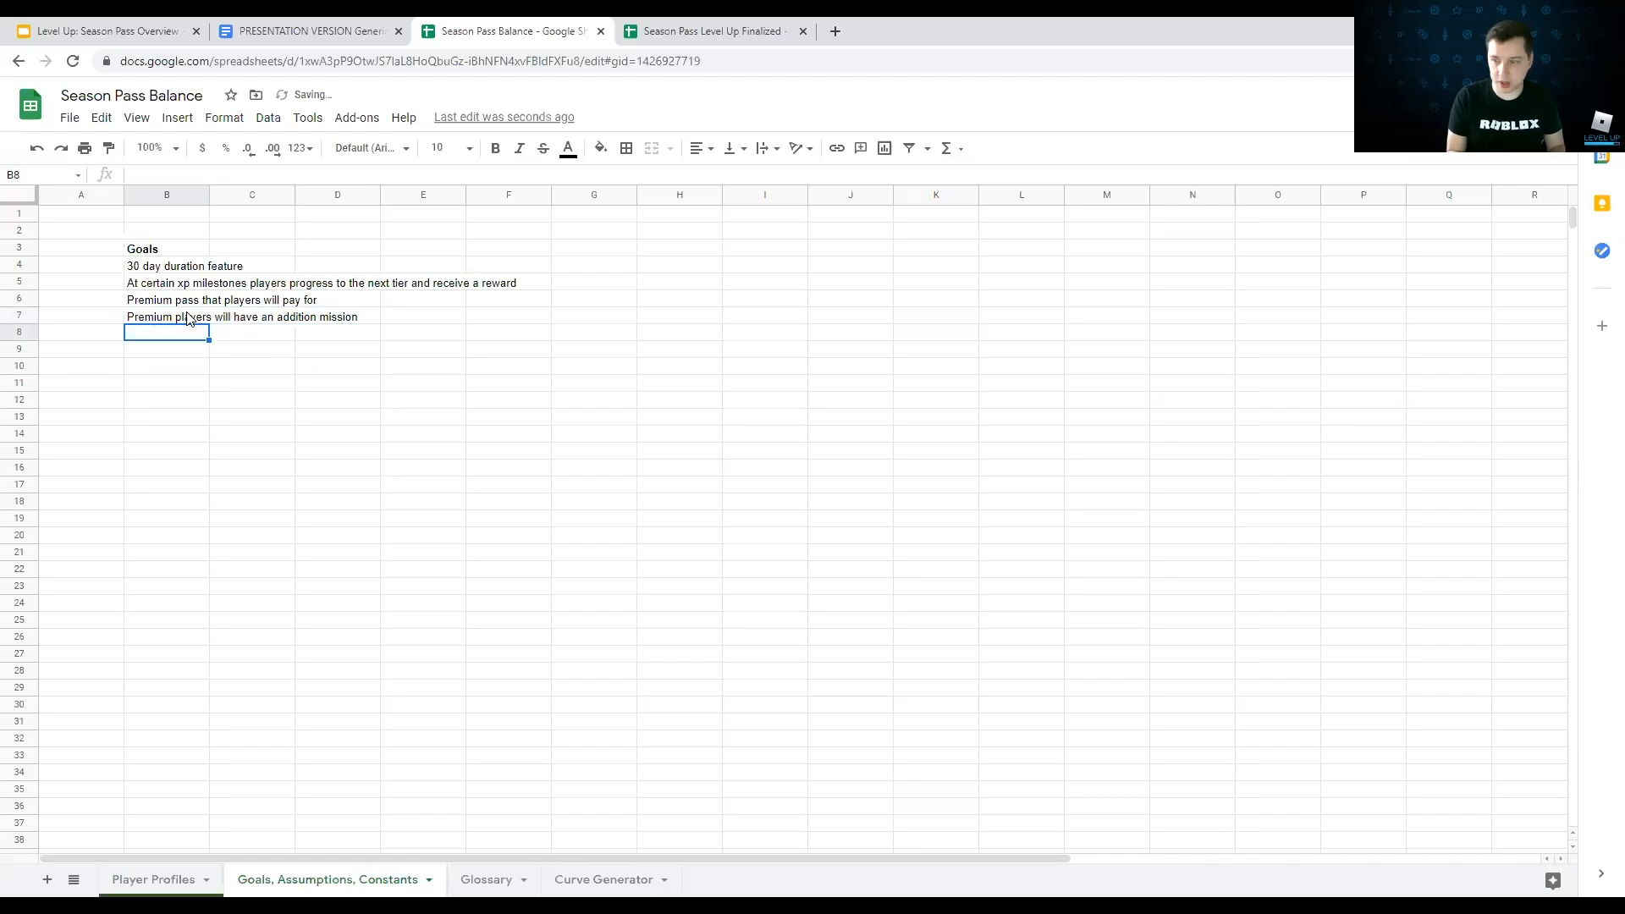
Step: Enter the goal "Limited amount of daily missions are granted to players" in cell B8
text(Daily)
key(BackSpace)
key(BackSpace)
key(BackSpace)
key(BackSpace)
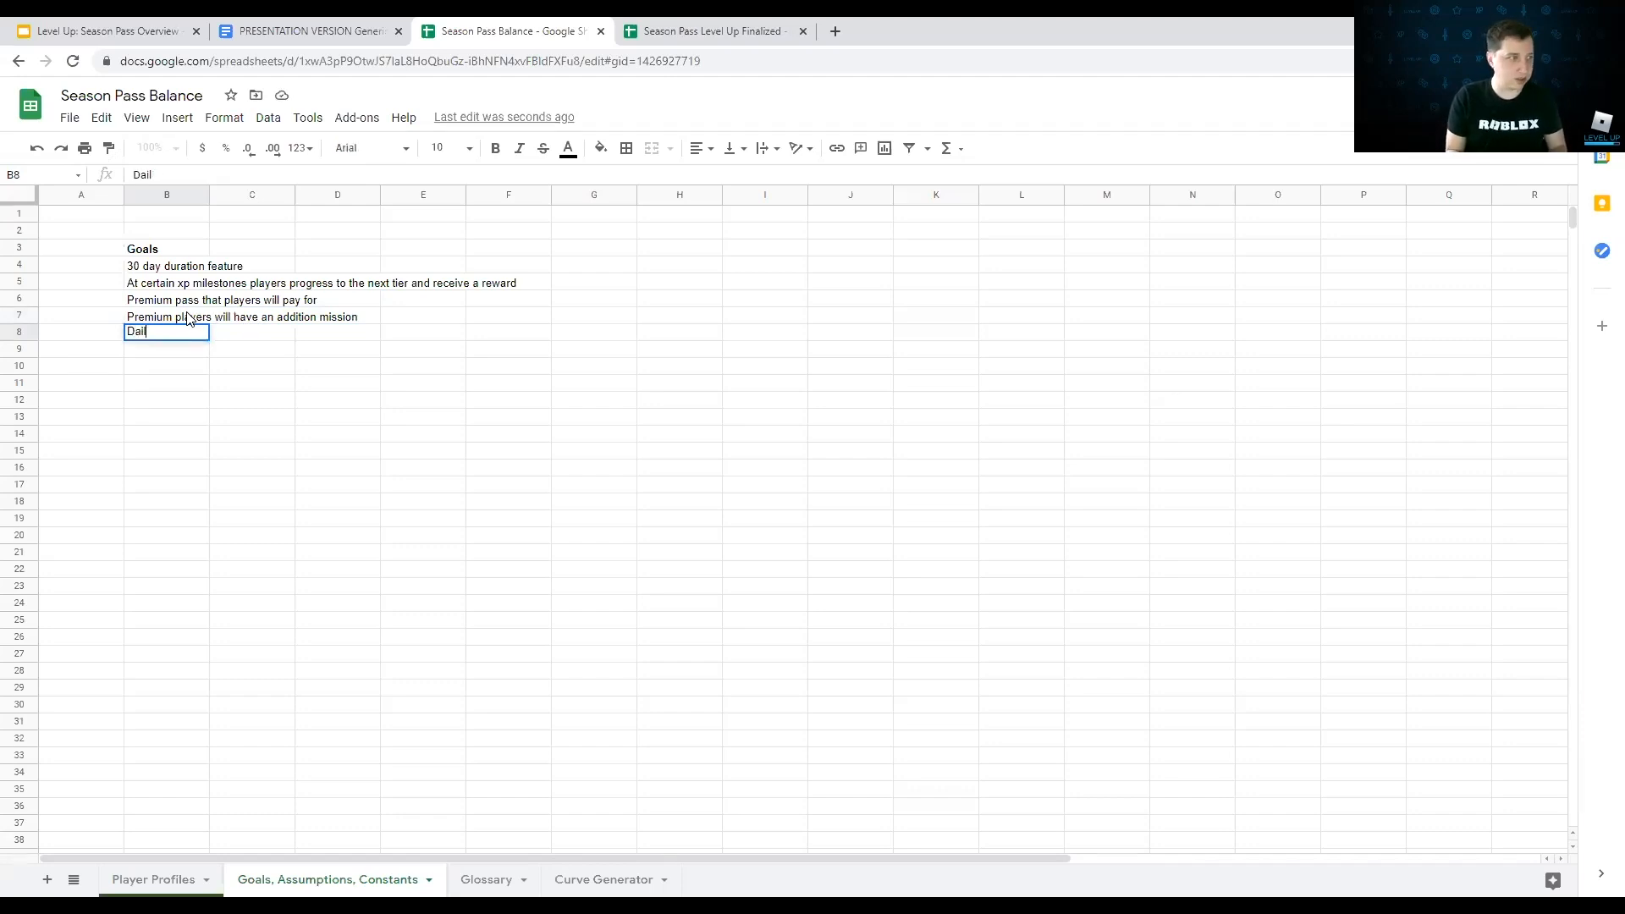
key(BackSpace)
text(Limited)
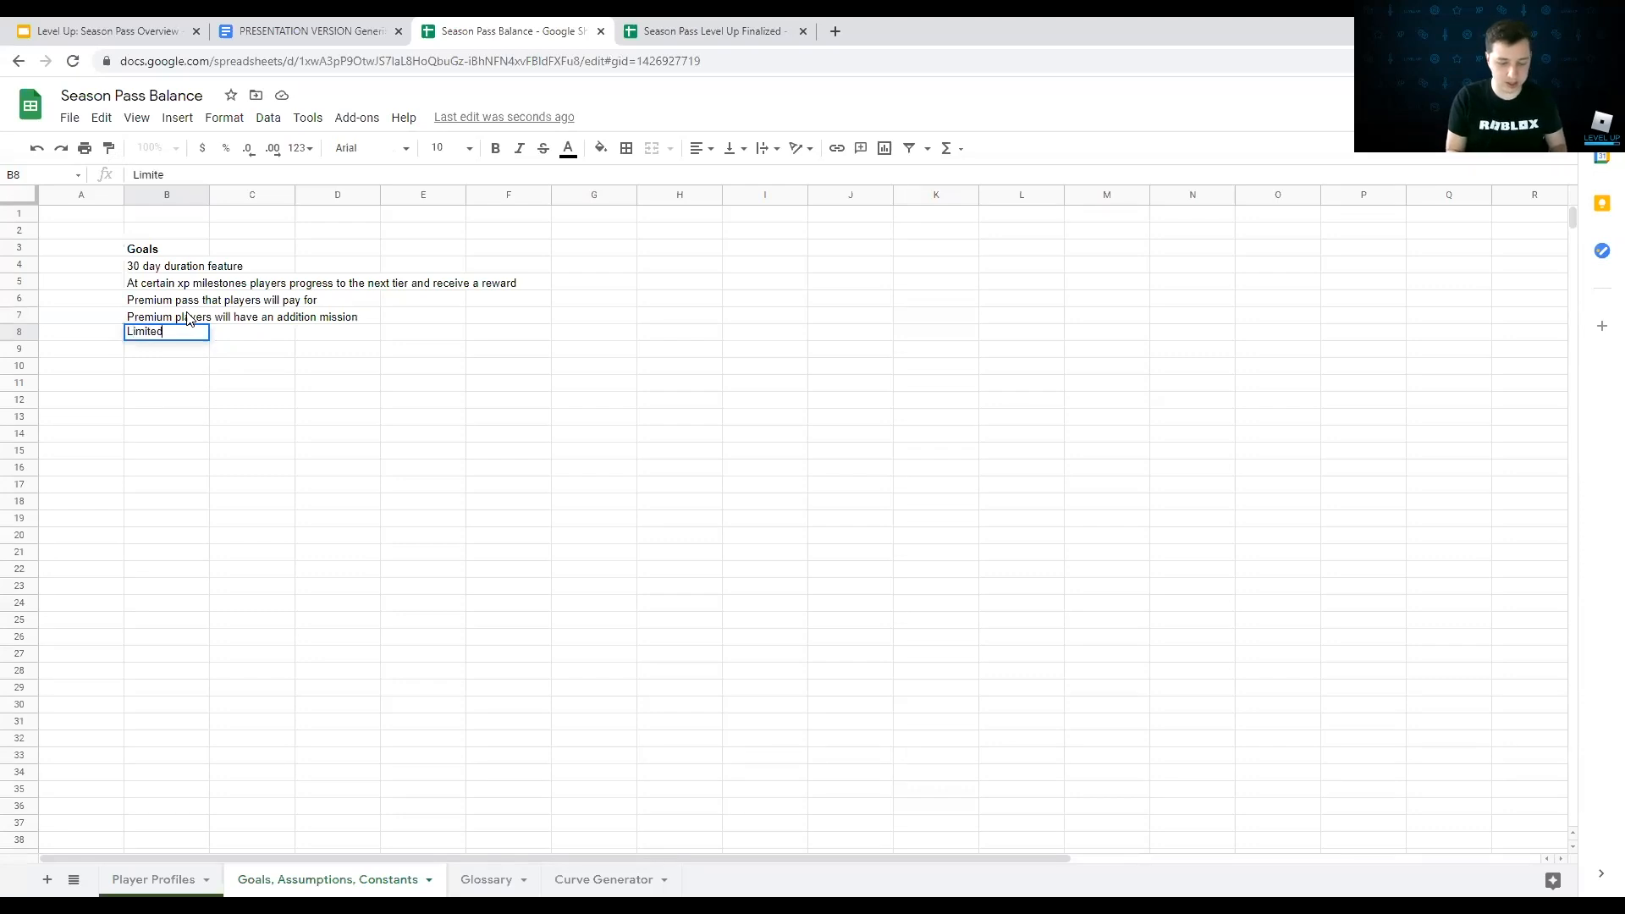
text( amount of da)
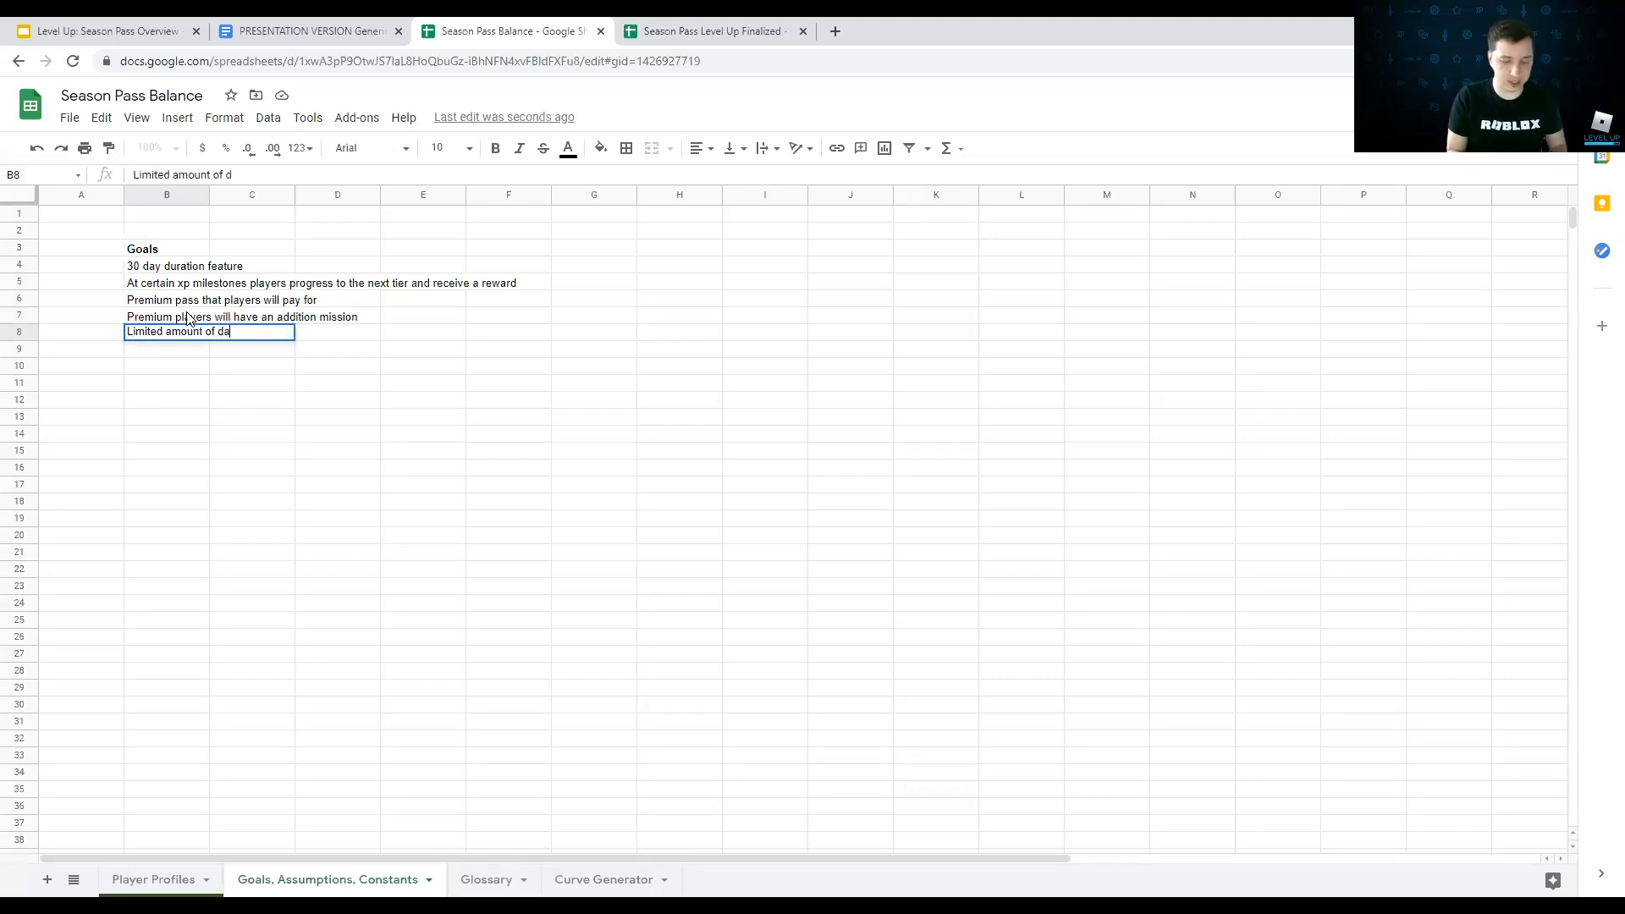
text(ily missions a)
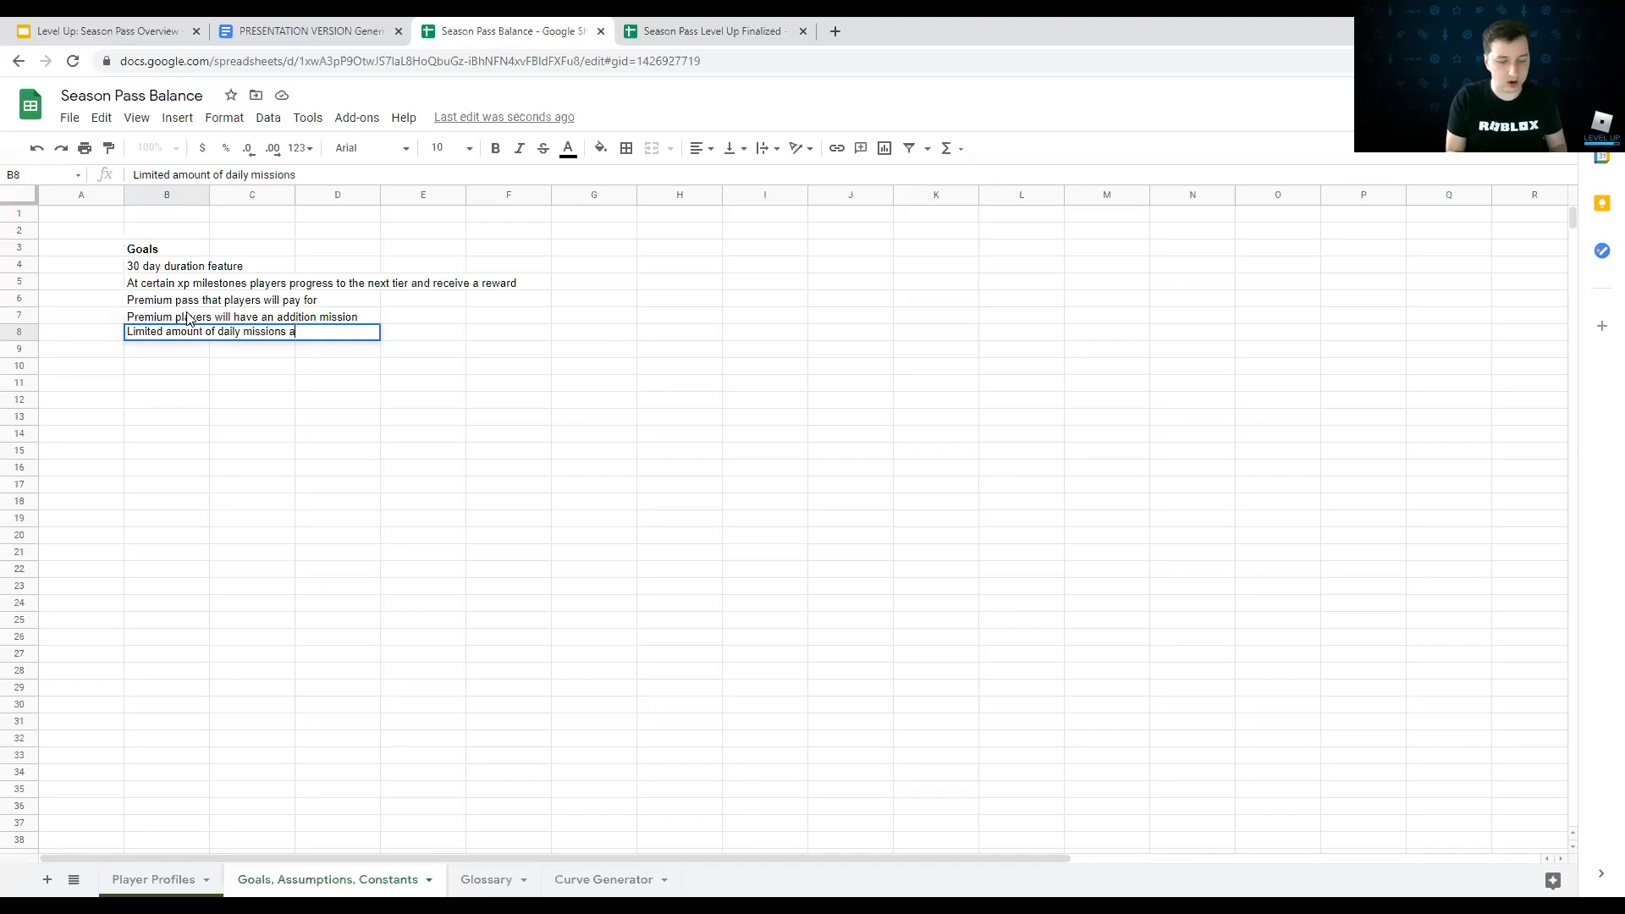
text(re granted to)
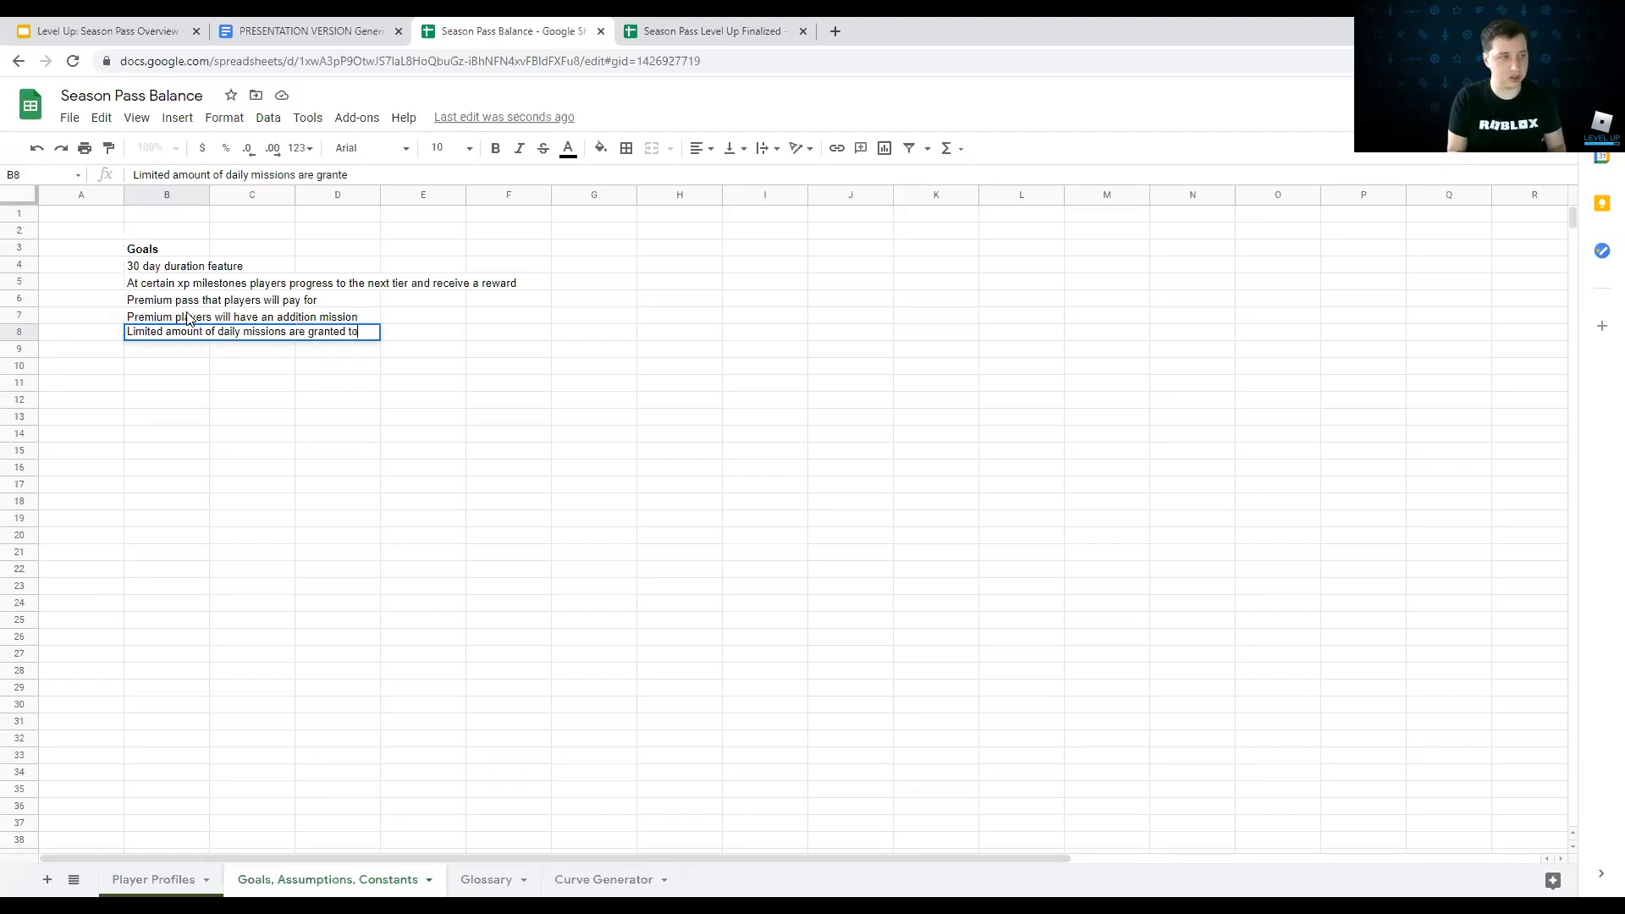
text( players)
key(Return)
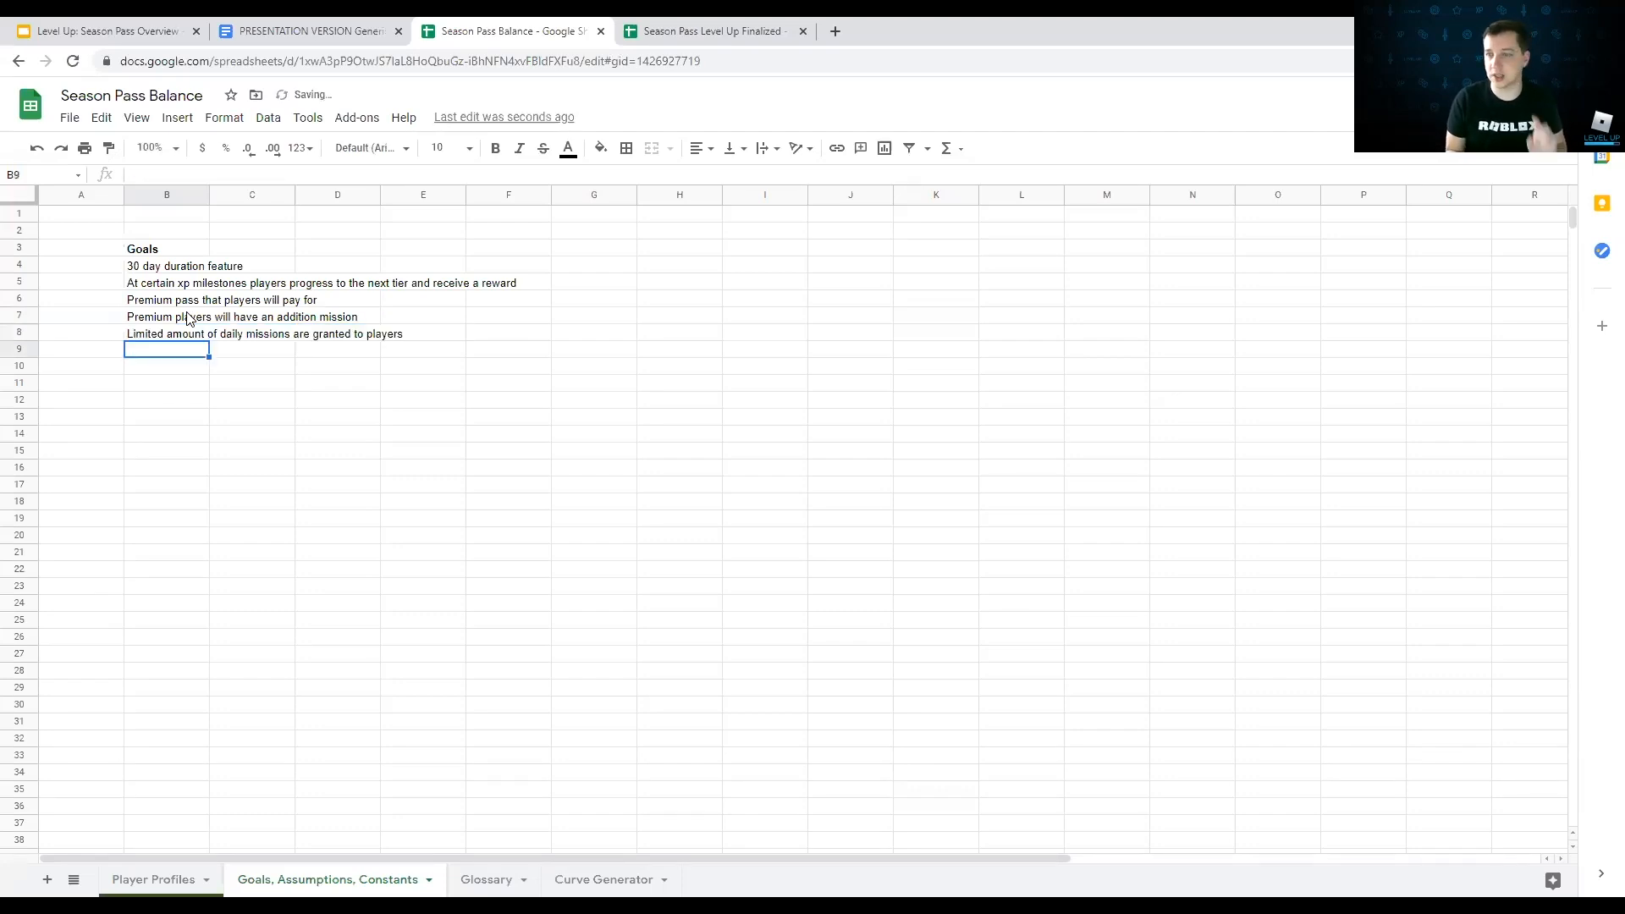
Step: Read the design document through its season length and tiers rules, and enter "10 tiers of progression" in cell B9
click(338, 25)
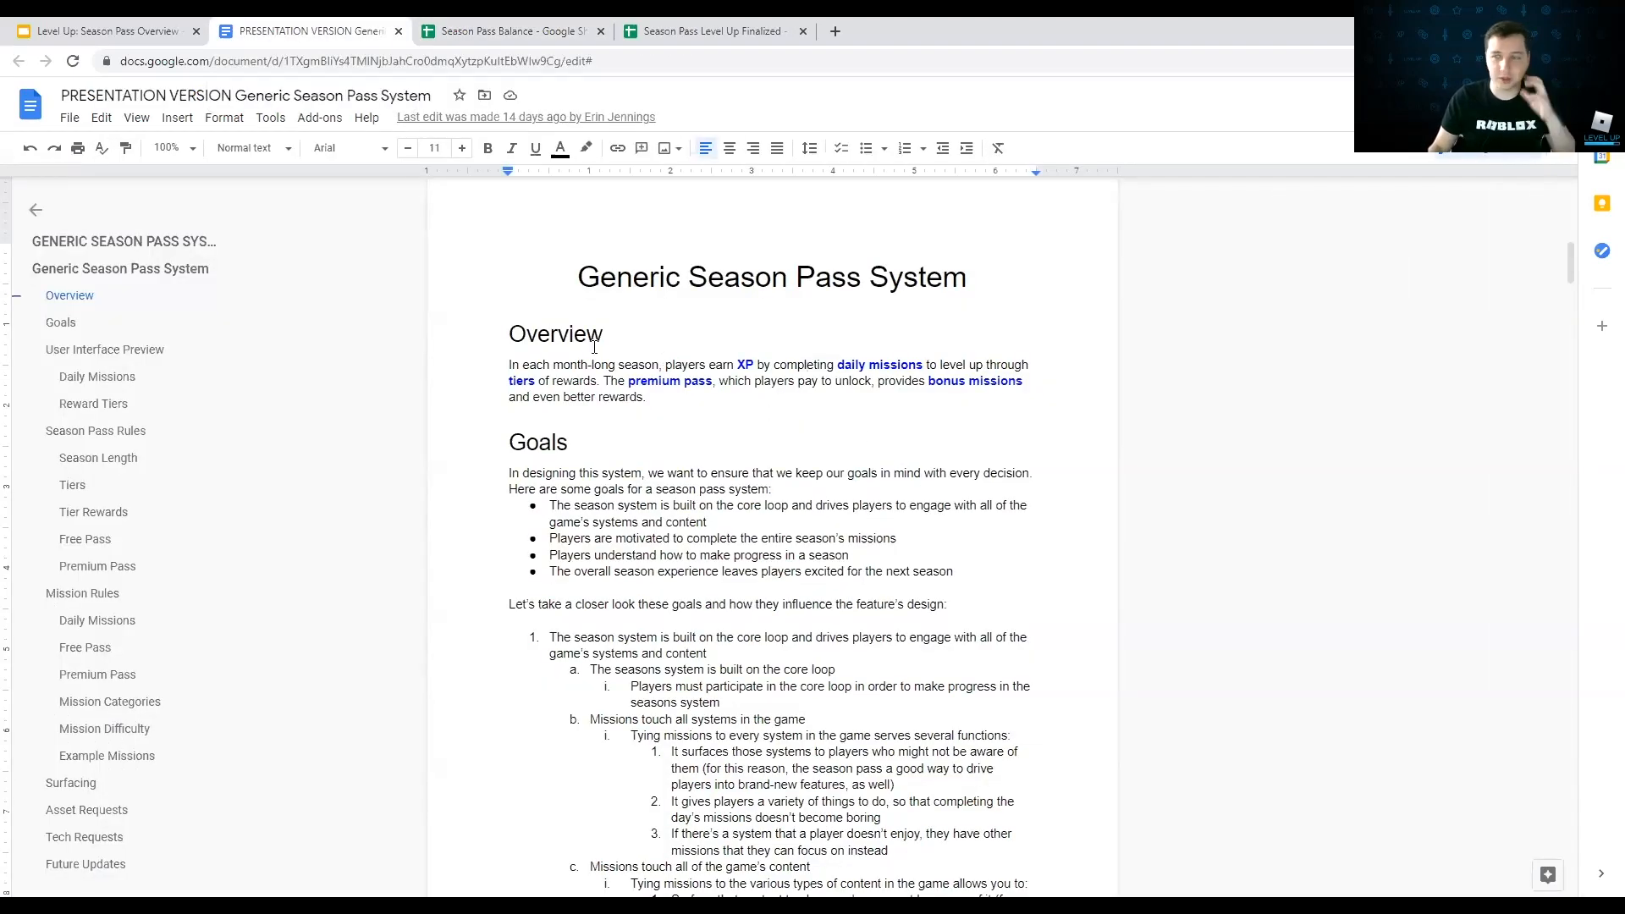
scroll(656, 364, down, 2)
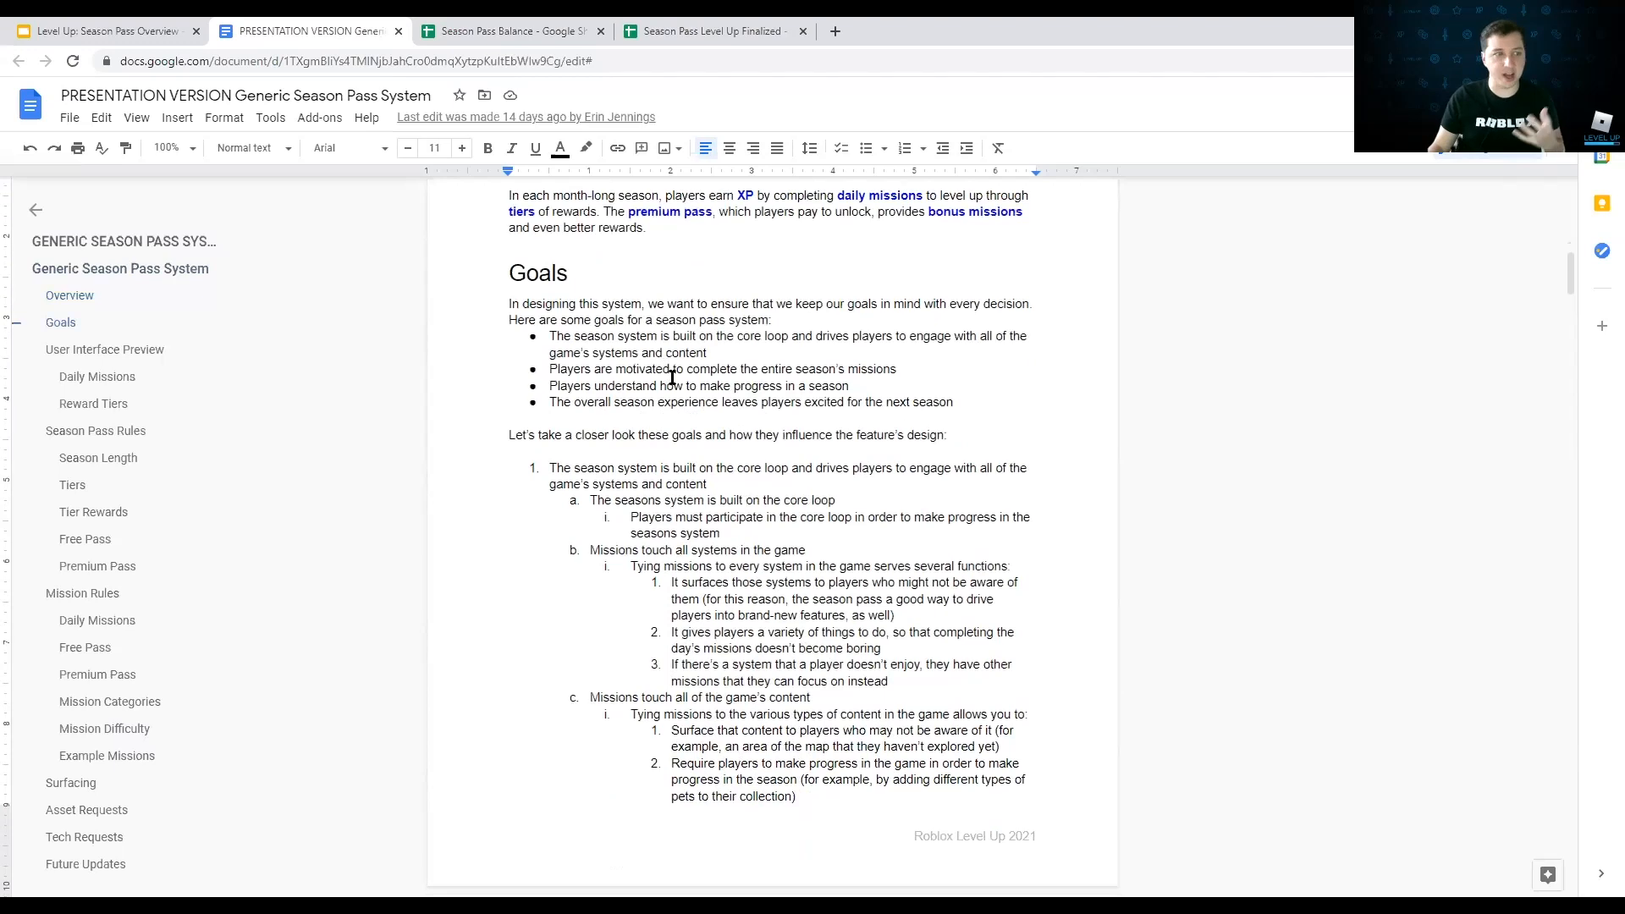
scroll(672, 376, down, 4)
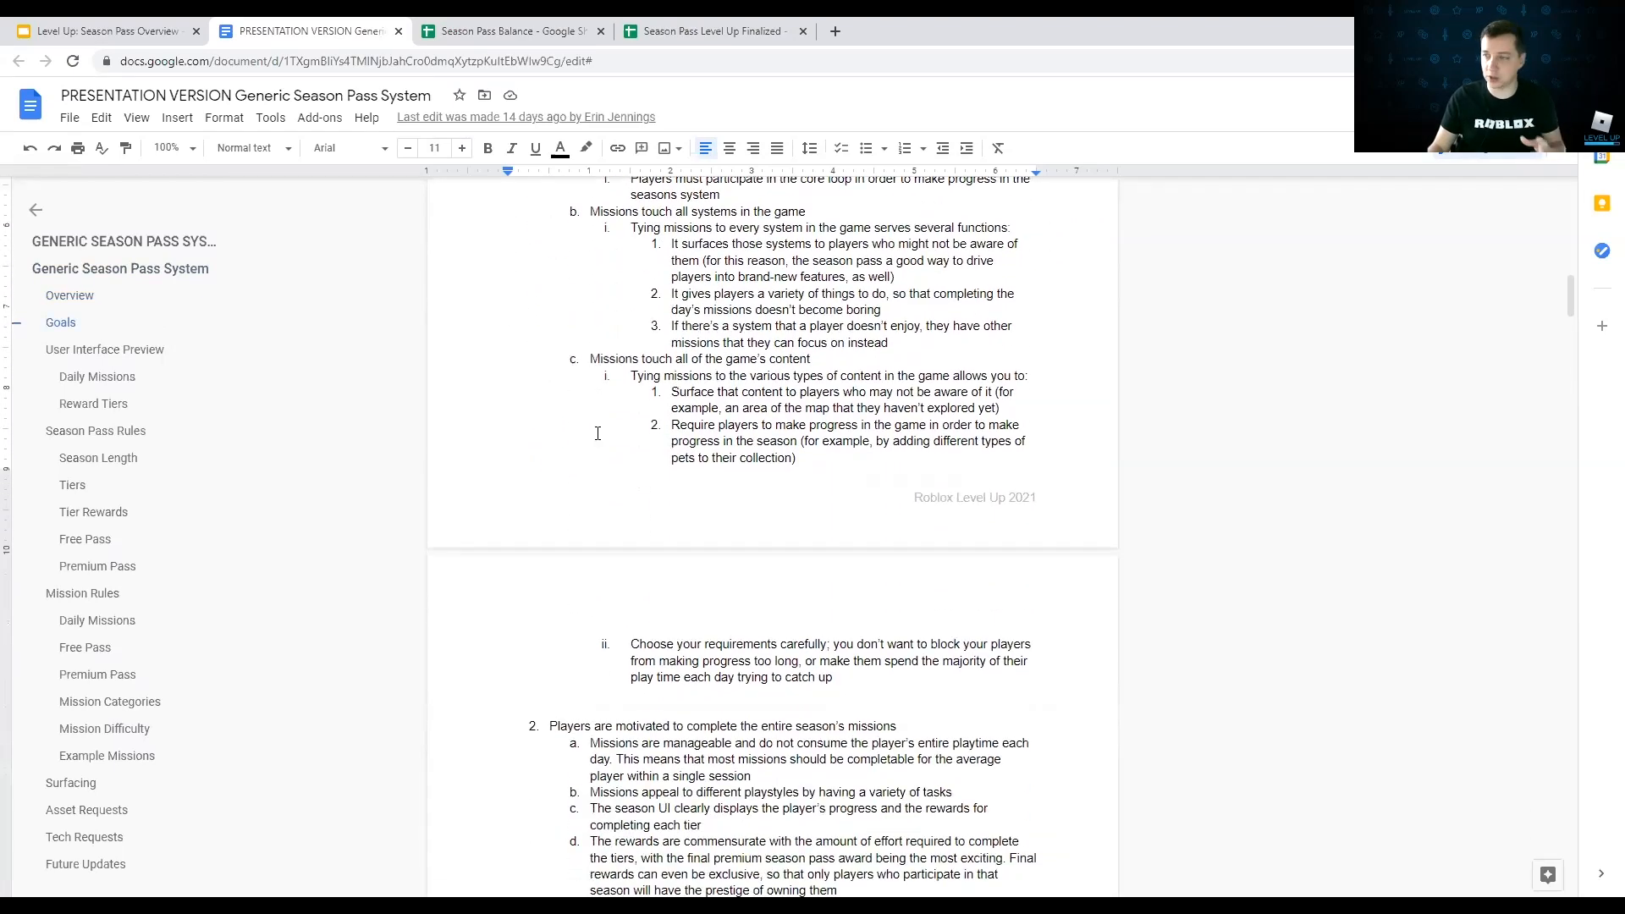
scroll(591, 432, down, 4)
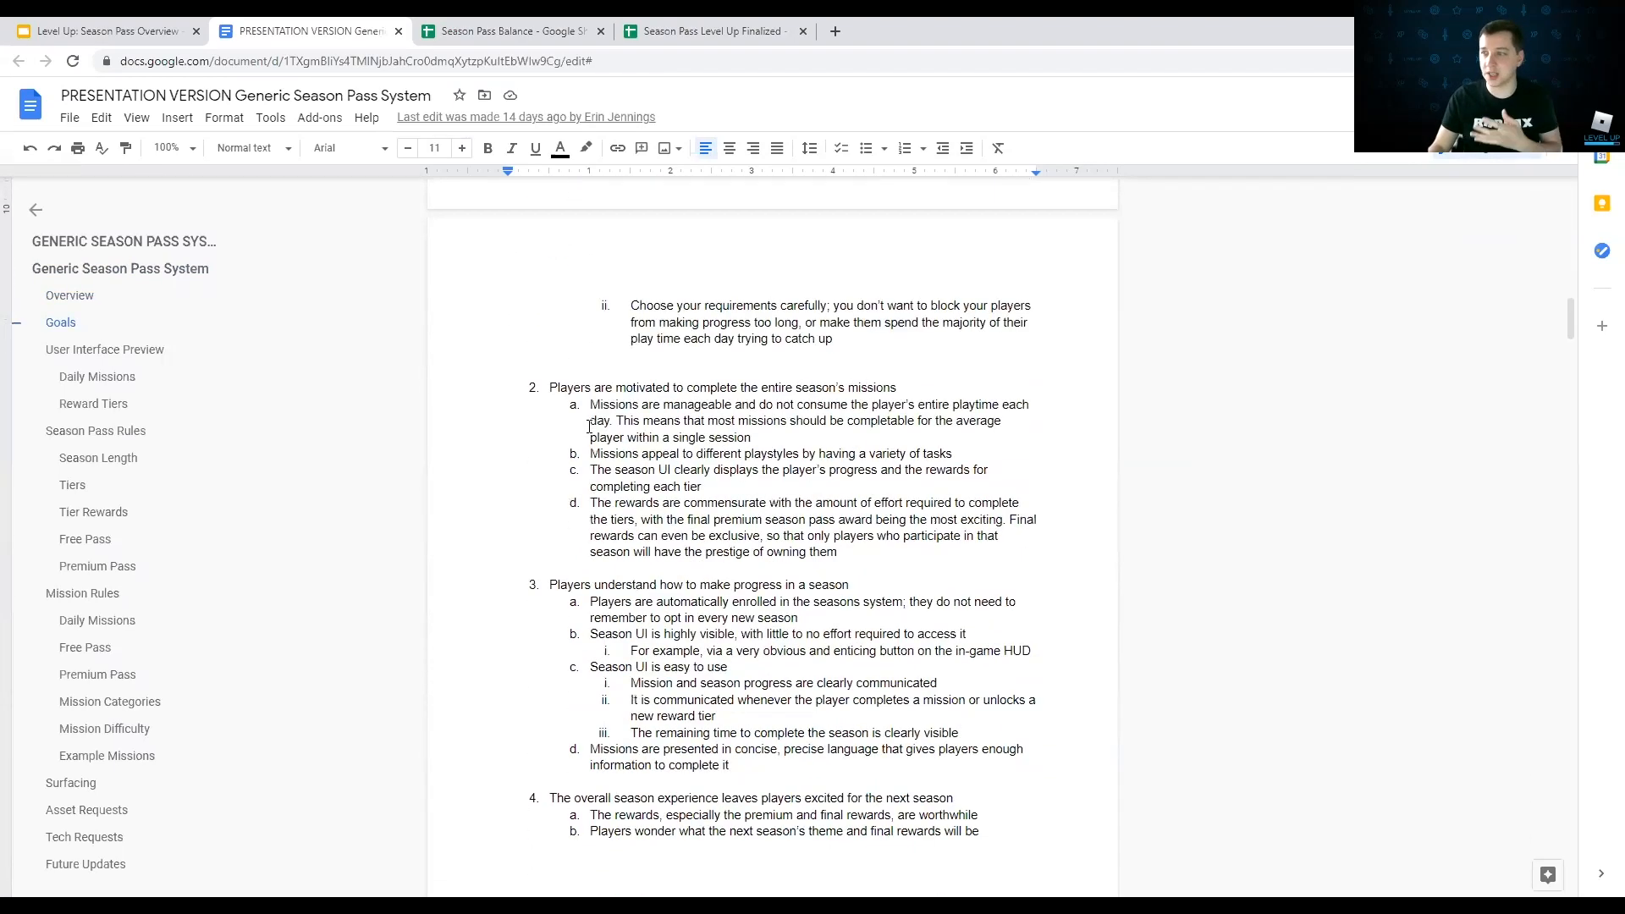
scroll(601, 415, down, 8)
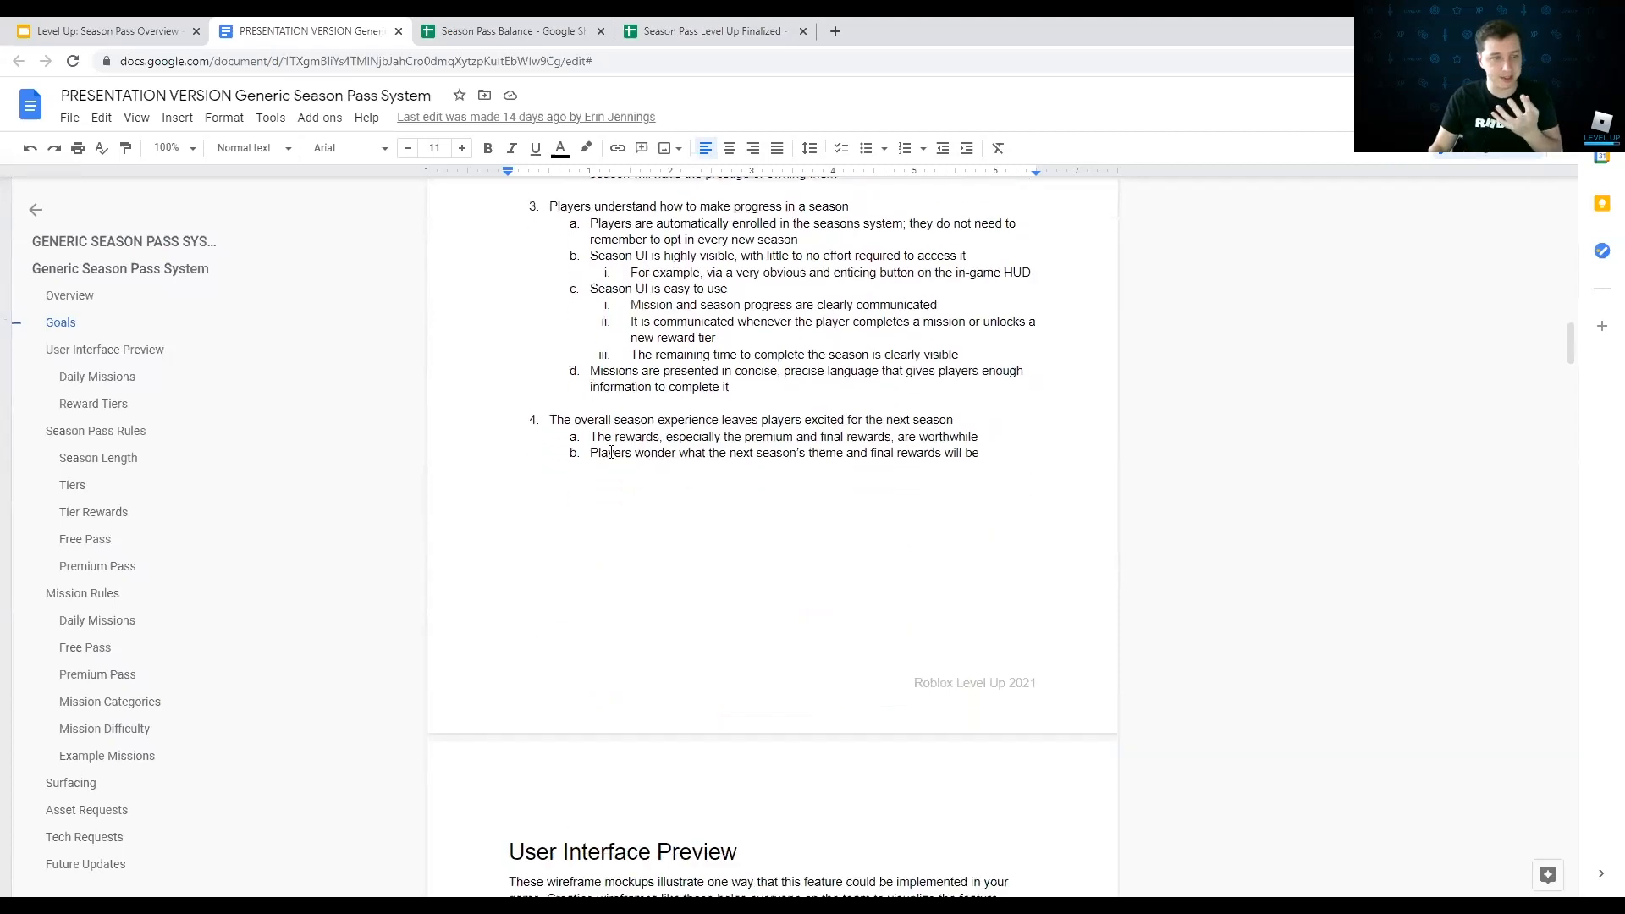
scroll(612, 464, down, 5)
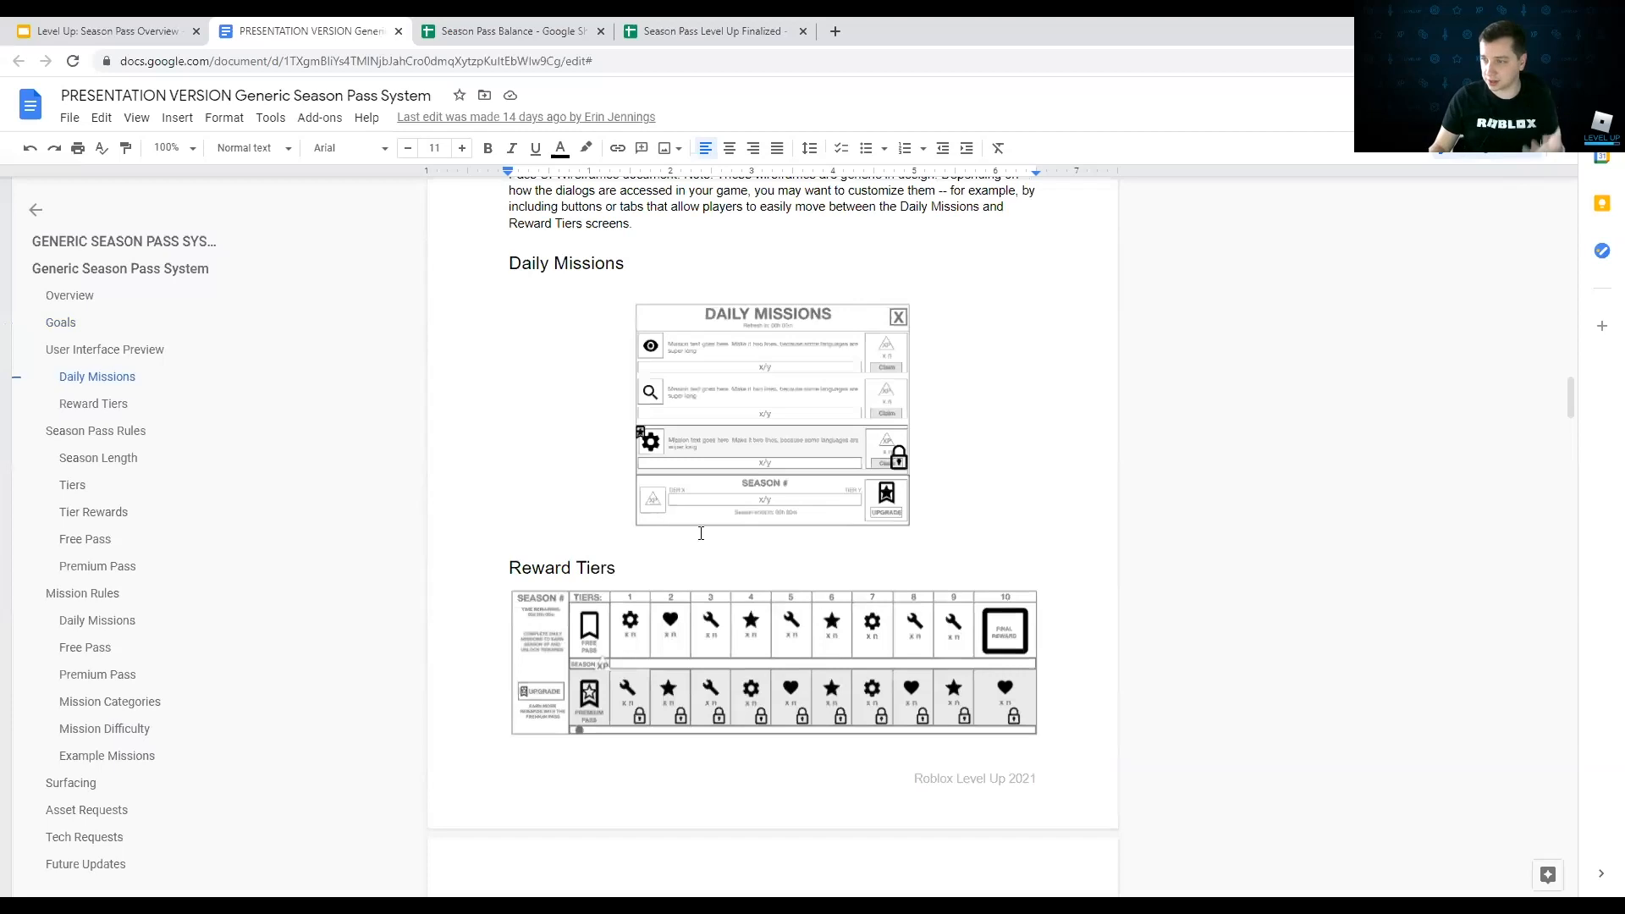
scroll(776, 624, down, 9)
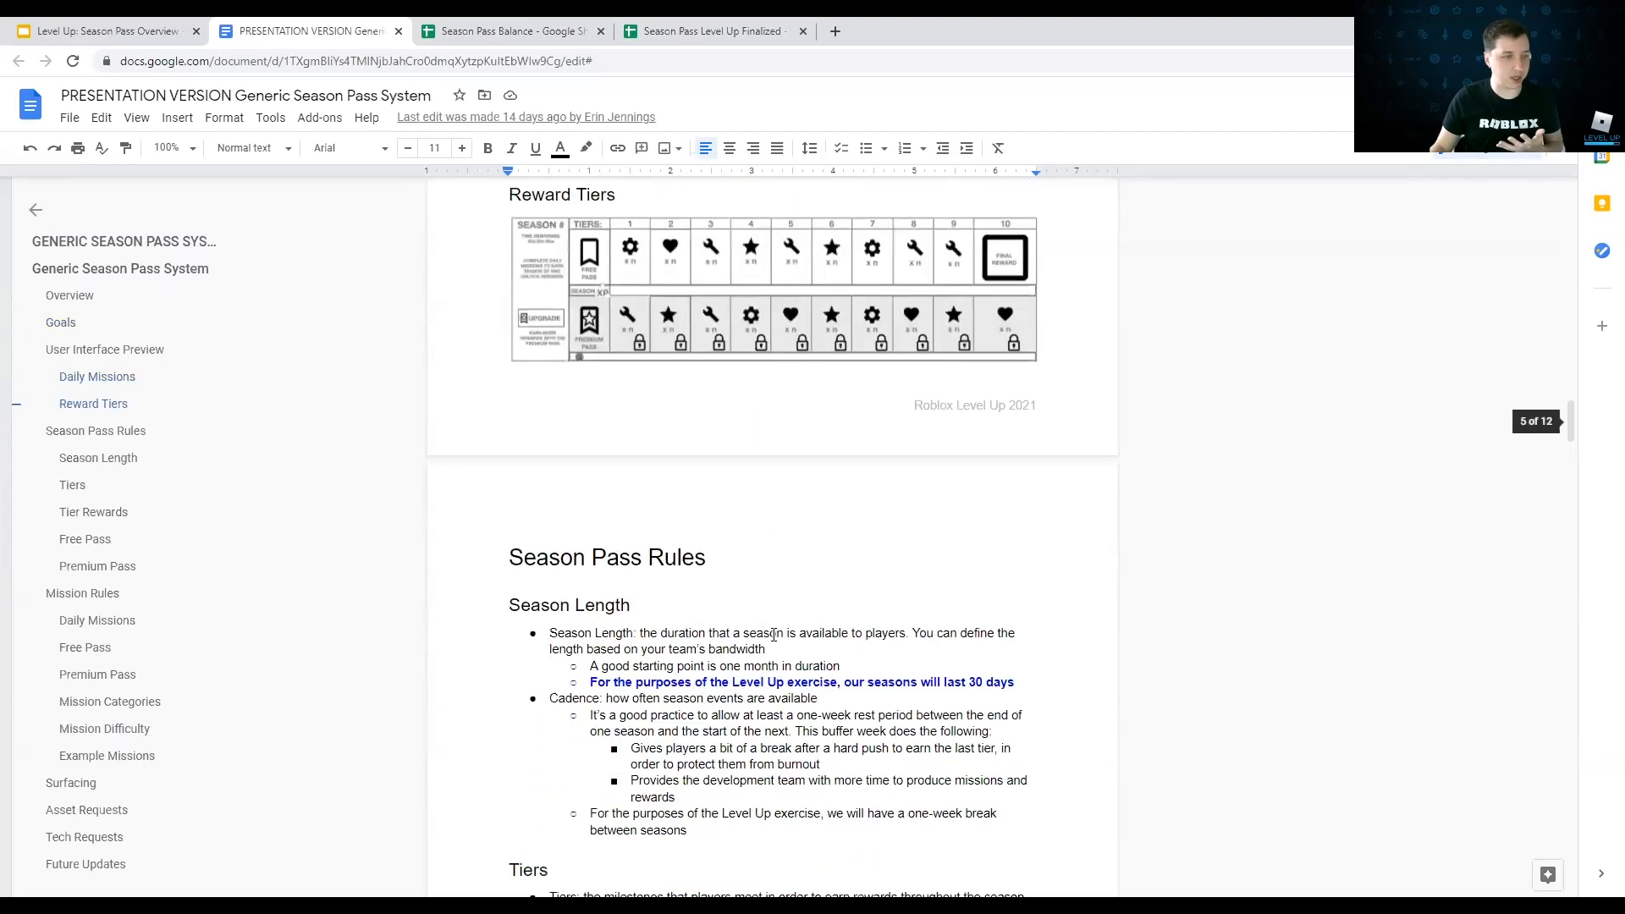
scroll(773, 635, up, 1)
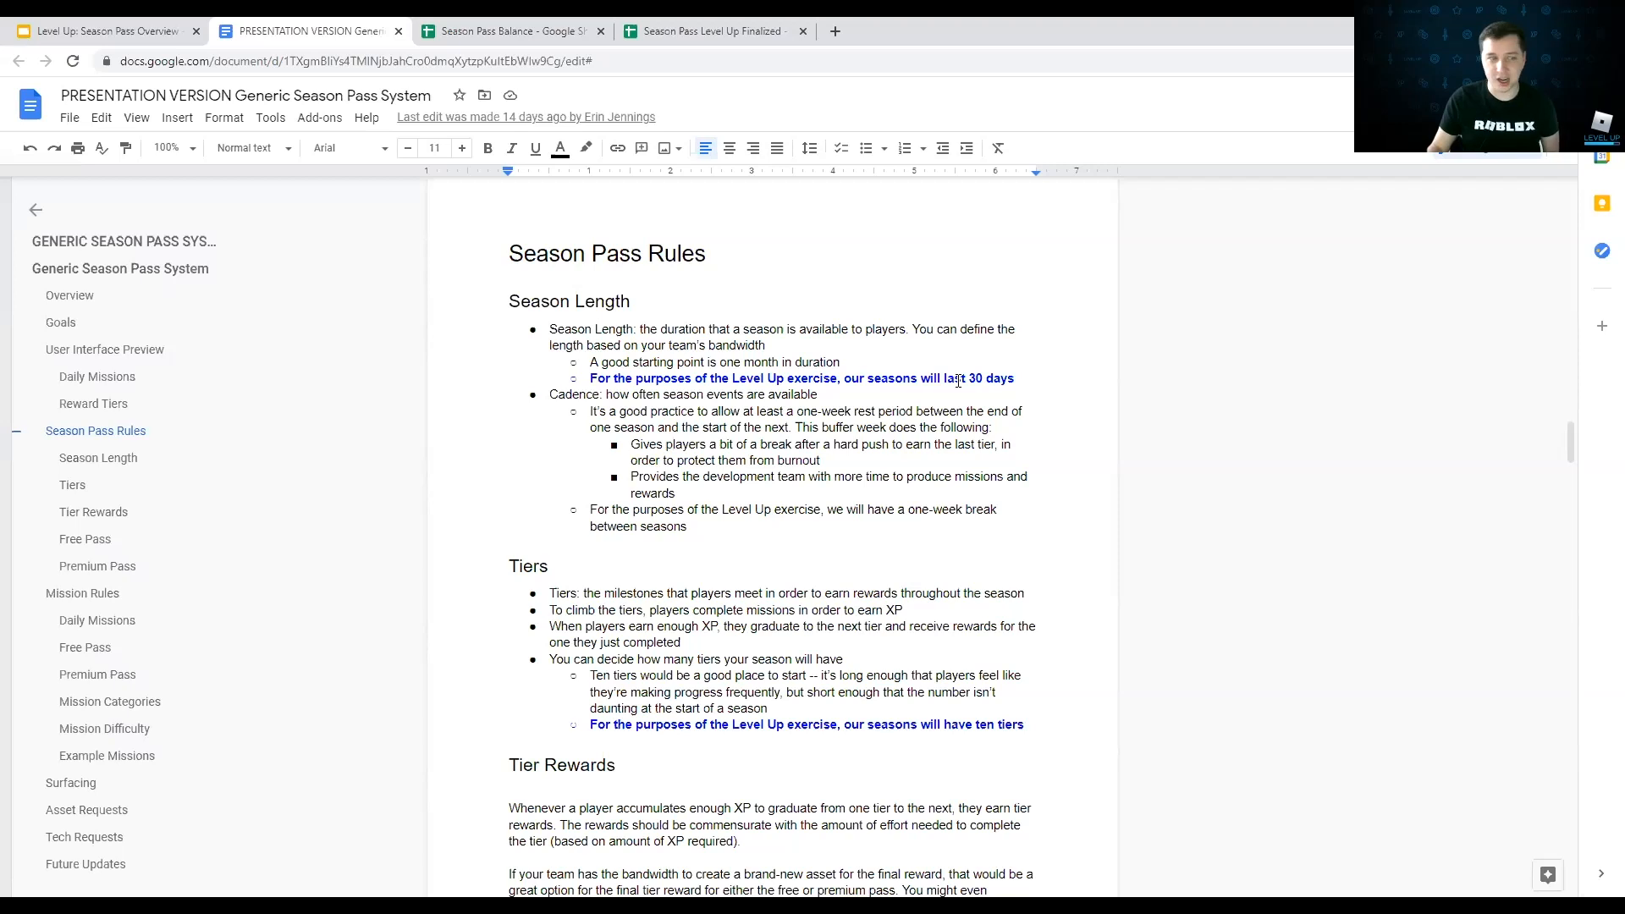
scroll(640, 520, down, 2)
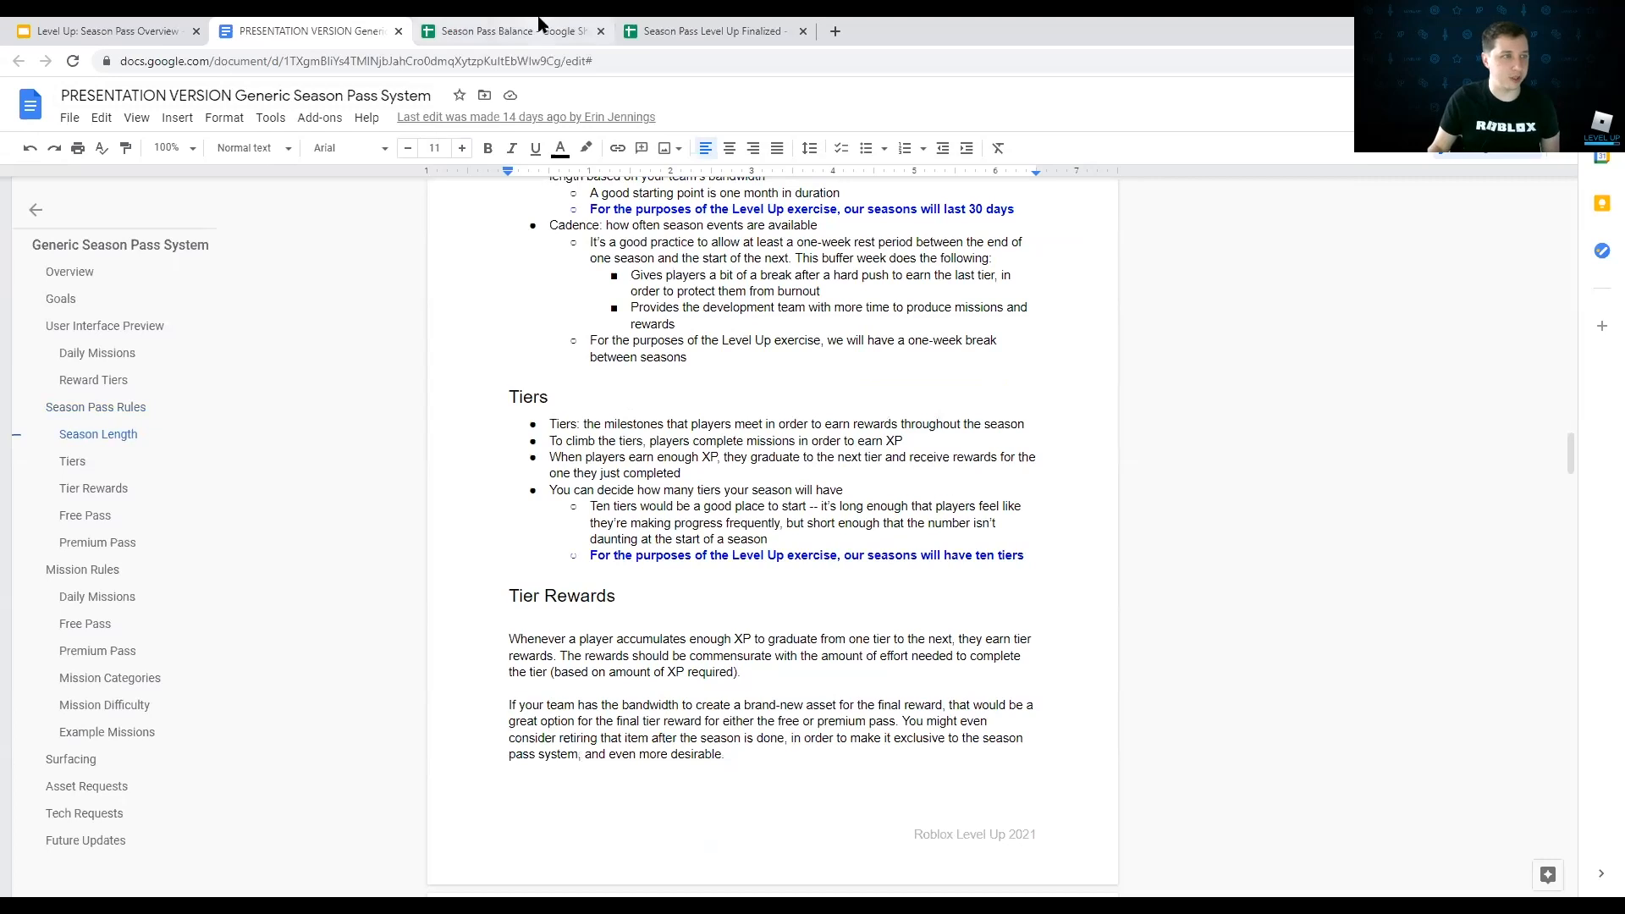
click(508, 31)
text(10 tiers of progression)
key(Return)
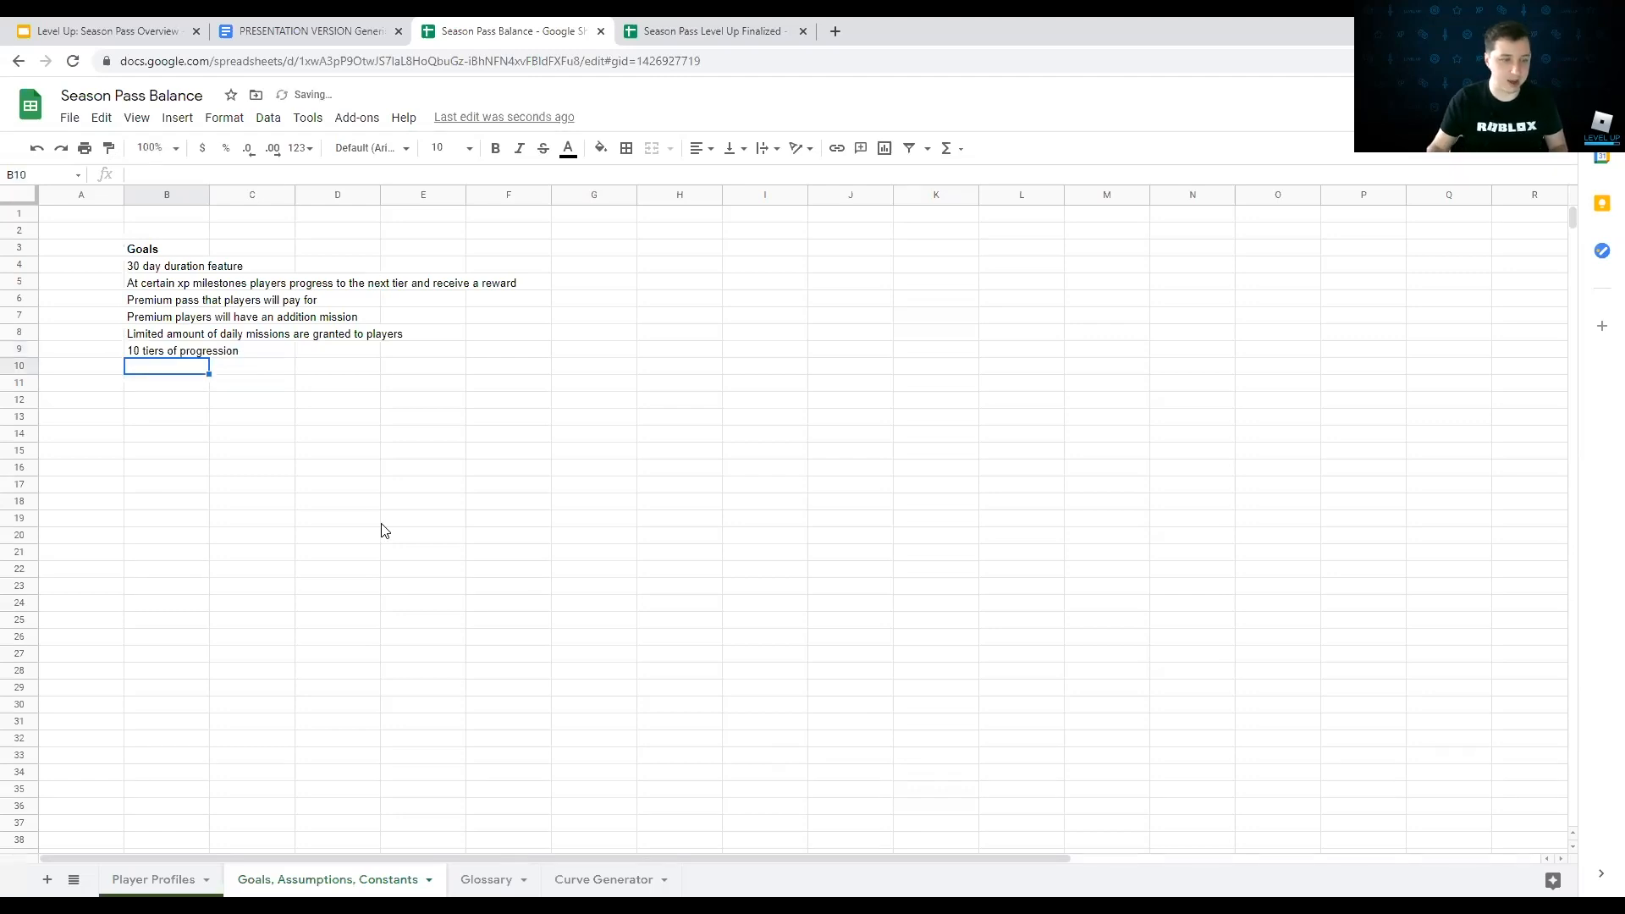
Step: Consult the design document's pass and mission rules and enter "Free players will have 2 missions a day" in cell B10
click(685, 24)
click(558, 31)
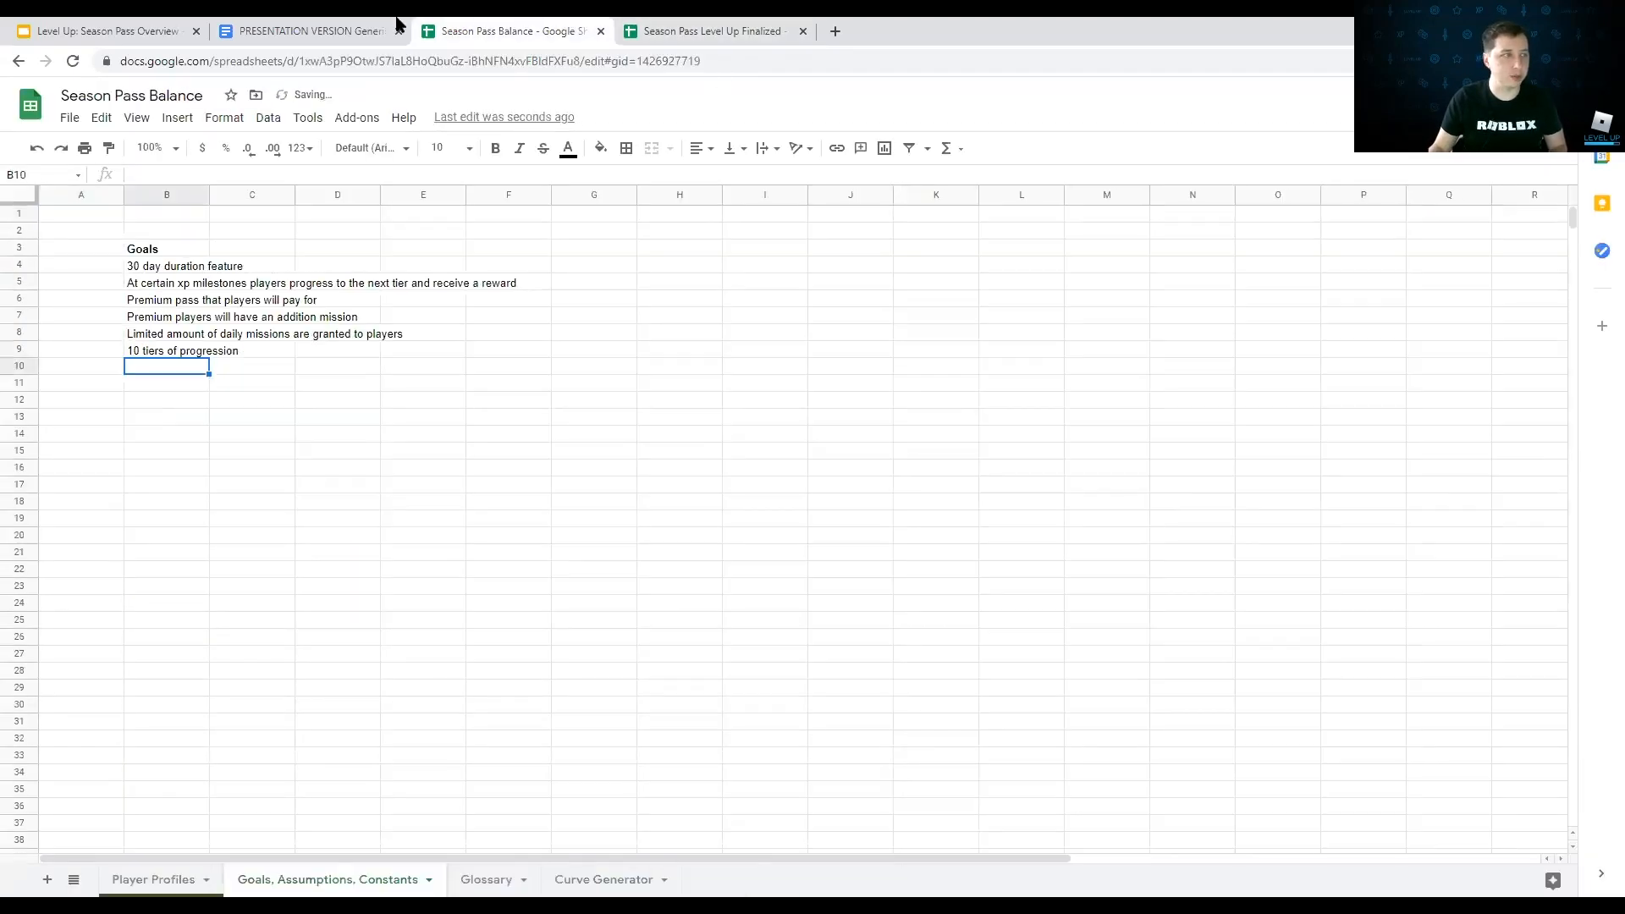
click(319, 24)
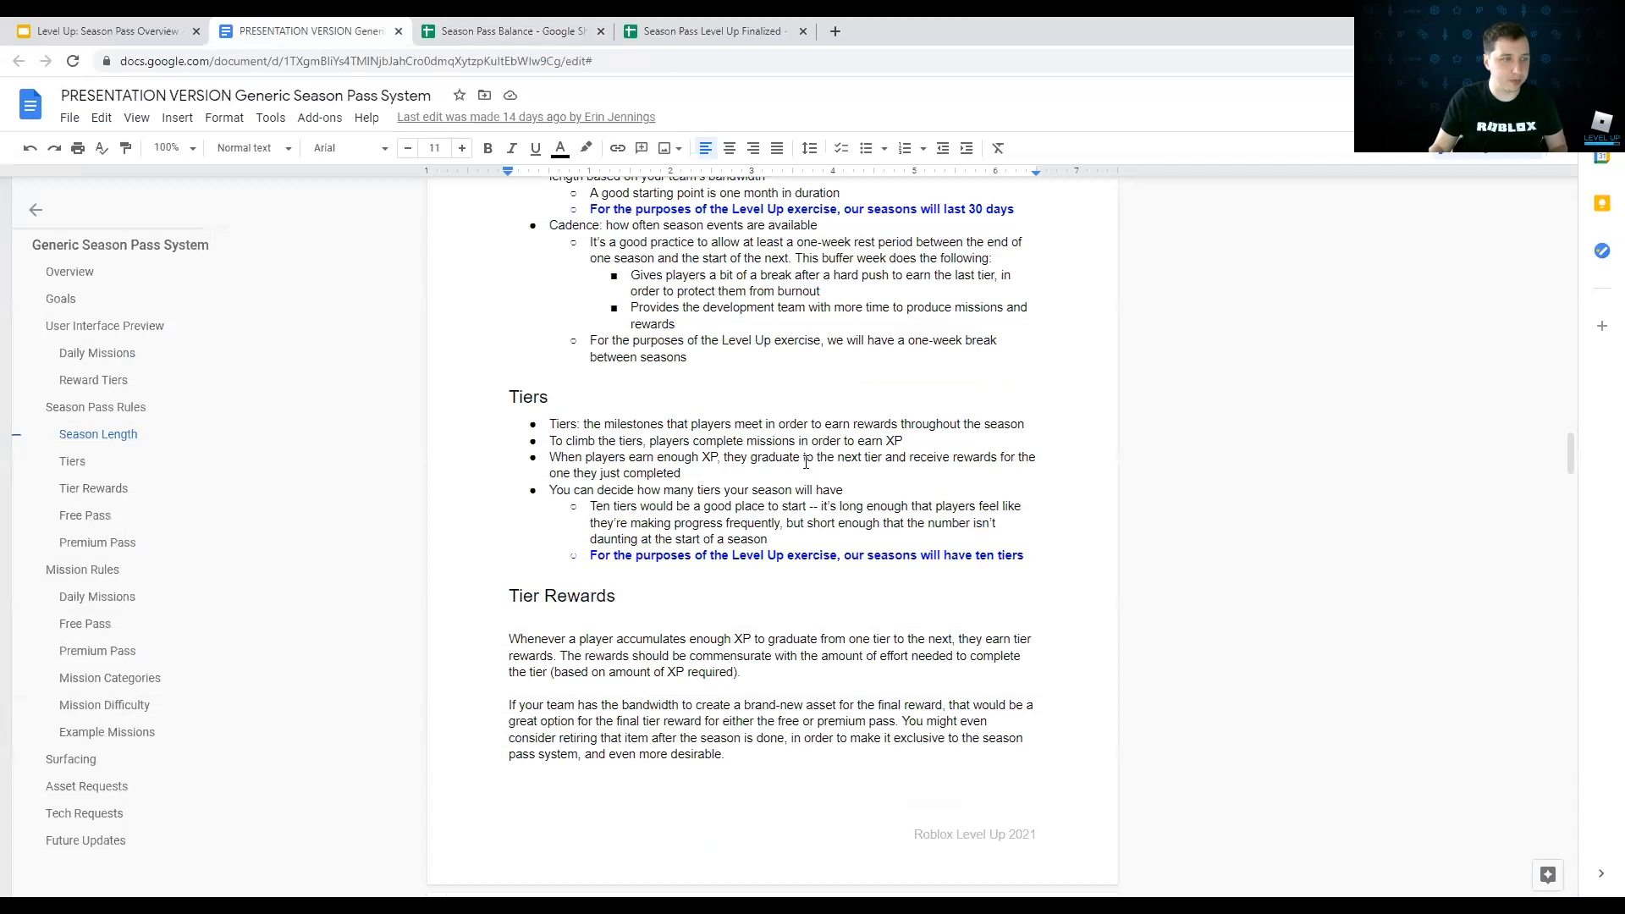
scroll(692, 493, down, 4)
scroll(689, 494, down, 7)
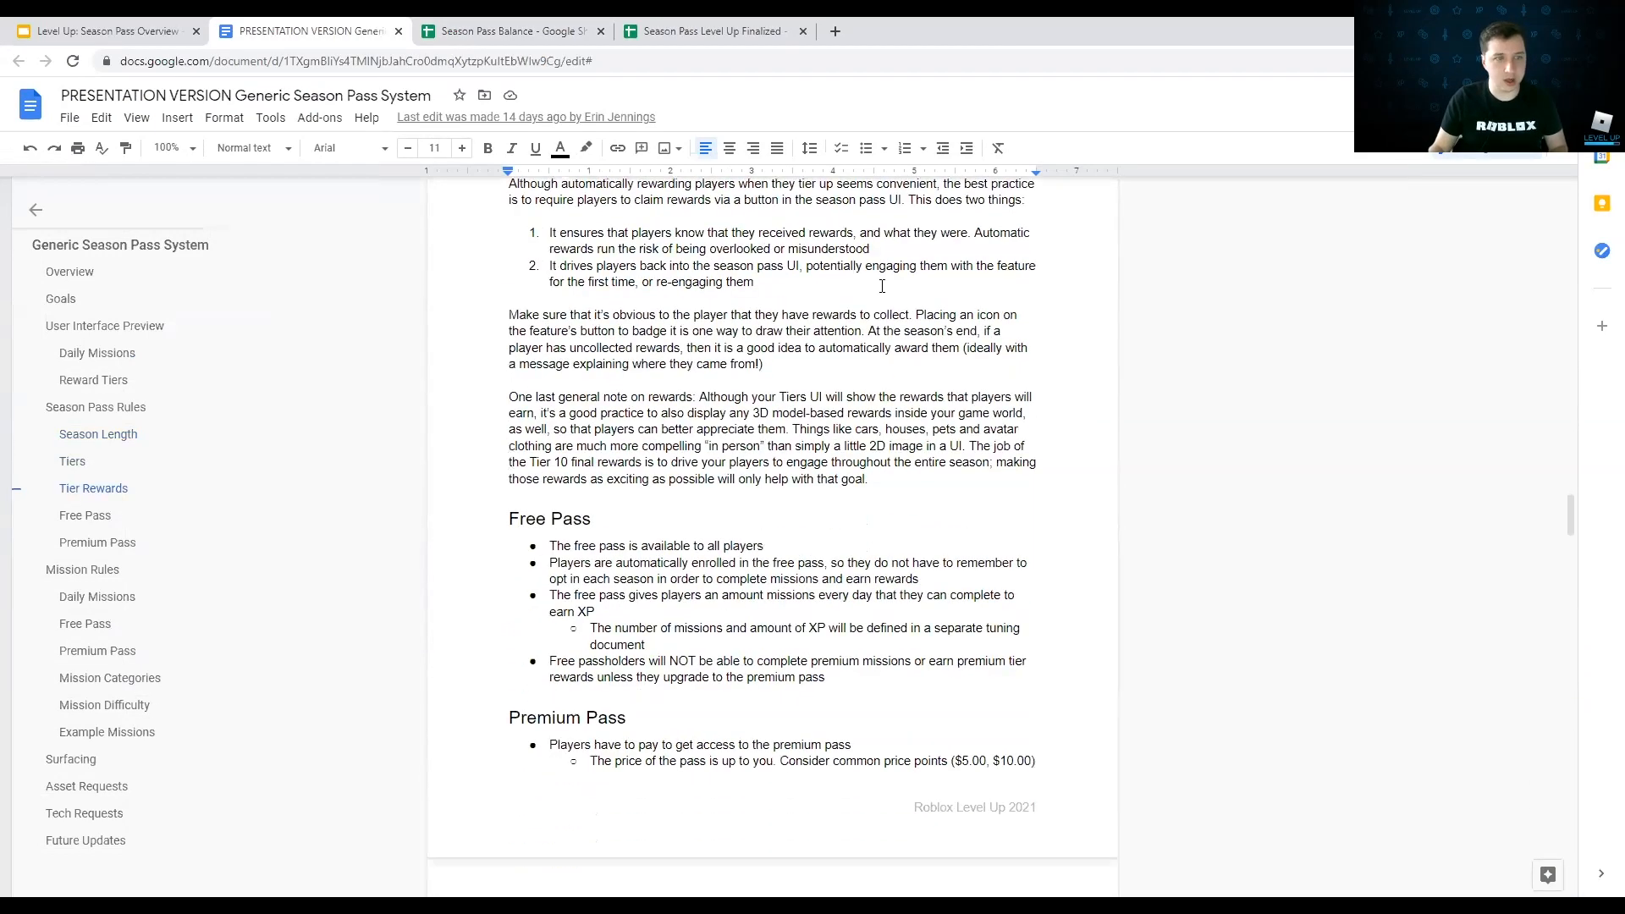
scroll(702, 404, down, 1)
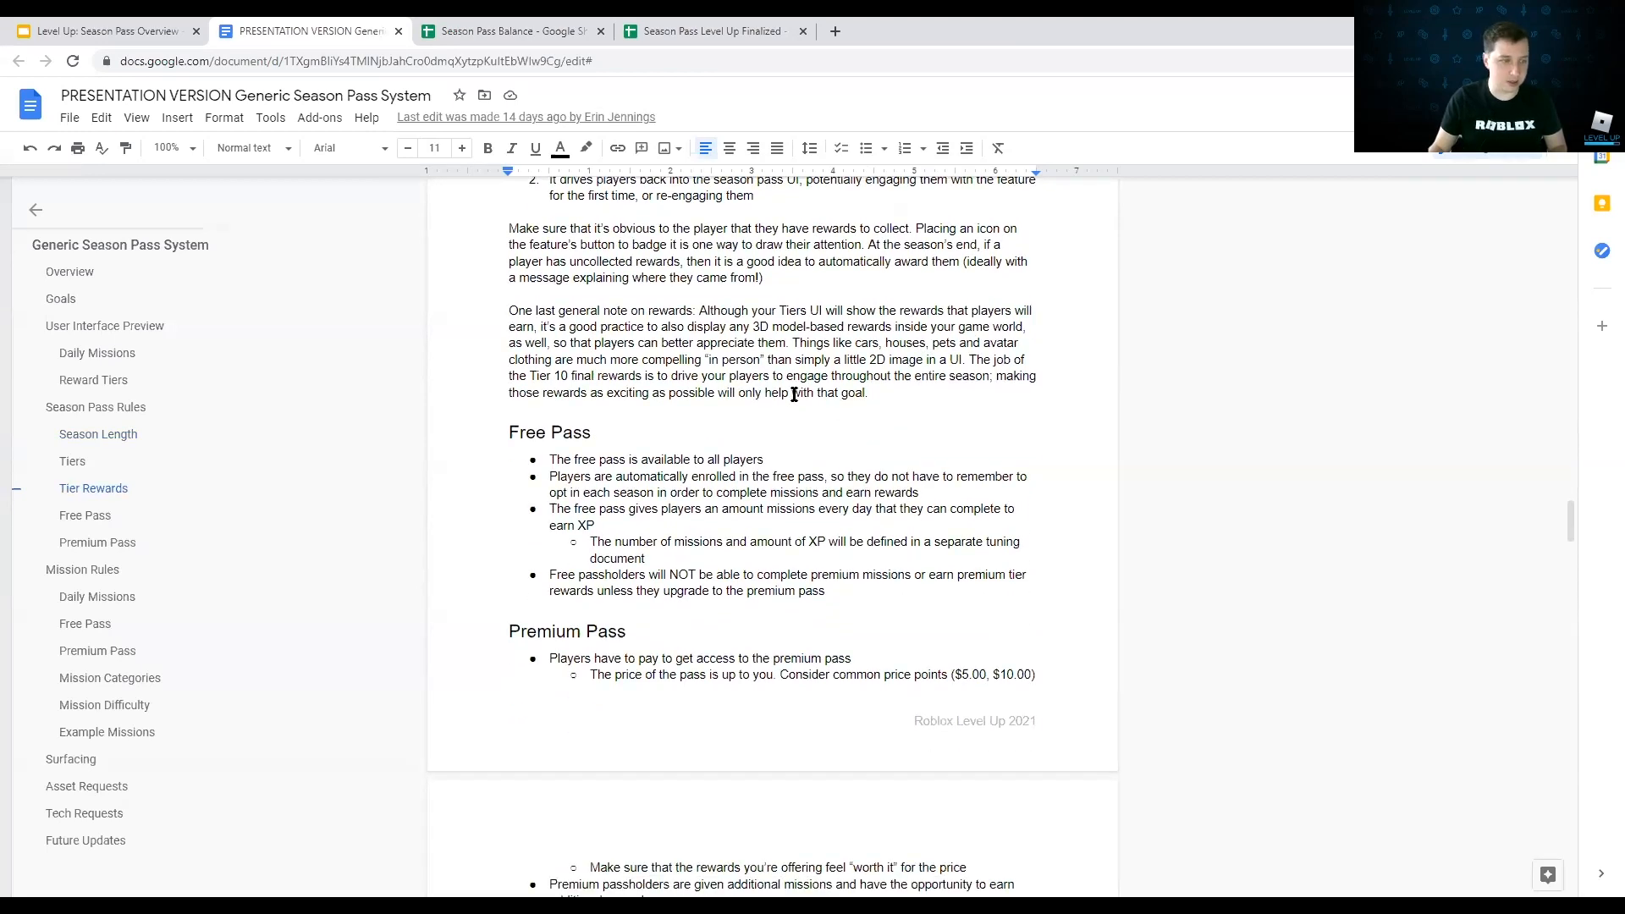
scroll(794, 395, down, 1)
scroll(792, 394, down, 1)
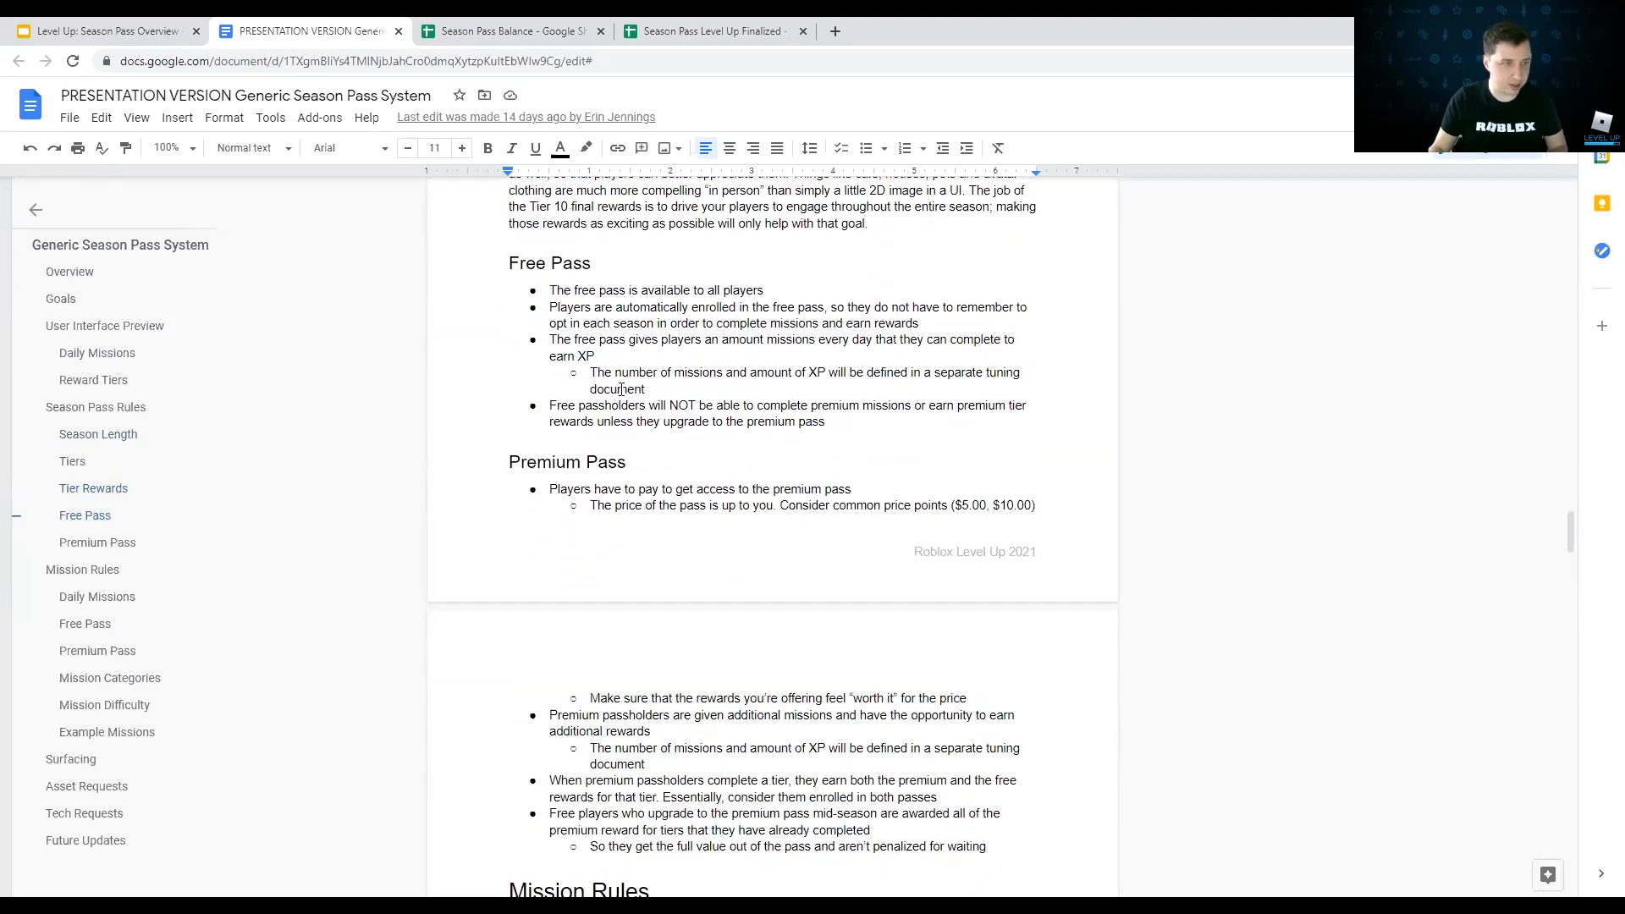
scroll(606, 391, down, 4)
scroll(614, 408, down, 4)
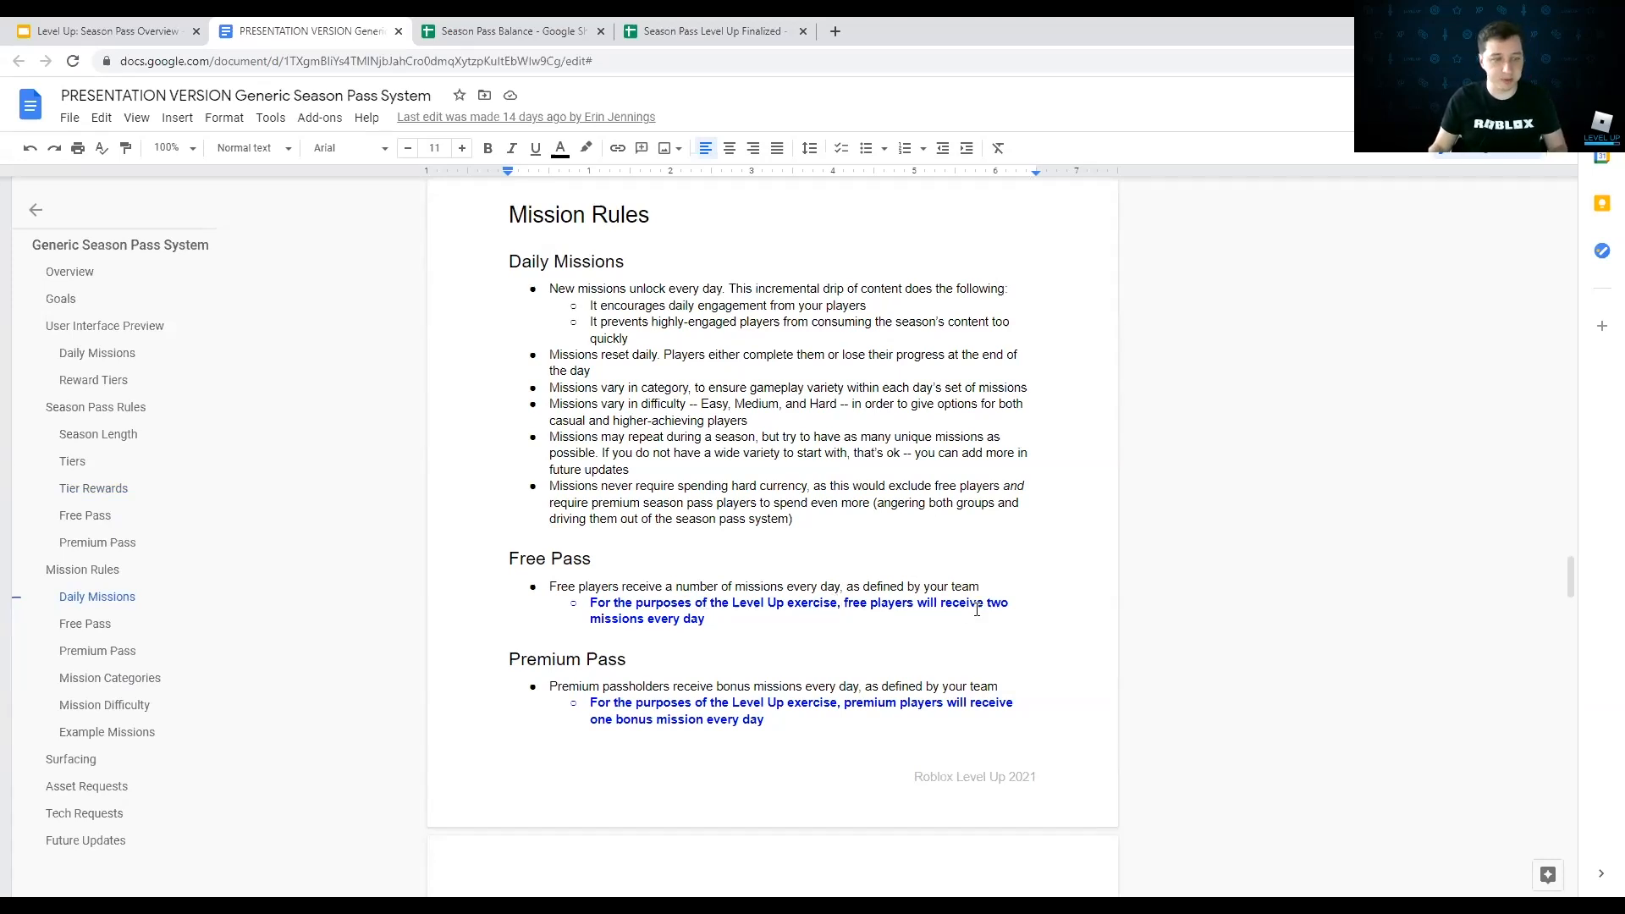
click(494, 31)
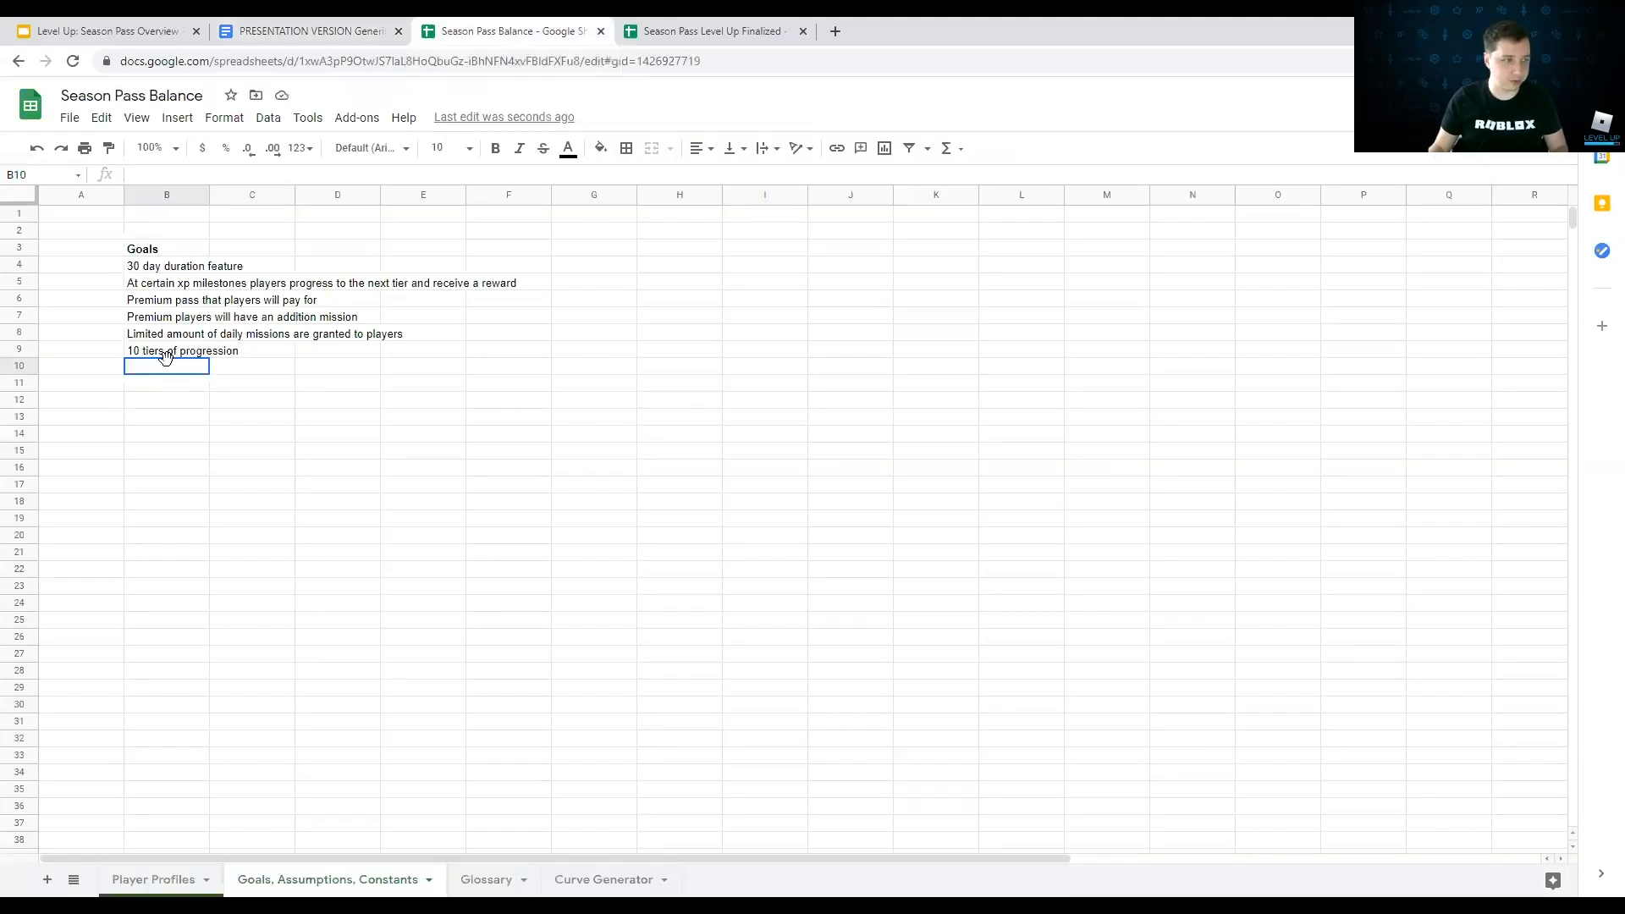
text(Free players will have 2 missions a day)
key(Return)
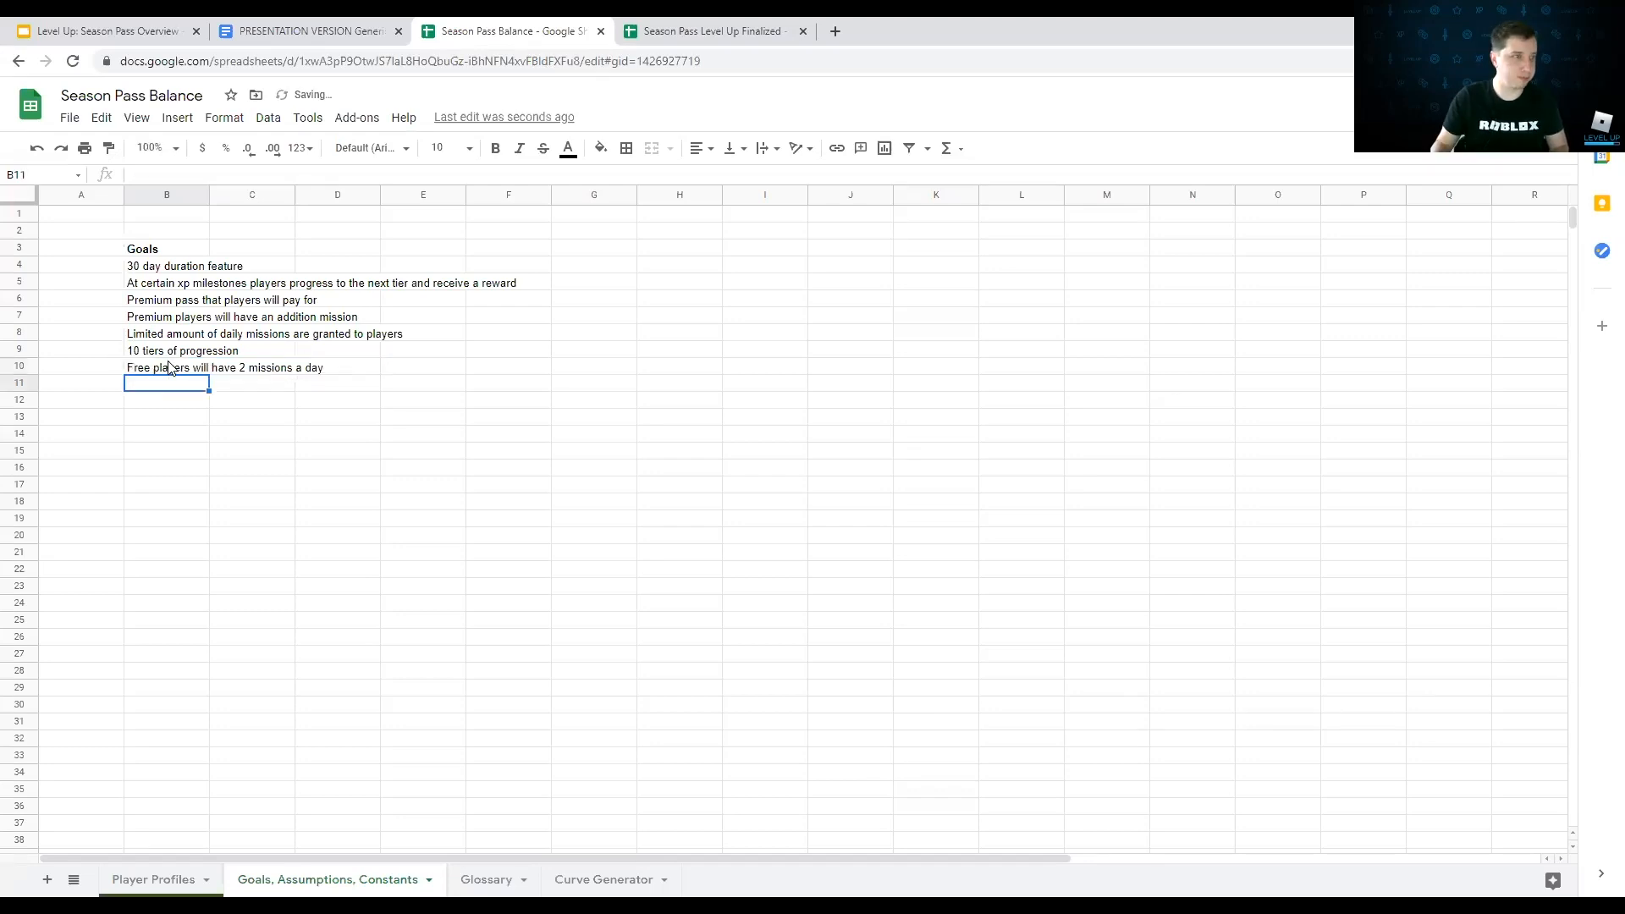
Step: Check the design document's premium pass mission rule and enter "Premium players will have 3 missions a day" in cell B11
click(618, 25)
click(508, 31)
click(308, 30)
scroll(613, 530, down, 2)
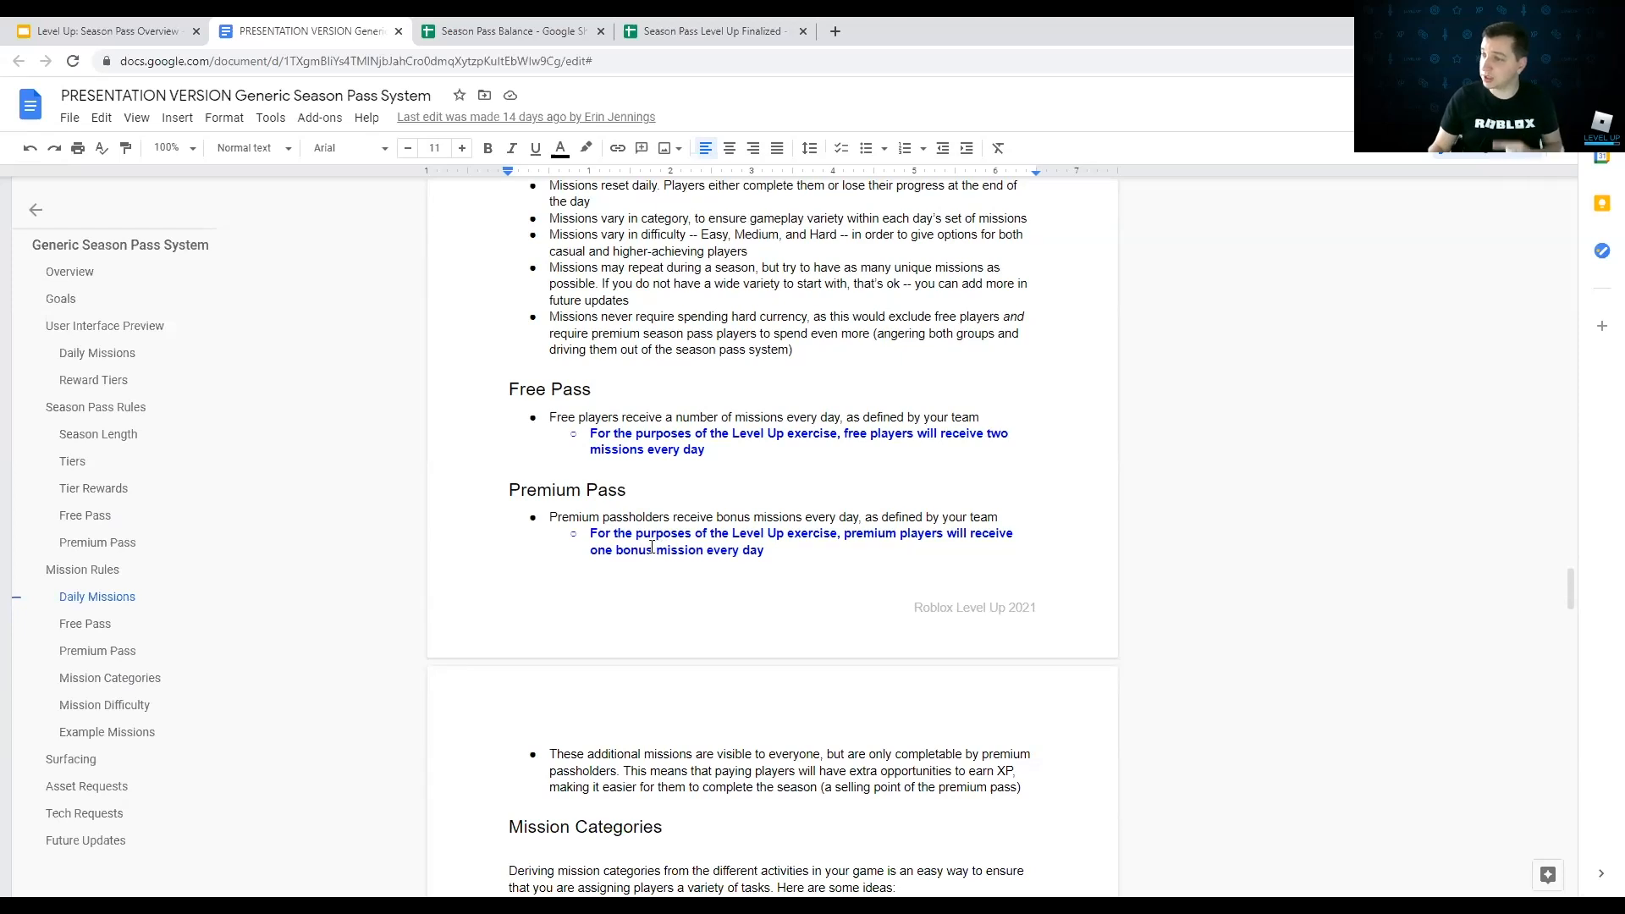
key(ctrl+Tab)
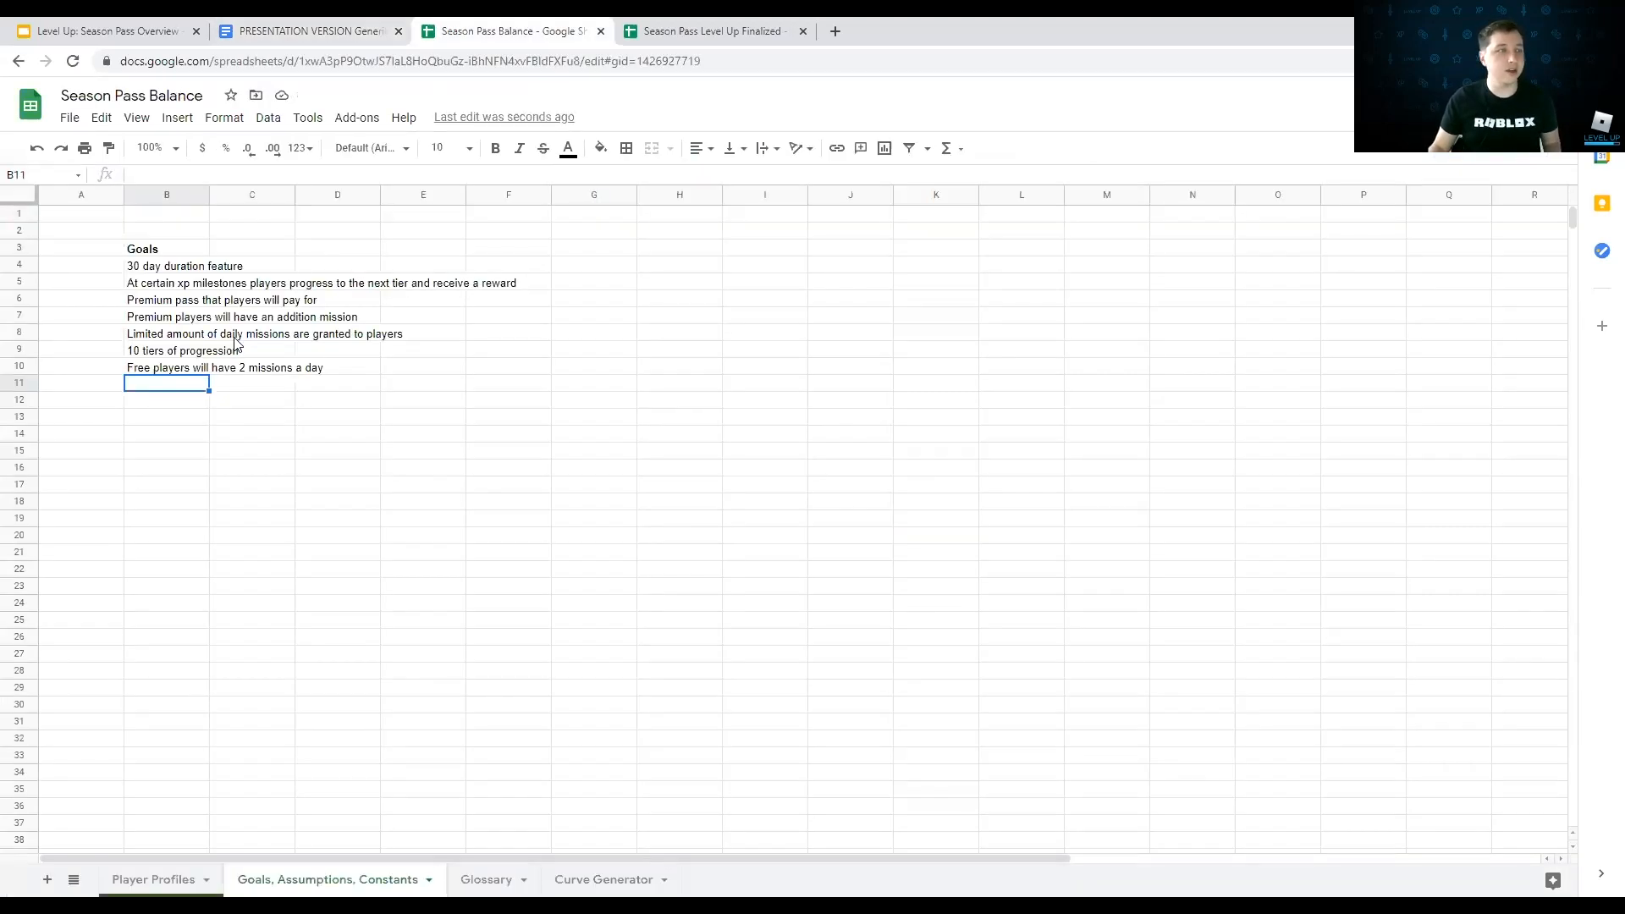
text(Premium)
text(yers)
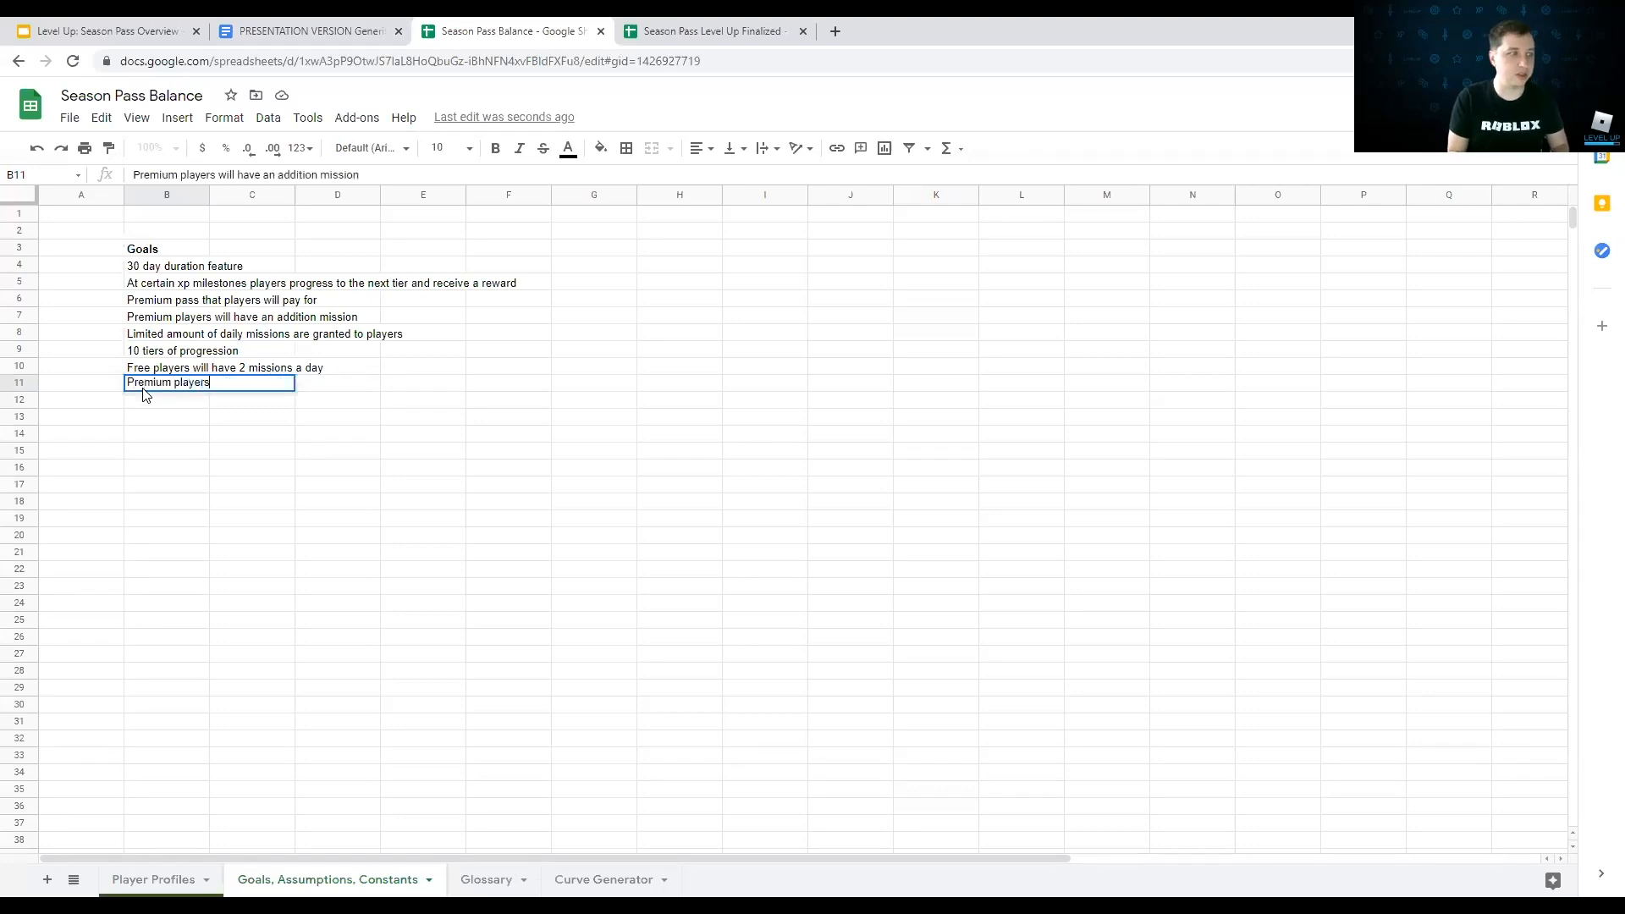
text( will have 3)
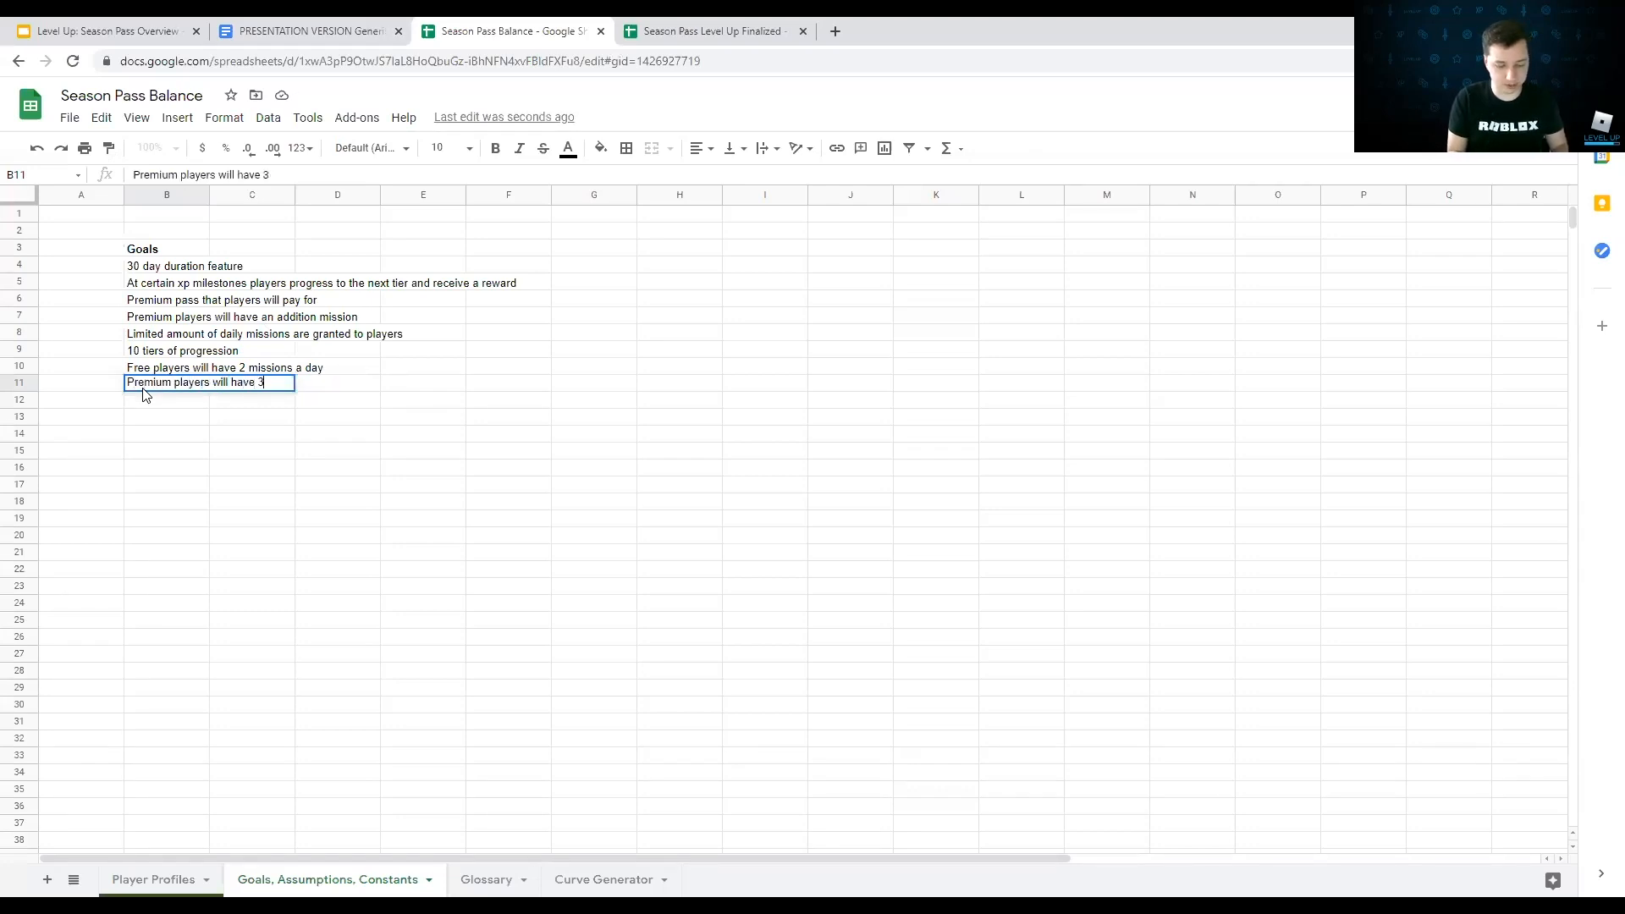
text( missions a day)
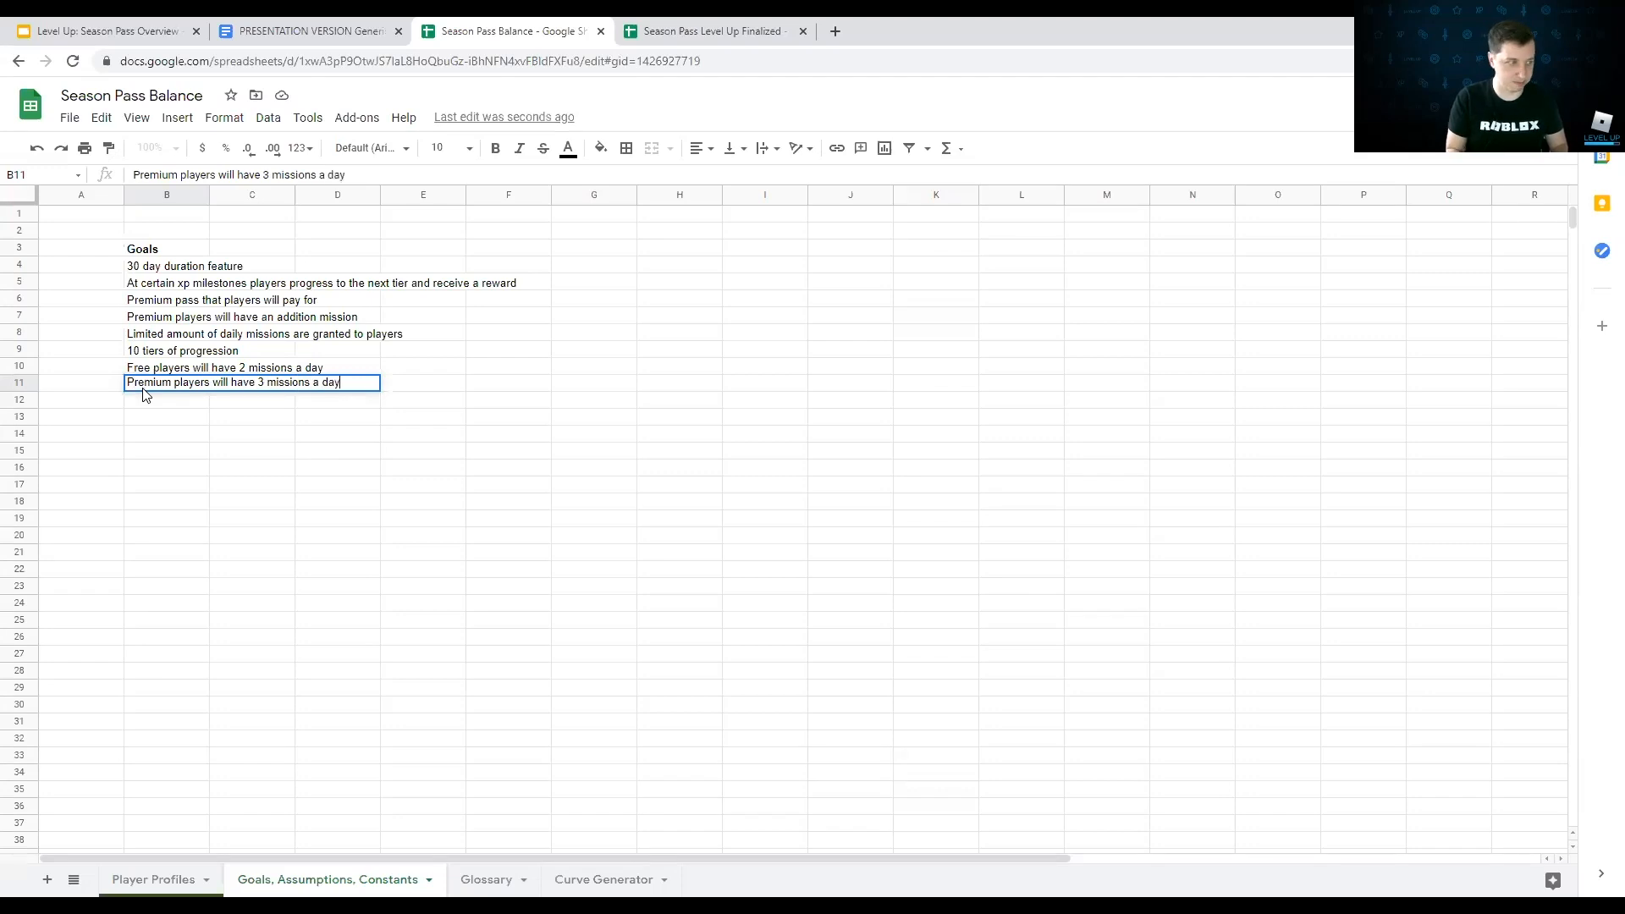
key(Return)
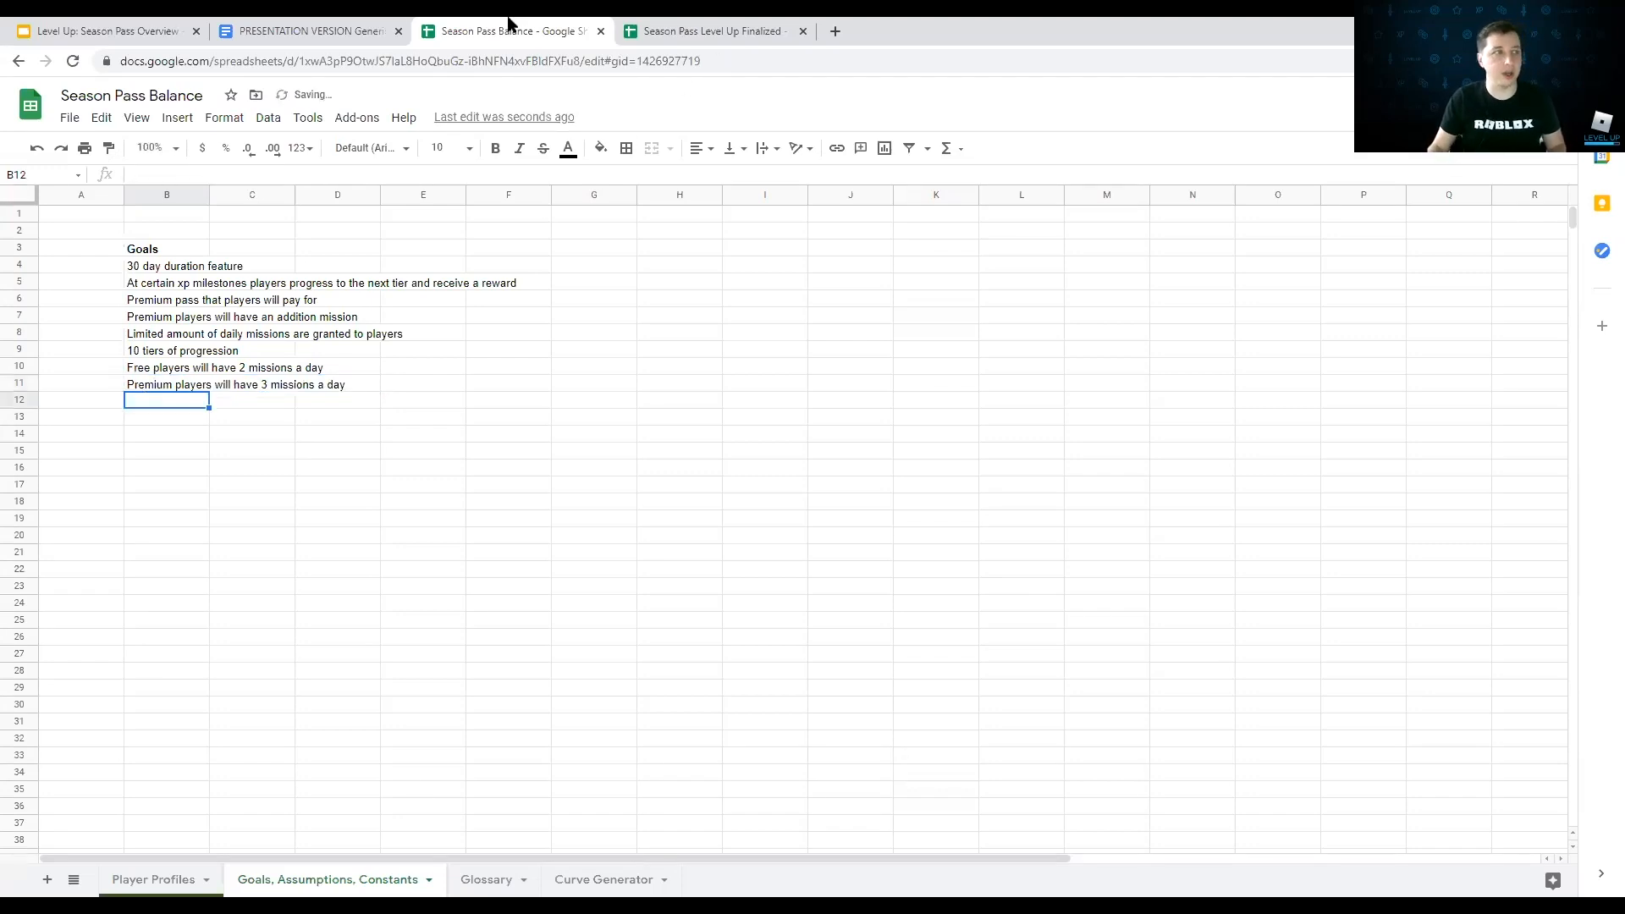
Step: Read the design document's mission difficulty section and enter "Easy medium and hard missions" in cell B12
click(356, 27)
scroll(973, 673, down, 5)
scroll(968, 670, down, 7)
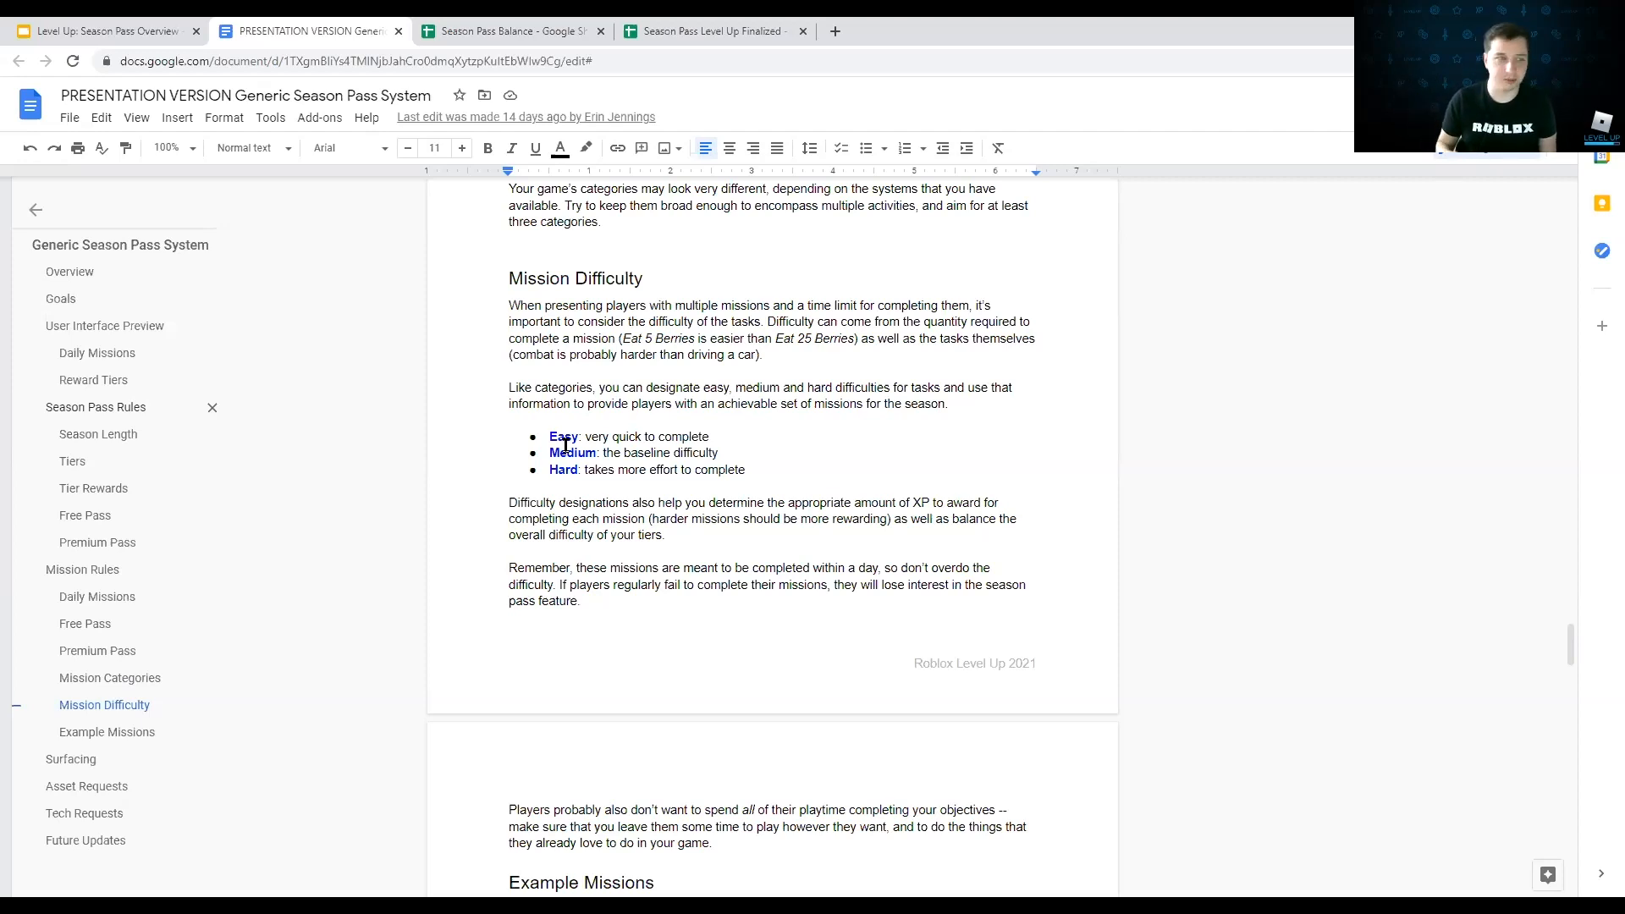
click(533, 31)
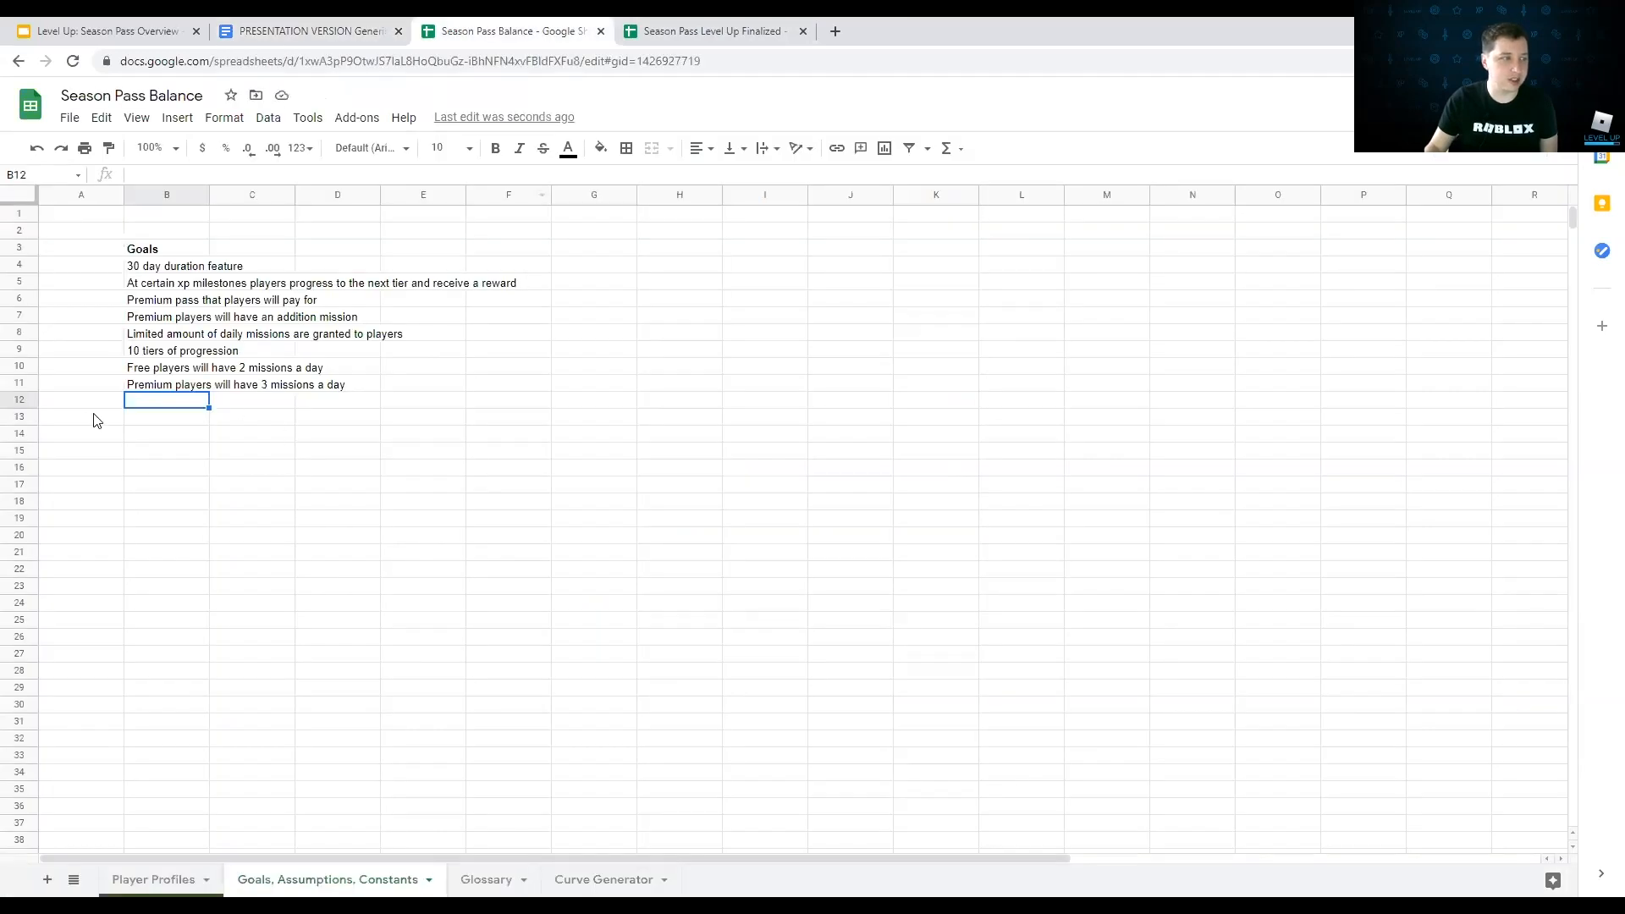
text(Easy)
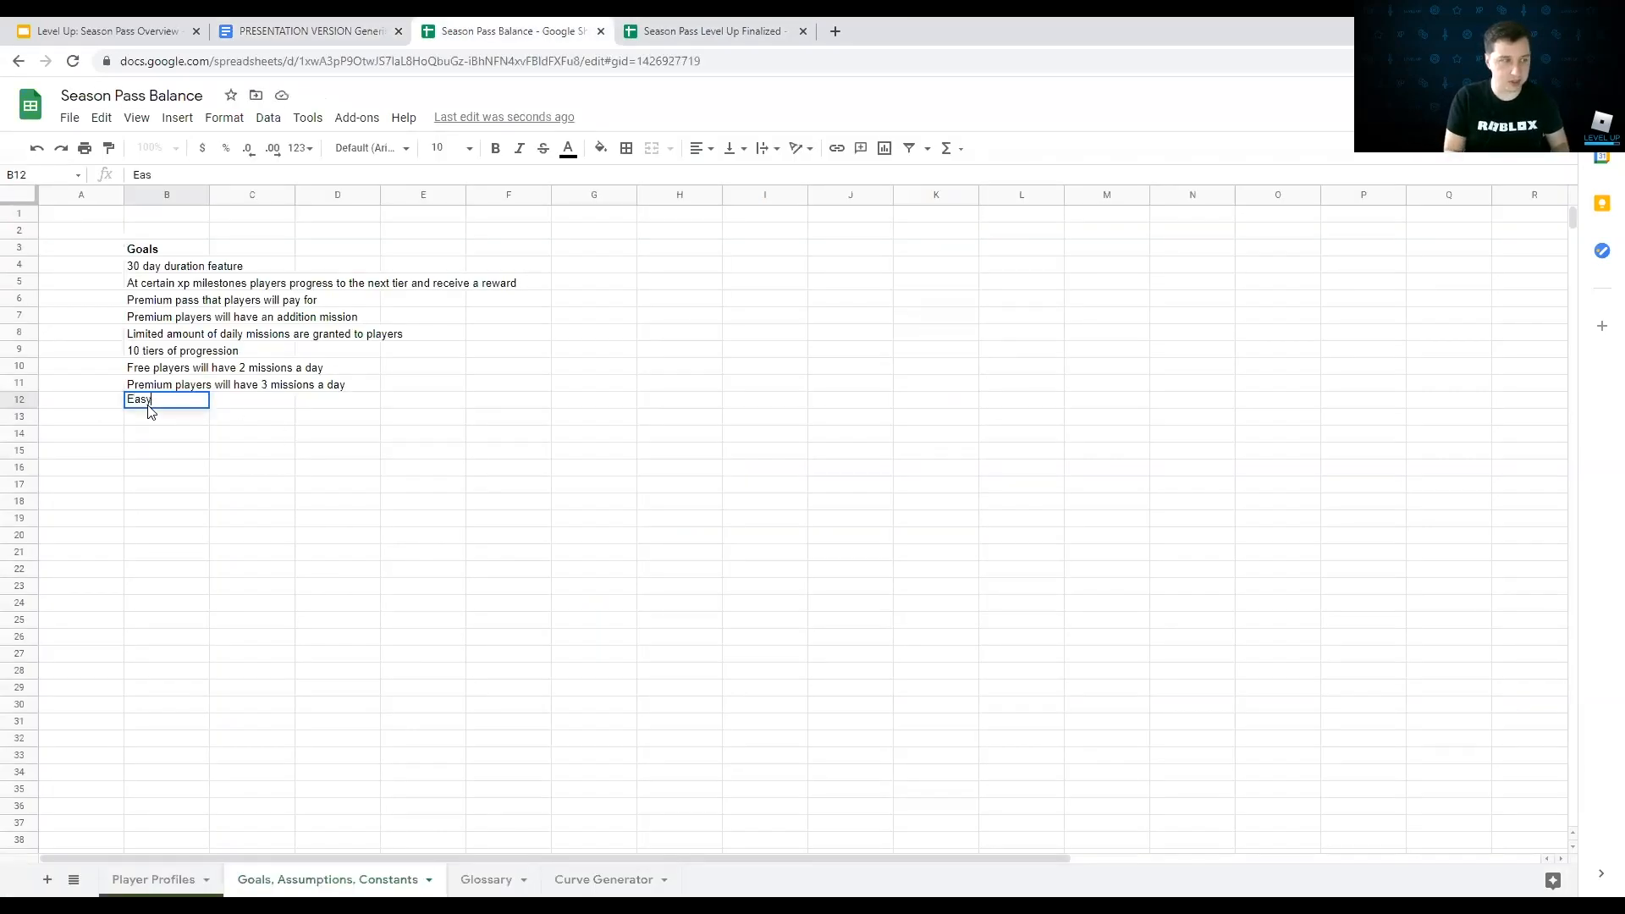
text( medium and )
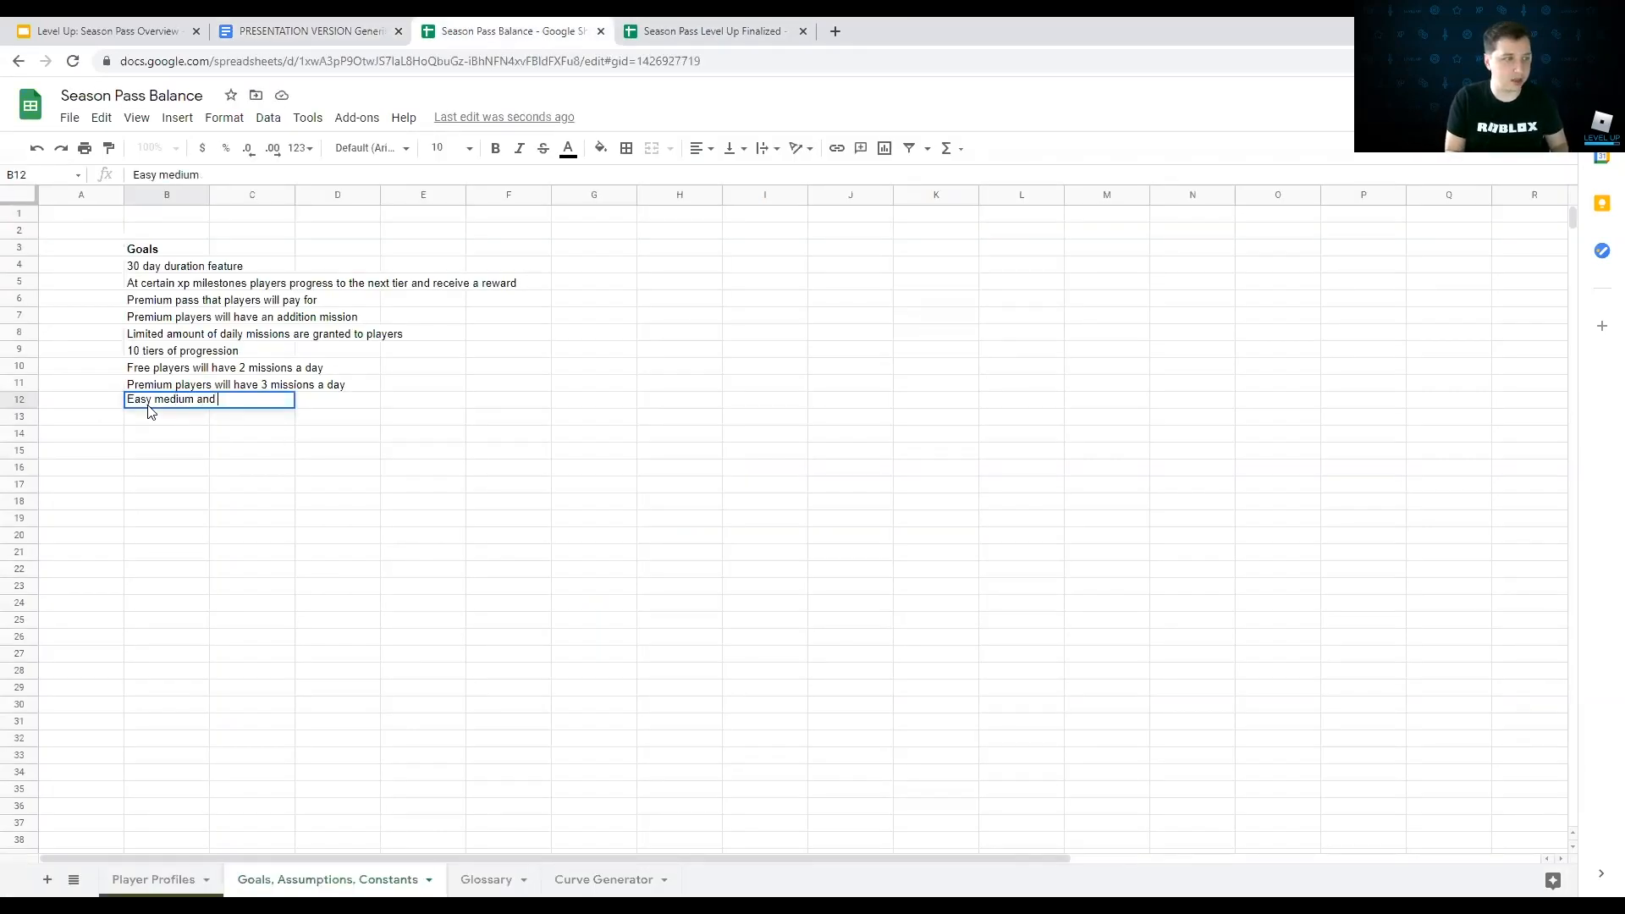
text(hard missions)
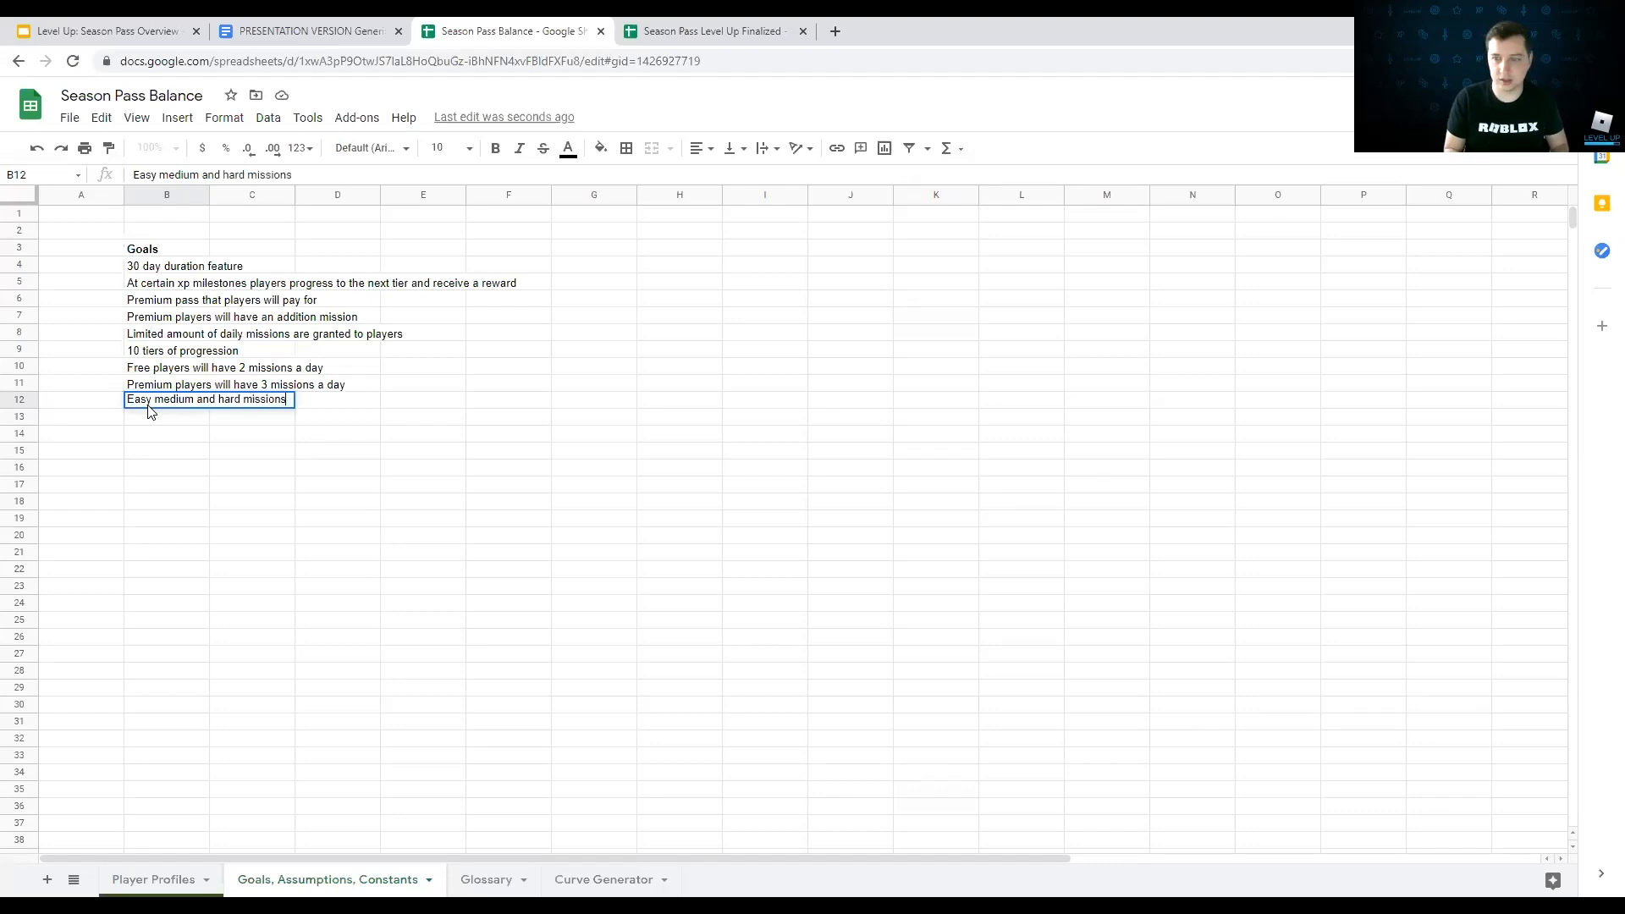
key(Return)
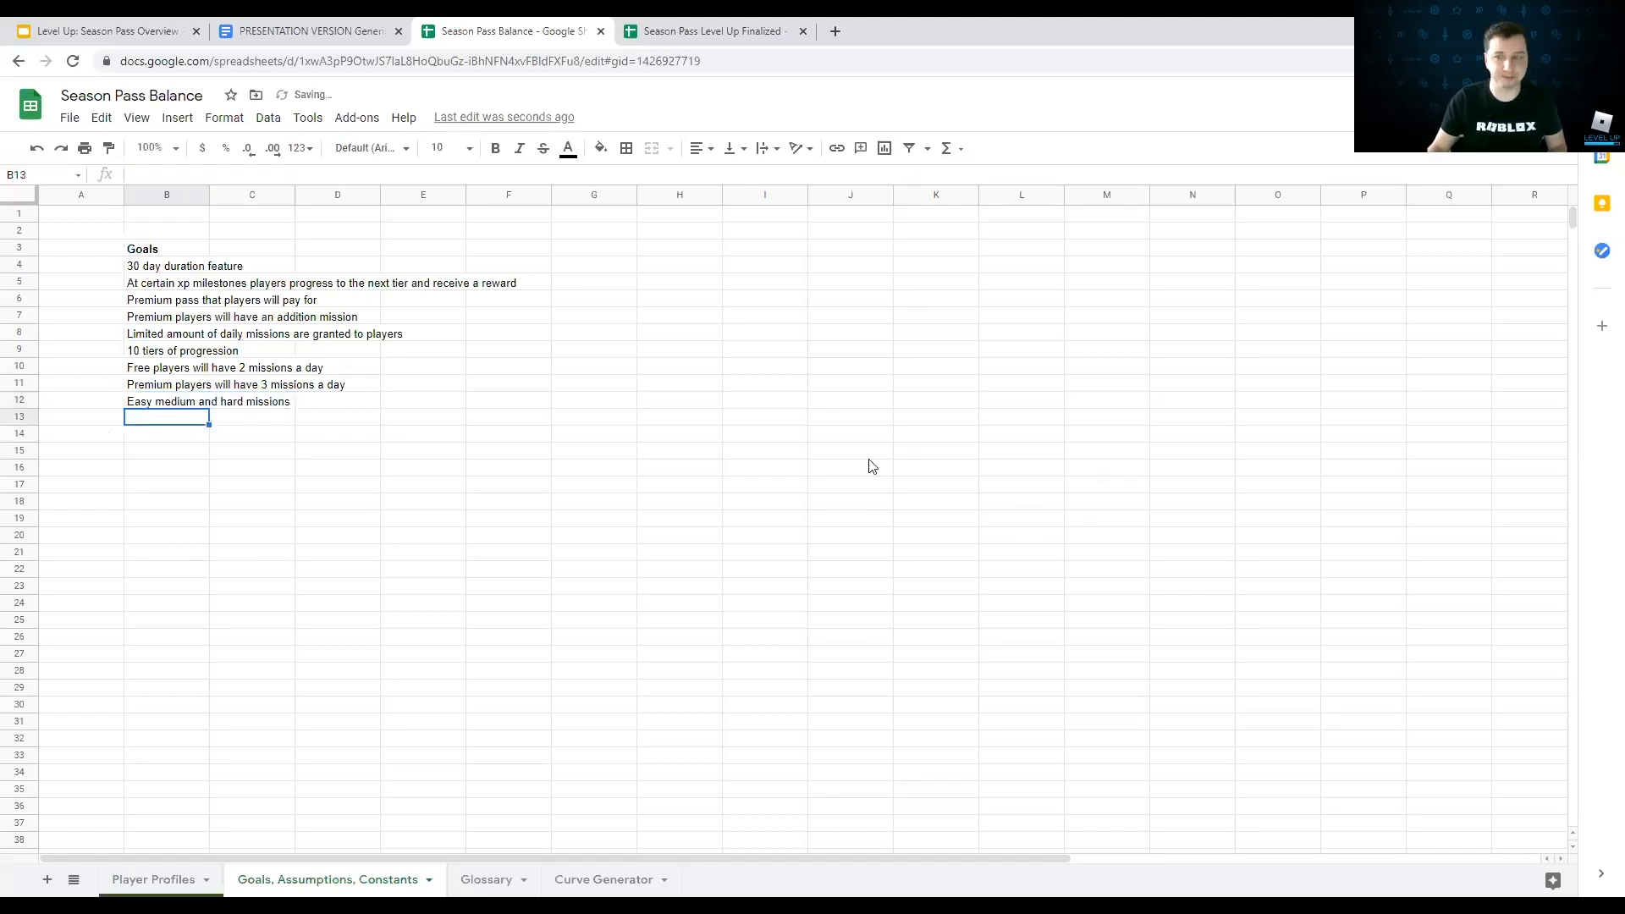
Step: Skim the design document from the example missions to its end, and return to the Season Pass Balance spreadsheet
click(305, 30)
scroll(745, 630, down, 6)
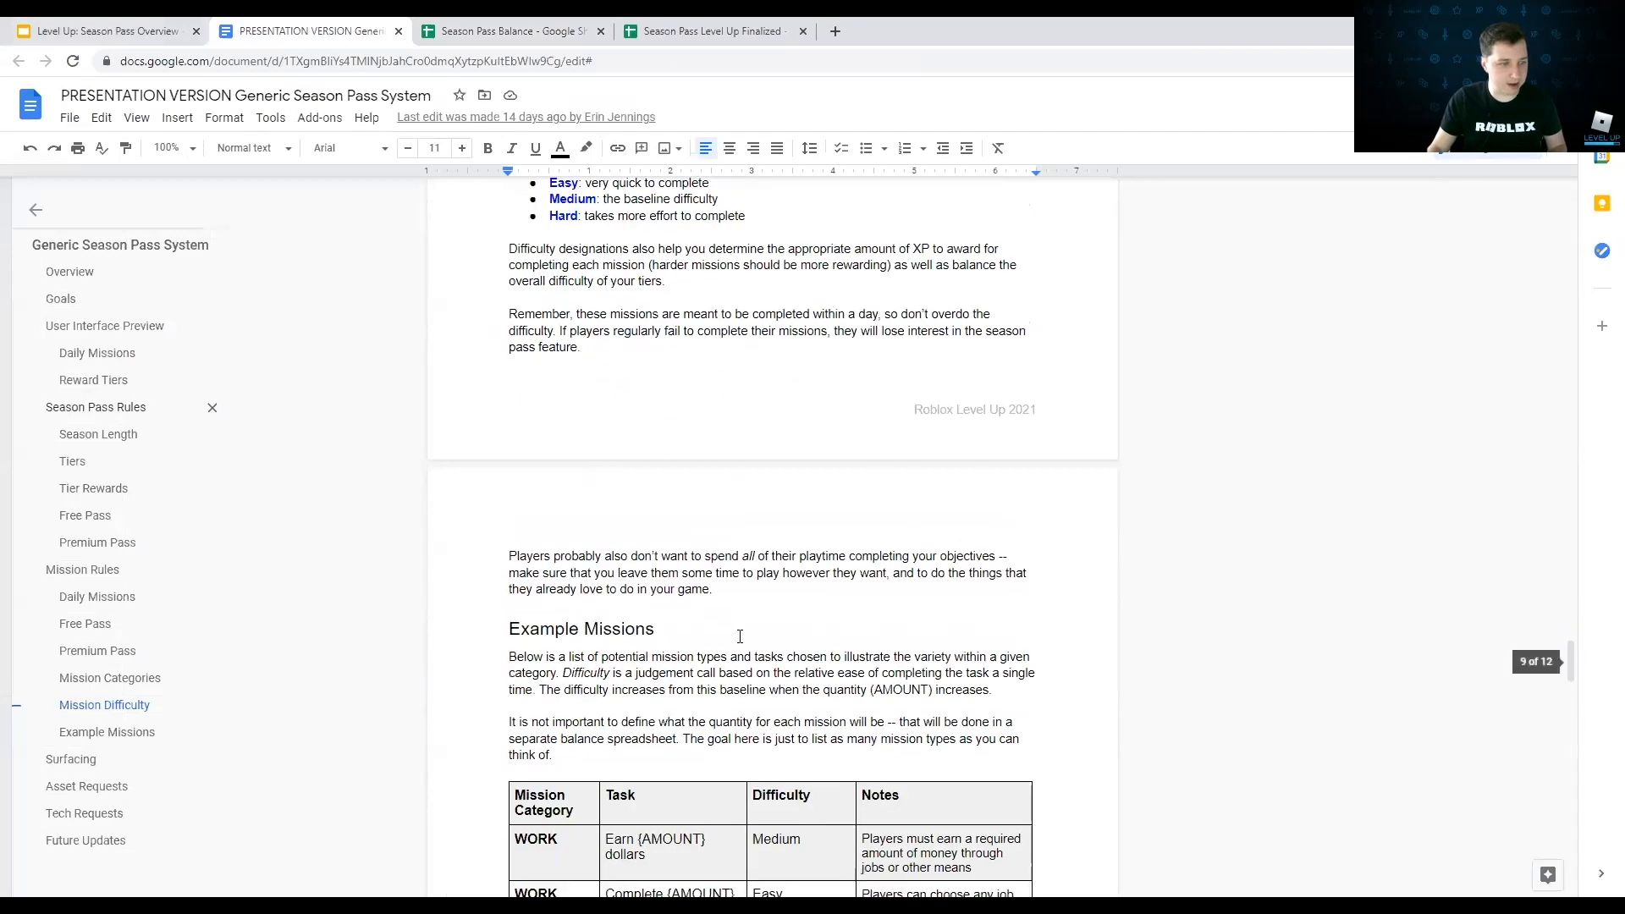
scroll(744, 630, down, 15)
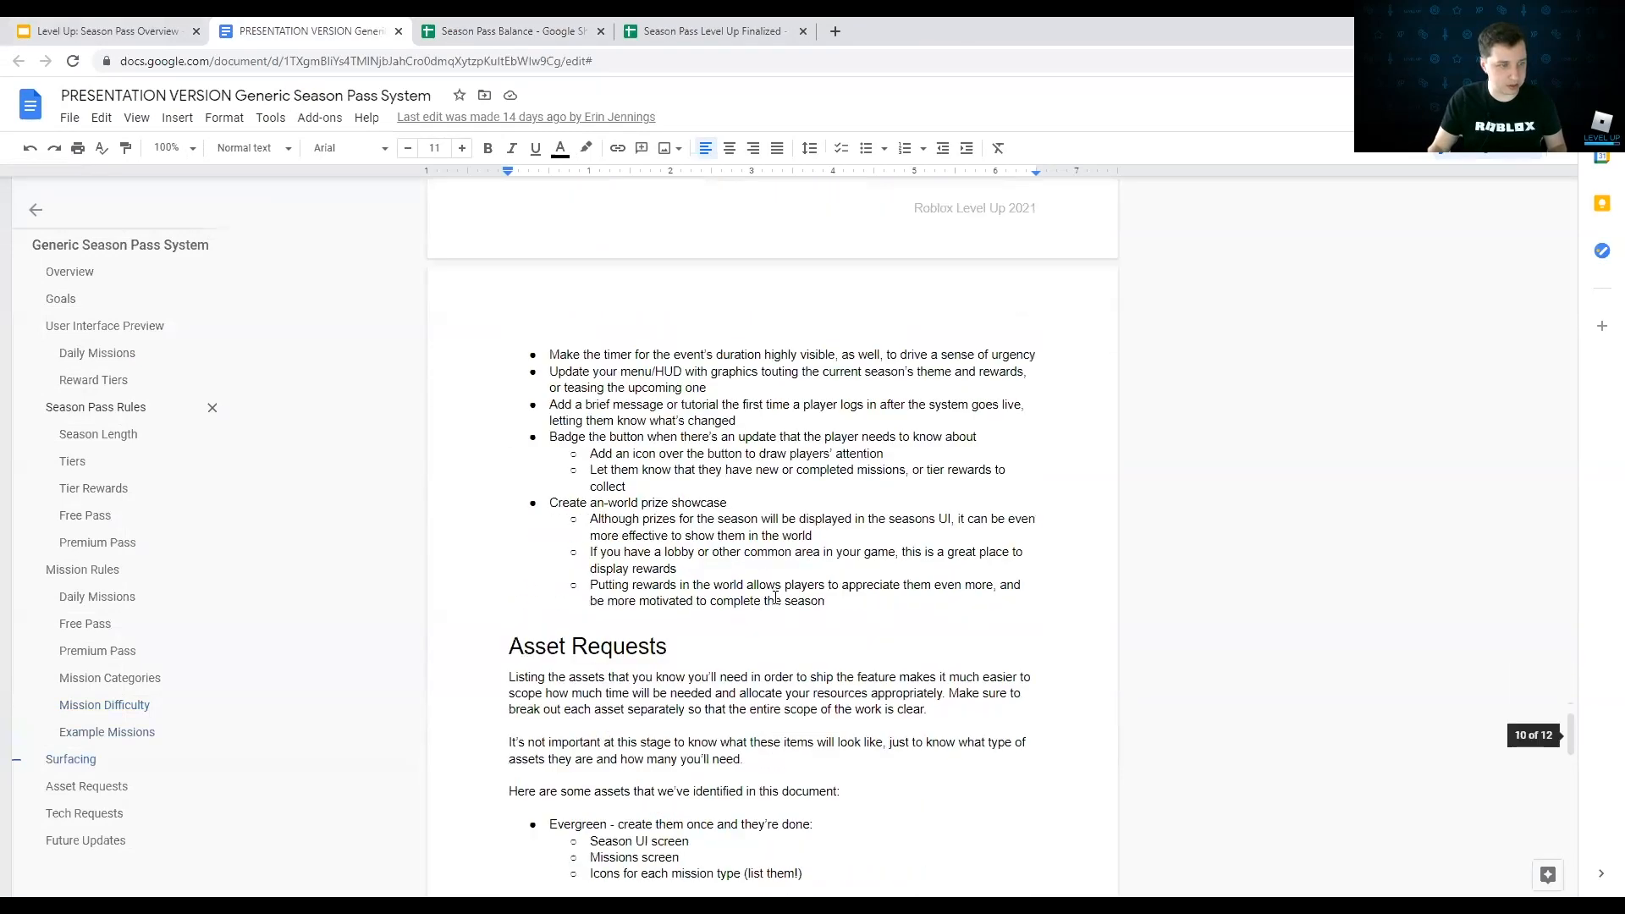
scroll(775, 598, down, 12)
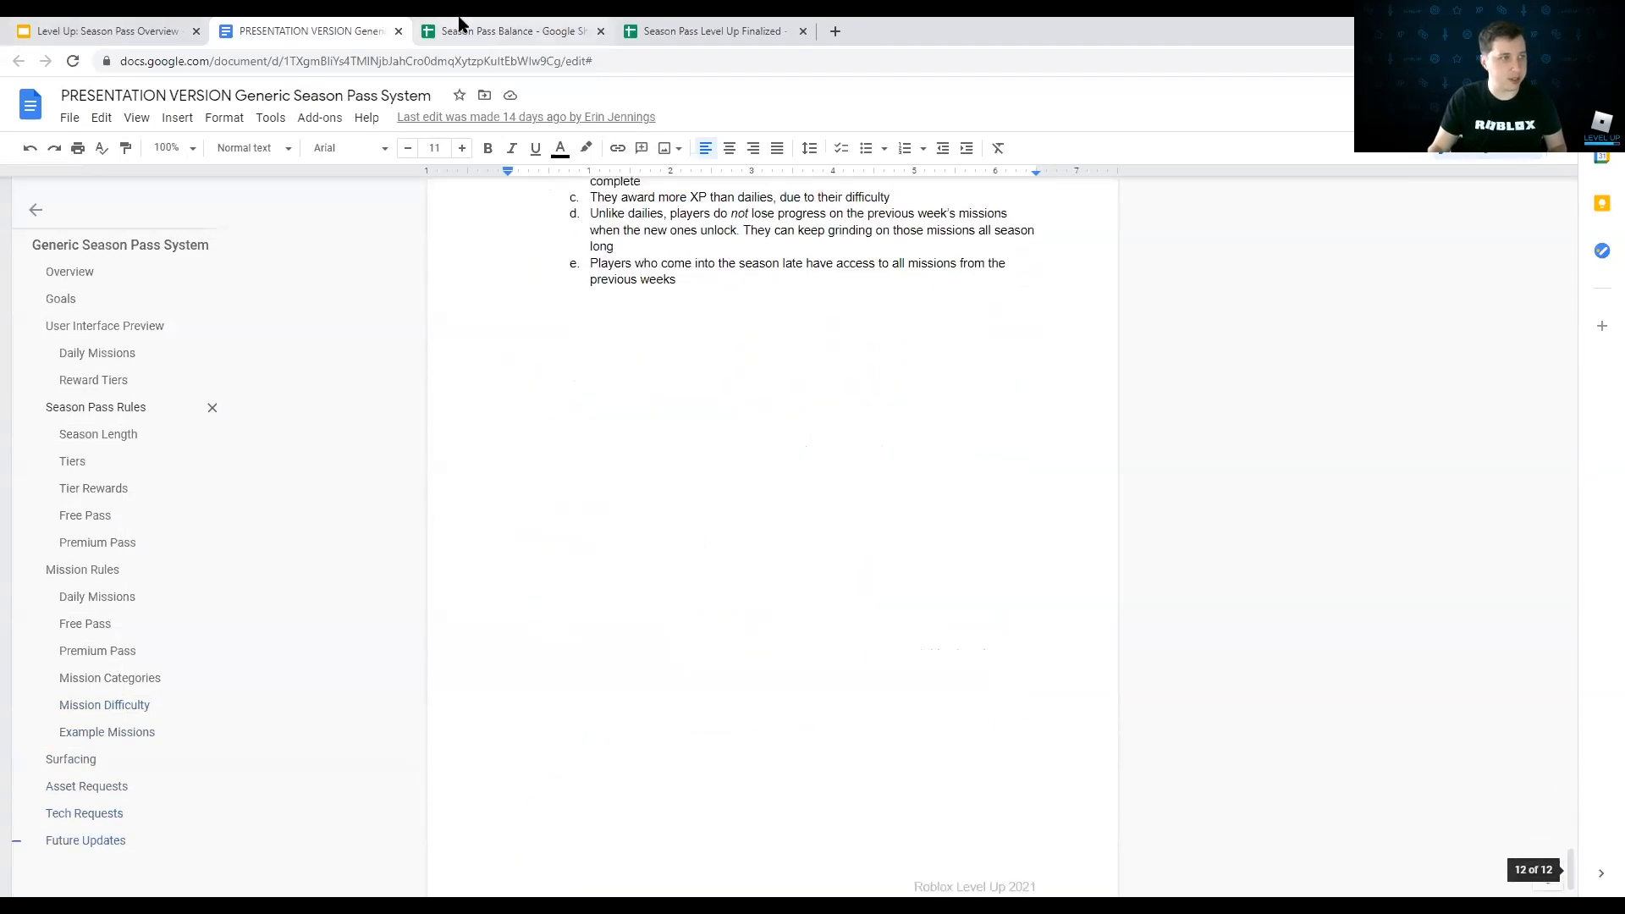
click(467, 31)
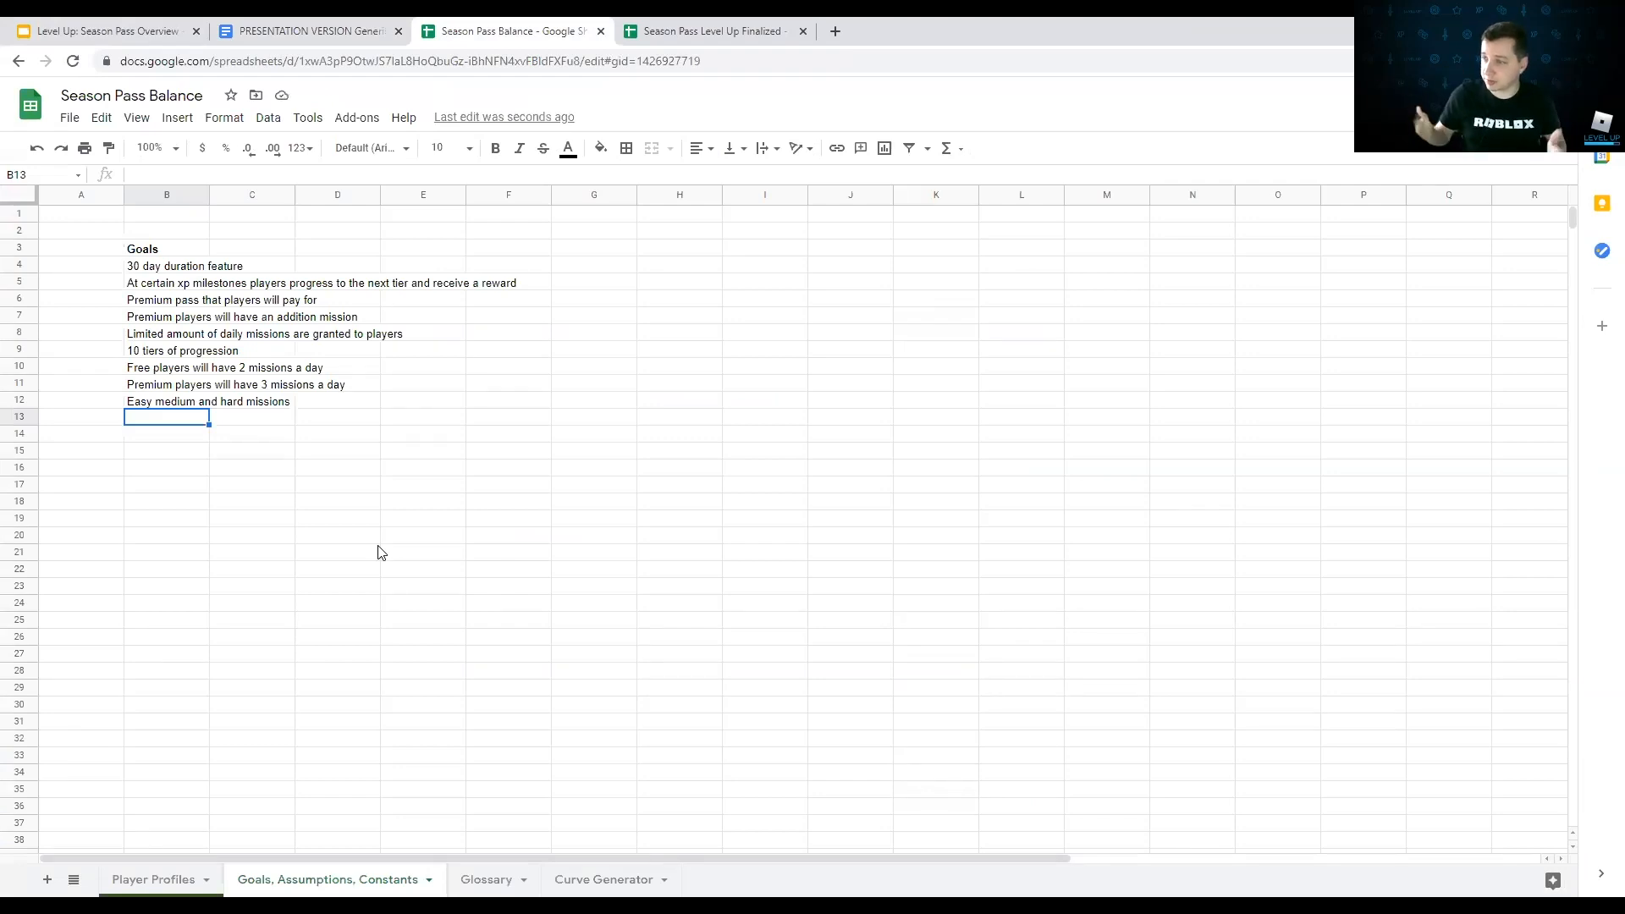
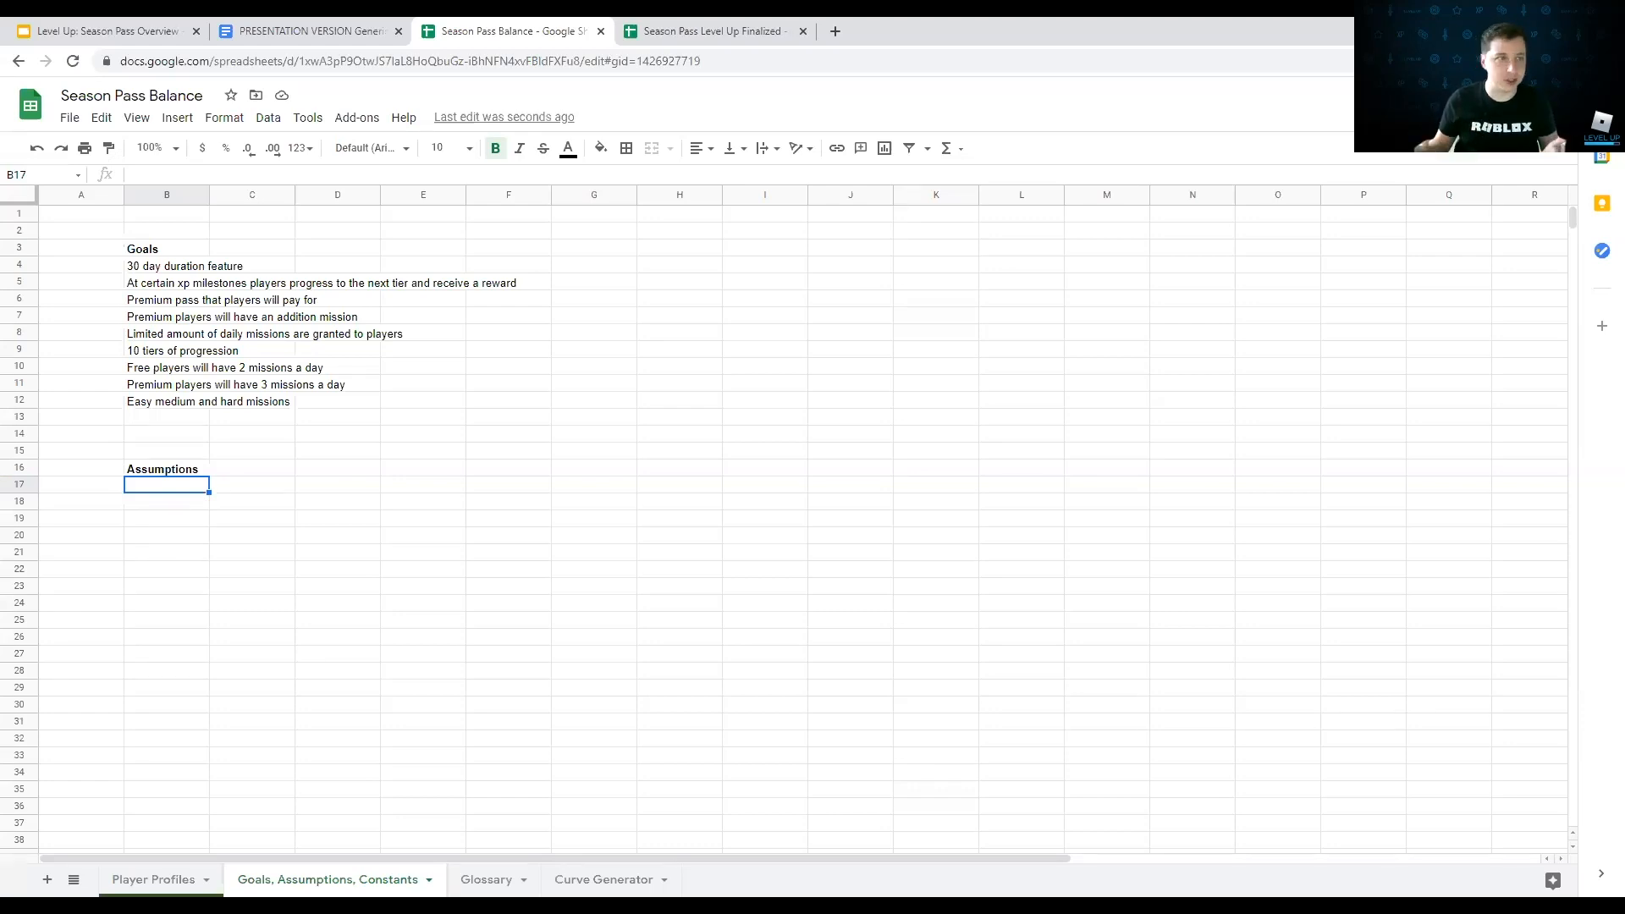
Step: Examine the Tier Balance sheet in the Season Pass Level Up Finalized spreadsheet and return to Season Pass Balance
click(715, 31)
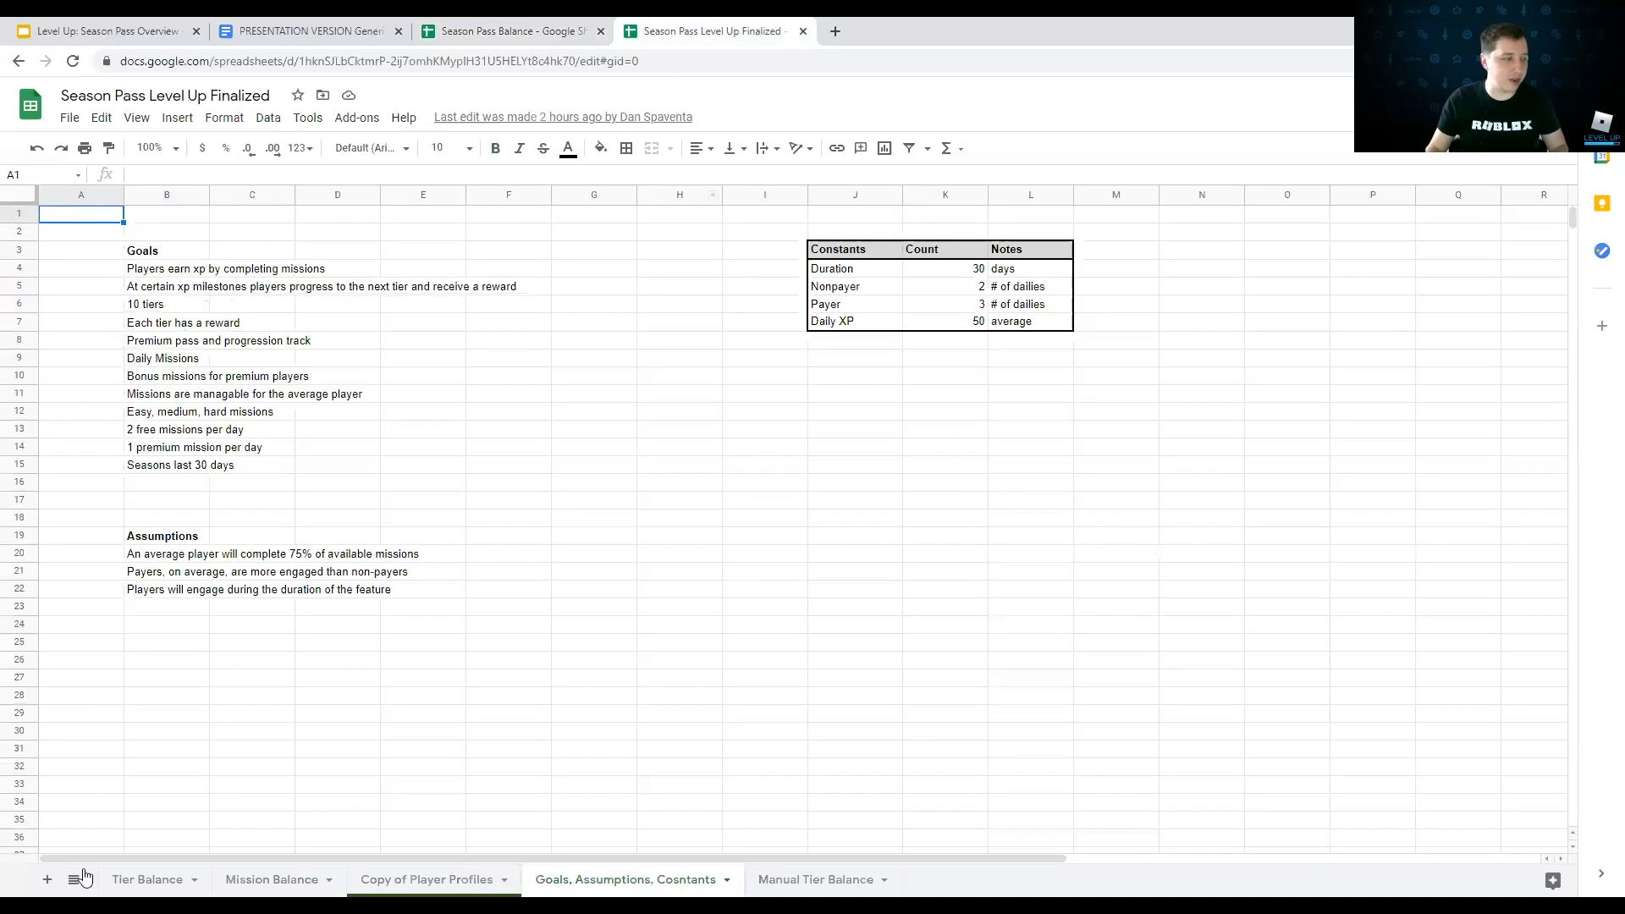
click(114, 881)
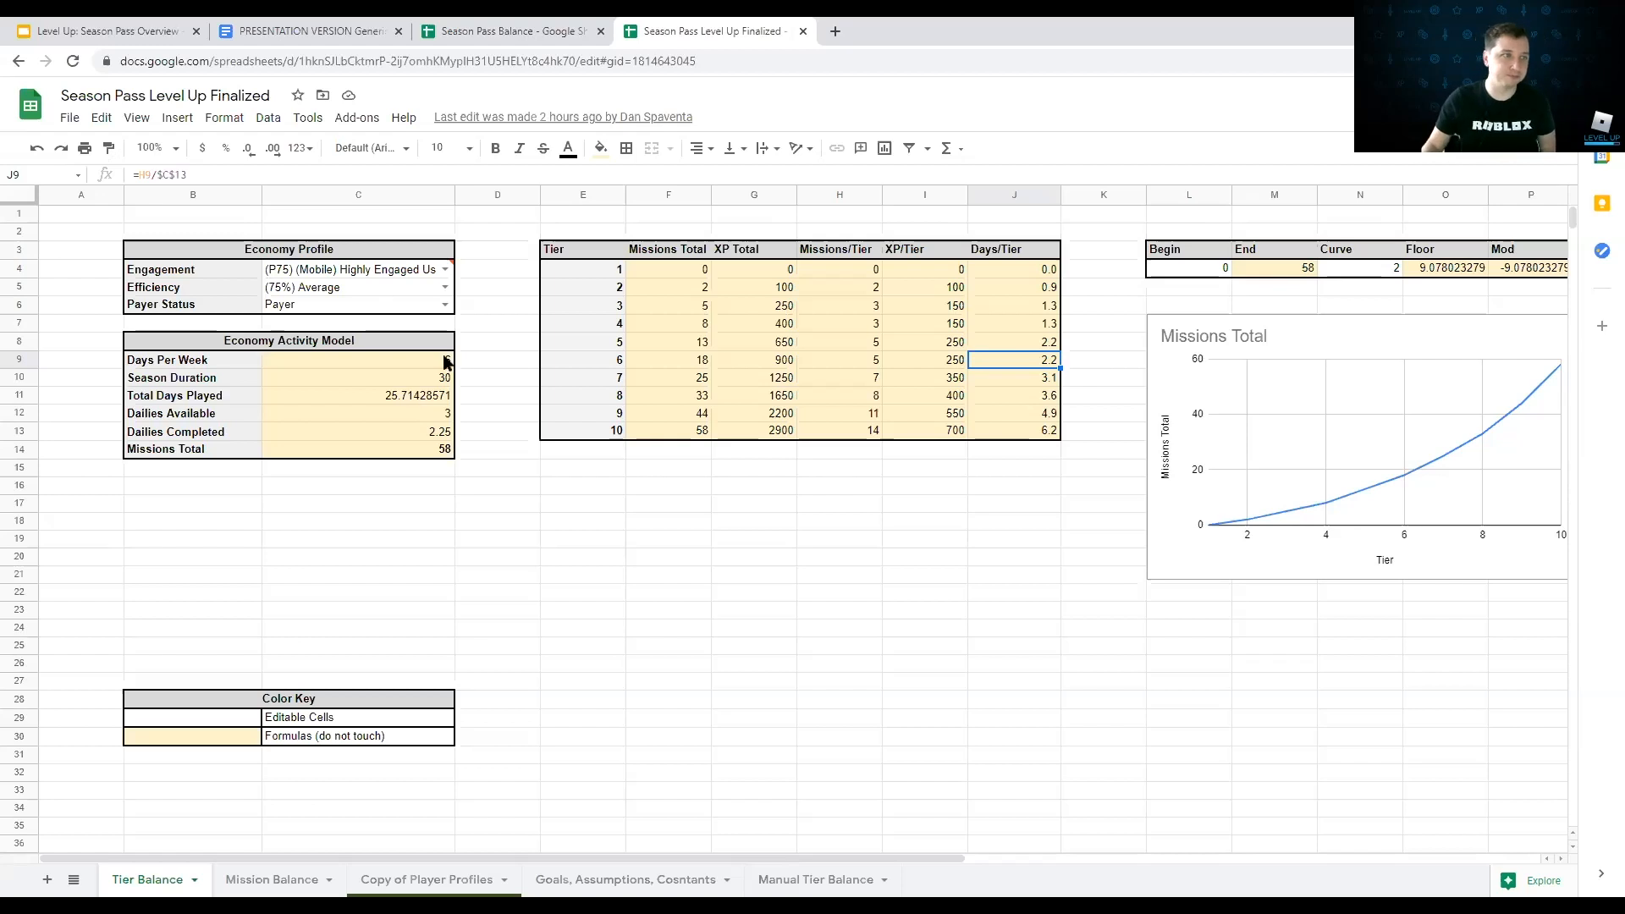
click(508, 30)
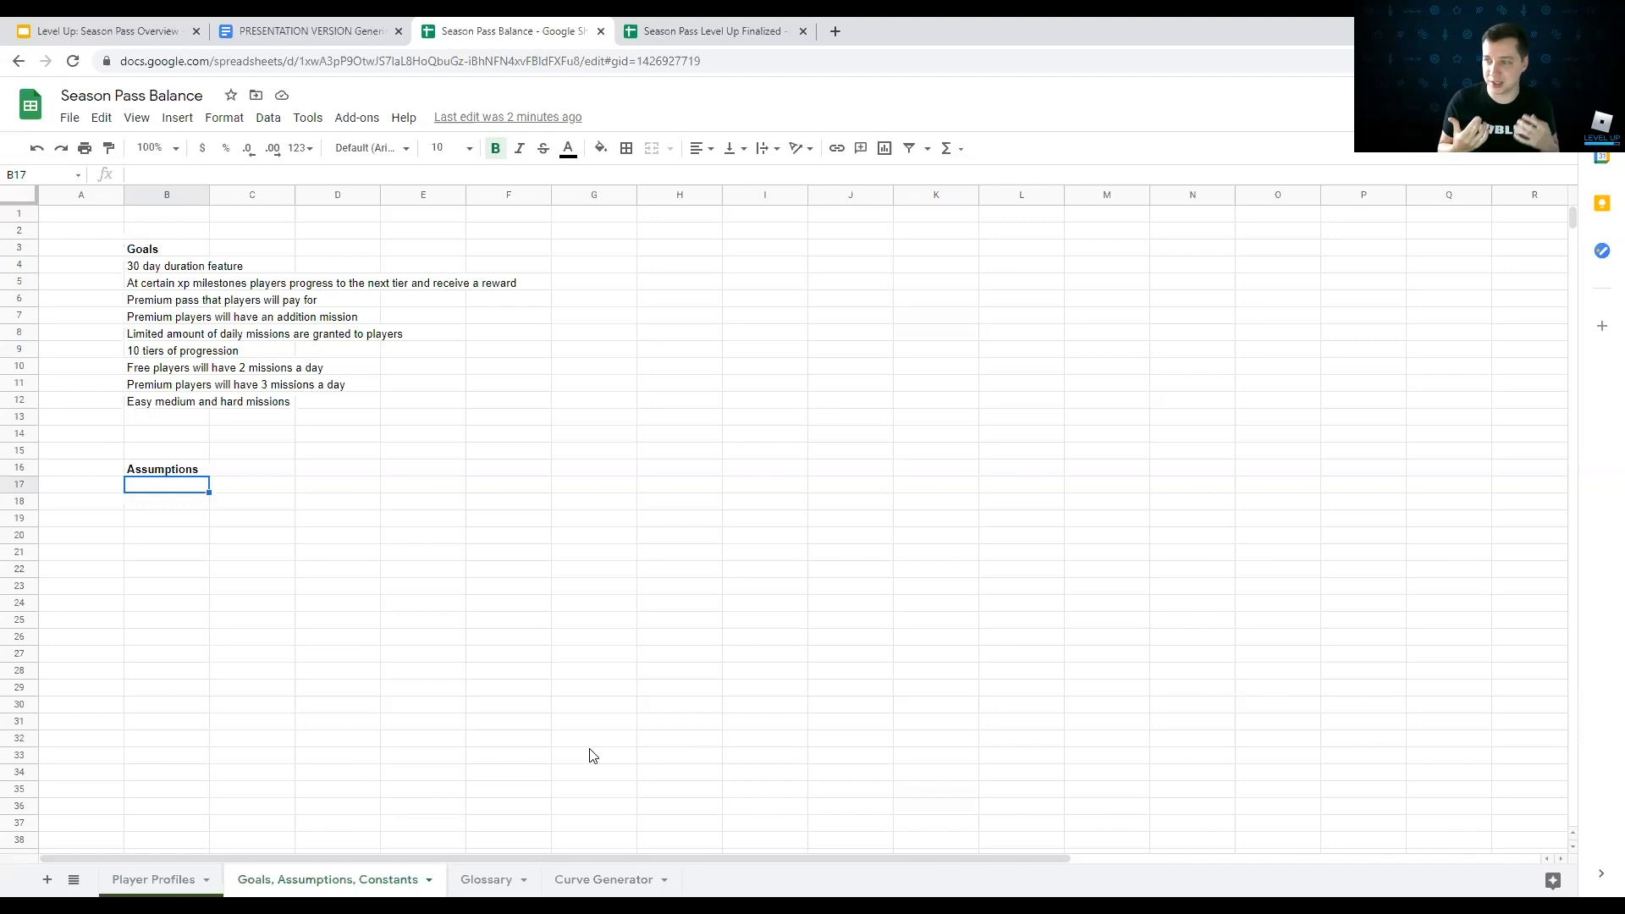
text(An average player a)
key(BackSpace)
key(BackSpace)
key(BackSpace)
key(BackSpace)
key(BackSpace)
key(BackSpace)
key(BackSpace)
key(BackSpace)
key(BackSpace)
key(BackSpace)
key(BackSpace)
key(BackSpace)
key(BackSpace)
key(BackSpace)
key(BackSpace)
key(BackSpace)
key(BackSpace)
key(BackSpace)
key(BackSpace)
Step: Enter the assumption "An average player will complete 75% of available missions" in cell B17 in non-bold text
key(ctrl+b)
text(An average player will complete 75% of)
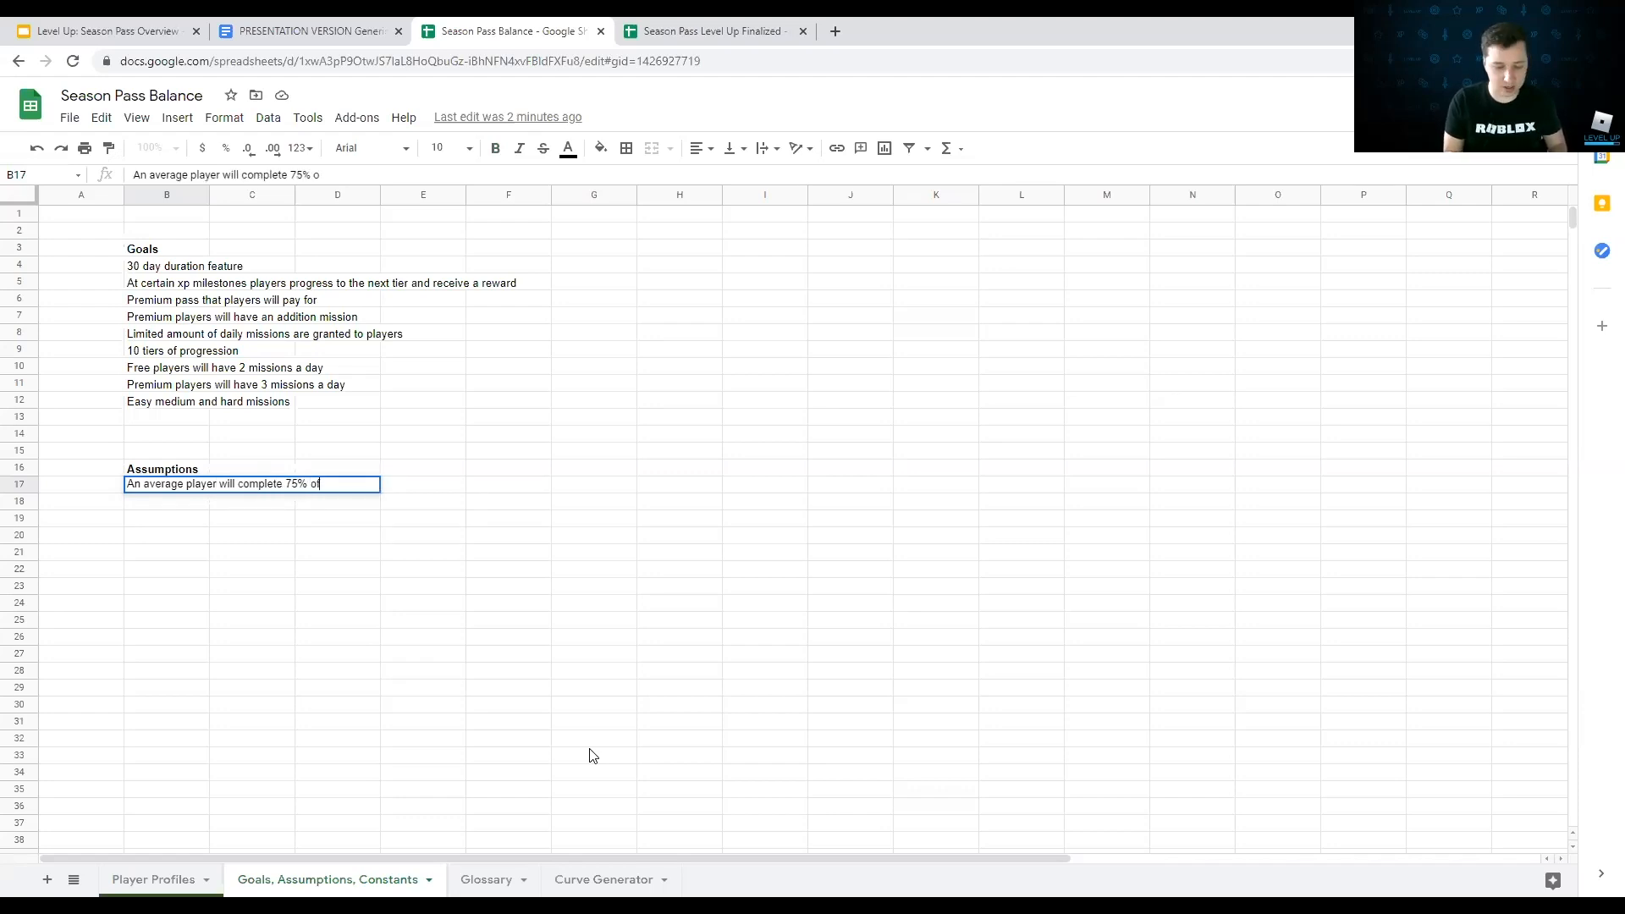
text( available missions)
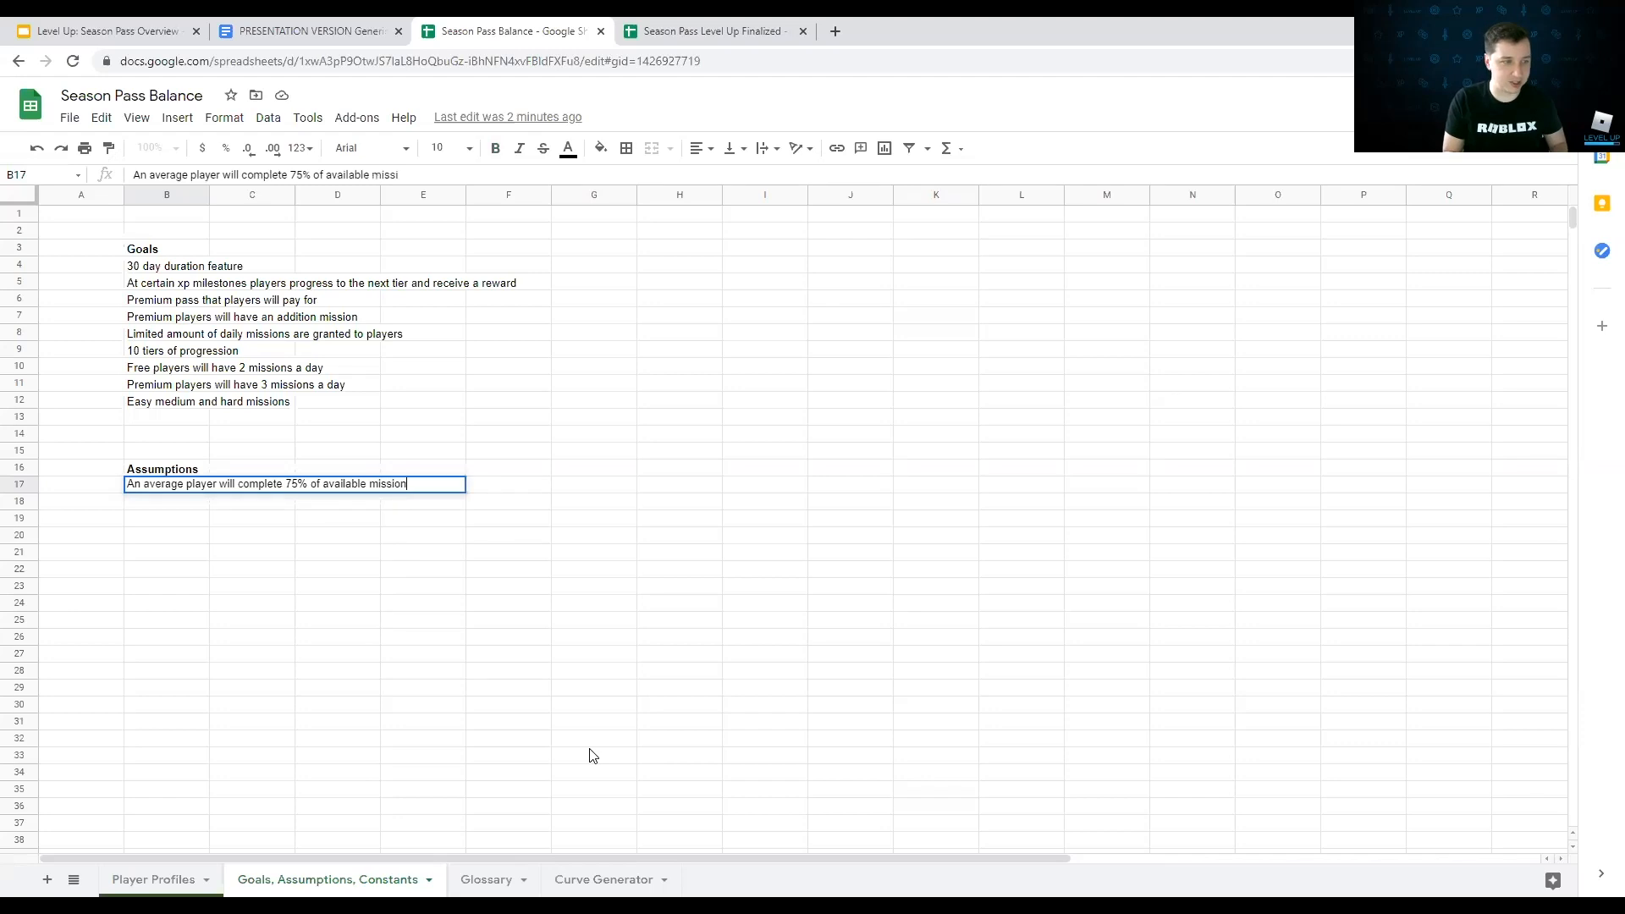
key(Return)
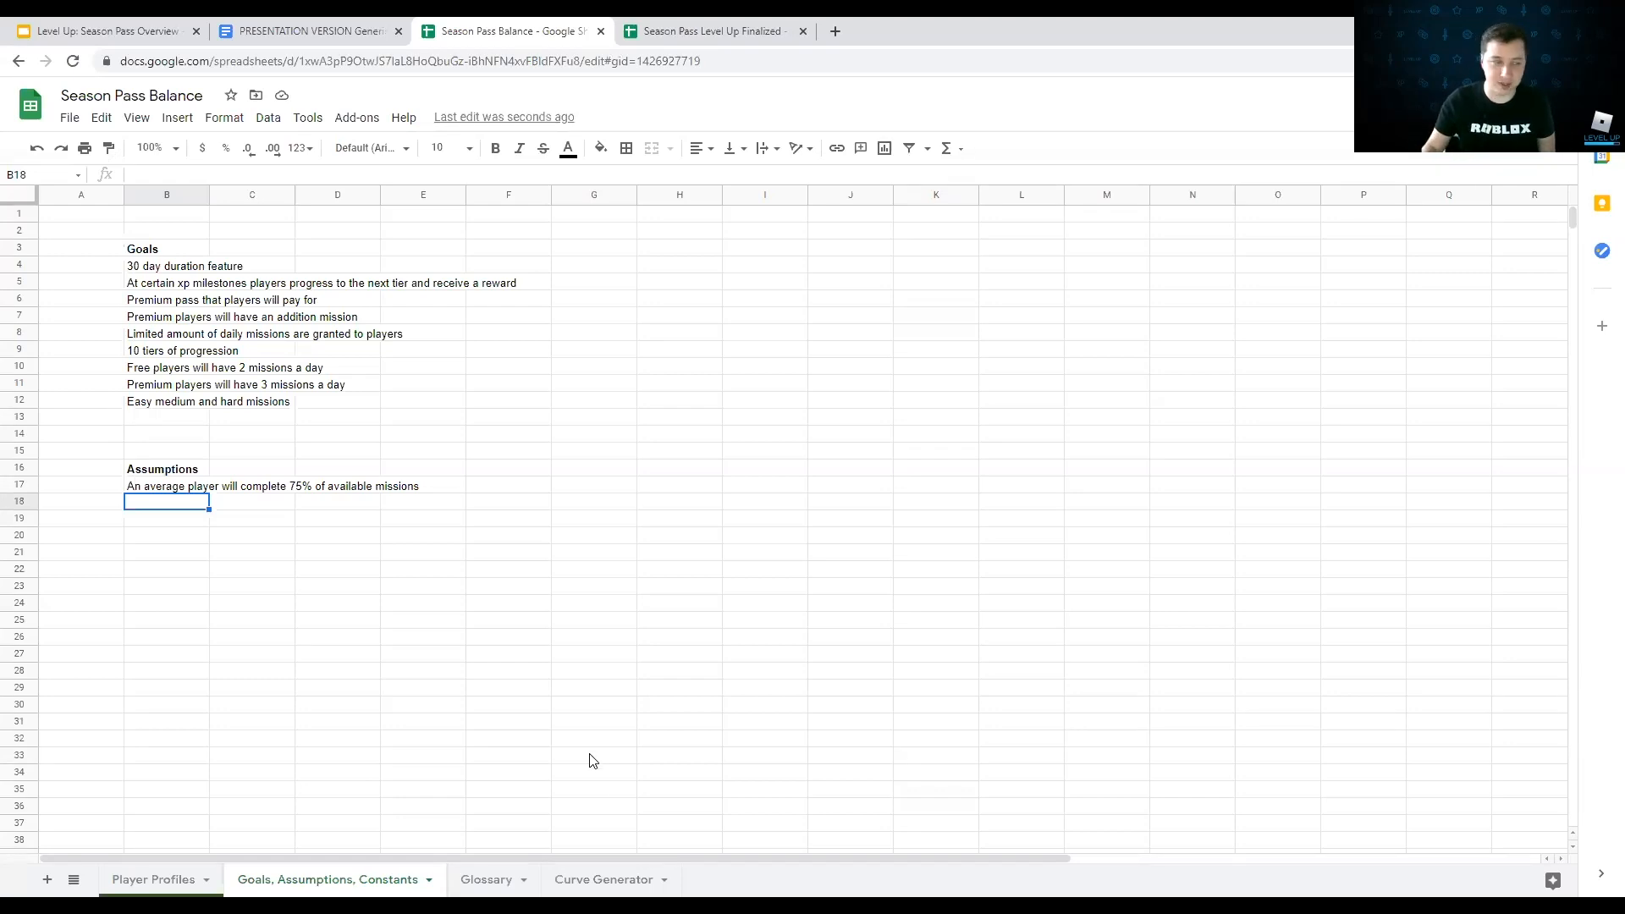
Step: Examine the PC average player's session length and sessions per day in Player Profiles, and return to the goals and assumptions sheet
click(140, 879)
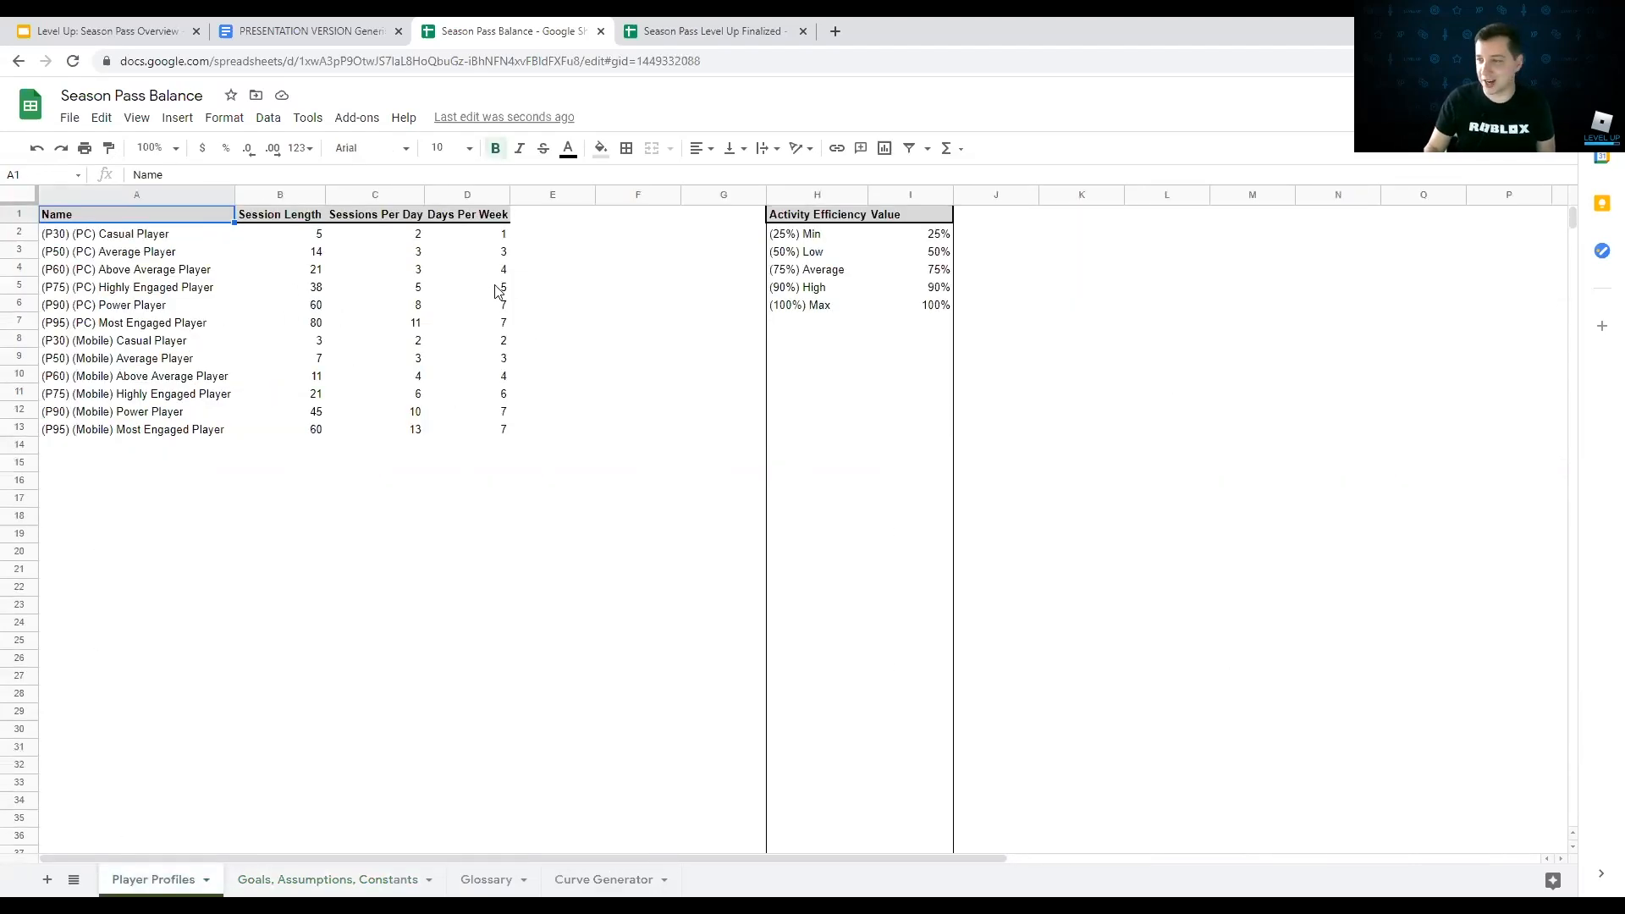
click(313, 255)
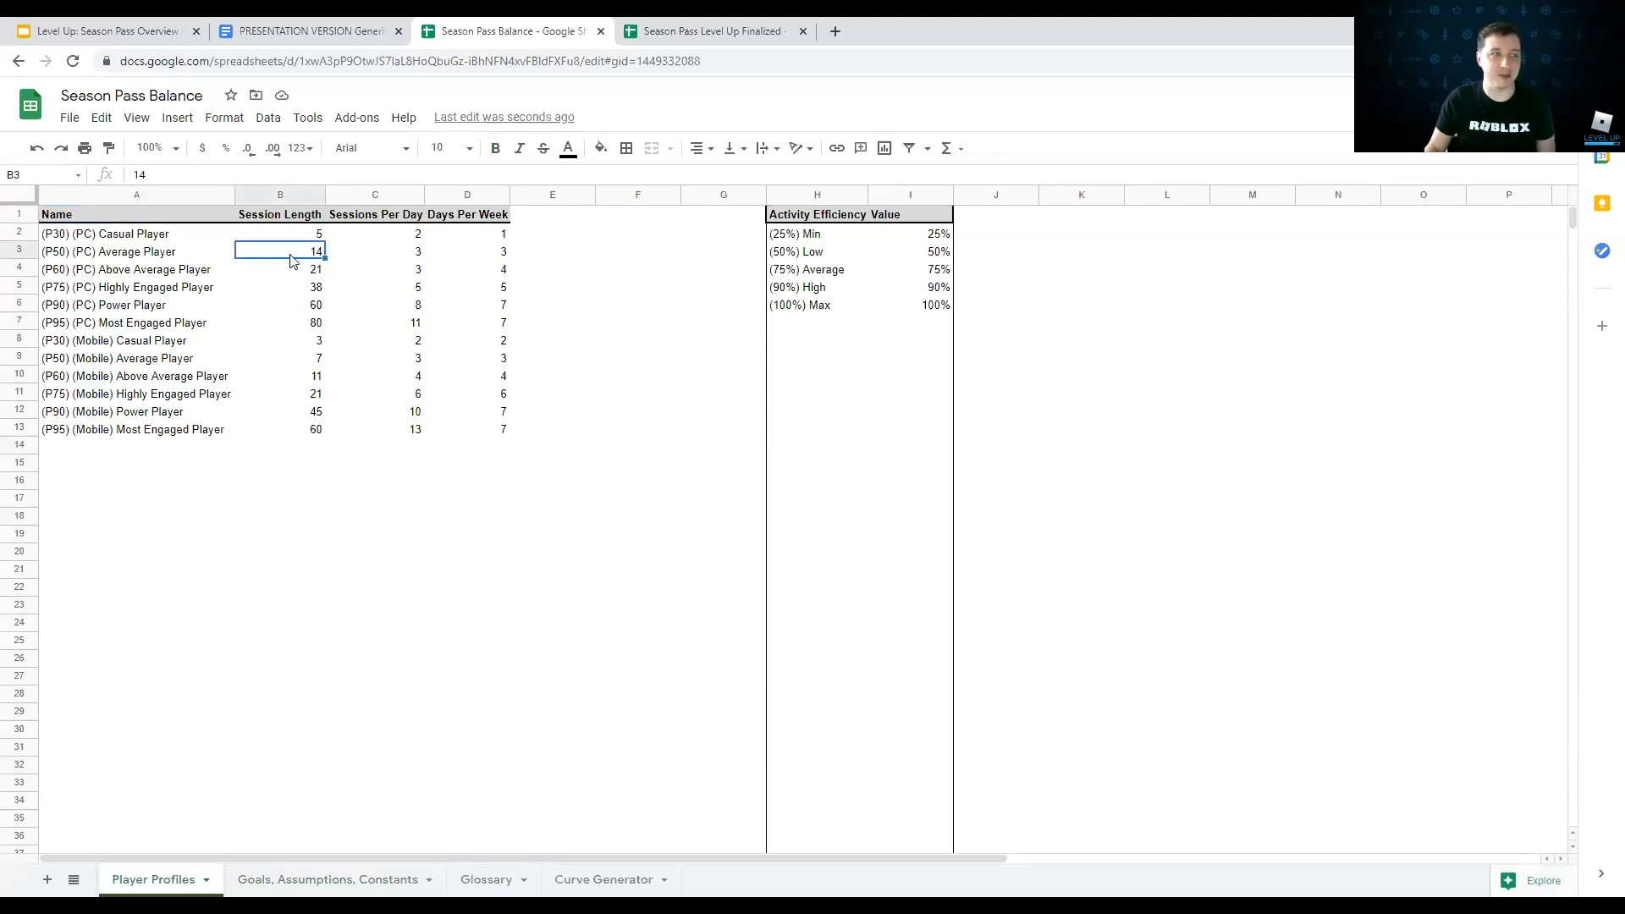
click(384, 256)
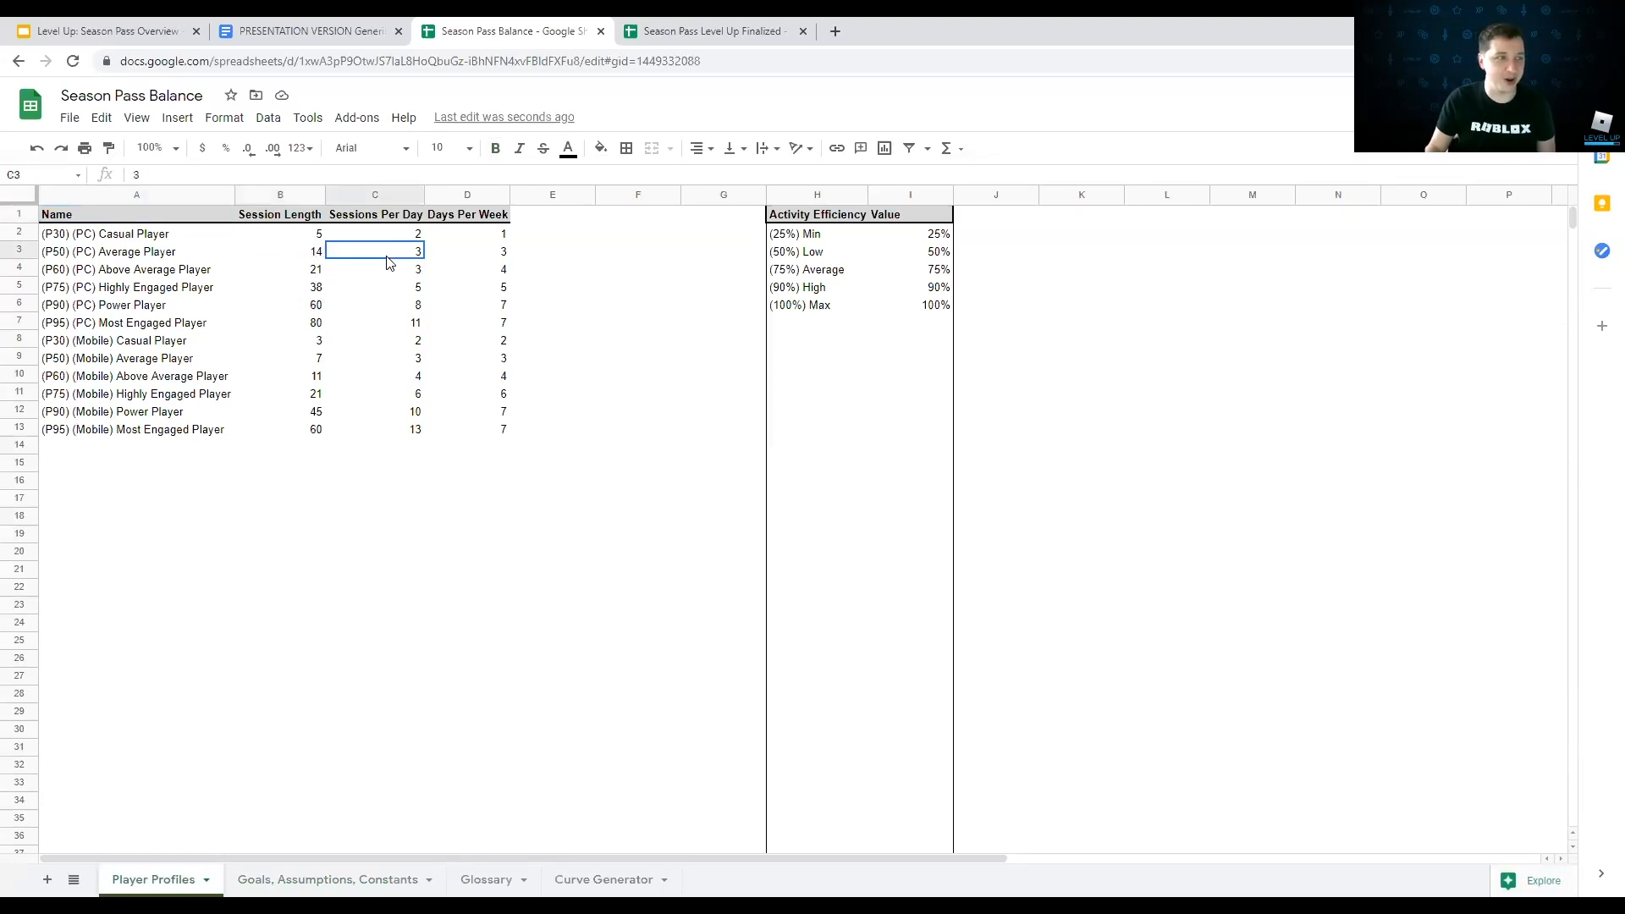
click(298, 257)
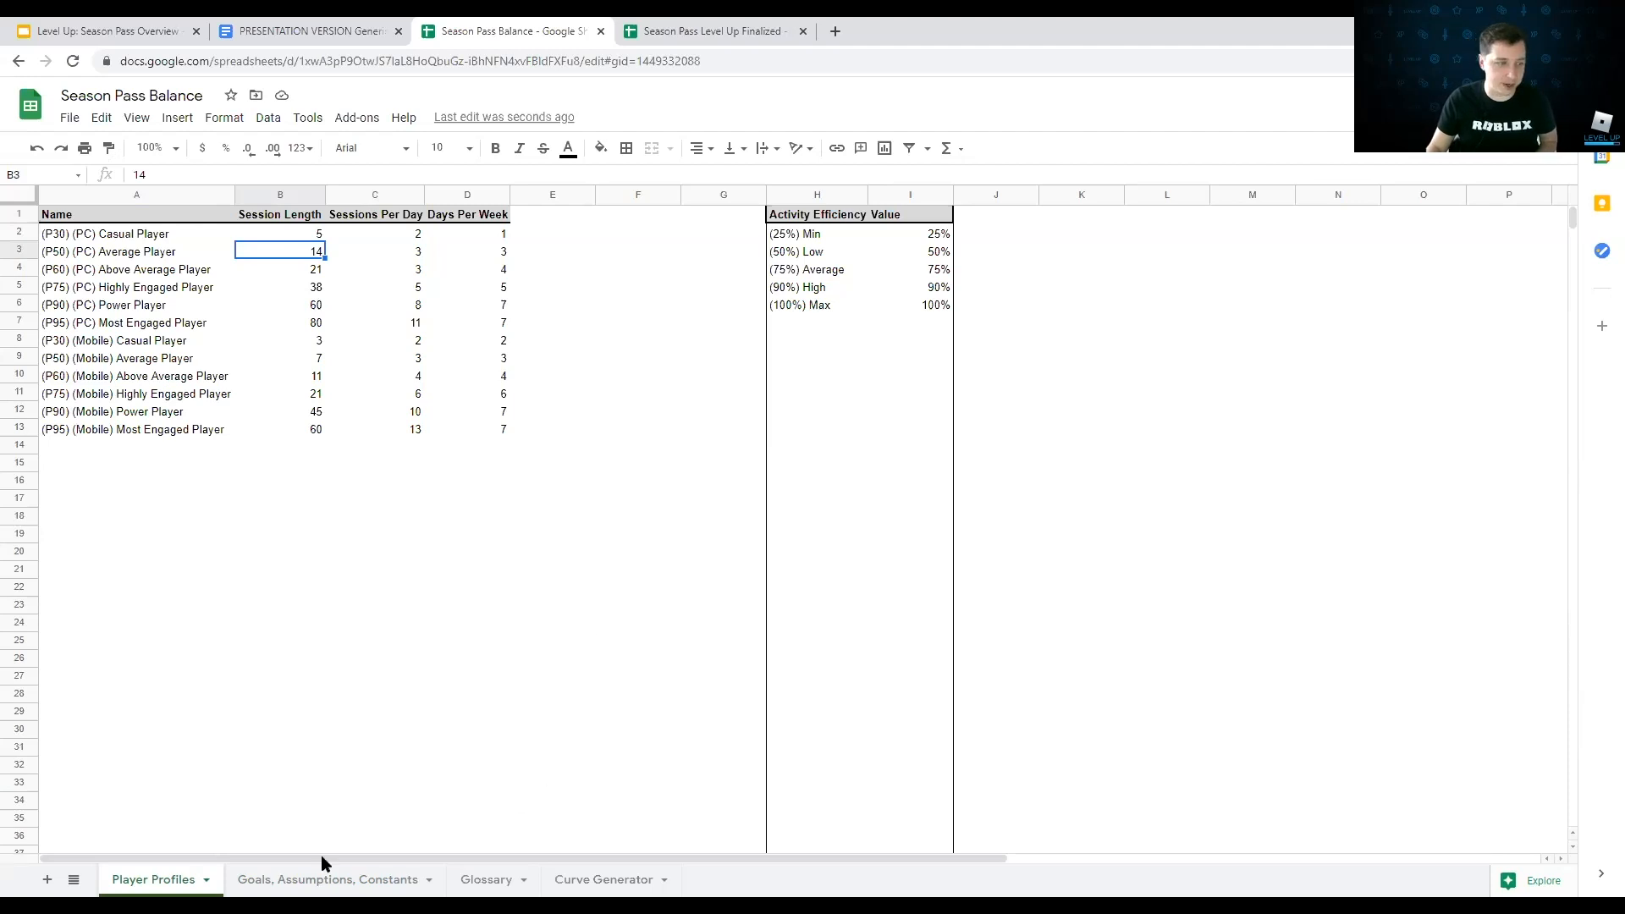
click(264, 882)
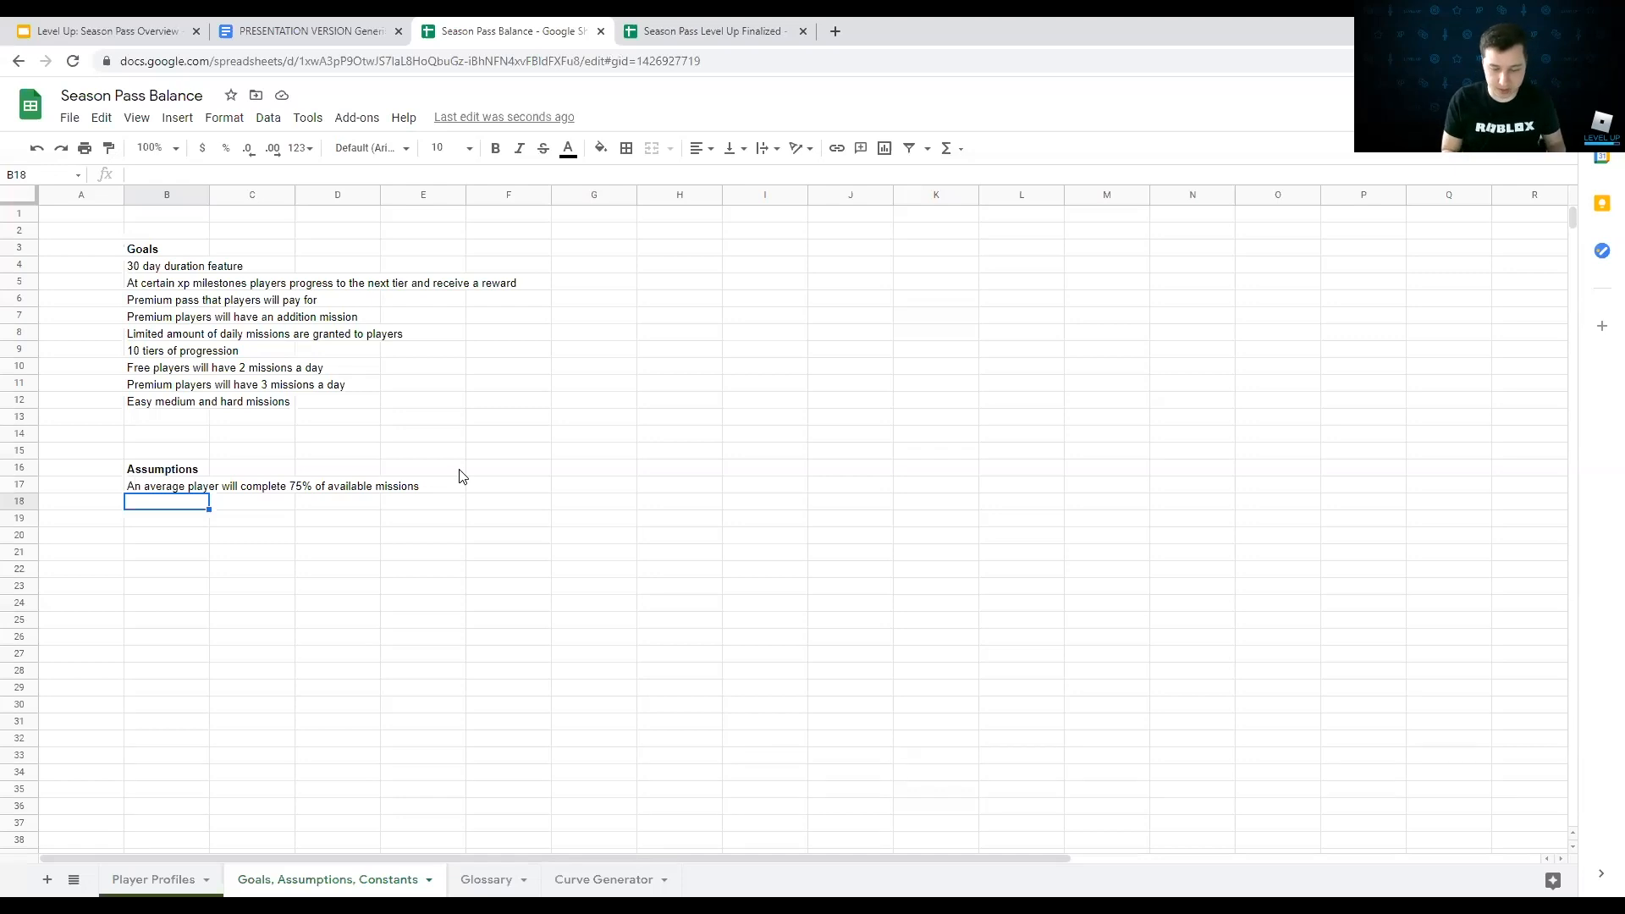
Step: Enter the assumption "Payers, on average, are more engaged than non-payers" in cell B18
text(Payer)
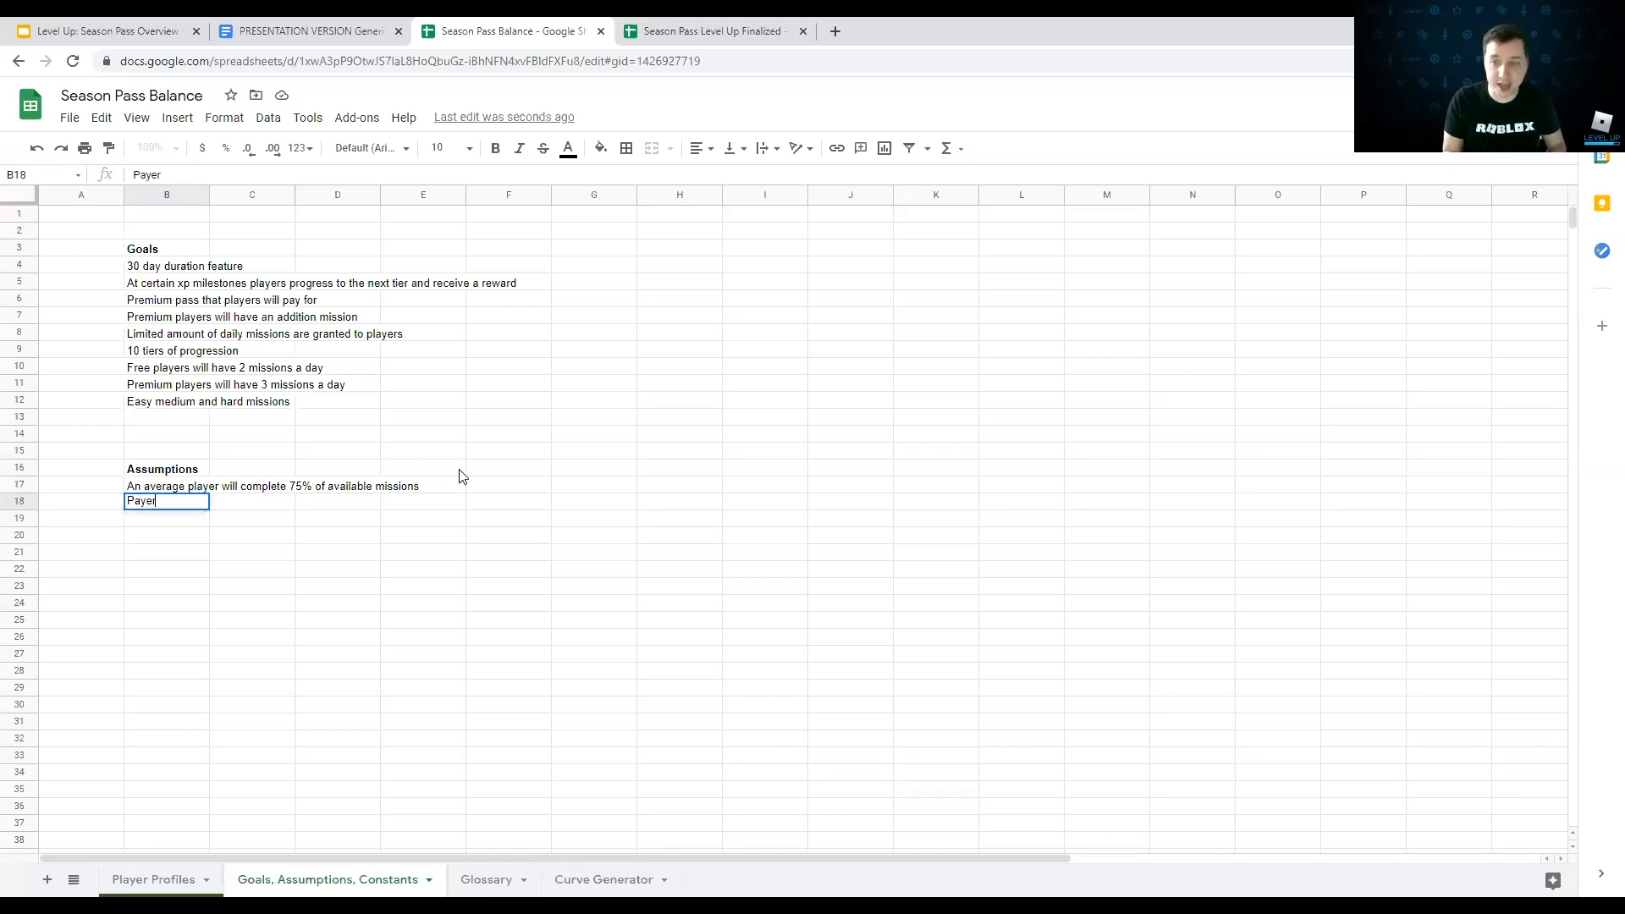
text(s, )
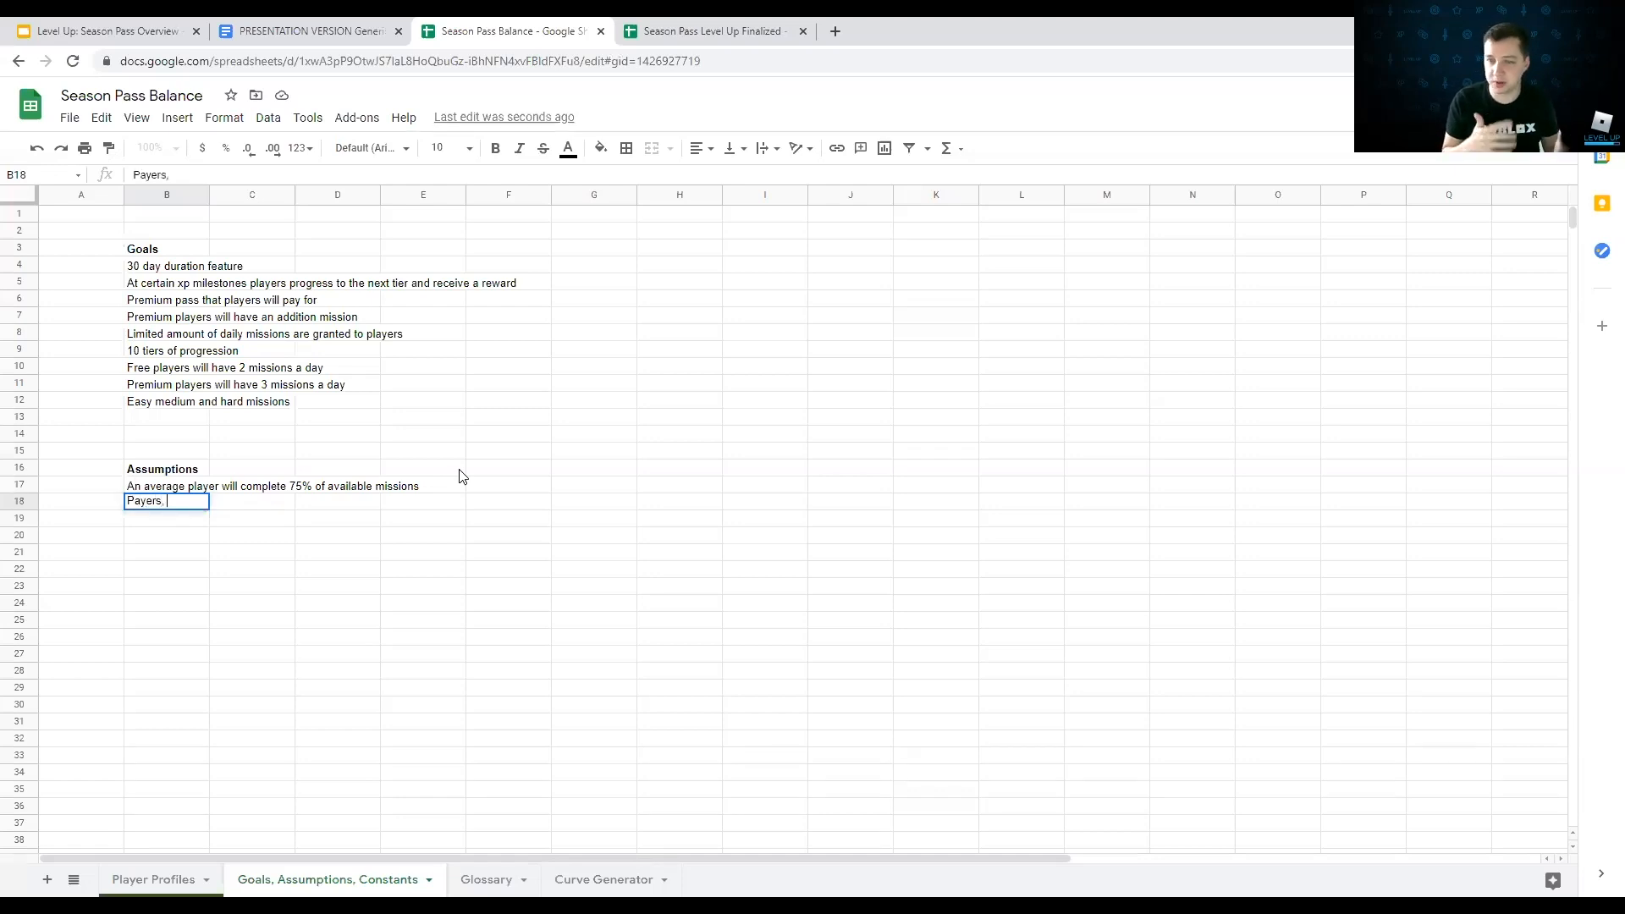
text(on ave)
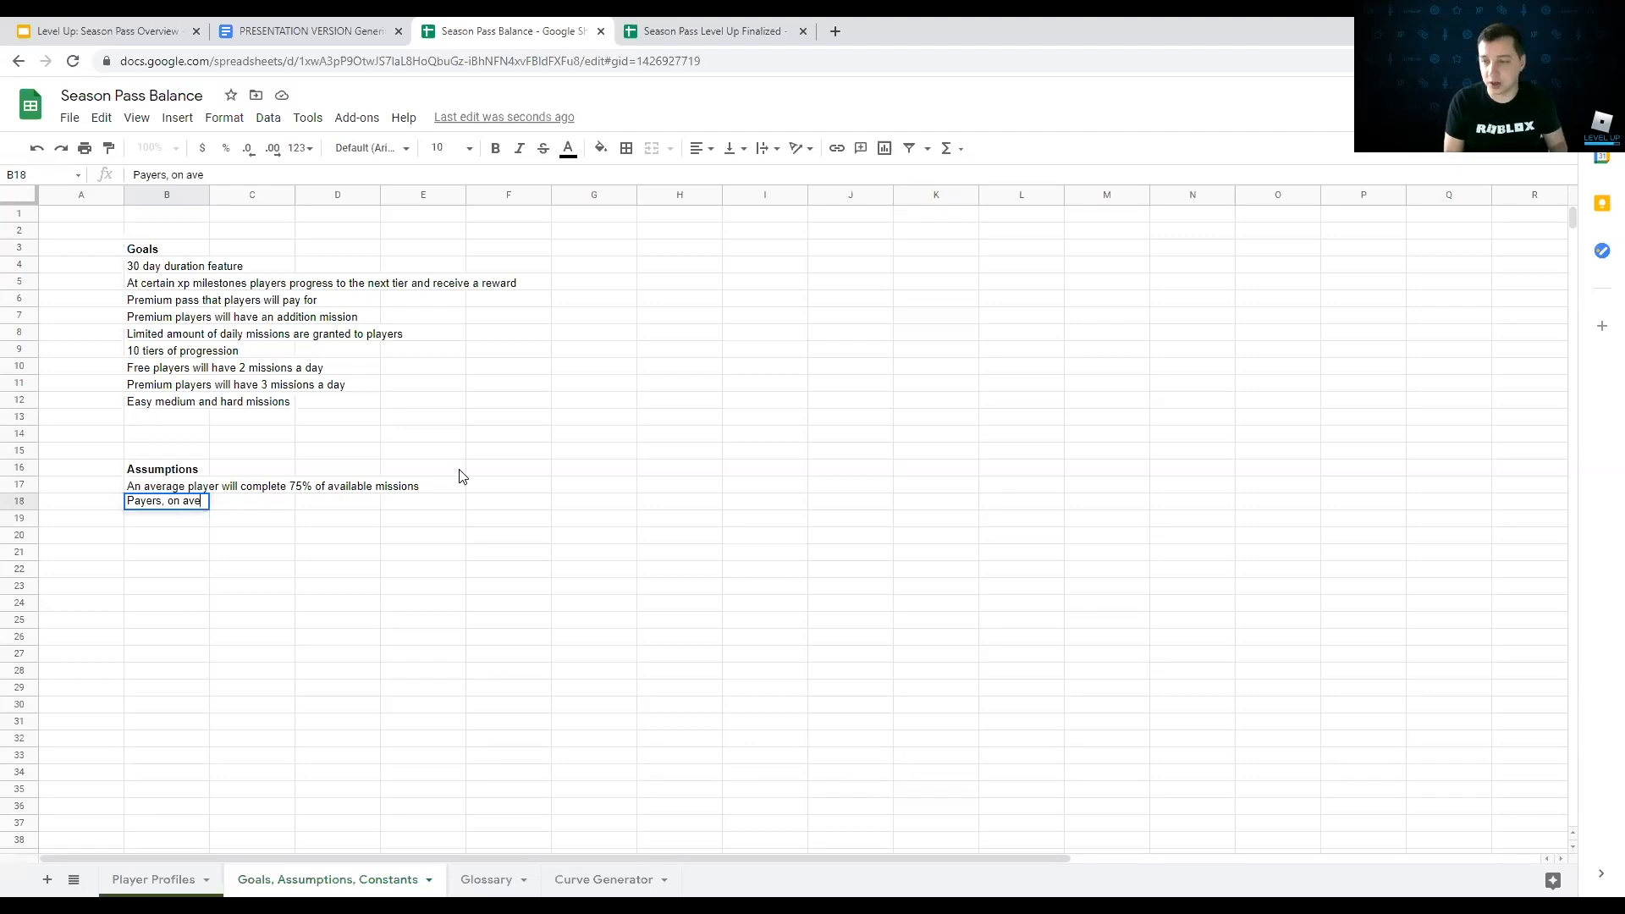
text(rage, are more eng)
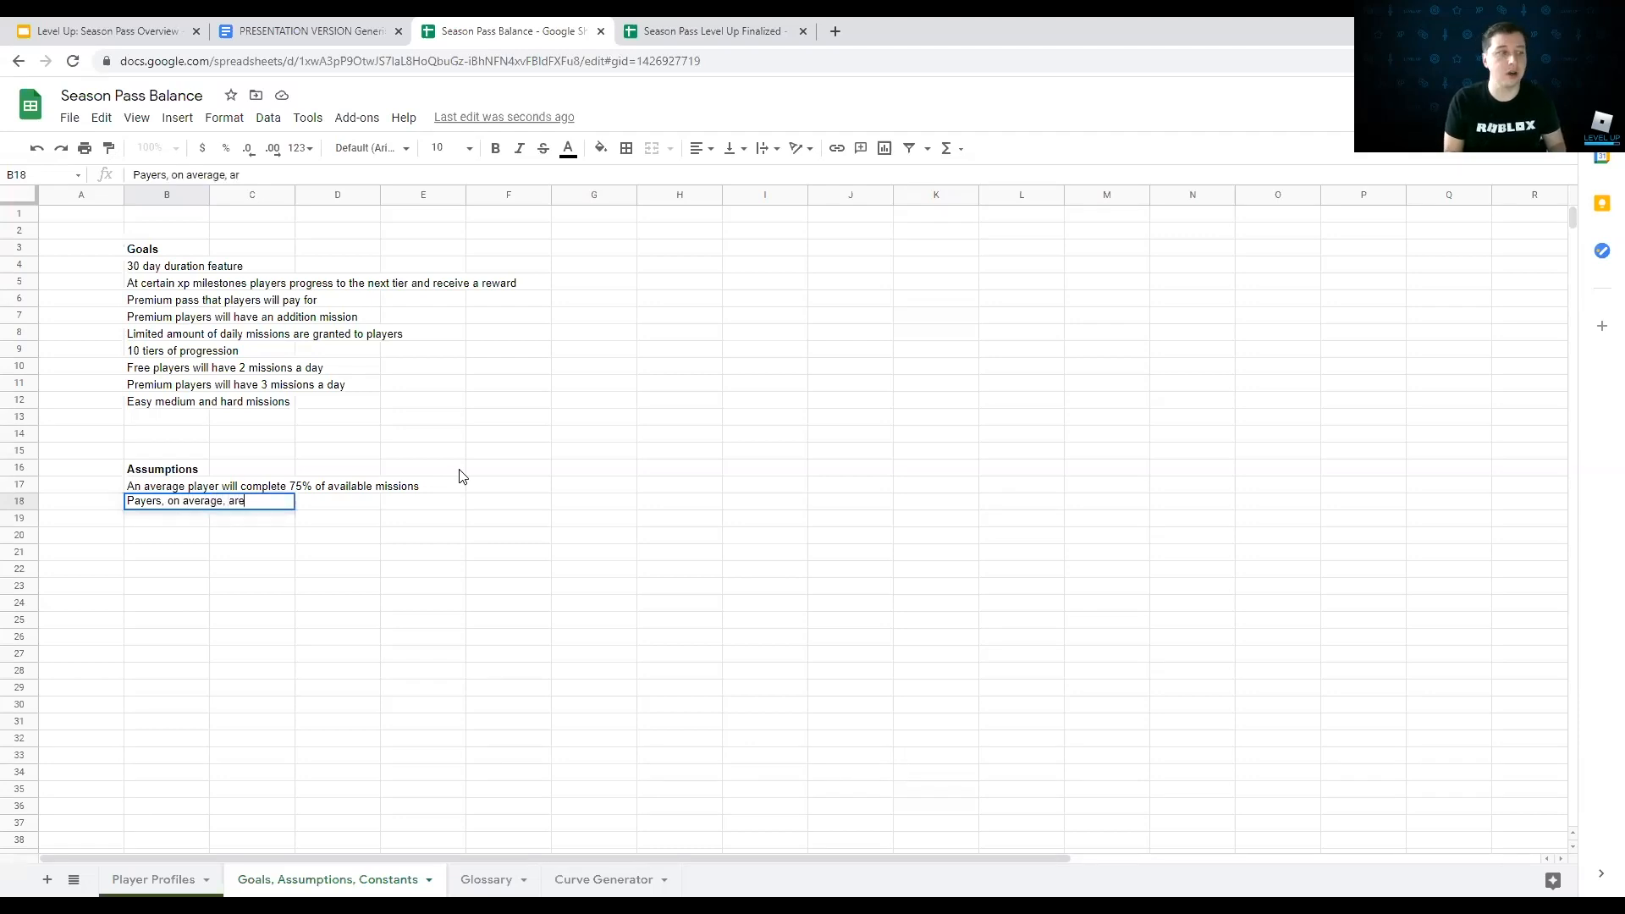
text(d )
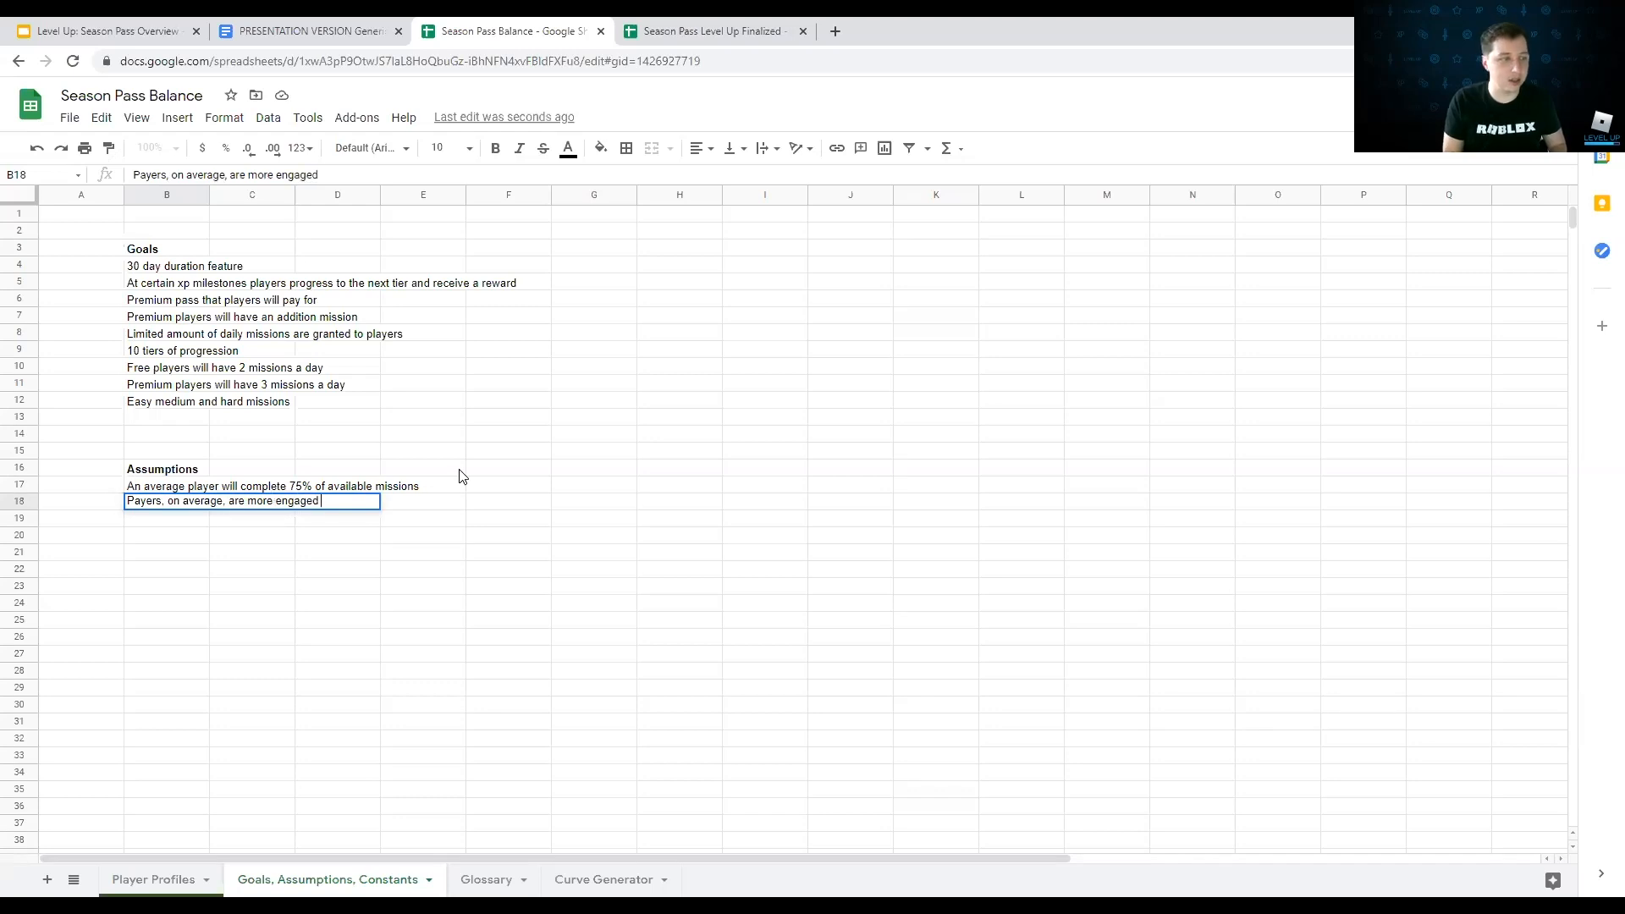
text(than non-payers)
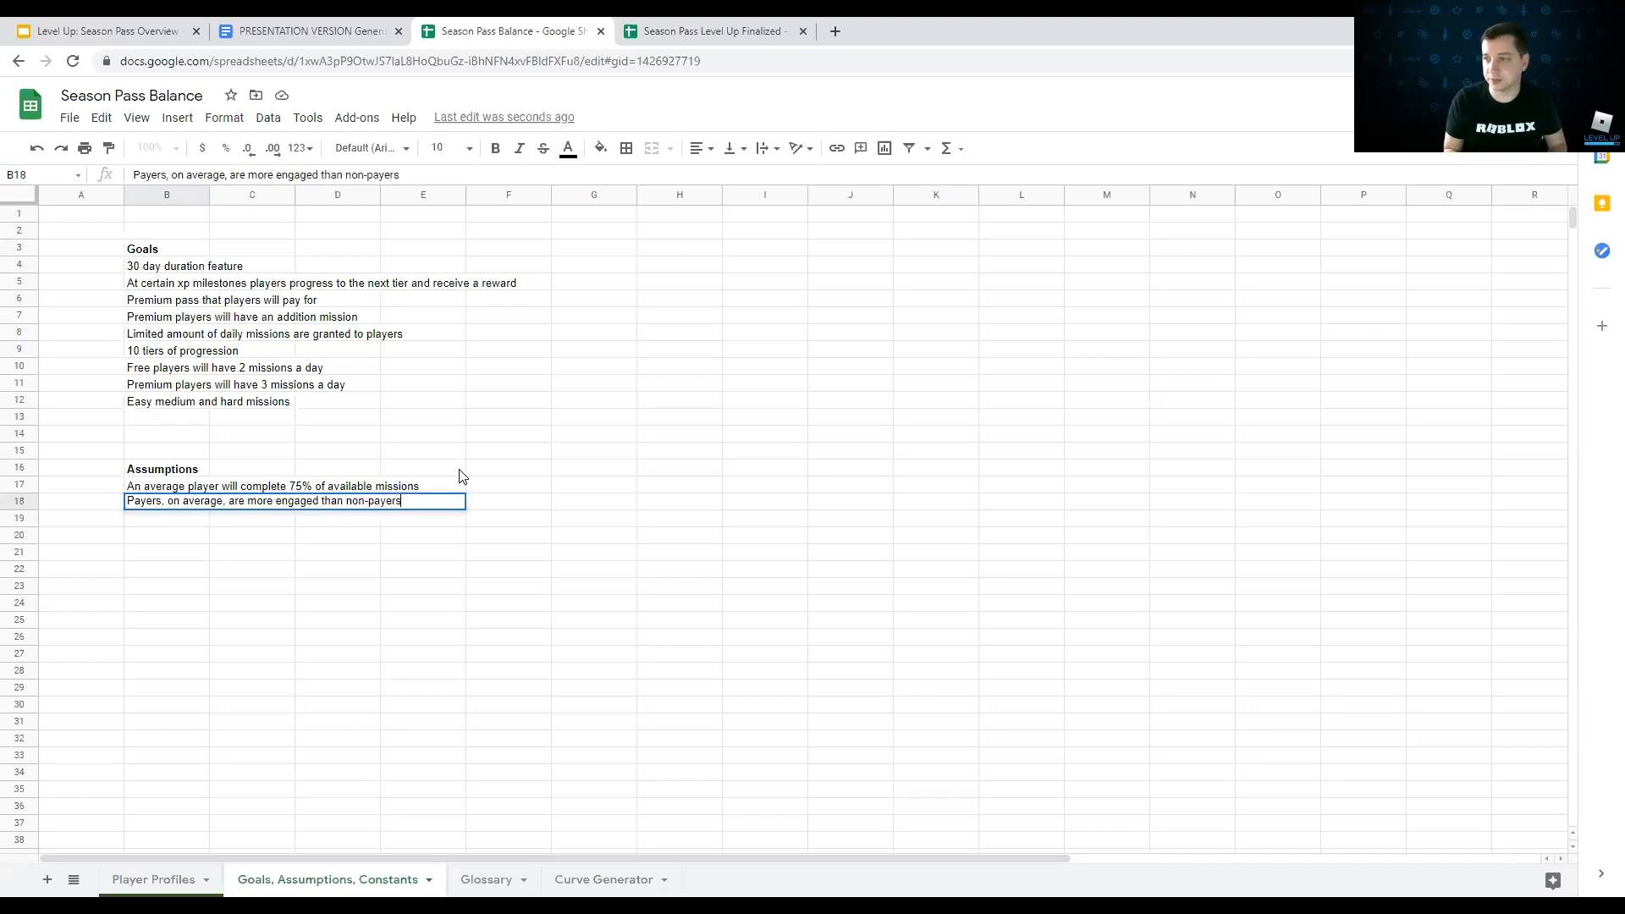
key(Return)
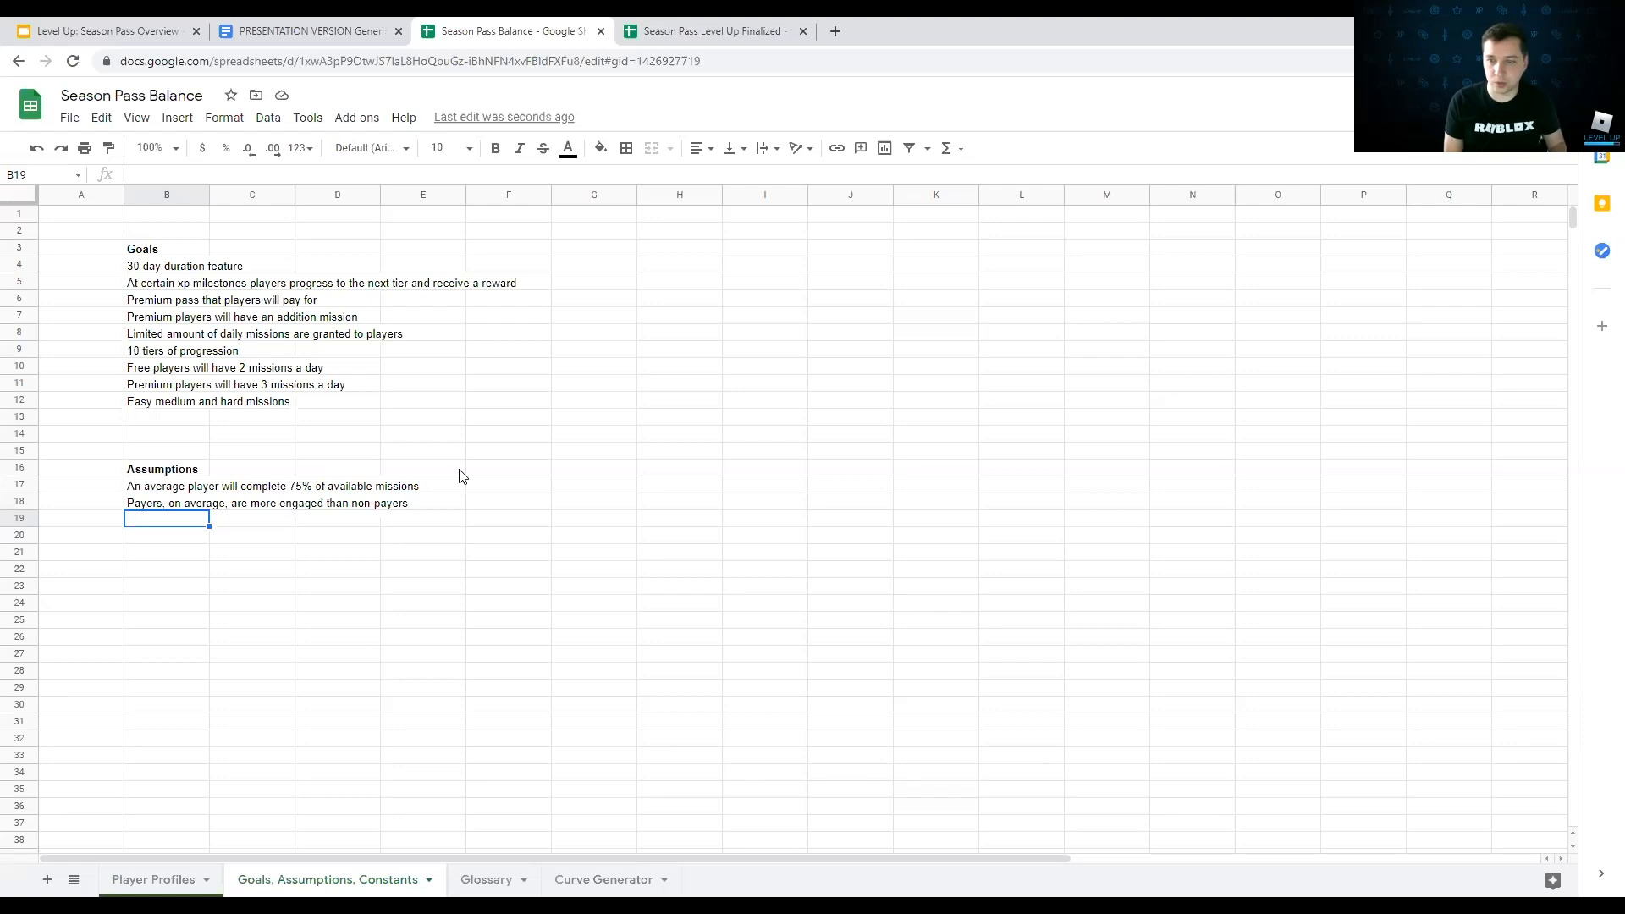
Step: Enter the assumption "Players will engage during the duration of the feature" in cell B19
text(Pl)
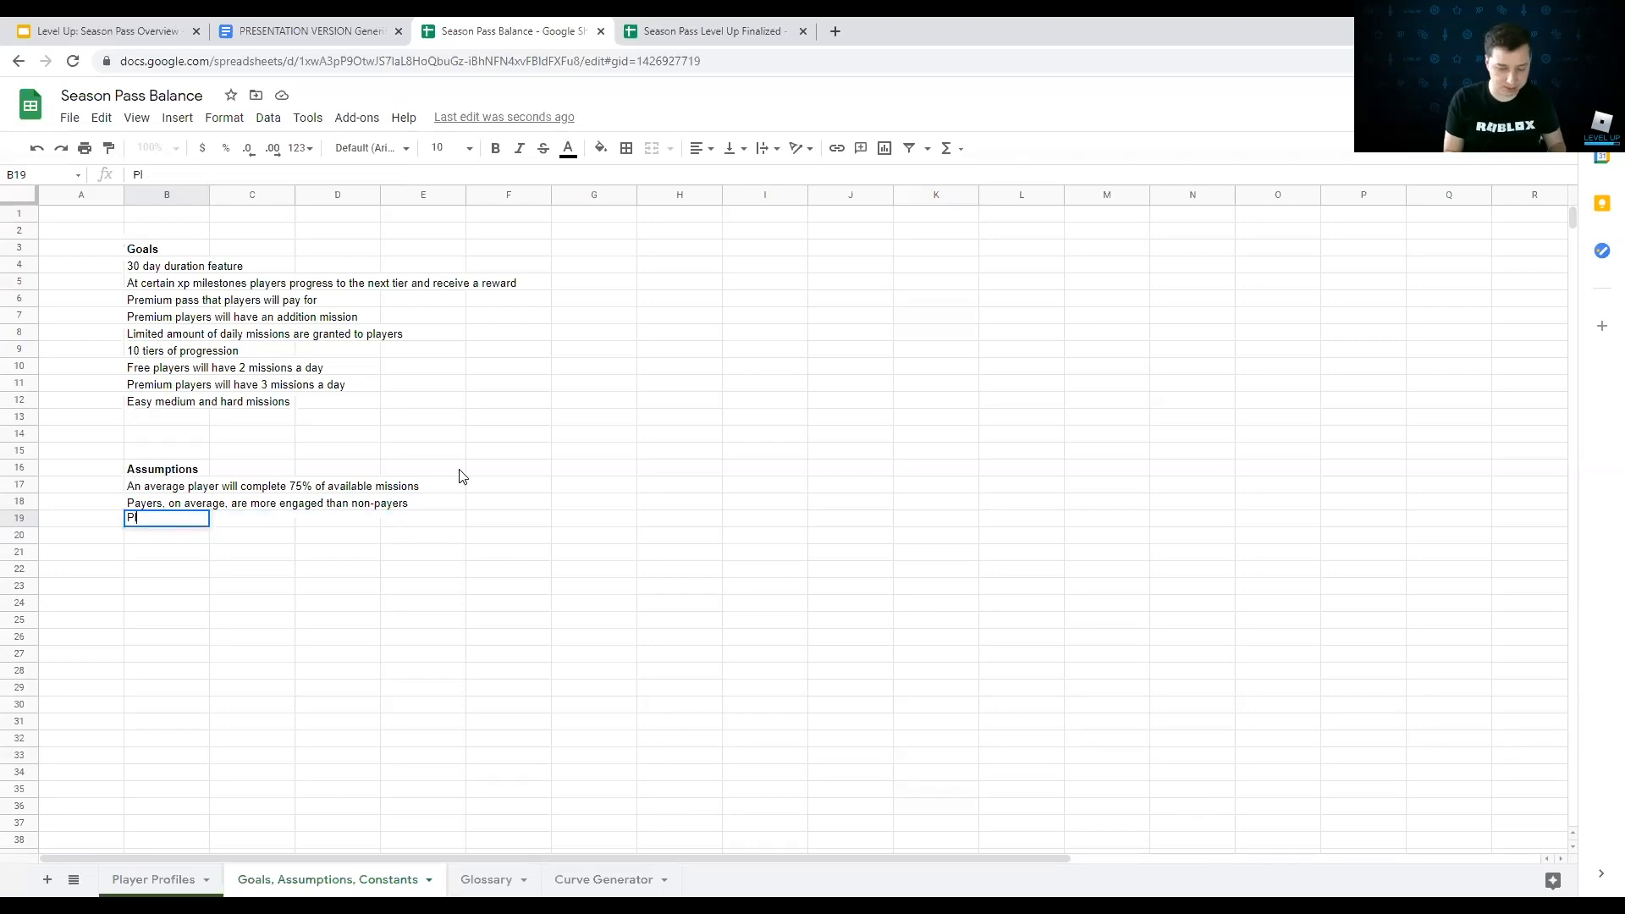
text(ayers will engag)
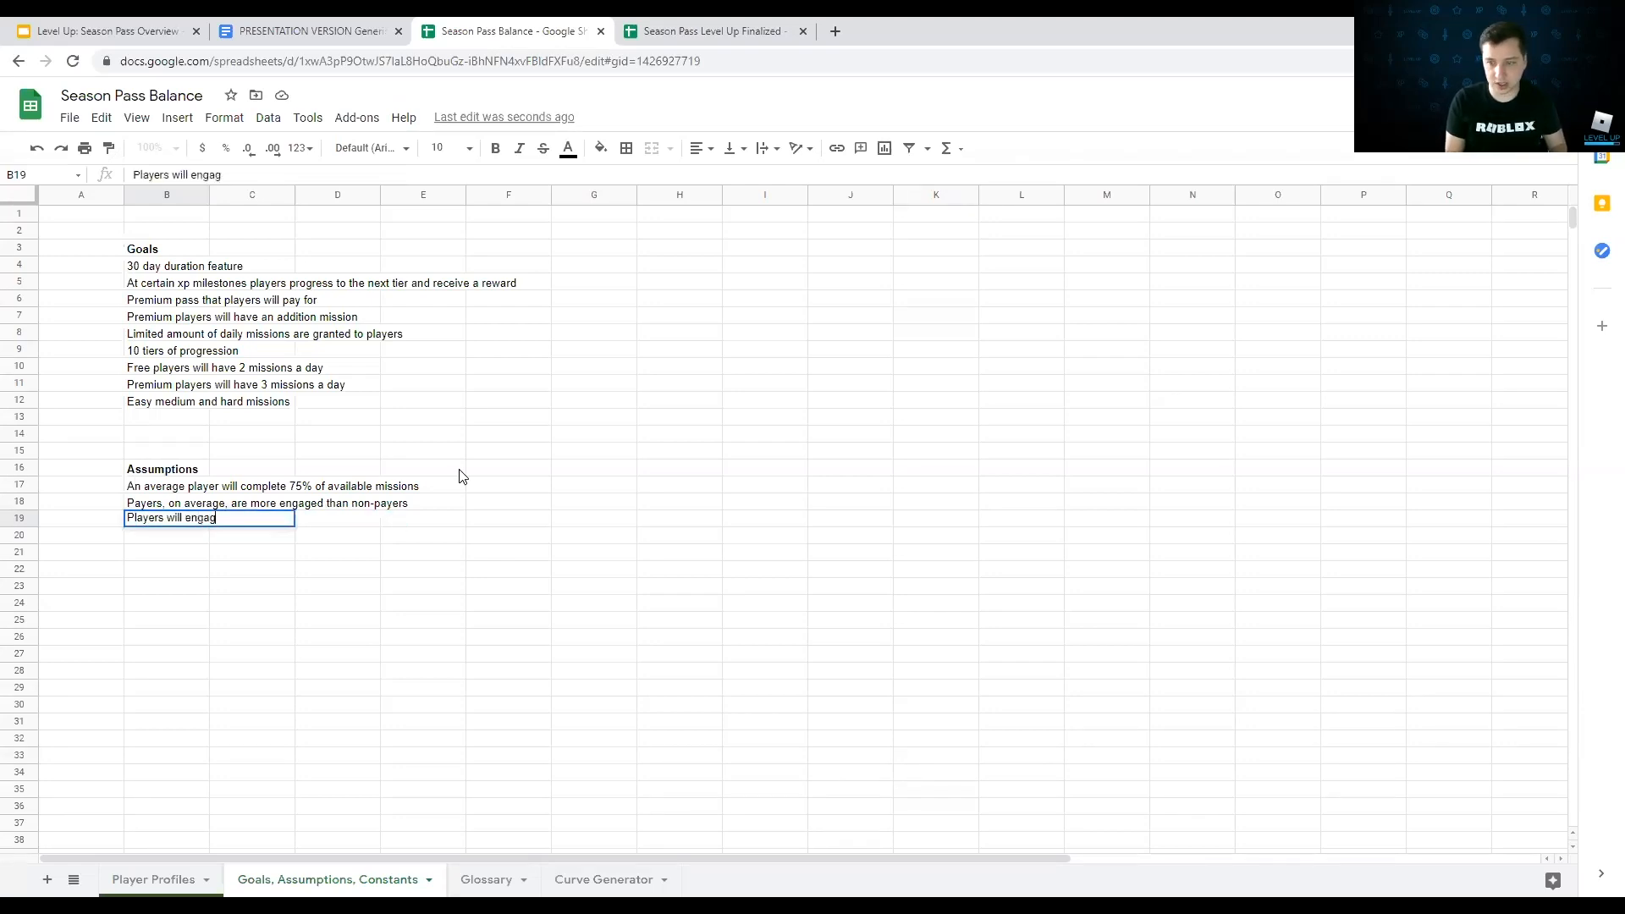
text(e during the durati)
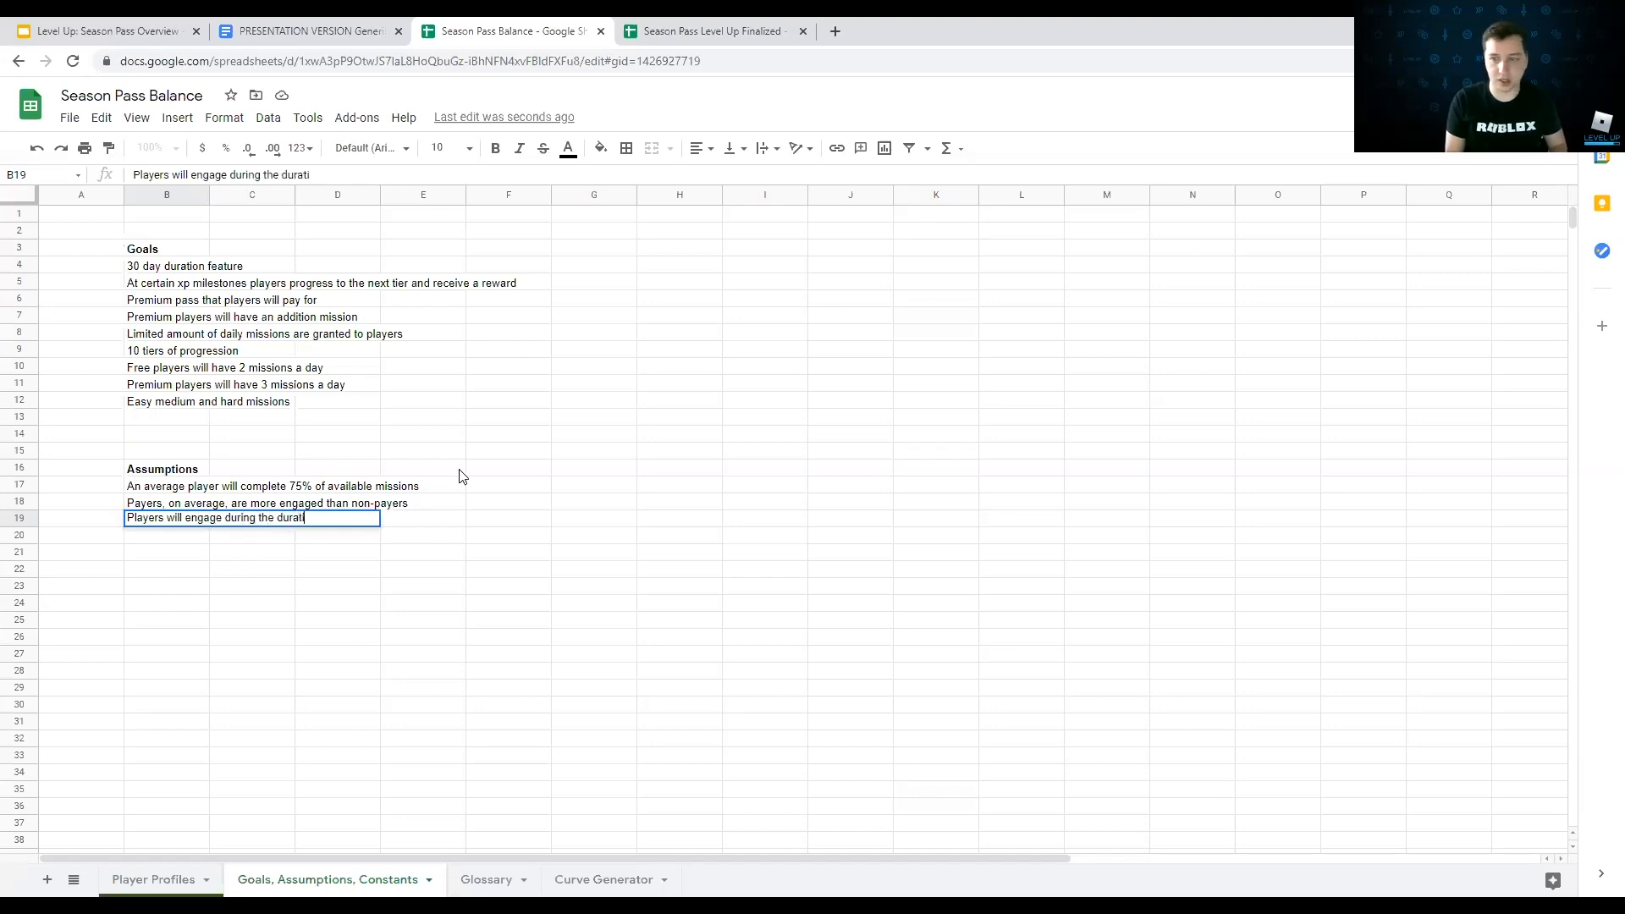
text(on of the feature)
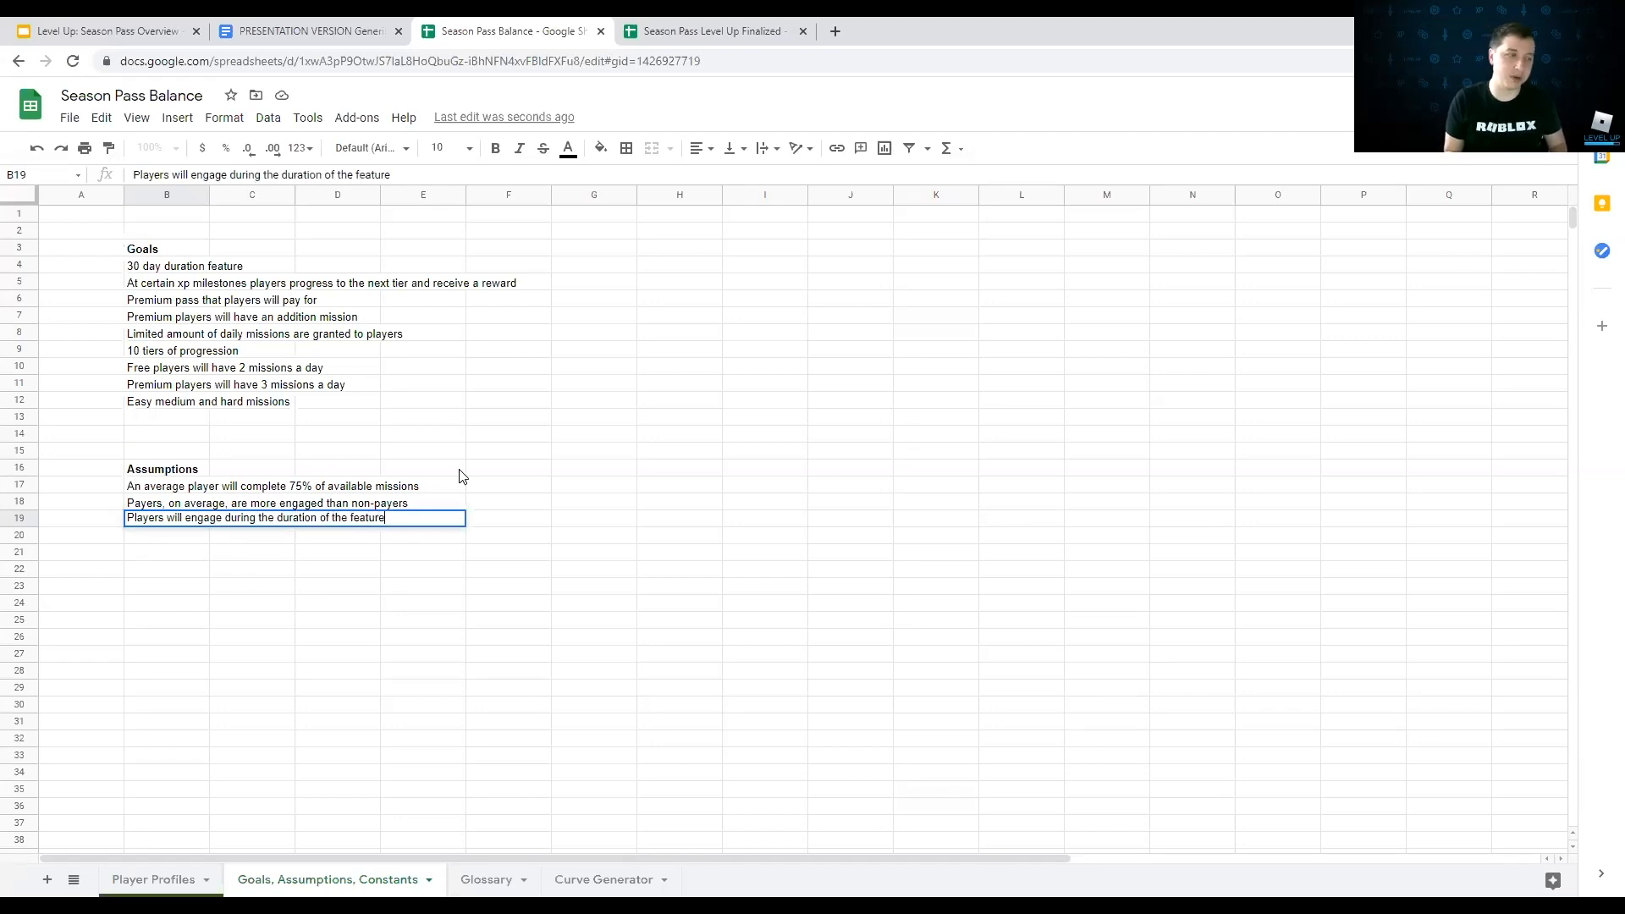
key(Return)
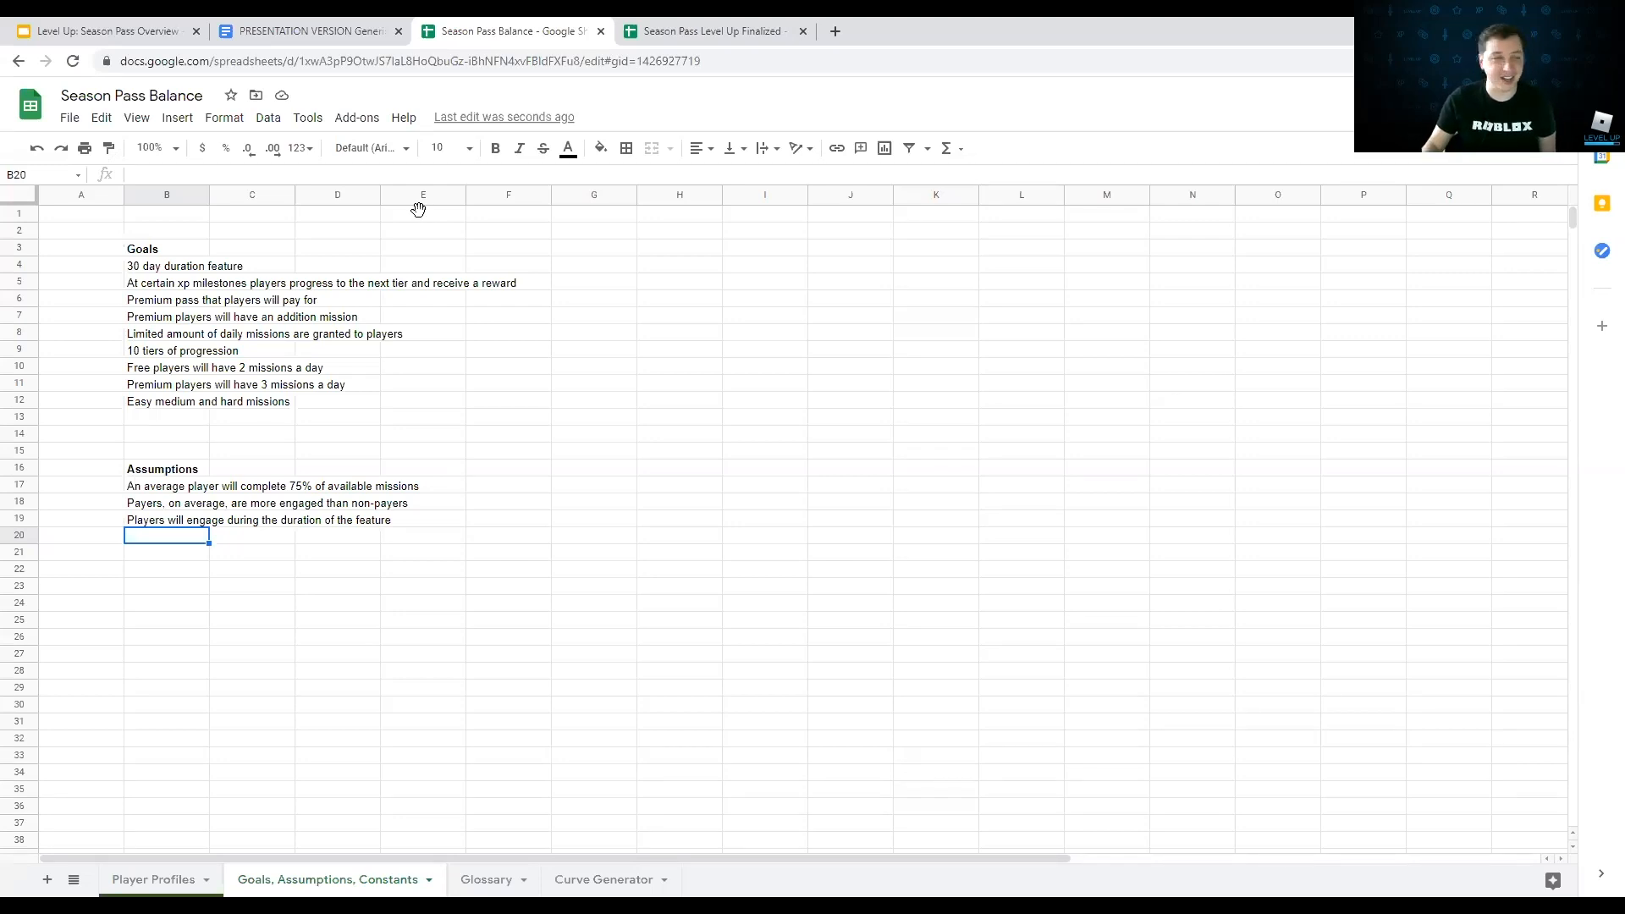
click(155, 526)
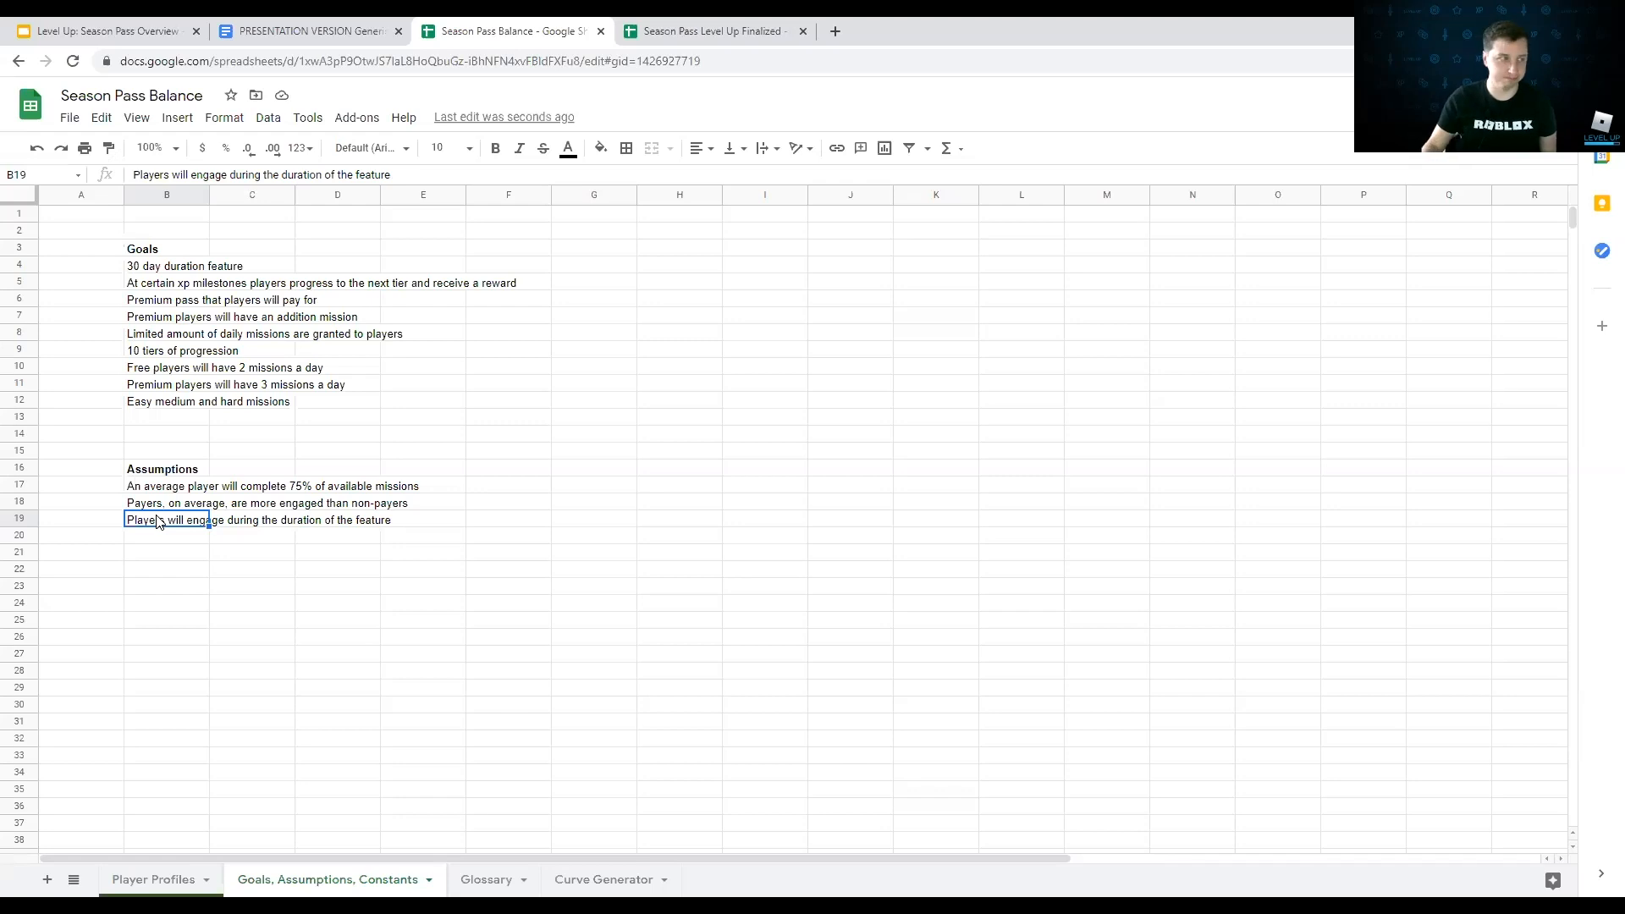
click(153, 254)
click(200, 475)
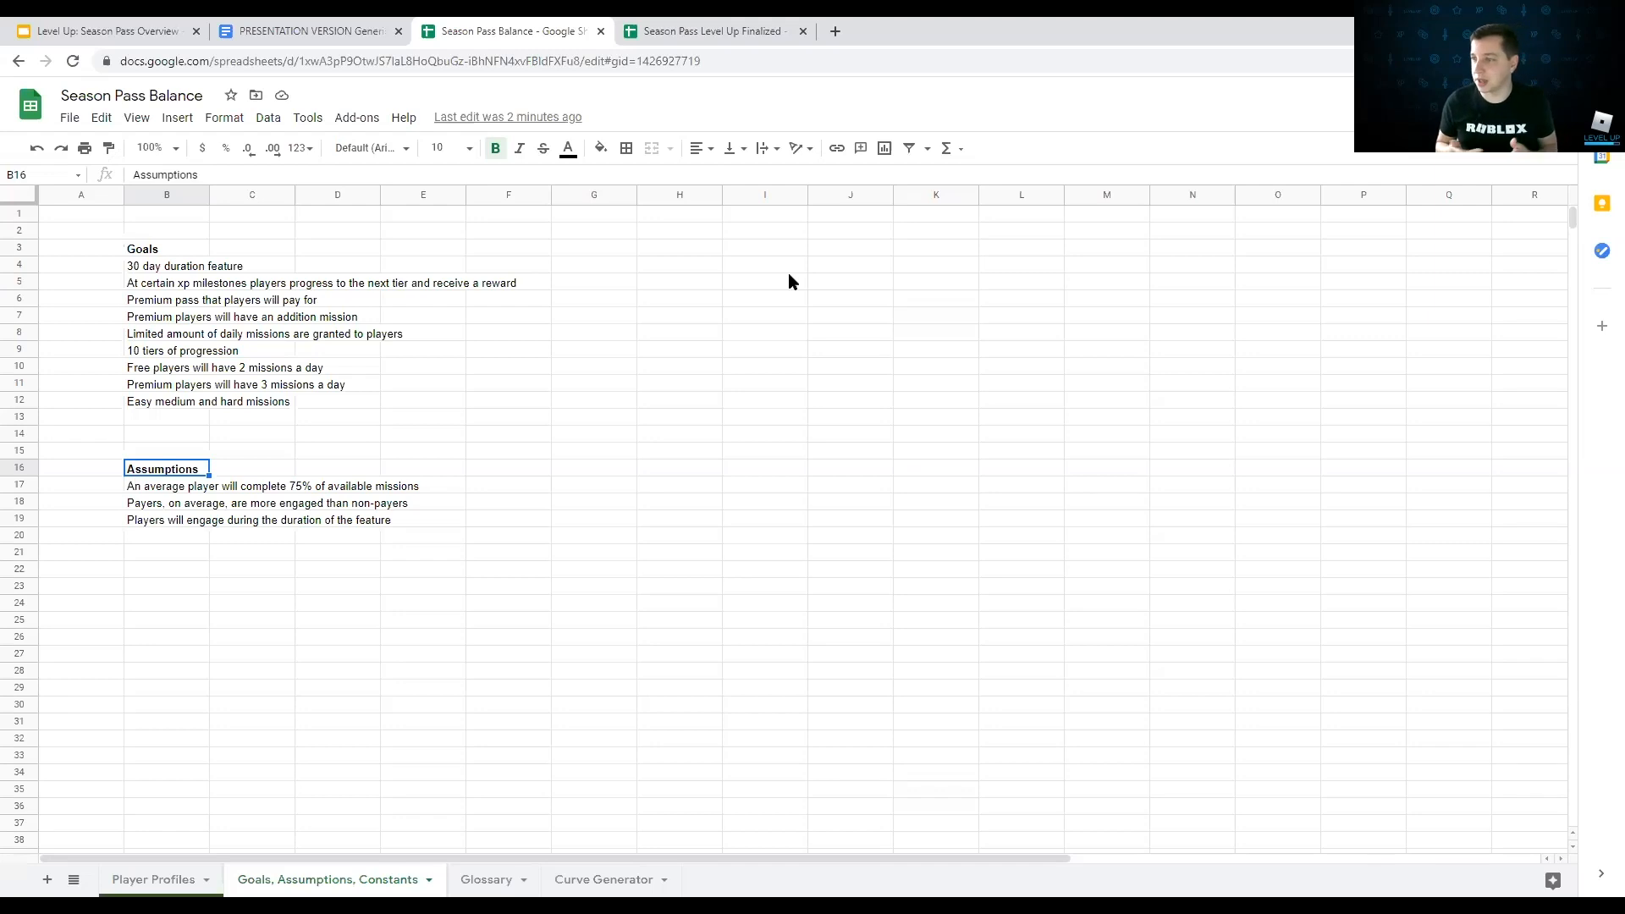
Step: Enter the column headings "Constants", "Count" and "Notes" in cells J3 to L3
click(802, 264)
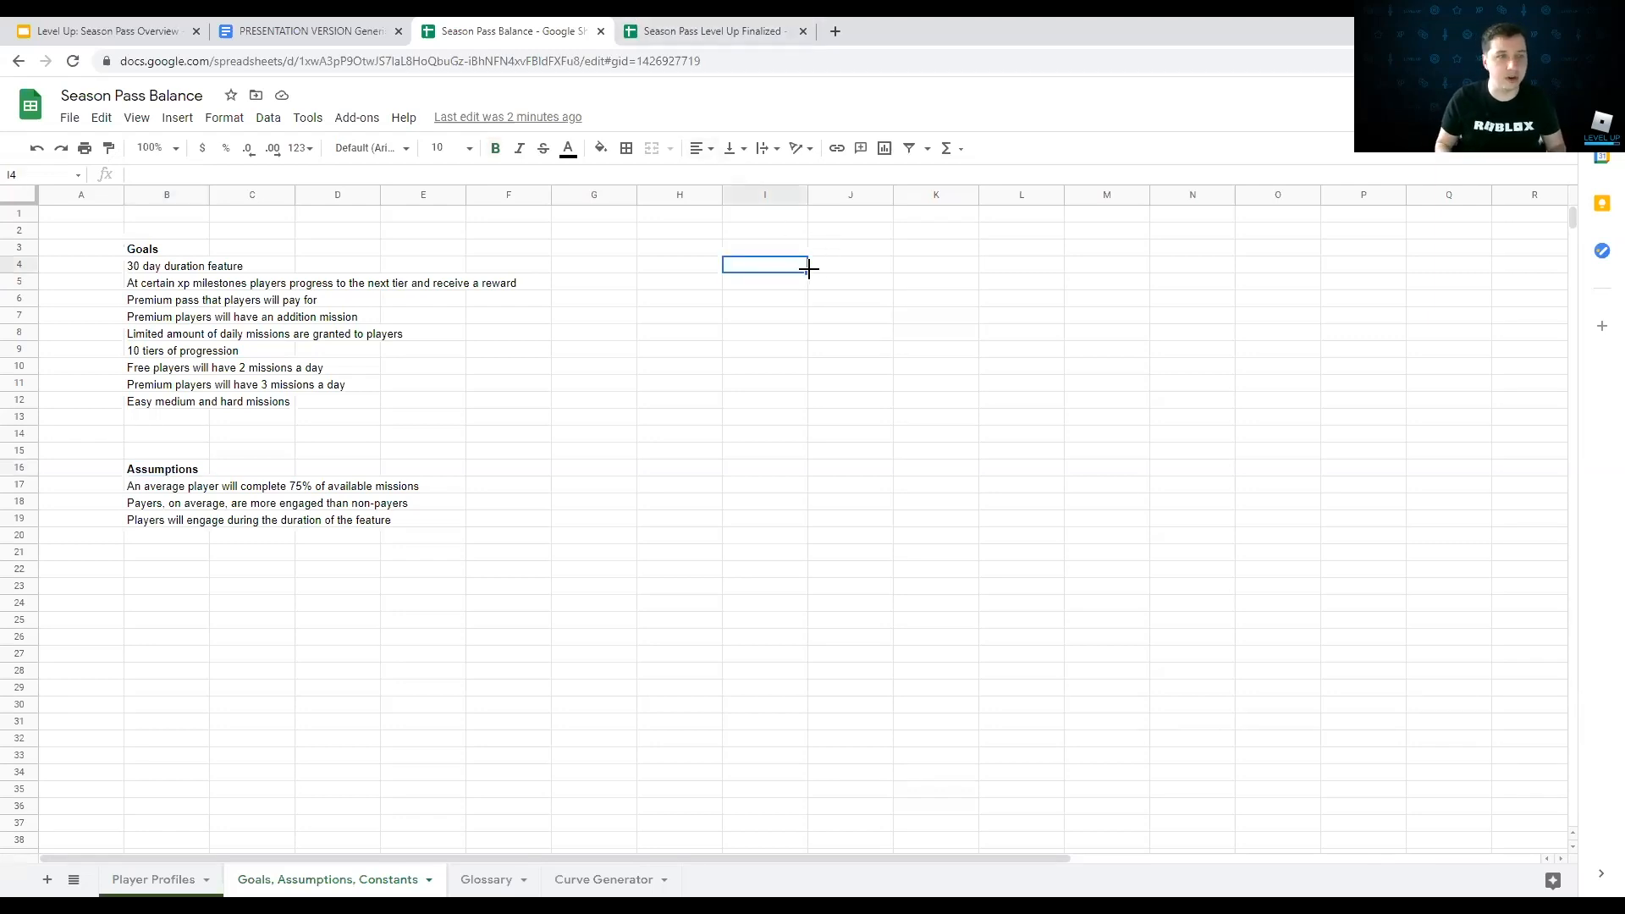
key(Right)
key(Up)
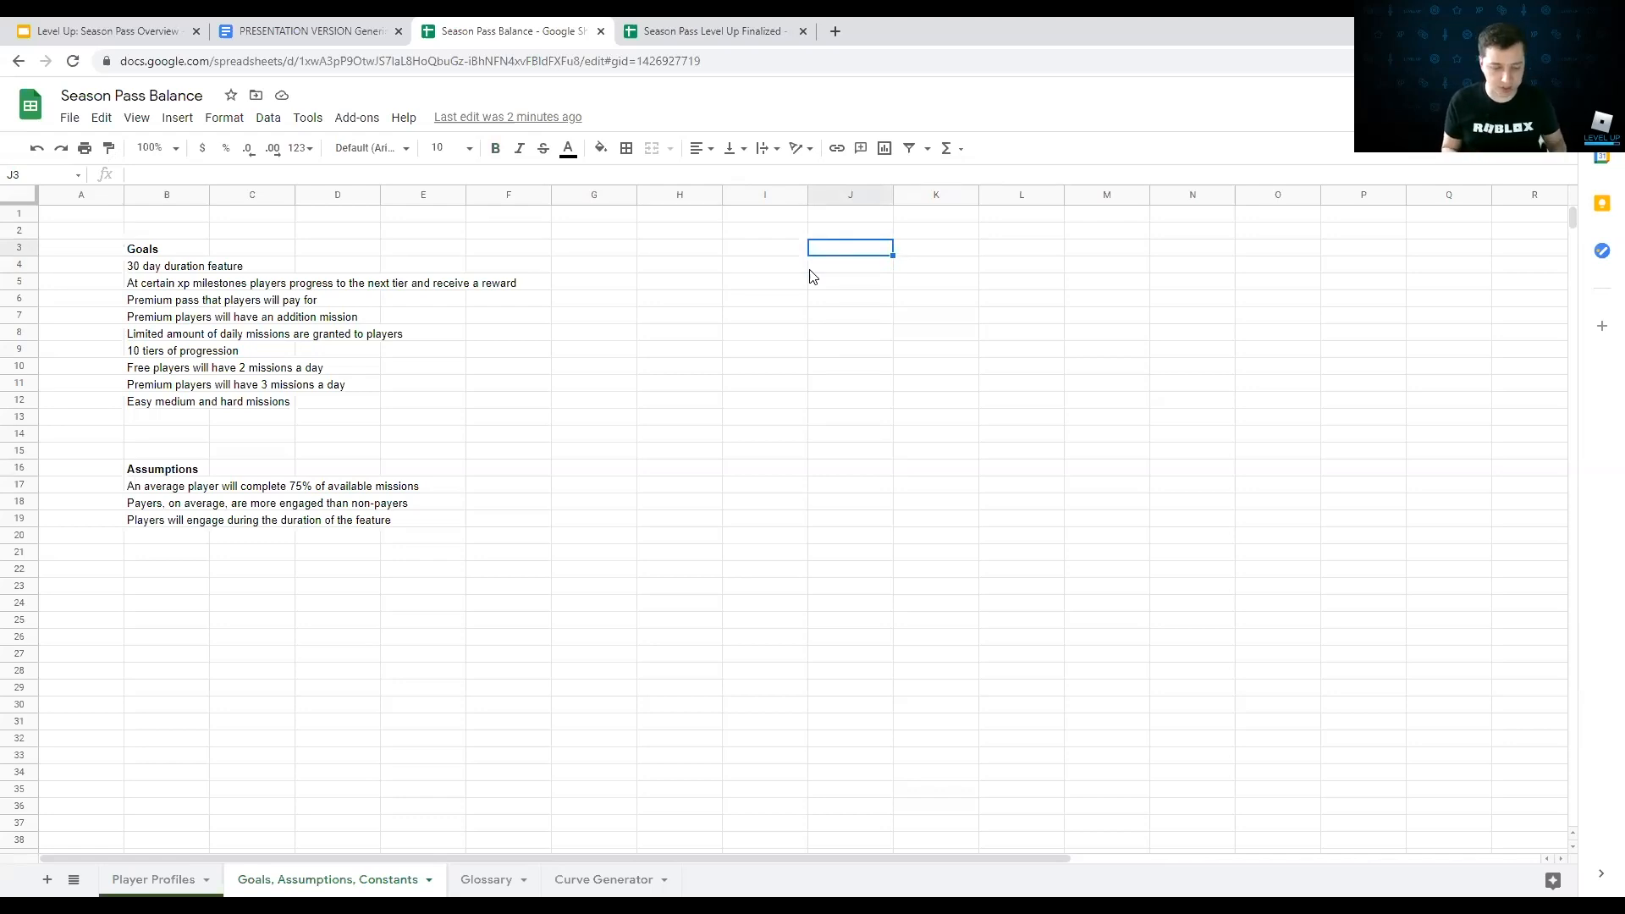
text(C)
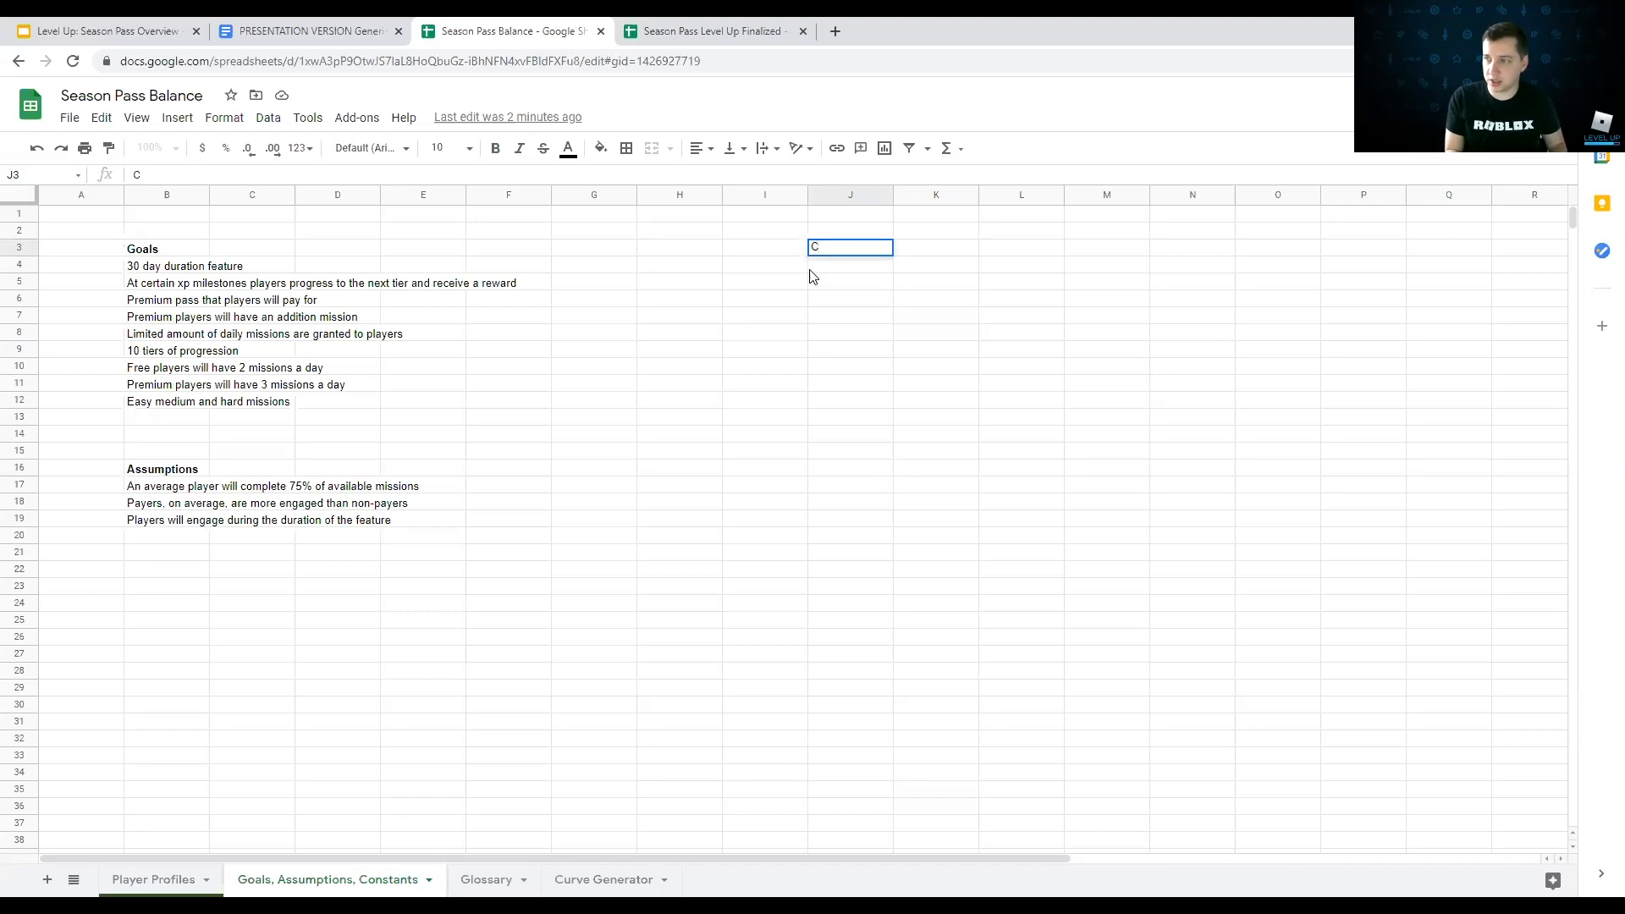
text(onstants)
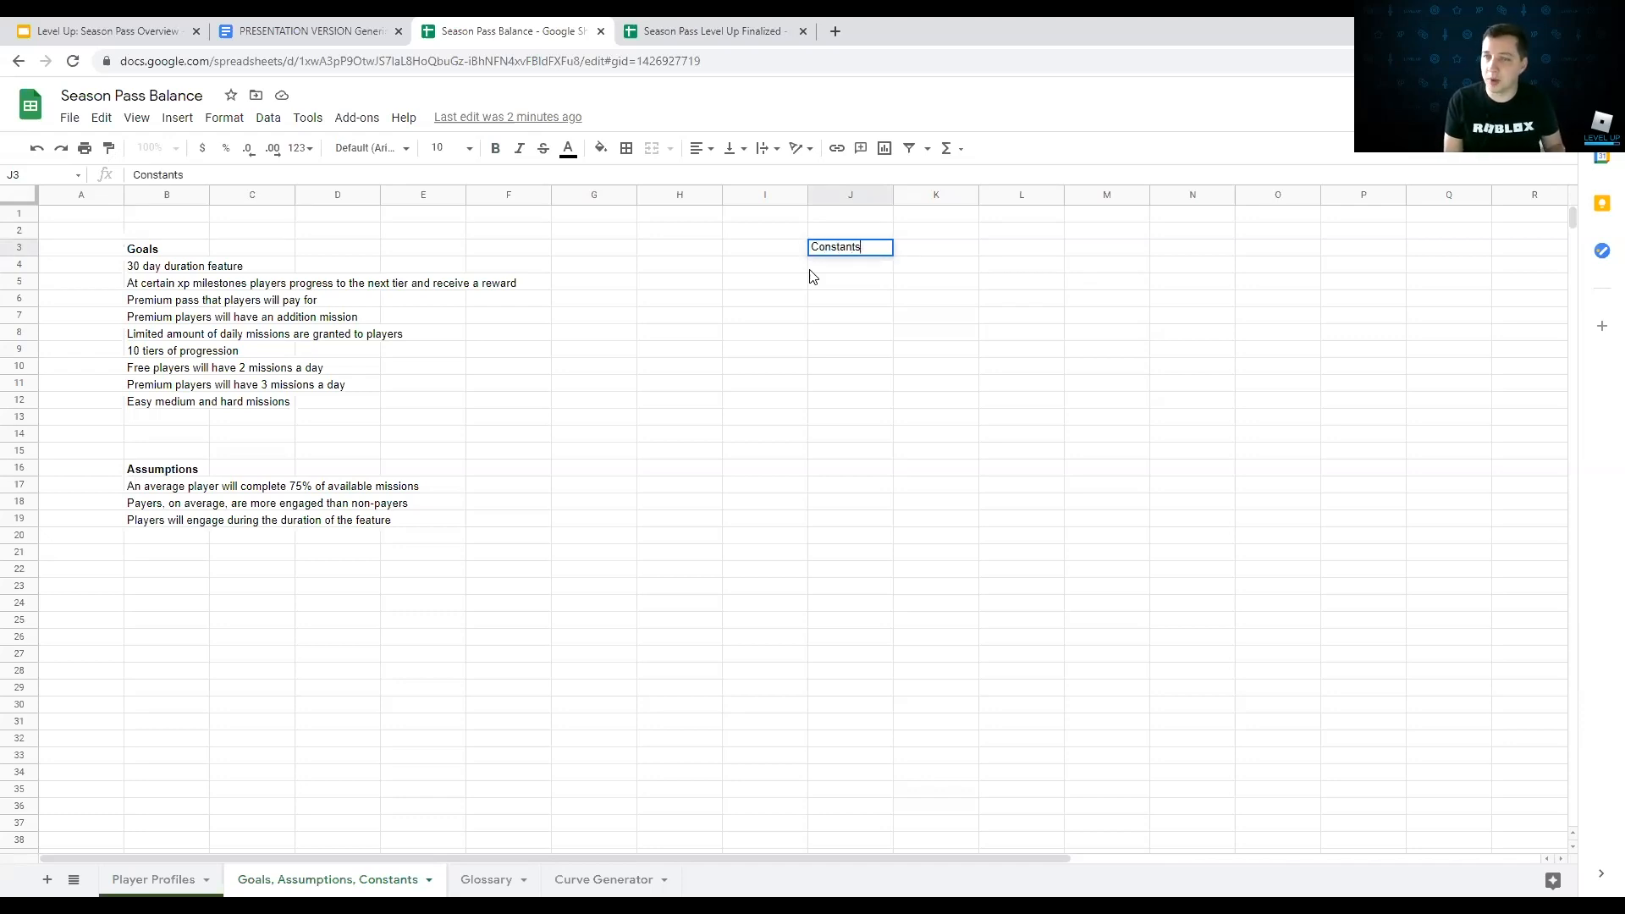
key(Tab)
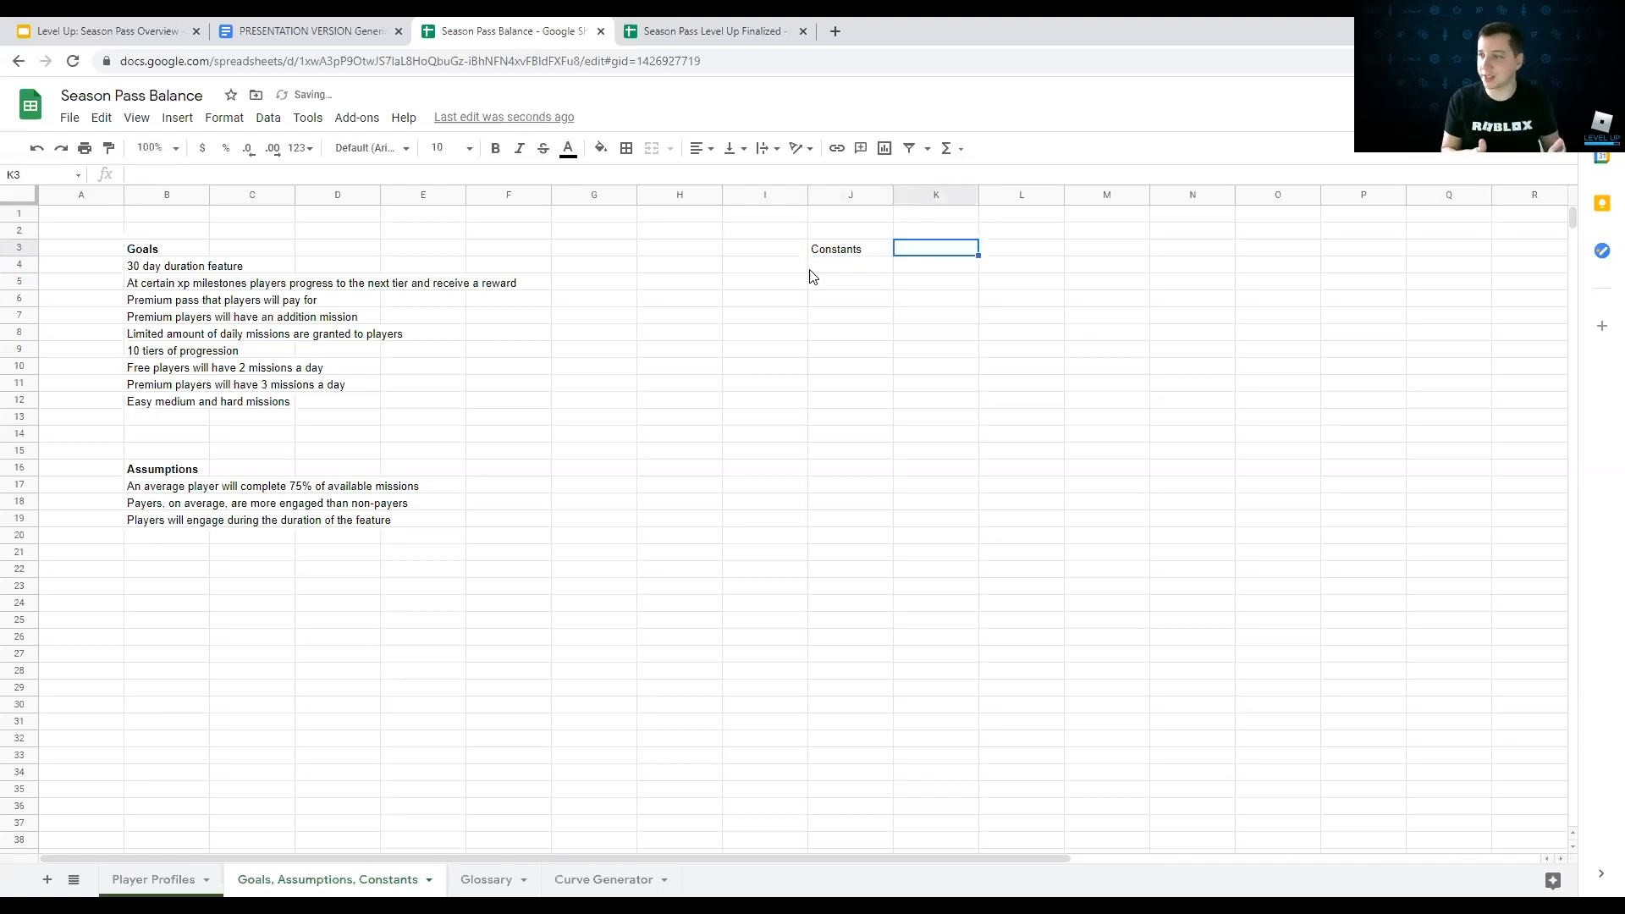
text(Count)
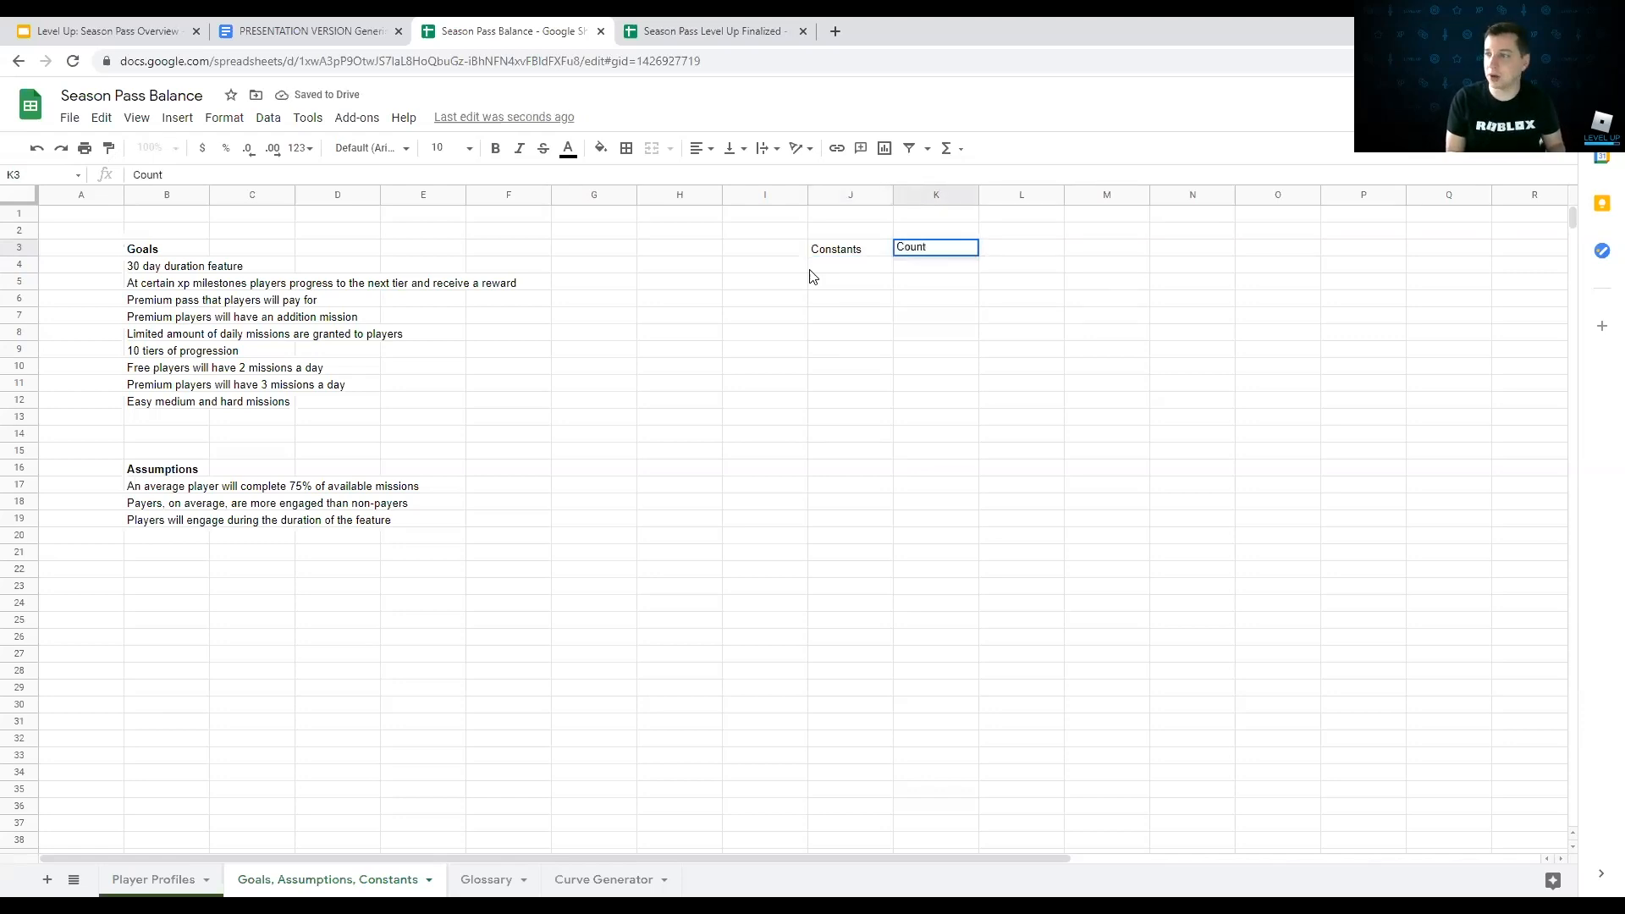
key(Tab)
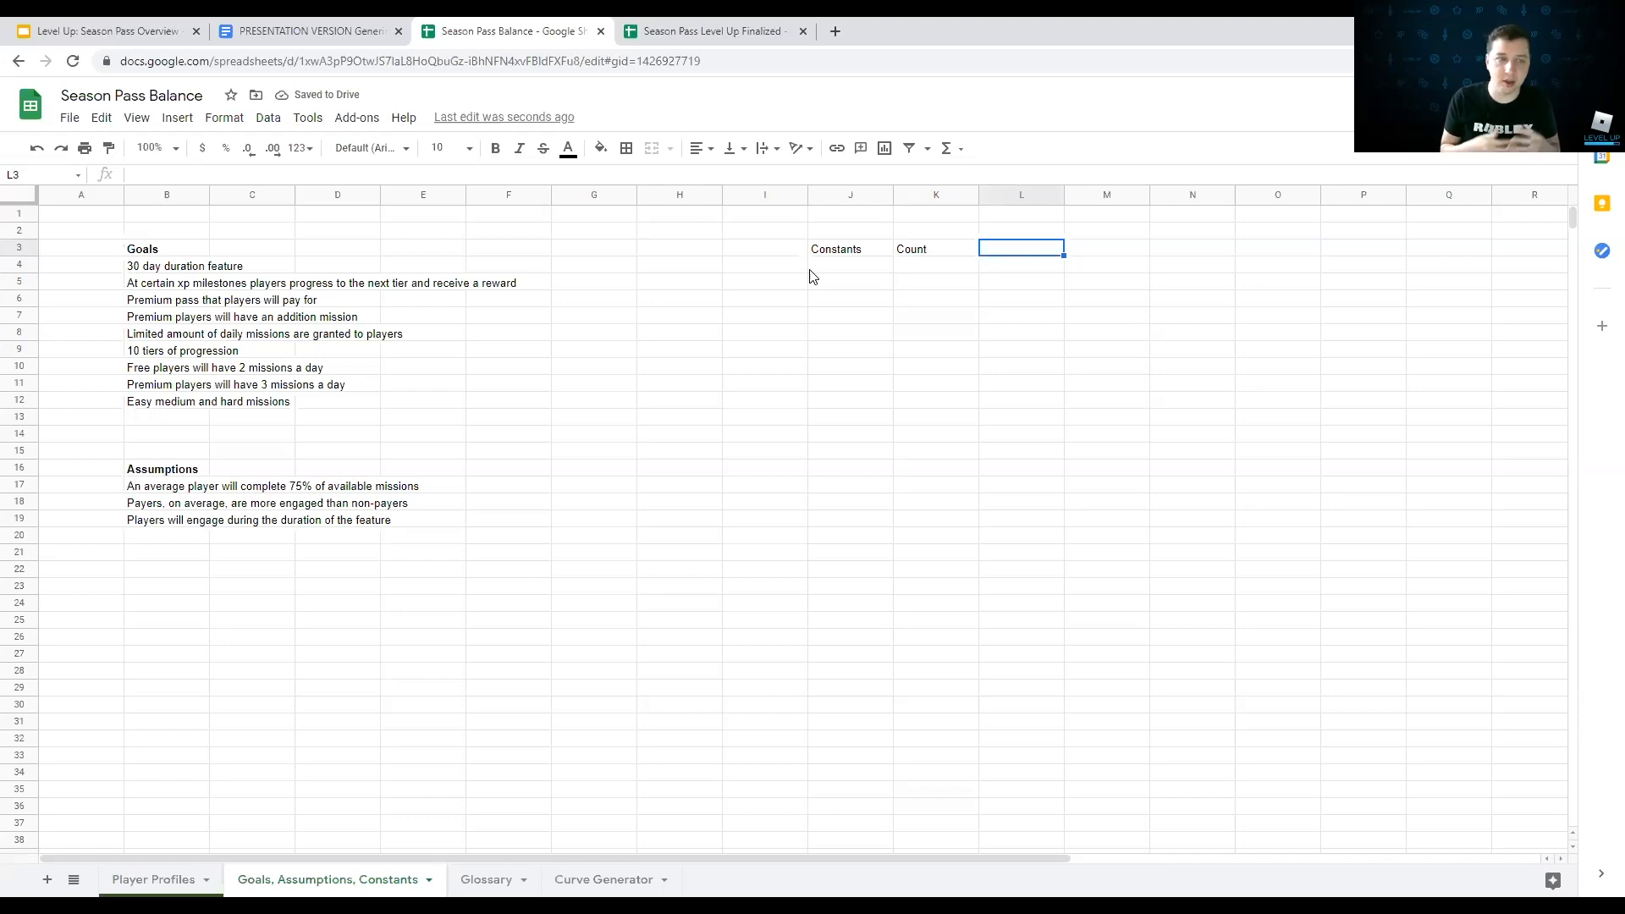
text(Notes)
click(810, 270)
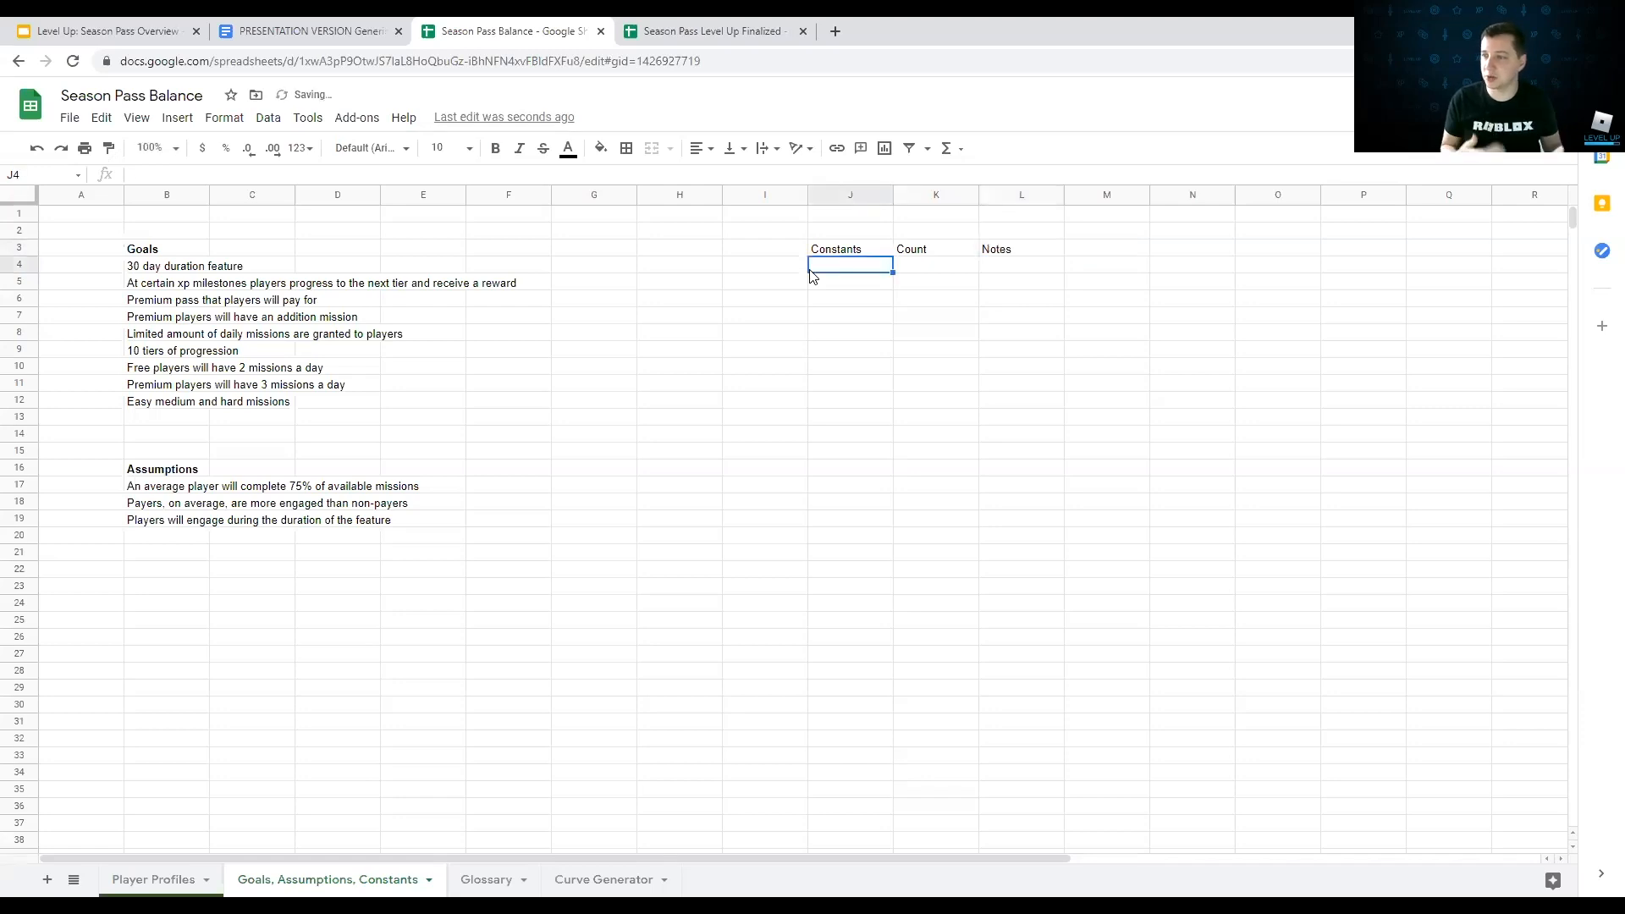
key(Down)
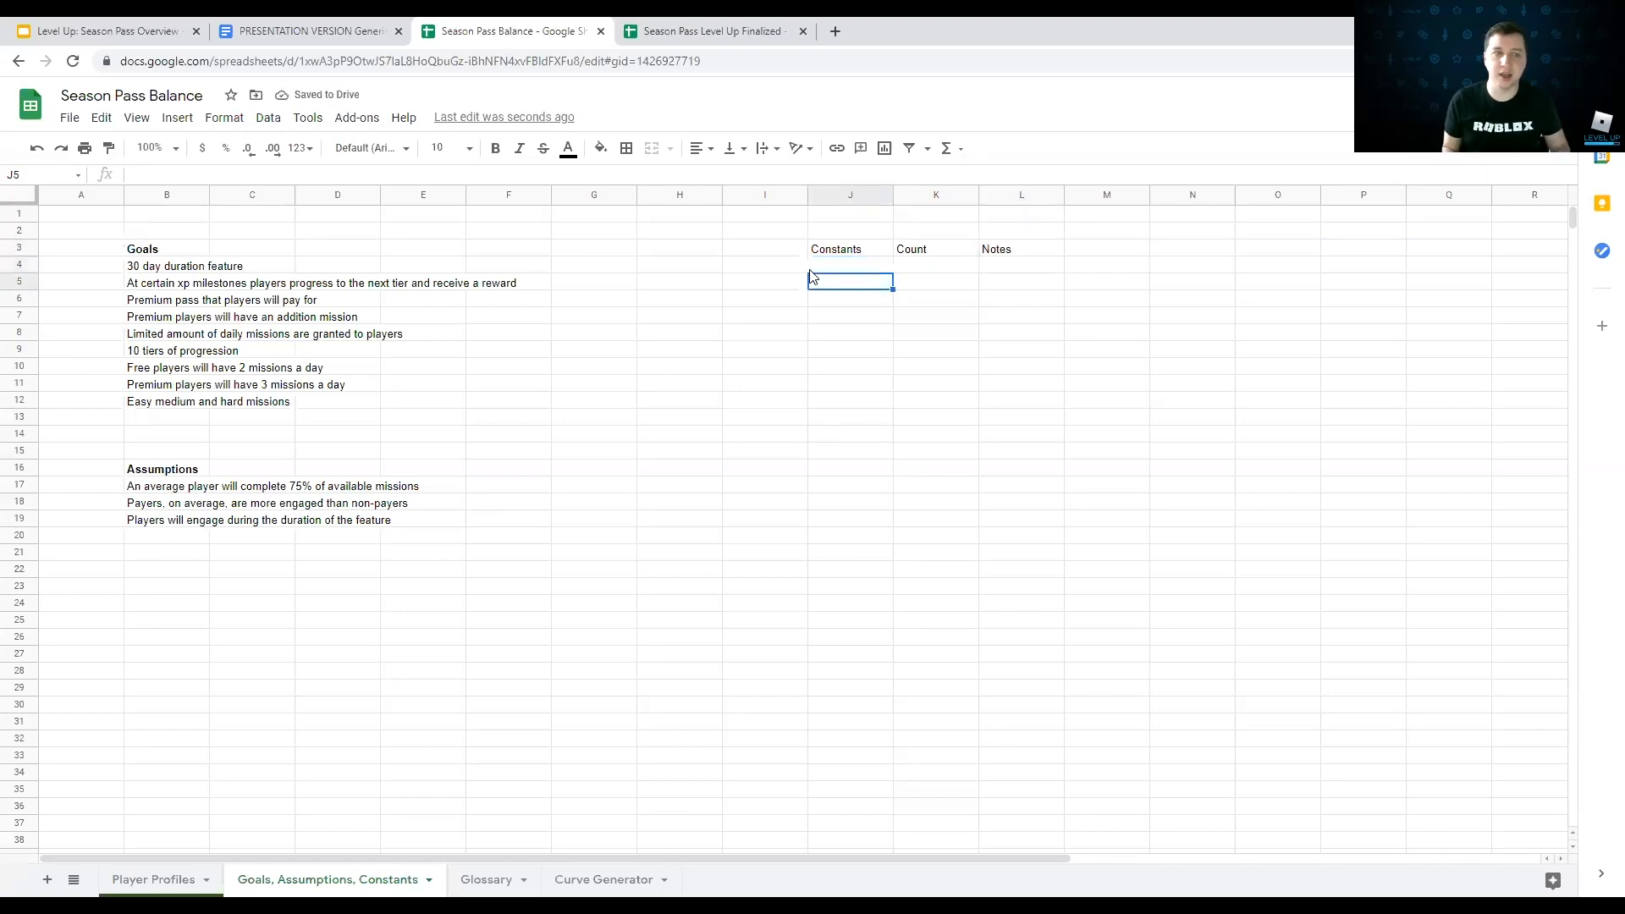
key(Right)
key(Down)
key(Up)
key(Up)
key(Down)
key(Up)
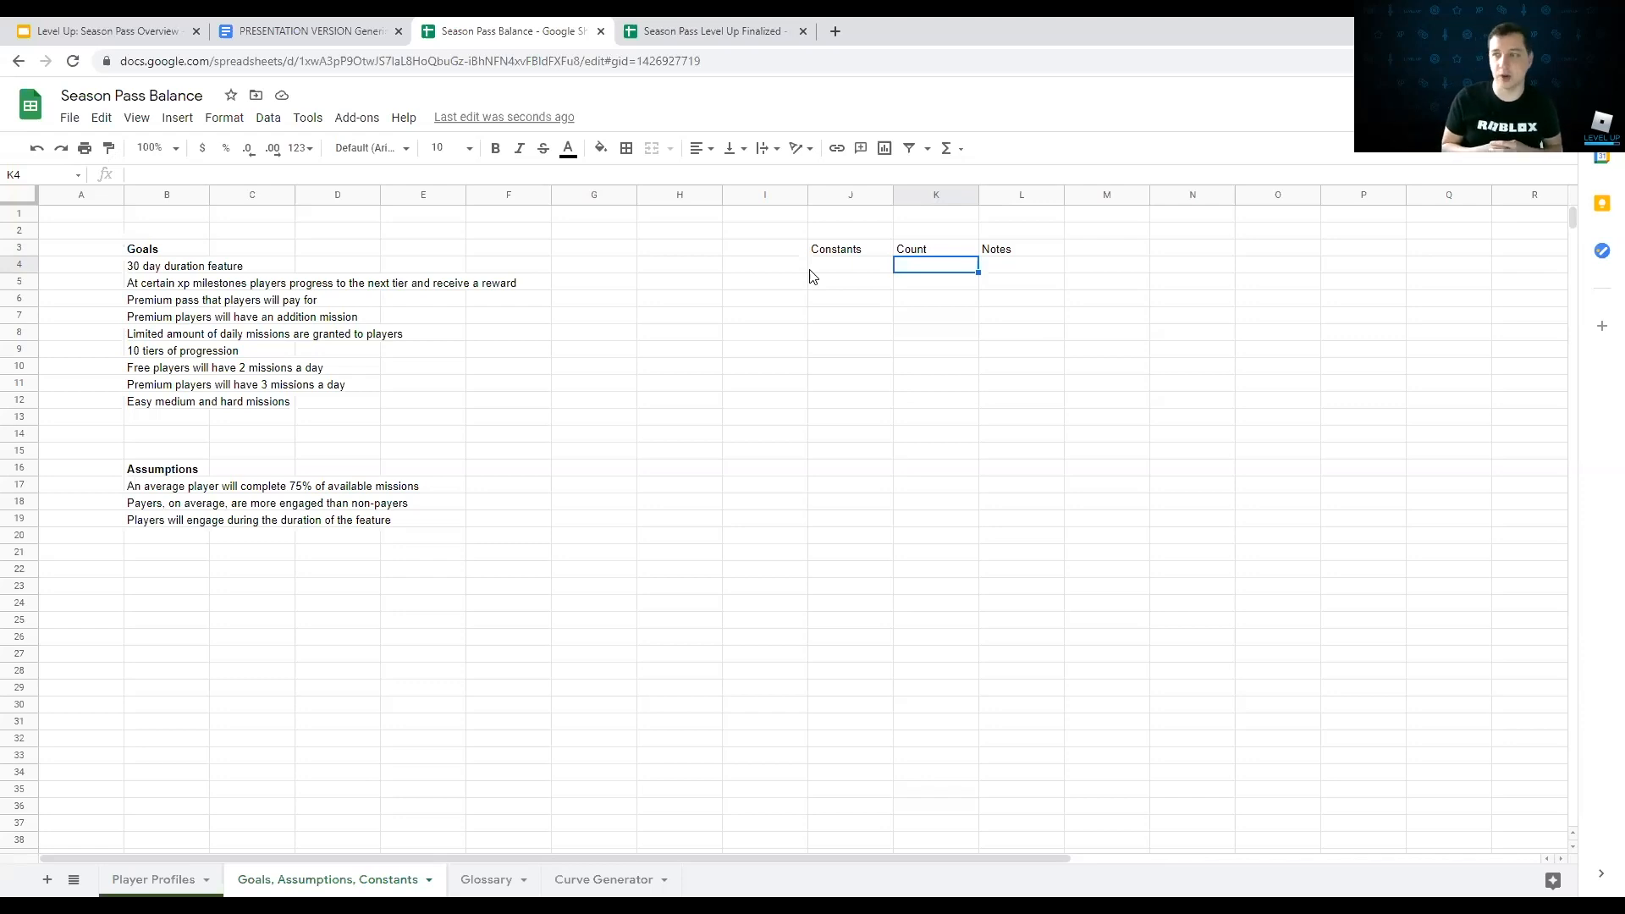
key(Tab)
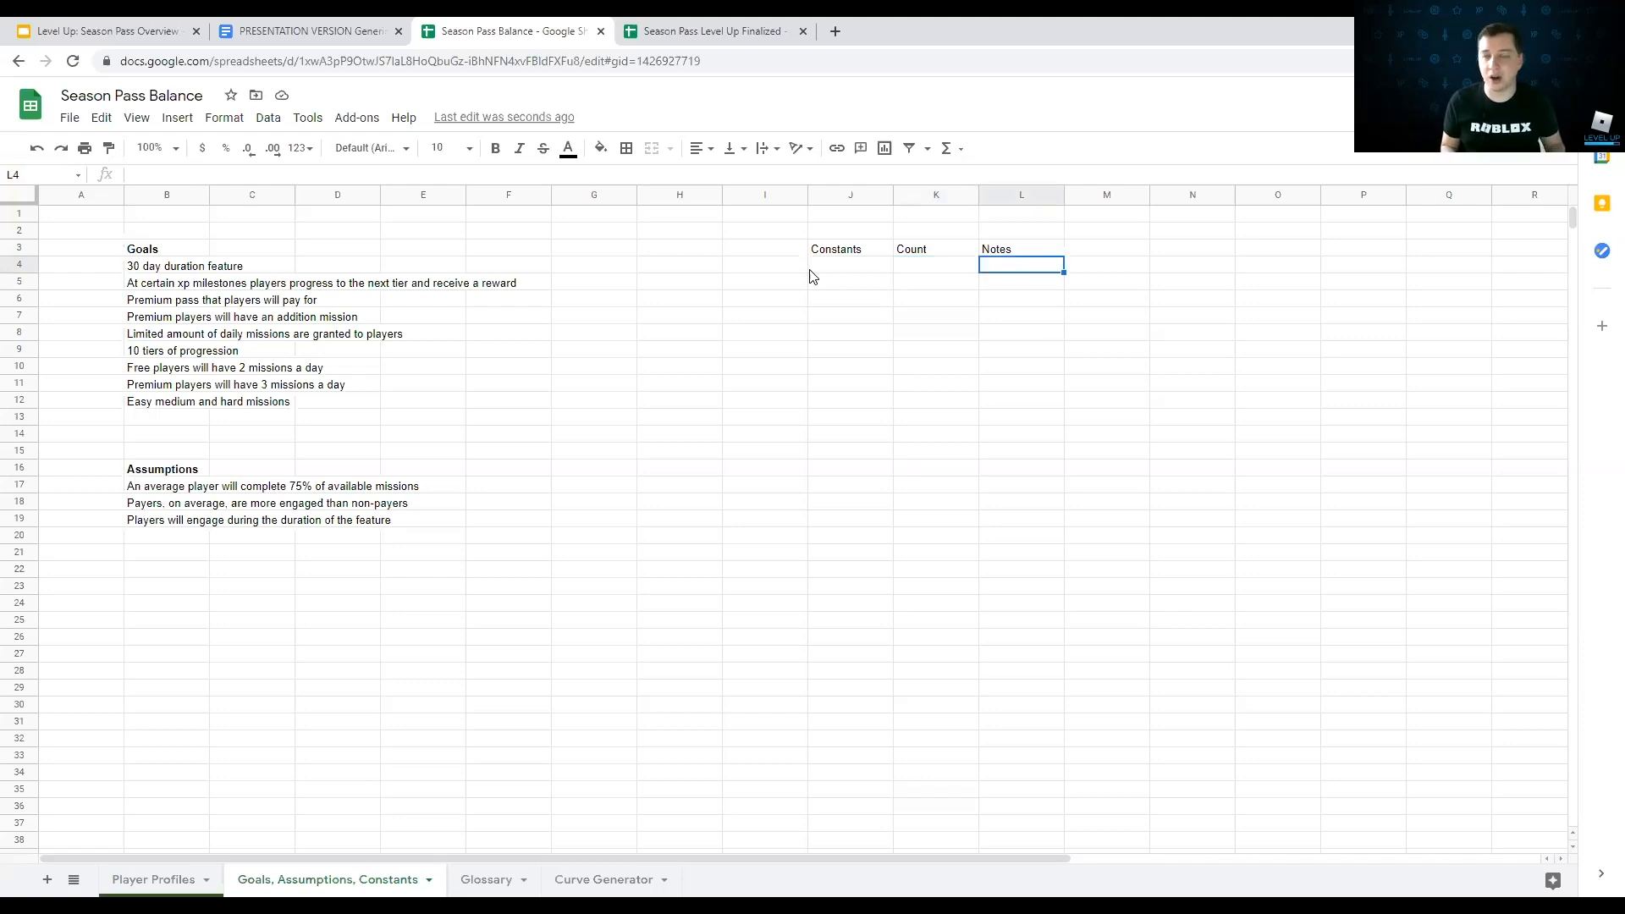
key(shift+Tab)
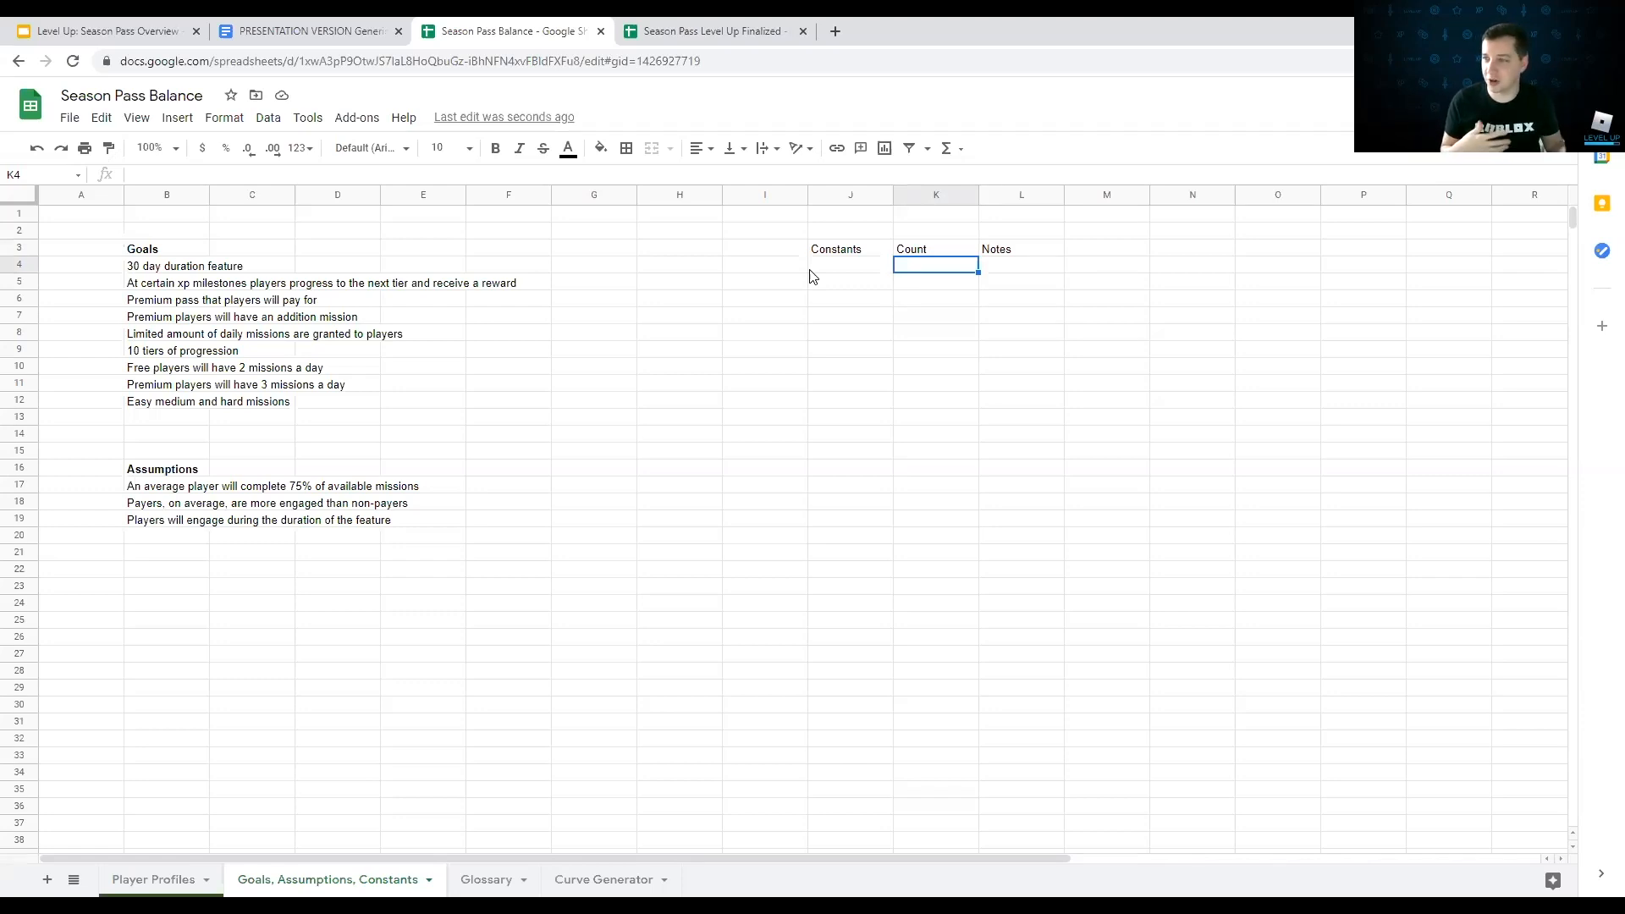
key(Left)
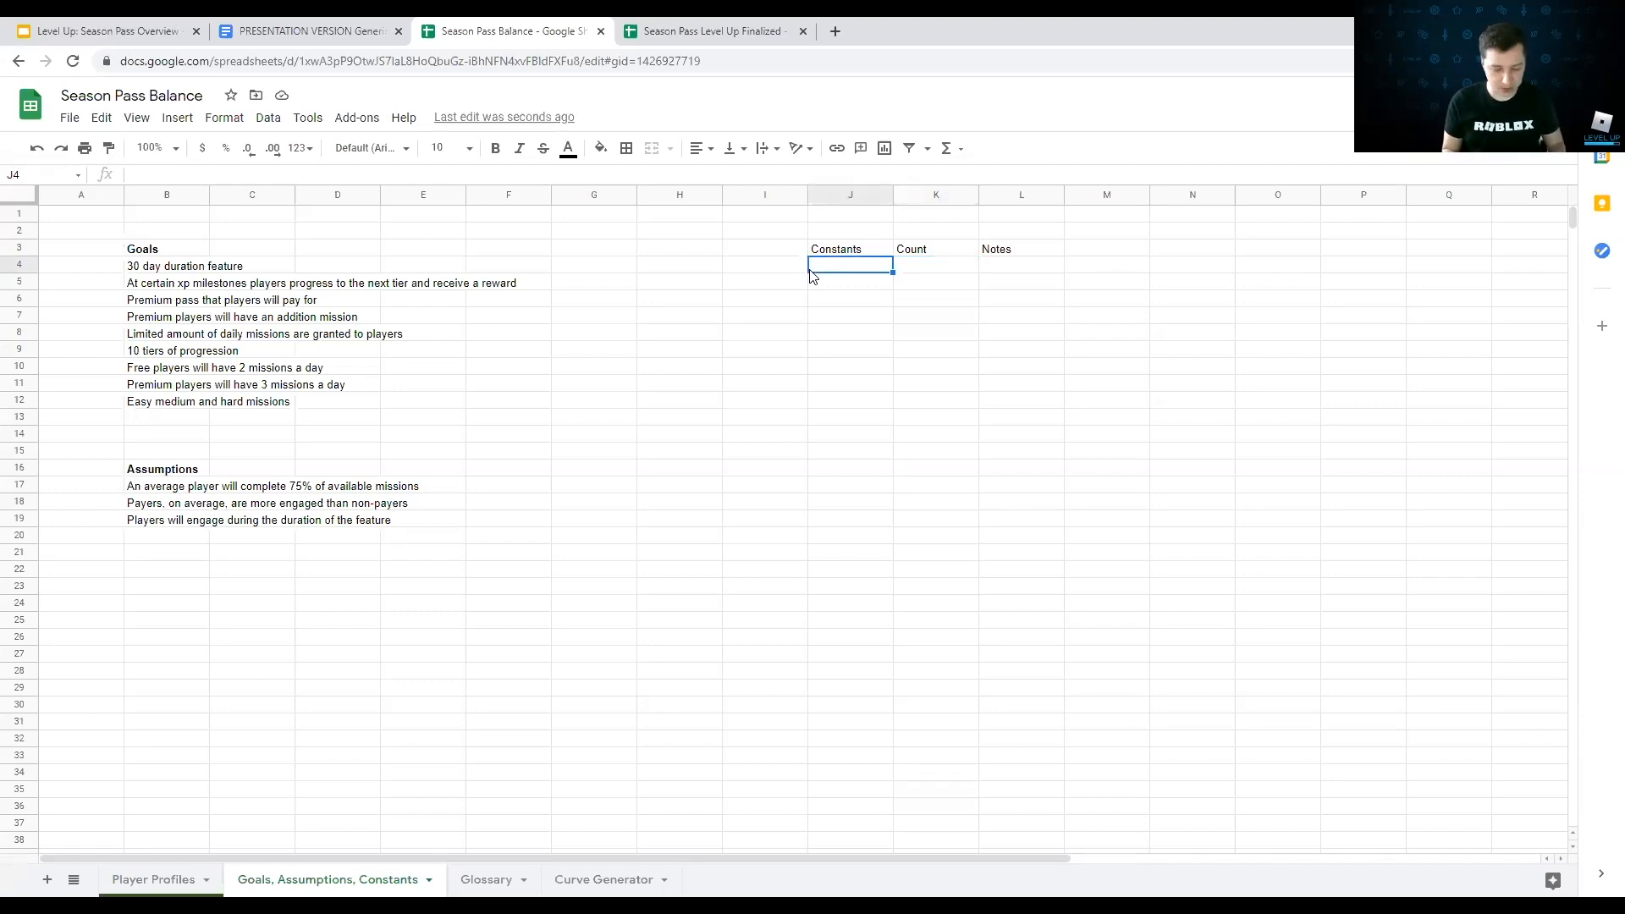
Step: Make the Constants, Count and Notes headings in J3:L3 bold
click(860, 245)
key(shift+Right)
key(shift+Right)
key(ctrl+b)
key(Down)
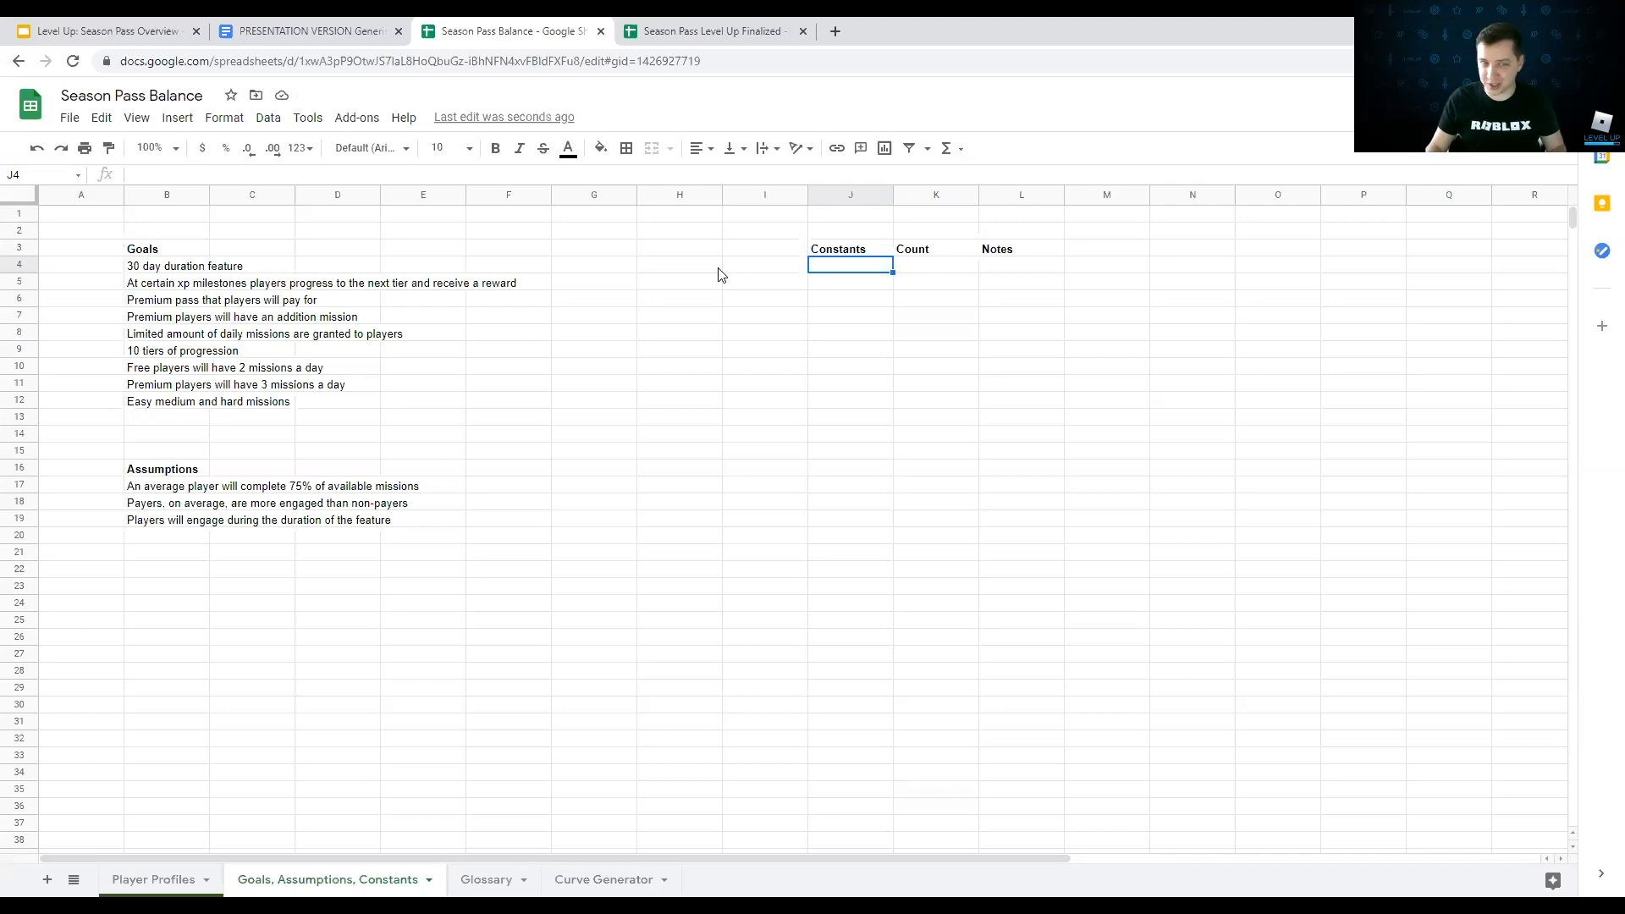
Step: Add the constant "Duration" in row 4 with a count of 30 and the note "days"
text(Duration)
key(Tab)
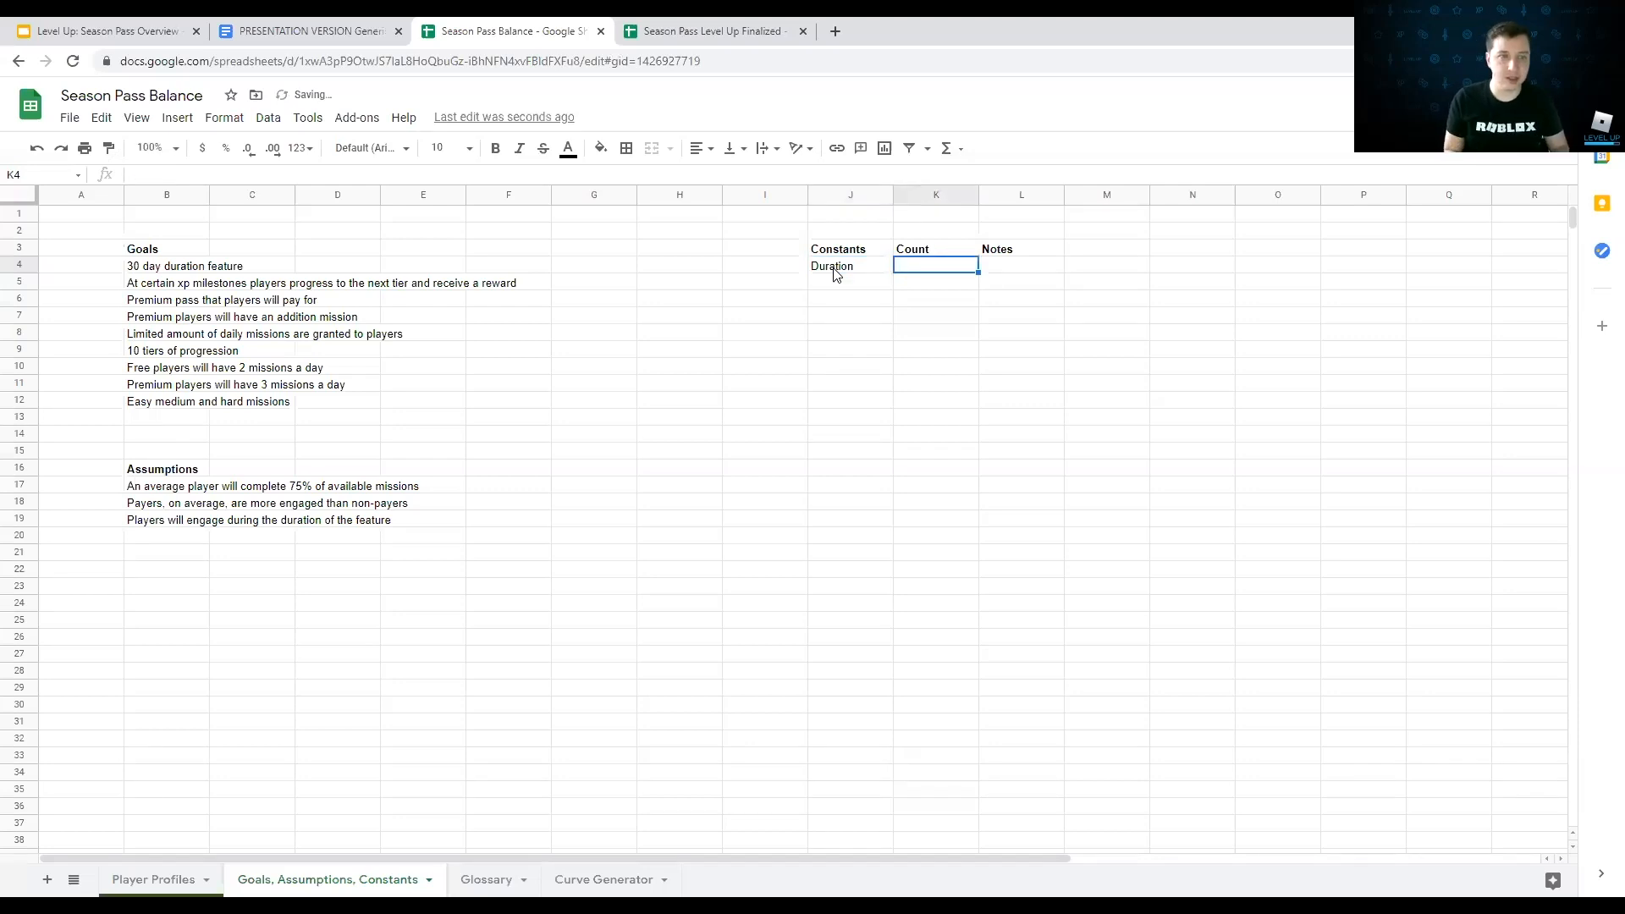
text(30)
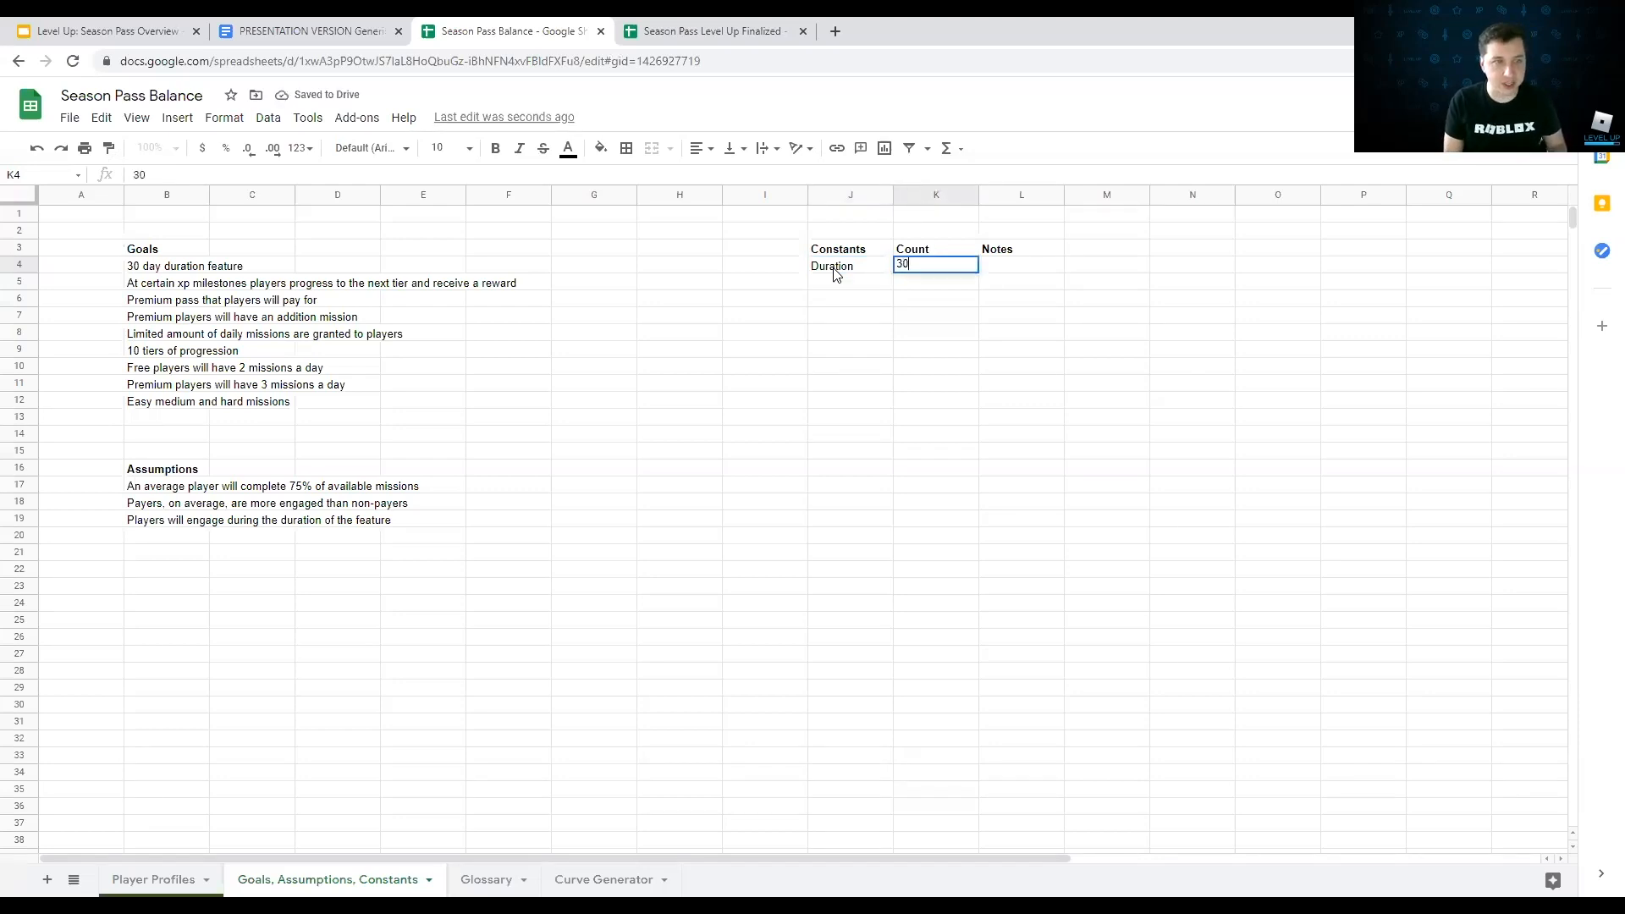
key(Tab)
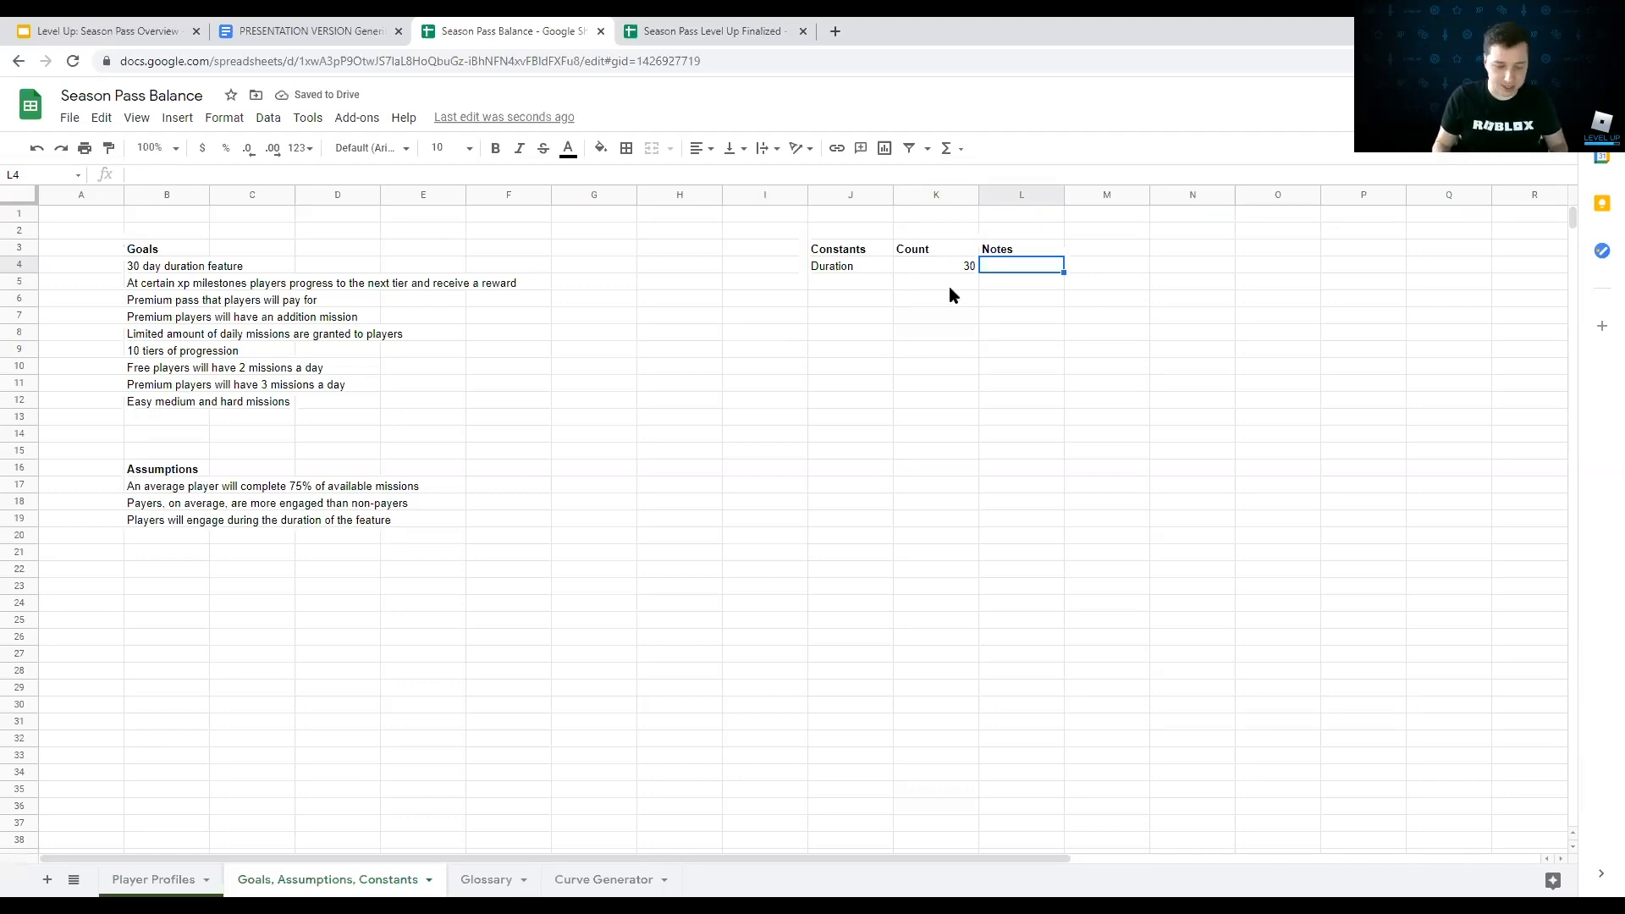
text(days)
key(Return)
key(Up)
key(Right)
key(Right)
key(Left)
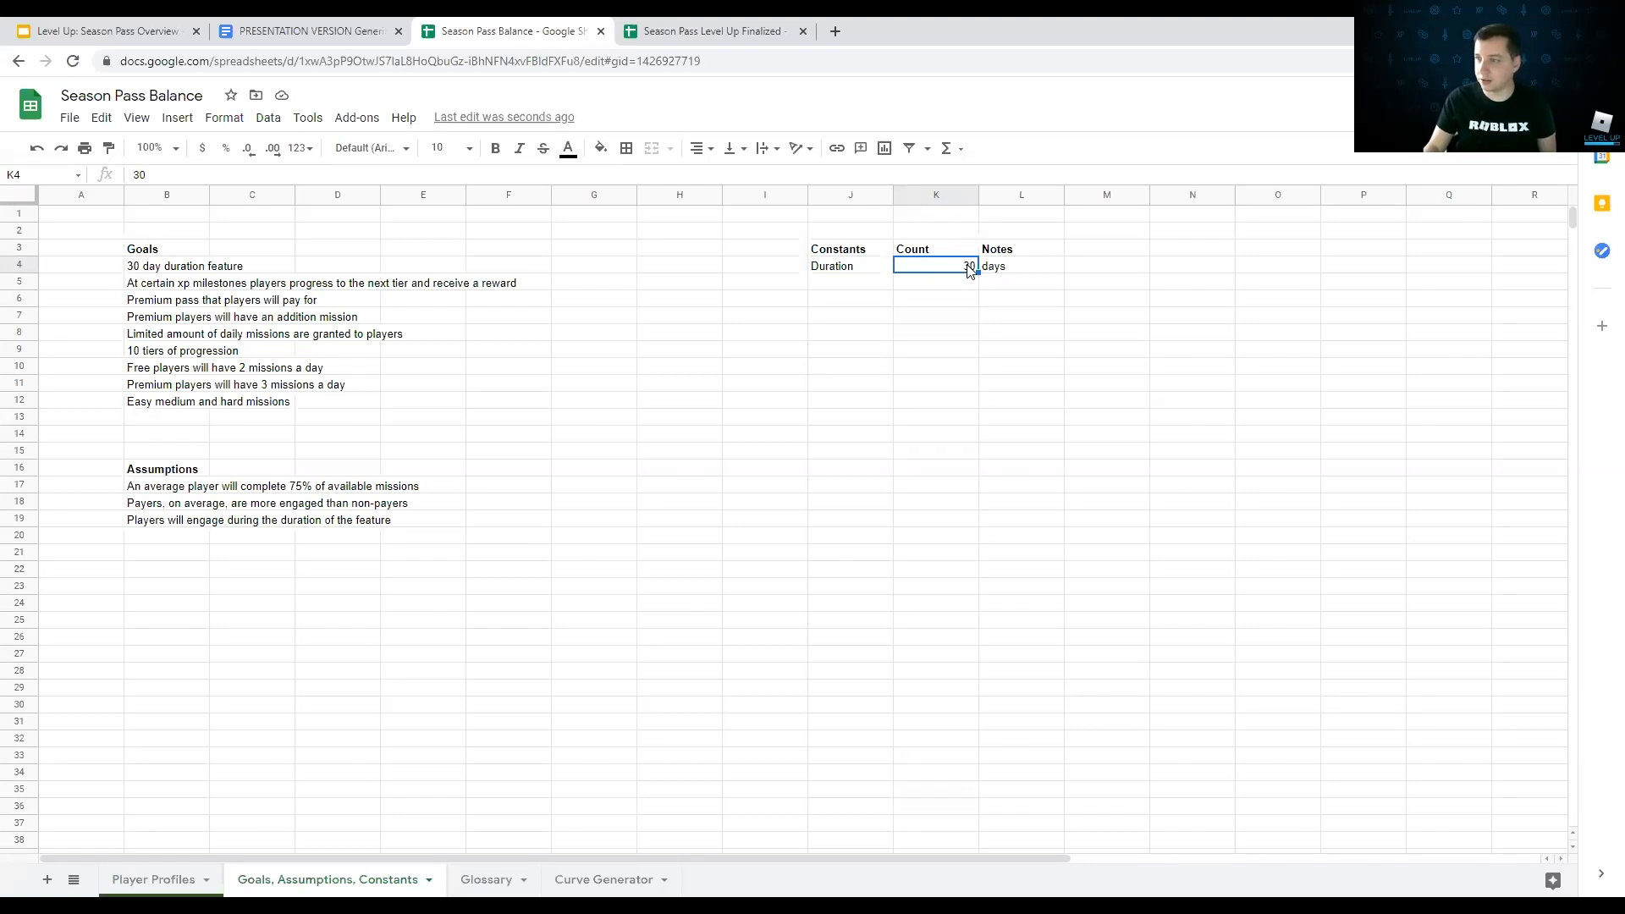
click(1026, 266)
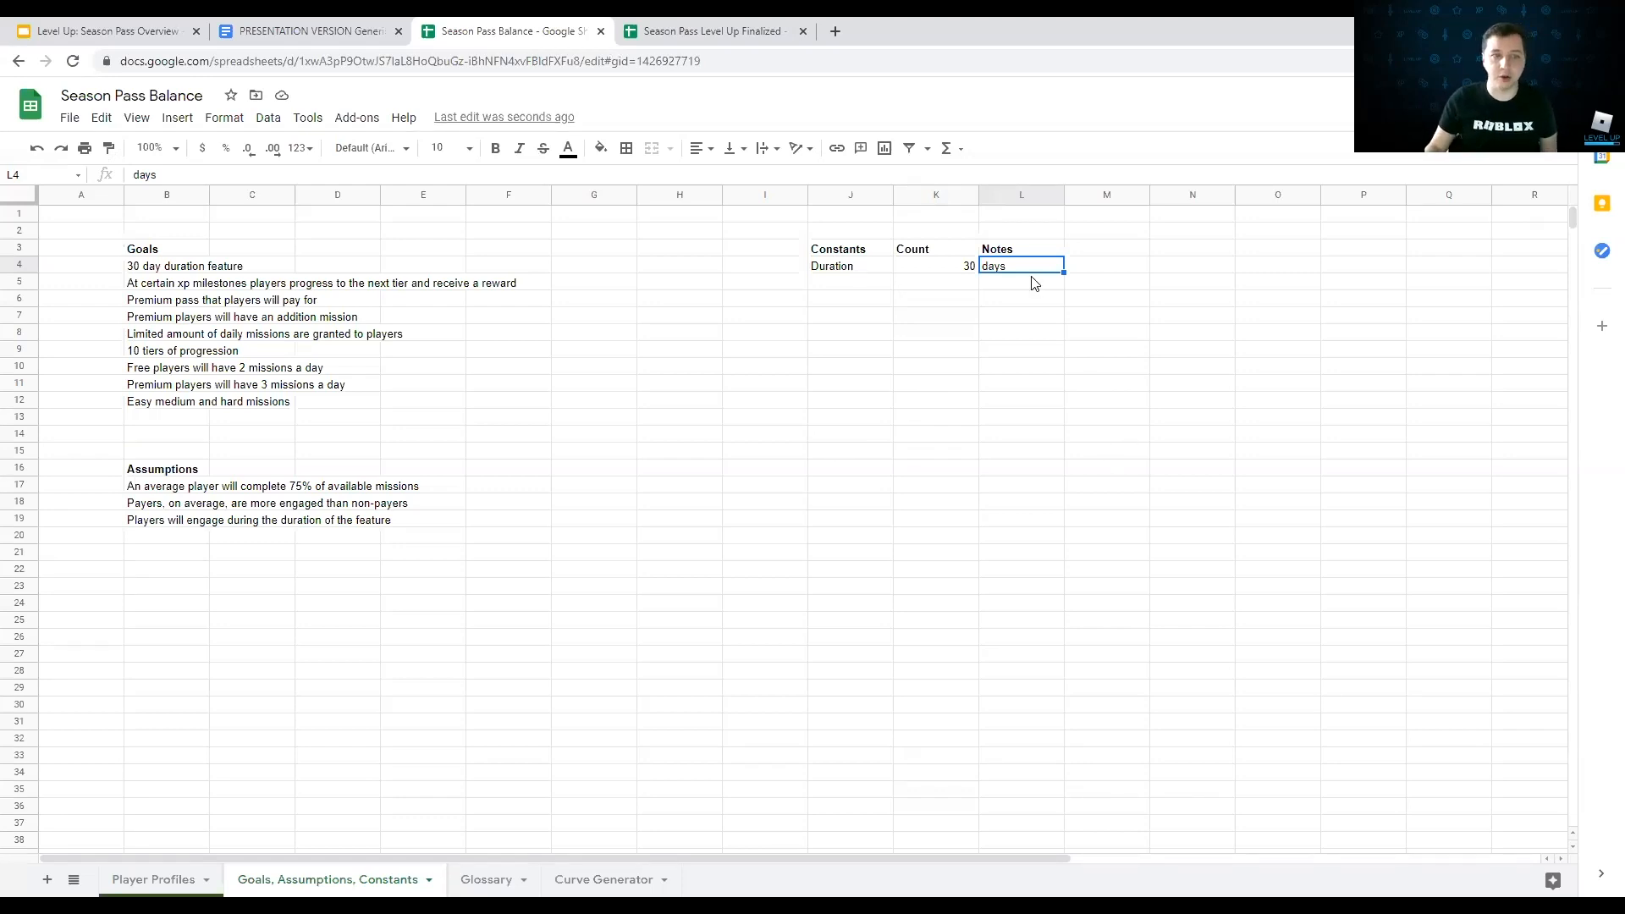
Step: Try a Duration count of 45 in cell K4, and set it back to 30
click(934, 273)
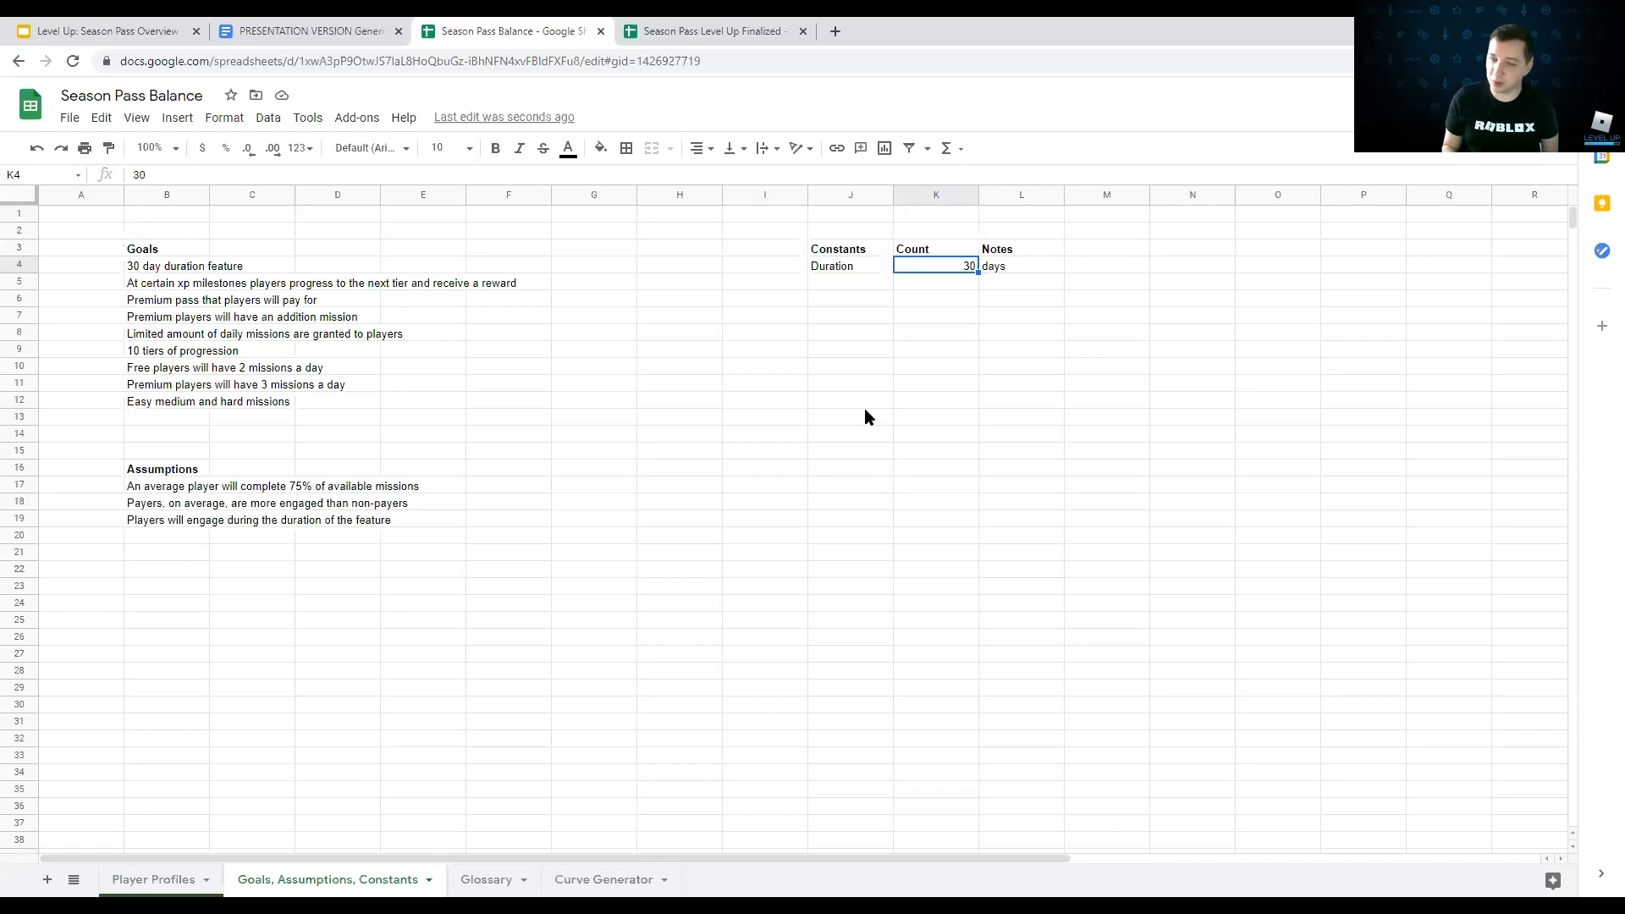
text(45)
key(Return)
key(Up)
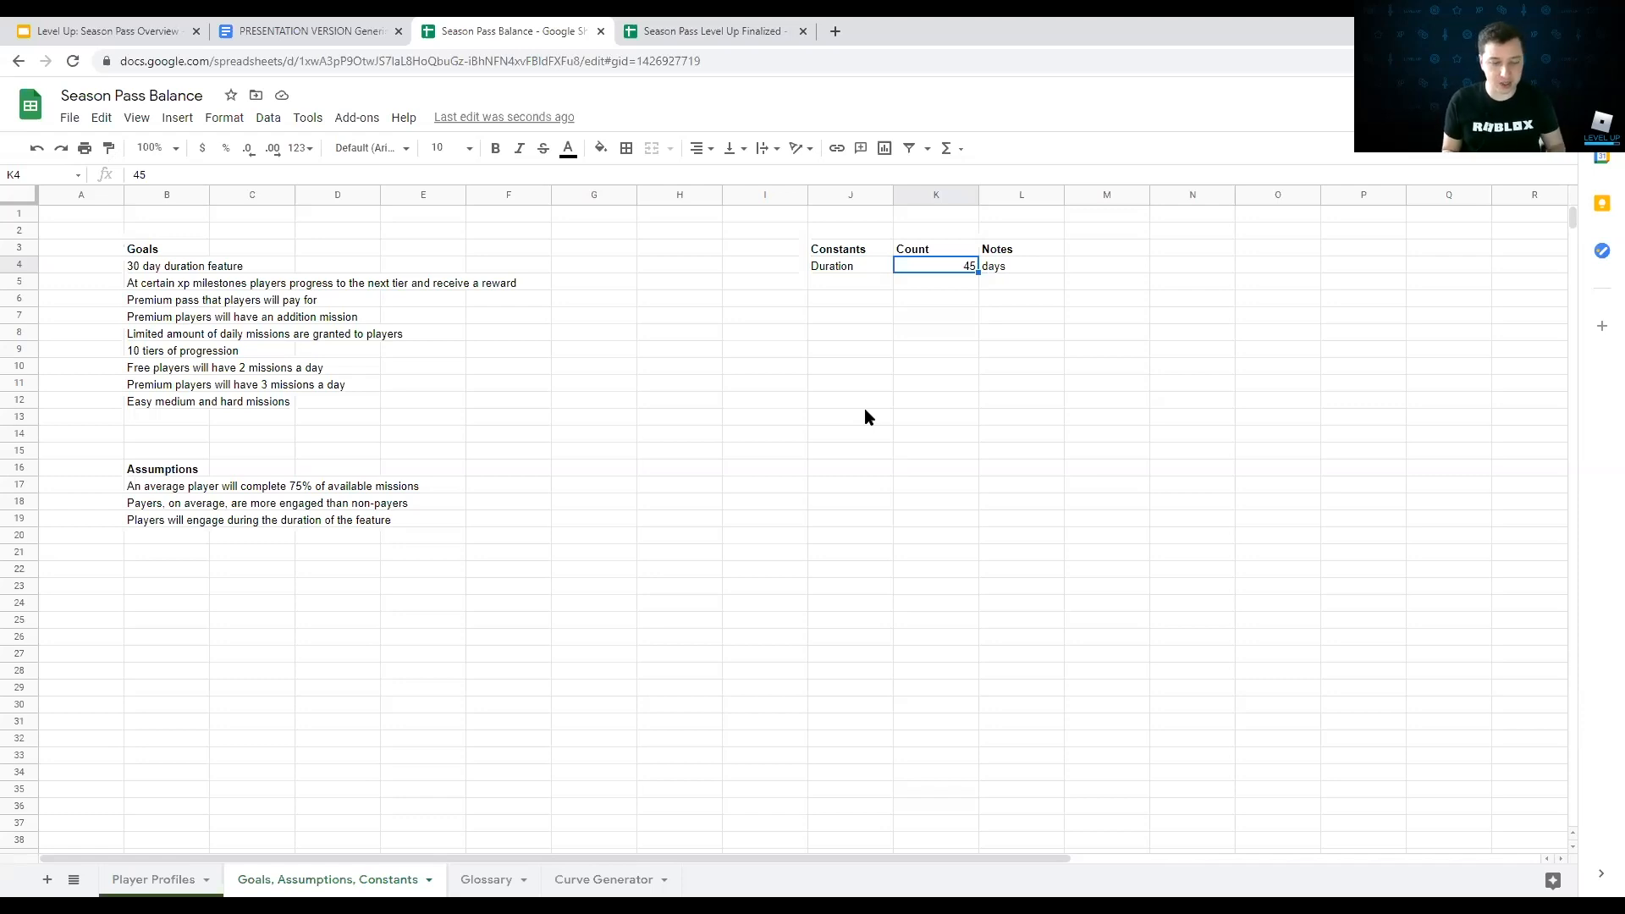
key(Left)
key(Right)
key(Up)
key(Down)
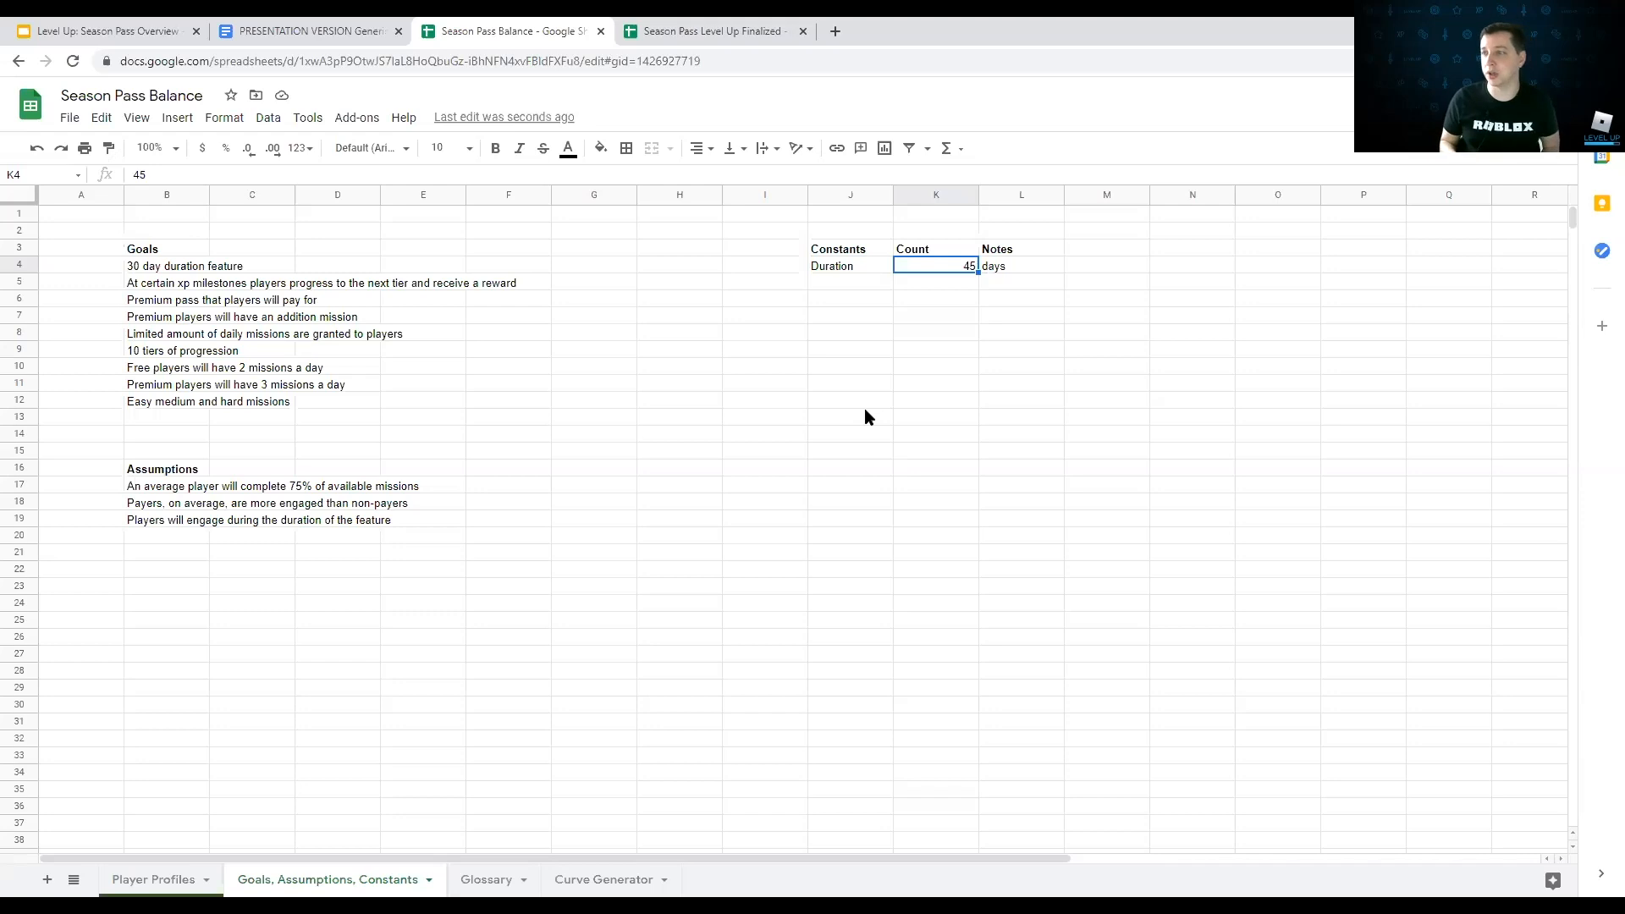
text(30)
key(Return)
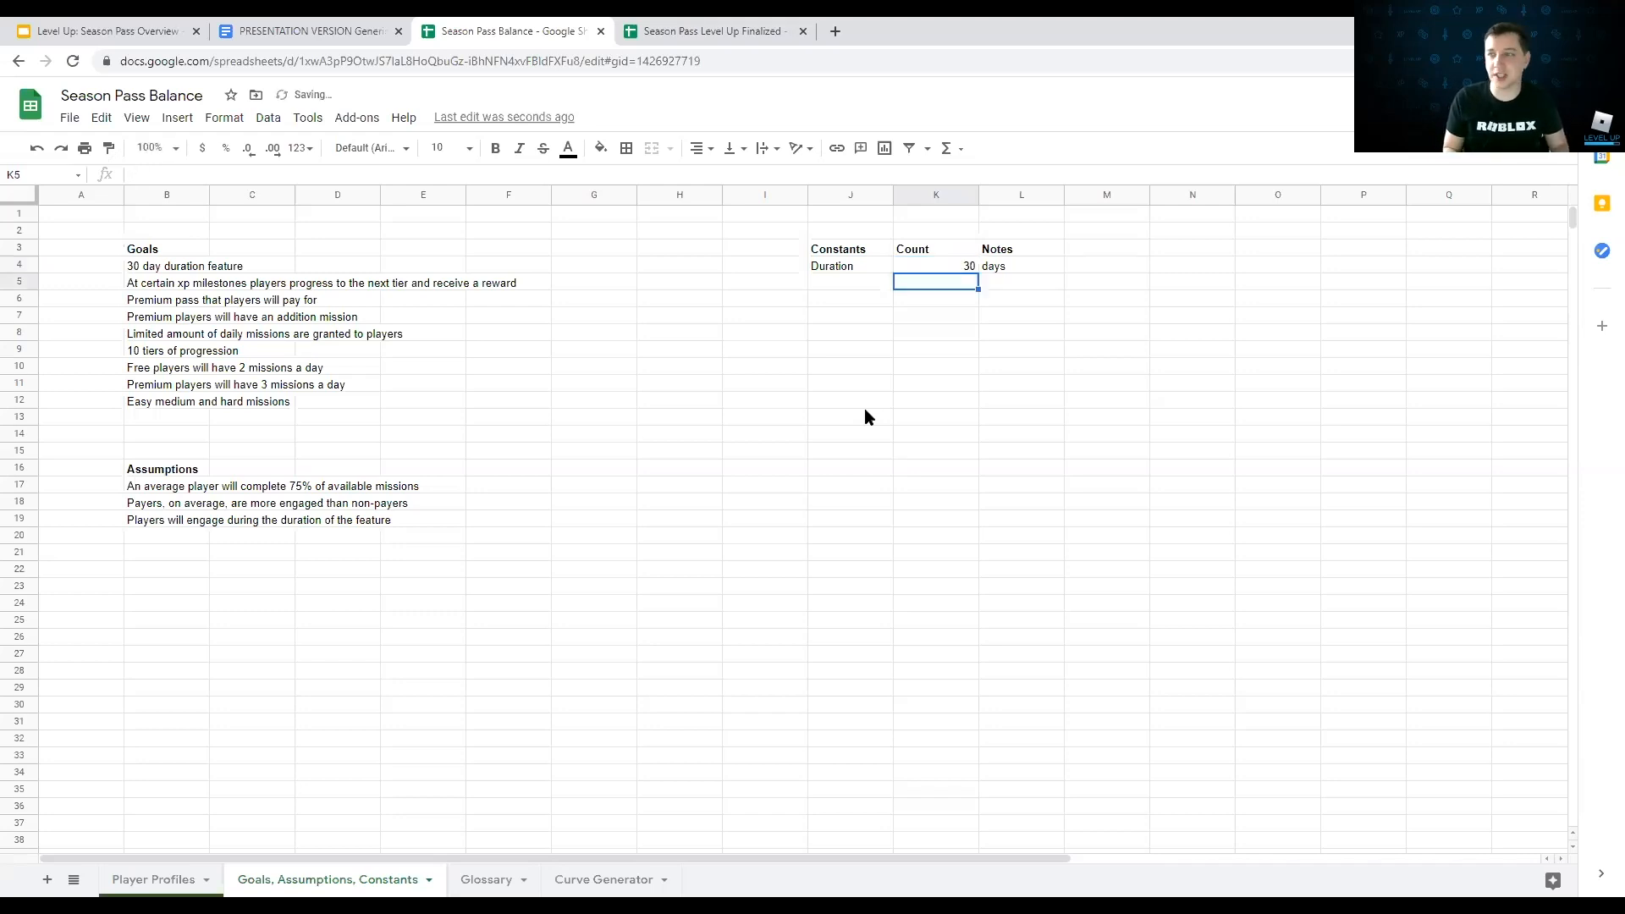
Step: Add the constant "Nonpayer" in cell J5 with the note "# of dailies" in L5
key(Left)
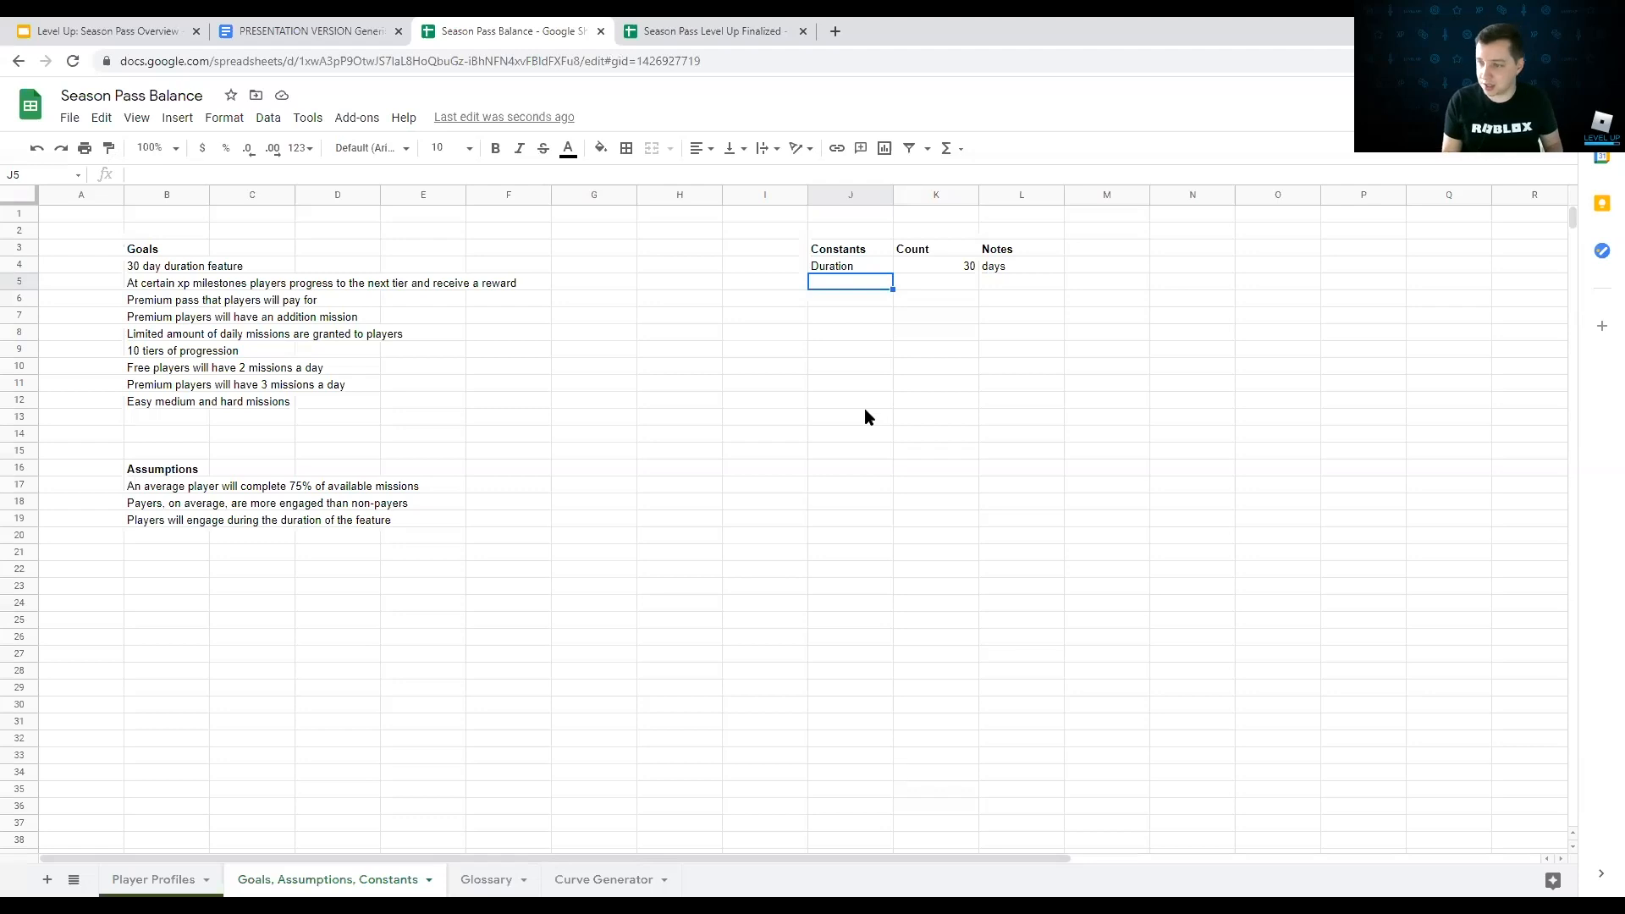
text(Non)
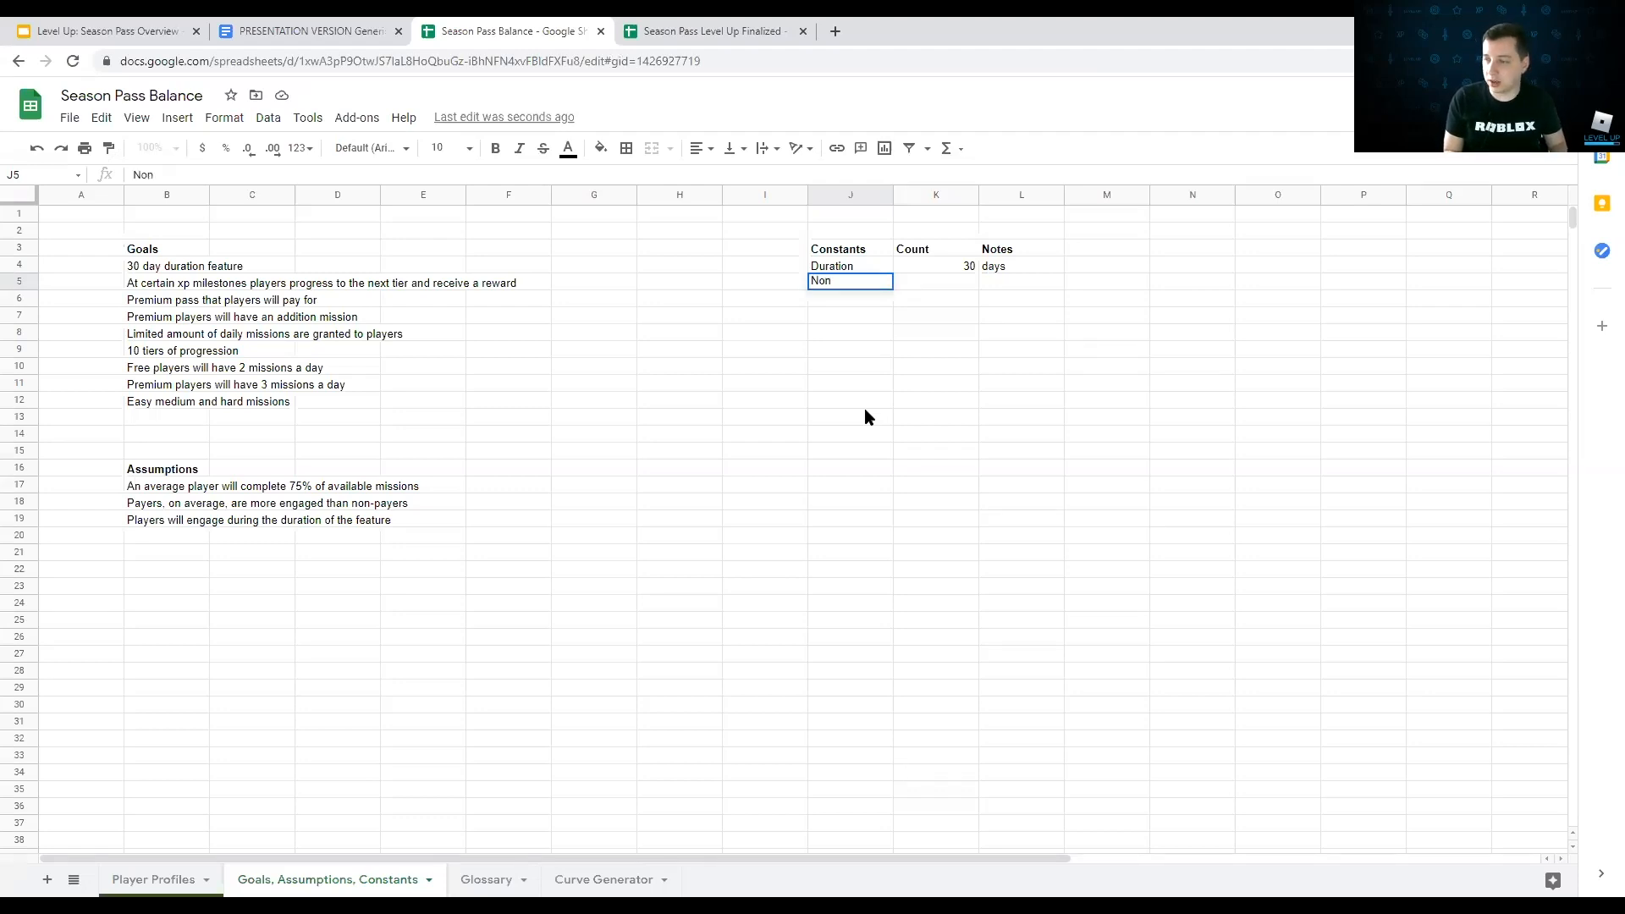
text(payer)
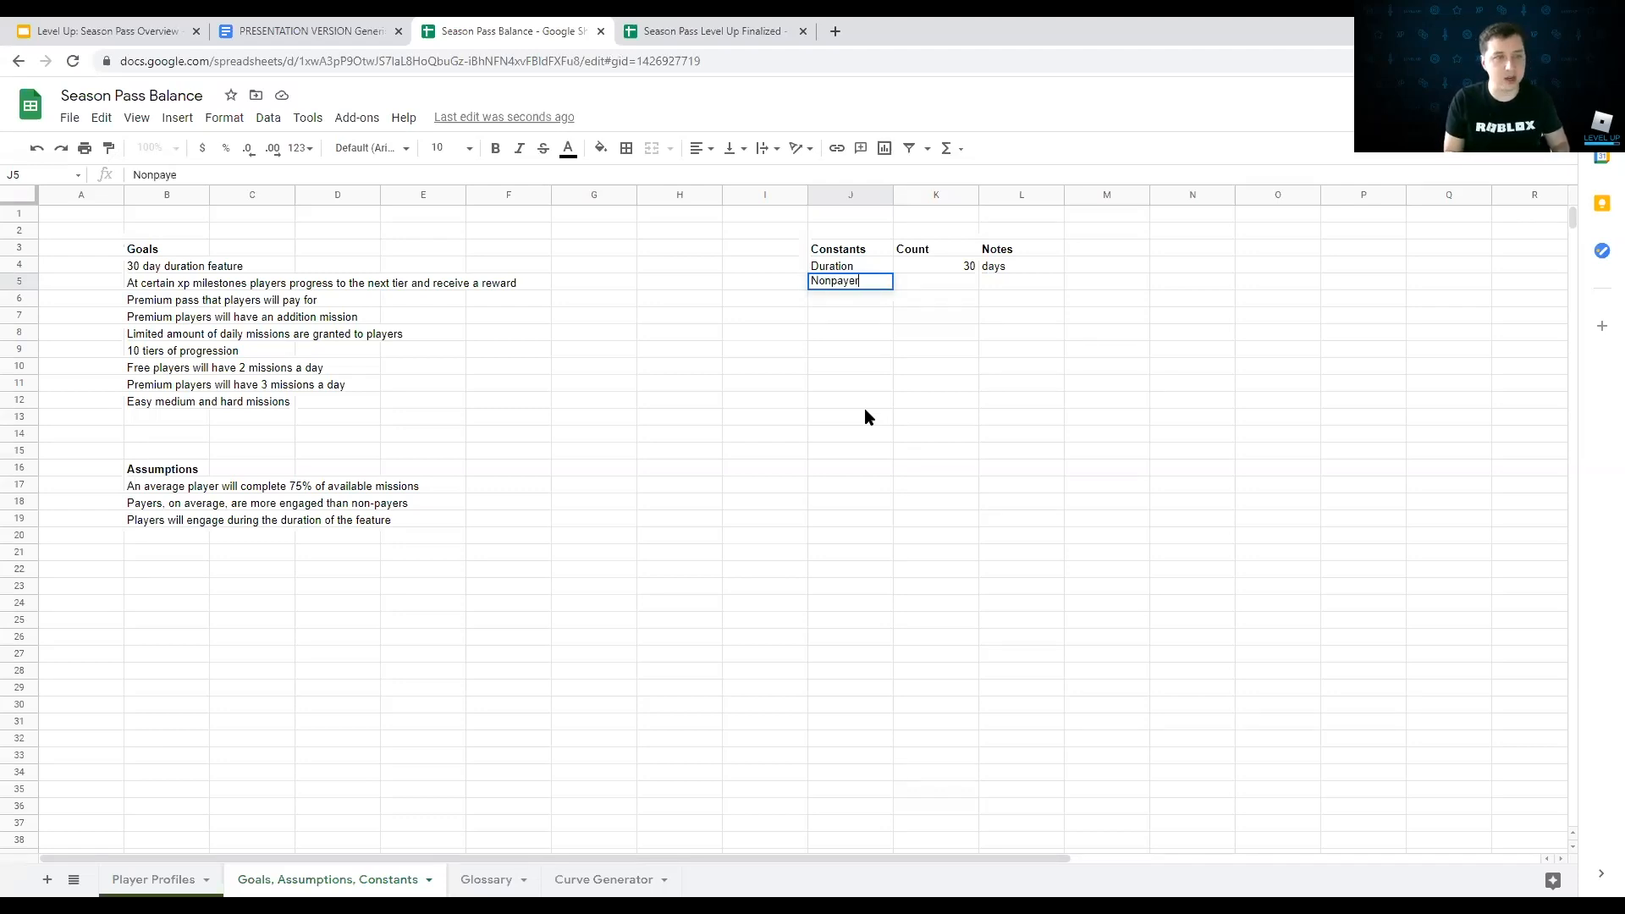
key(Return)
key(Up)
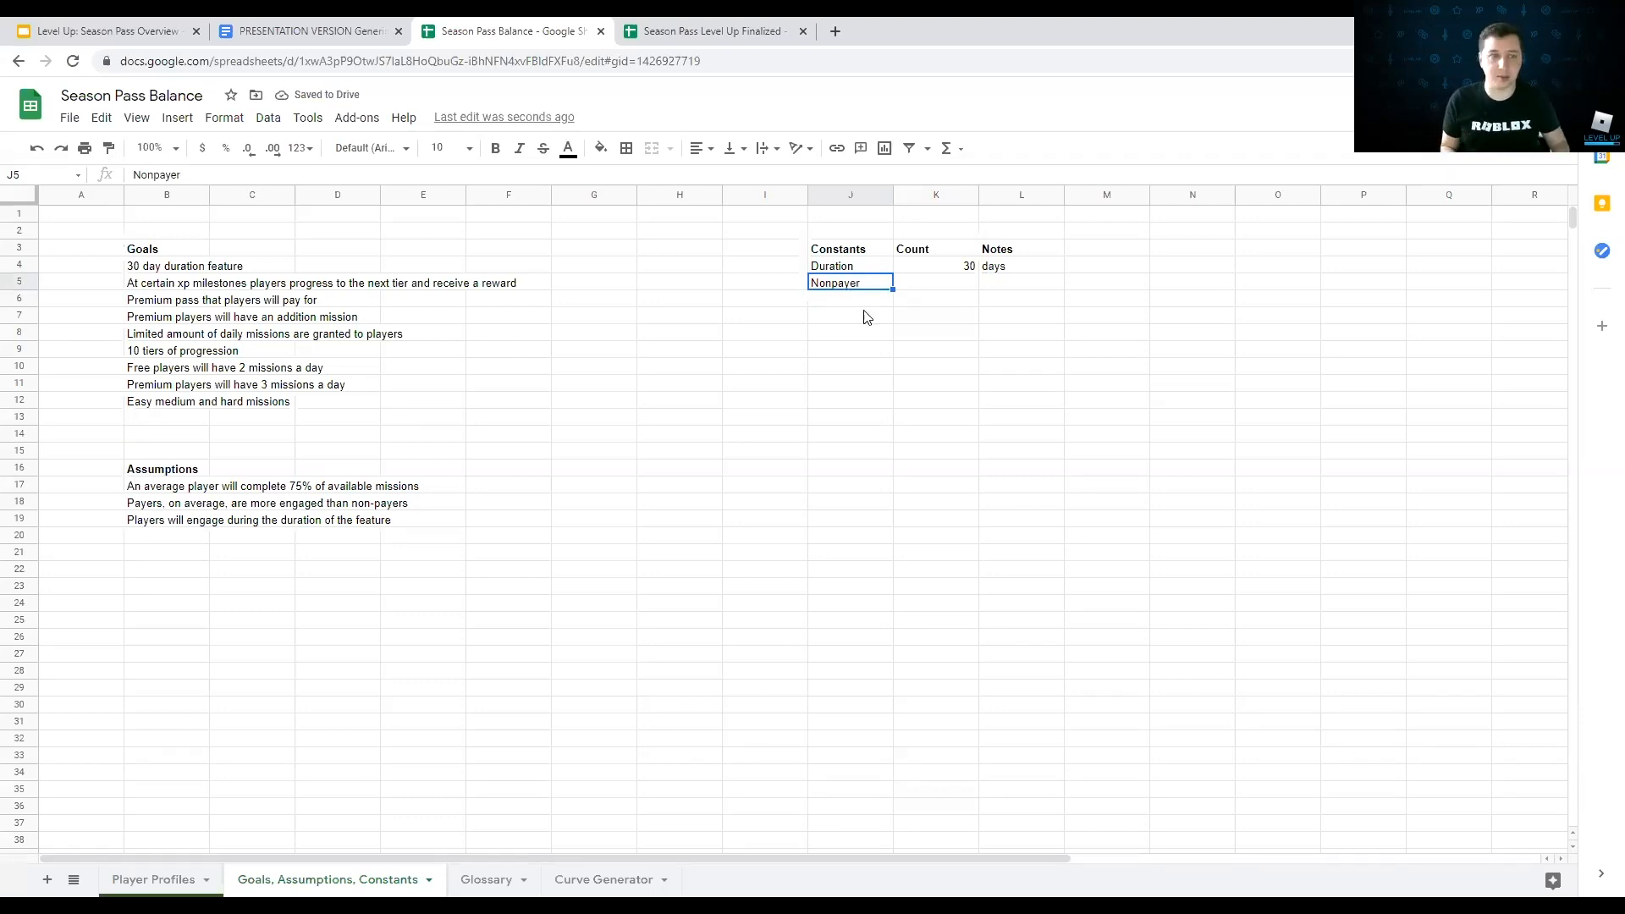
key(Right)
key(Right)
text(#)
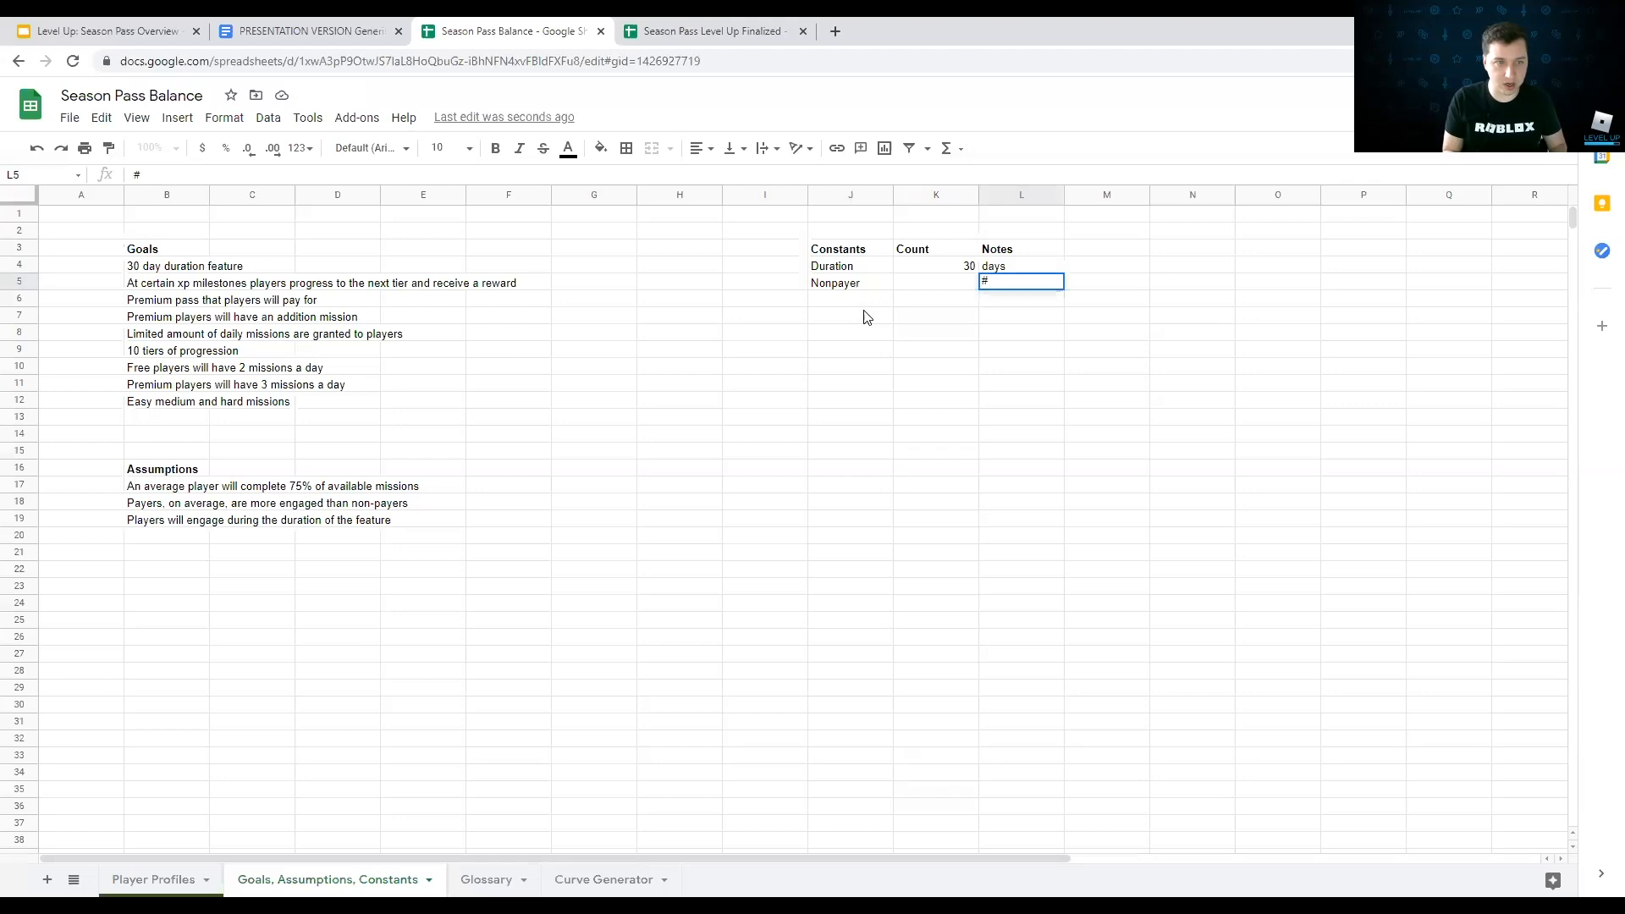
text( of dailies)
key(Return)
Step: Check the free and premium mission goals, and enter a Nonpayer count of 2 in cell K5
click(184, 369)
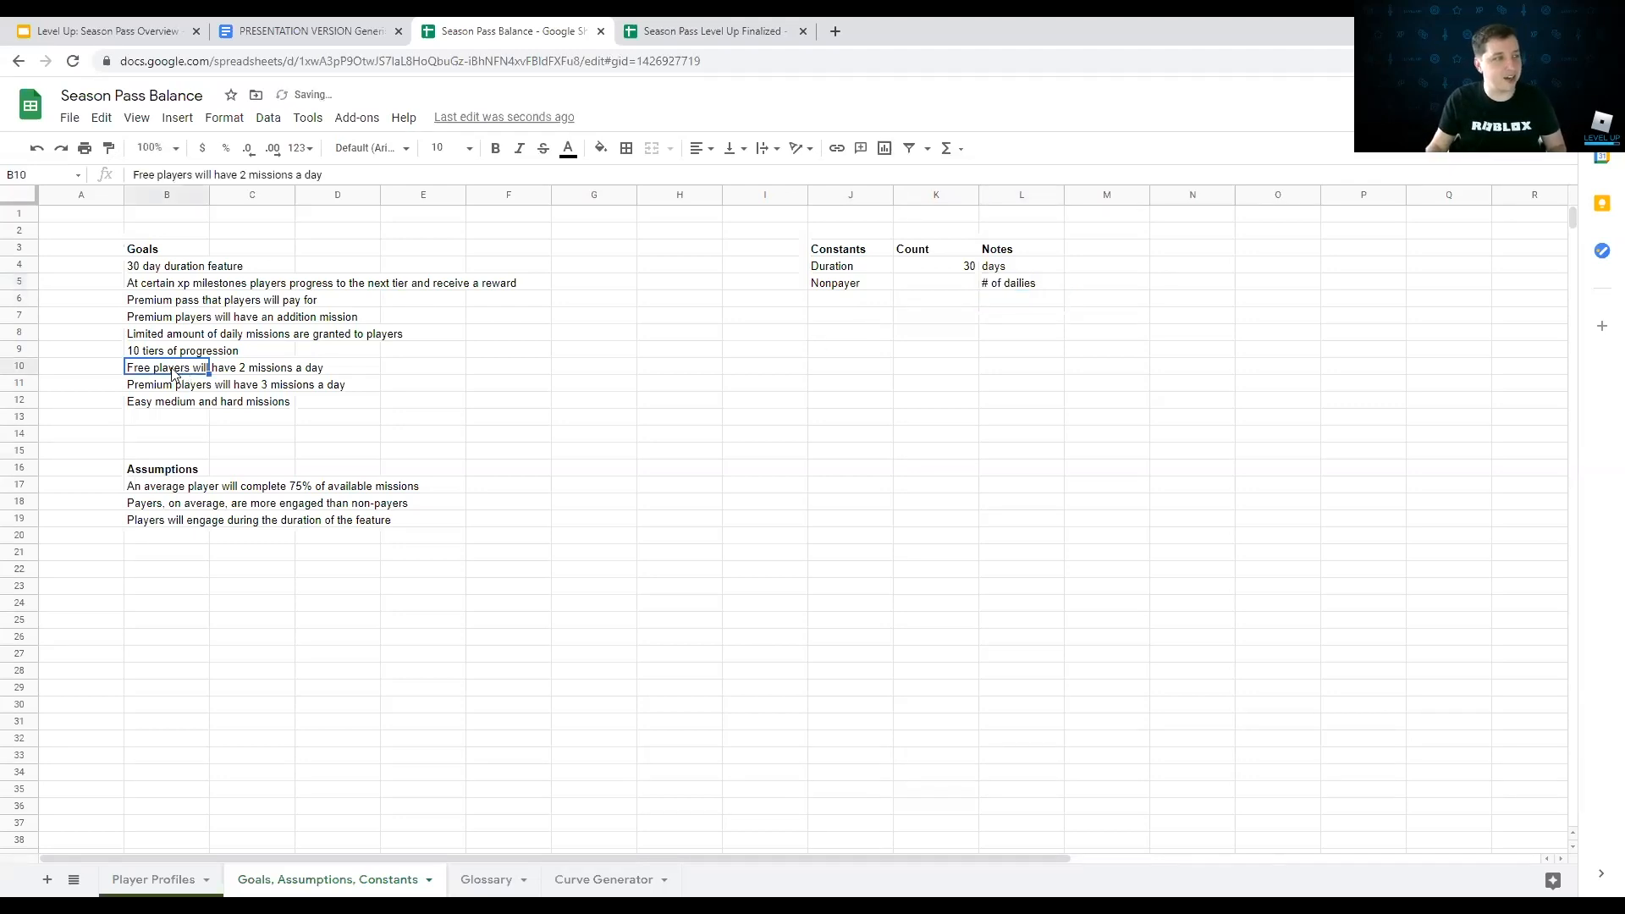
click(146, 388)
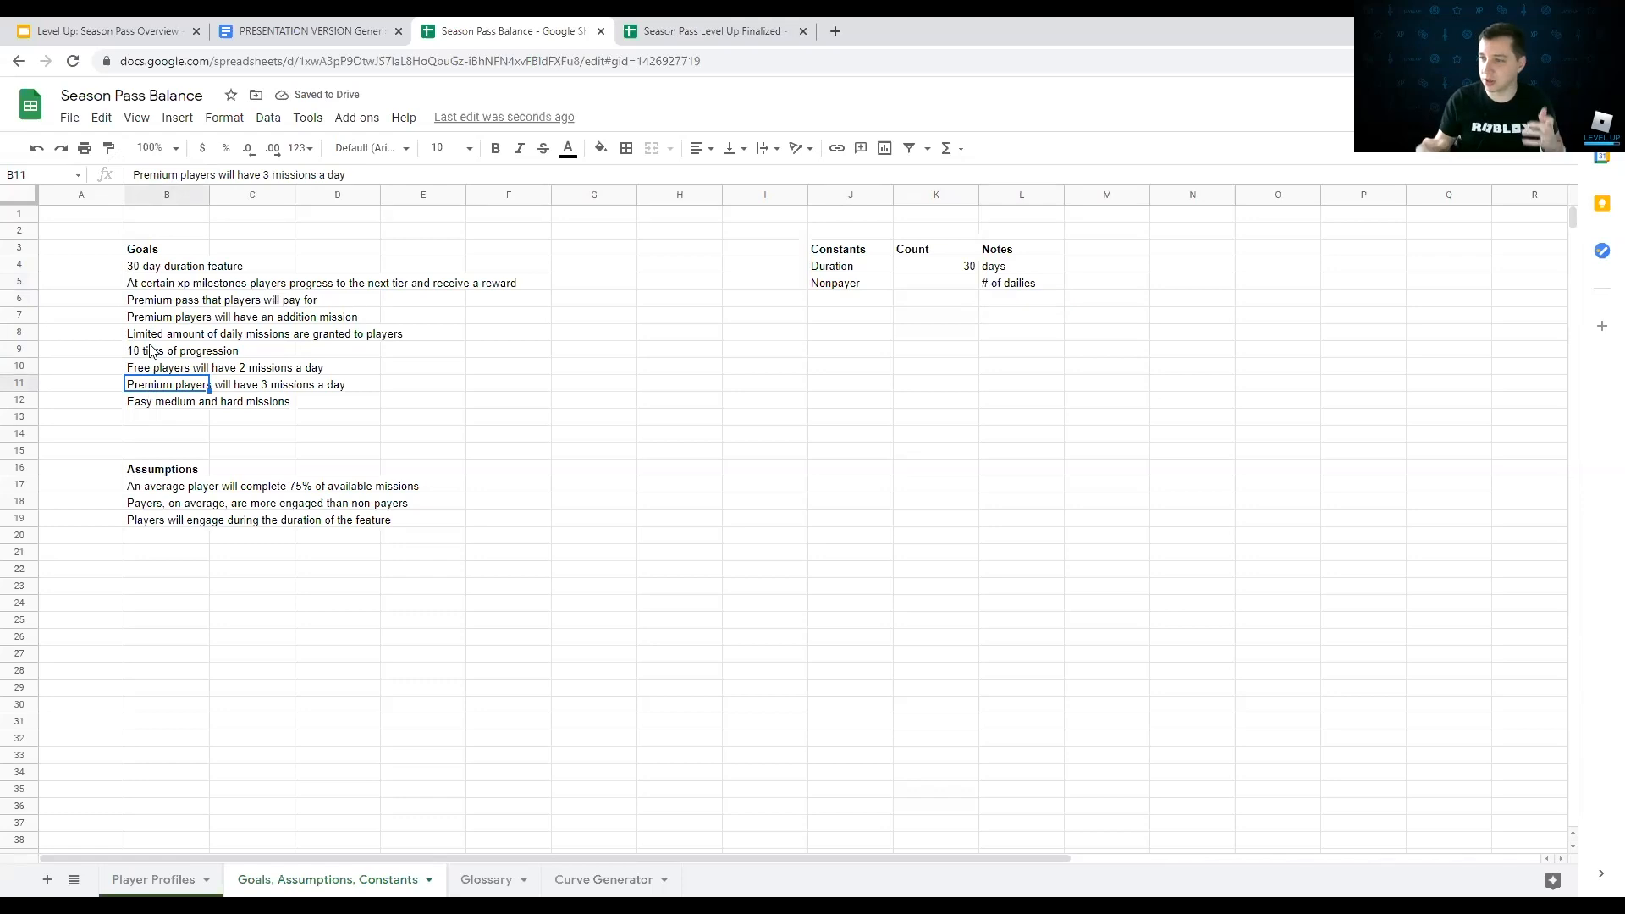
click(945, 286)
text(2)
key(Return)
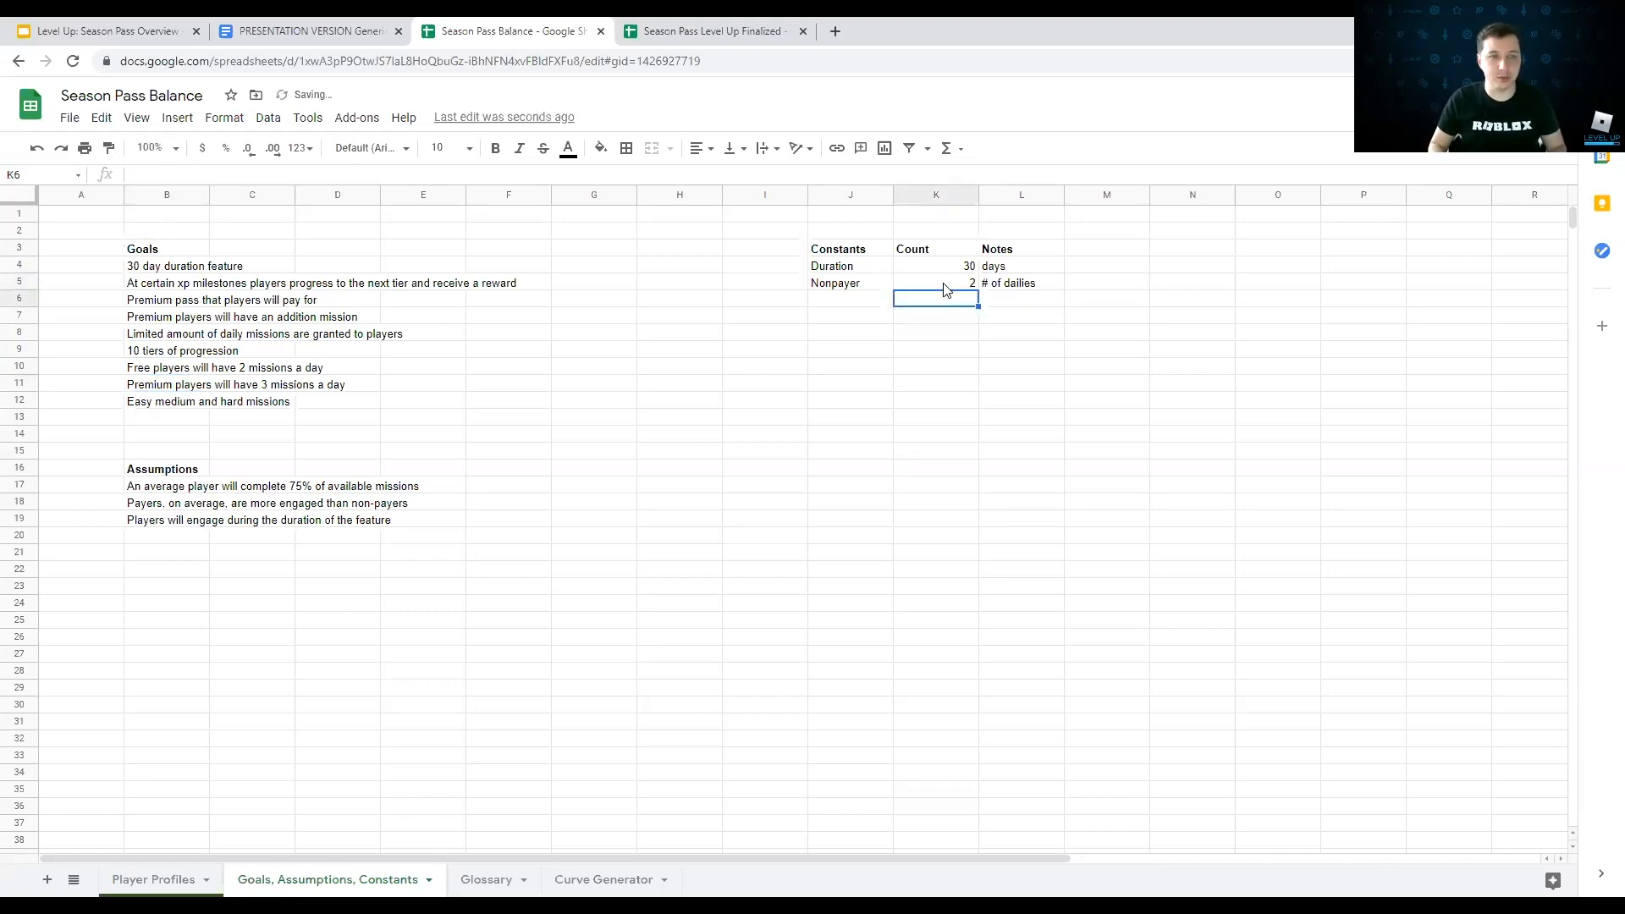
click(944, 286)
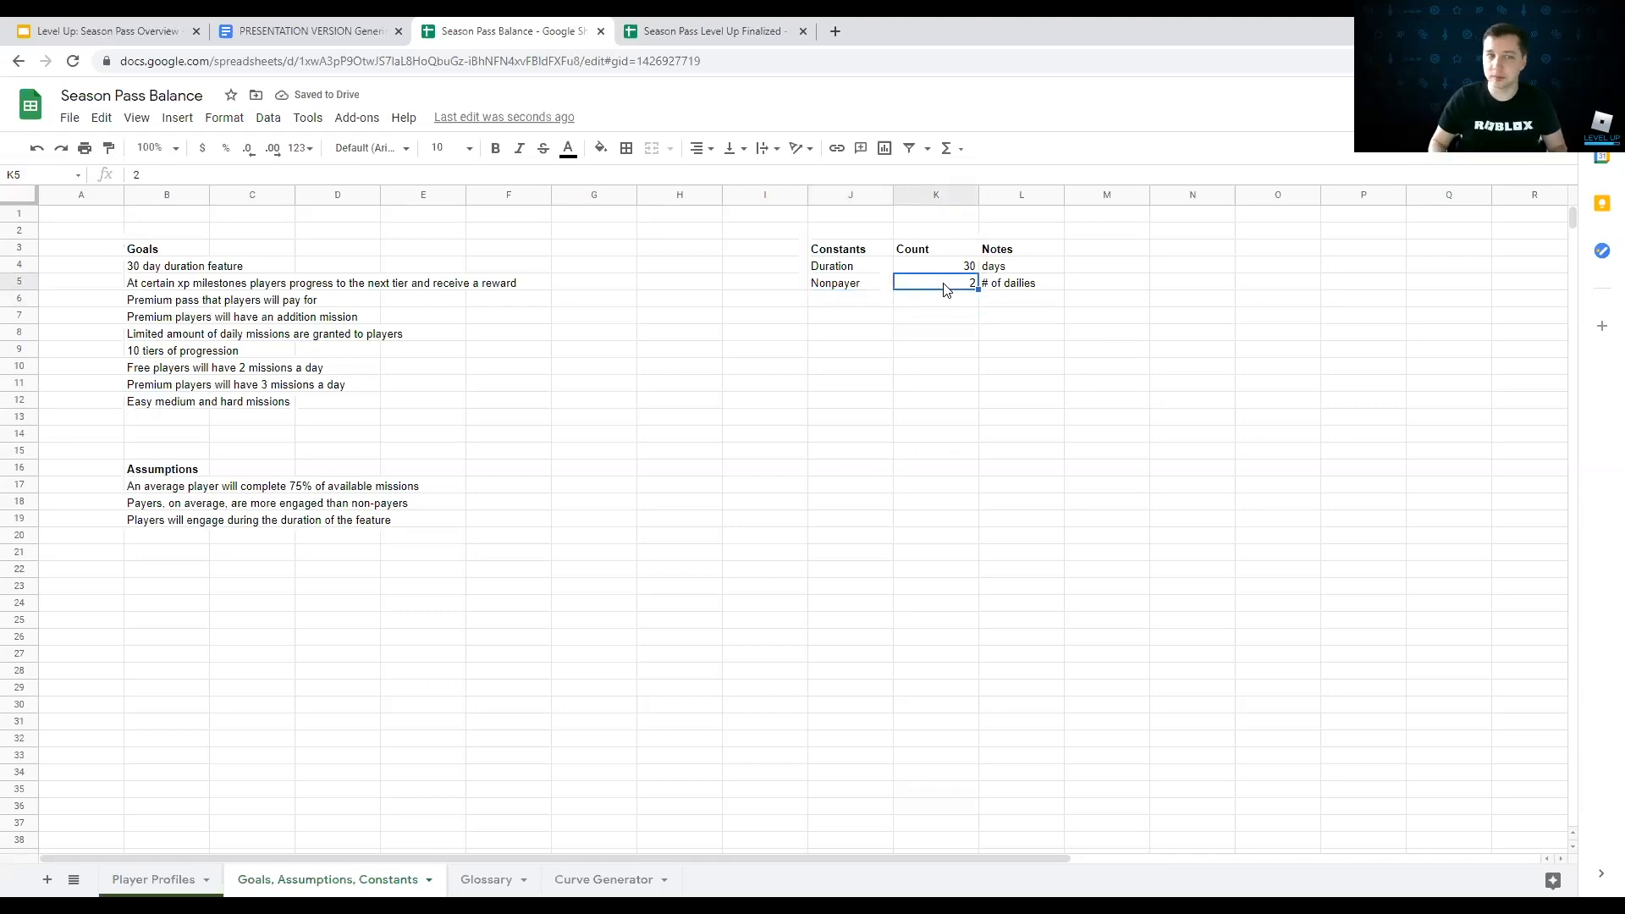
Step: Add the constant "Payer" in row 6 with a count of 3 and the note "# of dailies"
key(Down)
key(Left)
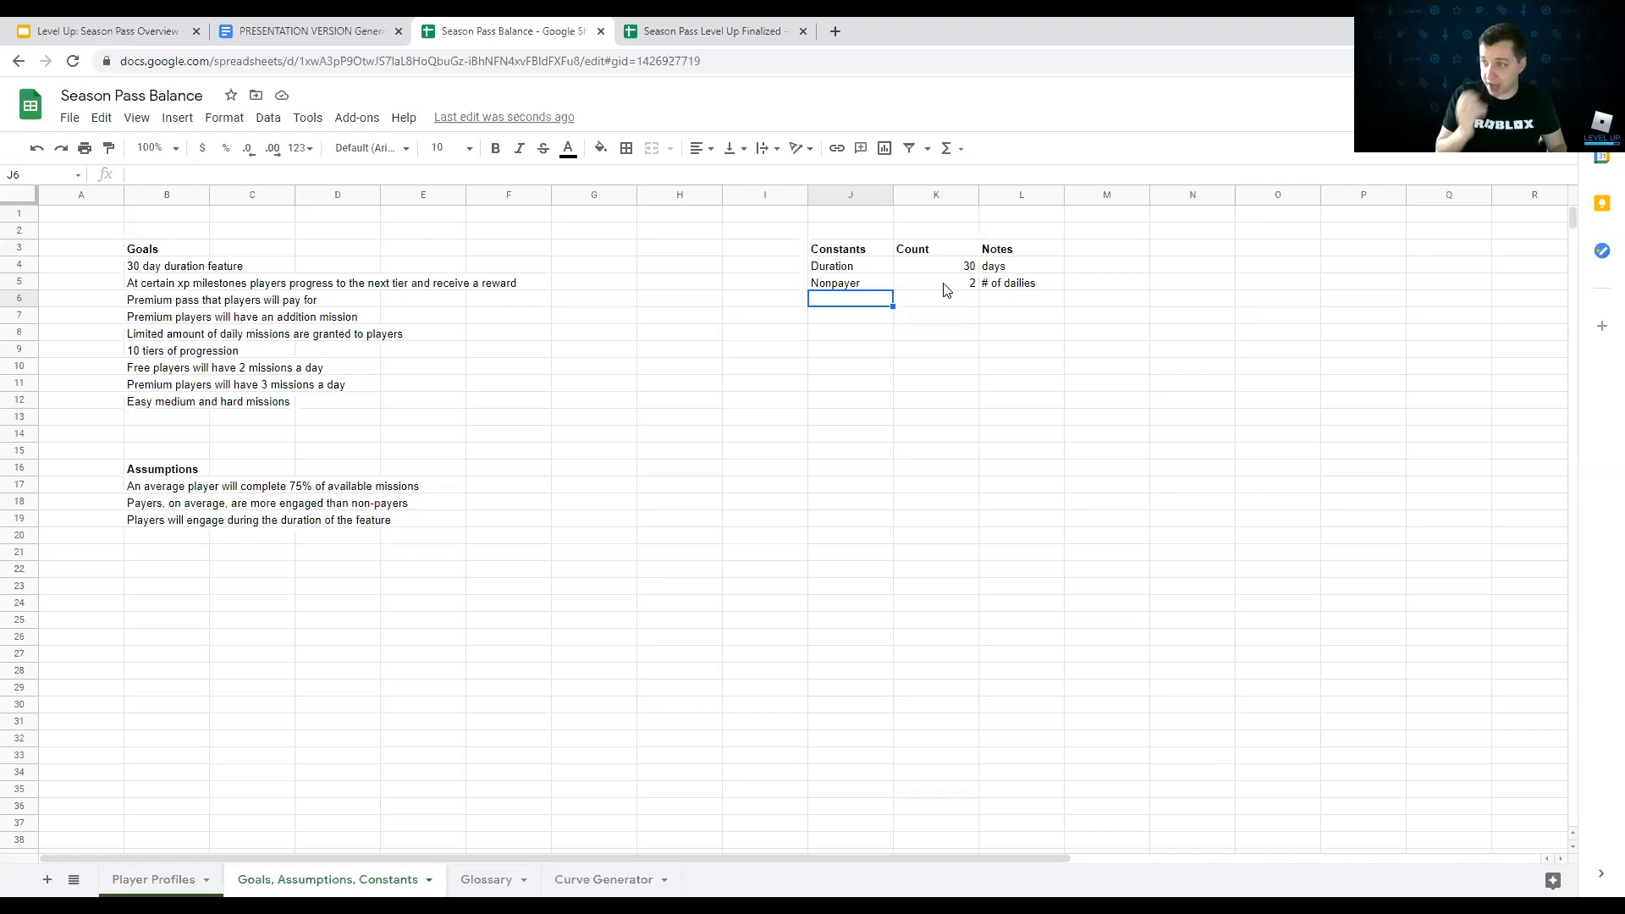
text(Payer)
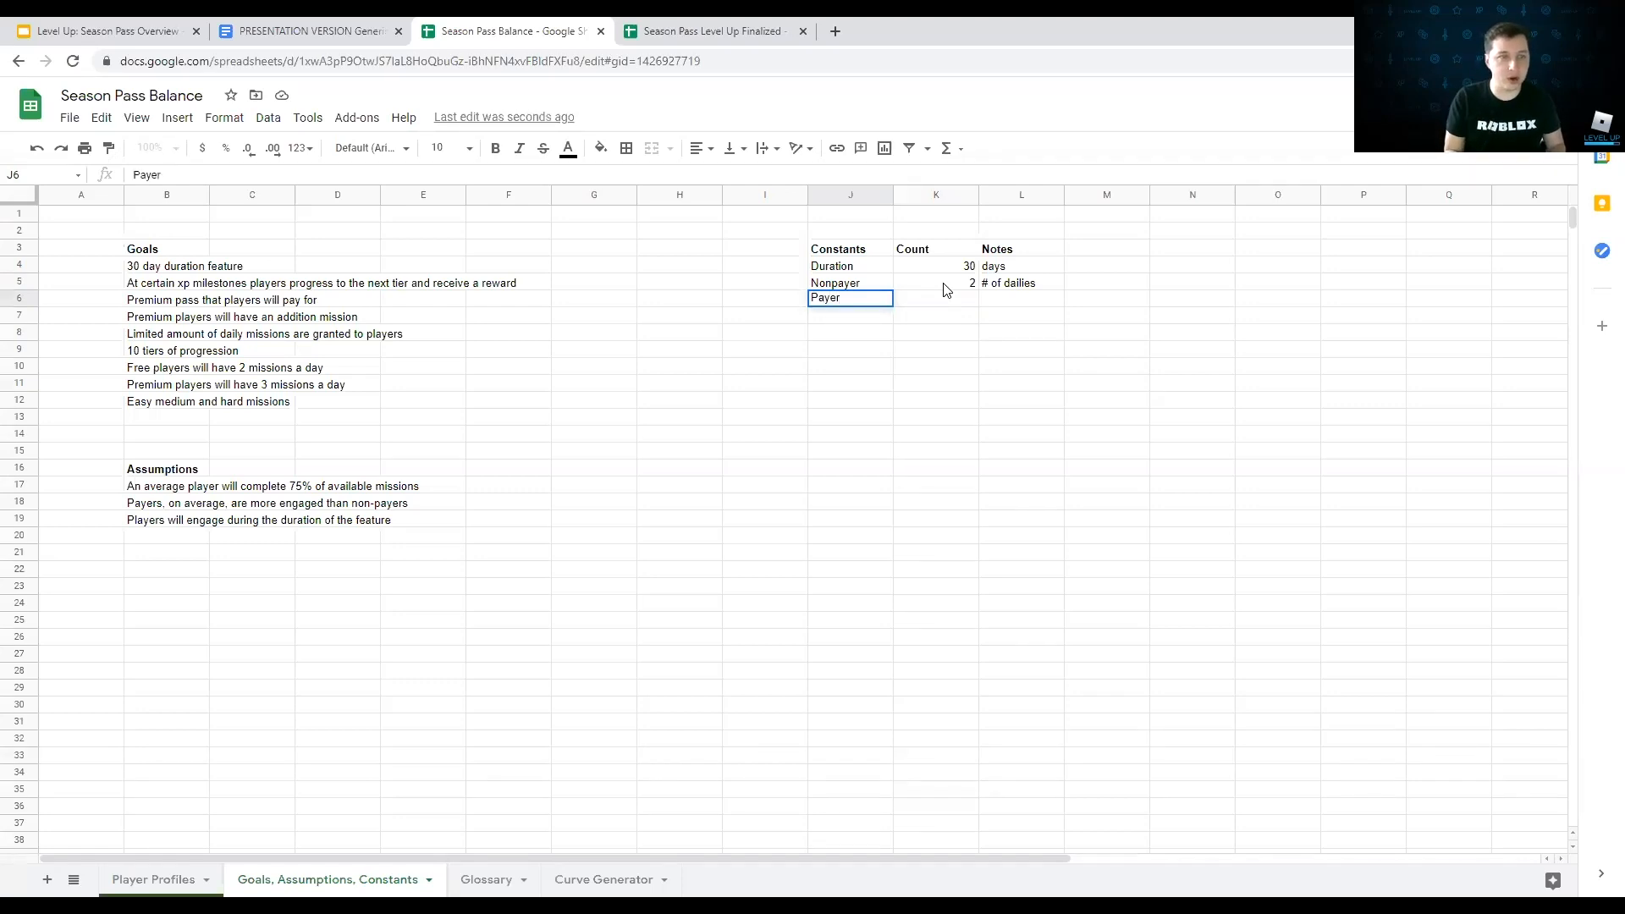
key(Tab)
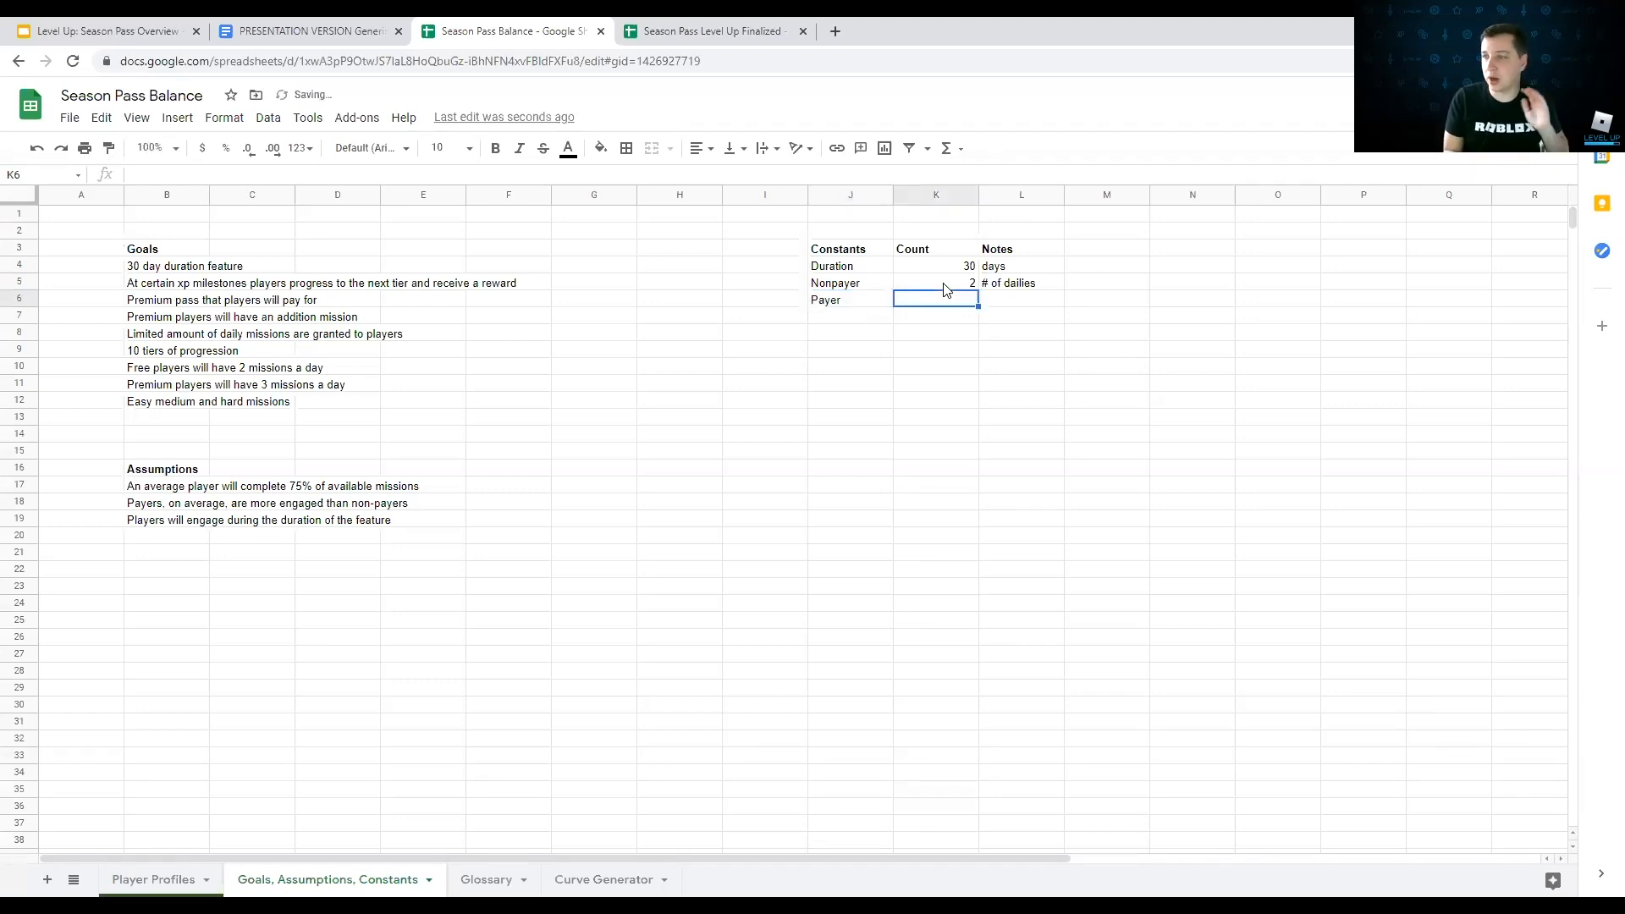
text(3)
key(Tab)
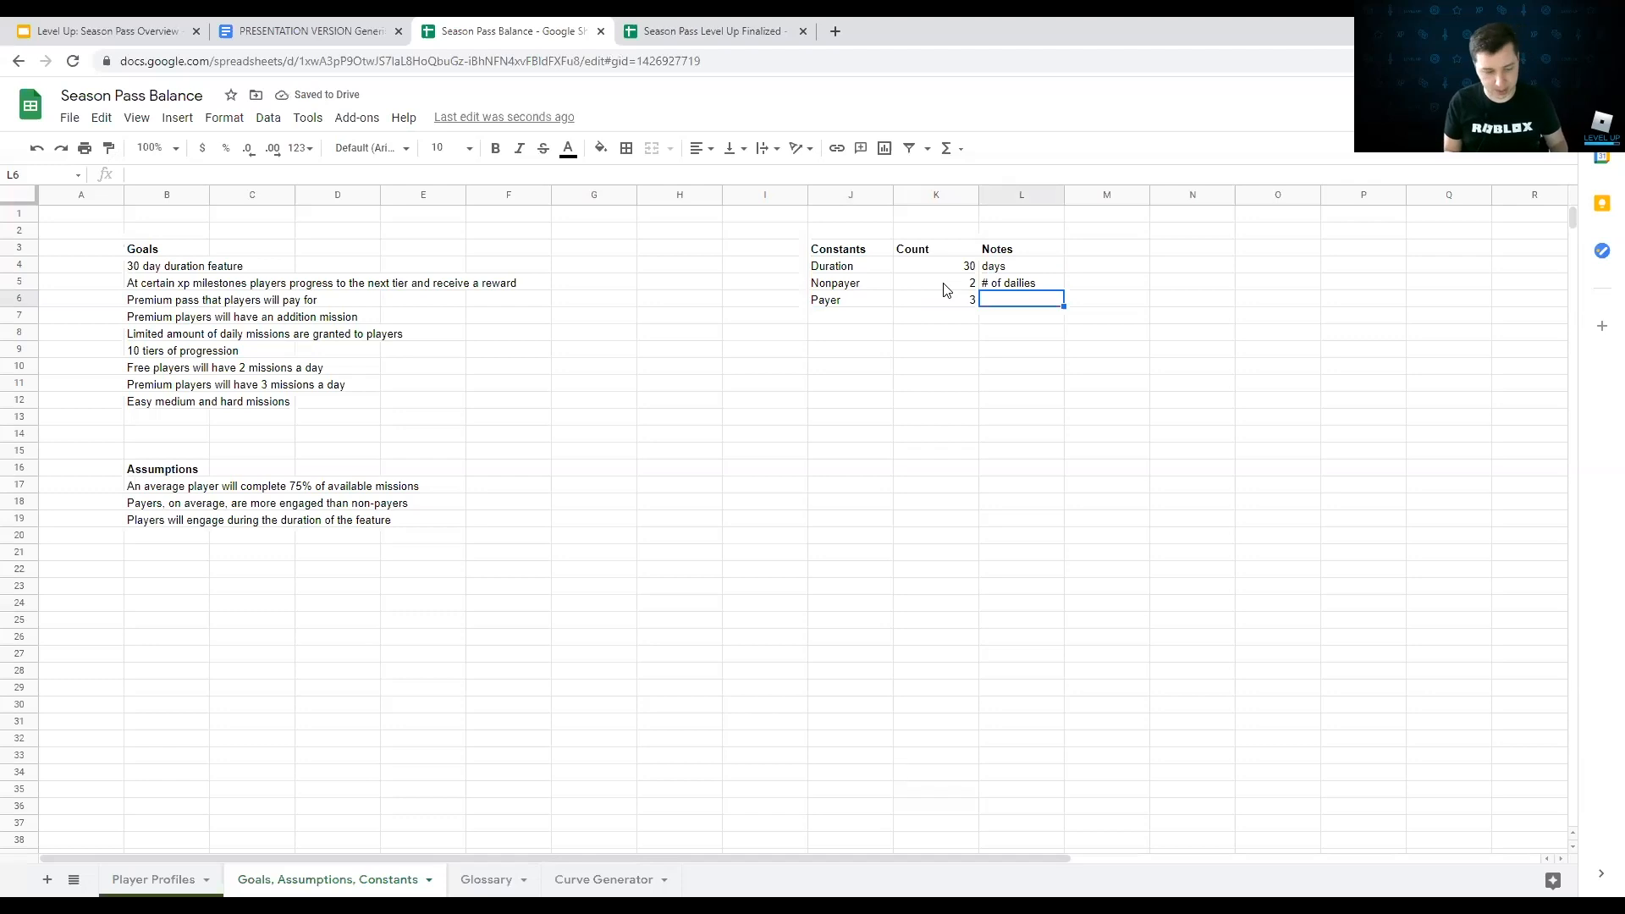
text(# of dai)
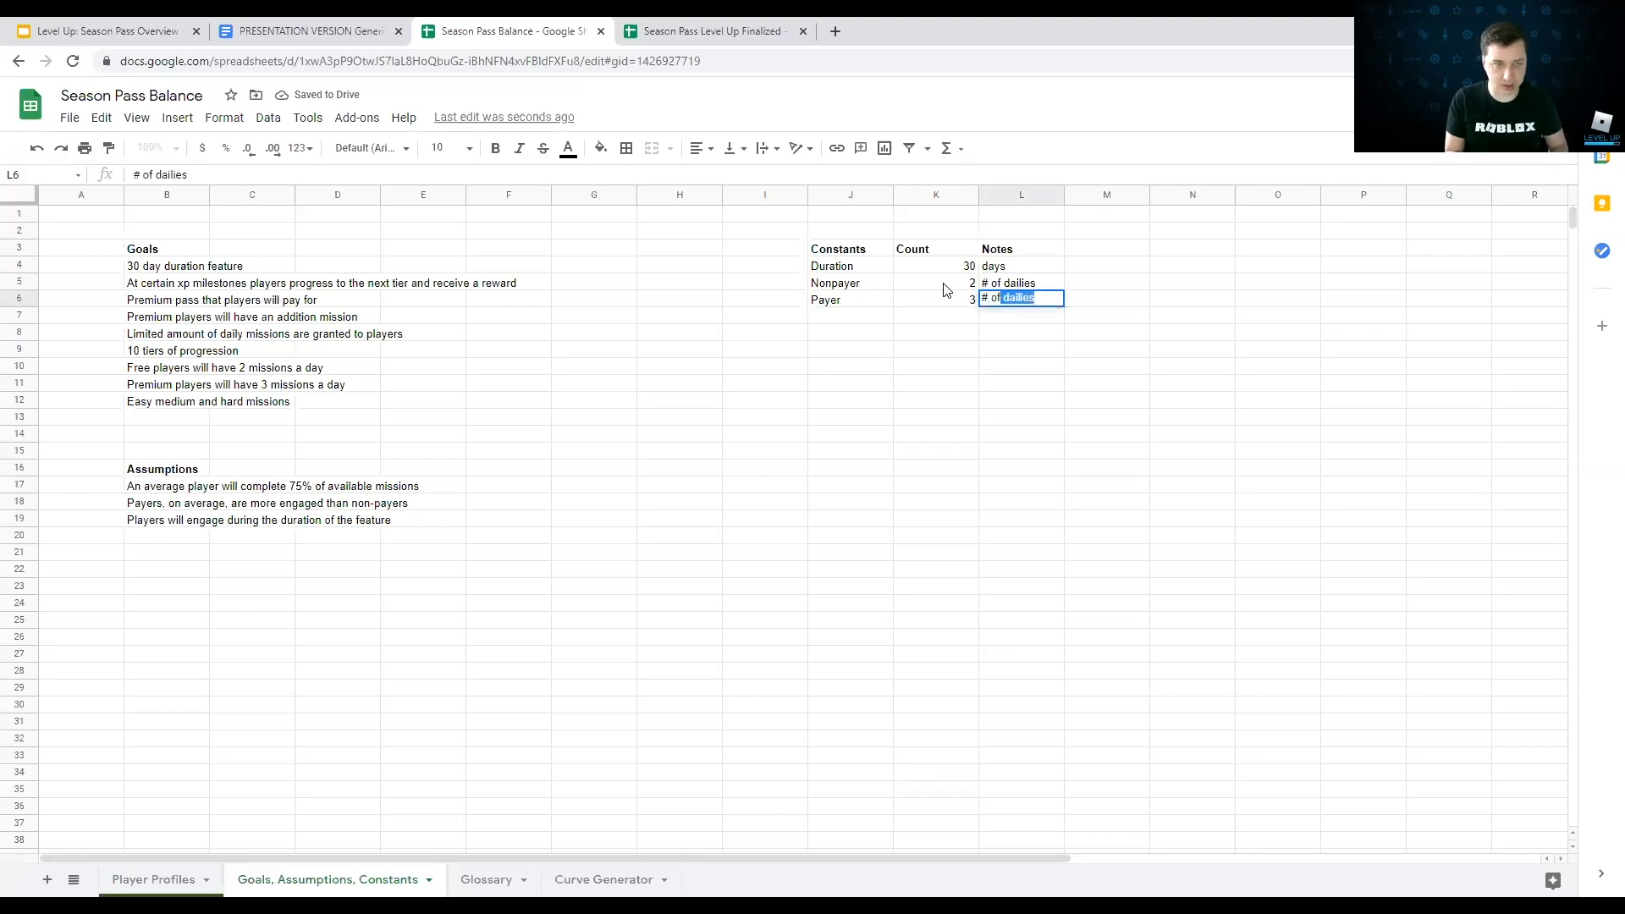
text(lies)
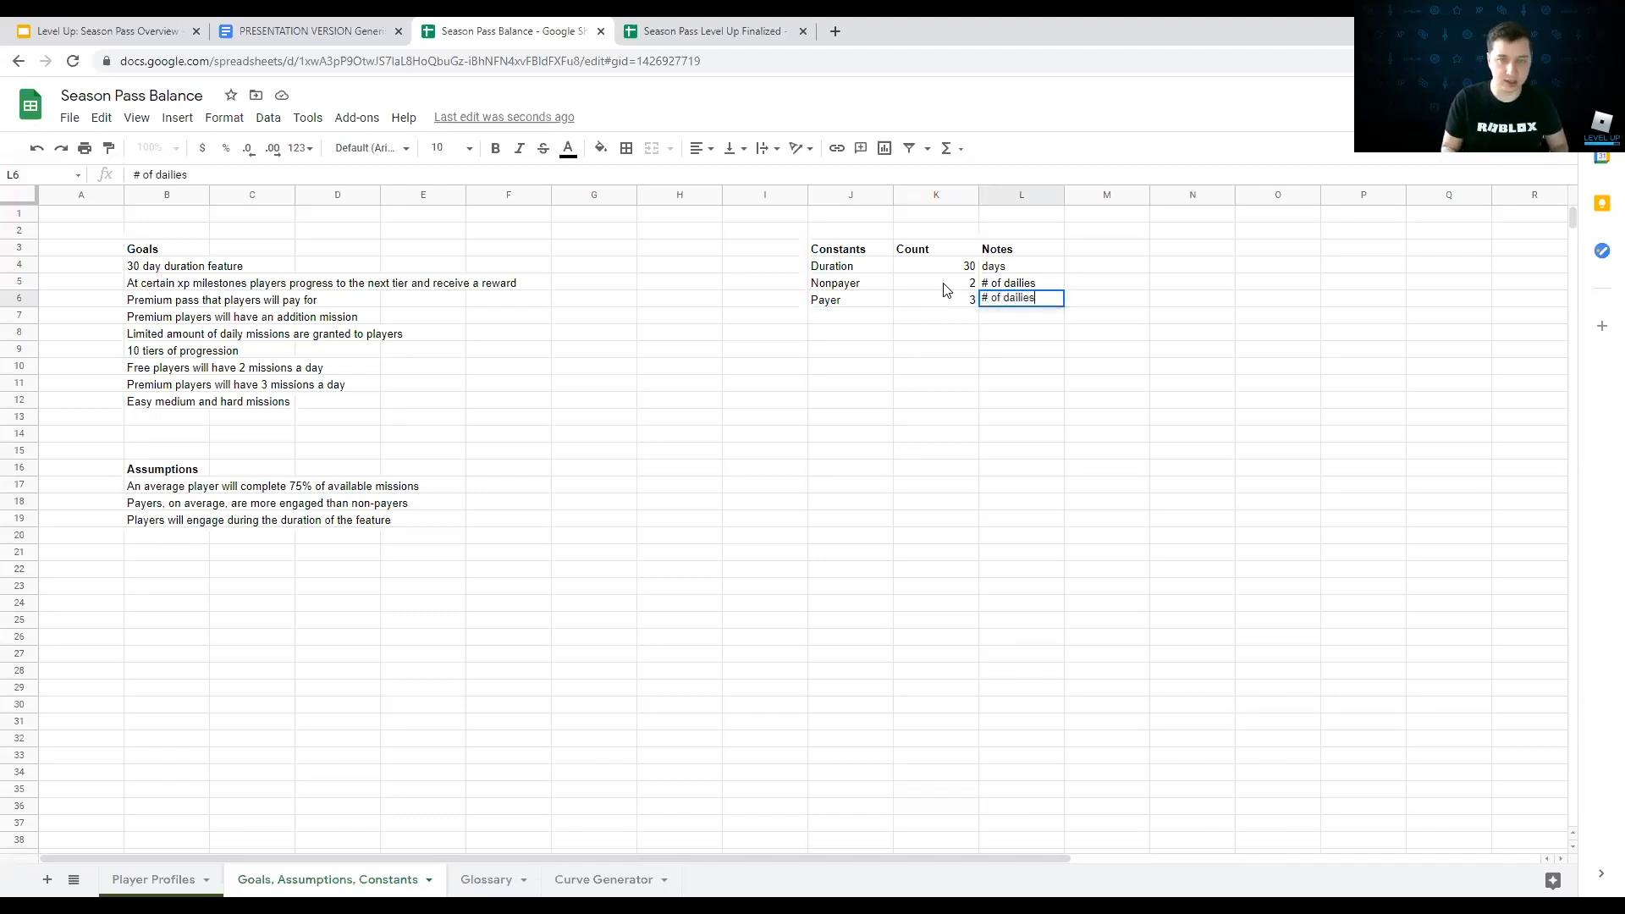
key(Return)
Step: Add the constant "Daily XP" in row 7 with a count of 50 and the note "average"
key(Left)
key(Right)
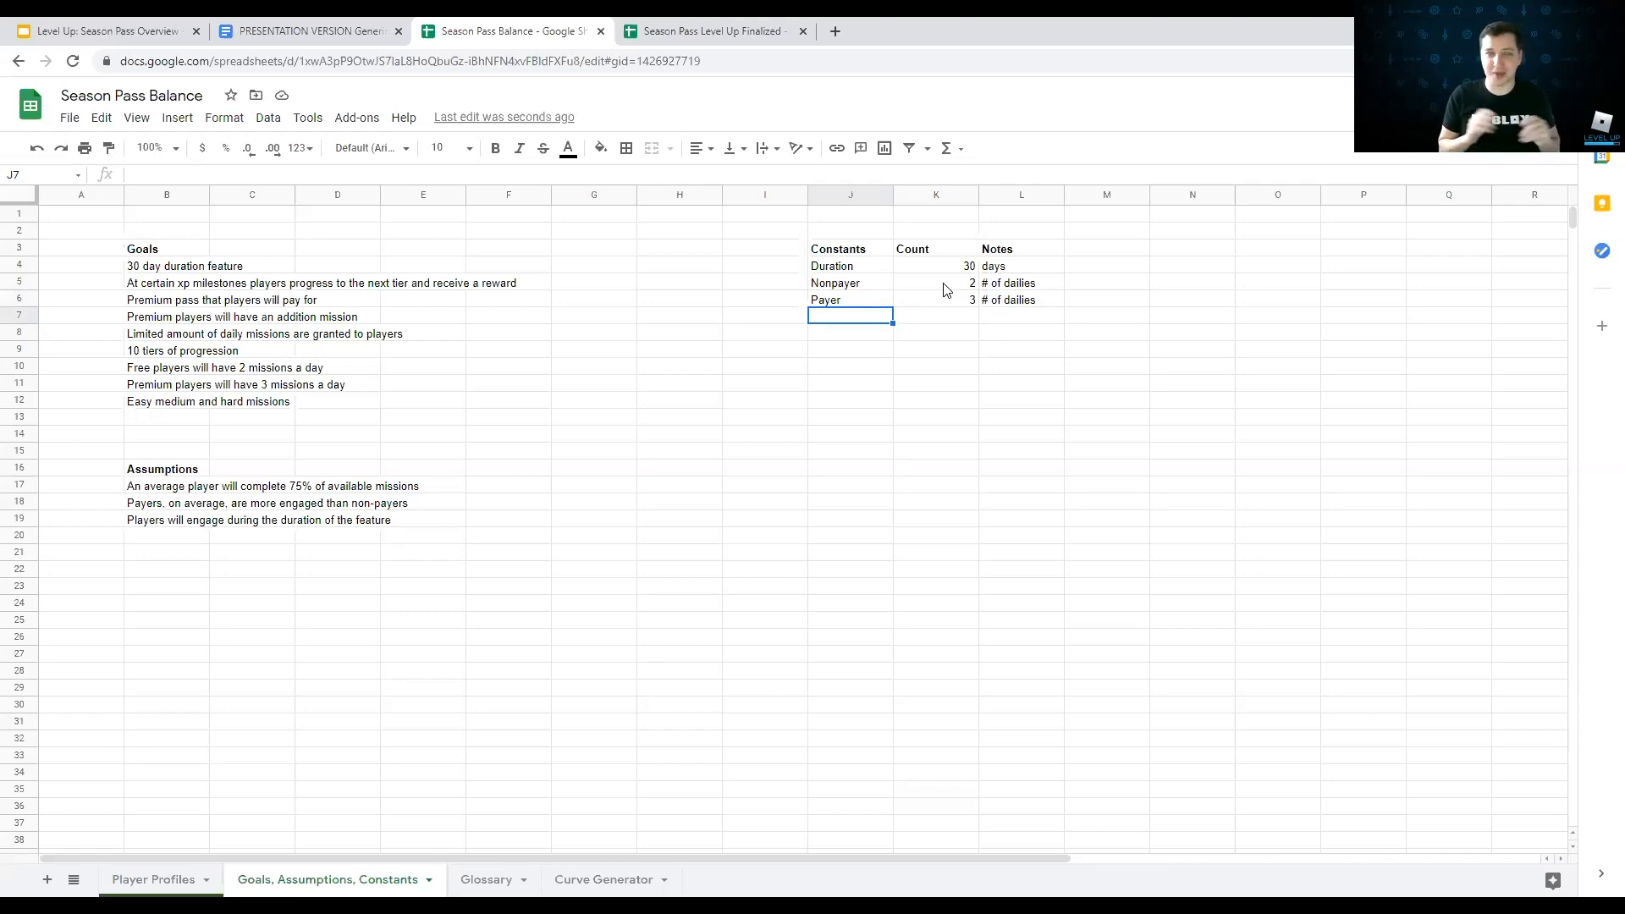
text(Dail)
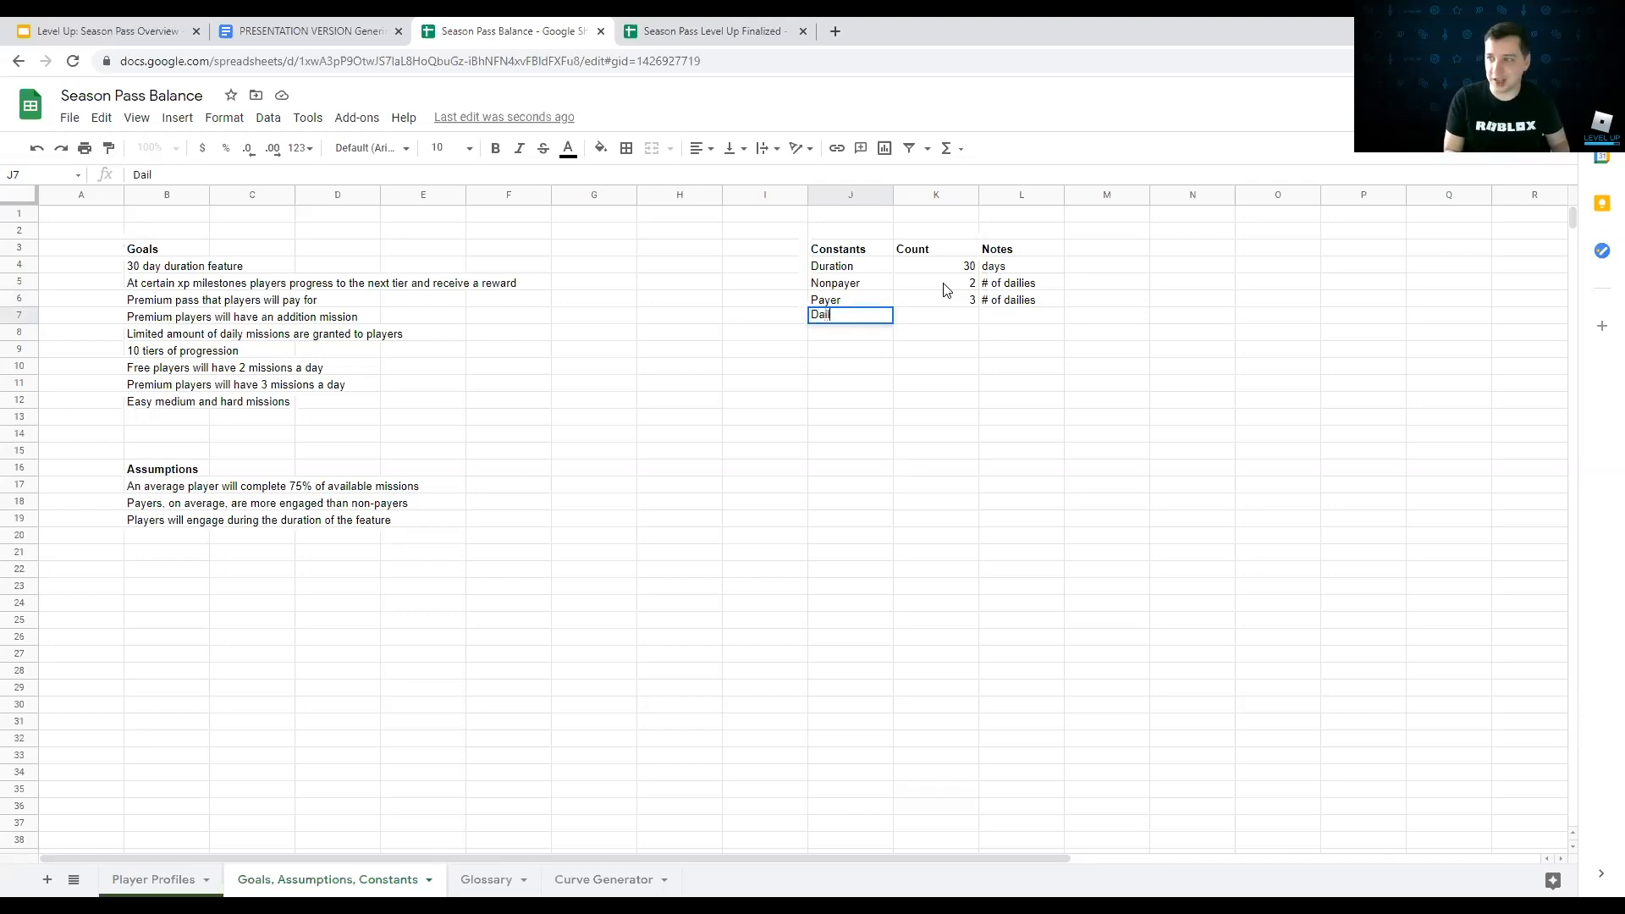
text(y XP)
key(Tab)
text(50)
key(Tab)
text(average)
key(Return)
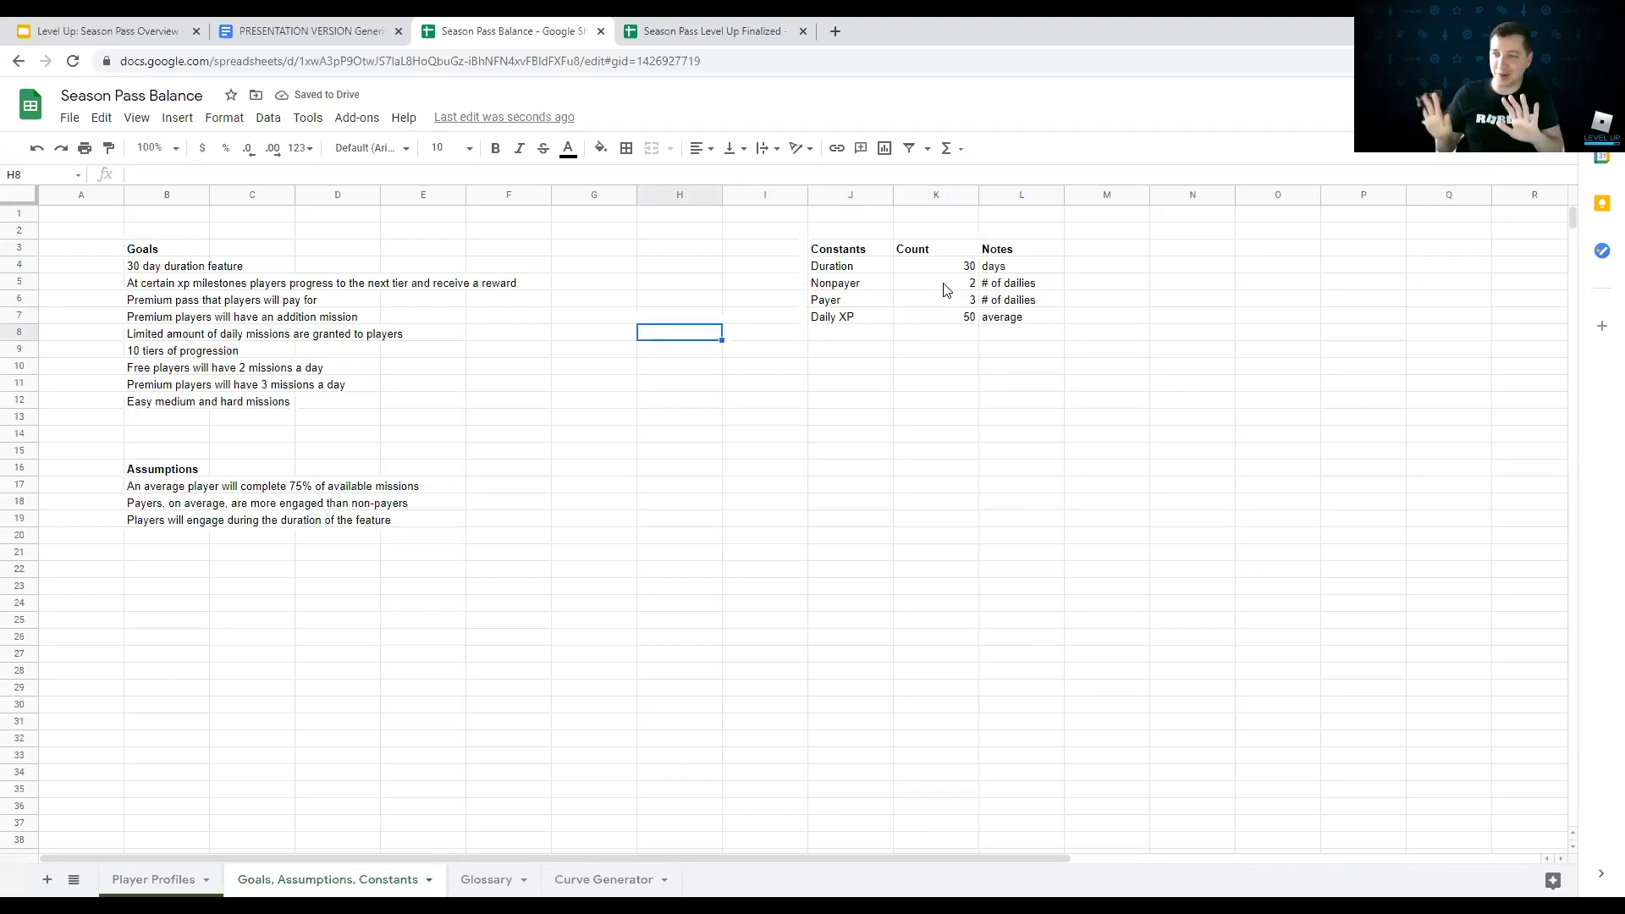
key(Right)
key(Right)
key(Right)
key(Up)
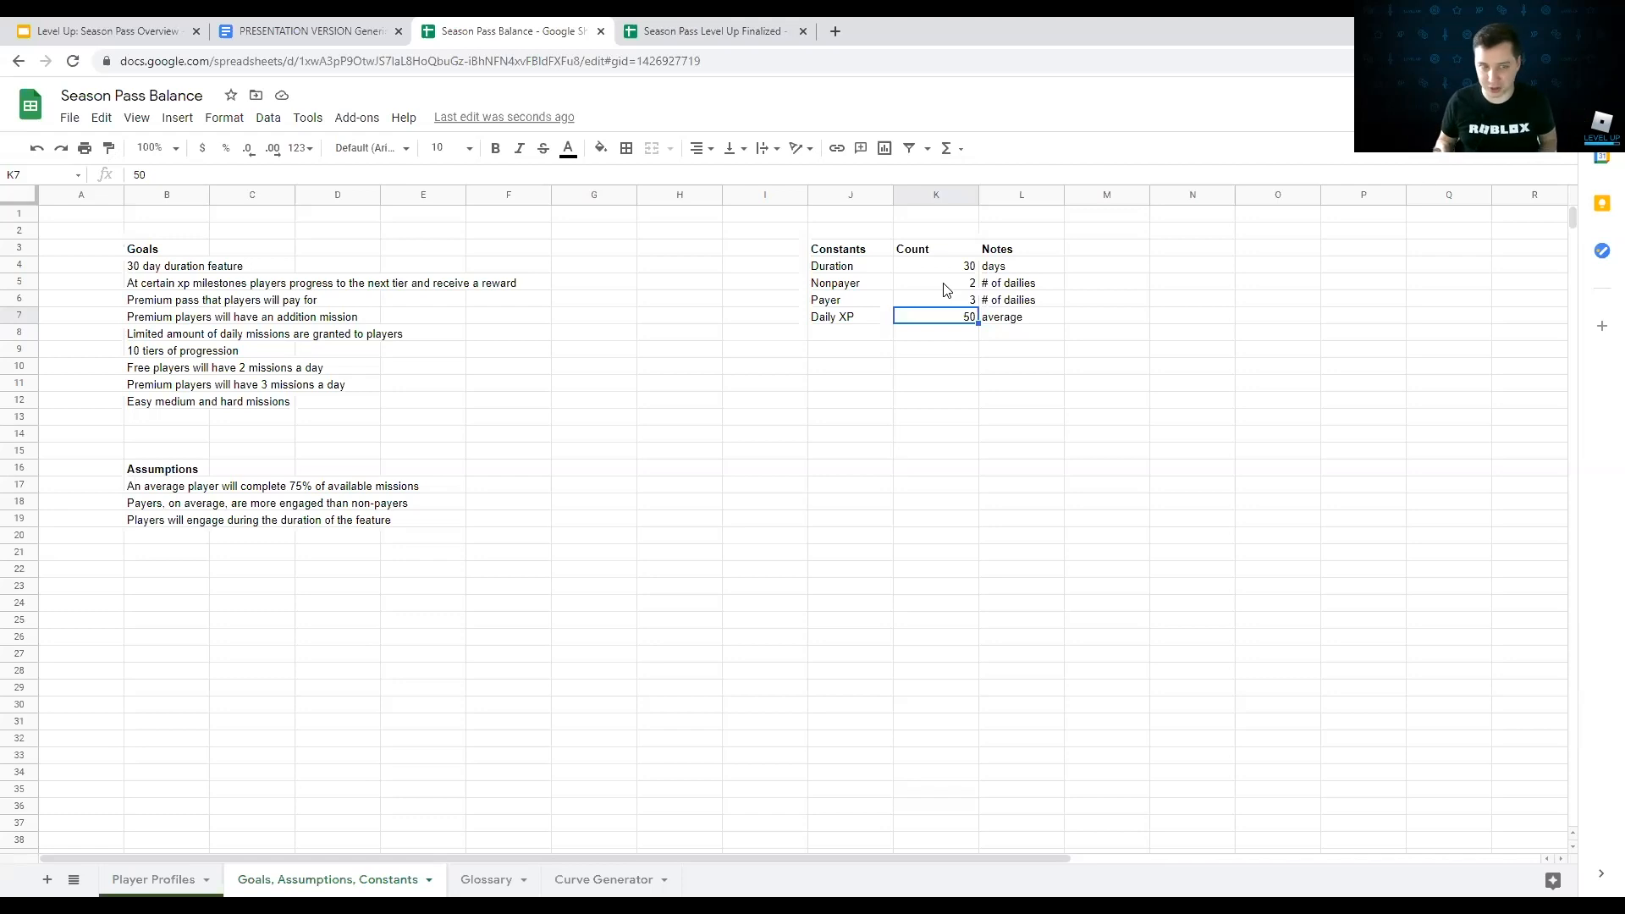
Step: Fill the Constants, Count and Notes heading cells J3:L3 with light gray
key(Left)
key(Up)
key(Up)
key(Up)
key(Up)
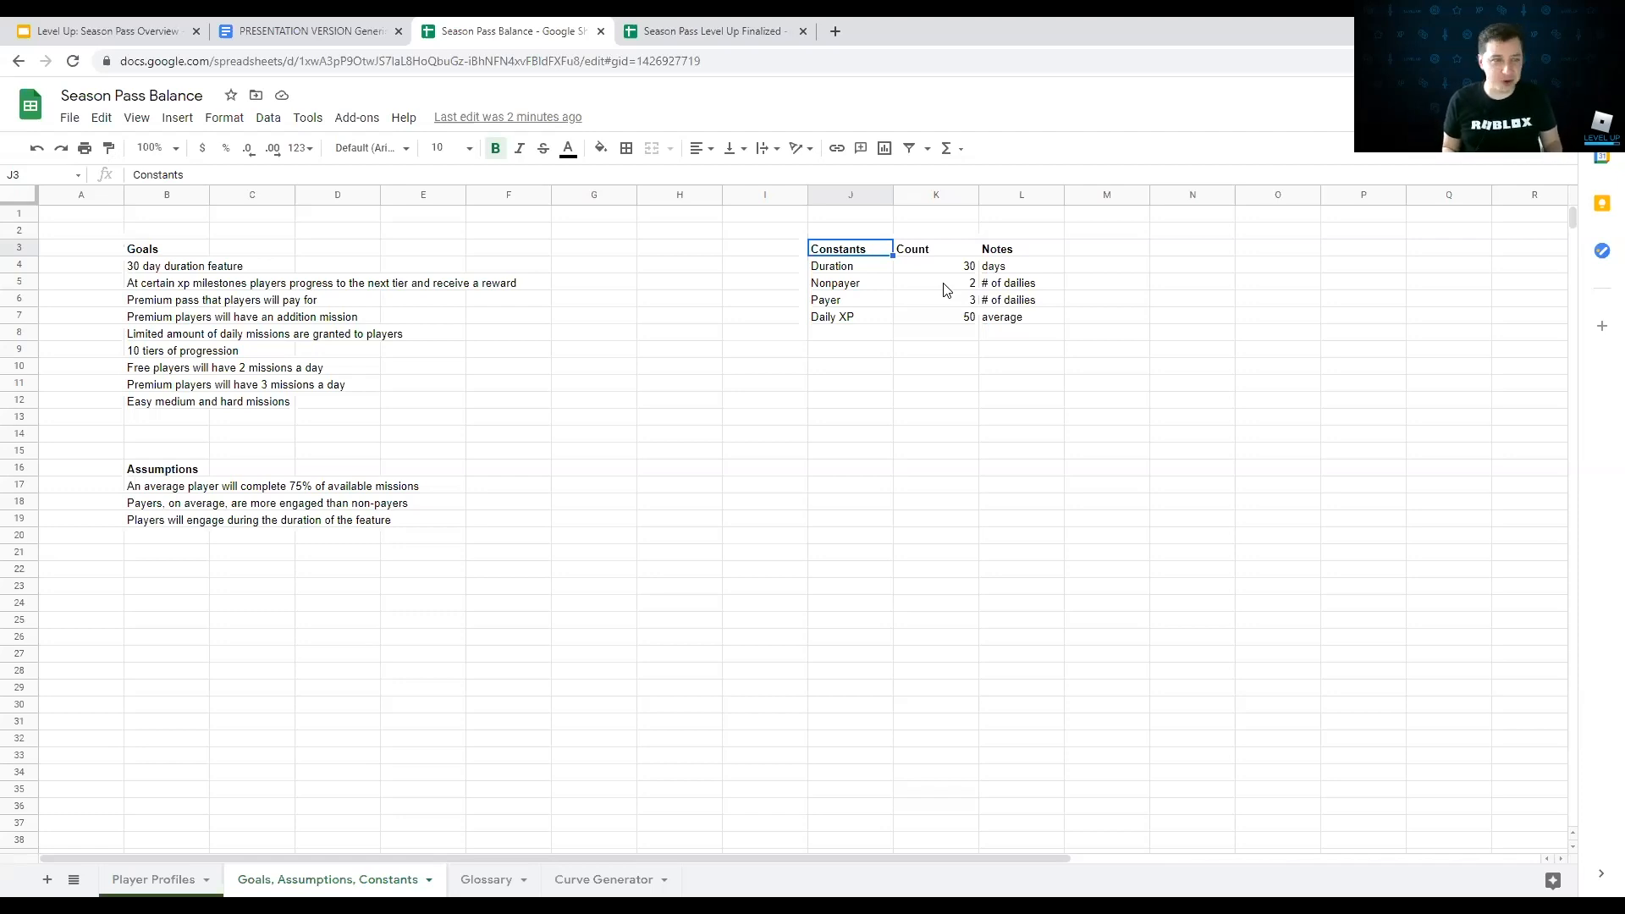
key(shift+Right)
key(shift+Right)
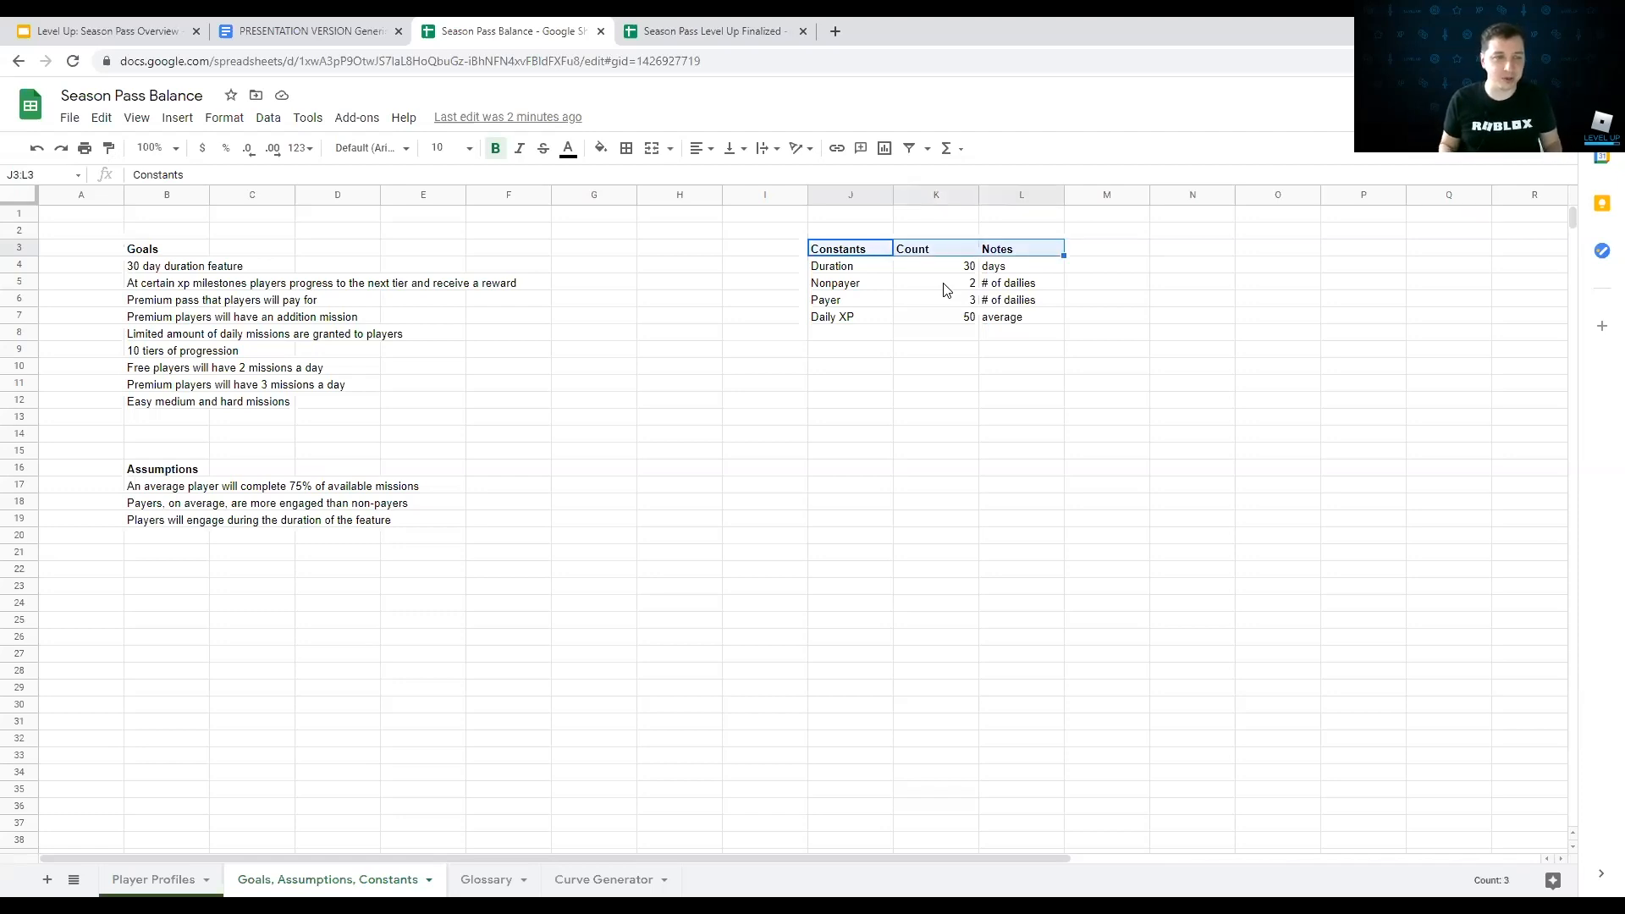
click(875, 252)
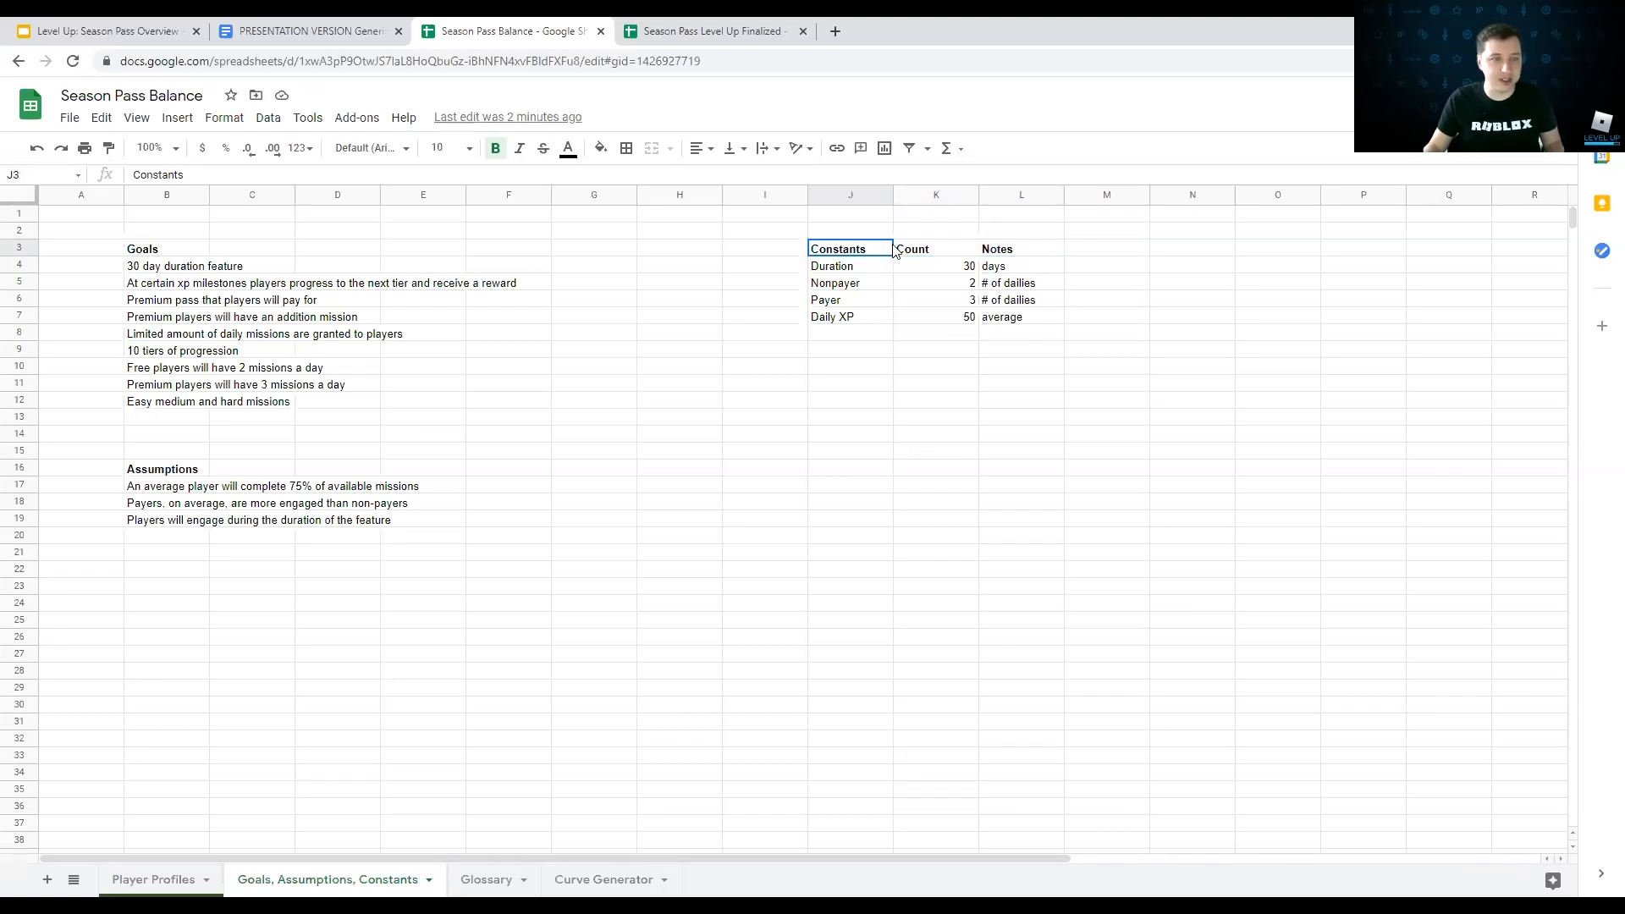
drag(890, 251, 1006, 251)
click(875, 250)
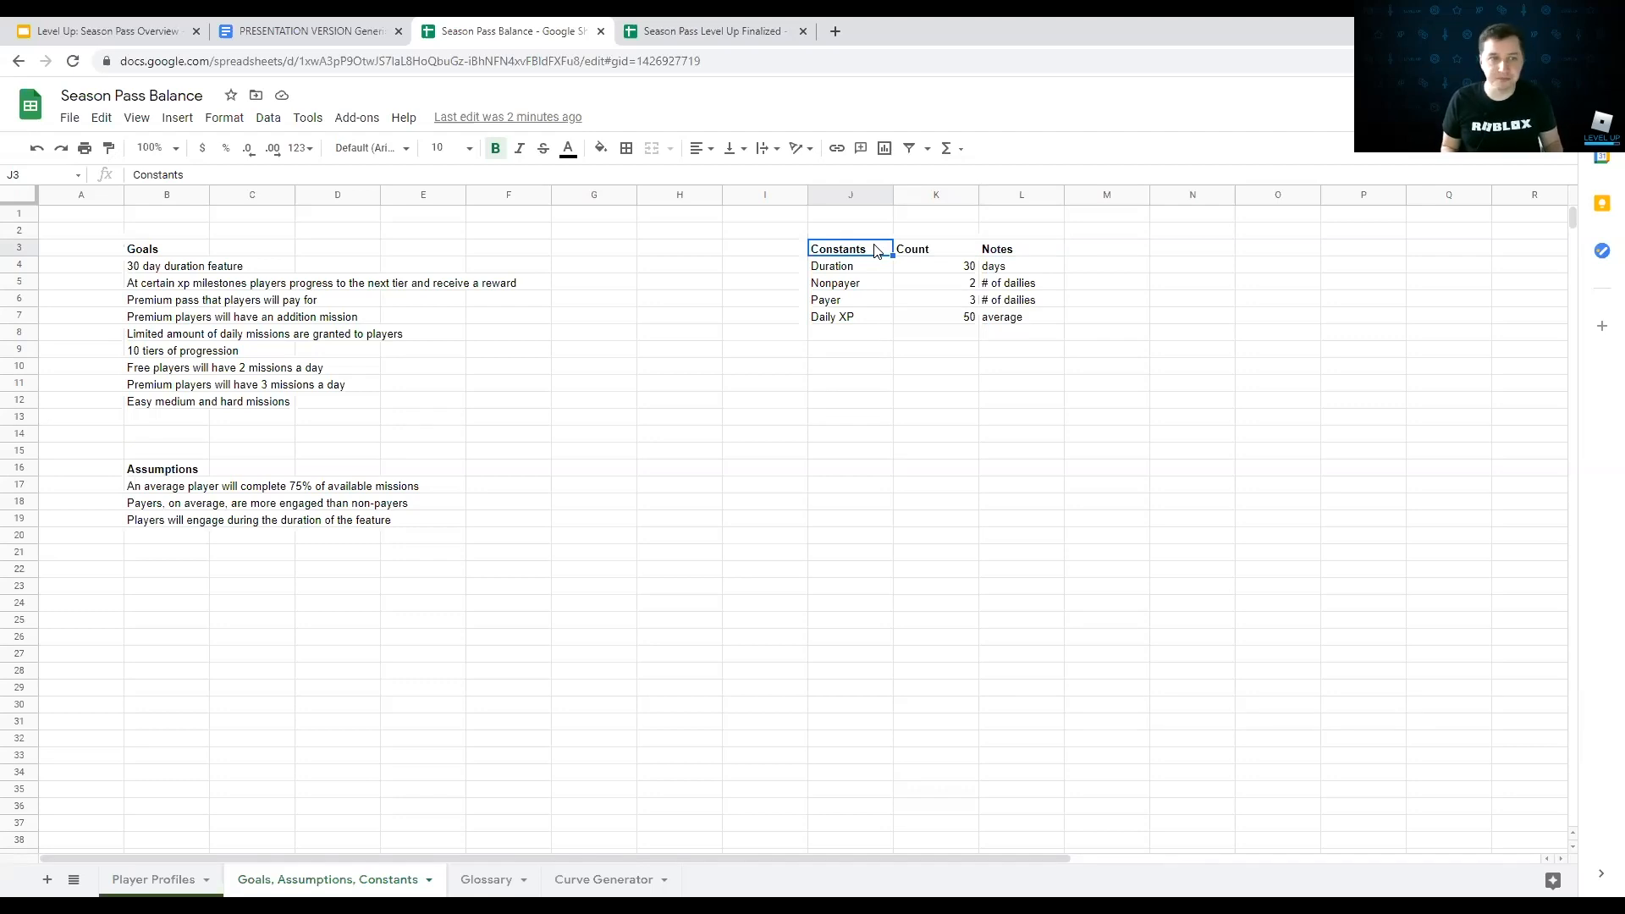
key(shift+Right)
key(shift+Right)
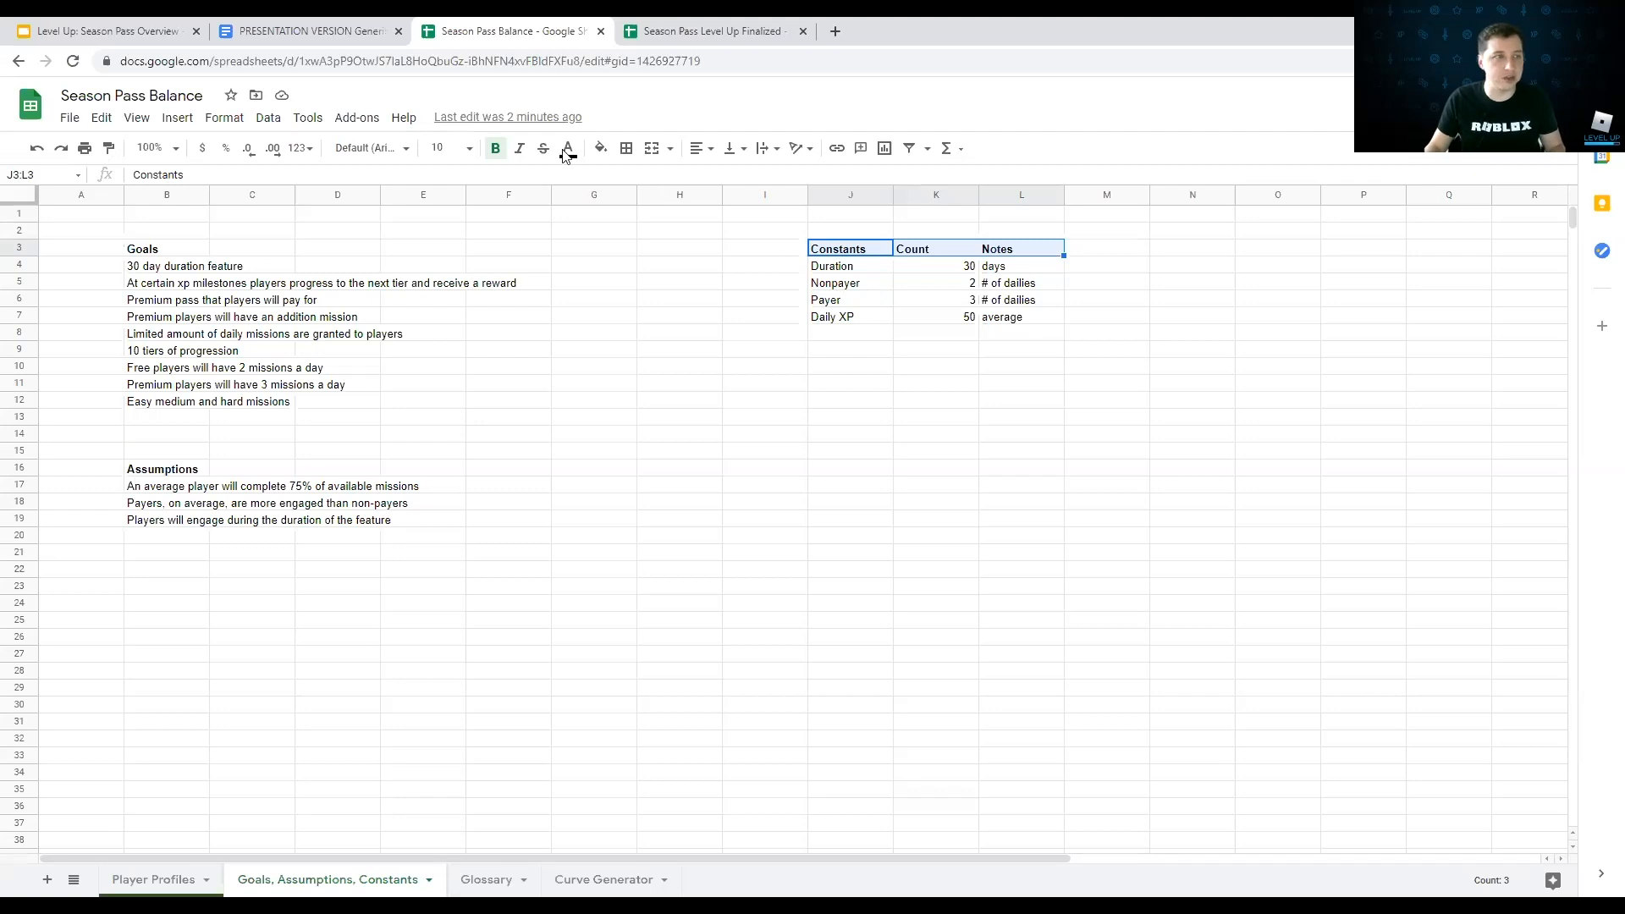
click(600, 152)
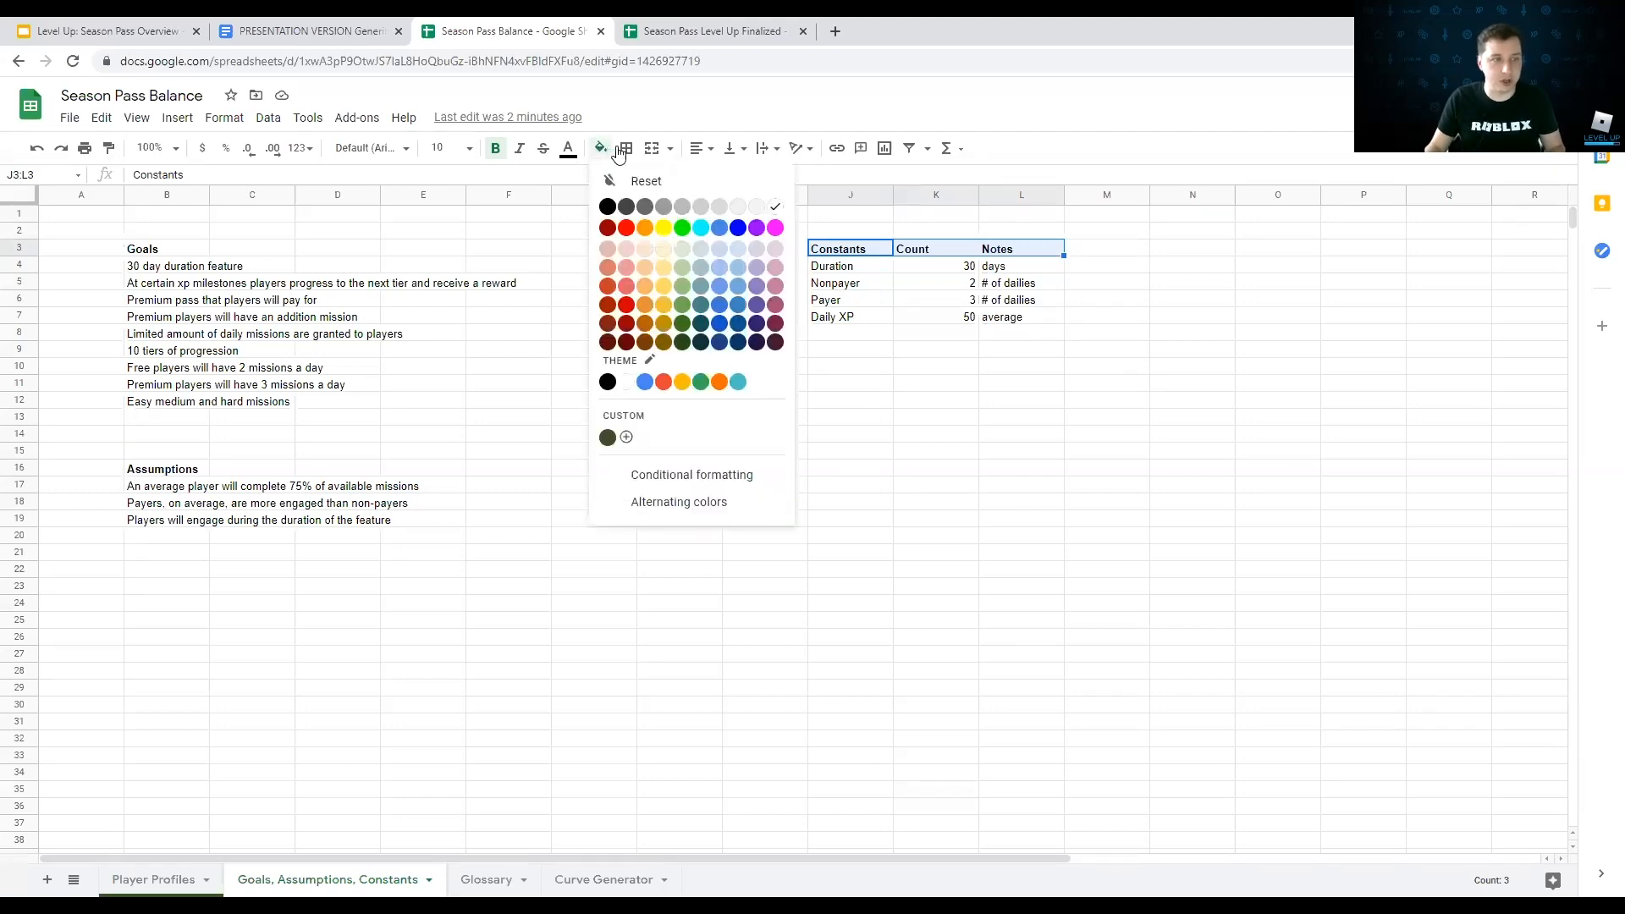
click(717, 210)
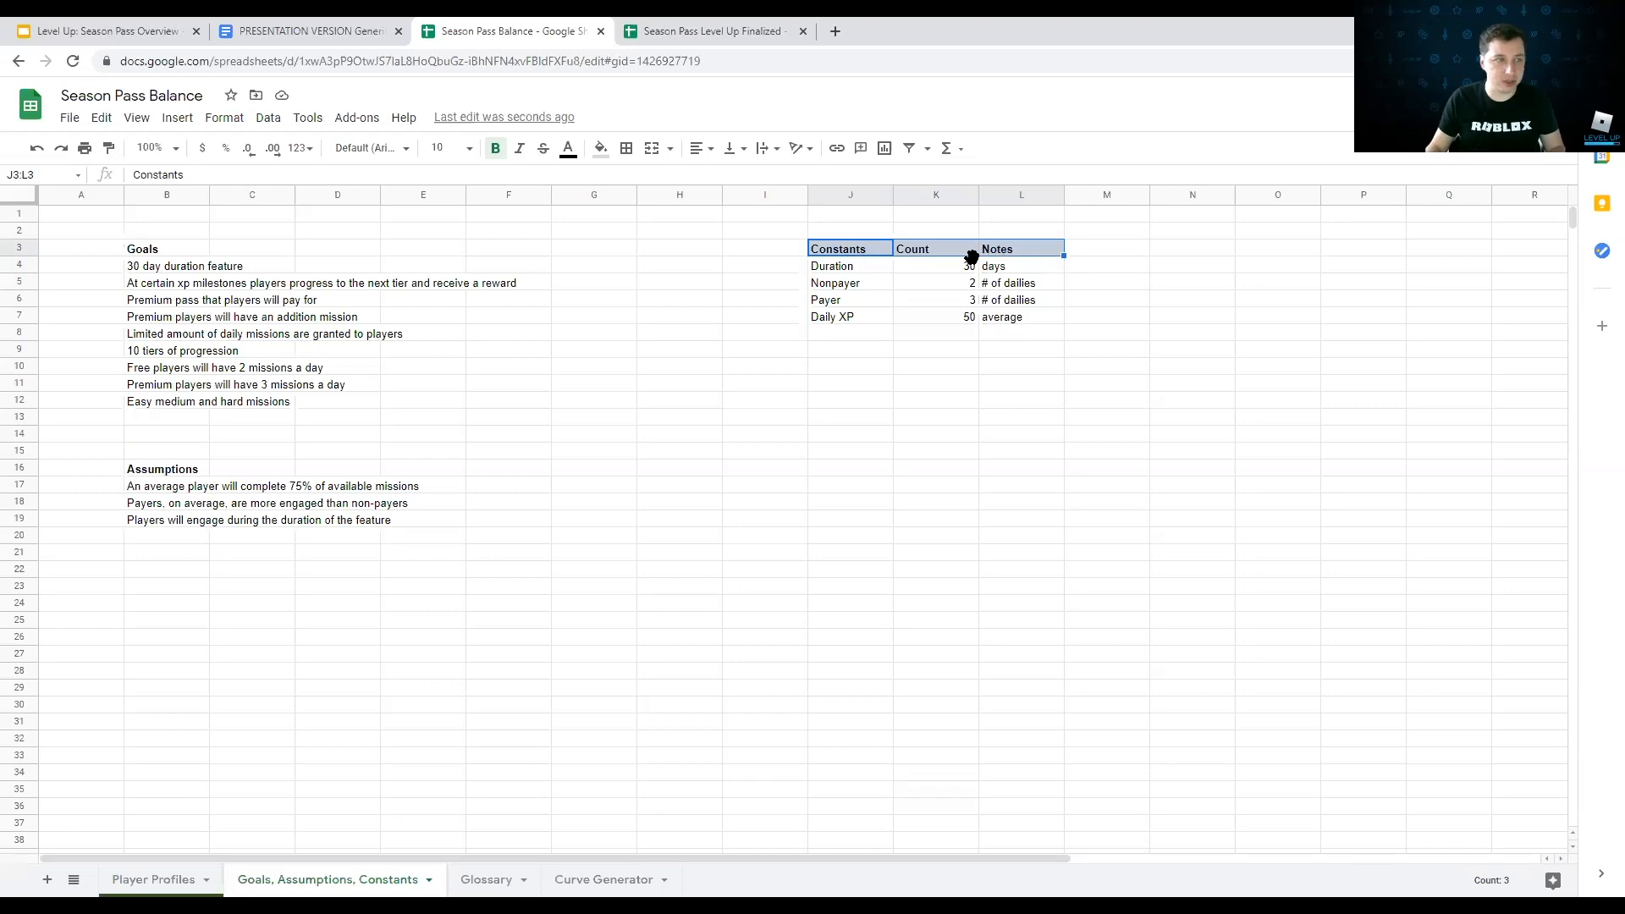
Step: Apply a thicker solid outer border around the constants data in J4:L7
click(855, 269)
shift+click(947, 283)
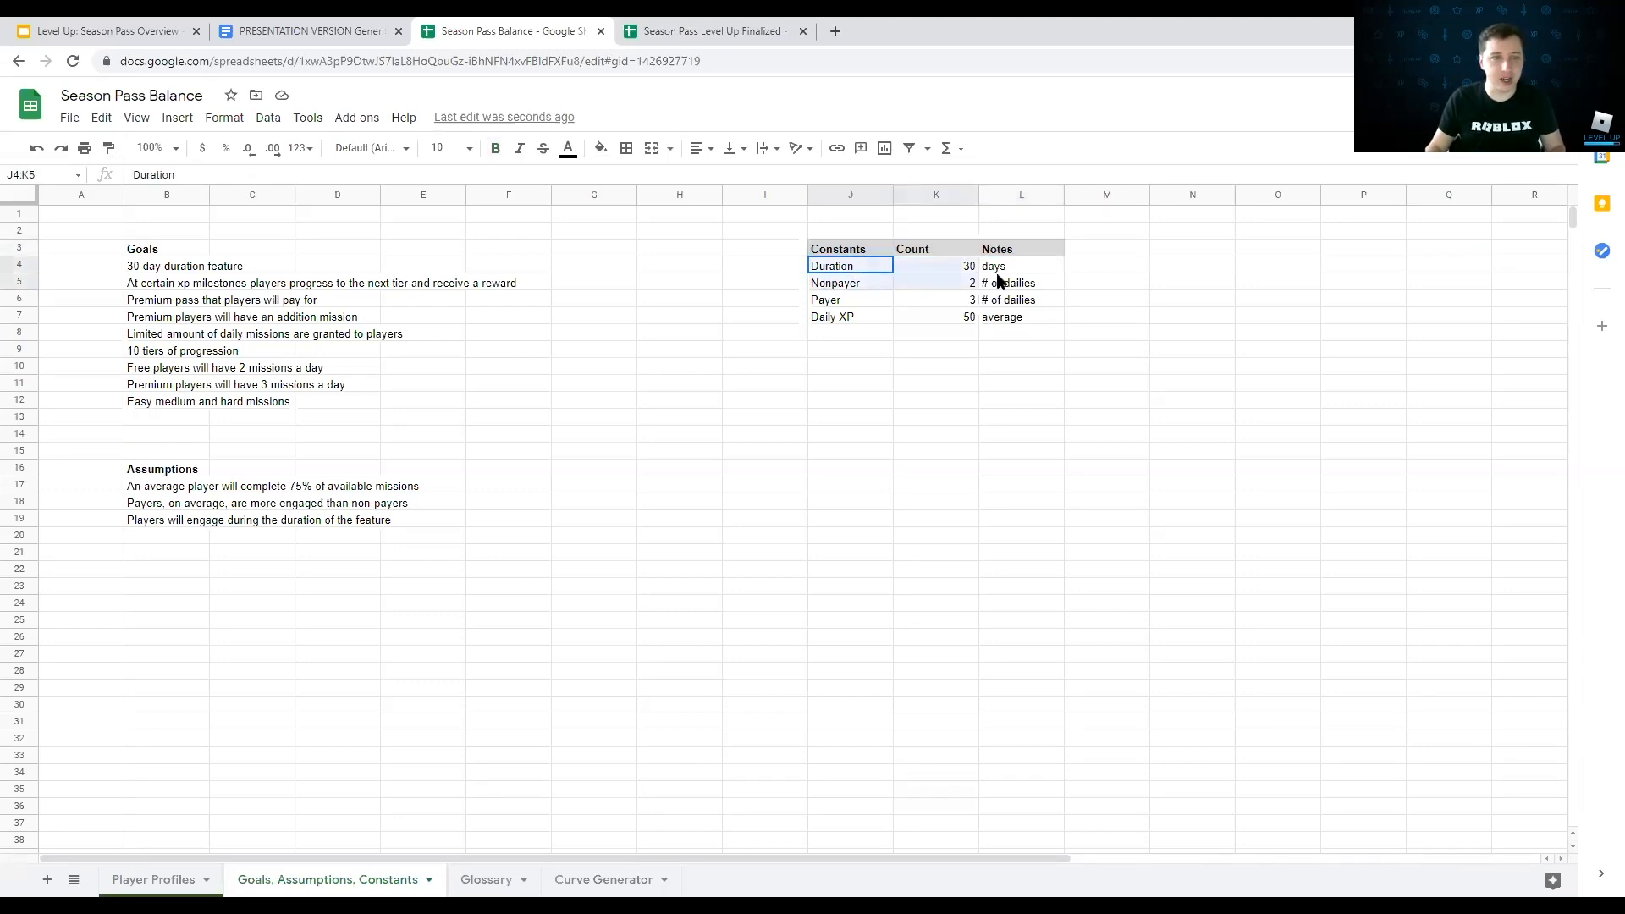
shift+click(1022, 282)
shift+click(1011, 320)
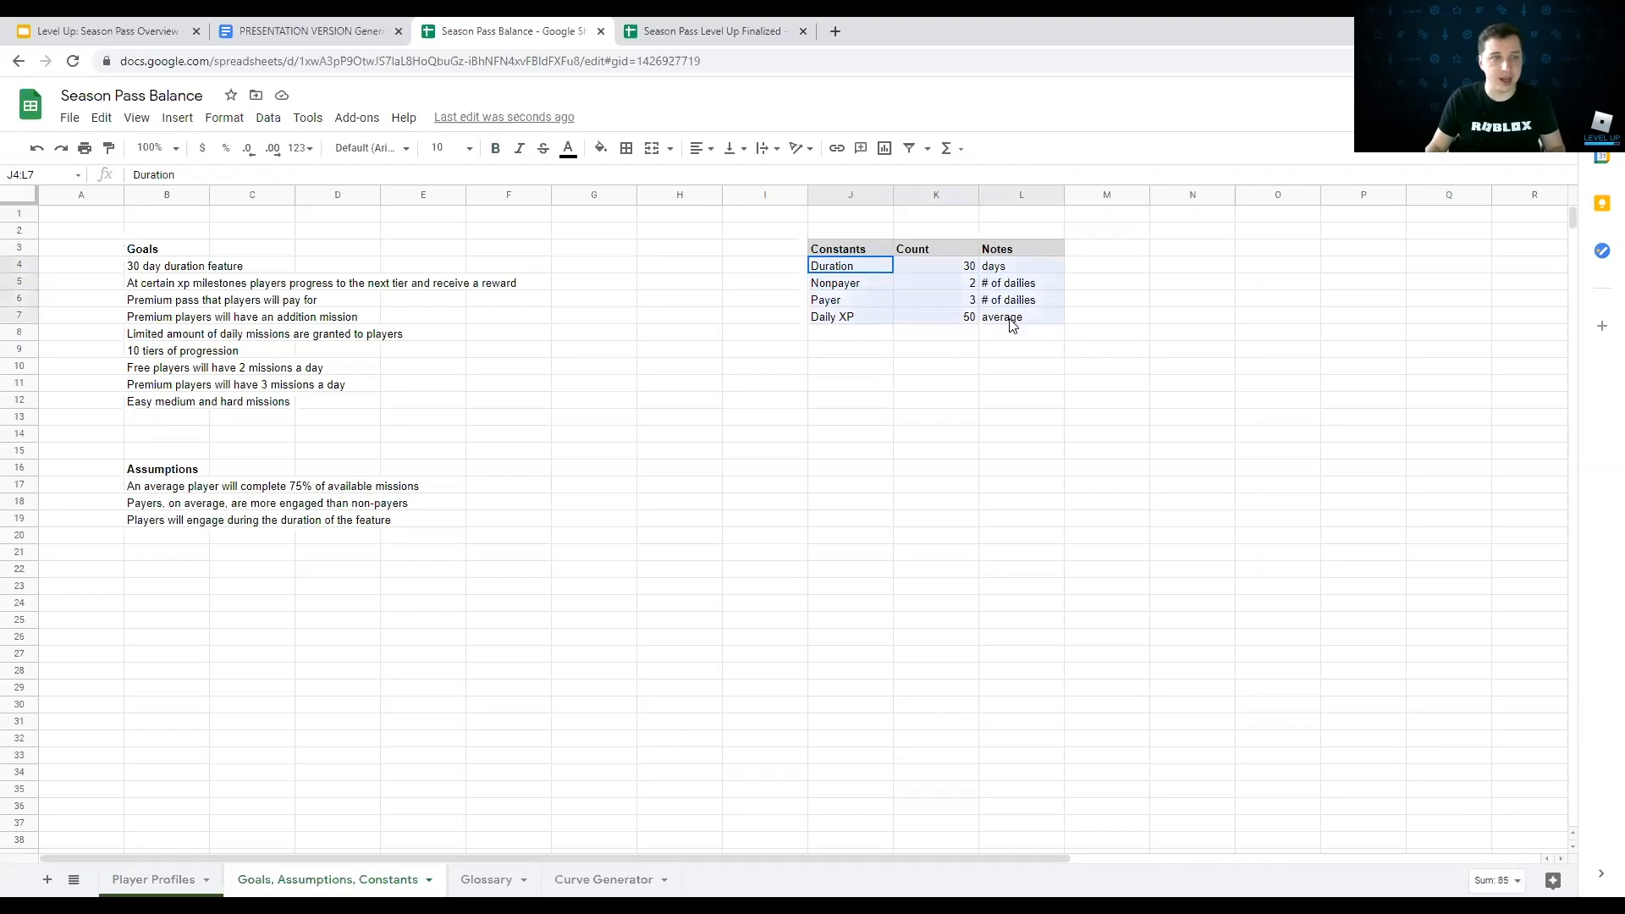
click(625, 149)
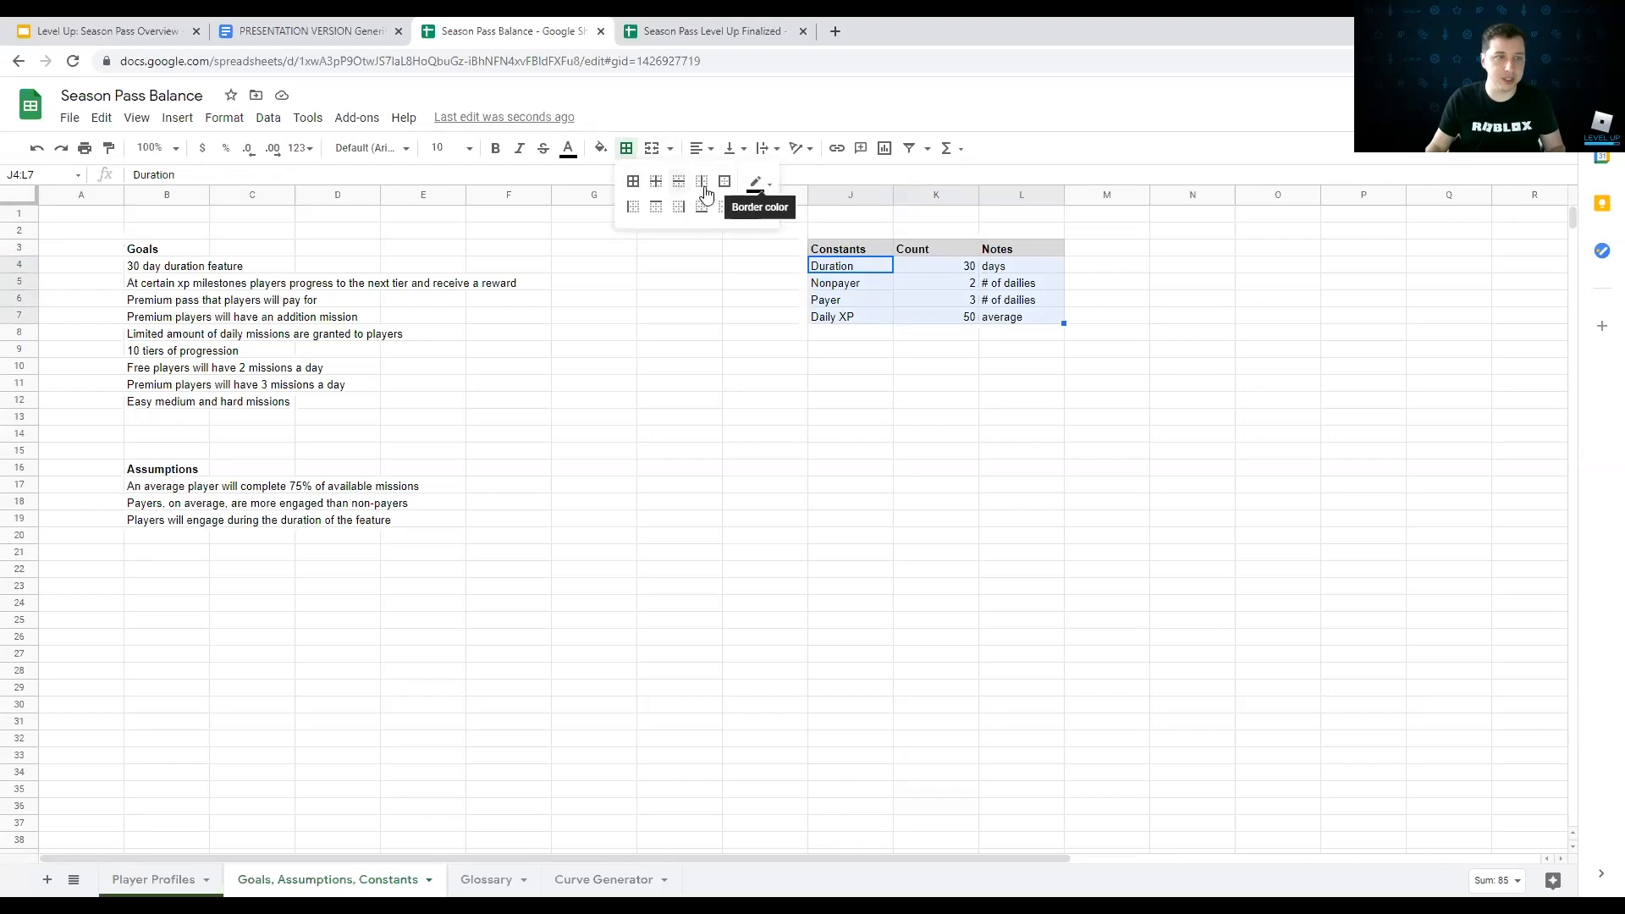
click(631, 149)
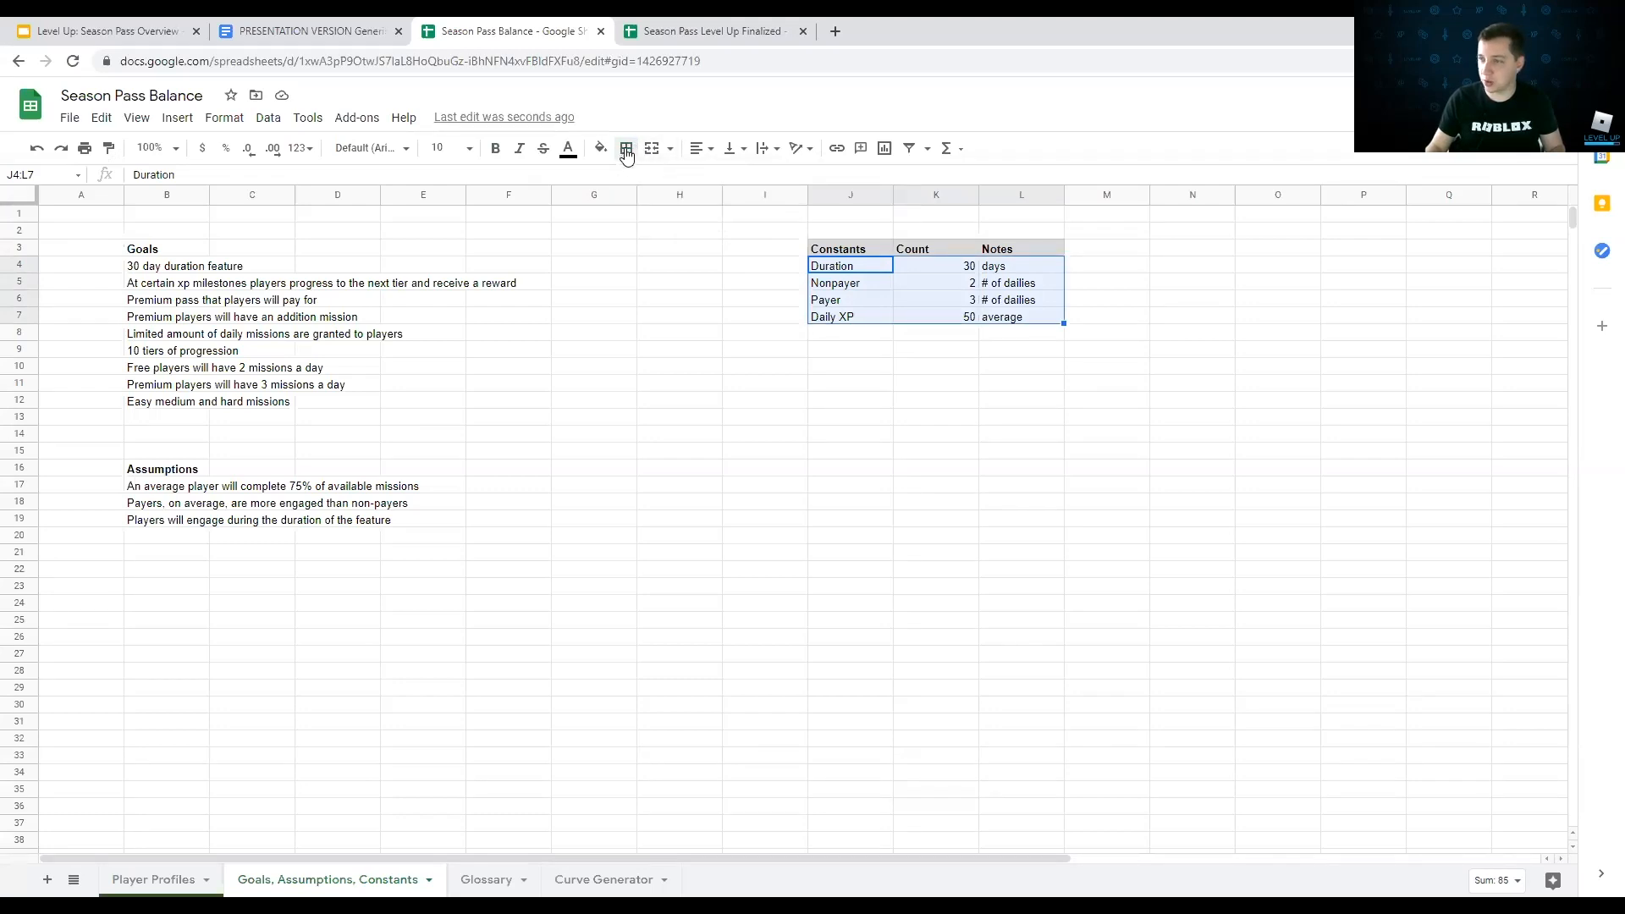
click(626, 152)
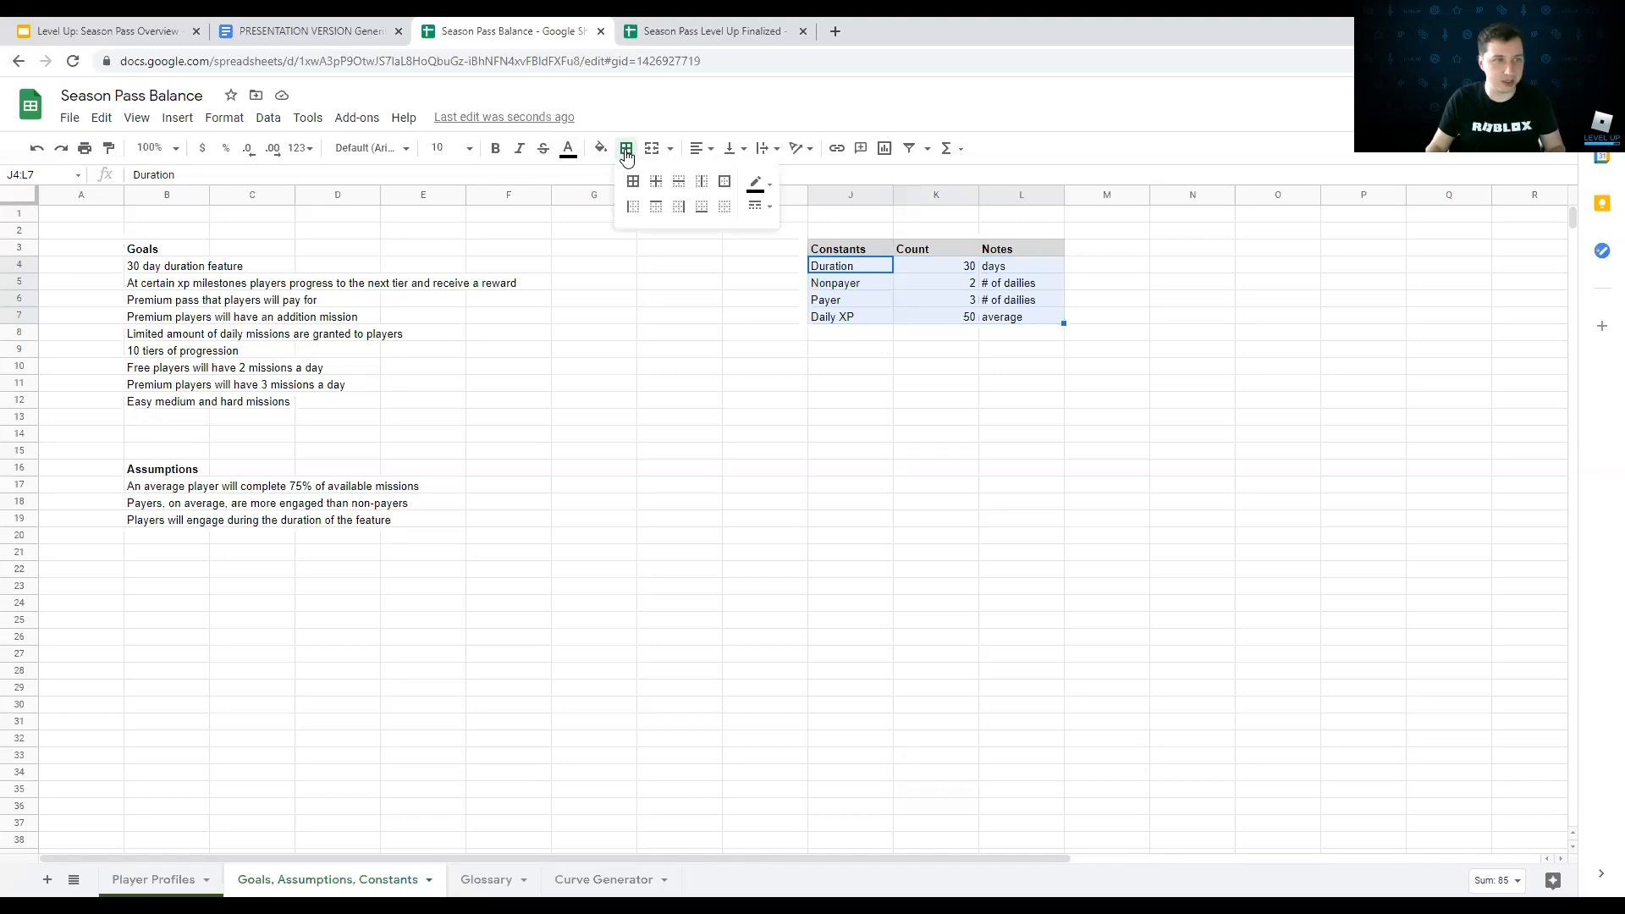
click(756, 205)
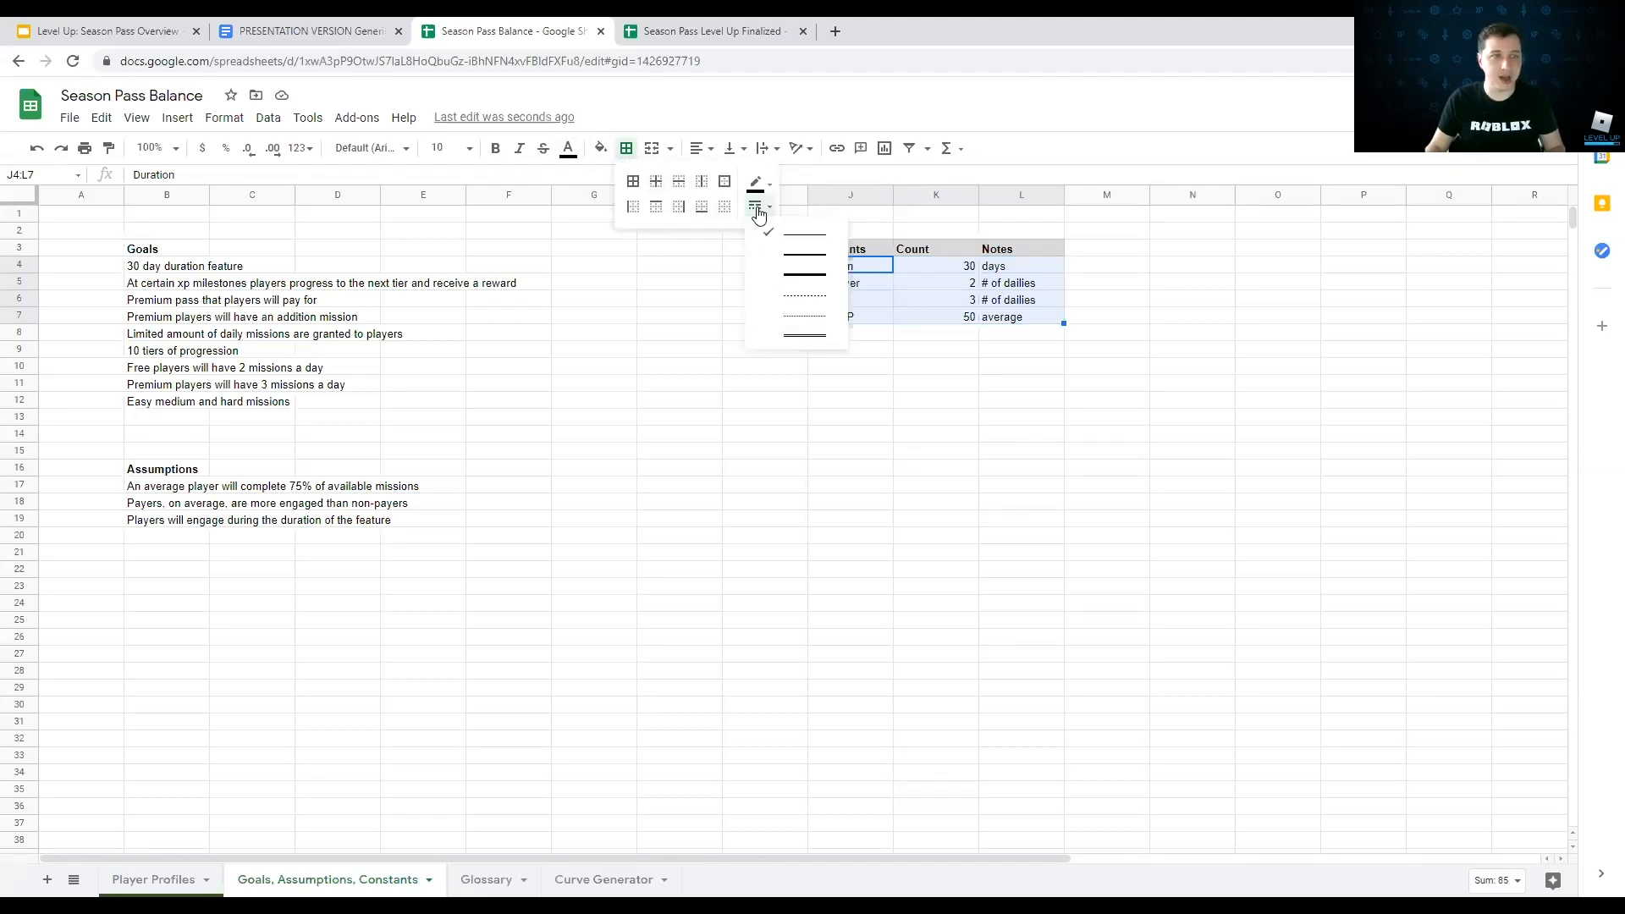
click(795, 262)
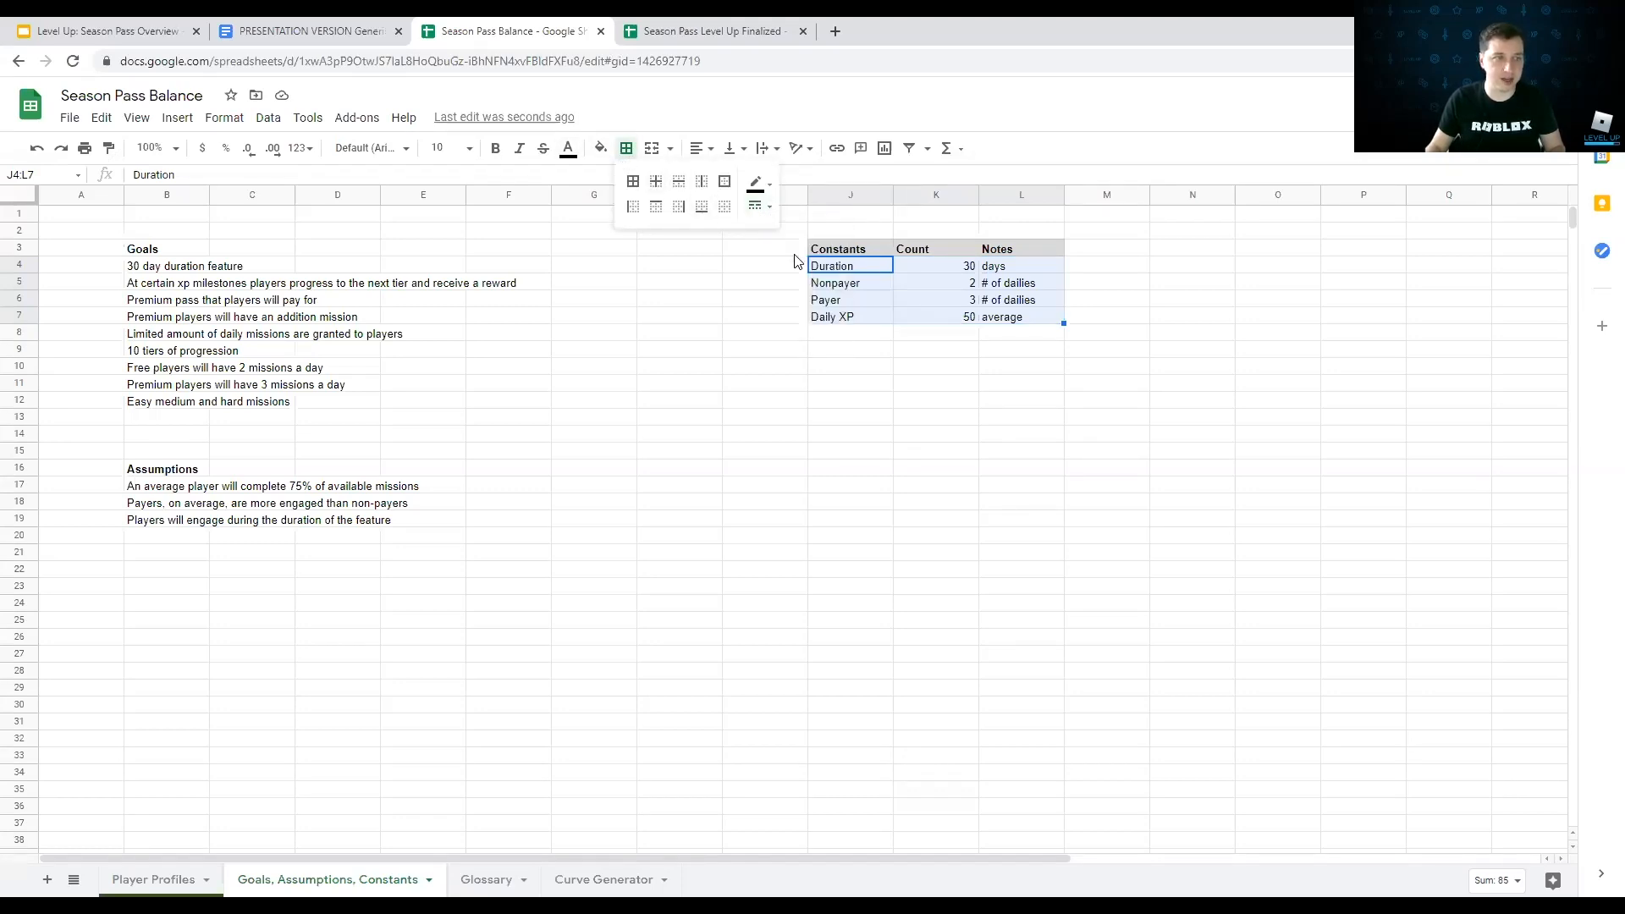
click(725, 182)
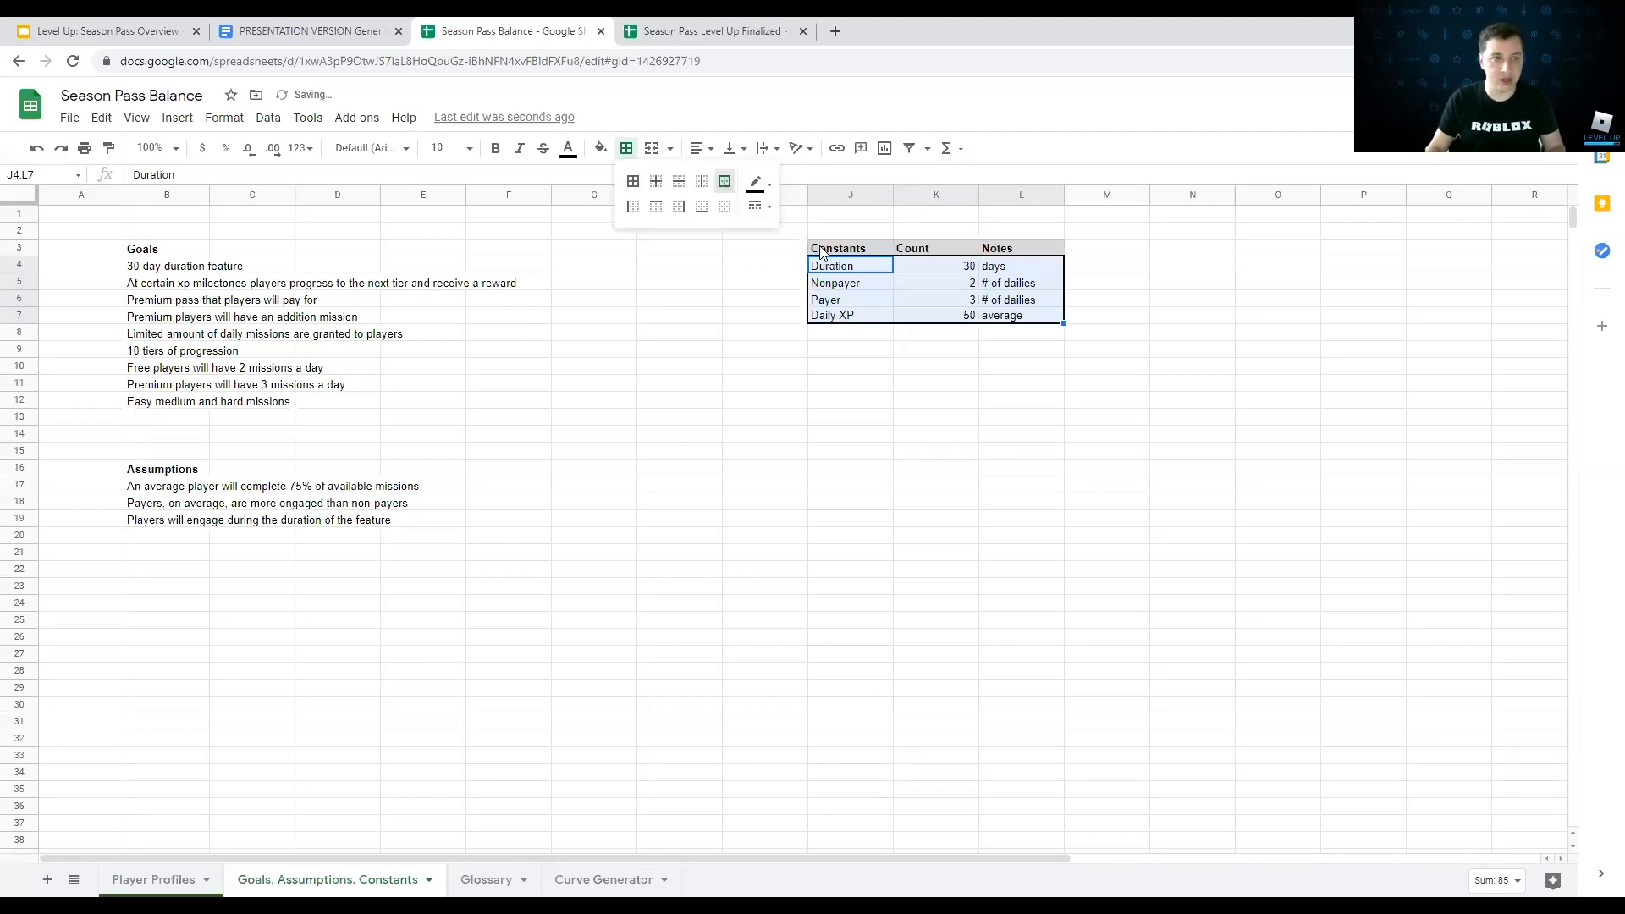
Step: Apply the same outer border around the heading row J3:L3 of the constants table
click(820, 251)
drag(820, 252, 1019, 252)
click(625, 150)
click(725, 181)
click(768, 303)
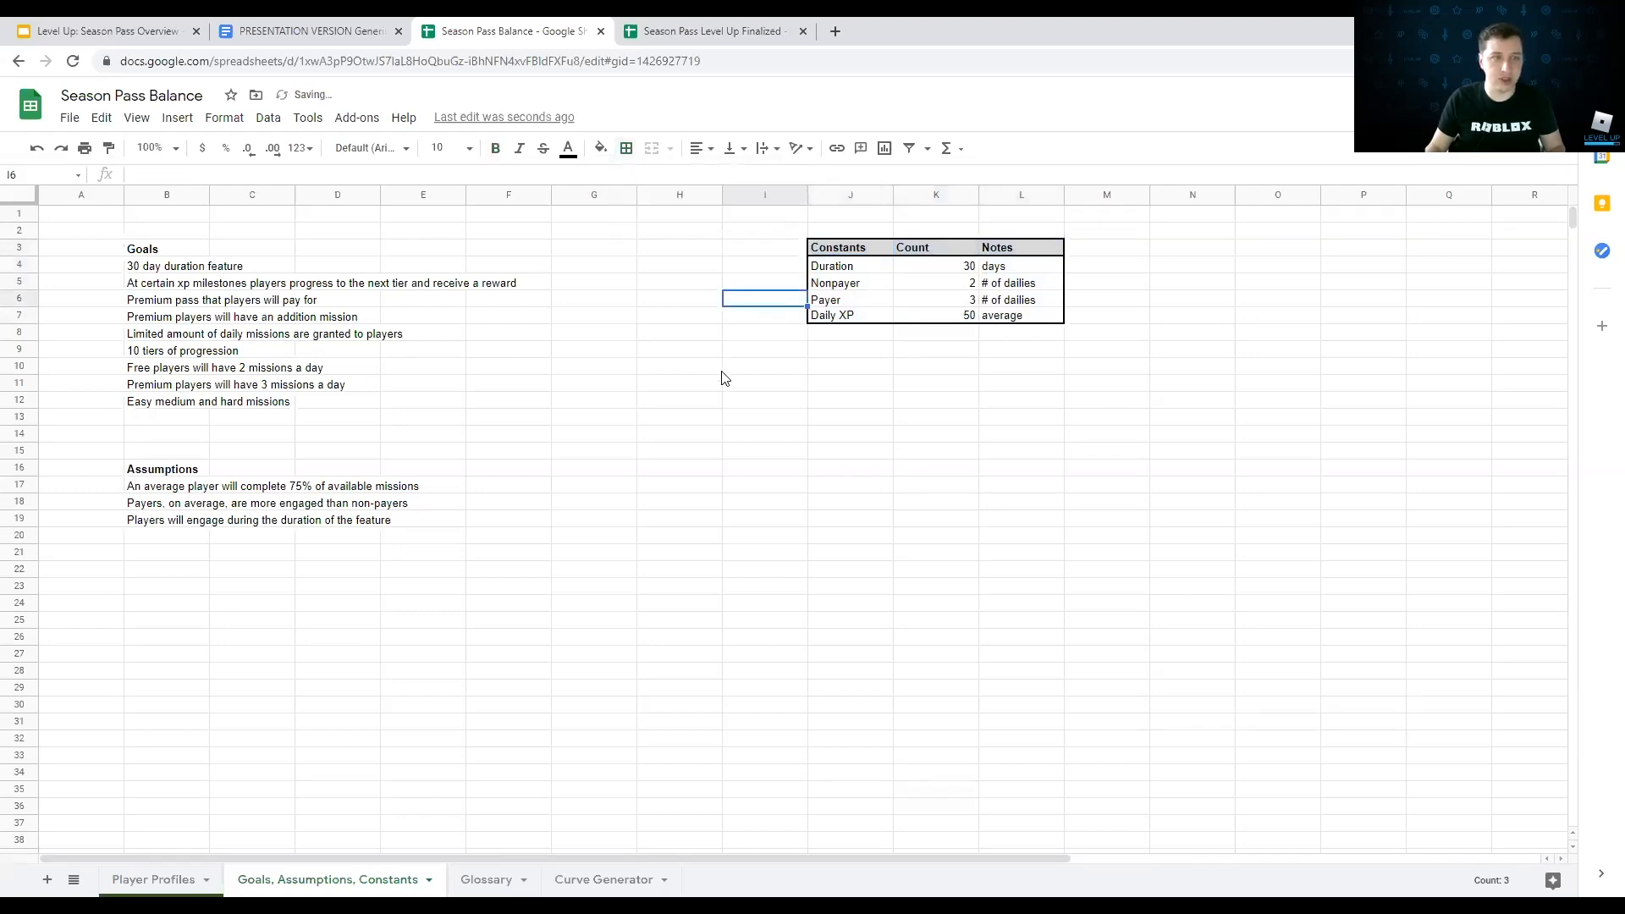
Step: Fill the constant name cells J4:J7, from Duration to Daily XP, with light gray
click(836, 251)
drag(838, 269, 833, 318)
click(600, 148)
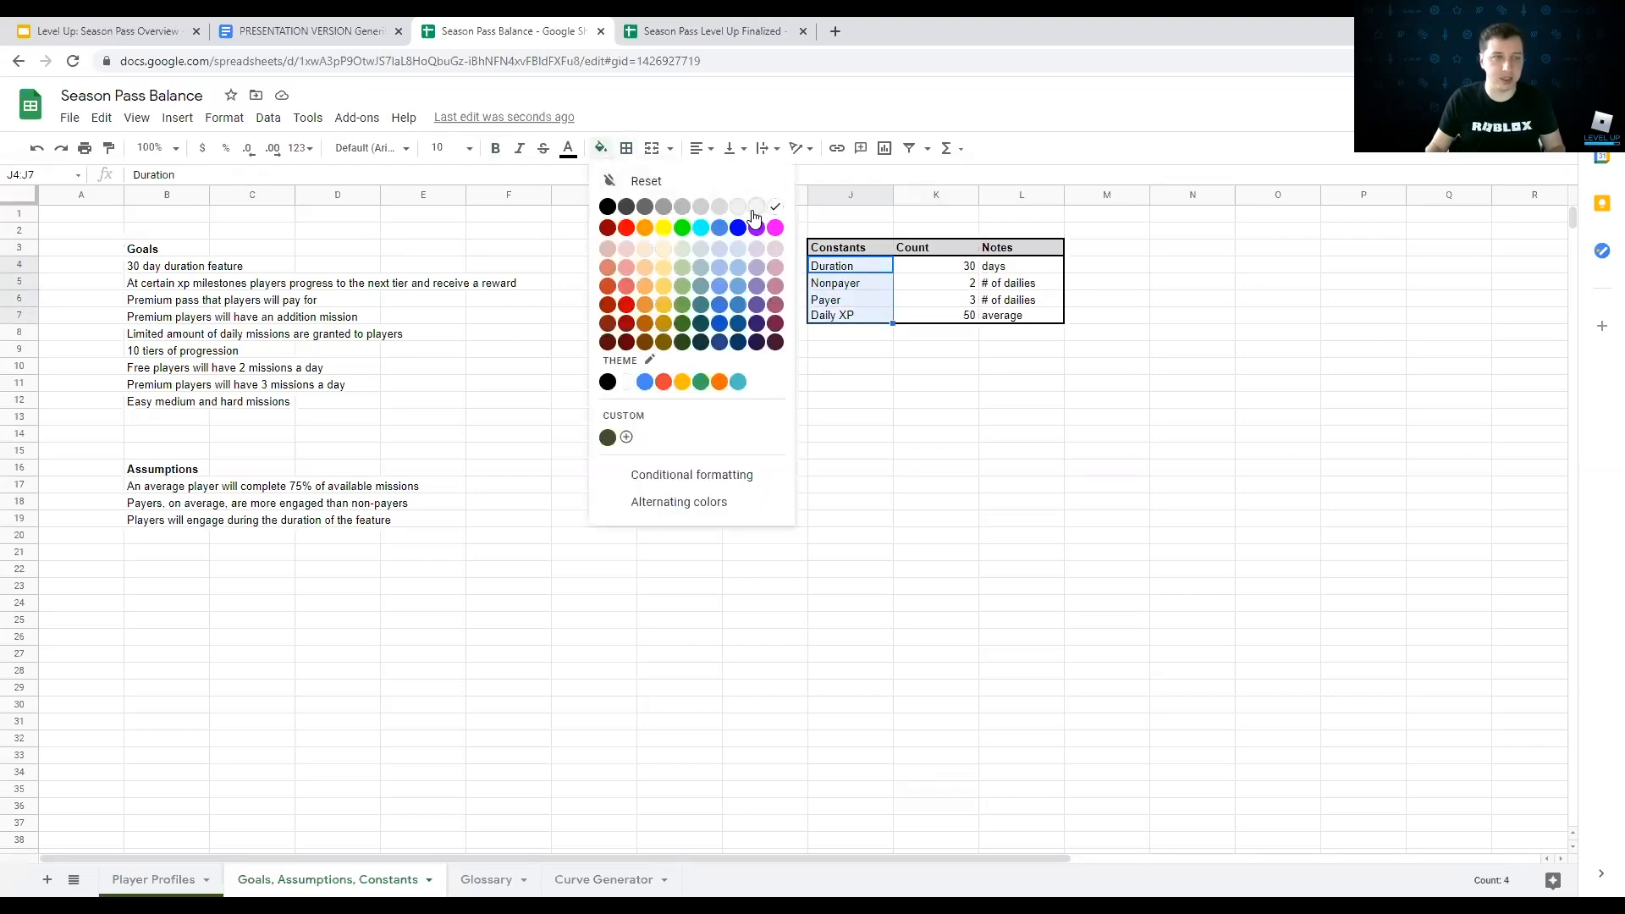
click(738, 206)
click(852, 399)
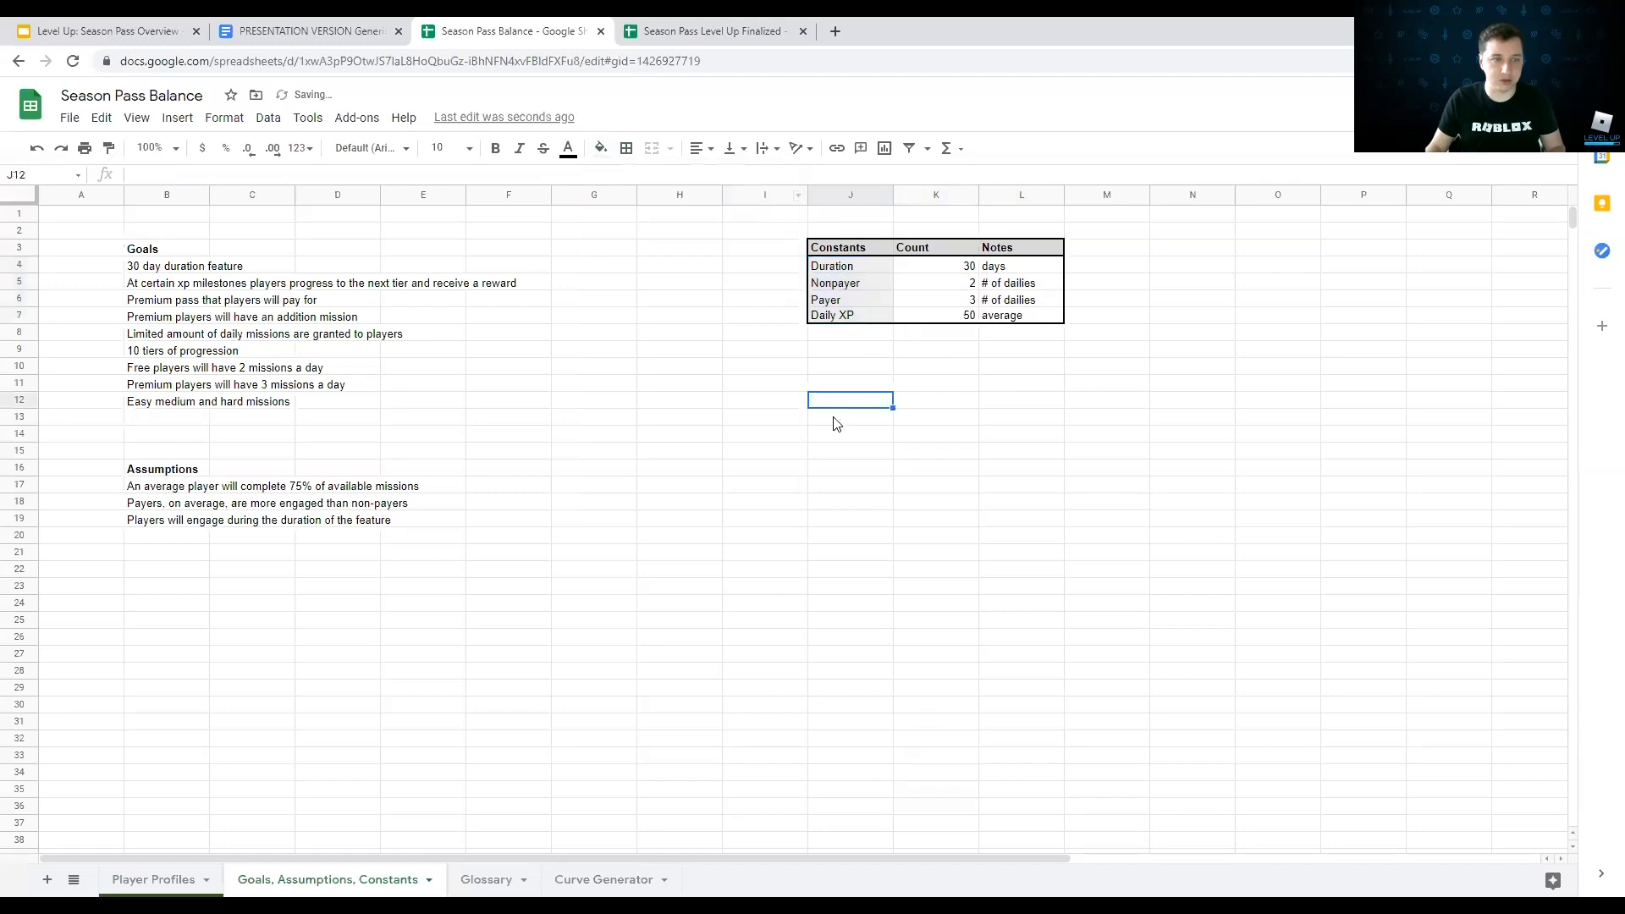
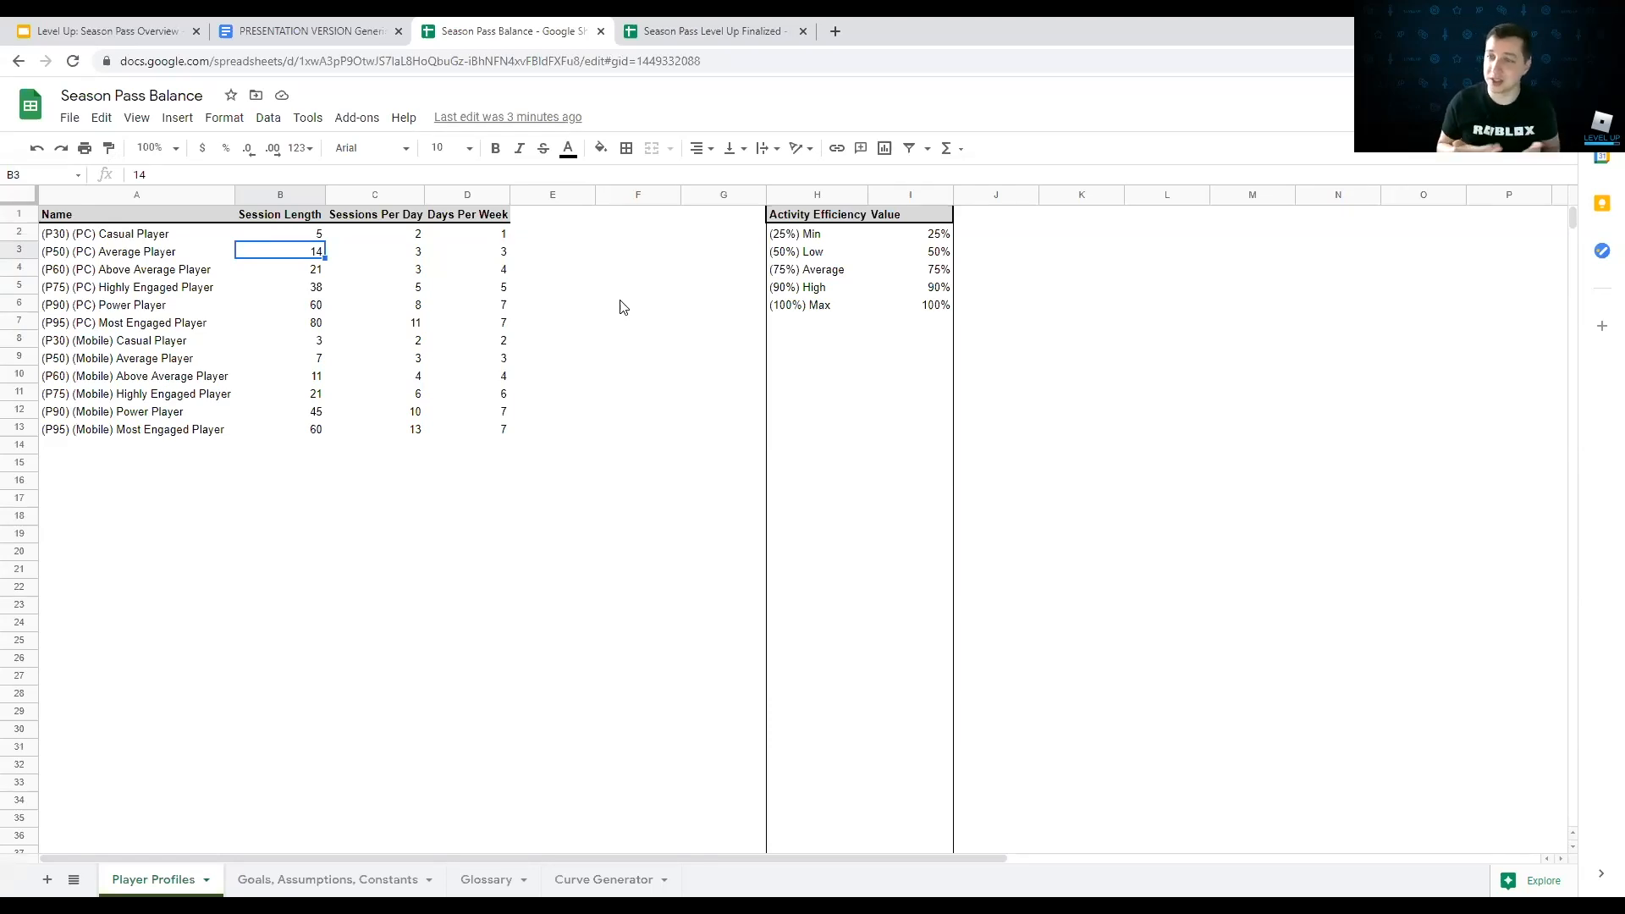
Step: On the Player Profiles sheet, examine the percentile tiers of the PC players and their session lengths
click(179, 304)
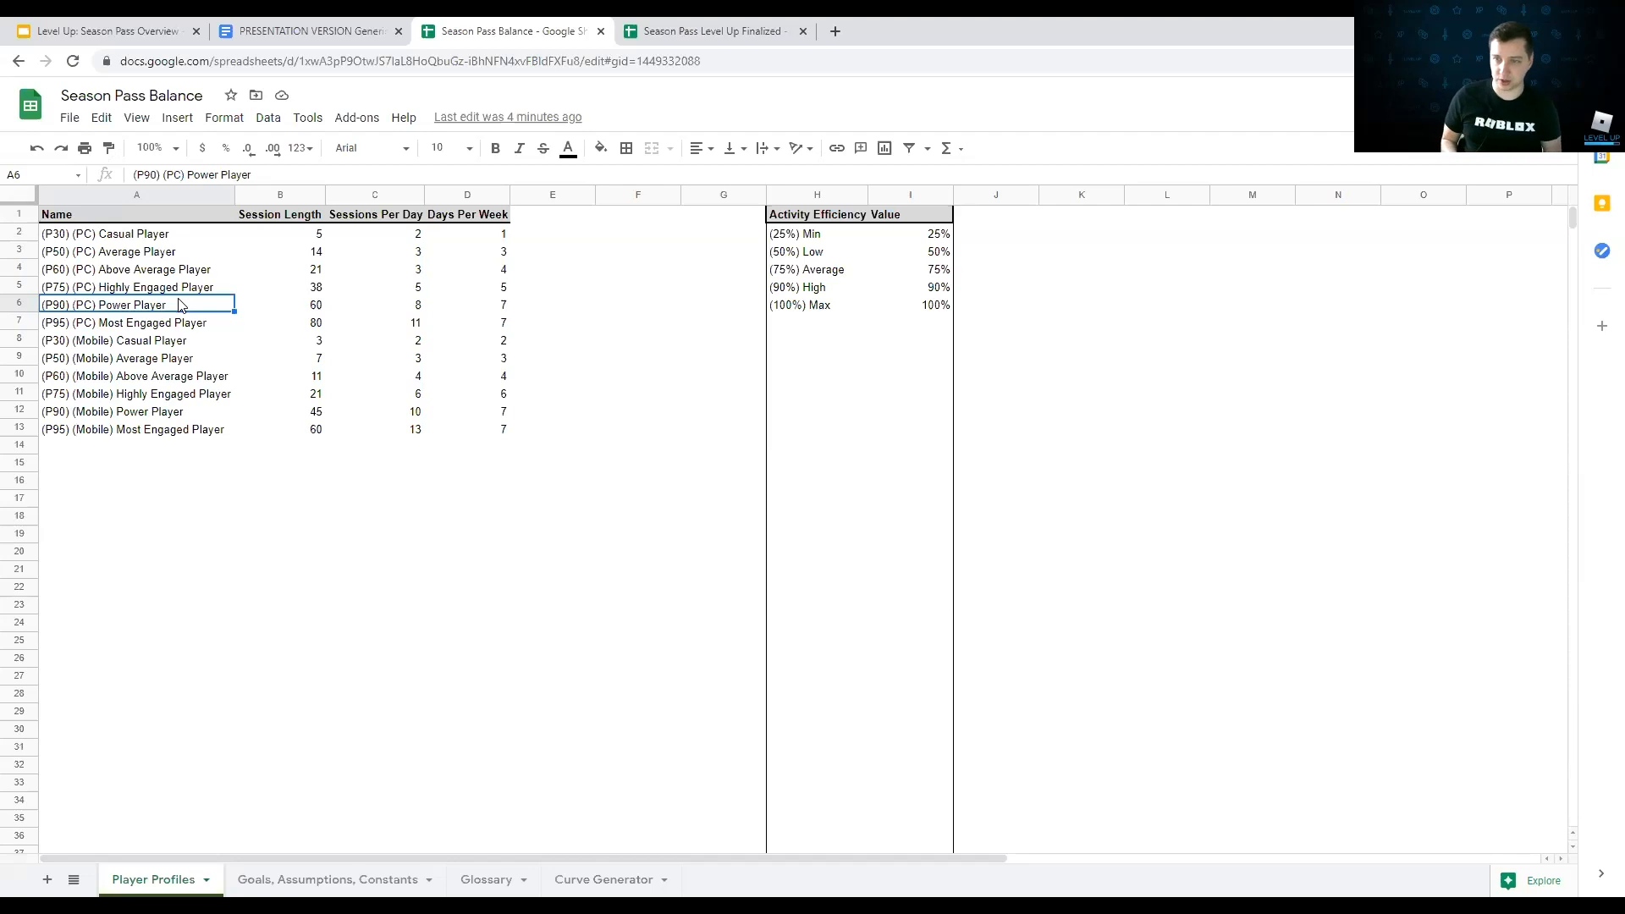
click(76, 237)
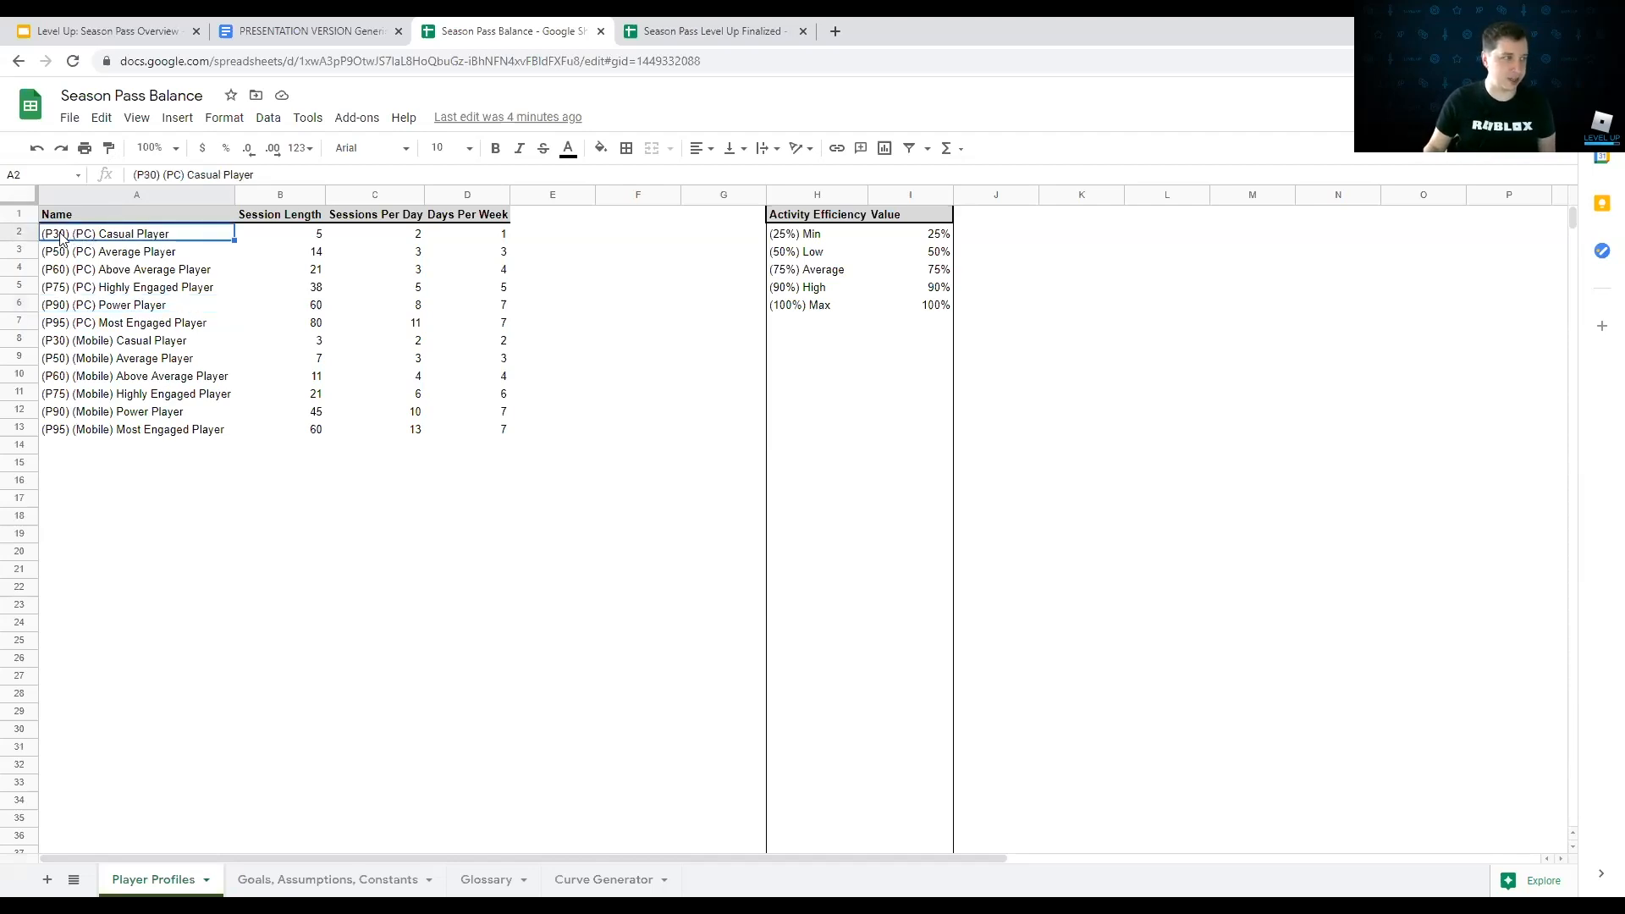
click(58, 255)
click(55, 273)
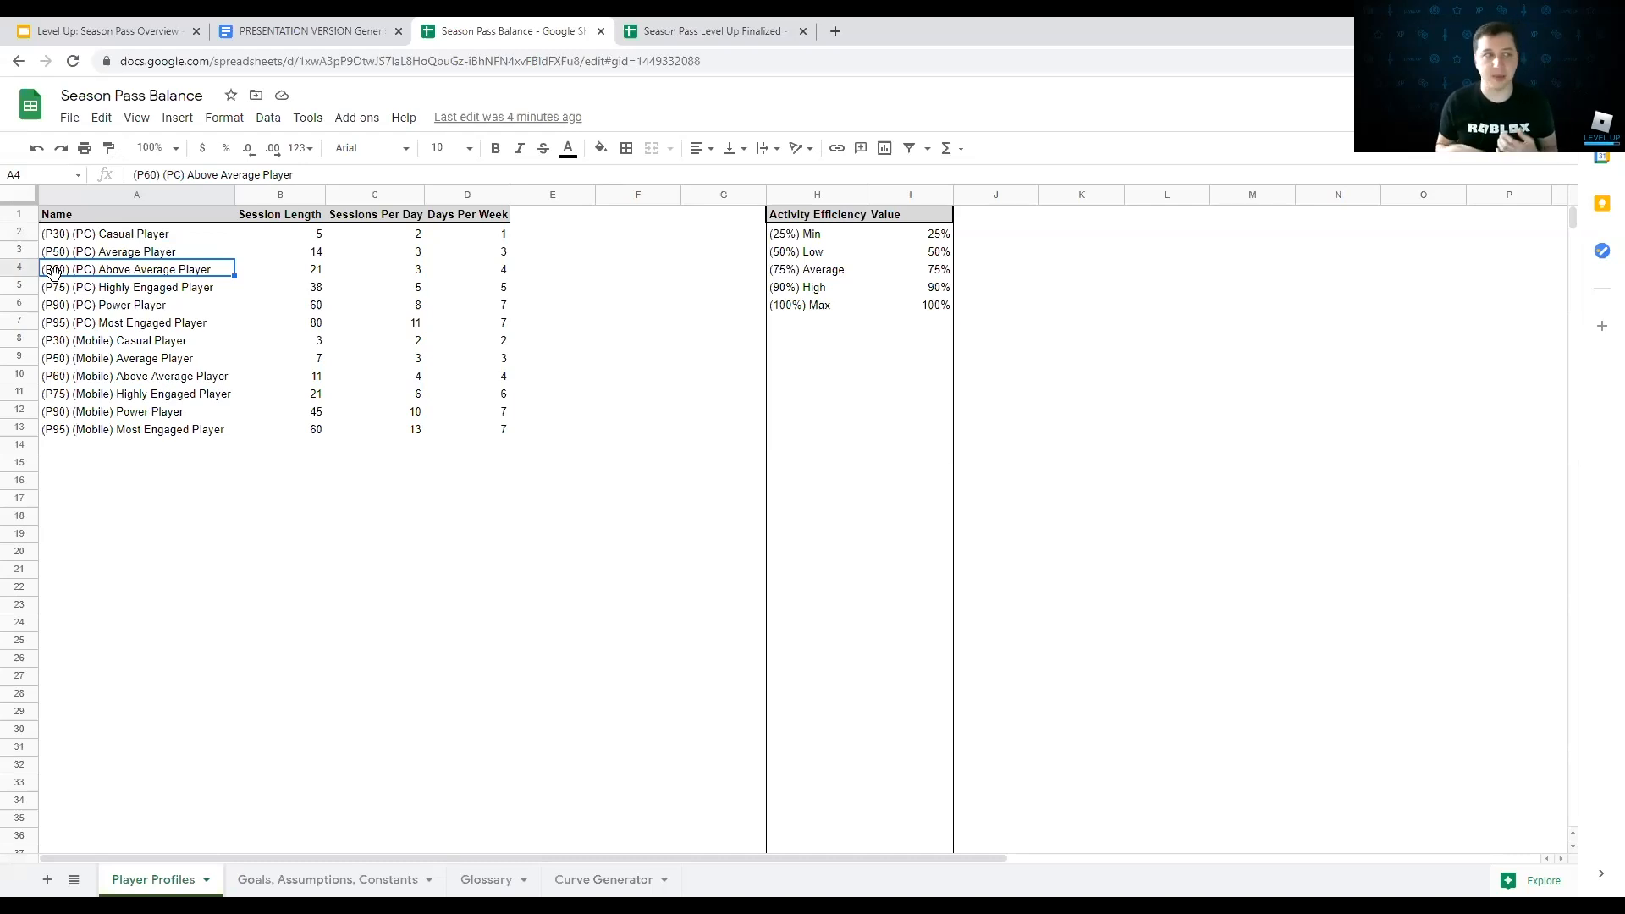
click(76, 234)
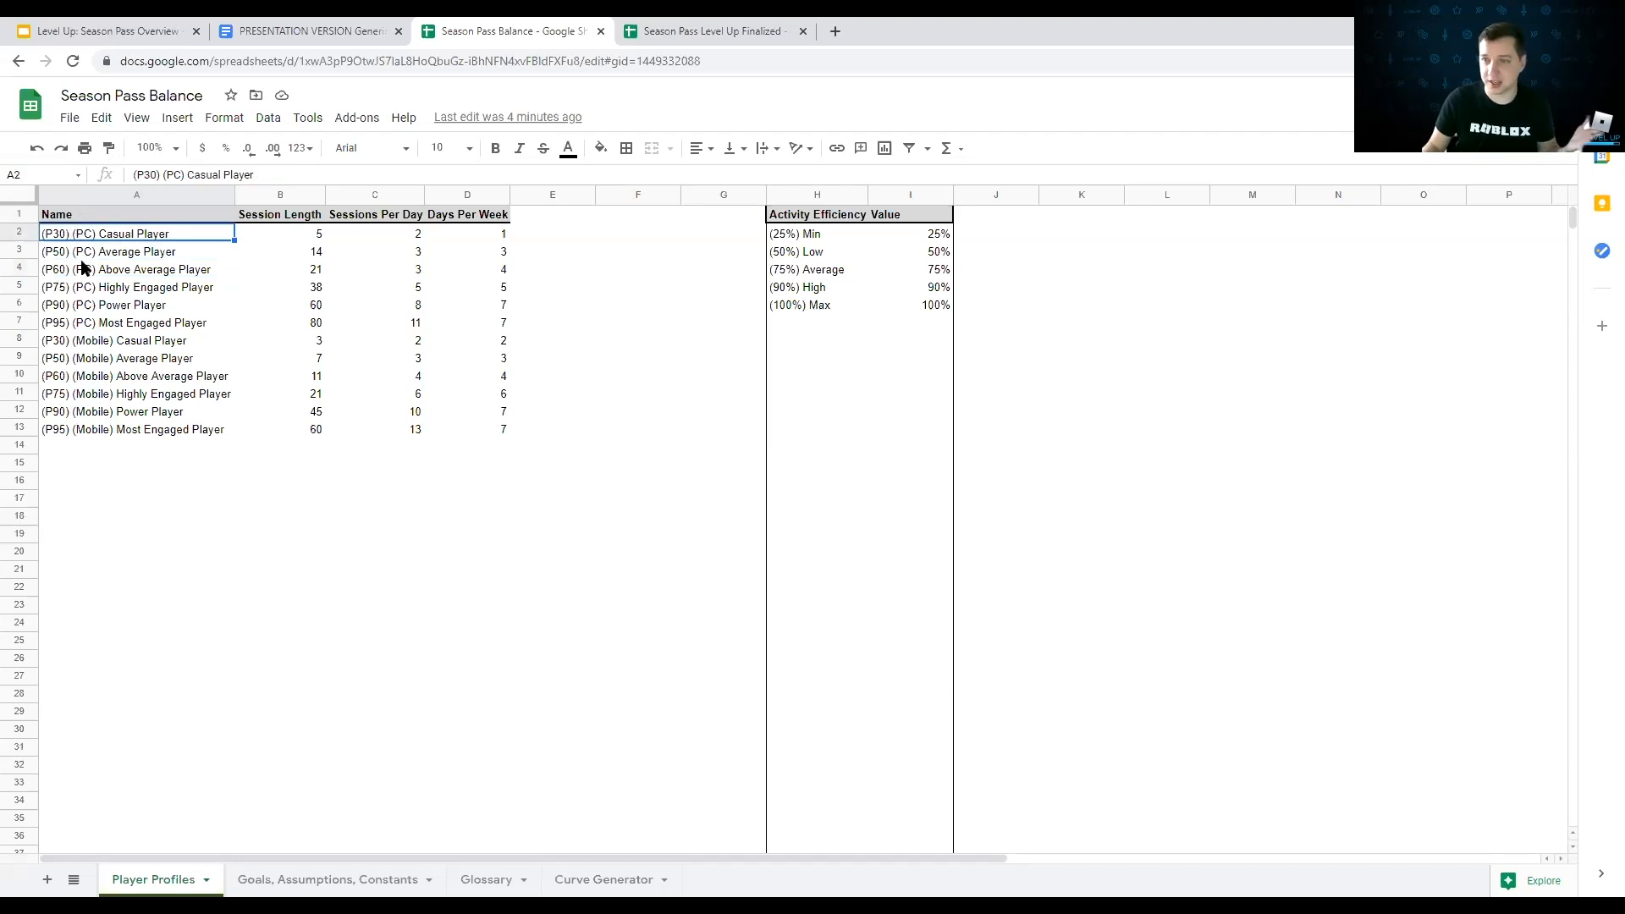
click(83, 269)
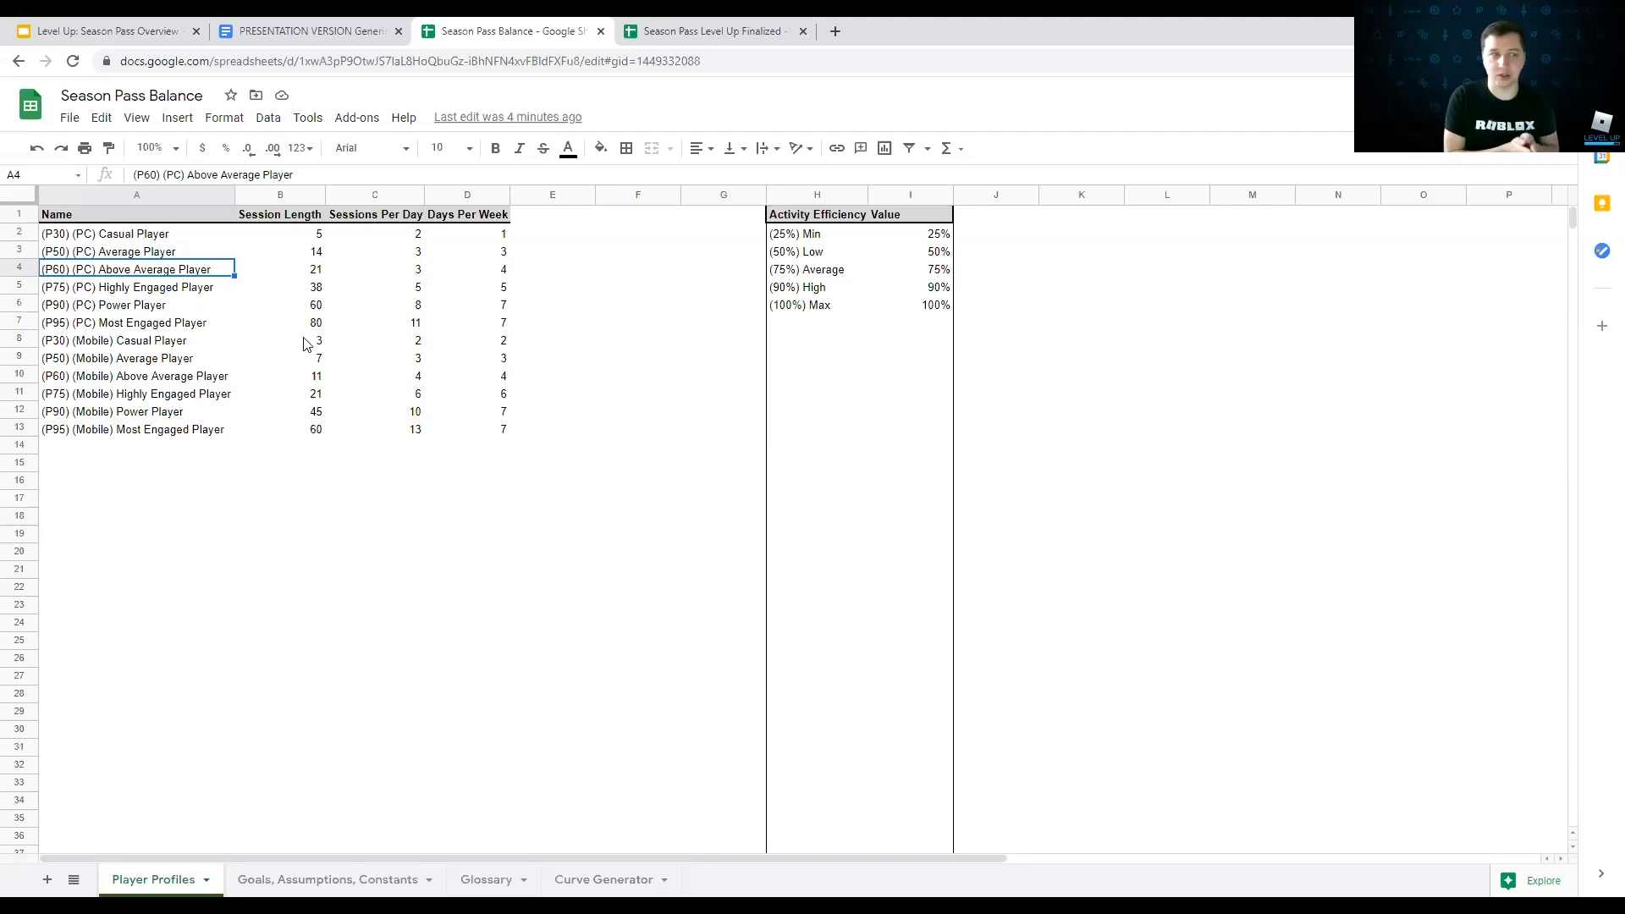
click(286, 278)
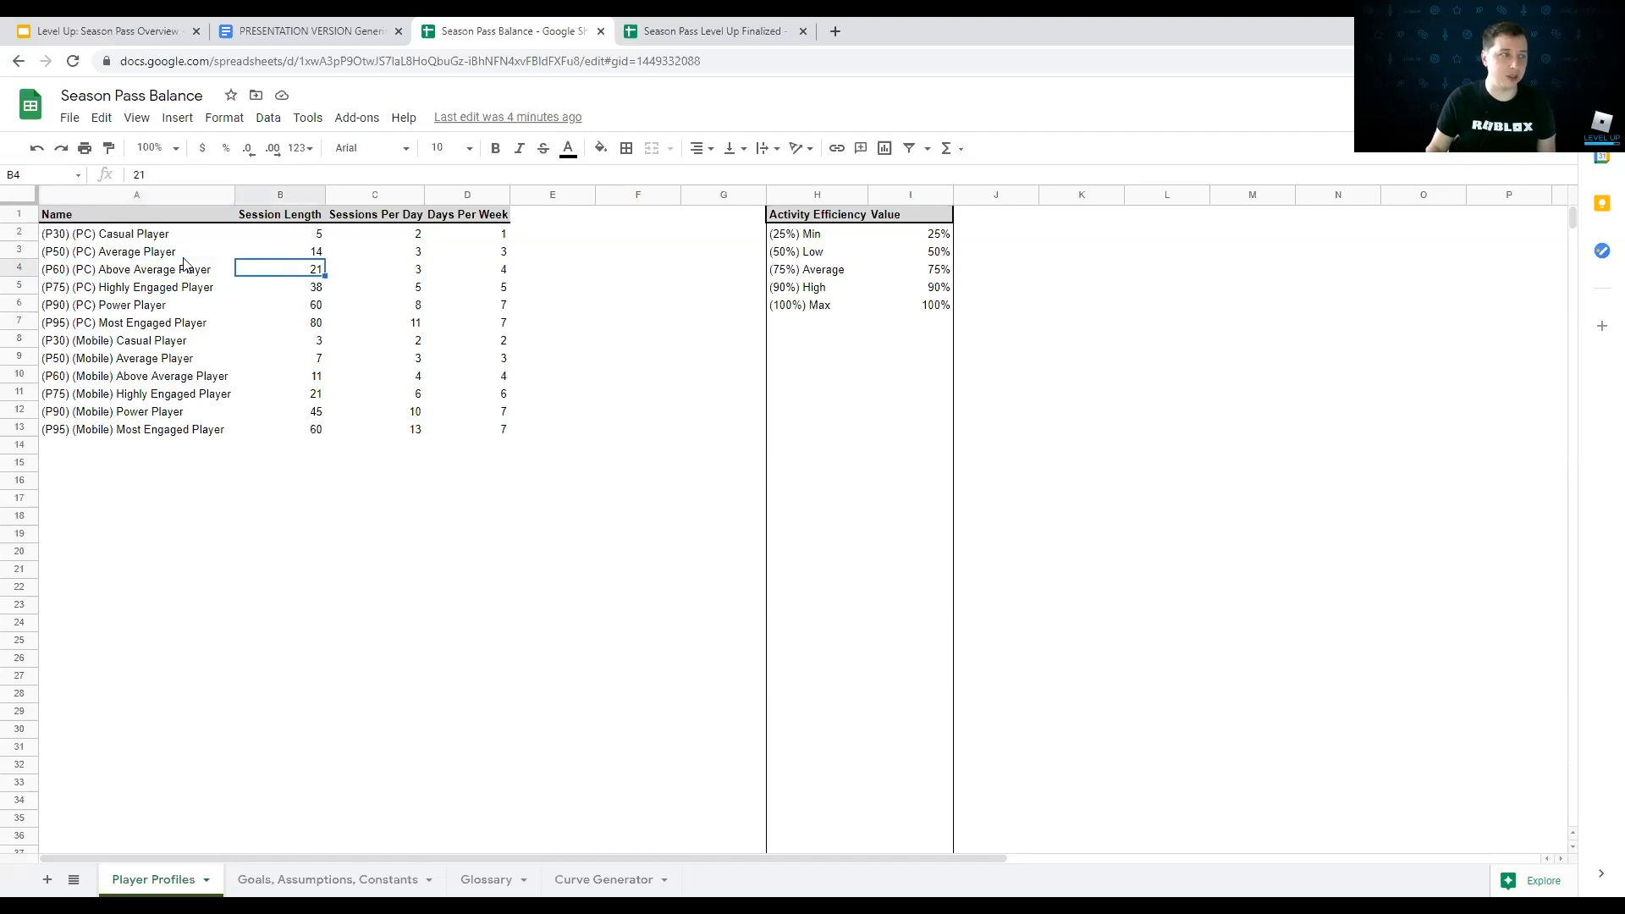
click(119, 272)
click(282, 279)
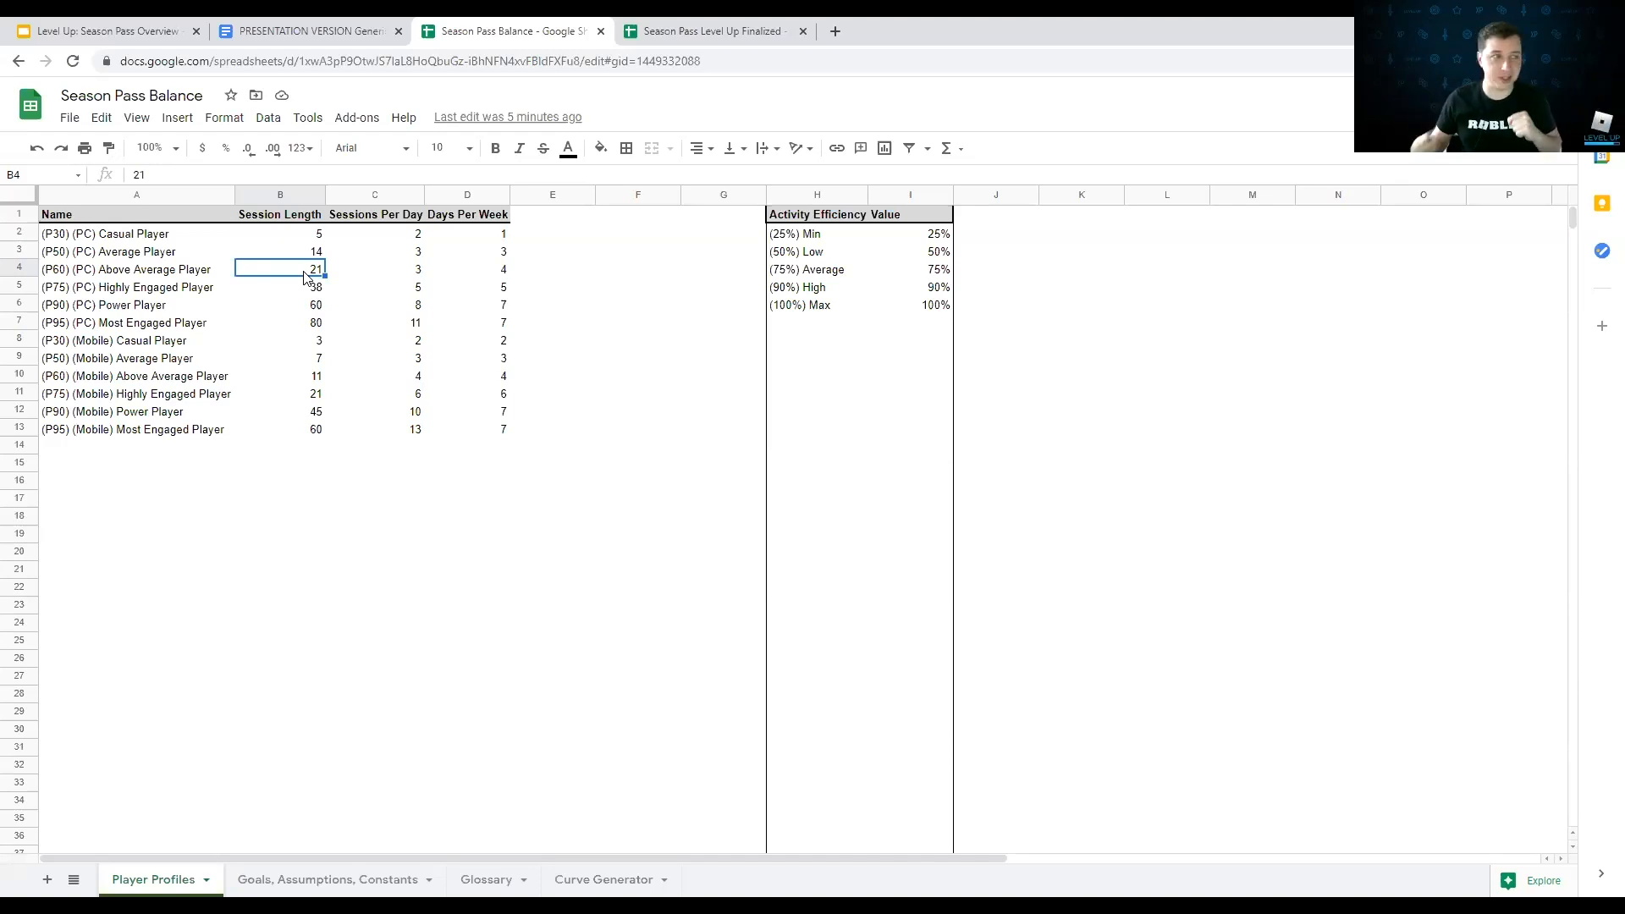
click(71, 277)
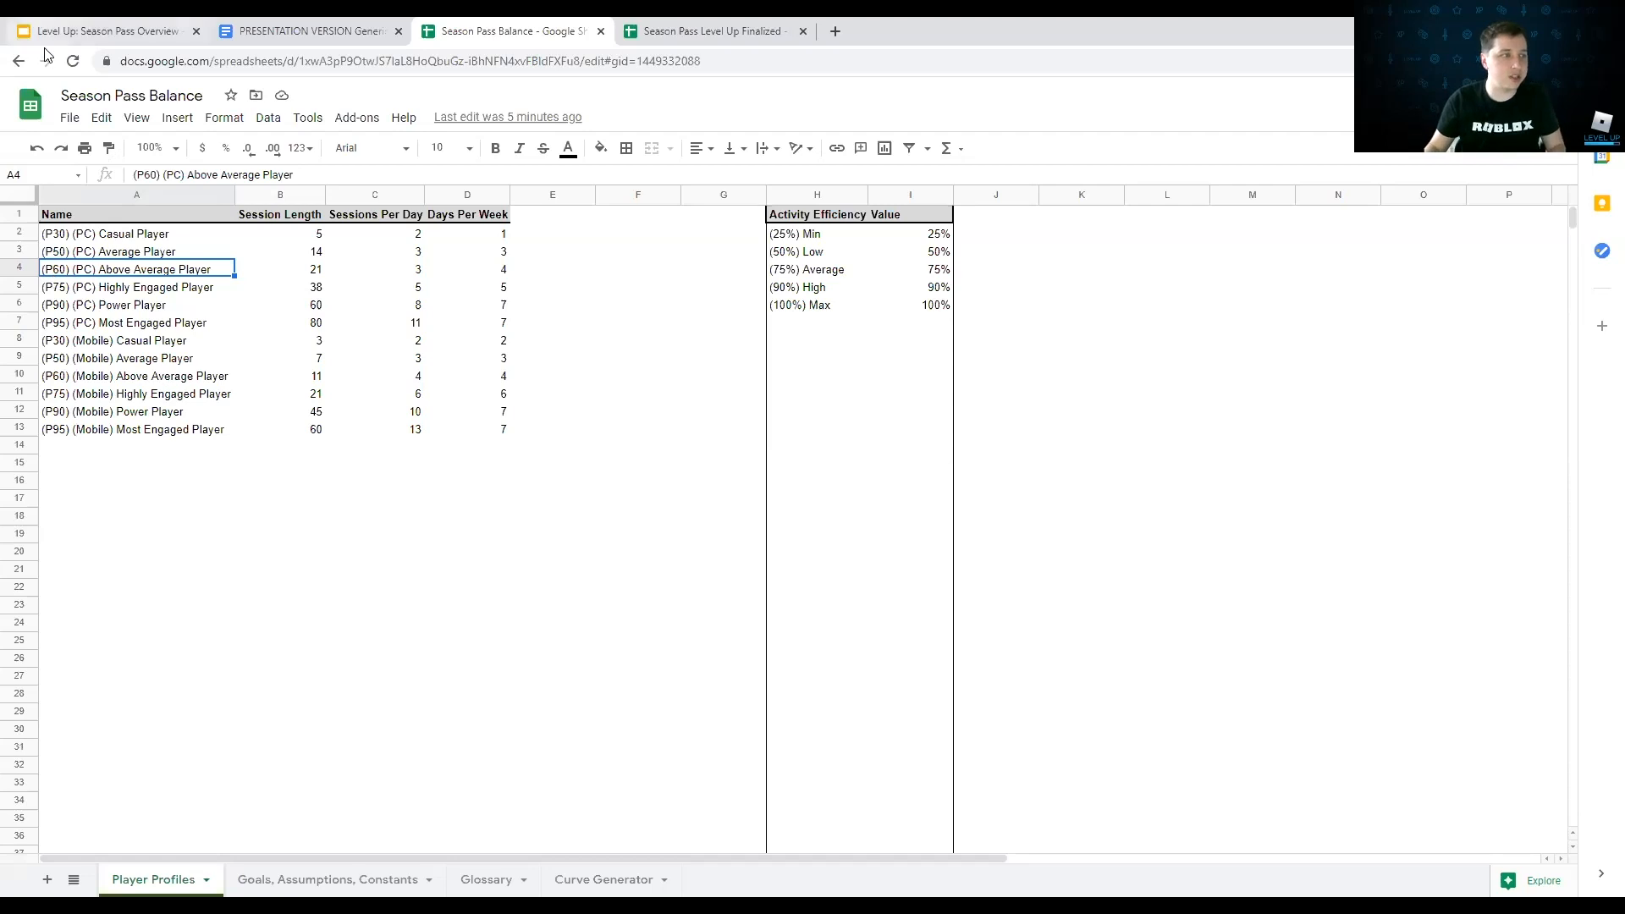
click(292, 233)
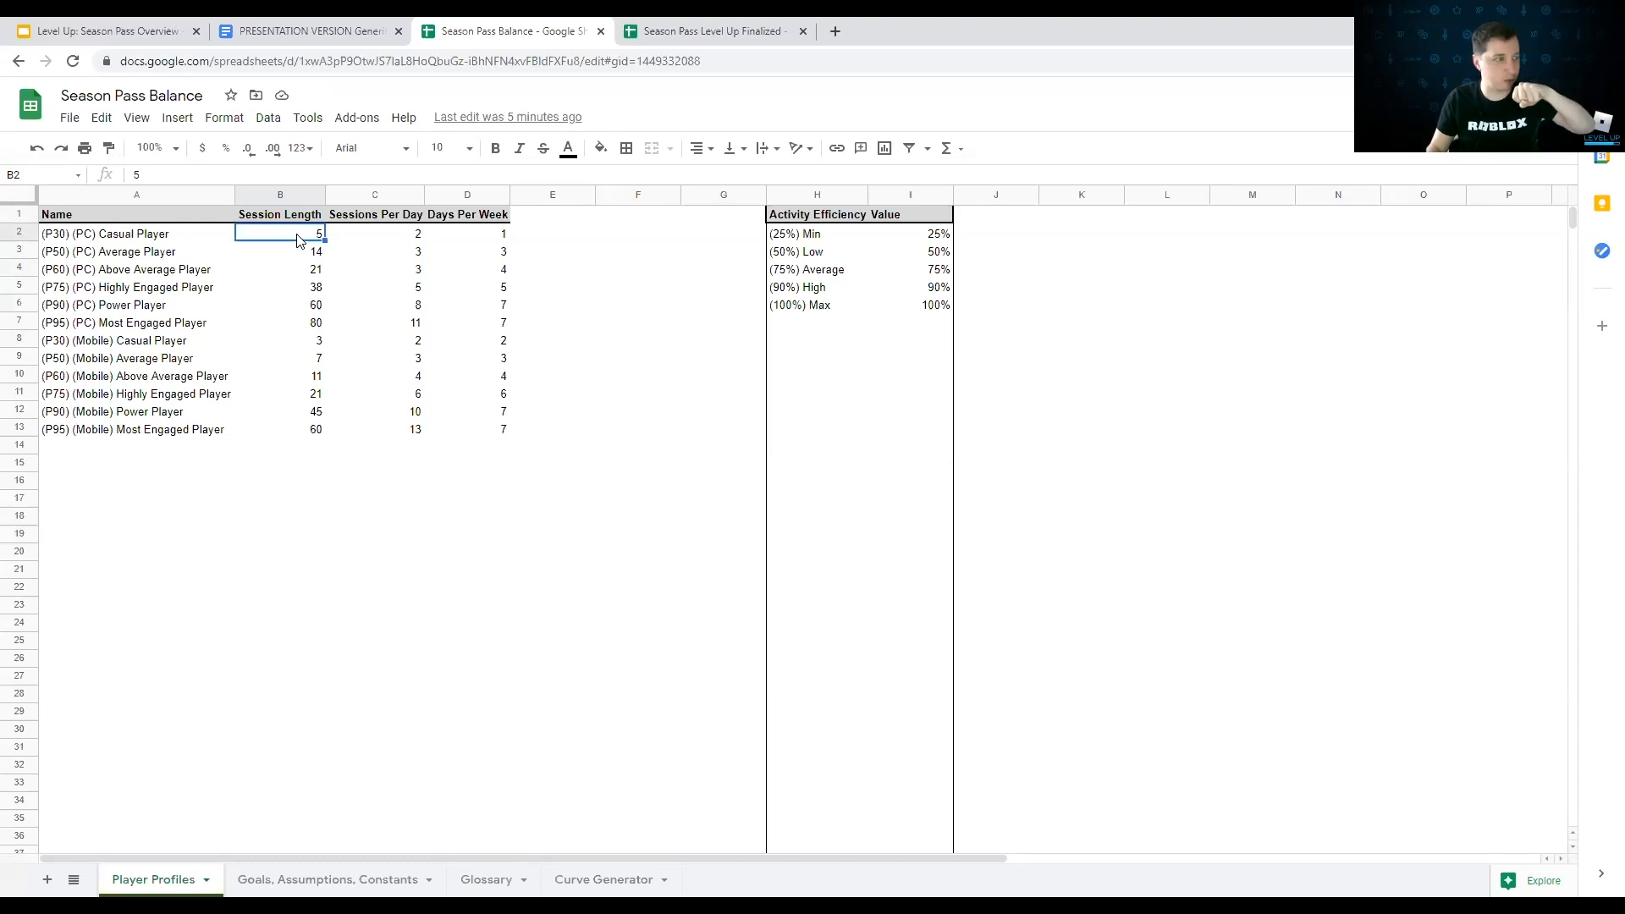
click(298, 323)
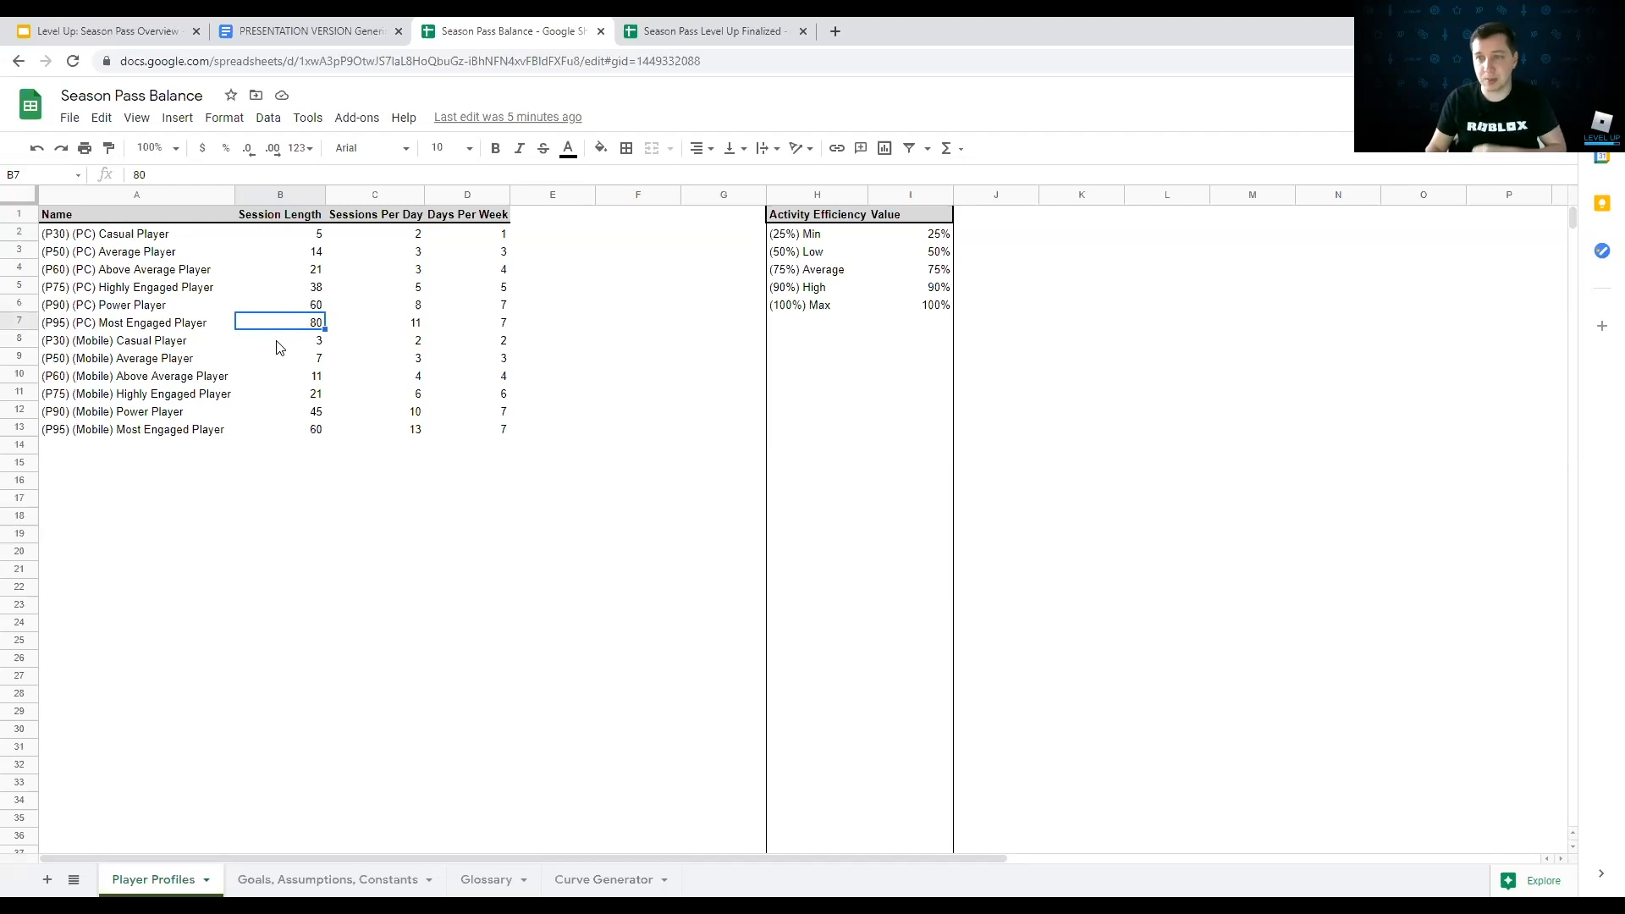
click(310, 272)
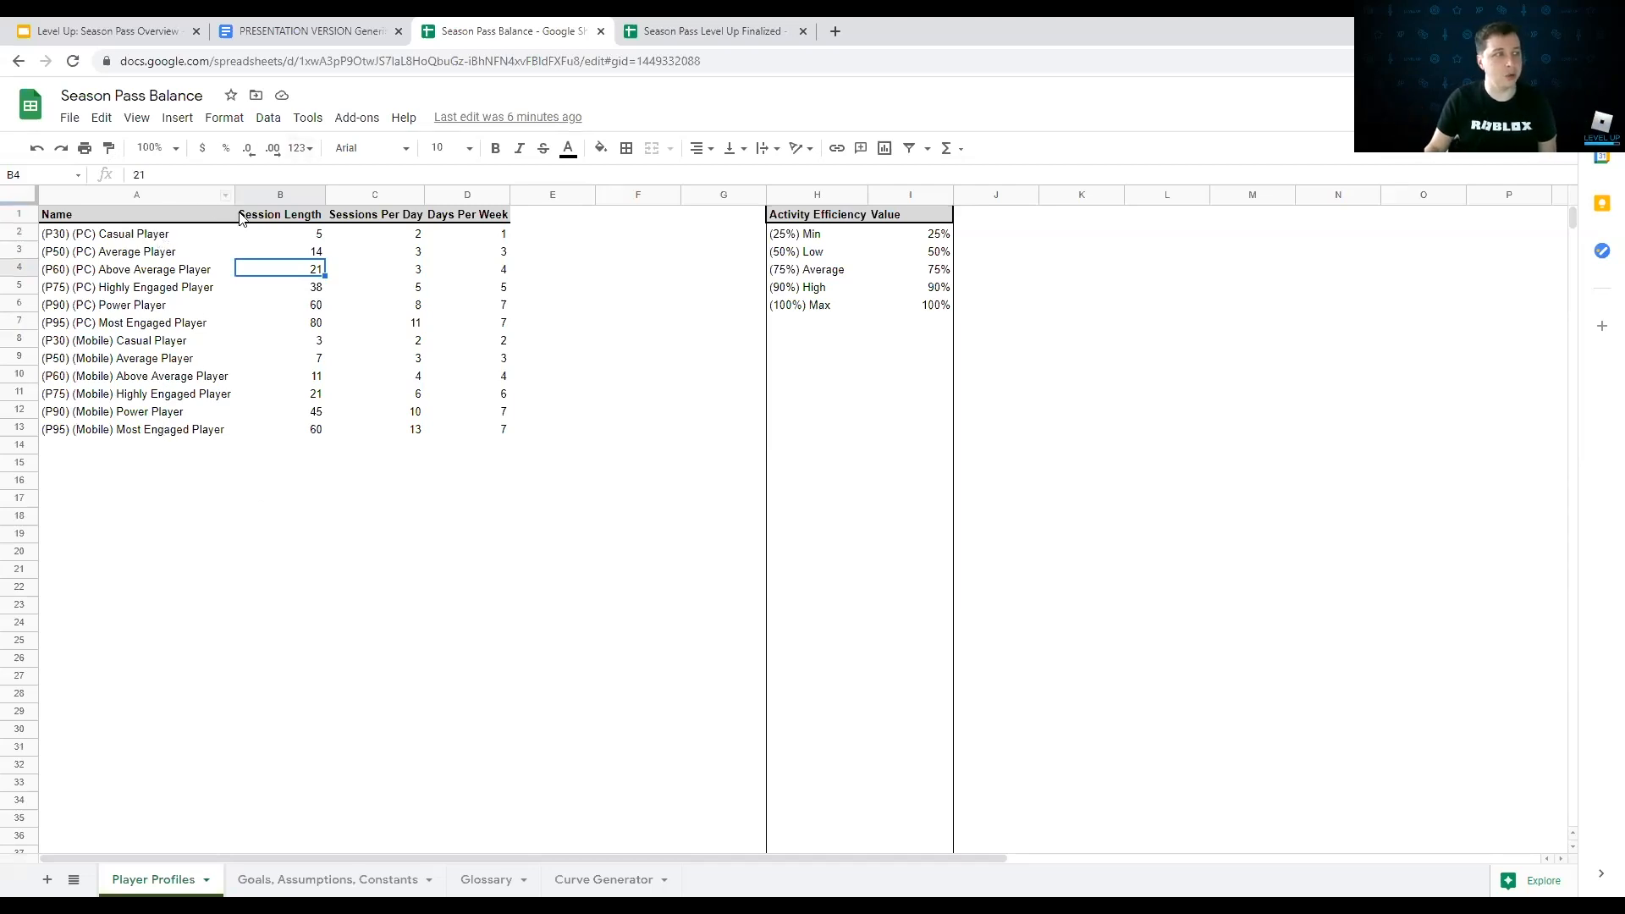
click(110, 237)
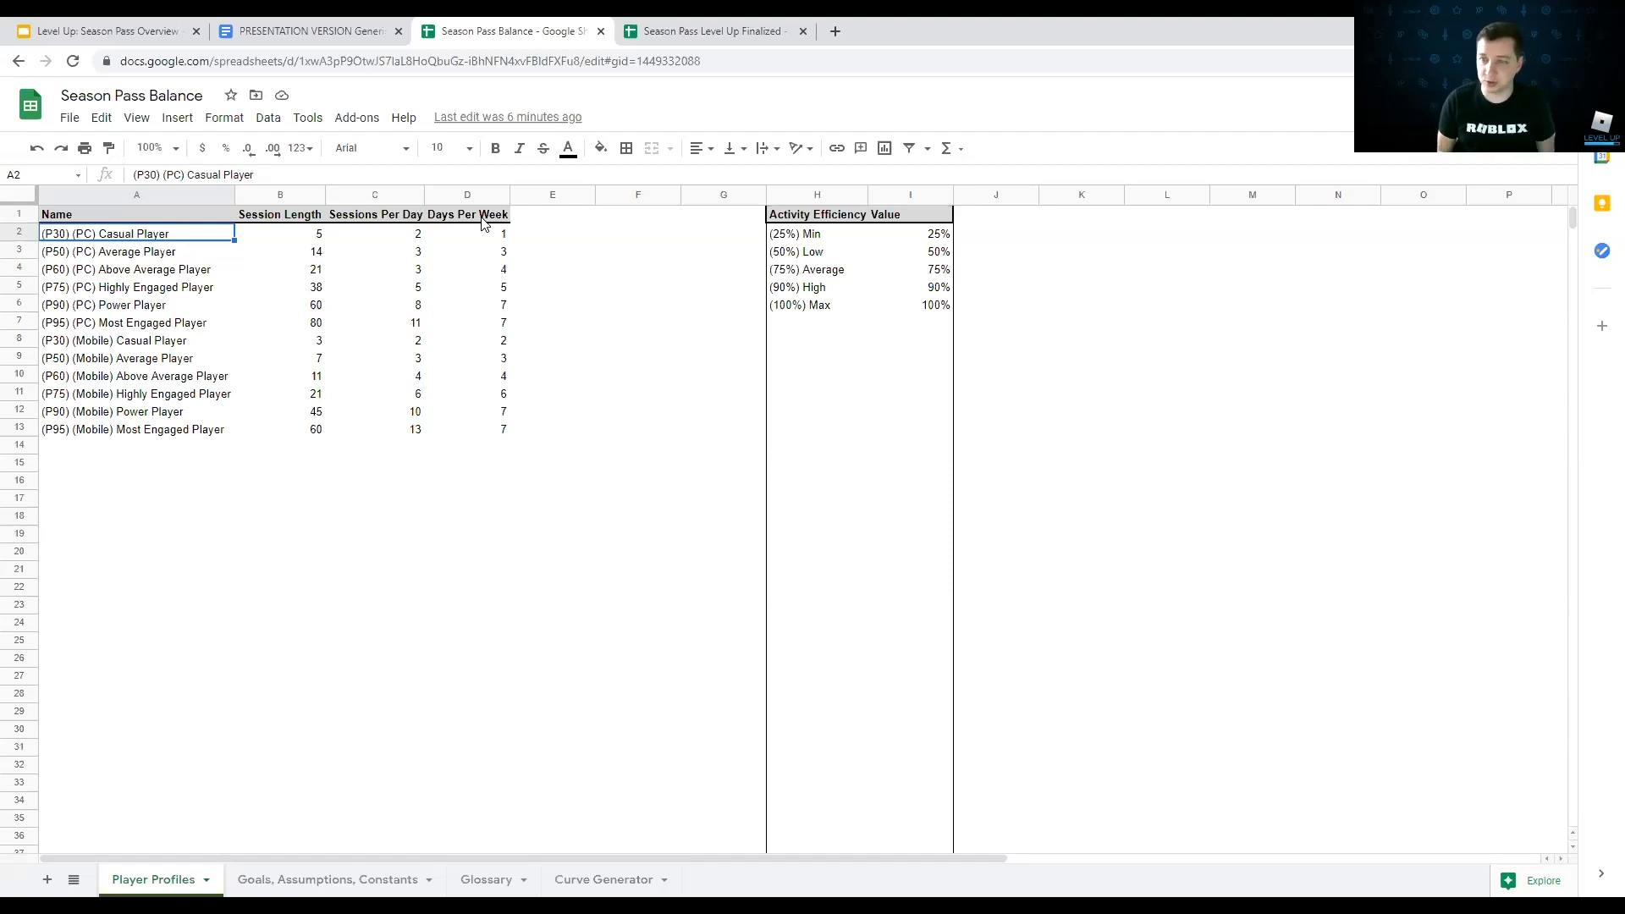
Step: Compare session length and sessions per day of the highly engaged PC and mobile profiles, including the most engaged PC row
drag(95, 325, 462, 324)
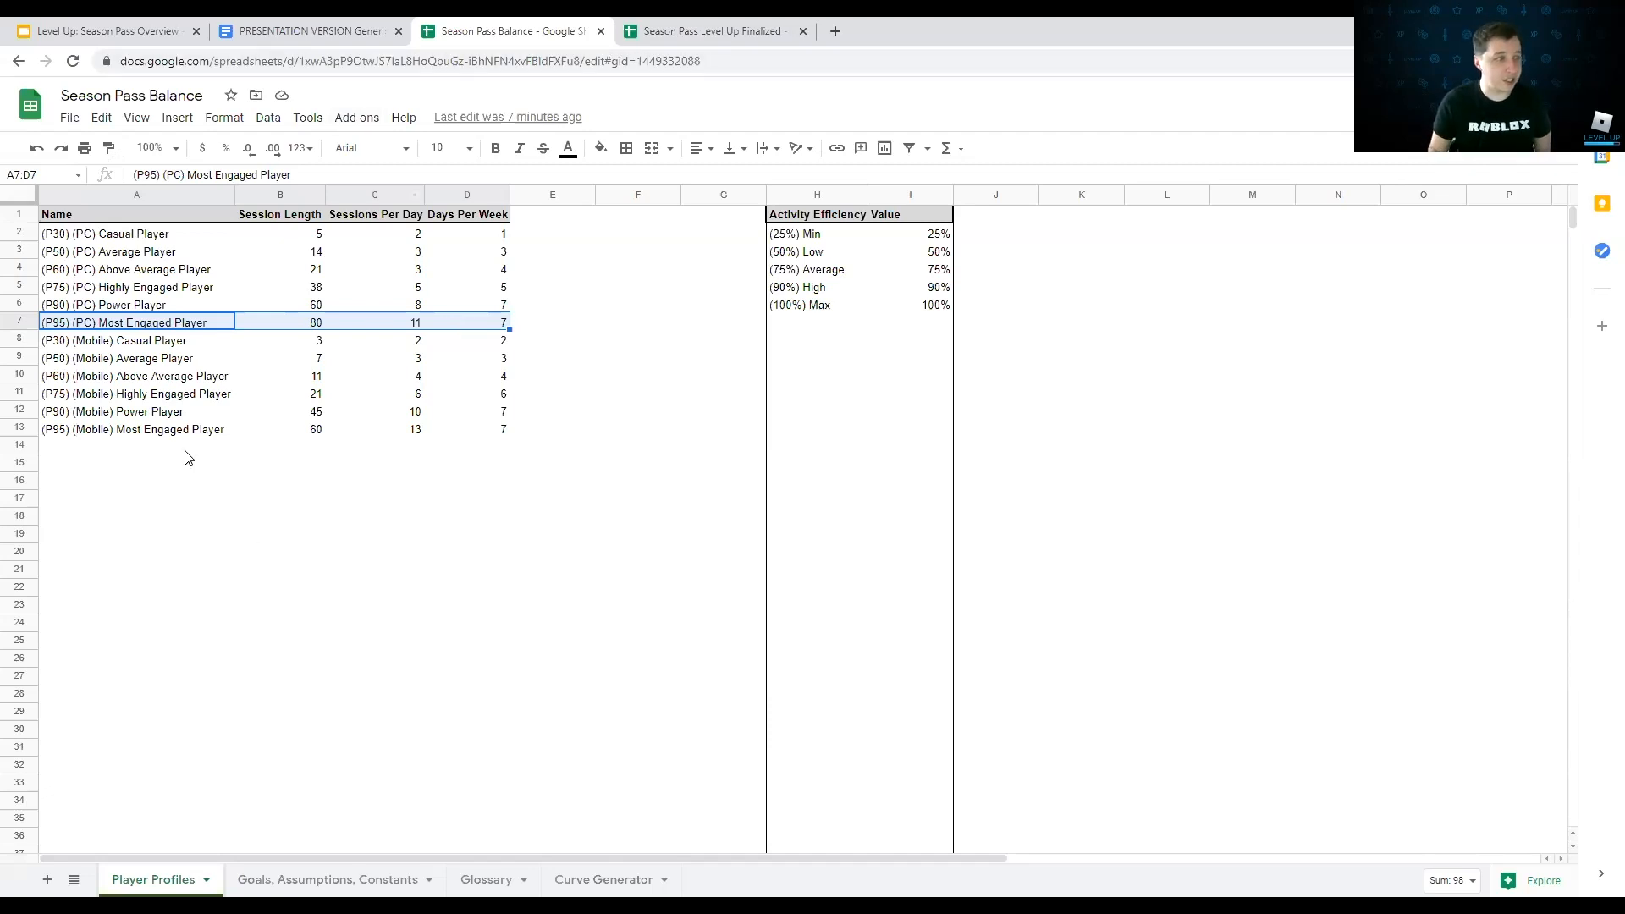
click(115, 442)
click(116, 347)
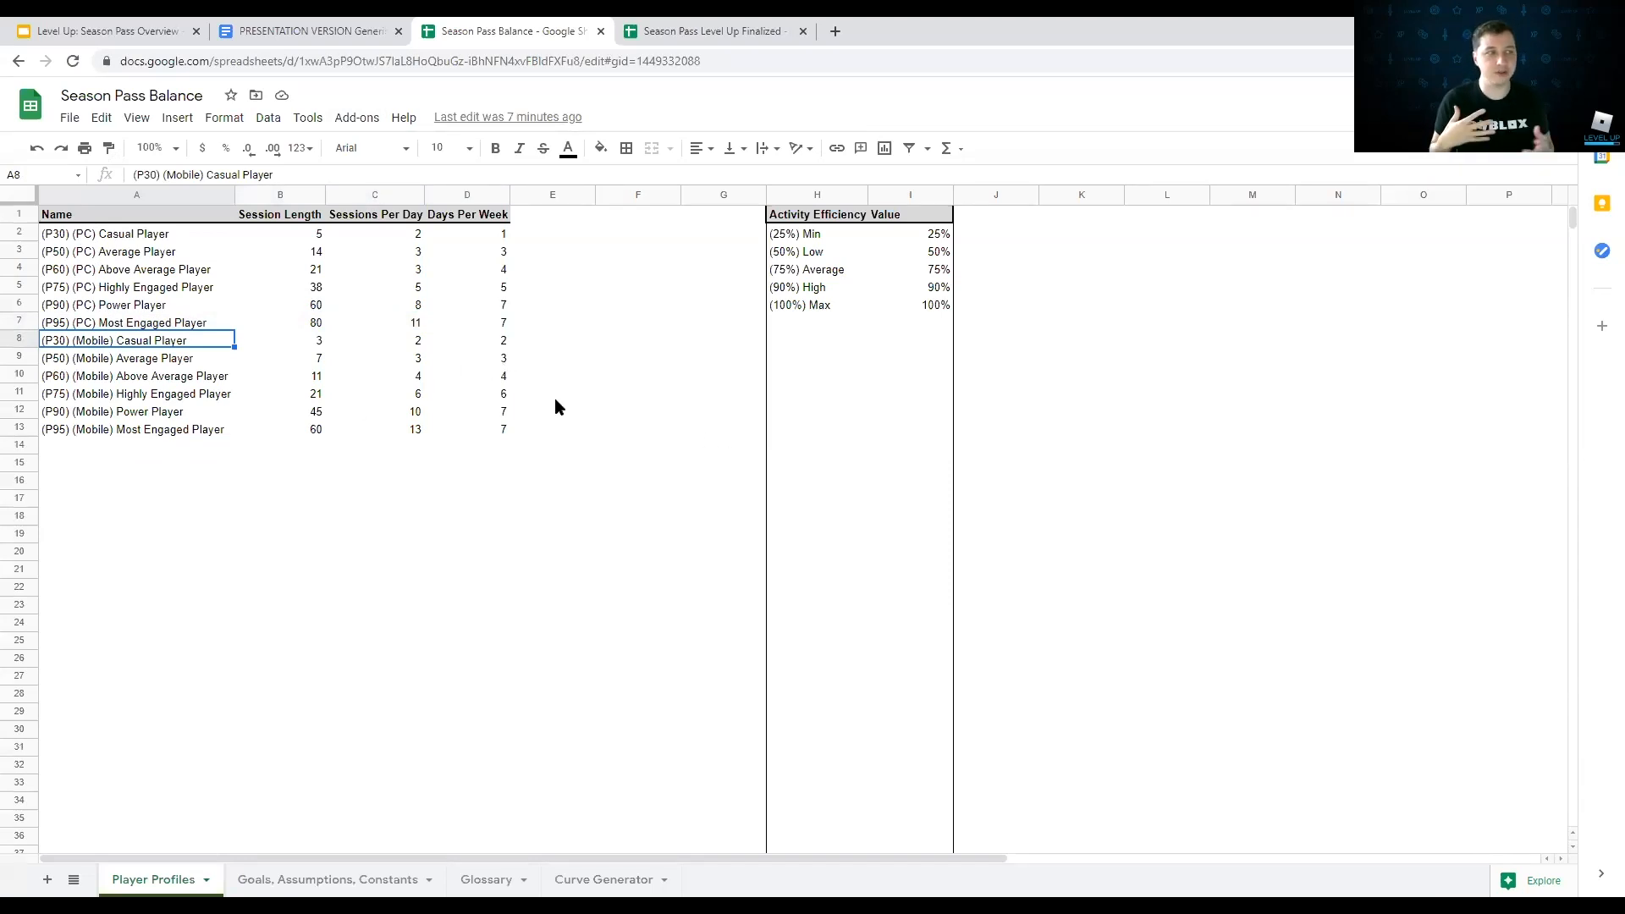
click(159, 291)
click(313, 291)
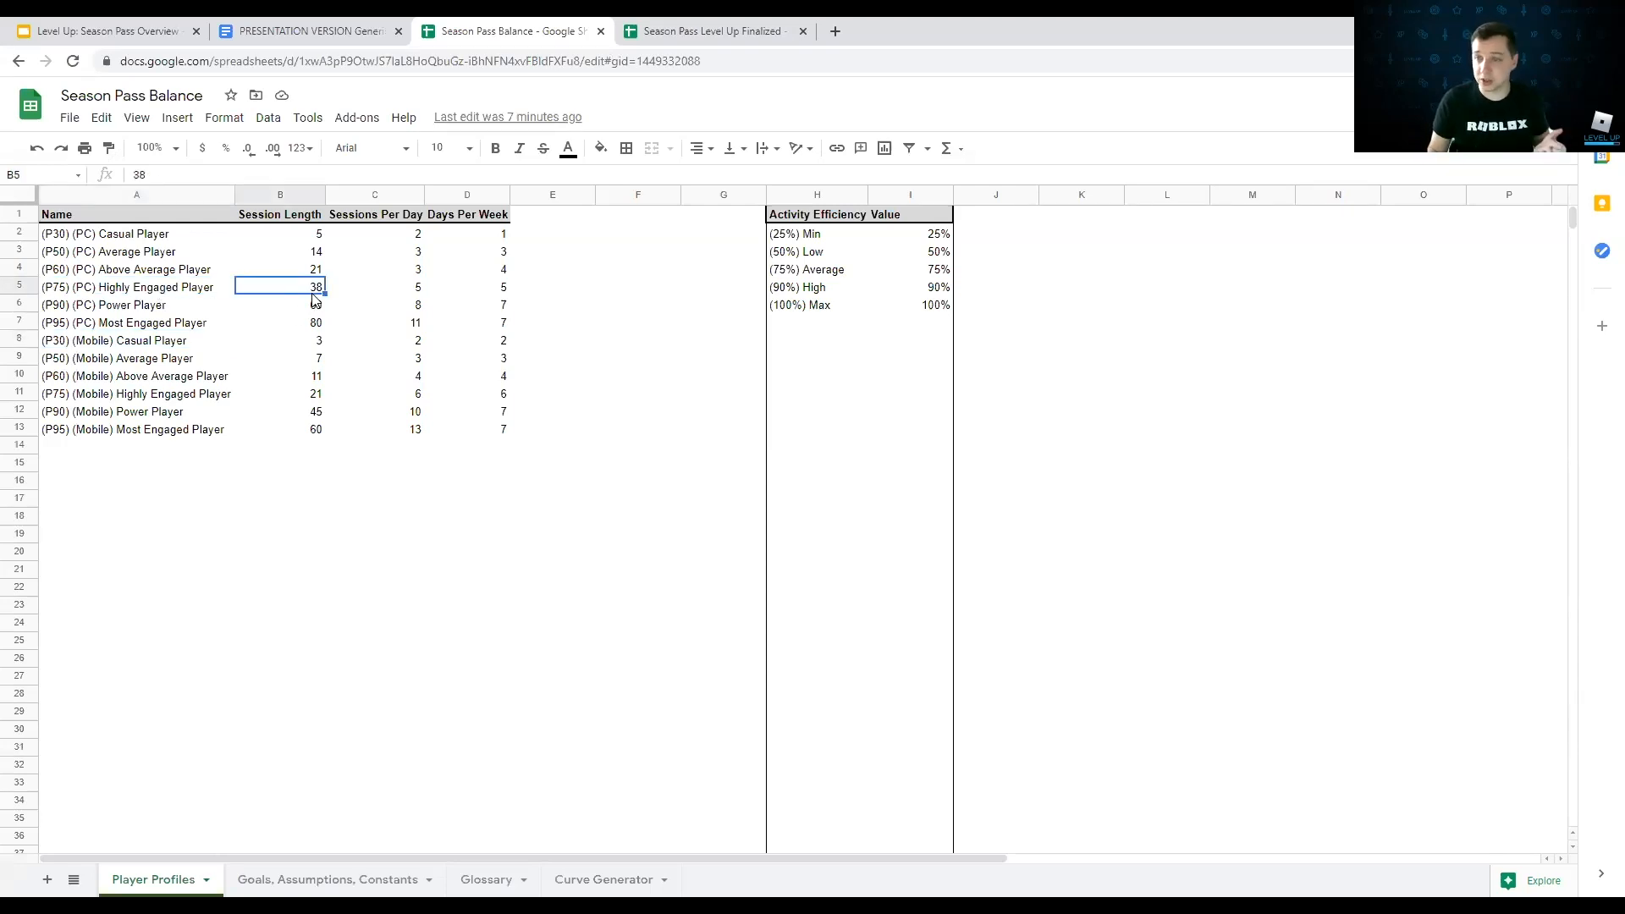
click(392, 295)
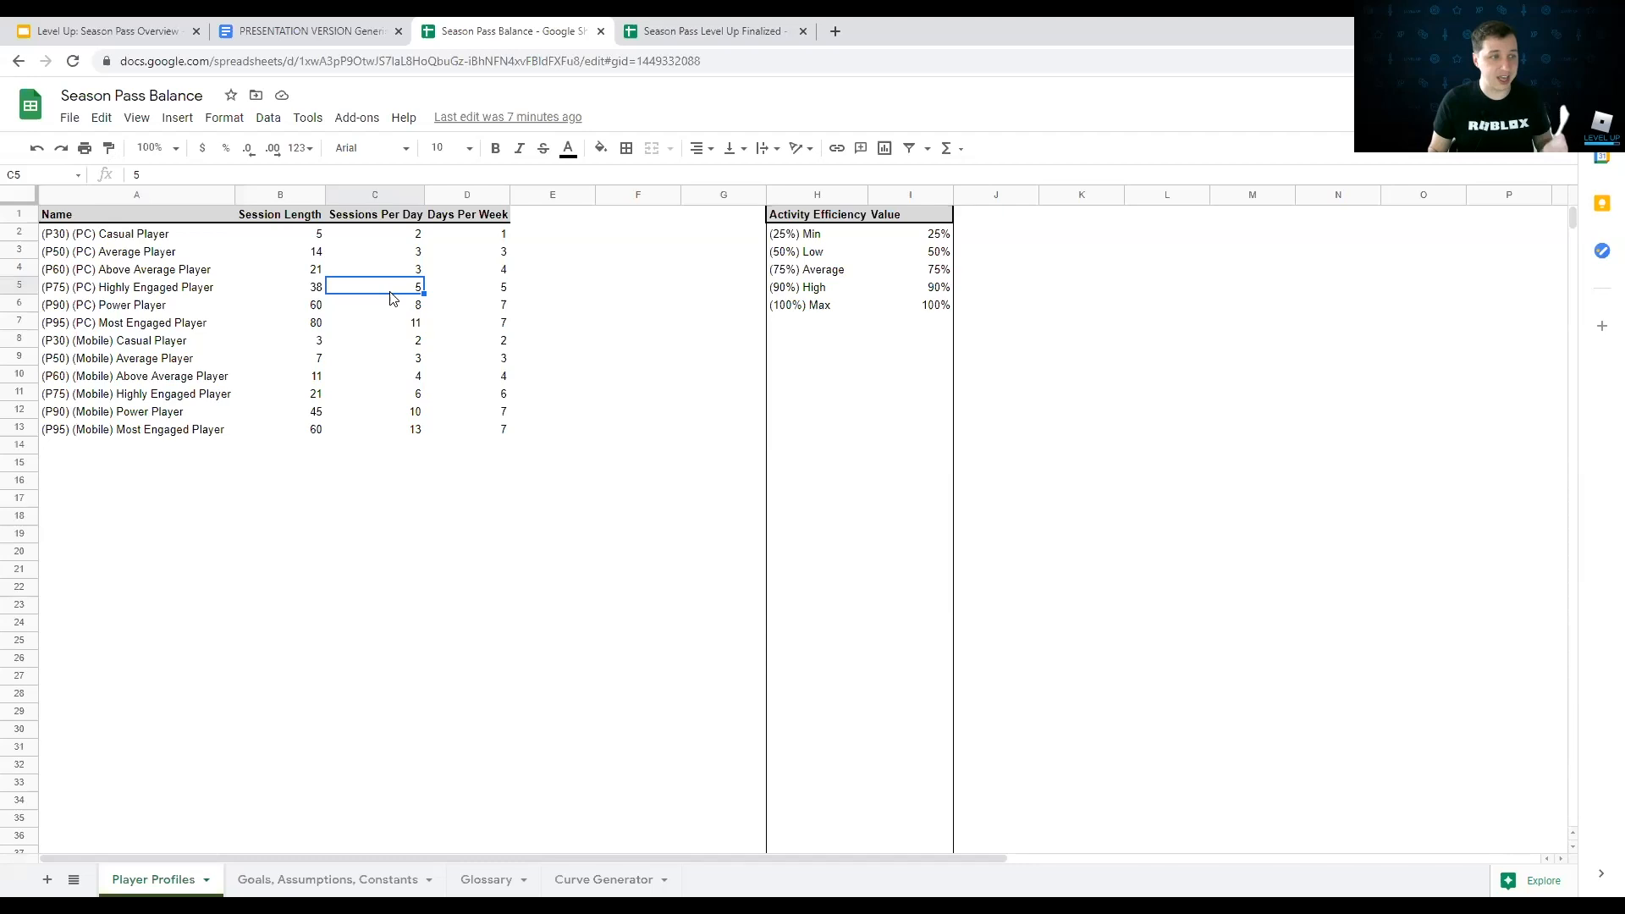
click(306, 296)
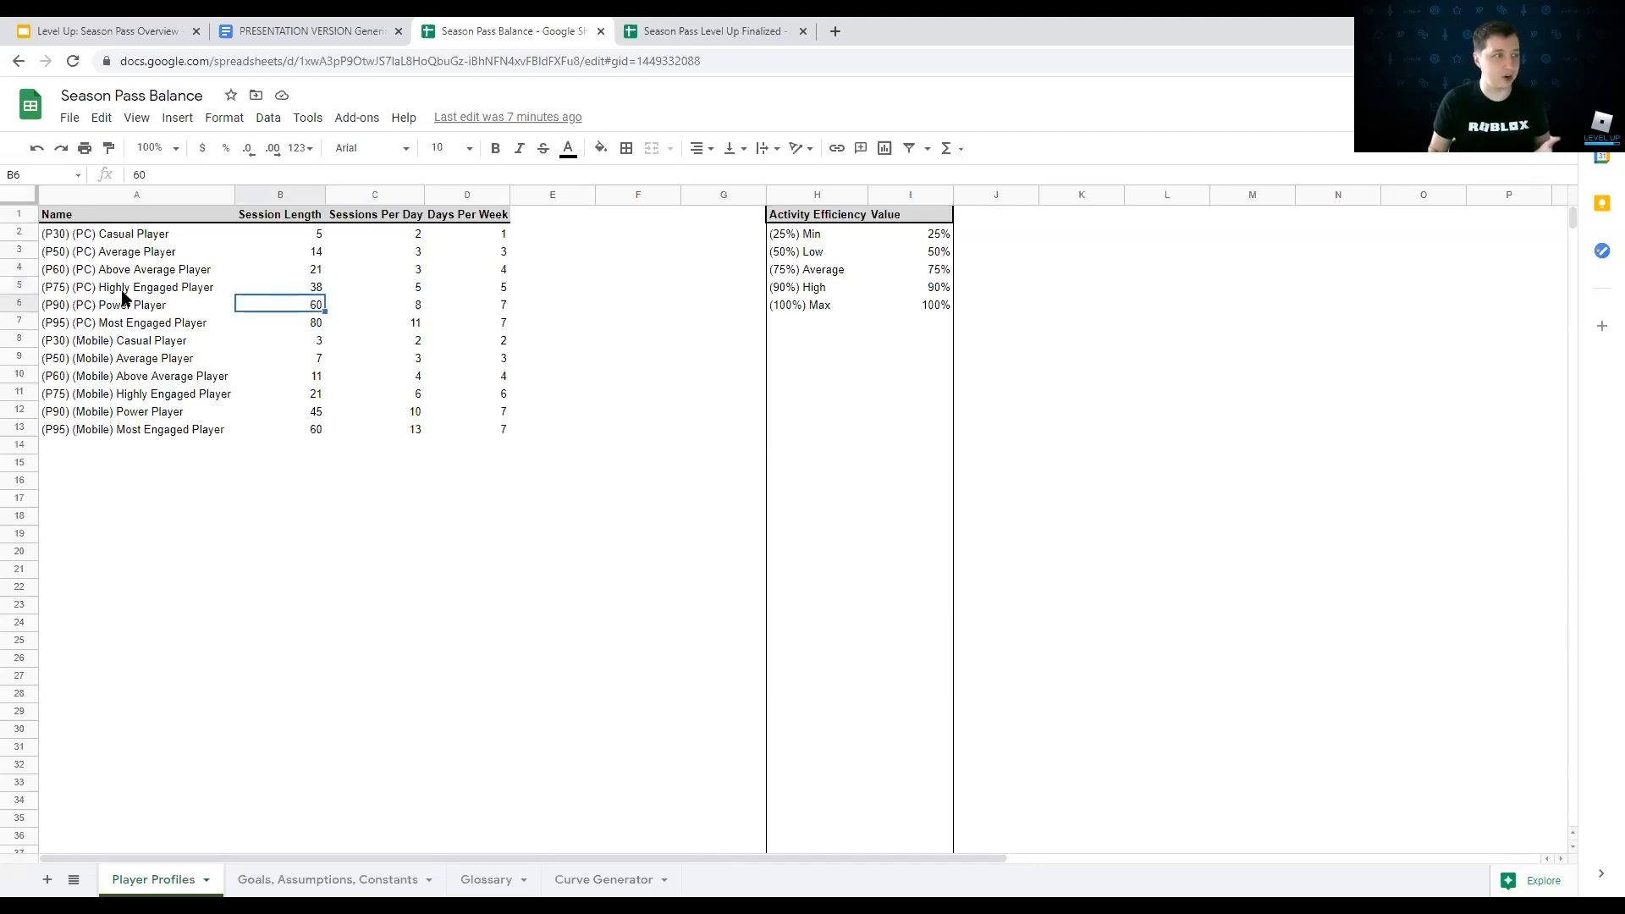
click(290, 287)
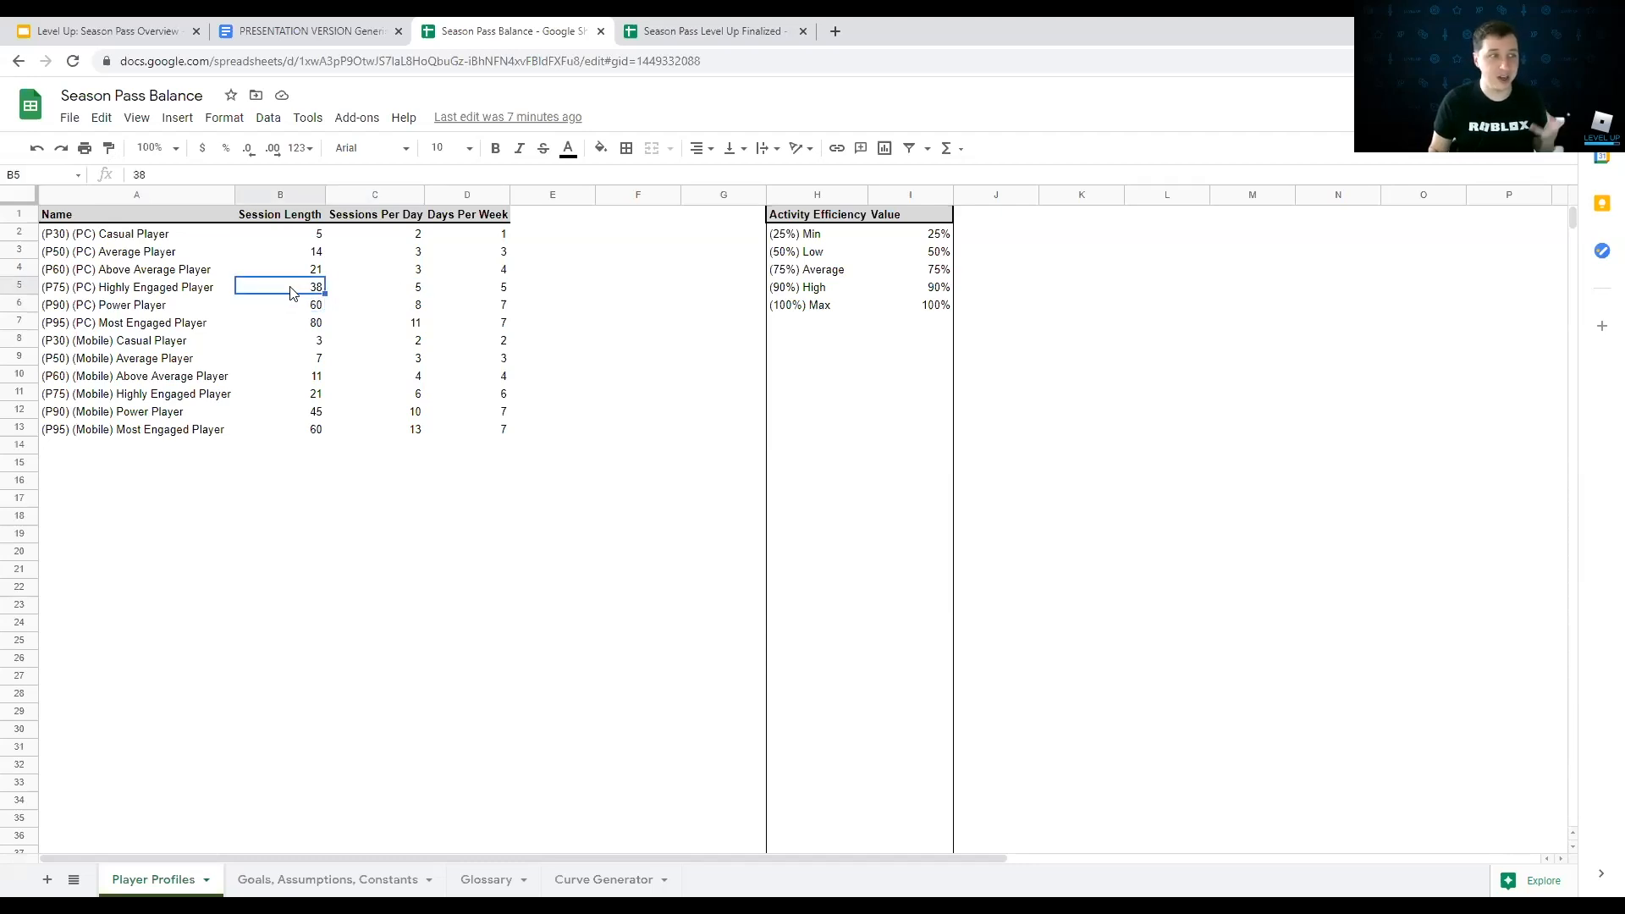
click(395, 291)
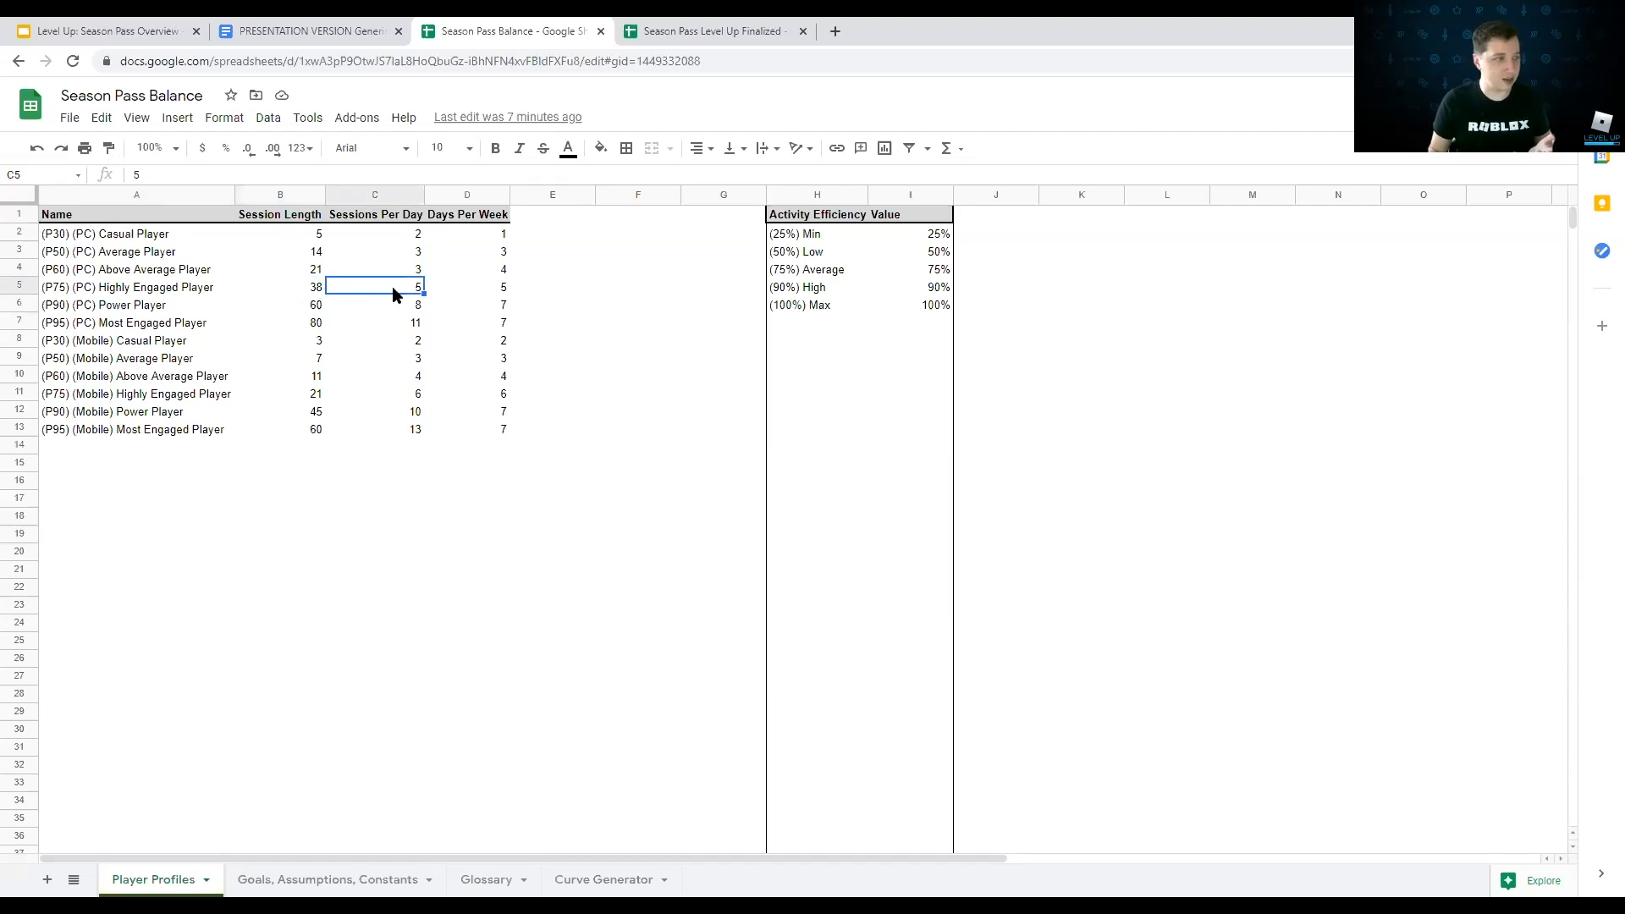
click(310, 396)
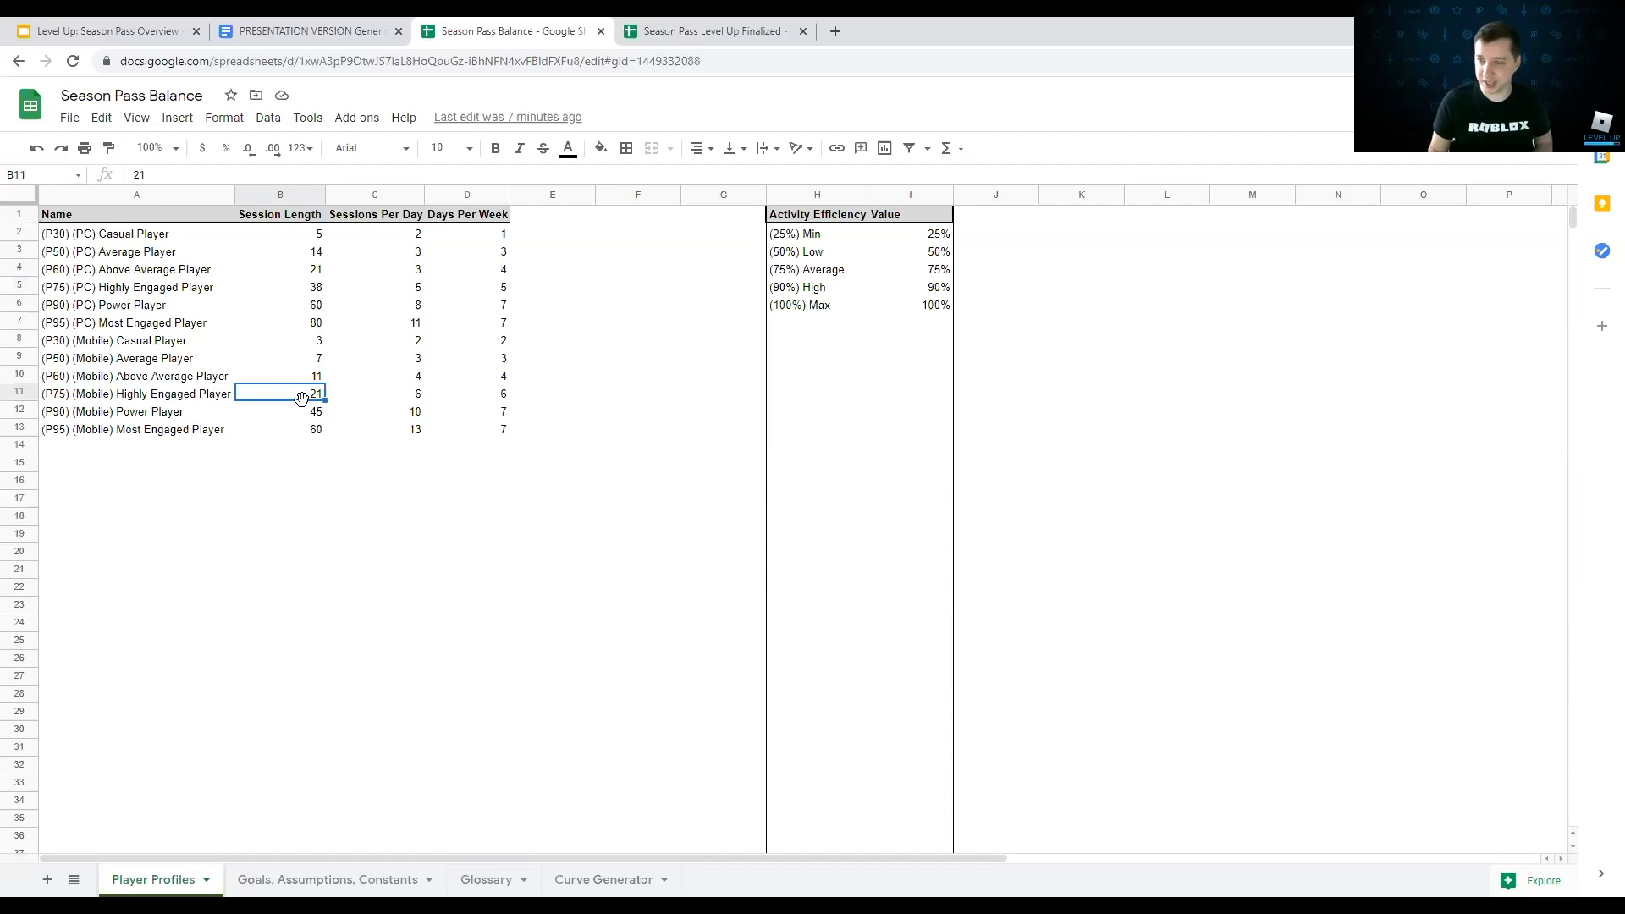
click(402, 396)
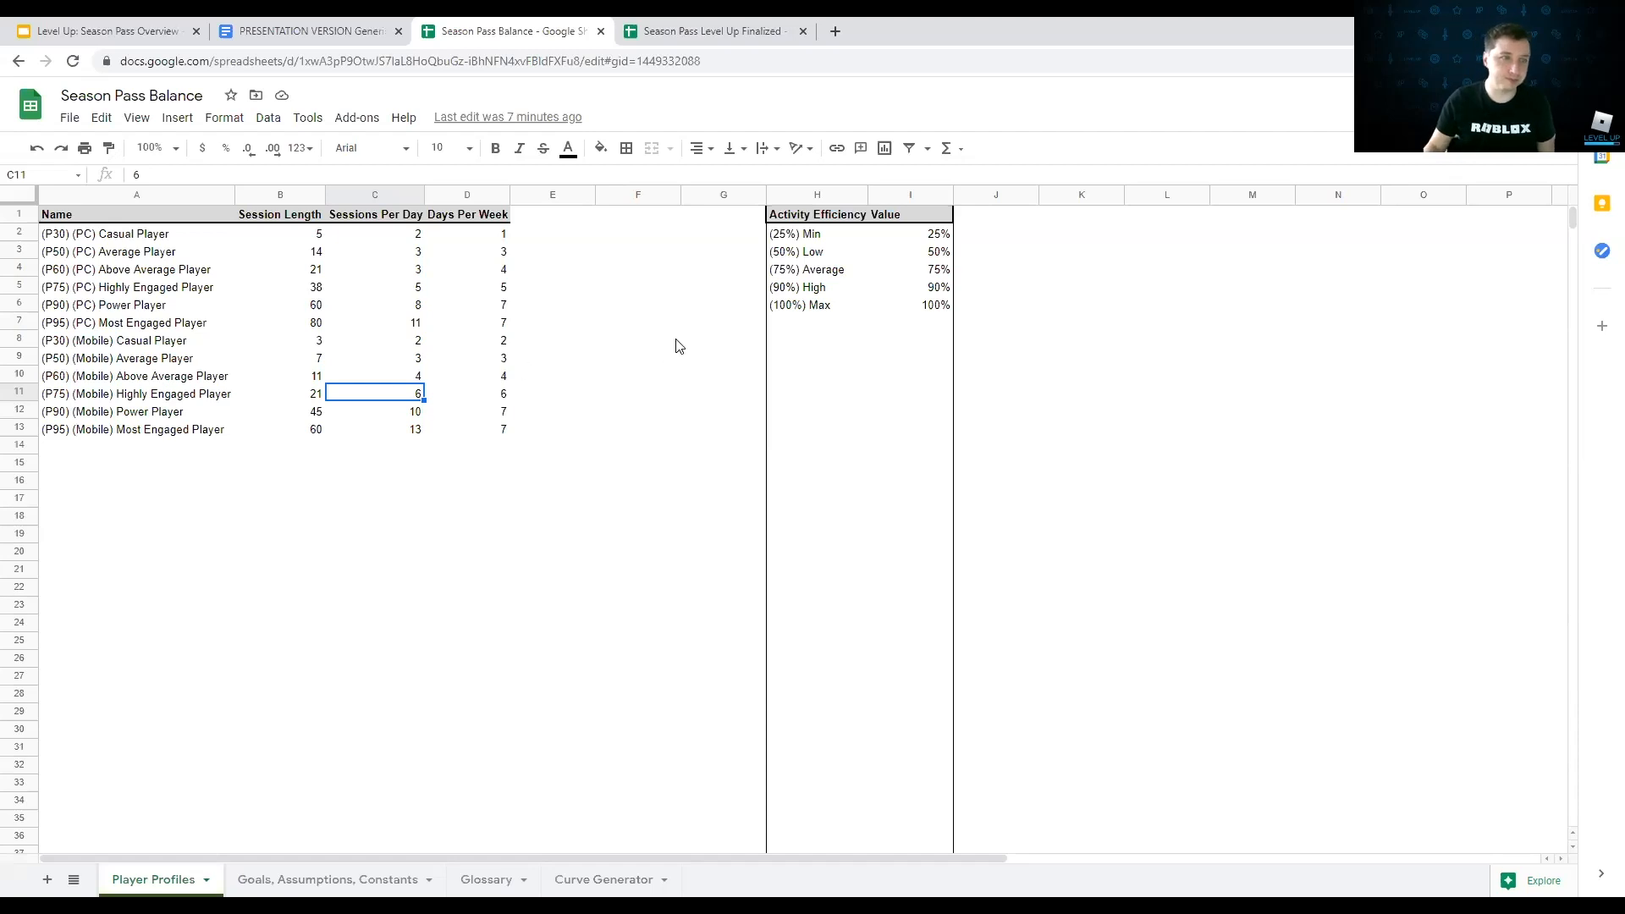
Step: Examine the Activity Efficiency values in H2:I6 and the player profile figures in B2:D13
click(798, 218)
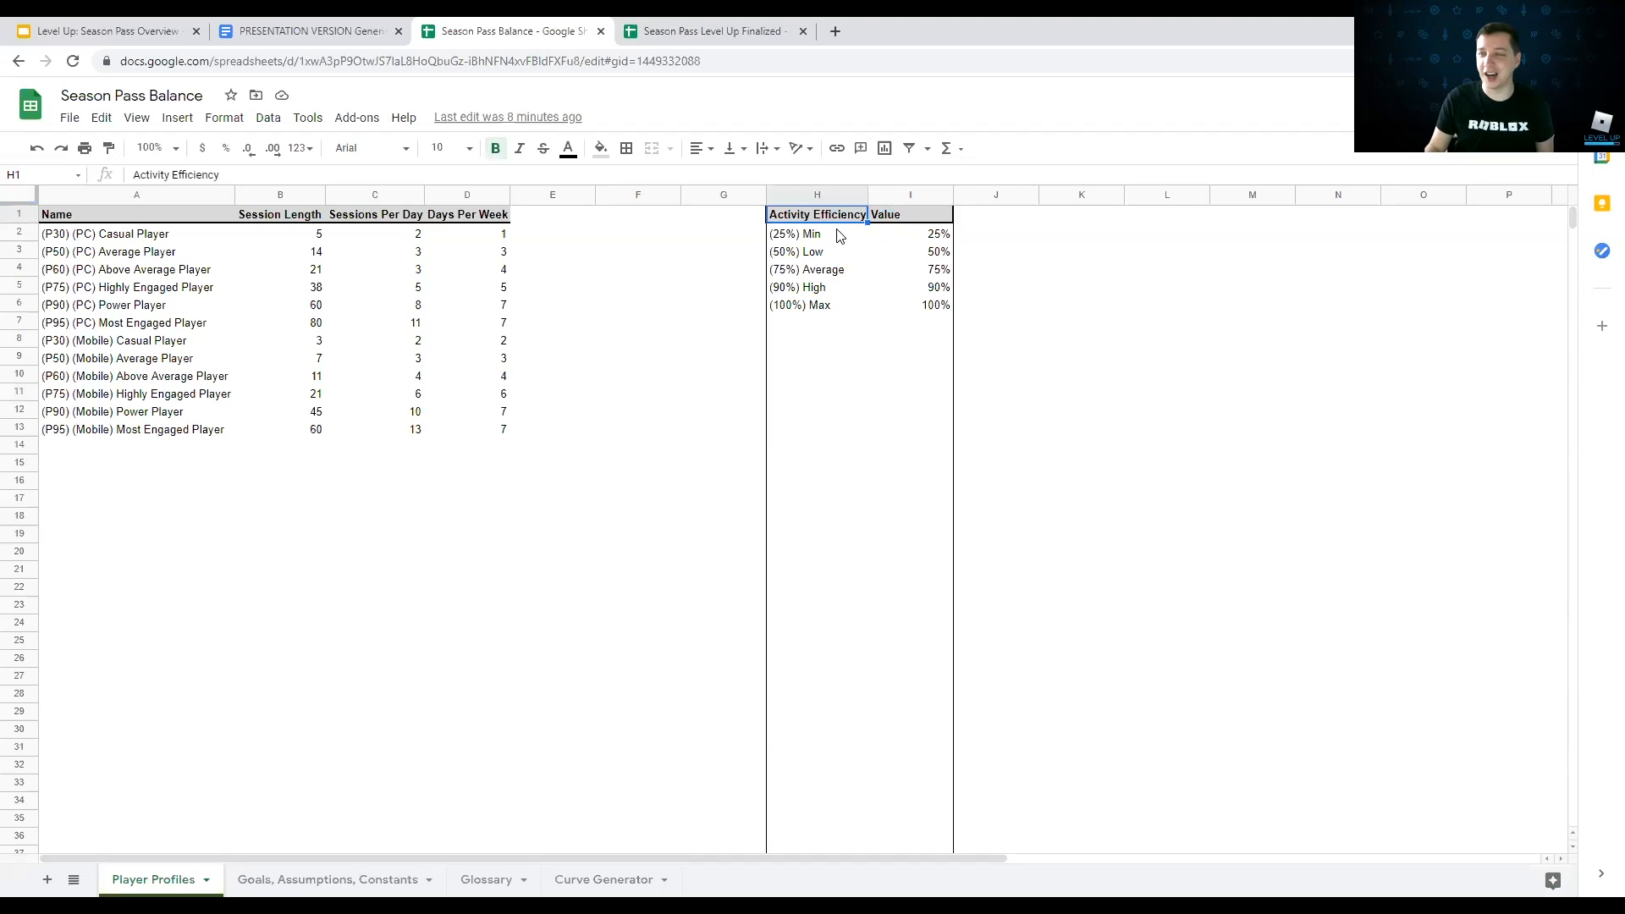
drag(829, 240, 897, 300)
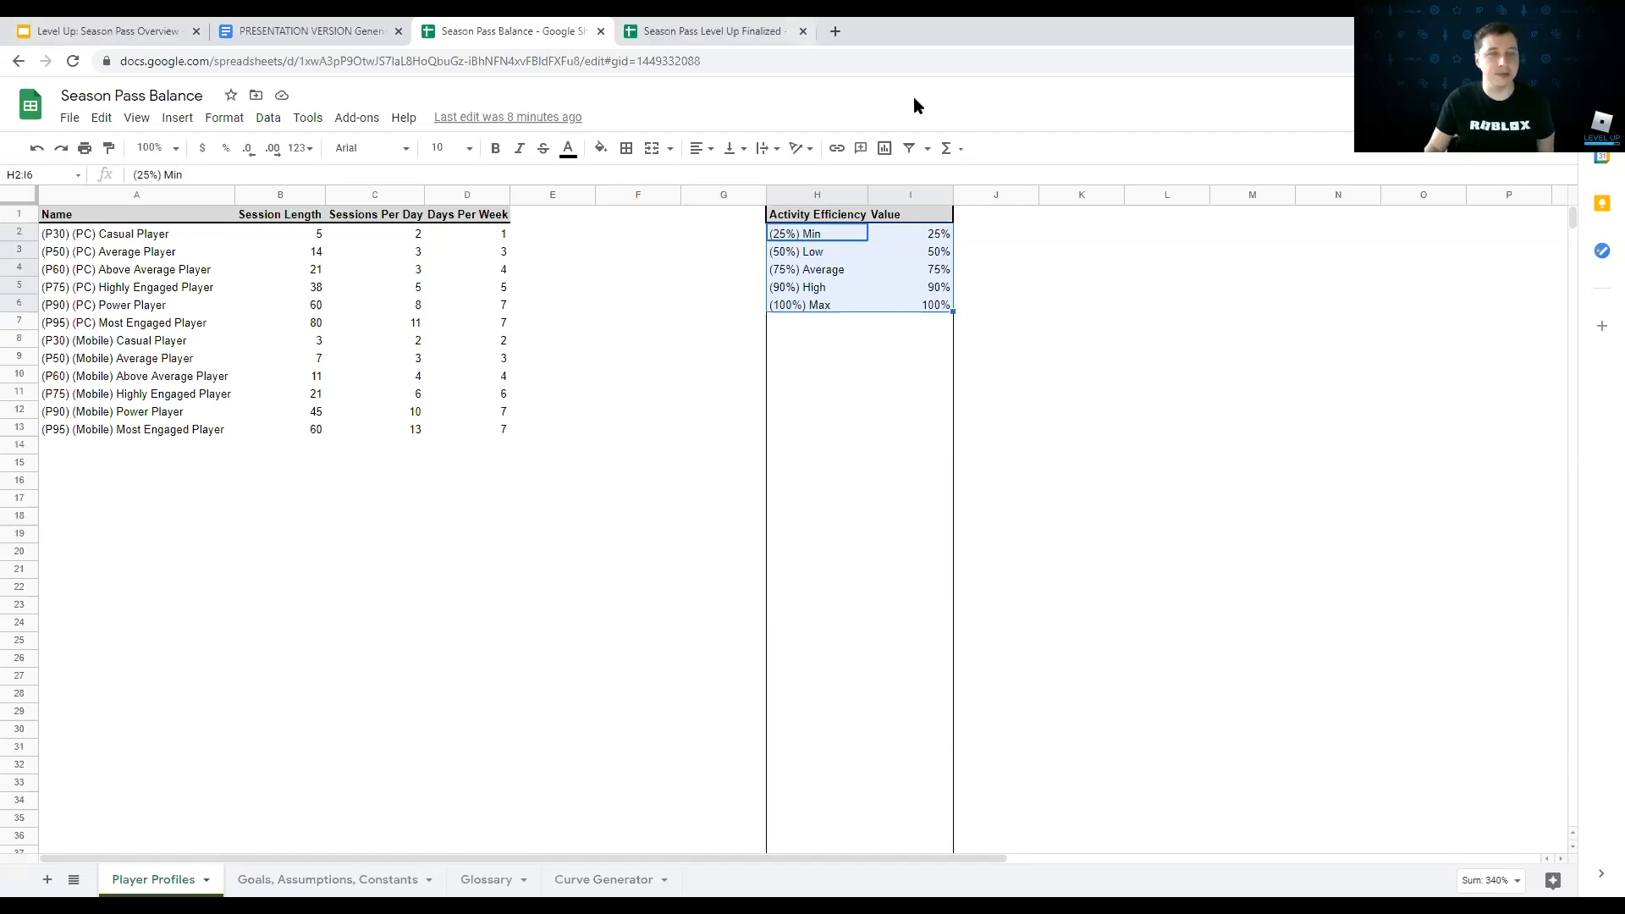
drag(661, 309, 637, 320)
drag(319, 237, 455, 464)
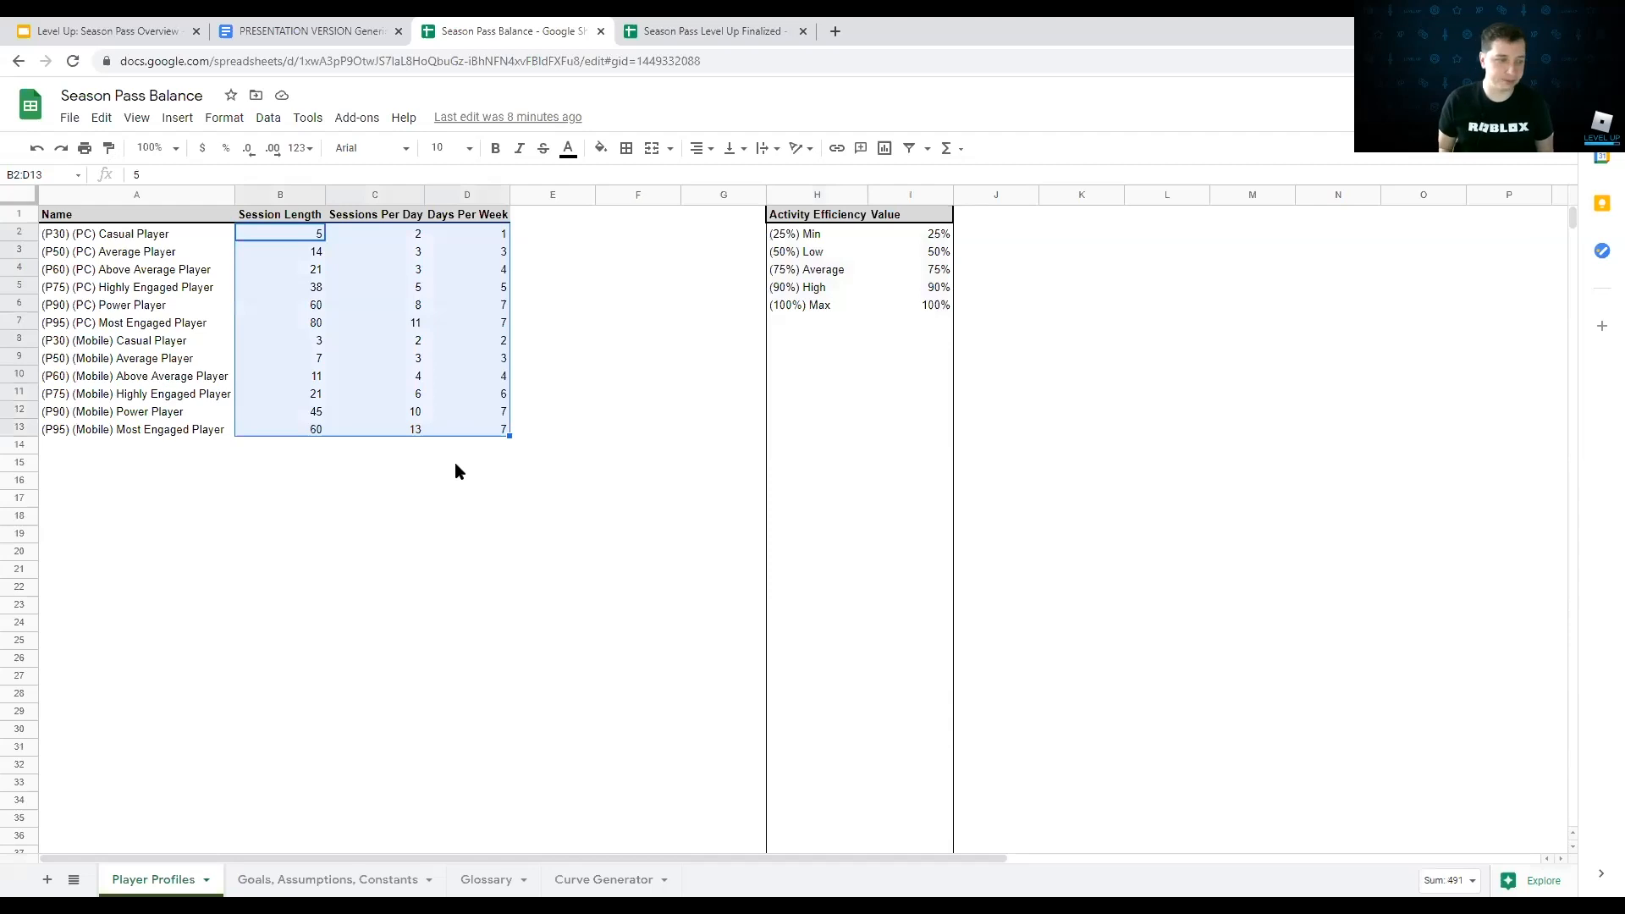
click(624, 375)
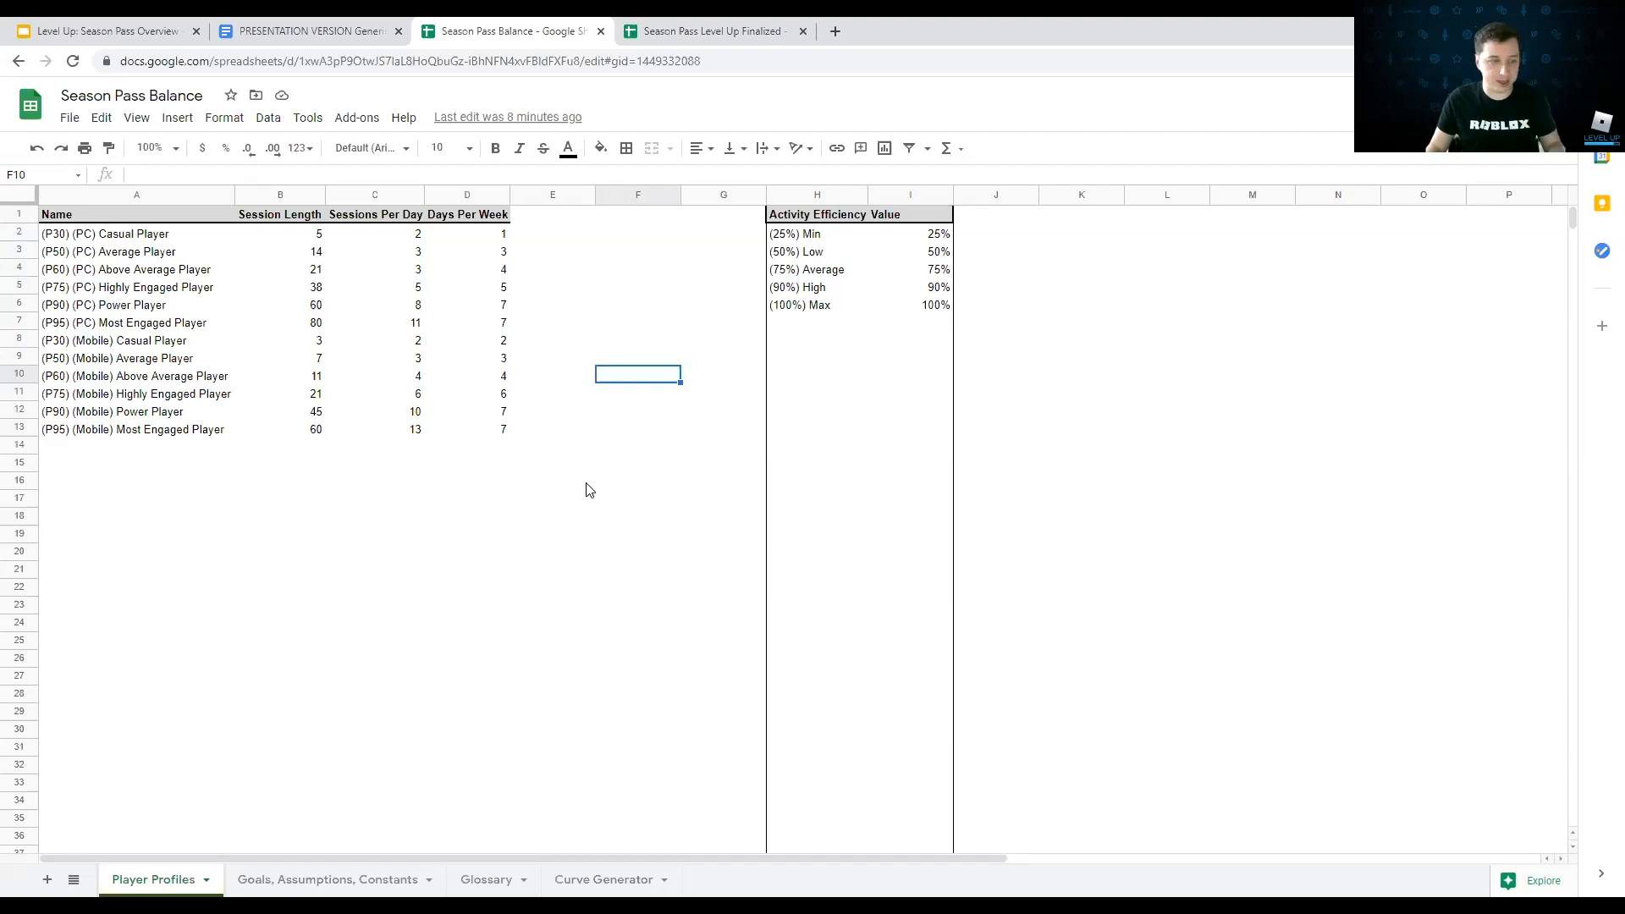
Step: Switch to the Glossary sheet and examine its table of formula concepts
click(474, 885)
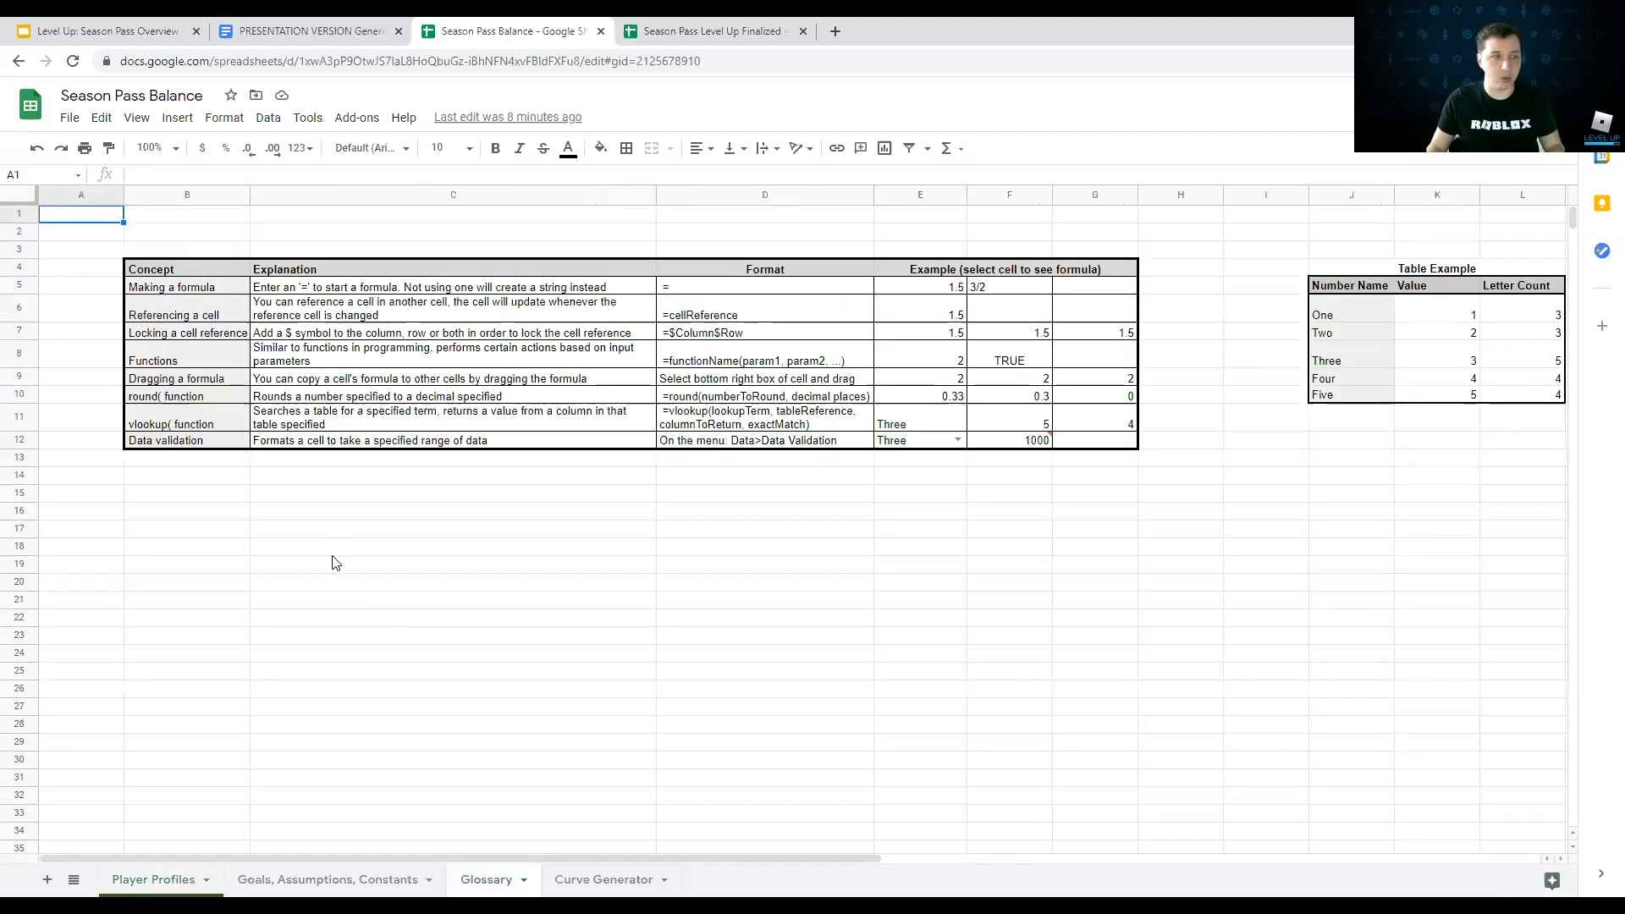
click(332, 552)
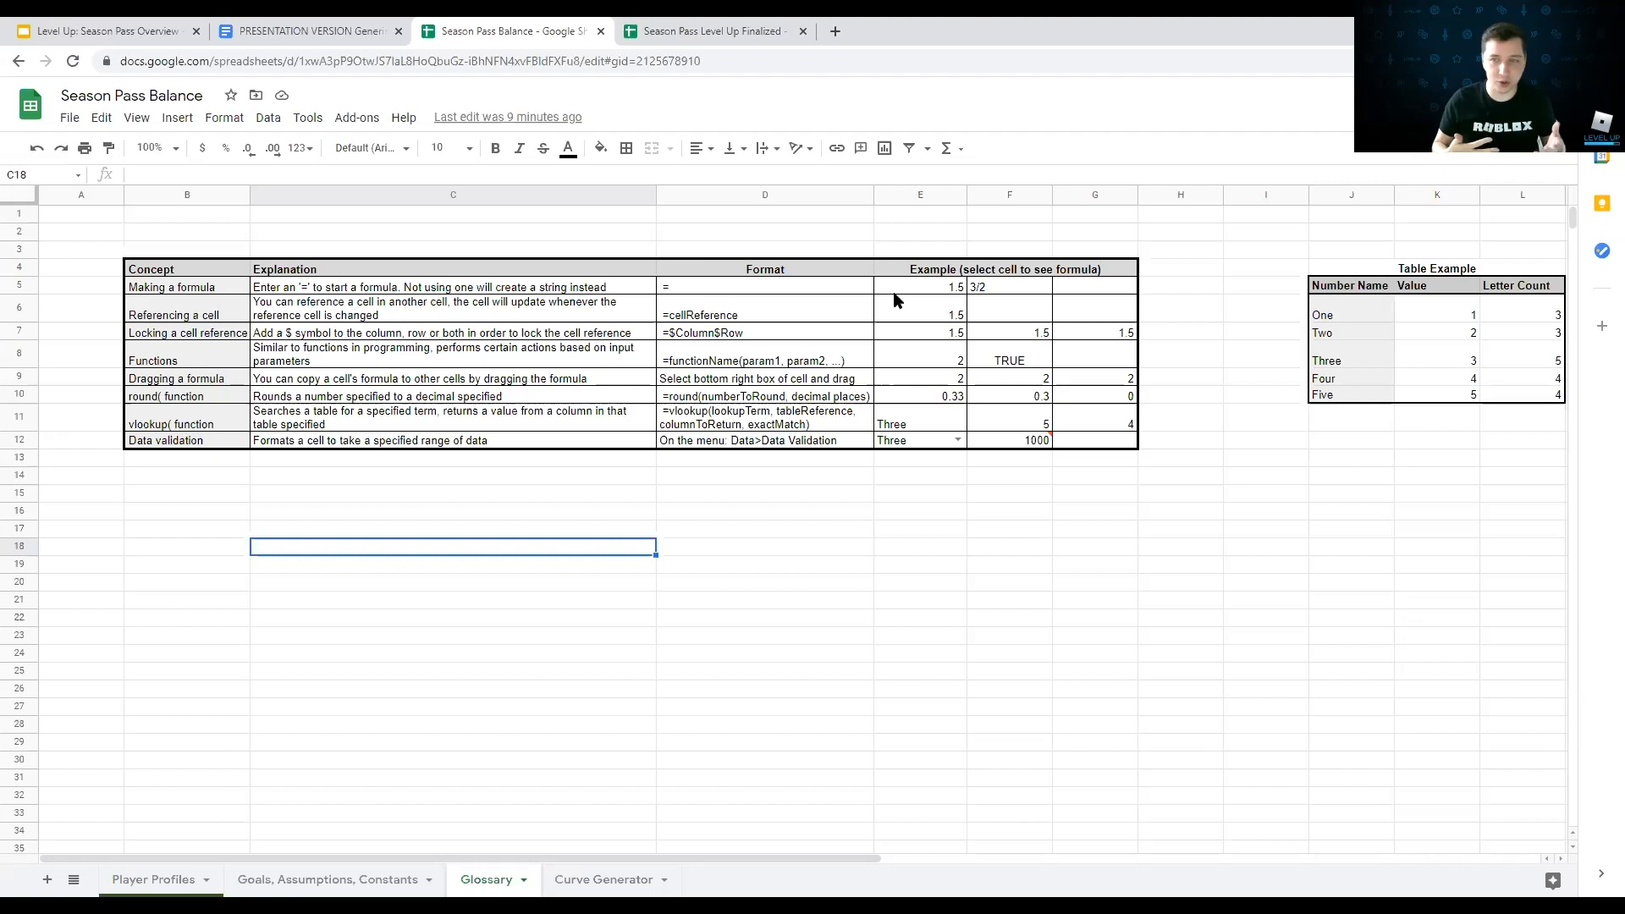
Step: Enter 1+2 without an equals sign in cell D18 below the glossary table
click(767, 550)
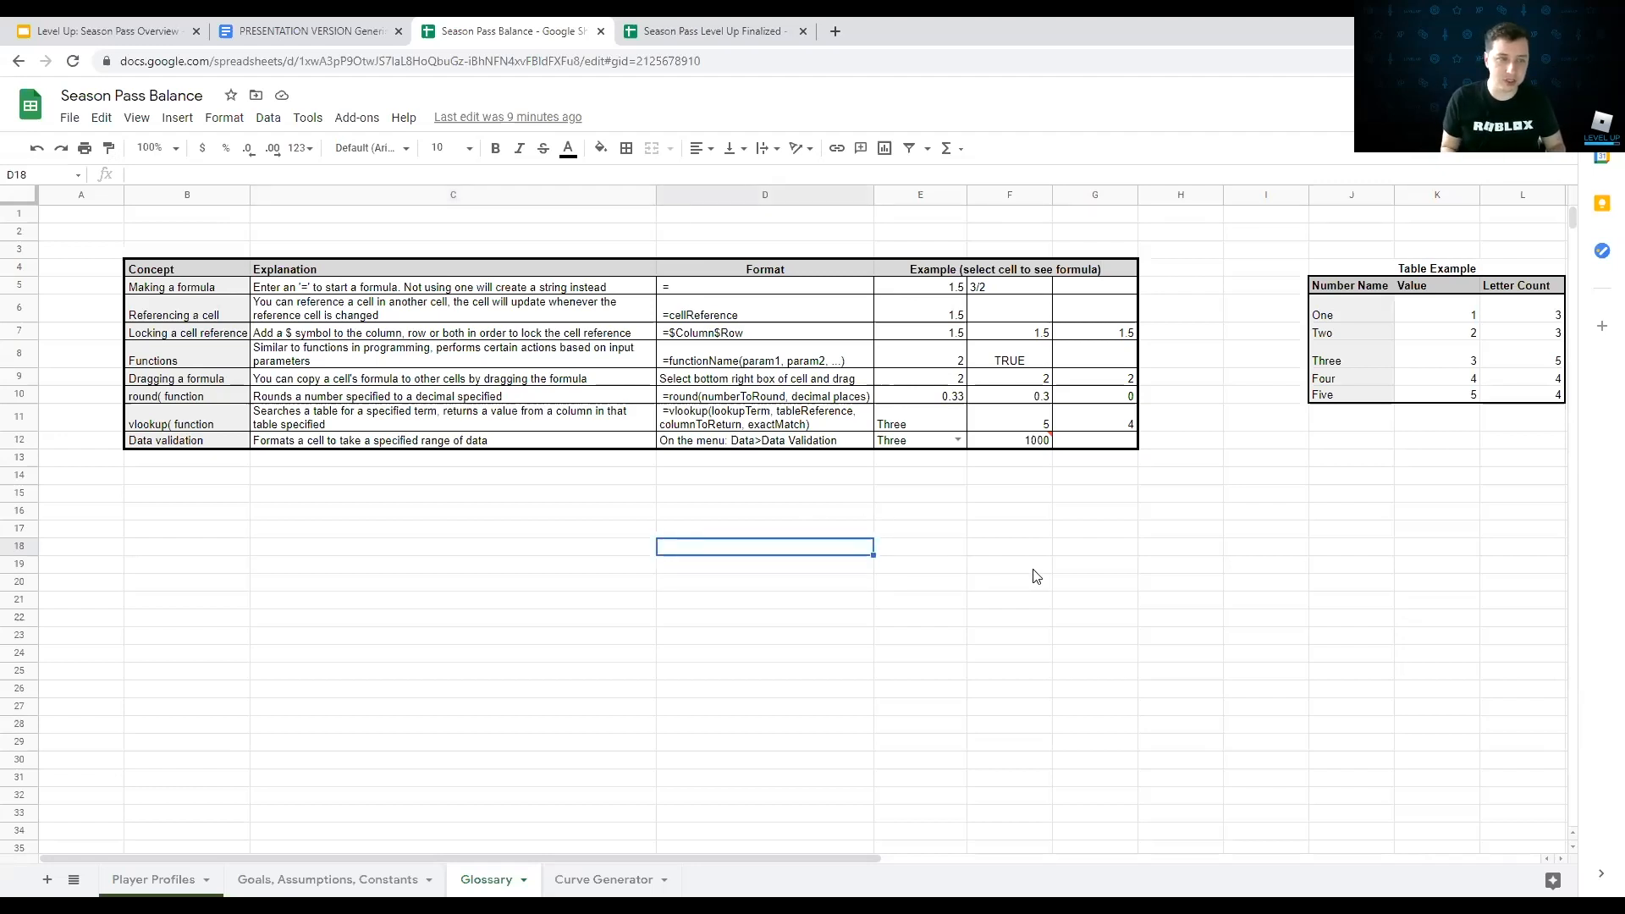
text(1+2)
key(Return)
key(Up)
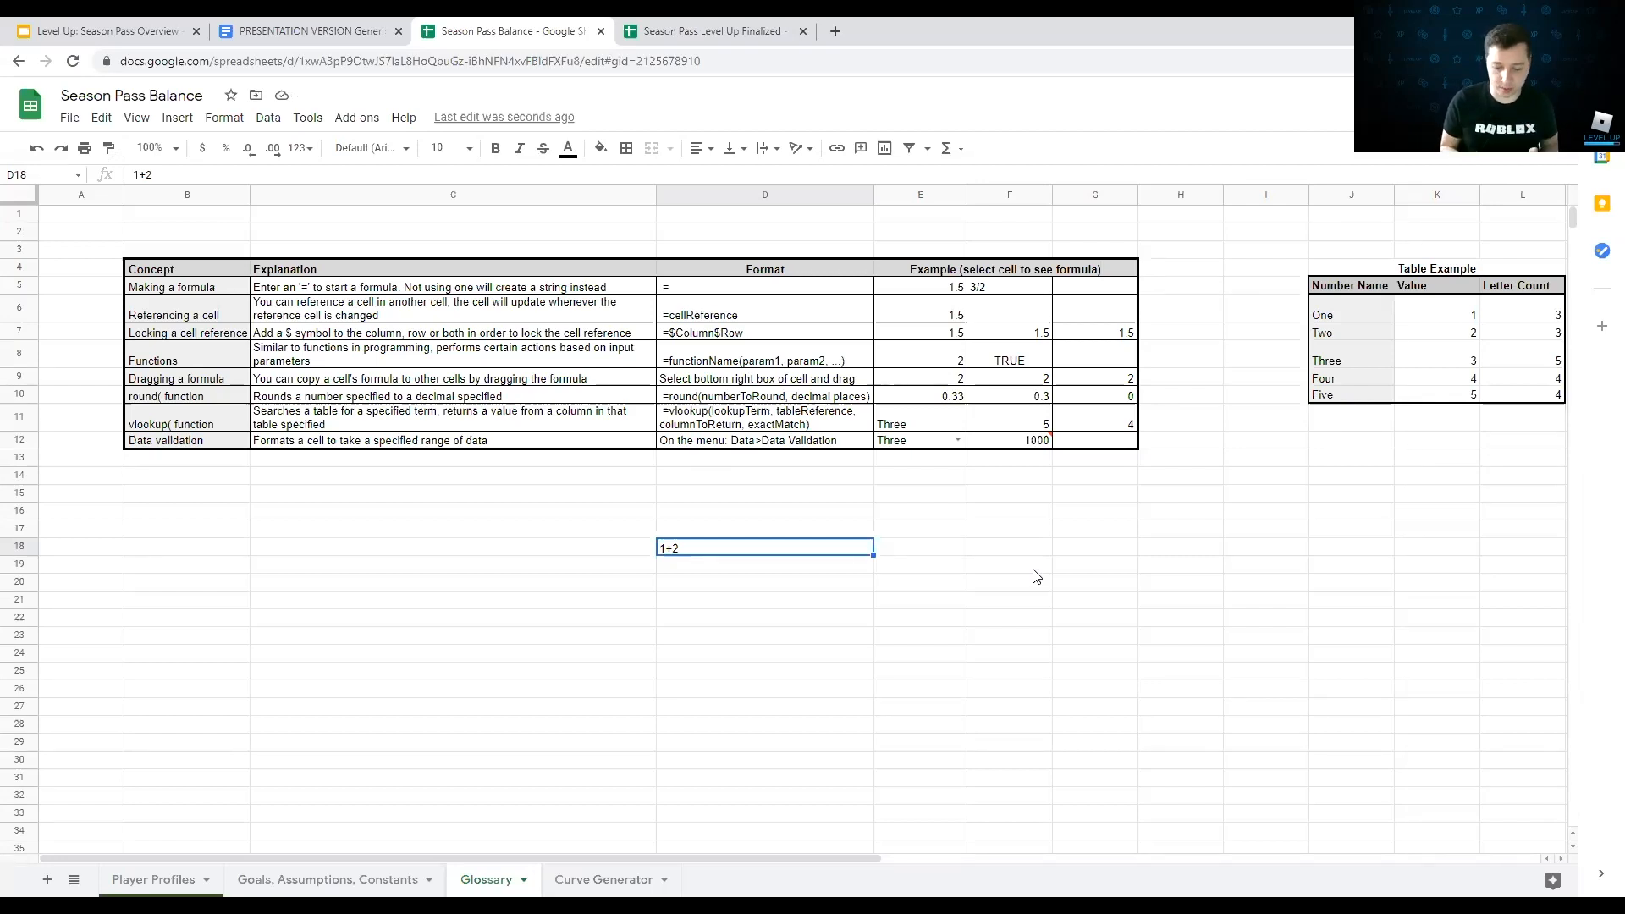
Step: Consult the glossary's "Making a formula" row and replace the text in D18 with the formula =1+2
click(530, 289)
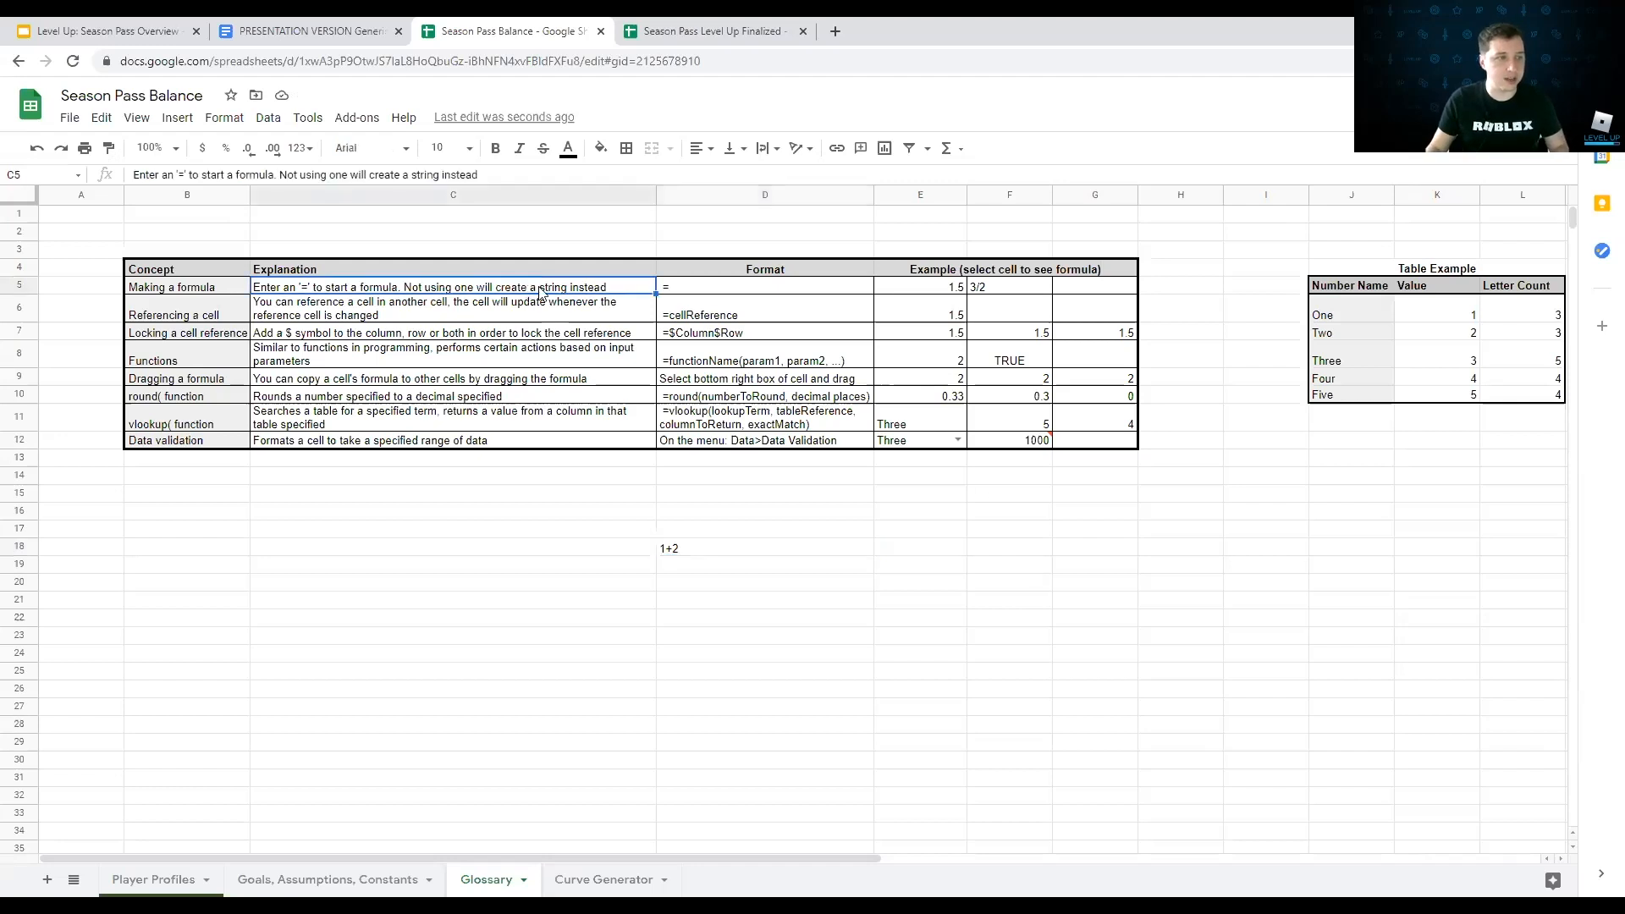
click(730, 290)
click(729, 552)
text(=1+2)
key(Return)
click(733, 549)
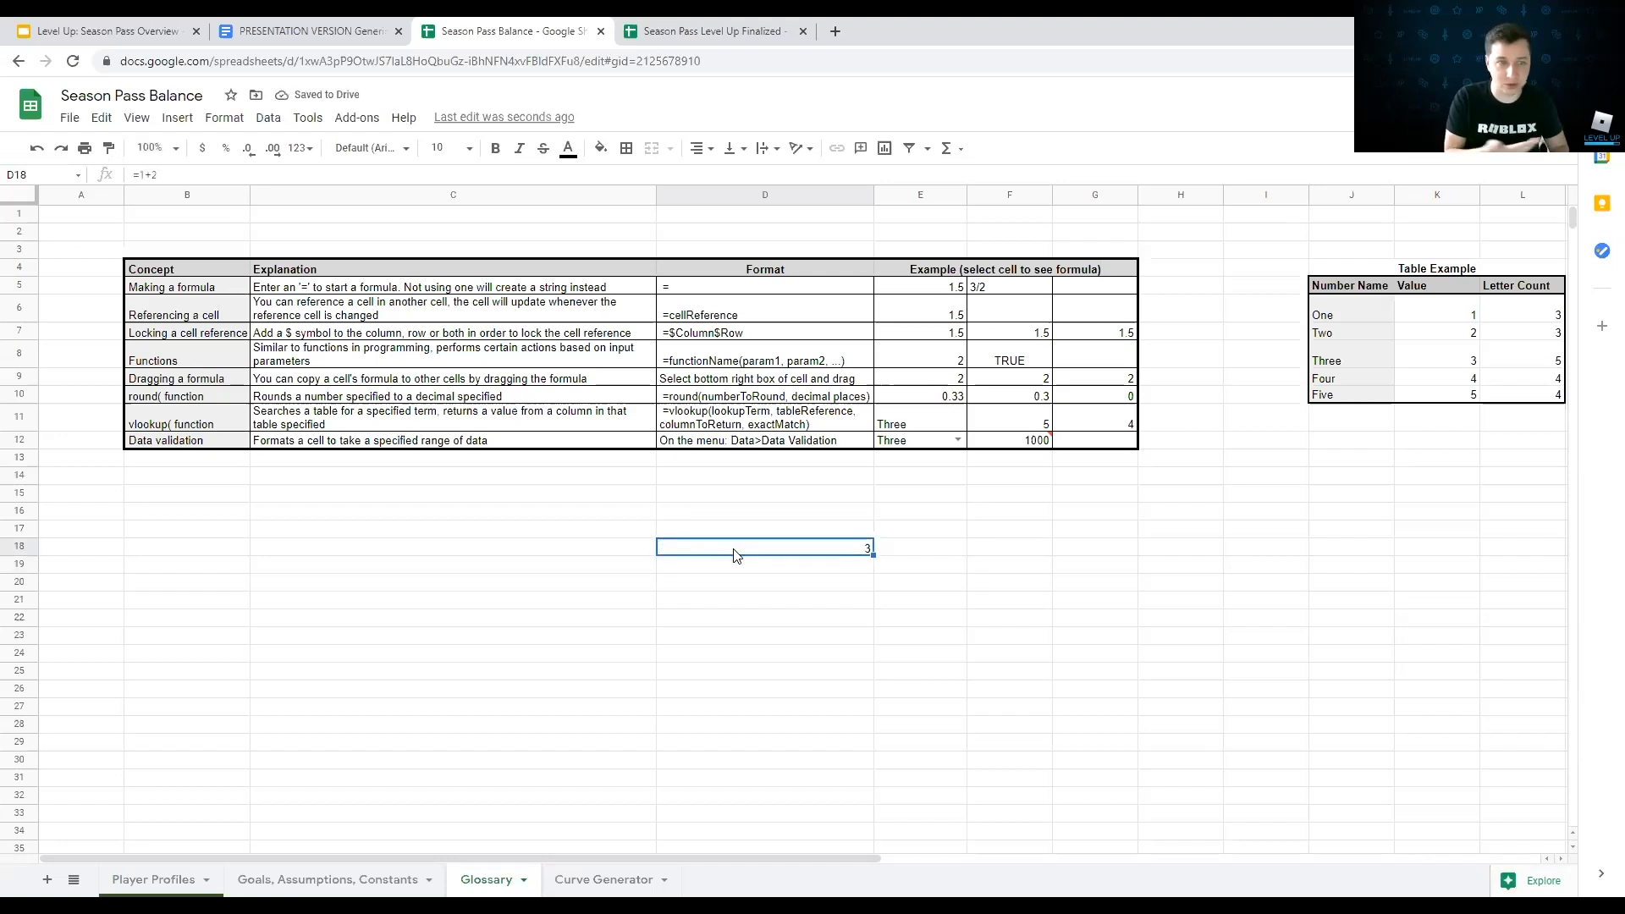
key(Up)
key(Up)
key(Up)
key(Up)
key(Up)
key(Up)
key(Up)
key(Up)
key(Up)
key(Up)
key(Up)
key(Up)
key(Up)
key(Up)
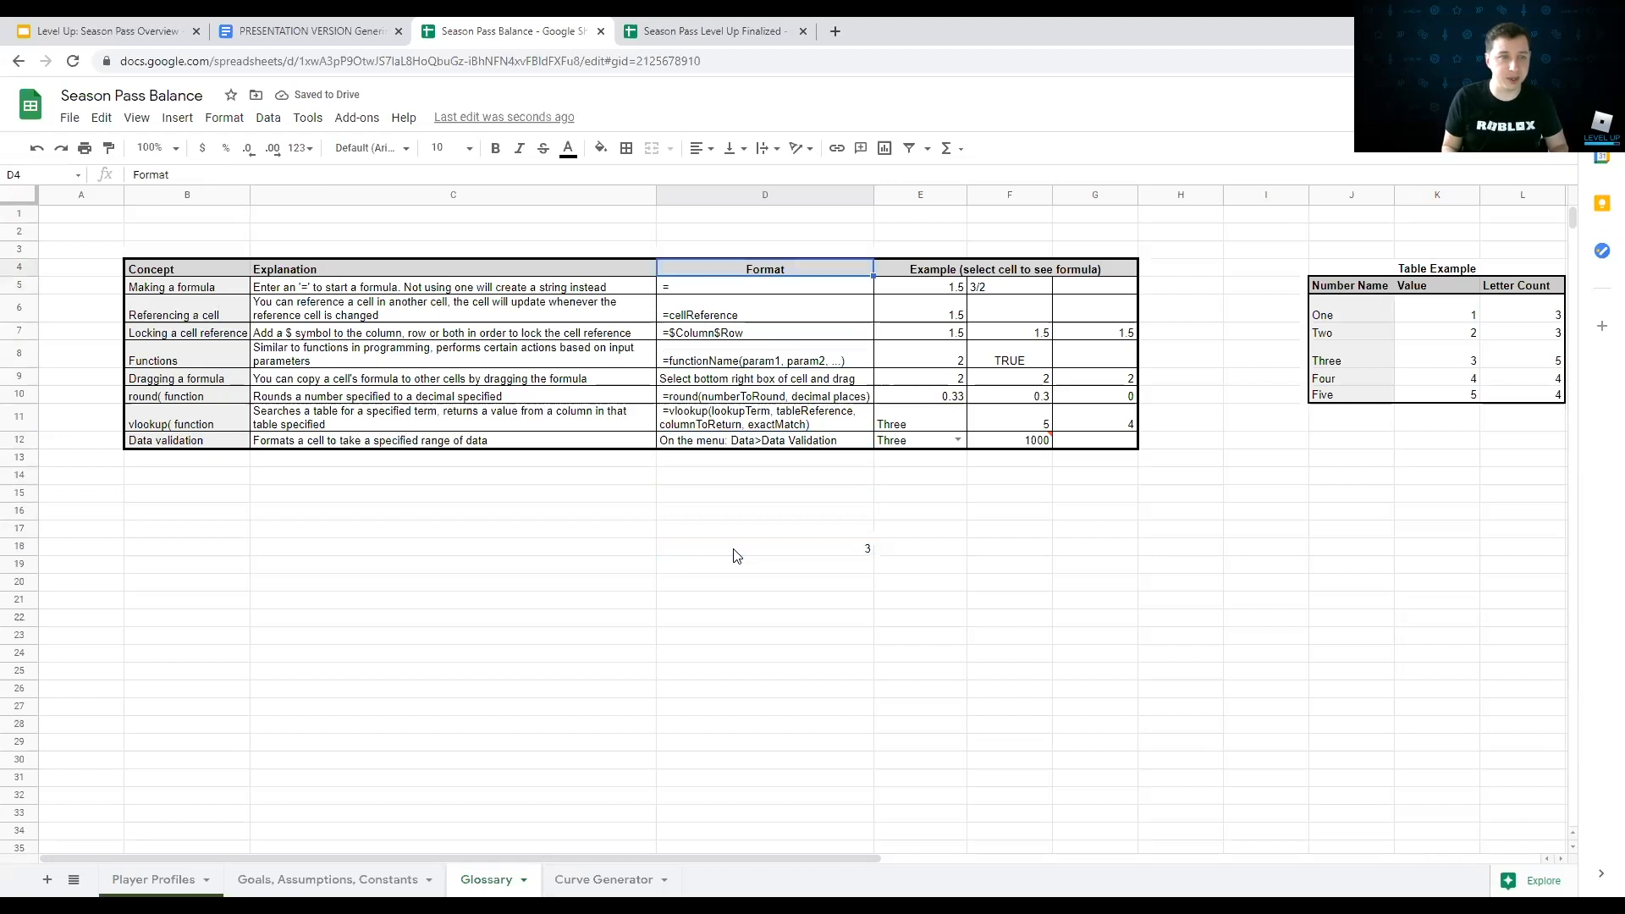
Step: Compare the "Making a formula" examples in E5 and F5 and clear the test formula from D18
key(Right)
key(Down)
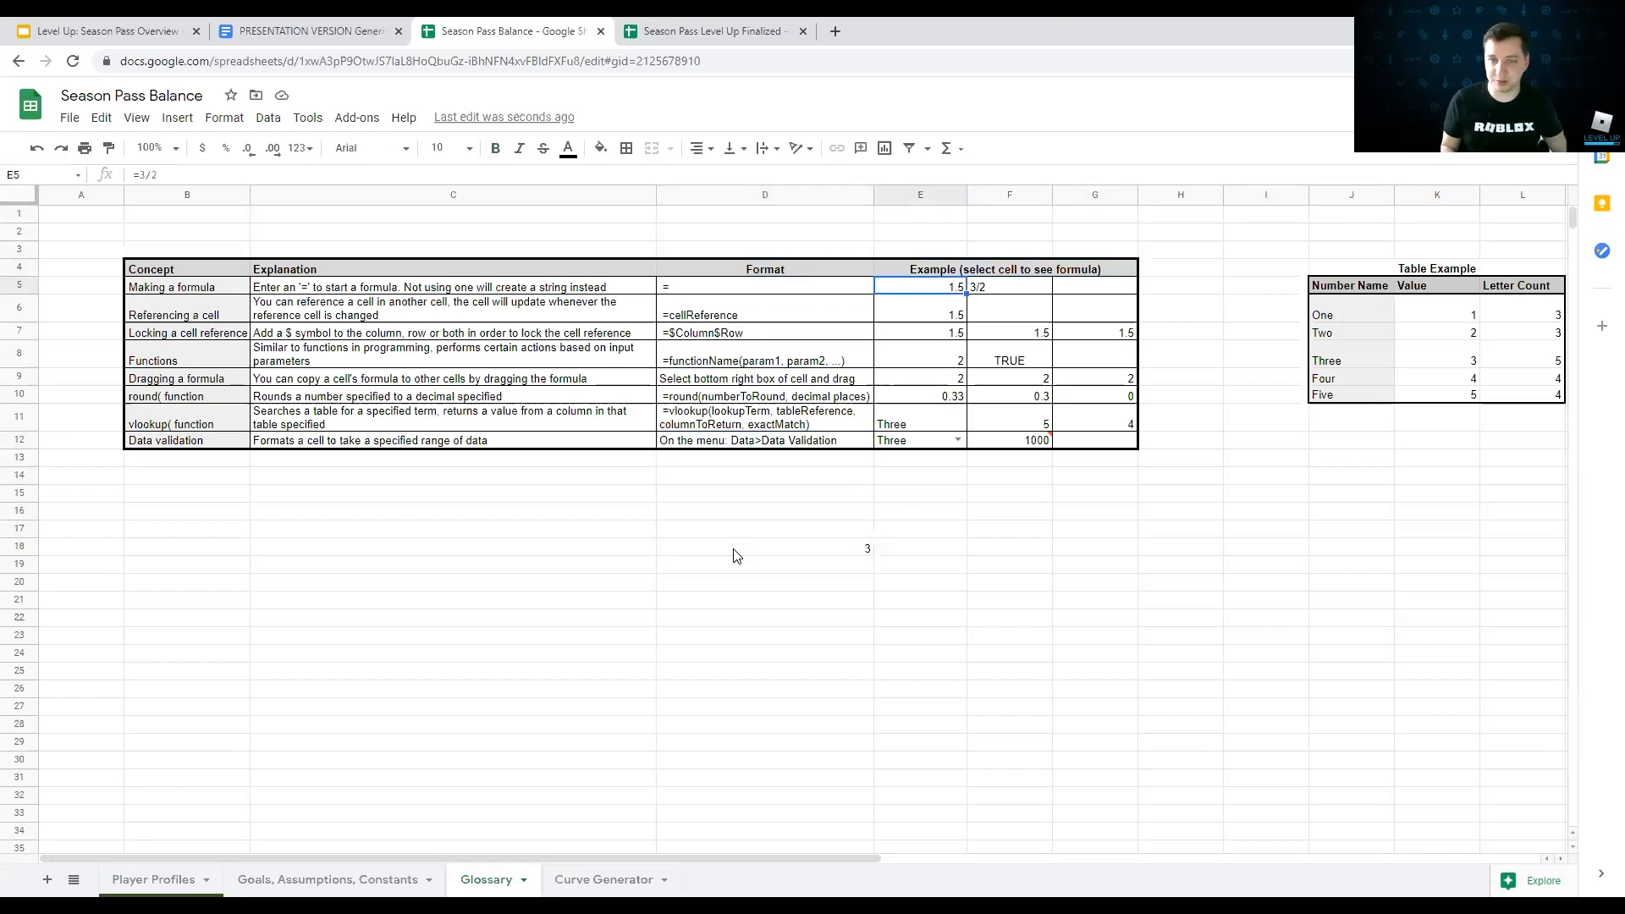
key(Right)
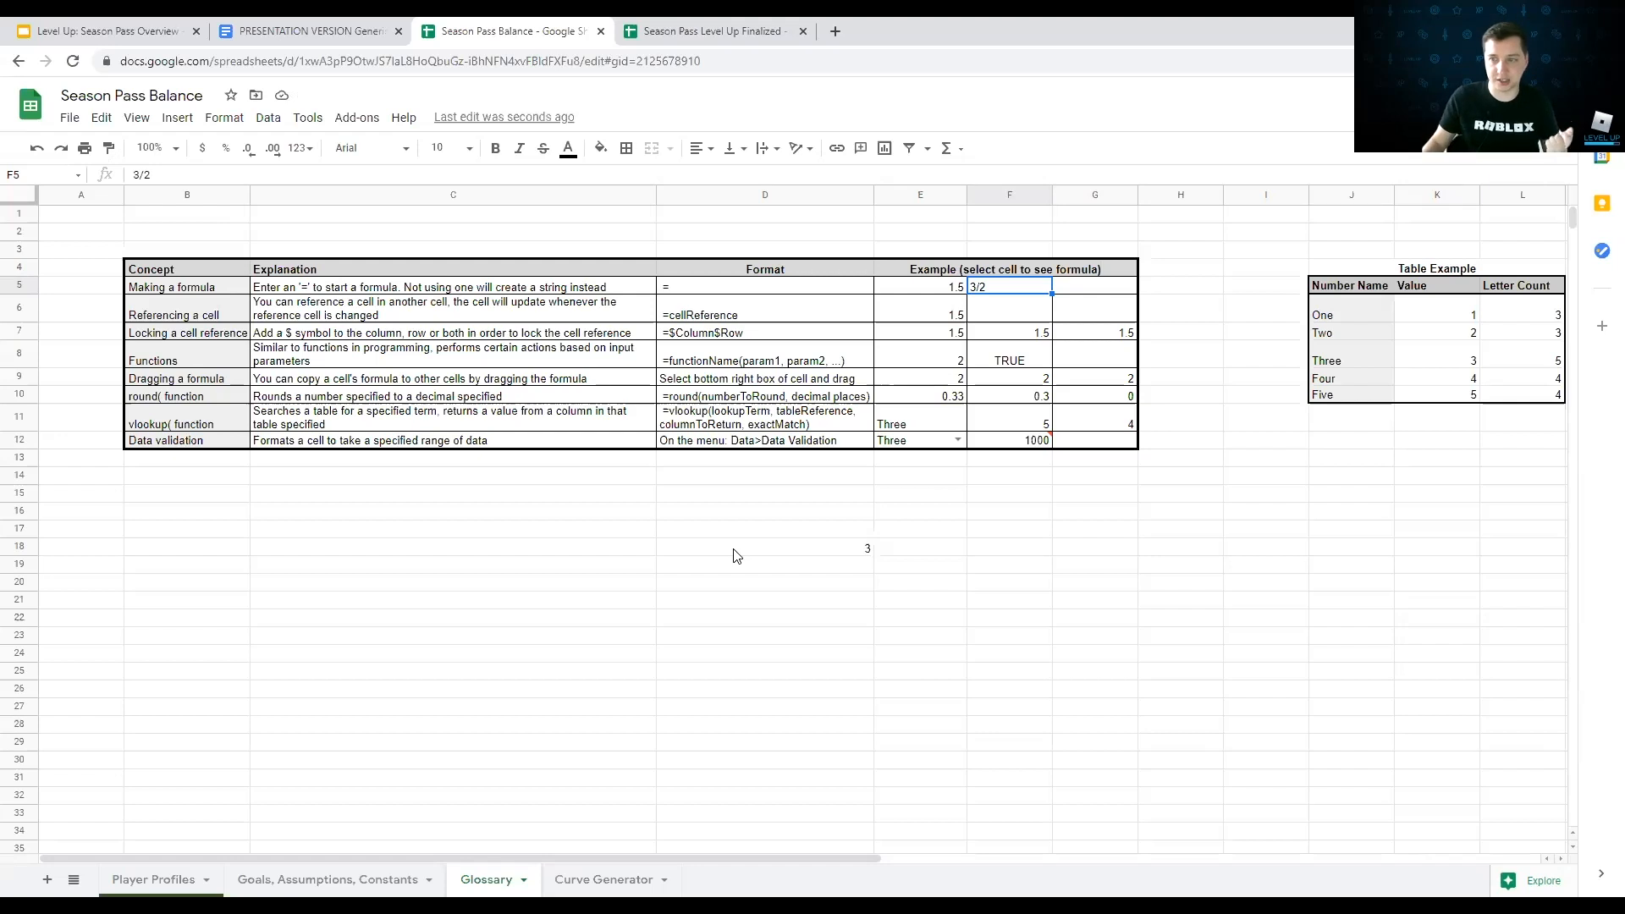
click(805, 550)
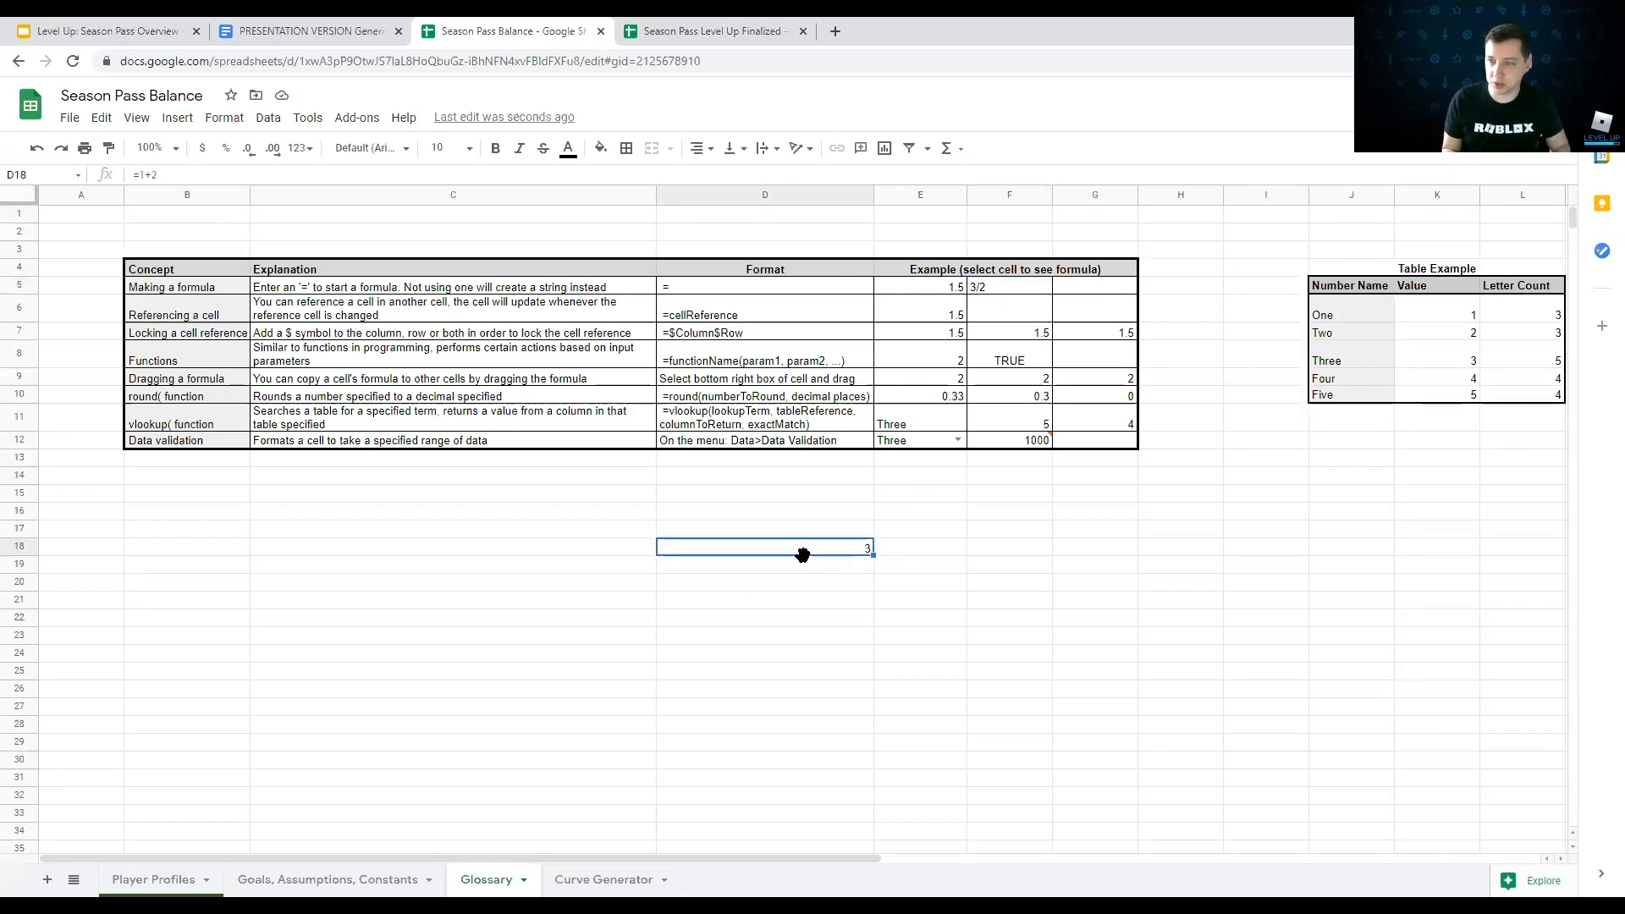
key(Delete)
Step: Examine the glossary's "Referencing a cell" row and check the Constants table on the Goals, Assumptions, Constants sheet before returning to Glossary
key(Up)
key(Up)
key(Up)
key(Up)
key(Up)
key(Up)
key(Up)
key(Up)
key(Up)
key(Up)
key(Up)
key(Up)
key(Up)
key(Left)
key(Left)
key(Down)
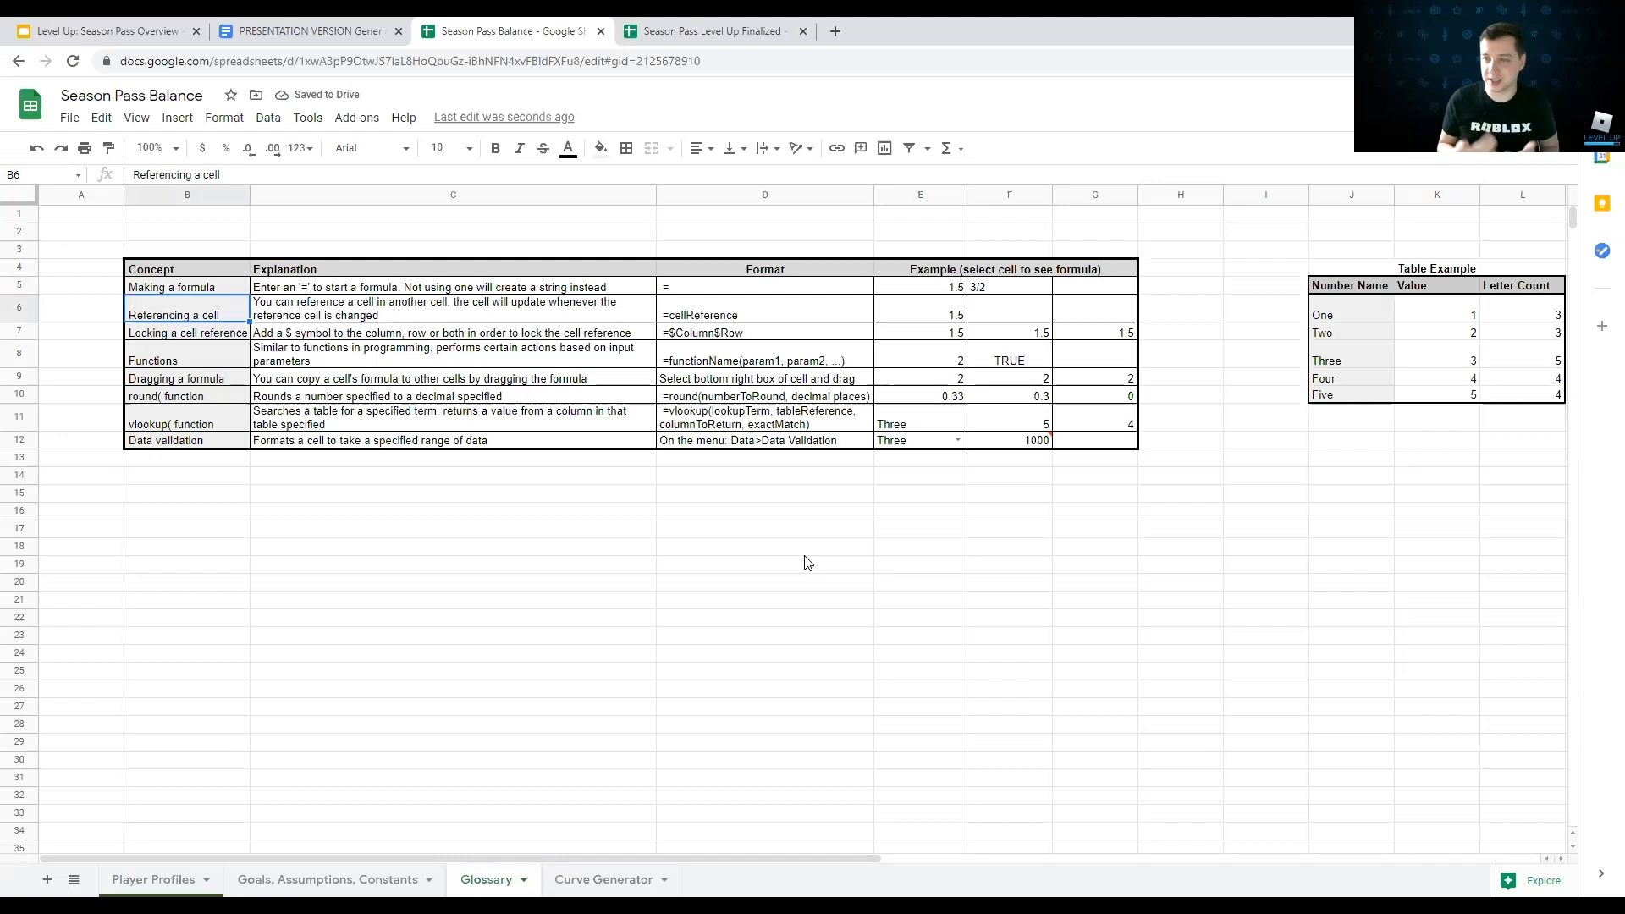
click(341, 878)
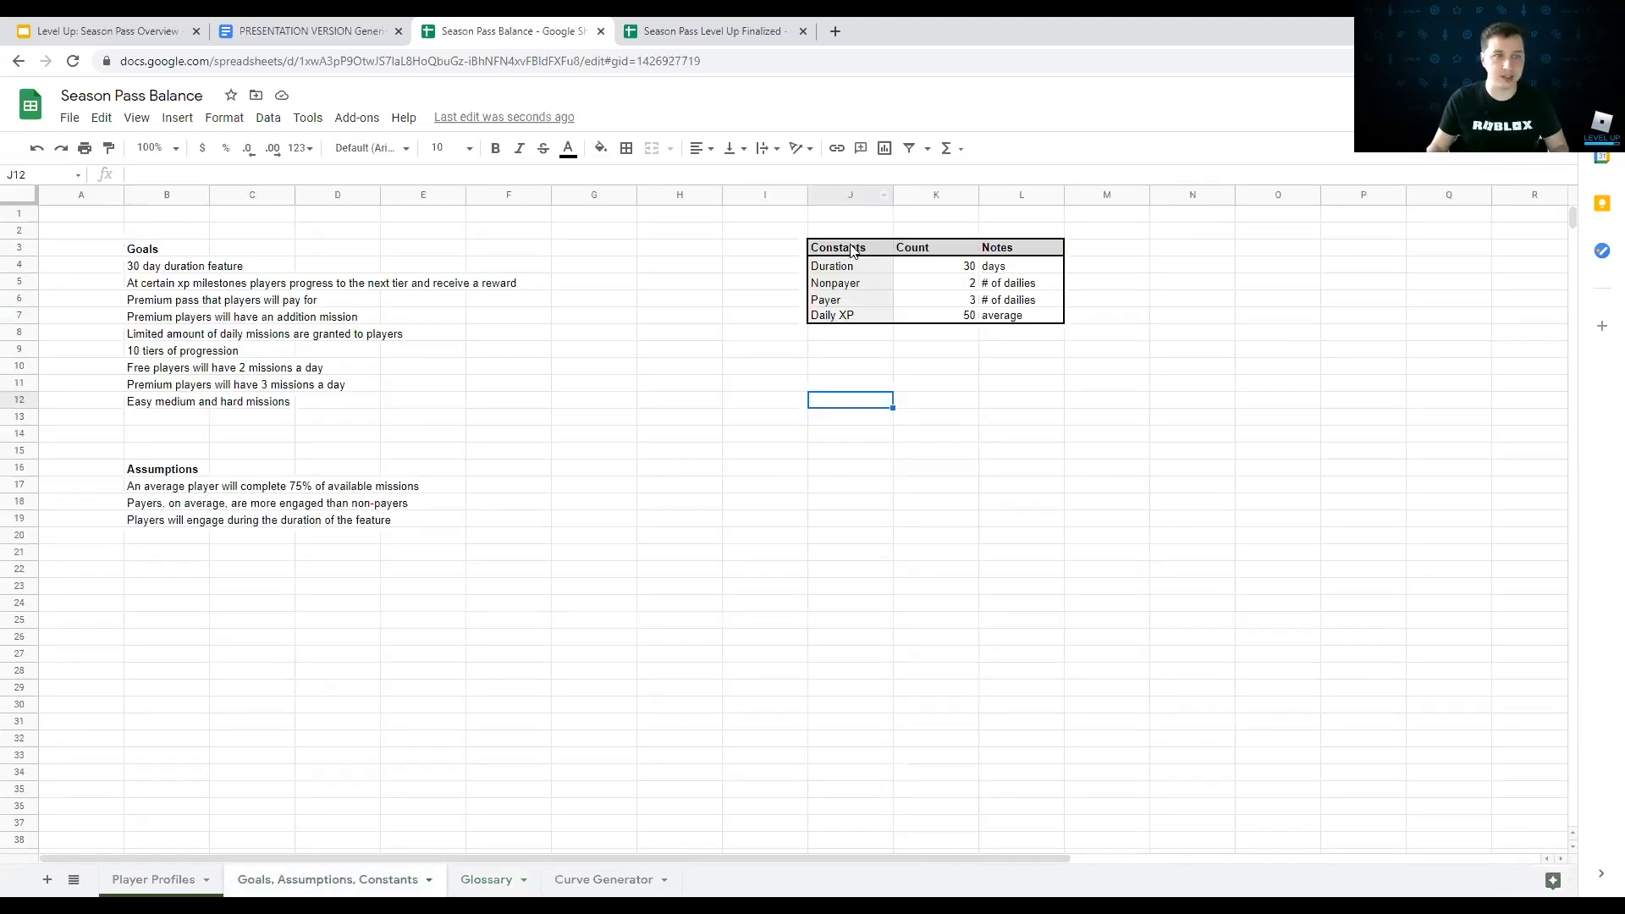
click(473, 883)
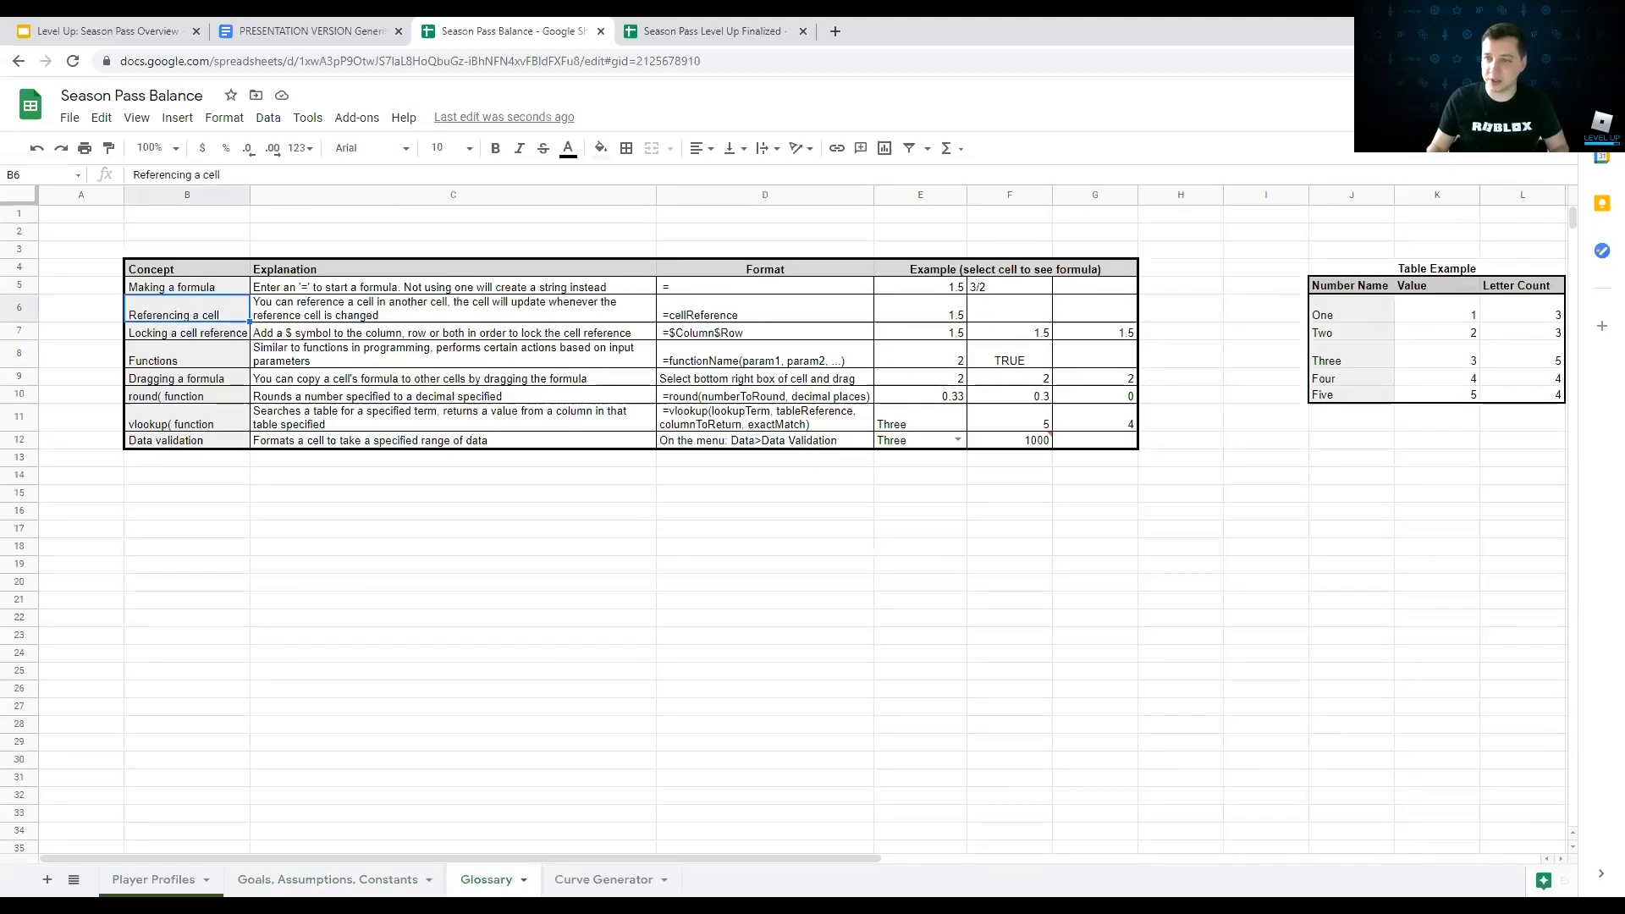
Step: Enter the cell reference =E6 in cell E17 below the glossary table
click(920, 535)
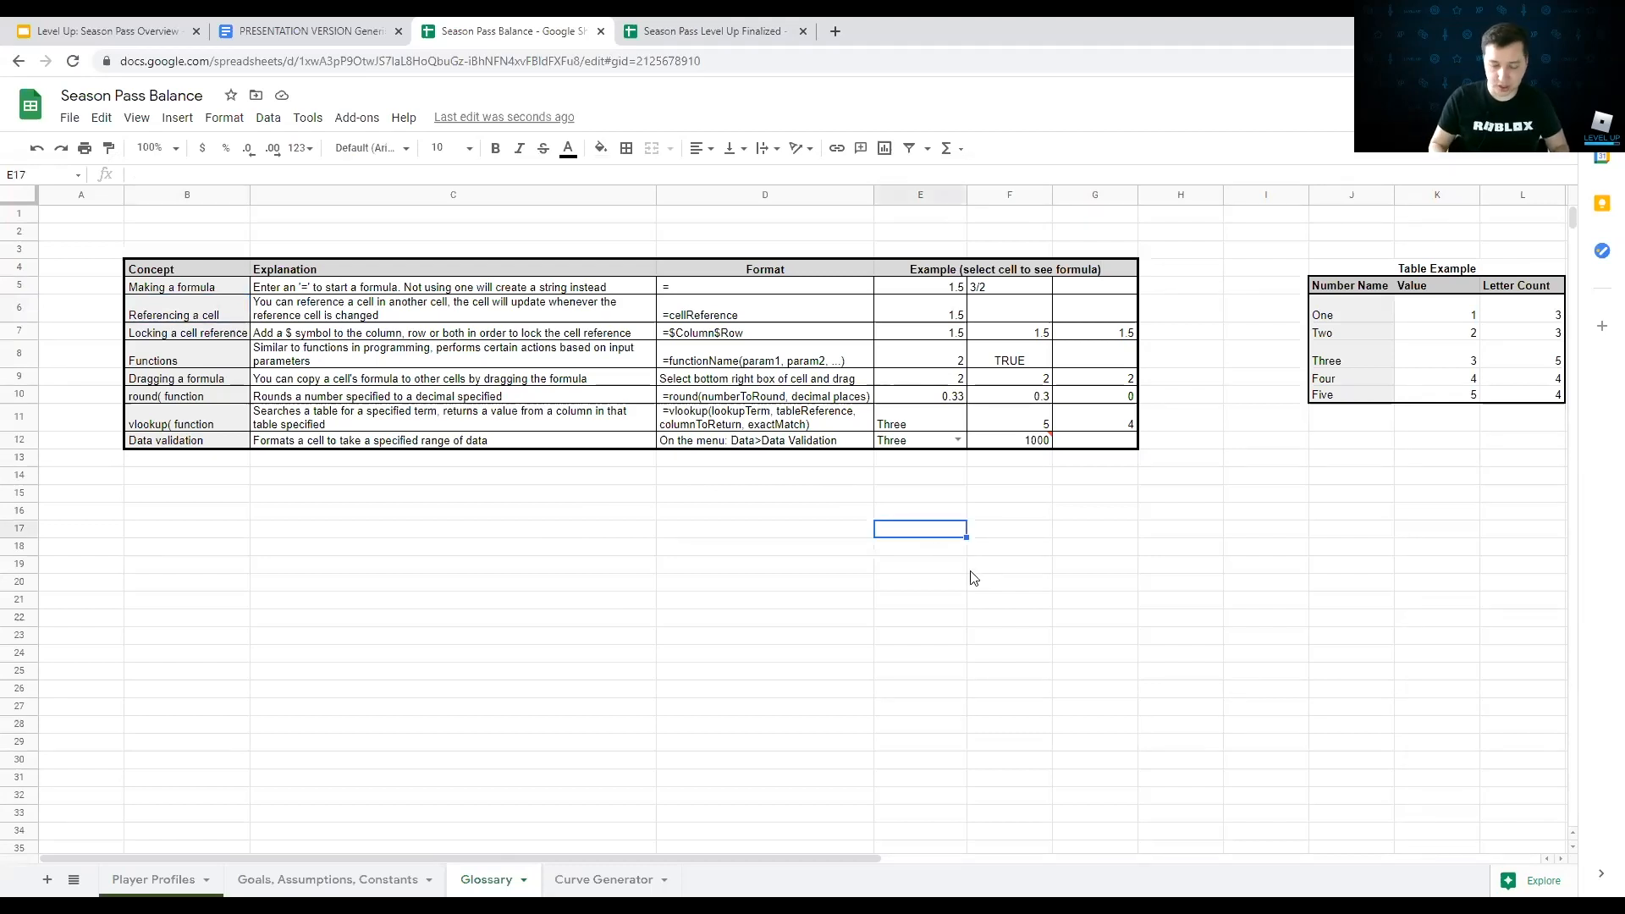
text(=)
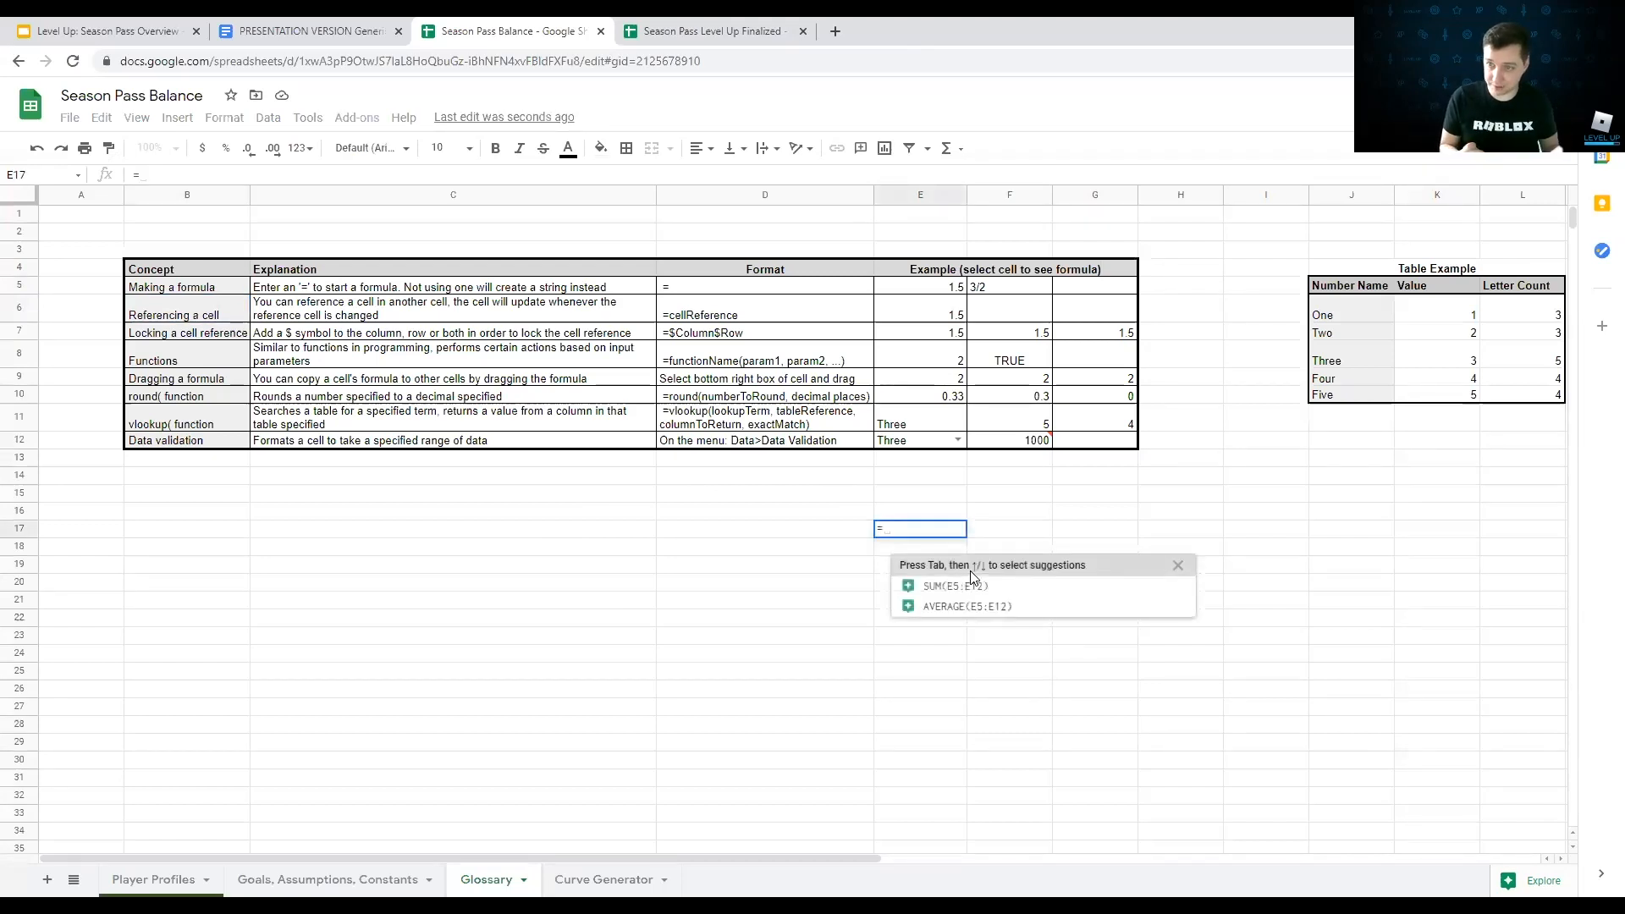
click(941, 317)
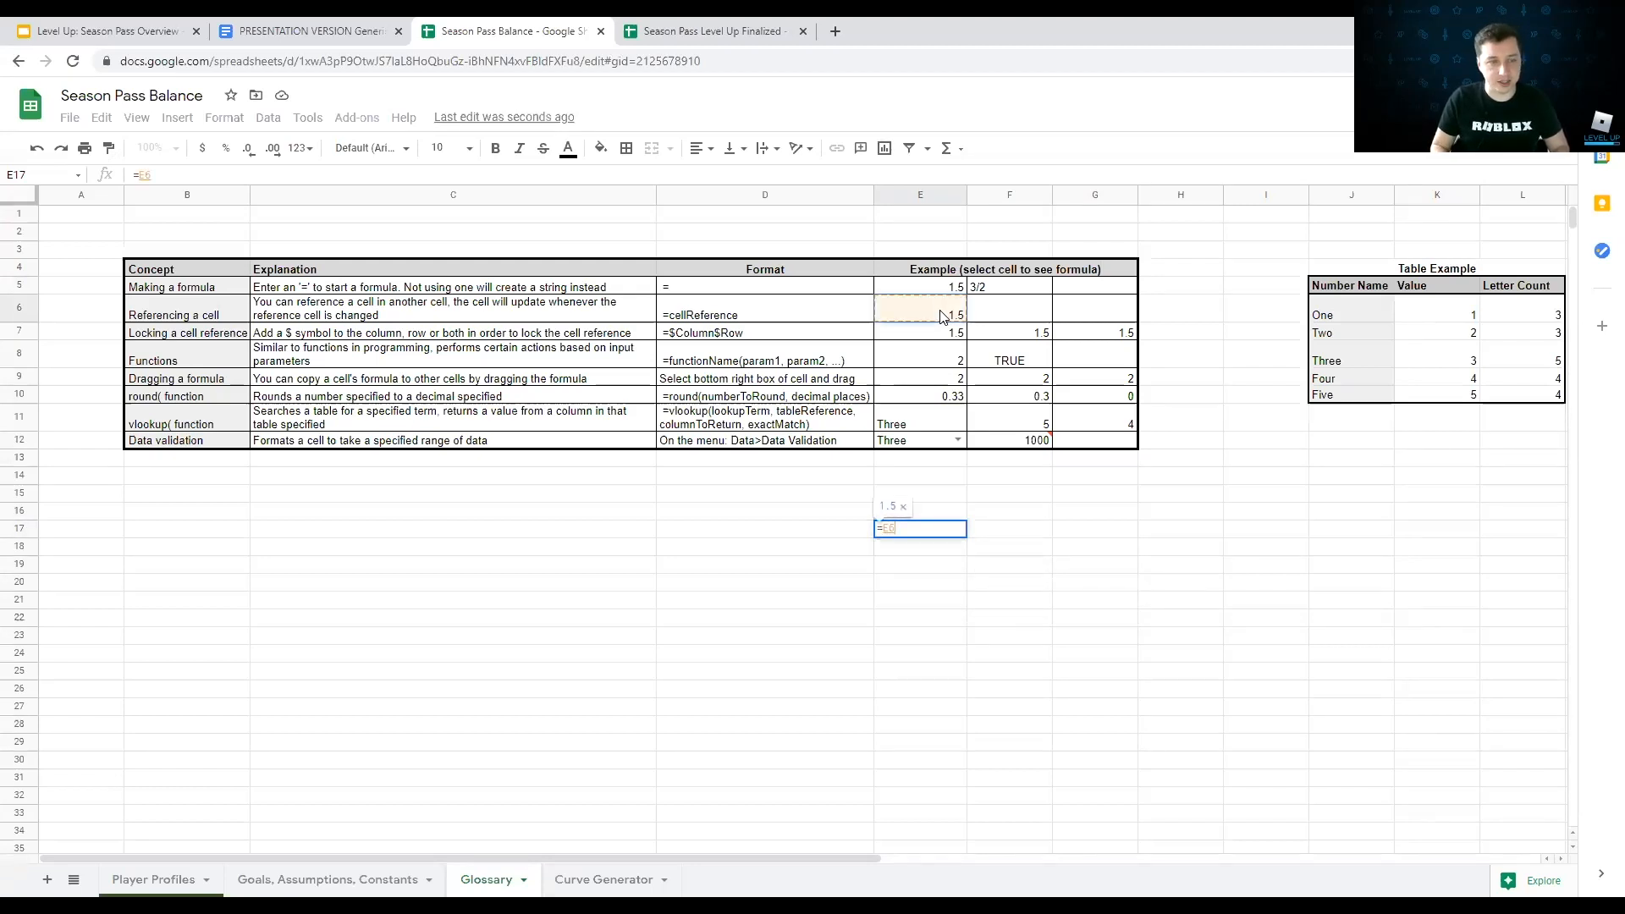
key(Return)
key(Up)
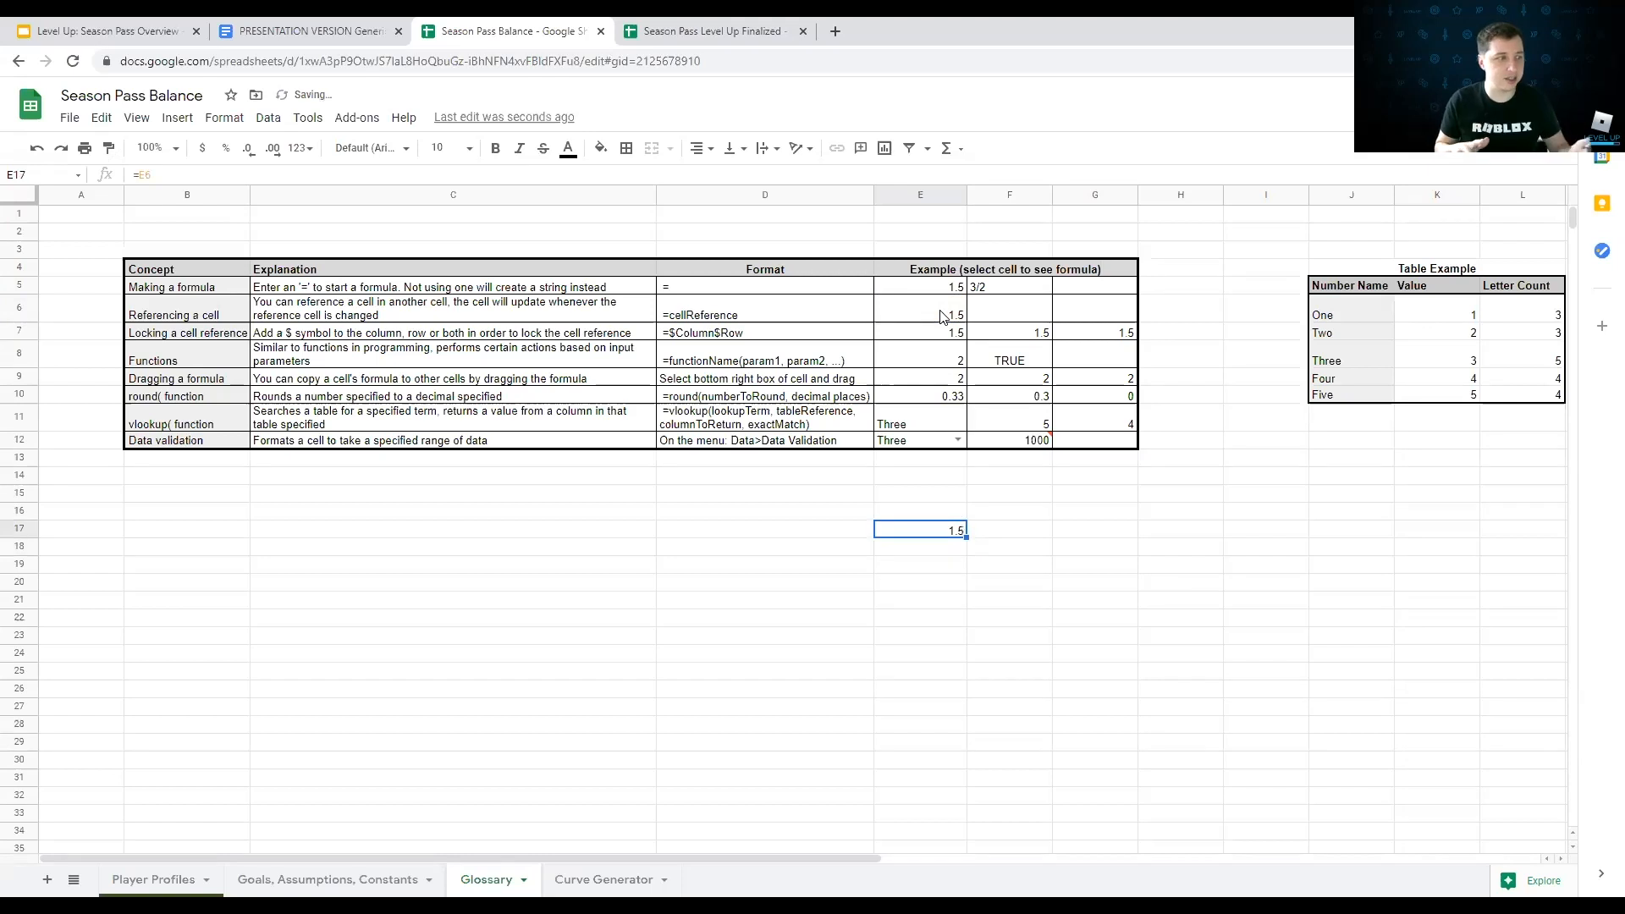
Step: Replace the content of E6, which E17 references, with 25, 100 and Hello World in turn
click(919, 320)
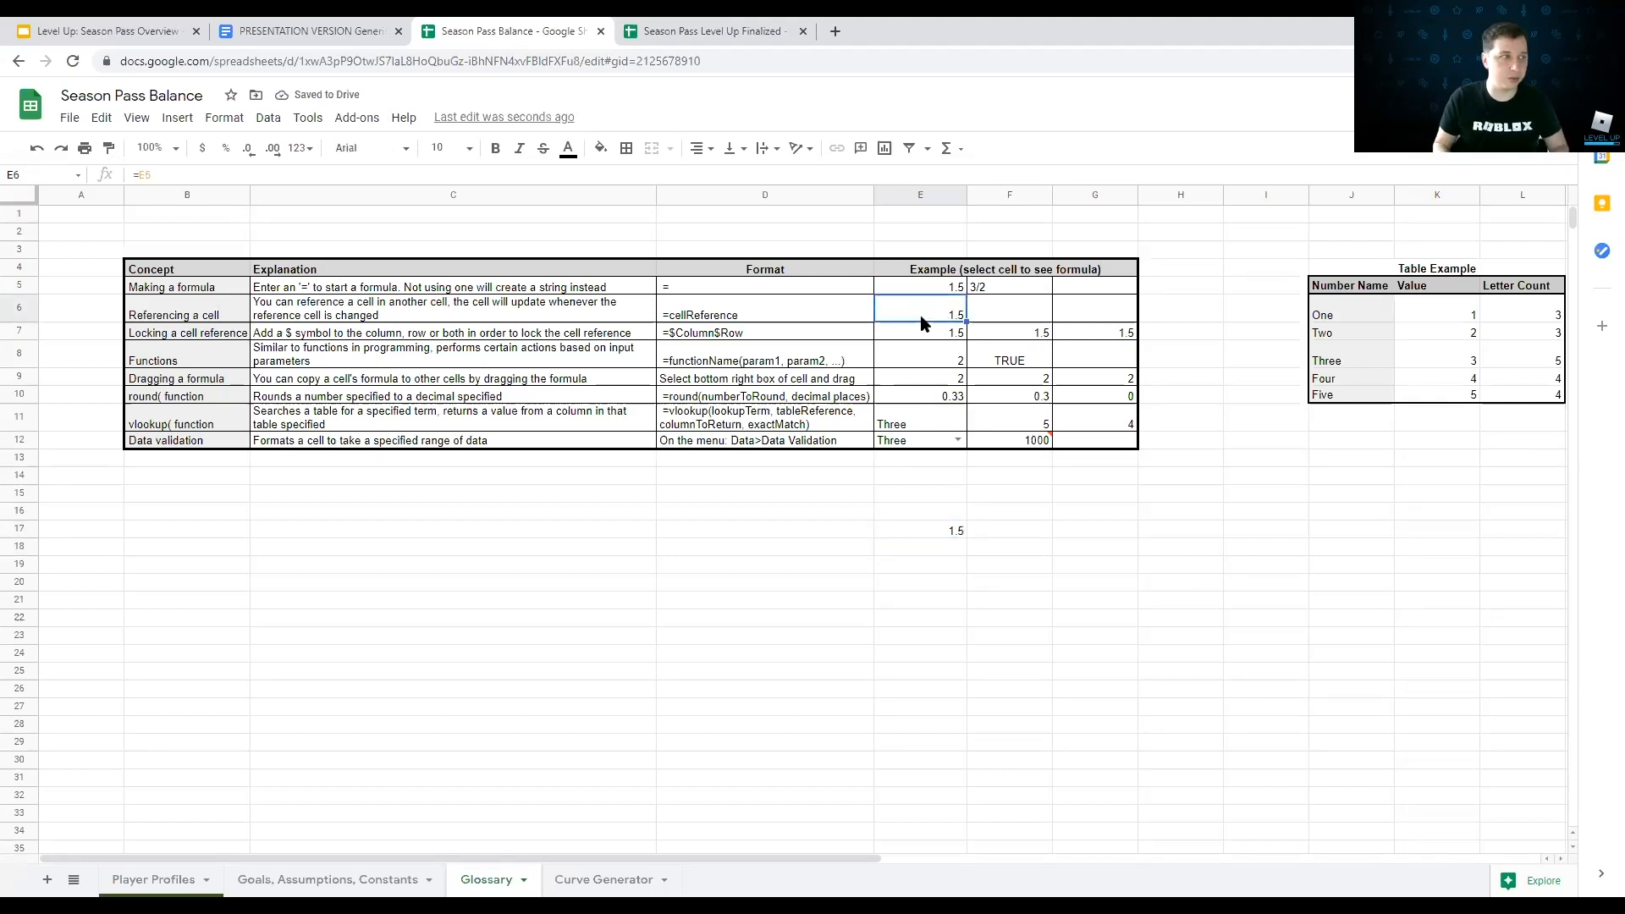
text(25)
key(Return)
click(920, 318)
text(100)
key(Return)
click(922, 320)
text(Hello World)
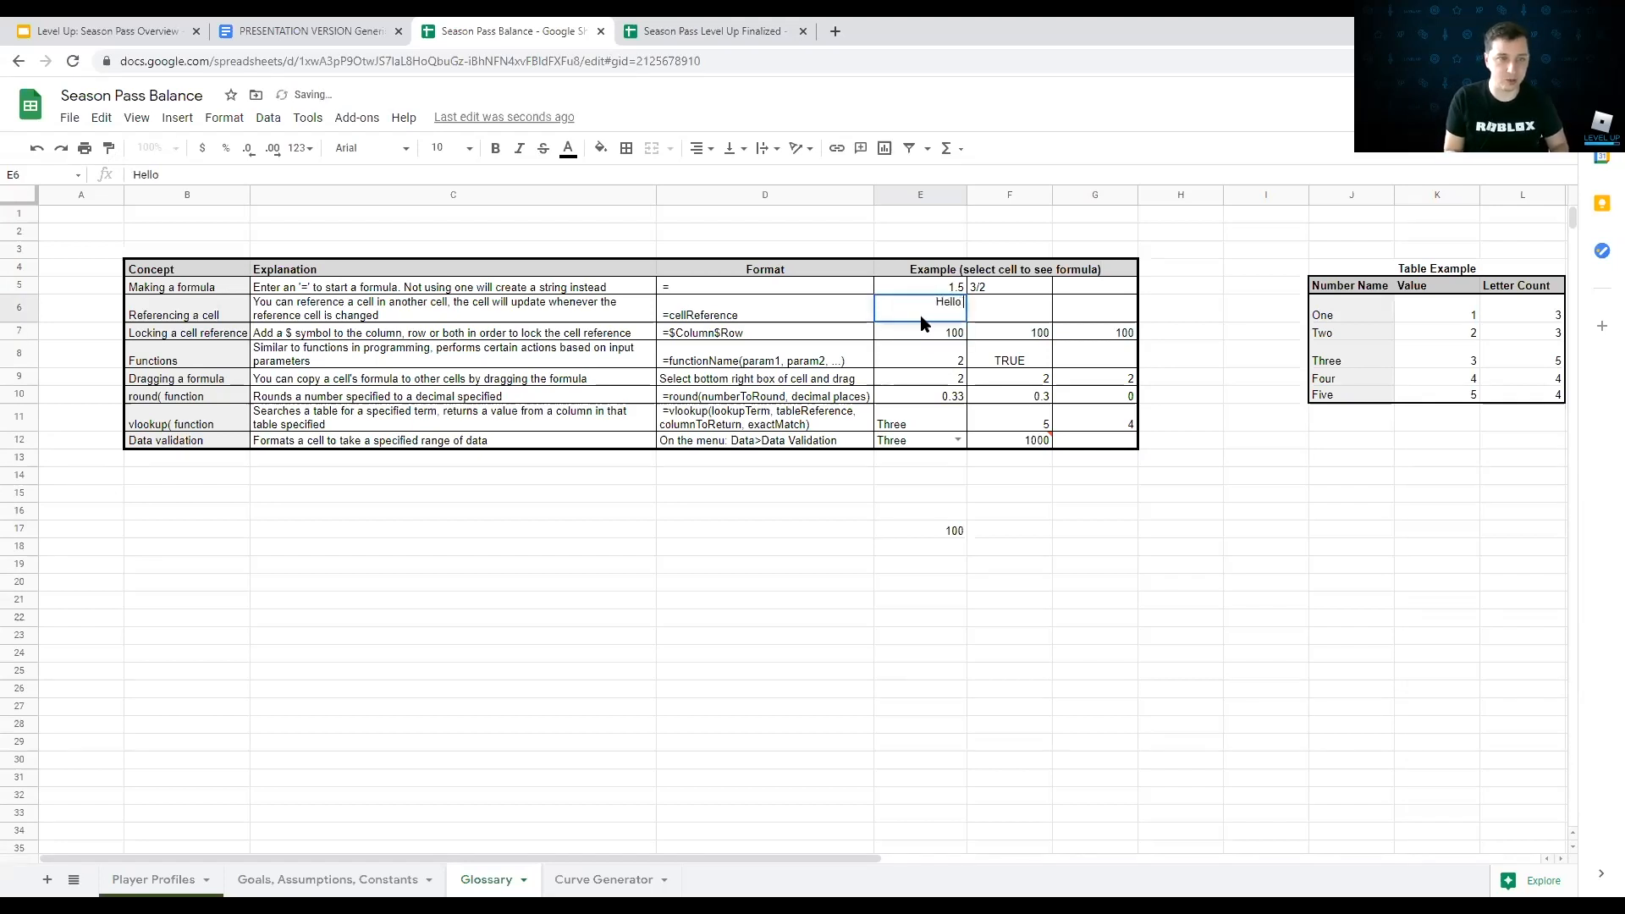
key(Return)
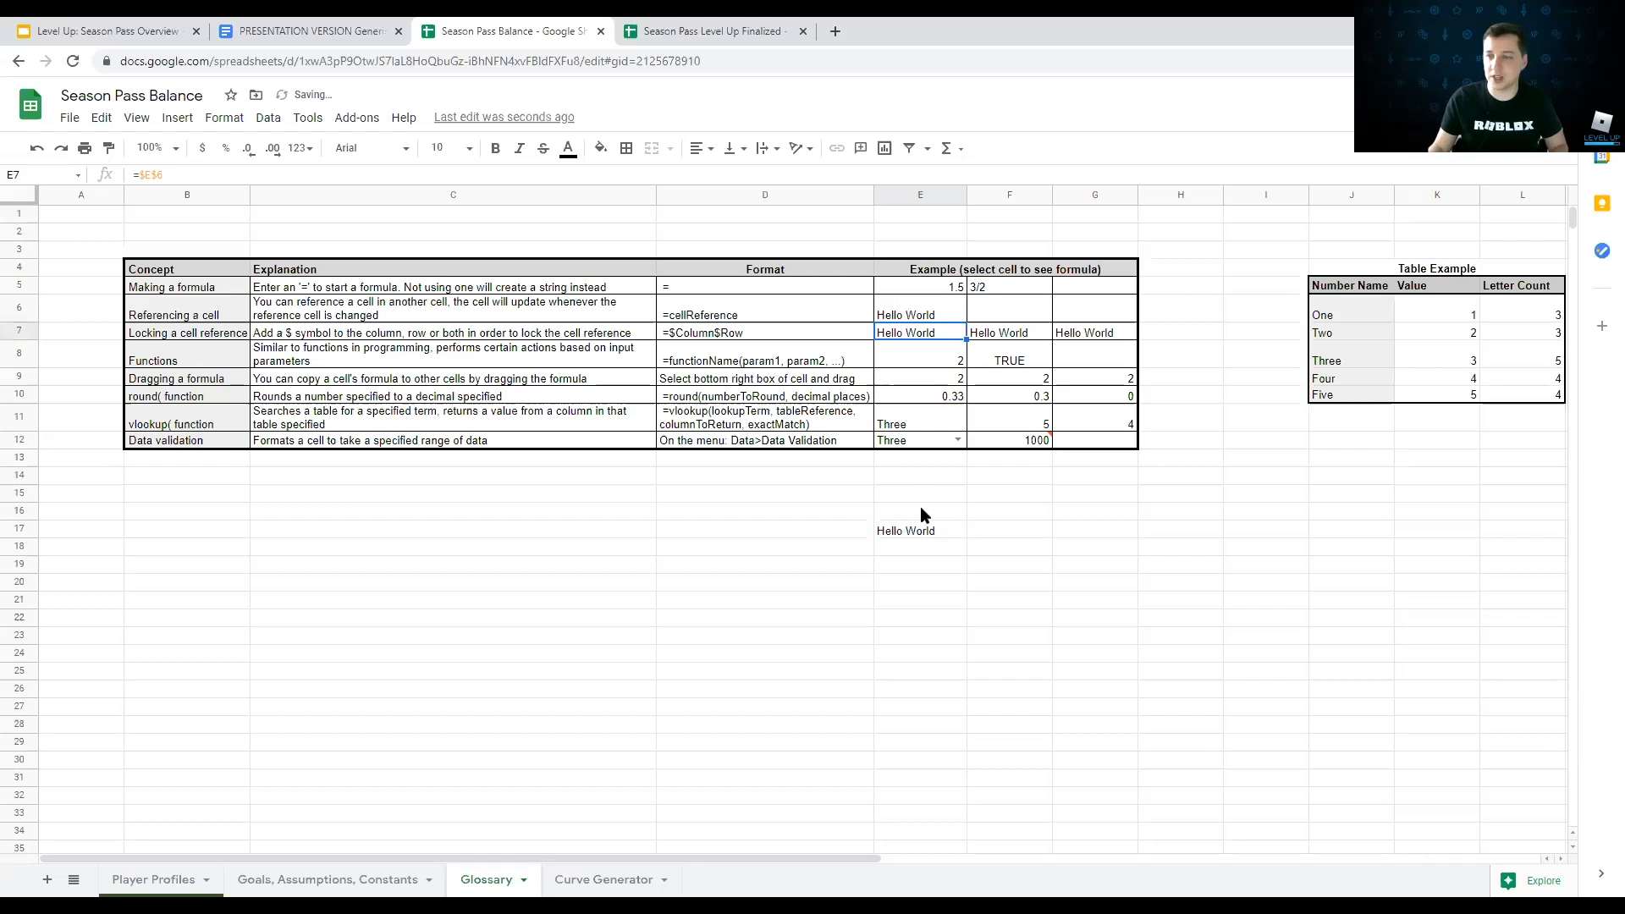
Step: Undo the three test entries in E6 and clear the reference from E17
click(912, 316)
key(ctrl+z)
key(ctrl+z)
key(ctrl+z)
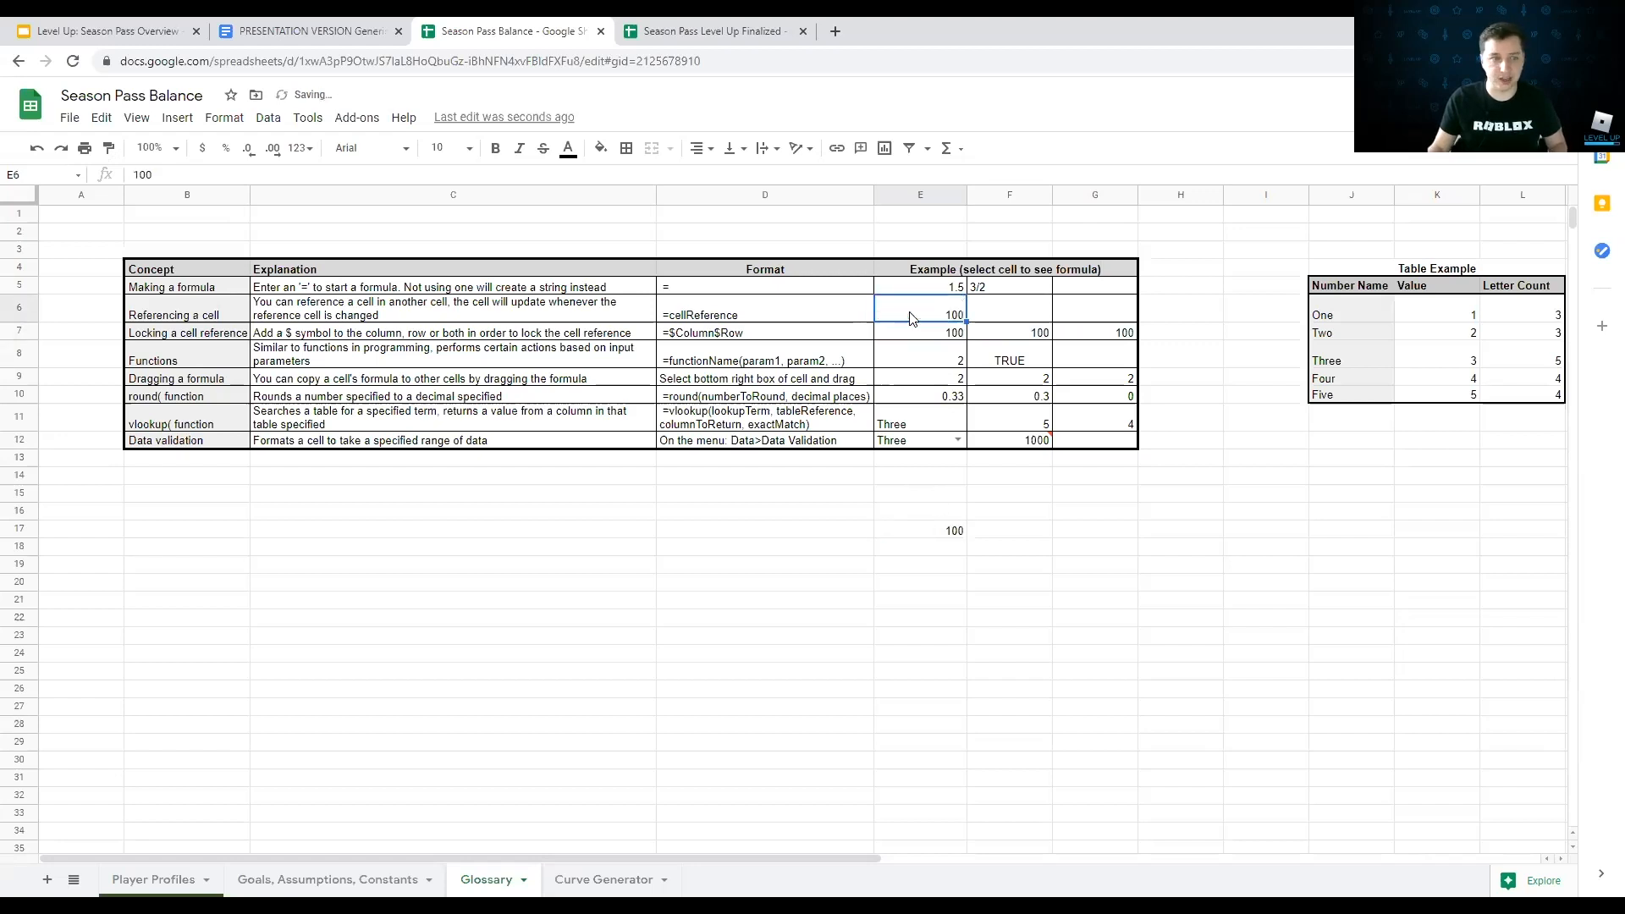
click(929, 532)
key(Up)
Step: Examine the glossary's "Locking a cell reference" row and its neighbouring examples
key(Up)
key(Up)
key(Up)
key(Up)
key(Up)
key(Up)
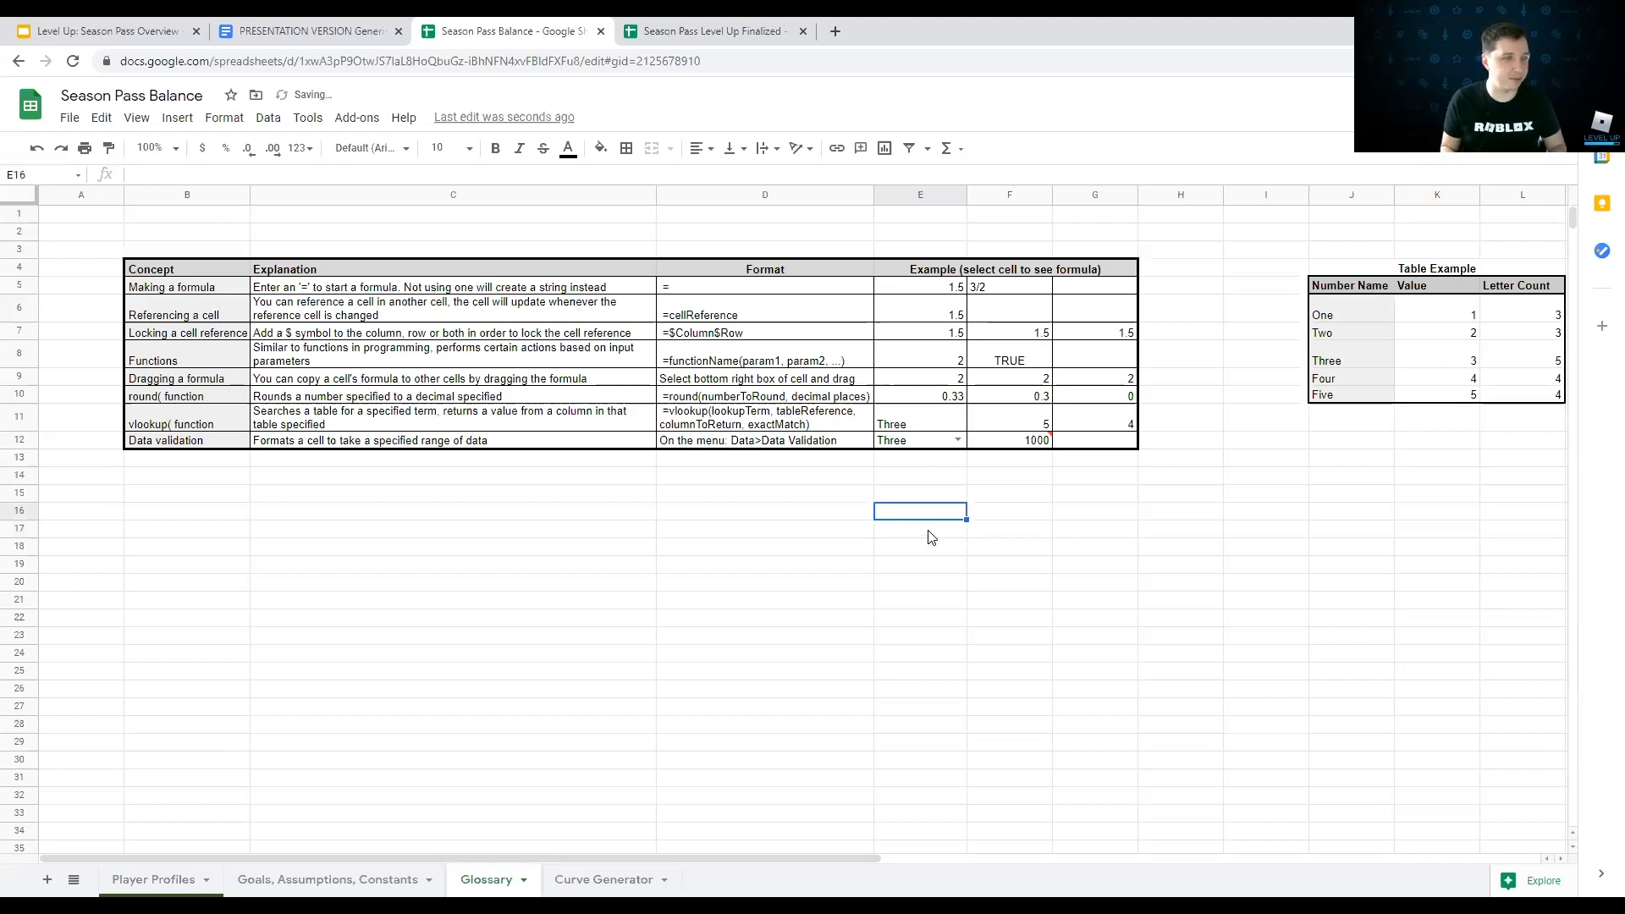
key(Up)
key(Up)
key(Up)
key(Up)
key(Left)
key(Down)
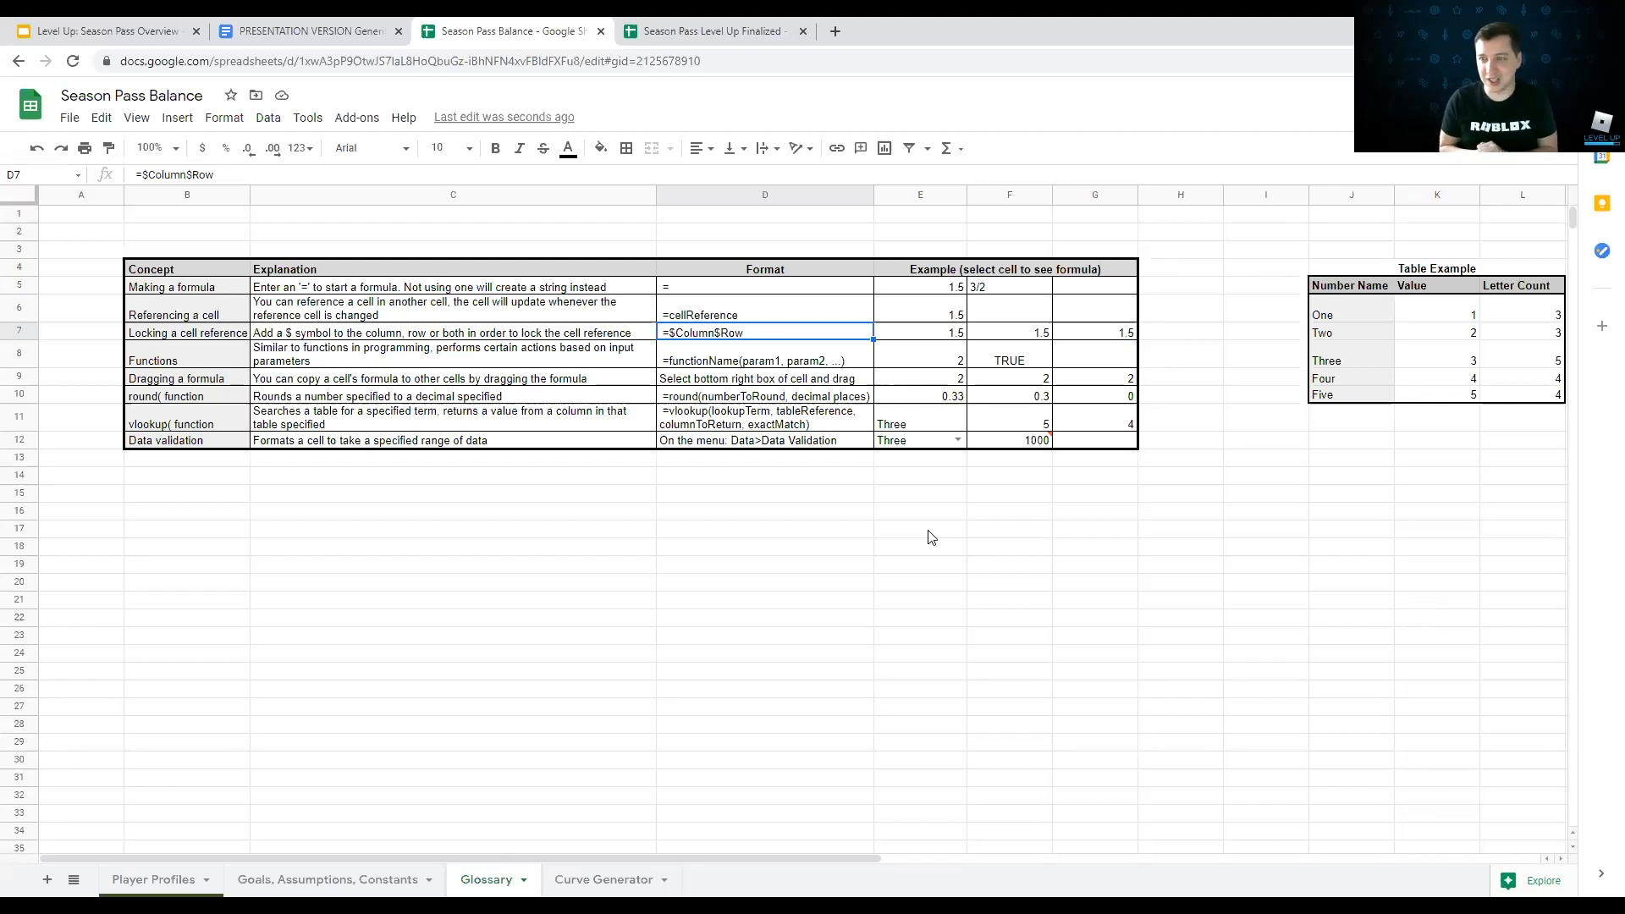
key(Left)
key(Left)
key(Left)
key(Right)
key(Right)
key(Right)
key(Right)
key(Right)
key(Down)
key(Down)
key(Down)
key(Down)
key(Down)
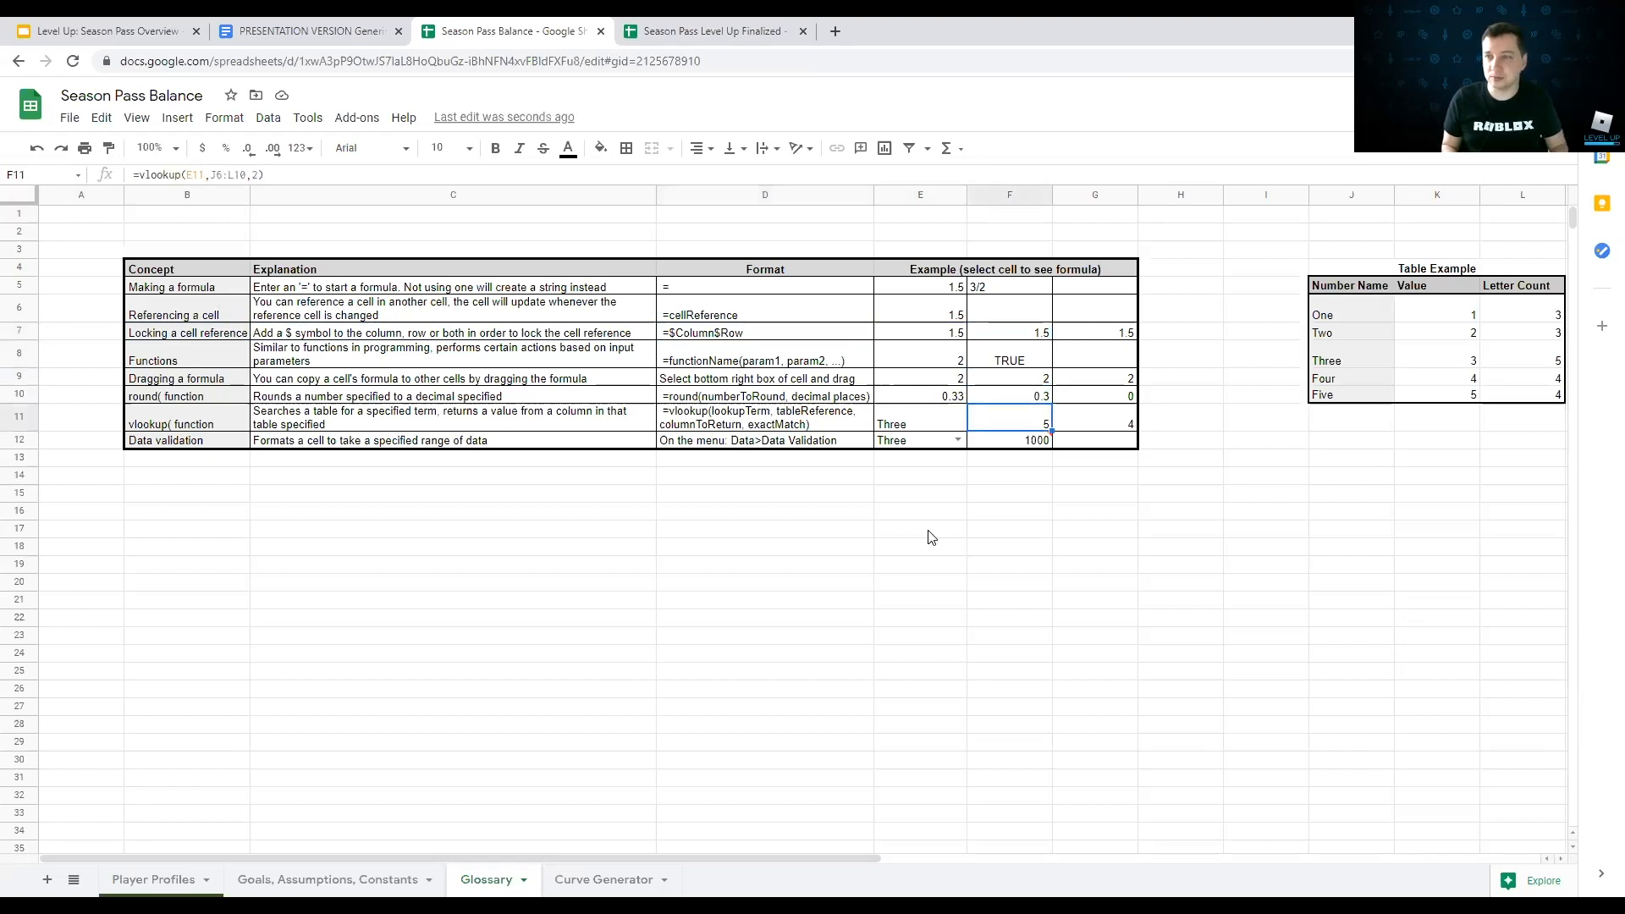
Step: Enter the unlocked cell reference =E7 in cell E17
key(Left)
key(Down)
key(Down)
key(Down)
key(Down)
key(Down)
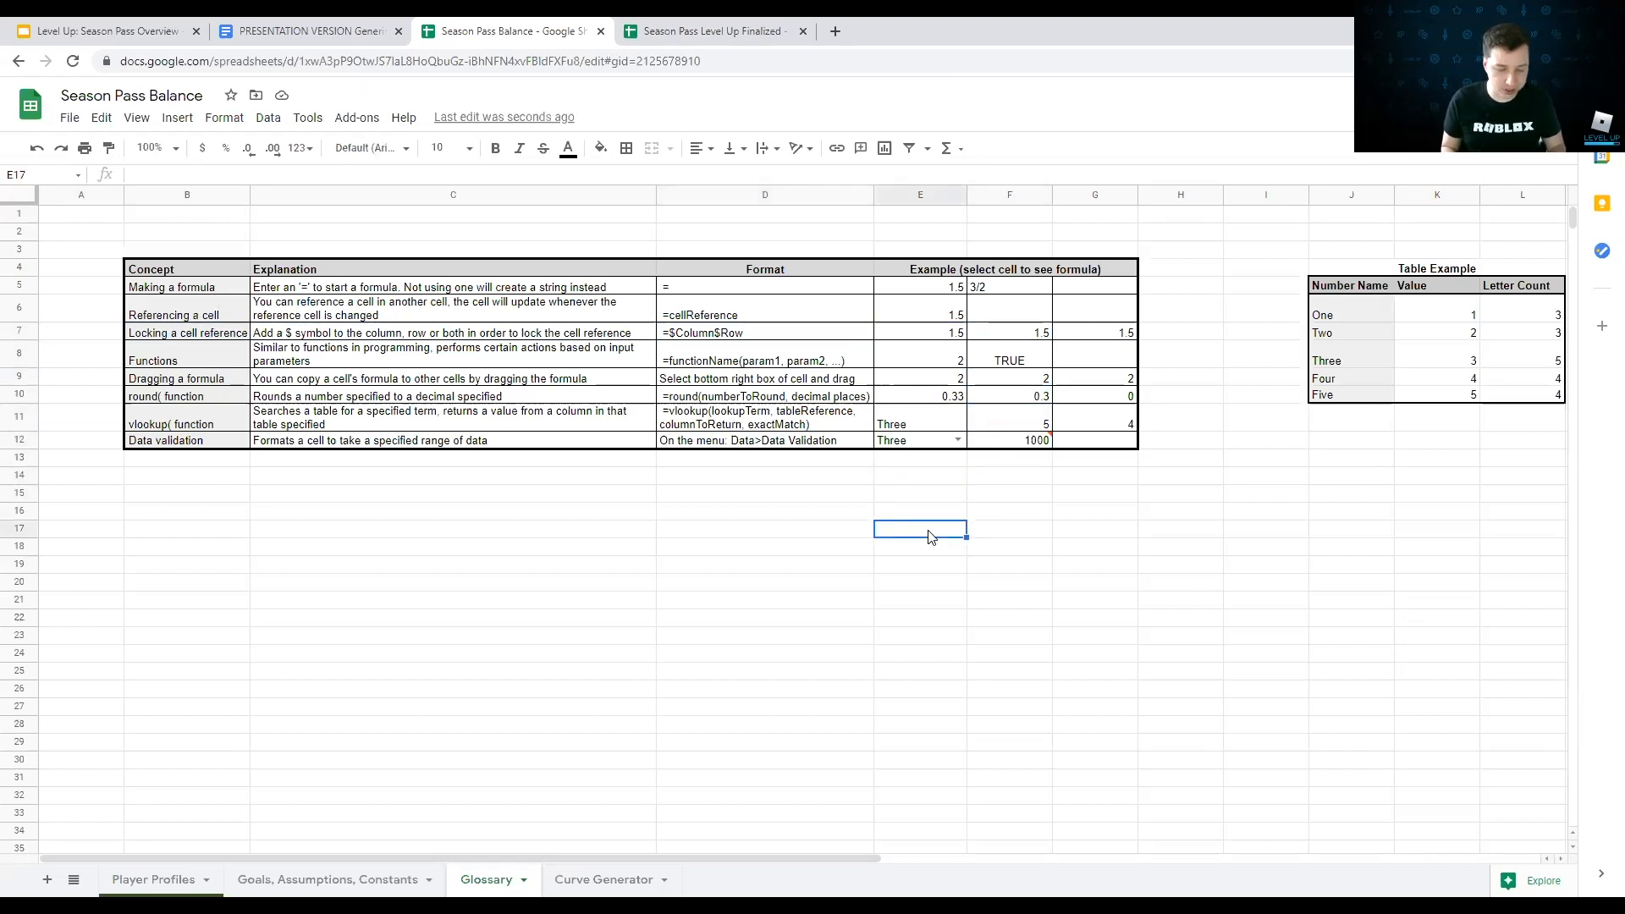
text(=)
key(Up)
key(Up)
key(Up)
key(Up)
key(Up)
key(Up)
key(Up)
key(Up)
key(Up)
key(Up)
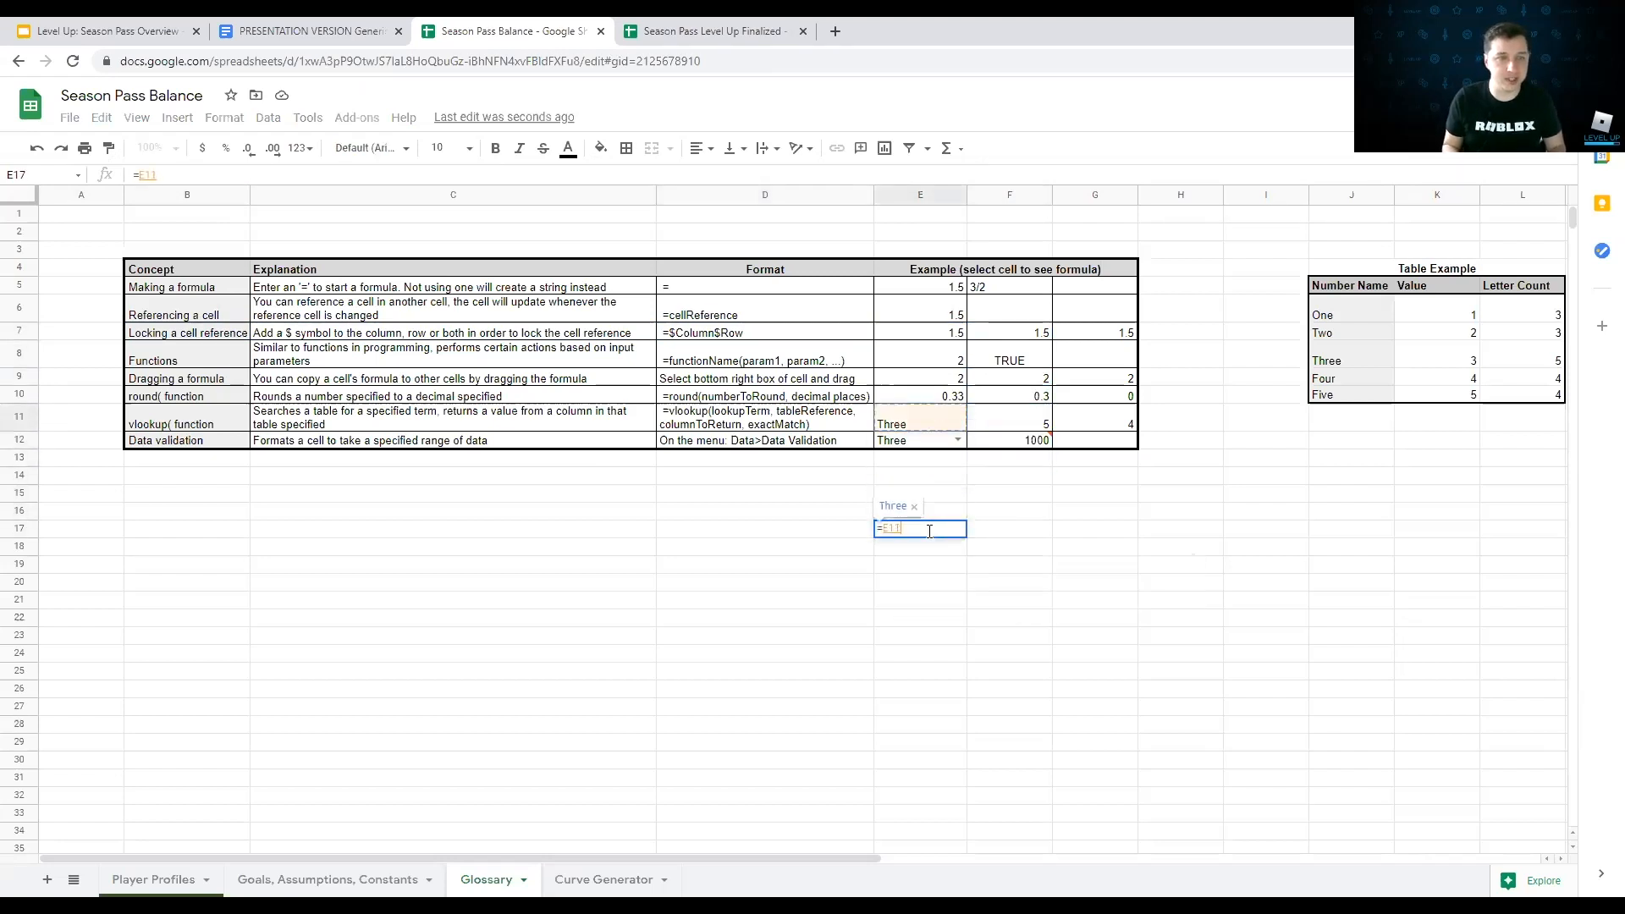
key(Return)
key(Up)
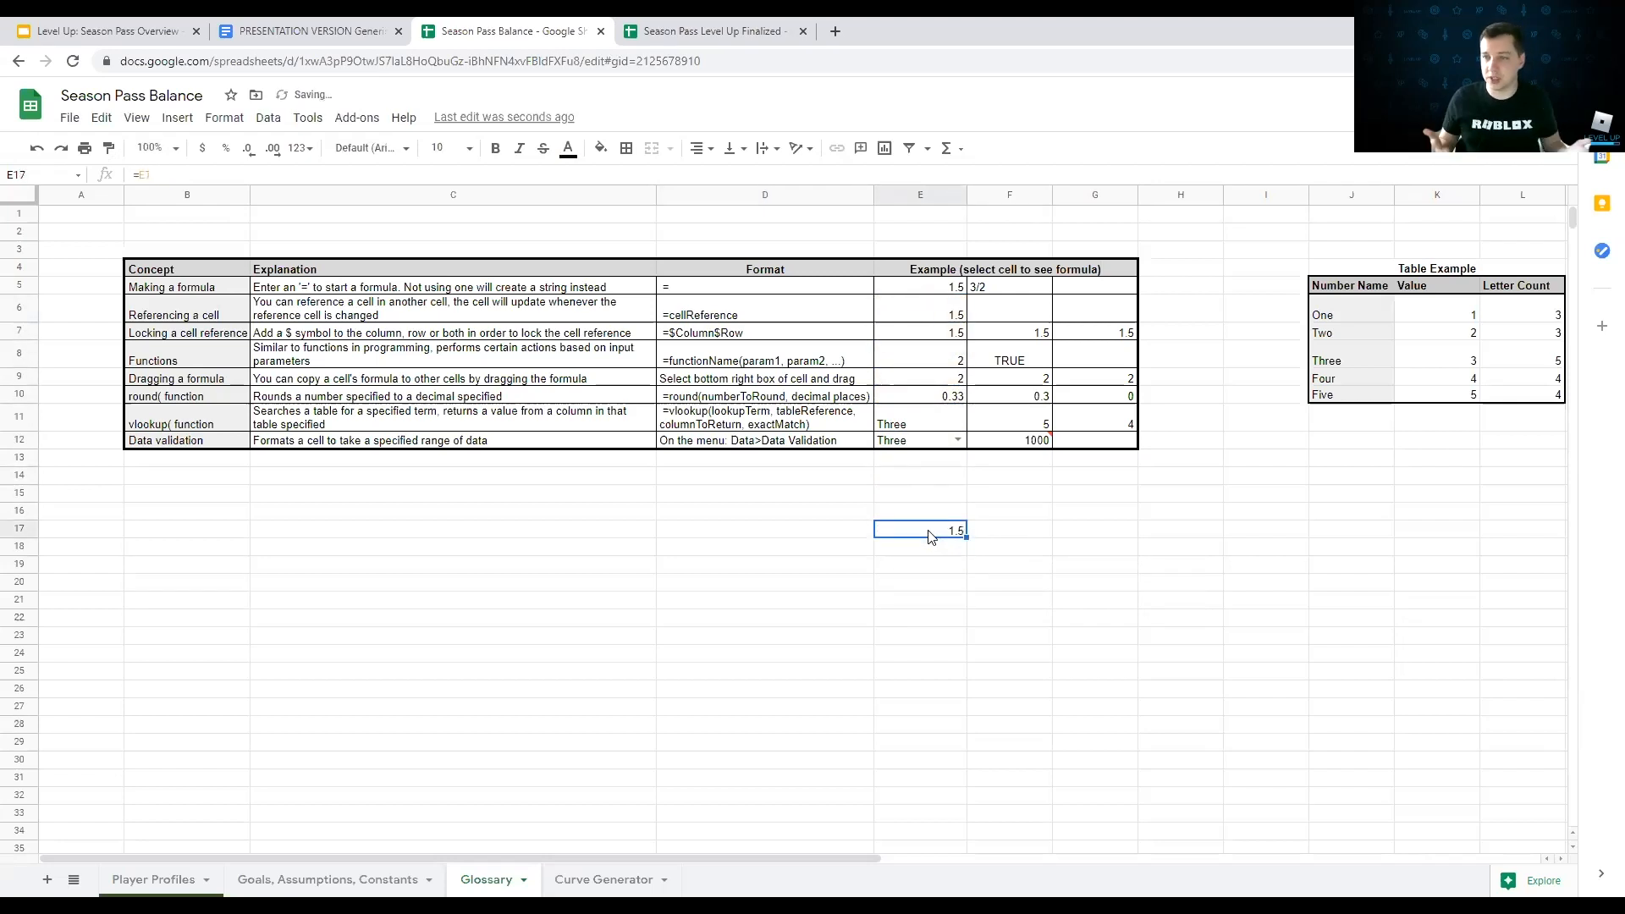
Step: Fill the E17 reference down to E24 and inspect the formulas in the copied cells
drag(966, 537, 951, 657)
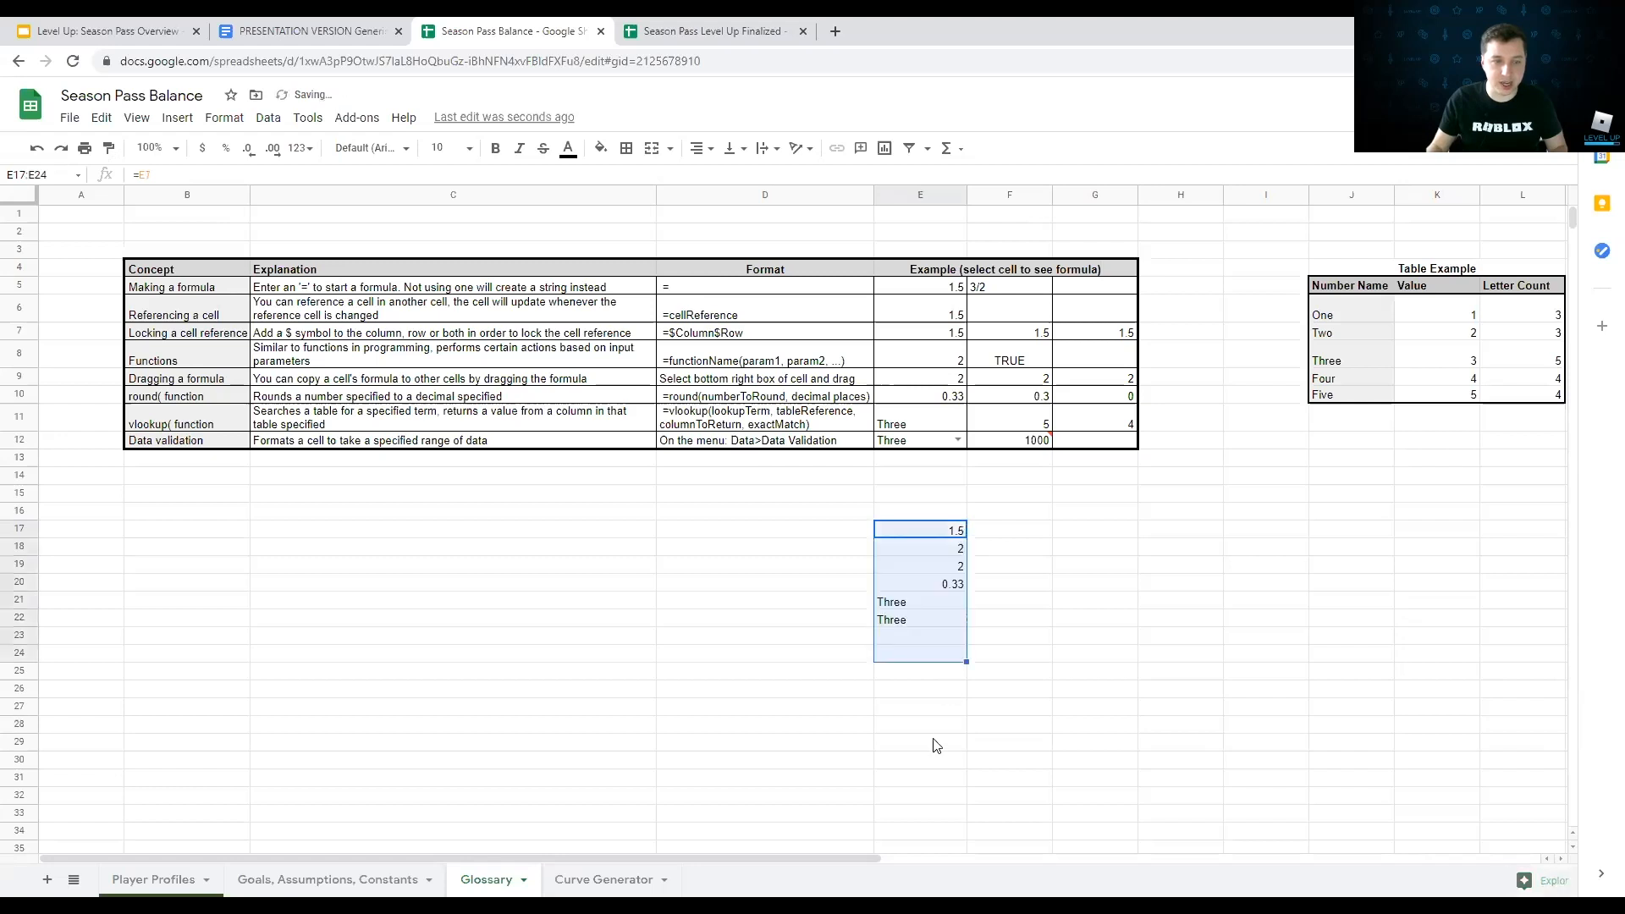
click(905, 539)
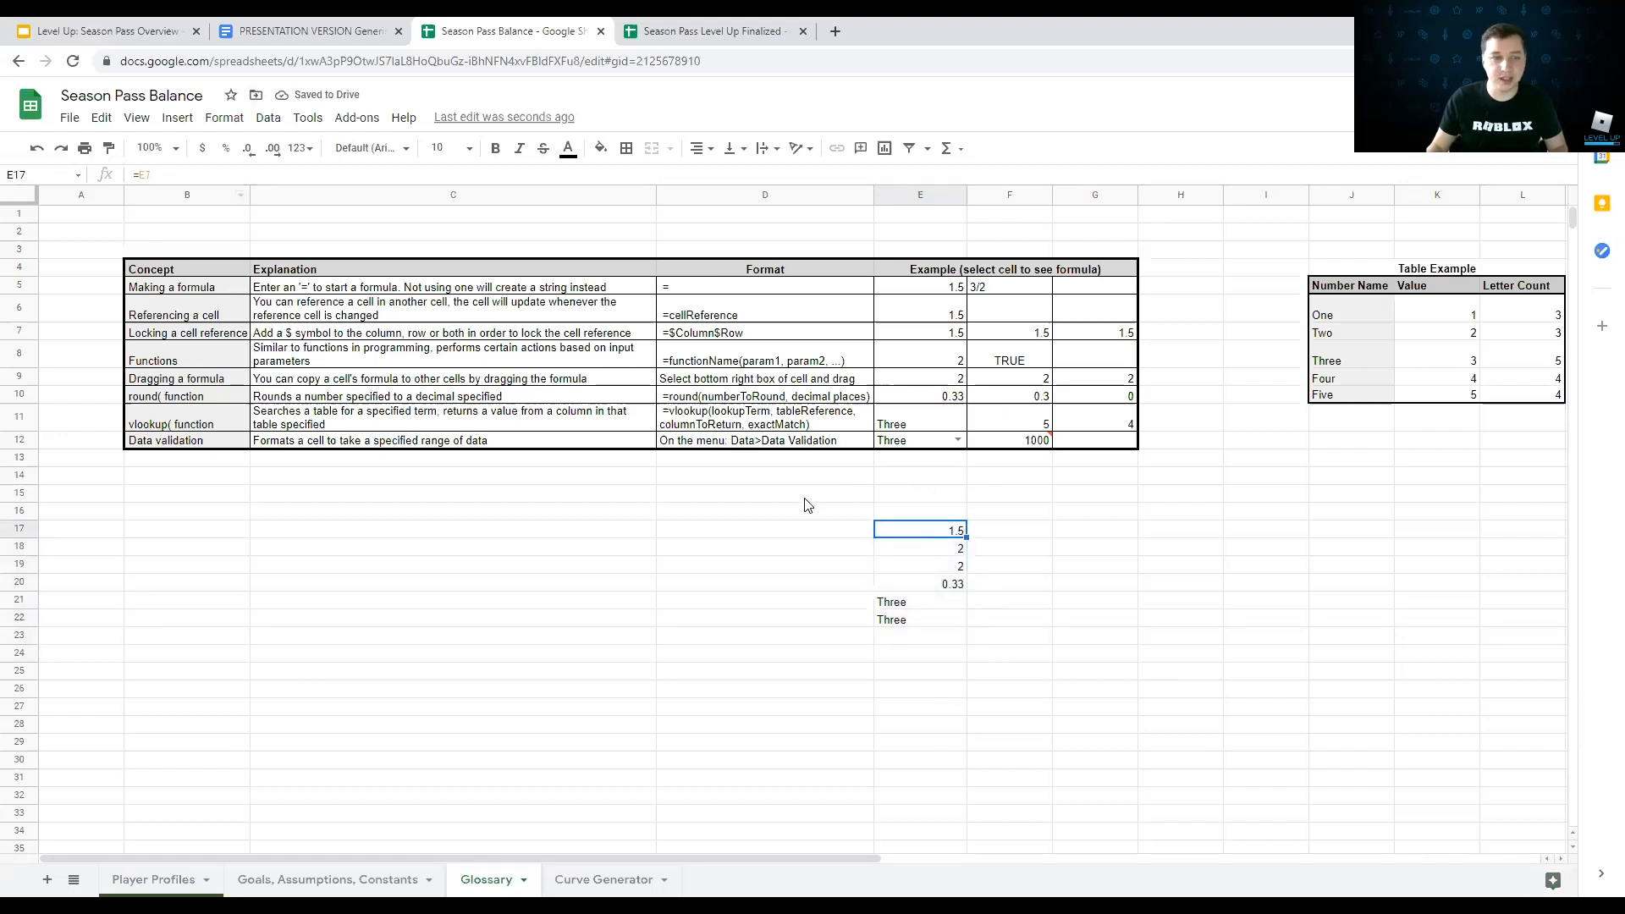
click(921, 555)
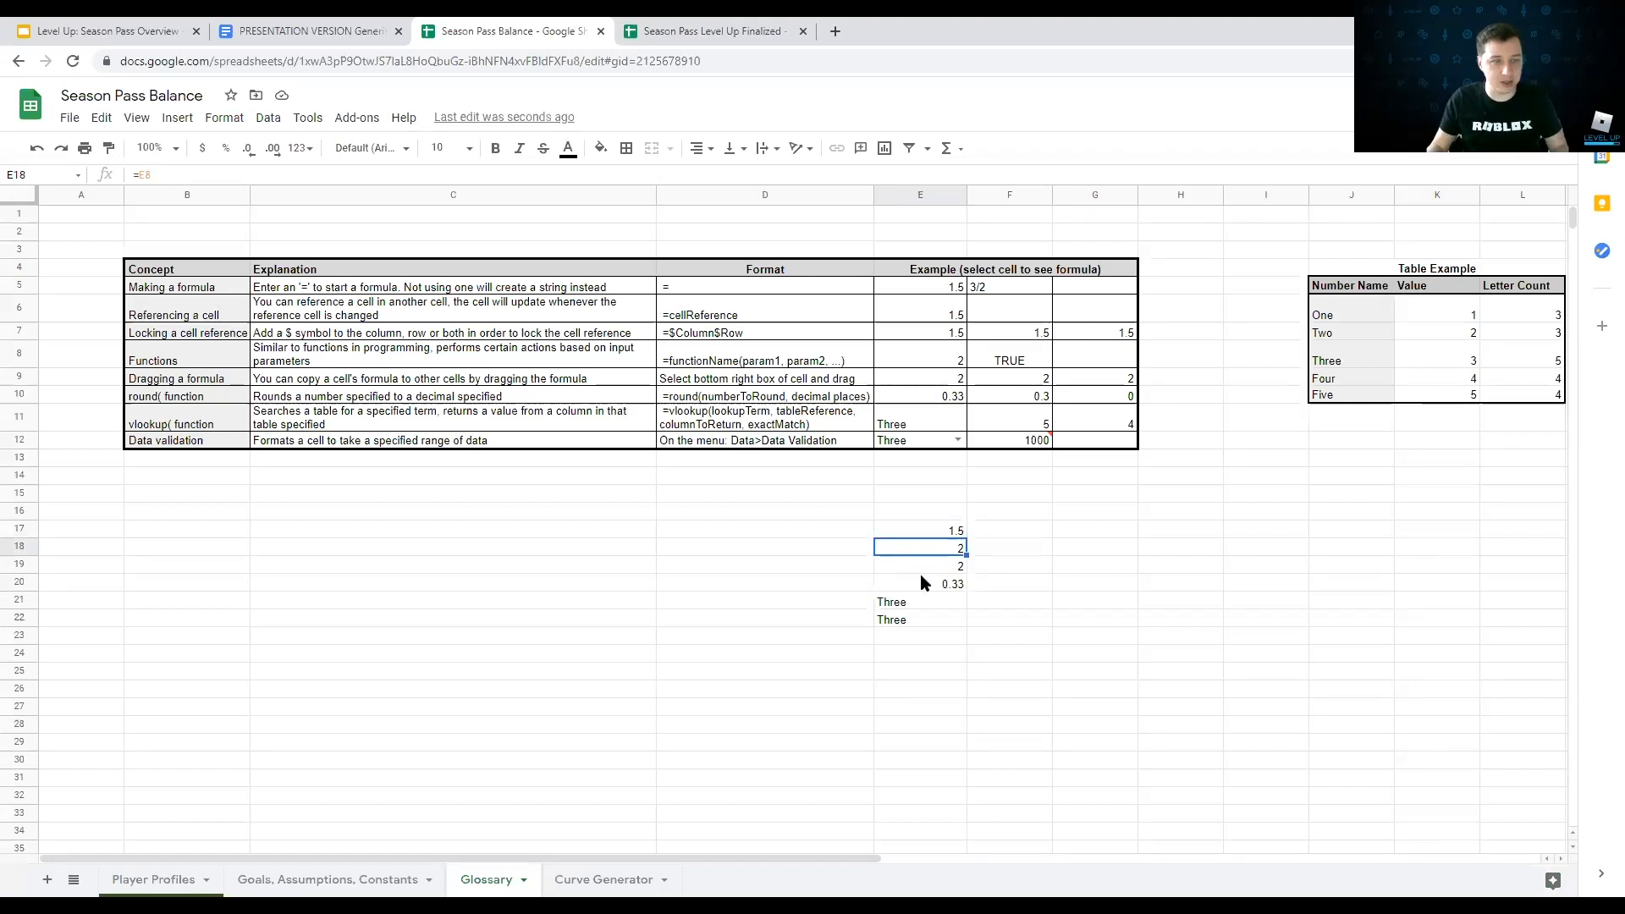
key(Down)
key(Down)
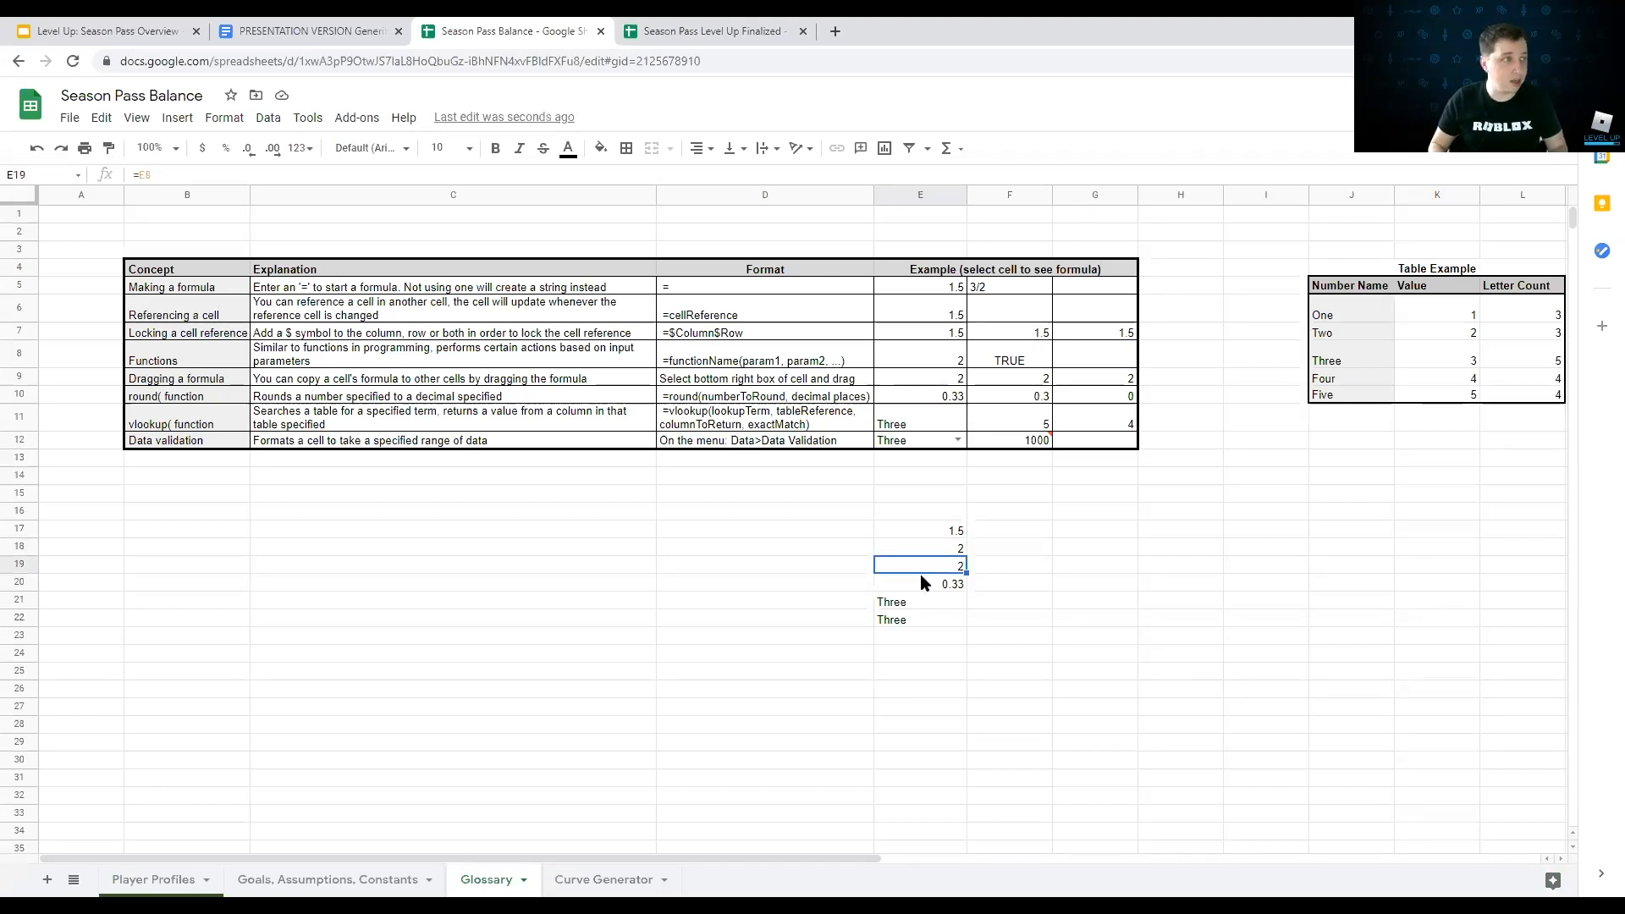
key(Down)
key(Up)
key(Up)
key(Up)
key(Up)
Step: Clear the copied references below E17, keeping the formula in E17
key(Down)
key(shift+Down)
key(shift+Down)
key(shift+Down)
key(shift+Down)
key(Delete)
key(Up)
key(Up)
key(Down)
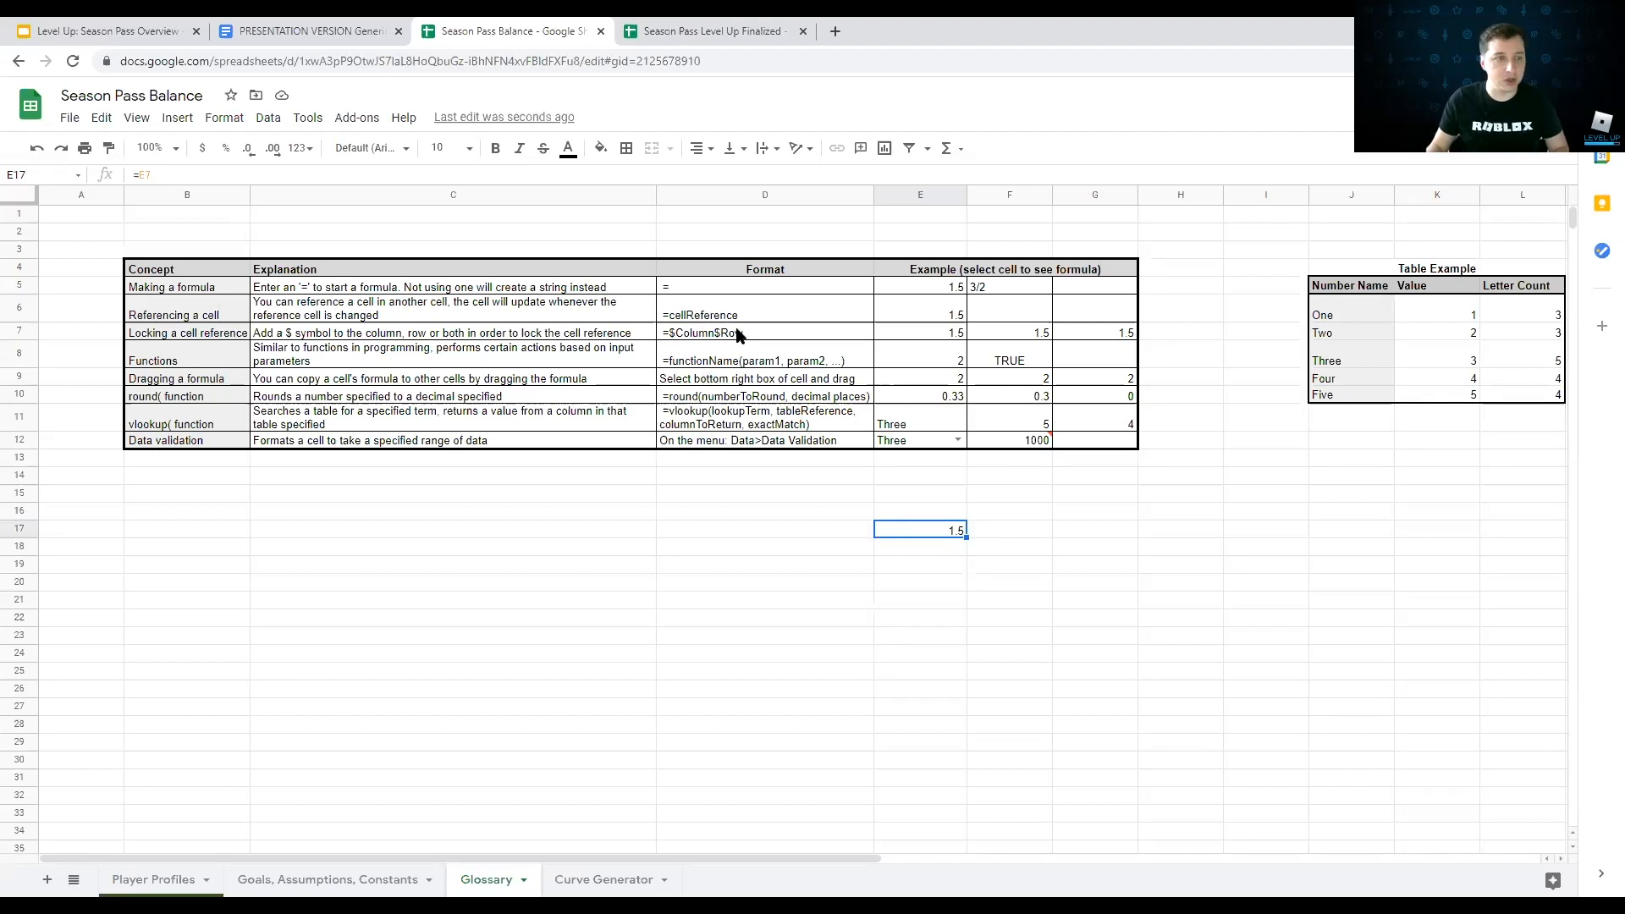
Step: Consult the locked example in E7 and lock both column and row of E17's reference as =$E$7
click(920, 333)
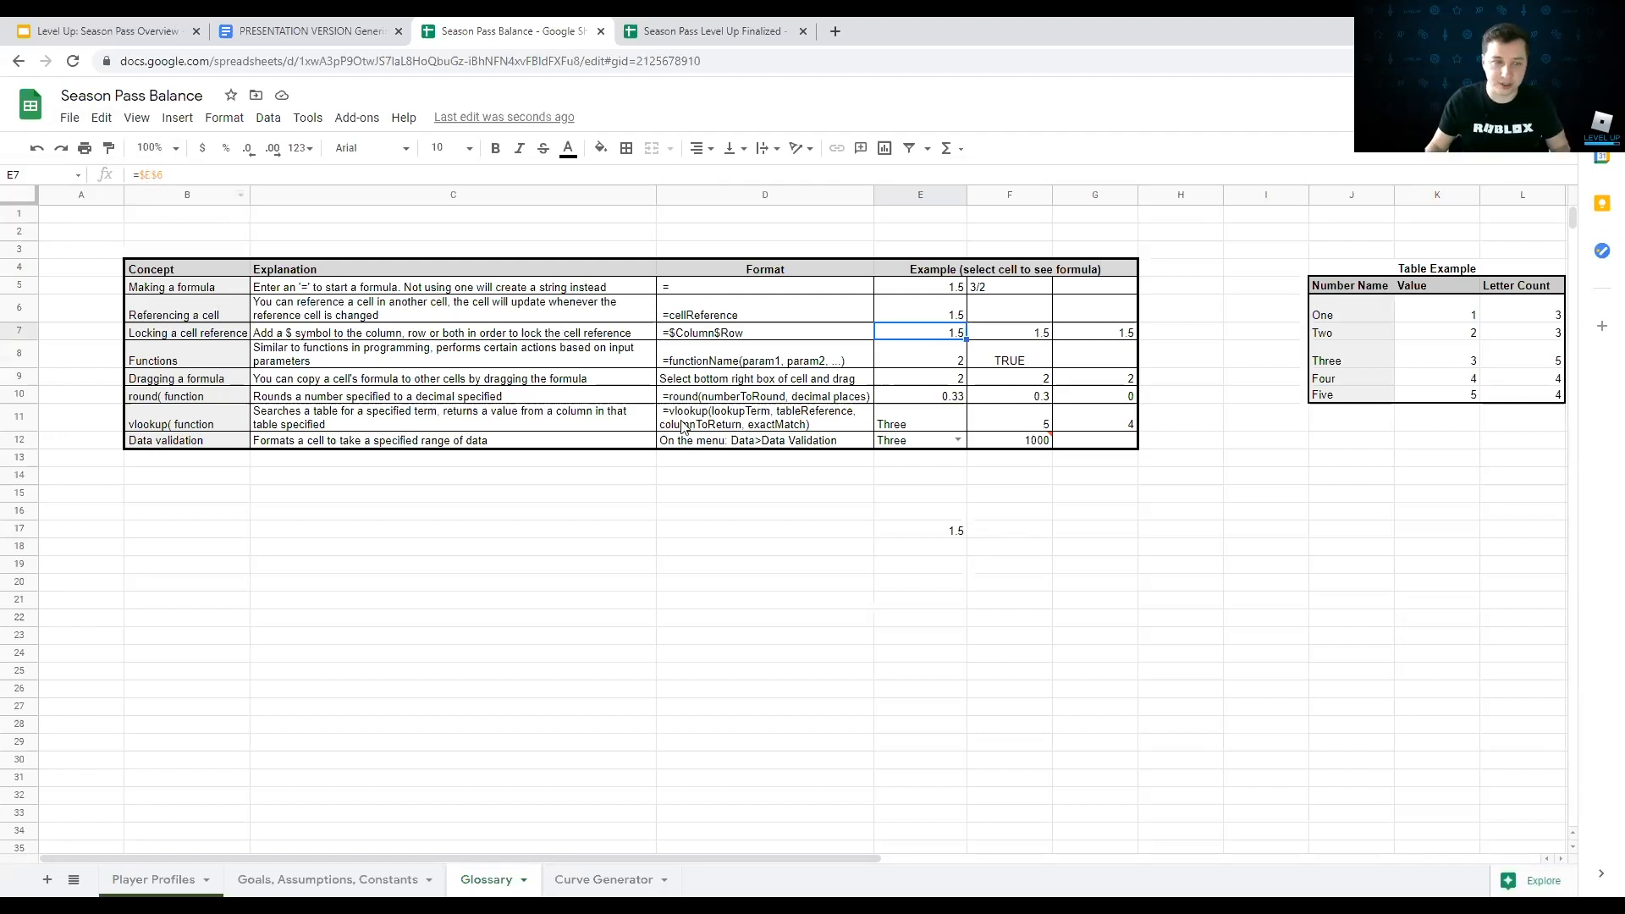
click(927, 531)
click(161, 175)
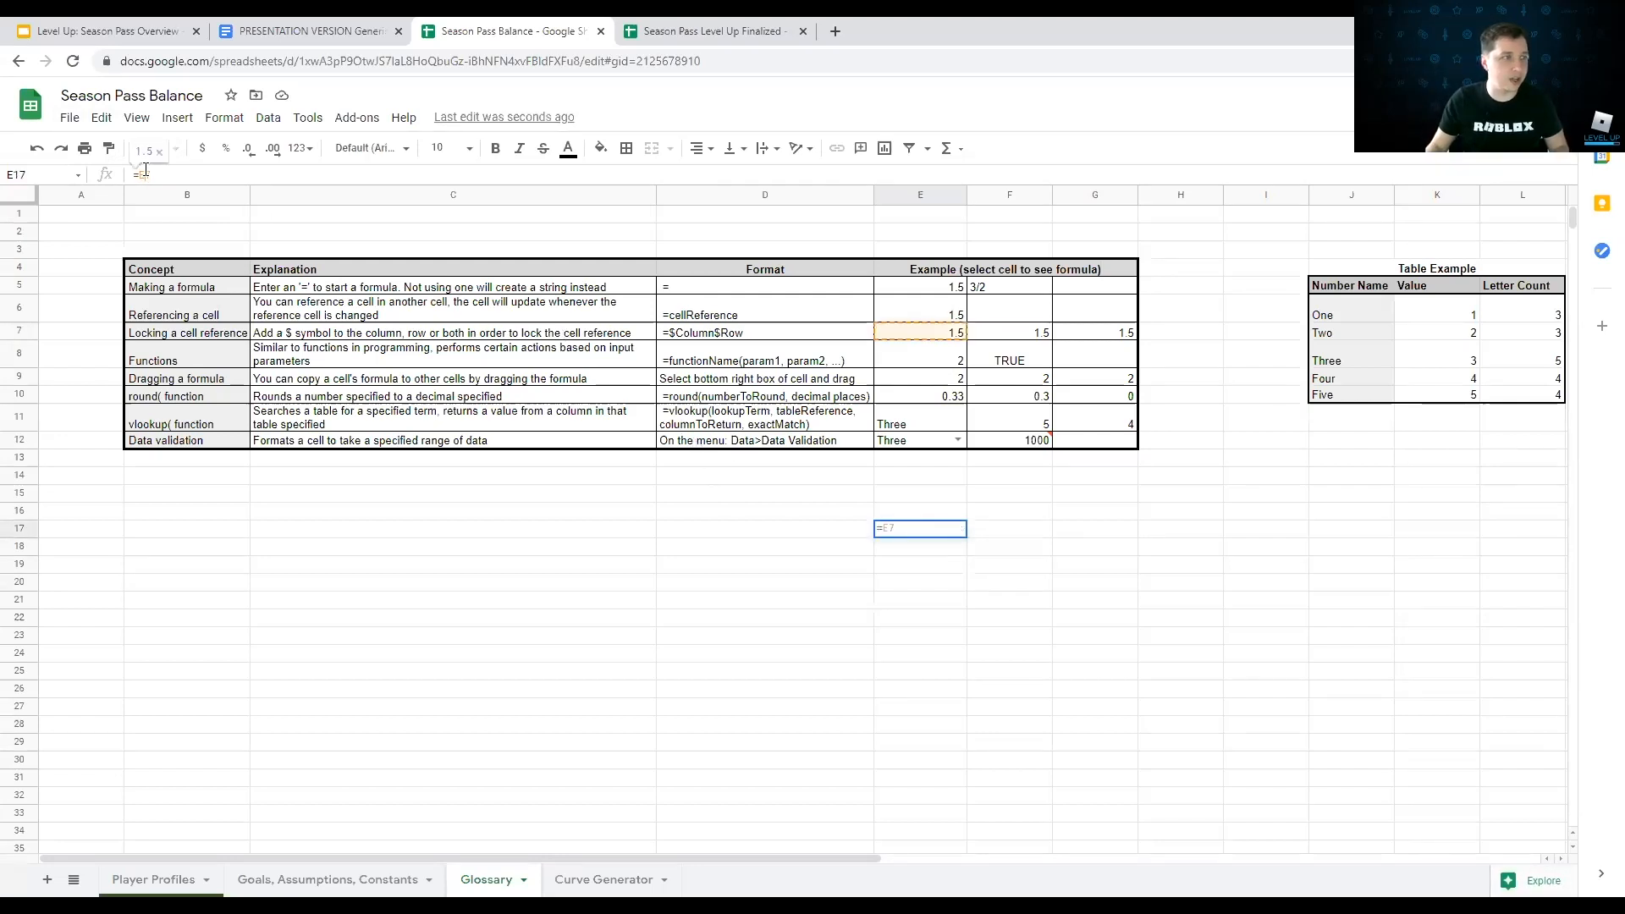
text($)
key(Right)
text($)
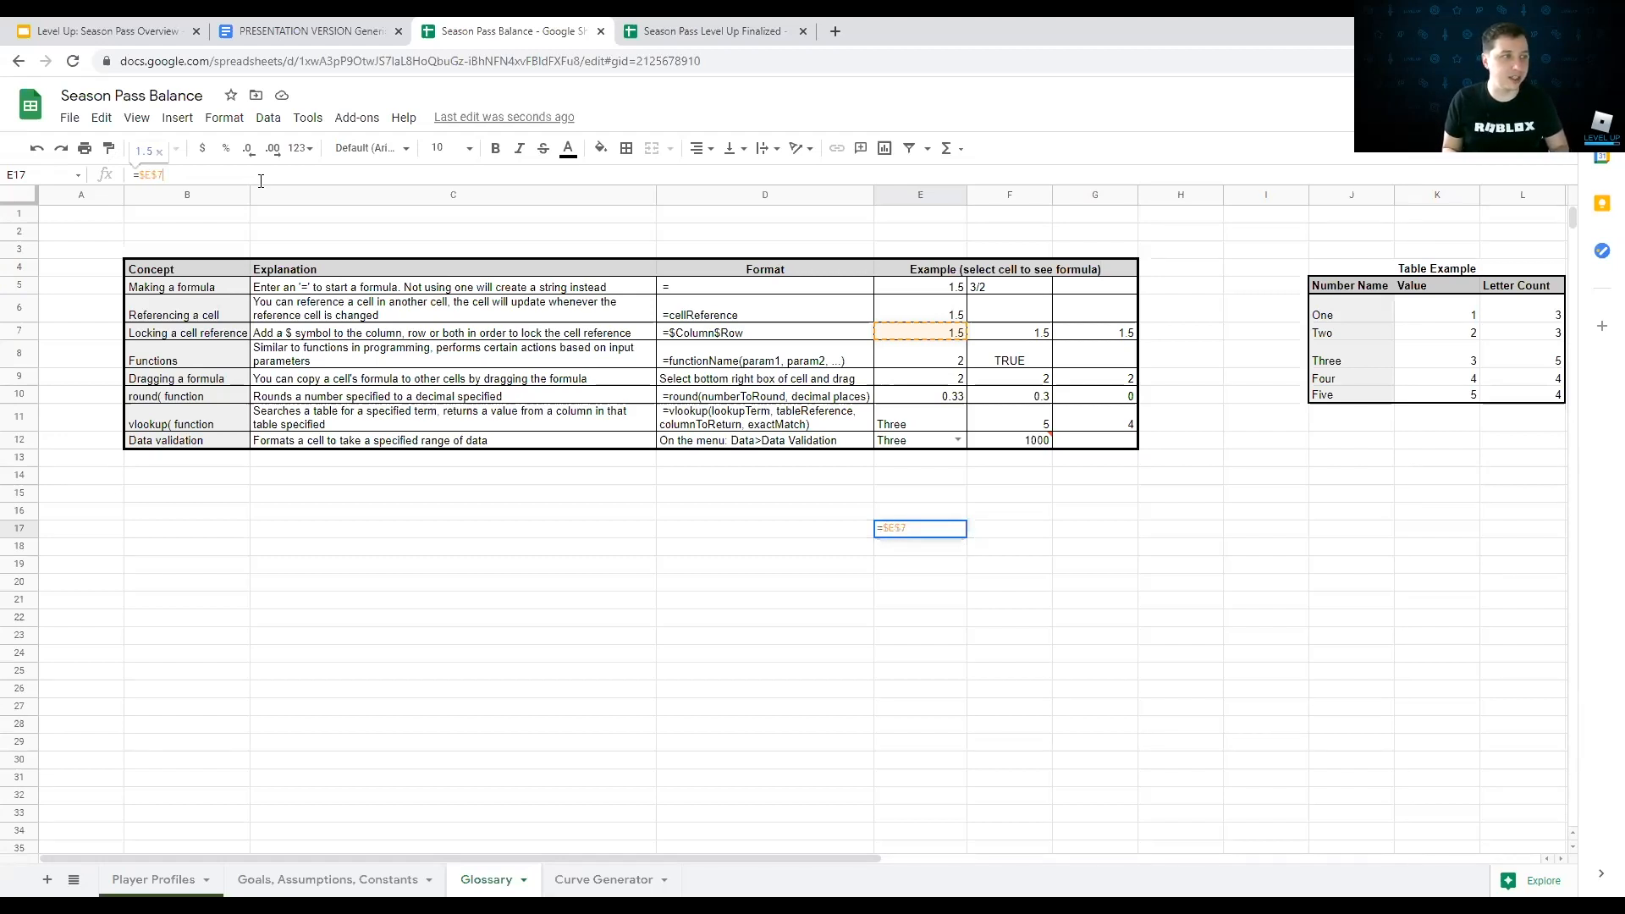
key(Return)
key(Up)
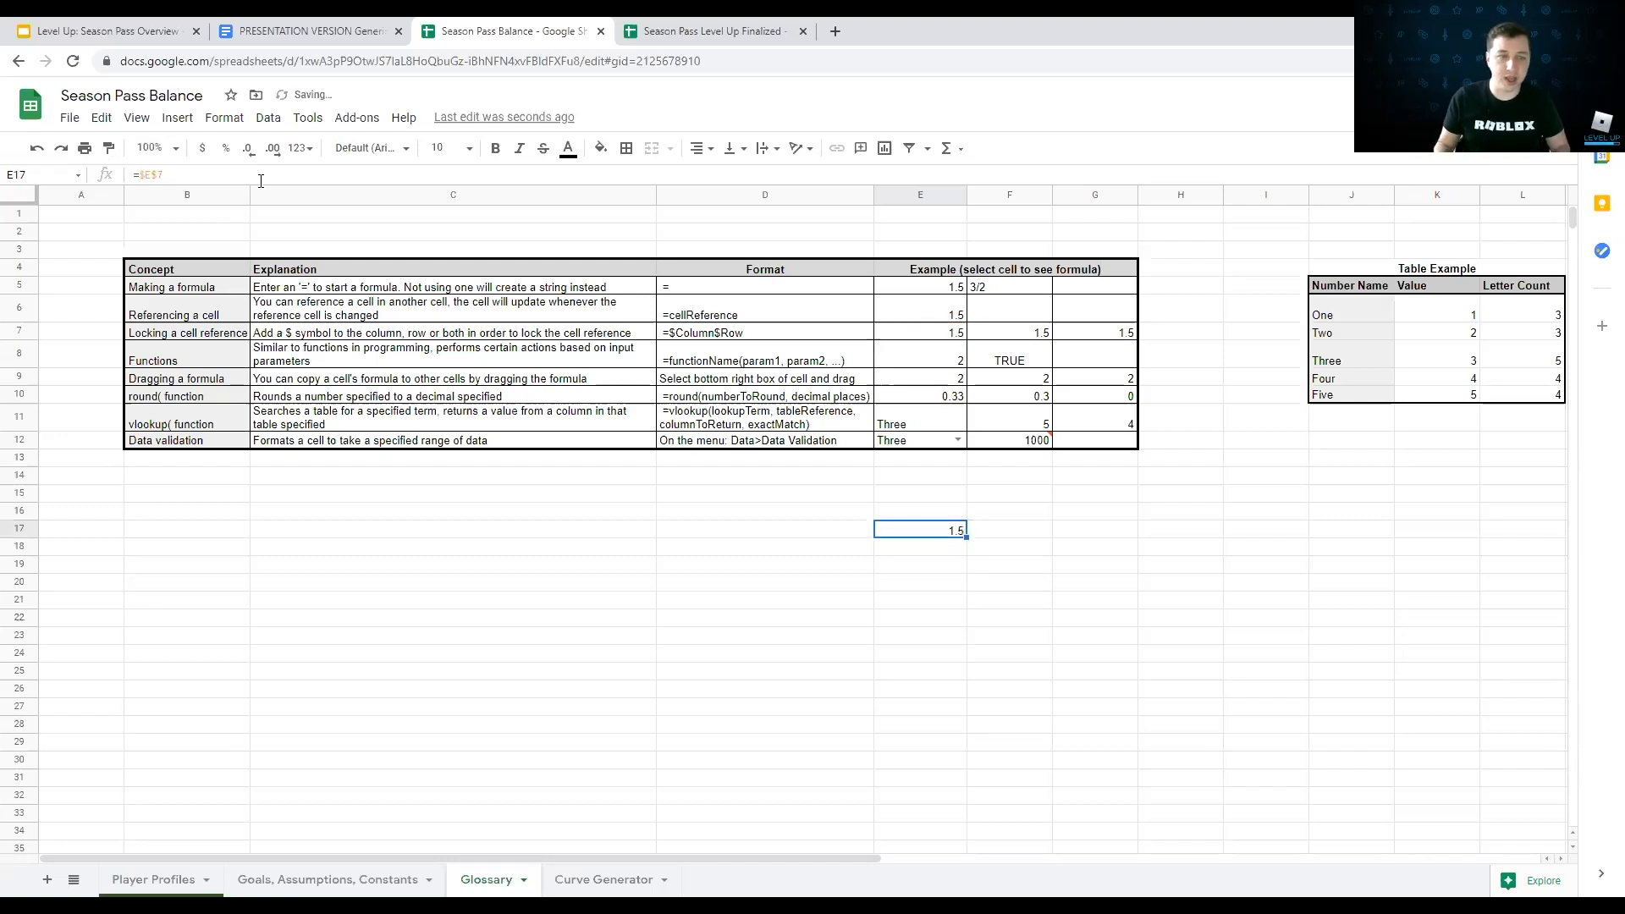
Step: Fill the locked reference from E17 down to E24 and inspect the copied formulas
drag(965, 531, 954, 657)
key(ctrl+z)
click(946, 565)
key(Down)
key(Down)
key(Down)
key(Down)
key(Down)
key(Up)
key(Up)
key(Up)
key(Up)
key(Up)
key(Up)
key(Up)
Step: Clear the locked references from E17:E24
key(shift+Down)
key(shift+Down)
key(shift+Down)
key(shift+Down)
key(shift+Down)
key(shift+Down)
key(shift+Down)
key(shift+Down)
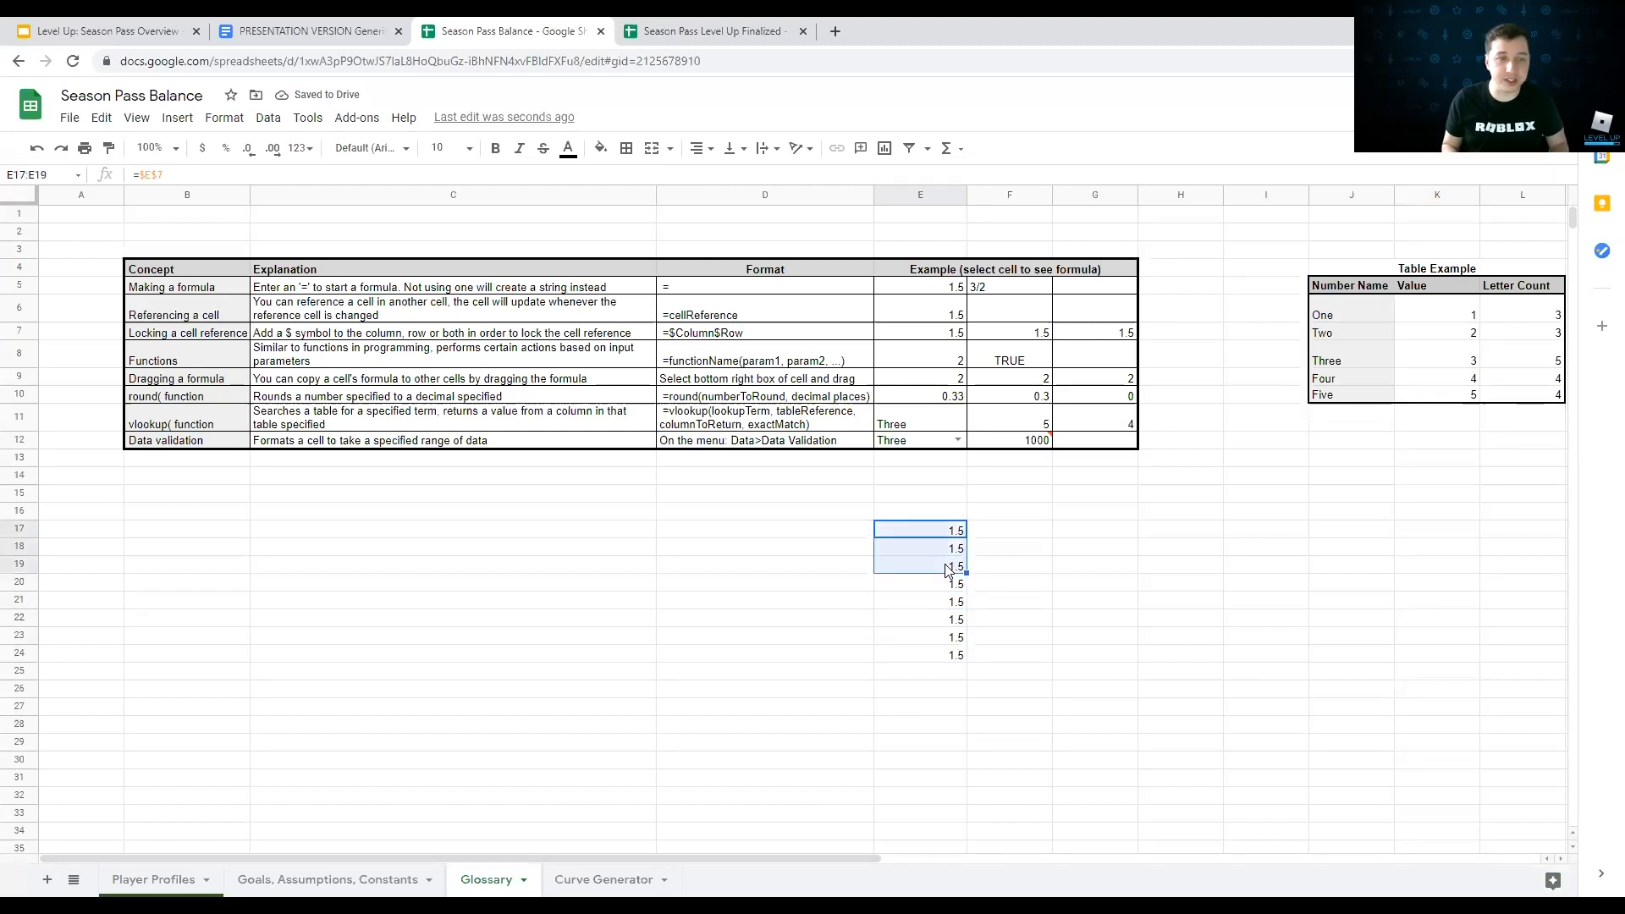
key(Delete)
key(Up)
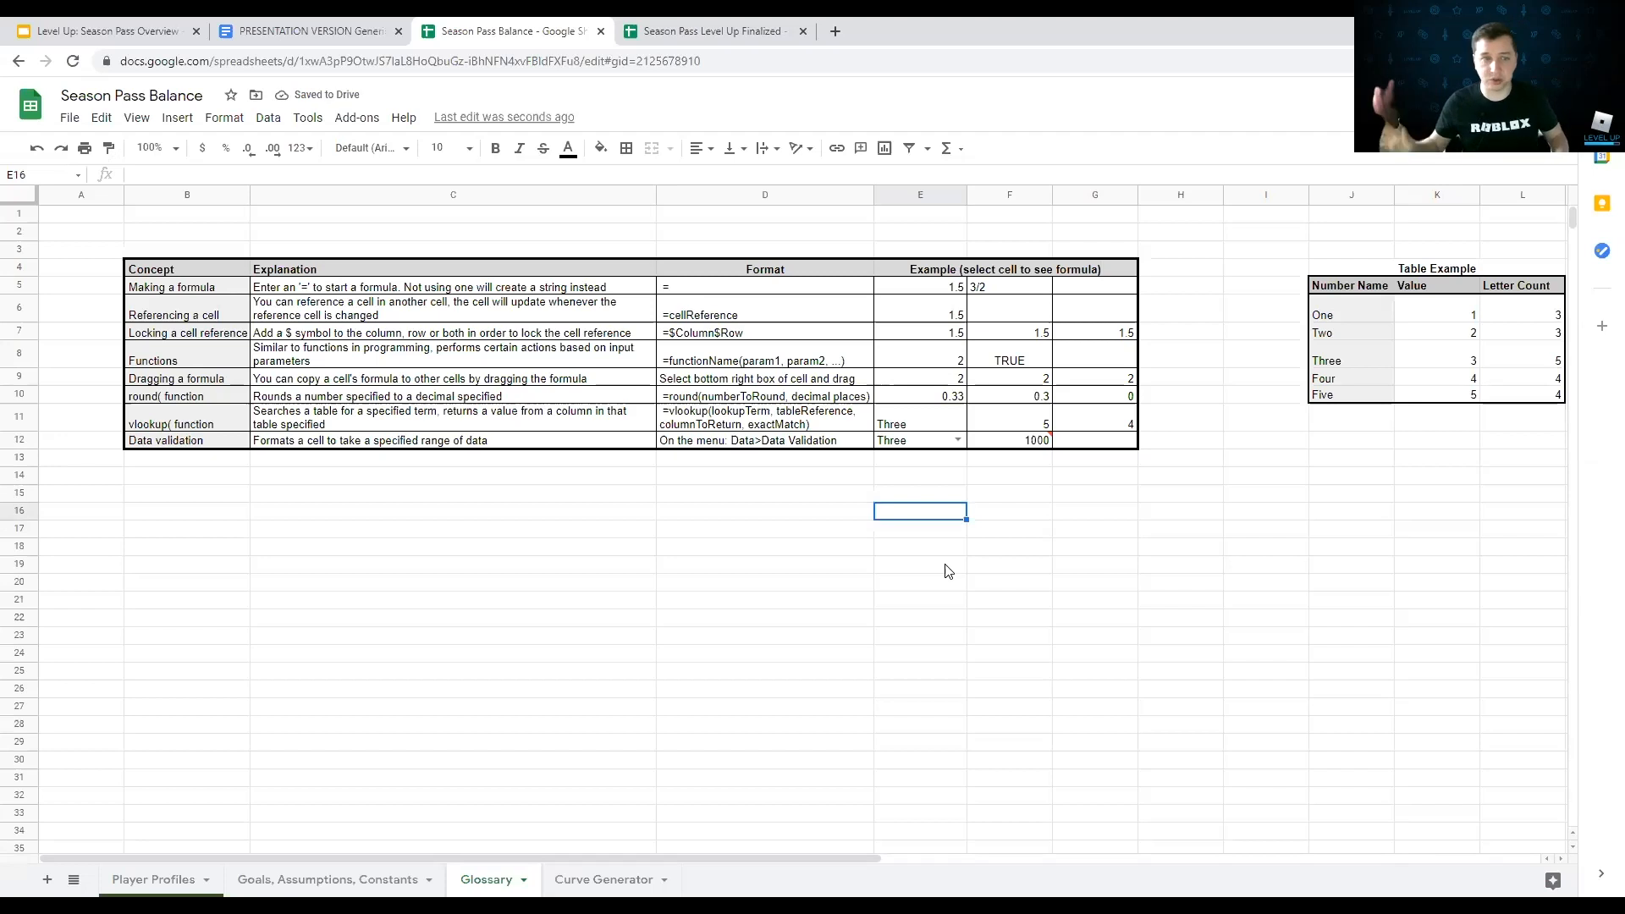
Step: Try filling the locked reference in E7 down to E11 and across to G7, and undo the fill
click(889, 336)
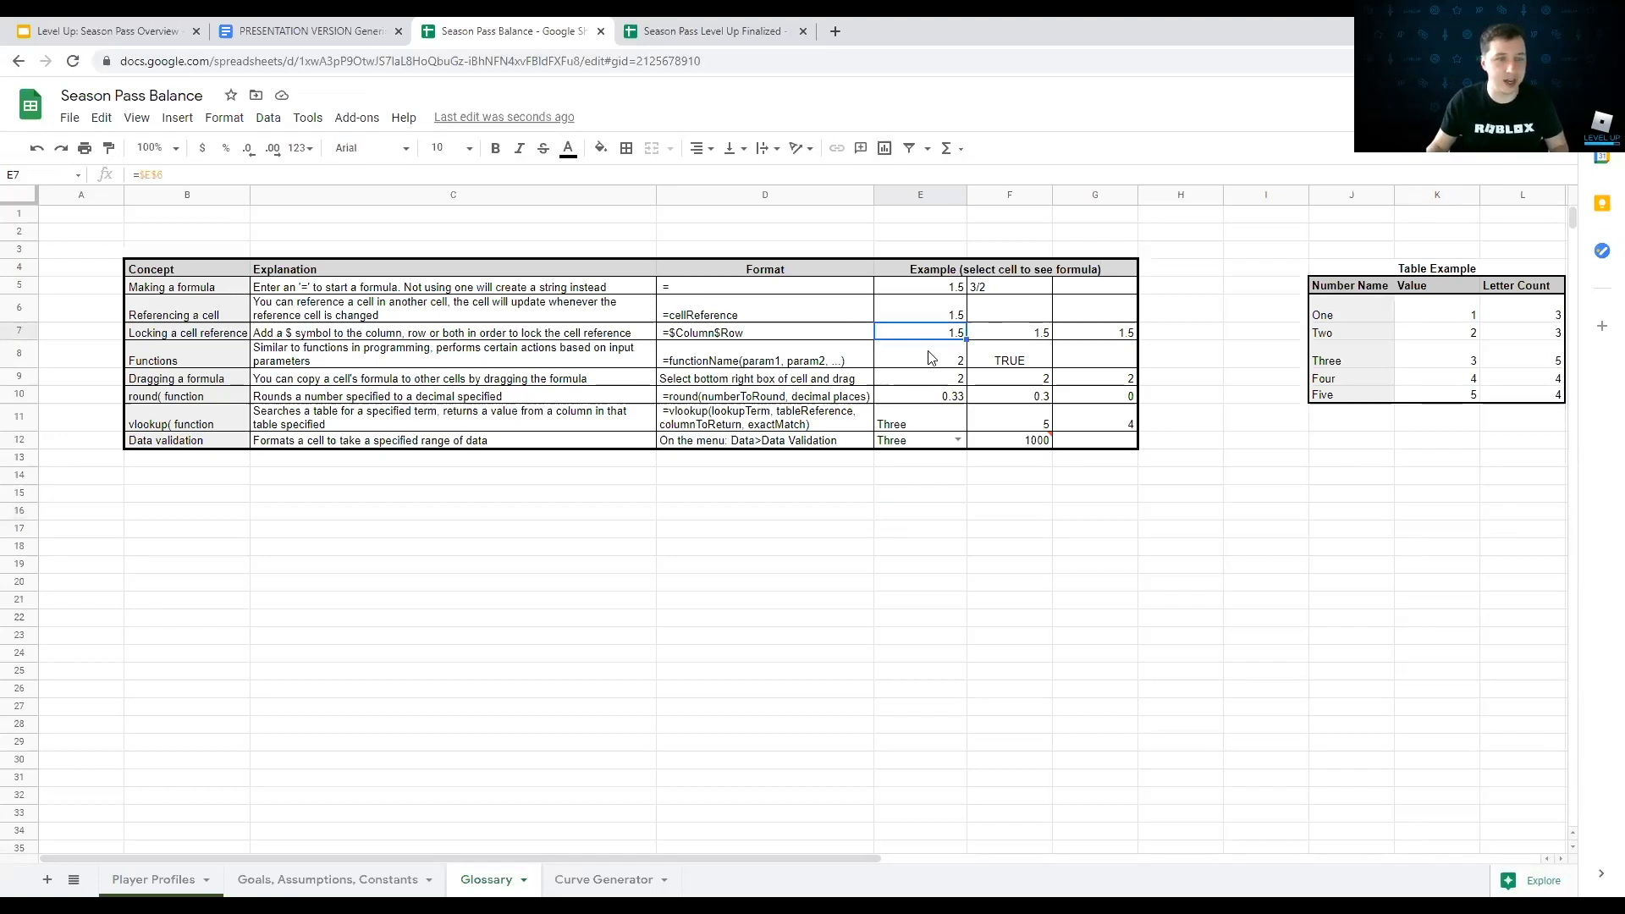
drag(966, 338, 957, 422)
drag(961, 333, 1099, 337)
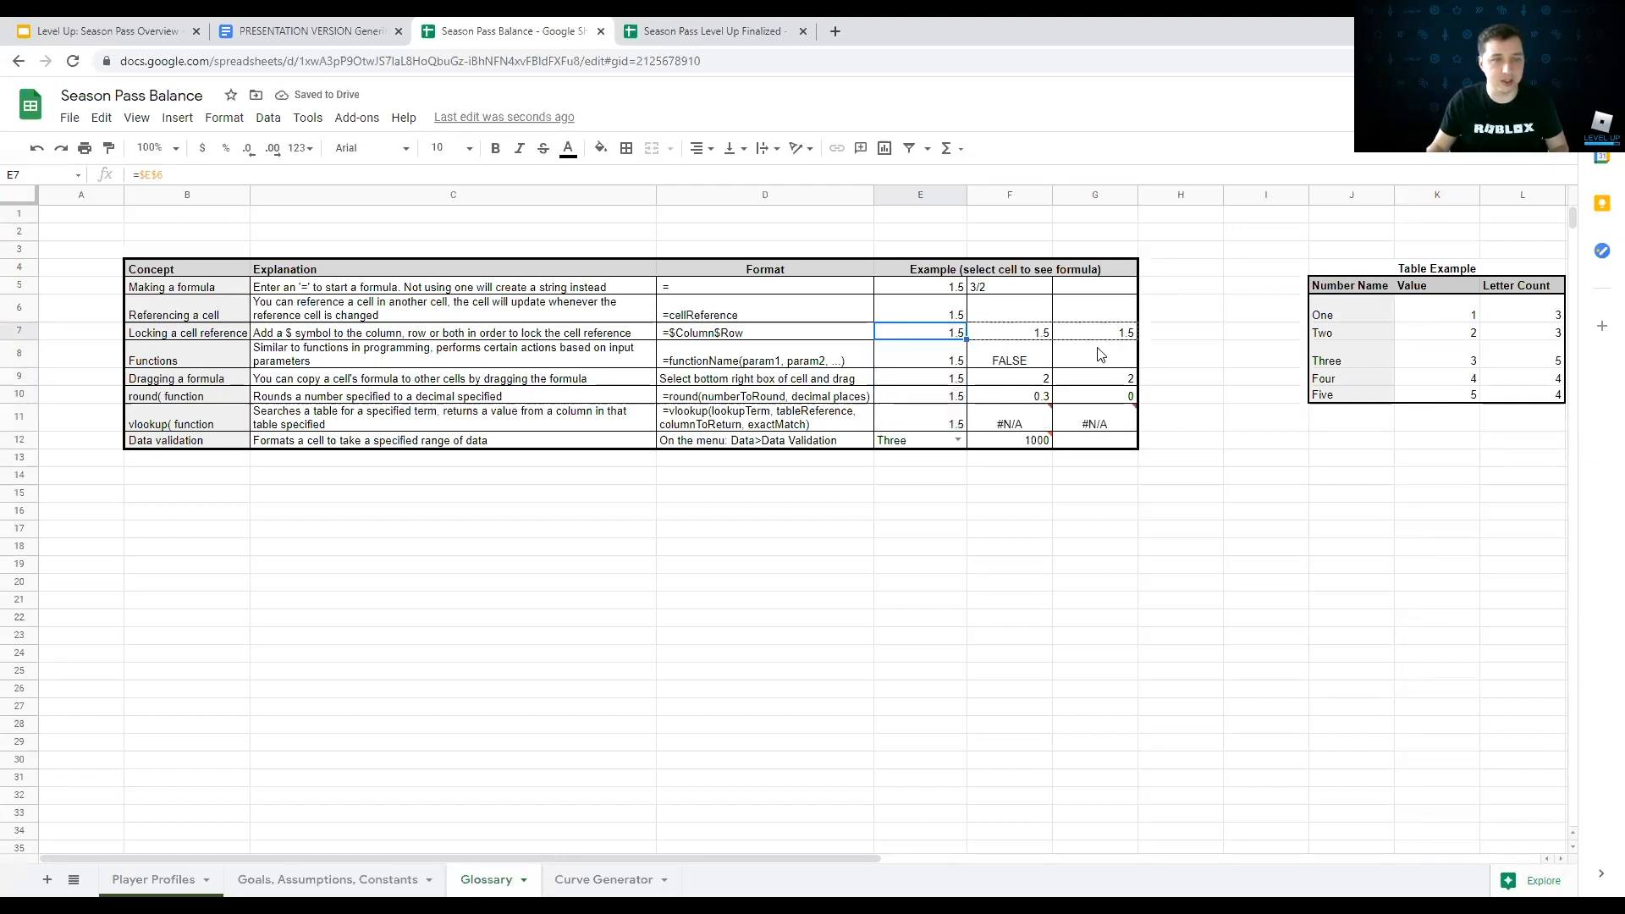
click(934, 334)
key(ctrl+z)
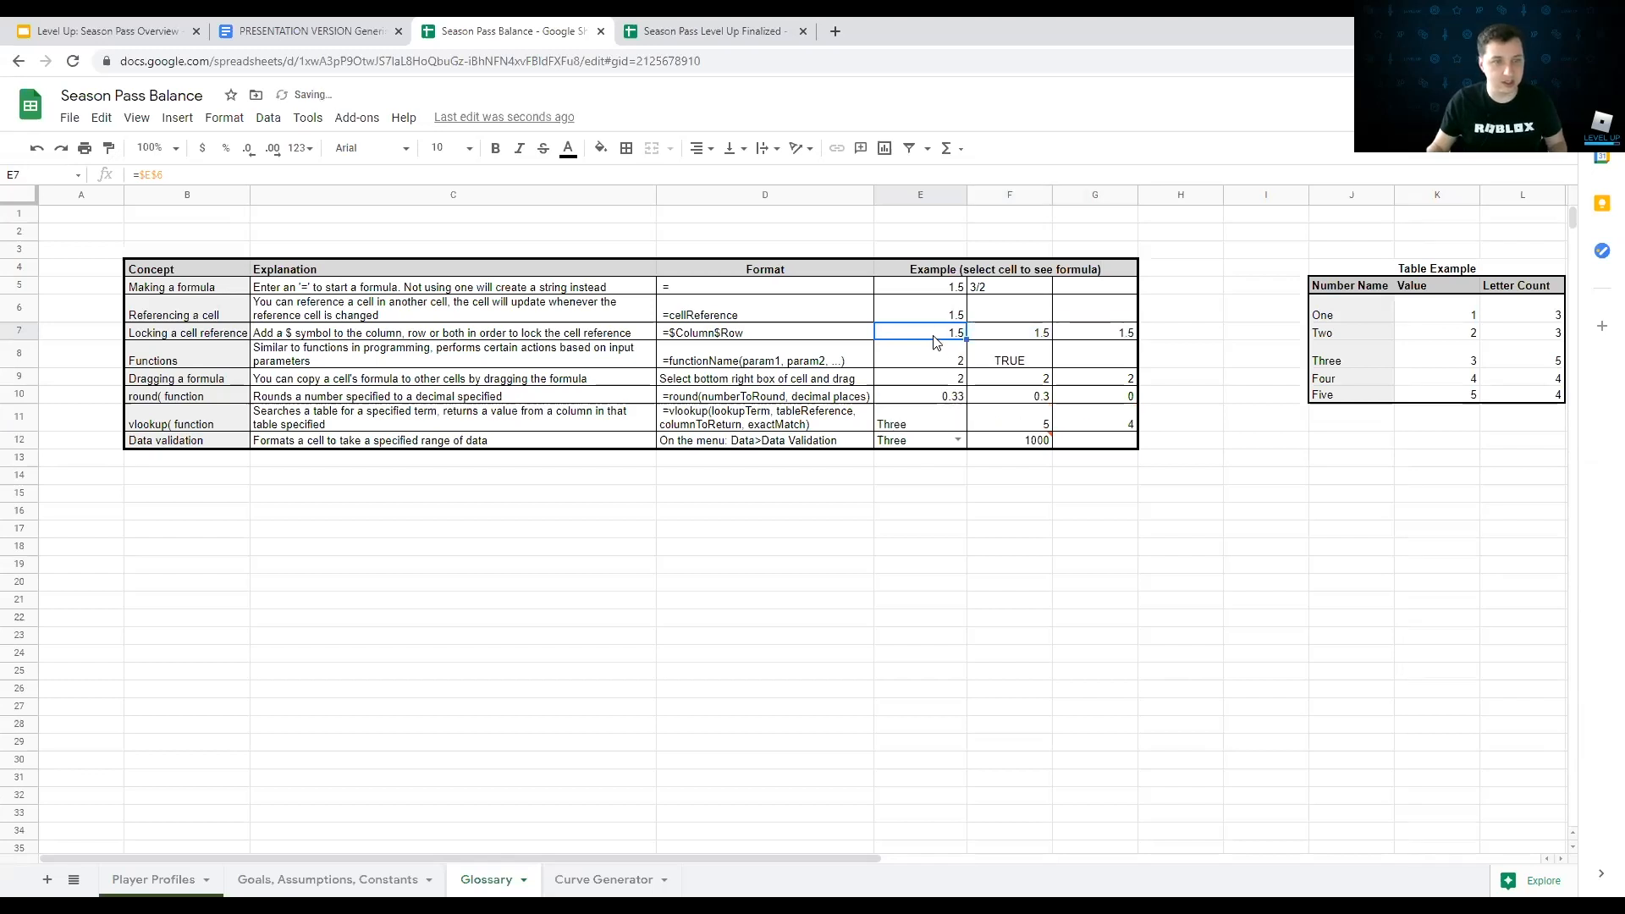
Step: Fill the row-locked reference in F7 across to H7 and inspect the copied formulas in G7 and H7
click(1013, 333)
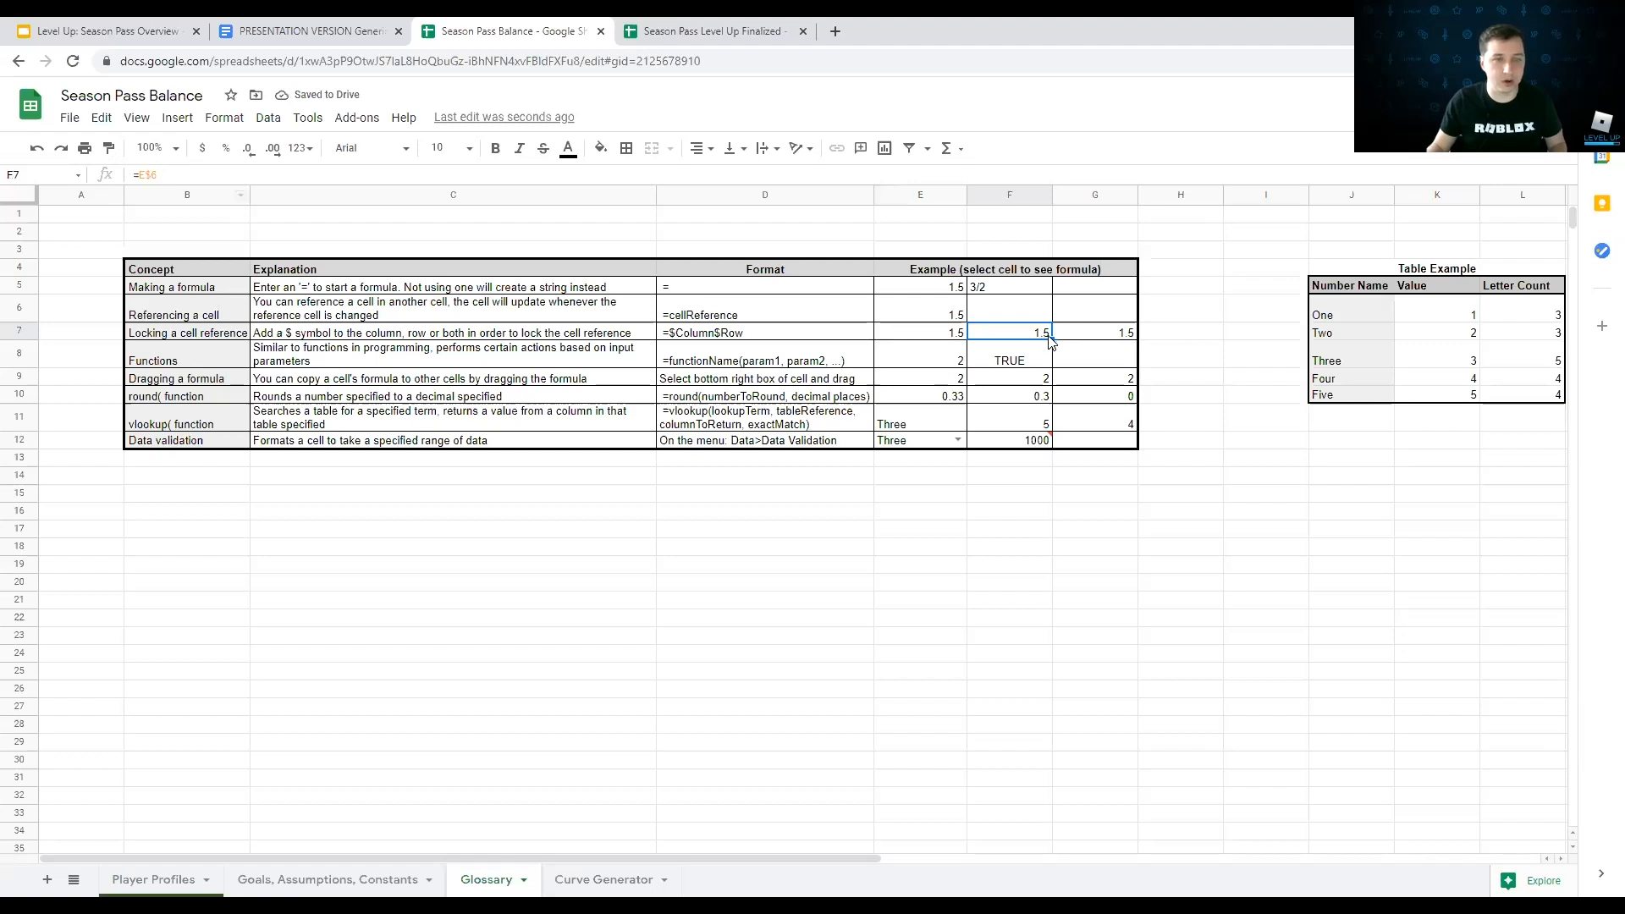
drag(1050, 335, 1195, 341)
click(1087, 339)
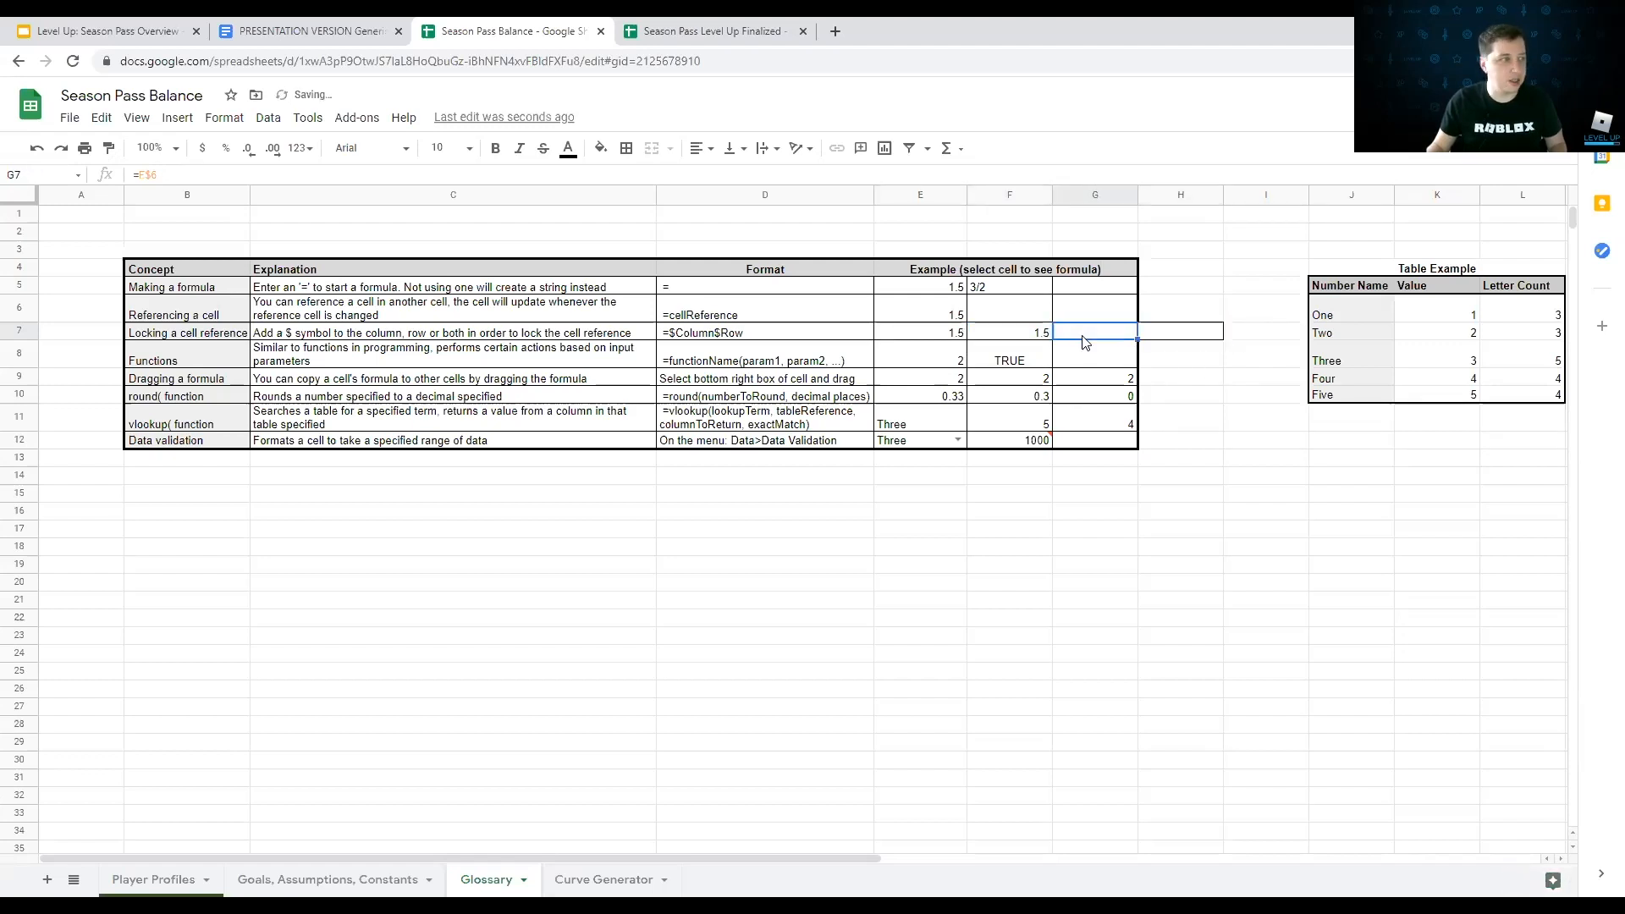
click(1149, 336)
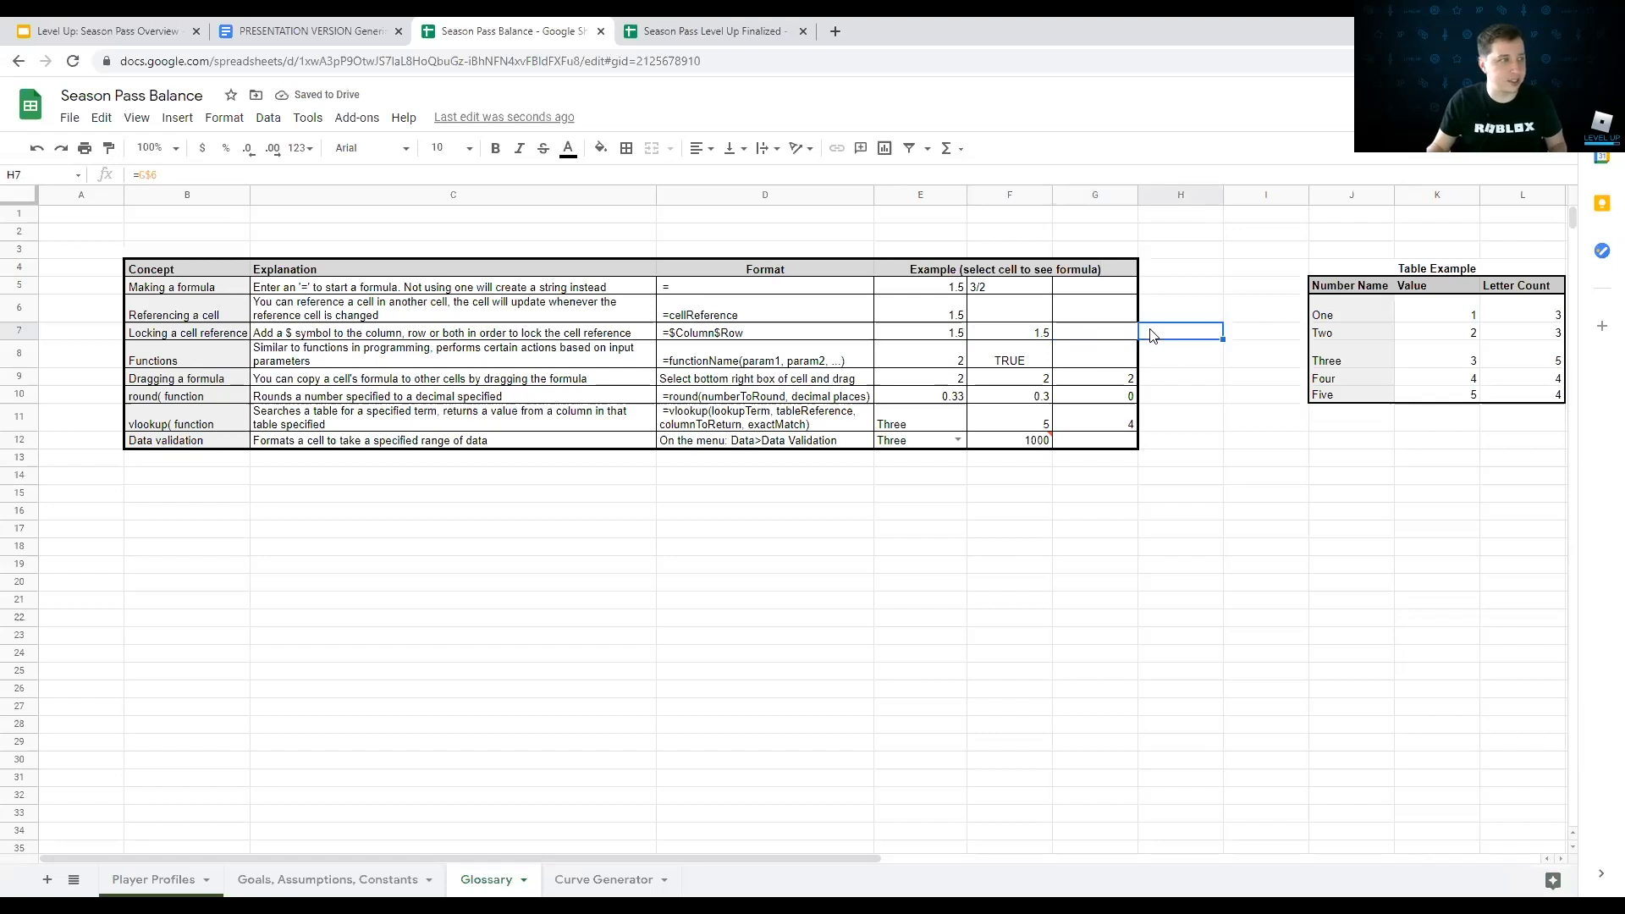
Step: Try filling the row-locked reference in F7 down to F11, and undo both the downward and the sideways fill
click(994, 335)
drag(1049, 337, 1030, 410)
click(1029, 332)
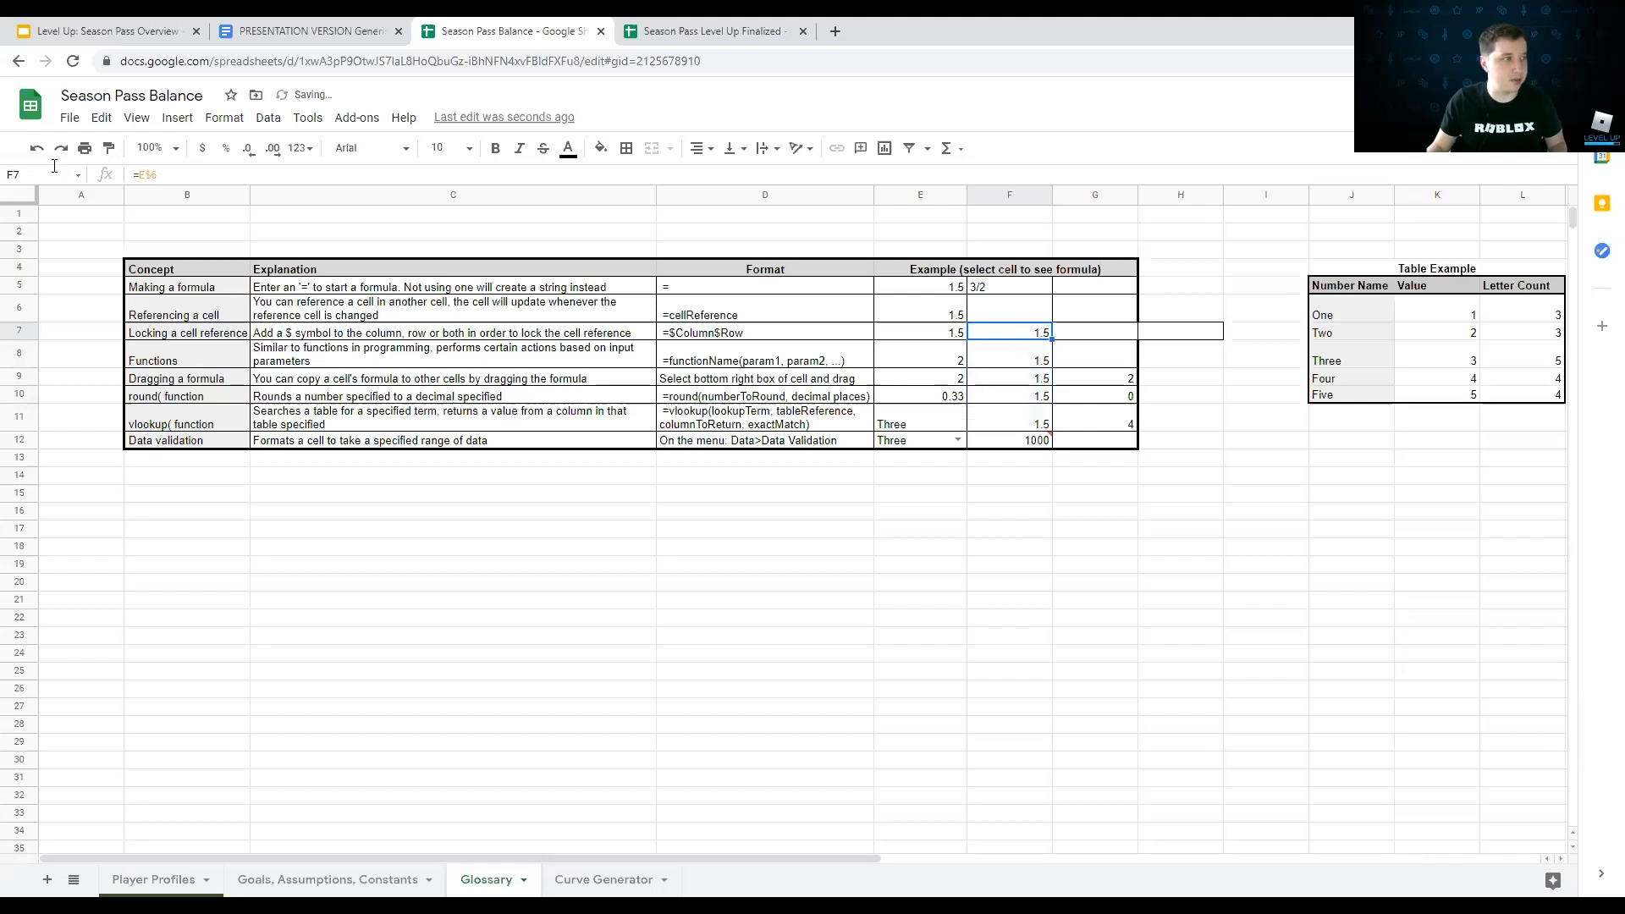
key(ctrl+z)
key(ctrl+z)
Step: Examine the column-locked reference in G7 and the Functions concept's name and format in B8 and D8
click(1071, 314)
click(1089, 338)
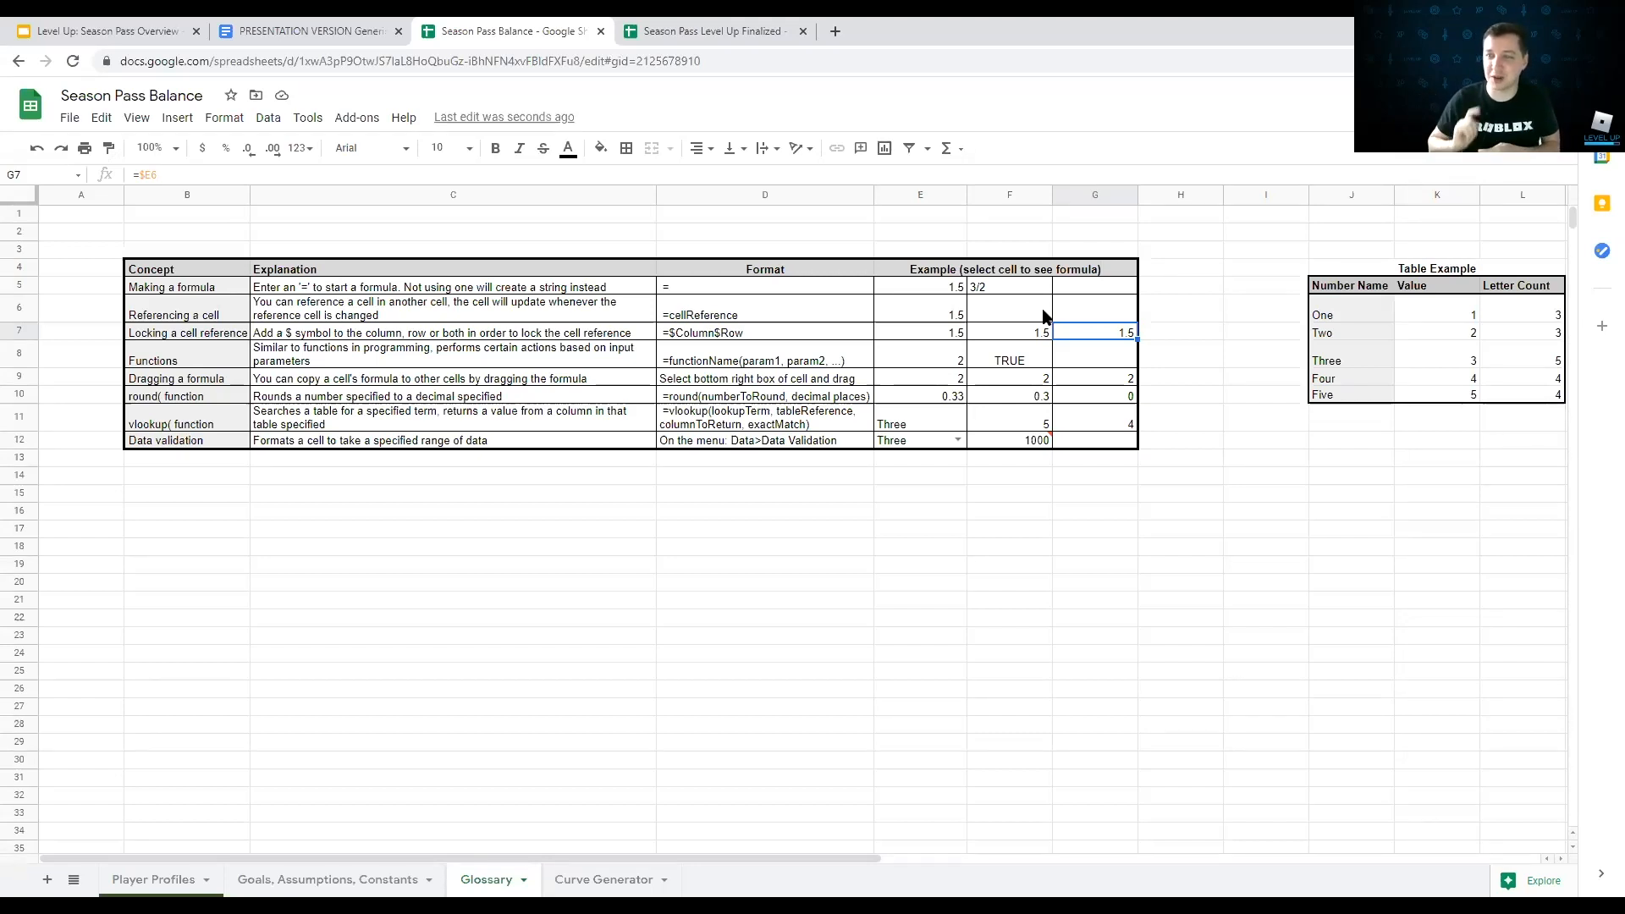
key(Down)
key(Left)
key(Left)
key(Left)
key(Left)
key(Left)
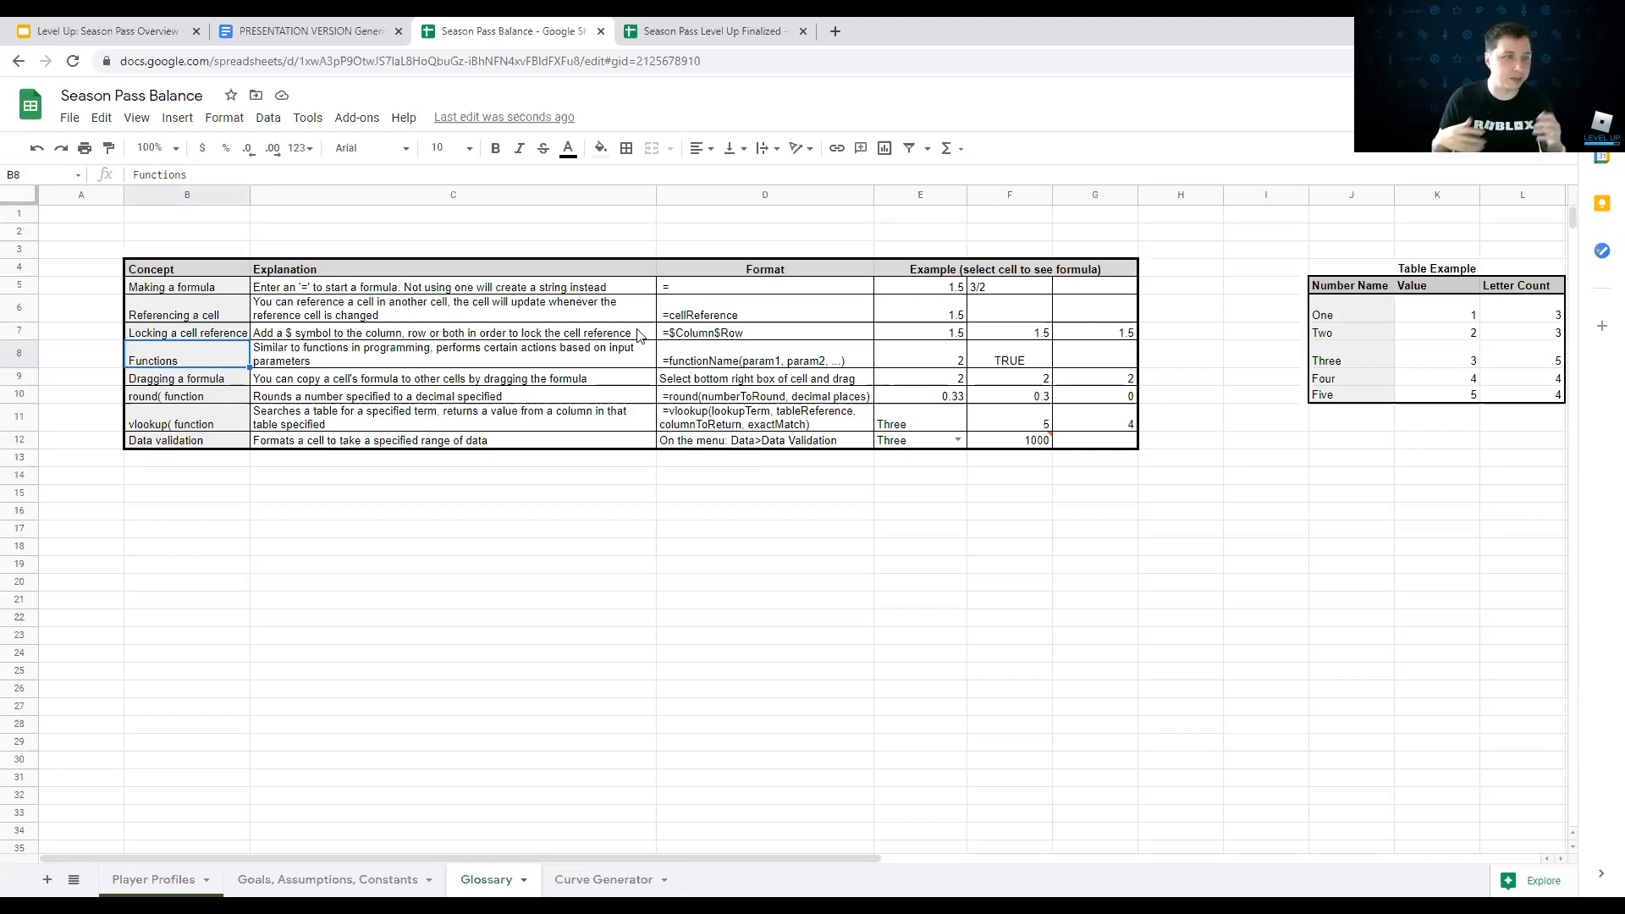
click(724, 363)
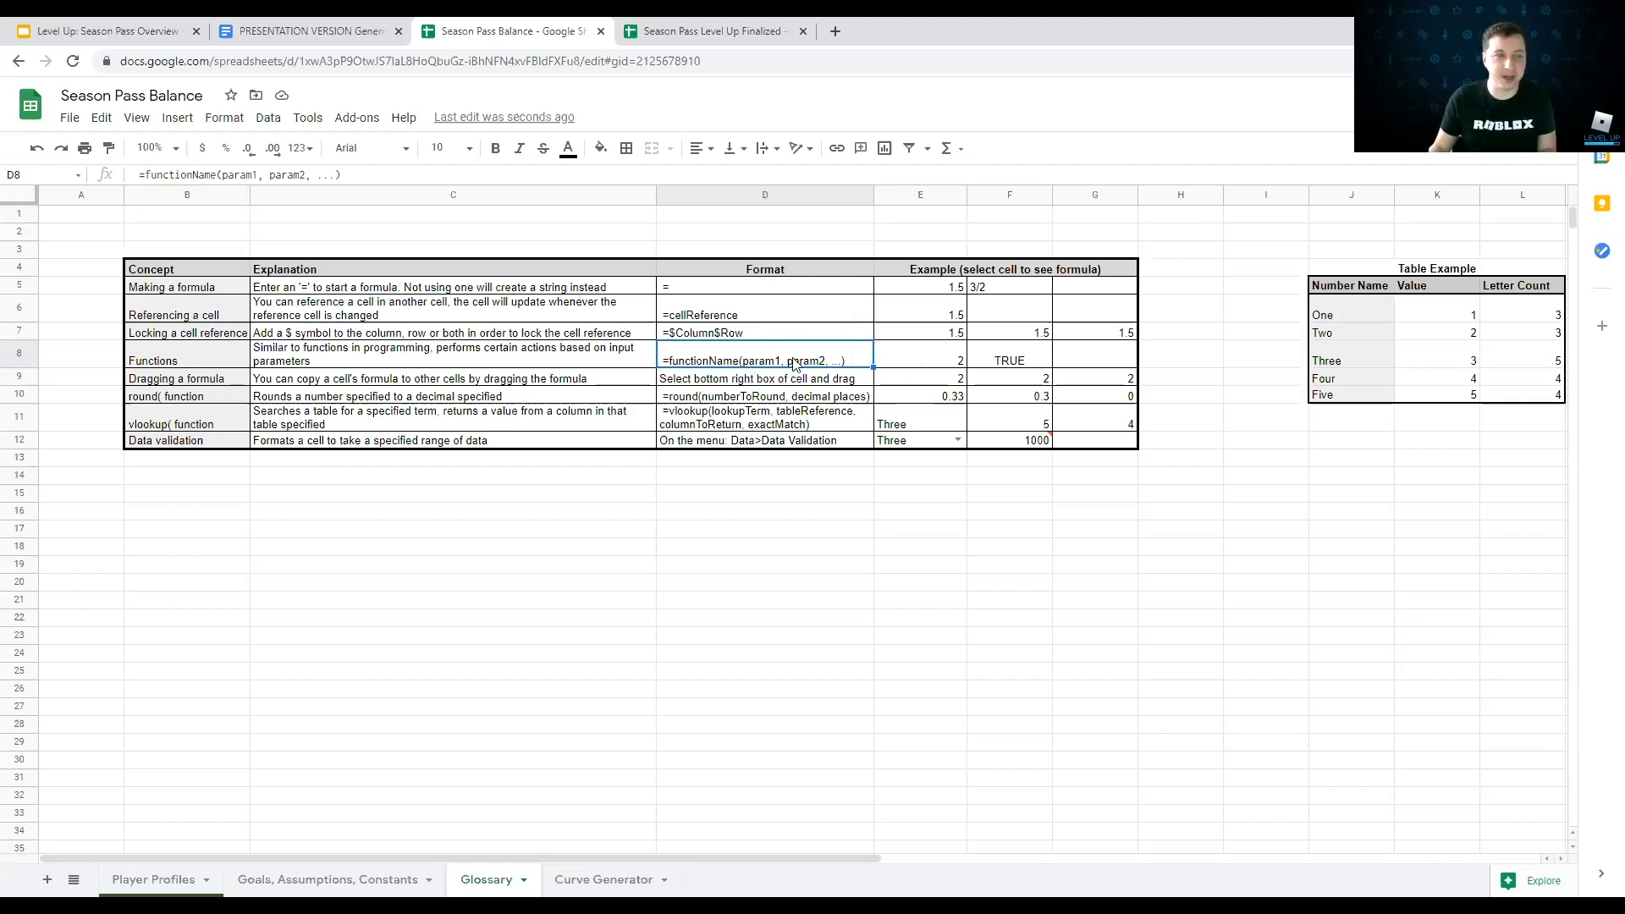
Step: Examine the function examples in the Functions row, comparing the round formula in E8 with the if formula in F8
click(924, 362)
click(918, 495)
click(923, 361)
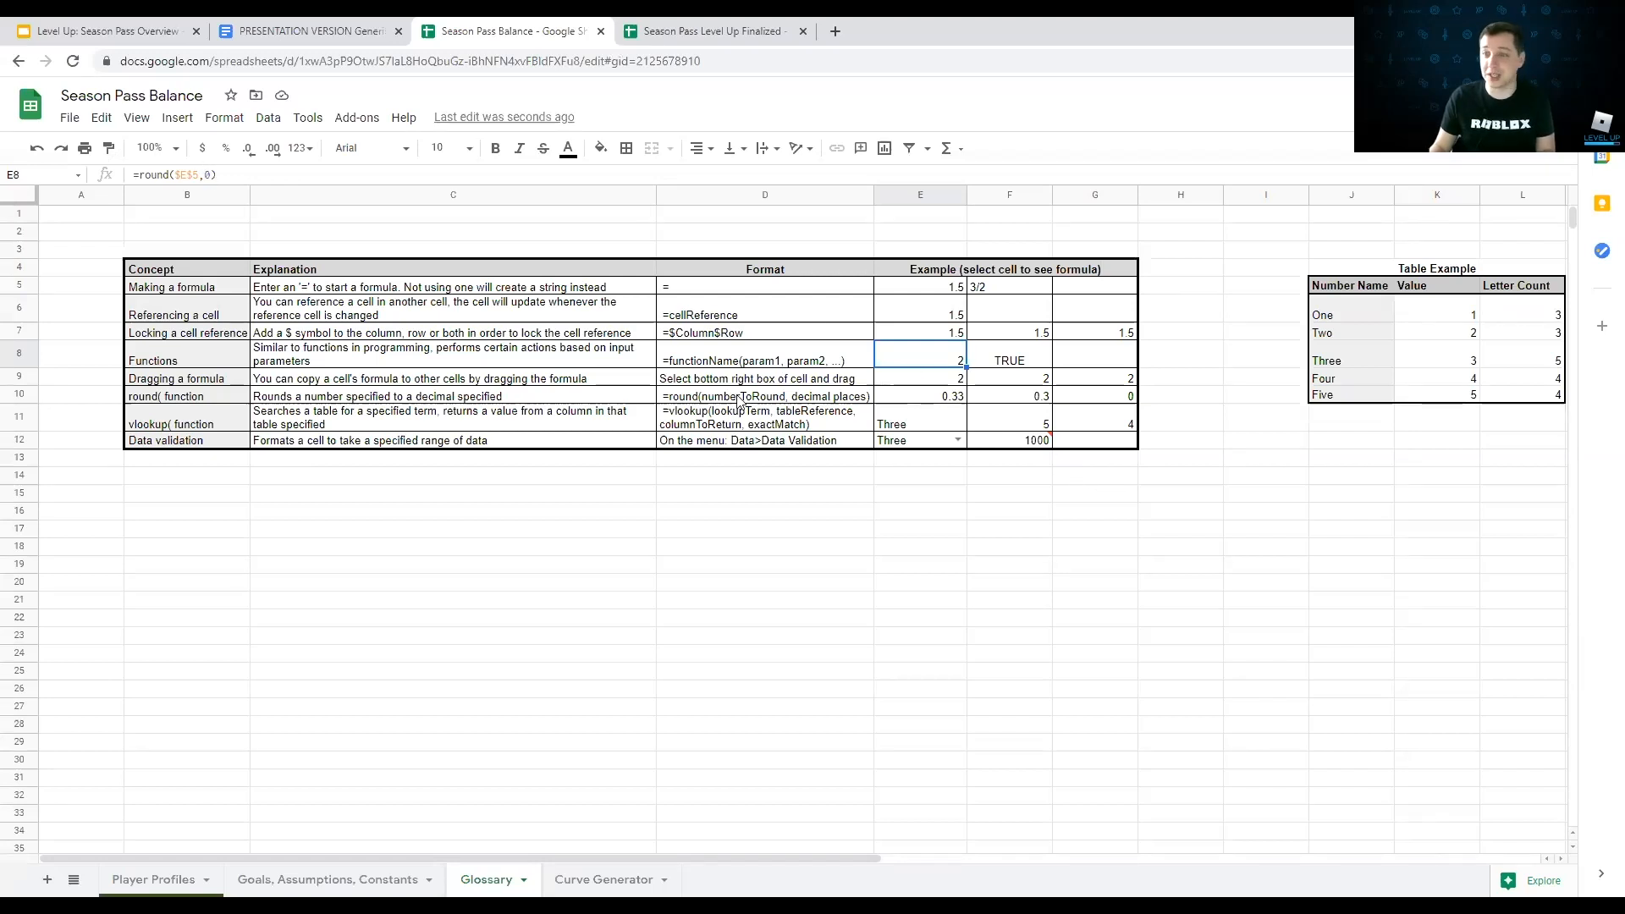
click(1011, 372)
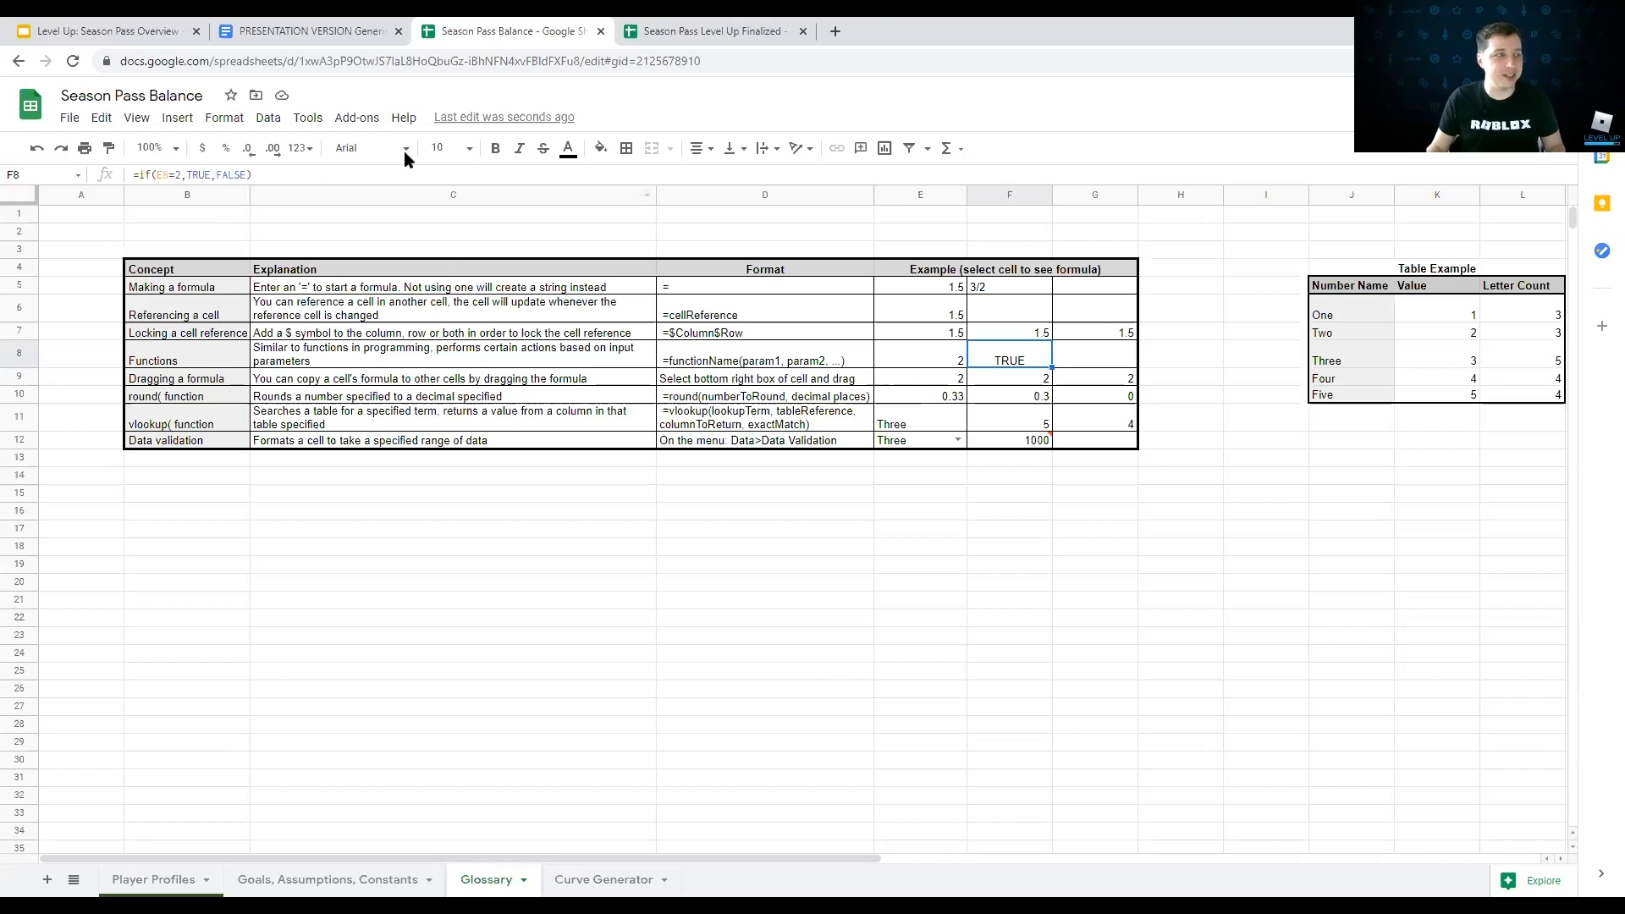
click(937, 368)
click(1006, 366)
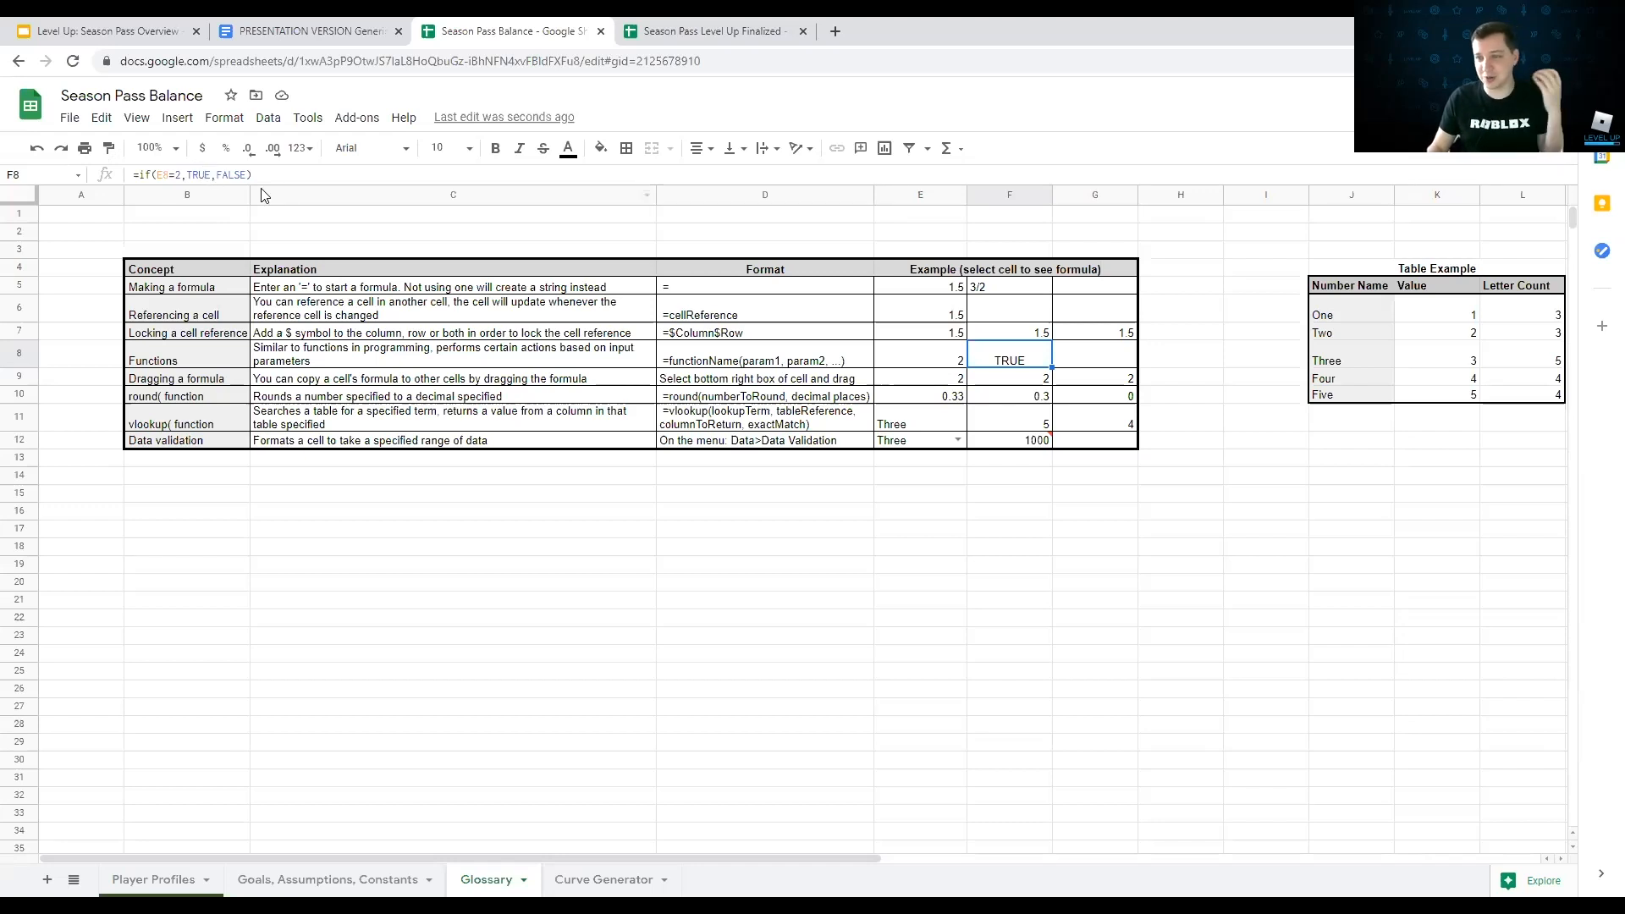
Step: Replace the value-if-true argument of F8's if formula with the string "Hello World"
double_click(208, 174)
key(BackSpace)
text(")
text(Hello Wo)
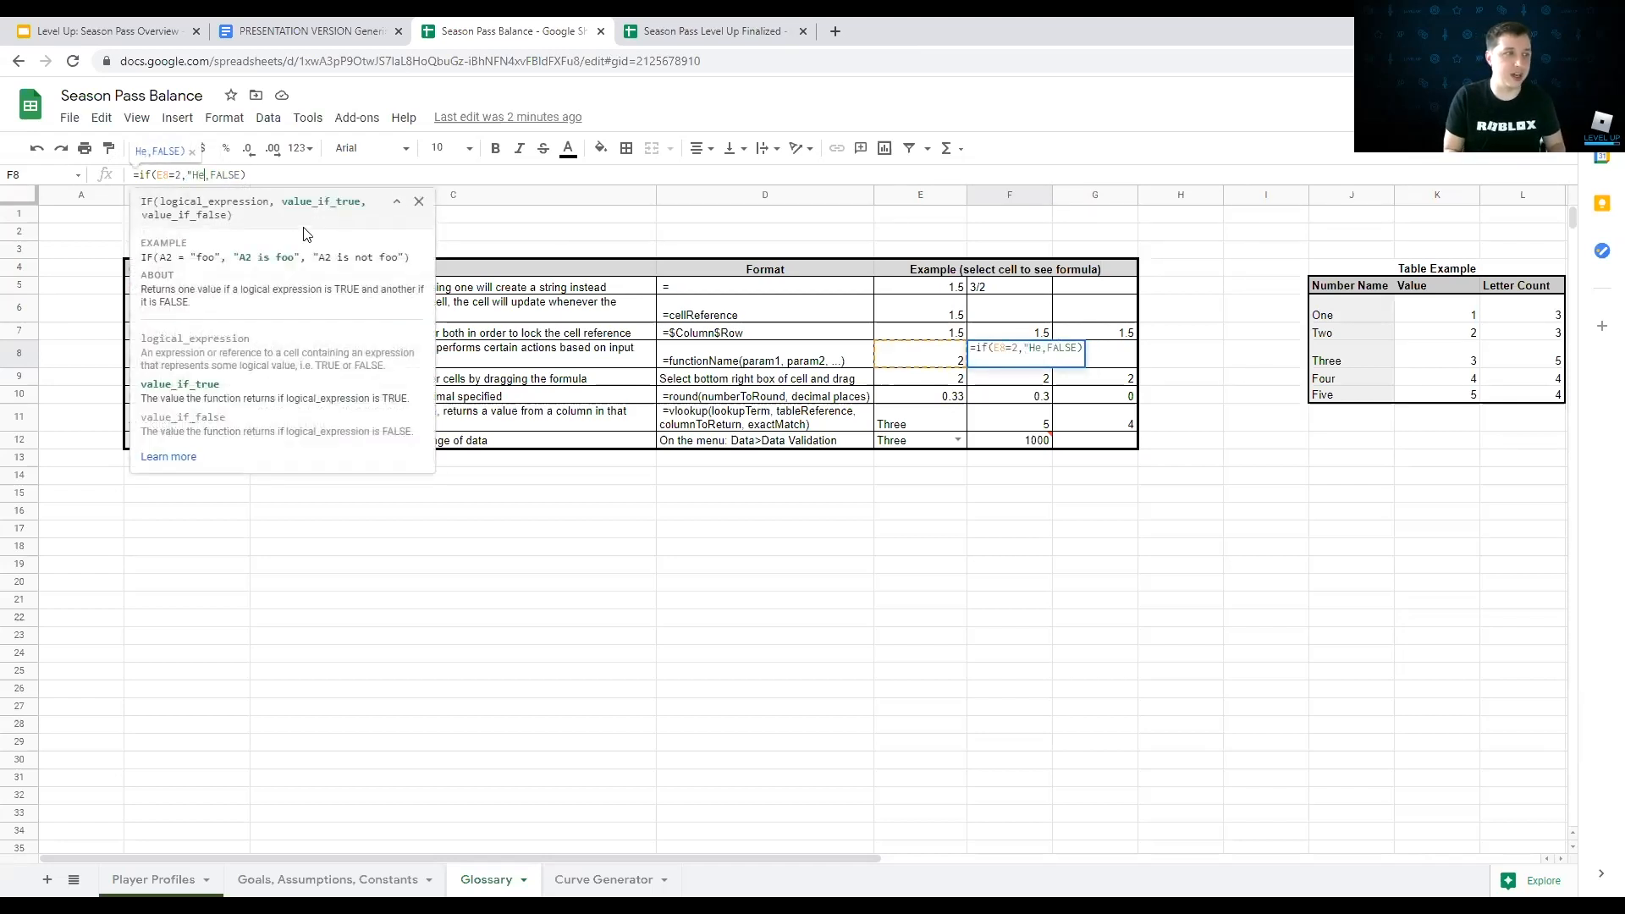
text(rld")
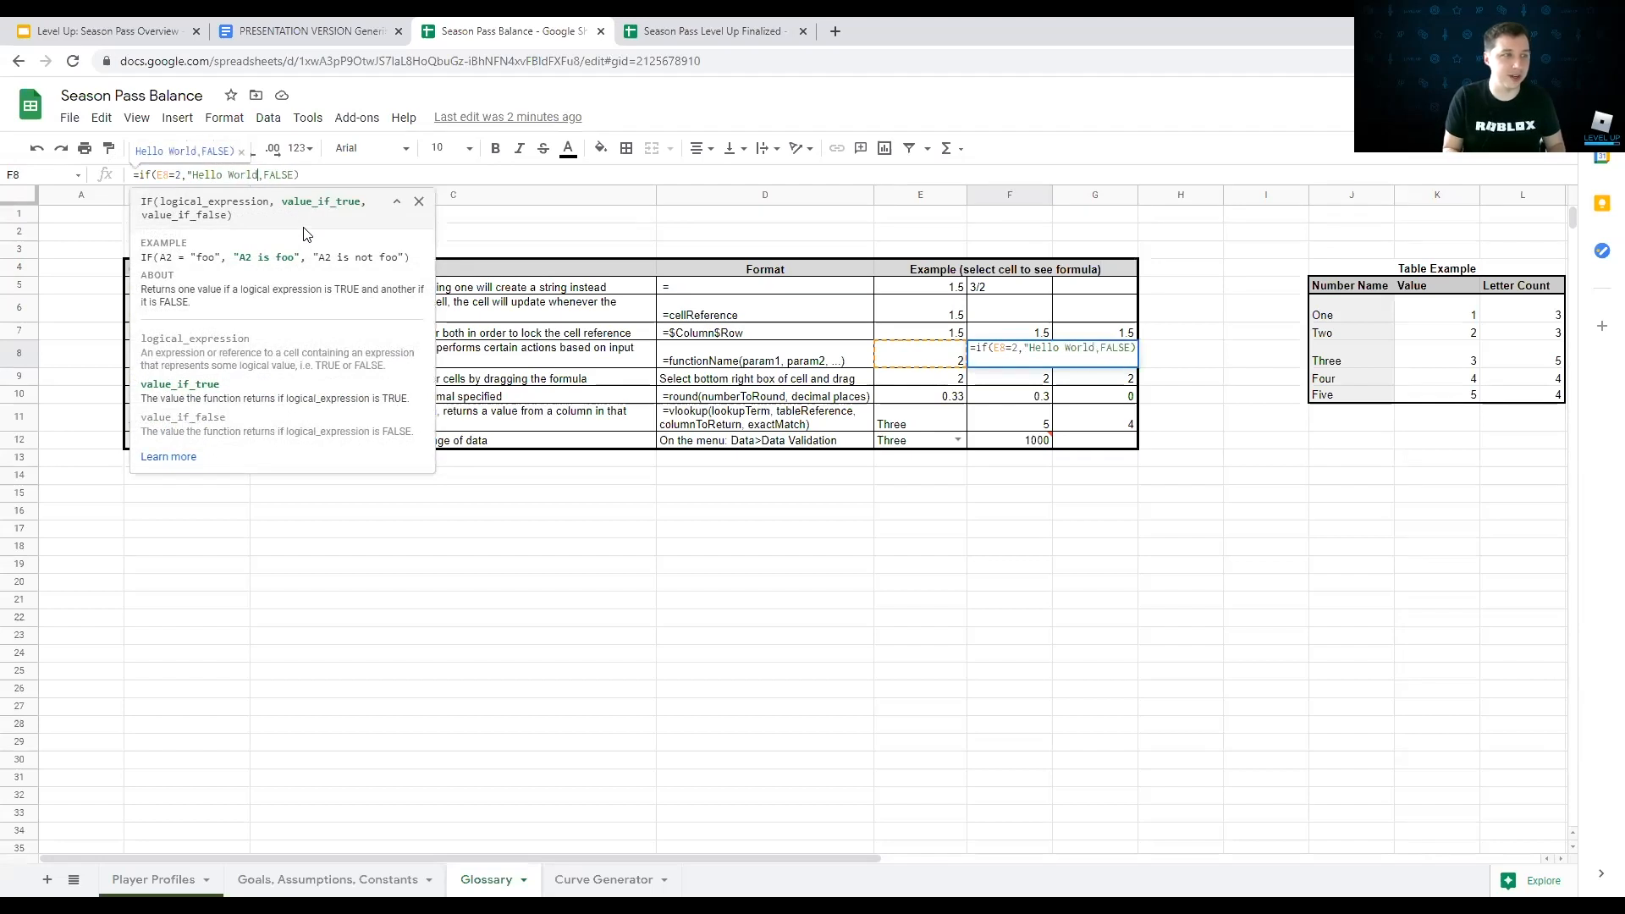
Step: Confirm the IF formula in F8 with "Hello World" as its true result, and set E8 to 3
key(Return)
key(Left)
text(3)
key(Return)
key(Up)
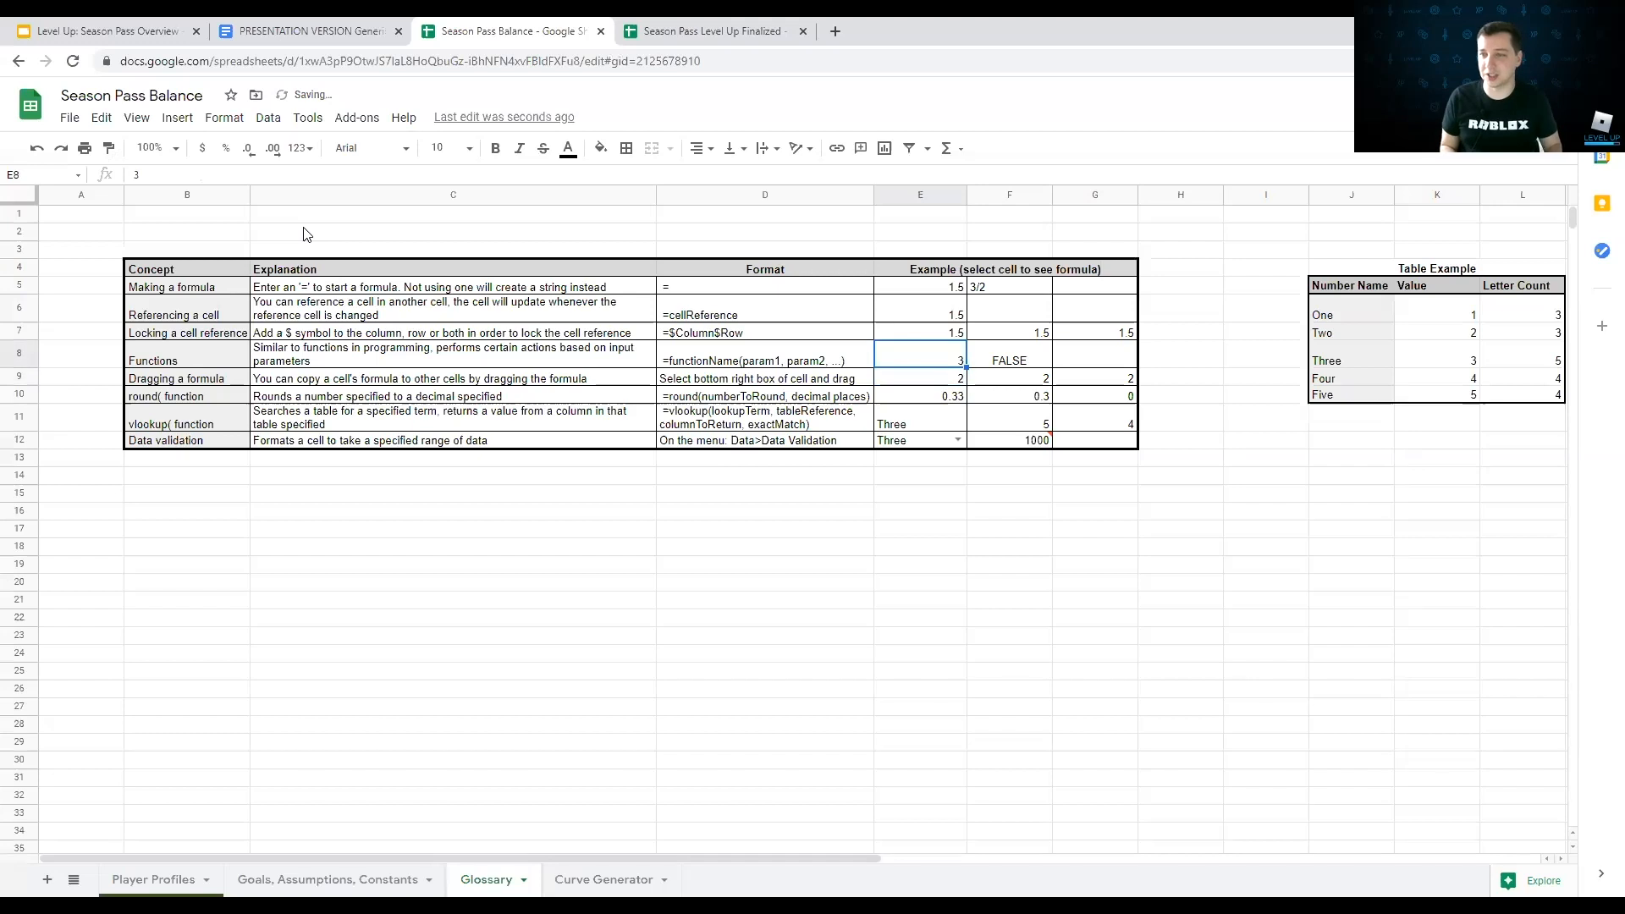
Step: Undo the E8 value change and the F8 formula edit
key(ctrl+z)
key(ctrl+z)
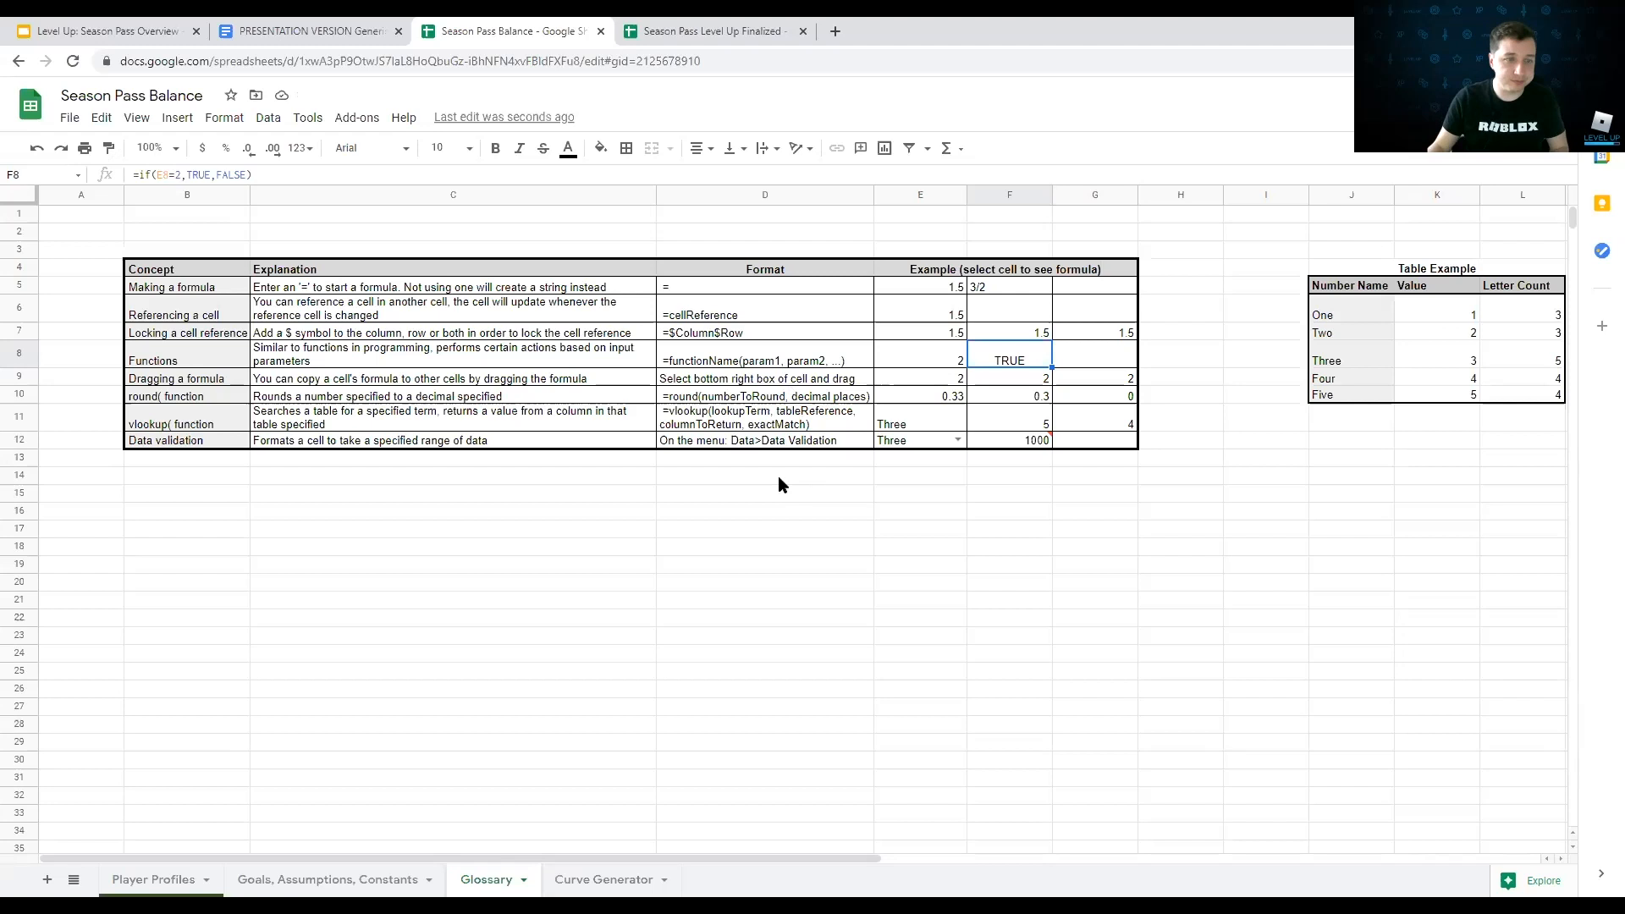
Step: Enter a formula in E16 that references cell E7
click(924, 514)
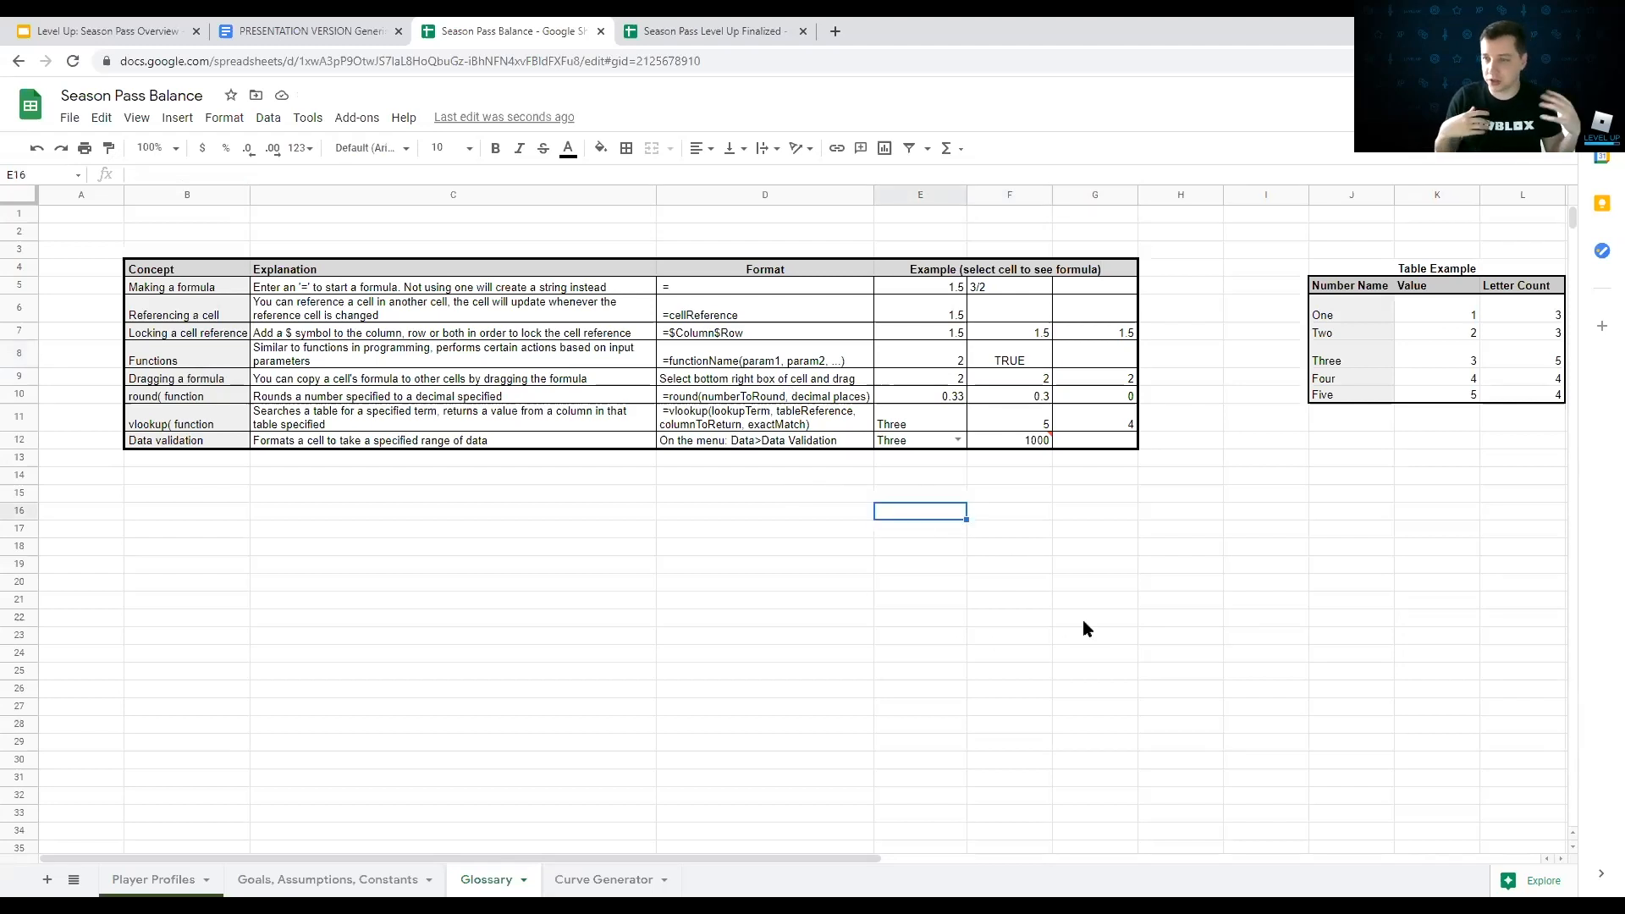
text(=)
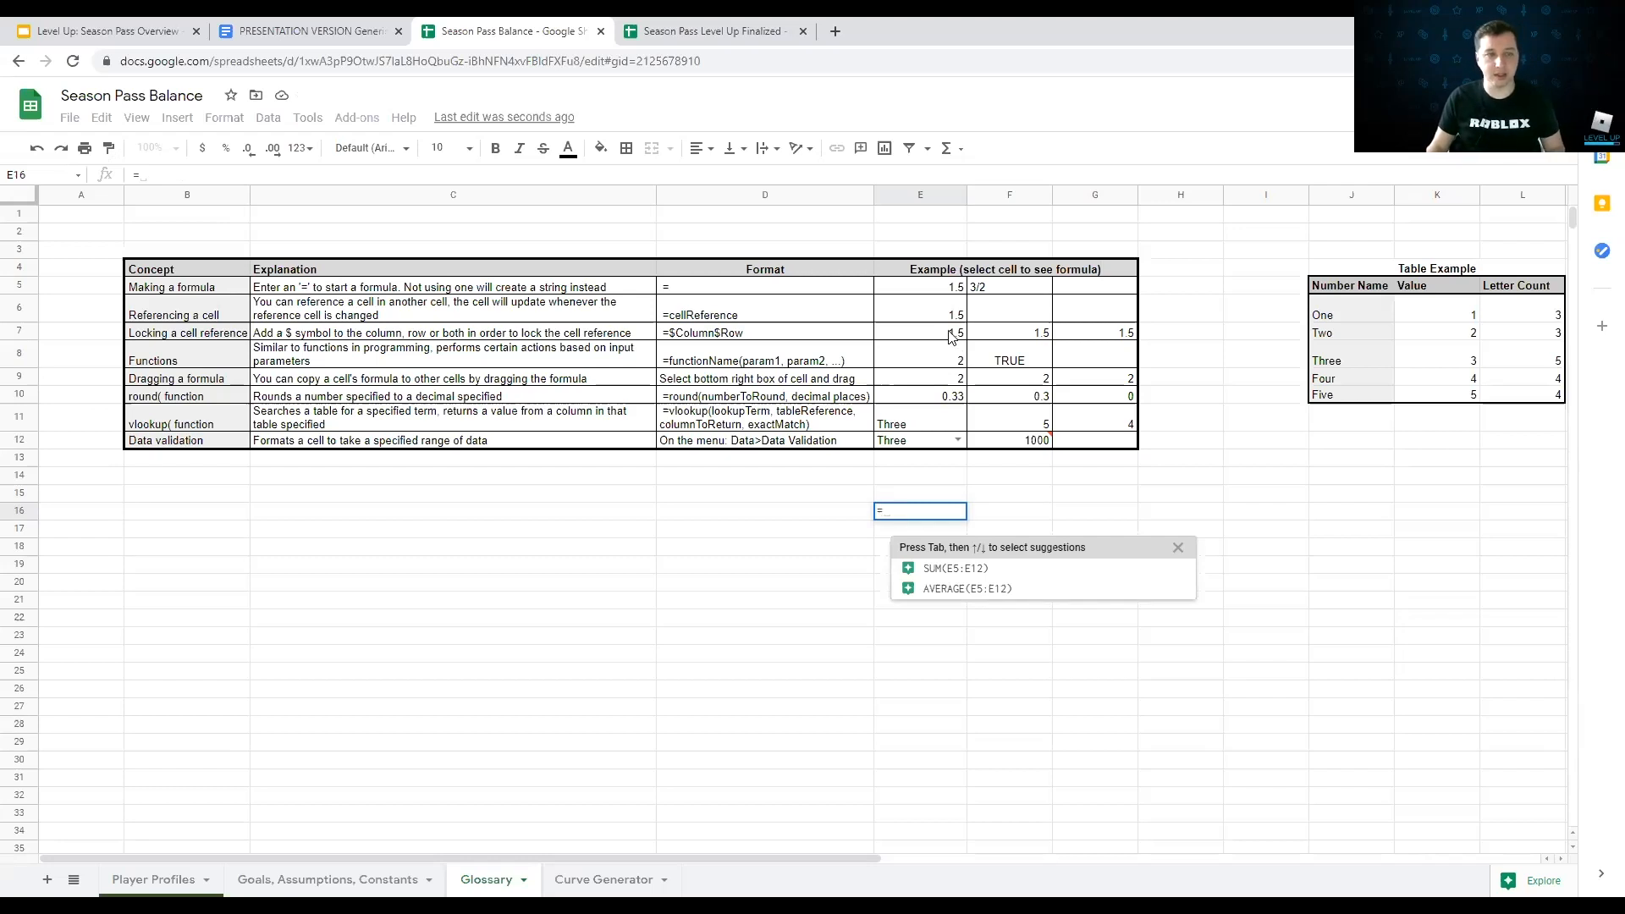
click(948, 332)
key(Return)
key(Up)
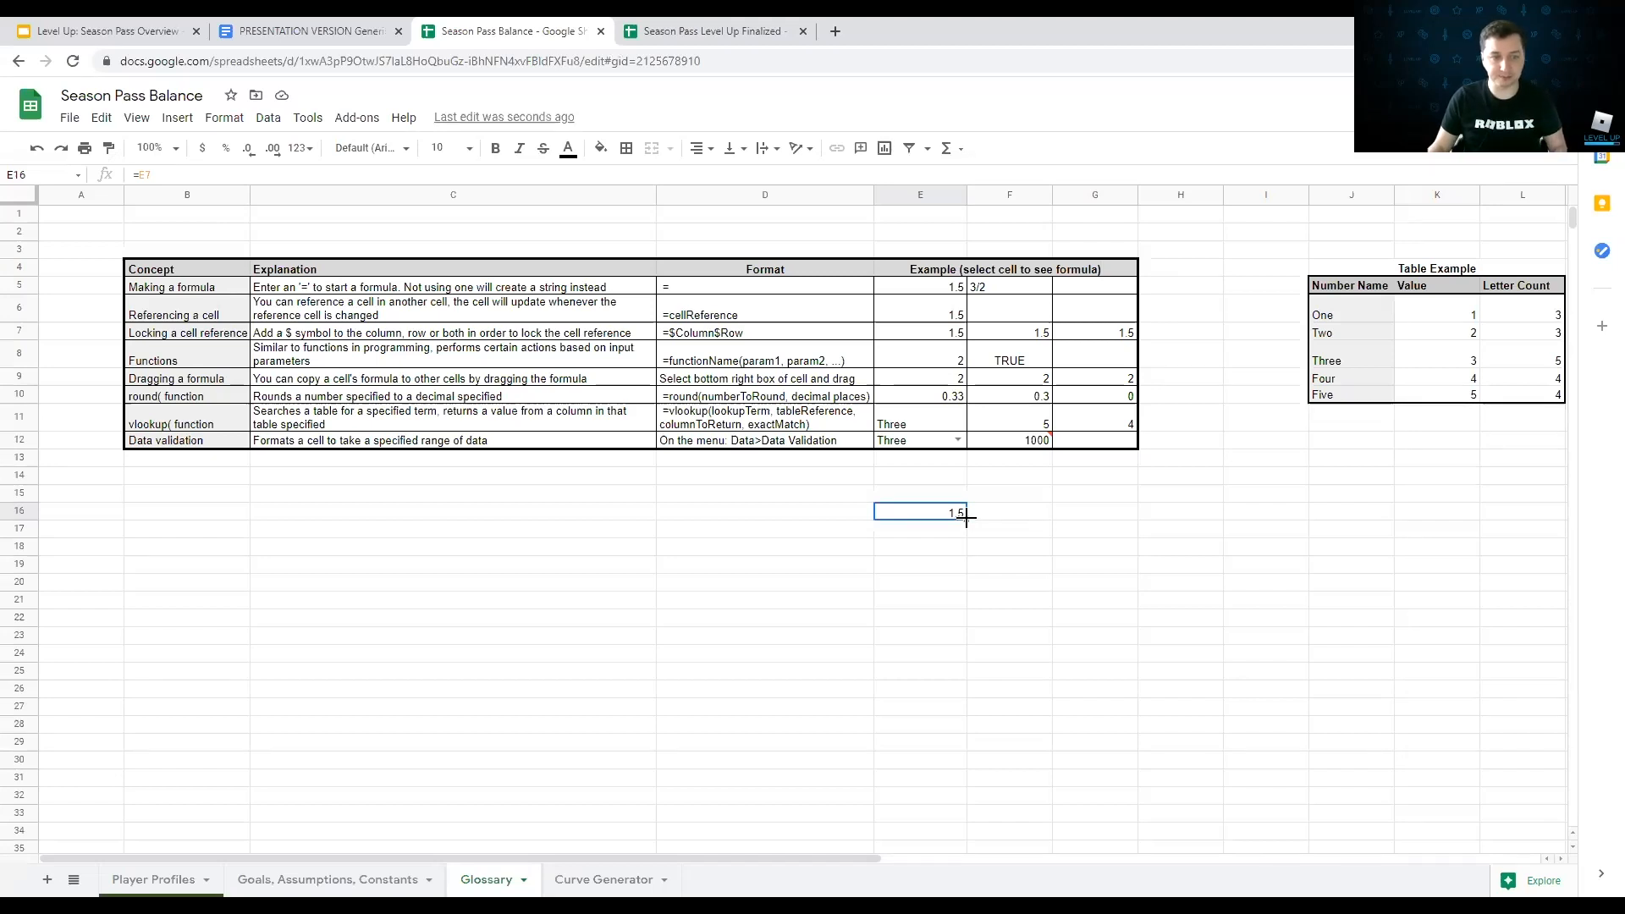
Step: Fill the E16 formula down to E24, and undo both the fill and the formula
drag(966, 519, 946, 662)
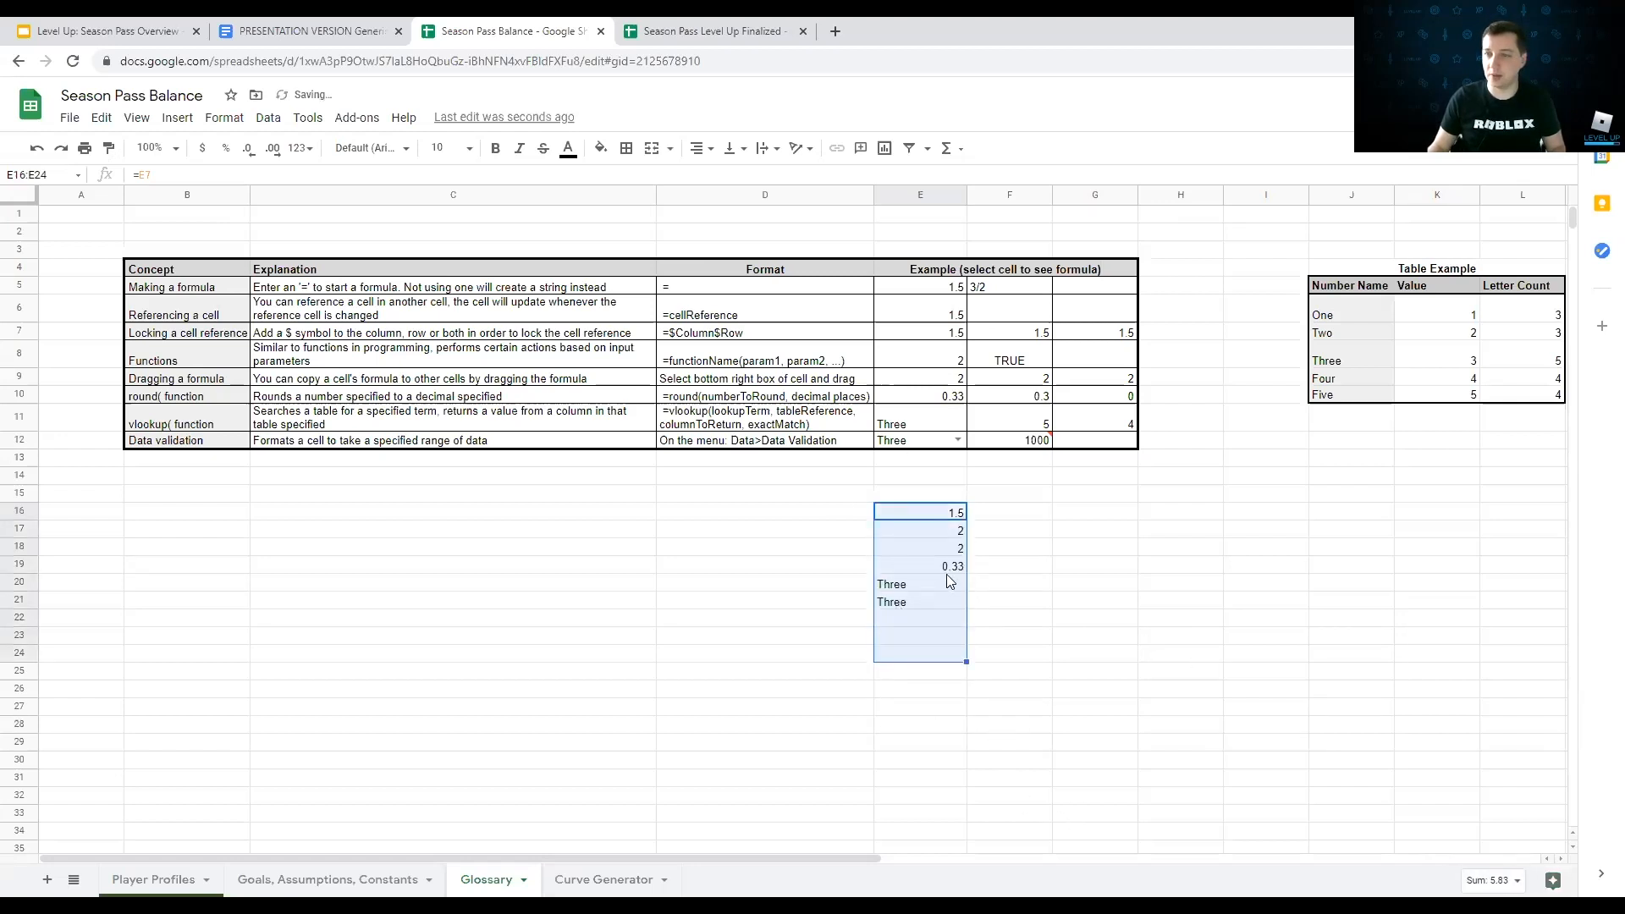
key(ctrl+z)
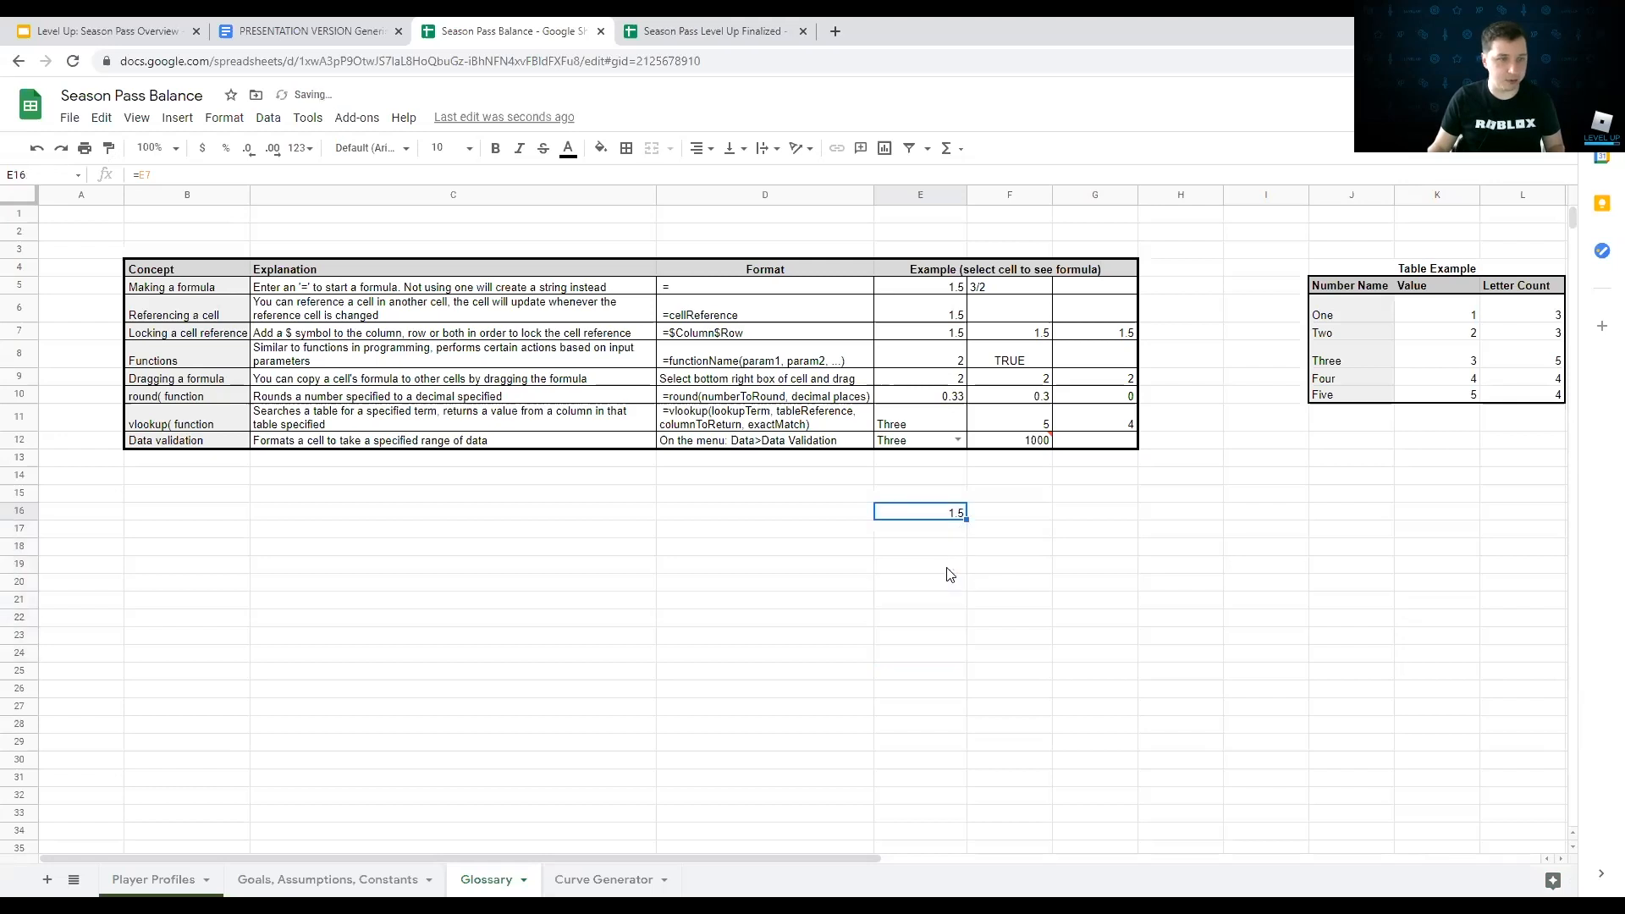
key(ctrl+z)
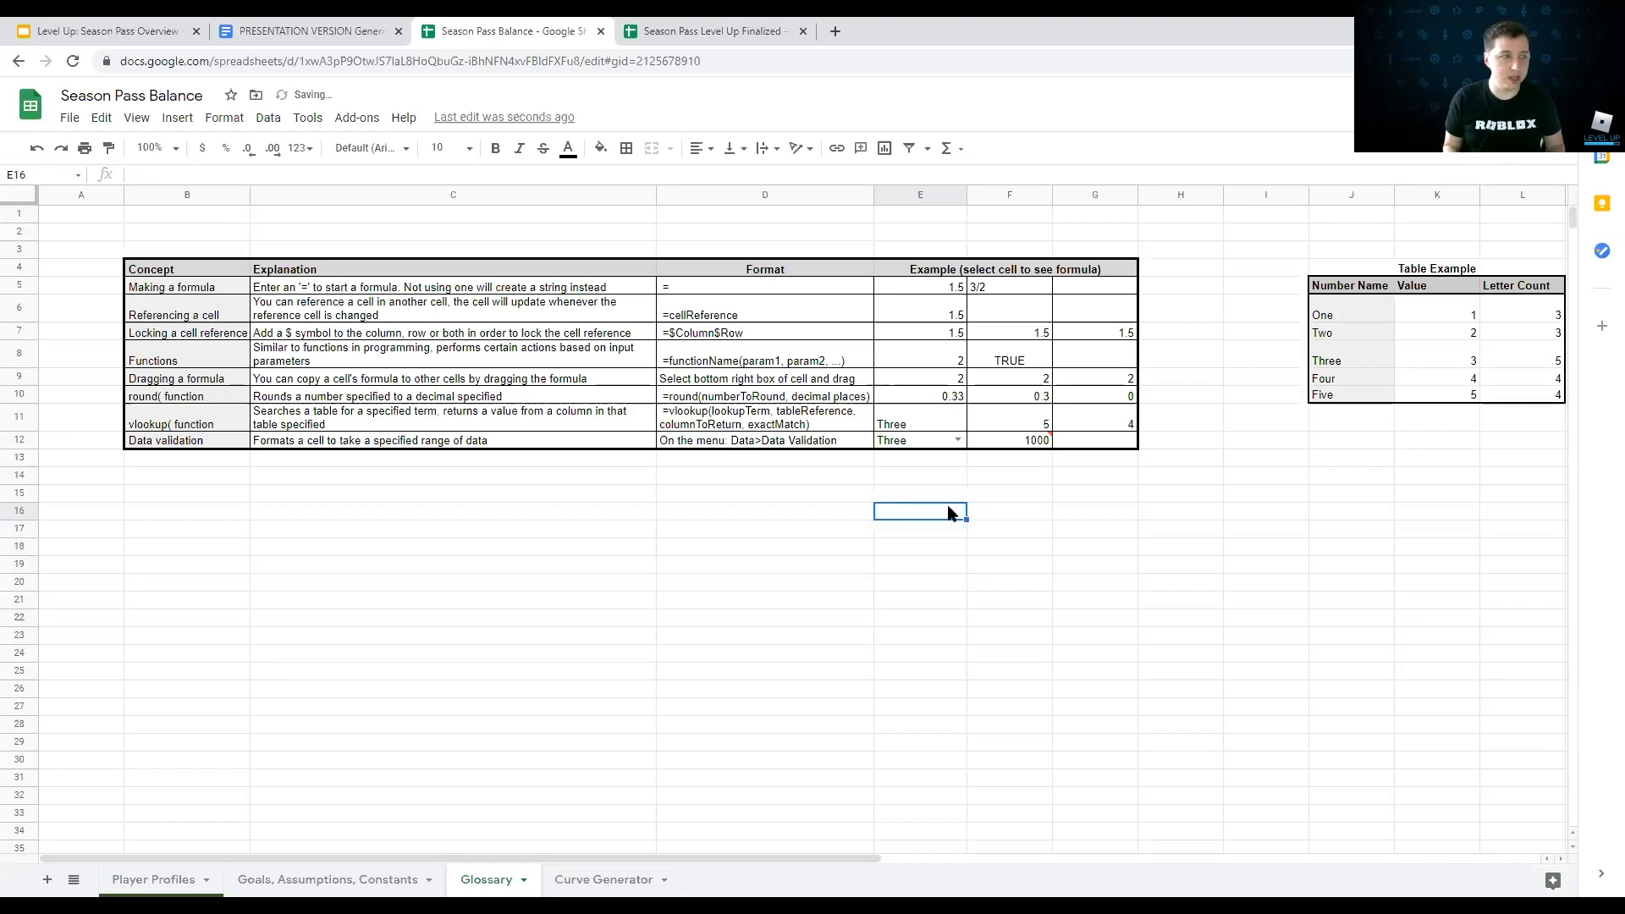
Step: Examine the round function examples in cells E10 through G10
key(Up)
key(Up)
key(Up)
key(Up)
key(Up)
key(Up)
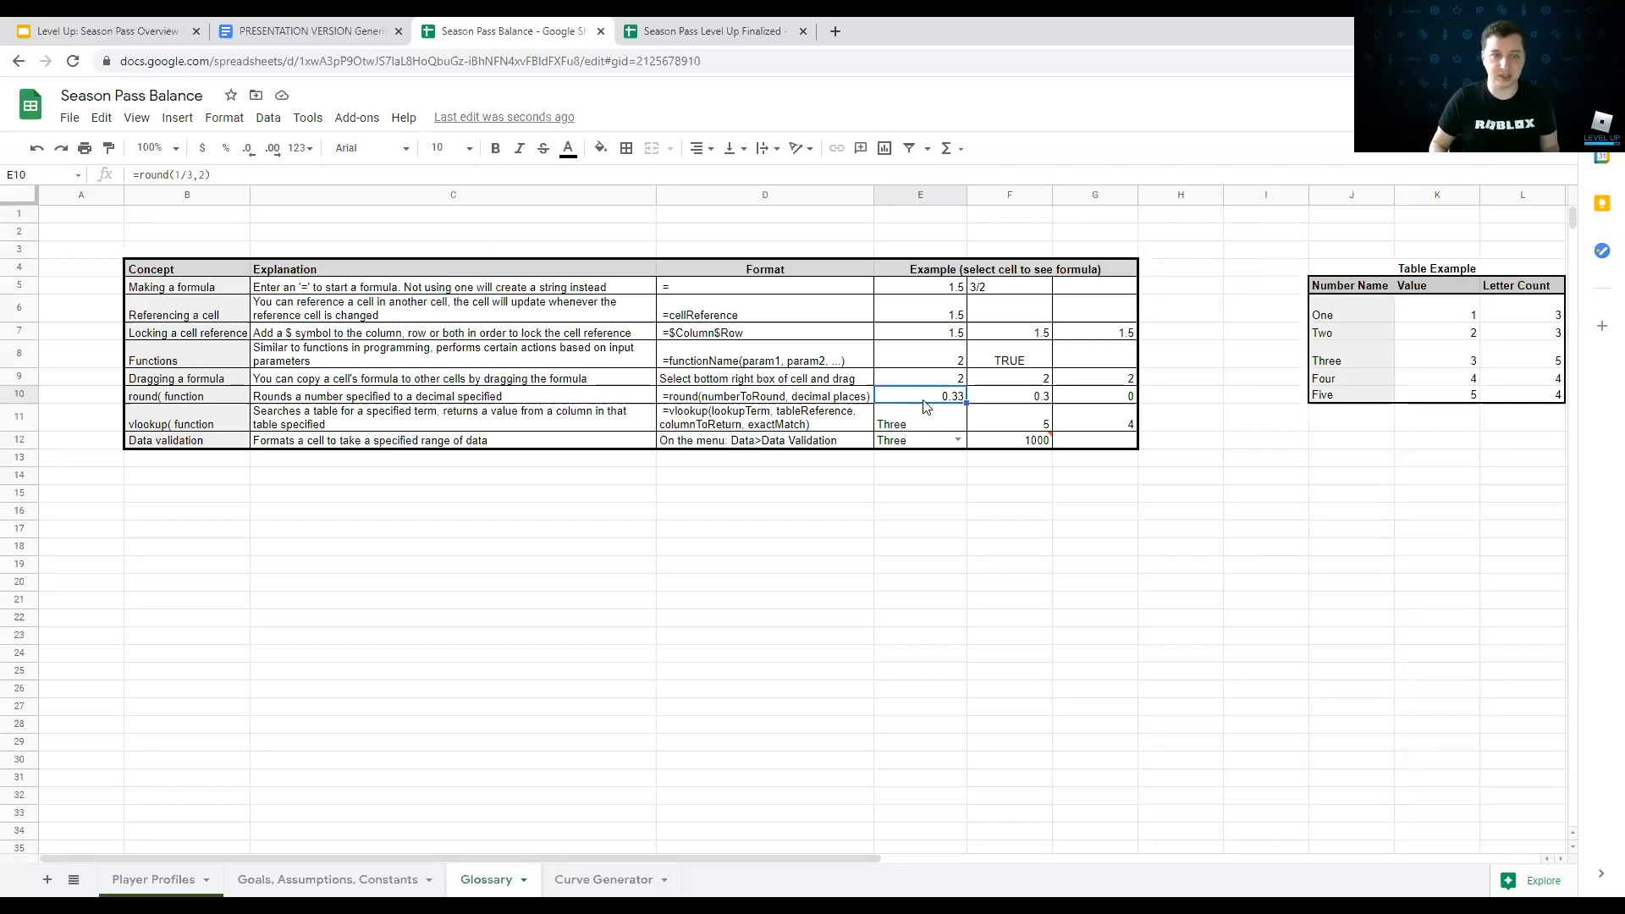
key(Right)
click(1124, 399)
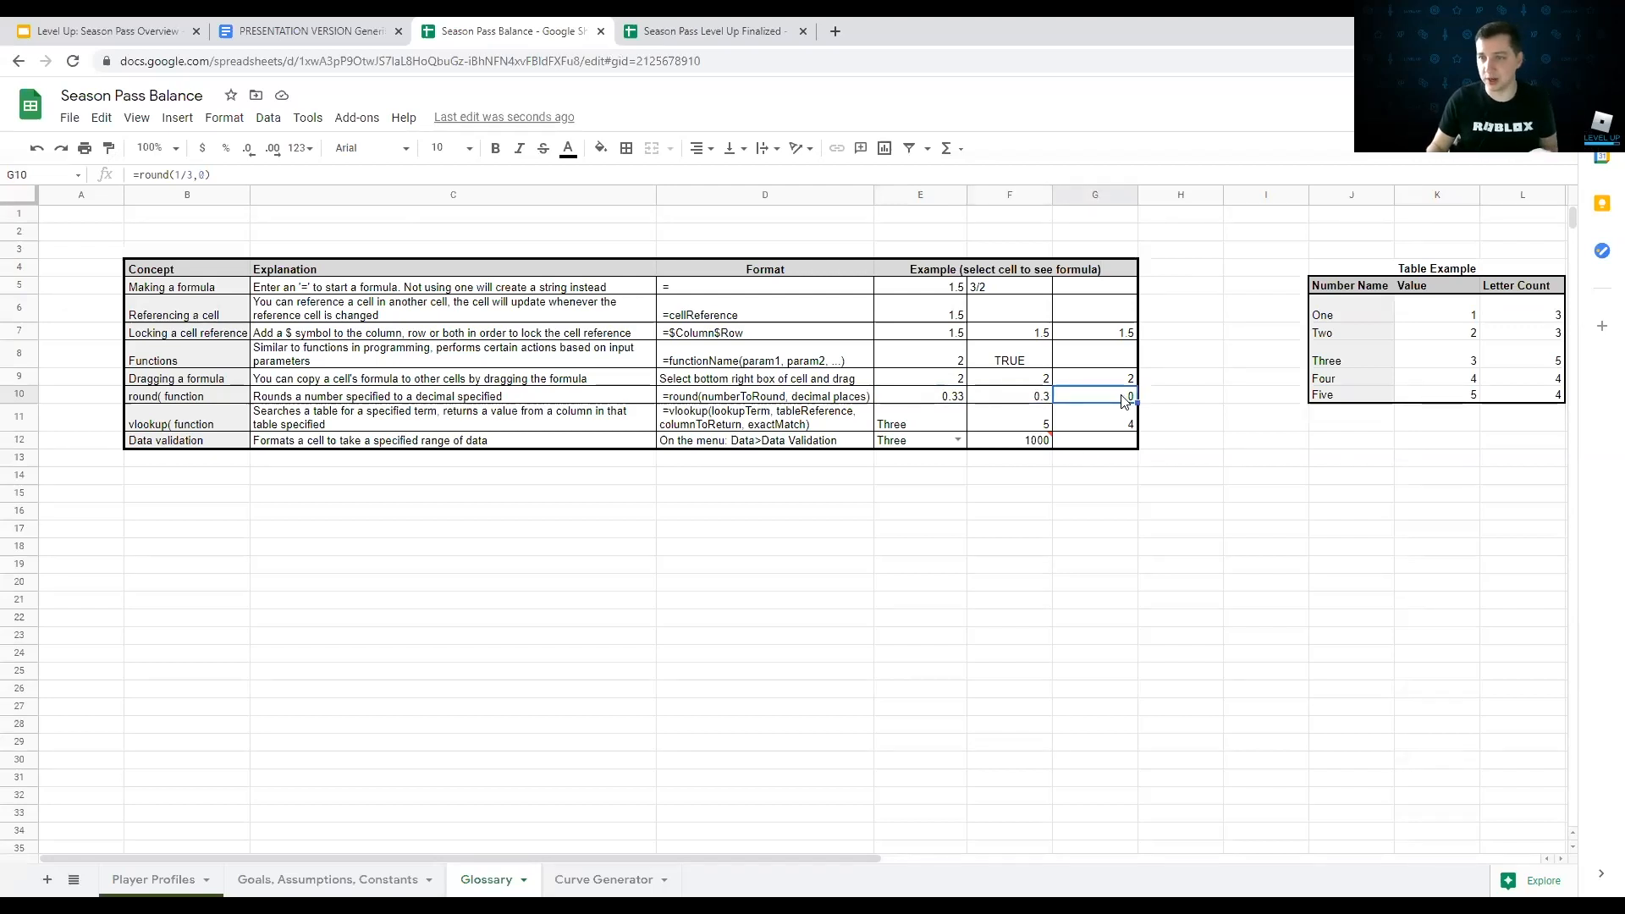
Step: Examine the vlookup example in row 11 and the Table Example data it searches
key(Left)
key(Left)
key(Left)
key(Down)
key(Right)
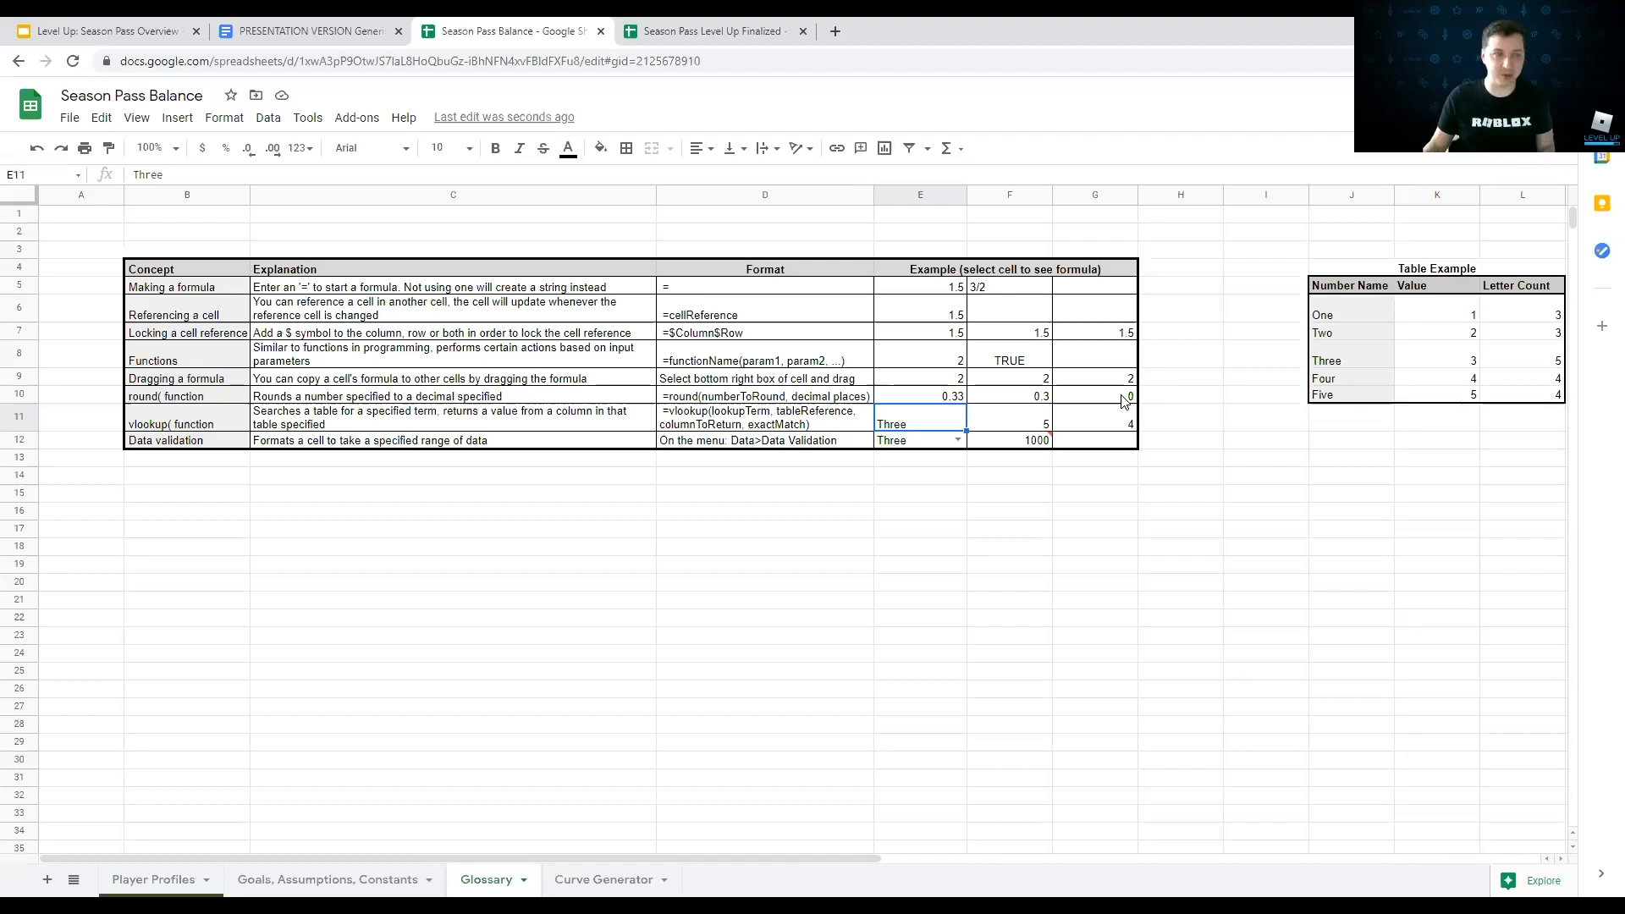
click(1047, 420)
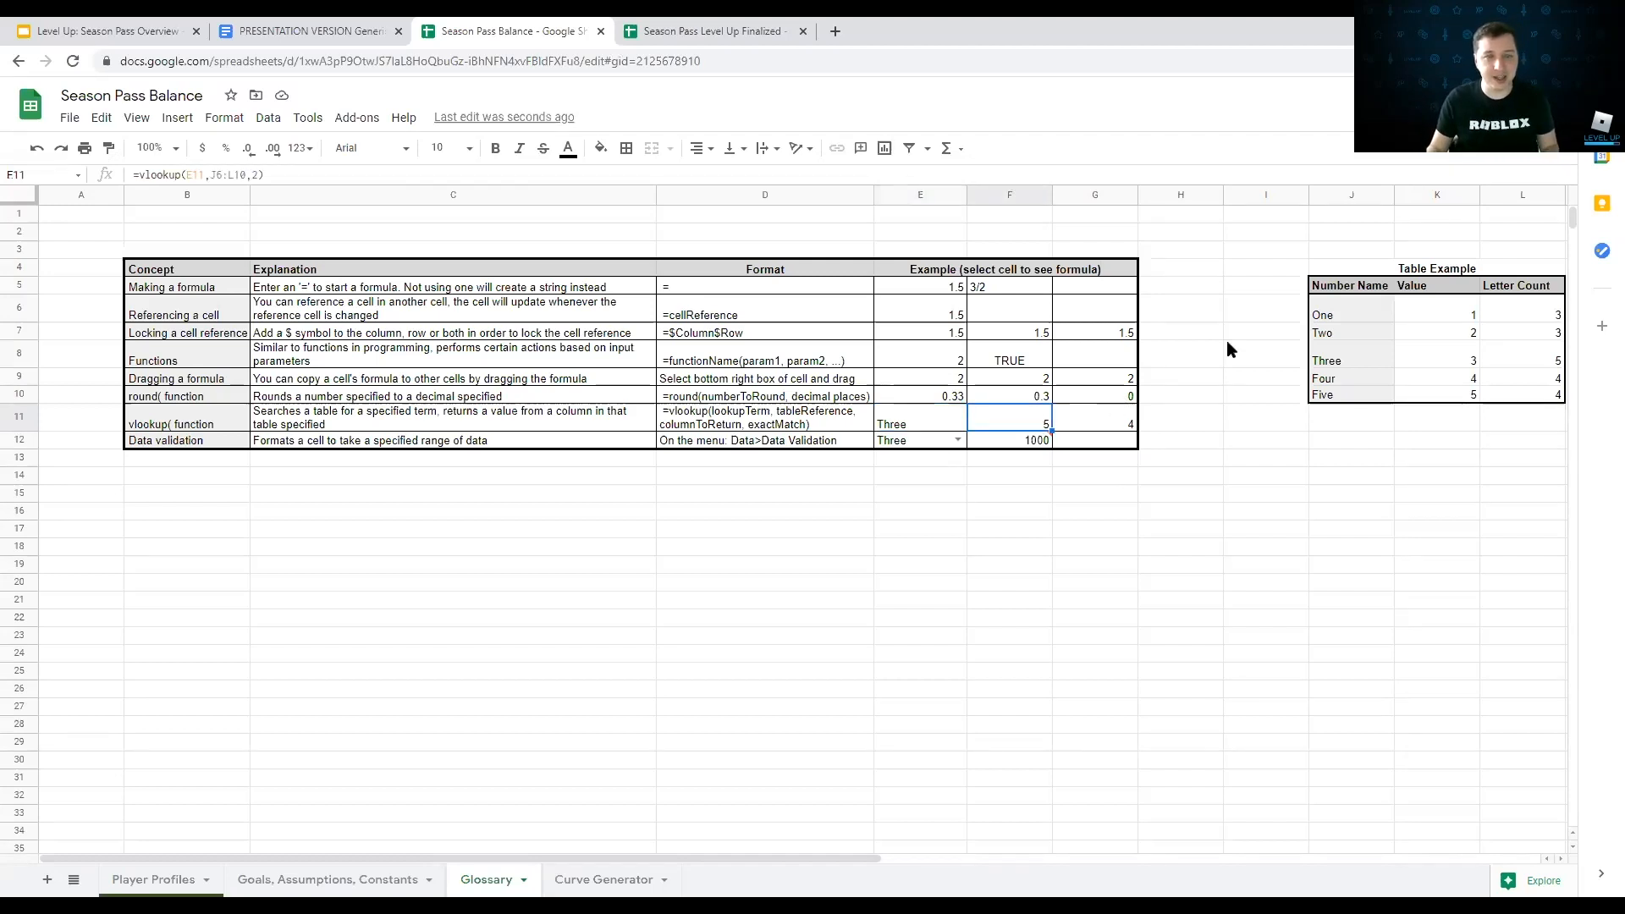
drag(1354, 286, 1504, 398)
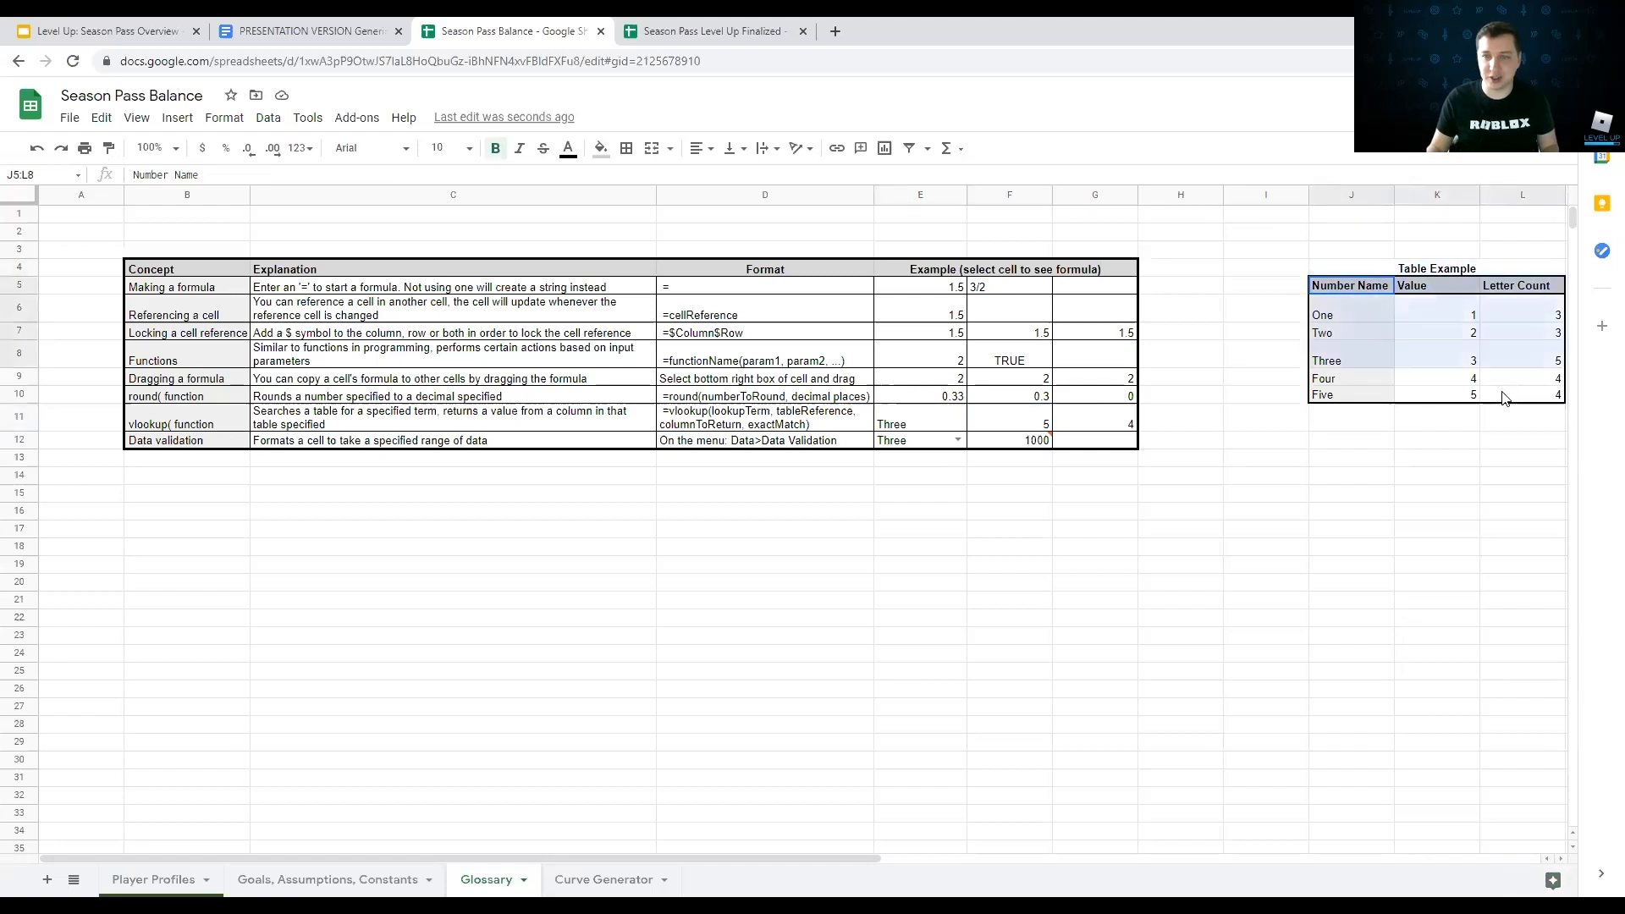
click(1357, 311)
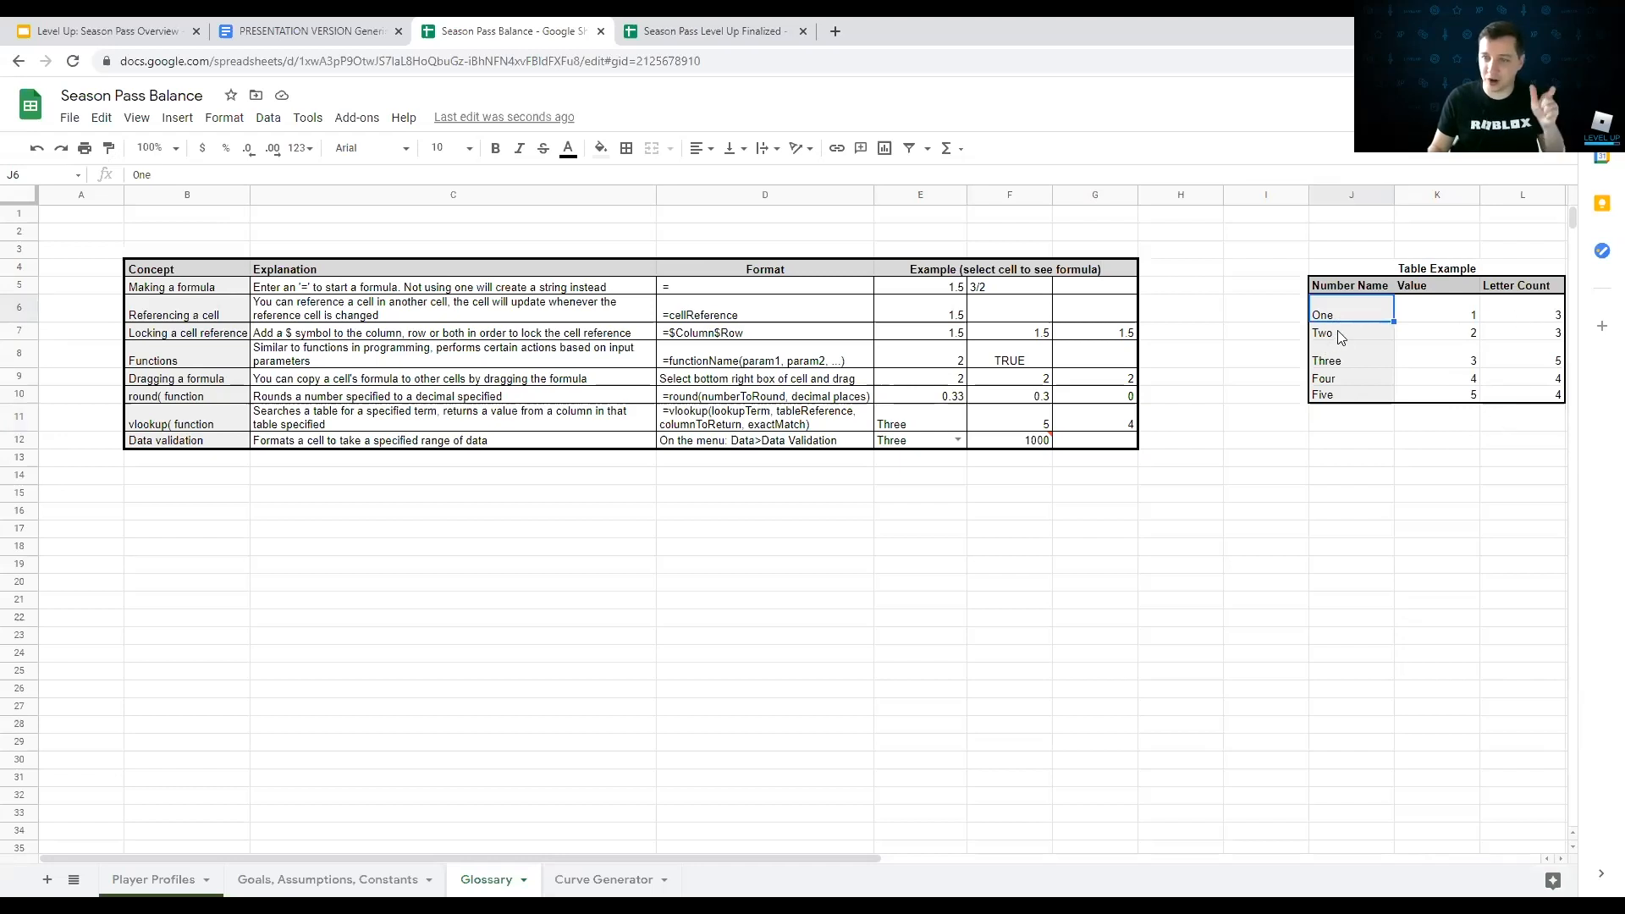
click(1000, 421)
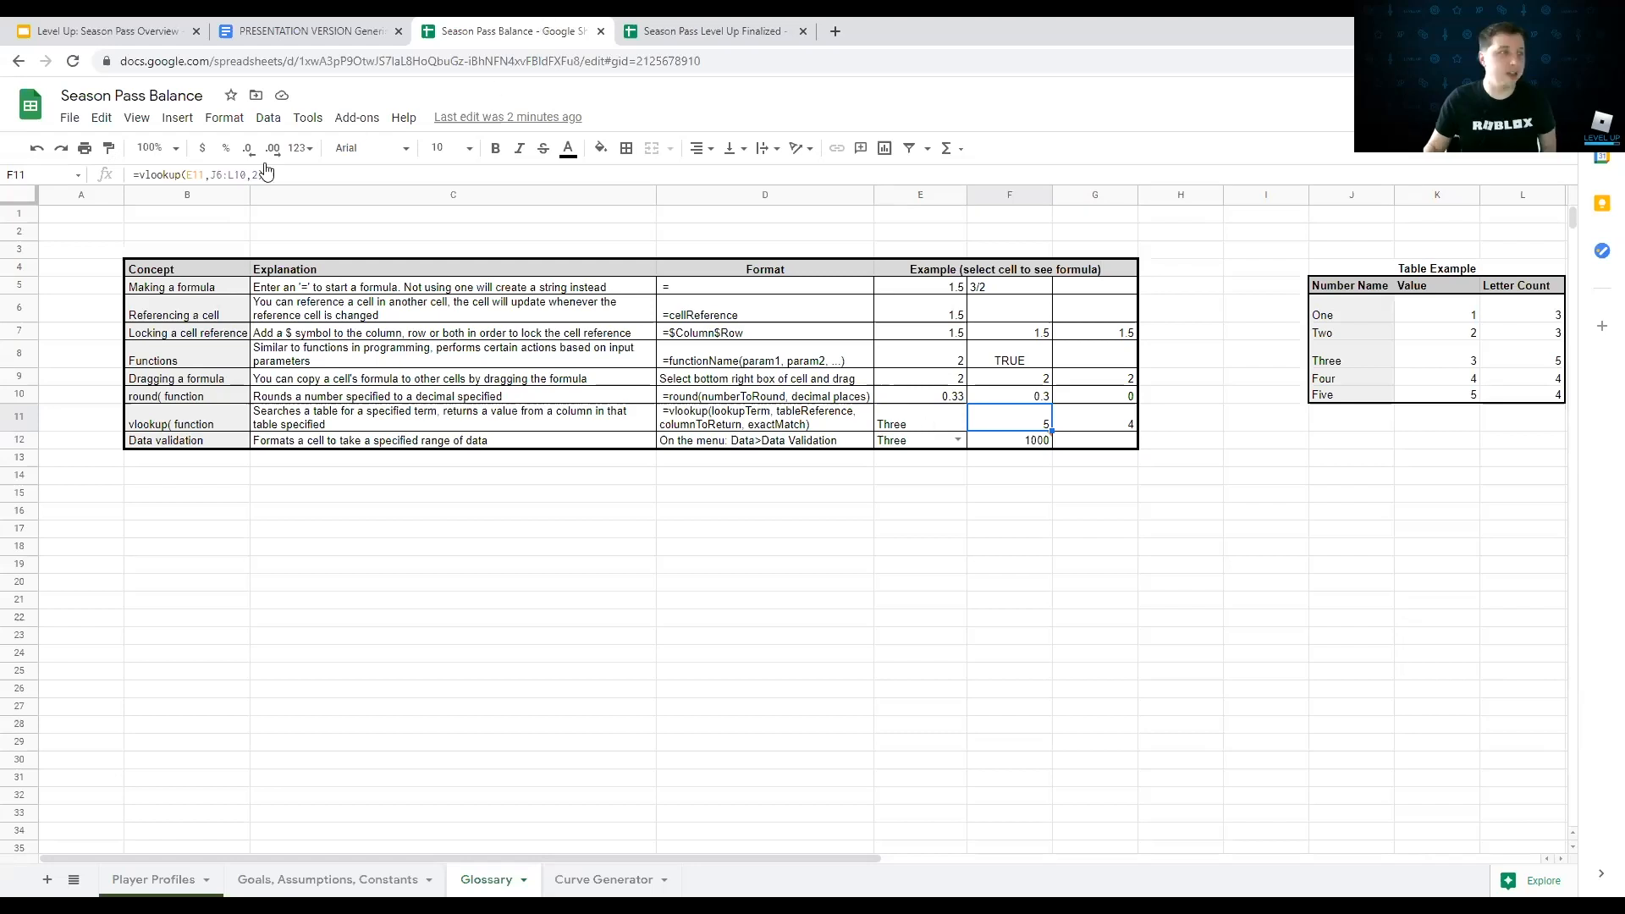
Step: Start a VLOOKUP formula in F17 with E11 as the search key
click(1007, 534)
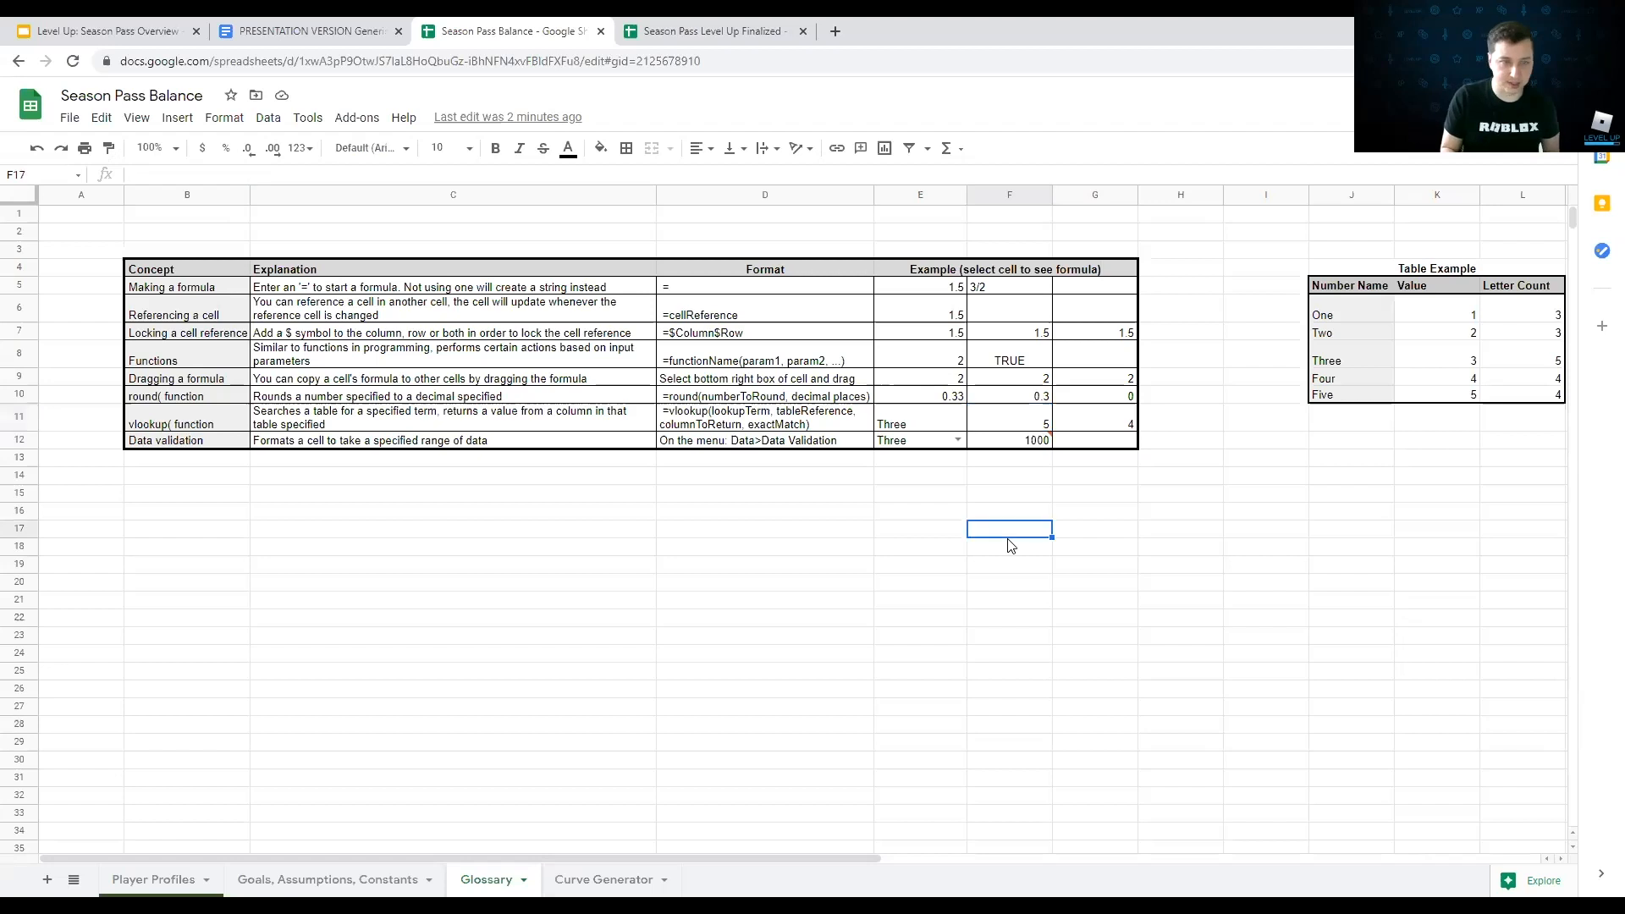
text(=)
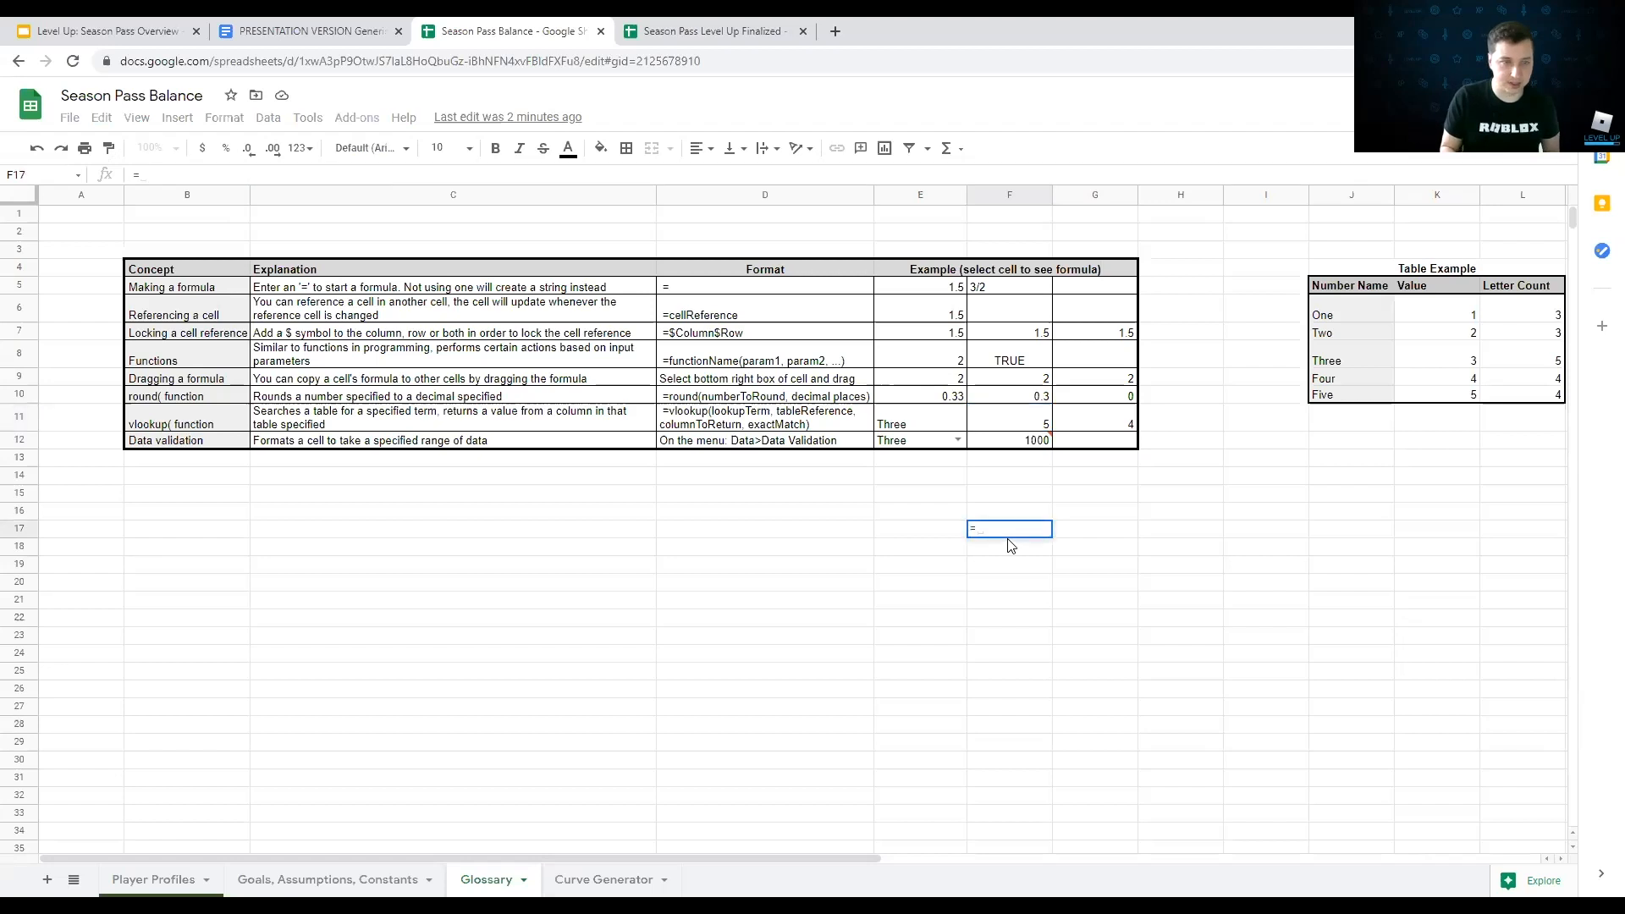
text(vlookup)
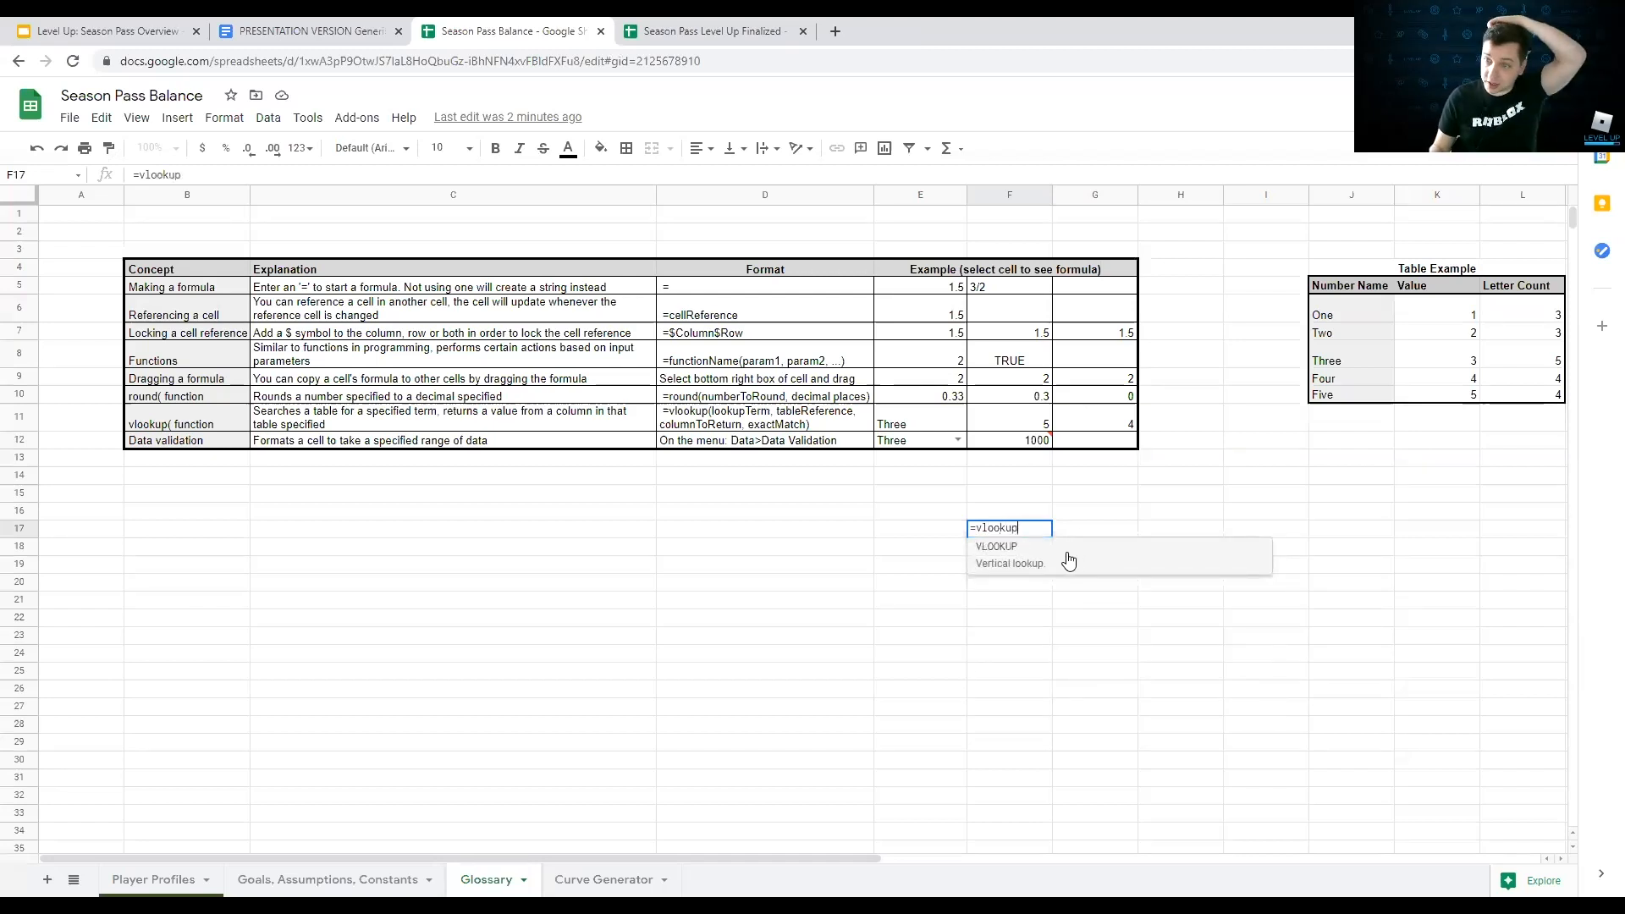
click(1021, 561)
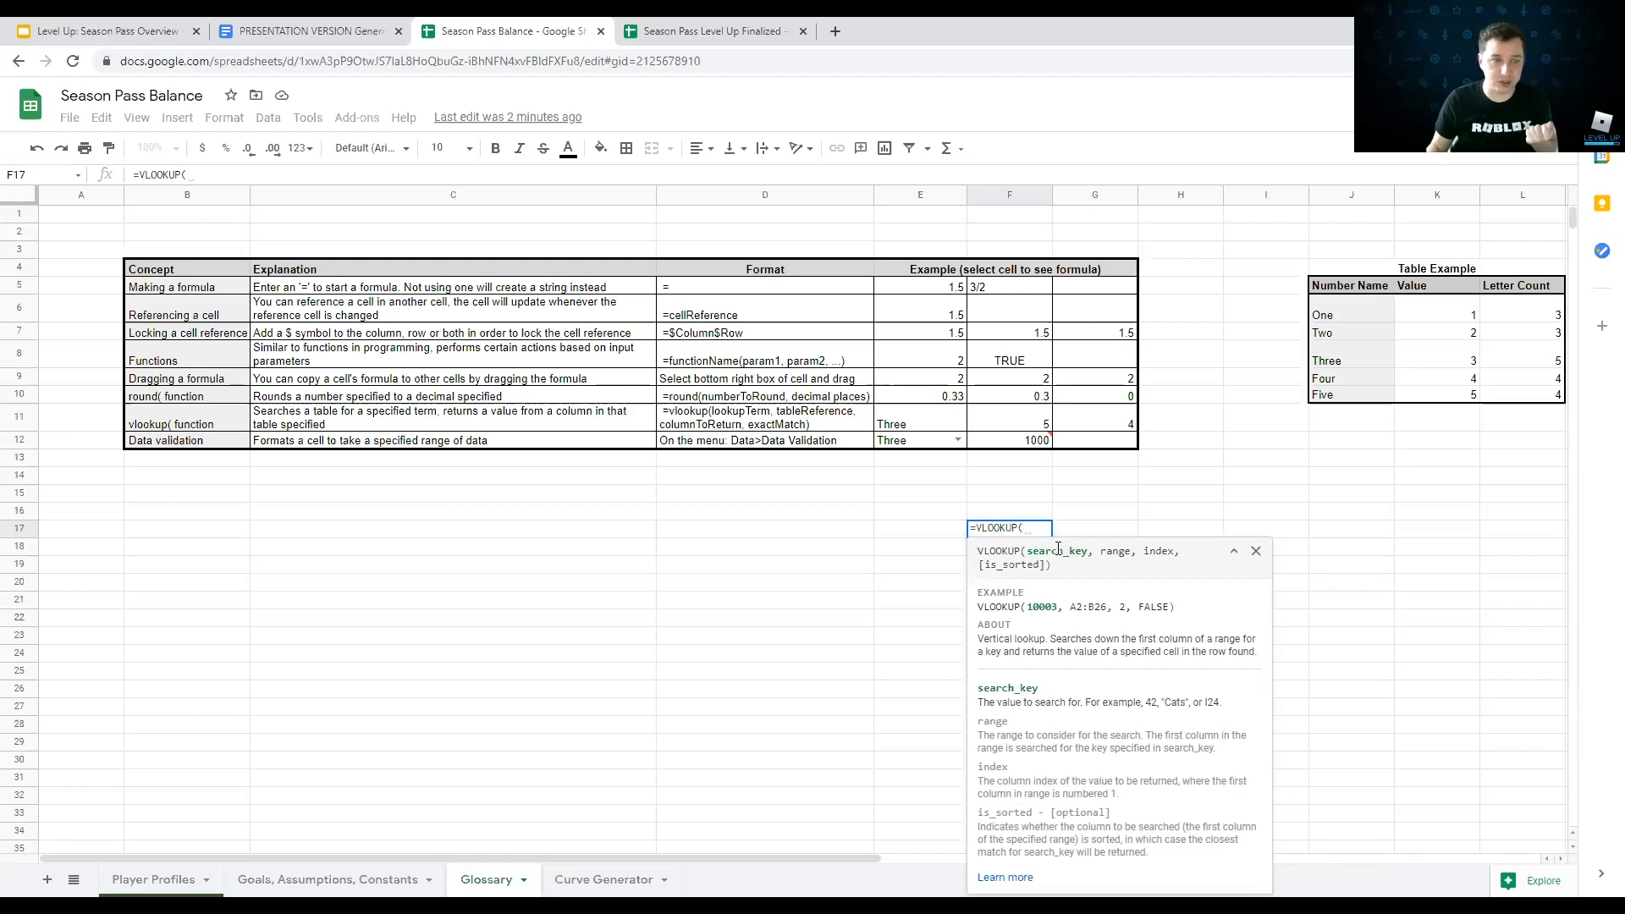
click(911, 427)
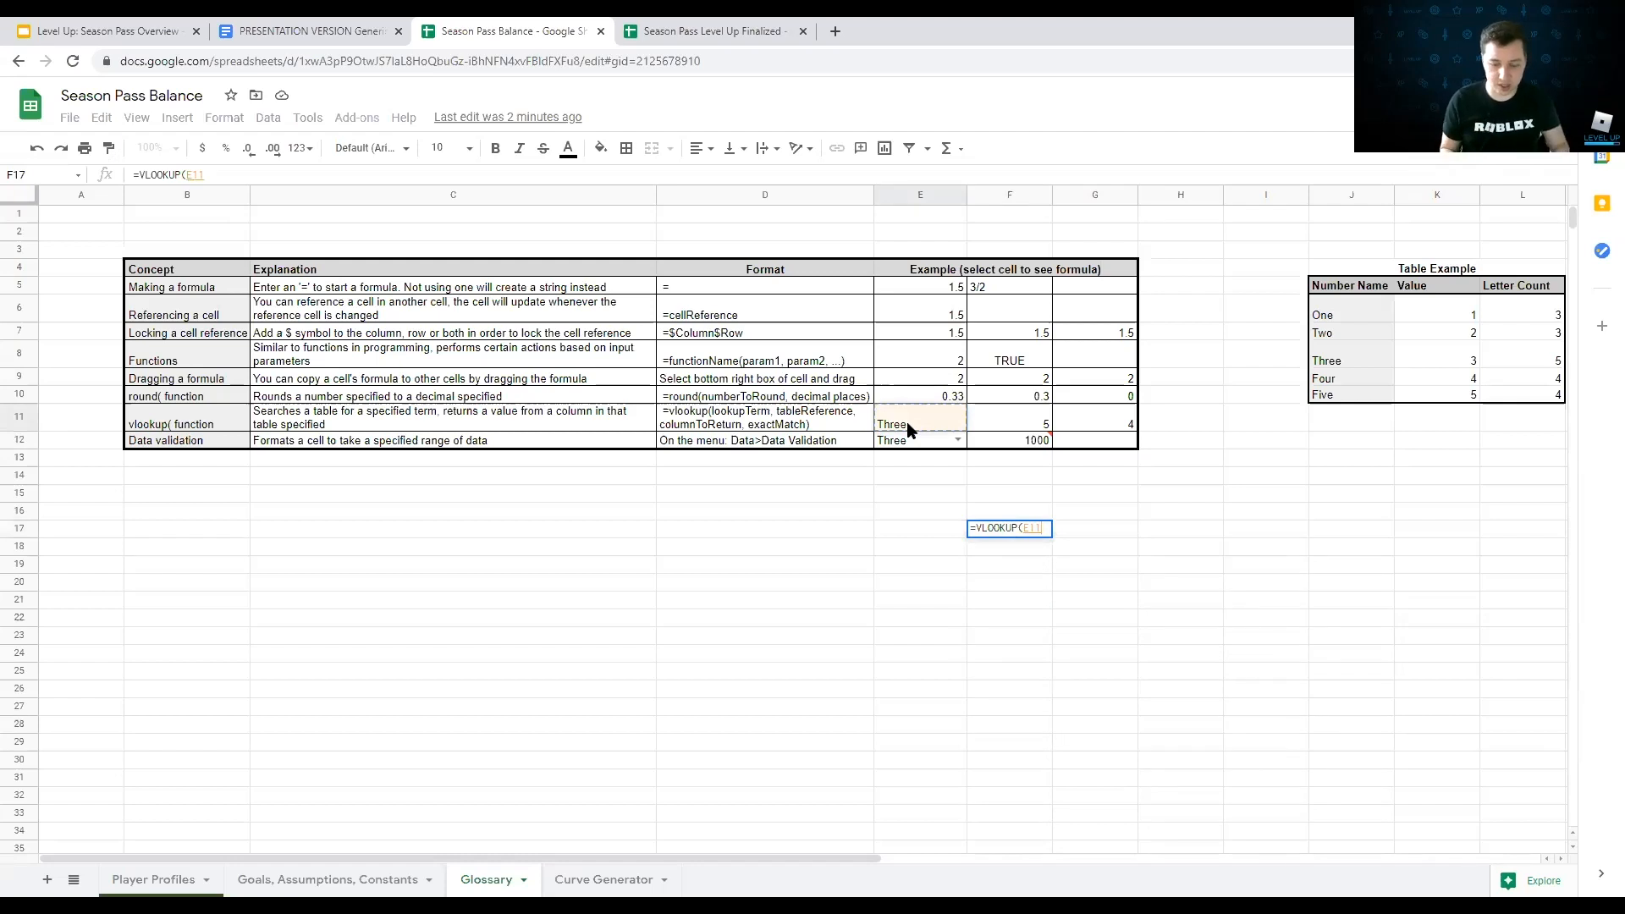
text(,)
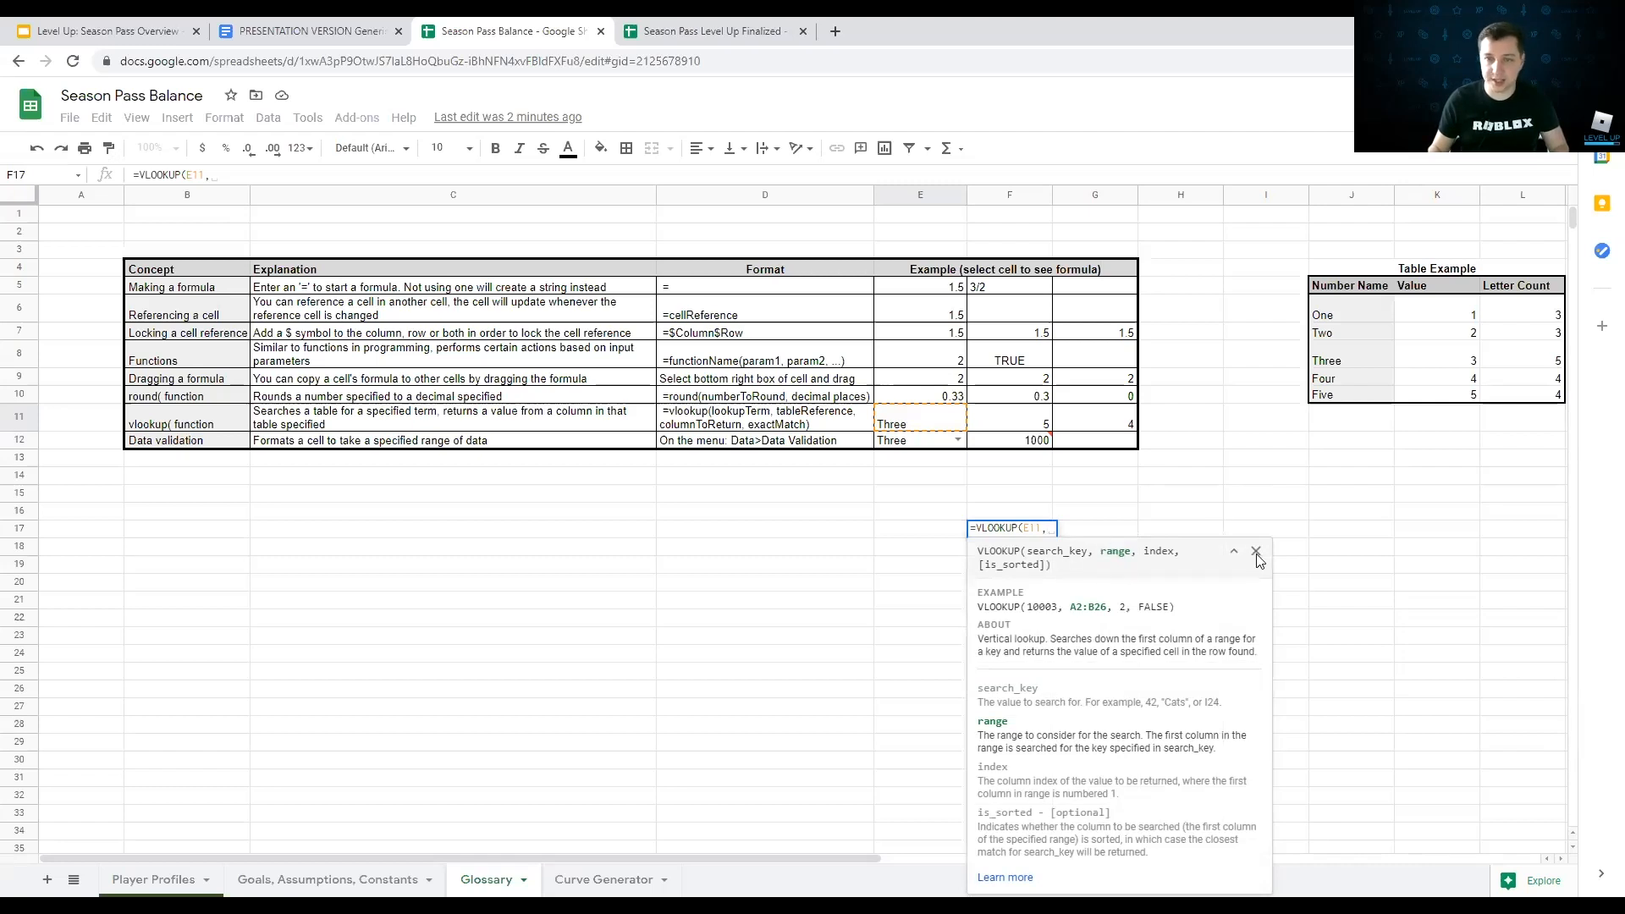
Step: Complete the F17 VLOOKUP with the range J6:L10, column index 3 and false for is_sorted
drag(1352, 307, 1528, 407)
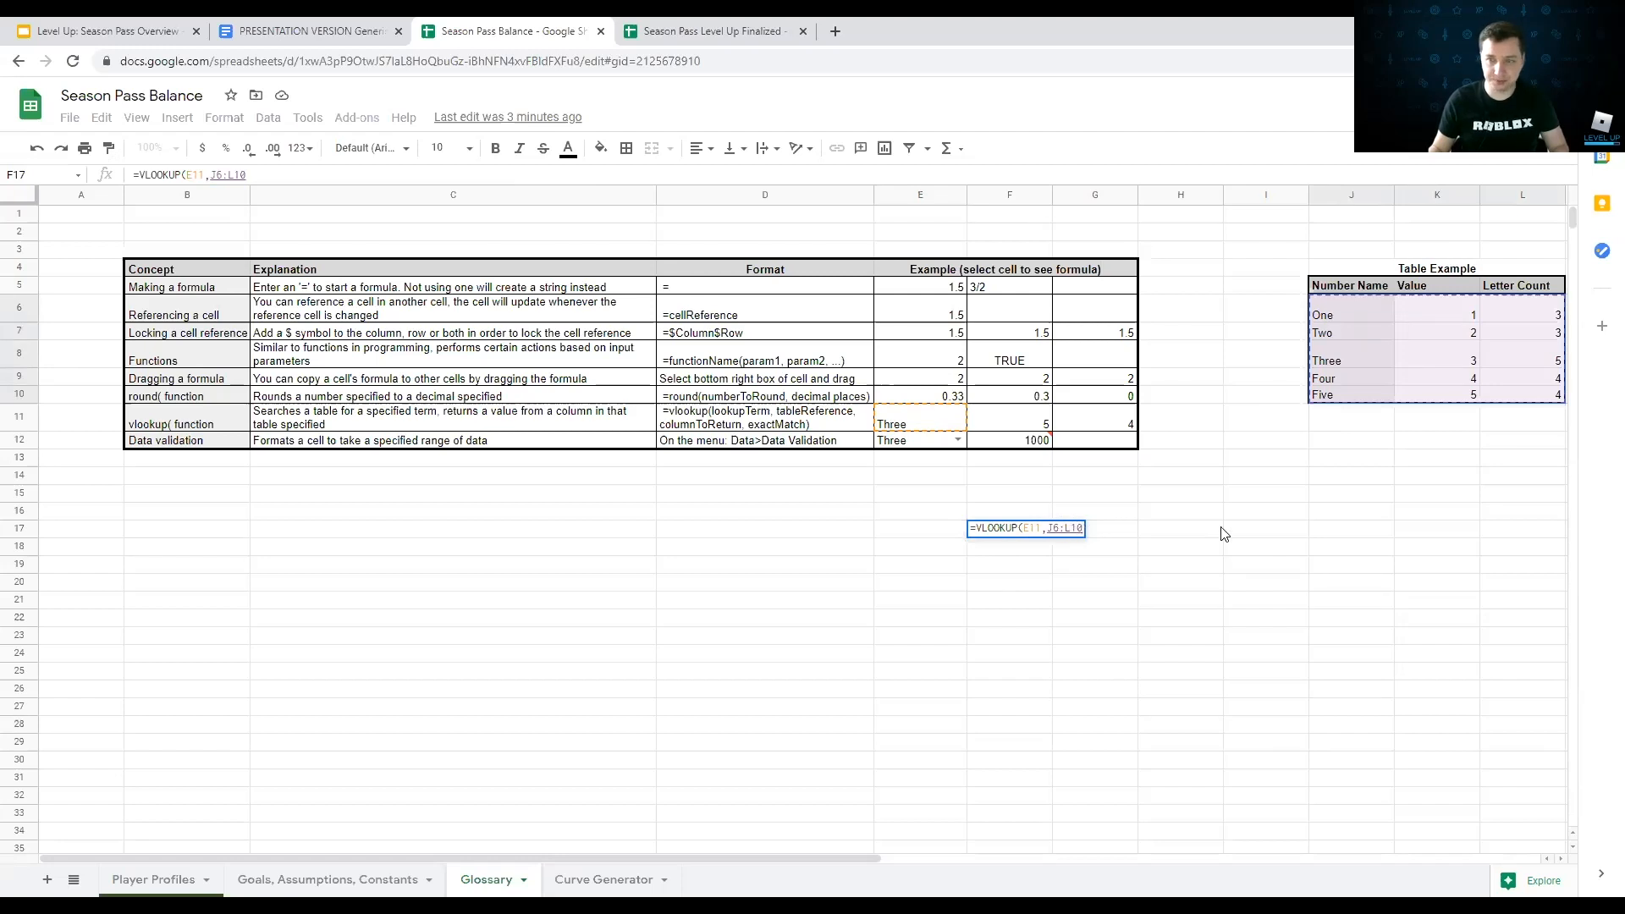
text(,)
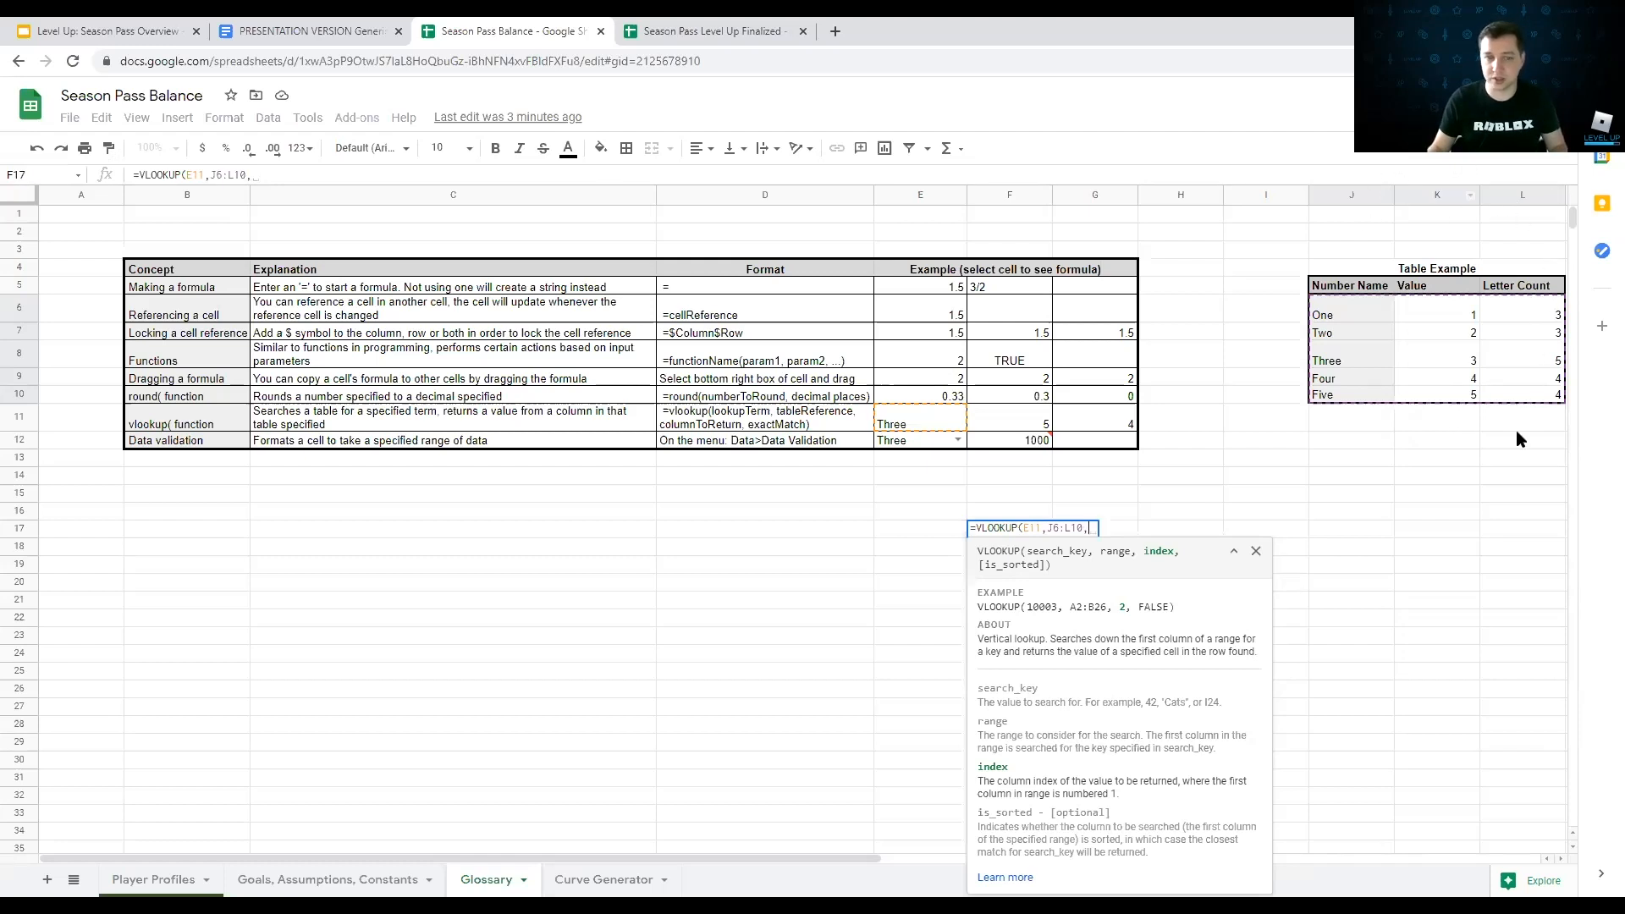
text(3)
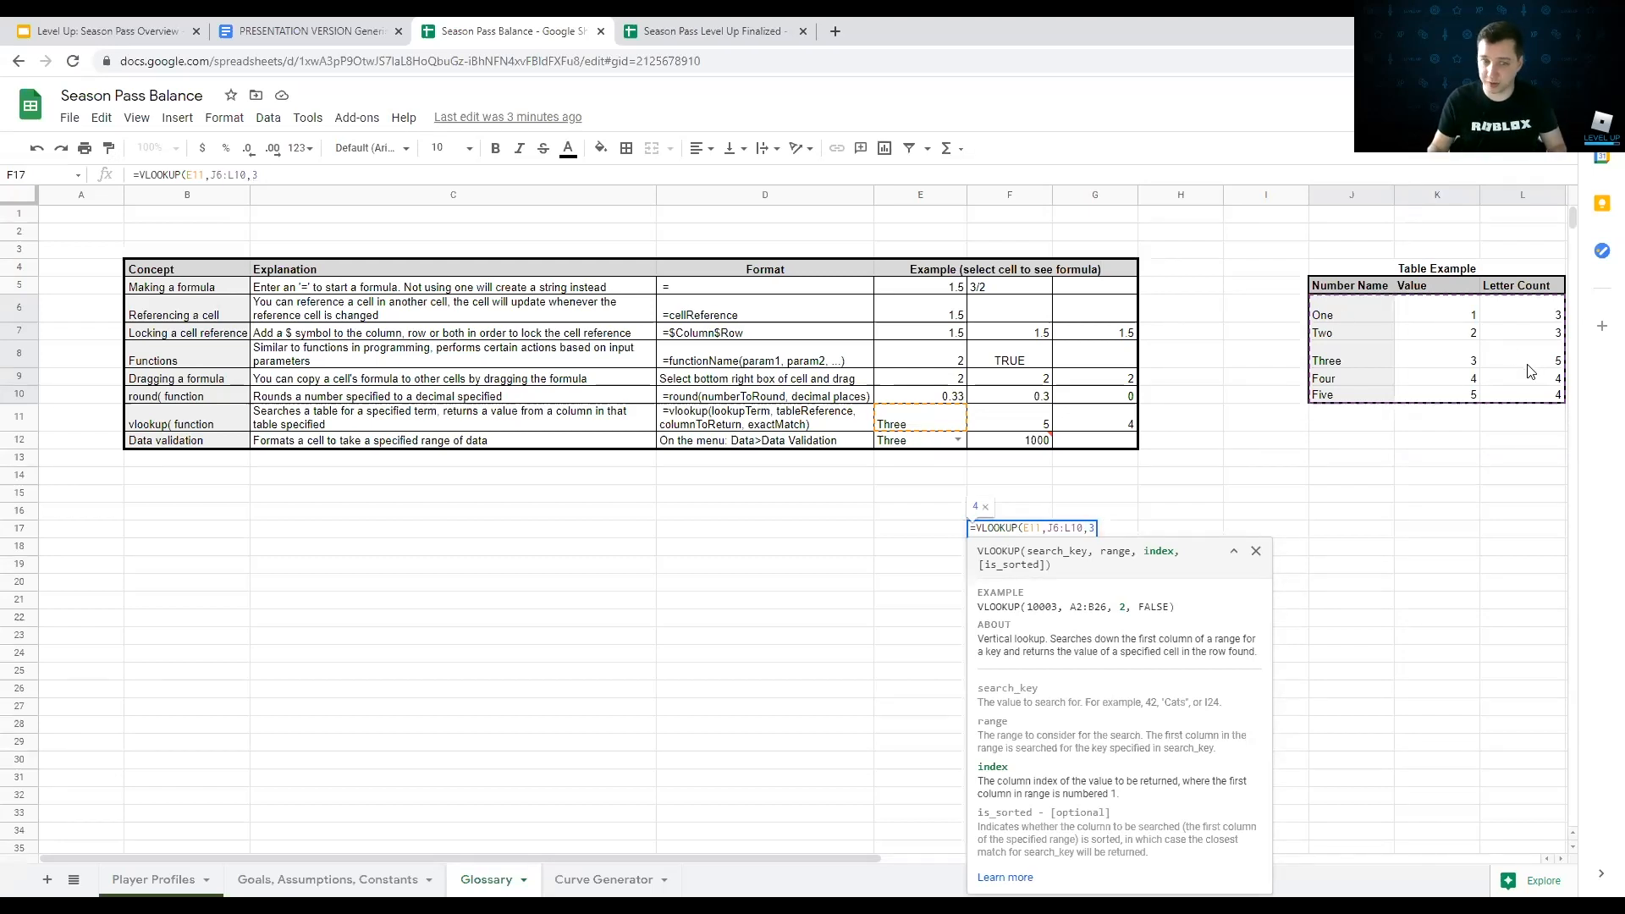
text(,)
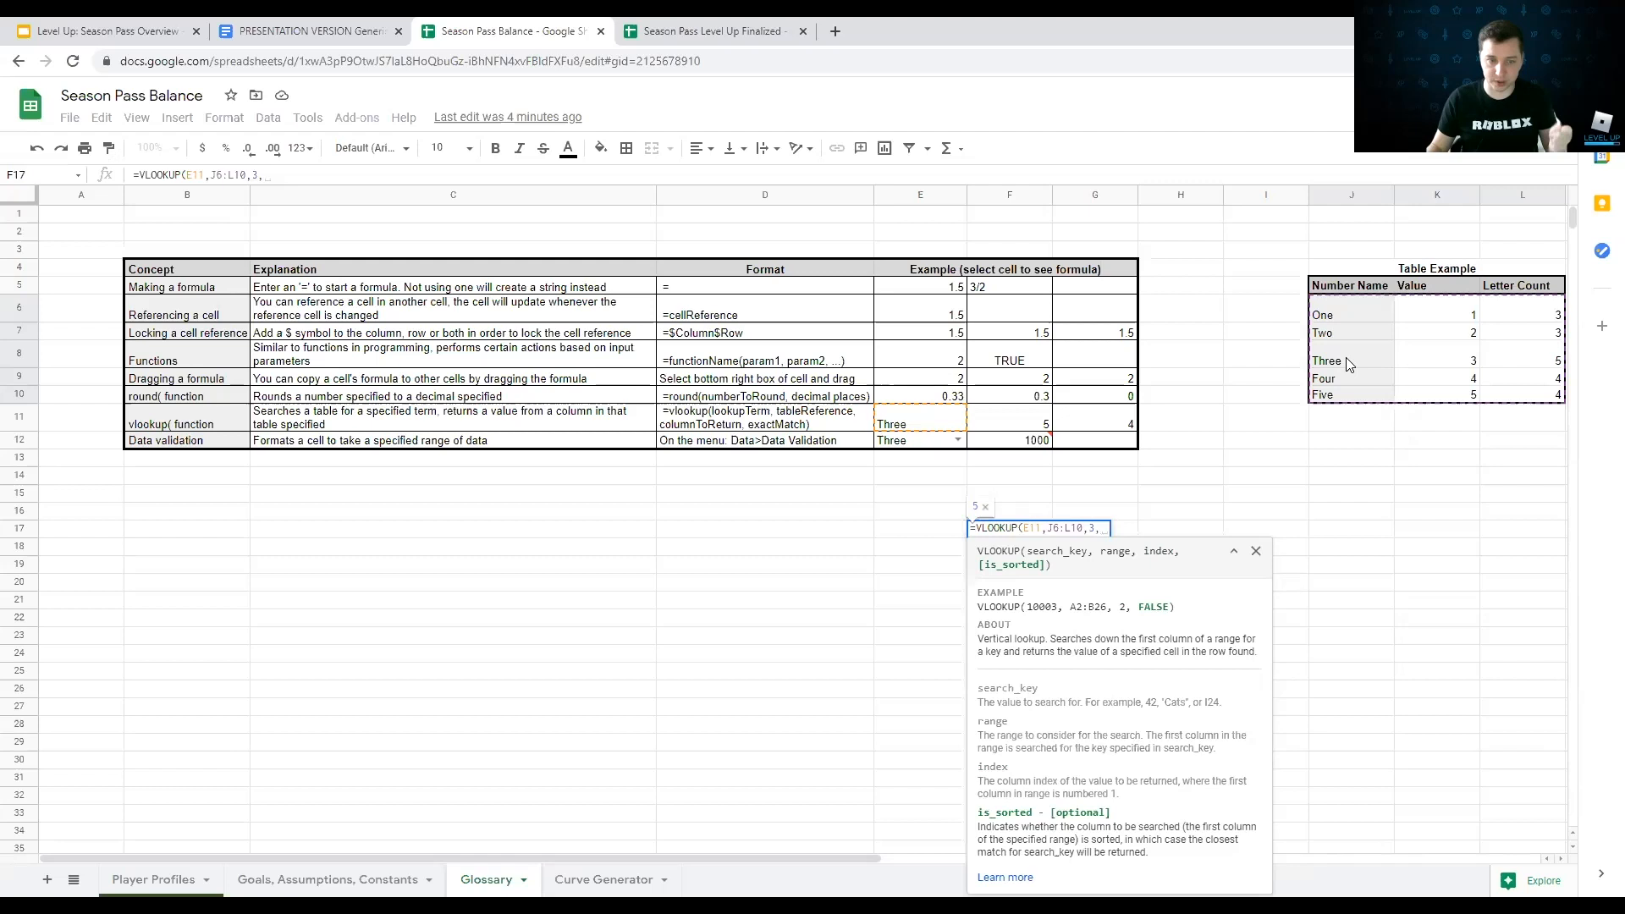
text(false)
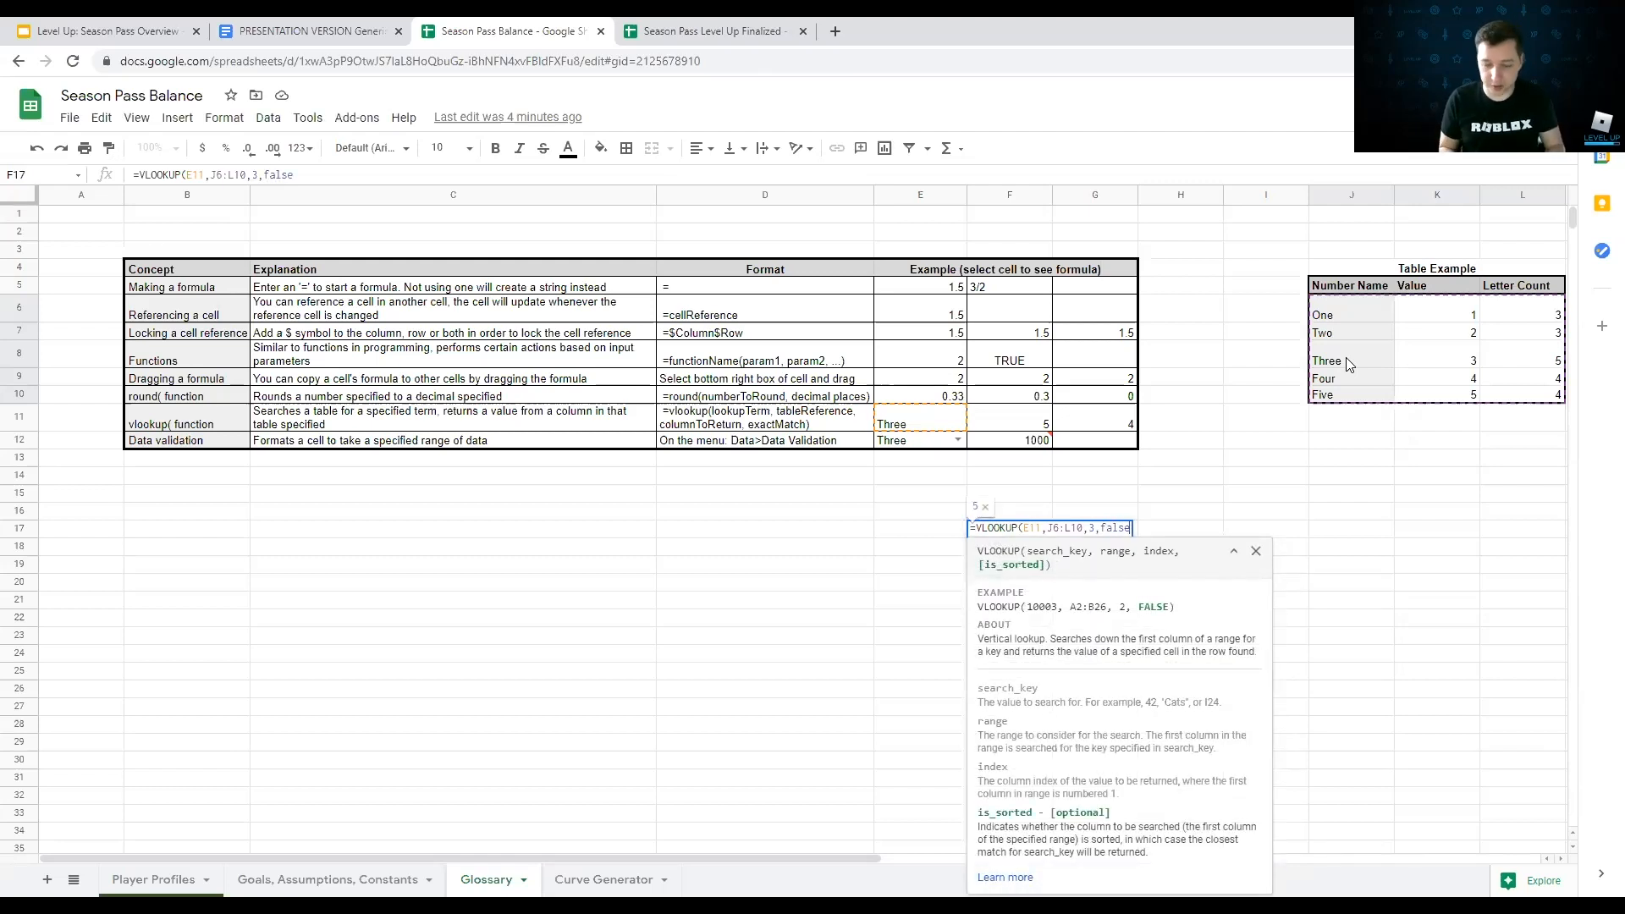
text())
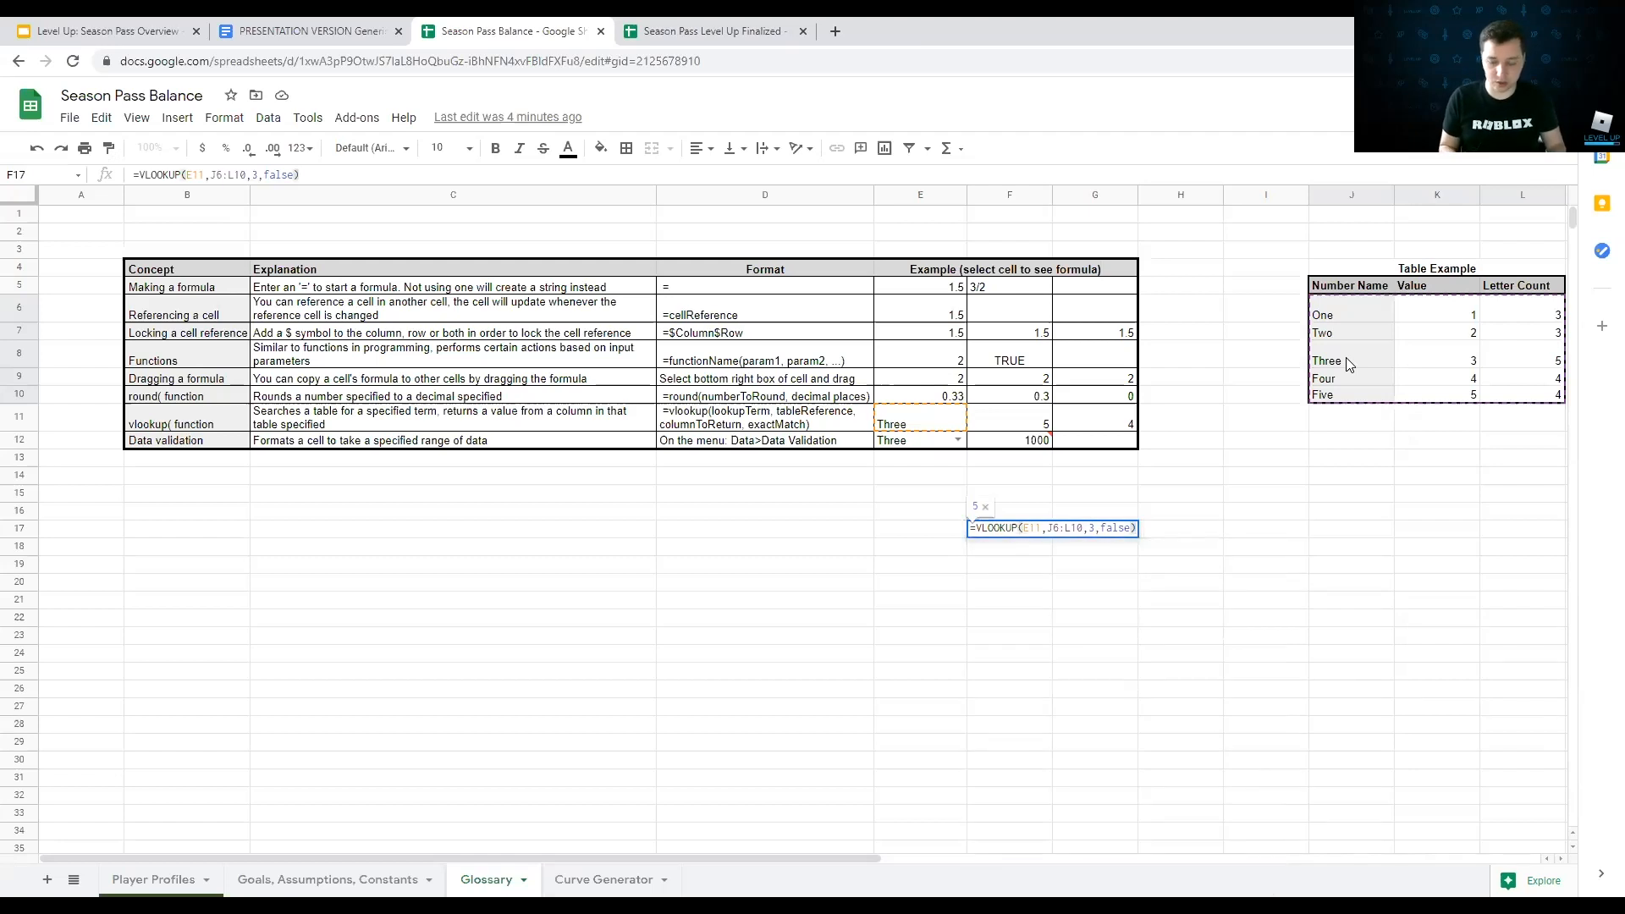
key(Return)
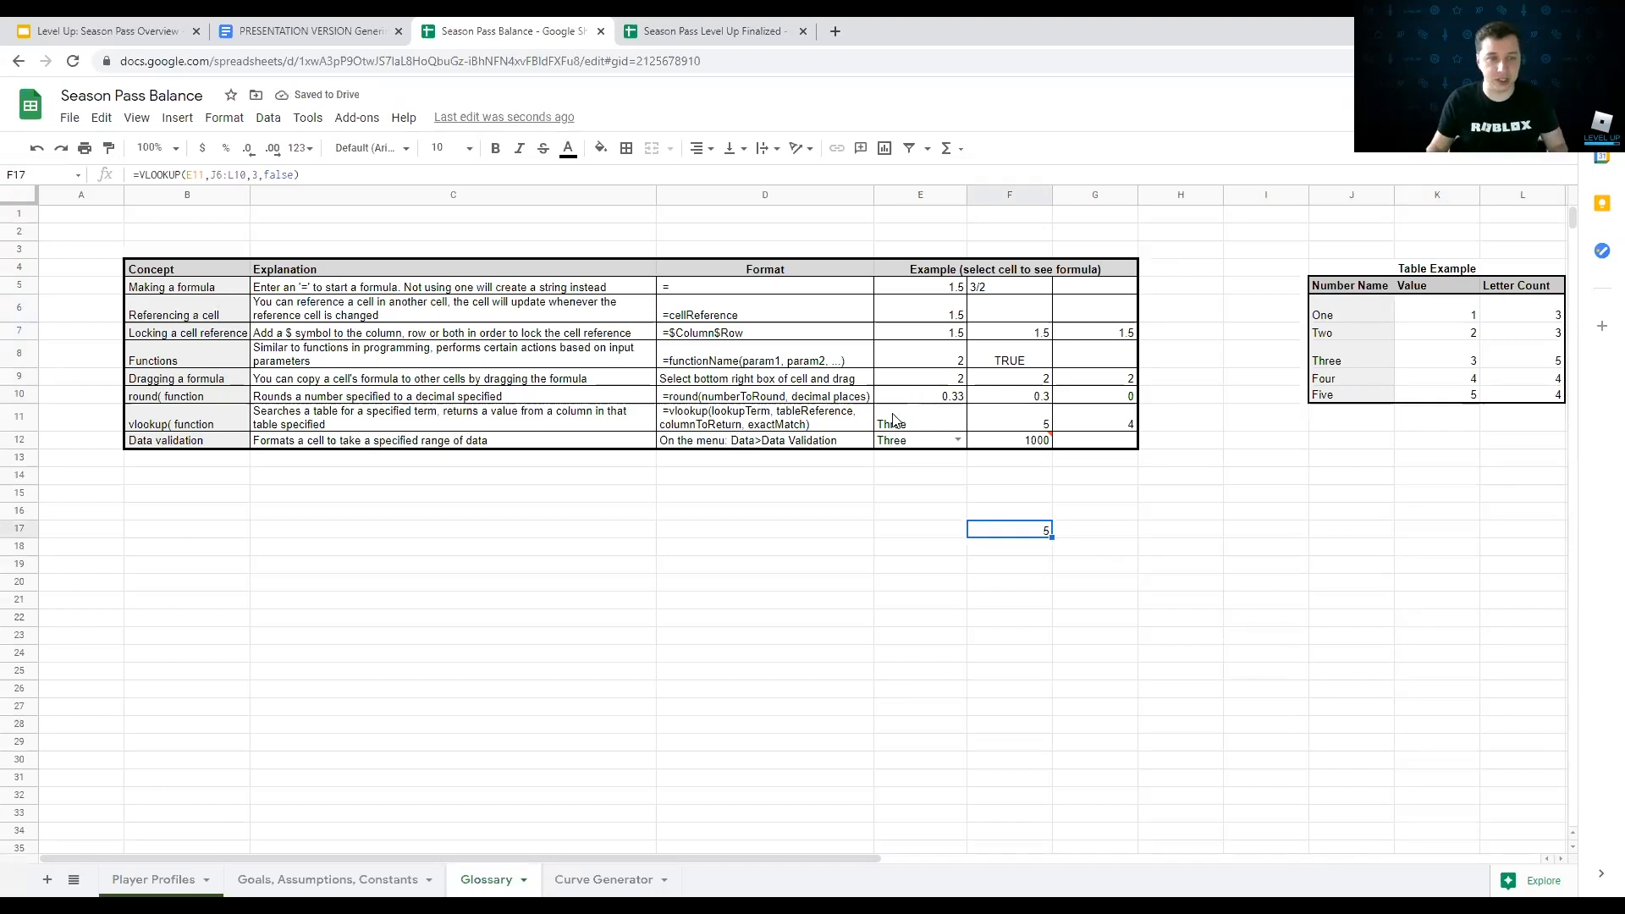
Step: Check the lookup term in E11 against the Three row of the Table Example, across to its Letter Count
click(922, 428)
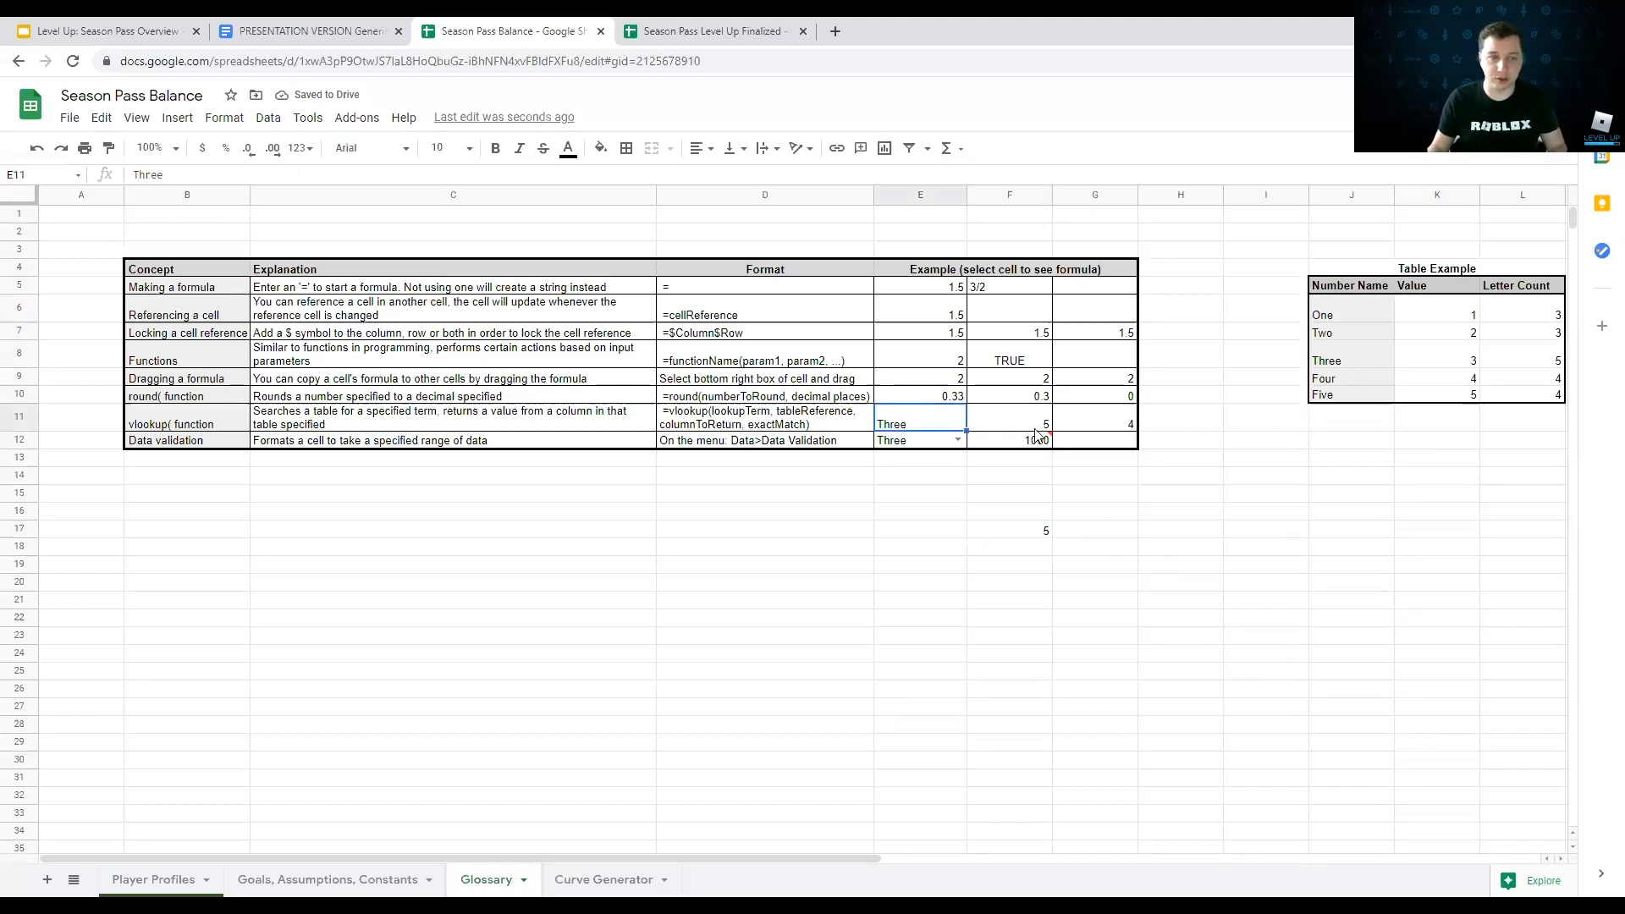
click(1344, 361)
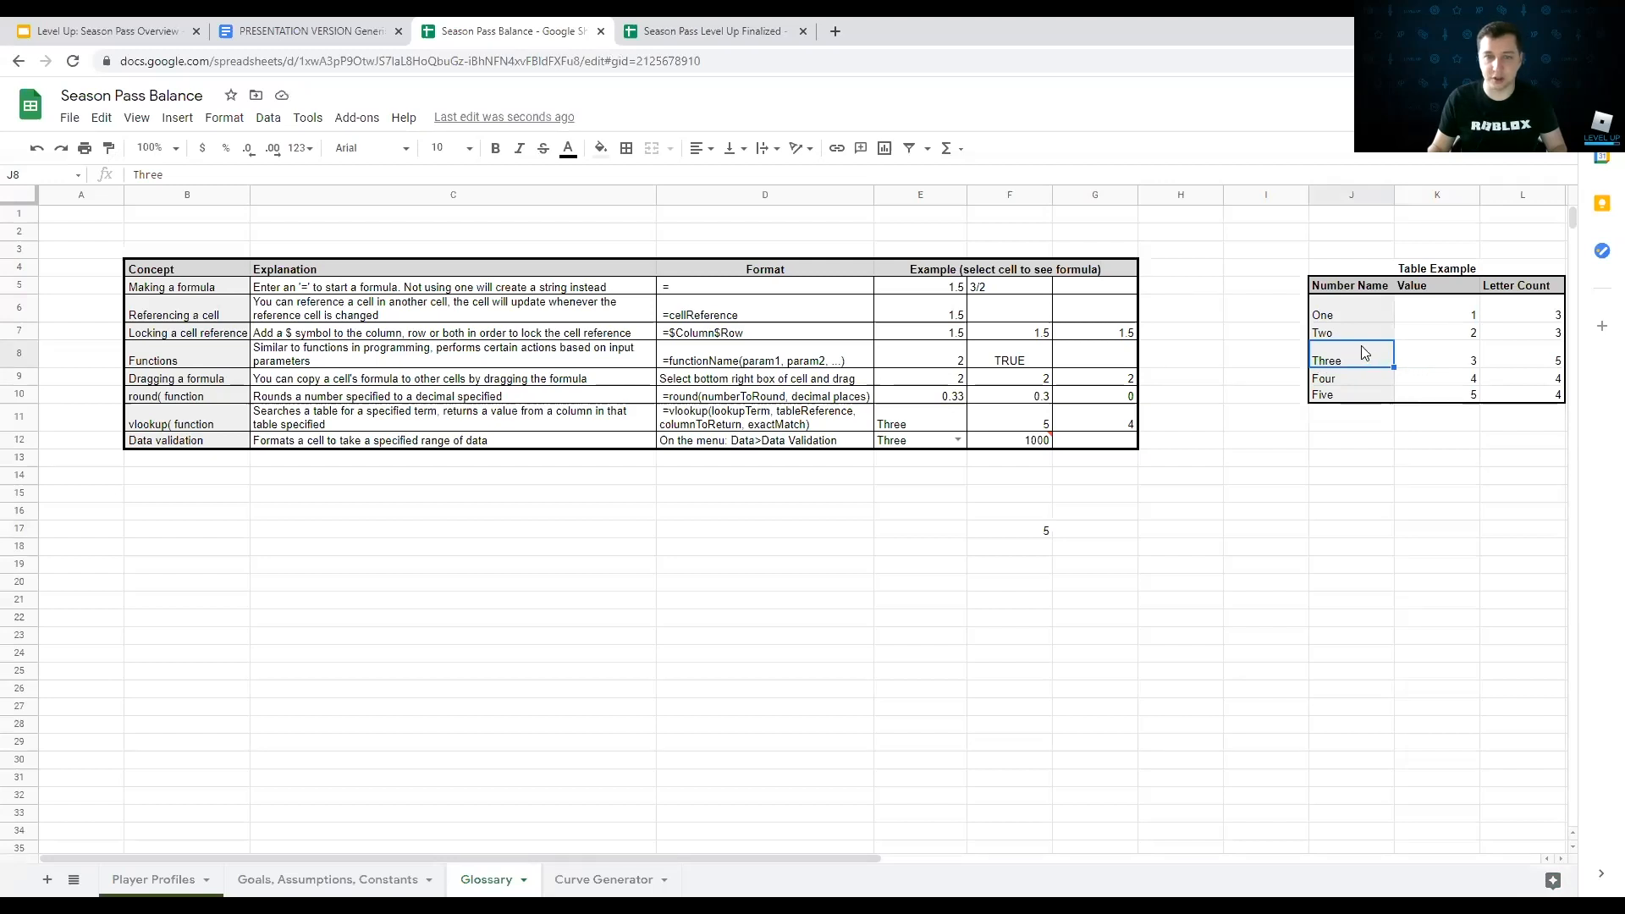
click(1459, 353)
click(1530, 361)
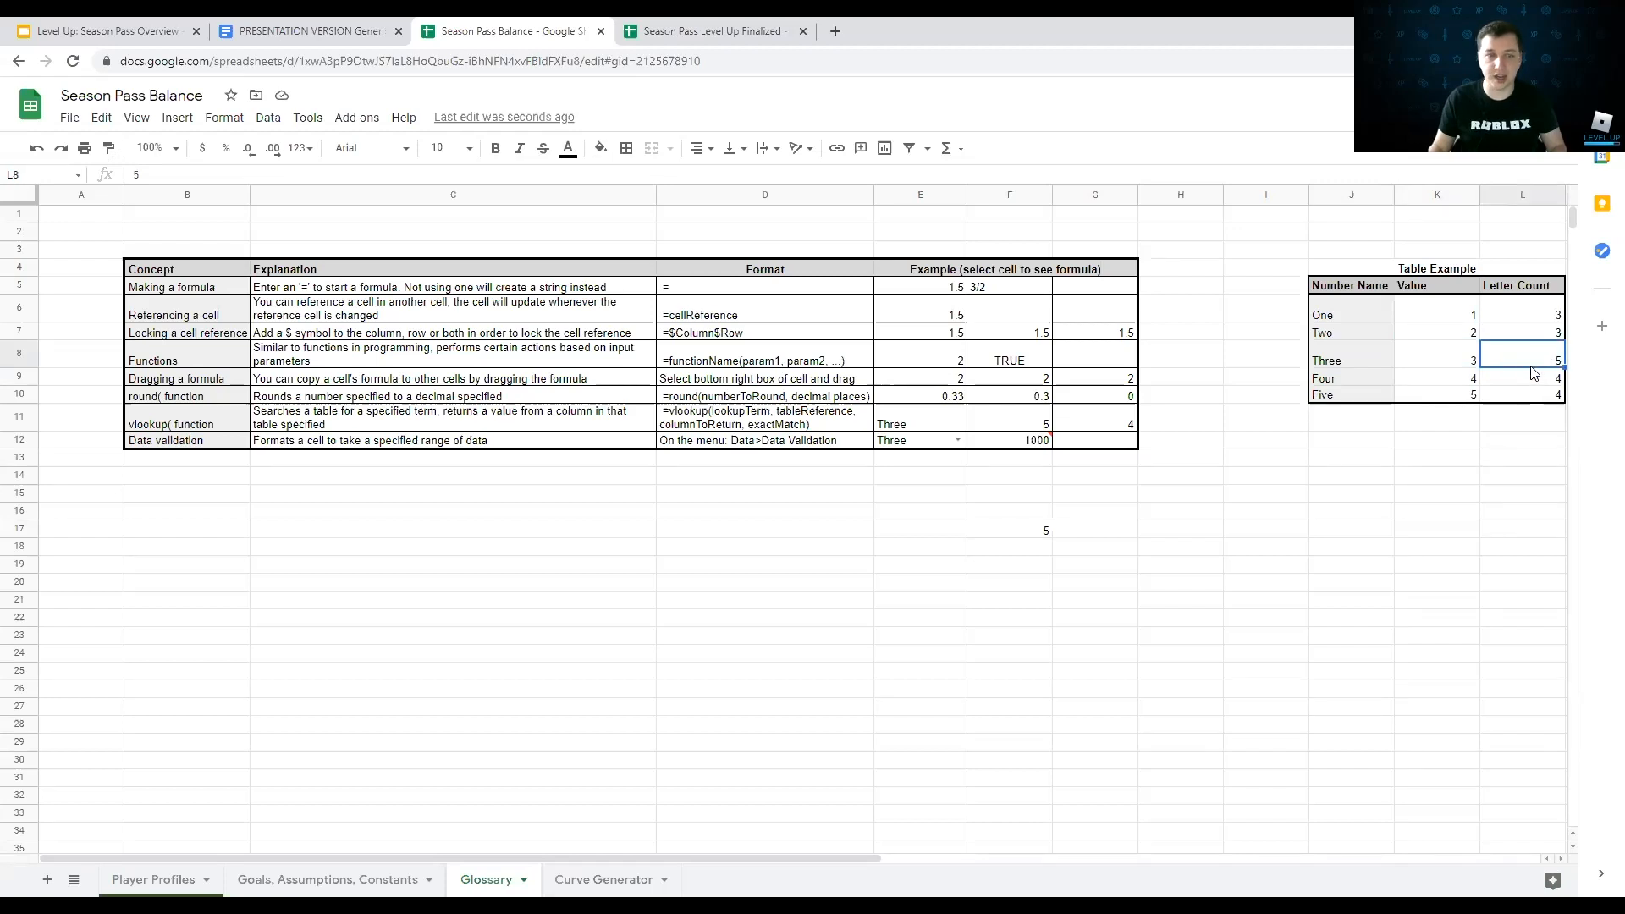
Step: Delete the test VLOOKUP formula from F17
click(1045, 536)
key(Delete)
Step: Compare the existing vlookup formulas in F11 and G11
key(Up)
key(Up)
key(Up)
key(Up)
key(Up)
key(Up)
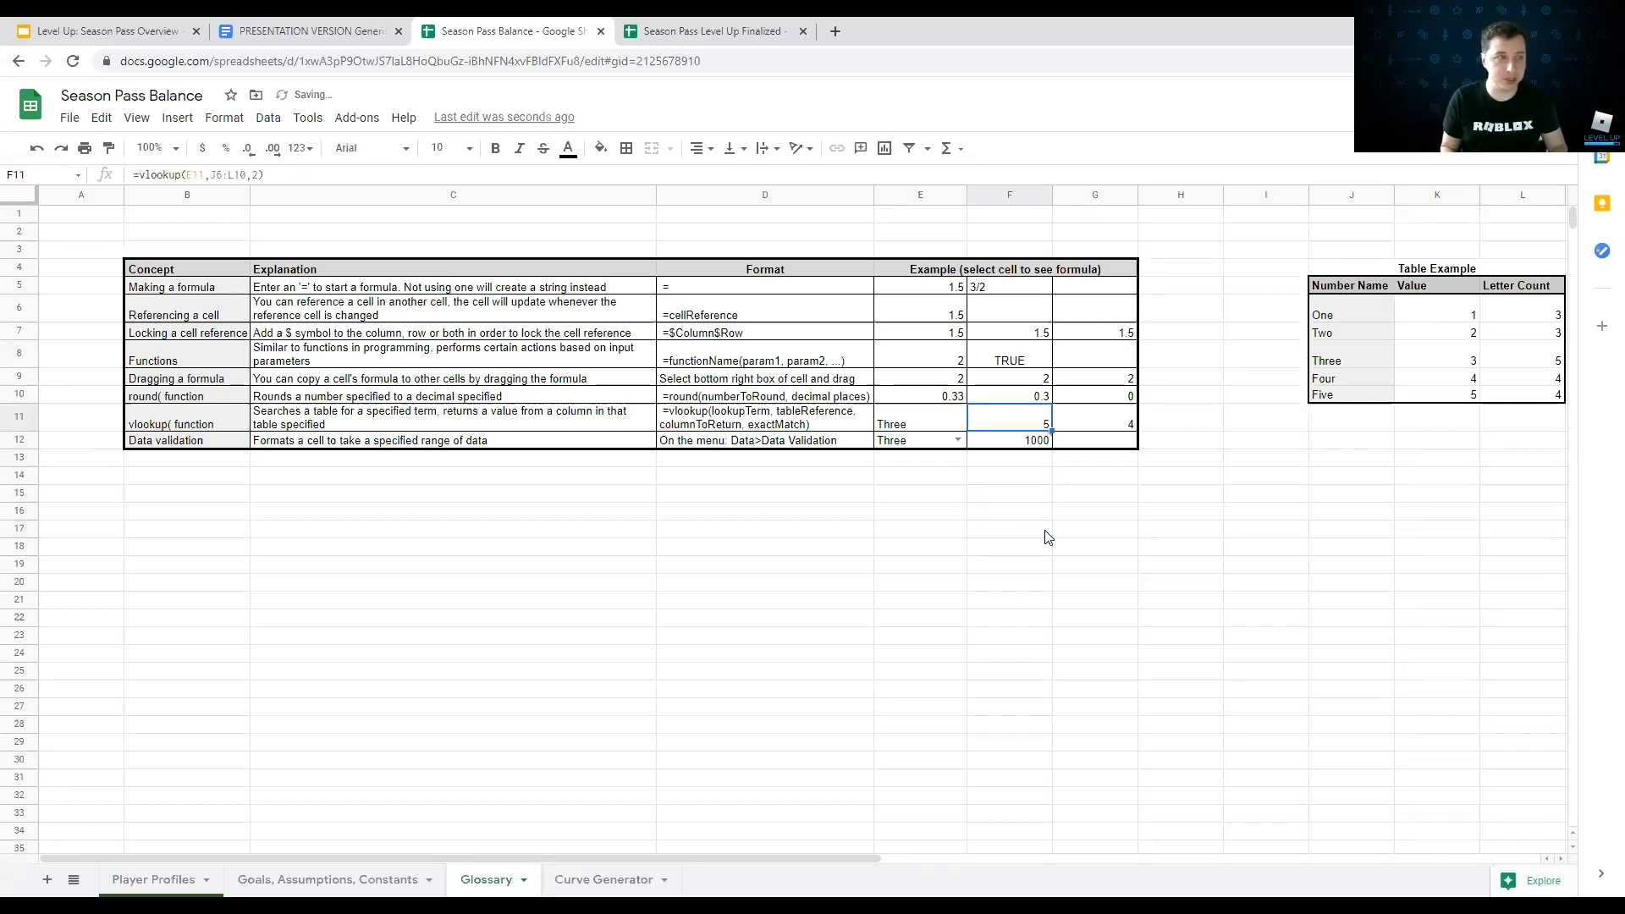
key(Right)
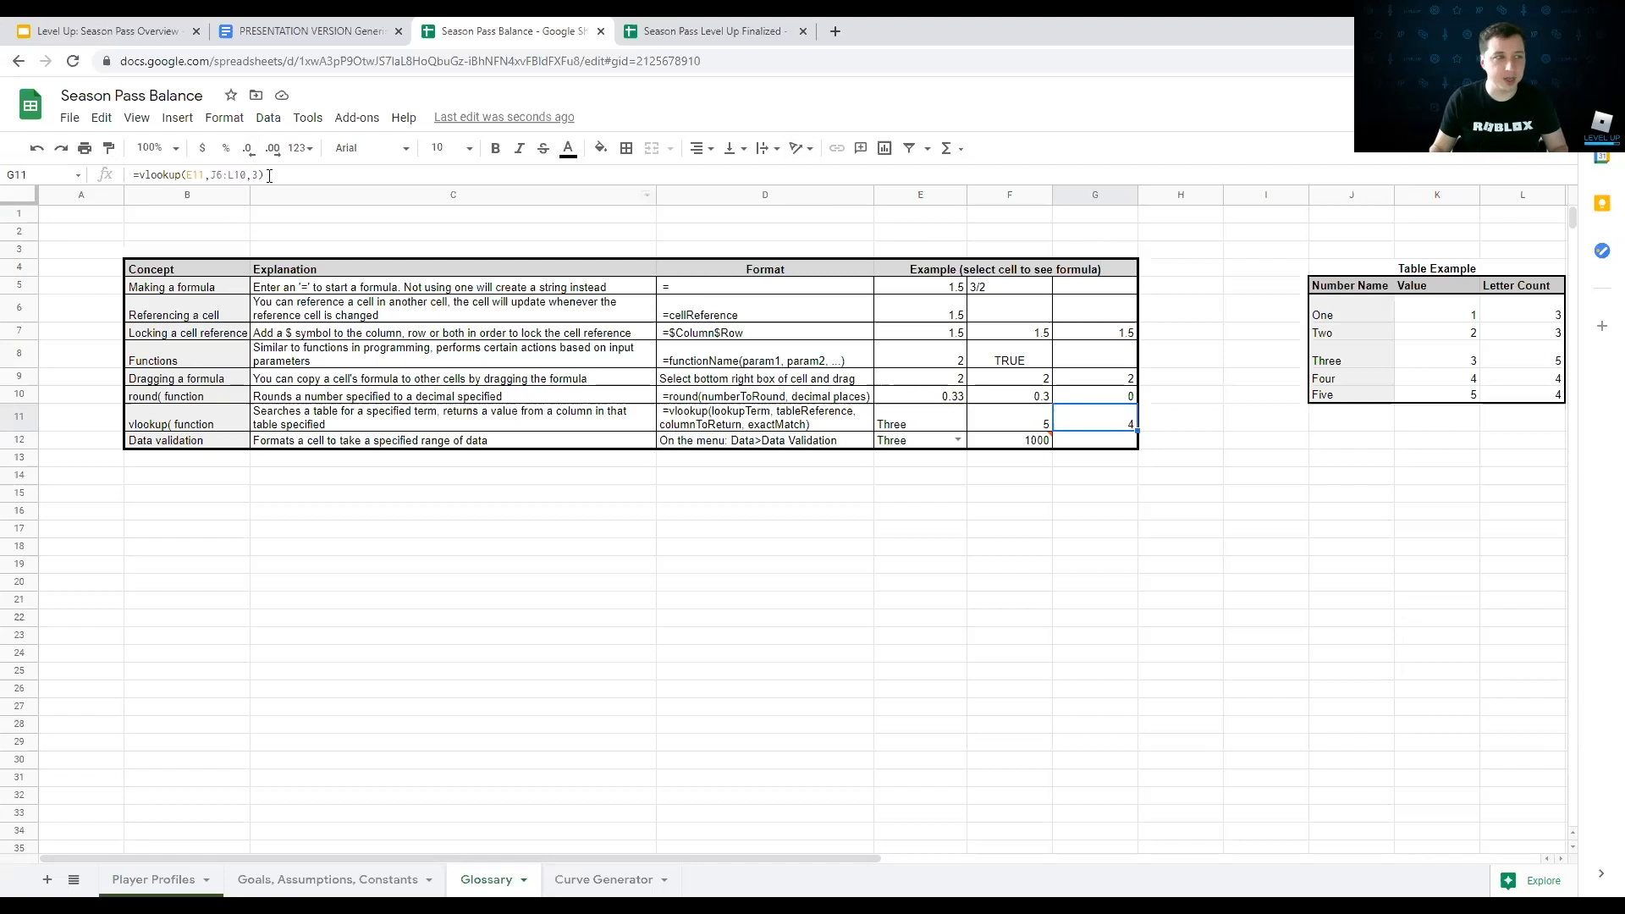
click(1018, 424)
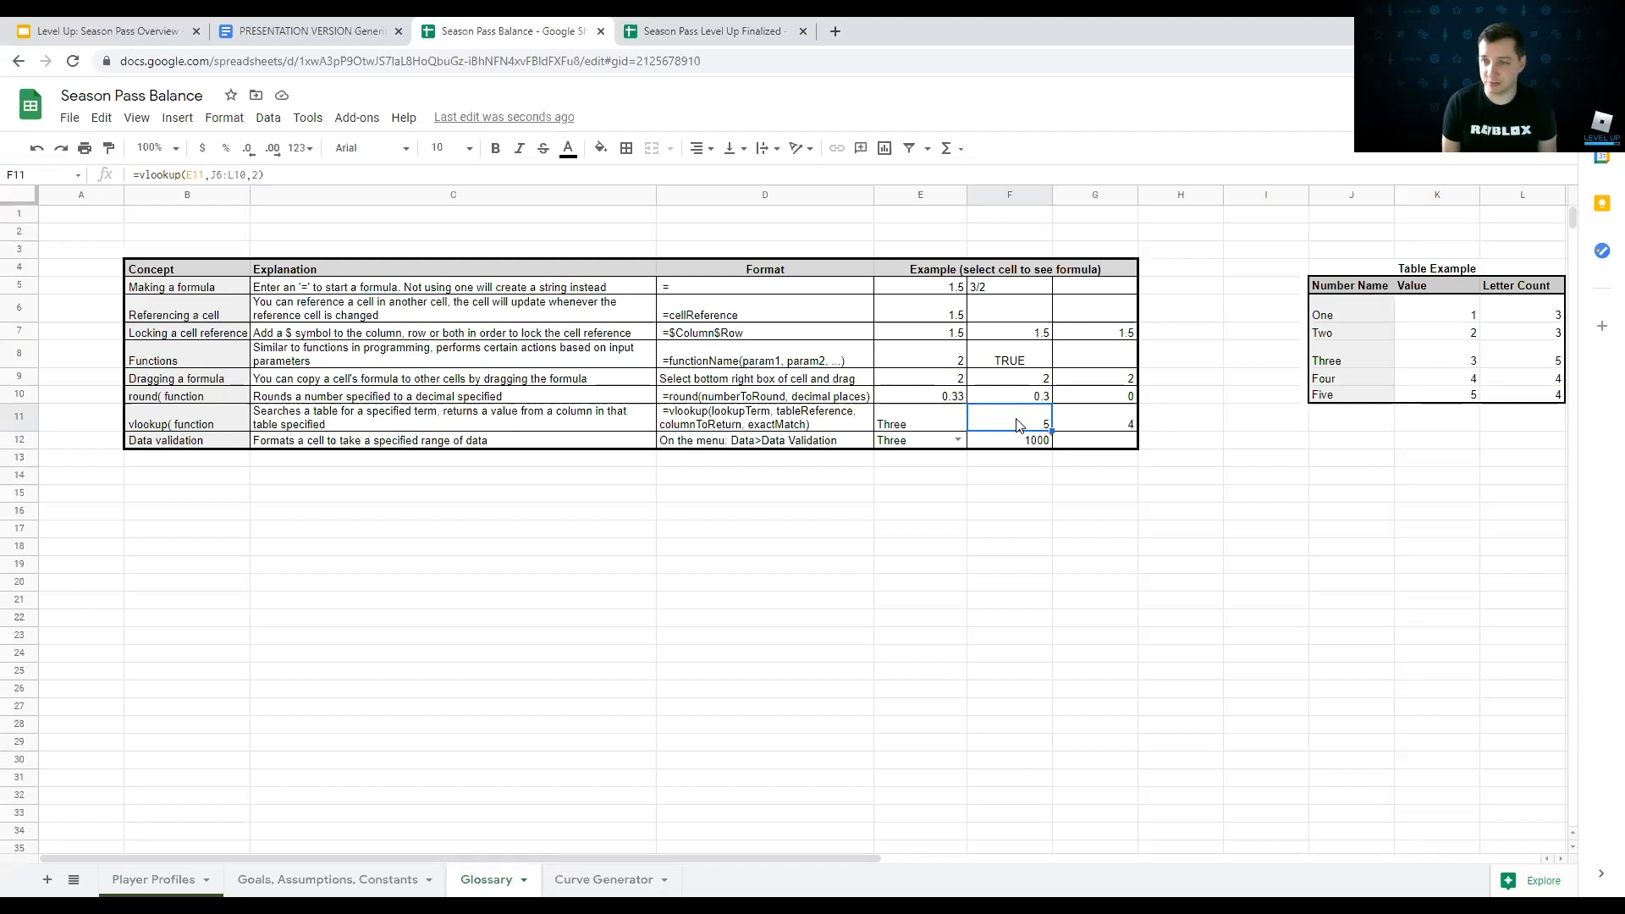
Step: Select the Data validation concept in cell B12 of the glossary table
key(Down)
key(Left)
key(Left)
key(Left)
key(Left)
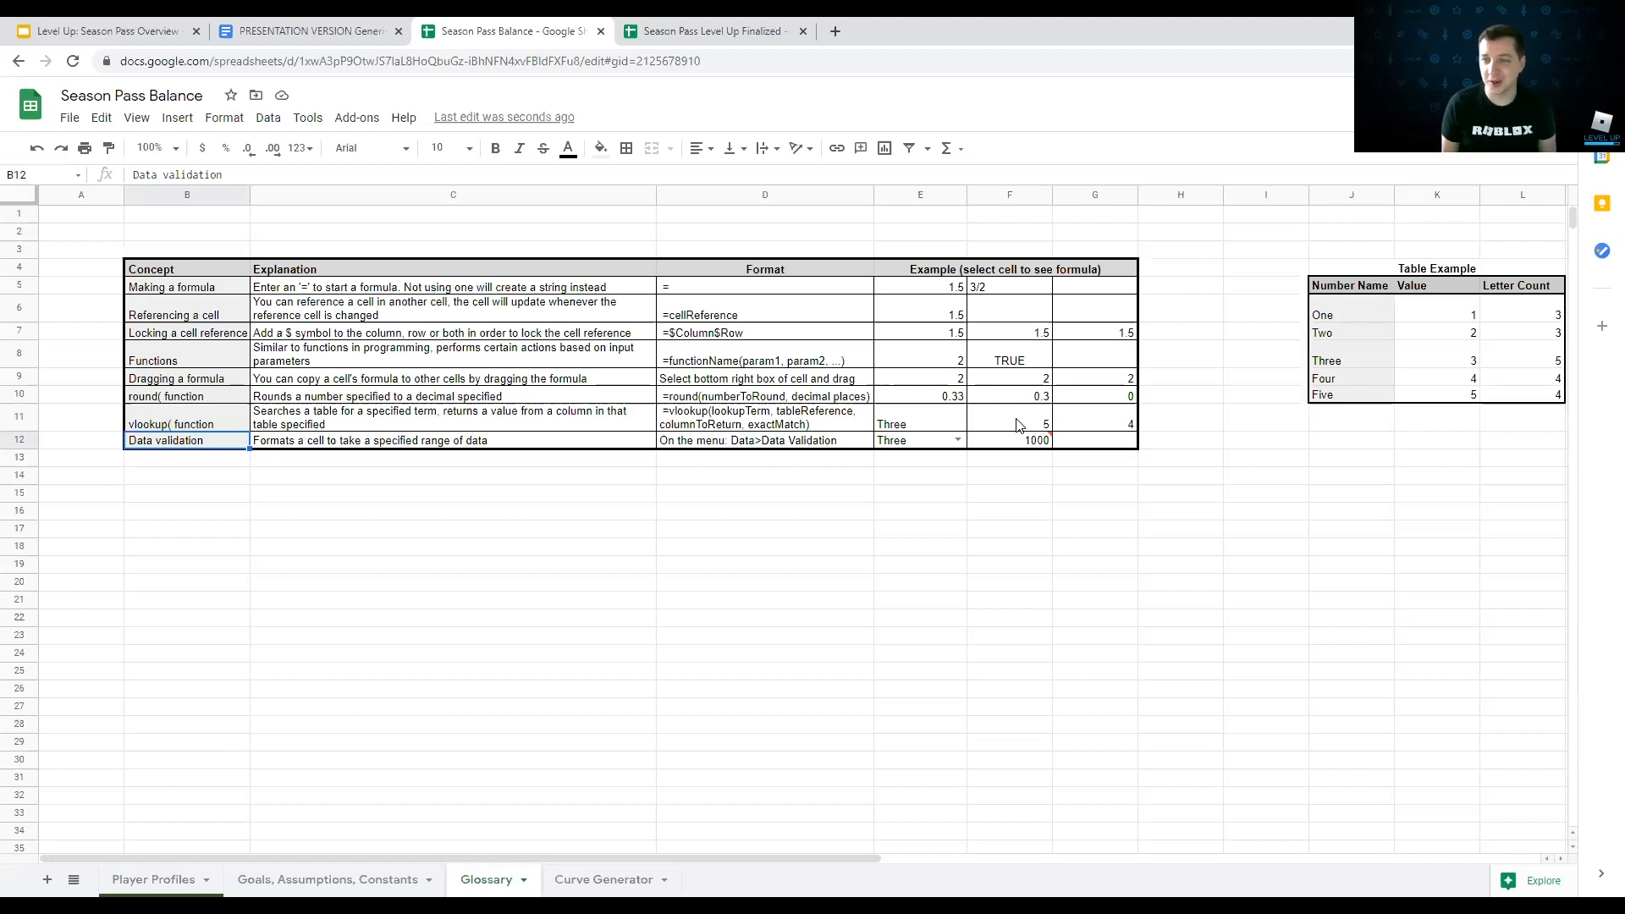
Step: Check the dropdown example in cell E12 of the glossary's Data validation row
click(957, 439)
click(1095, 616)
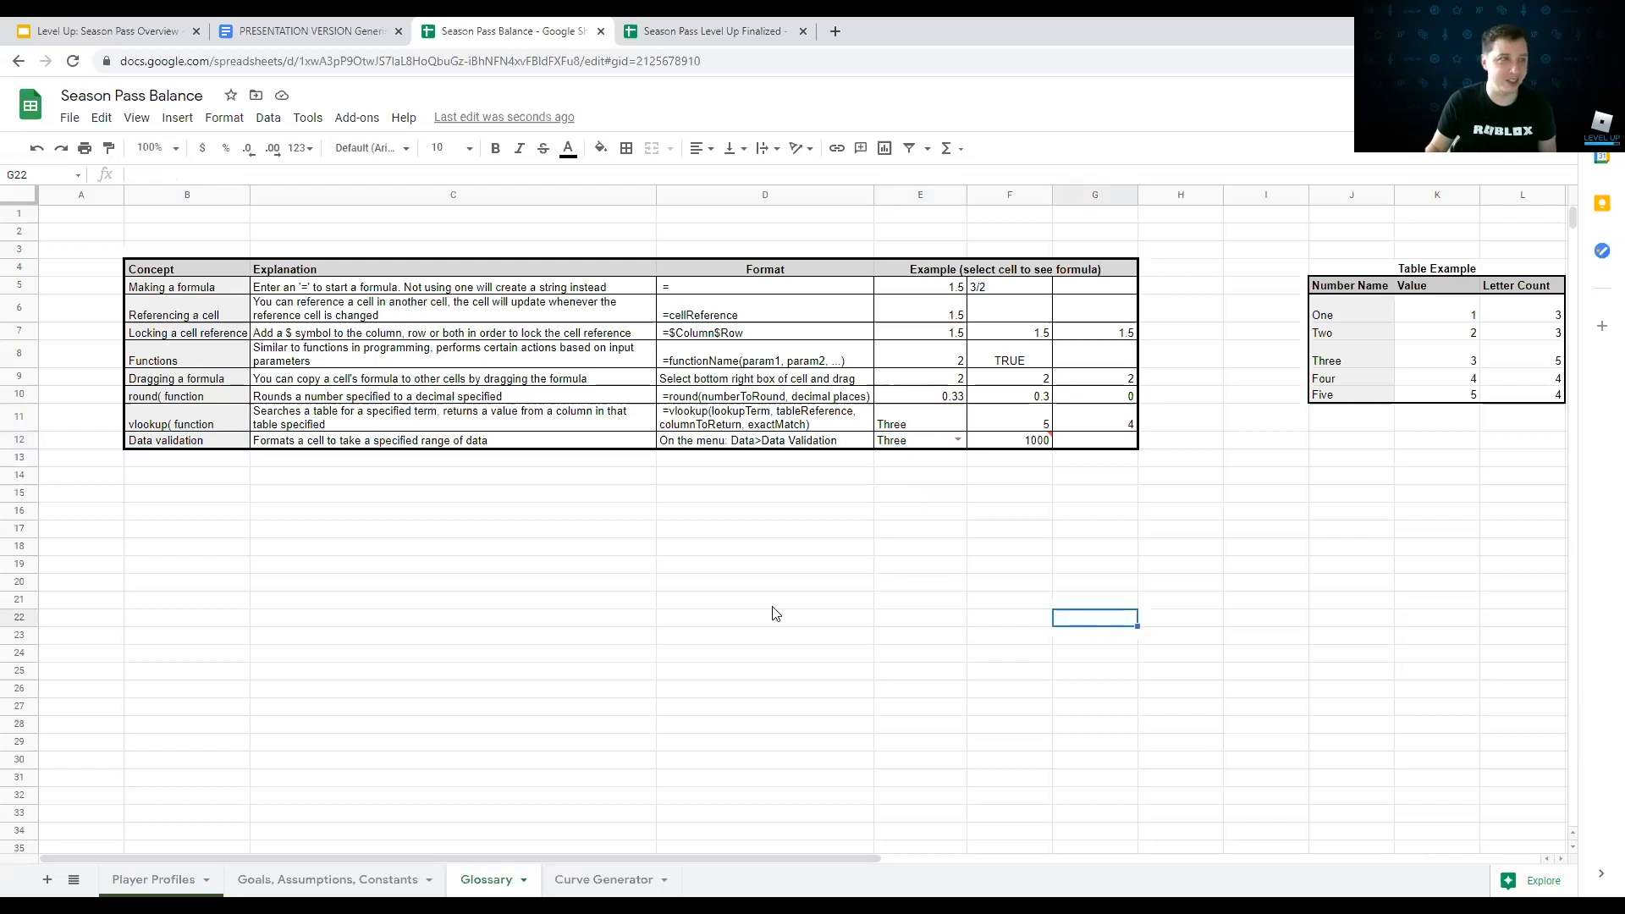
Step: Switch to the Season Pass Level Up Finalized spreadsheet and set Engagement to (P75) (PC) Highly Engaged Player
click(750, 28)
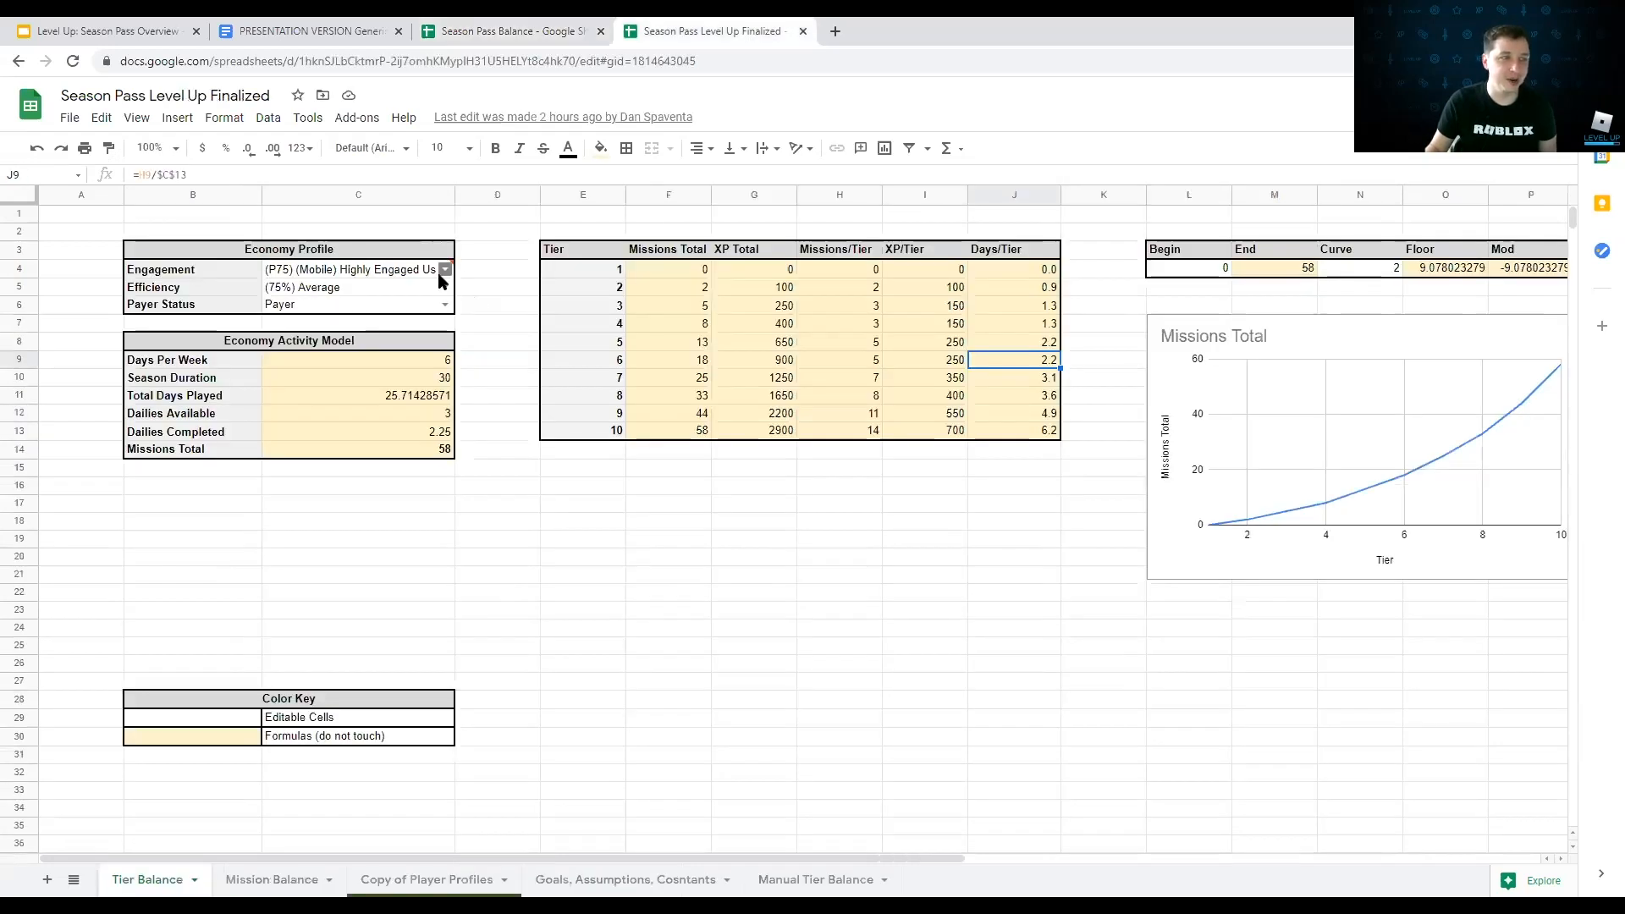
click(445, 269)
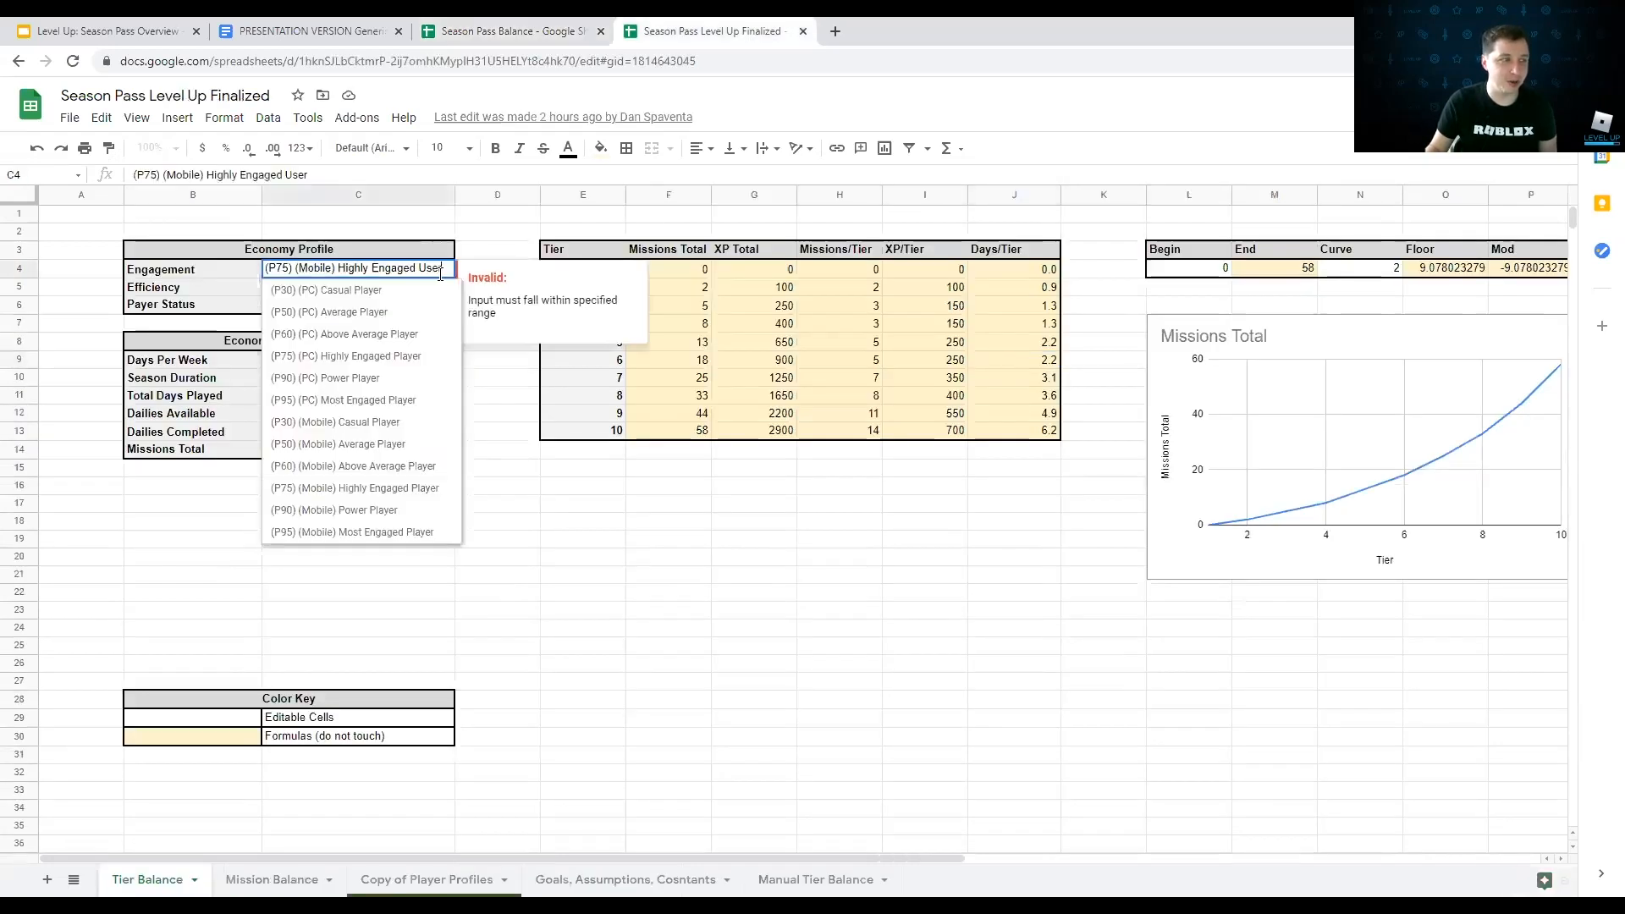
click(347, 357)
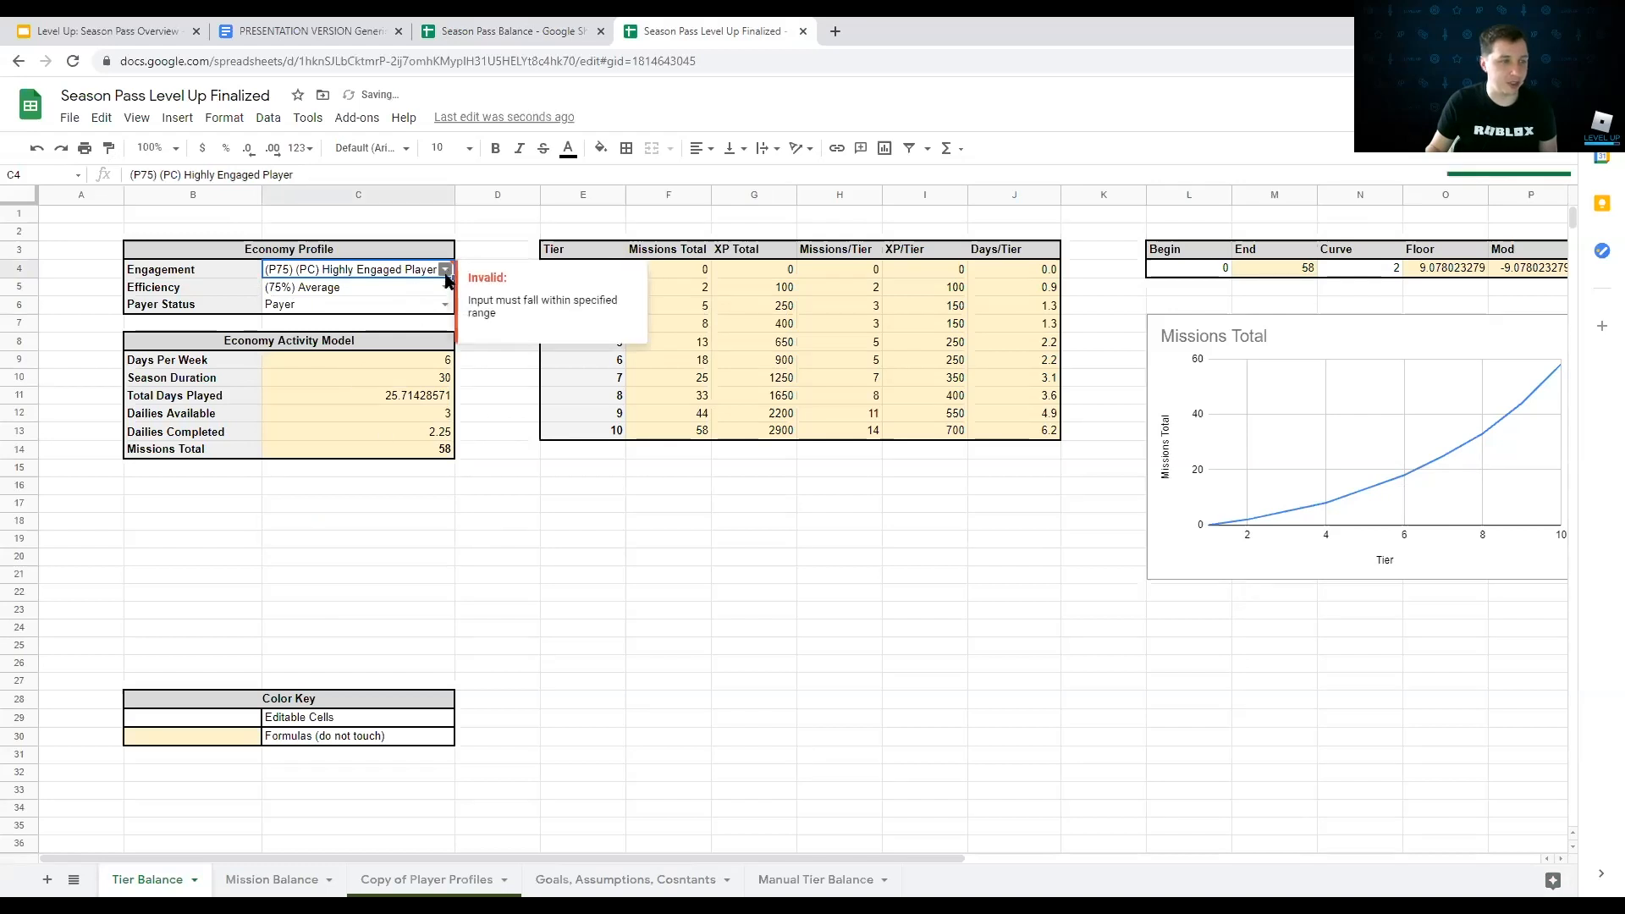
Step: Try Engagement as (P60) (PC) Above Average Player, and return it to (P75) (PC) Highly Engaged Player
click(444, 269)
click(379, 334)
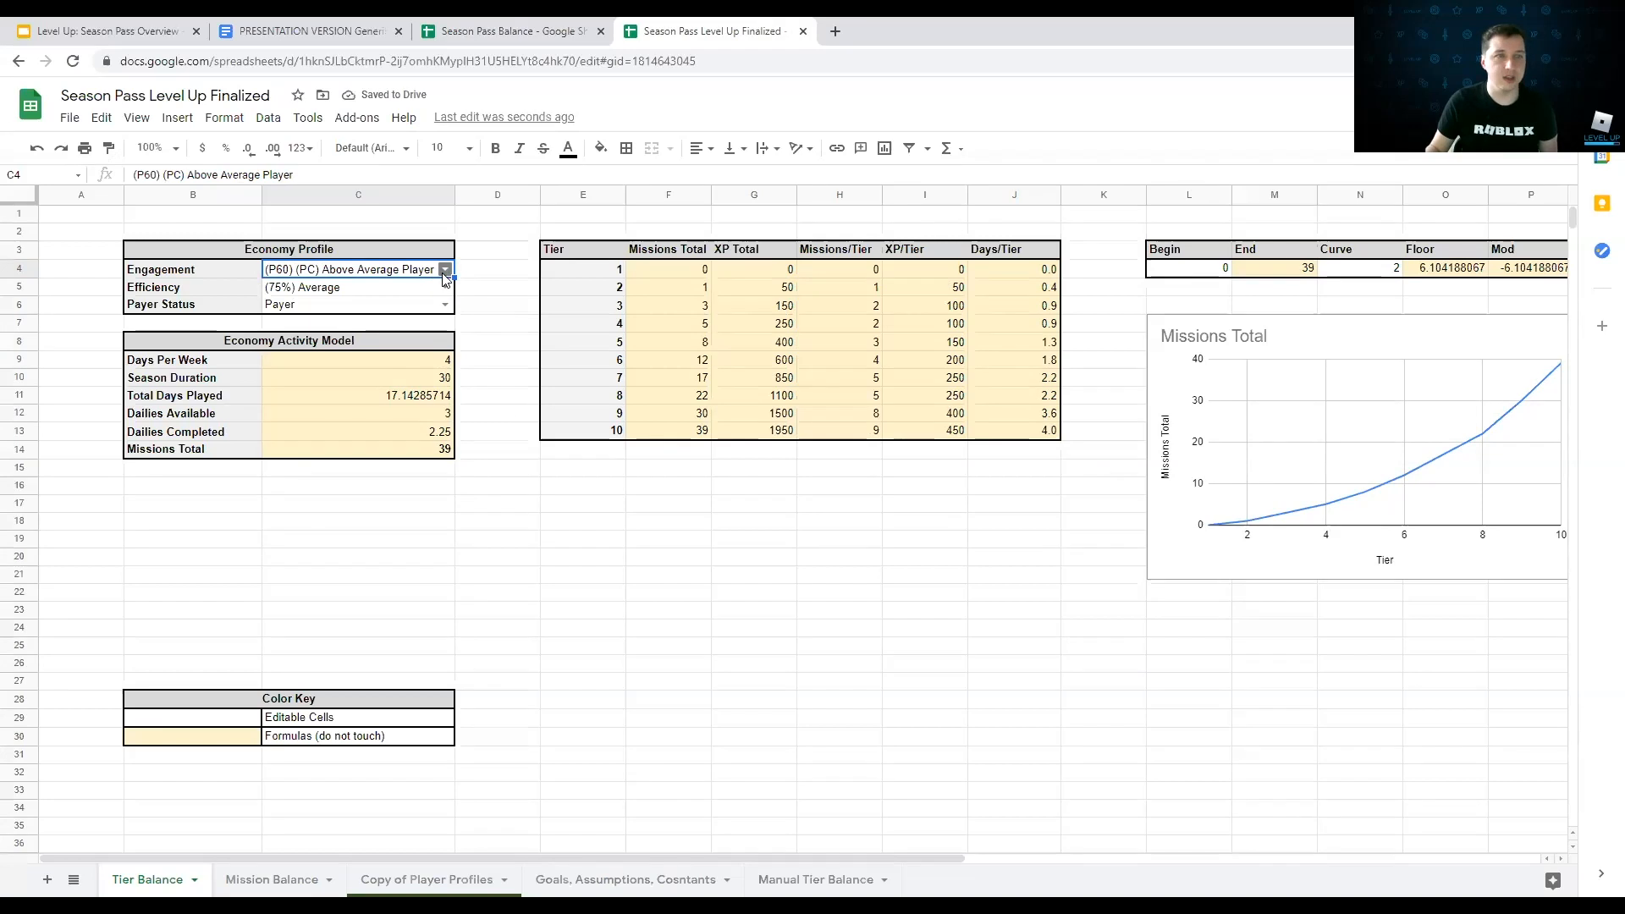
click(444, 270)
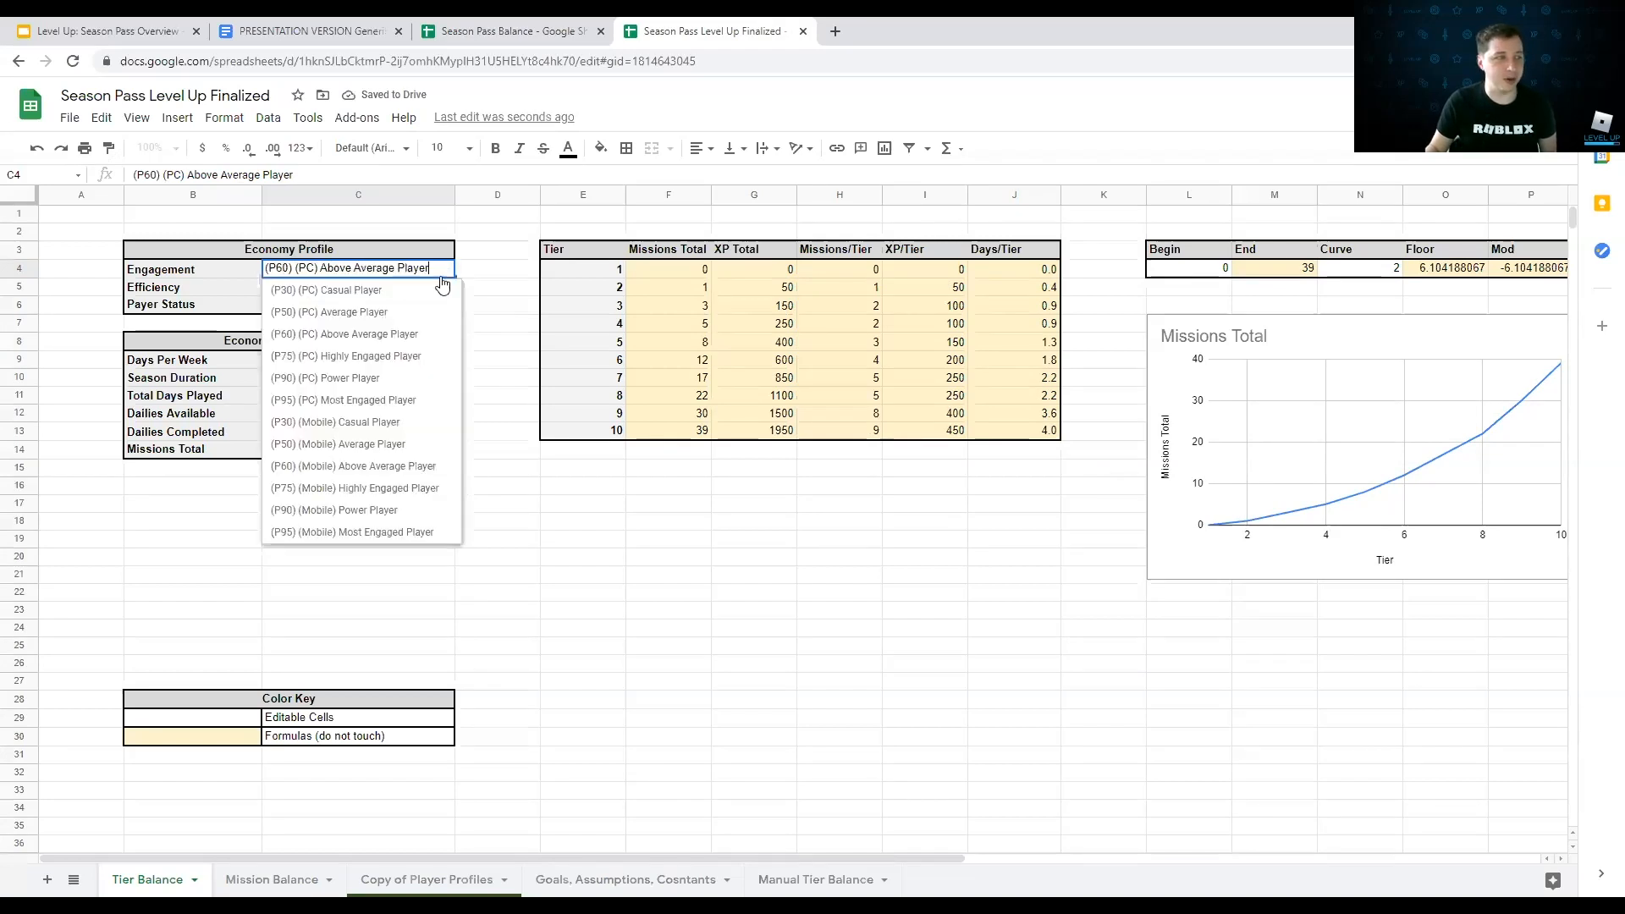
click(363, 357)
Step: Return to Season Pass Balance and open the data validation settings for cell F15, keeping the invalid example in F12 in view
click(525, 31)
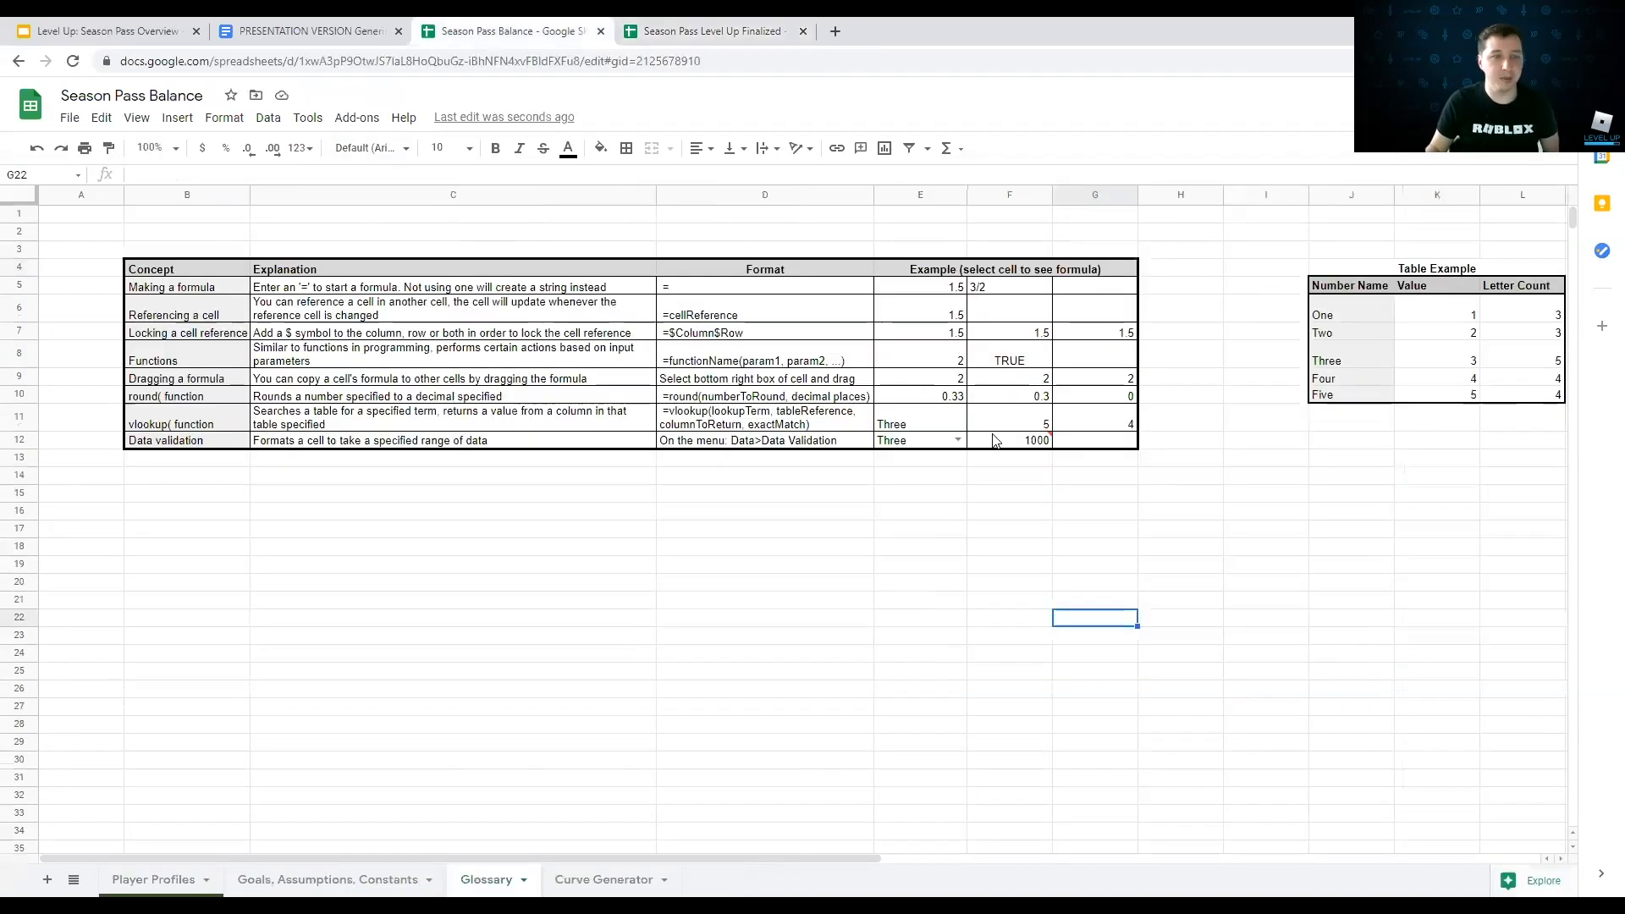
click(997, 499)
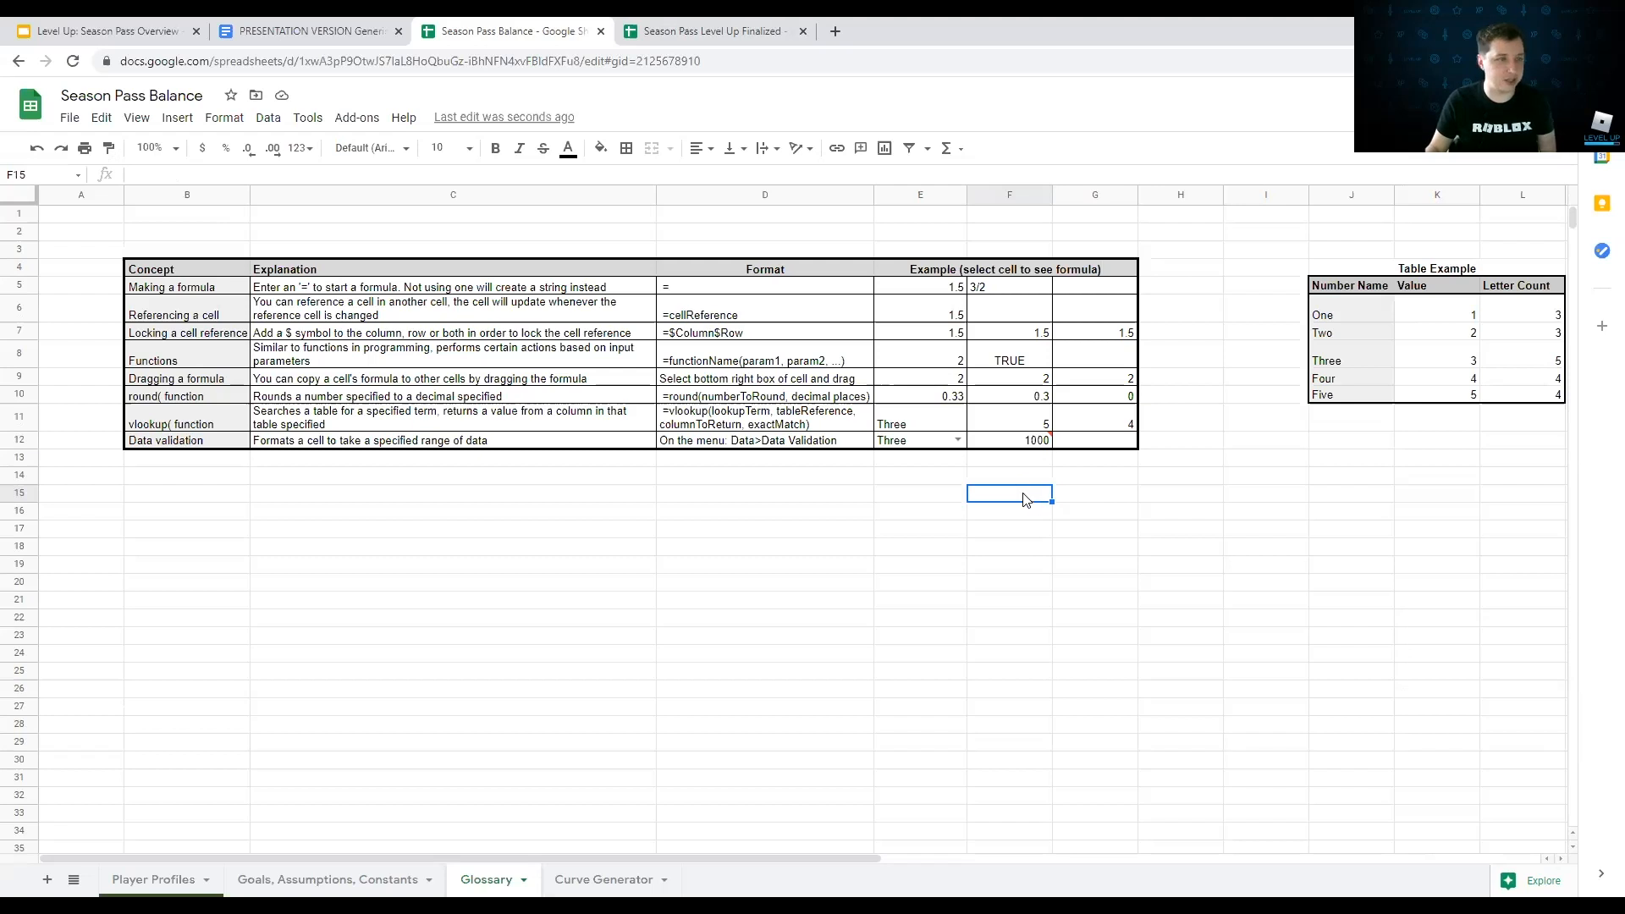
mouse_move(1015, 438)
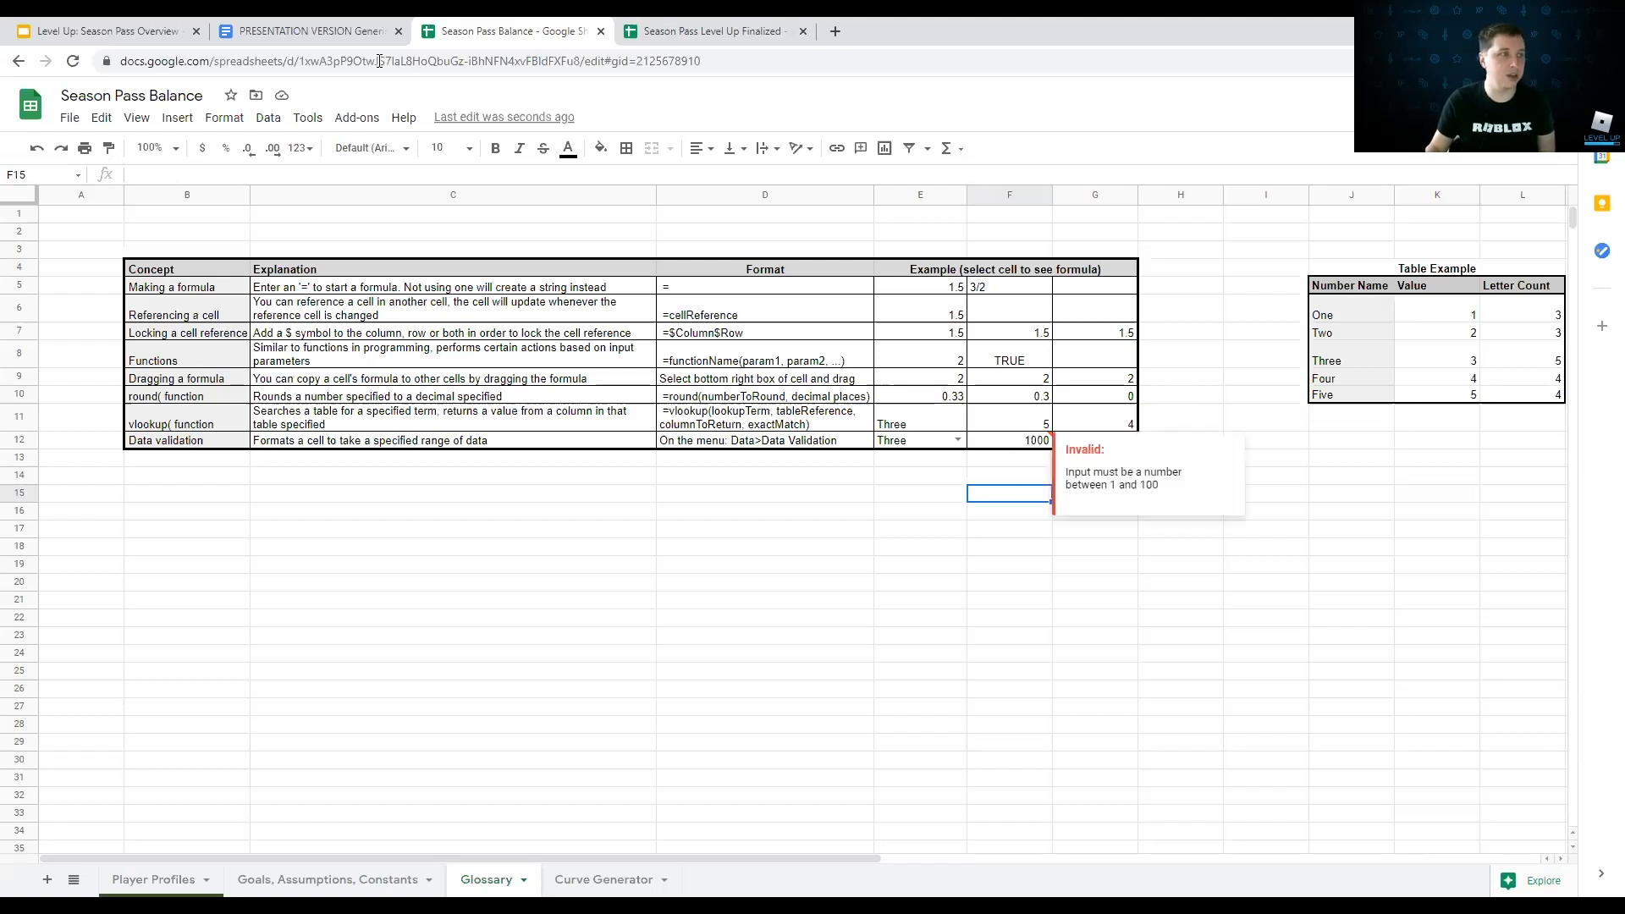
click(261, 125)
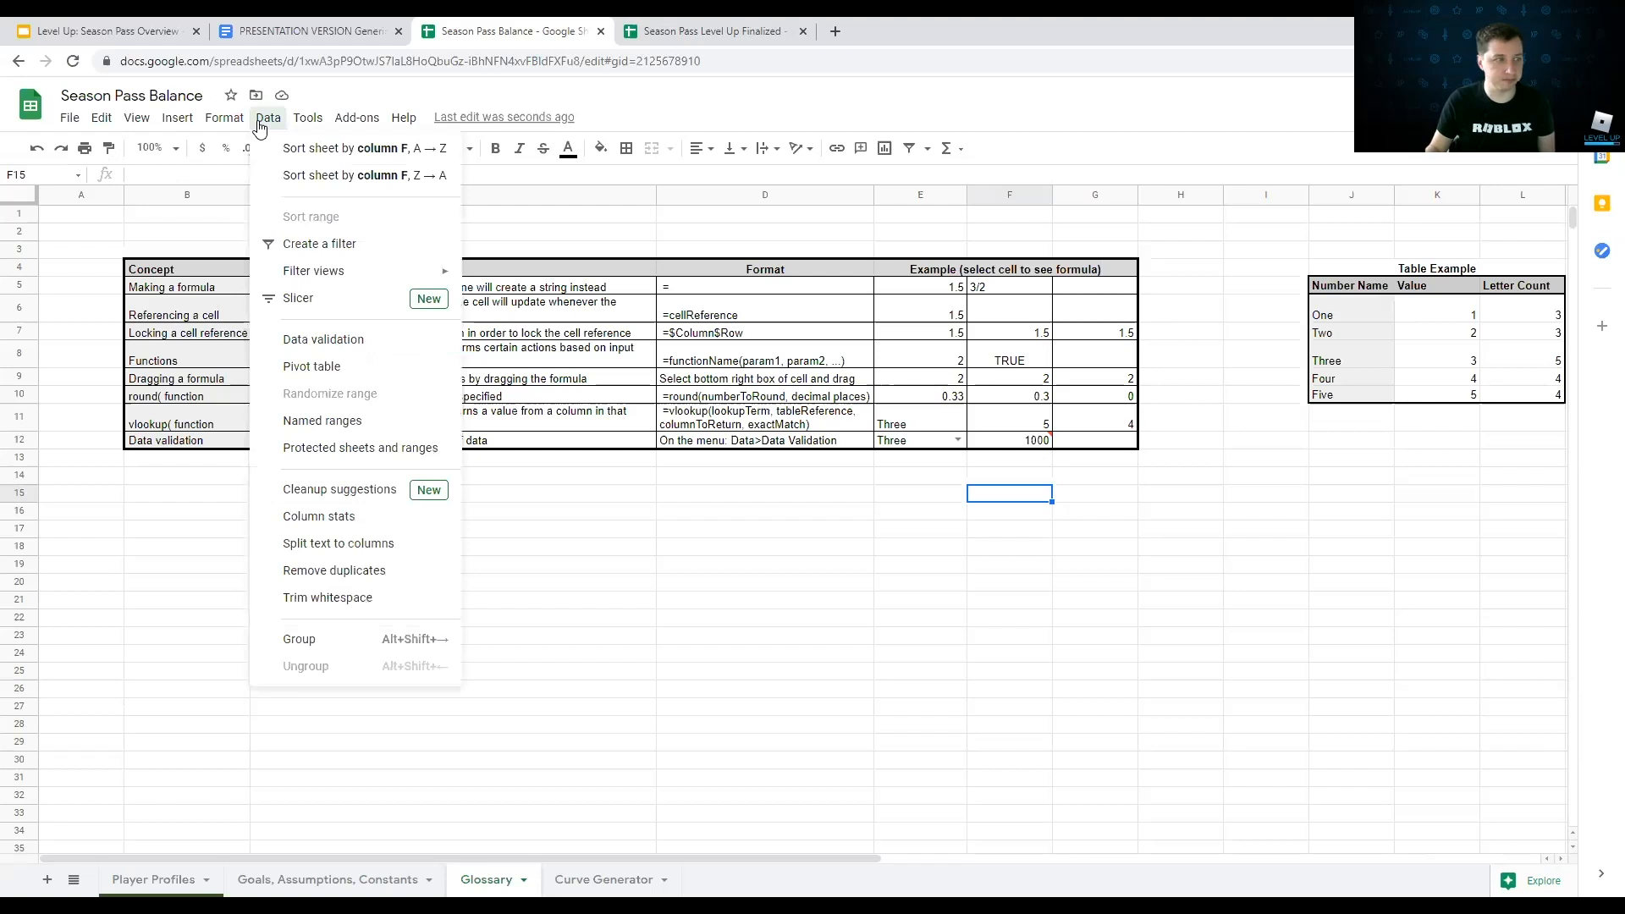
click(330, 347)
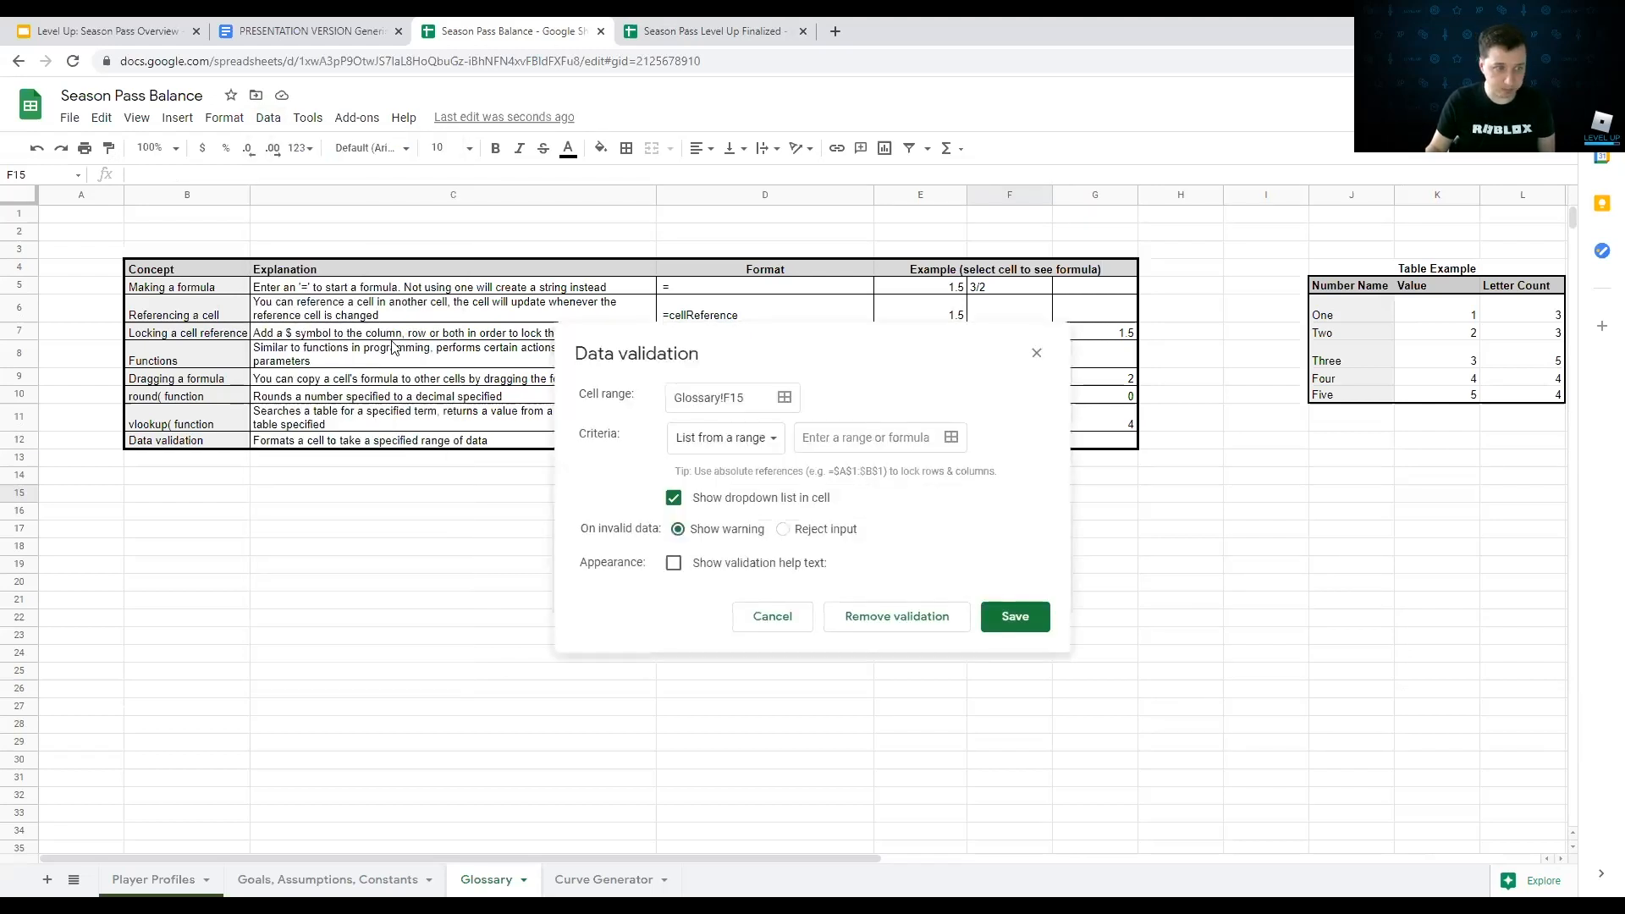
drag(783, 359, 581, 221)
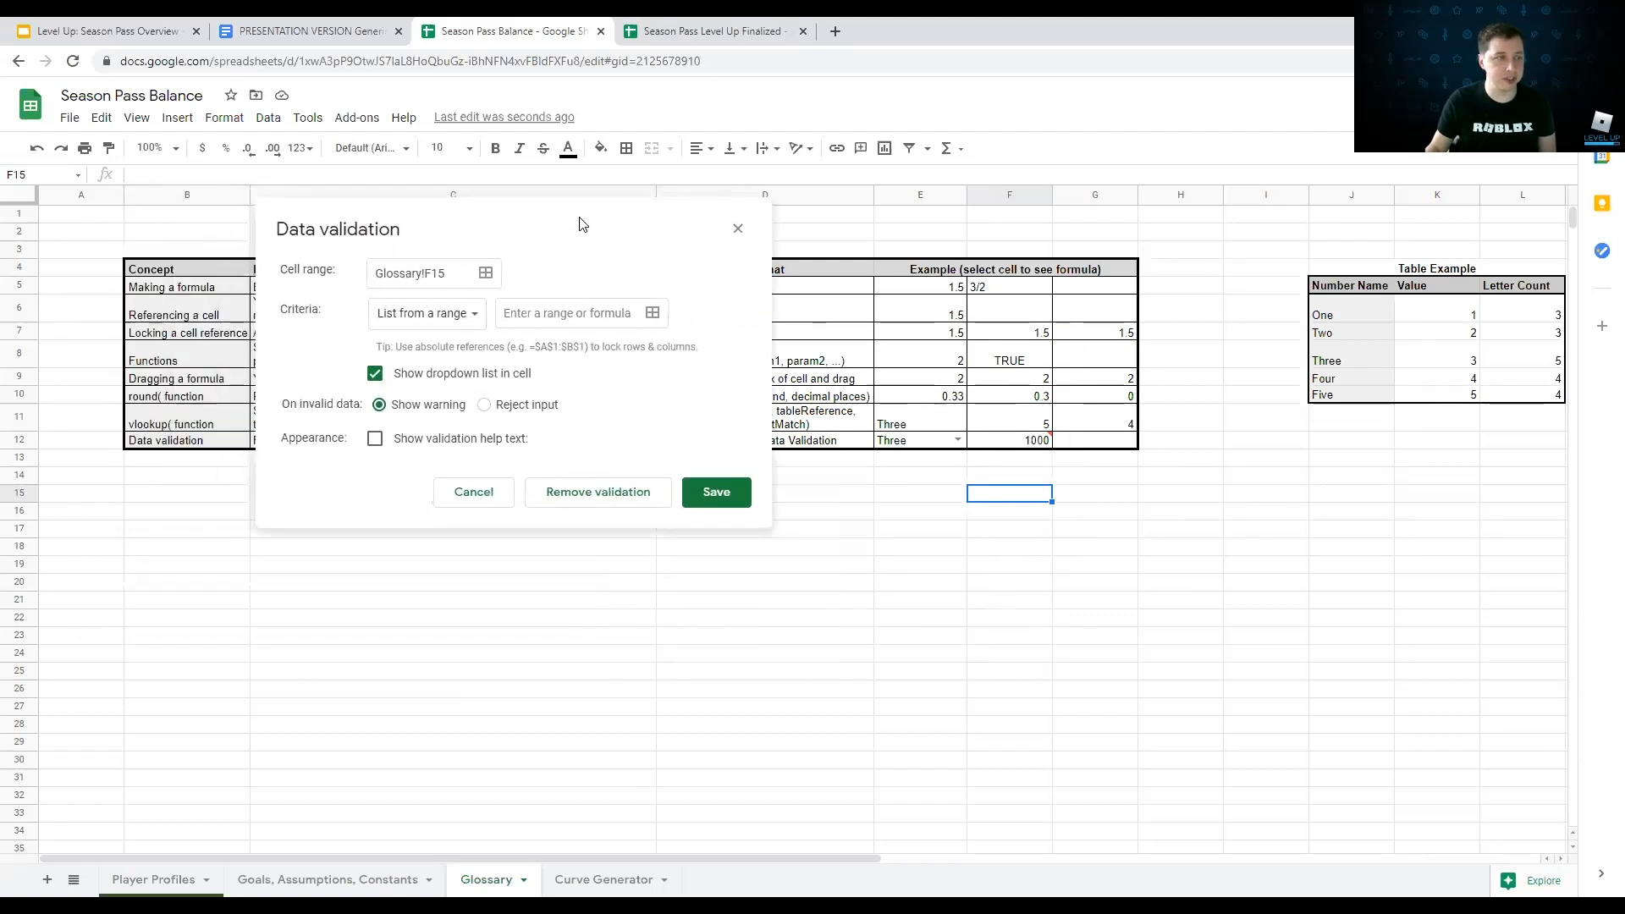
mouse_move(1040, 446)
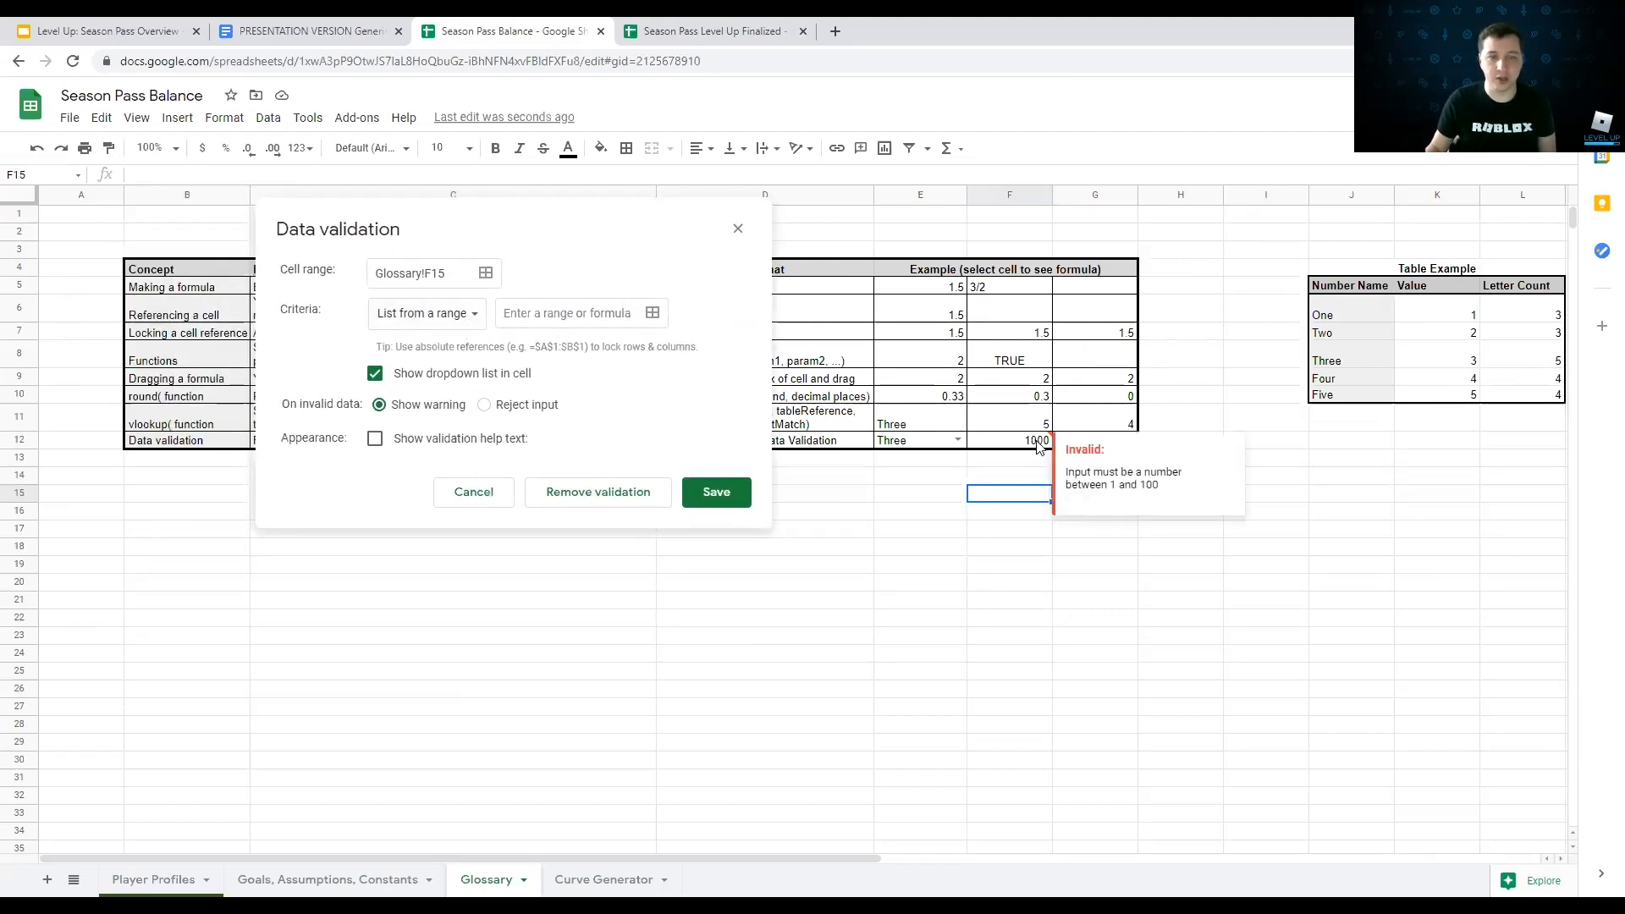
Step: Try the Number criteria for the F15 validation rule, and return to List from a range
click(449, 314)
click(424, 366)
mouse_move(1026, 449)
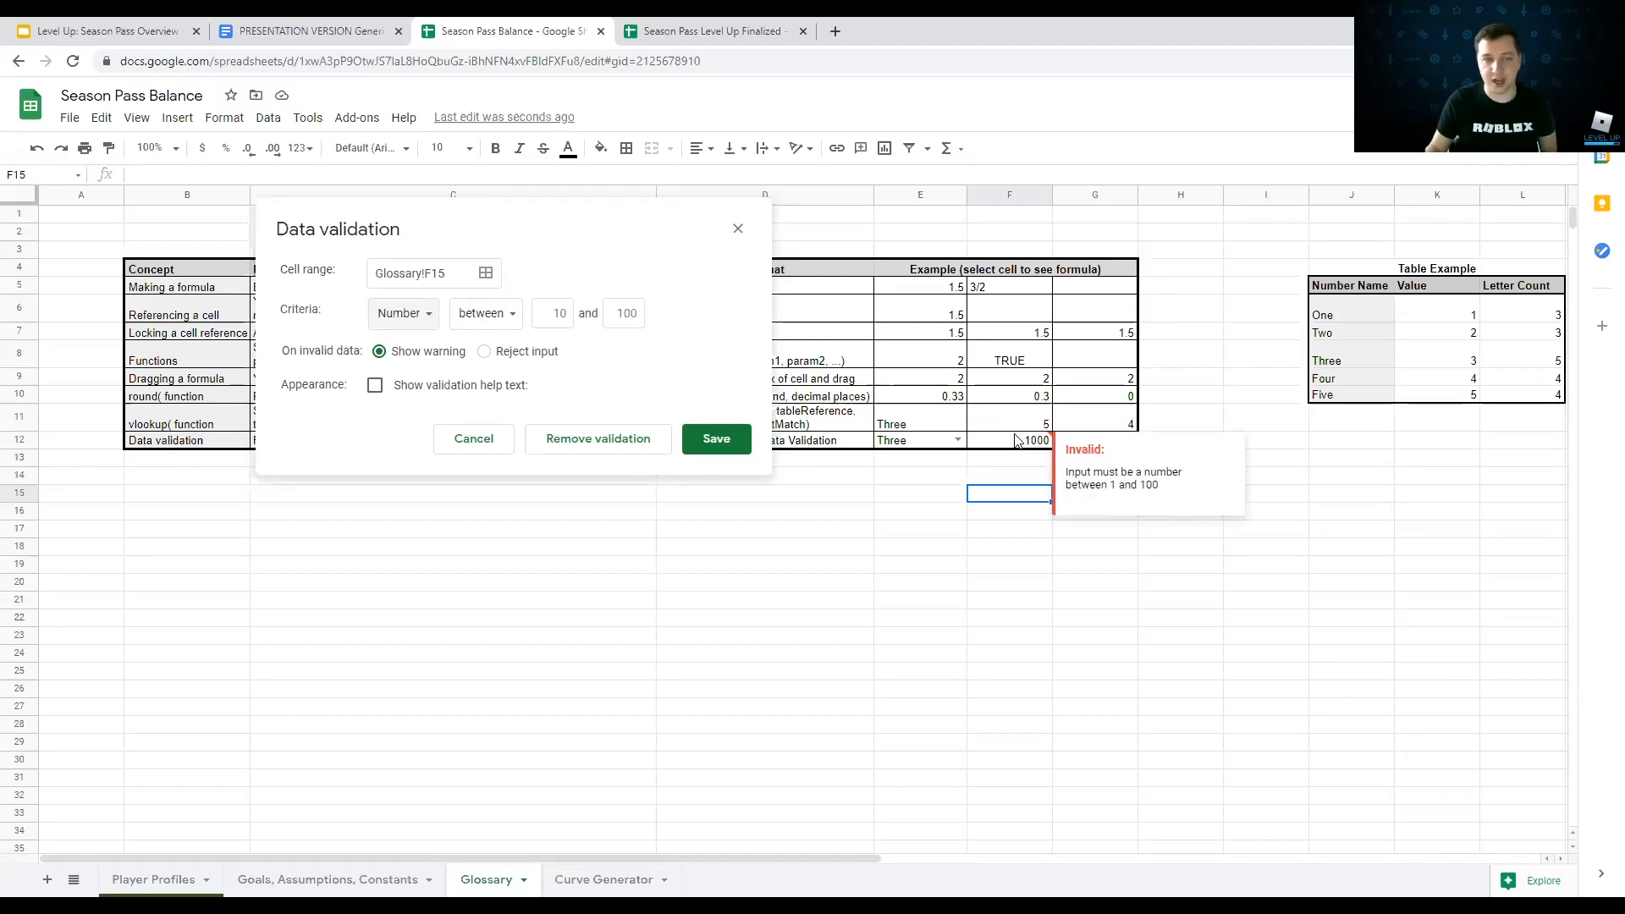
click(408, 313)
click(446, 265)
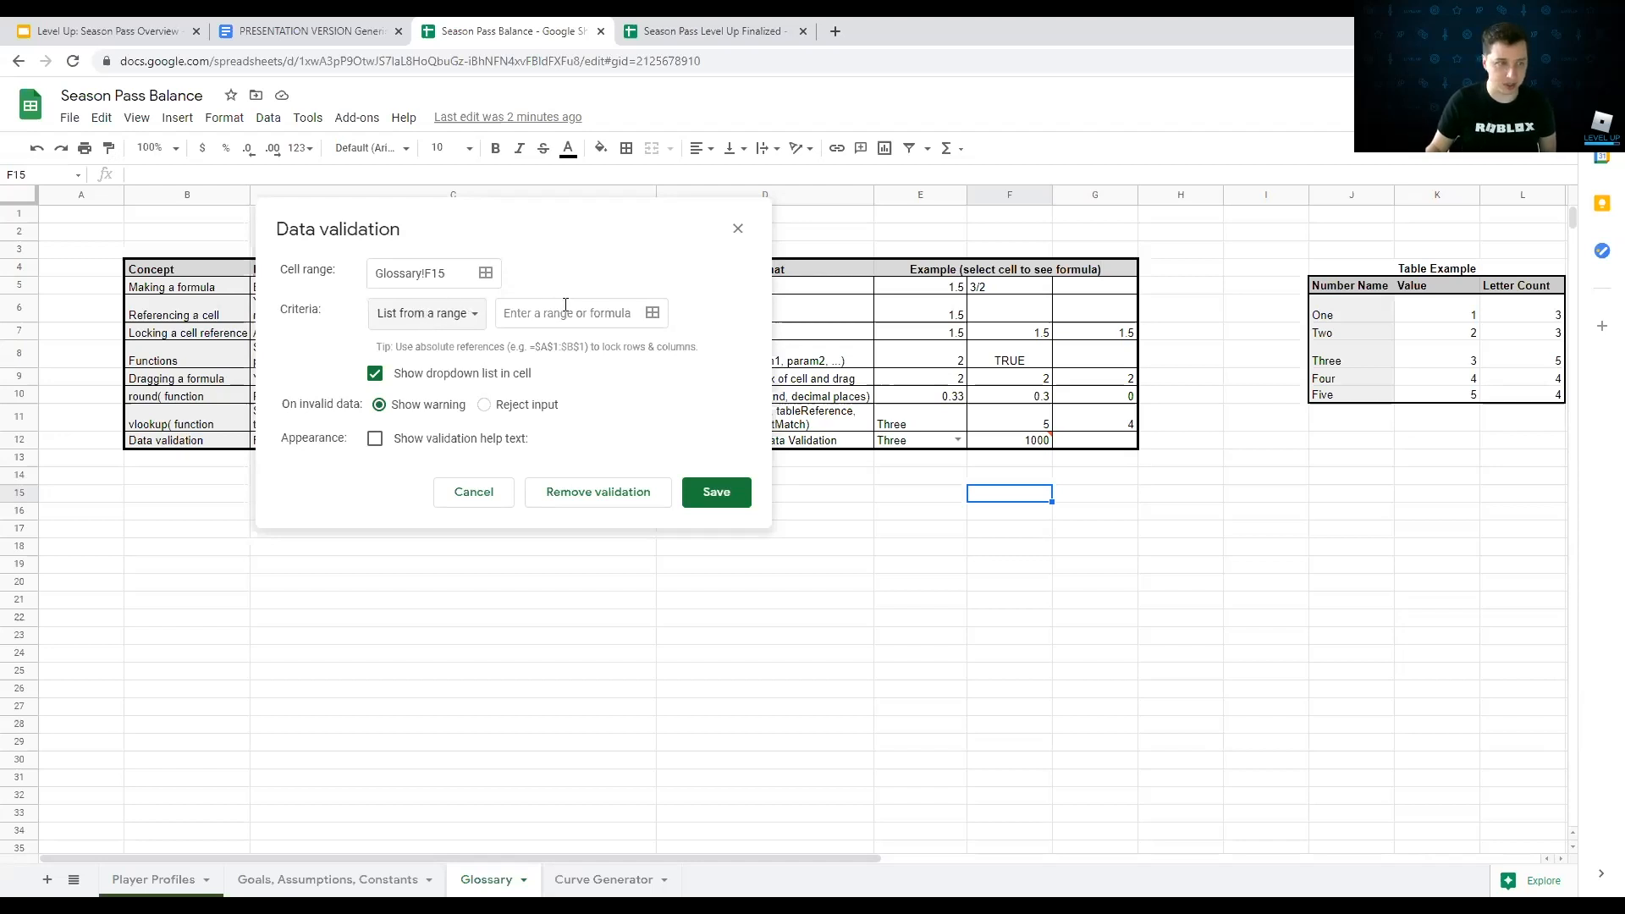
Step: Use the number names in J6:J10 as the list range for F15 and save the validation rule
click(652, 315)
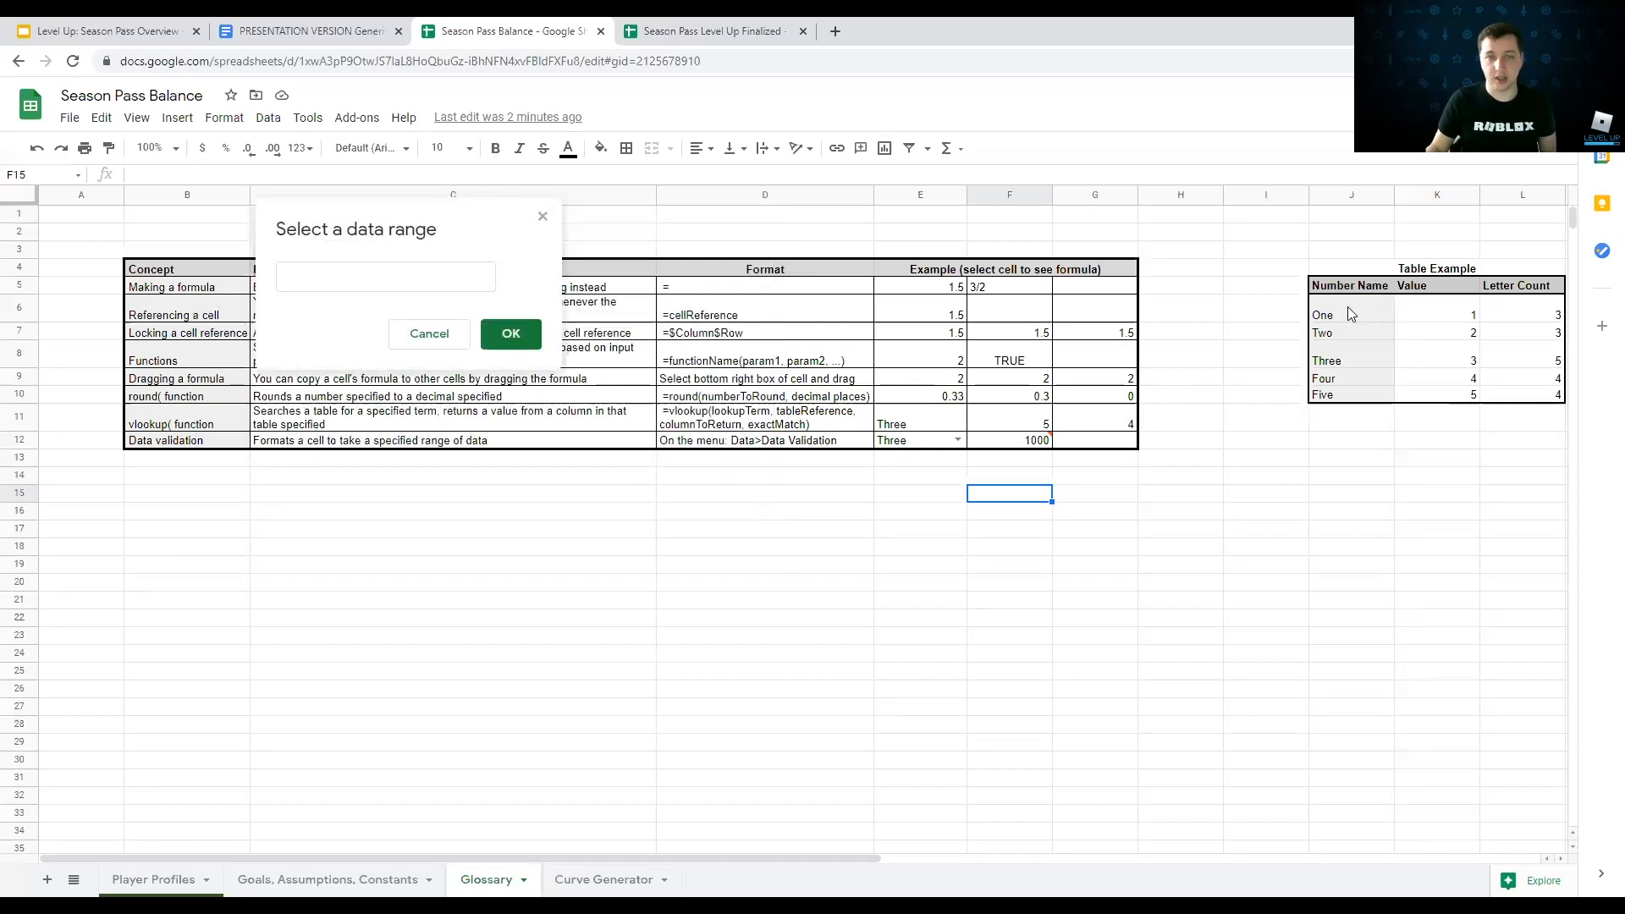
drag(1348, 304, 1325, 385)
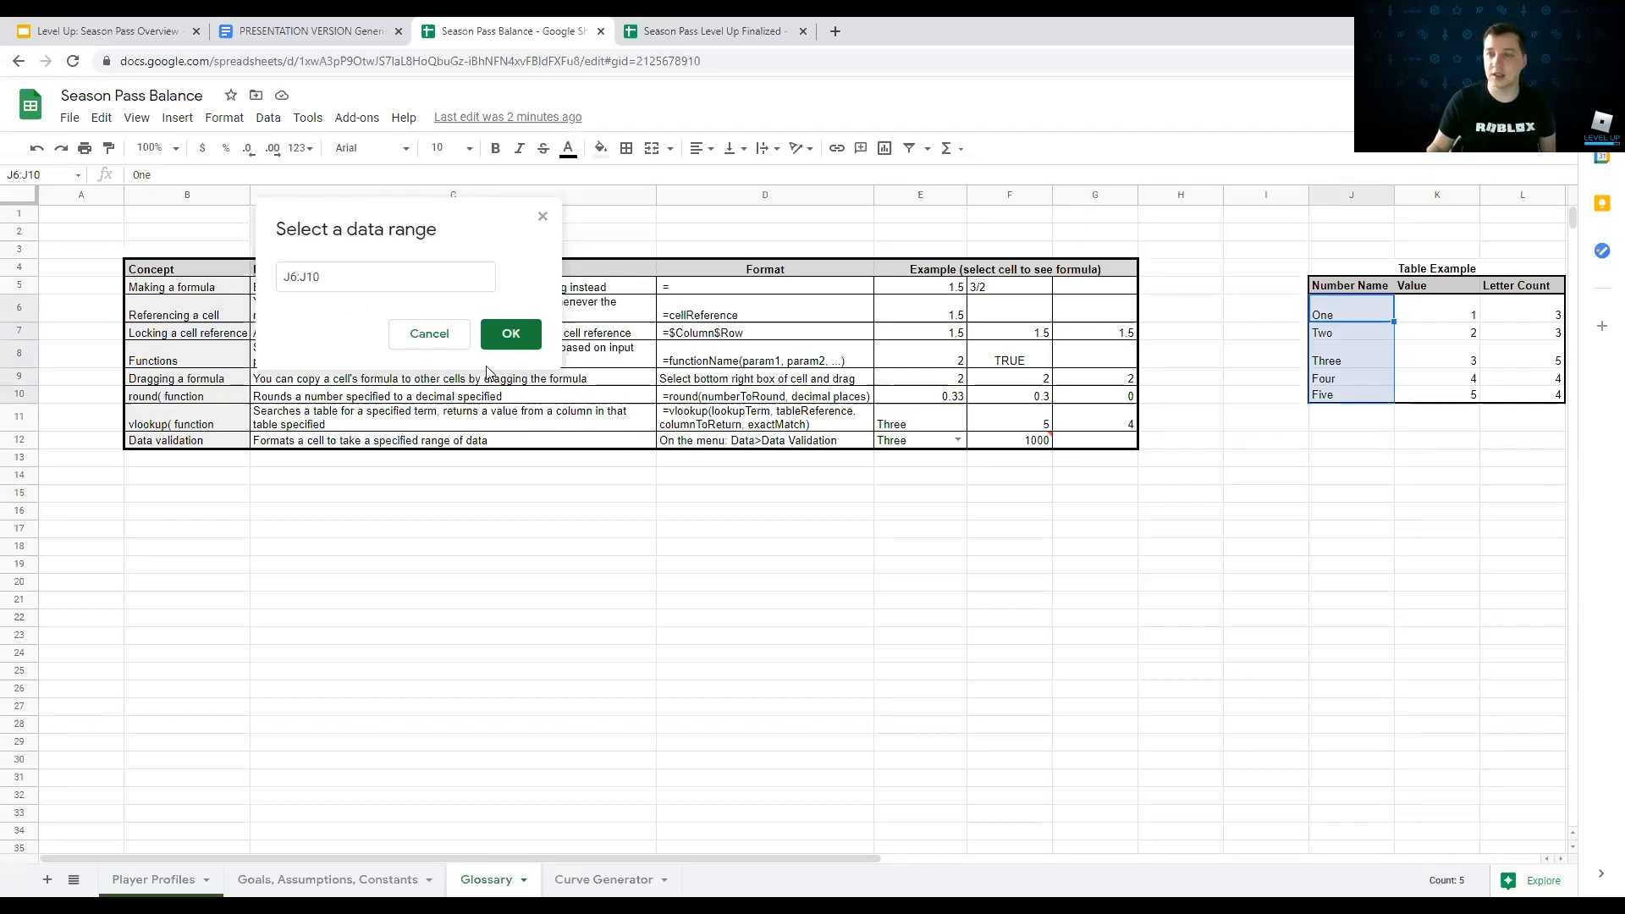
click(510, 333)
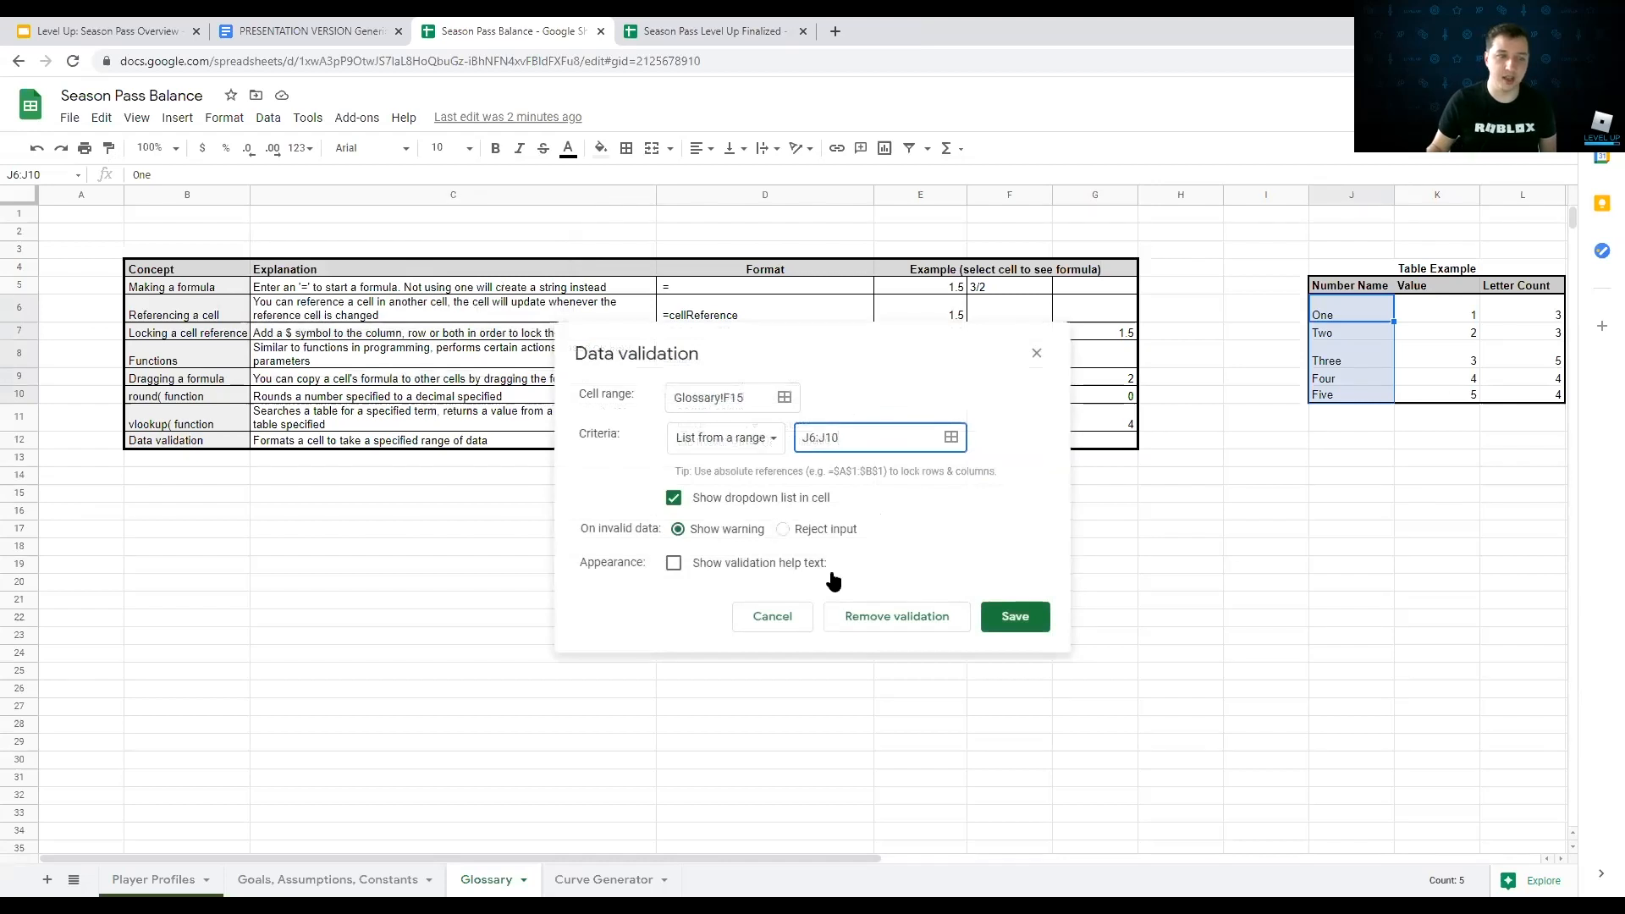
click(1013, 615)
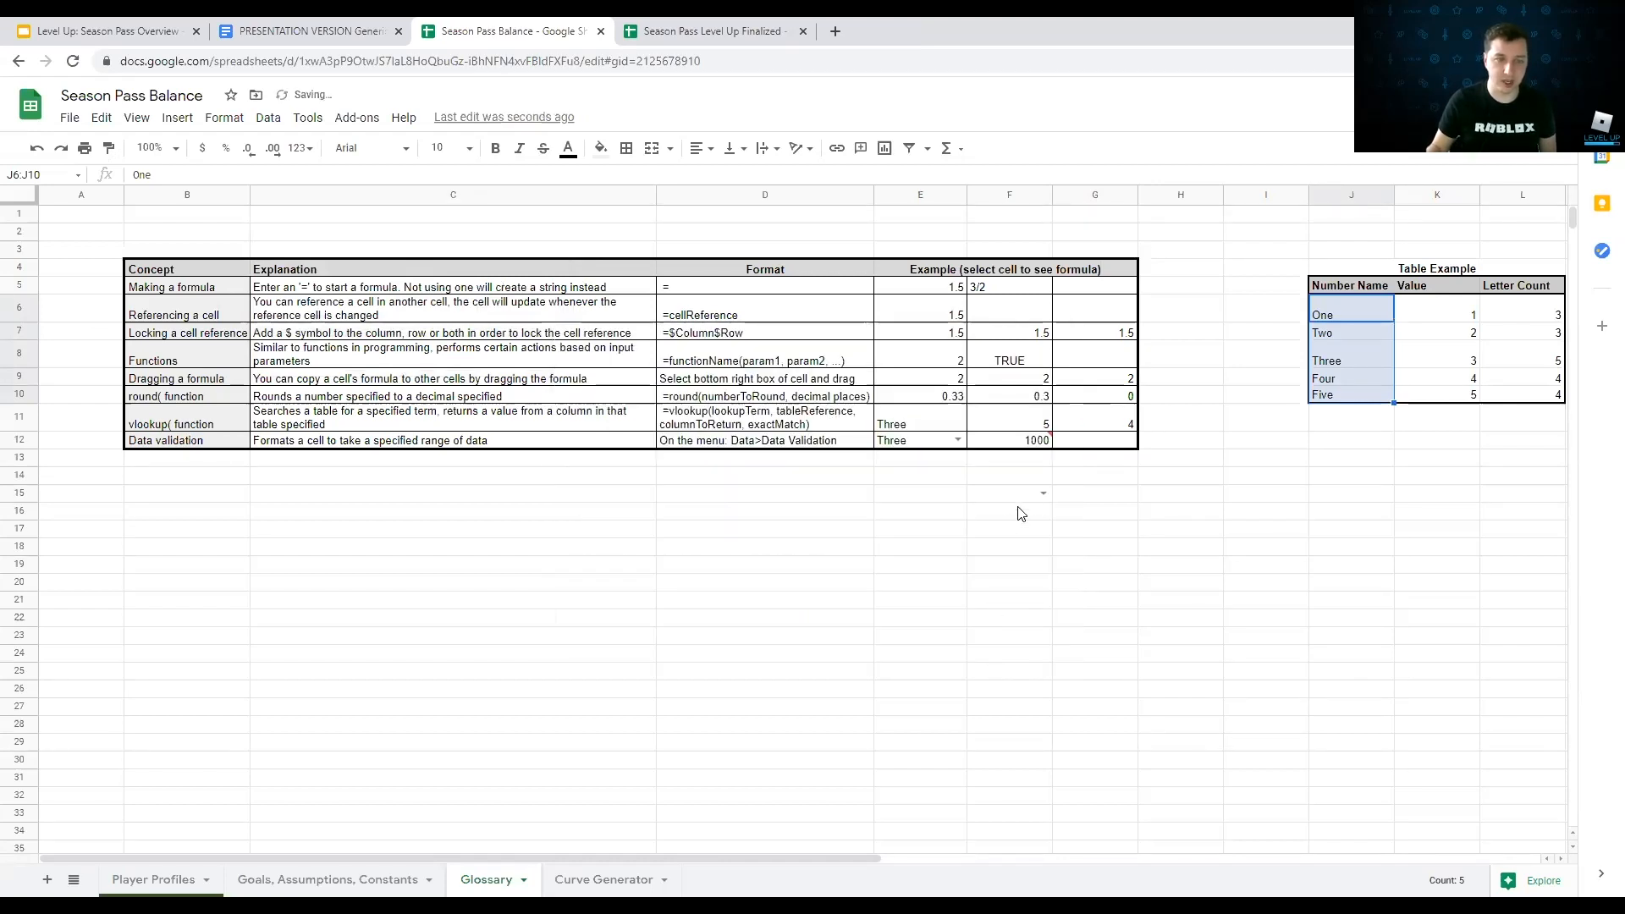
Step: Test the F15 dropdown by choosing Two, Three and Four in turn
click(1042, 493)
click(1005, 536)
click(1044, 493)
click(992, 560)
click(1043, 492)
click(990, 582)
click(1044, 493)
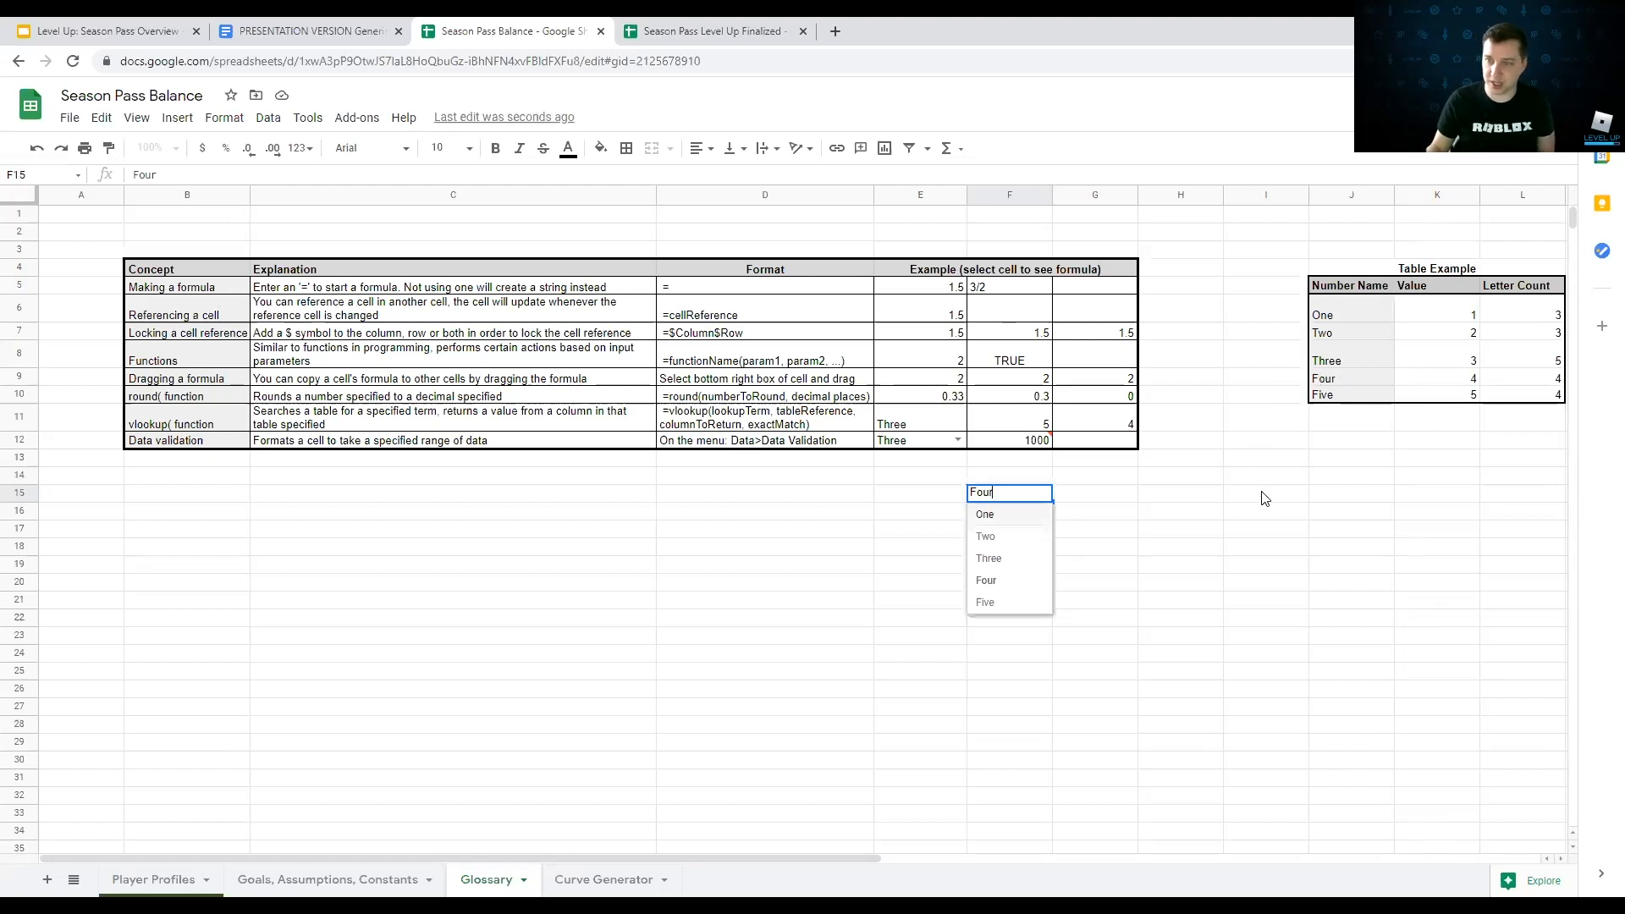
click(1166, 531)
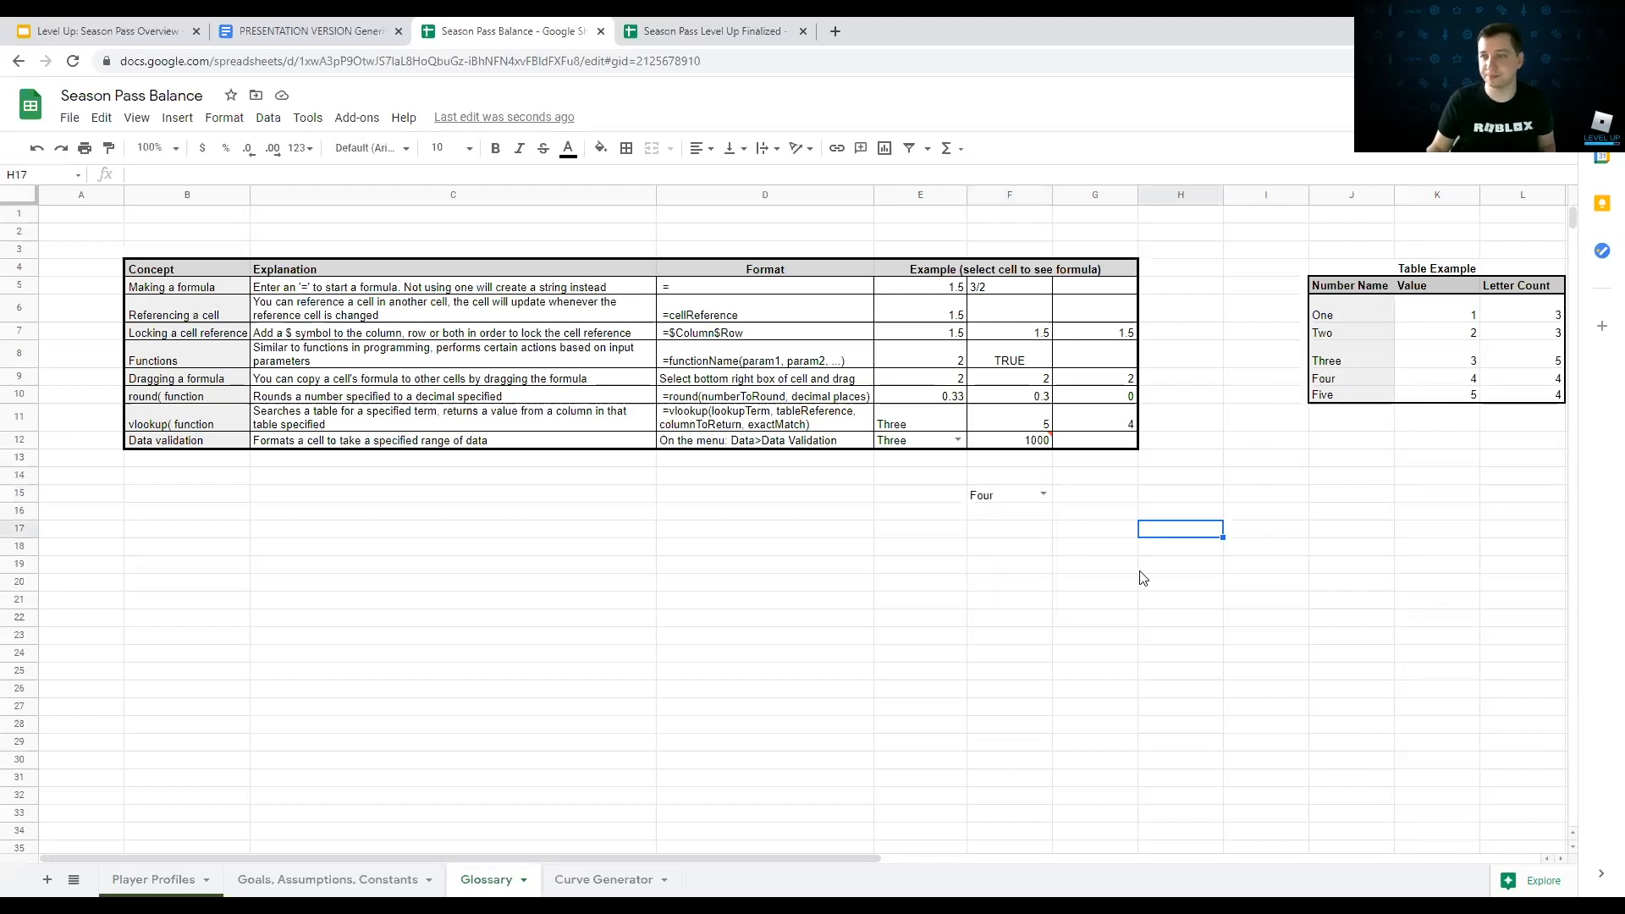
Step: Delete the test value from cell F15
key(Up)
key(Up)
key(Left)
key(Left)
key(Delete)
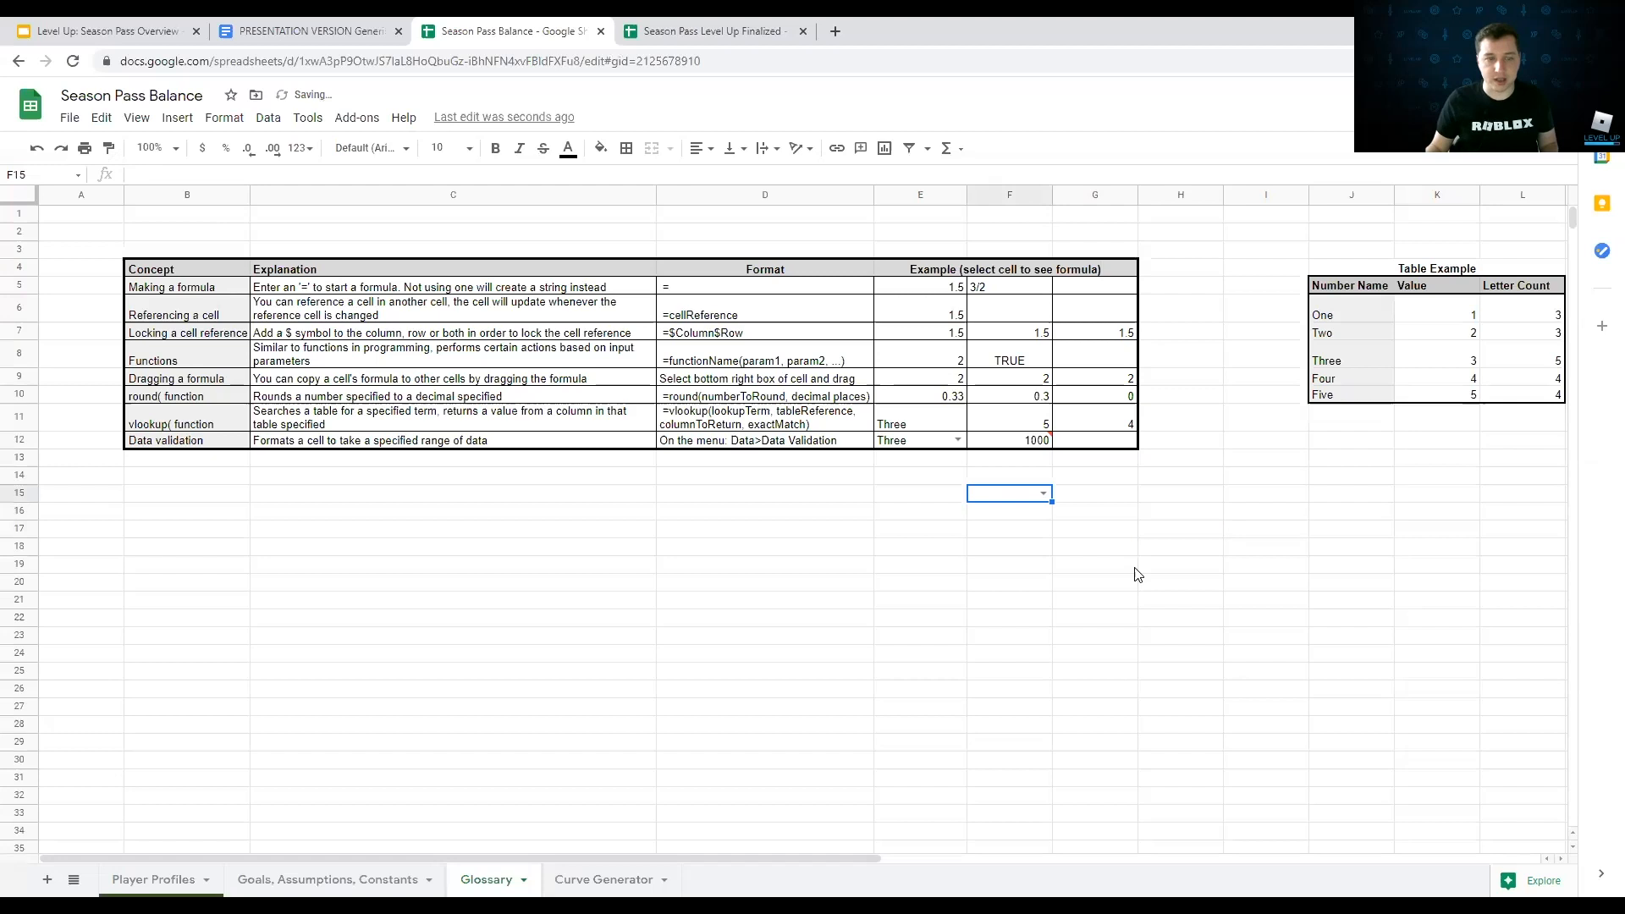
Step: Examine the XP Total column, G4:G13, in the tier table of Season Pass Level Up Finalized
click(719, 498)
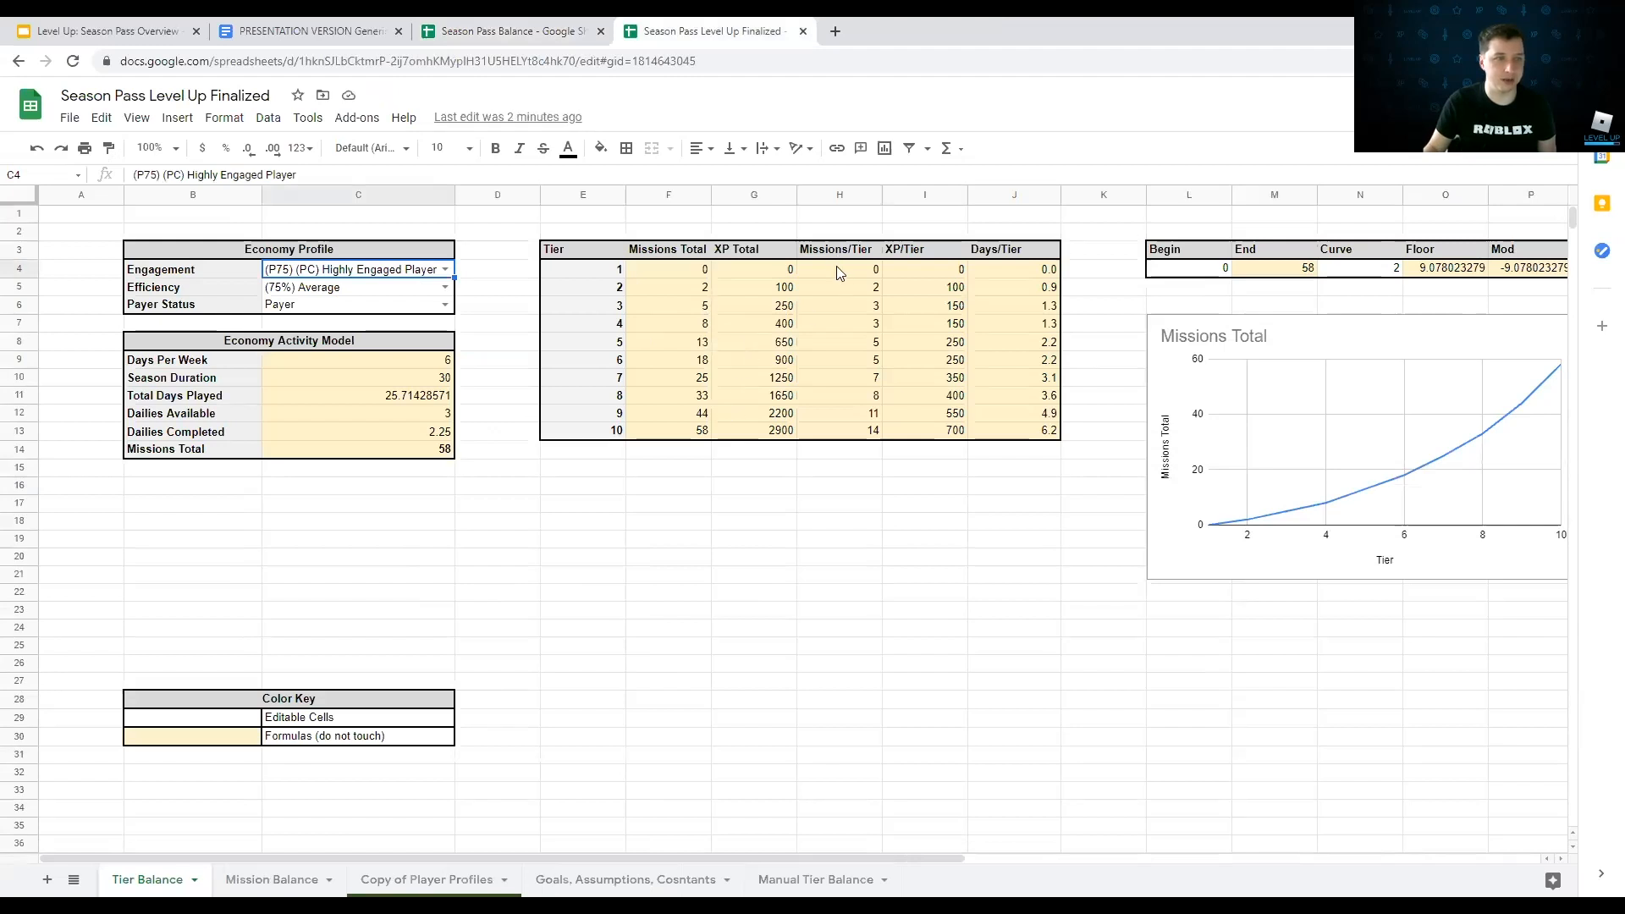
drag(779, 273, 776, 431)
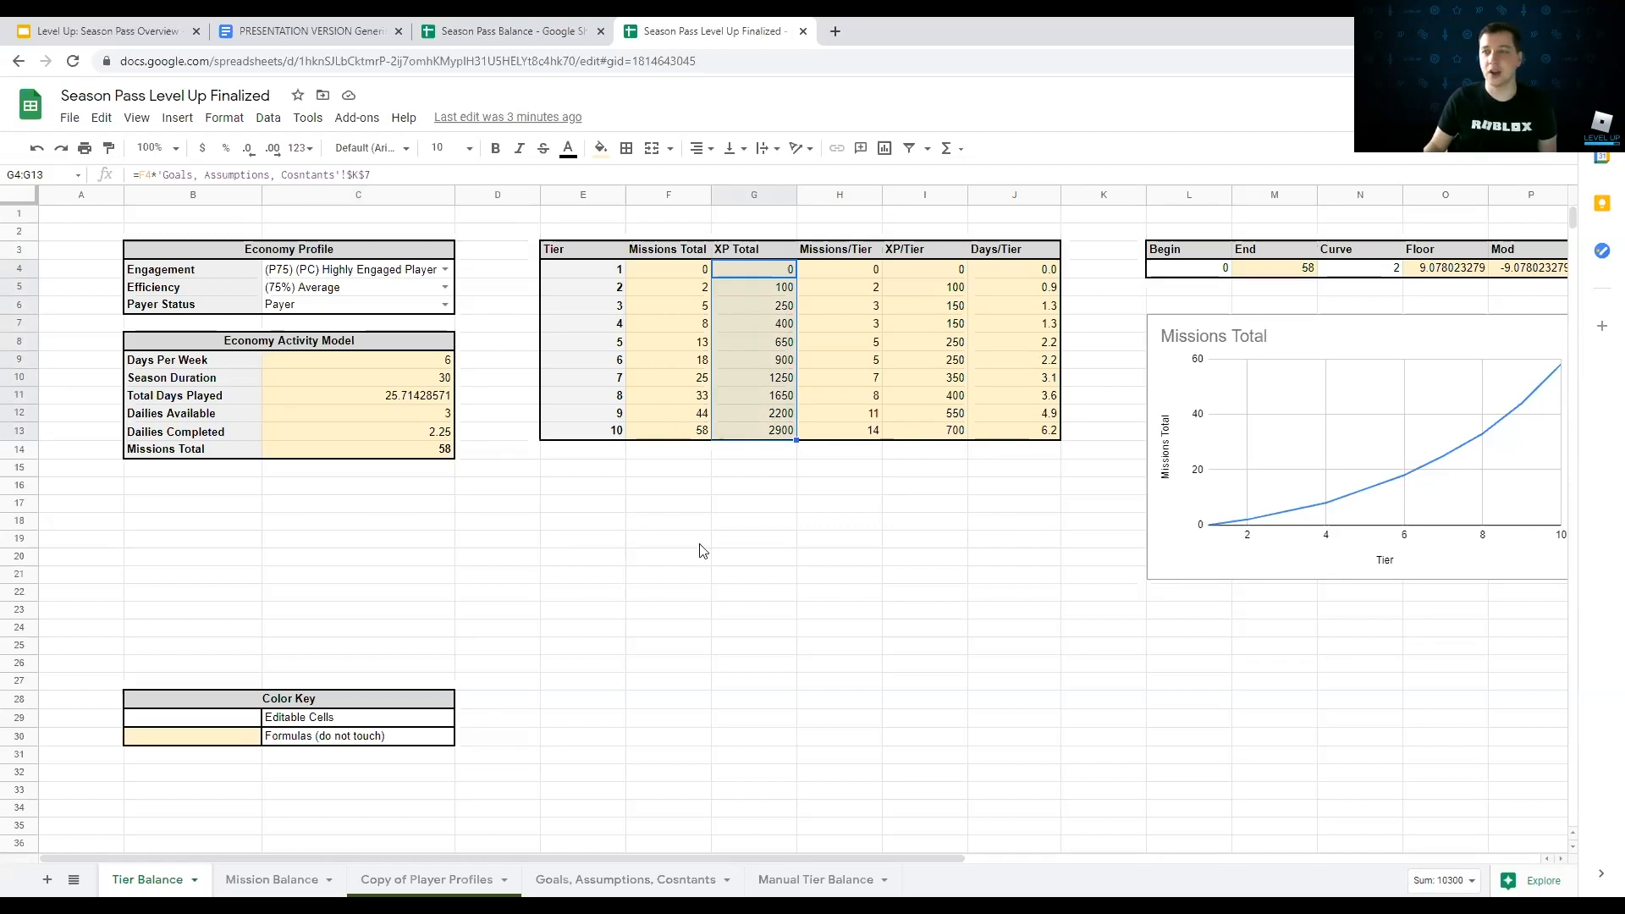
click(836, 574)
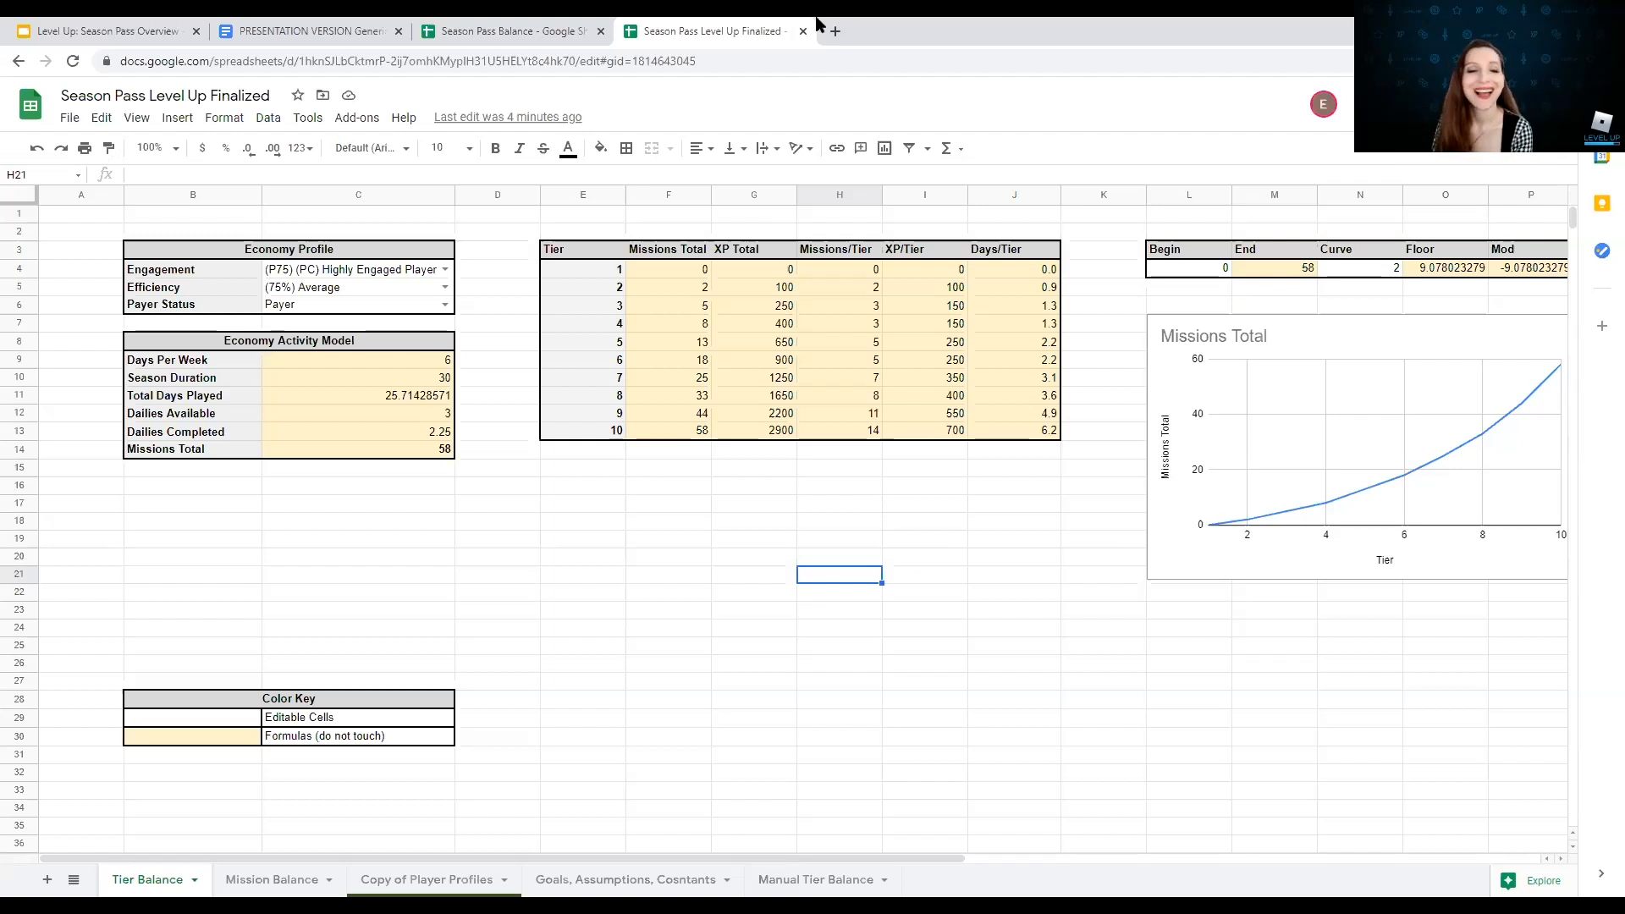
Step: In Season Pass Balance, review the Payer constant in K6 and the (P95) (PC) Most Engaged Player row of Player Profiles
click(525, 27)
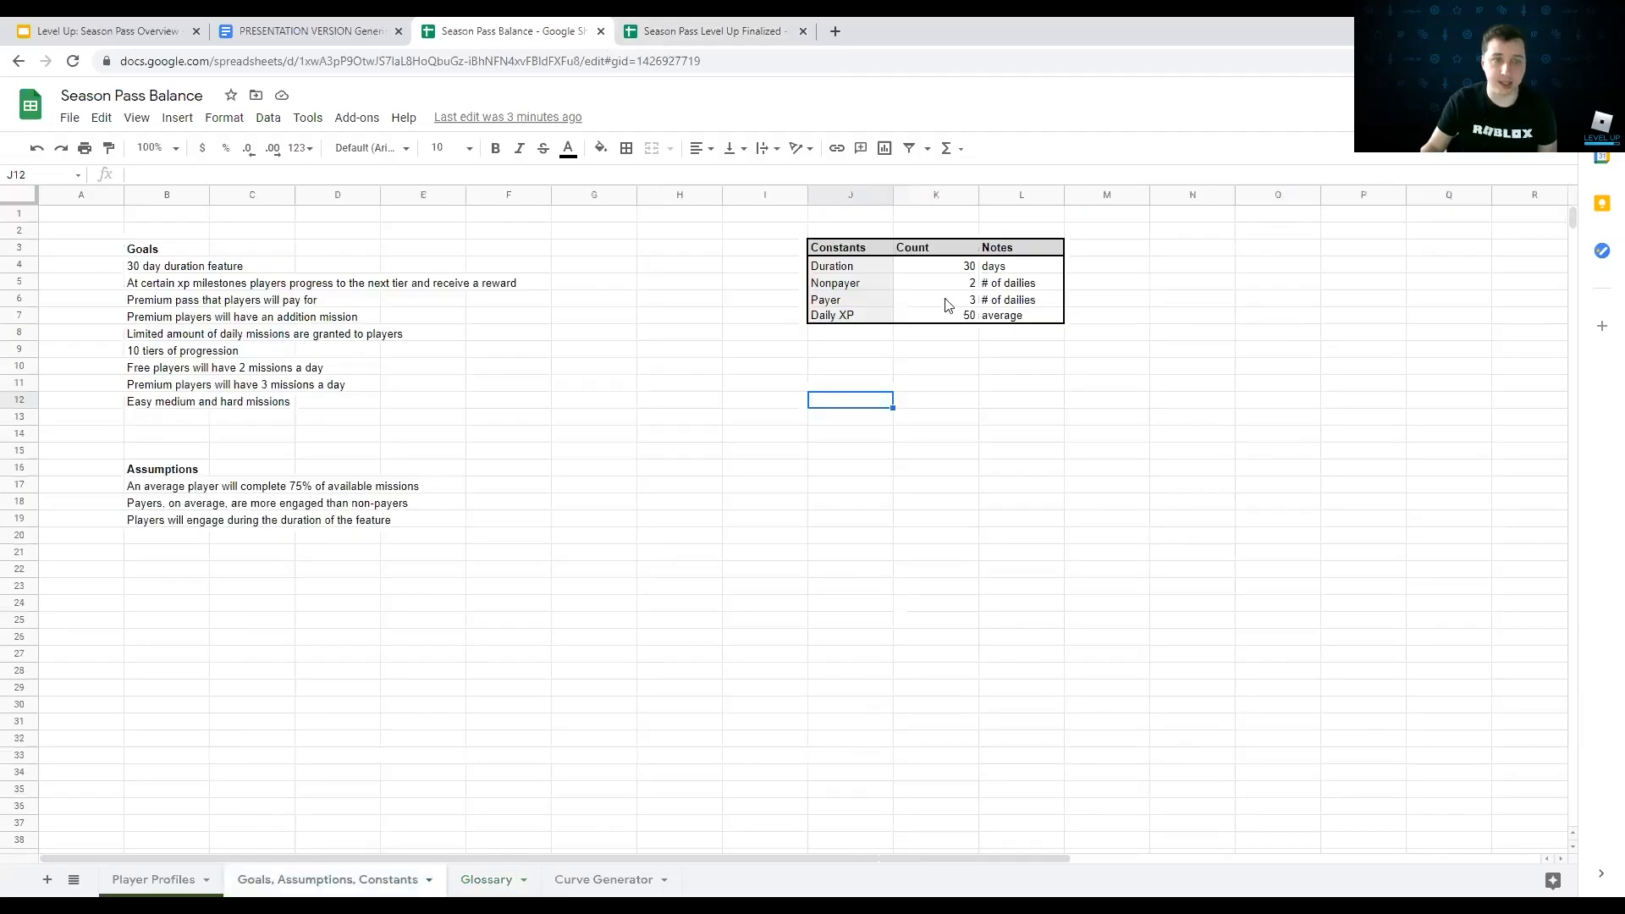
click(946, 303)
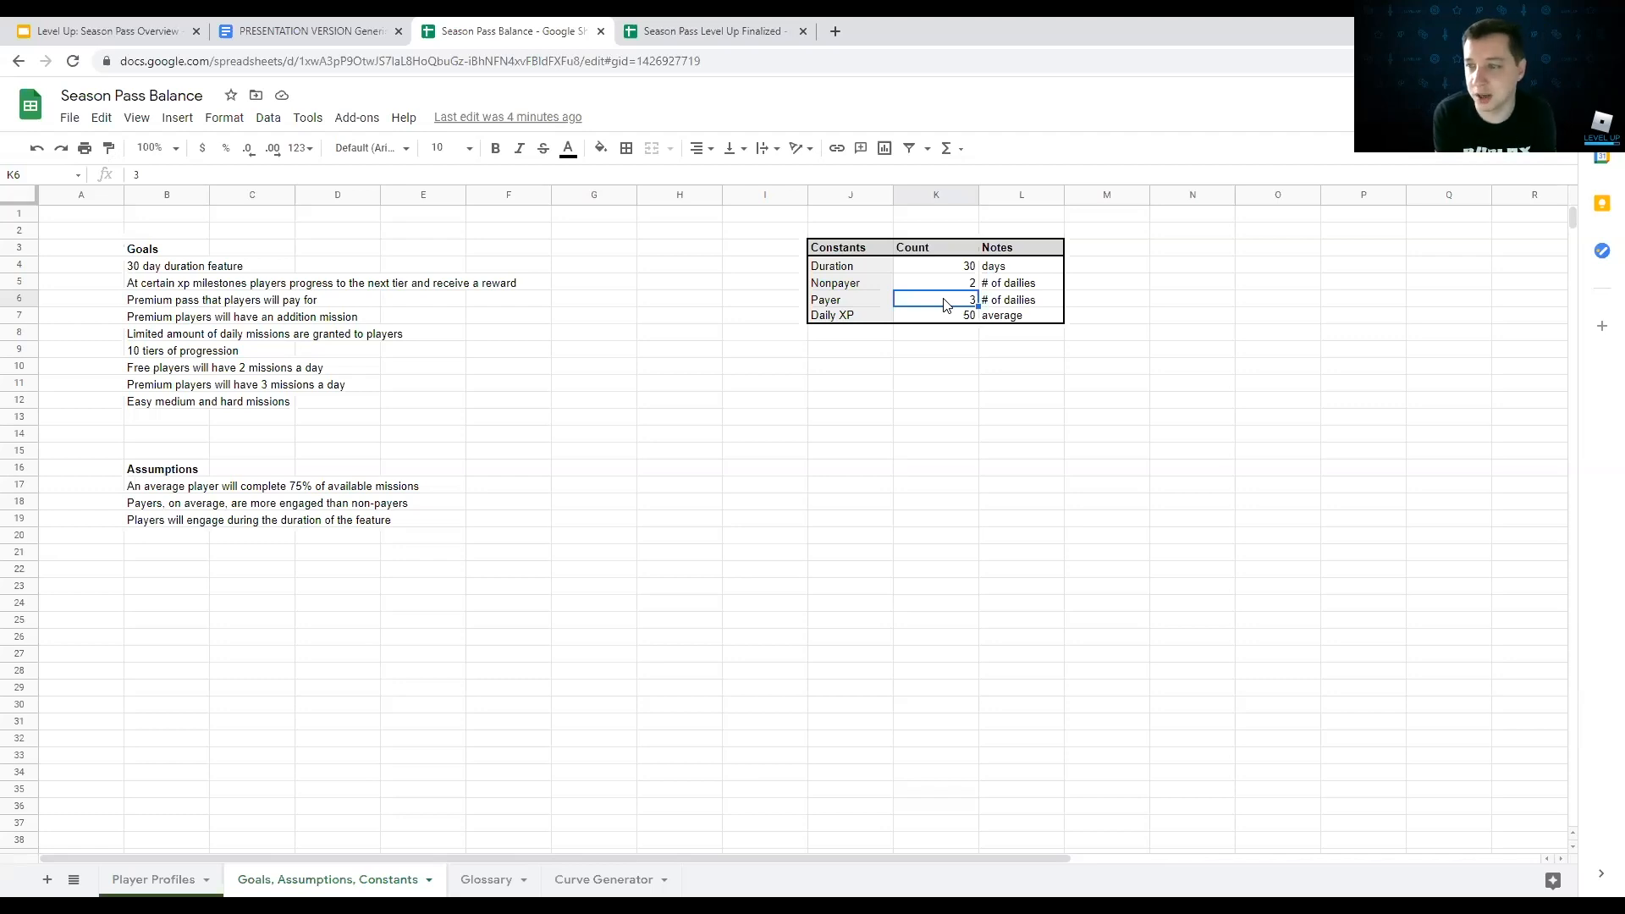
click(151, 880)
drag(79, 322, 461, 330)
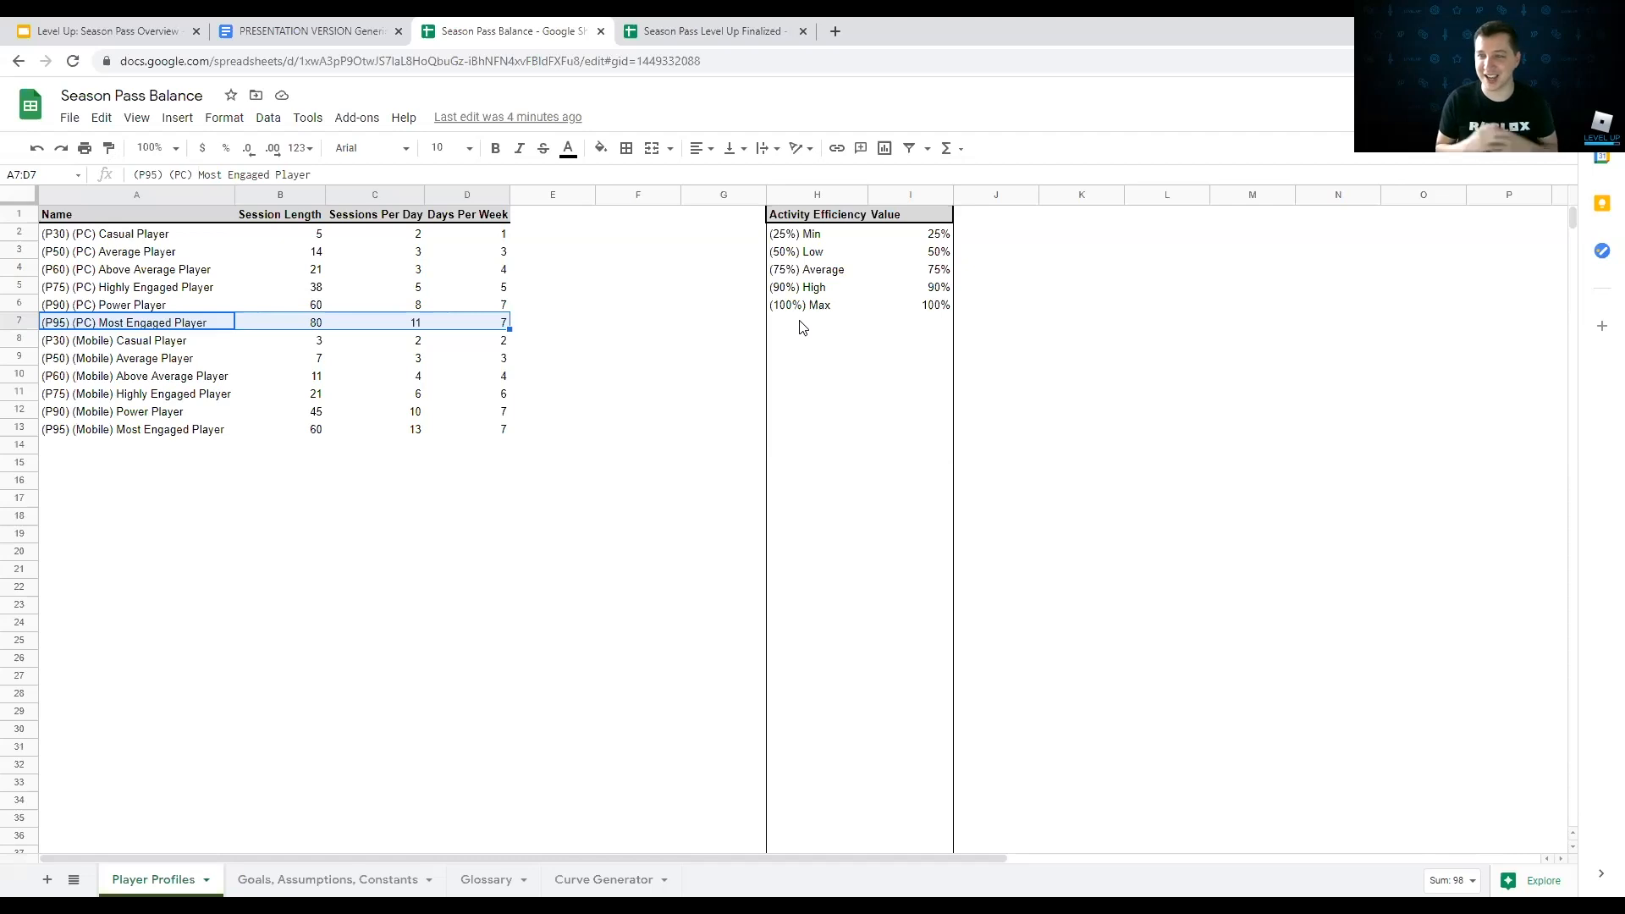
Step: Look through the Goals, Assumptions, Constants sheet, the Player Profiles sheet and the Glossary once more
click(306, 880)
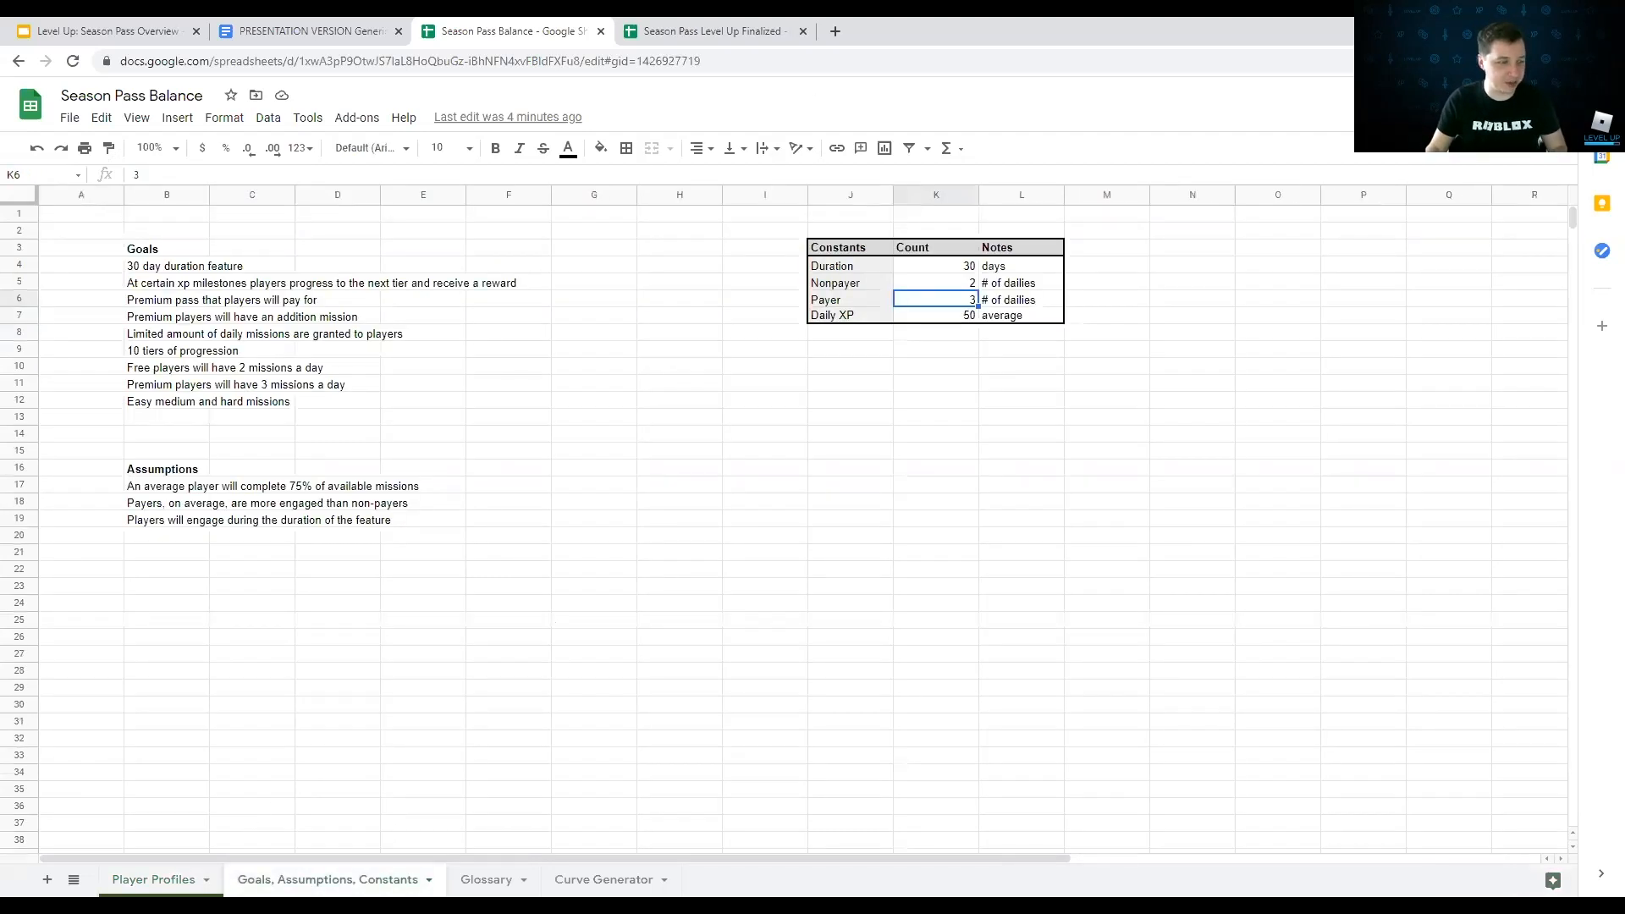
click(275, 393)
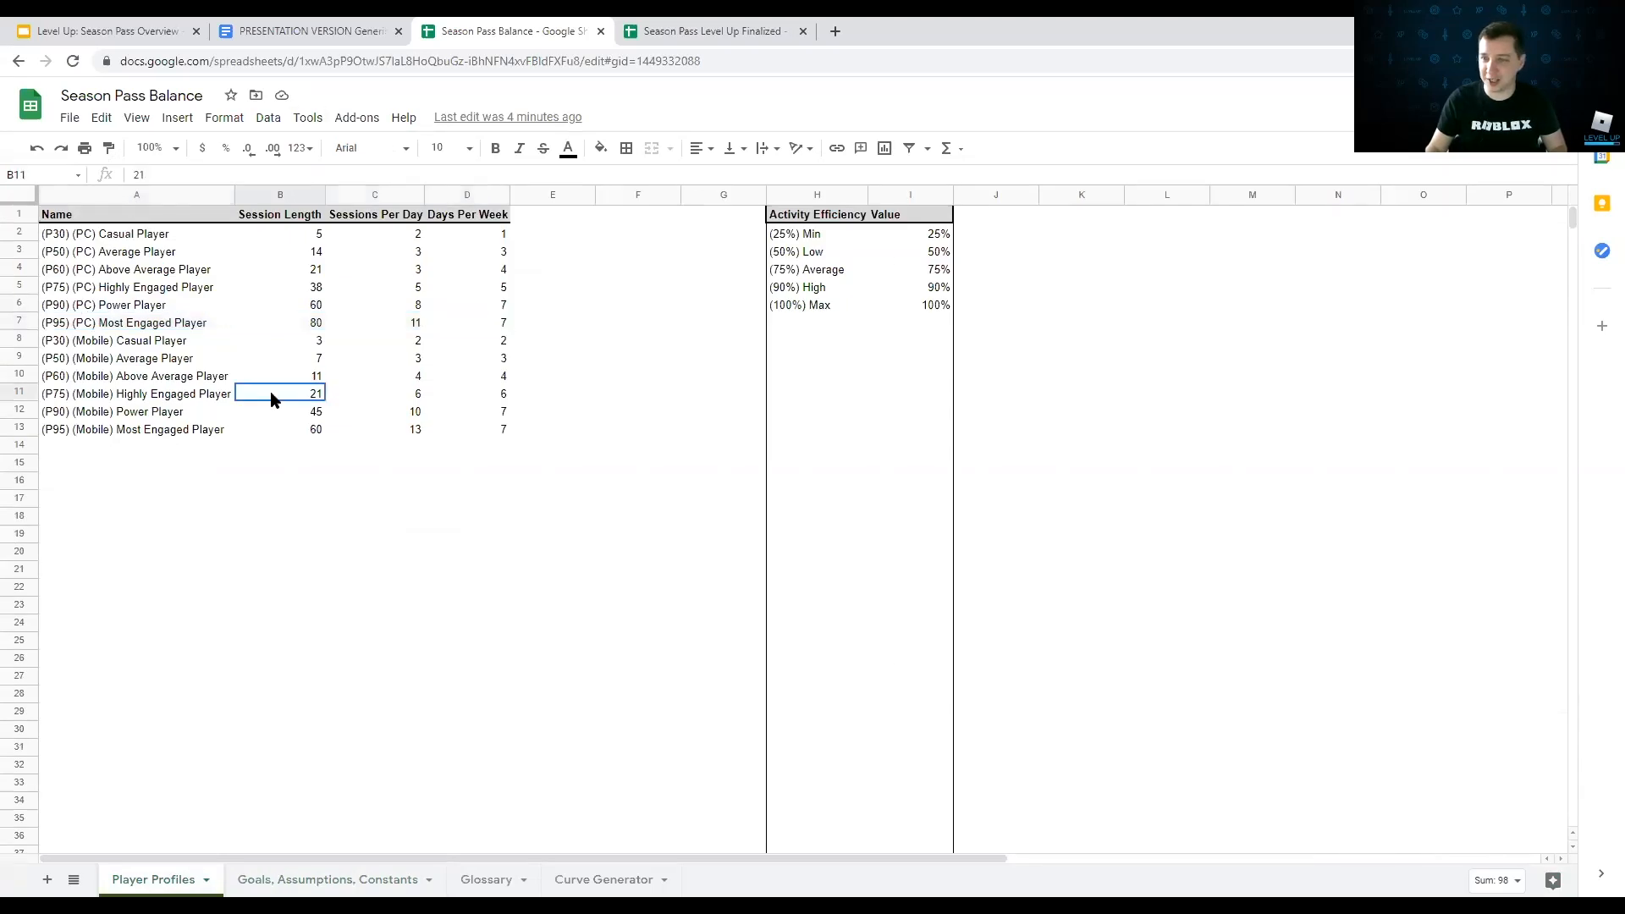
click(476, 881)
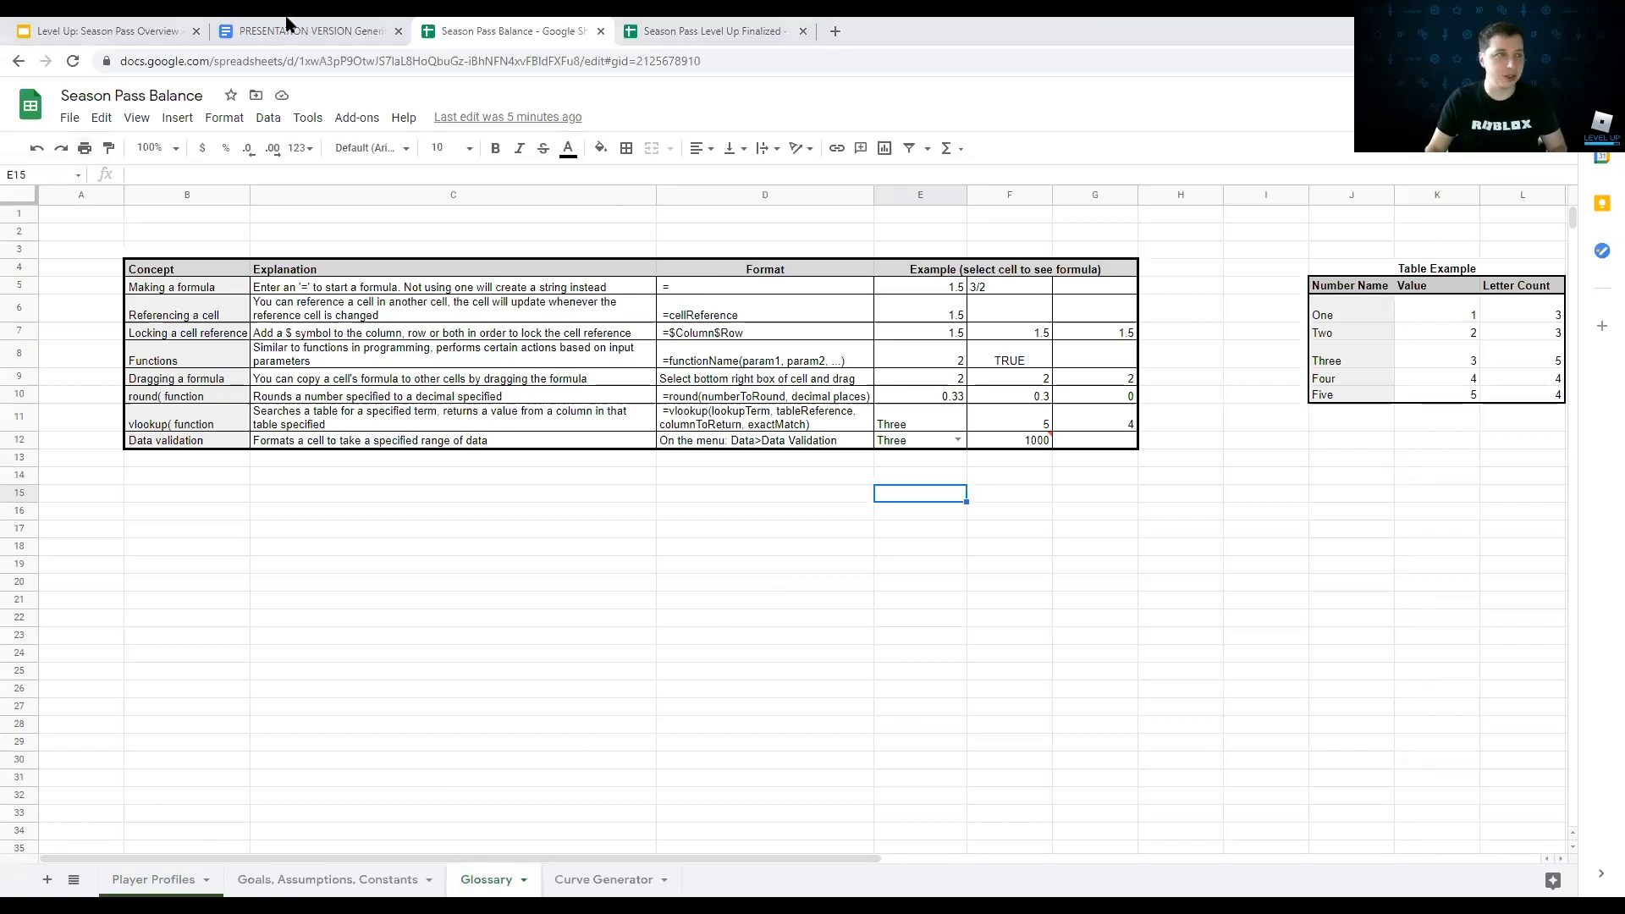
Step: Review the Economy Profile table, B3:C6, in Season Pass Level Up Finalized
click(648, 24)
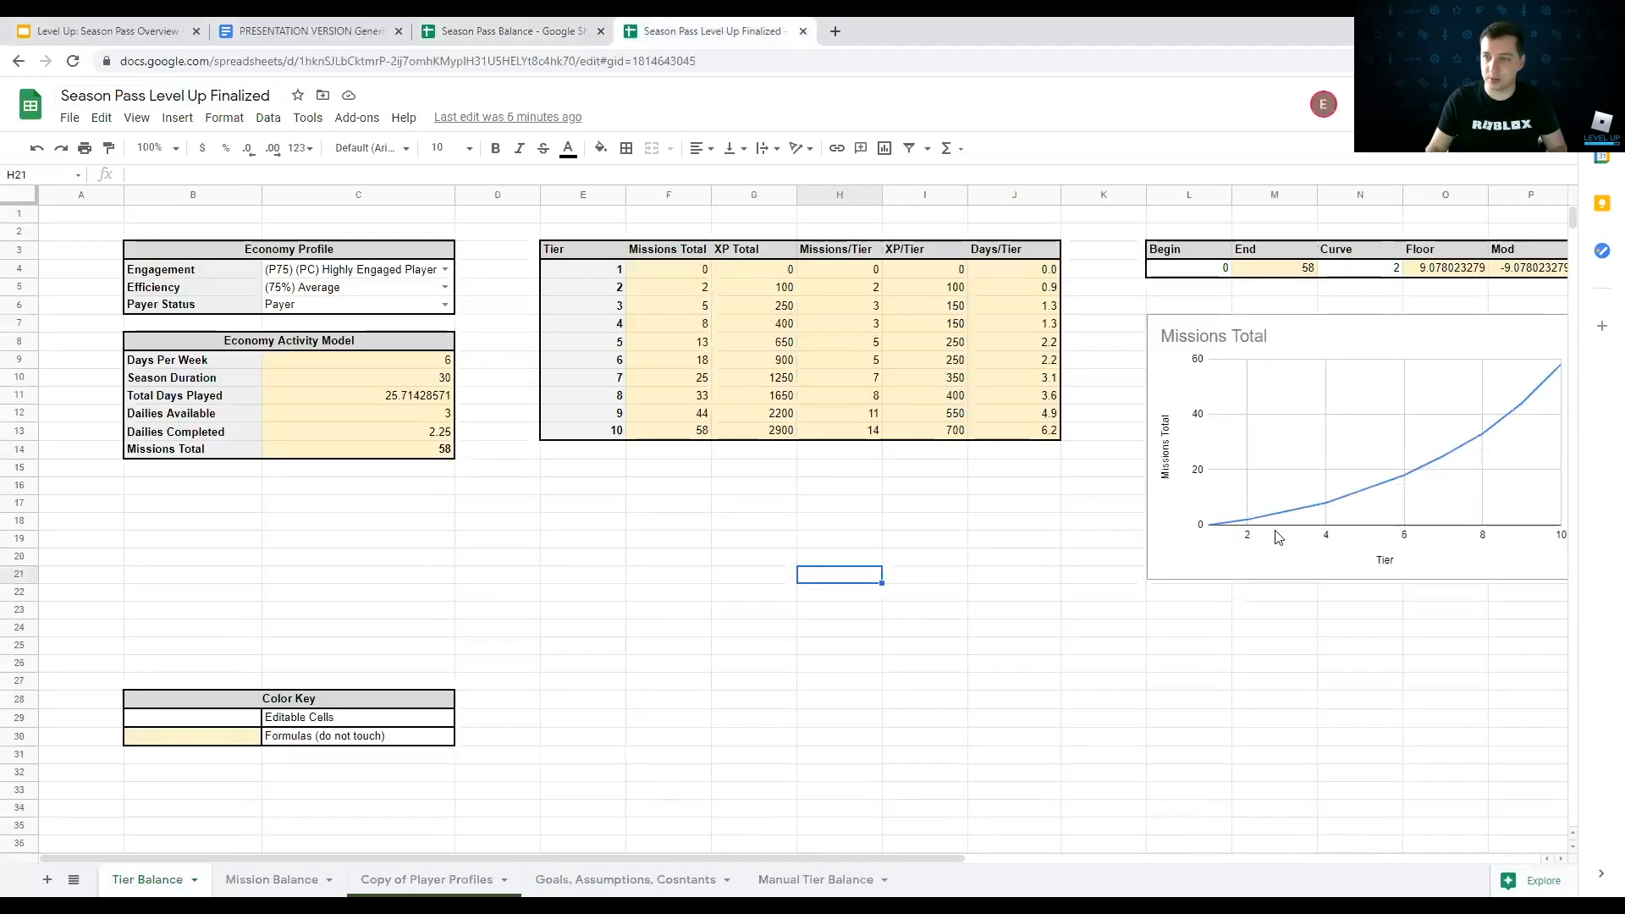
drag(275, 254, 277, 304)
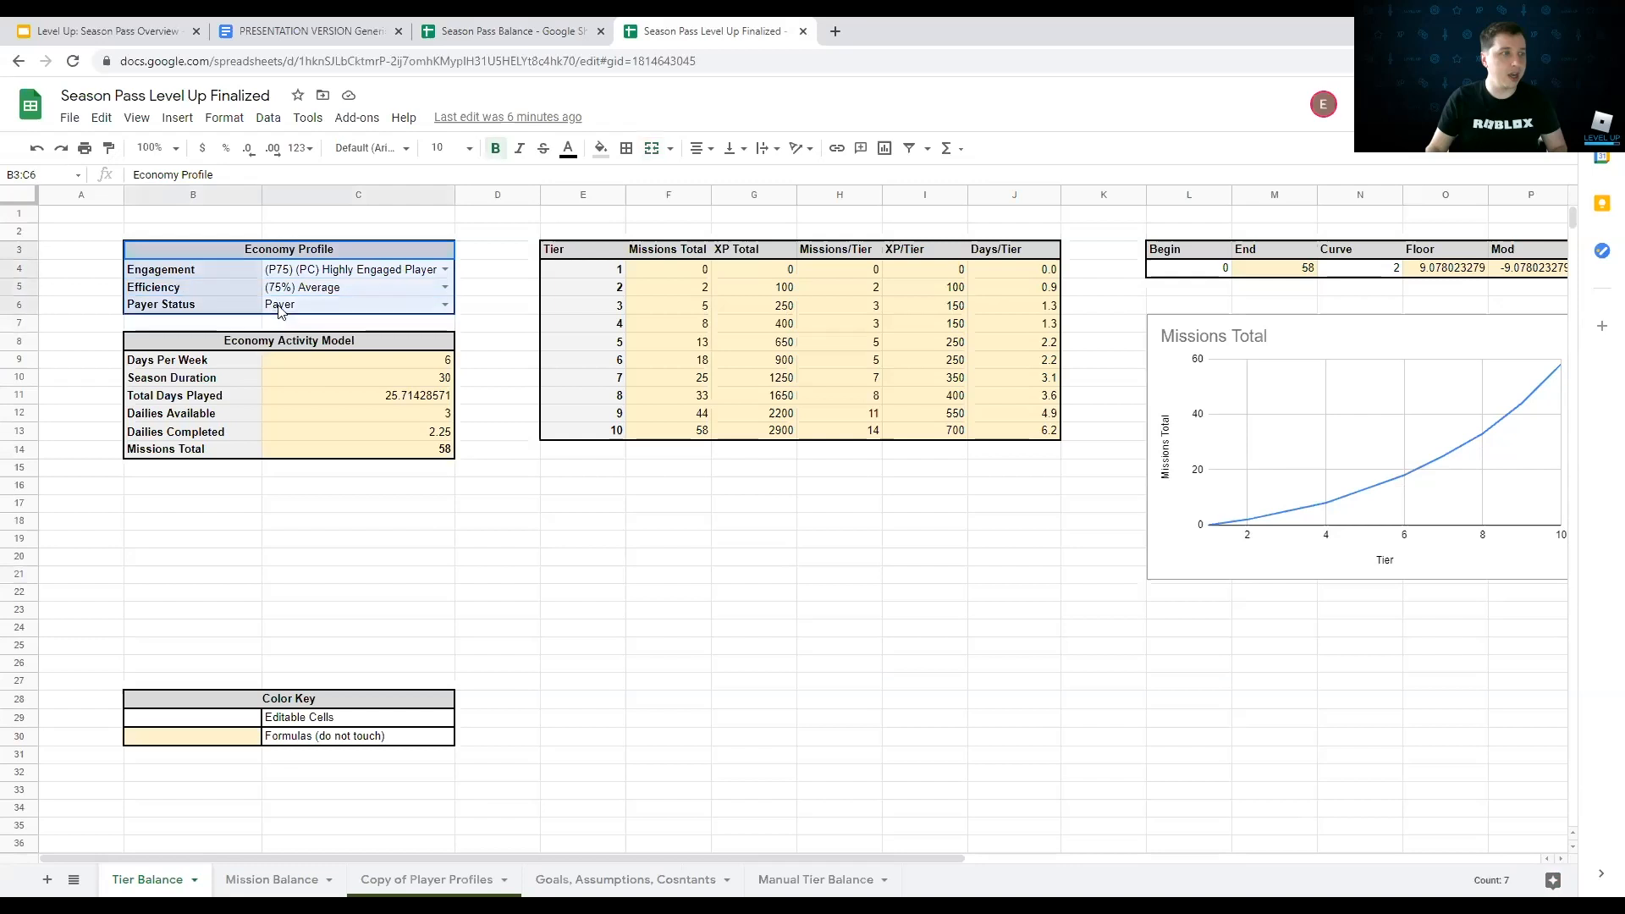
Step: Add a new sheet to Season Pass Balance and place it before Player Profiles
key(ctrl+shift+Tab)
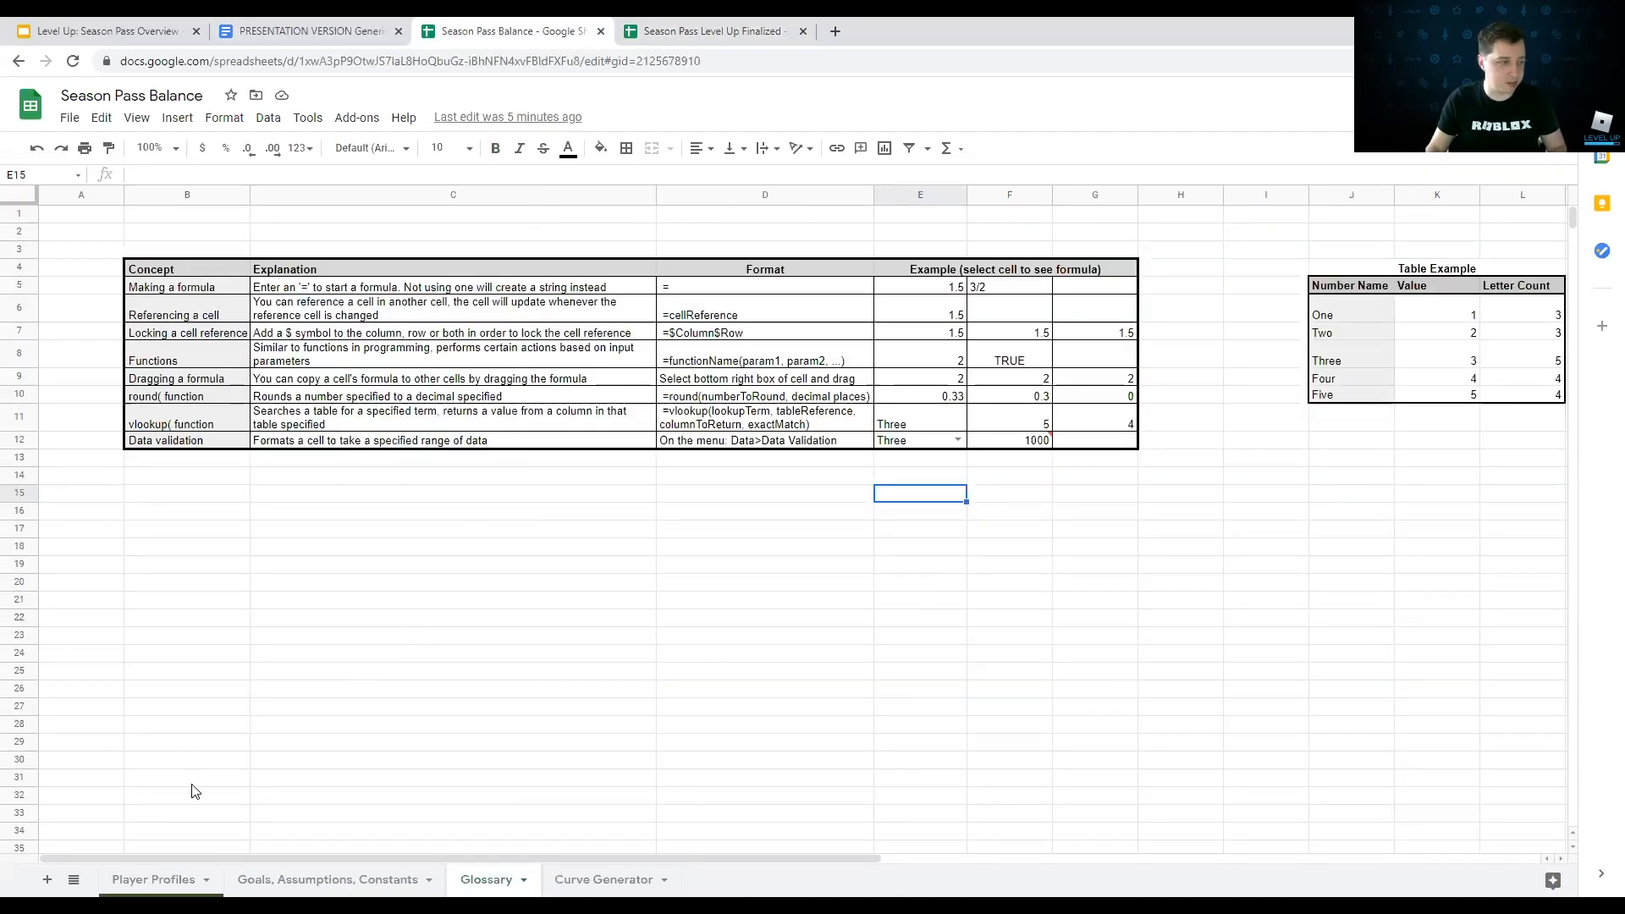
click(46, 881)
drag(519, 881, 124, 881)
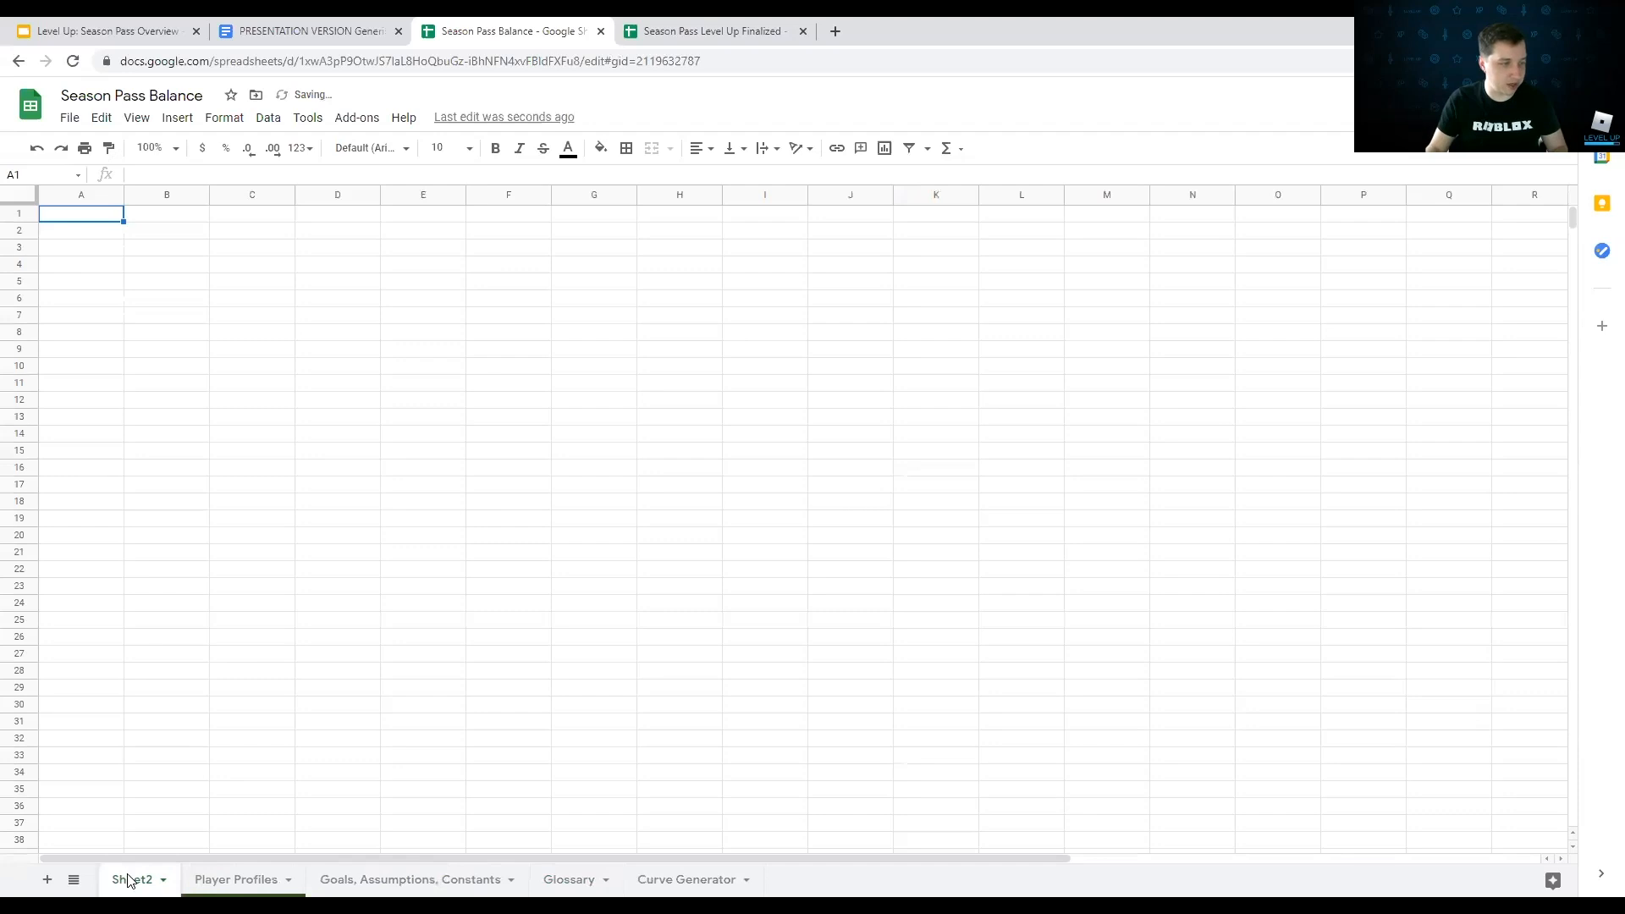
Step: Rename the new sheet as Tier Balance
double_click(125, 880)
text(Tier Balance)
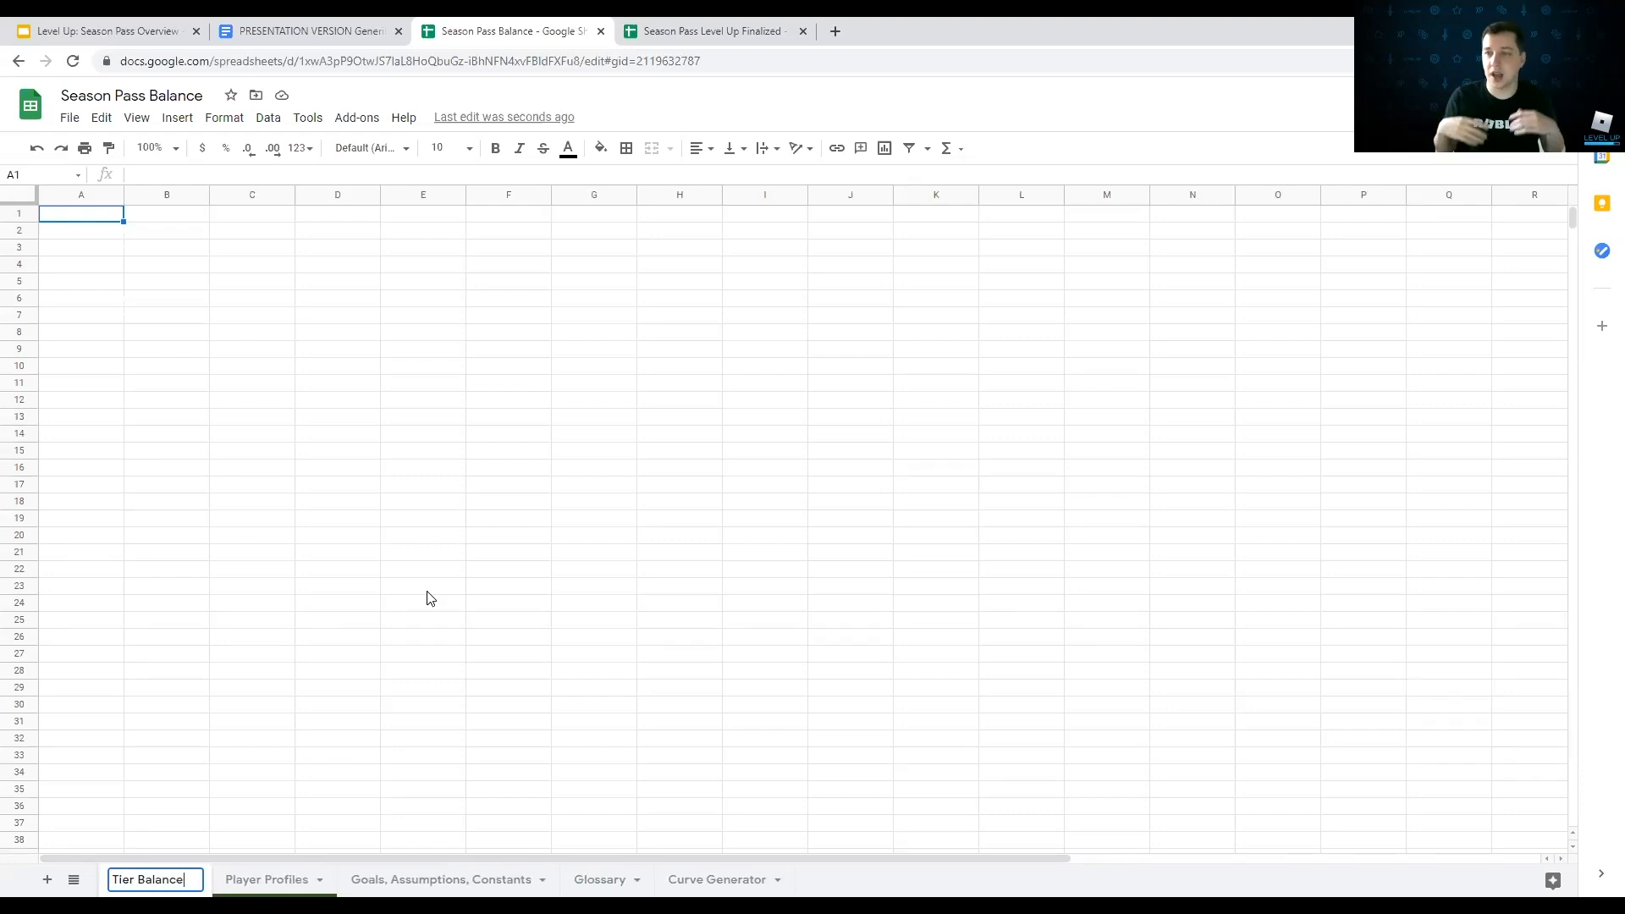
key(Return)
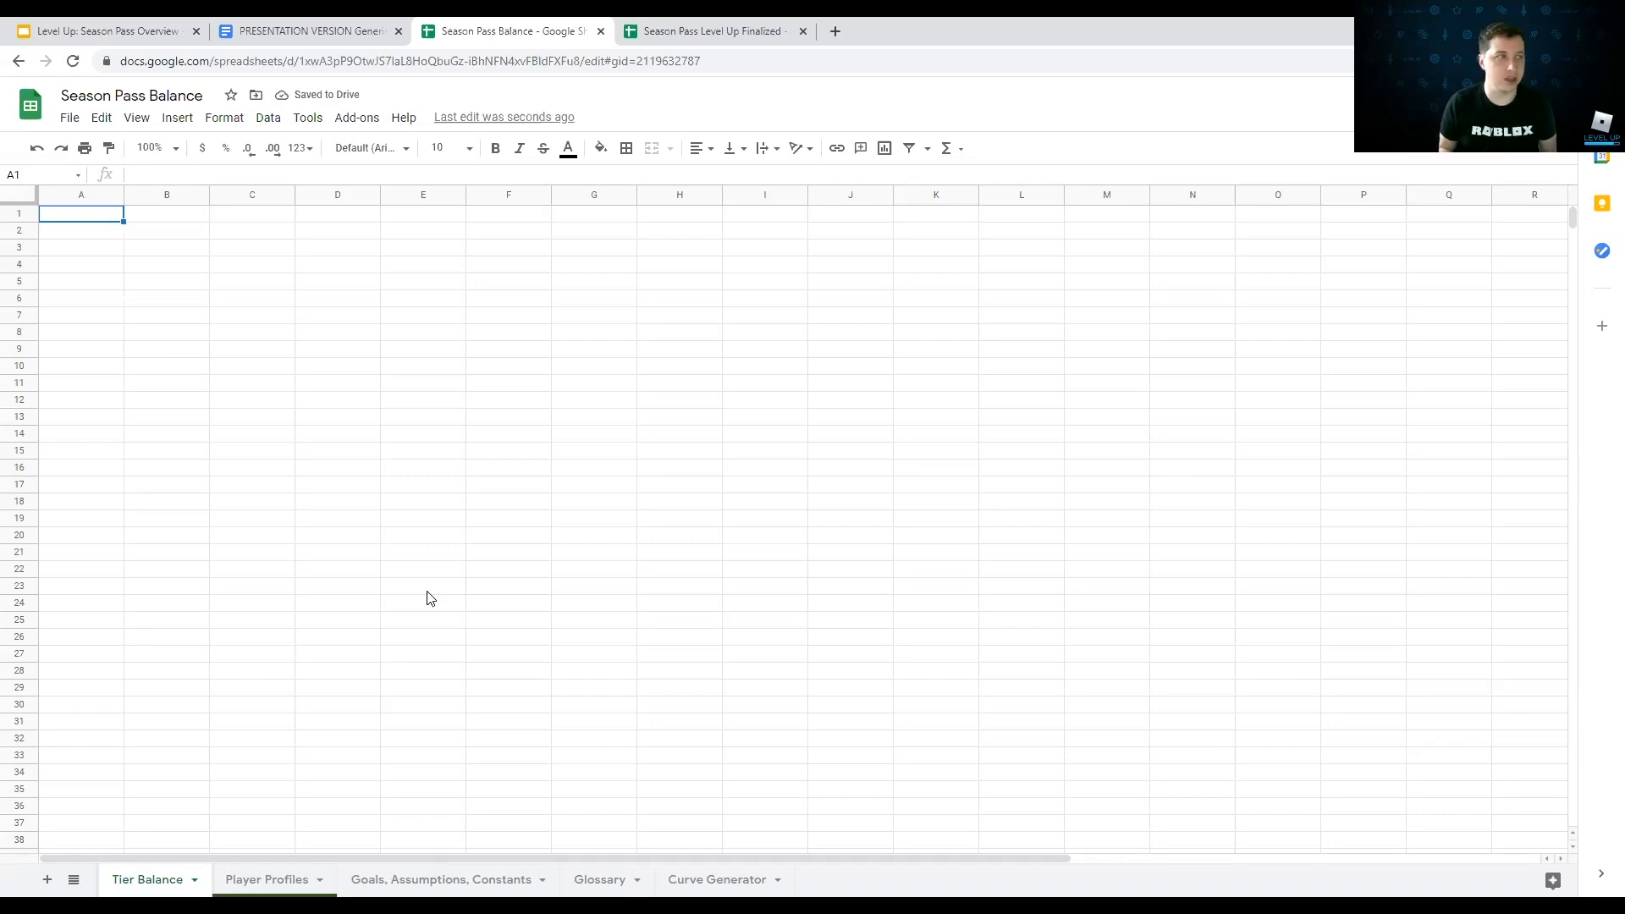
Step: In Season Pass Level Up Finalized, review the Economy Activity Model table, its Missions Total formula in C14, and the Economy Profile table
click(702, 30)
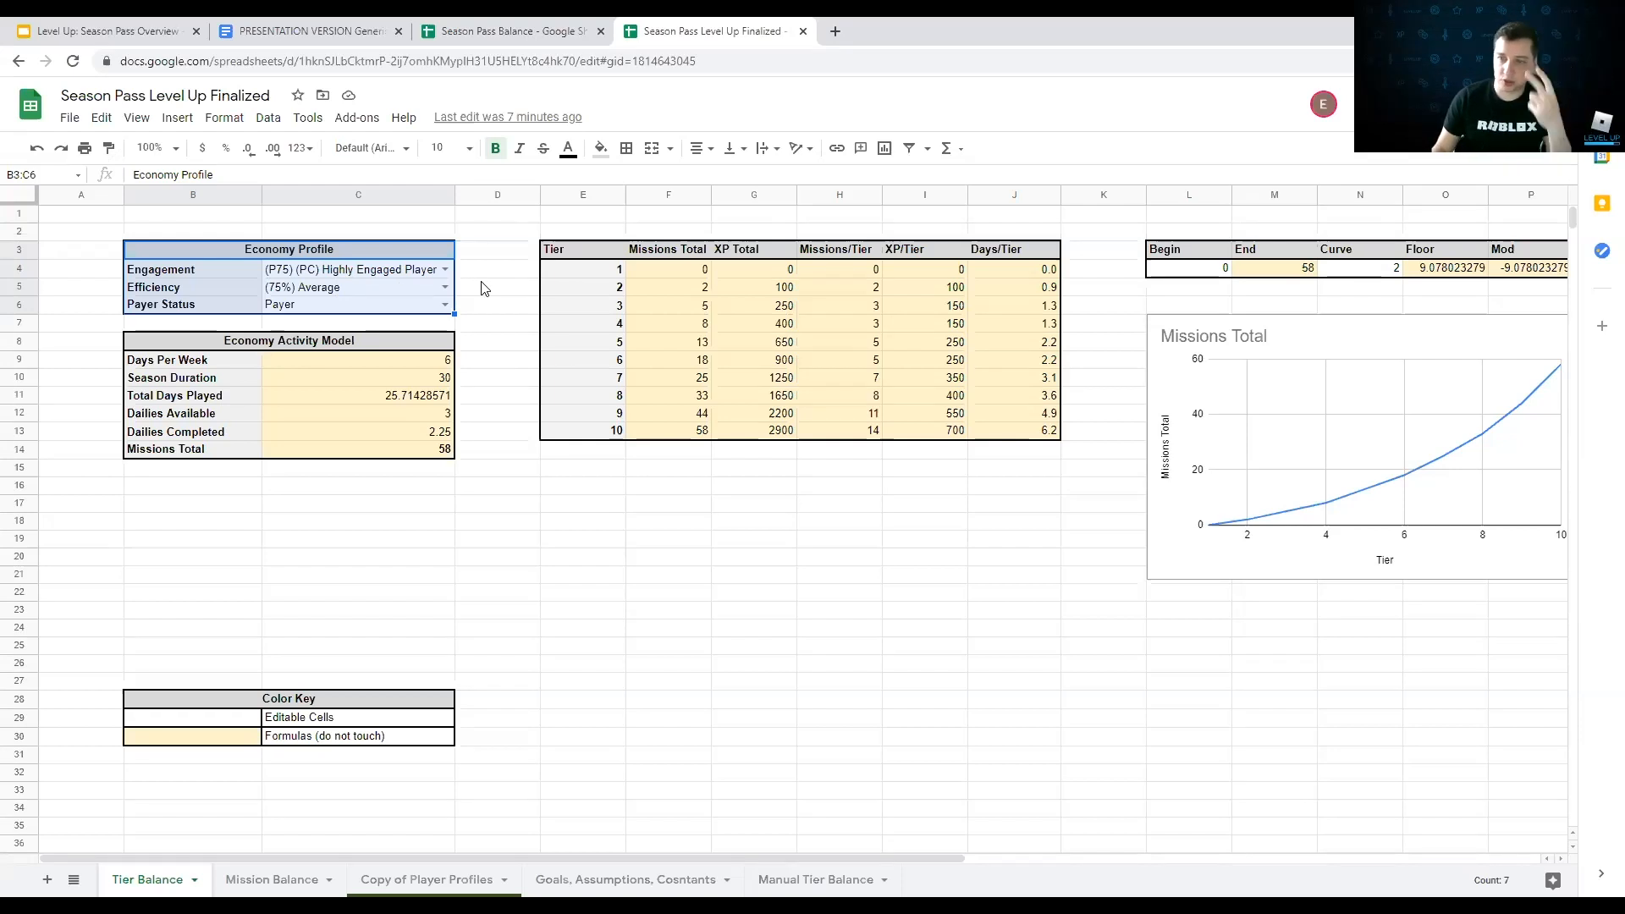
click(378, 358)
click(366, 451)
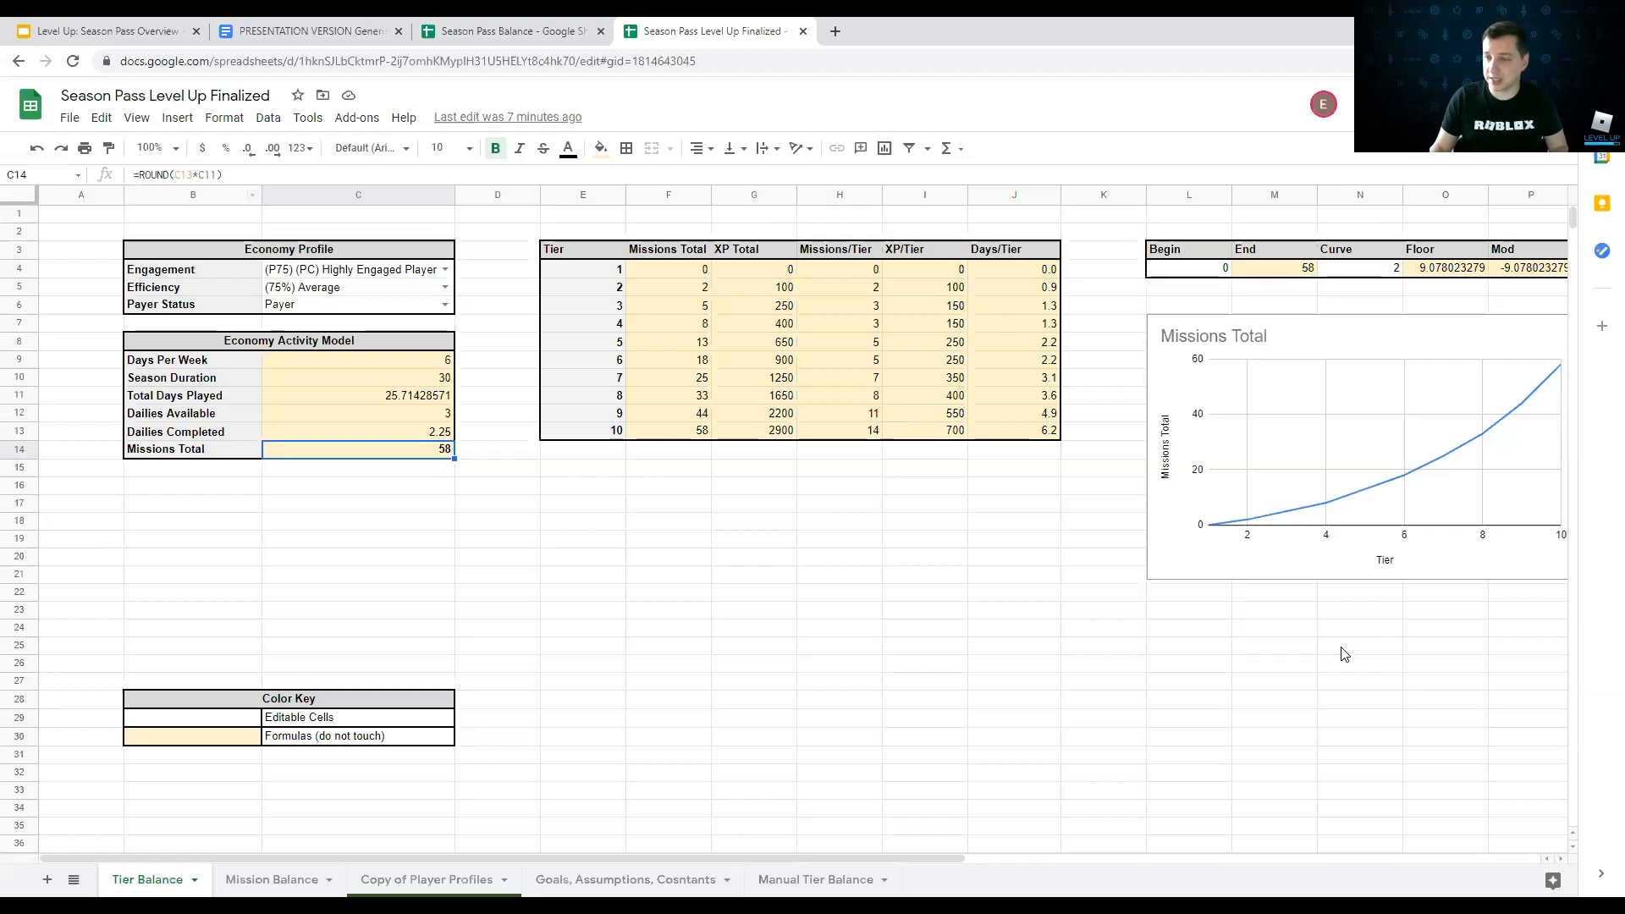
drag(330, 252, 319, 313)
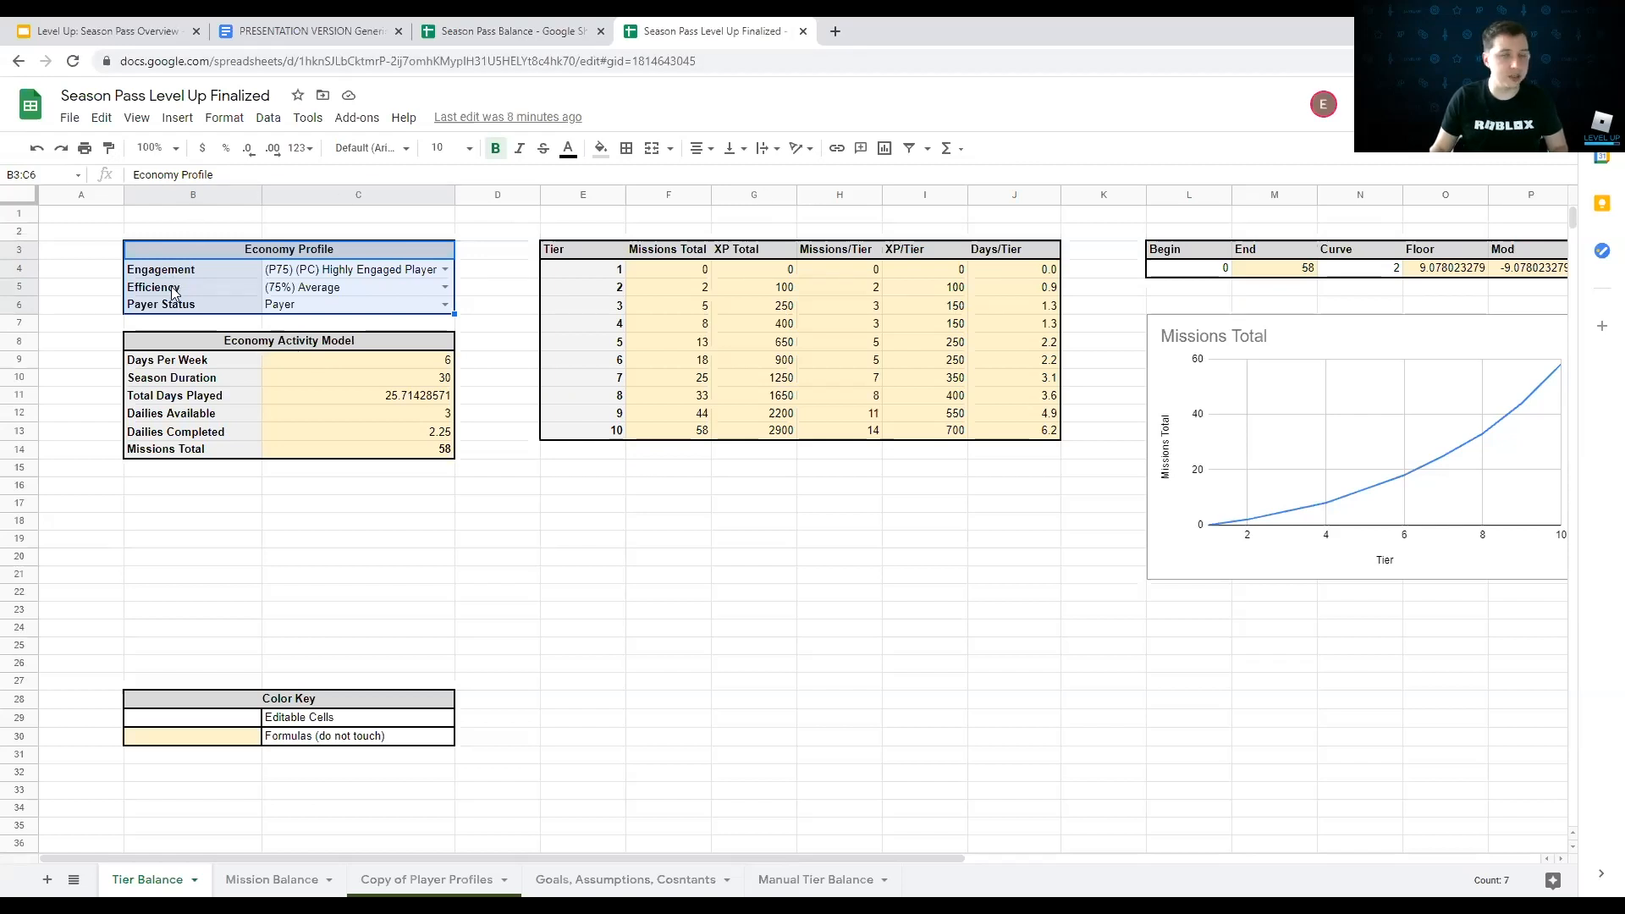
click(501, 268)
Step: Return to Season Pass Balance and enter the heading Economy Profile in B3 of the Tier Balance sheet
click(519, 23)
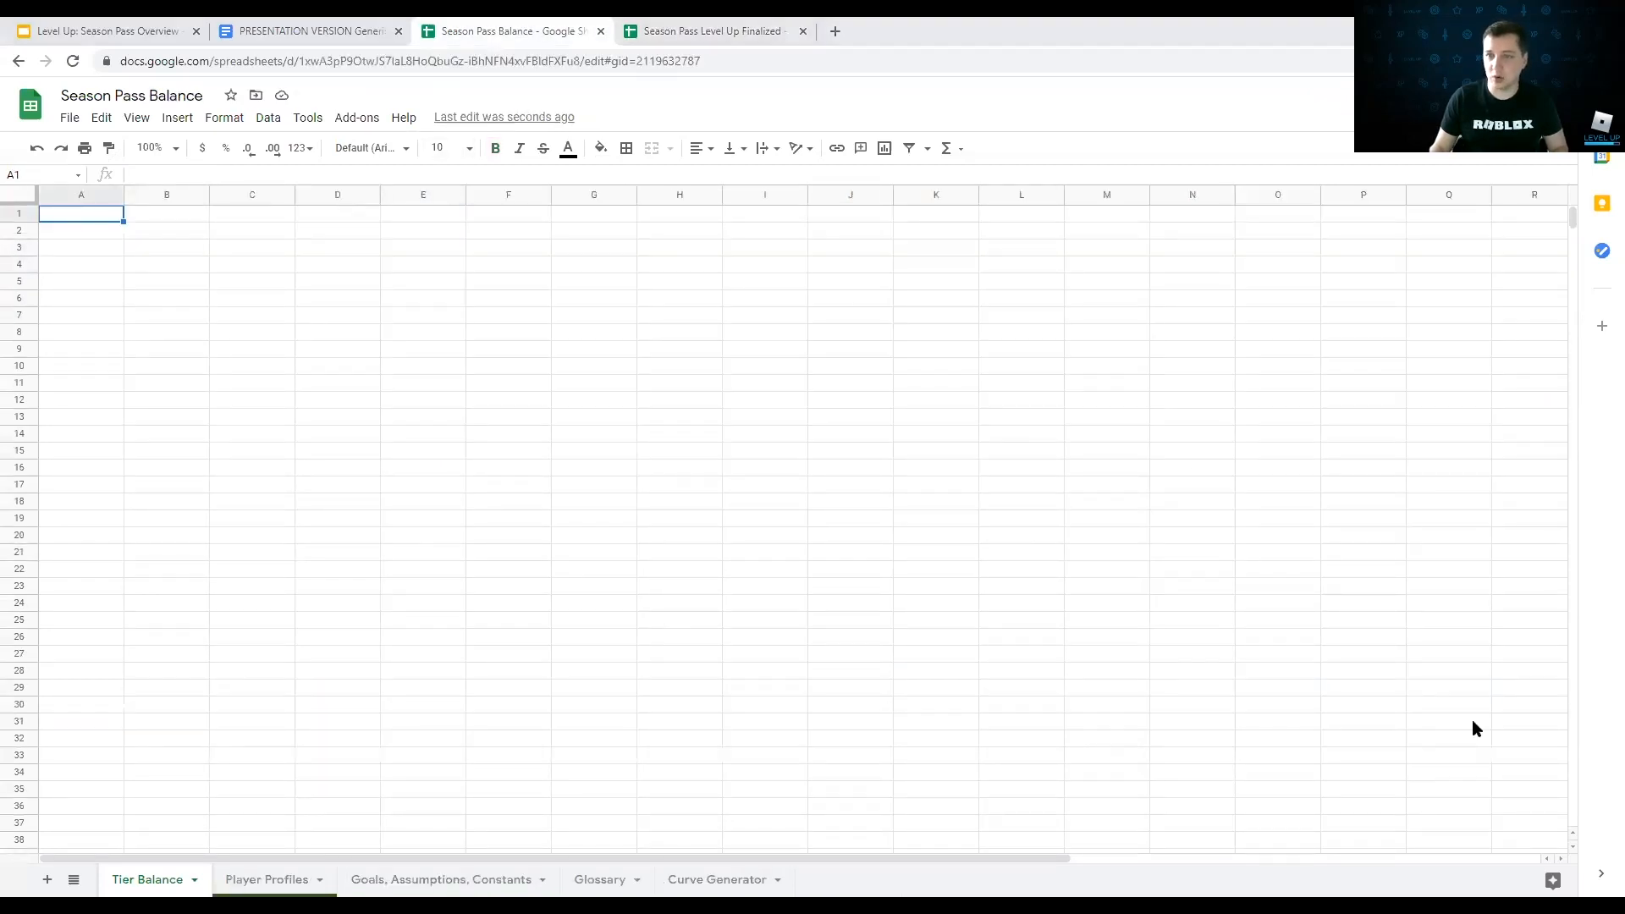
click(181, 252)
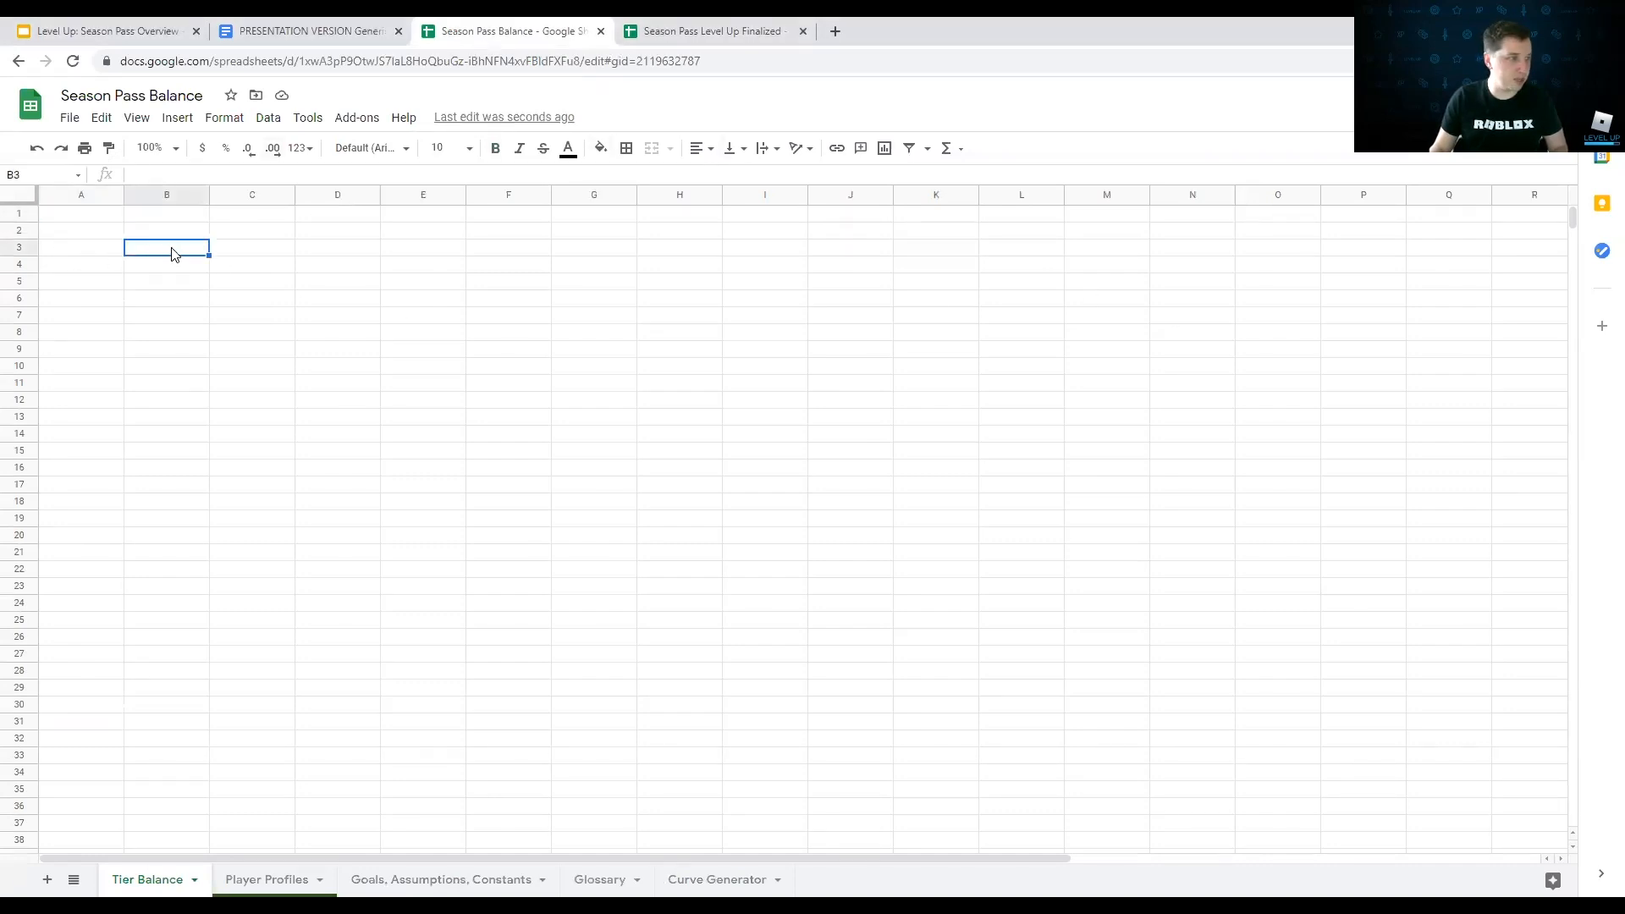
text(Economy Profile)
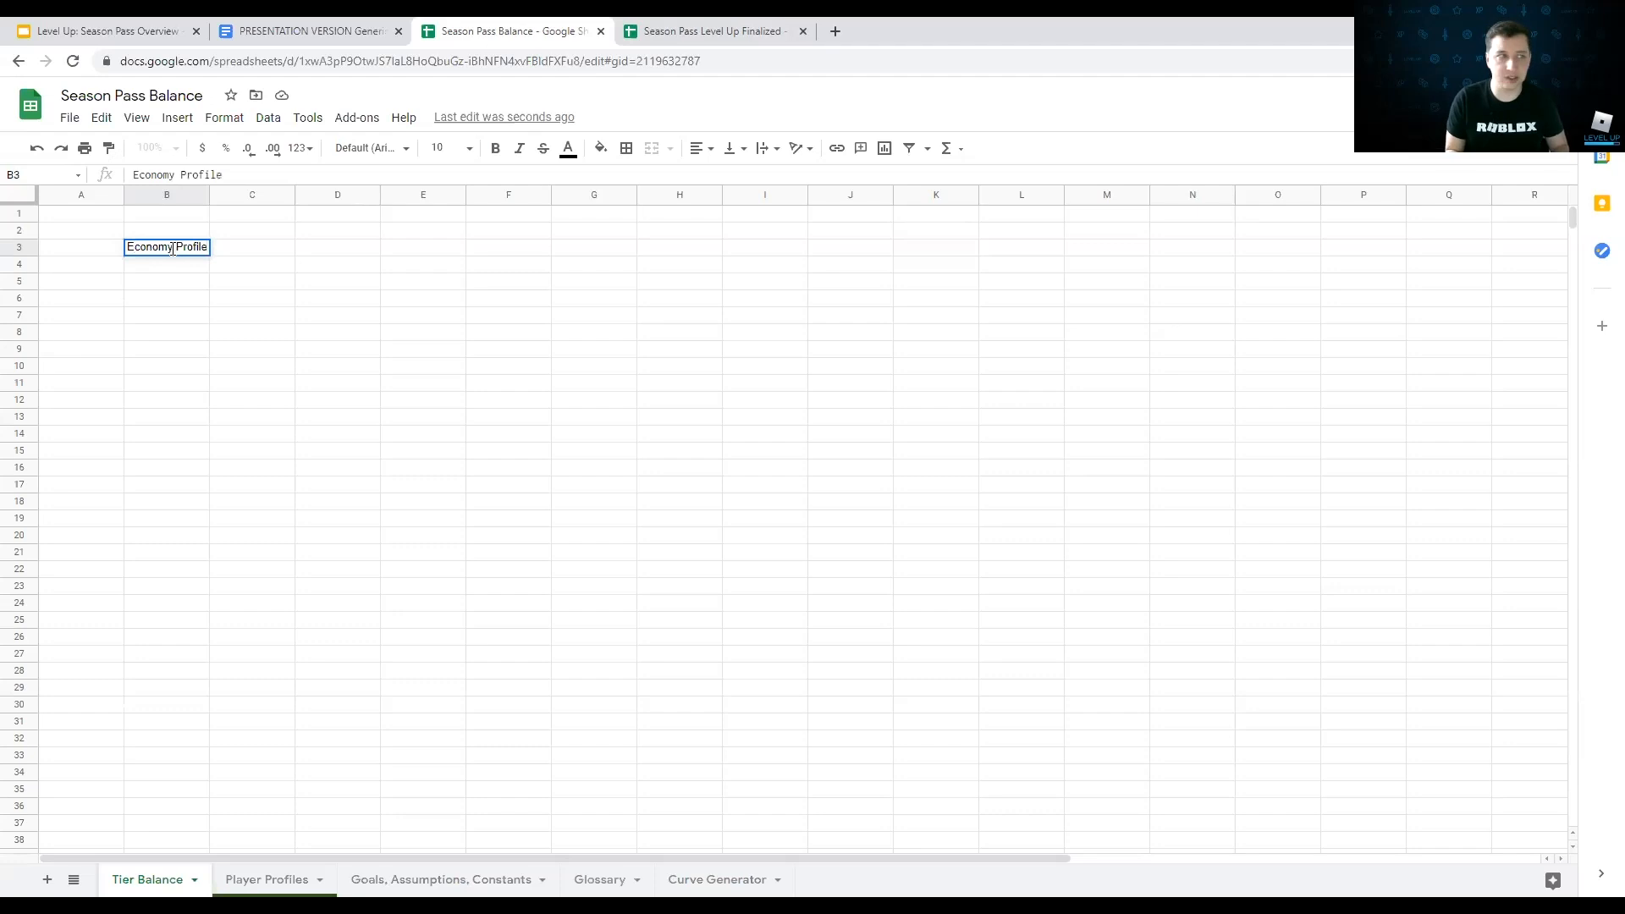
key(Return)
Step: Merge B3:C3 and make the Economy Profile heading centred and bold
key(Up)
key(shift+Right)
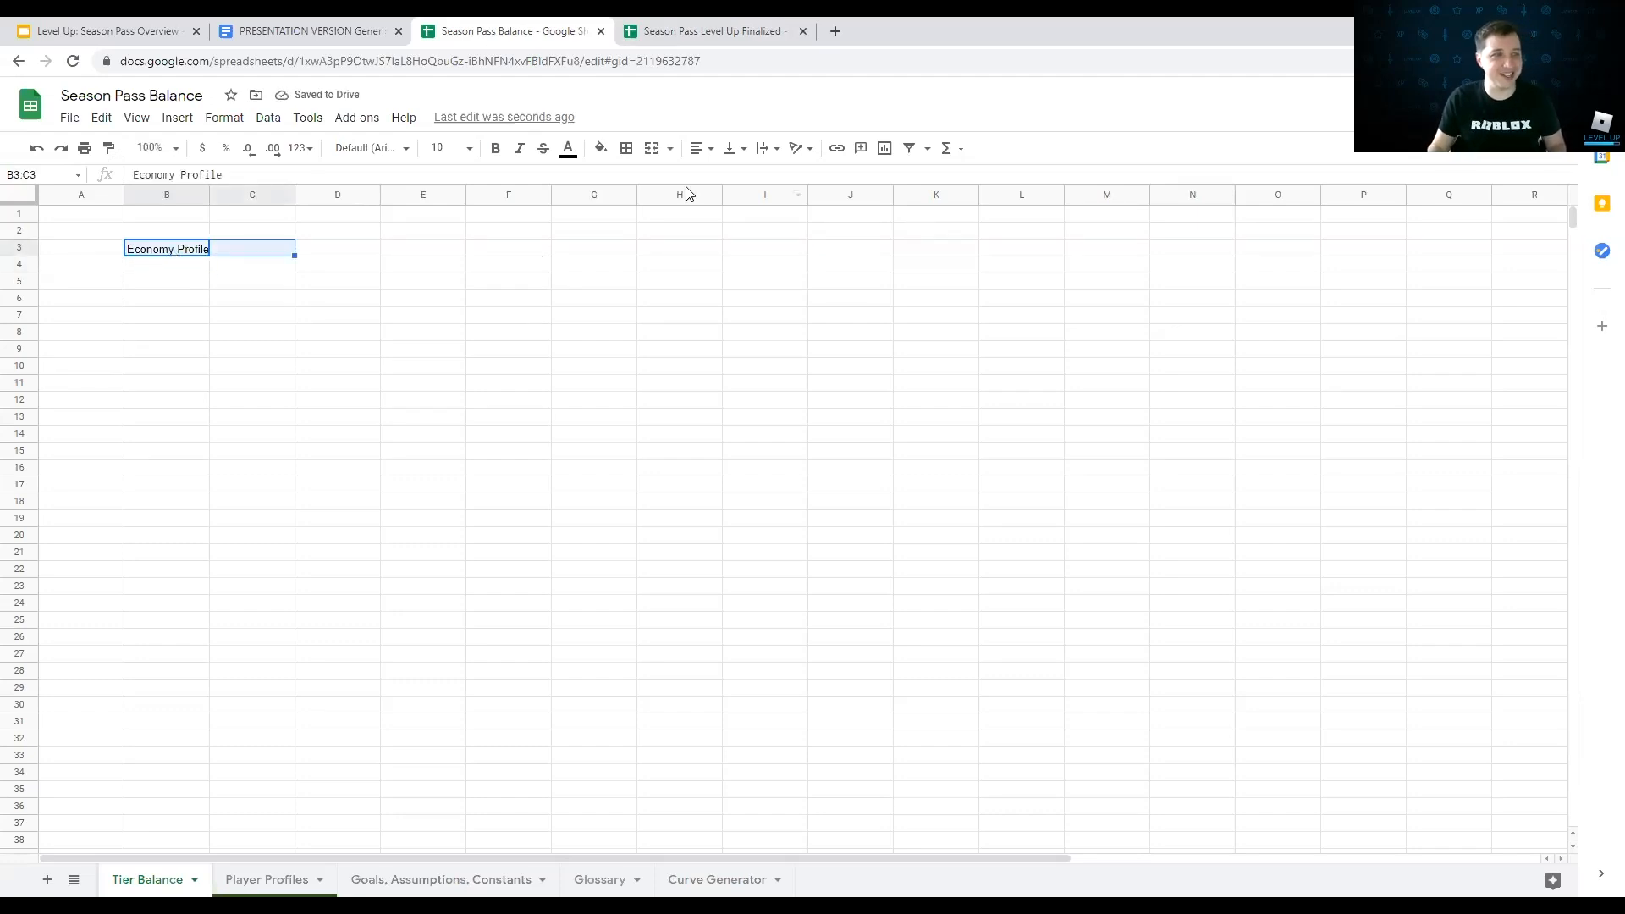
click(648, 156)
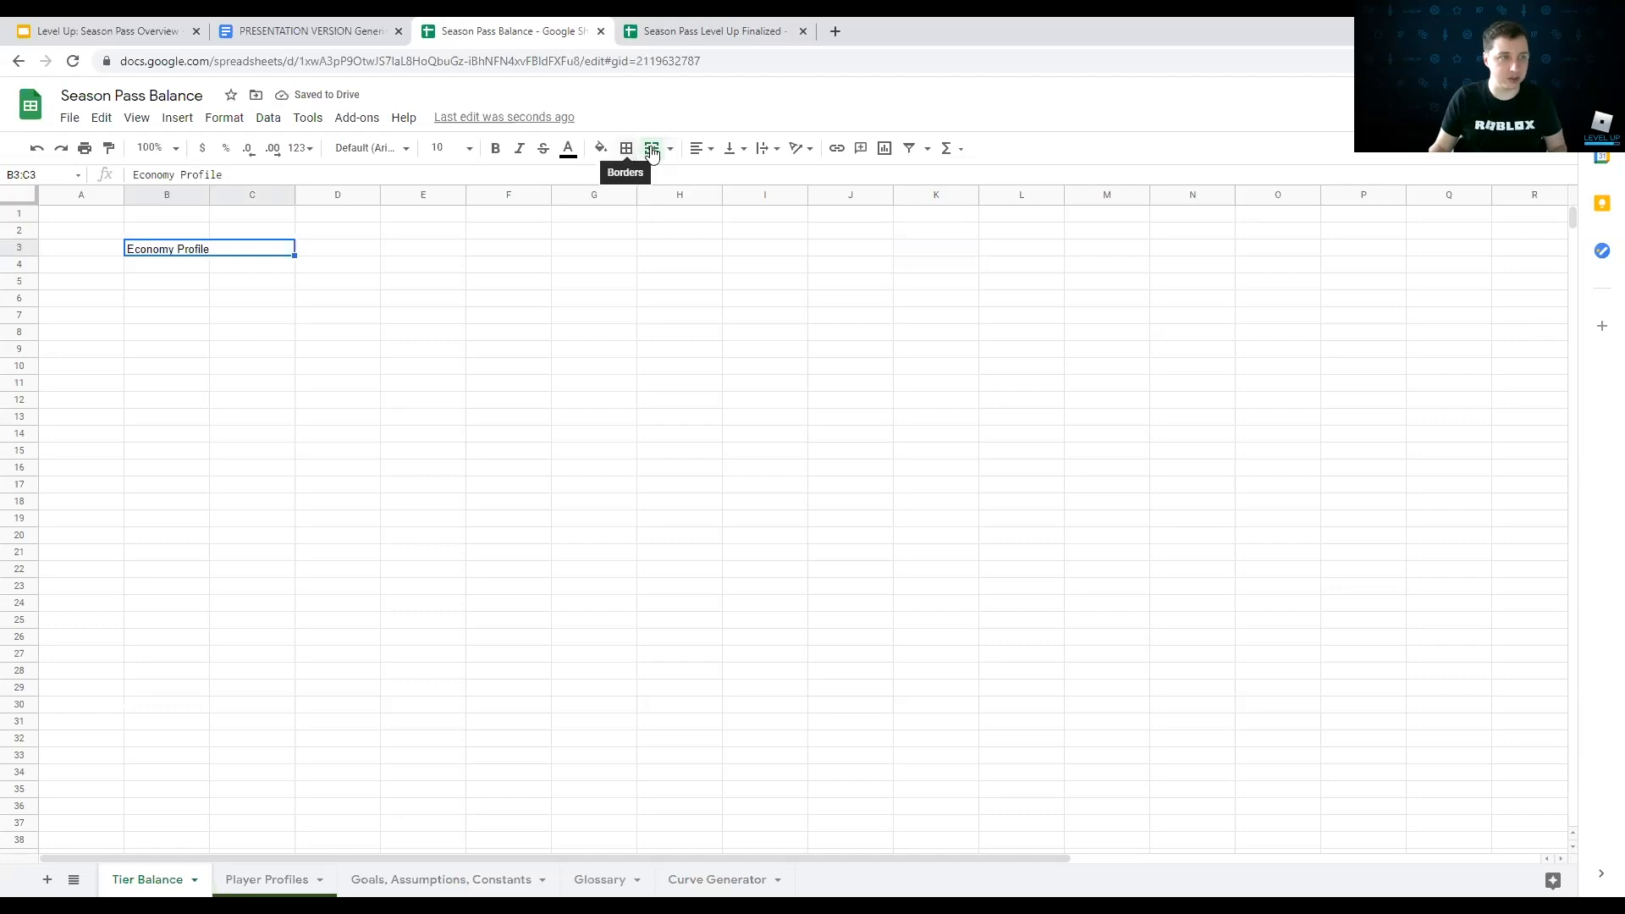
click(699, 152)
click(721, 177)
key(ctrl+b)
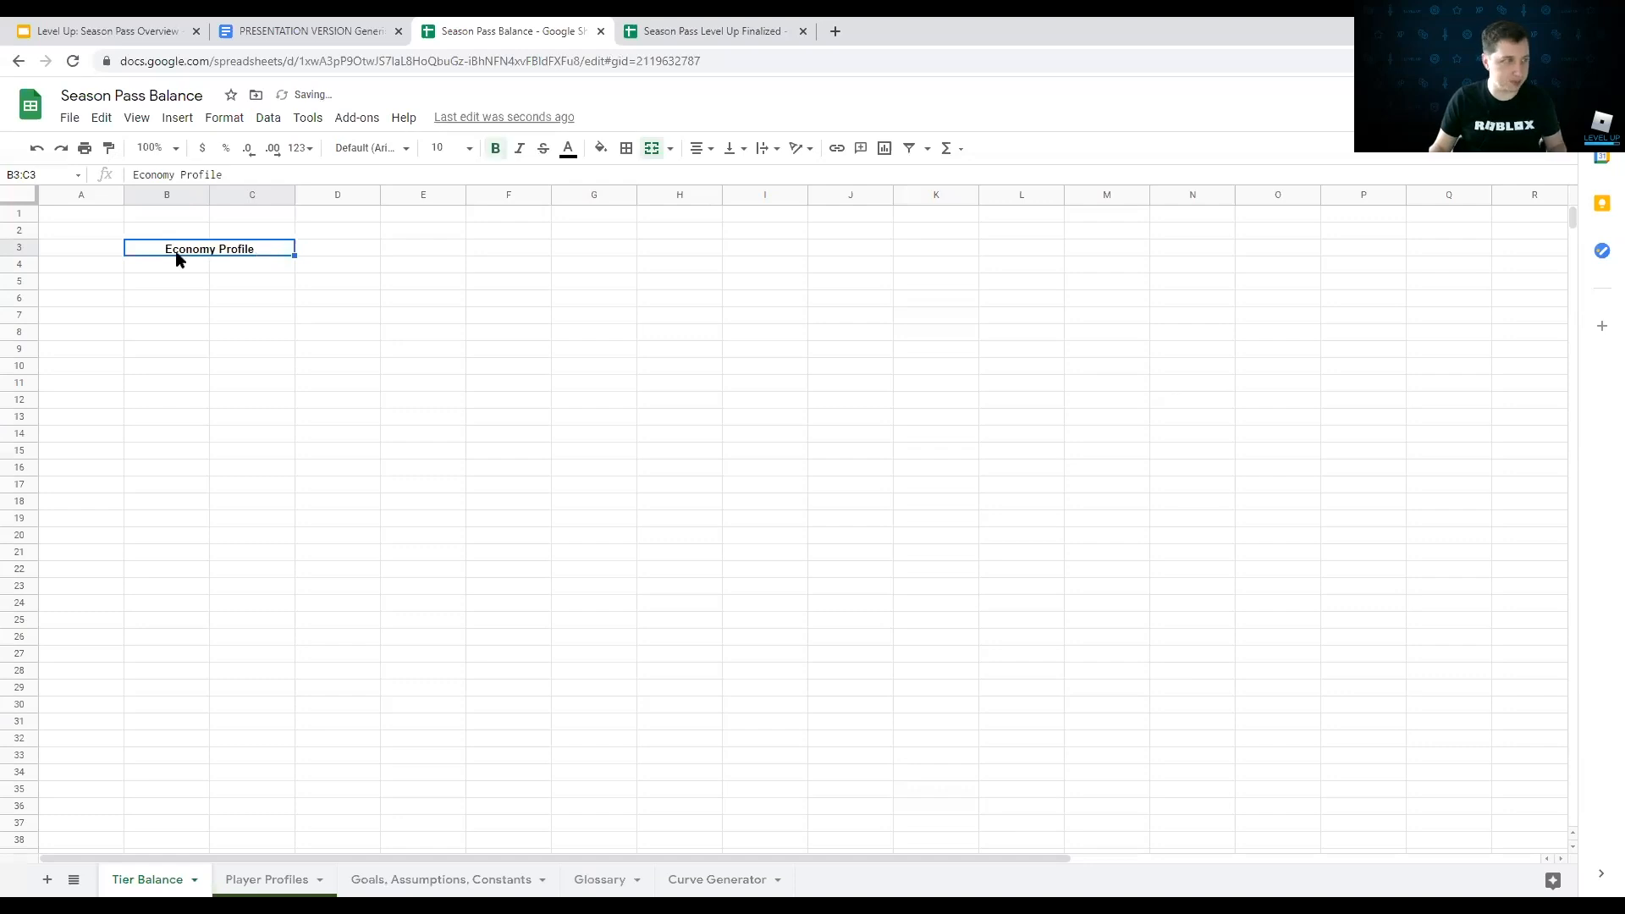
Step: Enter the row labels Engagement in B4 and Efficiency in B5 under the Economy Profile heading
click(176, 268)
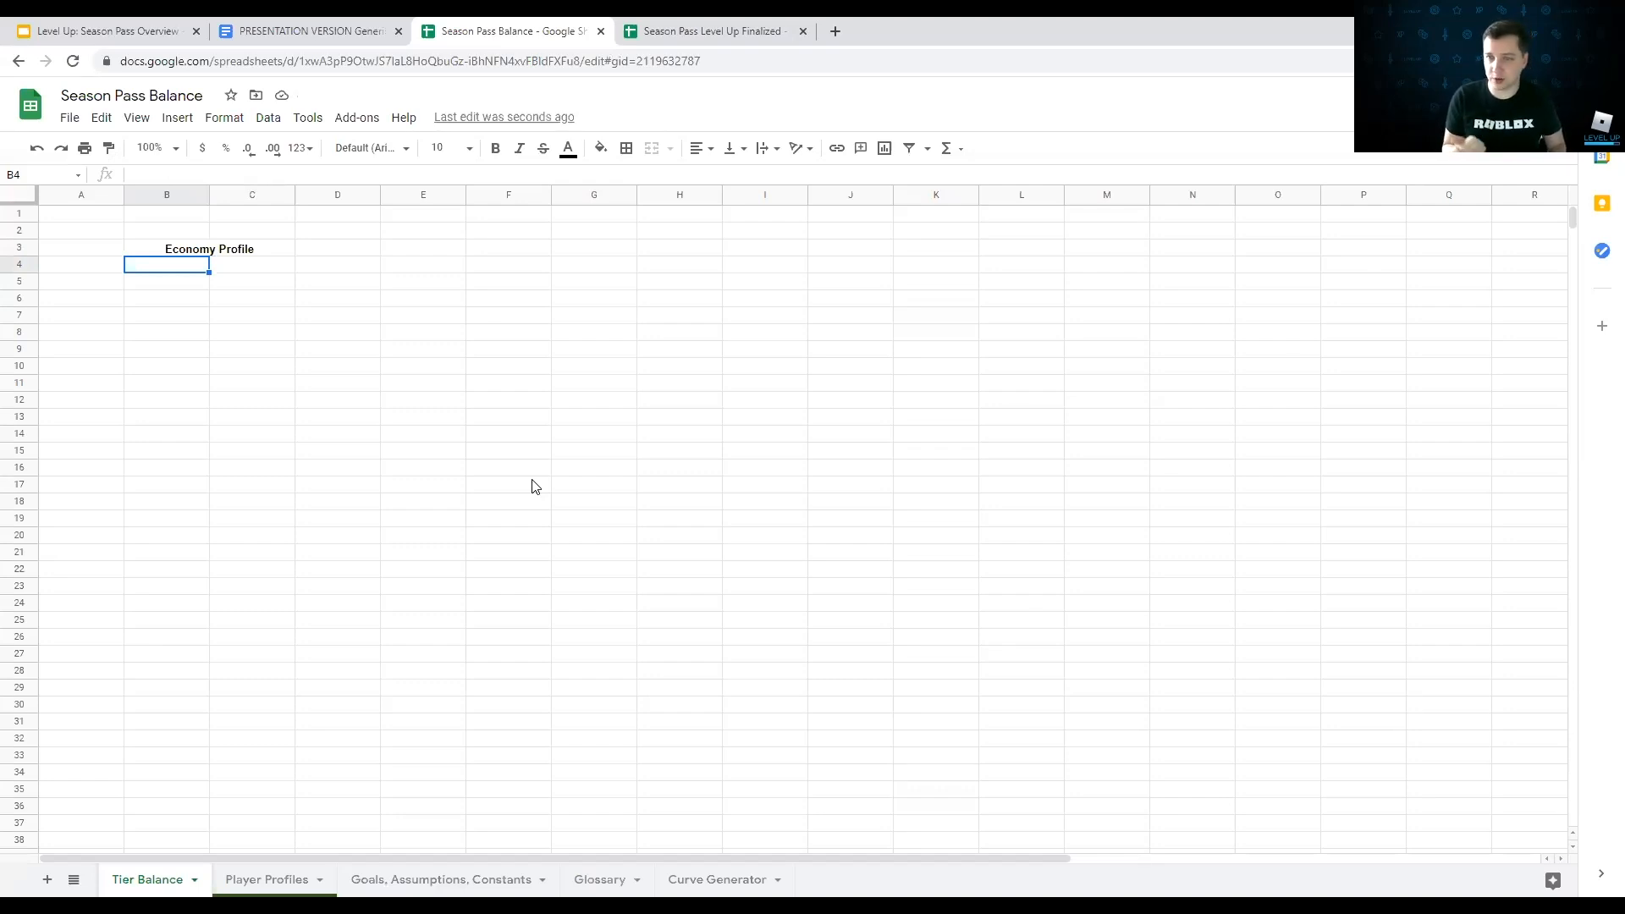
text(Engagement)
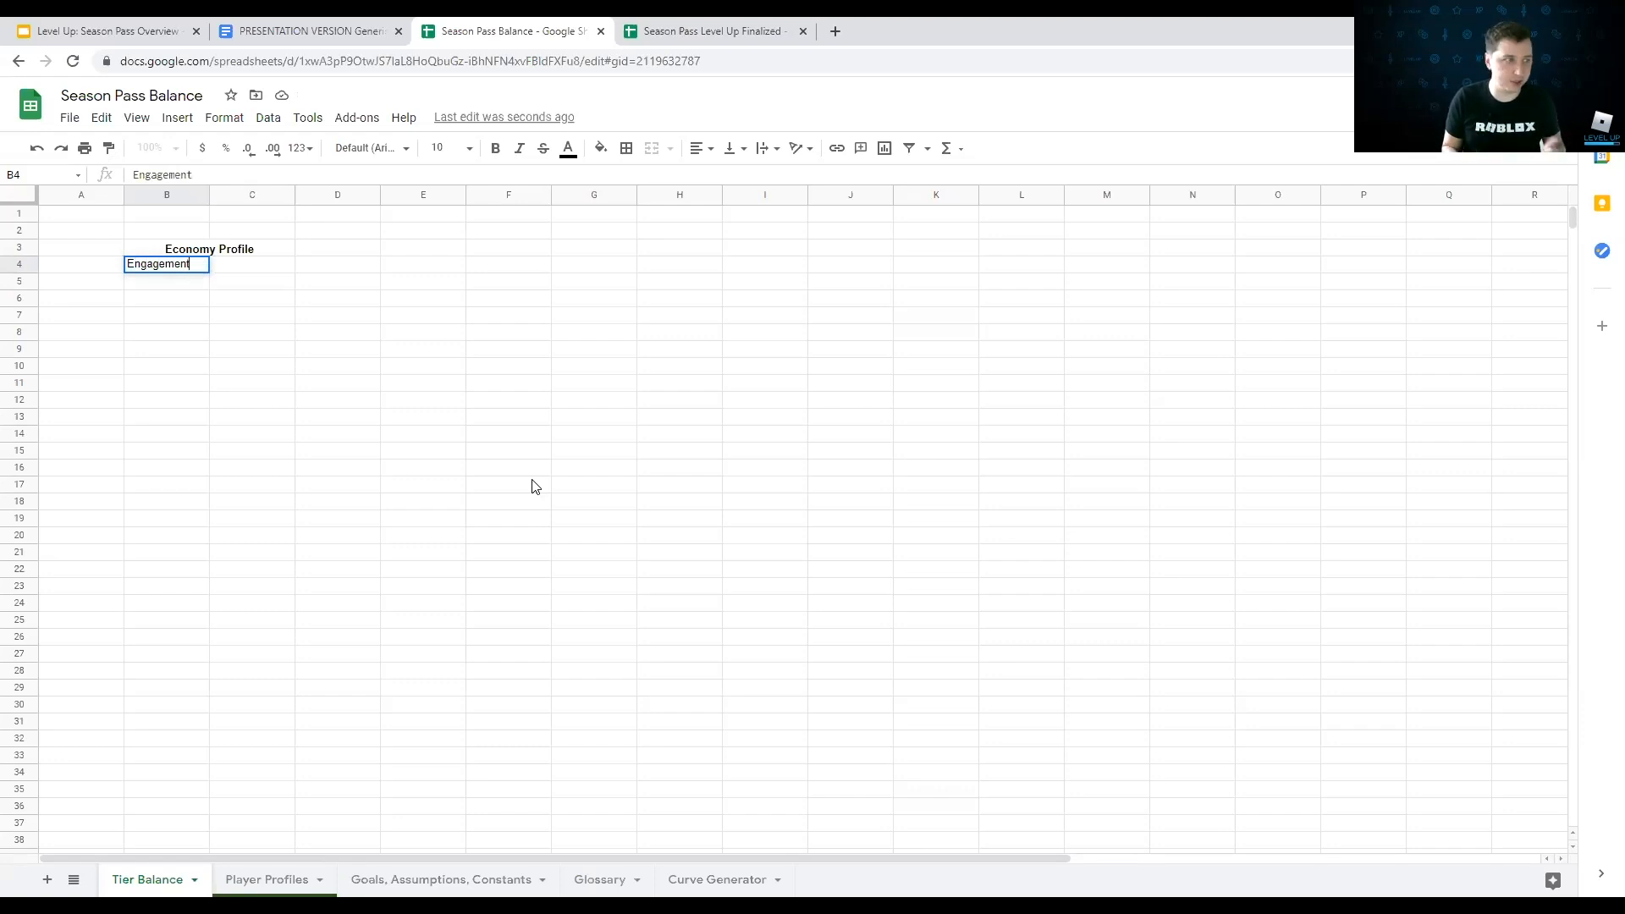
key(Return)
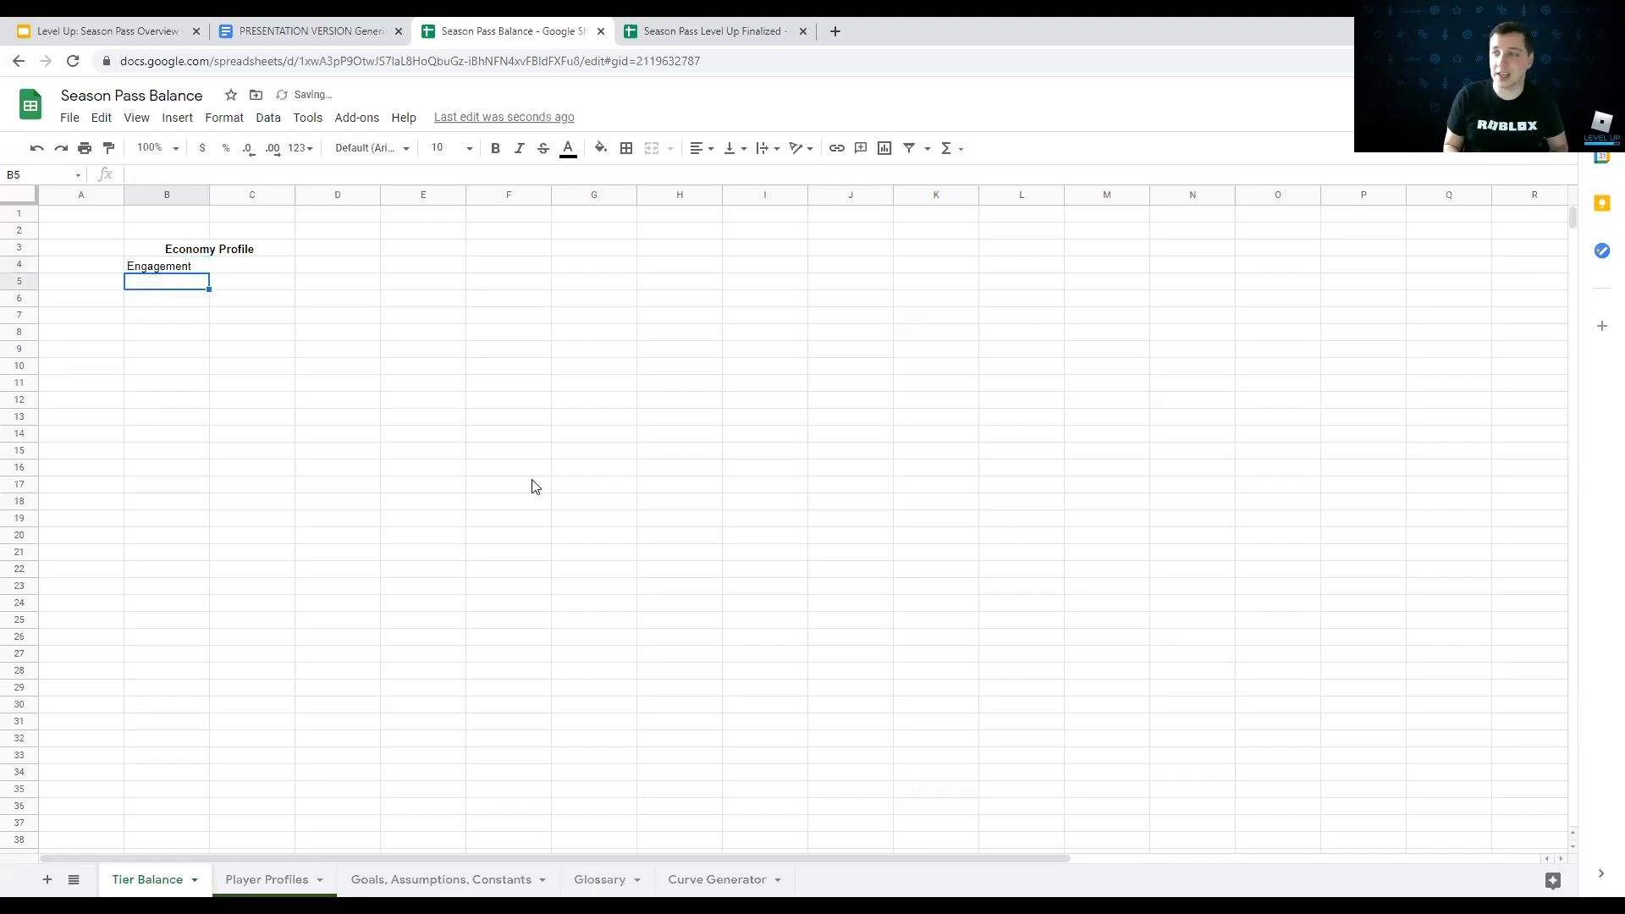
text(Effi)
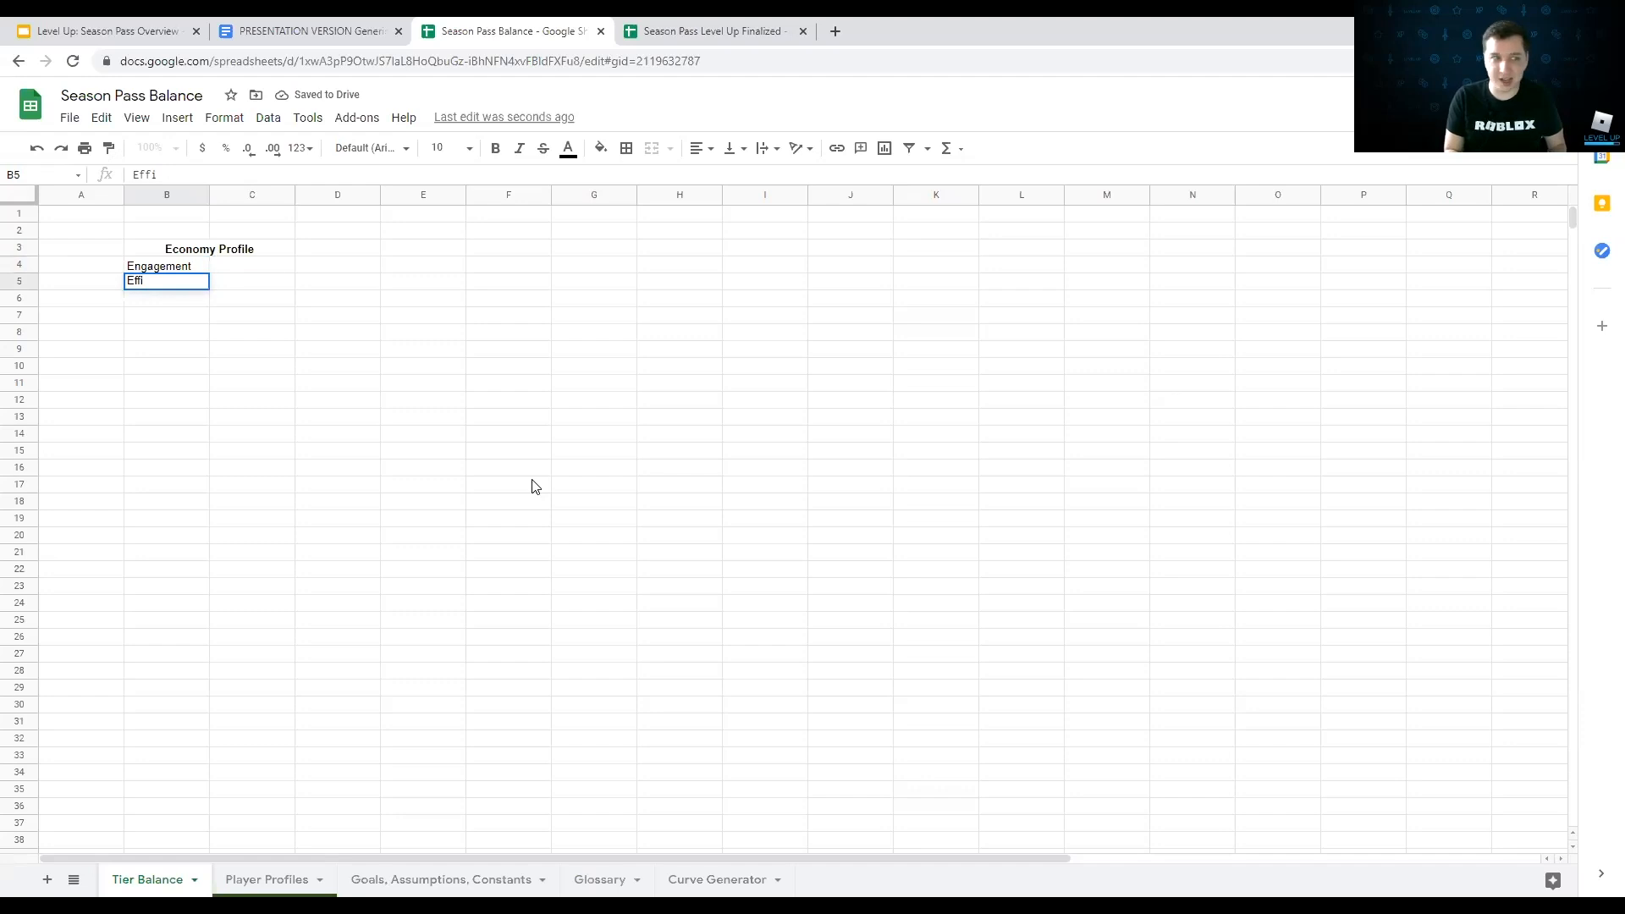
text(ciency)
key(Return)
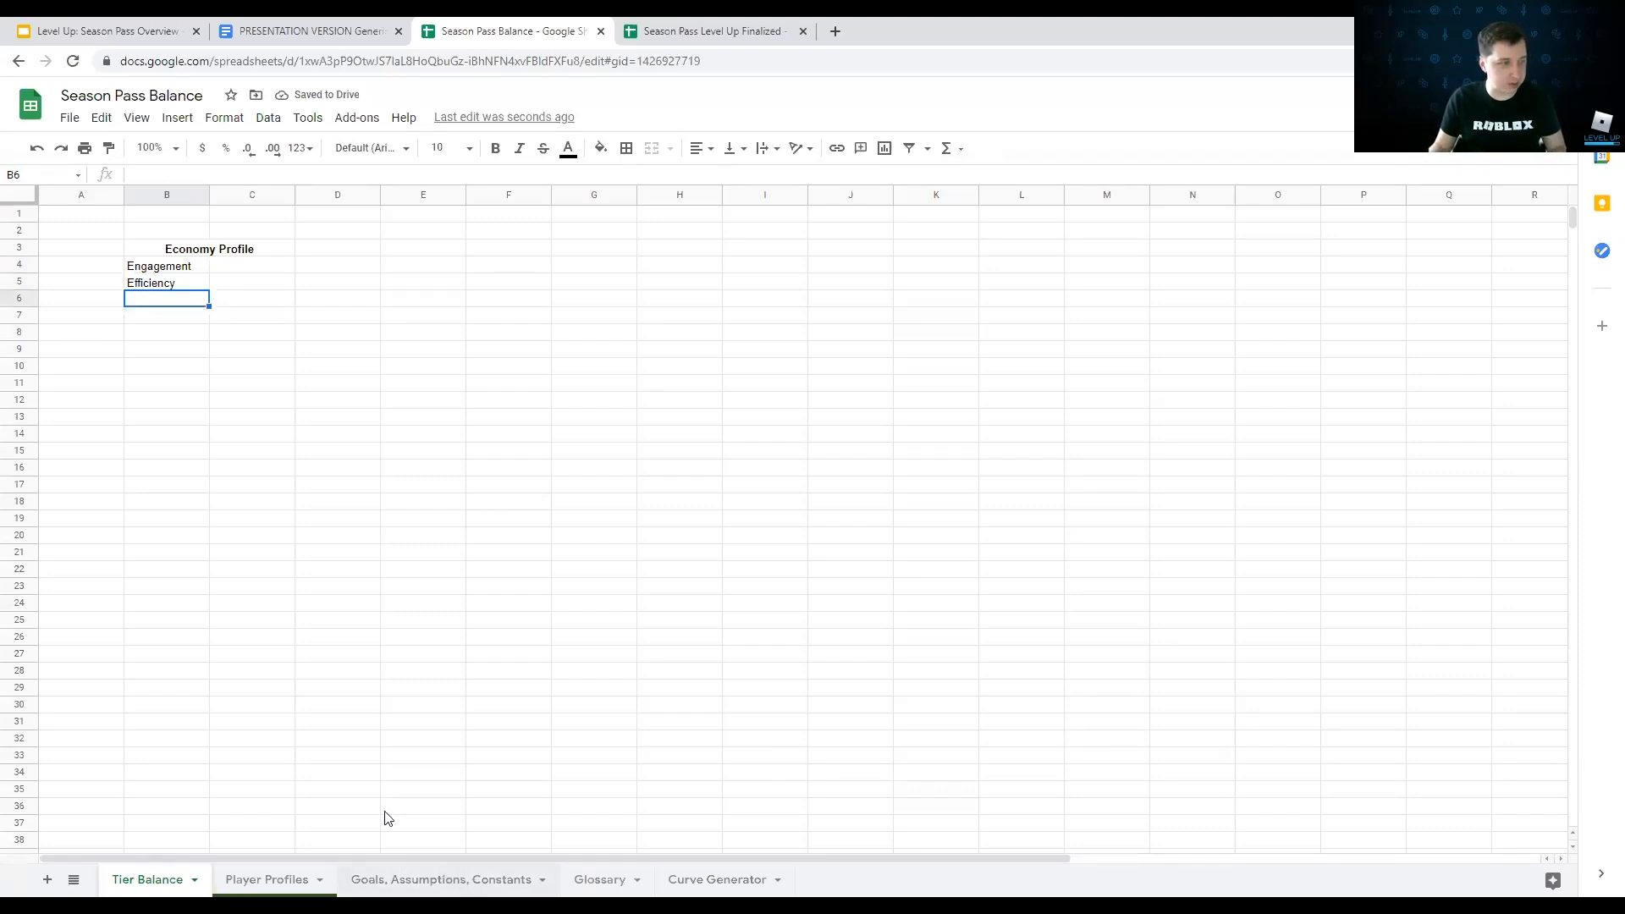
Step: Check the premium and payer entries in Goals, Assumptions, Constants, and enter the label Payer Satus in B6 of Tier Balance
click(431, 877)
click(155, 386)
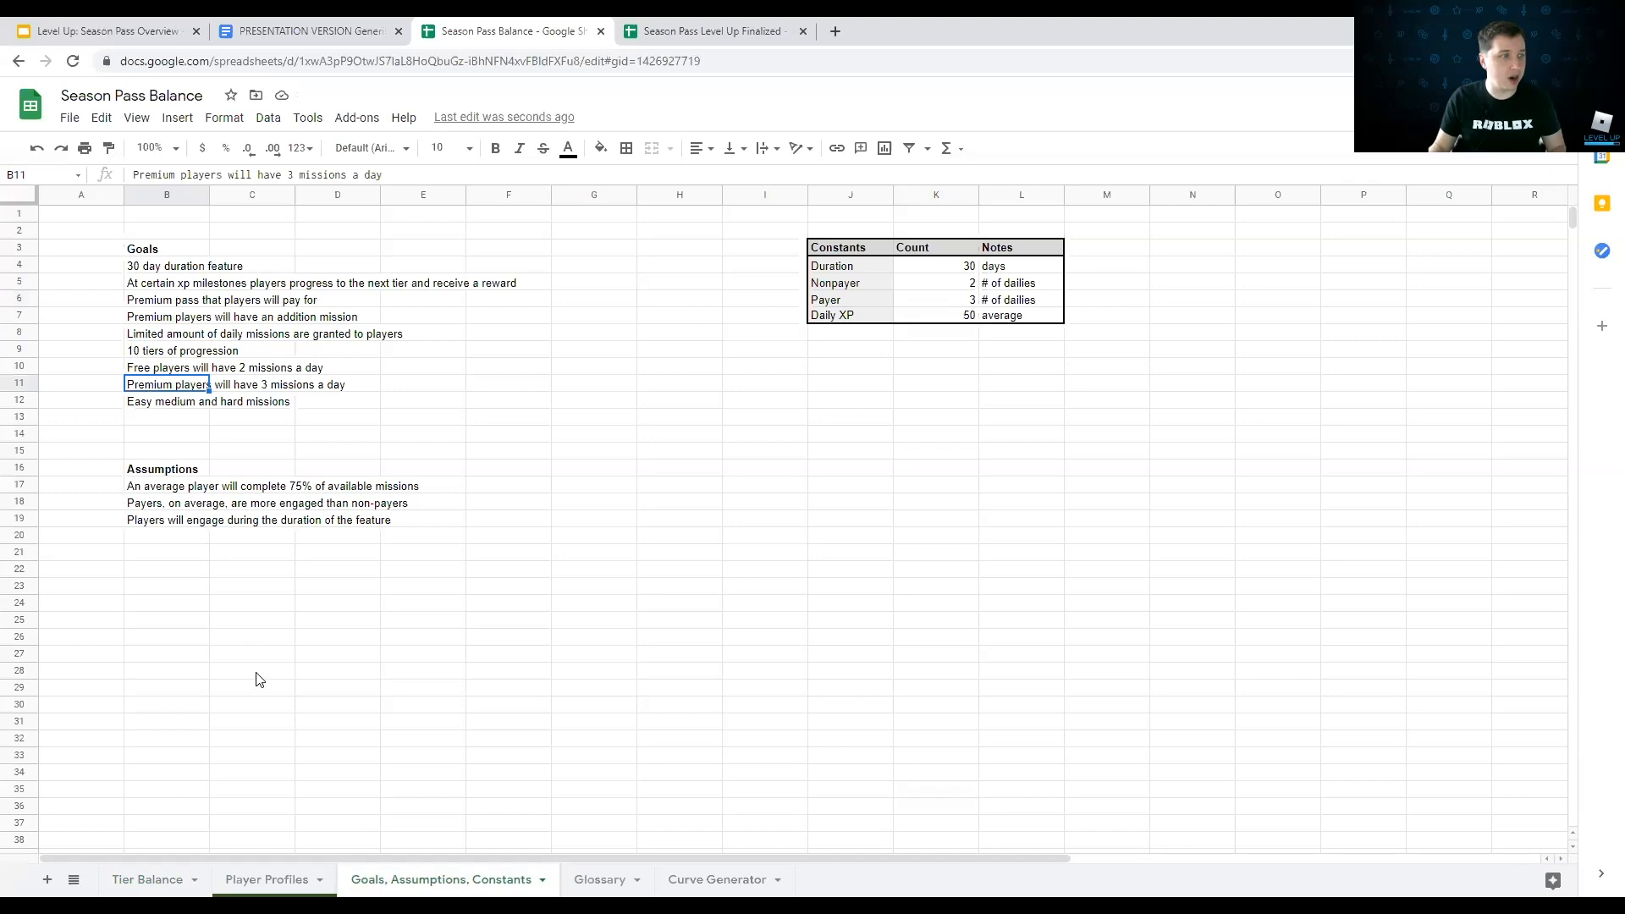
click(169, 505)
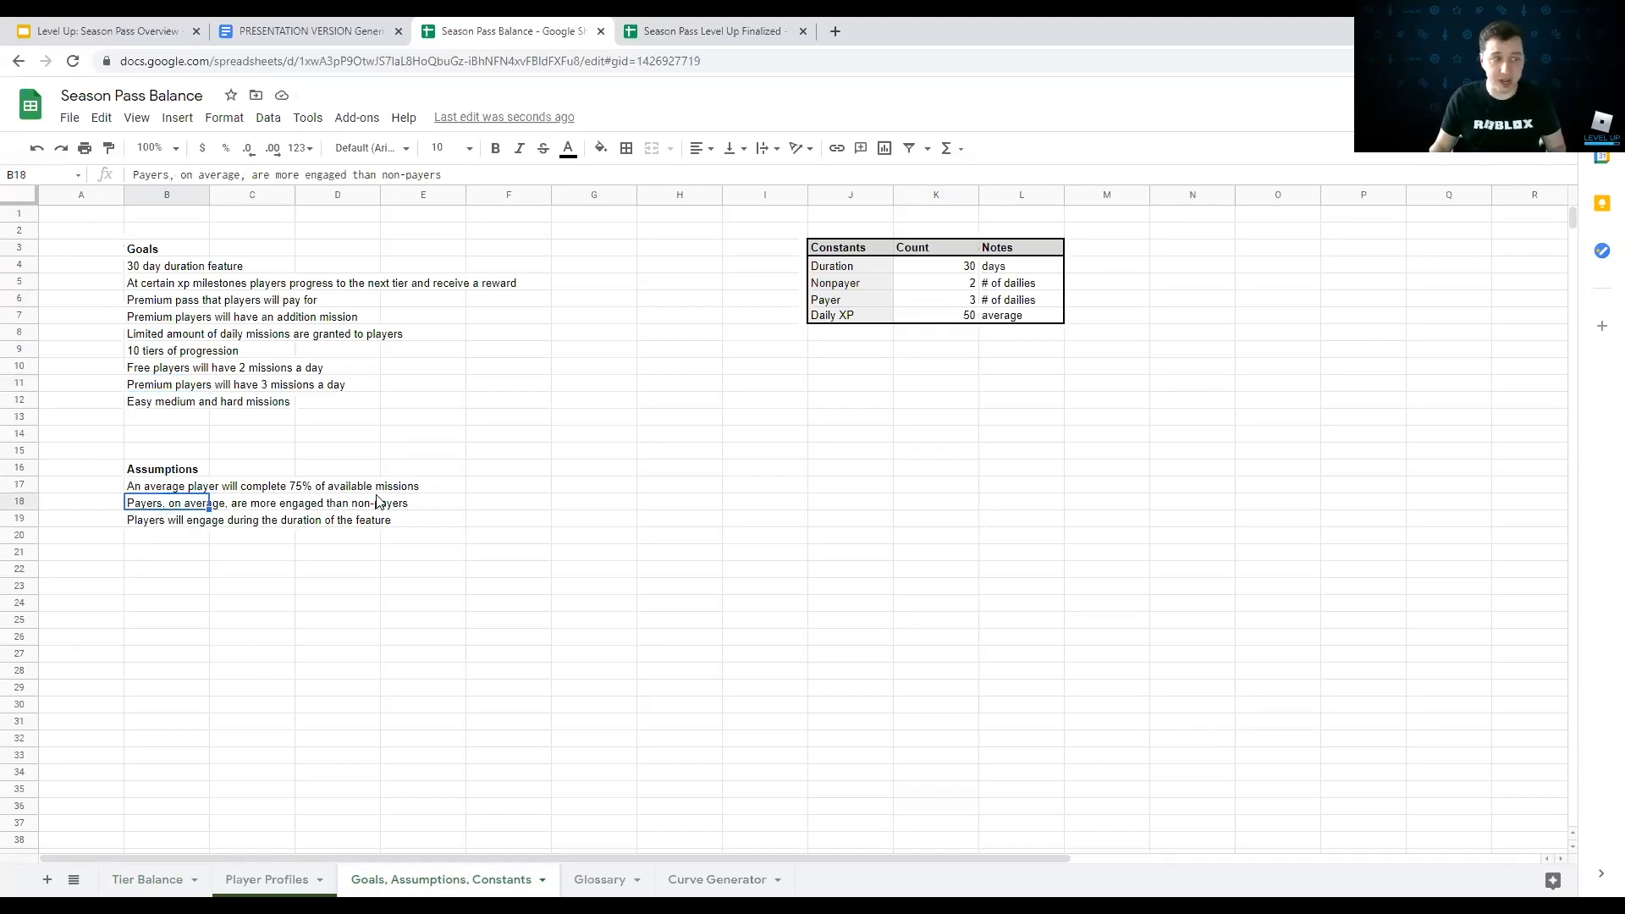
click(147, 879)
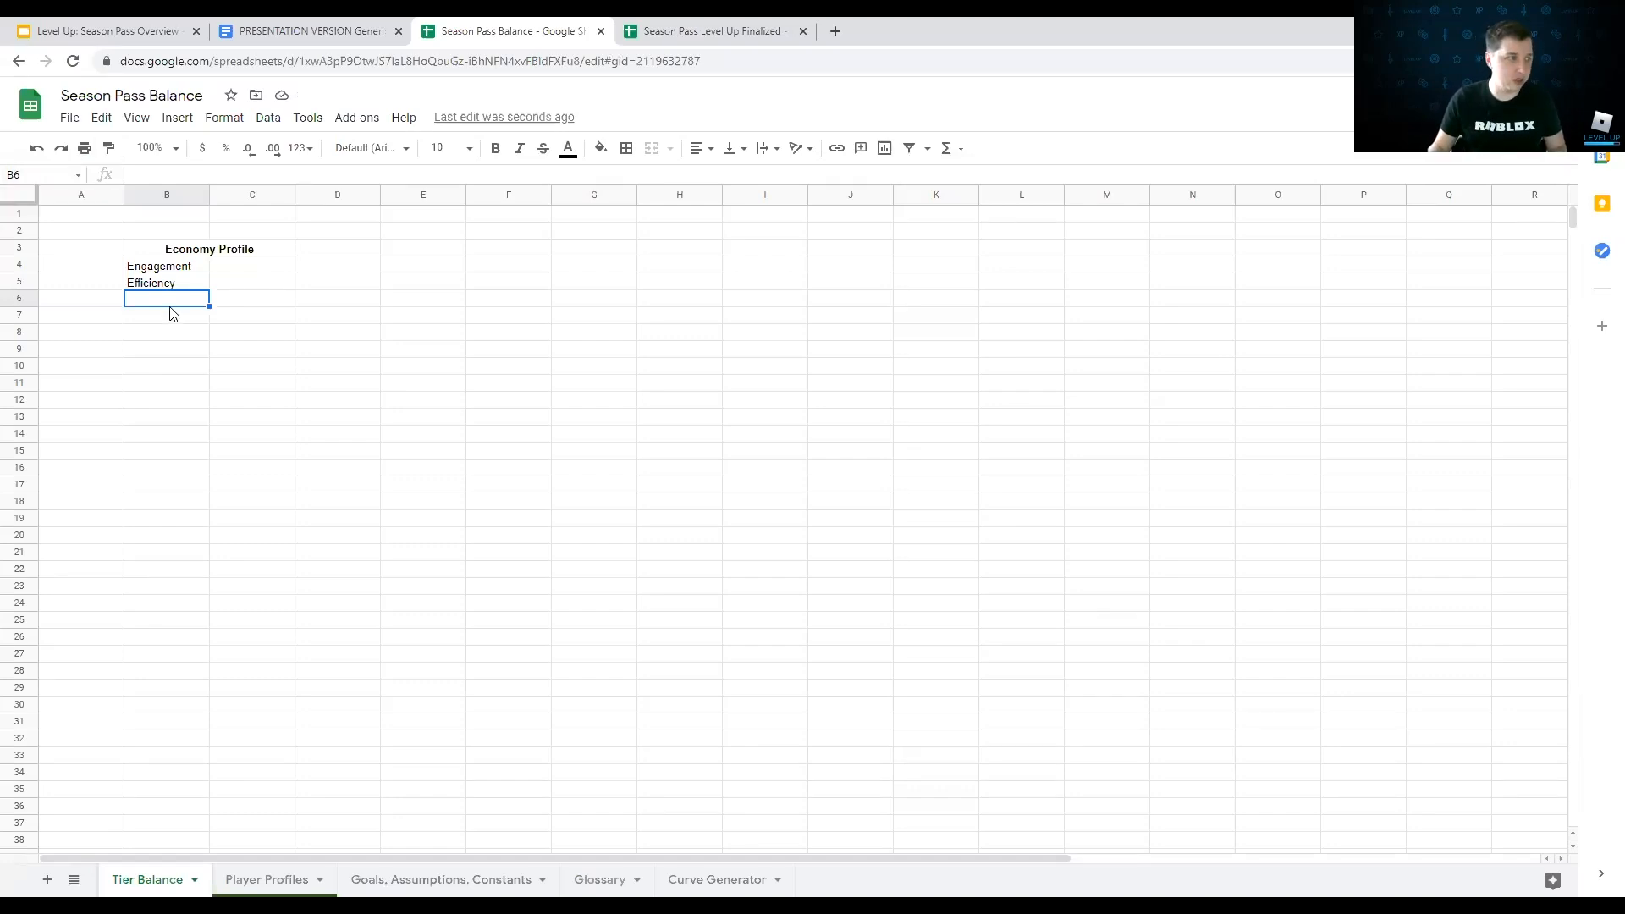
text(Payer)
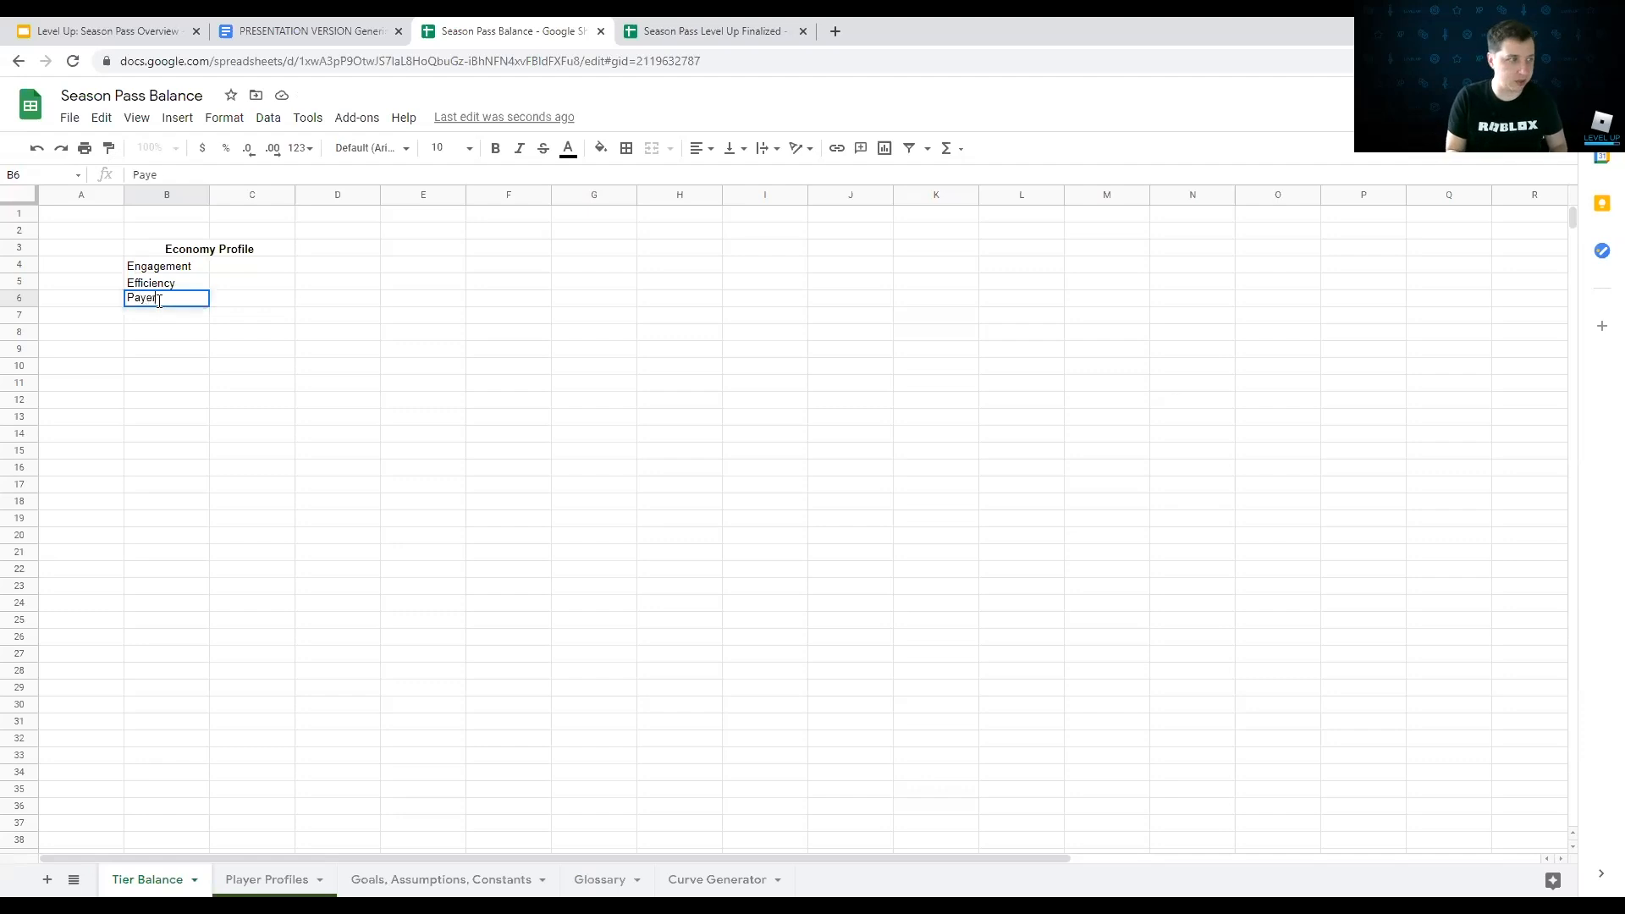
text( Satus)
key(Return)
Step: Make the three Economy Profile row labels in B4:B6 bold
key(Up)
key(Up)
key(Up)
key(shift+Down)
key(shift+Down)
key(ctrl+b)
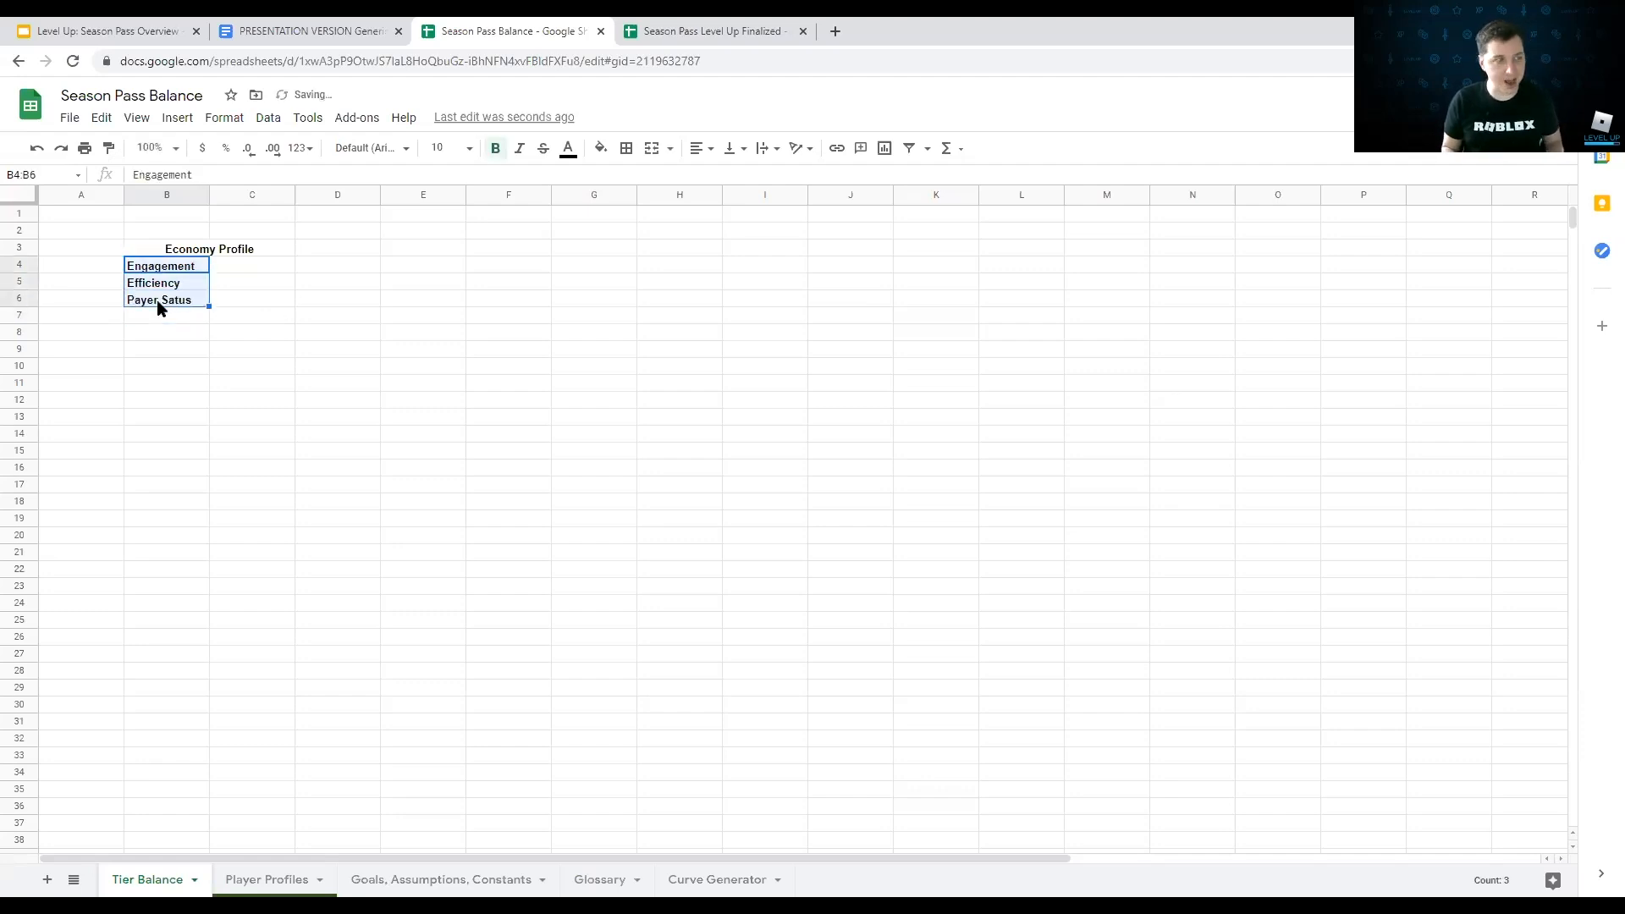
Step: Add data validation to C4 with a dropdown list from the range 'Player Profiles'!A2:A13
key(Right)
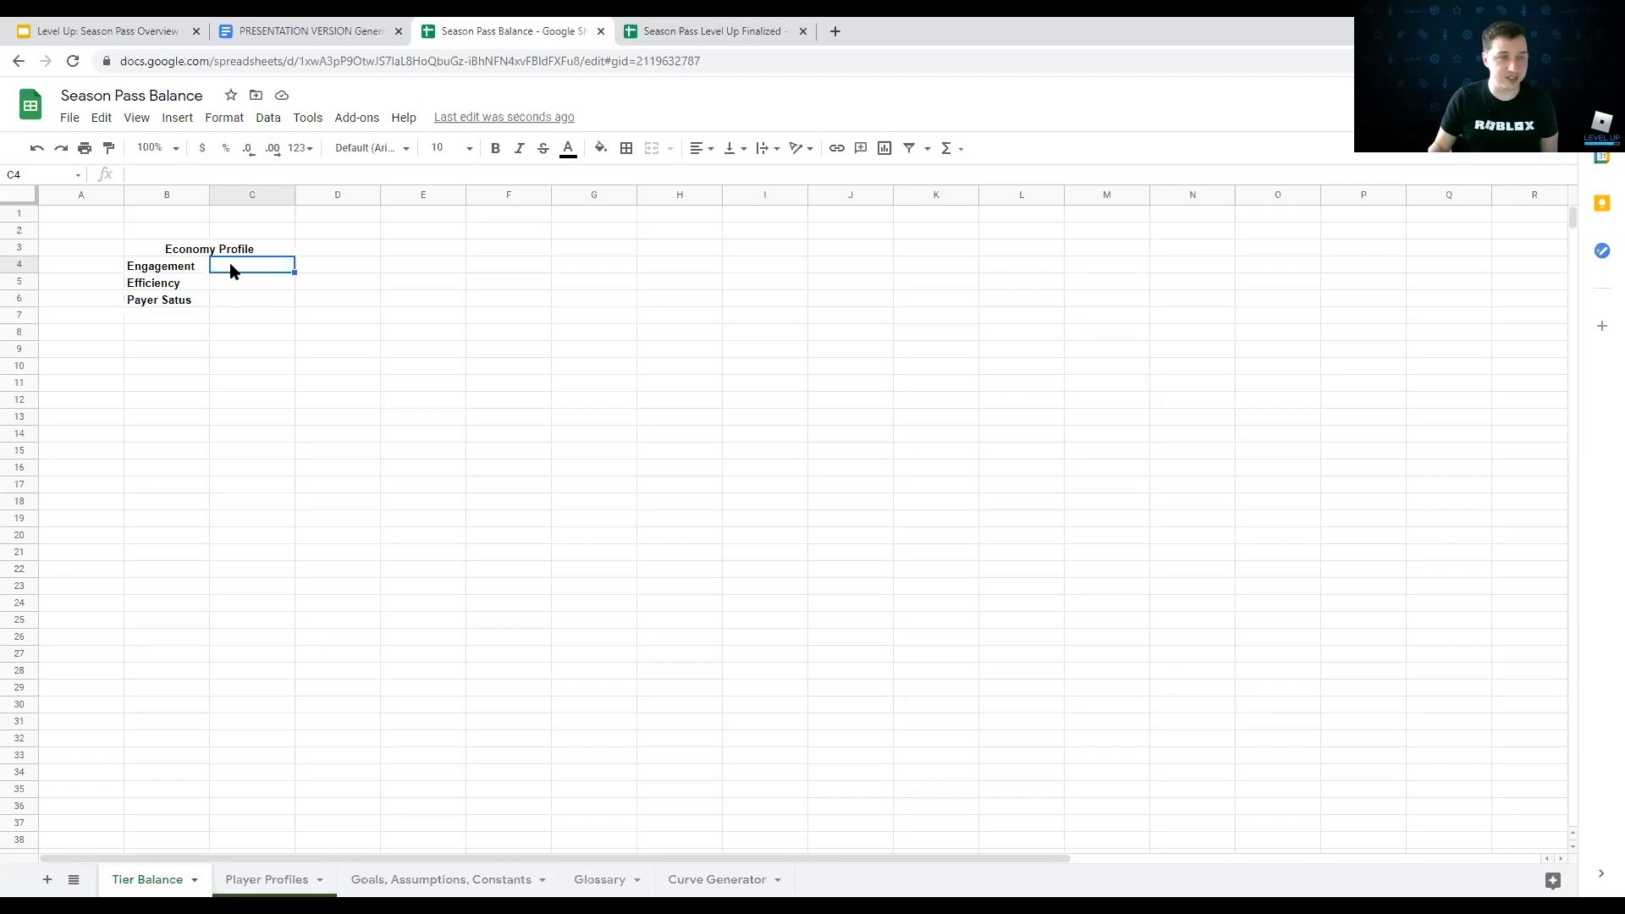
click(268, 117)
mouse_move(404, 117)
mouse_move(268, 118)
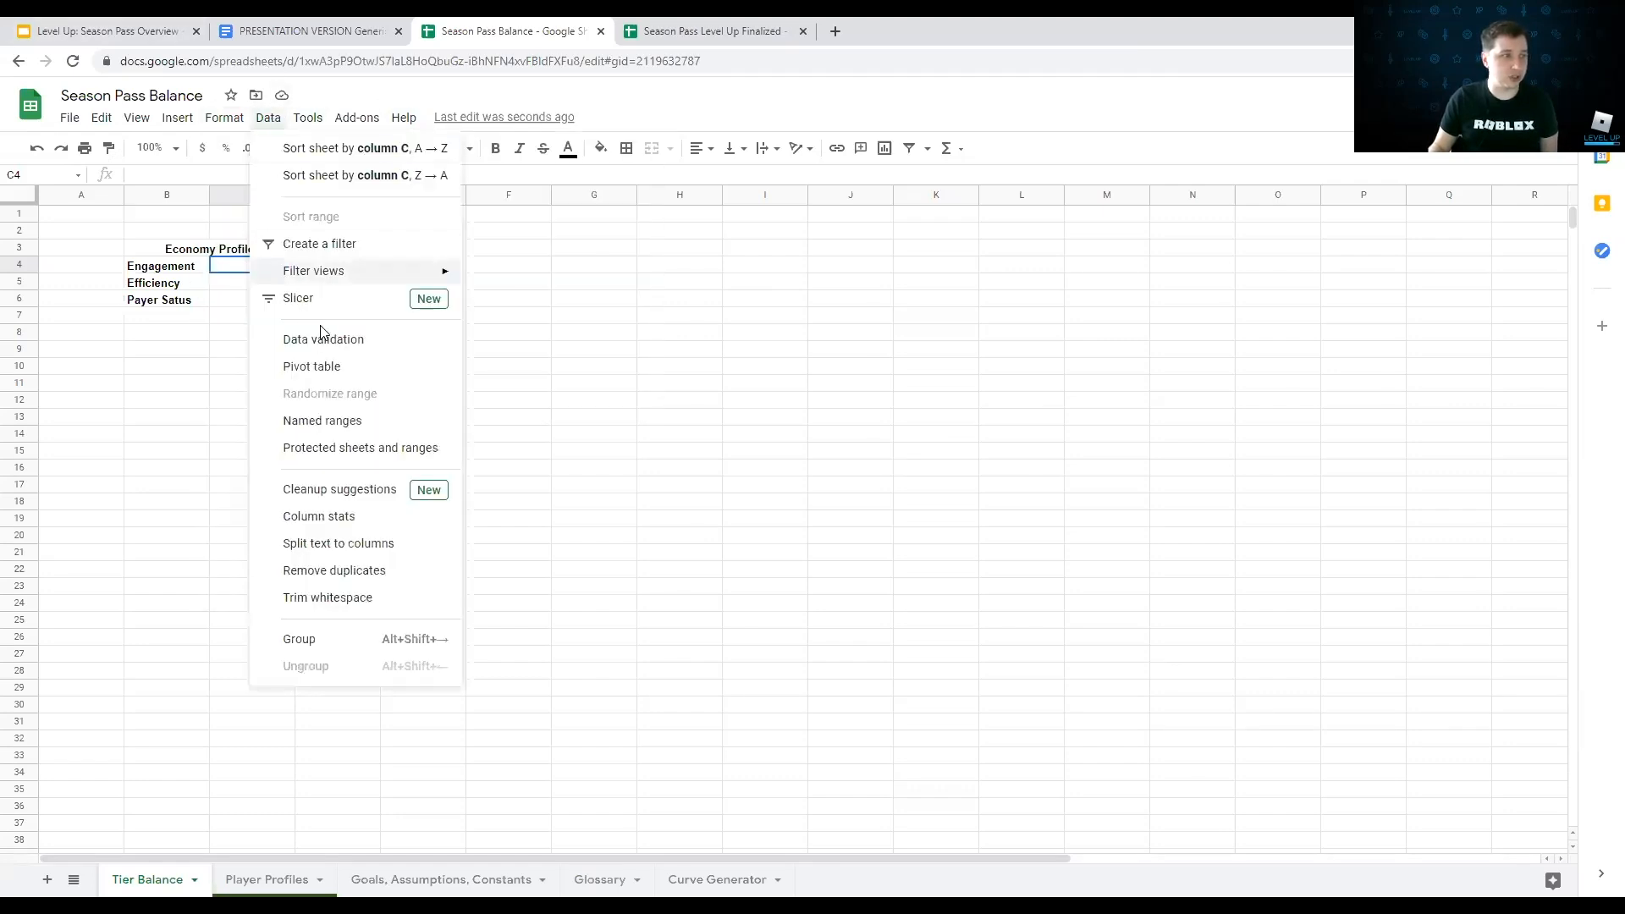
click(323, 338)
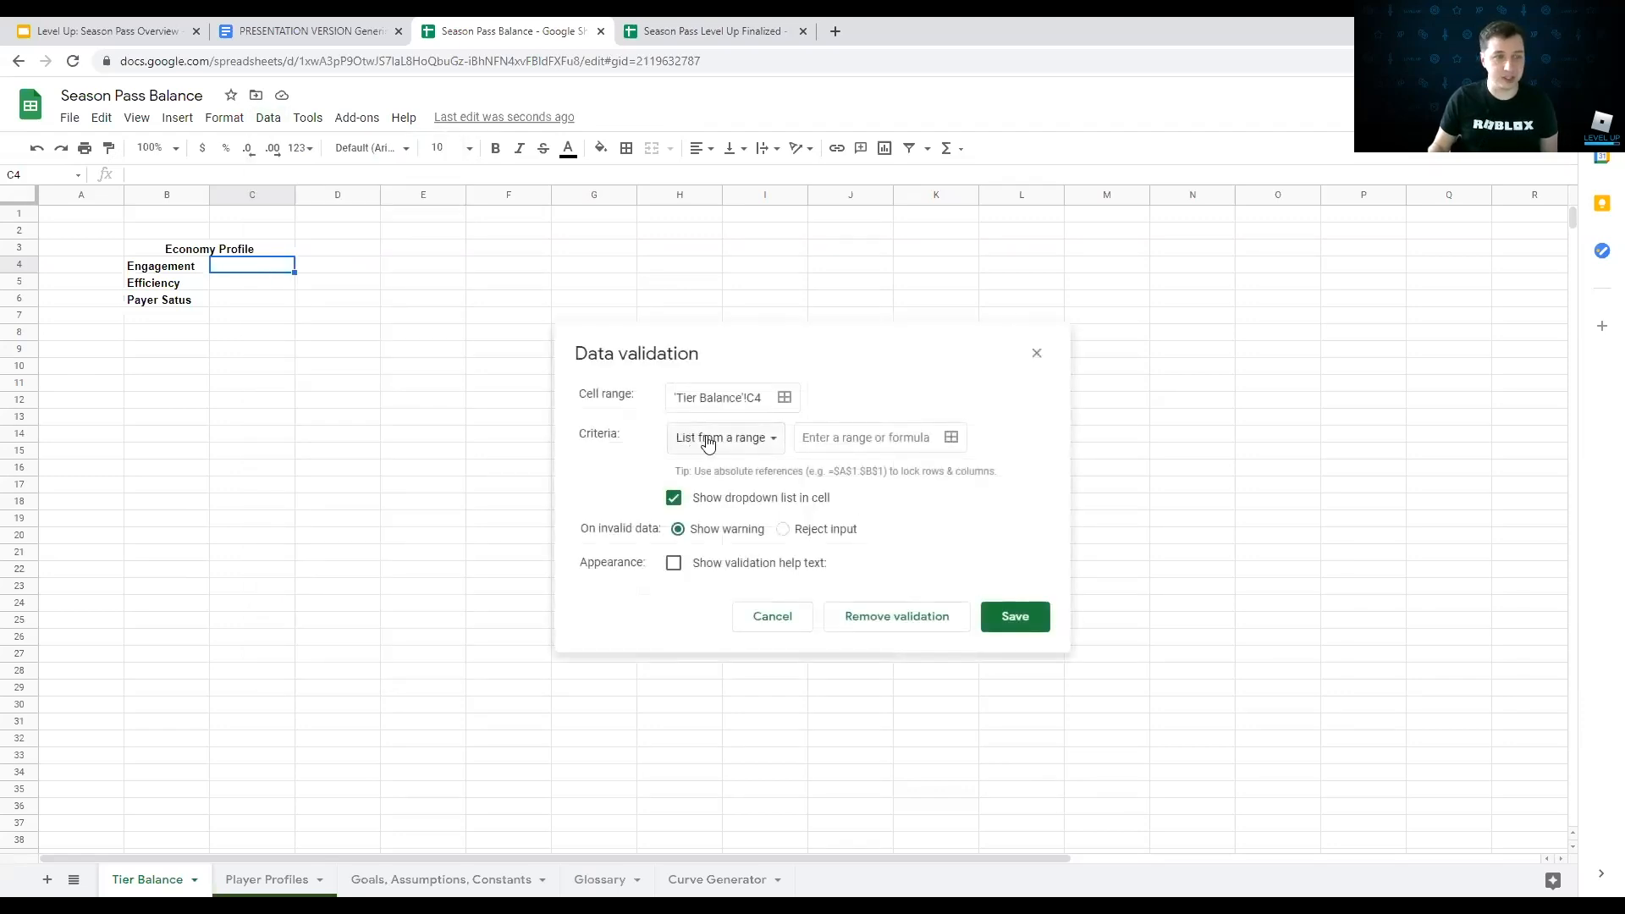
click(951, 439)
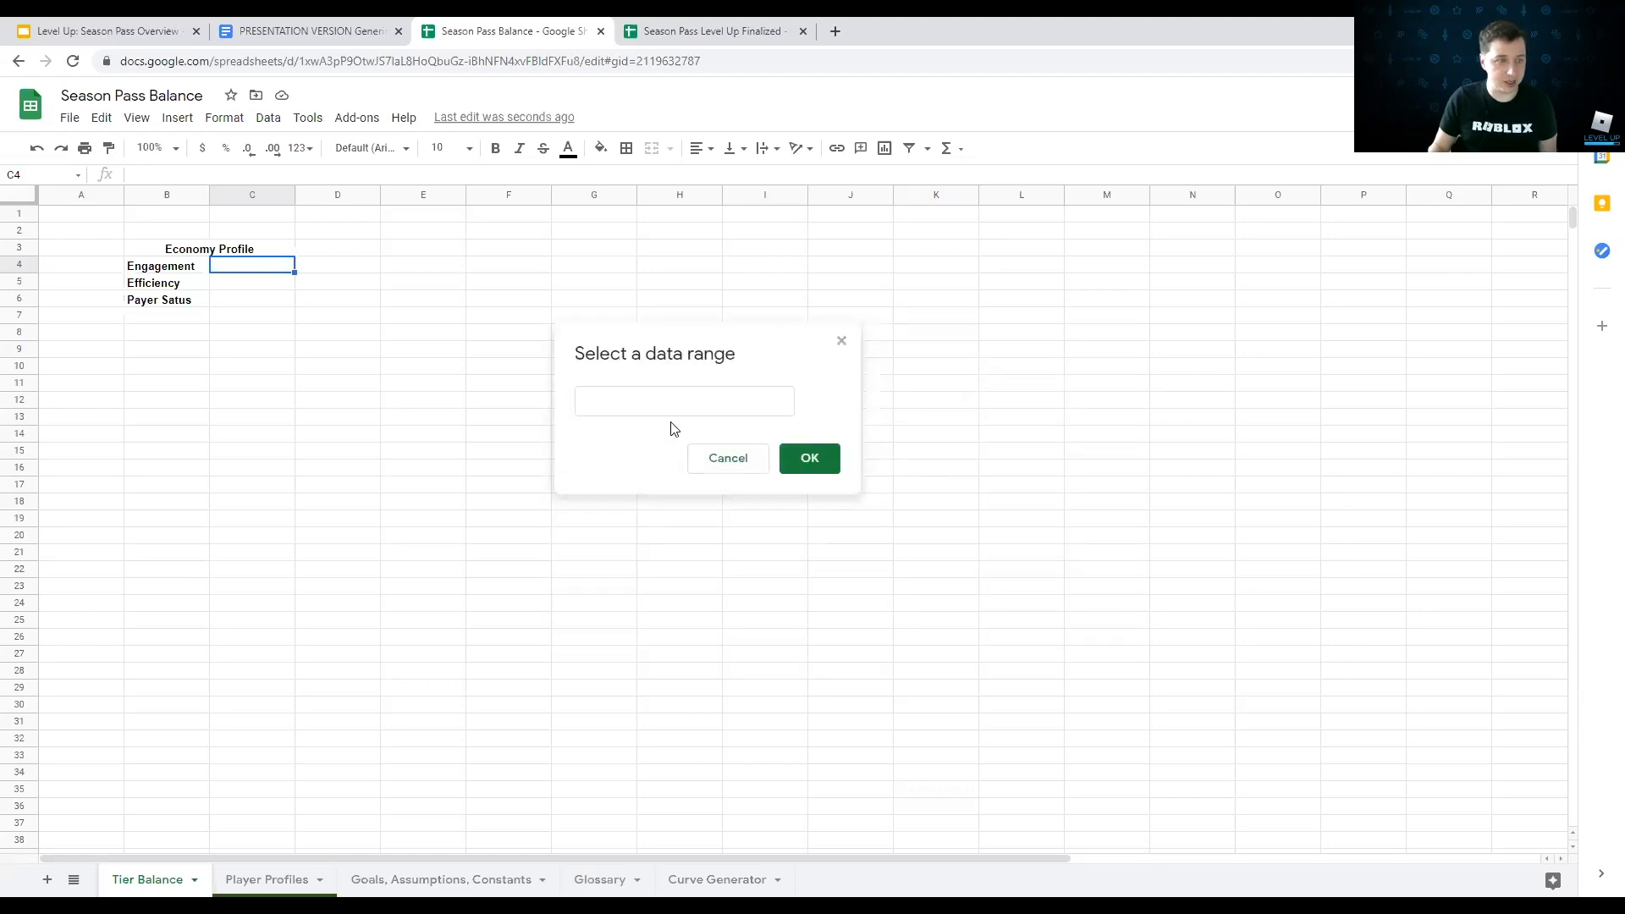
click(262, 880)
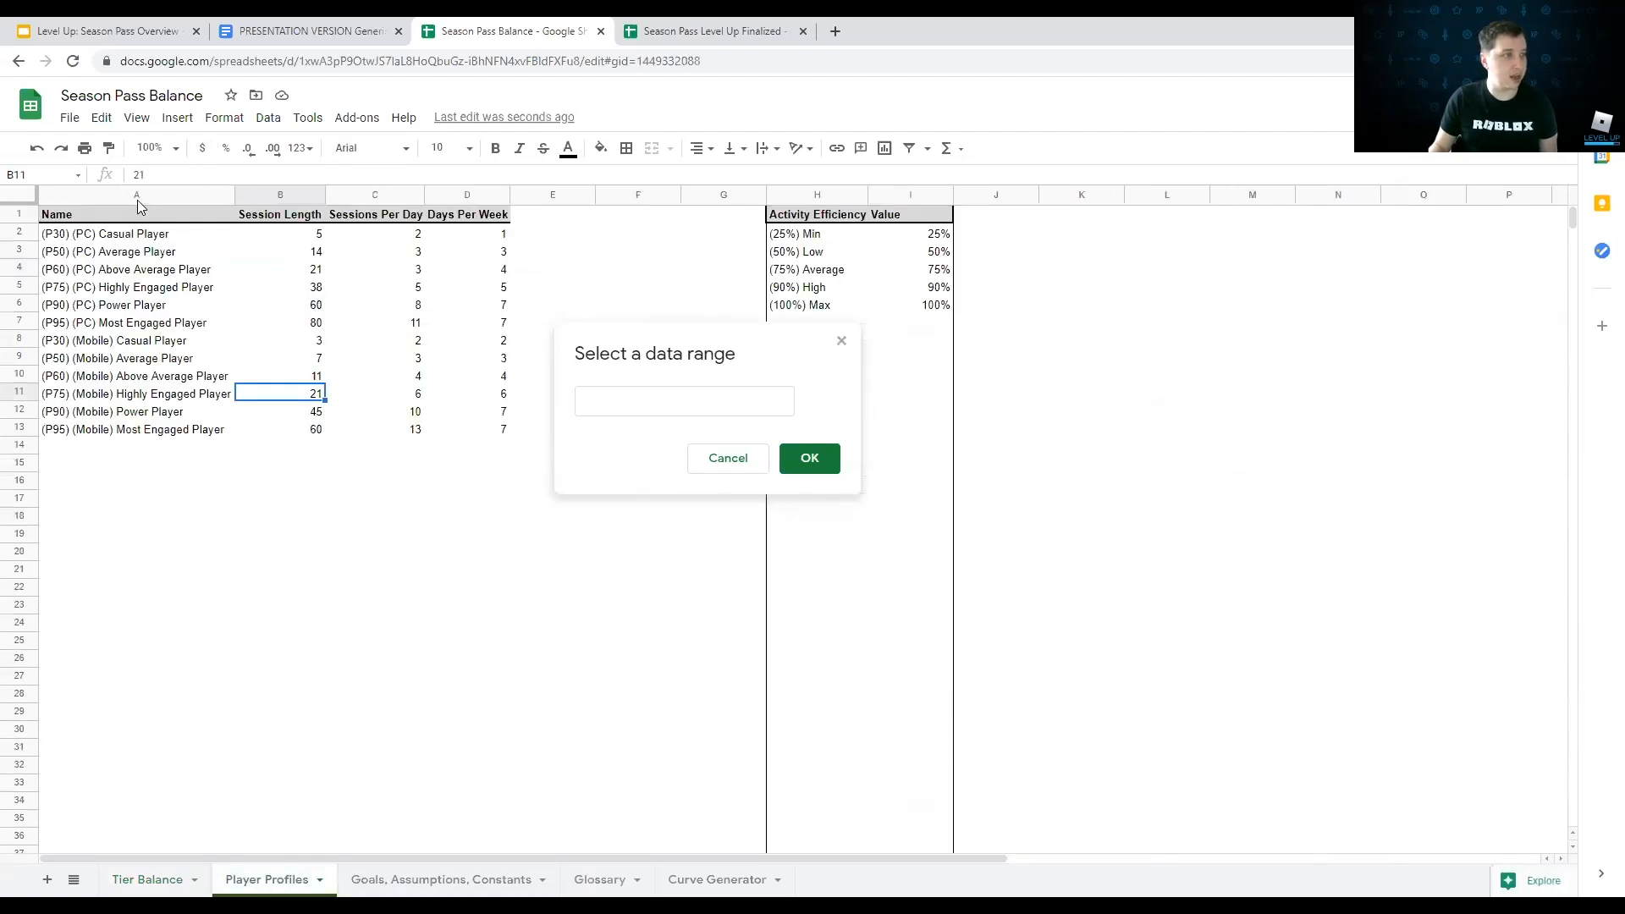
click(115, 239)
drag(113, 238, 108, 435)
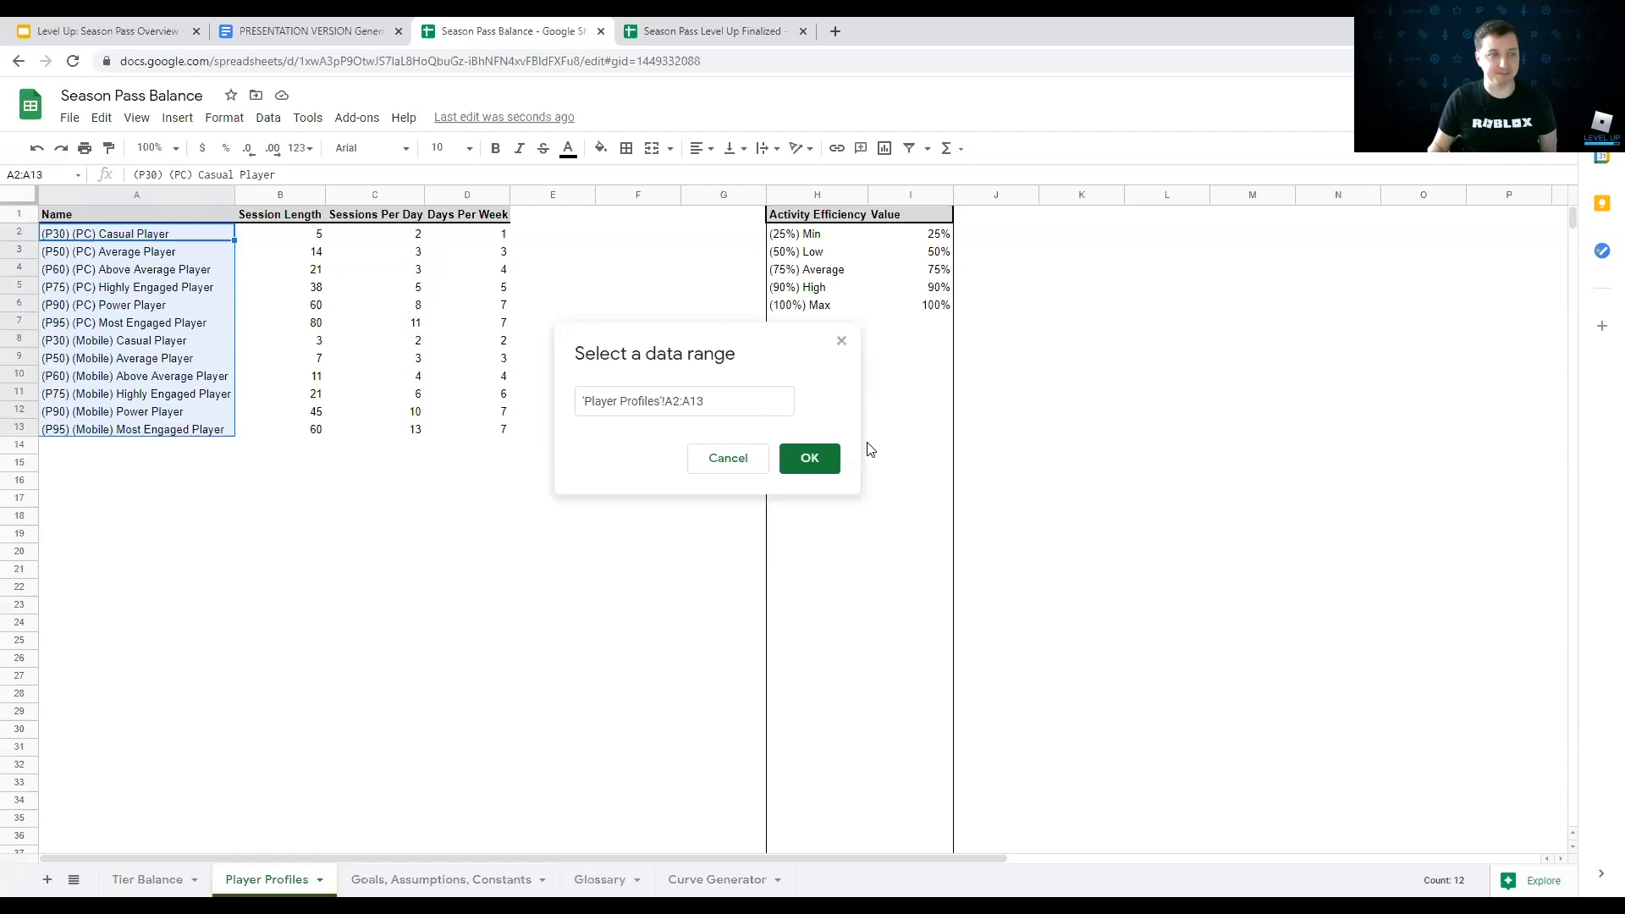
click(804, 461)
click(1014, 616)
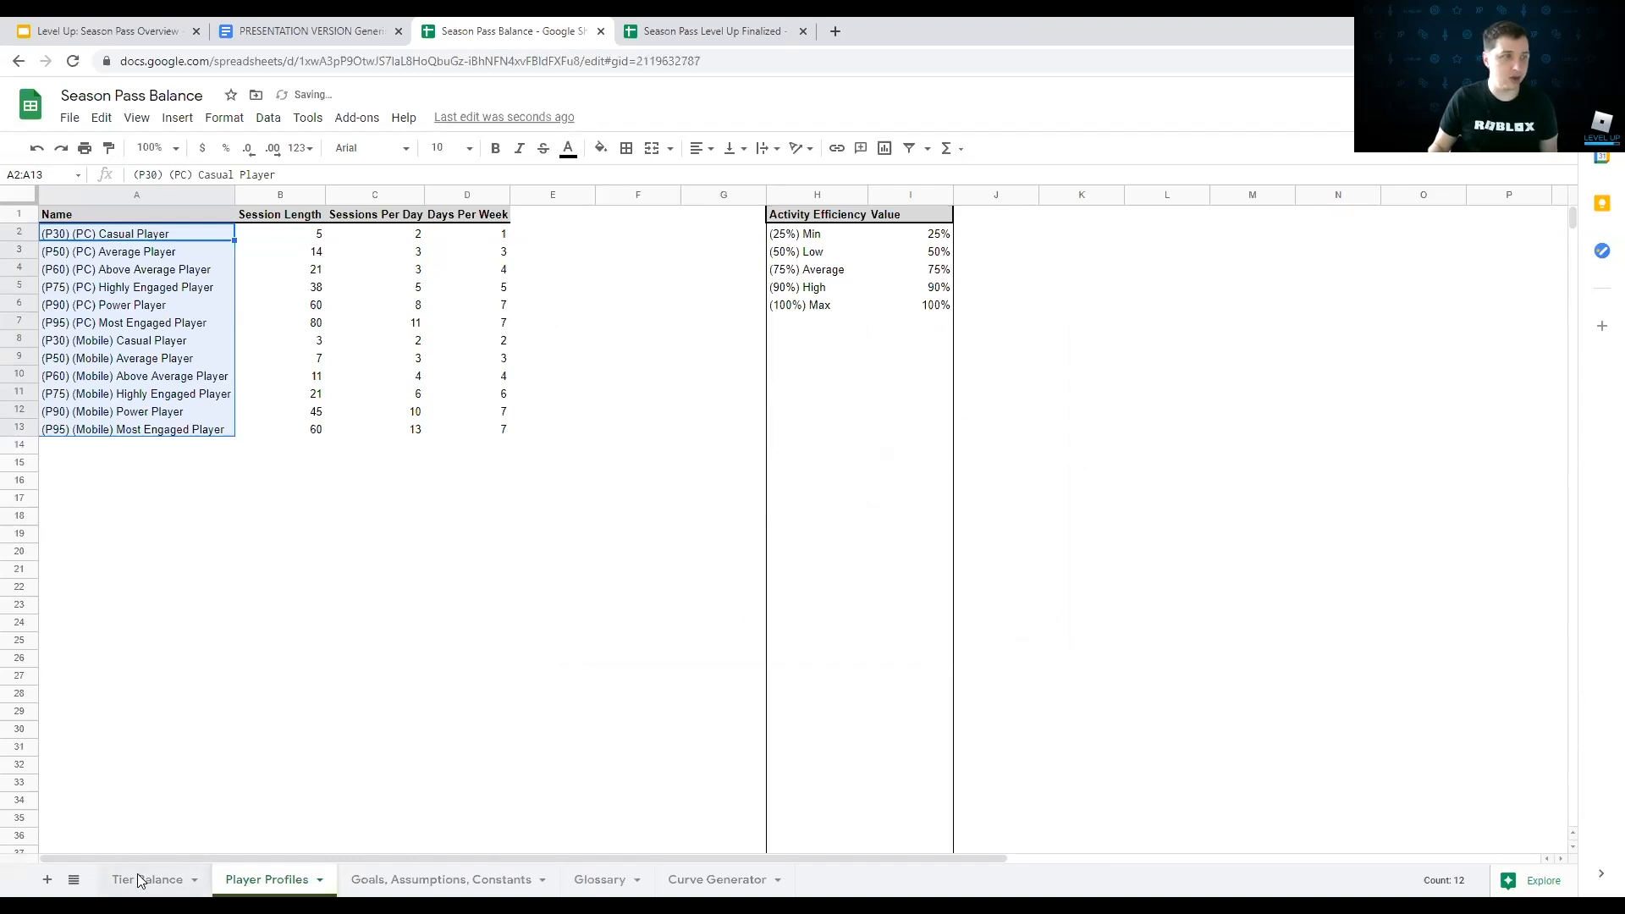
Step: On Tier Balance, set the Engagement value in C4 to (P75) (PC) Highly Engaged Player
click(140, 880)
click(285, 266)
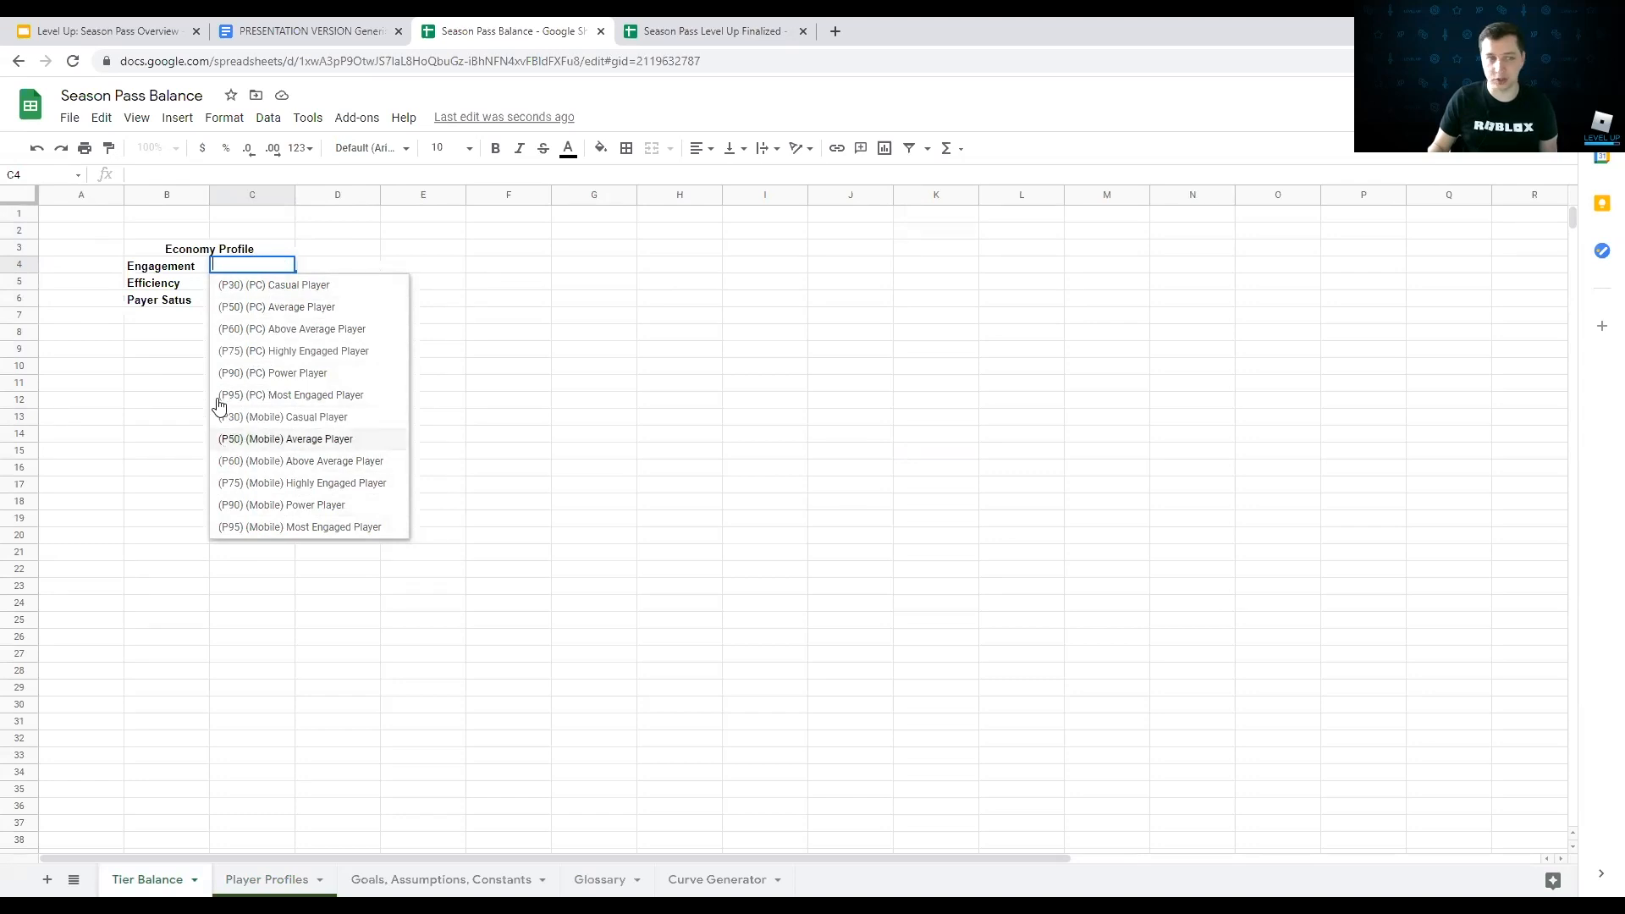
click(288, 352)
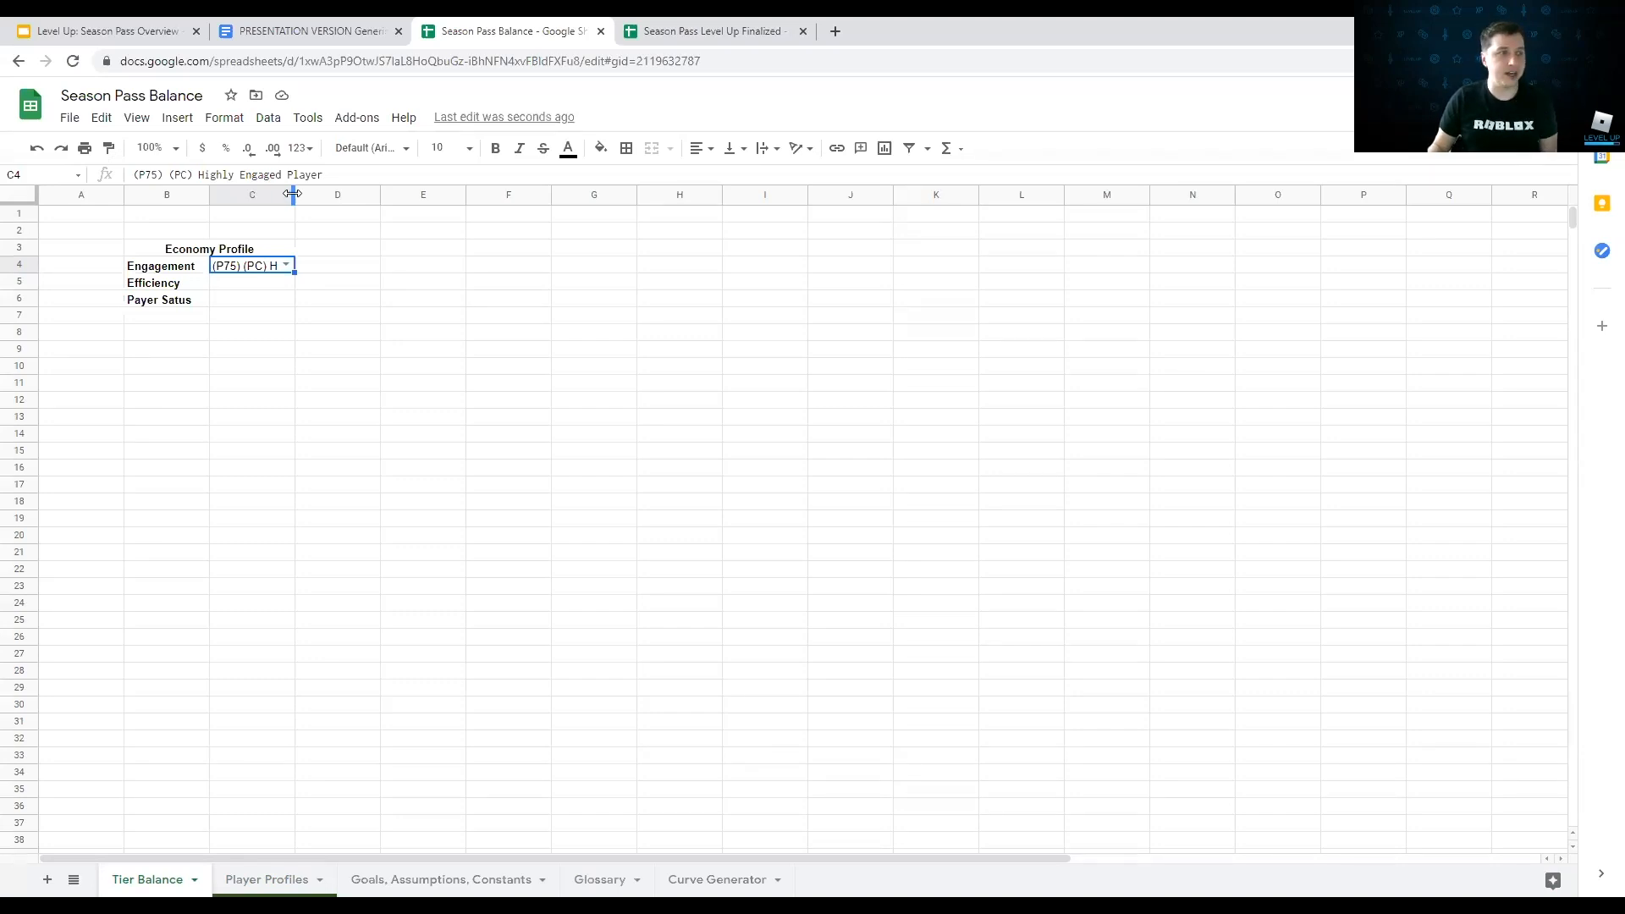
Step: Widen column C until the full profile name fits, and choose (P75) (PC) Highly Engaged Player again in C4
drag(292, 194, 394, 200)
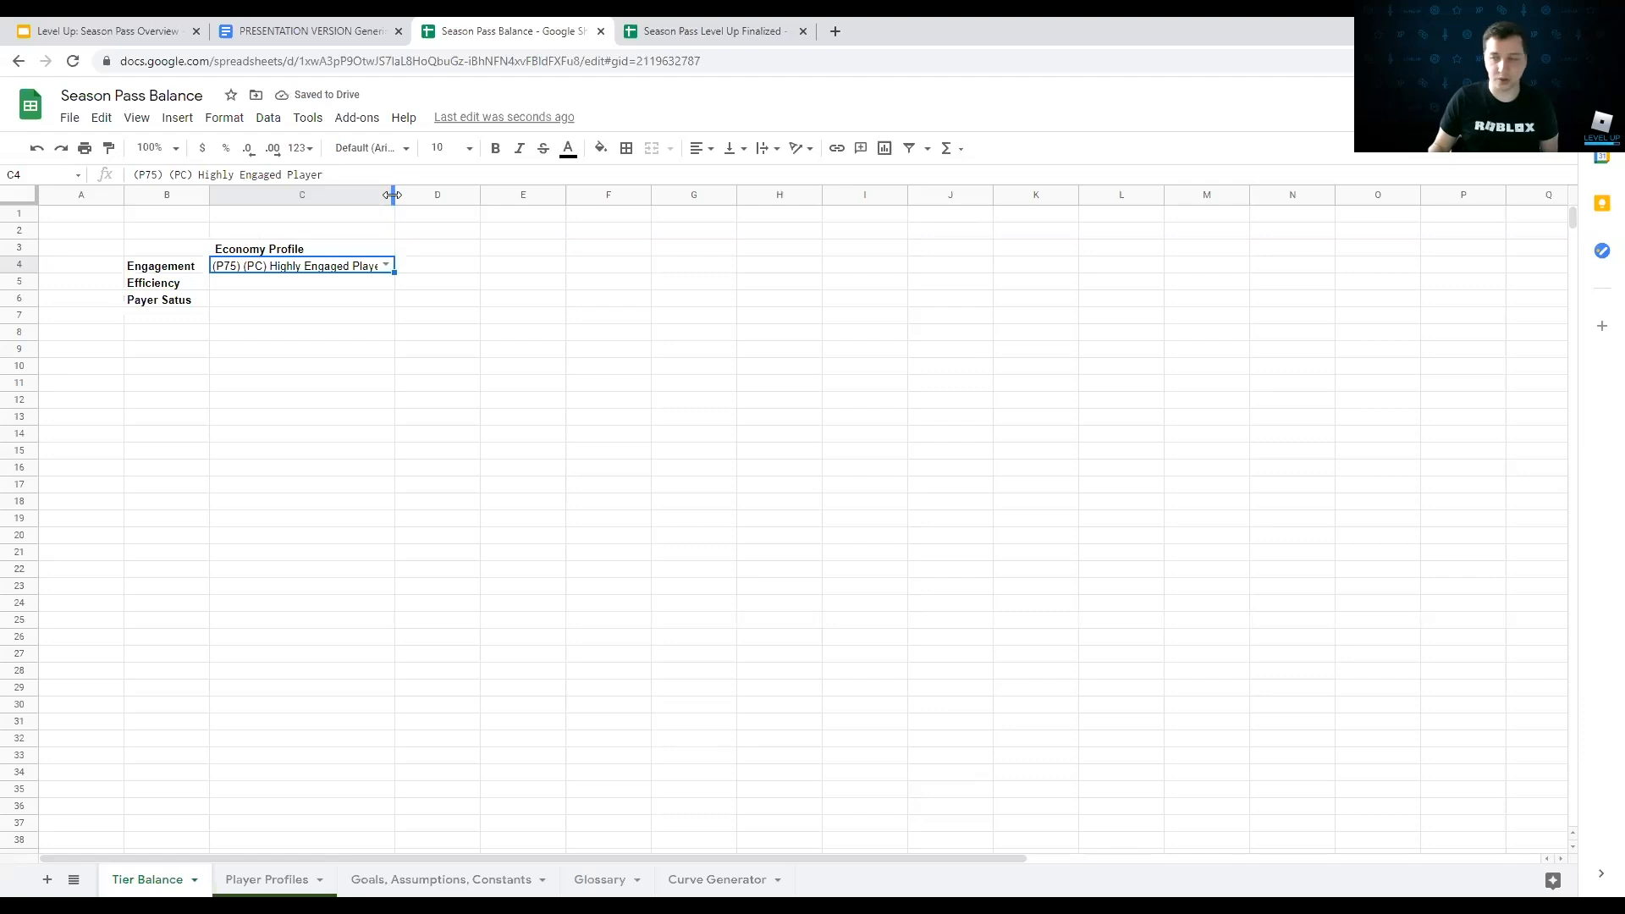
drag(392, 195, 403, 194)
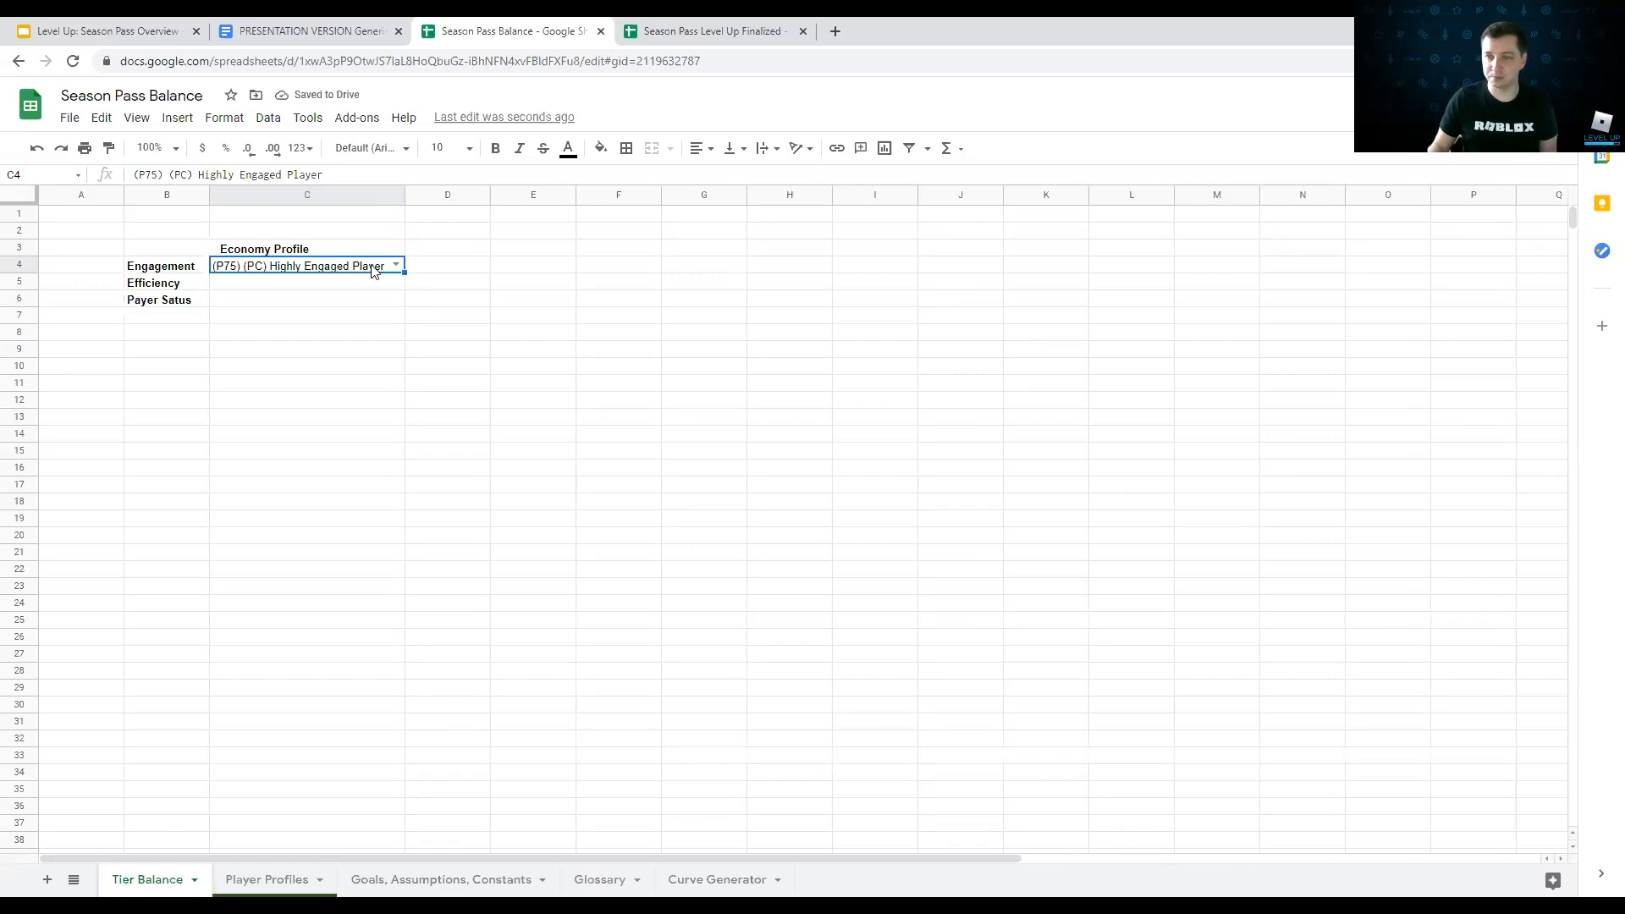
click(250, 285)
click(366, 267)
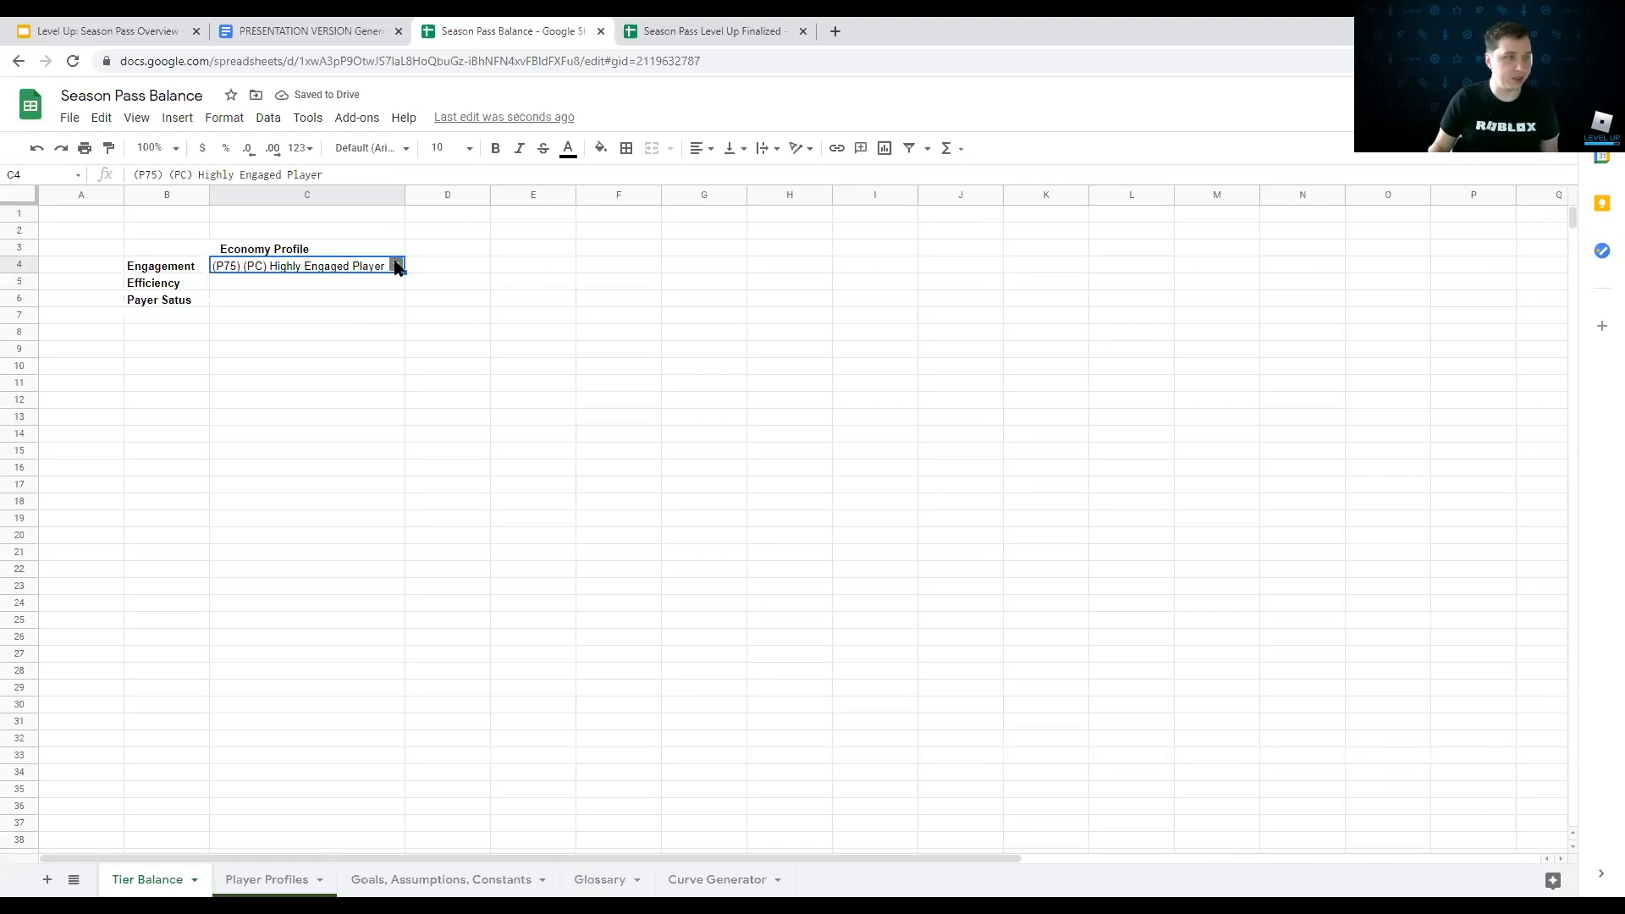
click(395, 265)
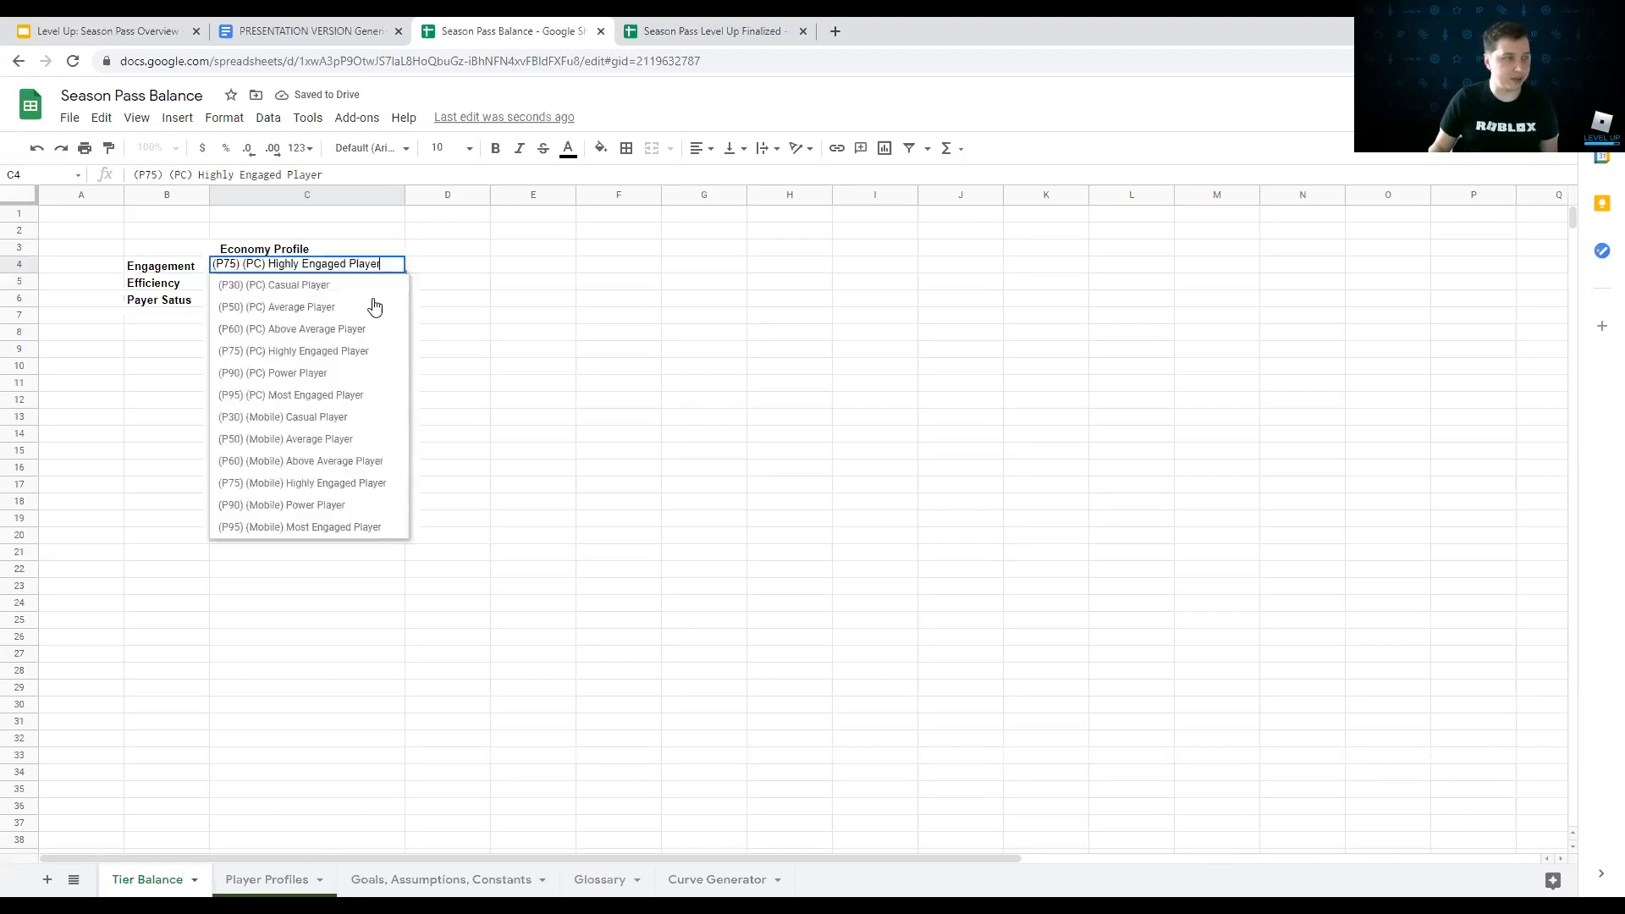
click(298, 357)
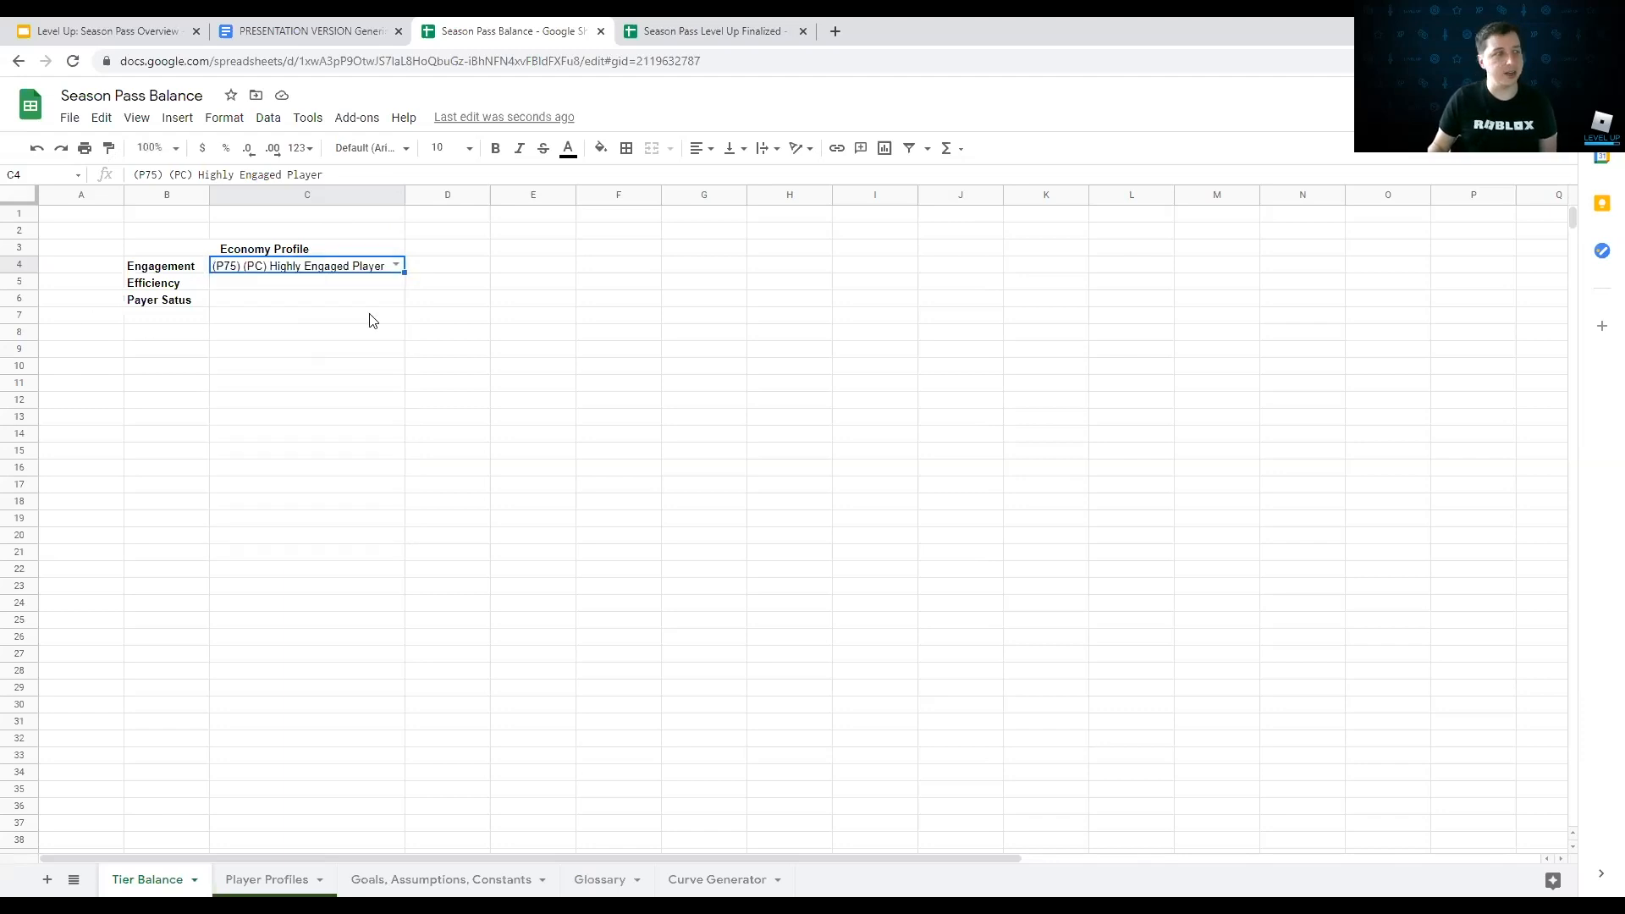
Step: Add data validation to C5 with a dropdown list from the range 'Player Profiles'!H2:H6
click(263, 288)
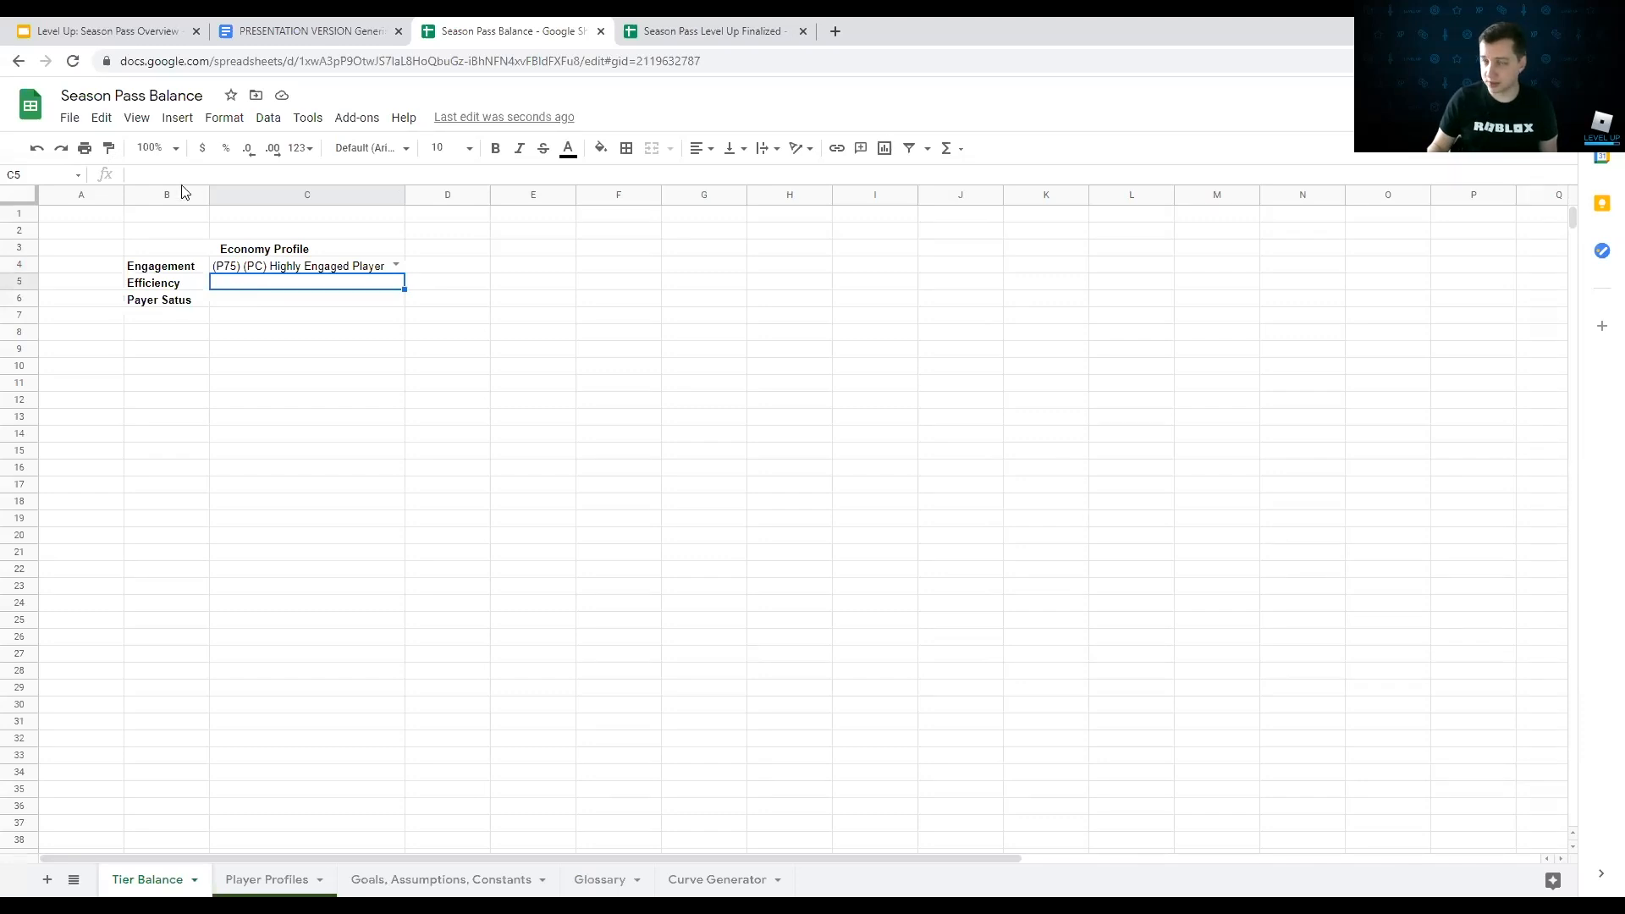
click(262, 123)
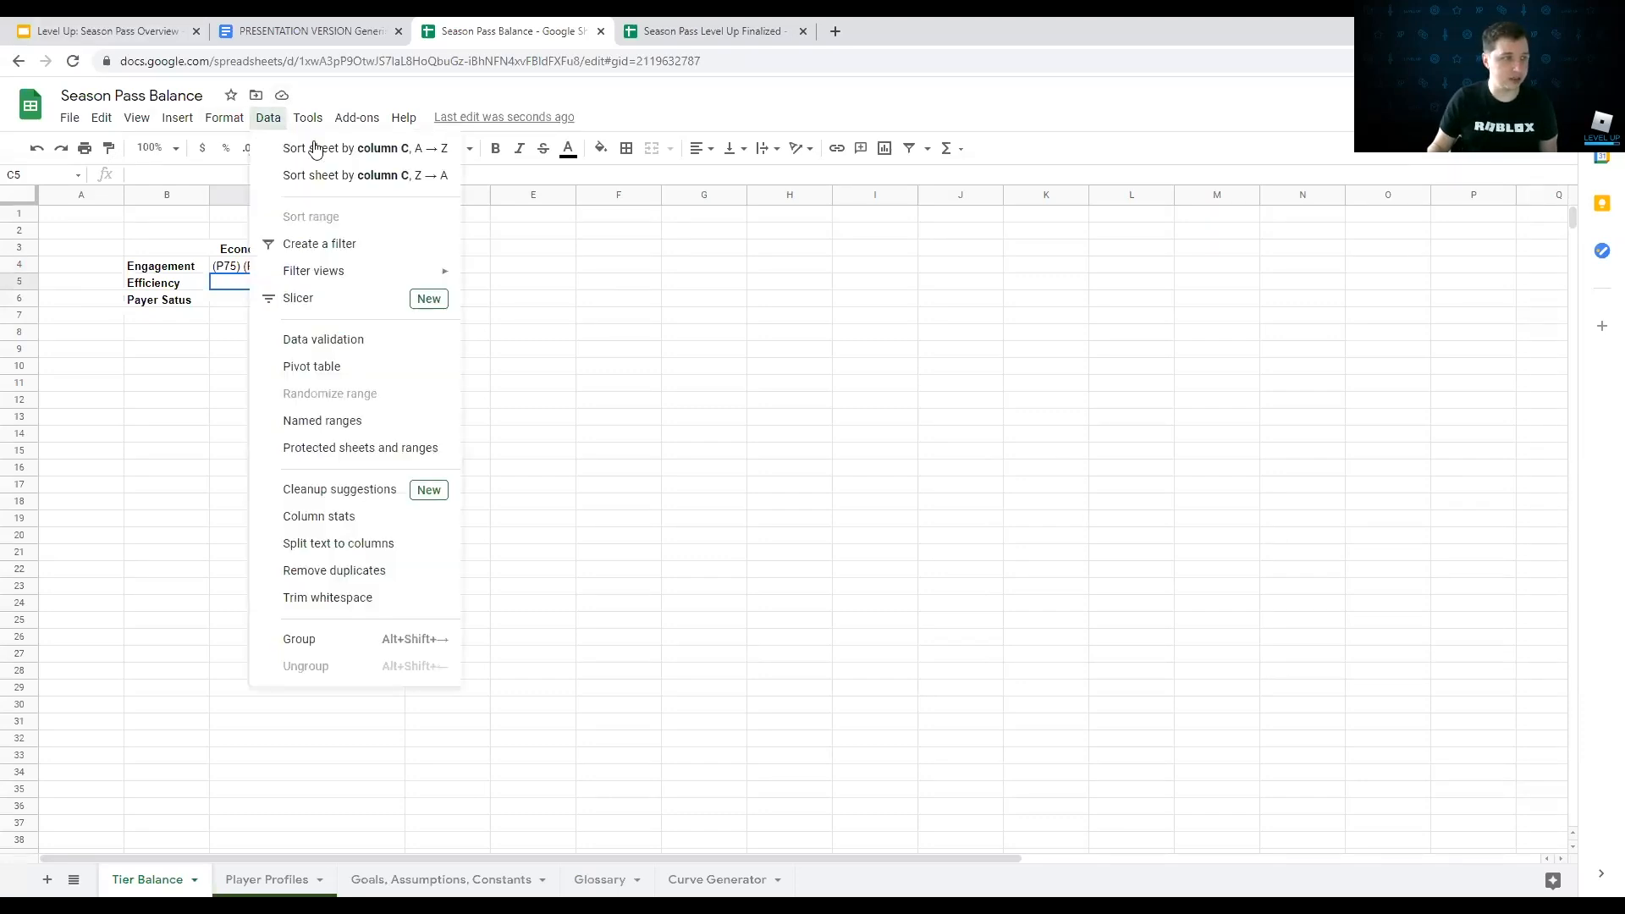
click(335, 339)
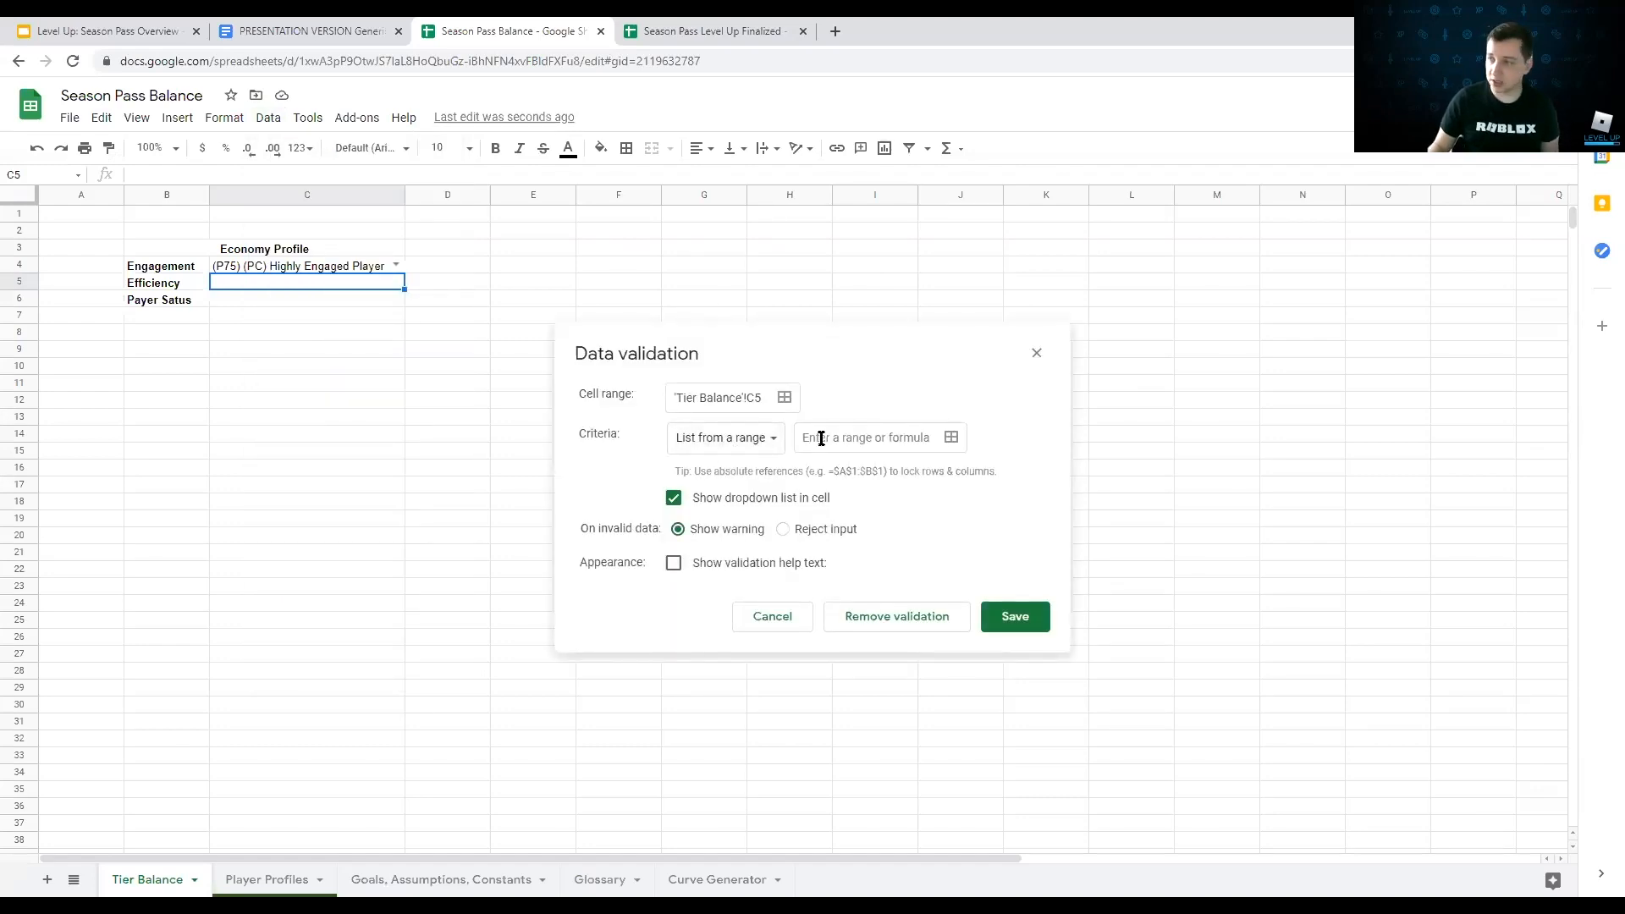
click(948, 440)
click(269, 882)
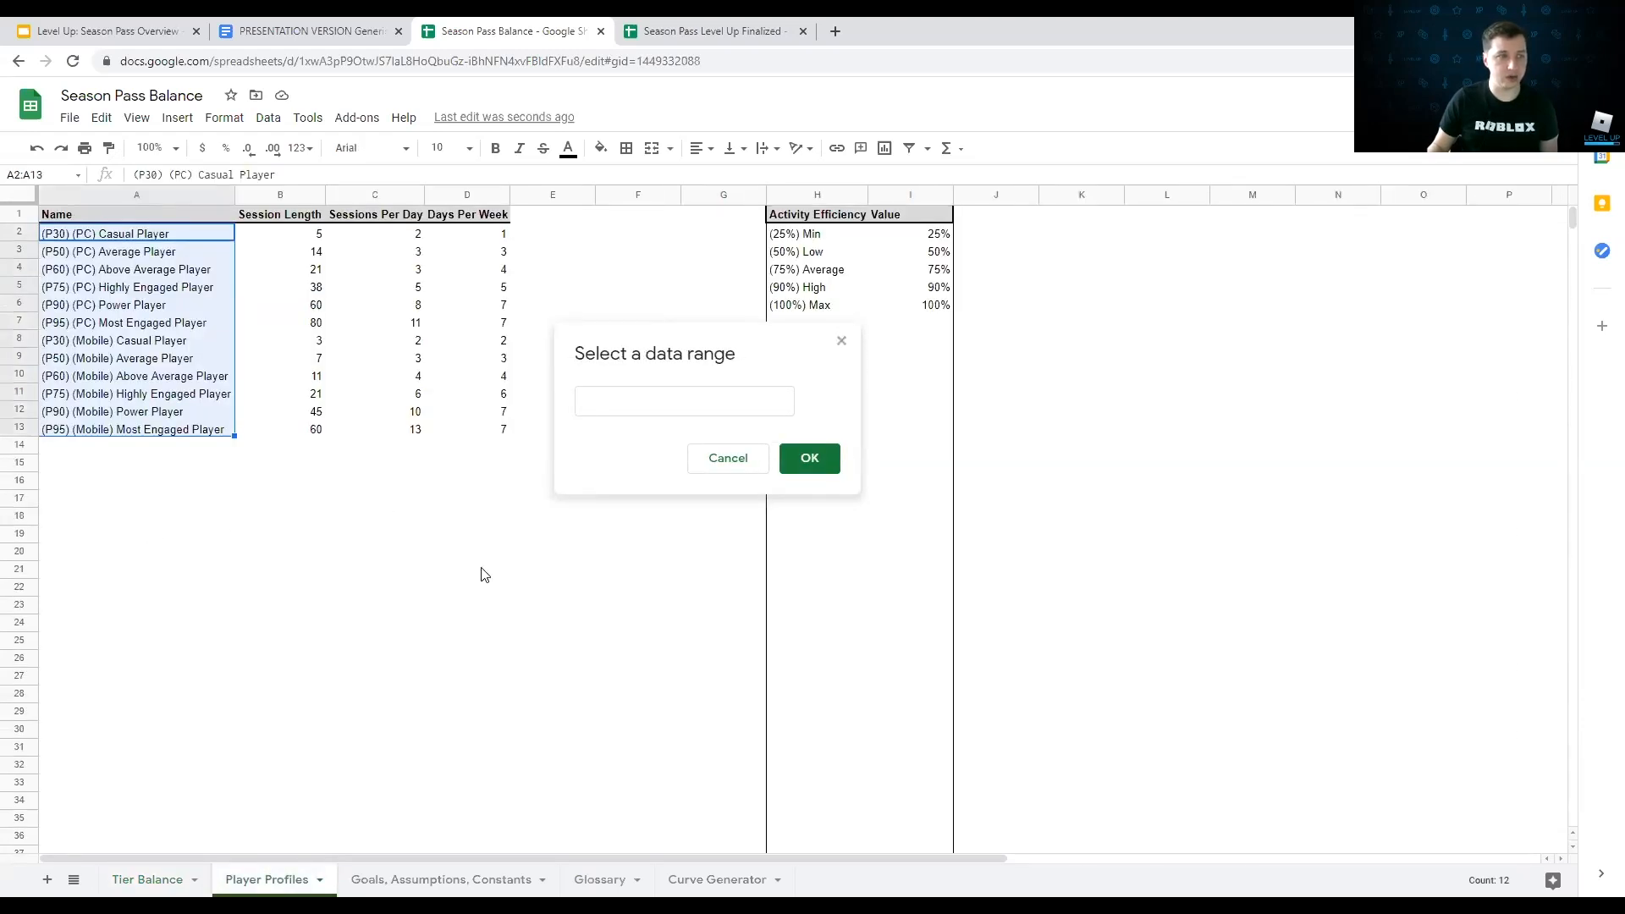
drag(676, 355, 345, 344)
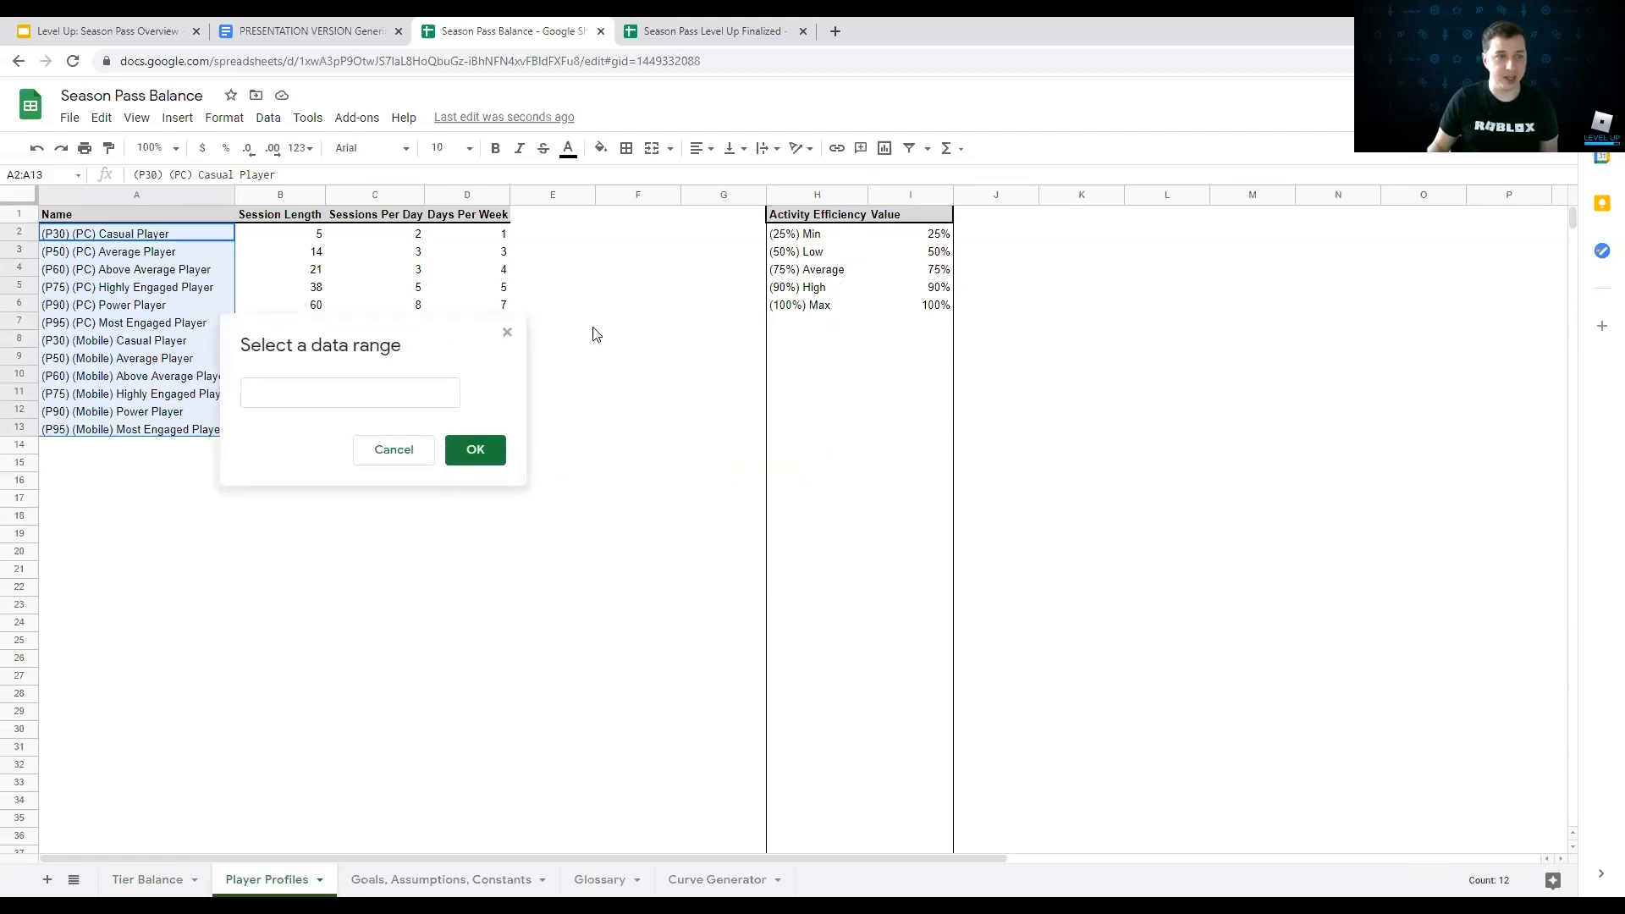
click(805, 245)
drag(805, 248, 809, 315)
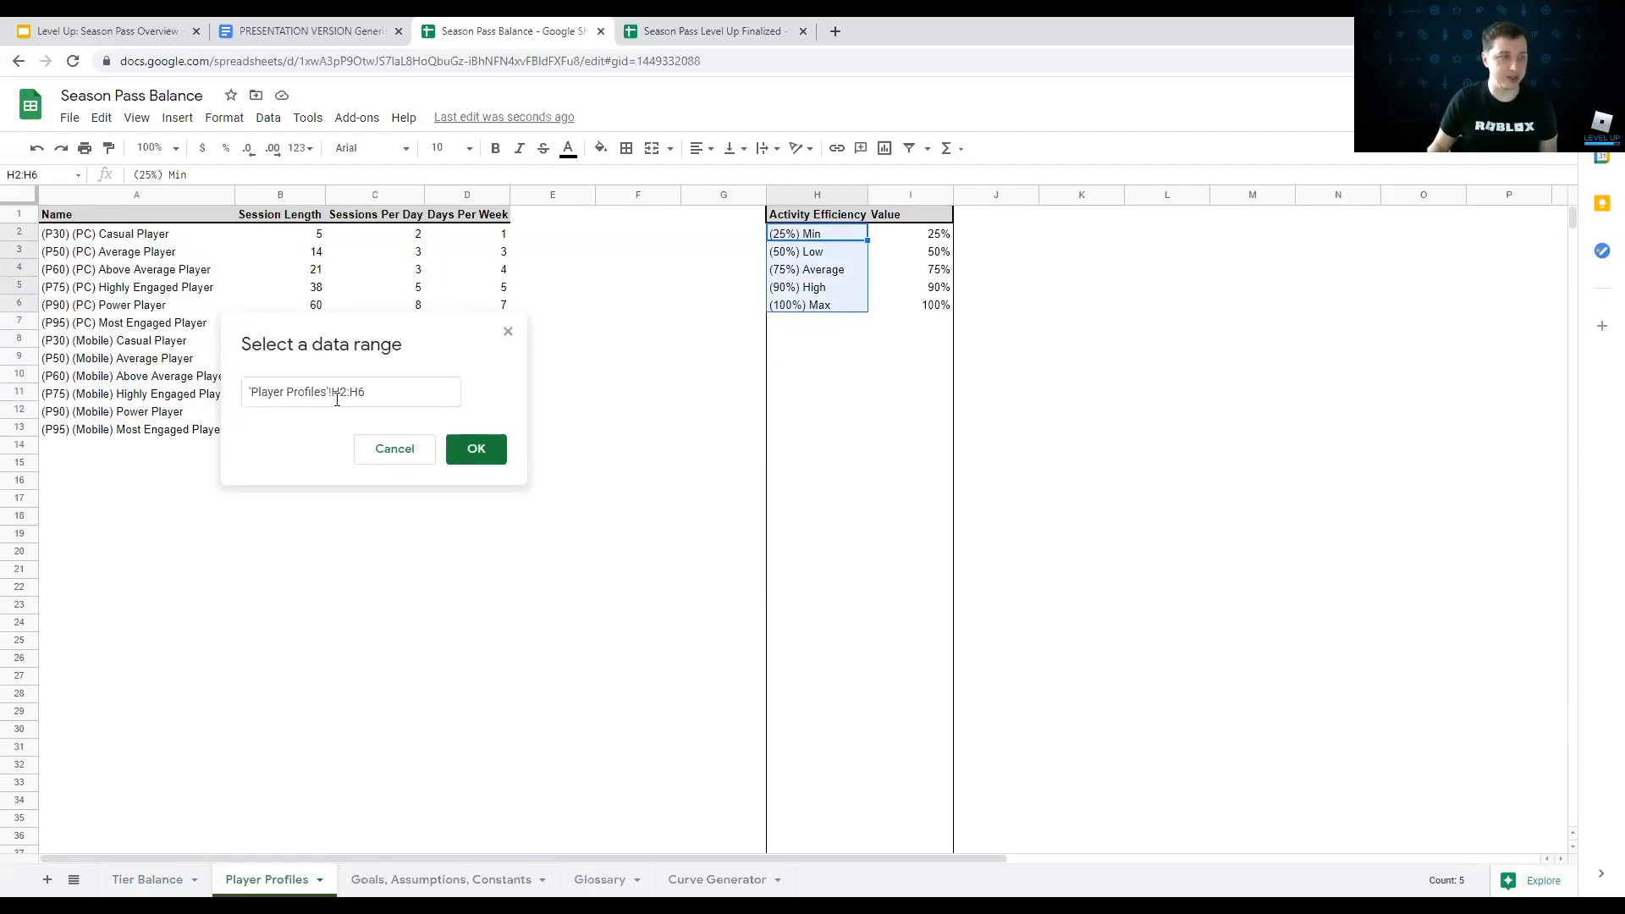
click(474, 448)
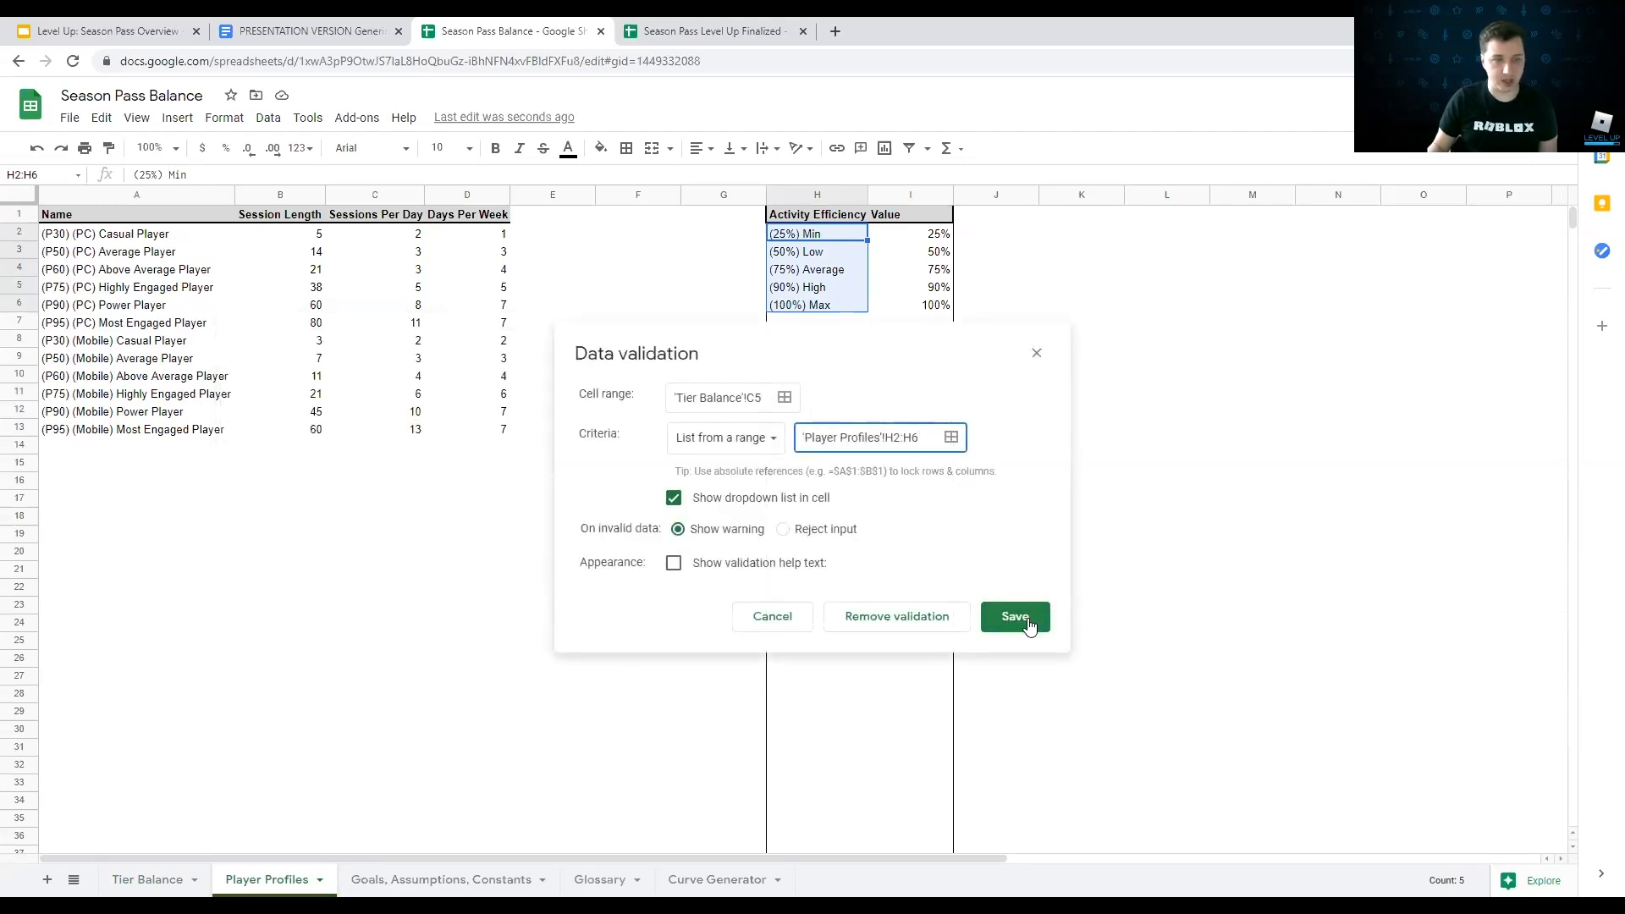
click(1028, 624)
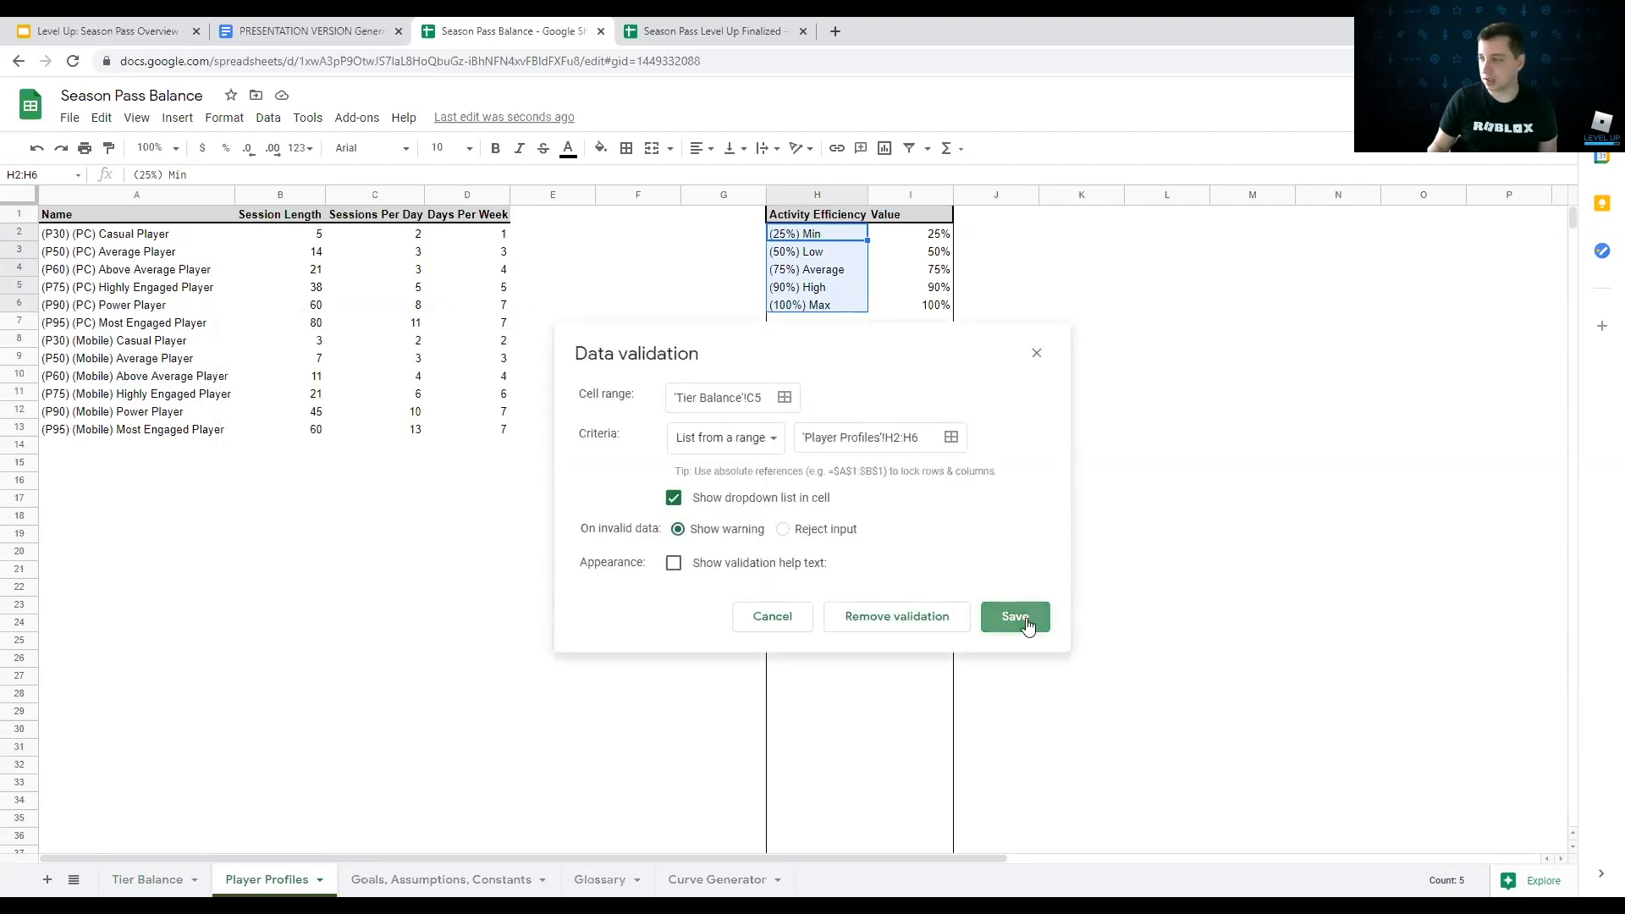
Step: On Tier Balance, set the Efficiency value in C5 to (75%) Average
click(118, 883)
click(396, 282)
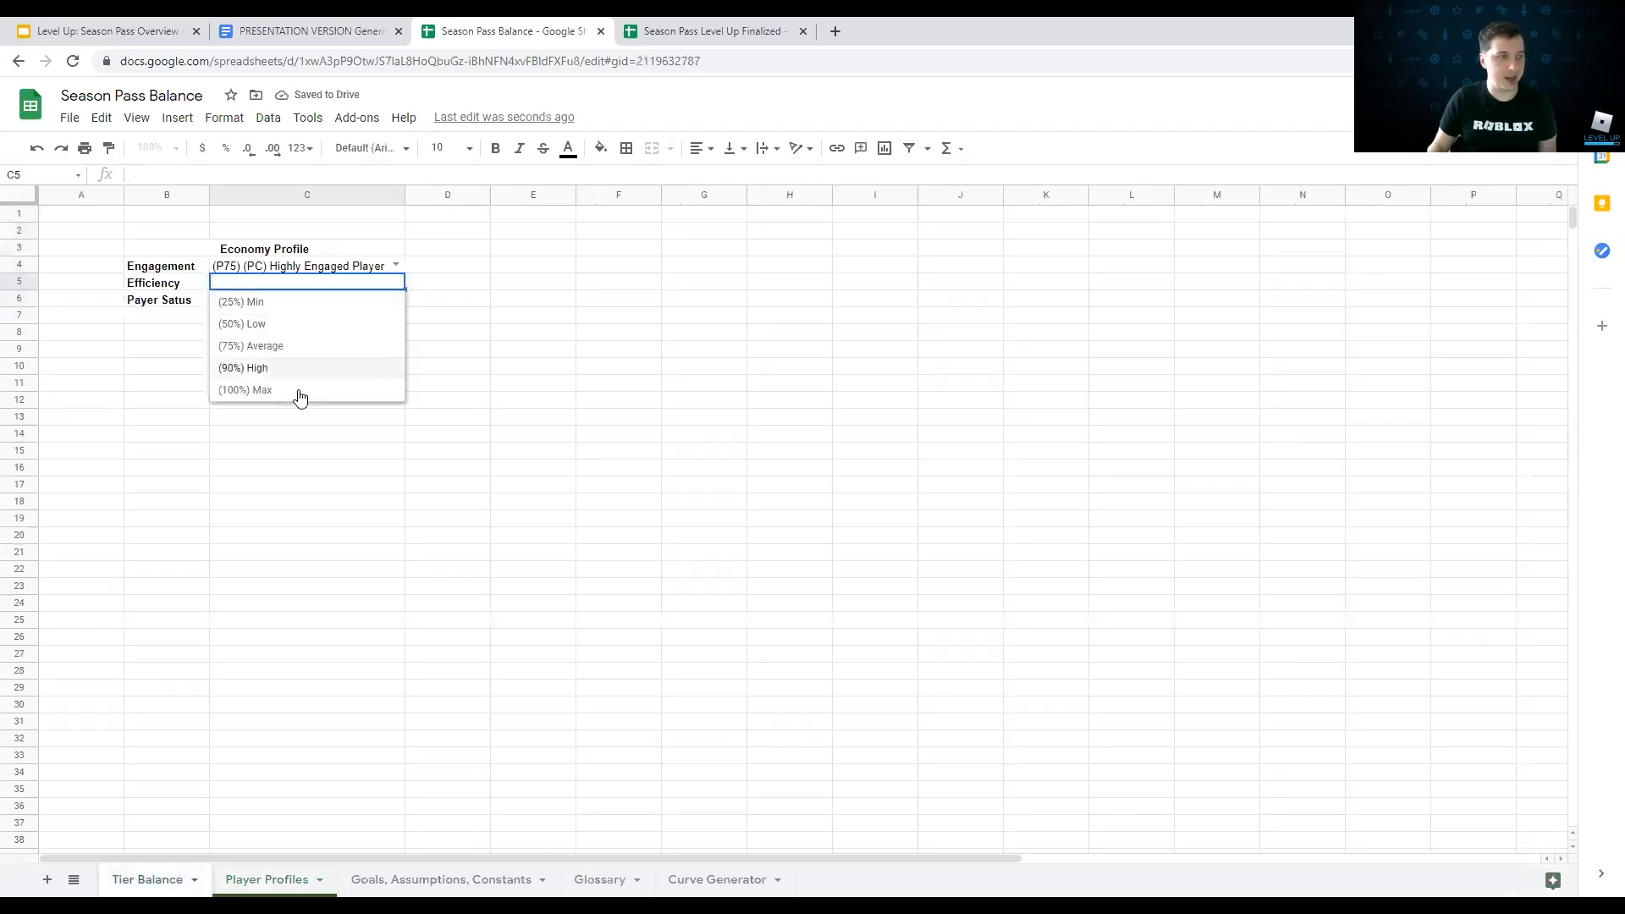
click(289, 347)
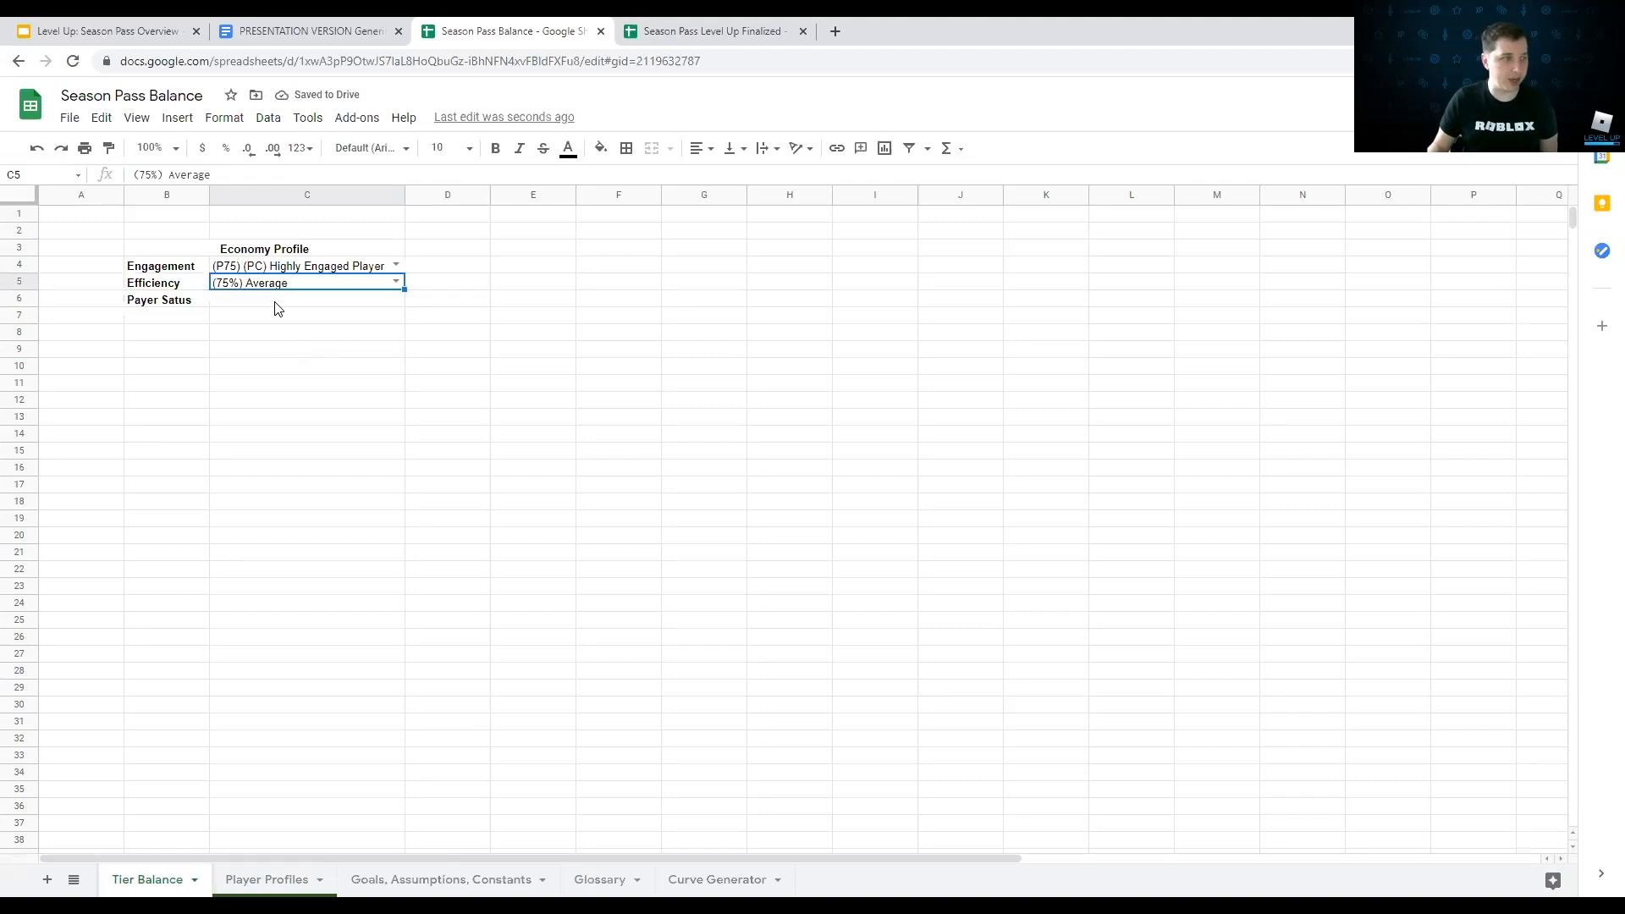
Step: Add data validation to C6 with a dropdown list from the range 'Goals, Assumptions, Constants'!J5:J6
click(246, 301)
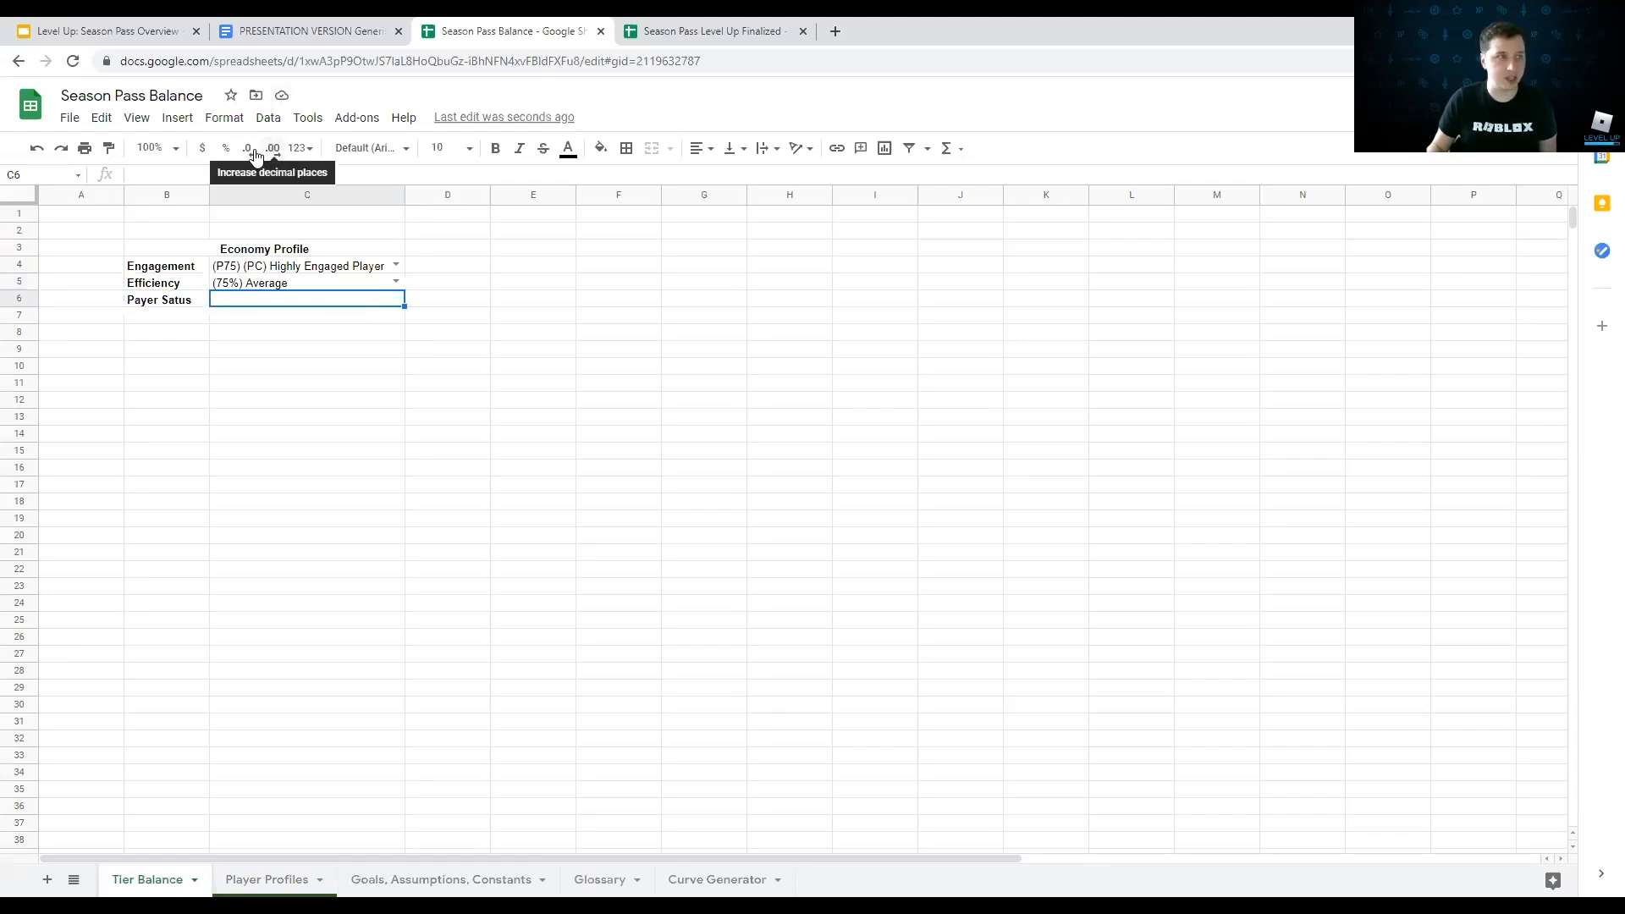
click(268, 120)
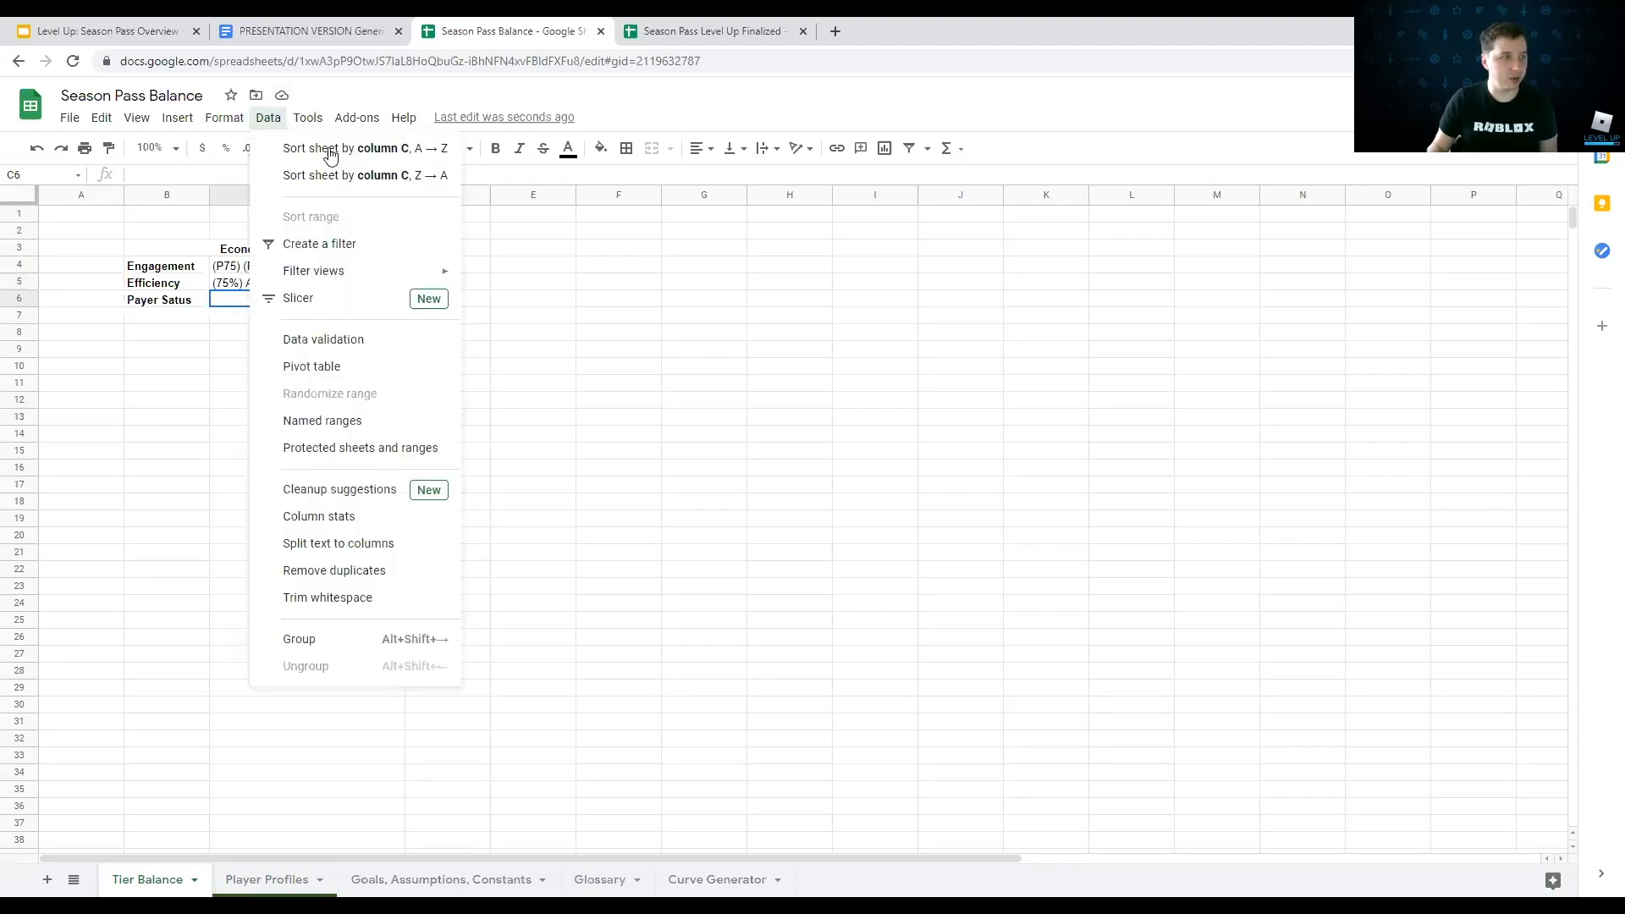
click(311, 341)
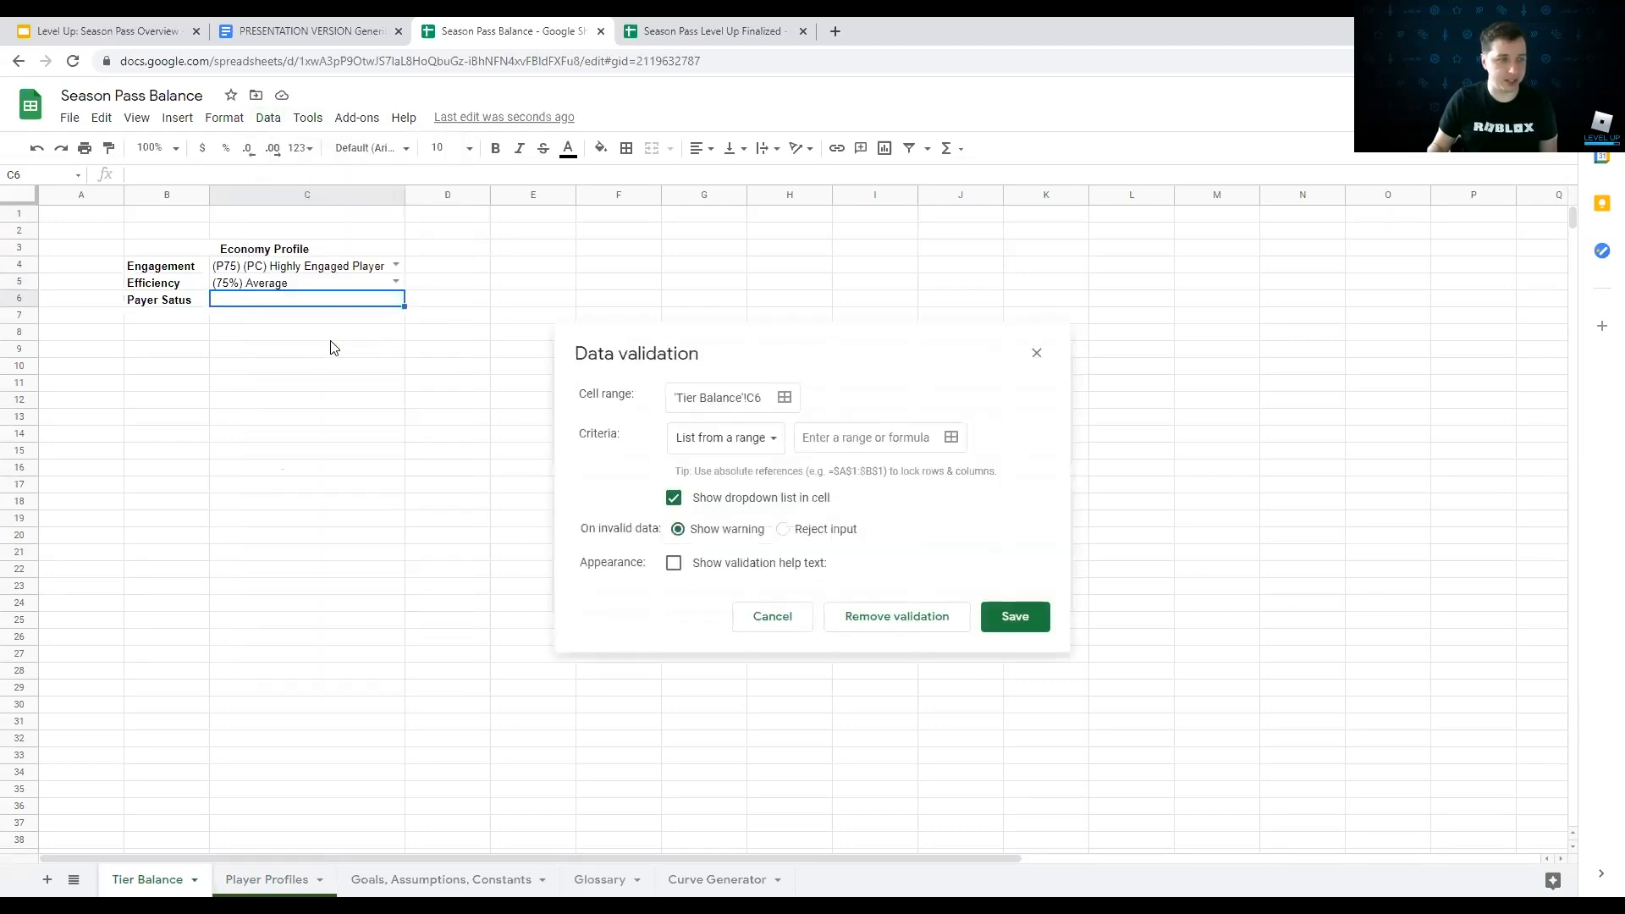
click(959, 445)
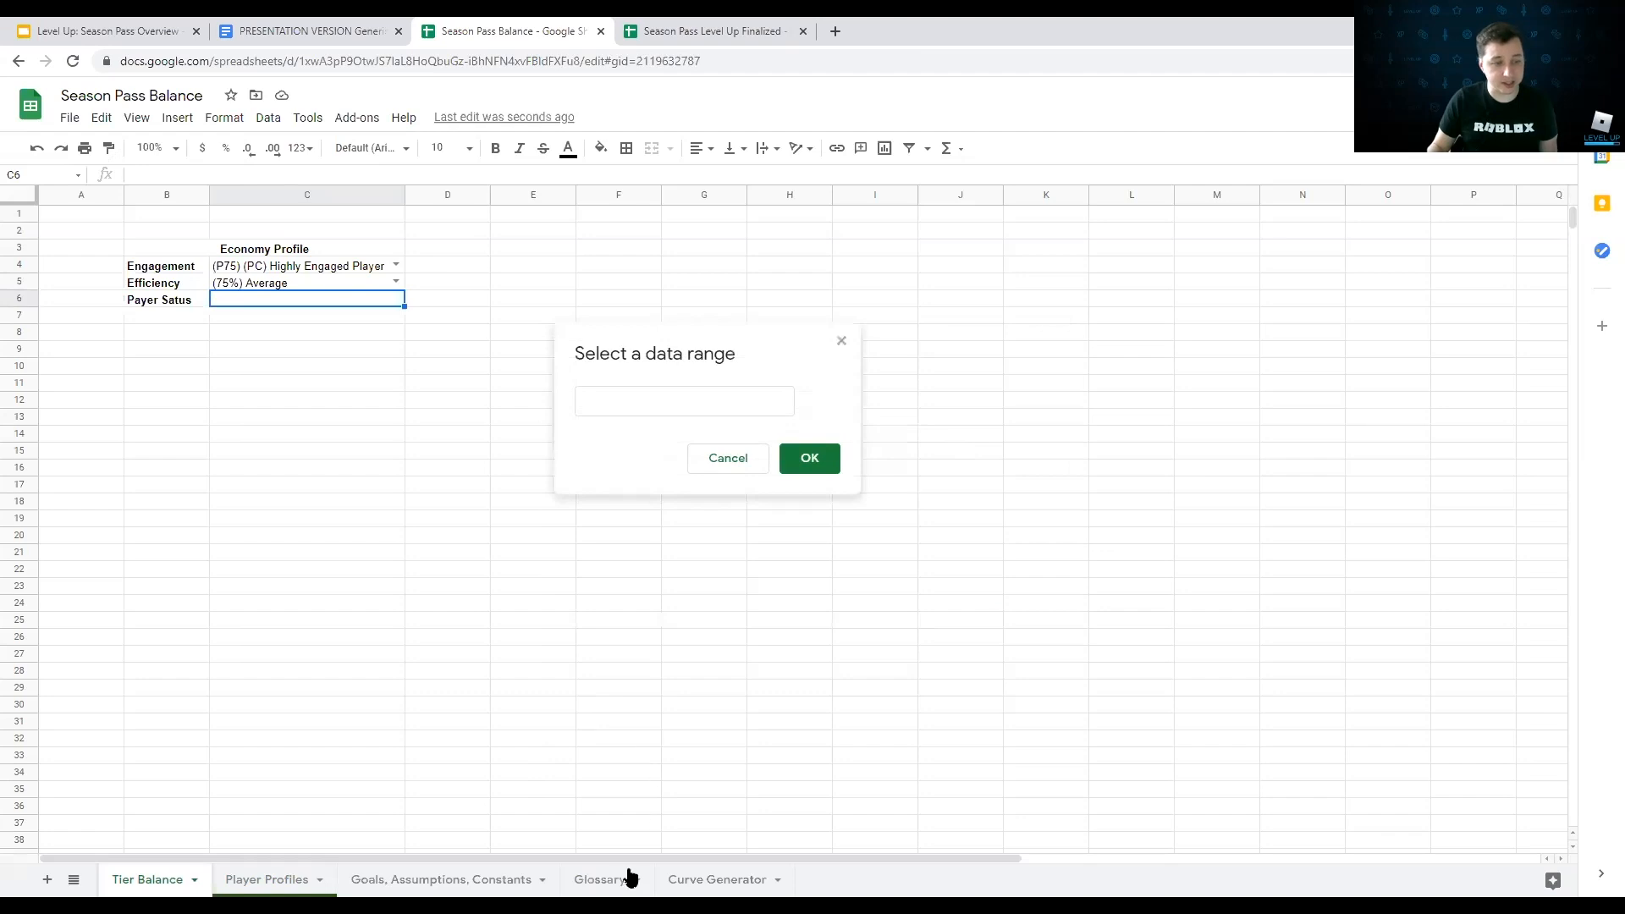
click(449, 882)
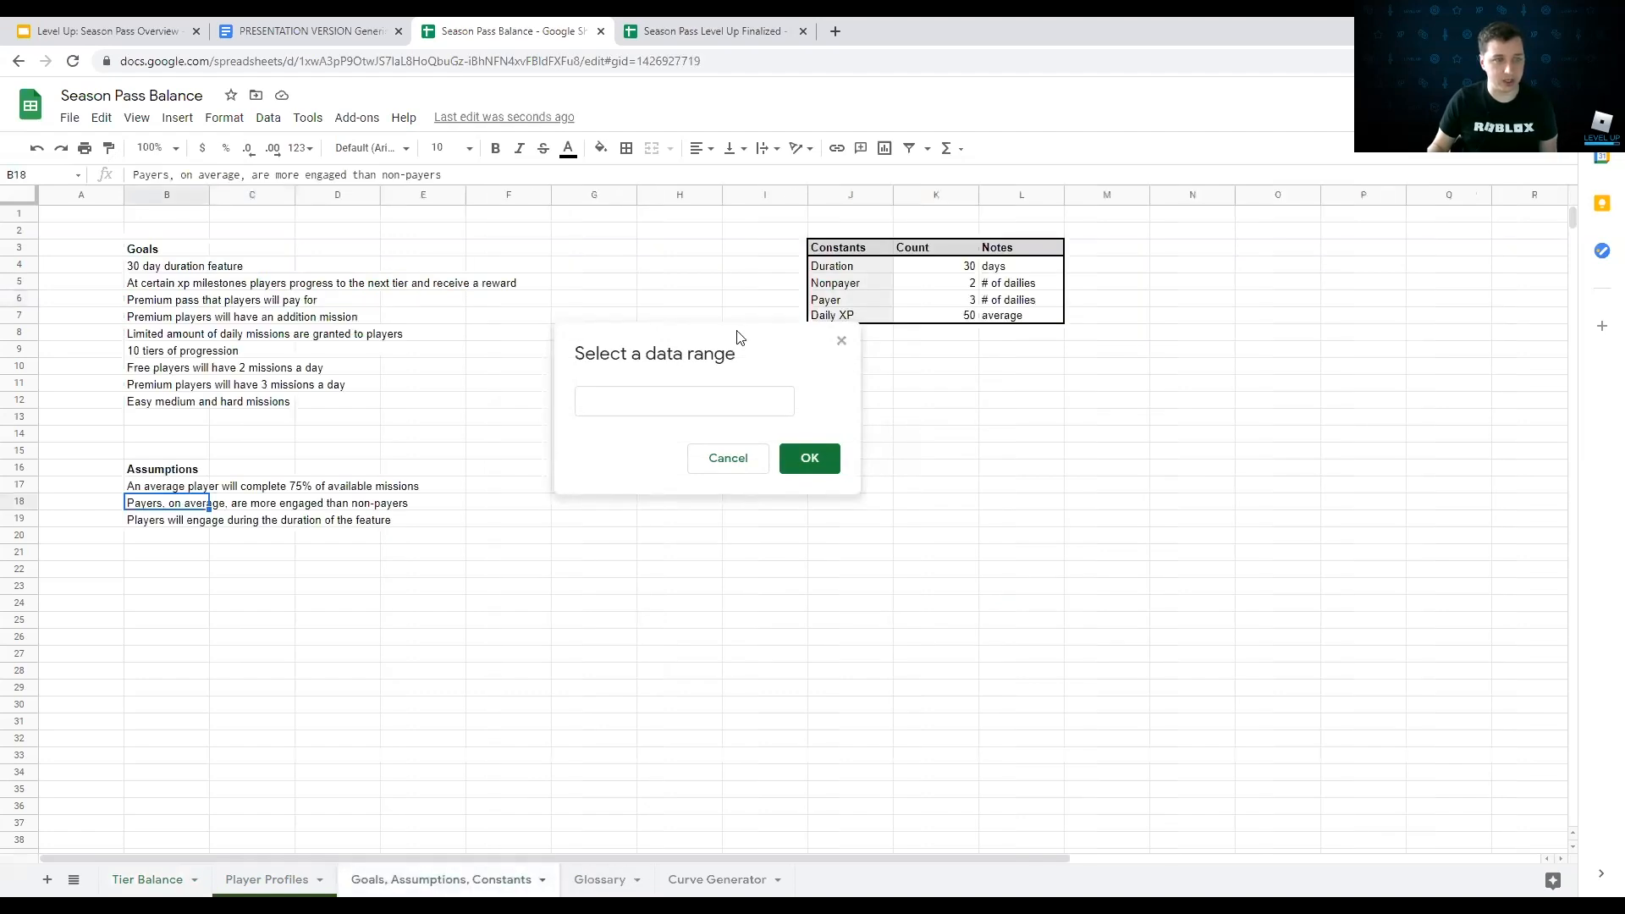
drag(587, 349, 332, 225)
drag(841, 285, 838, 302)
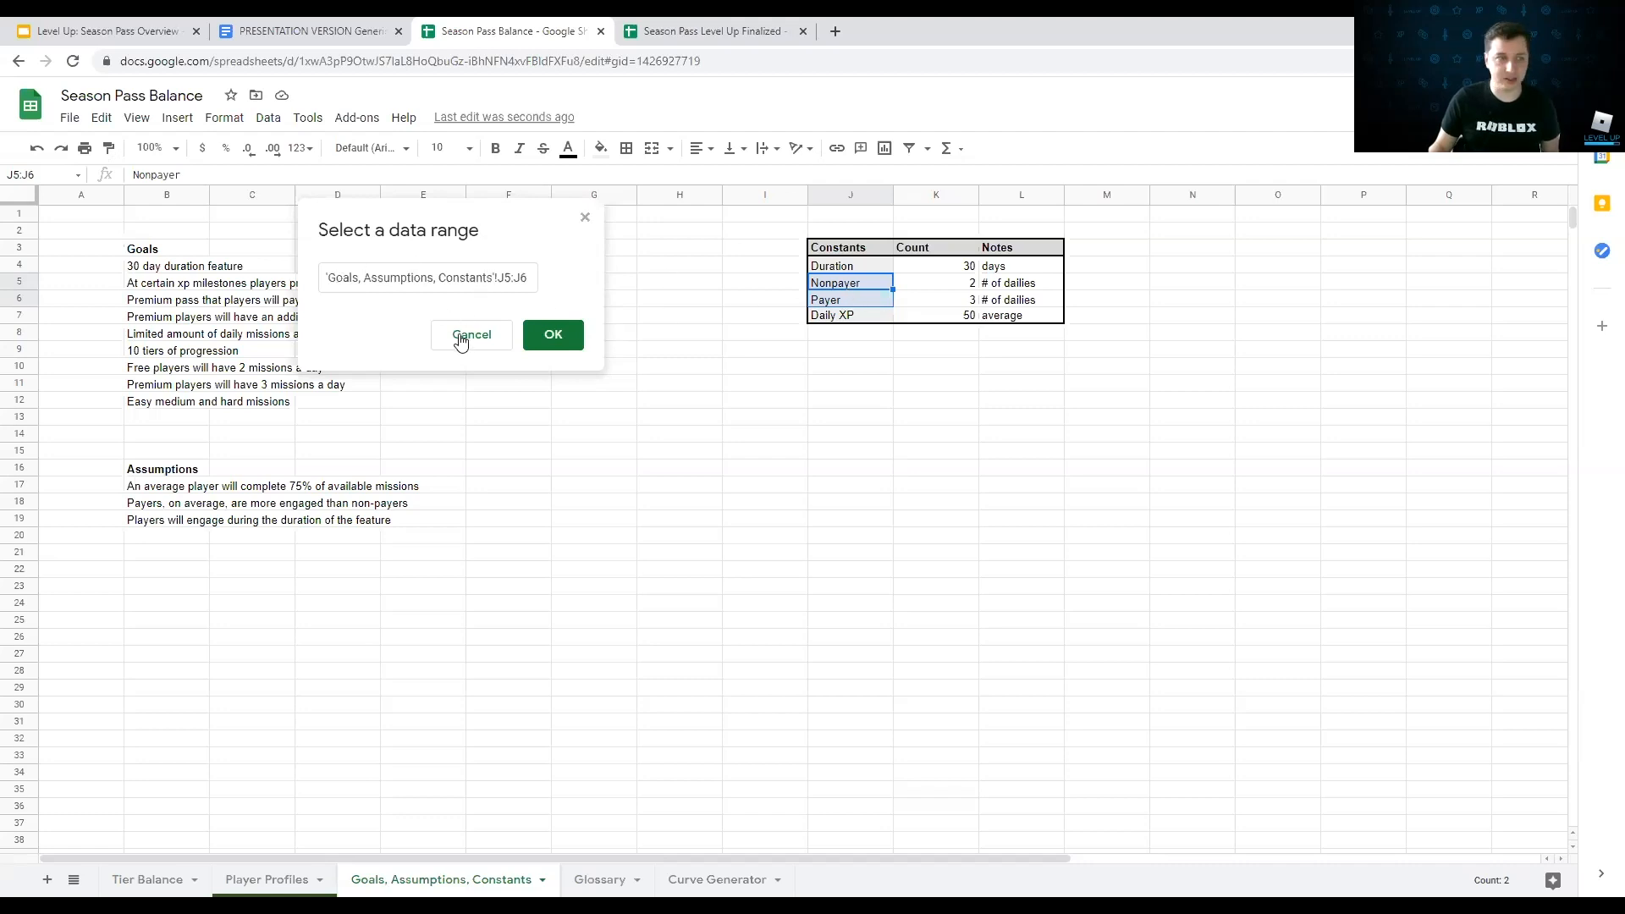
click(546, 340)
click(1018, 626)
Step: On Tier Balance, set the payer status value in C6 to Payer
click(119, 884)
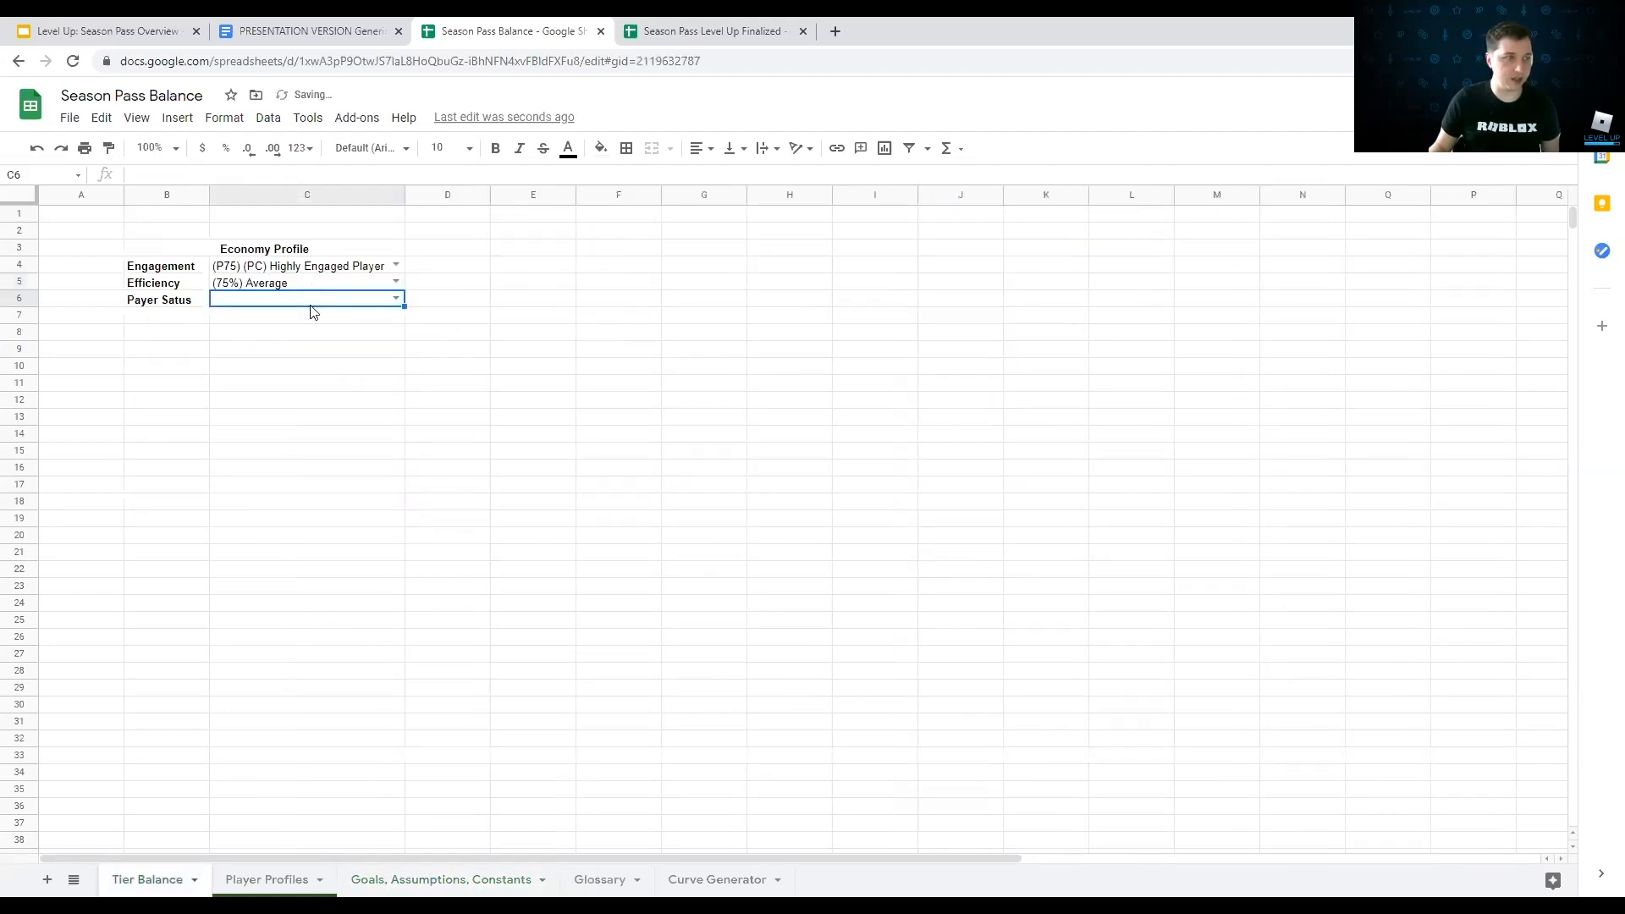
click(396, 301)
click(269, 342)
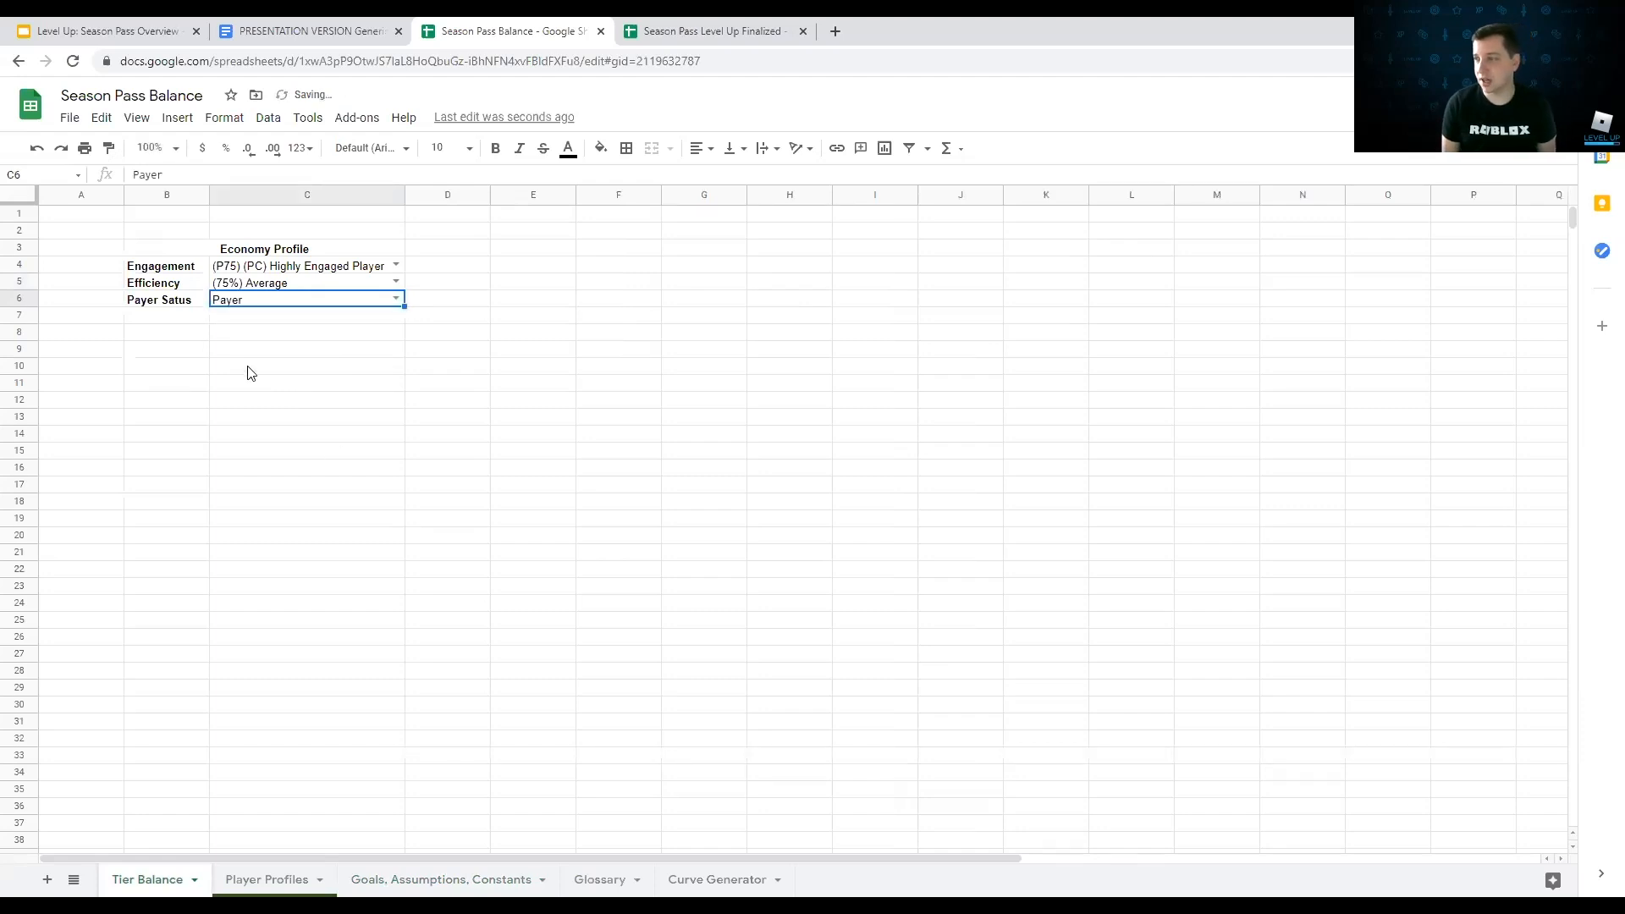
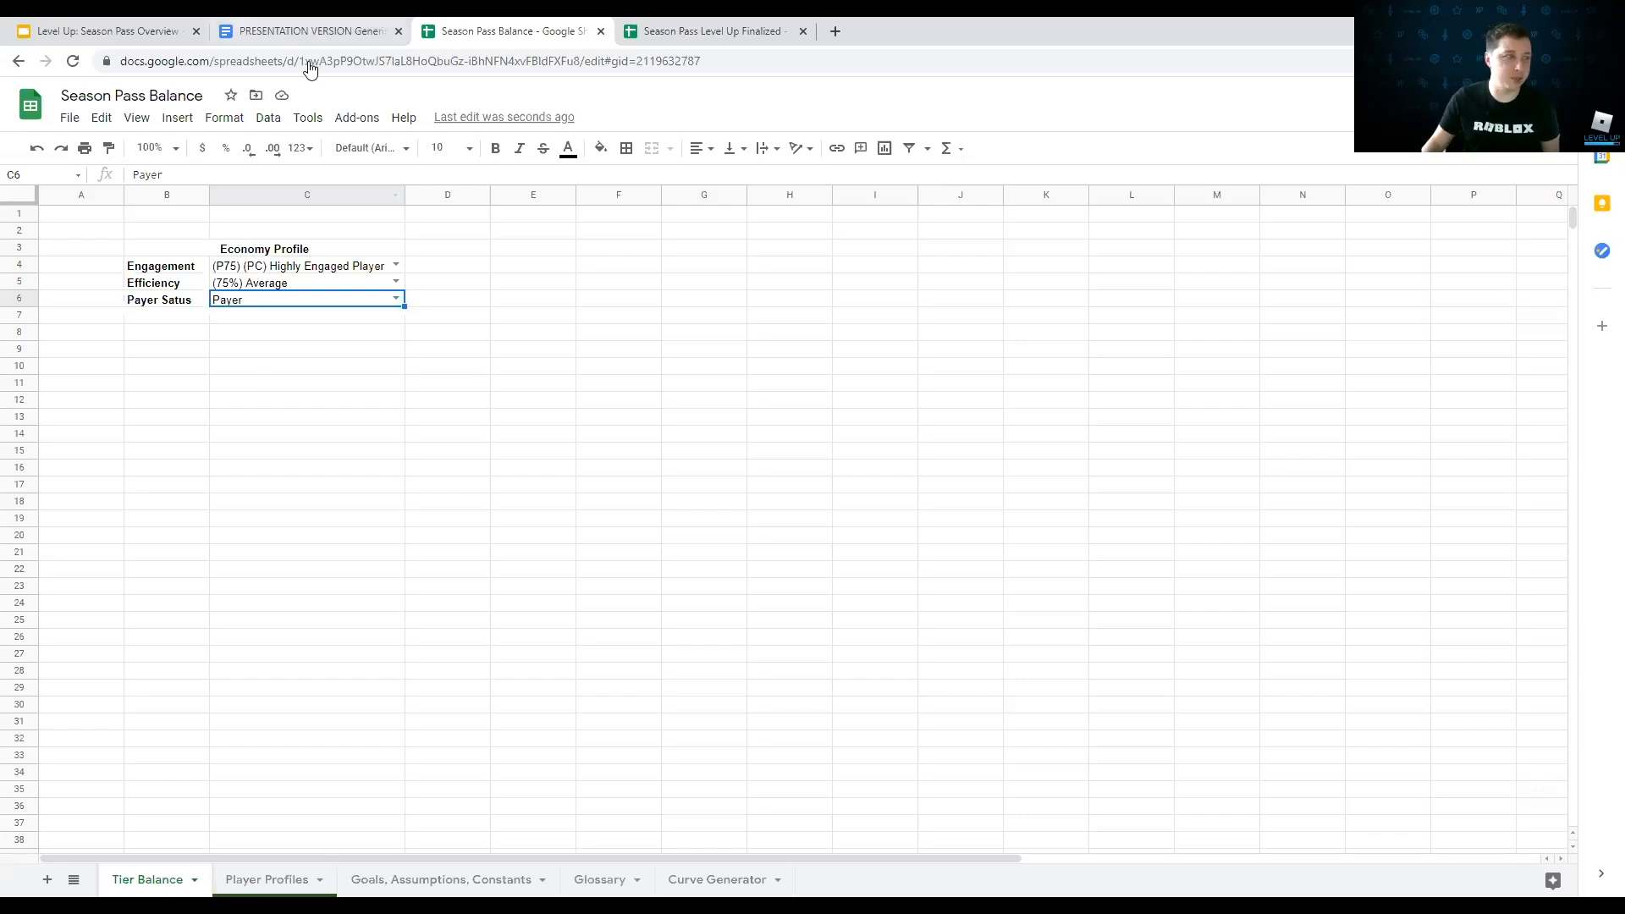
Step: Fill the merged Economy Profile header in B3:C3 with light gray and give it an outer border
click(306, 250)
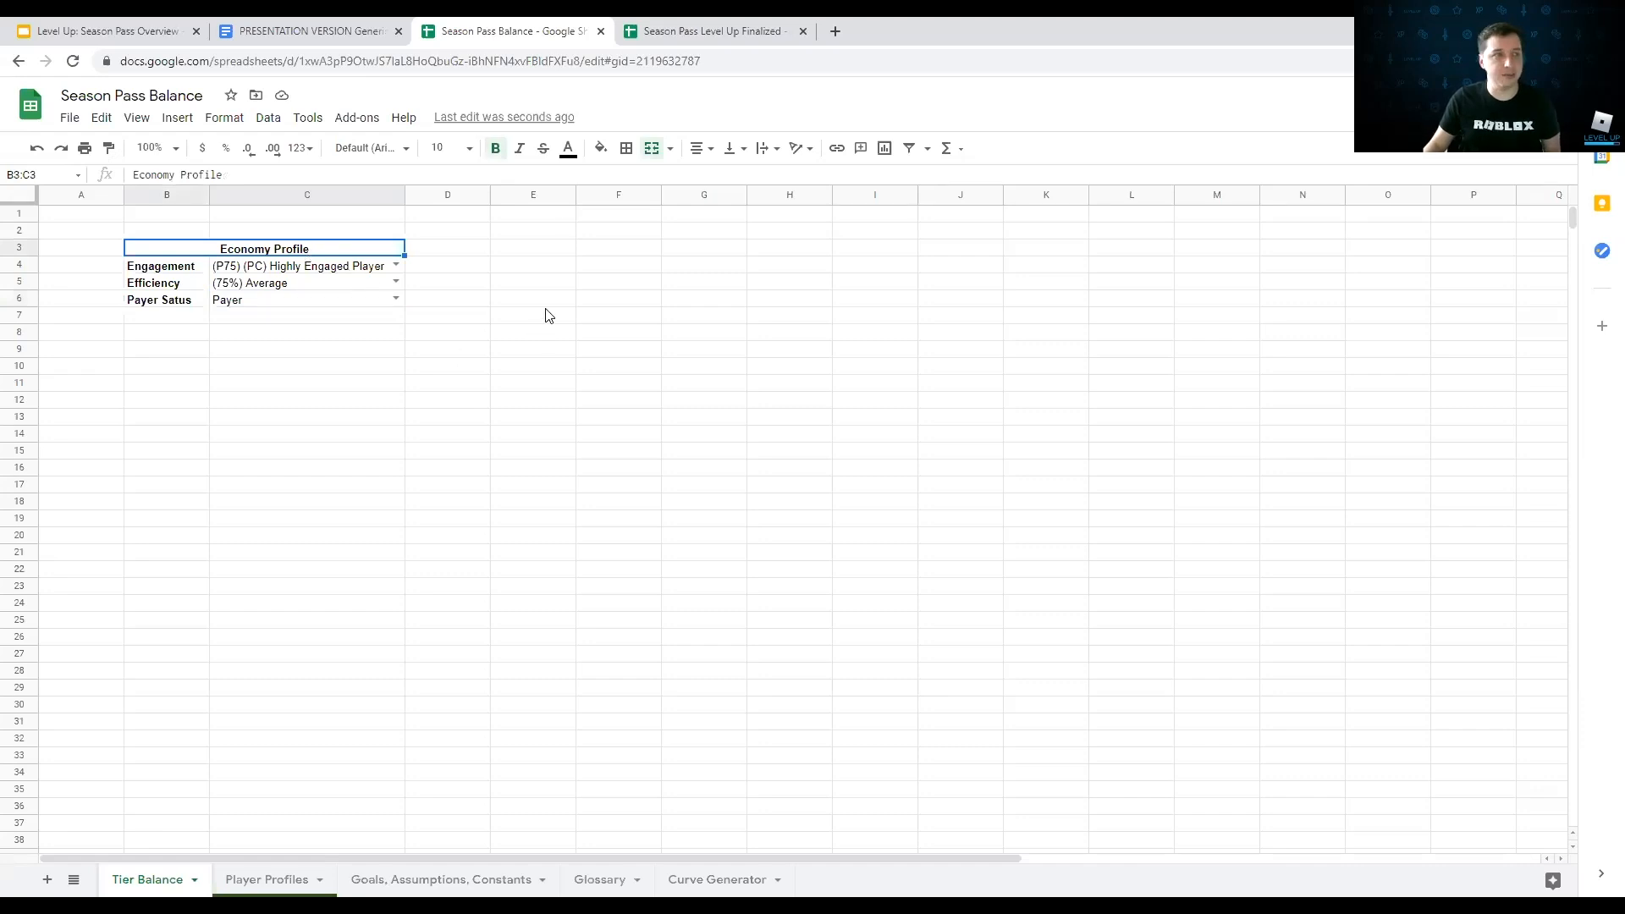
click(600, 149)
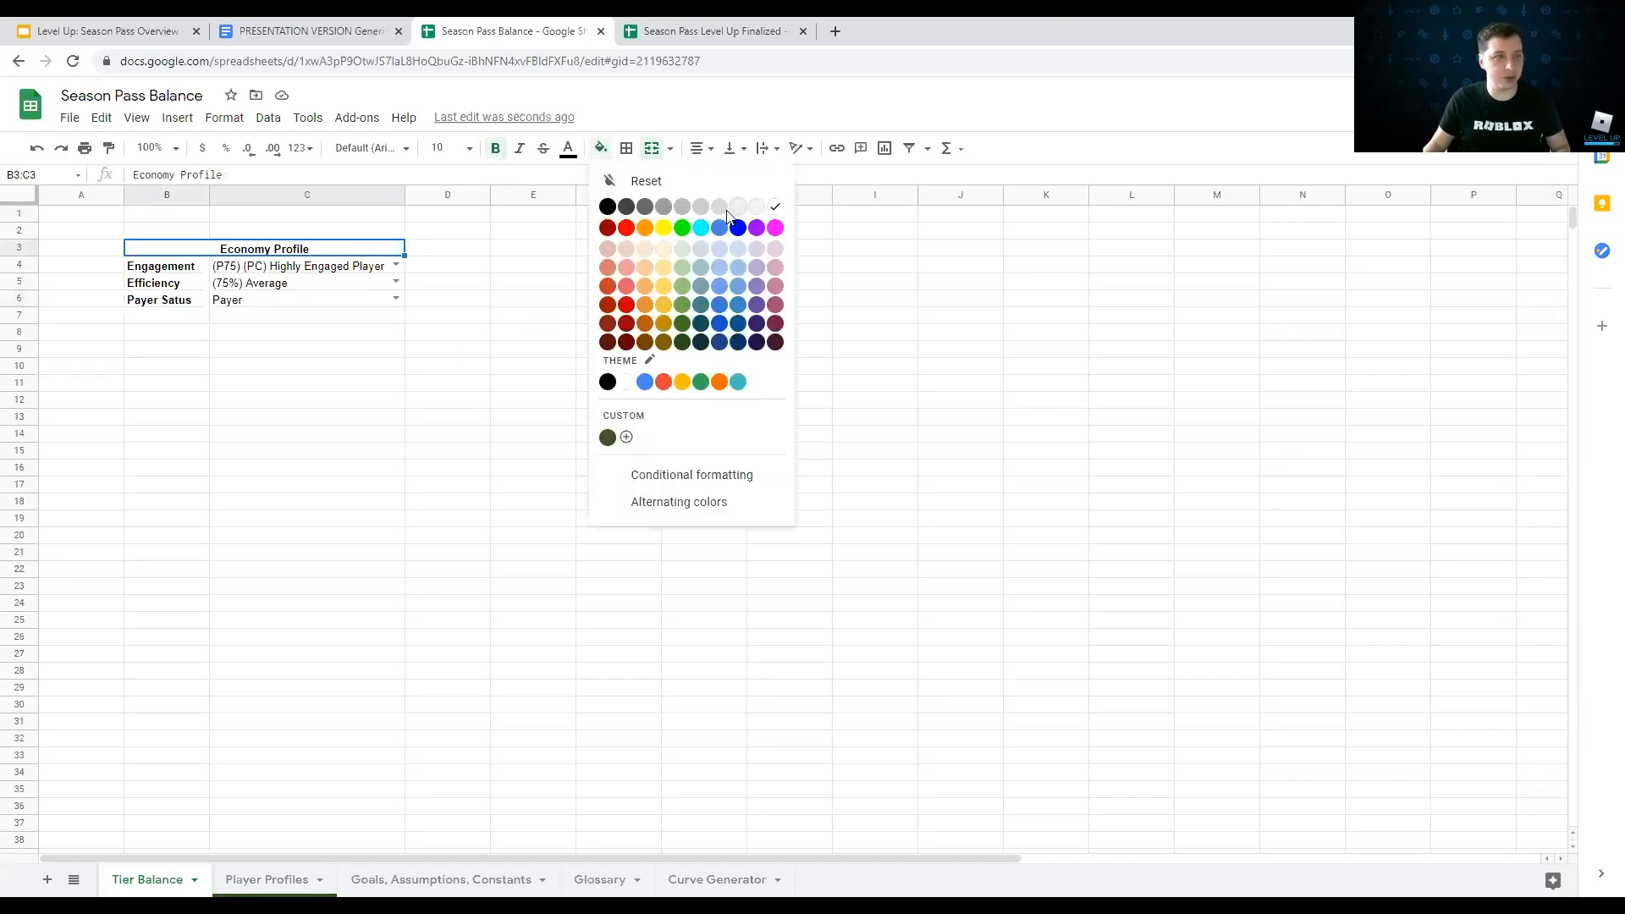
click(726, 210)
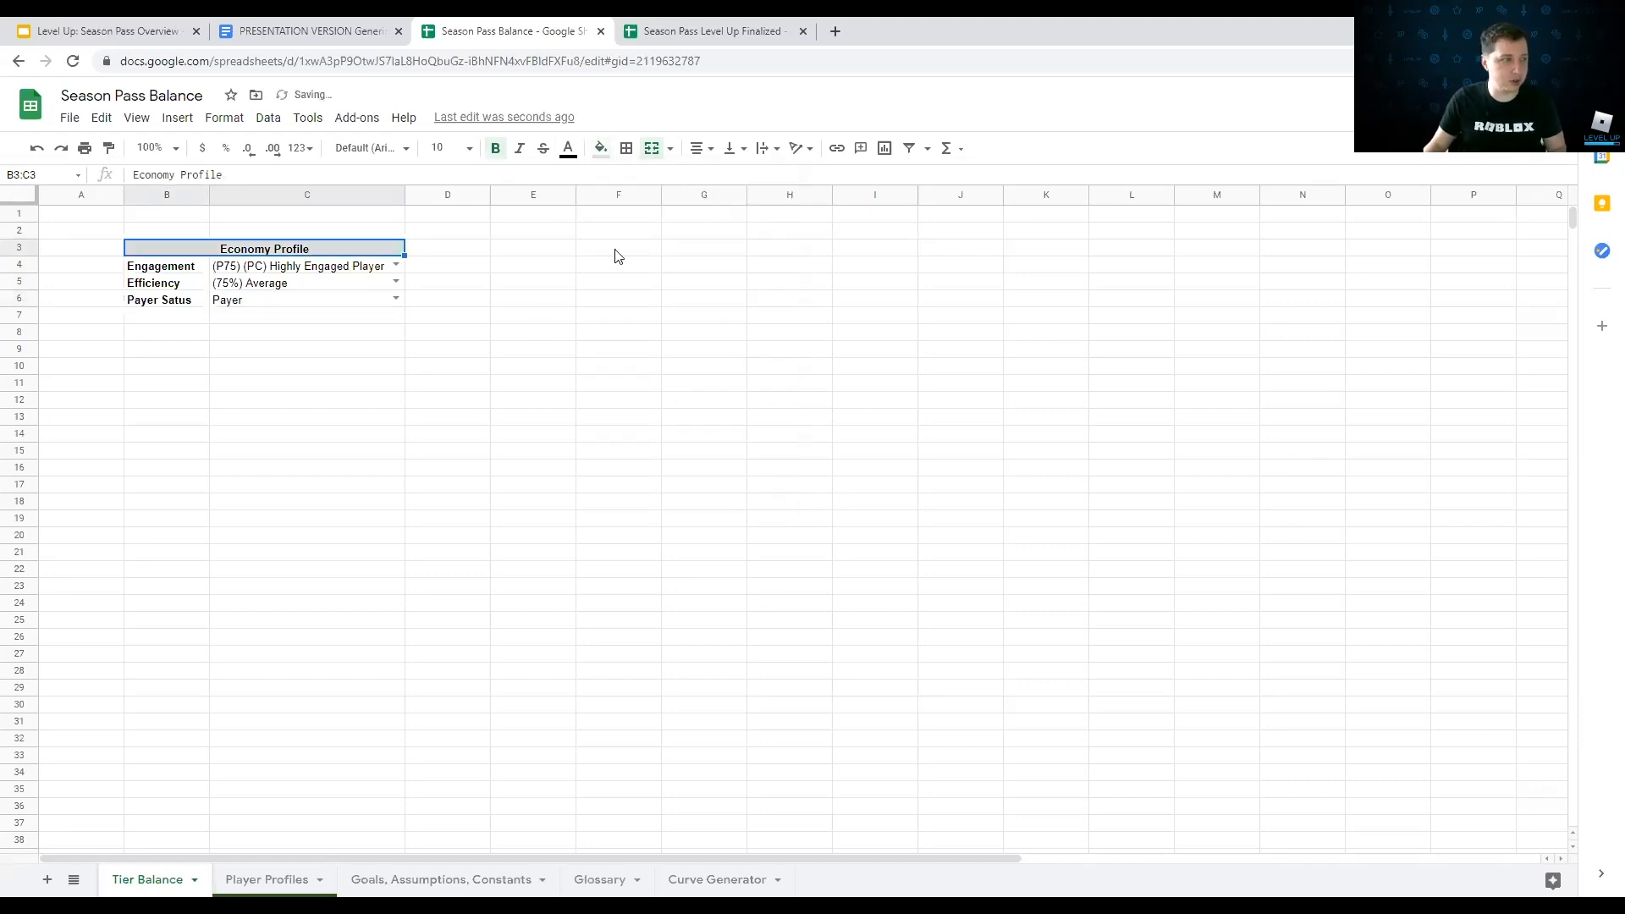
click(627, 150)
click(724, 181)
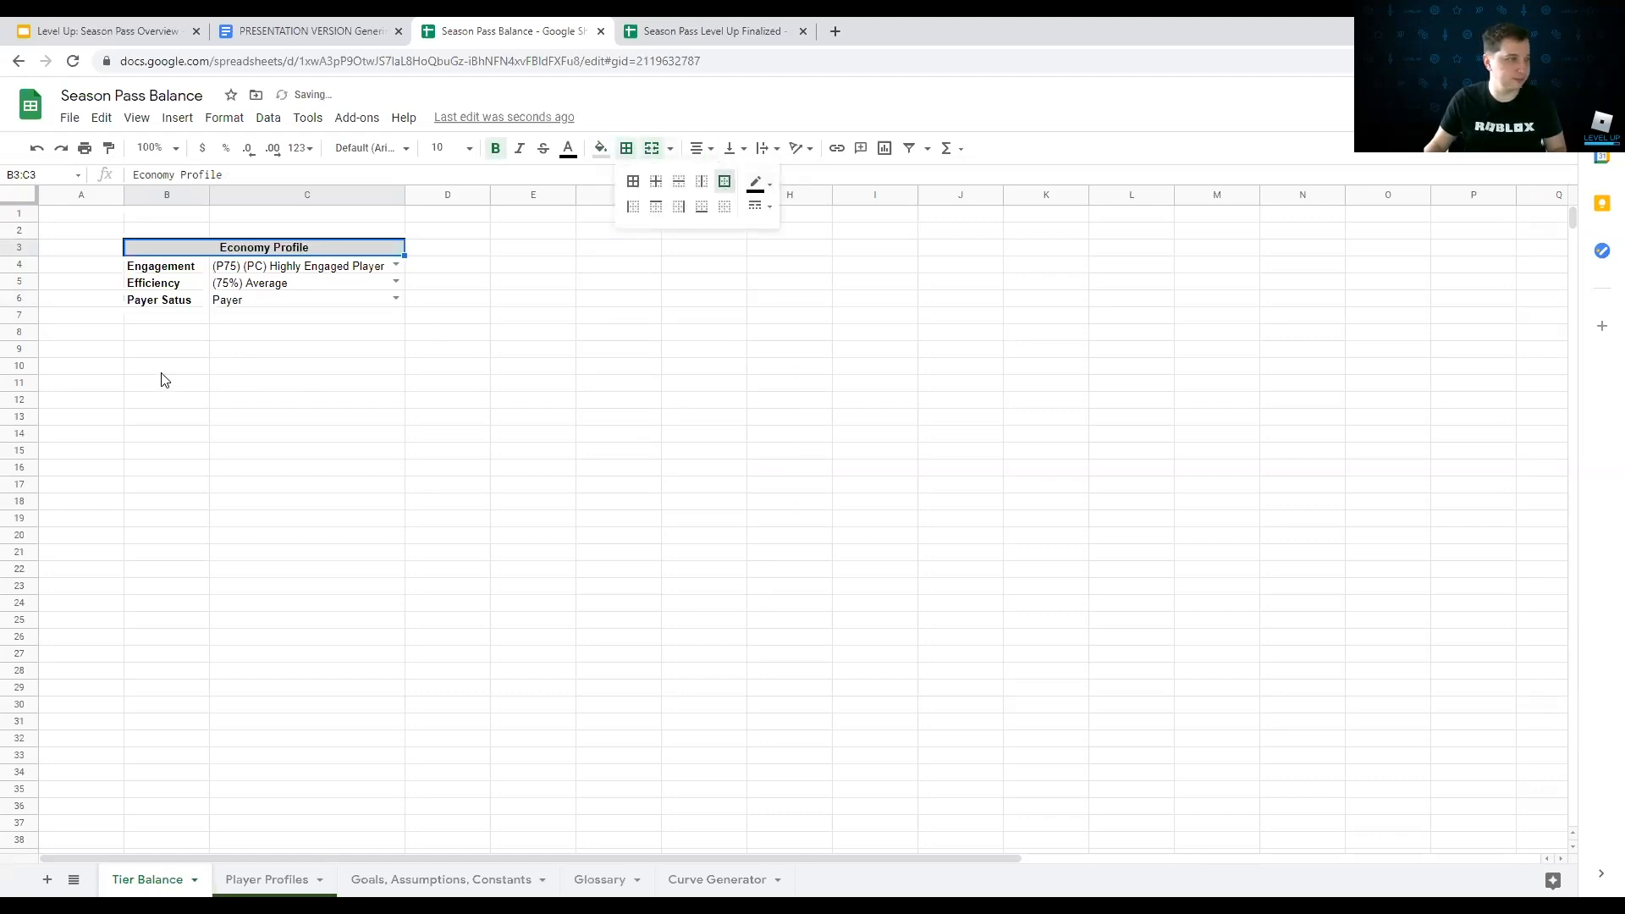
Step: Add an outer border around the Economy Profile labels and values in B4:C6
drag(163, 266, 341, 302)
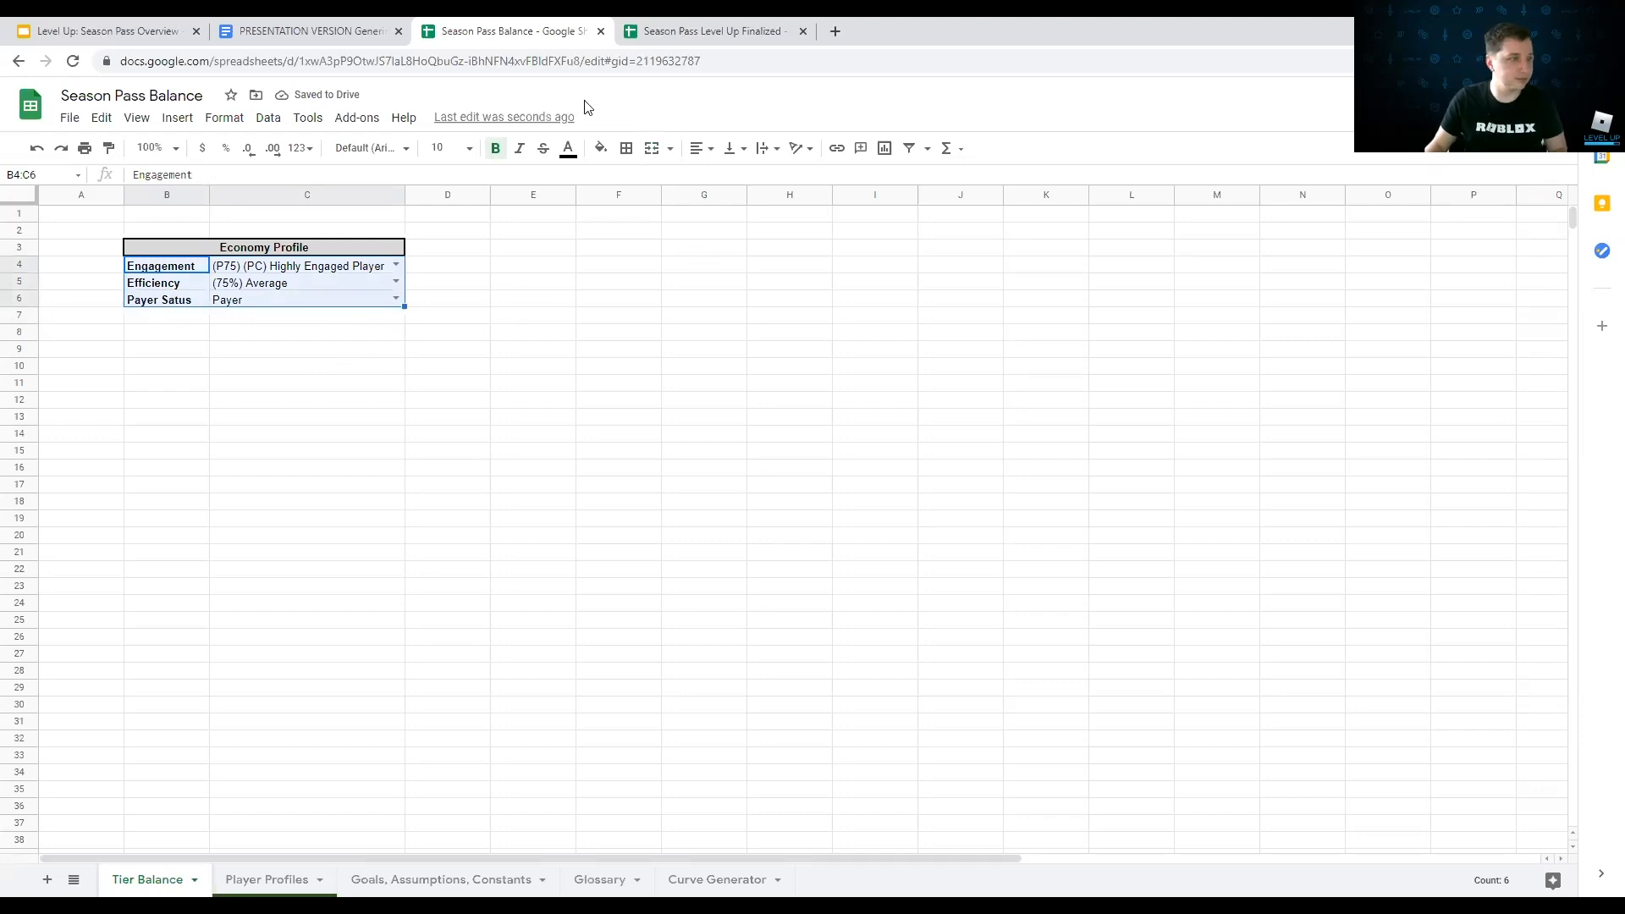
click(626, 150)
click(724, 181)
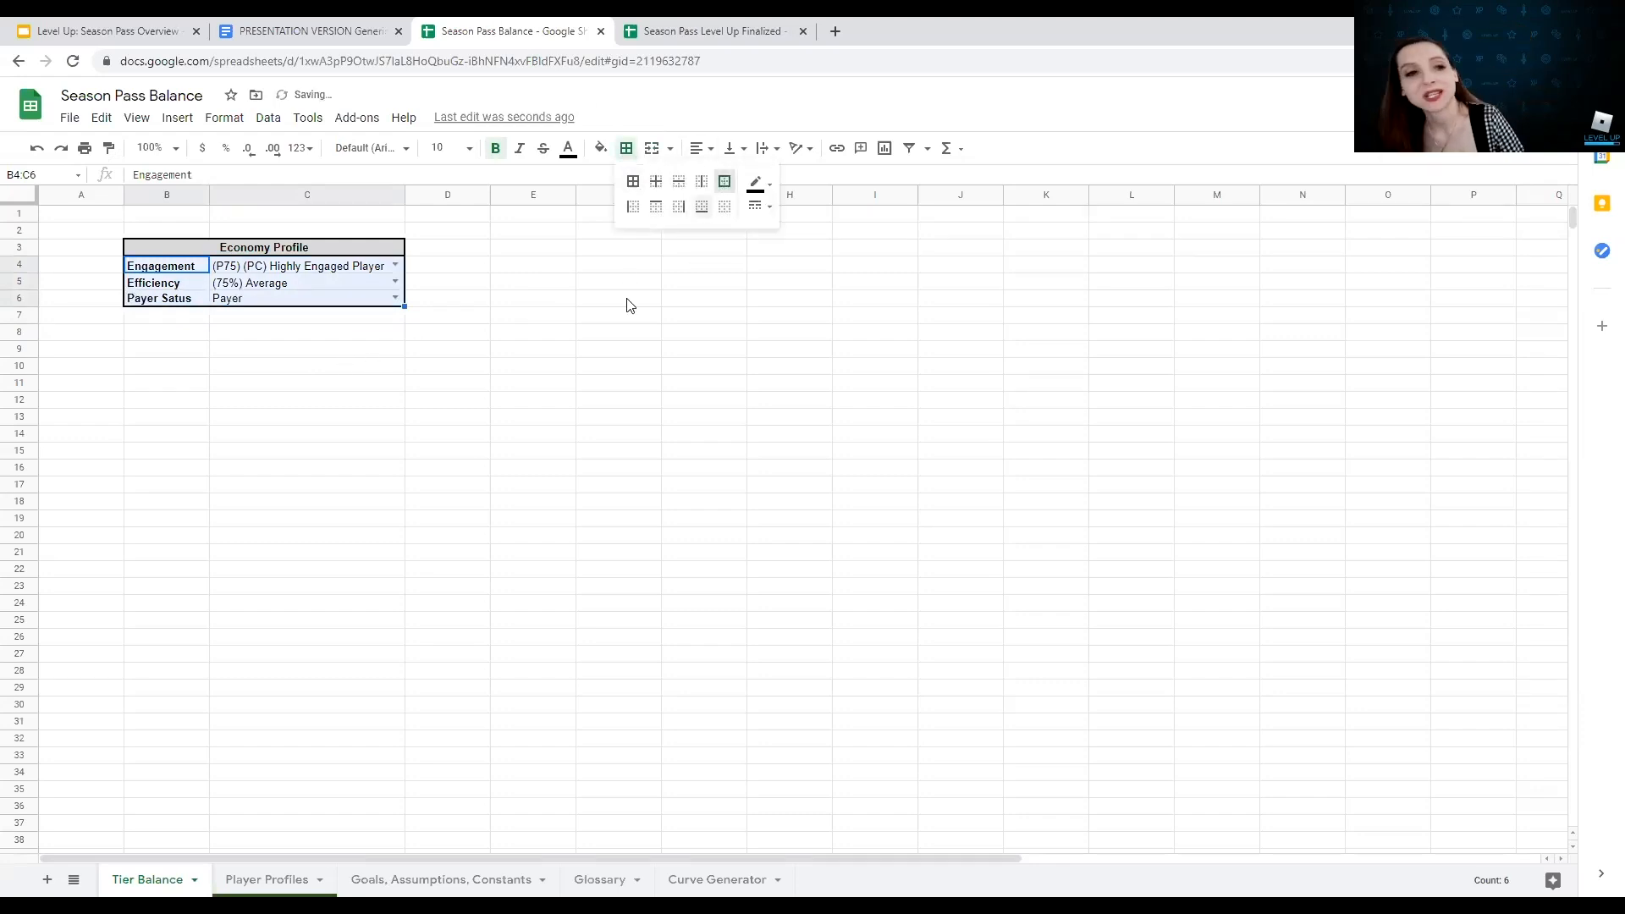
Step: Fill the Economy Profile row labels in B4:B6 with a lighter gray than the header
click(207, 352)
key(Up)
key(Up)
key(Up)
key(Up)
key(Up)
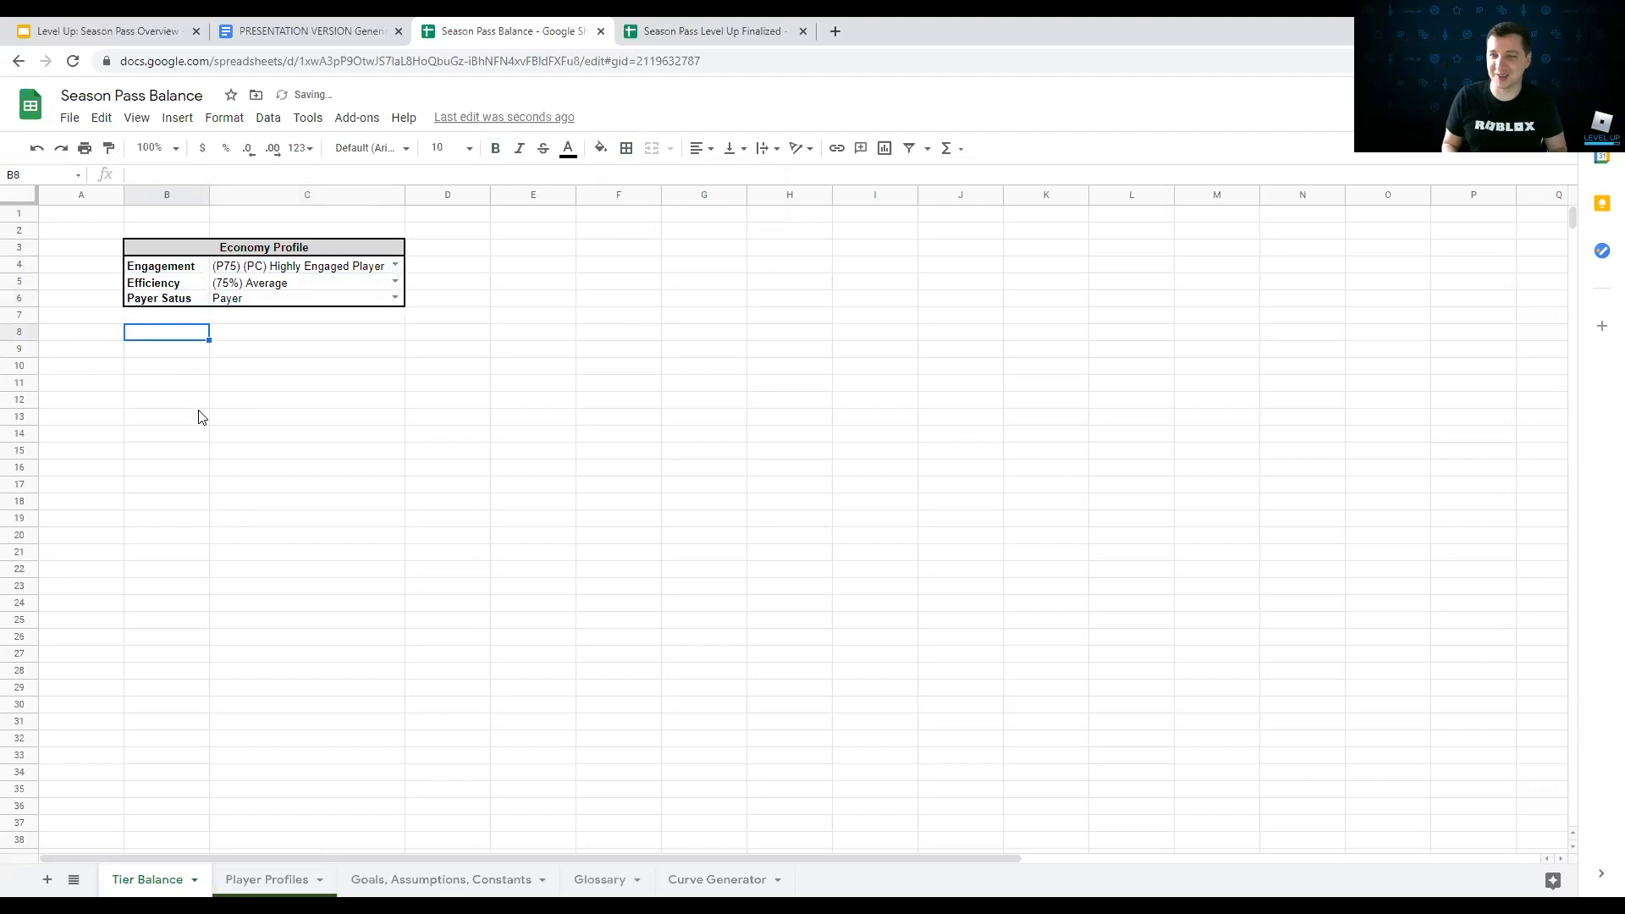
key(shift+Down)
key(shift+Down)
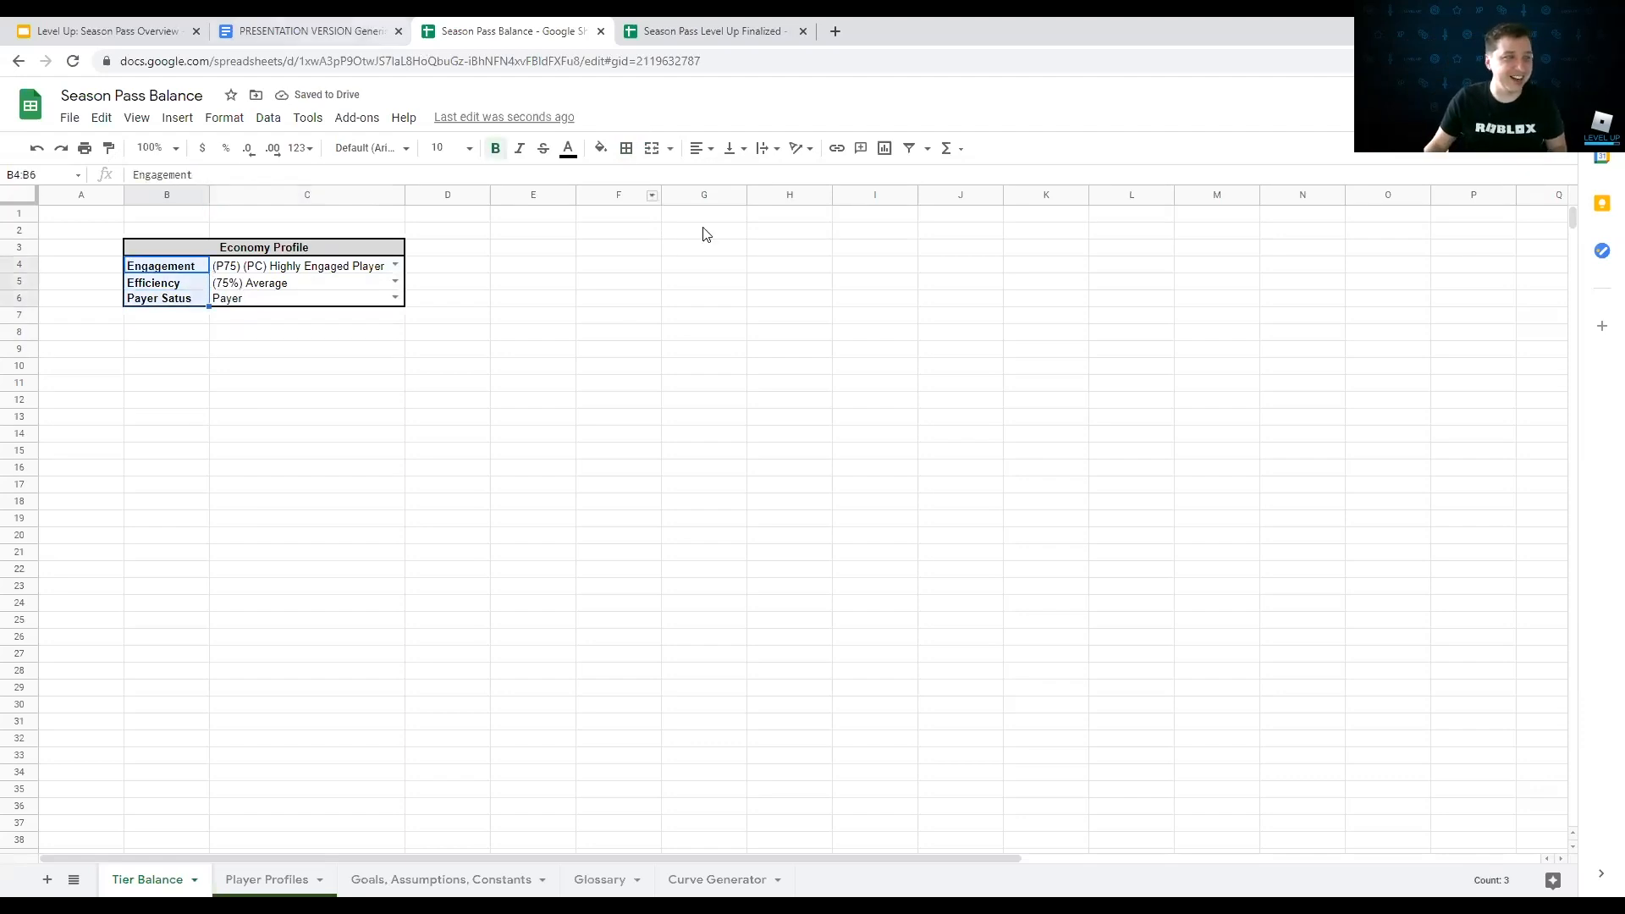
click(601, 149)
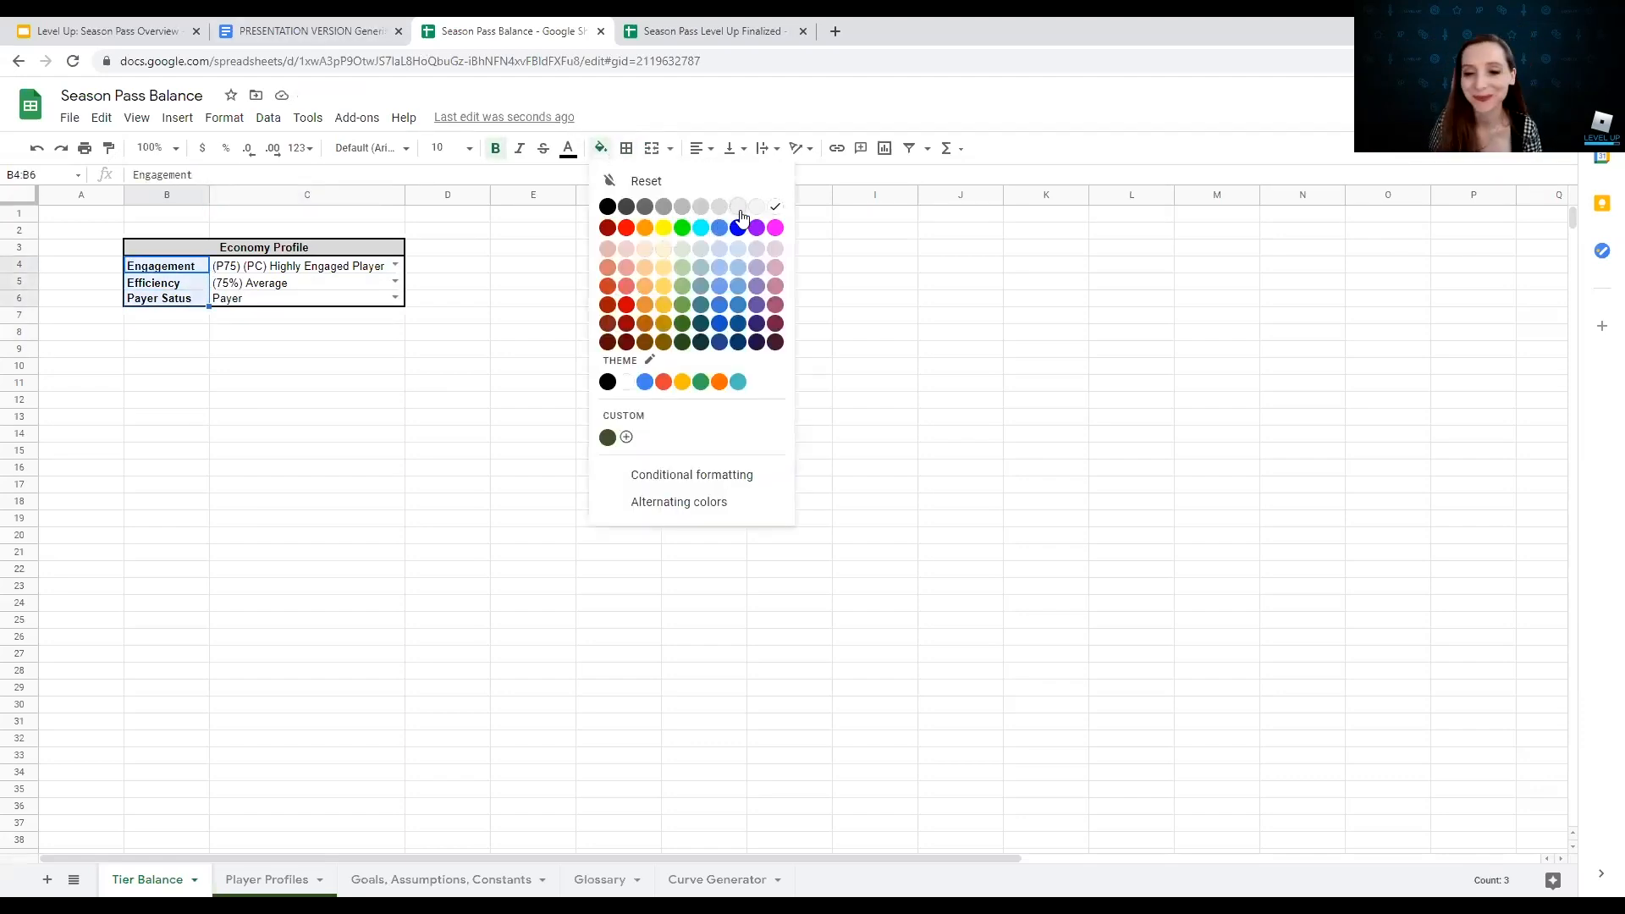
click(681, 249)
click(187, 355)
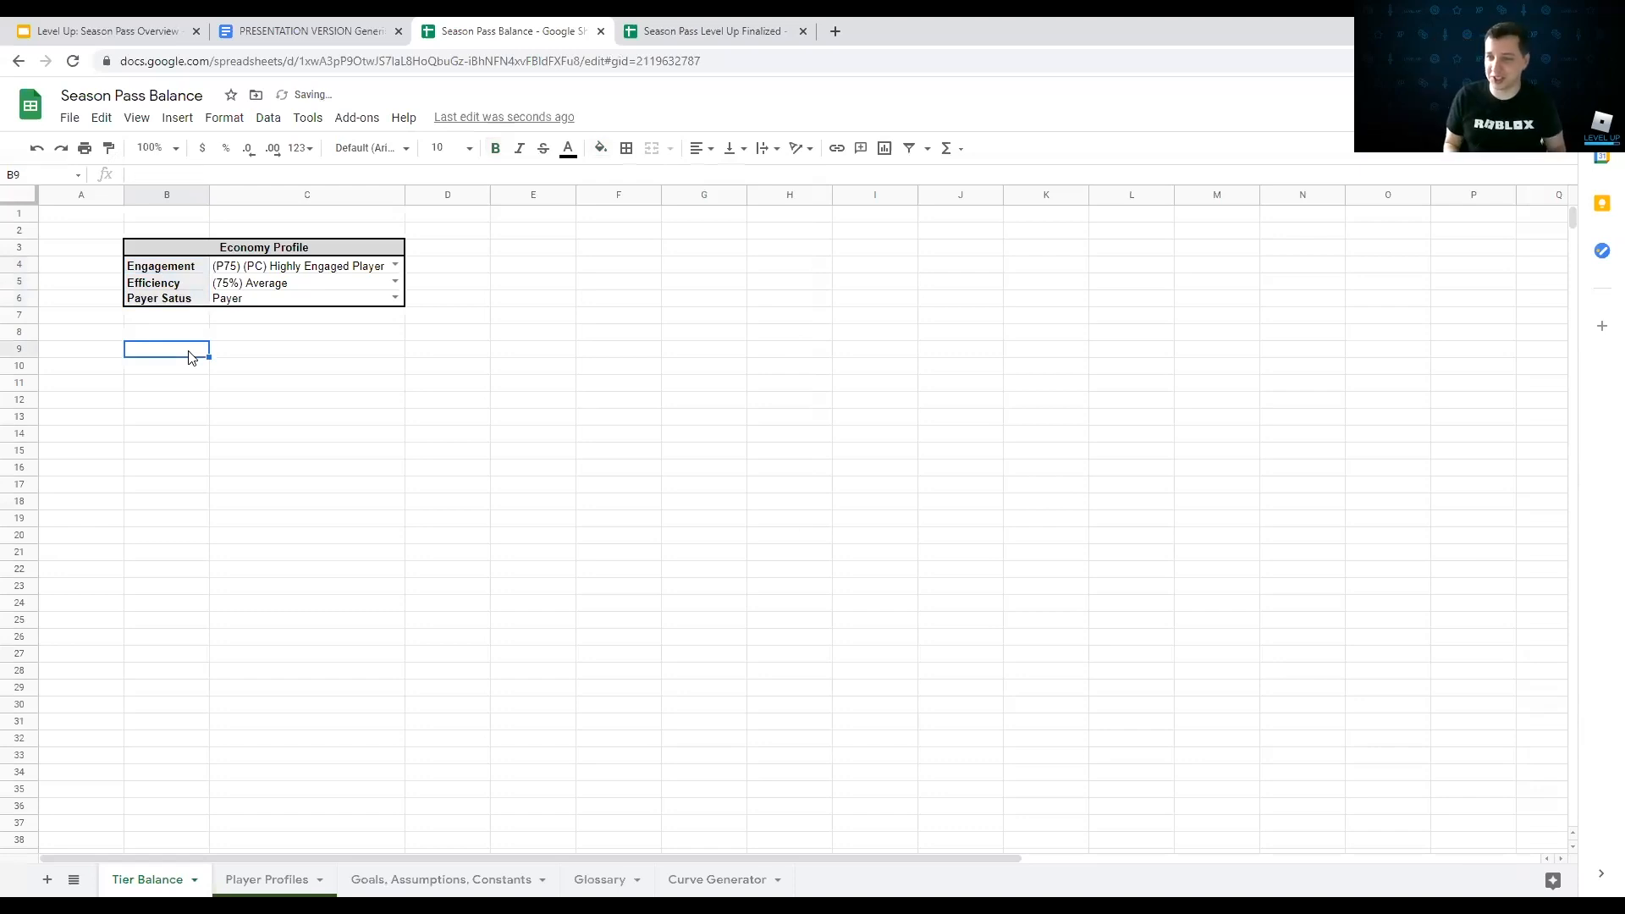
key(Up)
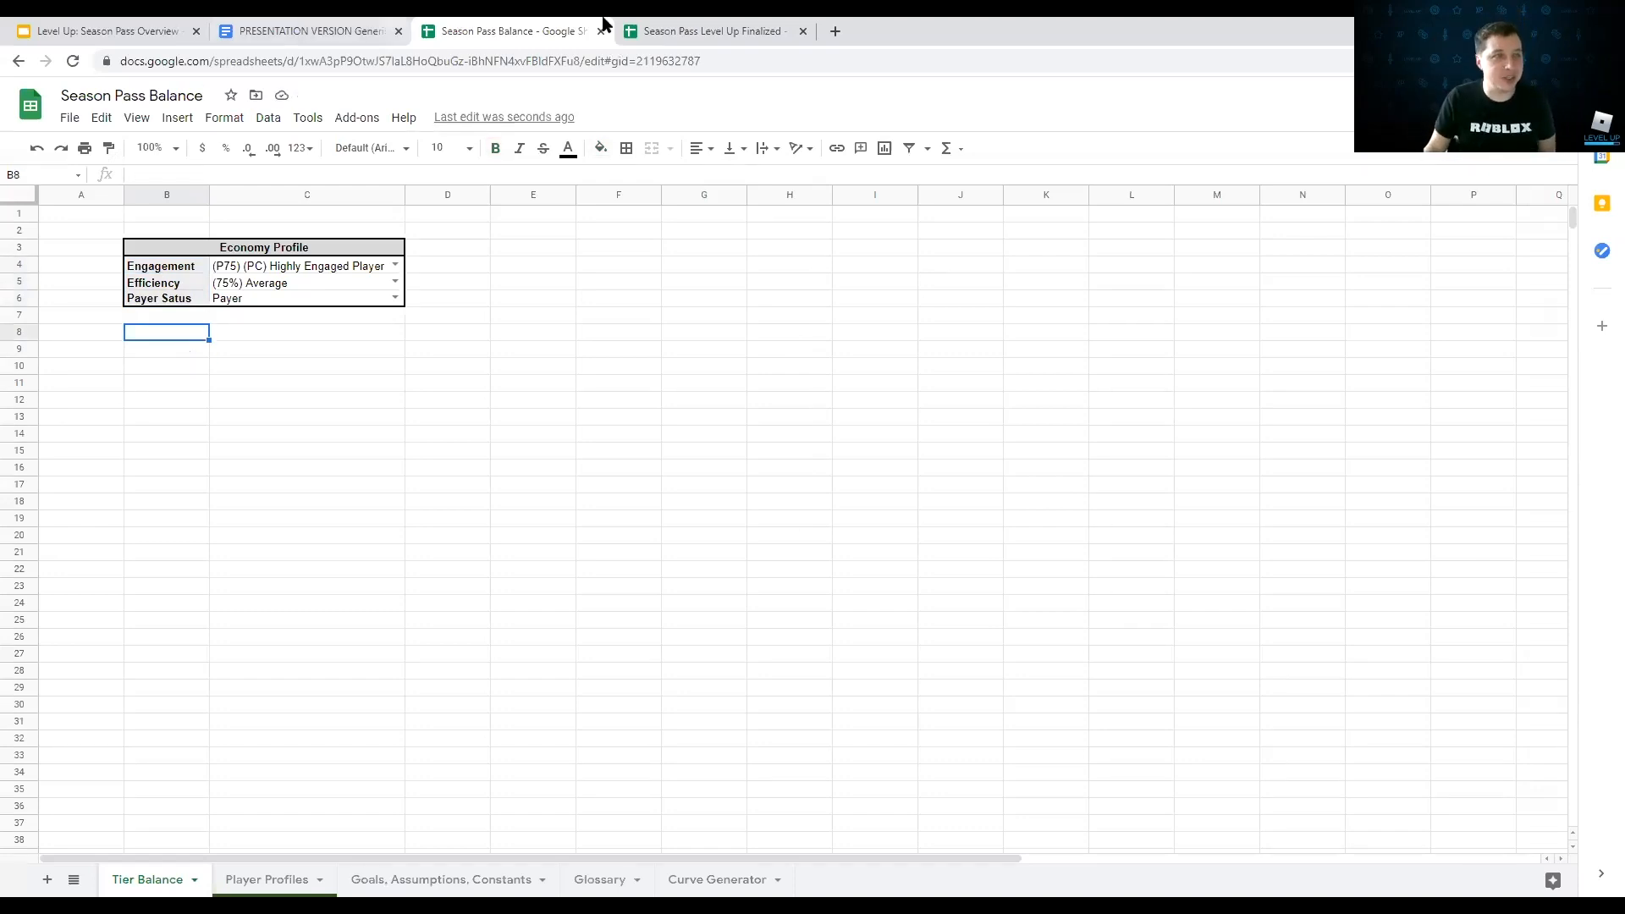
Step: Switch to the Season Pass Level Up Finalized spreadsheet and examine its Economy Activity Model table and the Days Per Week formula in C9
click(711, 27)
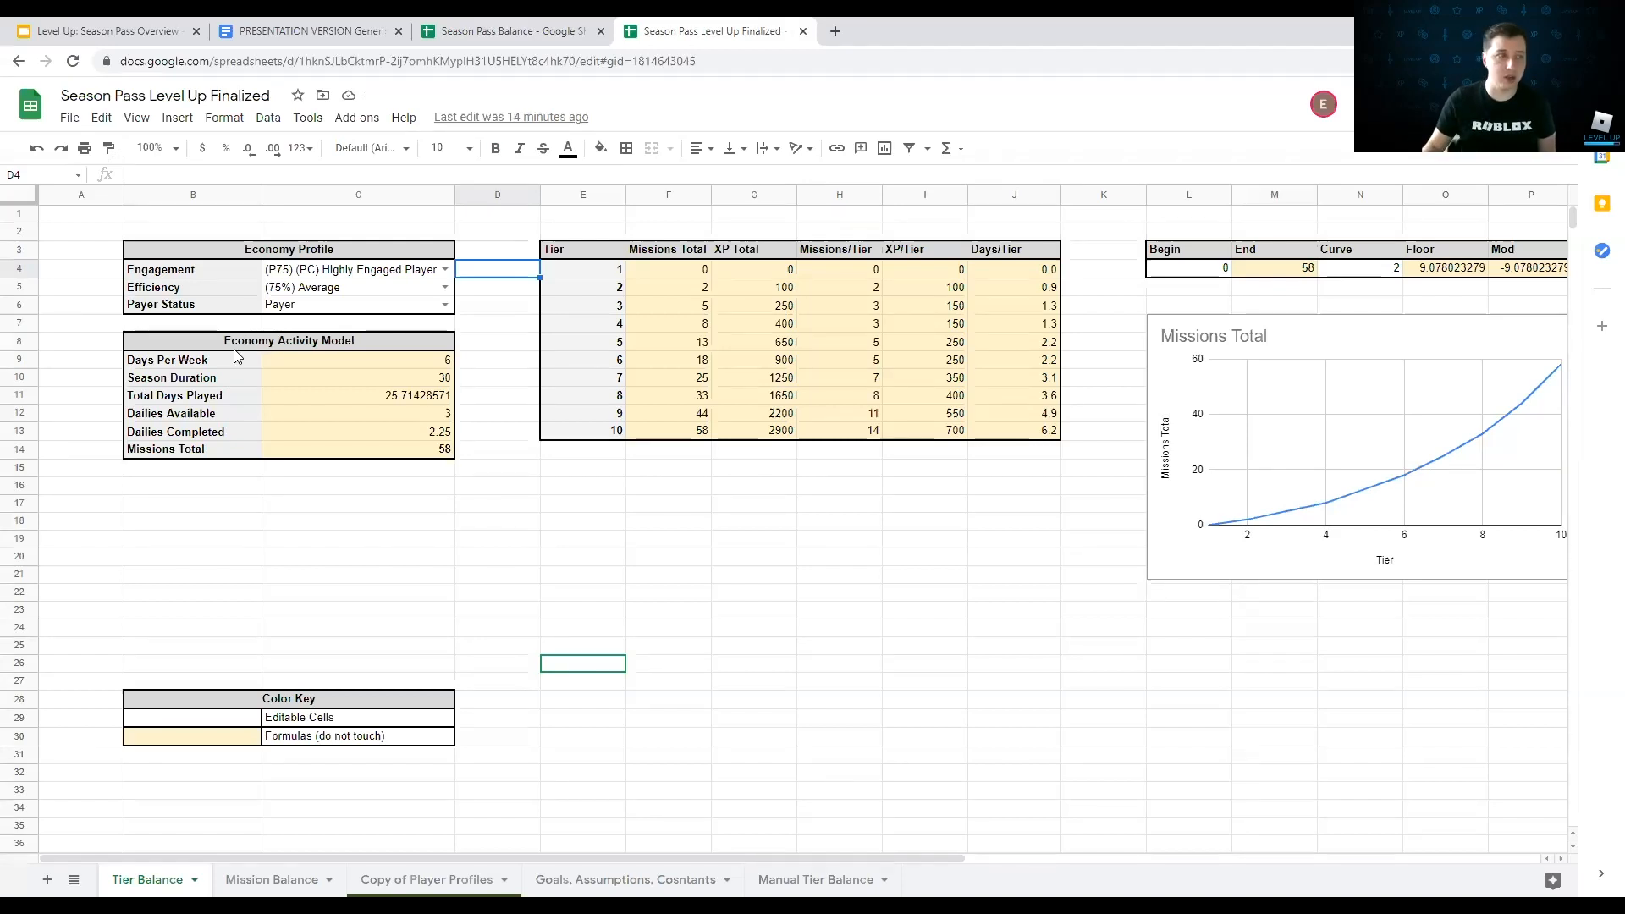
click(314, 350)
drag(314, 350, 291, 458)
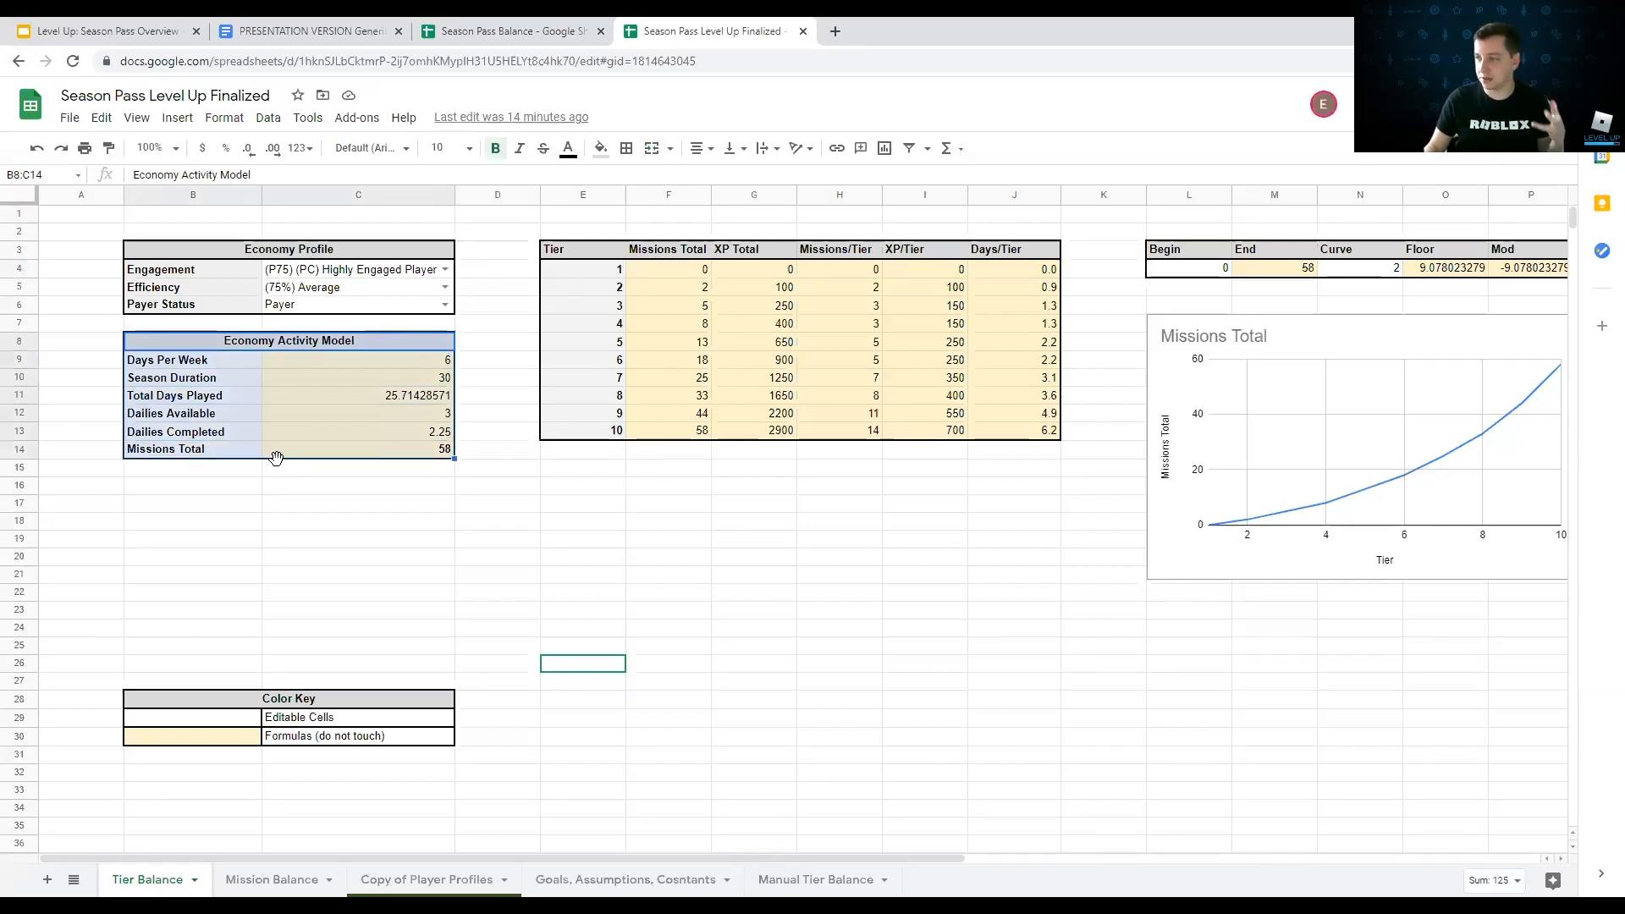
click(388, 359)
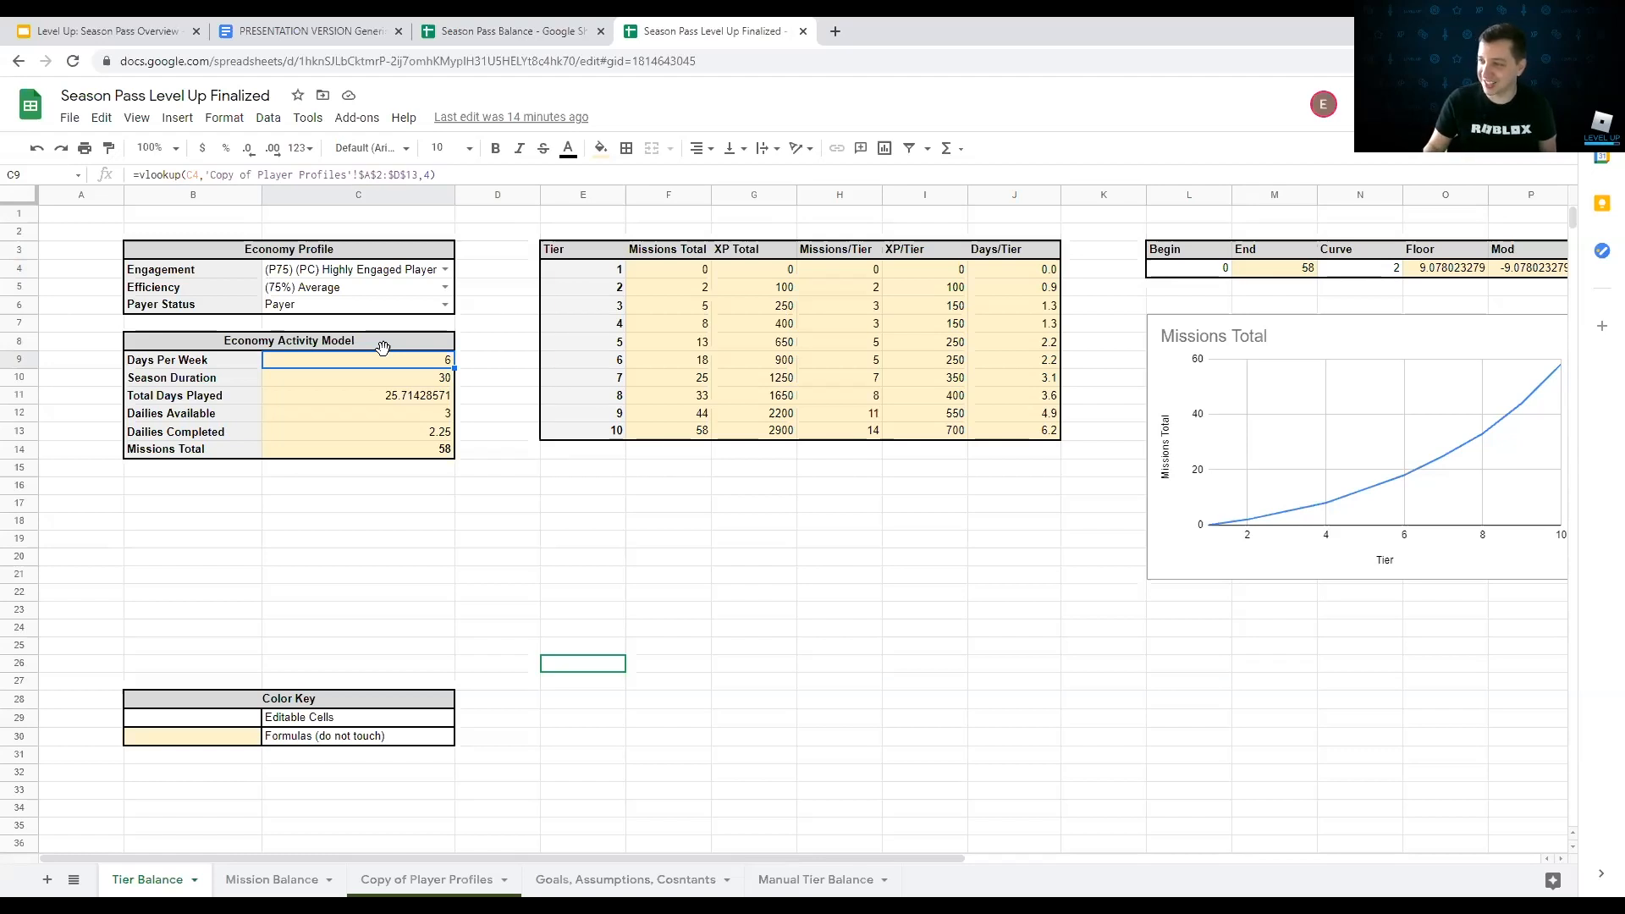
Step: Switch back to the Season Pass Balance spreadsheet and enter the title "Economy Activity Model" in B8 of Tier Balance
click(528, 23)
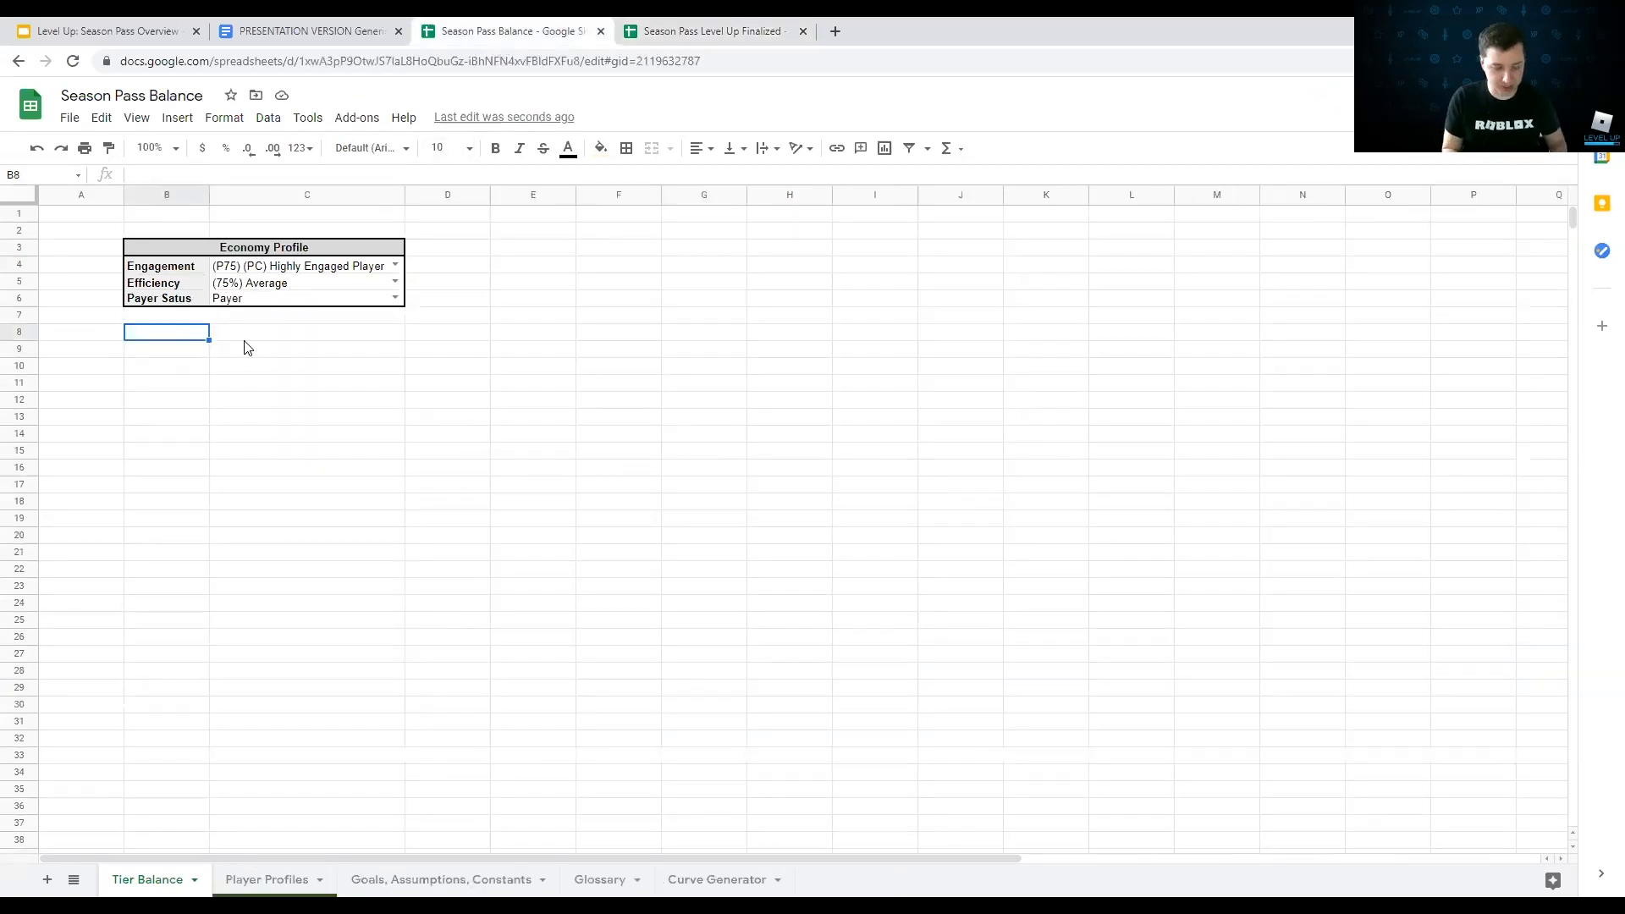
text(Econ)
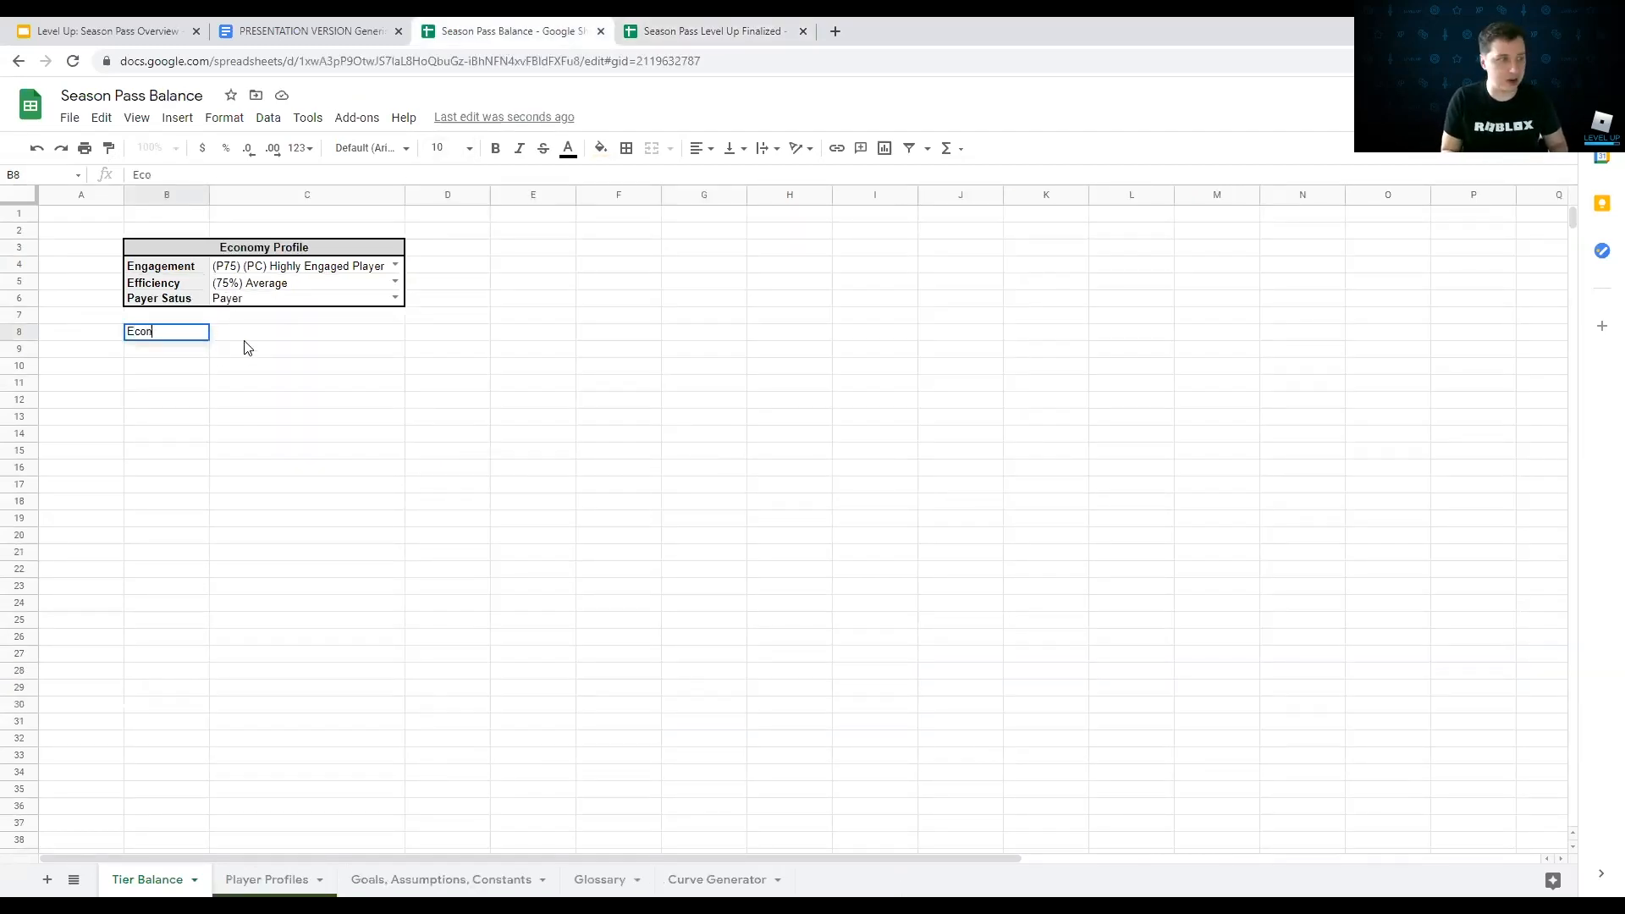
text(omy Activity Model)
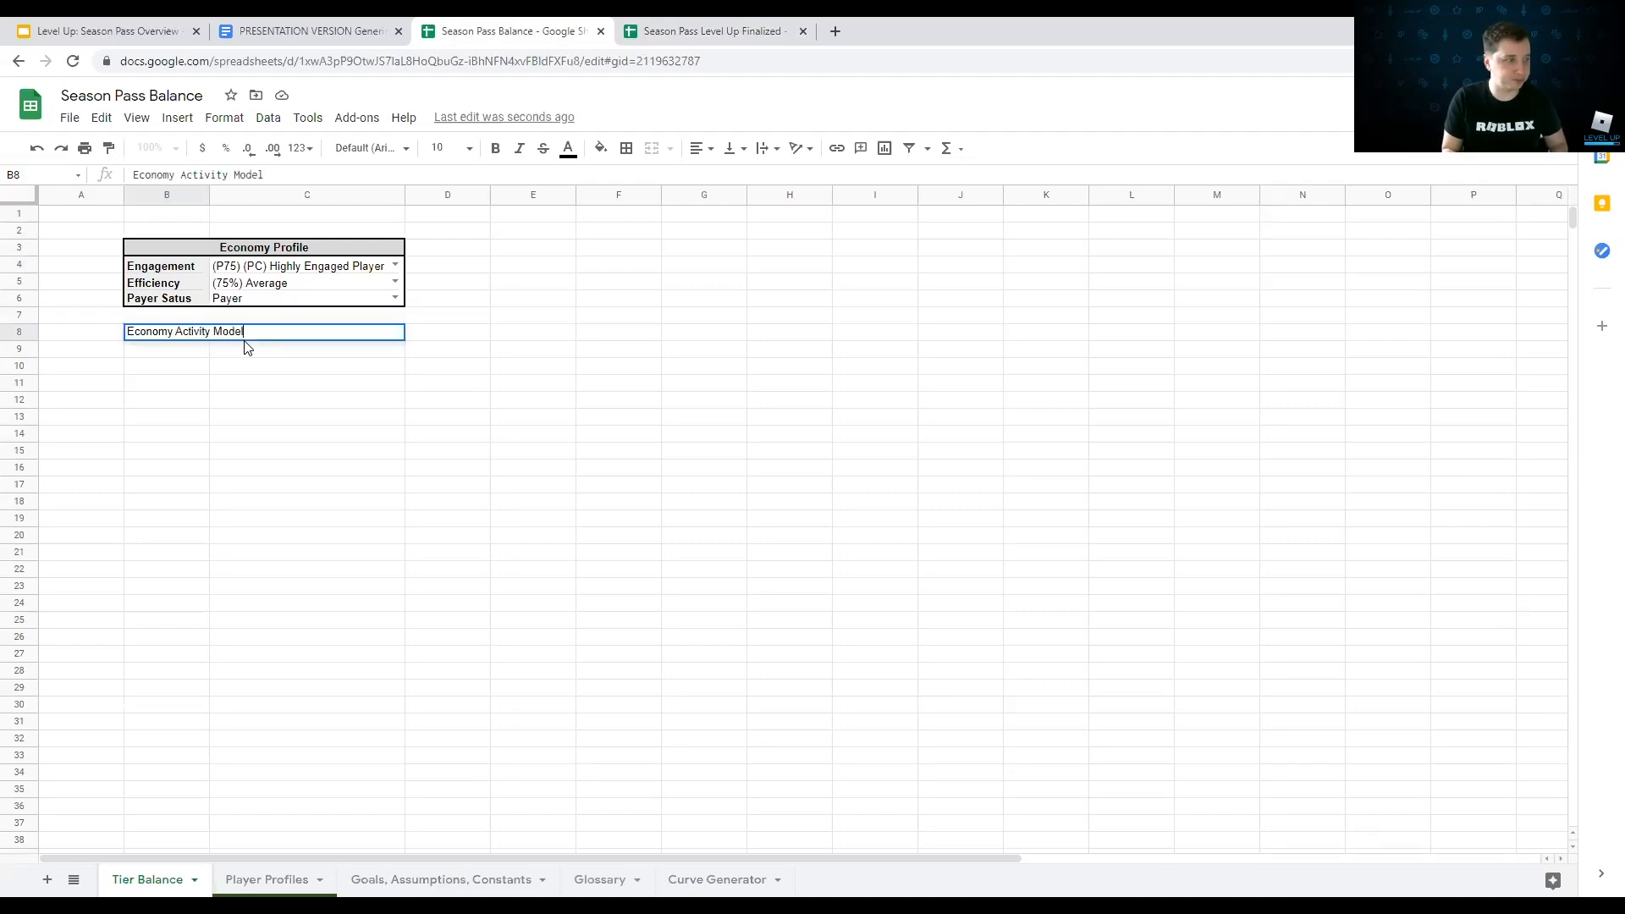
key(Return)
Step: Merge B8:C8 and make the Economy Activity Model title bold and centered
key(Up)
key(shift+Right)
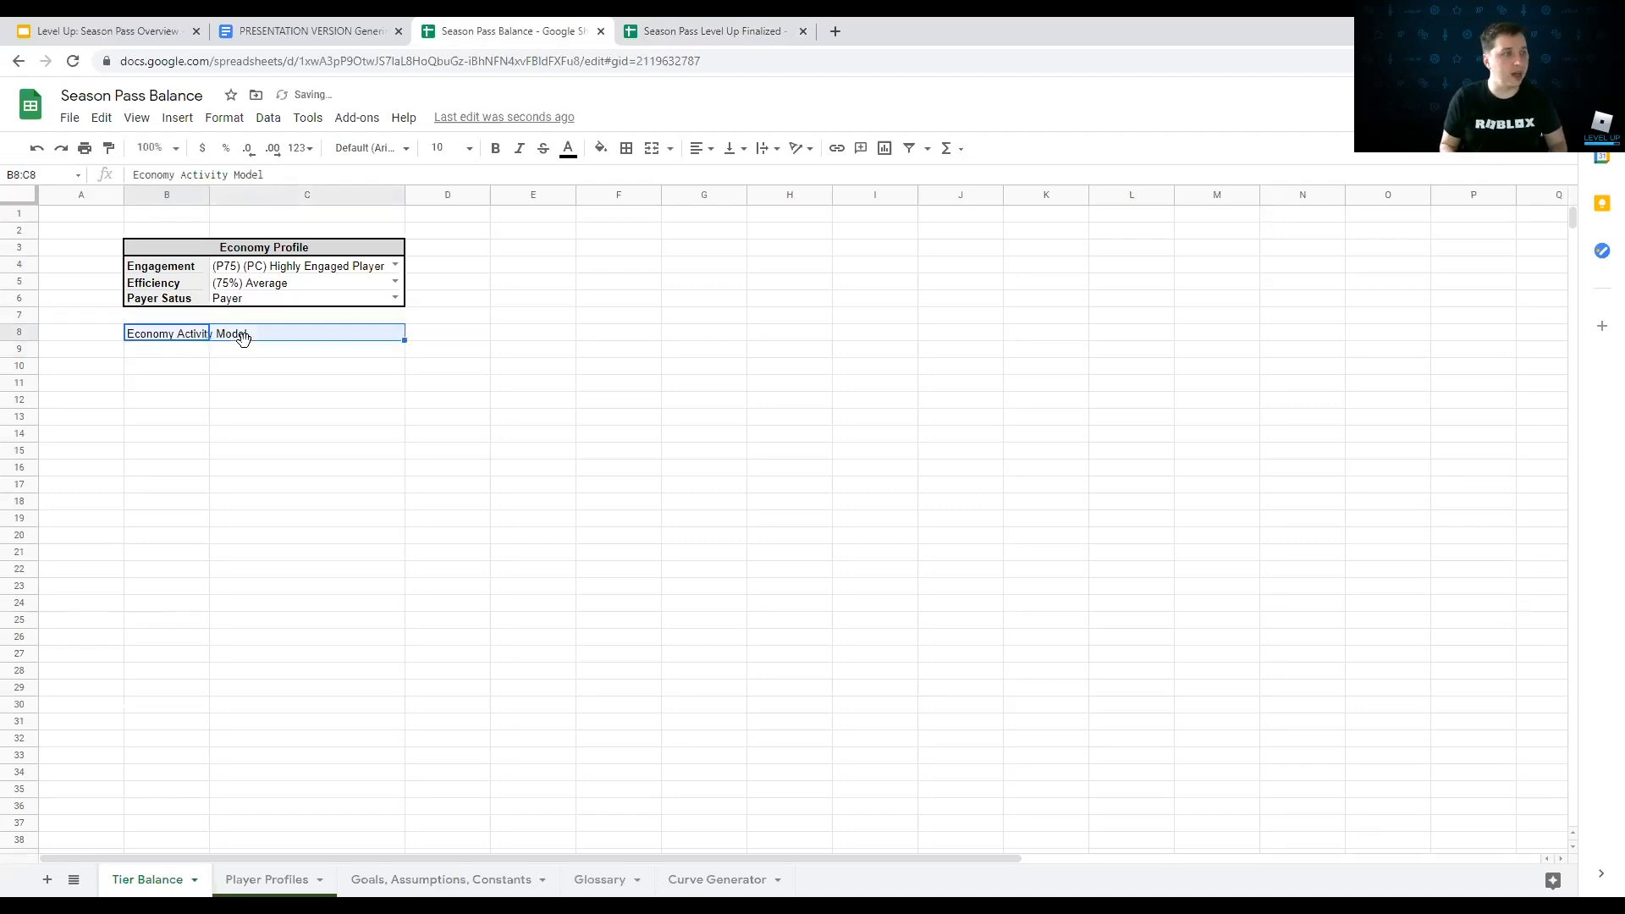
click(651, 148)
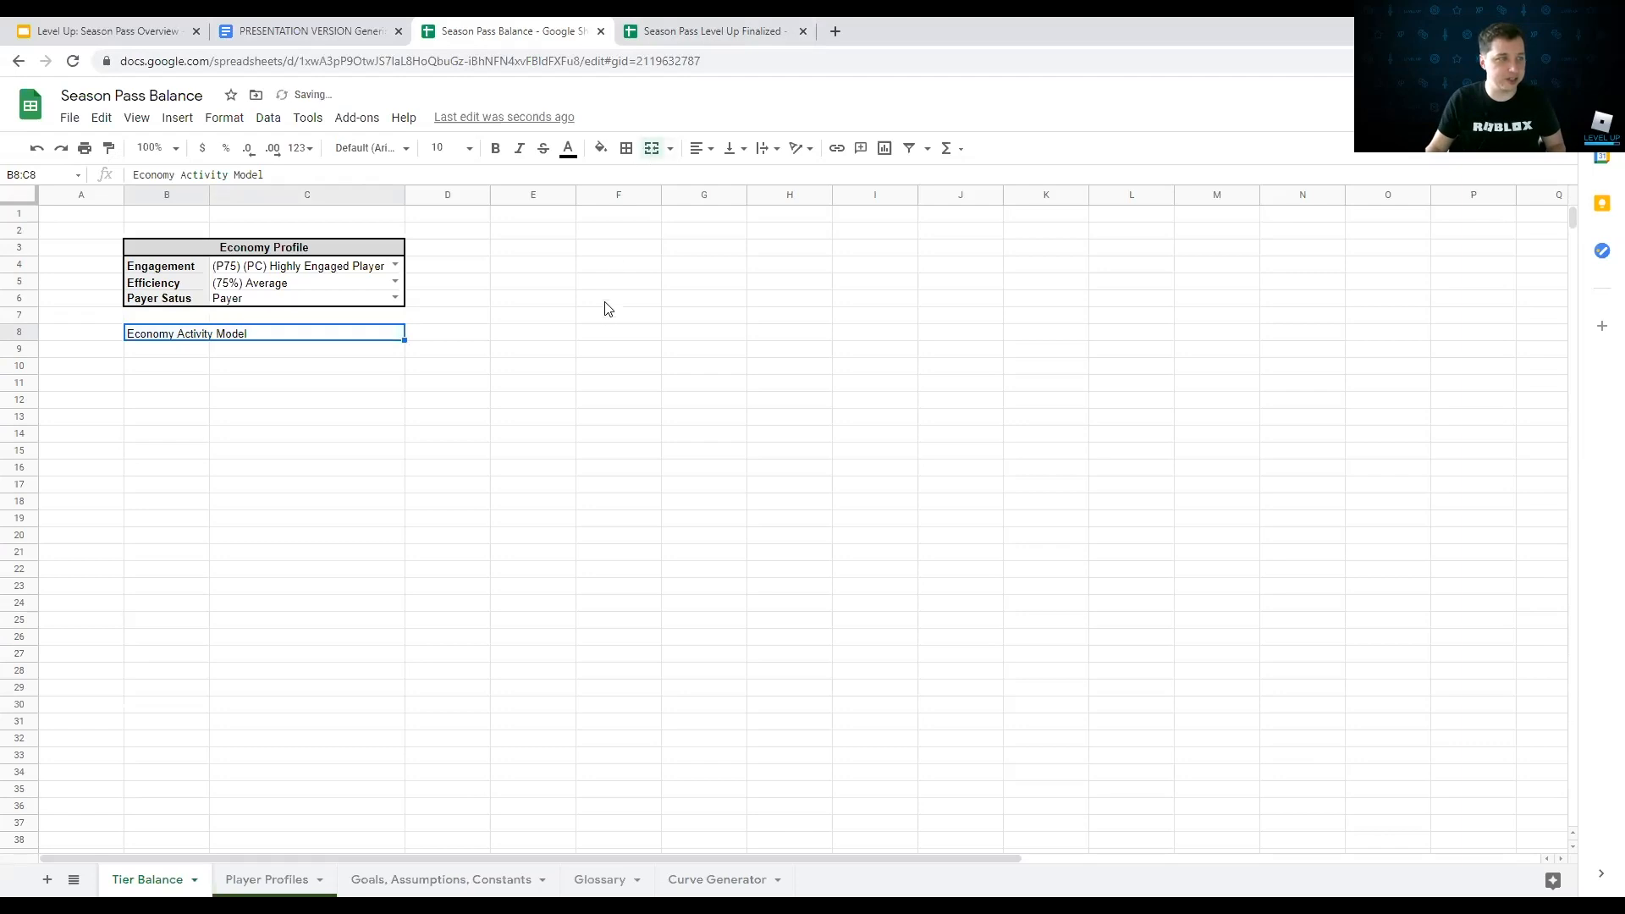
key(ctrl+b)
click(699, 148)
click(721, 179)
Step: Check the Days Per Week column in Player Profiles and add a bold "Day Per Week" label in B9 of Tier Balance
click(175, 354)
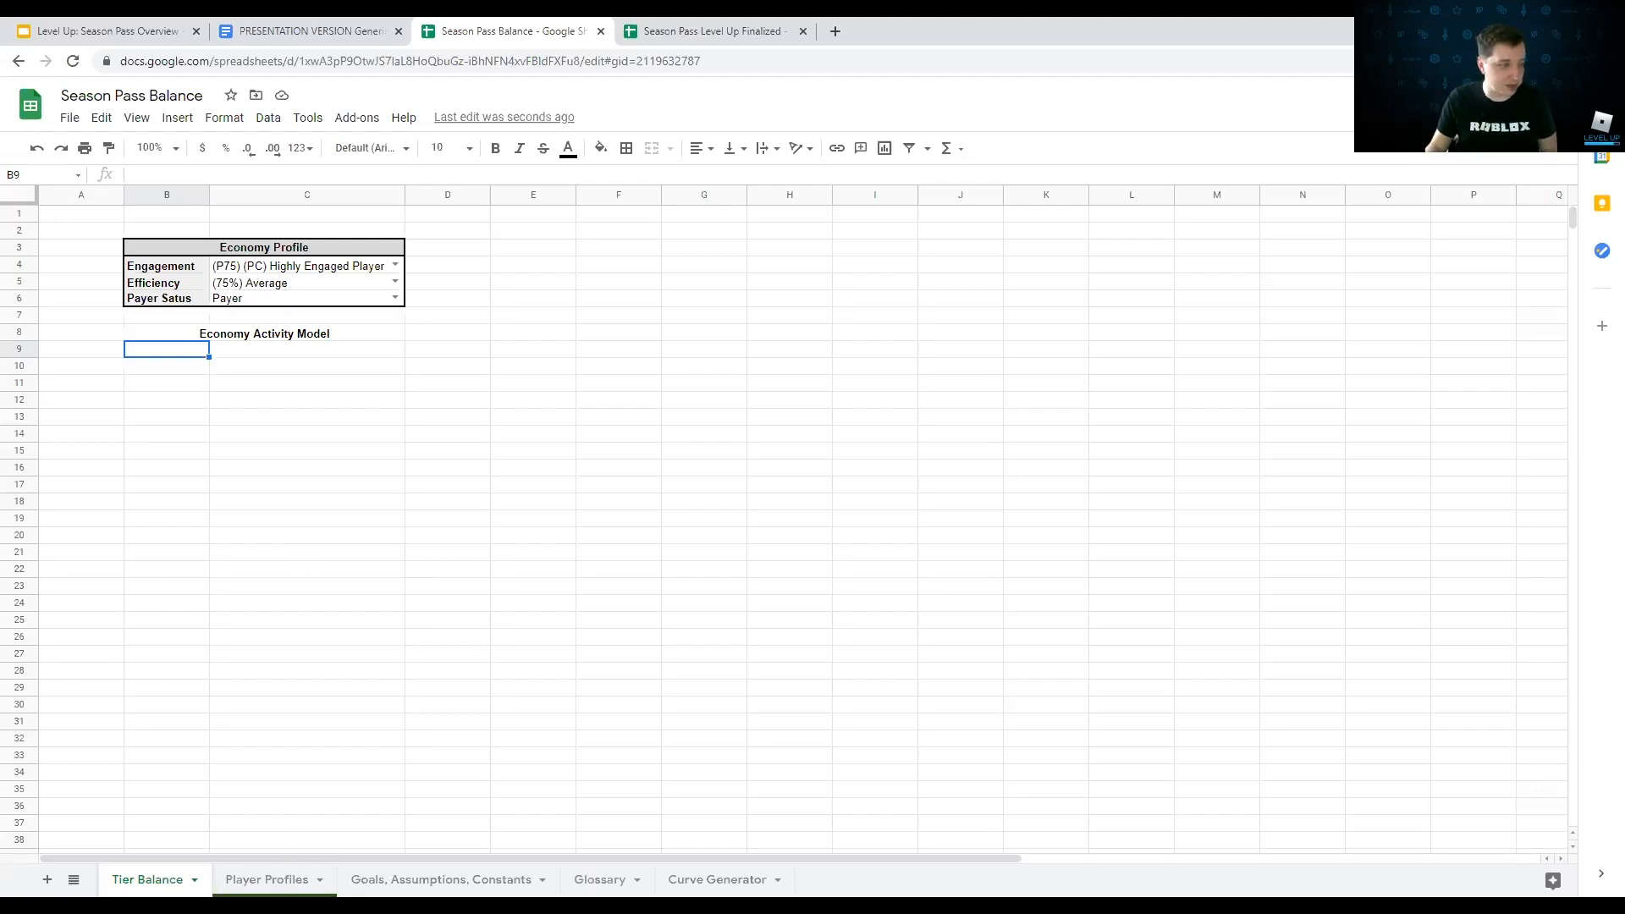
click(253, 880)
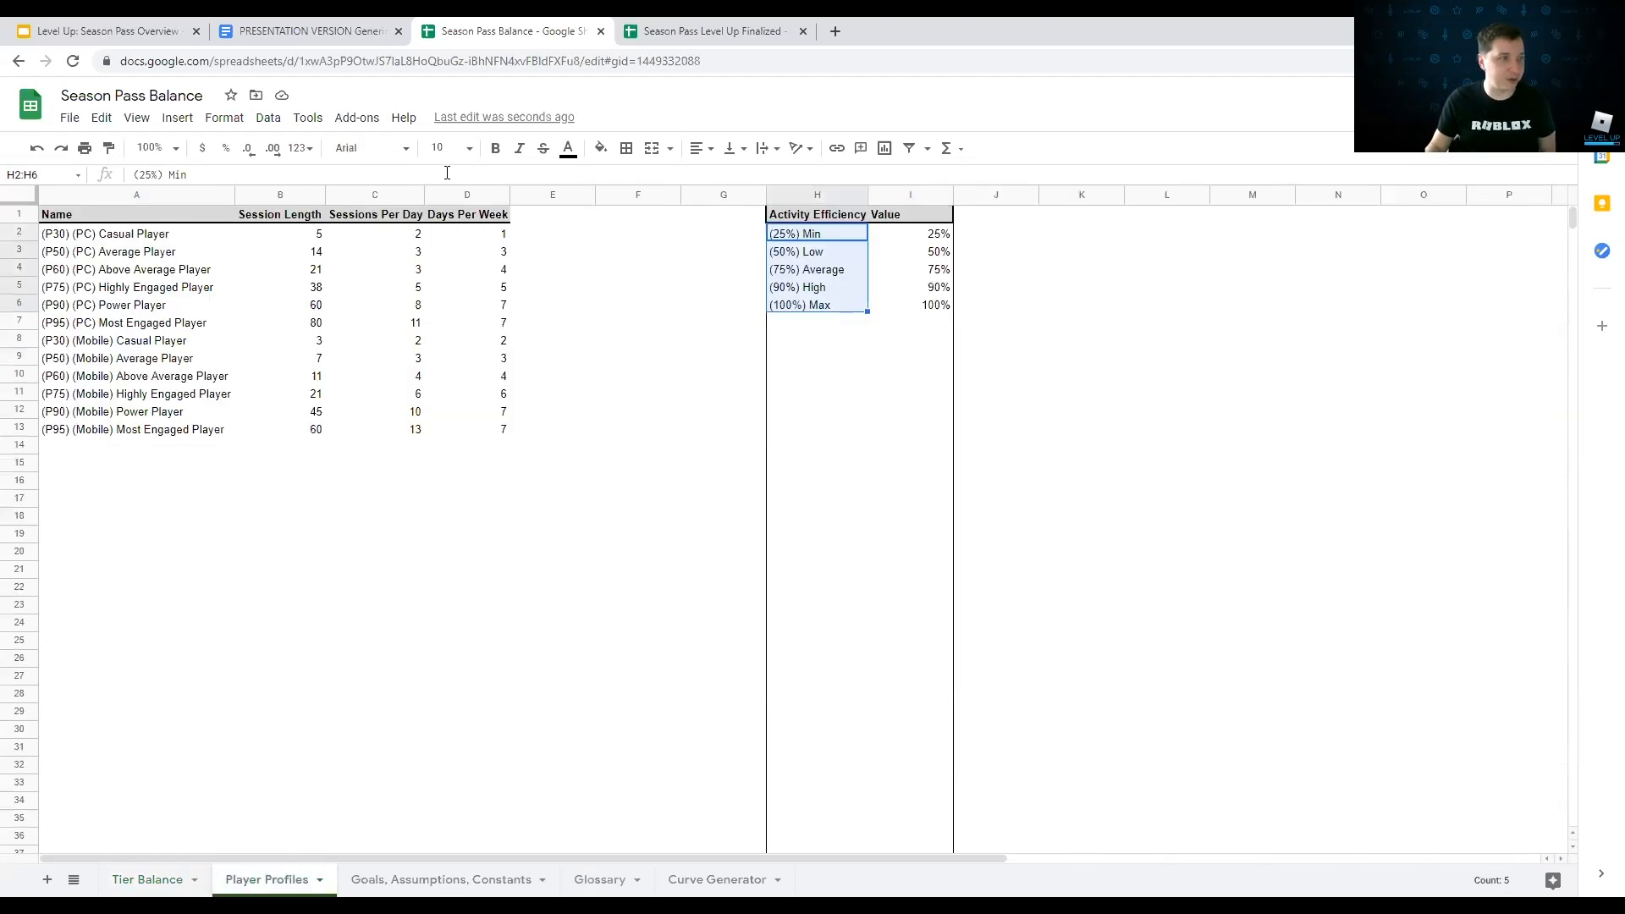
click(460, 235)
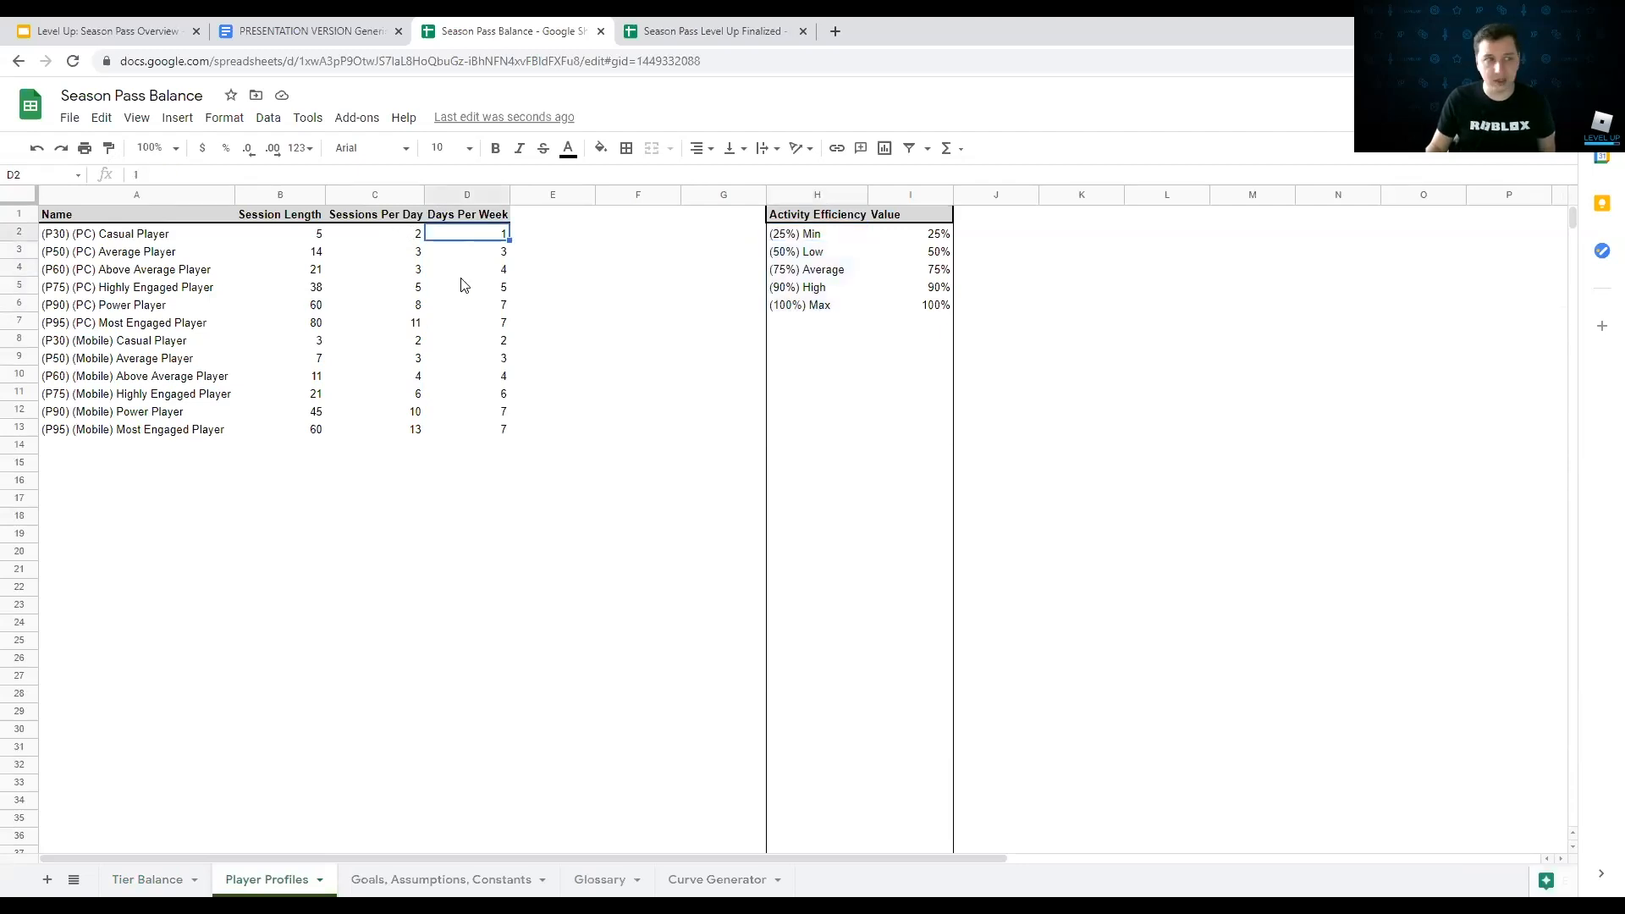
click(485, 292)
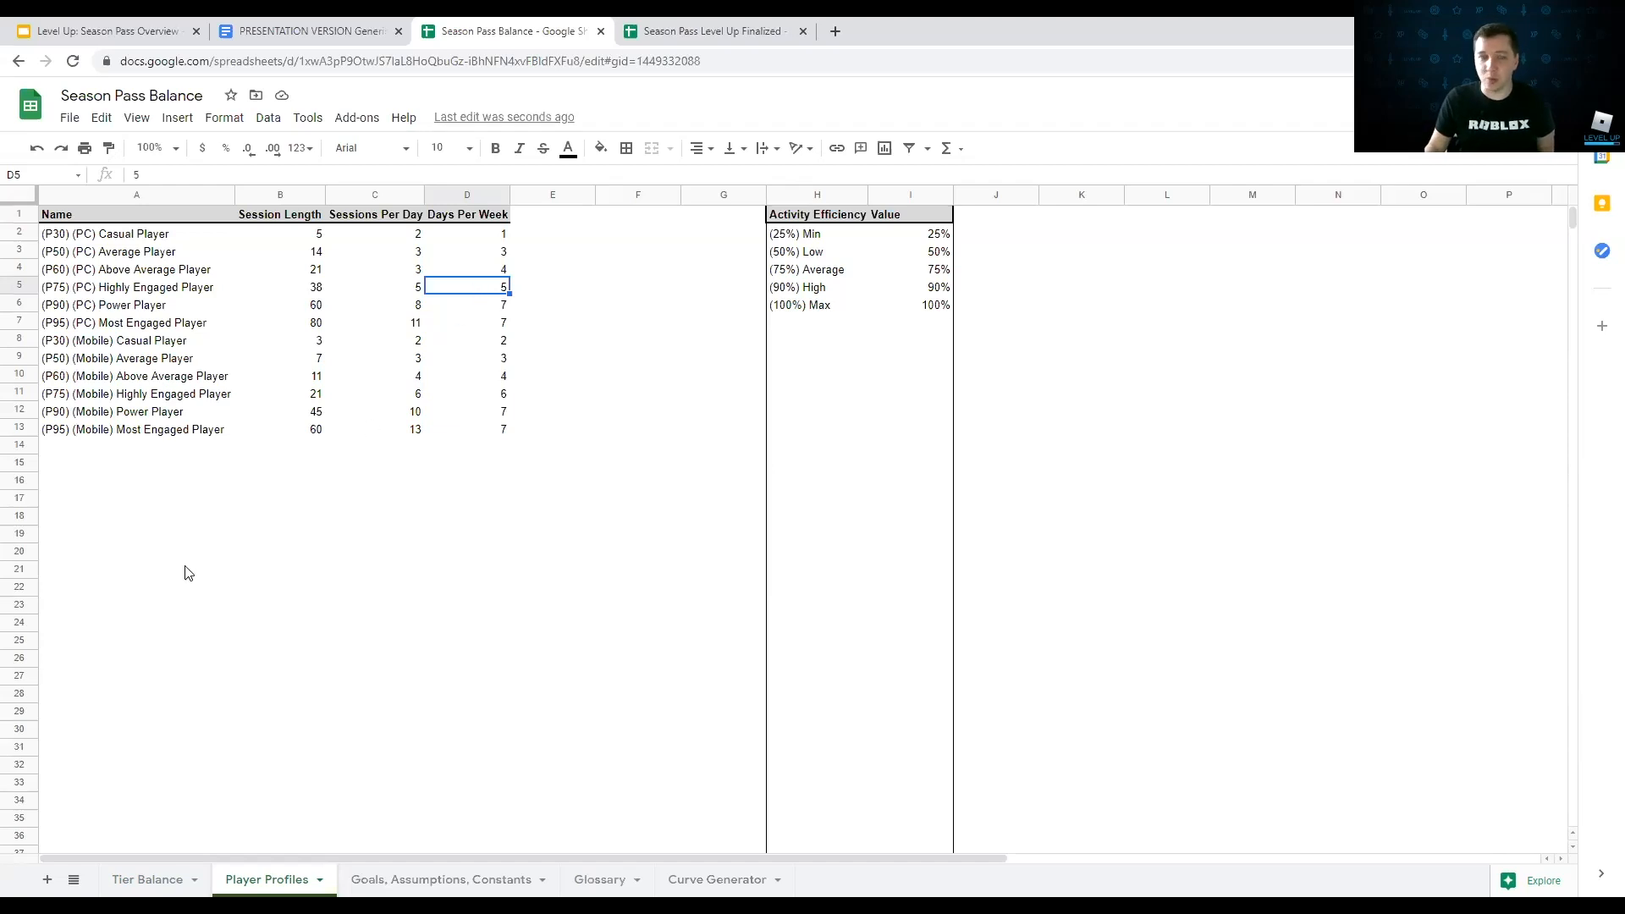
click(136, 884)
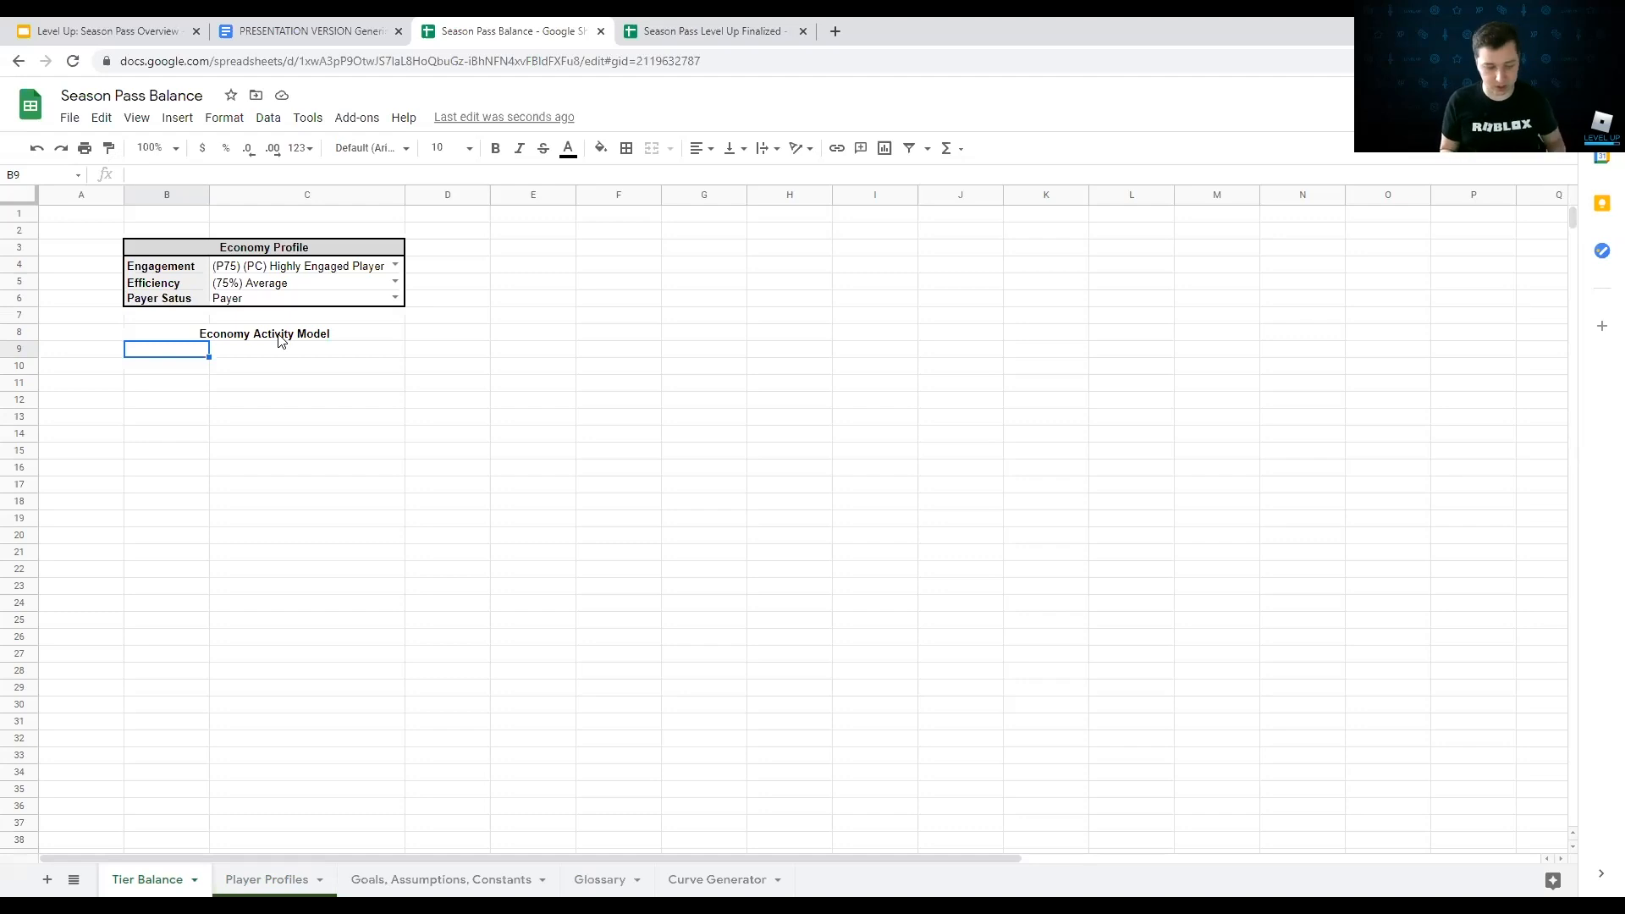
text(Day P)
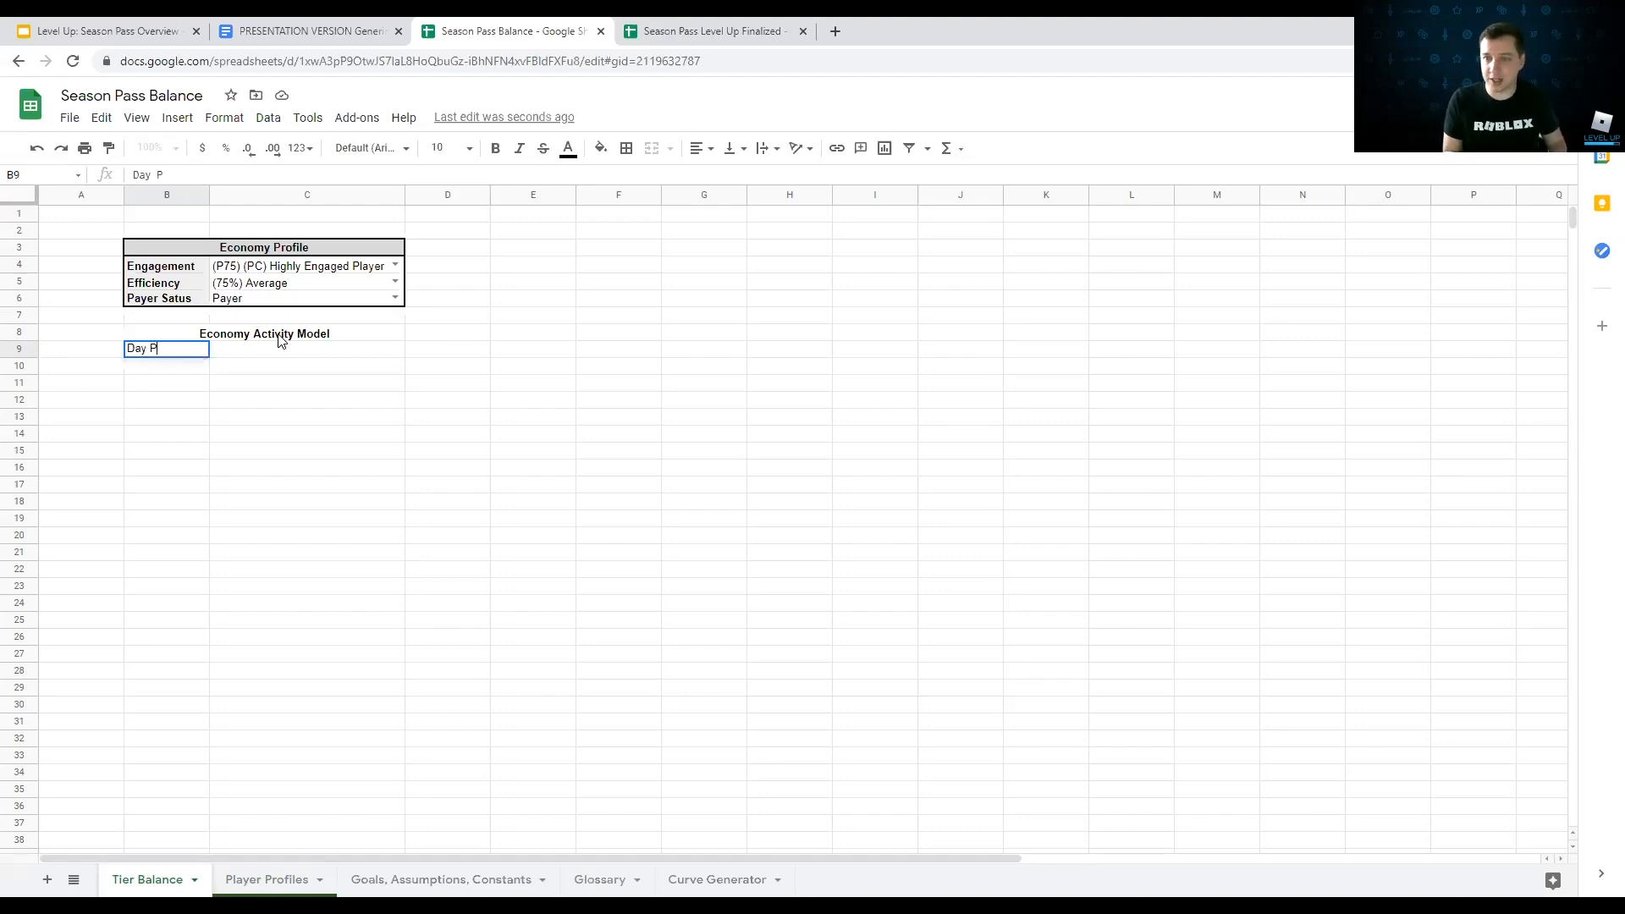
text(er Week)
key(Return)
key(Up)
key(ctrl+b)
key(Right)
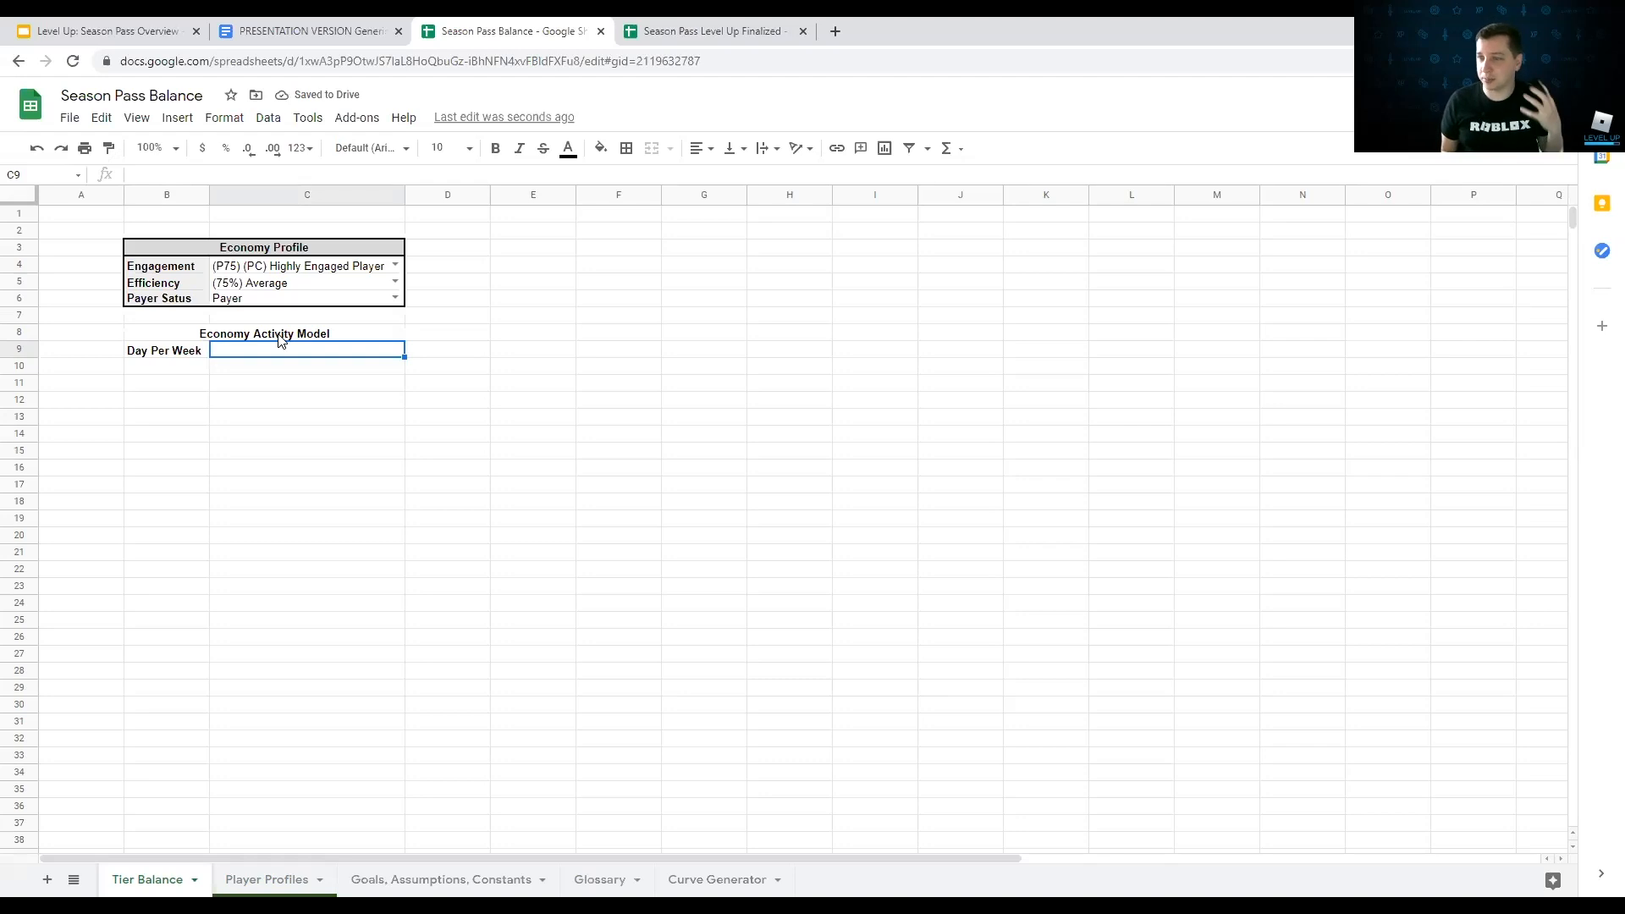
click(311, 268)
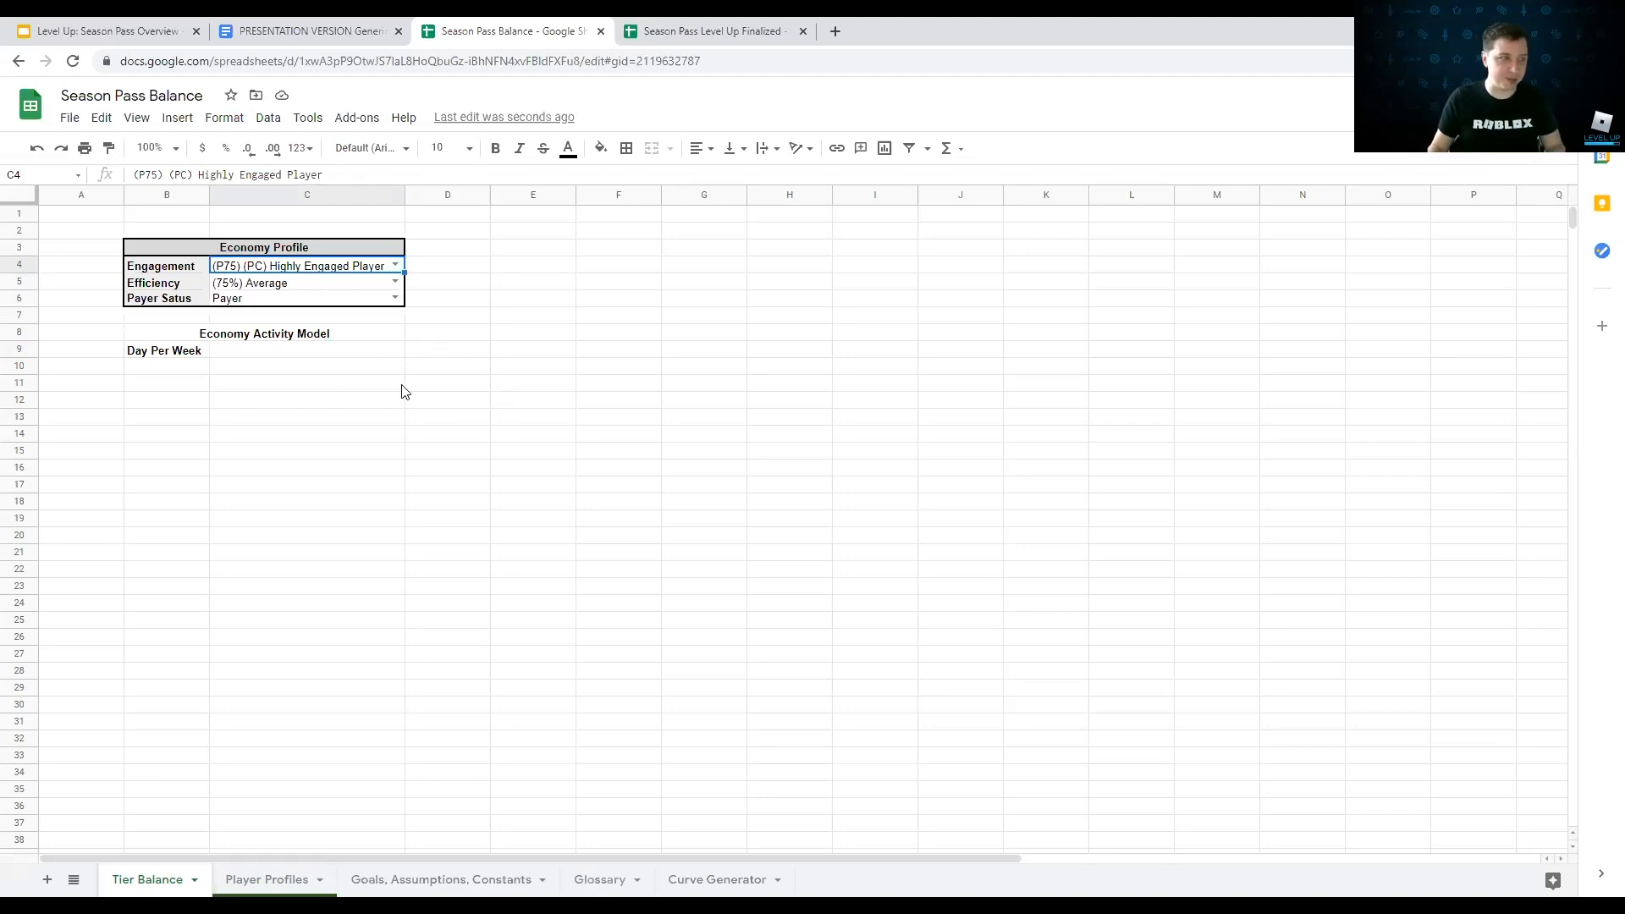
click(333, 352)
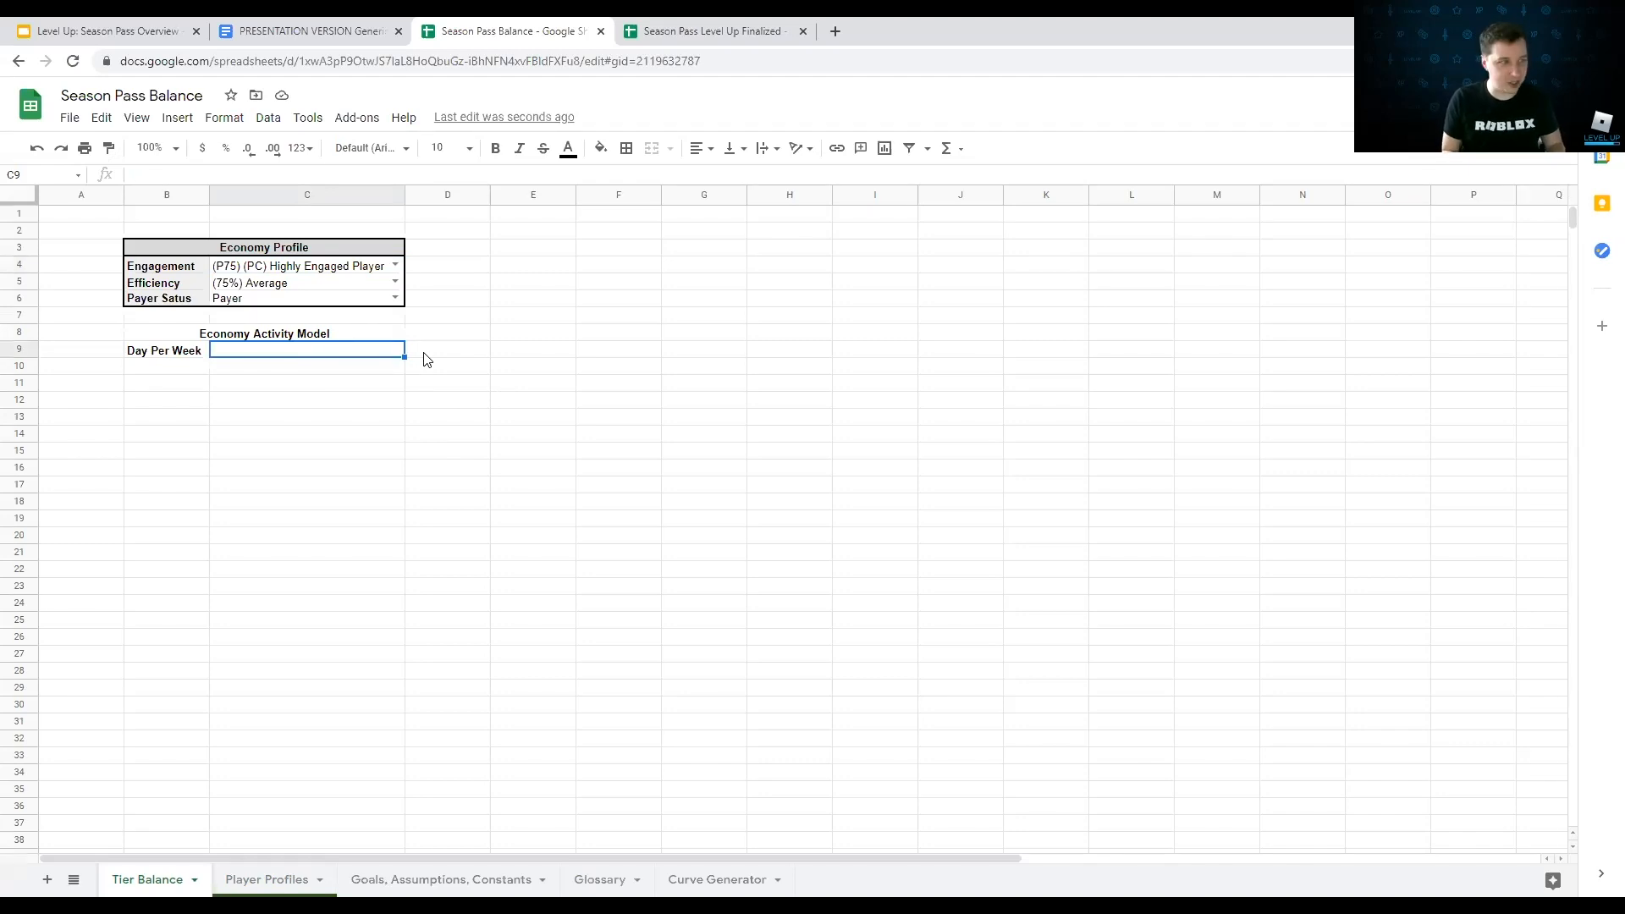
text(=vlookup)
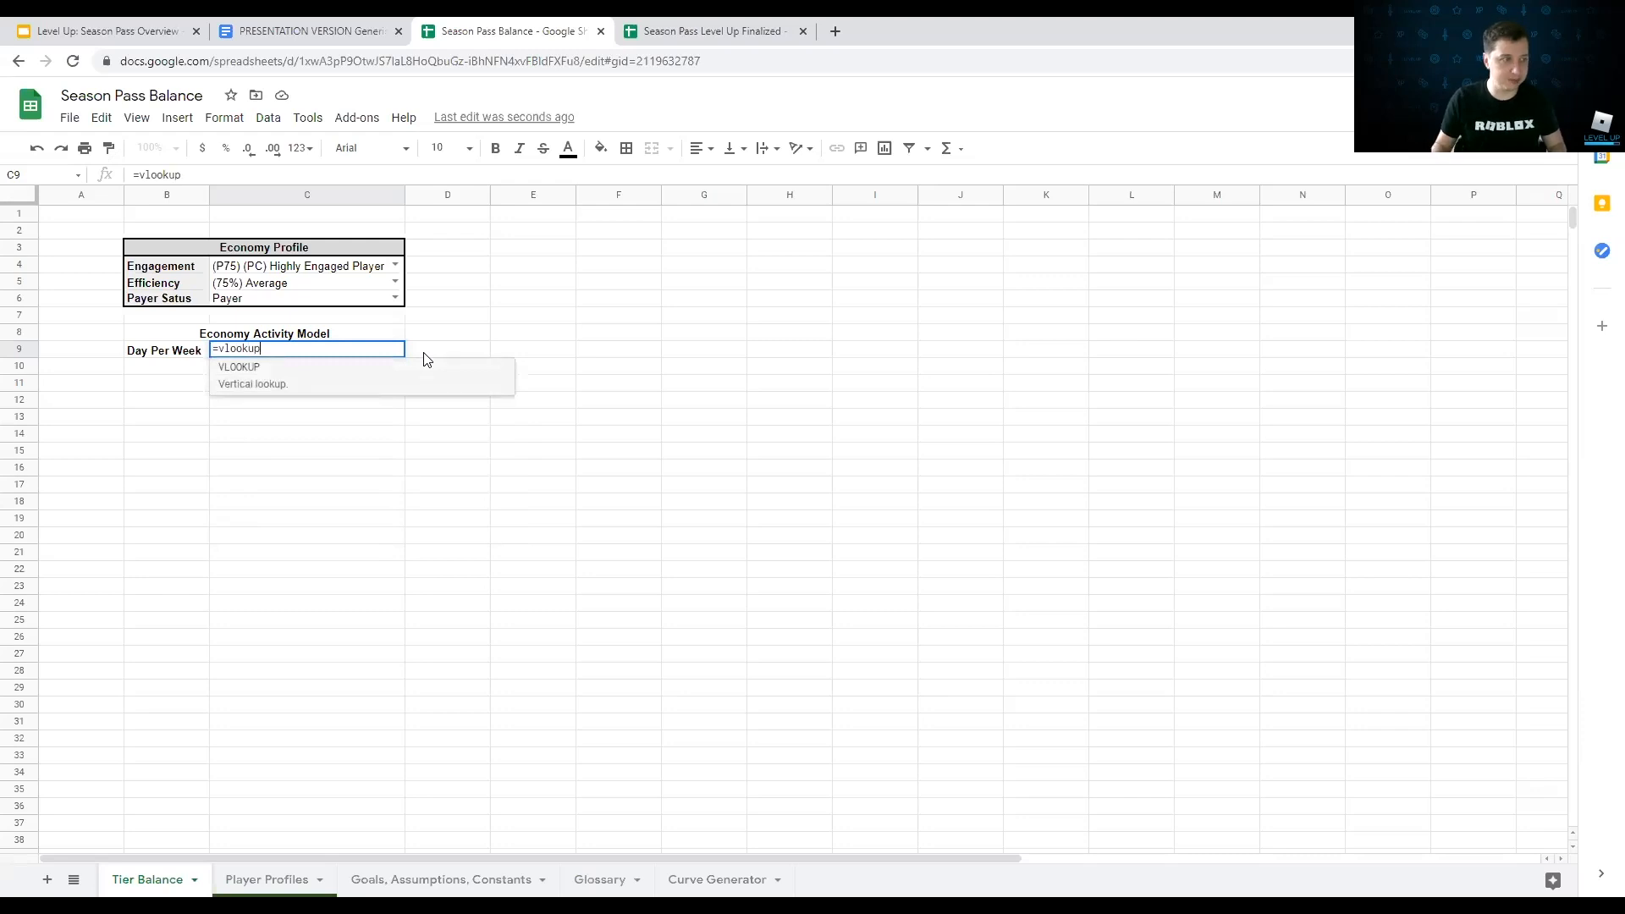
click(296, 387)
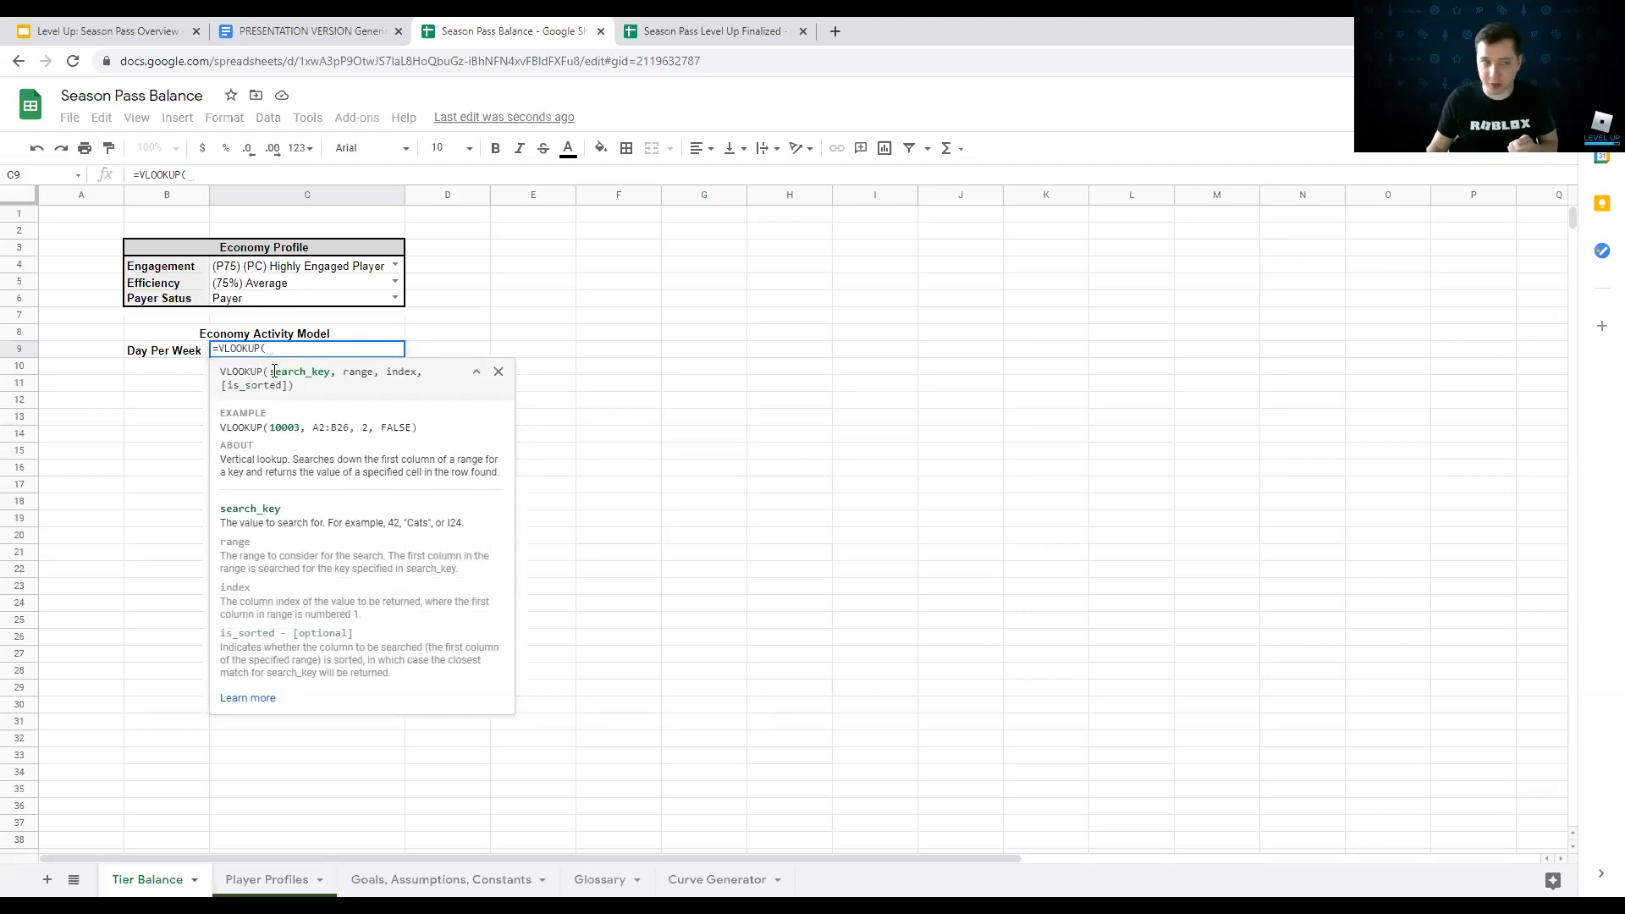
click(298, 269)
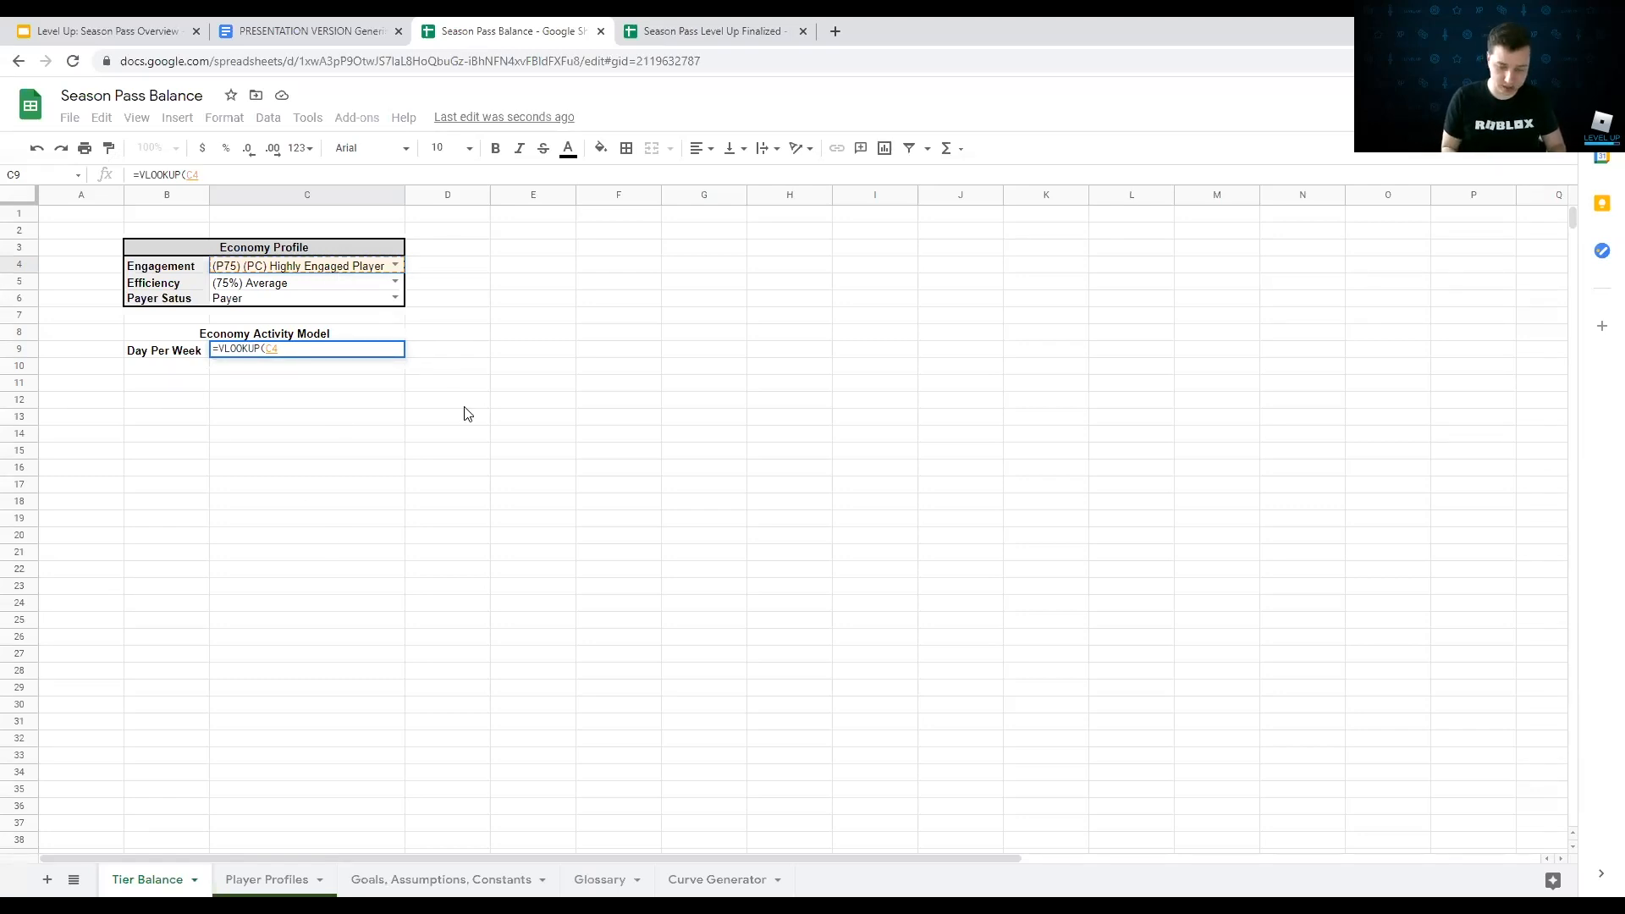
text(,)
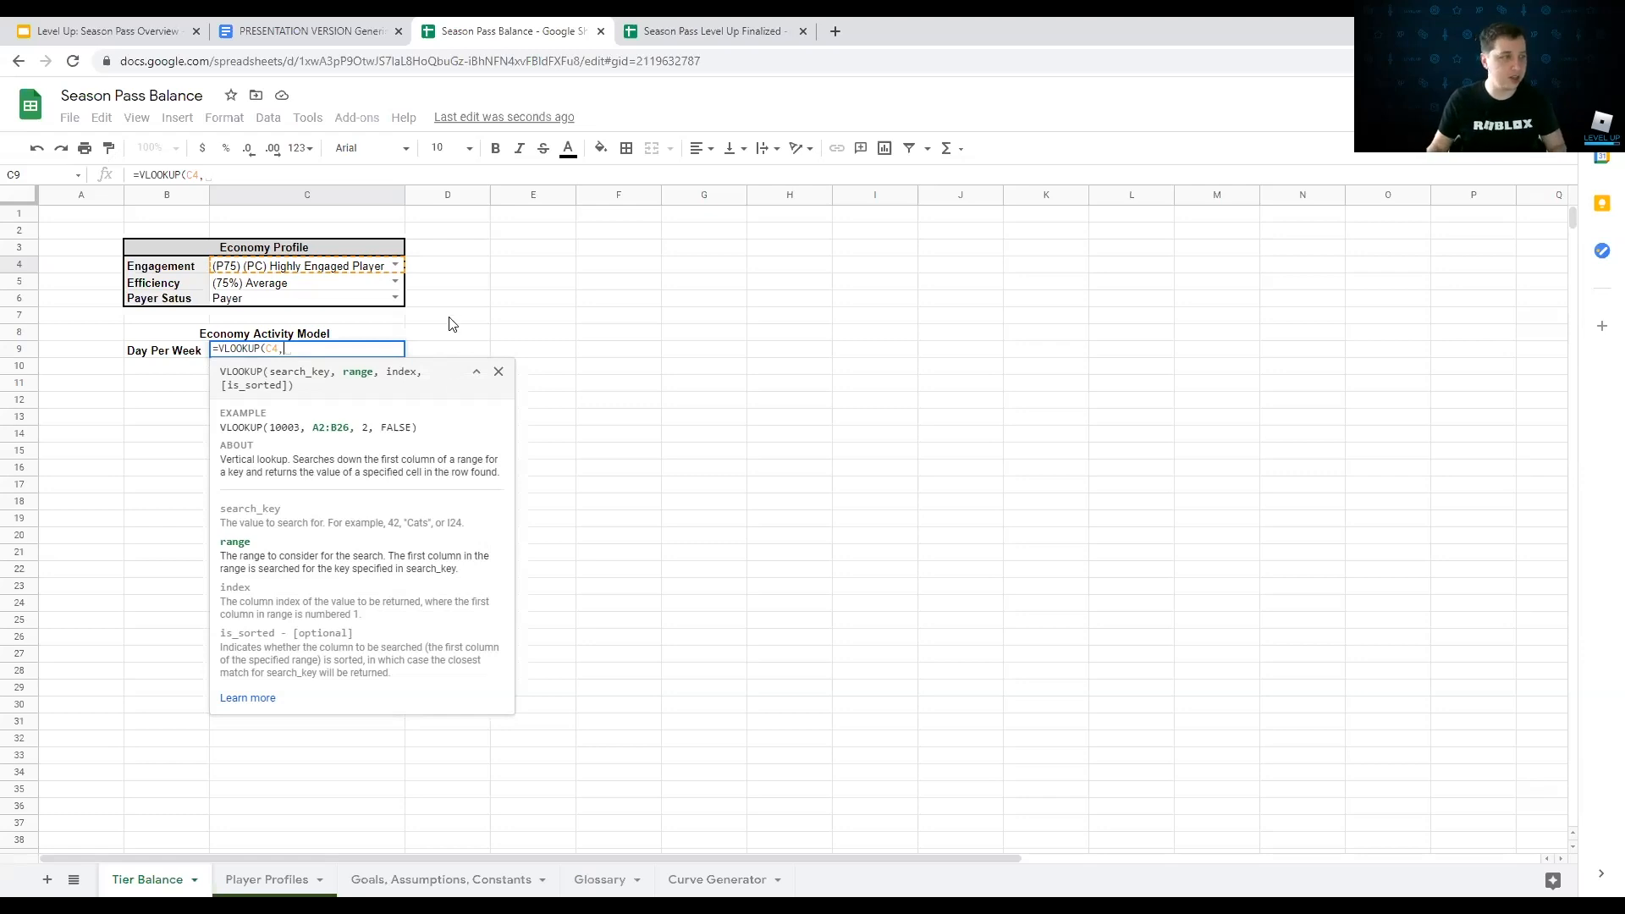
click(257, 884)
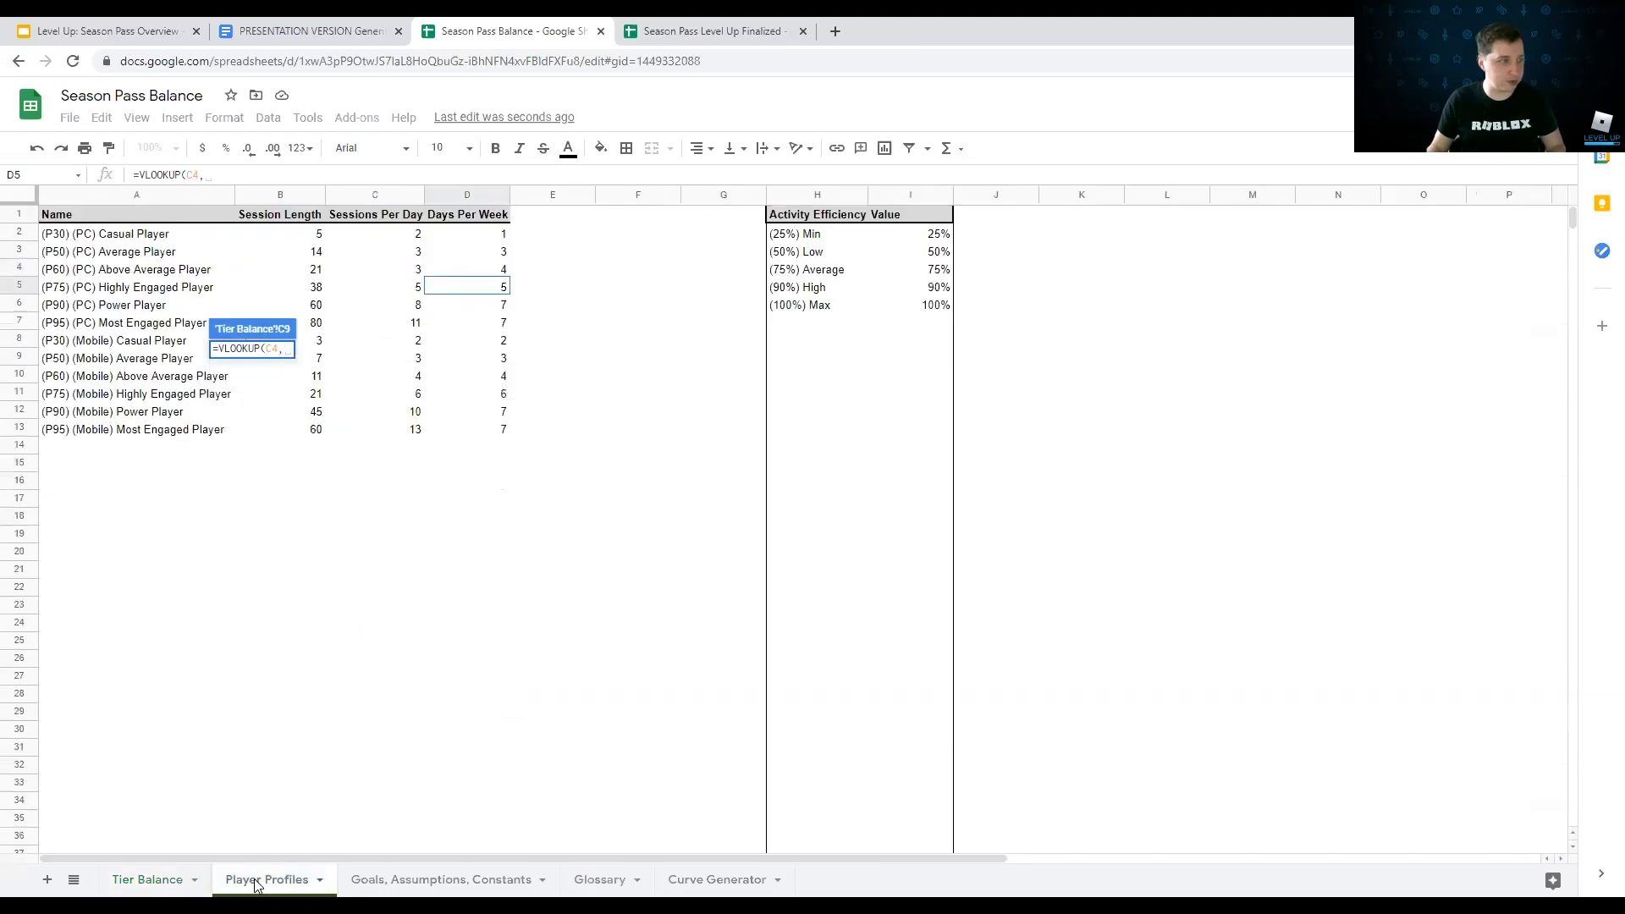
click(89, 236)
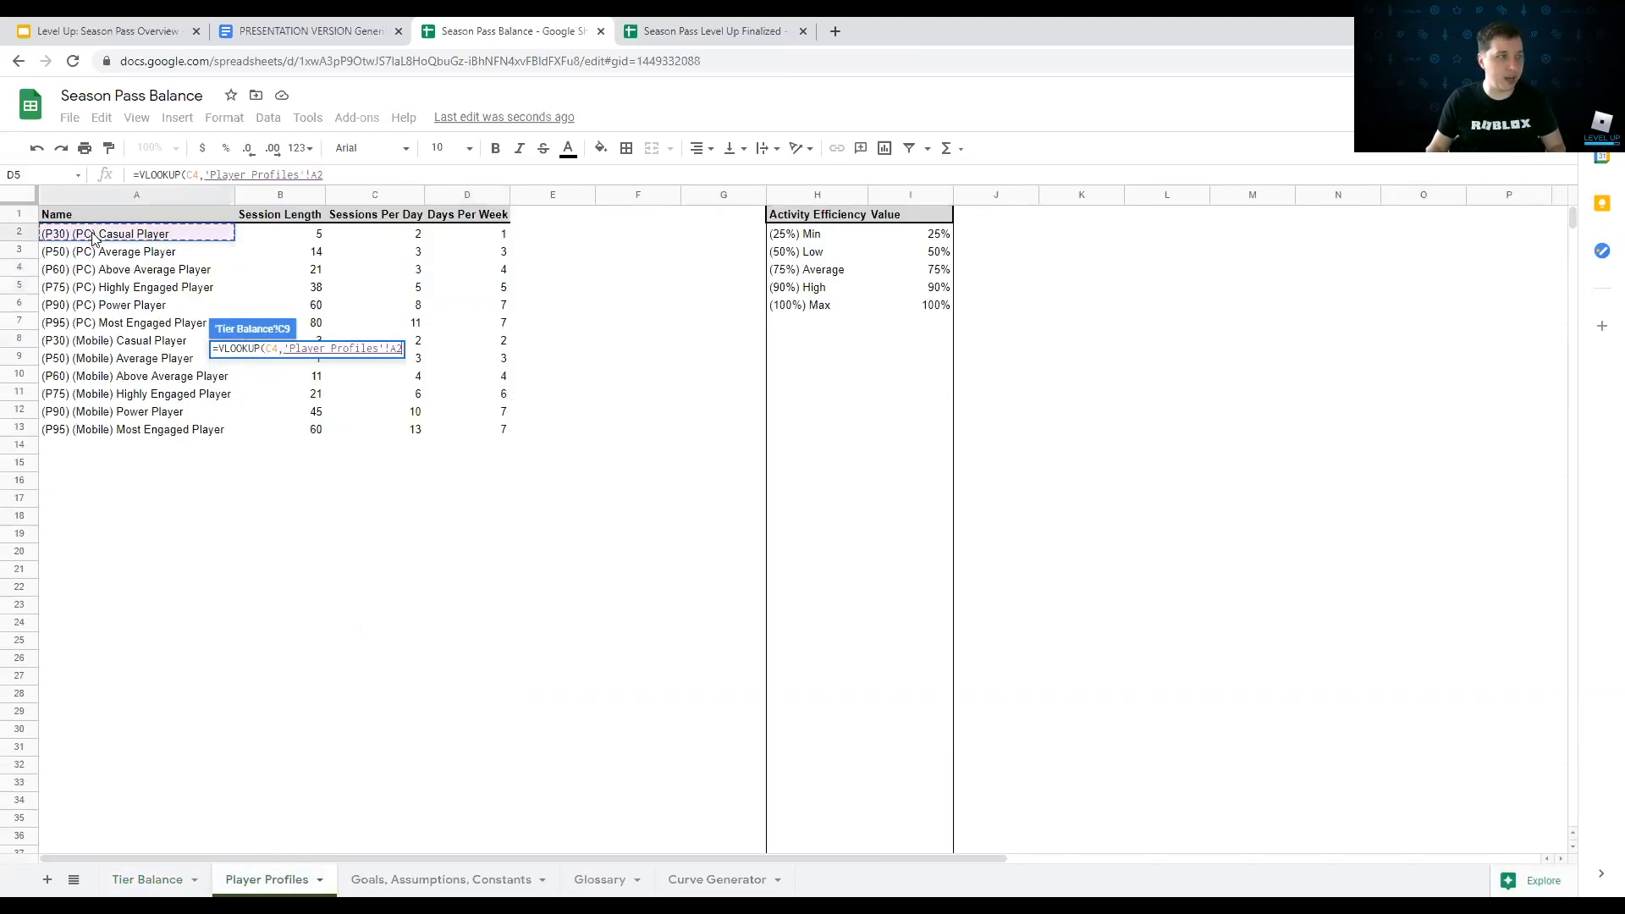
text(2)
key(ctrl+z)
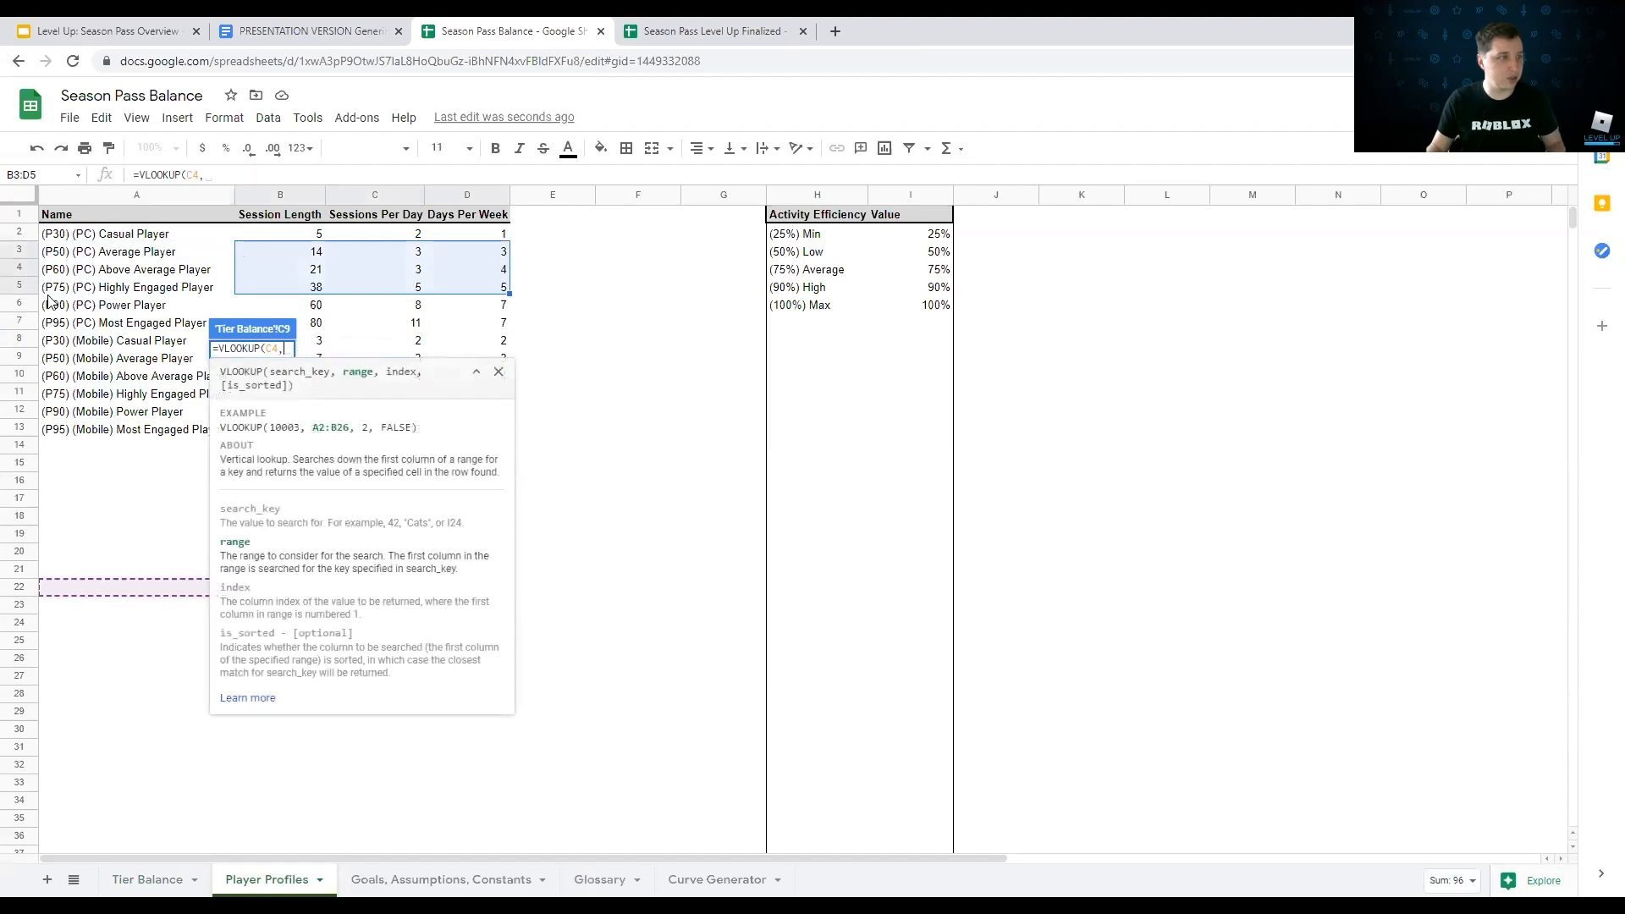
click(218, 174)
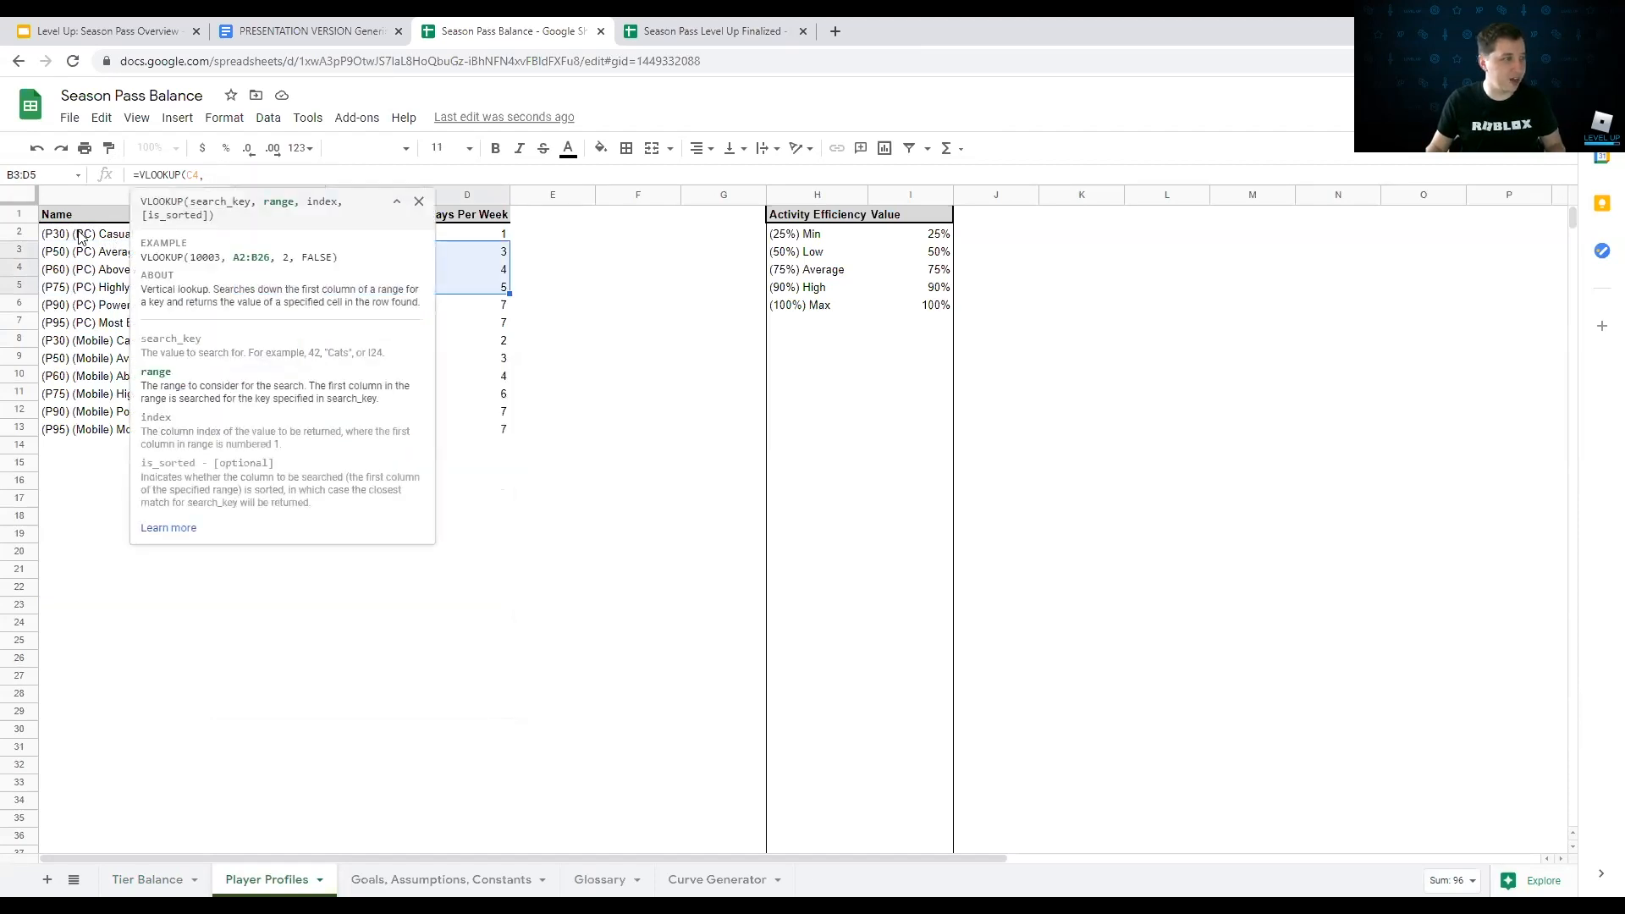
drag(78, 236, 487, 434)
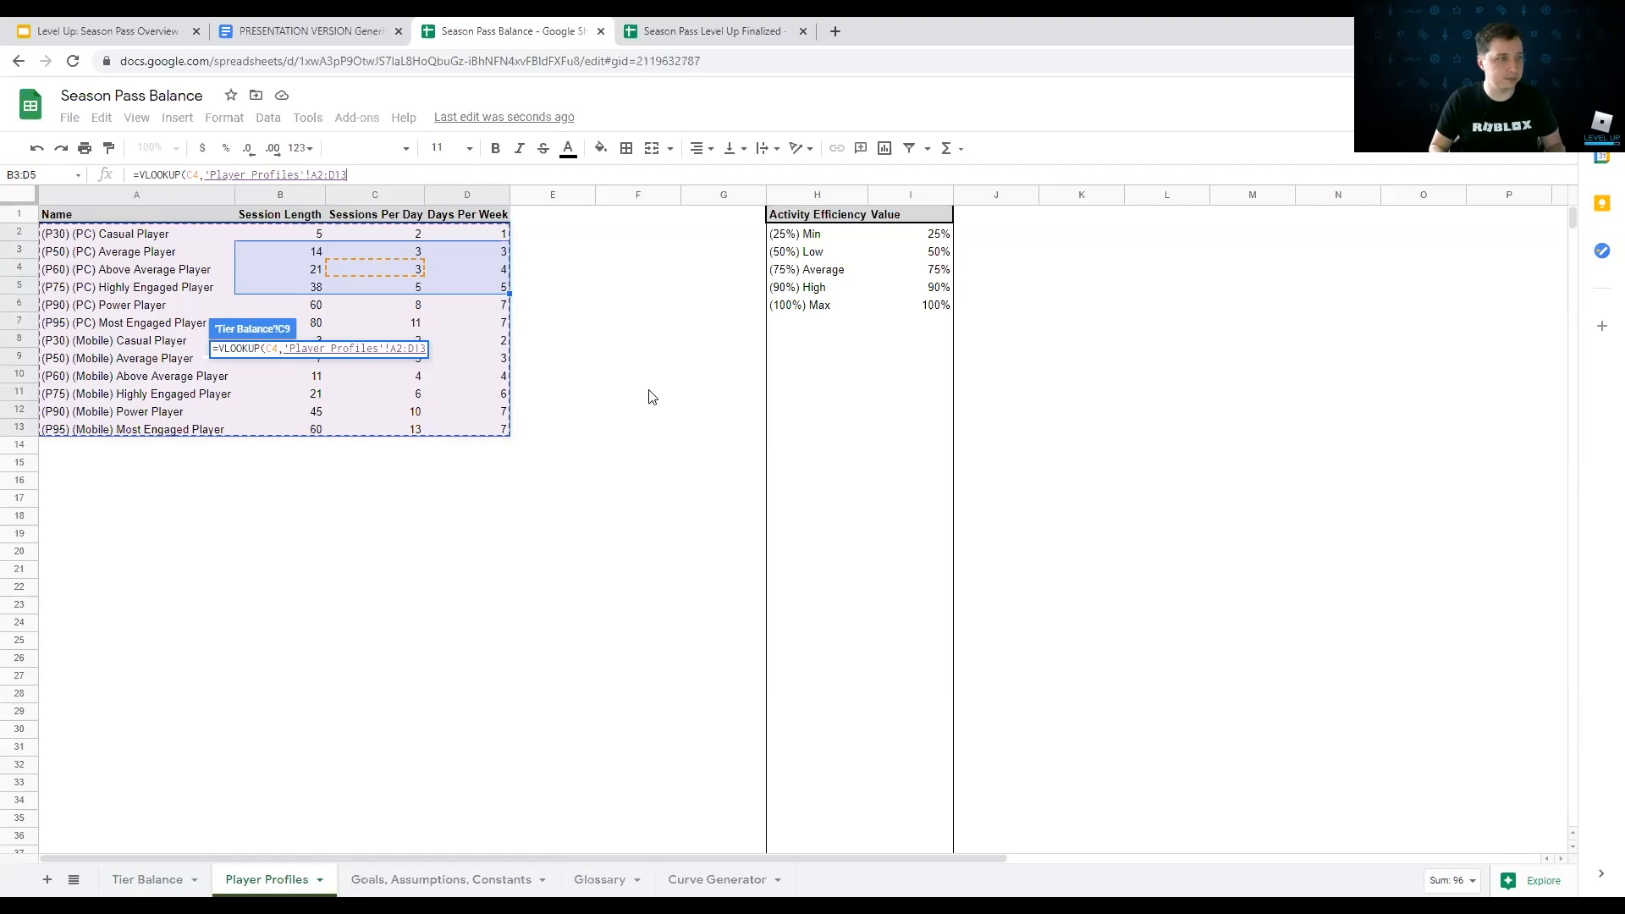
key(Return)
key(Left)
key(Left)
key(Down)
key(Right)
key(Right)
key(Up)
key(Delete)
Step: Enter a VLOOKUP in C9 that finds C4 in 'Player Profiles'!A2:D13 and returns column 4, with is_sorted set to false
text(=)
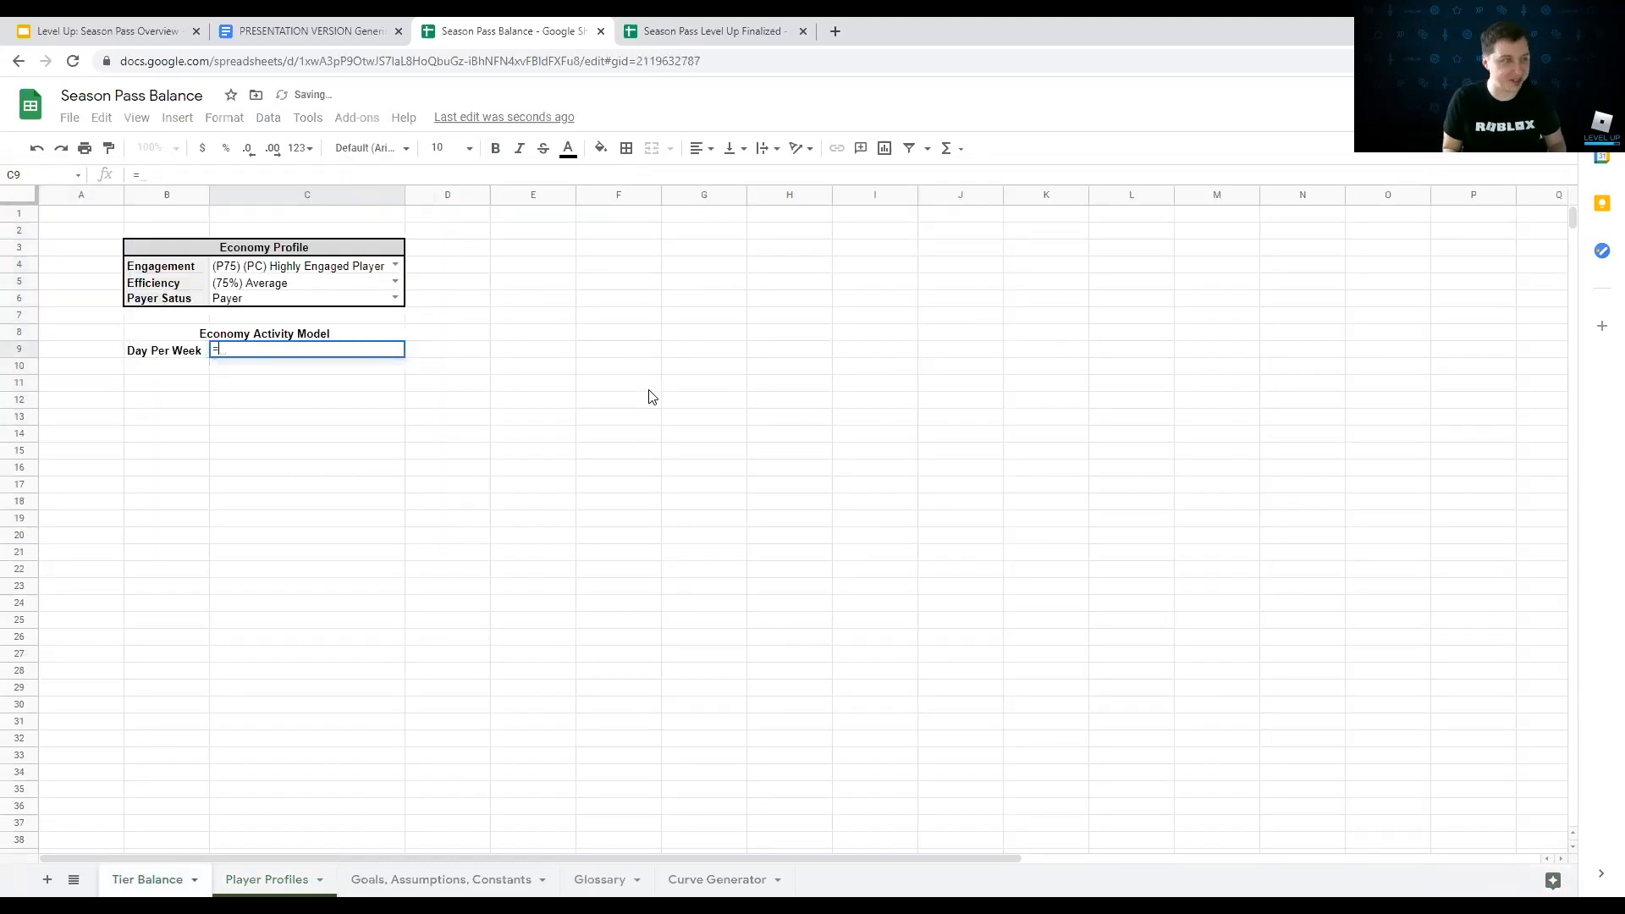
text(vlookup()
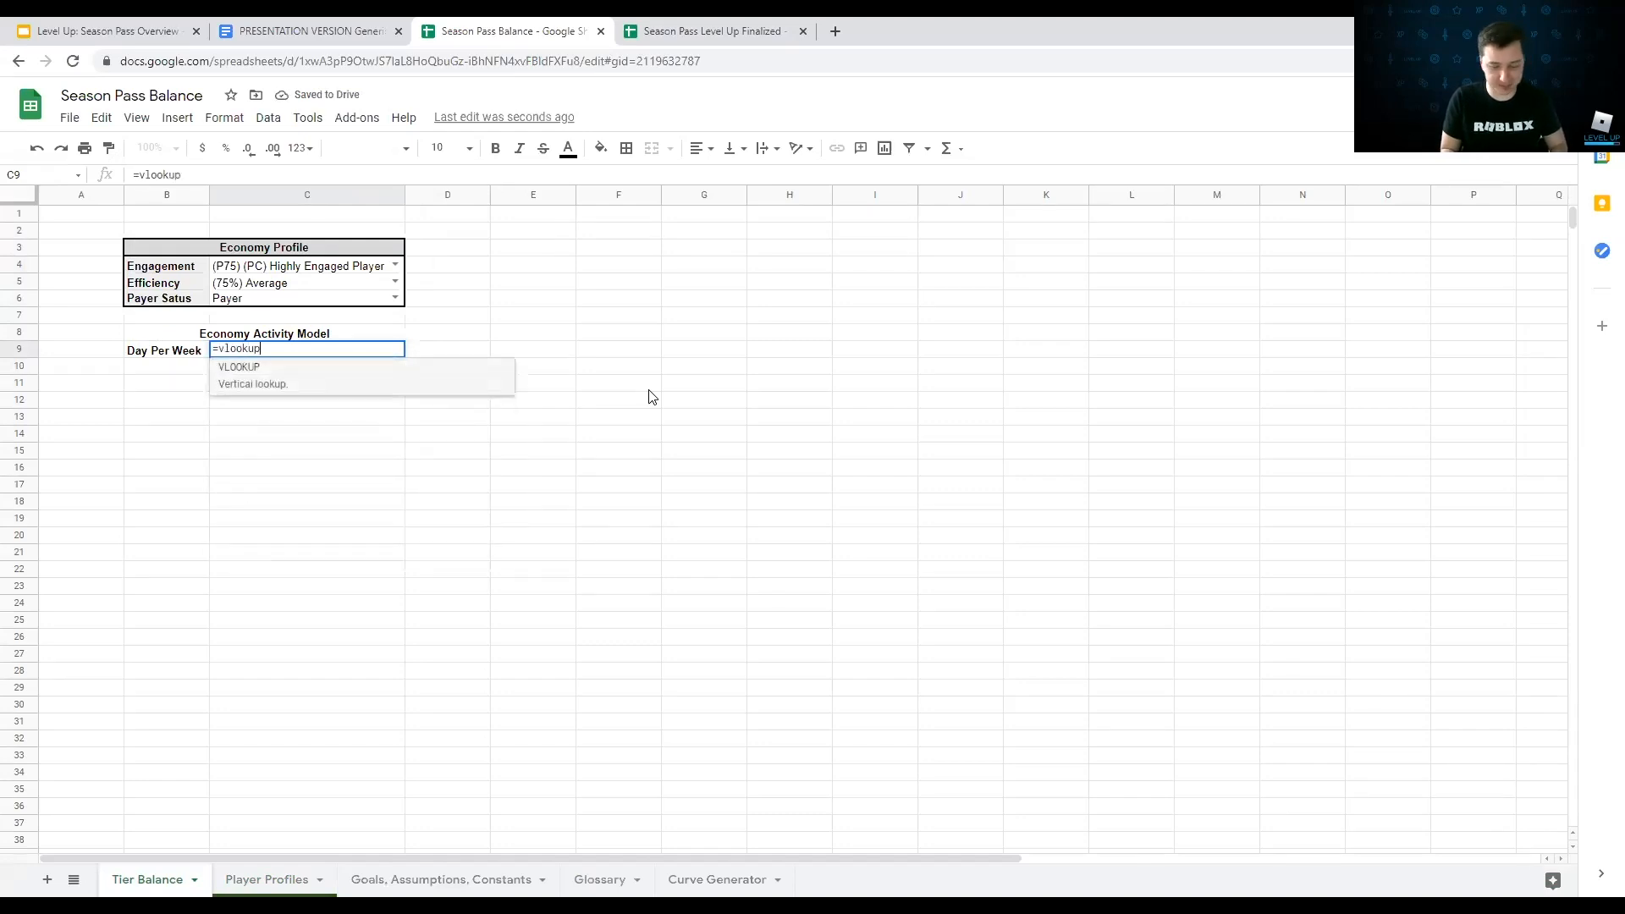
key(Up)
key(Up)
key(Up)
key(Up)
key(Up)
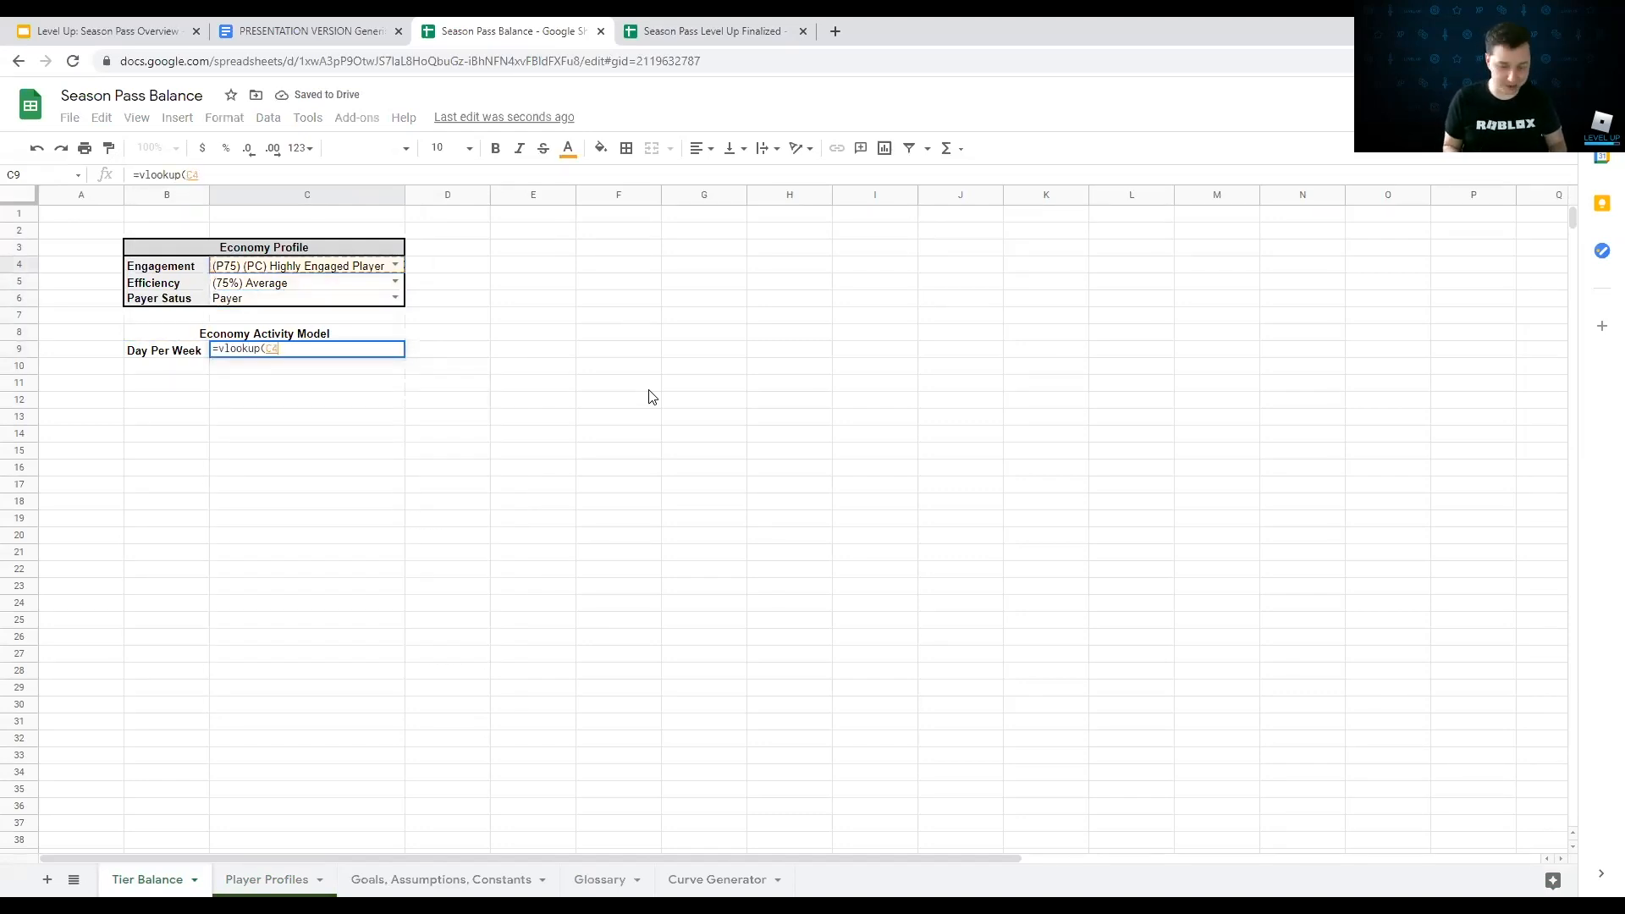
text(,)
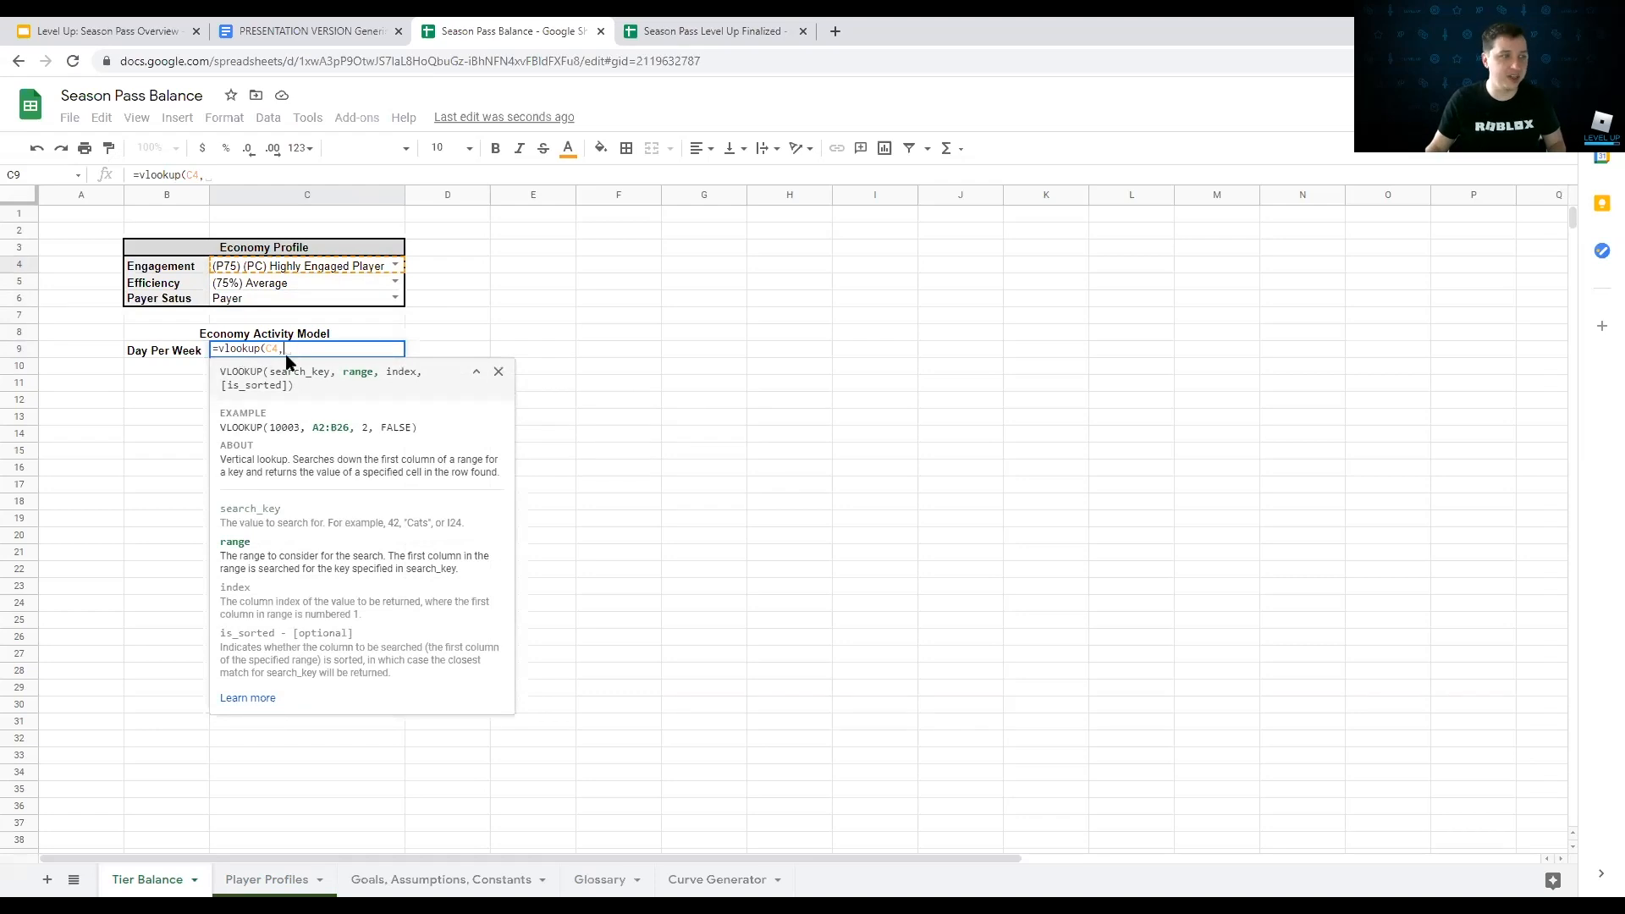
click(269, 879)
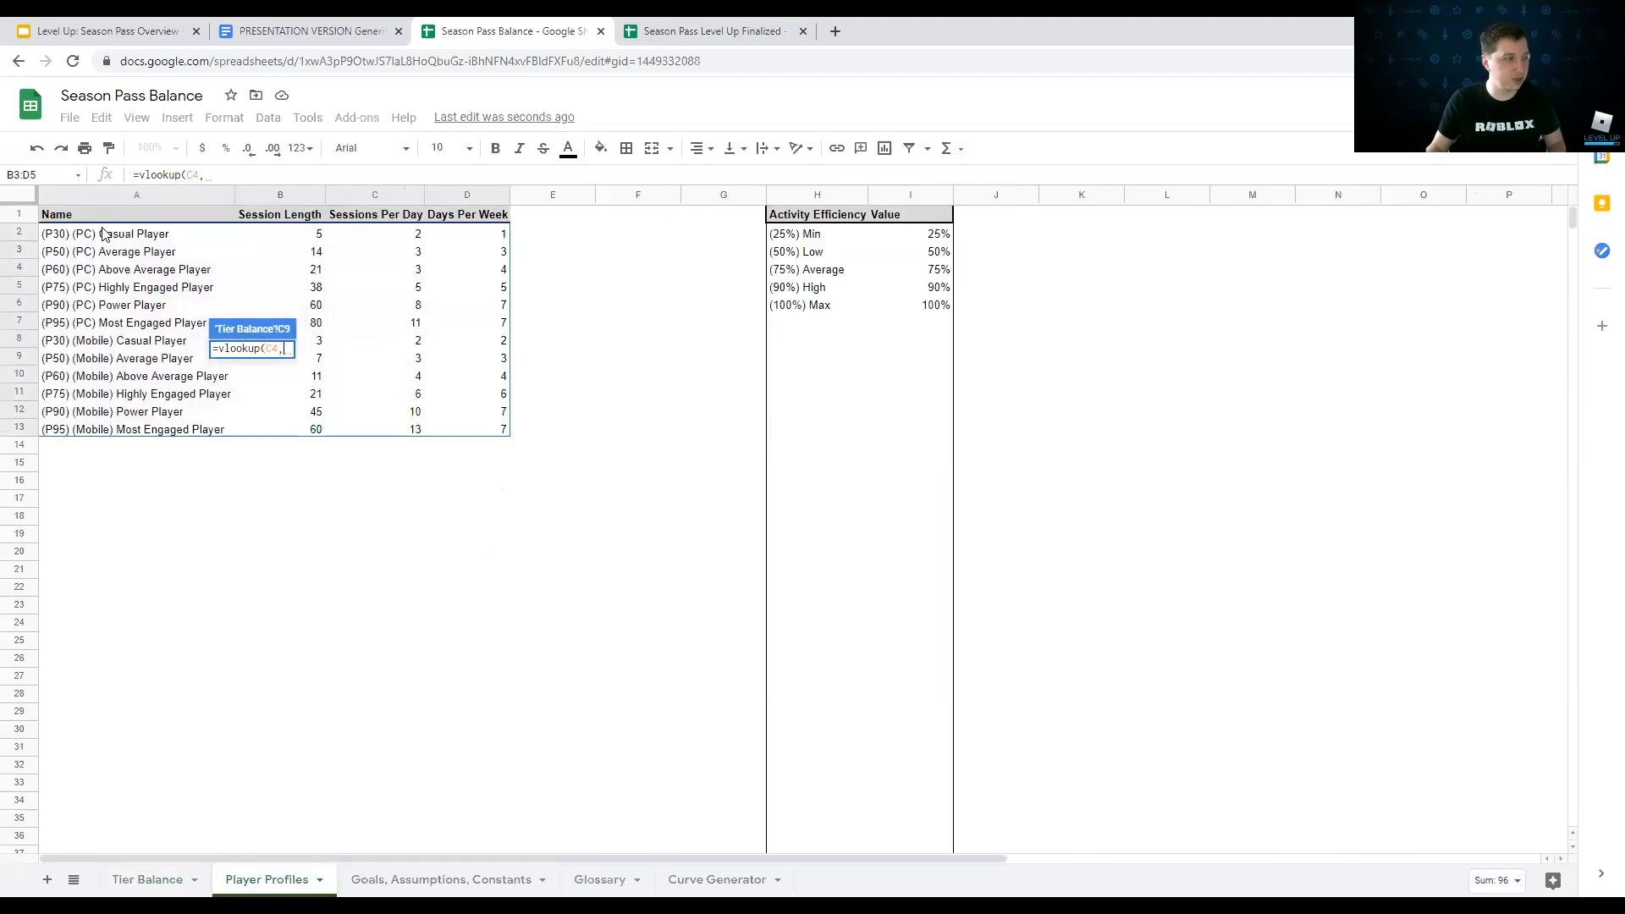
drag(103, 236, 476, 428)
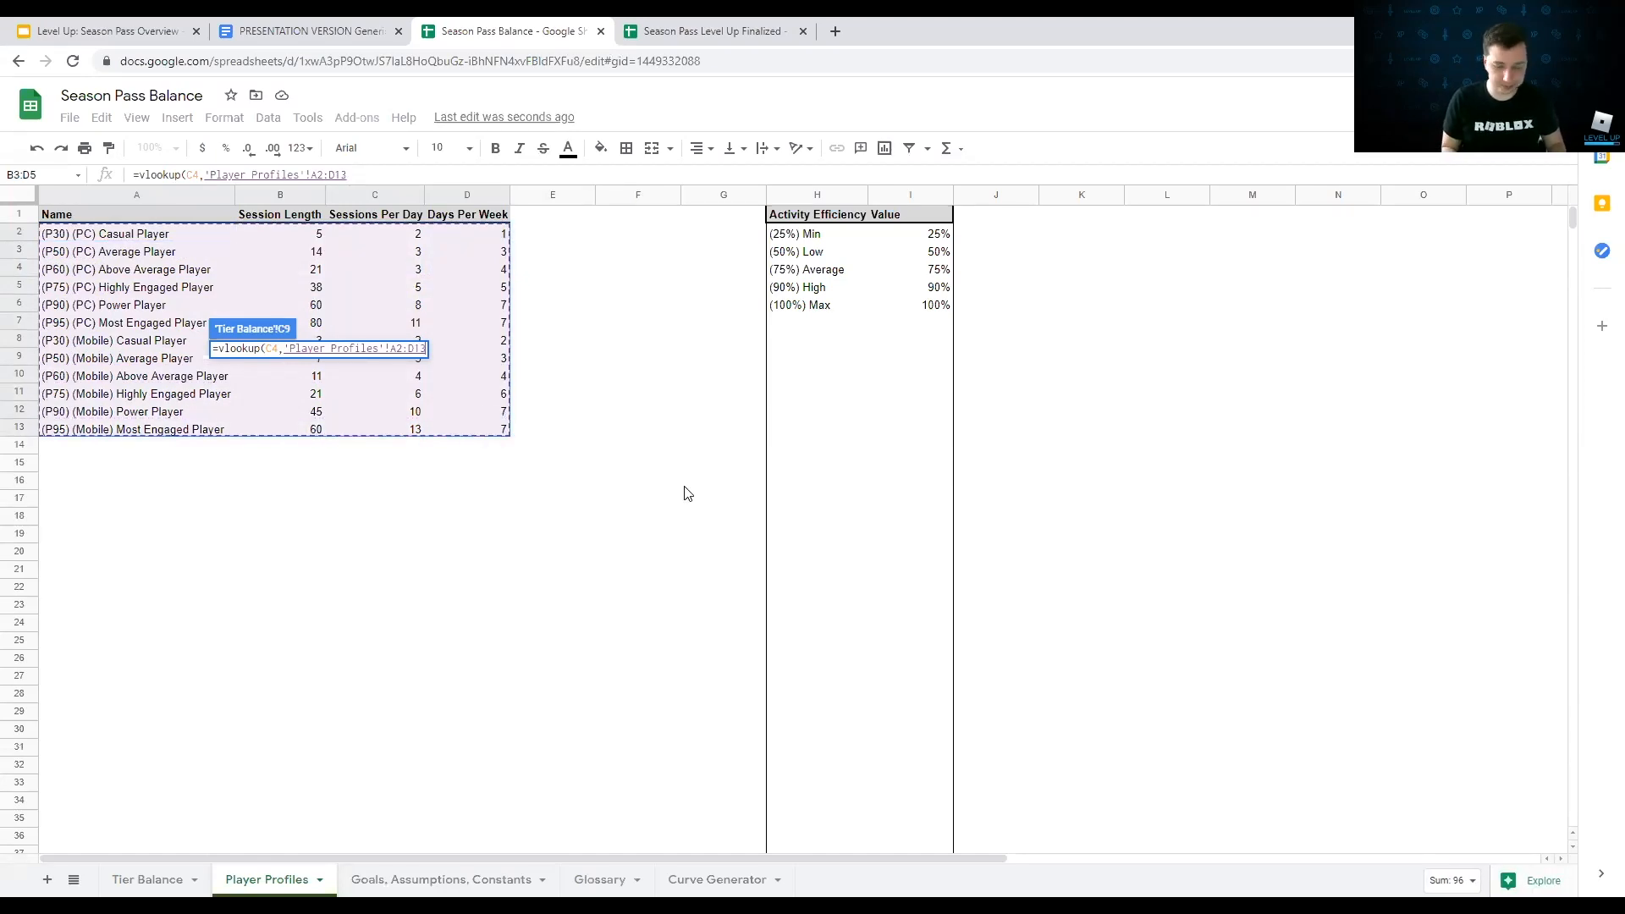
text(,)
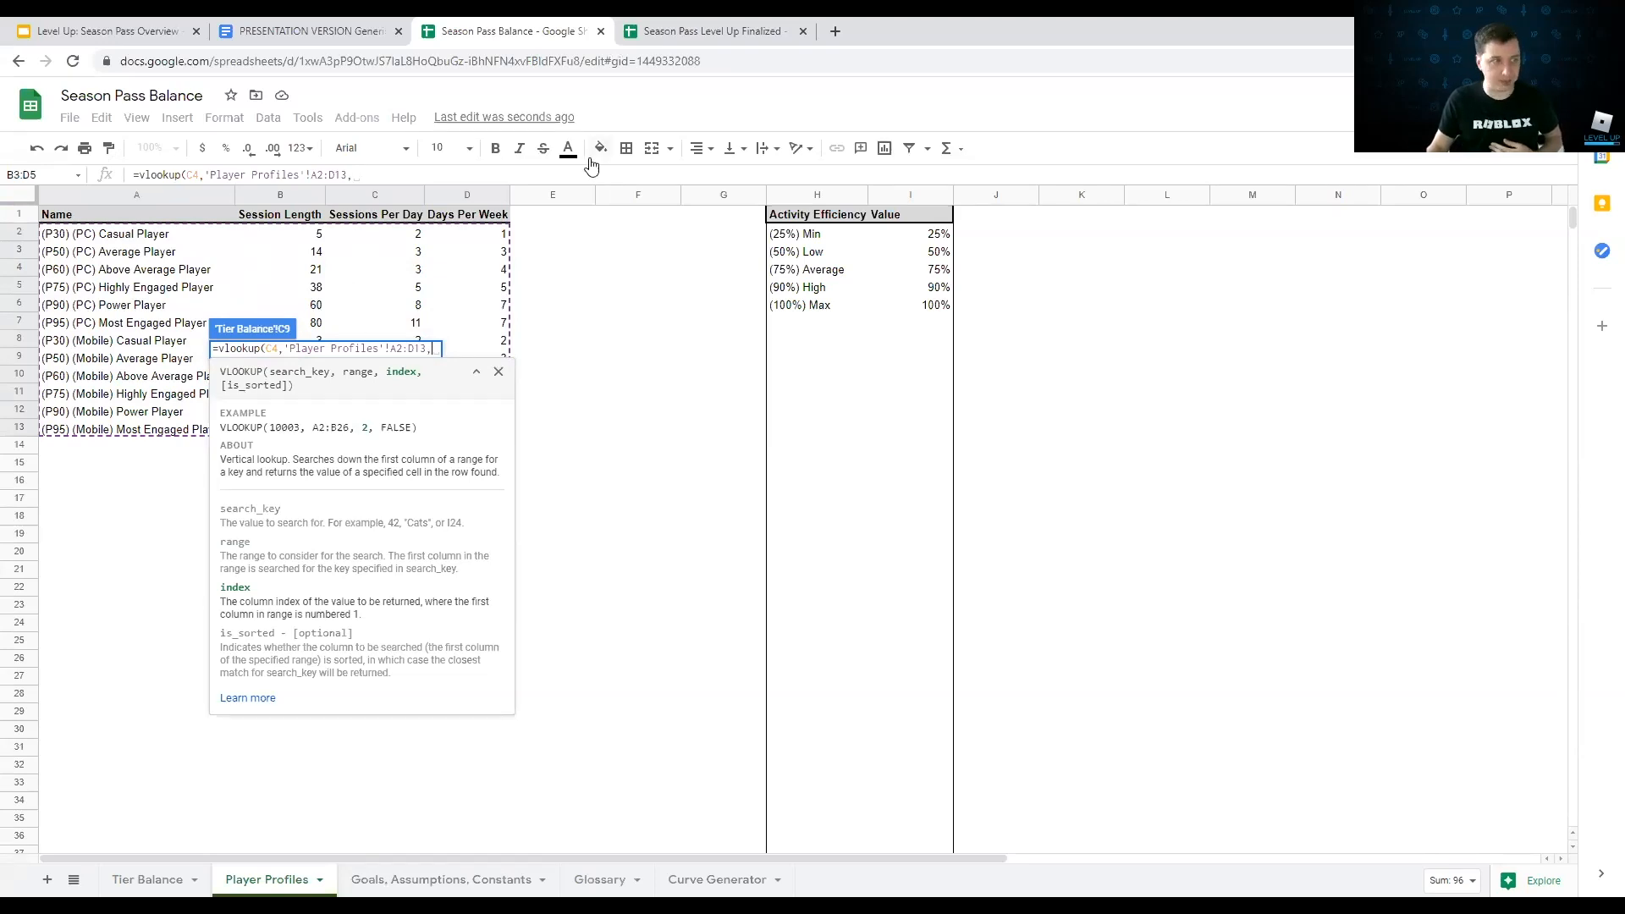
text(4)
text(,false)
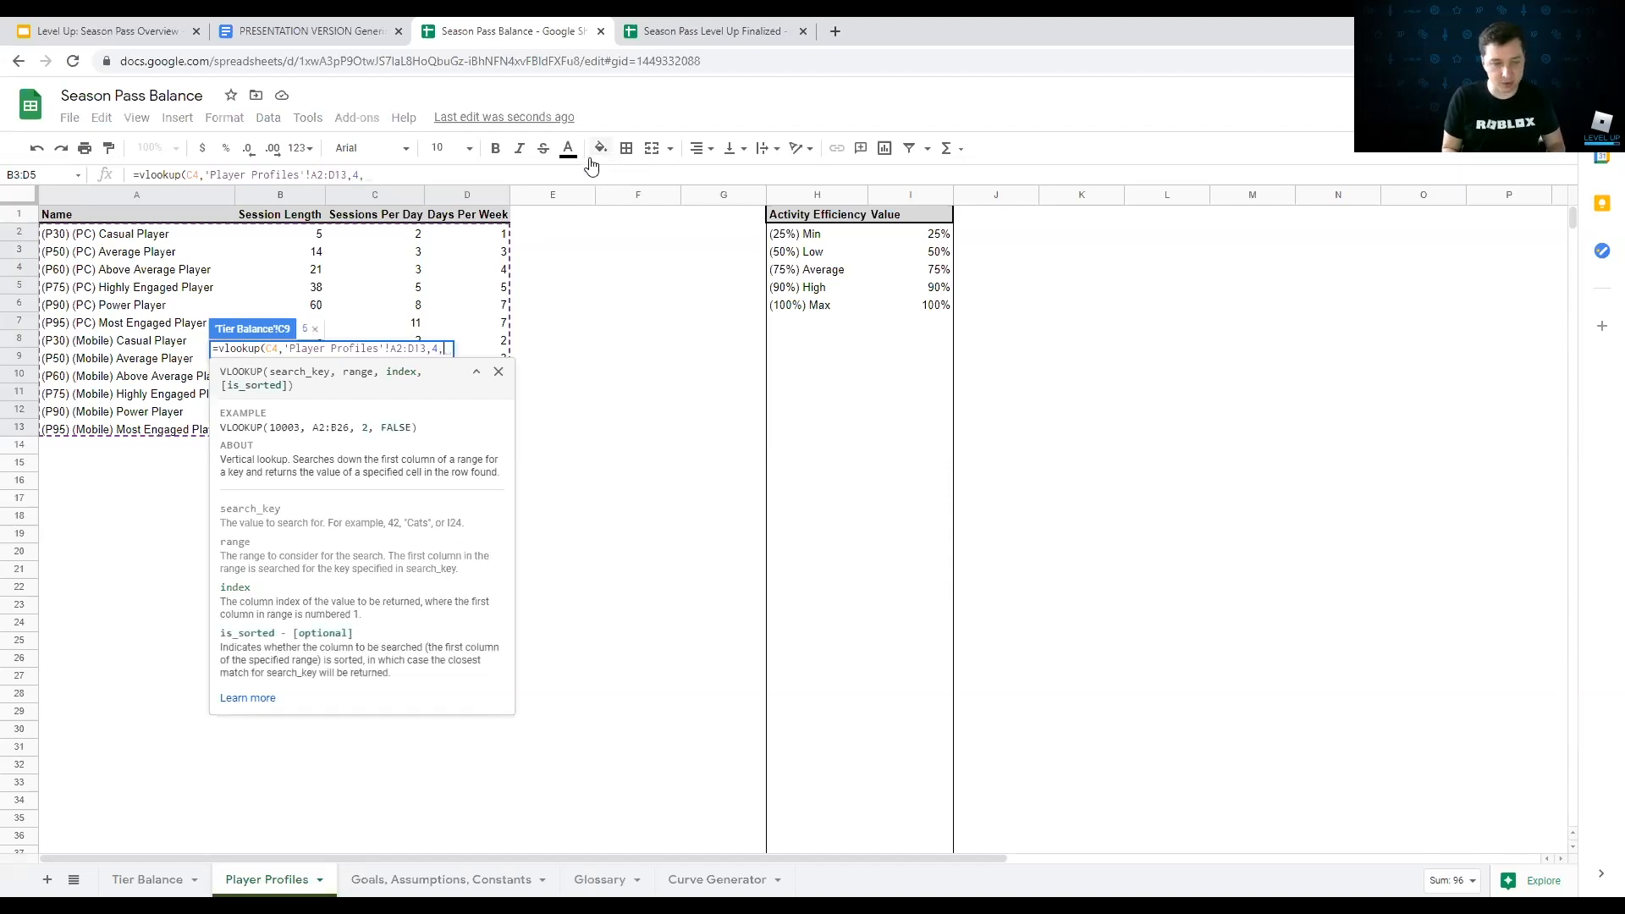
text())
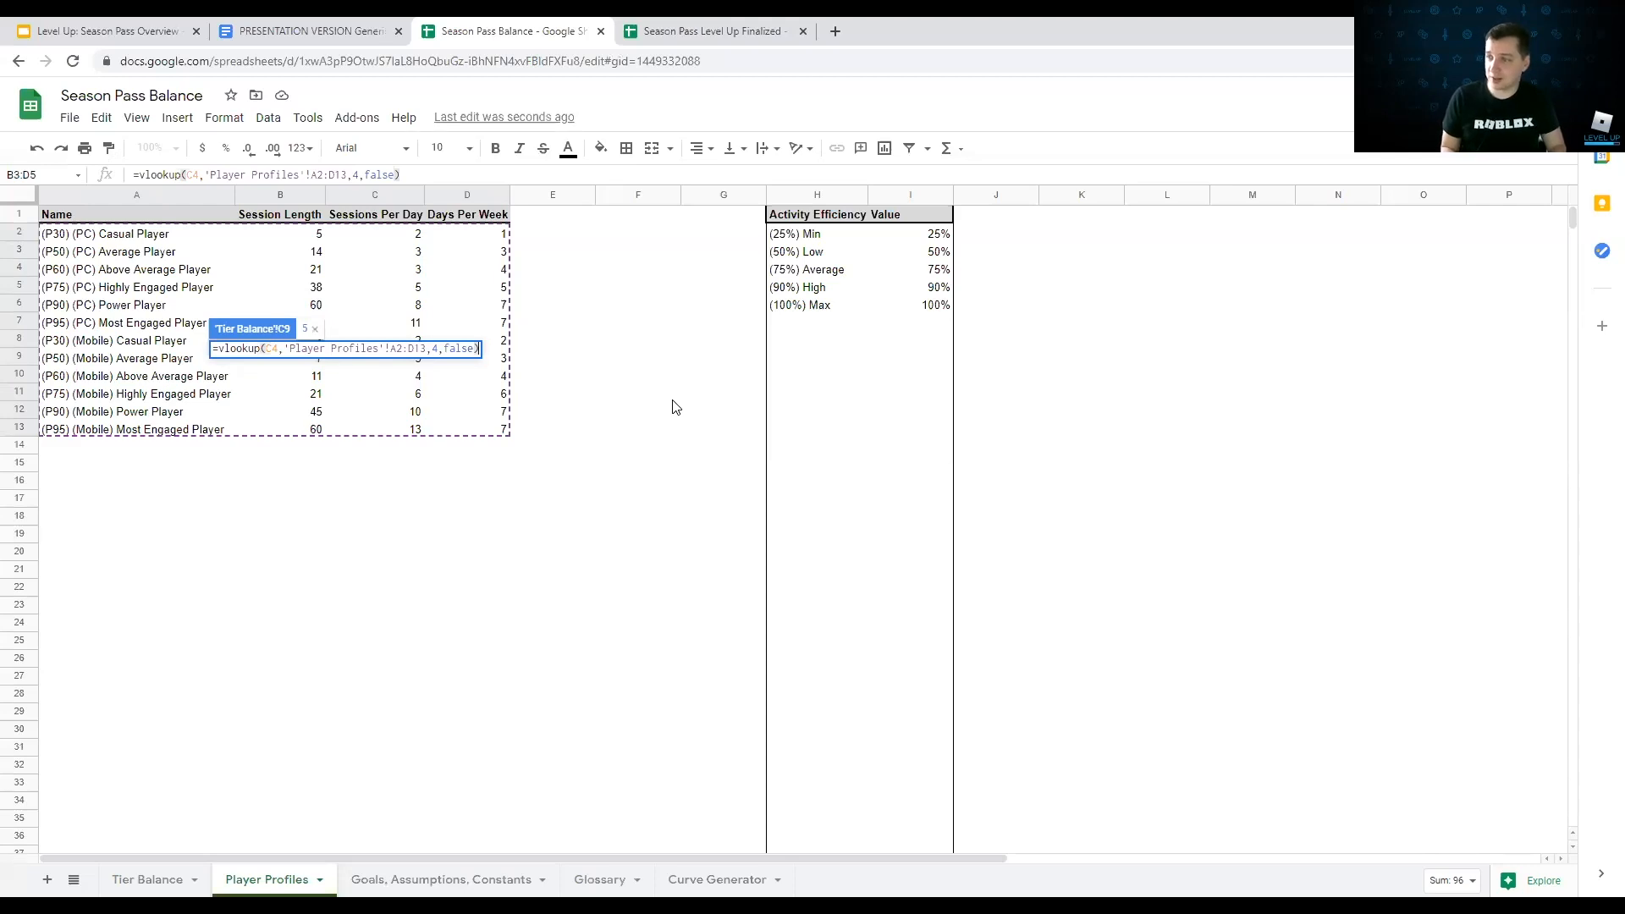
key(Return)
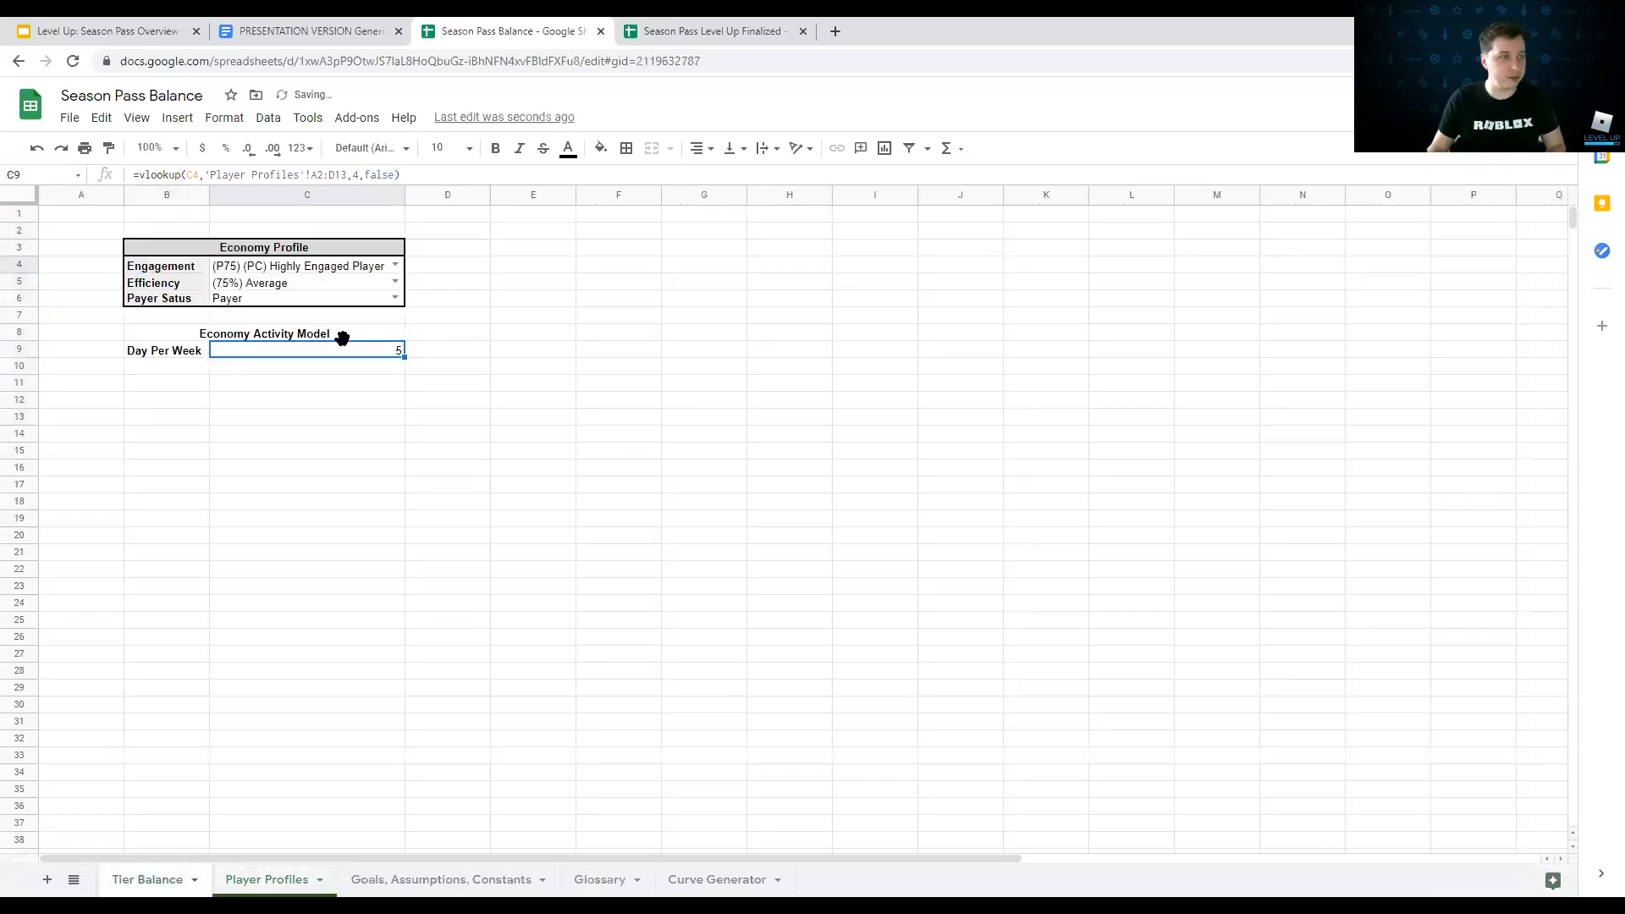
Step: Test the Day Per Week lookup by setting Engagement in C4 to (P60) (PC) Above Average, (P50) (PC) Average, and finally (P75) (Mobile) Highly Engaged Player
click(331, 266)
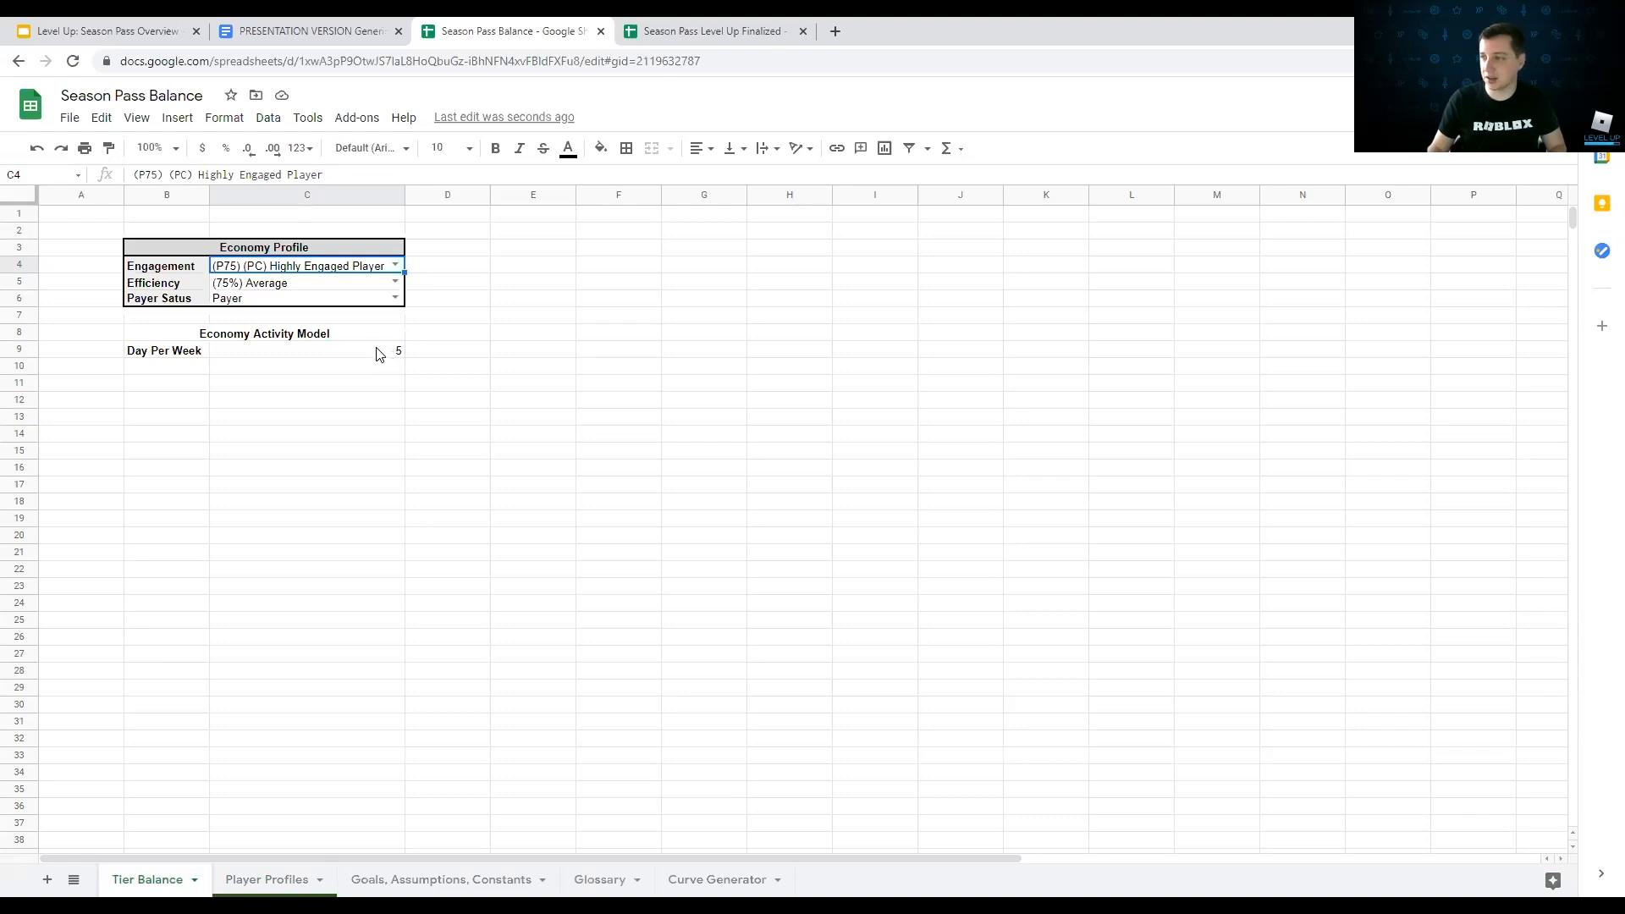
click(395, 264)
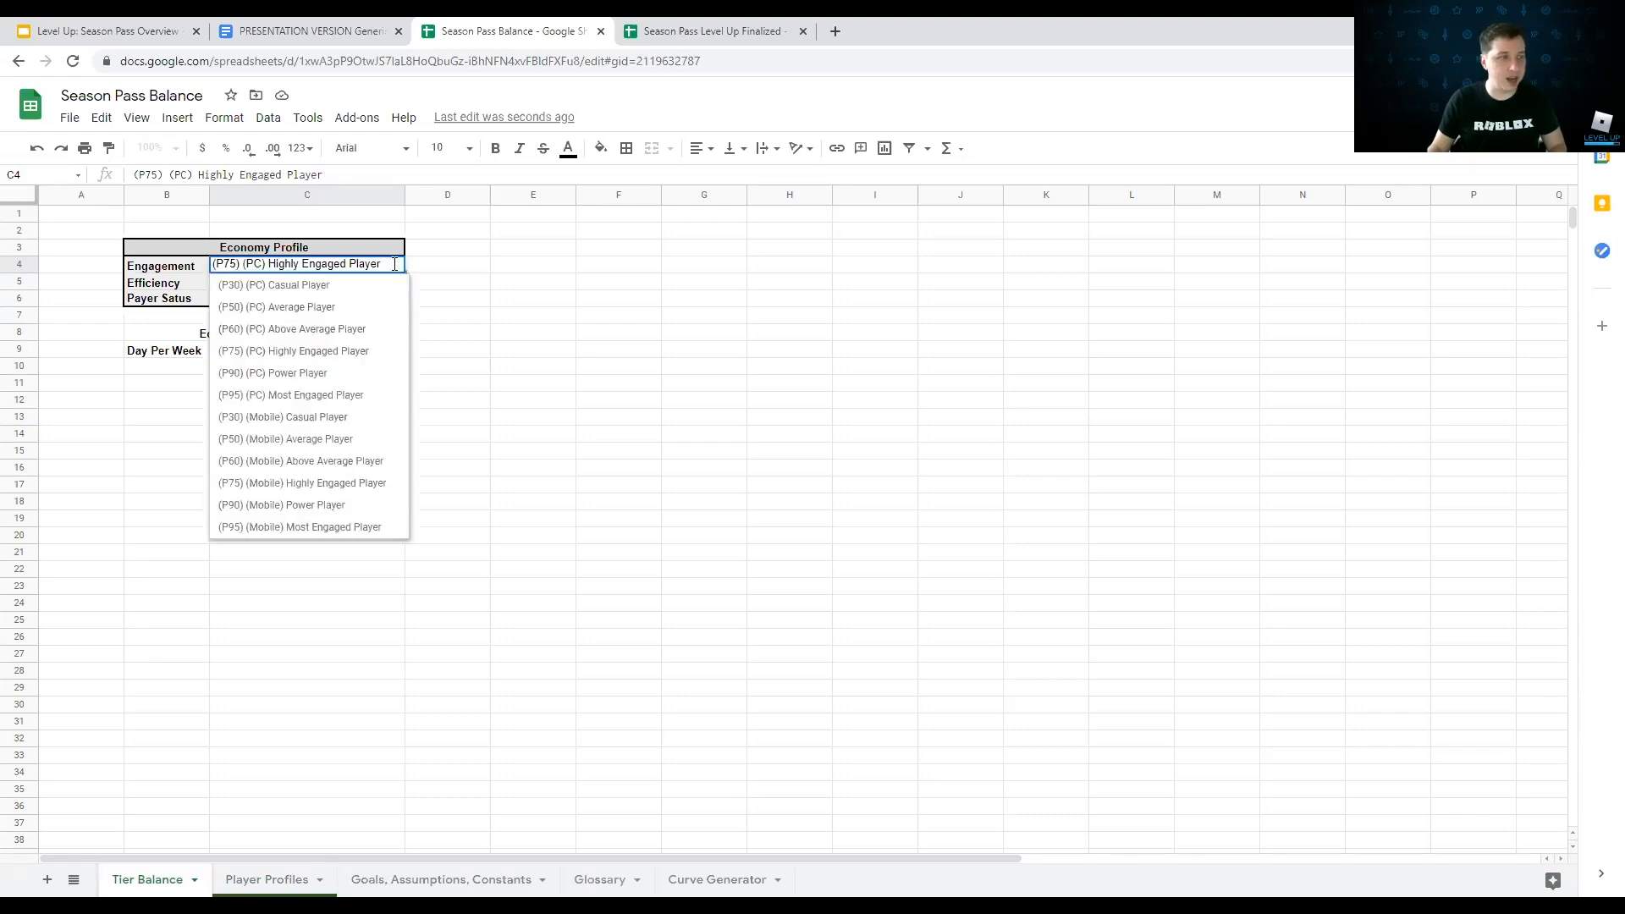
click(347, 329)
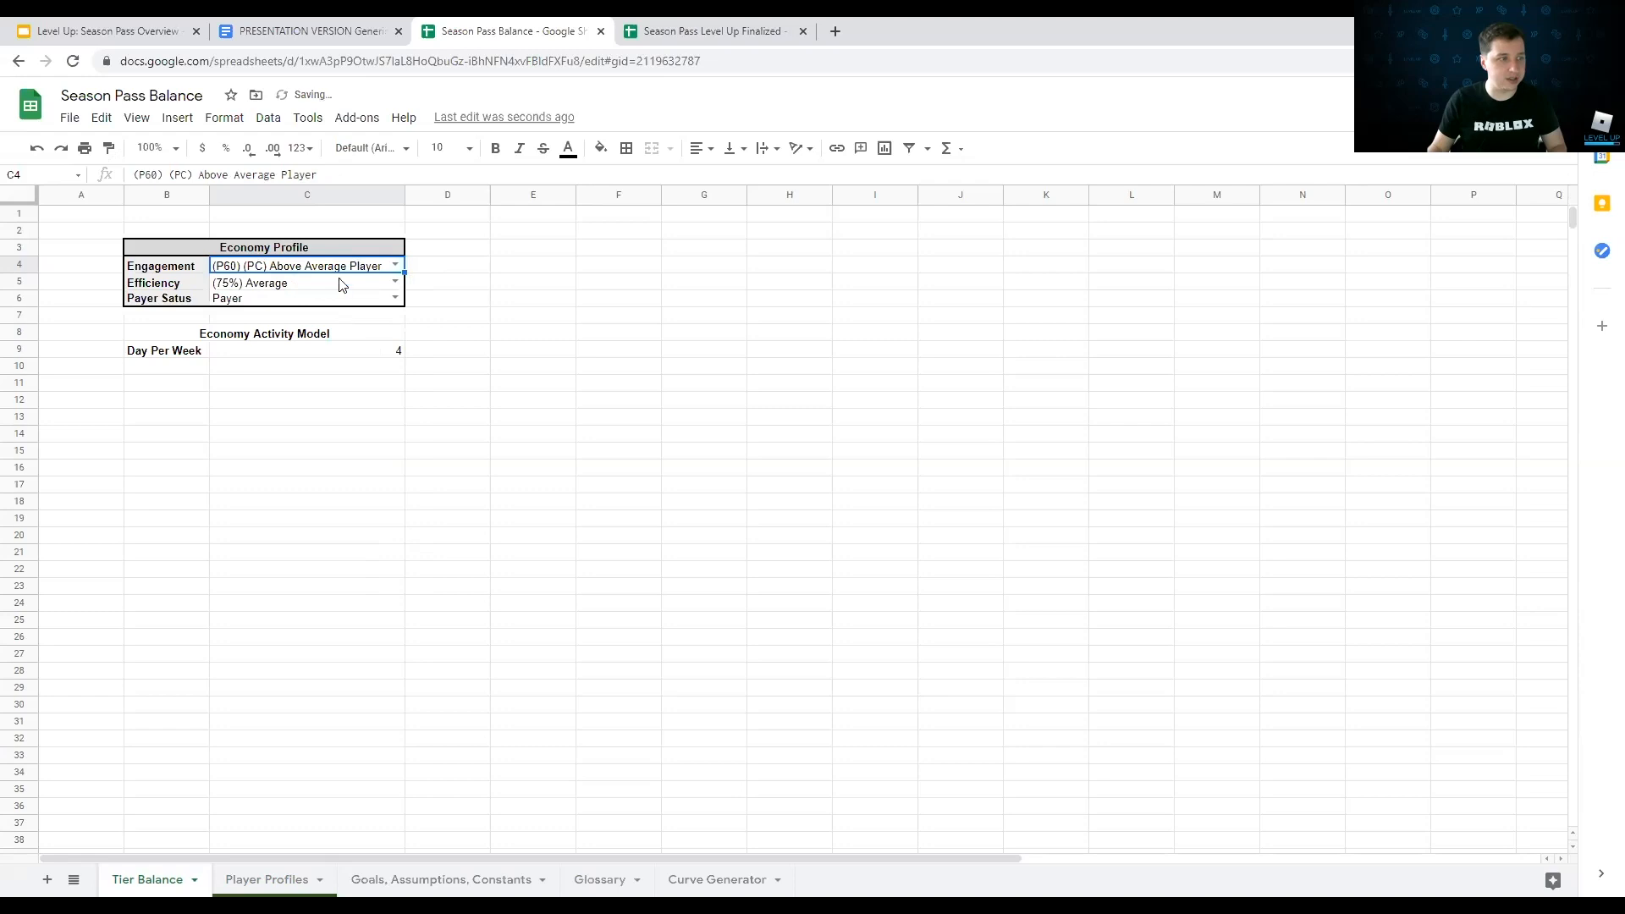
click(395, 265)
click(339, 306)
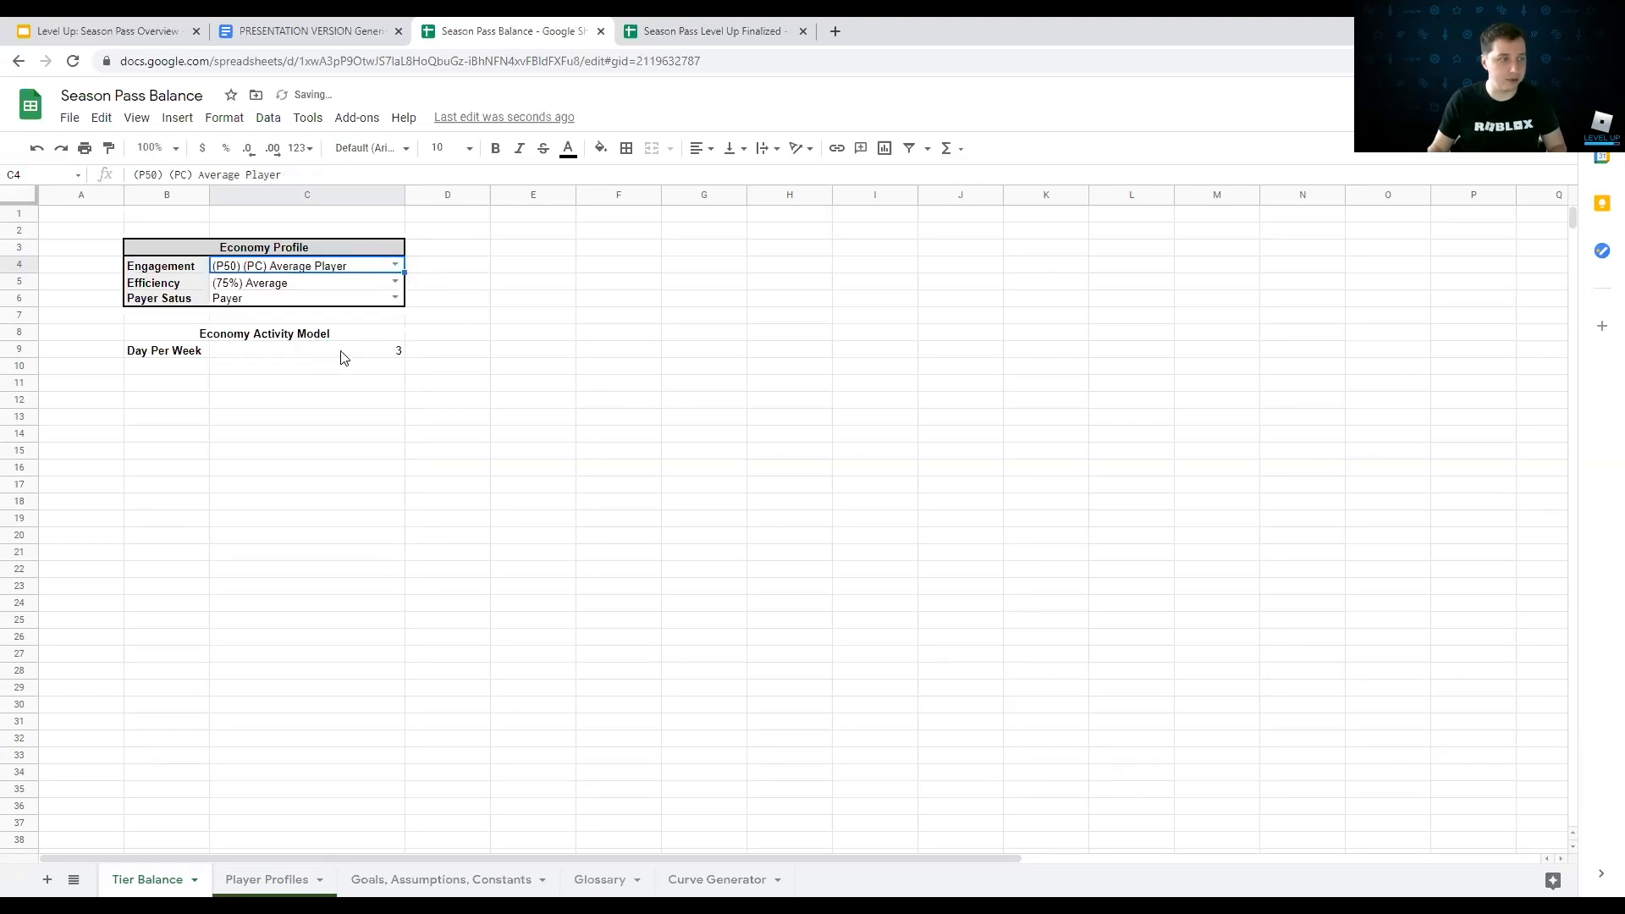
click(396, 265)
click(288, 484)
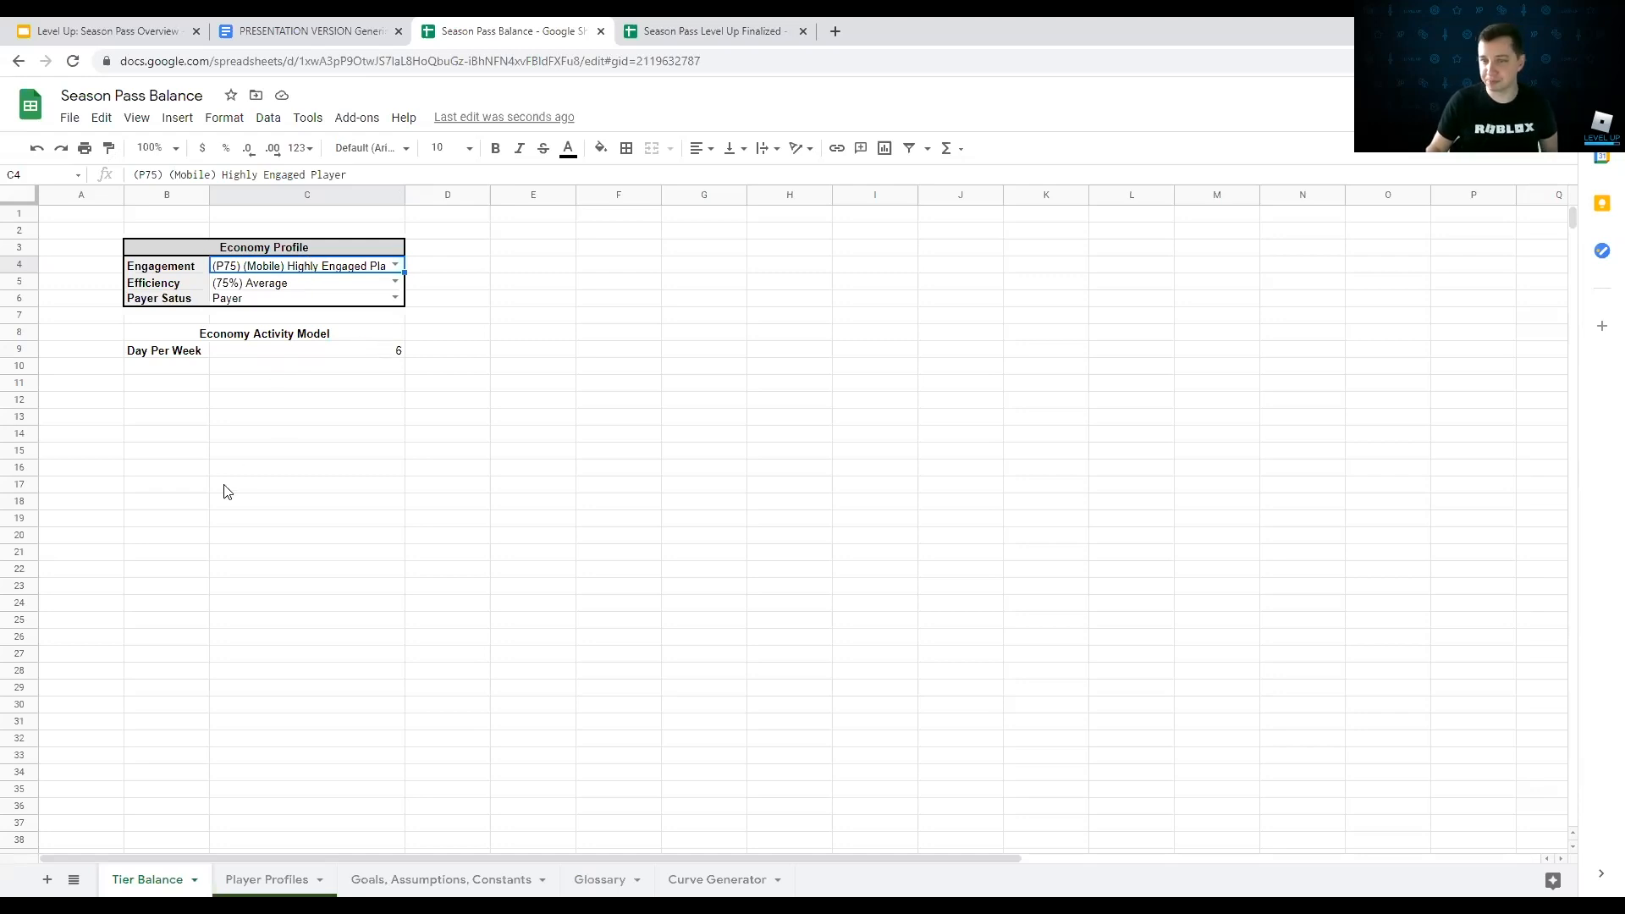
Step: Add a bold "Season Duration" label in B10 and widen column B to fit it
click(168, 366)
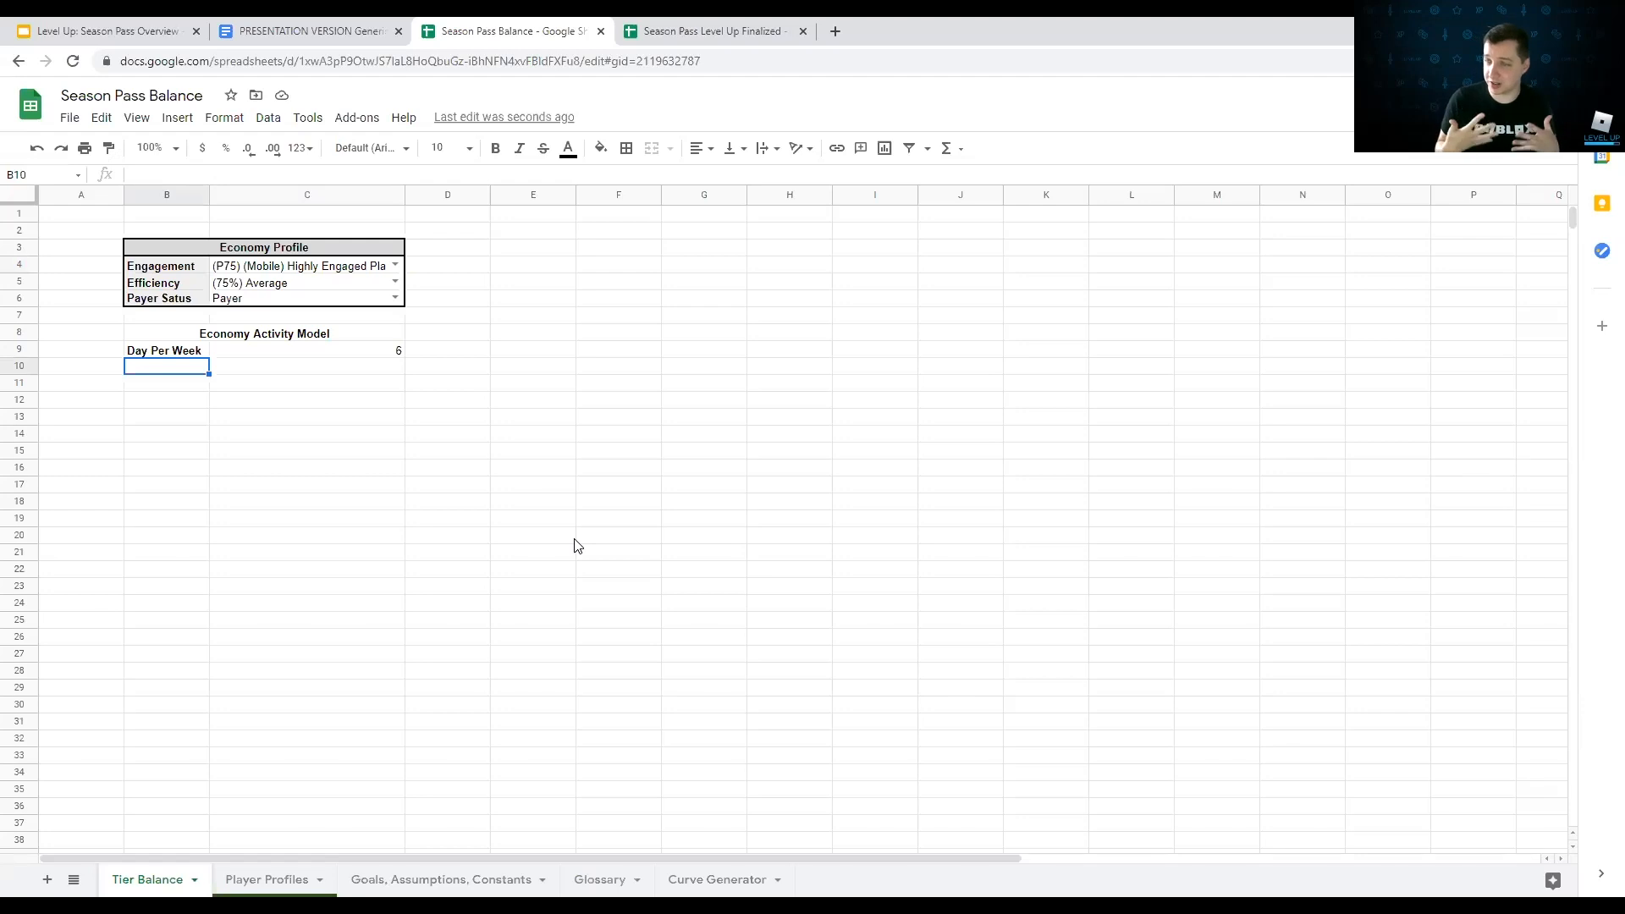
text(Season Duration)
key(Return)
key(Up)
key(ctrl+b)
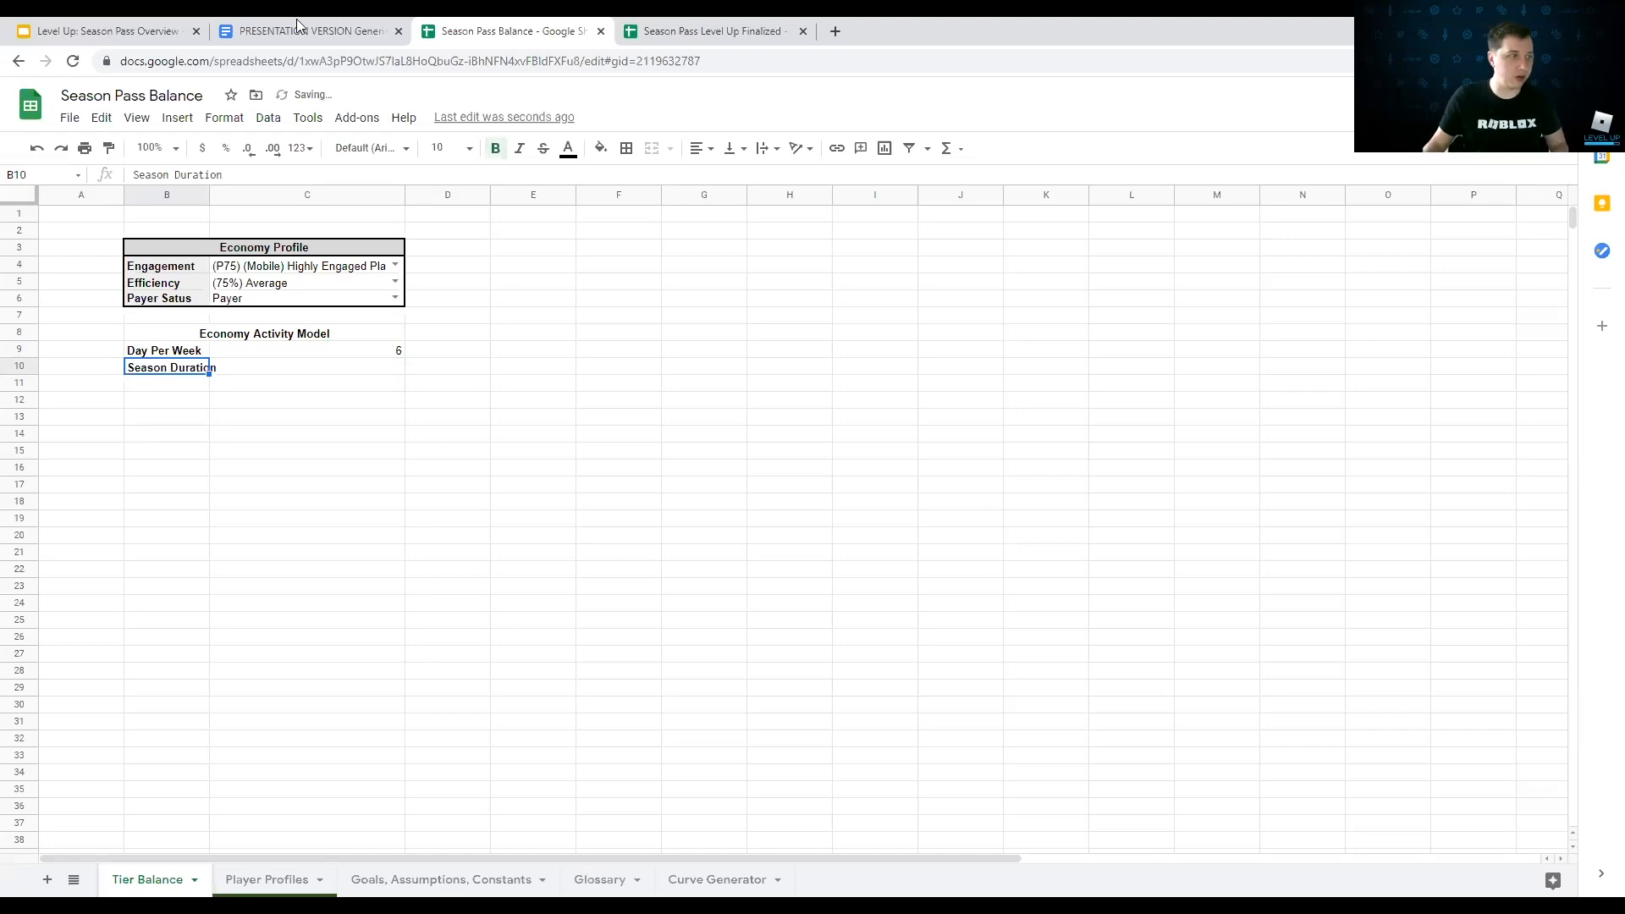
drag(208, 193, 260, 192)
Step: Link C10 to the Duration count in K4 of the Goals, Assumptions, Constants sheet
click(358, 374)
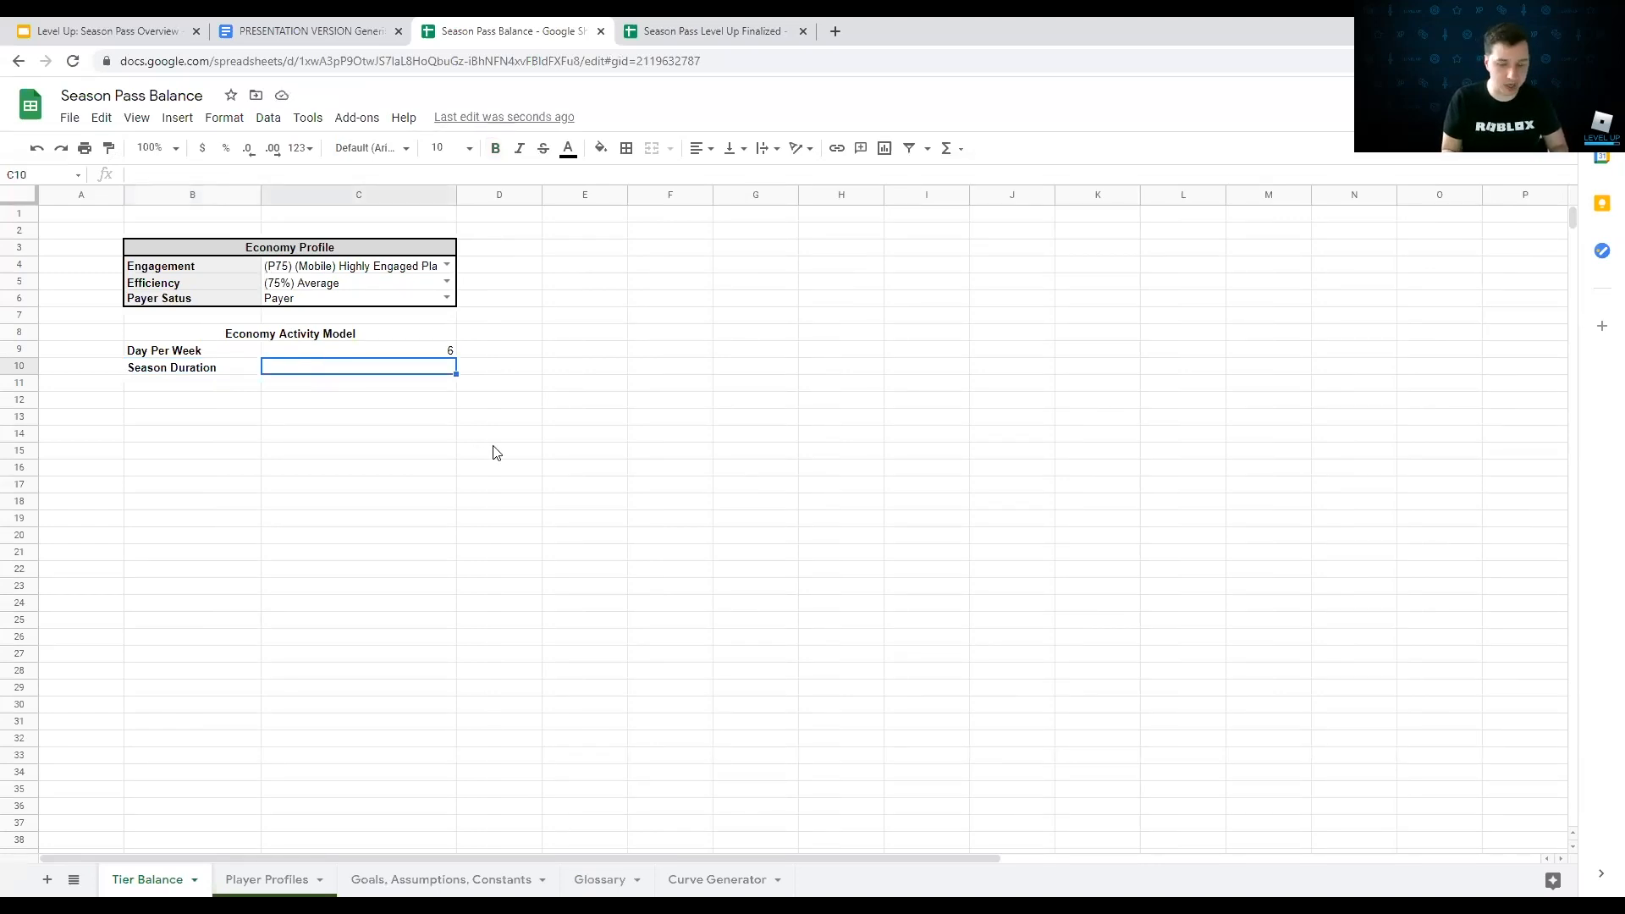
text(=)
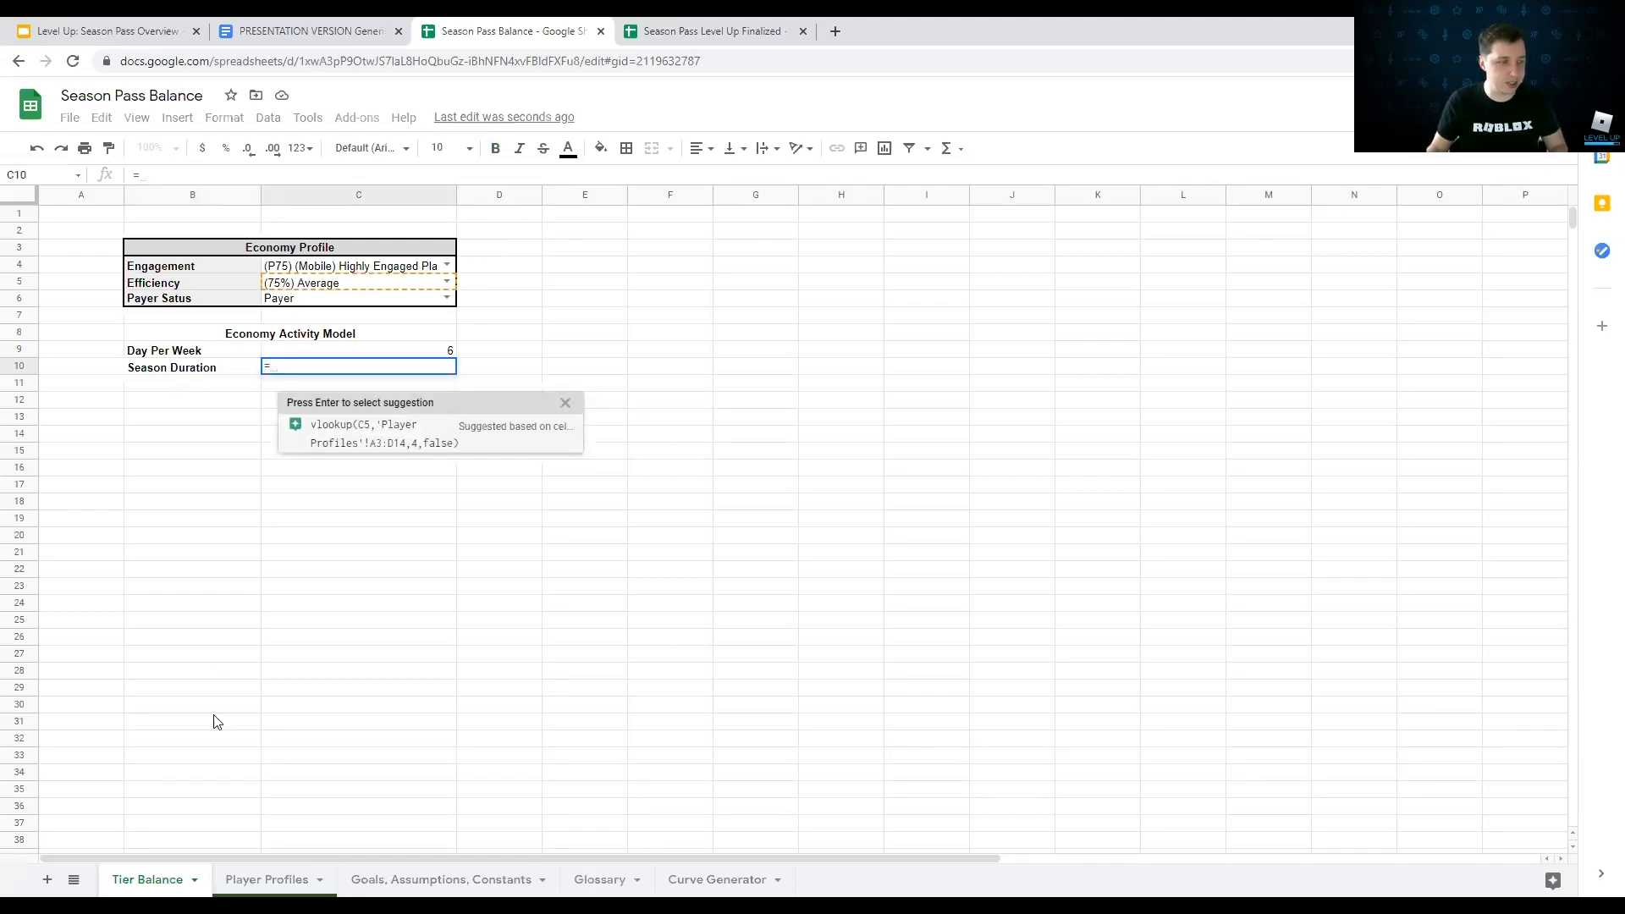
click(434, 880)
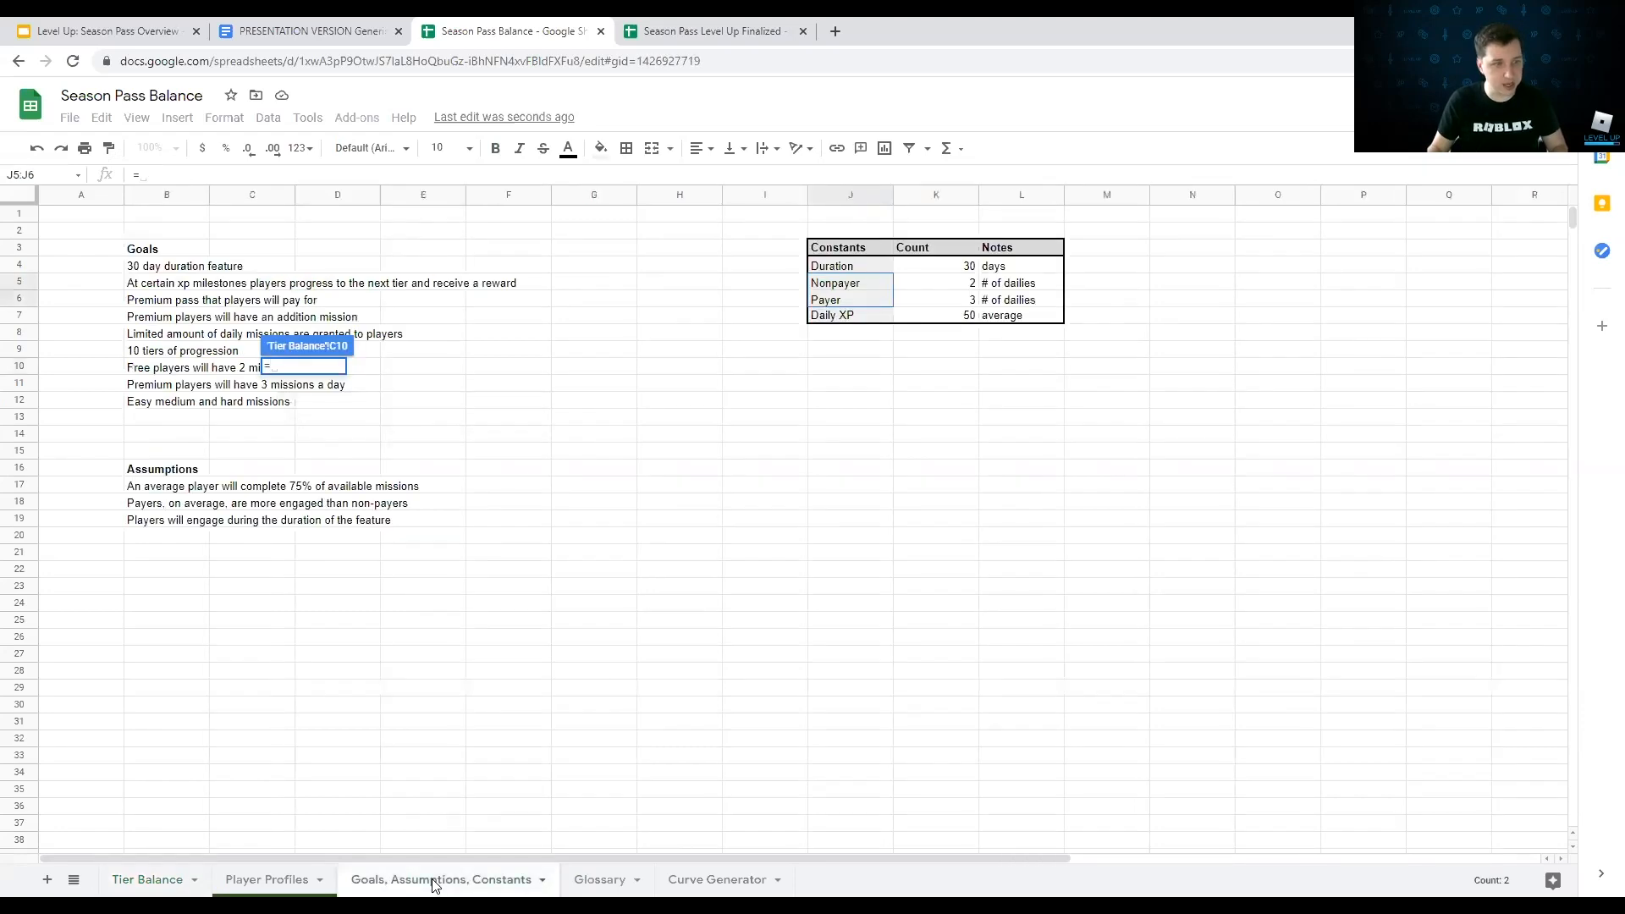
click(930, 267)
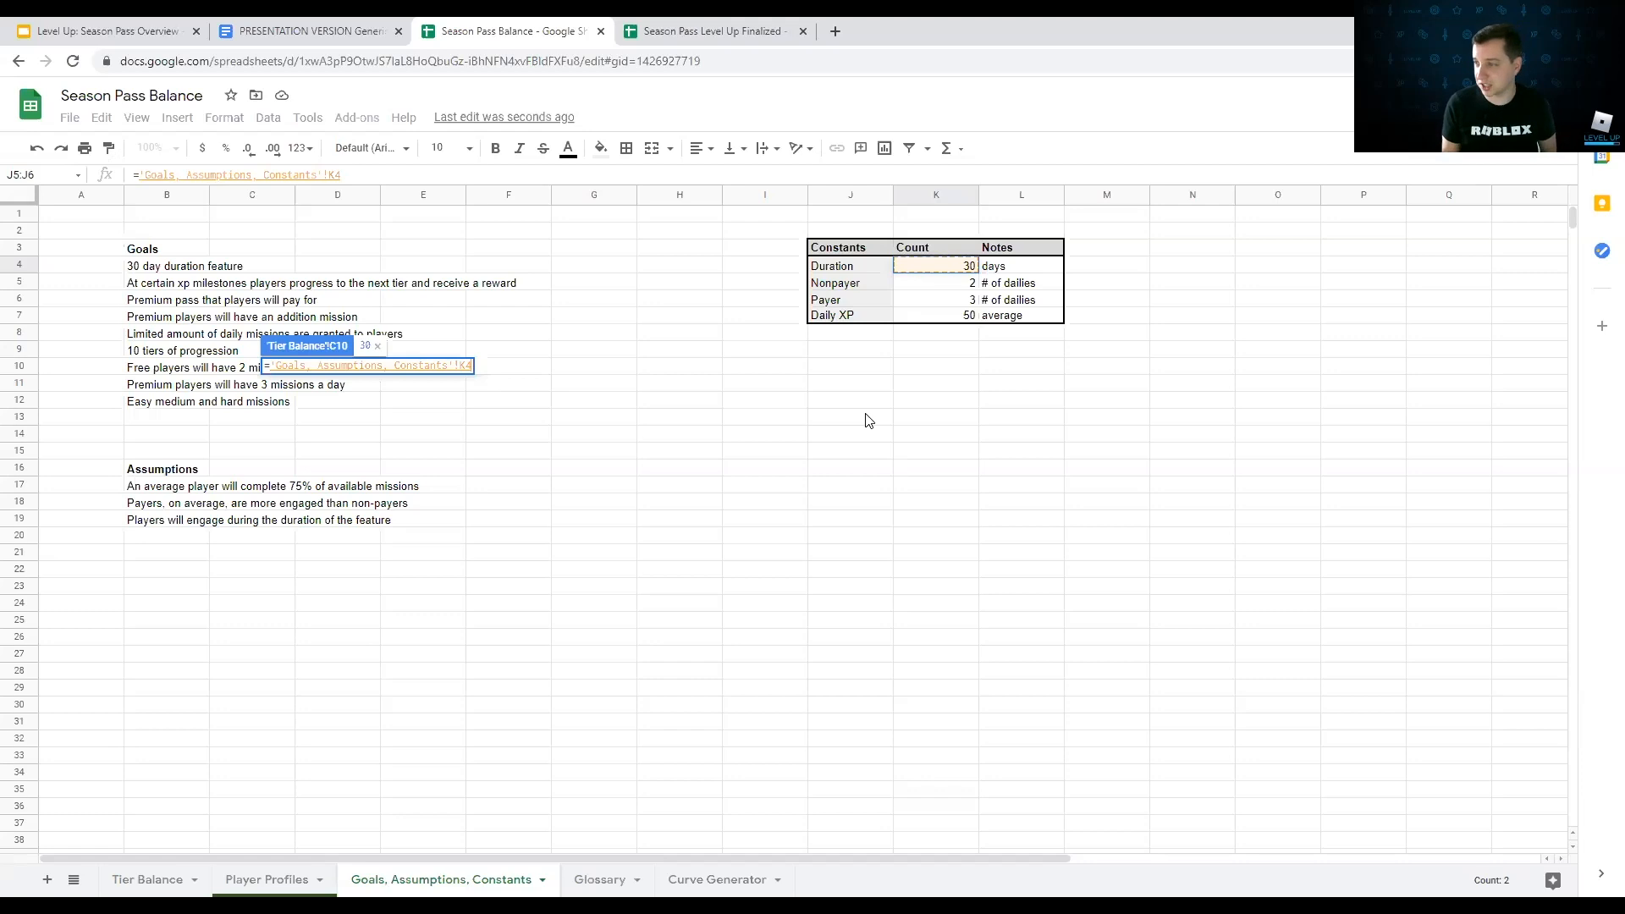
key(Return)
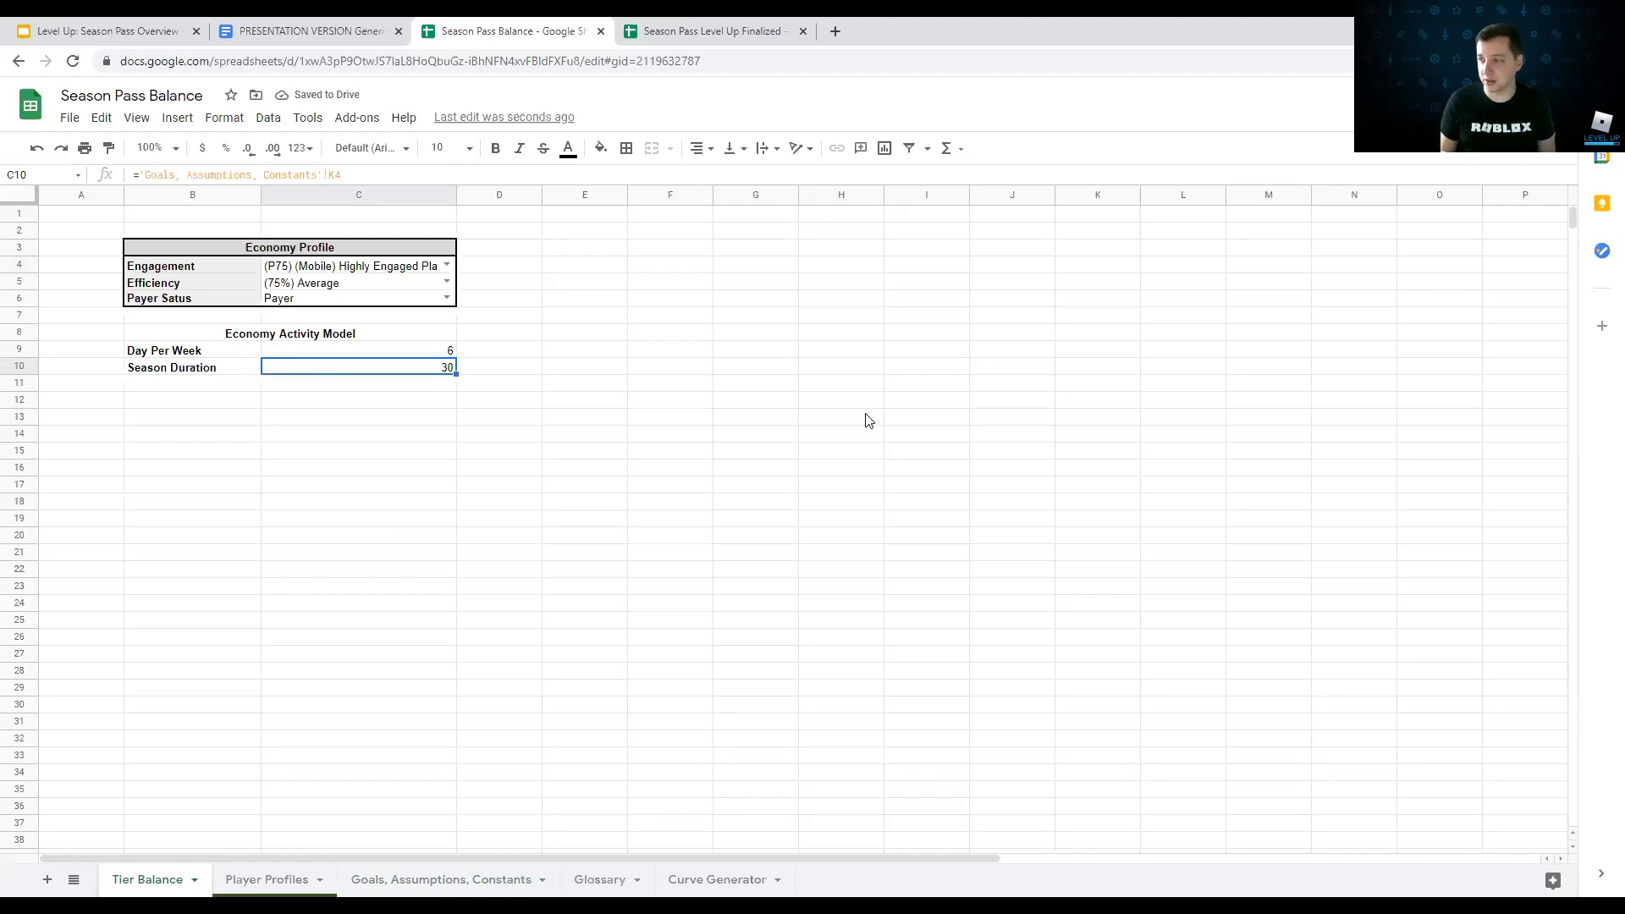
Step: Add a bold "Total Days Played" label in B11, below Season Duration
key(Down)
key(Left)
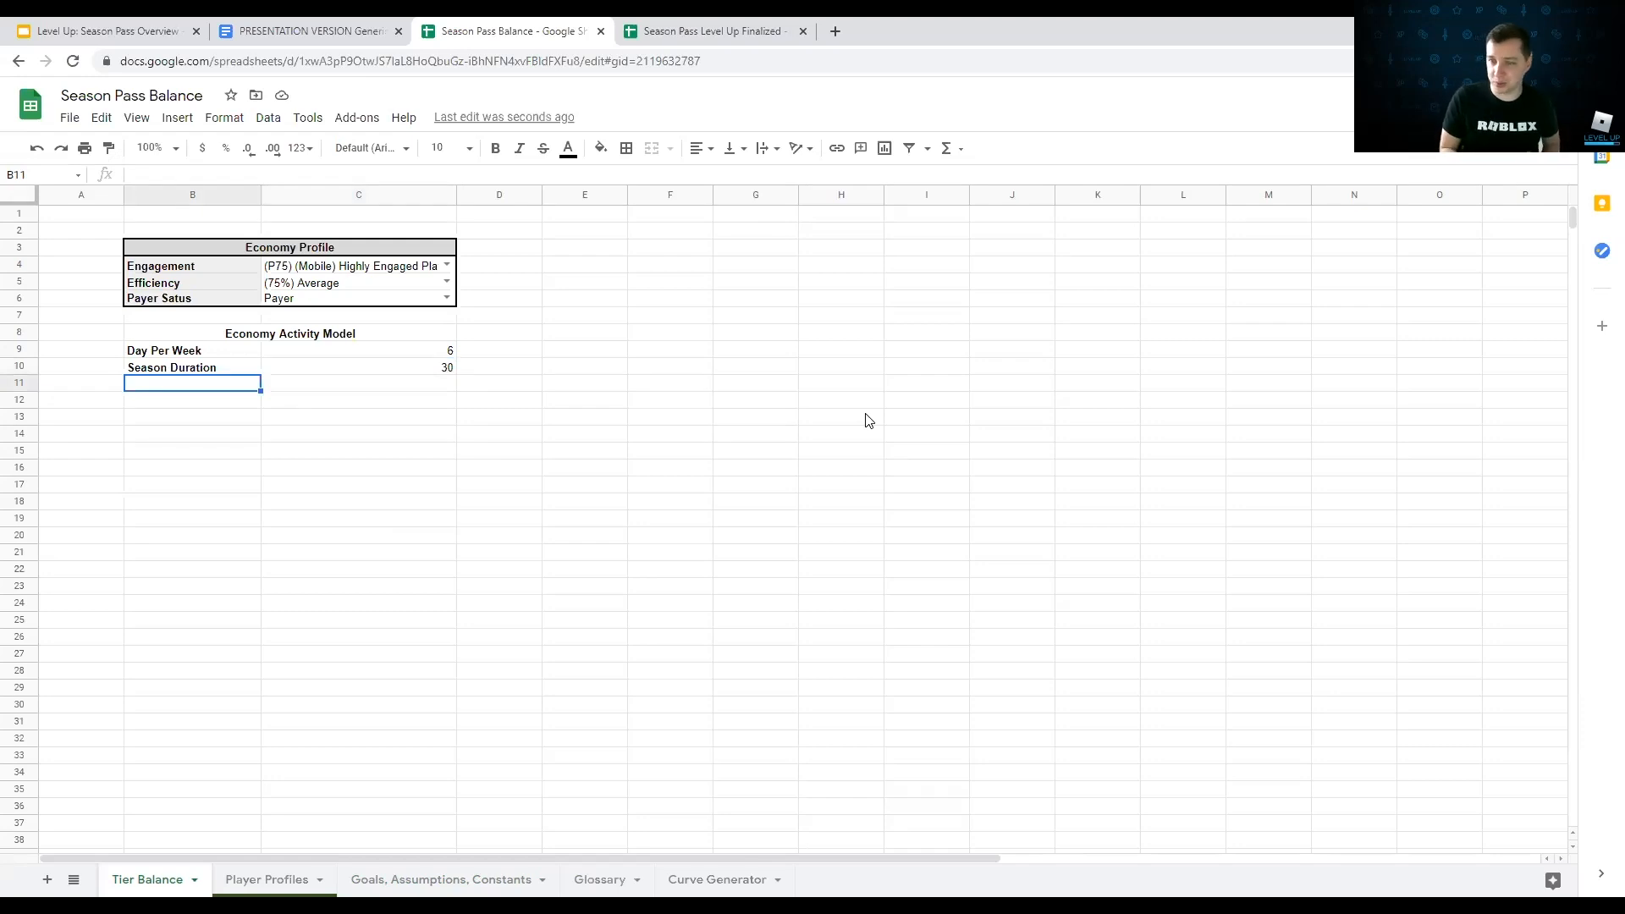
text(Total Days )
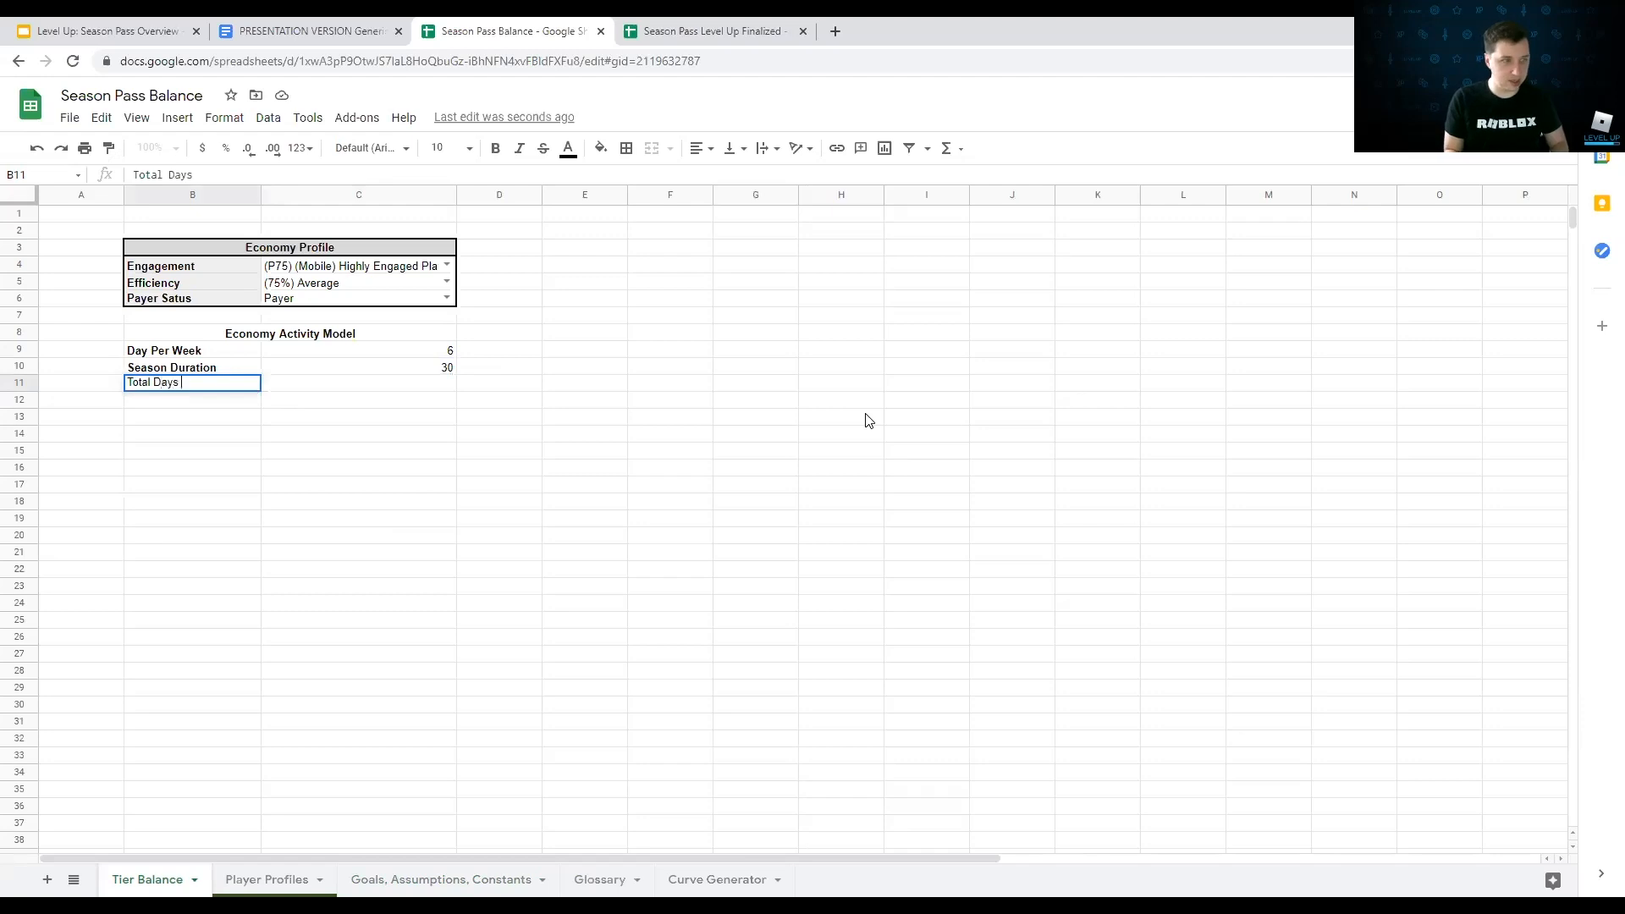
text(Played)
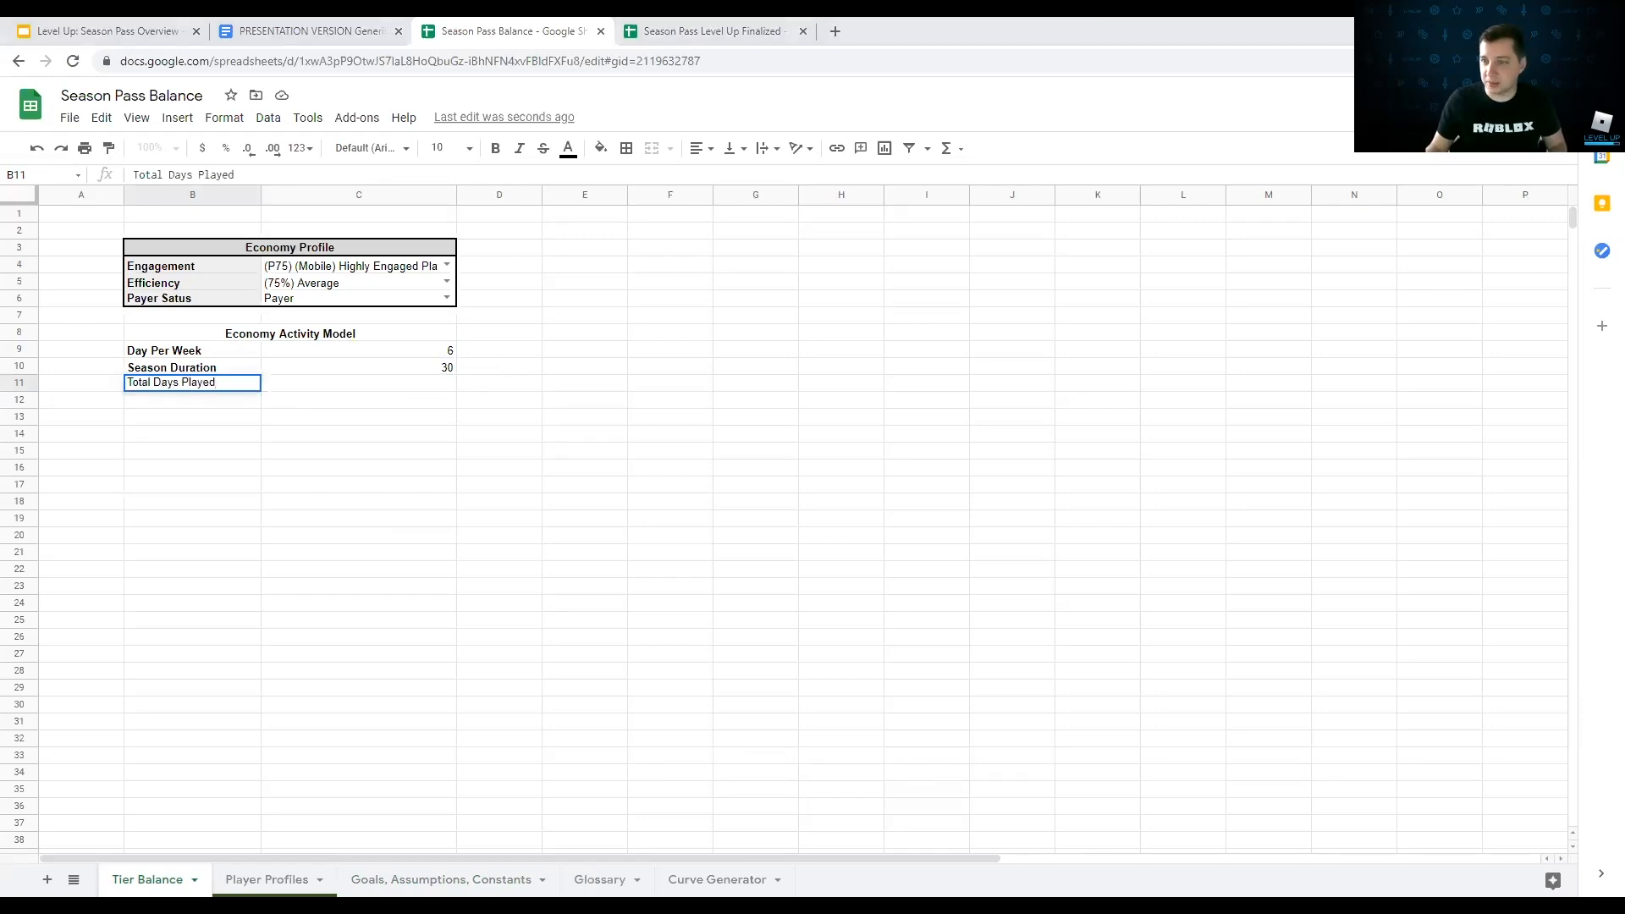
click(320, 371)
click(320, 388)
click(158, 385)
key(ctrl+b)
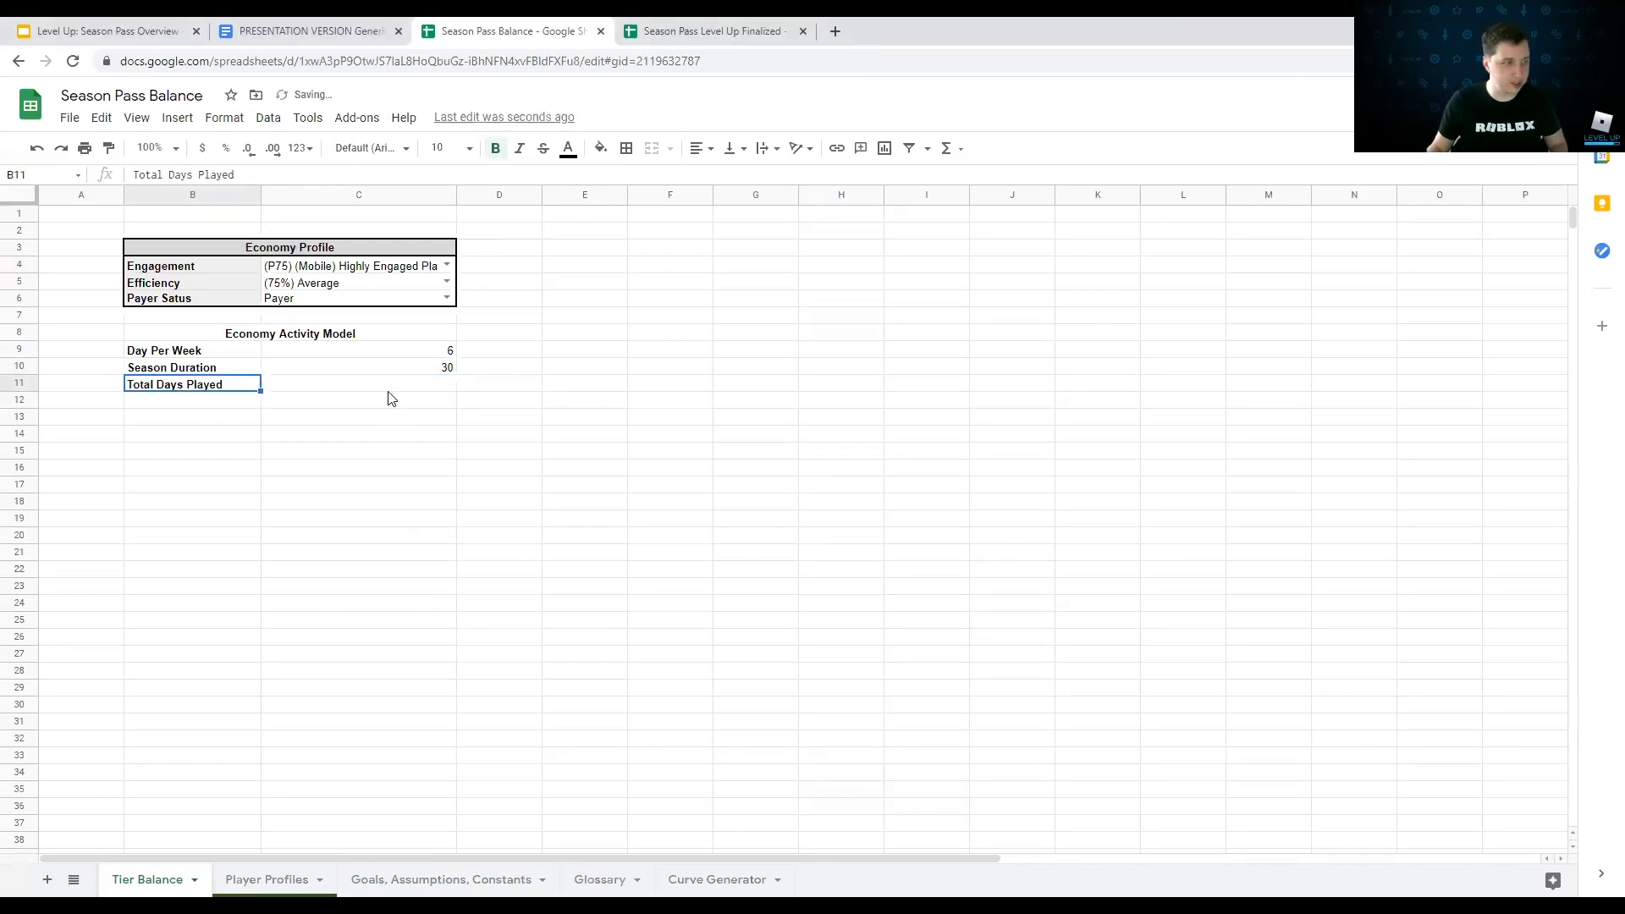
Step: Calculate the total days played in C11 with the formula =C10*(C9/7)
click(392, 396)
text(=)
click(401, 369)
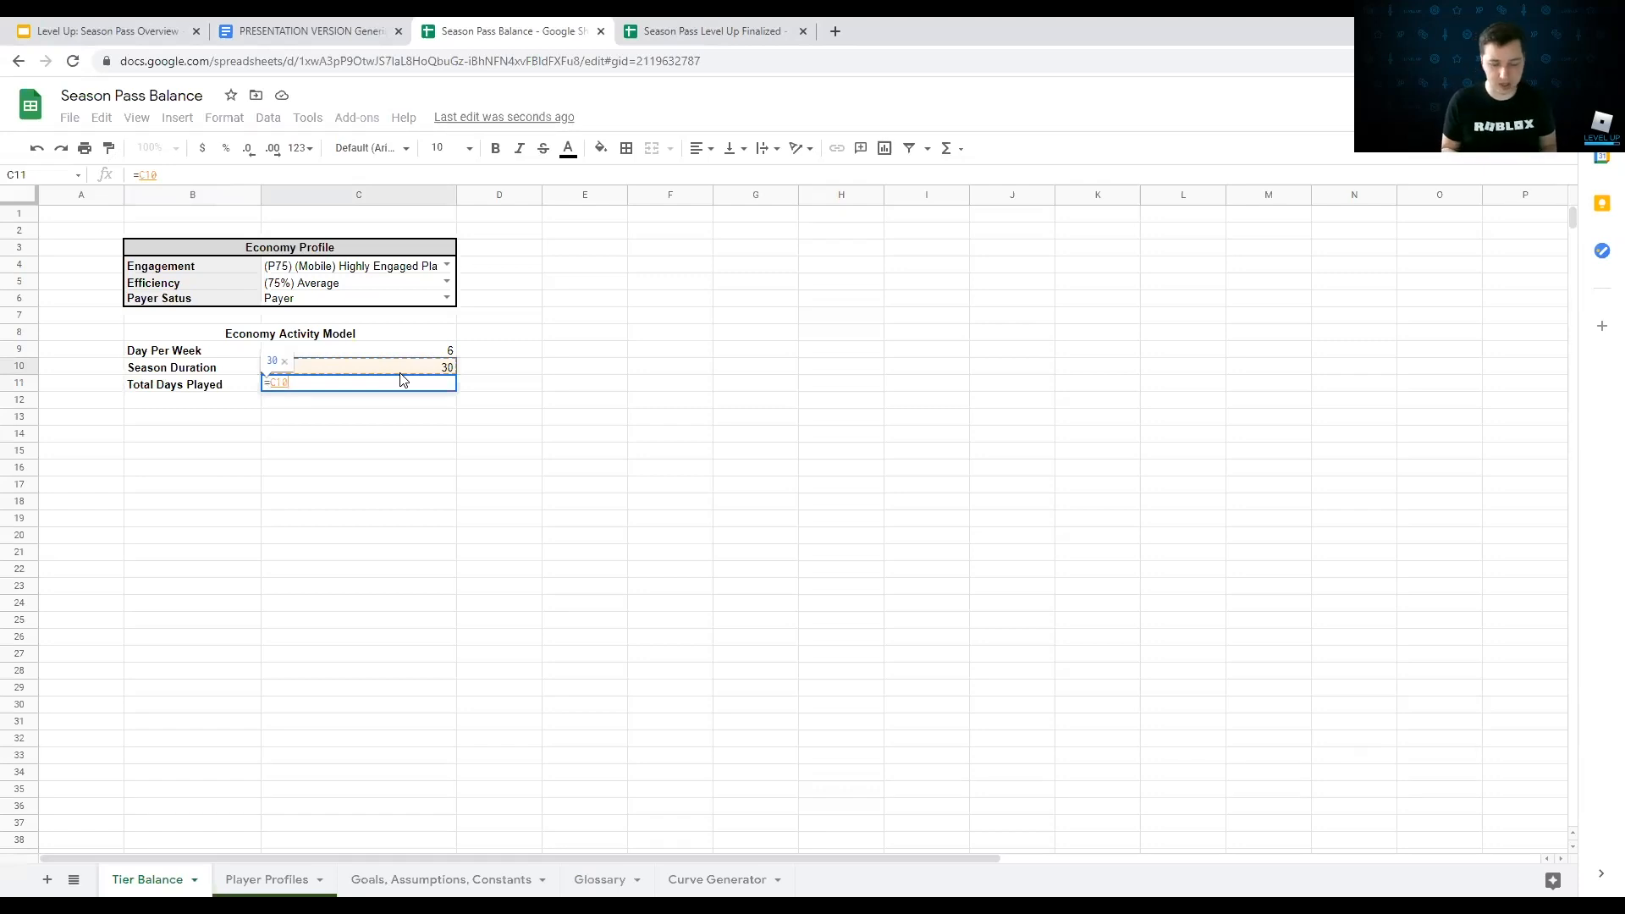
text(*)
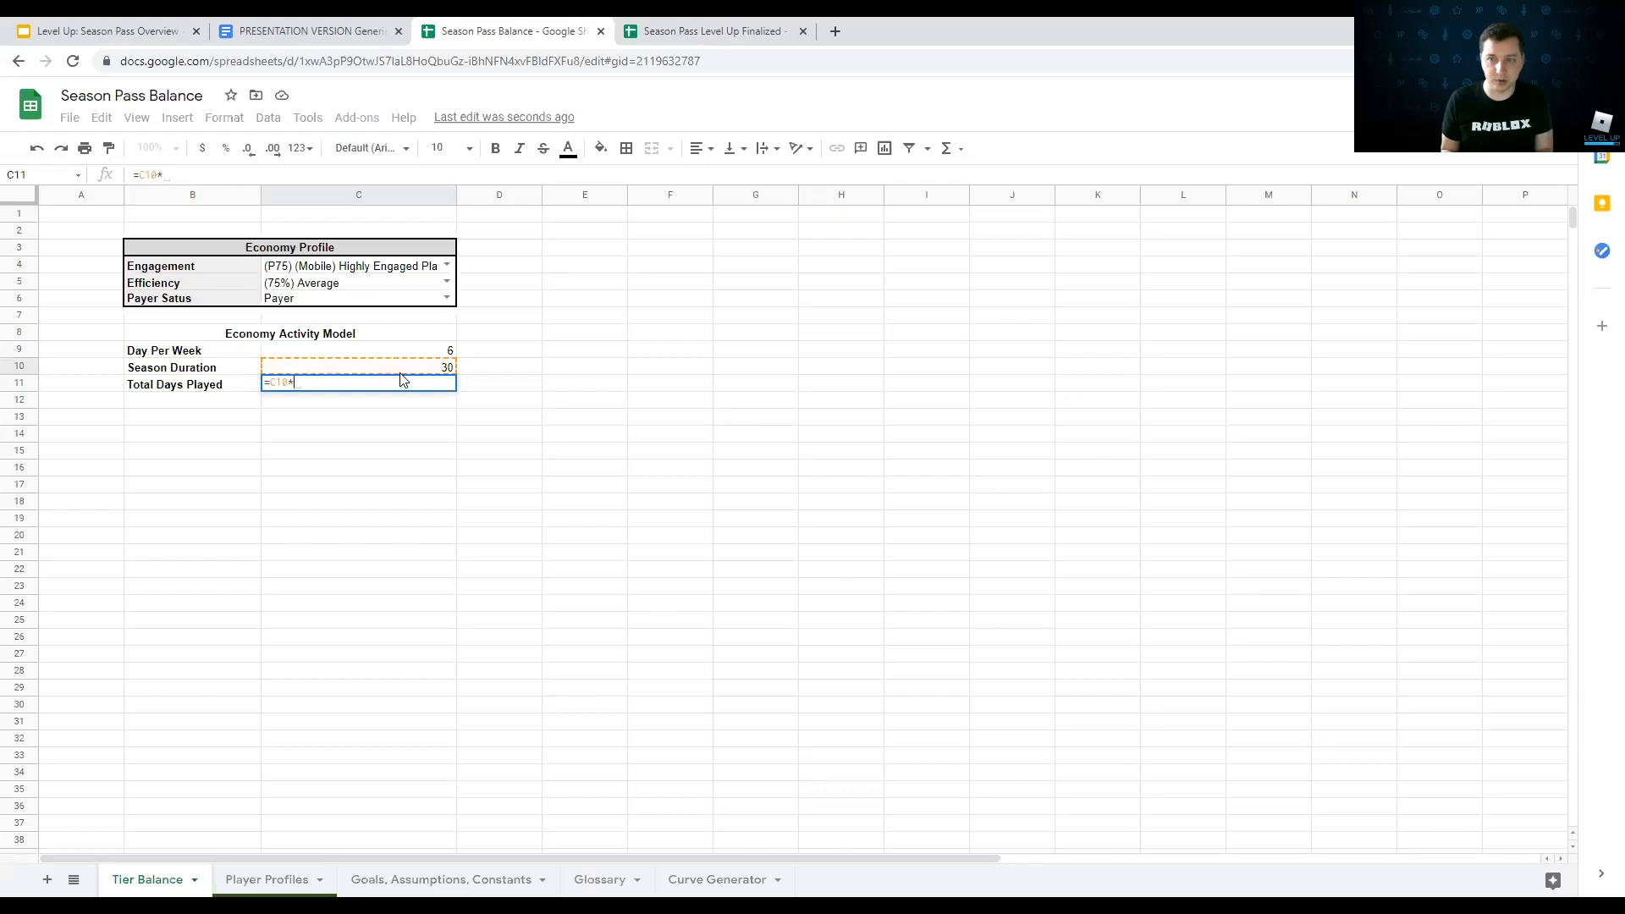
text(()
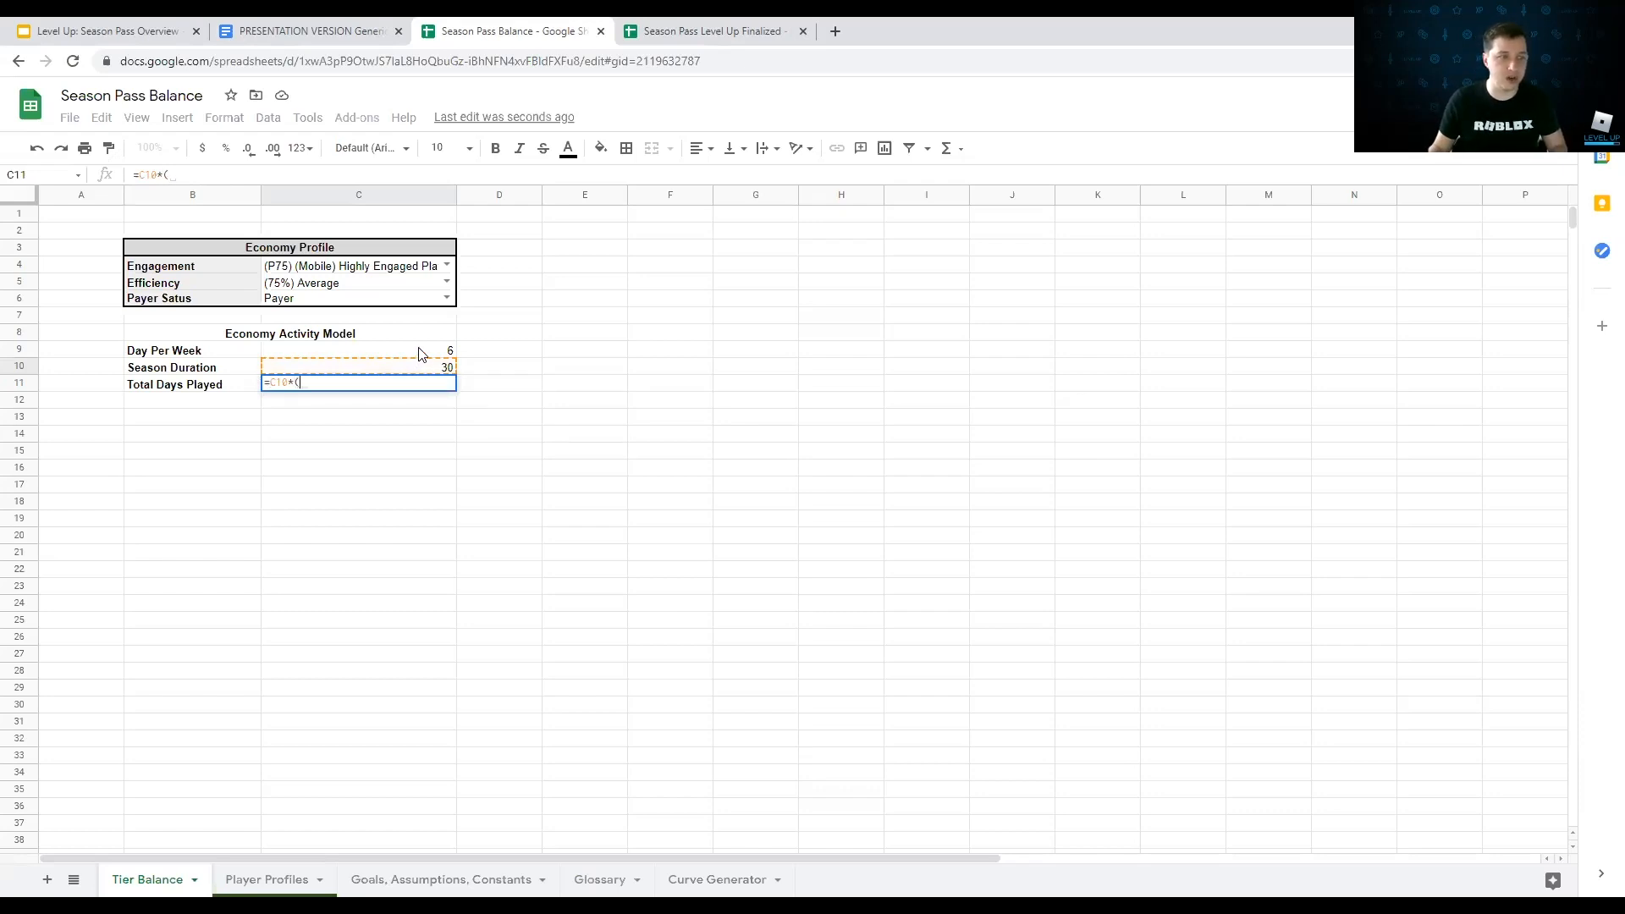
click(421, 352)
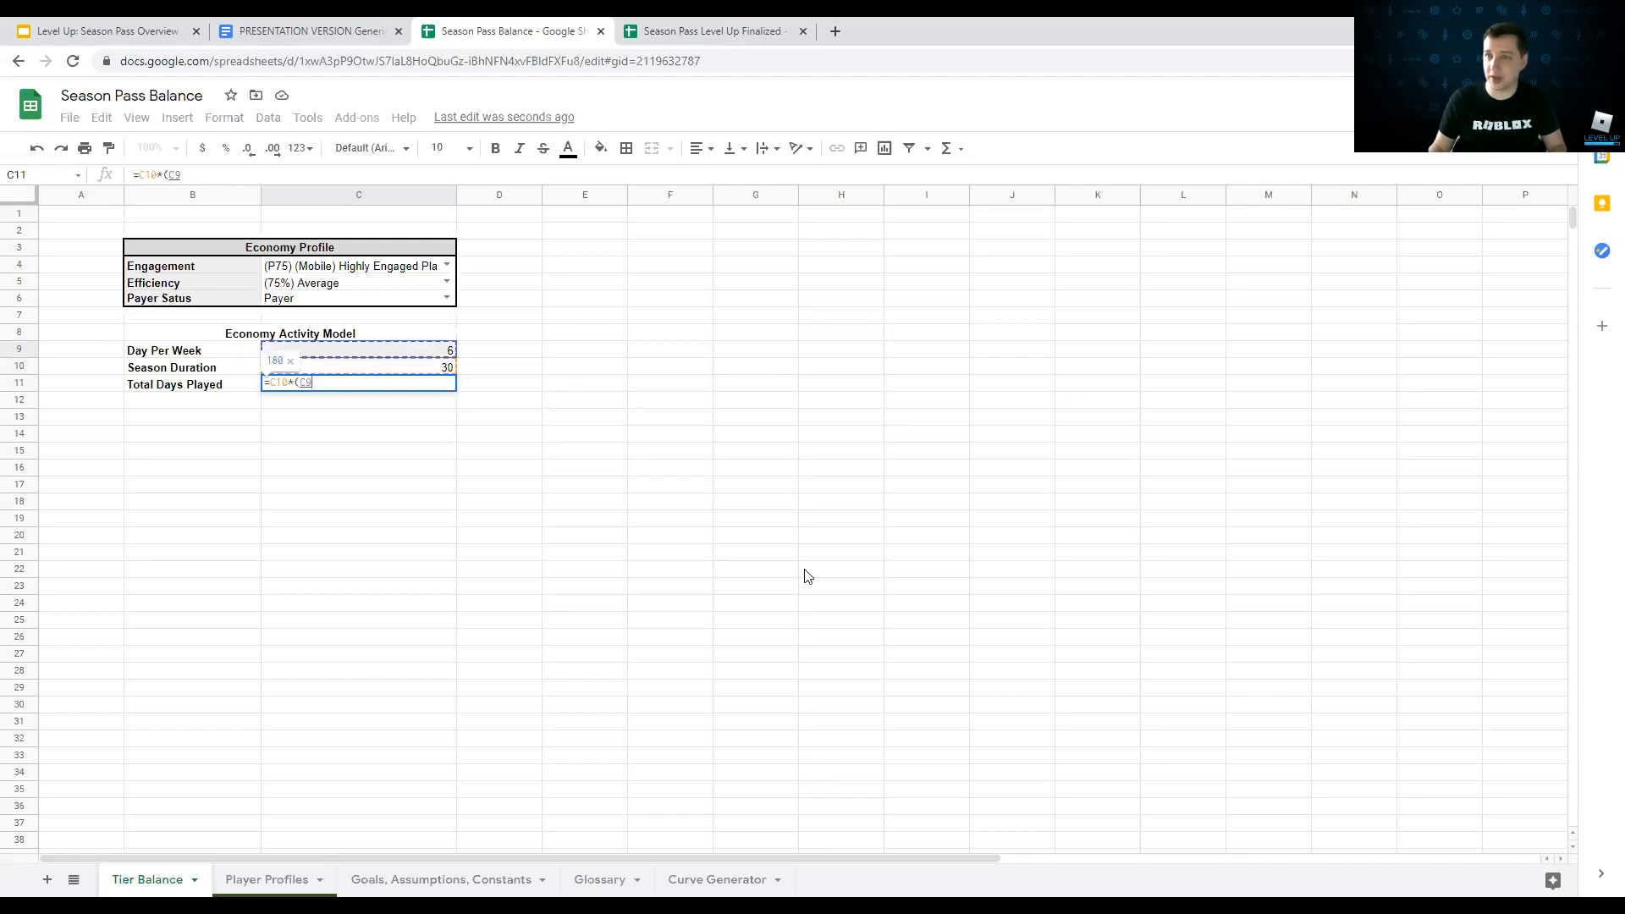
text(/)
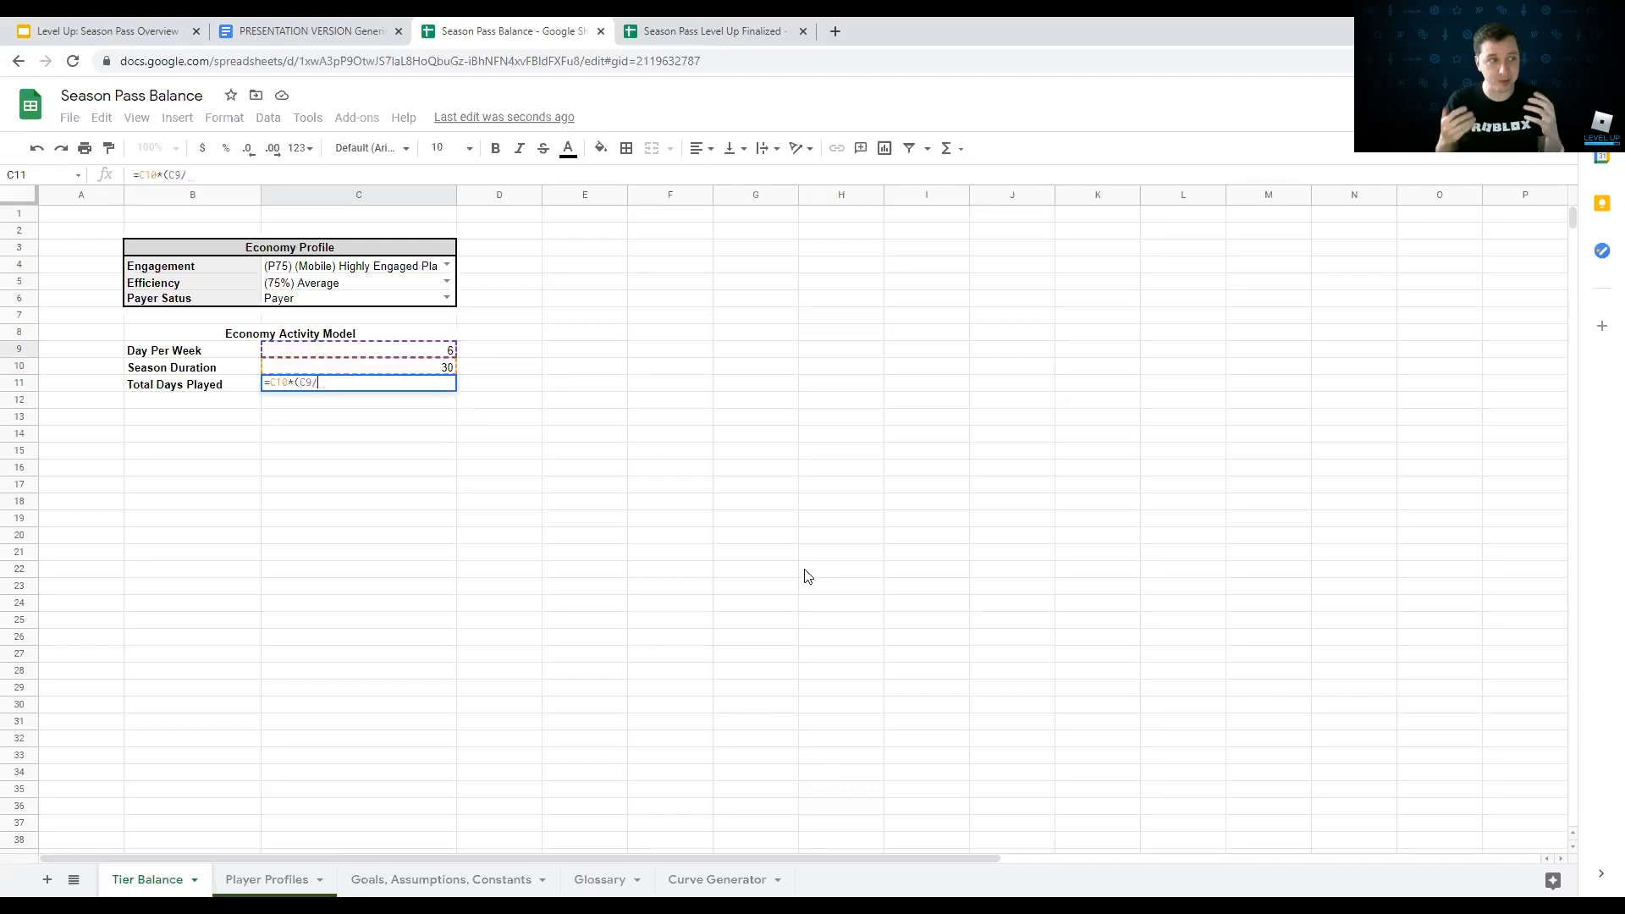
text(7)
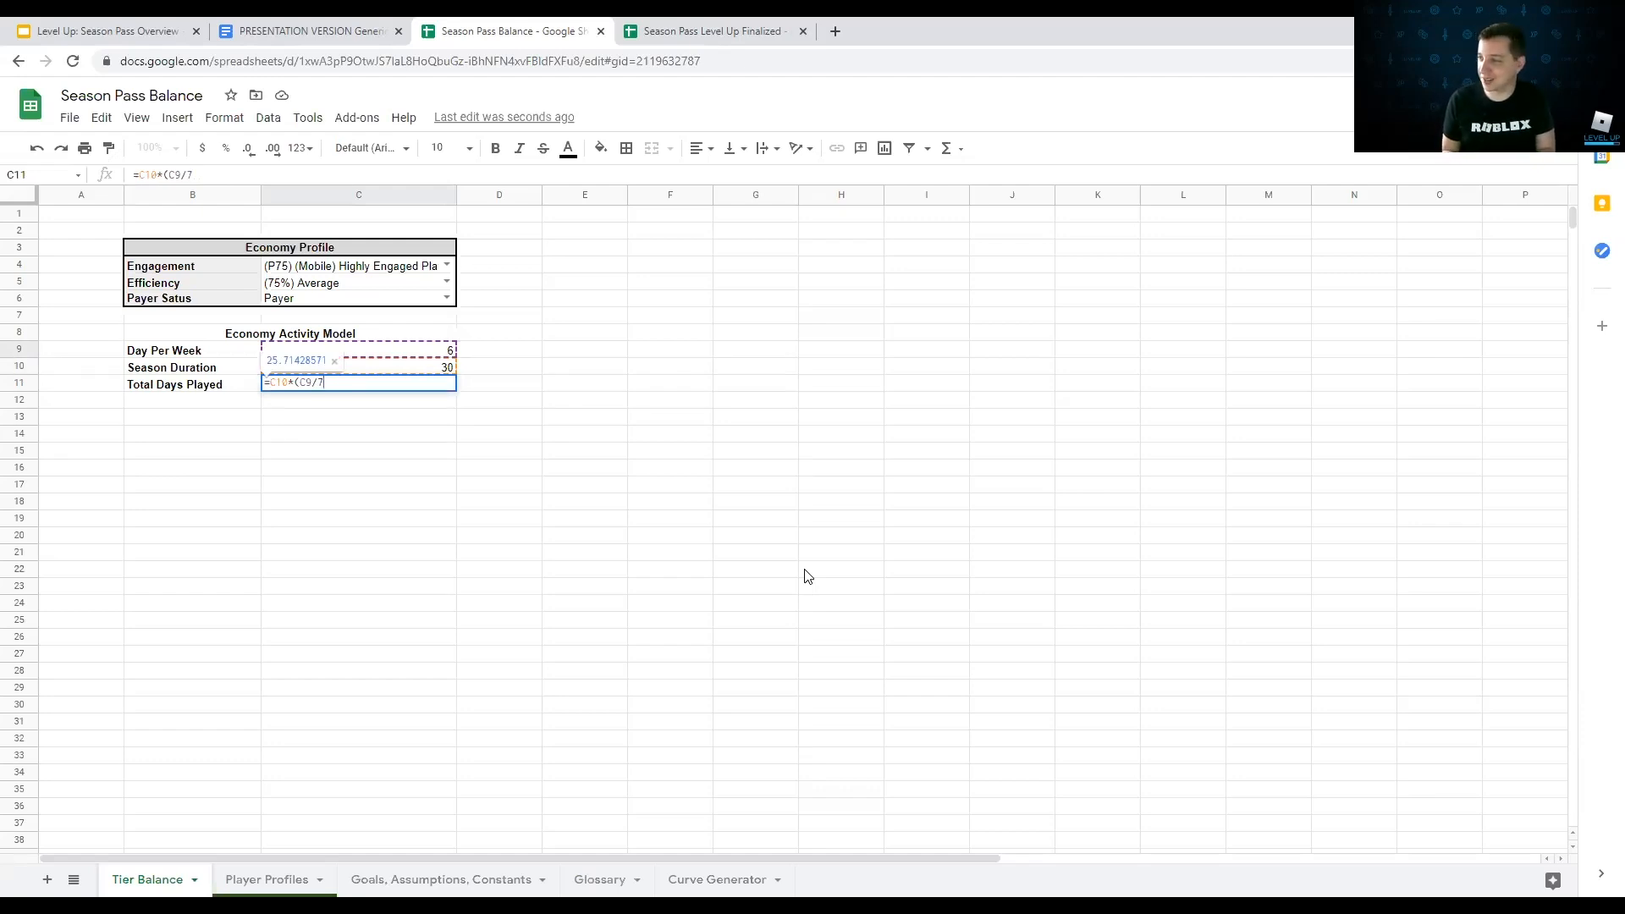
text())
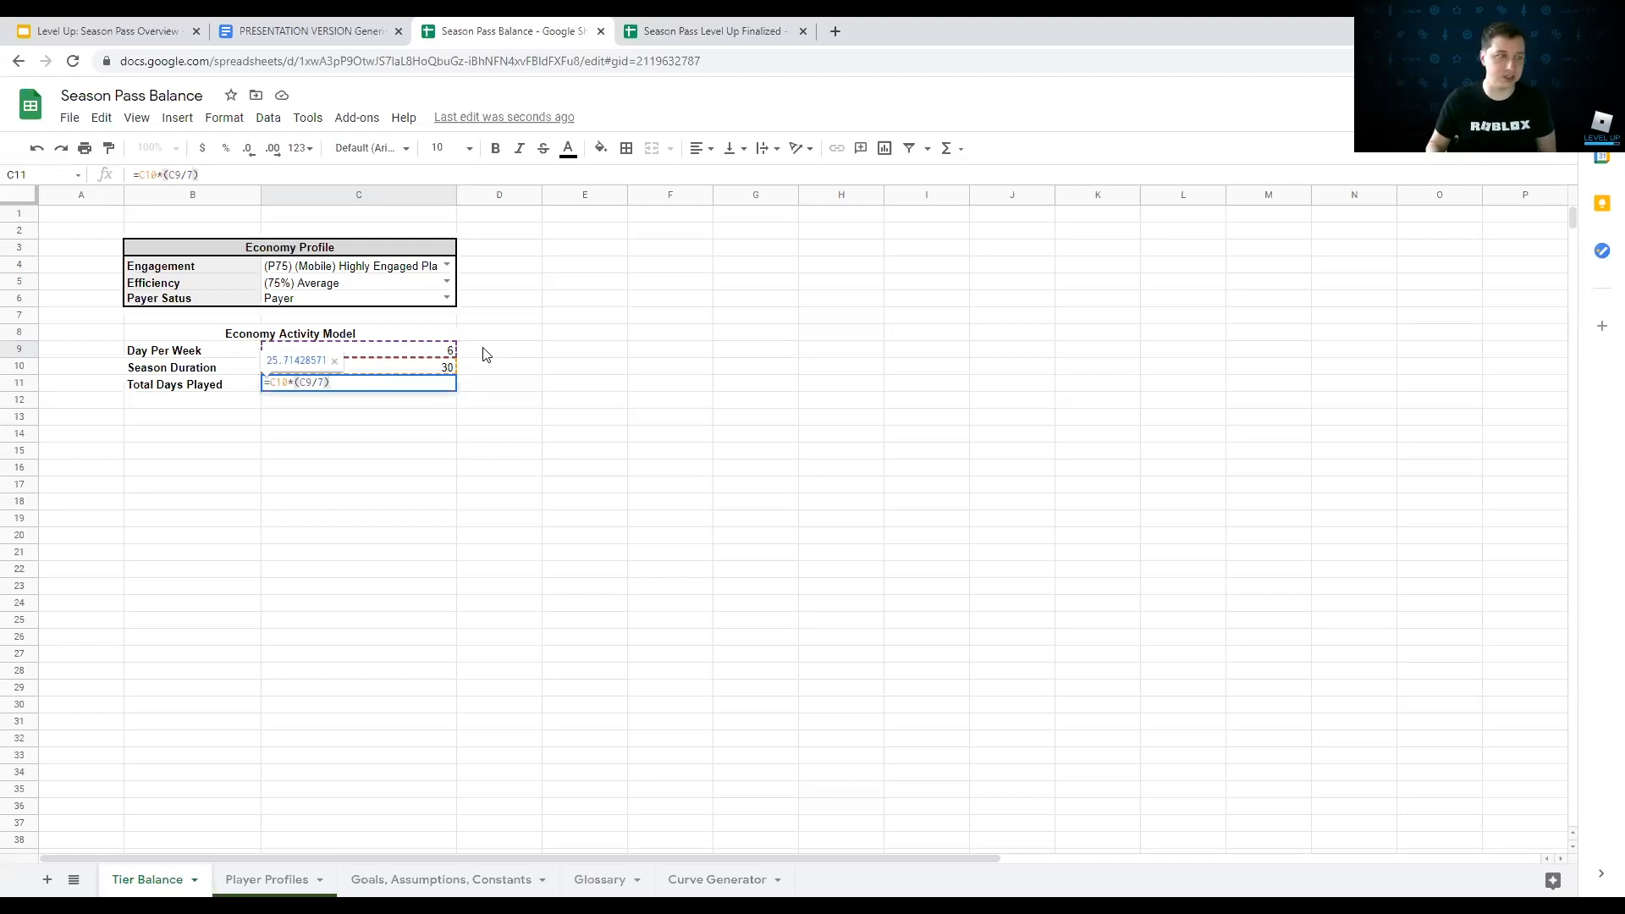
key(Return)
key(Up)
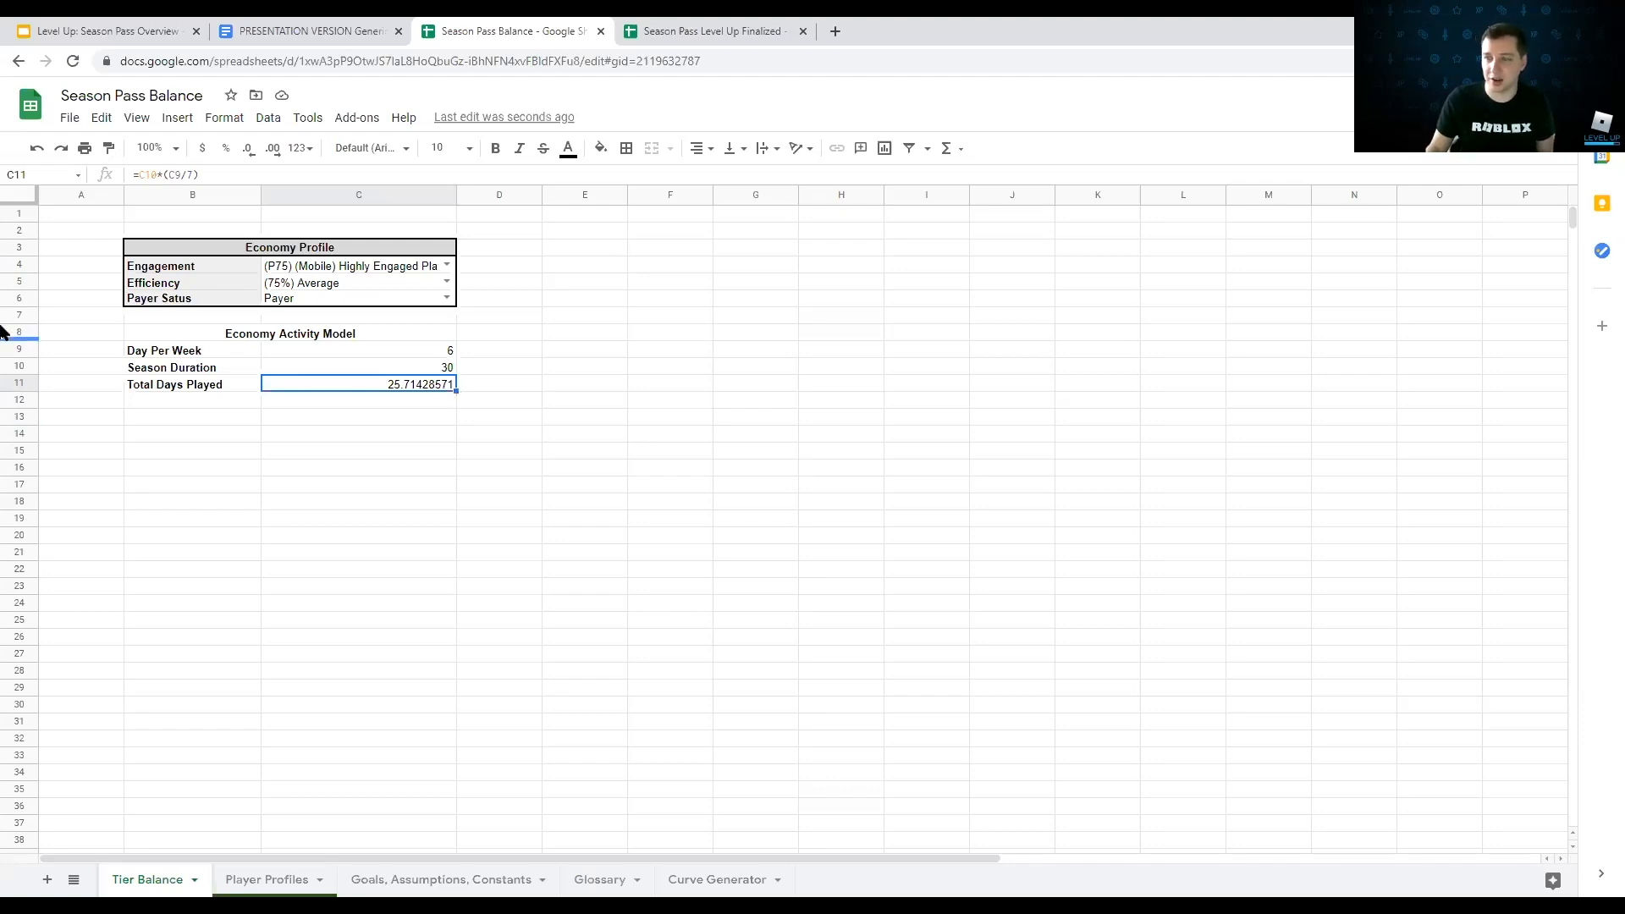
Step: Add a bold "Dailies Available" label in B12, below Total Days Played
click(188, 395)
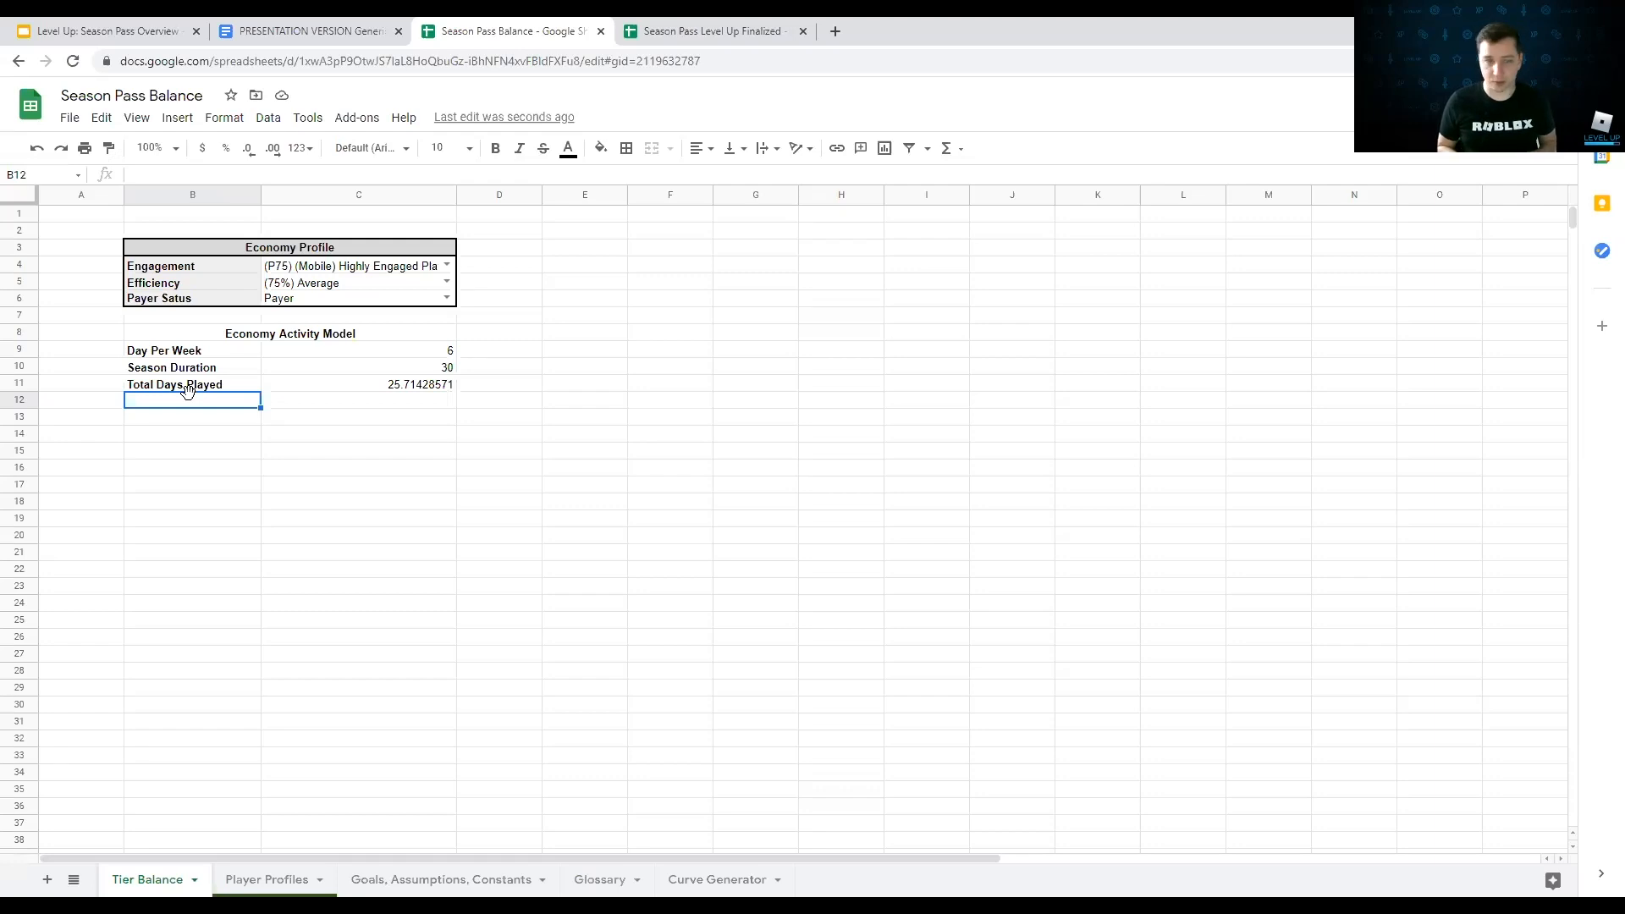
text(Da)
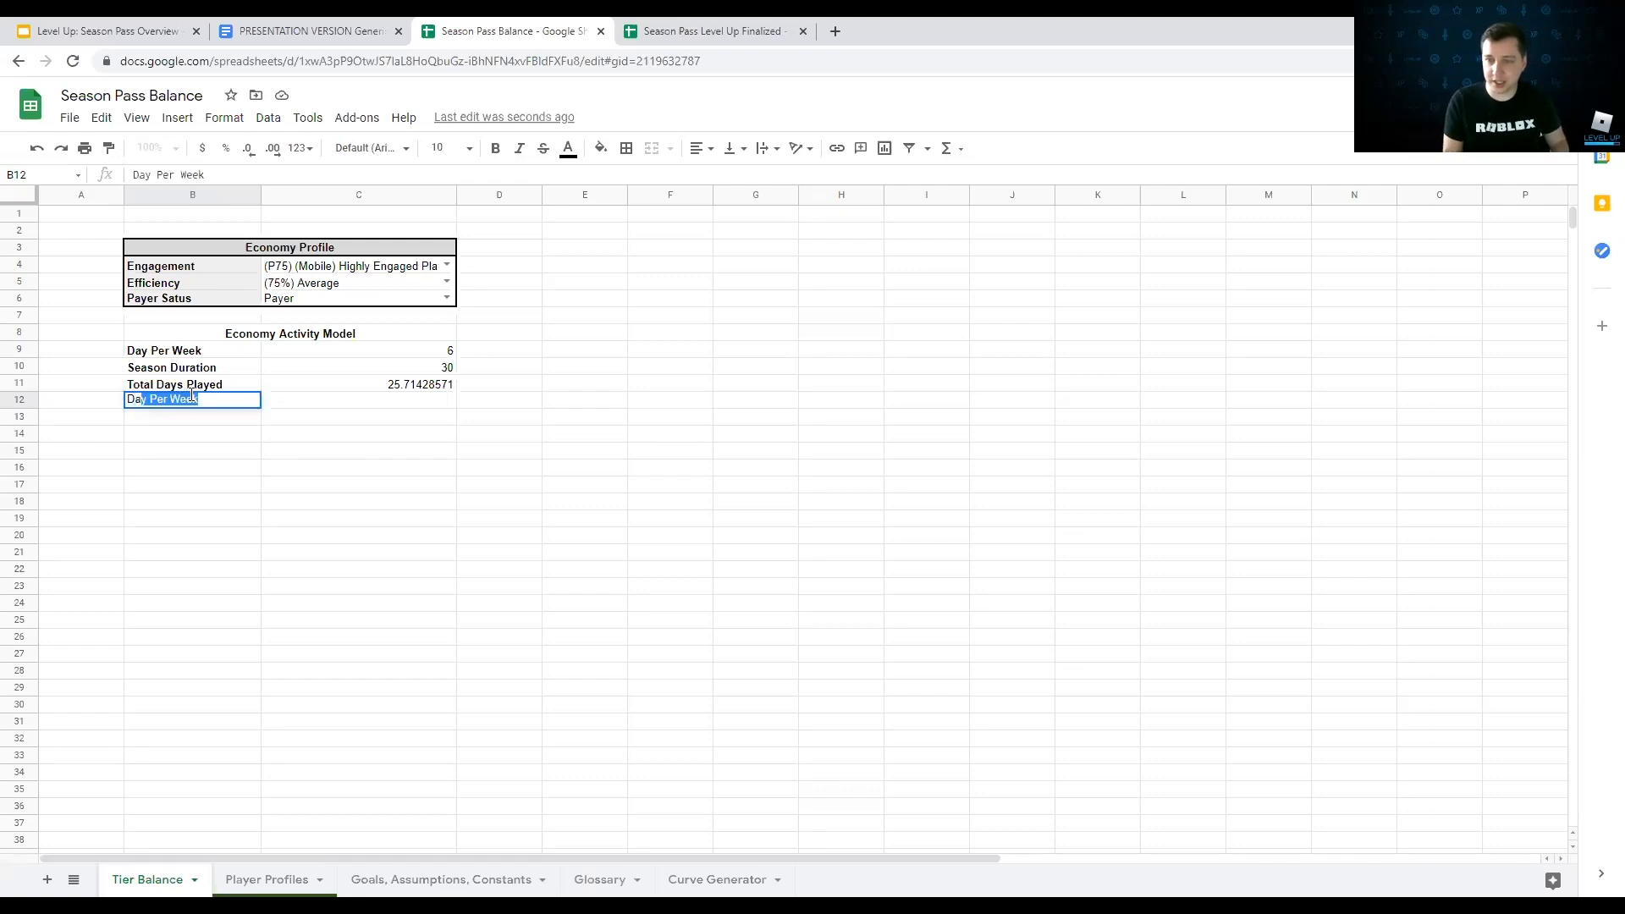
text(ilies )
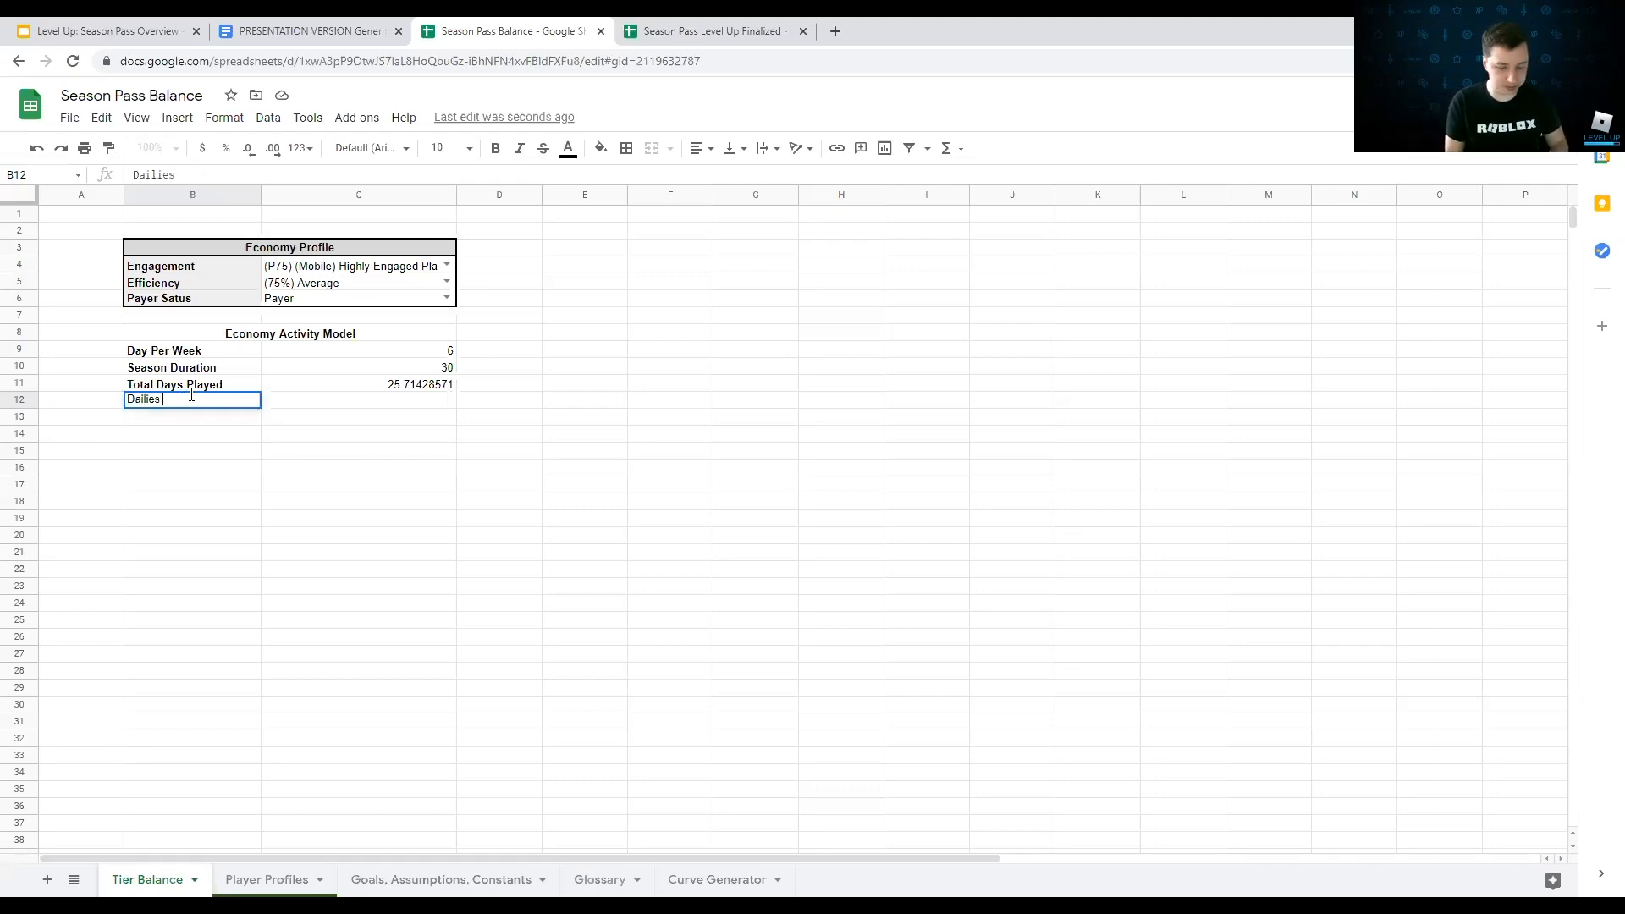
text(Available)
key(Return)
click(192, 399)
key(ctrl+b)
key(Tab)
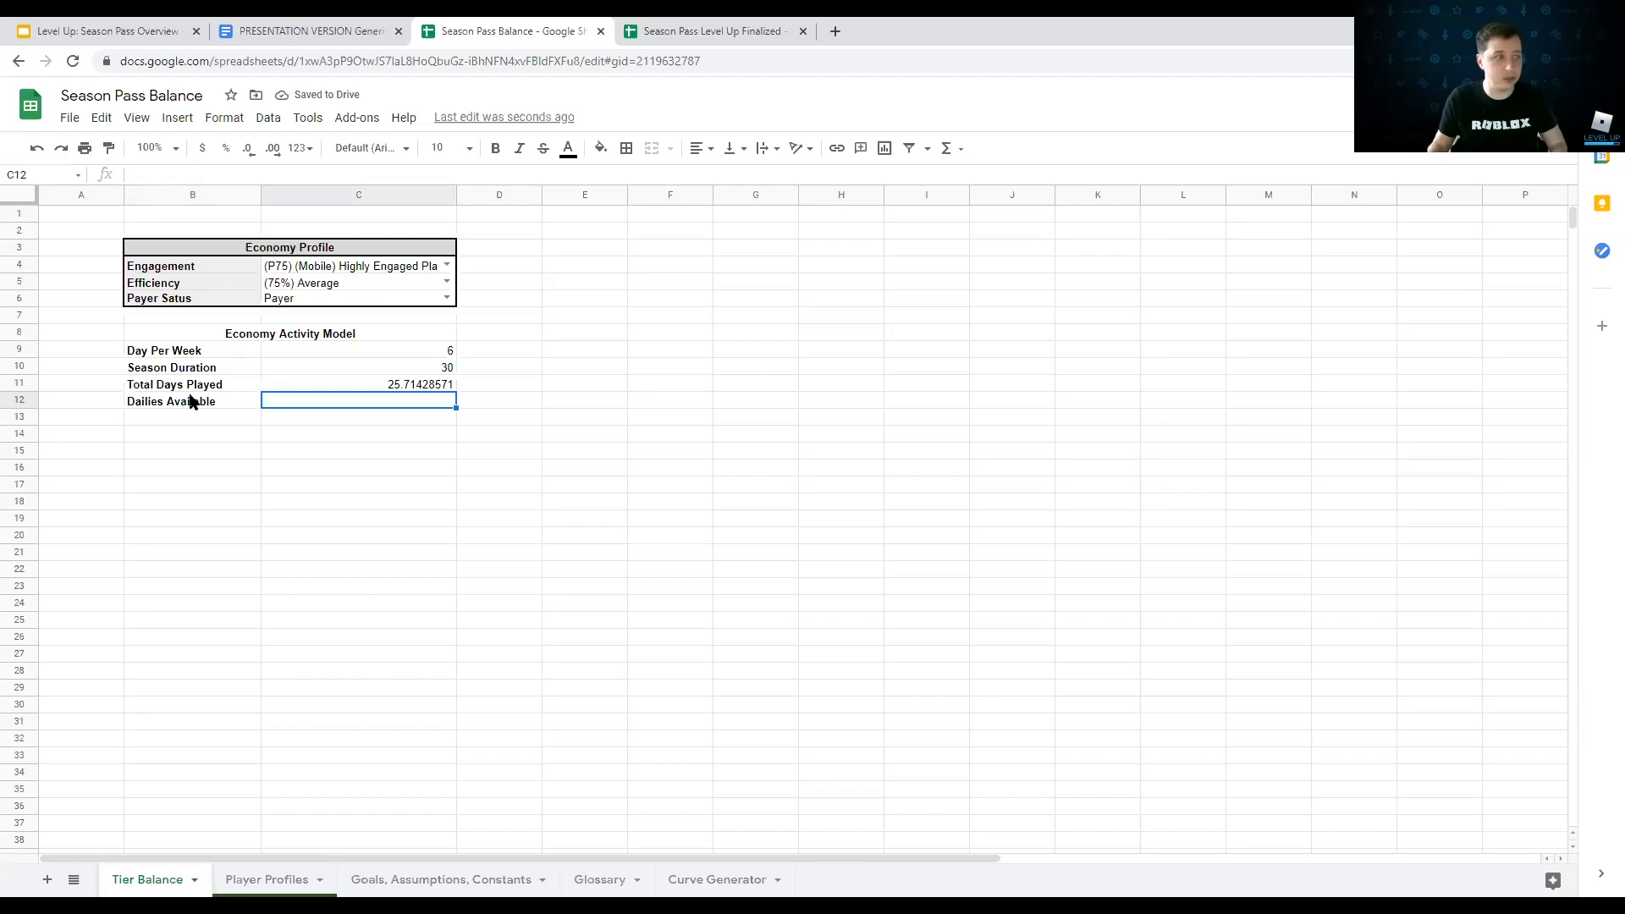
Step: Look up the dailies available in C12 with =vlookup(C6,'Goals, Assumptions, Constants'!J5:L6,2,false), keyed on the payer status
click(301, 299)
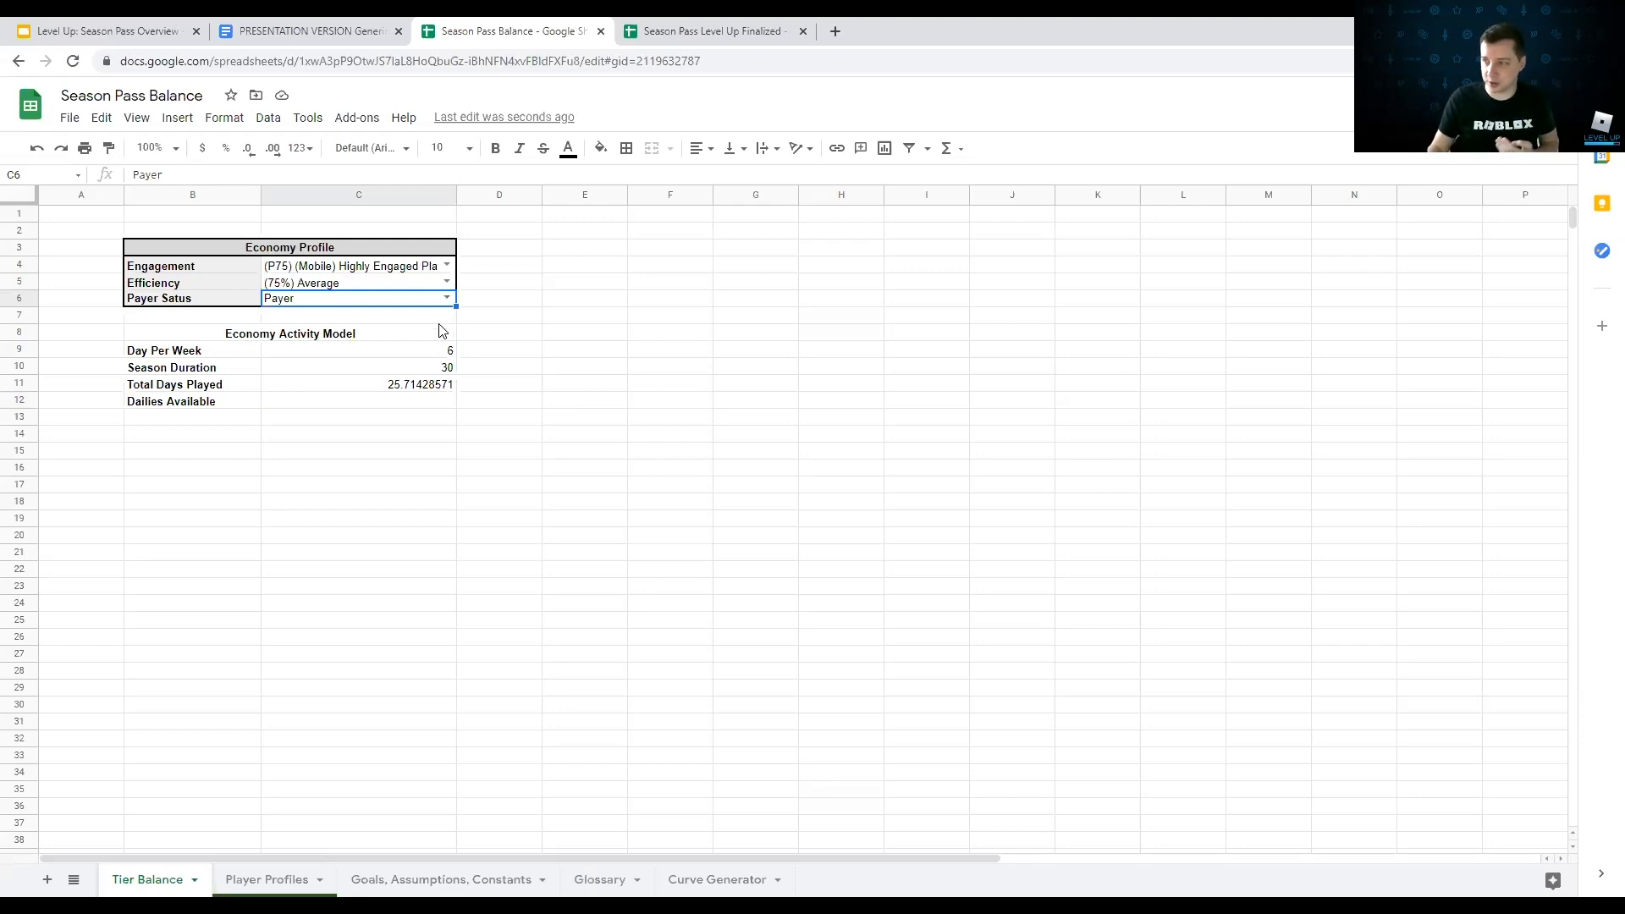
click(402, 404)
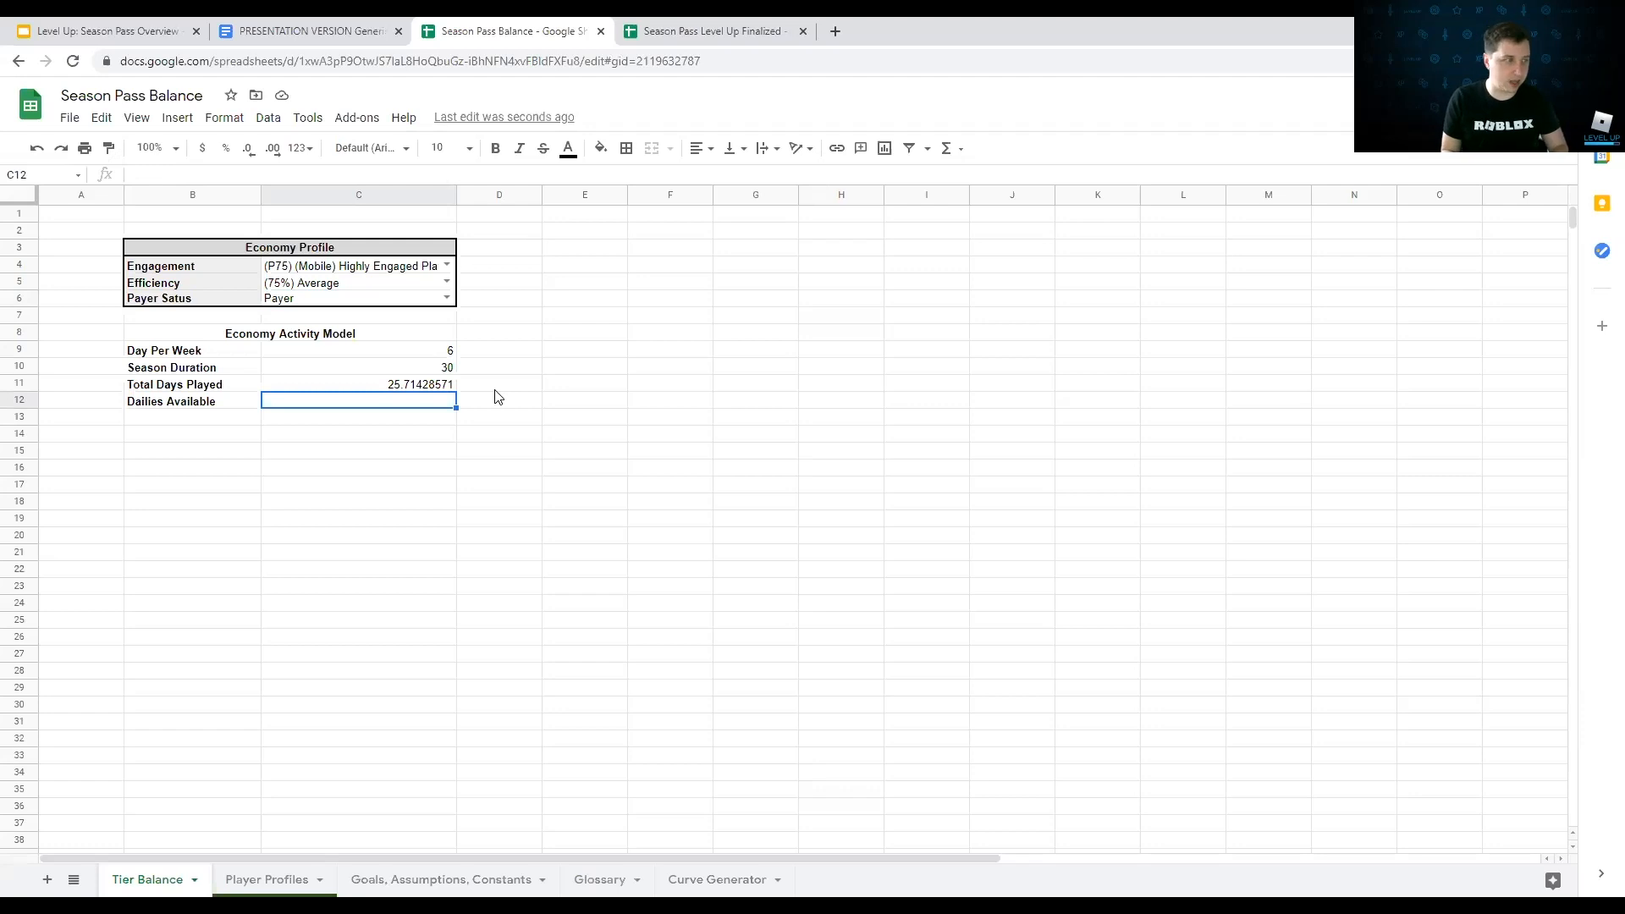
text(=)
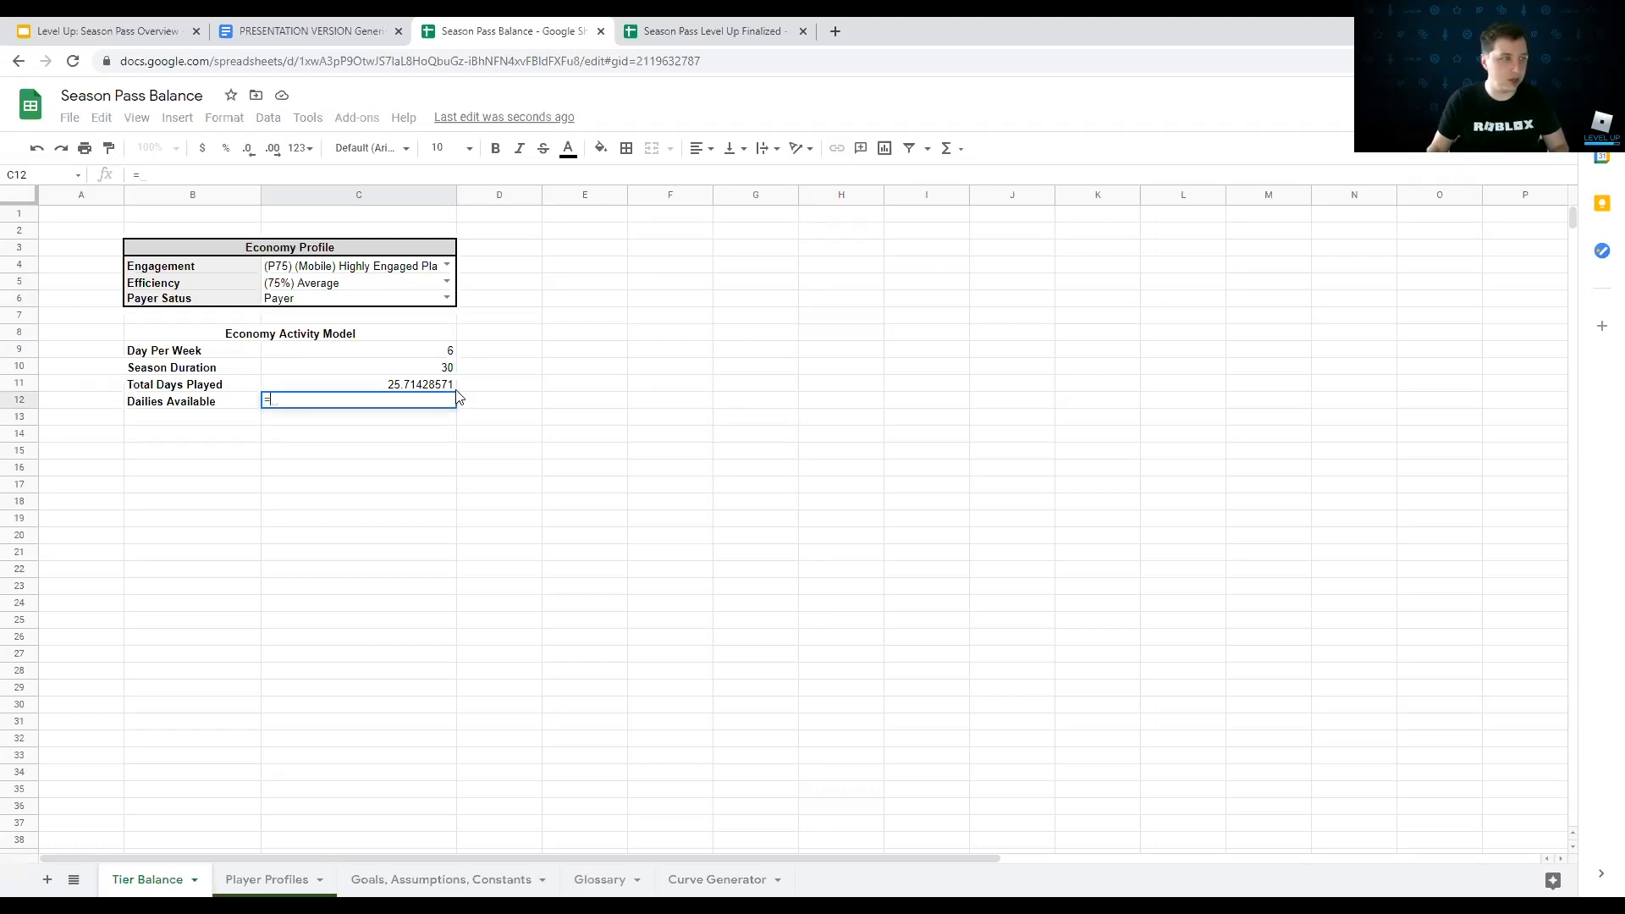
text(vlookup()
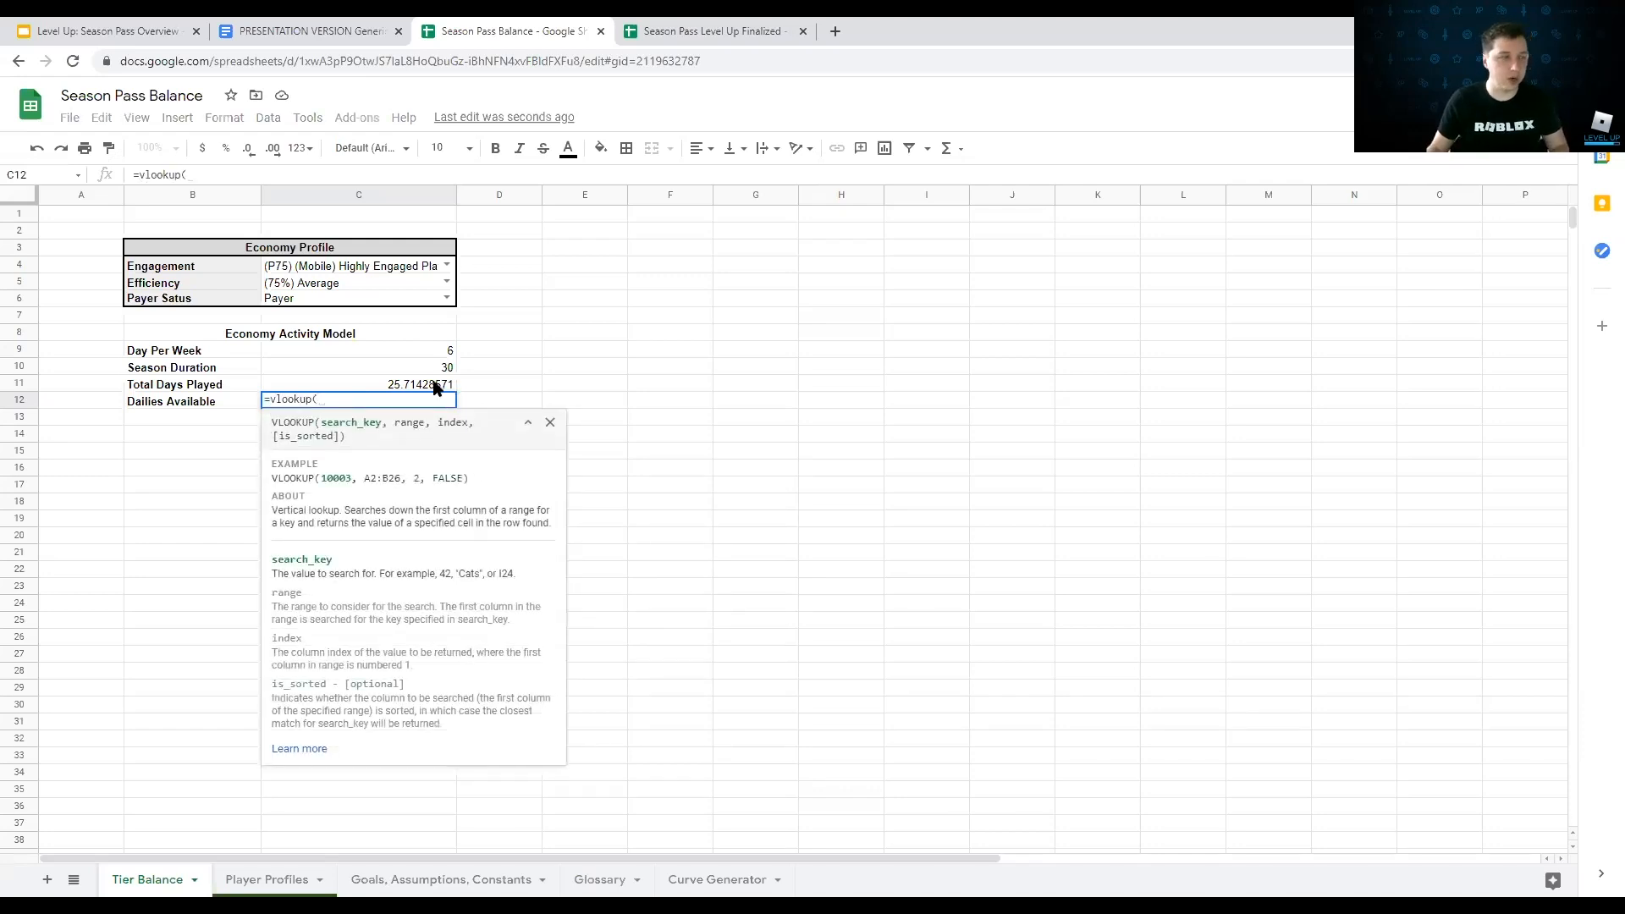
click(363, 301)
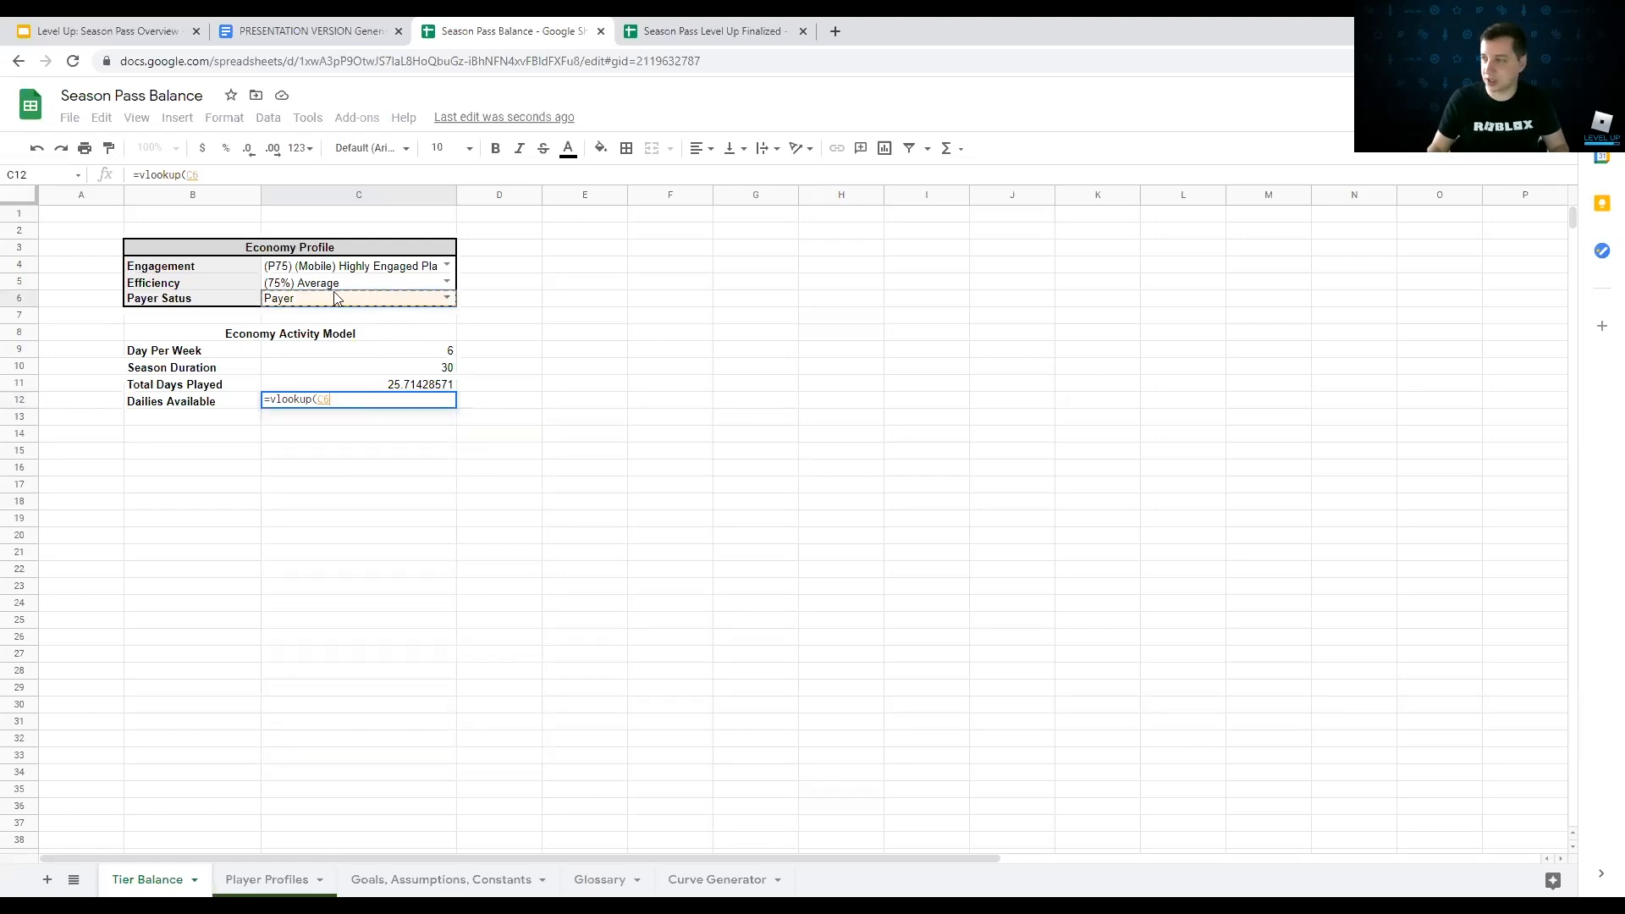
text(,)
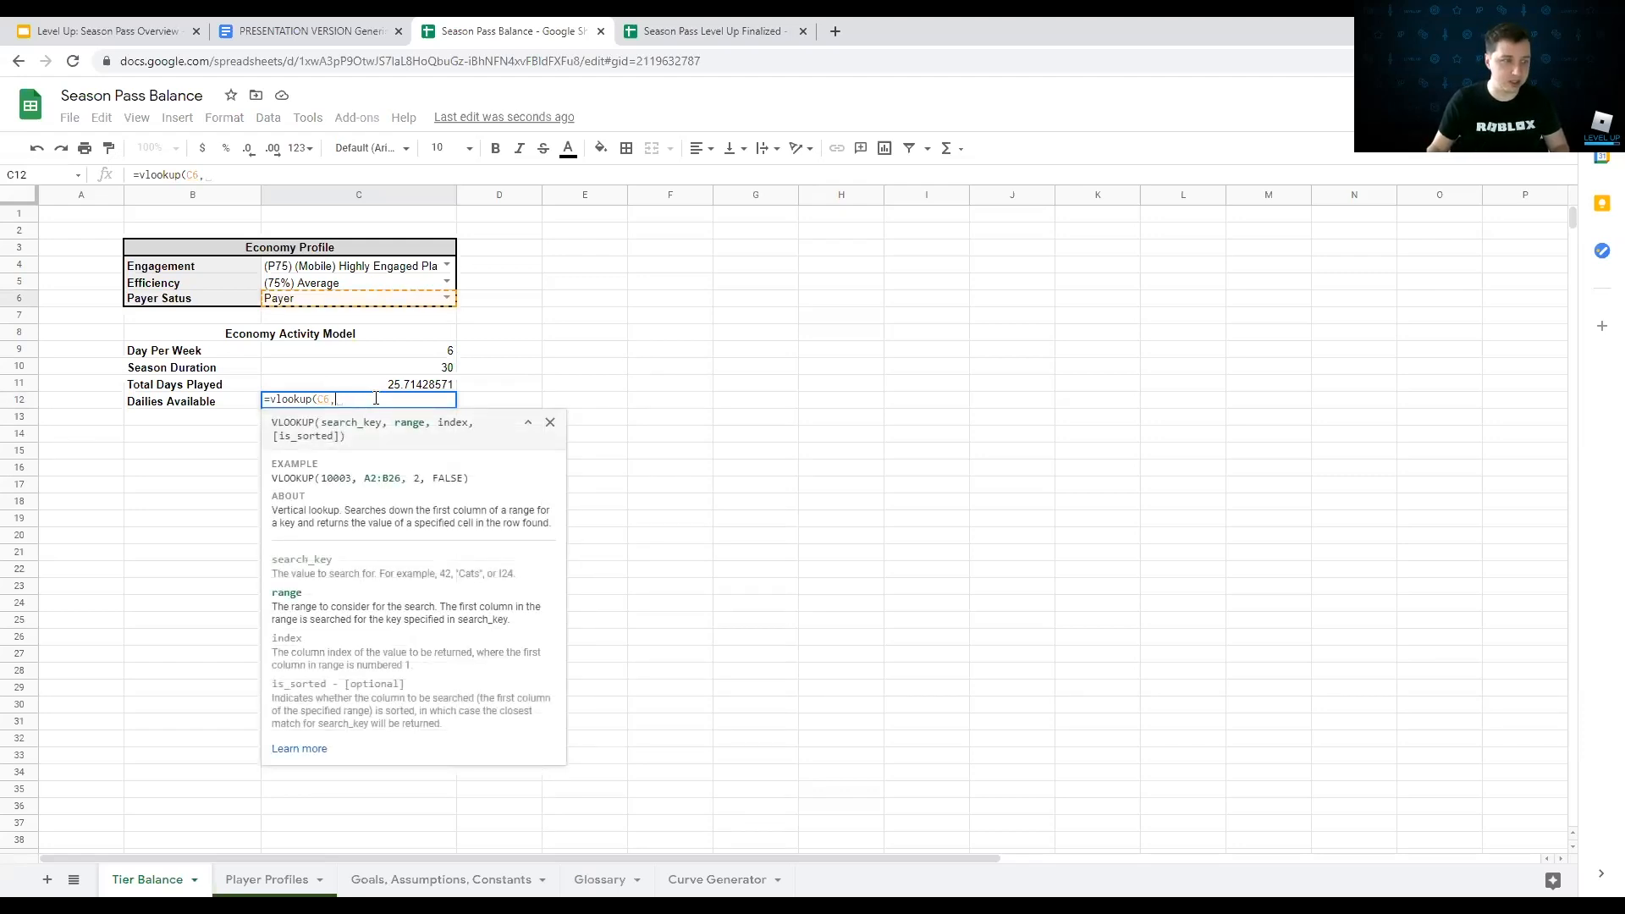
click(406, 885)
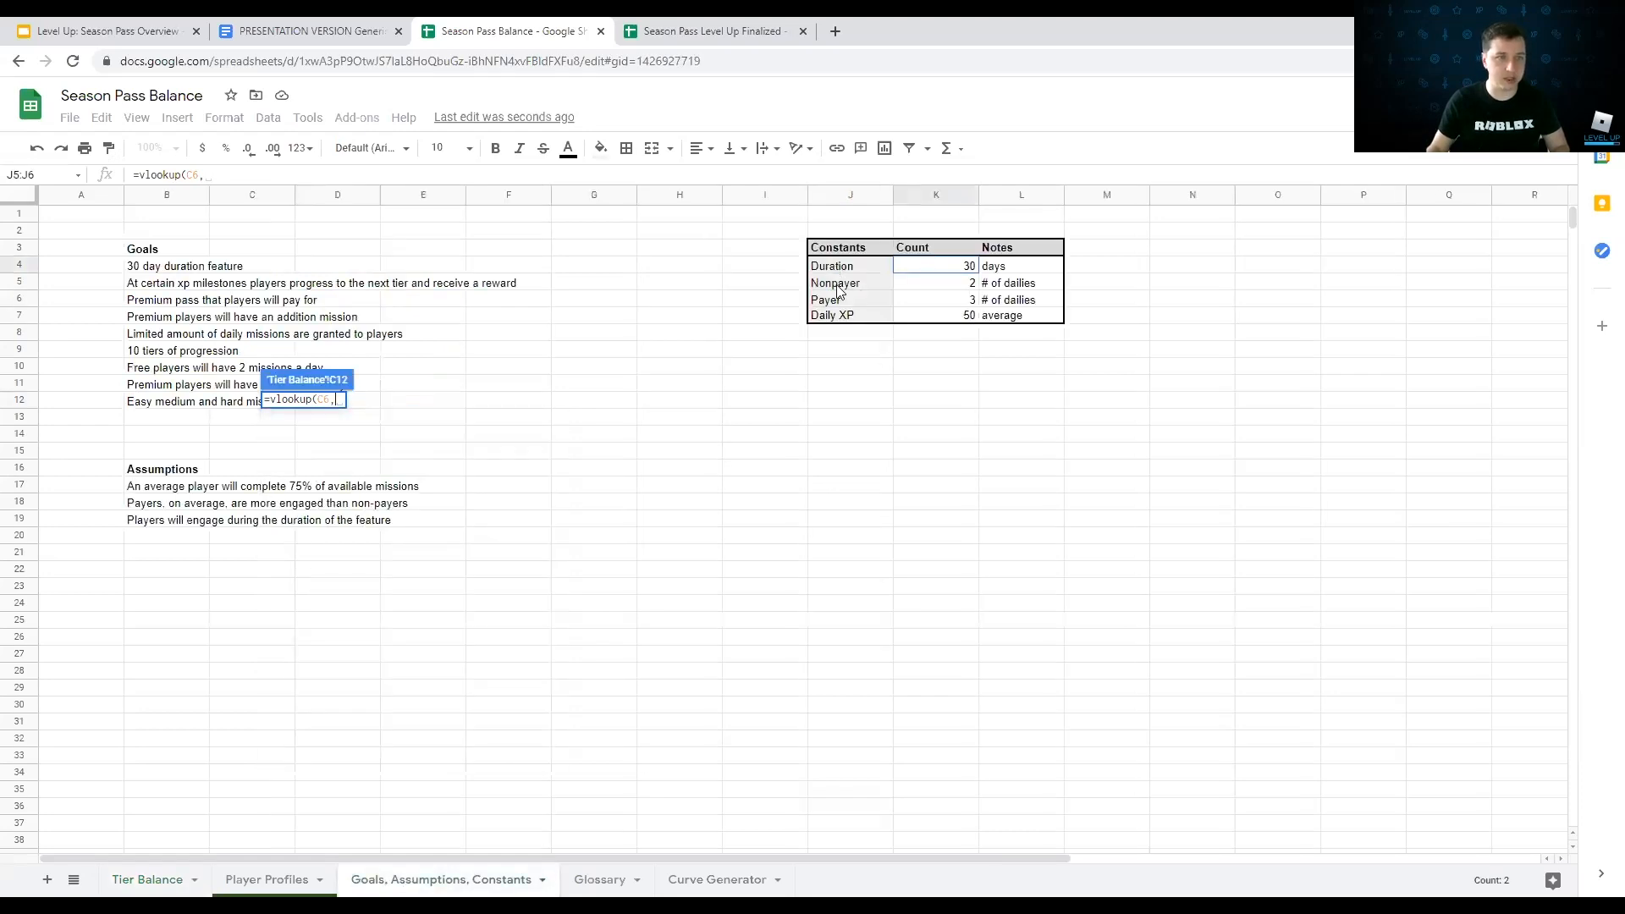
drag(836, 286, 1013, 309)
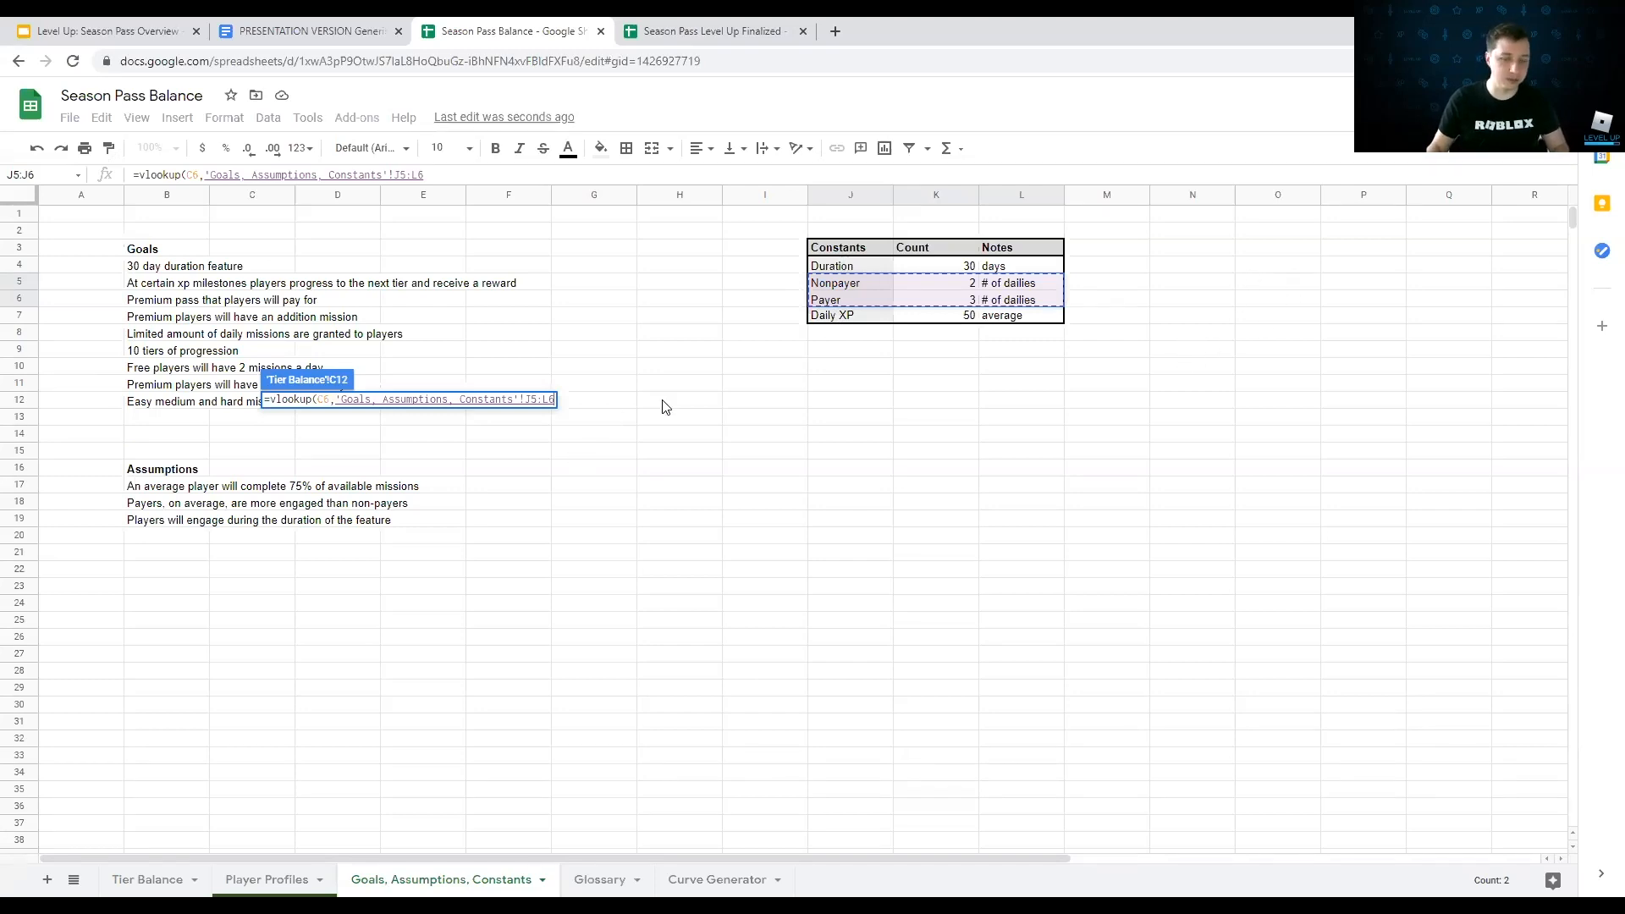
text(,)
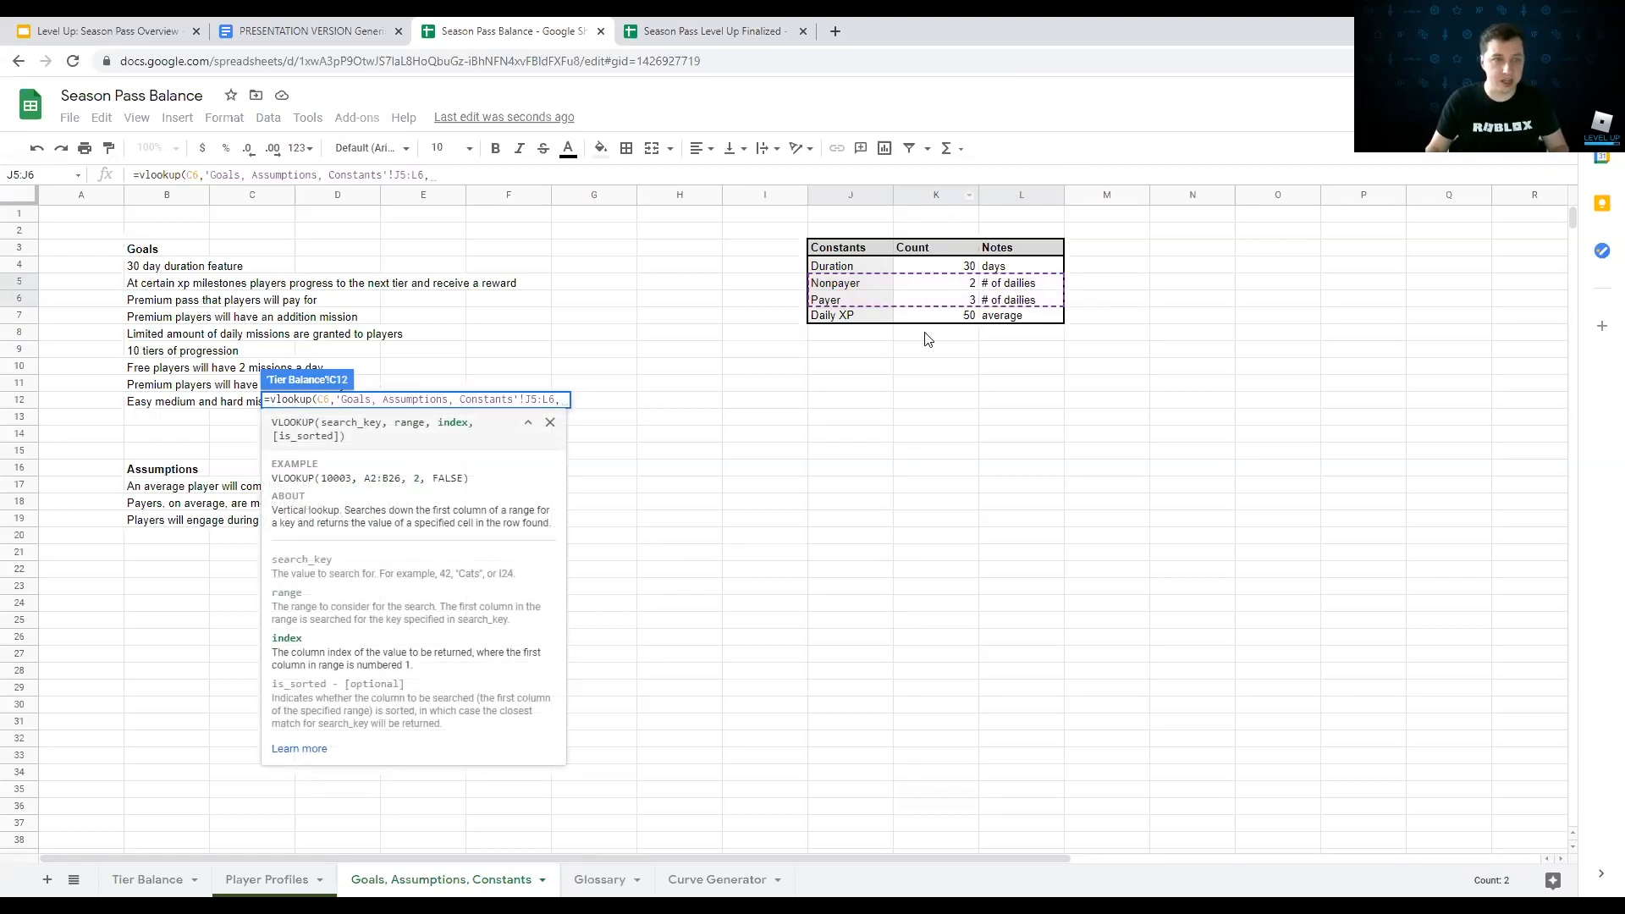
text(2,false))
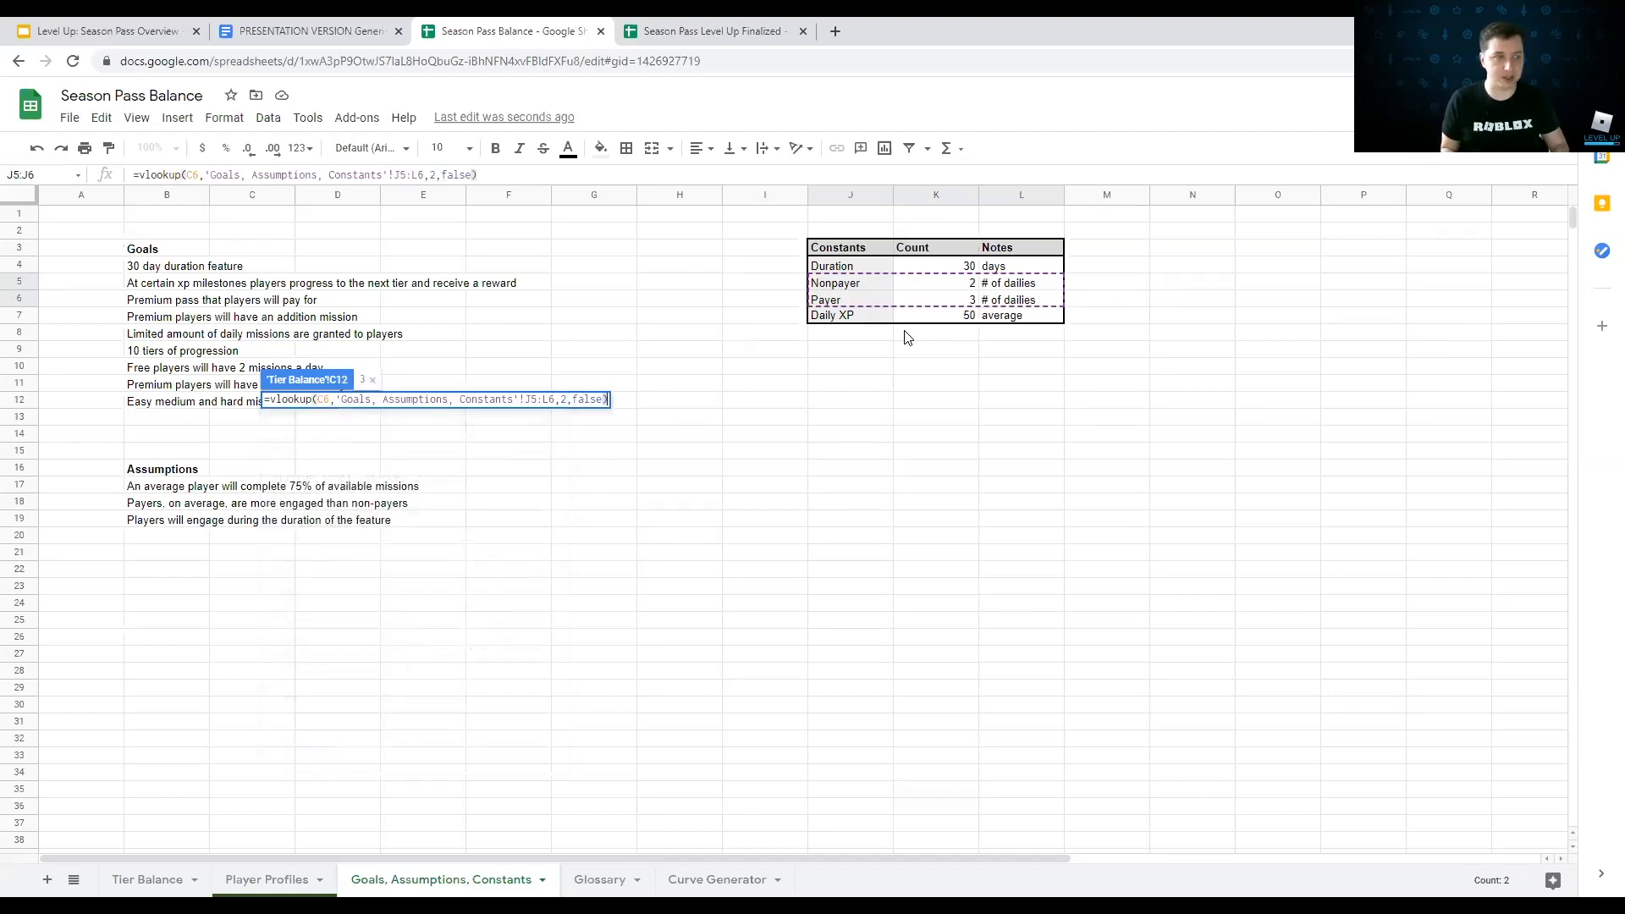
key(Return)
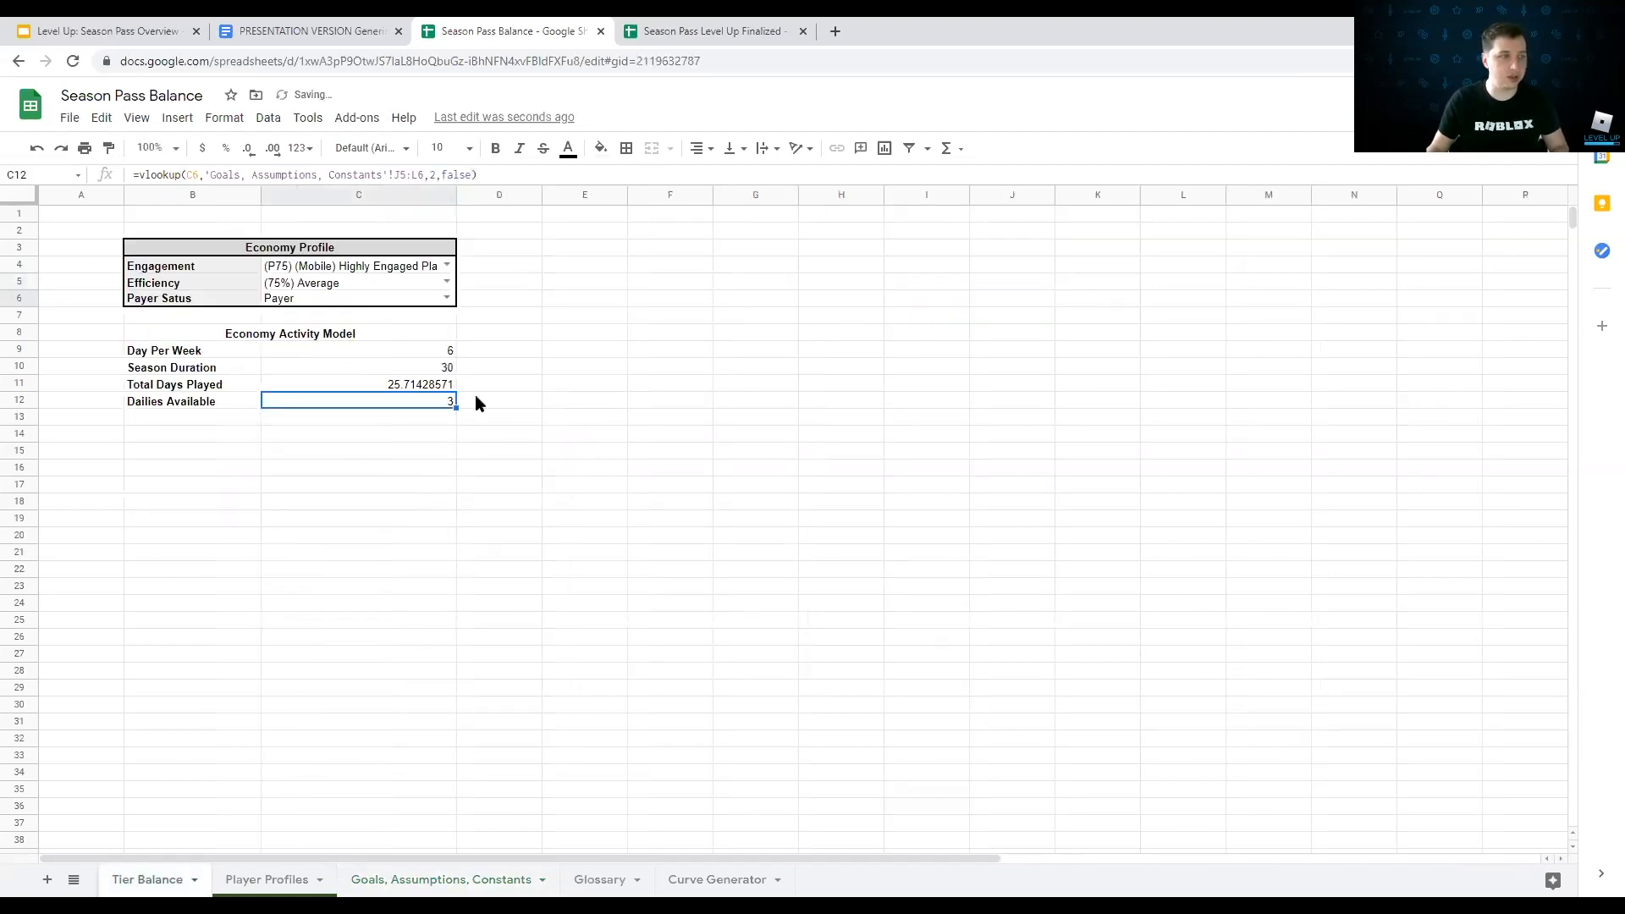
Step: Test the dailies lookup by switching the payer status in C6 to Nonpayer and back to Payer
click(444, 294)
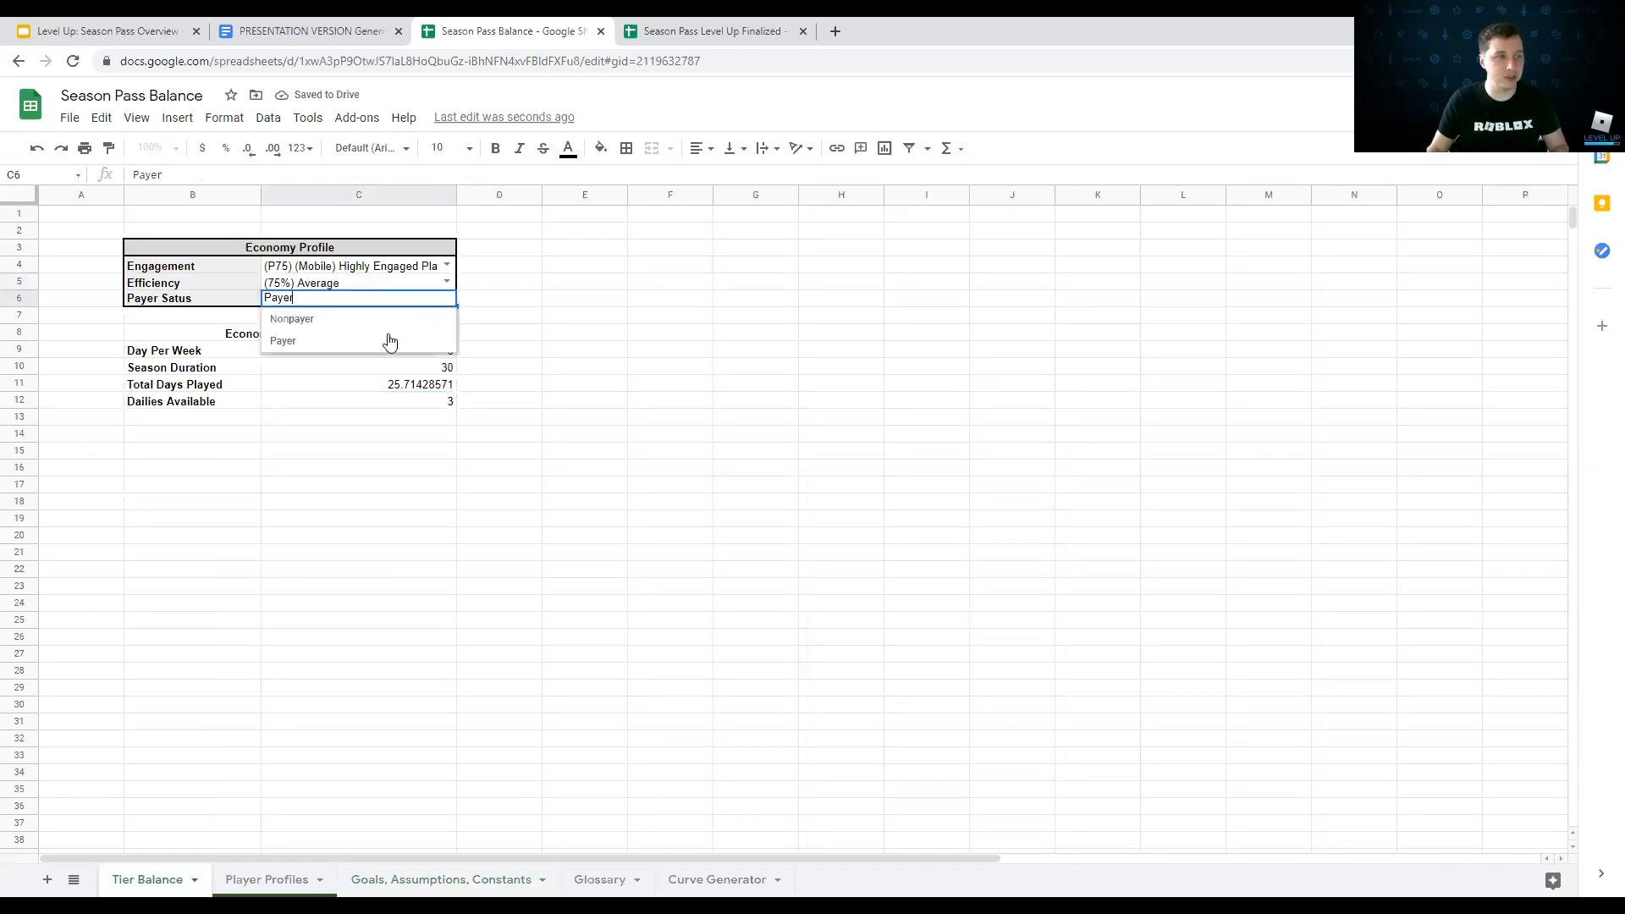
click(326, 321)
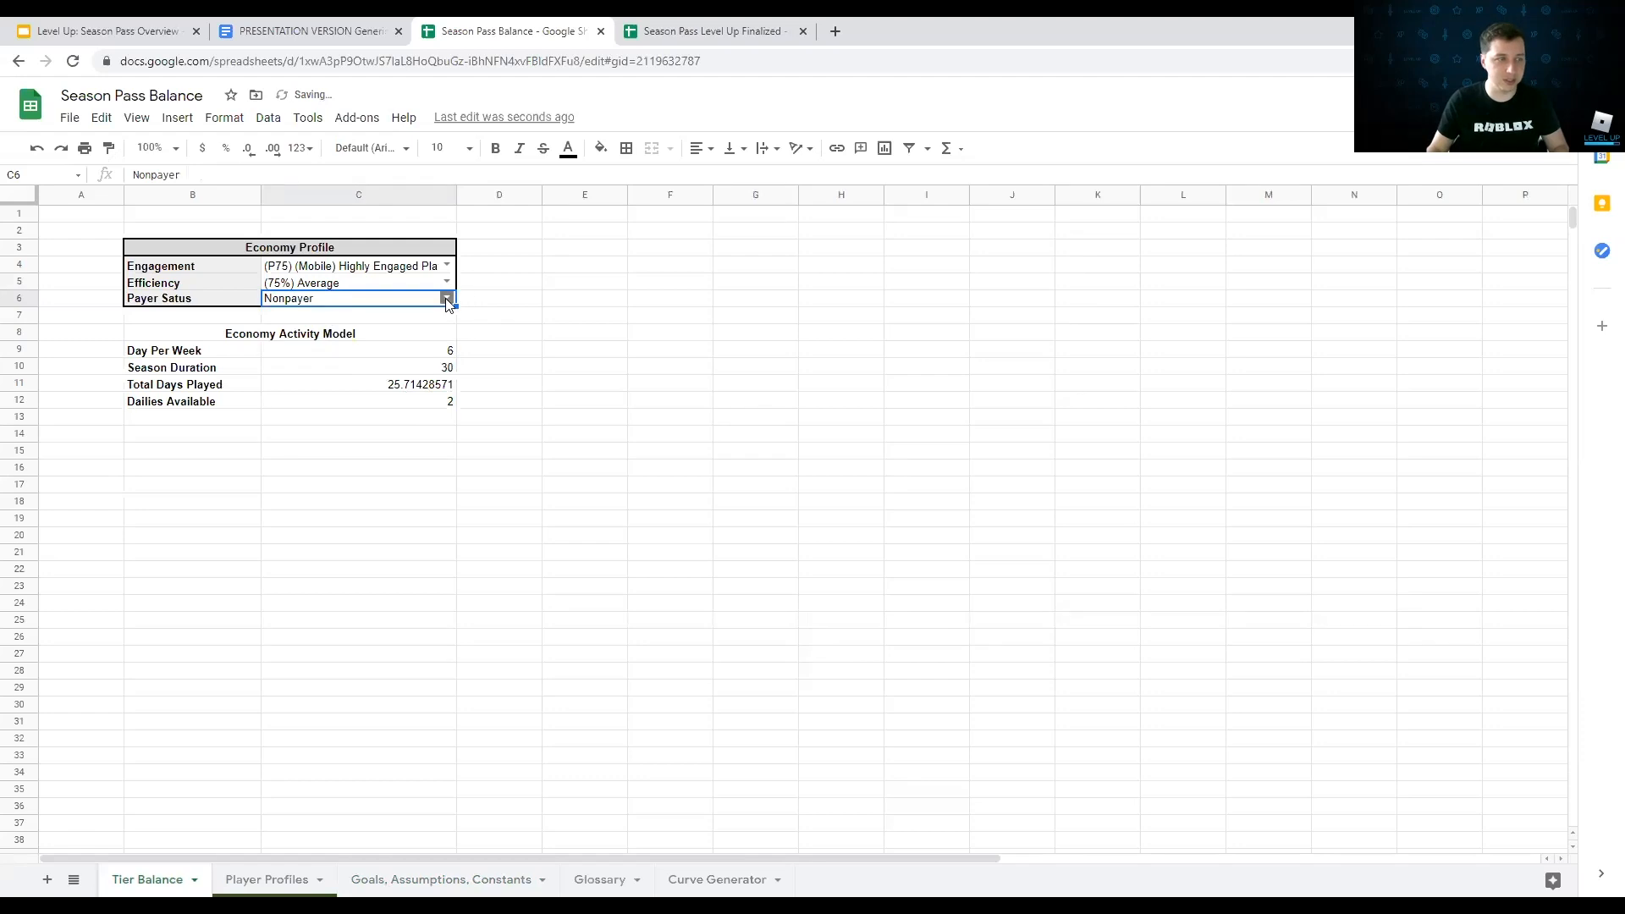
click(446, 297)
click(342, 348)
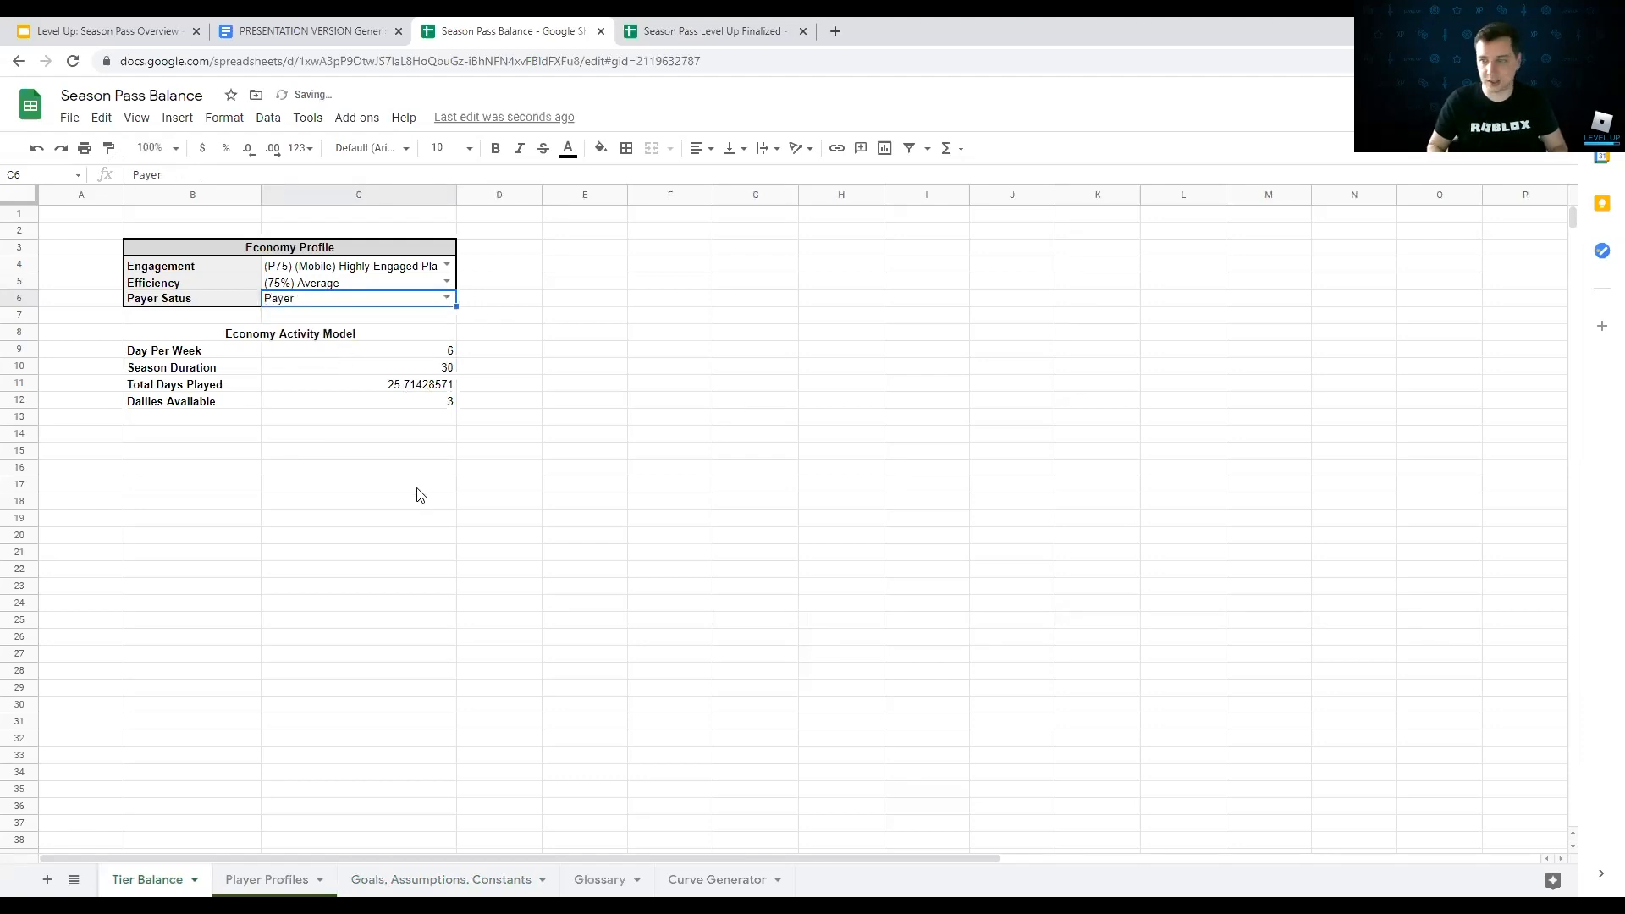
Step: Add a bold "Dailies Completed" label in B13, below Dailies Available
key(Down)
key(Down)
key(Down)
key(Down)
key(Down)
key(Down)
key(Down)
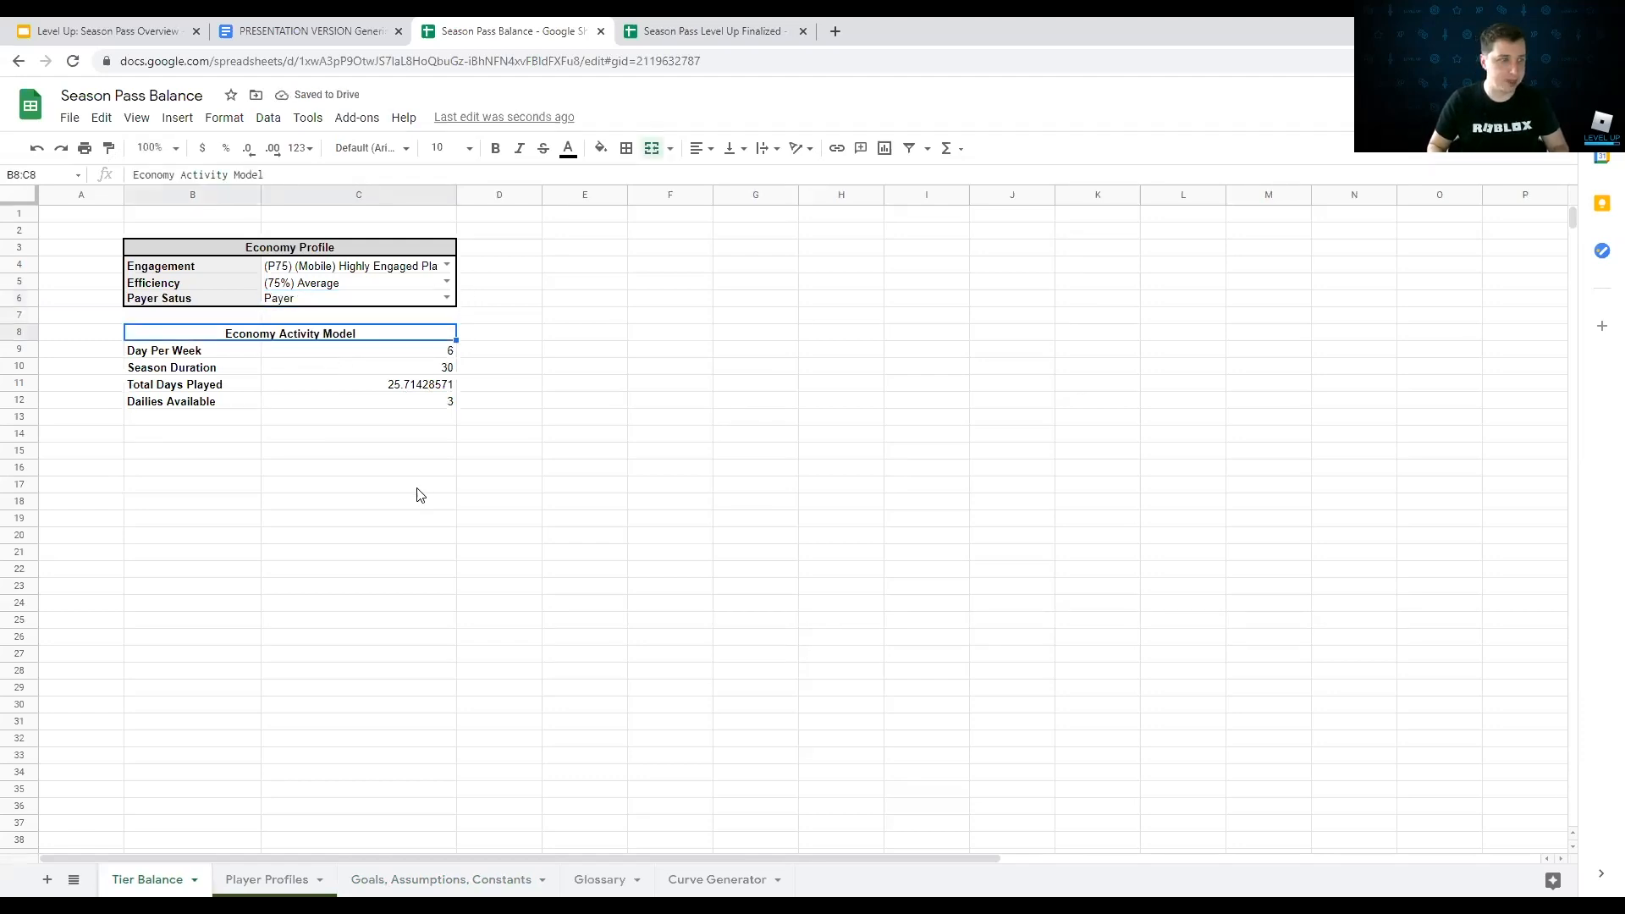
key(Left)
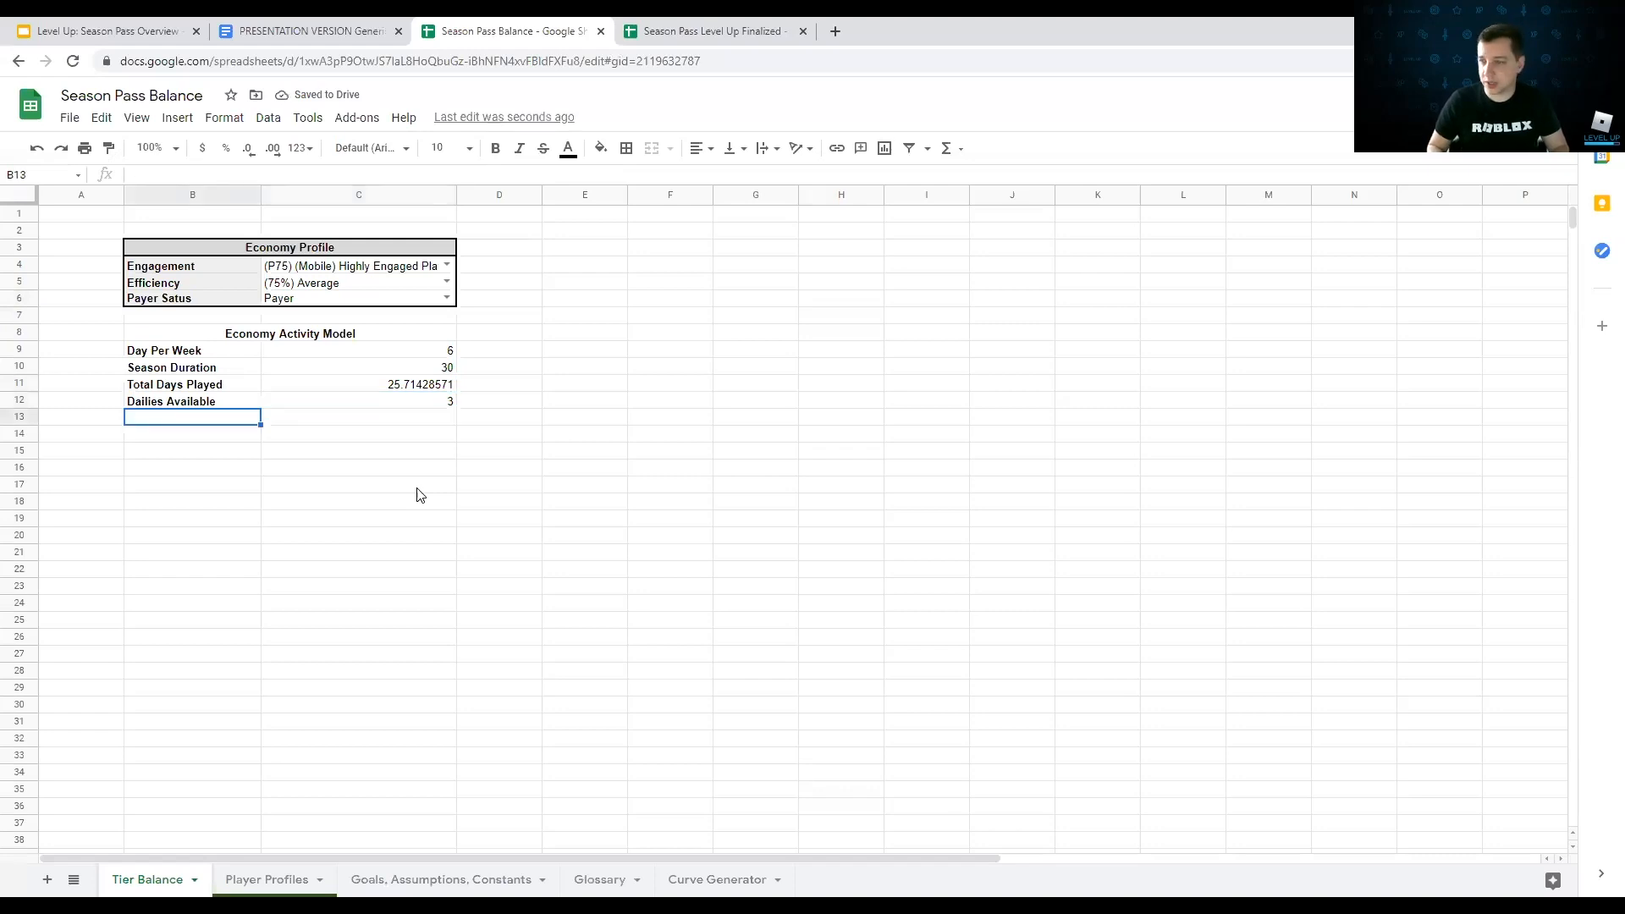
text(Dali)
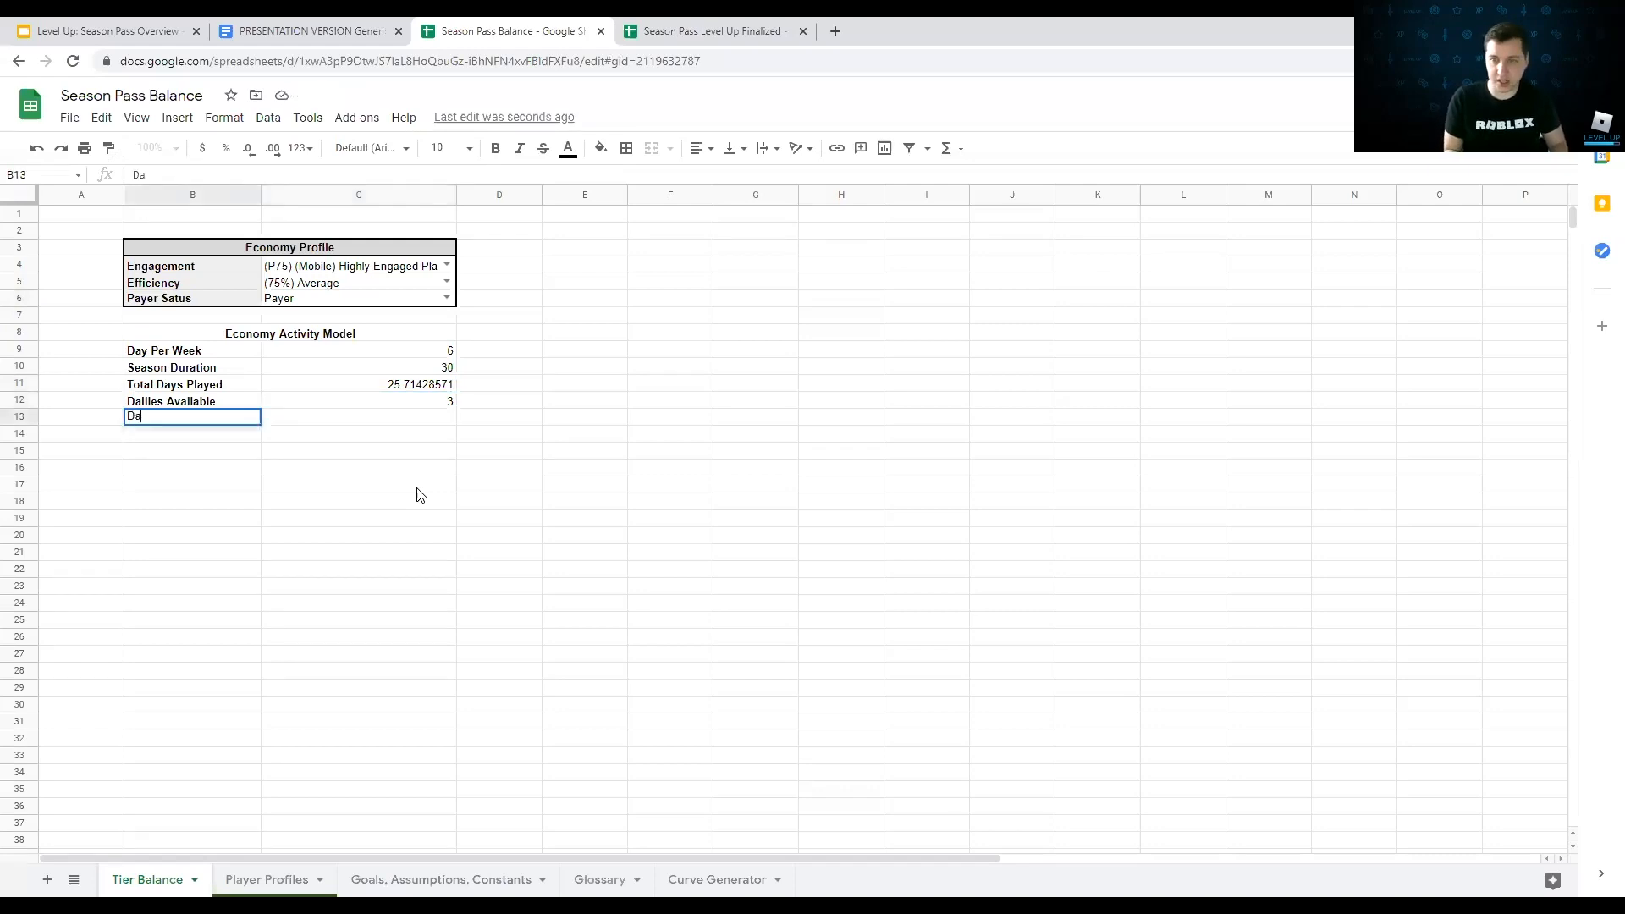
key(BackSpace)
key(BackSpace)
text(il)
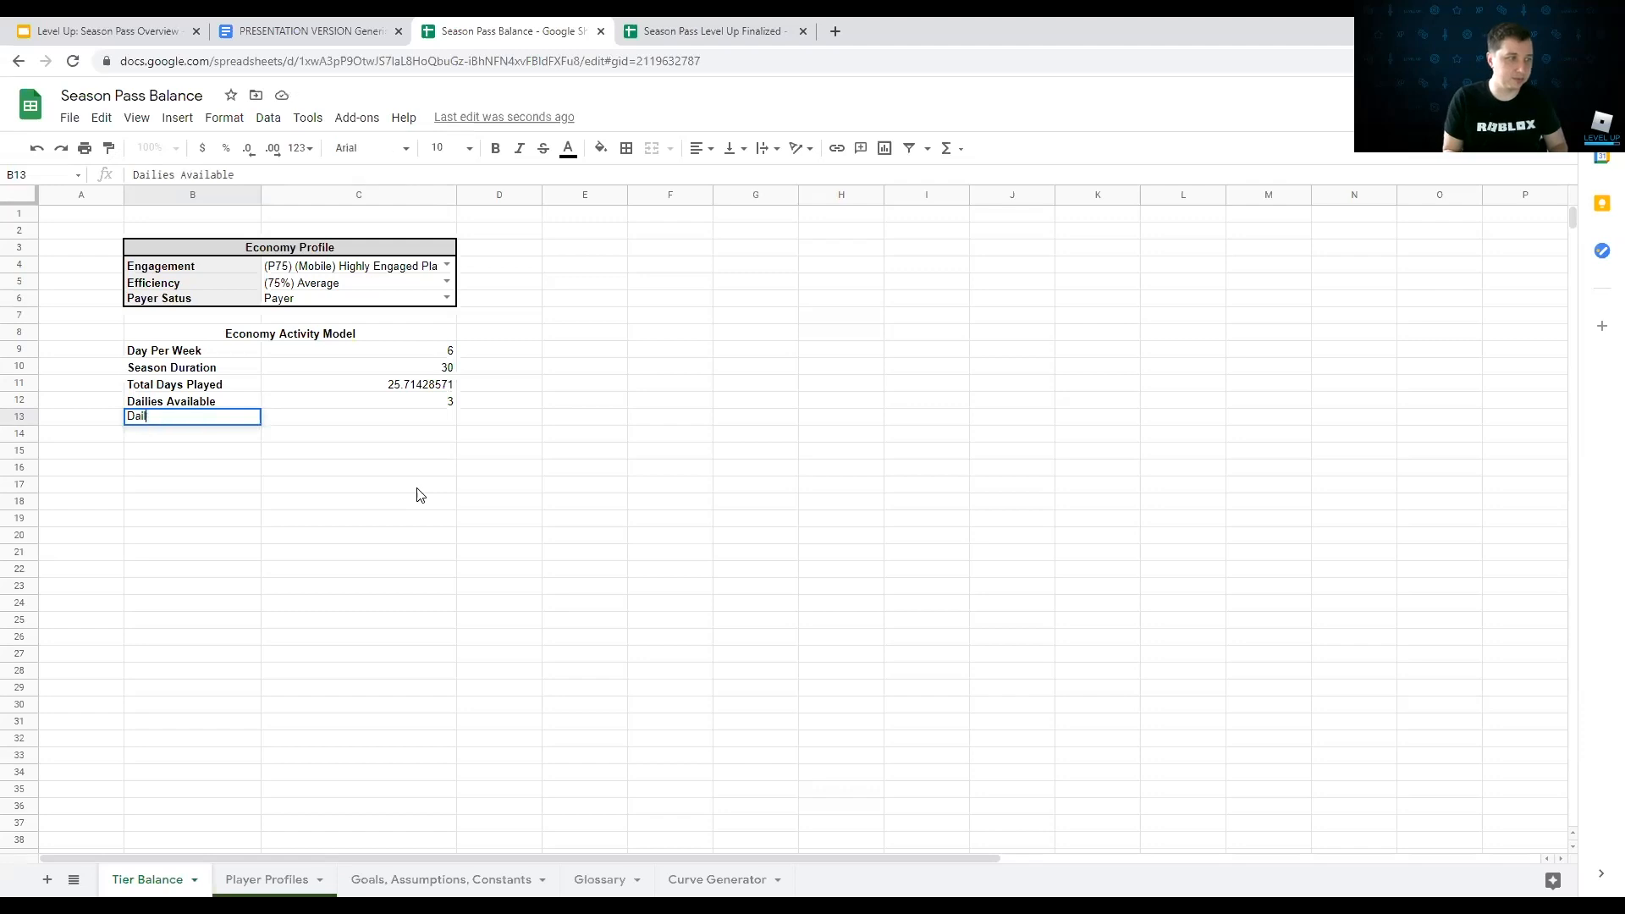
text(ies Completed)
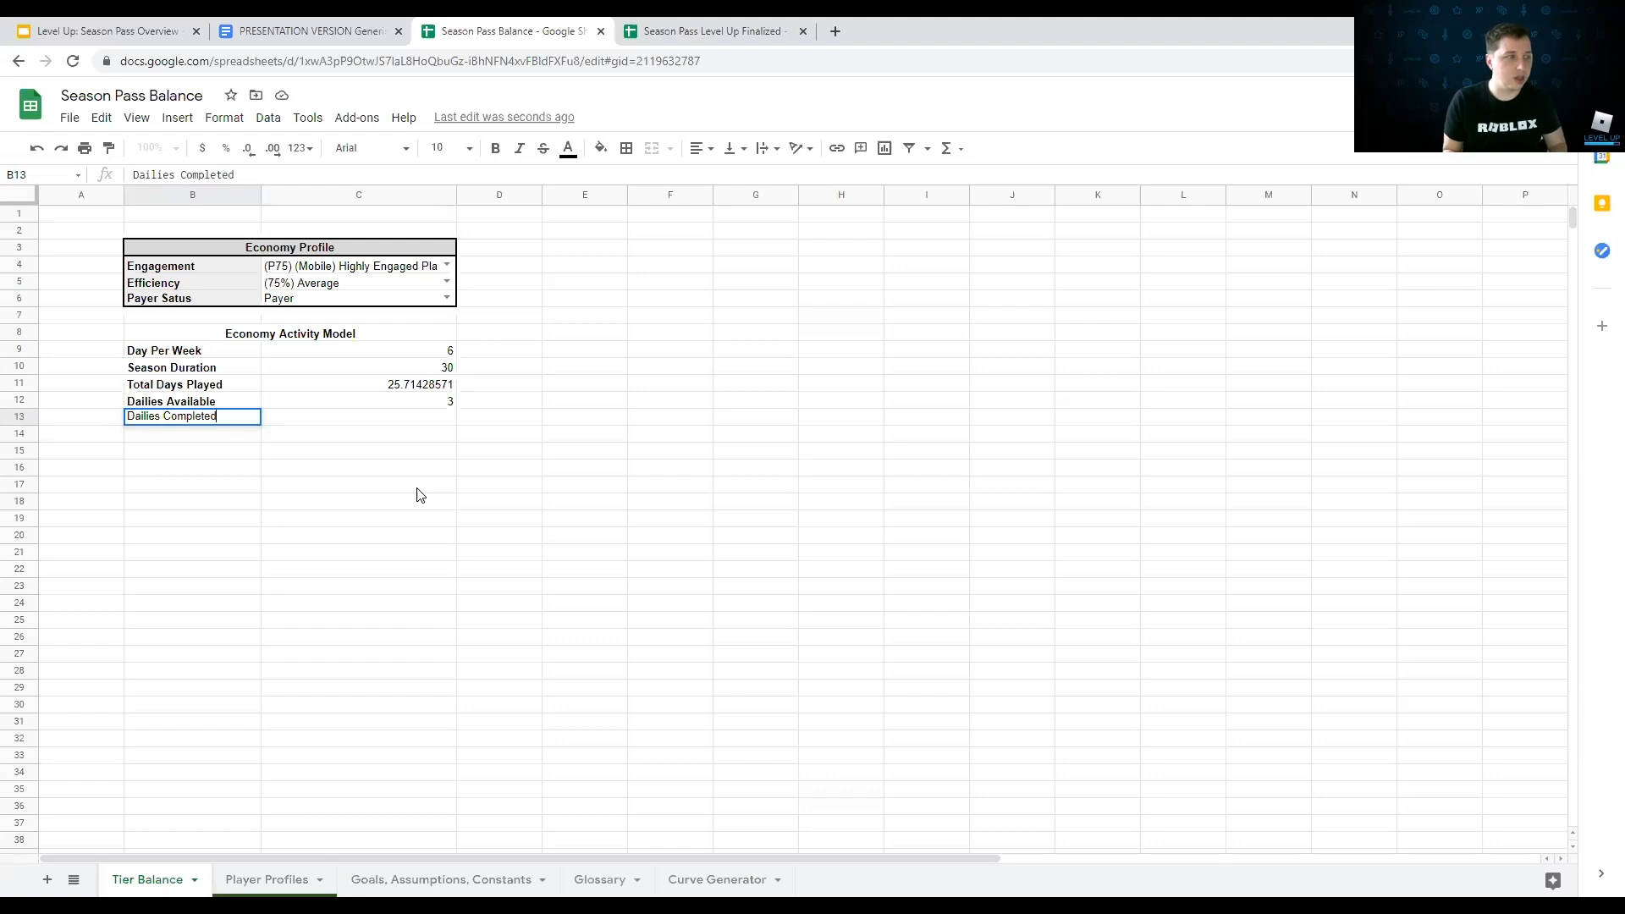
key(Return)
key(Up)
key(ctrl+b)
Step: Calculate the dailies completed in C13 with the formula =C12*vlookup(C5,'Player Profiles'!H2:I6,2,false)
key(Right)
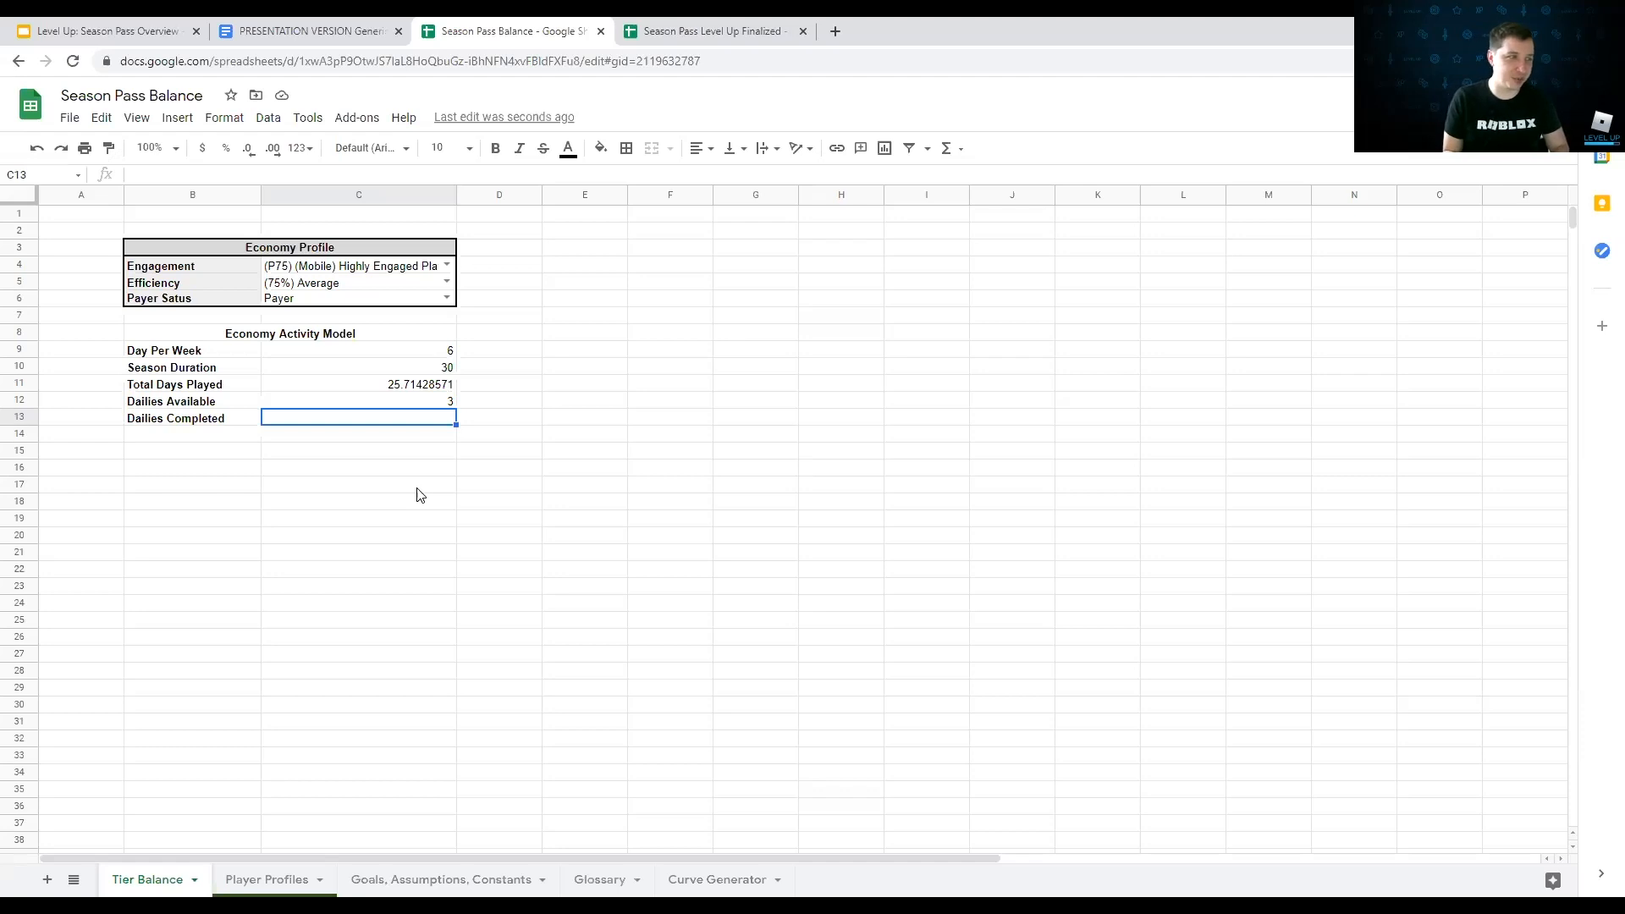
text(=)
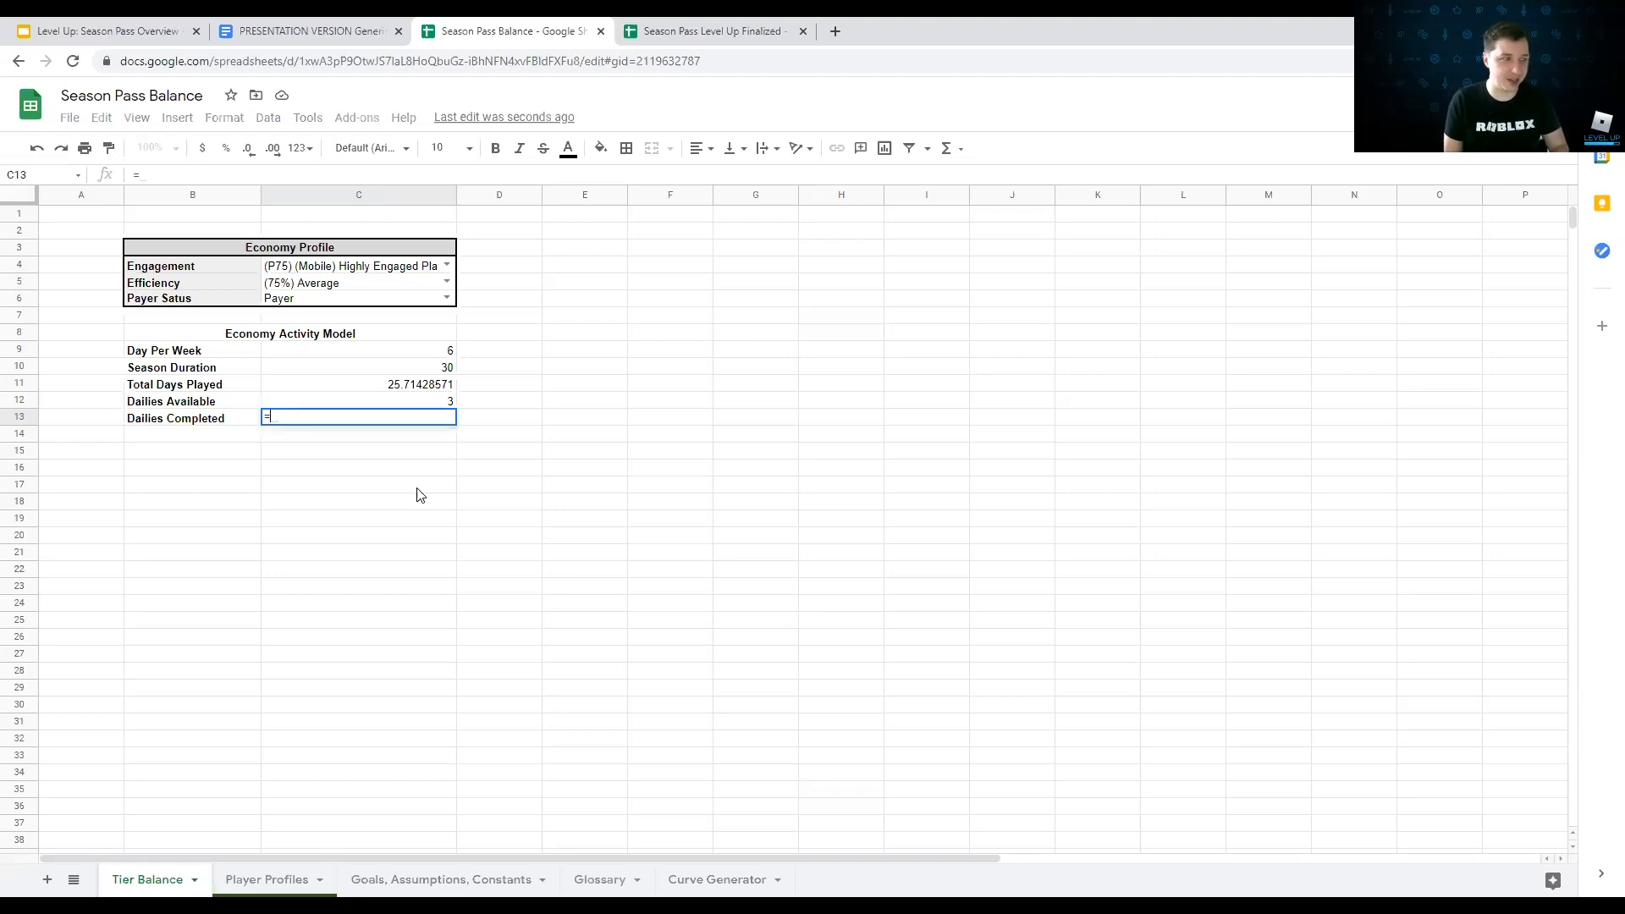
key(Up)
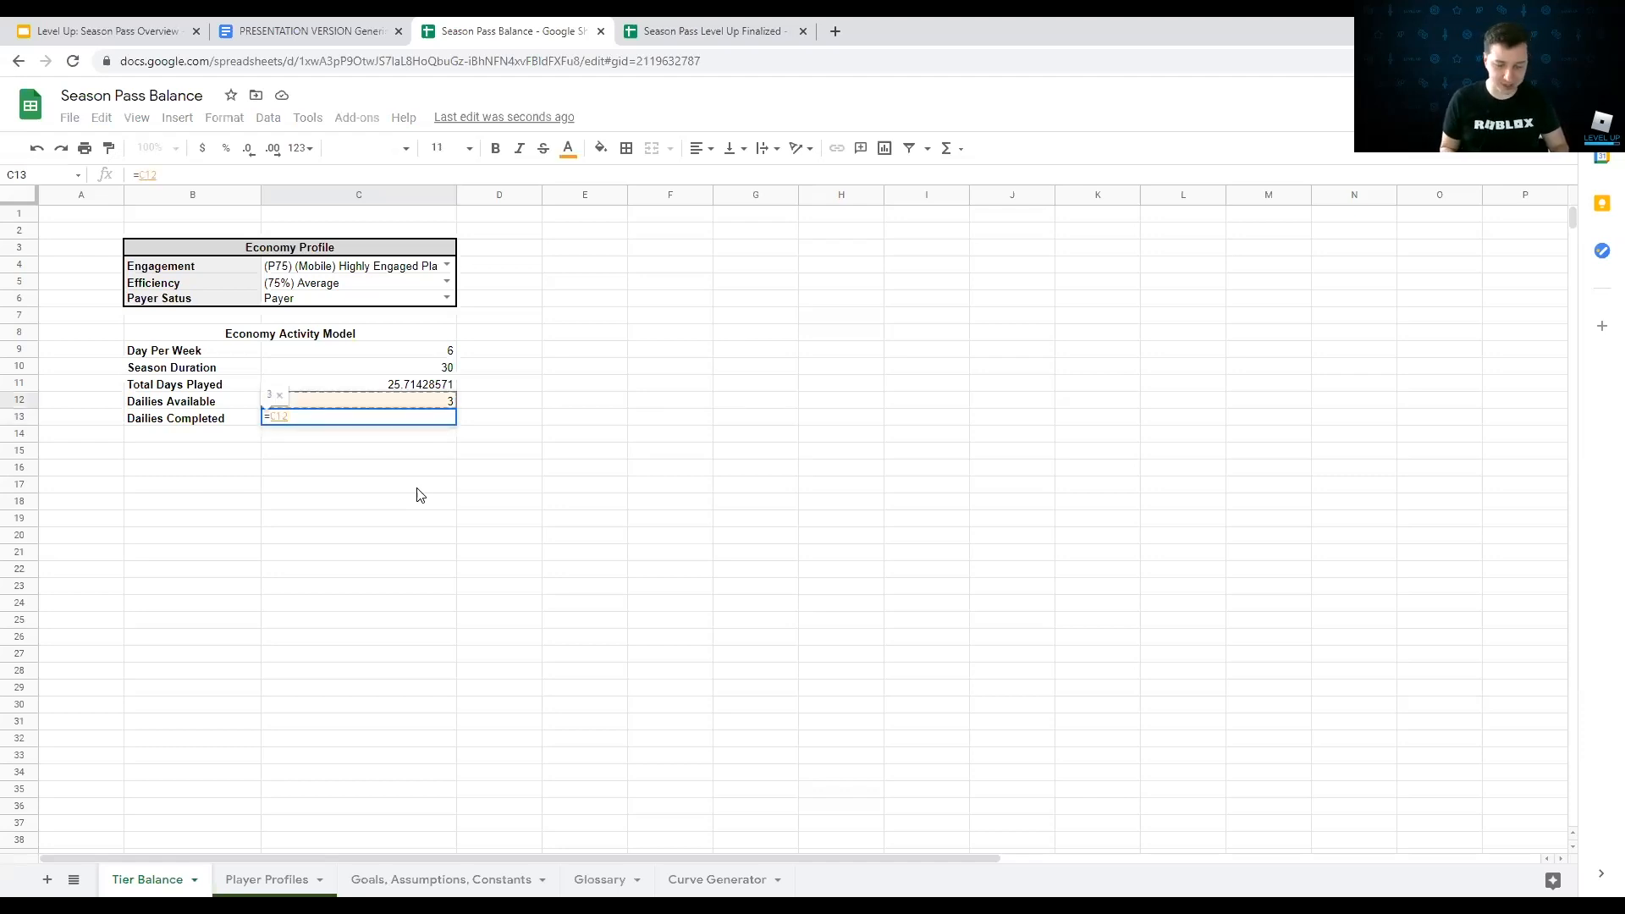
text(*)
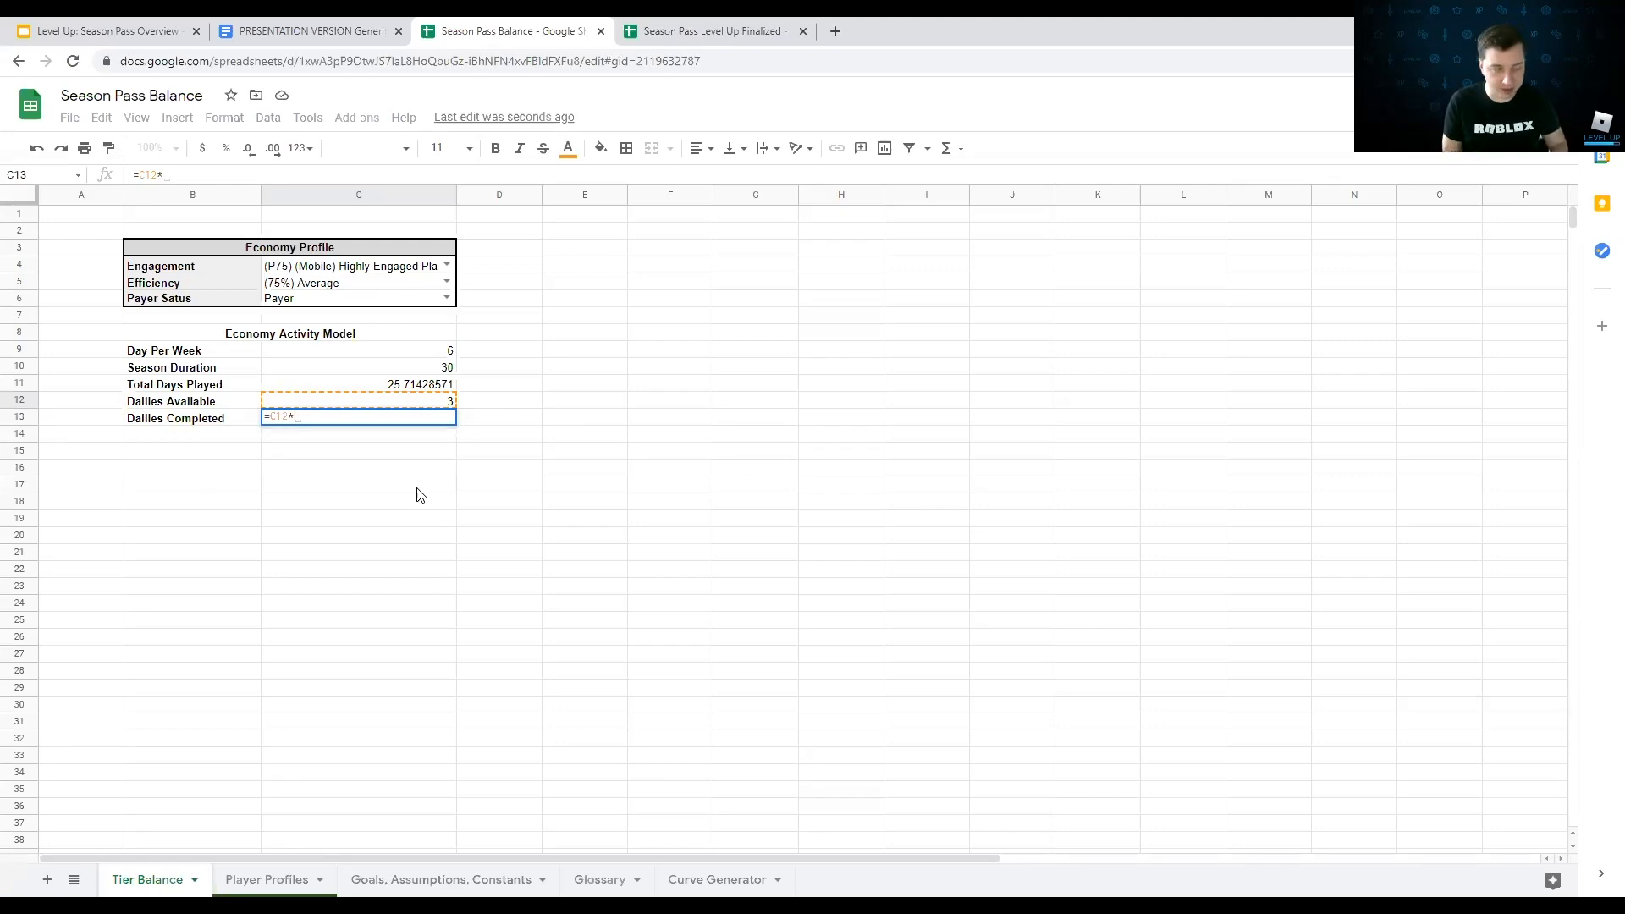
text(vl)
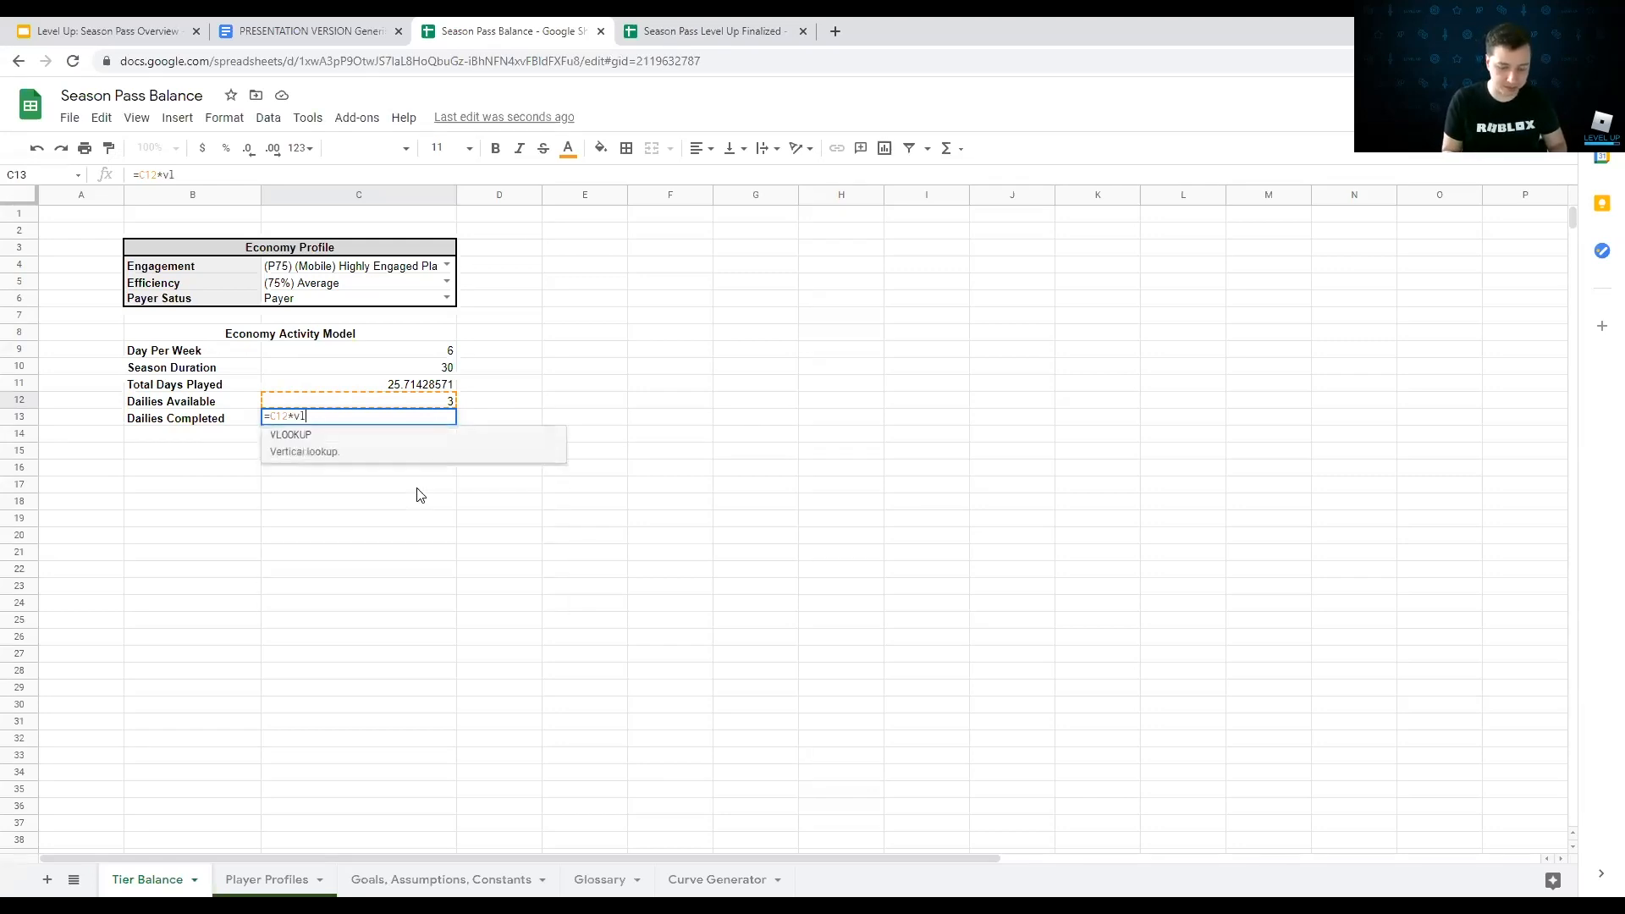
text(ookup()
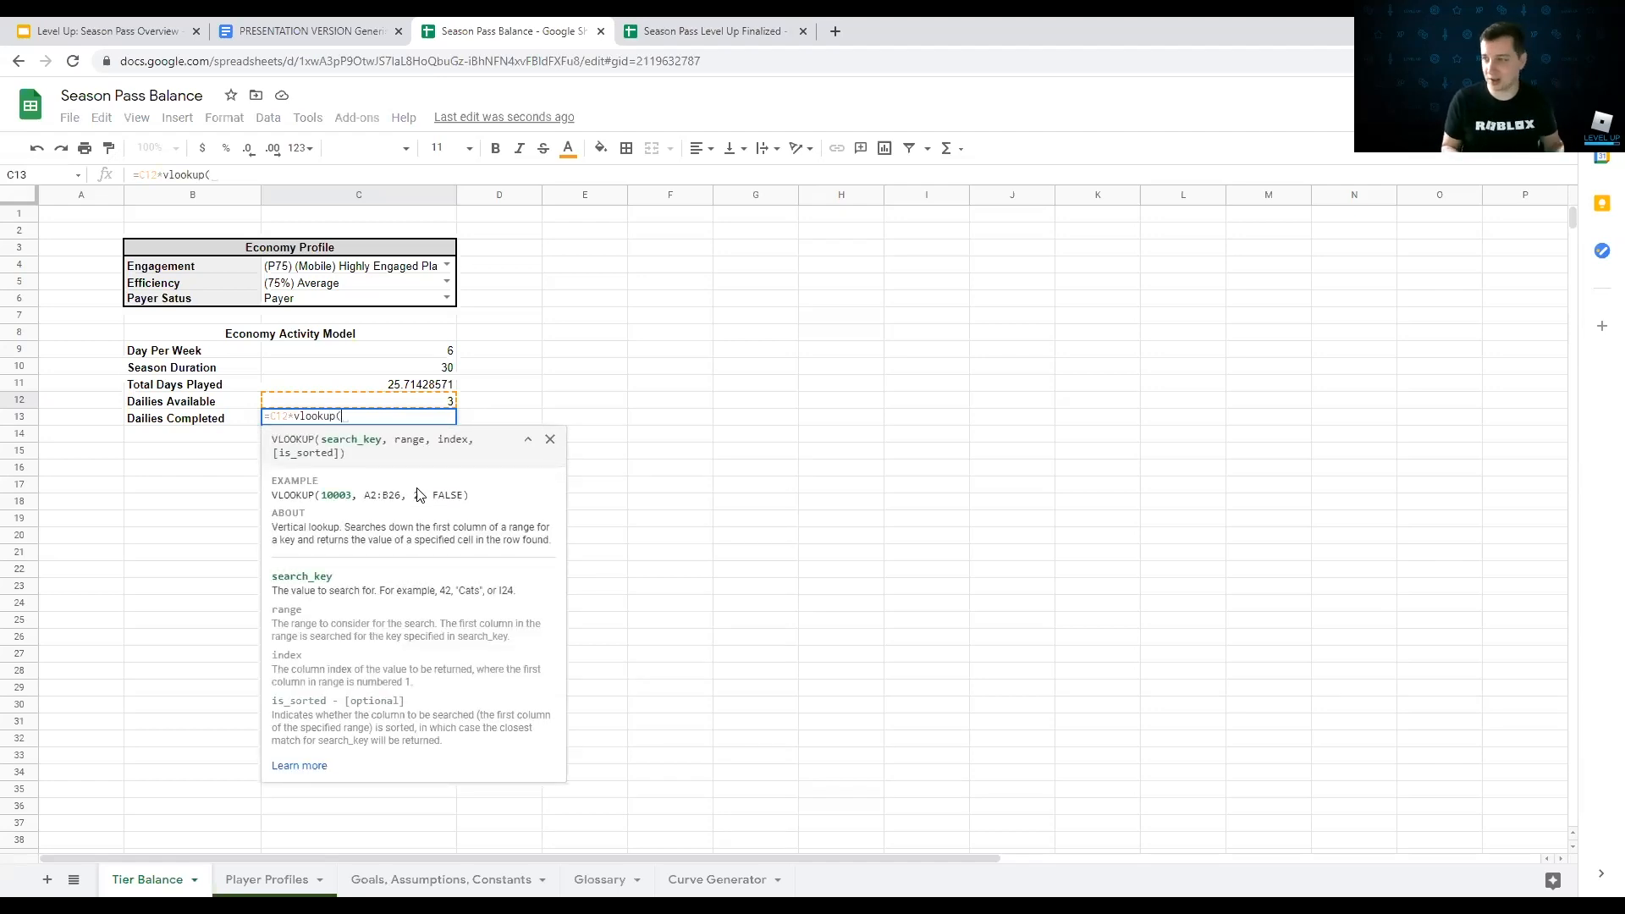
click(371, 283)
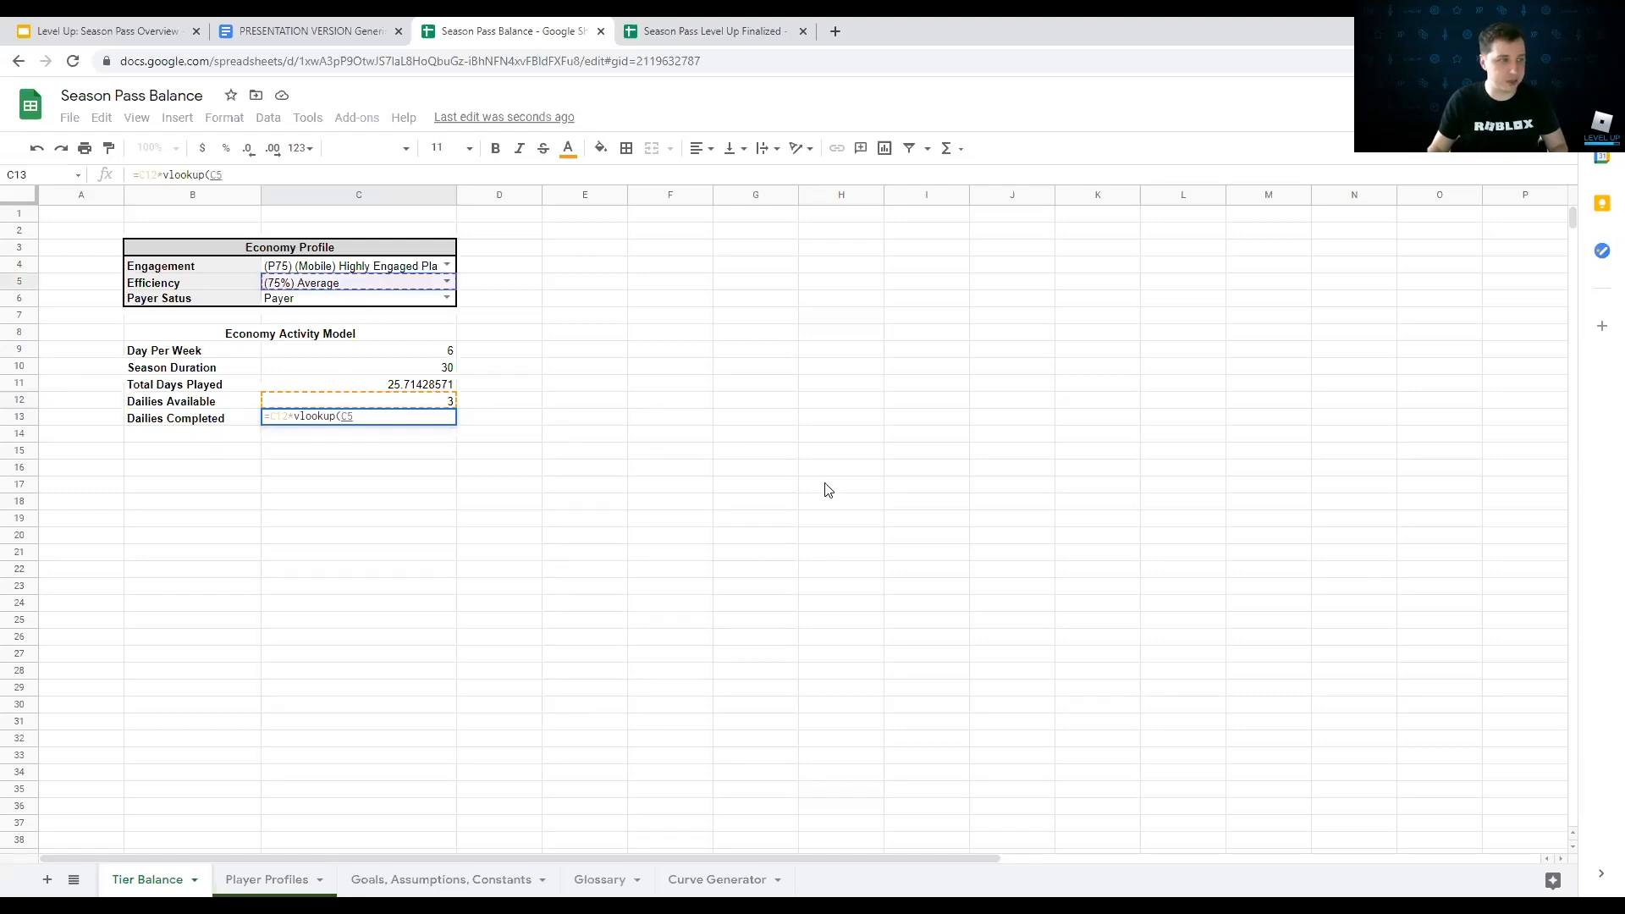
text(,)
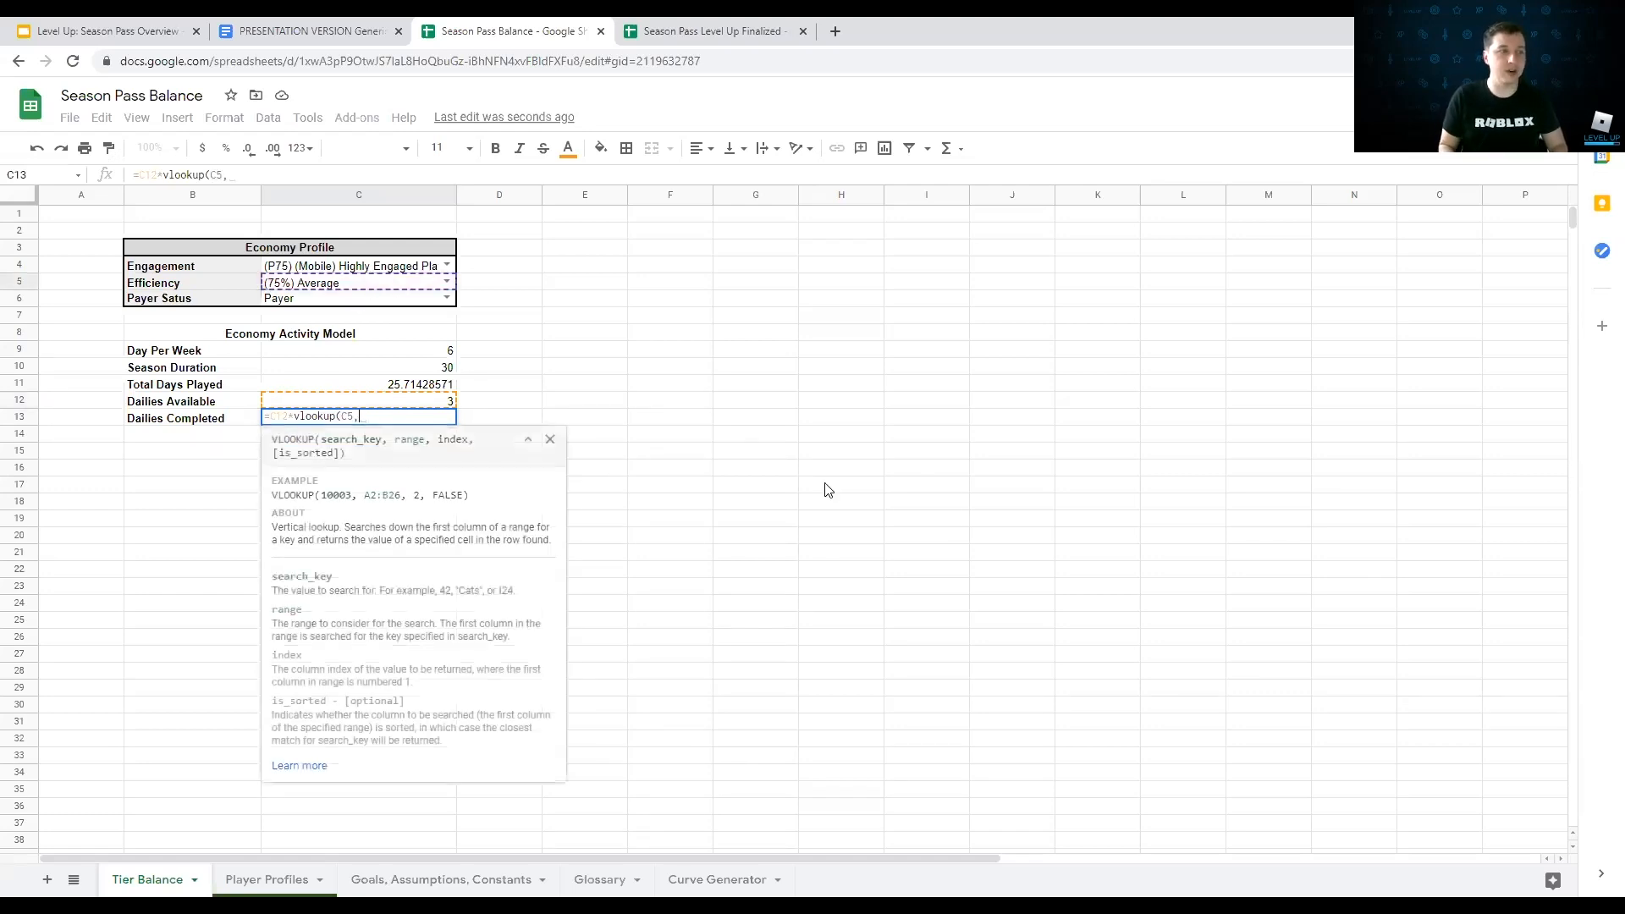
click(271, 880)
drag(786, 237, 921, 318)
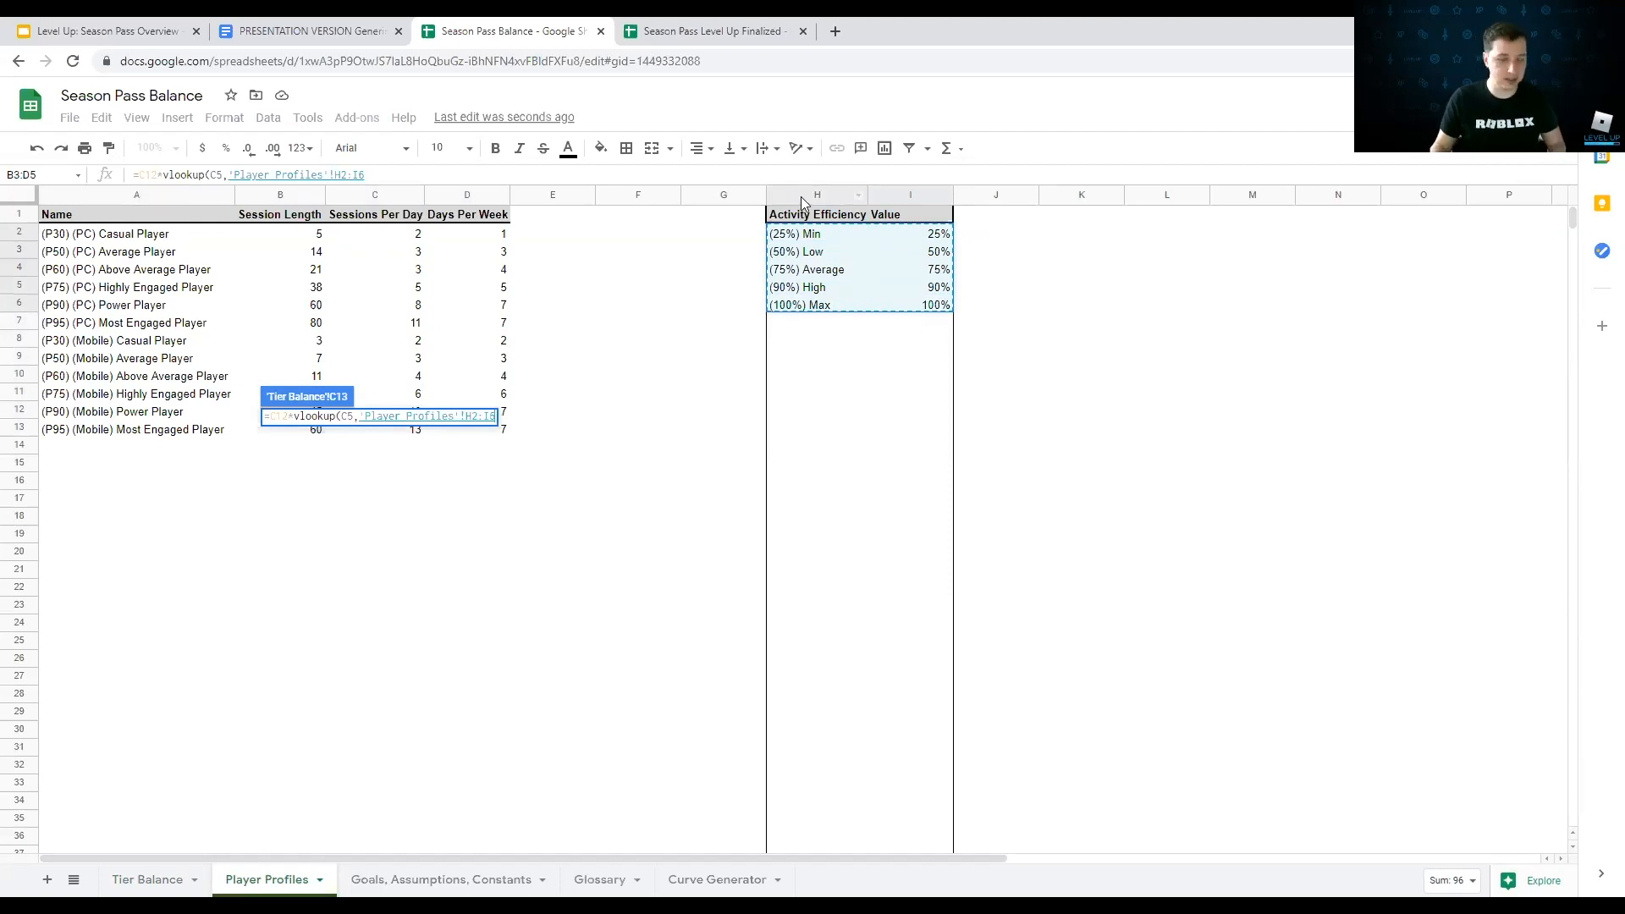
text(,)
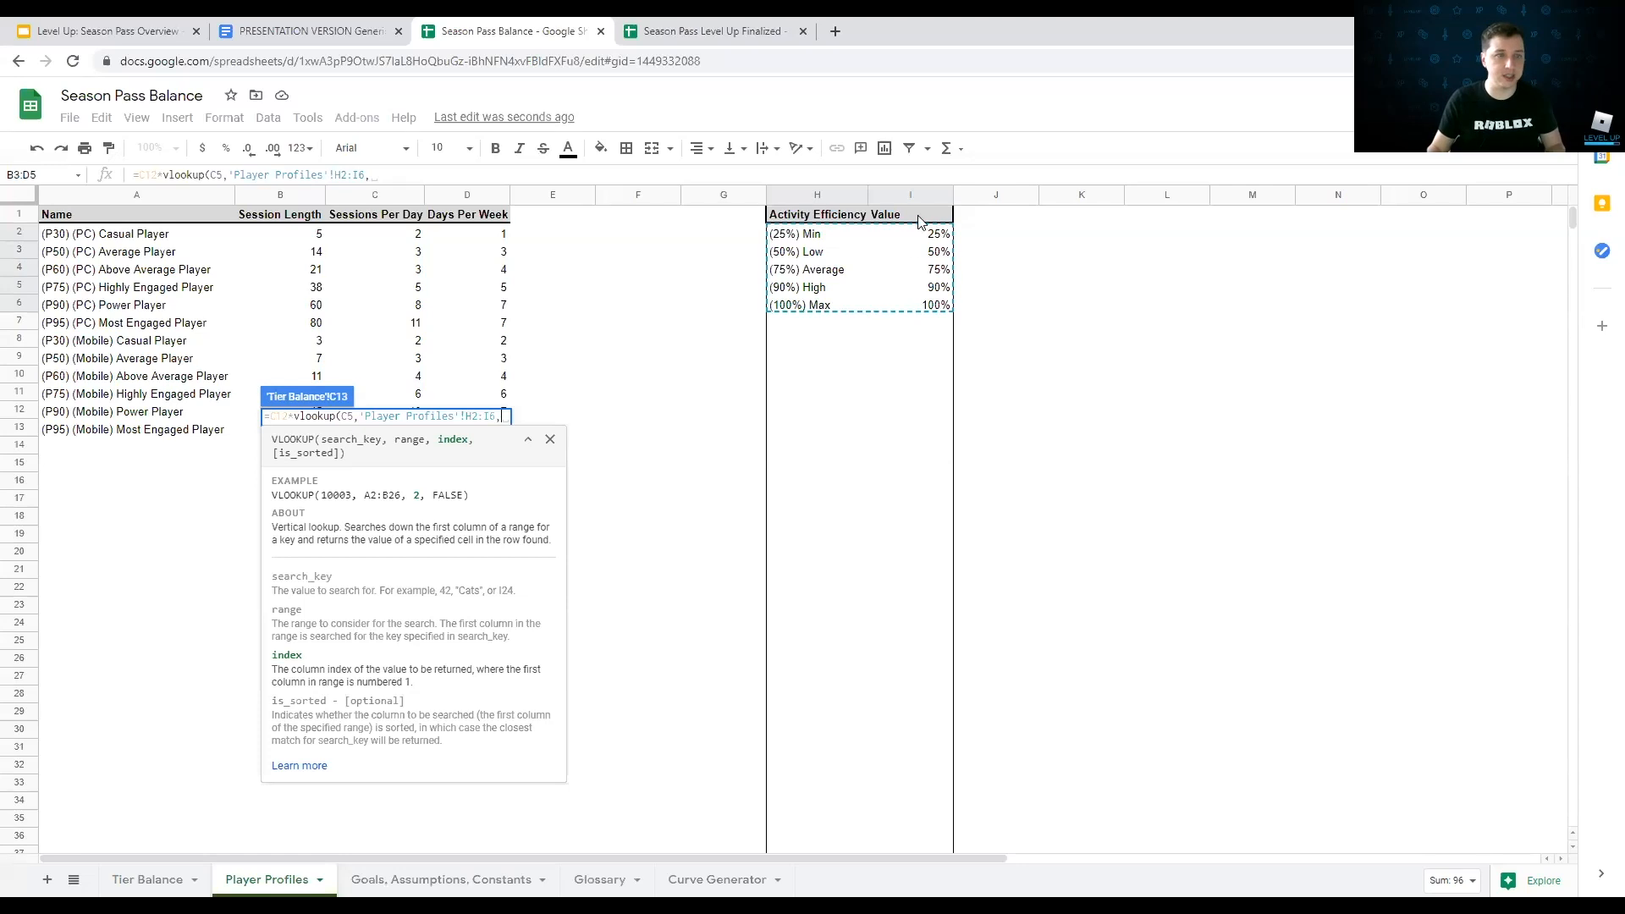
text(2,false)
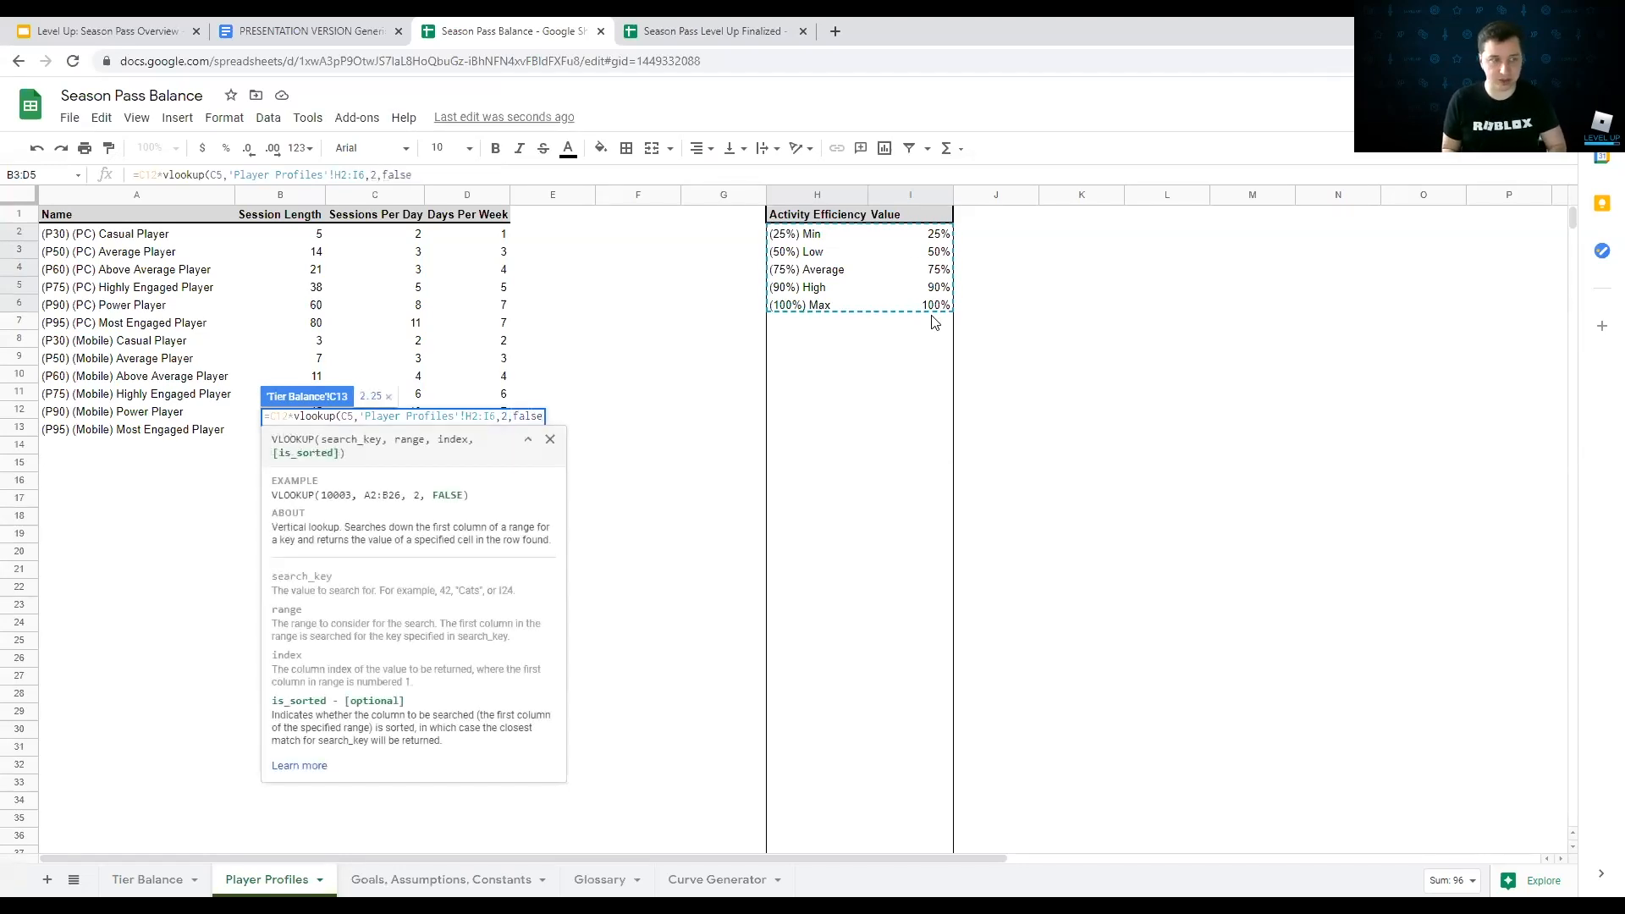
text())
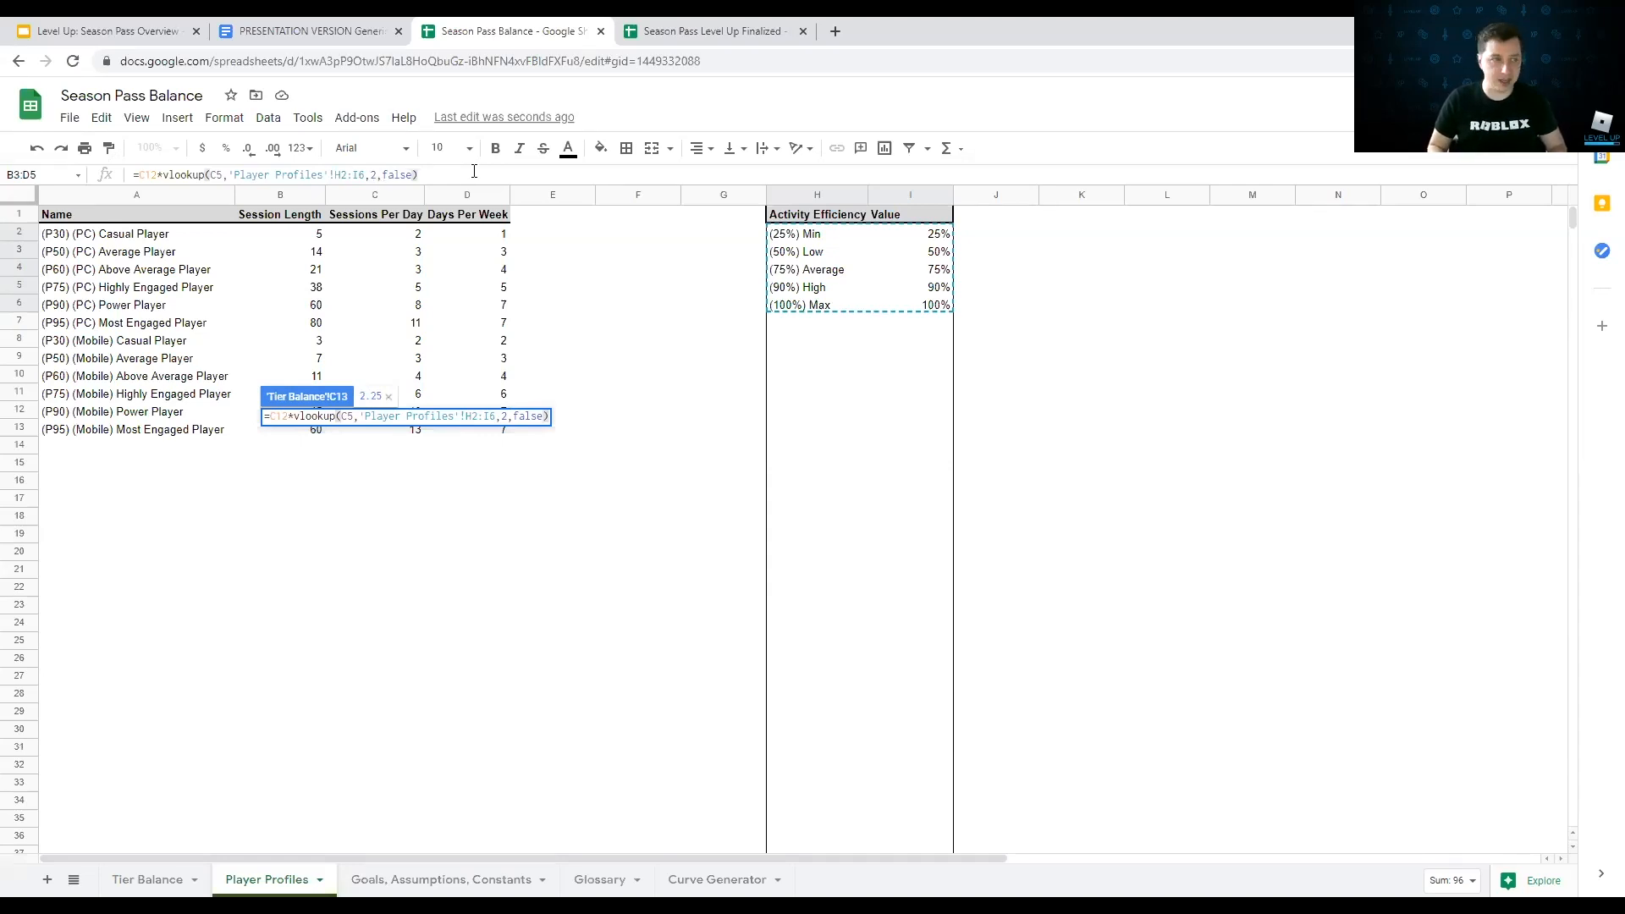
key(Return)
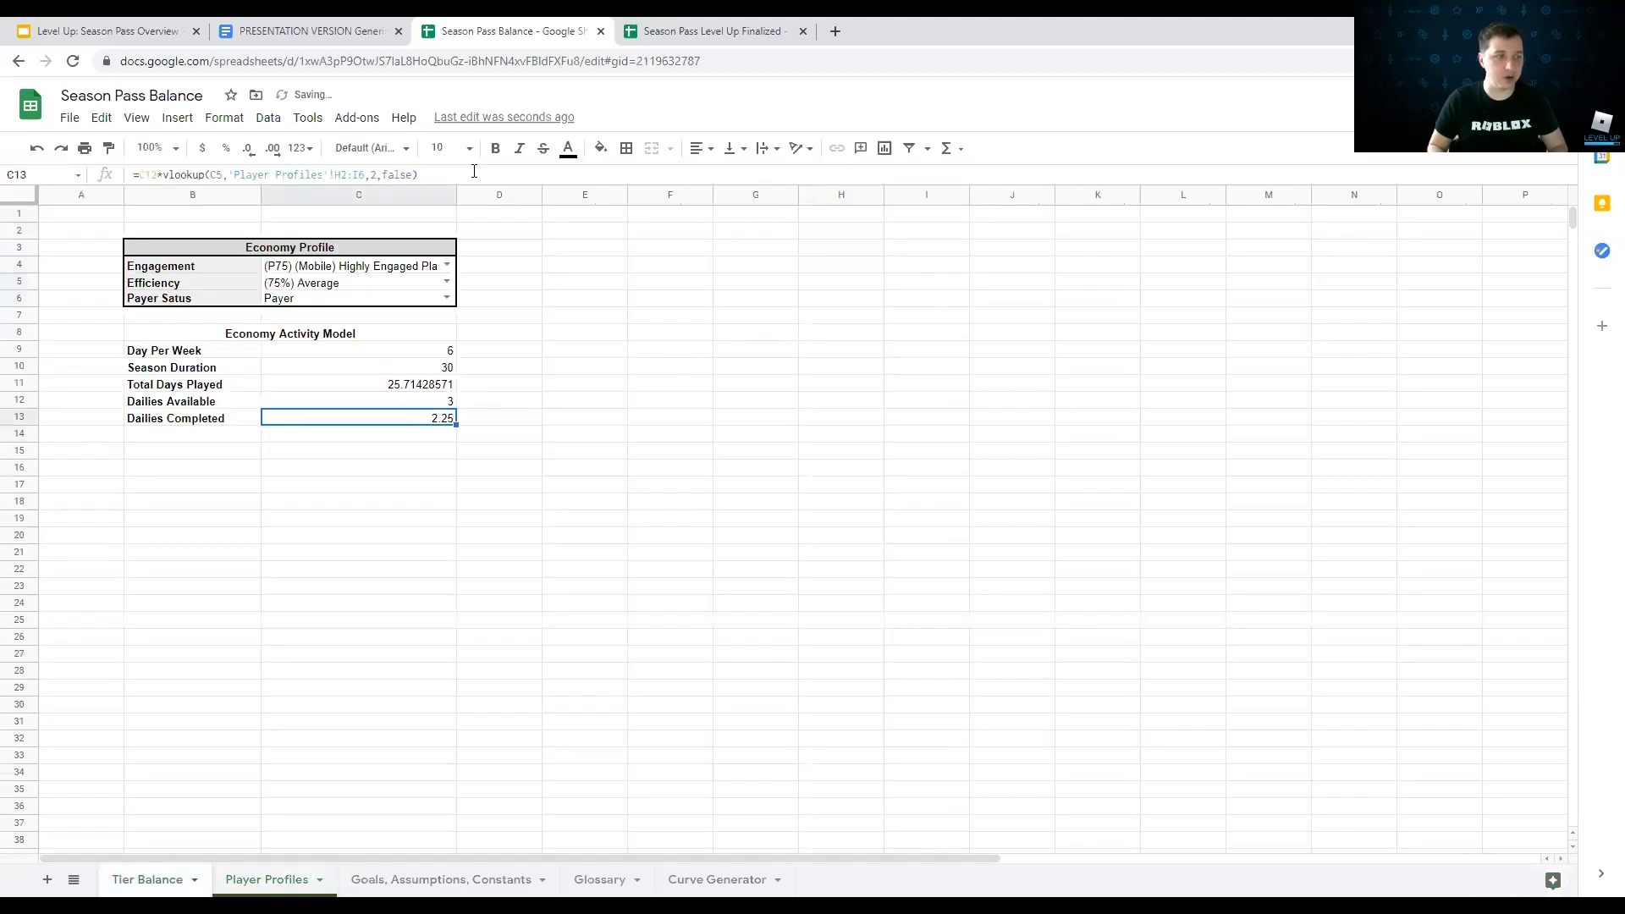
Step: Add a bold "Missions Total" label in B14, below Dailies Completed
key(Left)
key(Down)
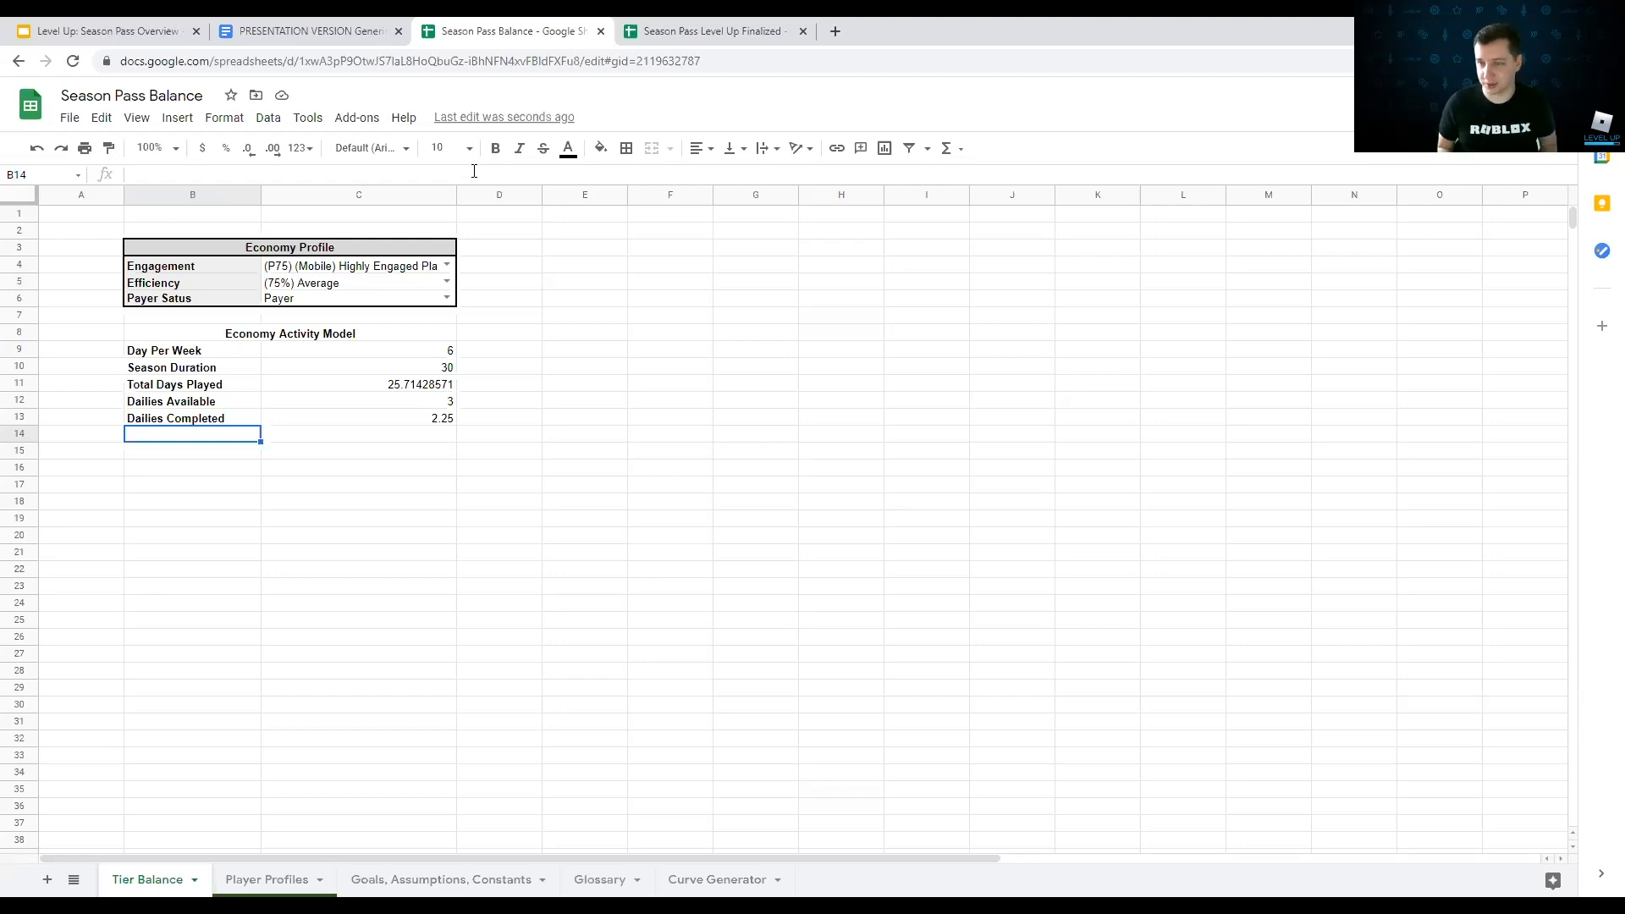
text(Mission)
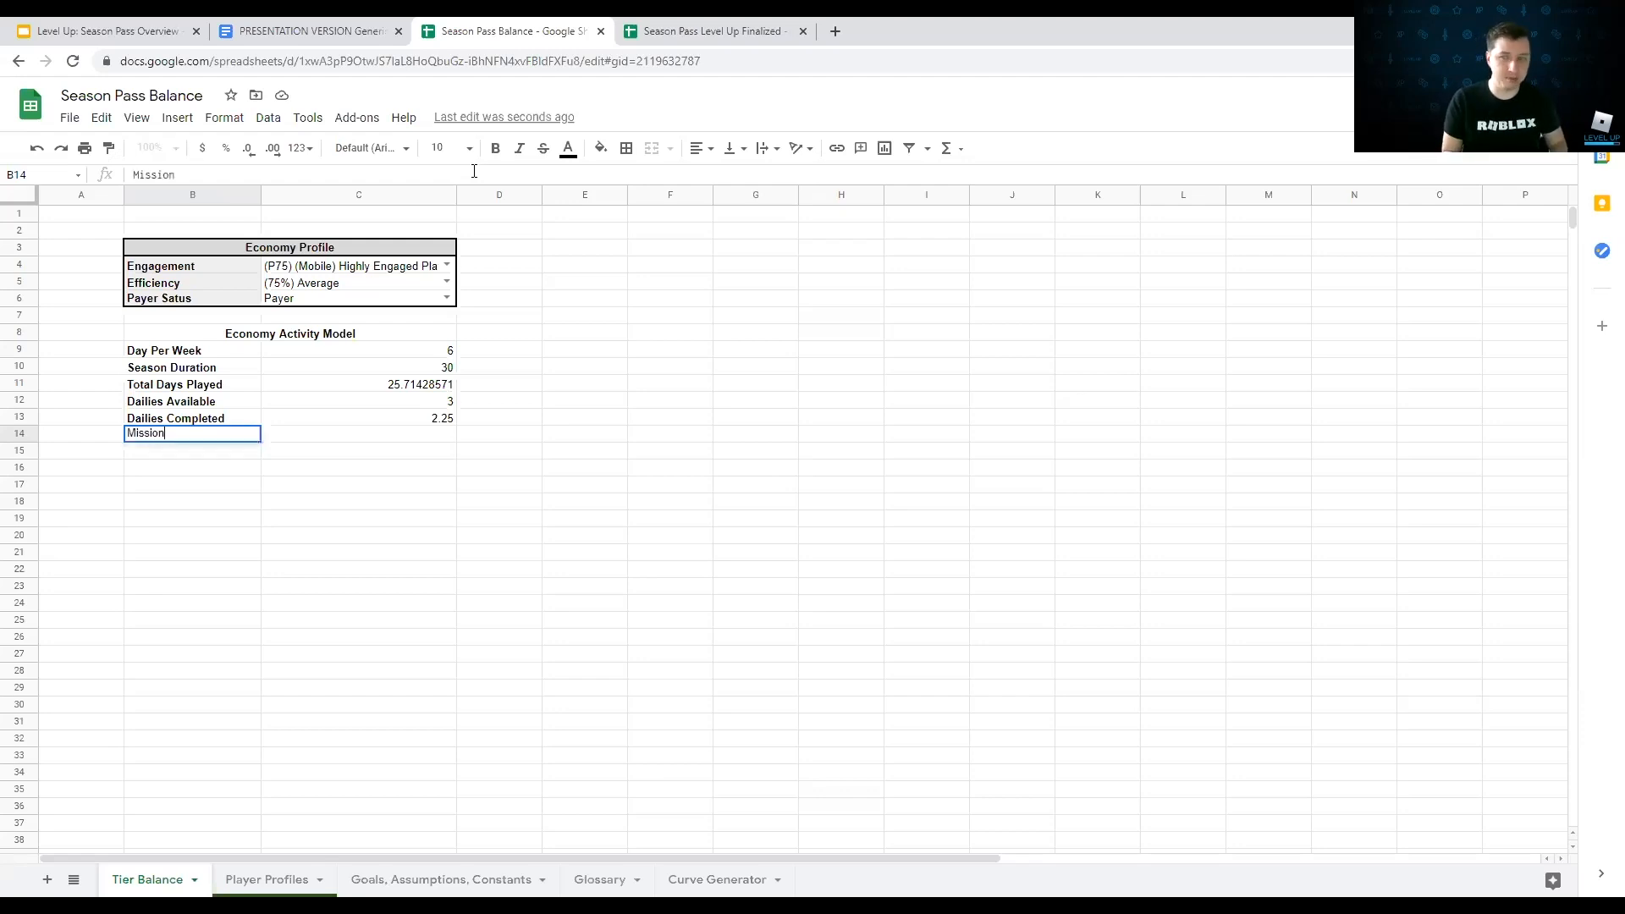
text(s Total)
key(Return)
key(Up)
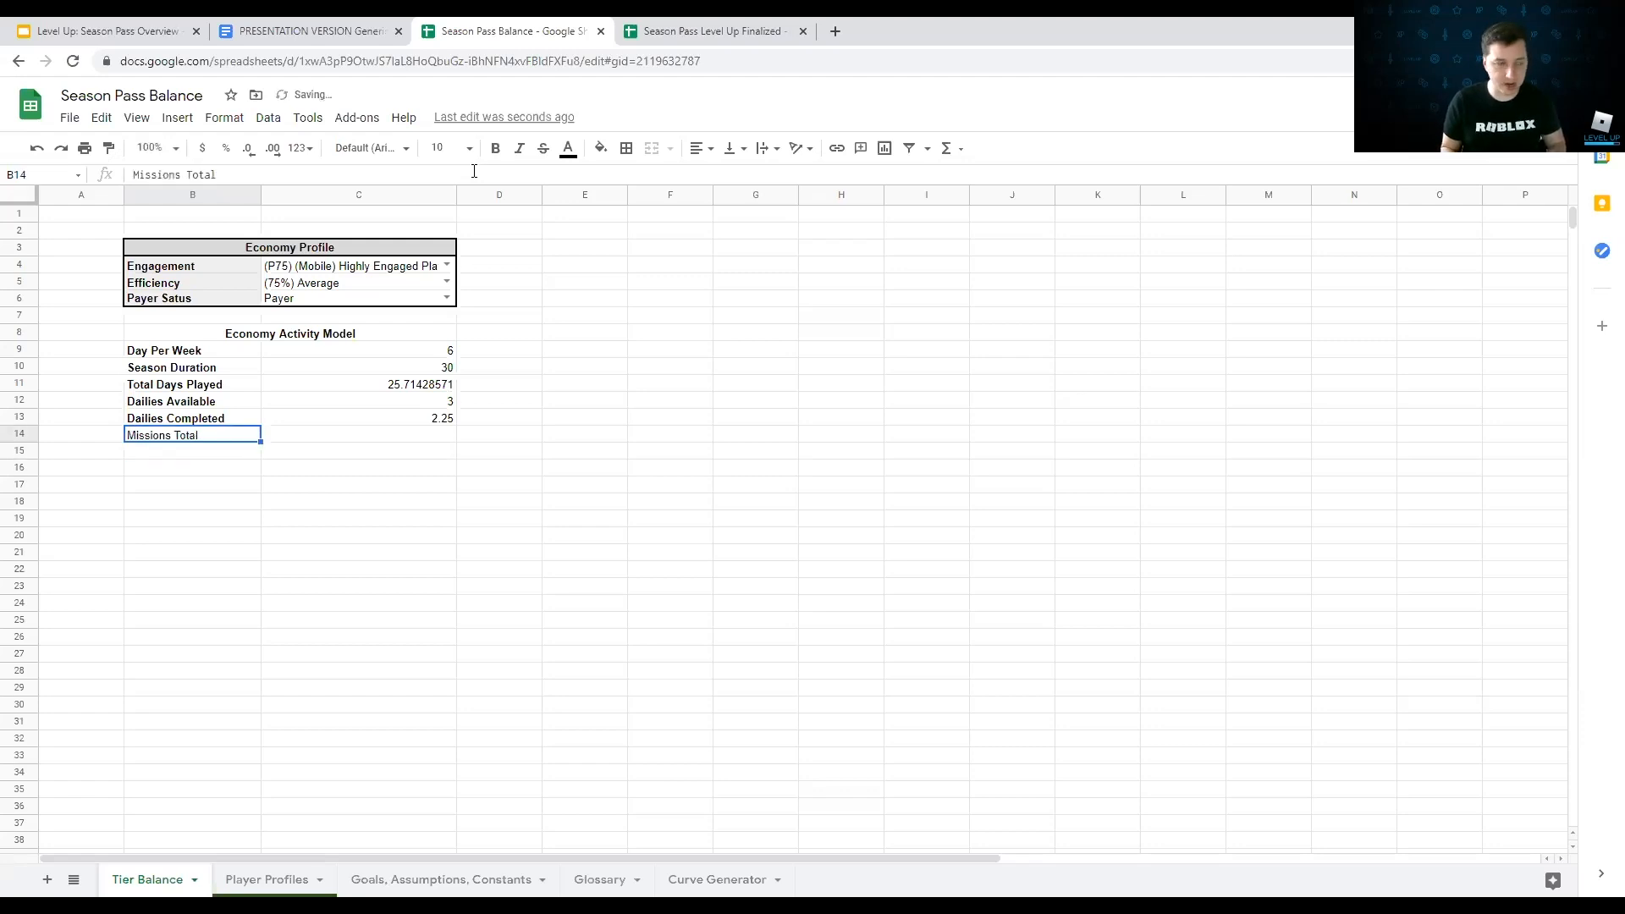
key(ctrl+b)
Step: Calculate the missions total in C14 by multiplying dailies completed by total days played, using the formula =C13*C11
key(Right)
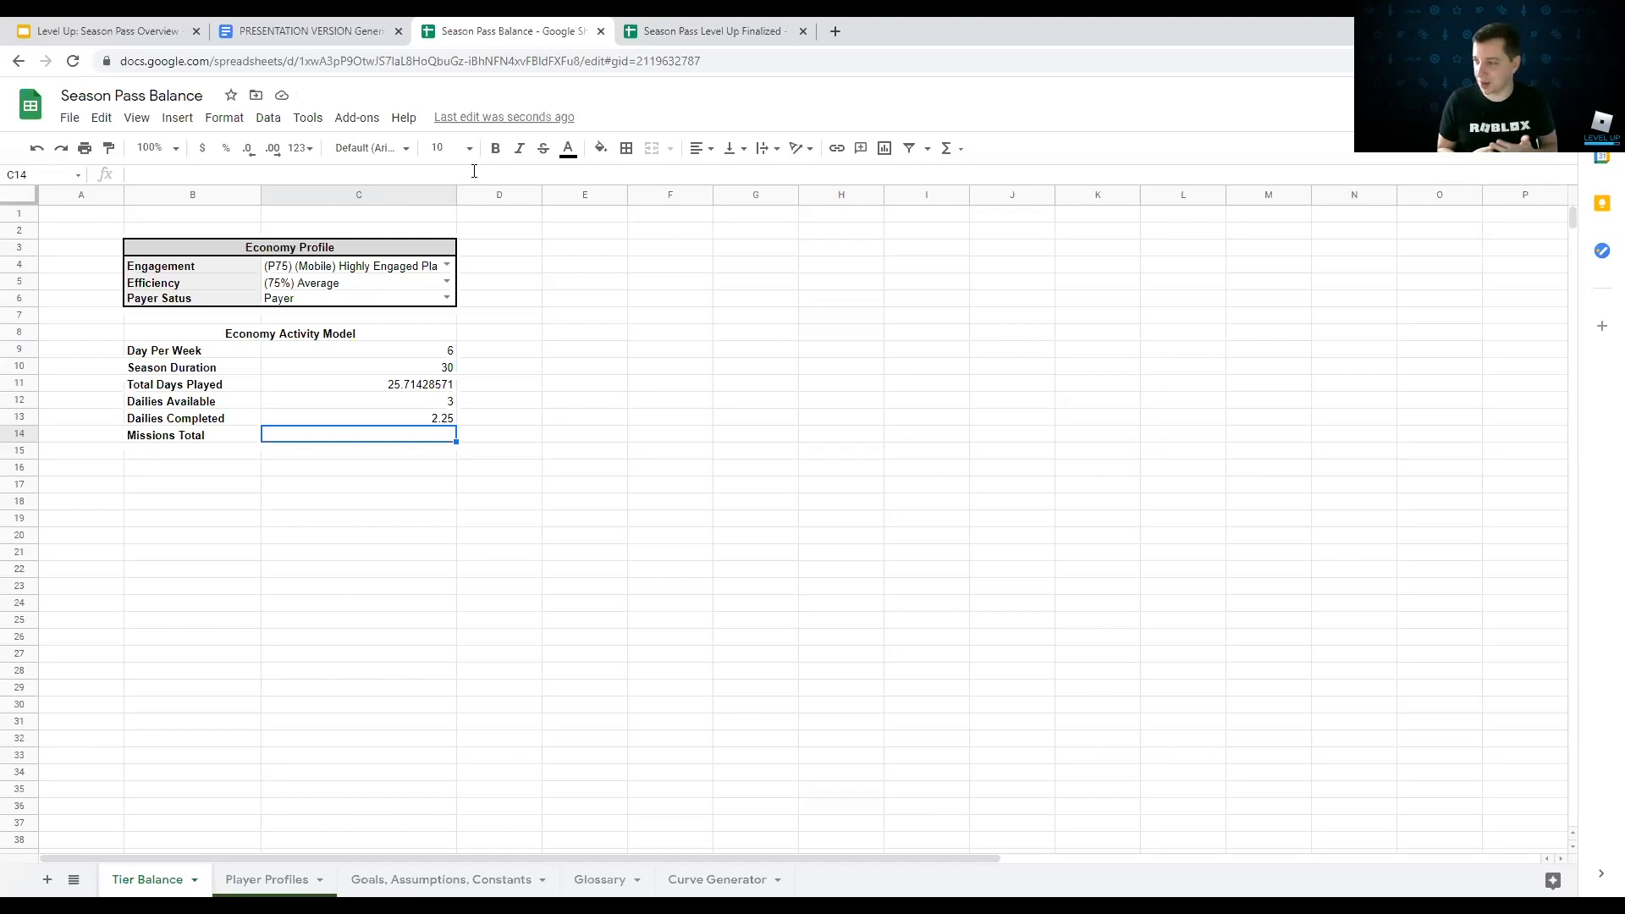
text(=)
key(Up)
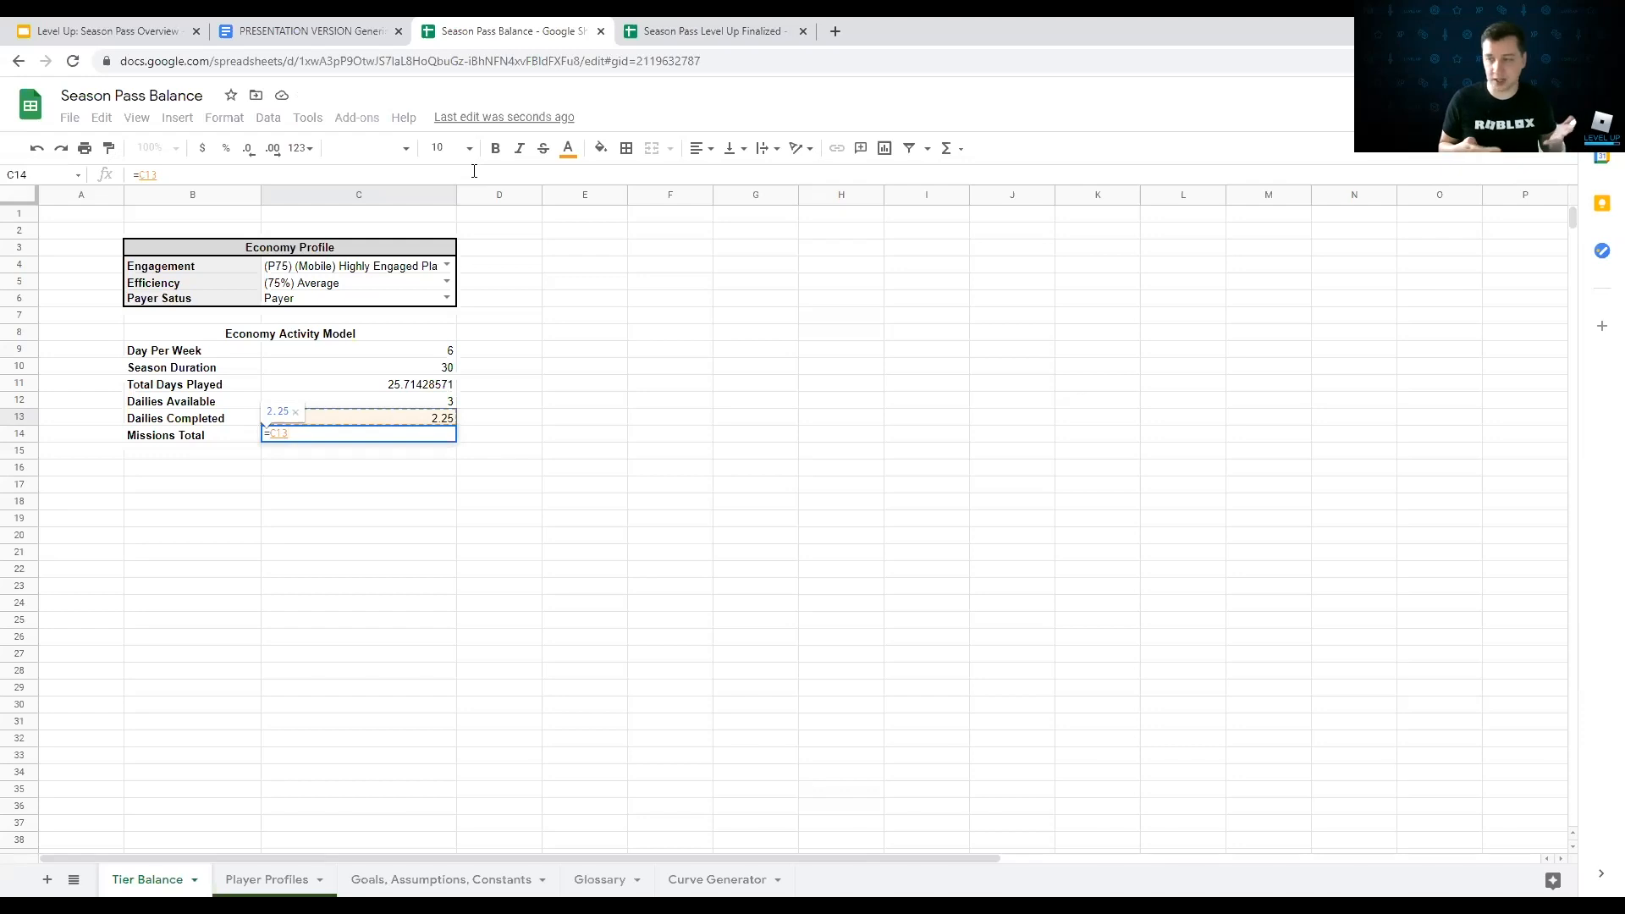
text(*)
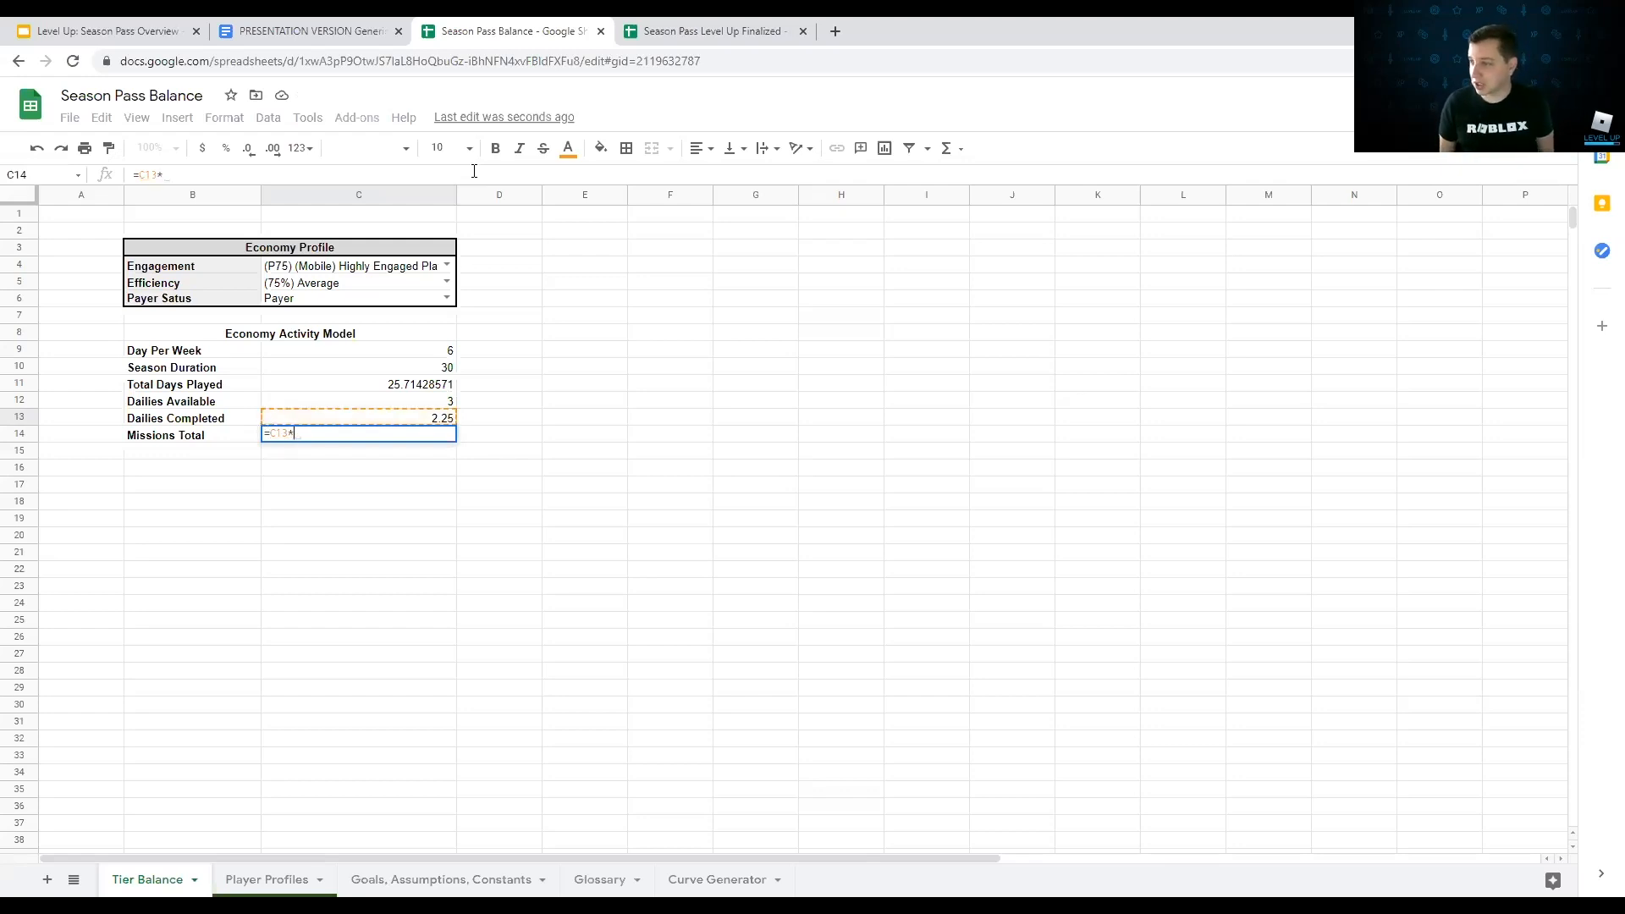
key(Up)
key(Up)
key(Up)
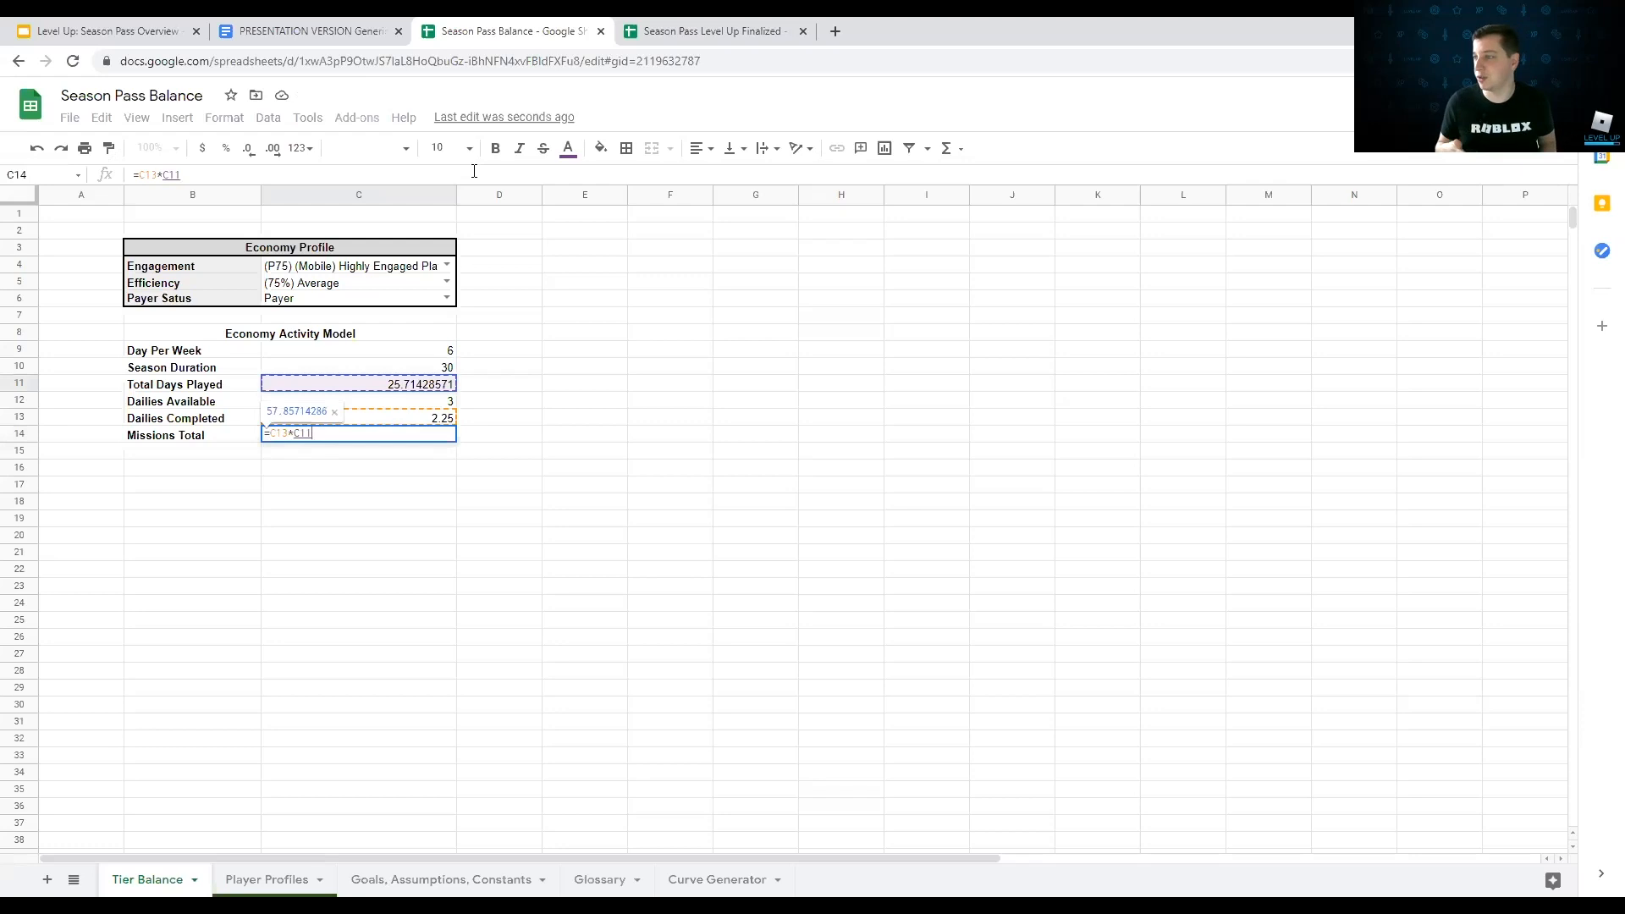
key(Return)
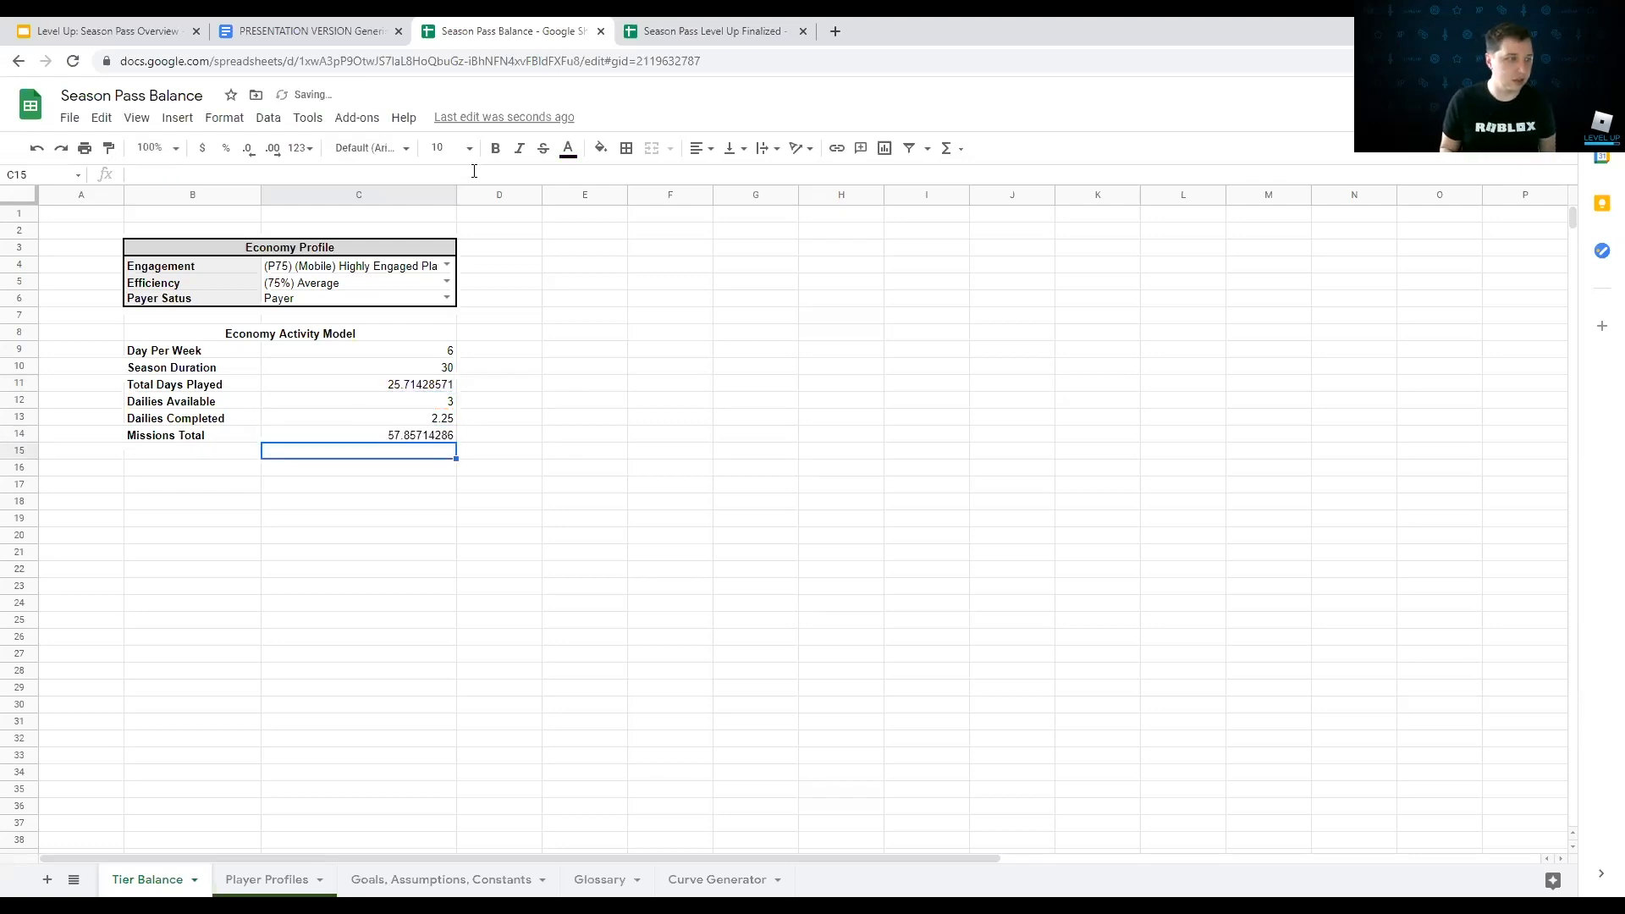
Step: Round the missions total in C14 to a whole number by changing the formula to =round(C13*C11,0)
key(Up)
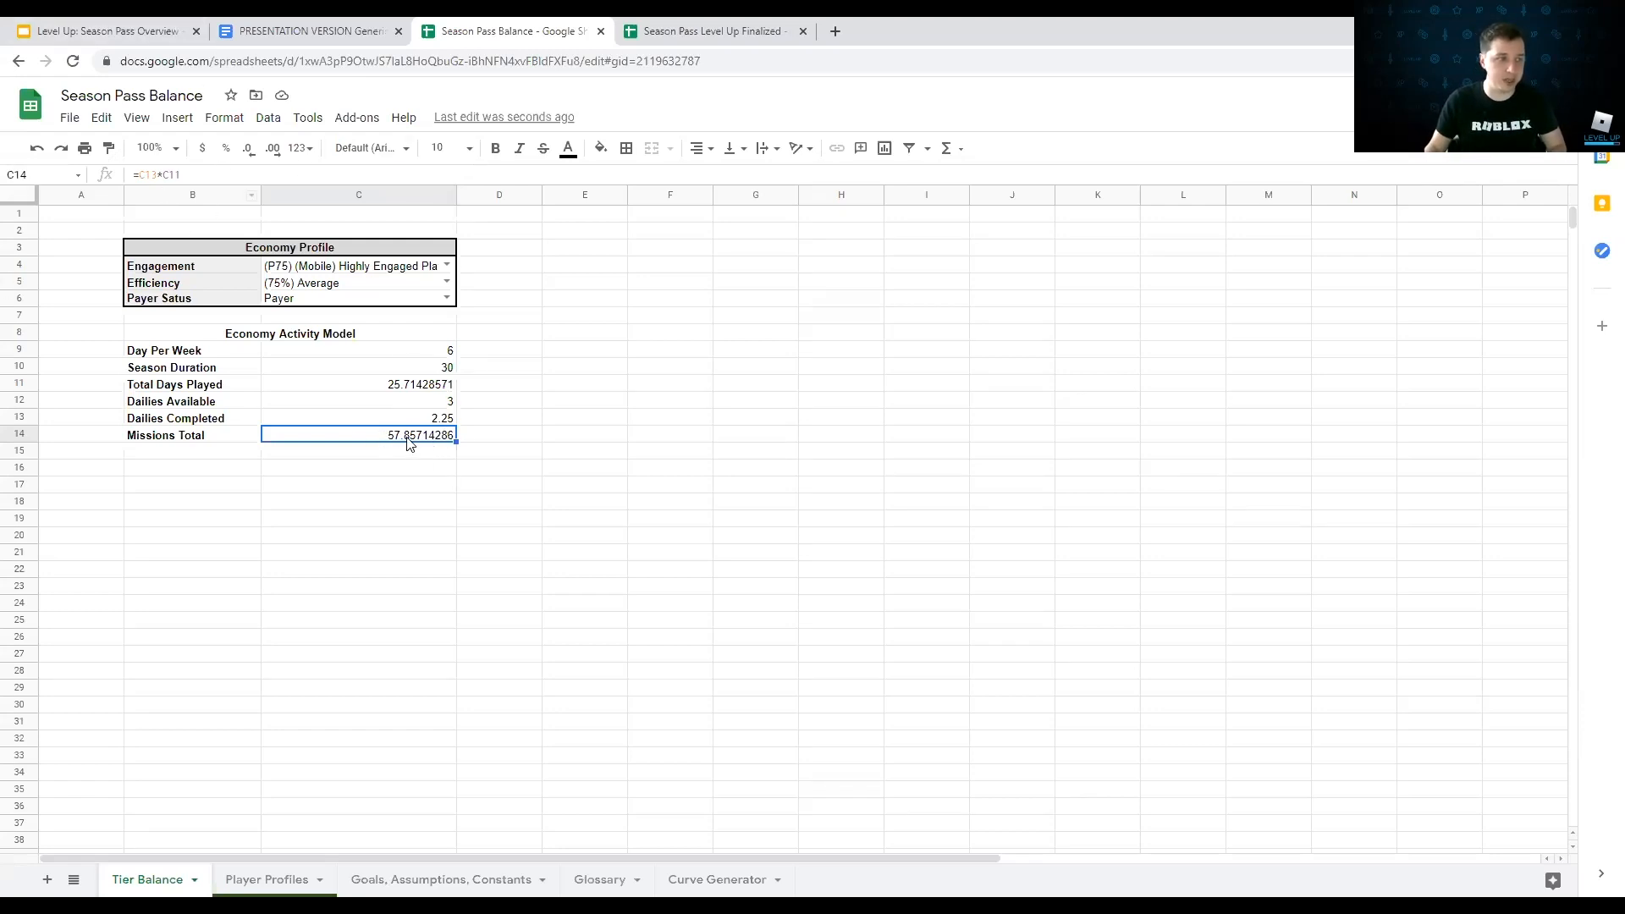
double_click(409, 436)
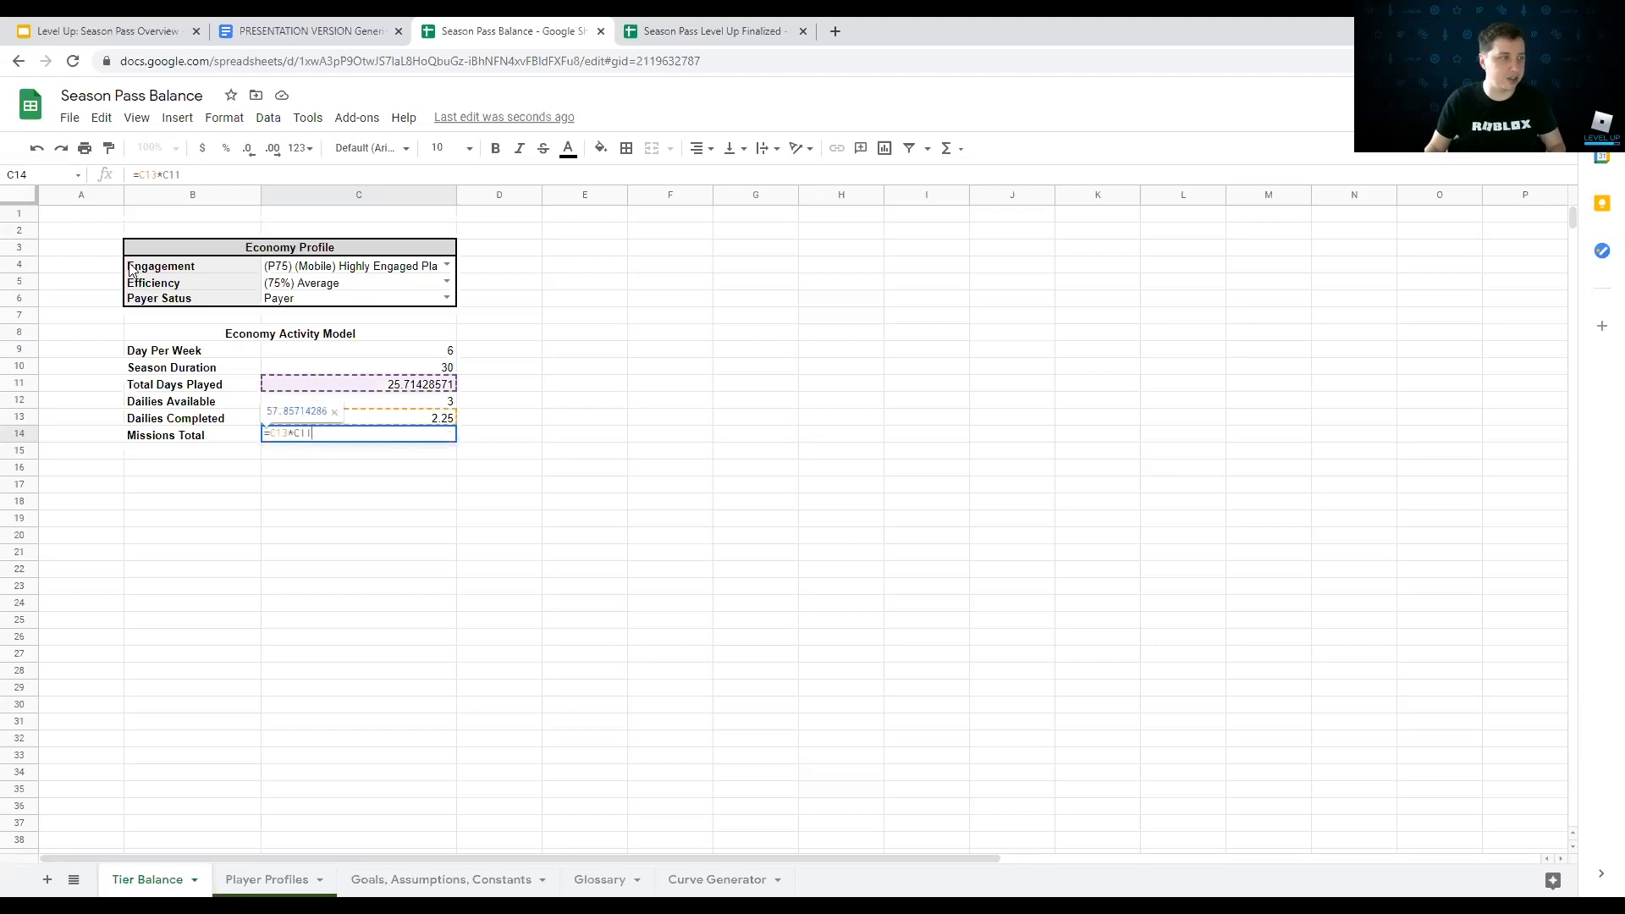
key(Escape)
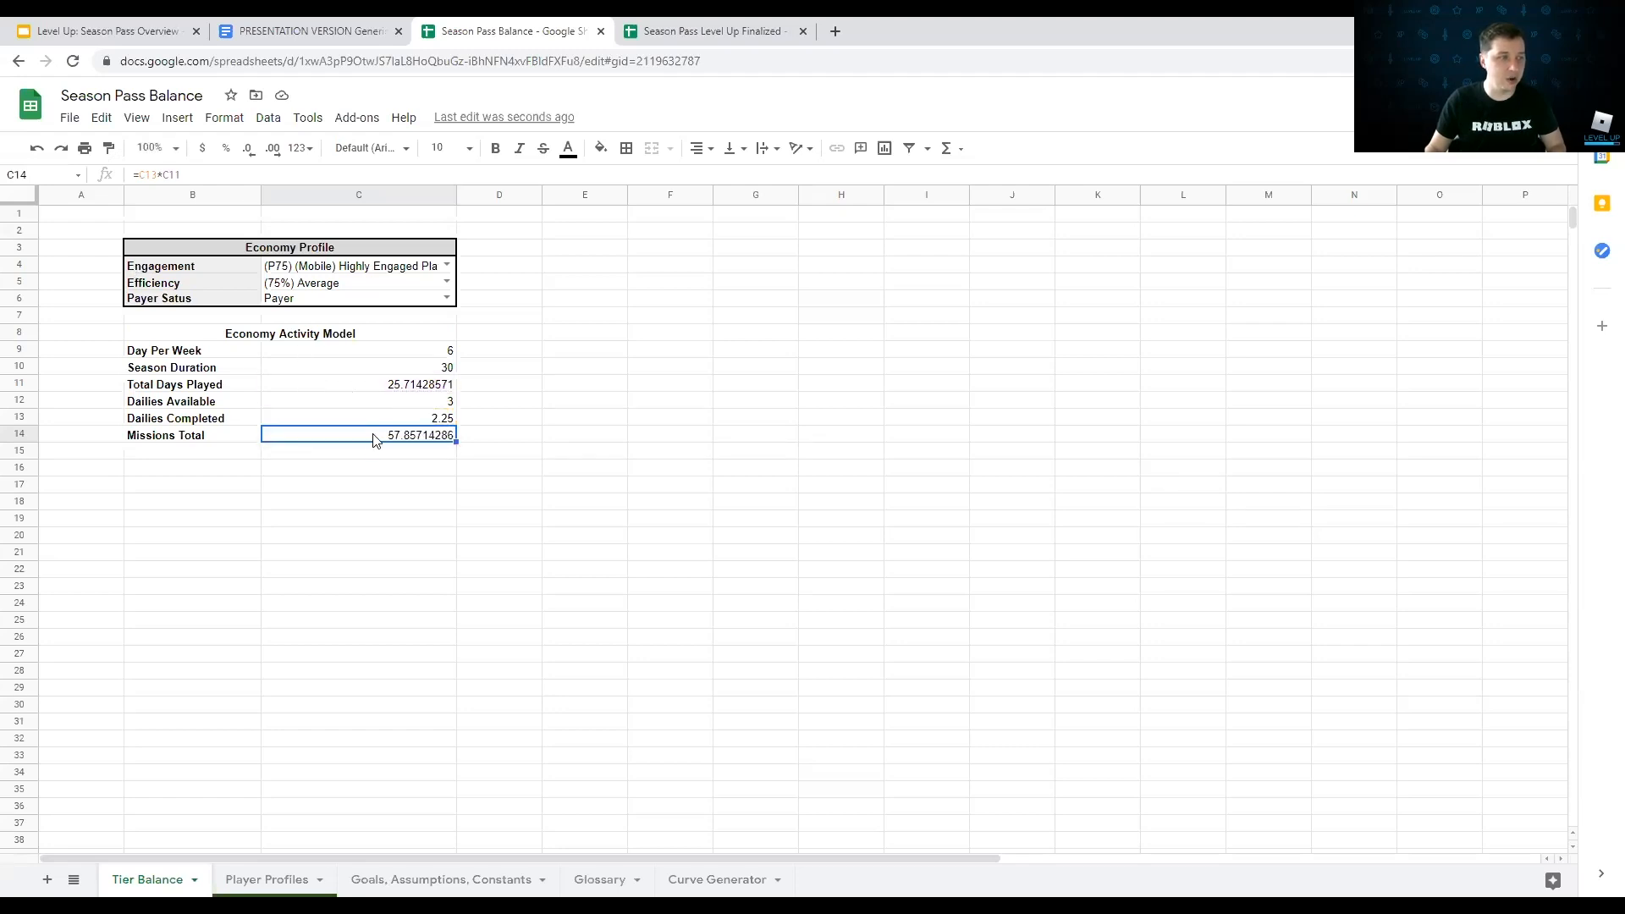
click(134, 173)
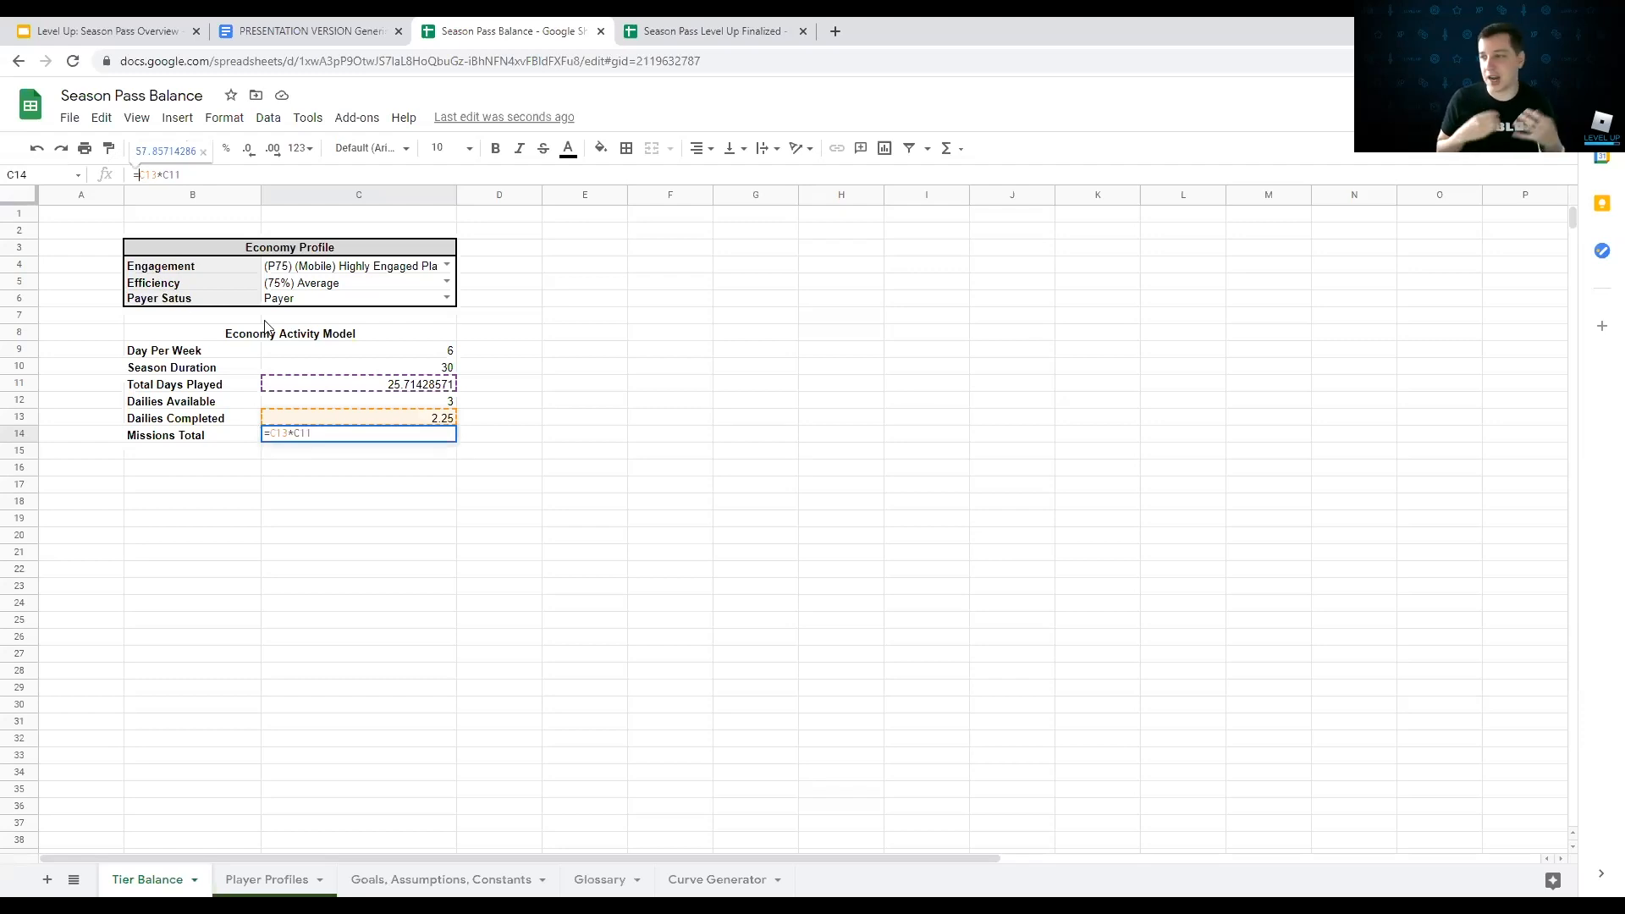
text(round)
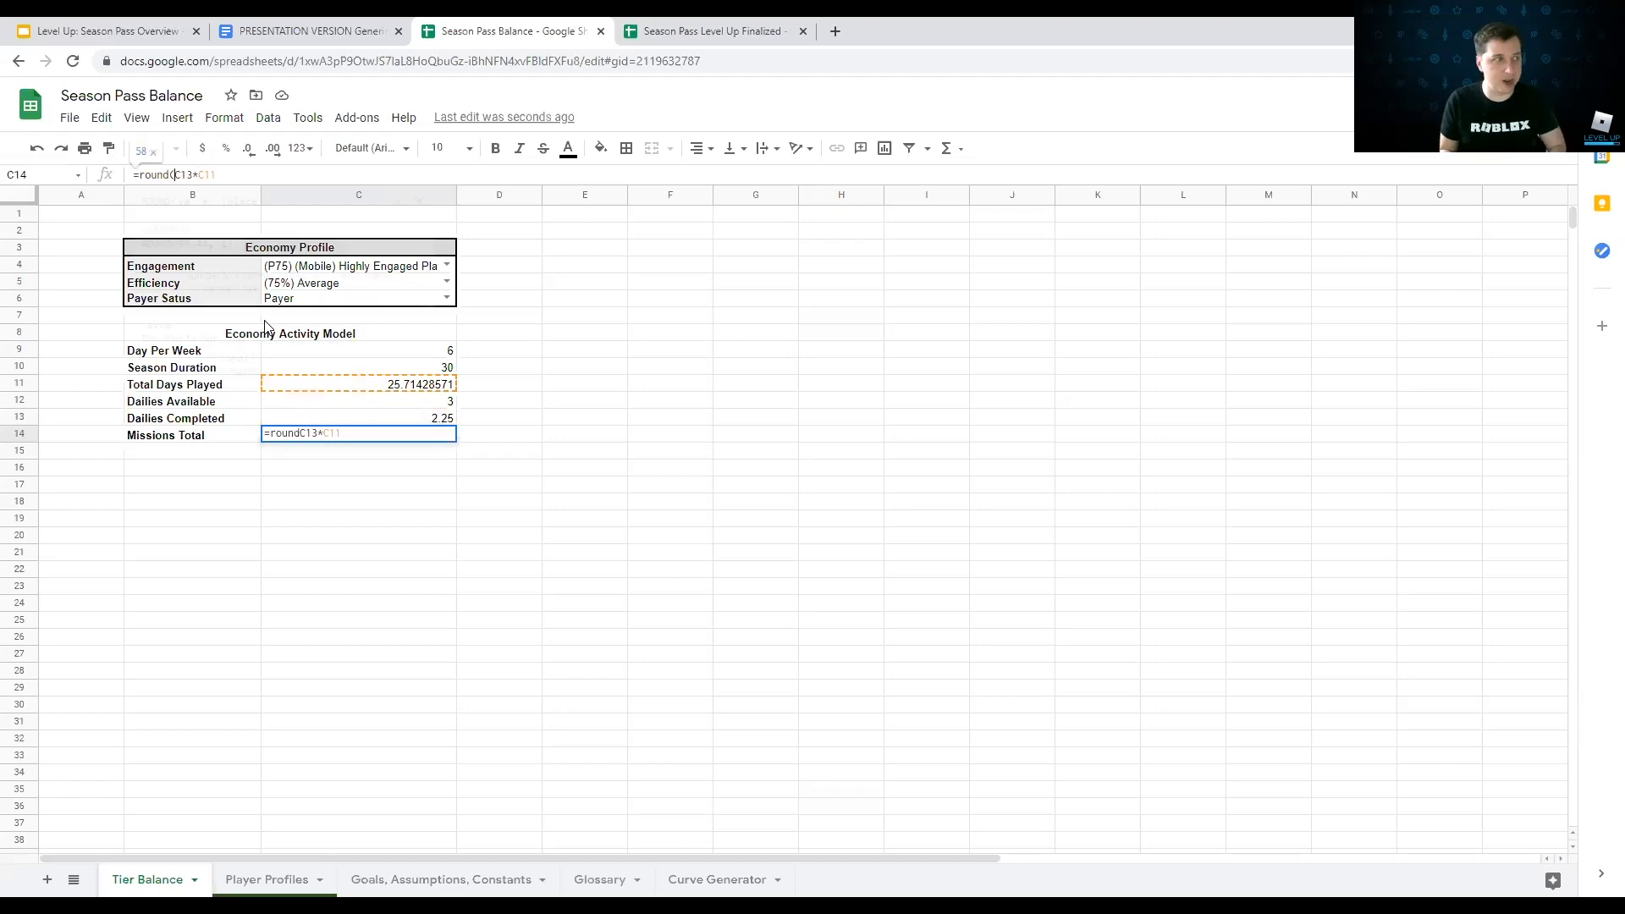
text(()
click(219, 174)
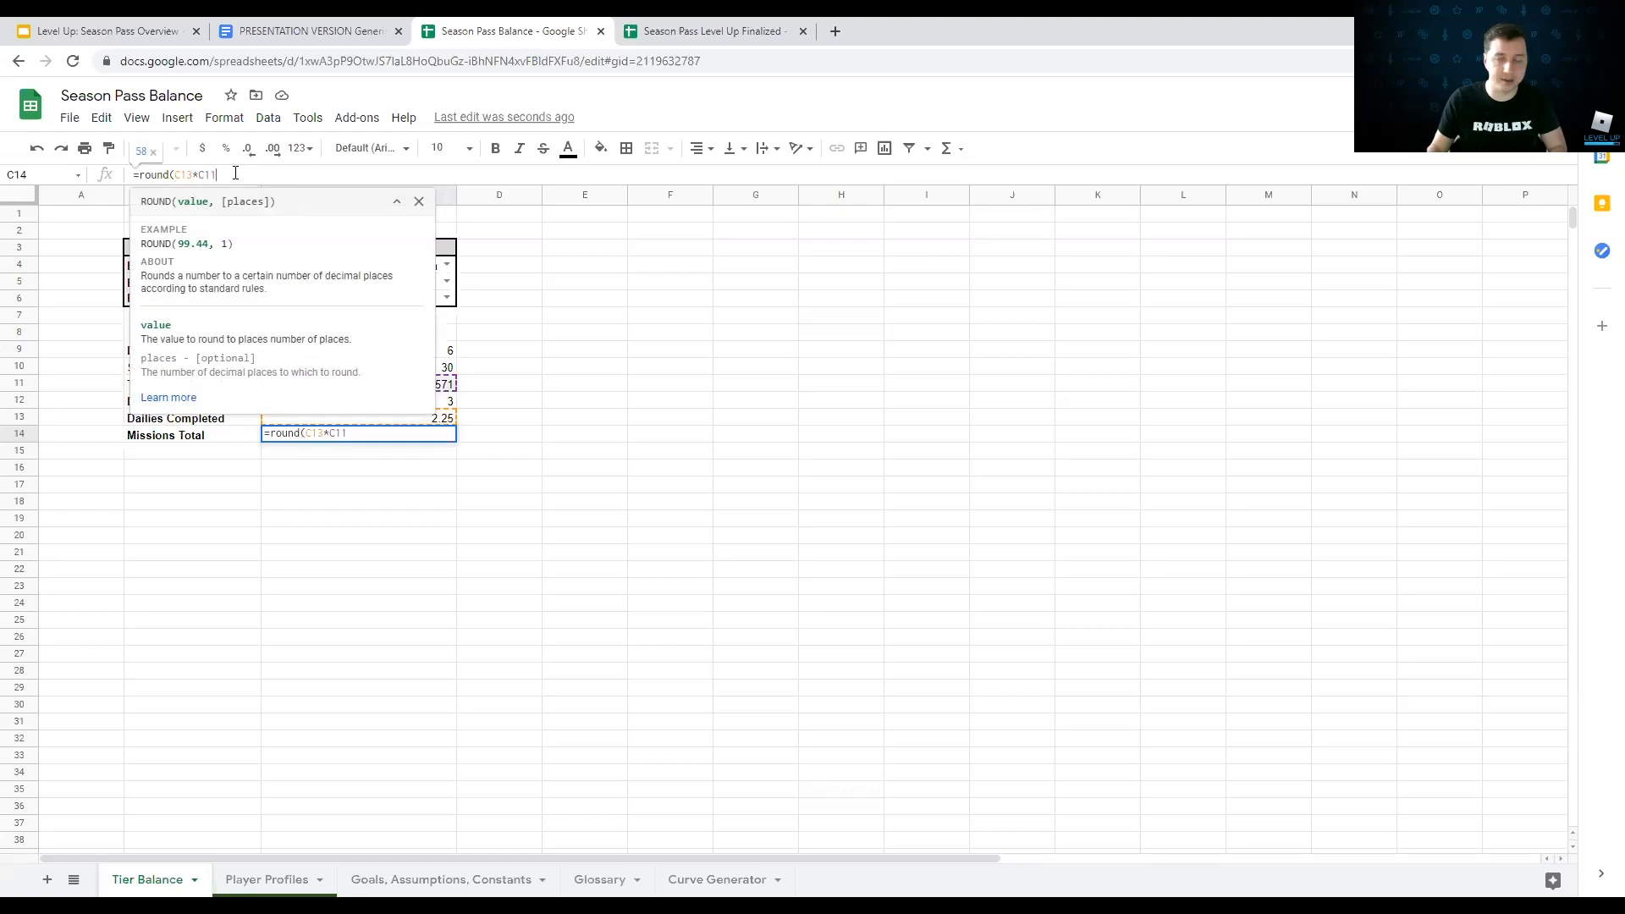
text(, )
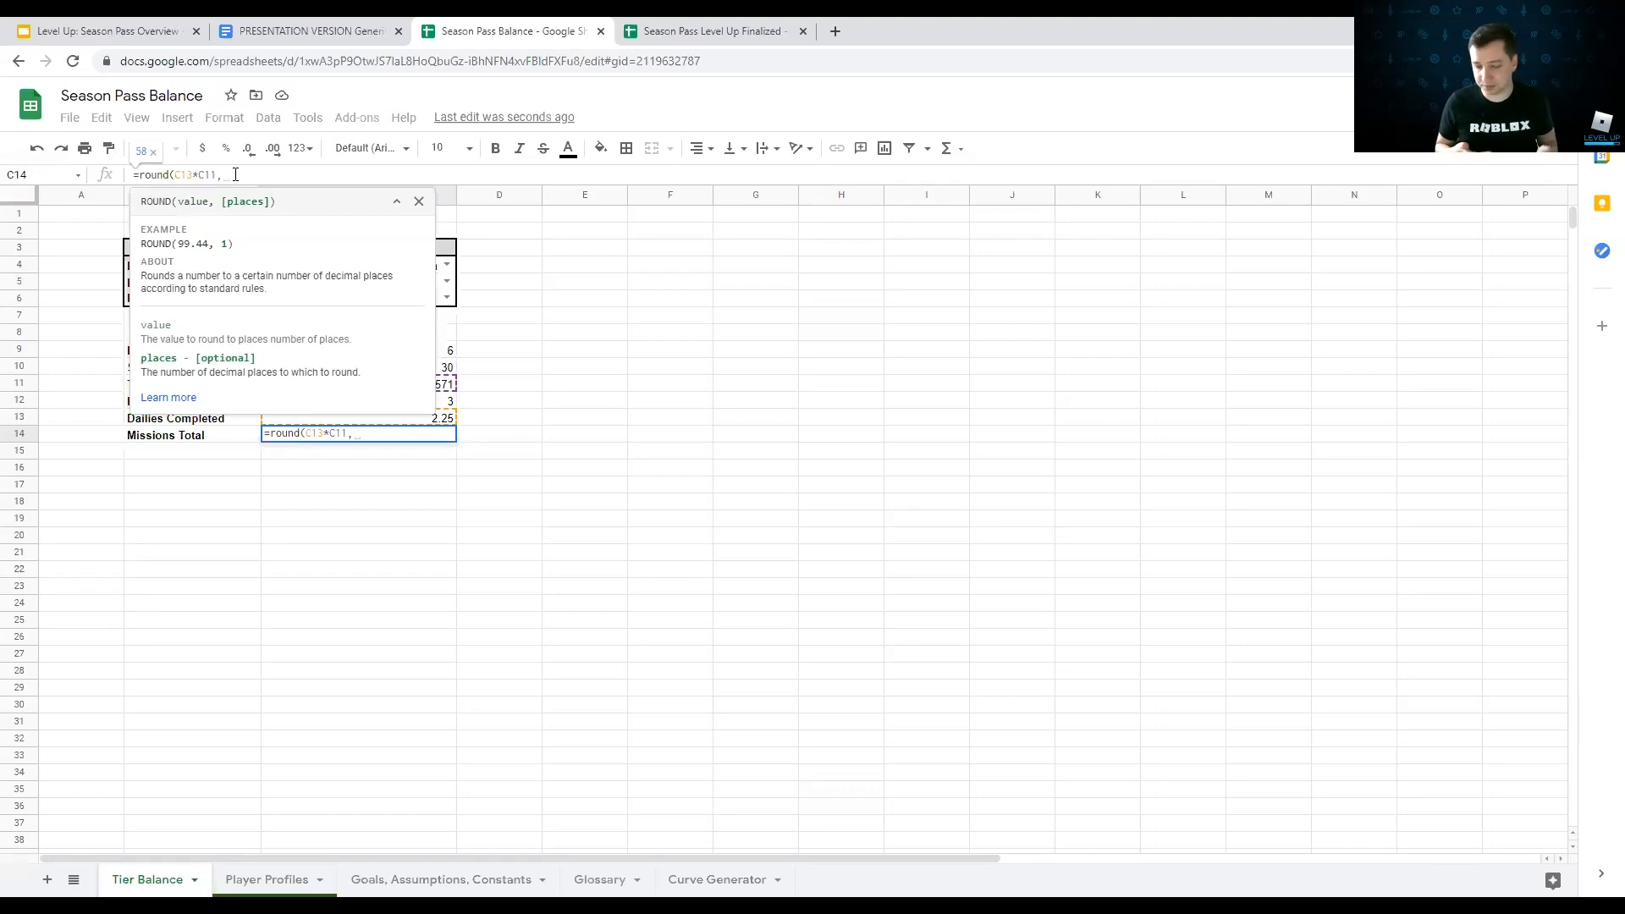
text(0))
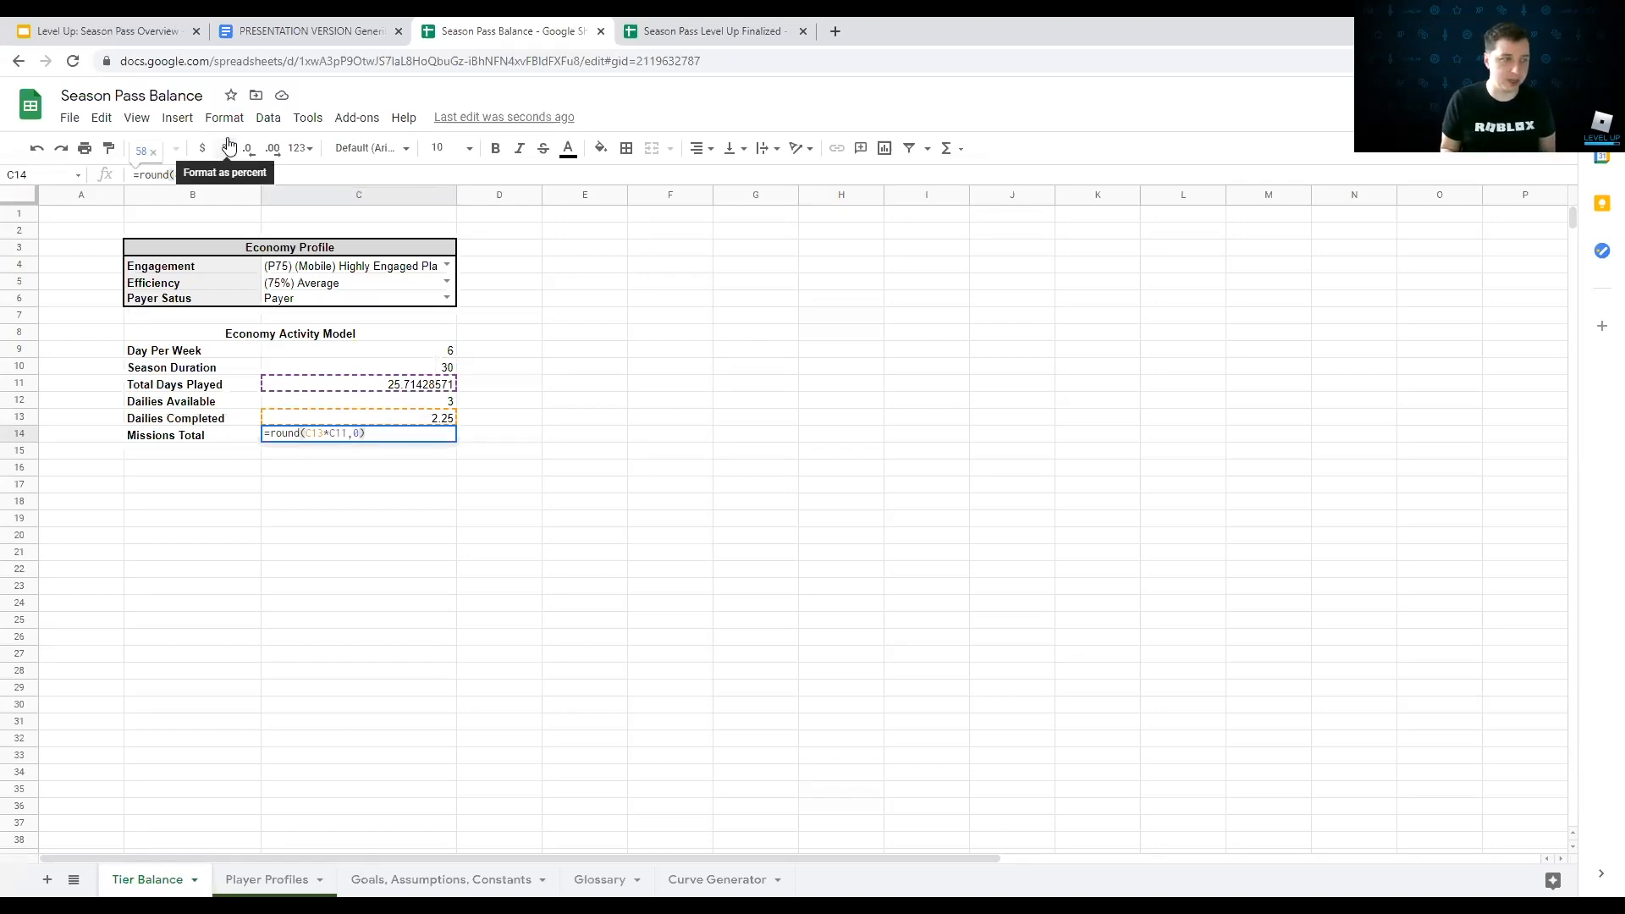
key(Return)
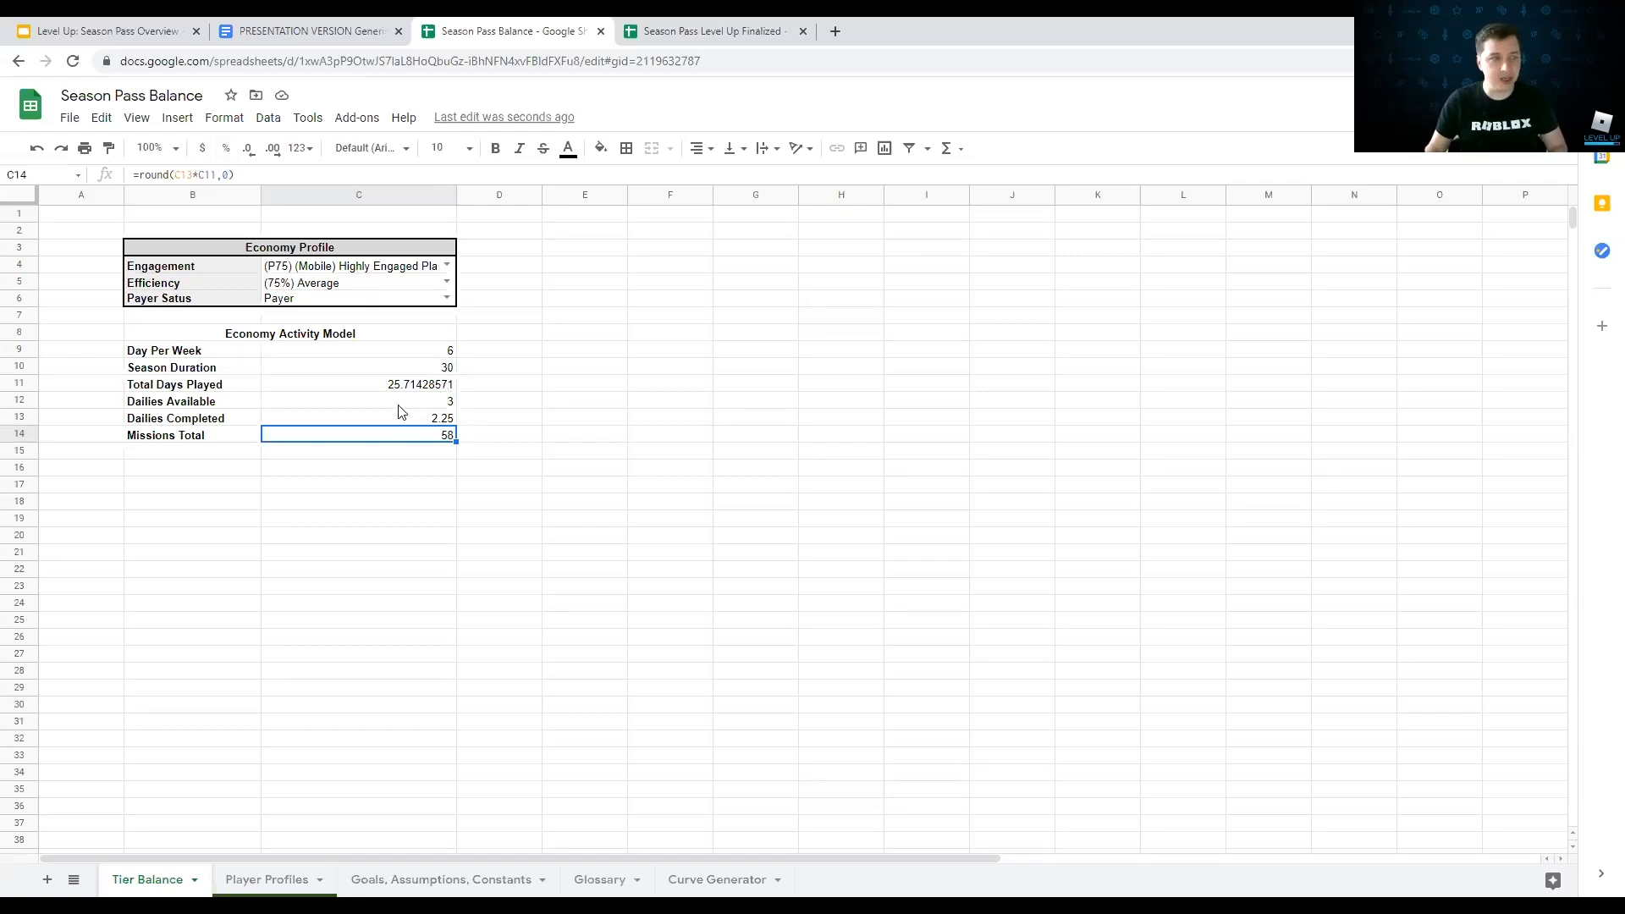
Step: Test the activity model by switching Engagement in C4 to (P50) (Mobile) Average Player and back to (P75) (Mobile) Highly Engaged Player
click(402, 352)
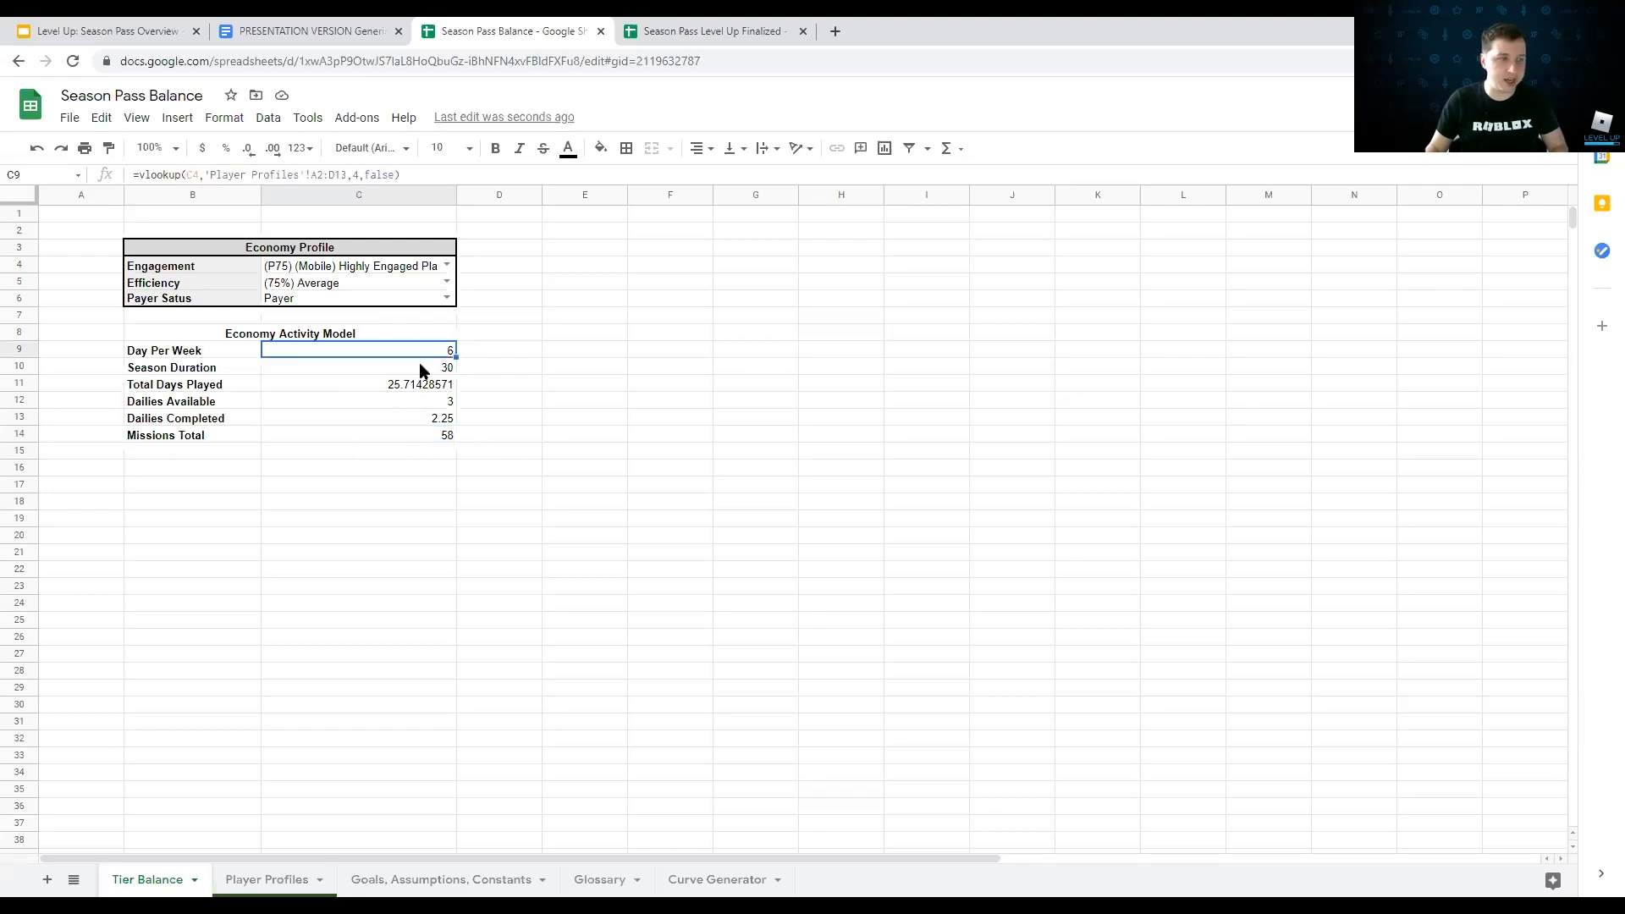
click(444, 264)
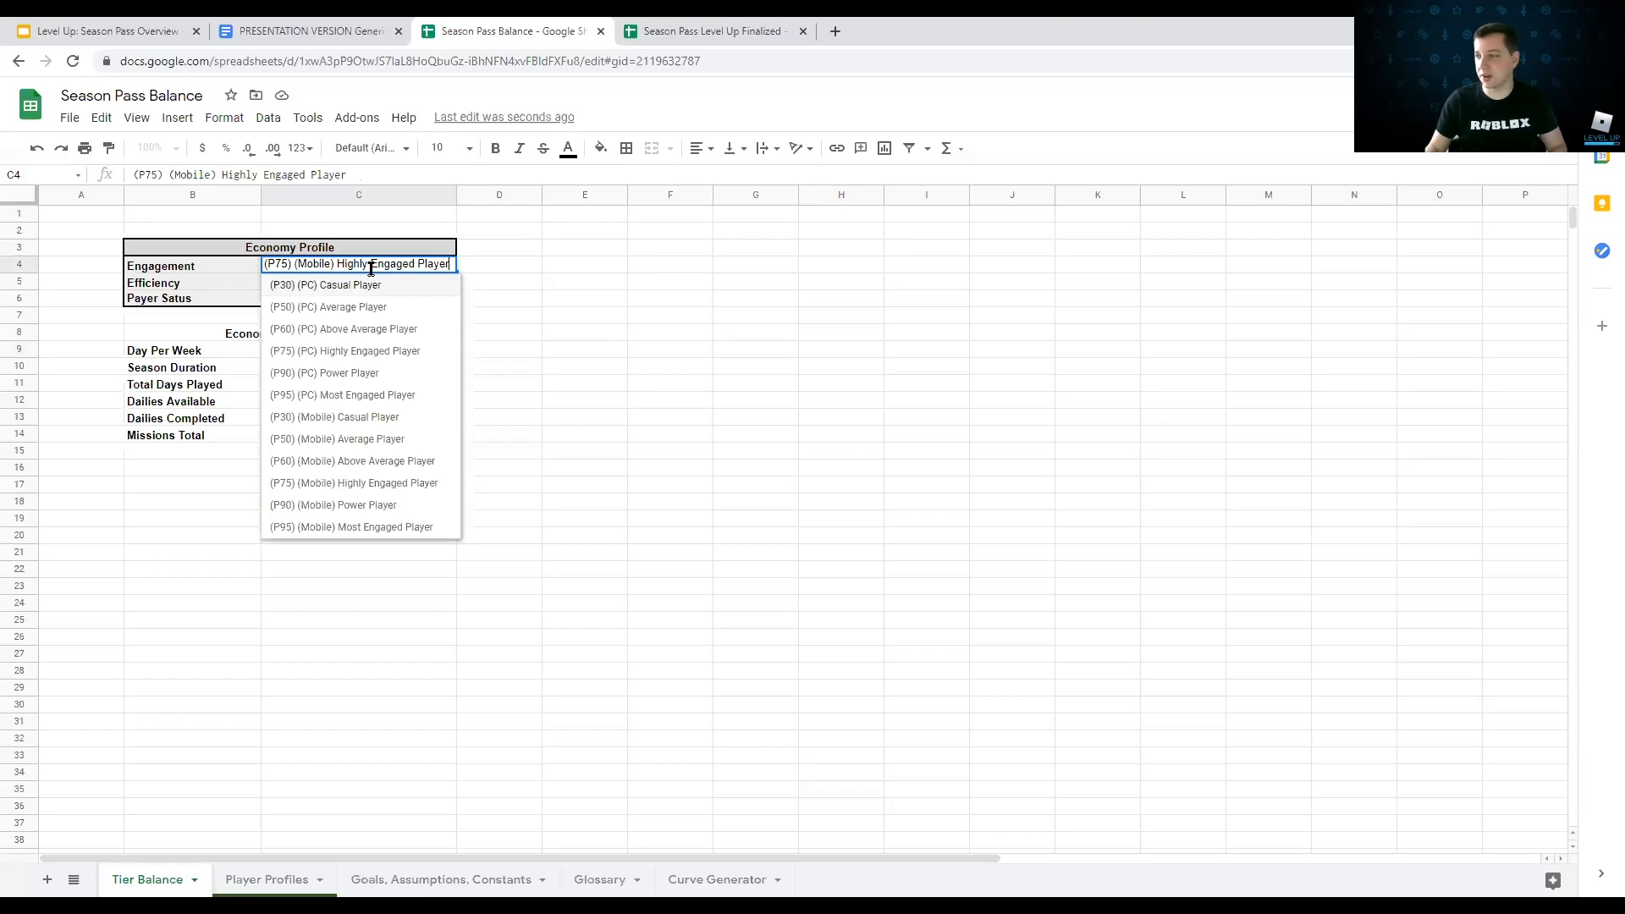
click(351, 438)
click(431, 440)
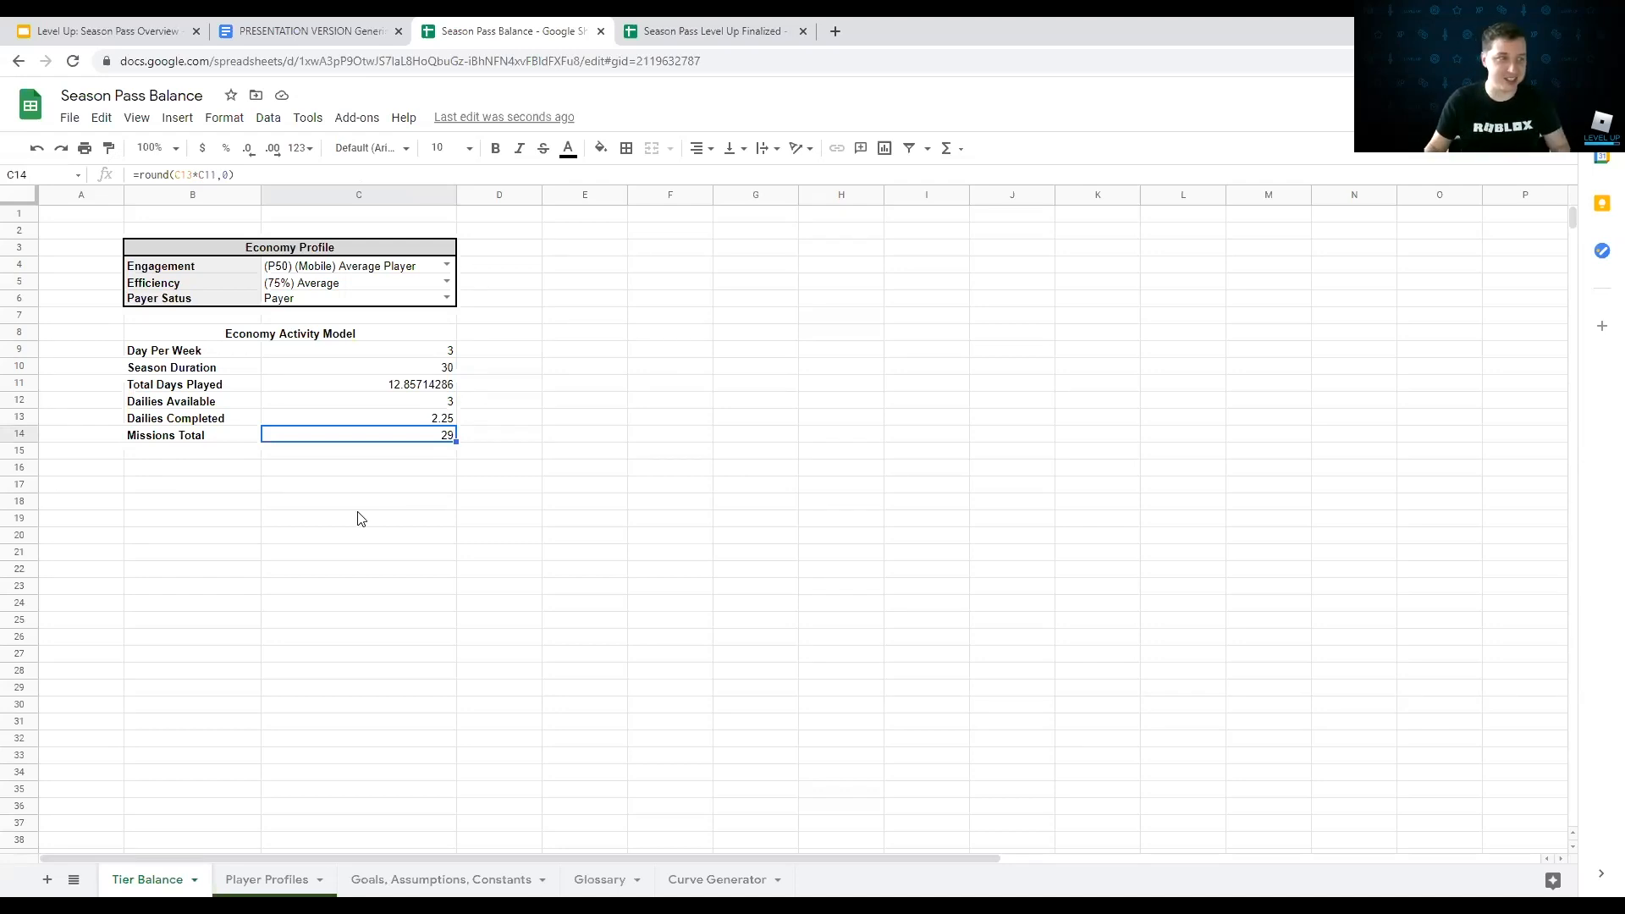
click(446, 264)
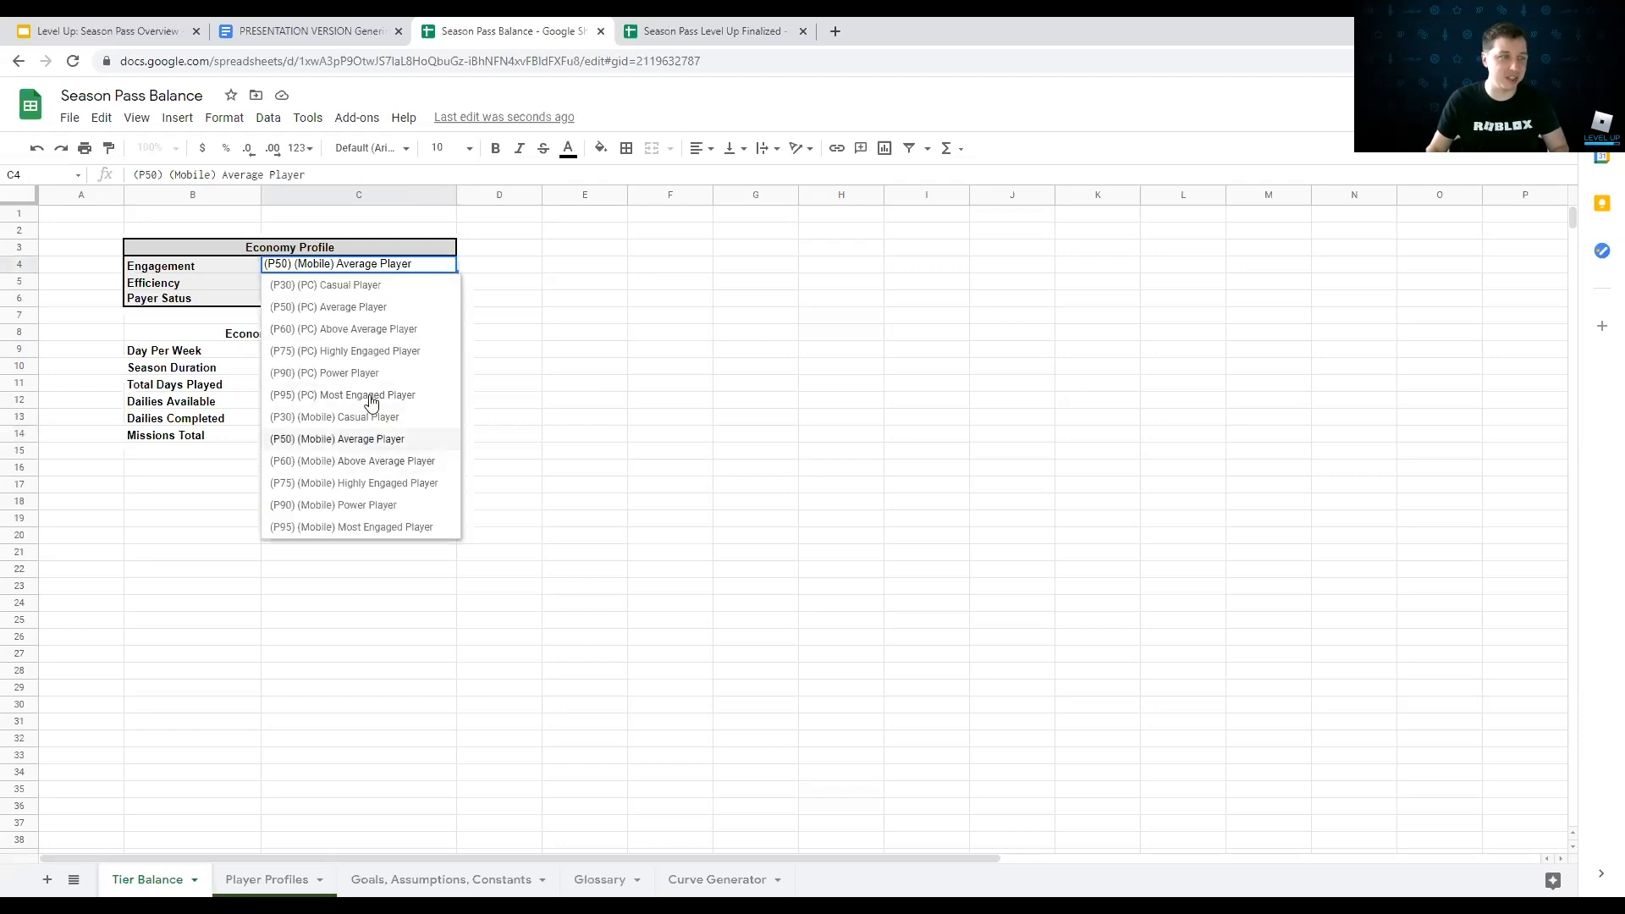
click(370, 482)
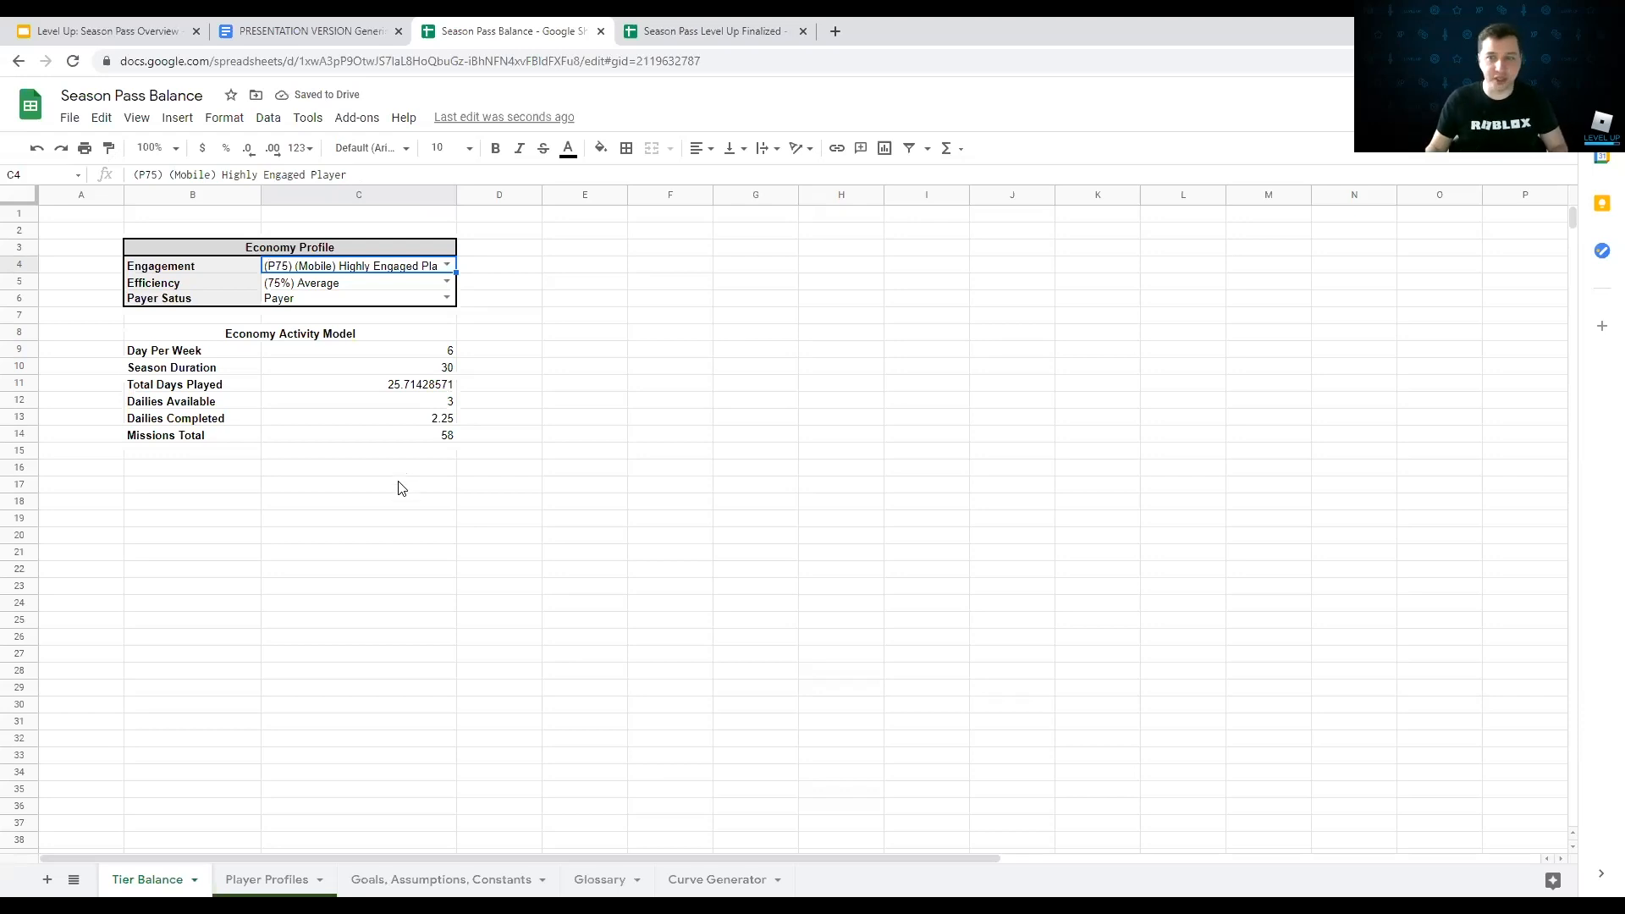
Step: Review the Missions Total formula, Color Key and Economy Activity Model formatting in the Season Pass Level Up Finalized spreadsheet
click(715, 32)
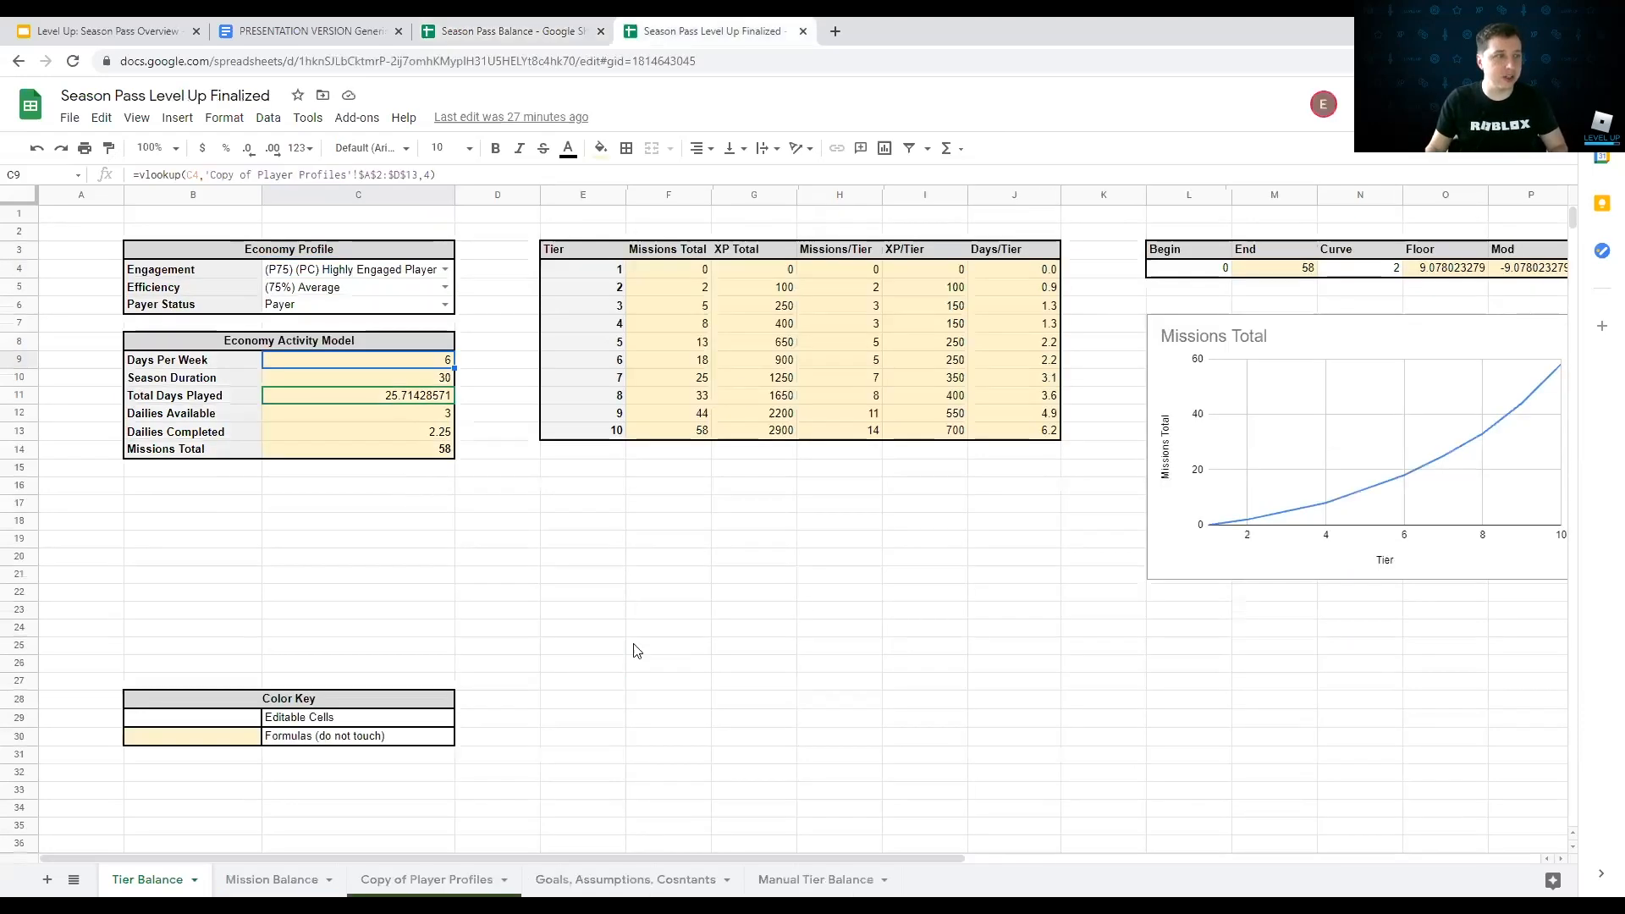
click(444, 453)
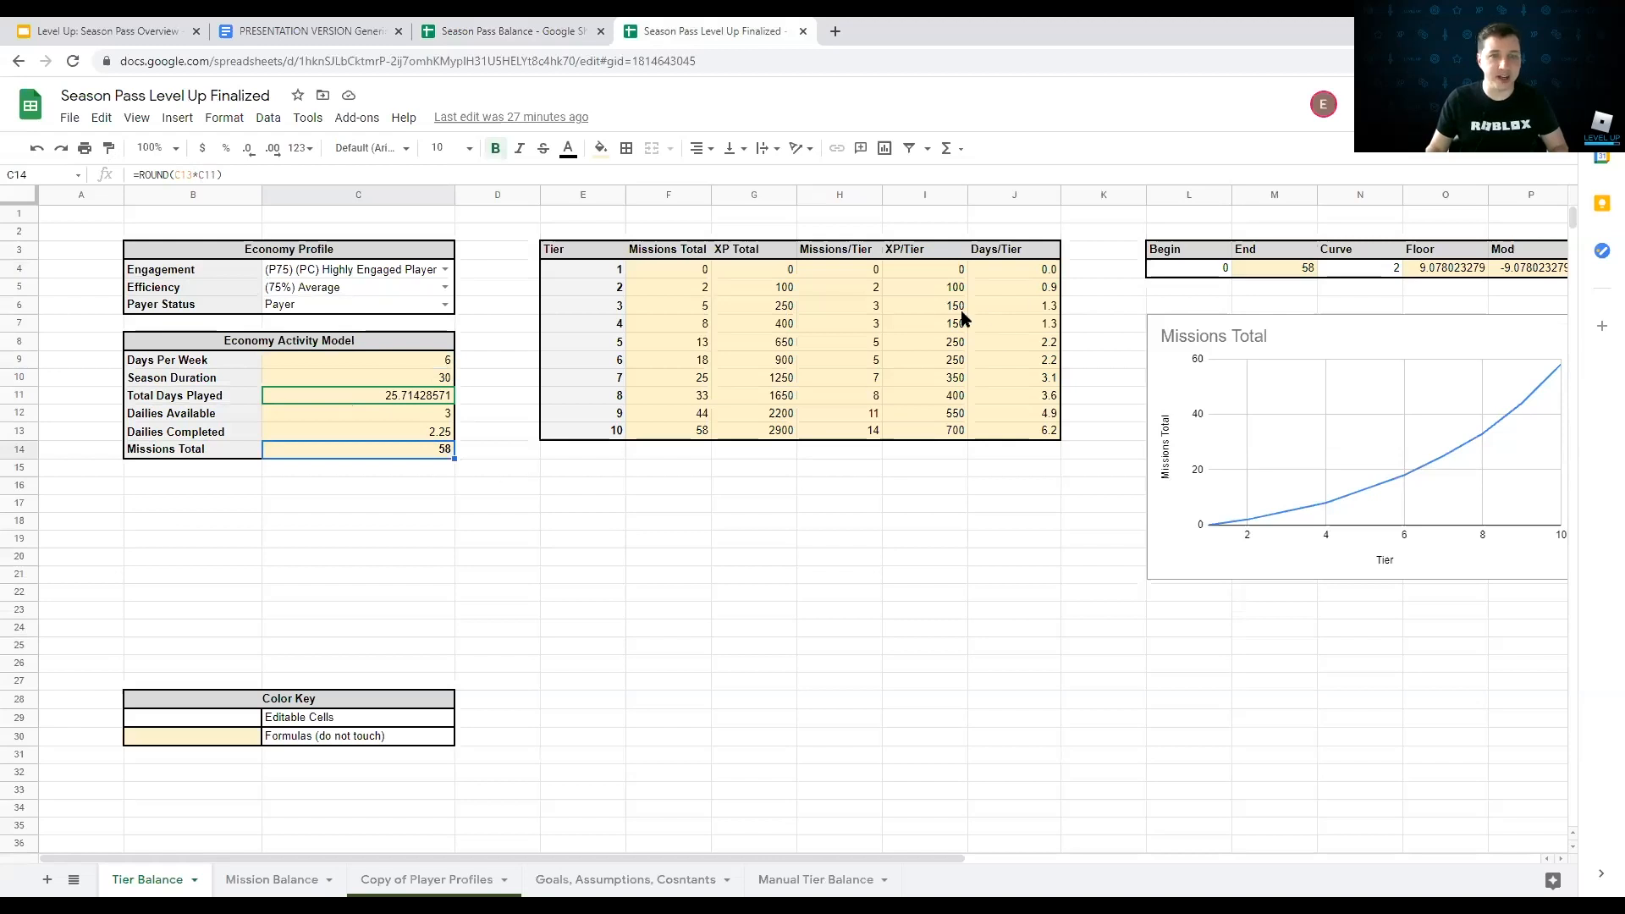
click(531, 471)
click(517, 502)
click(480, 543)
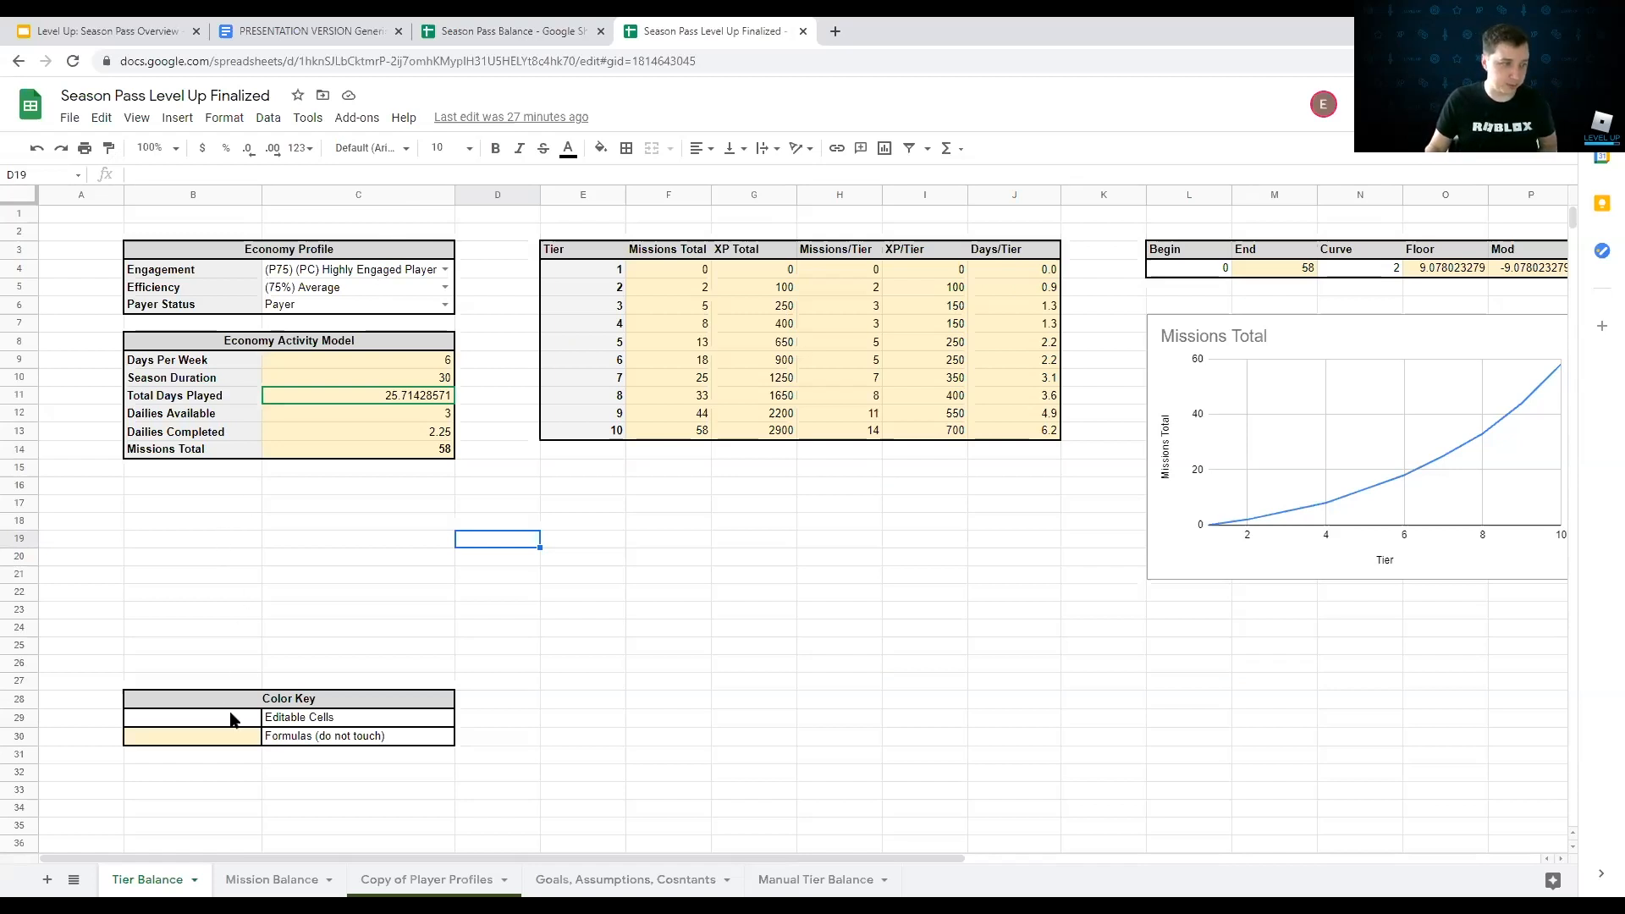
drag(222, 699, 362, 738)
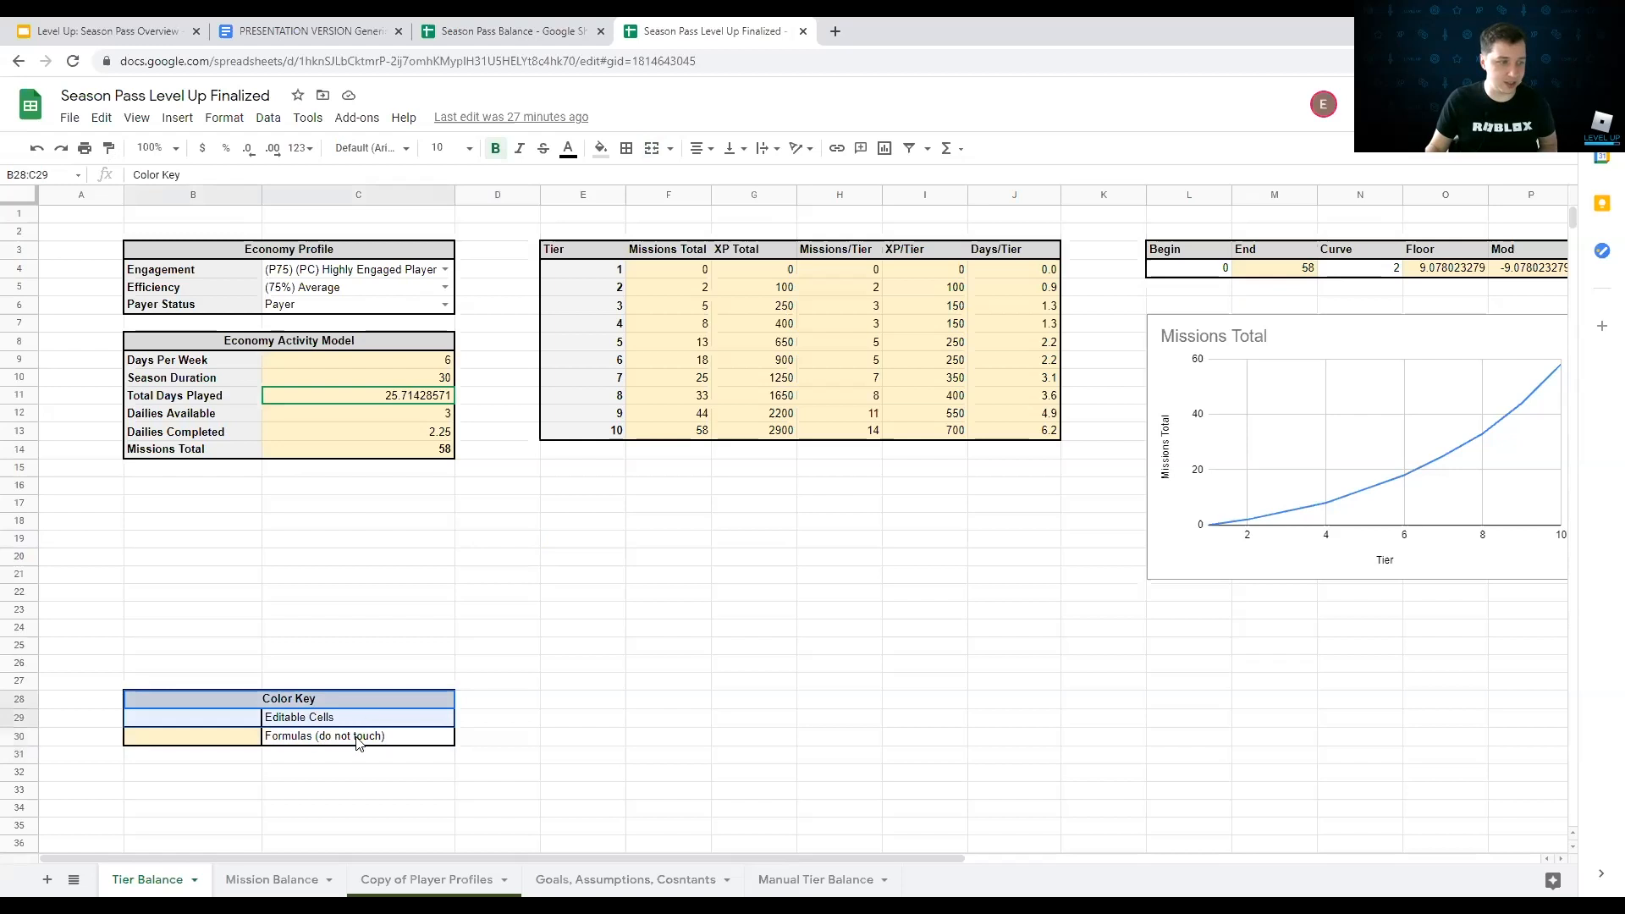
click(354, 491)
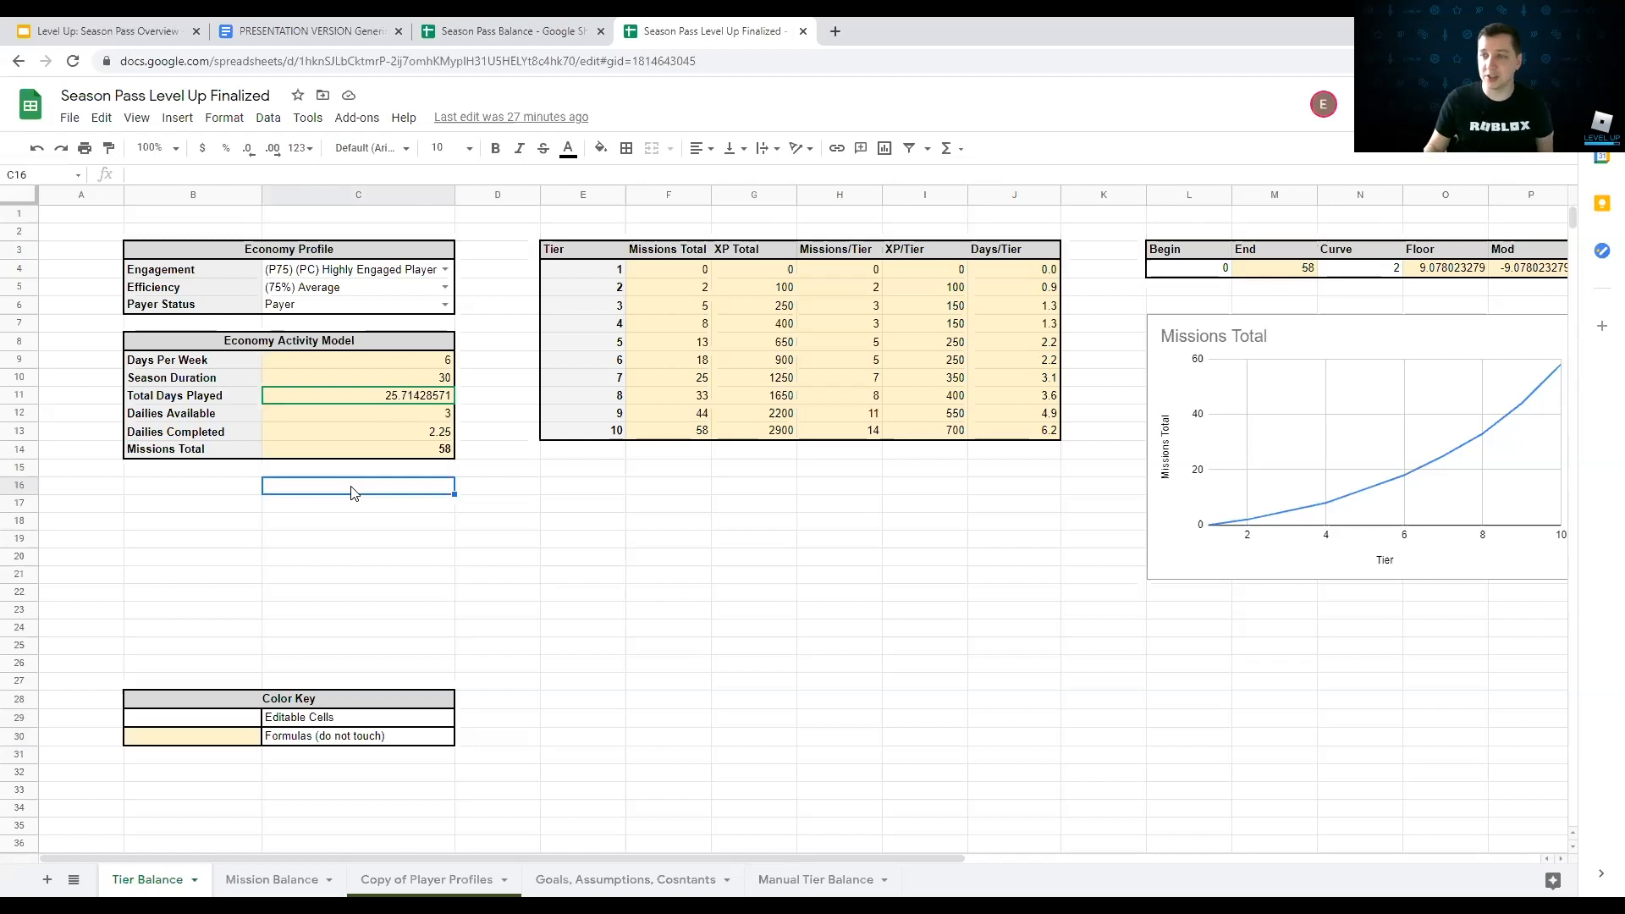
drag(389, 358, 379, 453)
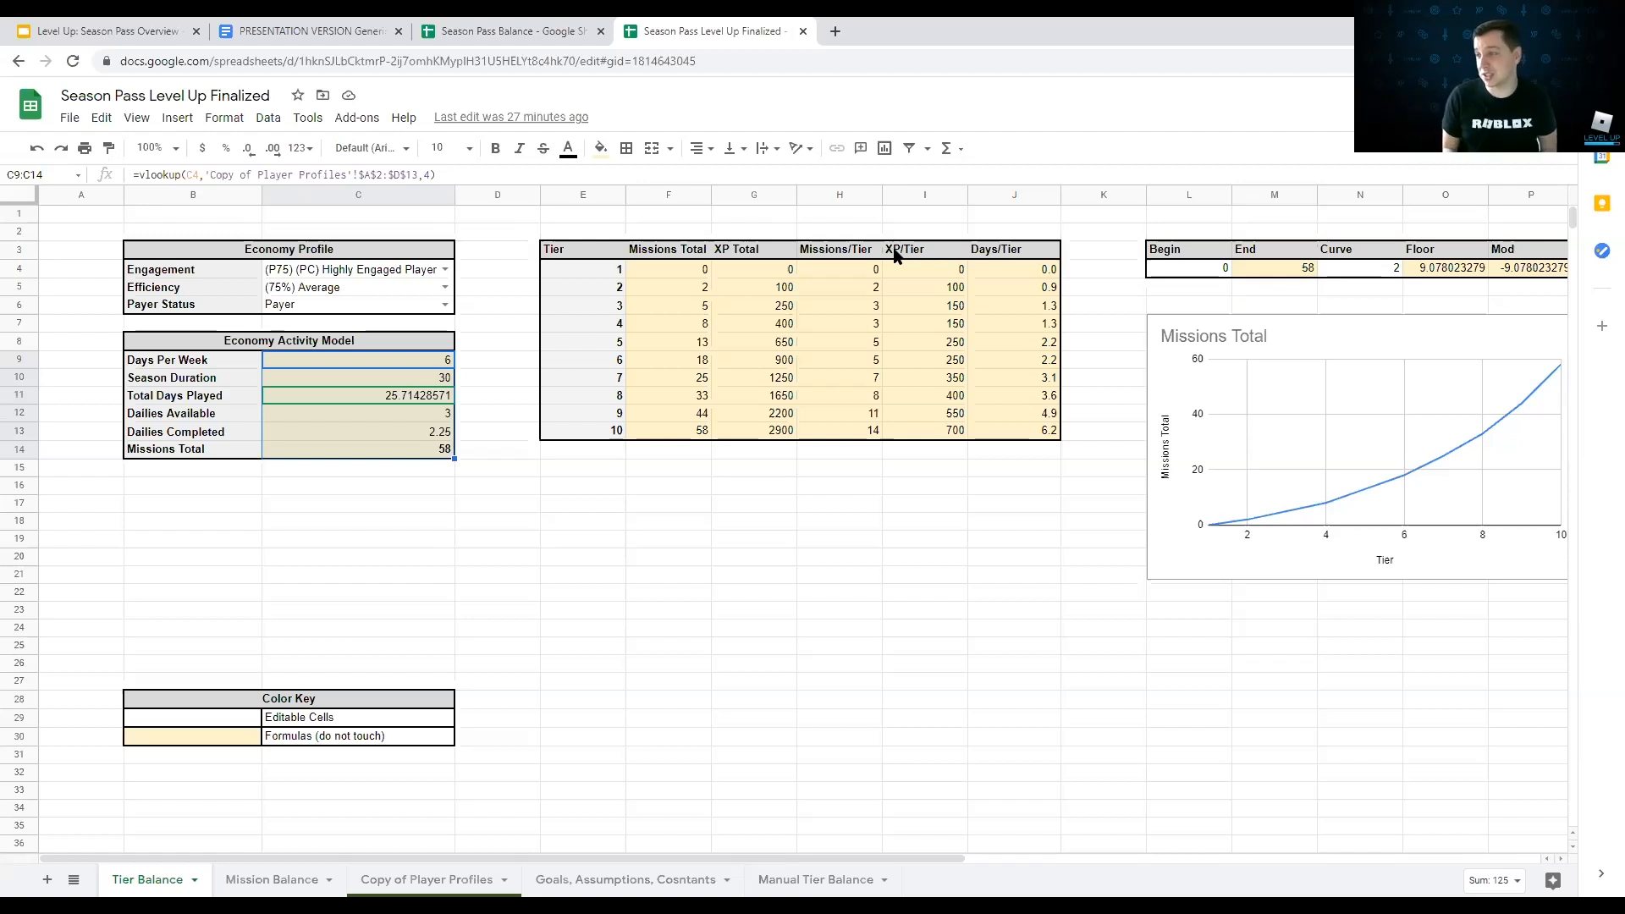
Step: Return to the Season Pass Balance spreadsheet and give the Economy Activity Model header an outer border and a gray fill
click(516, 32)
click(302, 342)
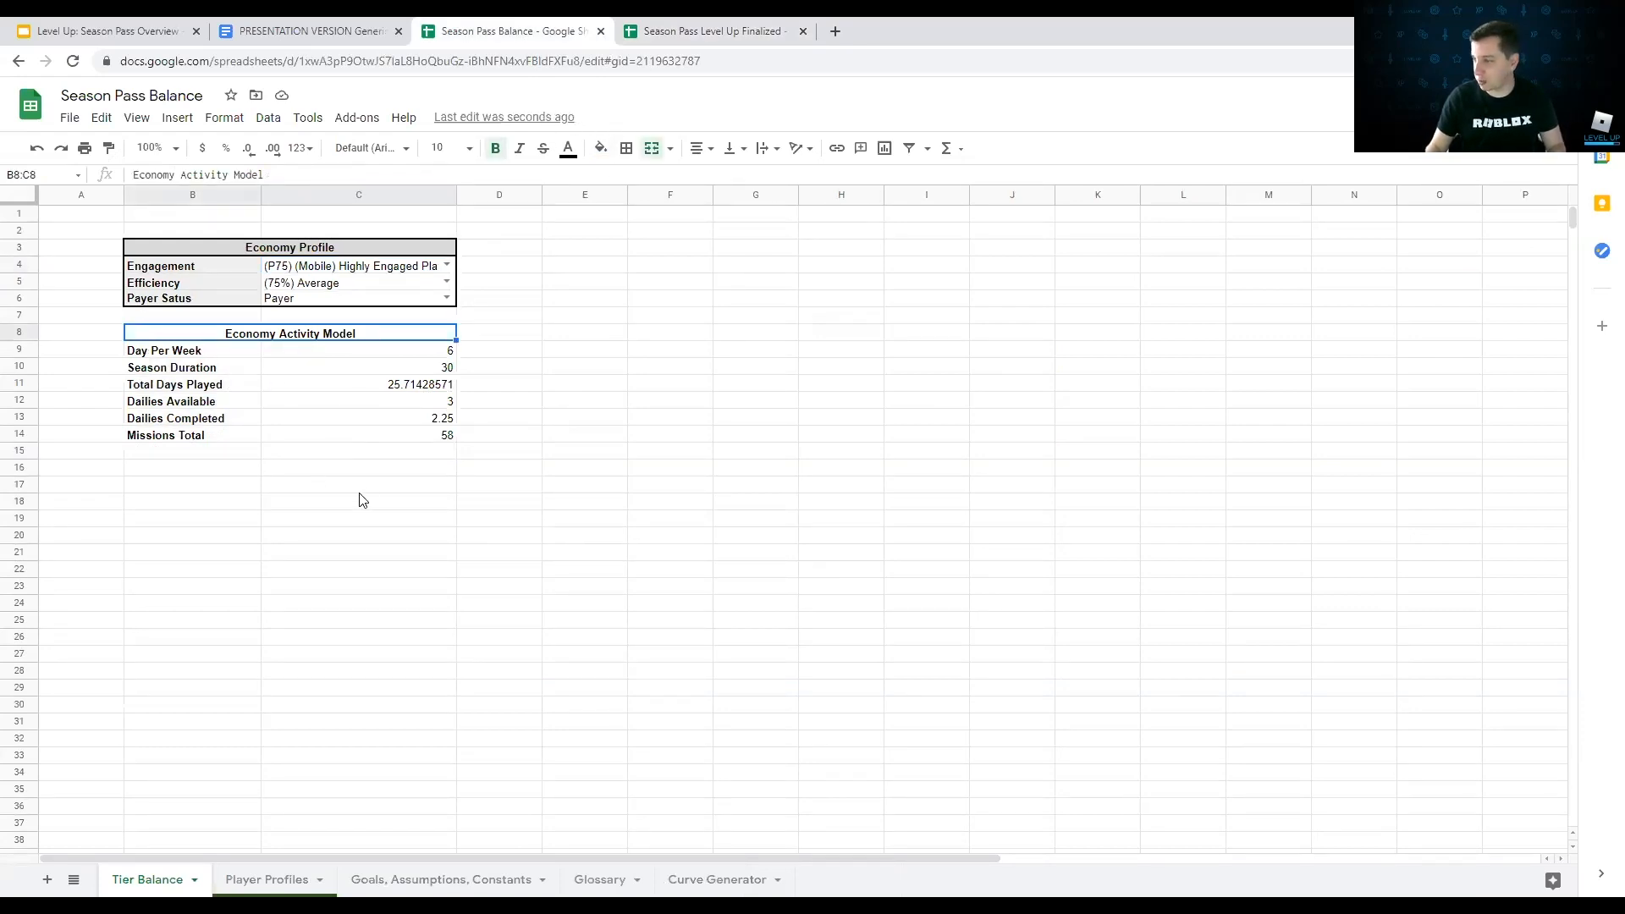
click(626, 148)
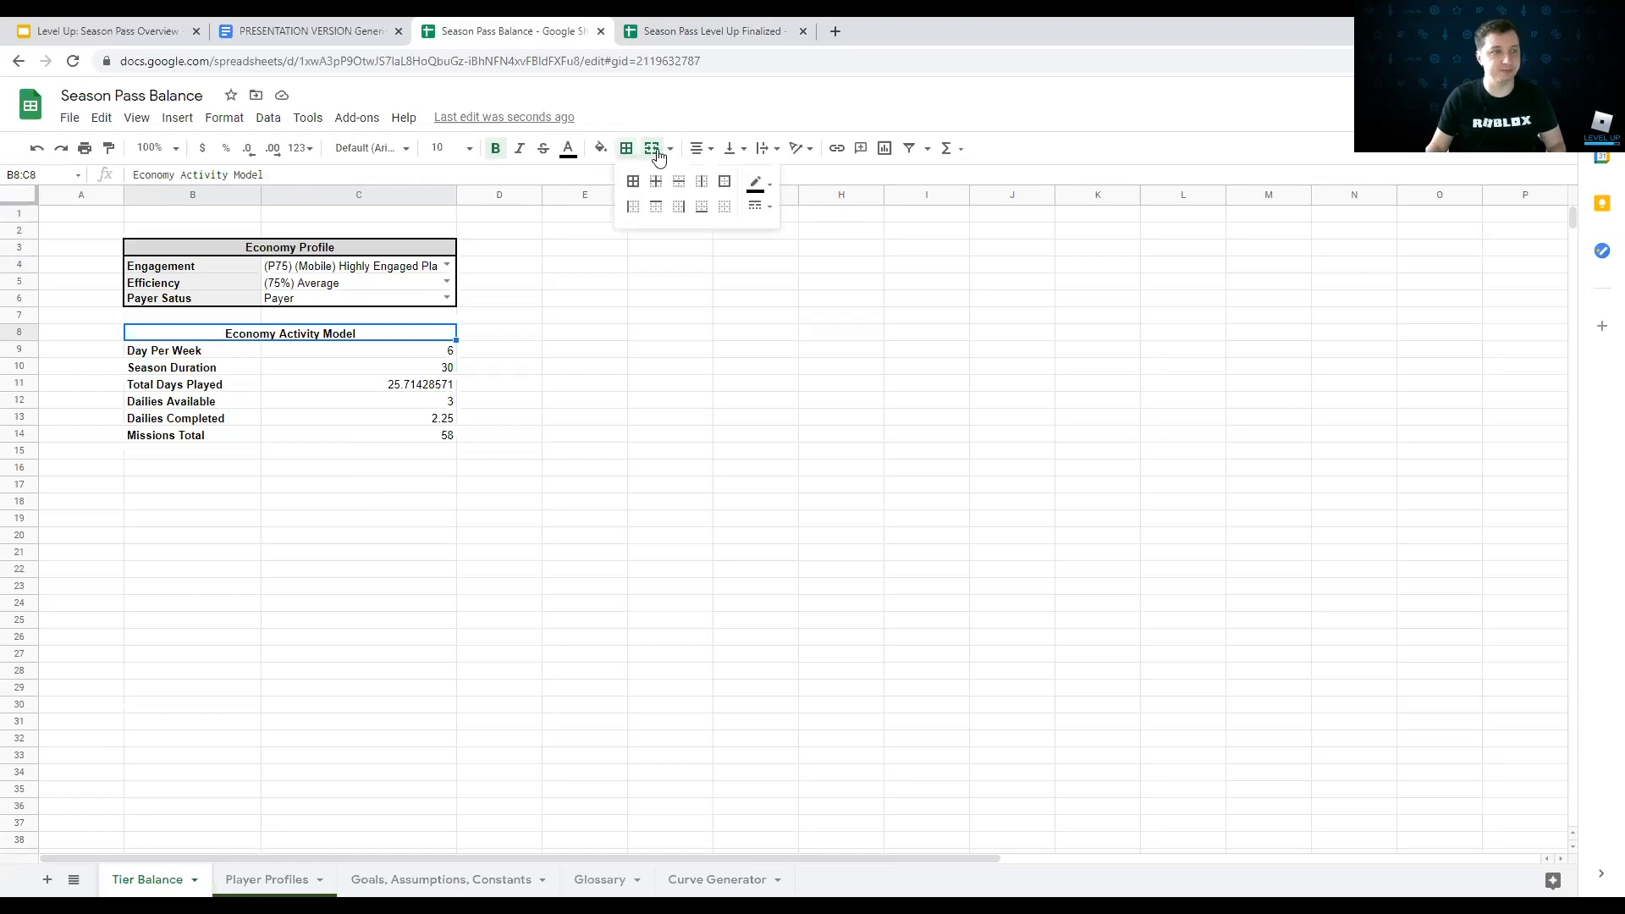
click(729, 188)
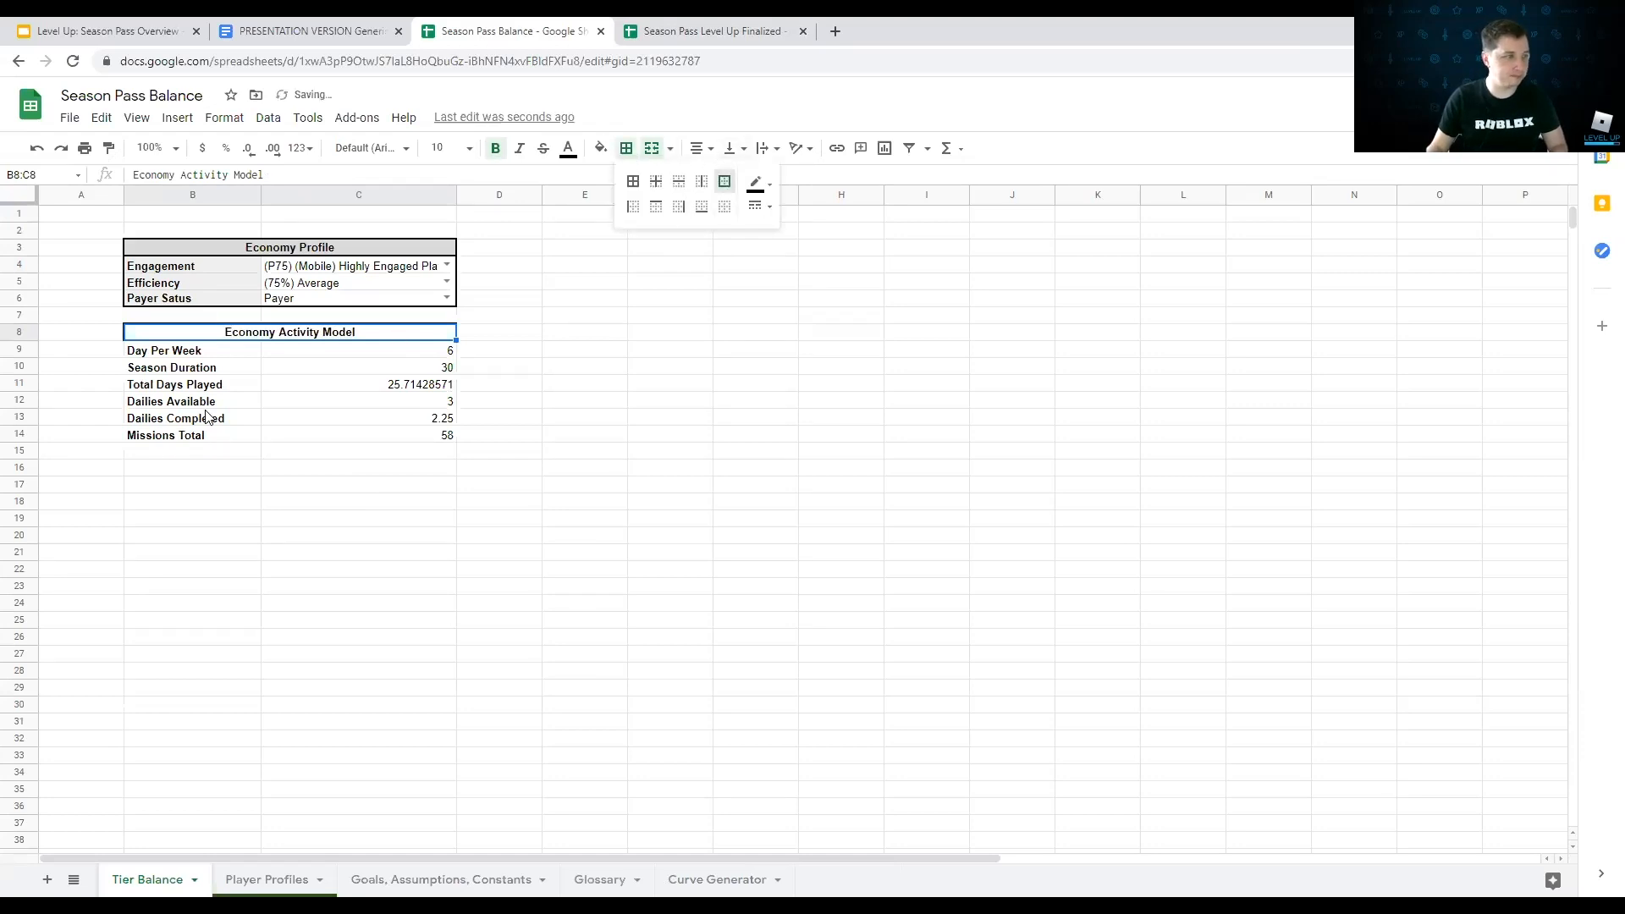
click(218, 338)
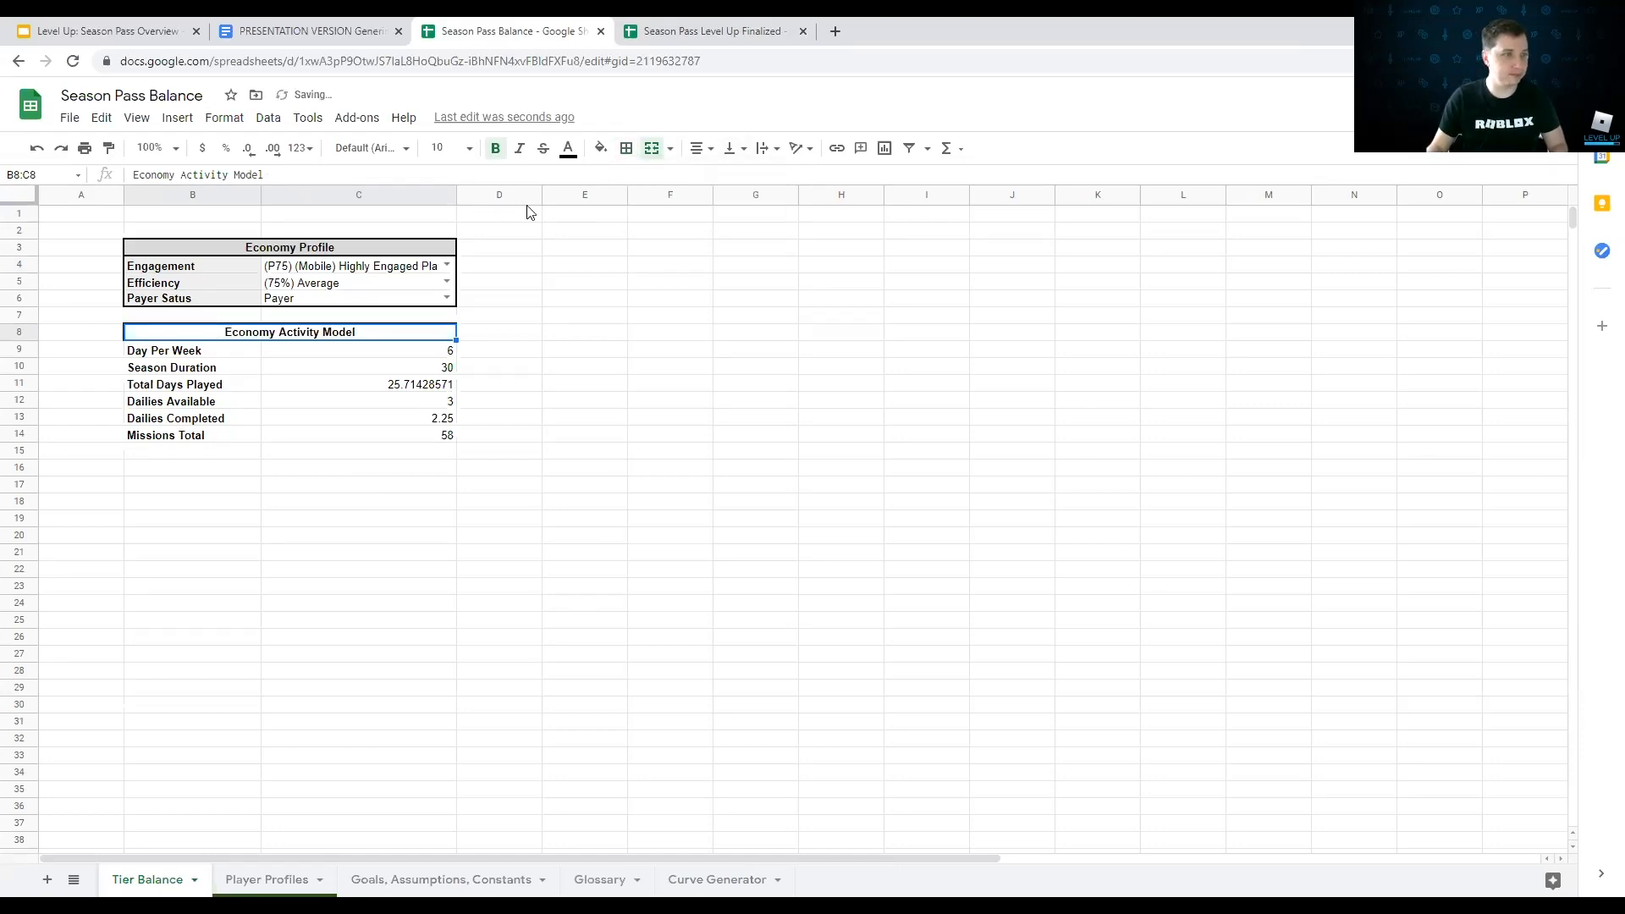
click(600, 149)
click(709, 208)
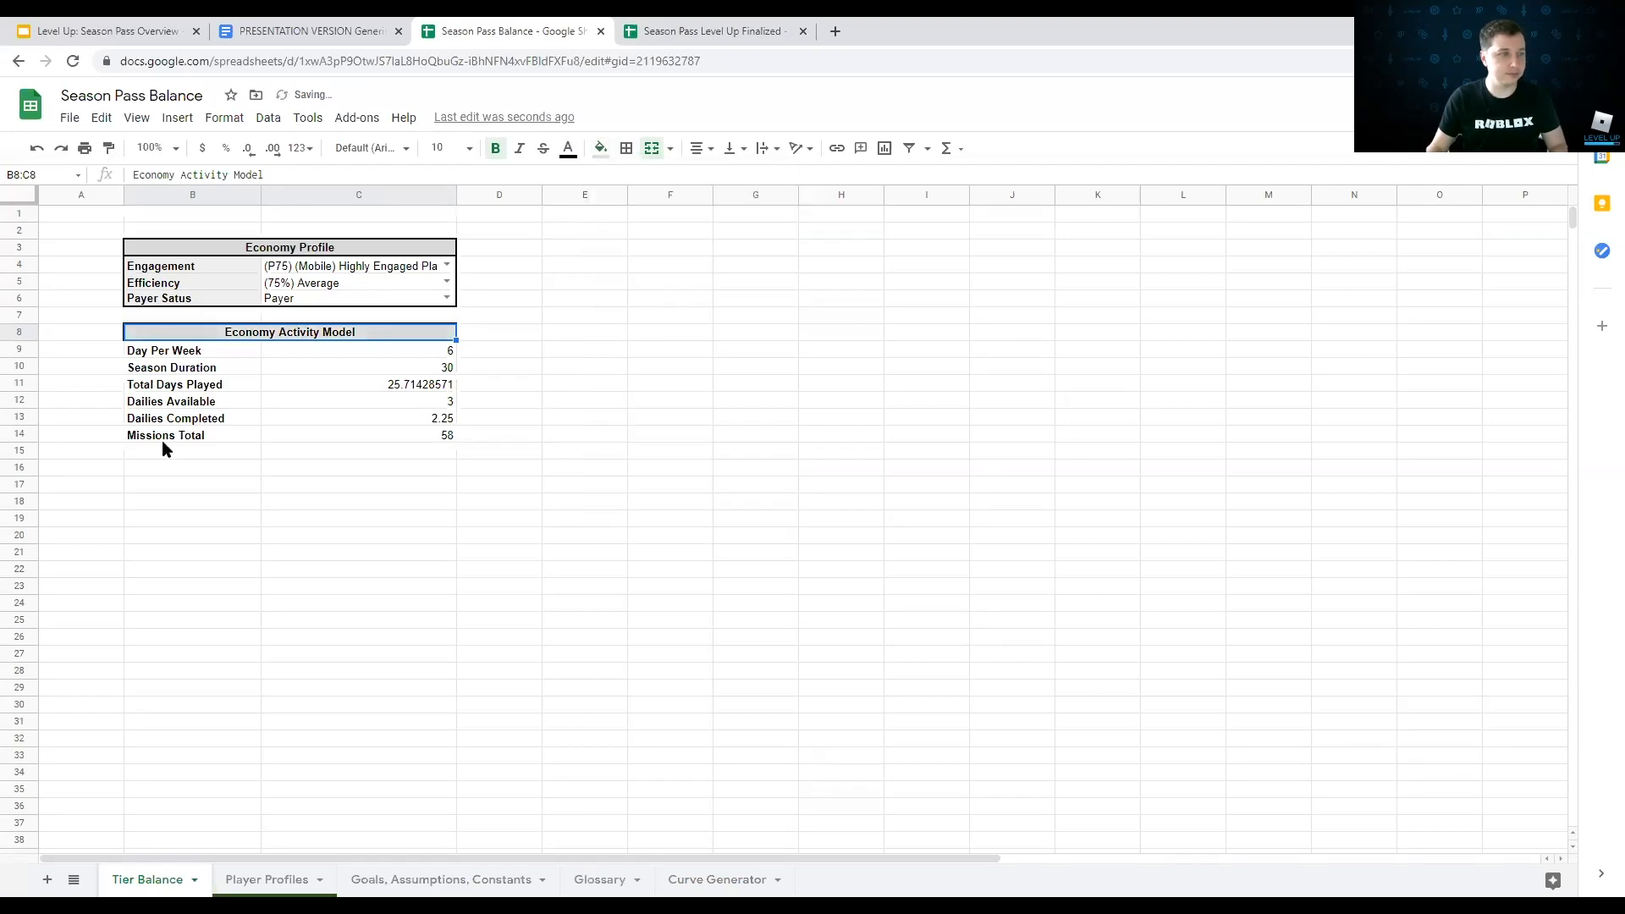
Step: Add an outer border around the Economy Activity Model labels and values in B9:C14
click(203, 353)
drag(203, 354, 398, 439)
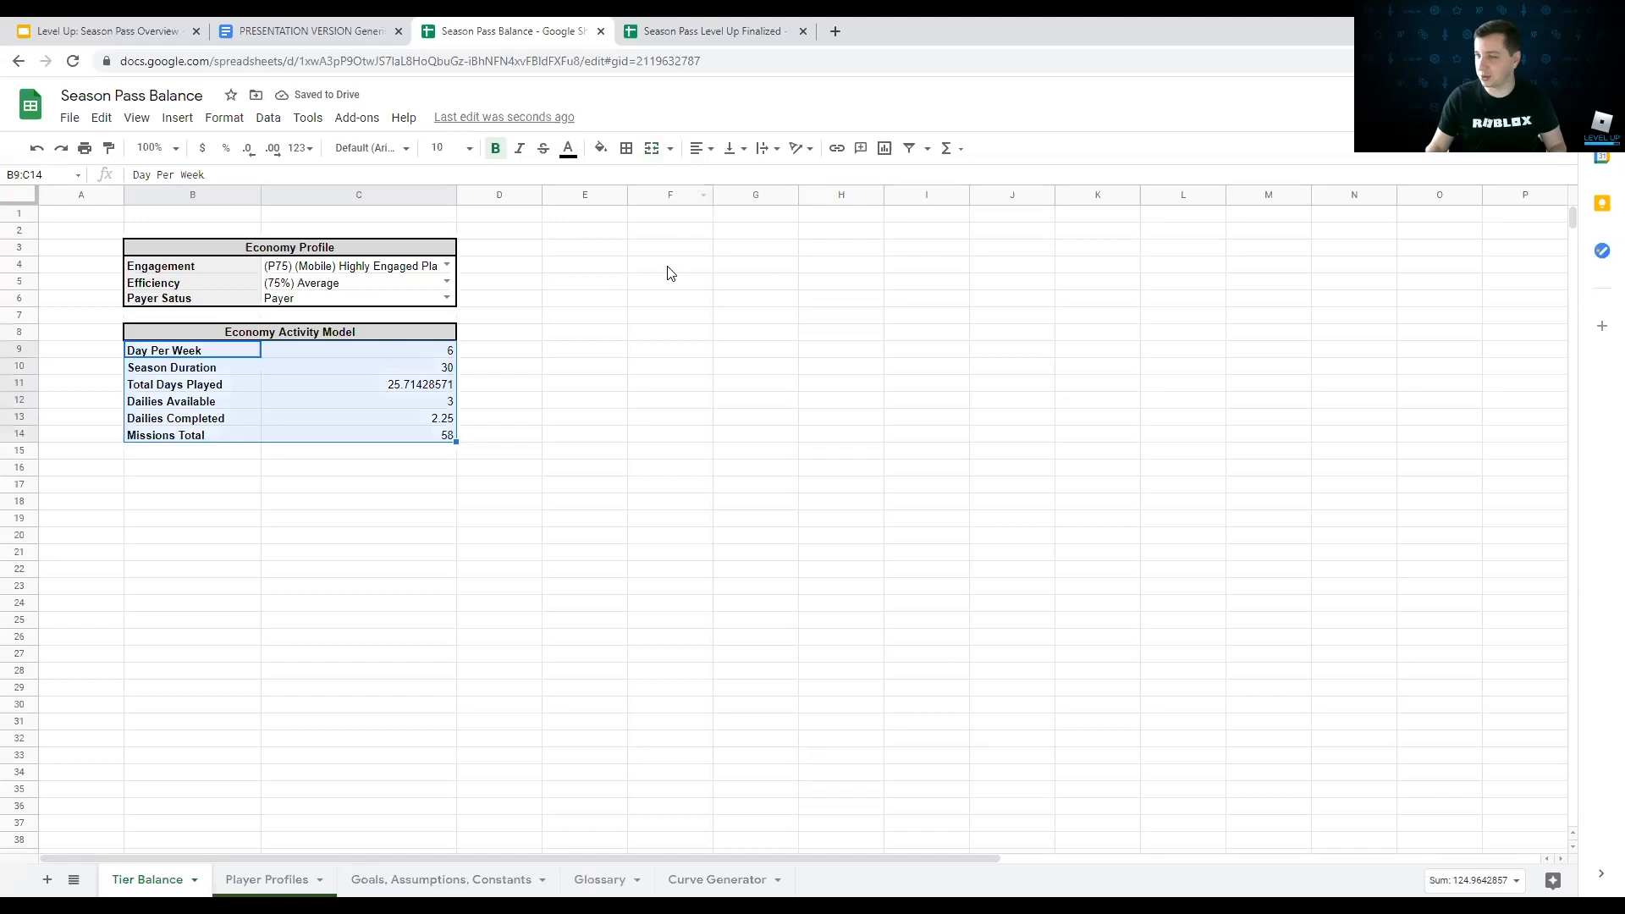
click(624, 149)
click(733, 191)
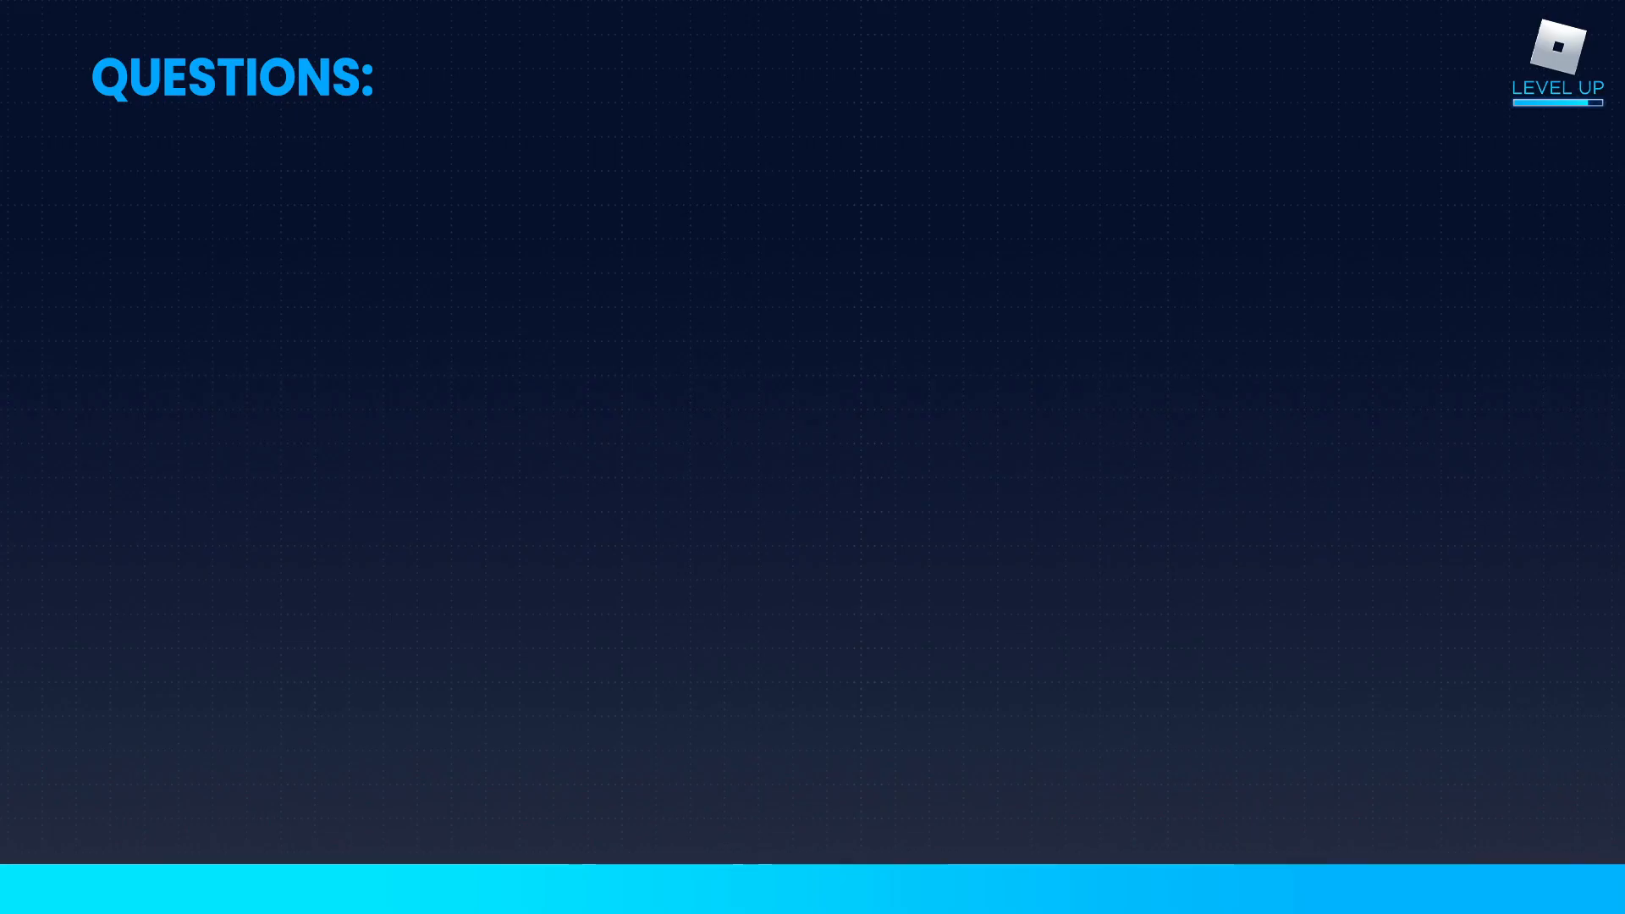
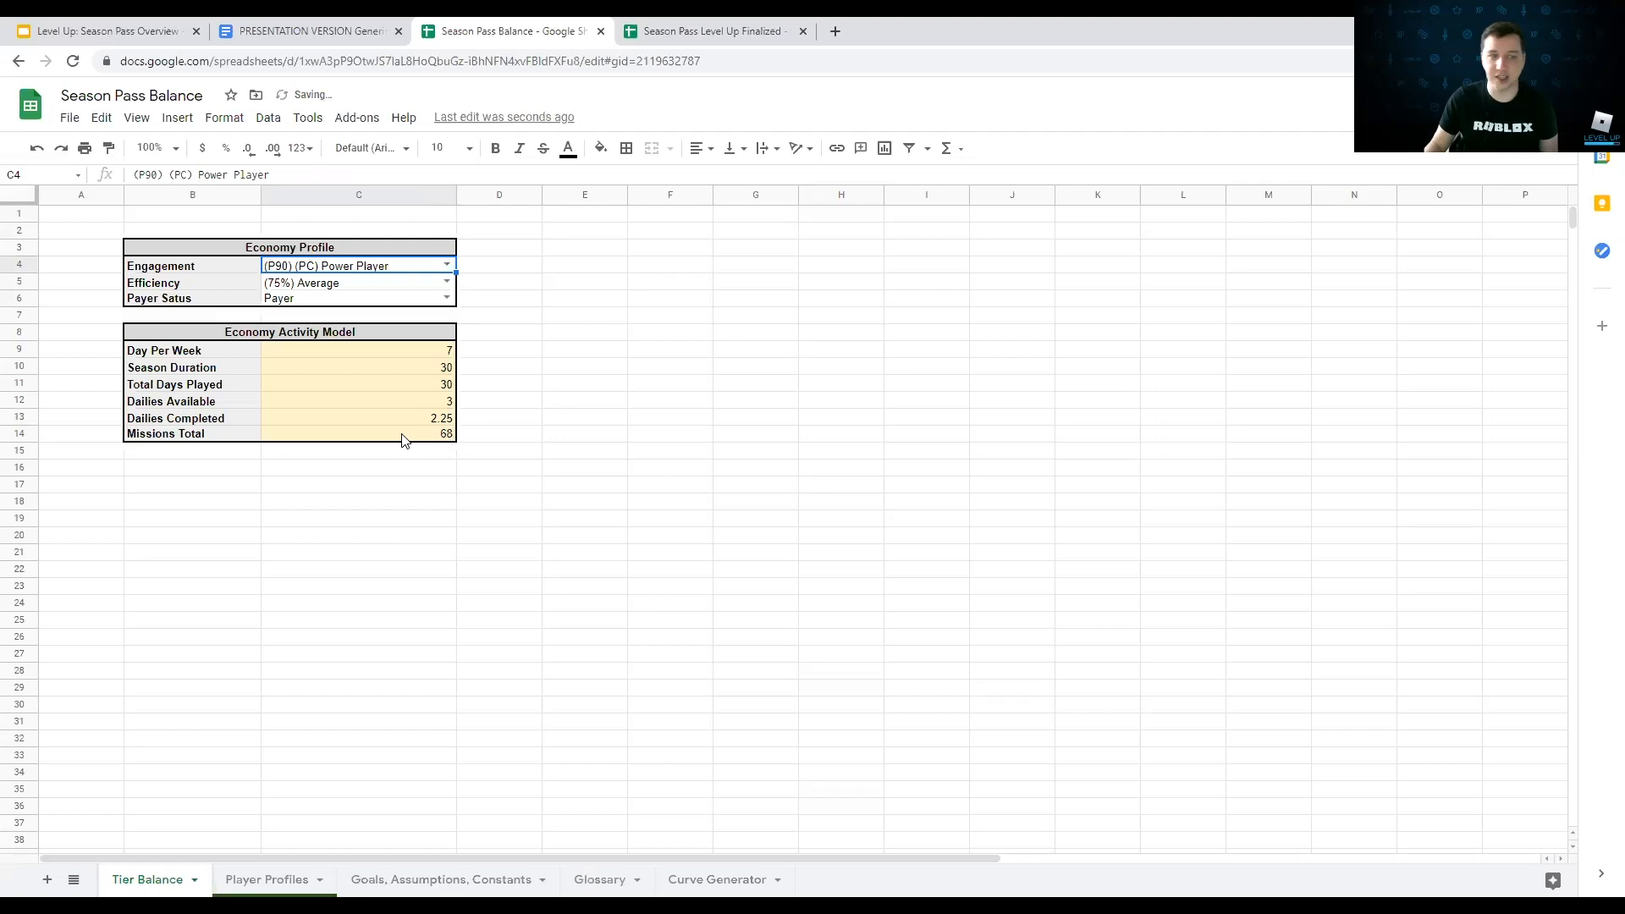
Step: Set Engagement in the Economy Profile to (P30) (PC) Casual Player
click(446, 265)
click(420, 292)
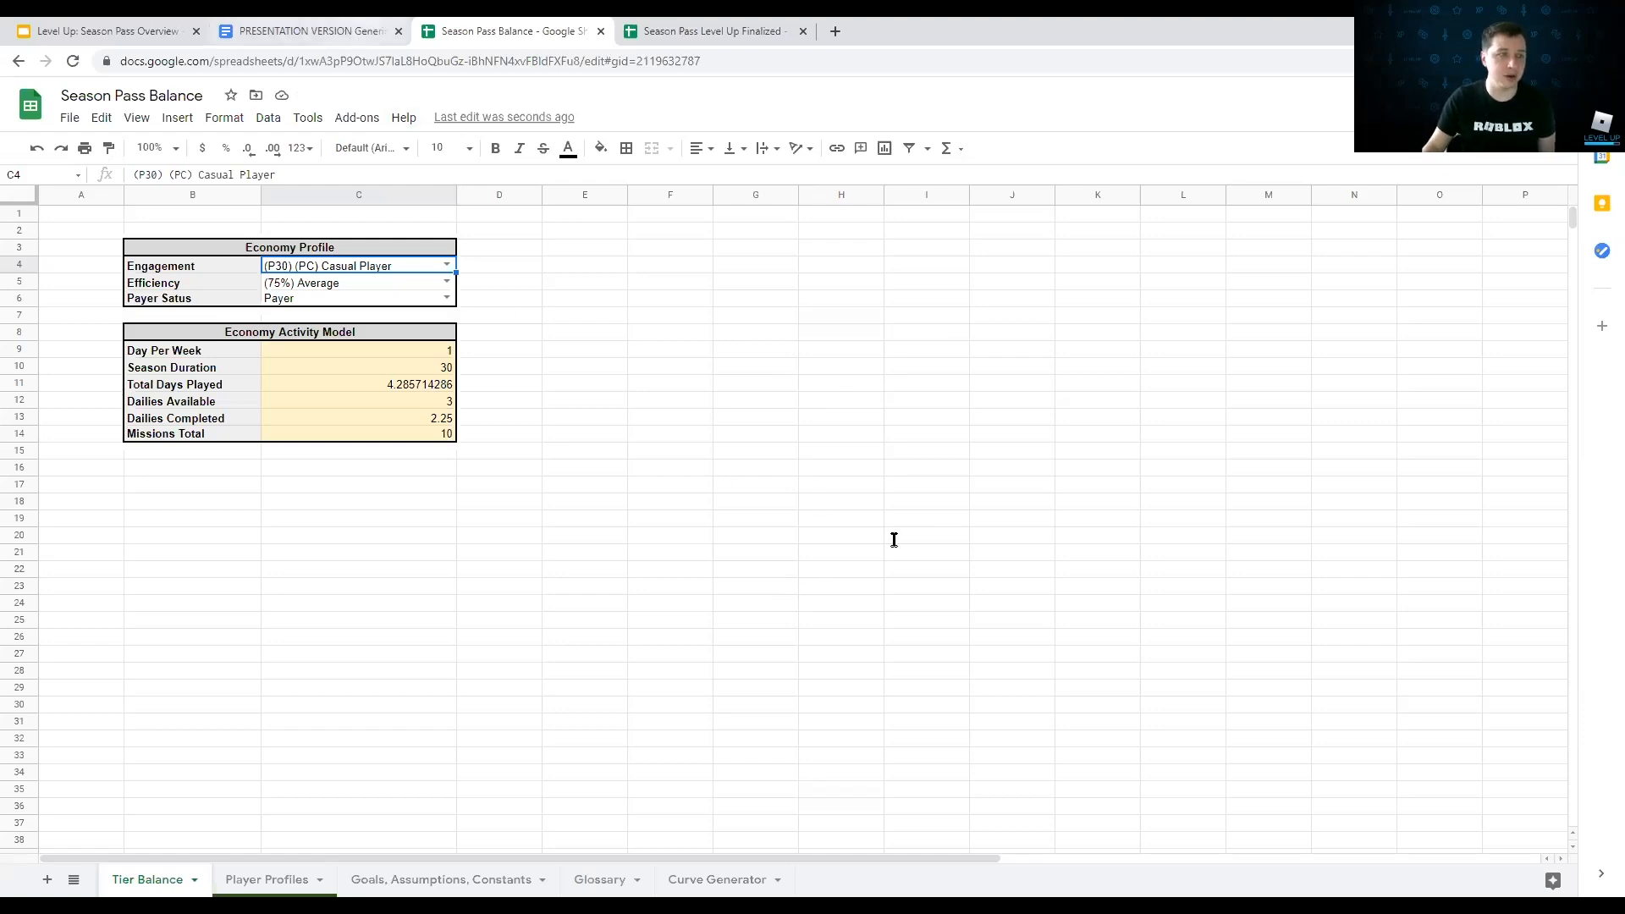
Step: Review the design document's Future Updates section, the overview slides and the finalized Tier Balance sheet, then return to Season Pass Balance
key(ctrl+shift+Tab)
scroll(973, 681, down, 20)
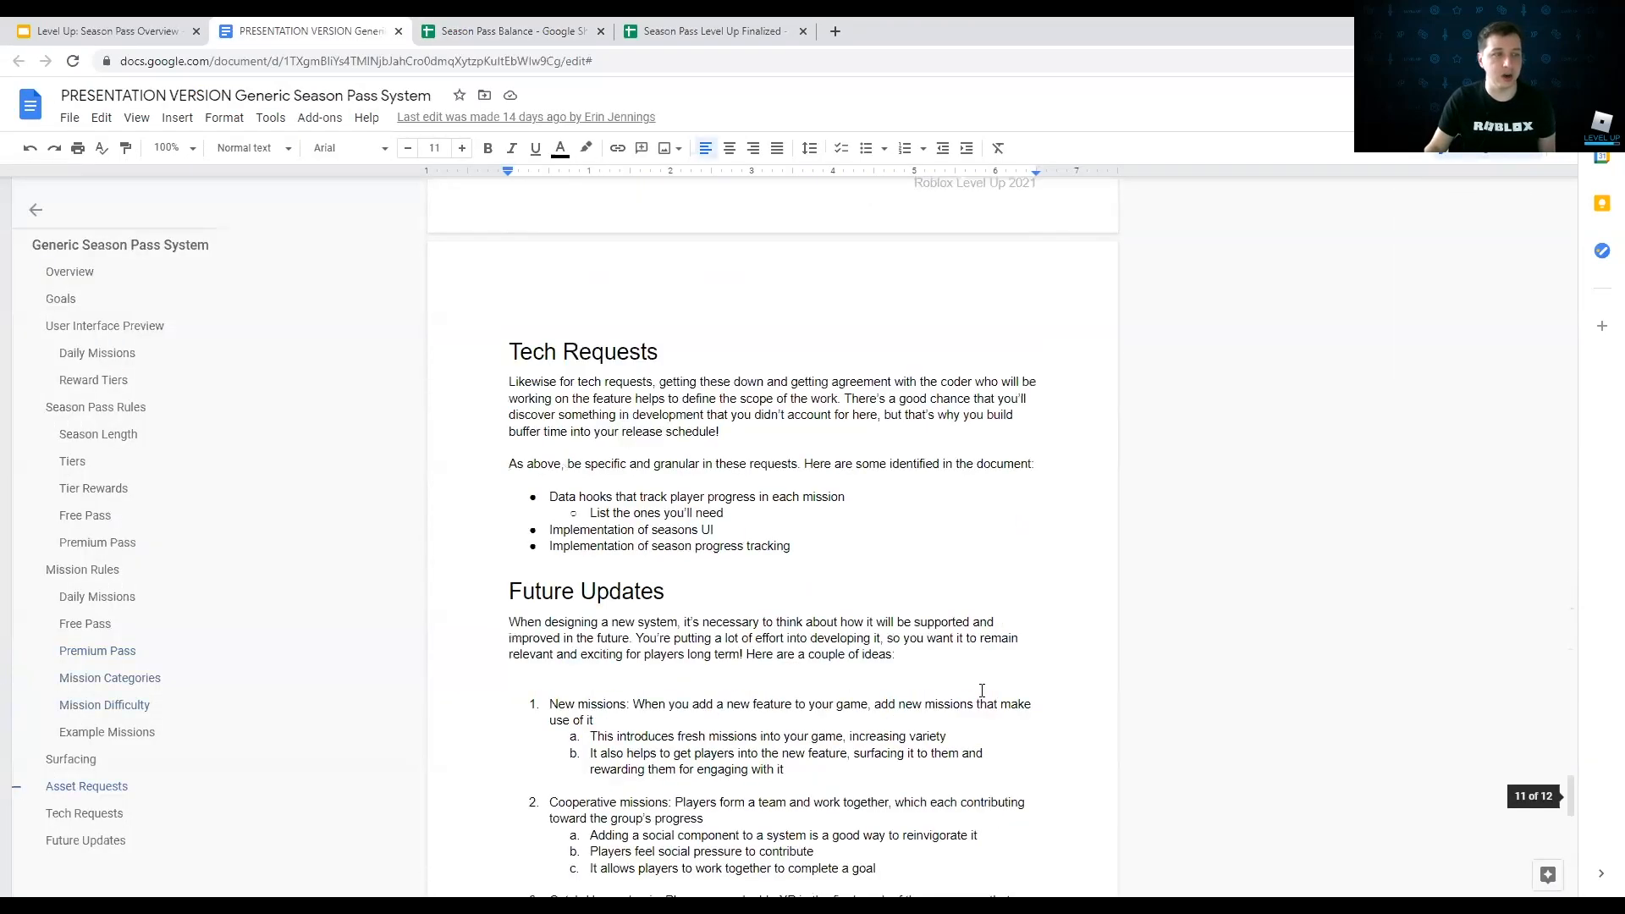
scroll(982, 691, down, 4)
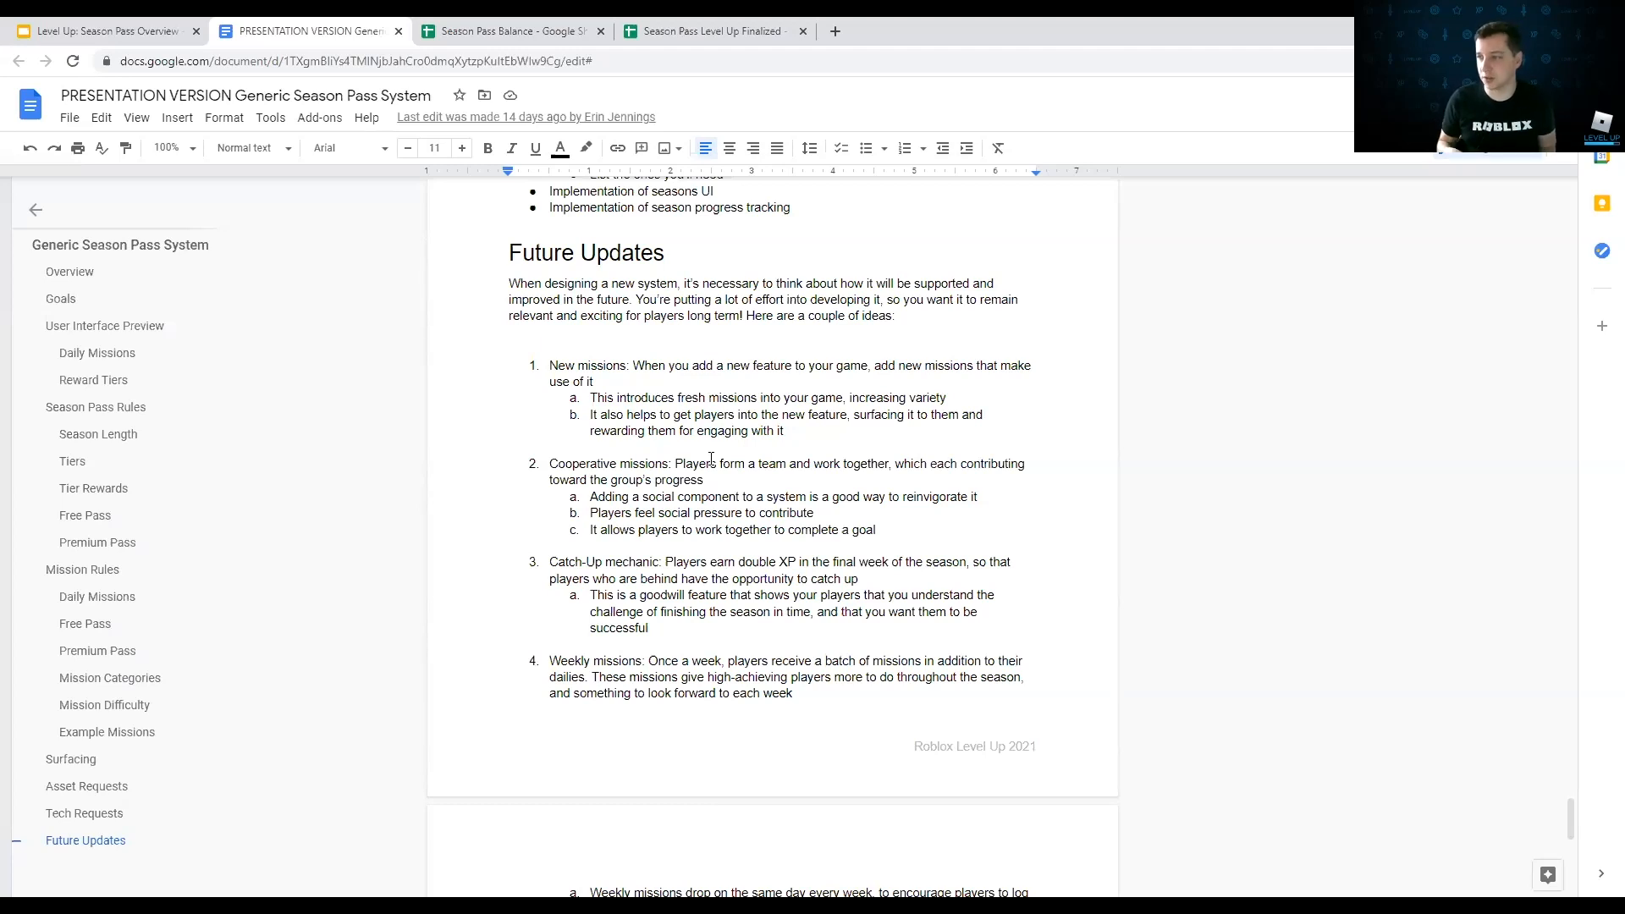
click(113, 30)
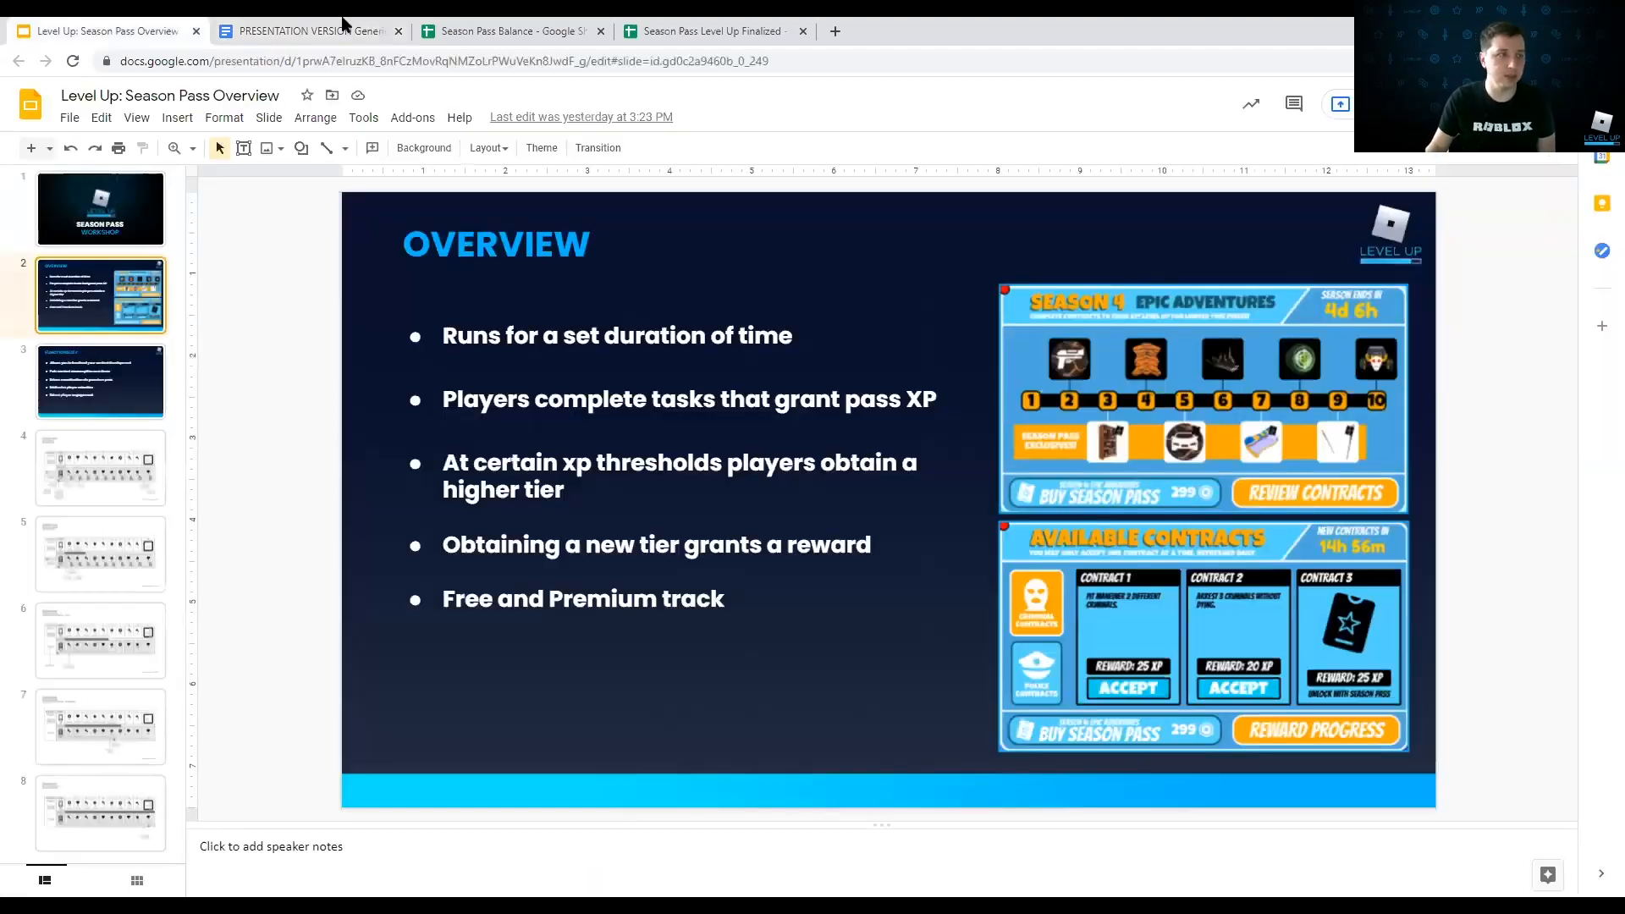
click(342, 25)
click(745, 27)
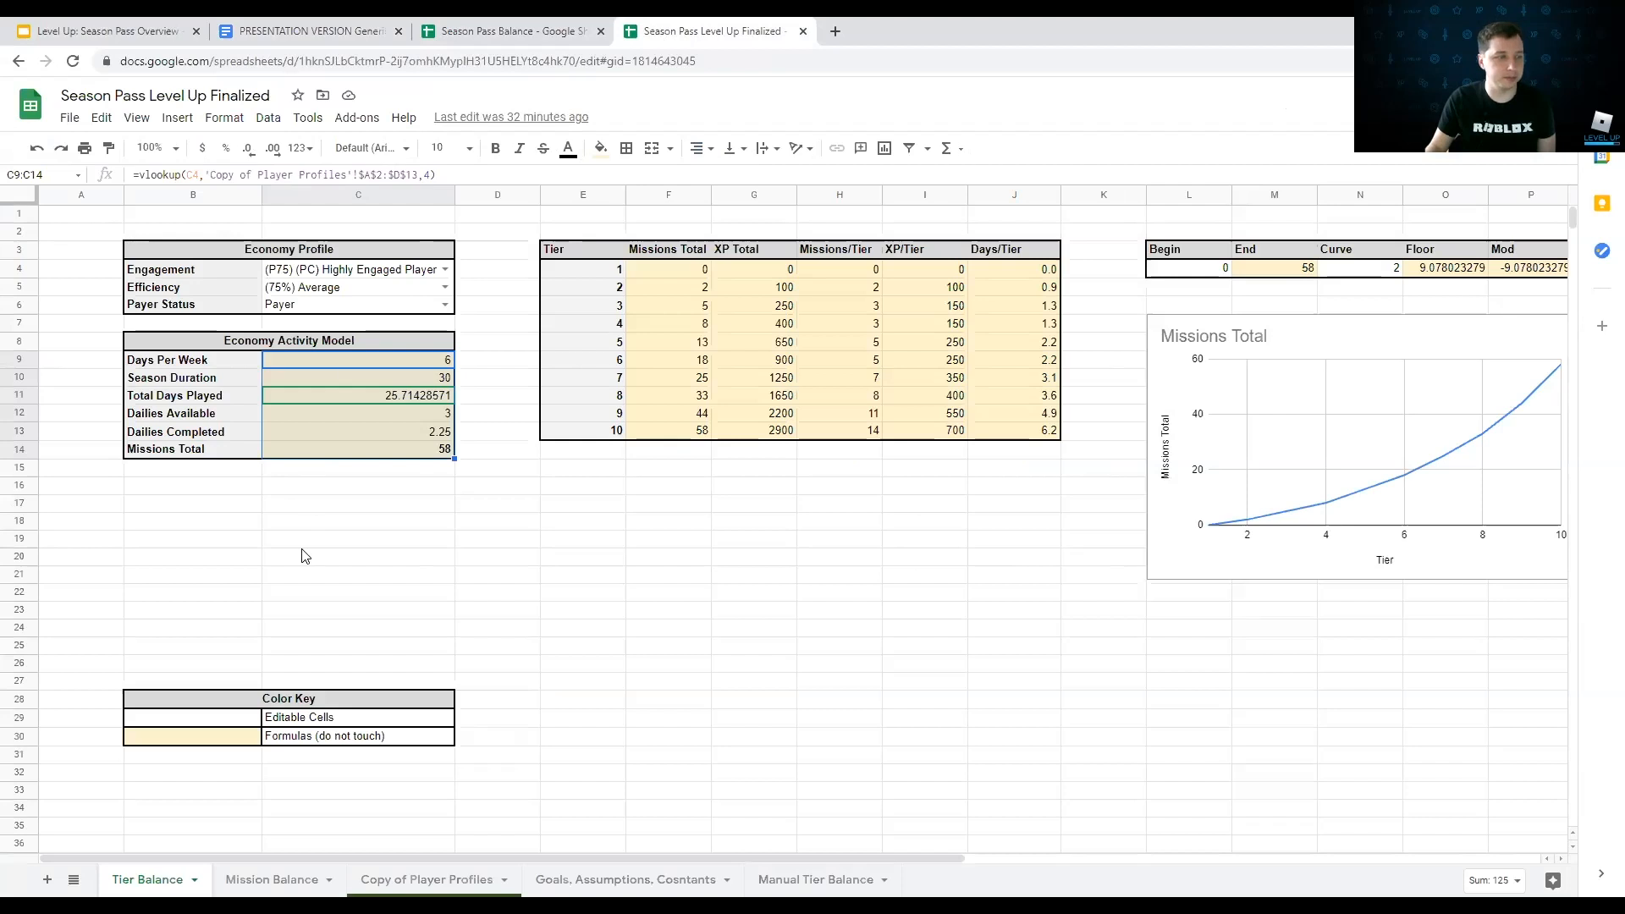
click(381, 538)
click(508, 30)
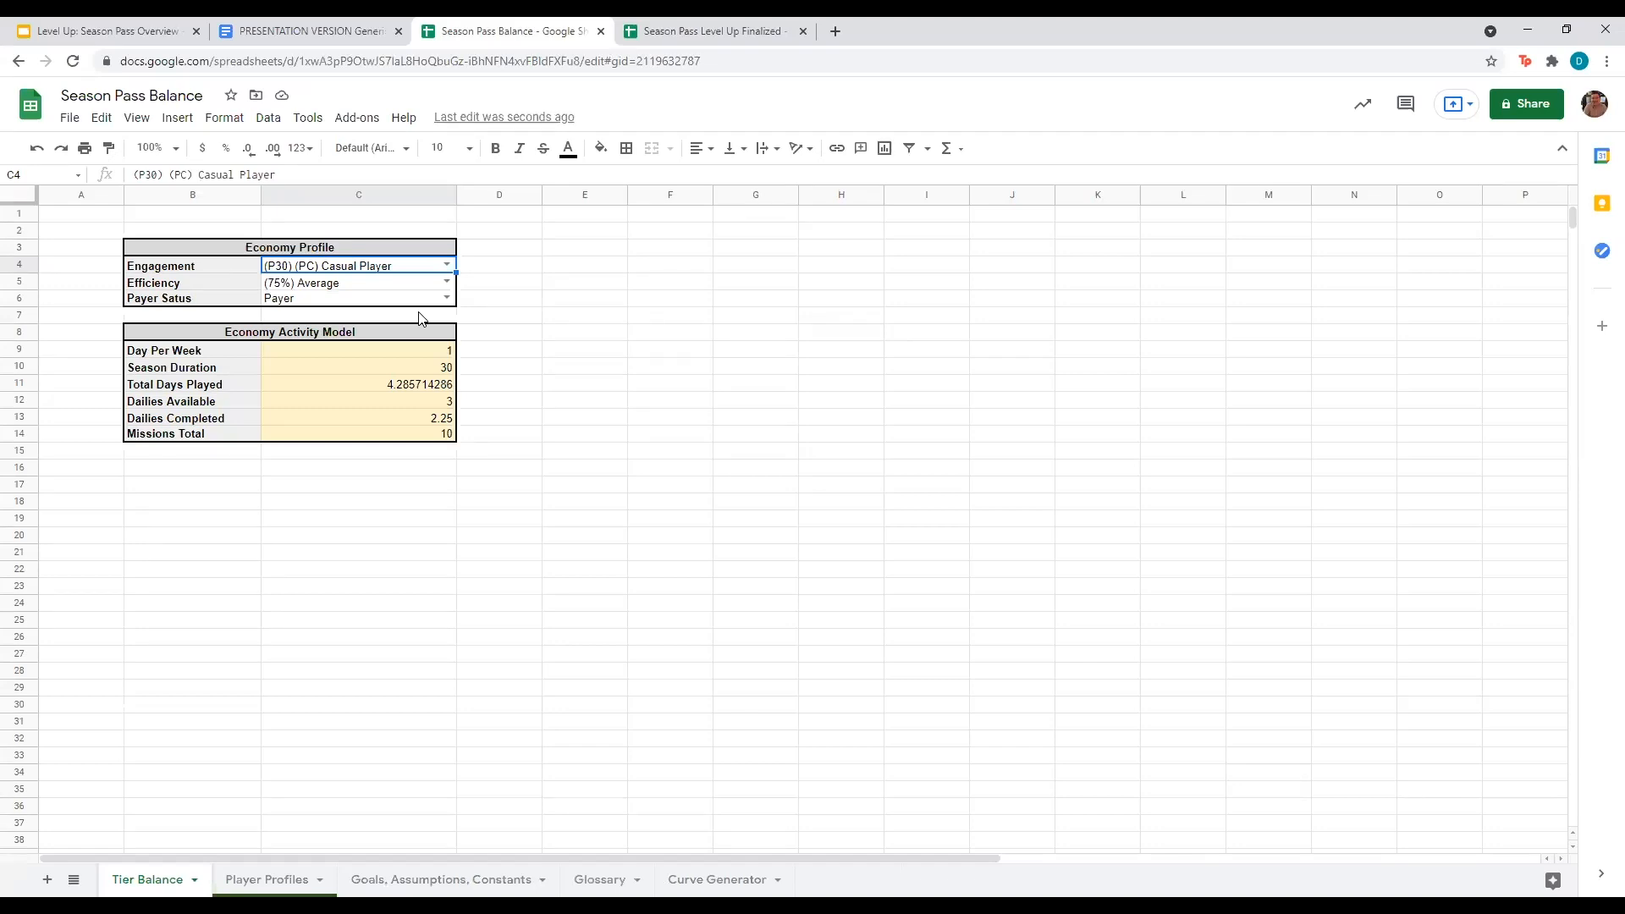
click(266, 569)
click(220, 524)
click(216, 499)
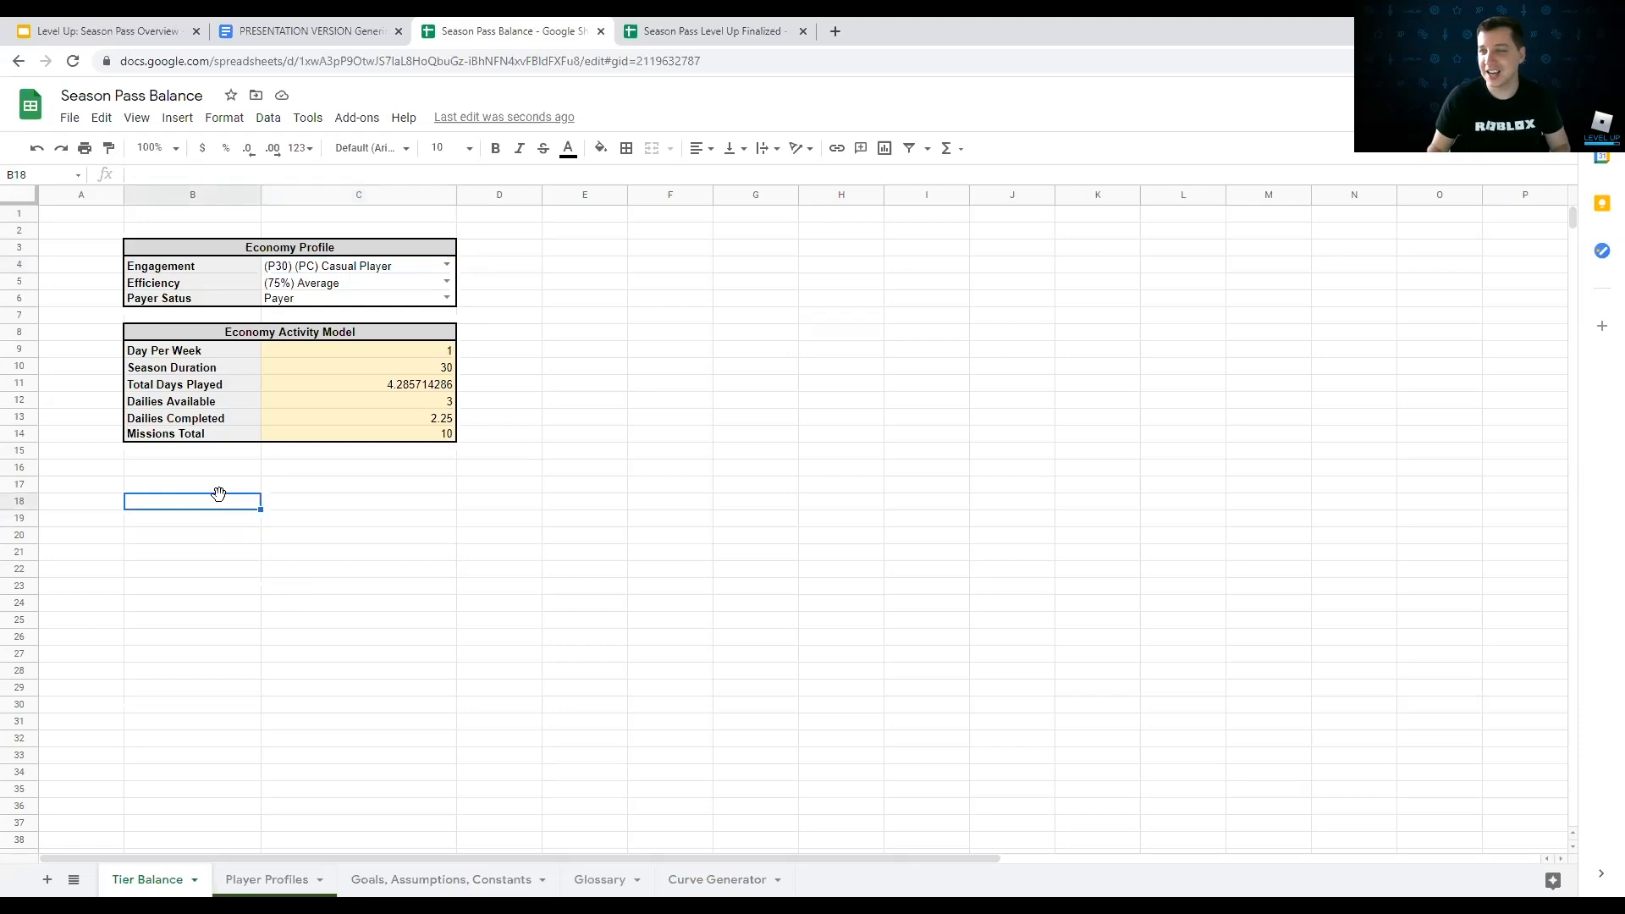
click(703, 235)
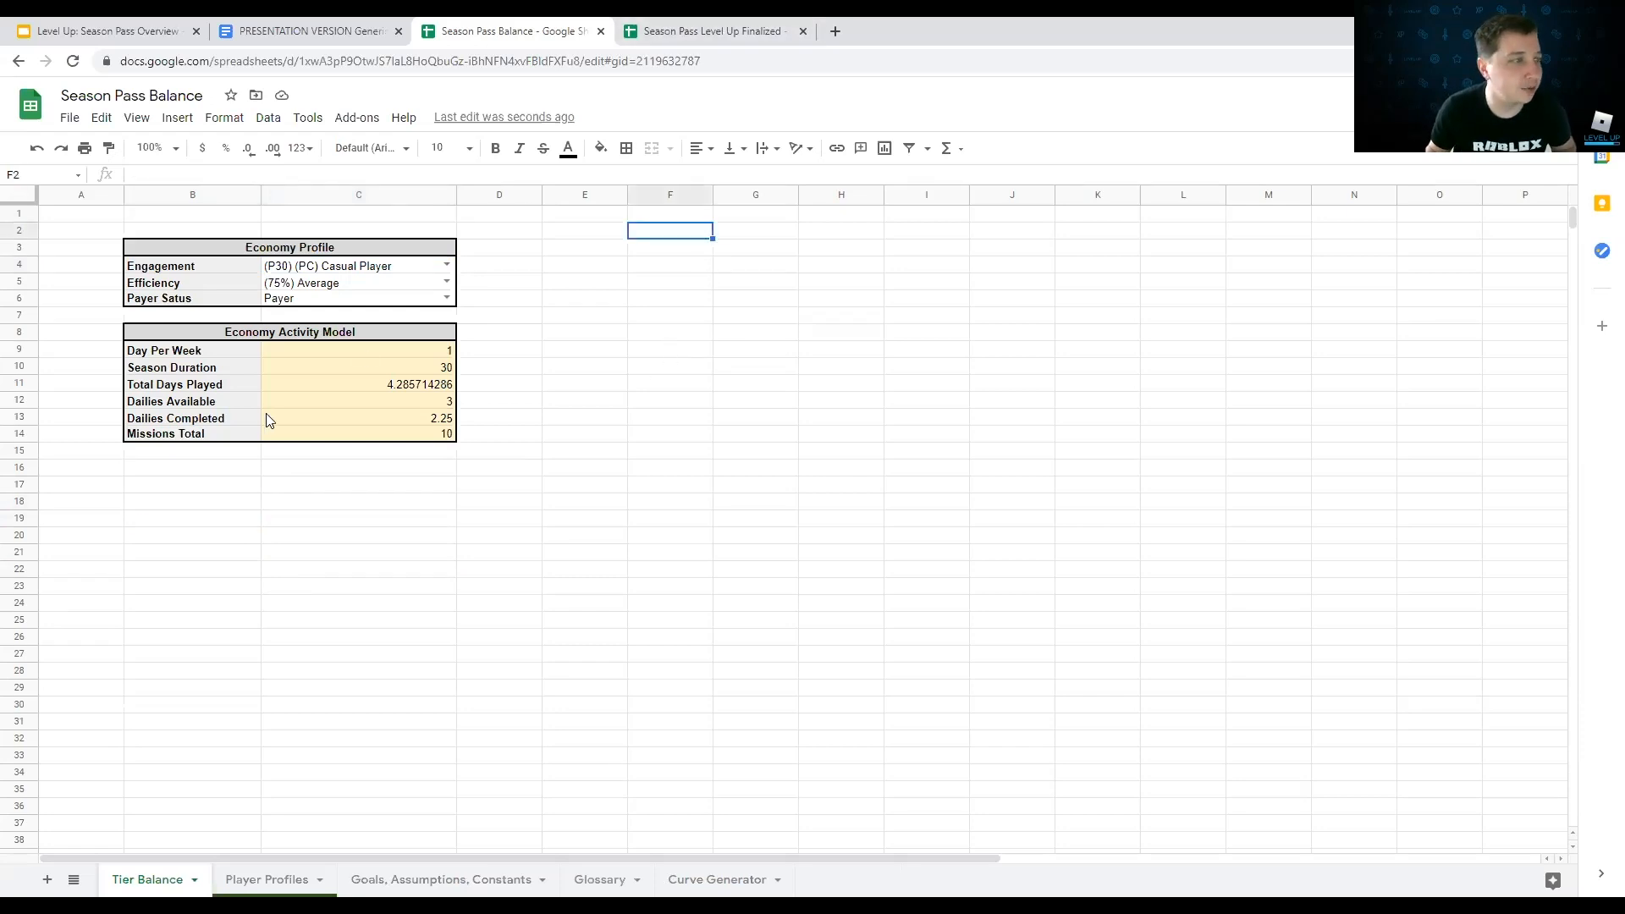
Step: In the Season Pass Level Up Finalized spreadsheet, set the Curve value in N4 to 0.1 and examine the Missions/Tier column
click(703, 31)
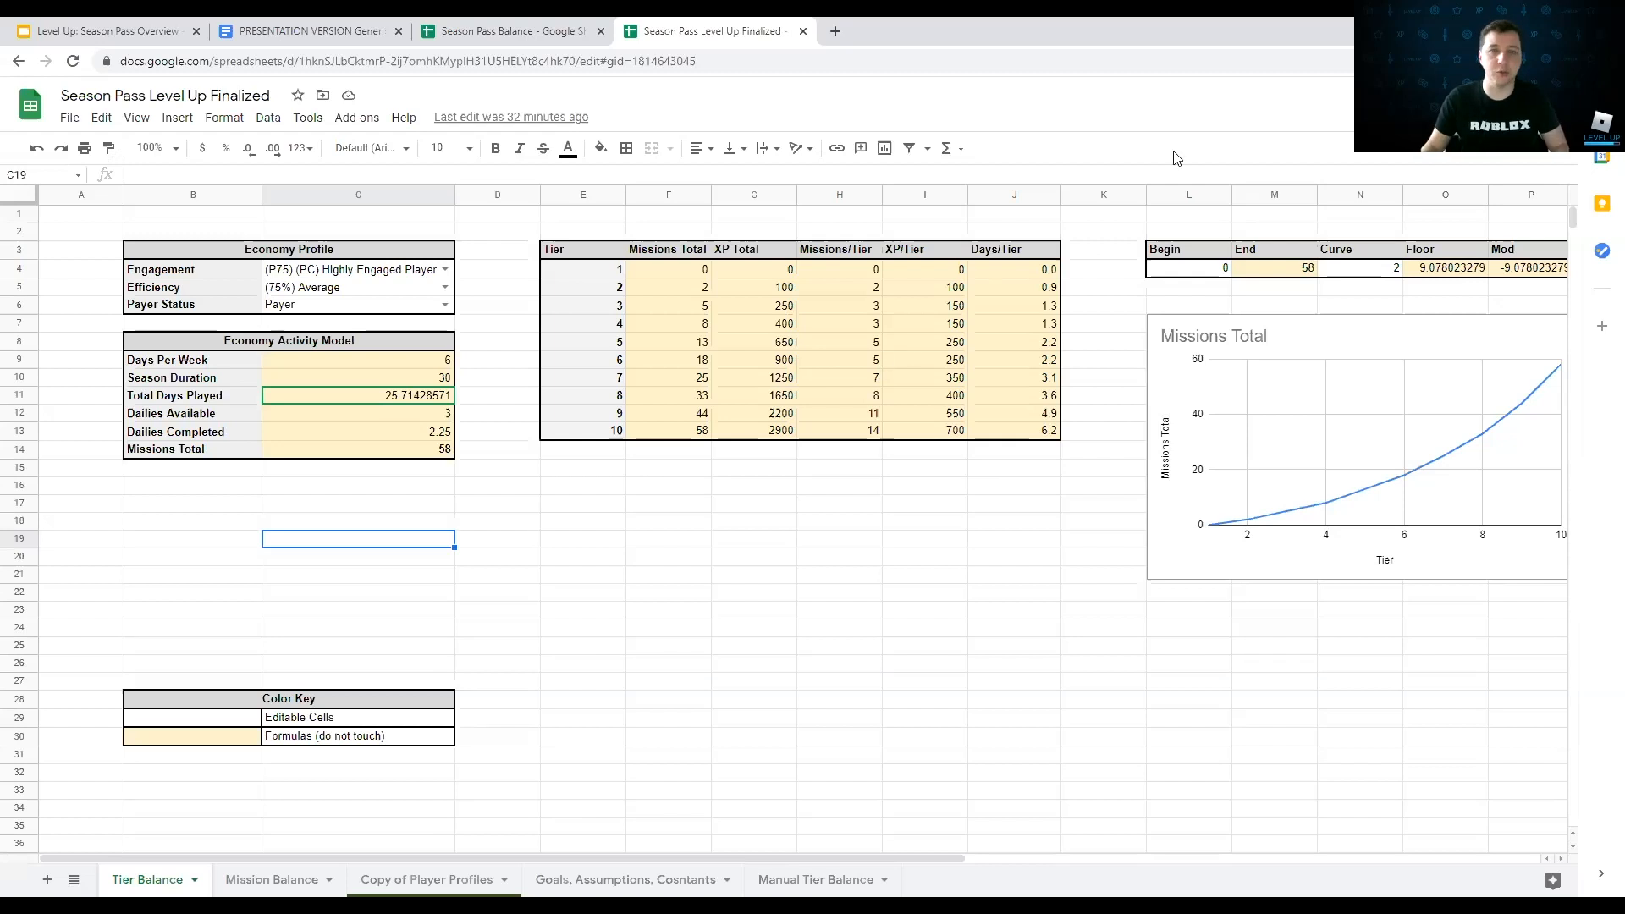
click(1392, 286)
click(1376, 269)
text(1.1)
key(Return)
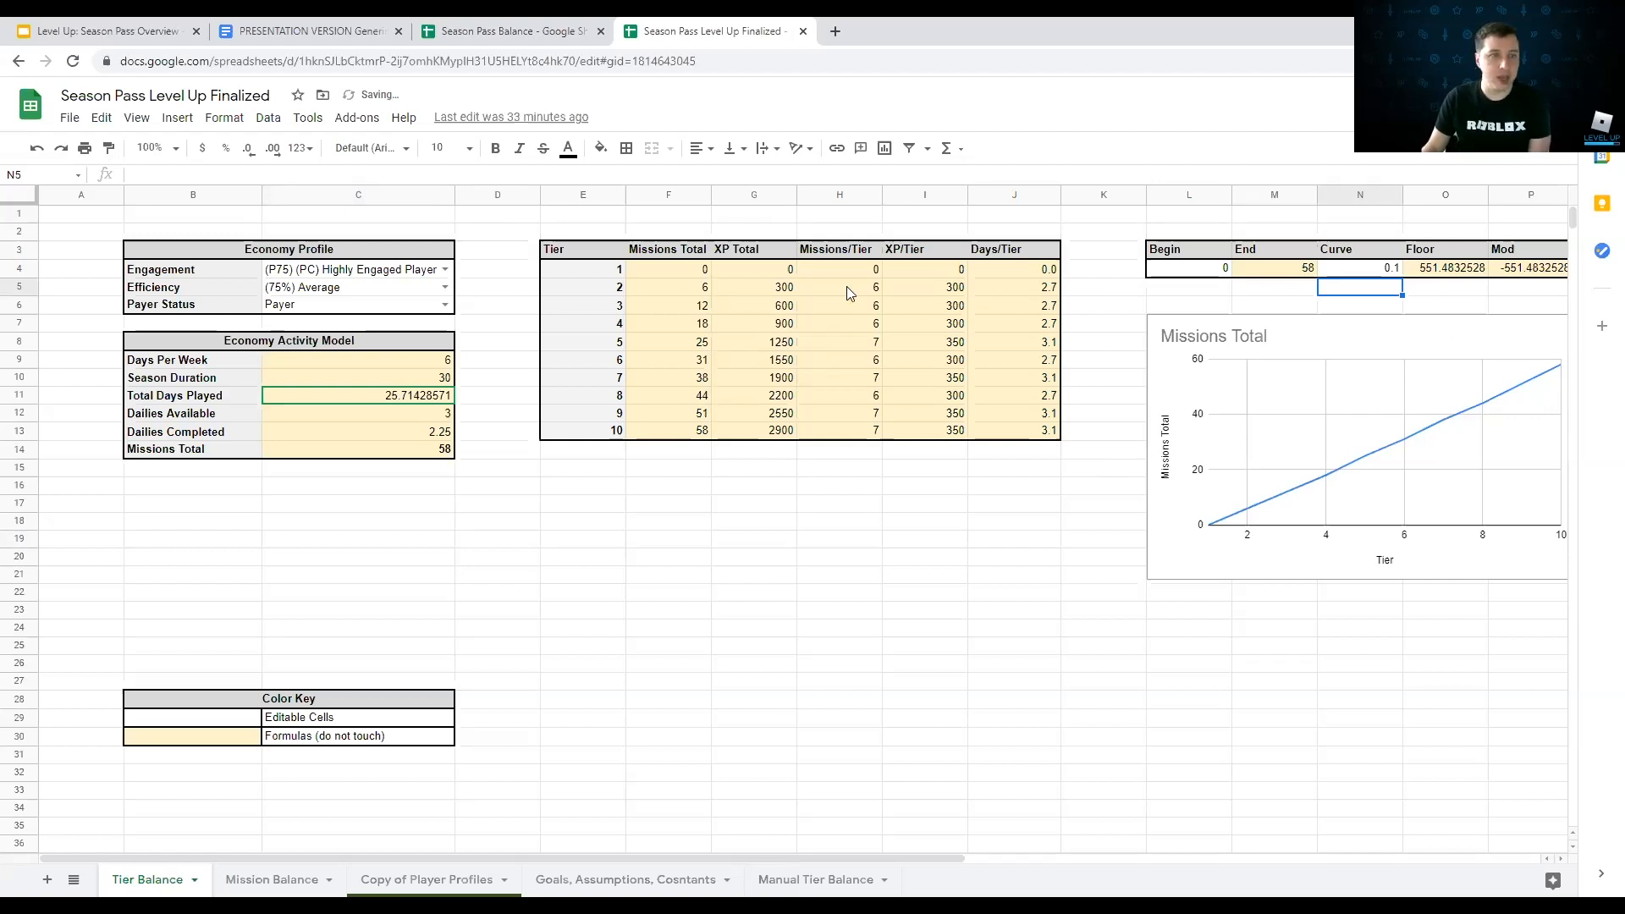
drag(859, 253, 852, 435)
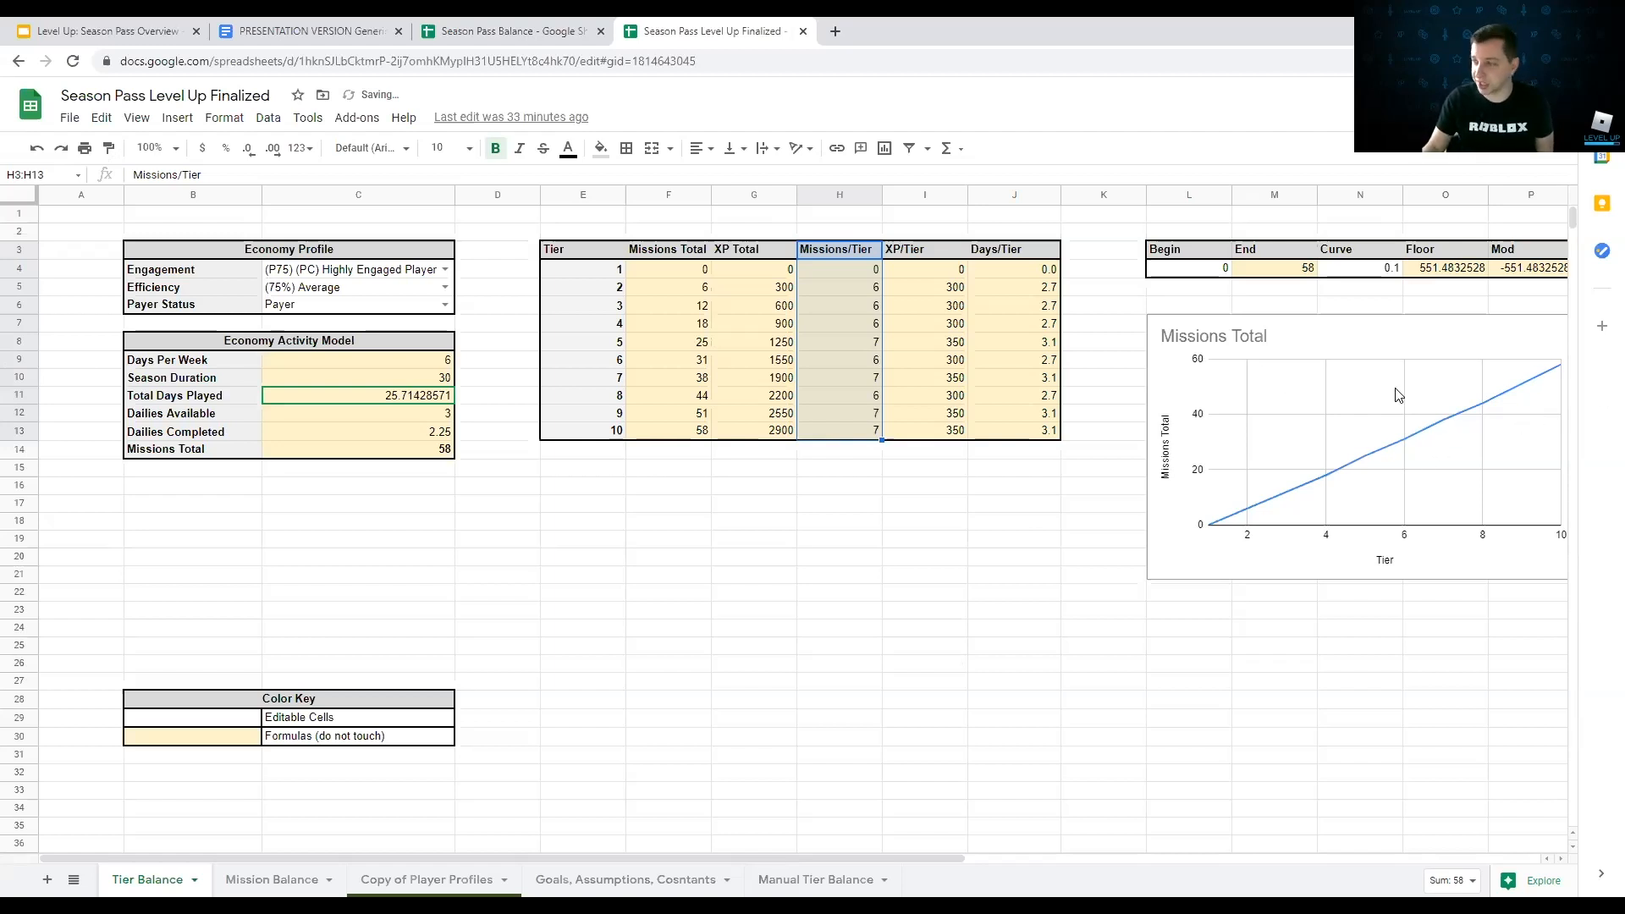
click(852, 292)
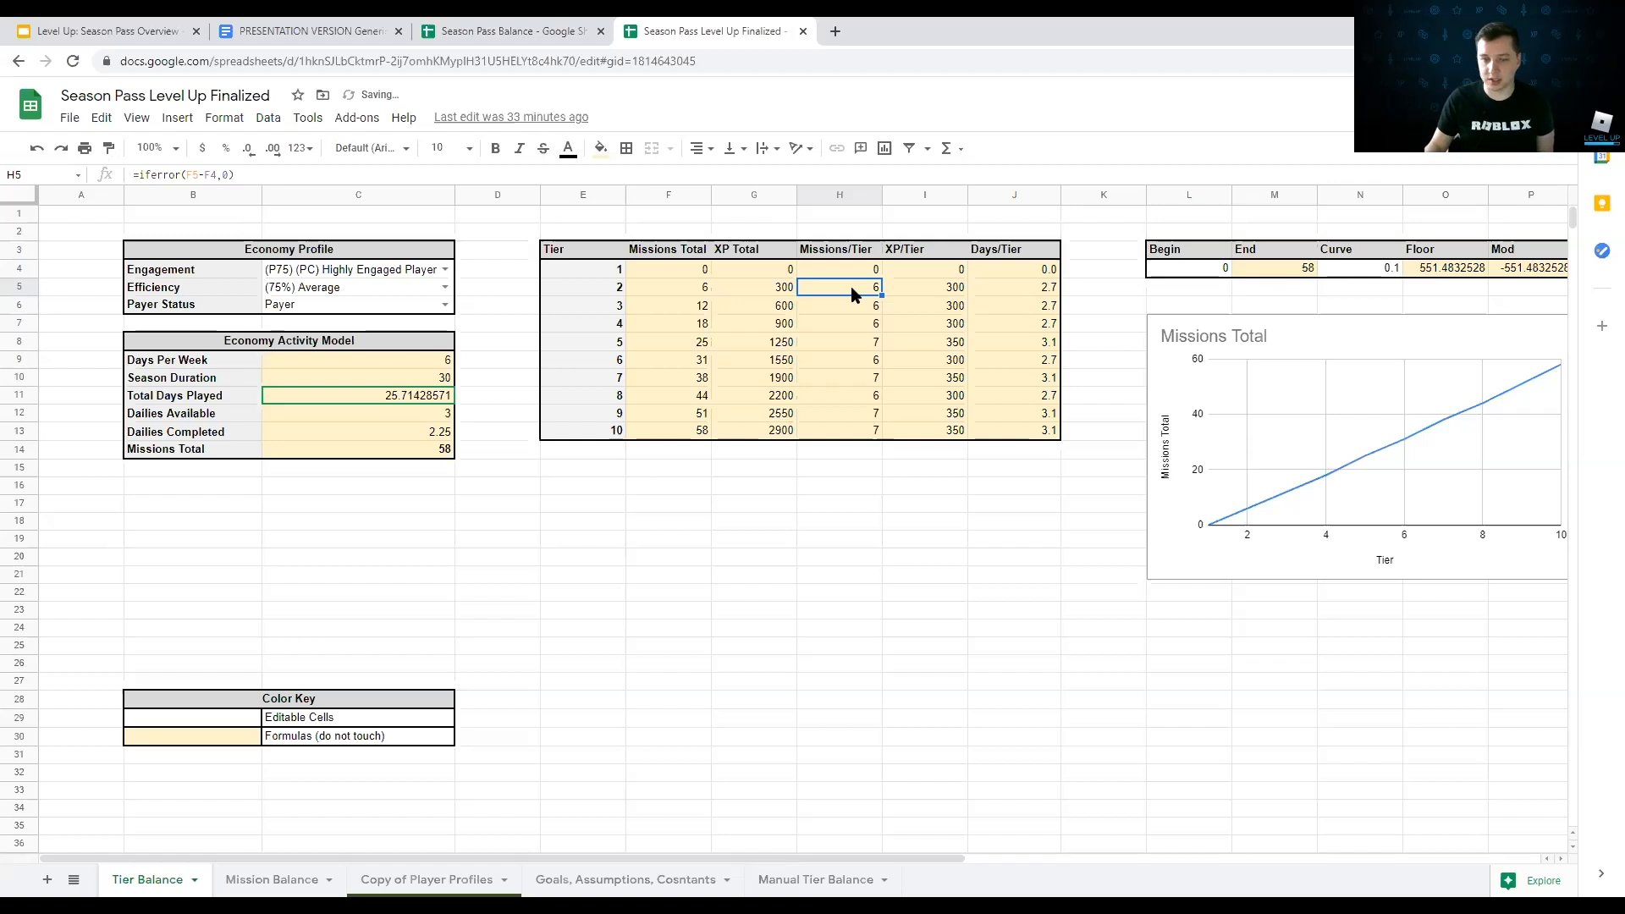
Step: Set the Curve value in N4 back to 2 and inspect the formulas in H12 and F4 of the tier table
click(1394, 268)
text(2)
key(Return)
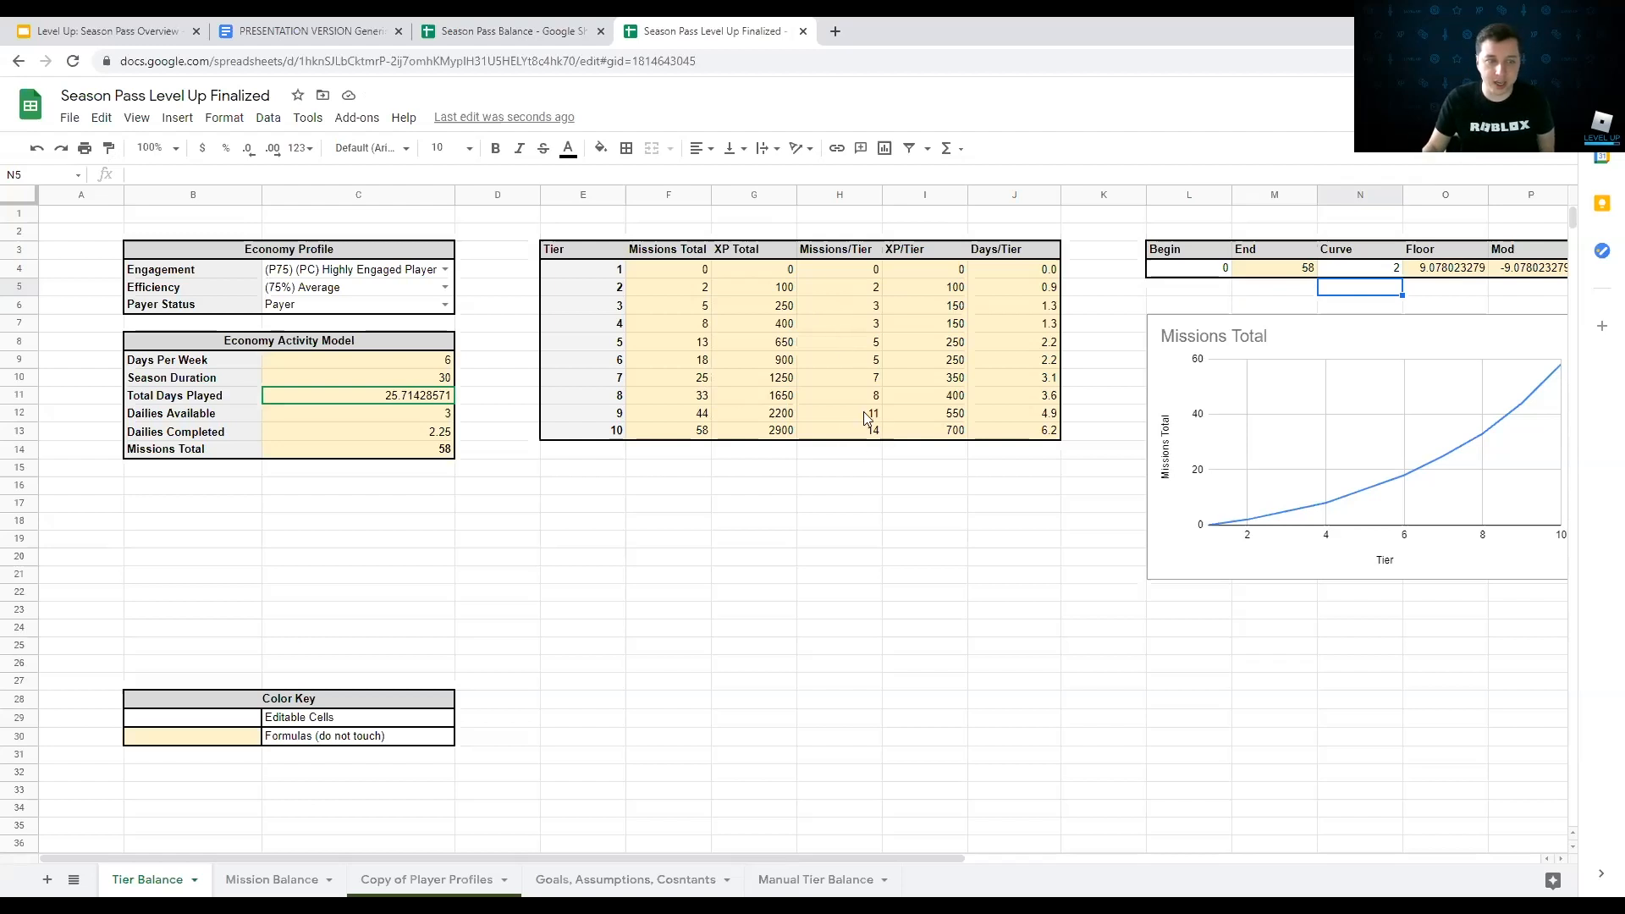
click(834, 416)
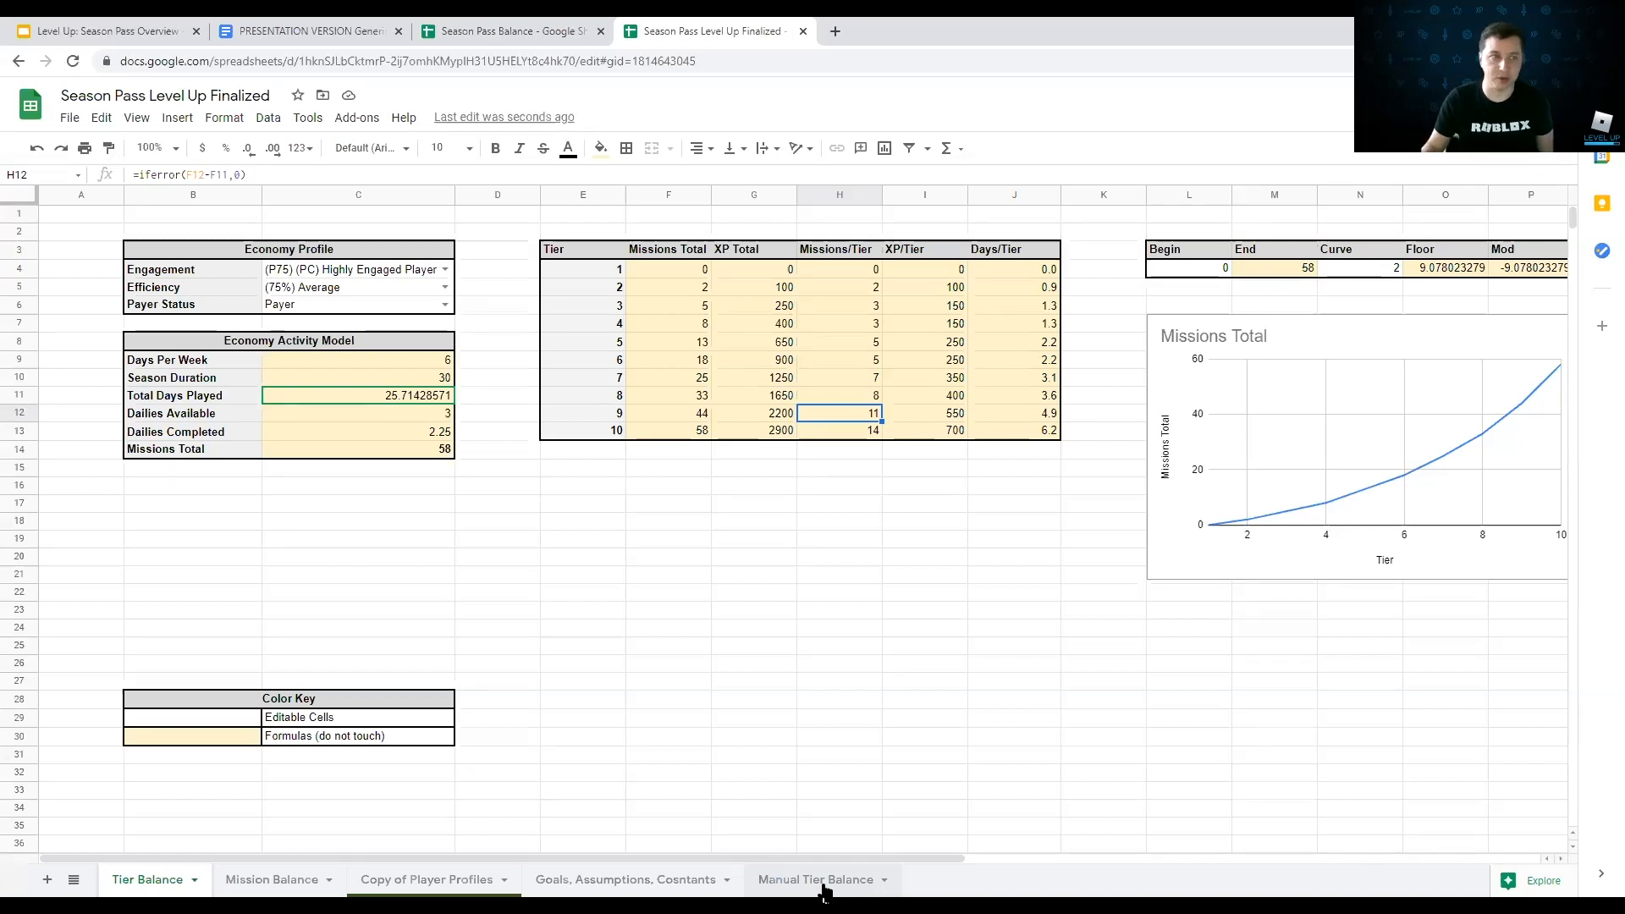
click(668, 273)
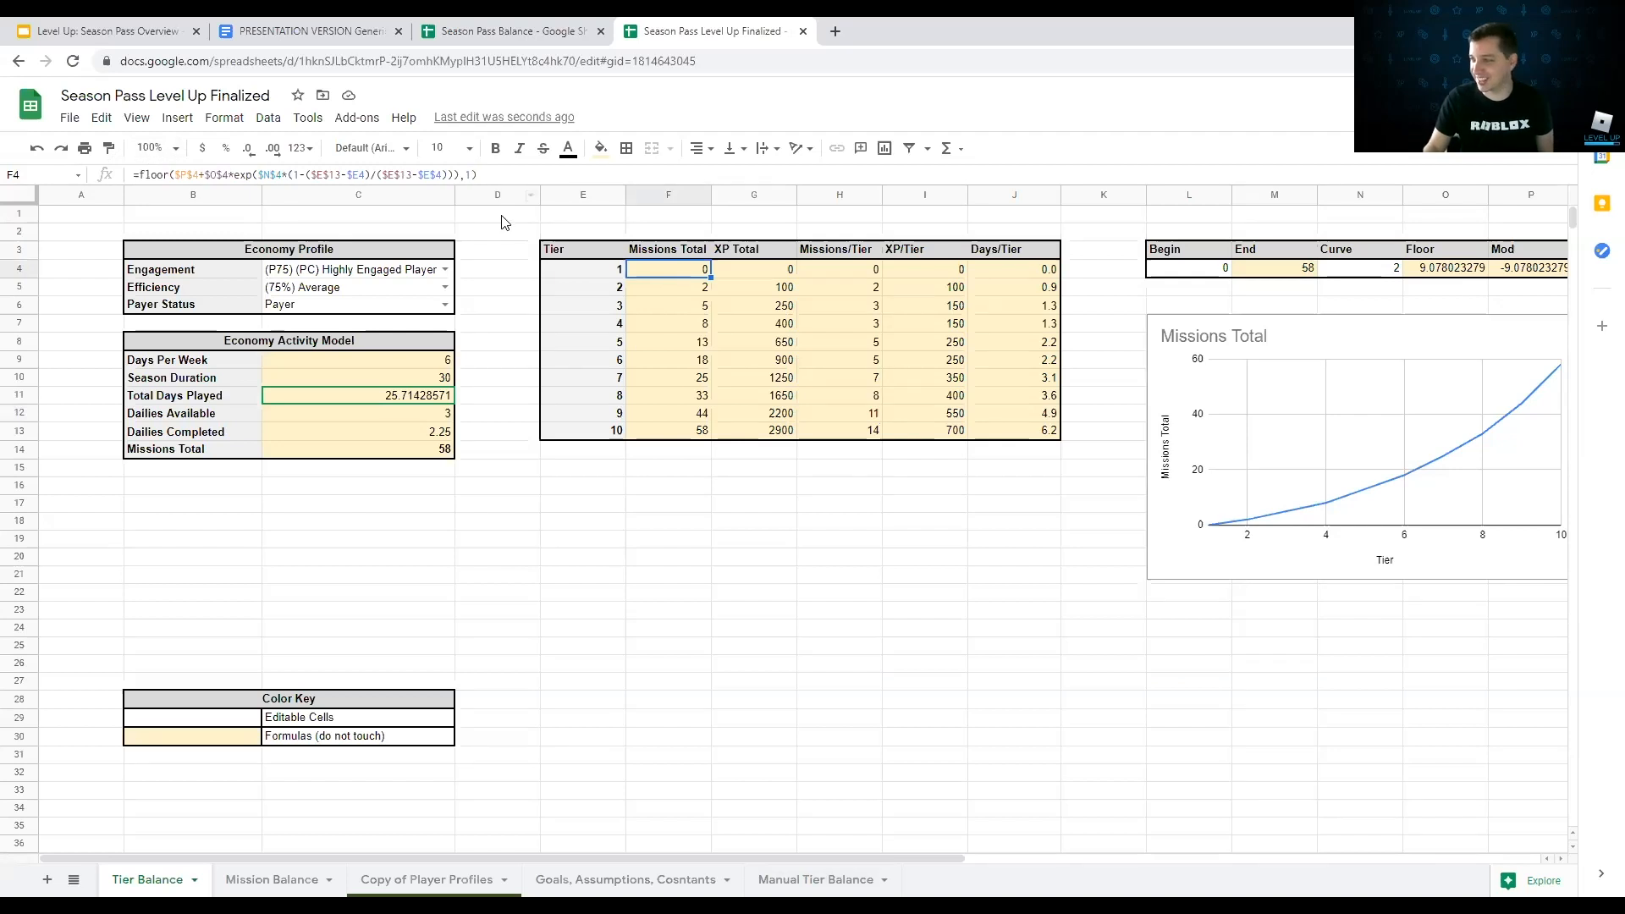
Step: Compare the tier formulas on the Tier Balance and Manual Tier Balance sheets with the Curve Generator sheet of Season Pass Balance
click(747, 489)
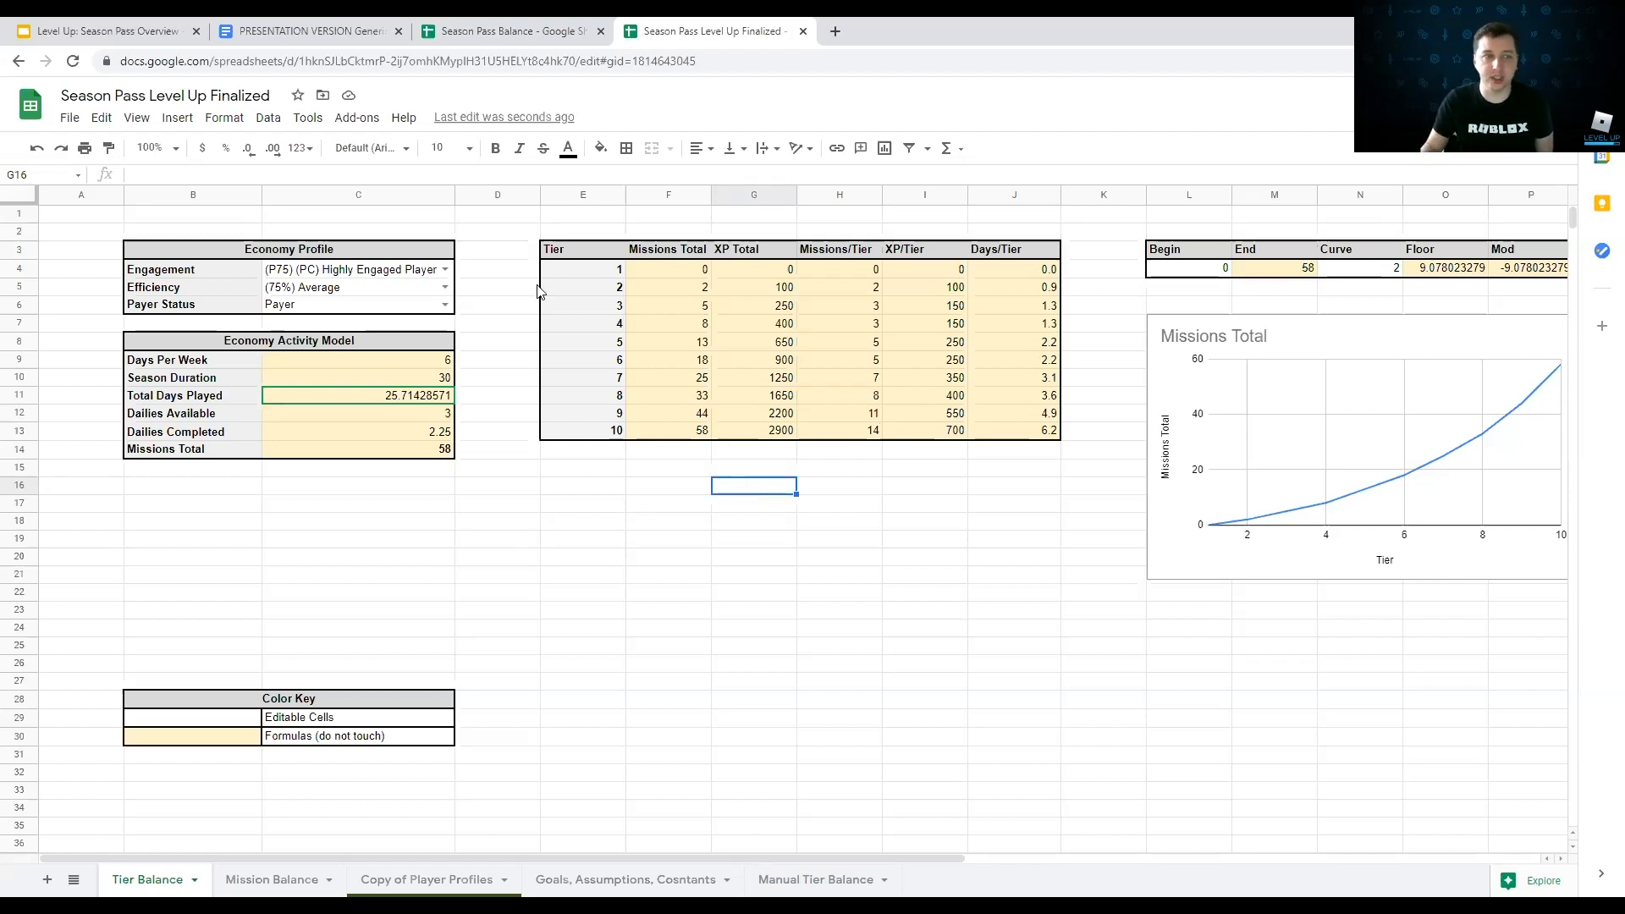
click(657, 312)
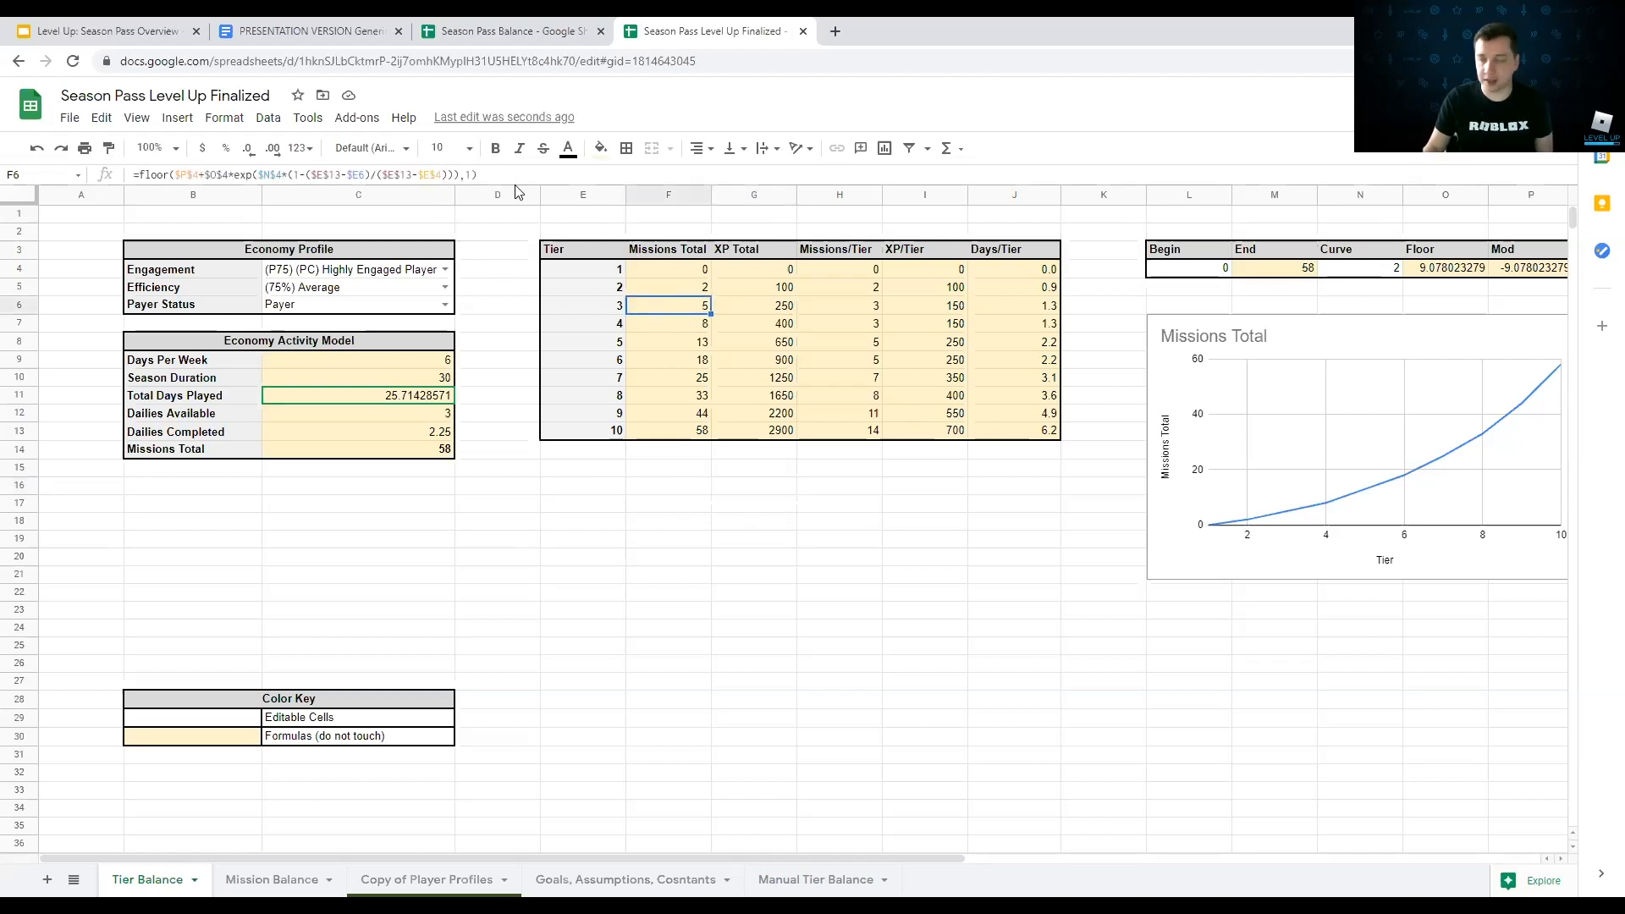
click(709, 542)
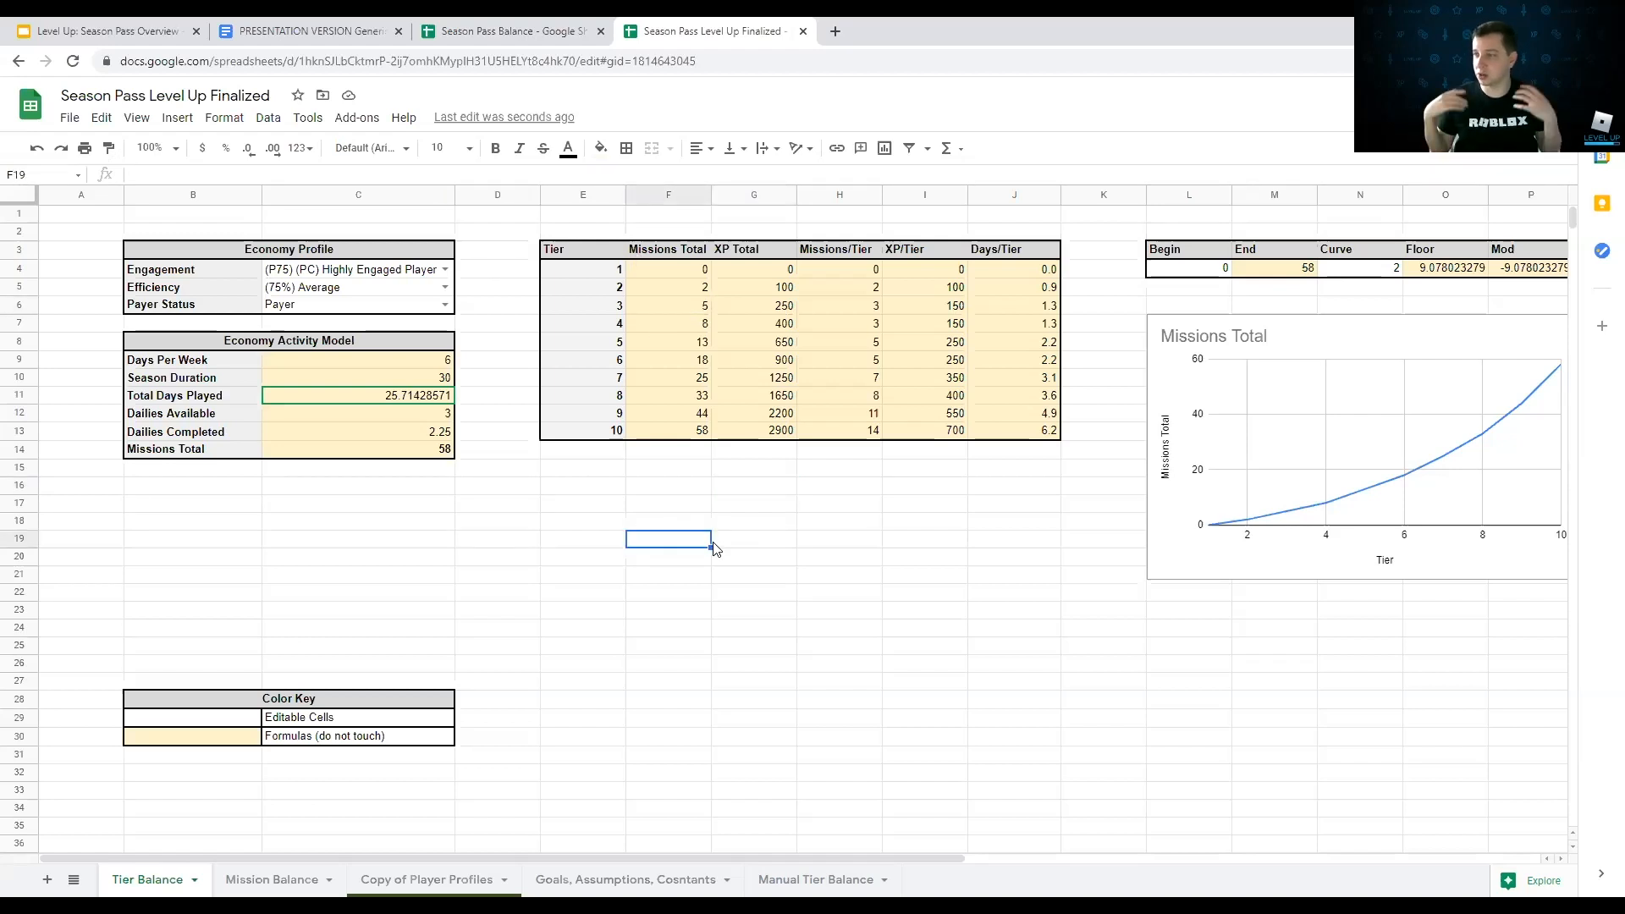
click(812, 880)
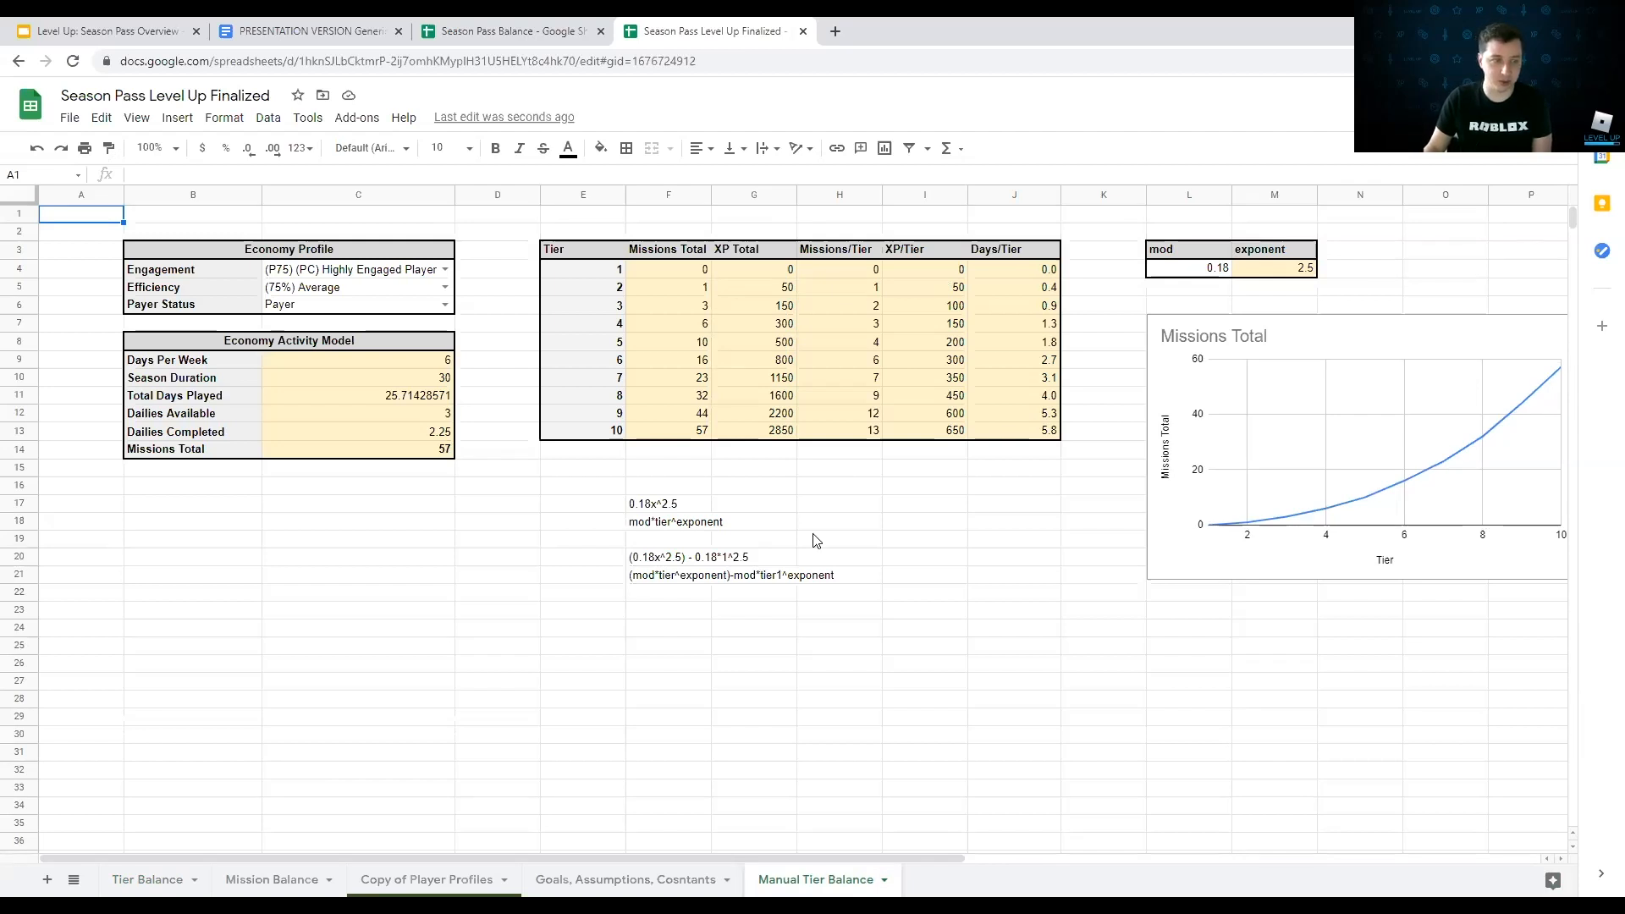
click(654, 506)
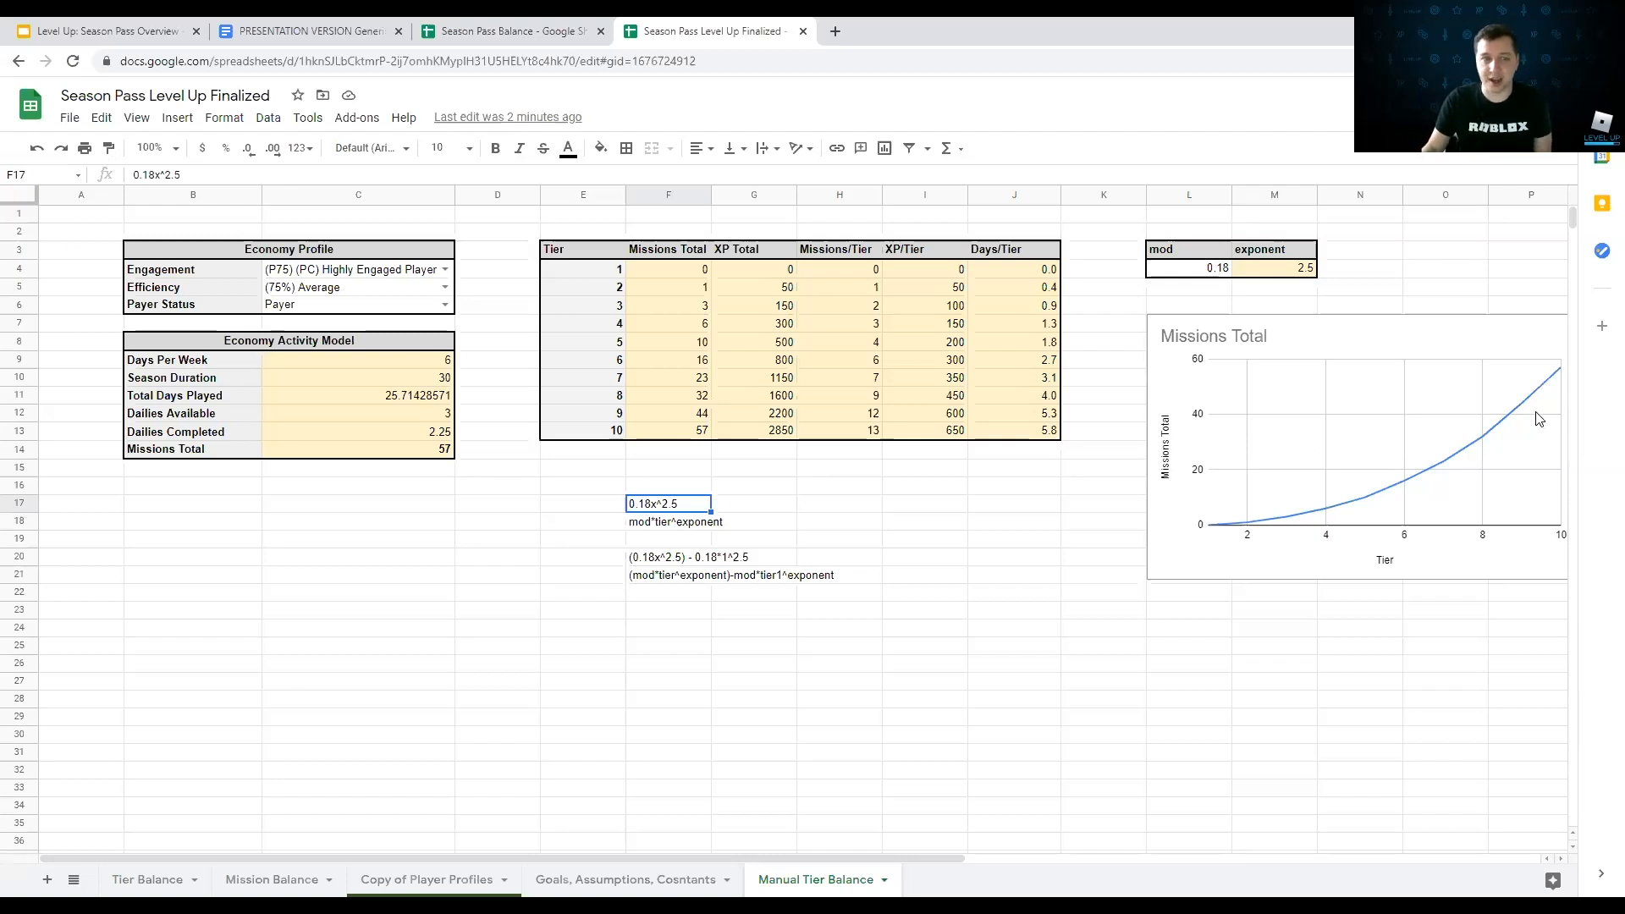
drag(852, 271, 852, 287)
drag(852, 348, 857, 438)
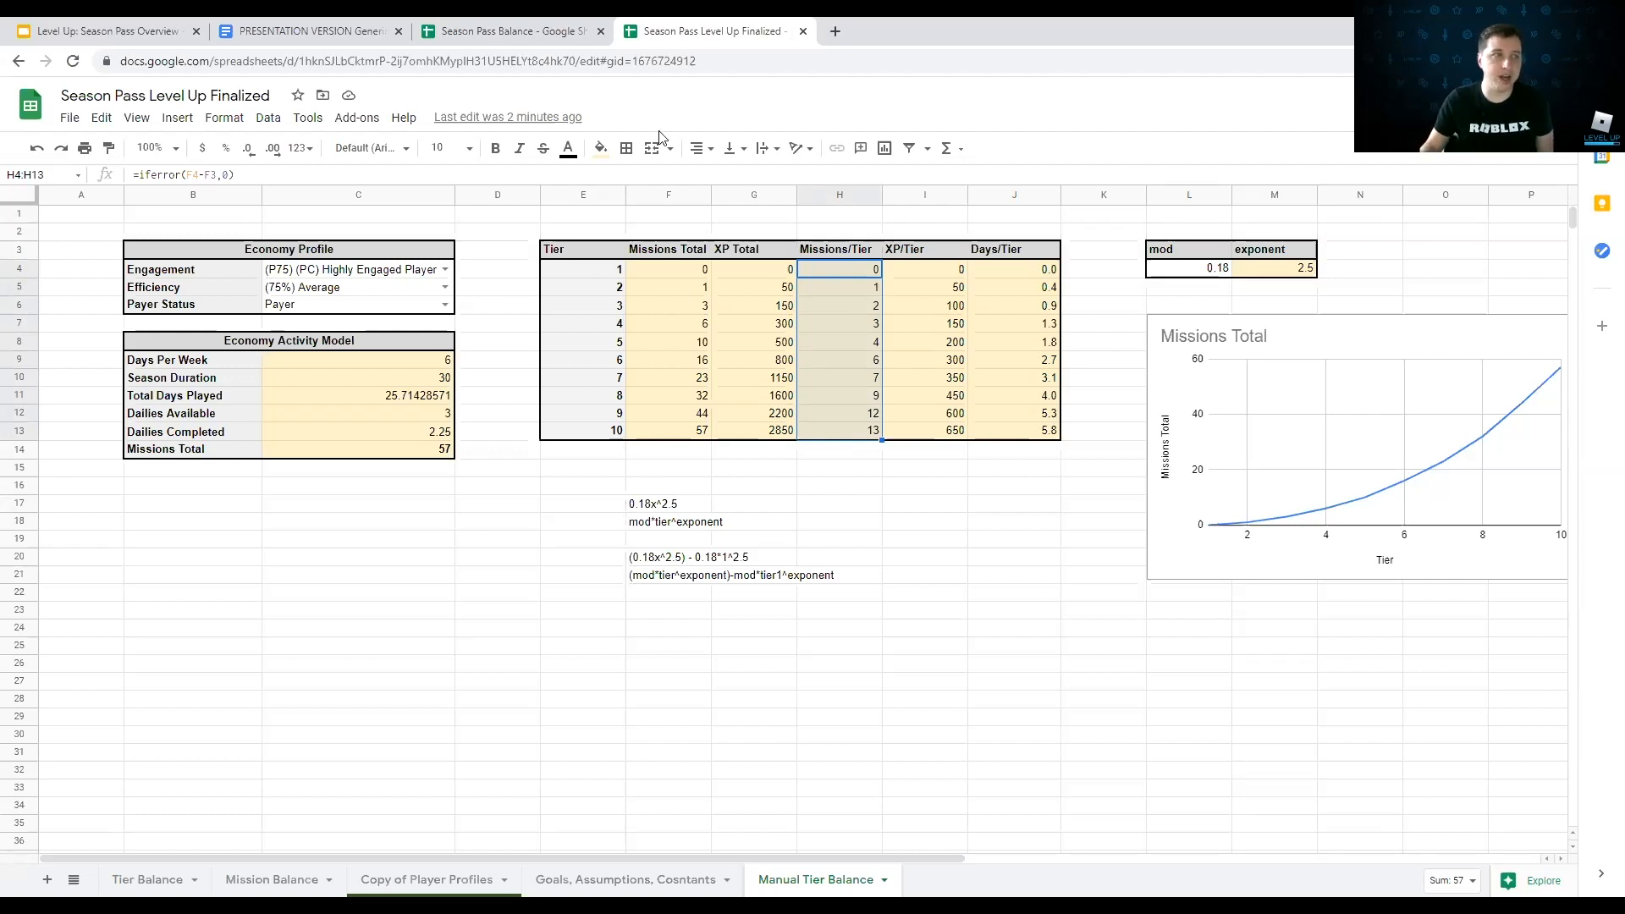
click(577, 25)
click(708, 883)
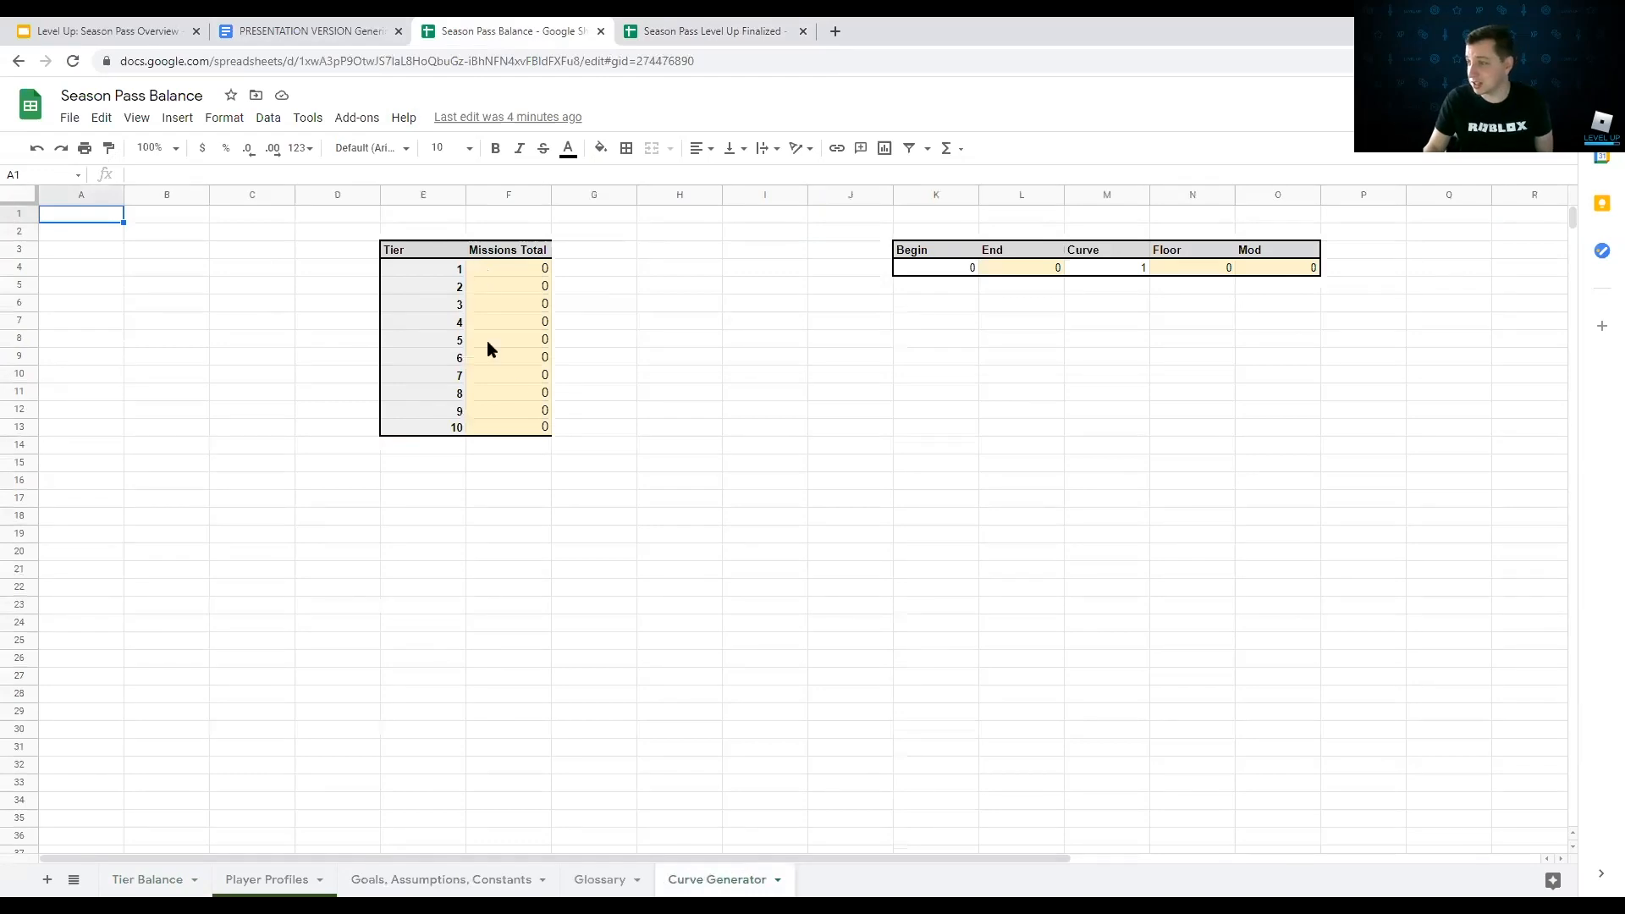
Step: Try the (P60) (PC) Above Average Player engagement on Manual Tier Balance in Season Pass Level Up Finalized, and undo that change
click(651, 27)
click(1219, 271)
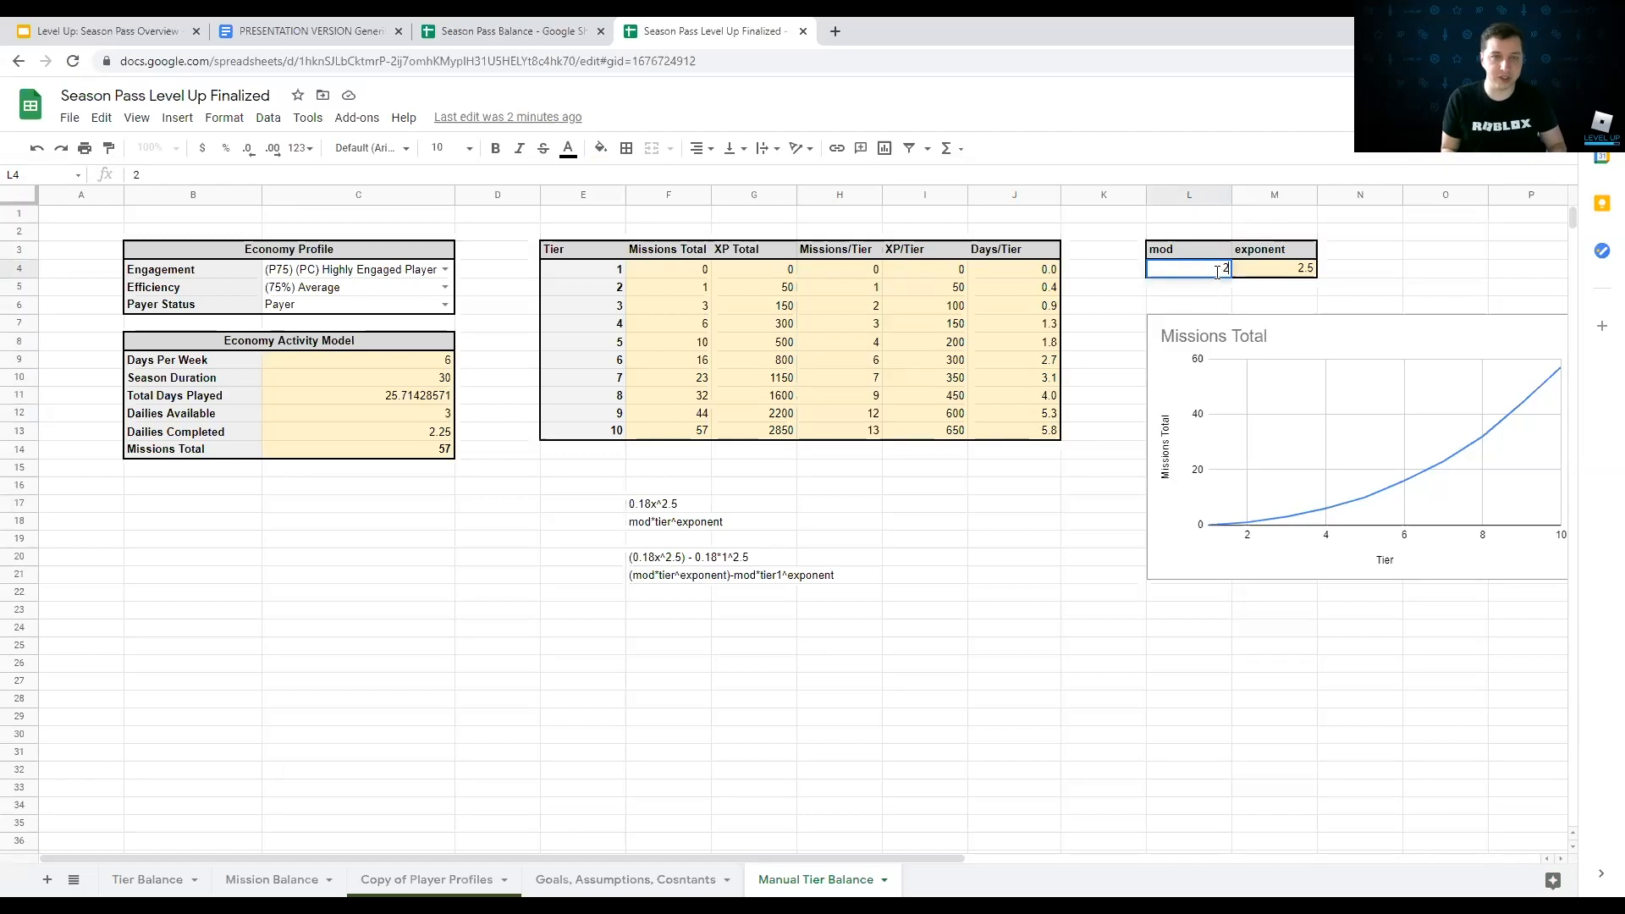
click(342, 269)
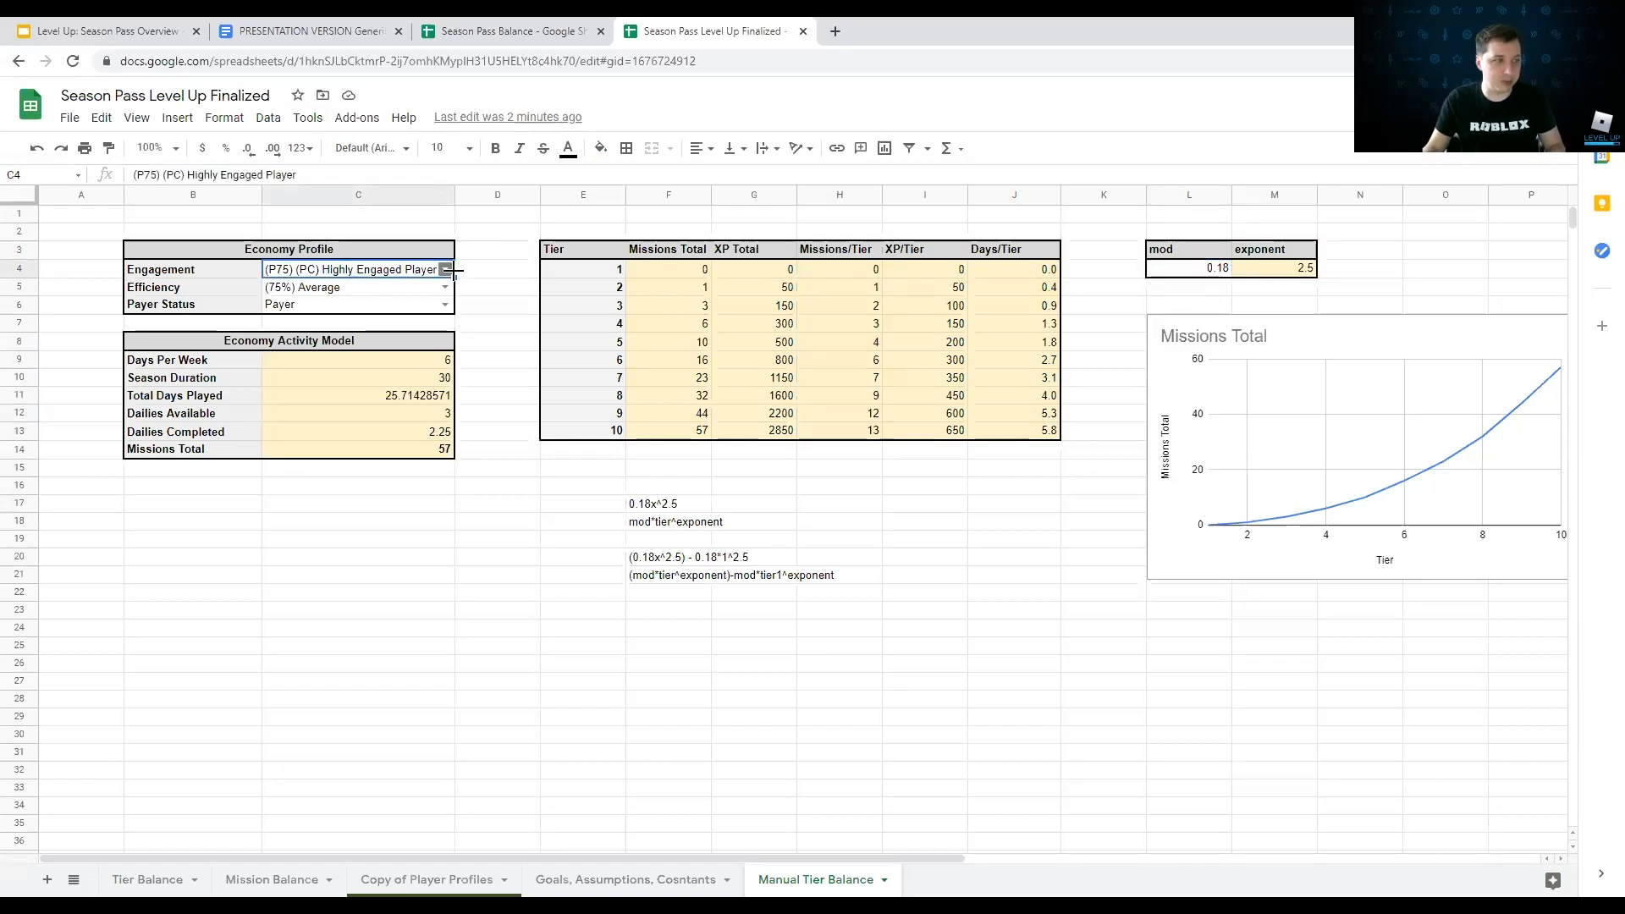
click(445, 270)
click(386, 335)
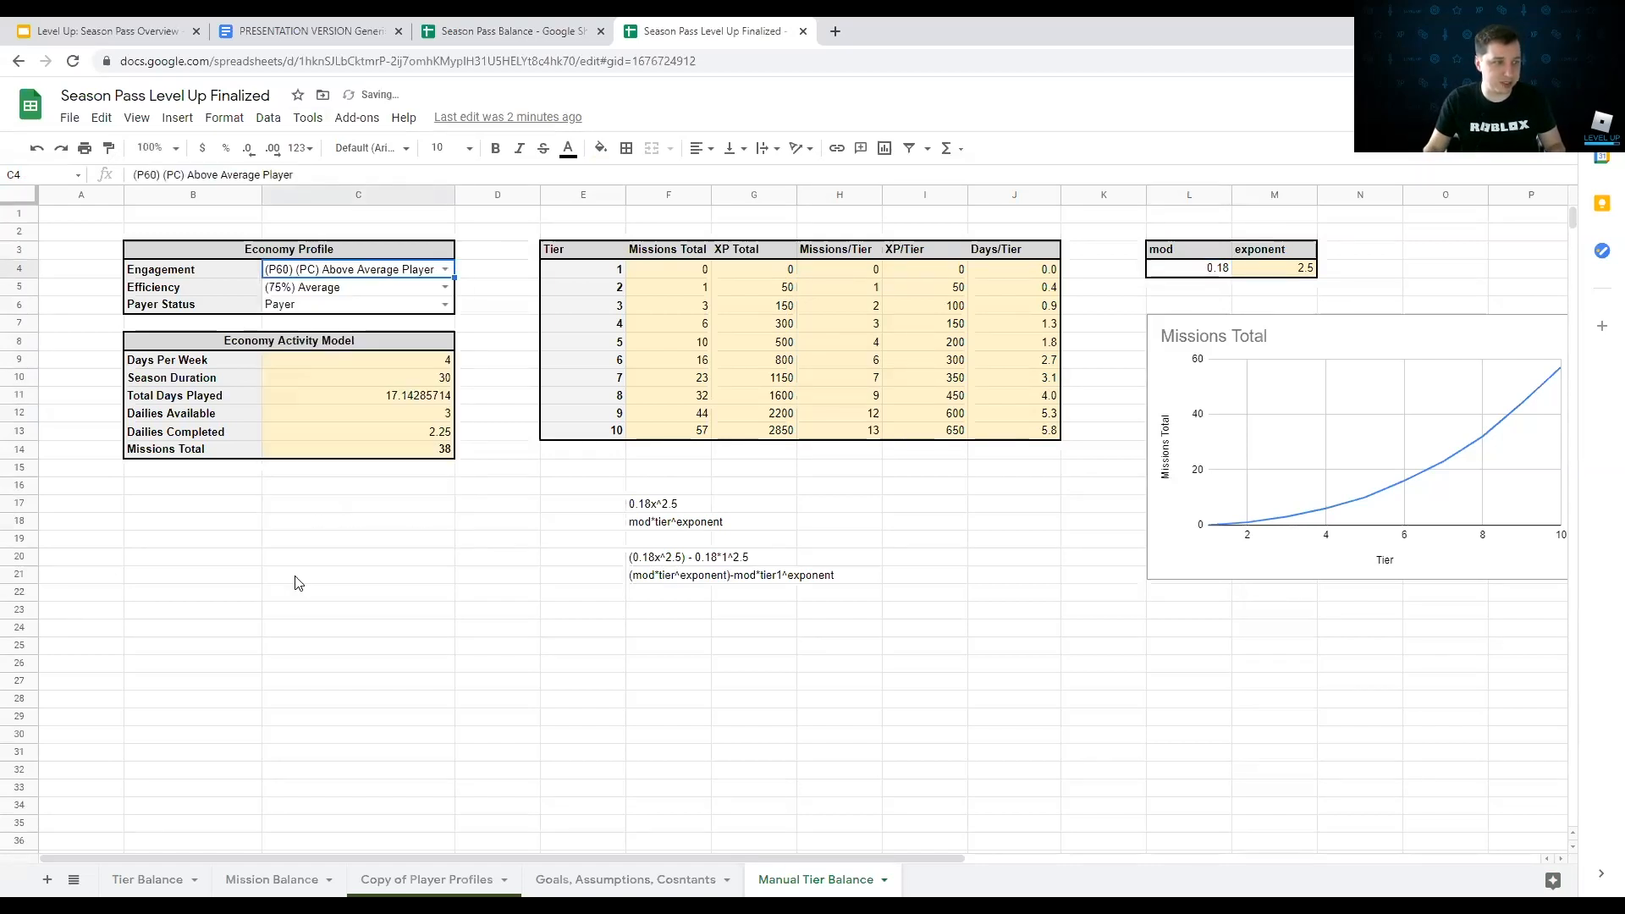
click(1210, 268)
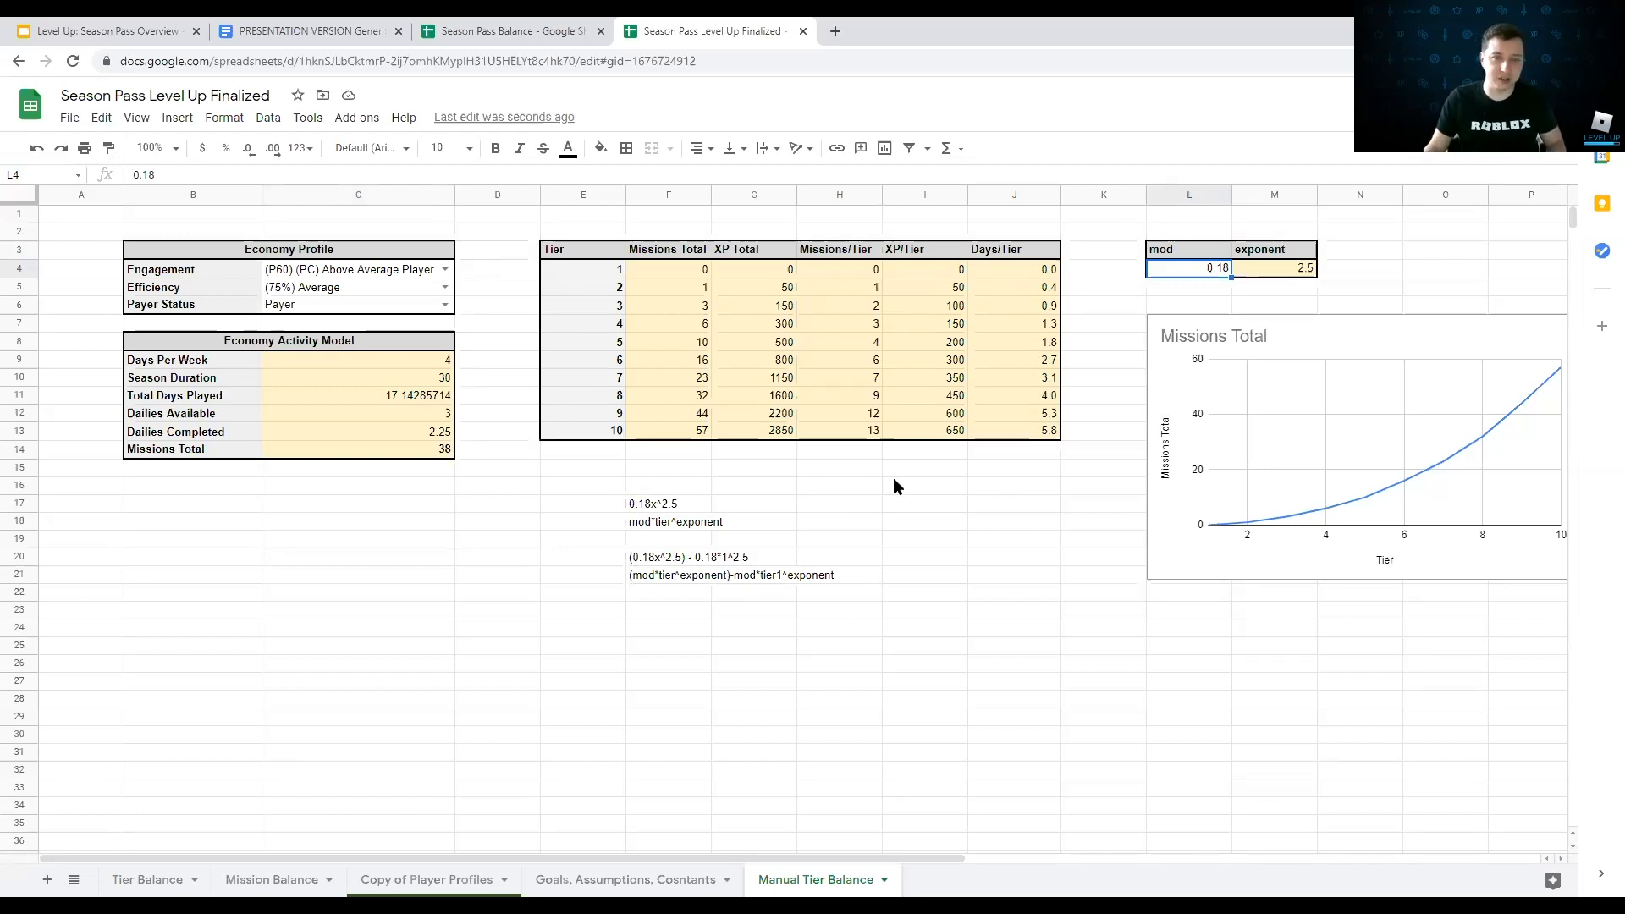
key(ctrl+z)
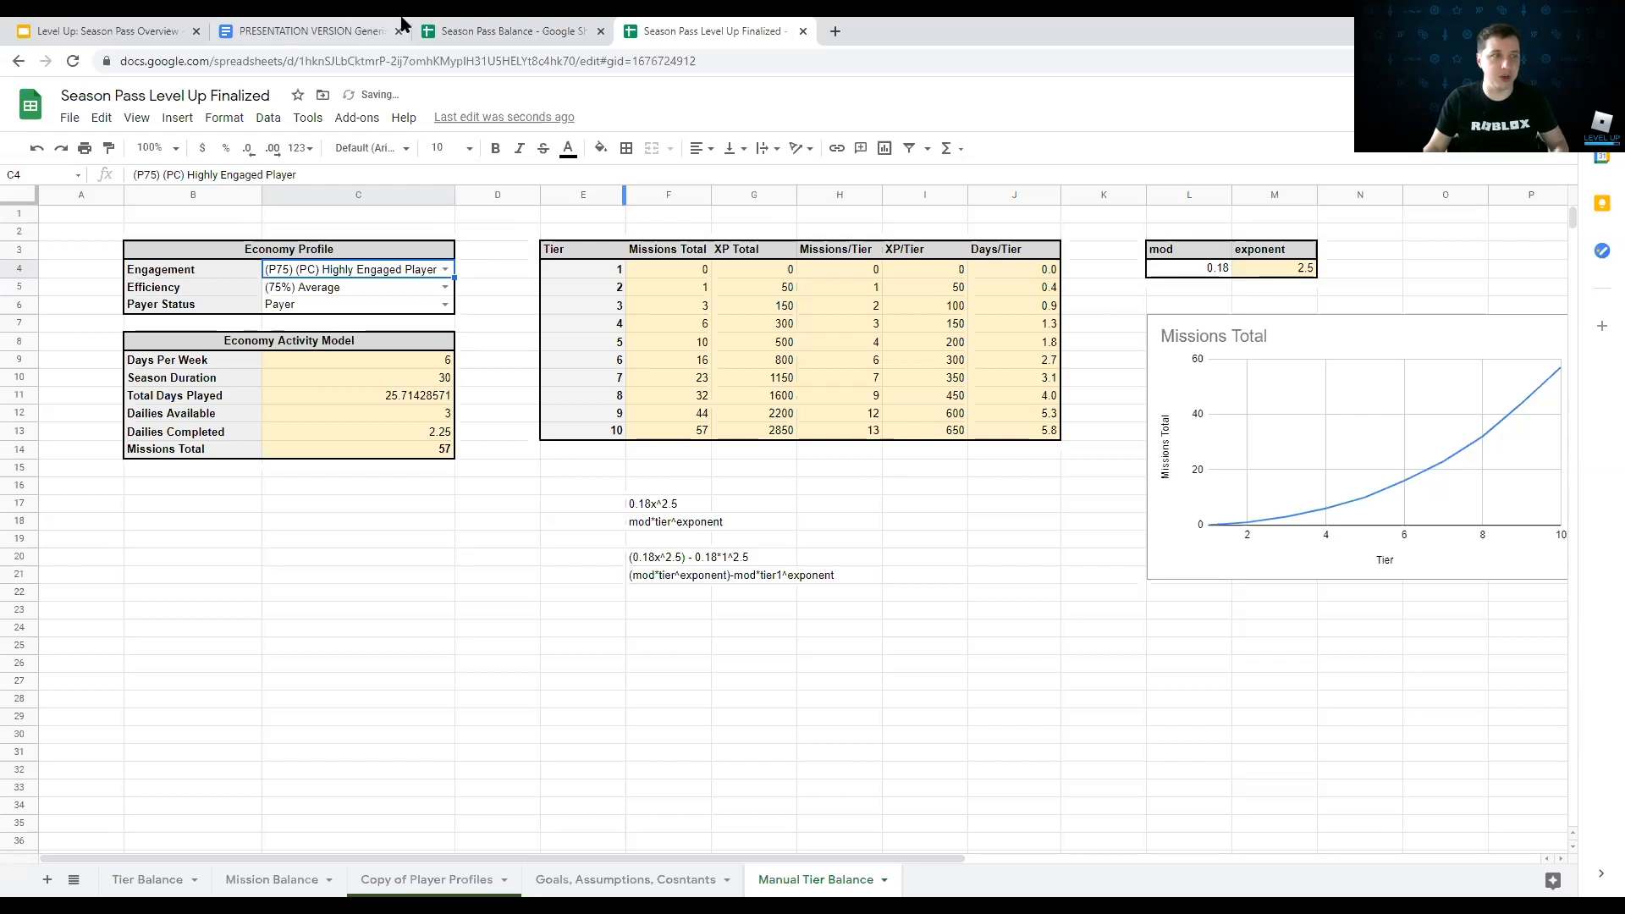
Step: Examine the tier tables, curve parameters and Missions Total chart on the finalized workbook's Manual Tier Balance and Tier Balance sheets
click(501, 32)
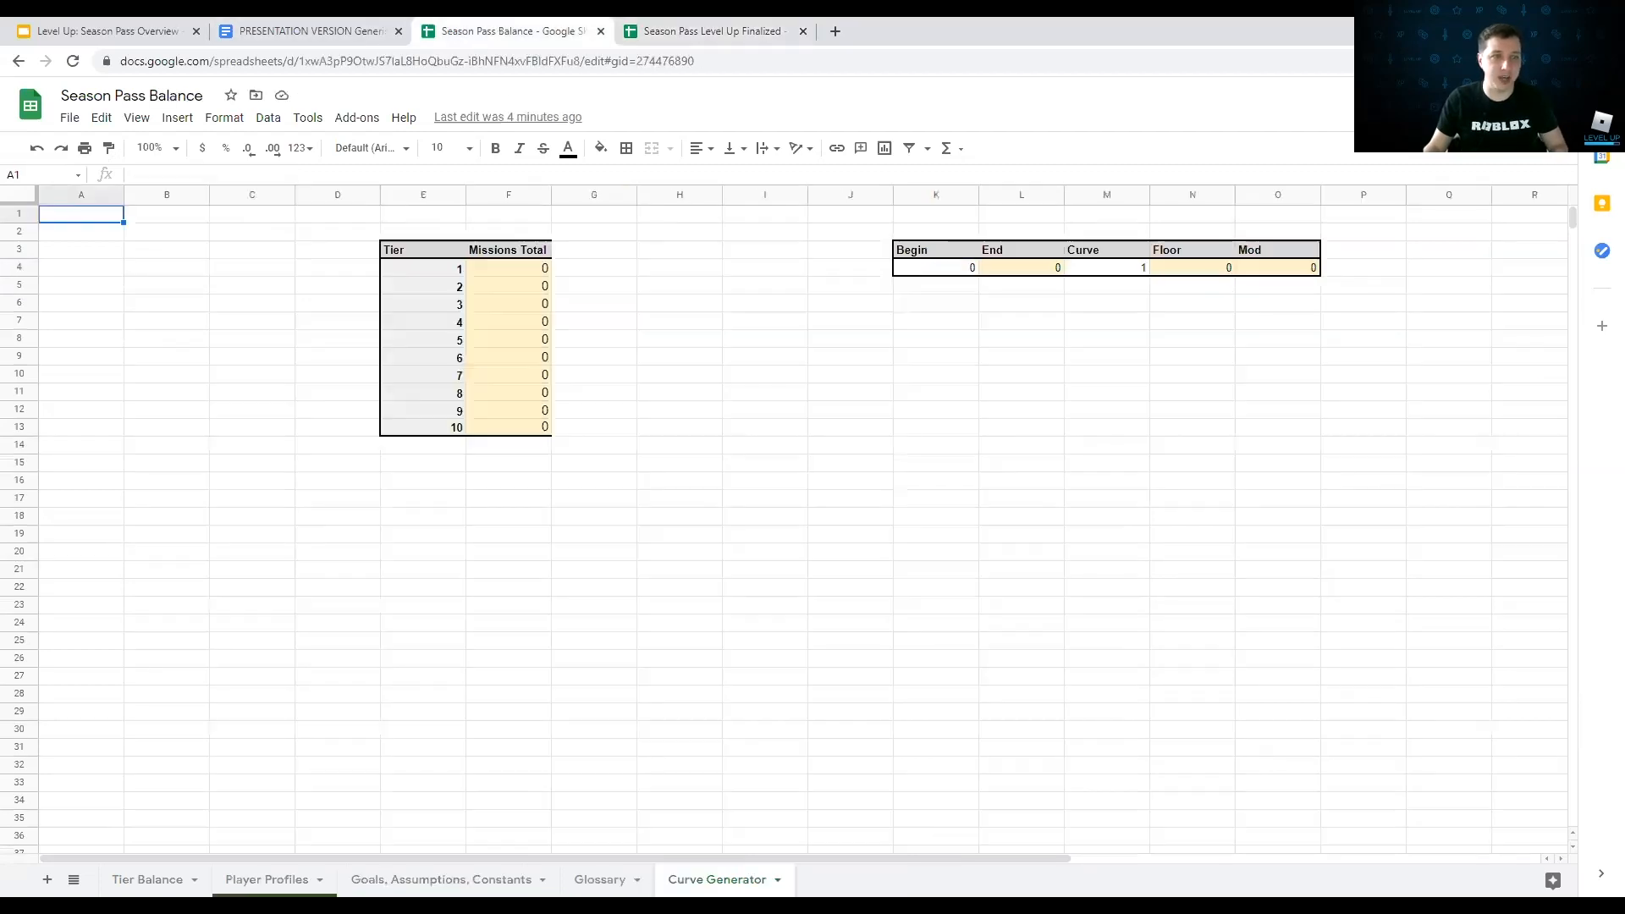
click(649, 25)
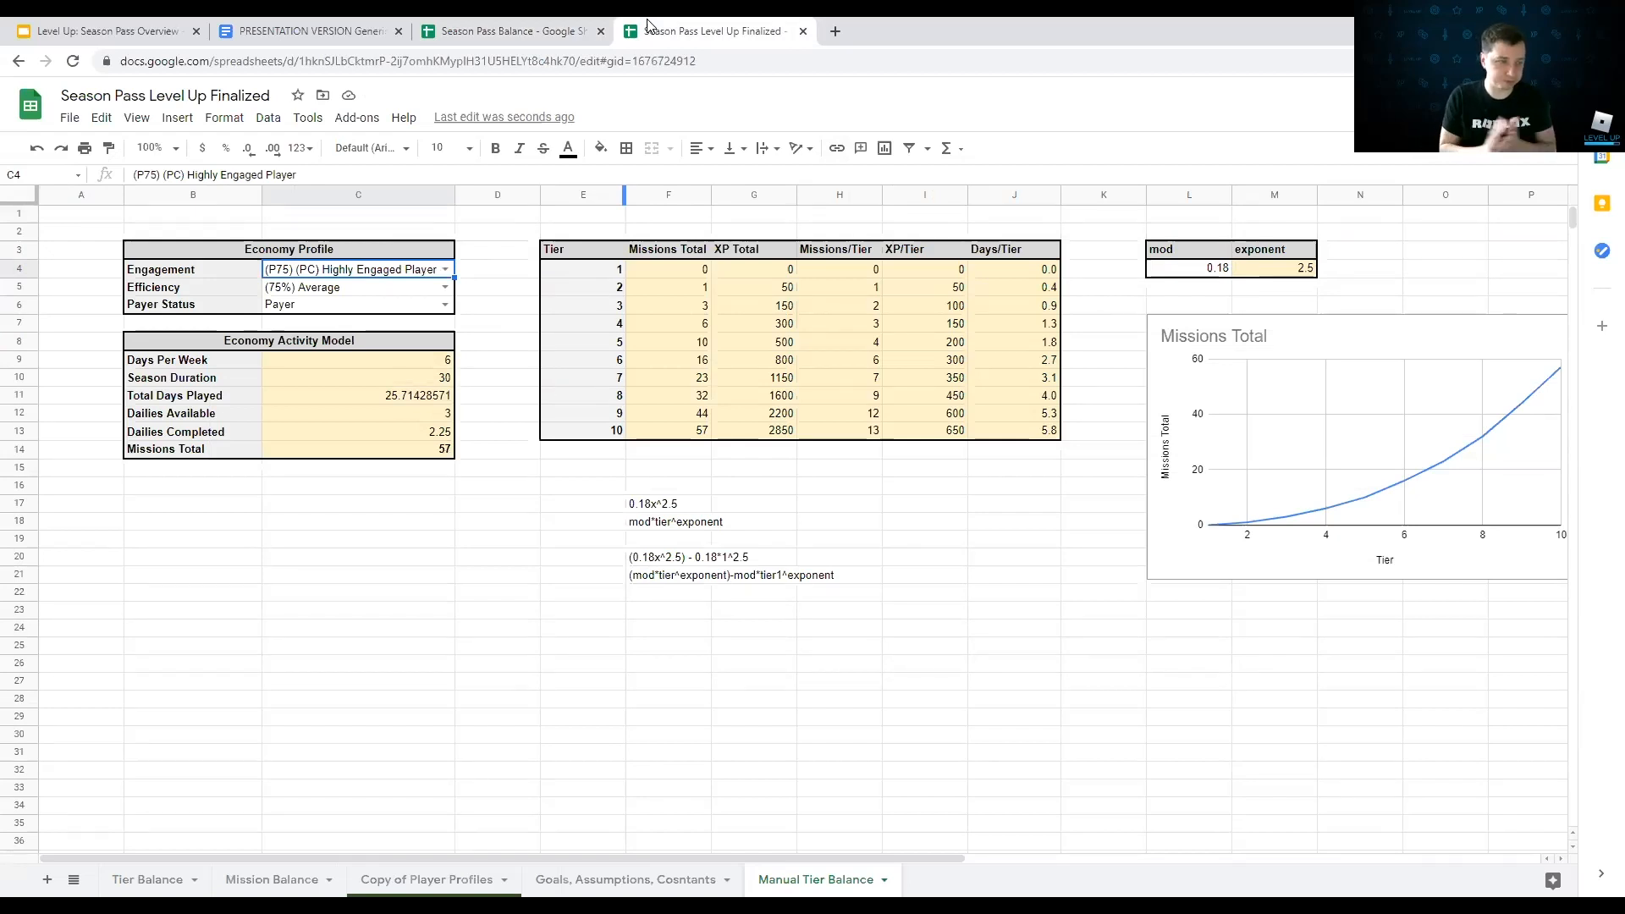
drag(525, 233, 1058, 449)
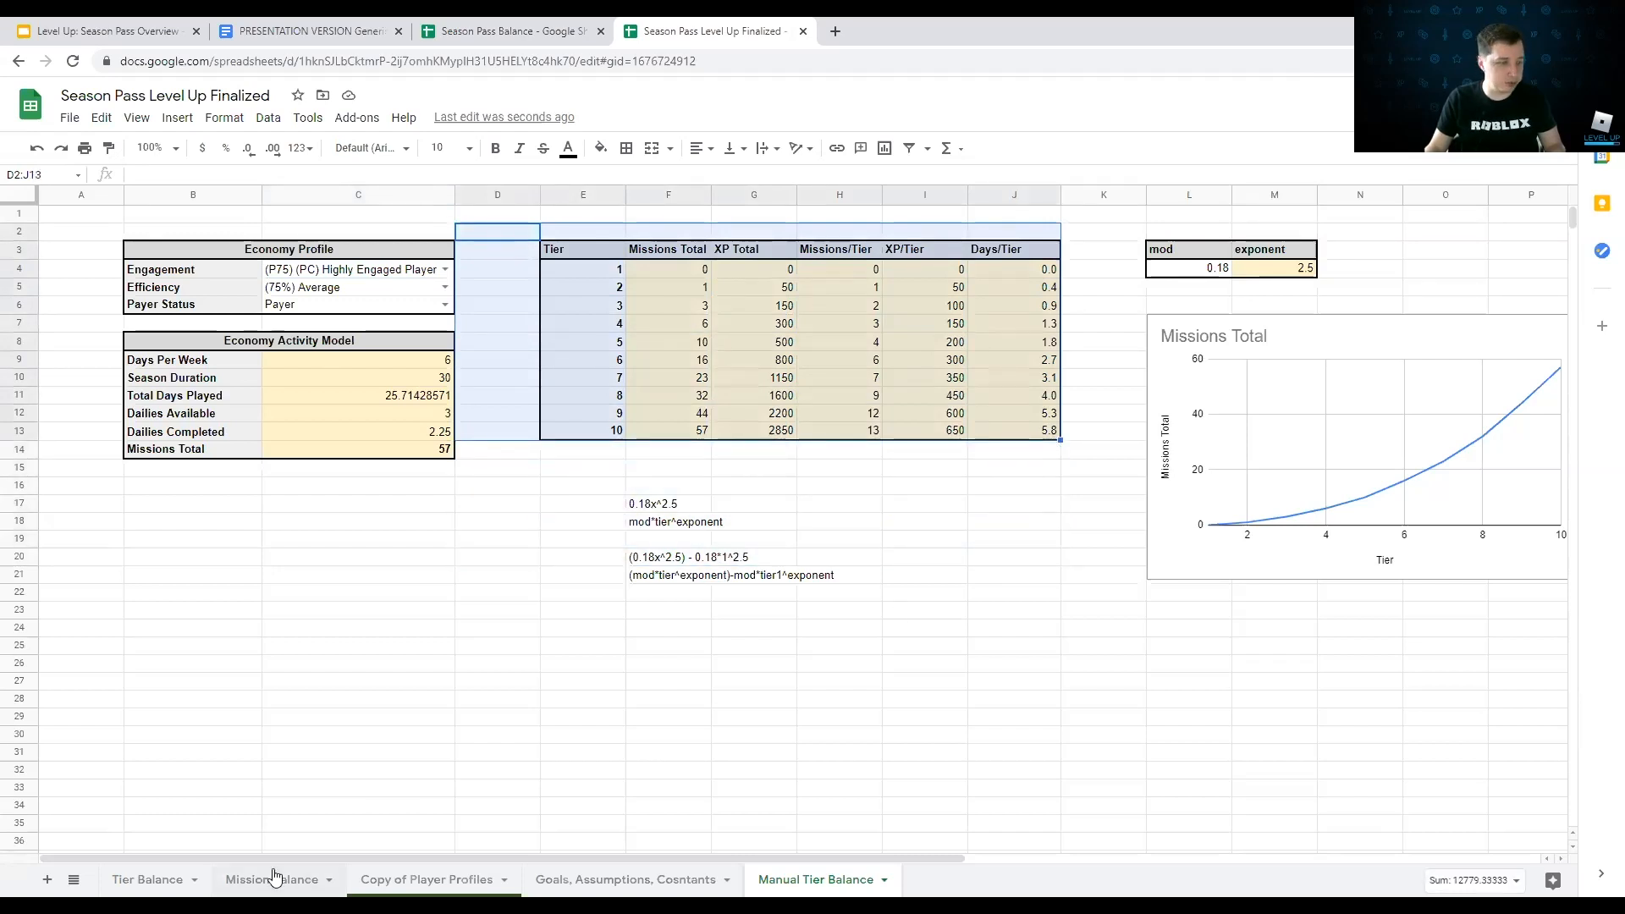
click(137, 880)
drag(533, 233, 1464, 592)
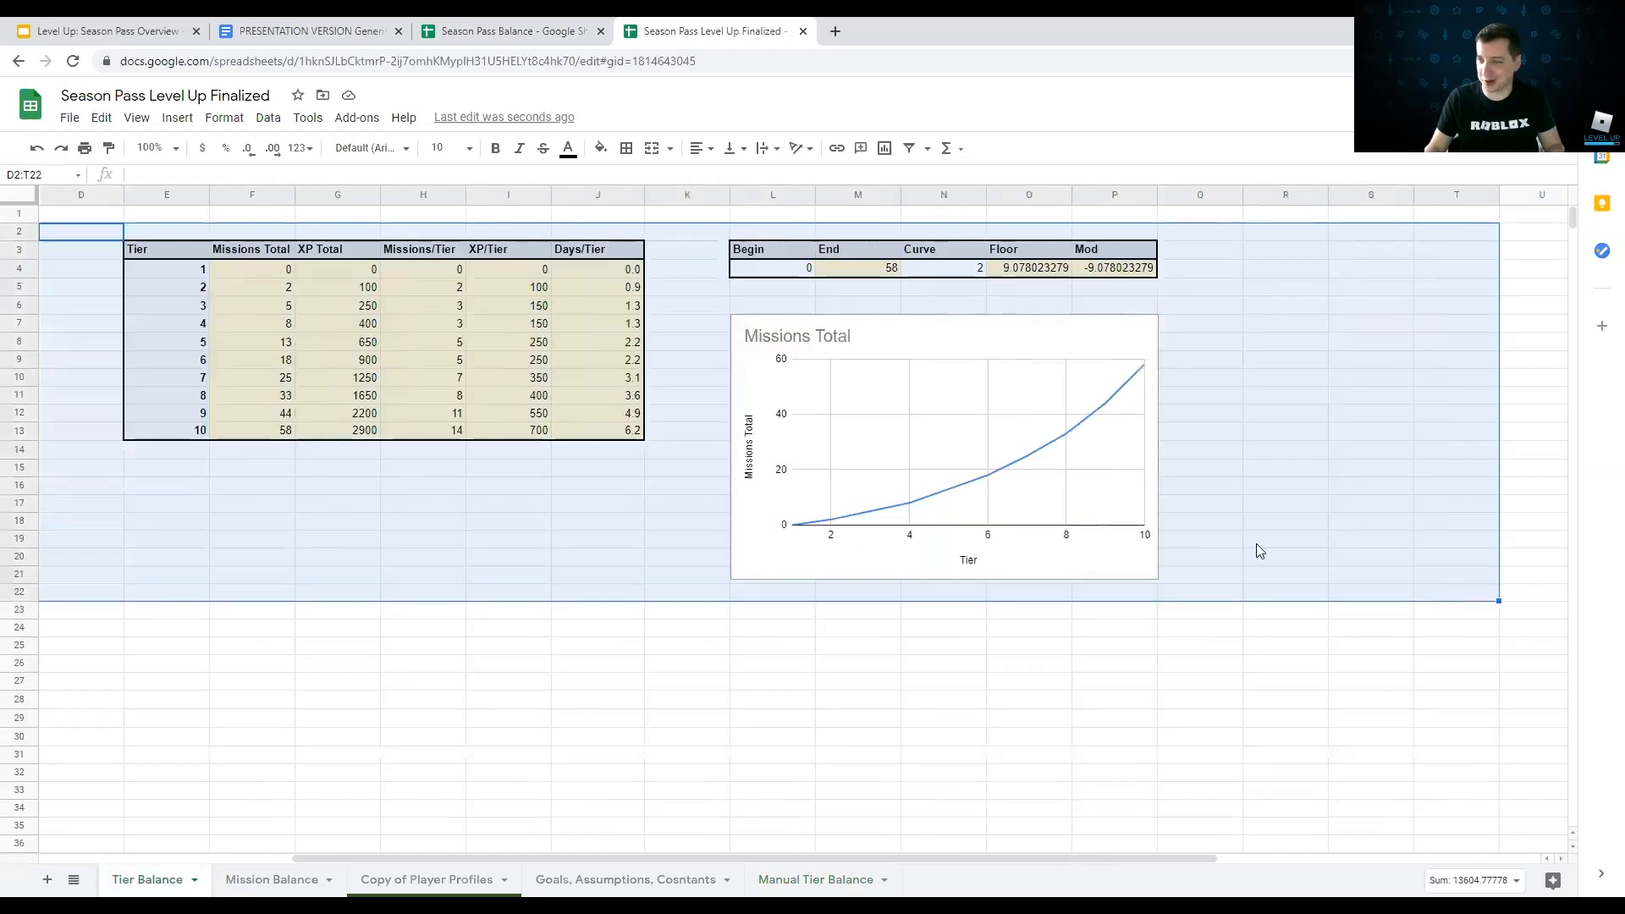
click(457, 610)
drag(927, 860, 674, 859)
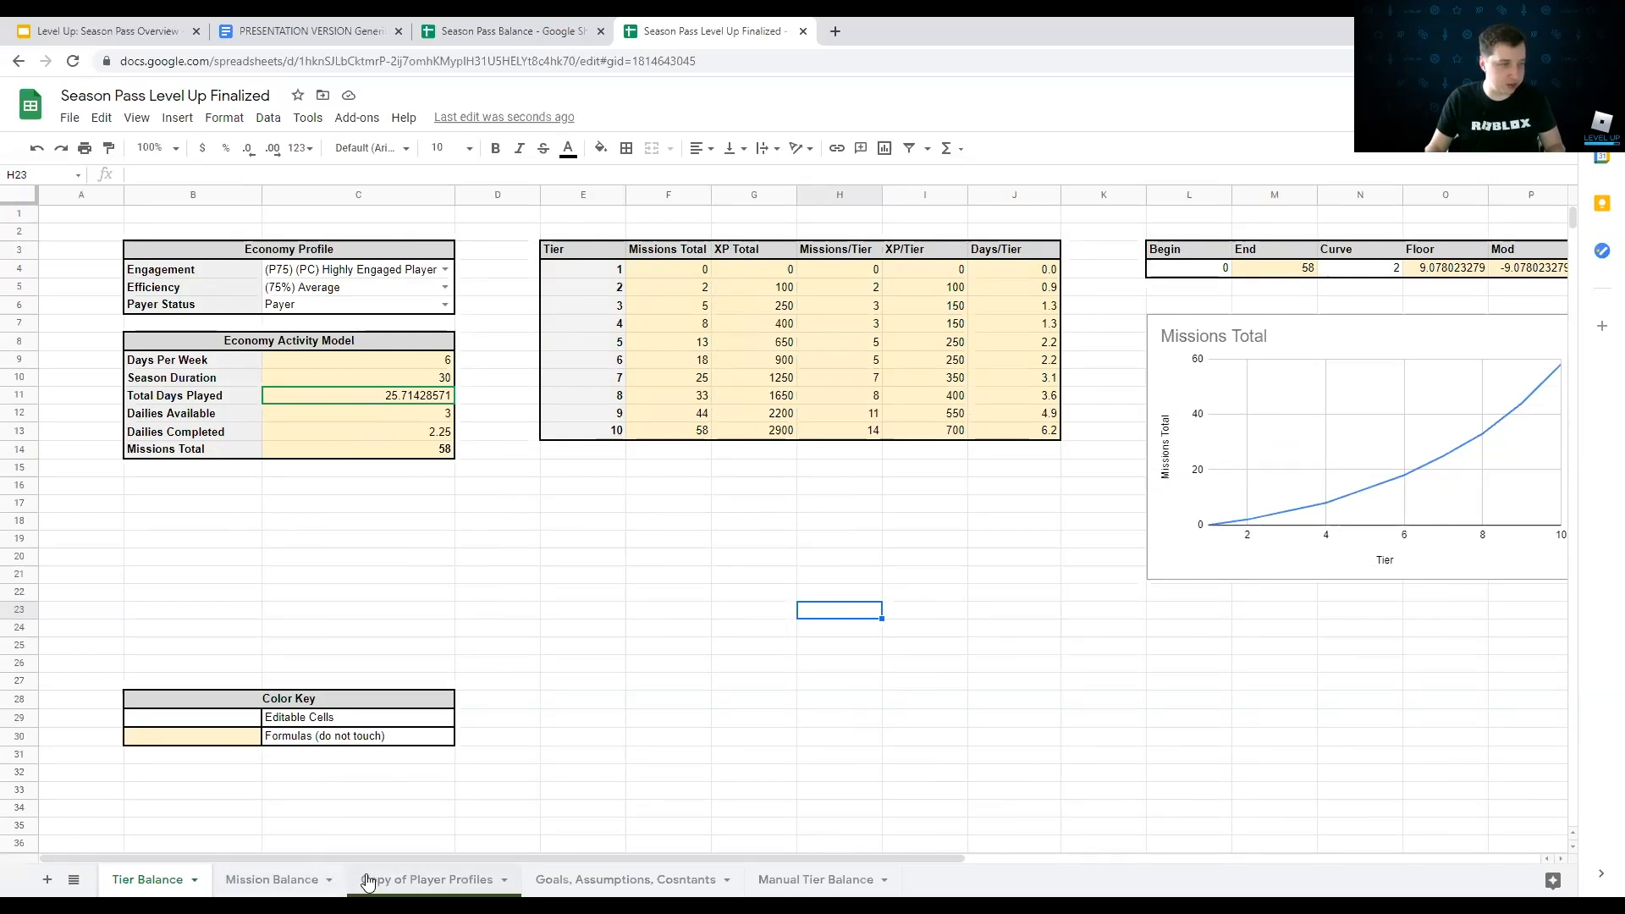
Step: Copy E3:O13 from the Curve Generator sheet of Season Pass Balance and paste it into the Tier Balance sheet at E3
click(463, 25)
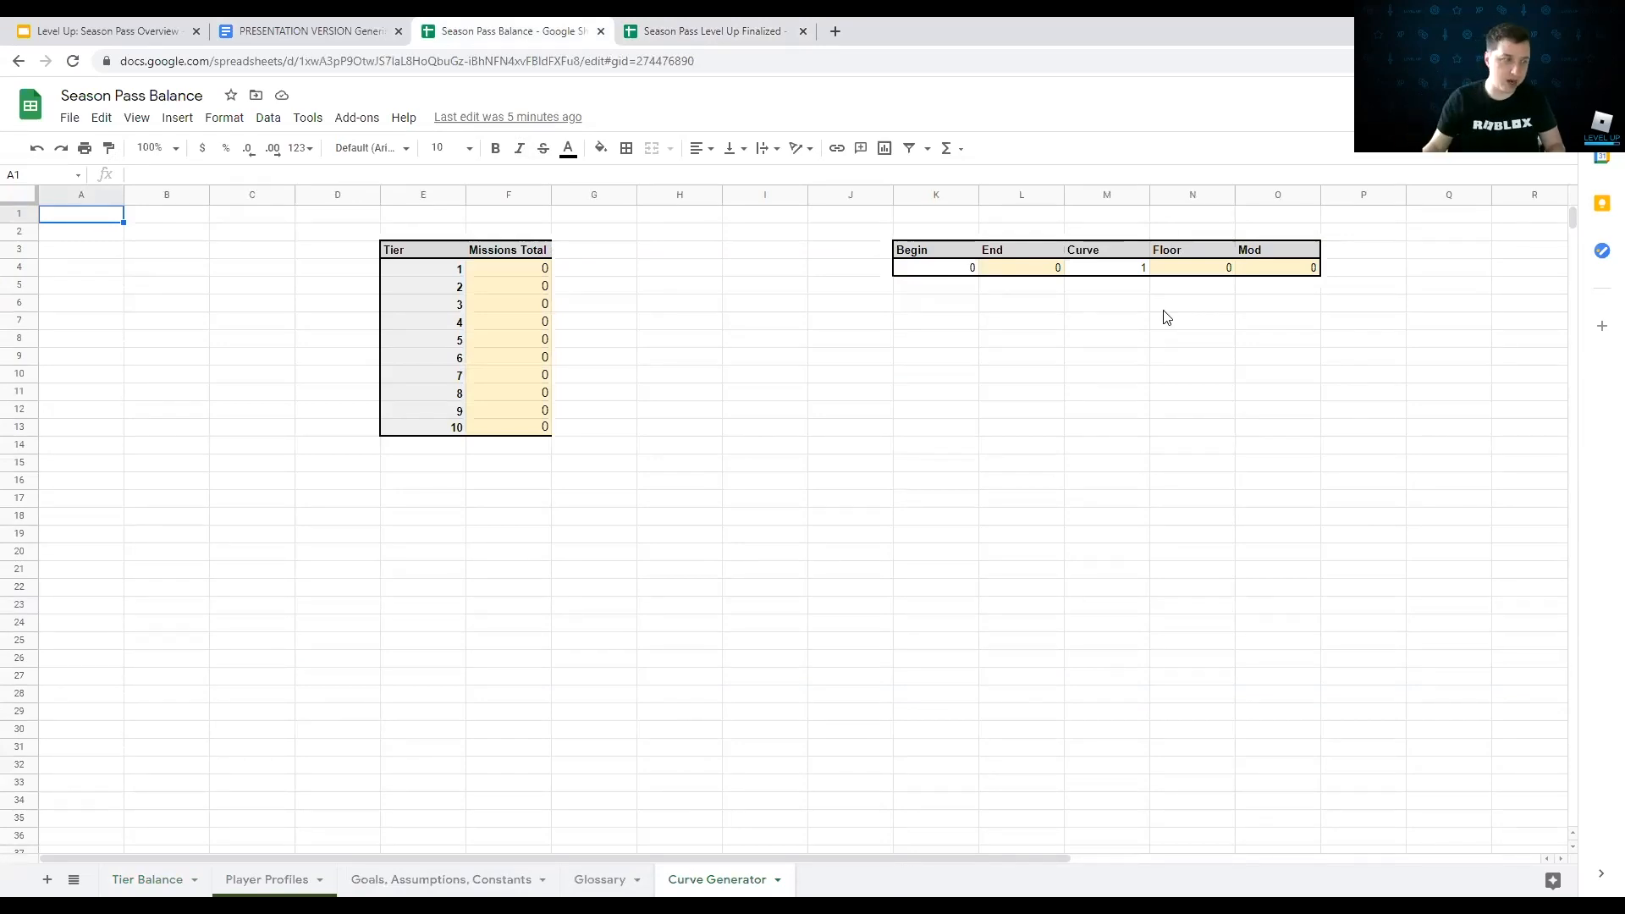
click(421, 254)
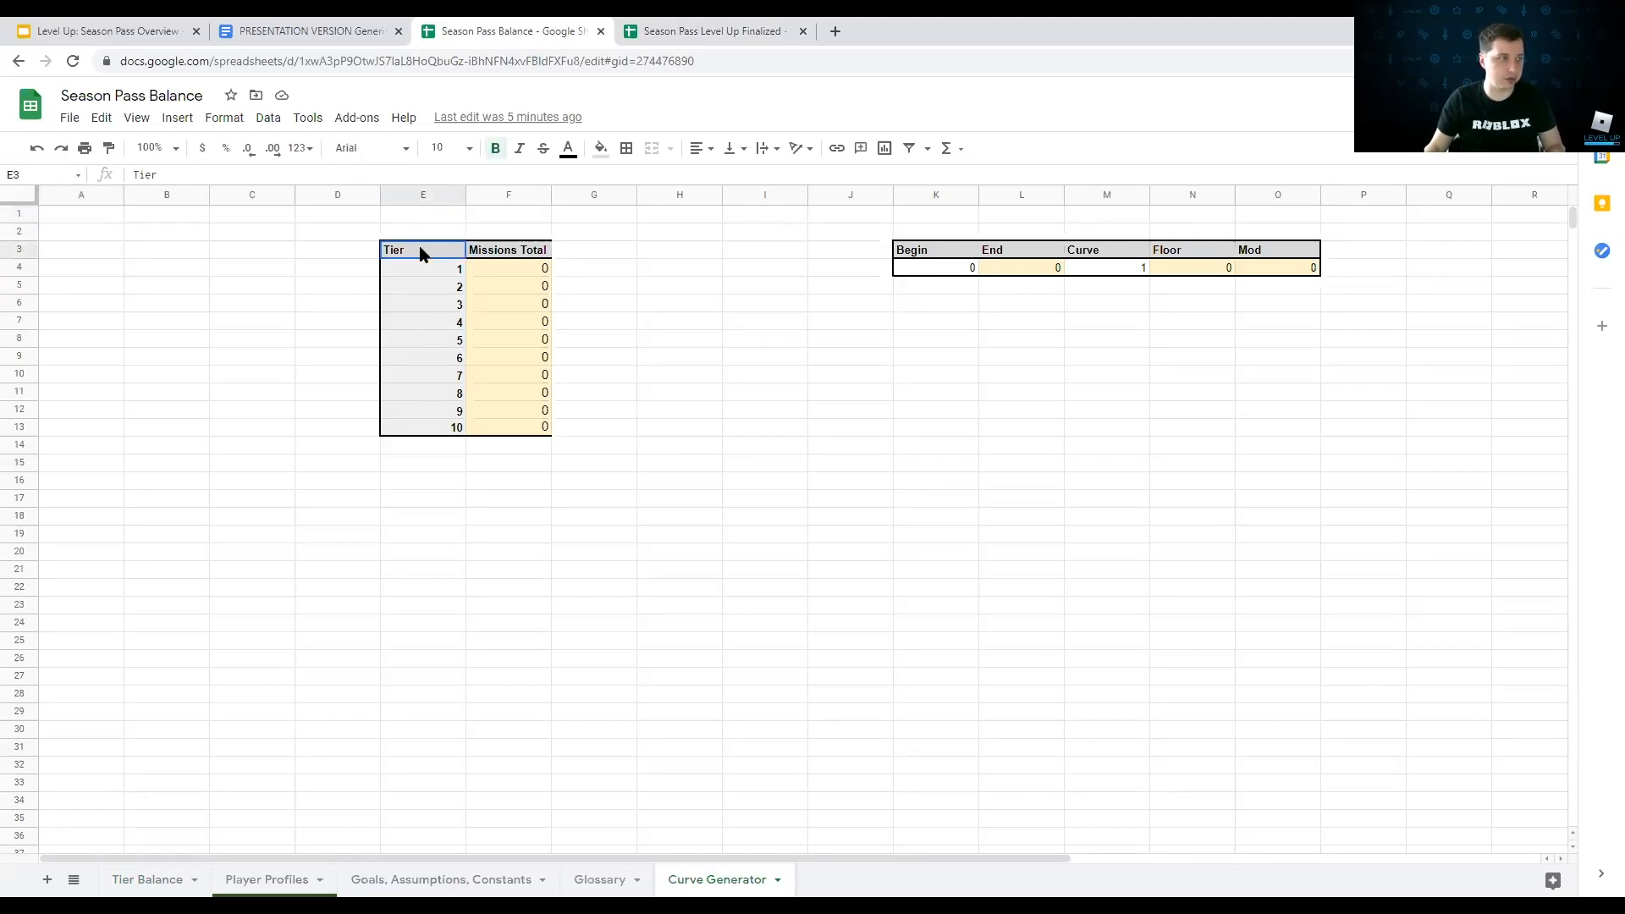
drag(421, 254, 1258, 439)
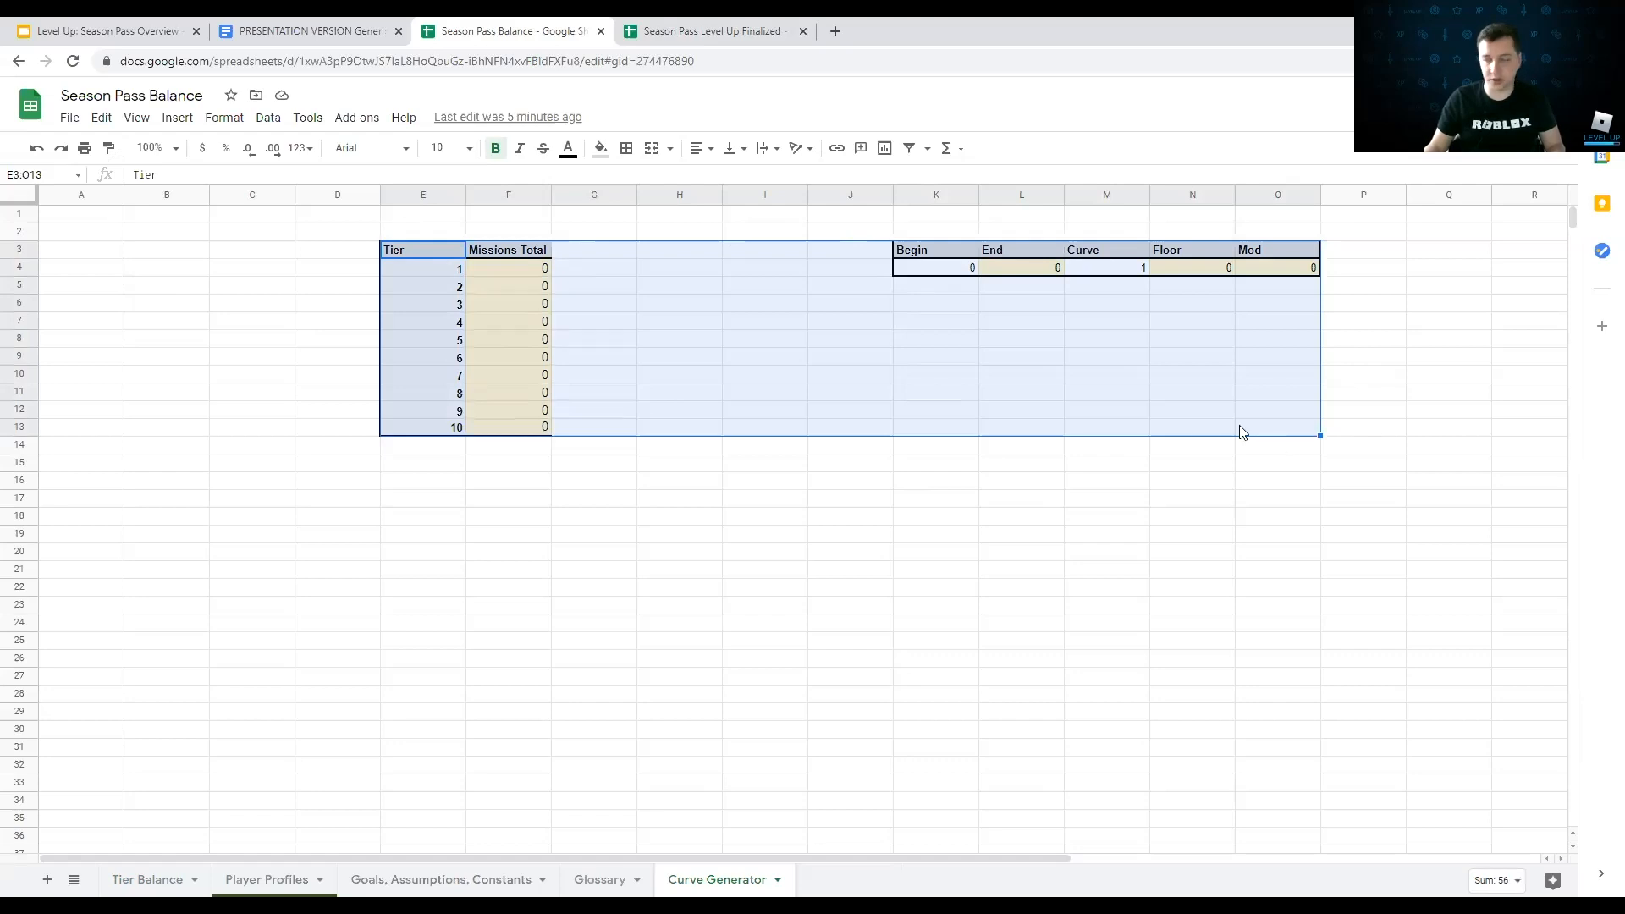
key(ctrl+c)
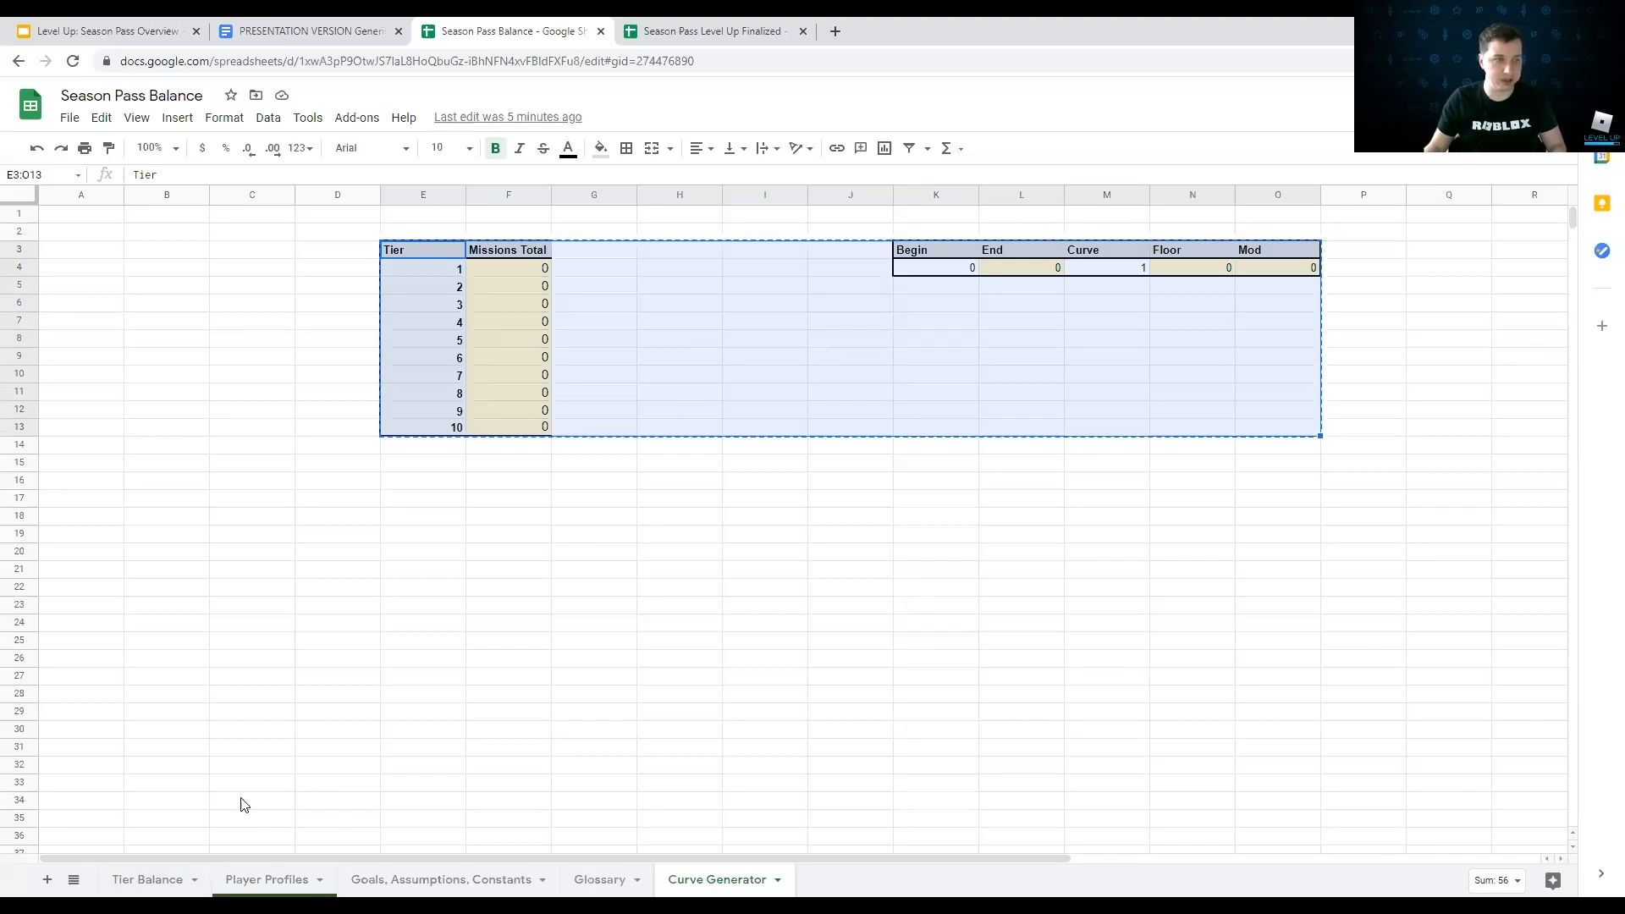
click(147, 879)
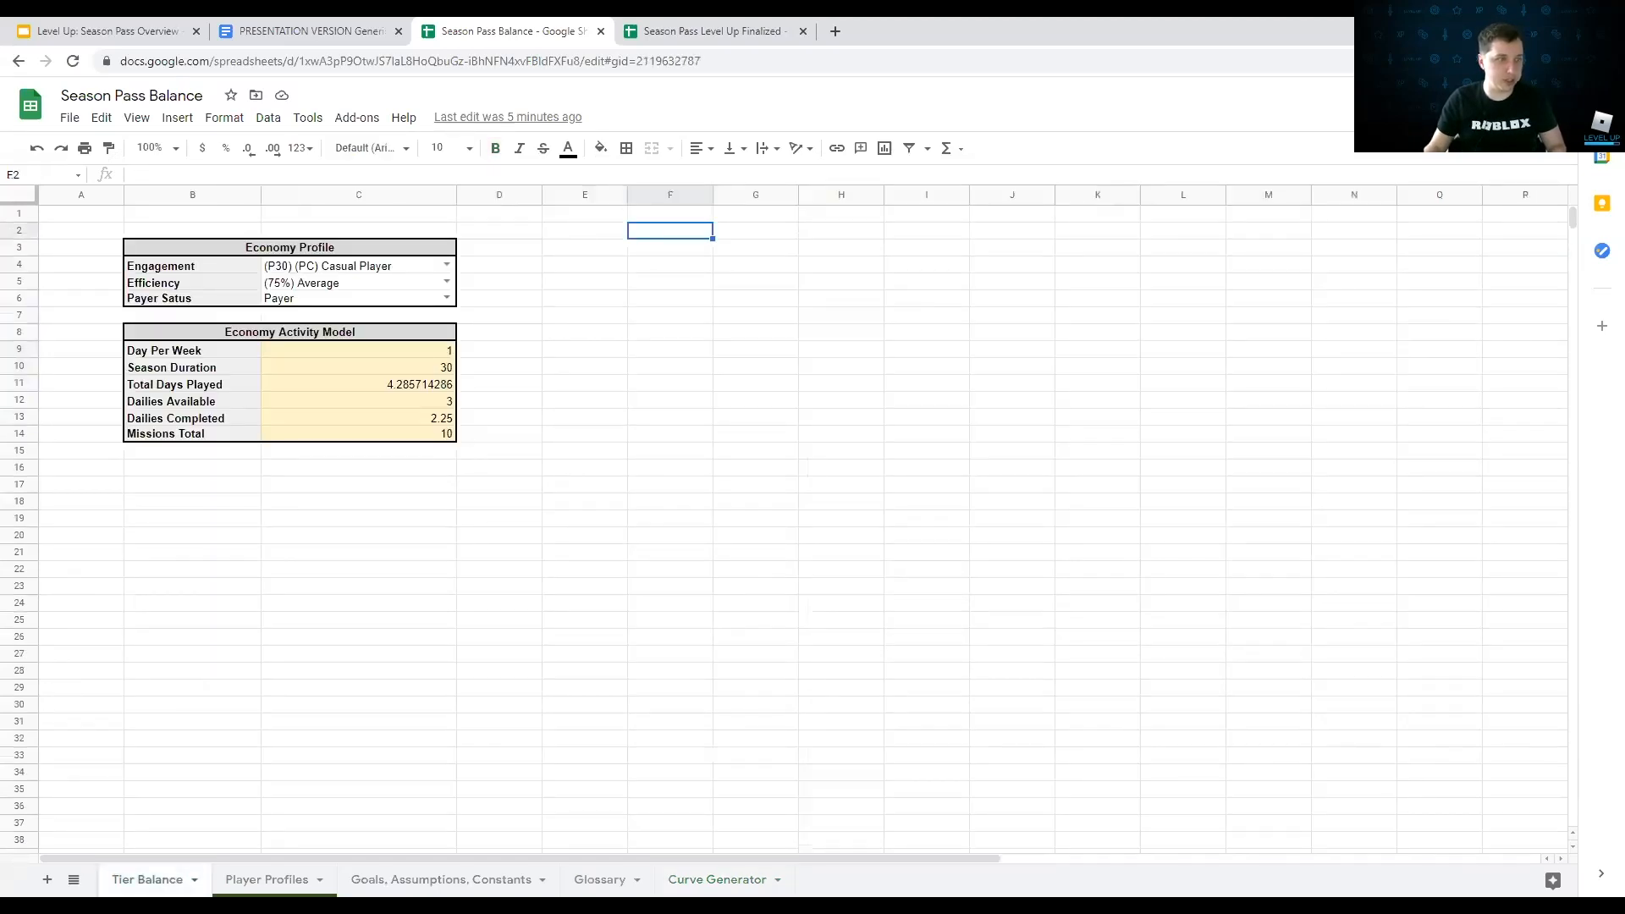
click(591, 247)
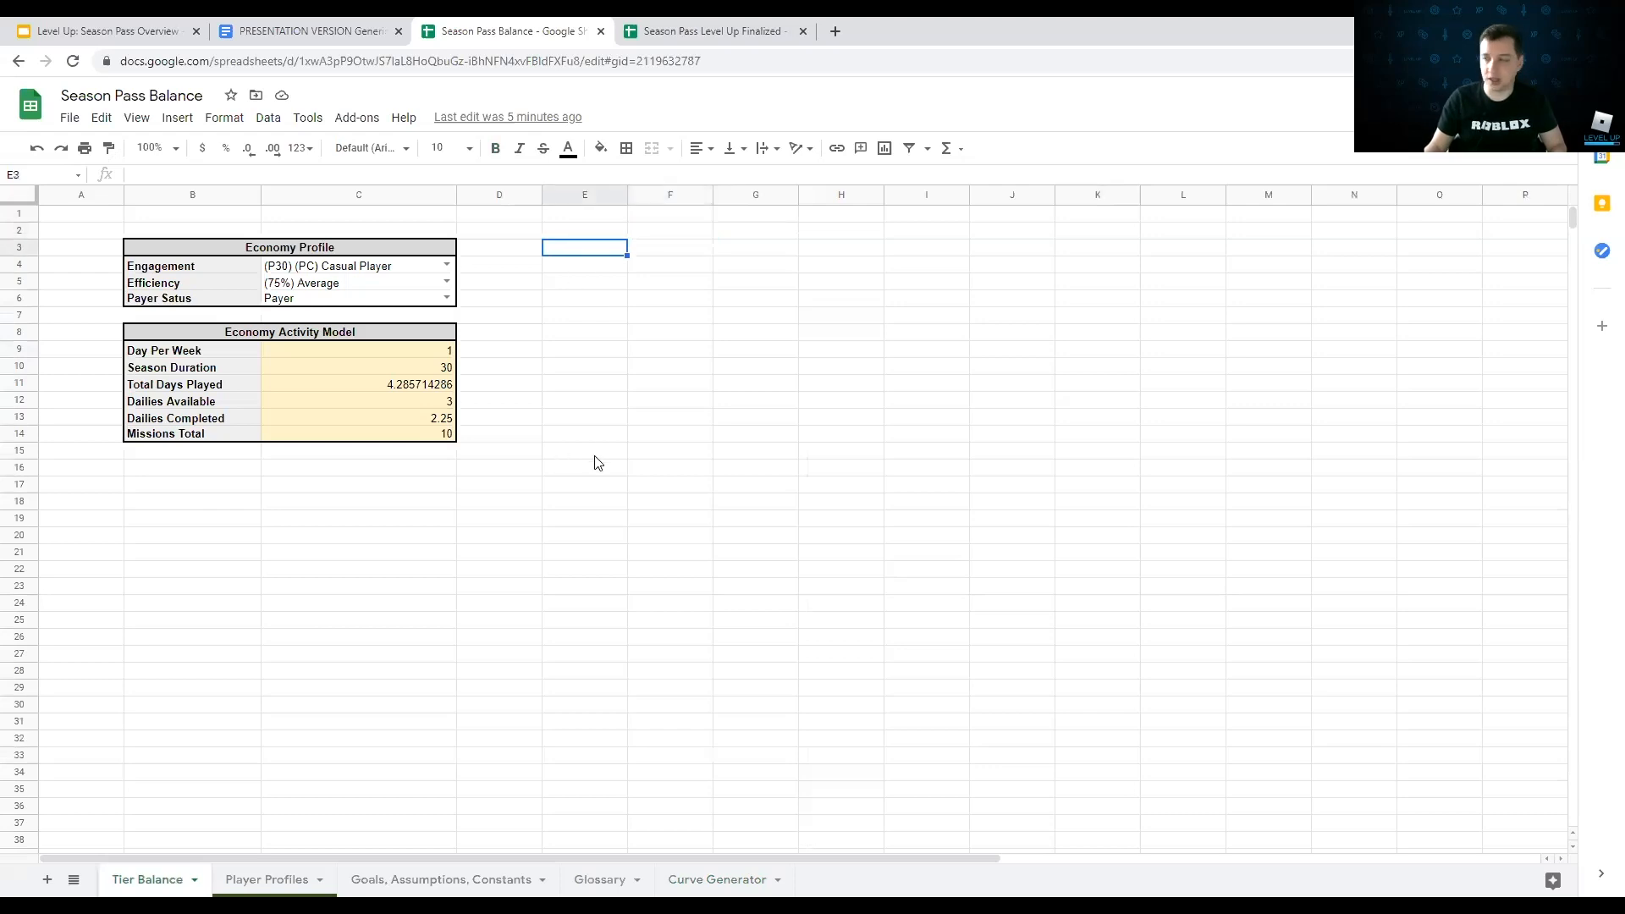
key(ctrl+v)
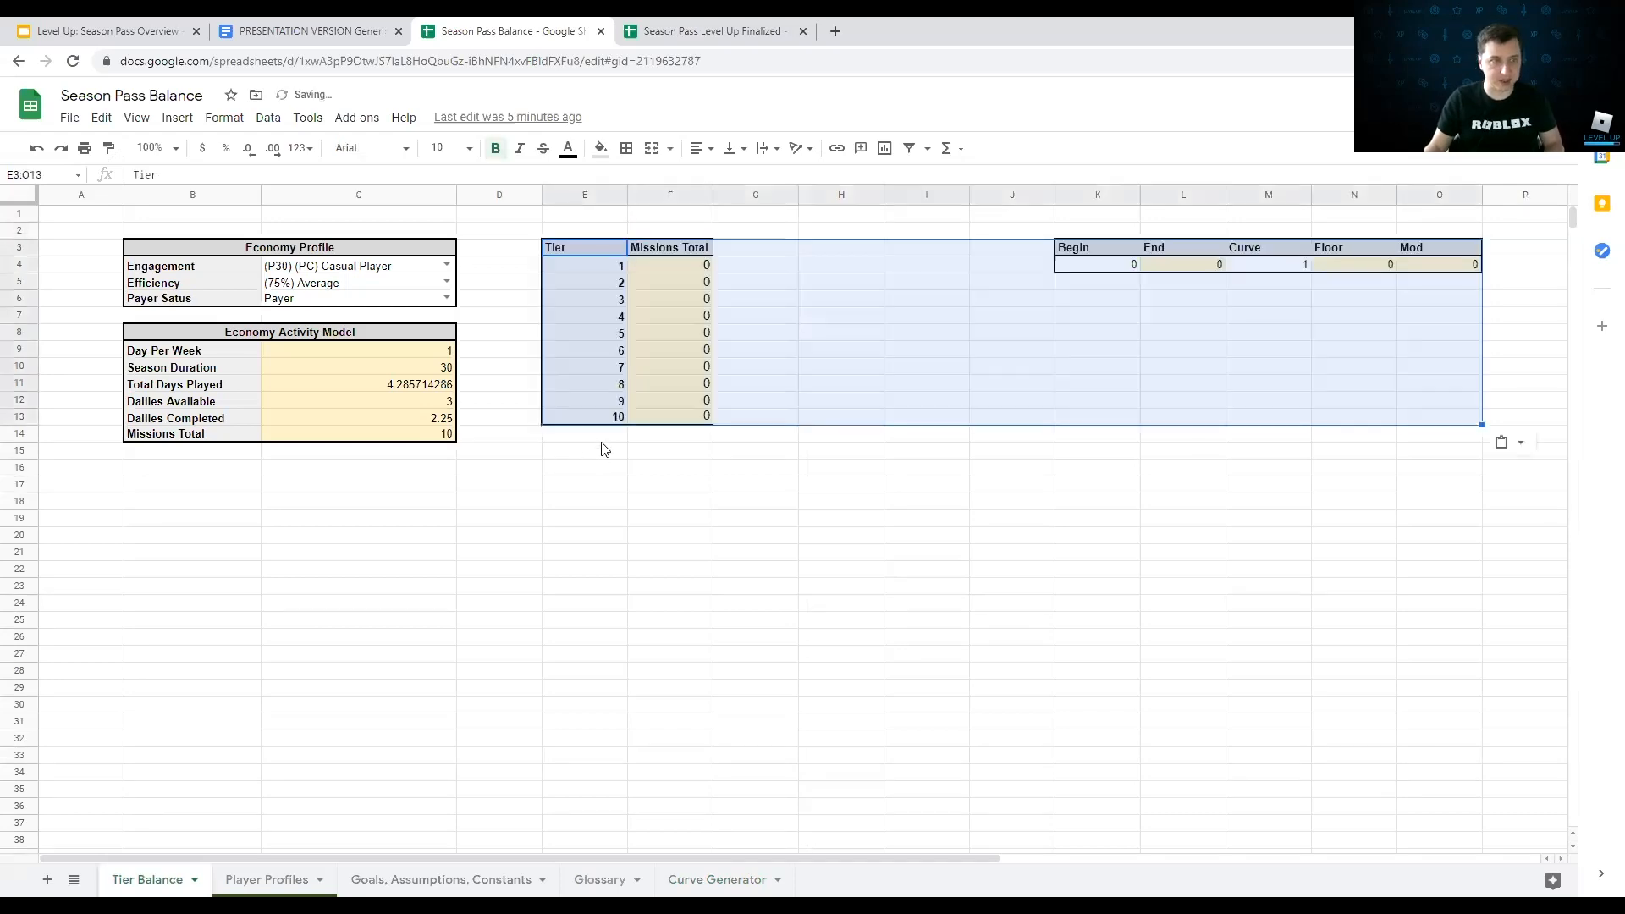
click(865, 351)
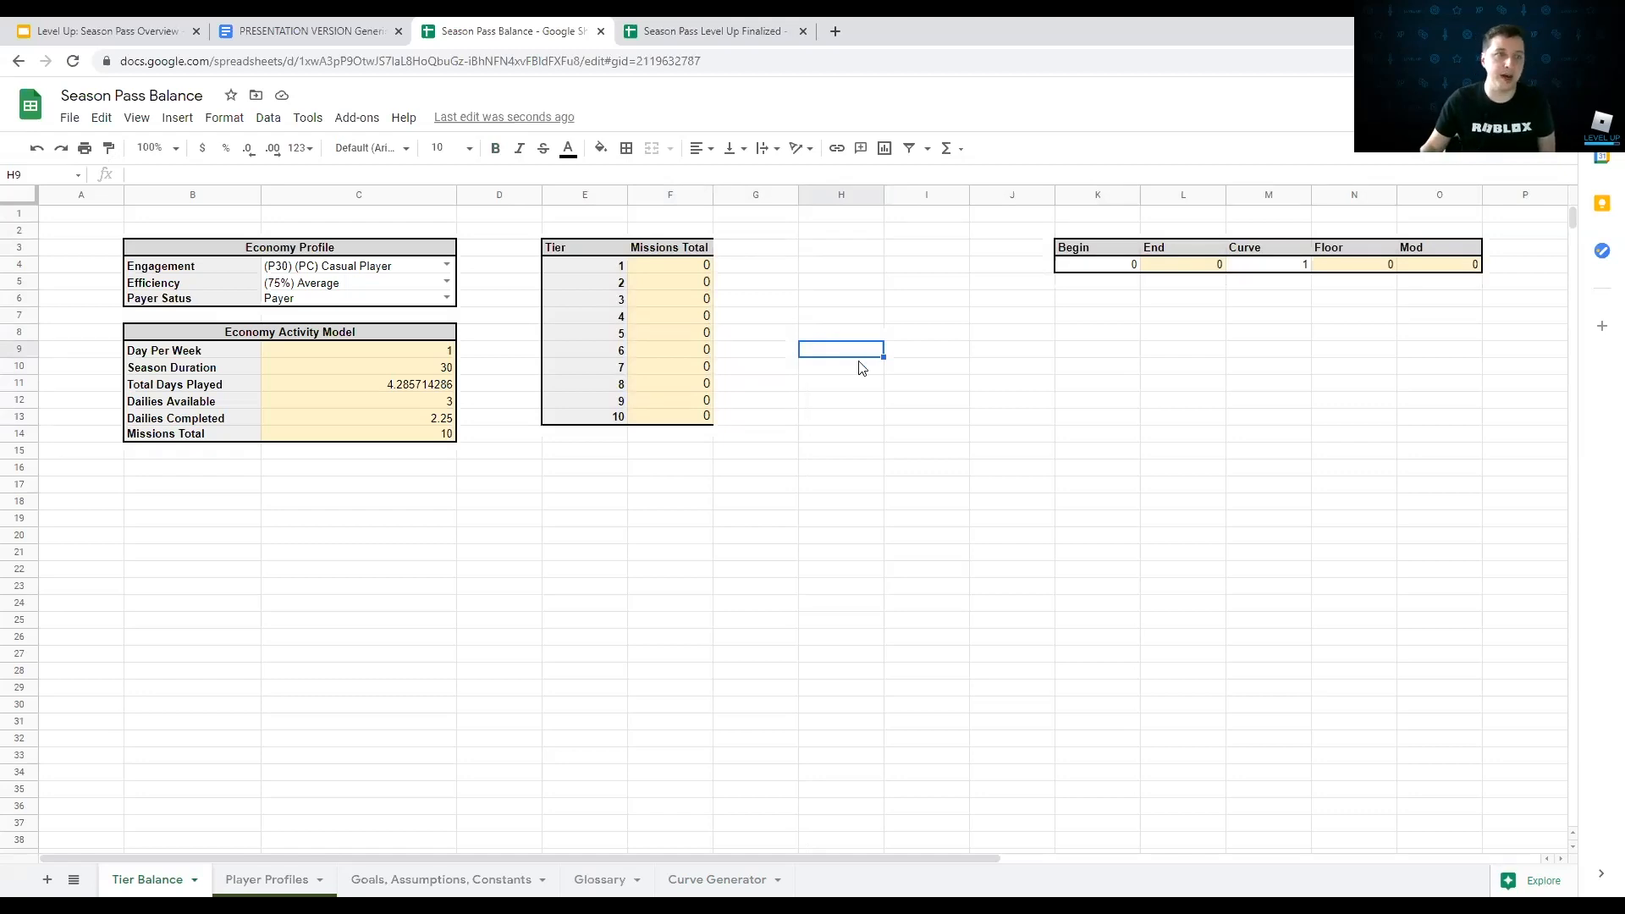
Step: Set Engagement in the Economy Profile to (P75) (Mobile) Highly Engaged Player
click(1096, 269)
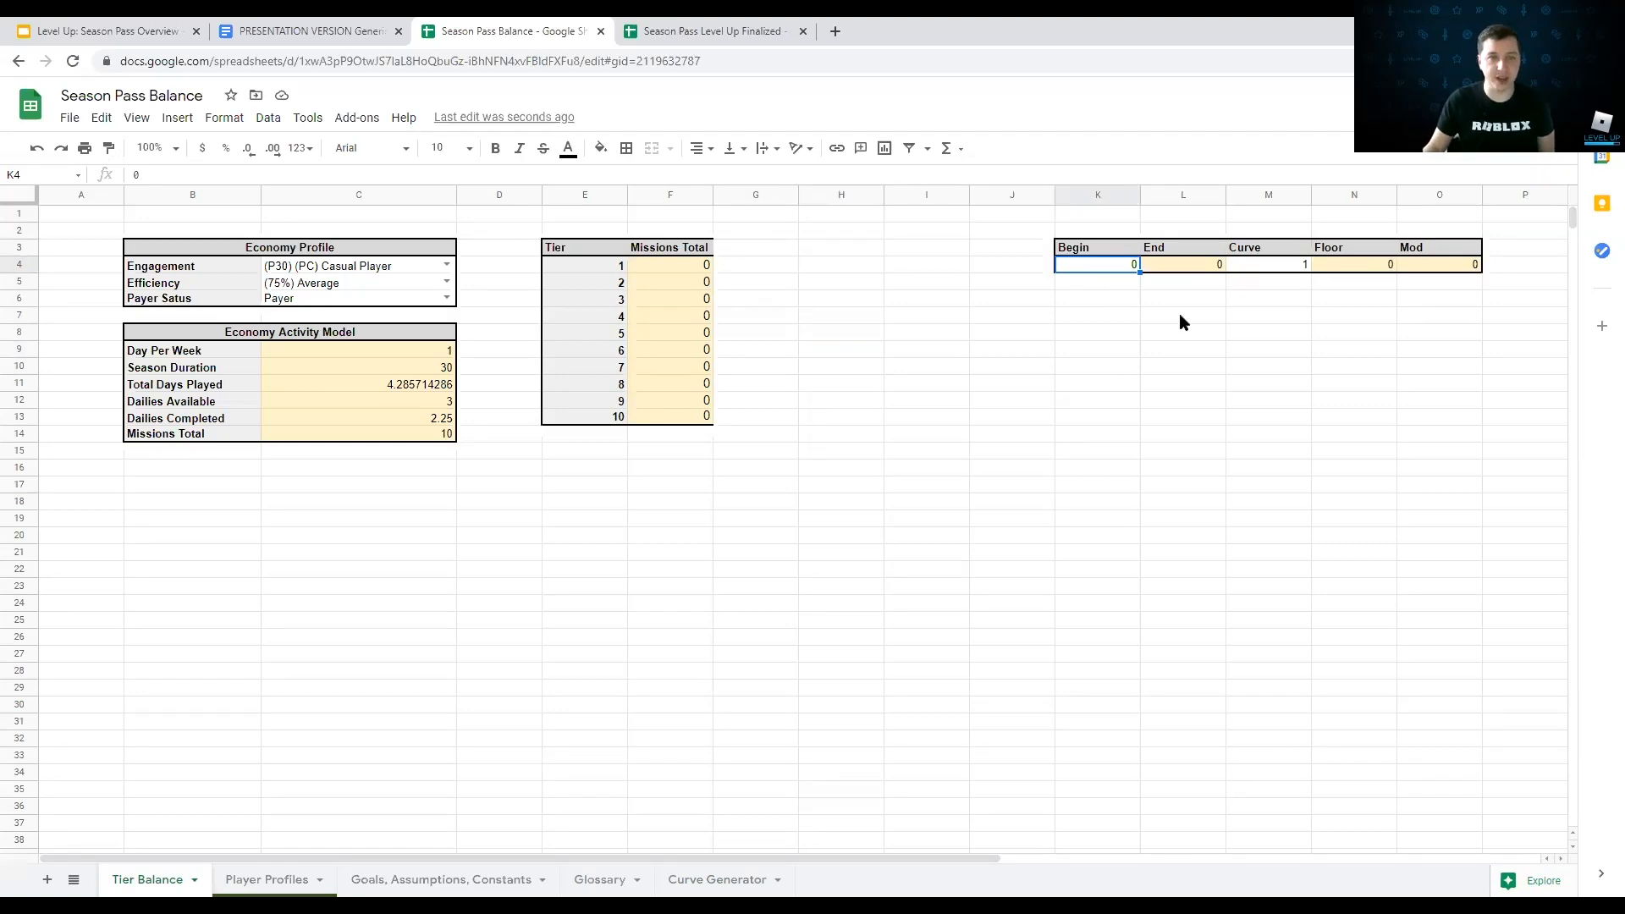
click(1200, 265)
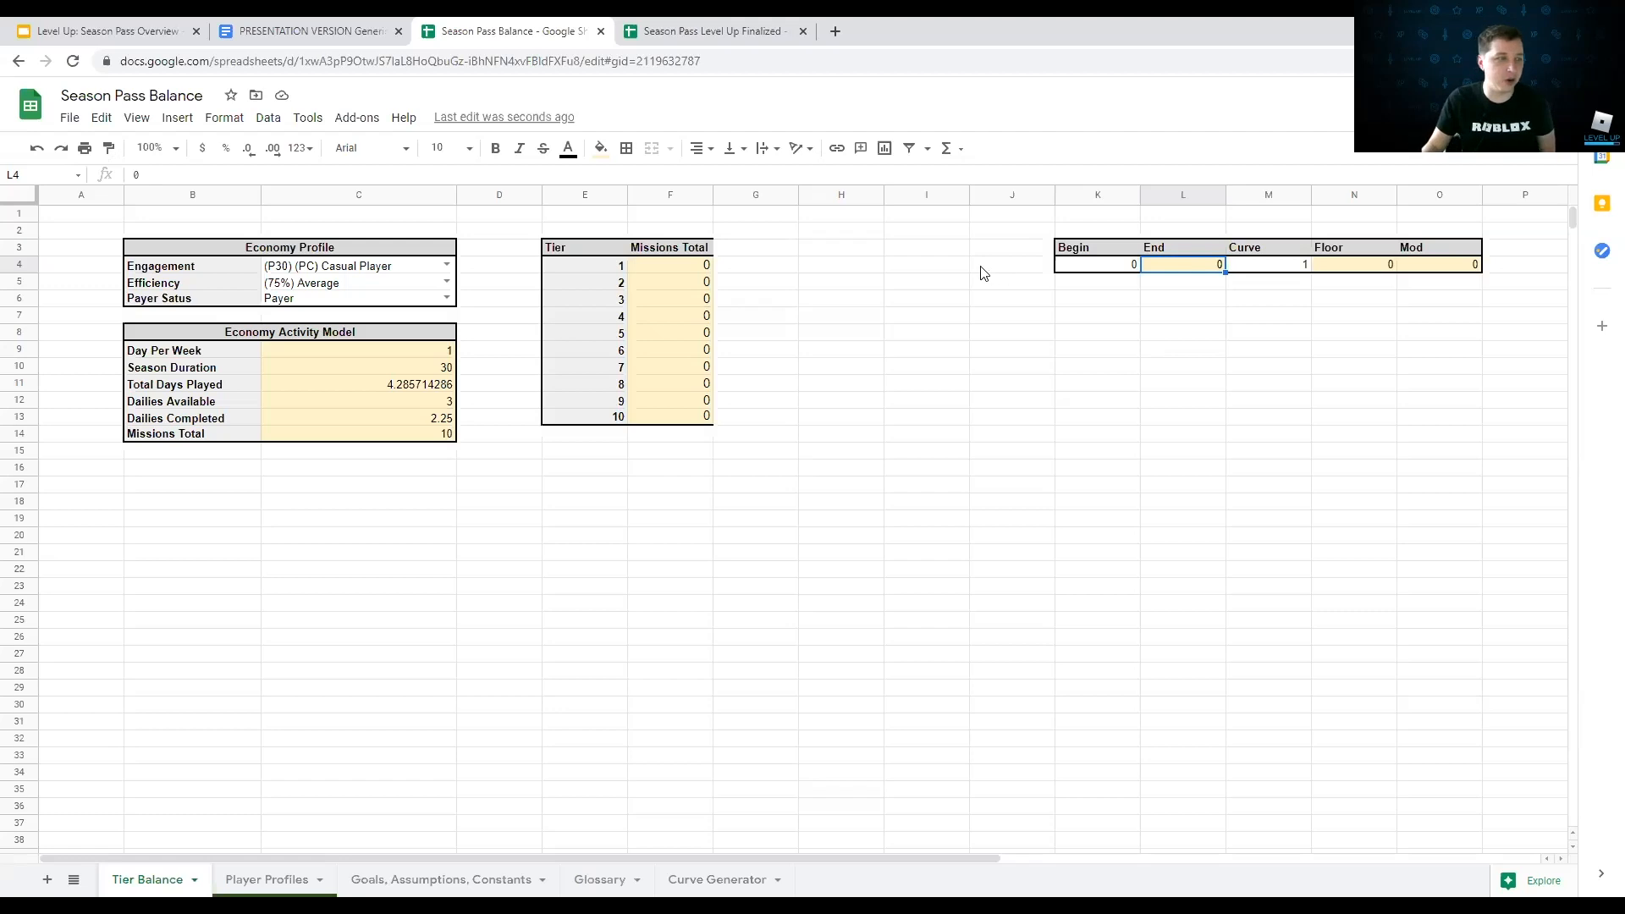
click(454, 265)
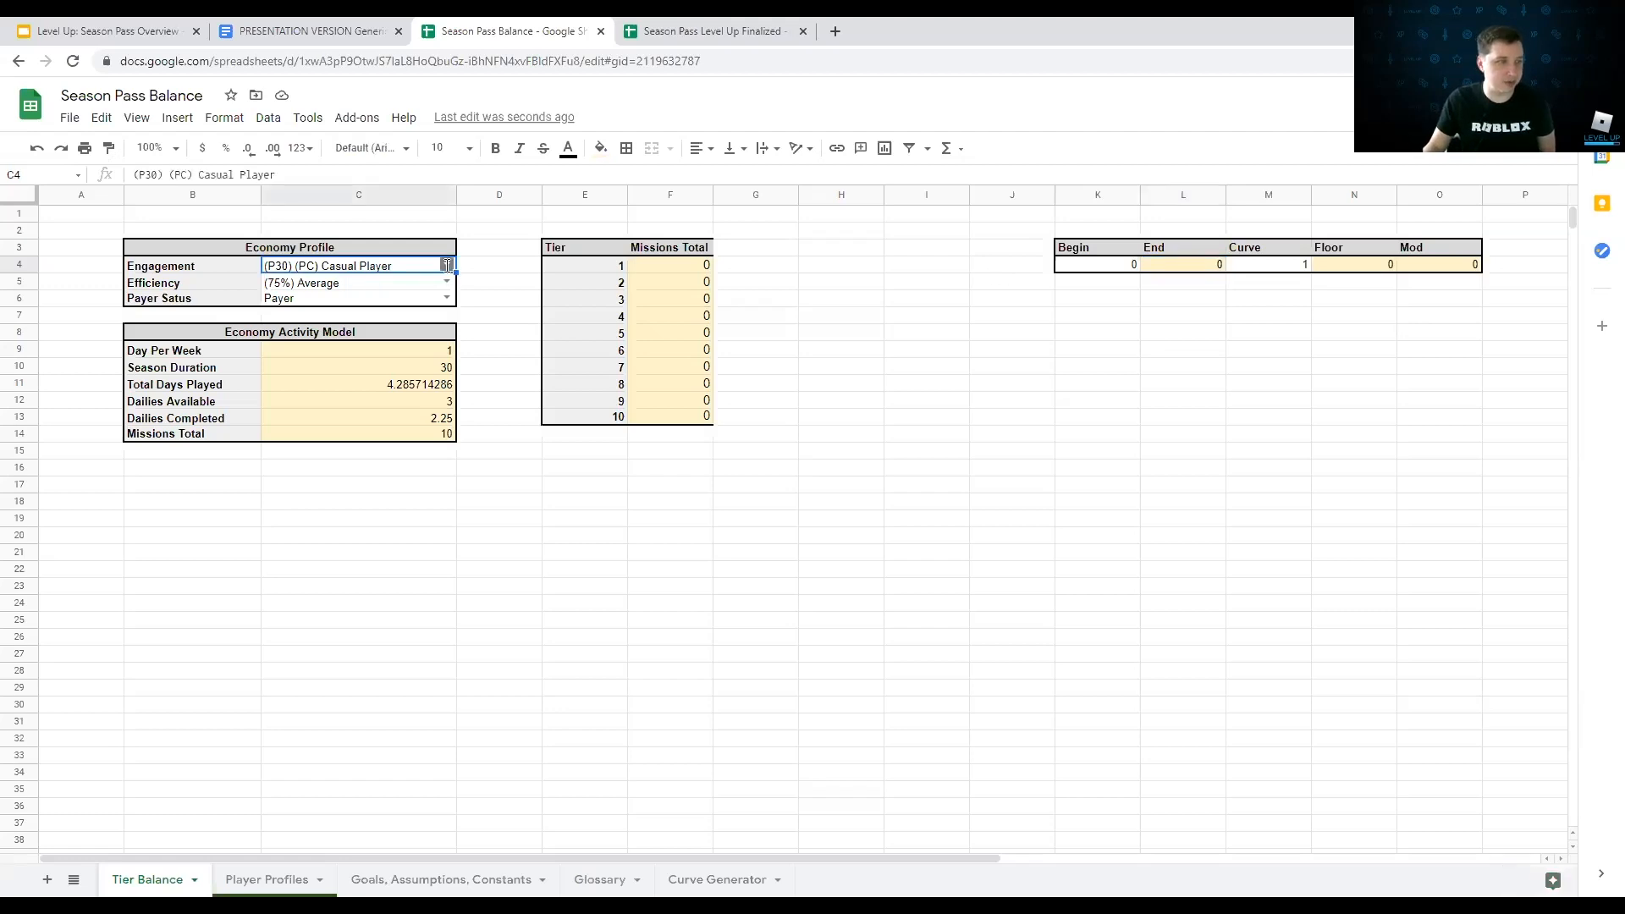
click(449, 266)
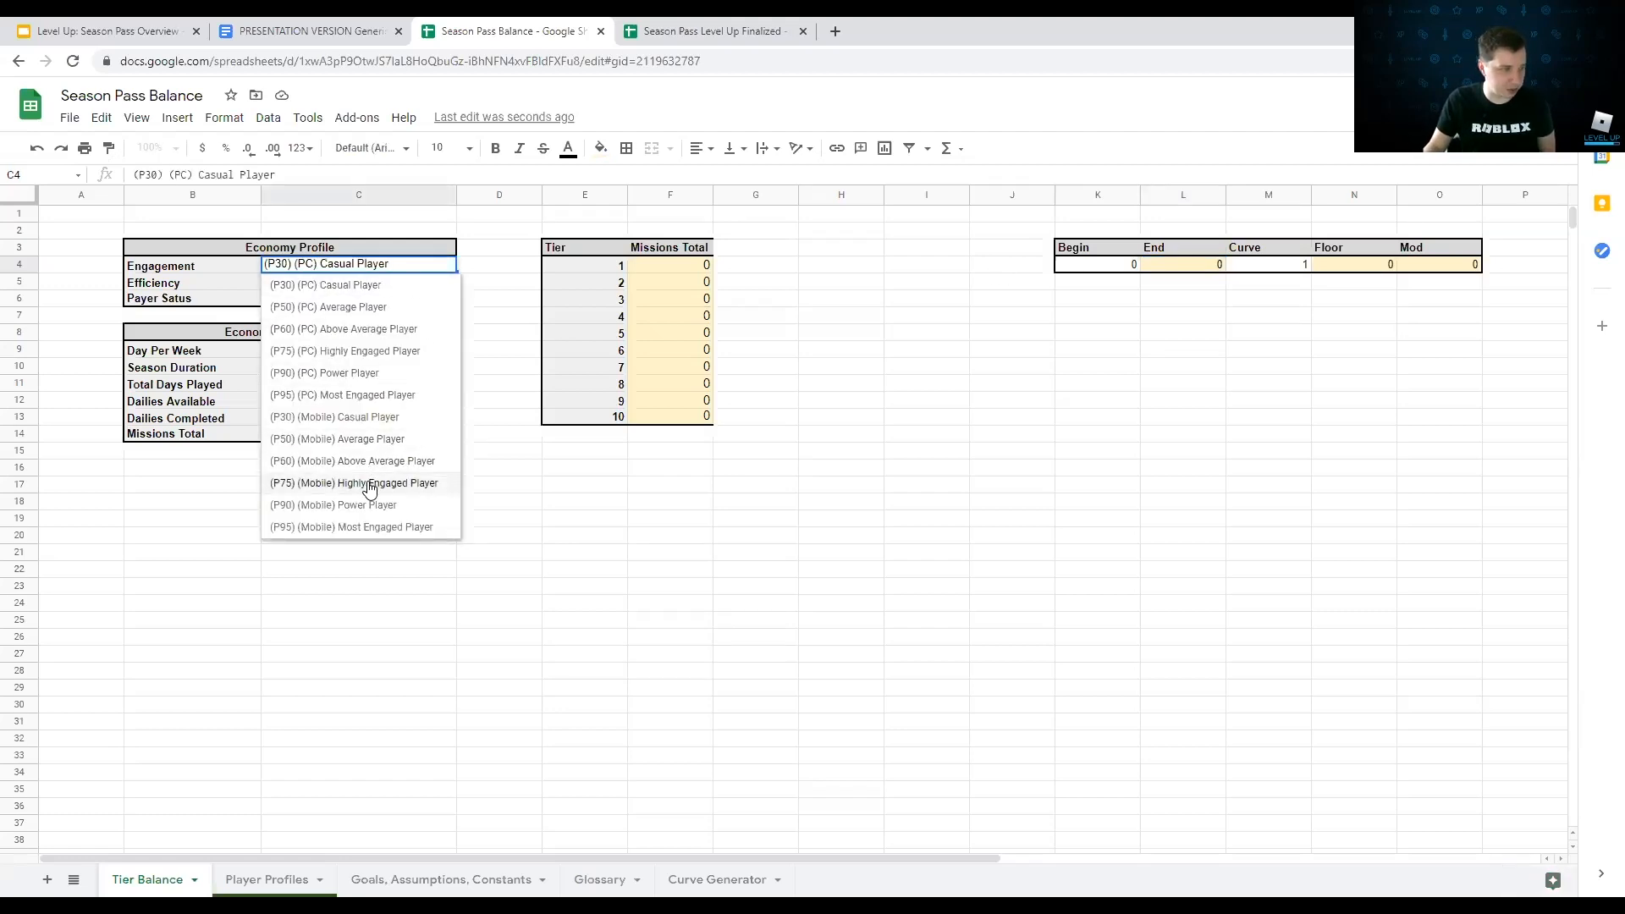
click(370, 484)
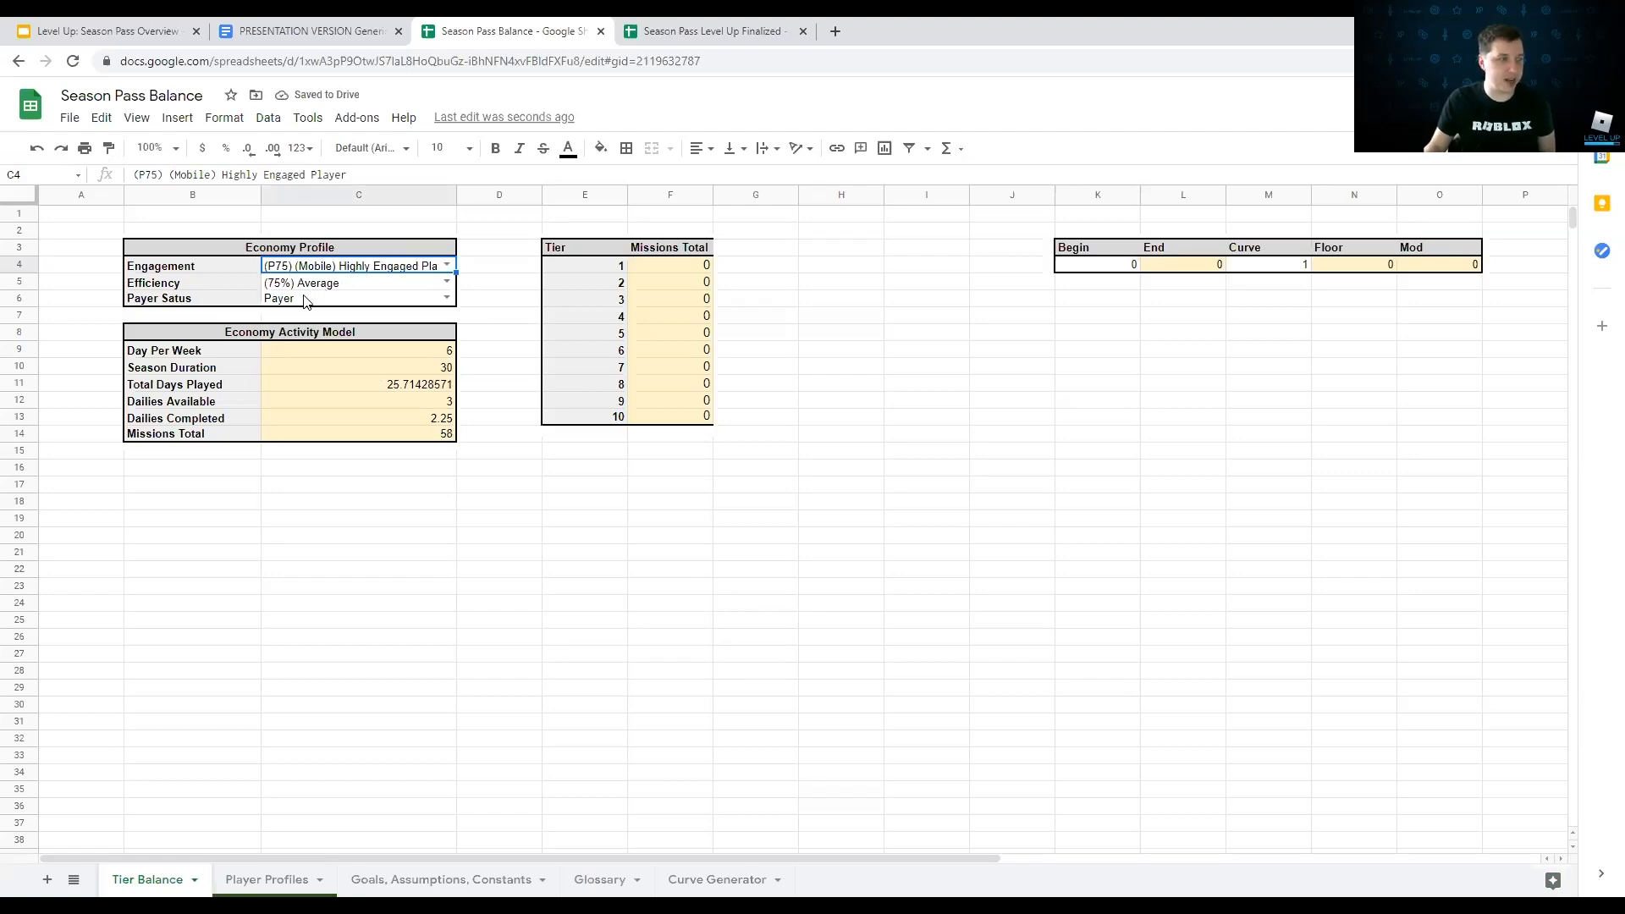
click(510, 489)
Step: Link the curve's End value in L4 to the Economy Activity Model's Missions Total with the formula =C14
click(380, 433)
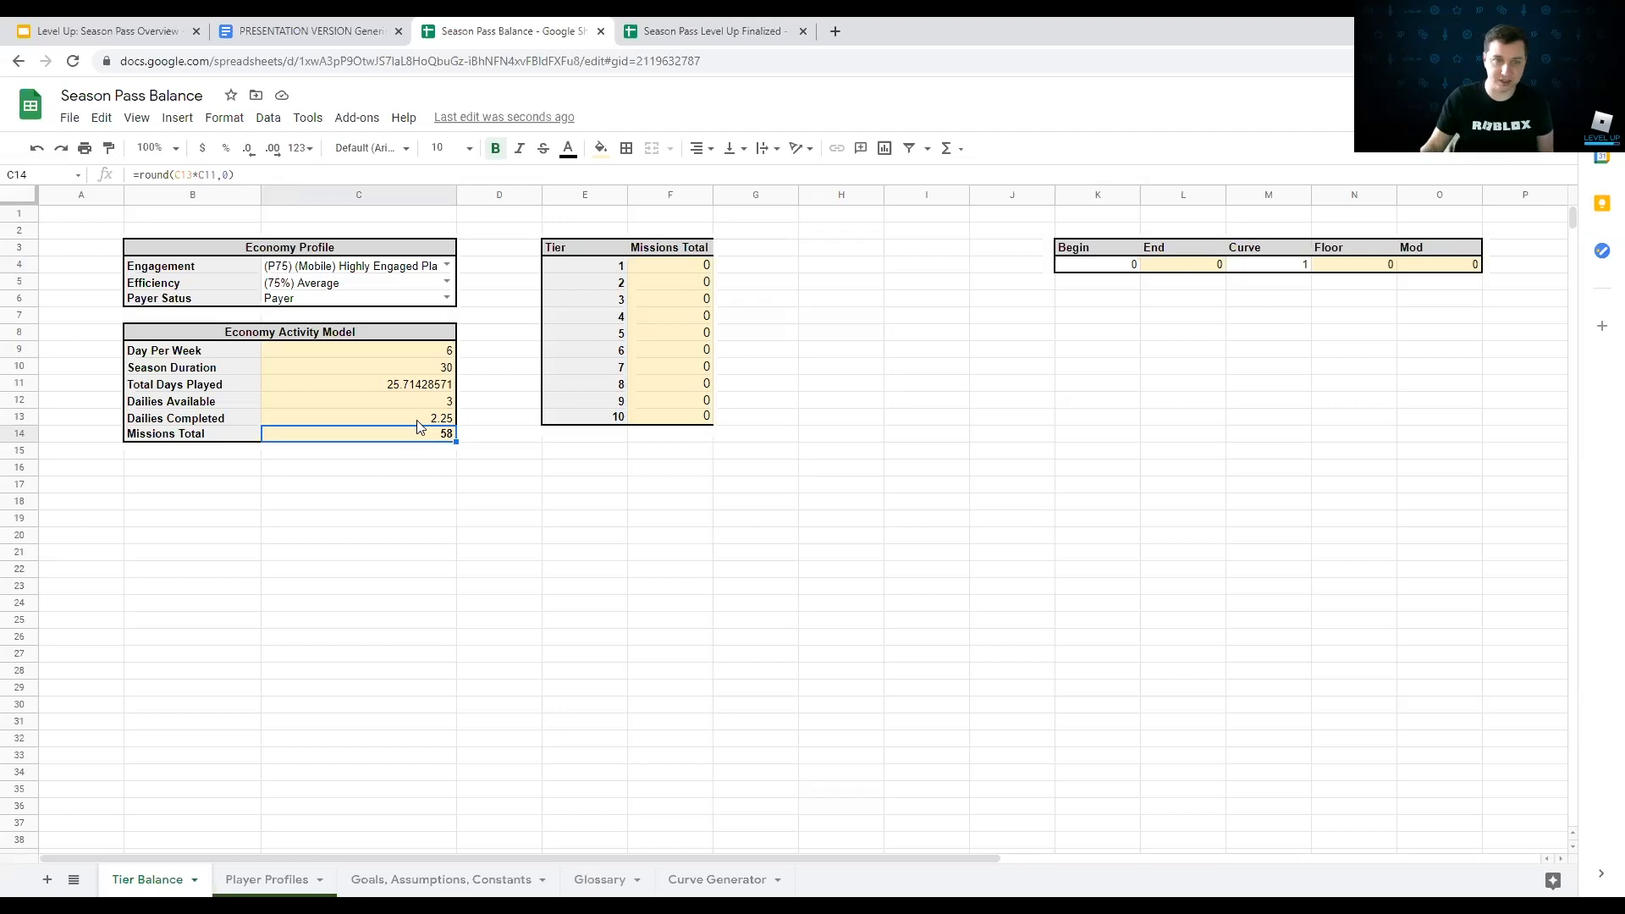
click(1200, 264)
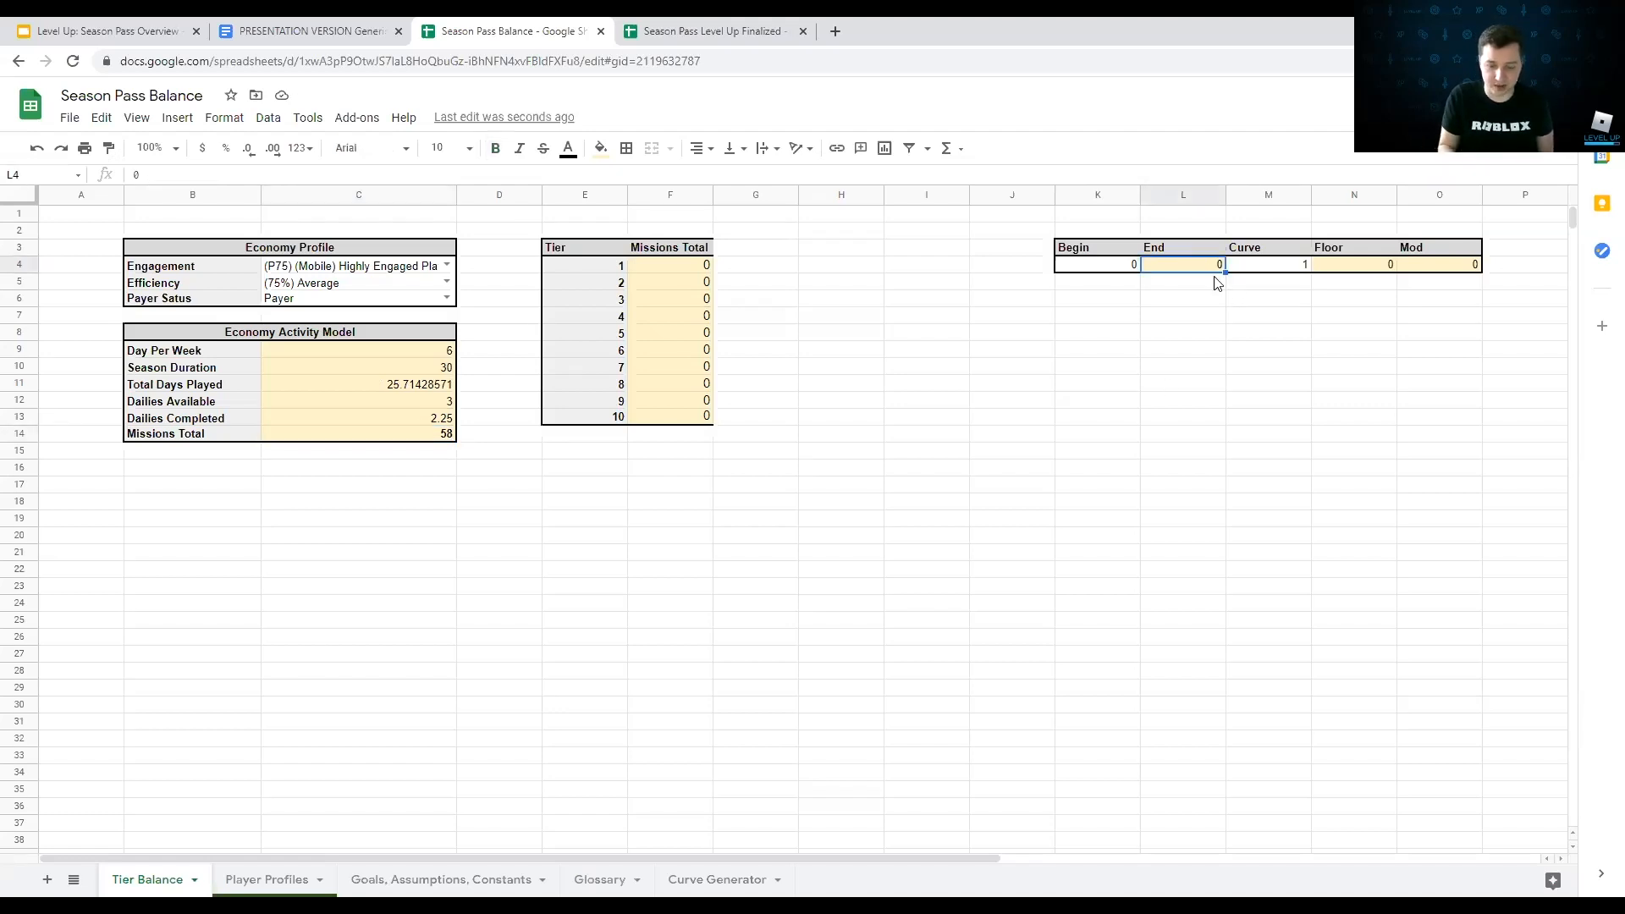
text(=)
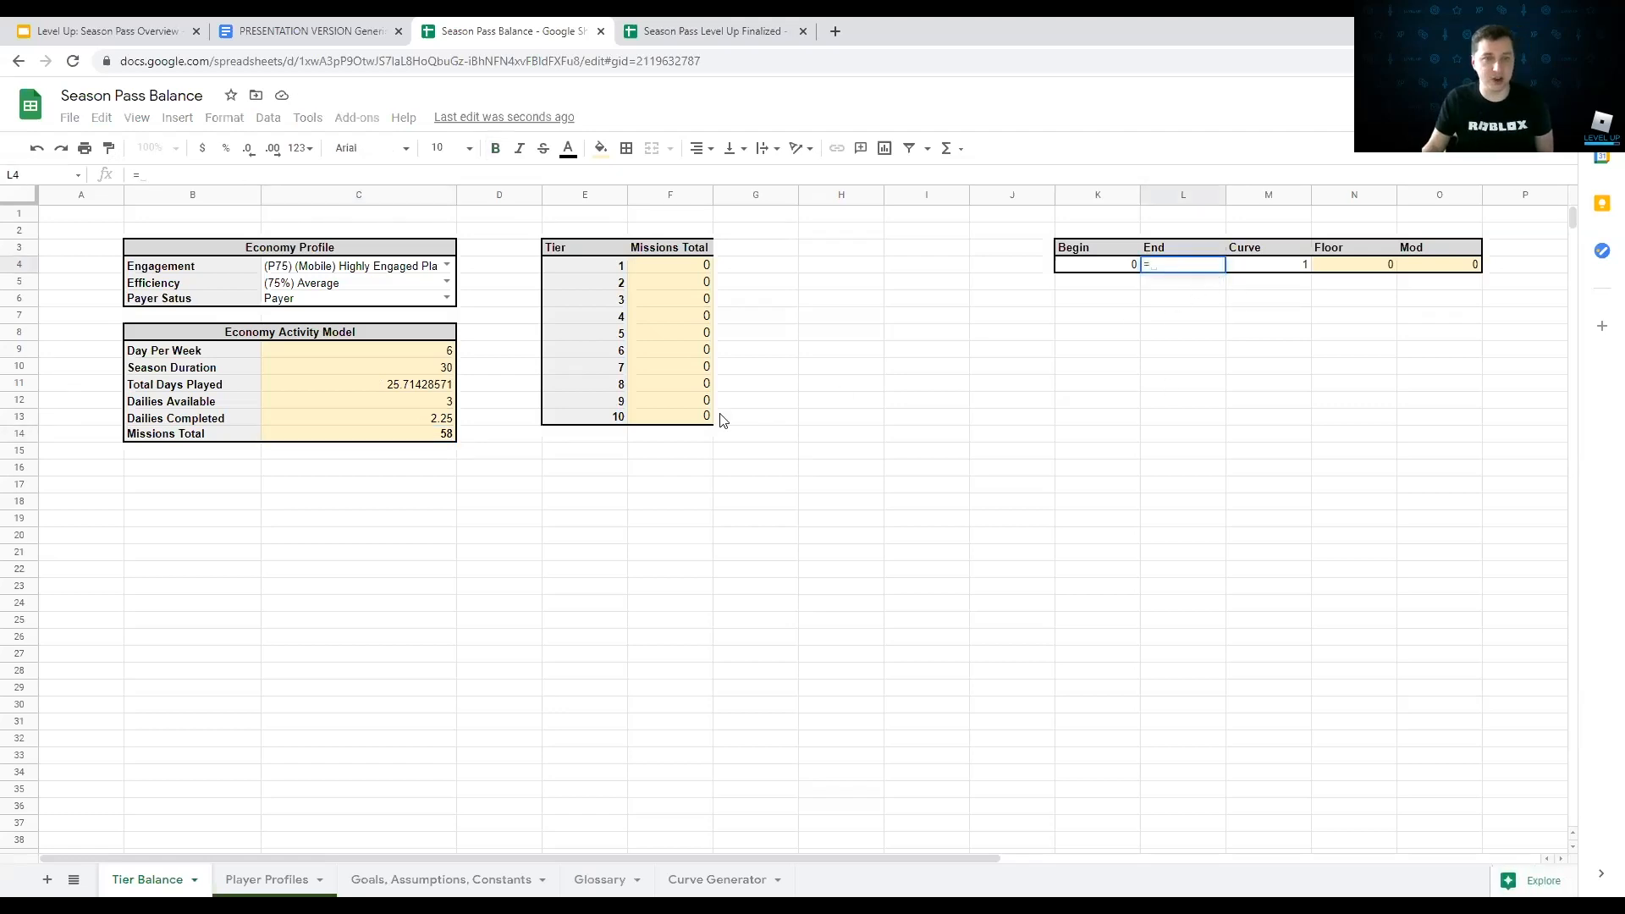
click(408, 434)
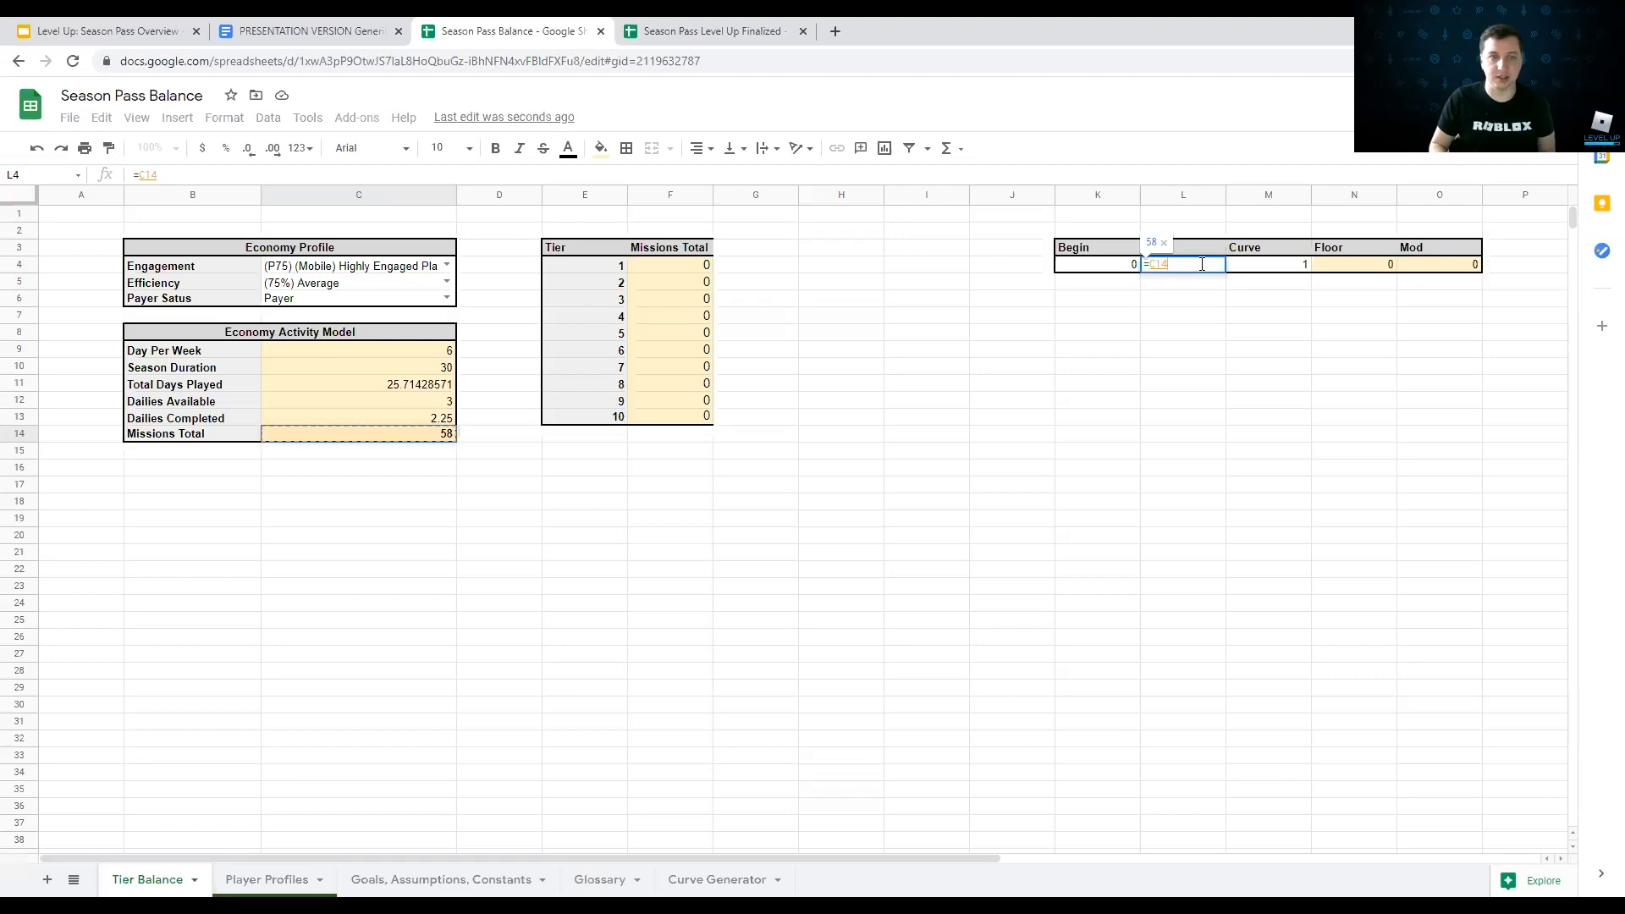
key(Return)
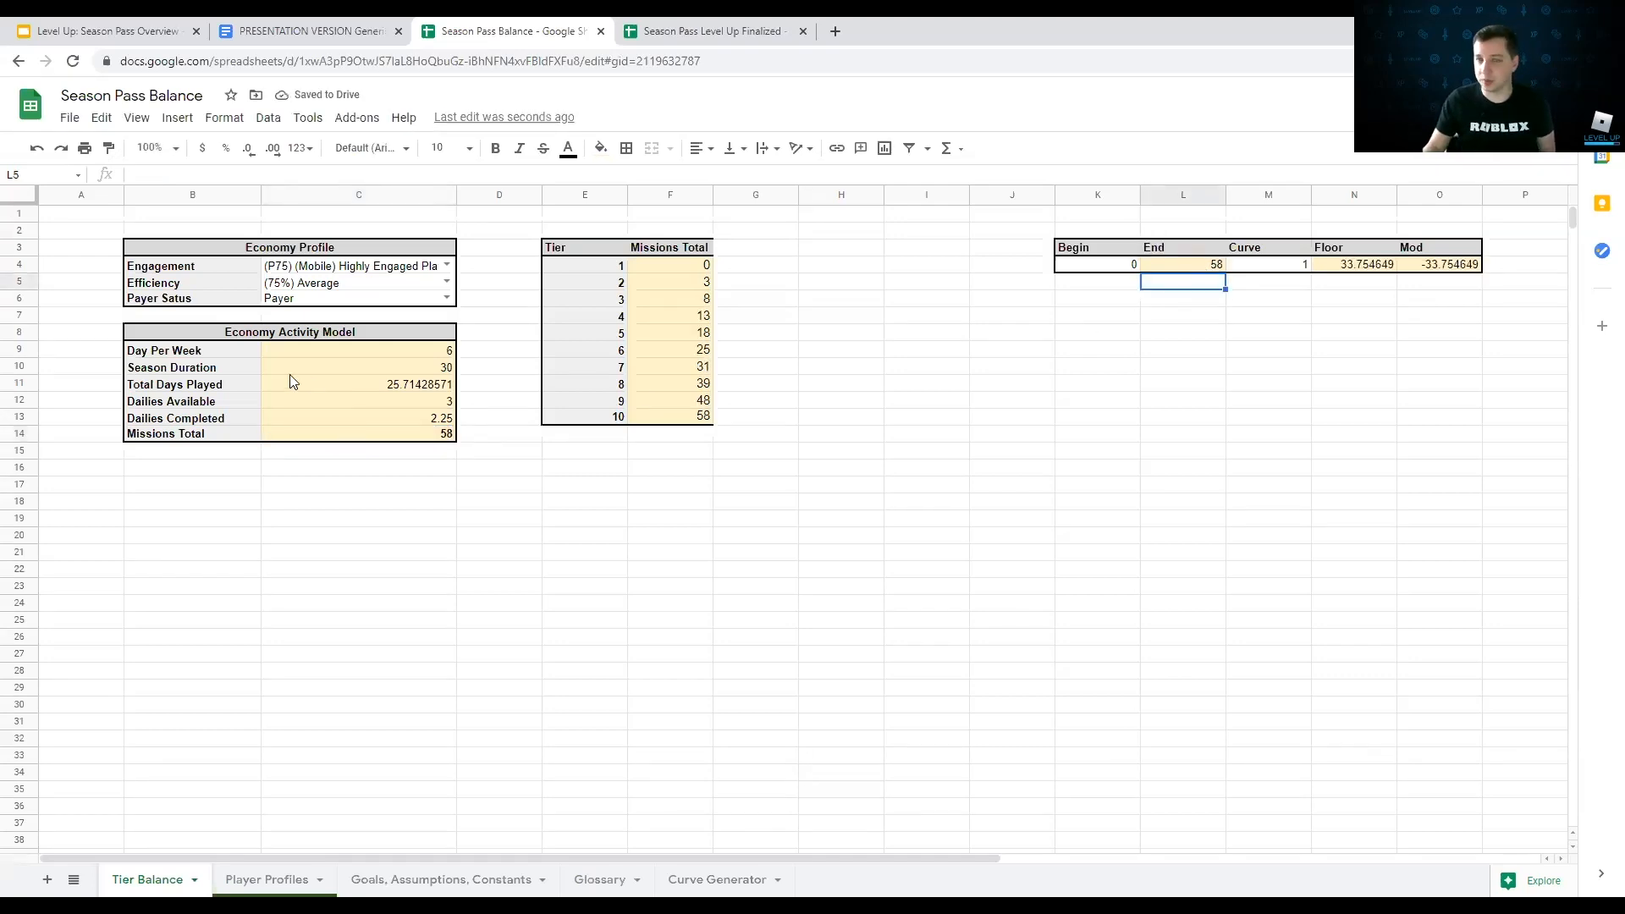
drag(694, 270, 679, 397)
drag(1325, 269, 1403, 273)
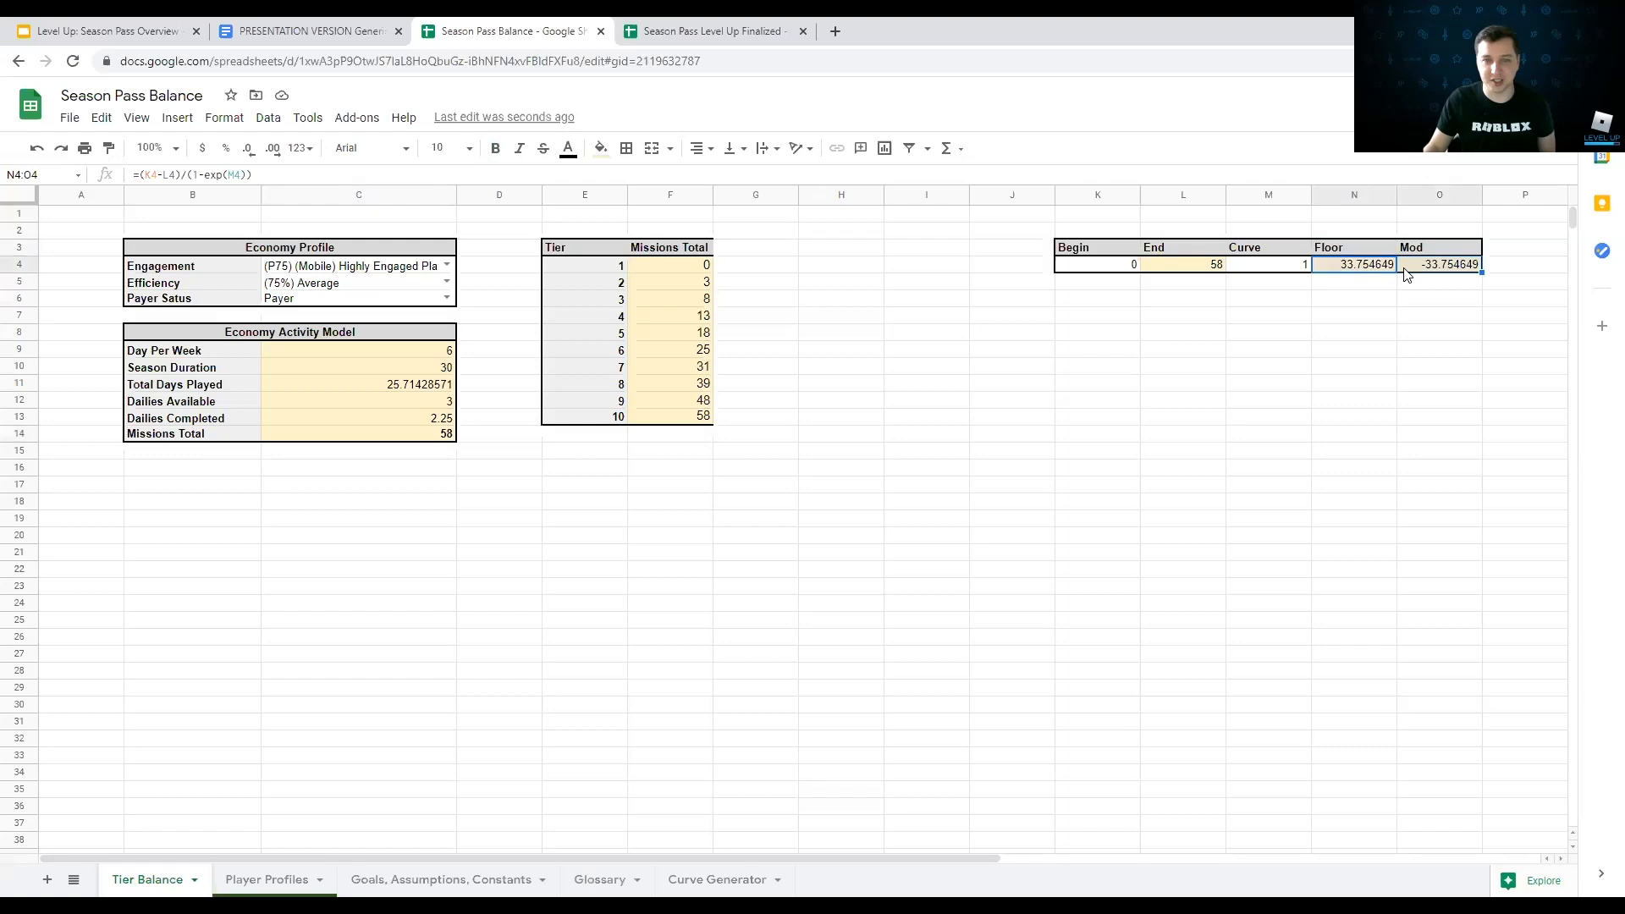
click(888, 337)
drag(687, 269, 668, 424)
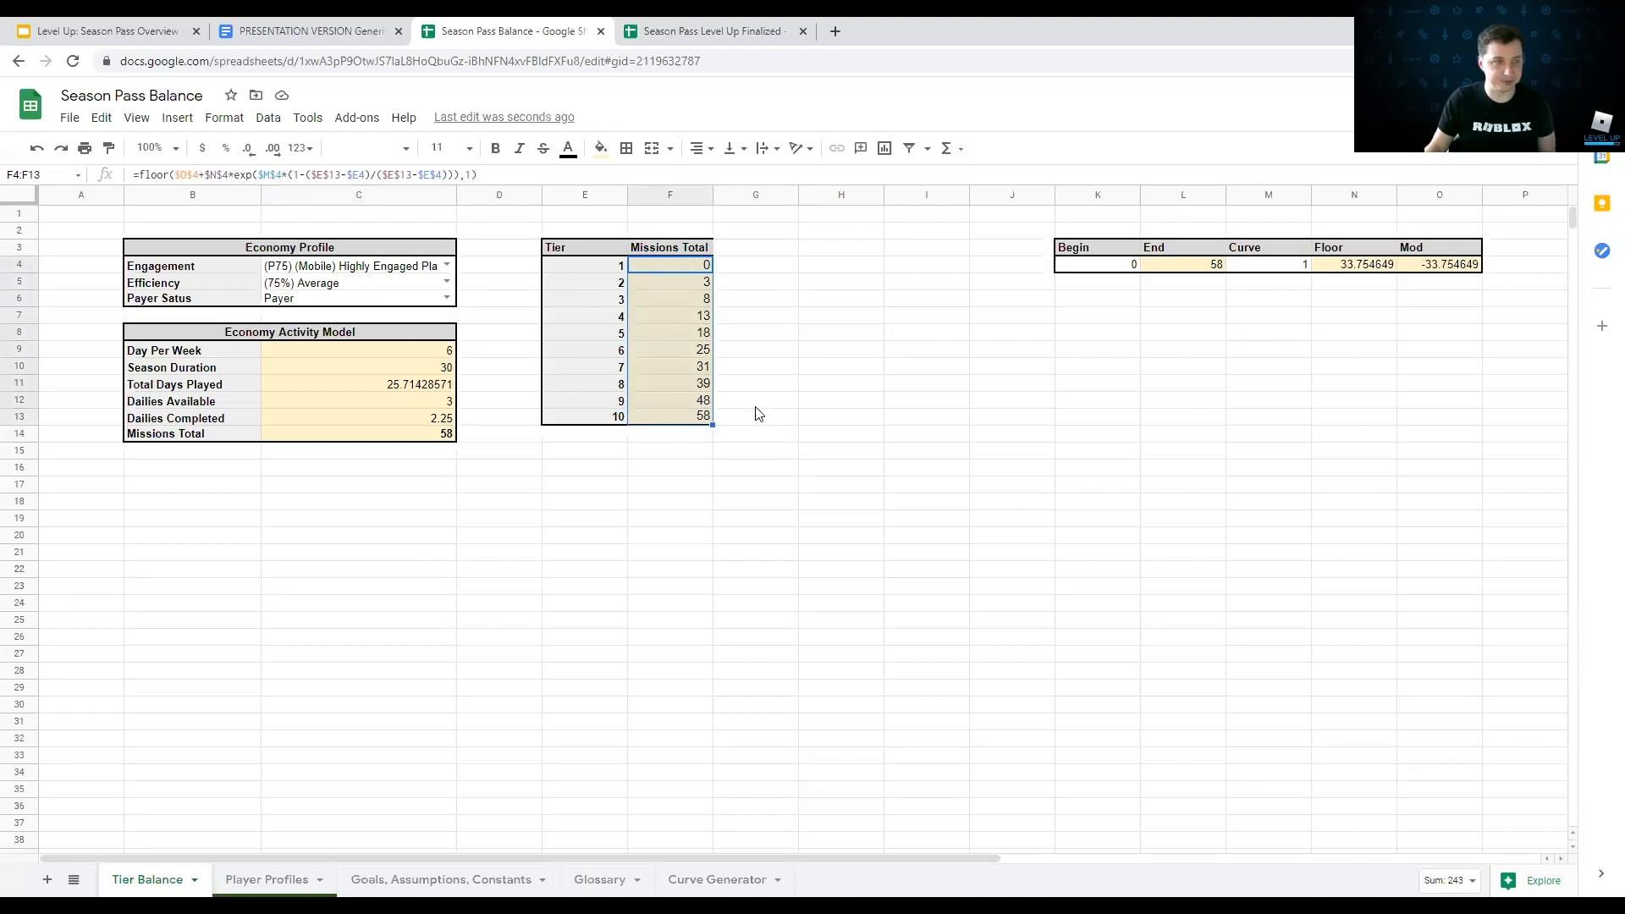
Step: Insert a line chart of Missions Total by Tier from E4:F13 and place it below the curve parameters table
drag(604, 271, 660, 421)
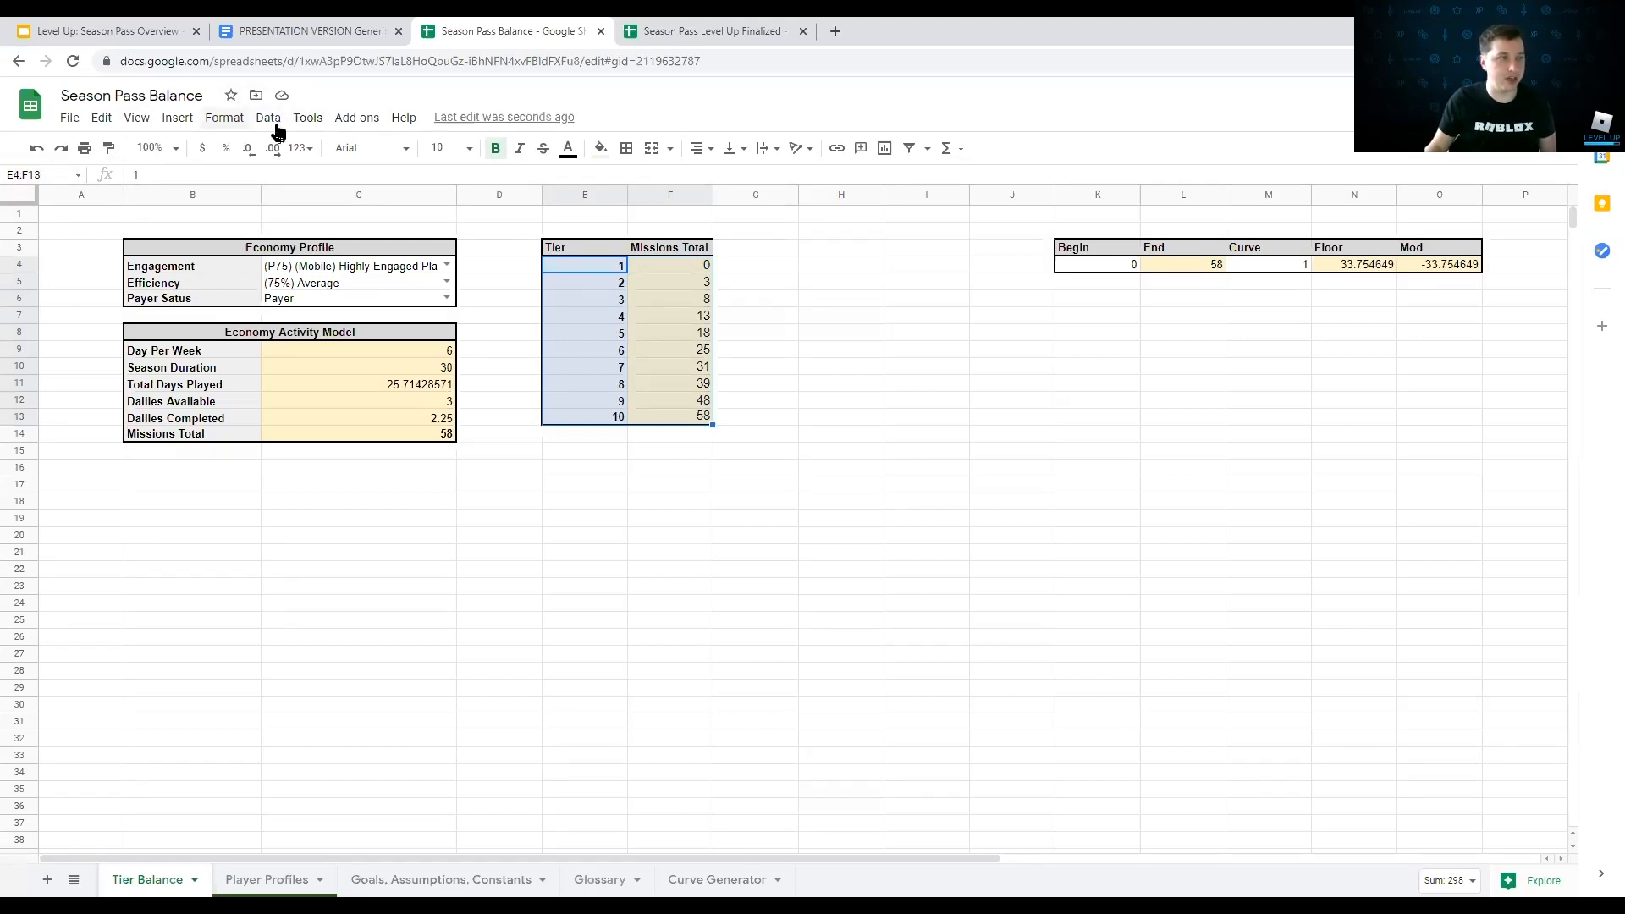
click(183, 124)
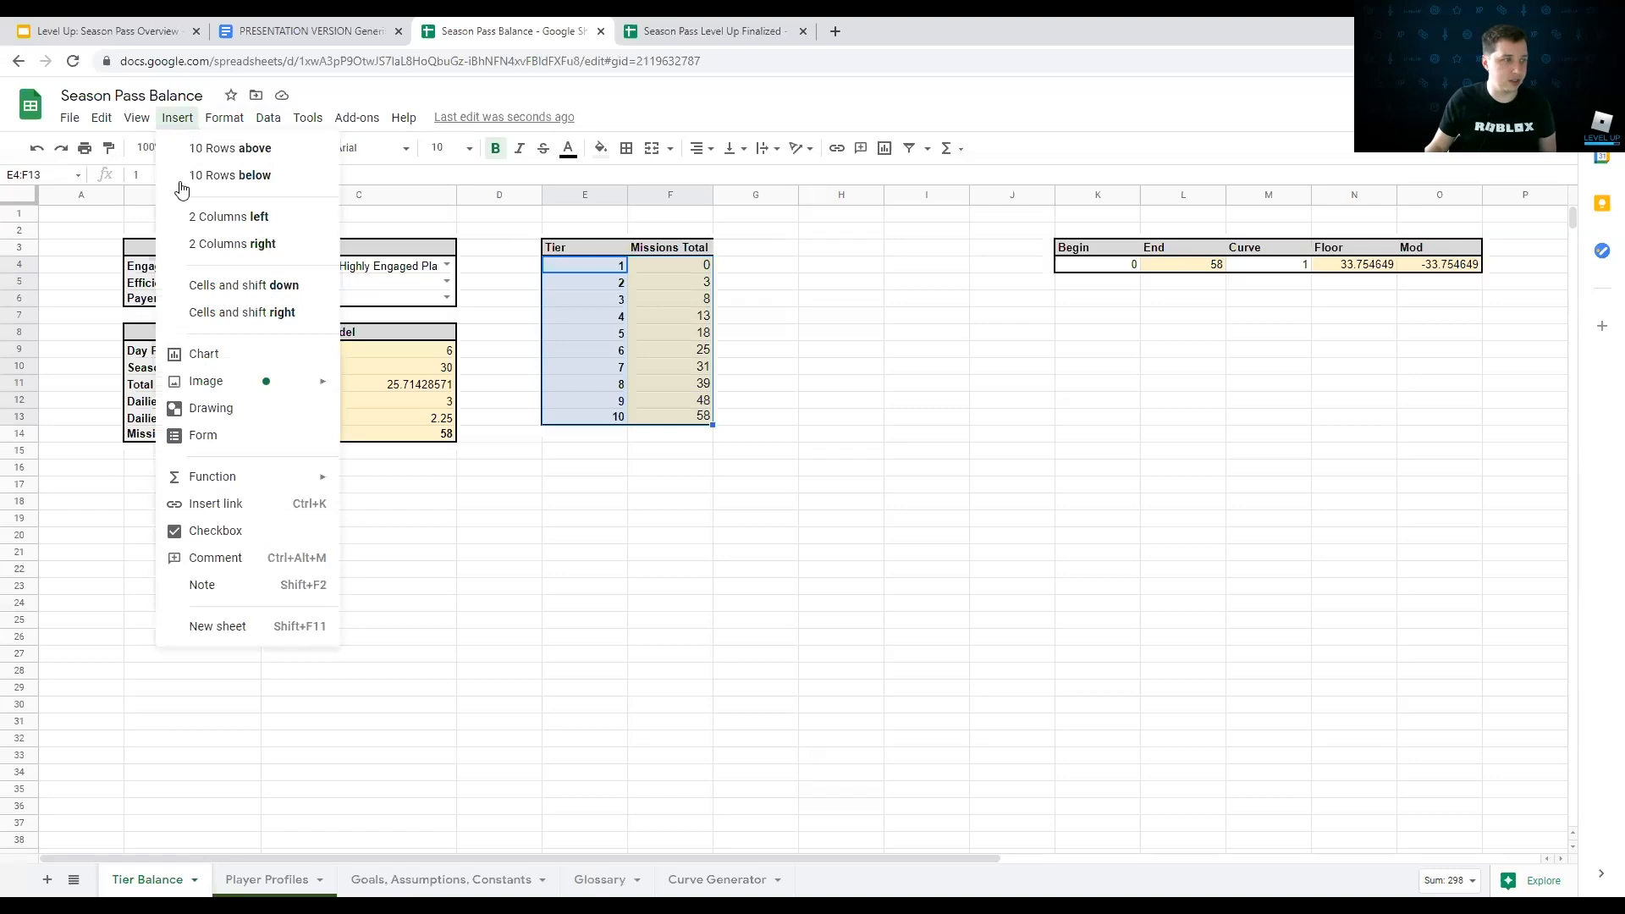
click(201, 355)
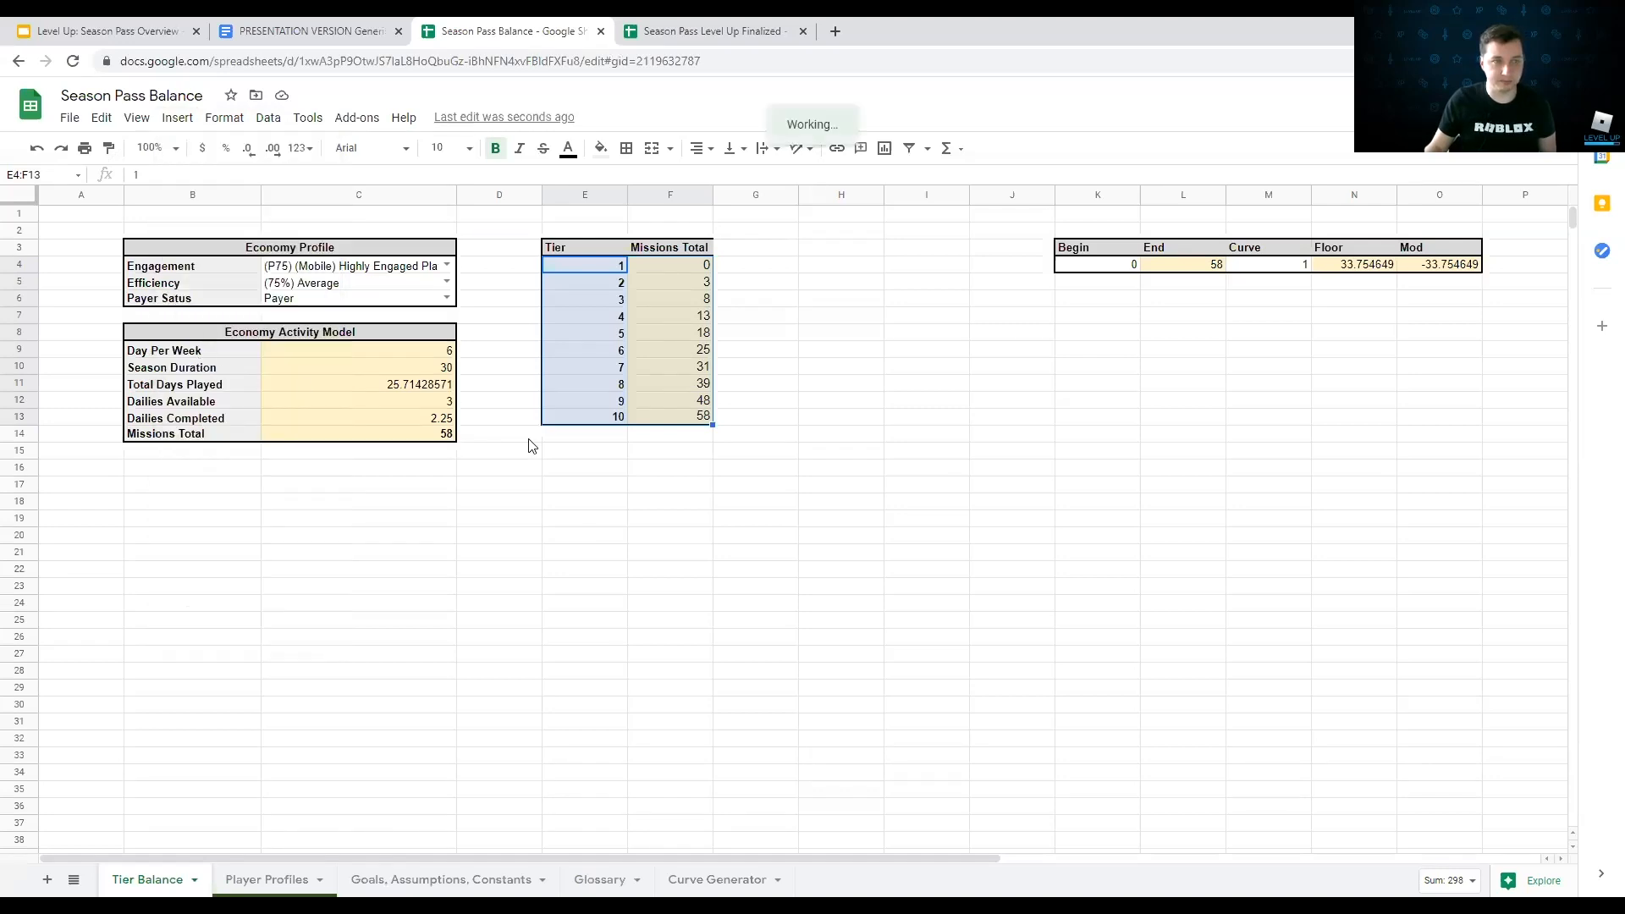
drag(738, 381, 1112, 329)
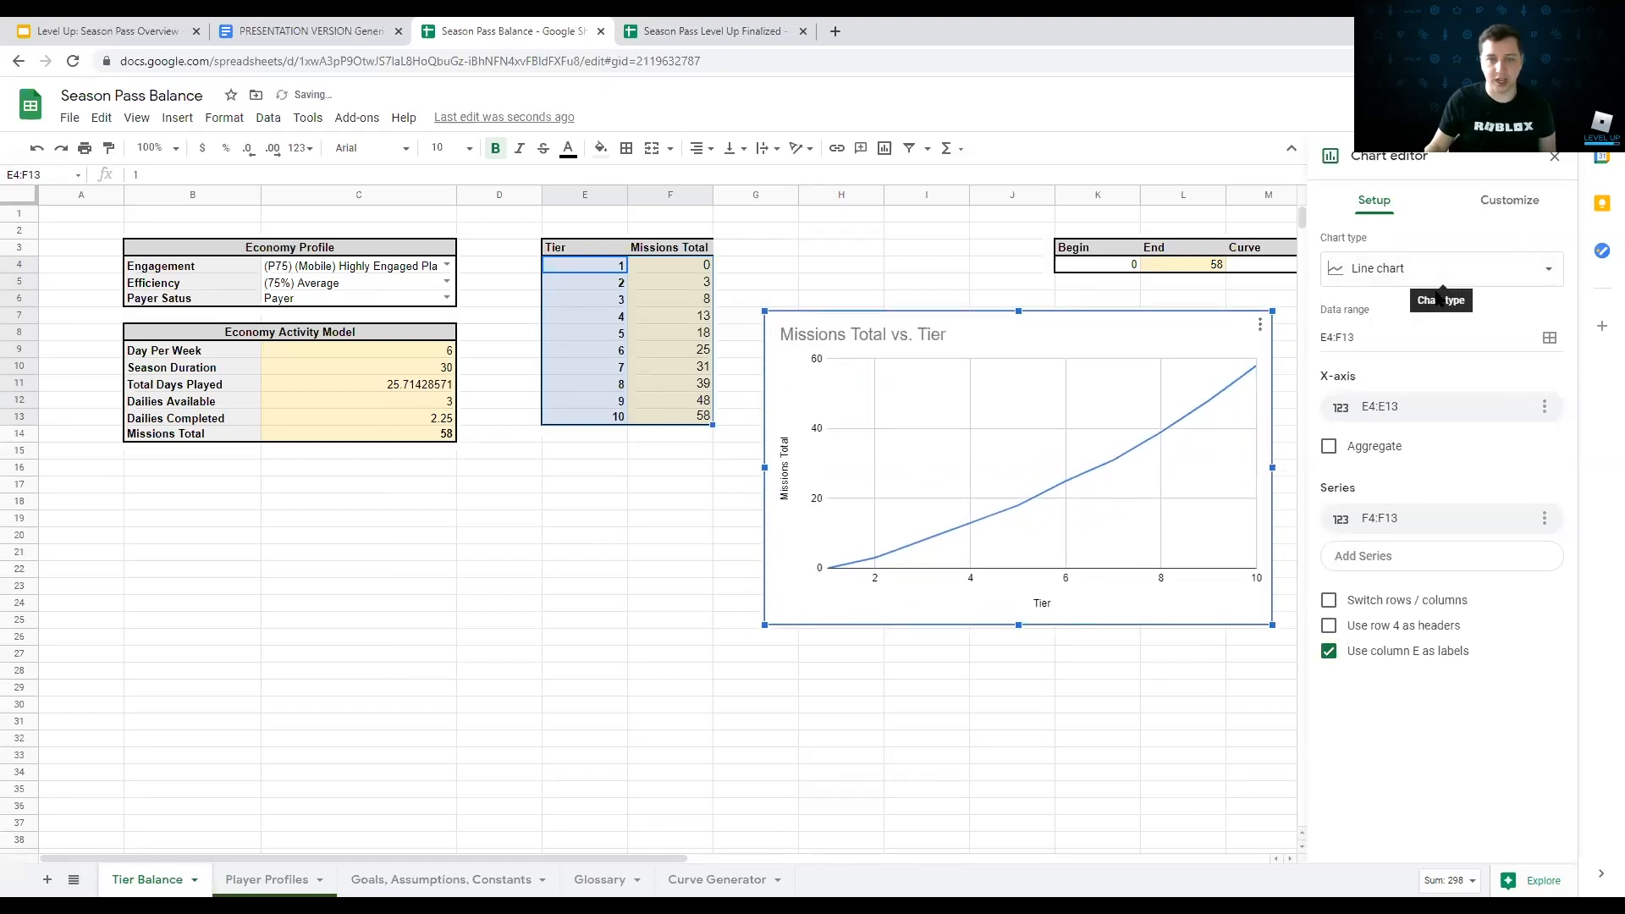
click(1533, 281)
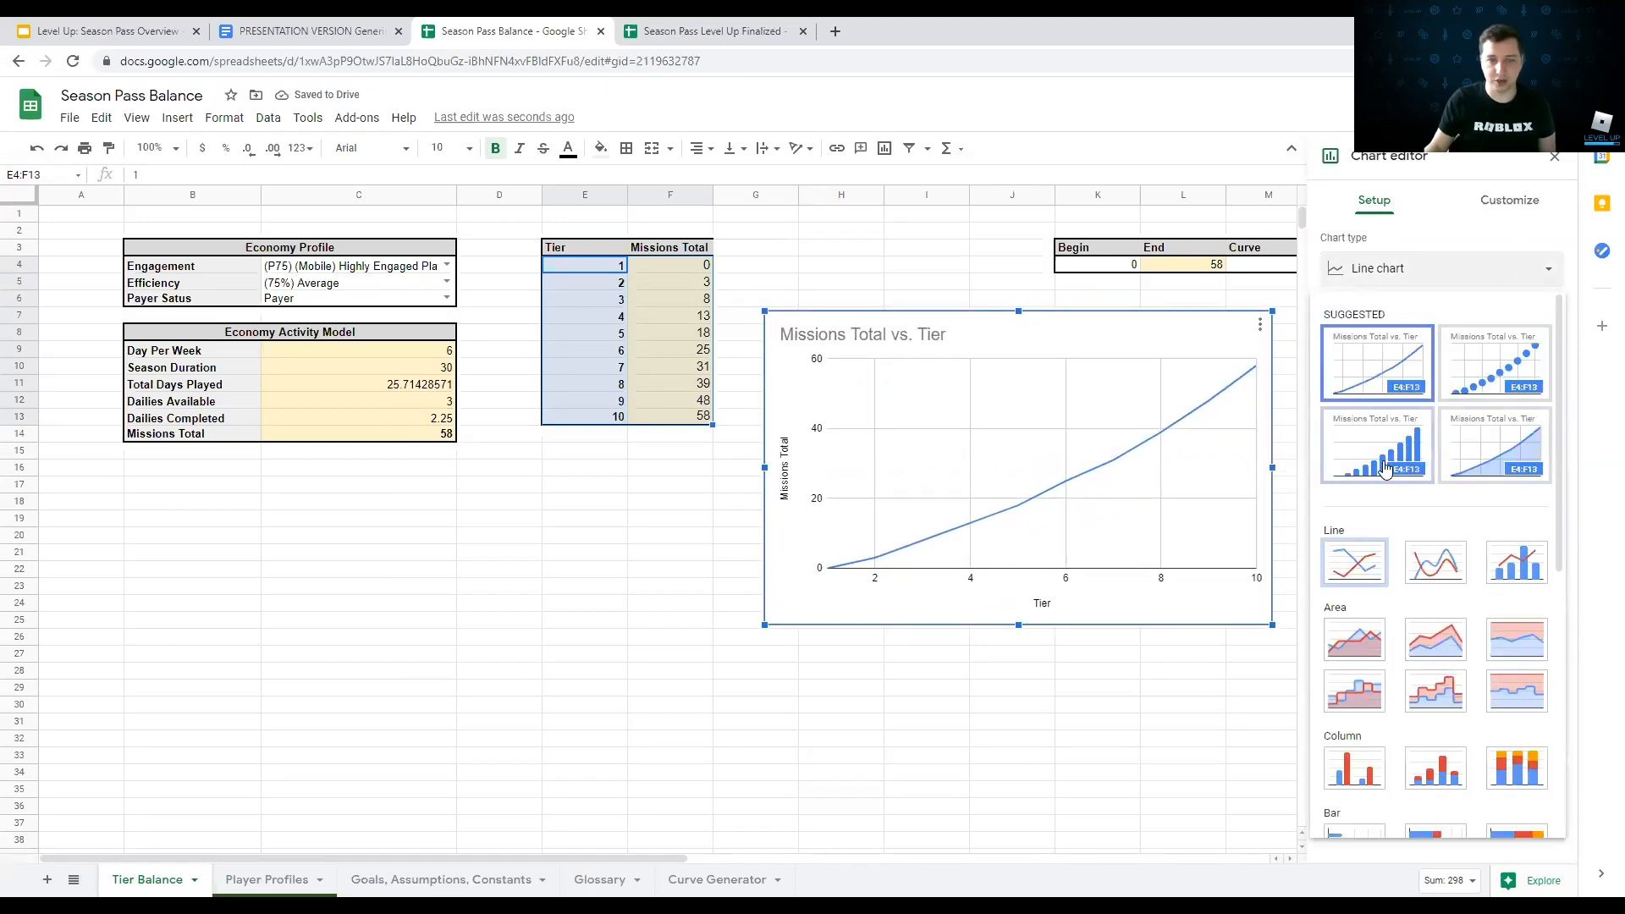
click(1377, 364)
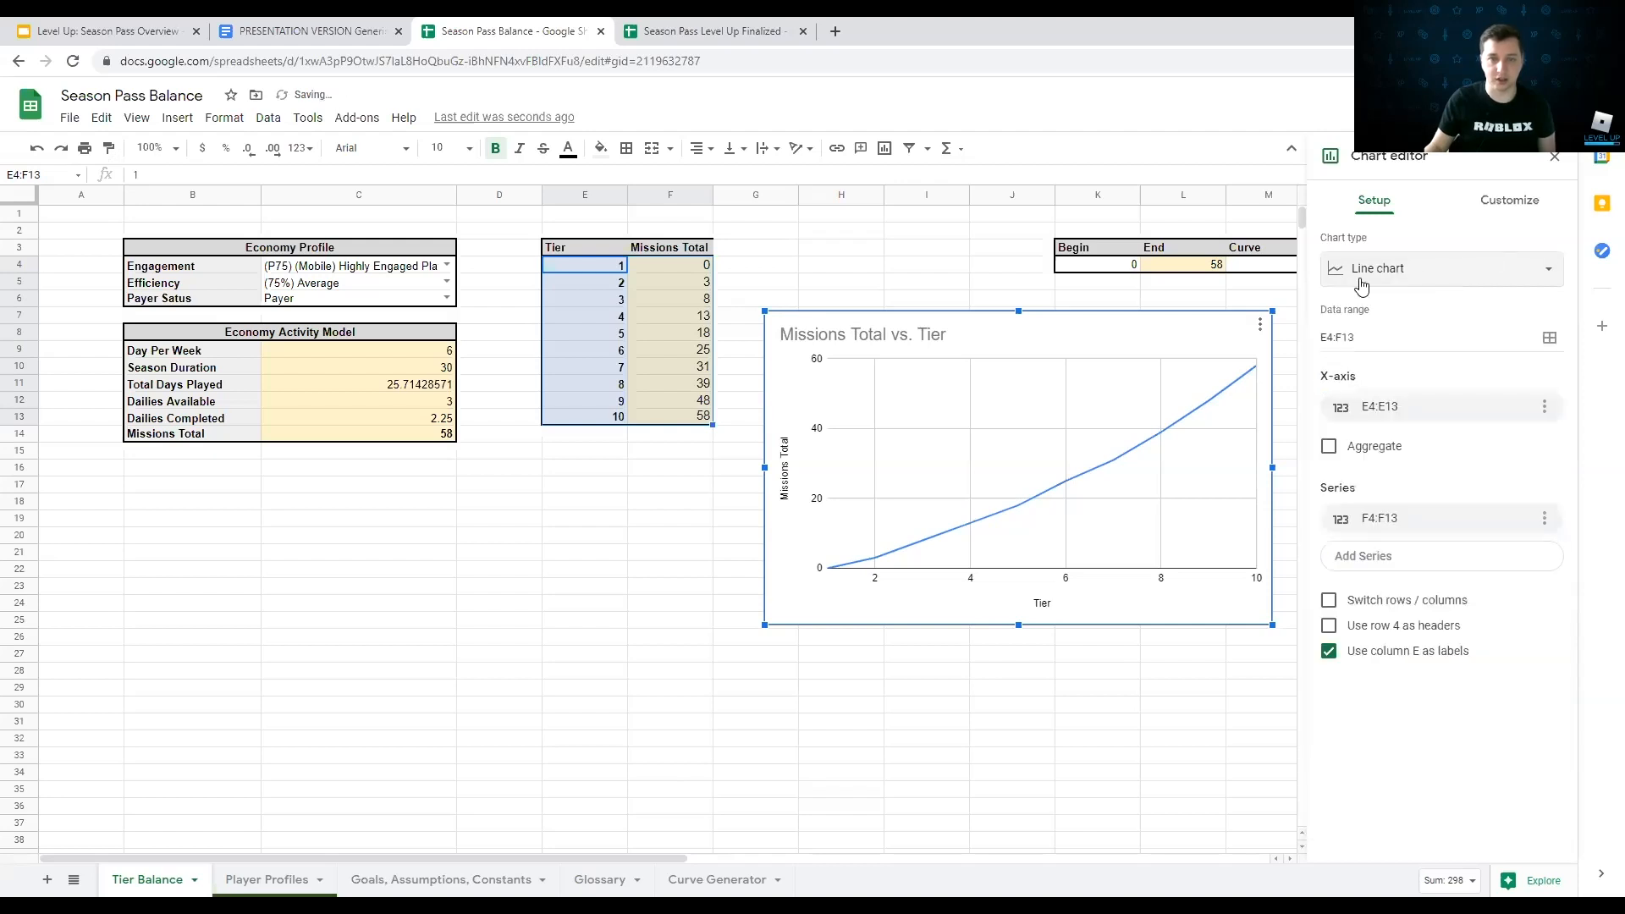
click(1555, 159)
drag(1153, 329, 1443, 327)
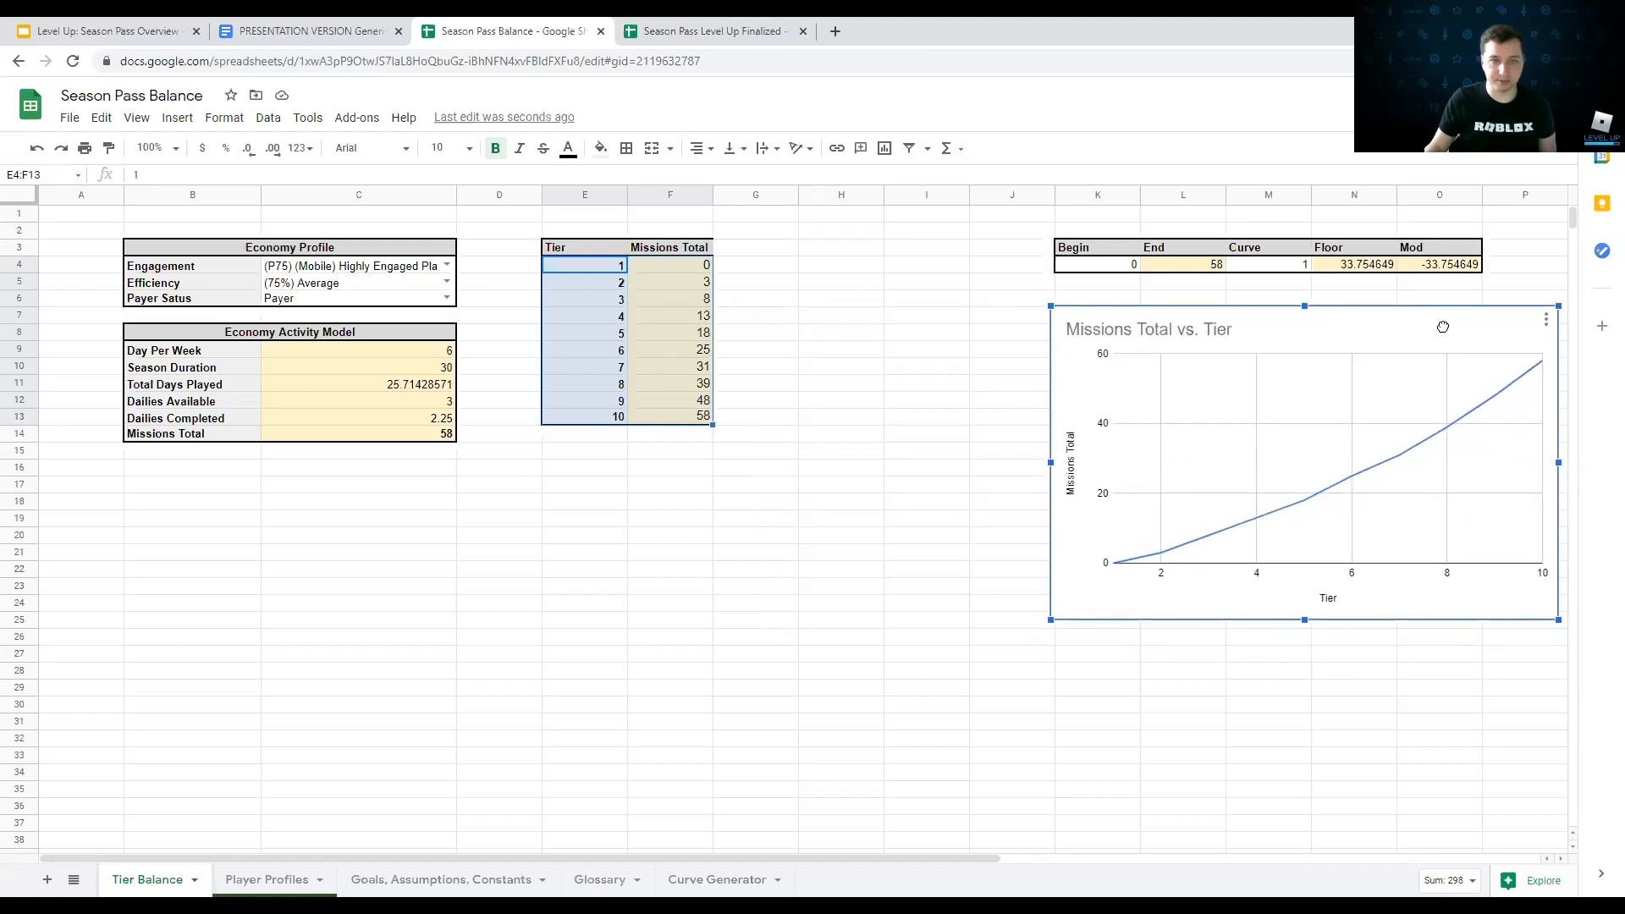
Step: Shorten the line chart's title to Missions Total
double_click(1178, 336)
click(1178, 336)
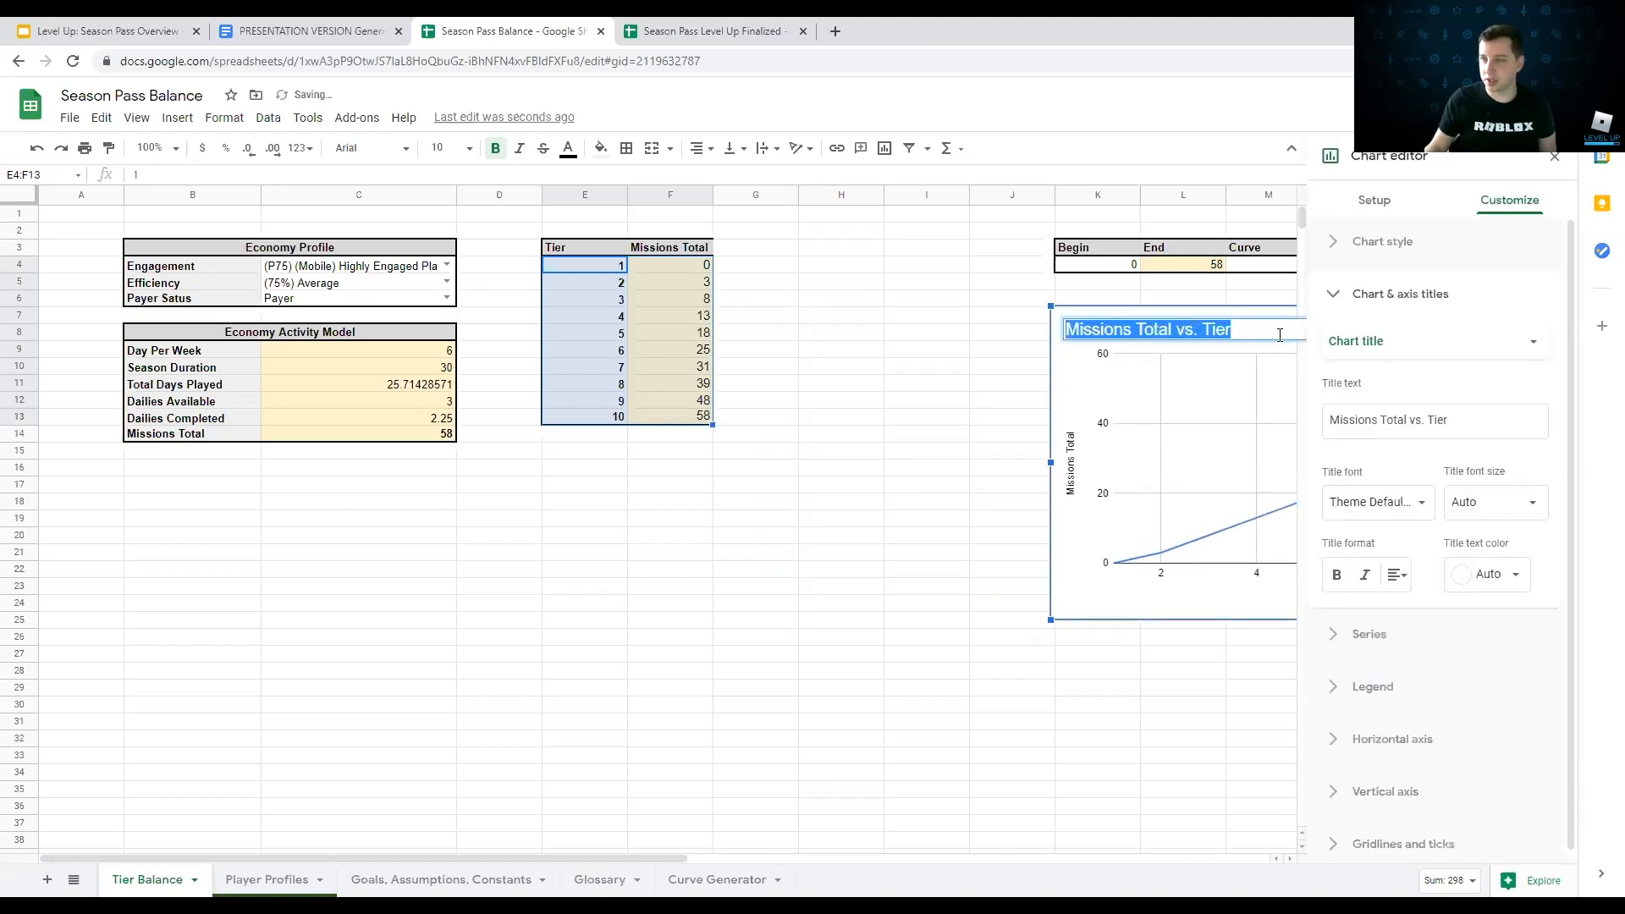
click(1245, 333)
key(BackSpace)
key(BackSpace)
key(BackSpace)
key(BackSpace)
key(BackSpace)
key(BackSpace)
key(BackSpace)
key(BackSpace)
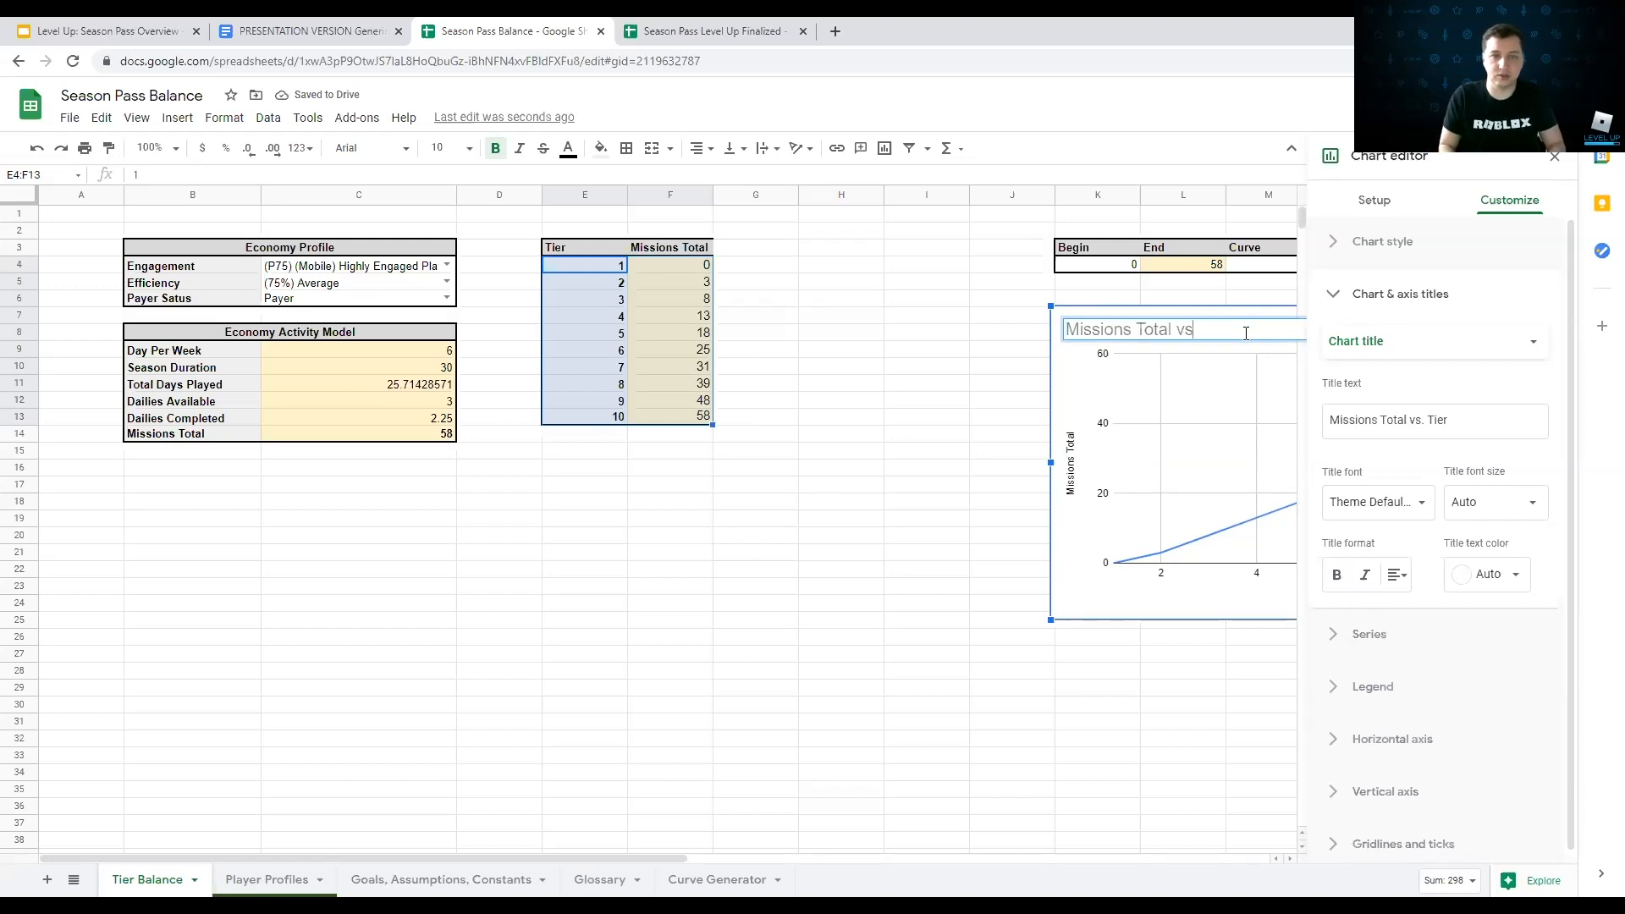
click(929, 570)
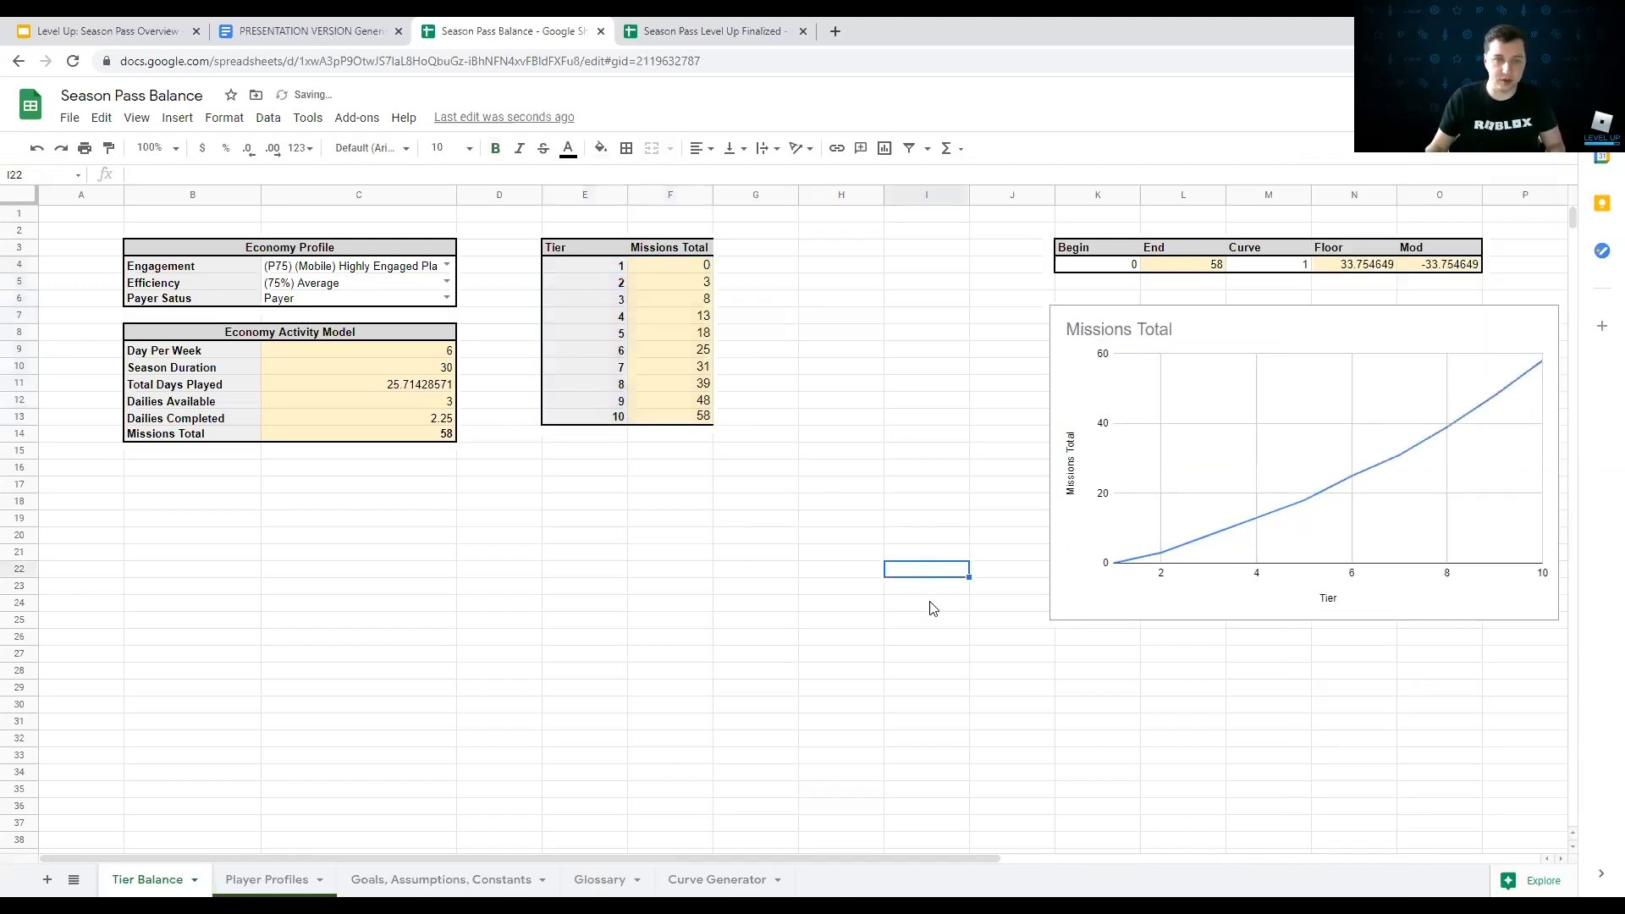
Step: Try Curve values of 2, 3, 4 and 5 in M4 to compare their effect on the tier progression
click(1286, 269)
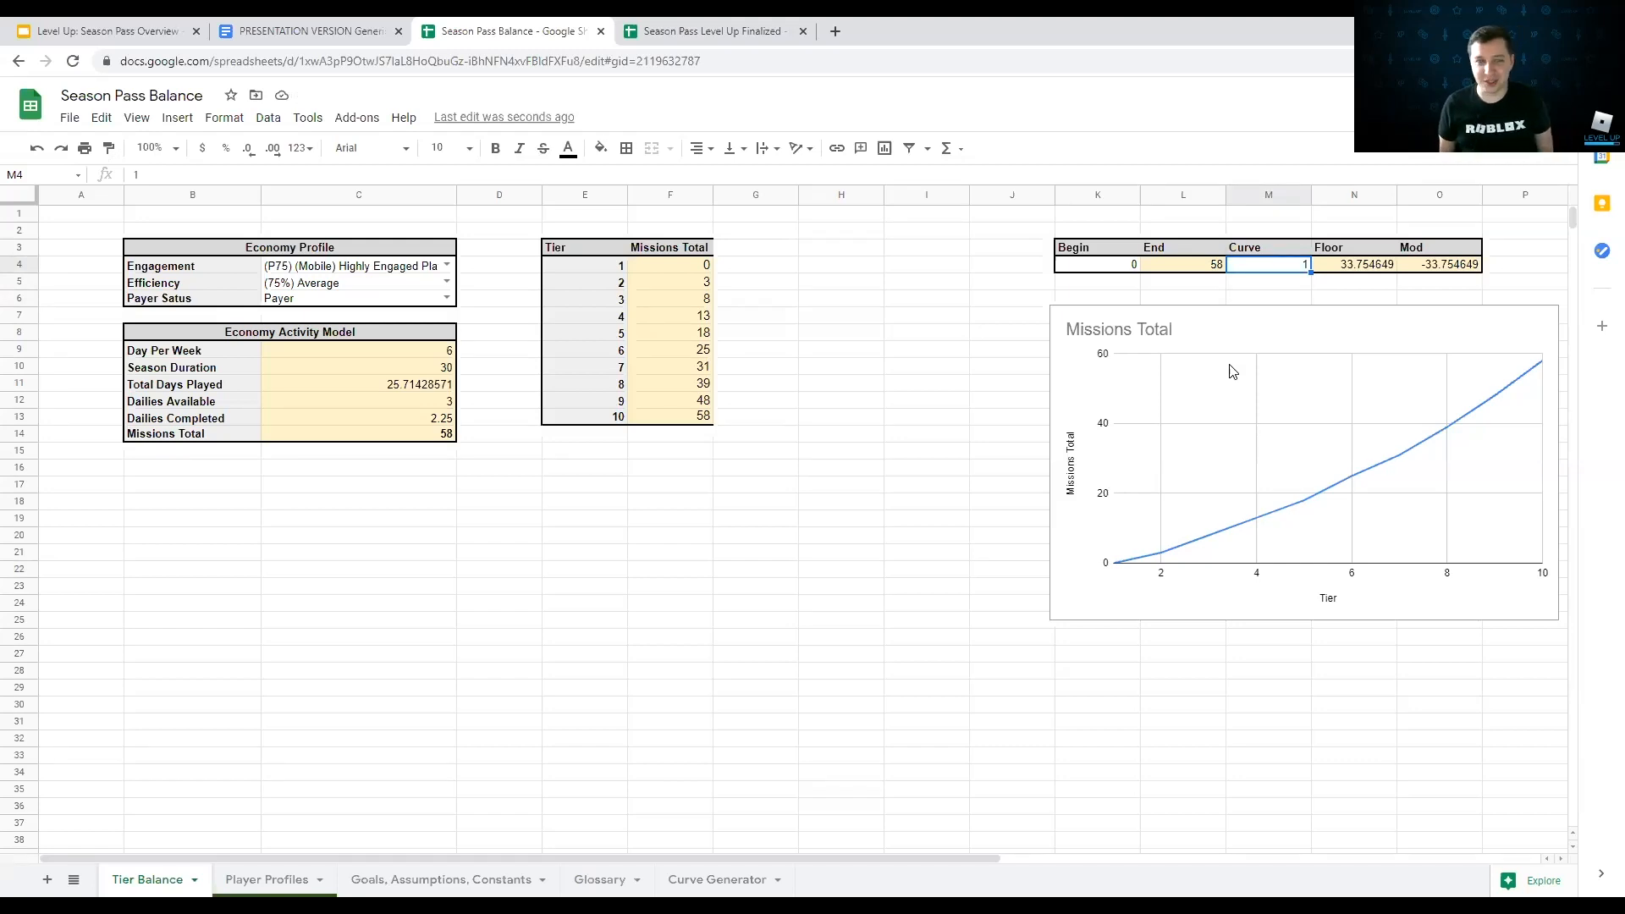
text(2)
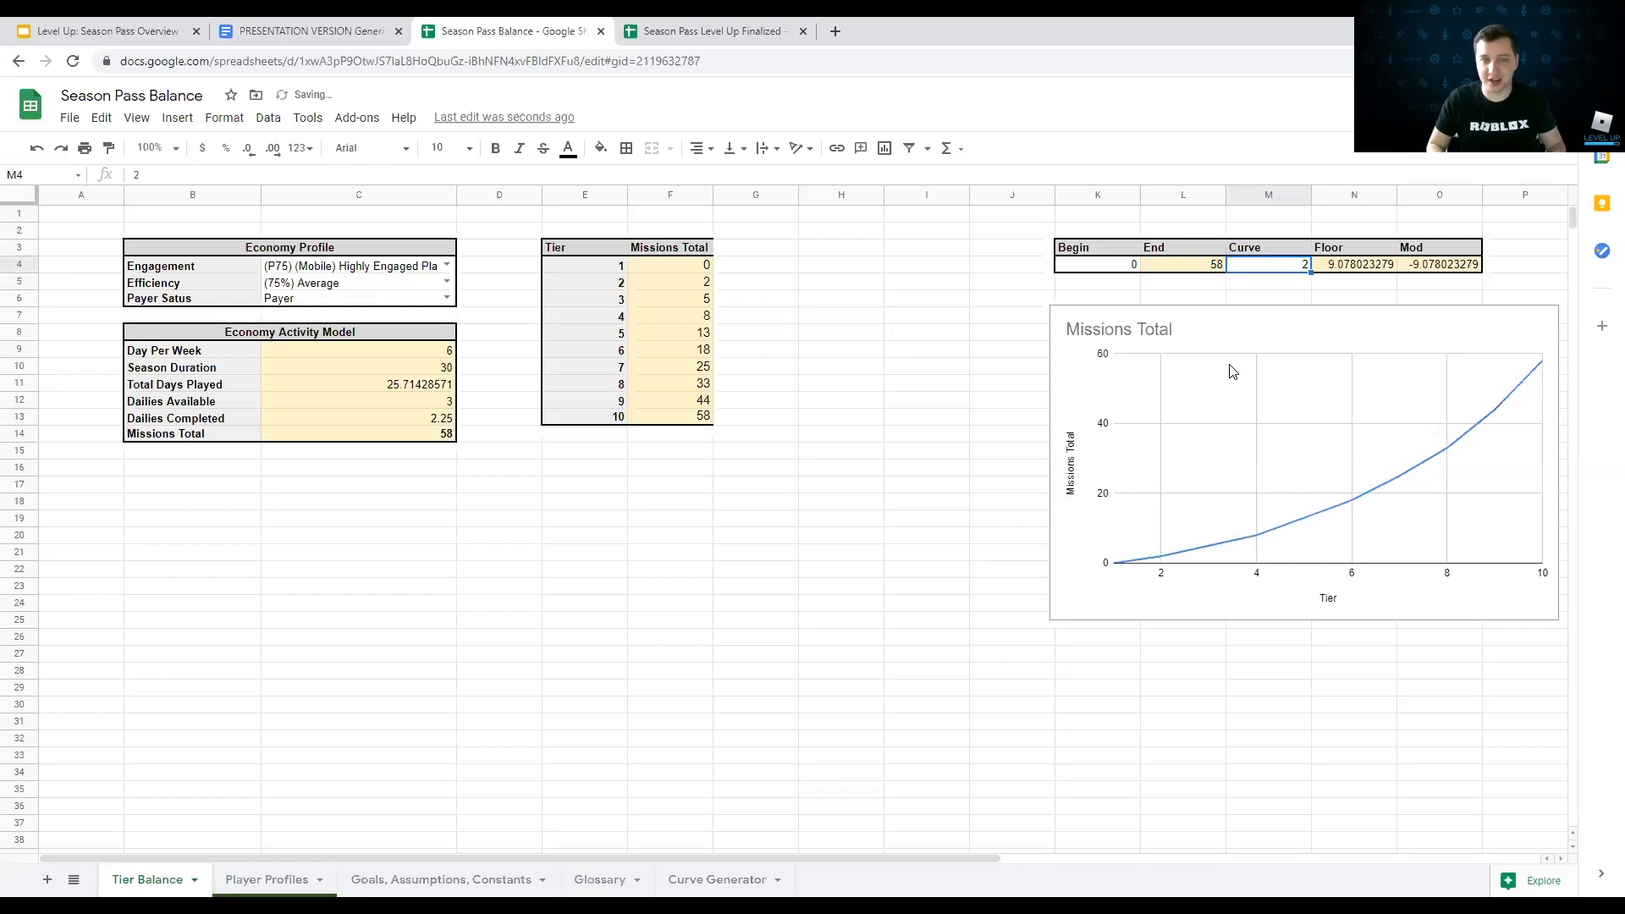
text(3)
key(Return)
text(4)
key(Return)
key(Up)
text(5)
key(Return)
key(Up)
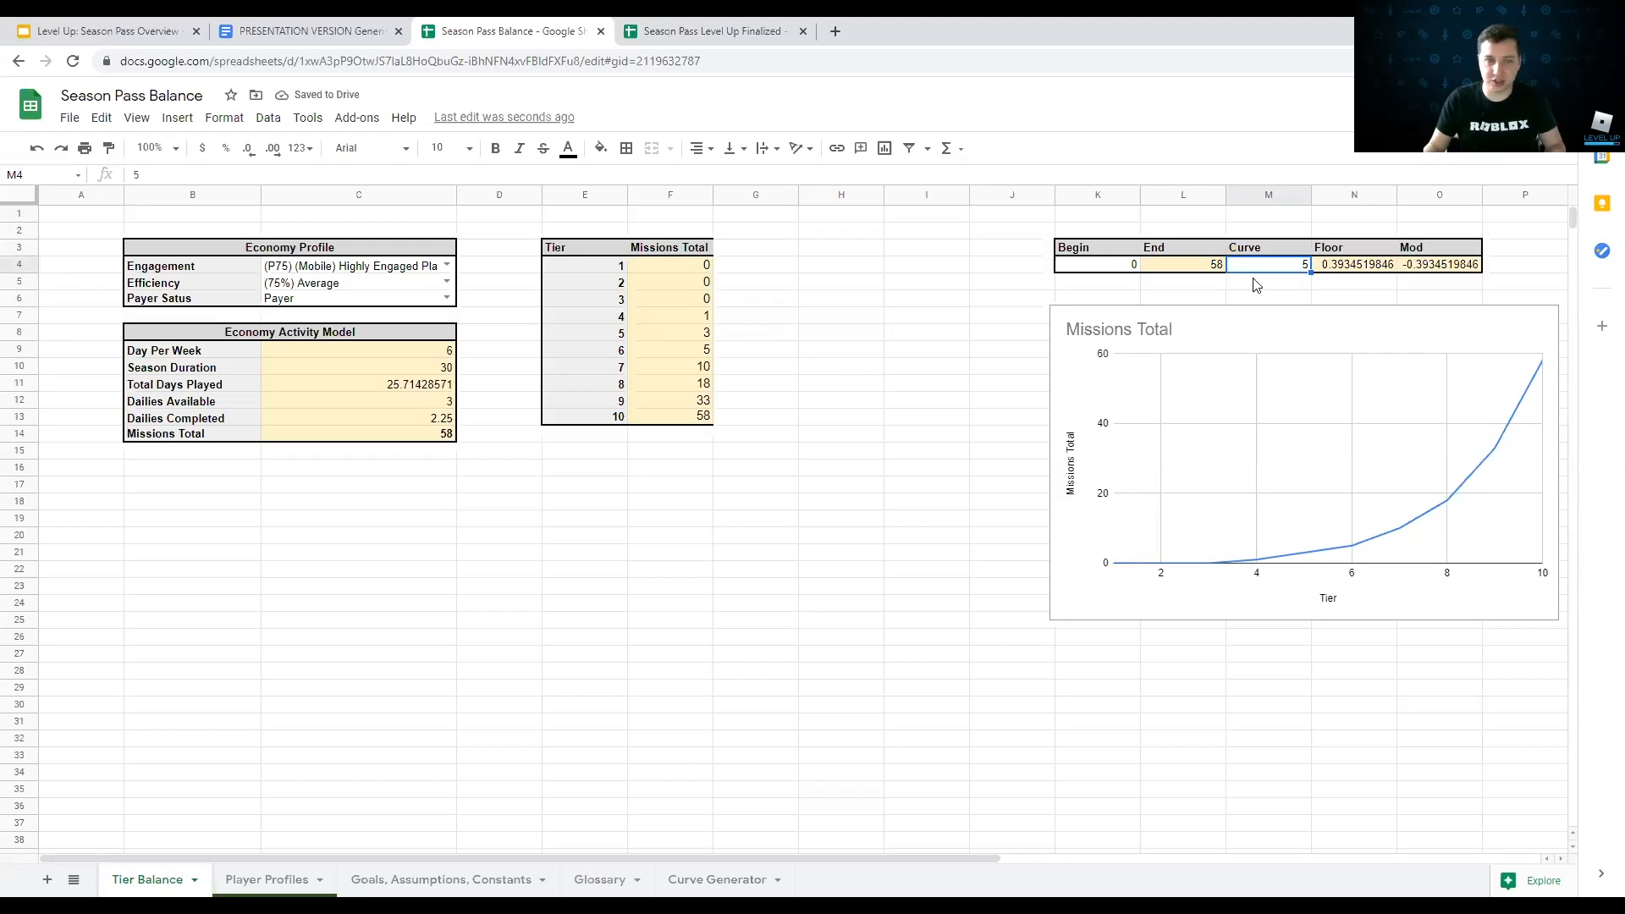
Step: Set the Curve value in M4 to 2
text(2)
key(Return)
key(Left)
key(Left)
key(Left)
key(Left)
key(Left)
key(Left)
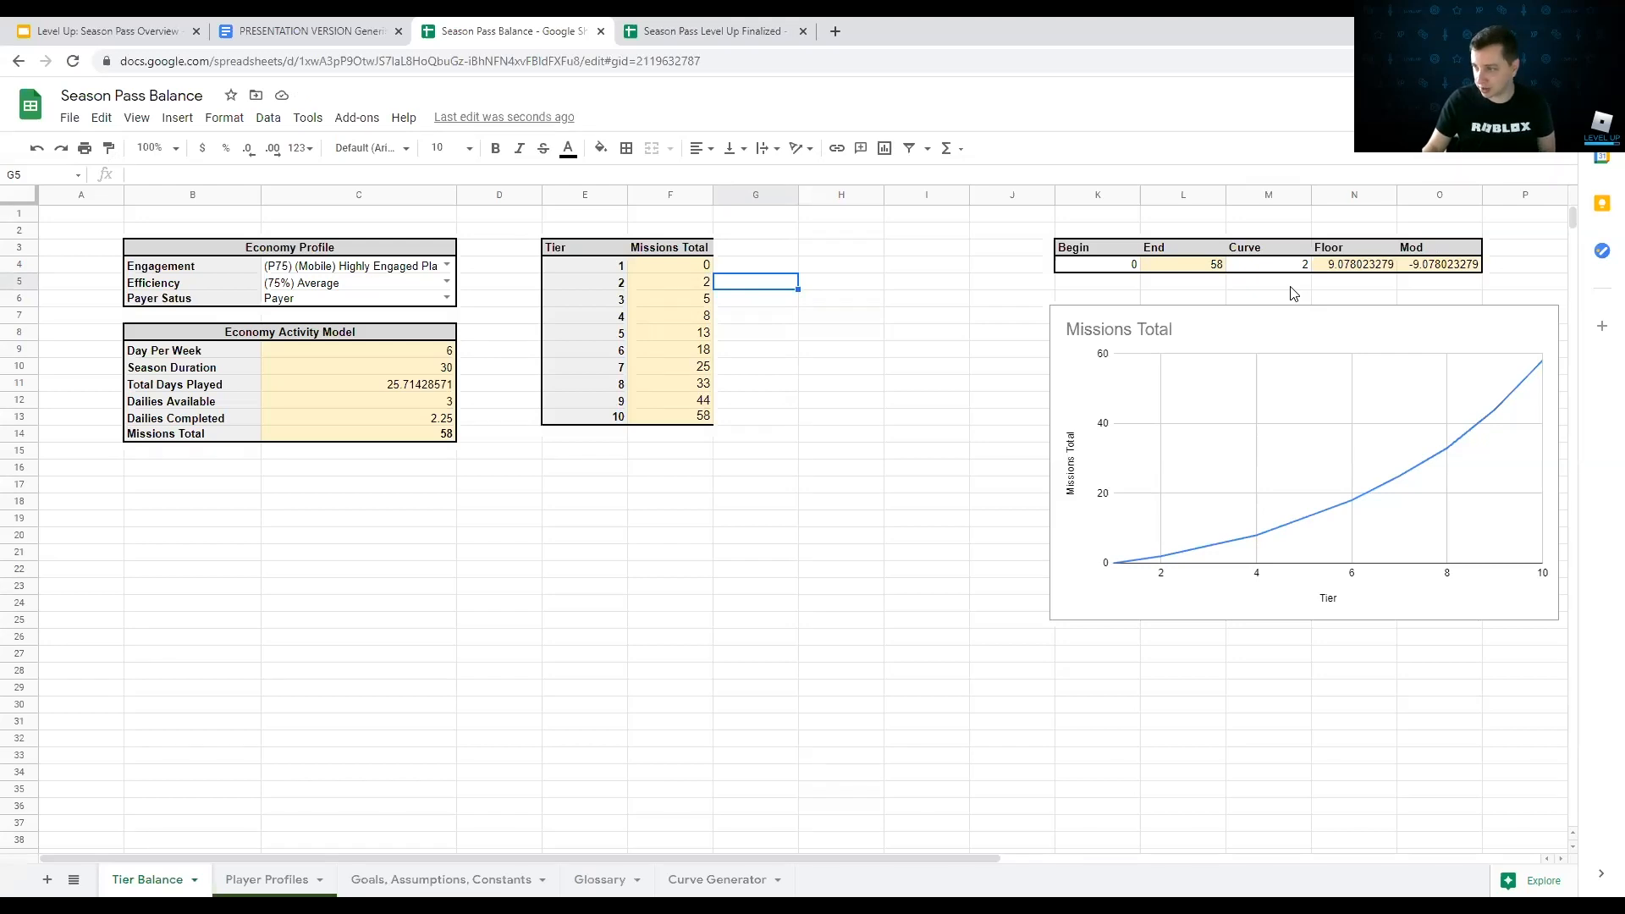
click(1296, 266)
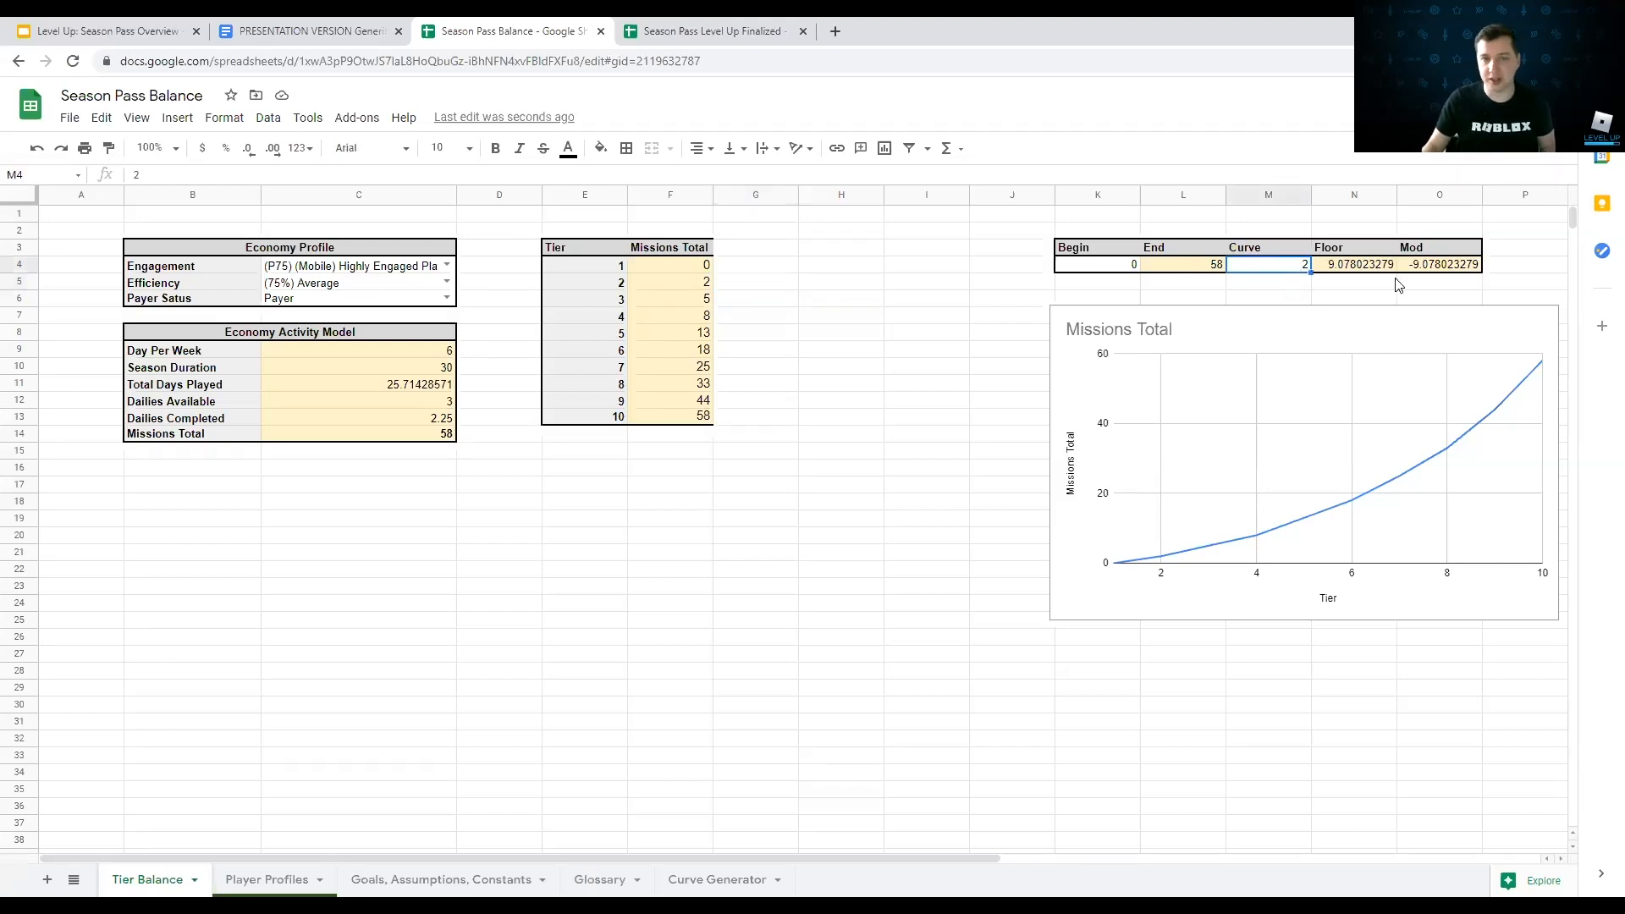
key(Down)
key(Up)
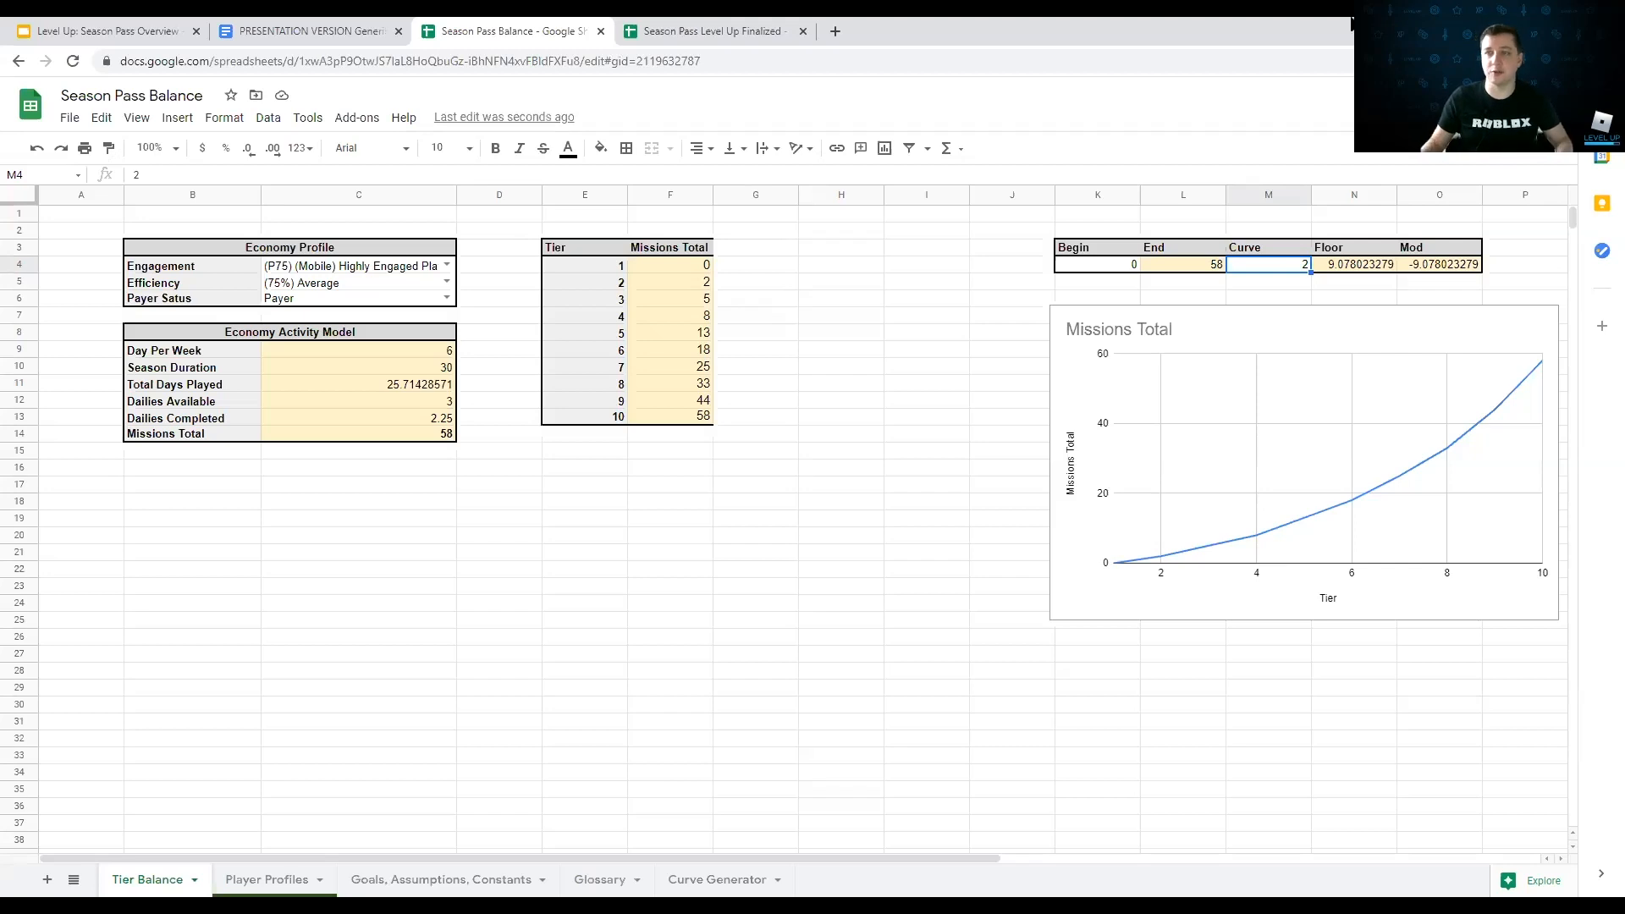
Step: Add the bold column header XP Total in G3 of the tier table
click(780, 250)
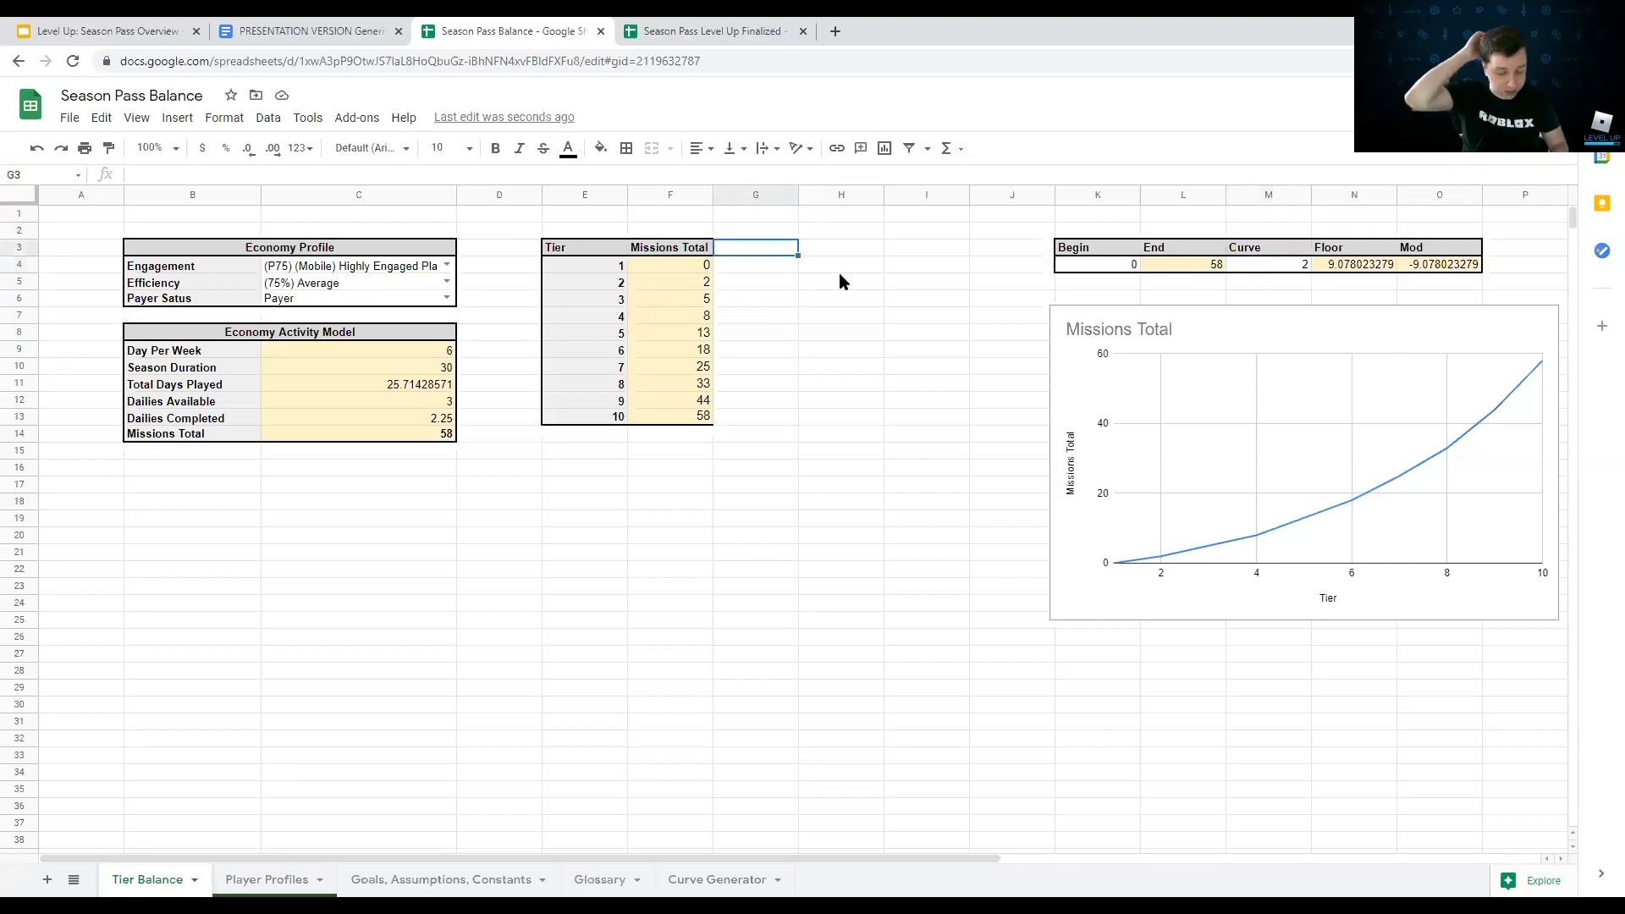
text(XP Total)
key(ctrl+Return)
key(ctrl+b)
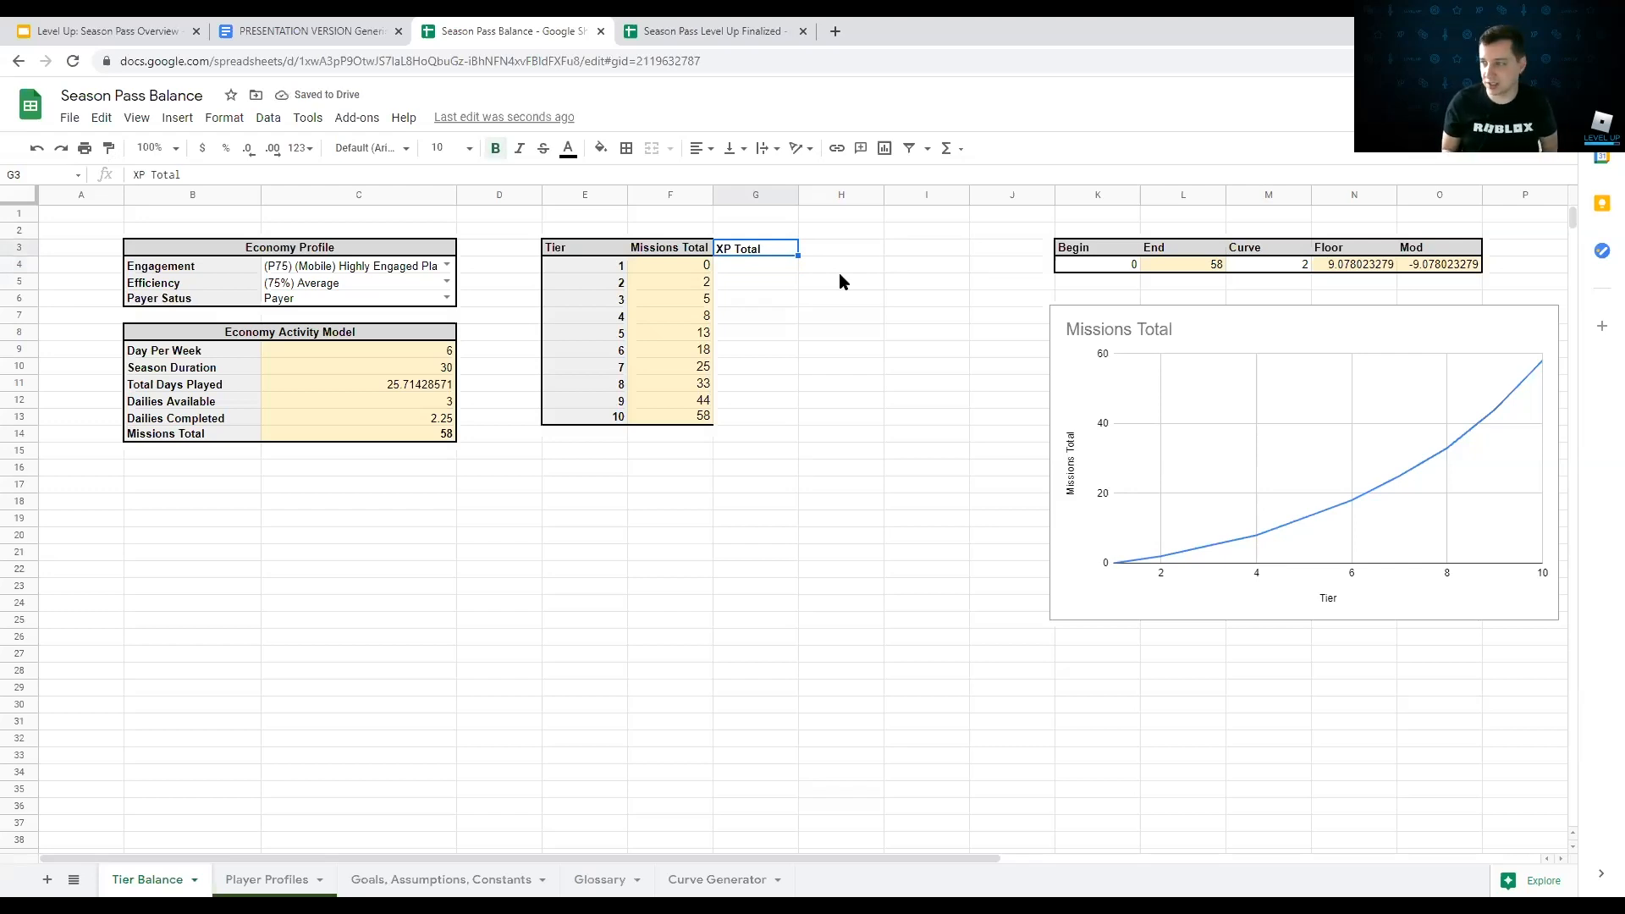
Step: Enter =F4*'Goals, Assumptions, Constants'!K7 in G4 to multiply missions by Daily XP, and fill it down to G13
key(Down)
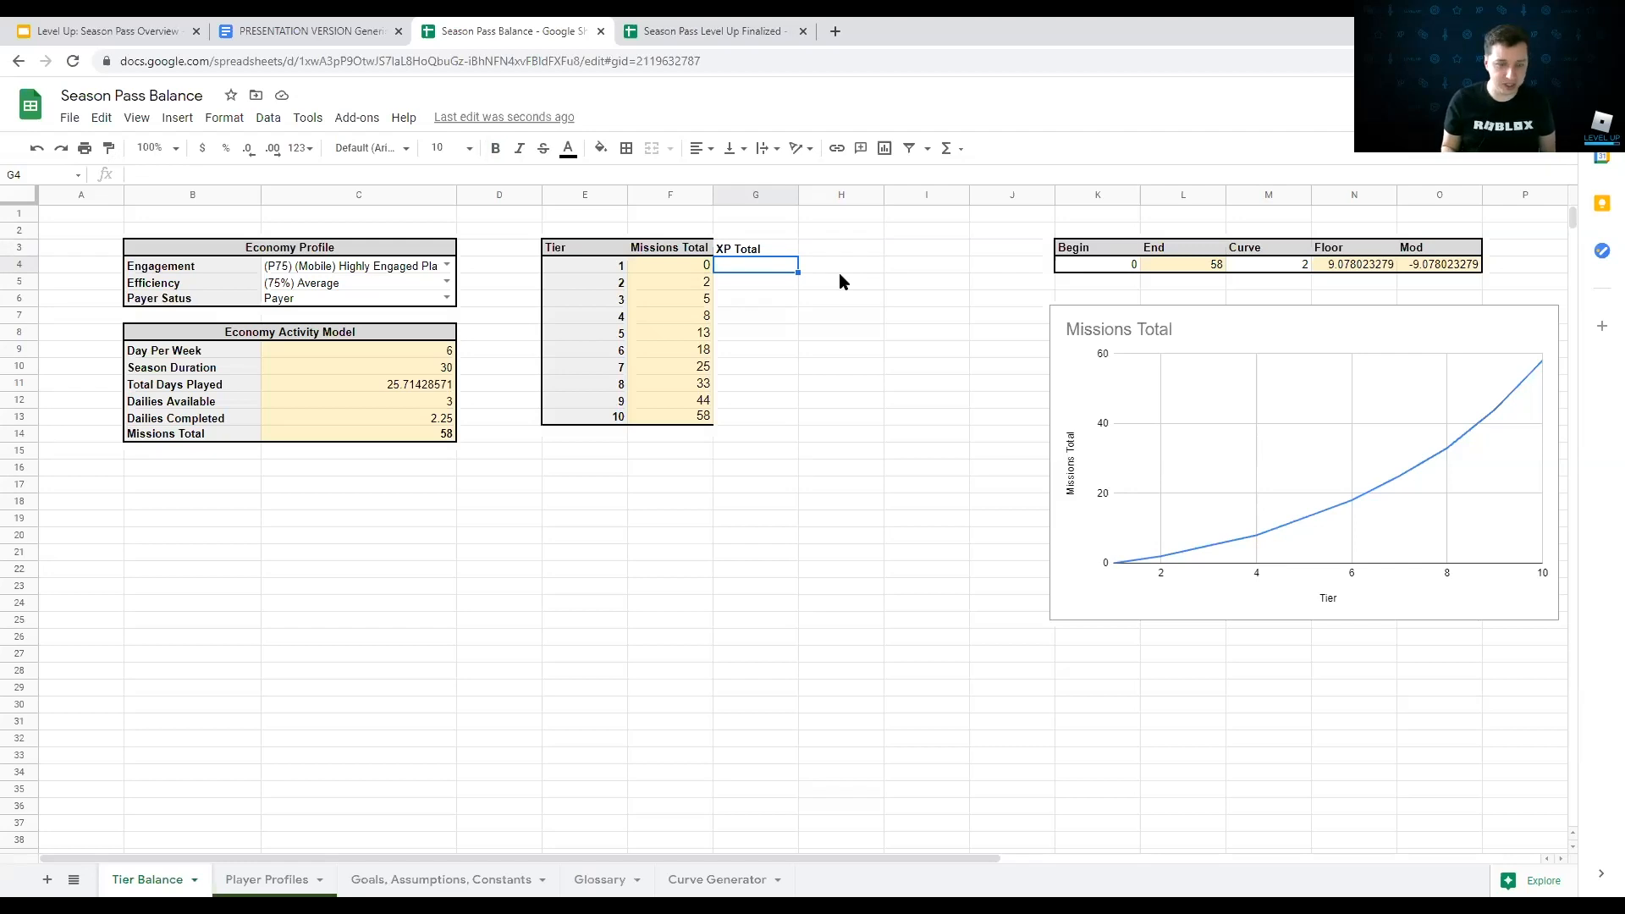
text(=)
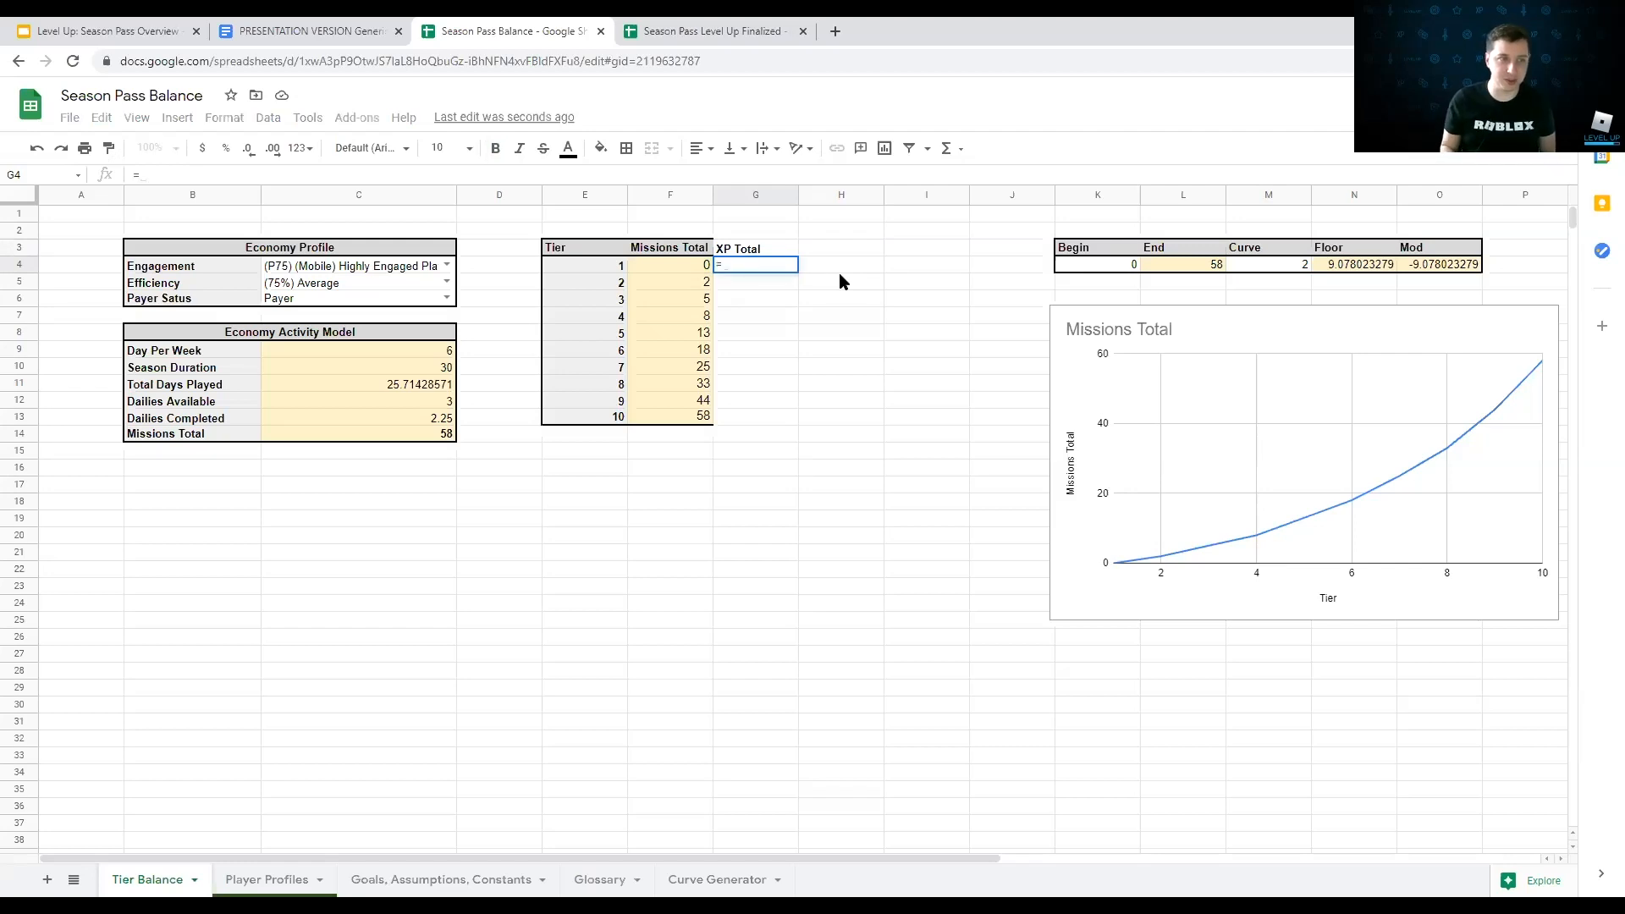
key(Left)
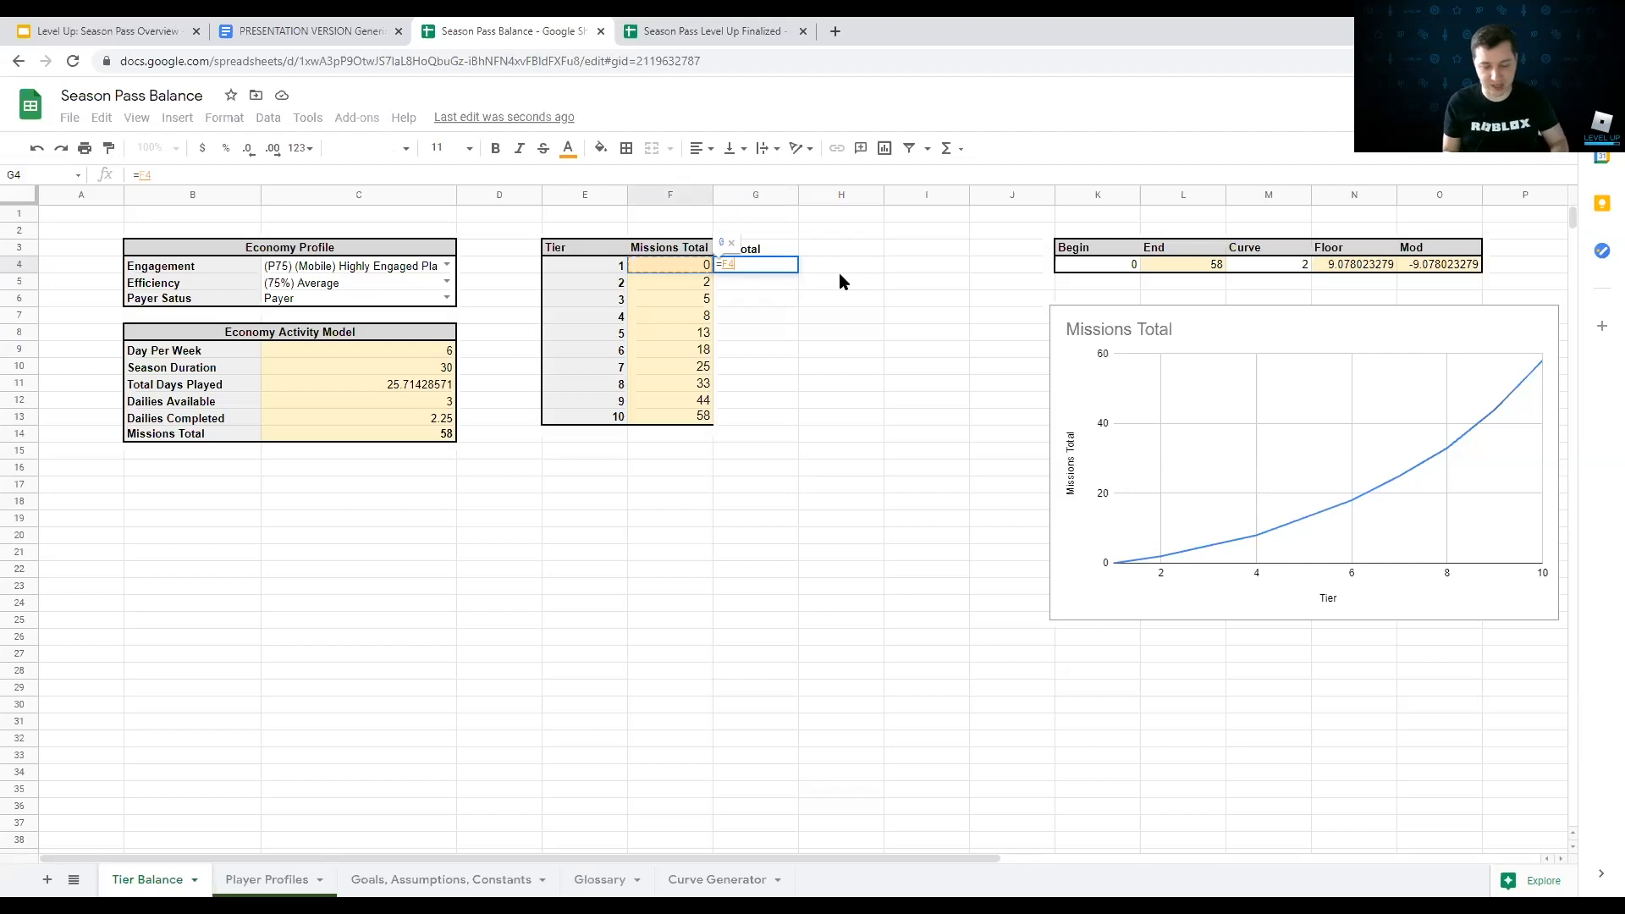
text(*)
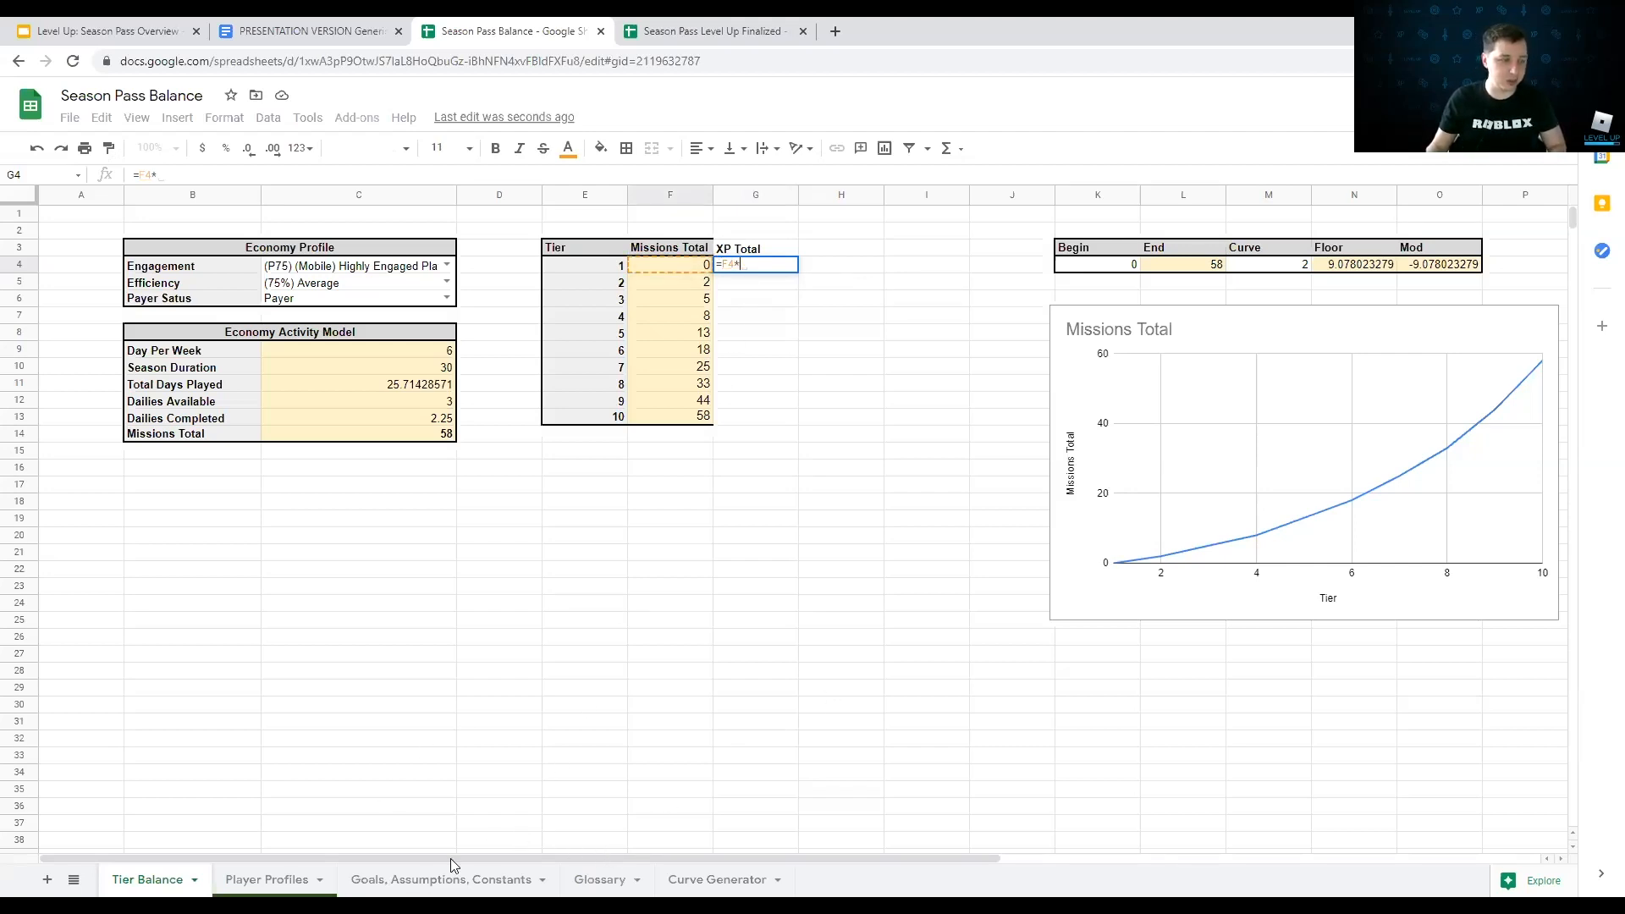
click(445, 879)
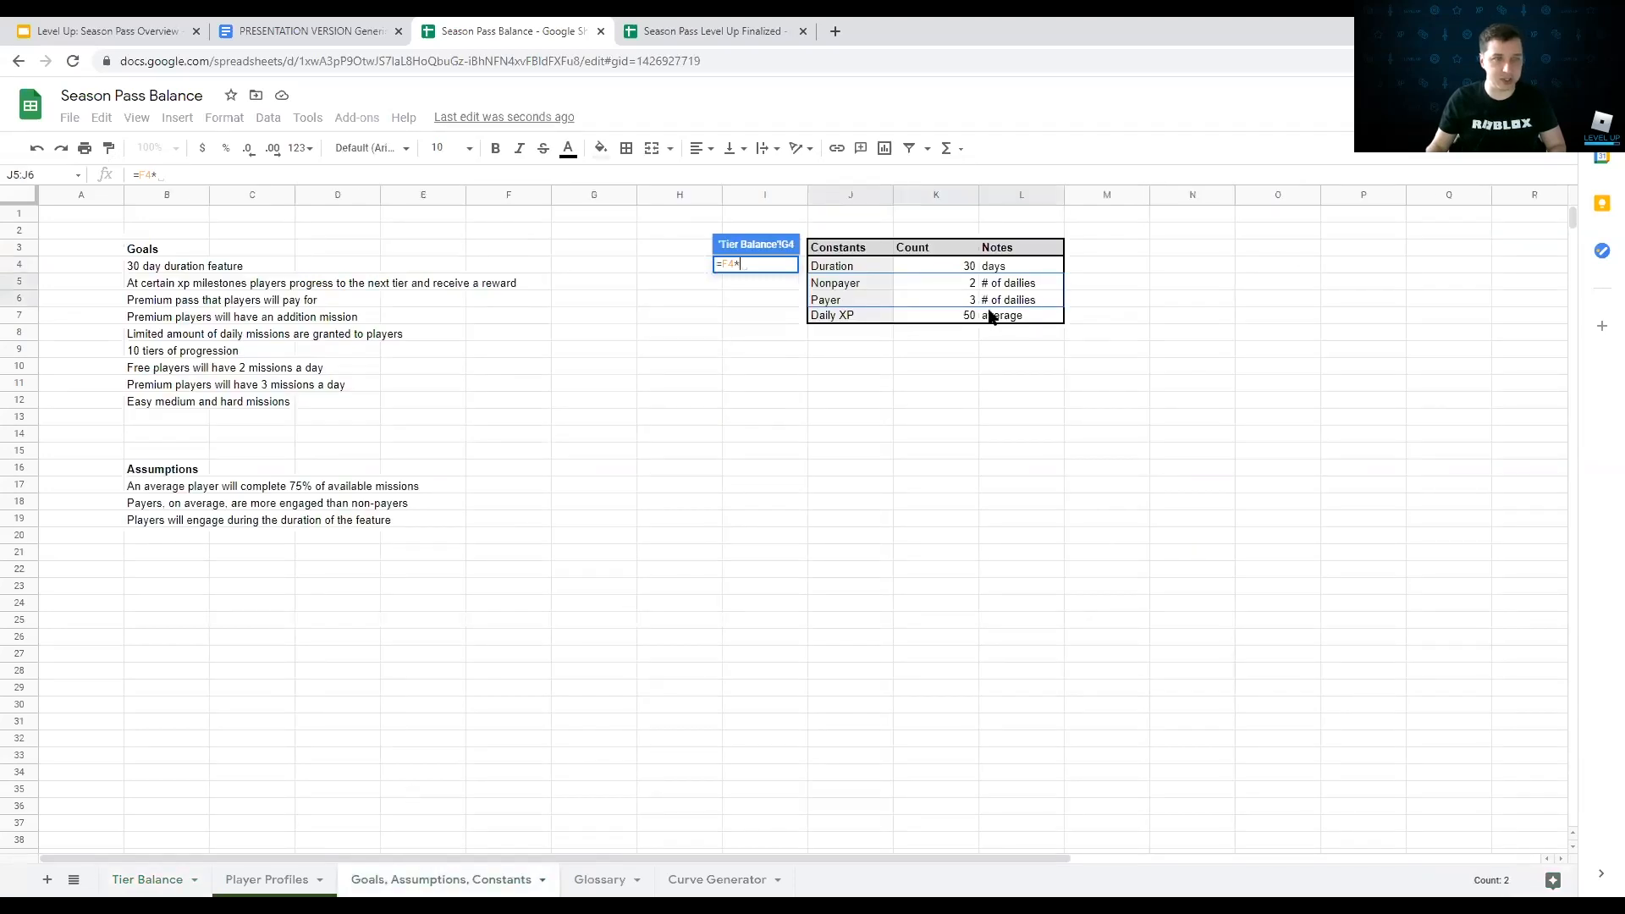
click(949, 320)
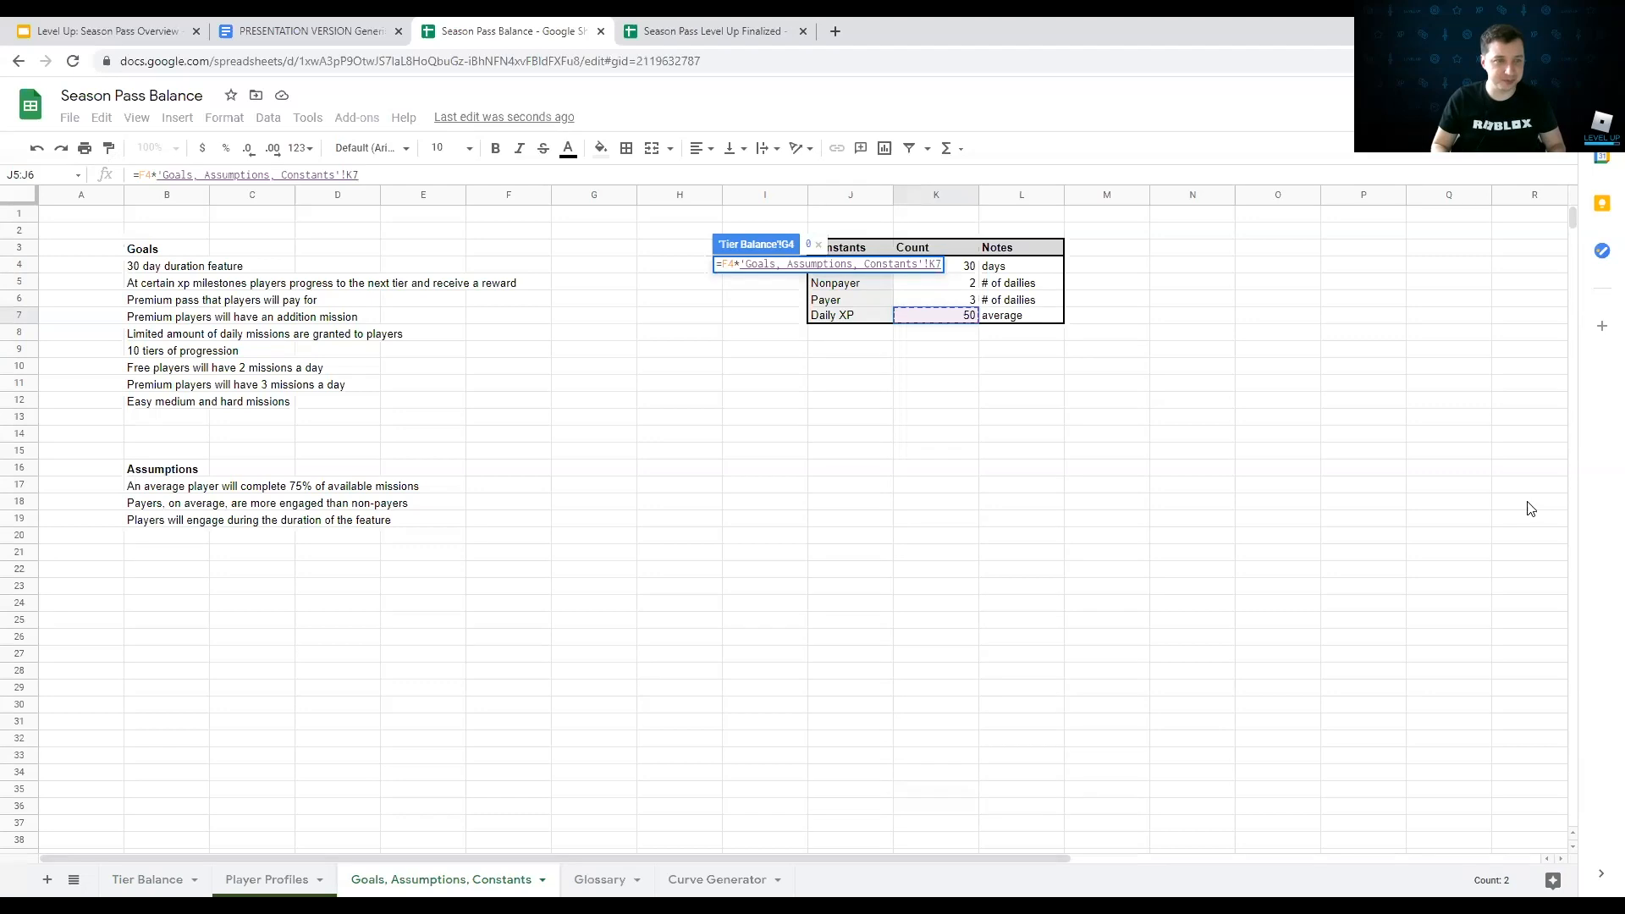
key(Return)
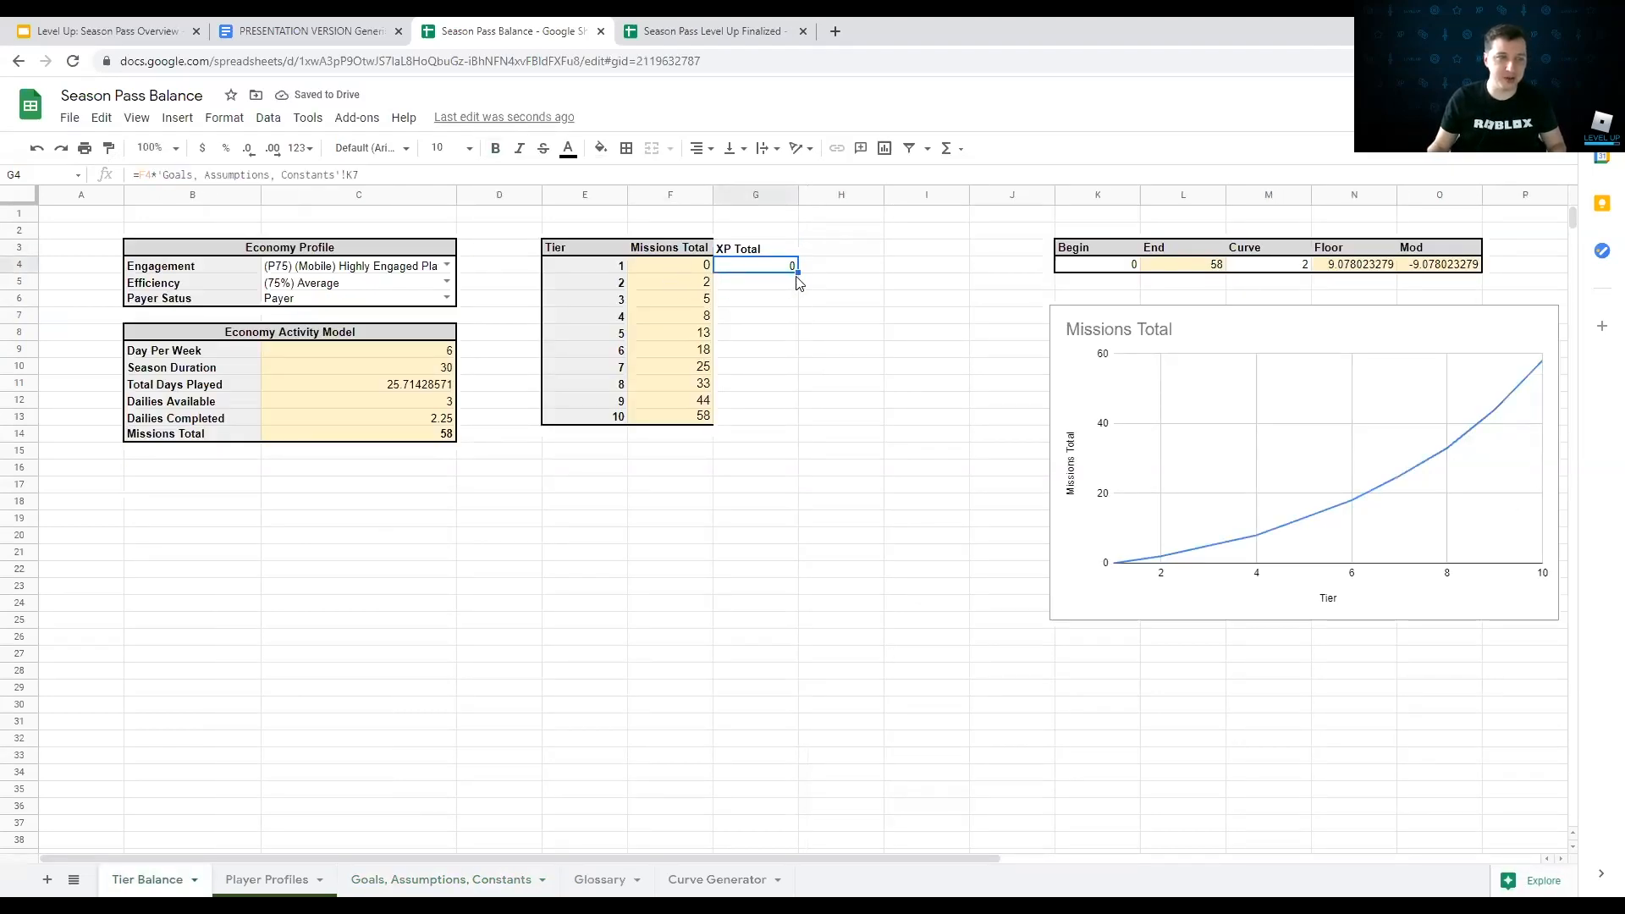
drag(798, 273, 766, 425)
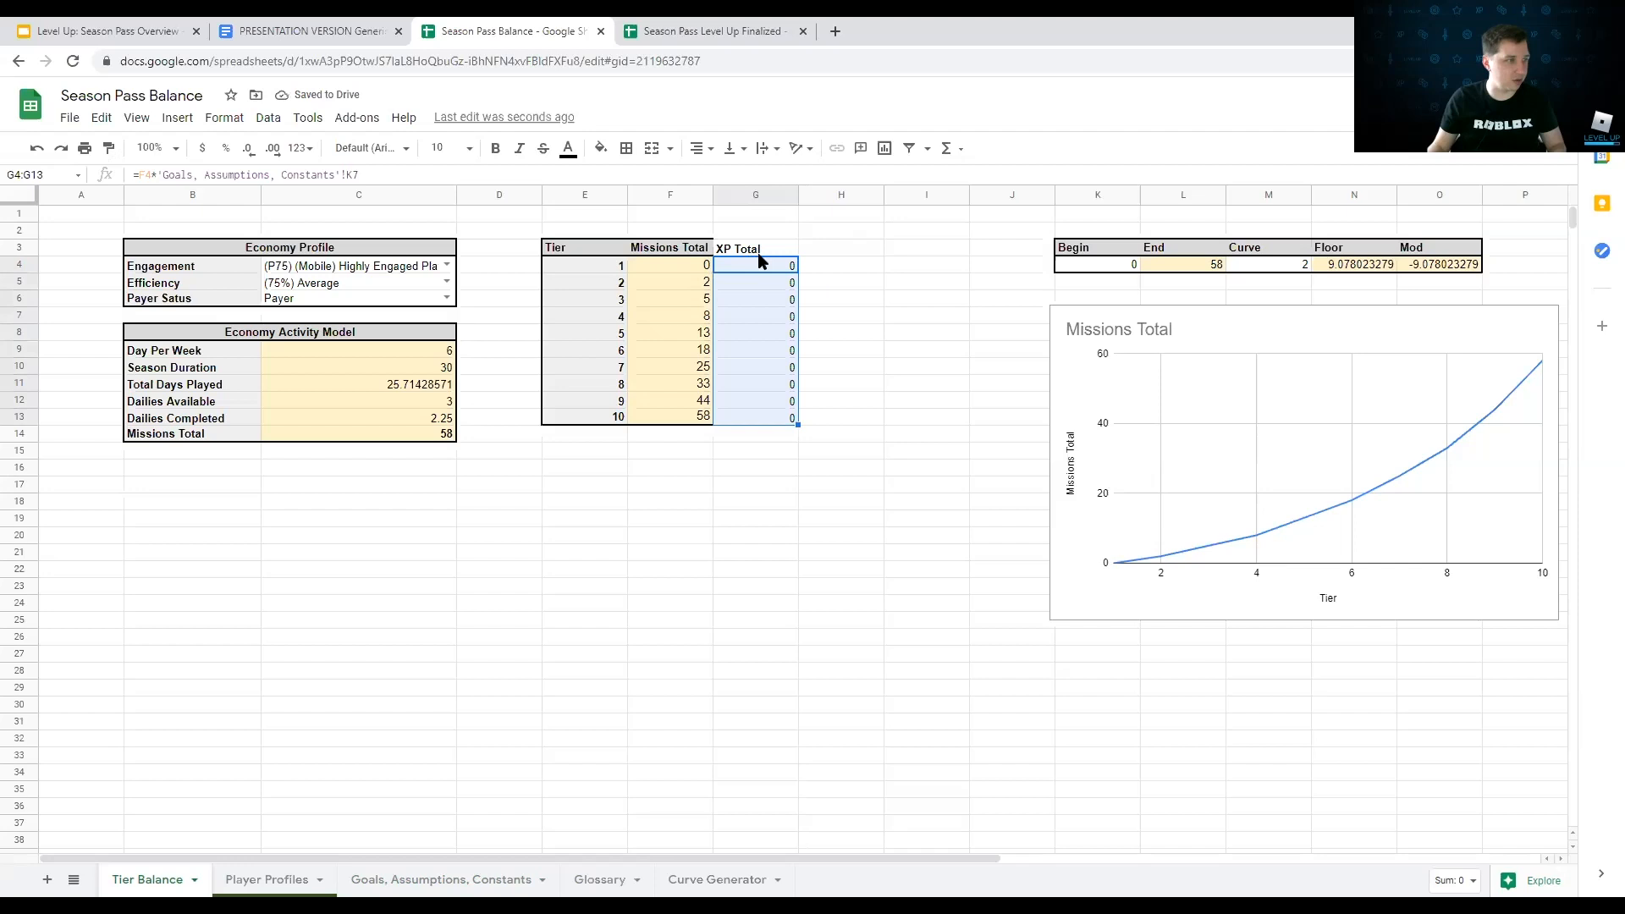
Step: Make the Daily XP reference in G4 absolute as $K$7, refill the formula down to G13 and check the filled cells
click(745, 271)
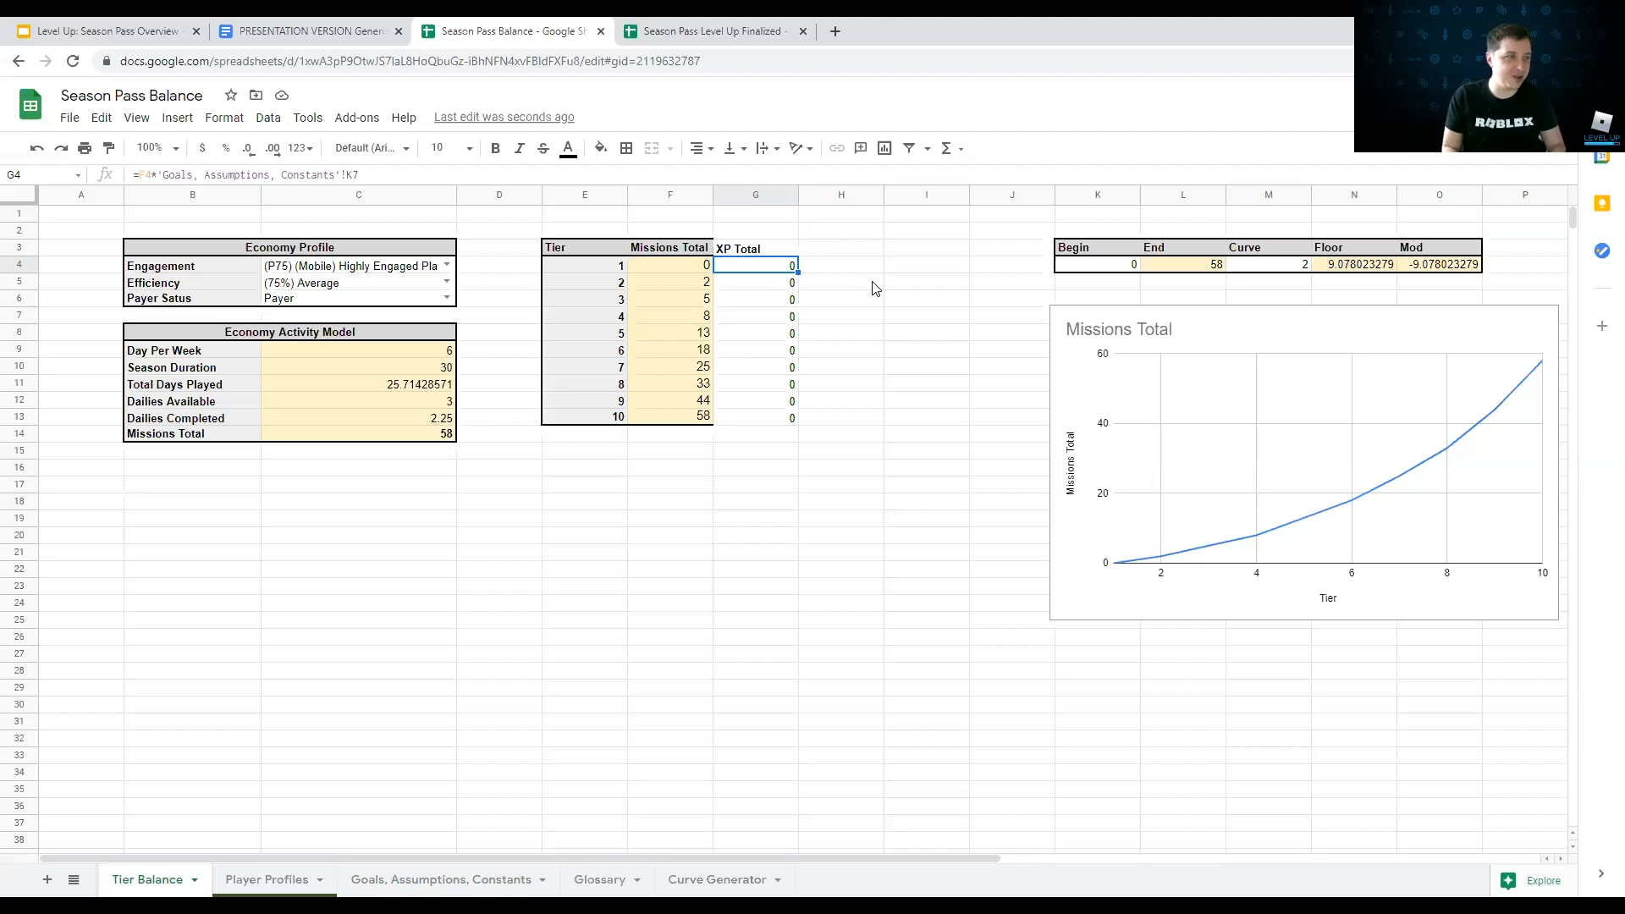
click(355, 179)
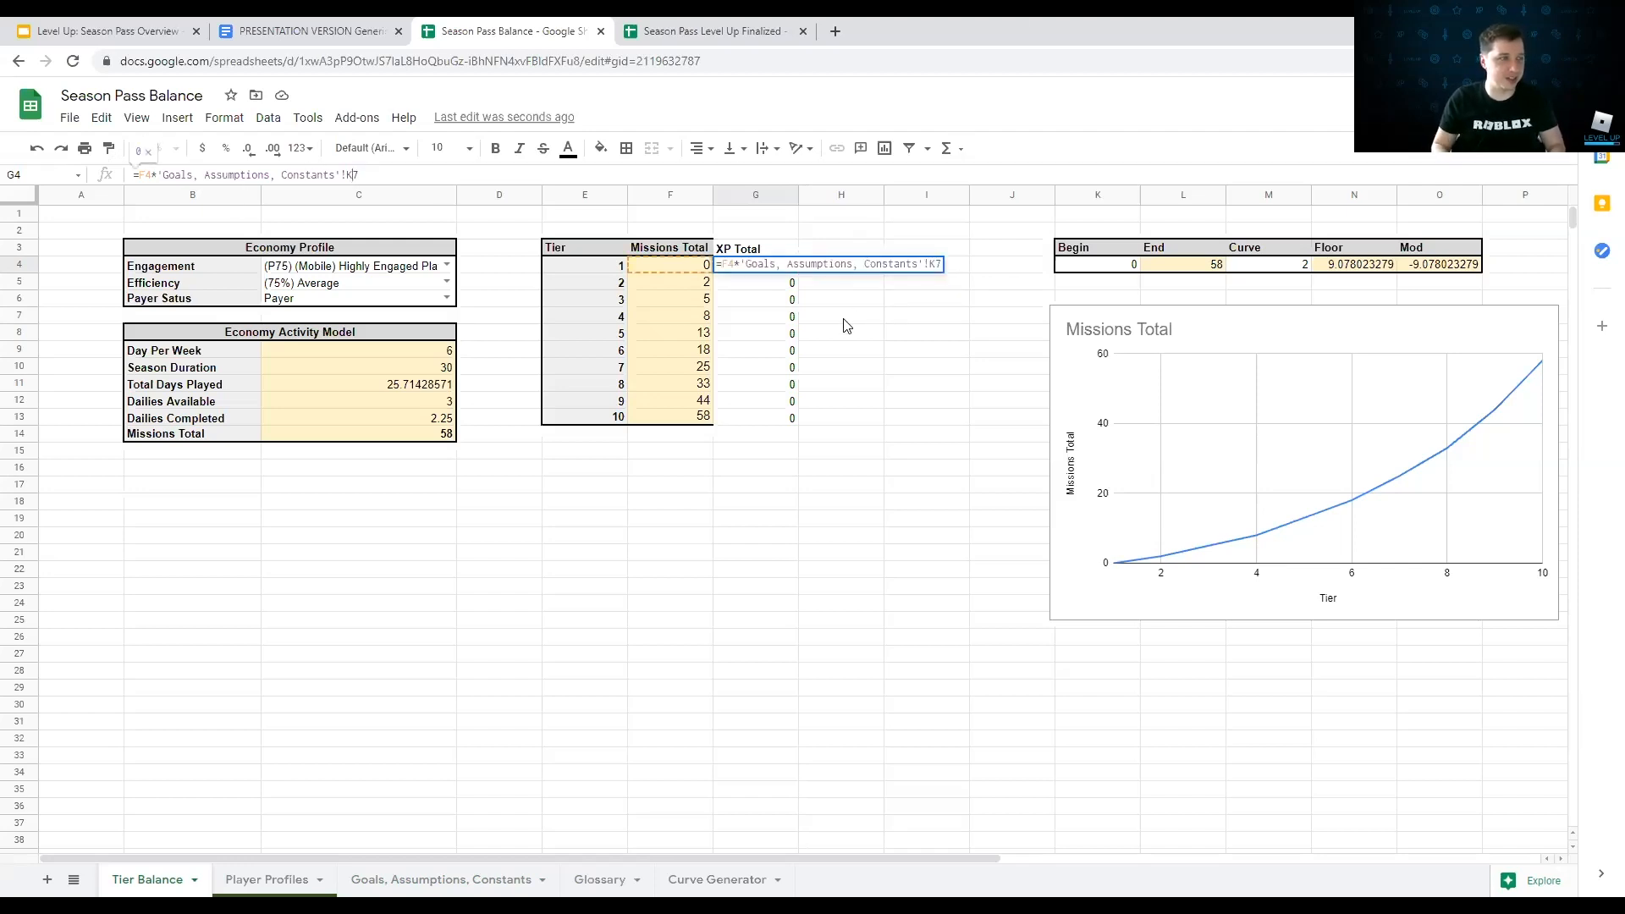
key(F4)
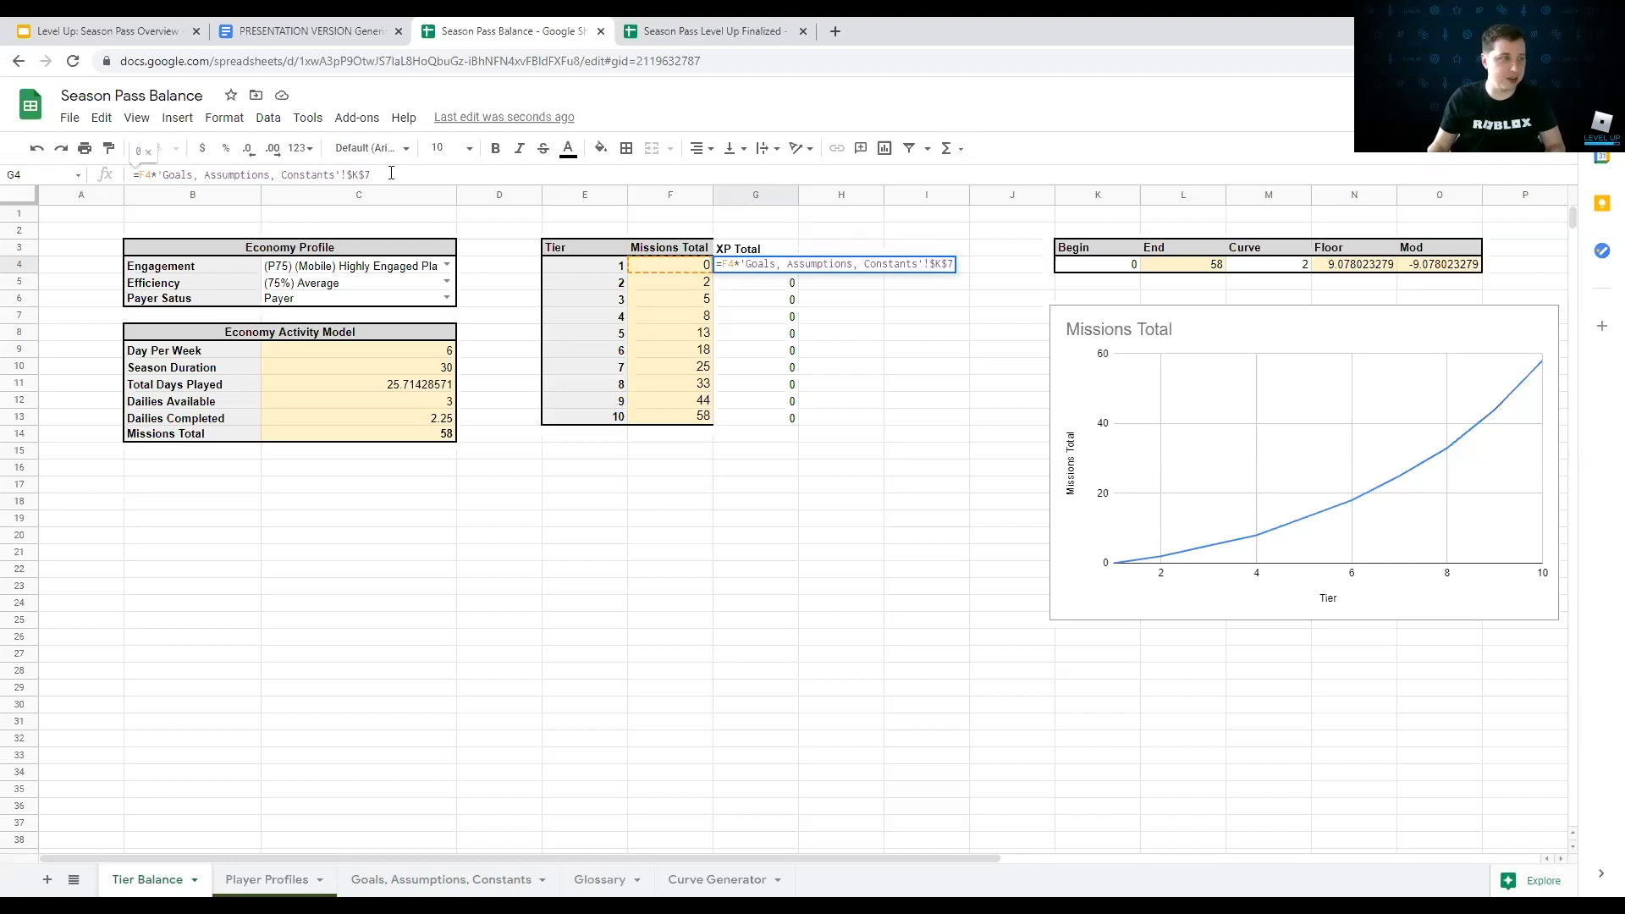
key(Return)
click(720, 267)
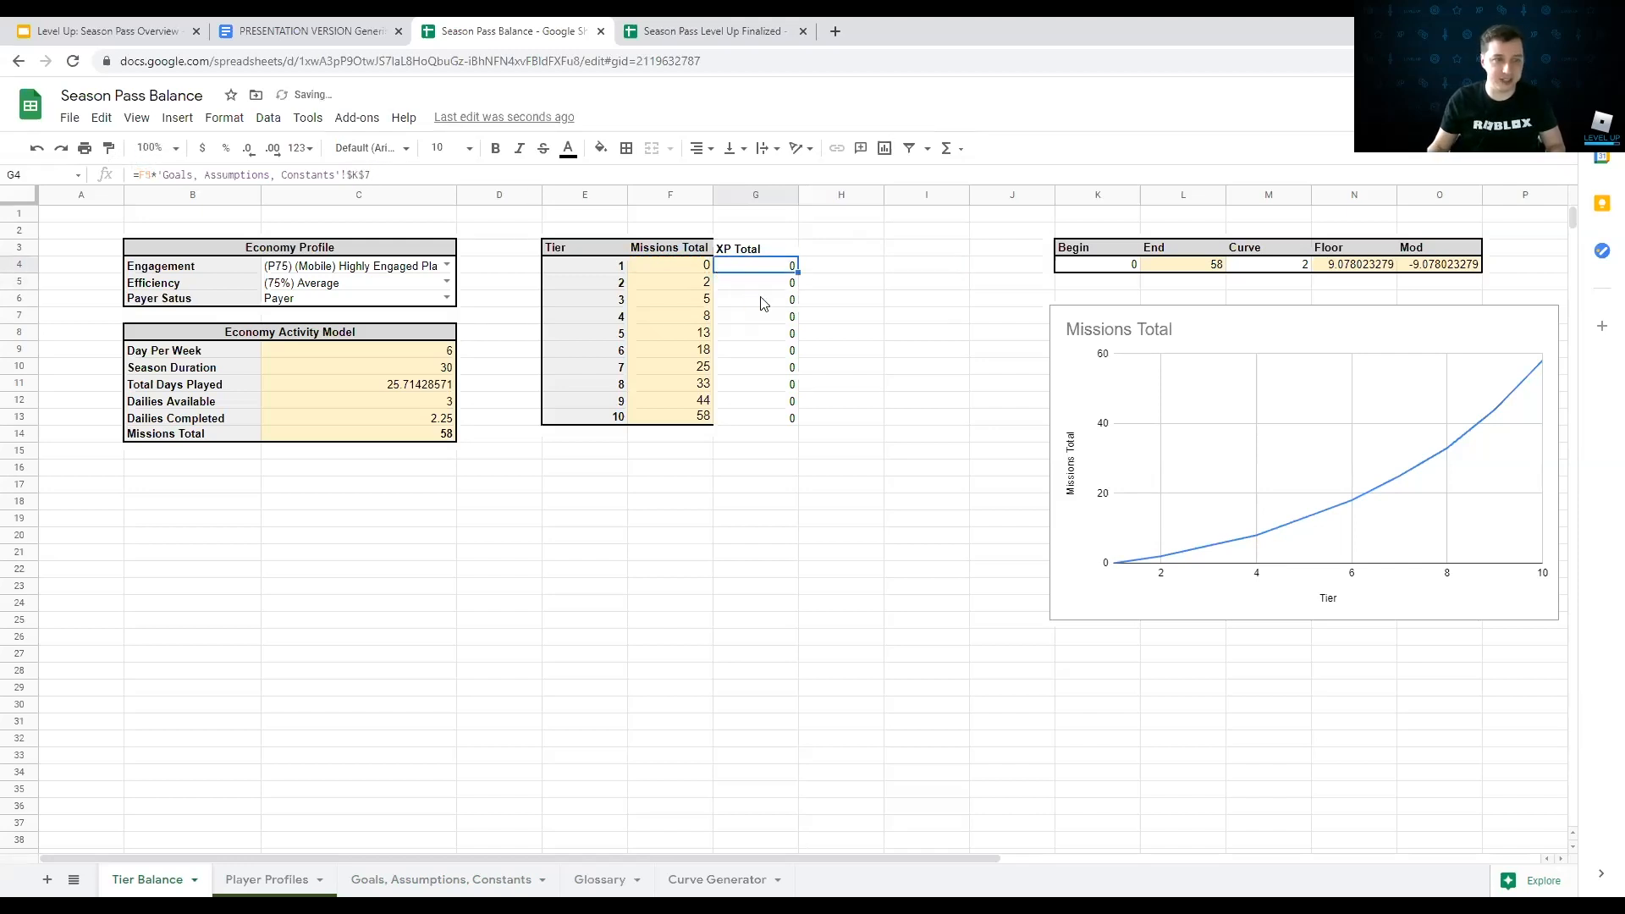
drag(799, 271, 785, 427)
click(775, 286)
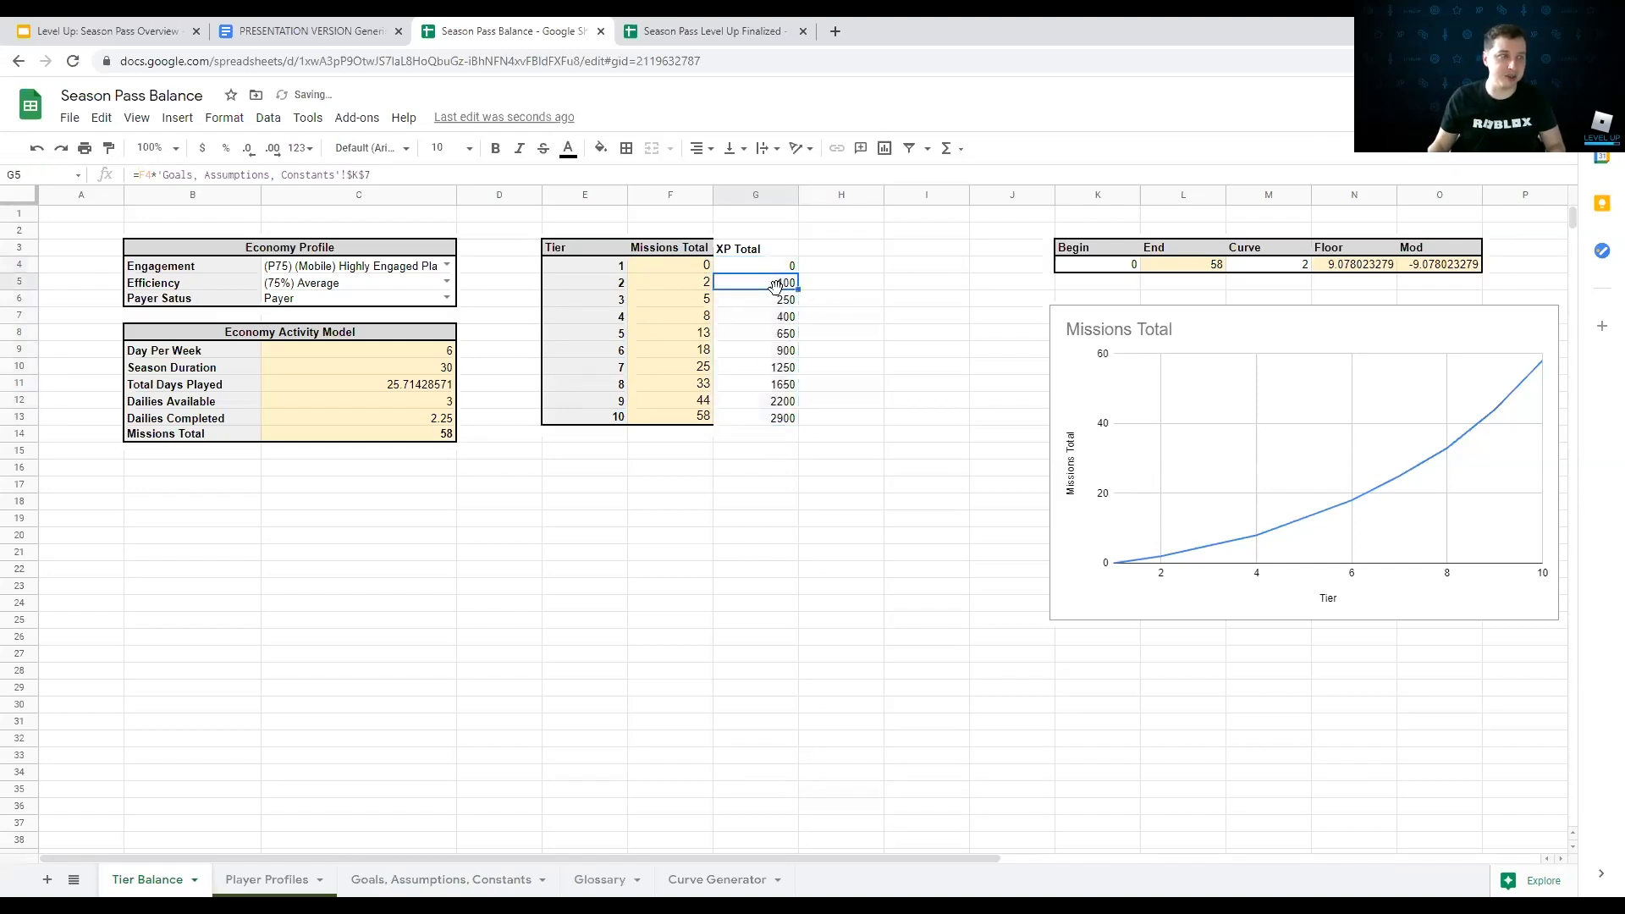
key(Down)
key(Down)
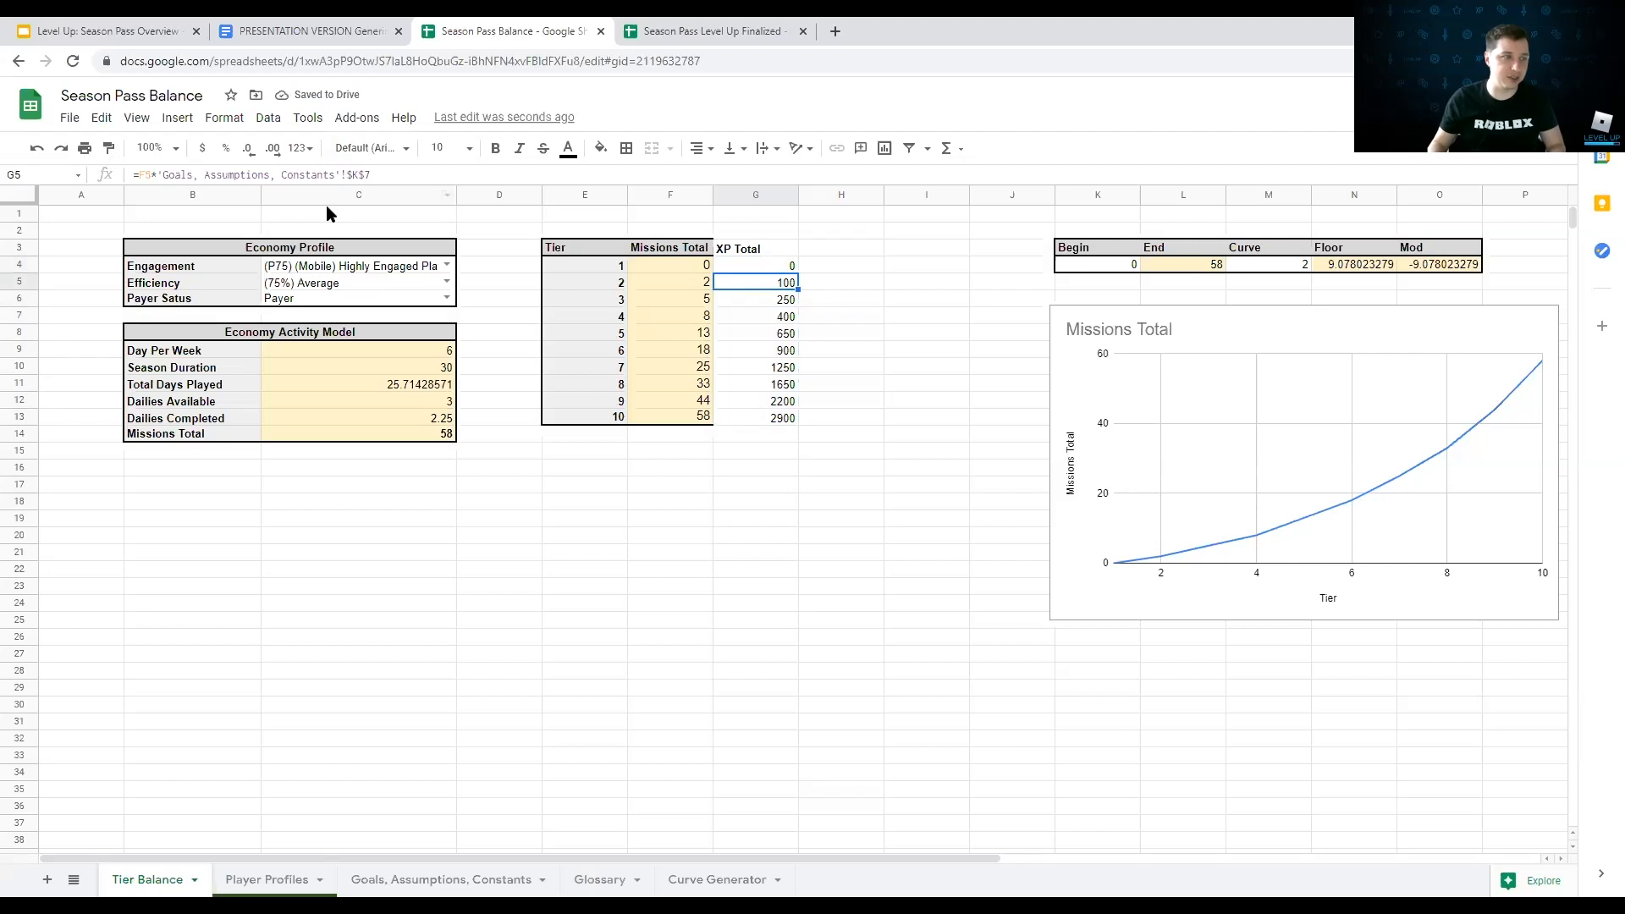
key(Down)
key(Down)
key(Down)
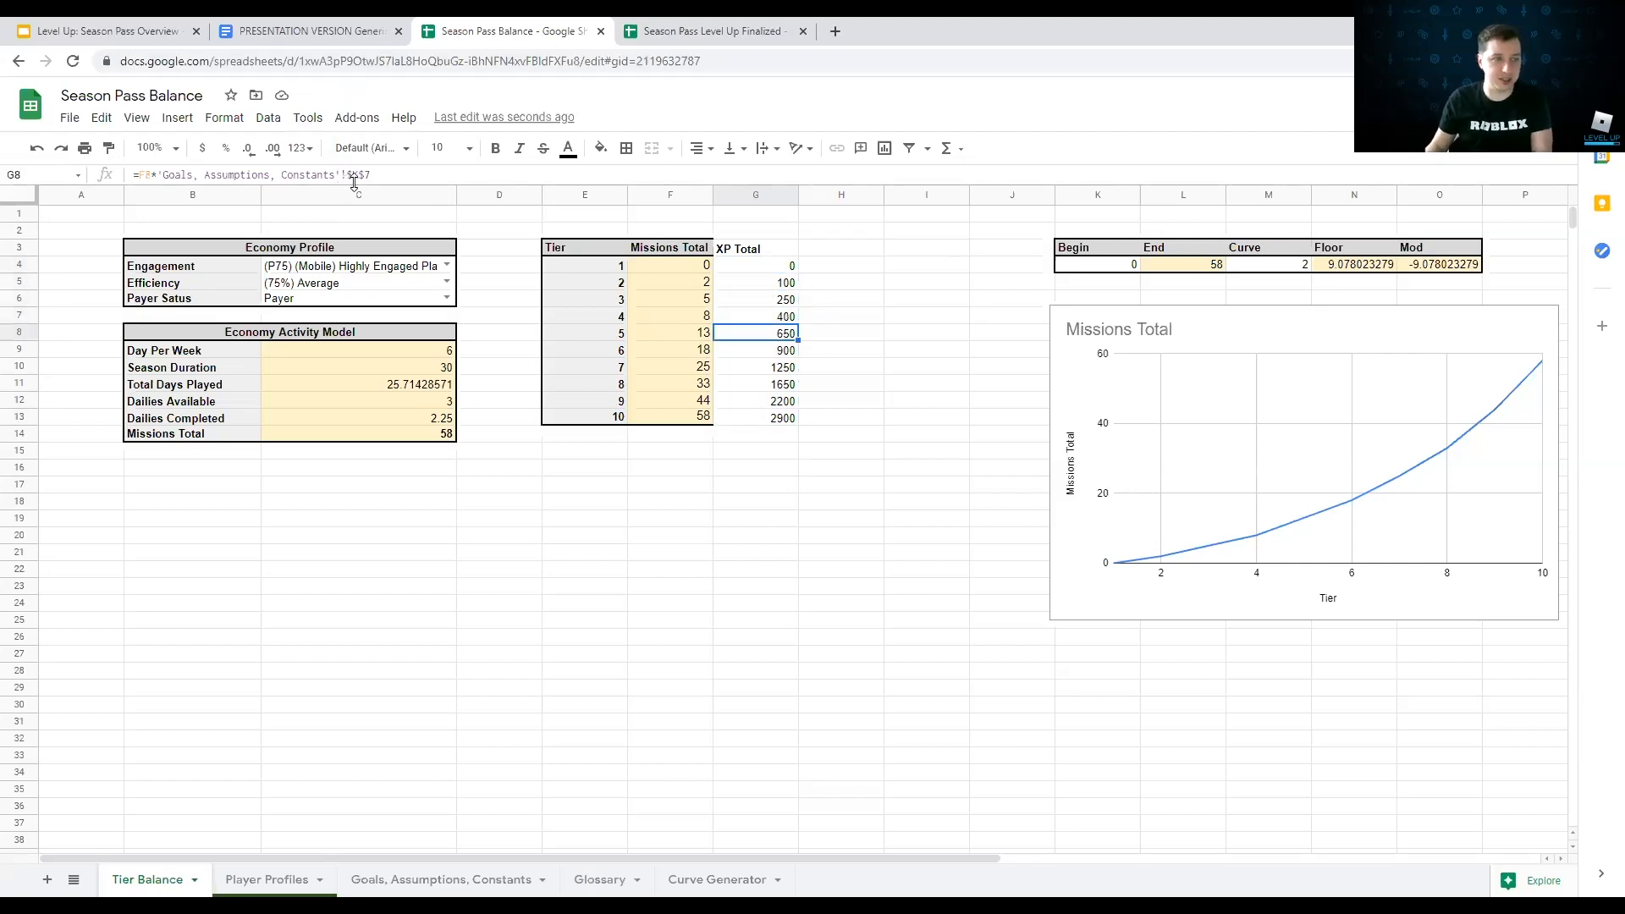
Step: Add the column header Missions/Tier in H3 of the tier table
key(Down)
key(Down)
key(Down)
key(Down)
key(Down)
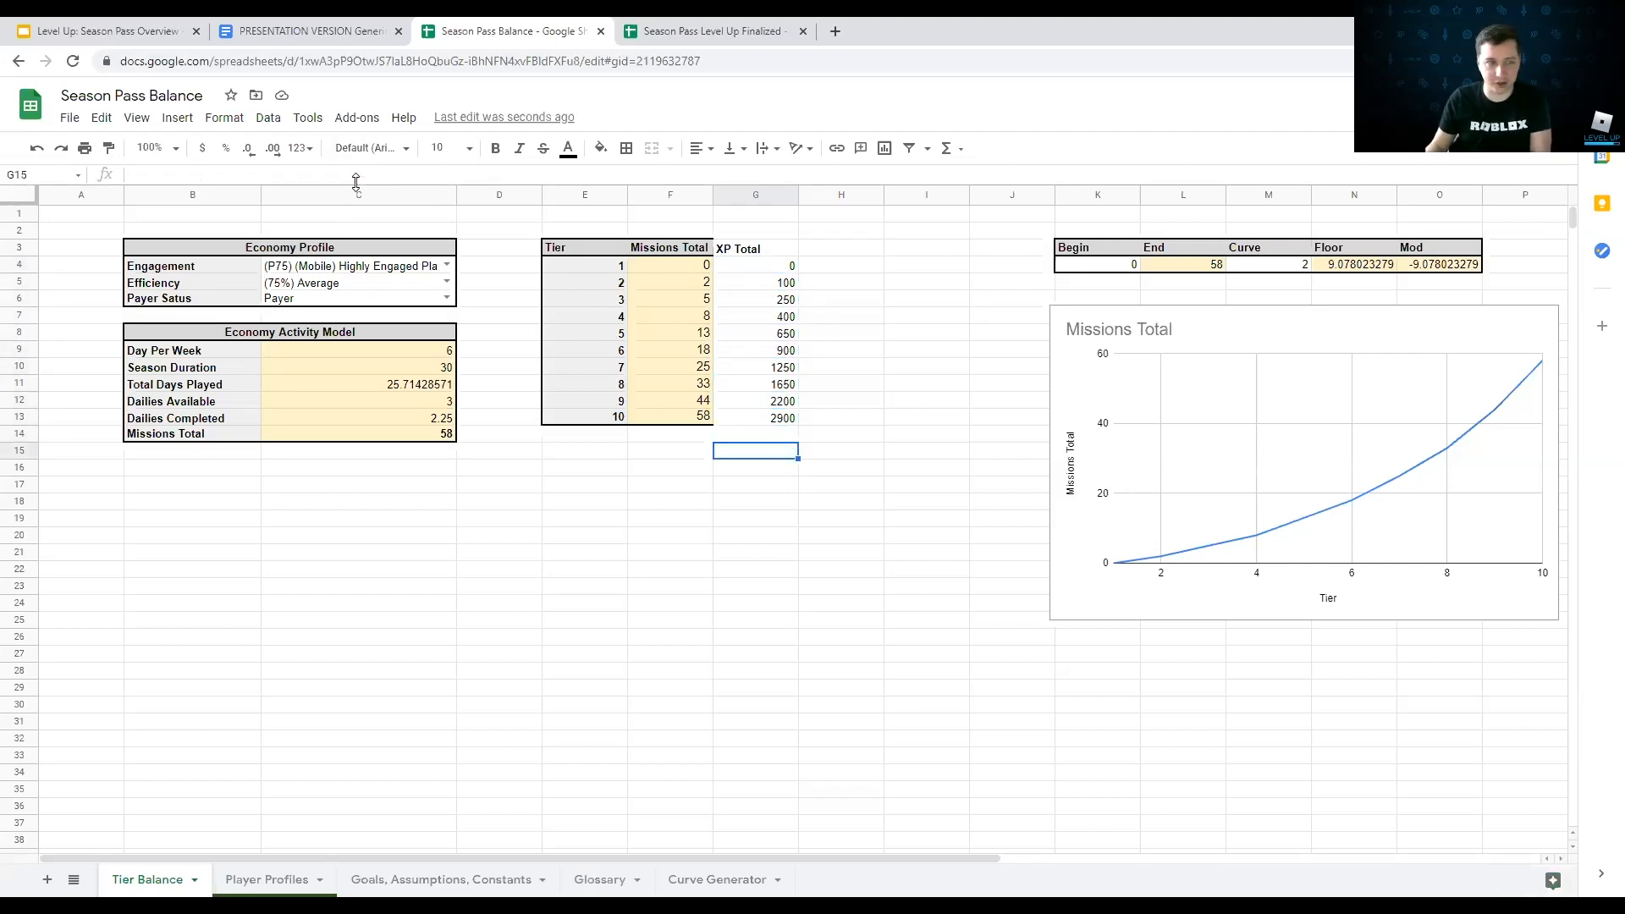
key(Right)
key(Up)
key(Up)
key(Up)
key(Up)
key(Up)
key(Up)
key(Up)
key(Up)
key(Up)
key(Up)
key(Up)
key(Up)
key(Up)
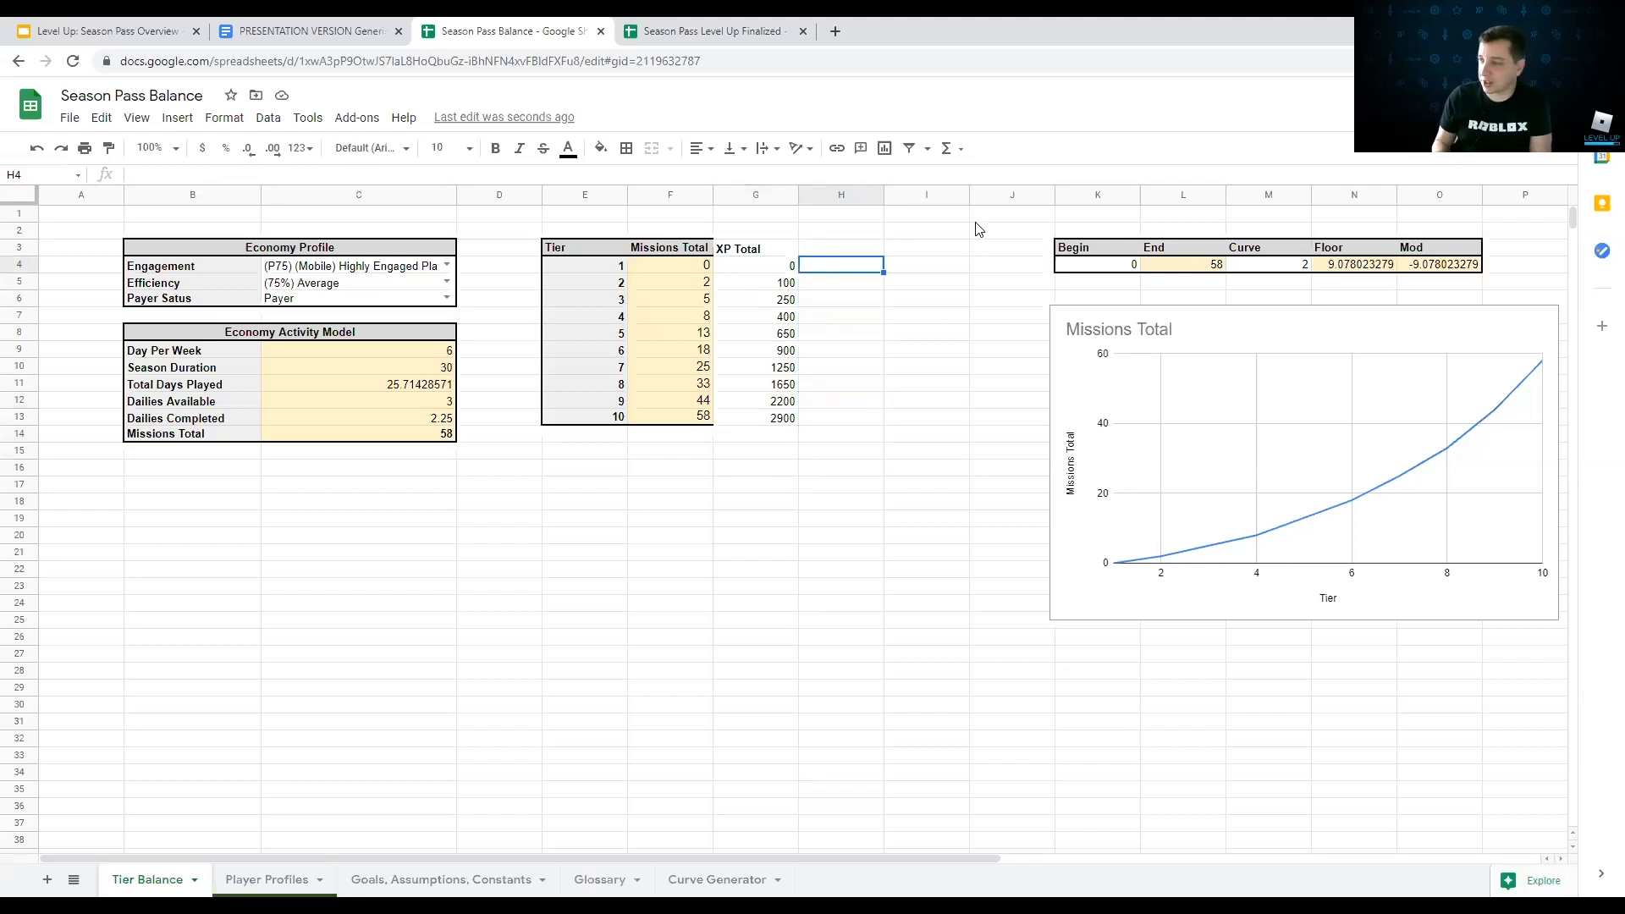
key(Down)
text(Missions/Tier)
key(Return)
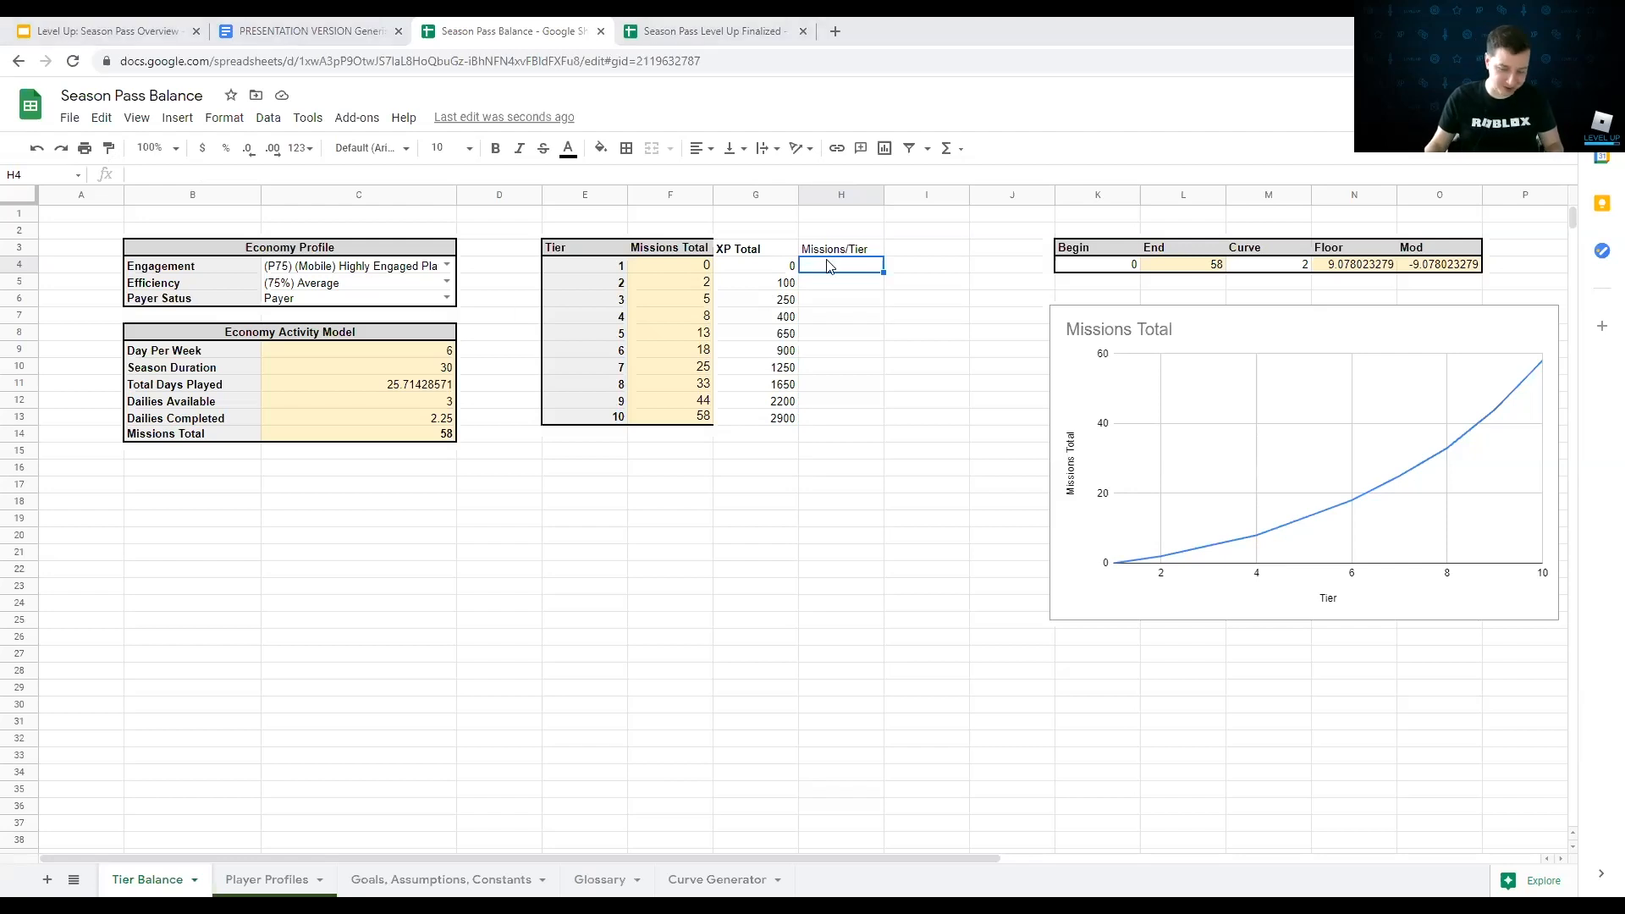
text(=)
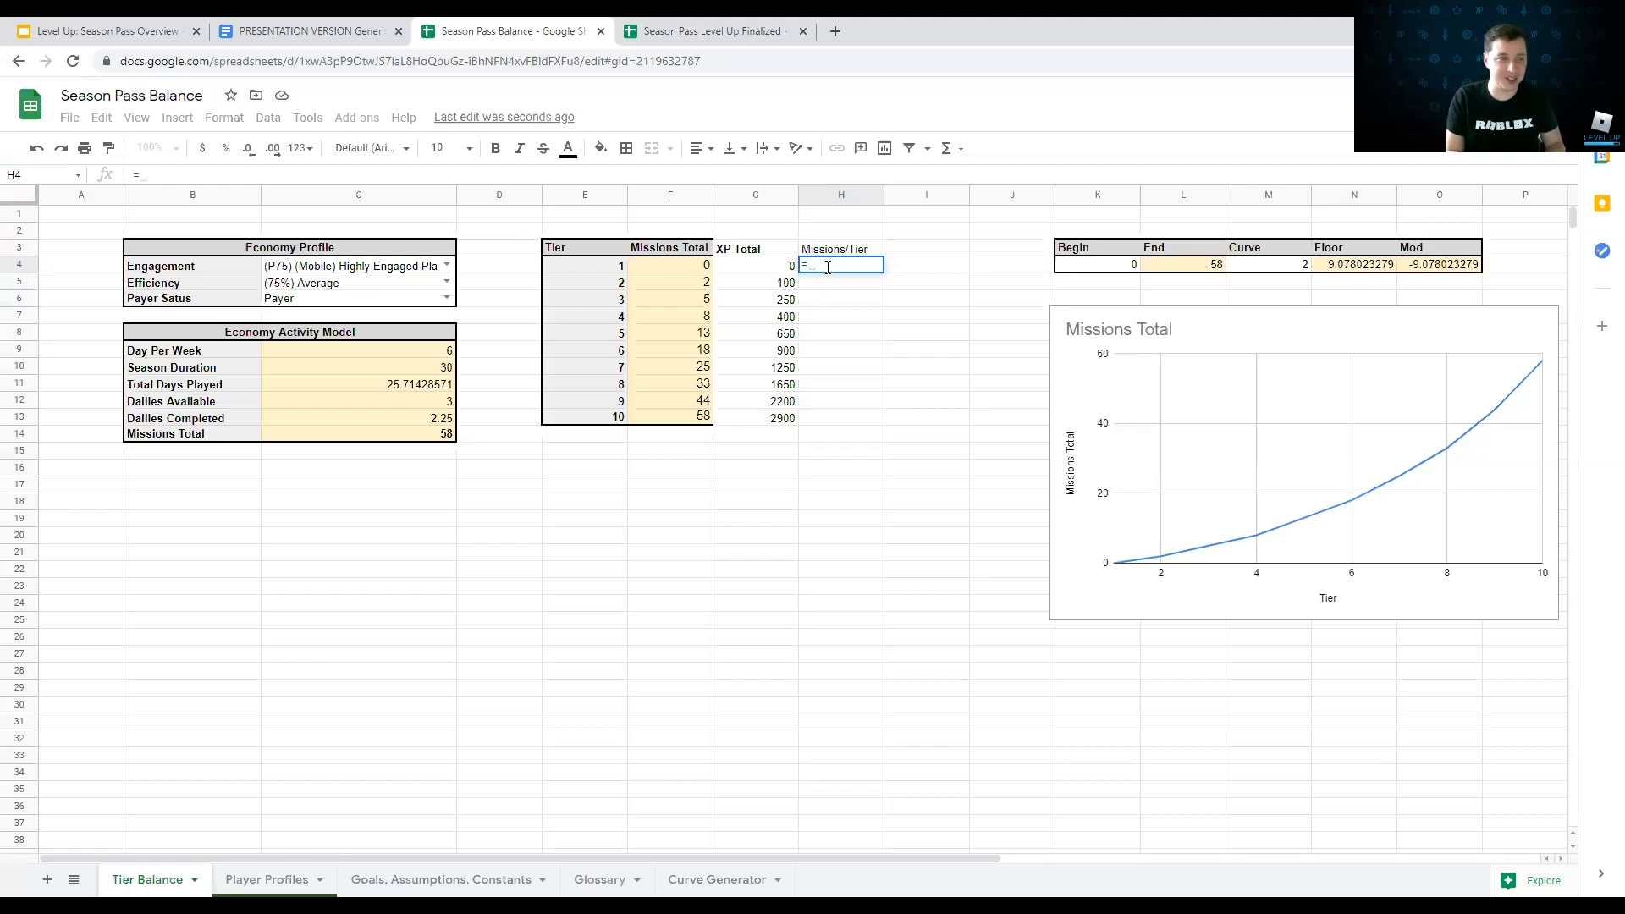
text(if)
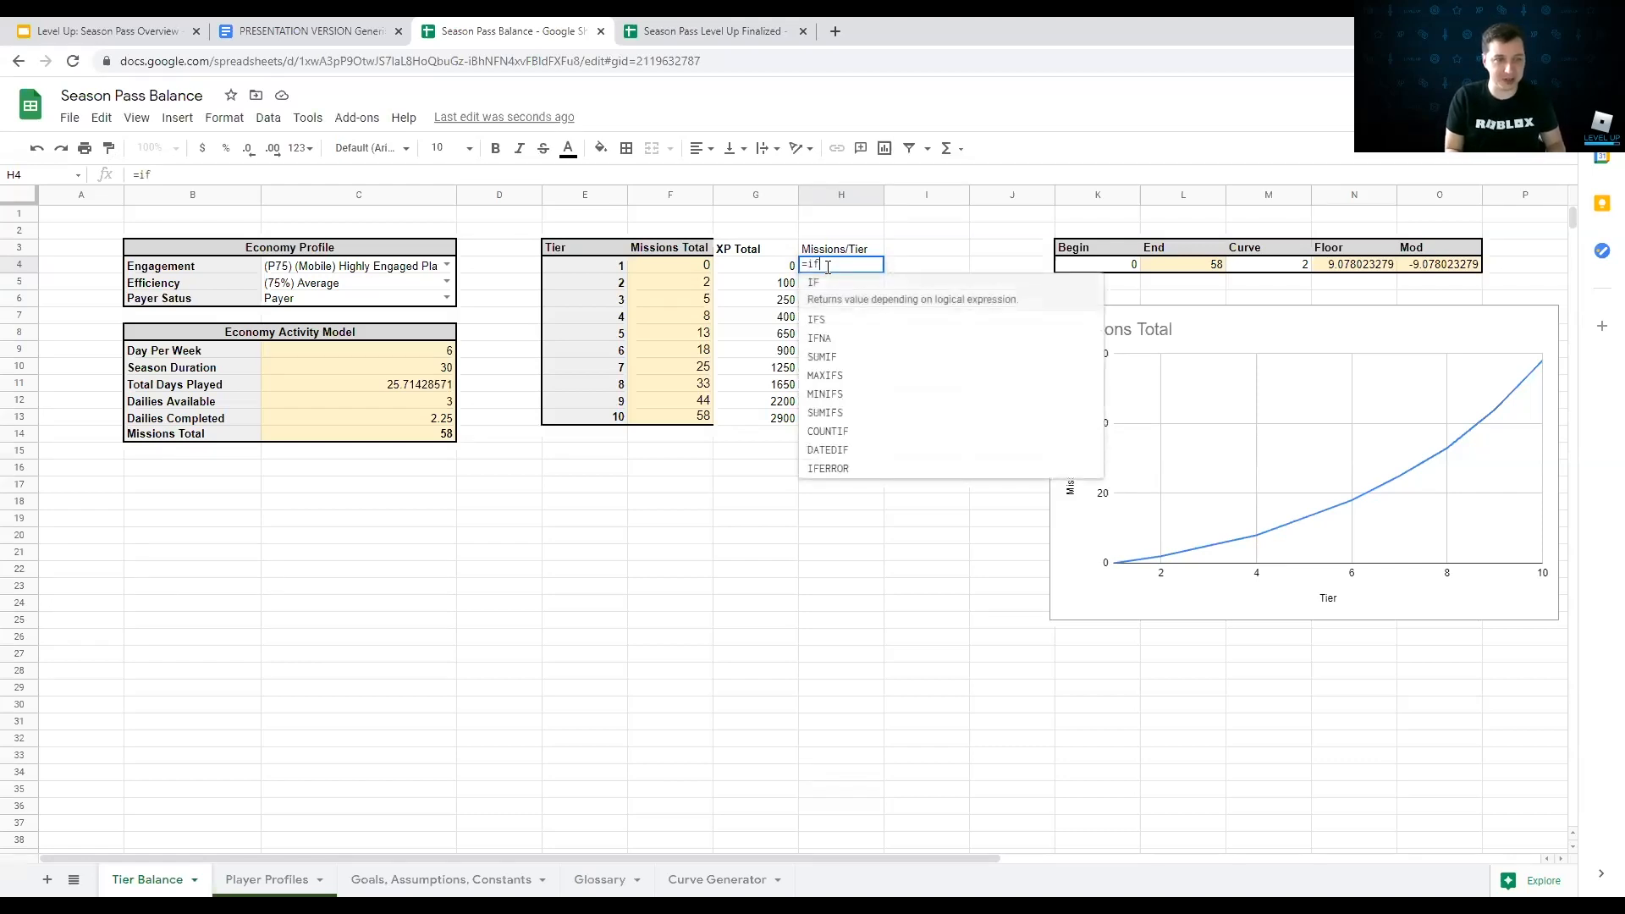
text(error)
key(Escape)
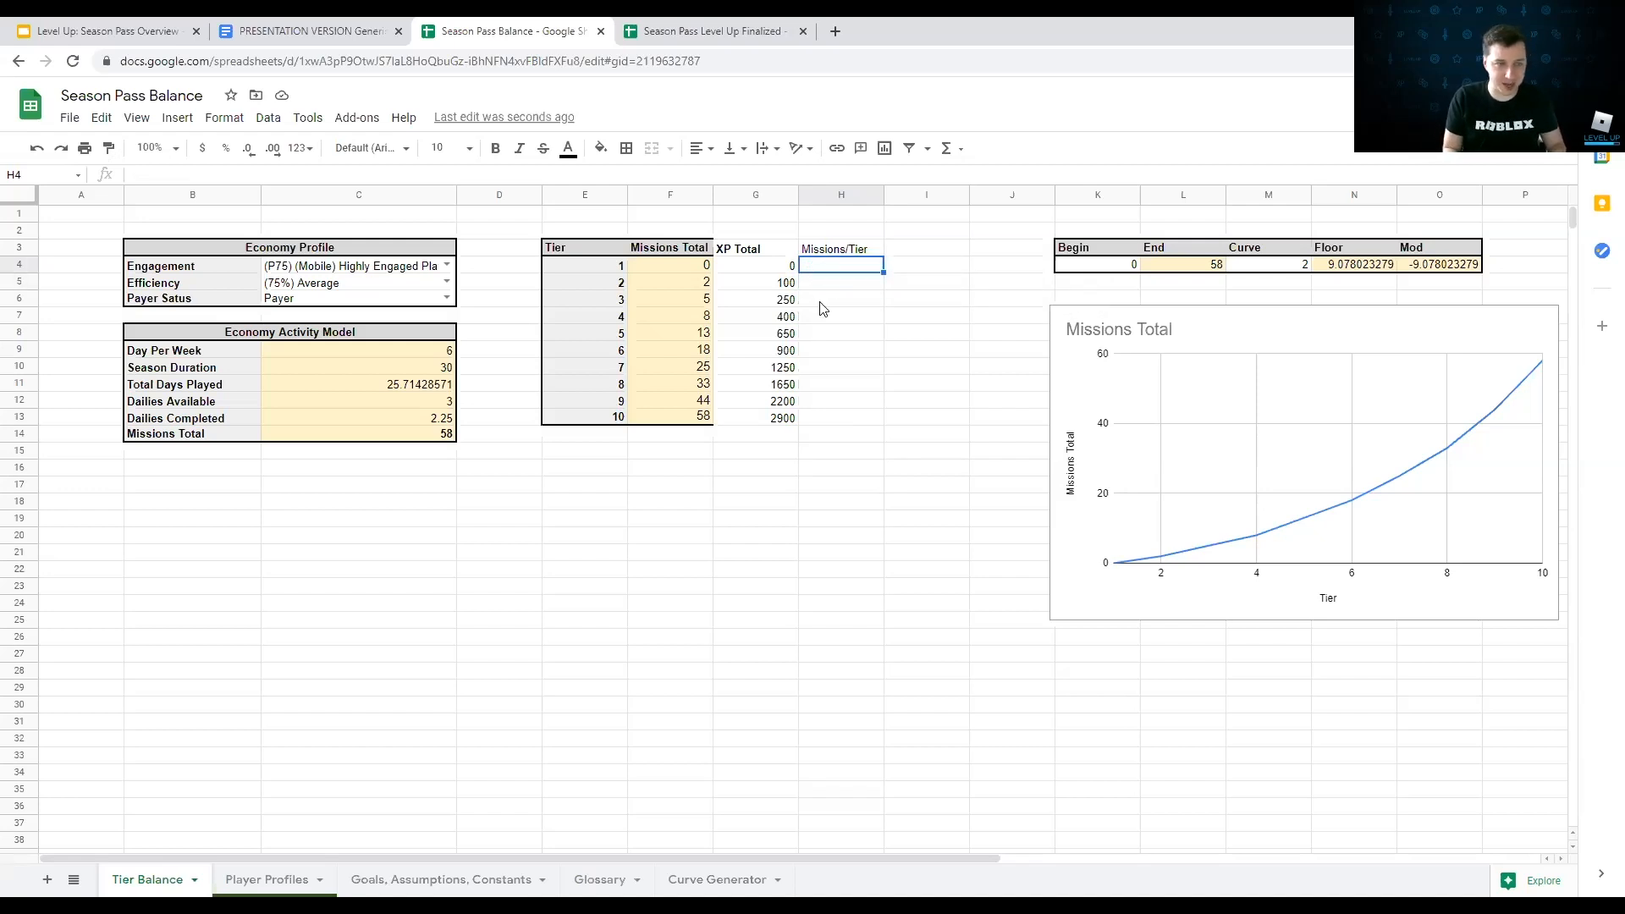
key(Left)
key(Right)
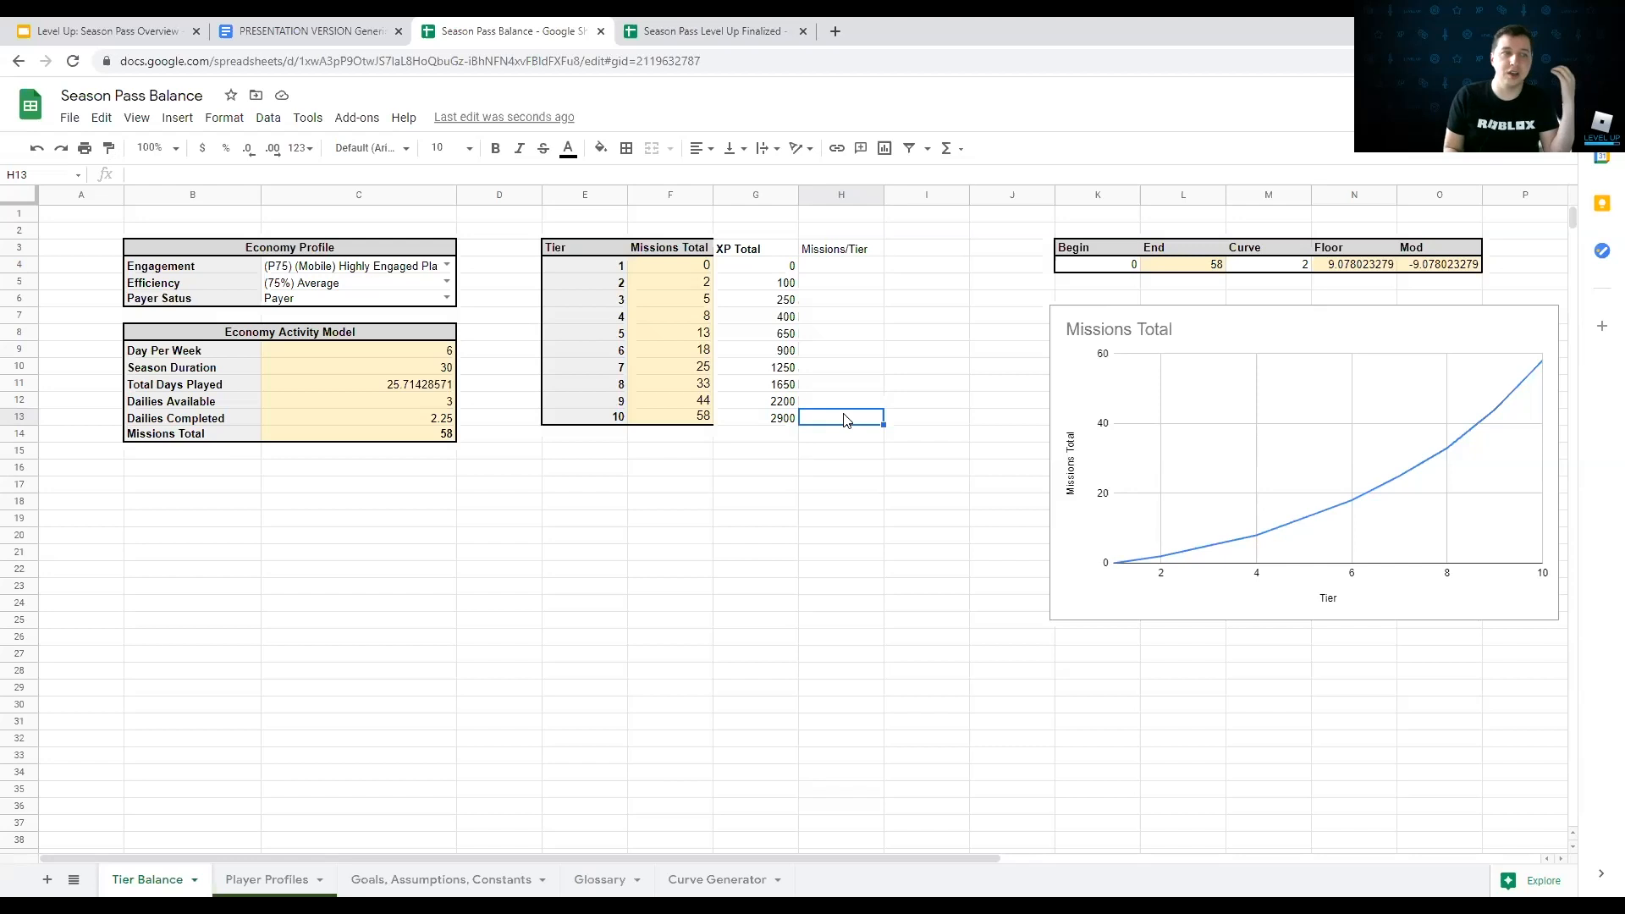
Step: Enter =F13-F12 in H13 to get the missions needed for tier 10, and fill it up to H4
text(=)
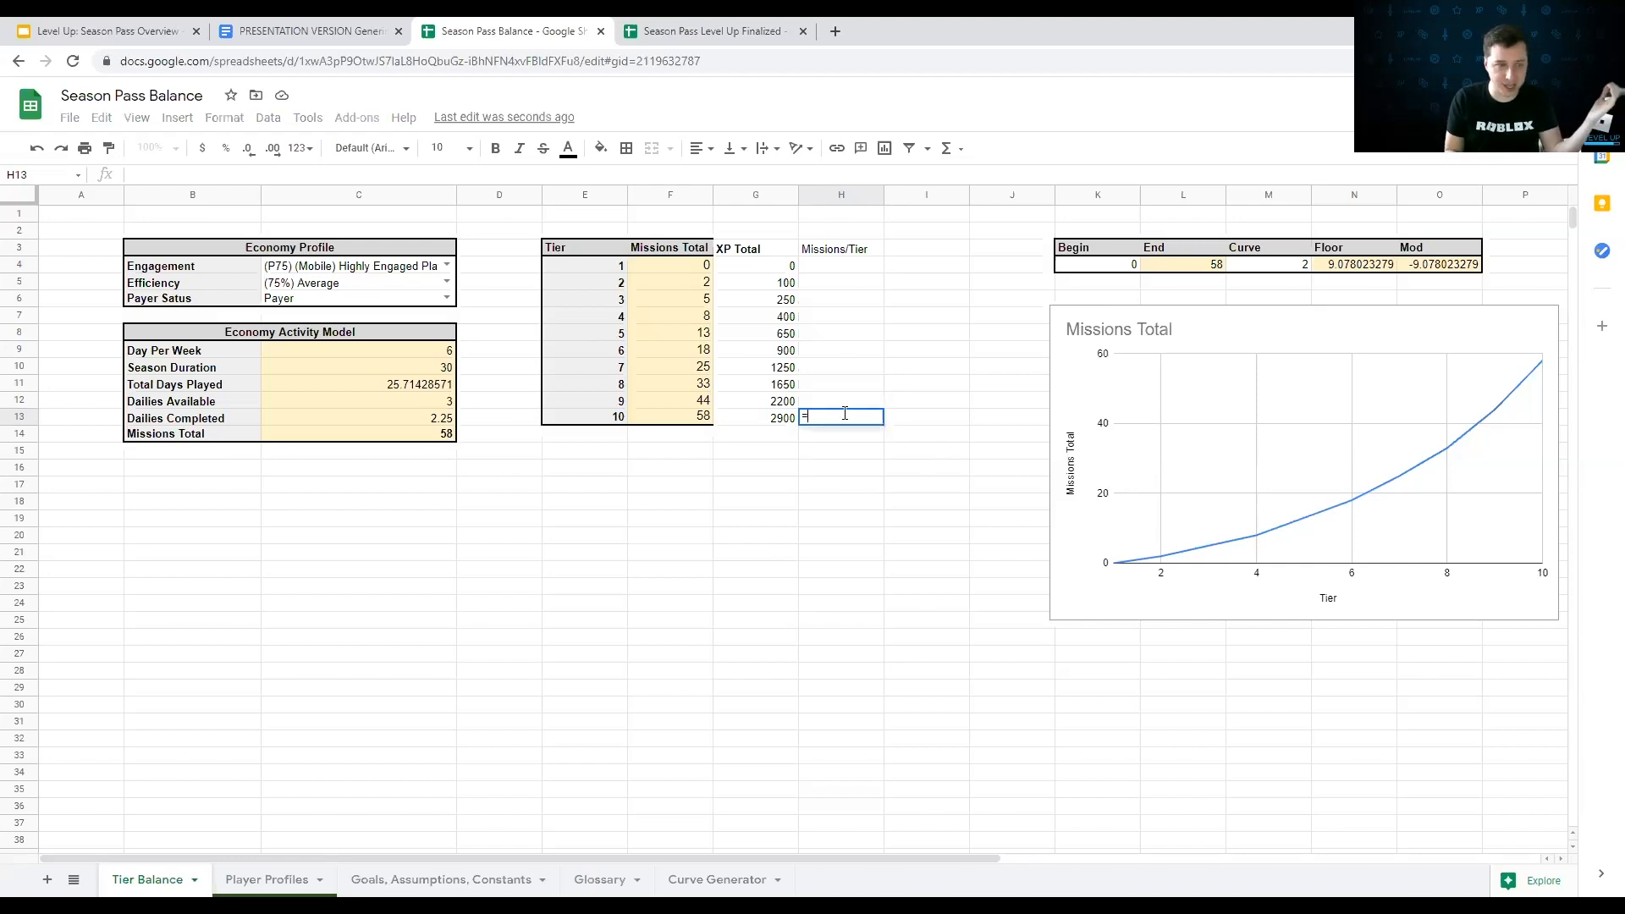
key(Left)
key(Left)
text(-)
key(Left)
key(Left)
key(Up)
key(Return)
click(844, 420)
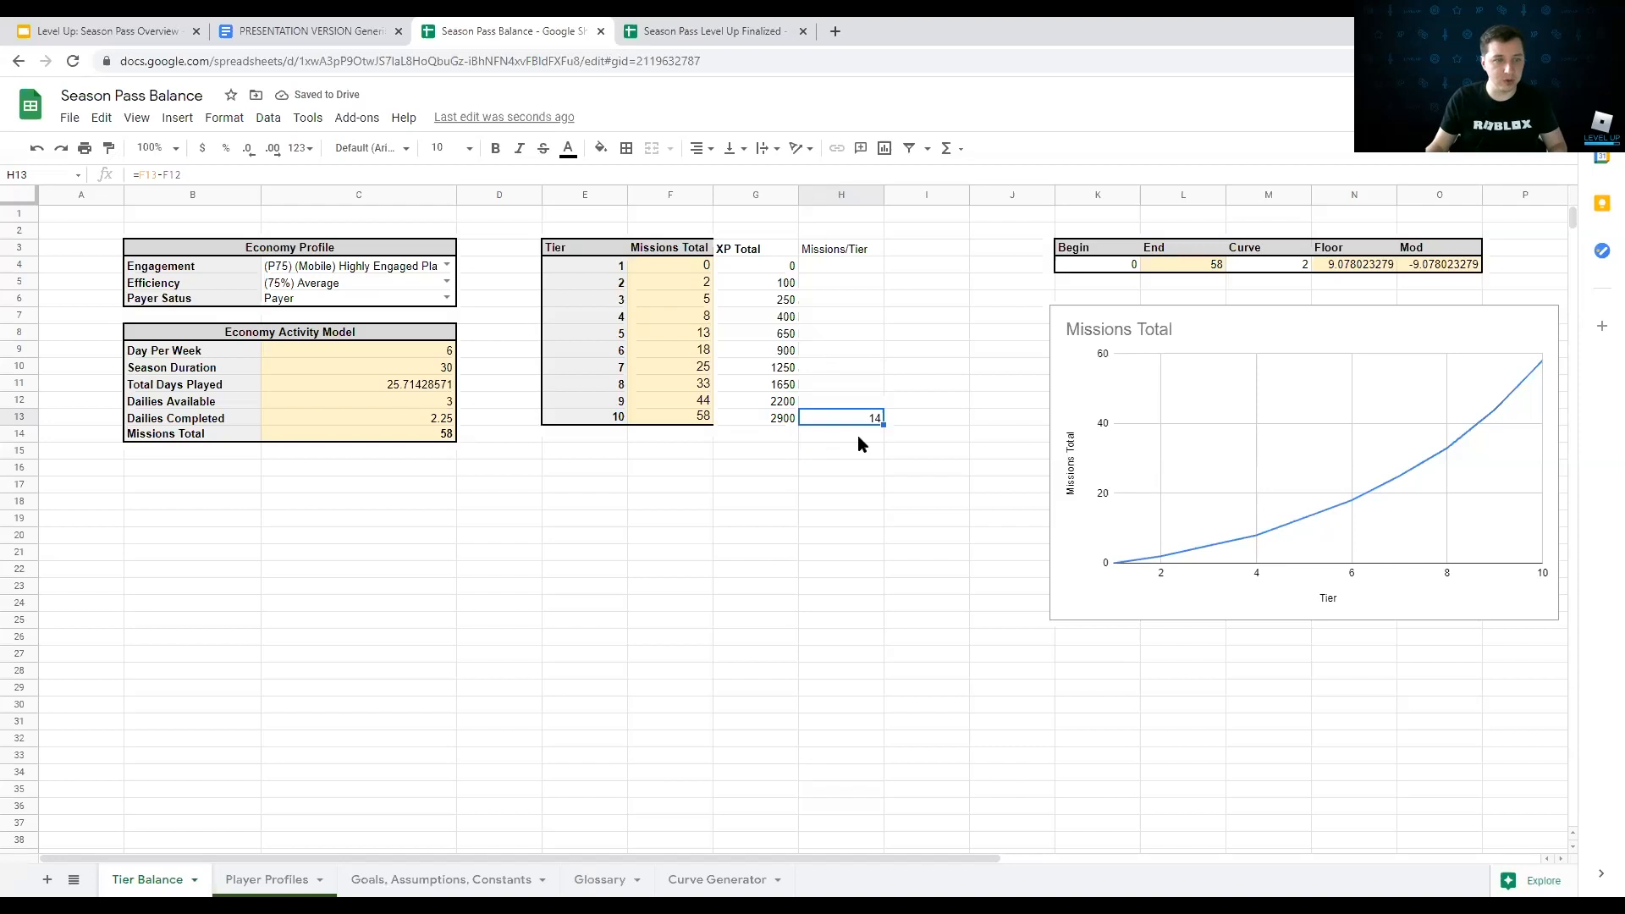
drag(881, 422, 878, 269)
click(850, 268)
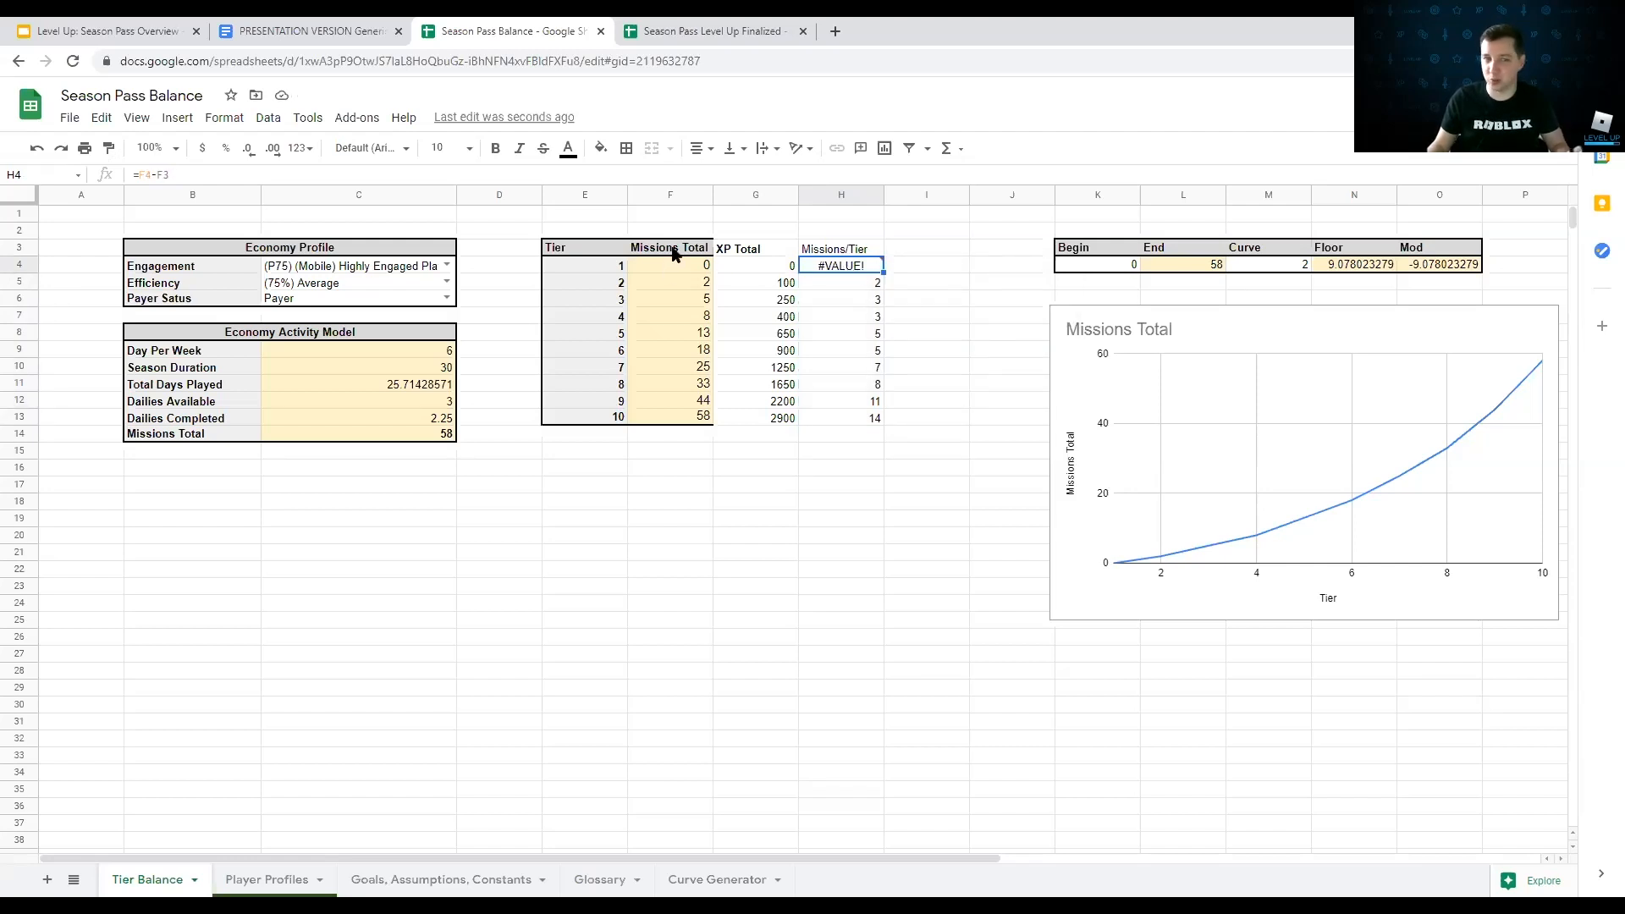
Step: Change the H4 formula to =iferror(F4-F3,0) and fill it down to H13
mouse_move(844, 269)
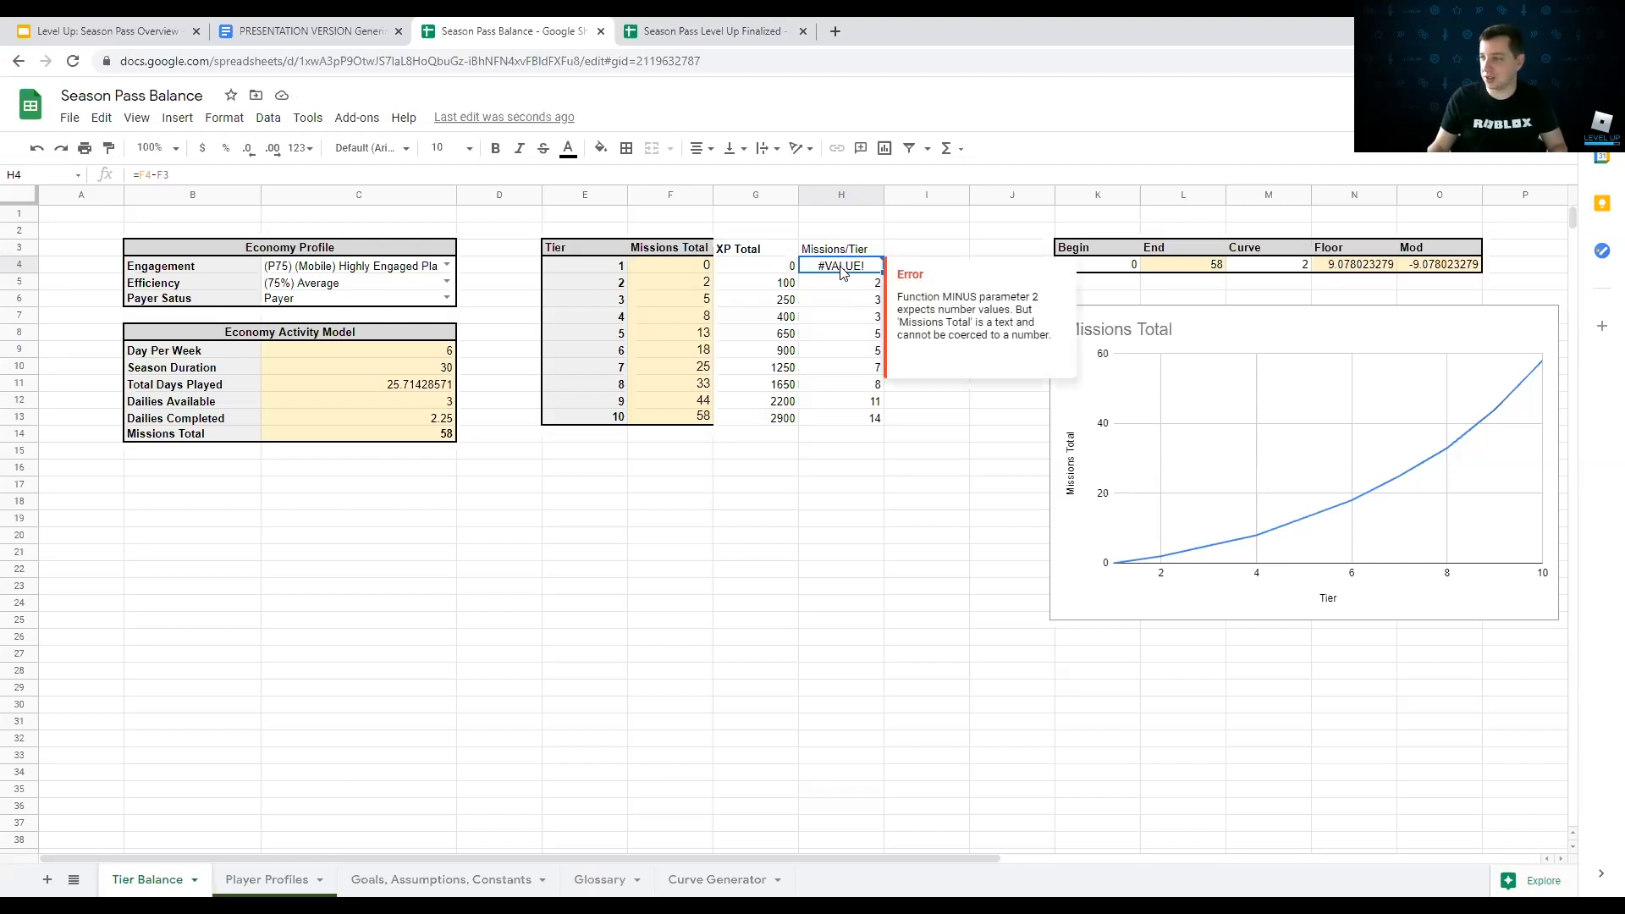
click(139, 174)
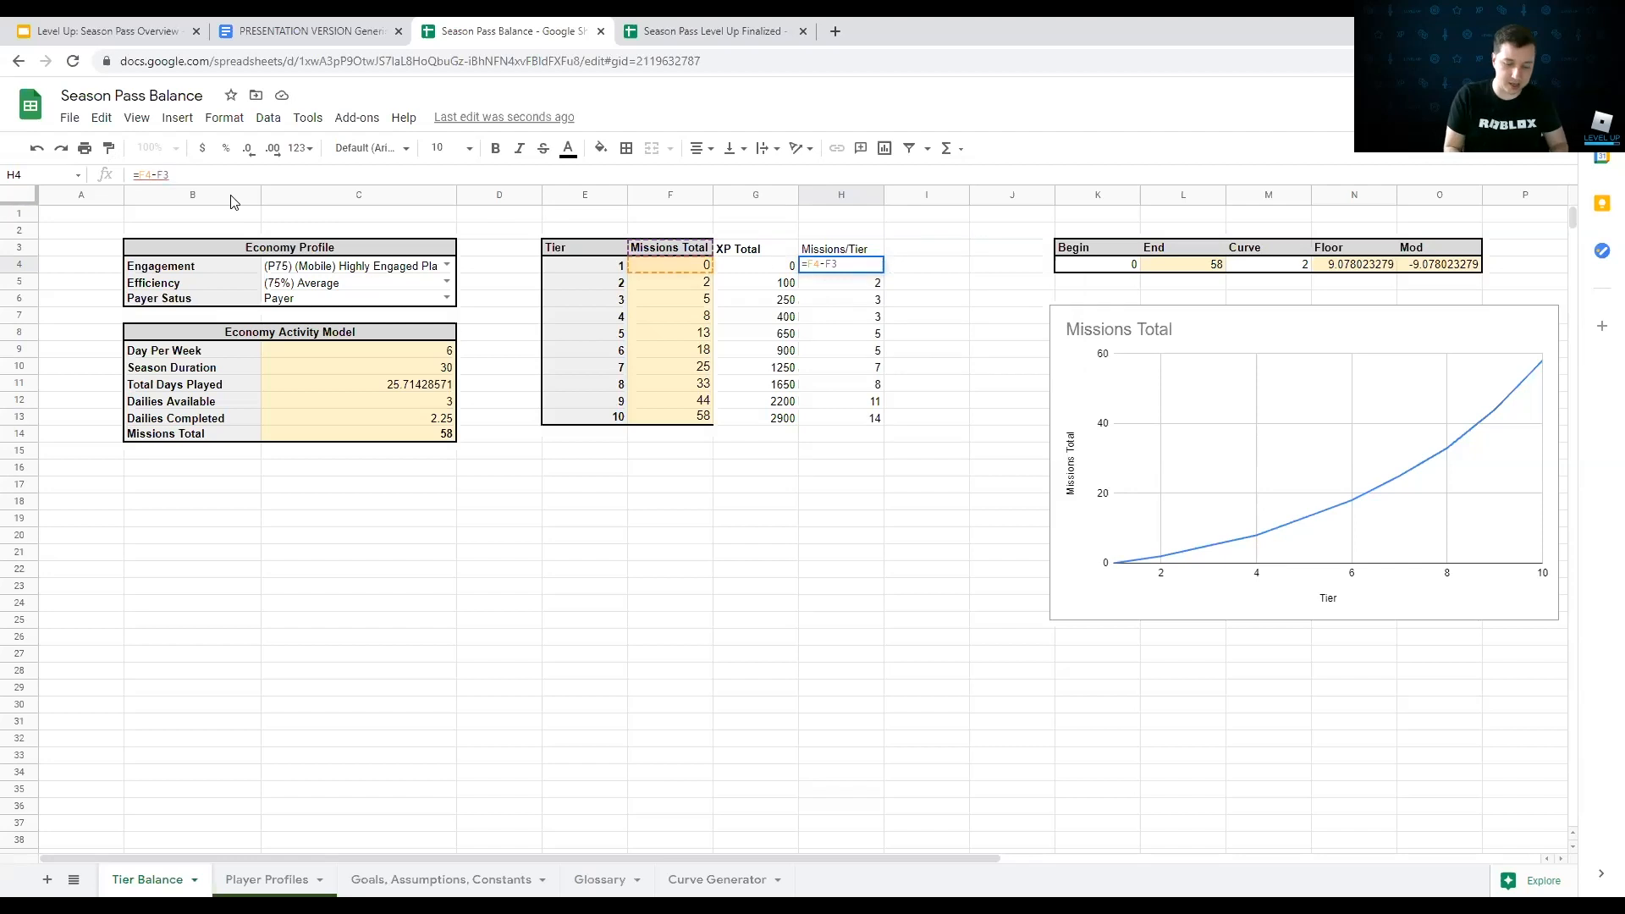
text(iferror(F4-F3)
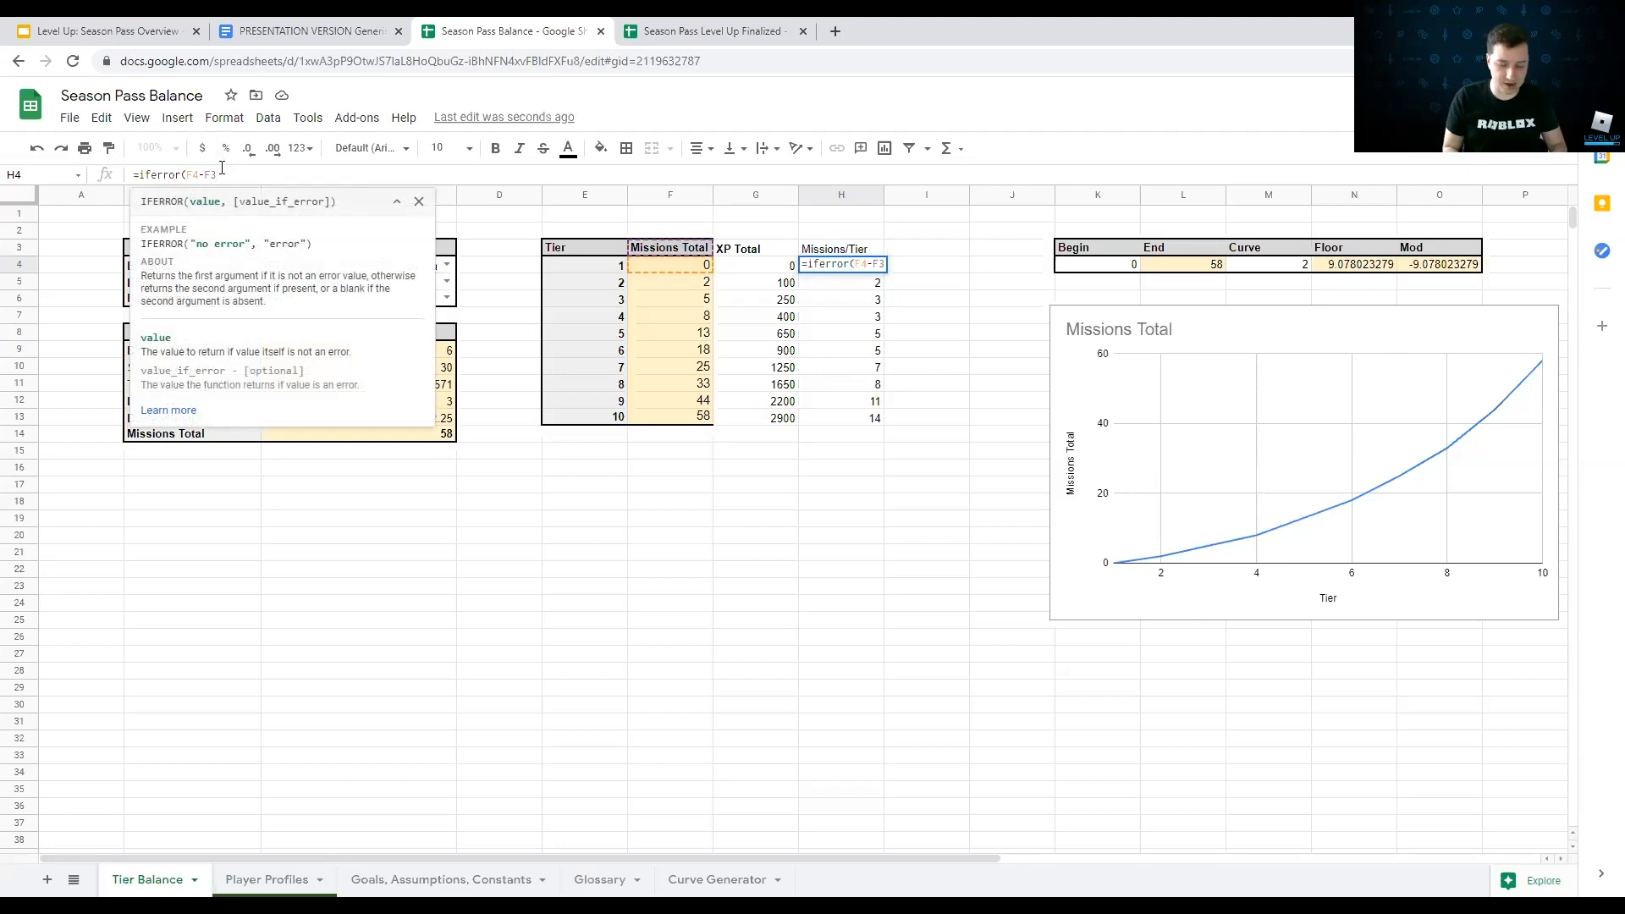
text(,0))
key(Return)
key(Up)
drag(883, 272, 860, 418)
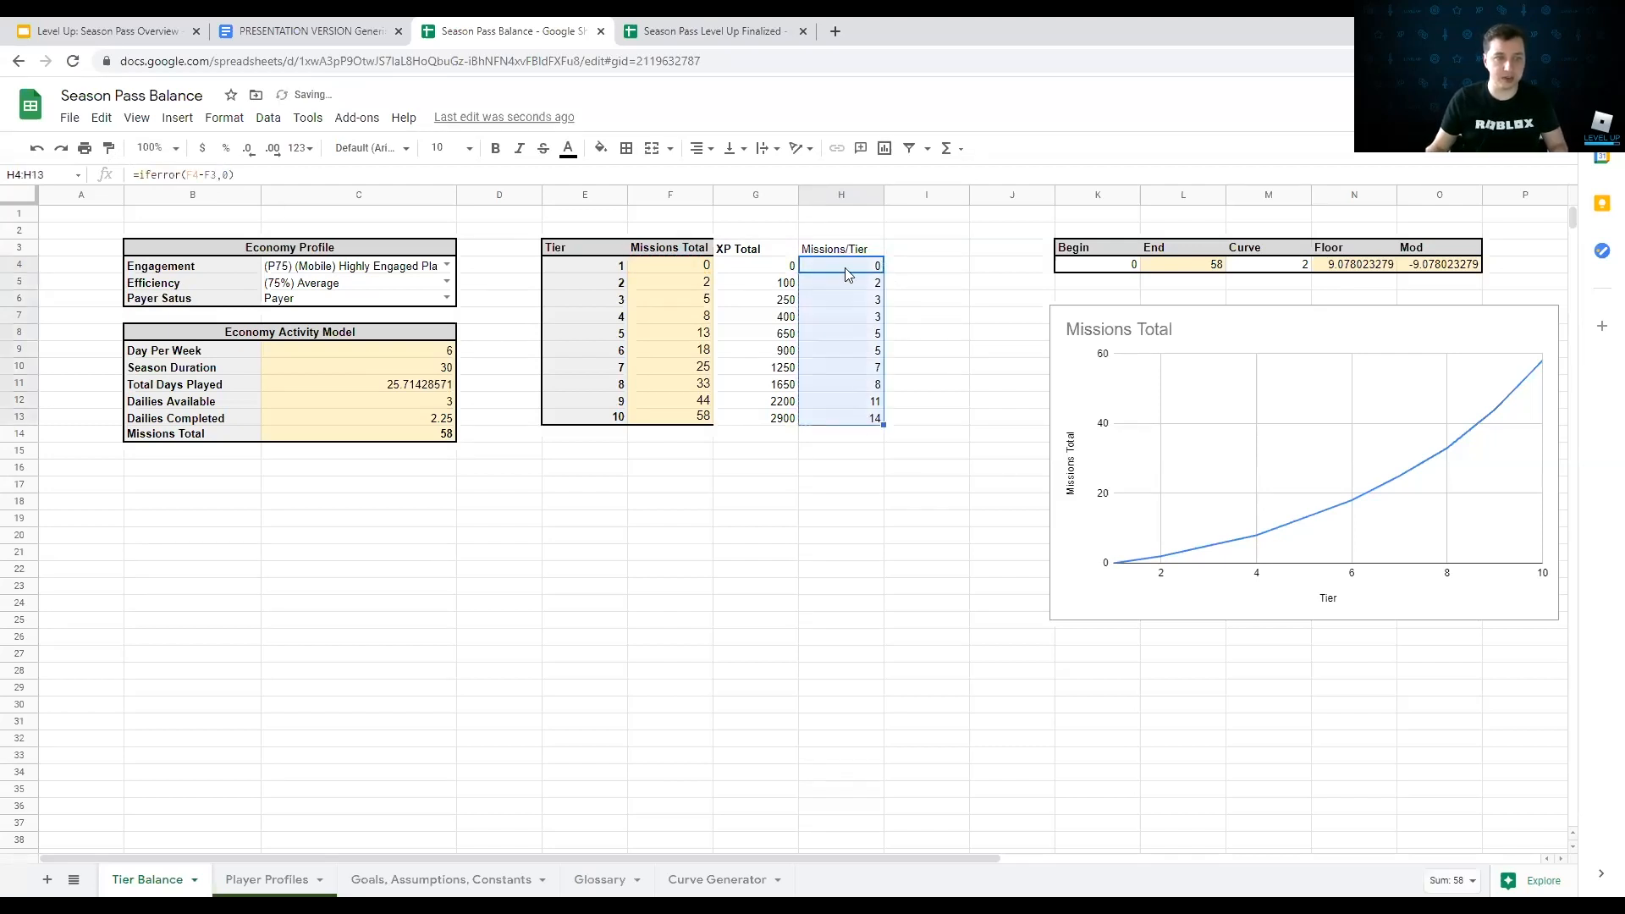
Step: Make the Missions/Tier header bold and add the bold column header XP/Tier in I3
click(848, 273)
key(Up)
key(ctrl+b)
key(Right)
text(XP/Tier)
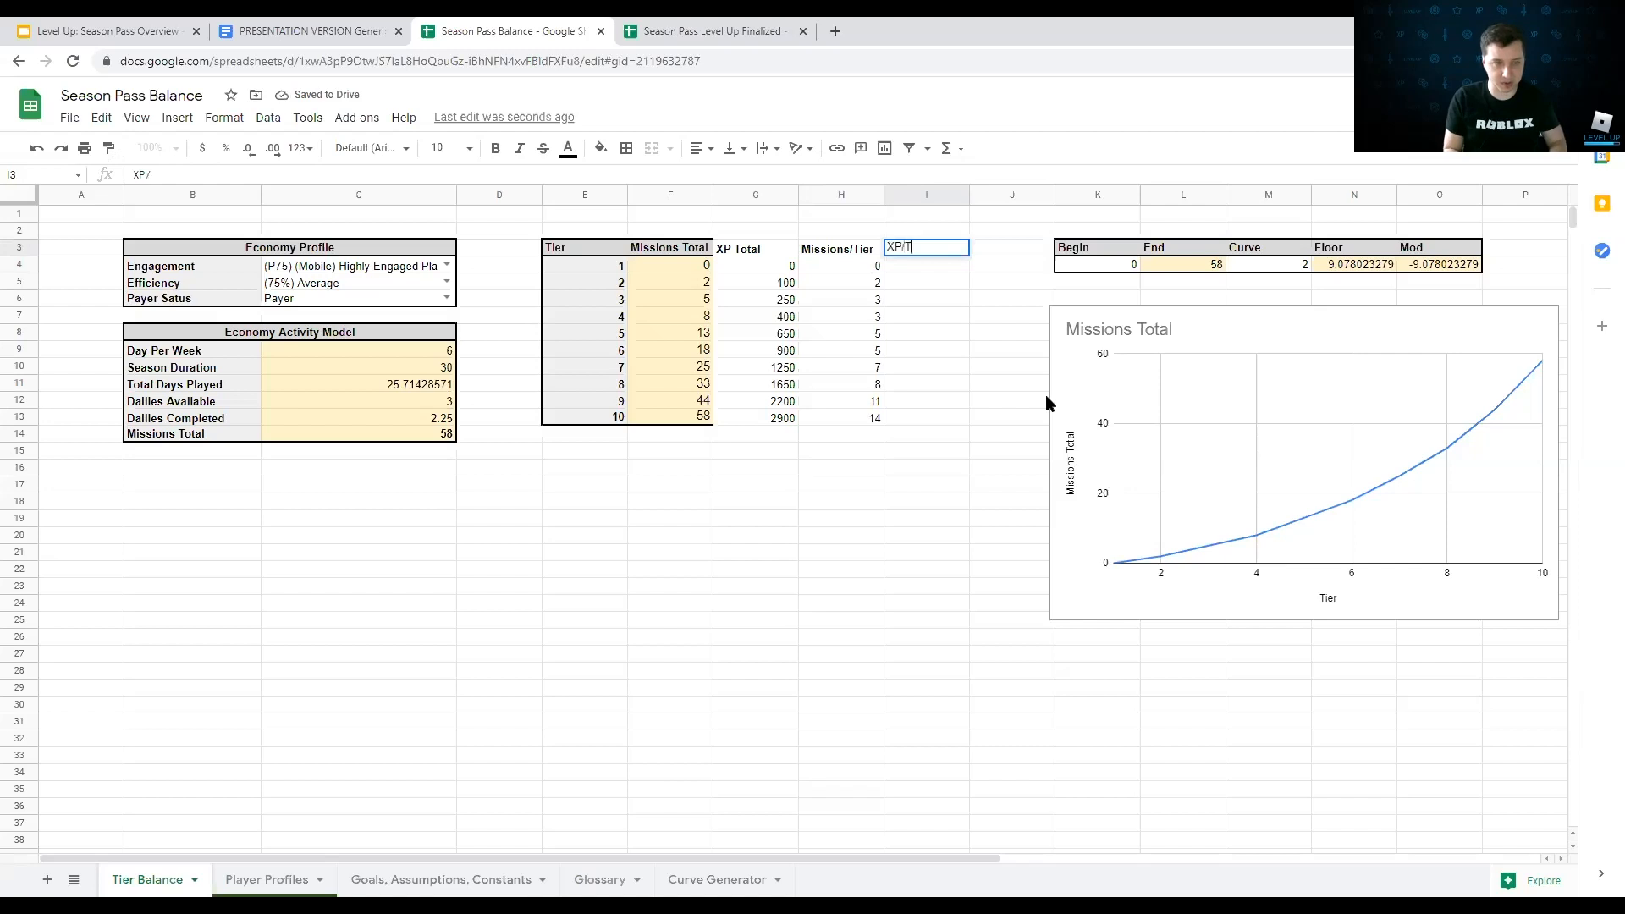
key(Return)
key(Up)
key(ctrl+b)
Step: Enter =iferror(F4-F3,0) in I4 under XP/Tier and fill it down to I13
key(Down)
text(=iferror()
key(Left)
key(Left)
key(Left)
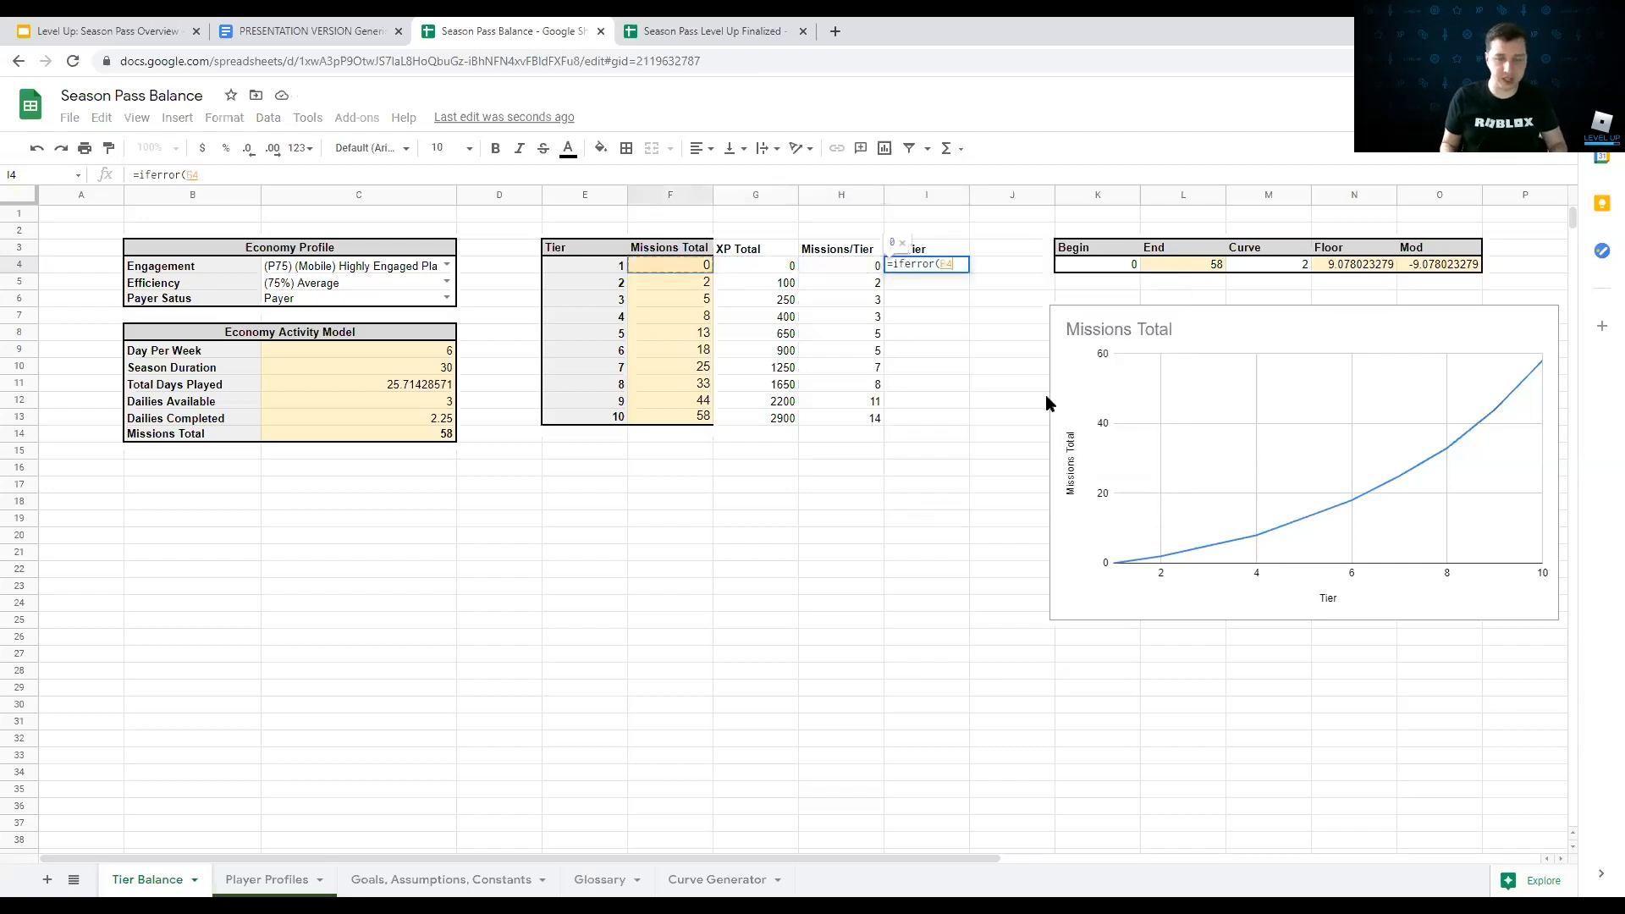
text(-)
key(Left)
key(Left)
key(Left)
key(Up)
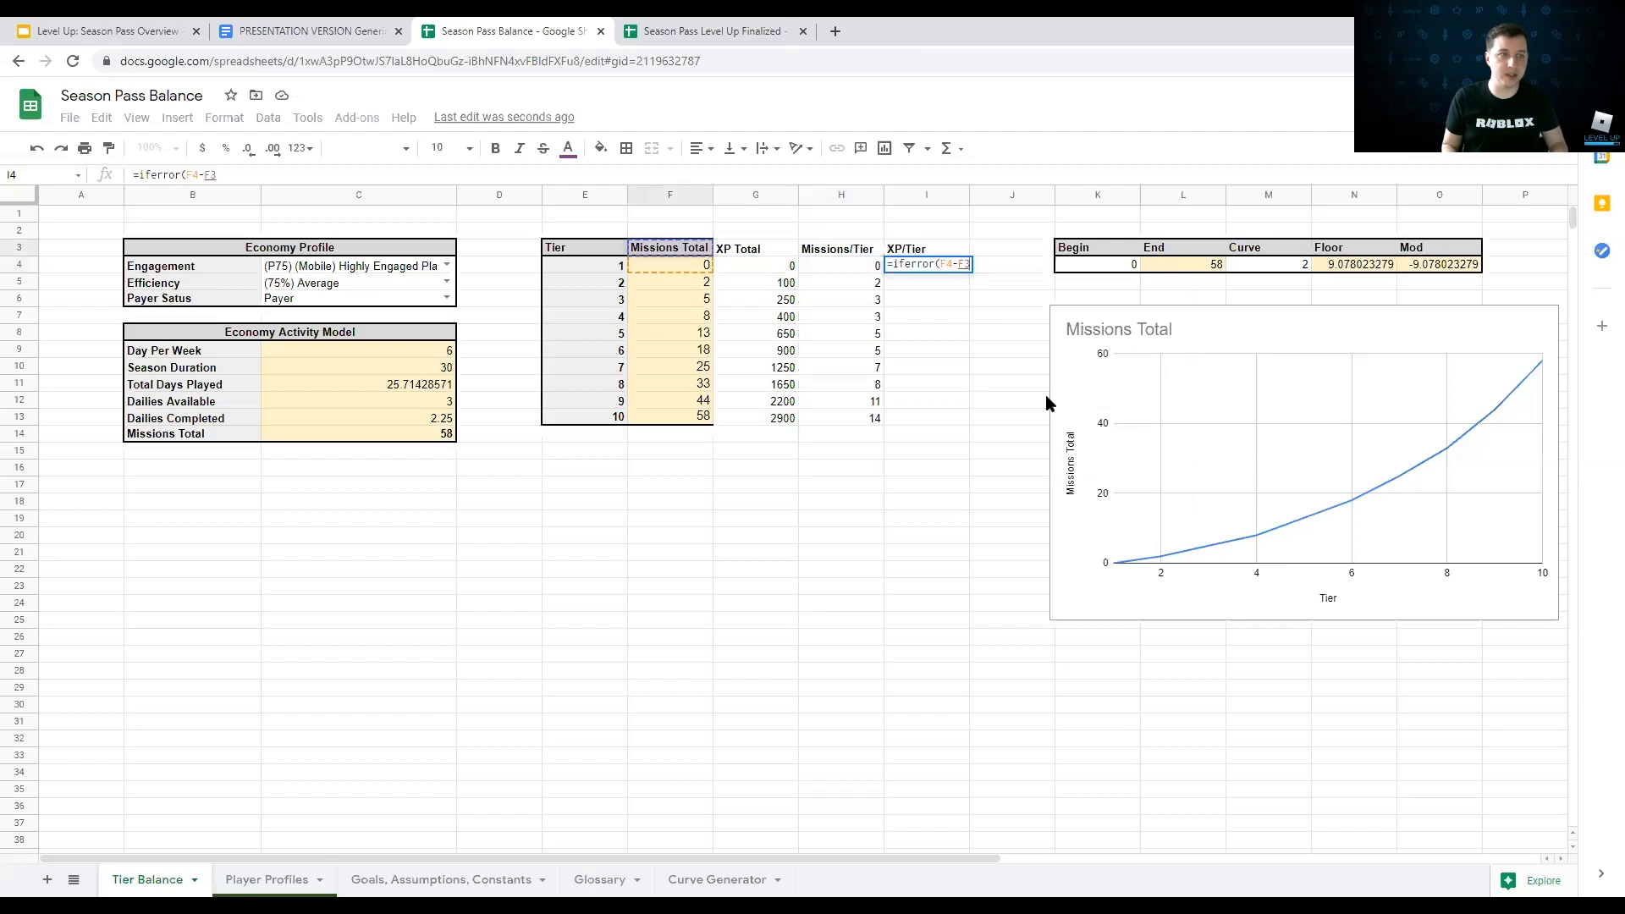
text(,))
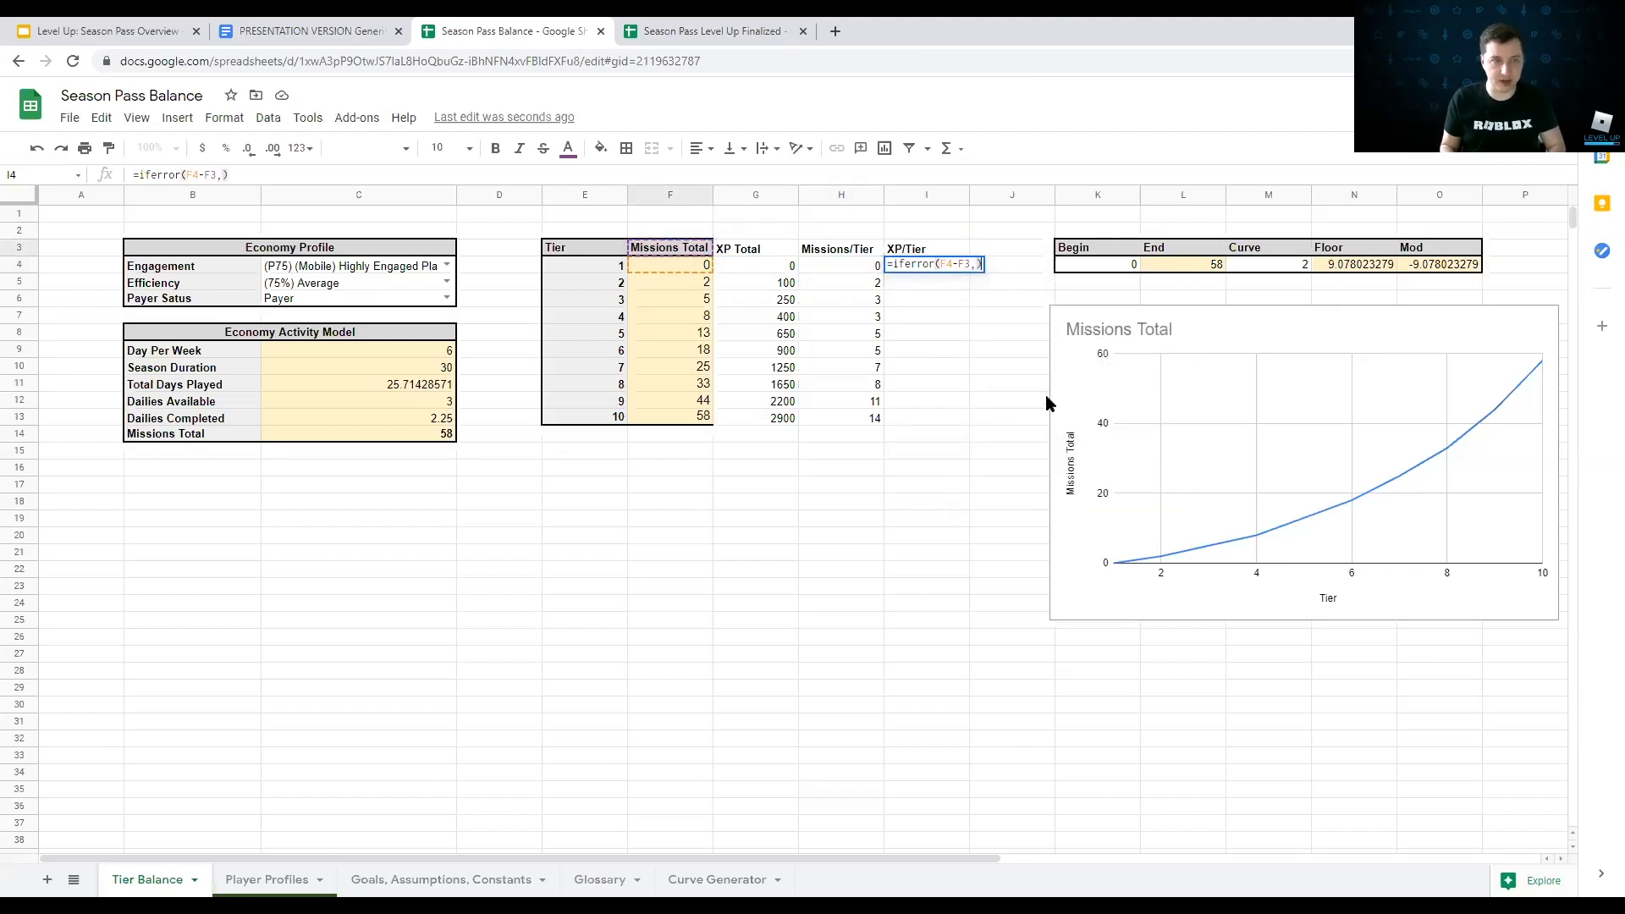
key(Left)
text(0)
key(Return)
key(Up)
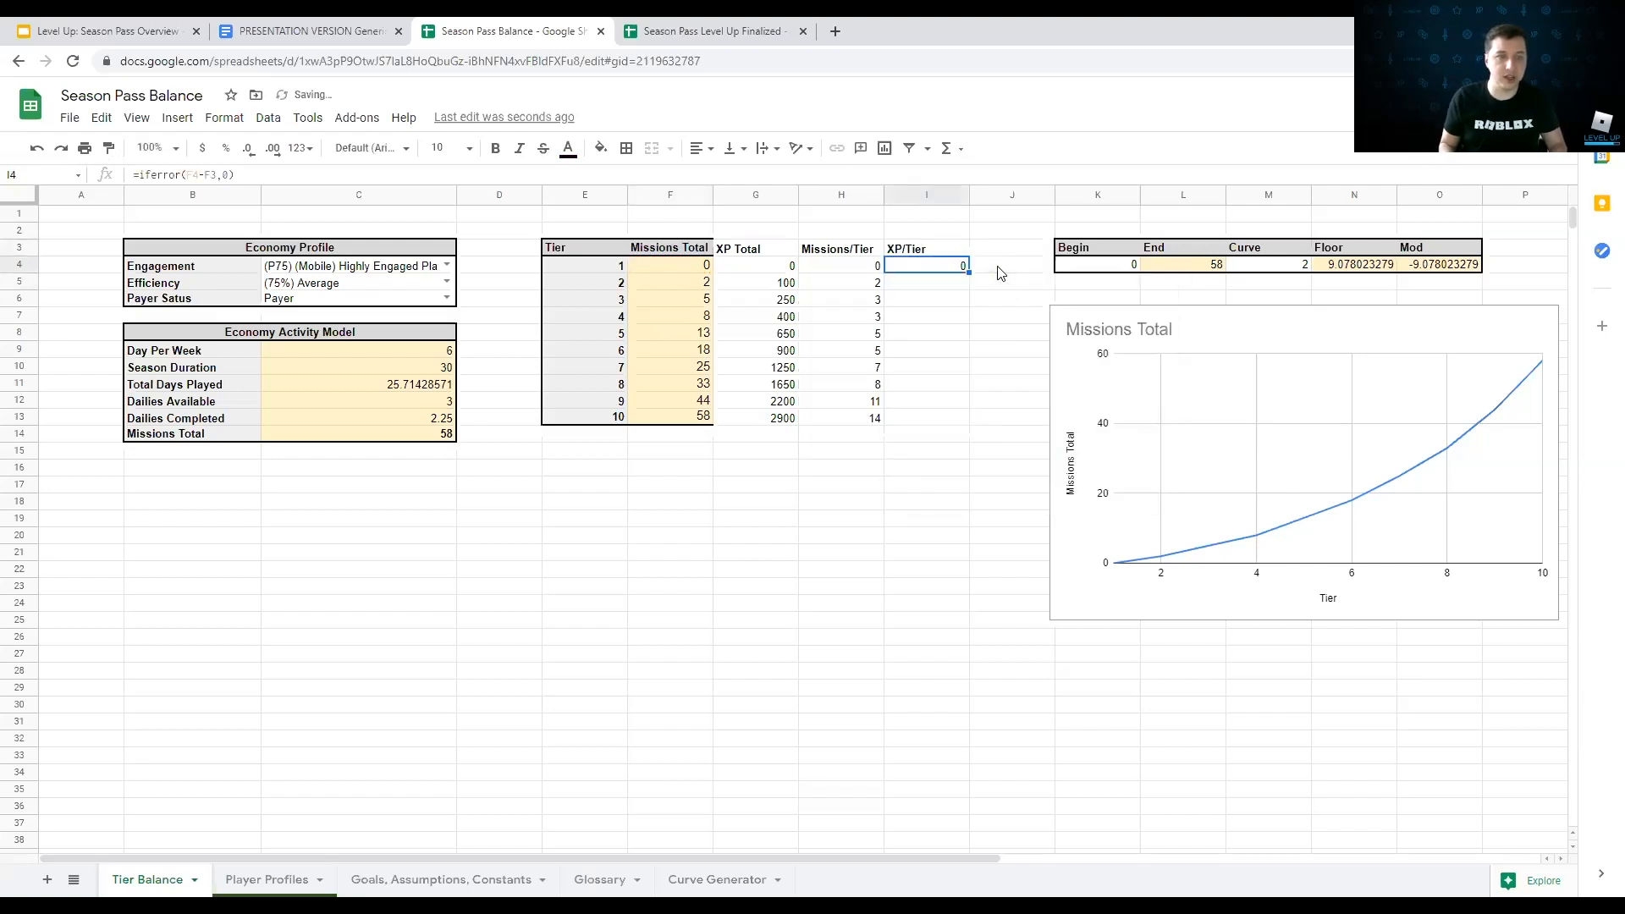
drag(969, 271, 922, 427)
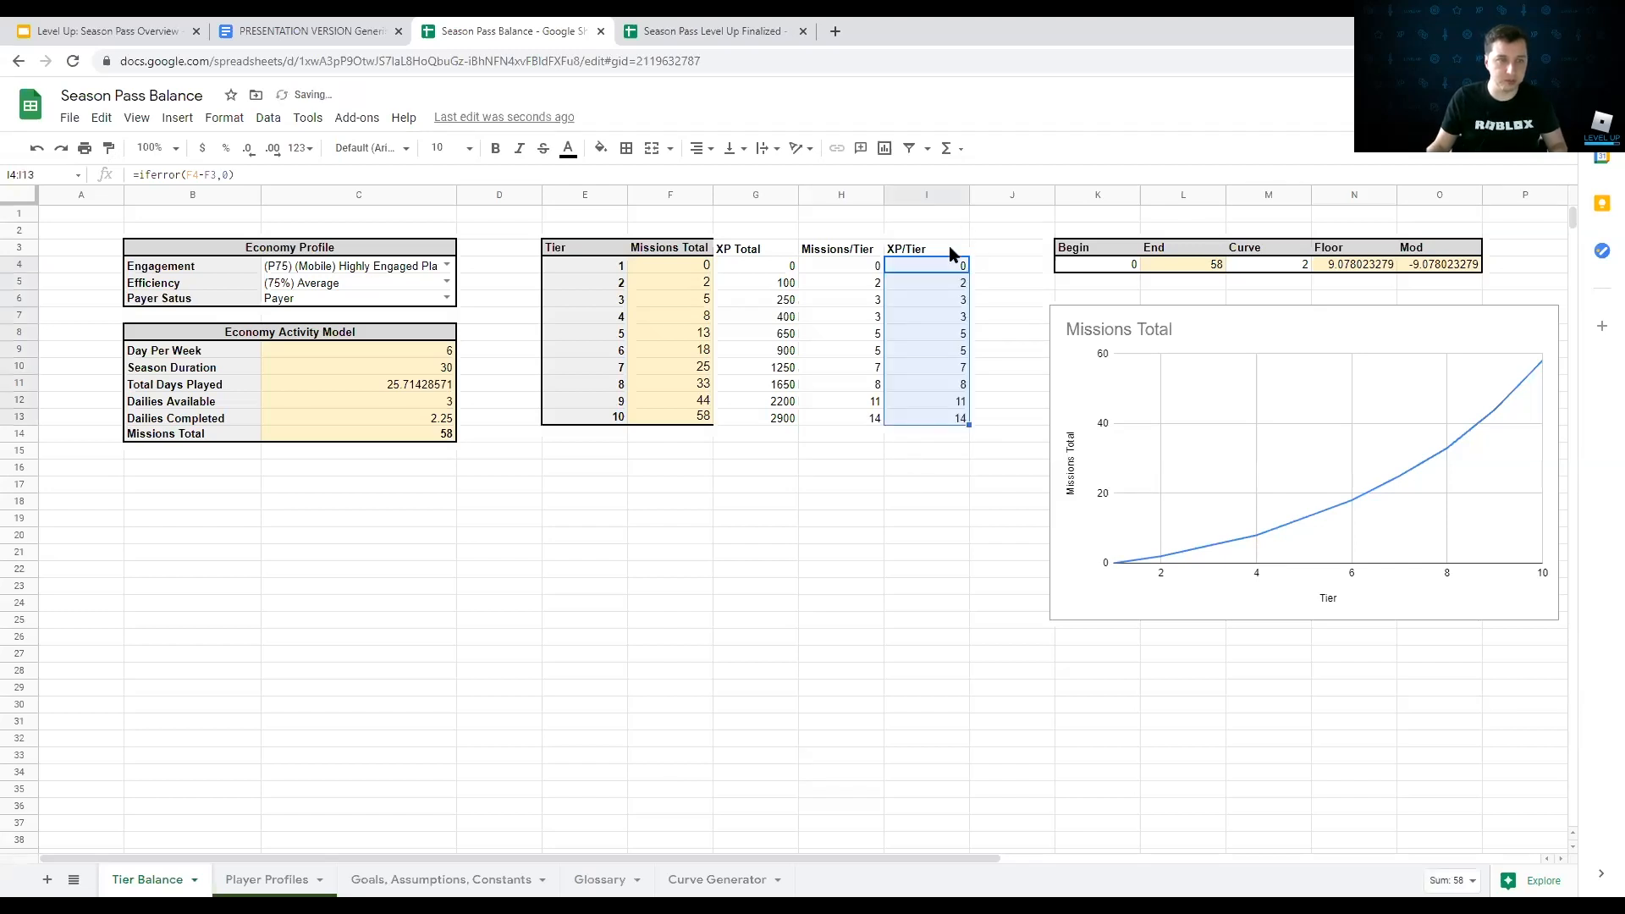
Step: Point the I4 formula at the XP Total column as =iferror(G4-G3,0) and refill it down to I13
click(194, 170)
key(BackSpace)
text(G)
click(212, 172)
key(BackSpace)
text(G)
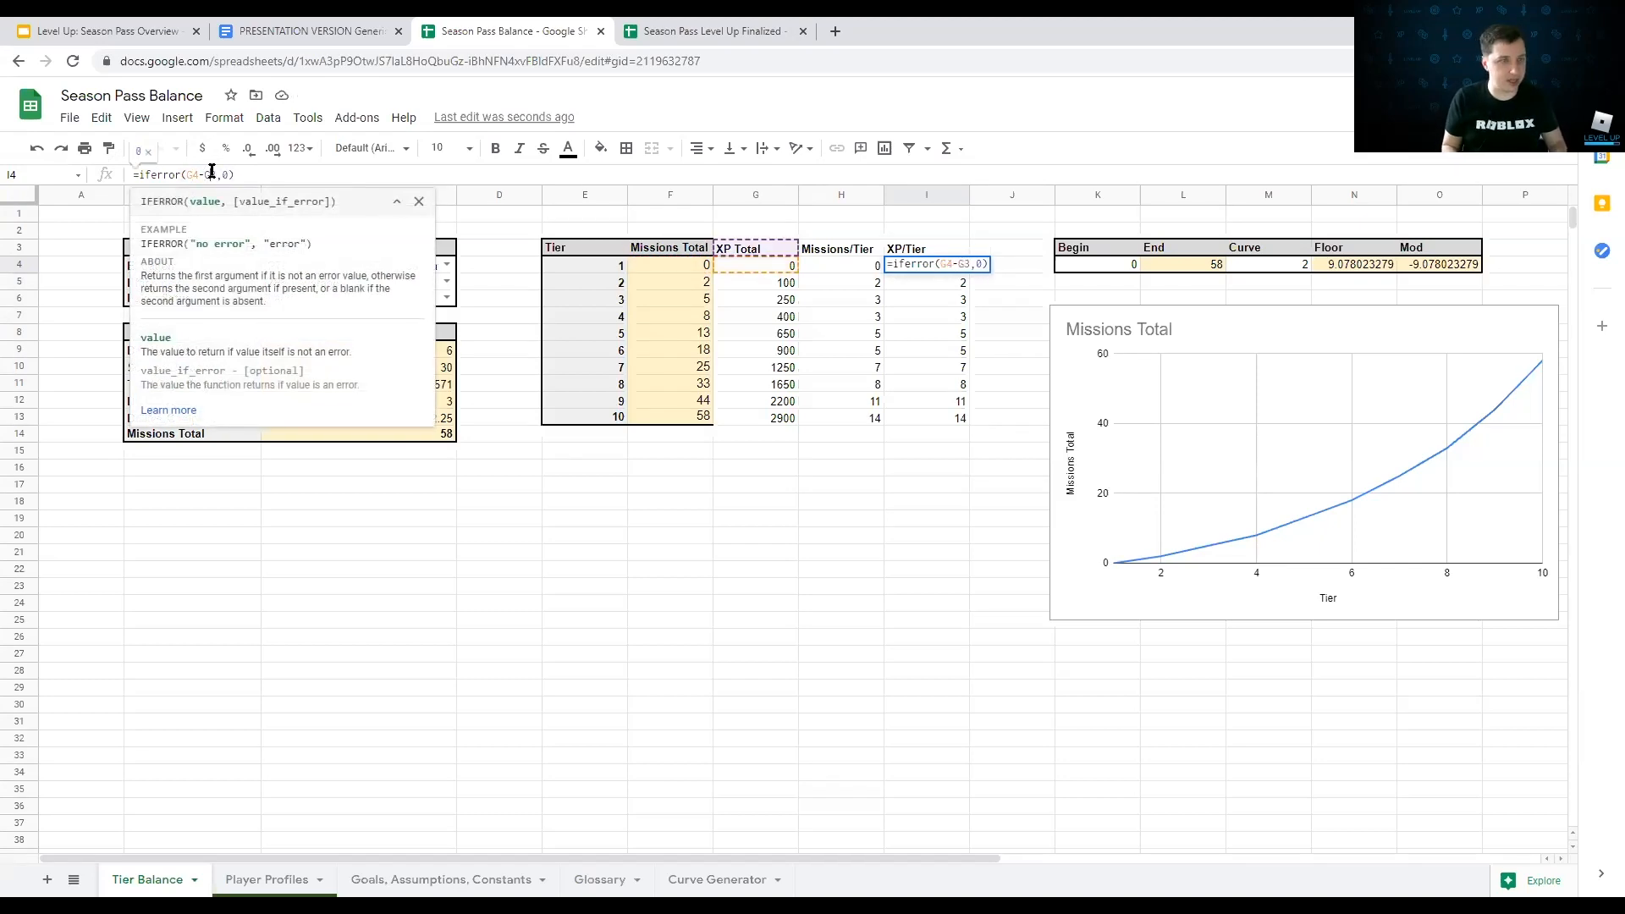
key(Return)
key(Up)
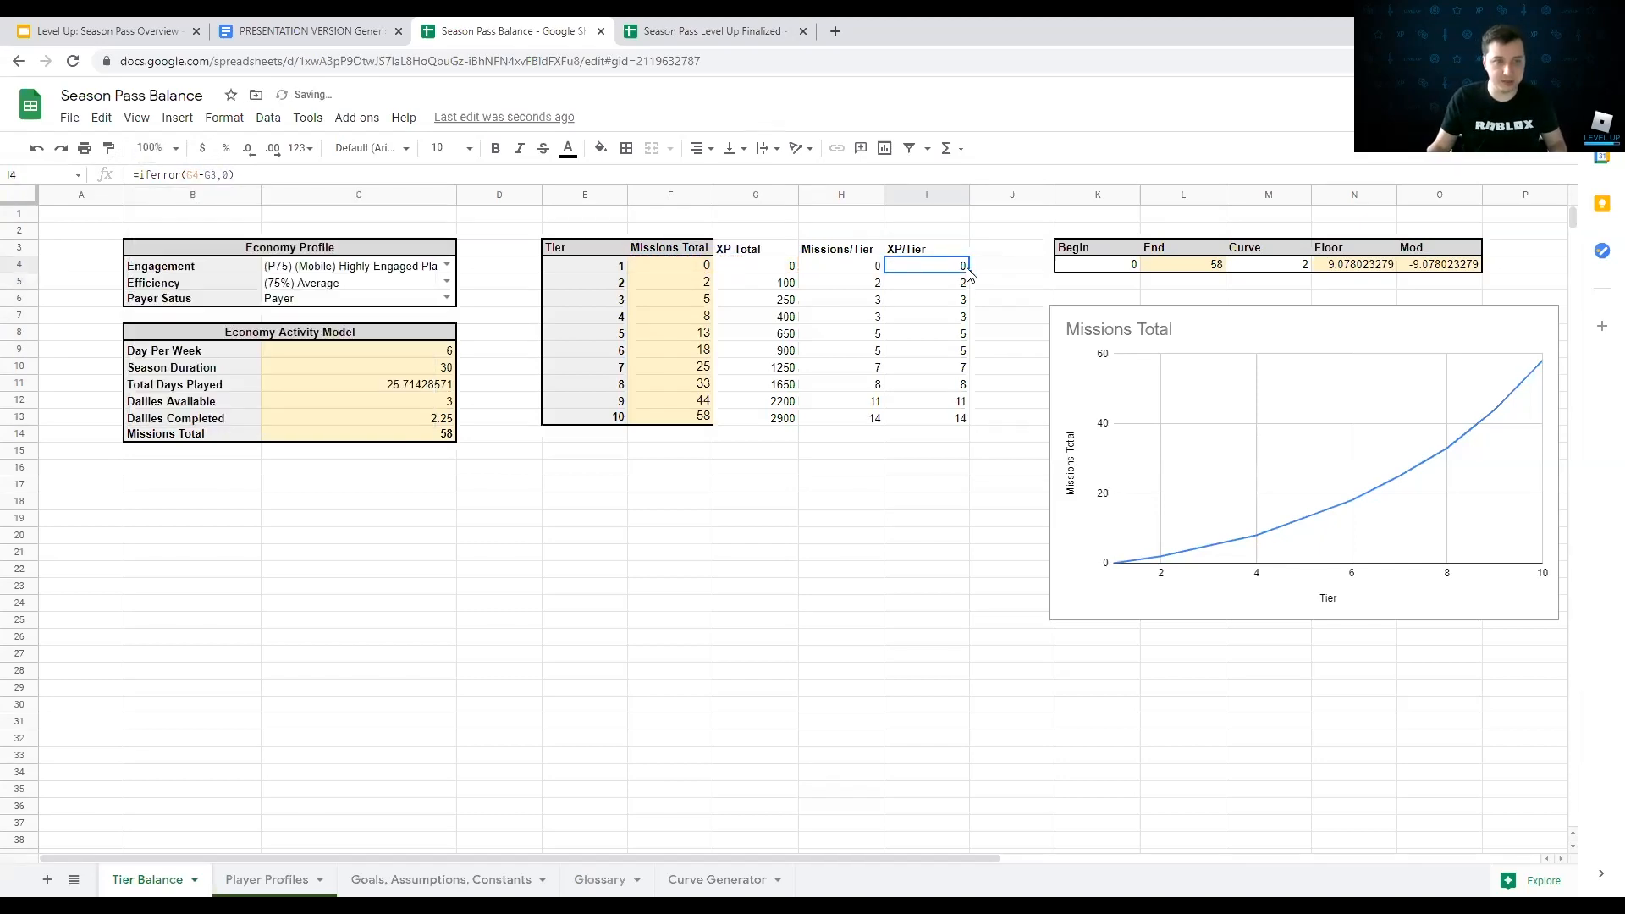
drag(967, 267, 966, 430)
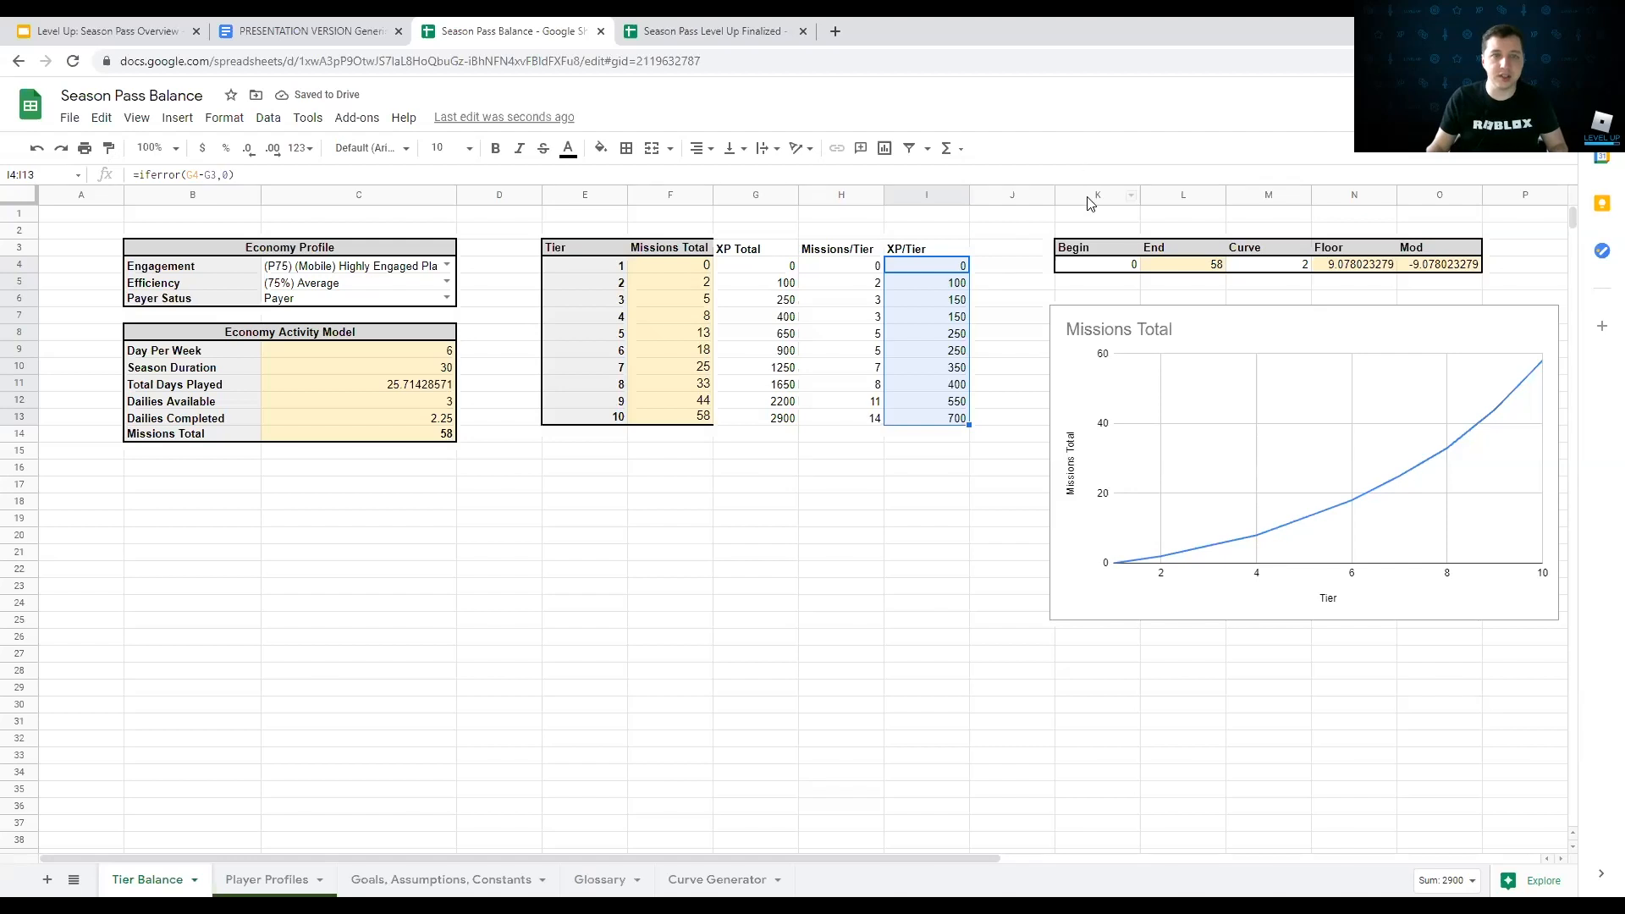
Step: Examine the Days/Tier formulas for tiers 2, 3 and 10 in the Season Pass Level Up Finalized workbook, and return to Season Pass Balance
click(766, 31)
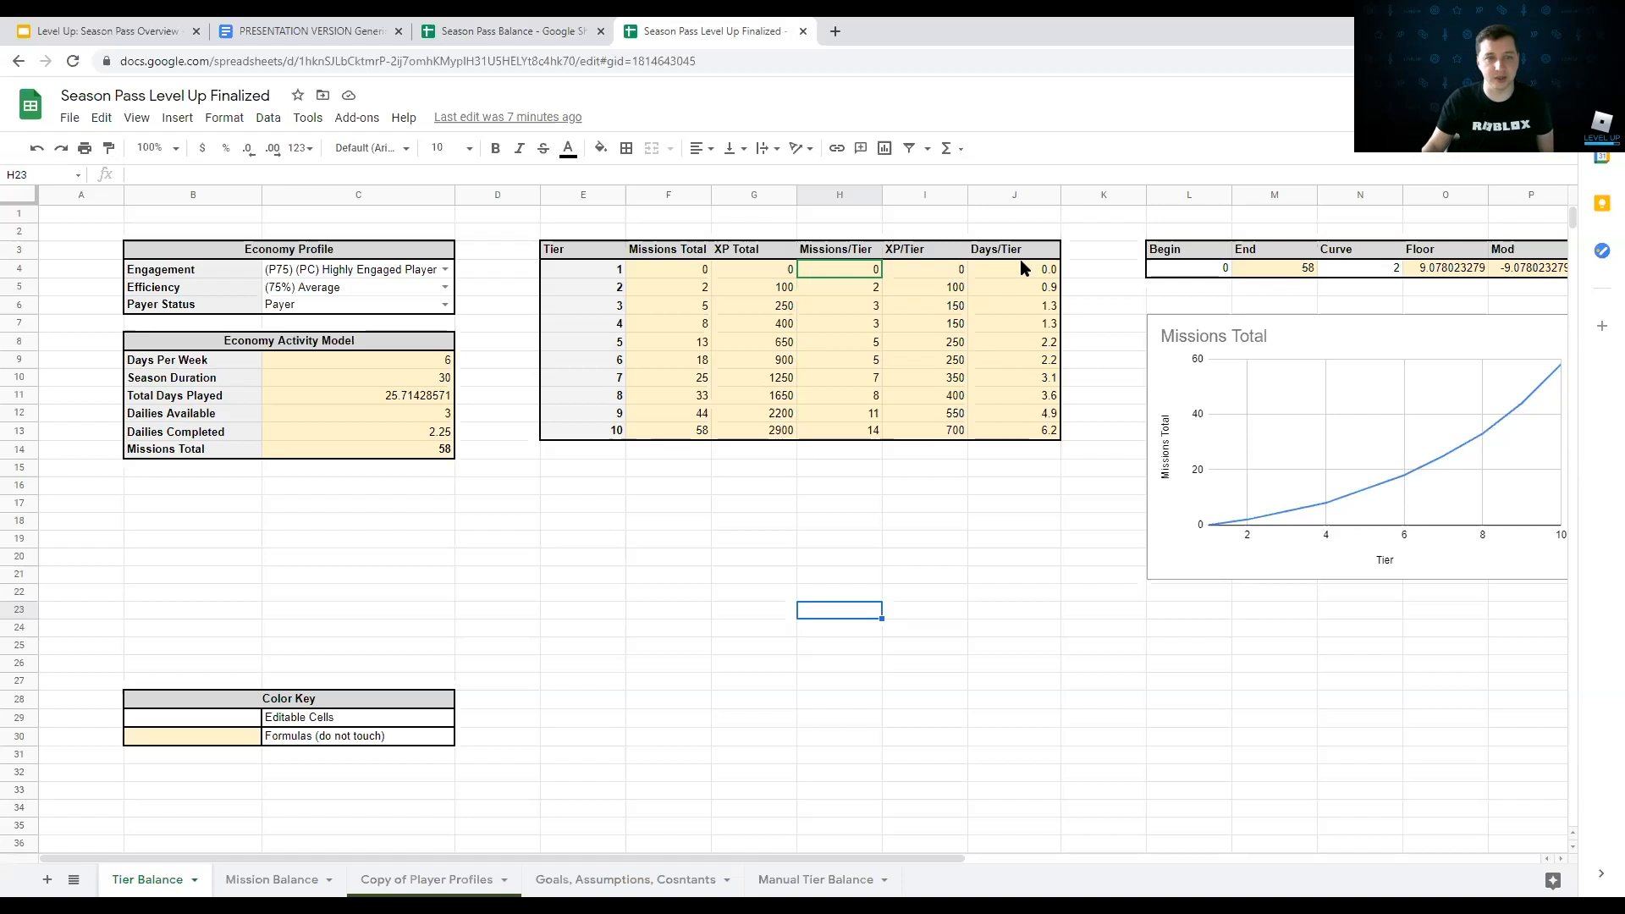
click(1035, 288)
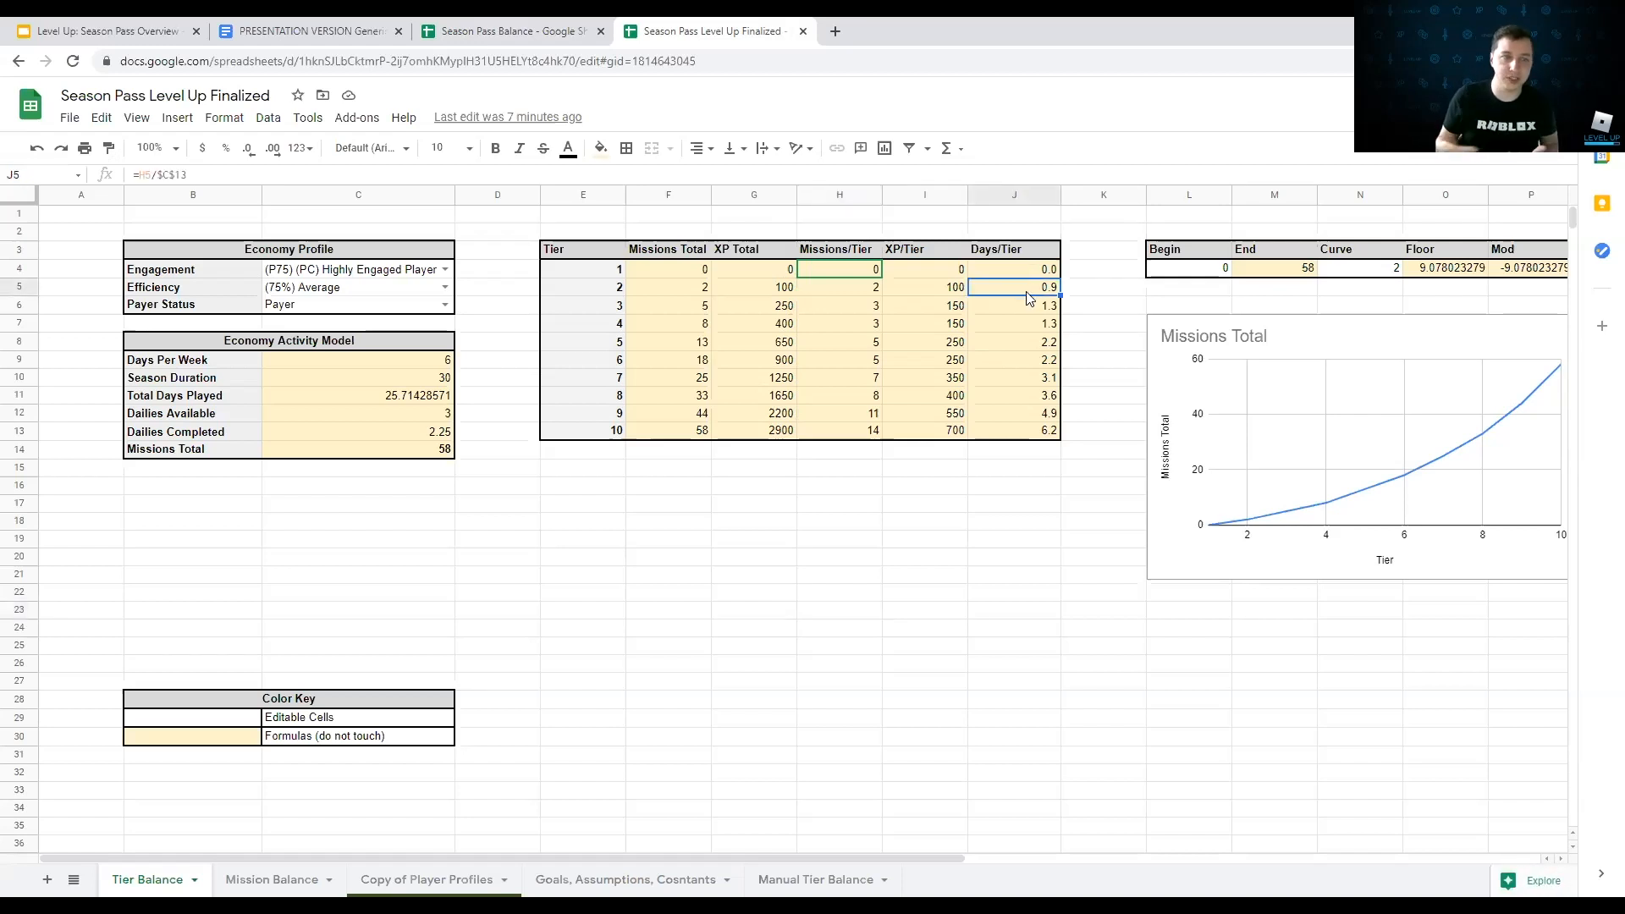
click(1030, 308)
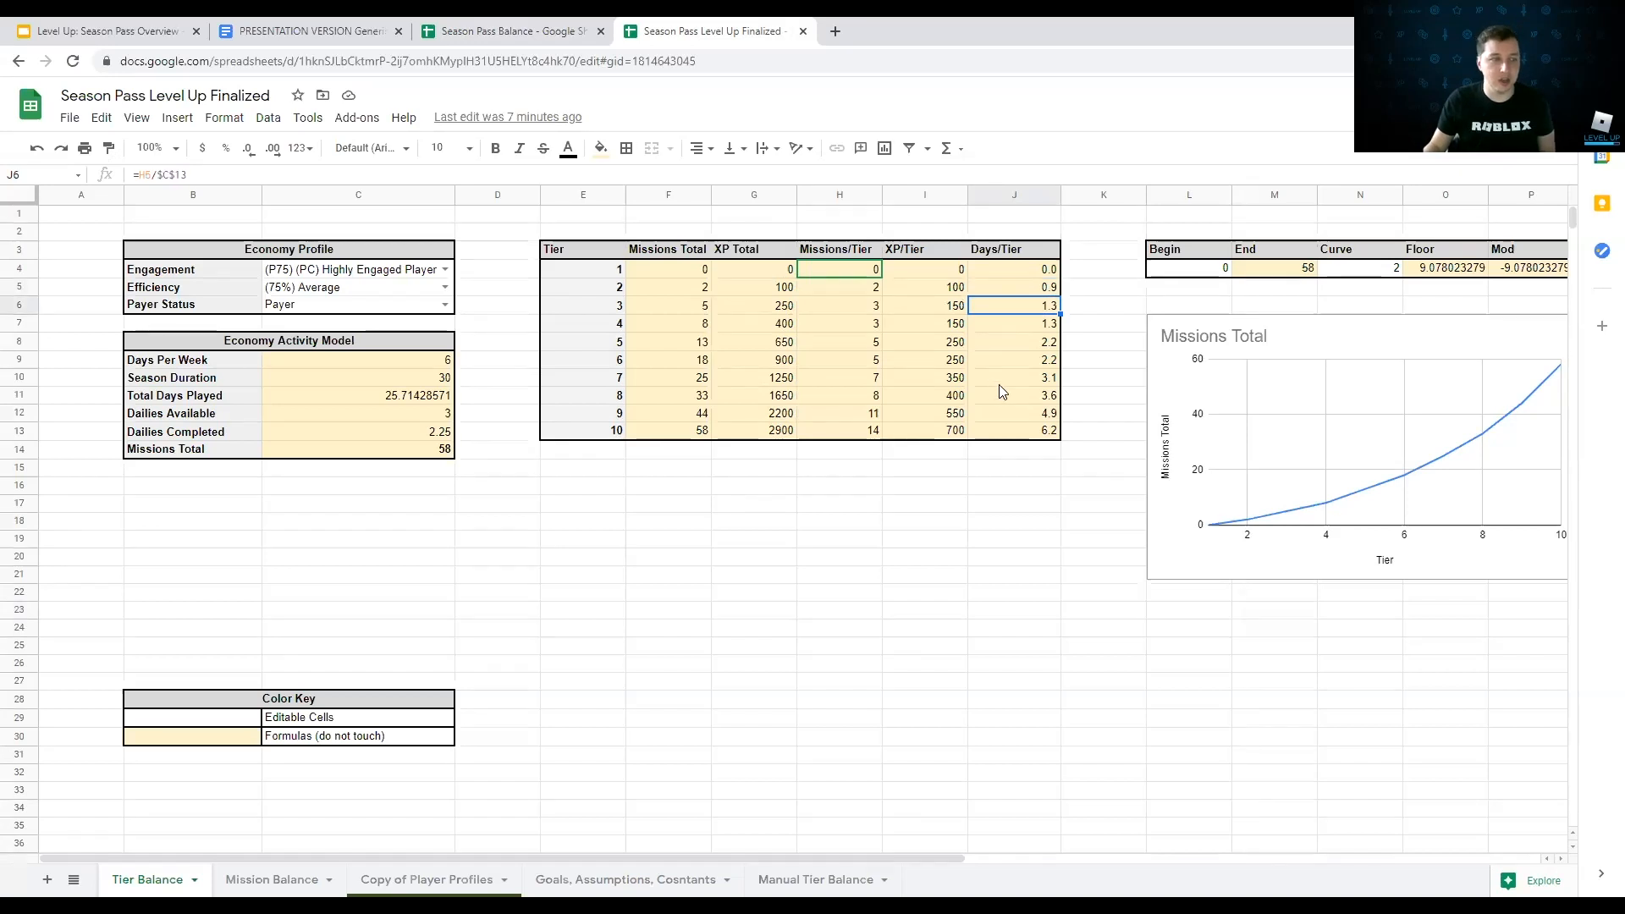
click(1009, 433)
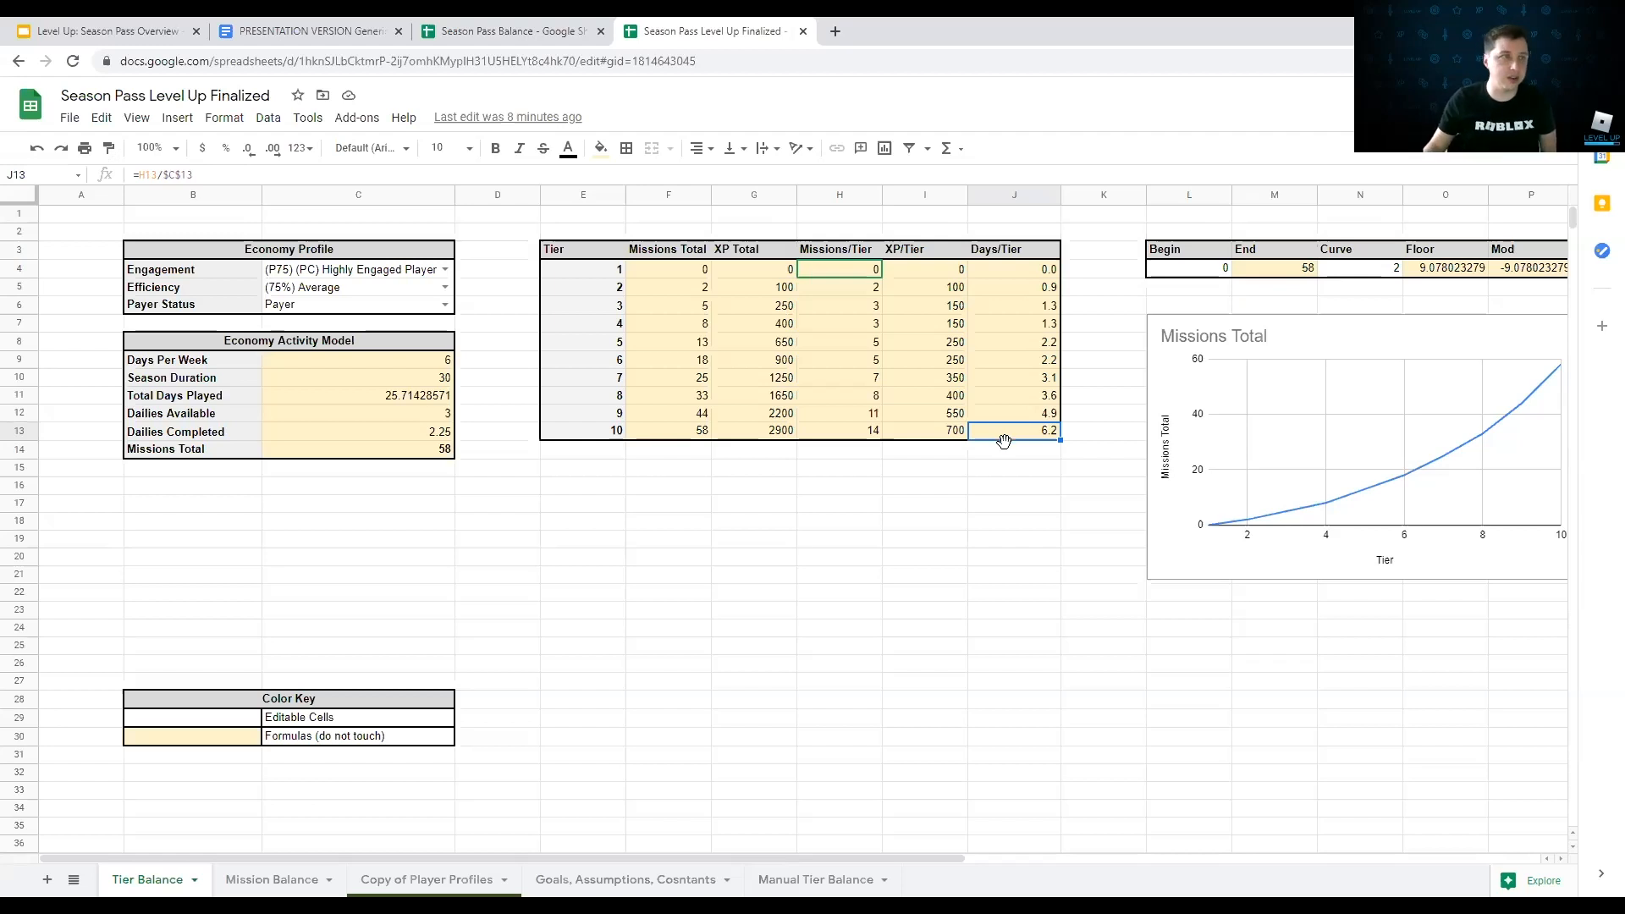
click(526, 28)
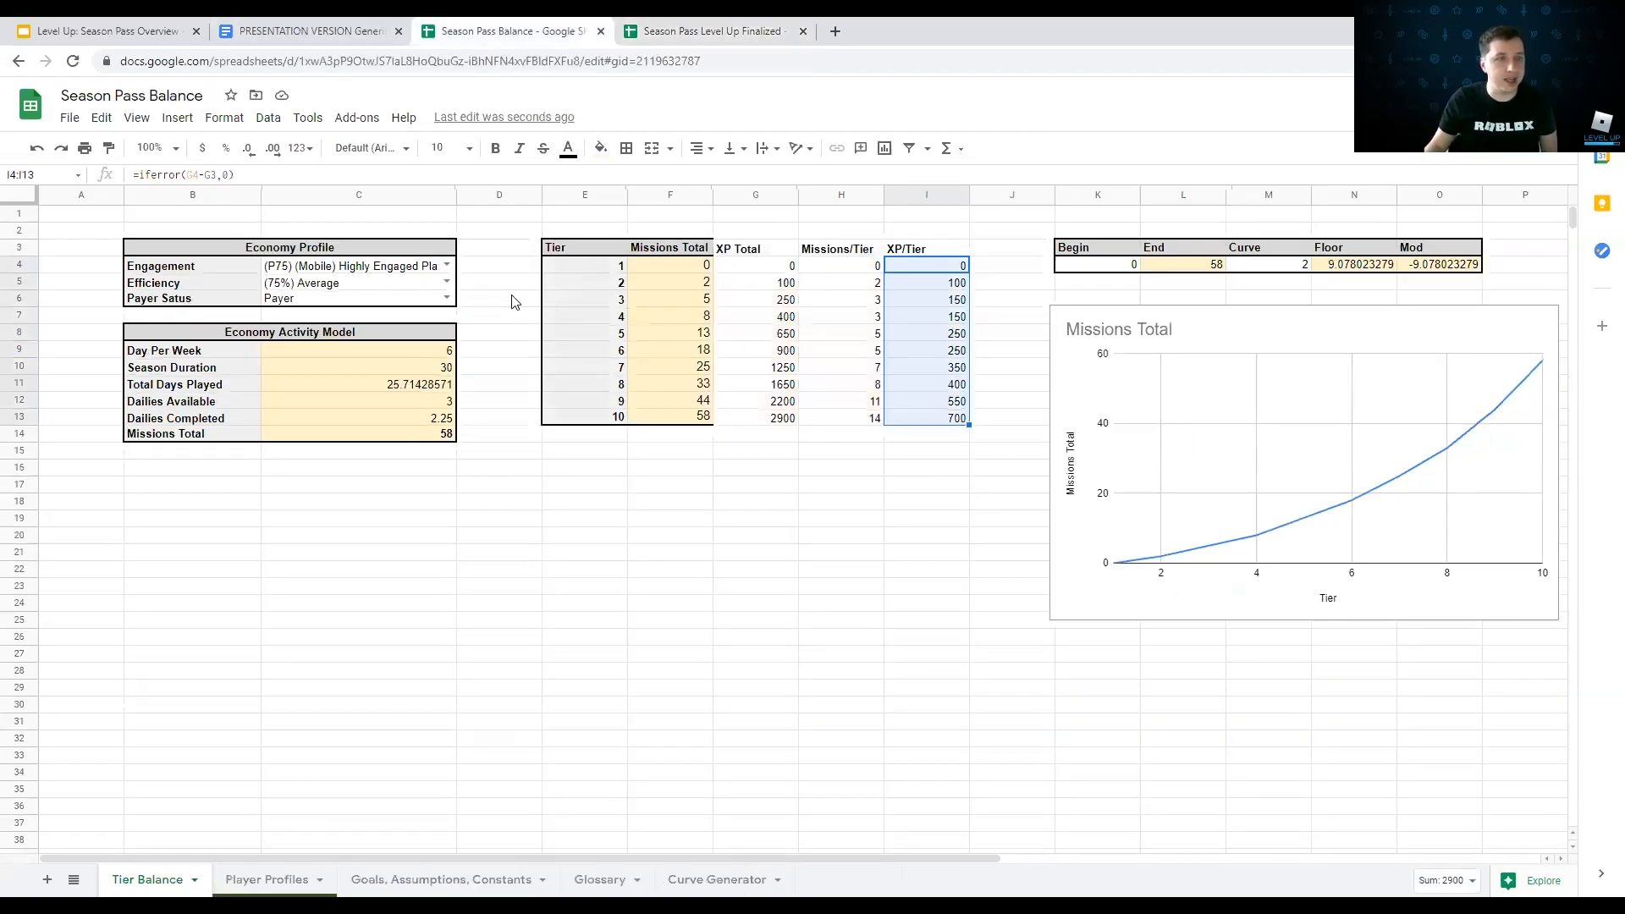
click(753, 509)
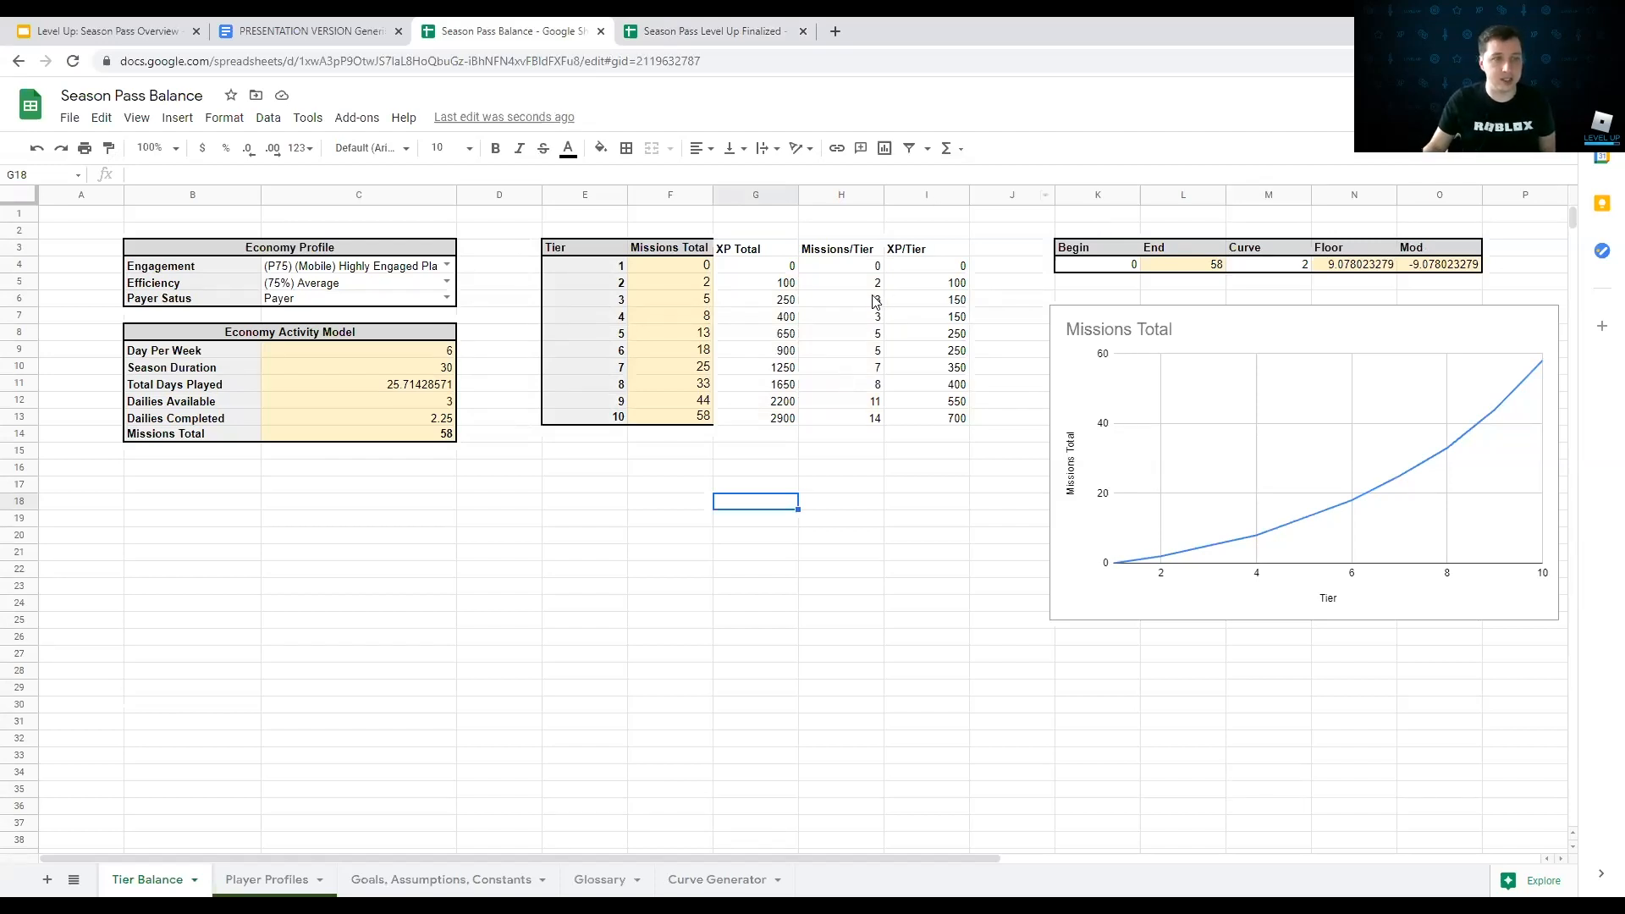
click(863, 268)
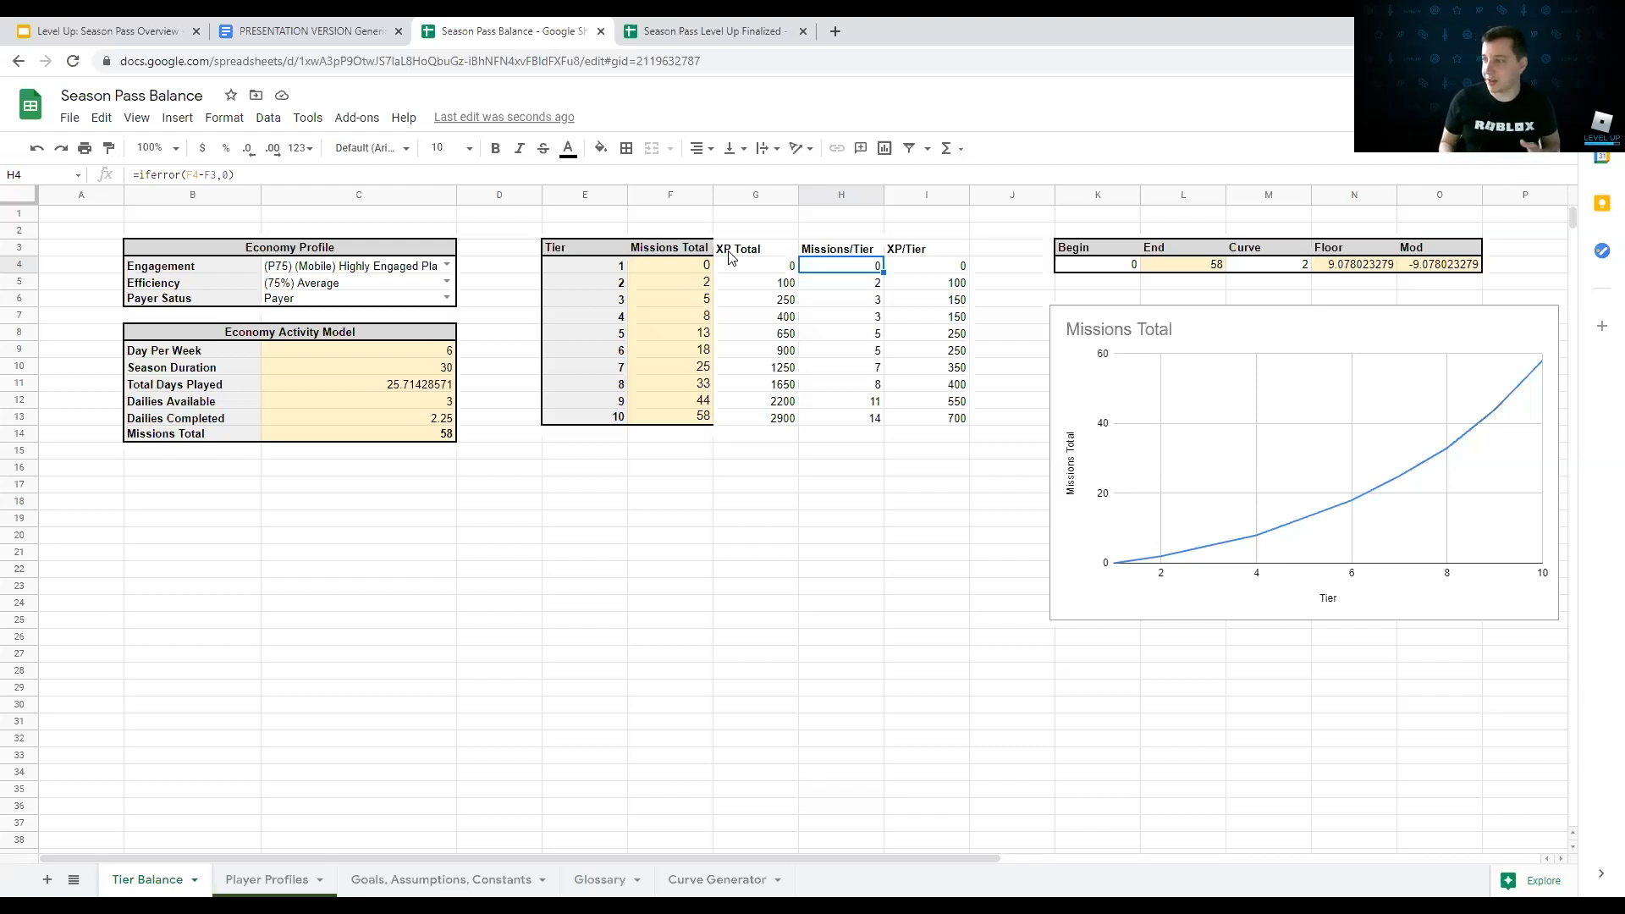
click(412, 264)
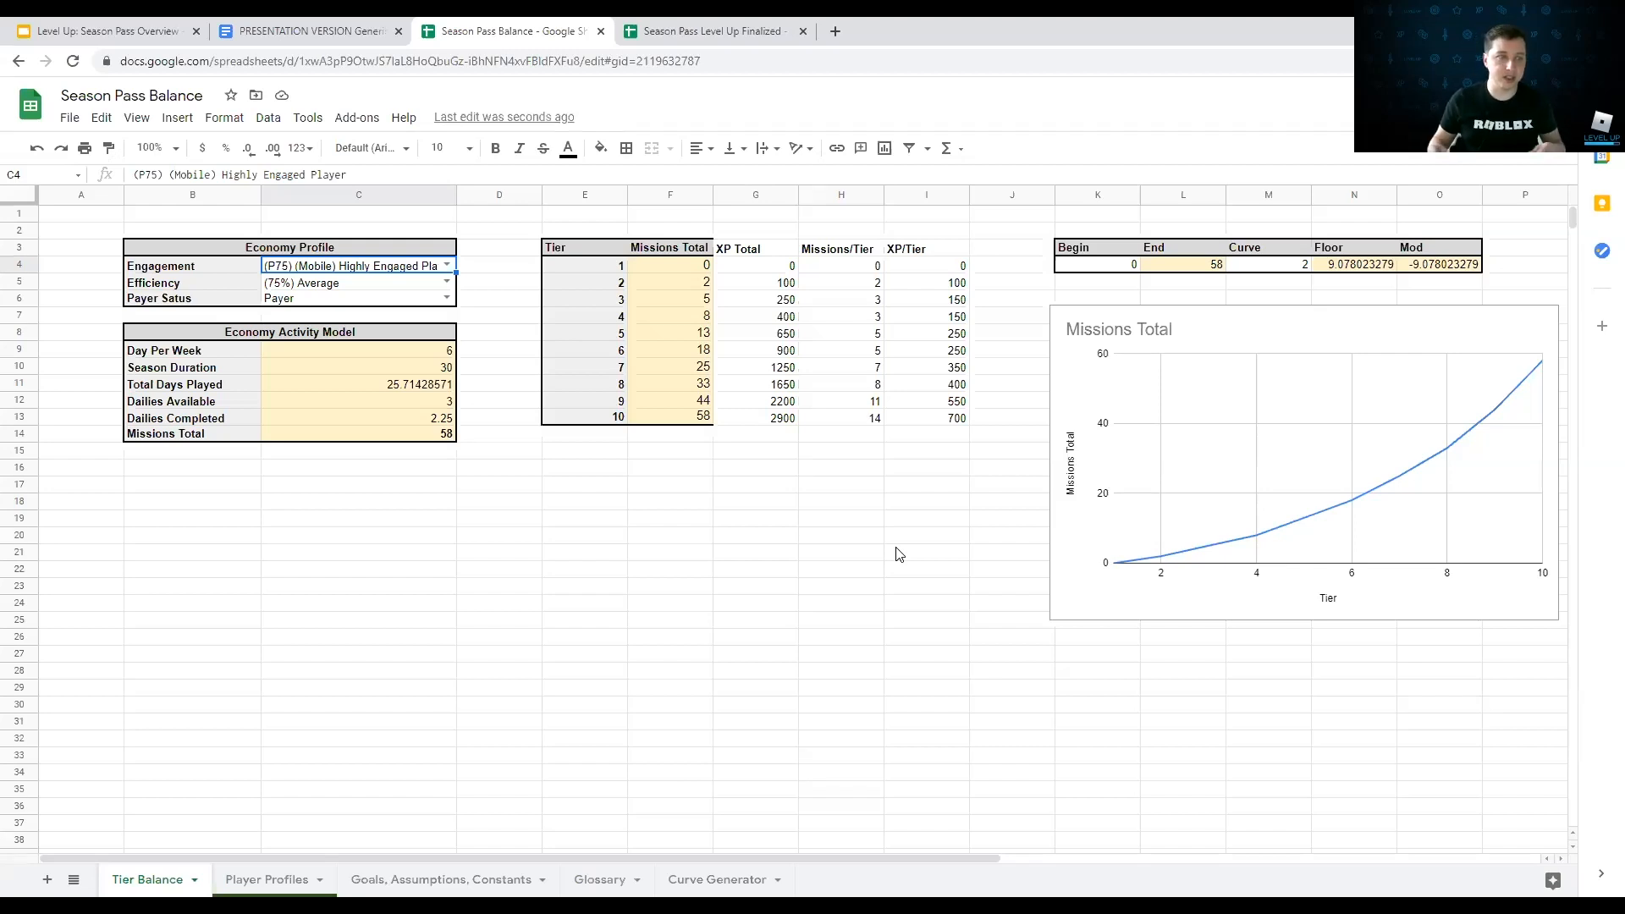
Step: Fill the tier table's header row E3:I3 with the same light gray as the Tier header
click(612, 251)
drag(611, 246, 904, 258)
click(600, 148)
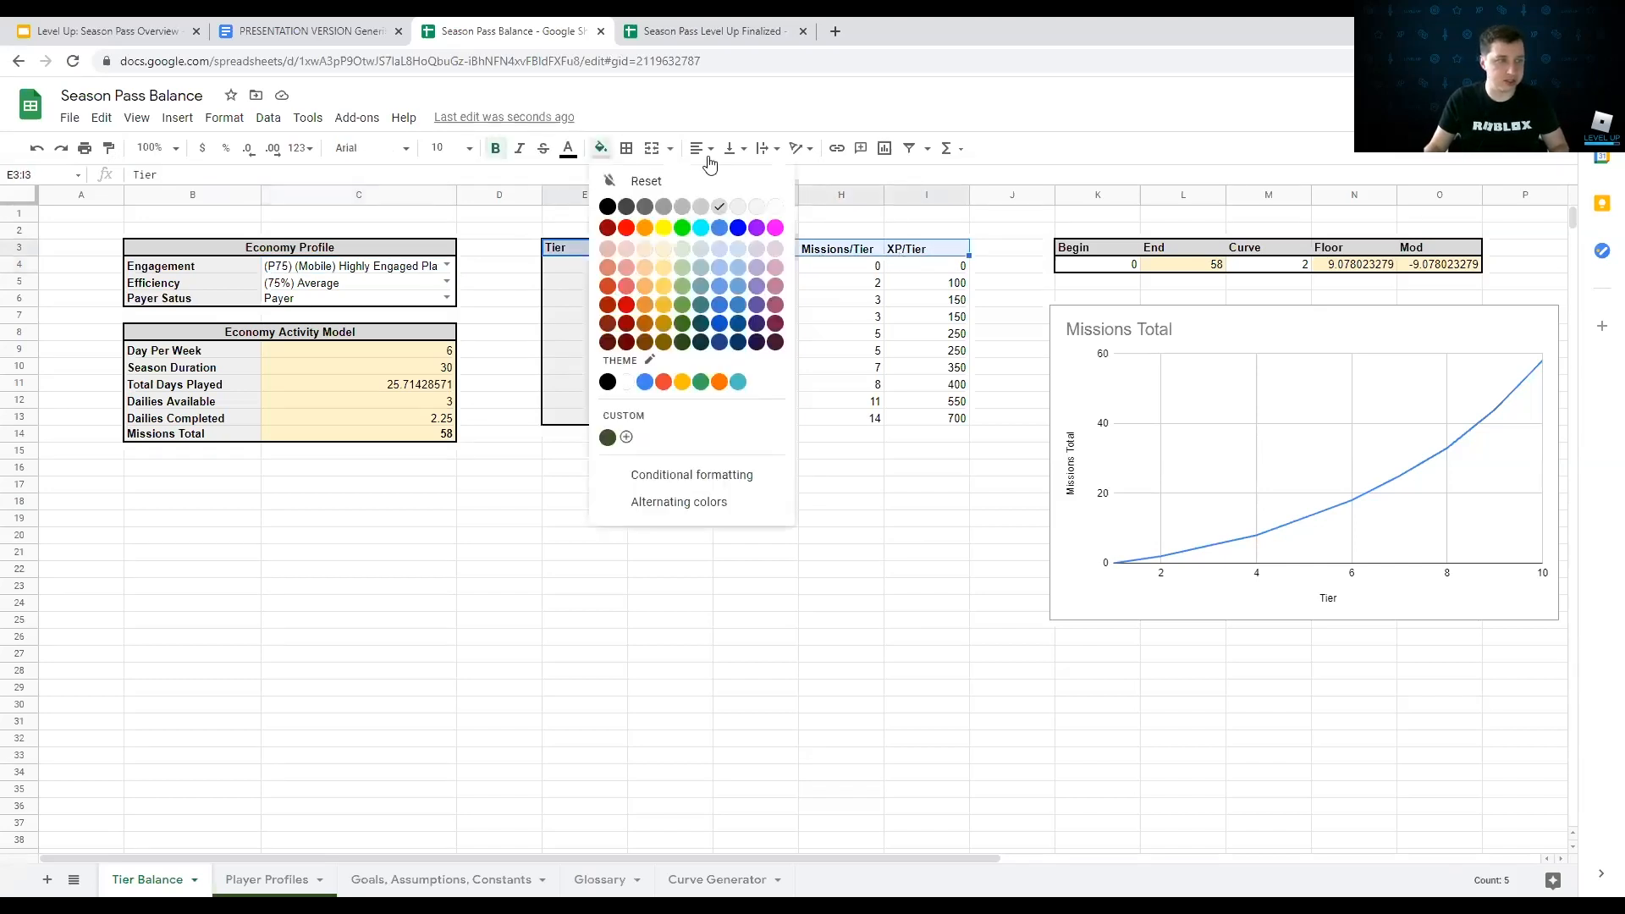
click(719, 207)
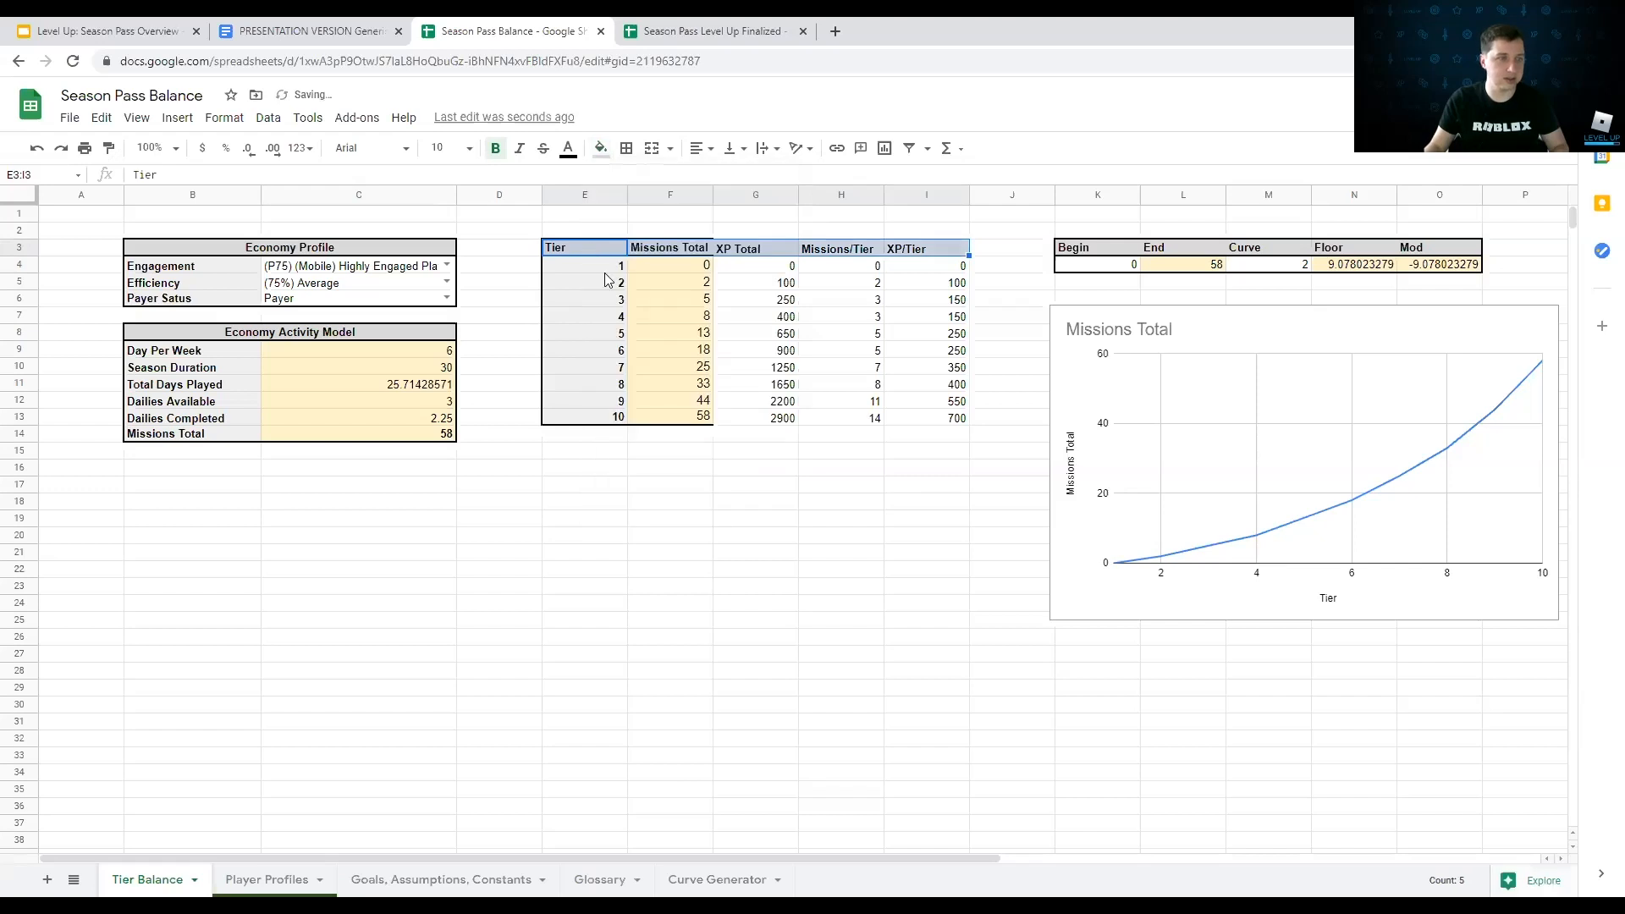
Step: Apply outer borders around the header row E3:I3 and around the tier rows E4:I13
click(603, 267)
drag(606, 244, 924, 245)
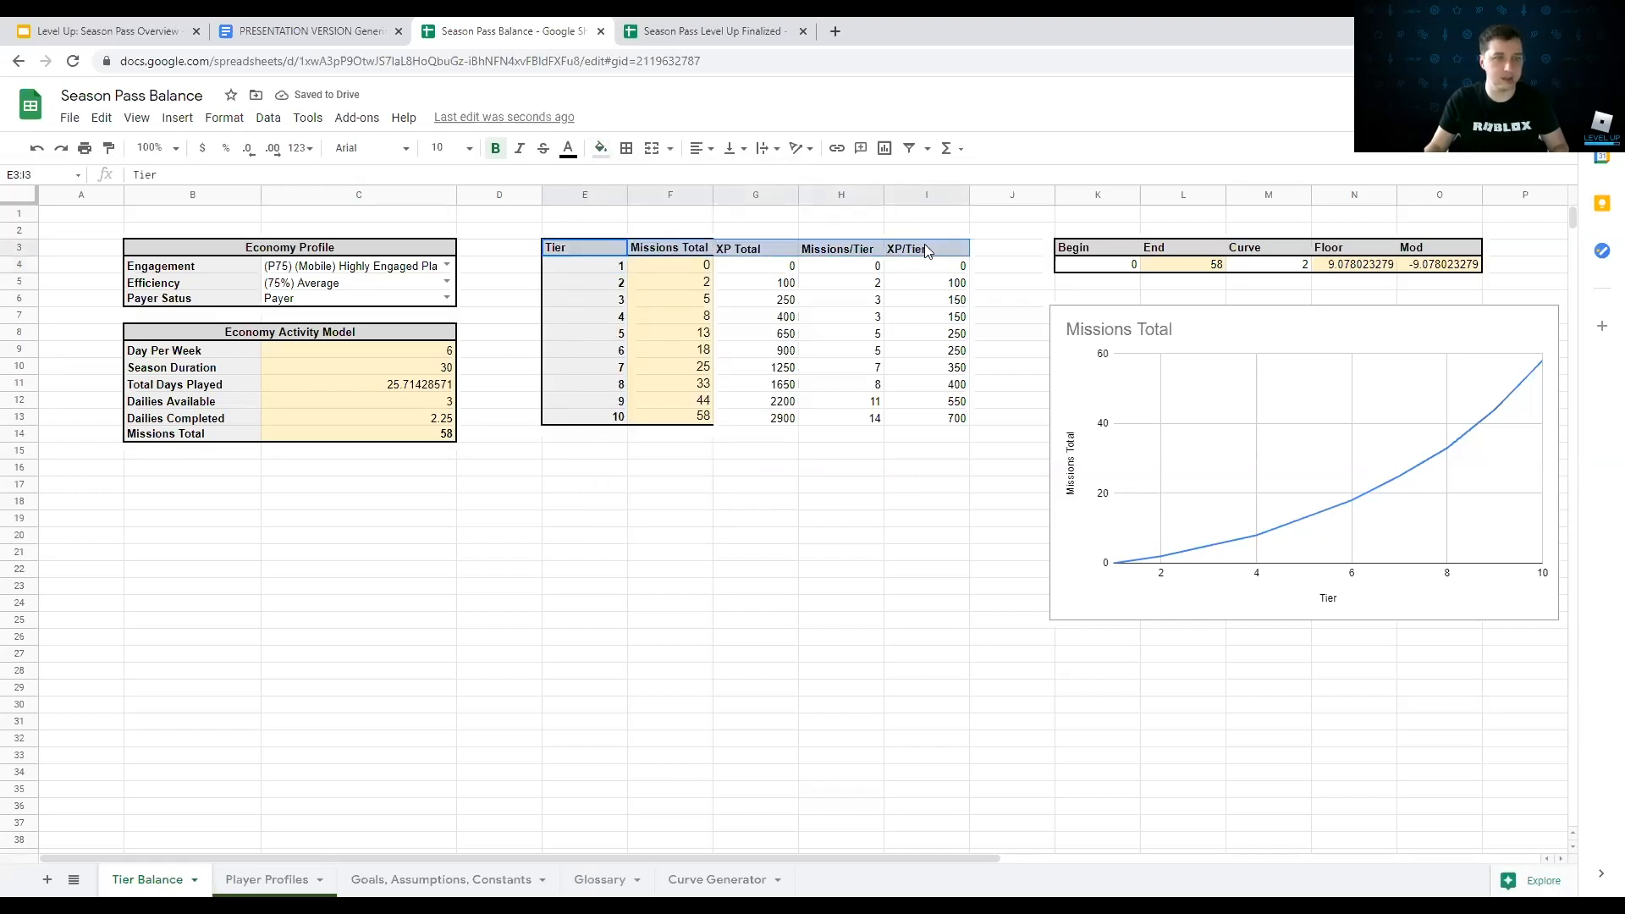
click(627, 152)
click(731, 186)
click(594, 269)
drag(592, 268, 931, 418)
click(628, 149)
click(724, 181)
Step: Fill the XP Total, Missions/Tier and XP/Tier values in G4:I13 with the same light orange as the Missions Total column
click(766, 316)
drag(770, 270, 929, 413)
click(601, 149)
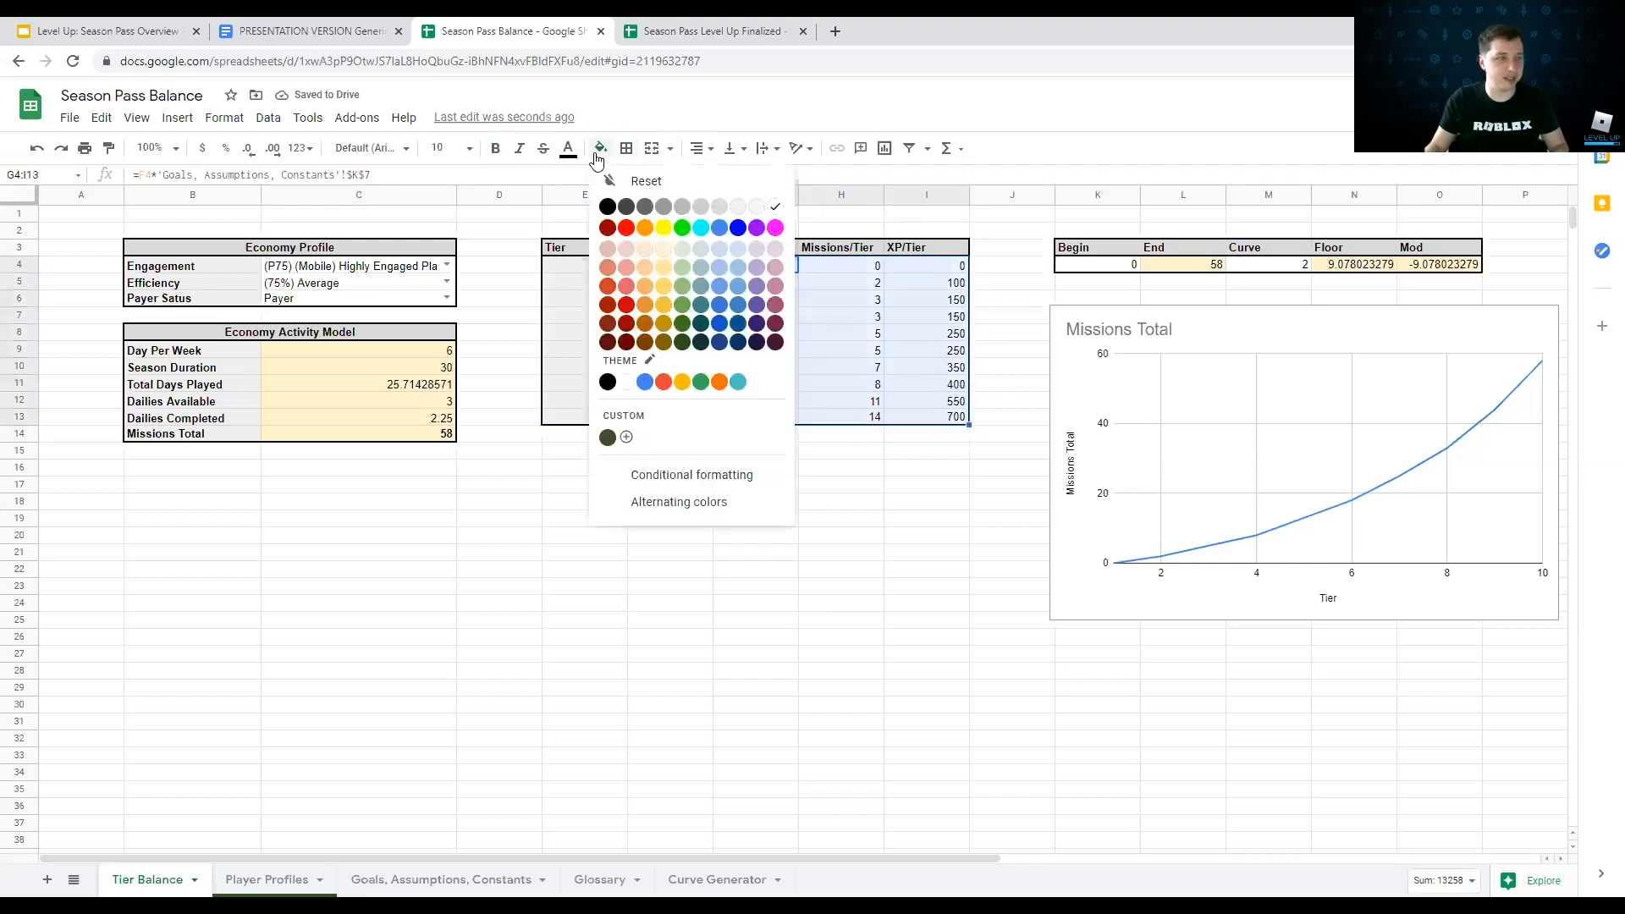
click(646, 269)
click(661, 555)
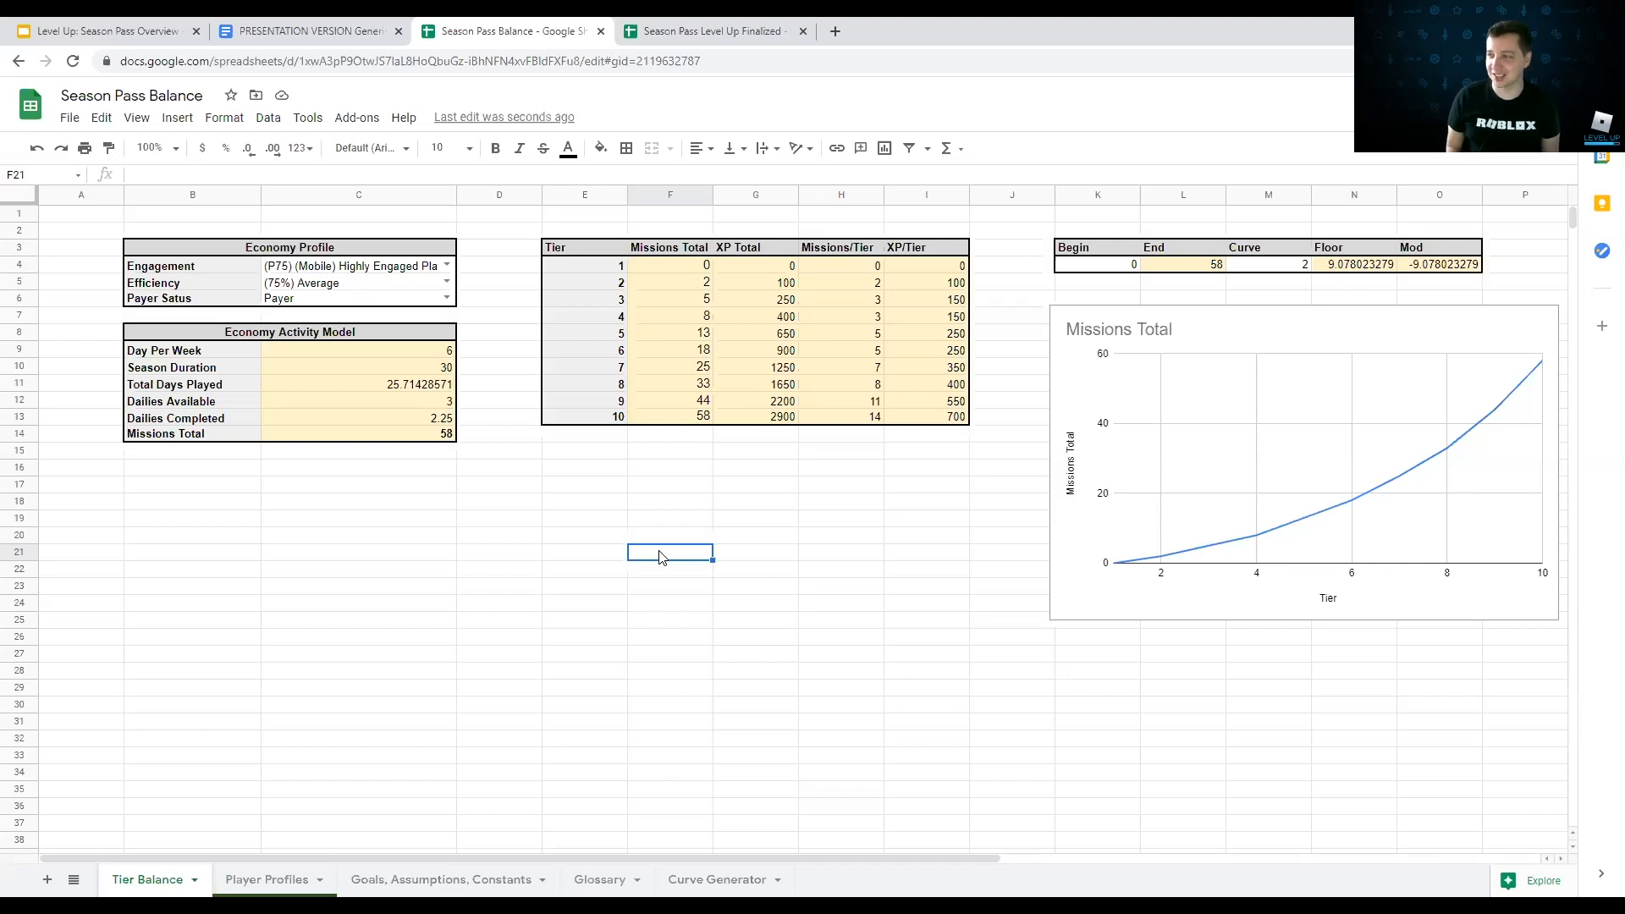
Step: Add a new sheet to the workbook and name it Mission Balance
click(47, 881)
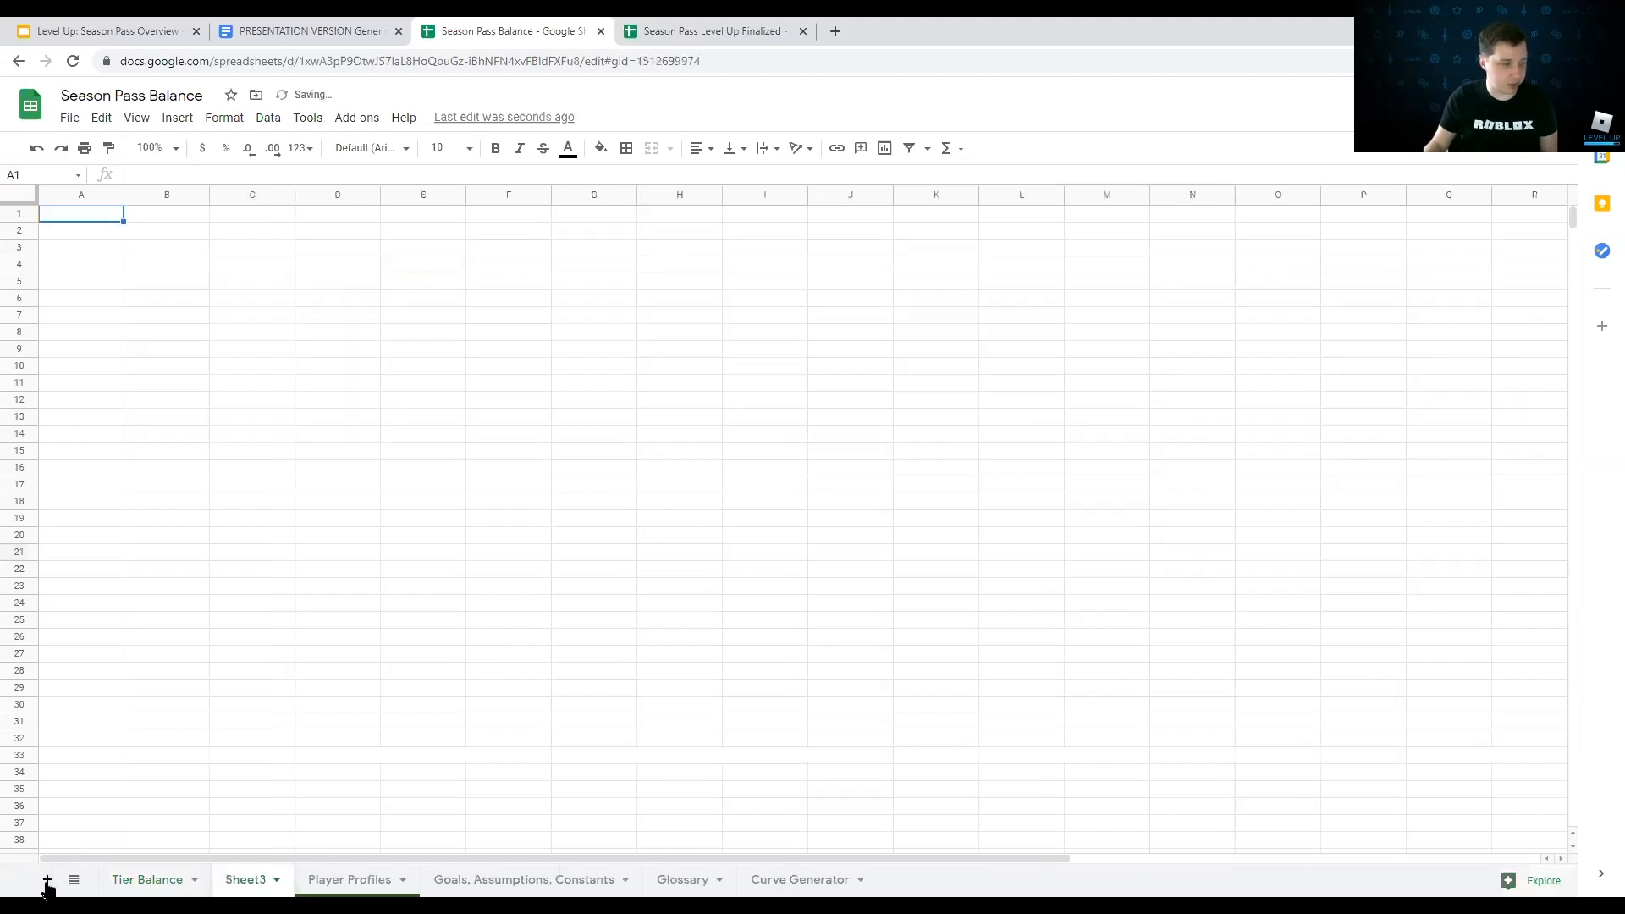
double_click(260, 883)
text(Mission Balance)
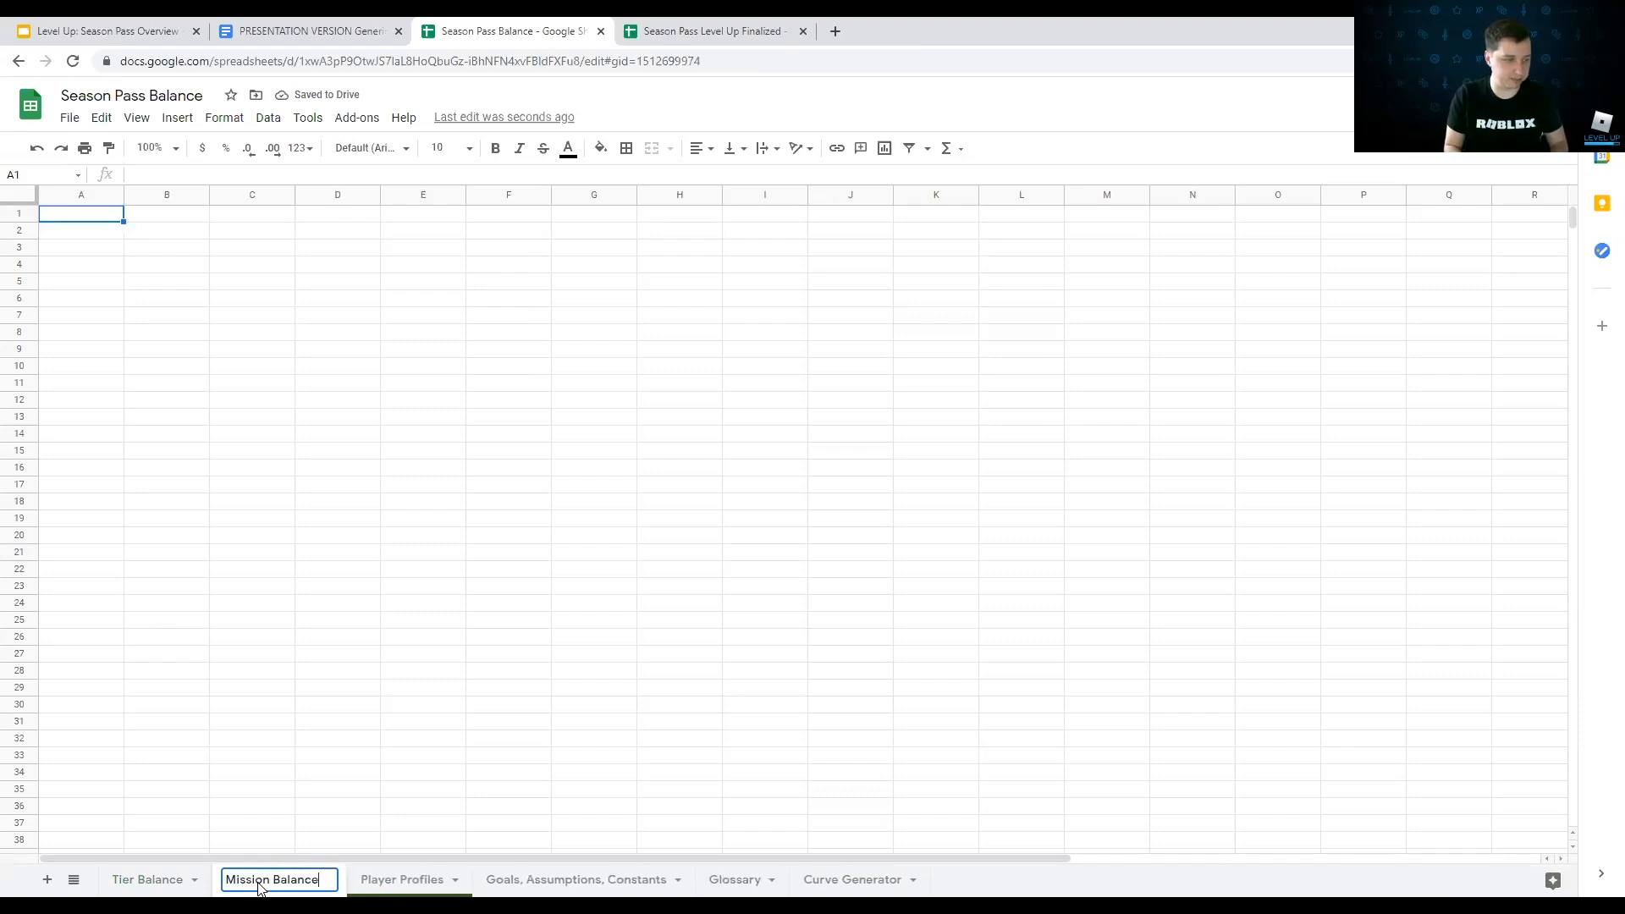
key(Return)
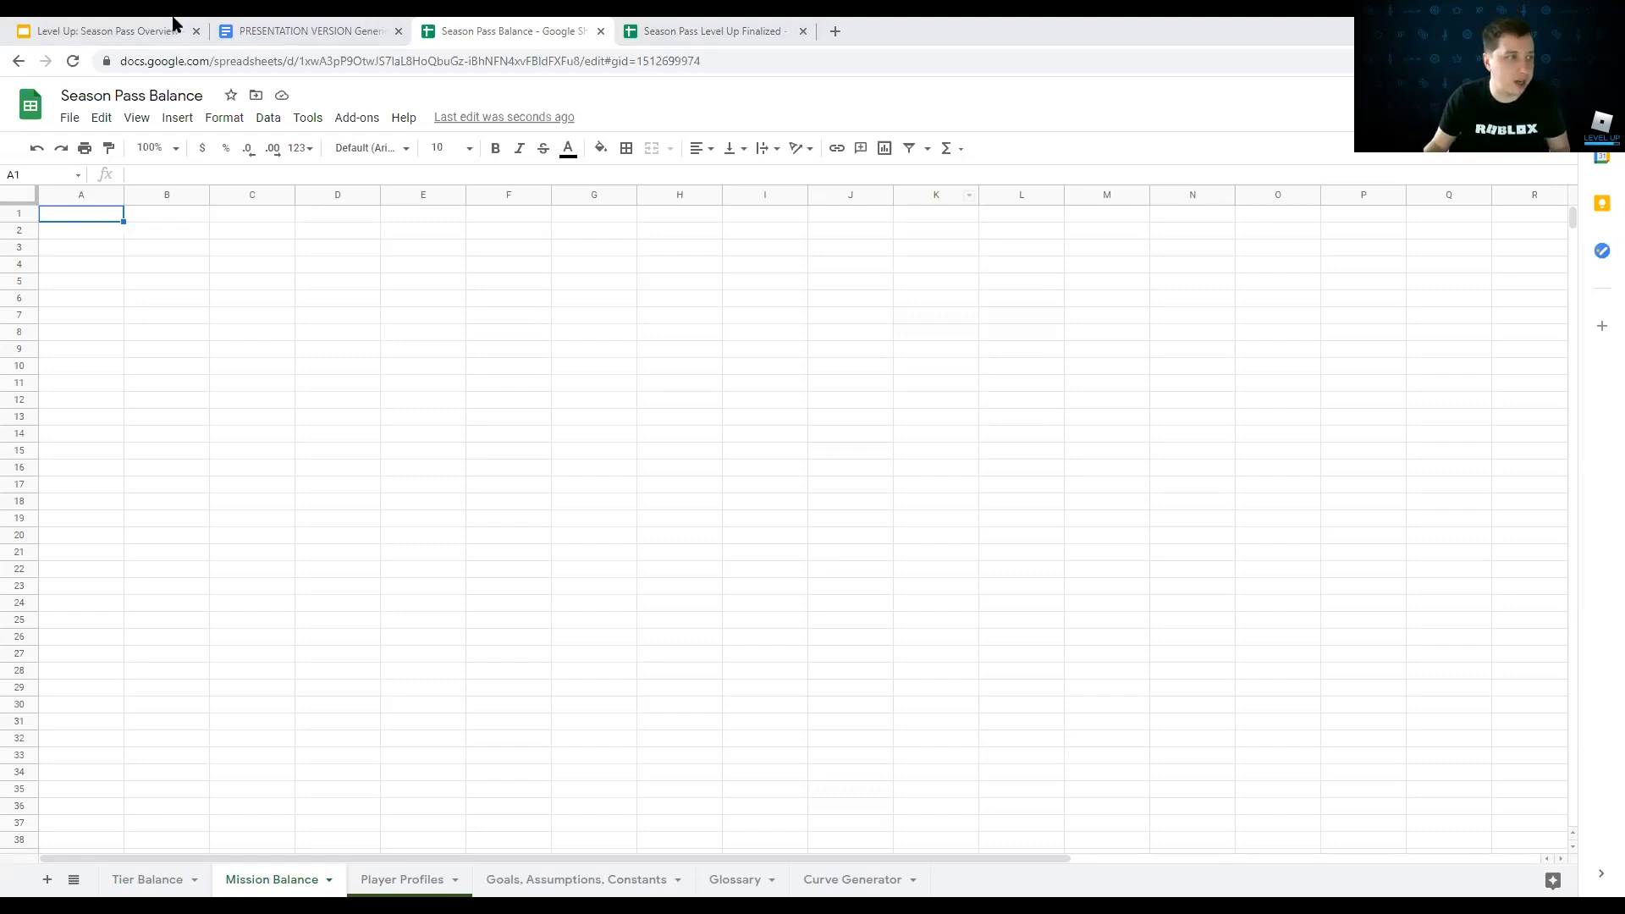
Step: Enter the heading Economy Profile in cell B3 of the Mission Balance sheet
click(158, 254)
text(Eco)
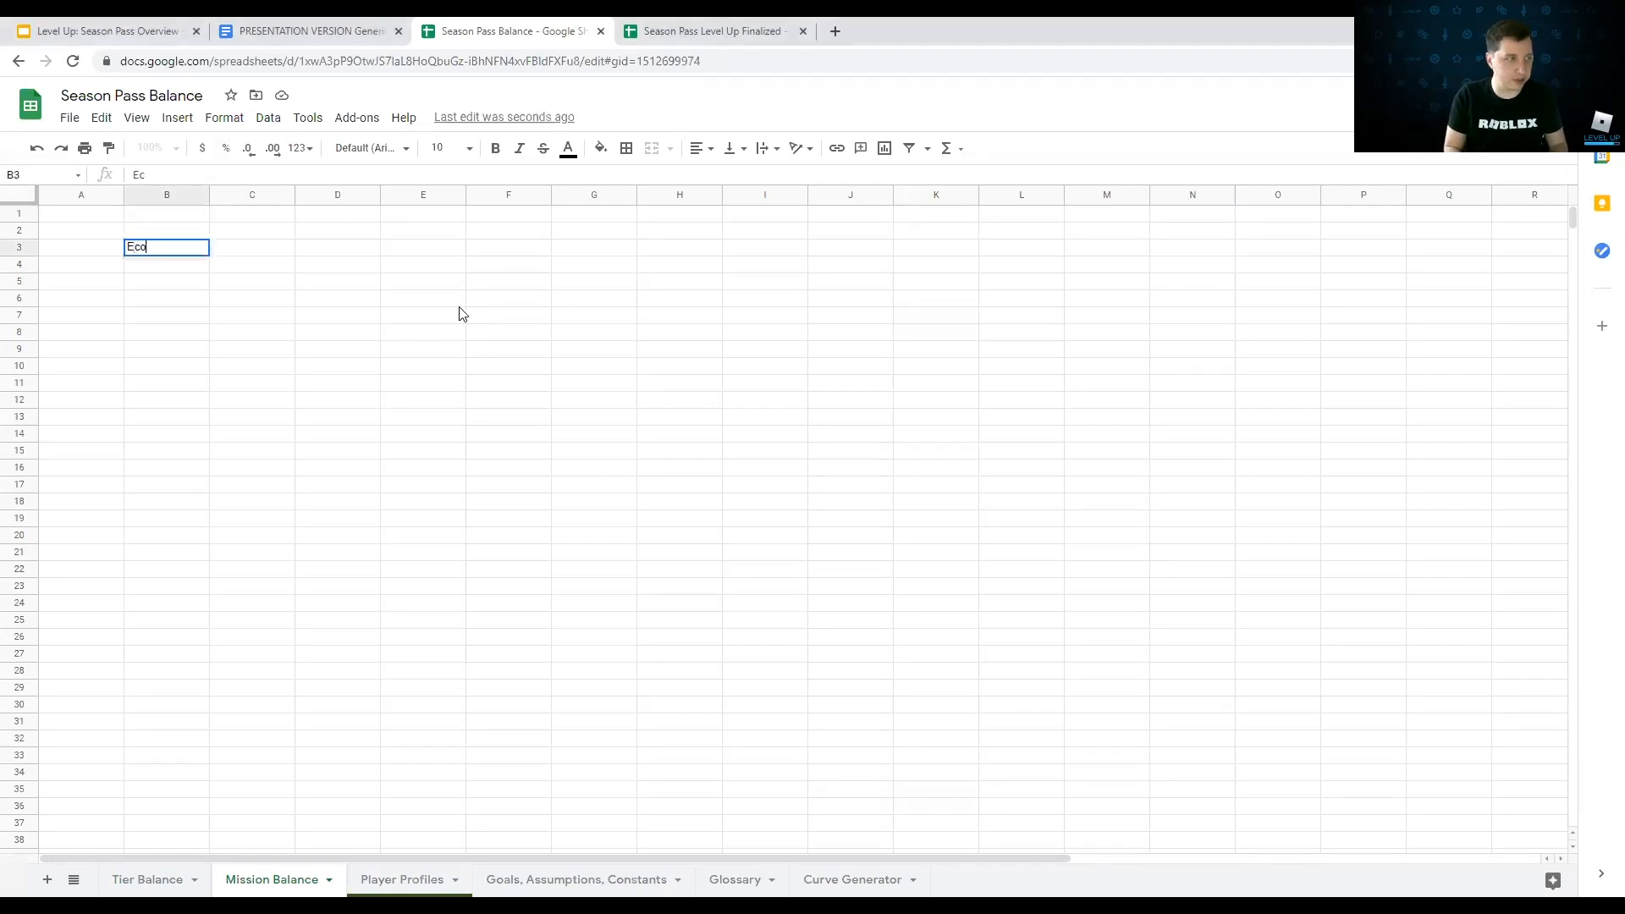
text(nomy Profile)
key(Return)
Step: Merge B3:C3 and make the Economy Profile heading bold and centered
key(Up)
key(shift+Right)
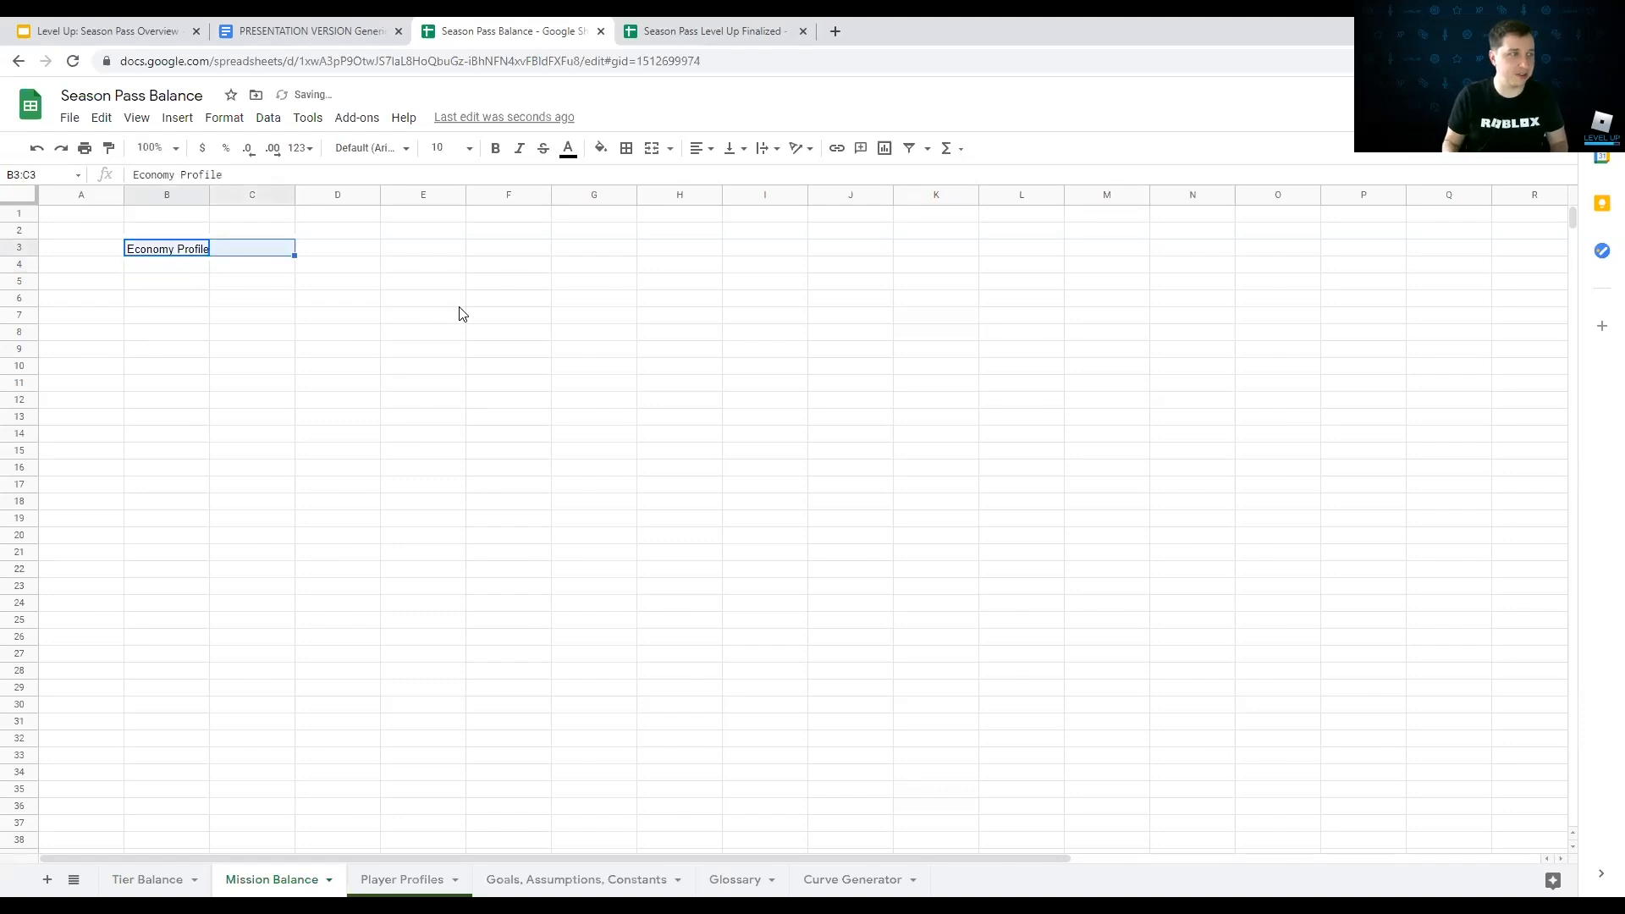
click(652, 149)
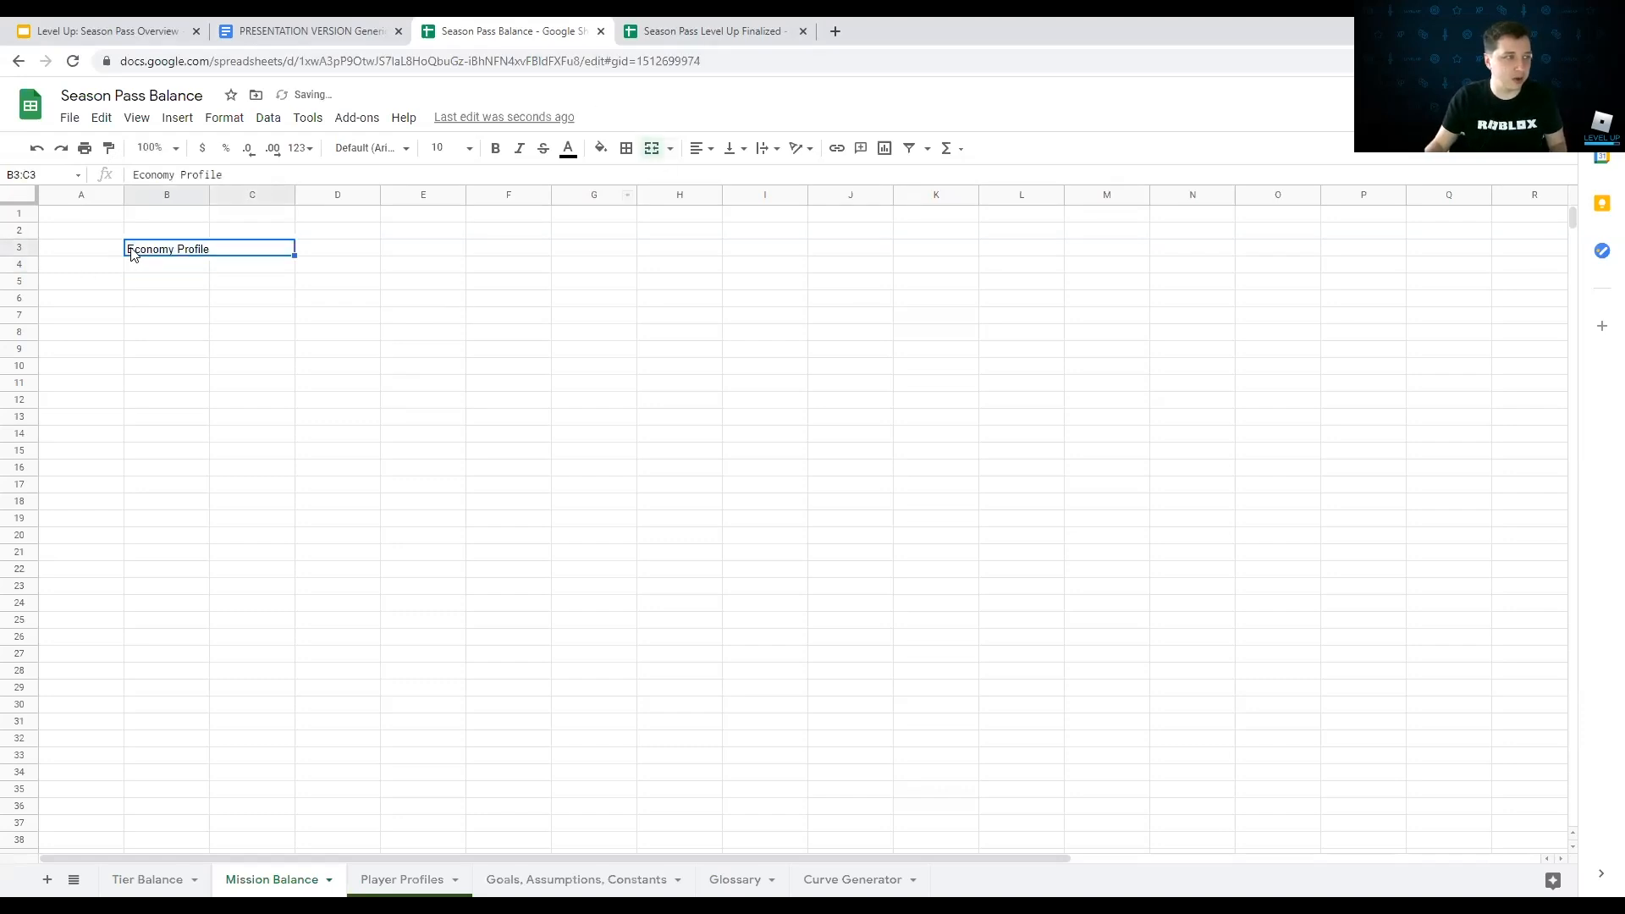
key(ctrl+b)
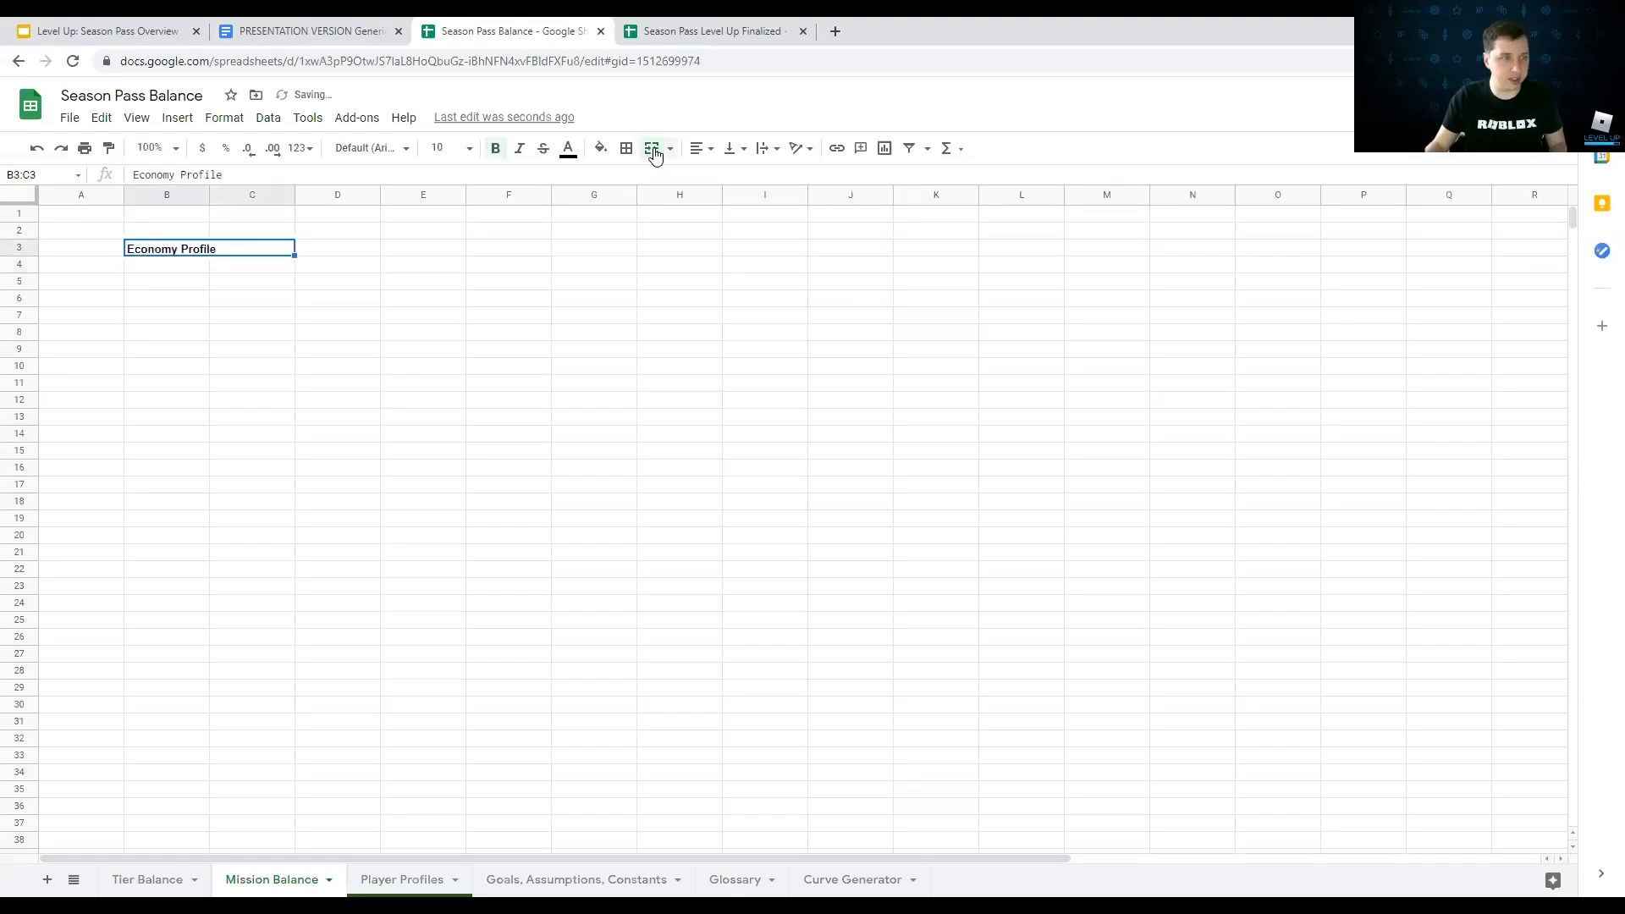
click(699, 149)
click(720, 178)
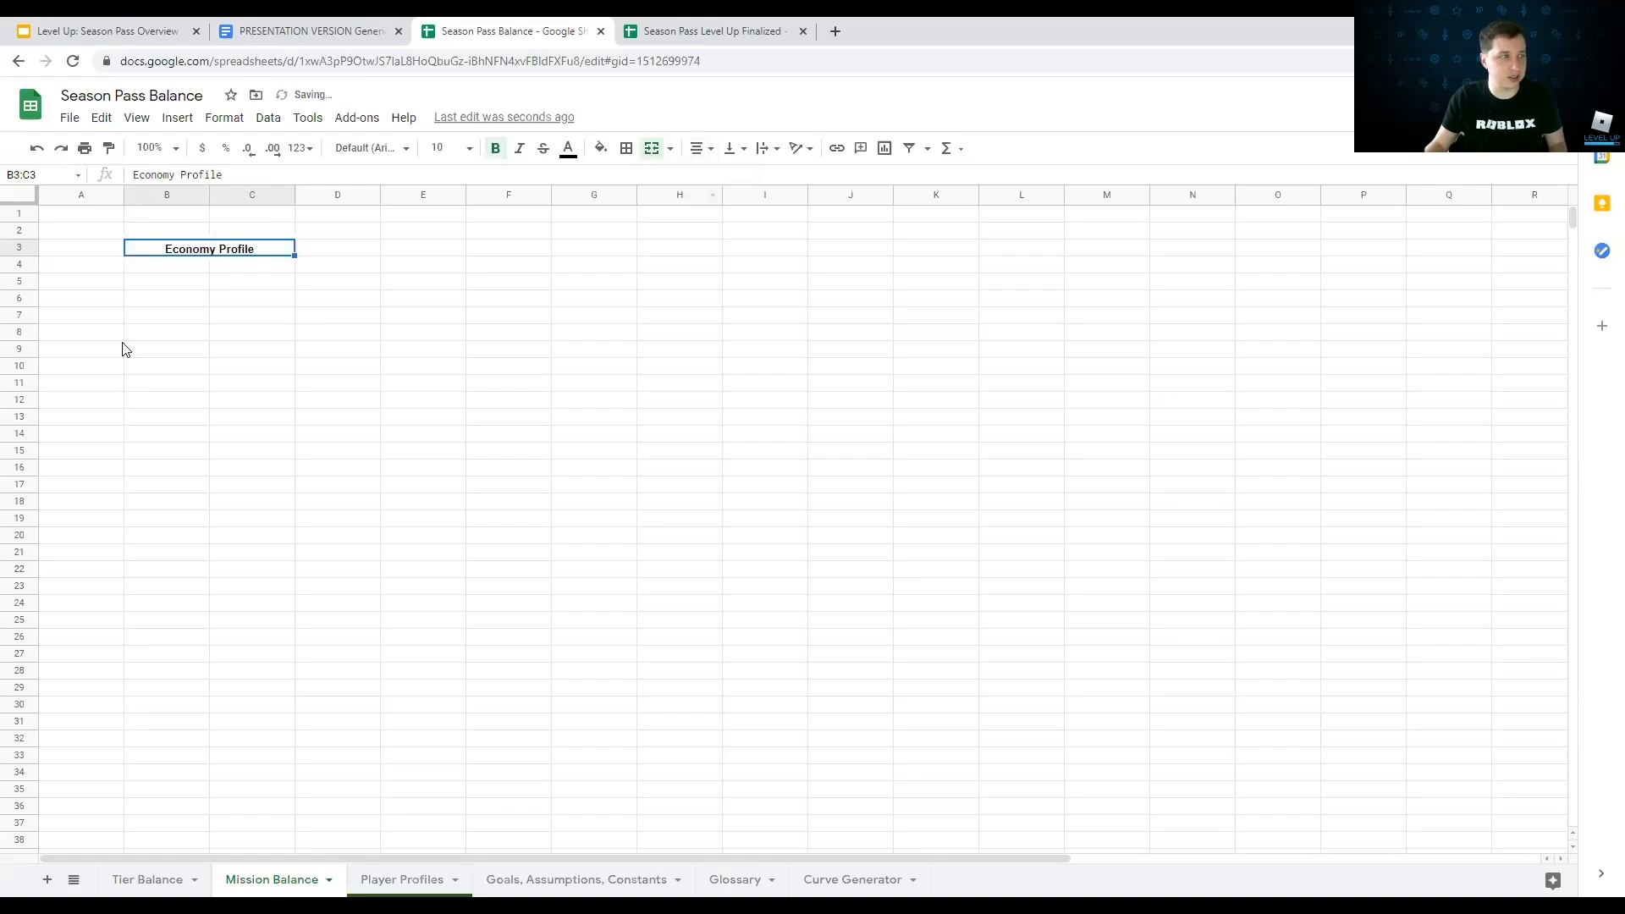
Step: Enter the row labels Engagement, Efficiency and Payer Status in B4:B6 under the Economy Profile heading
click(176, 265)
text(Enga)
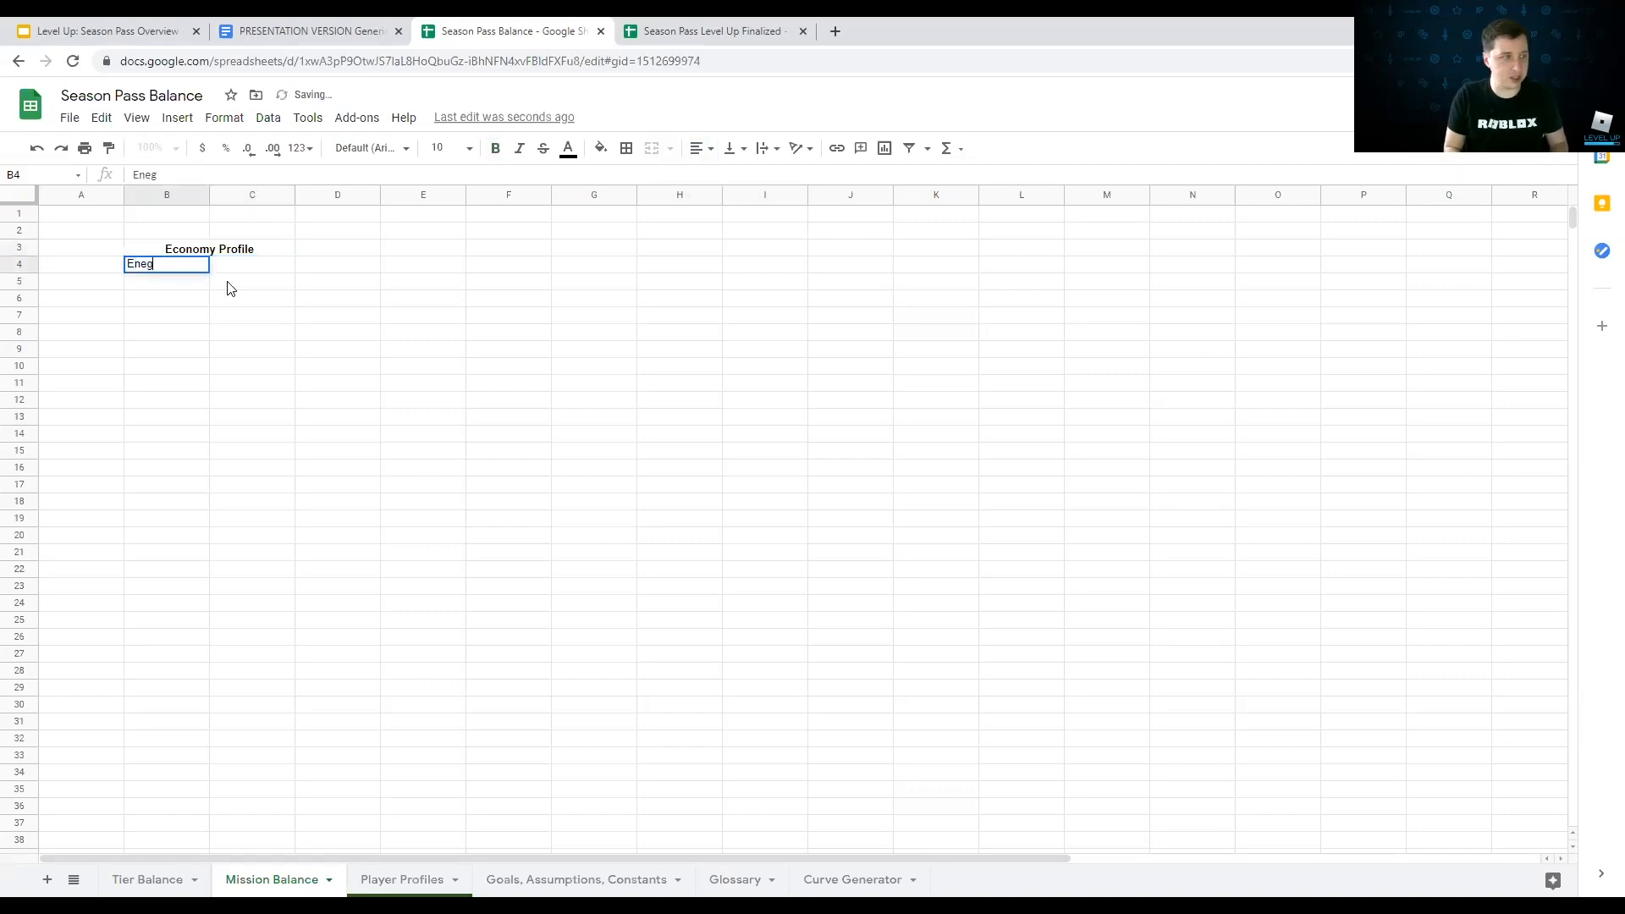
text(gement)
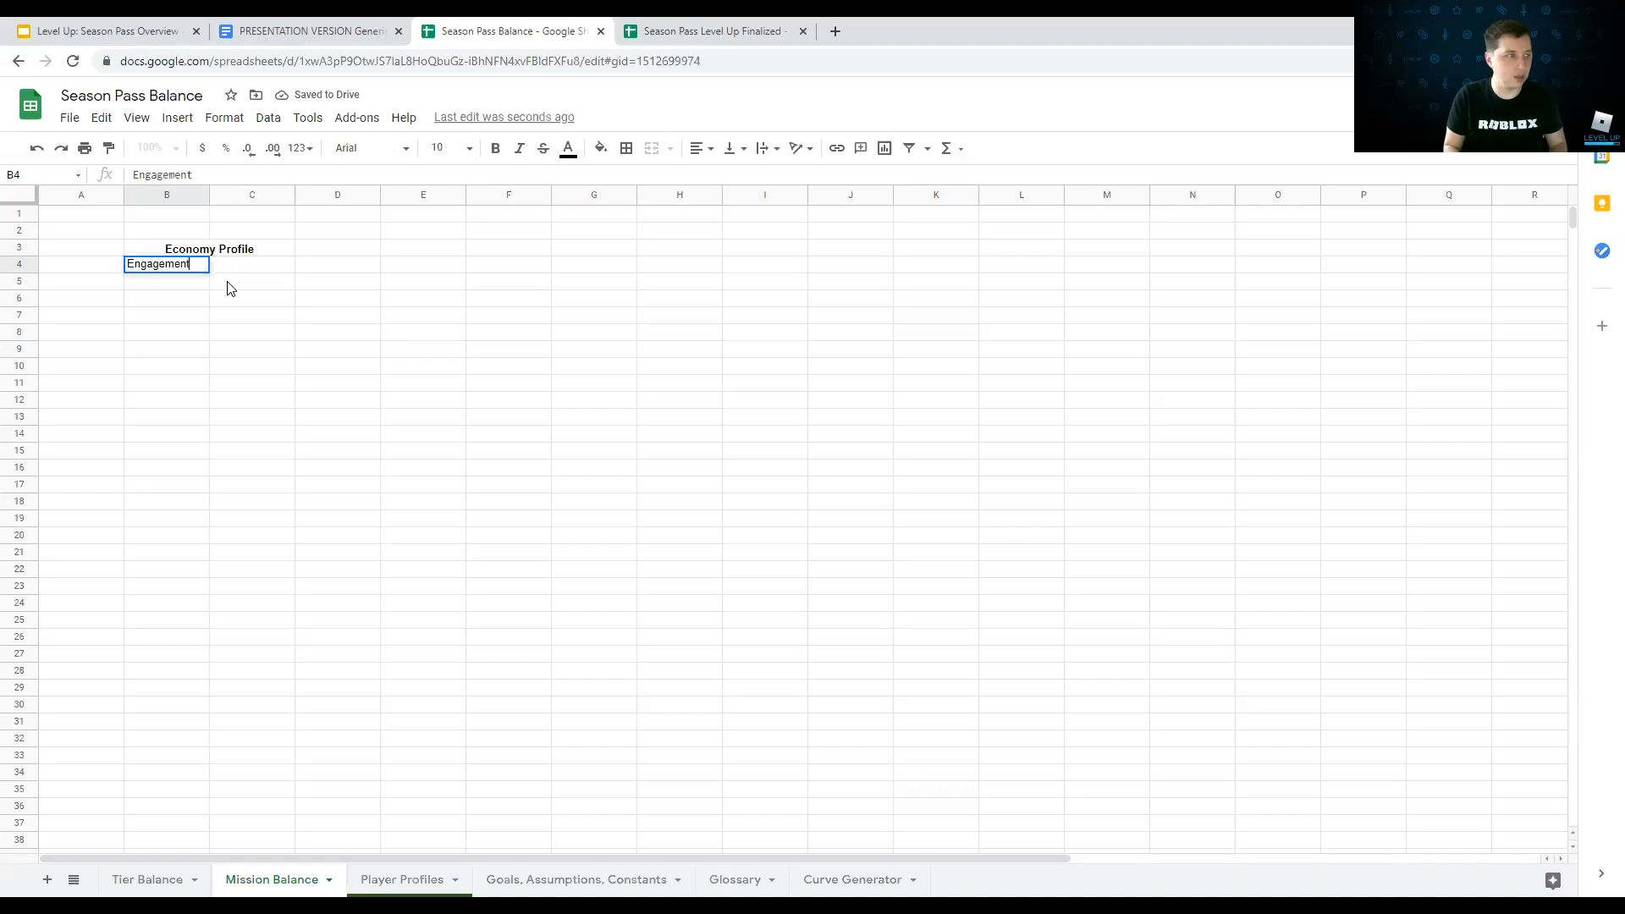
key(Return)
text(Efficiency)
key(Return)
text(P)
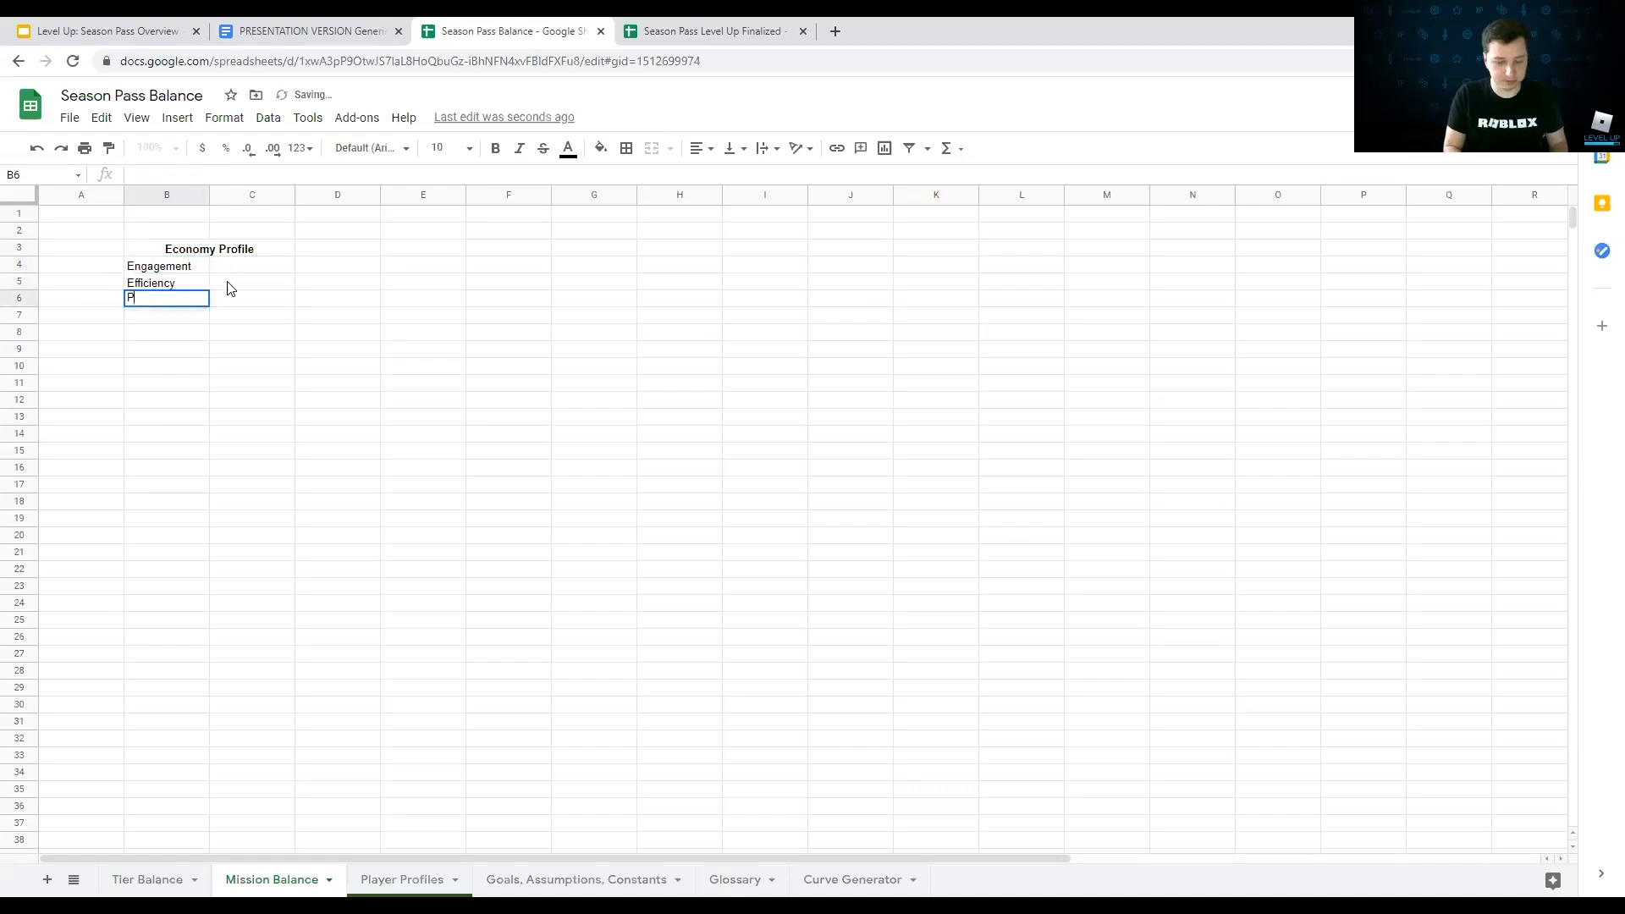
text(ayer Status)
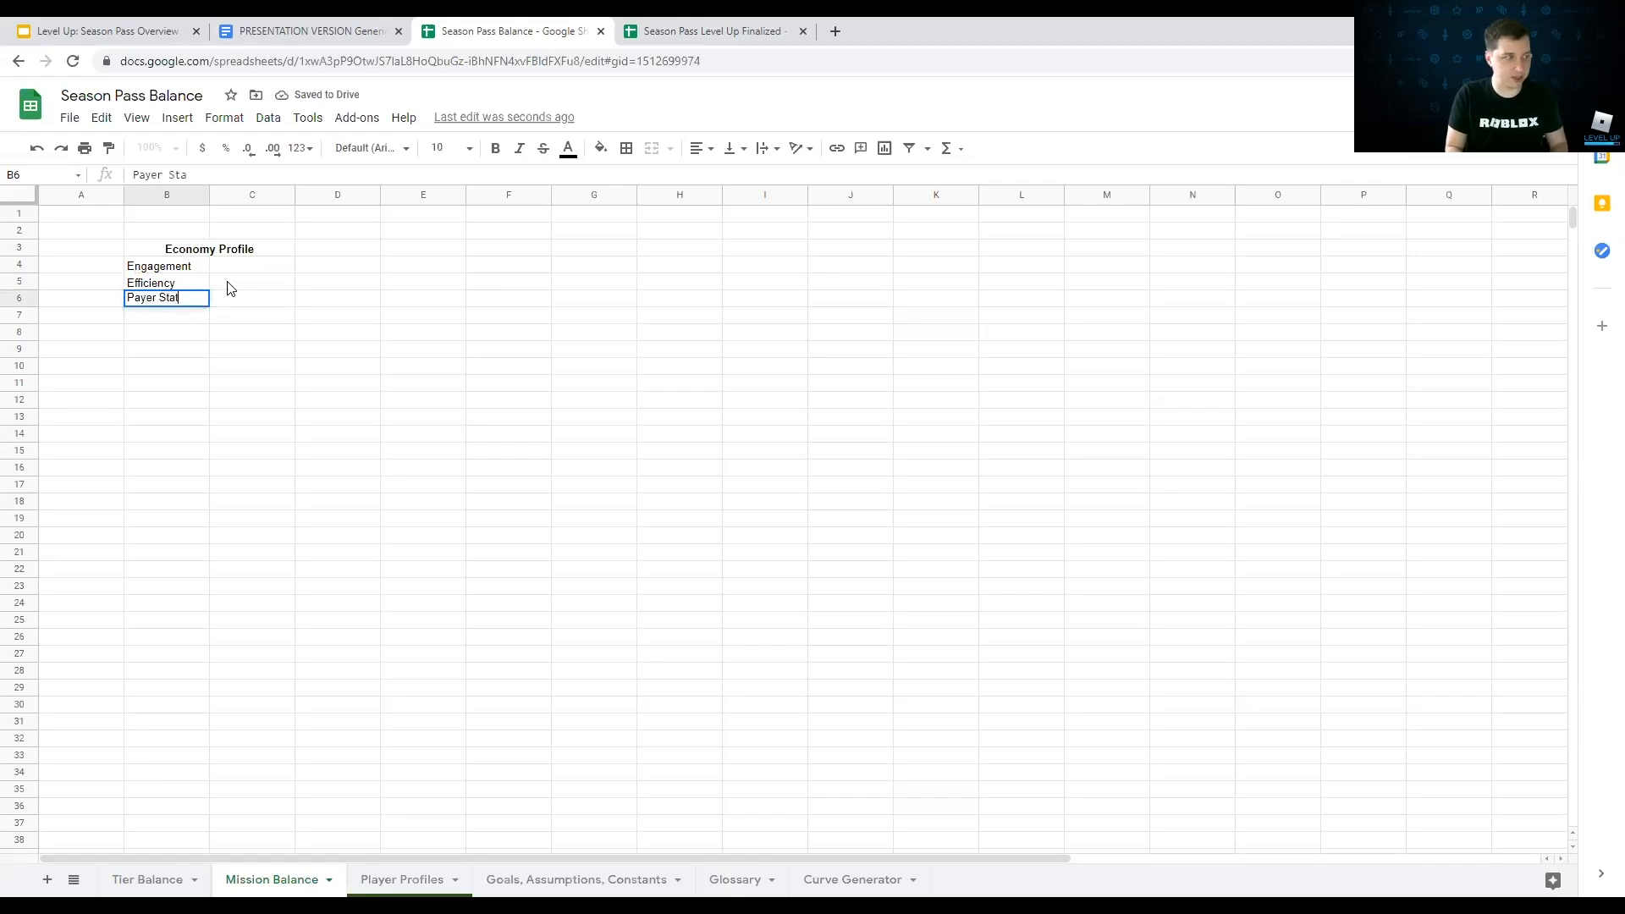
key(Return)
Step: Make the row labels in B4:B6 bold
key(Up)
key(Up)
key(Up)
key(shift+Down)
key(shift+Down)
key(ctrl+b)
Step: Add a dropdown to the Engagement cell C4 listing the player names from 'Player Profiles'!A2:A13
key(Right)
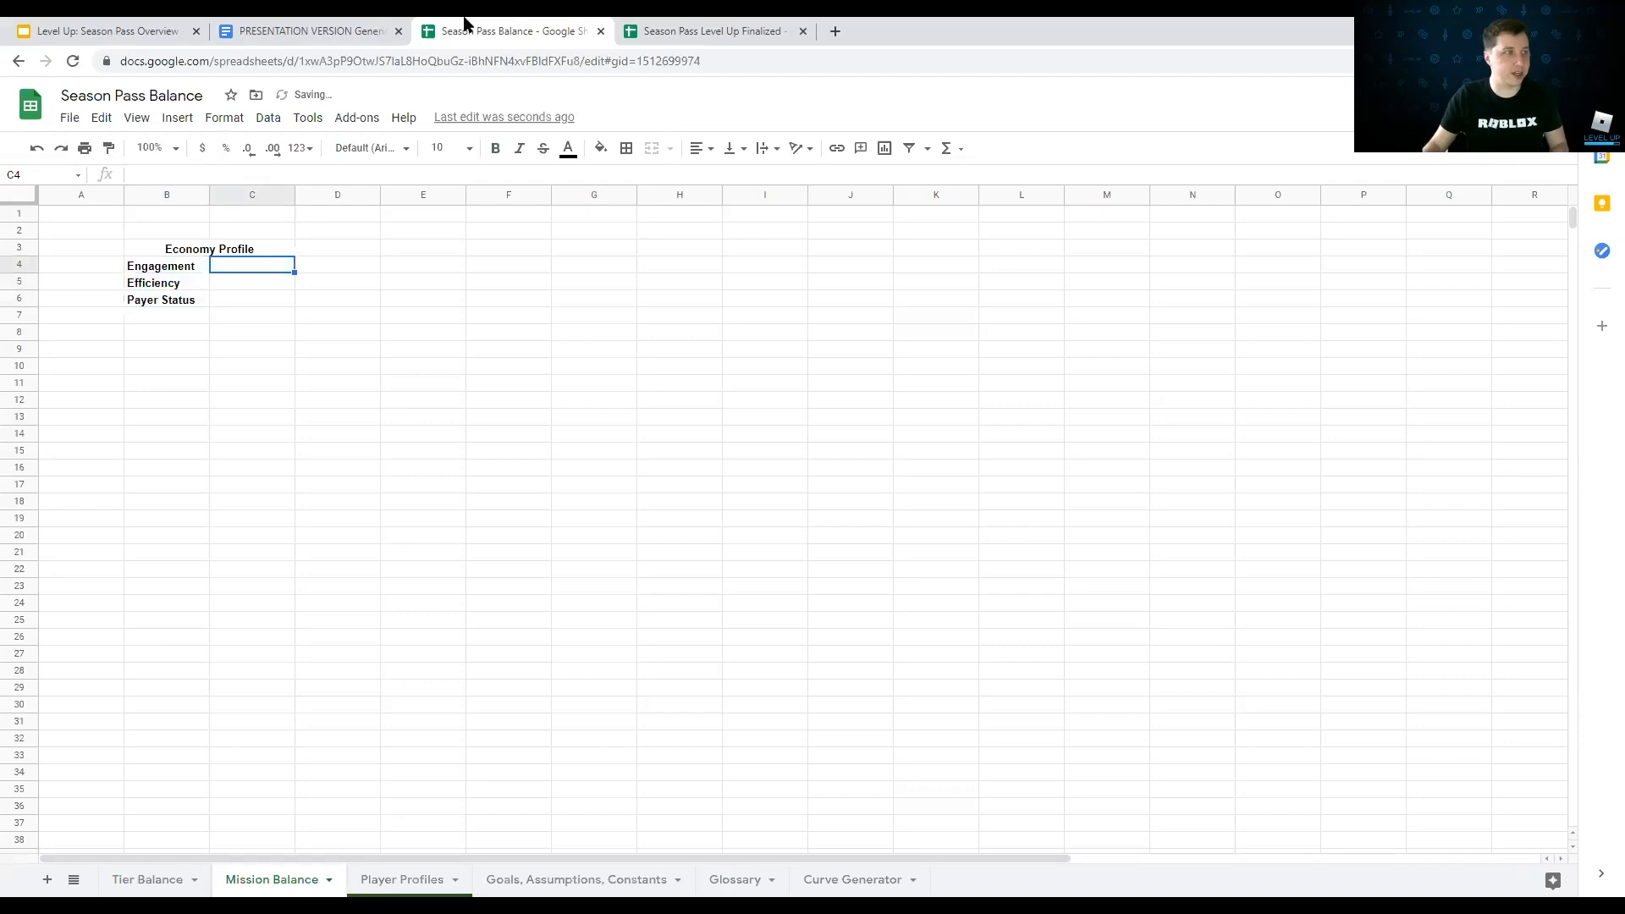
click(308, 117)
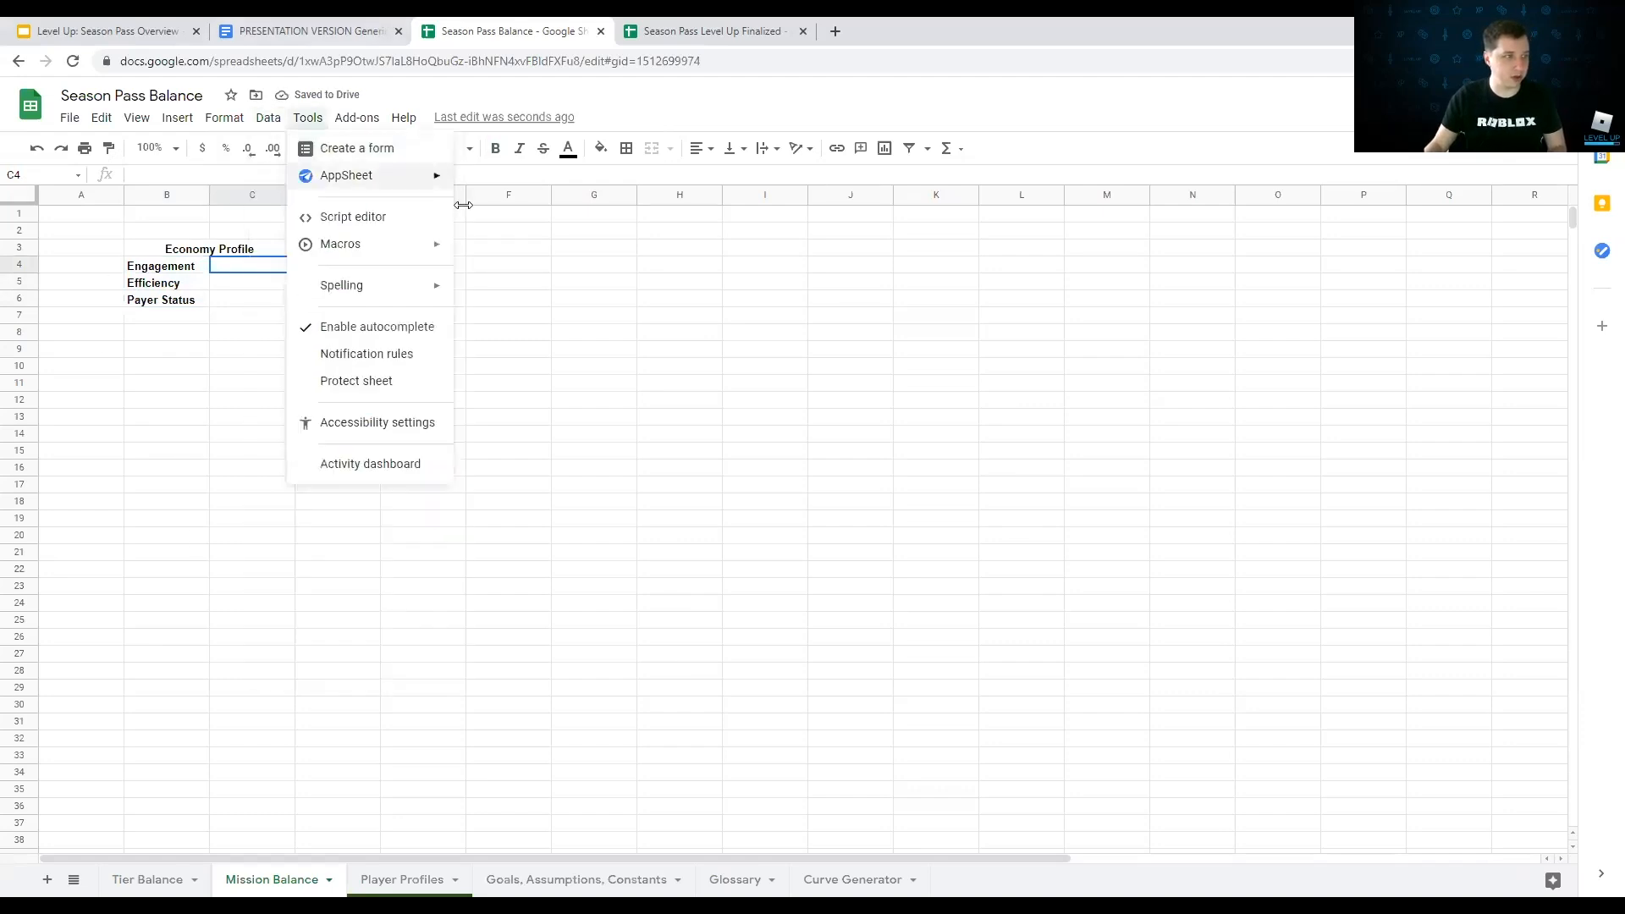
mouse_move(269, 119)
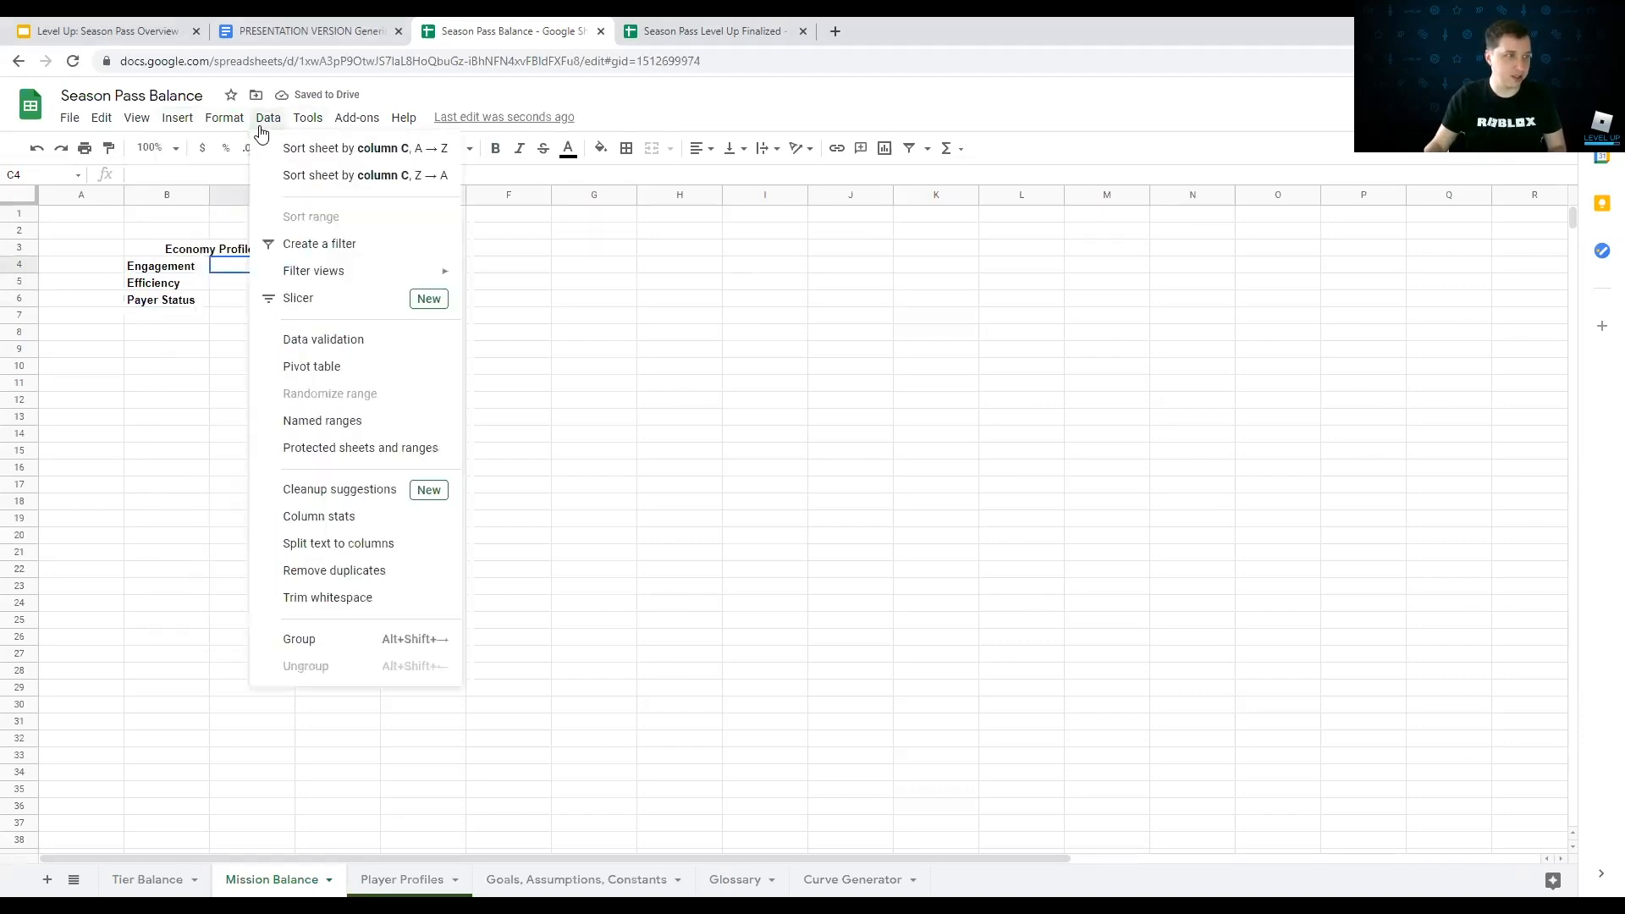
click(311, 341)
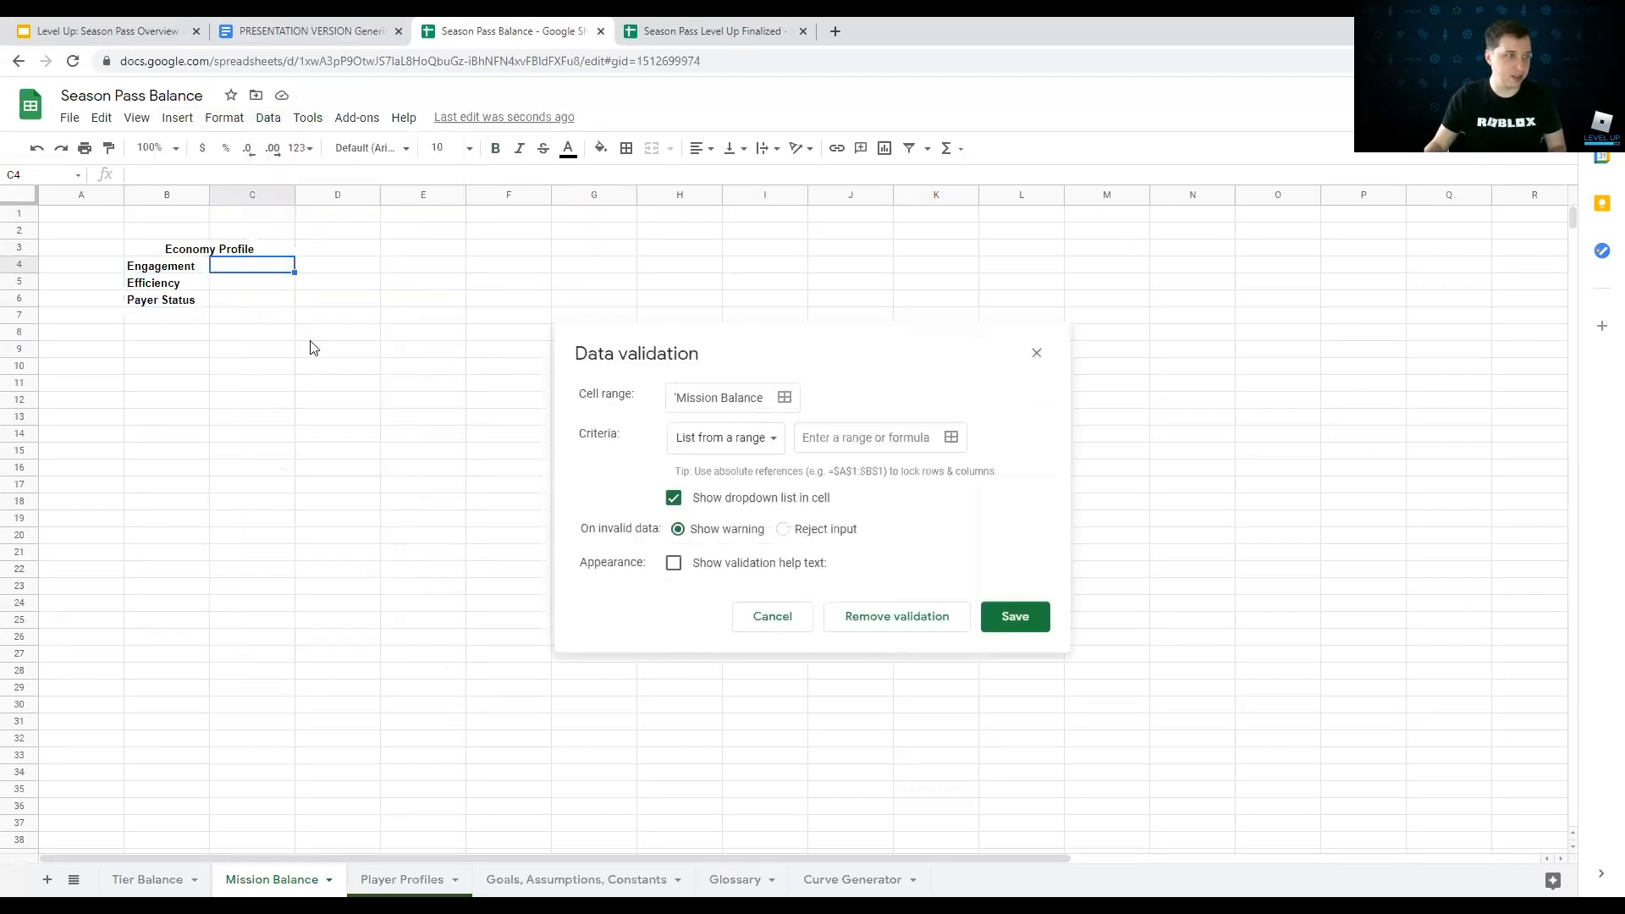
click(950, 438)
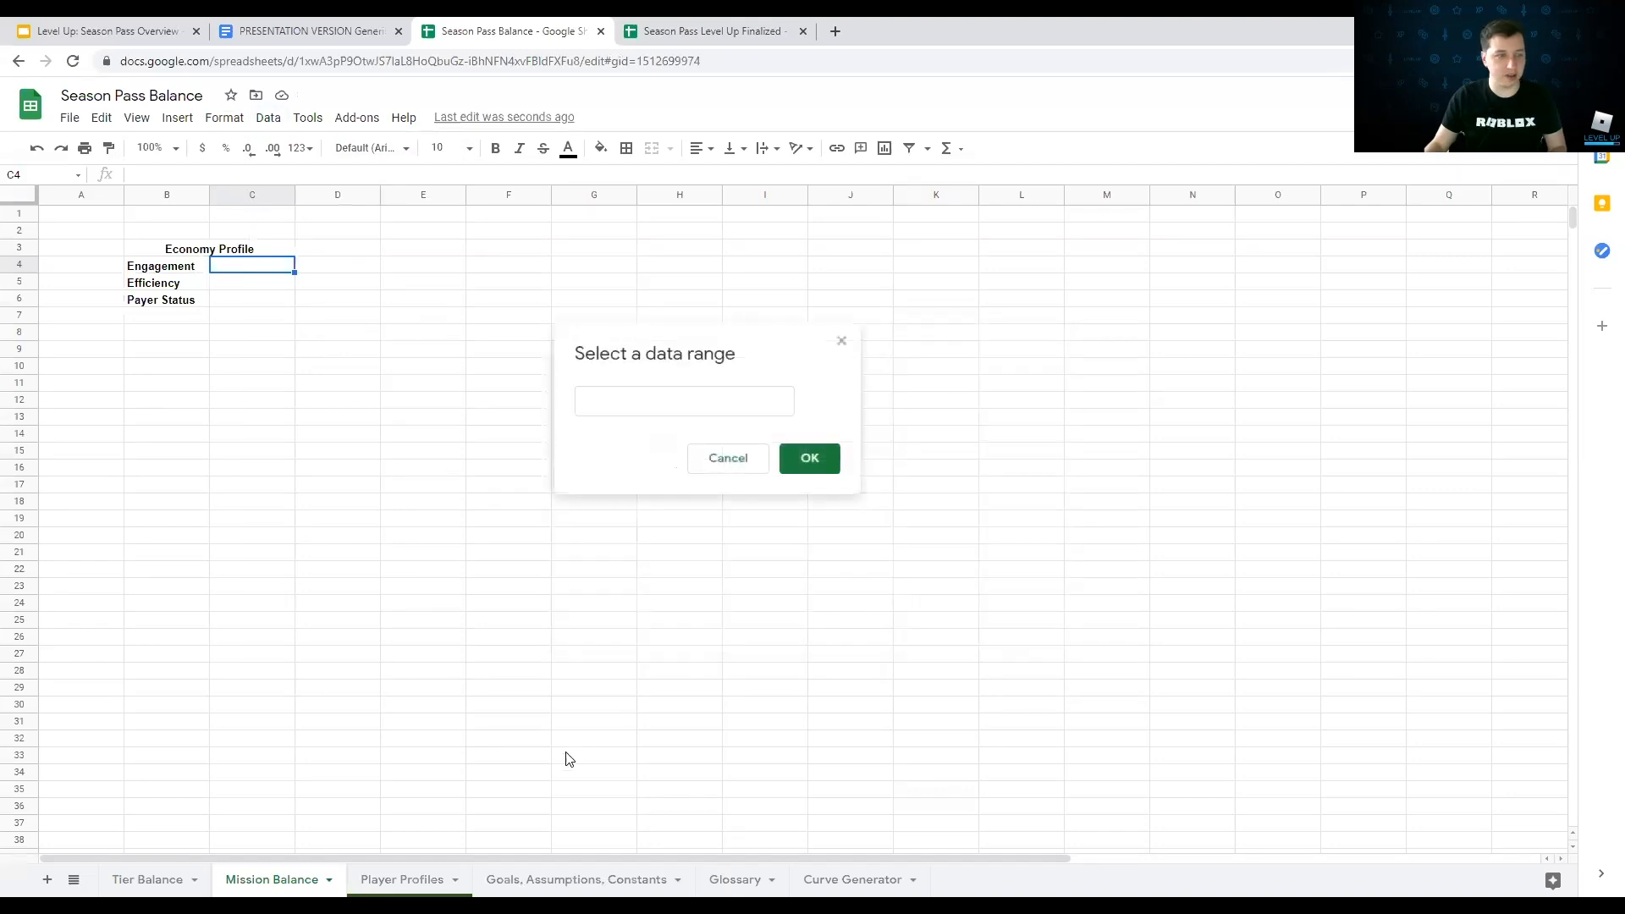
click(412, 886)
drag(131, 234, 132, 439)
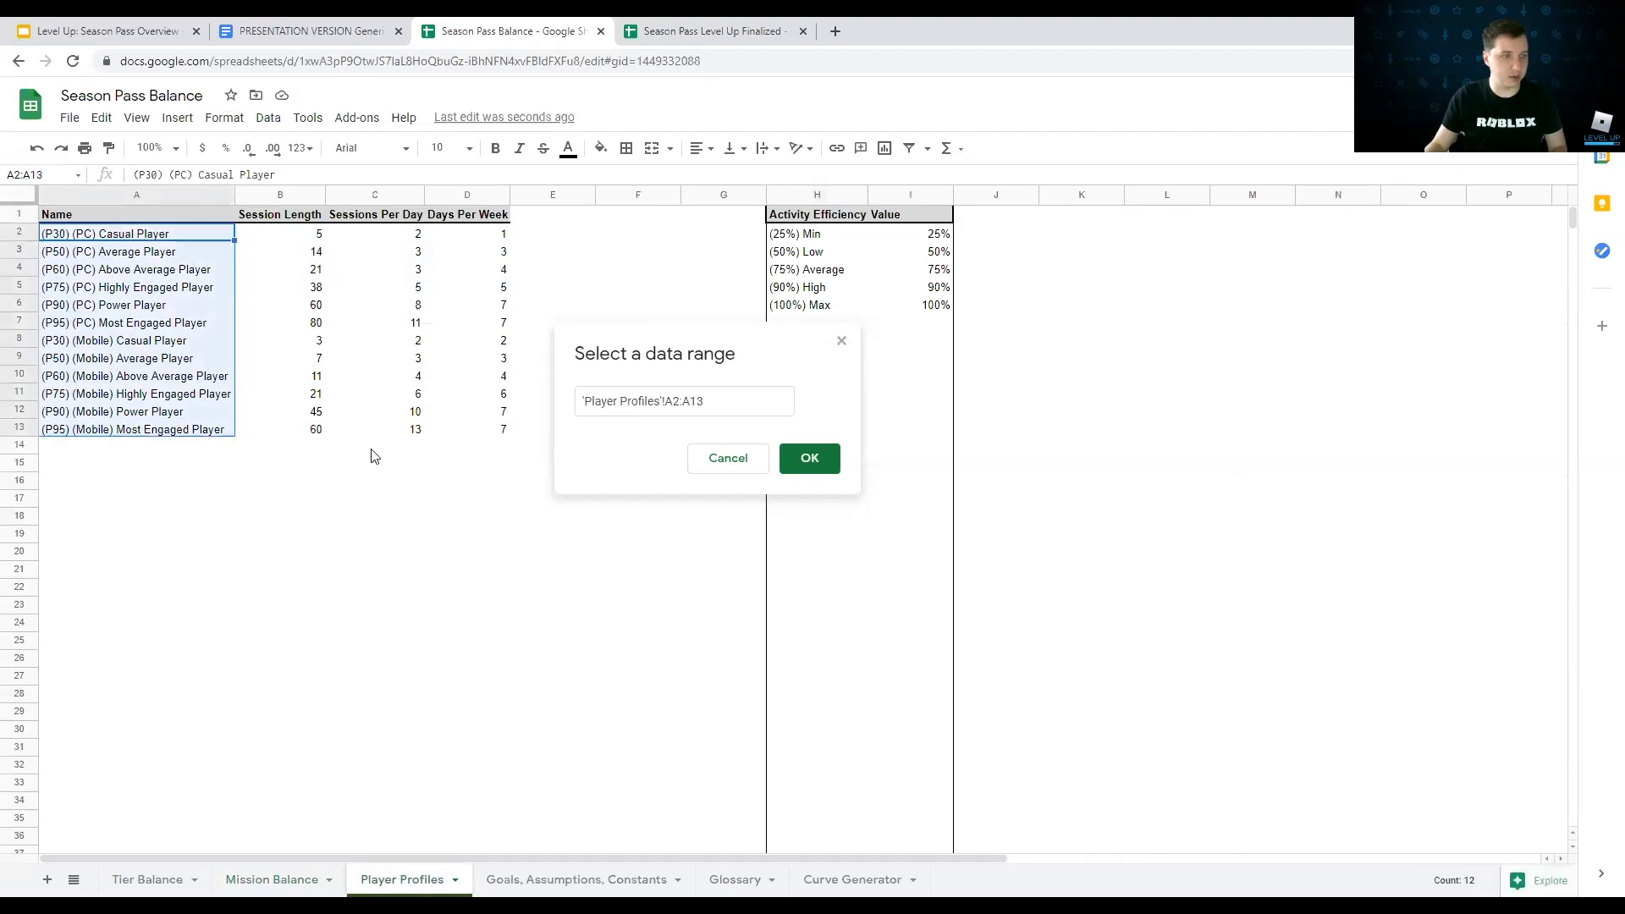
click(809, 458)
click(1012, 614)
click(258, 881)
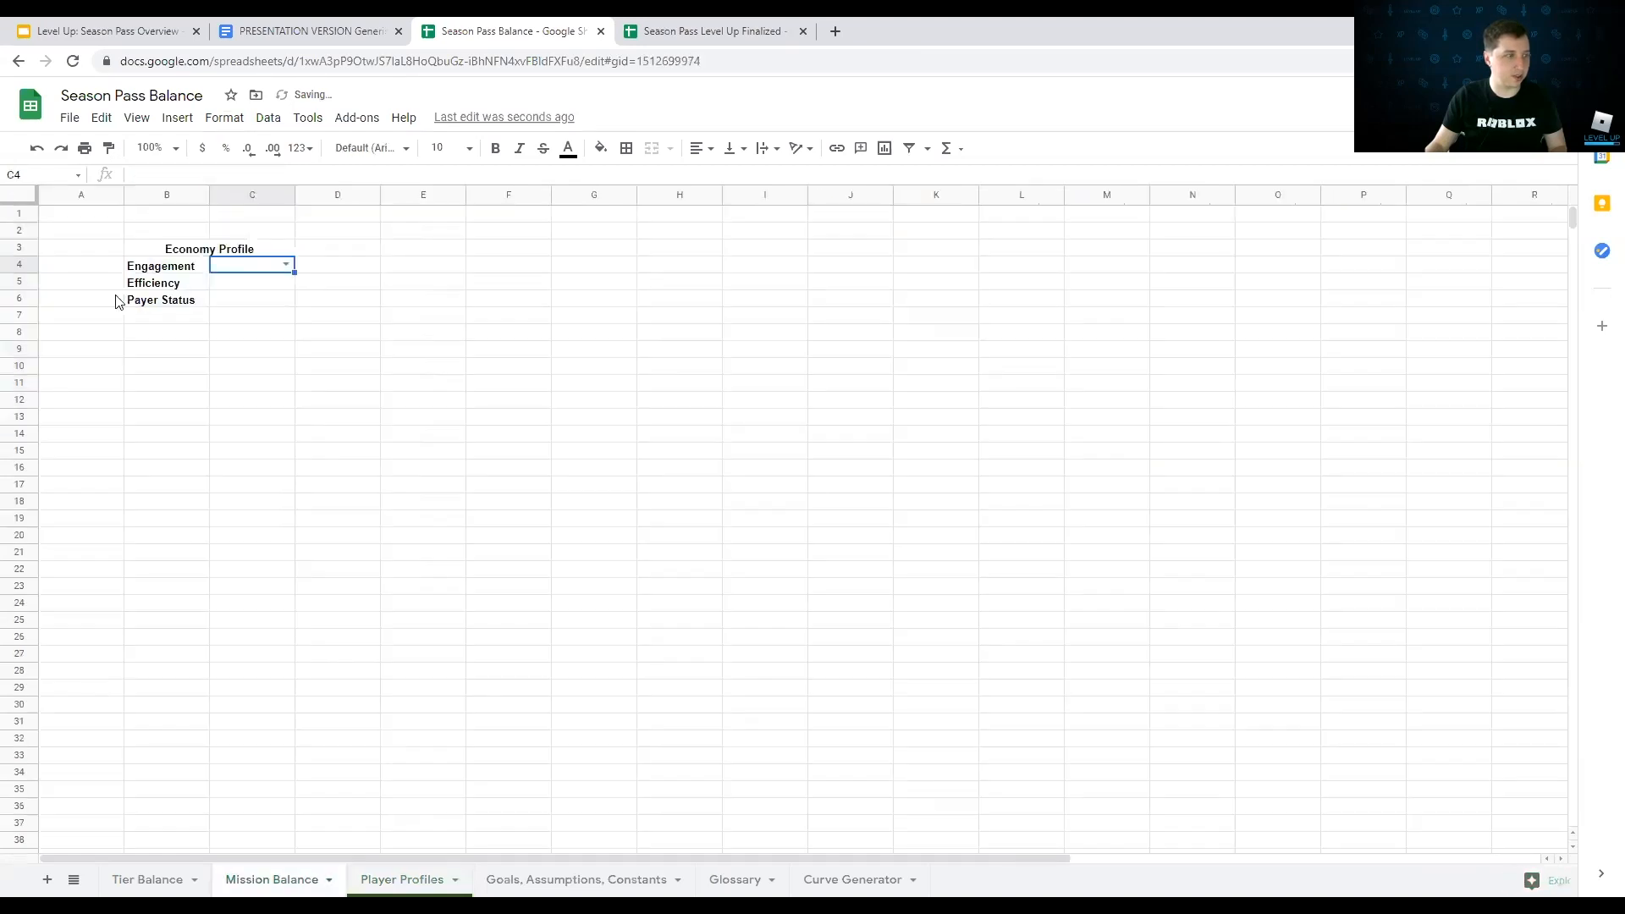
Step: Choose (P50) (PC) Average Player for Engagement and fit column C's width to its content
click(287, 265)
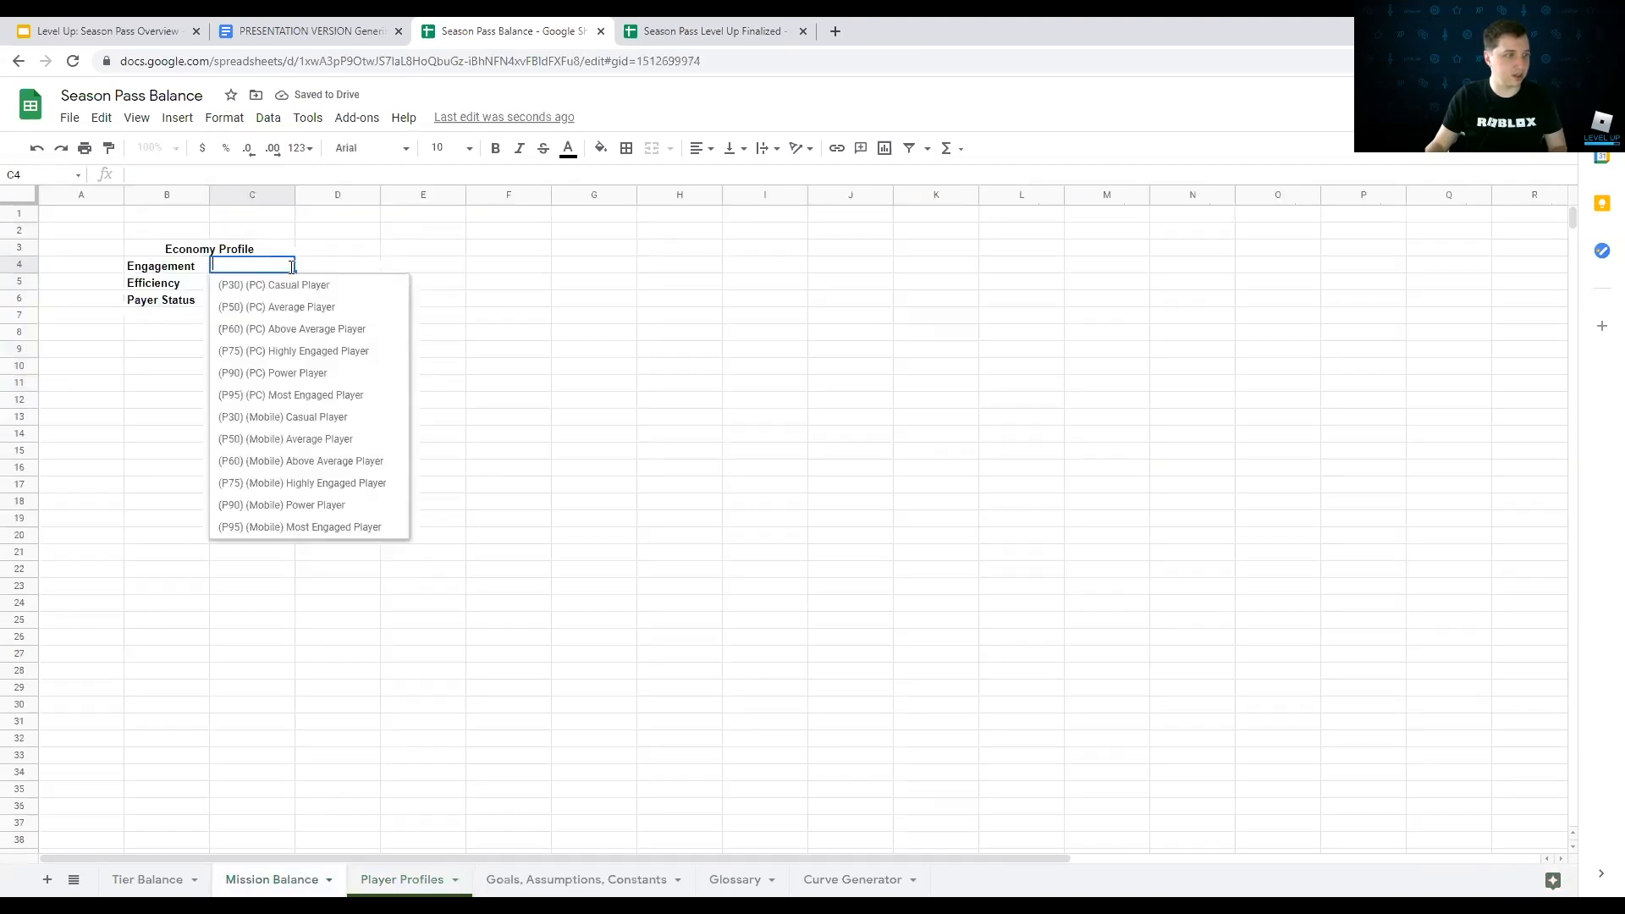
click(309, 307)
click(260, 286)
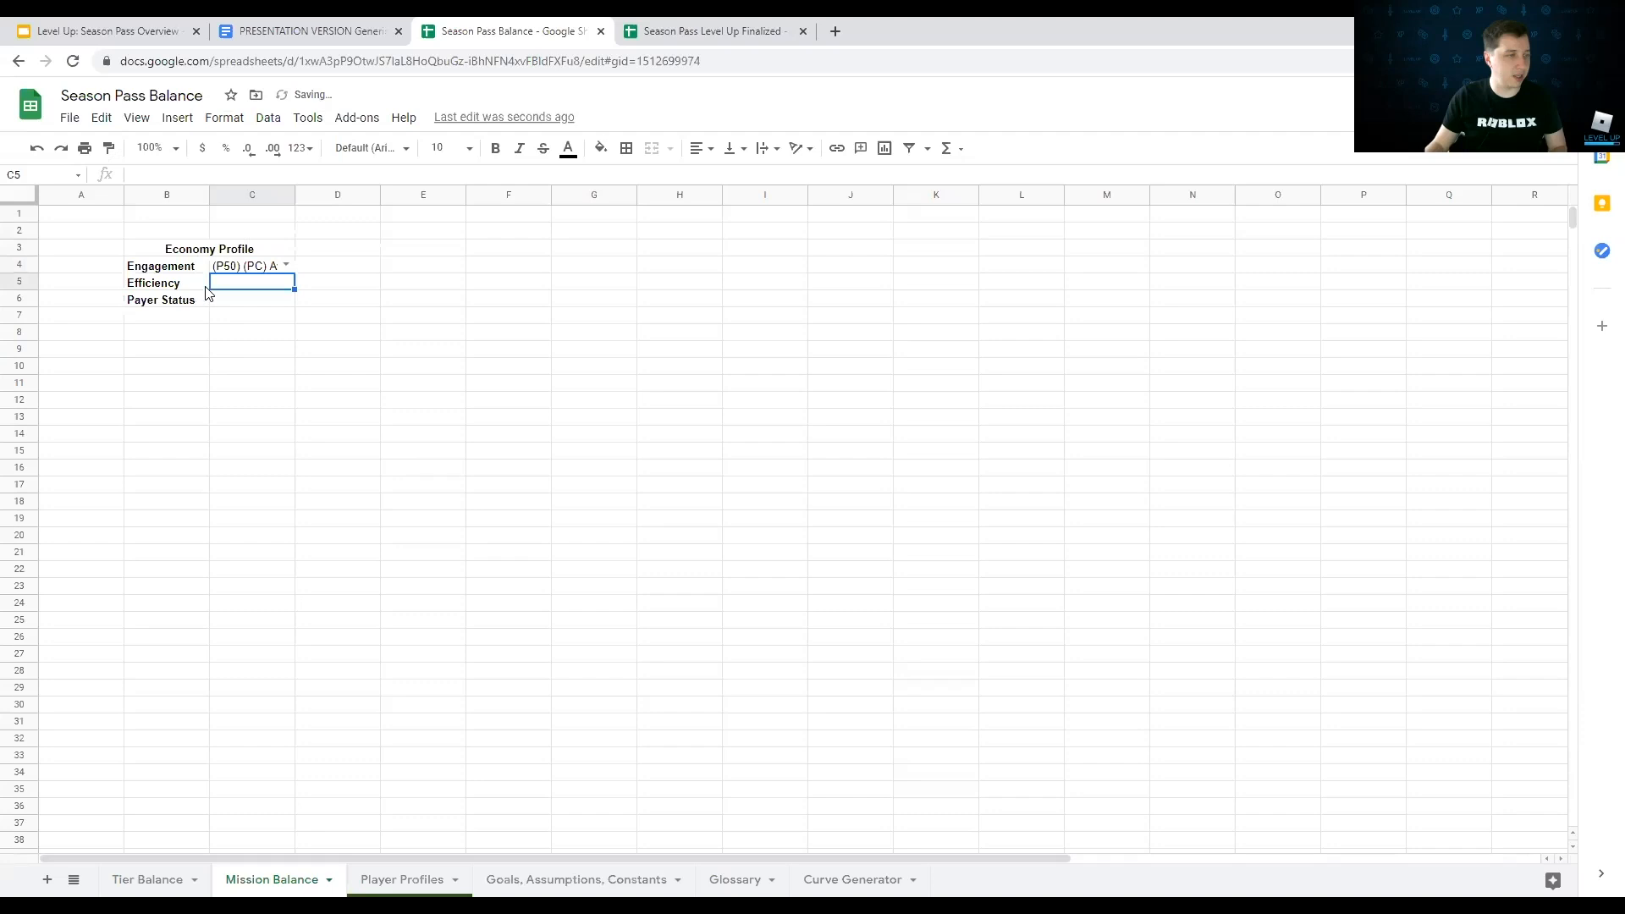
double_click(296, 196)
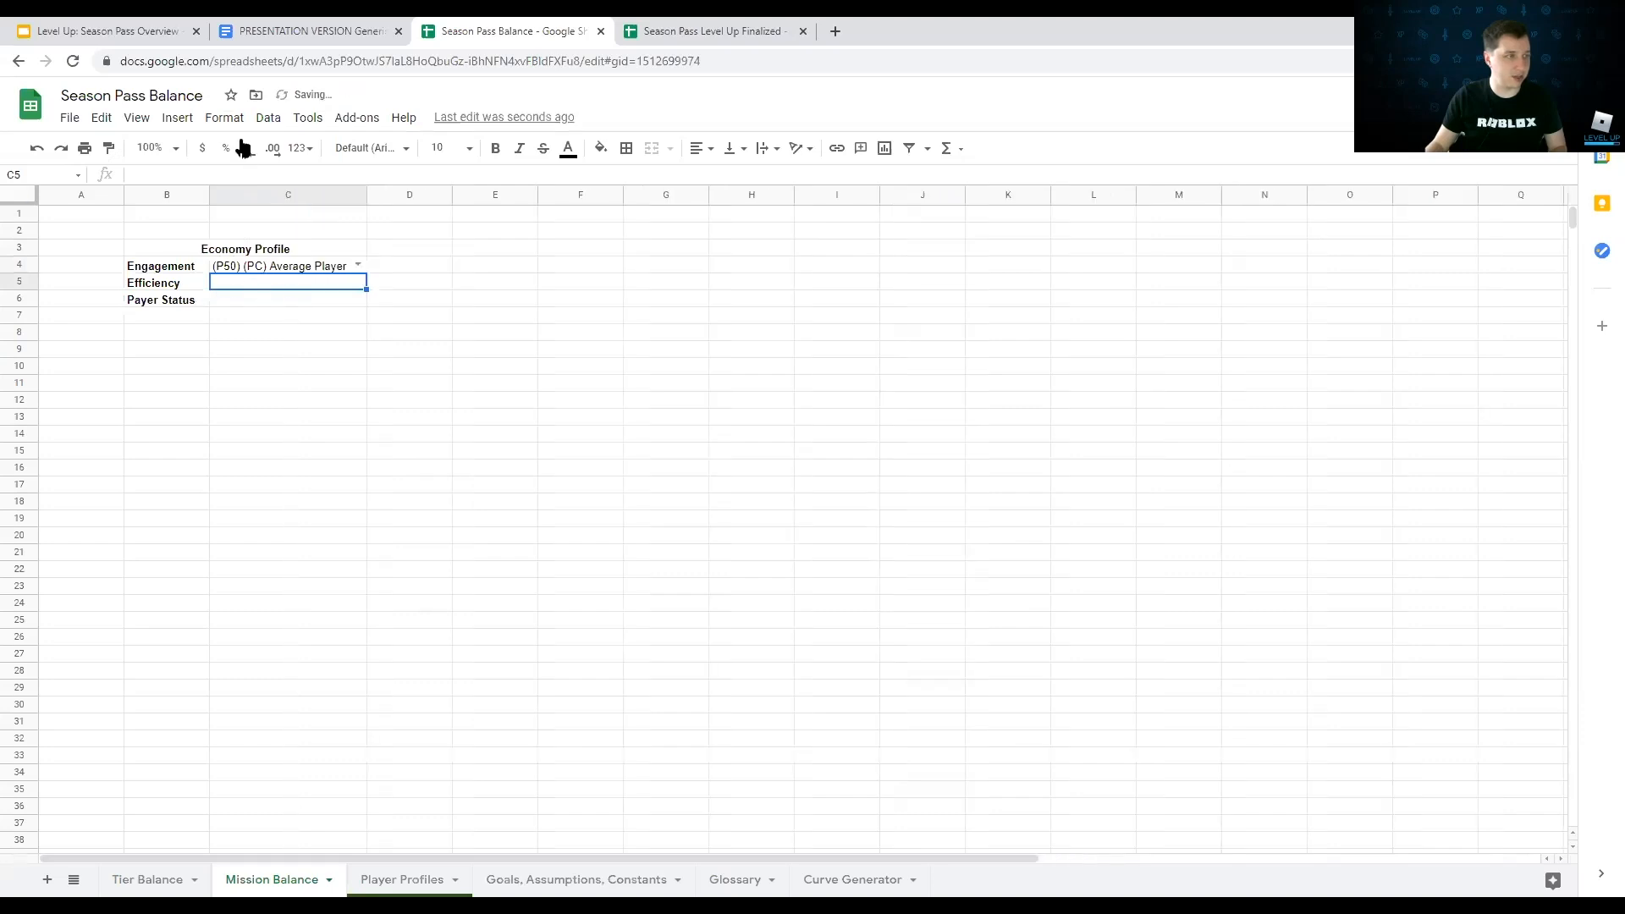
Step: Add a dropdown to the Efficiency cell C5 from 'Player Profiles'!H2:H6 and choose (75%) Average
click(266, 119)
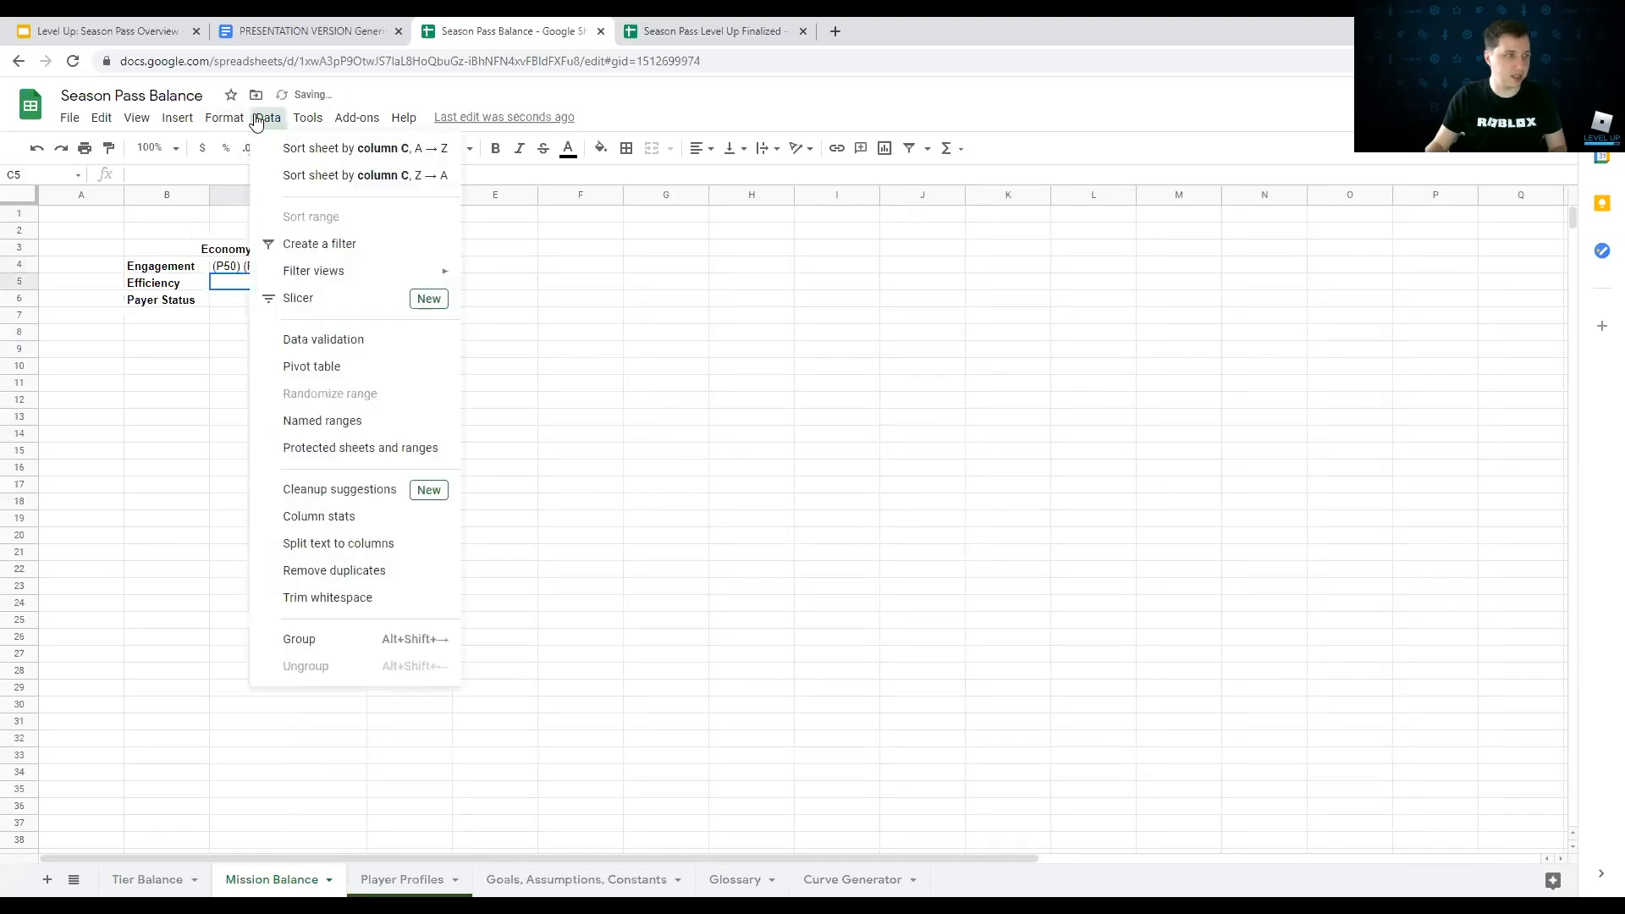
click(320, 342)
click(958, 445)
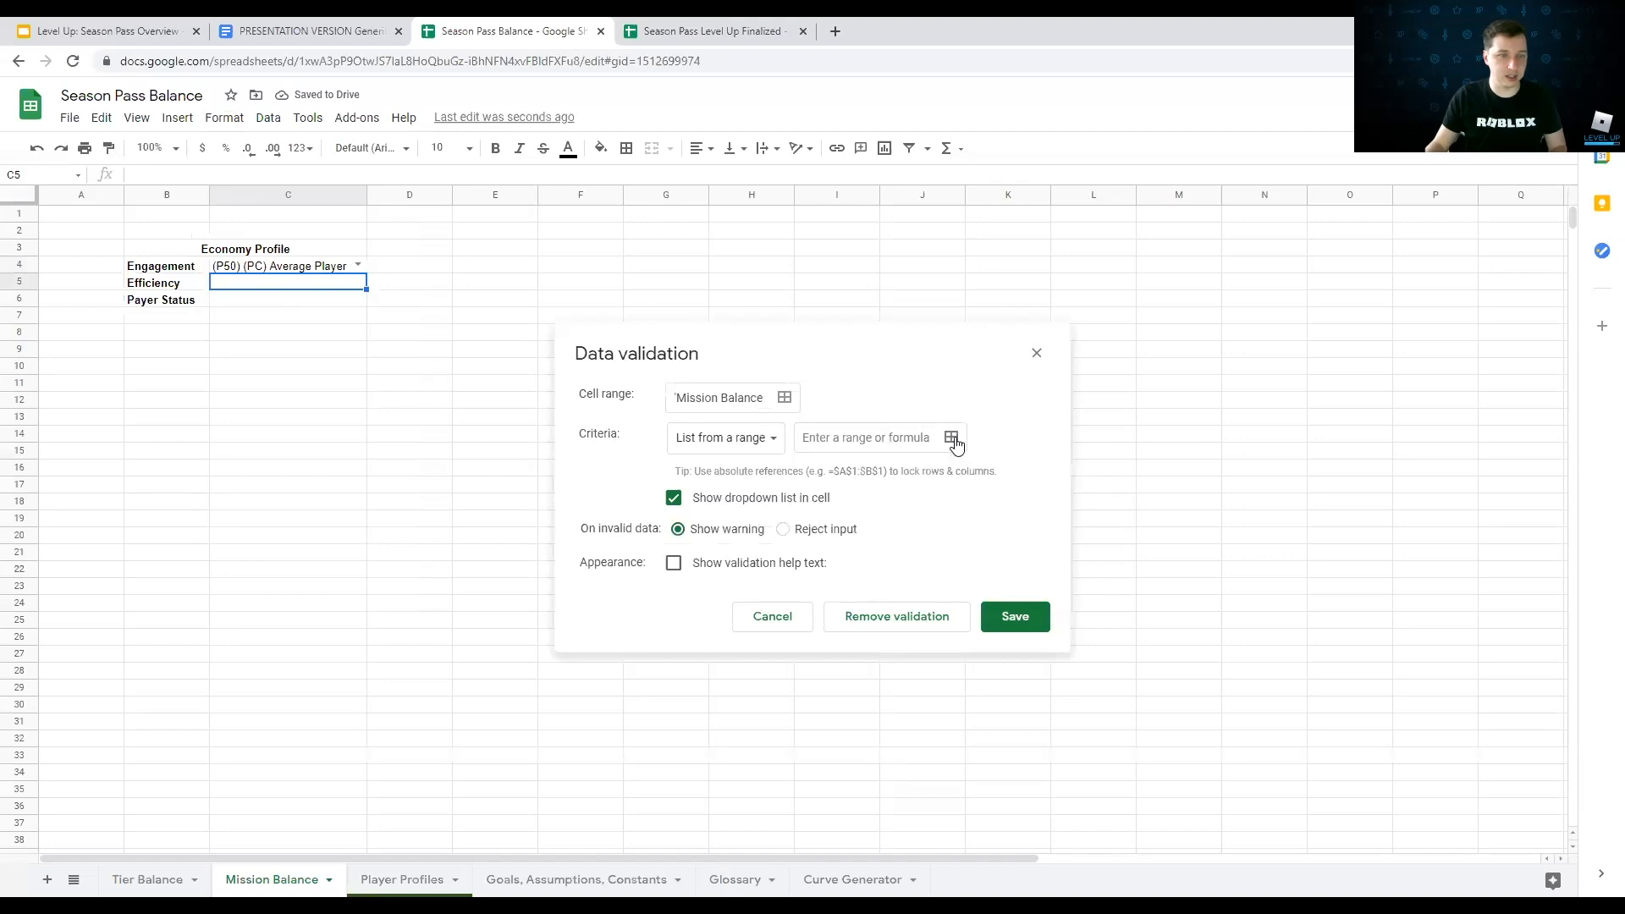
click(379, 880)
drag(810, 239, 799, 308)
click(810, 458)
click(1014, 617)
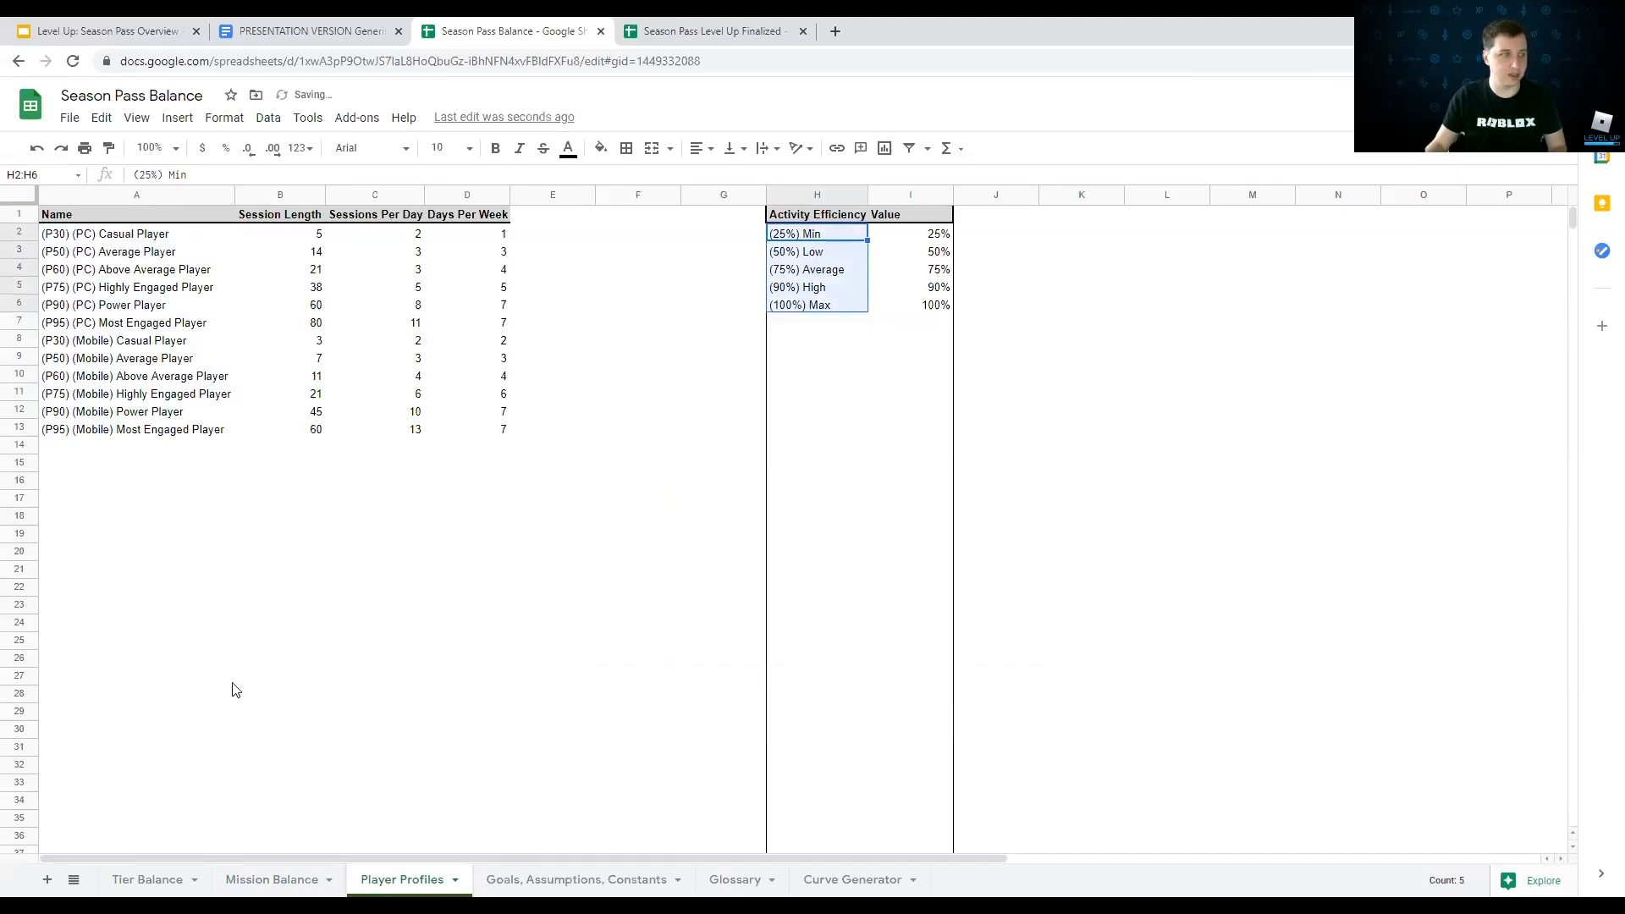
click(239, 880)
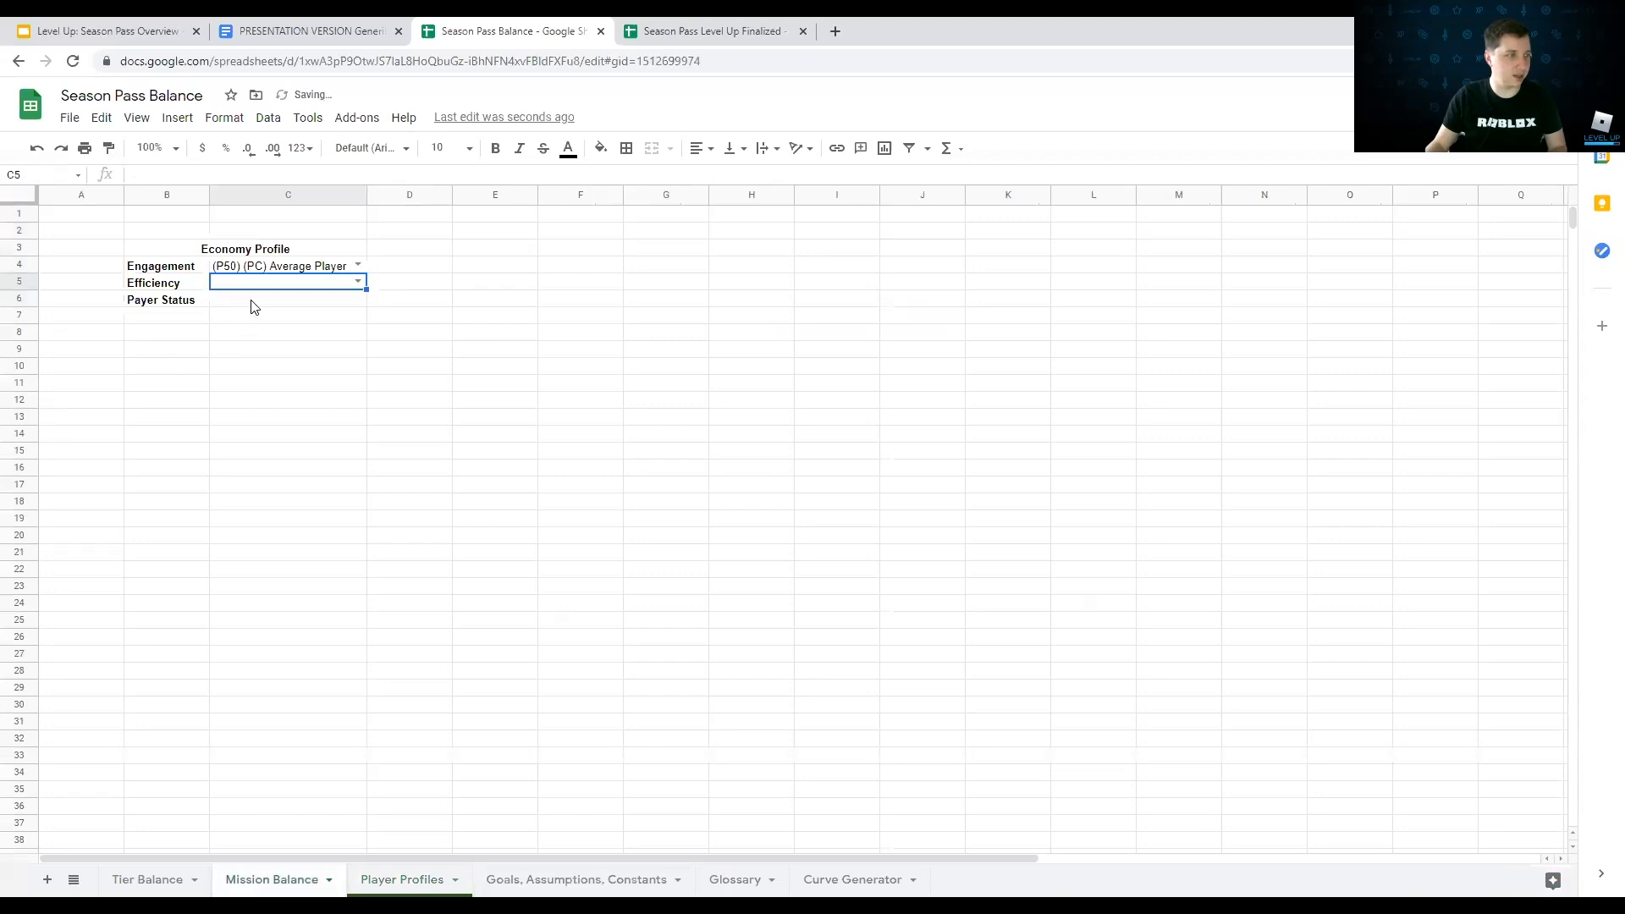
click(358, 281)
click(280, 347)
Step: Add a dropdown to the Payer Status cell C6 from J5:J6 of Goals, Assumptions, Constants, and return to Mission Balance
click(282, 302)
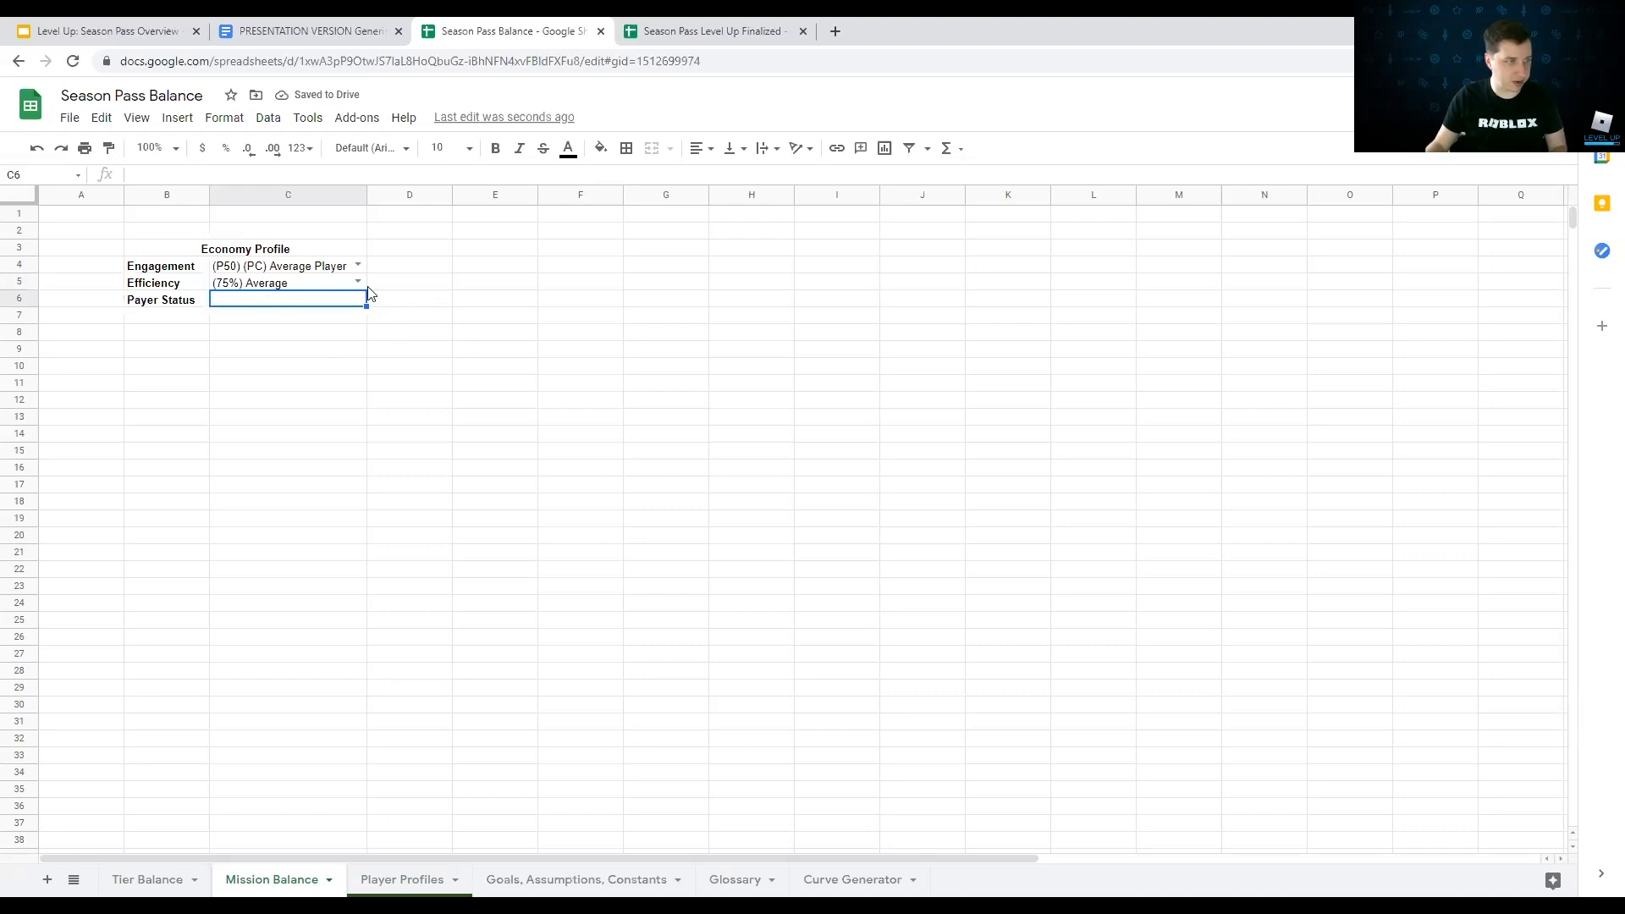
click(308, 118)
mouse_move(268, 117)
click(319, 336)
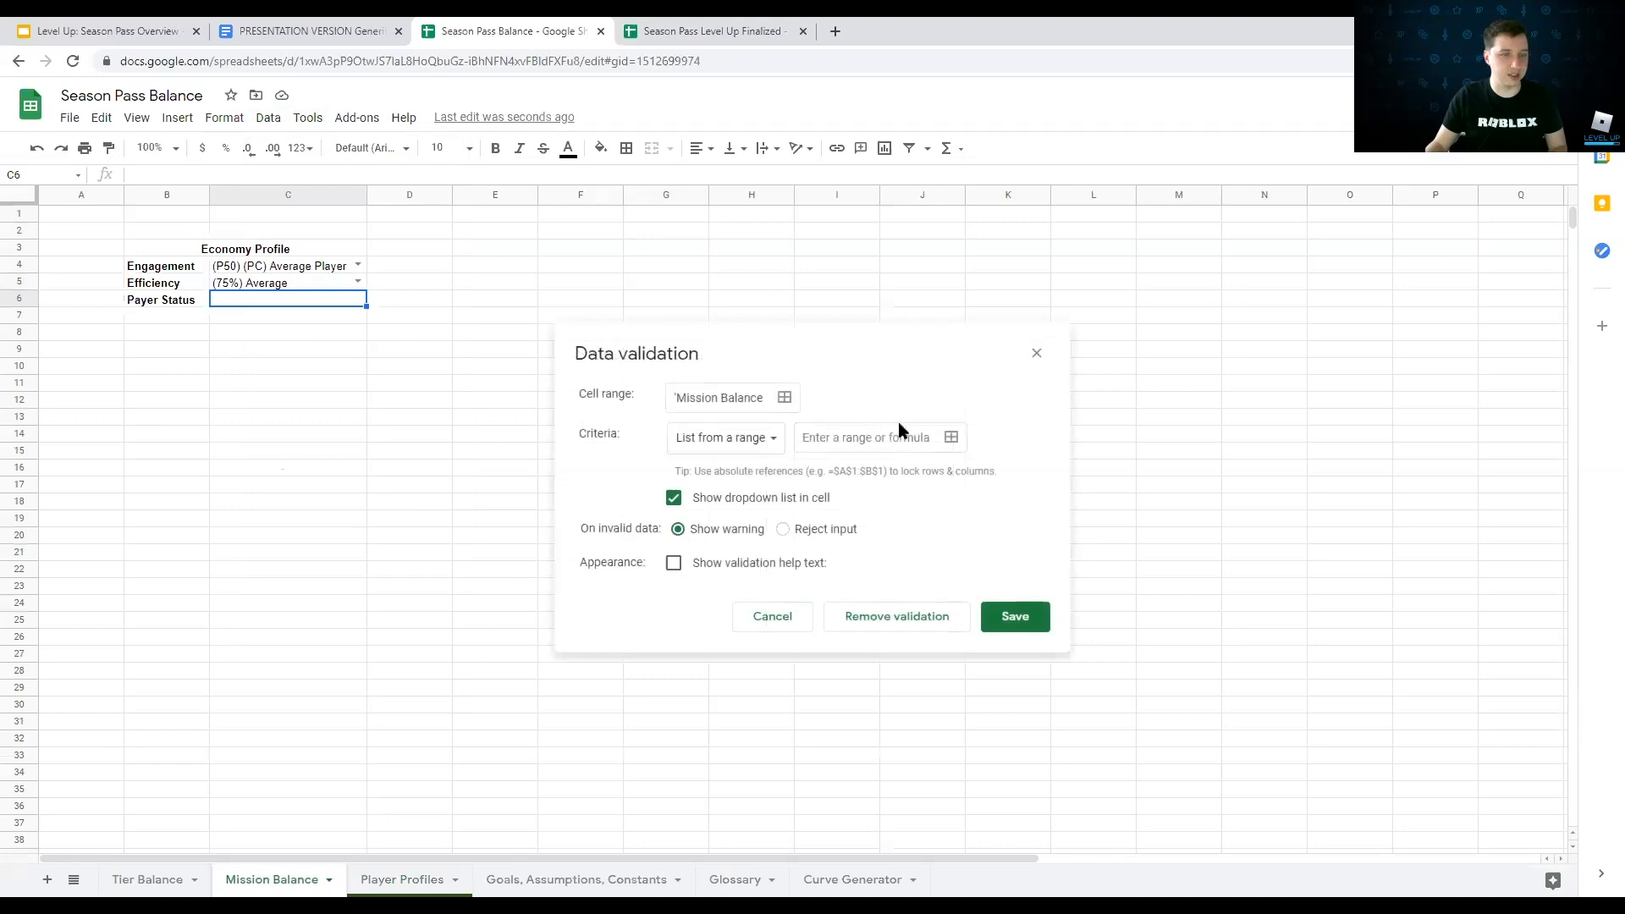
click(950, 438)
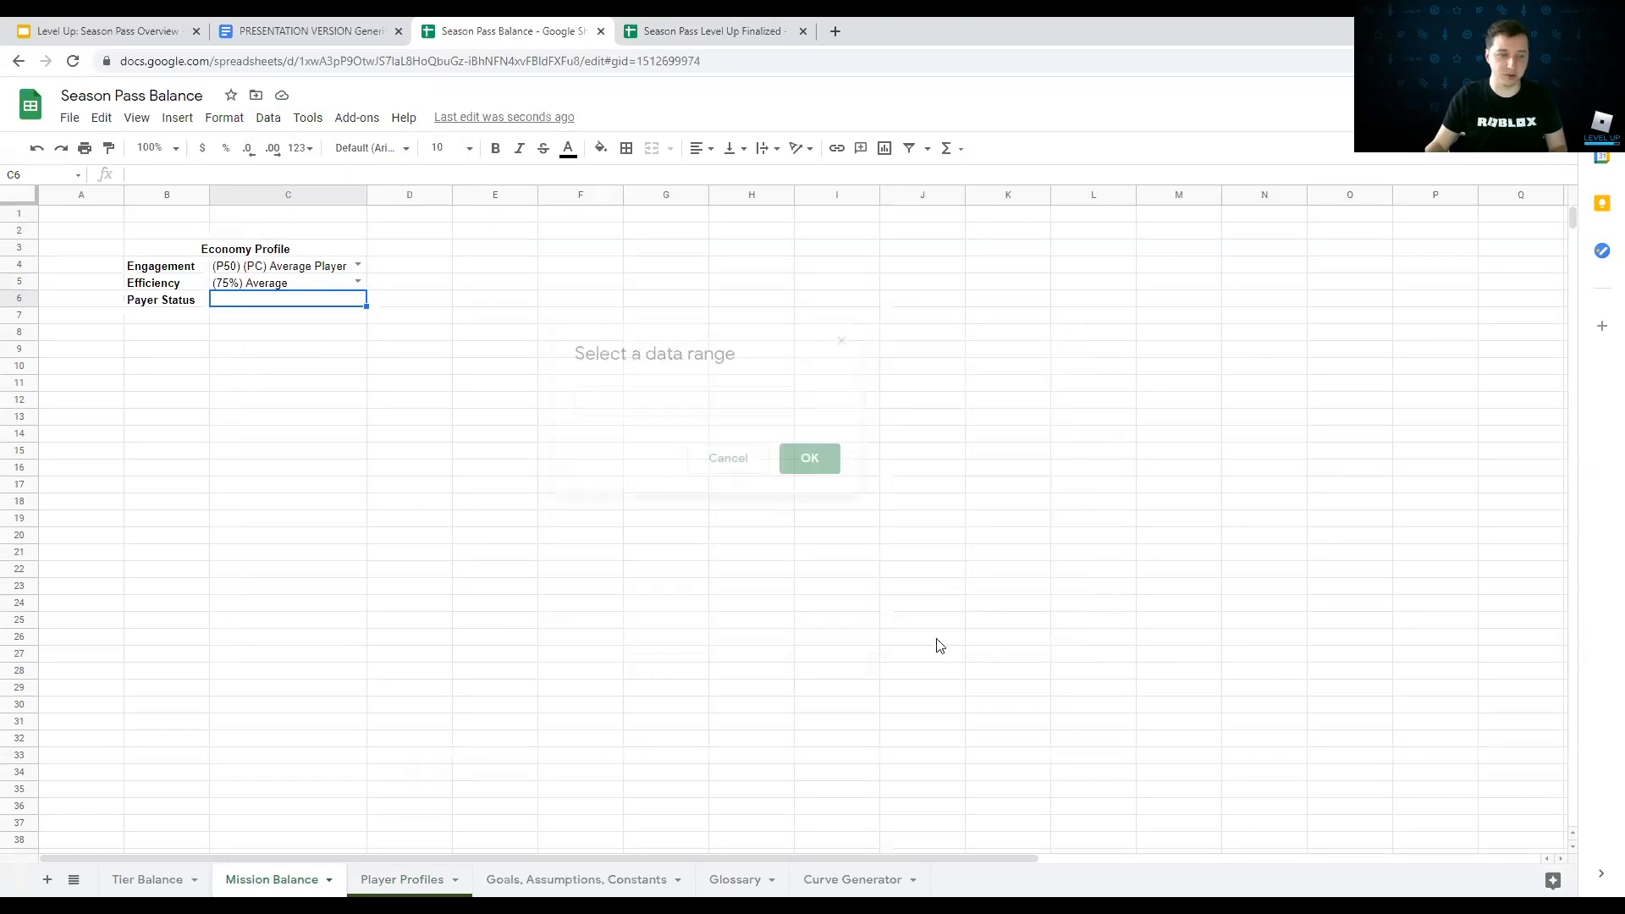
click(597, 880)
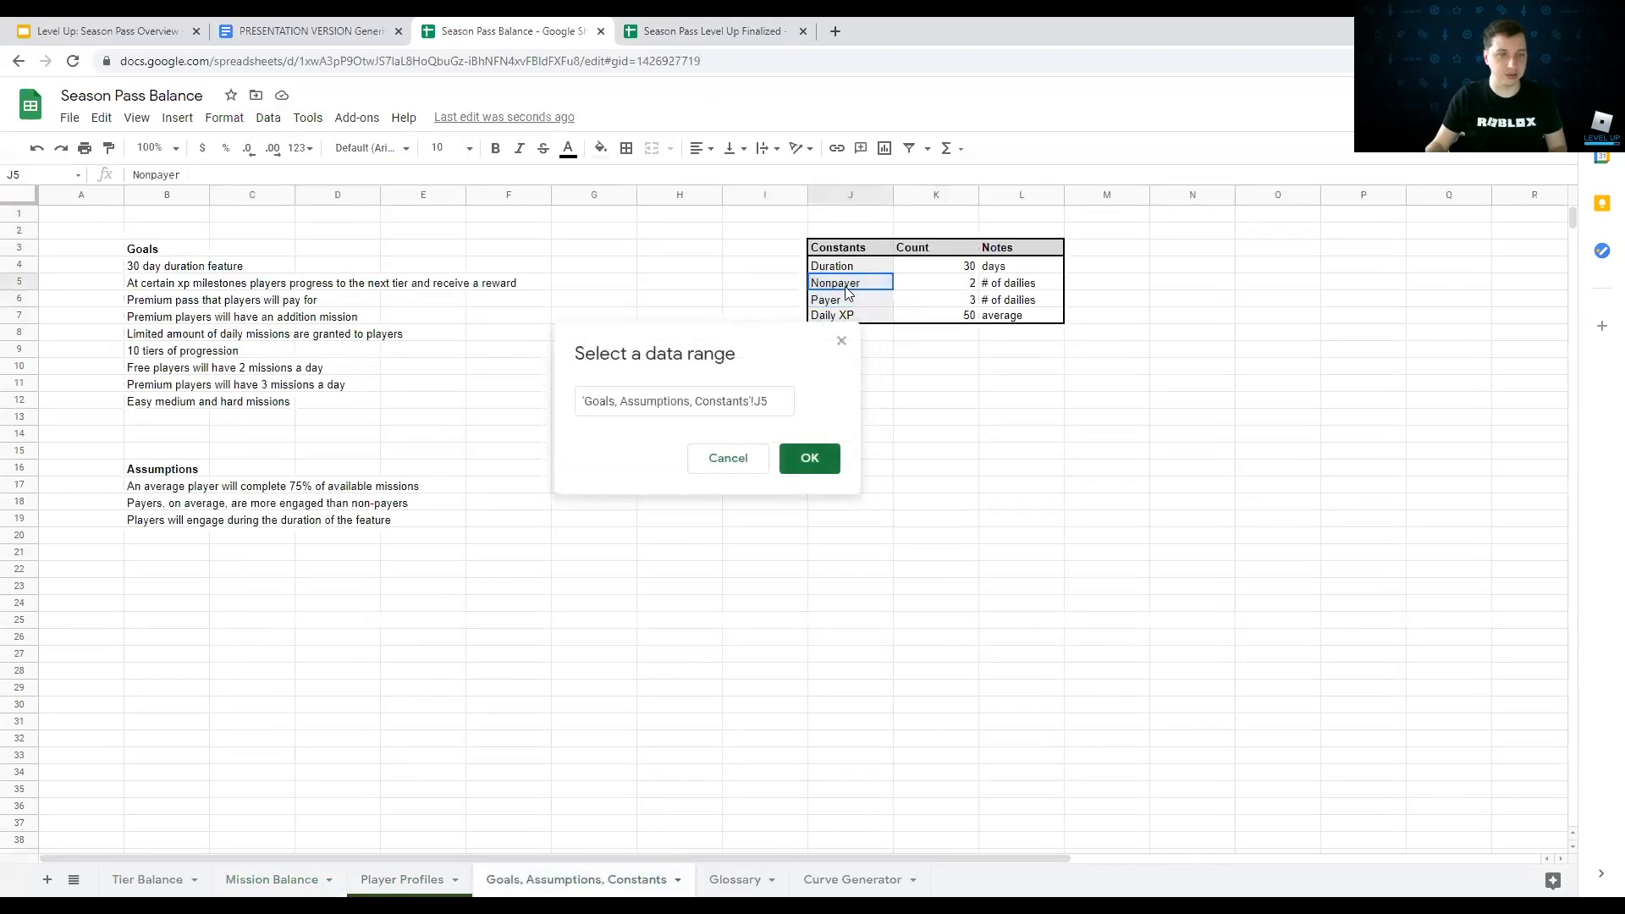
click(812, 458)
click(1015, 616)
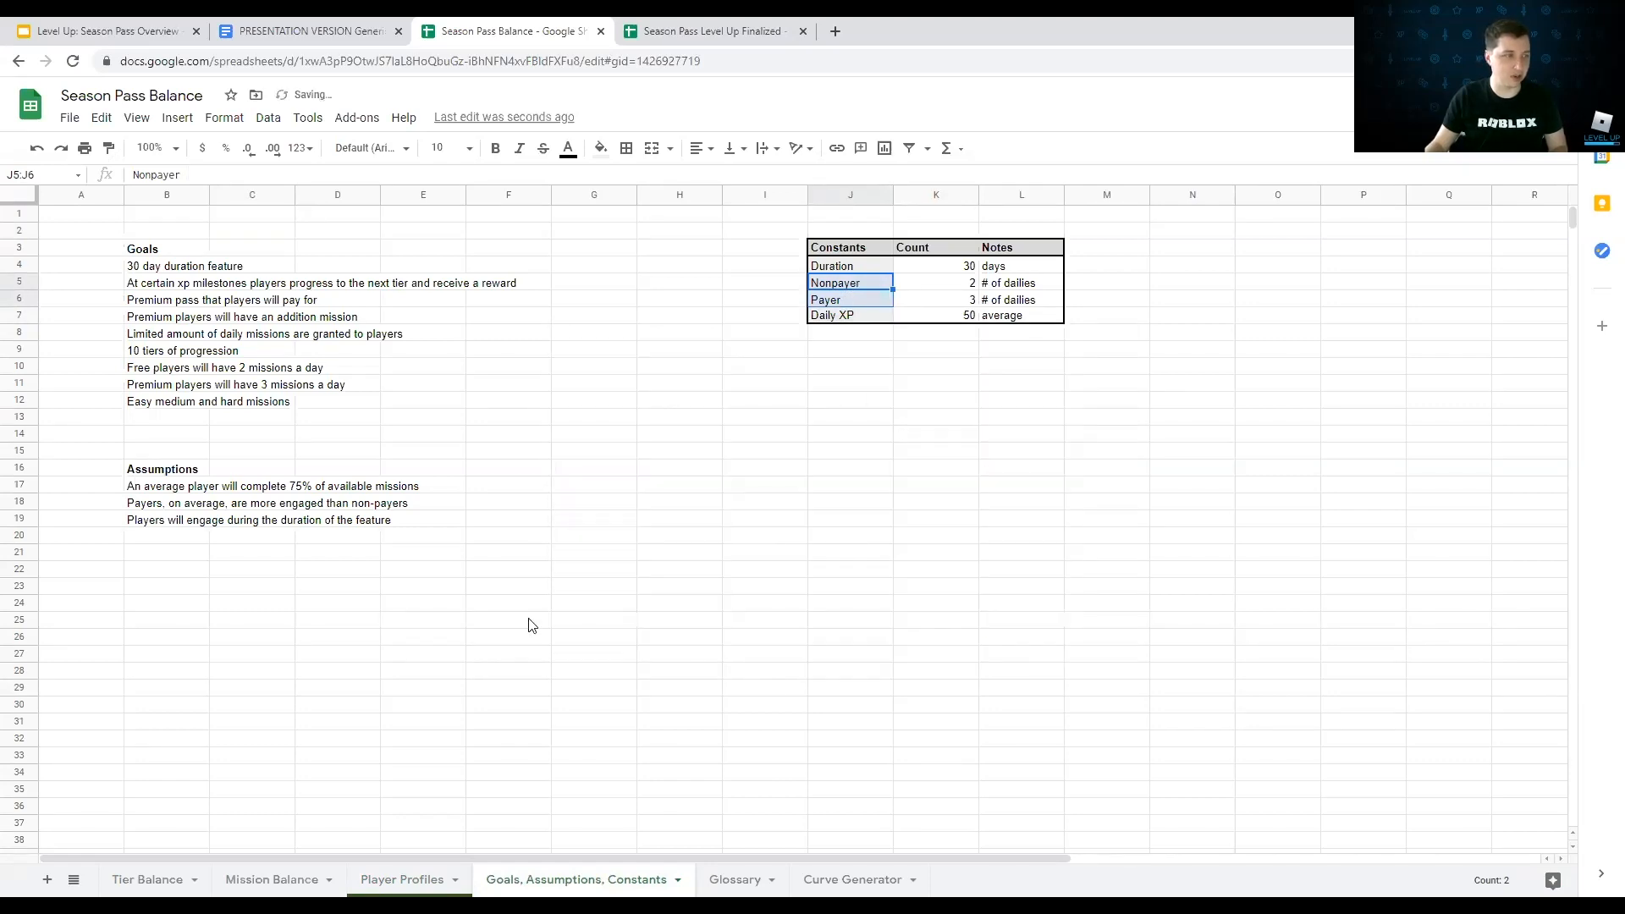
click(269, 880)
Step: Apply an outer border around the merged Economy Profile heading B3:C3
key(Up)
key(Up)
key(Up)
click(626, 148)
click(725, 181)
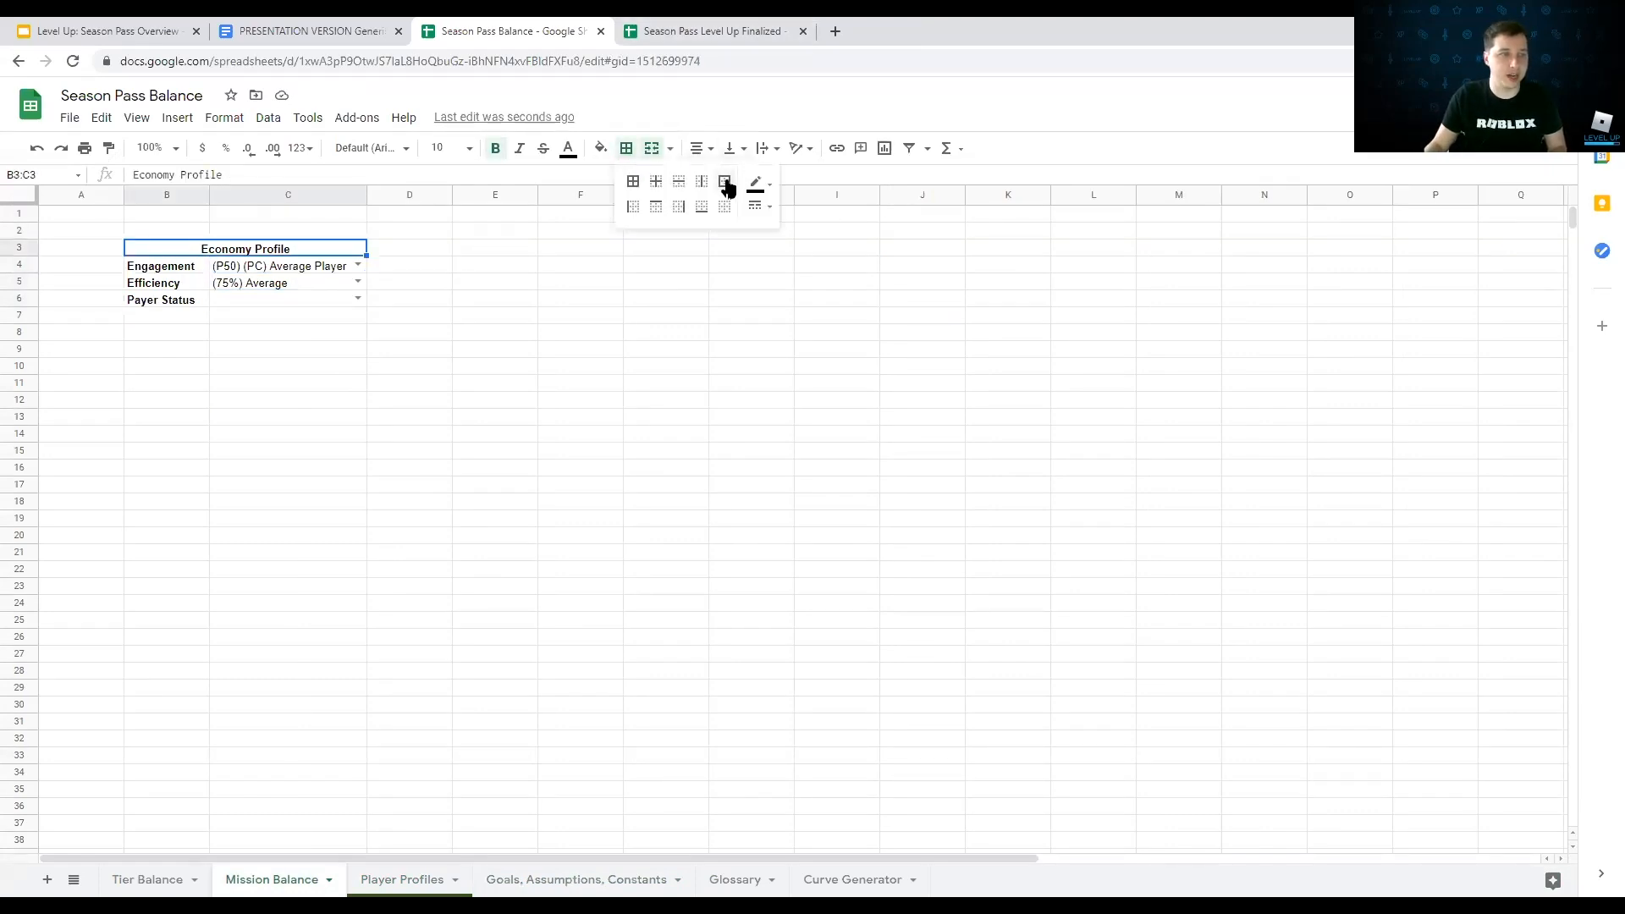
Step: Apply an outer border around the Economy Profile rows B4:C6
click(144, 270)
drag(144, 270, 269, 303)
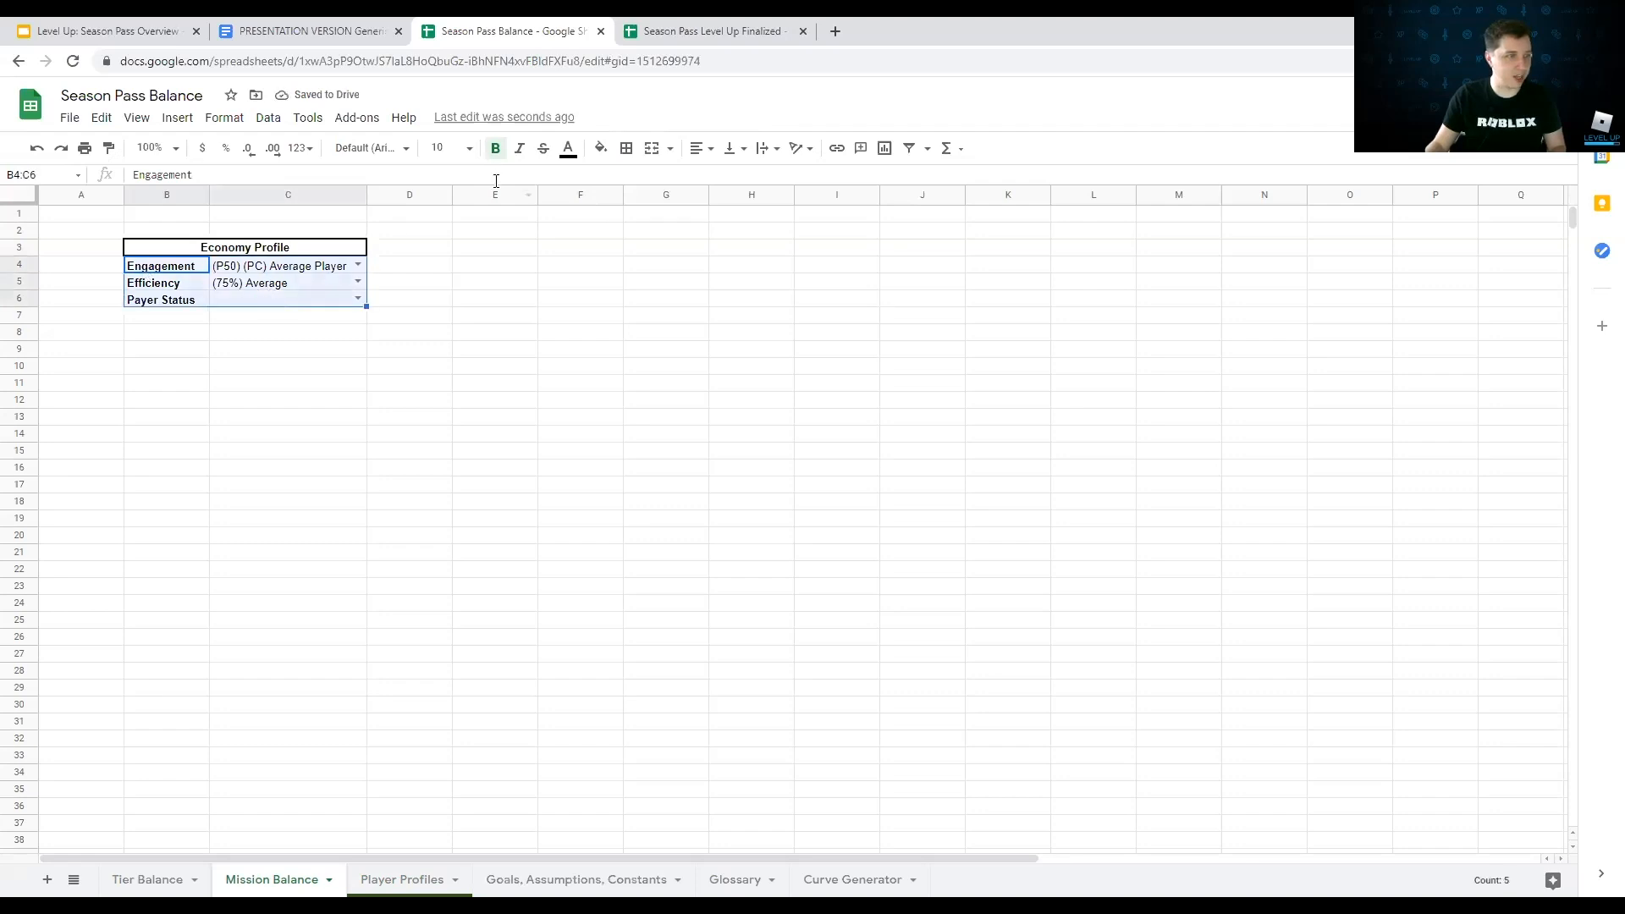
click(626, 148)
click(724, 181)
Step: Fill the Economy Profile heading with light gray and the label cells B4:B6 with a lighter gray
click(245, 246)
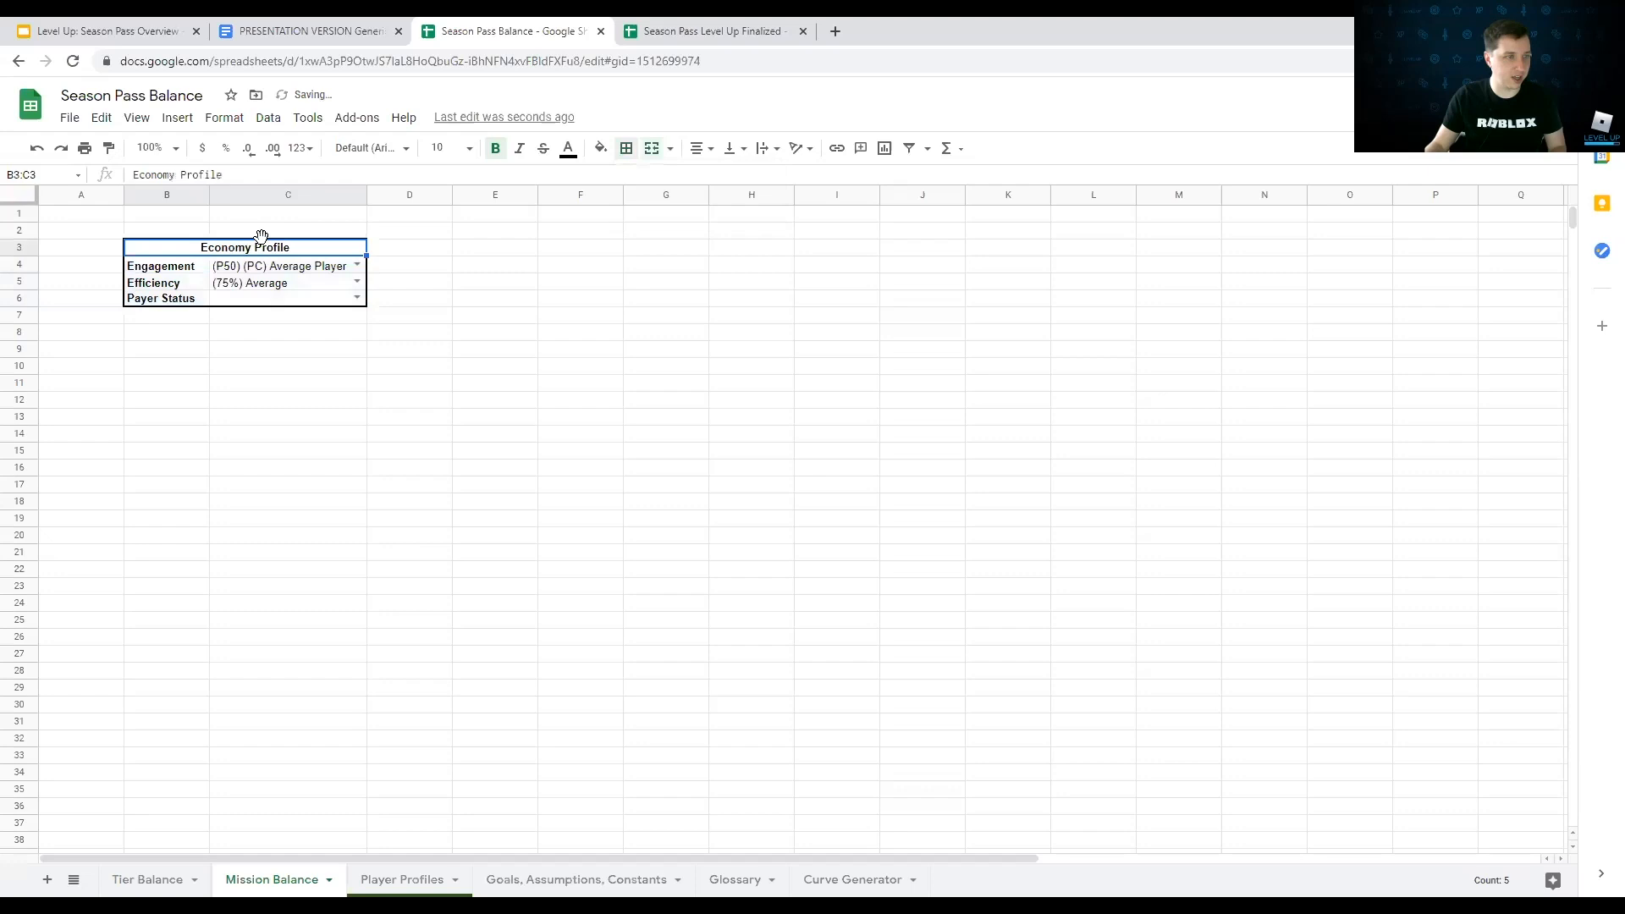
click(595, 150)
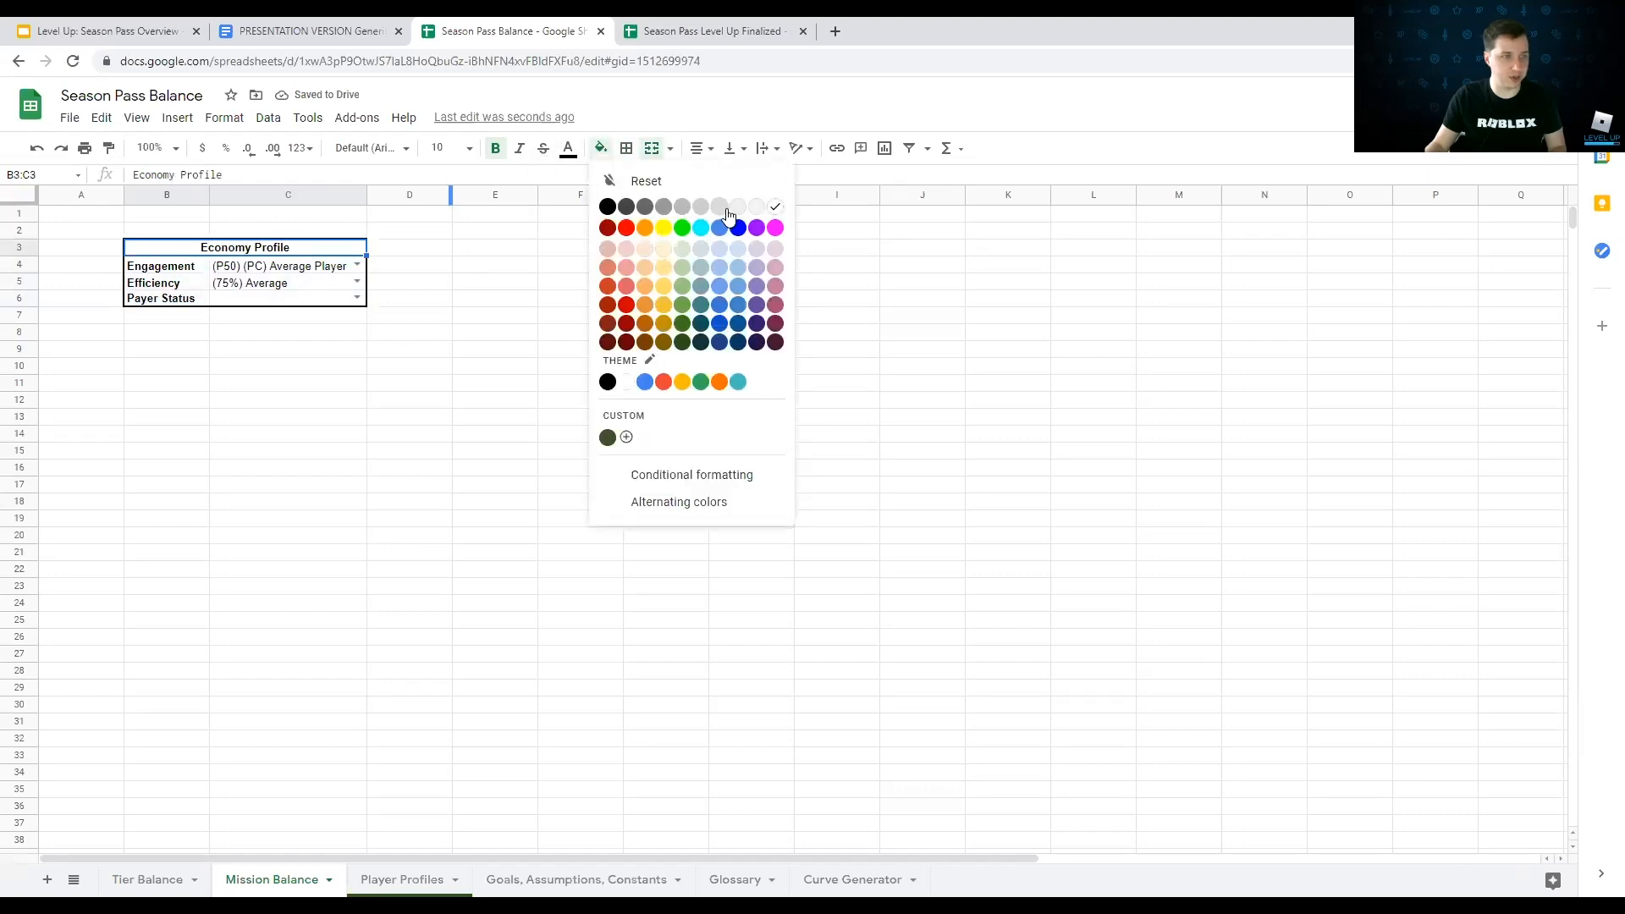
click(723, 209)
drag(179, 269, 170, 297)
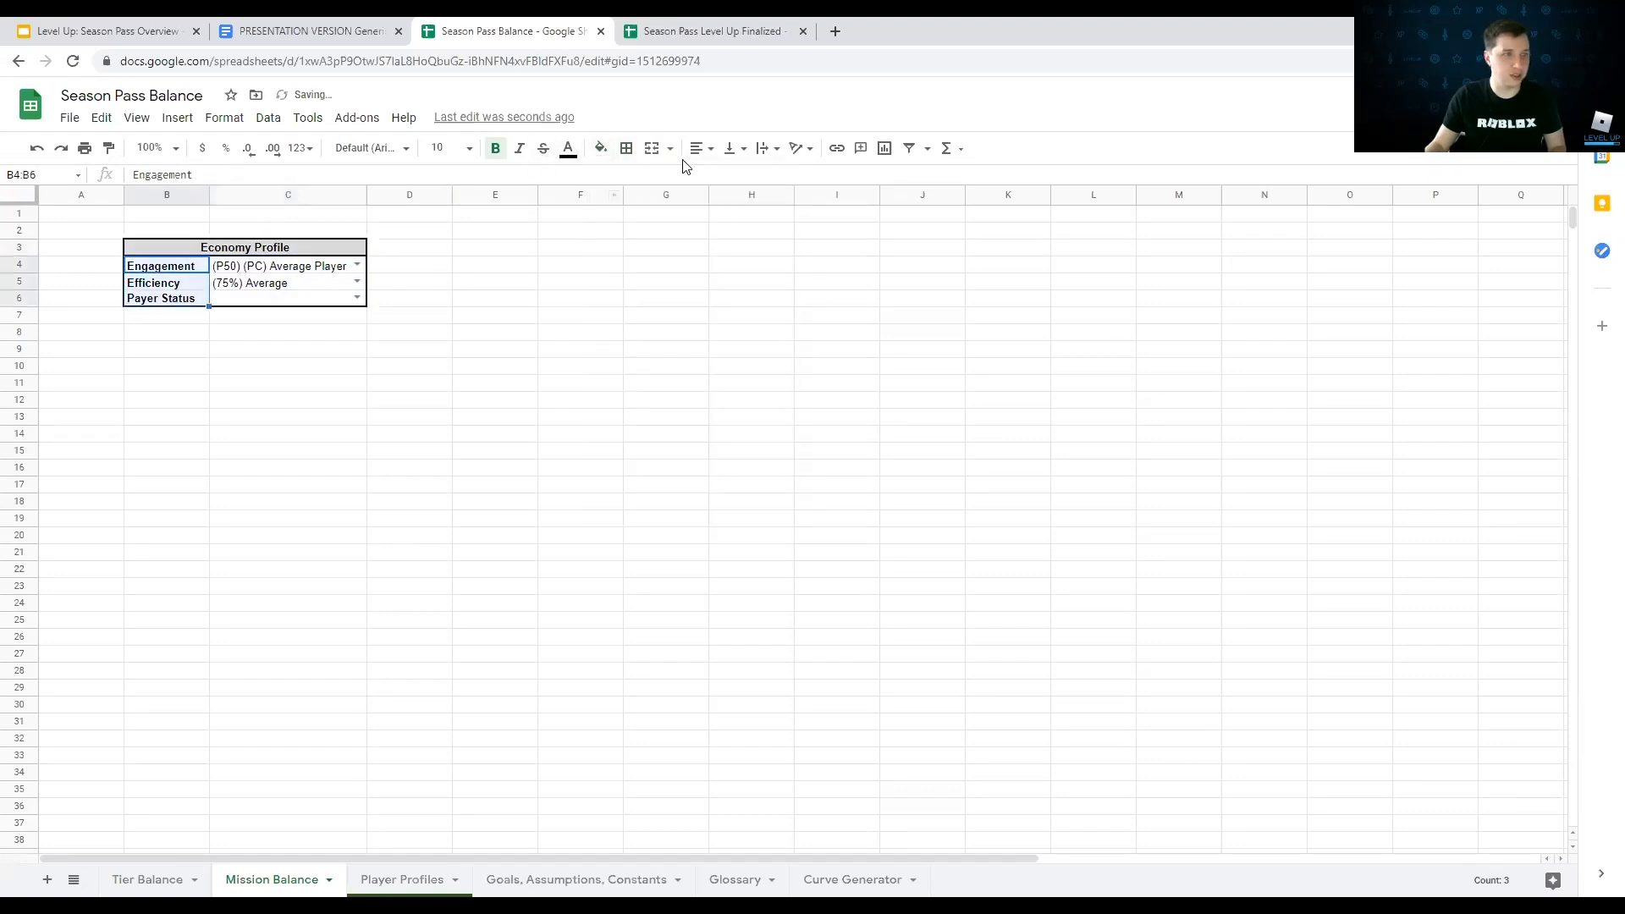
click(600, 151)
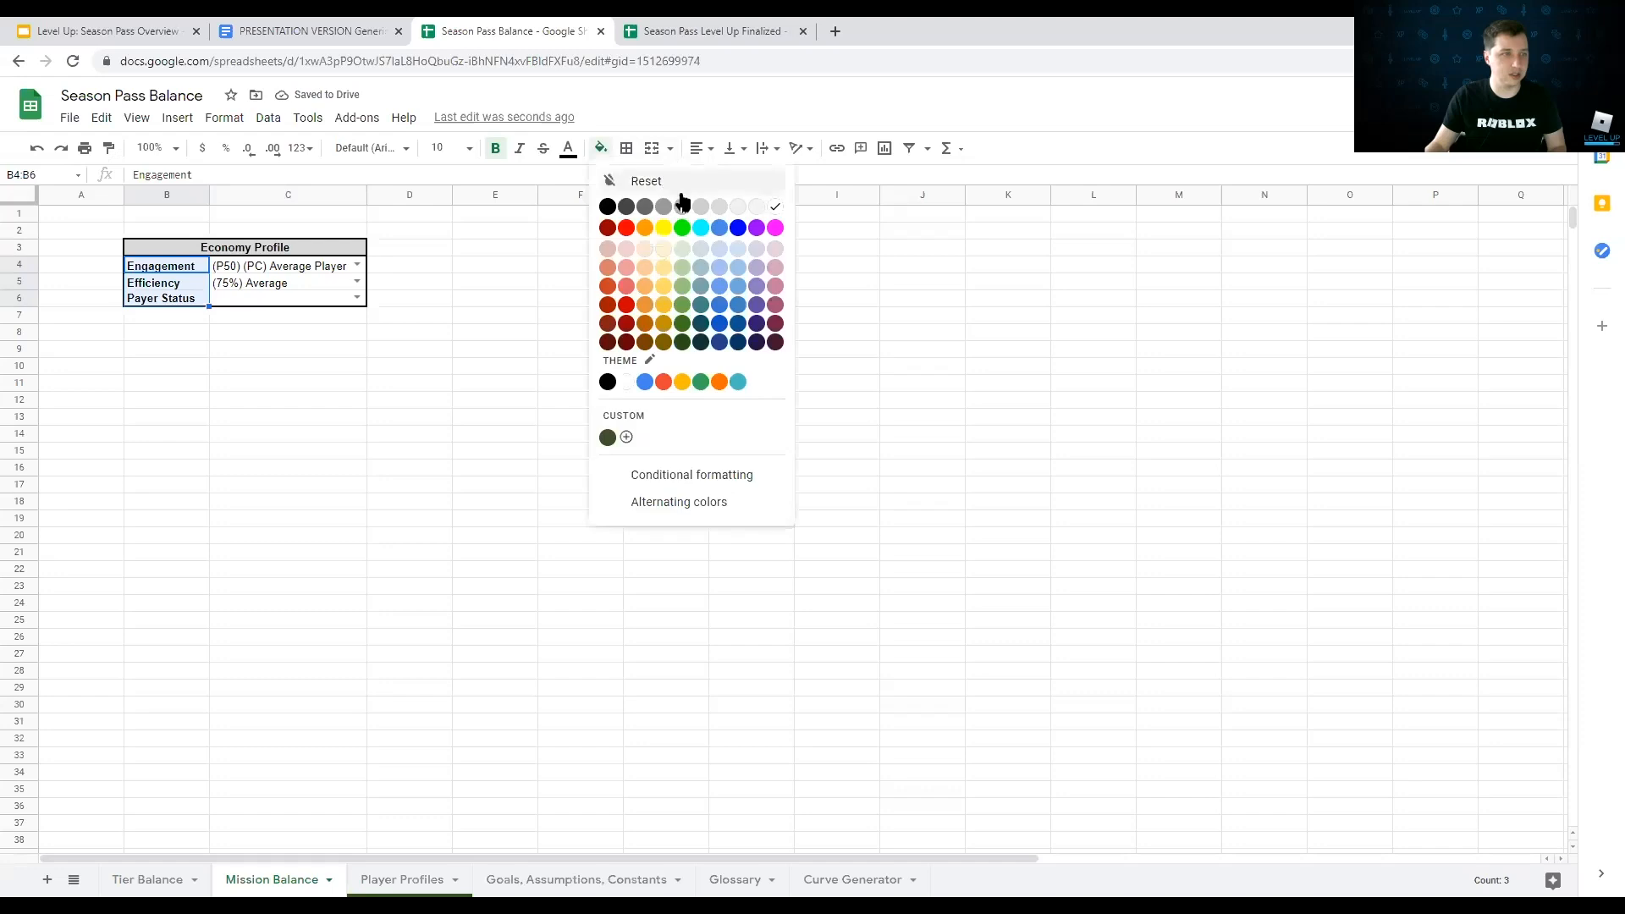
click(745, 212)
Step: Enter the heading Mission Balance in cell B9, below the Economy Profile table
click(198, 363)
key(Down)
key(Down)
key(Up)
key(Up)
key(Down)
key(Up)
key(Up)
text(Mission Balance)
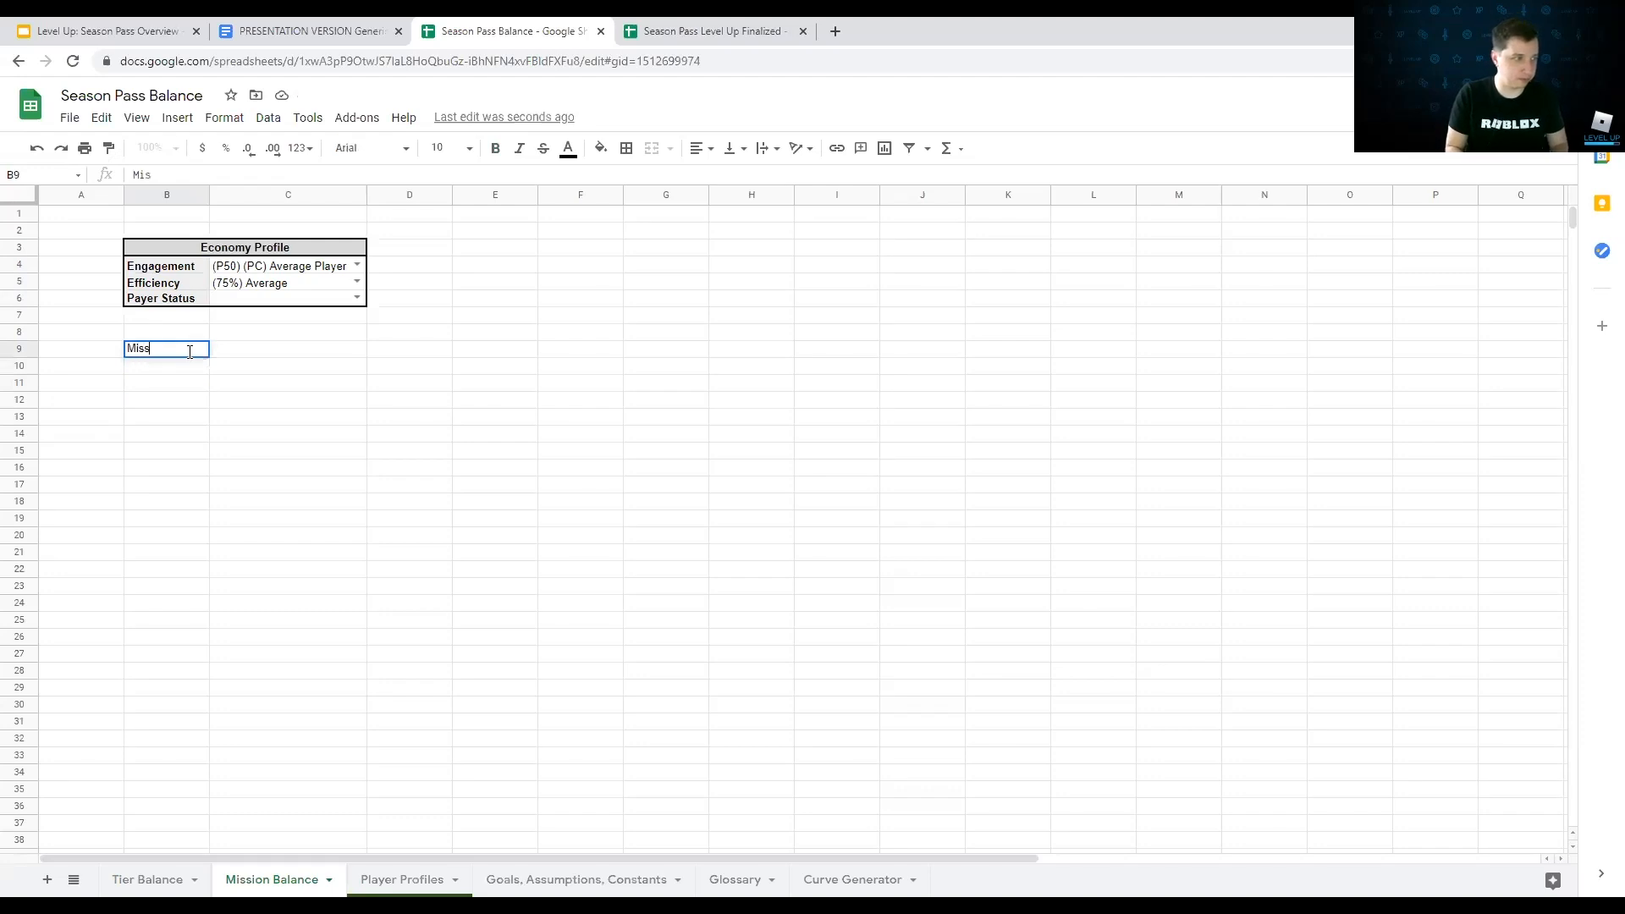
key(Return)
key(Up)
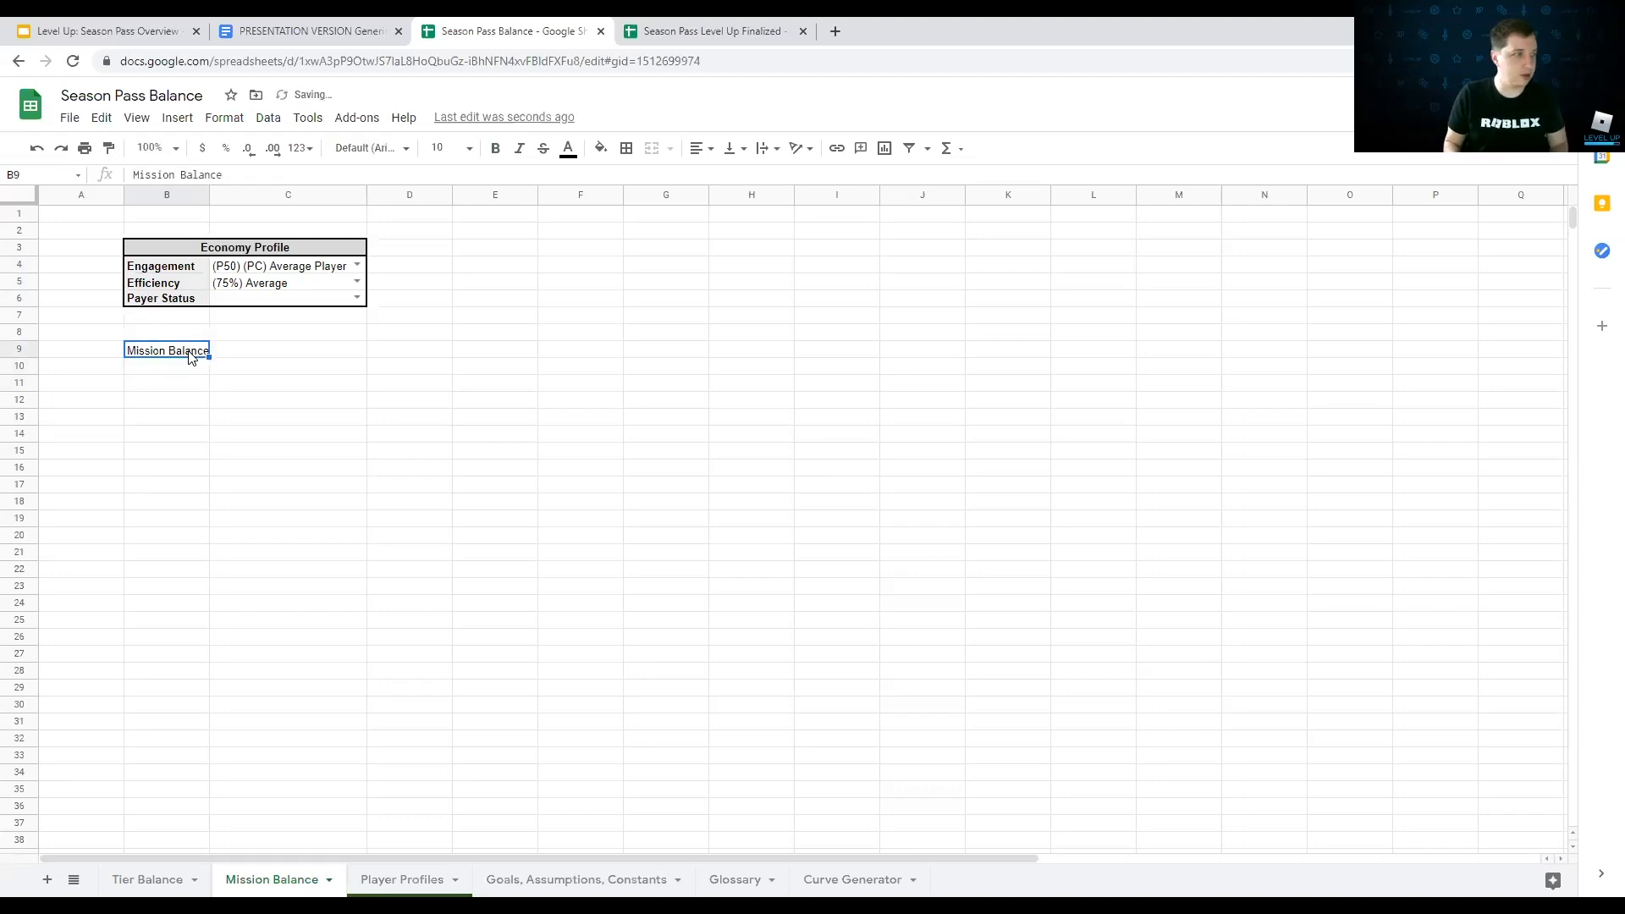
Step: Merge B9:C9 and make the Mission Balance heading bold and centered
key(shift+Right)
click(648, 149)
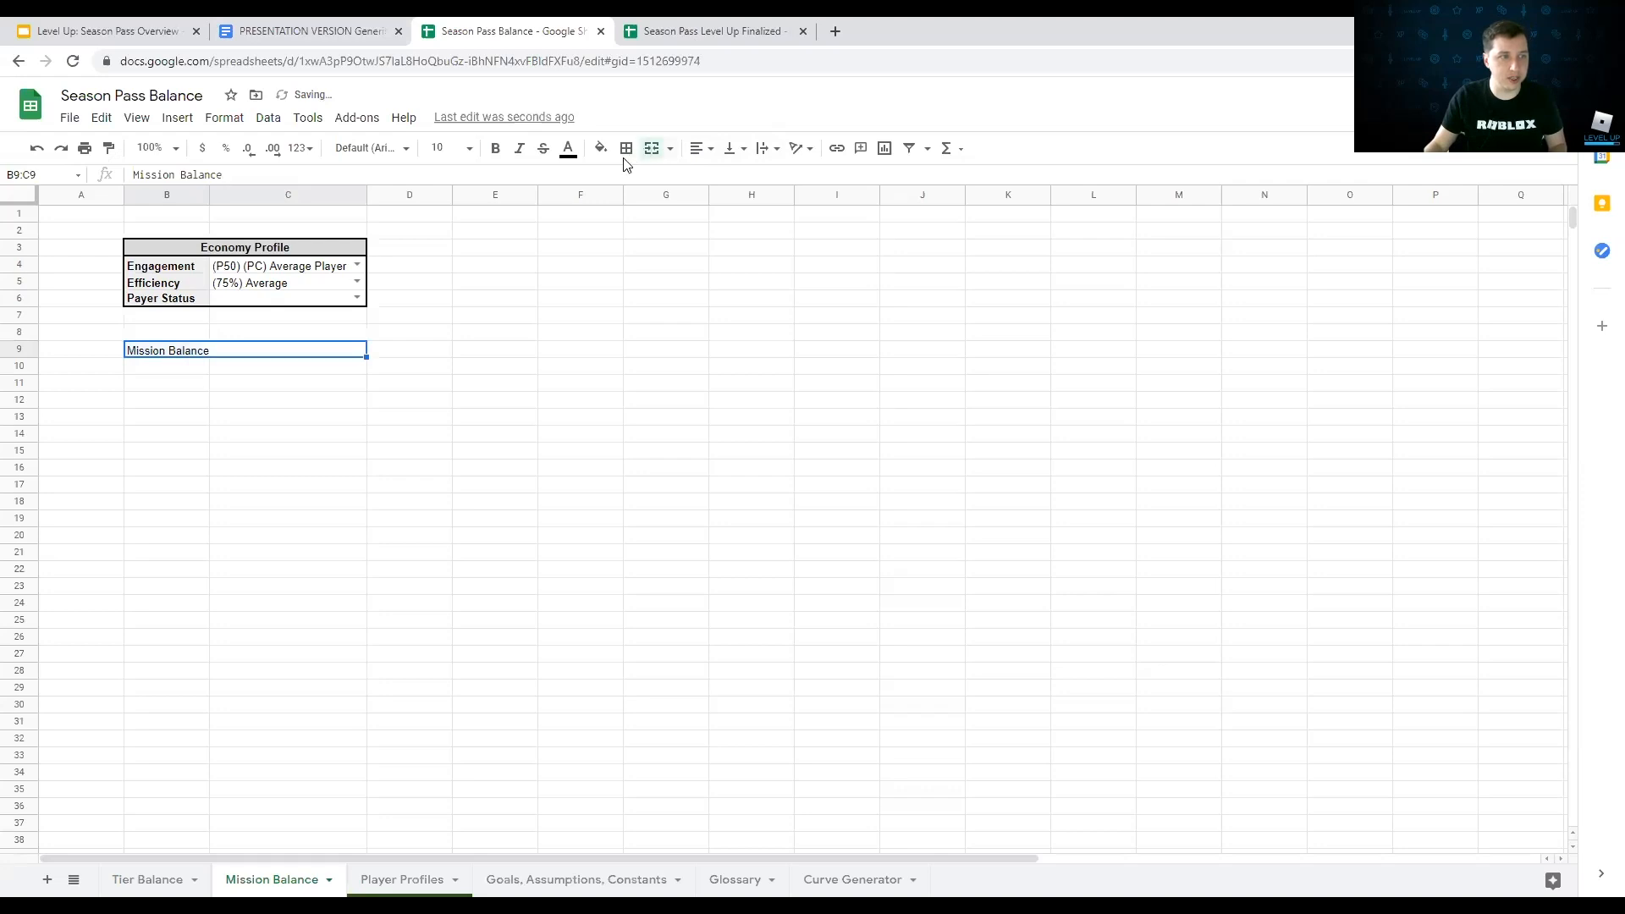
key(ctrl+b)
click(699, 149)
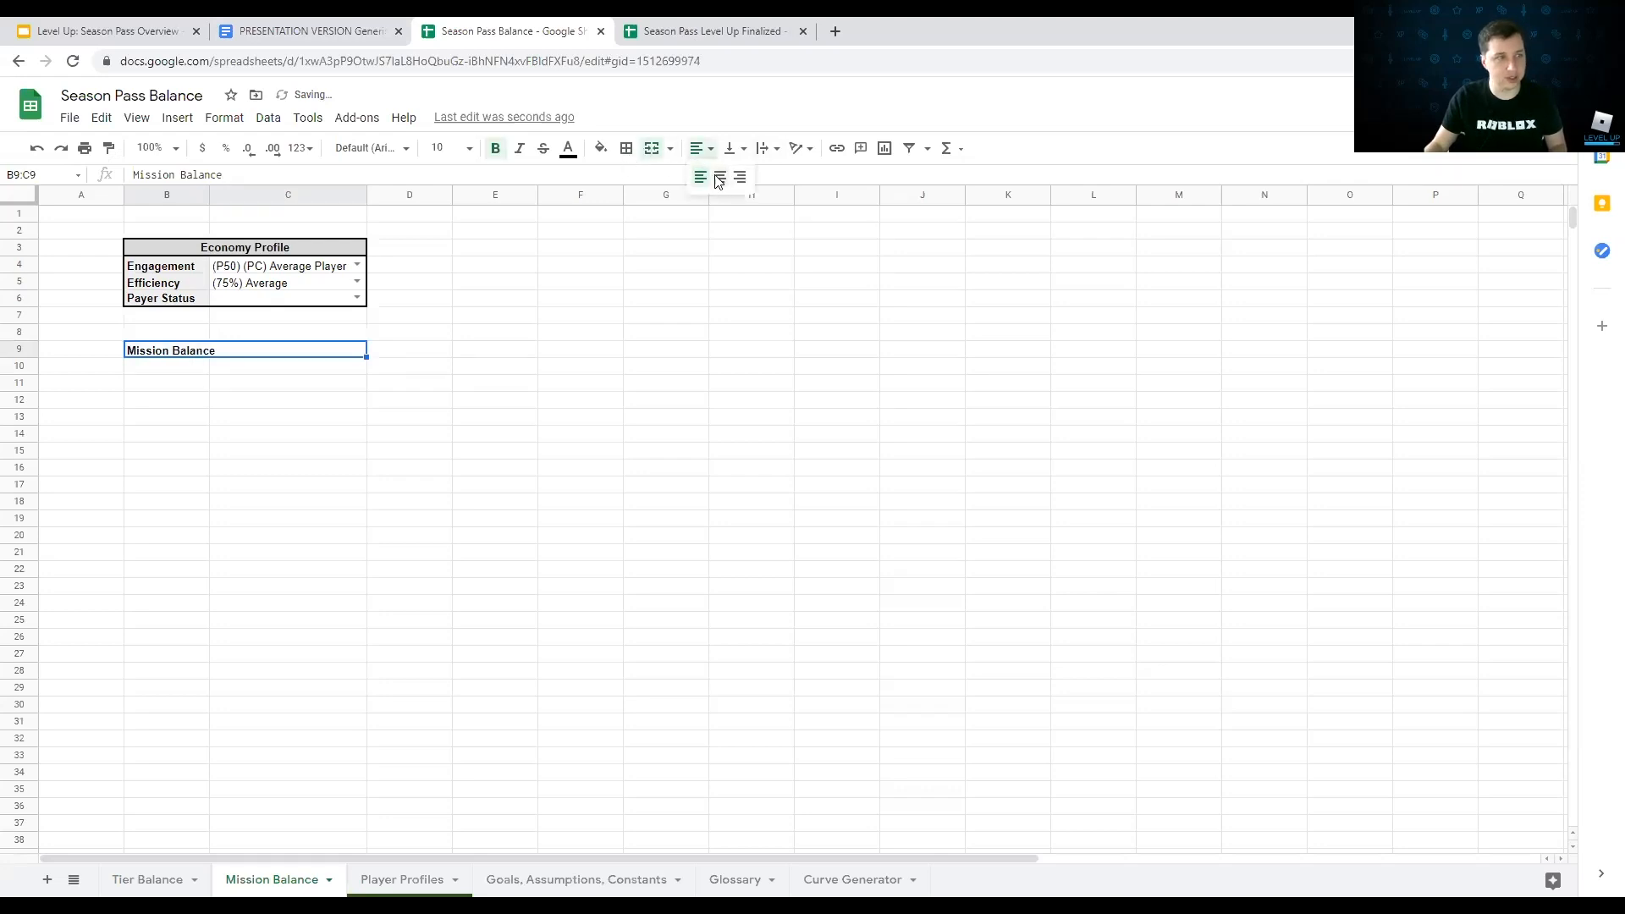
click(717, 182)
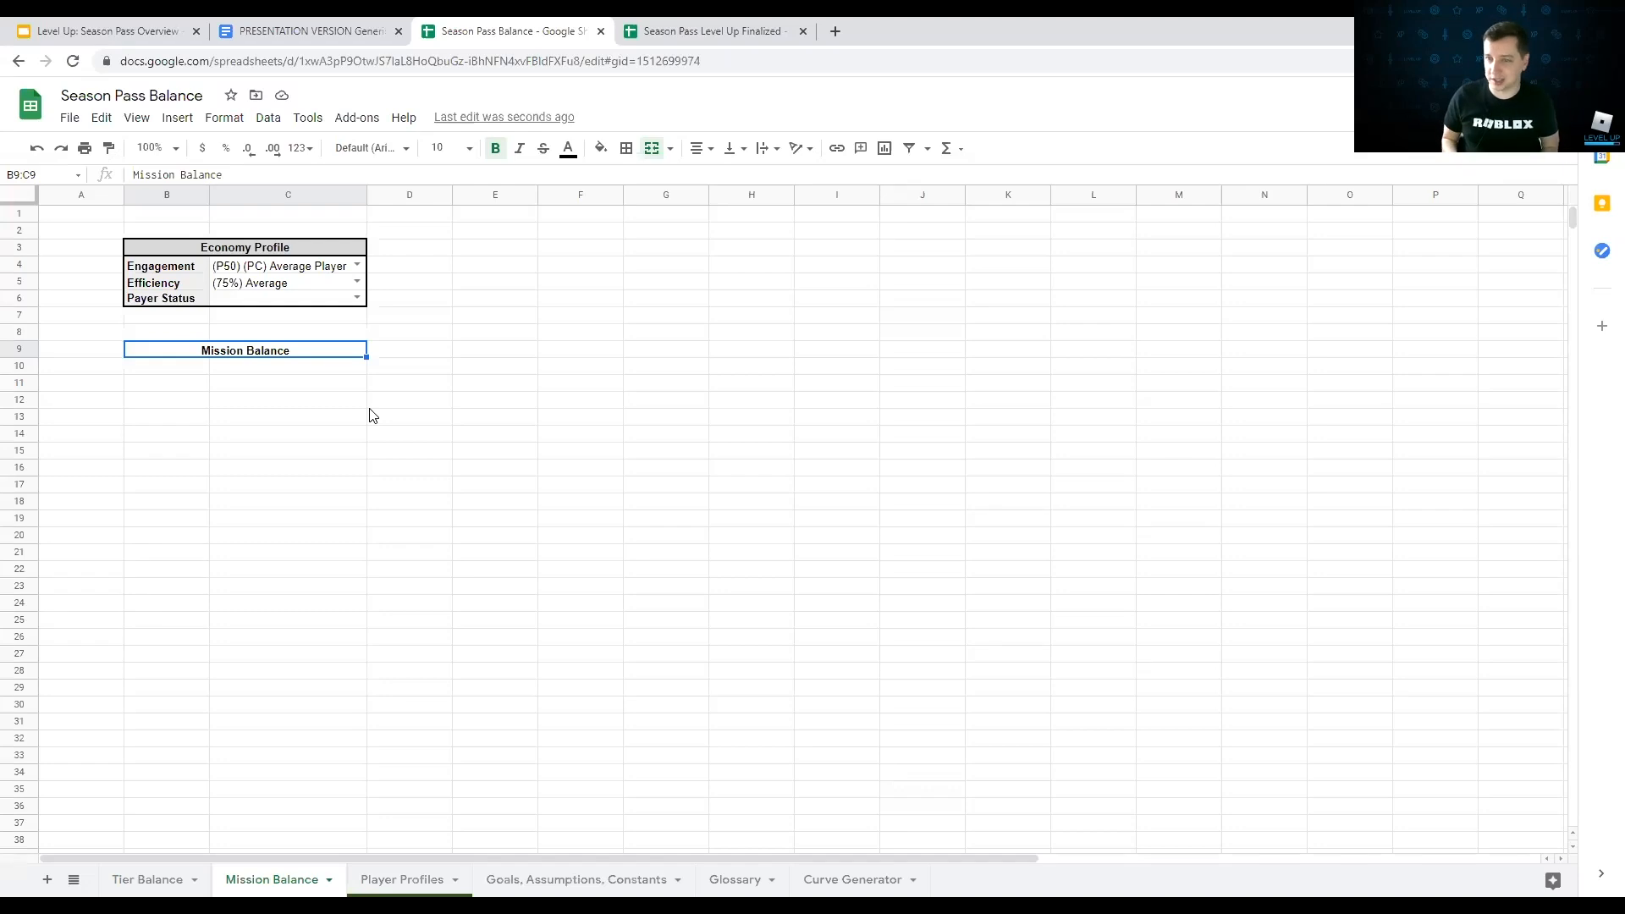
Step: Enter the label Playtime Consumption in B10 and fit column B's width to its content
key(Down)
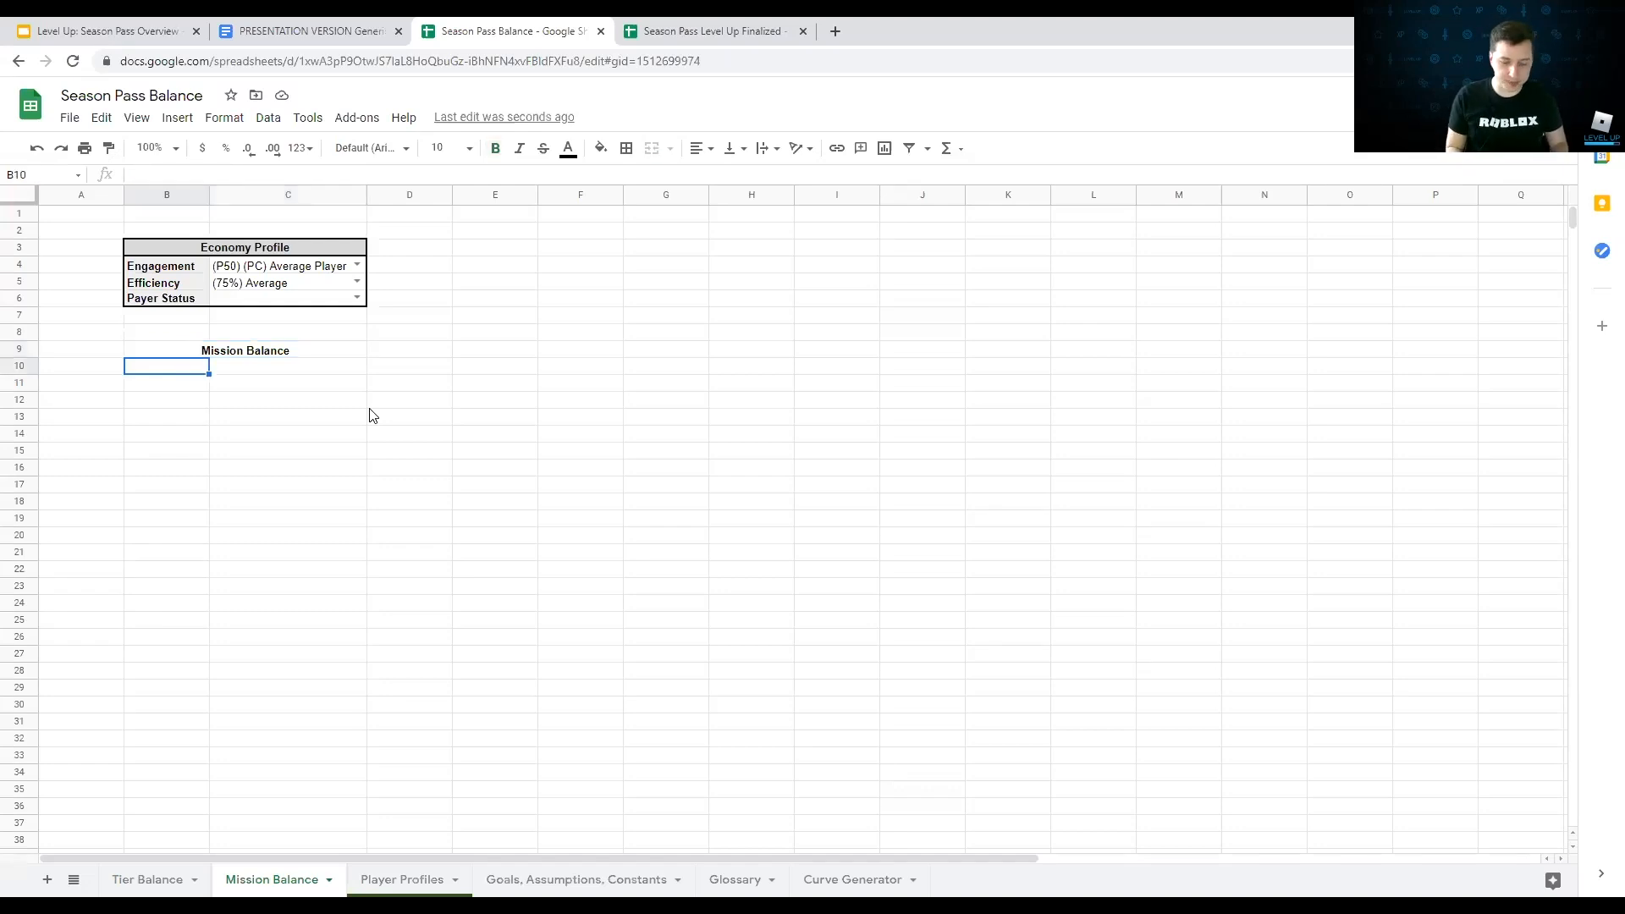
text(Playtime Cons)
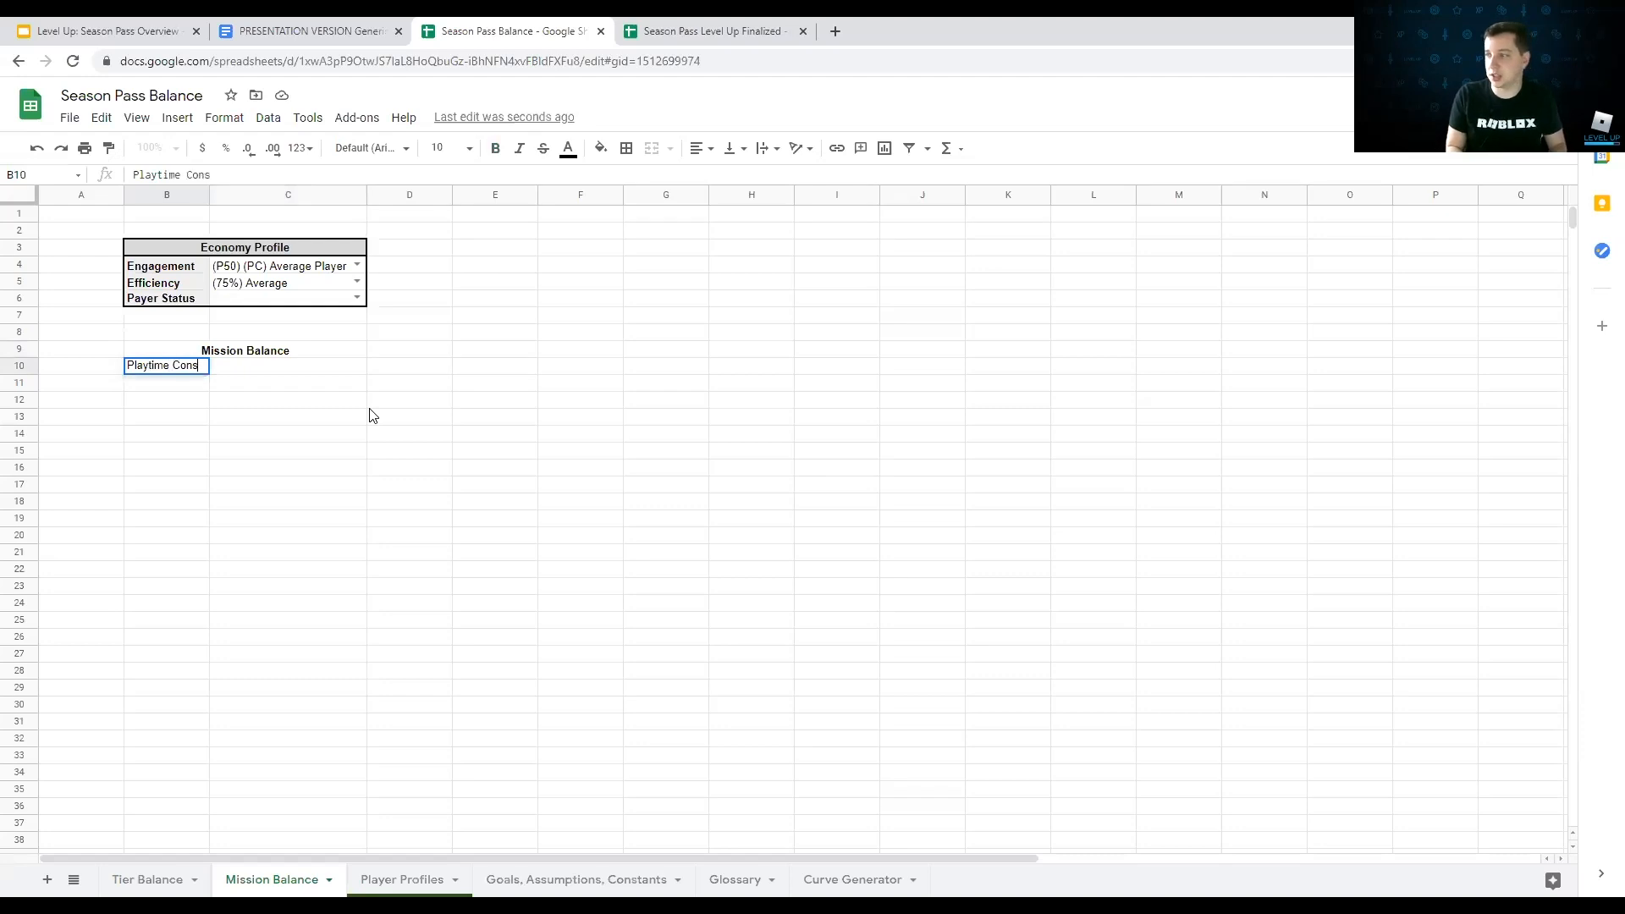
text(umption)
key(Return)
key(Up)
double_click(205, 195)
Step: Set the Playtime Consumption value in C10 to 50%
click(315, 372)
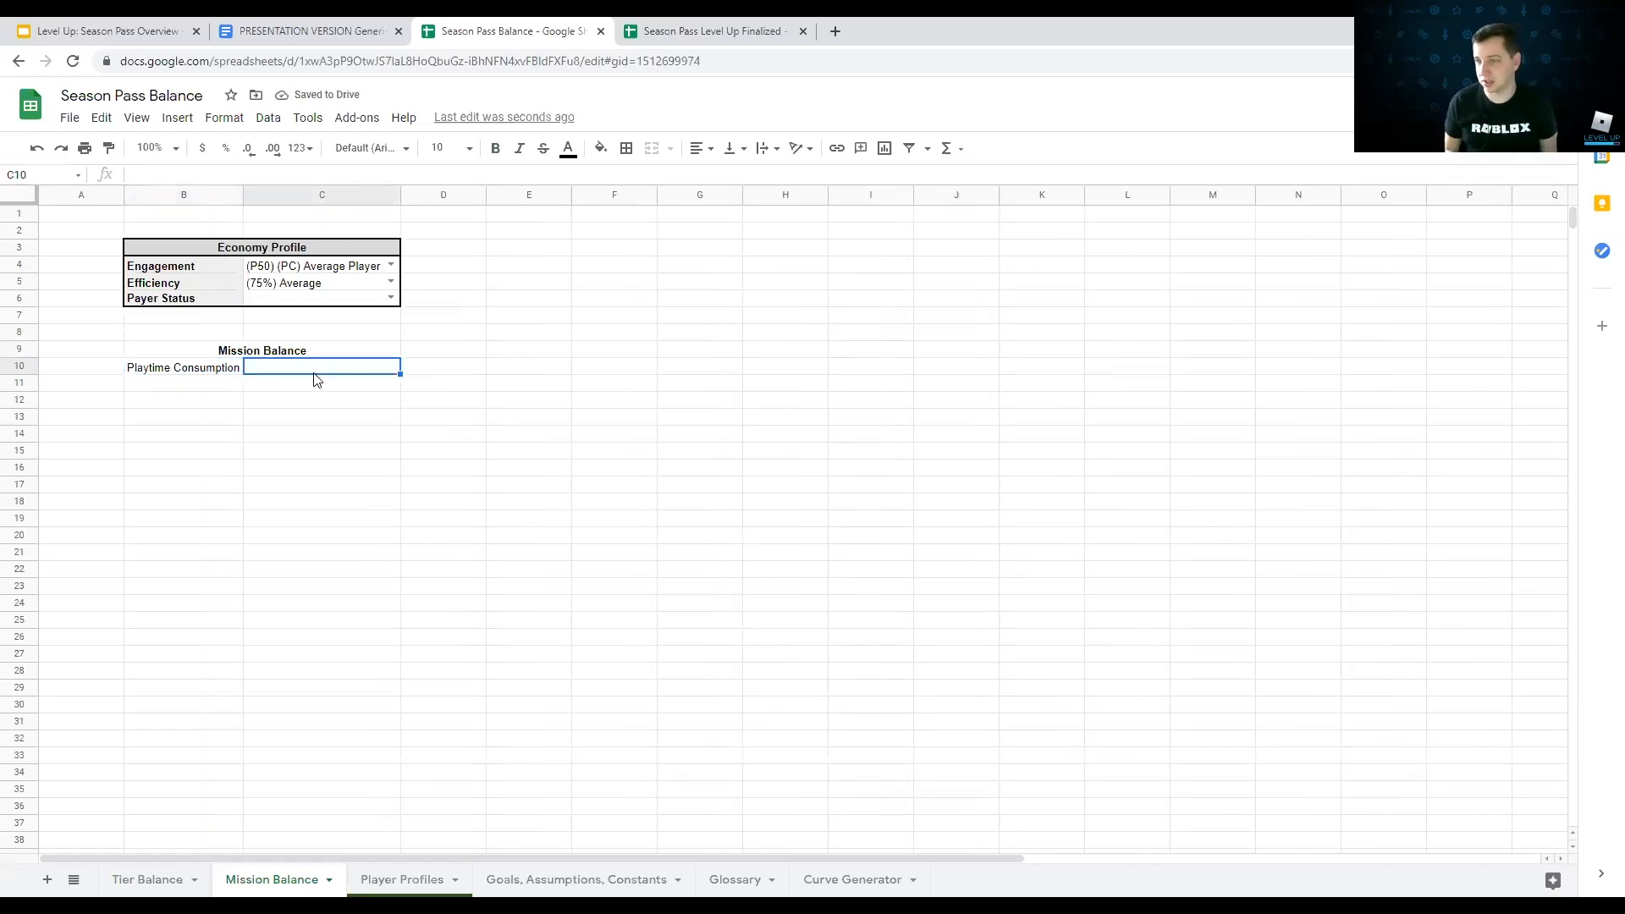
text(50%)
key(Return)
key(Up)
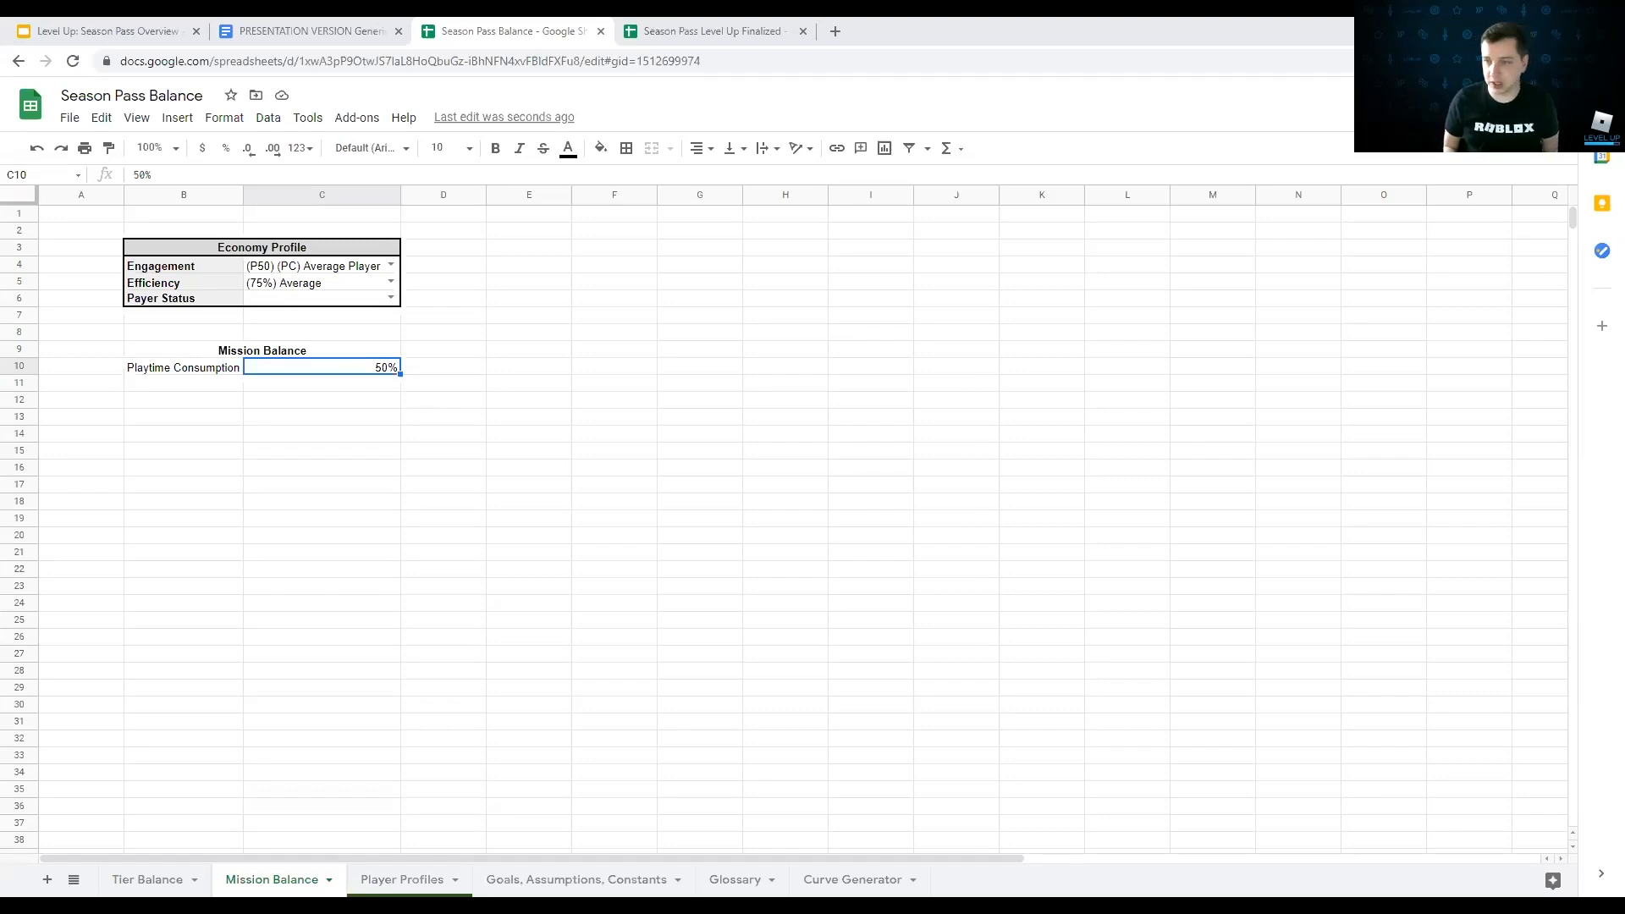
Step: Enter the label Total Playtime in B11 and make the labels B10:B11 bold
click(185, 385)
text(Total P)
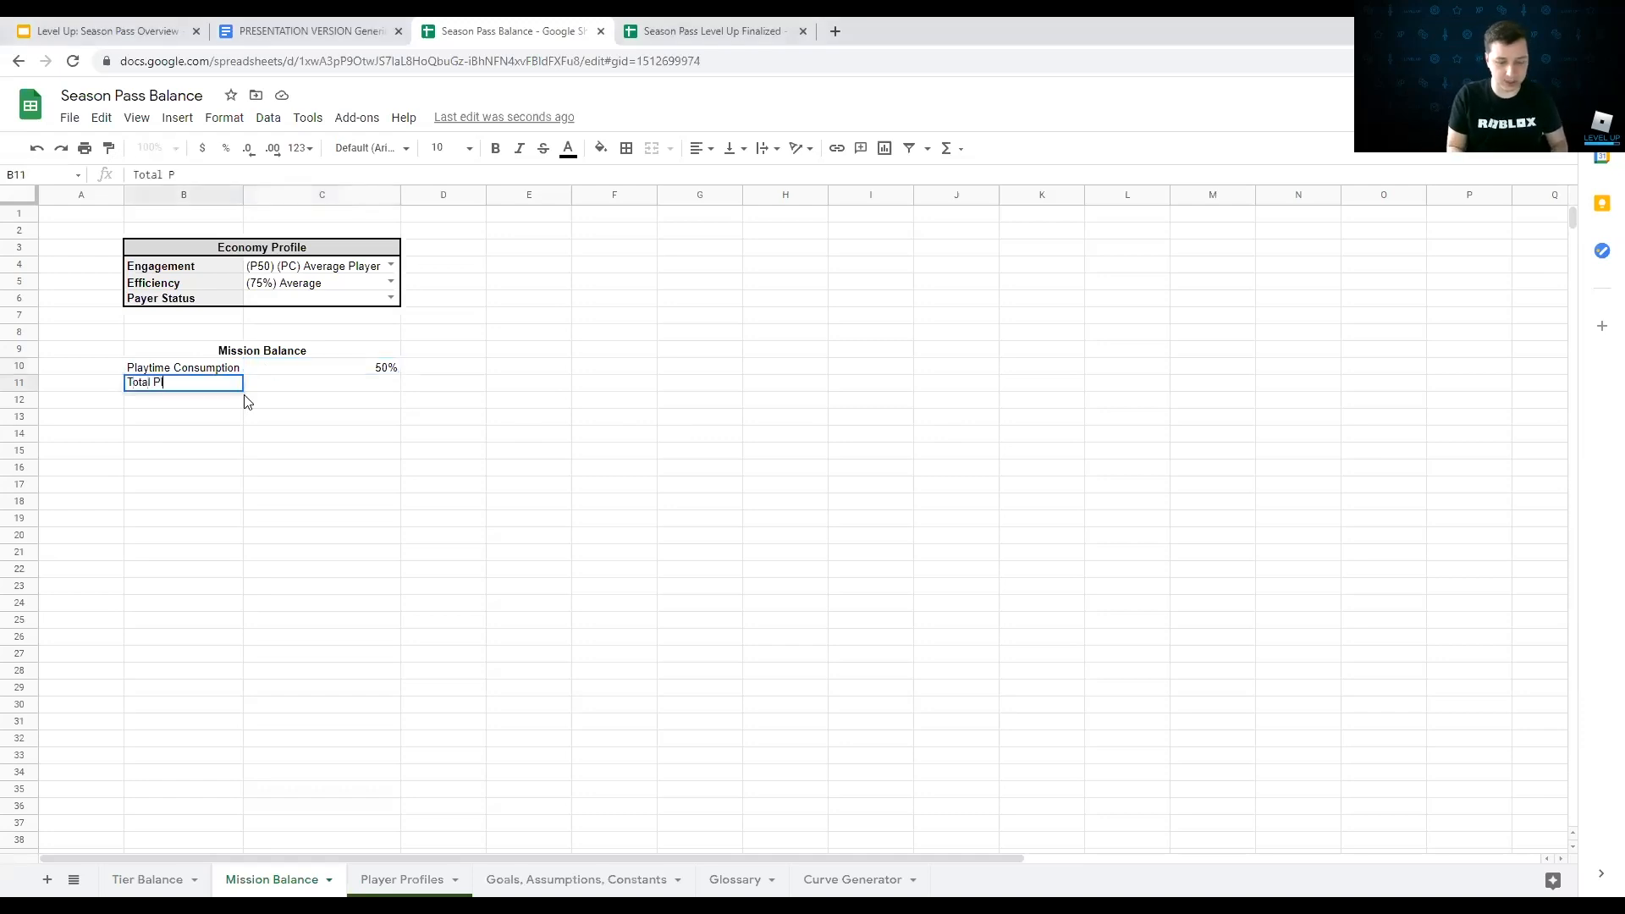
text(laytime)
key(Return)
key(Up)
key(Up)
key(shift+Down)
key(ctrl+b)
key(Right)
key(Down)
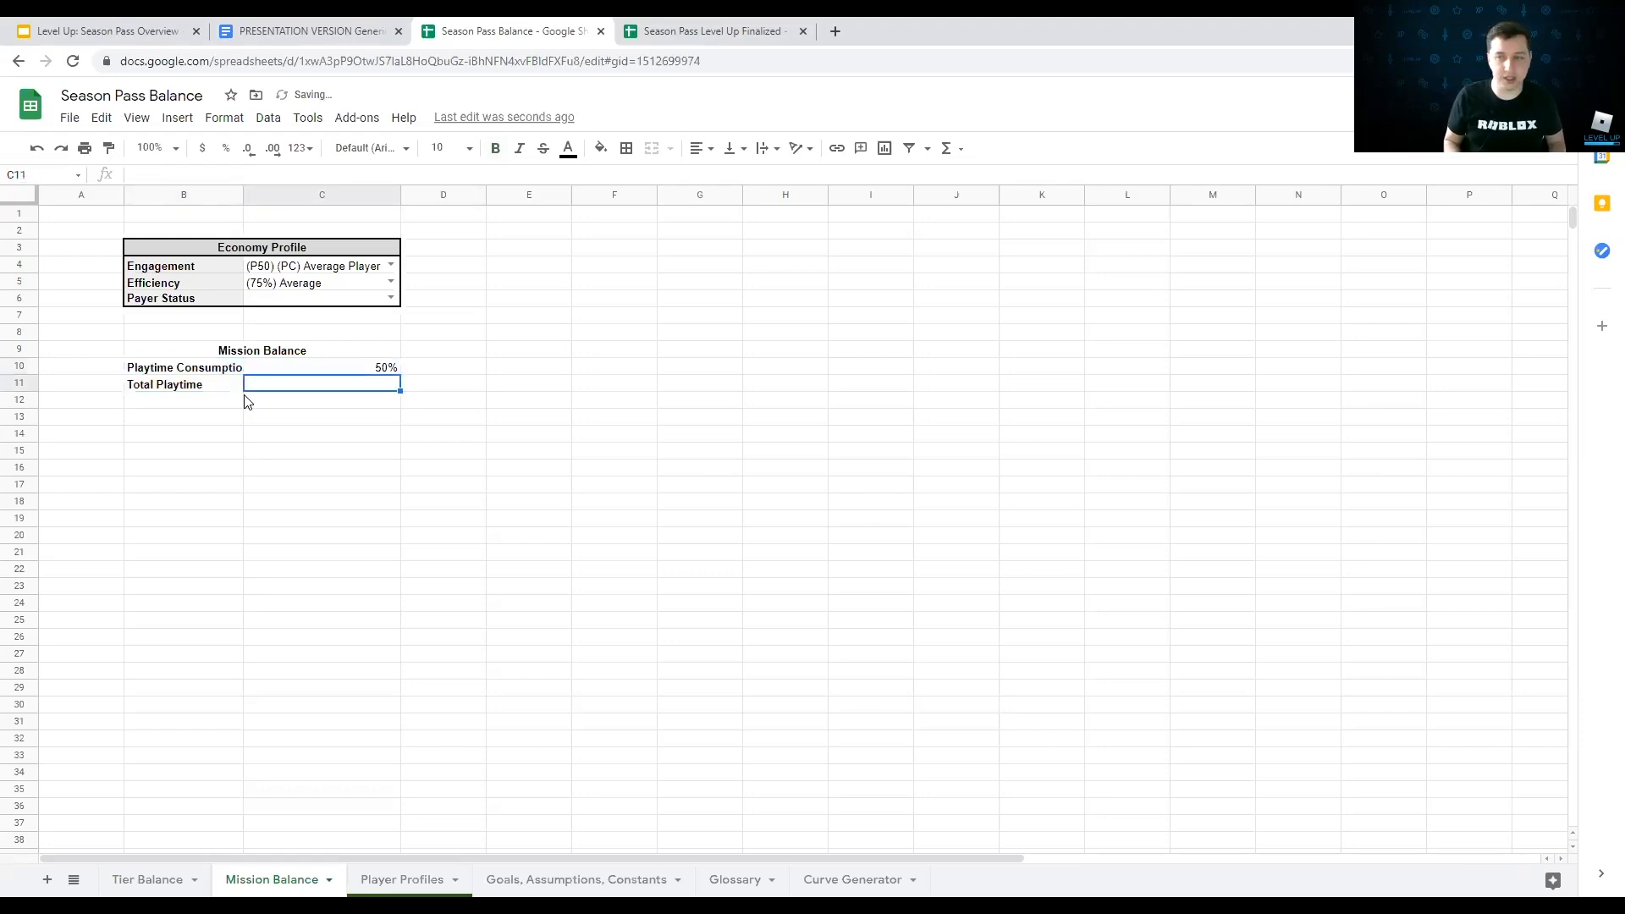
Step: Enter =vlookup(C4,'Player Profiles'!A2:D13,2,false) in C11 to look up the selected engagement profile's session length
click(364, 879)
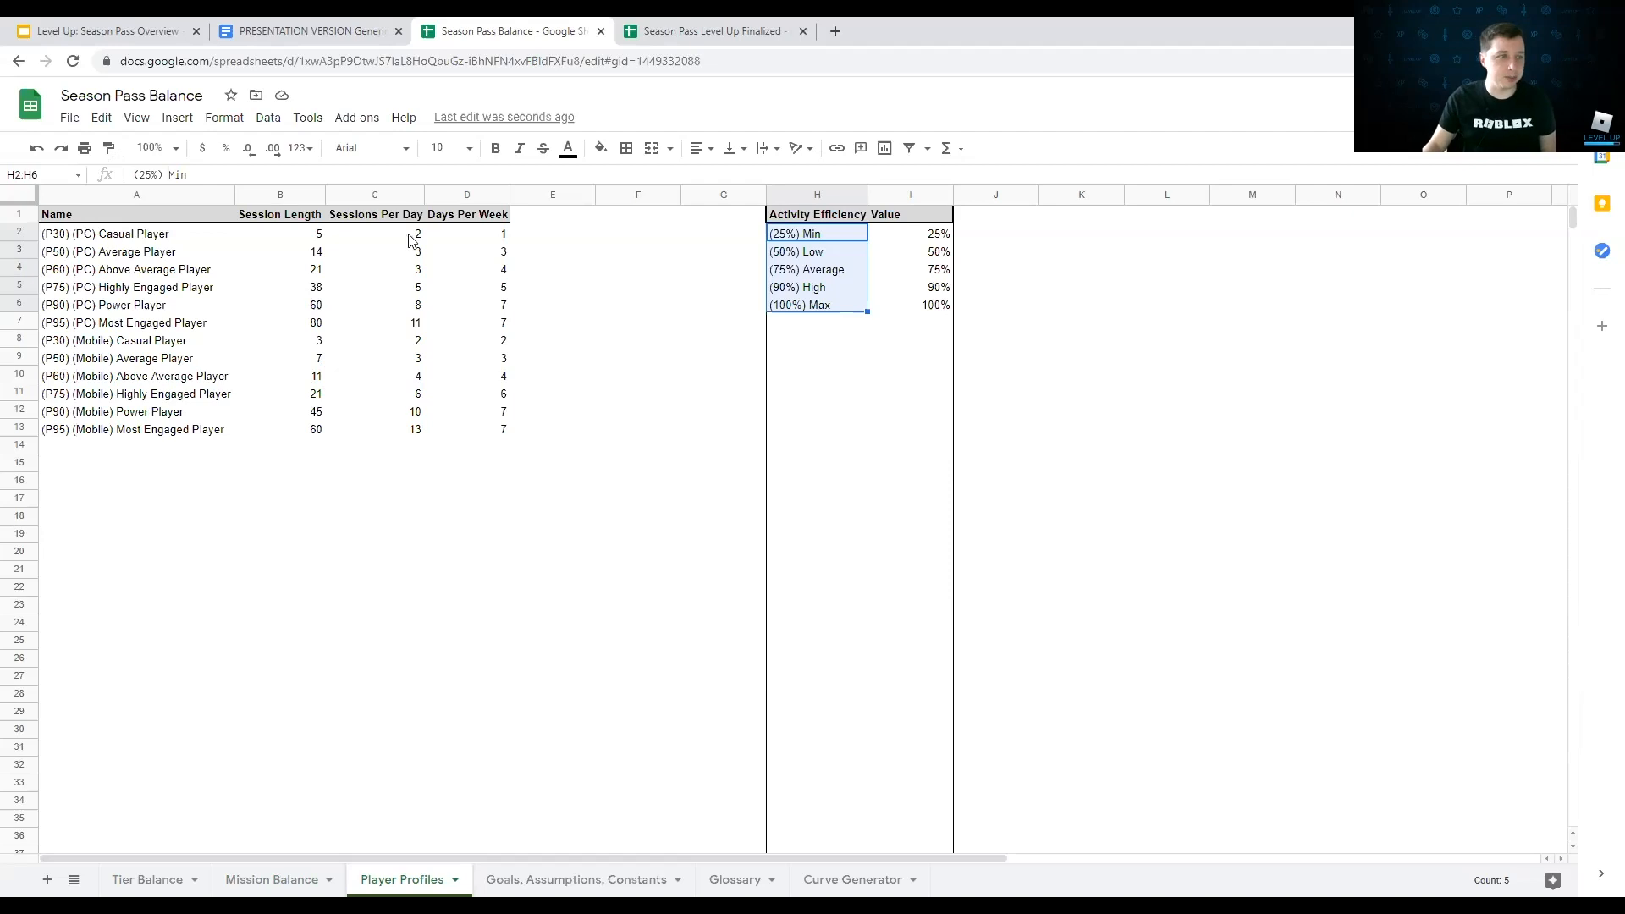
click(126, 239)
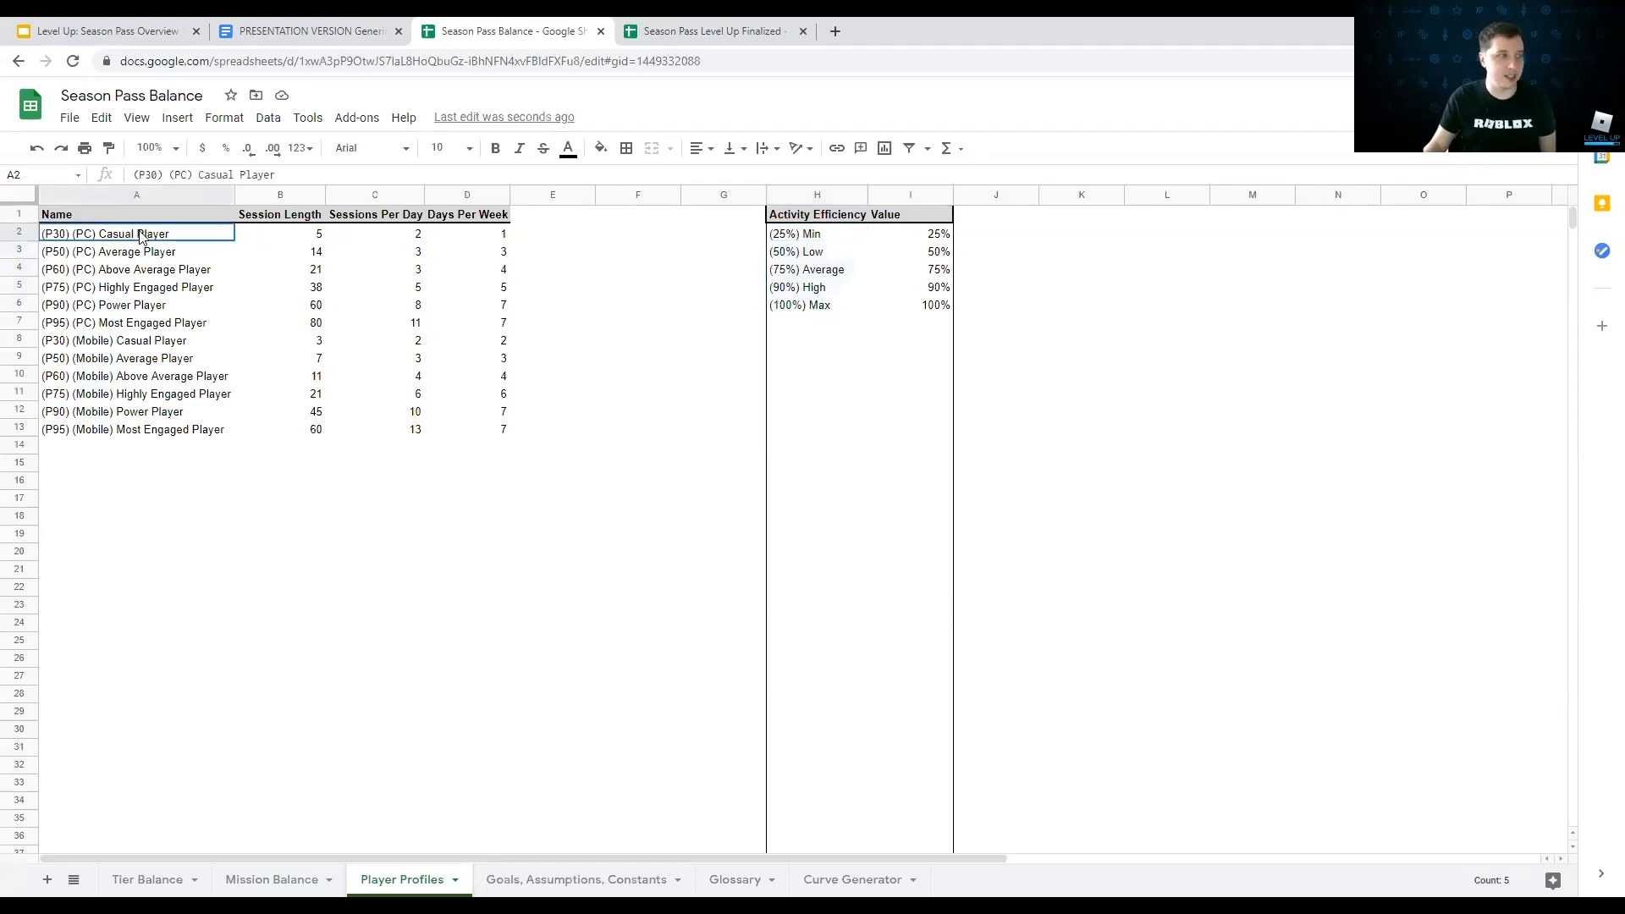
click(280, 237)
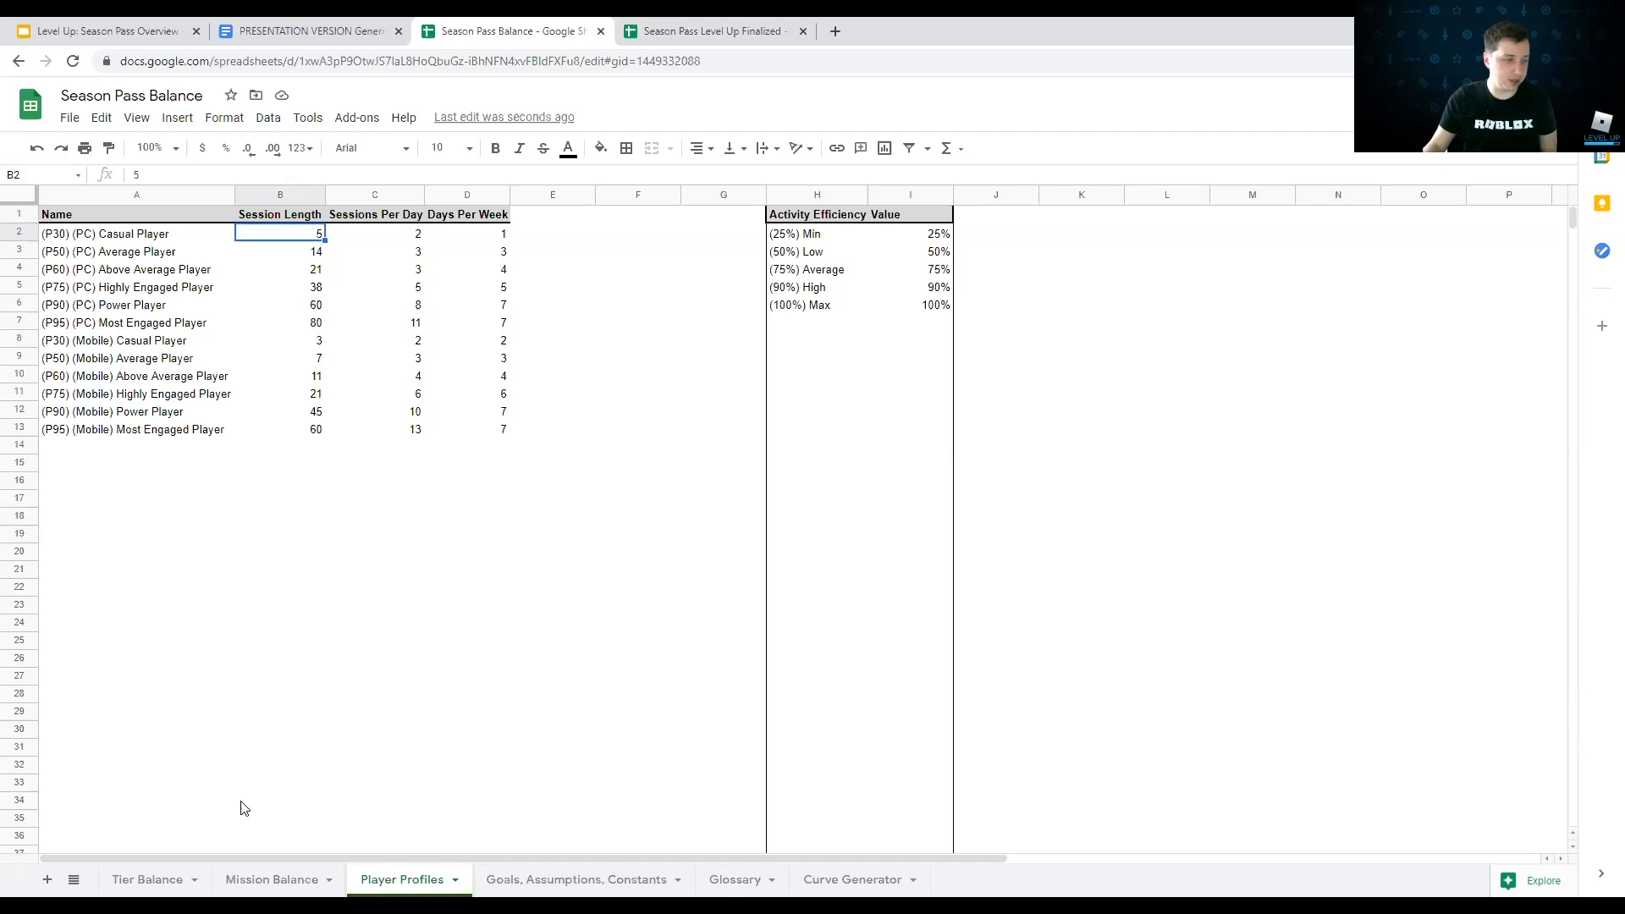
click(272, 879)
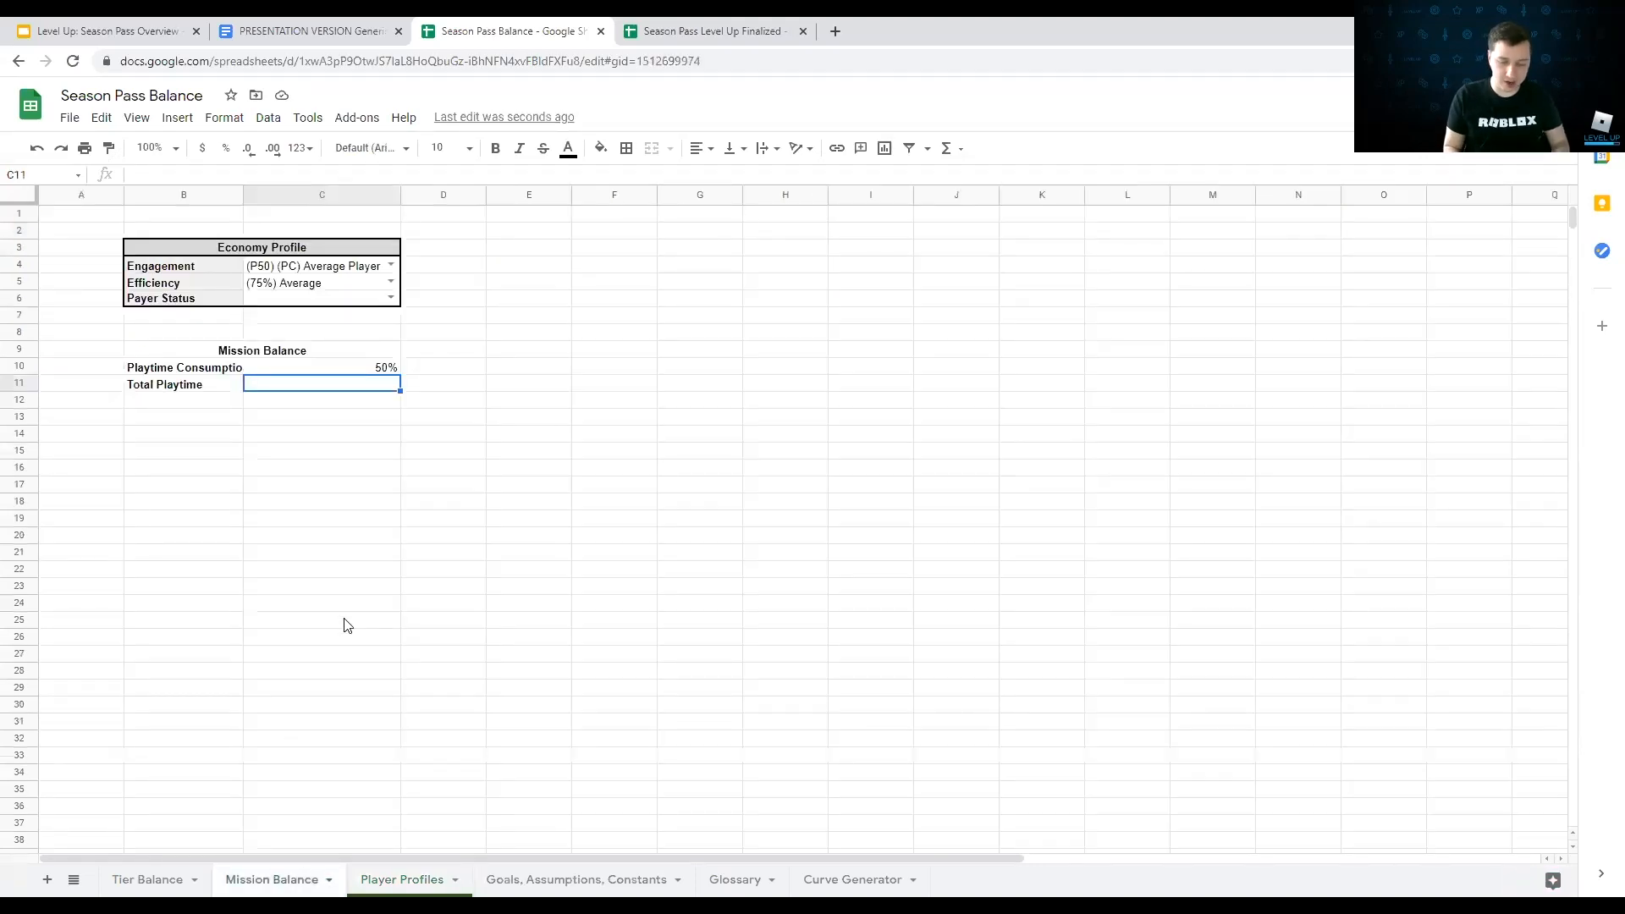
text(=)
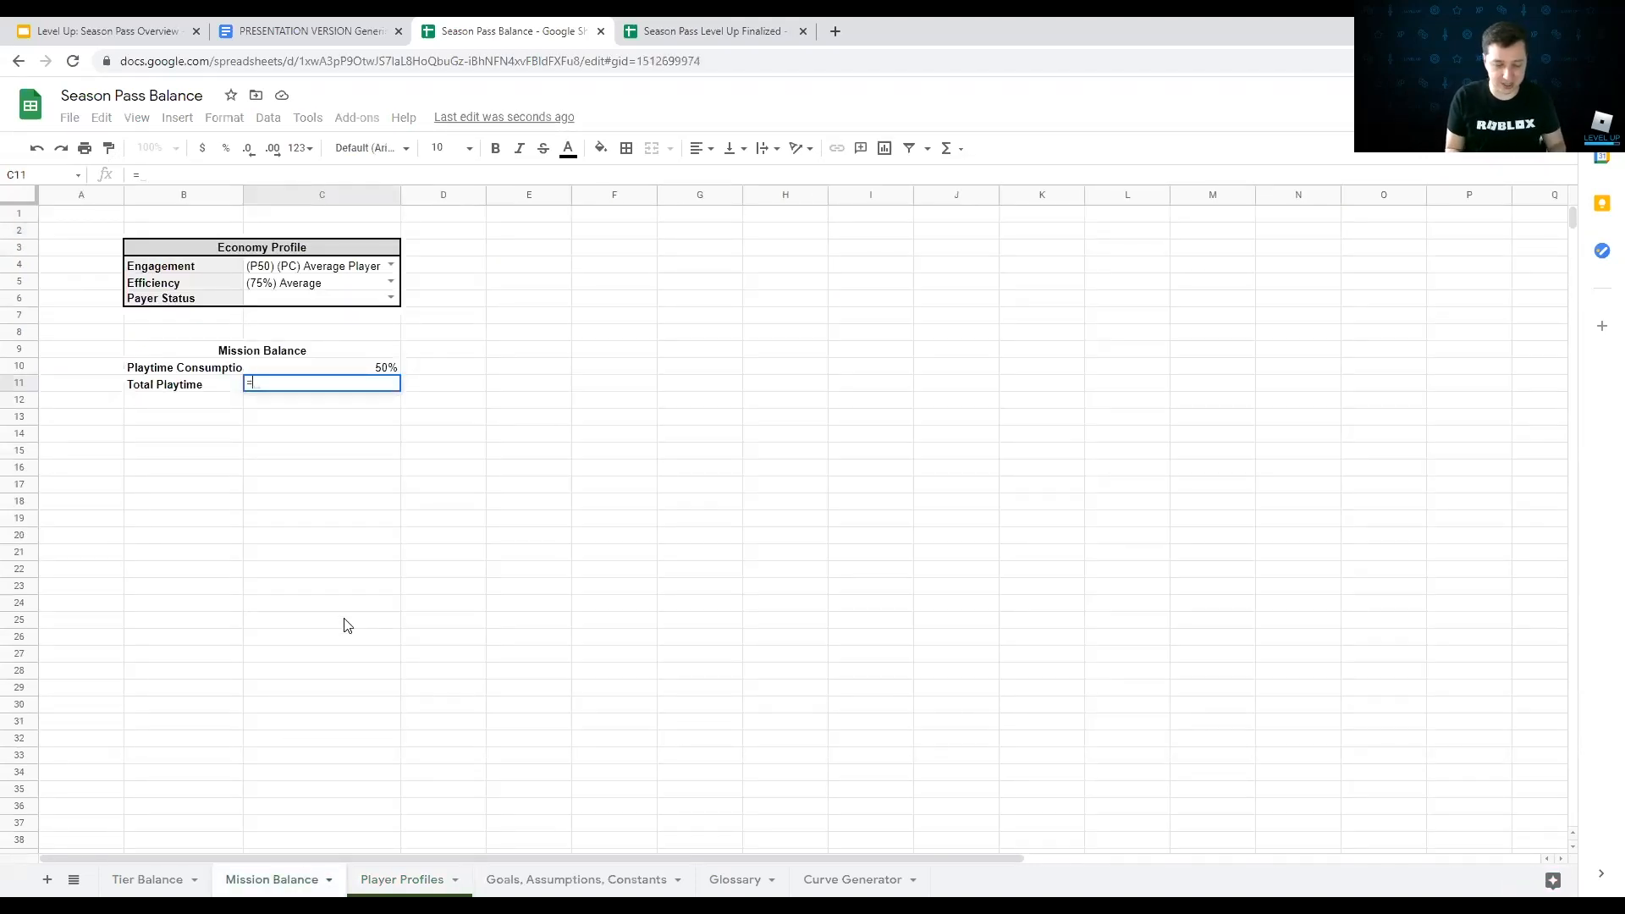
text(vlookup()
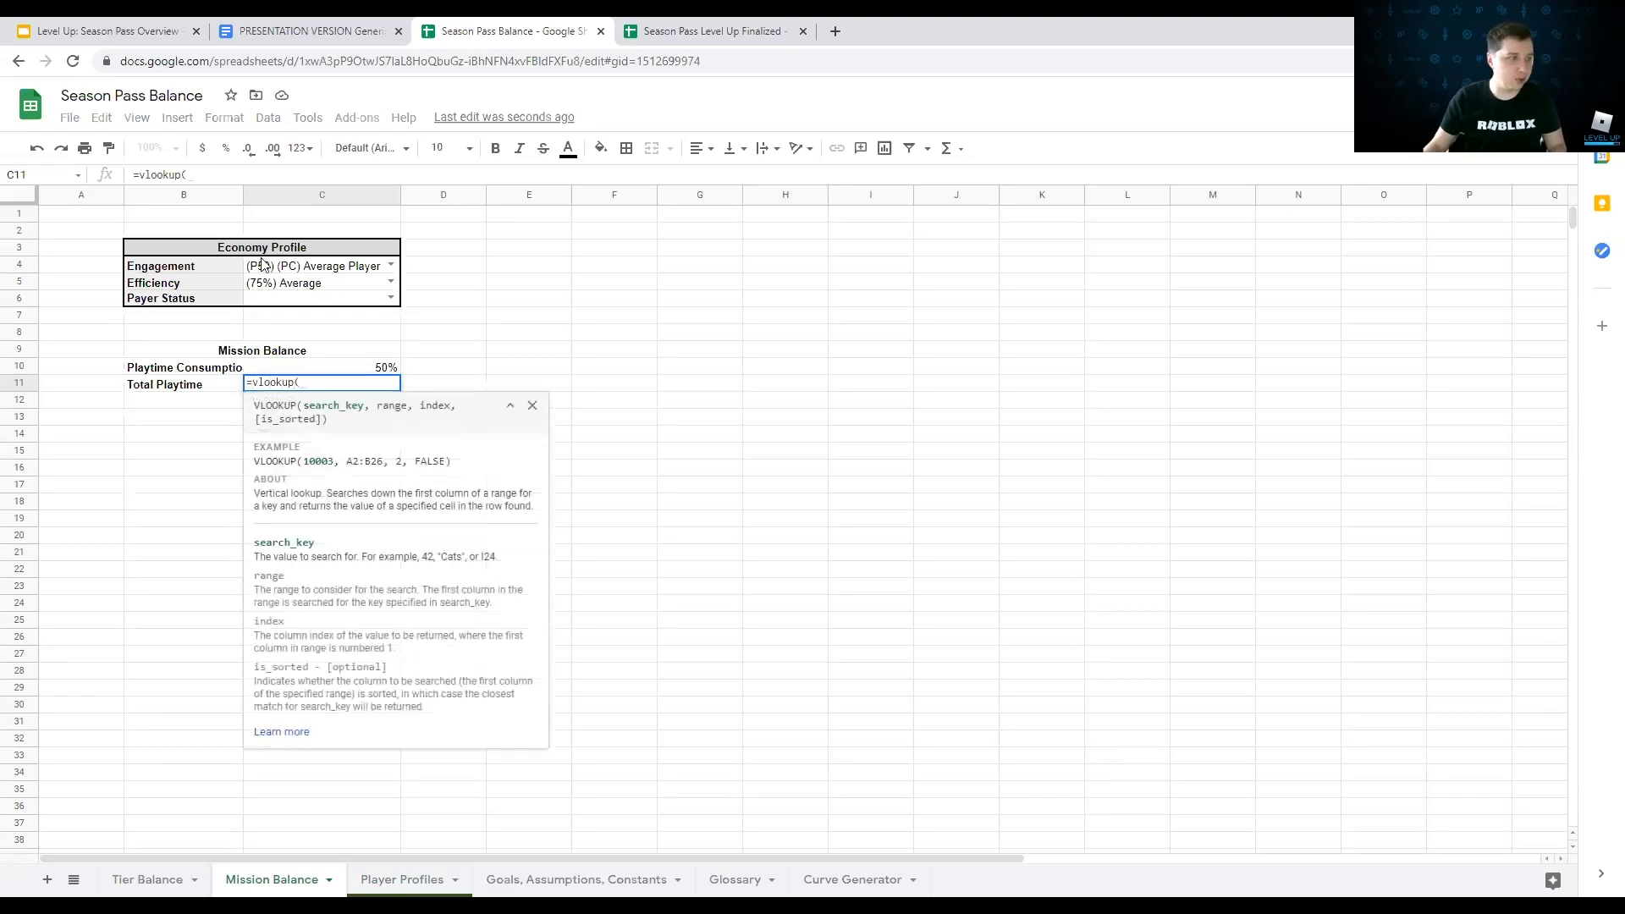
click(288, 266)
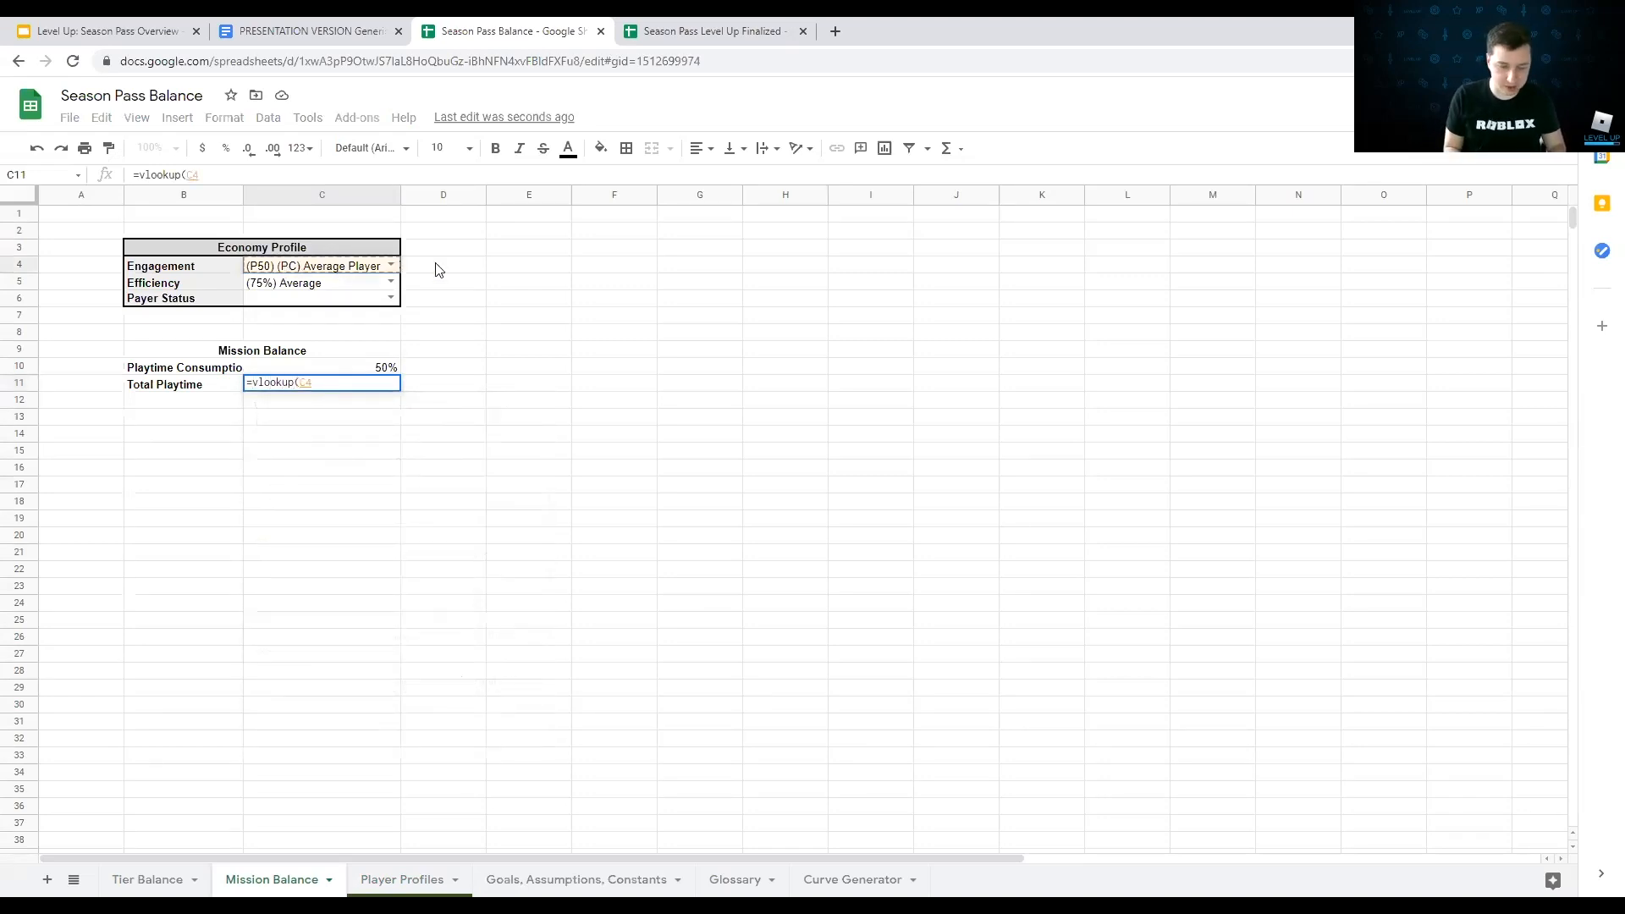
text(,)
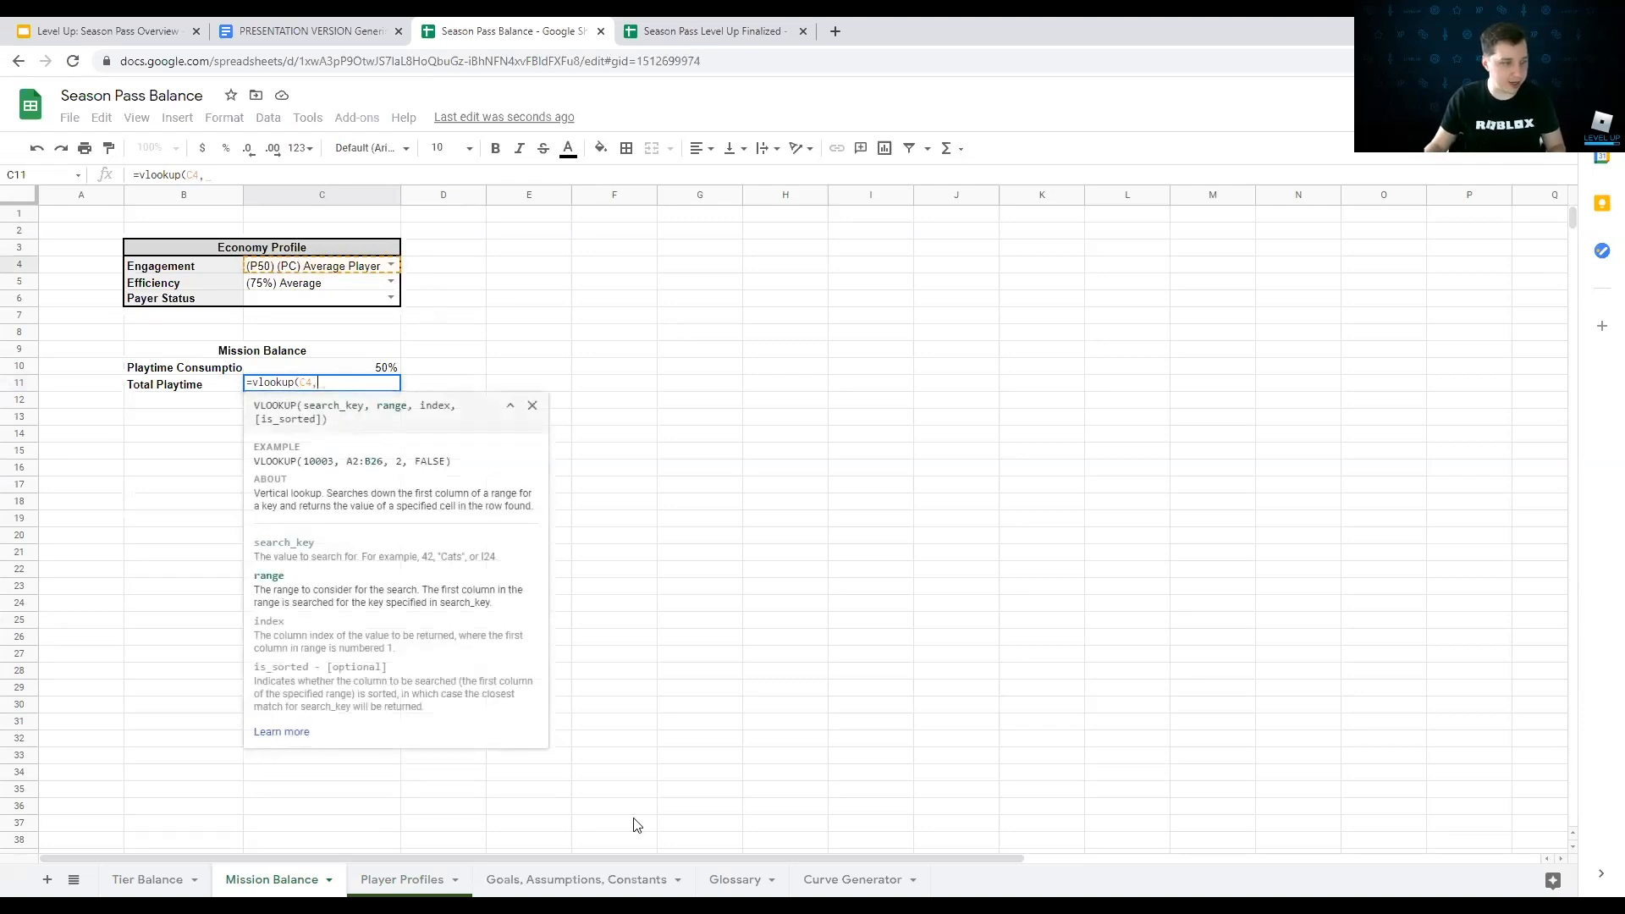
click(402, 879)
drag(89, 235, 440, 427)
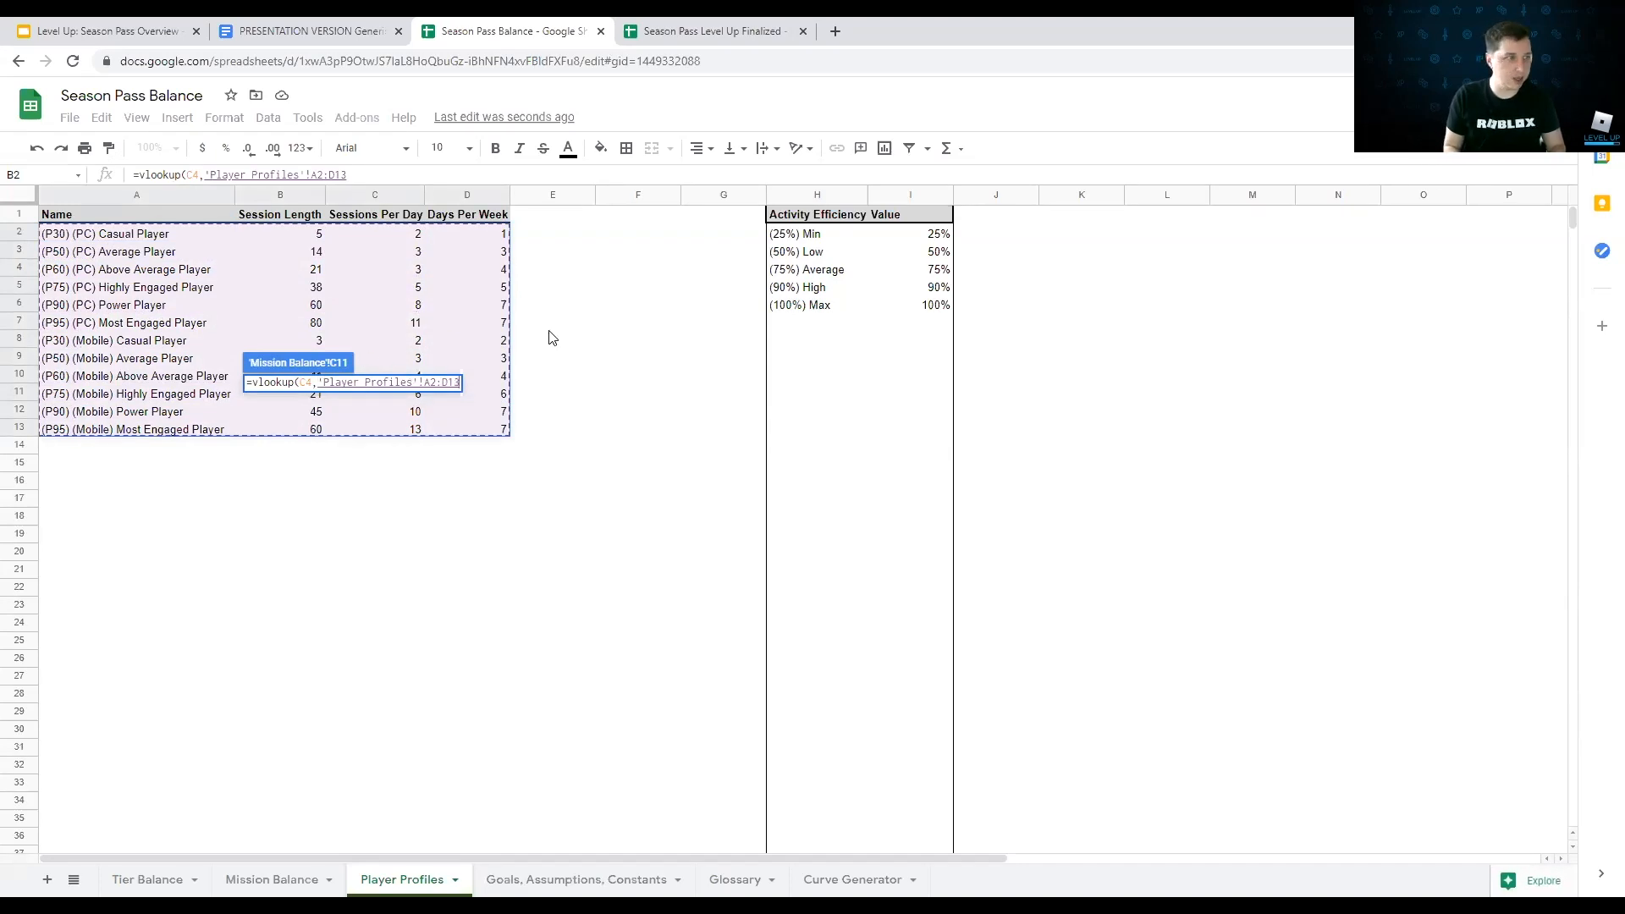
text(,)
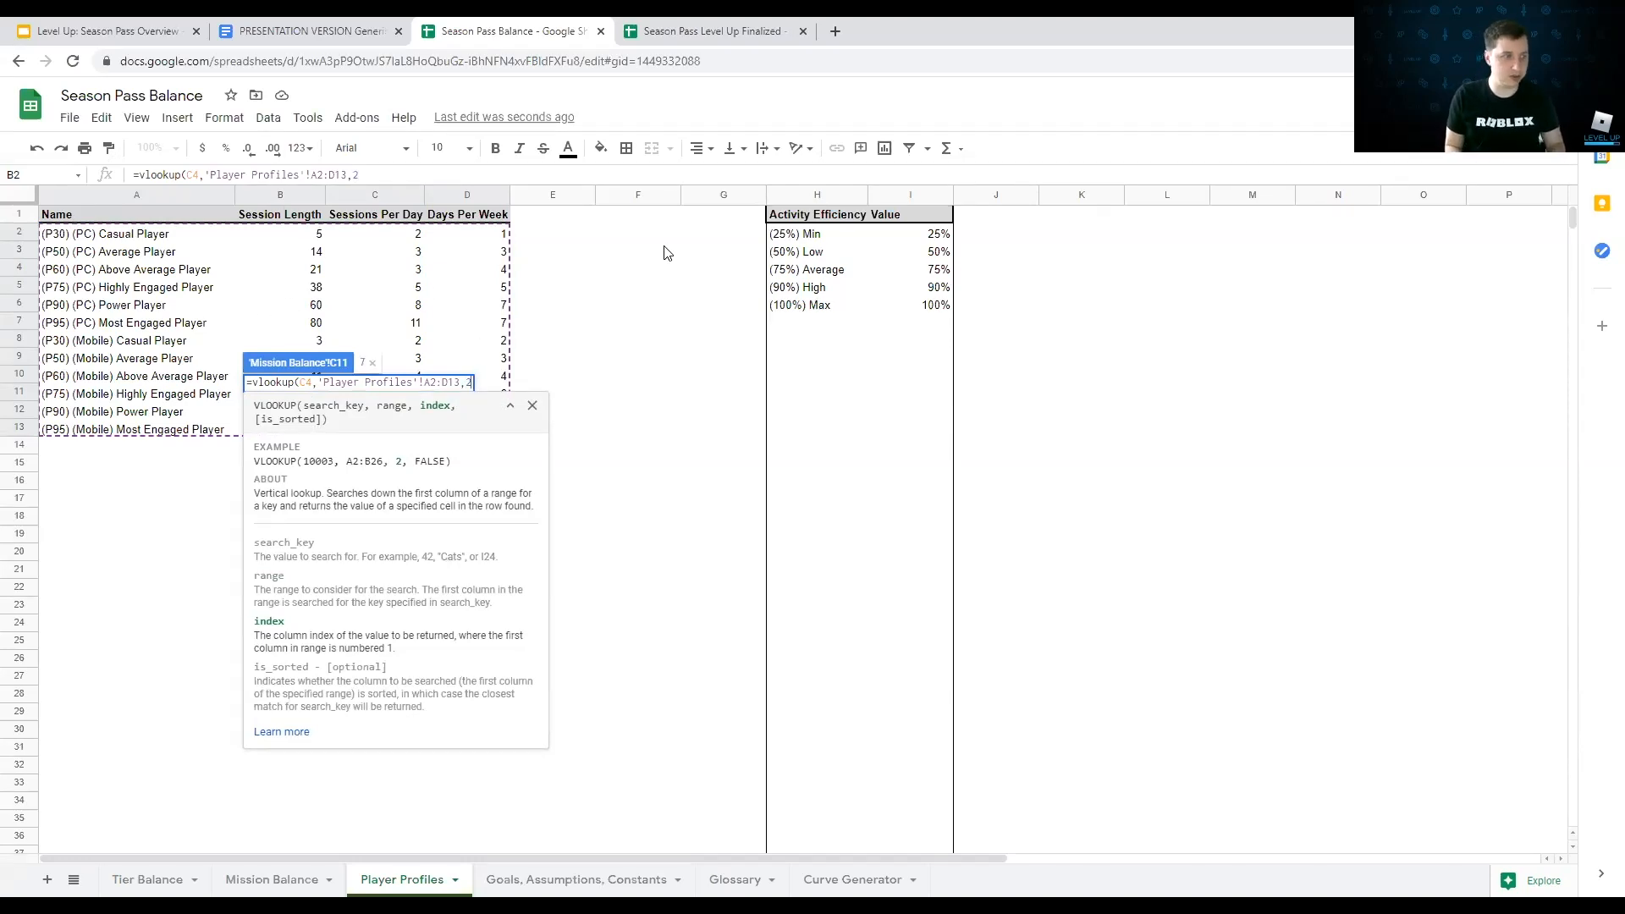
text(2,false))
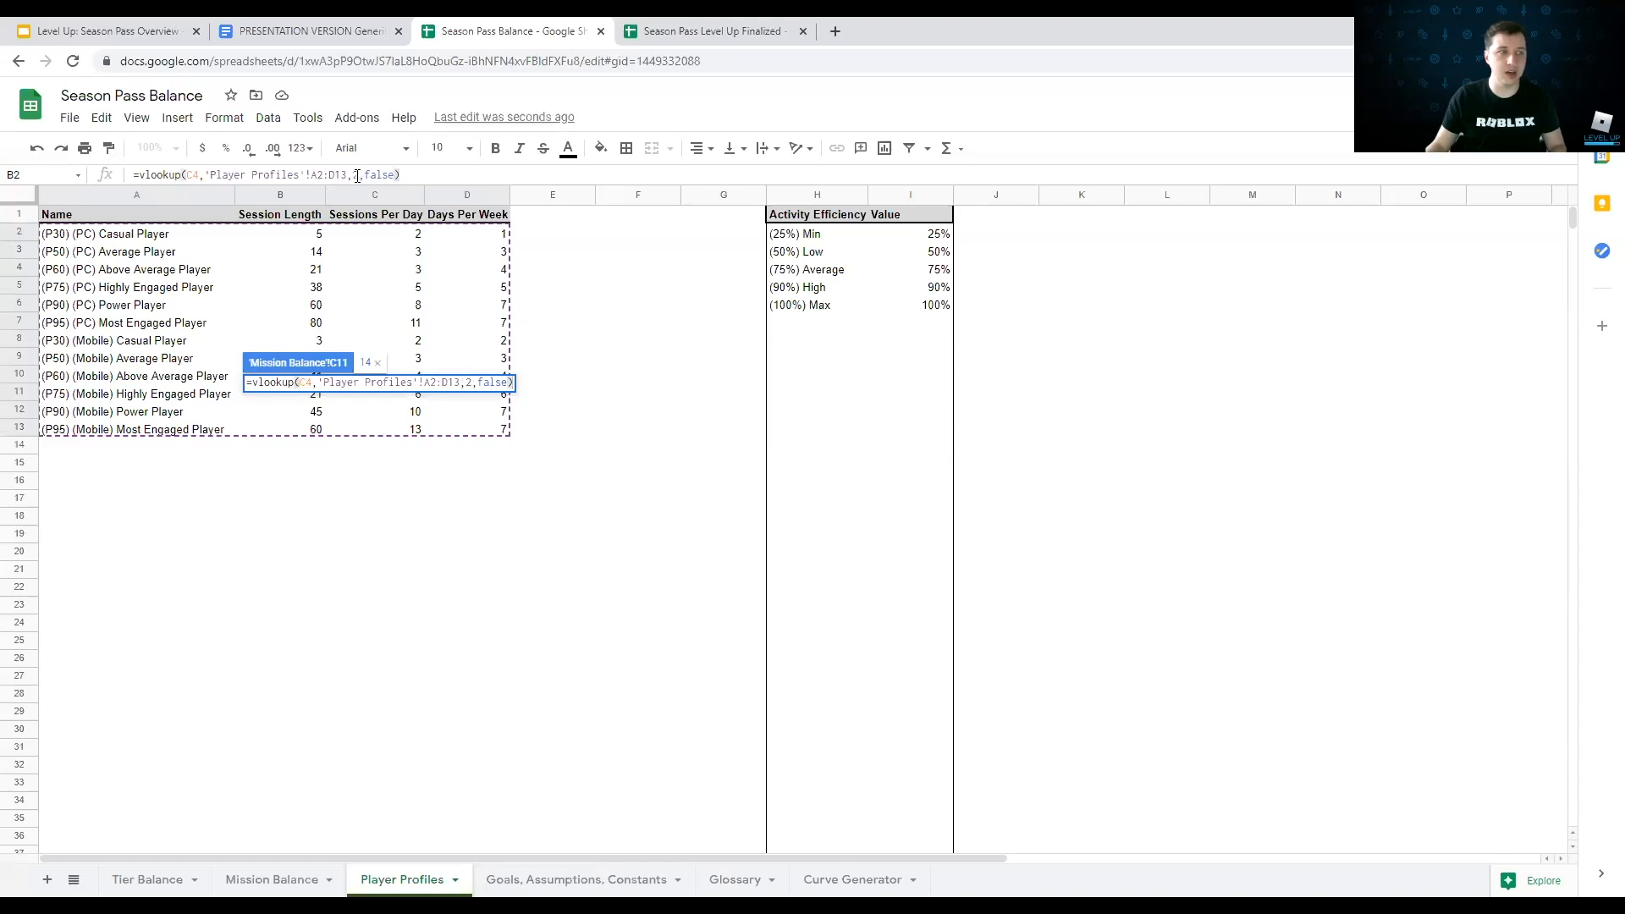
click(428, 173)
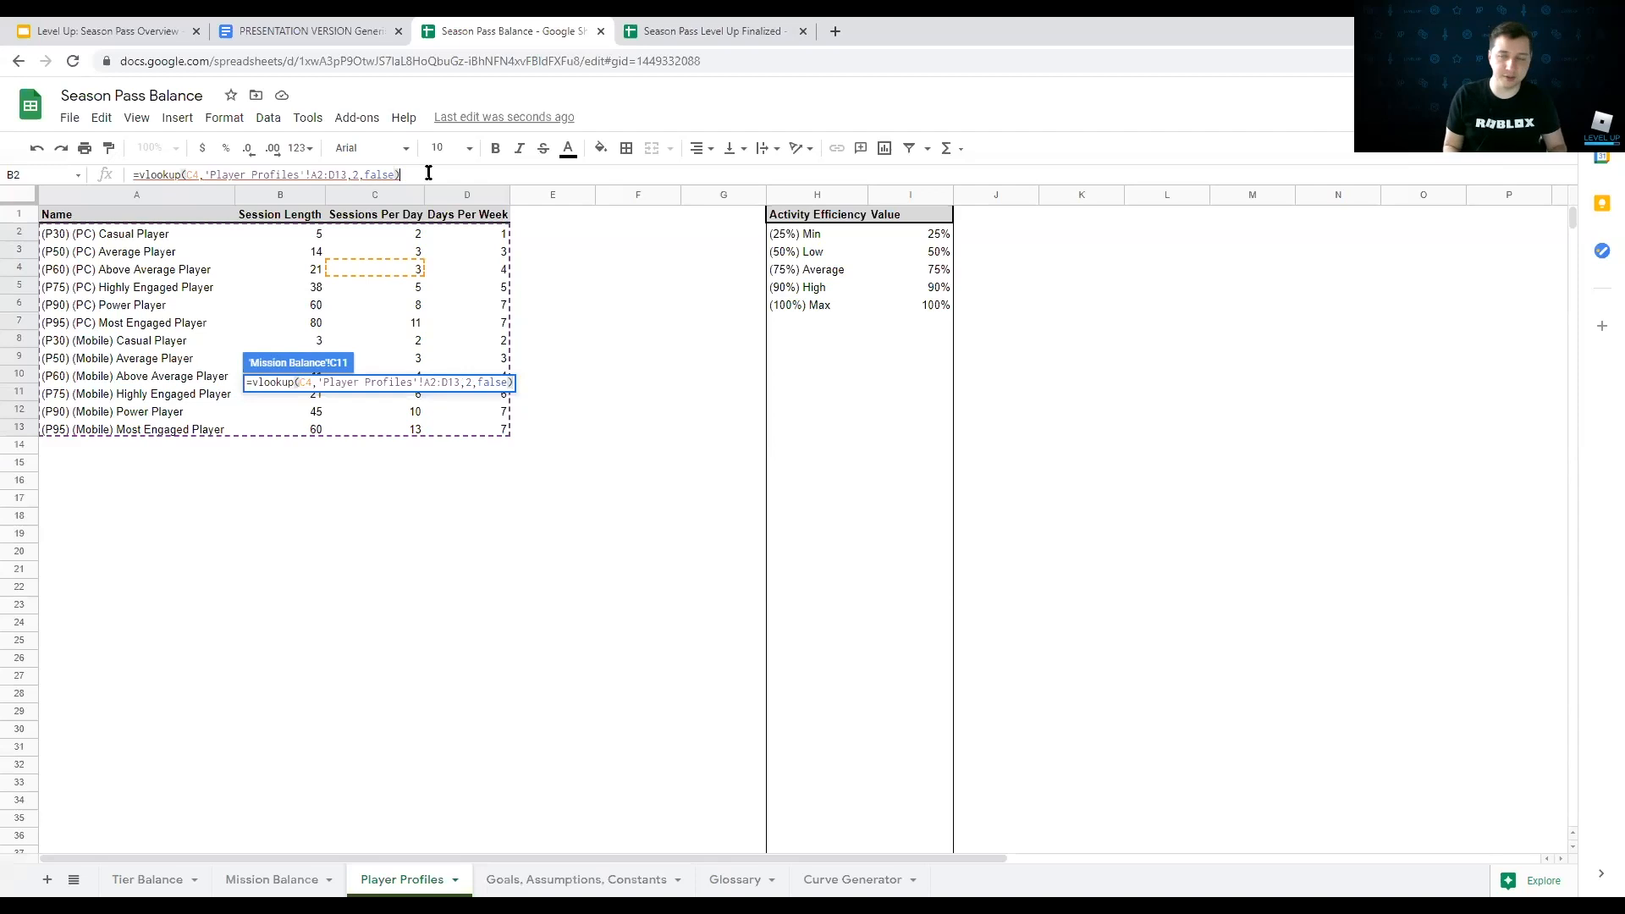
key(Return)
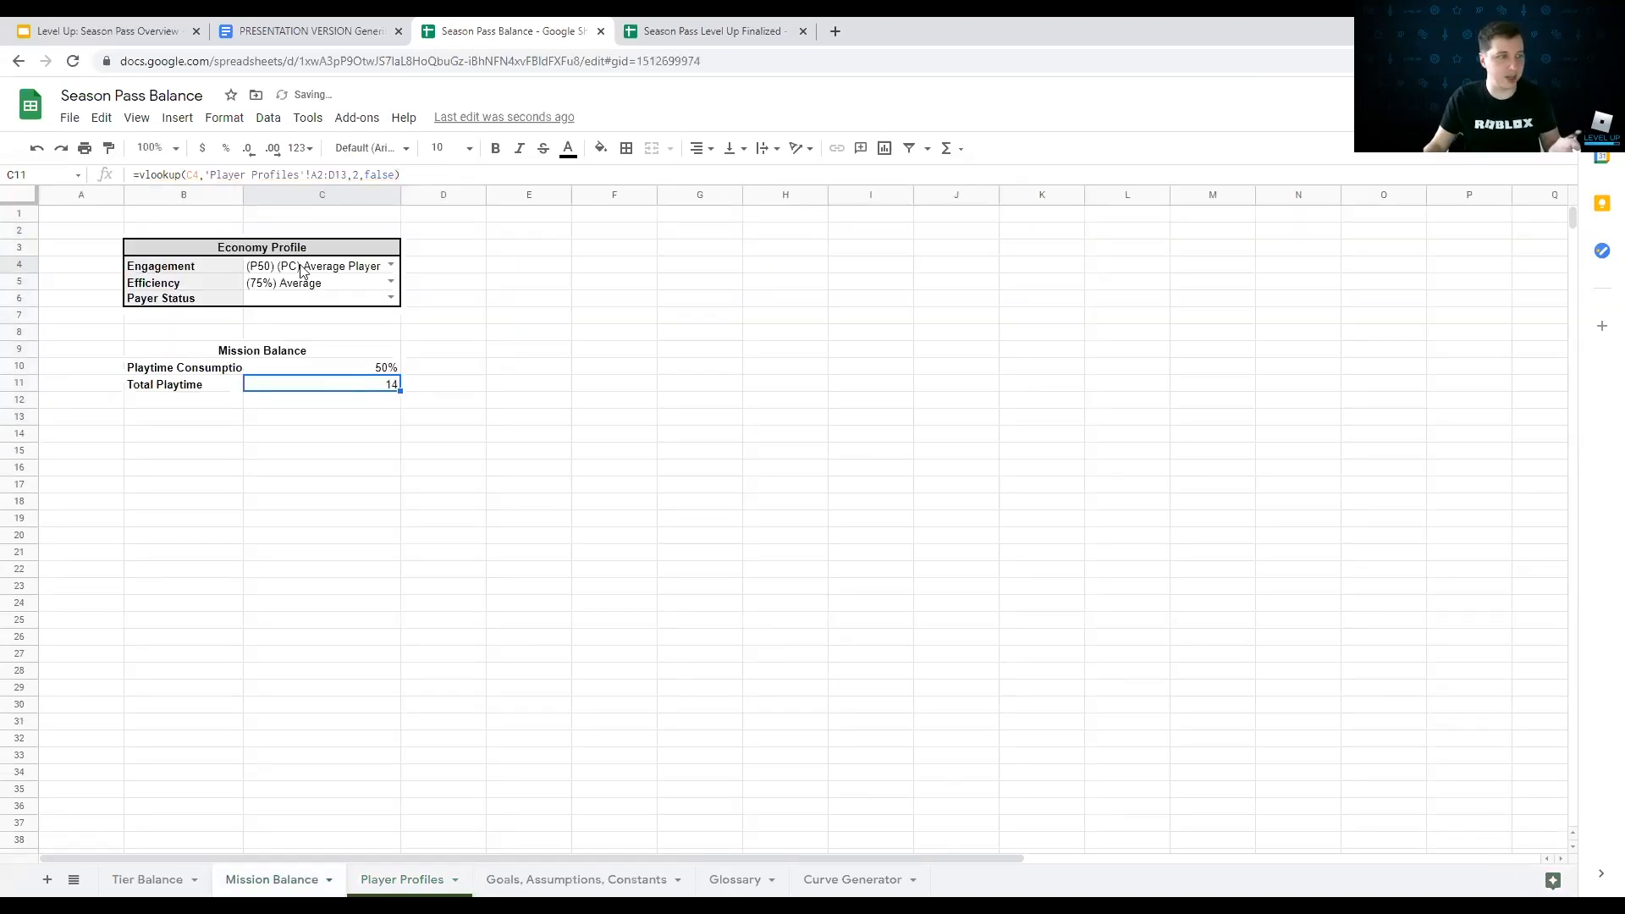
Step: Multiply the lookup in C11 by vlookup(C4,'Player Profiles'!A2:D13,3,false) to account for sessions per day
click(396, 879)
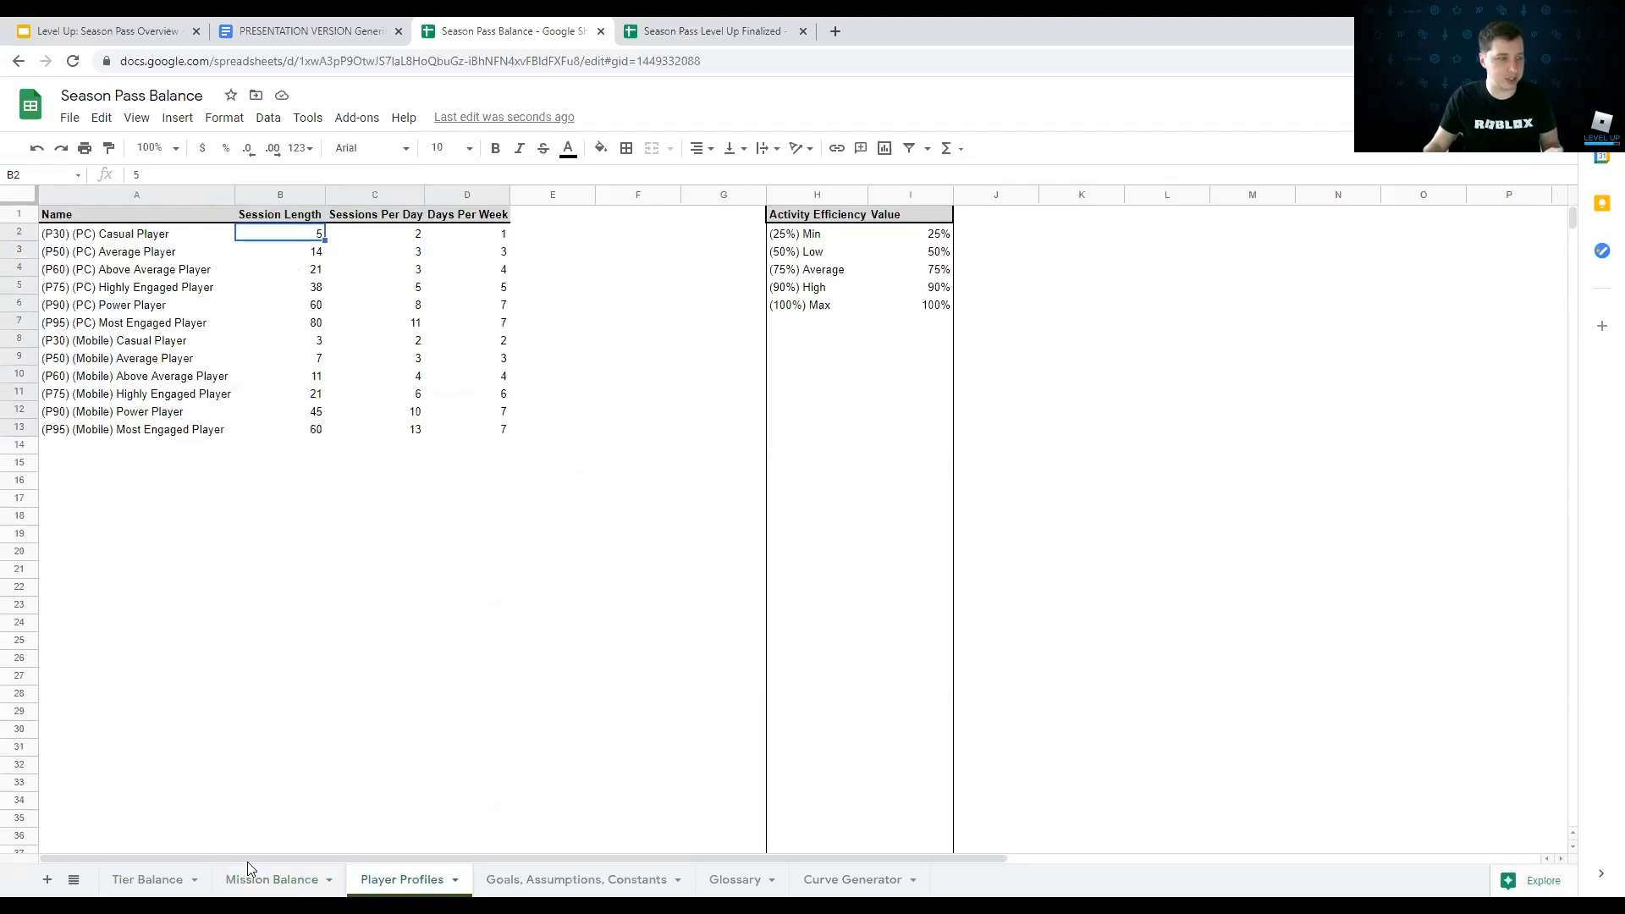
click(267, 879)
click(418, 175)
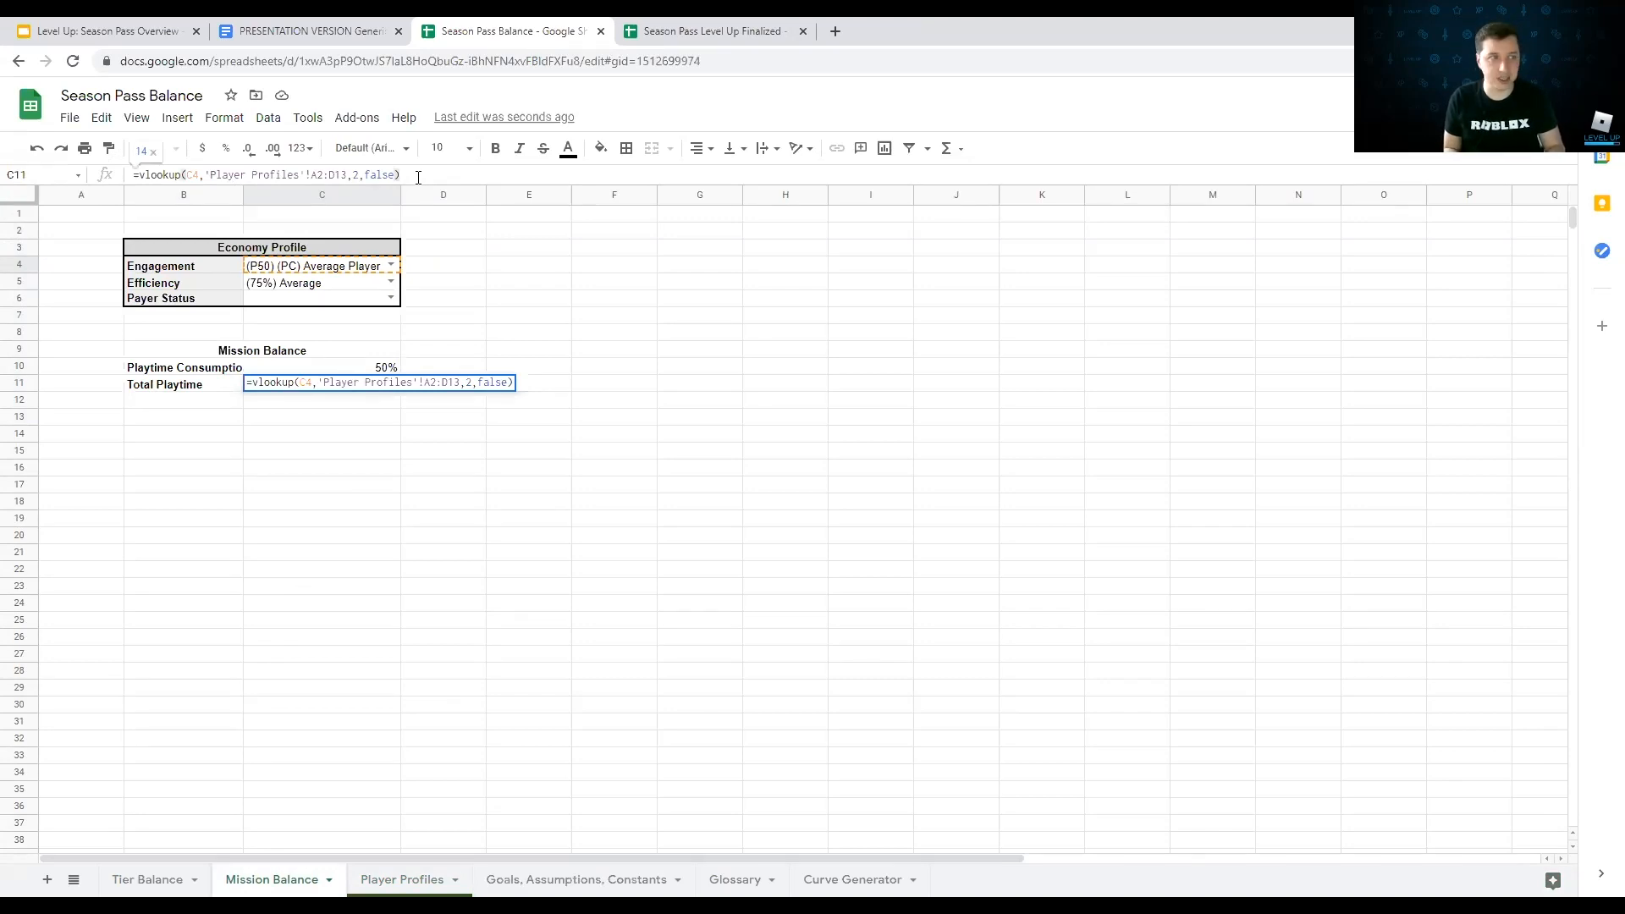
text(*vlookup)
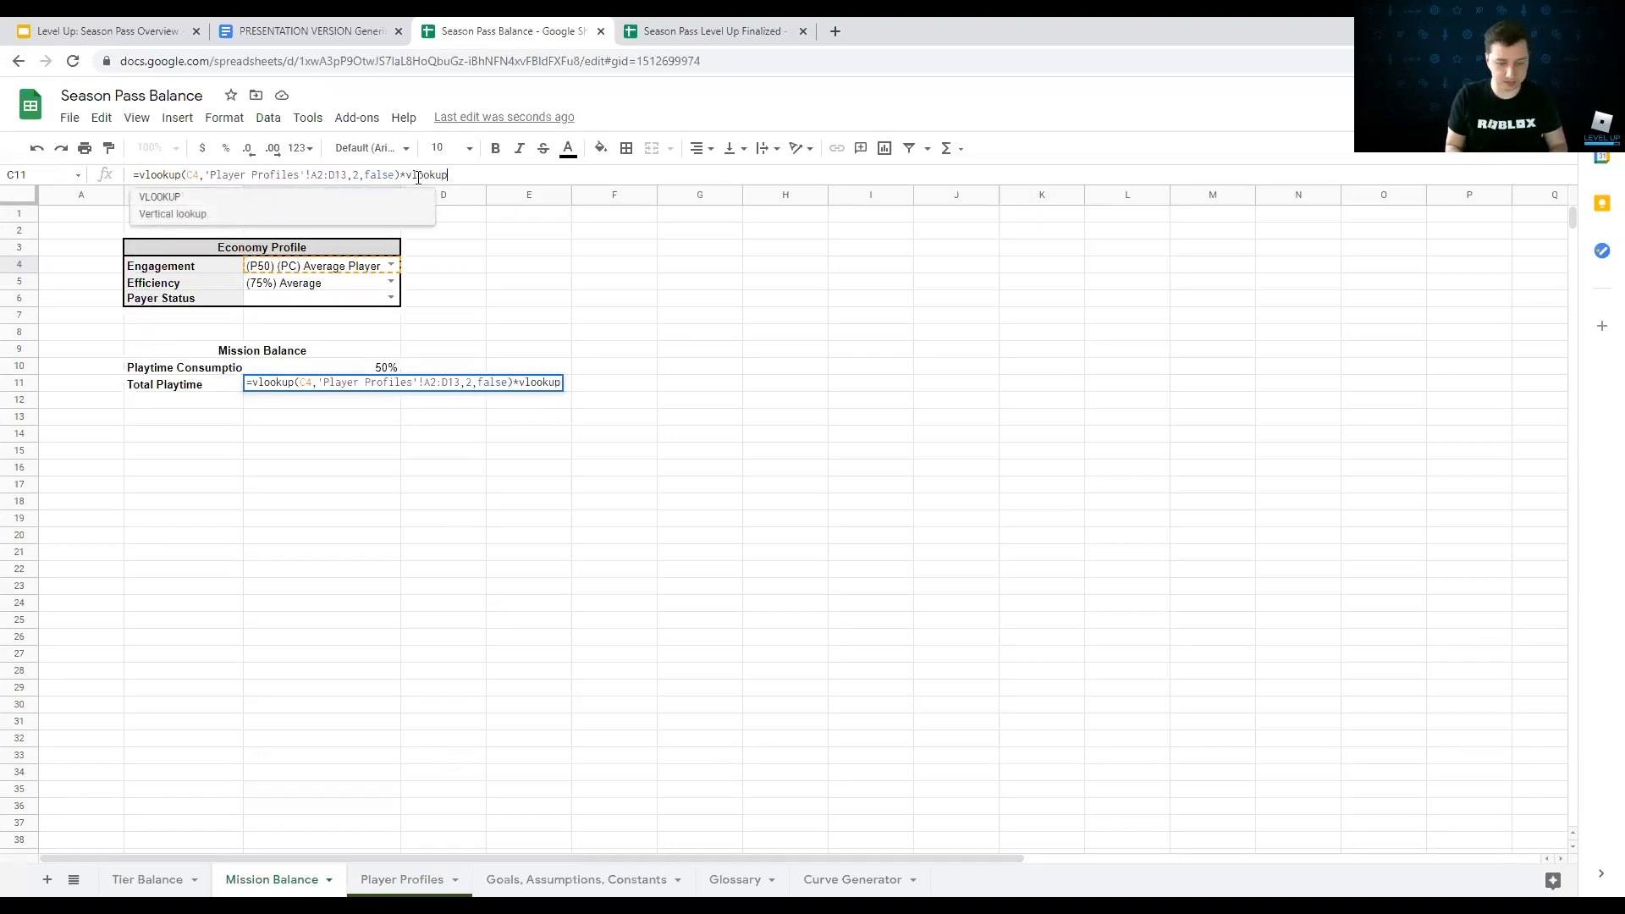
text(()
click(508, 283)
click(321, 255)
click(272, 261)
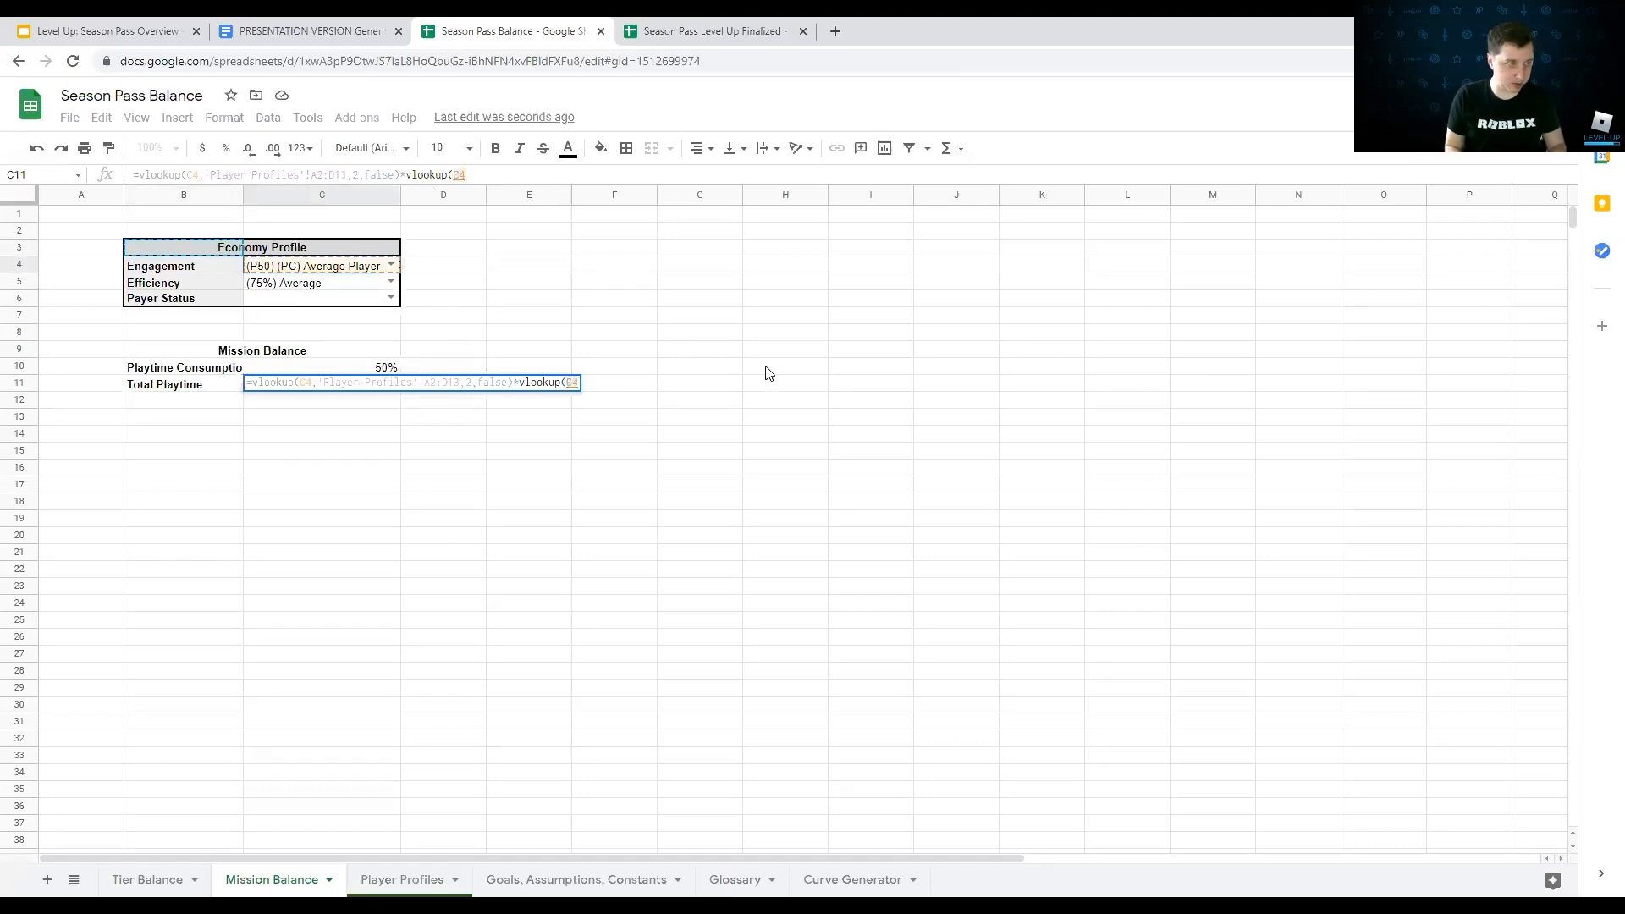
text(,)
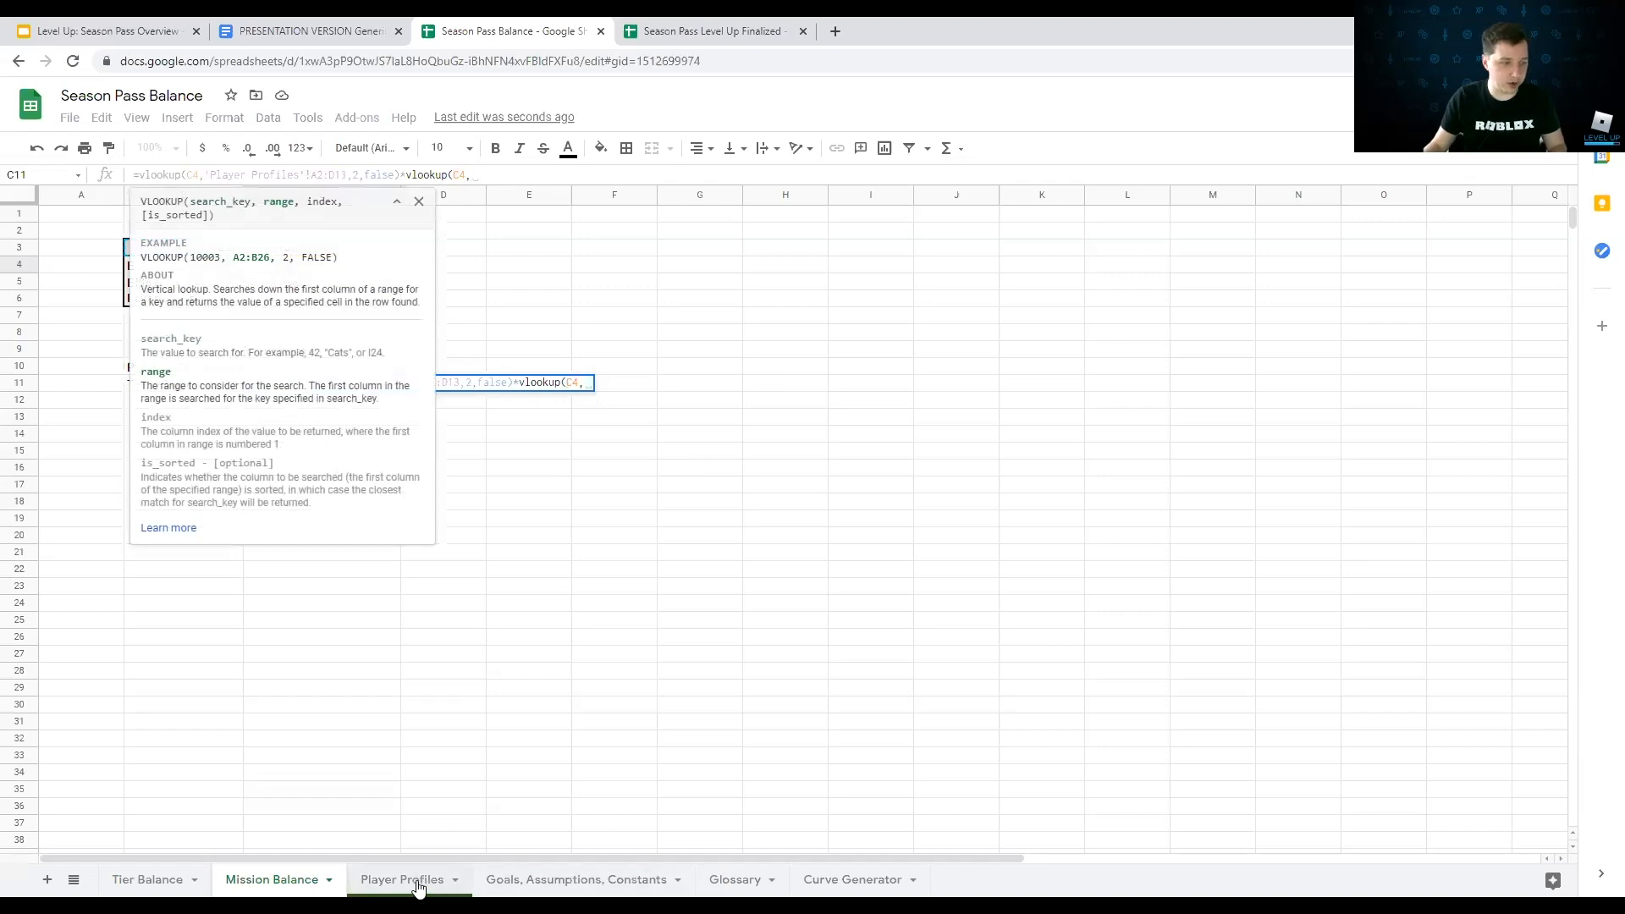
click(414, 880)
drag(93, 237, 474, 440)
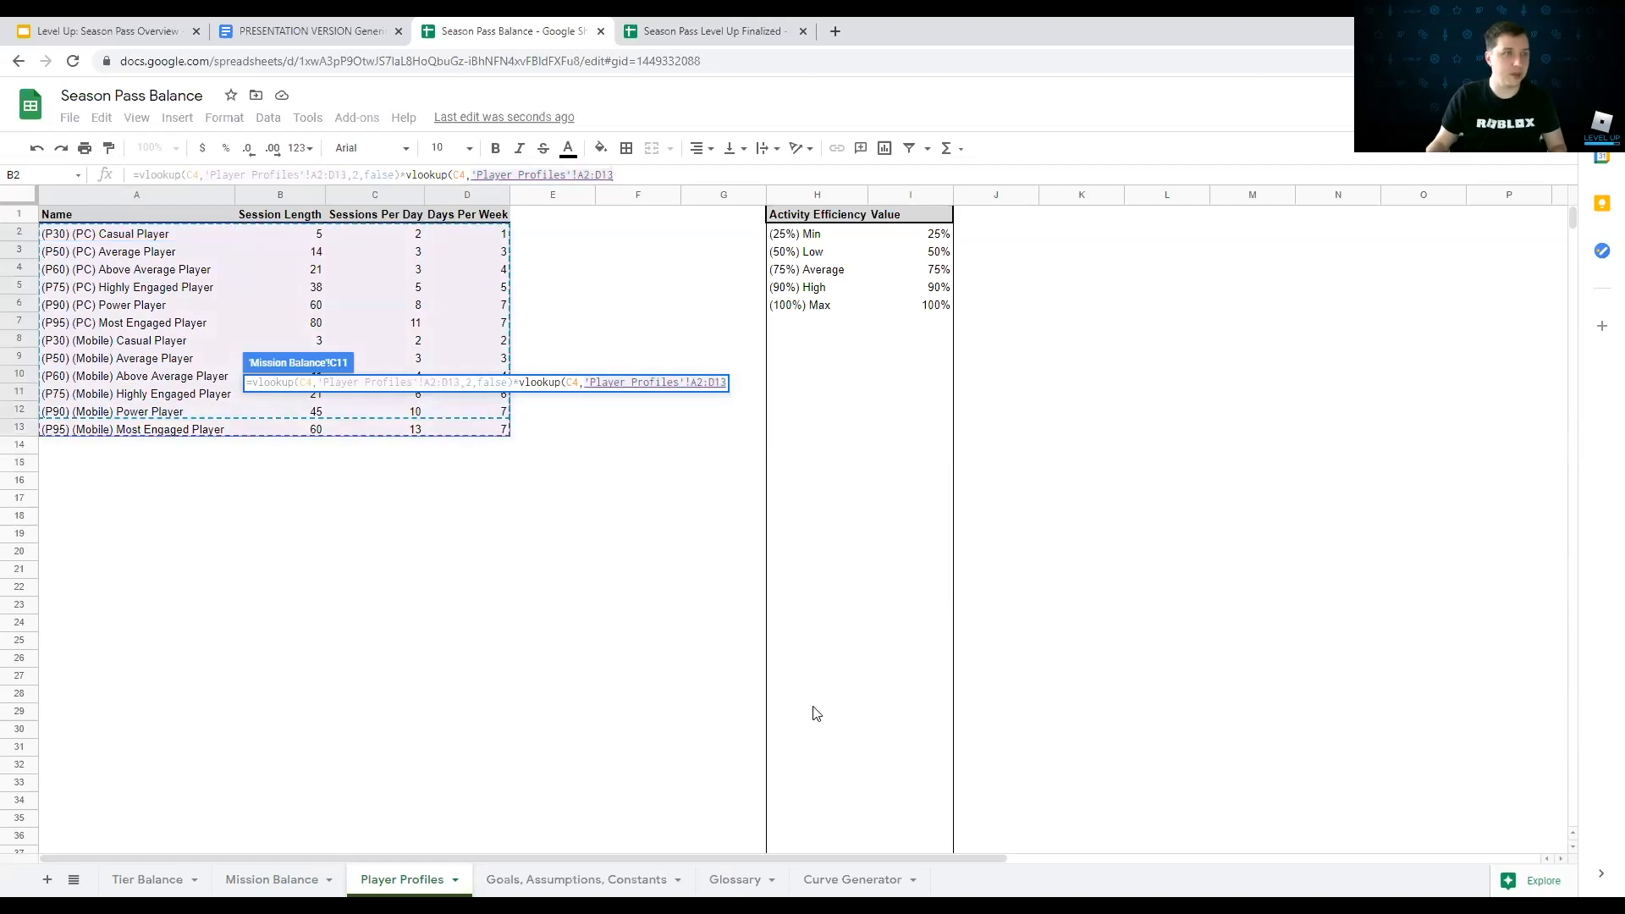
text(,)
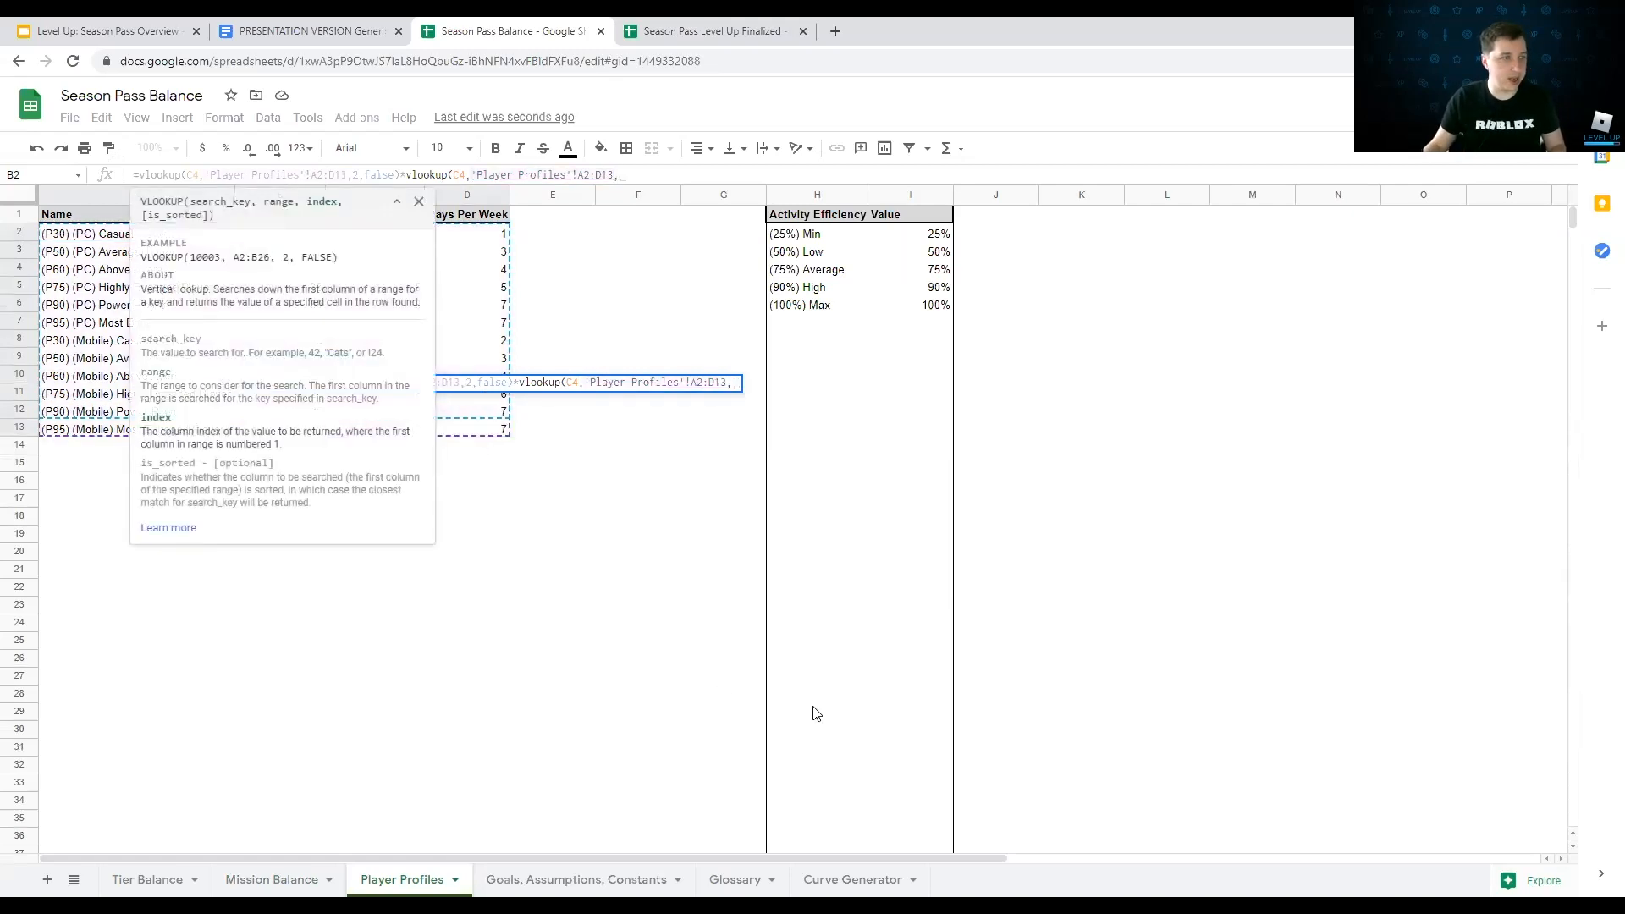
text(3)
key(ctrl+a)
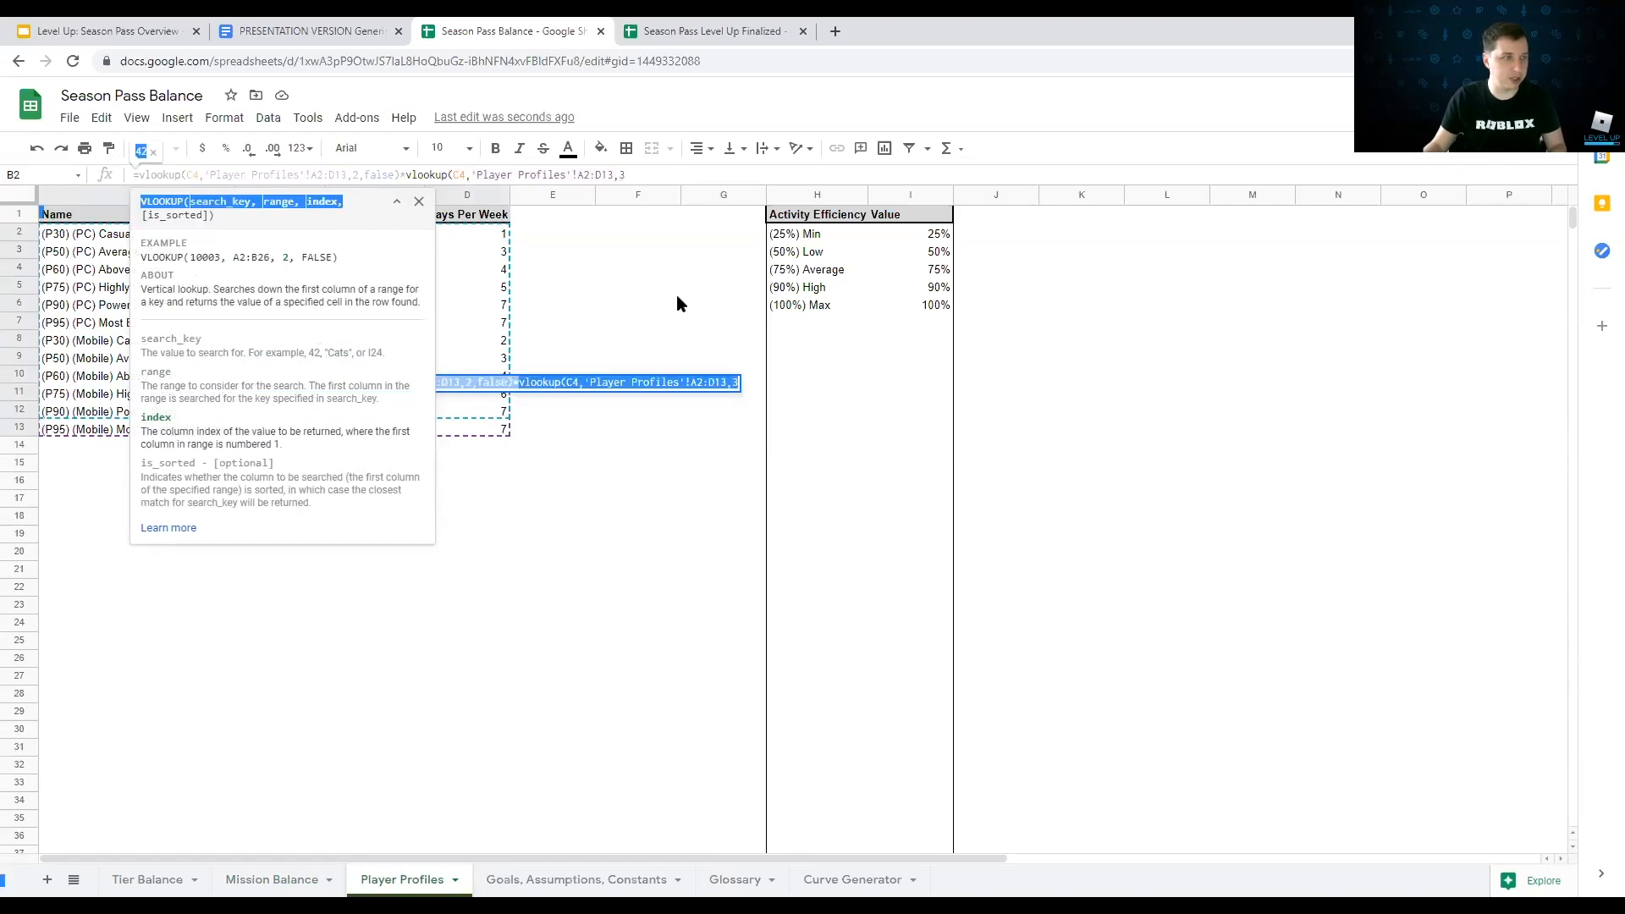
click(646, 172)
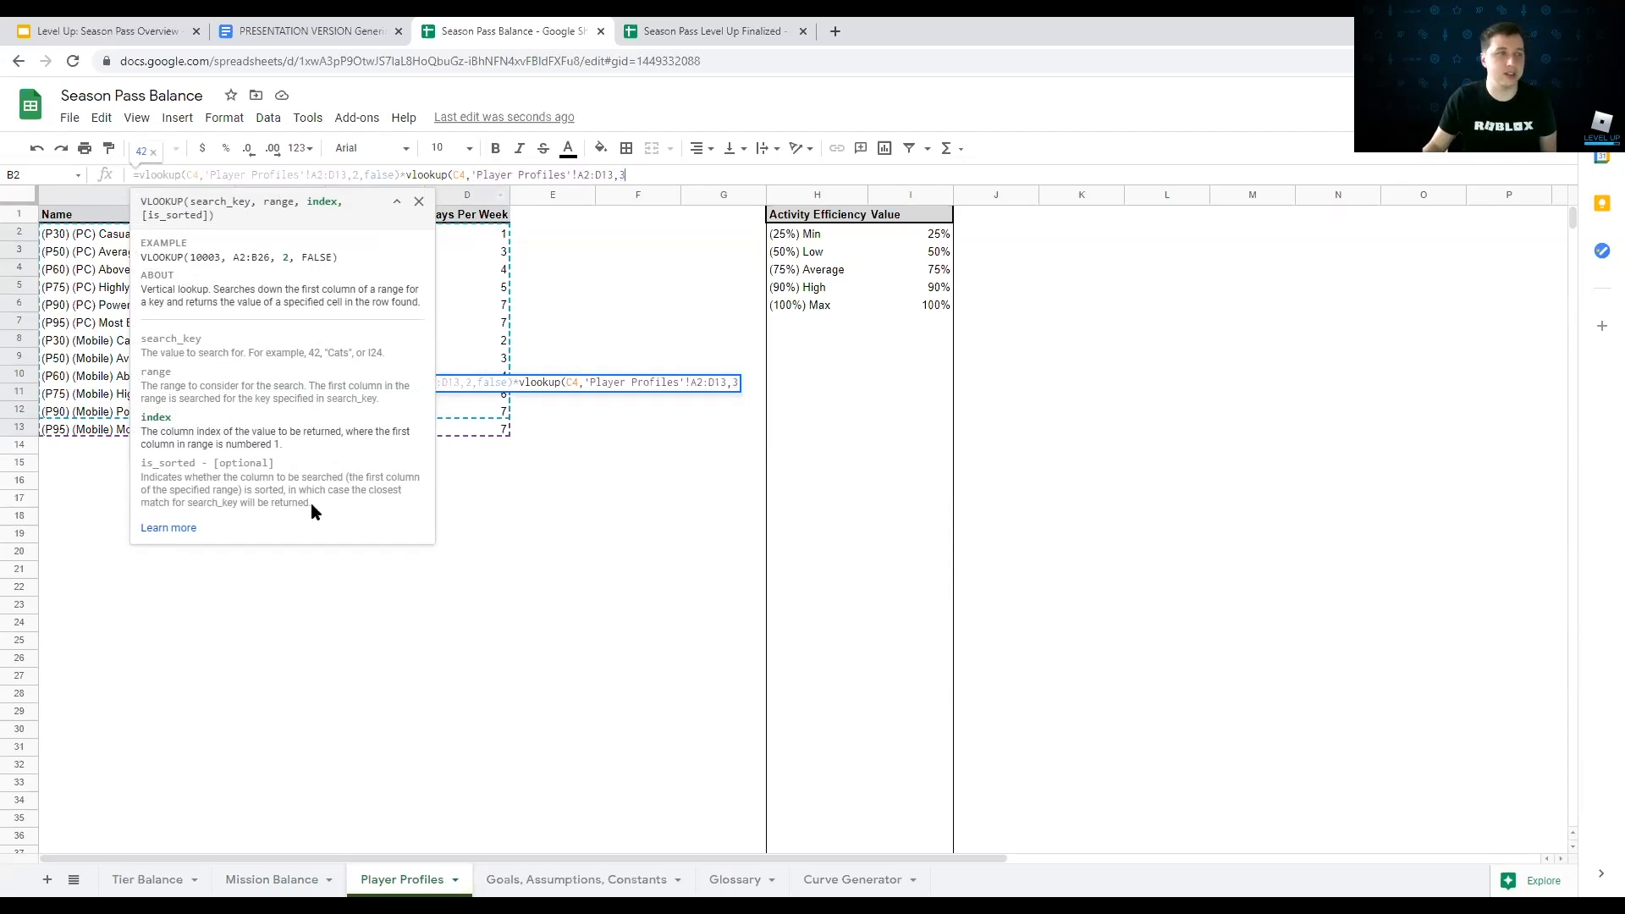
click(419, 201)
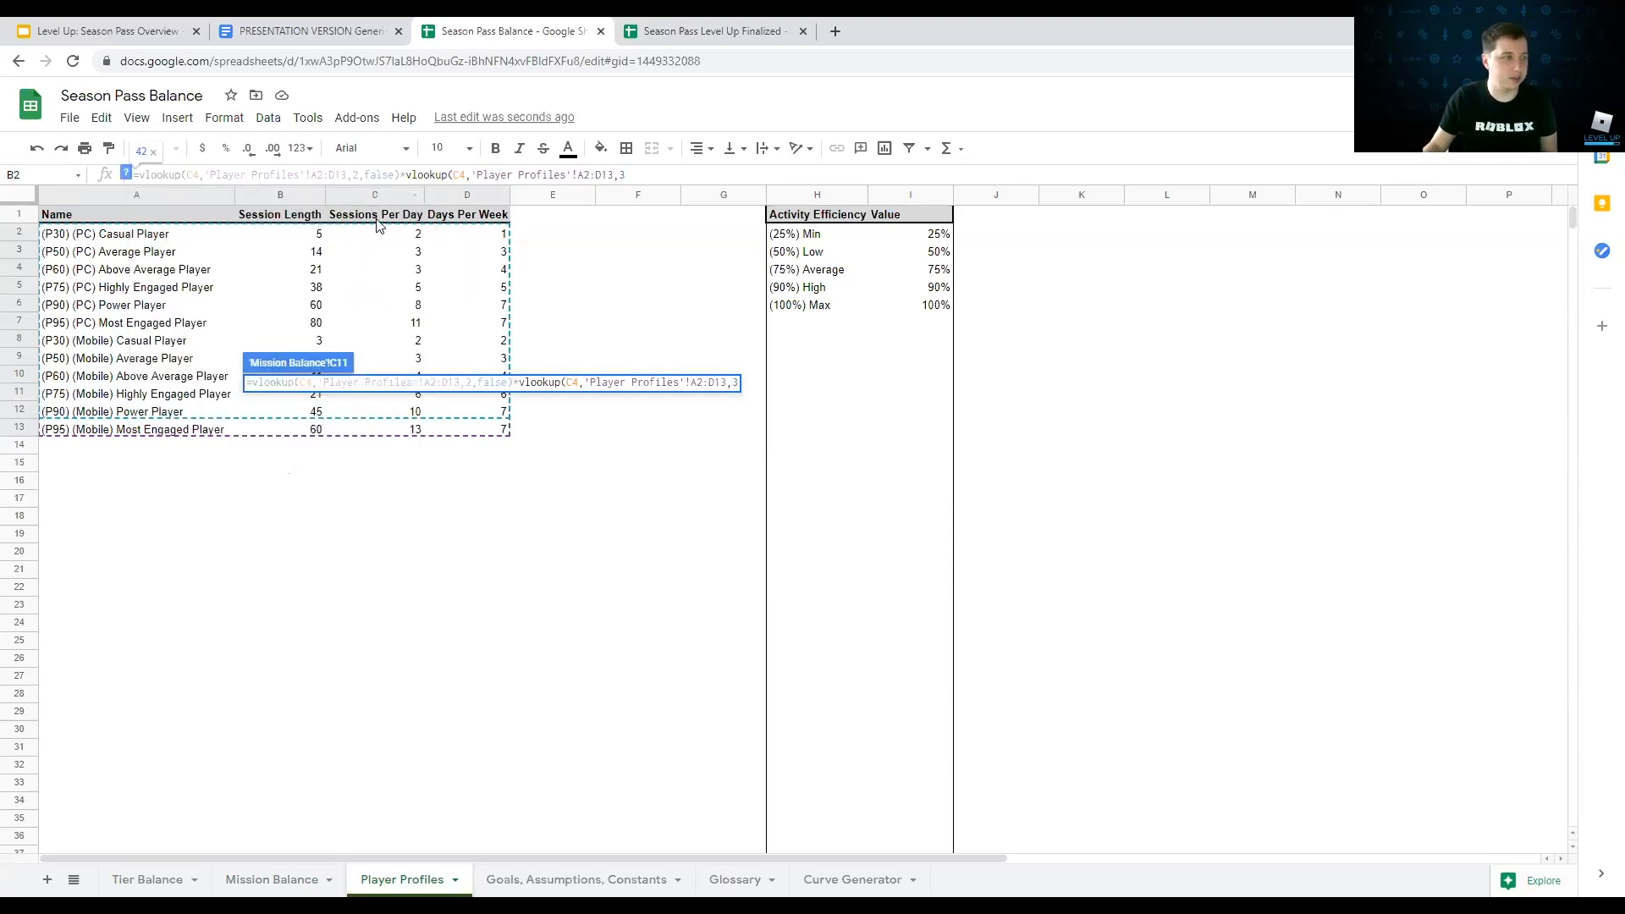
text(,false))
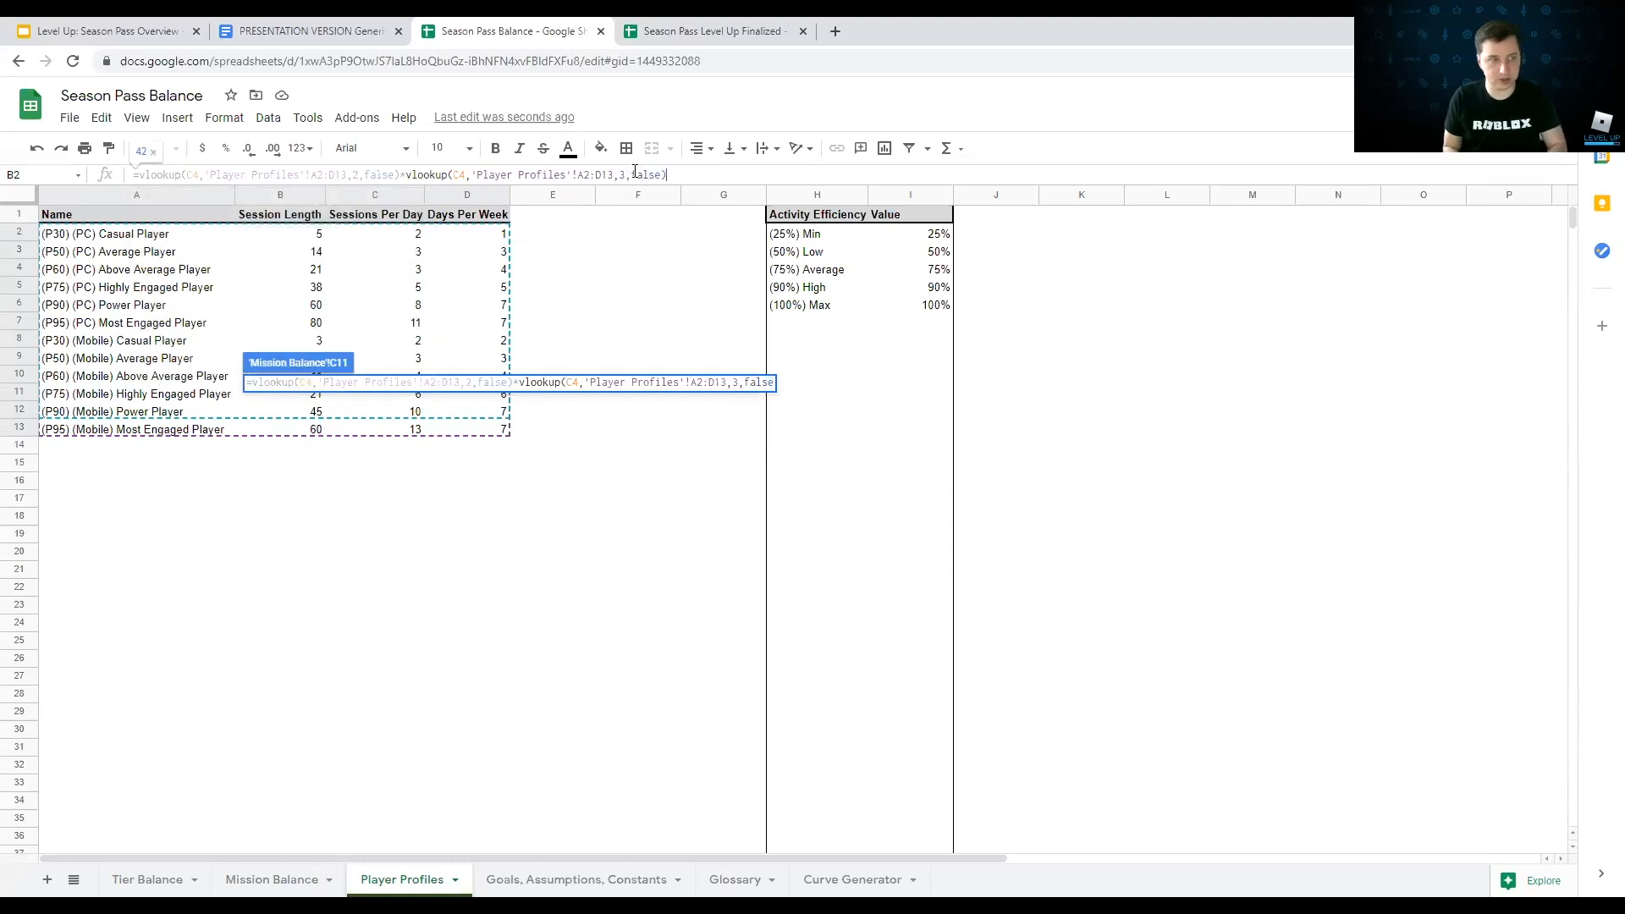
key(Return)
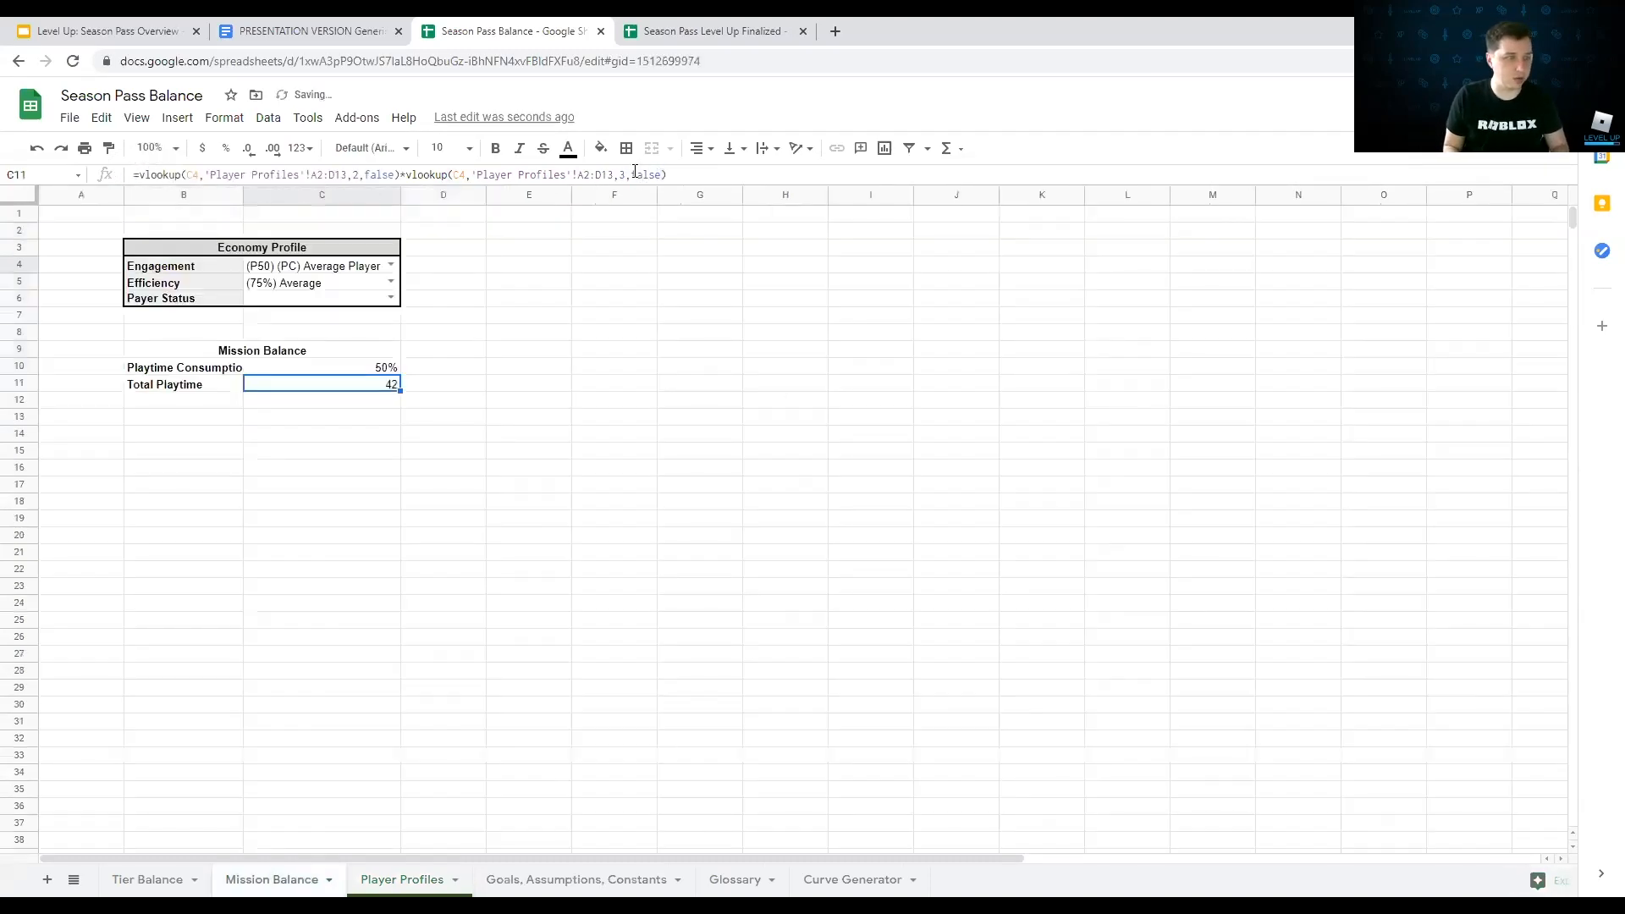
key(Up)
key(Down)
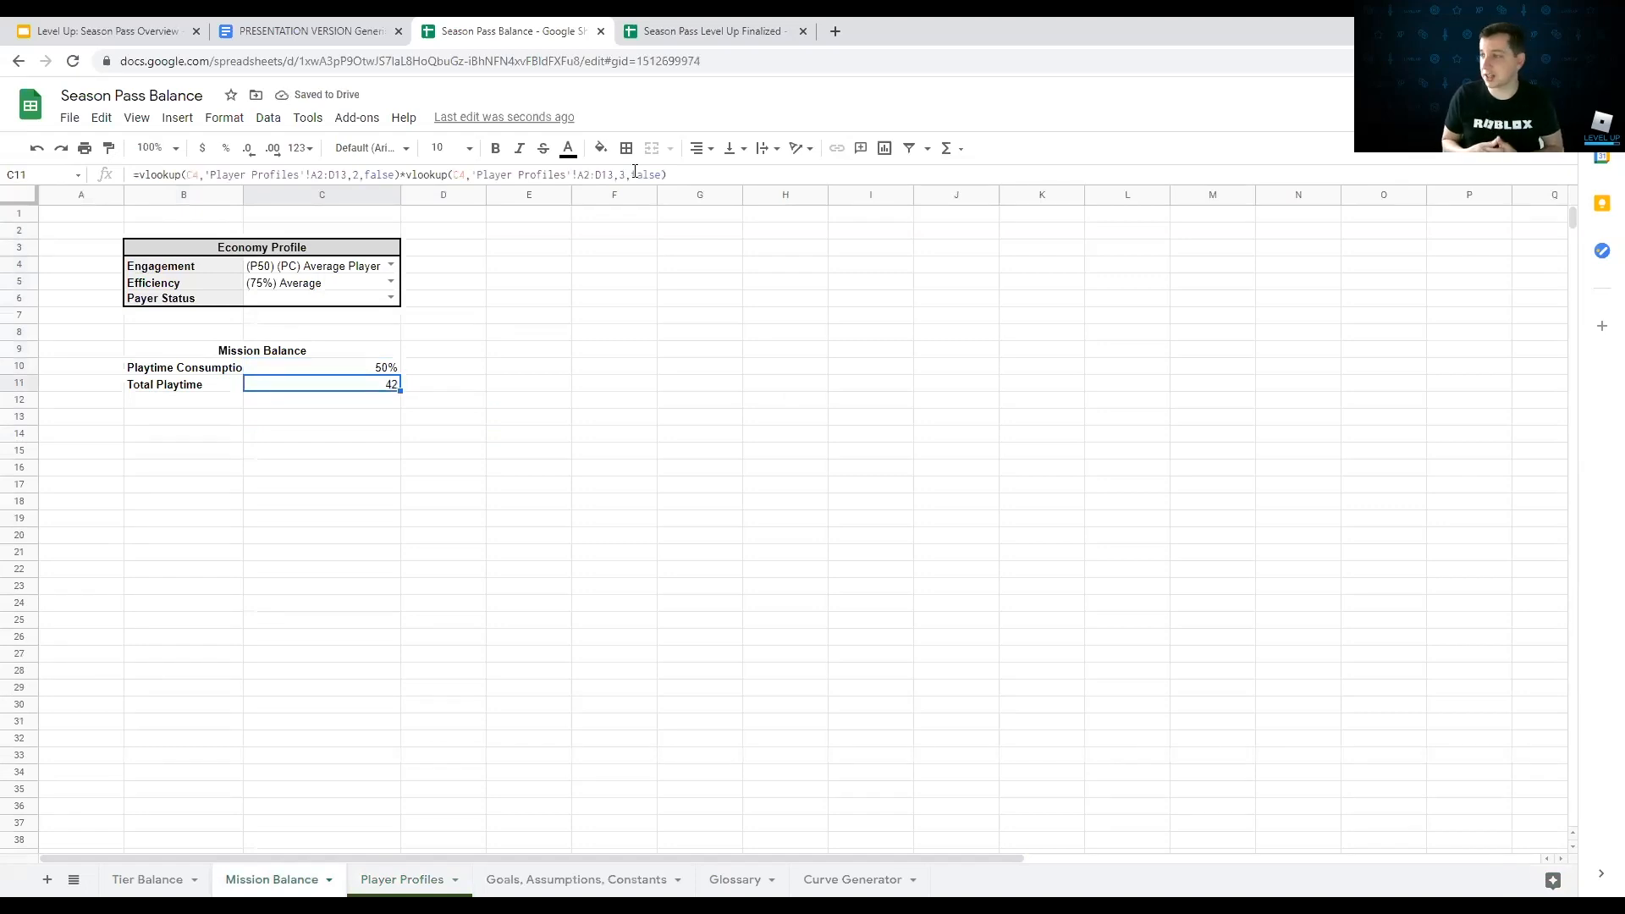
Step: Check the PC Average Player's session length and sessions per day in Player Profiles, and return to Mission Balance
click(413, 880)
click(315, 258)
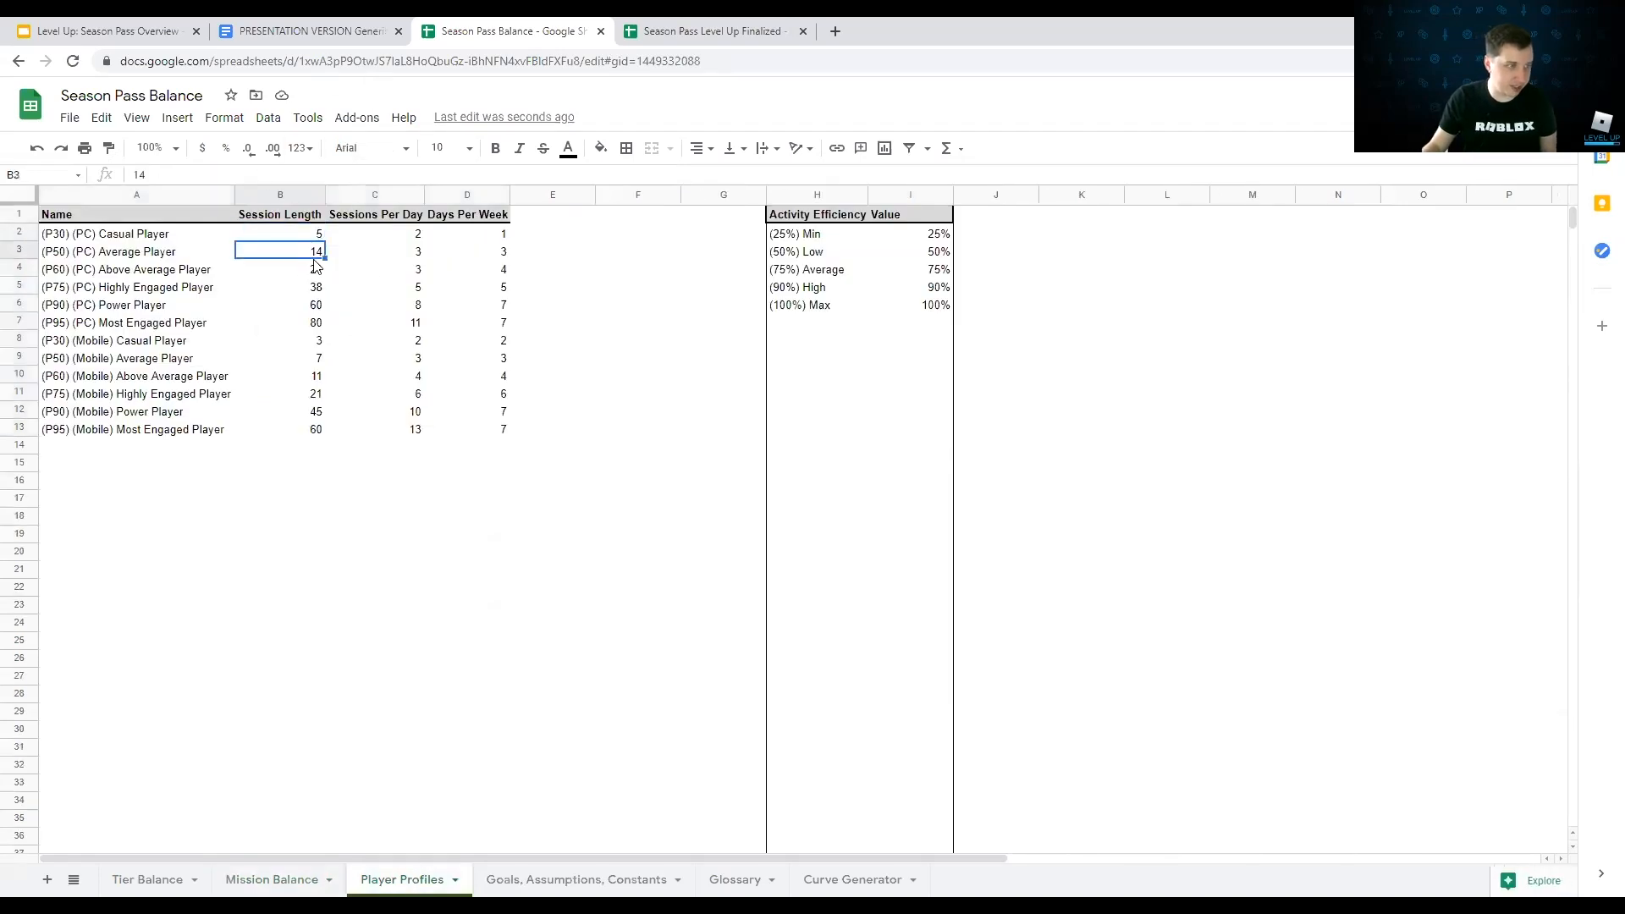
click(396, 257)
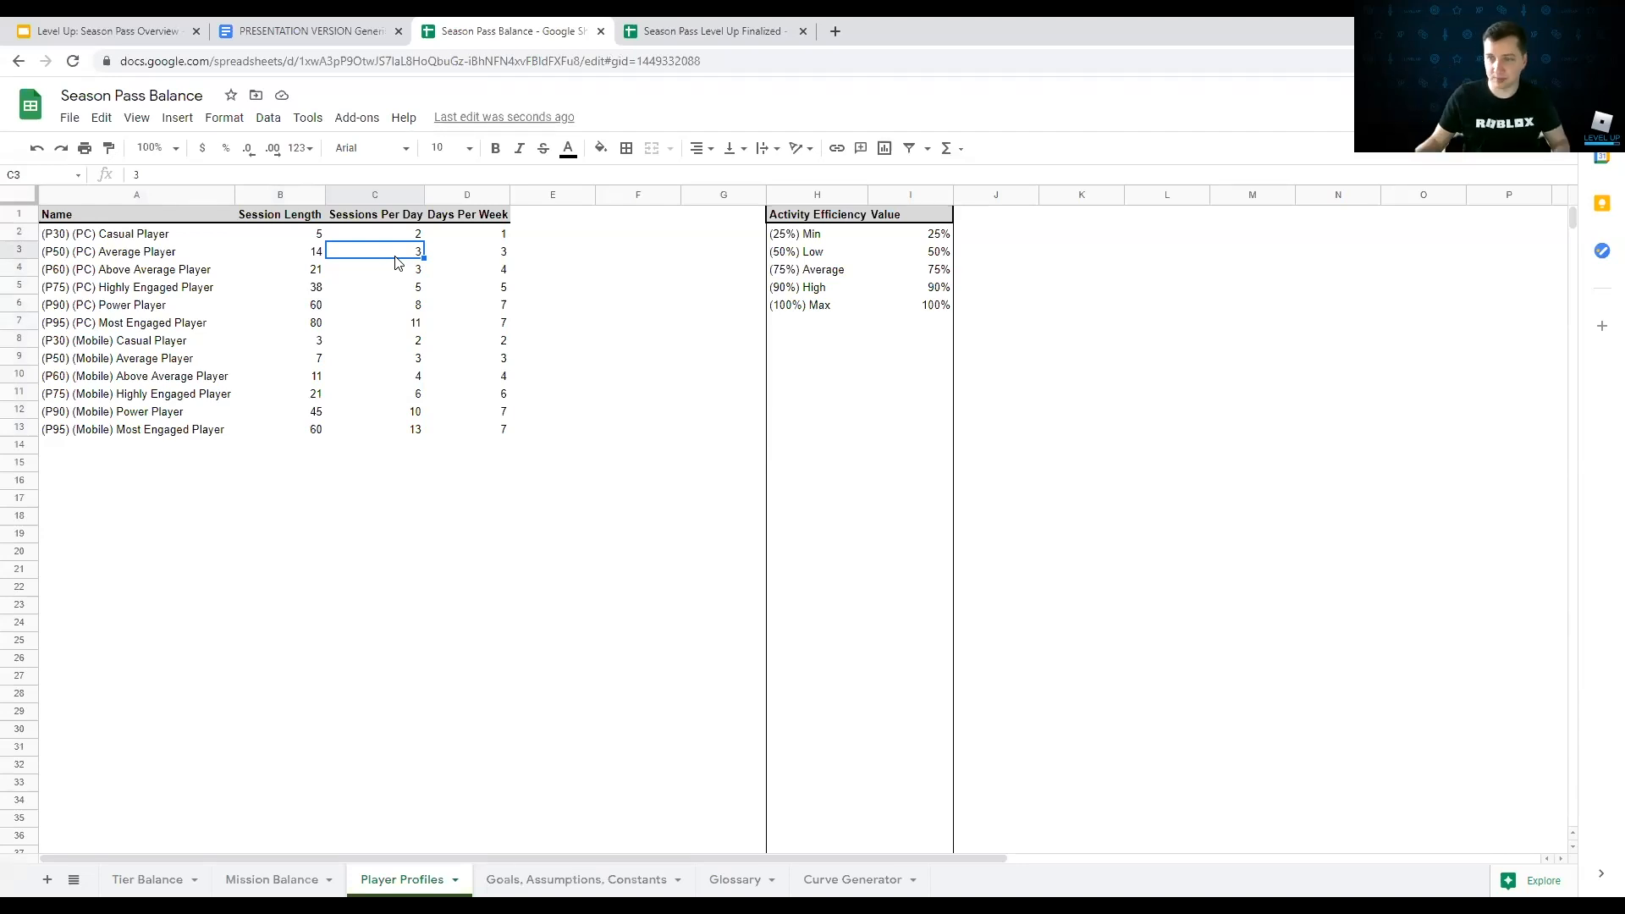
click(271, 880)
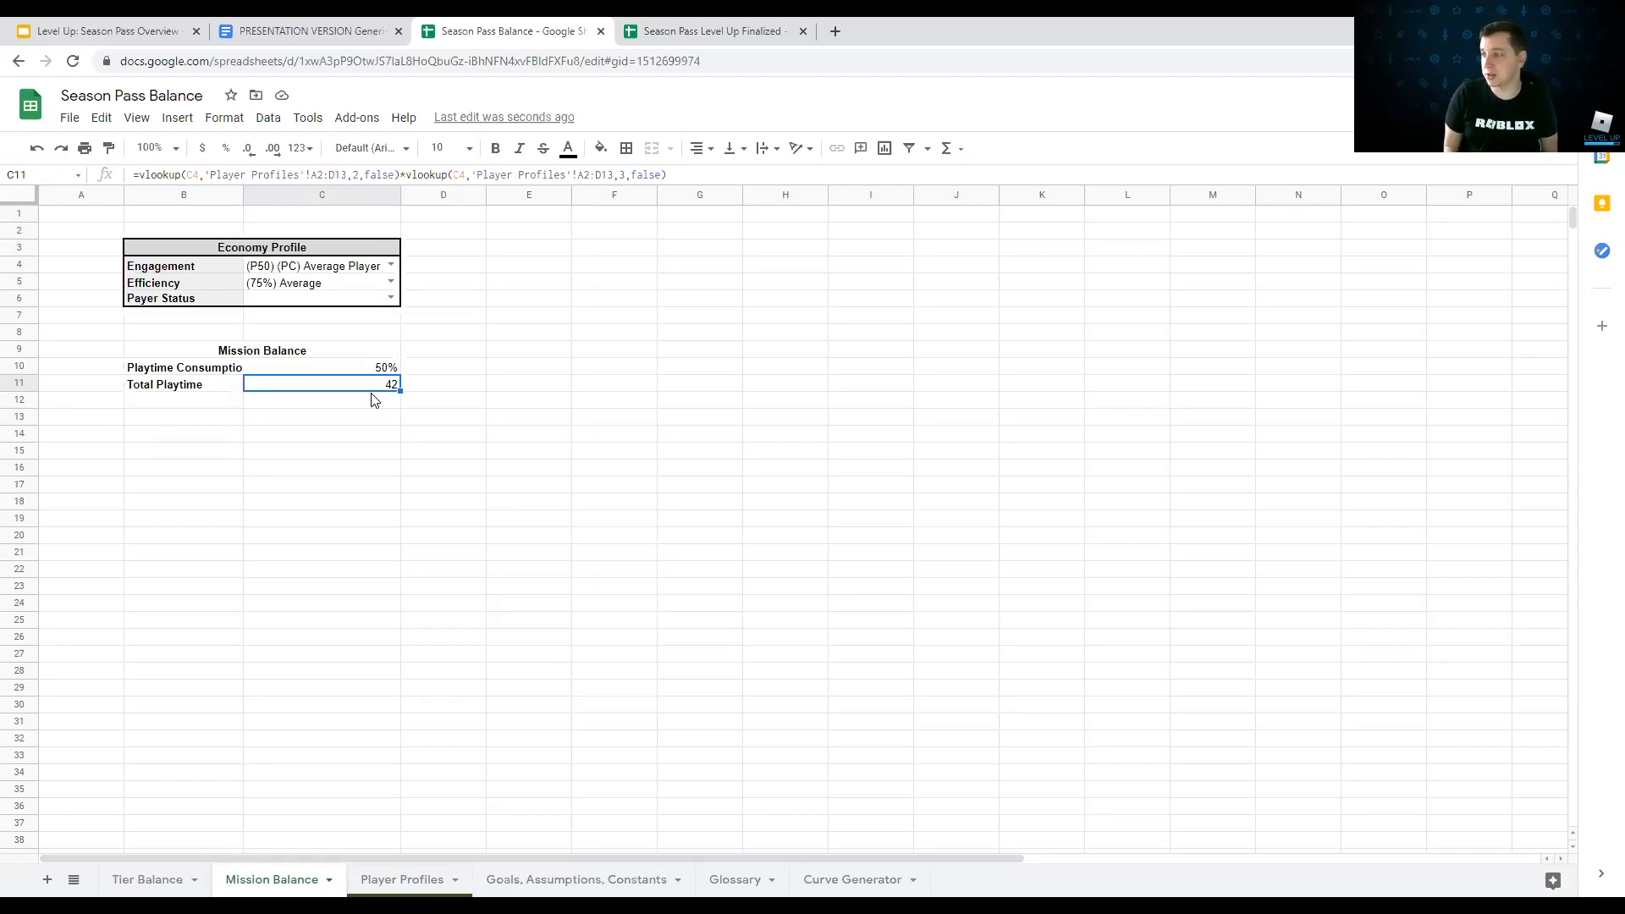
Step: Enter the label Mission Time Total in B12
key(Down)
key(Left)
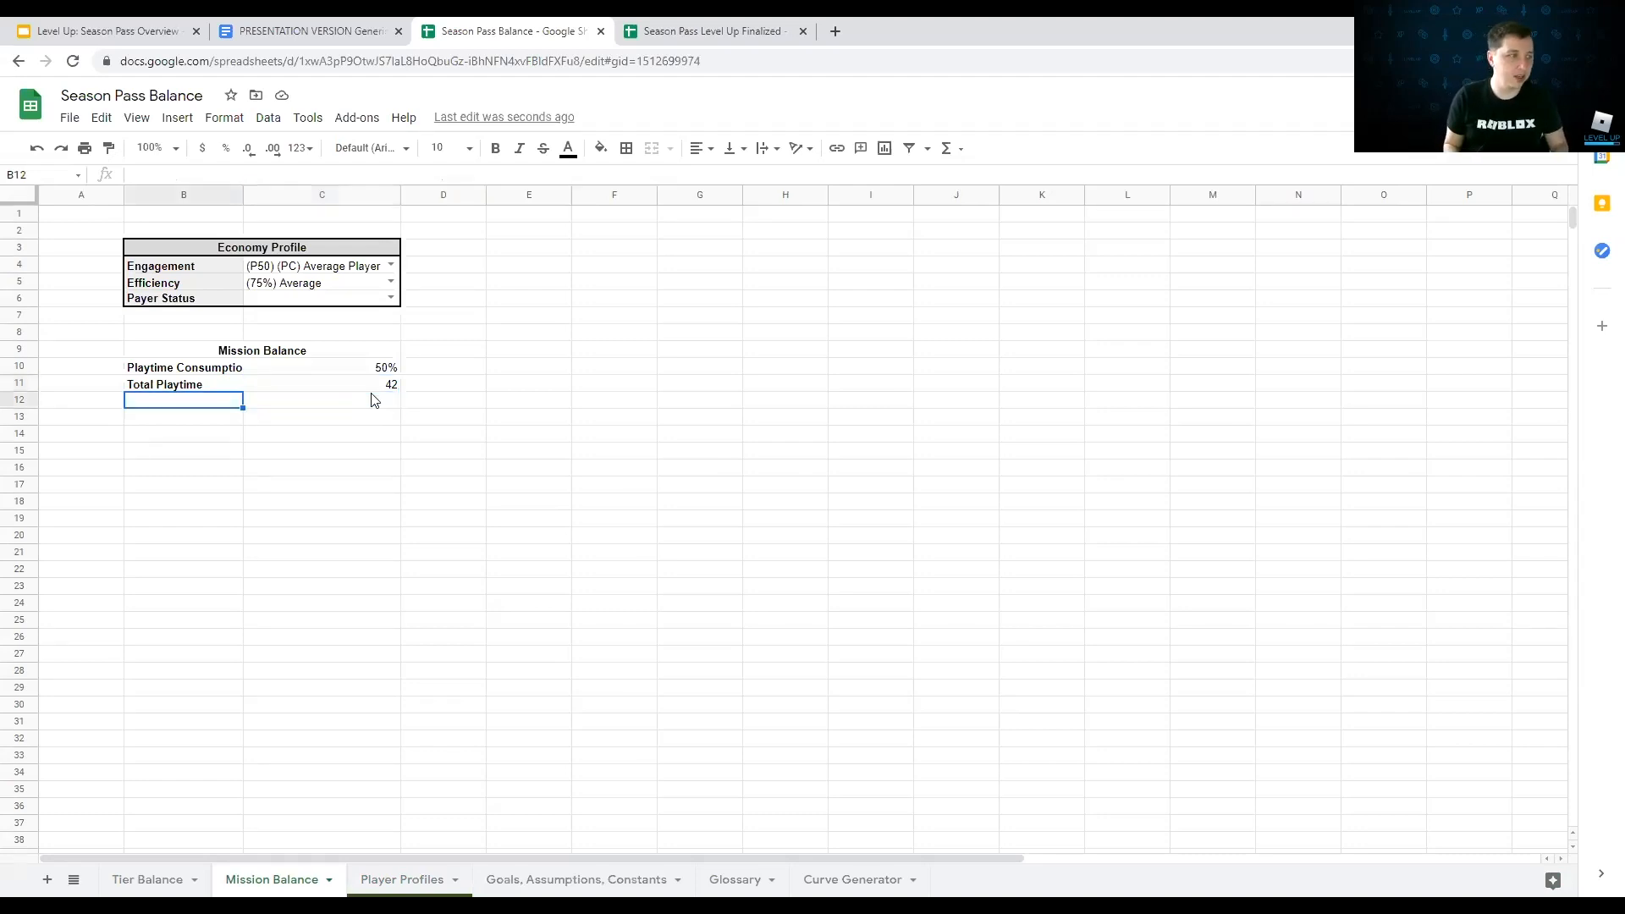
text(Mis)
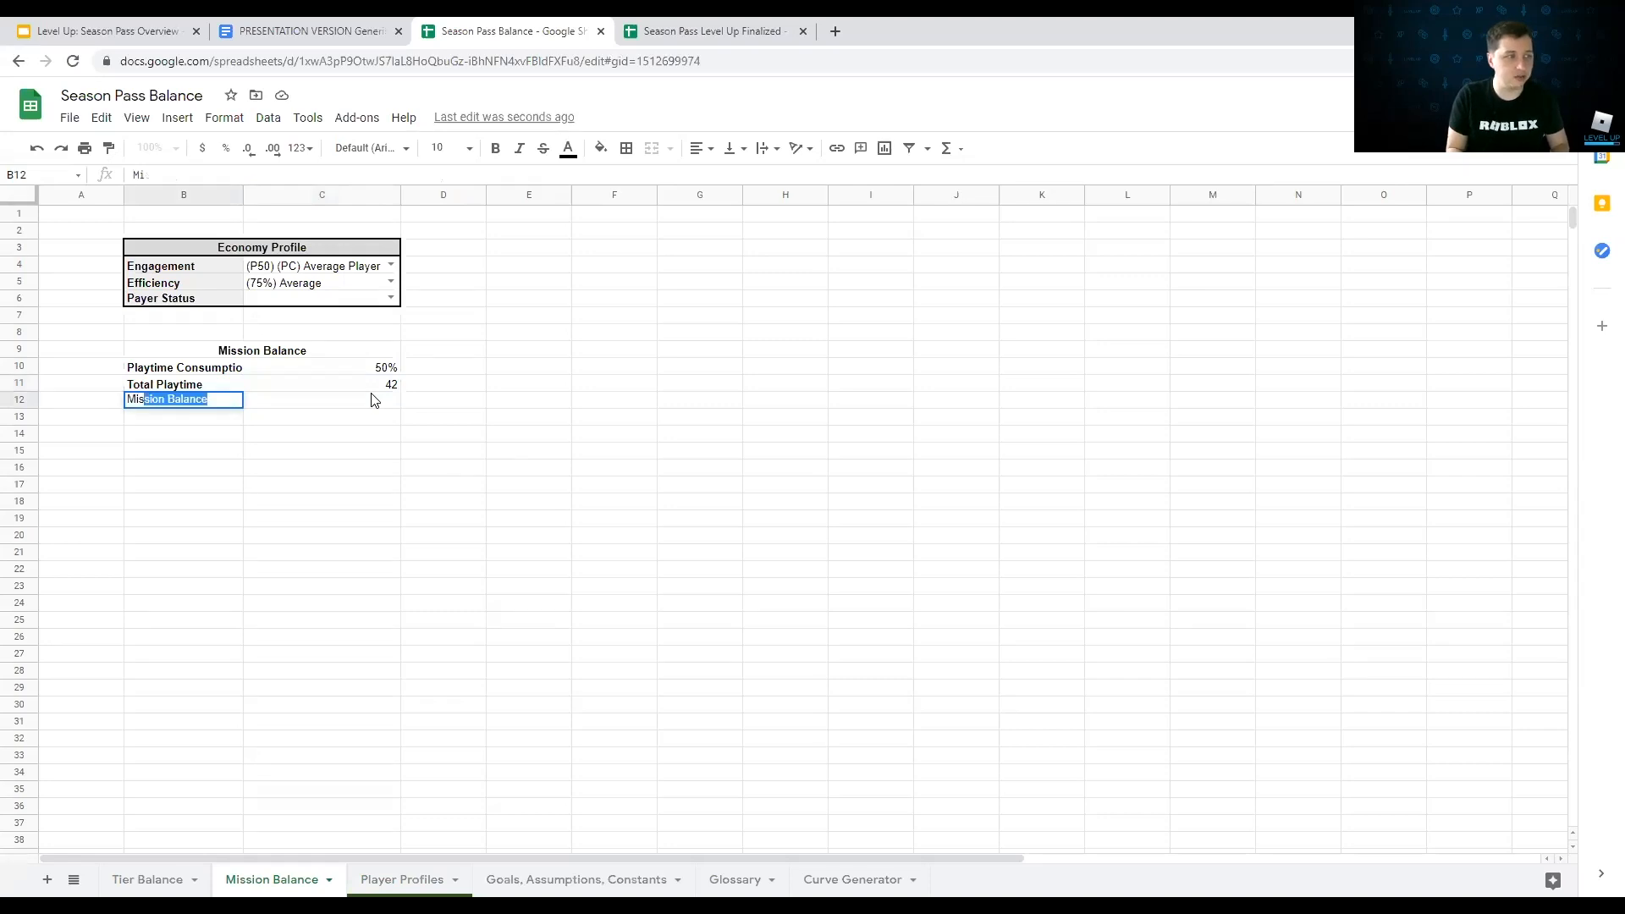
text(sion Time Total)
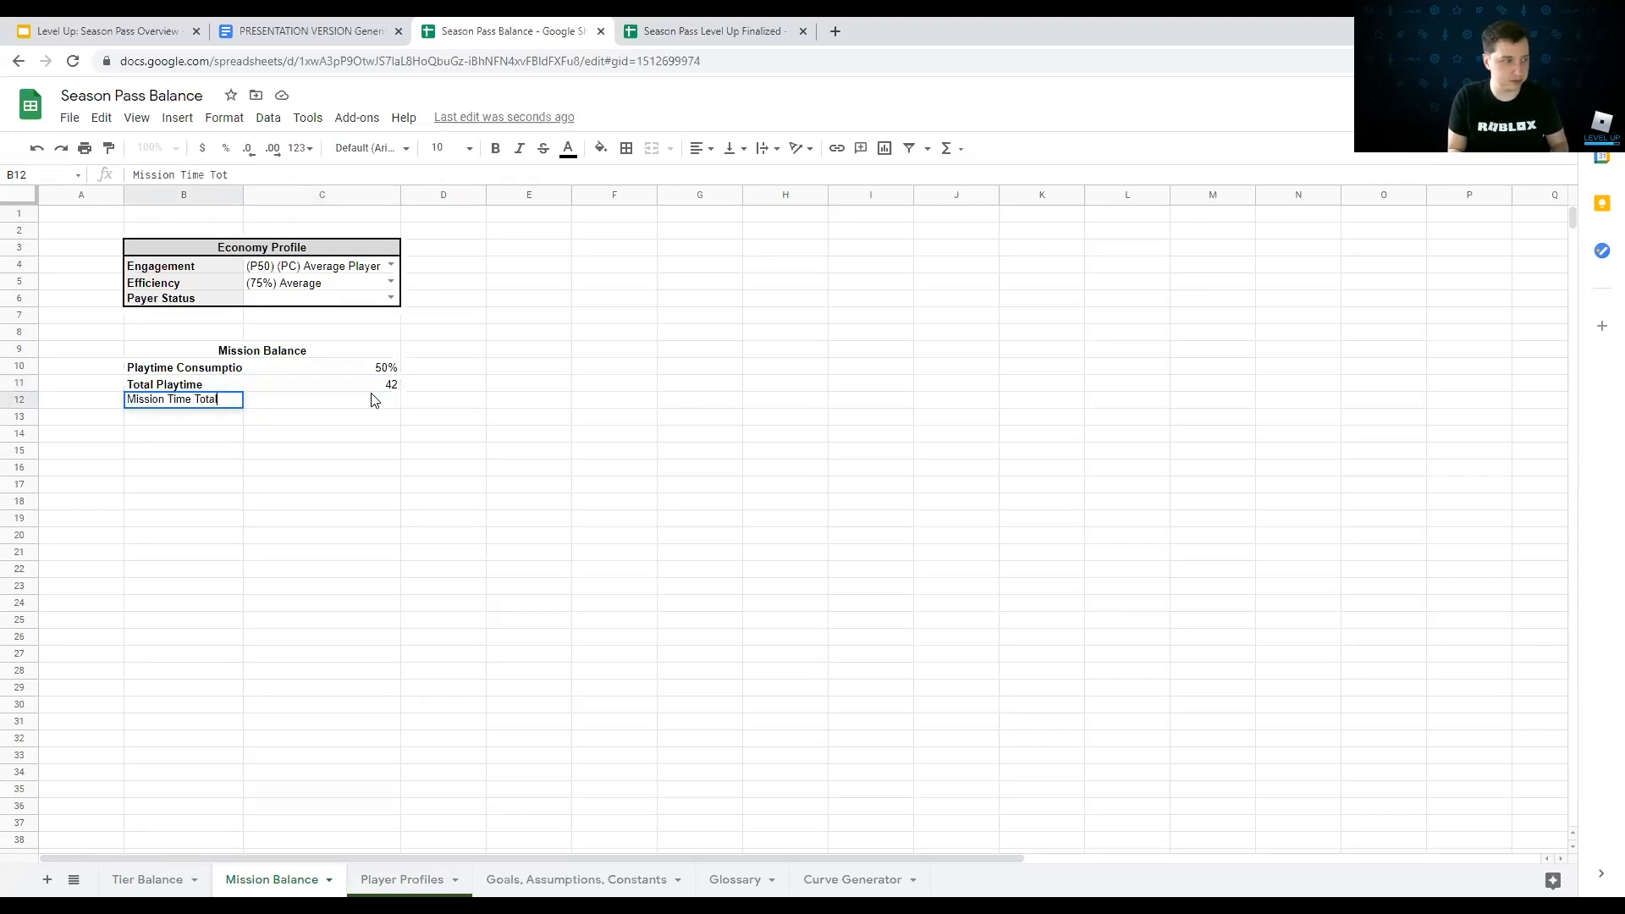
key(Return)
Step: Enter =C11*C10 in C12 to calculate the mission time from total playtime and playtime consumption
key(Right)
key(Up)
text(=)
key(Up)
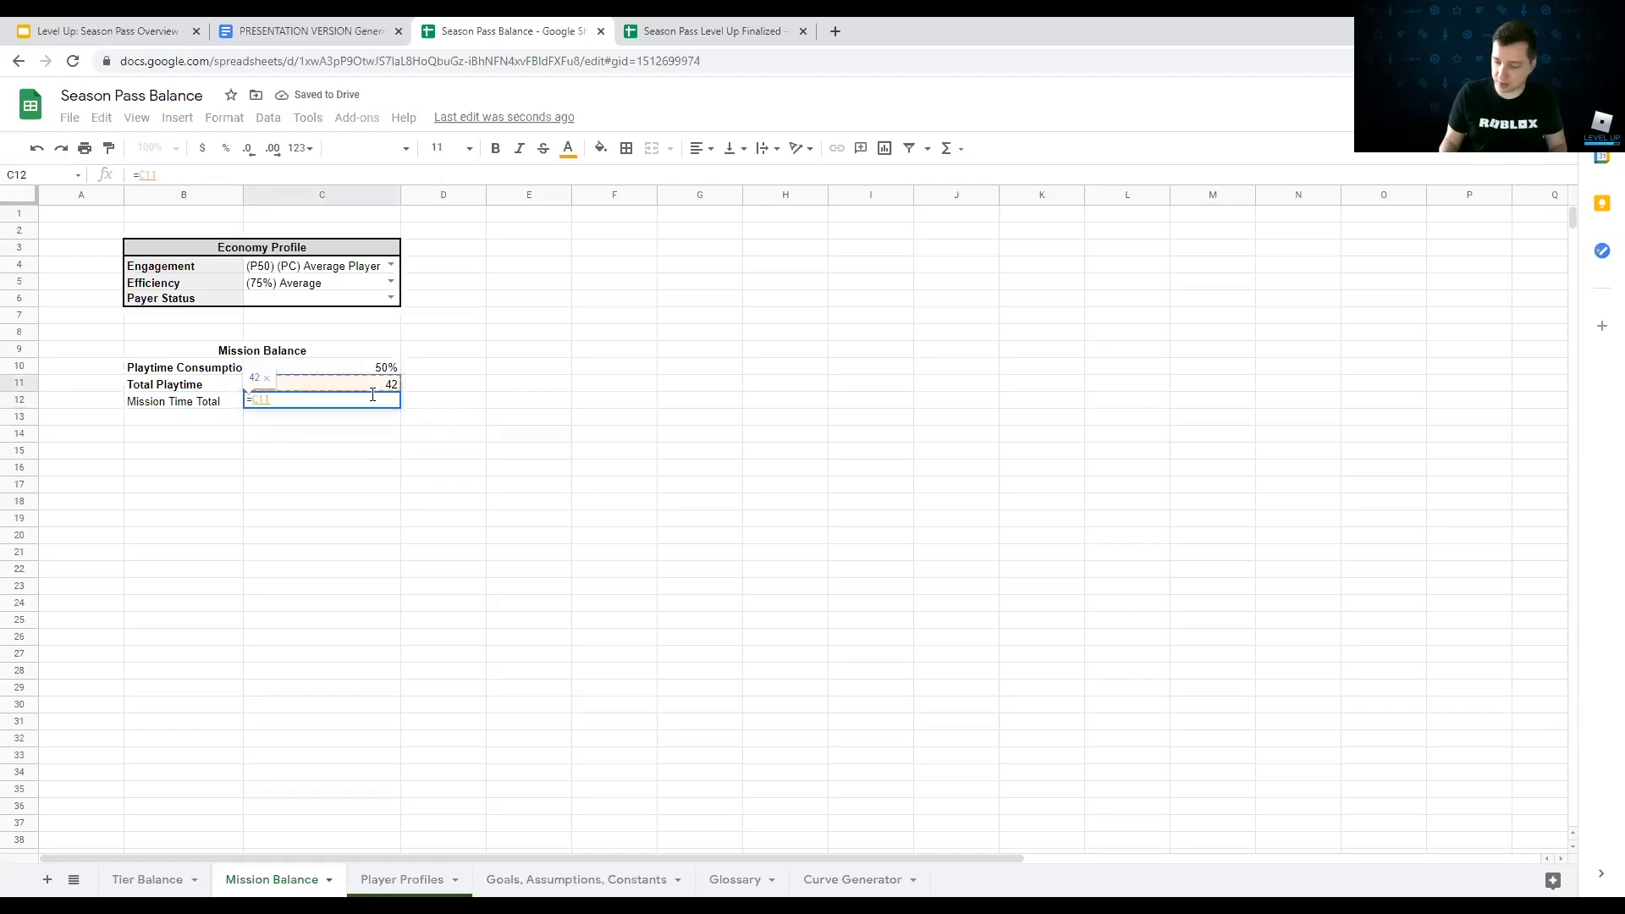
text(*)
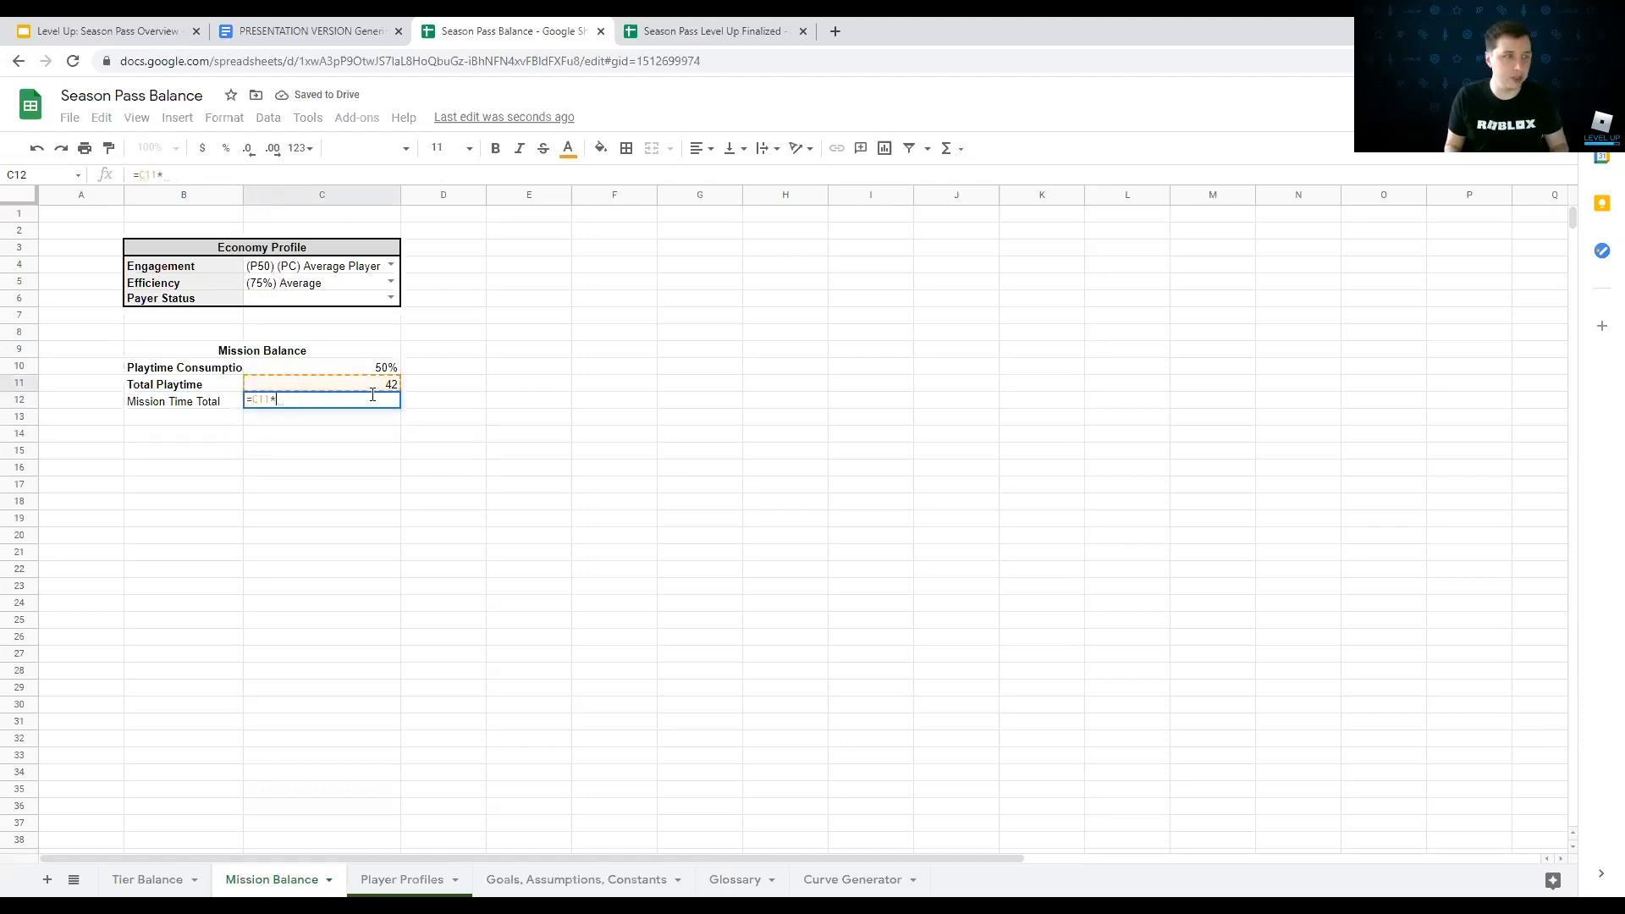
key(Up)
key(Up)
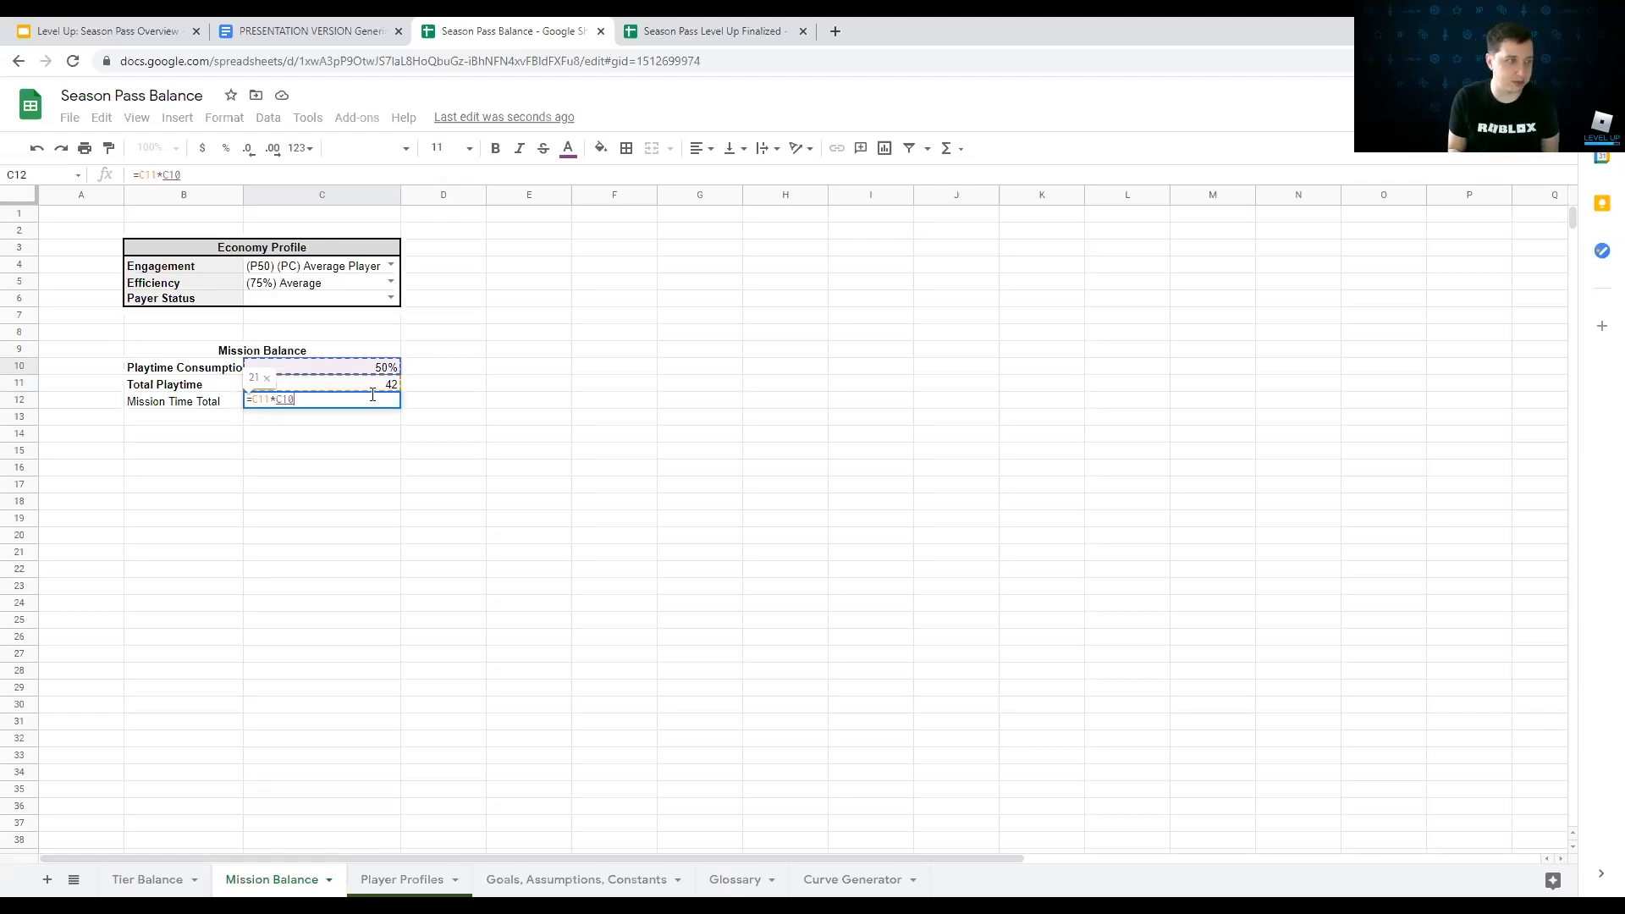
key(Return)
key(Up)
key(Up)
key(Up)
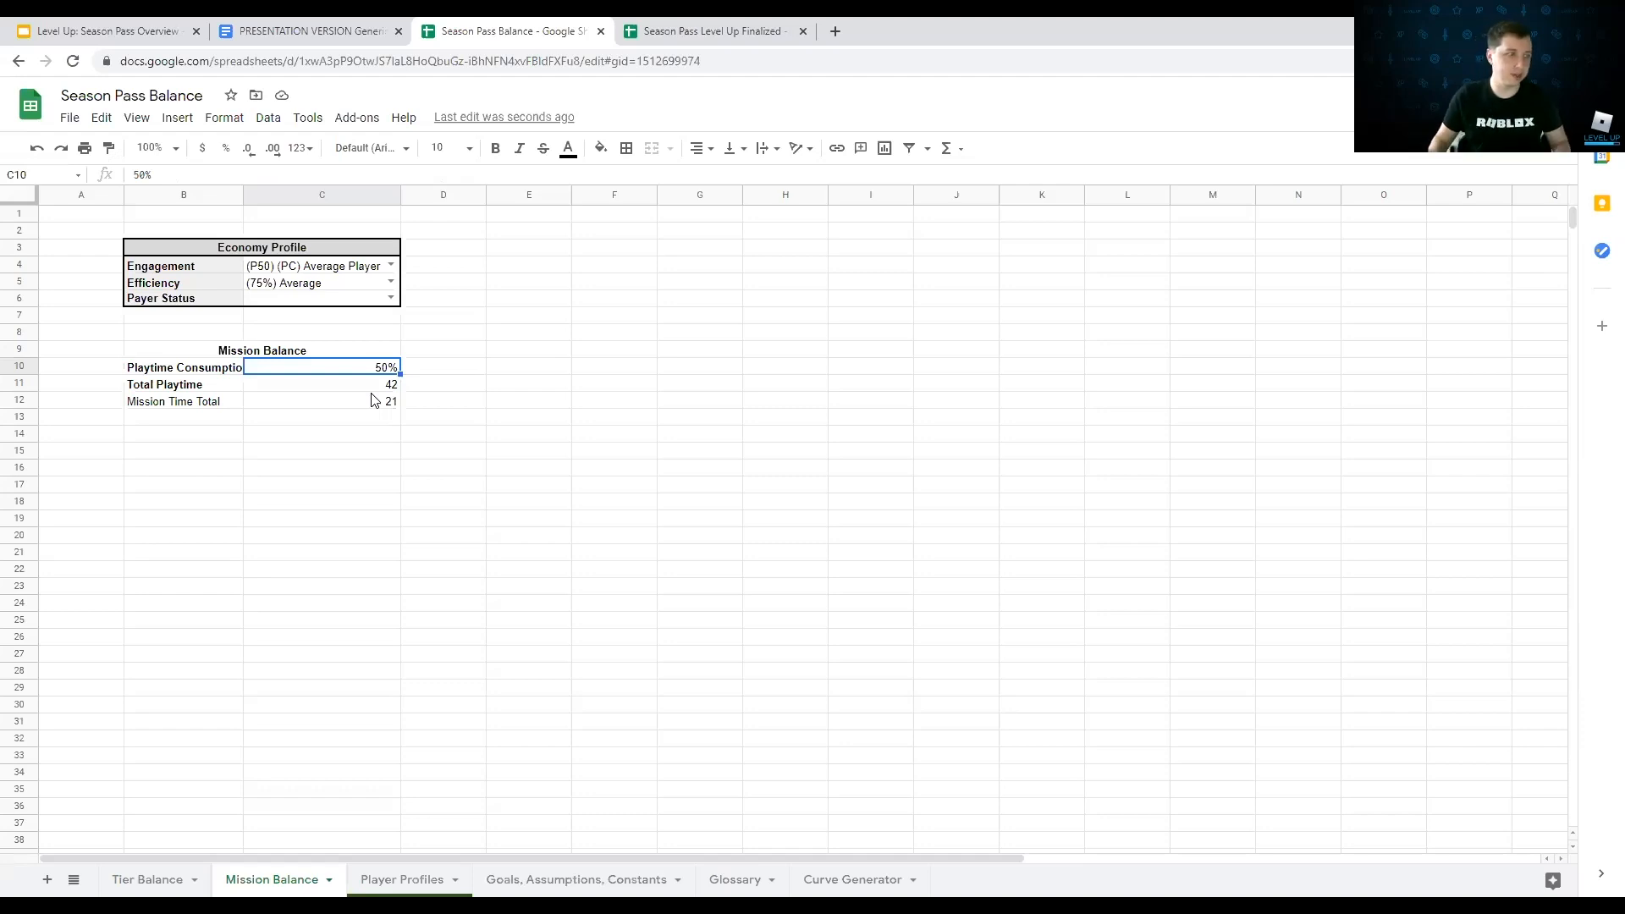
Step: Make the Mission Time Total label in B12 bold
click(188, 401)
key(ctrl+b)
key(Down)
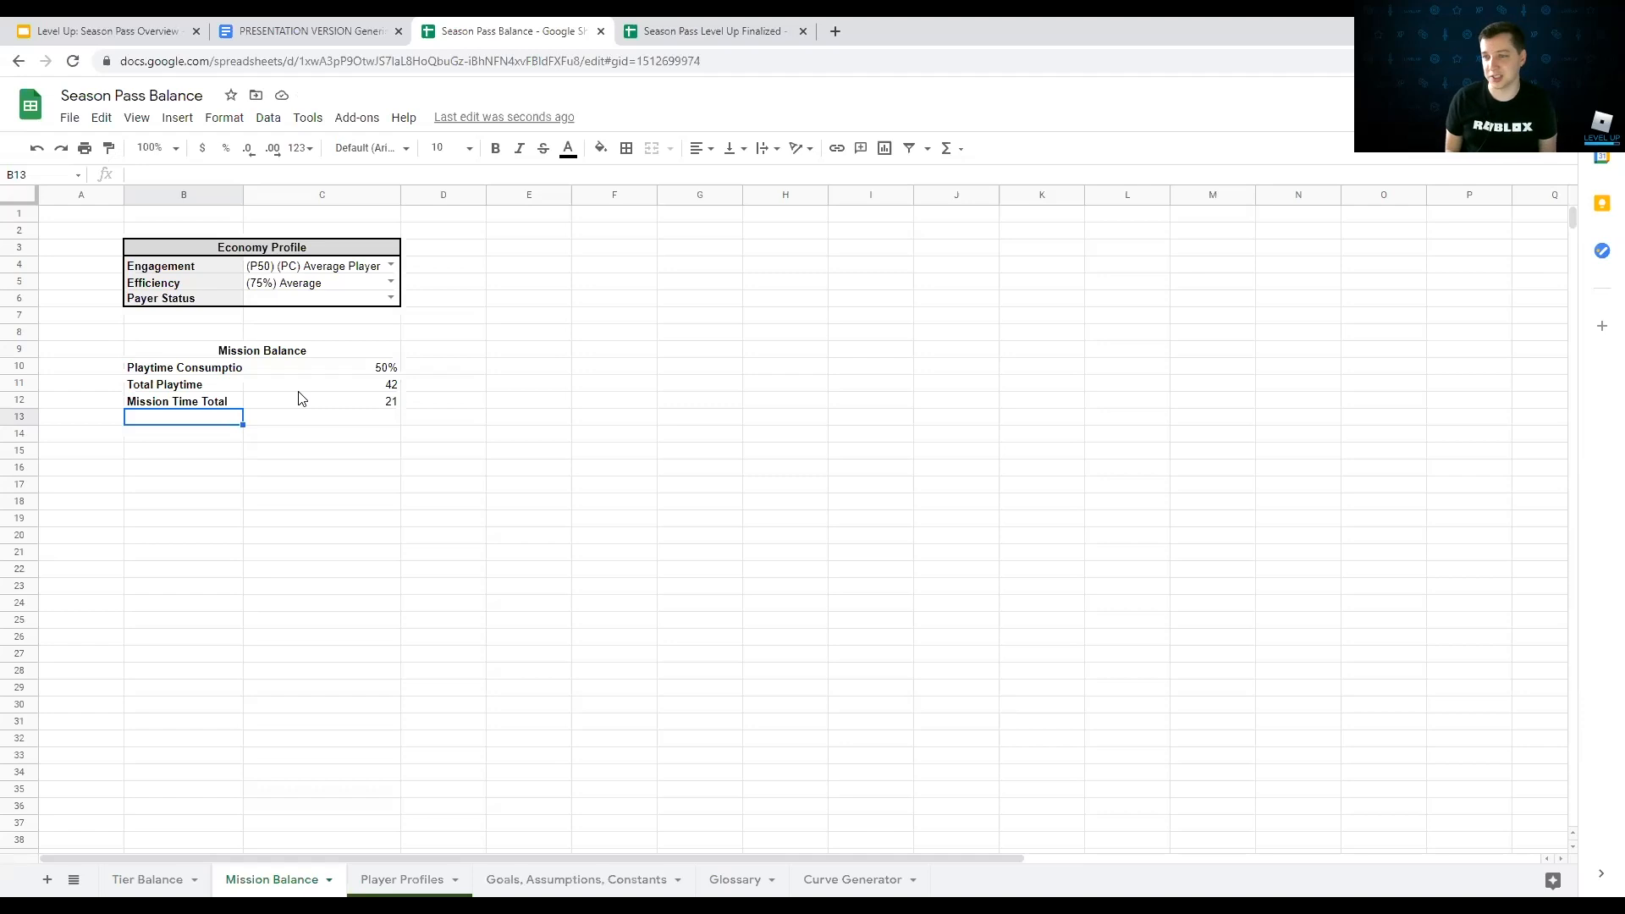
Step: Enter the label Mission Available in B13 and make it bold
click(349, 403)
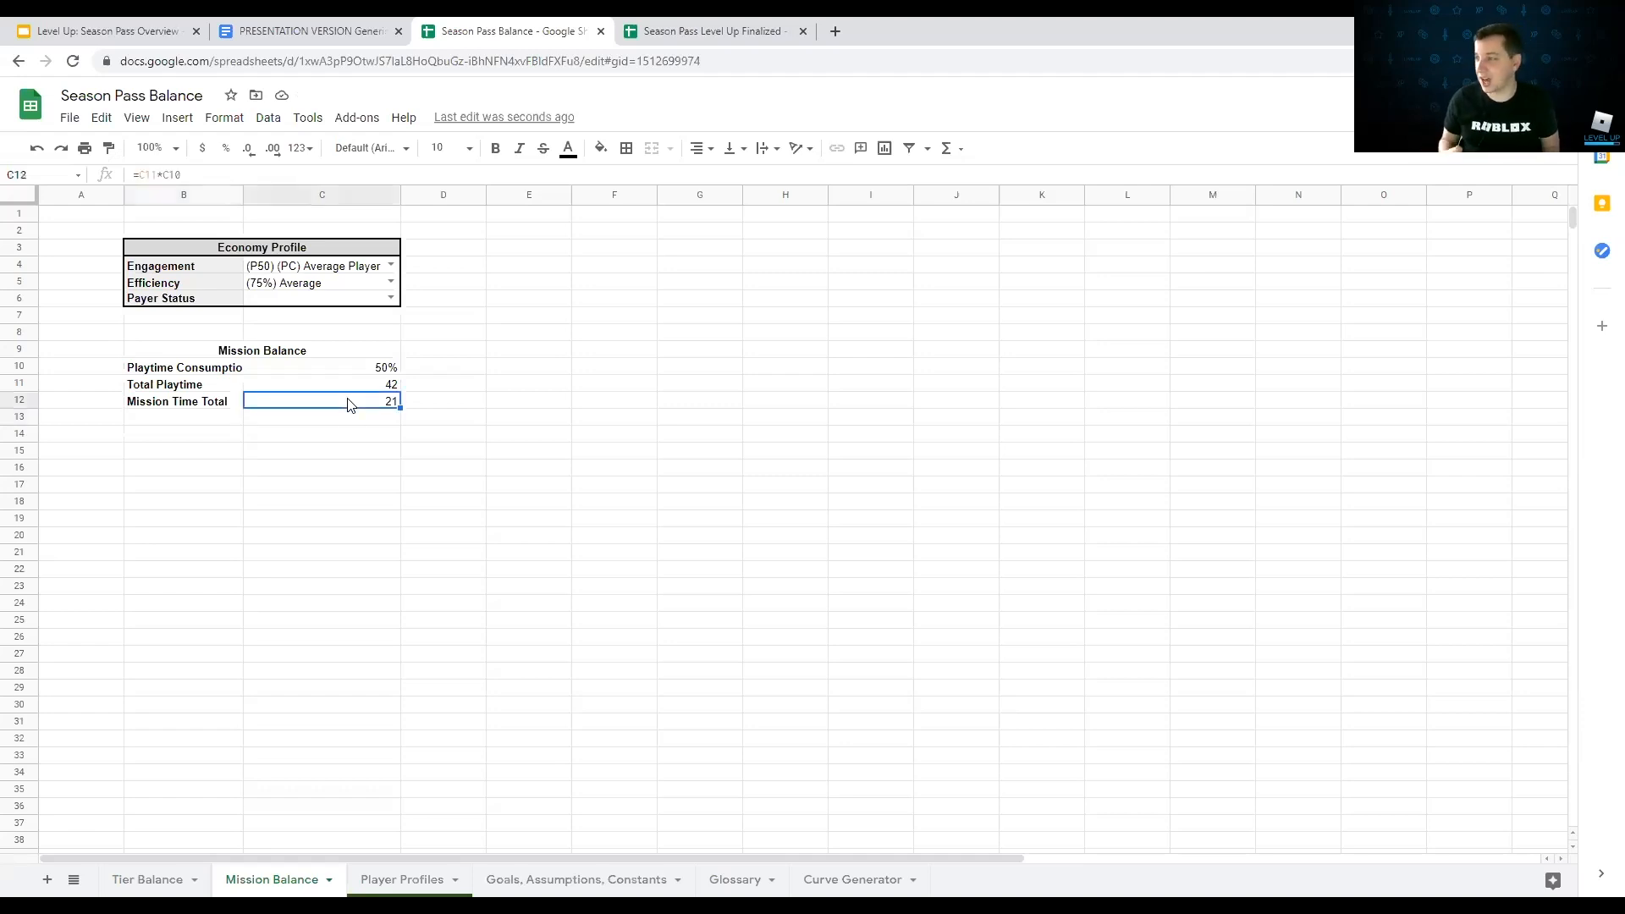
key(Return)
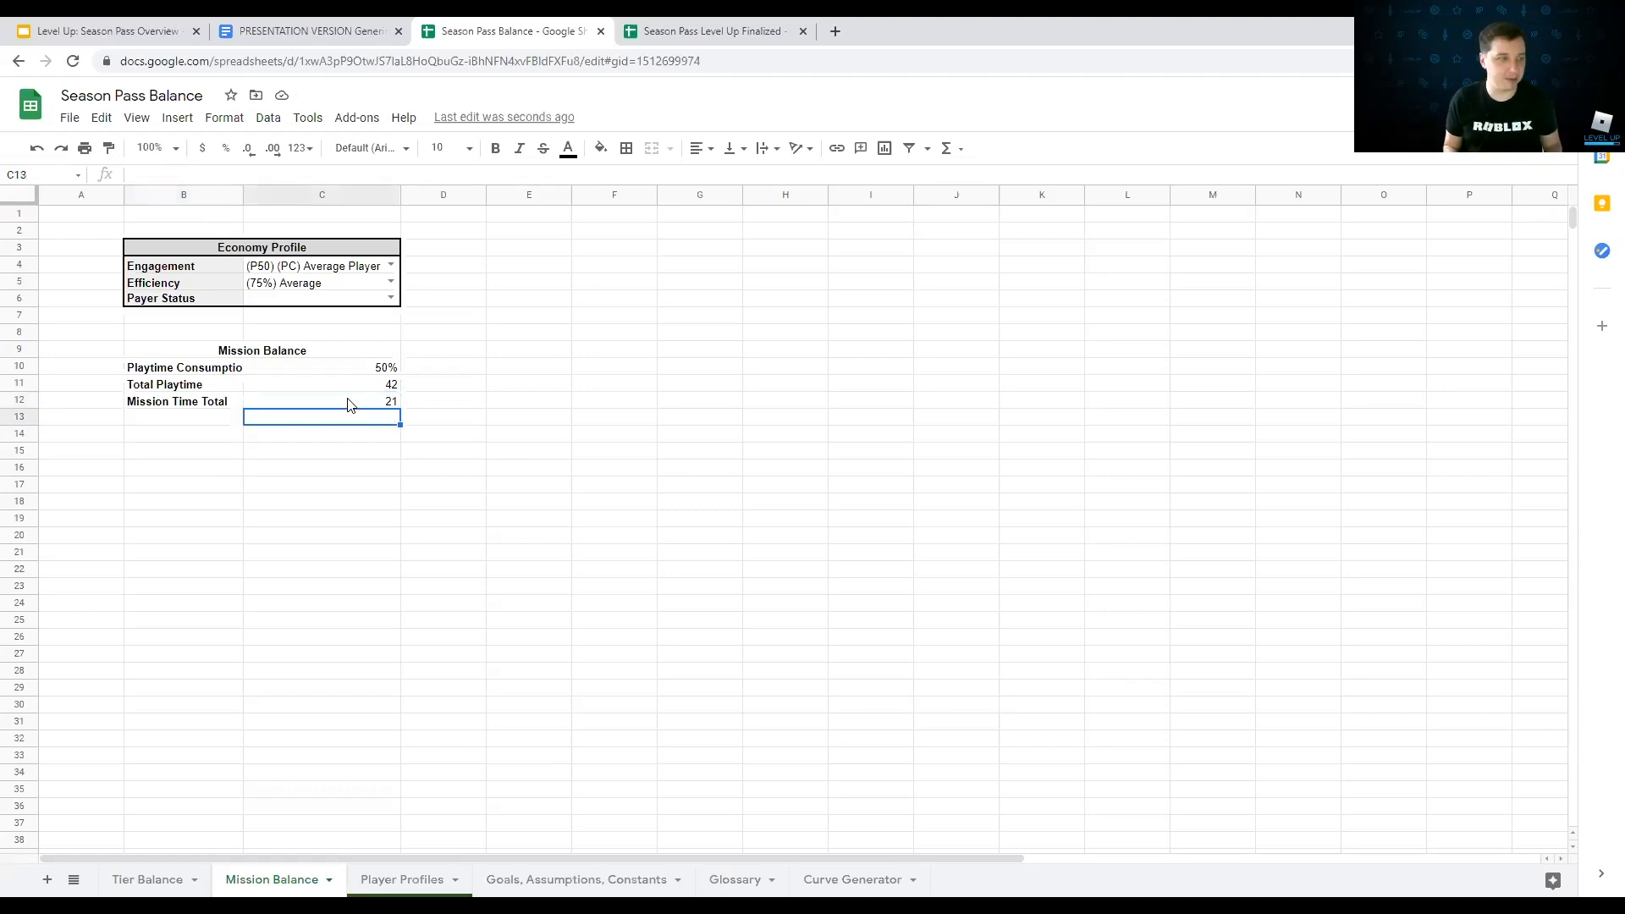
key(Left)
text(Mission Avai)
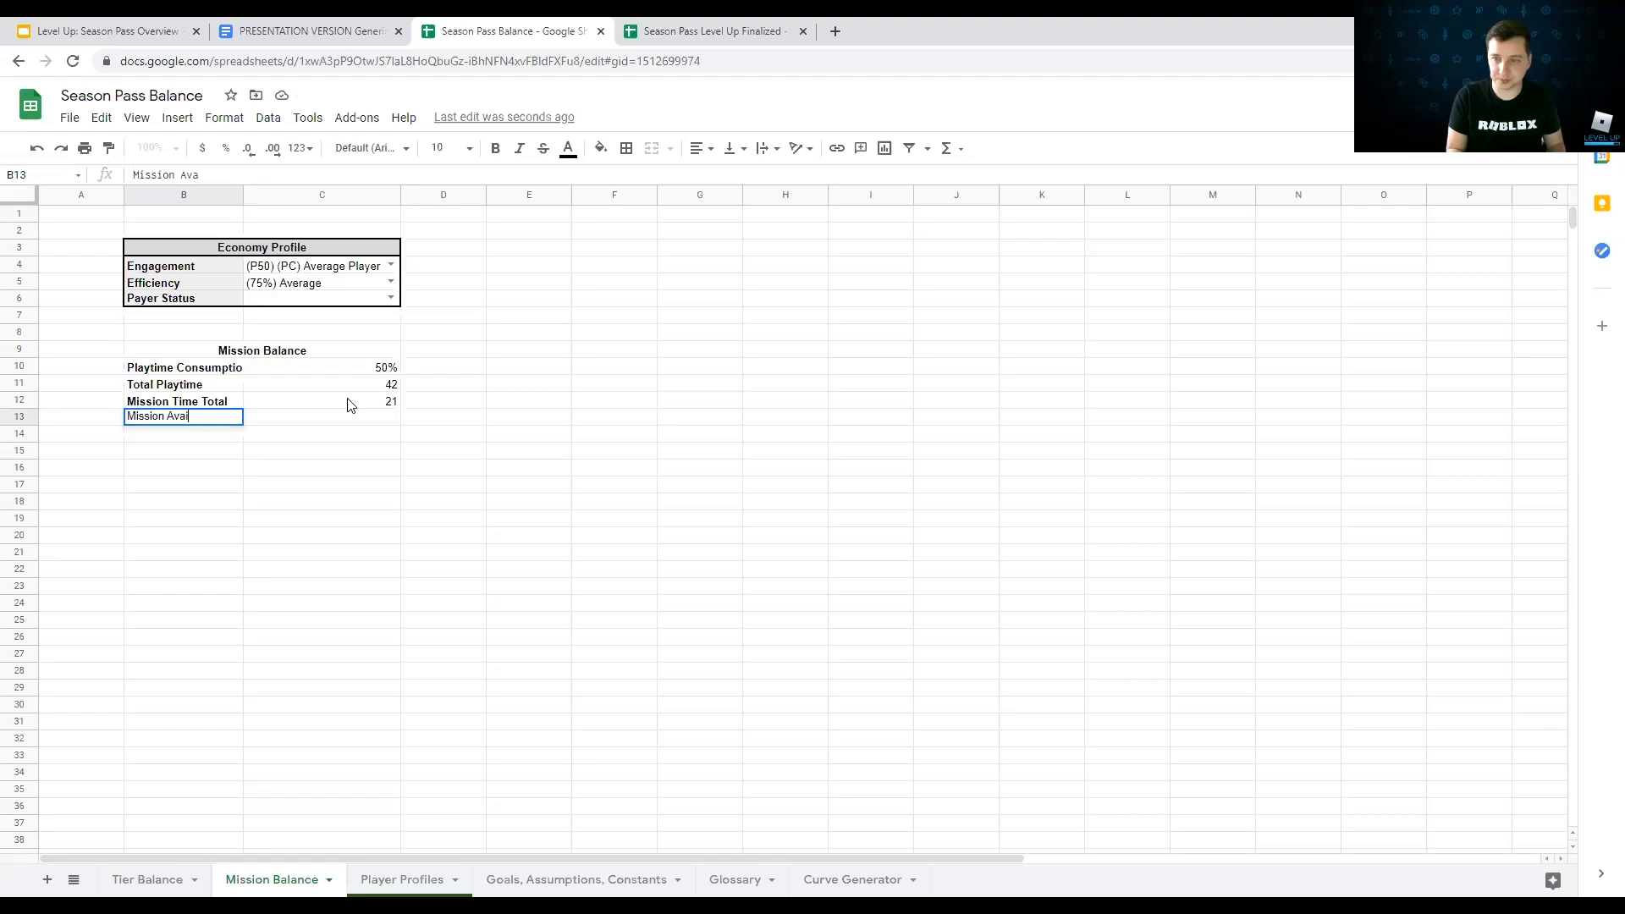
text(lable)
key(Left)
key(Right)
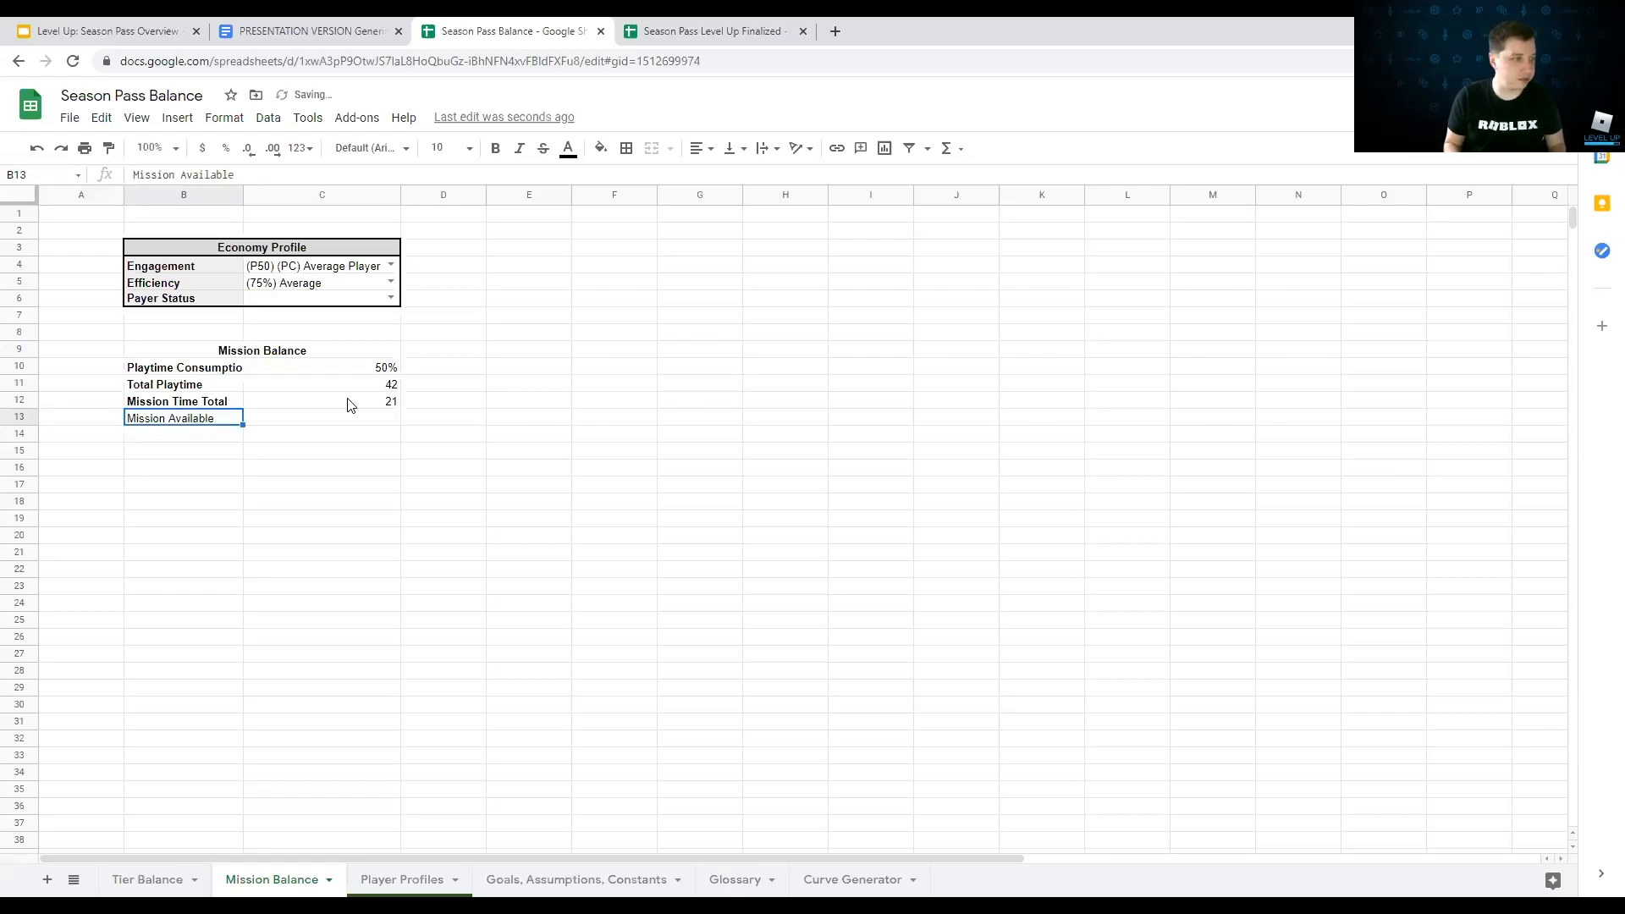
key(Right)
key(Left)
key(ctrl+b)
key(Right)
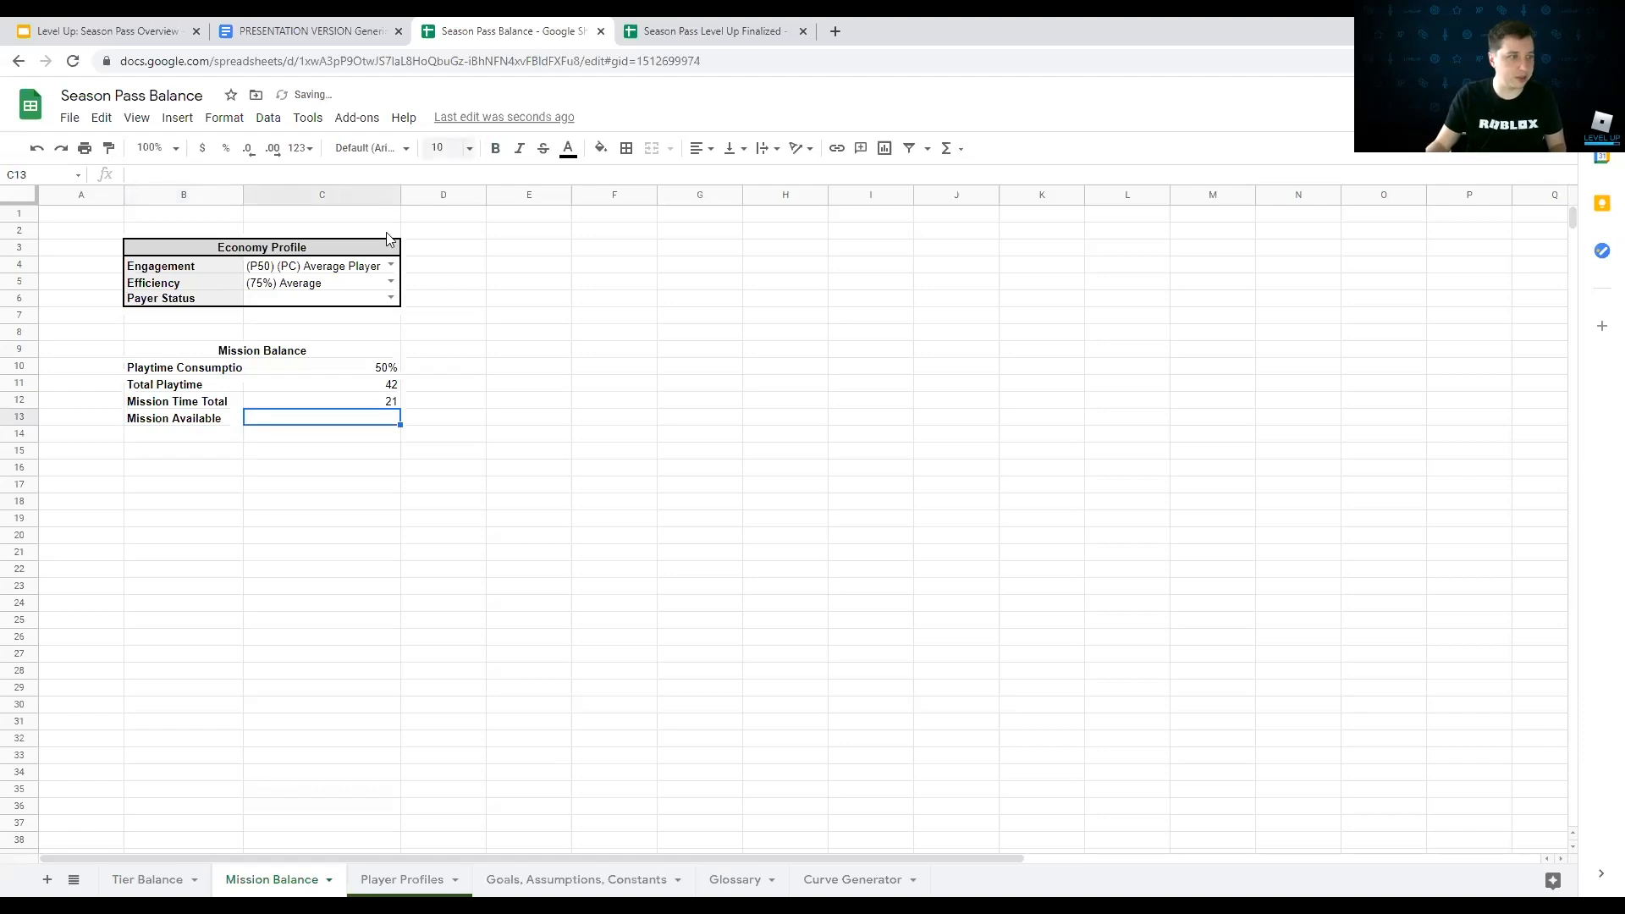
Step: Set the Payer Status in the Economy Profile table to Payer
click(390, 298)
click(290, 341)
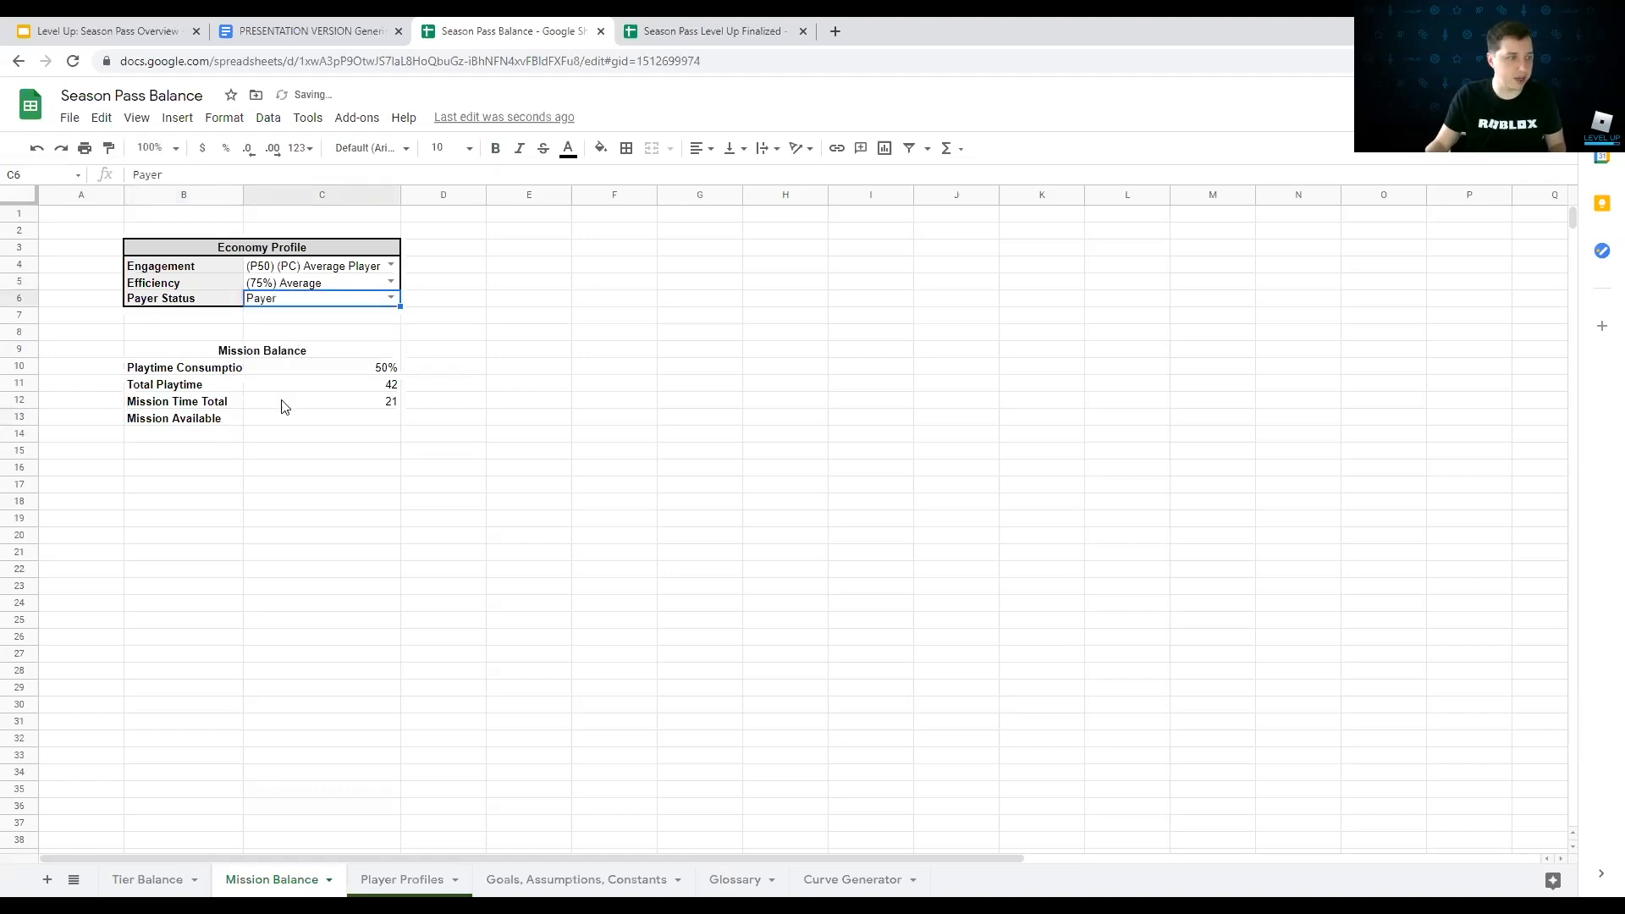
Step: Enter =vlookup(C6,'Goals, Assumptions, Constants'!J5:K6,2,false) in C13 to look up the available missions by payer status
click(287, 404)
key(Down)
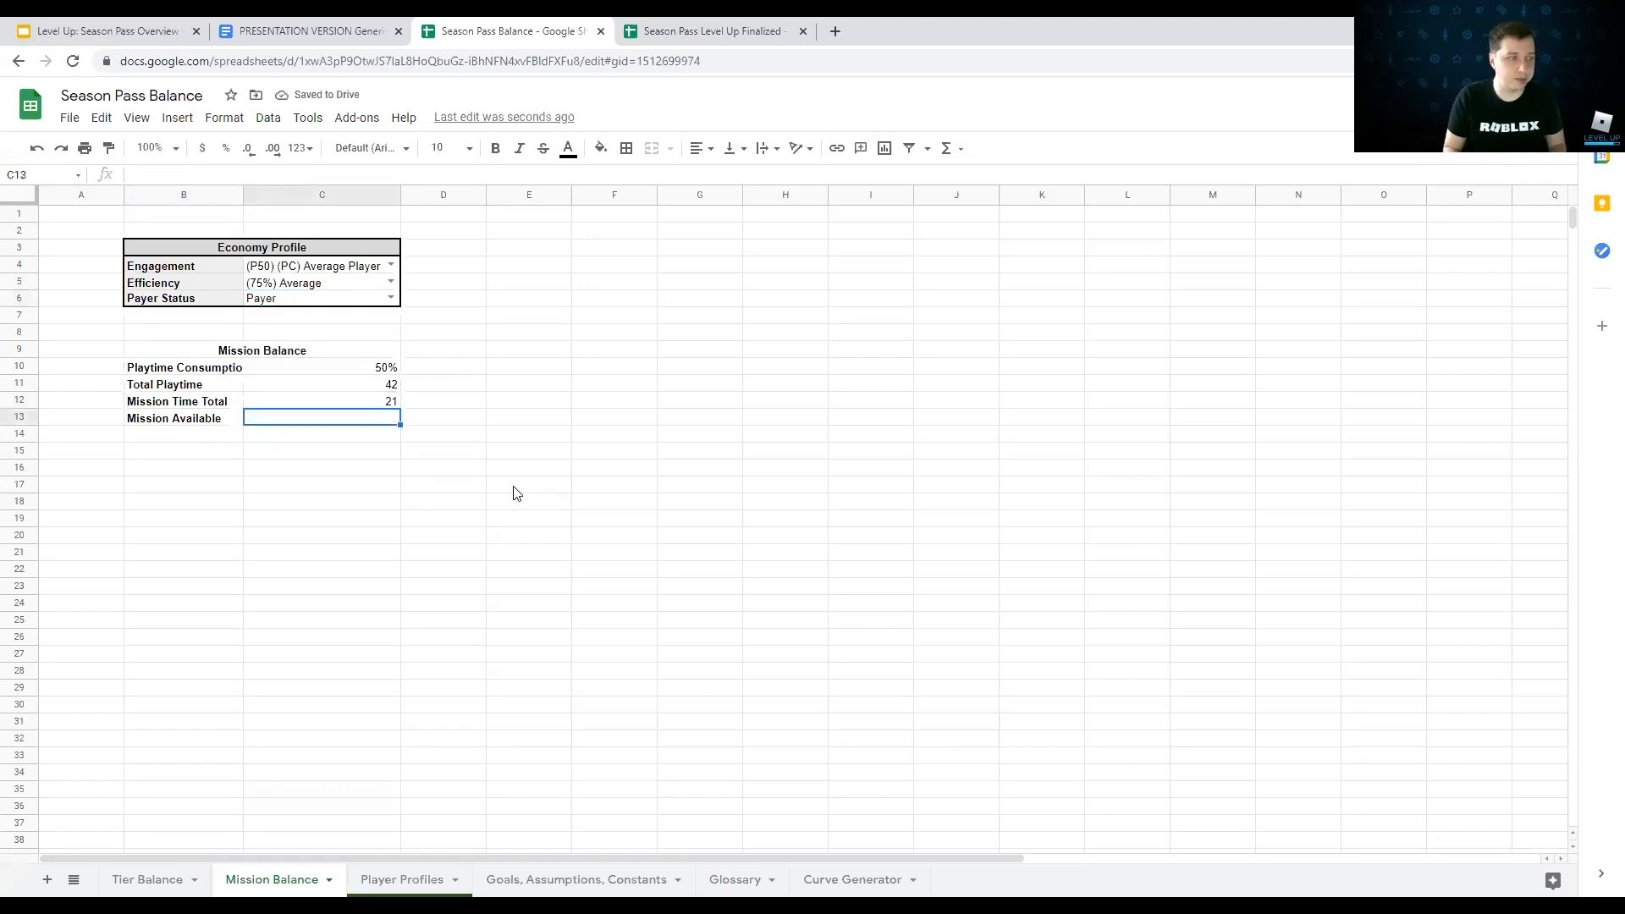
text(=)
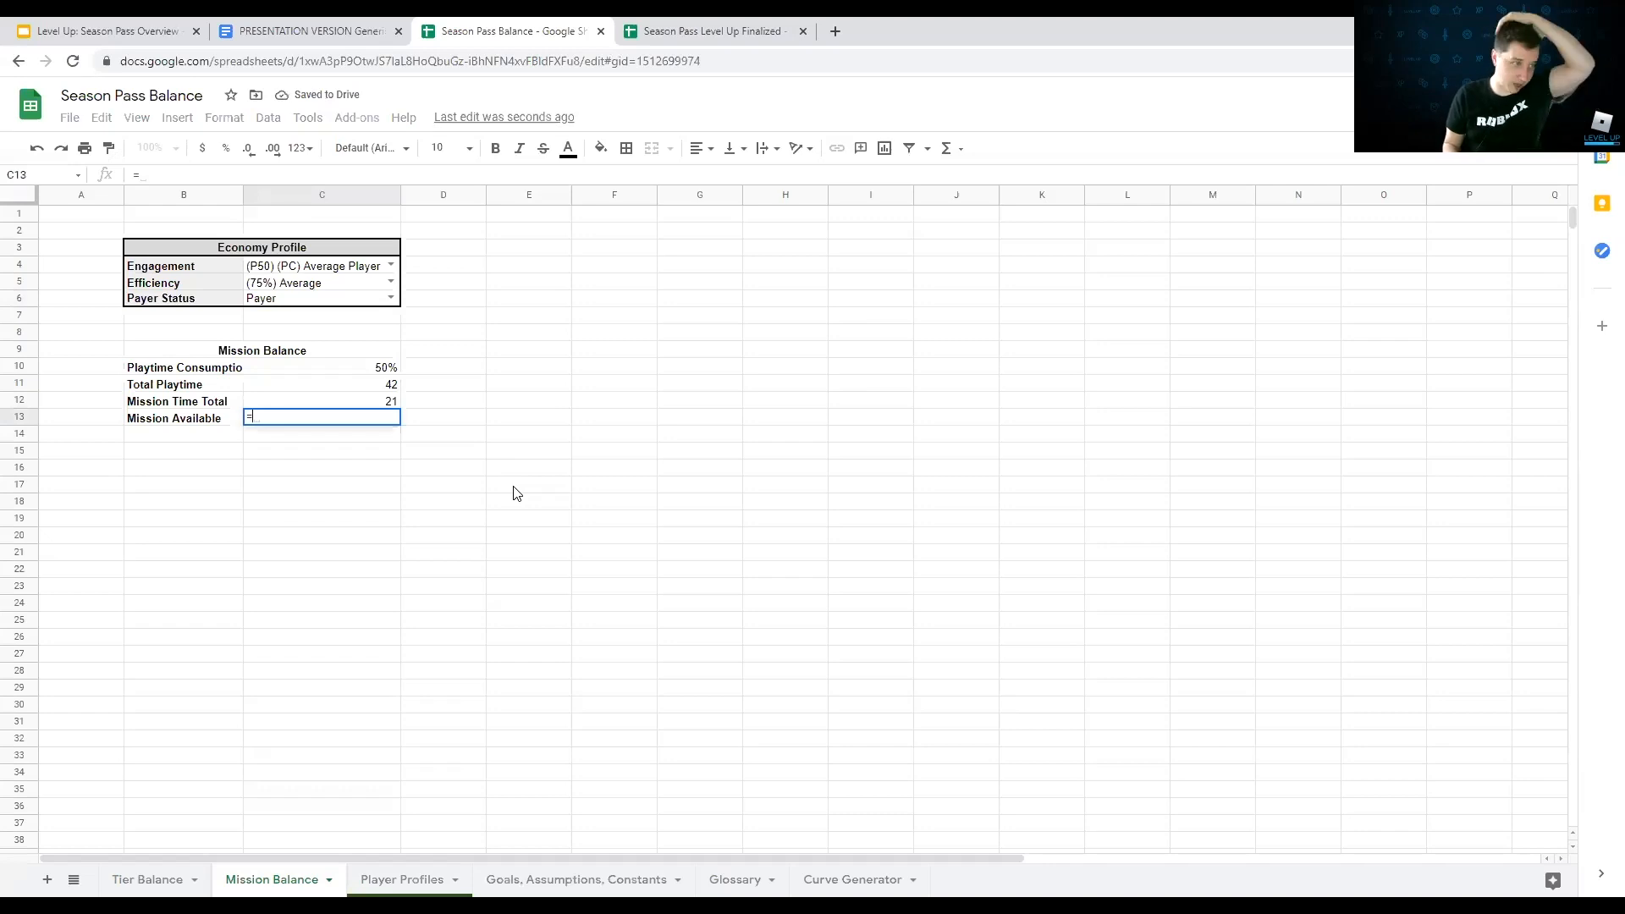
text(vlookup()
key(Up)
key(Up)
key(Up)
key(Up)
key(Up)
key(Up)
key(Up)
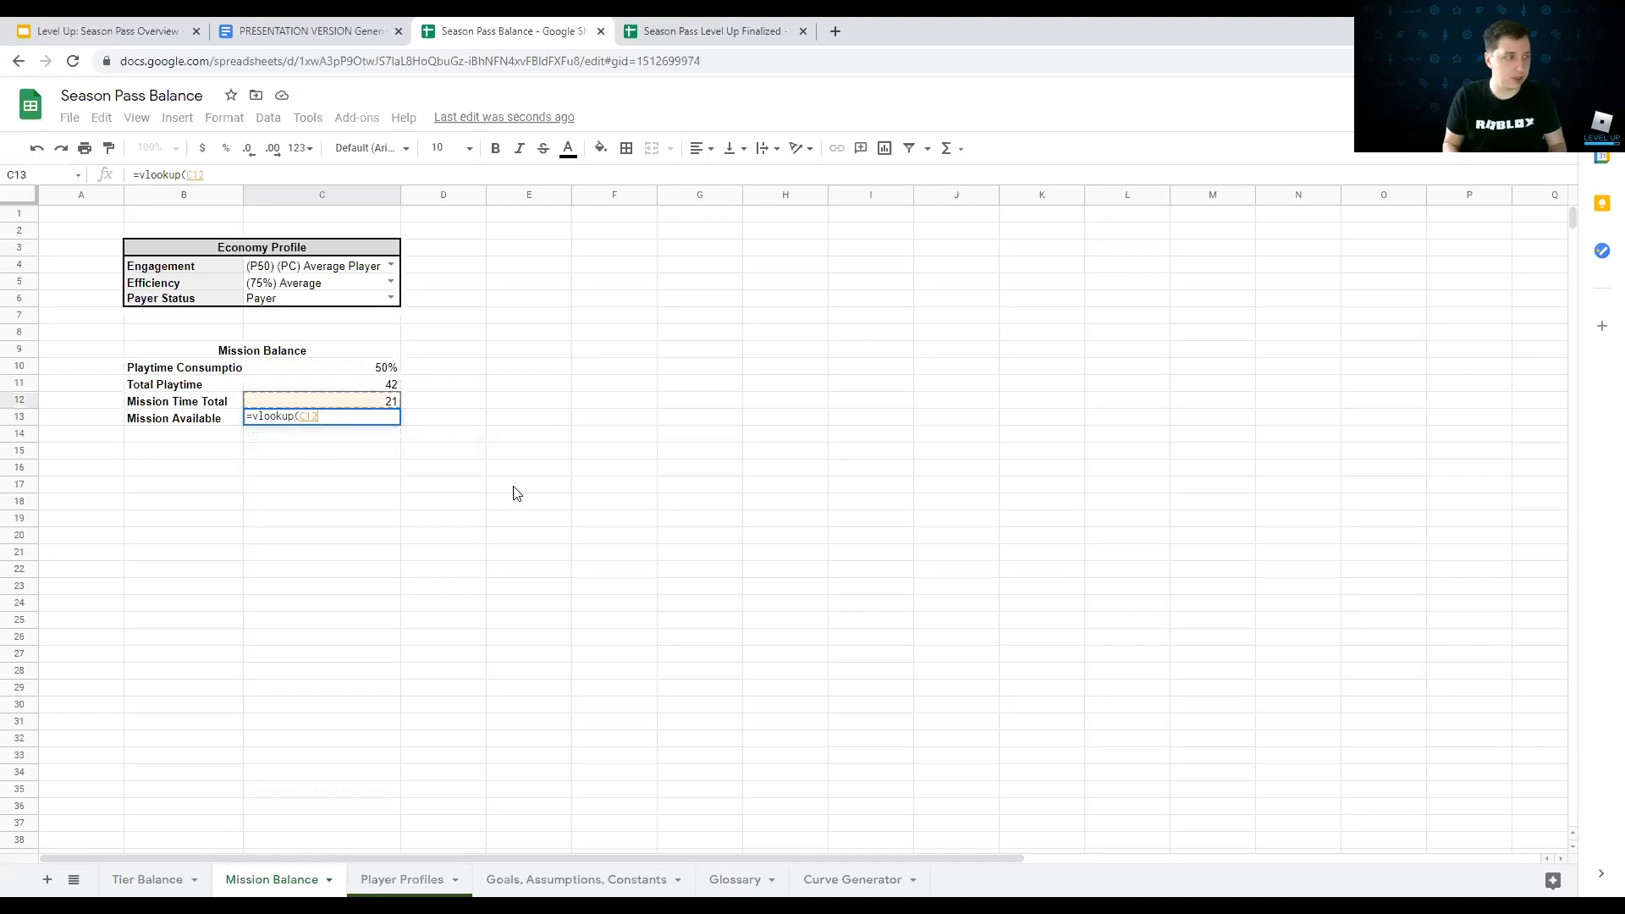
text(,)
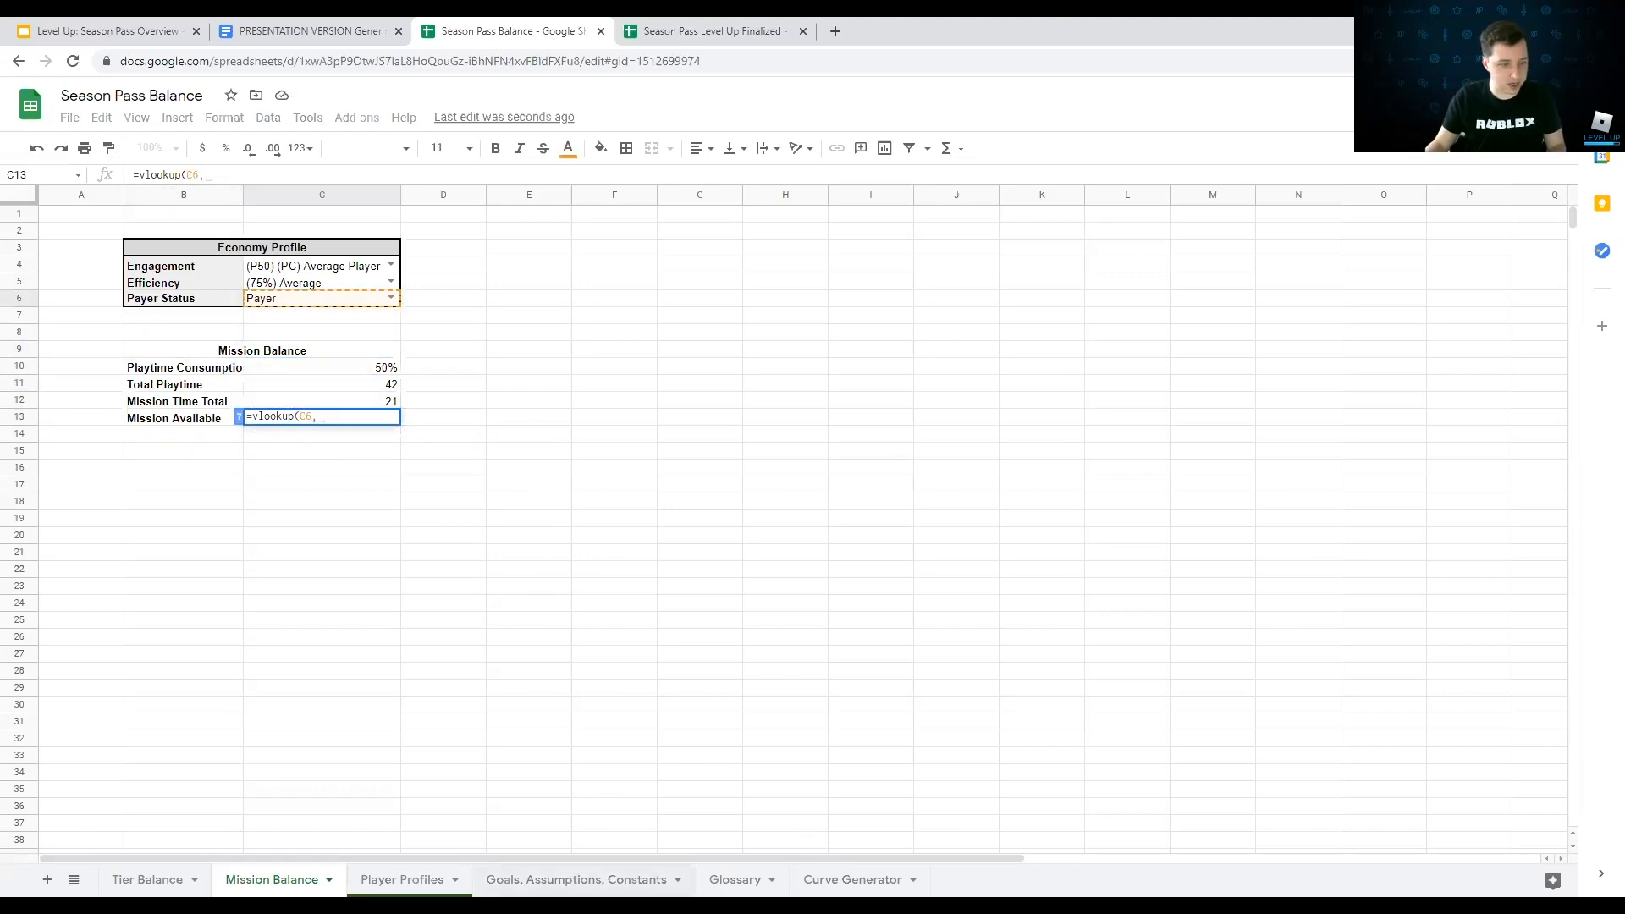
click(518, 884)
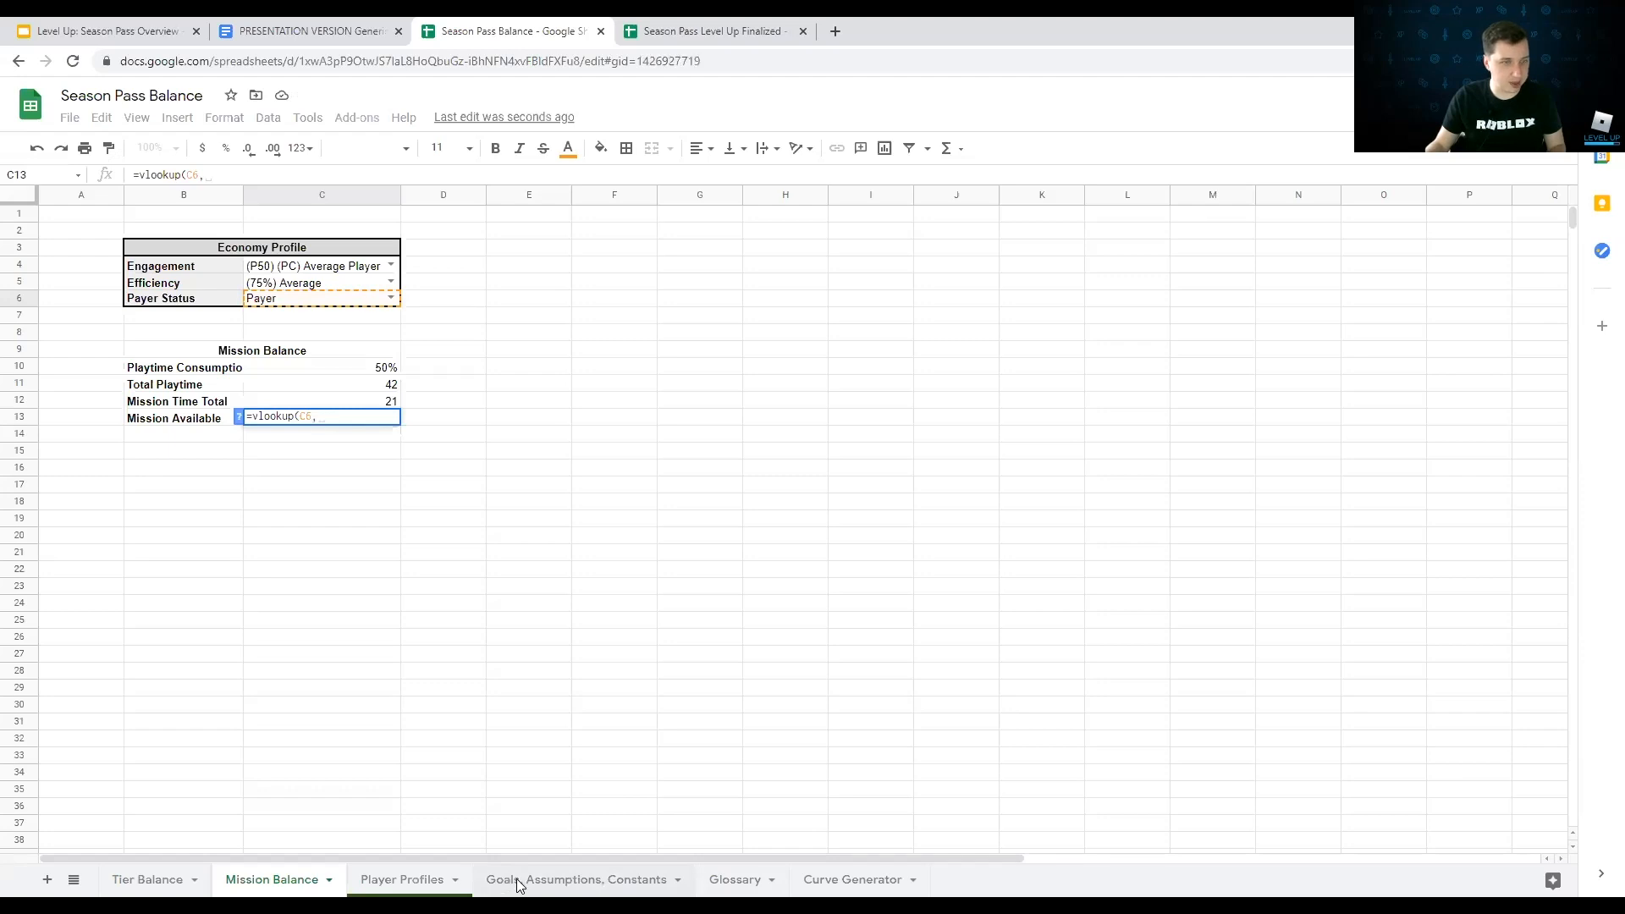
drag(827, 283, 827, 300)
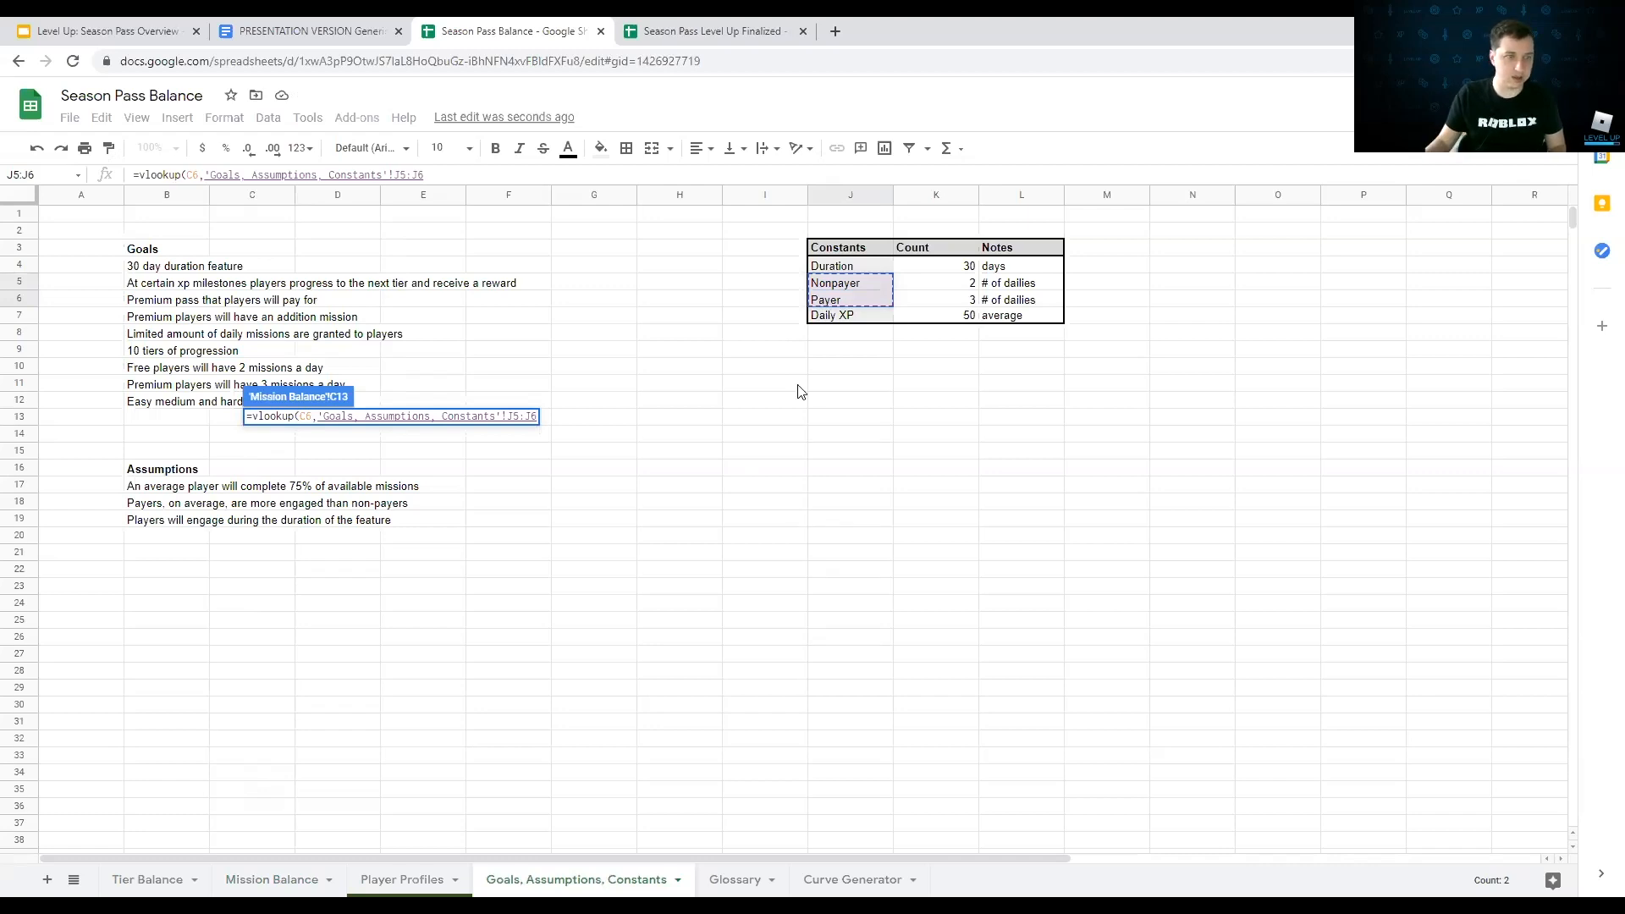
drag(849, 283, 958, 310)
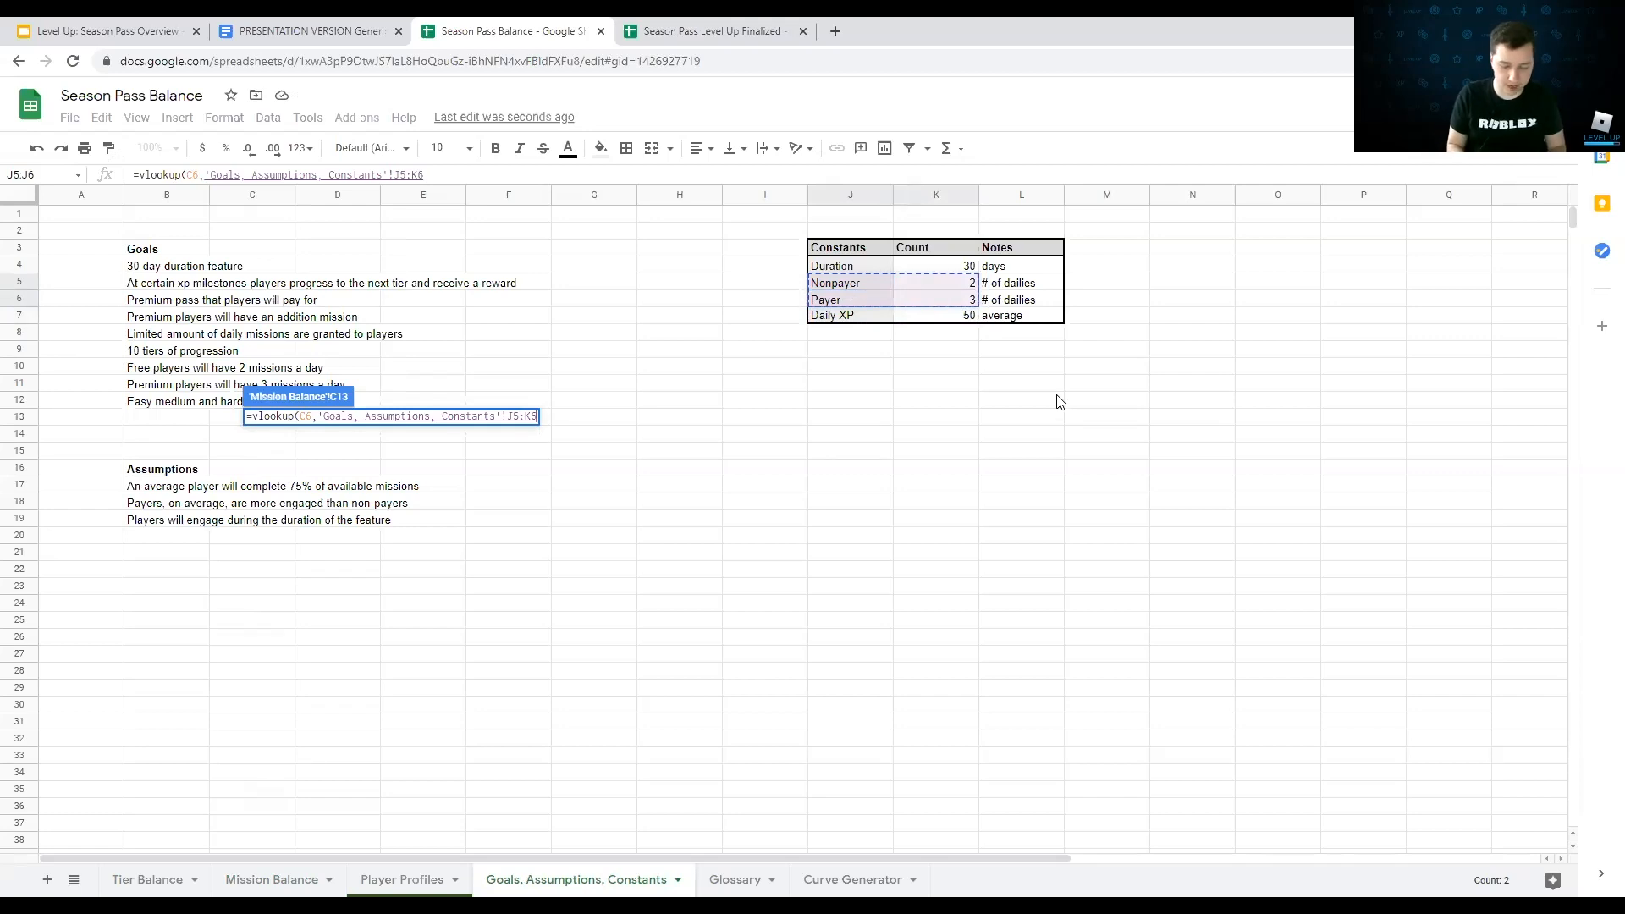
text(, )
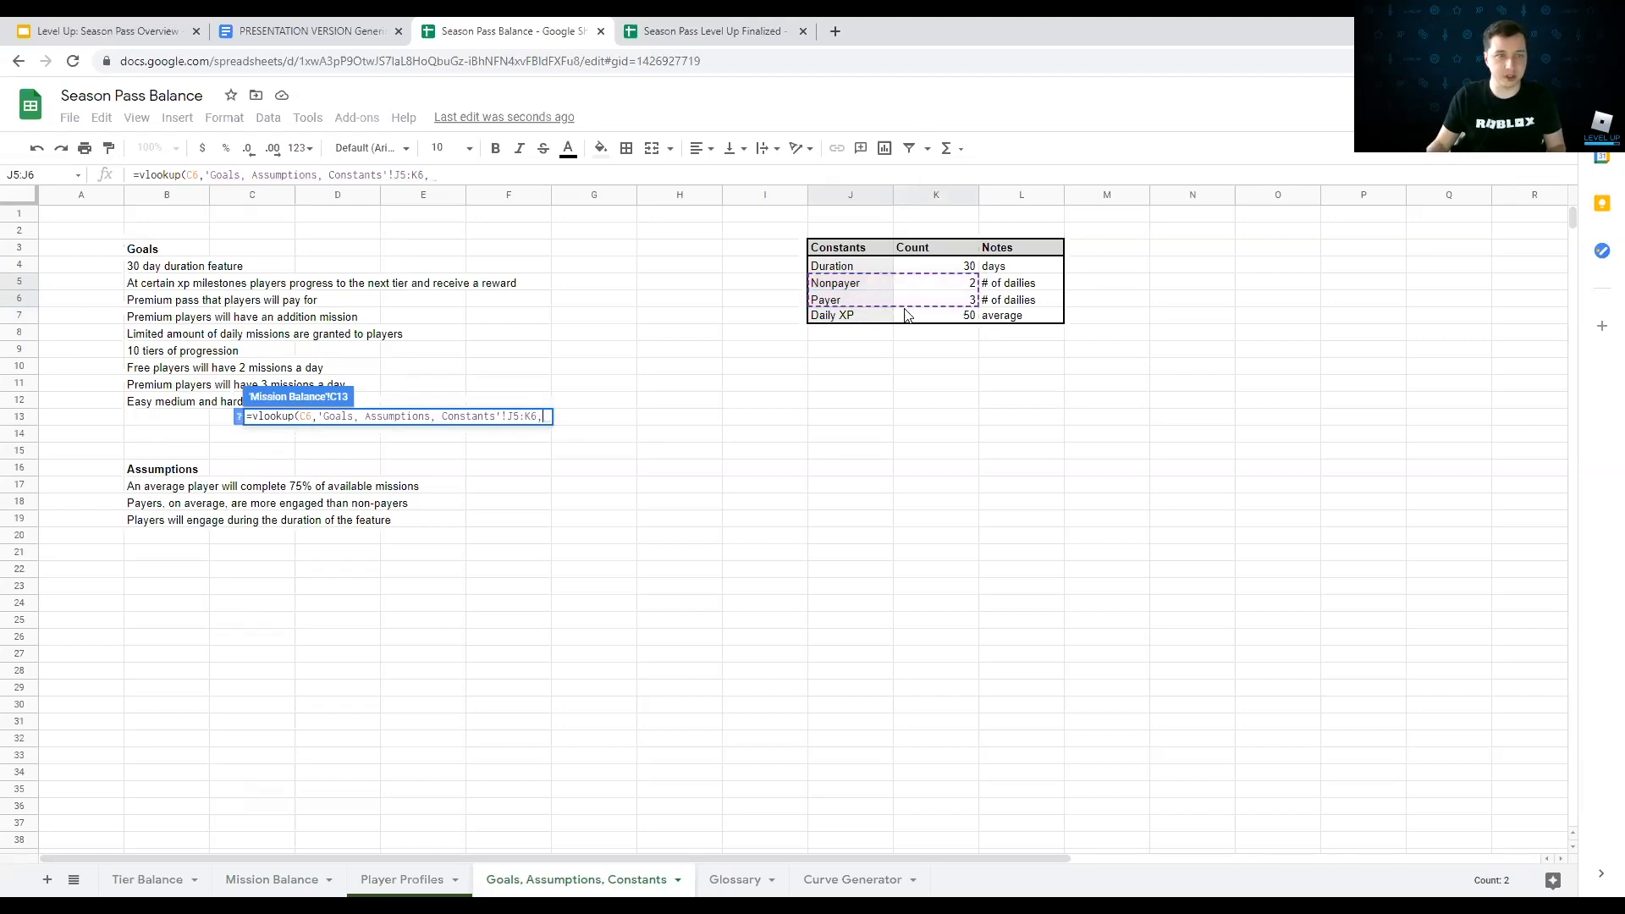
text(2,f)
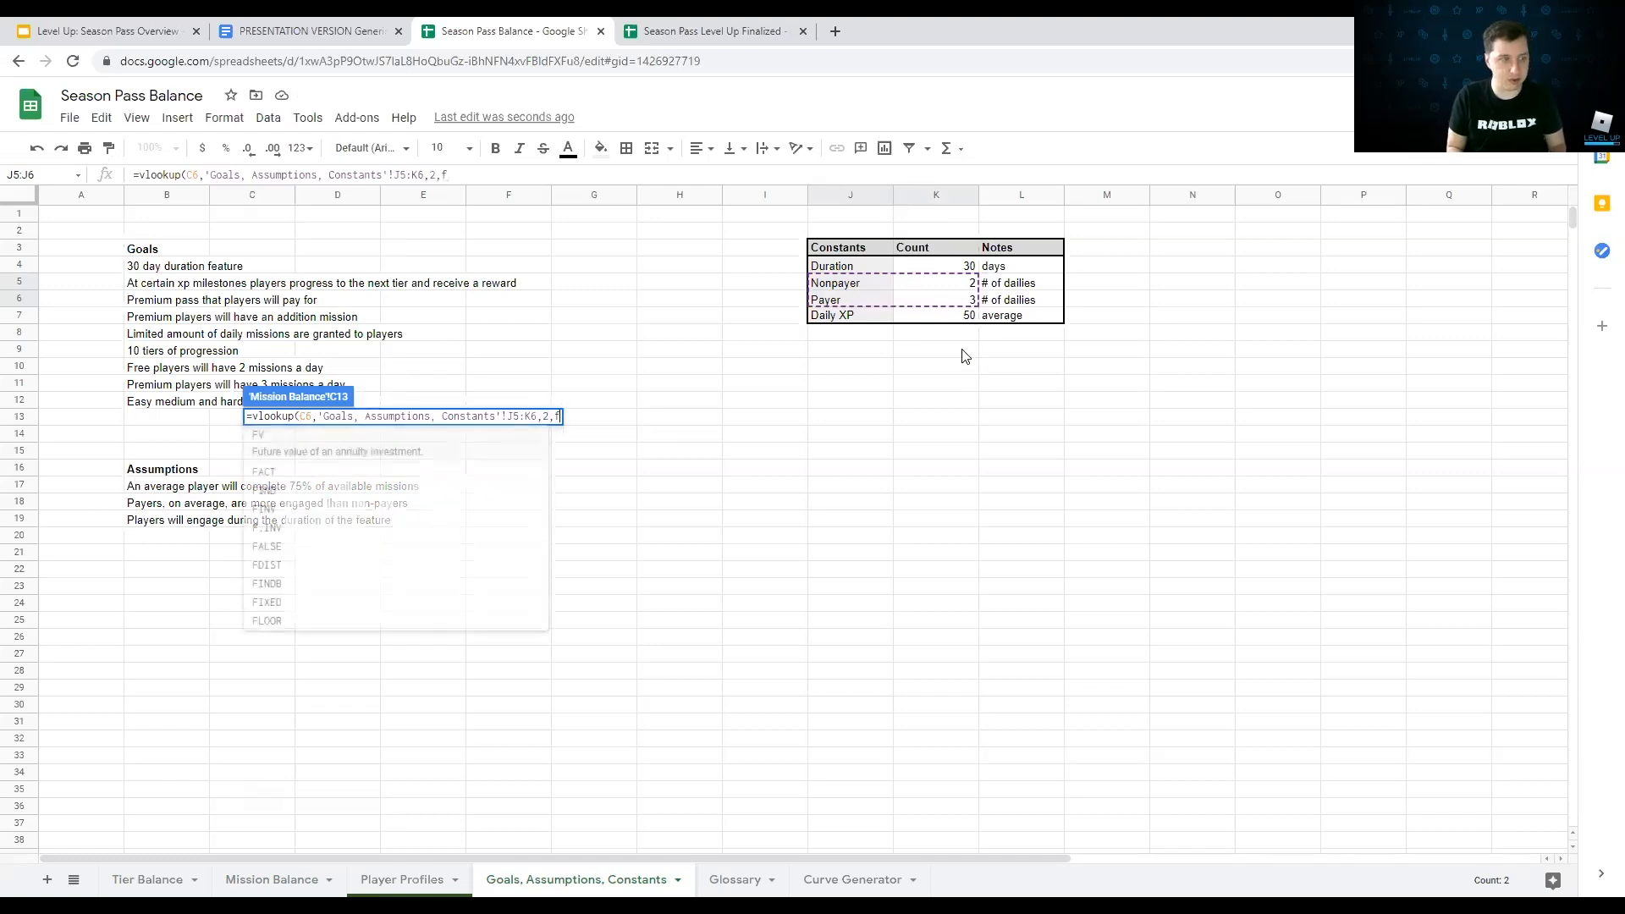
text(alse))
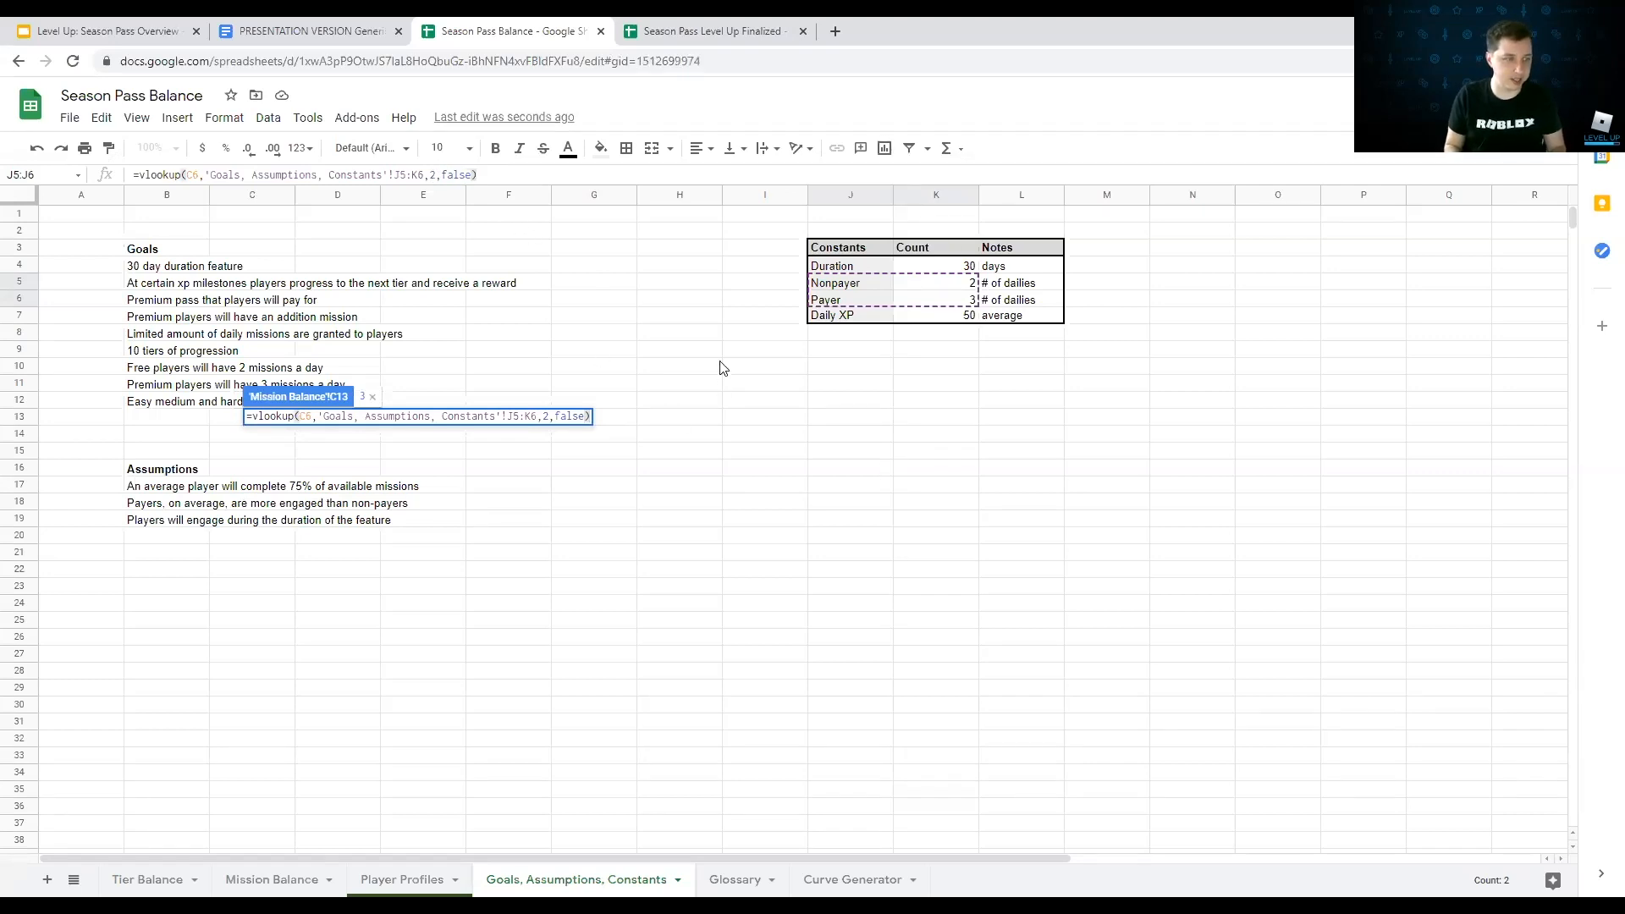
key(Return)
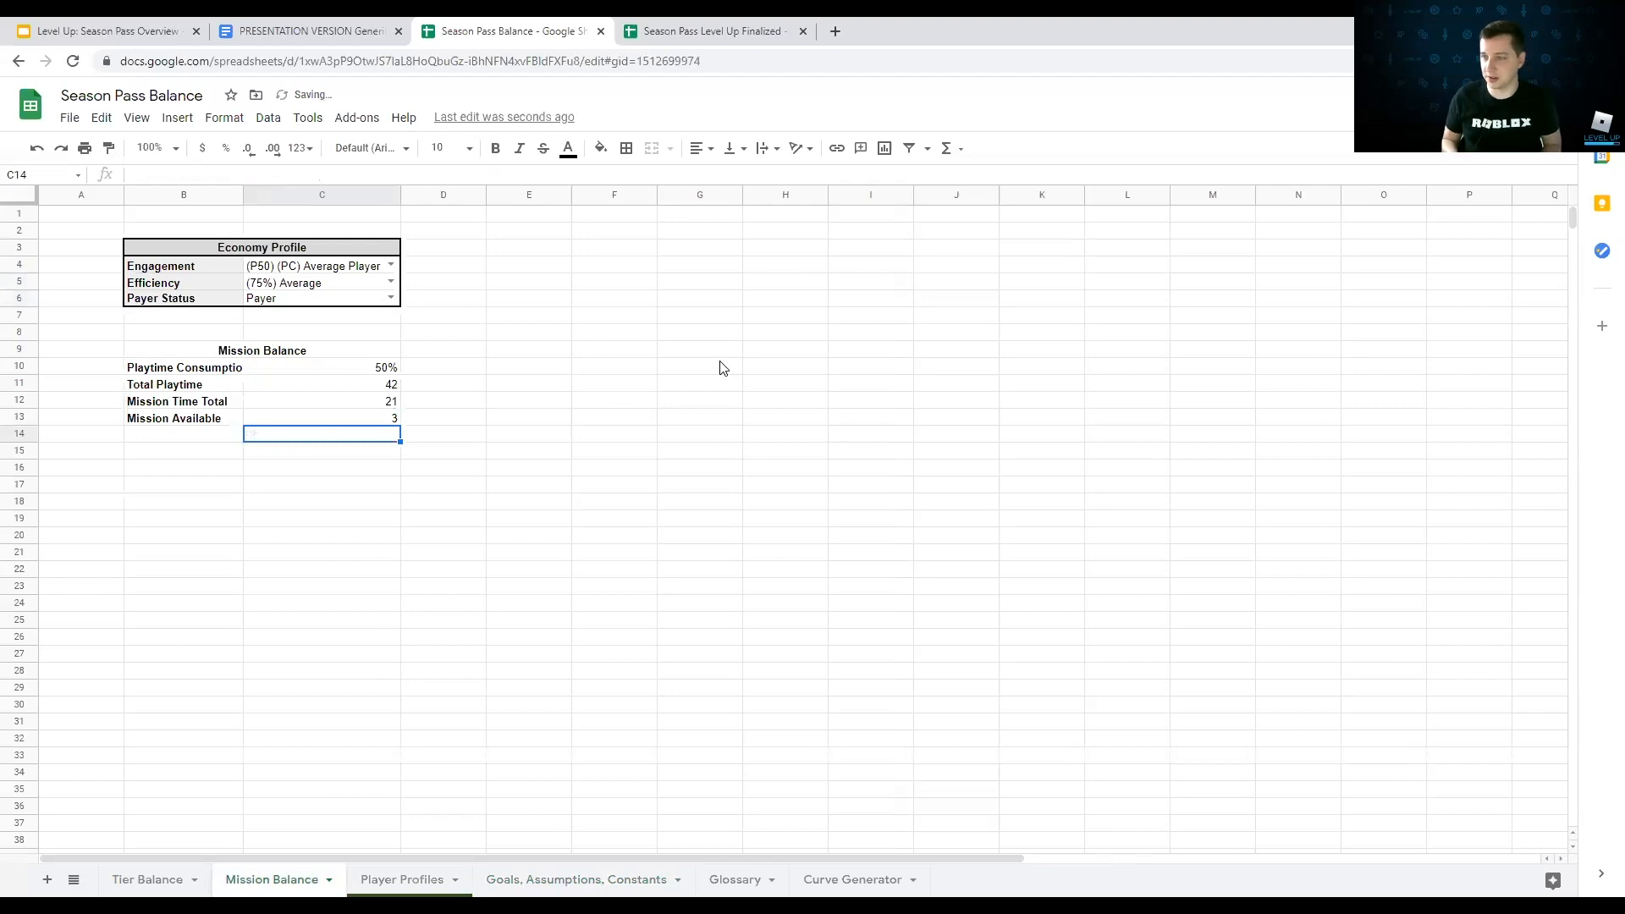
Step: Enter the label Target Mission Completion in B14 and make it bold
key(Left)
key(Up)
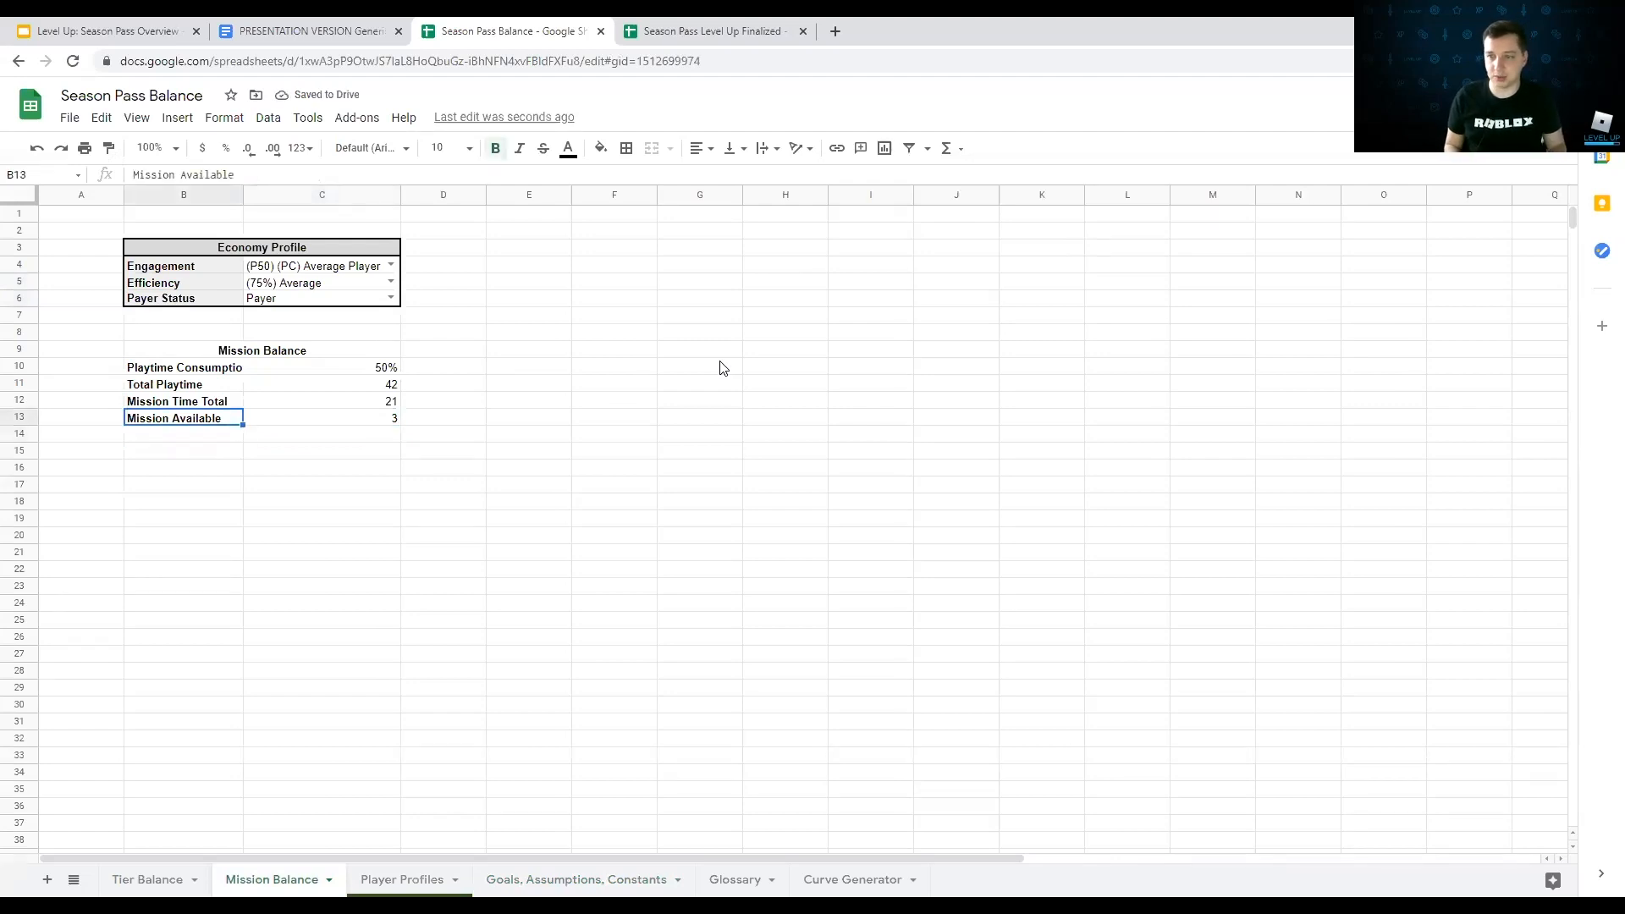
key(Right)
key(Left)
key(Down)
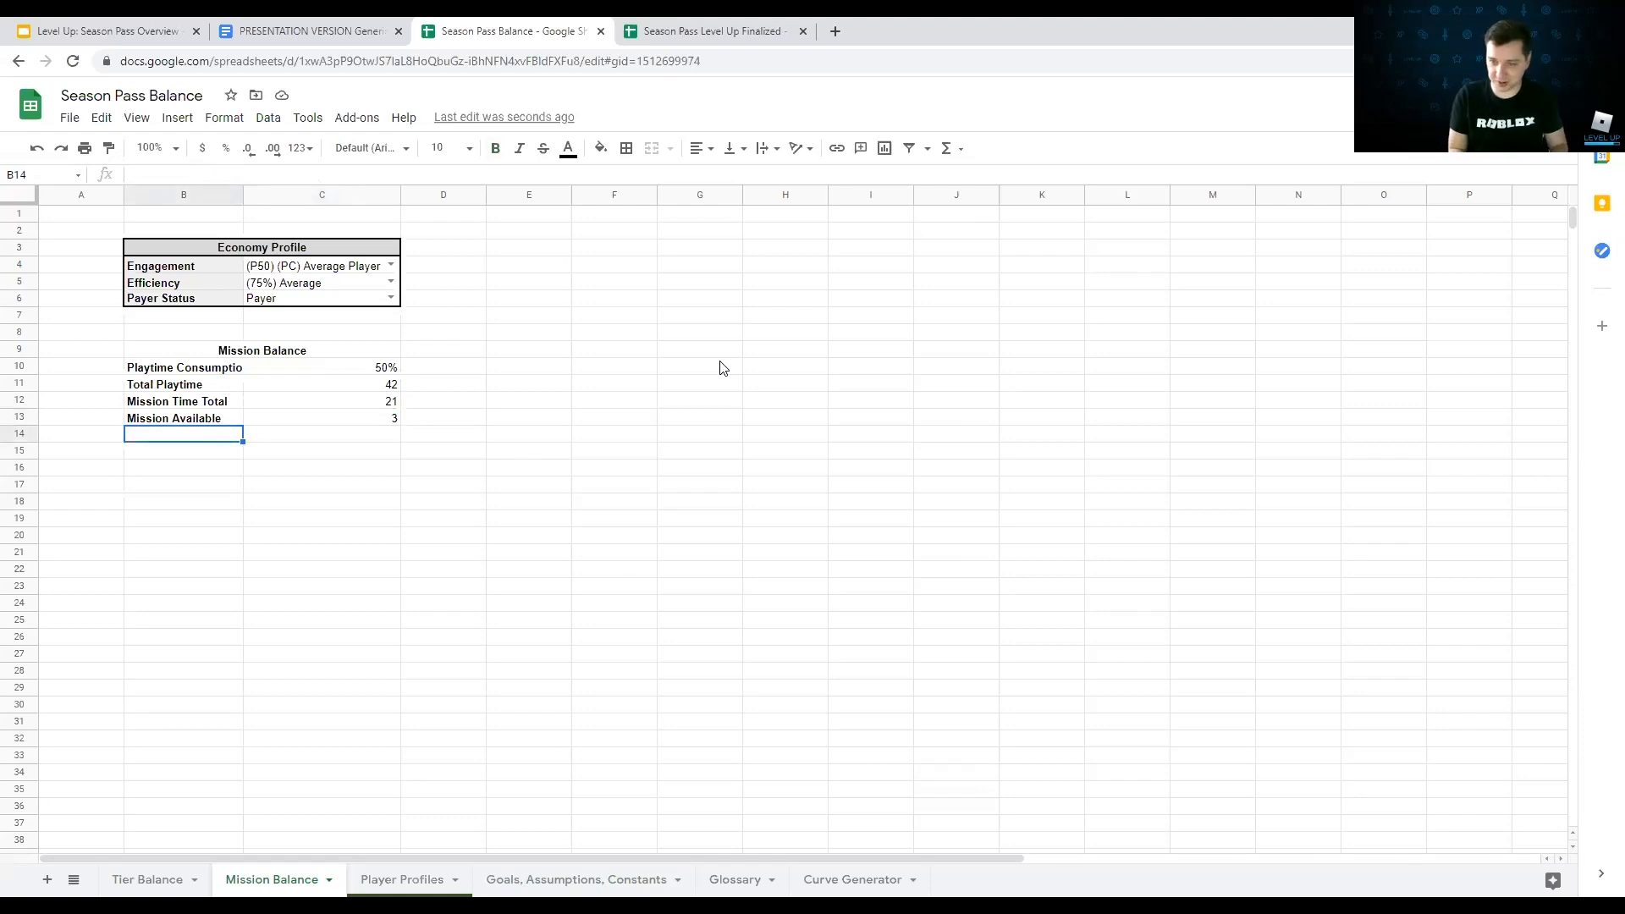
text(Target)
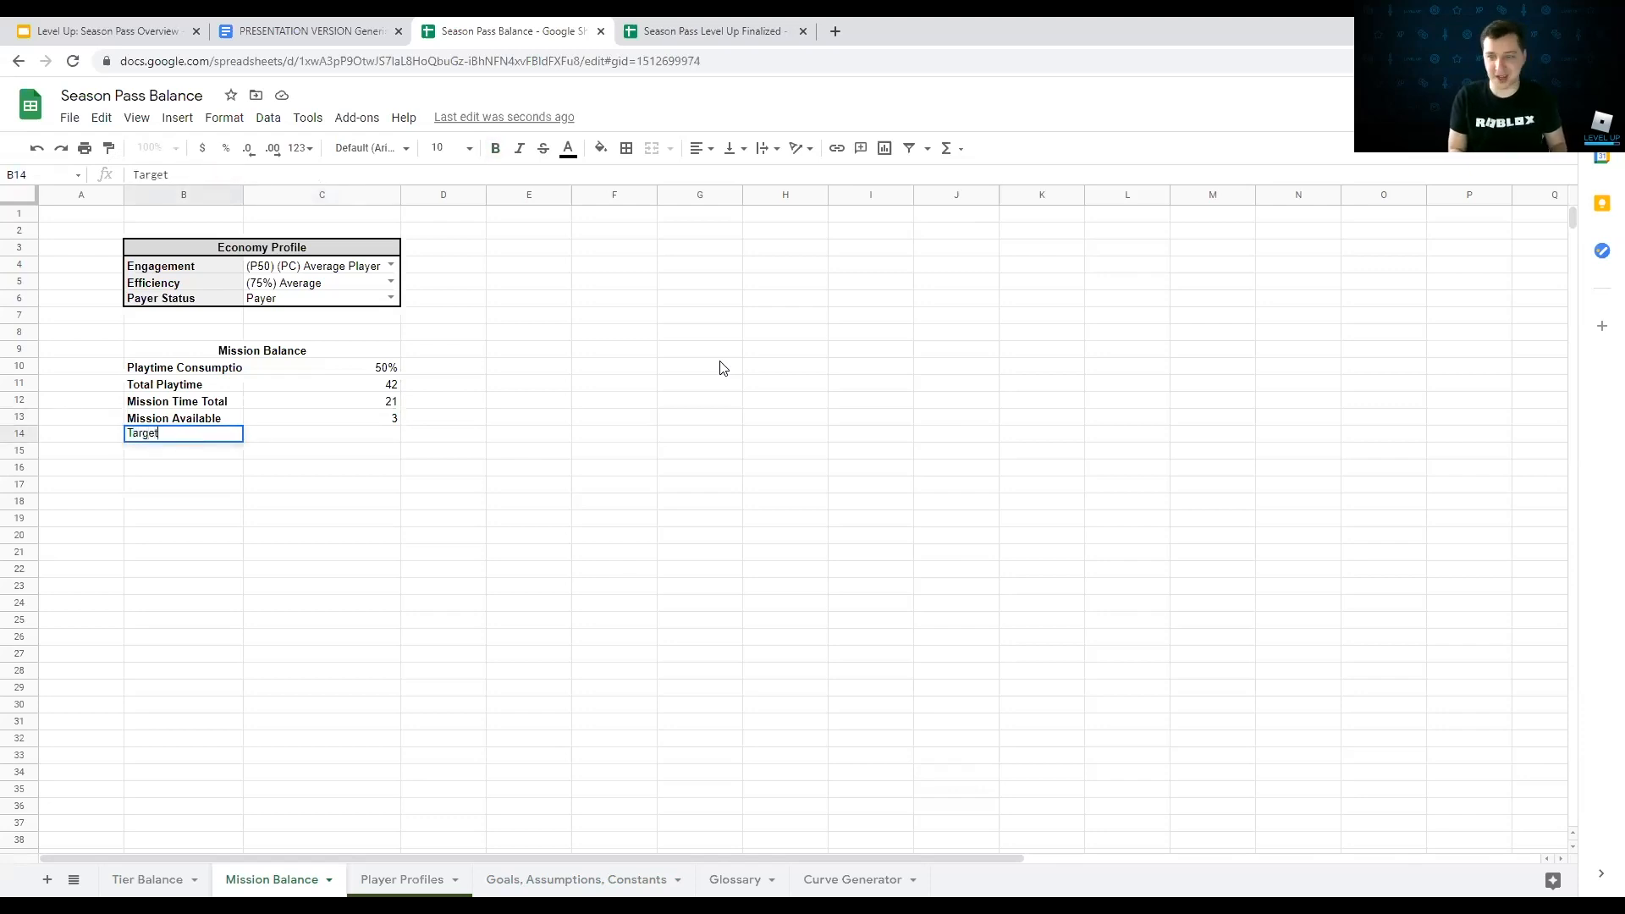
text( Mission )
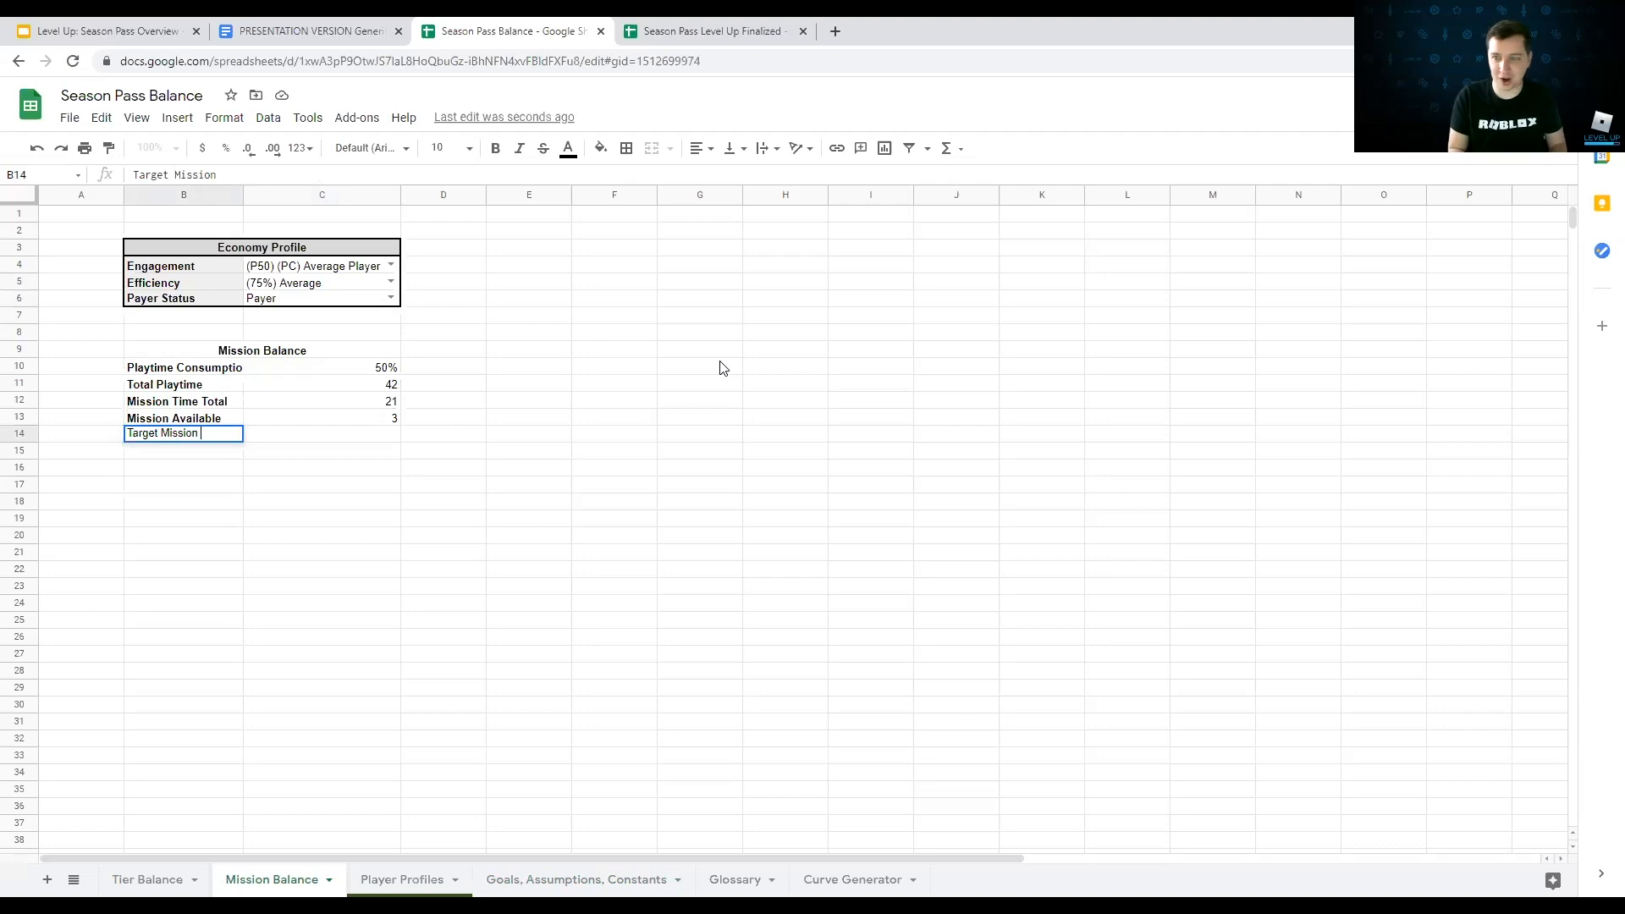
text(Complete)
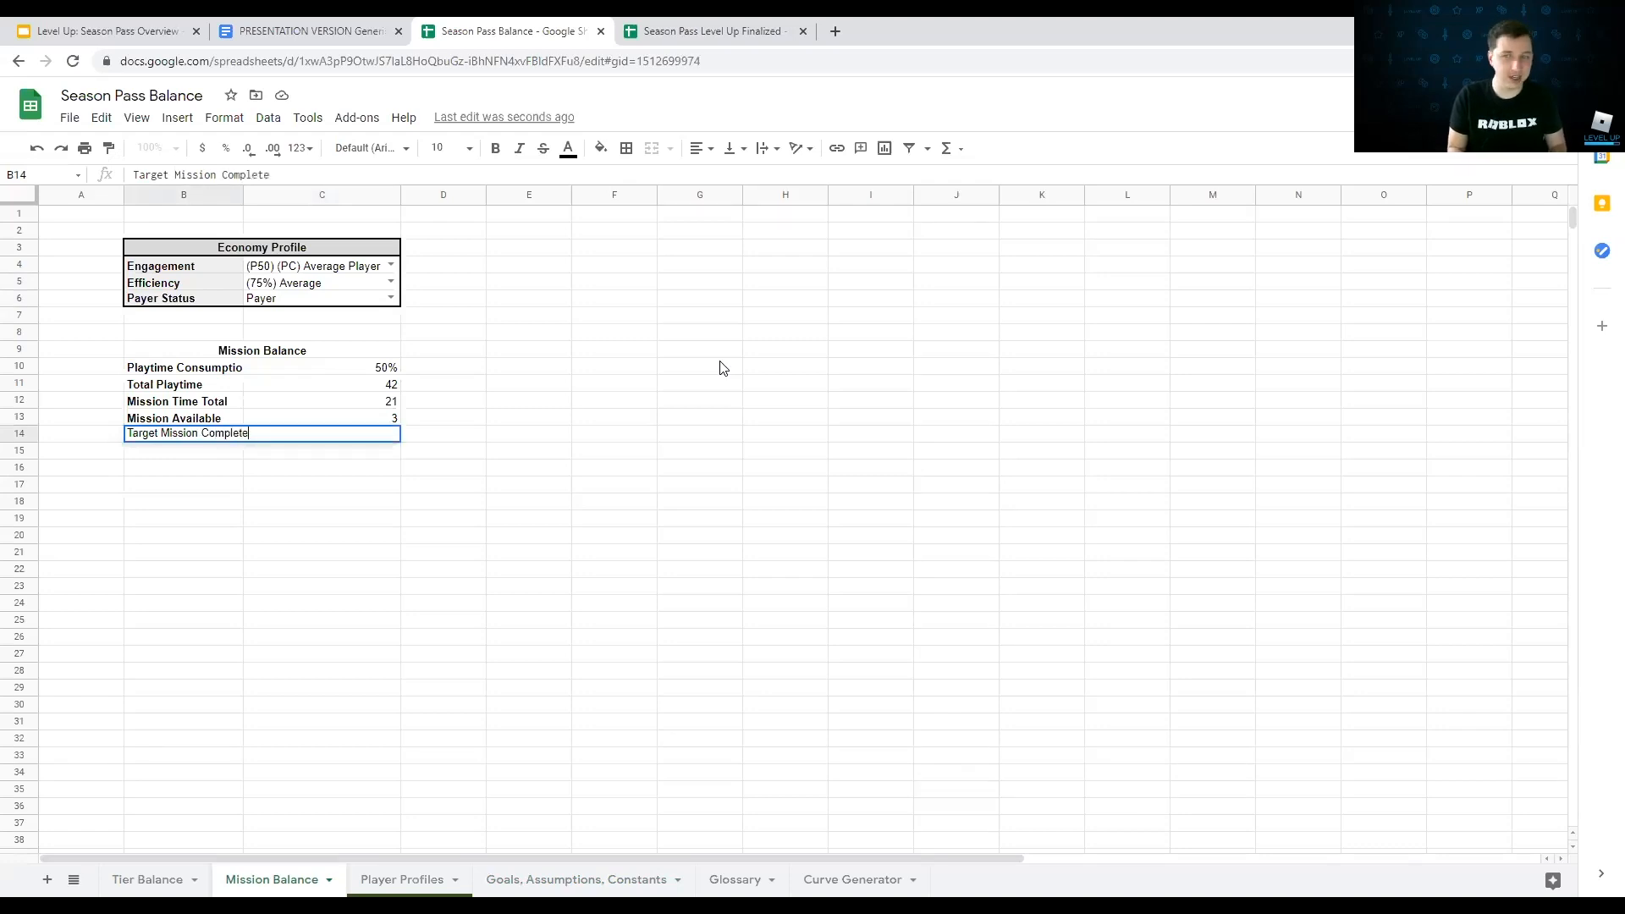
key(BackSpace)
text(ion)
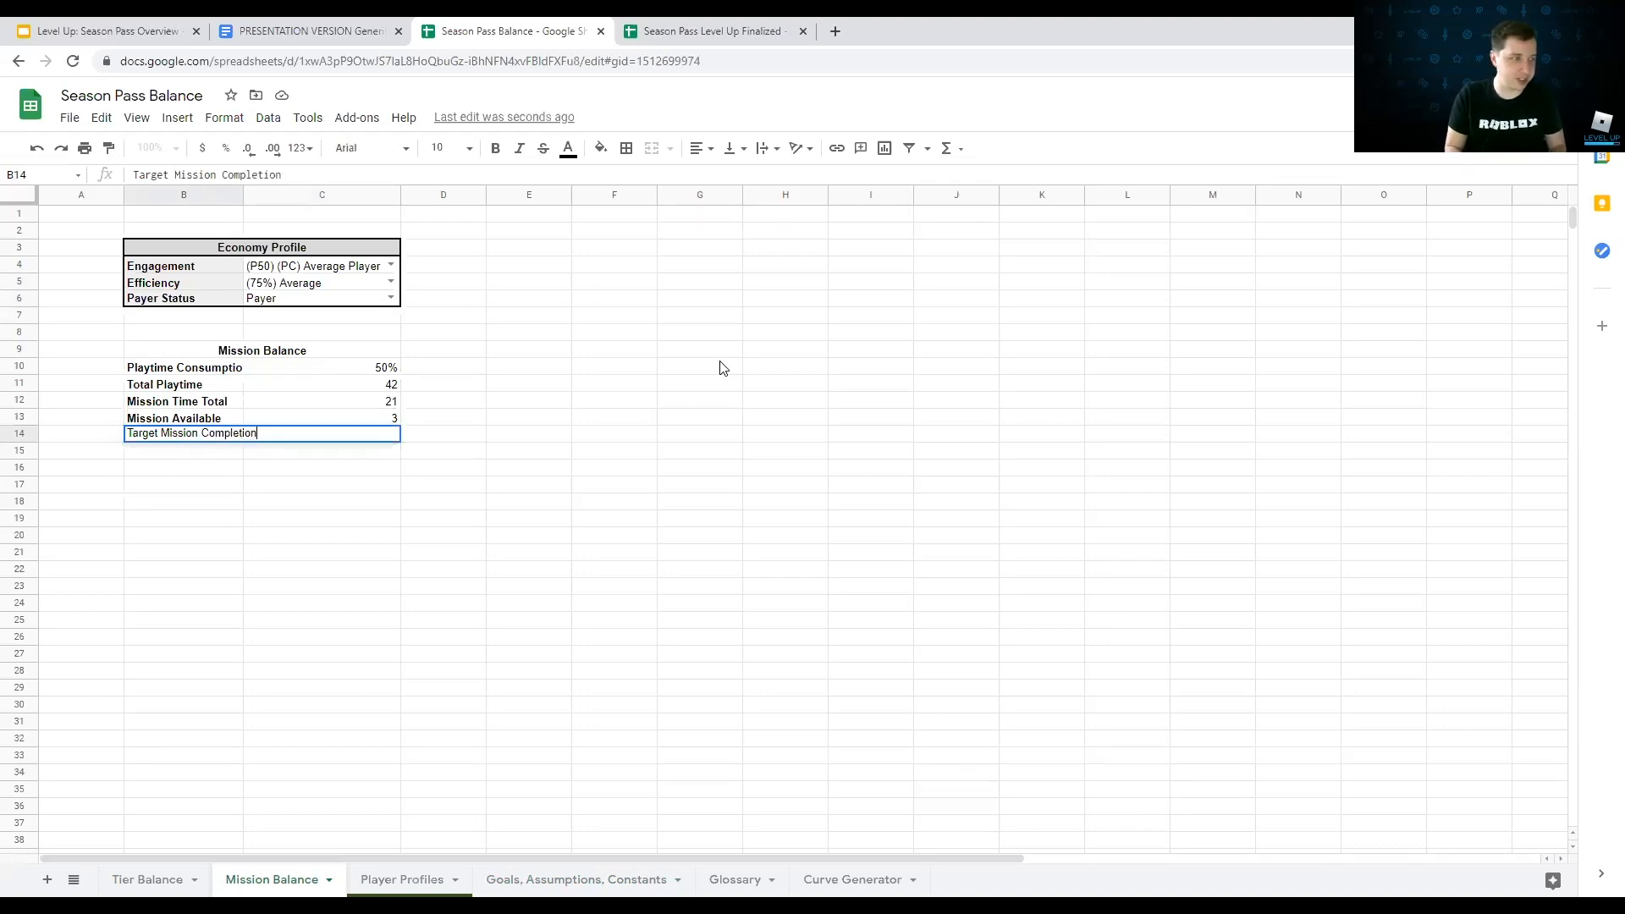
key(Return)
key(Up)
key(ctrl+b)
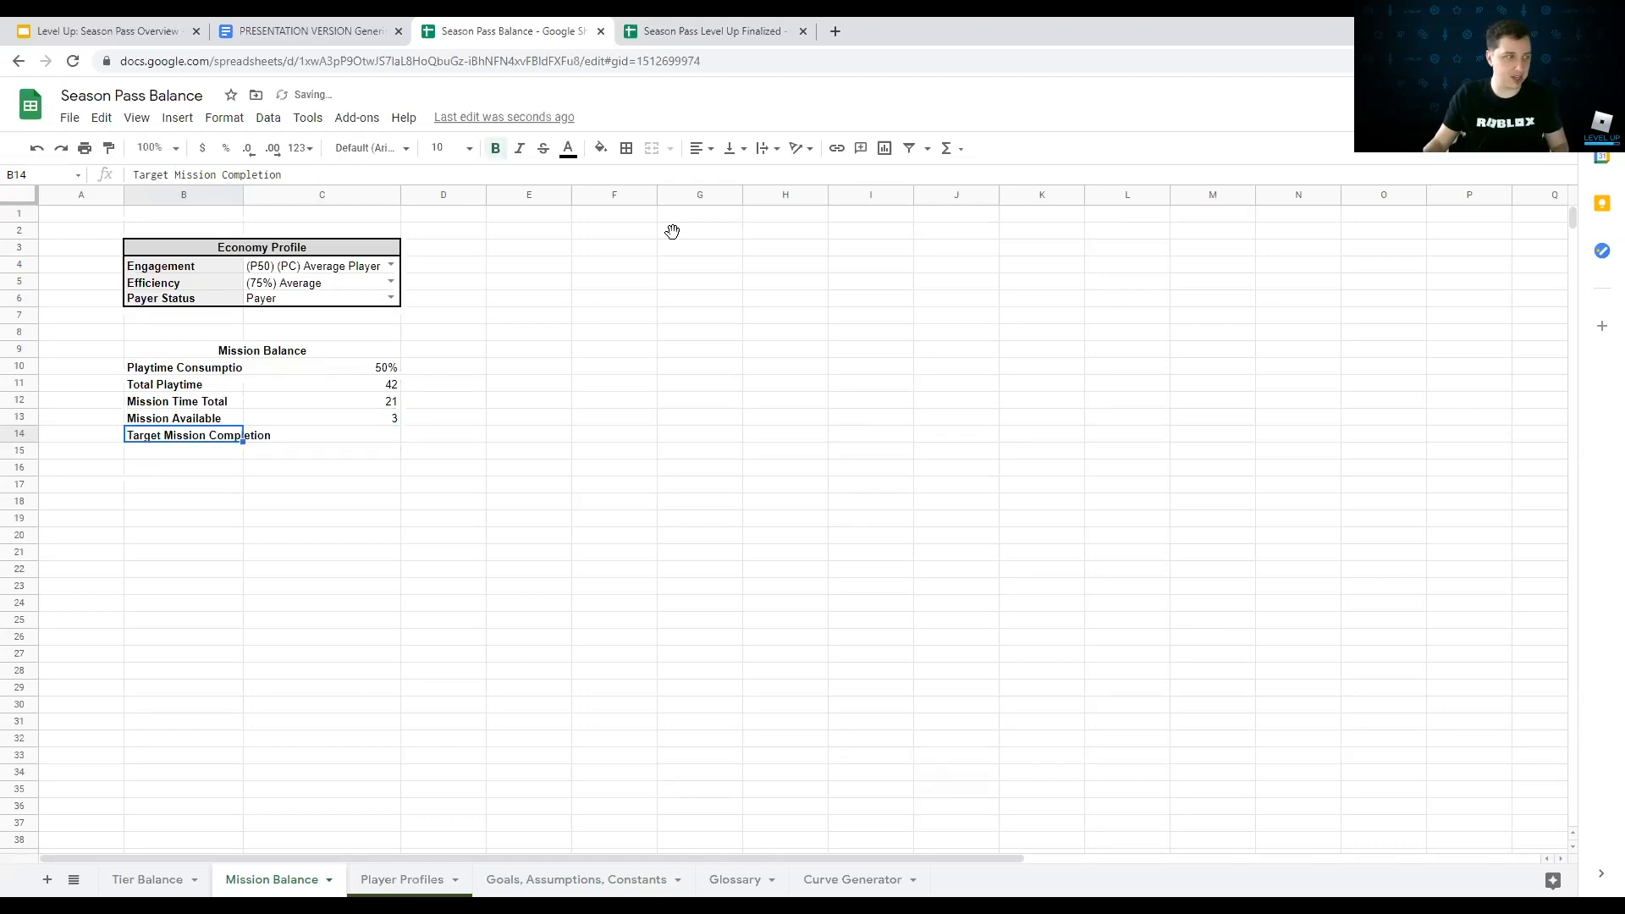
Step: Auto-fit the width of column B to its longest label
click(234, 196)
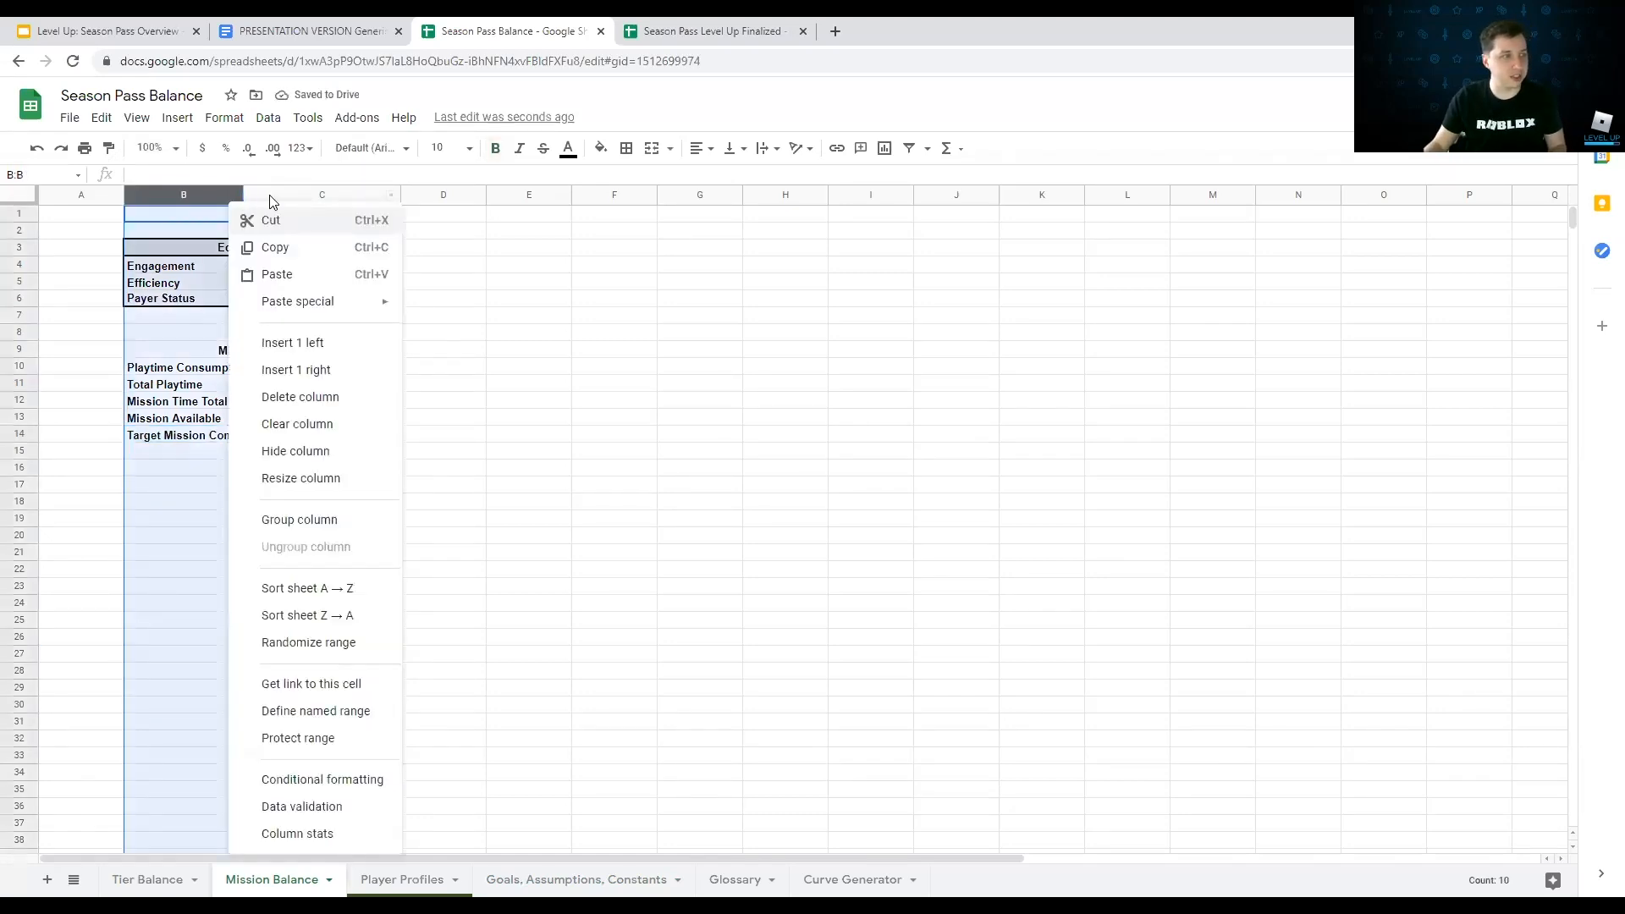
click(270, 197)
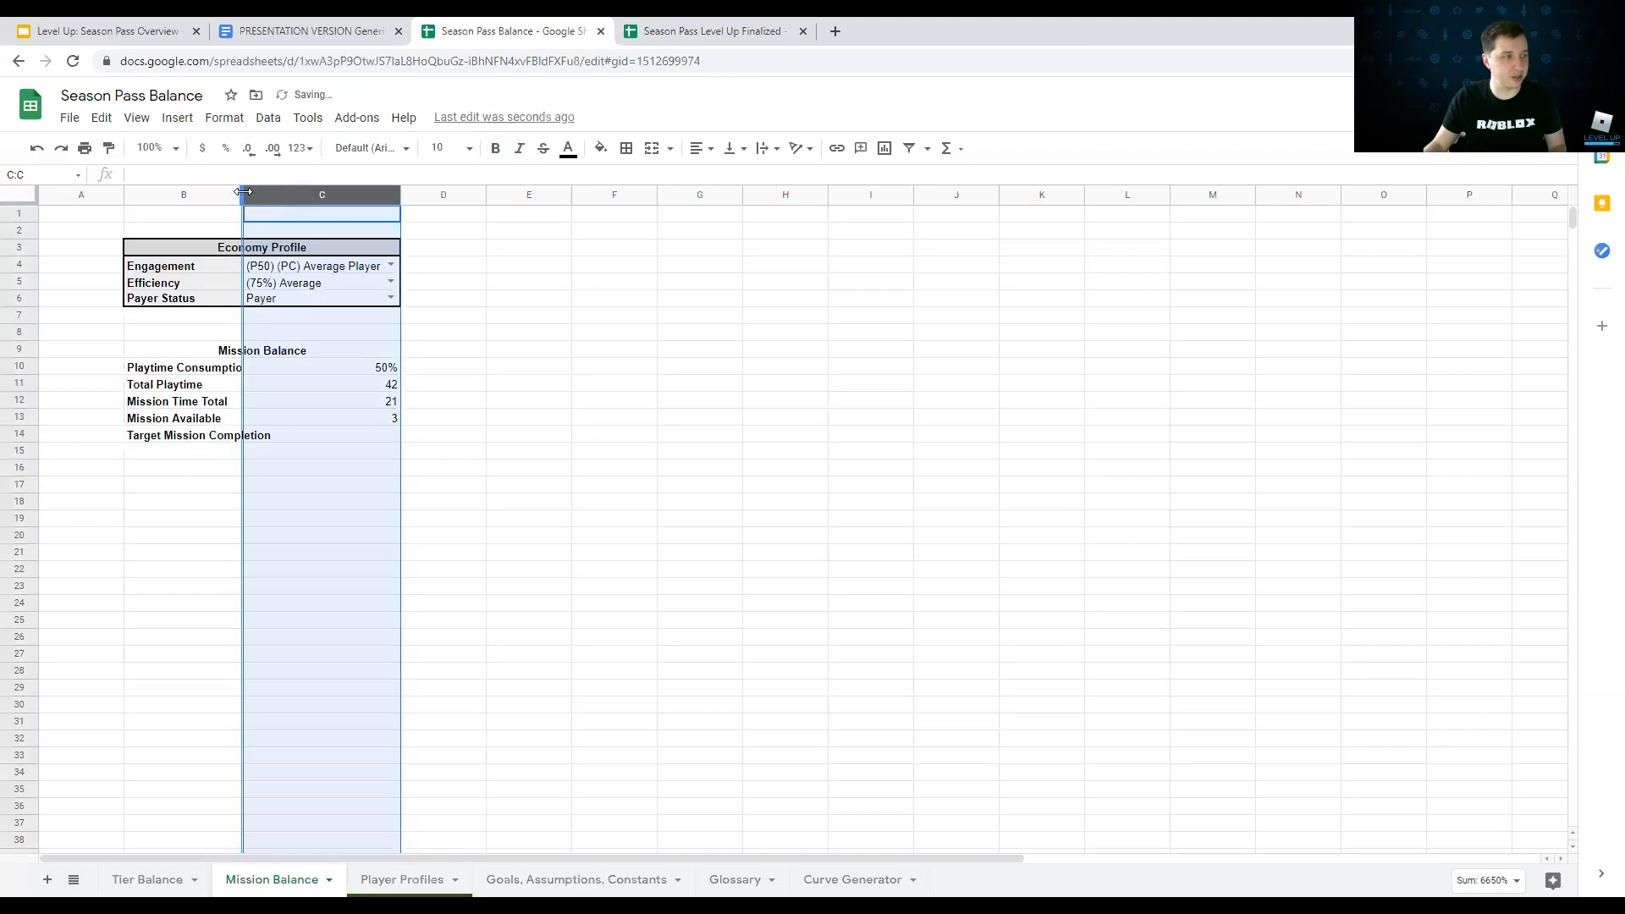
double_click(242, 194)
Step: Enter =C13*vlookup(C5,'Player Profiles'!H2:I6,2,false) in C14 to calculate the target mission completion from the efficiency
click(330, 421)
click(372, 435)
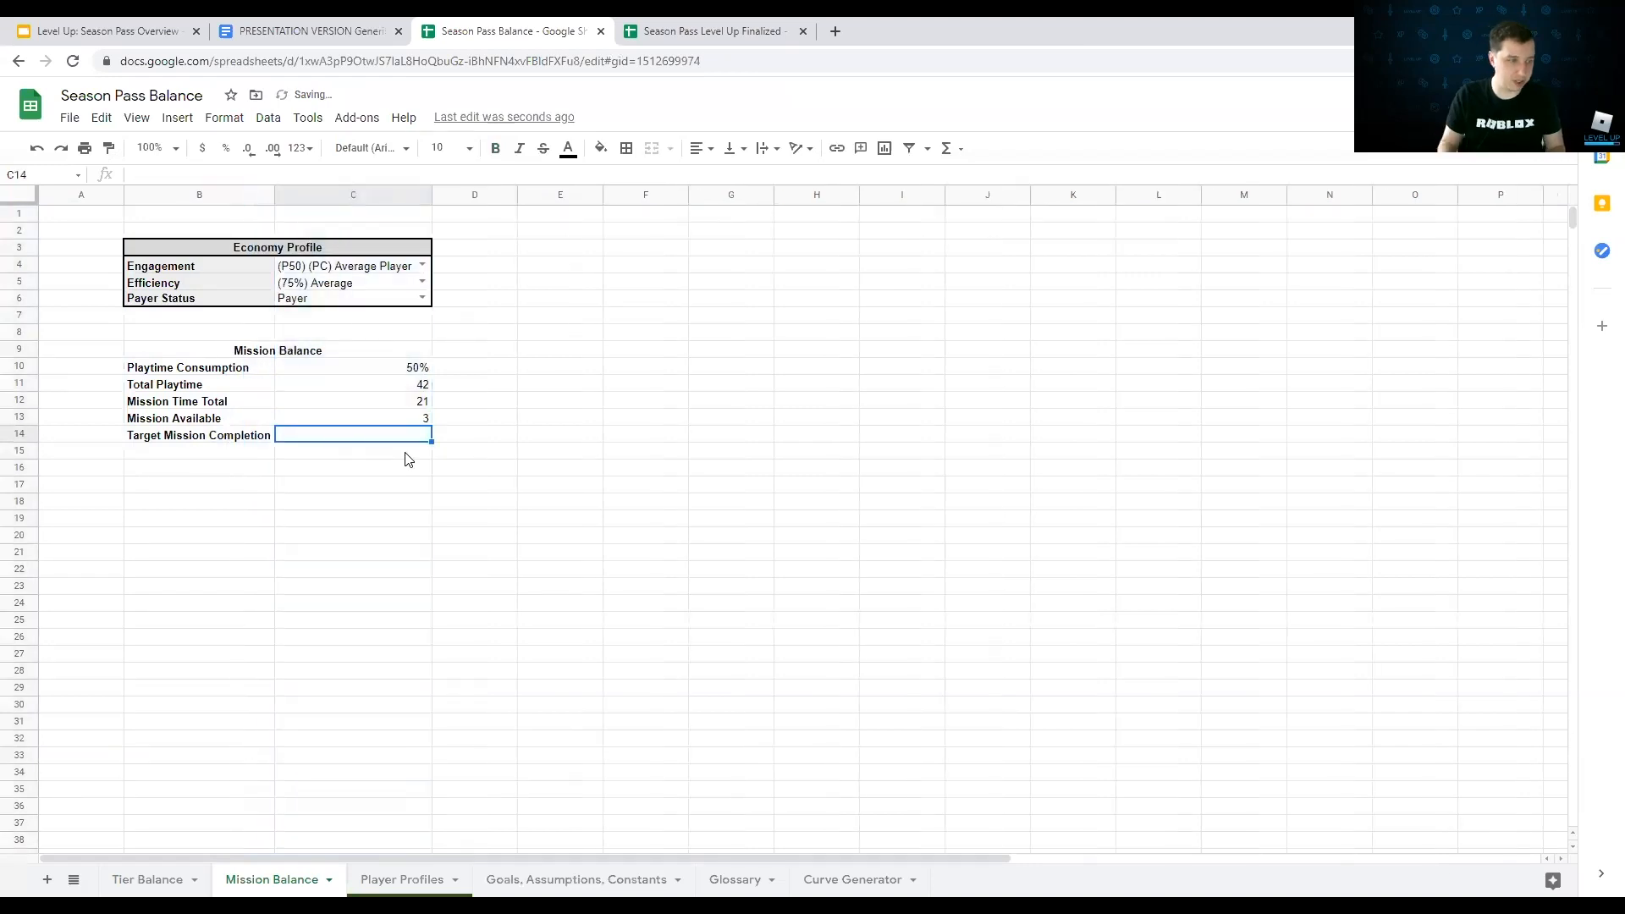
text(=)
key(Up)
text(*)
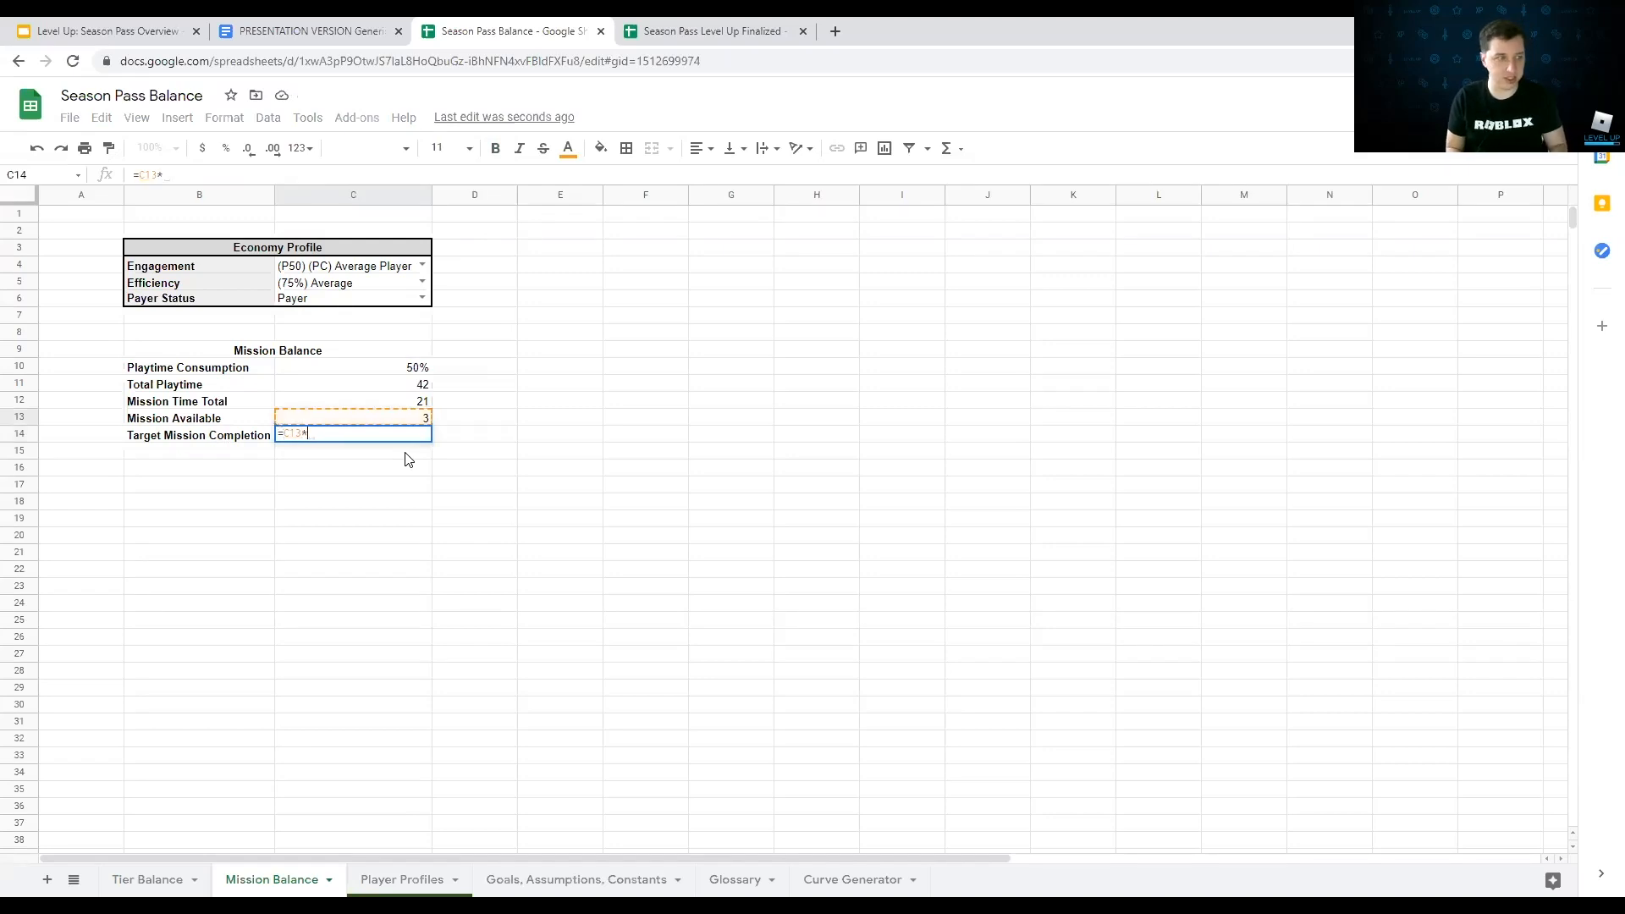
text(vlookup()
key(Up)
key(Up)
key(Up)
key(Up)
key(Up)
key(Up)
key(Up)
key(Up)
key(Up)
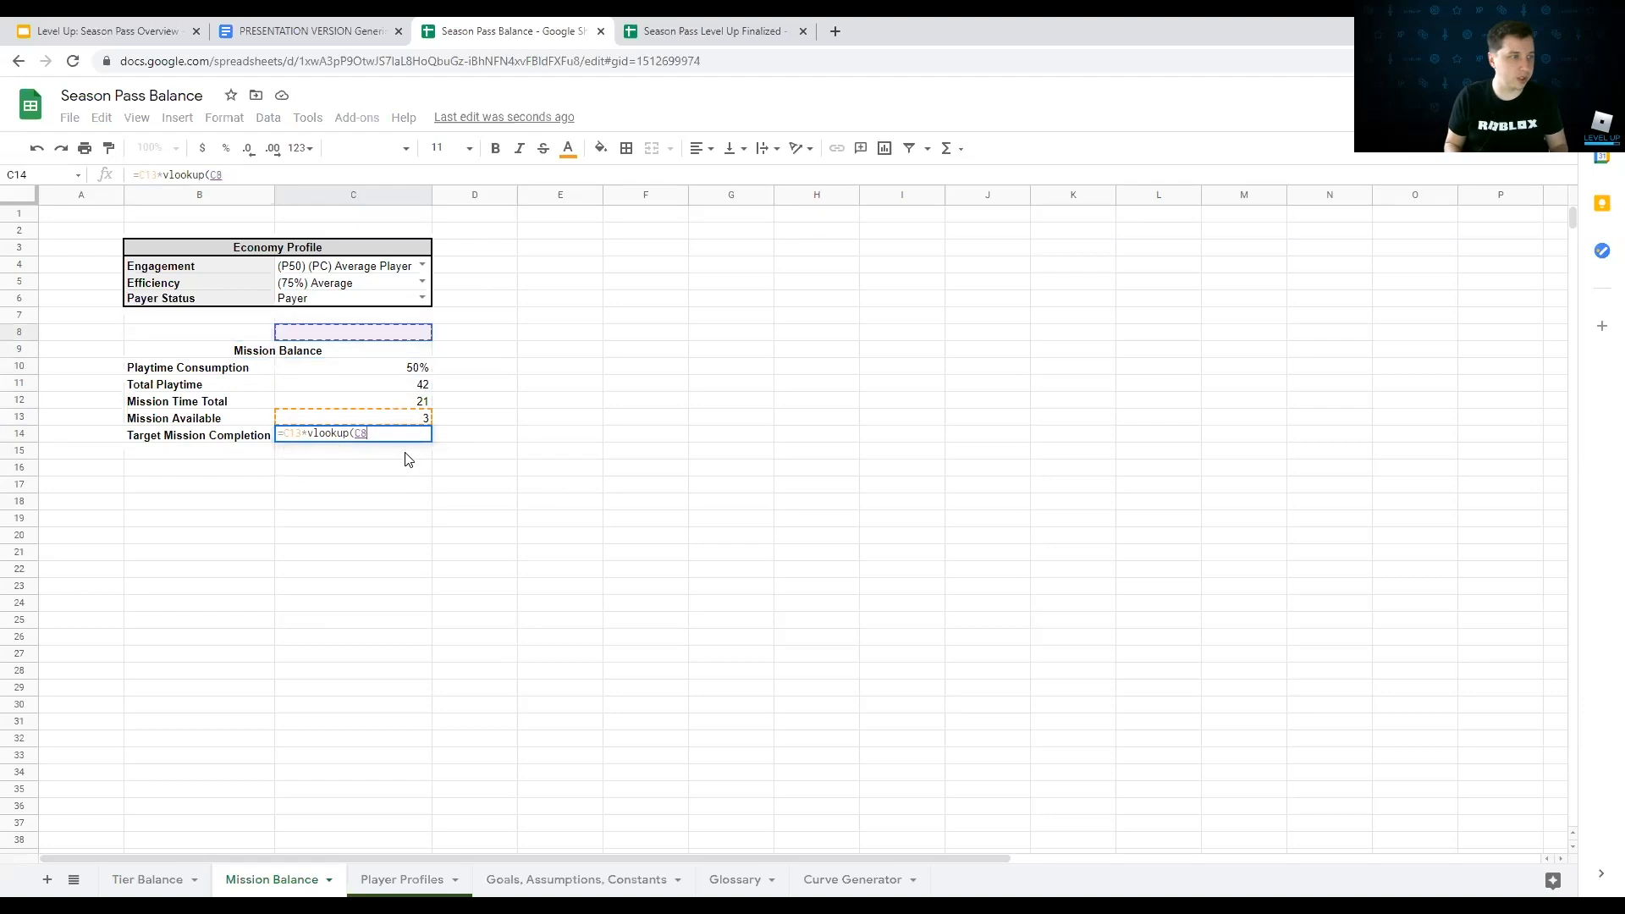
text(,)
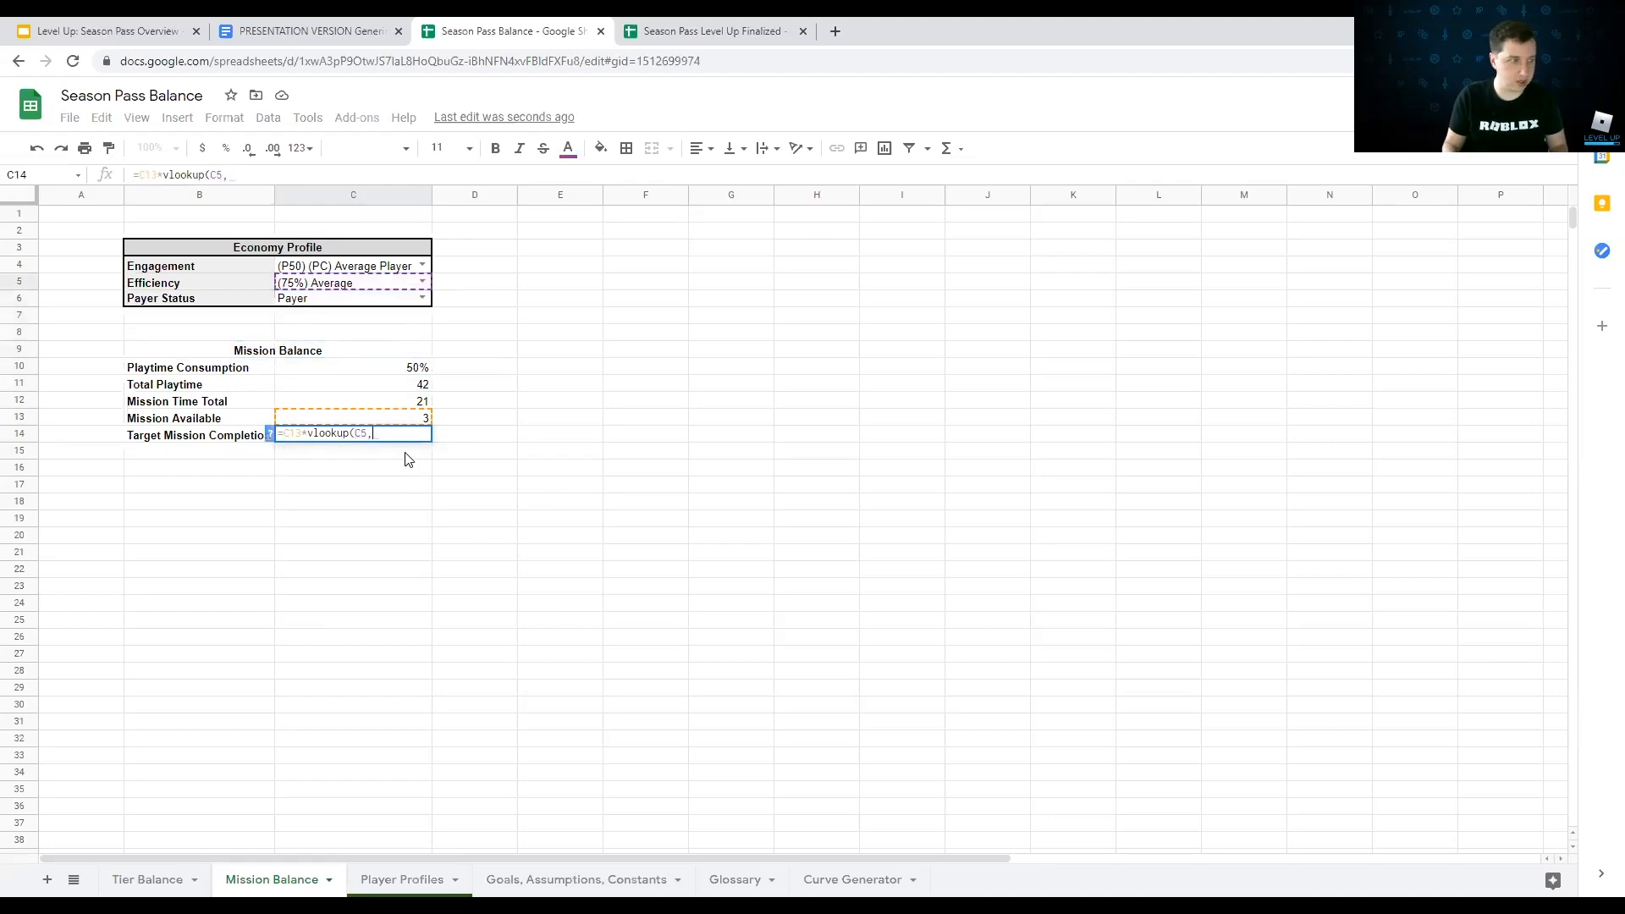
click(402, 880)
drag(814, 238, 931, 307)
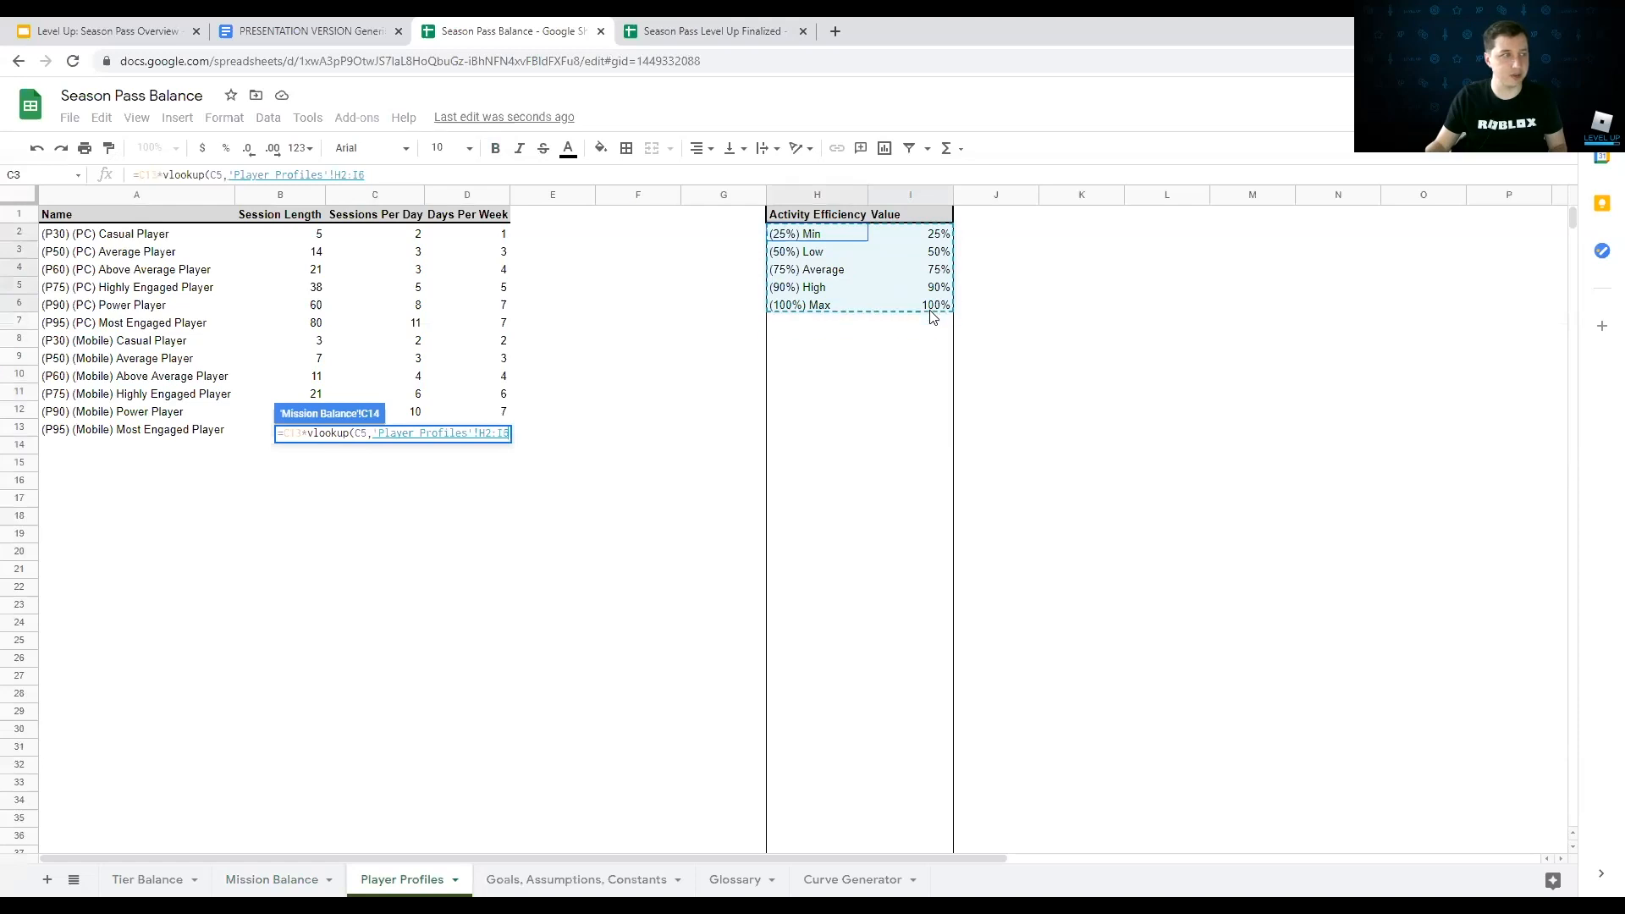
text(,)
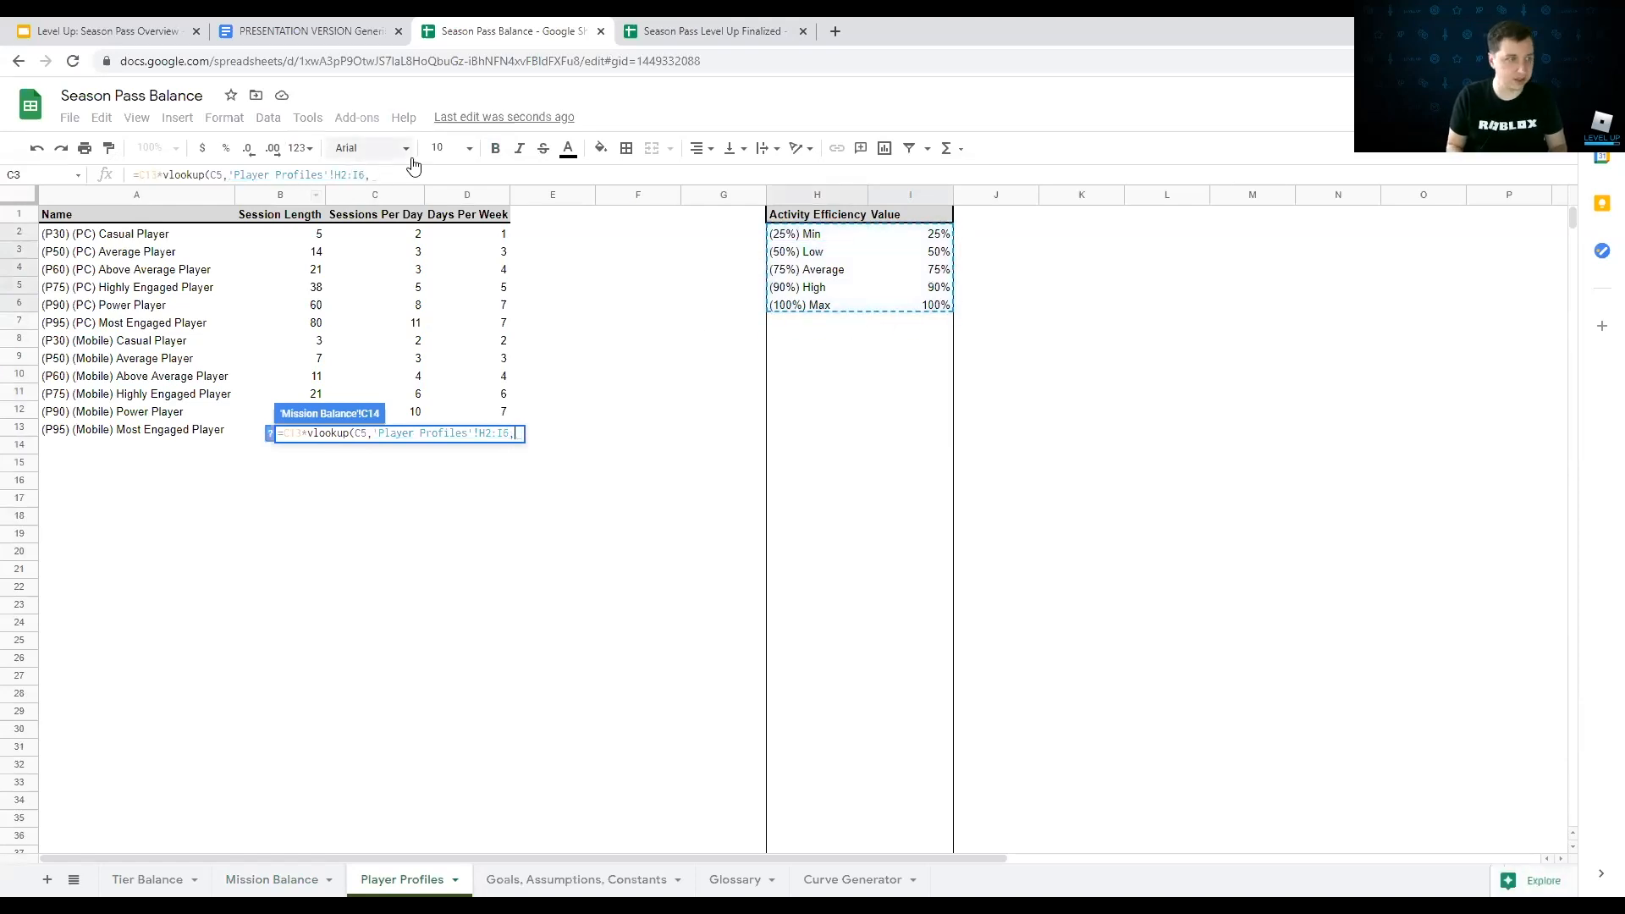
text(2,false))
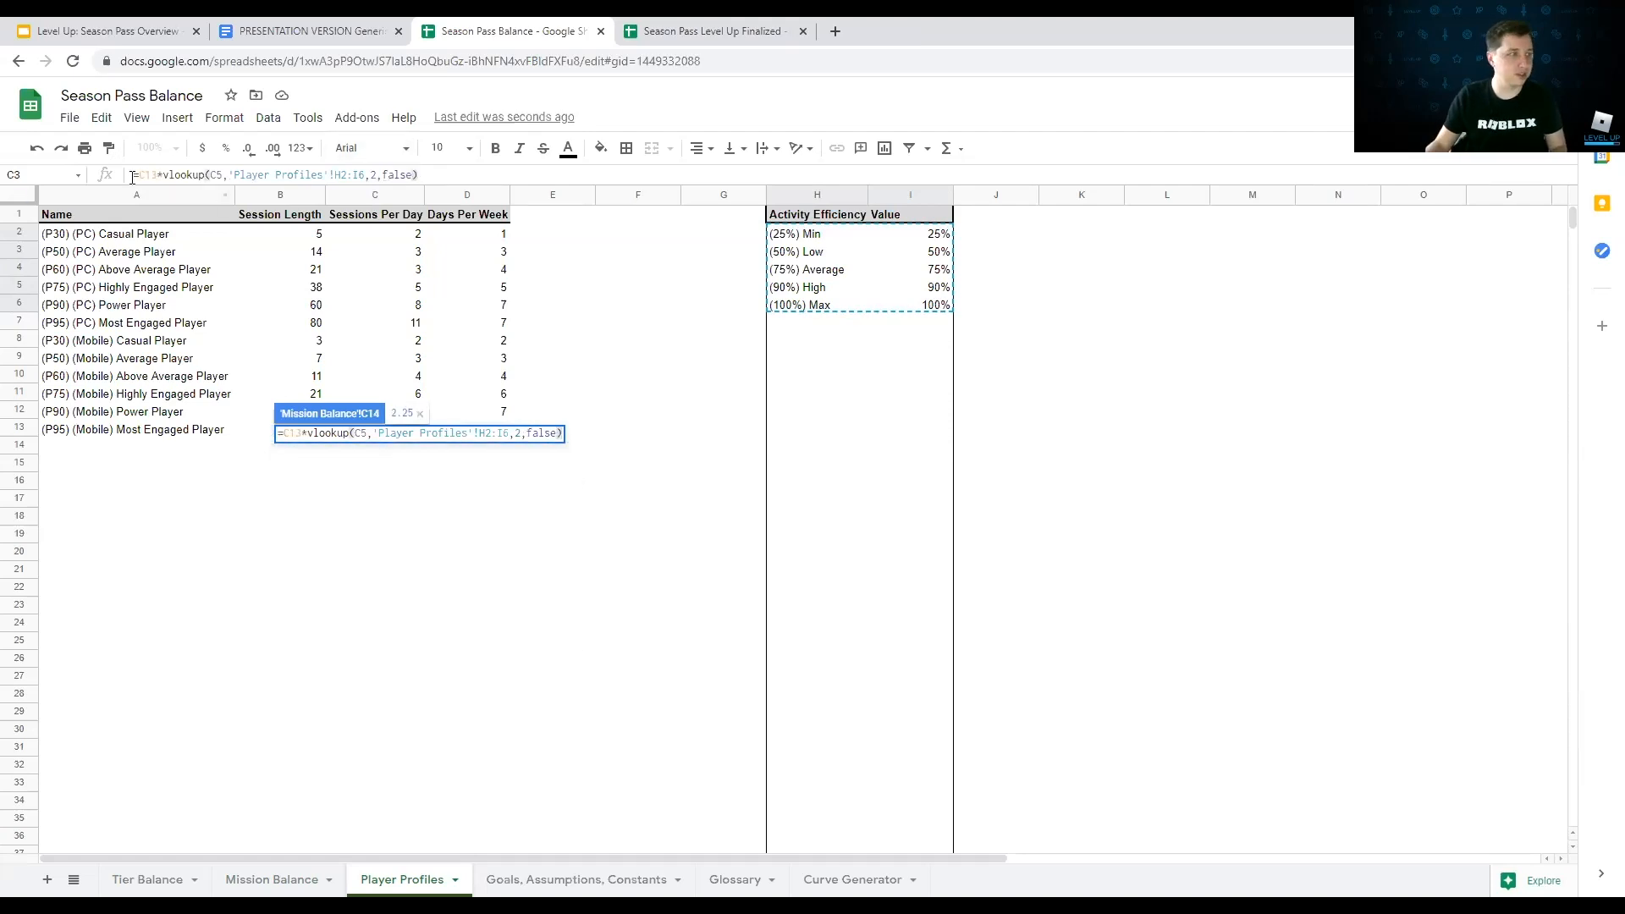
key(Return)
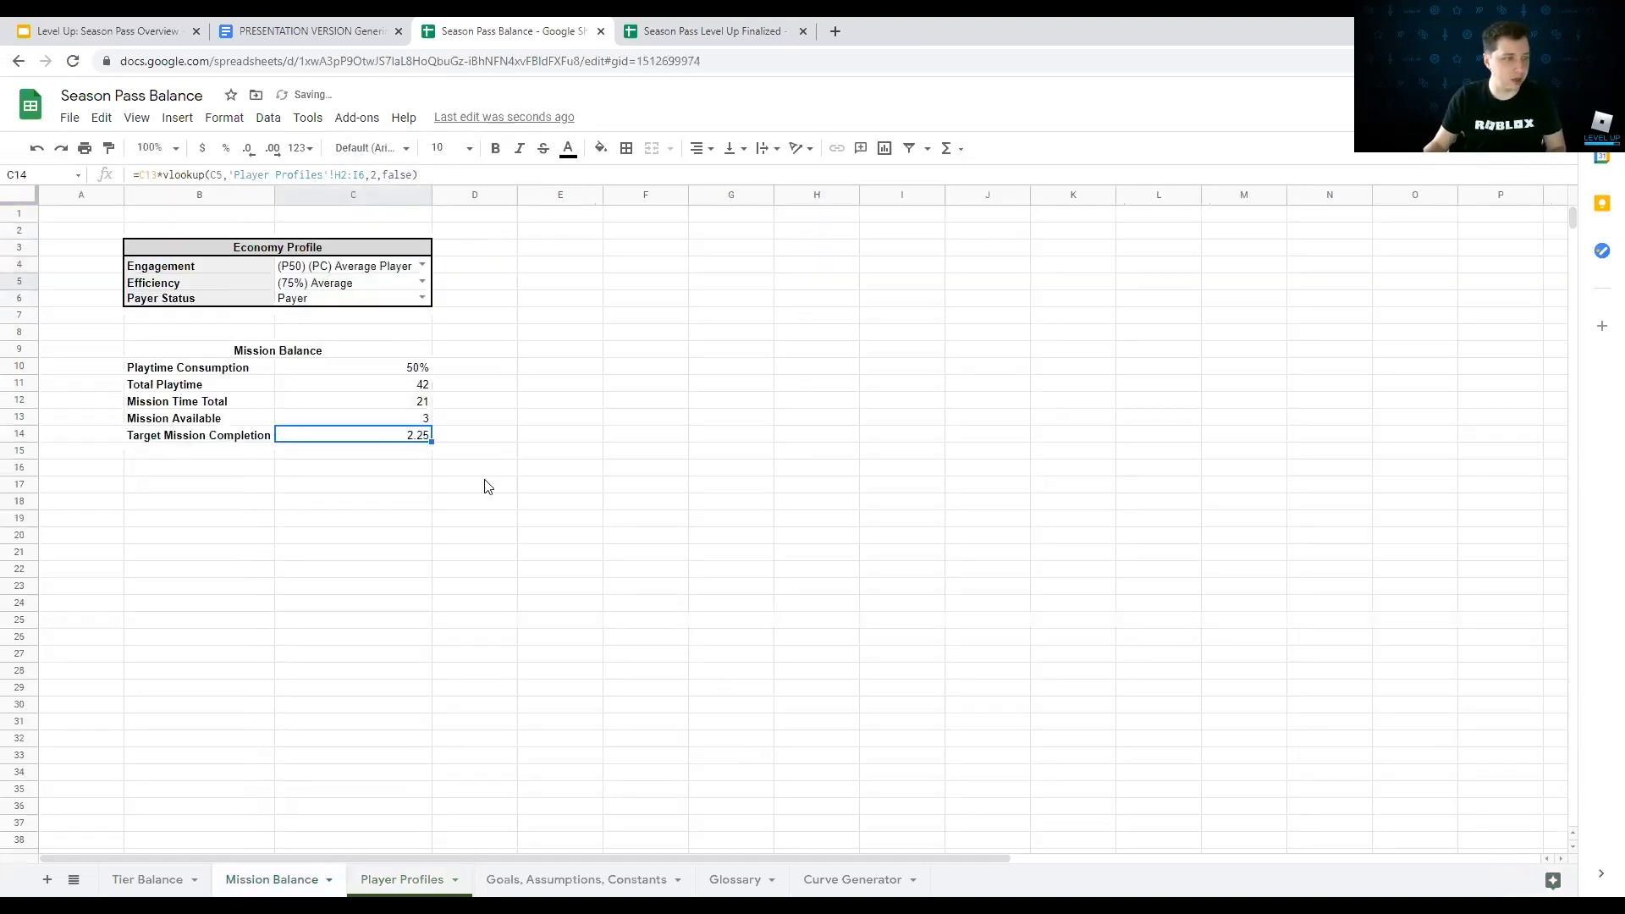
Step: Enter the label Target Mission Time in B15 and make it bold
click(154, 456)
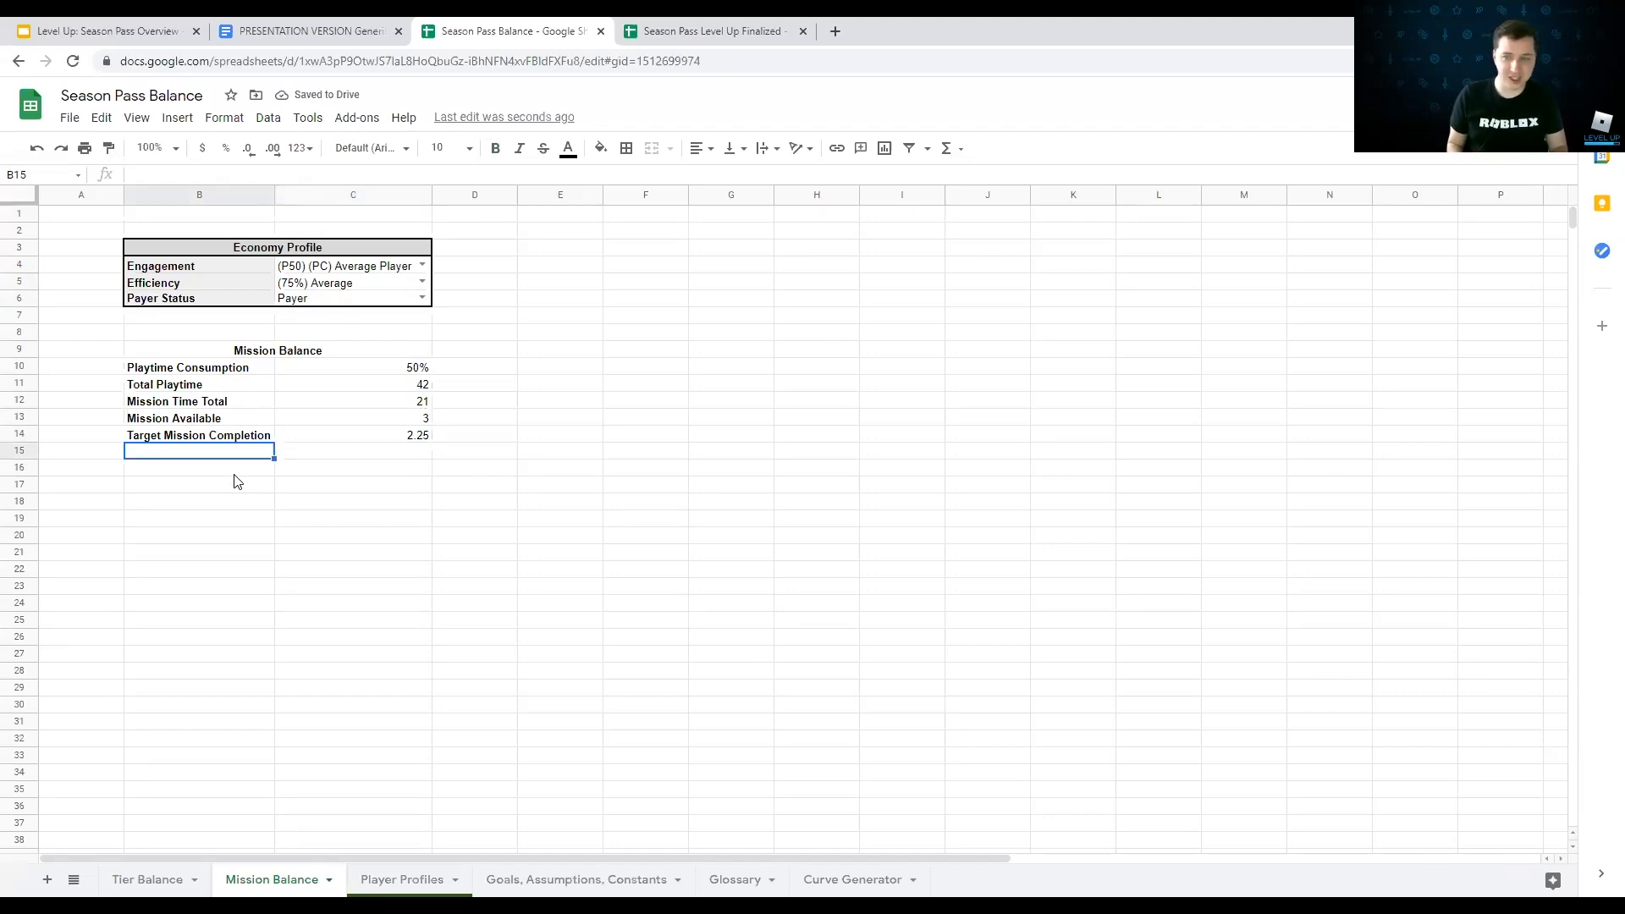
text(Targe)
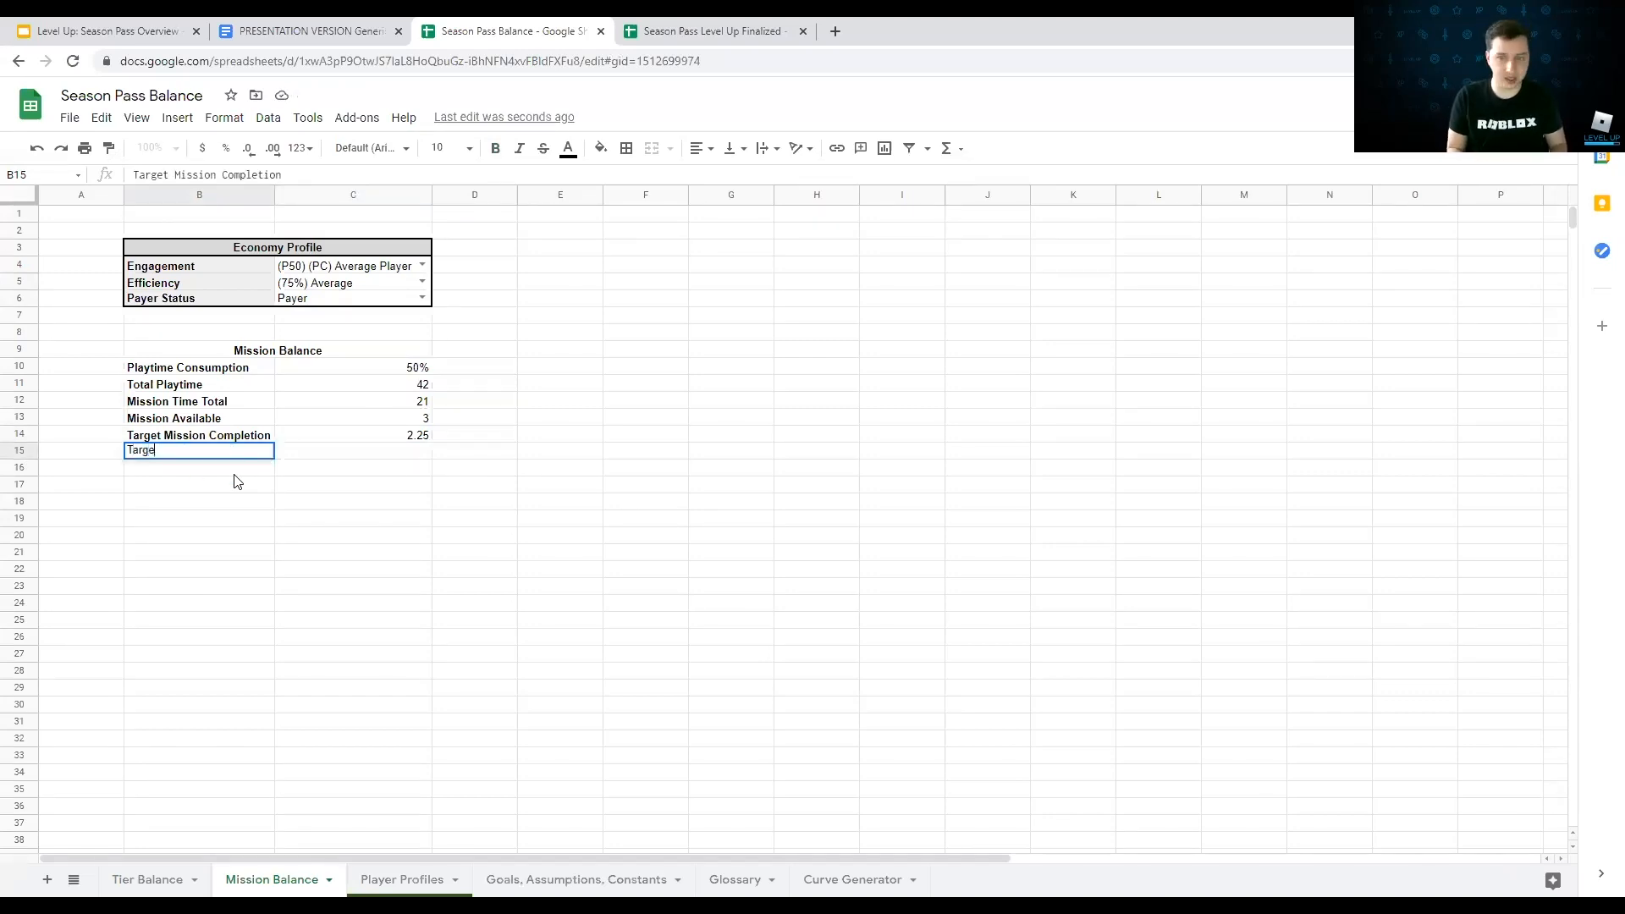
text(t Mission Time)
key(Return)
key(Up)
key(ctrl+b)
Step: Enter =C12/C14 in C15 to calculate the target time per mission from total mission time and target completion
key(Right)
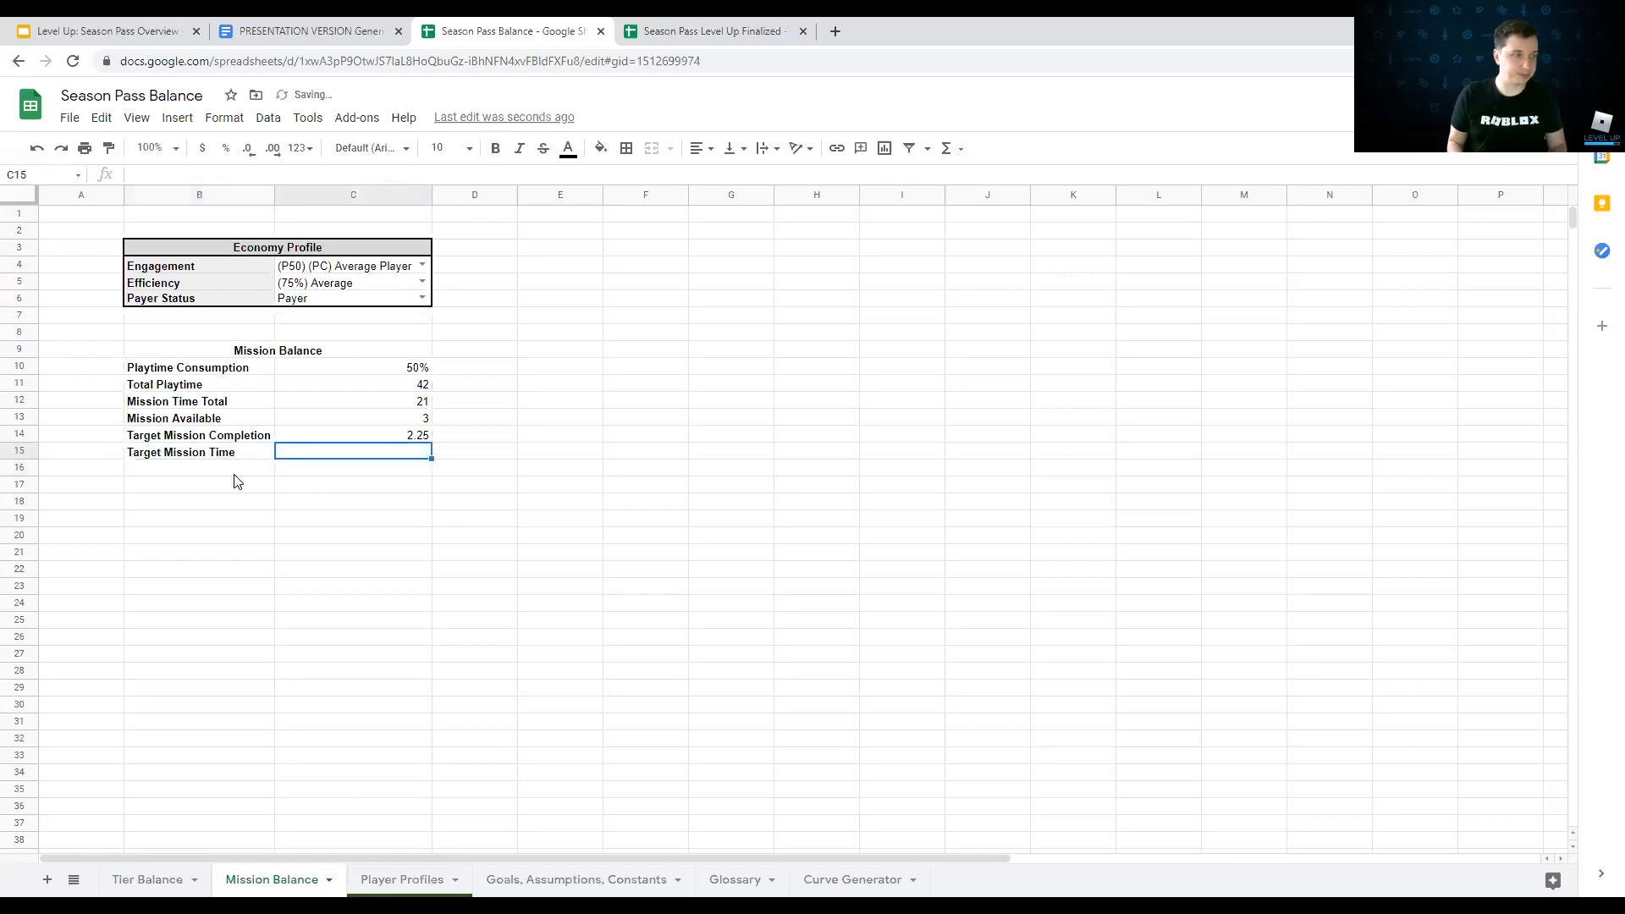
text(=)
key(Up)
key(Up)
key(Up)
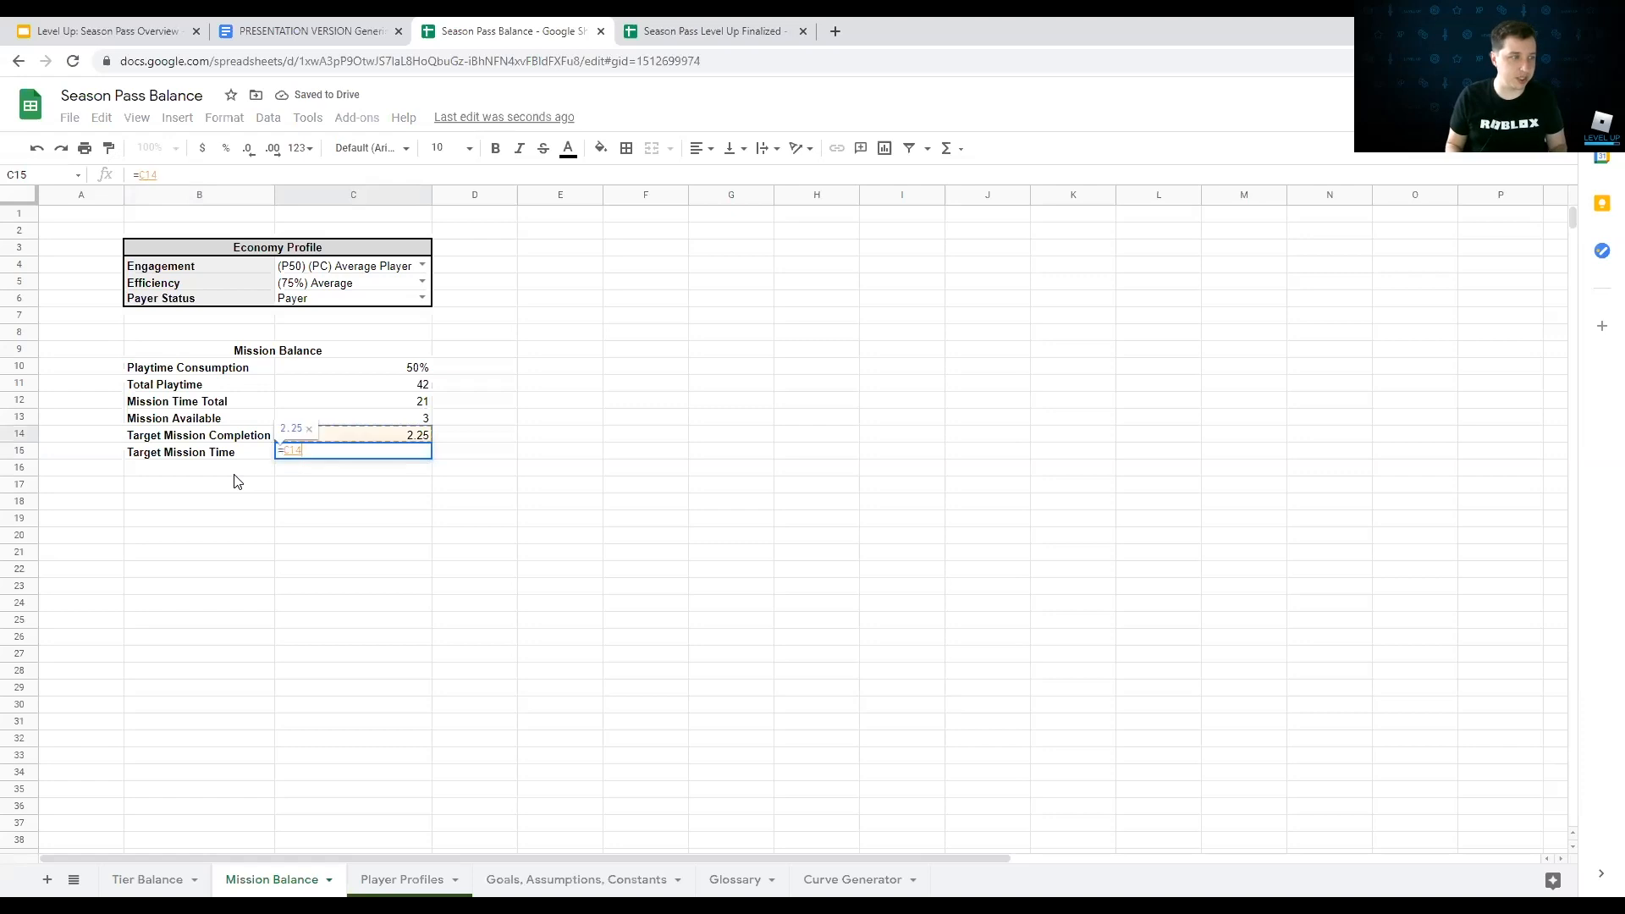
text(/)
key(Up)
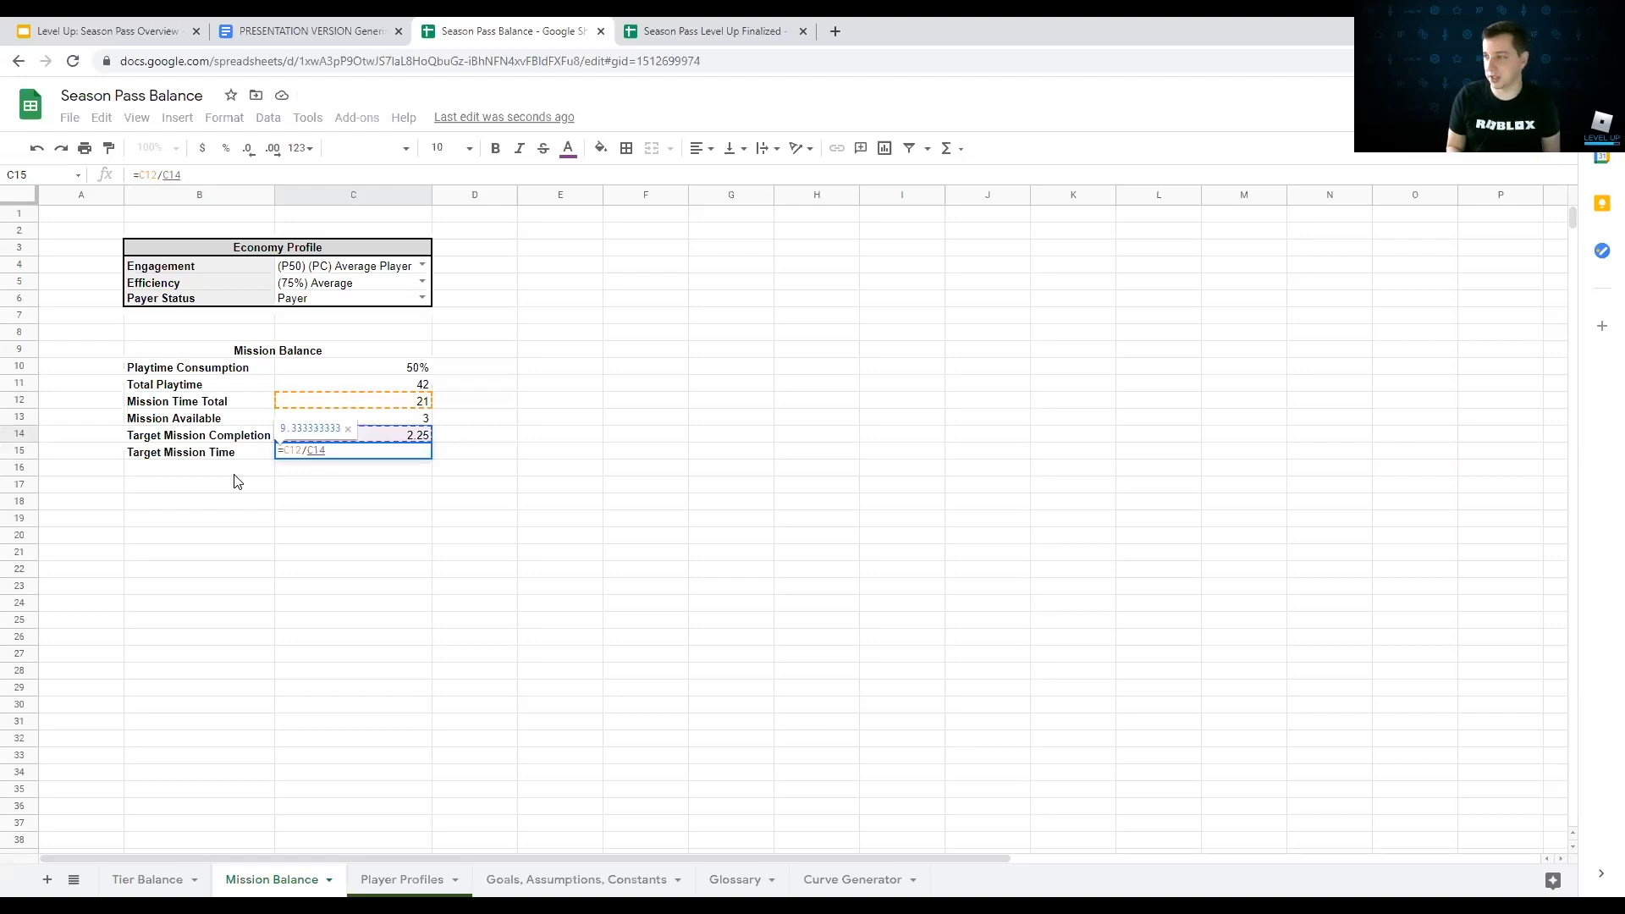
key(Return)
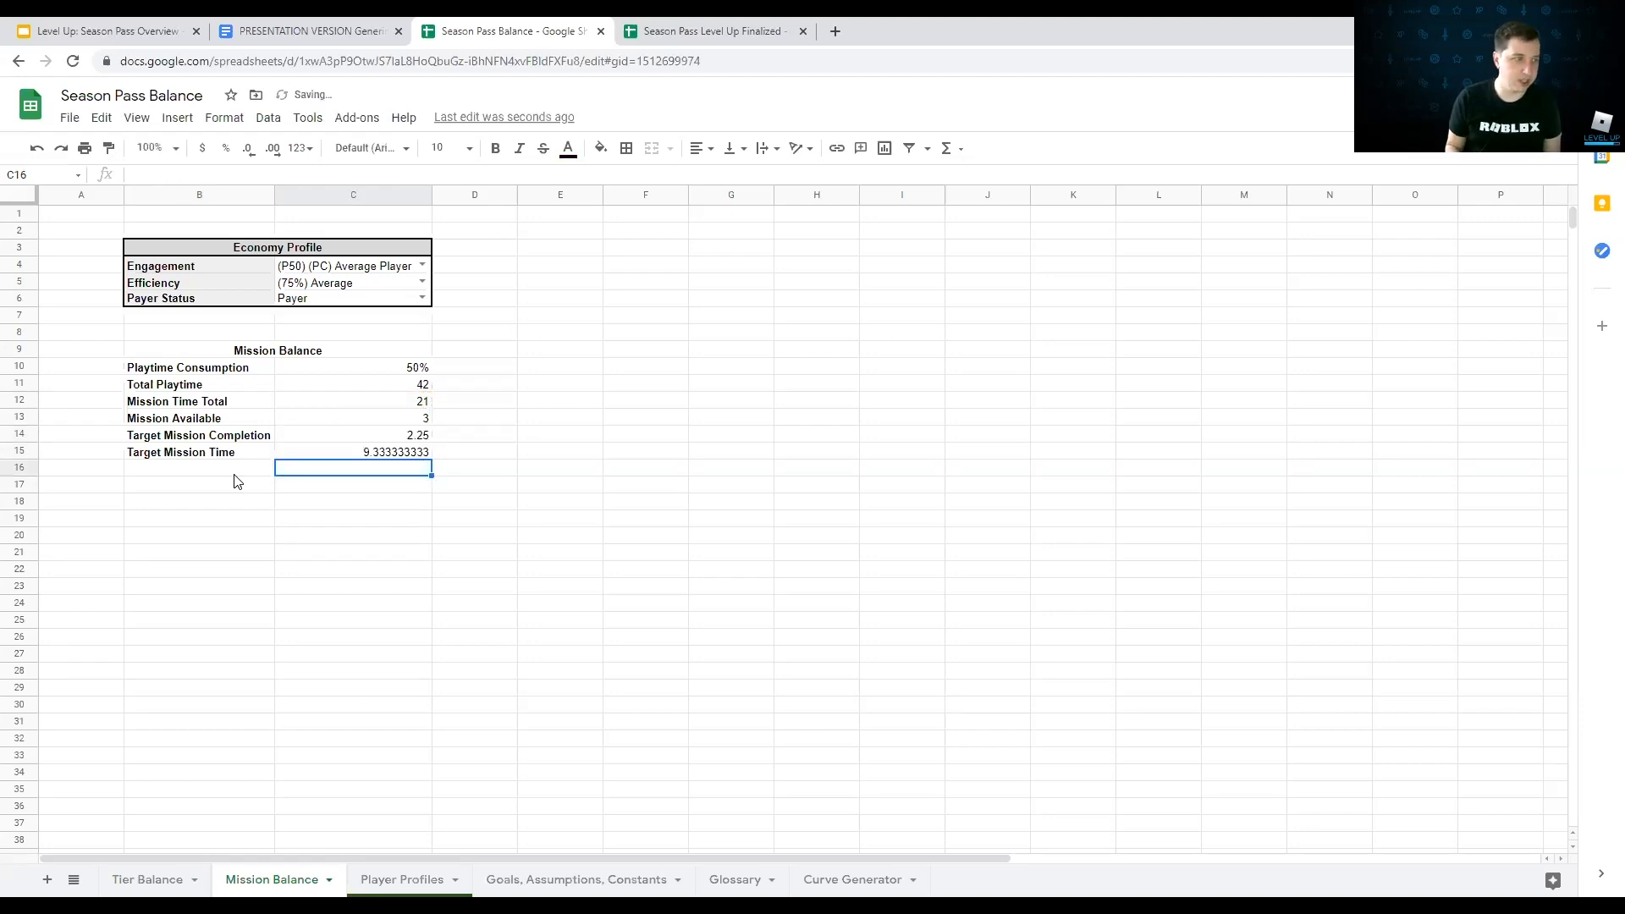
key(Up)
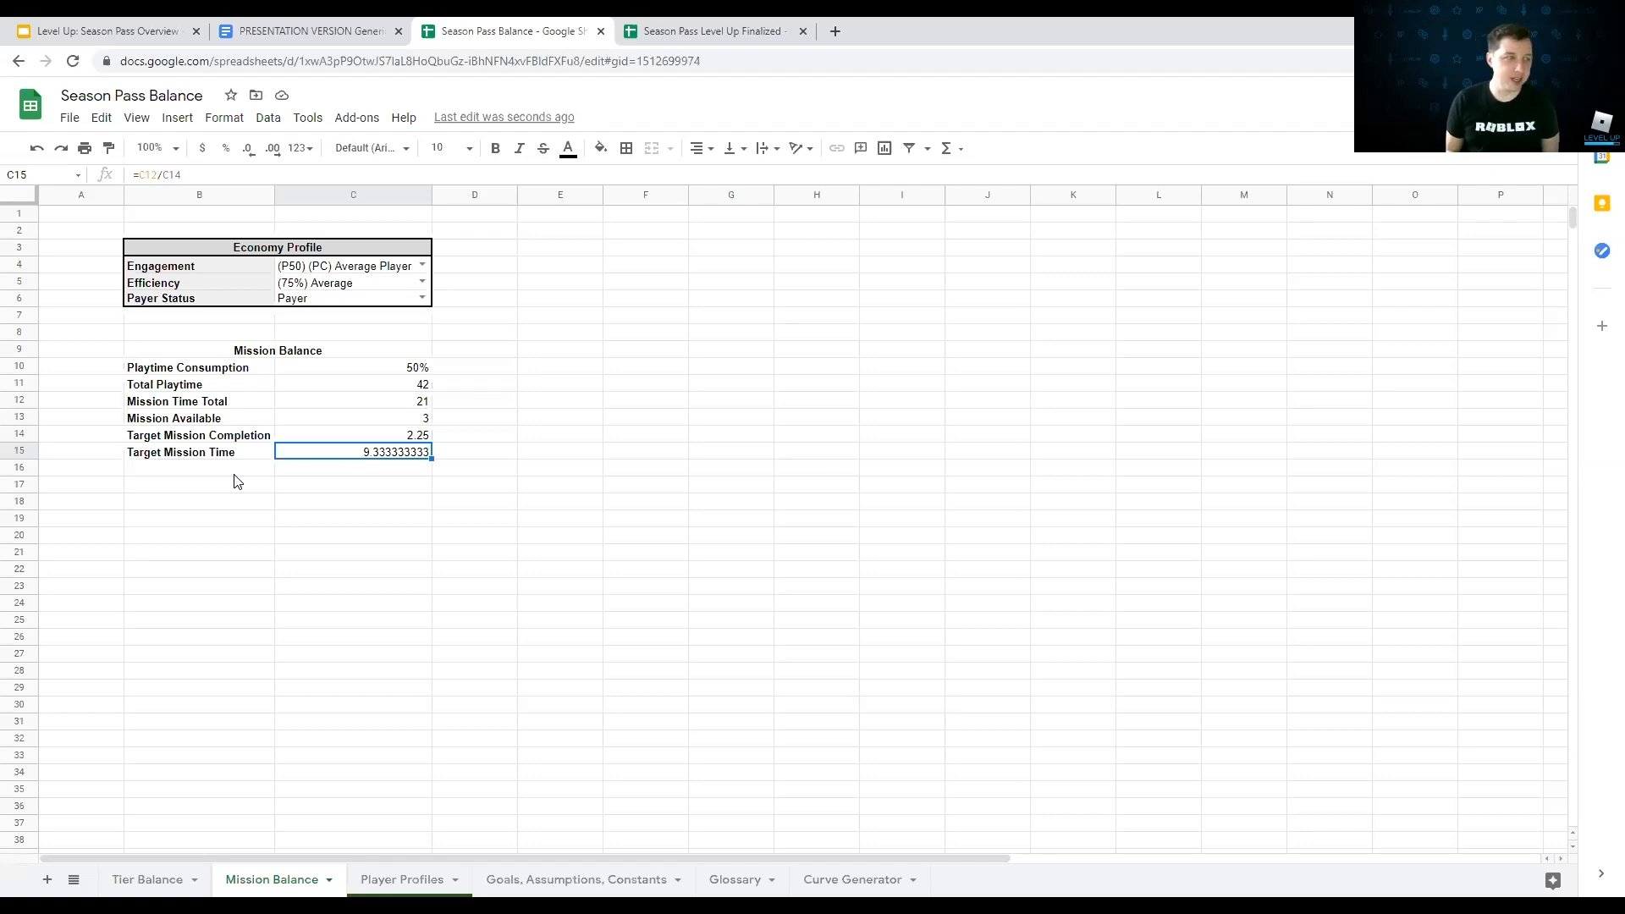
Step: Add outer borders around the Mission Balance header B9:C9 and around the table body B10:C15
click(277, 334)
click(268, 348)
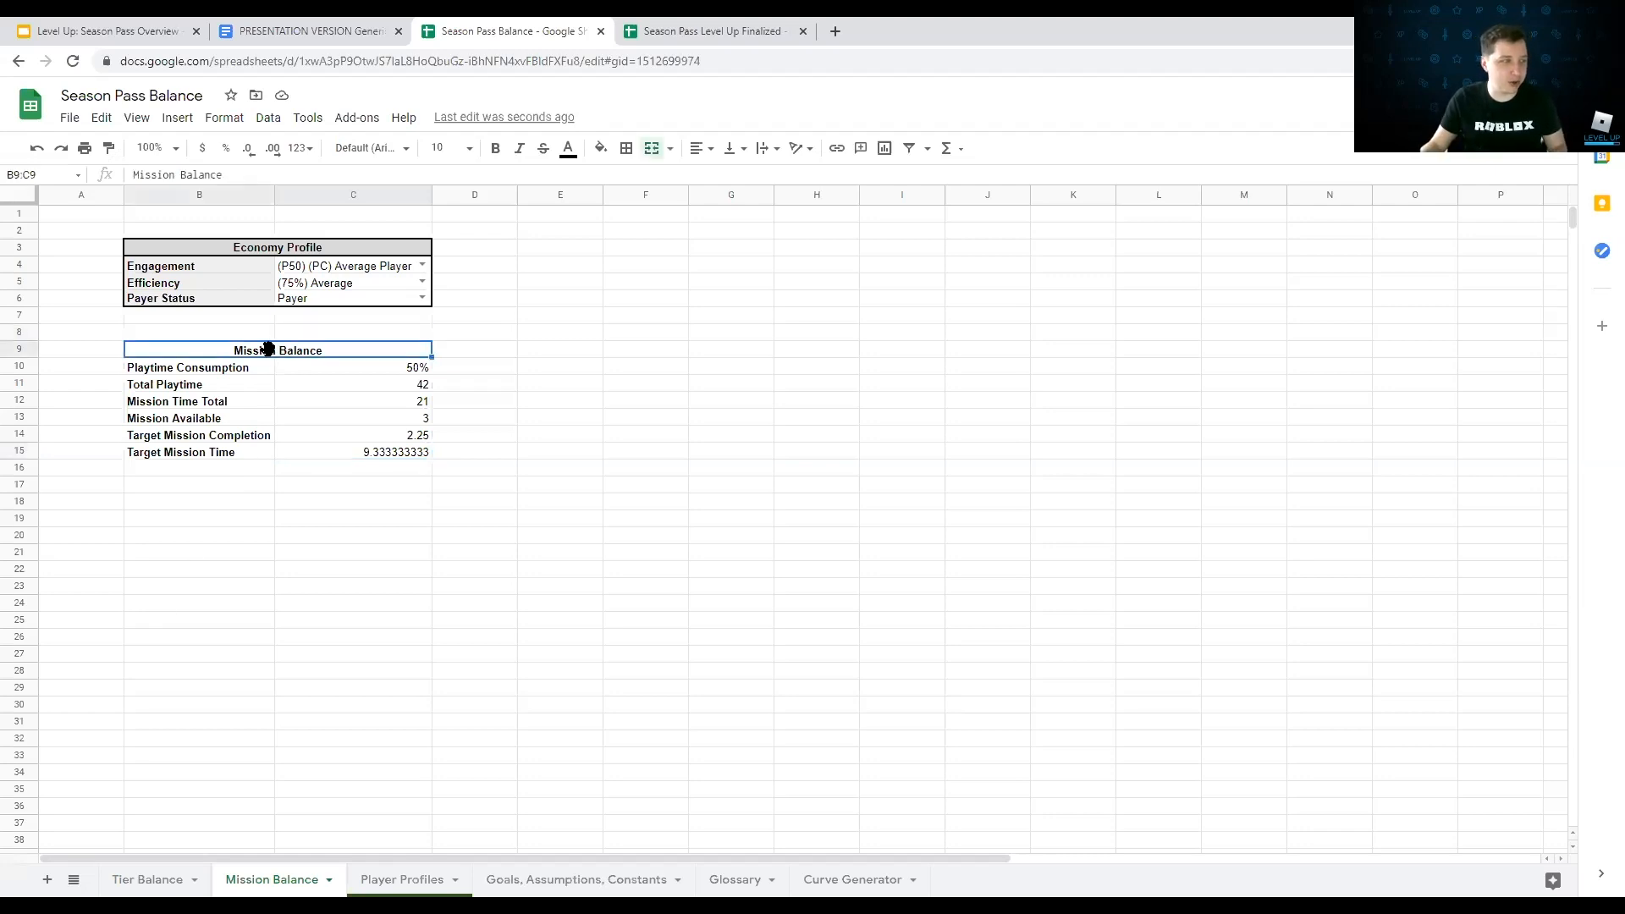
click(626, 148)
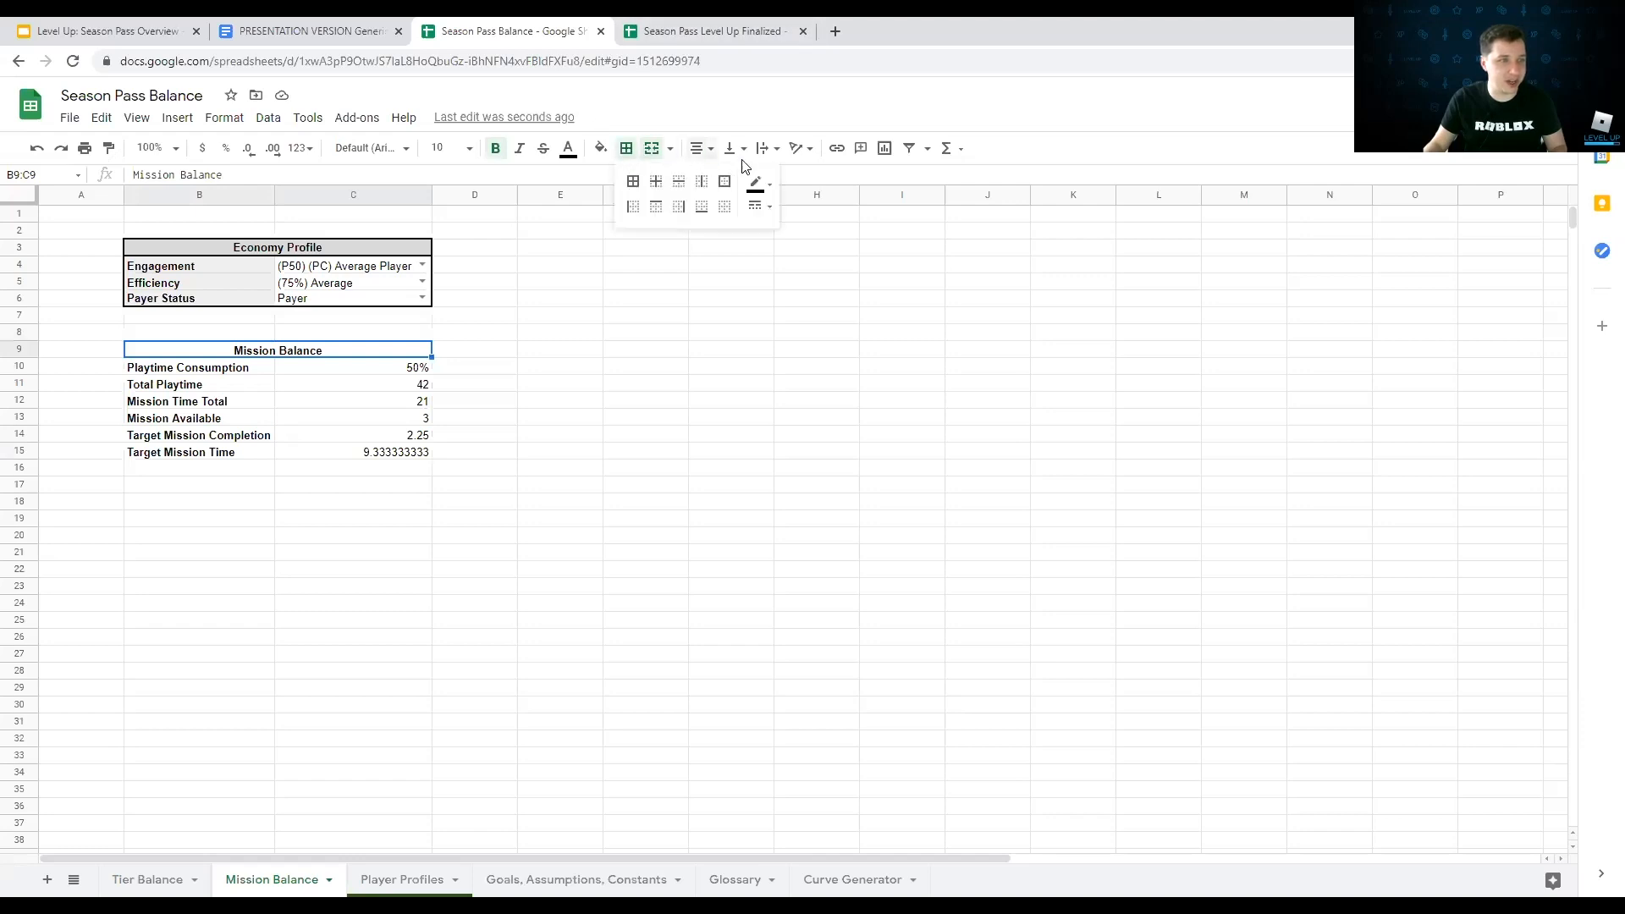
click(725, 181)
drag(227, 373, 377, 451)
click(627, 148)
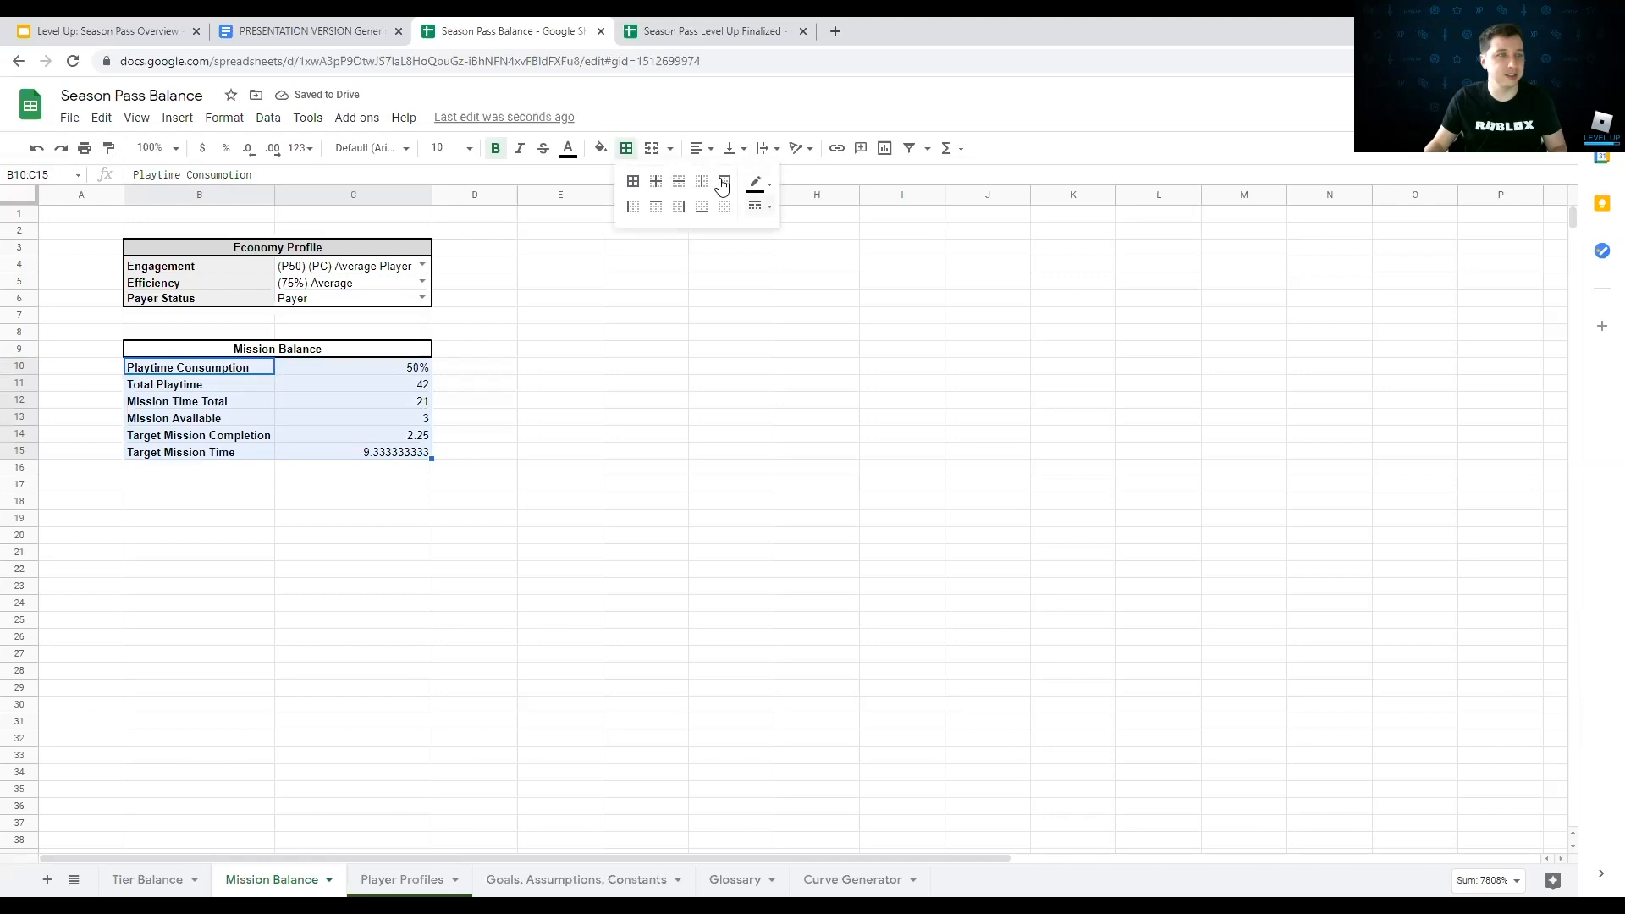
click(725, 181)
Step: Fill the Mission Balance header with gray and the labels in B10:B15 with a lighter gray
click(208, 370)
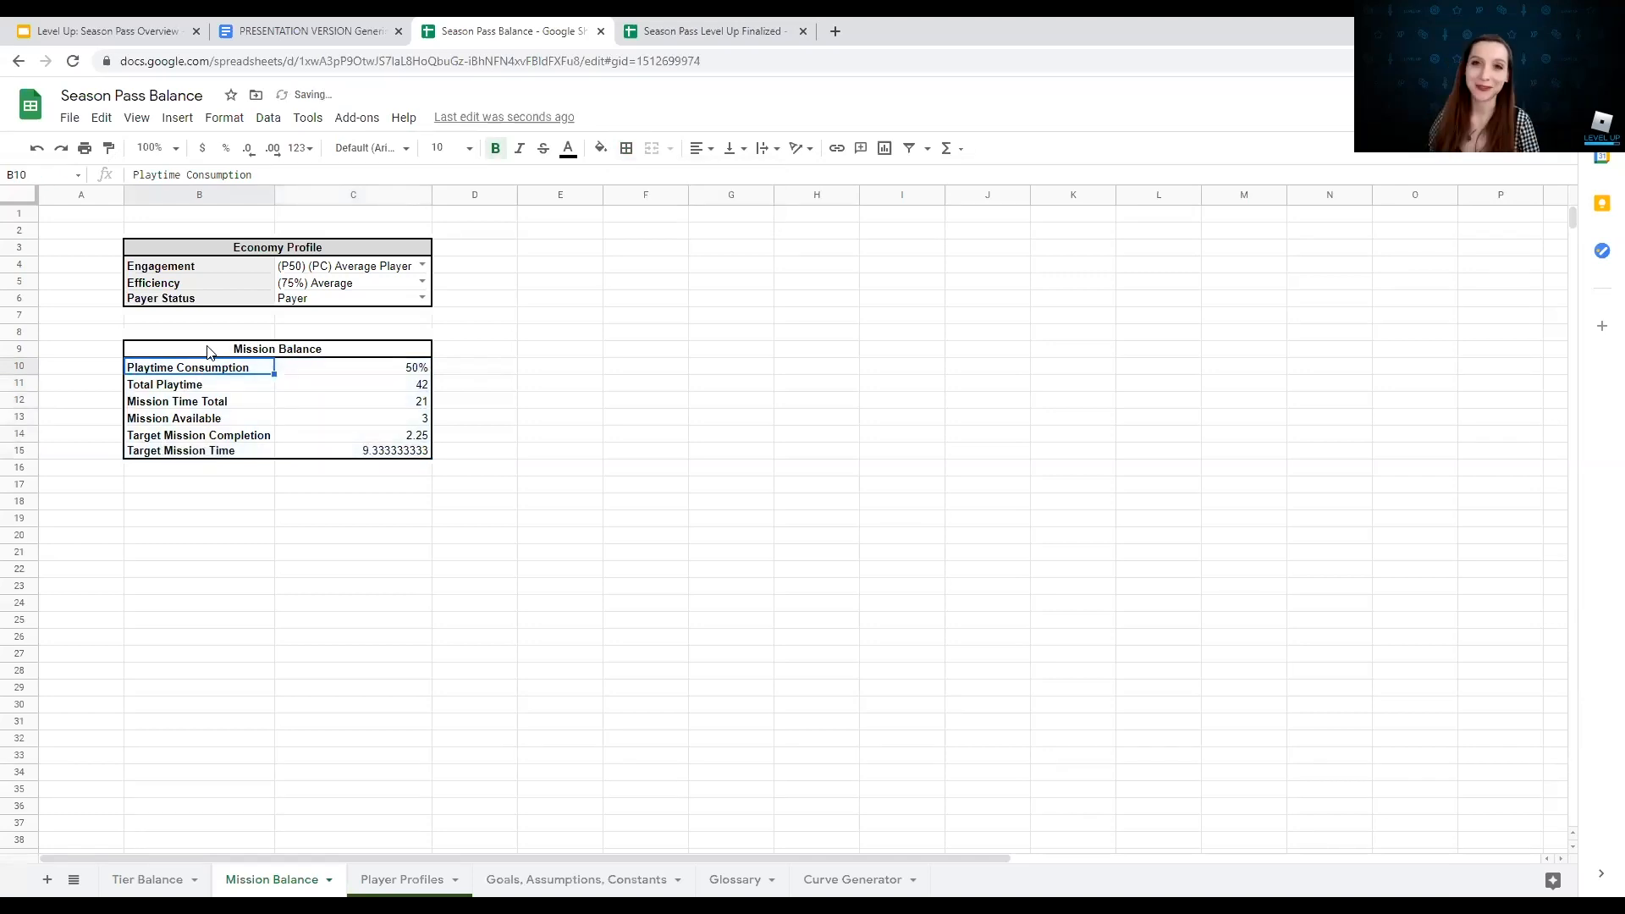
click(210, 352)
click(601, 148)
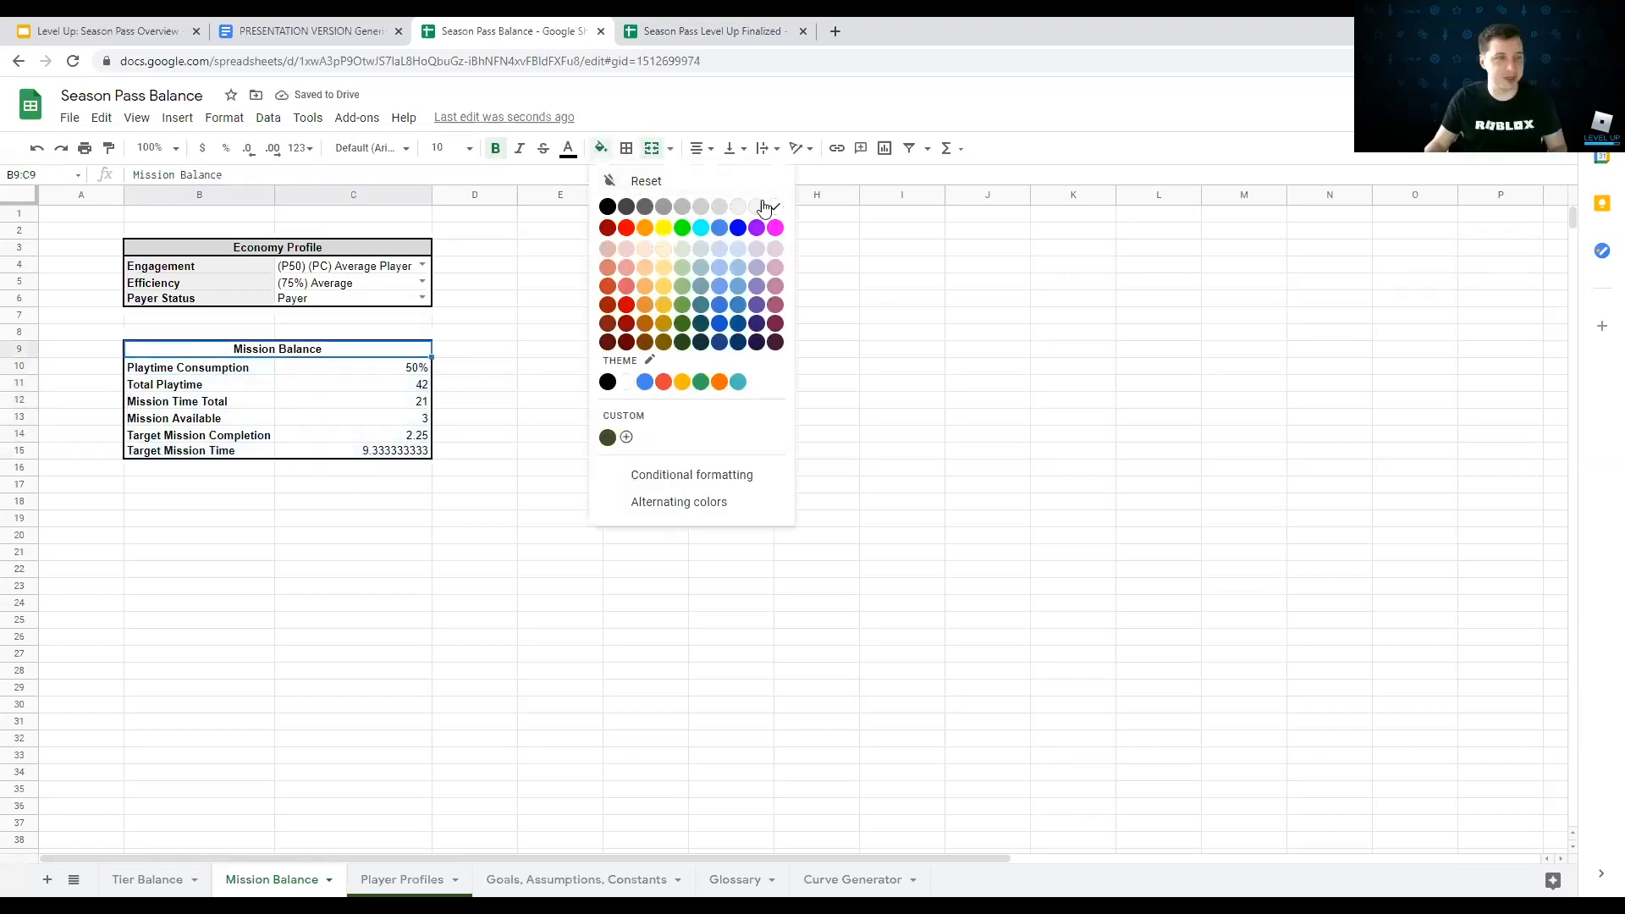
click(719, 212)
drag(233, 370, 224, 449)
click(601, 148)
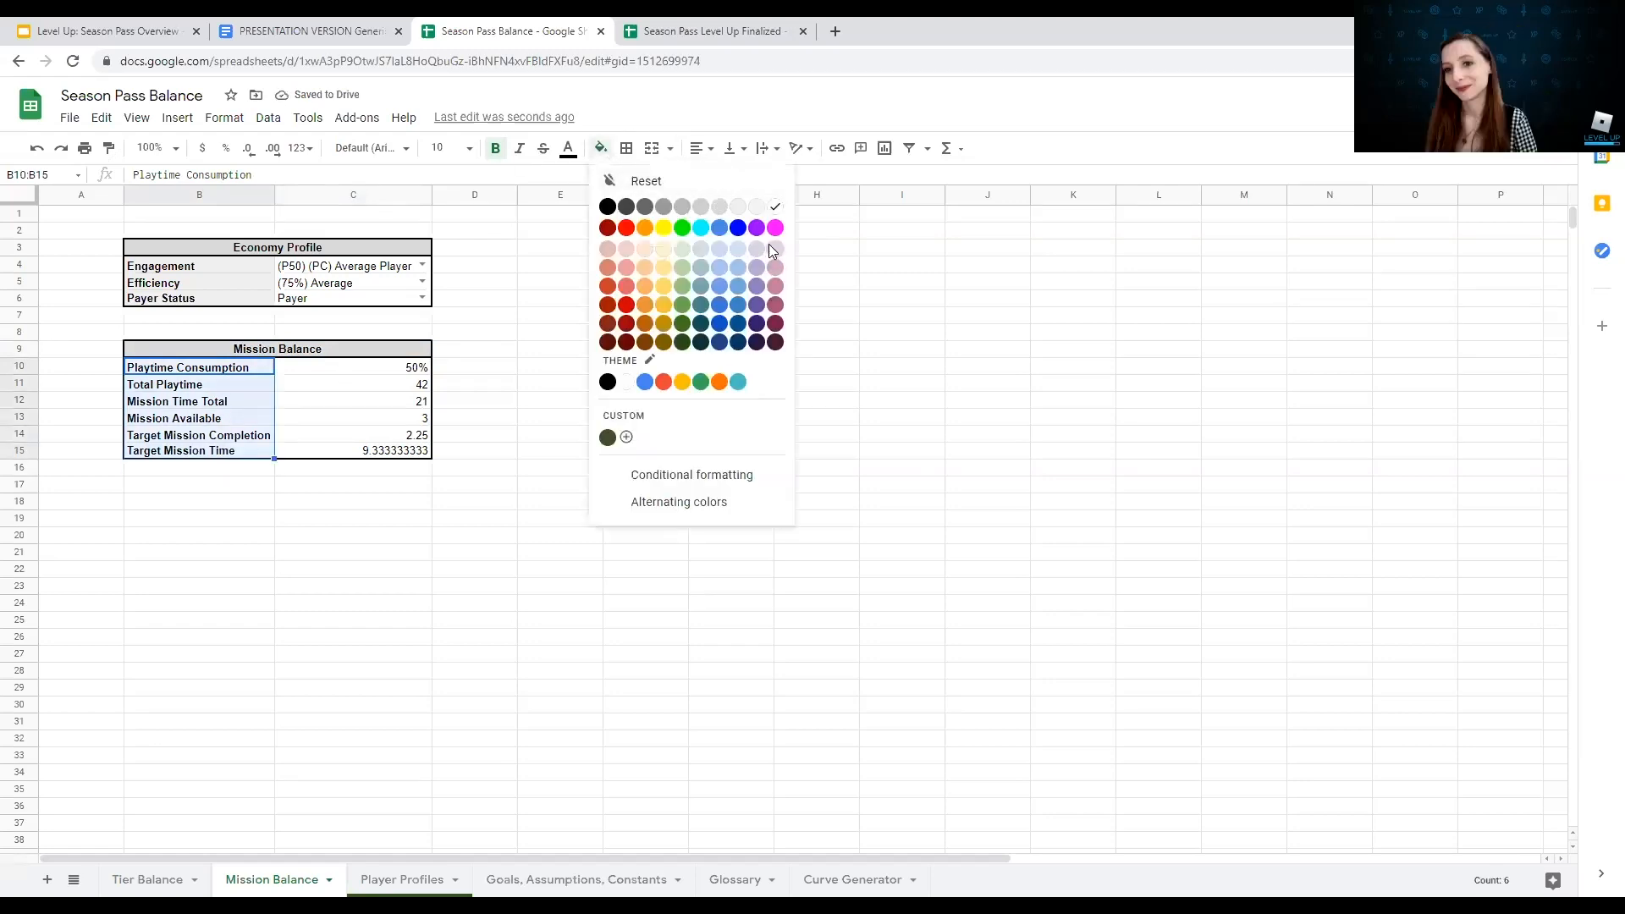
click(735, 211)
Step: Fill the calculated cells C11:C15 with light yellow
drag(382, 385, 372, 455)
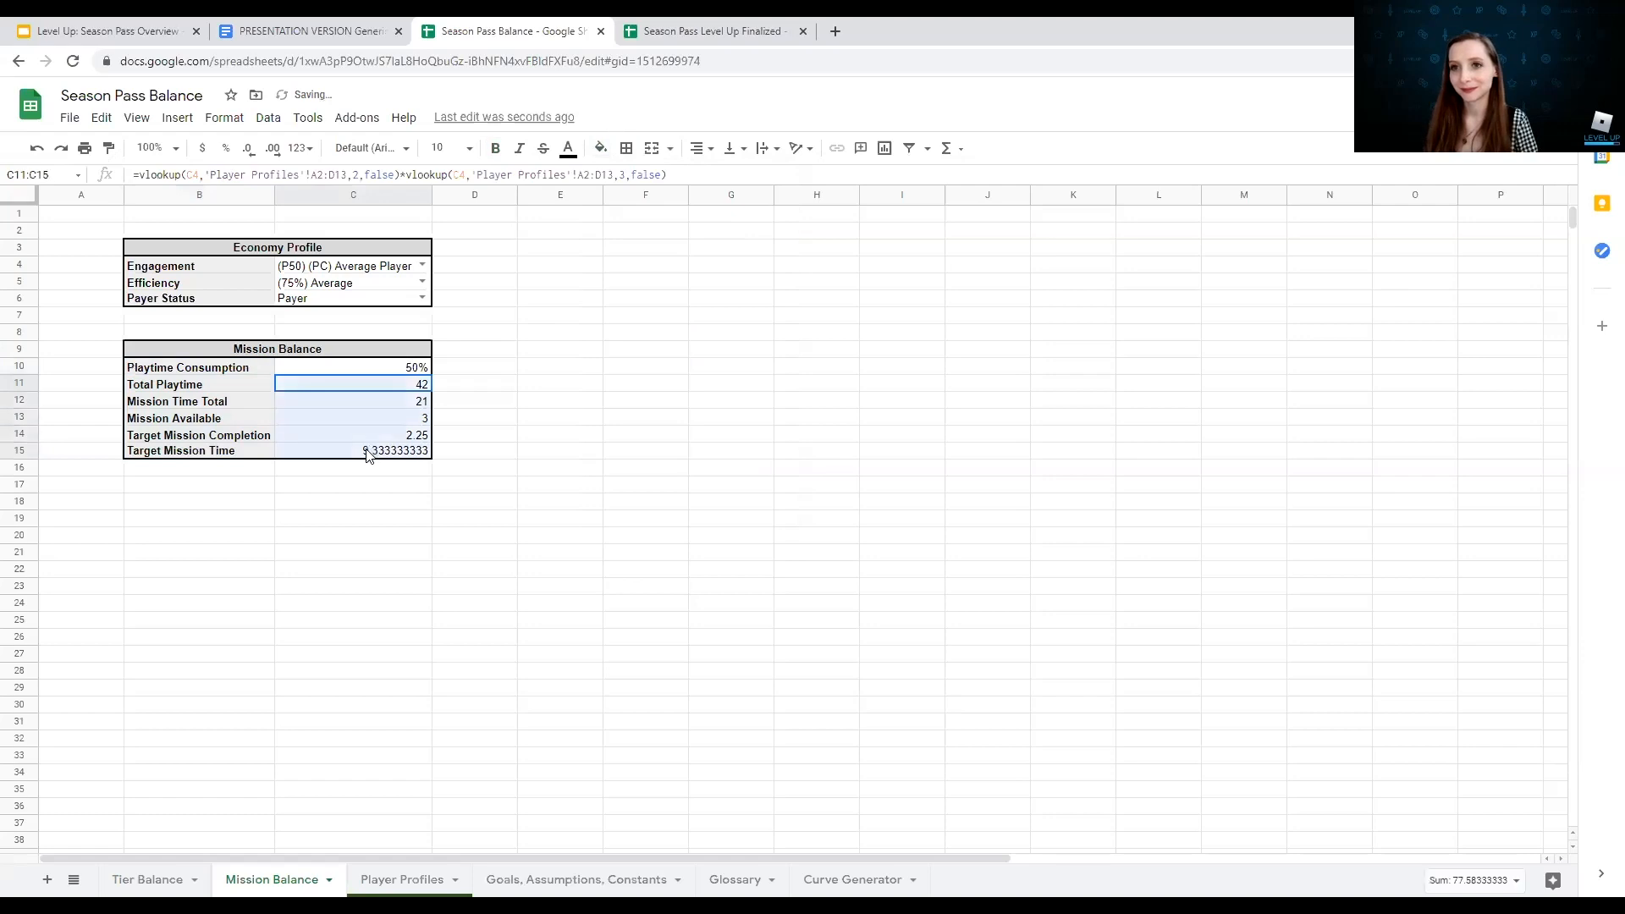
click(600, 148)
click(667, 269)
click(591, 369)
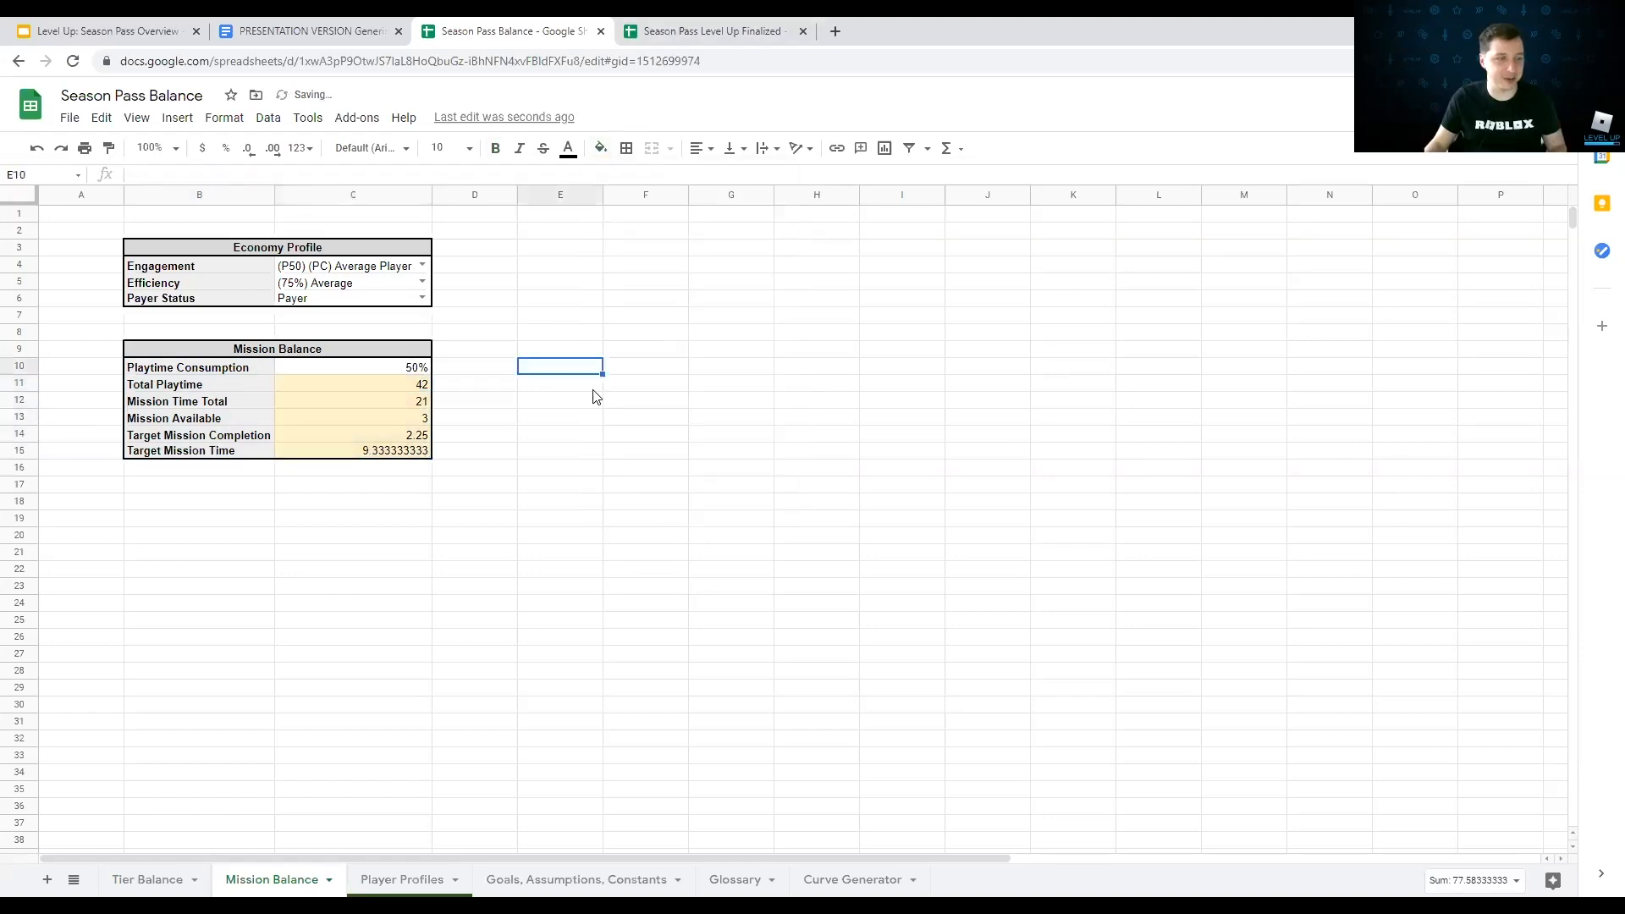
Step: Review the Daily XP constant and the mission difficulty goal on the Goals, Assumptions, Constants sheet, and return to Mission Balance
click(643, 879)
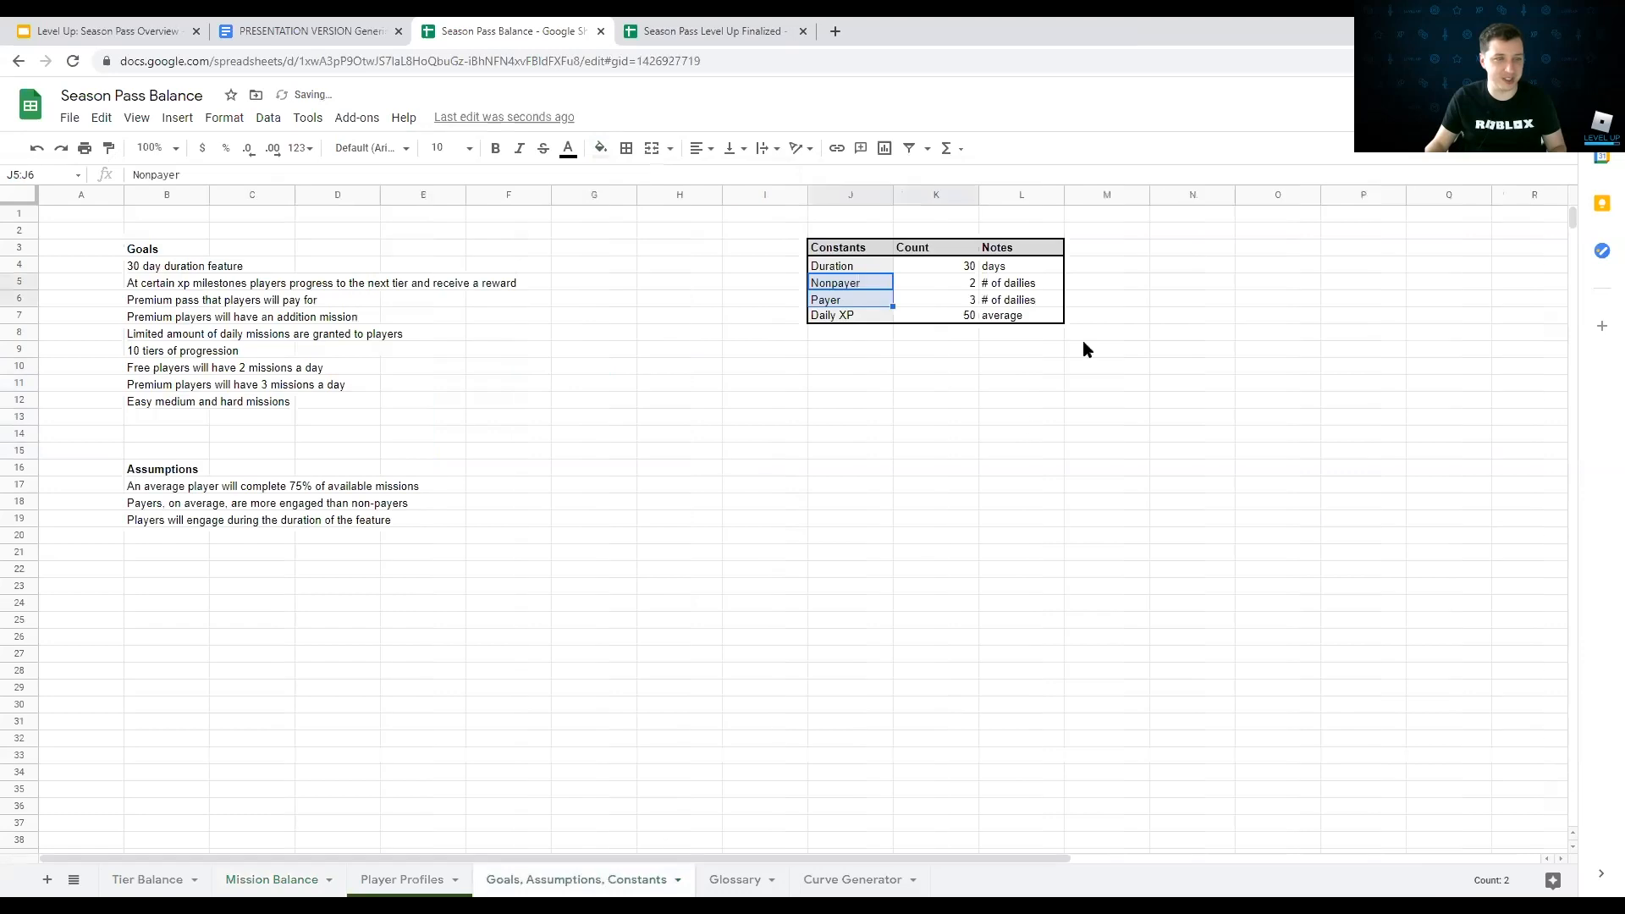
click(945, 315)
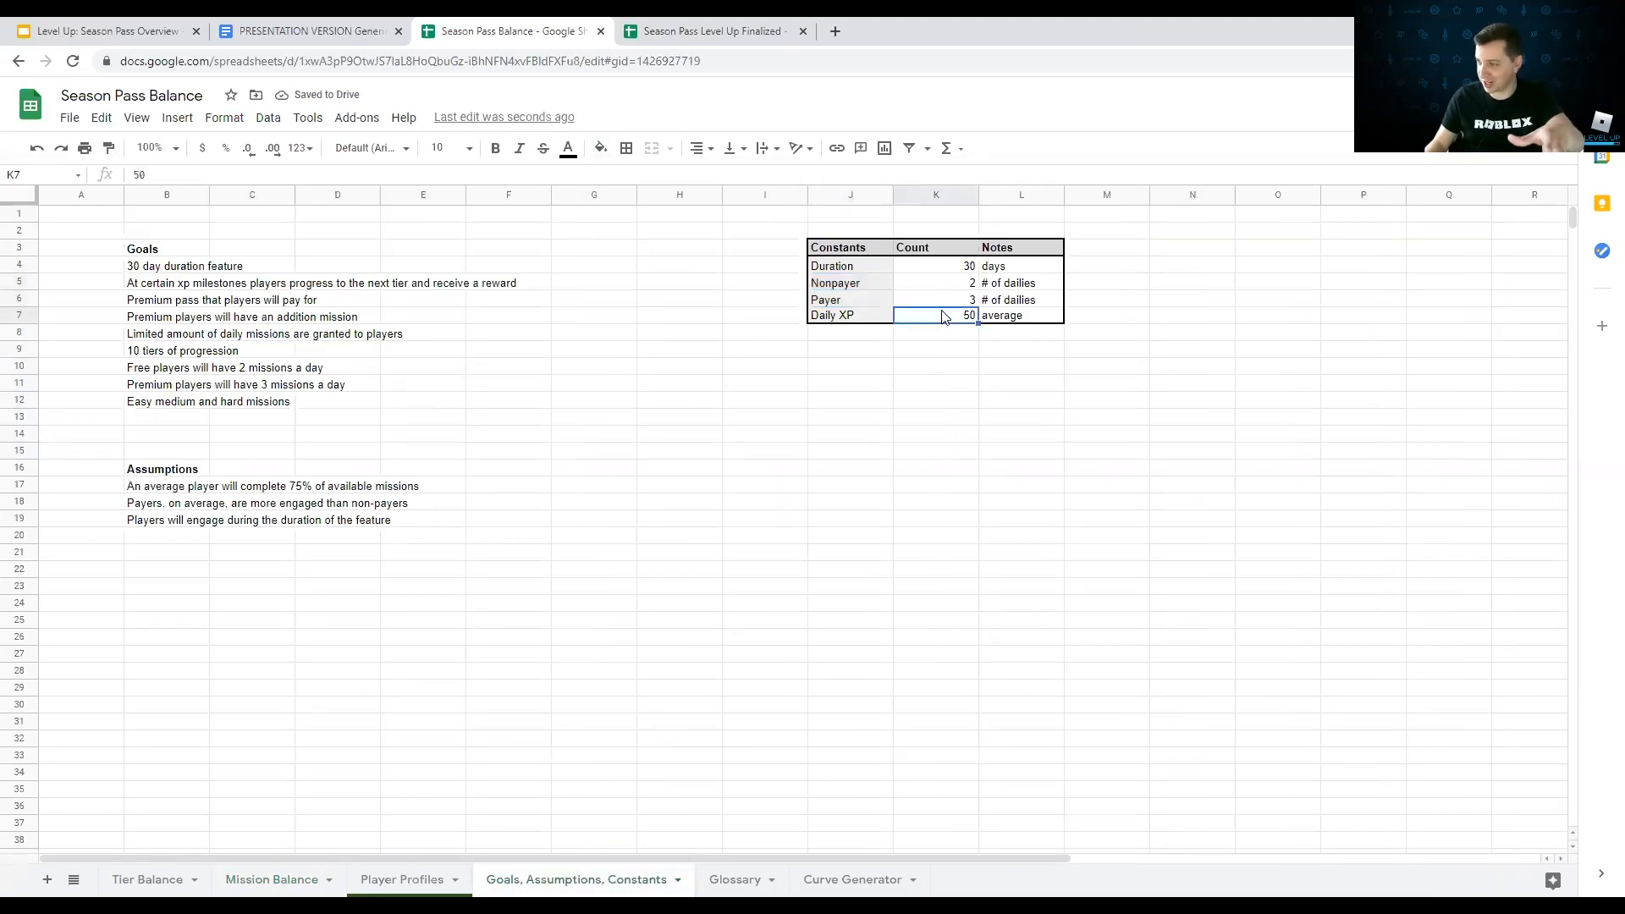
click(166, 406)
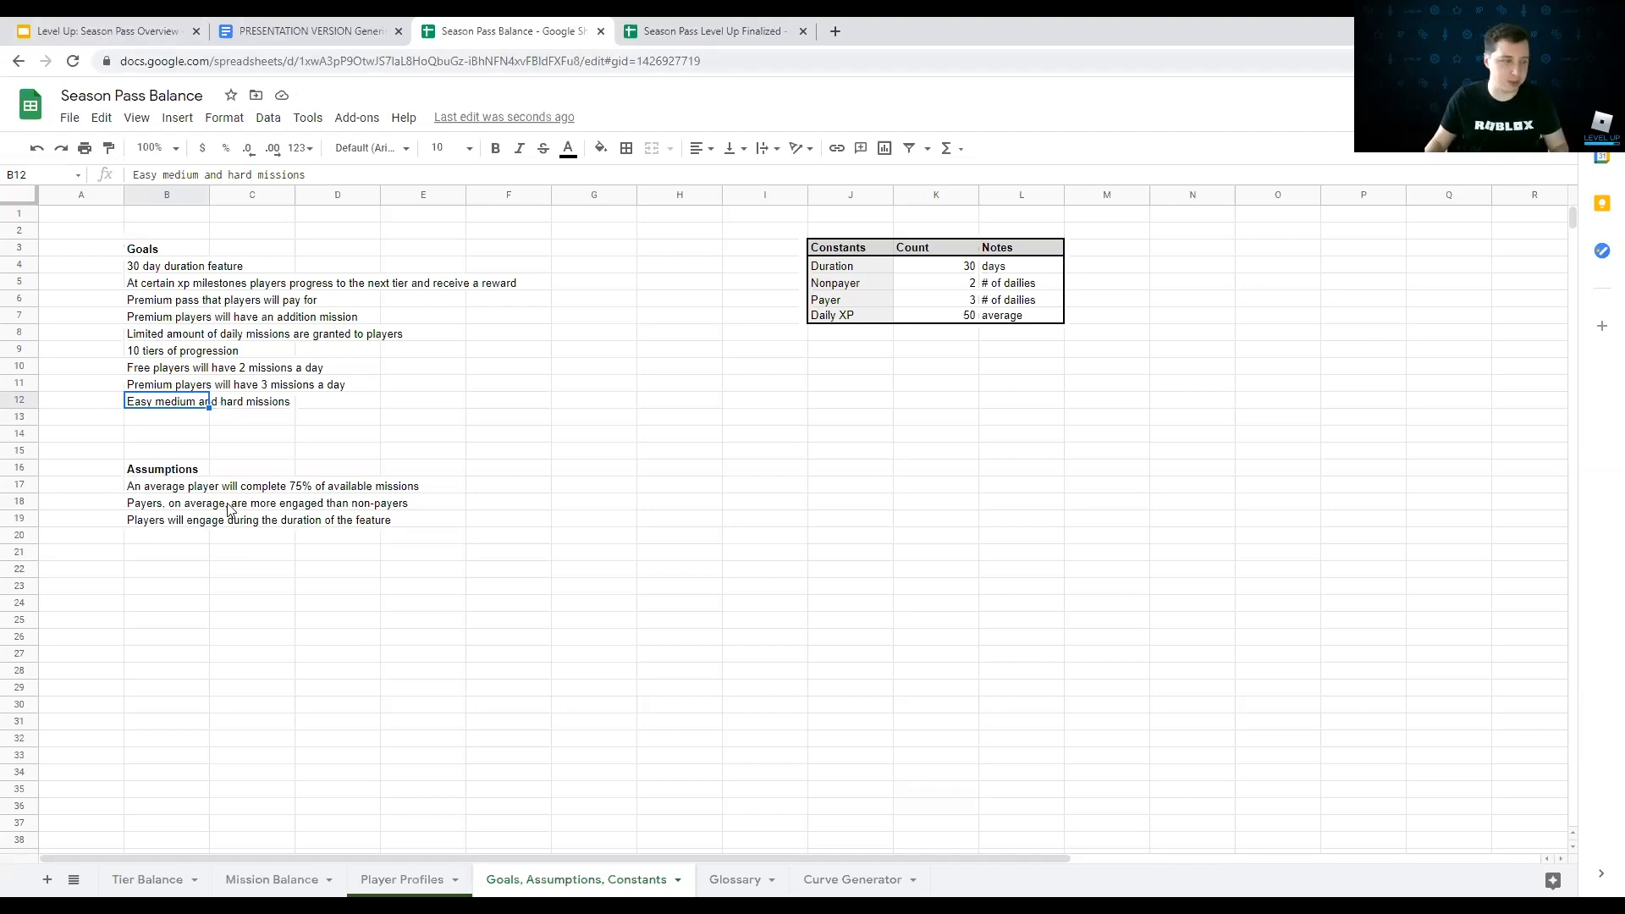
click(427, 882)
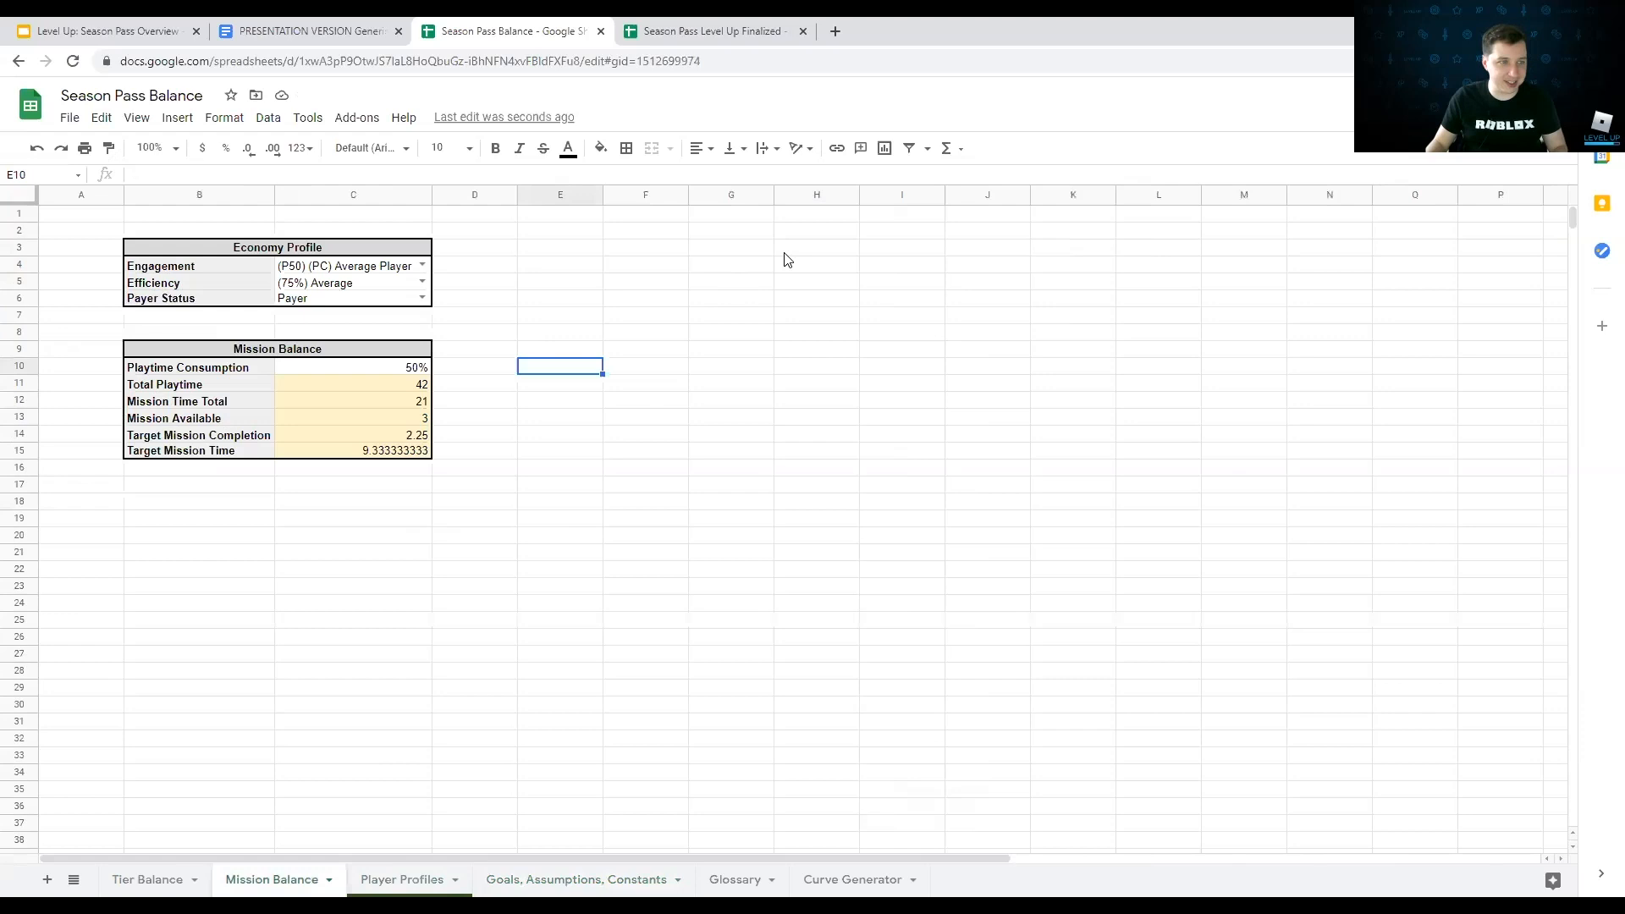
Step: Enter the header Difficulty in F3 with the levels Easy, Medium and Hard in F4:F6
click(719, 252)
key(Up)
key(Left)
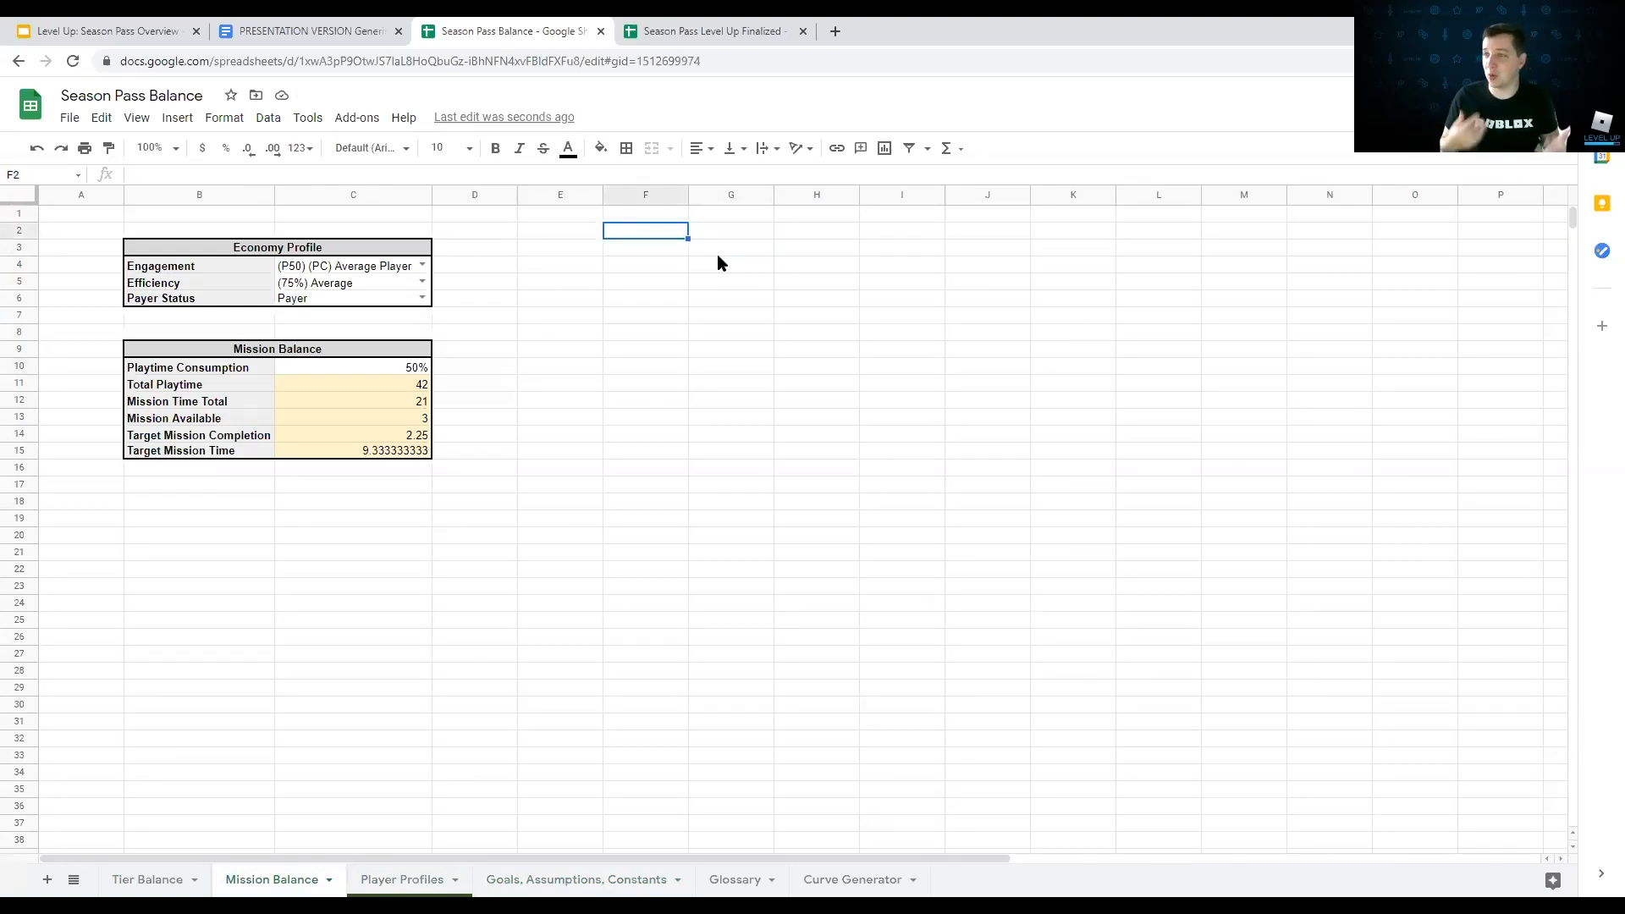
key(Down)
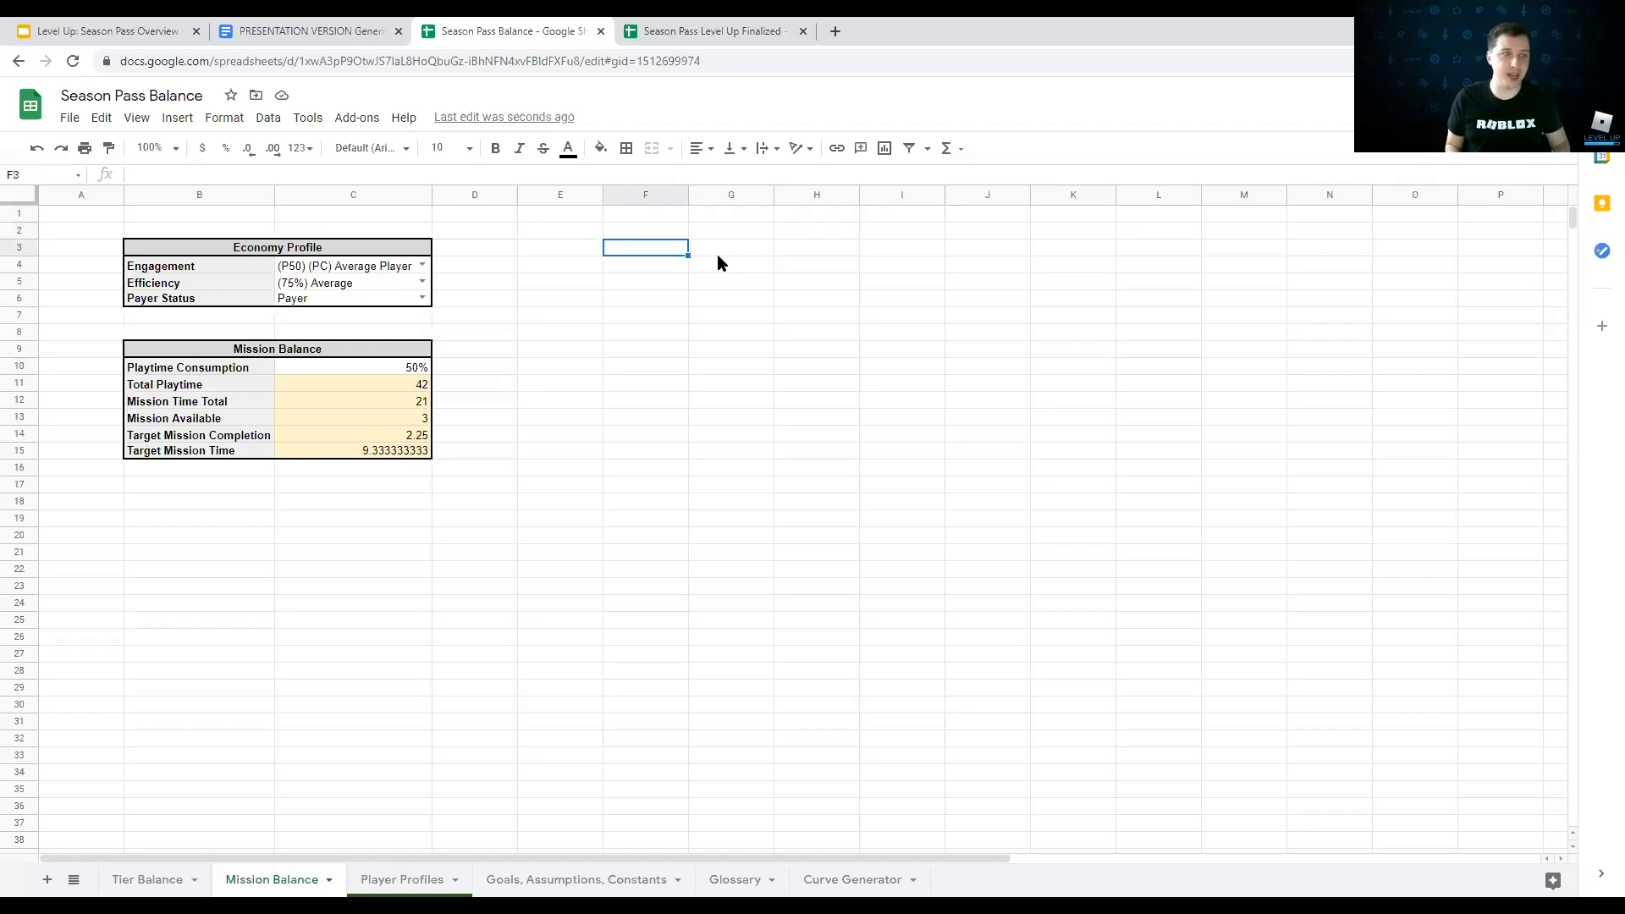
text(Diffi)
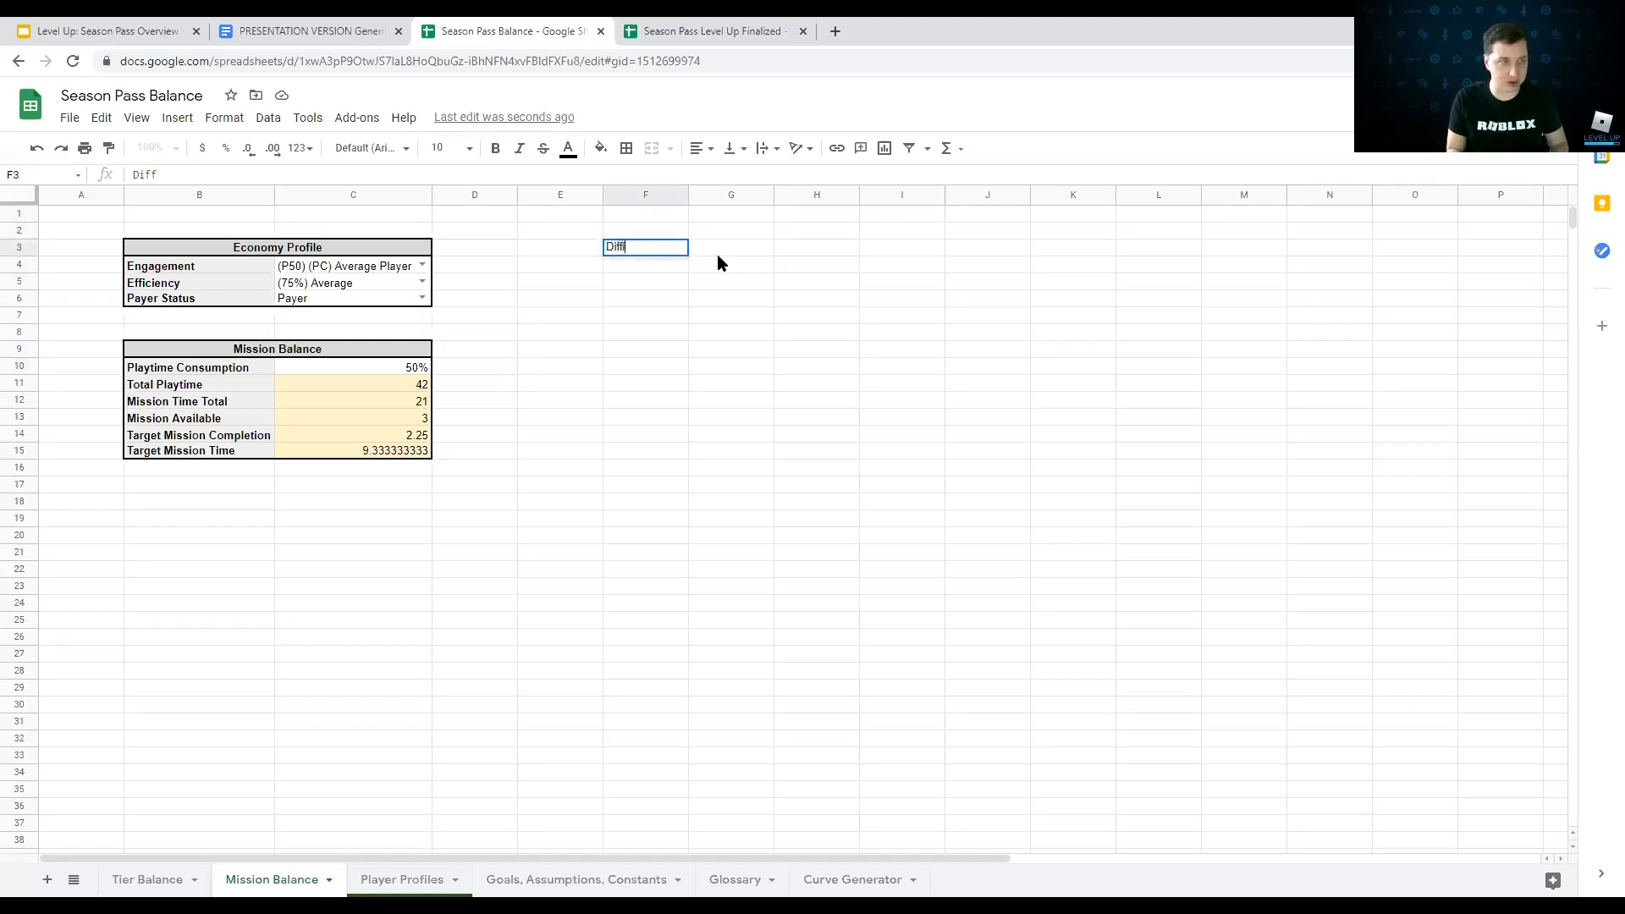
text(culty)
key(Return)
text(Easy)
key(Return)
text(Medium)
key(Return)
text(Hard)
key(Return)
Step: Make the difficulty header and levels in F3:F6 bold
key(Up)
key(Up)
key(Up)
key(Up)
key(shift+Down)
key(shift+Down)
key(shift+Down)
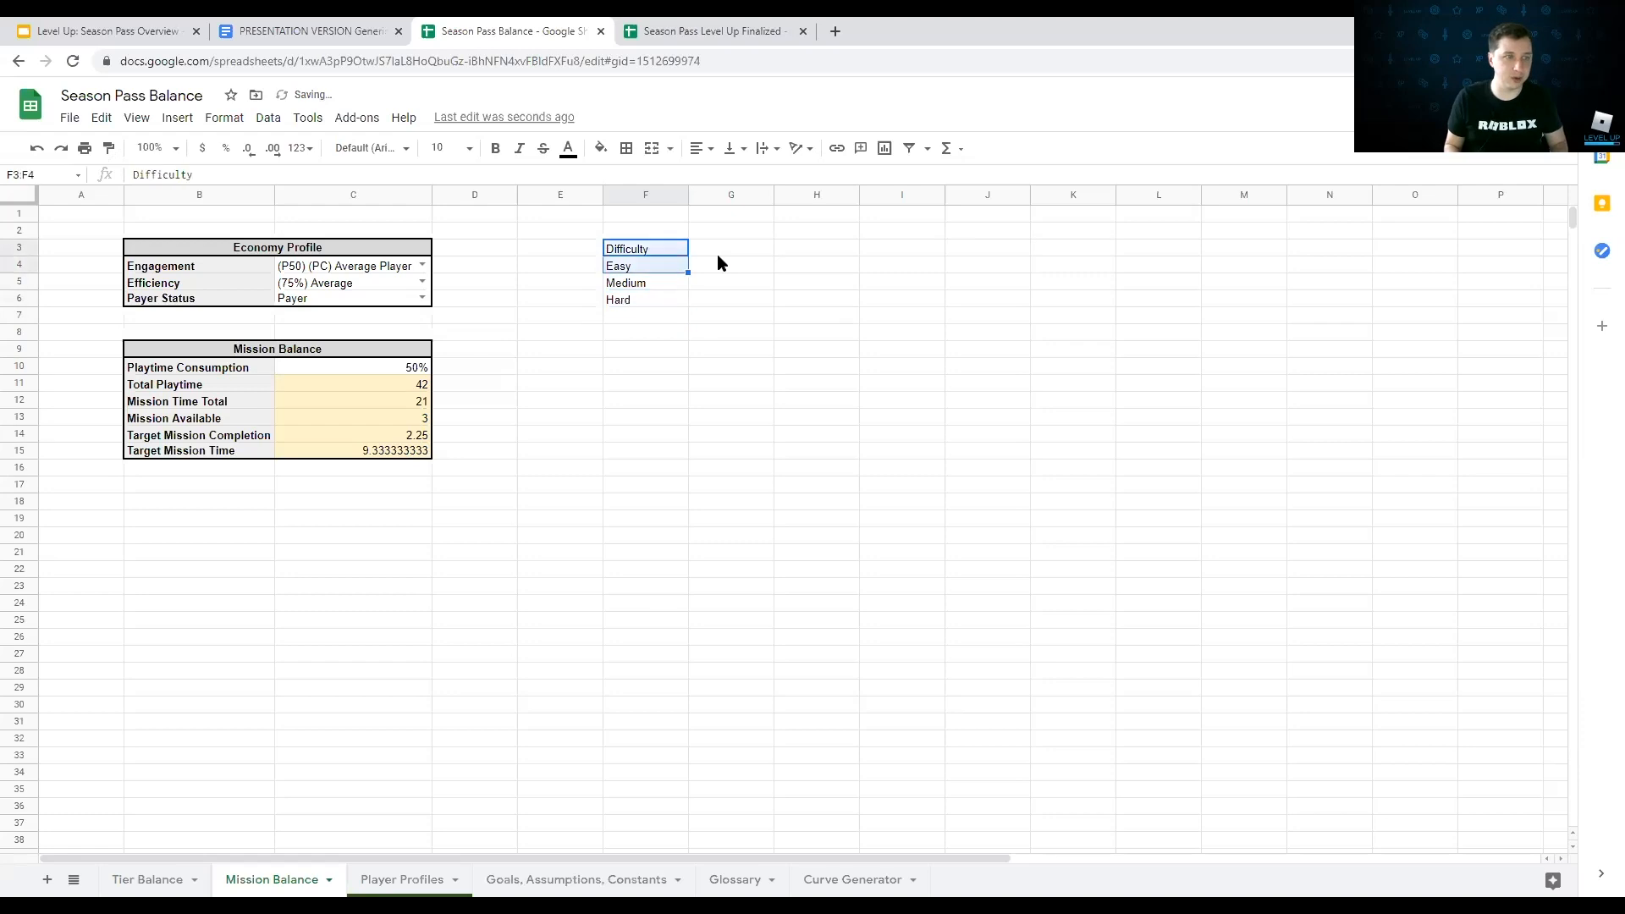
key(ctrl+b)
Step: Enter the headers Xp Rewarded in G3 and Frequency in H3 and make both bold
click(717, 253)
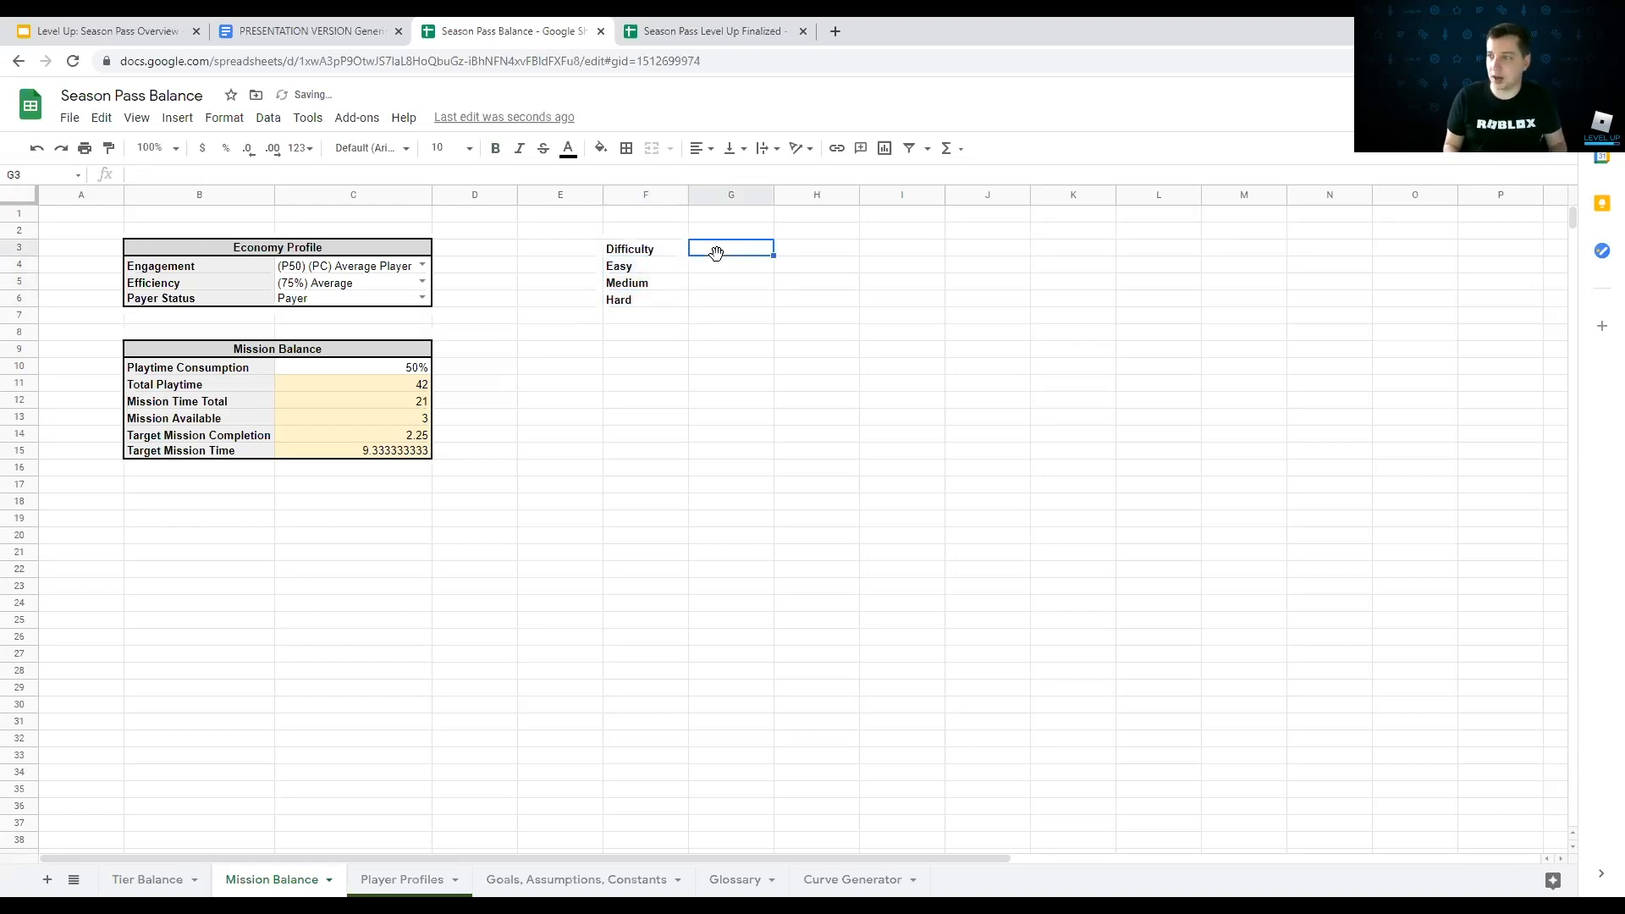
text(Xp )
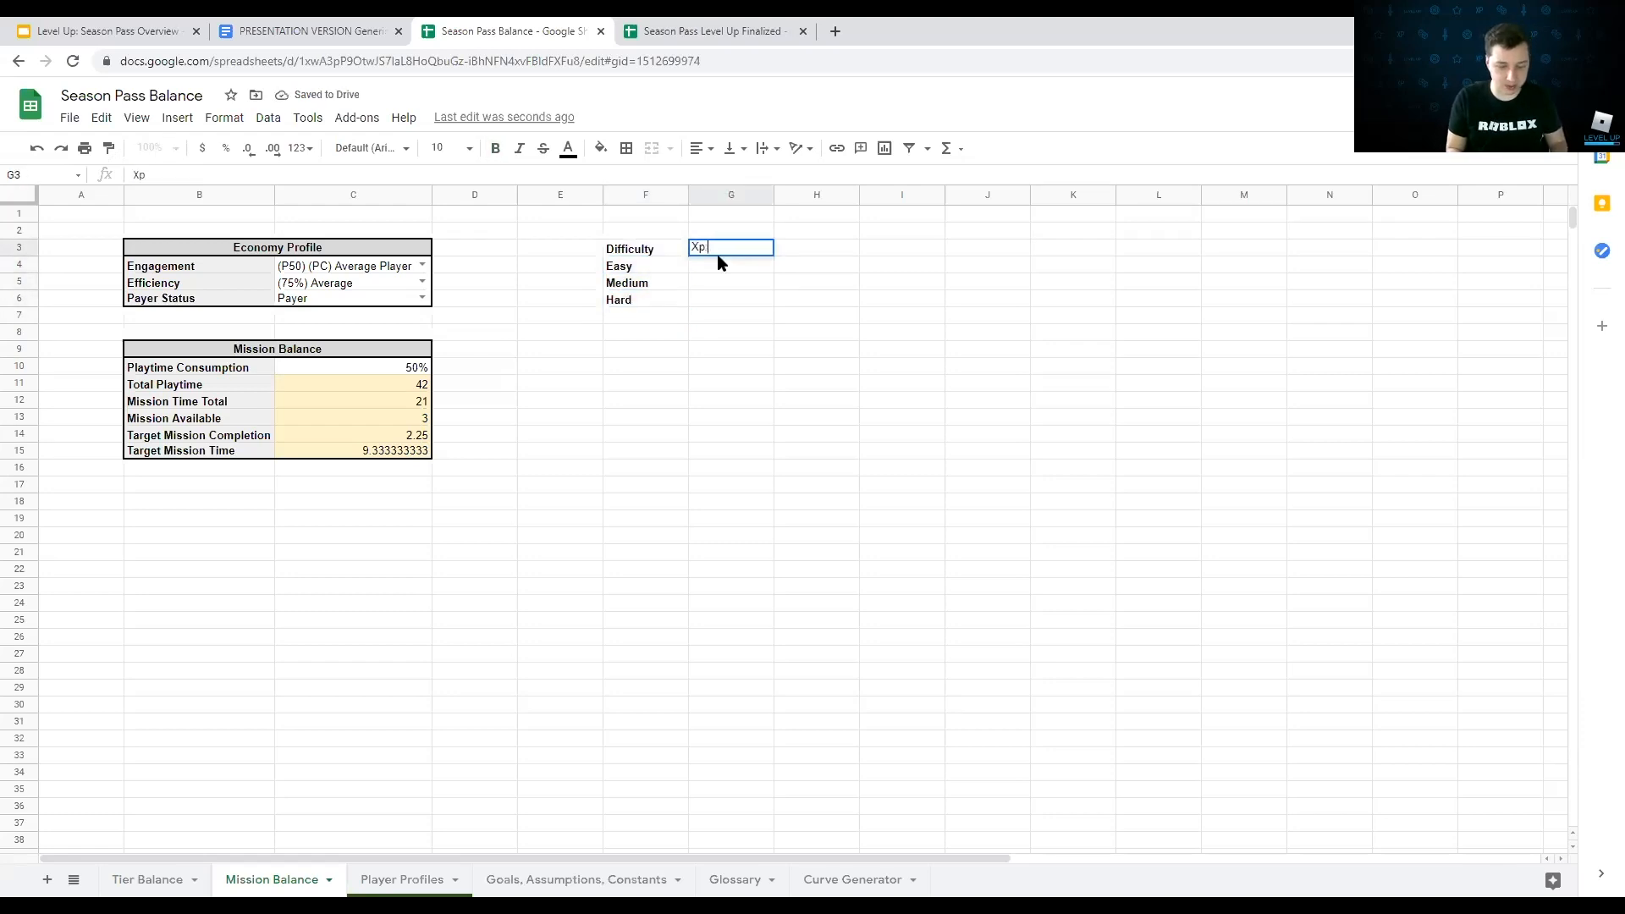
text(Rewarded)
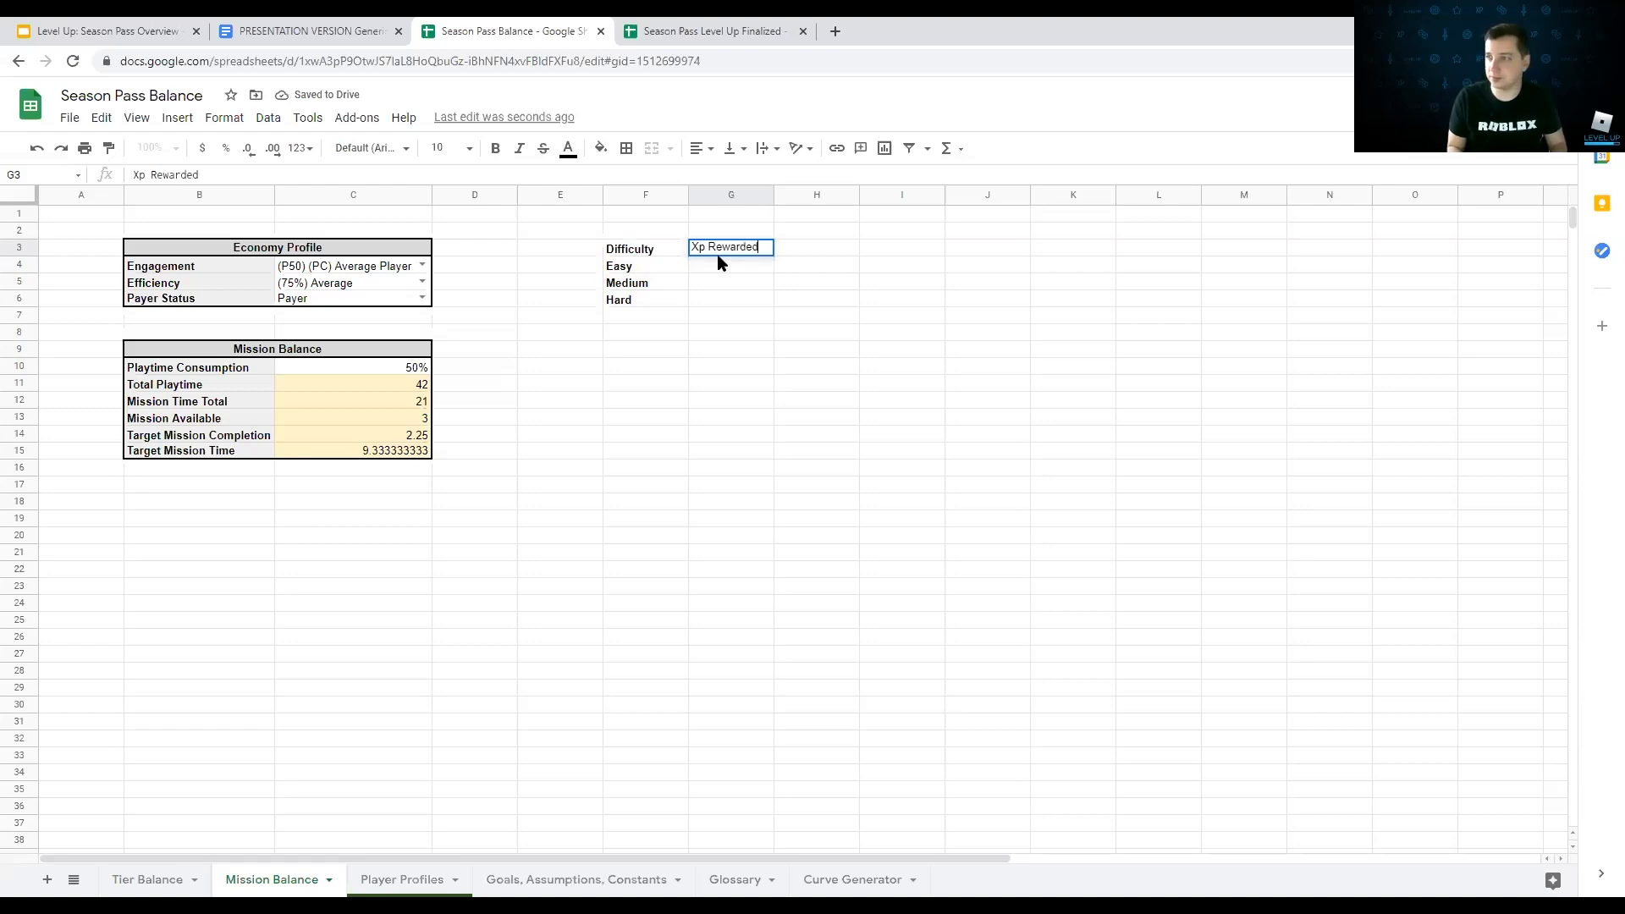
key(Tab)
text(Frequency)
key(Return)
click(718, 254)
key(ctrl+b)
key(Right)
key(ctrl+b)
Step: Enter the XP rewards 25, 50 and 75 in G4:G6 for the easy, medium and hard missions
key(Down)
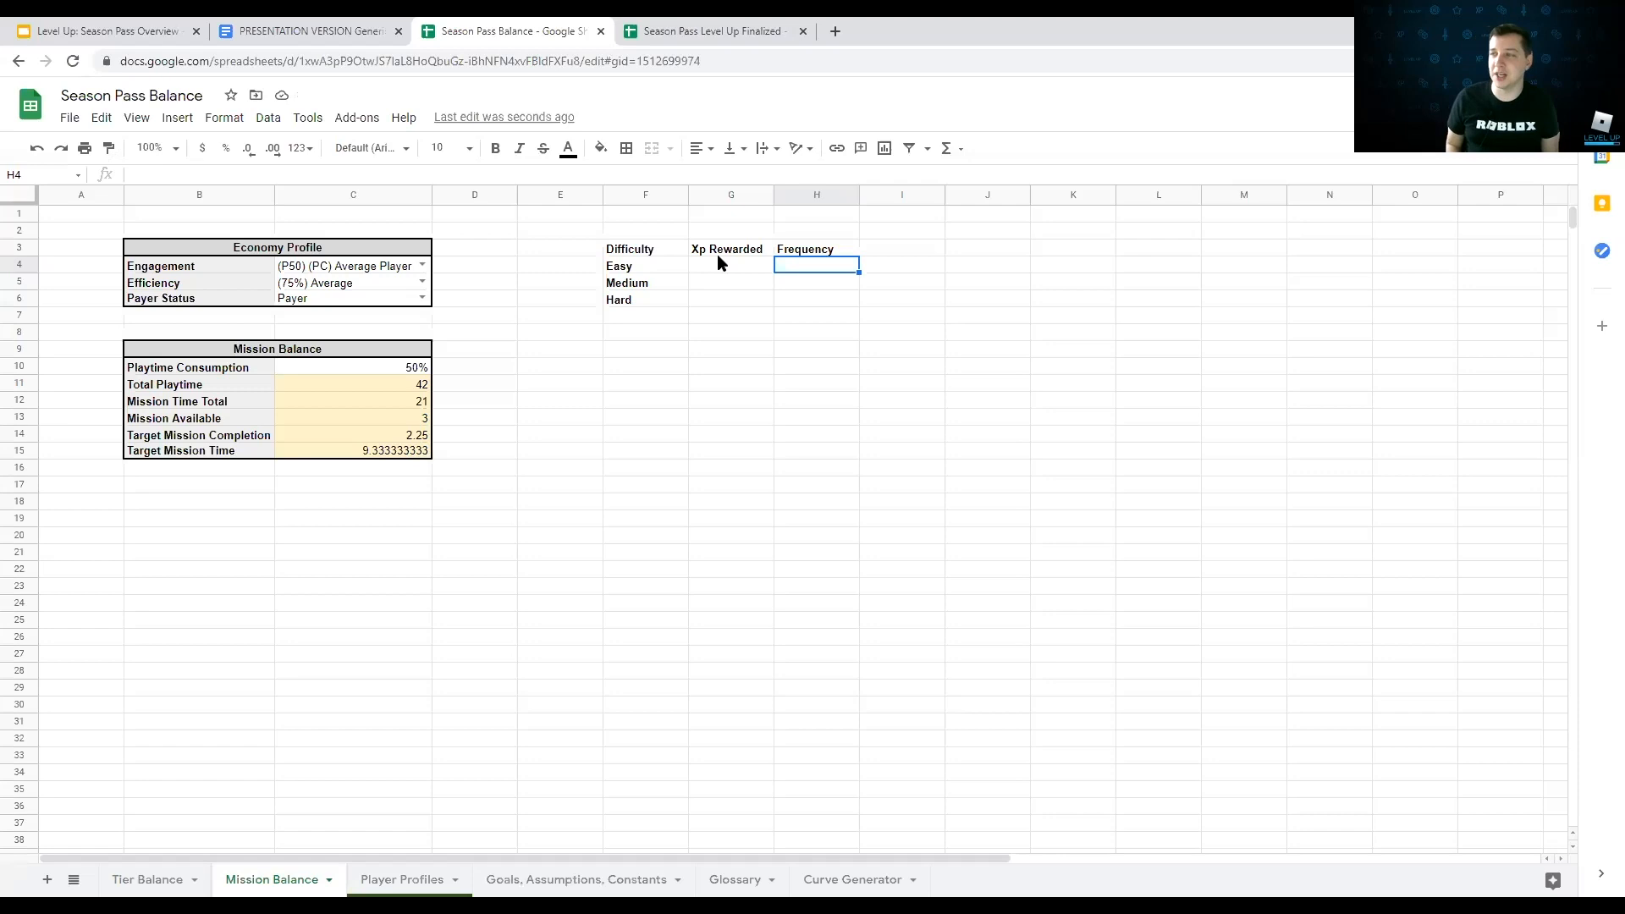
key(Left)
text(25)
key(Return)
text(50)
key(Return)
text(75)
key(Return)
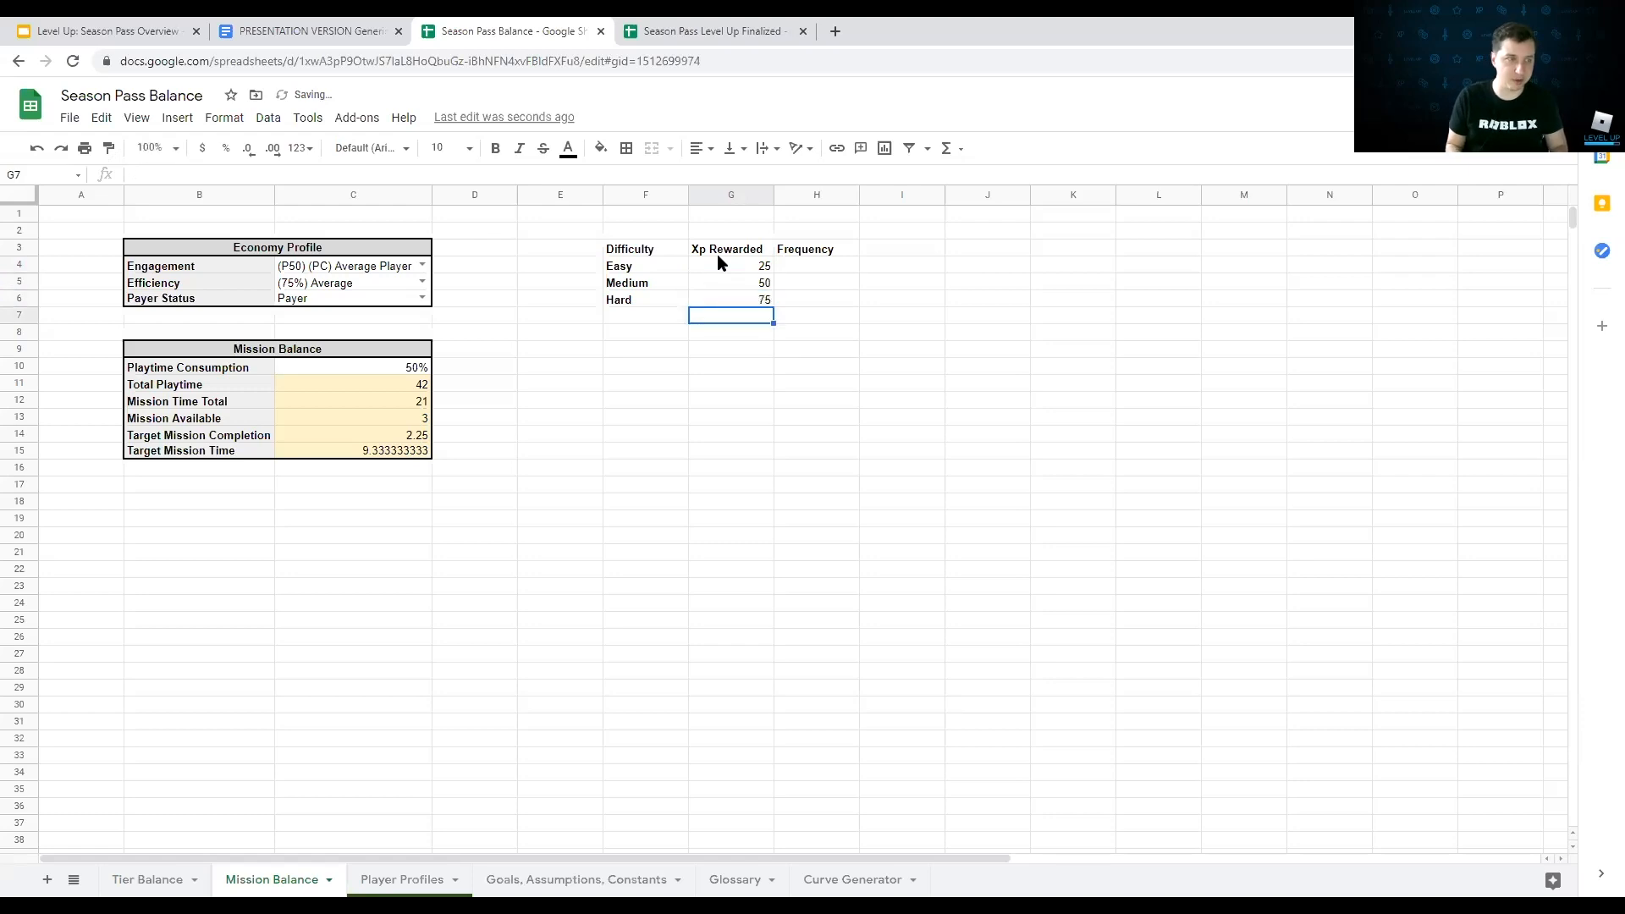
Step: Enter =1/3 in H4 as the mission frequency and fill it down to H6
key(Right)
key(Up)
key(Up)
key(Up)
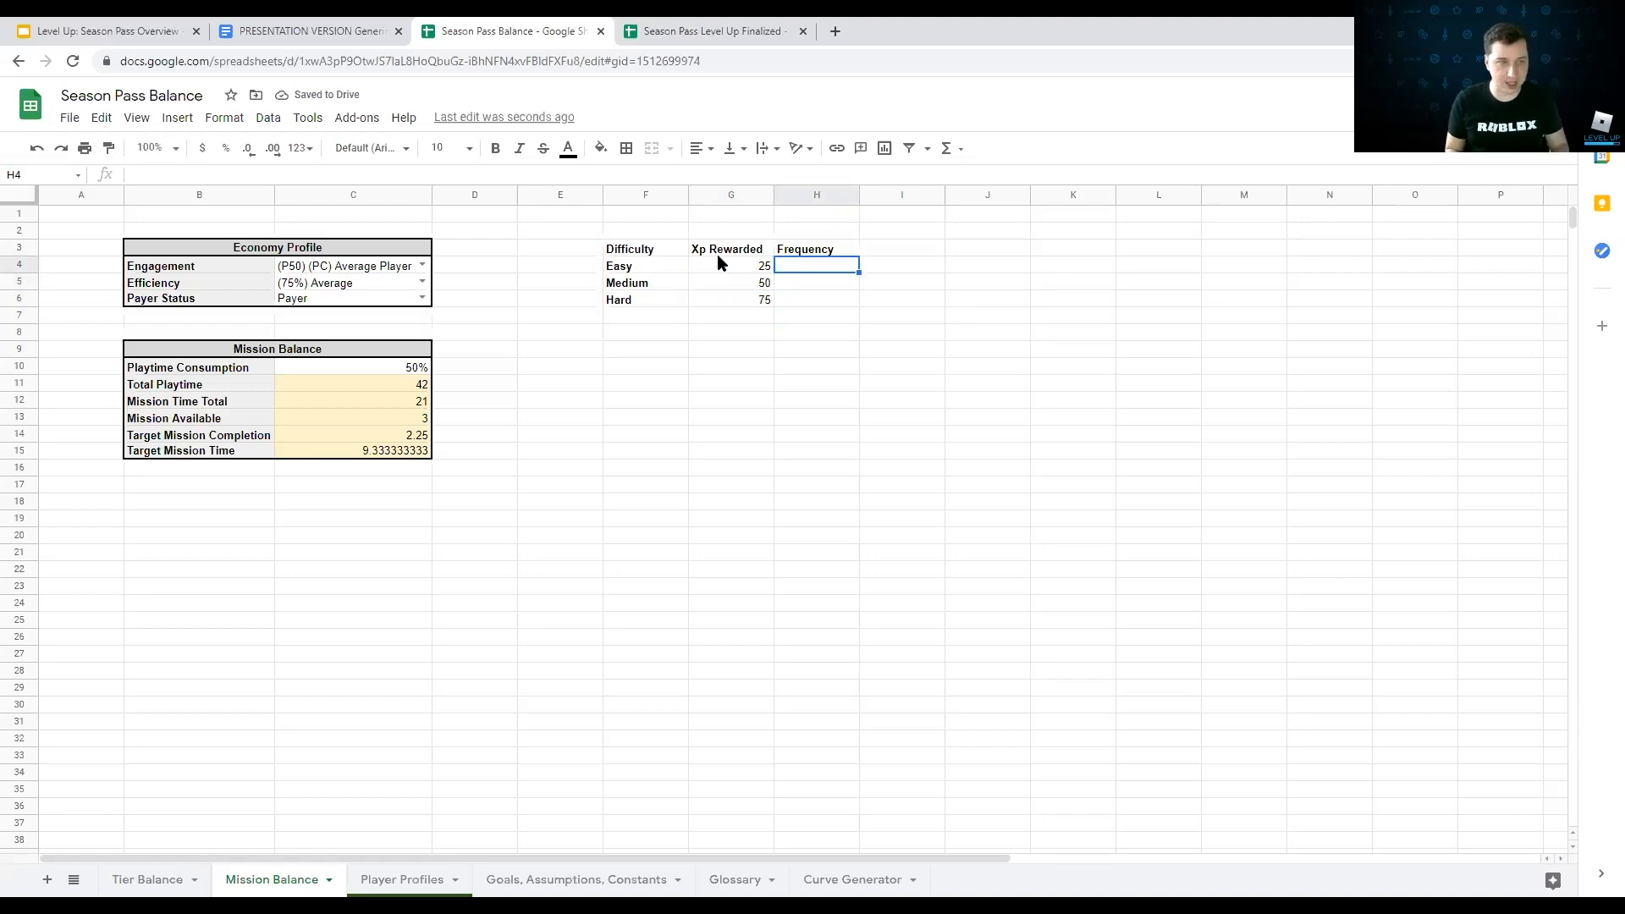
text(=1/3)
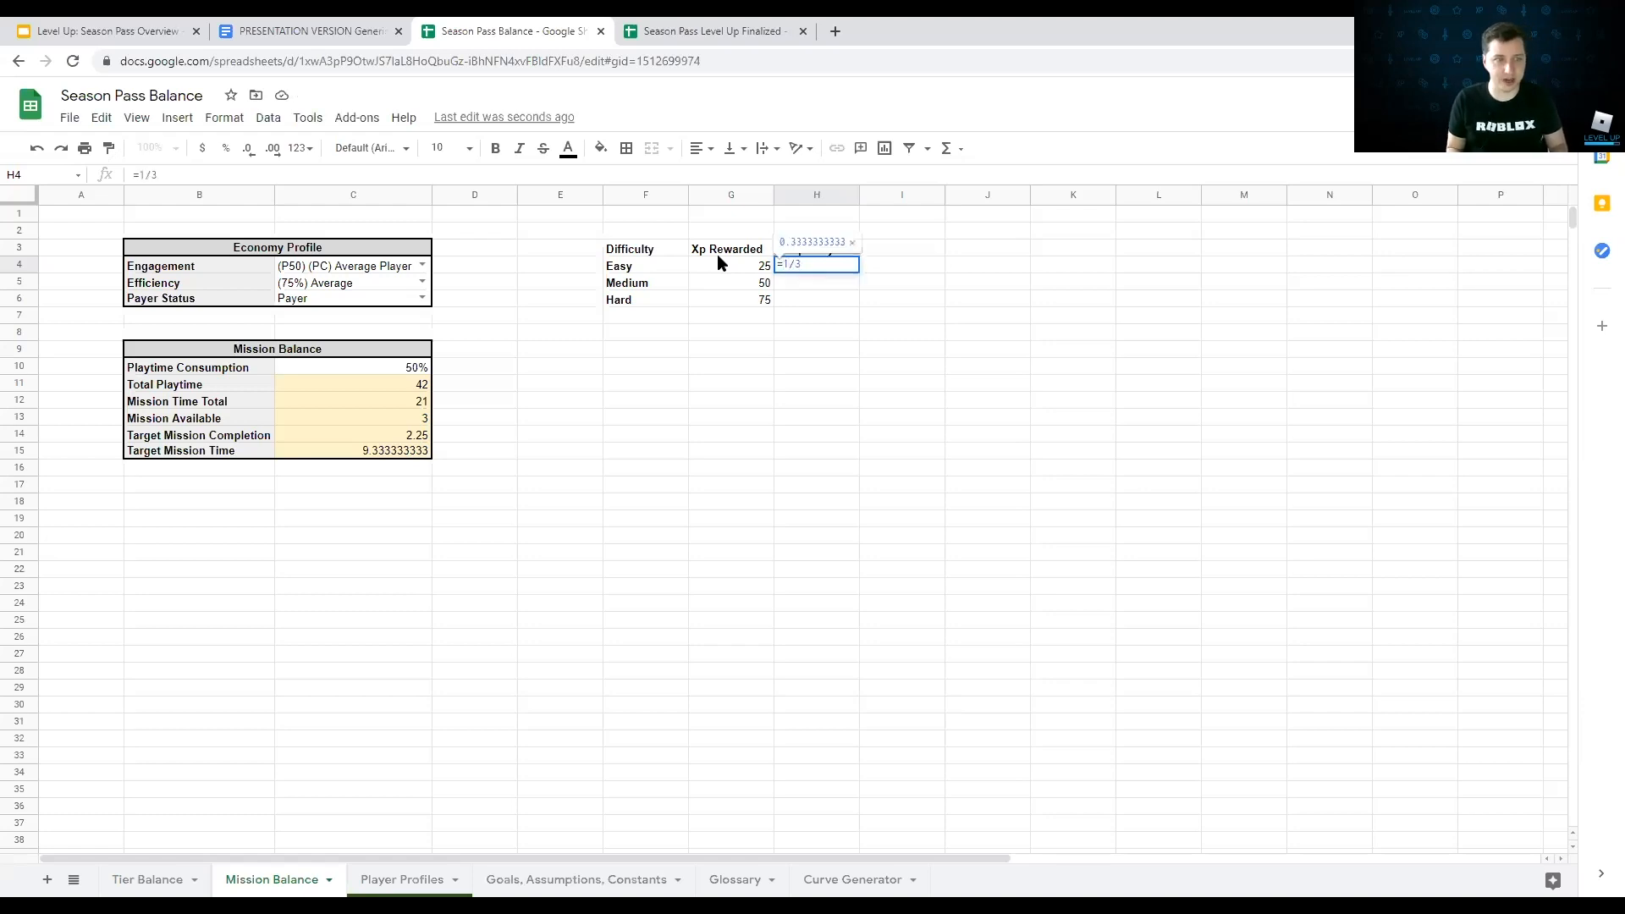
key(Return)
key(Up)
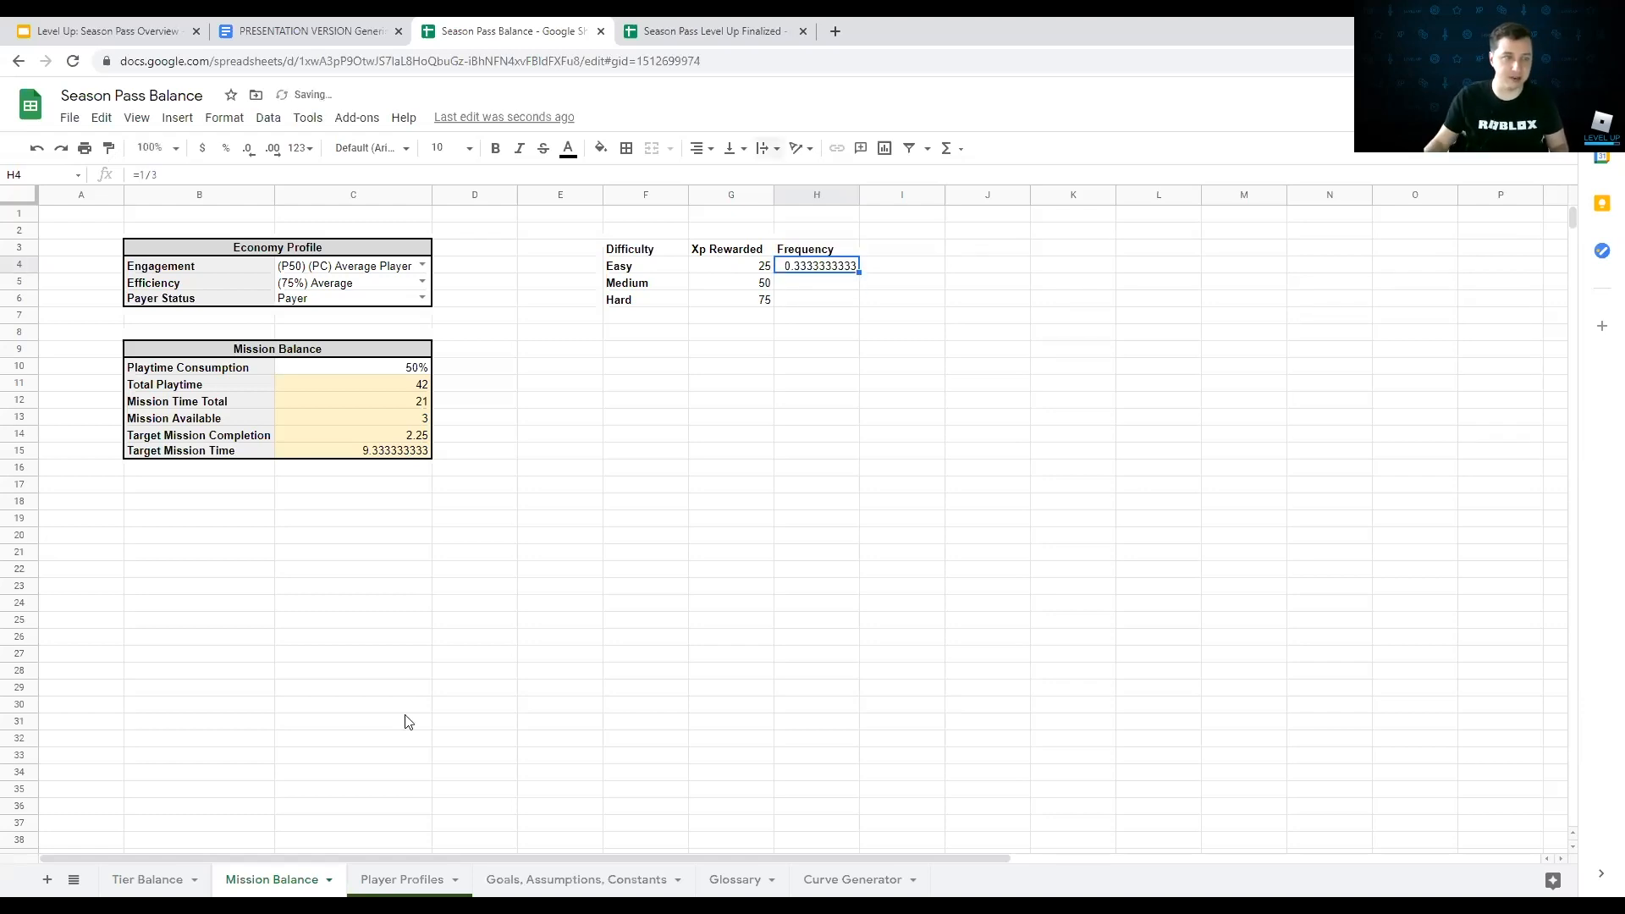
drag(857, 271, 808, 322)
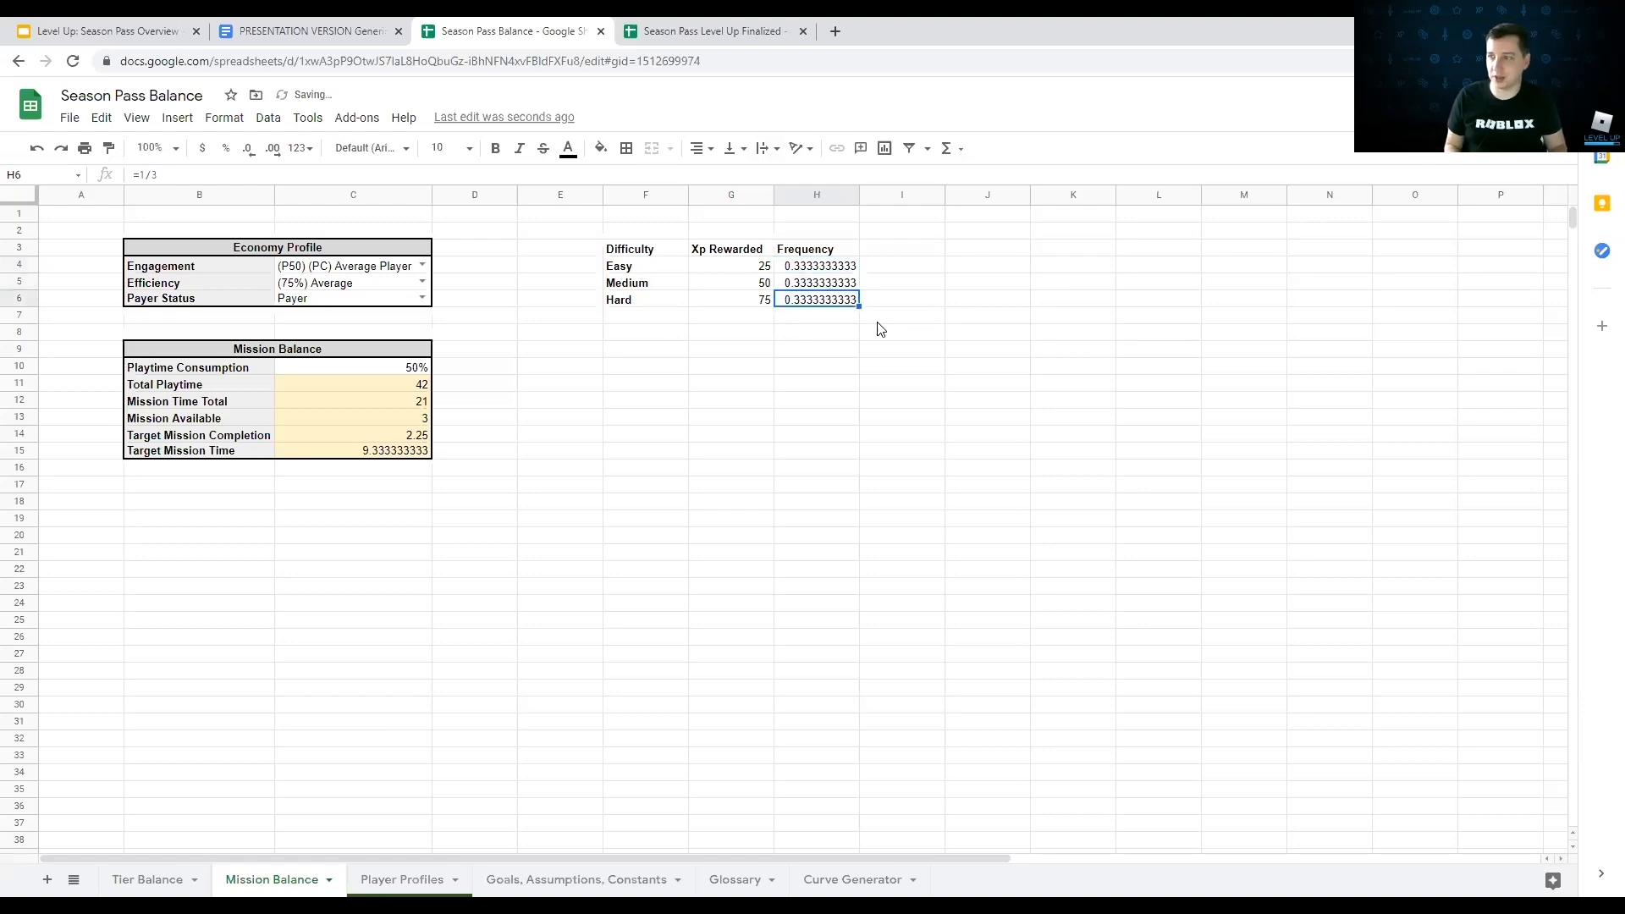
Step: Enter =G4*H4 in J4 to weight the XP reward by frequency and fill it down to J6
key(Down)
key(Right)
key(Right)
key(Right)
key(Up)
key(Up)
key(Left)
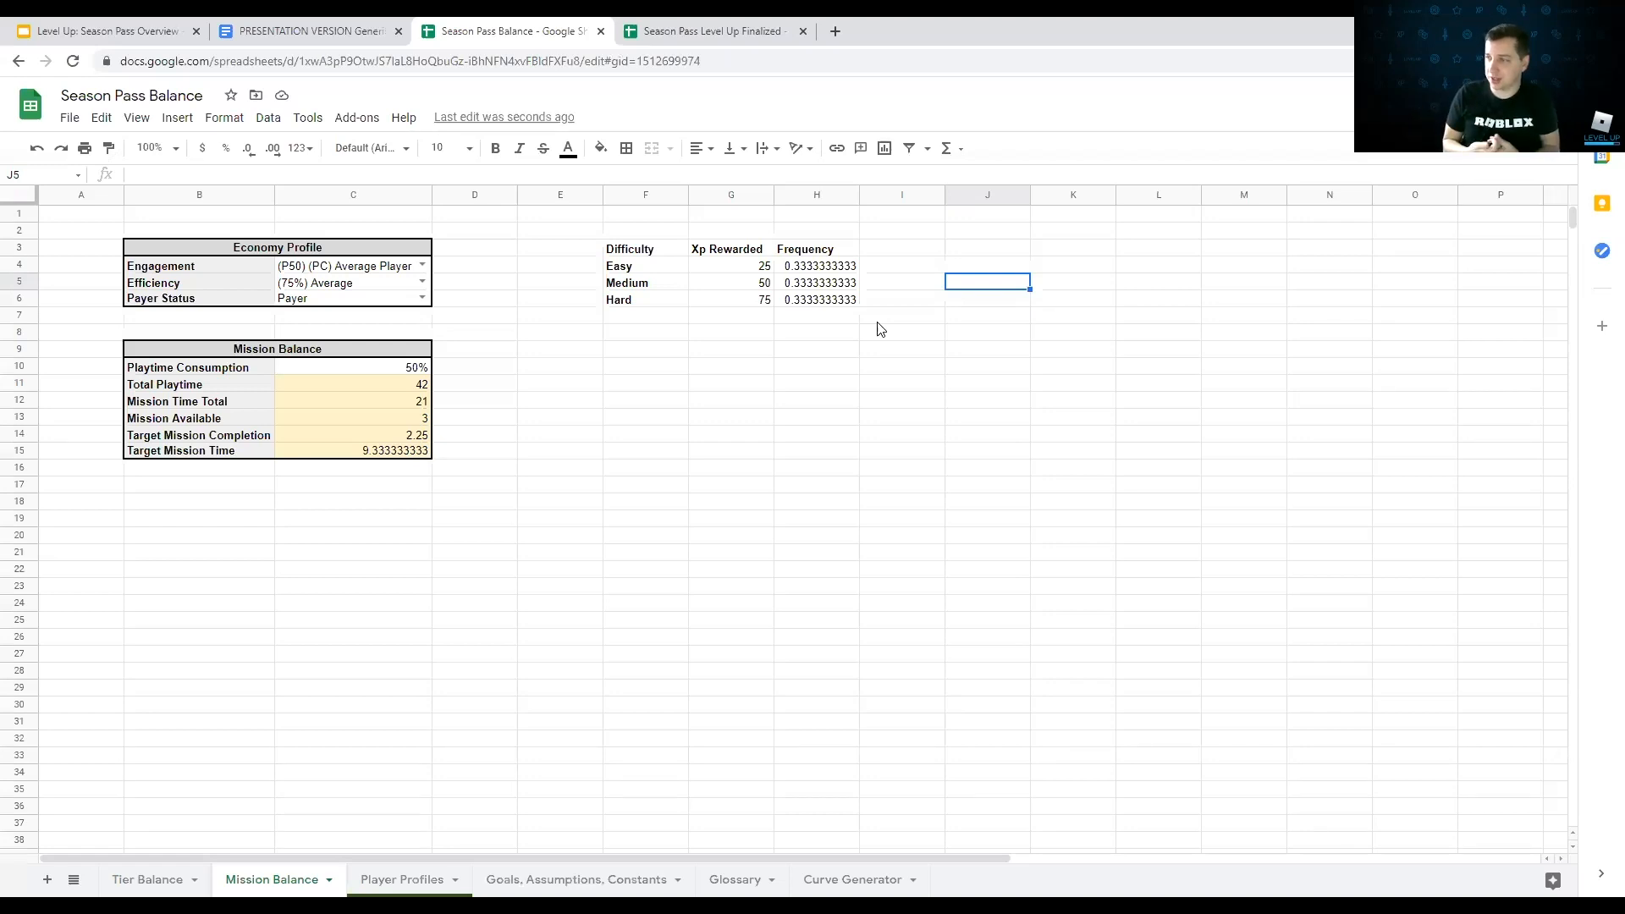
key(Up)
text(=)
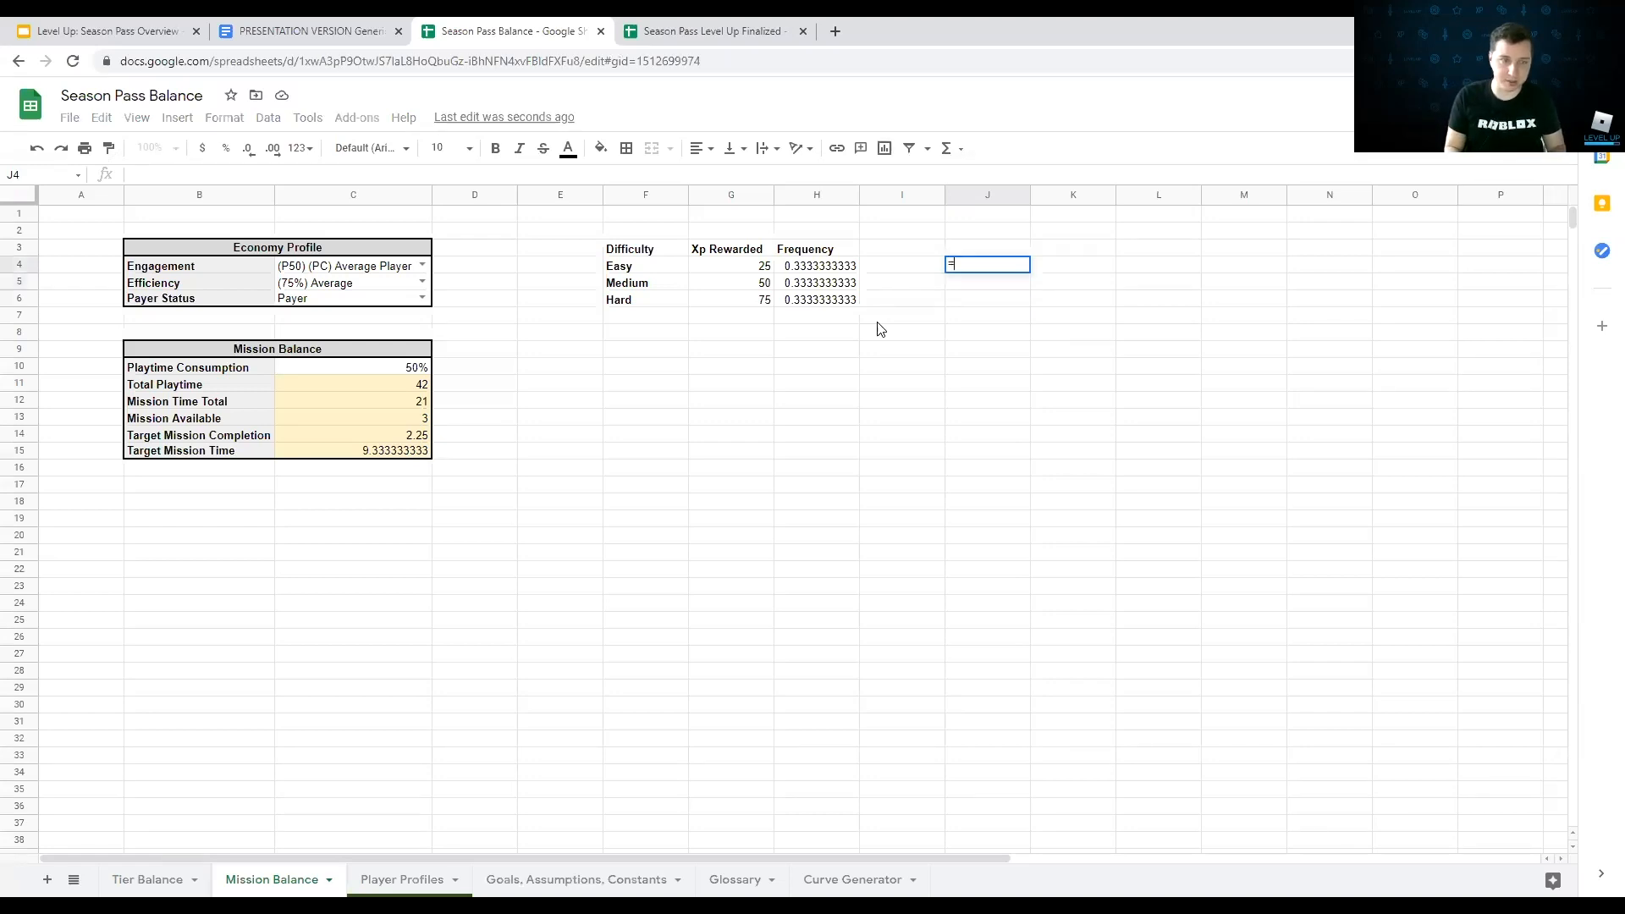
key(Left)
key(Left)
key(Left)
text(*)
key(Left)
key(Left)
key(Left)
key(Right)
key(Return)
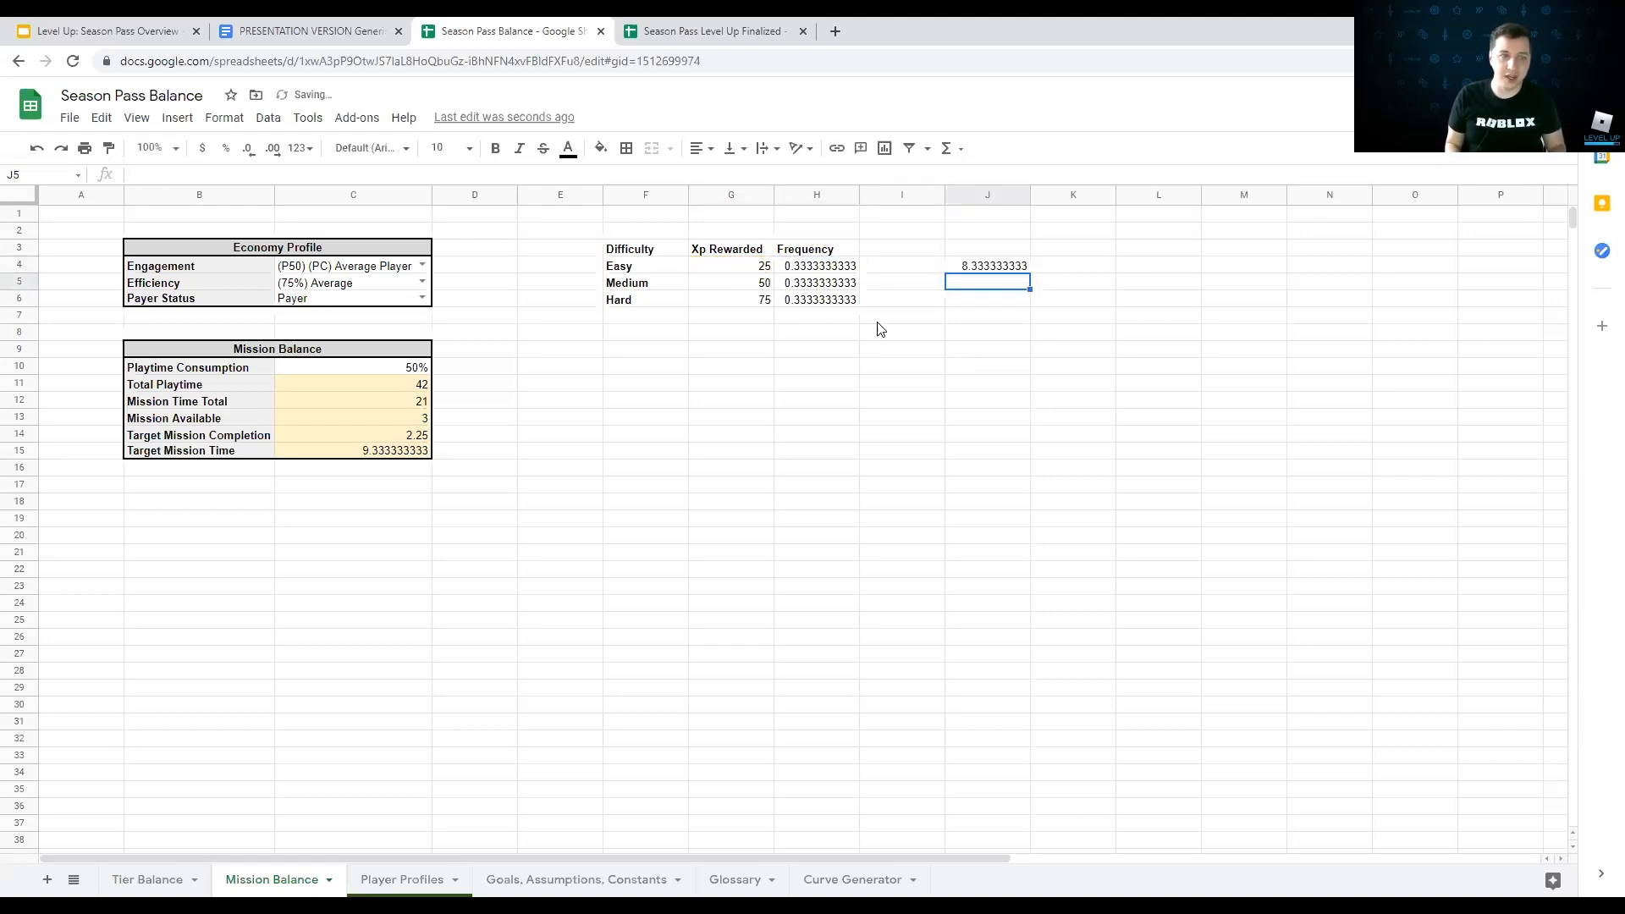
key(Up)
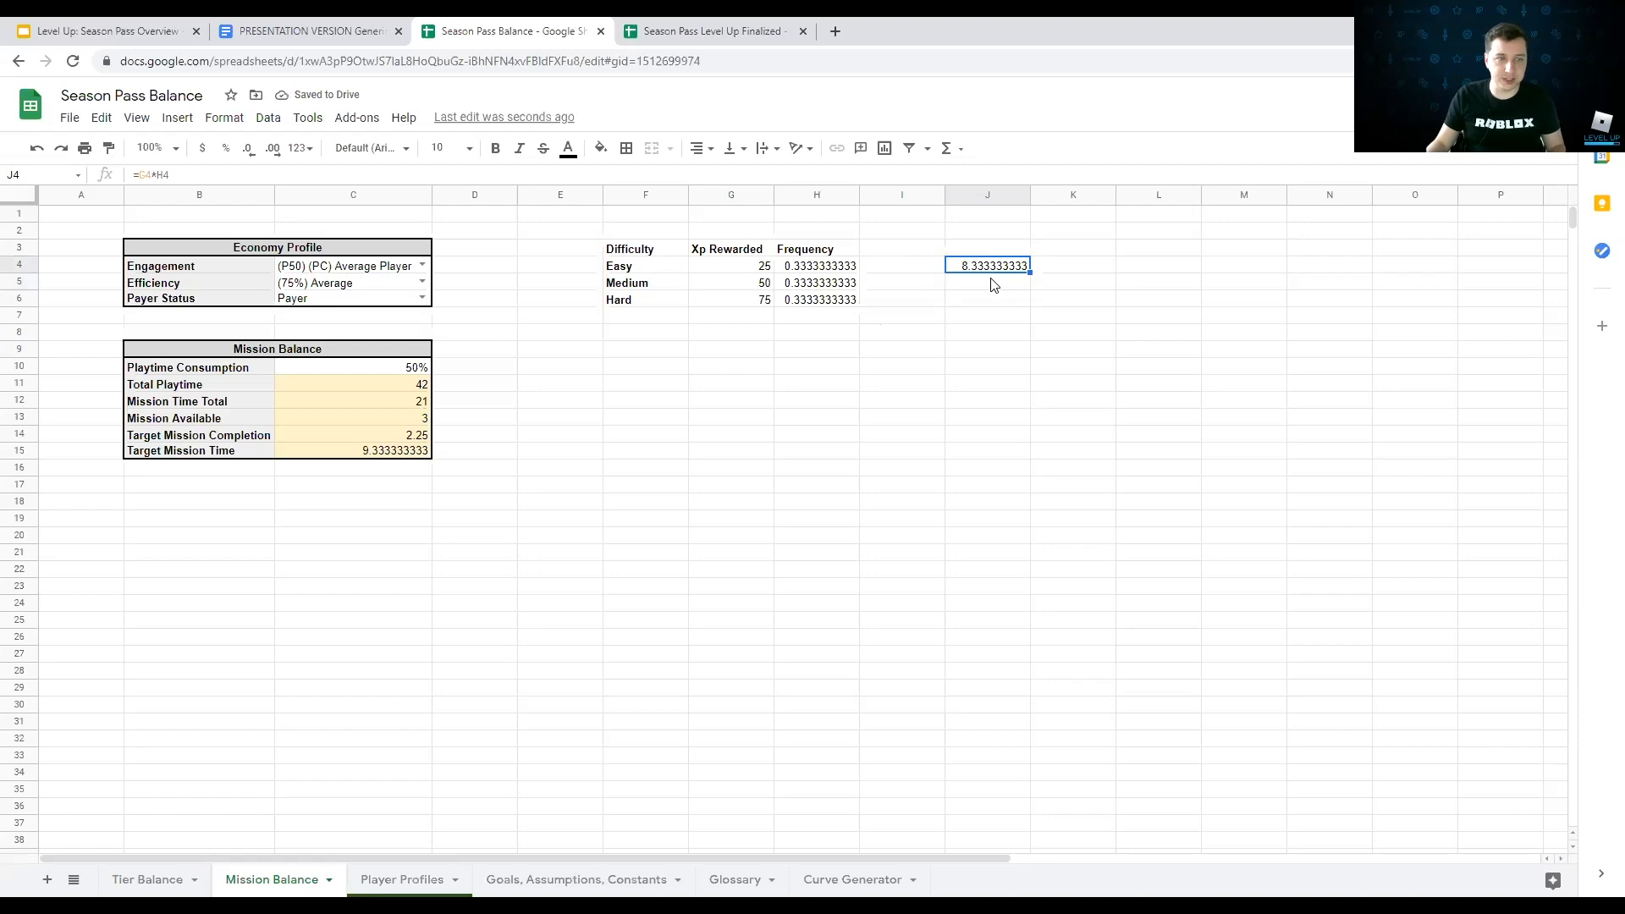
drag(1029, 272, 999, 304)
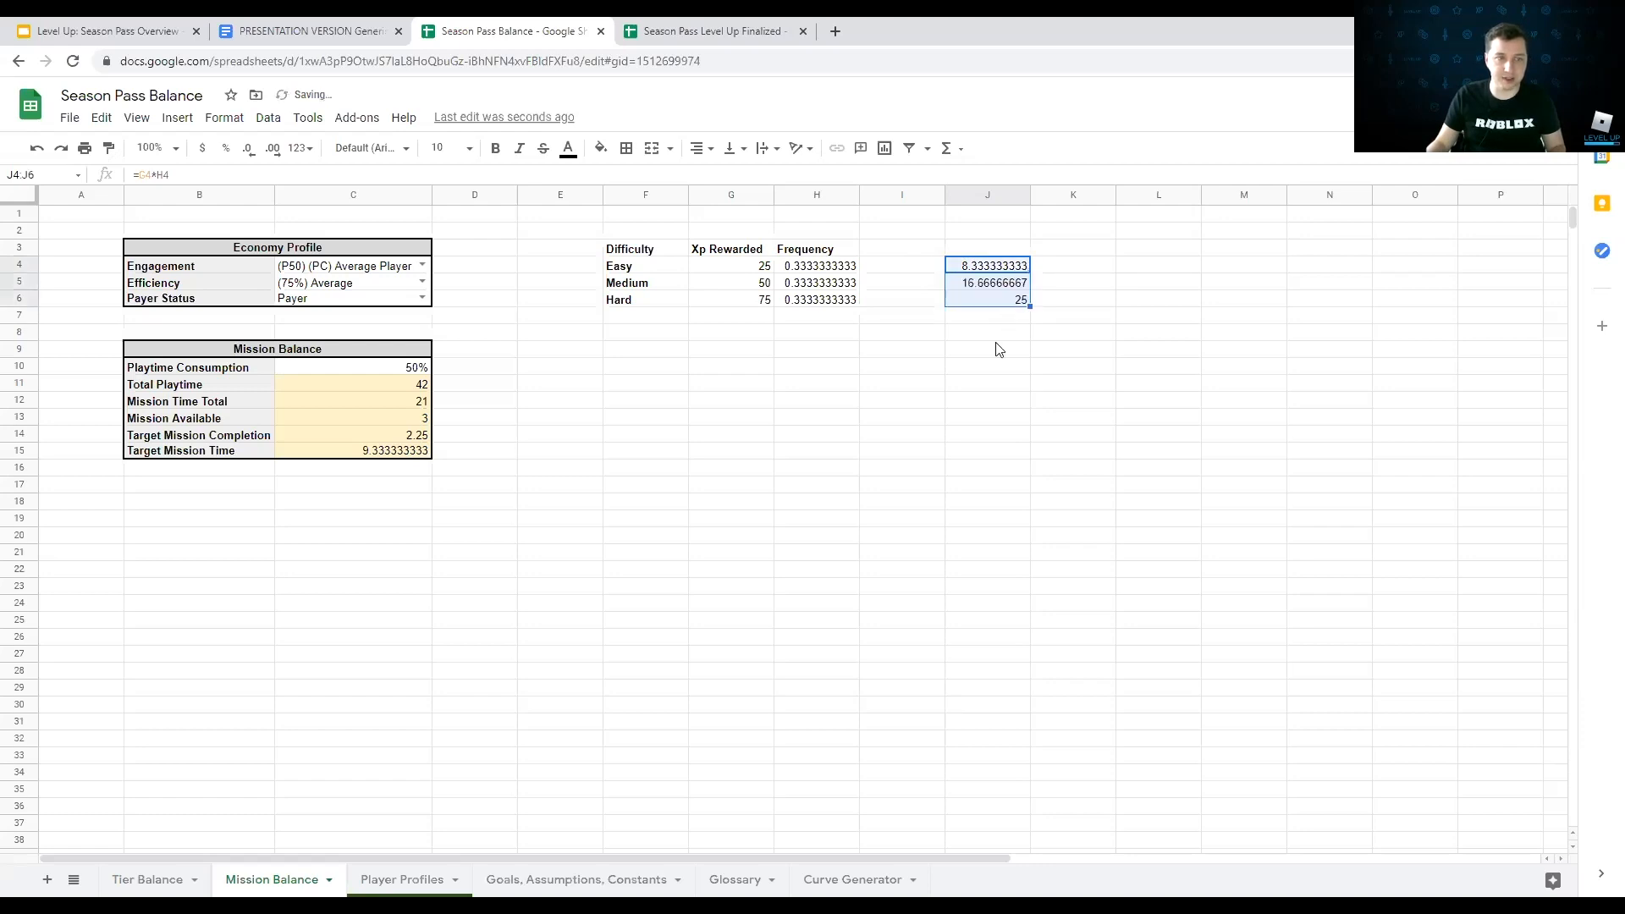
Step: Enter =sum(J4:J6) in J8 to total the frequency-weighted XP rewards
click(997, 335)
text(=sum()
key(Up)
key(Up)
key(shift+Up)
key(shift+Up)
key(Return)
key(Up)
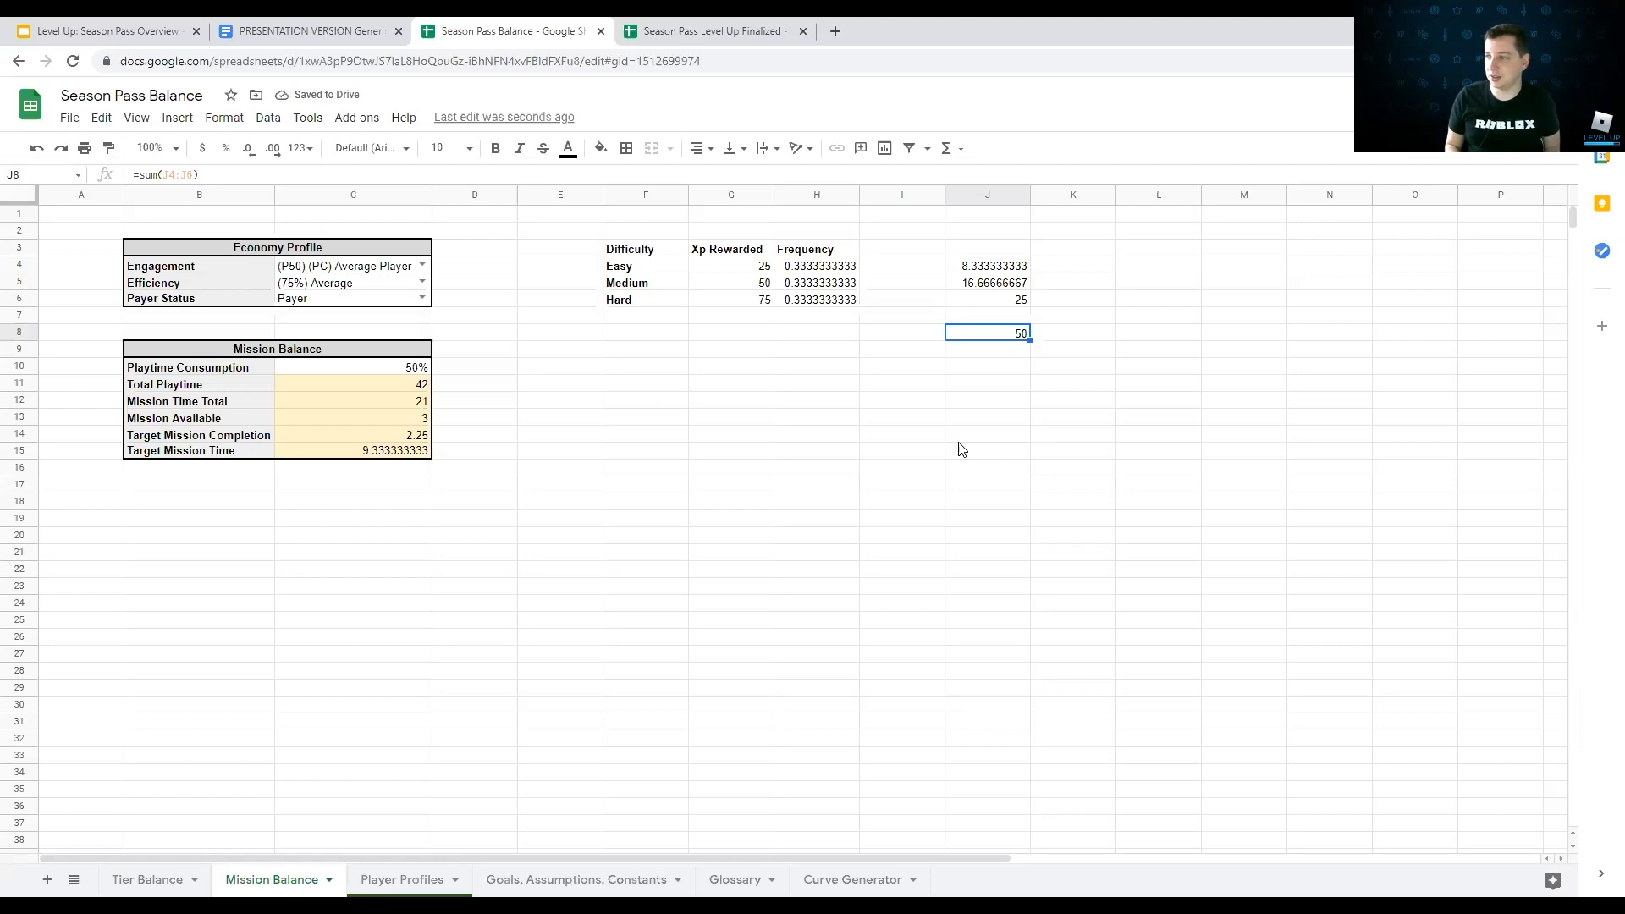
Step: Enter the label Average XP in F8 and make it bold
key(Left)
key(Left)
key(Left)
key(Left)
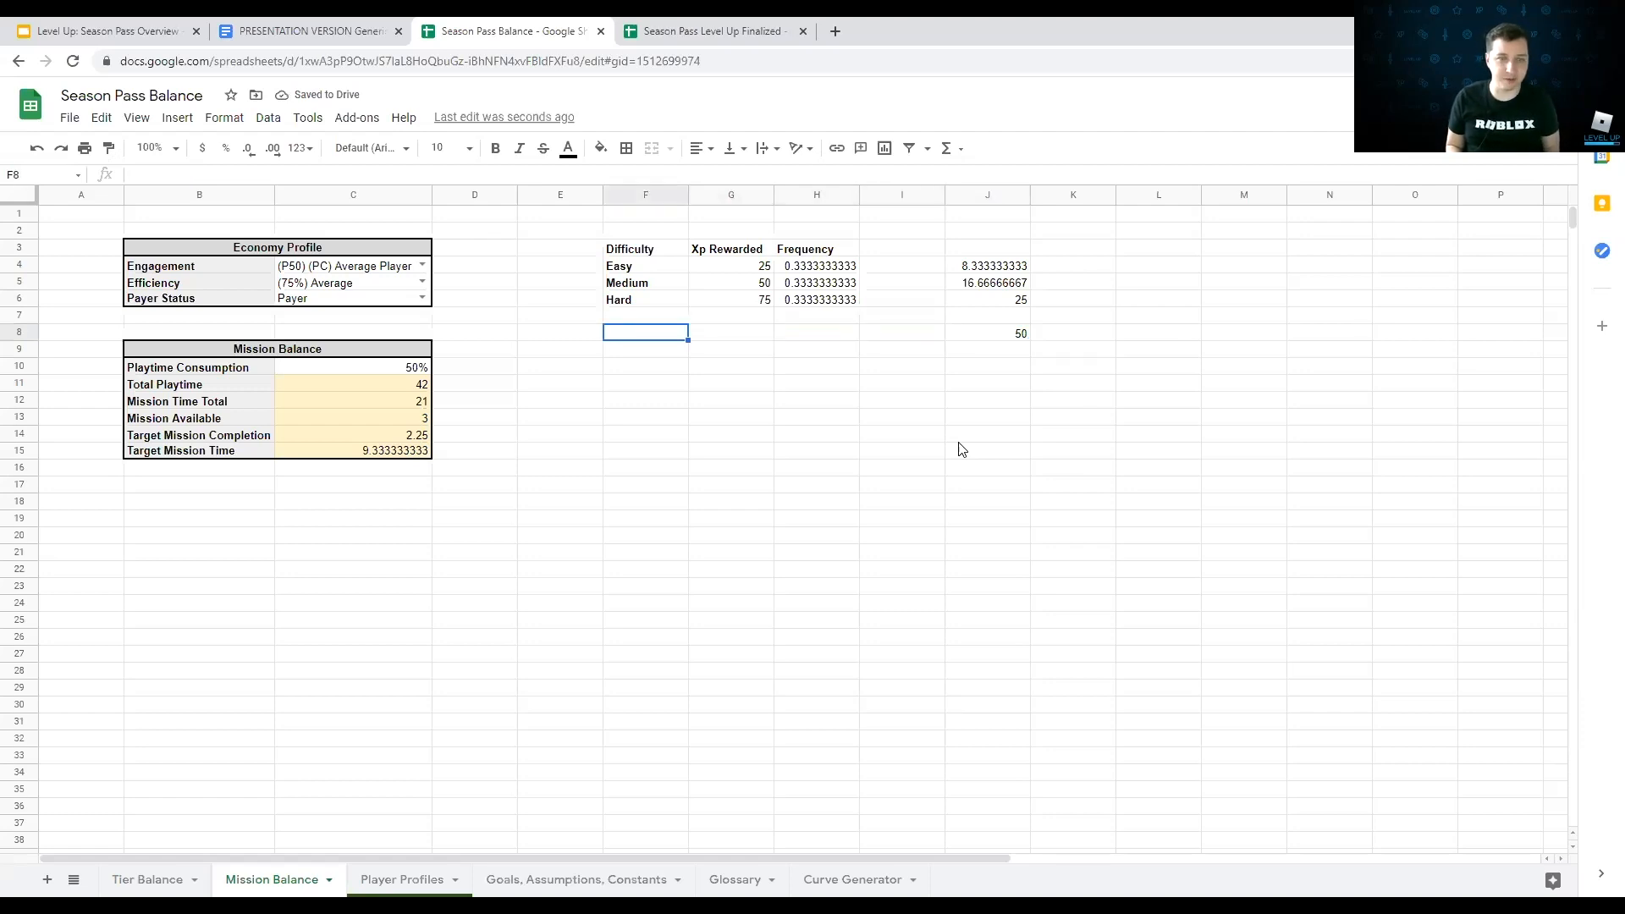
text(Average)
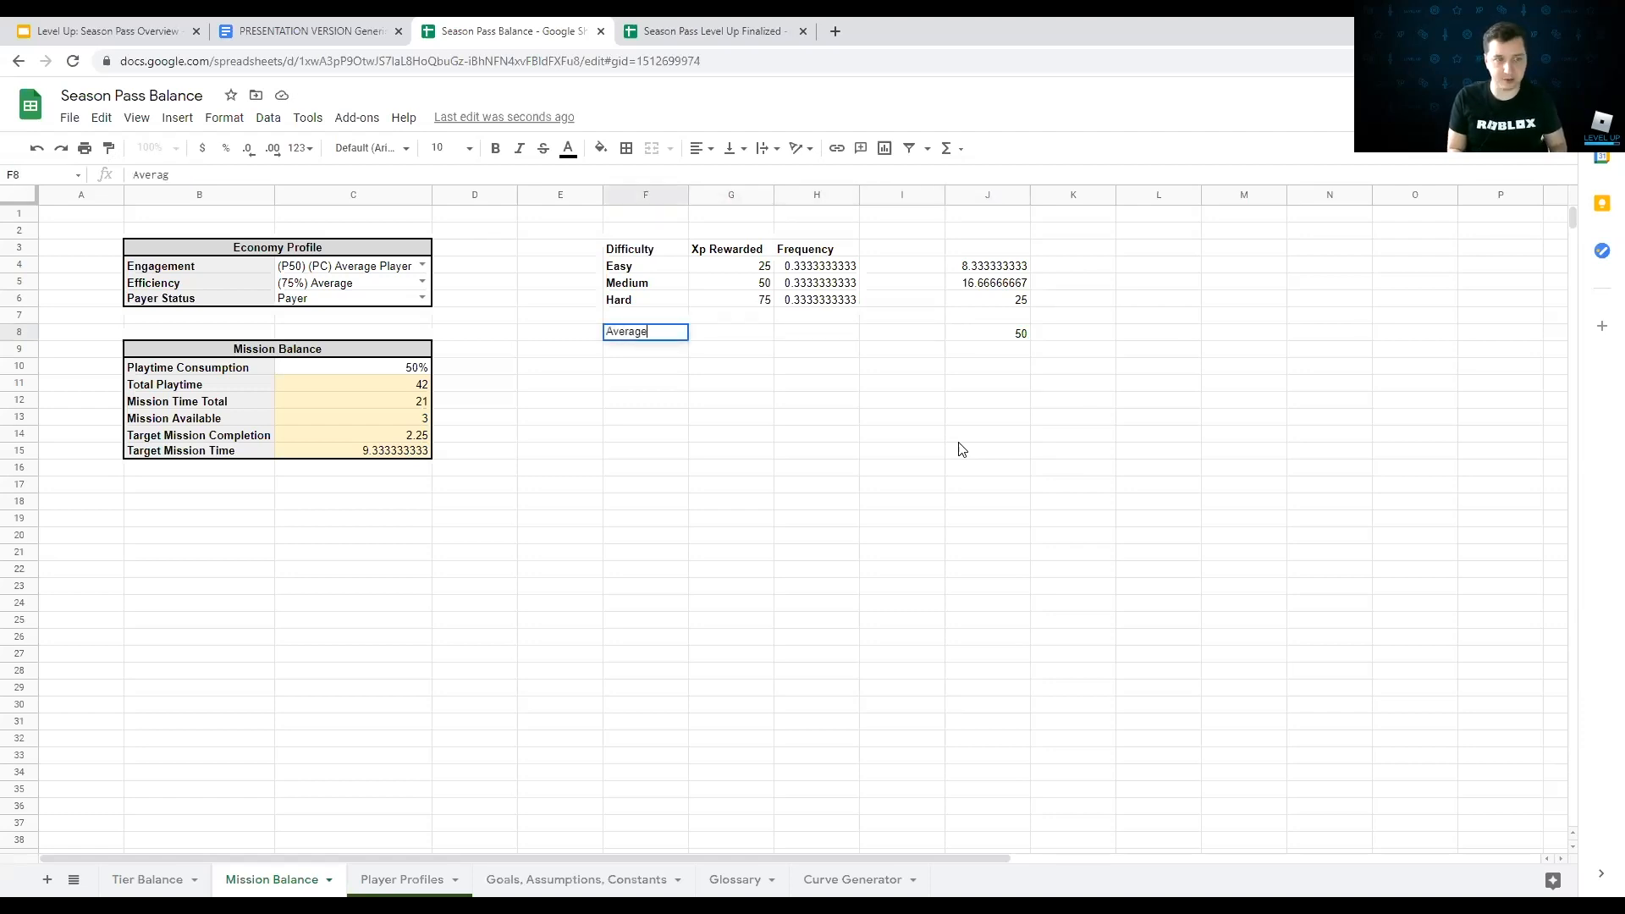
text( XP)
key(Return)
key(Up)
key(ctrl+b)
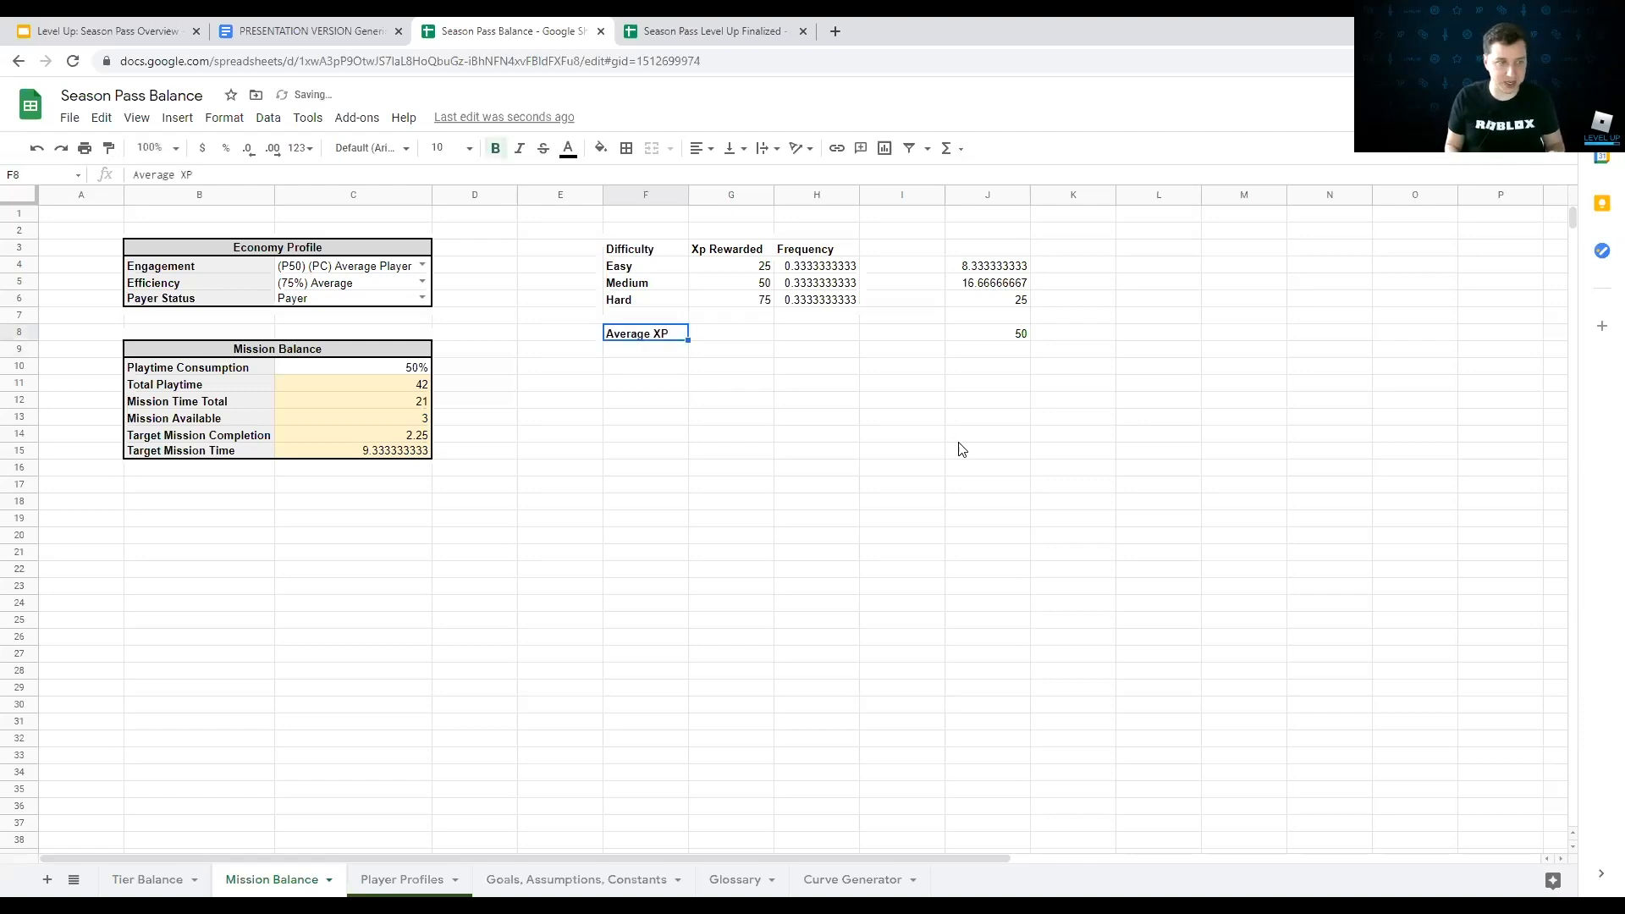
Step: Enter =sumproduct(G4:G6,H4:H6) in G8 to calculate the average XP from the rewards and frequencies
key(Right)
text(=sum)
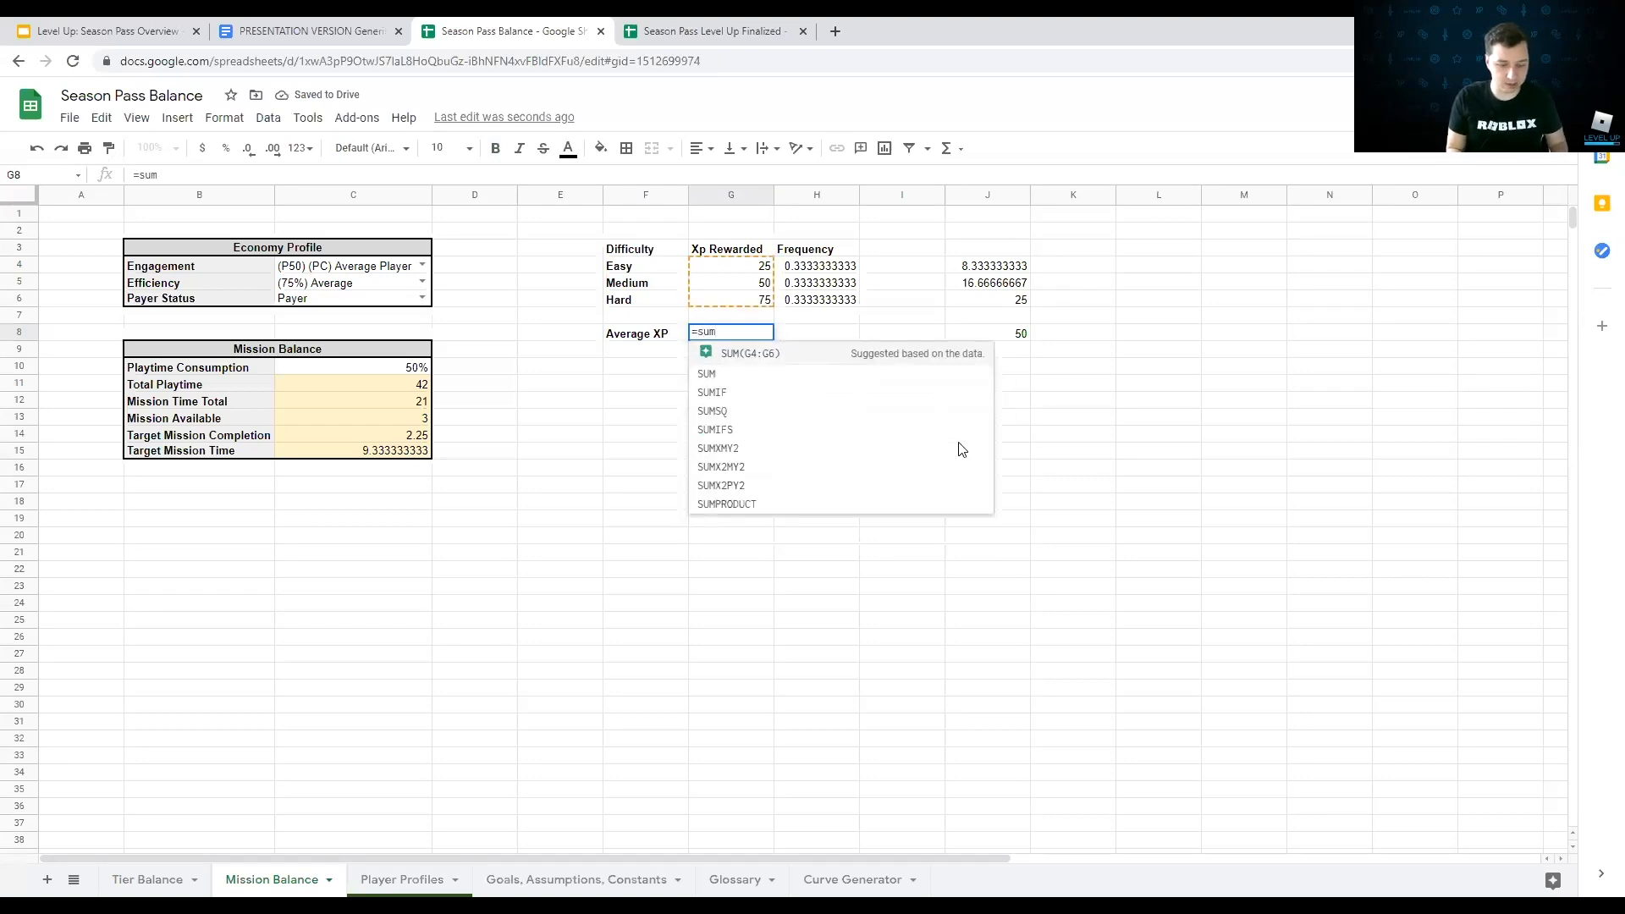
text(product()
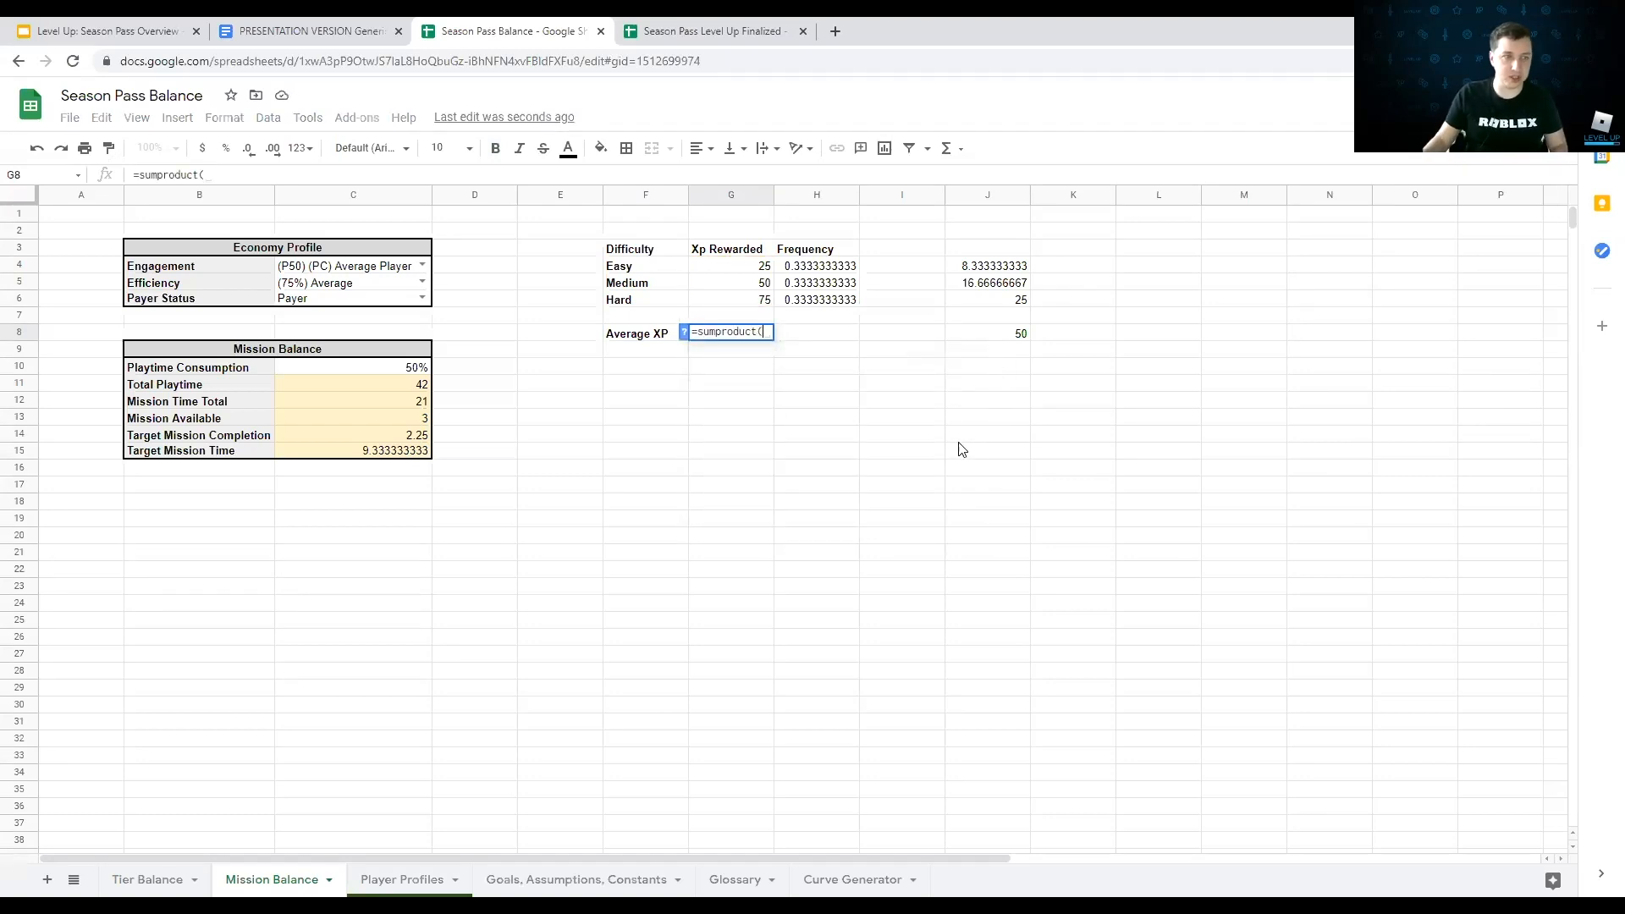
drag(736, 269, 721, 309)
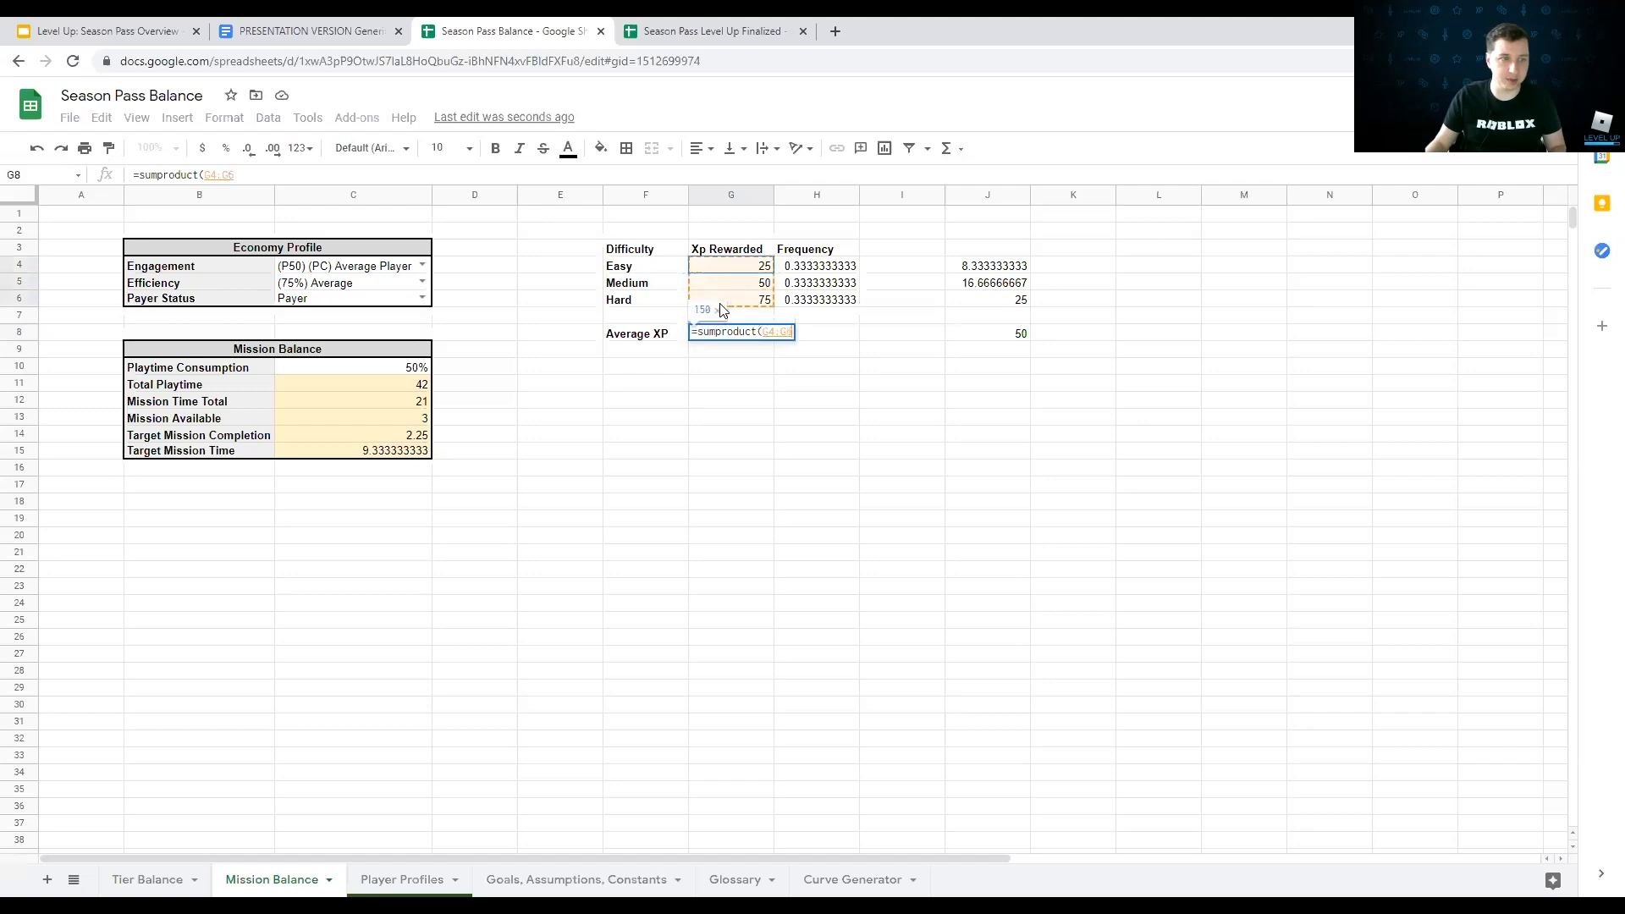
text(,)
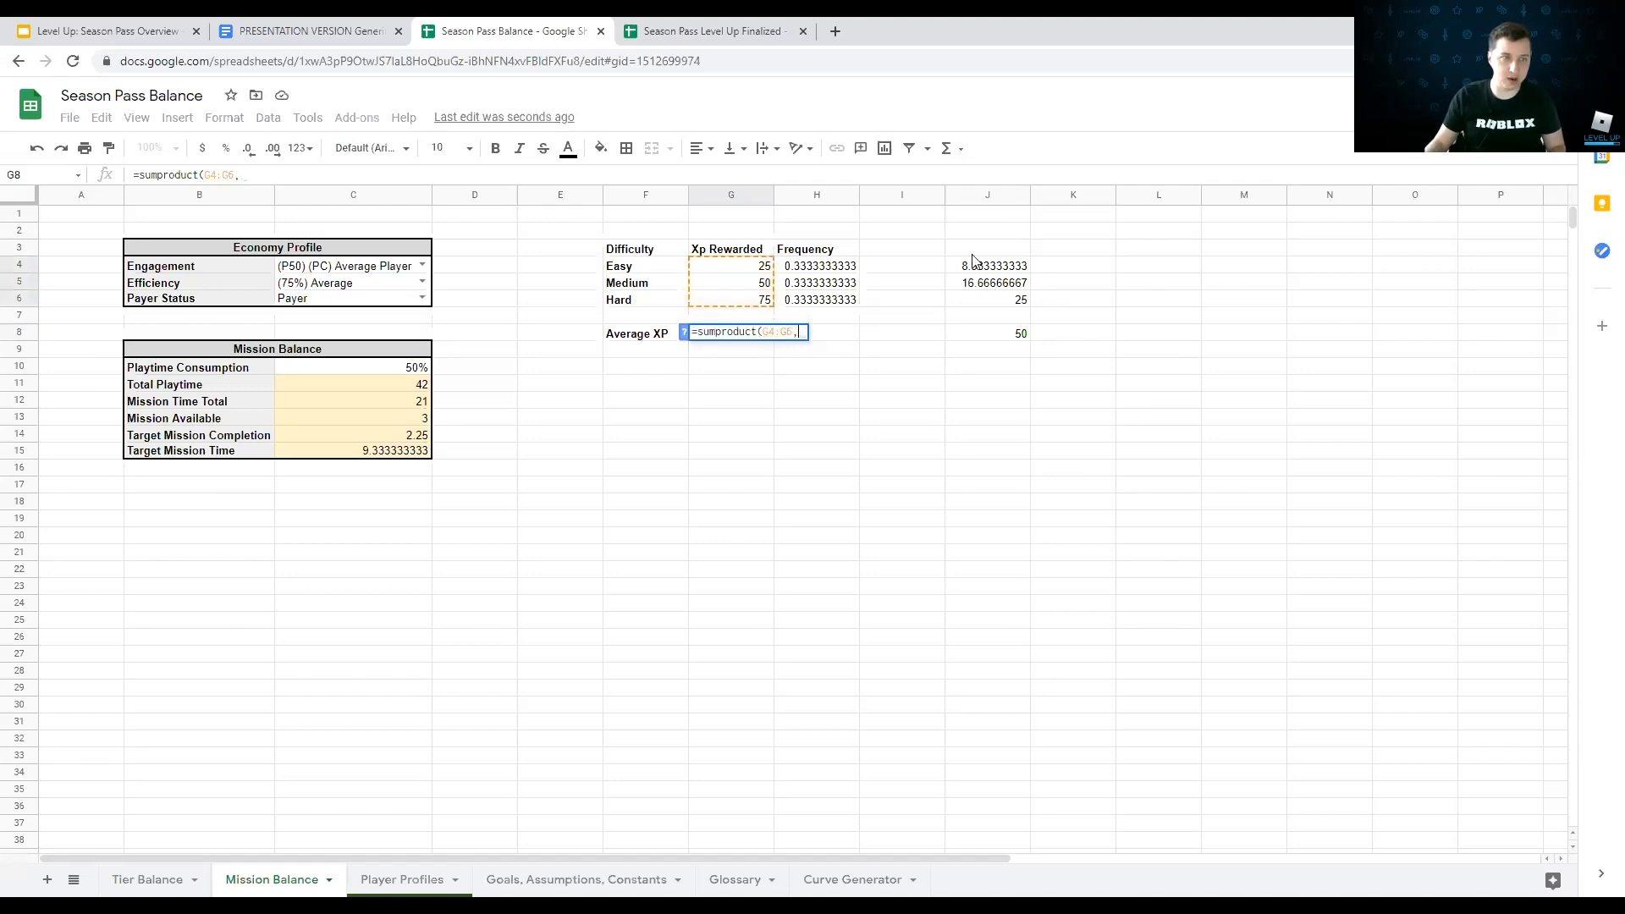
drag(804, 268, 797, 308)
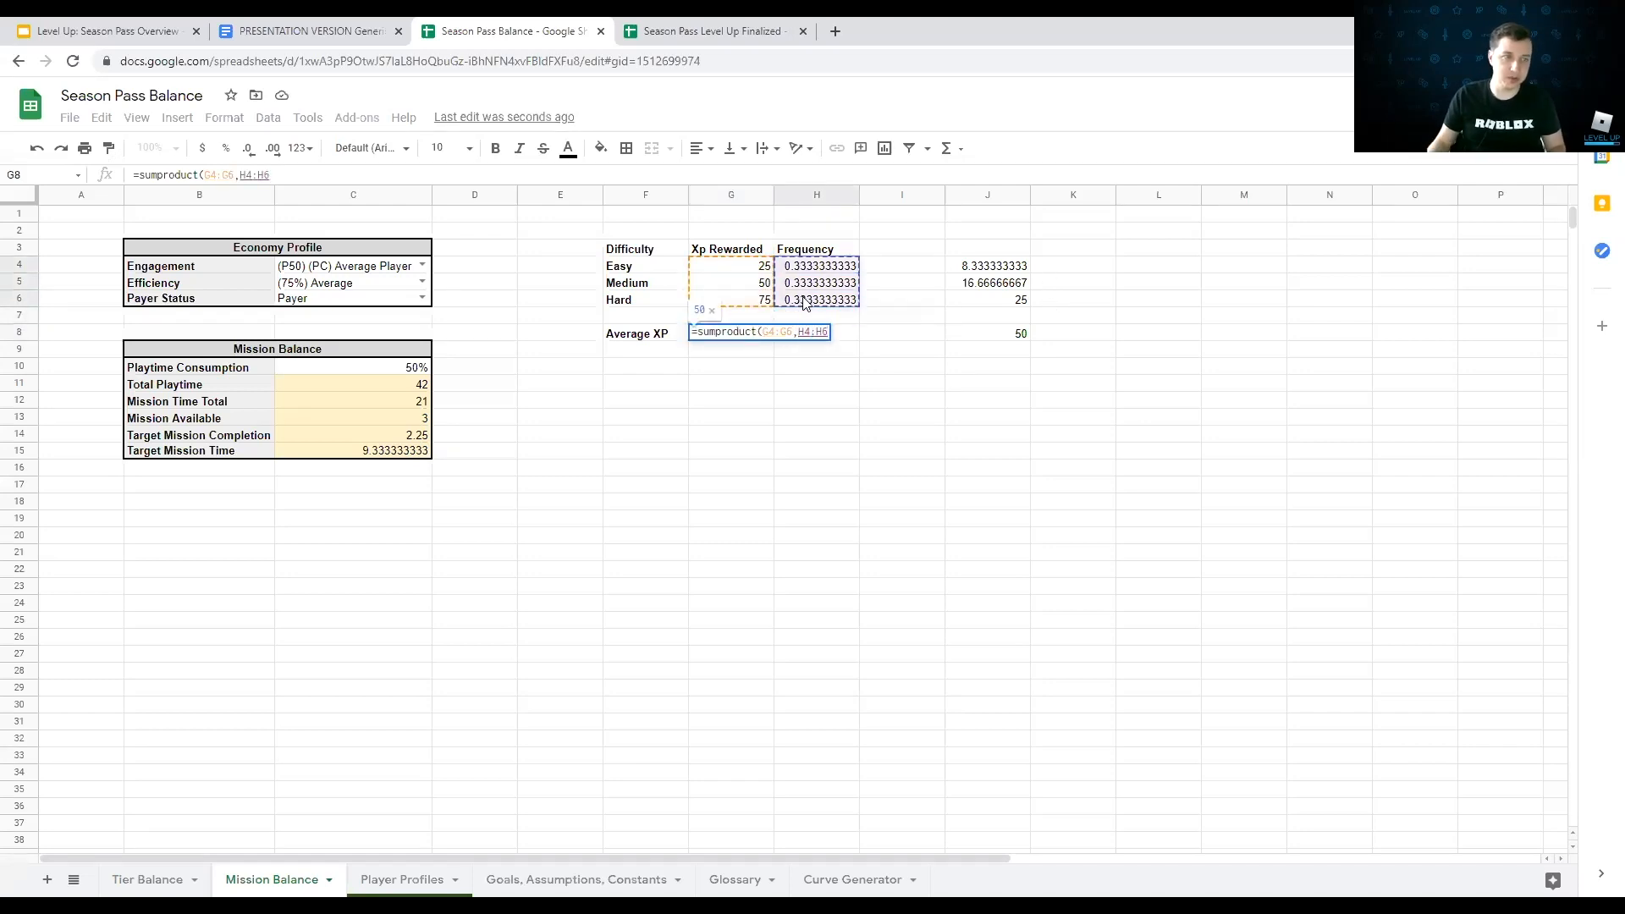
key(Return)
key(Up)
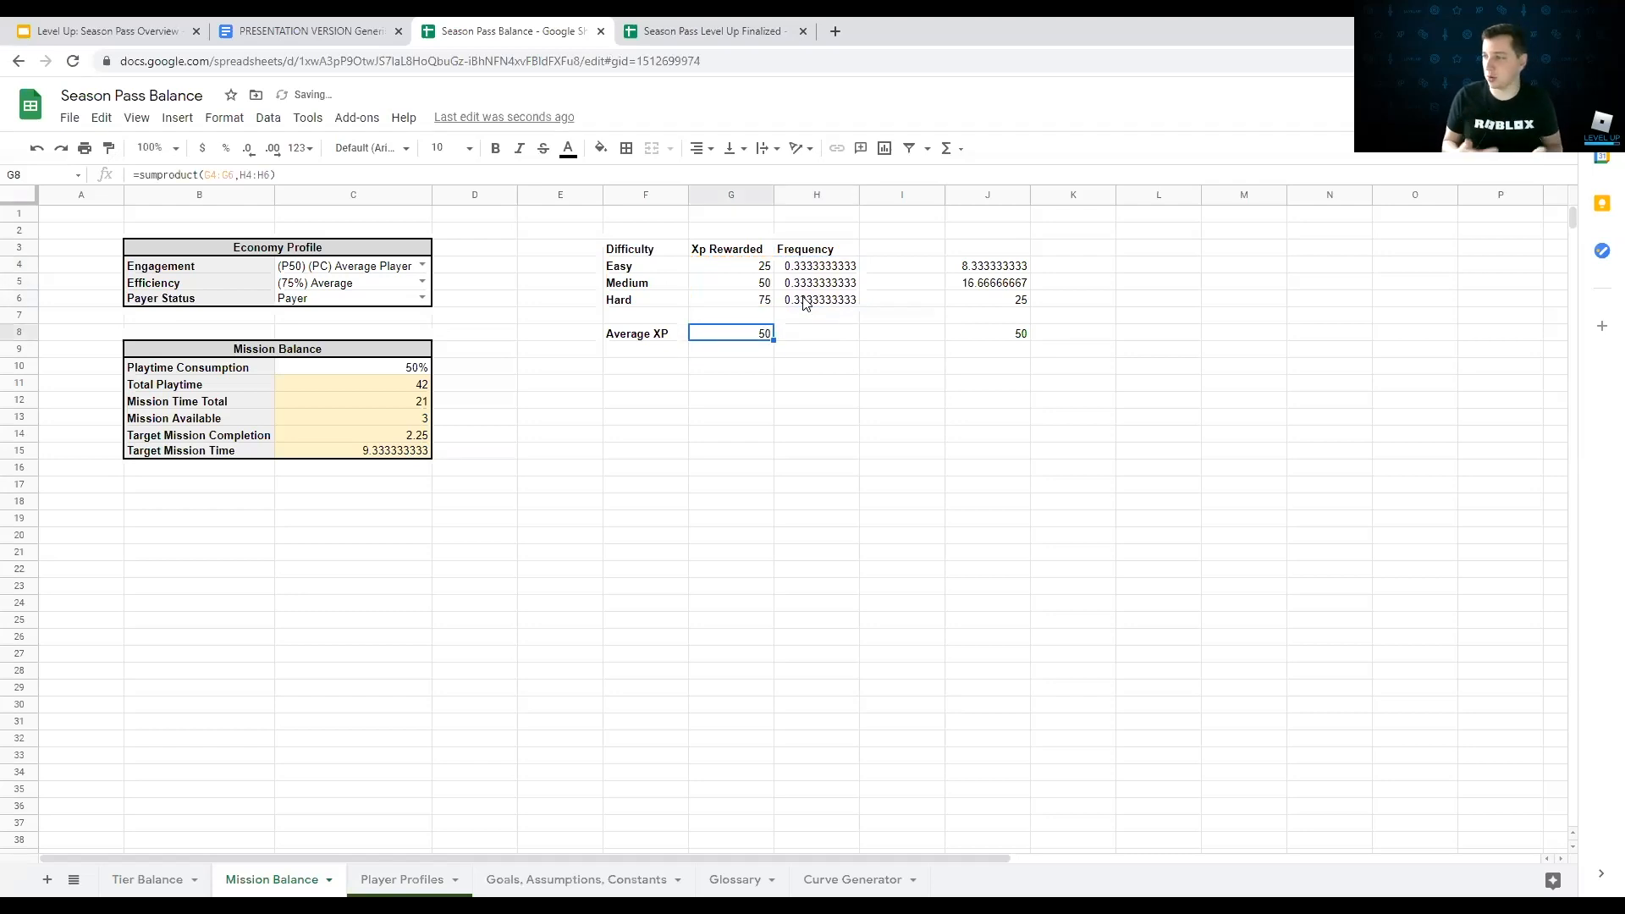
Step: Set the mission frequency to 40% for Easy in H4 and 55% for Medium in H5
key(Right)
key(Up)
key(Up)
key(Up)
key(Up)
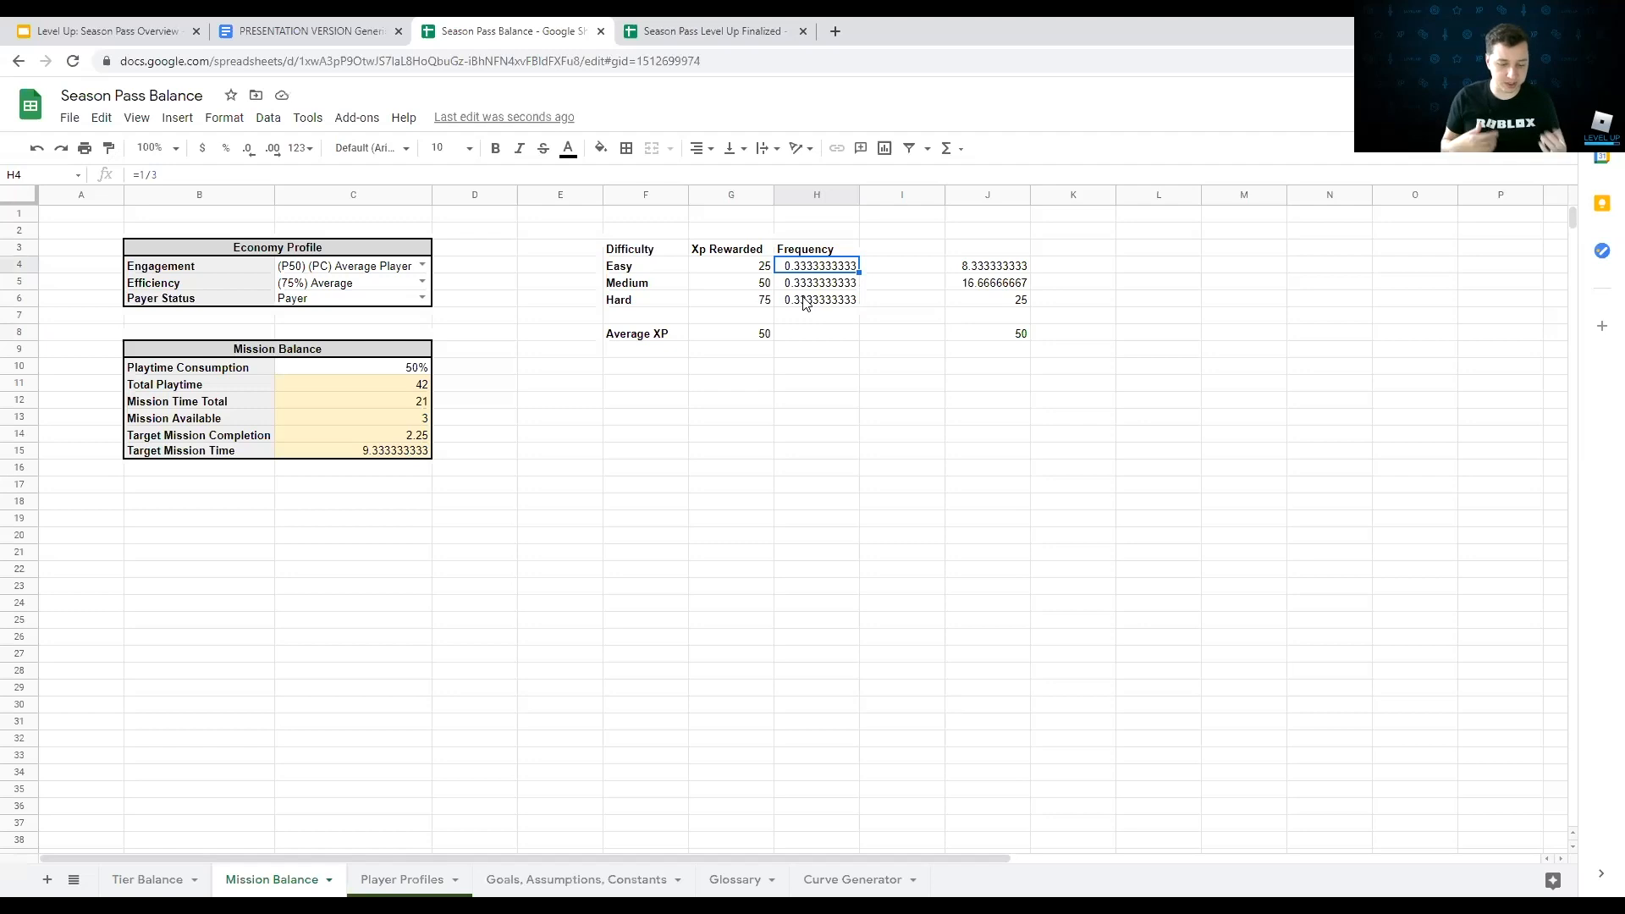
text(40)
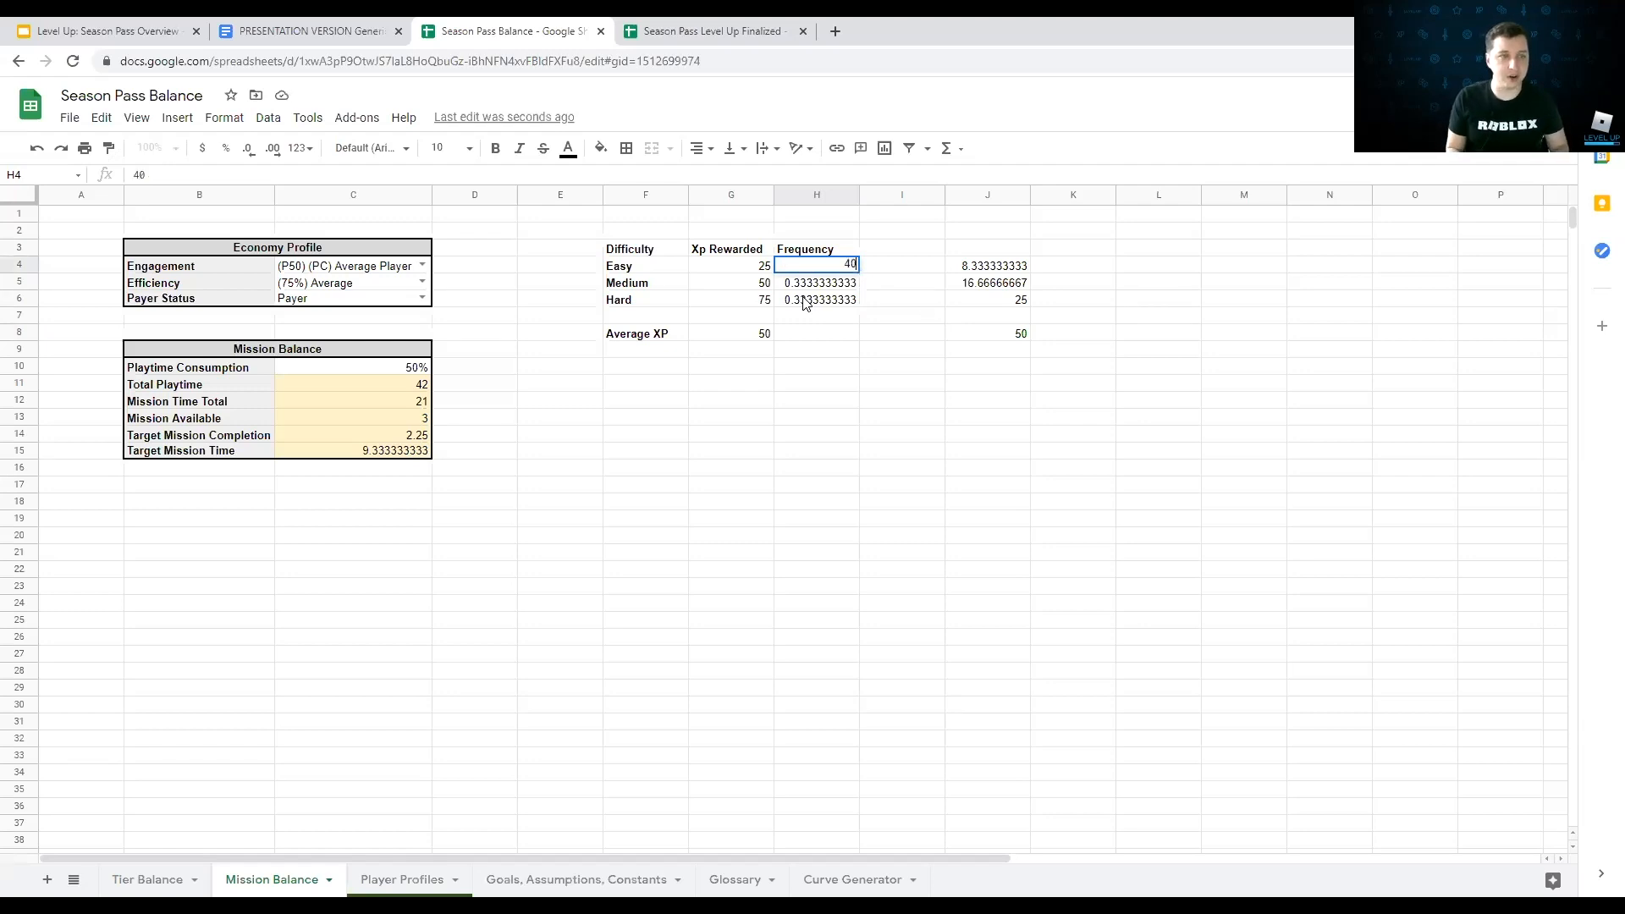
text(%)
key(Return)
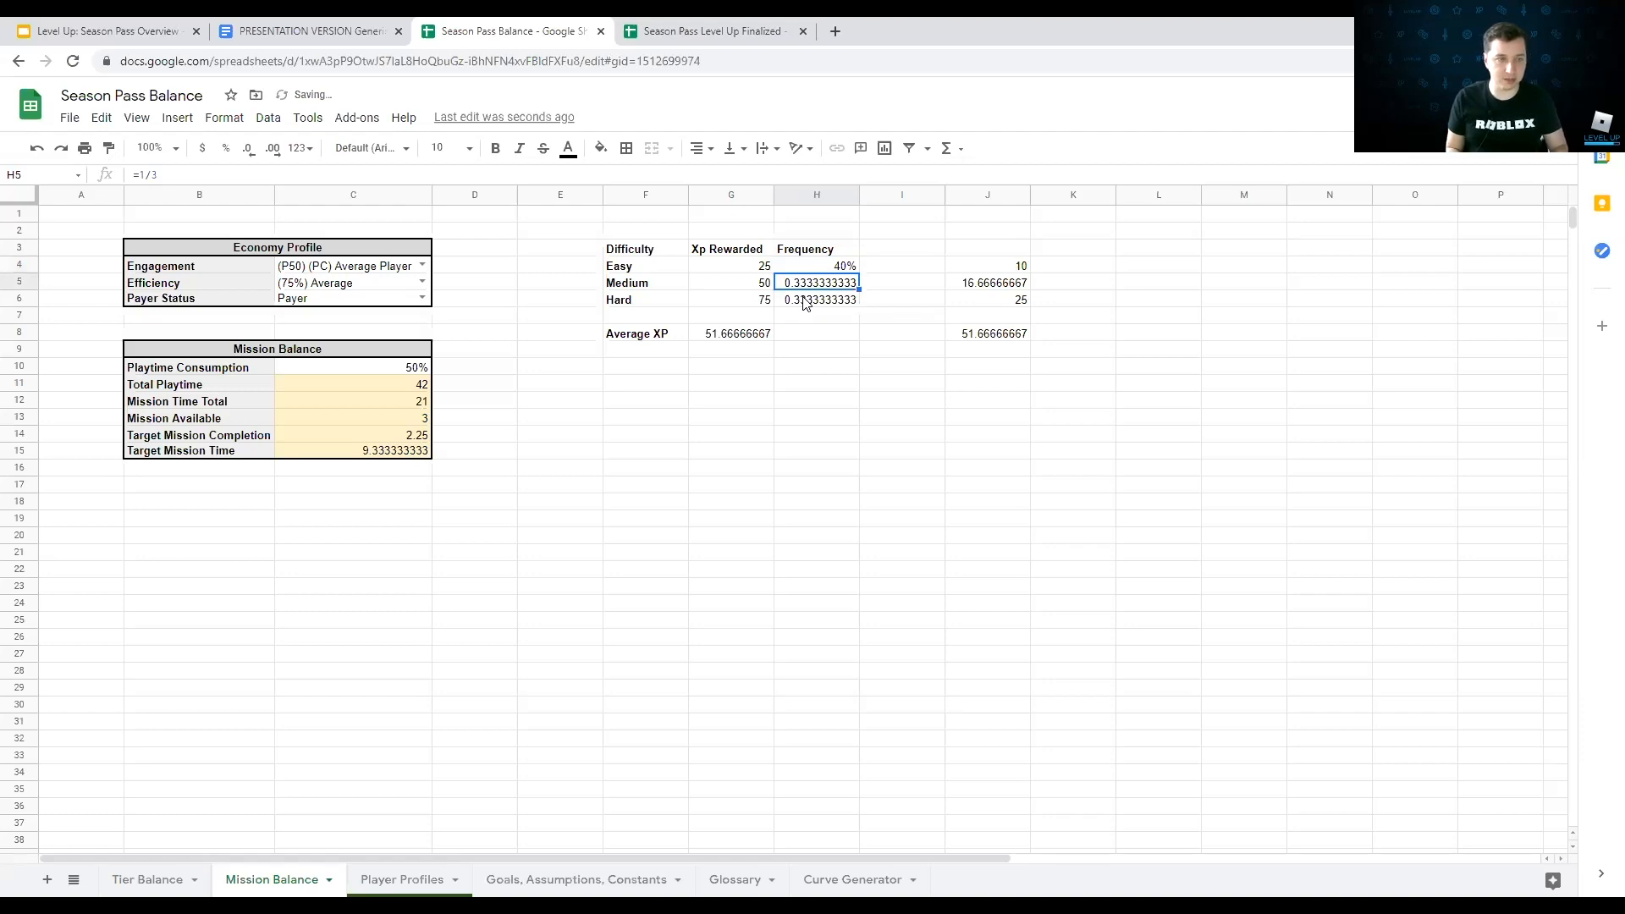
text(55%)
key(Return)
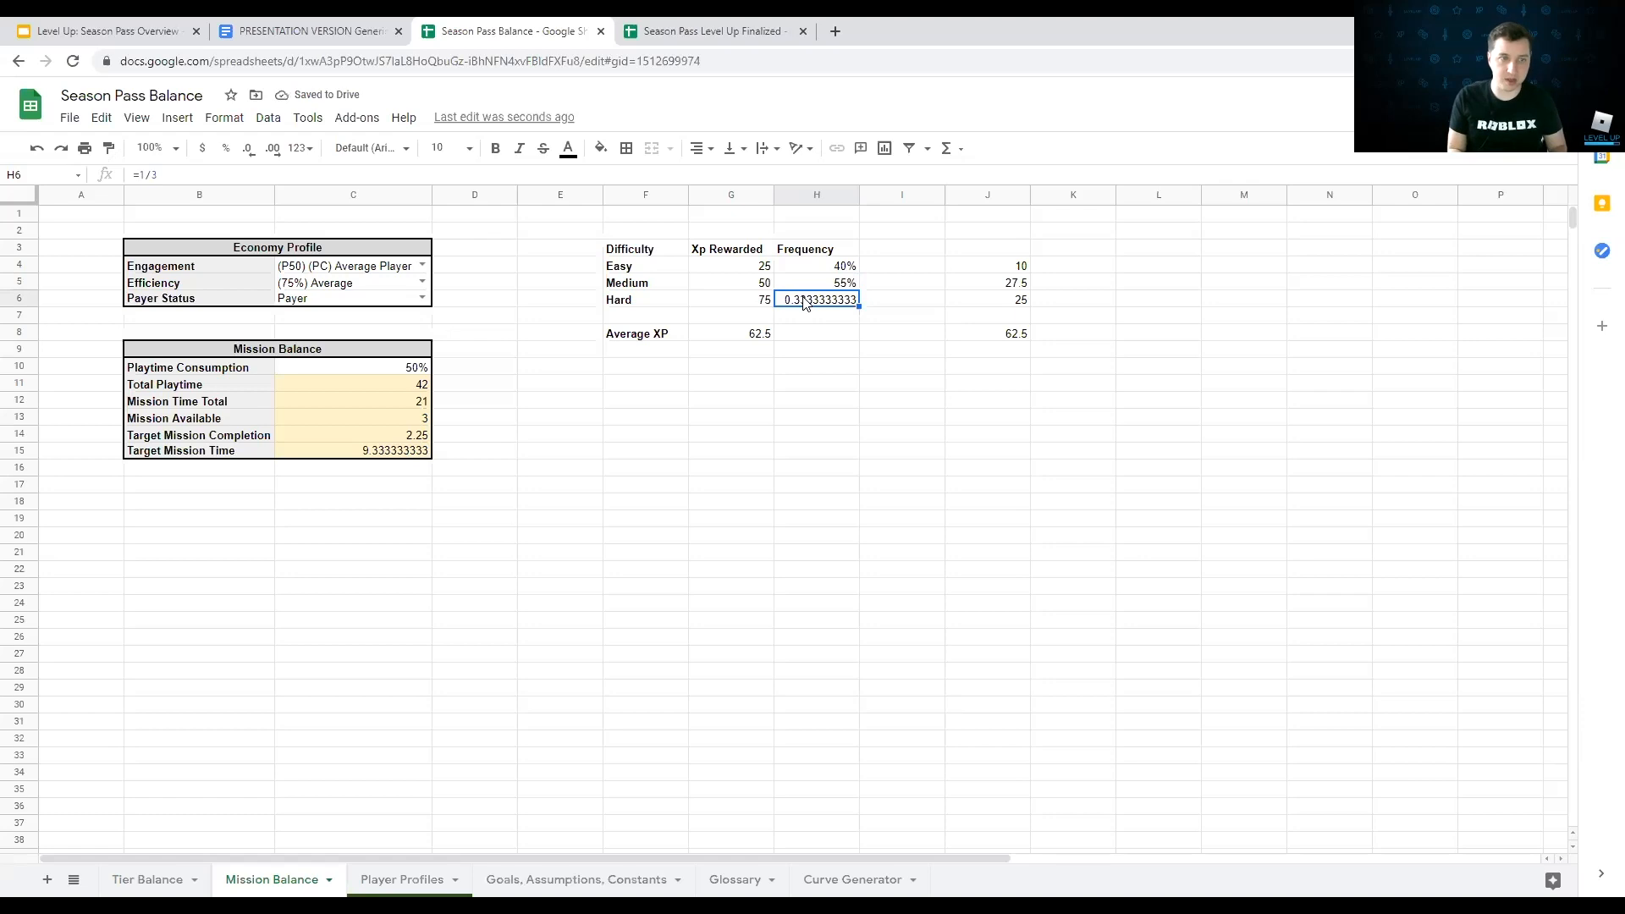
Step: Try a 5% frequency and a 150 XP reward for Hard missions, and undo both entries
text(5%)
key(Return)
key(Left)
key(Down)
key(Up)
key(Up)
text(150)
key(Return)
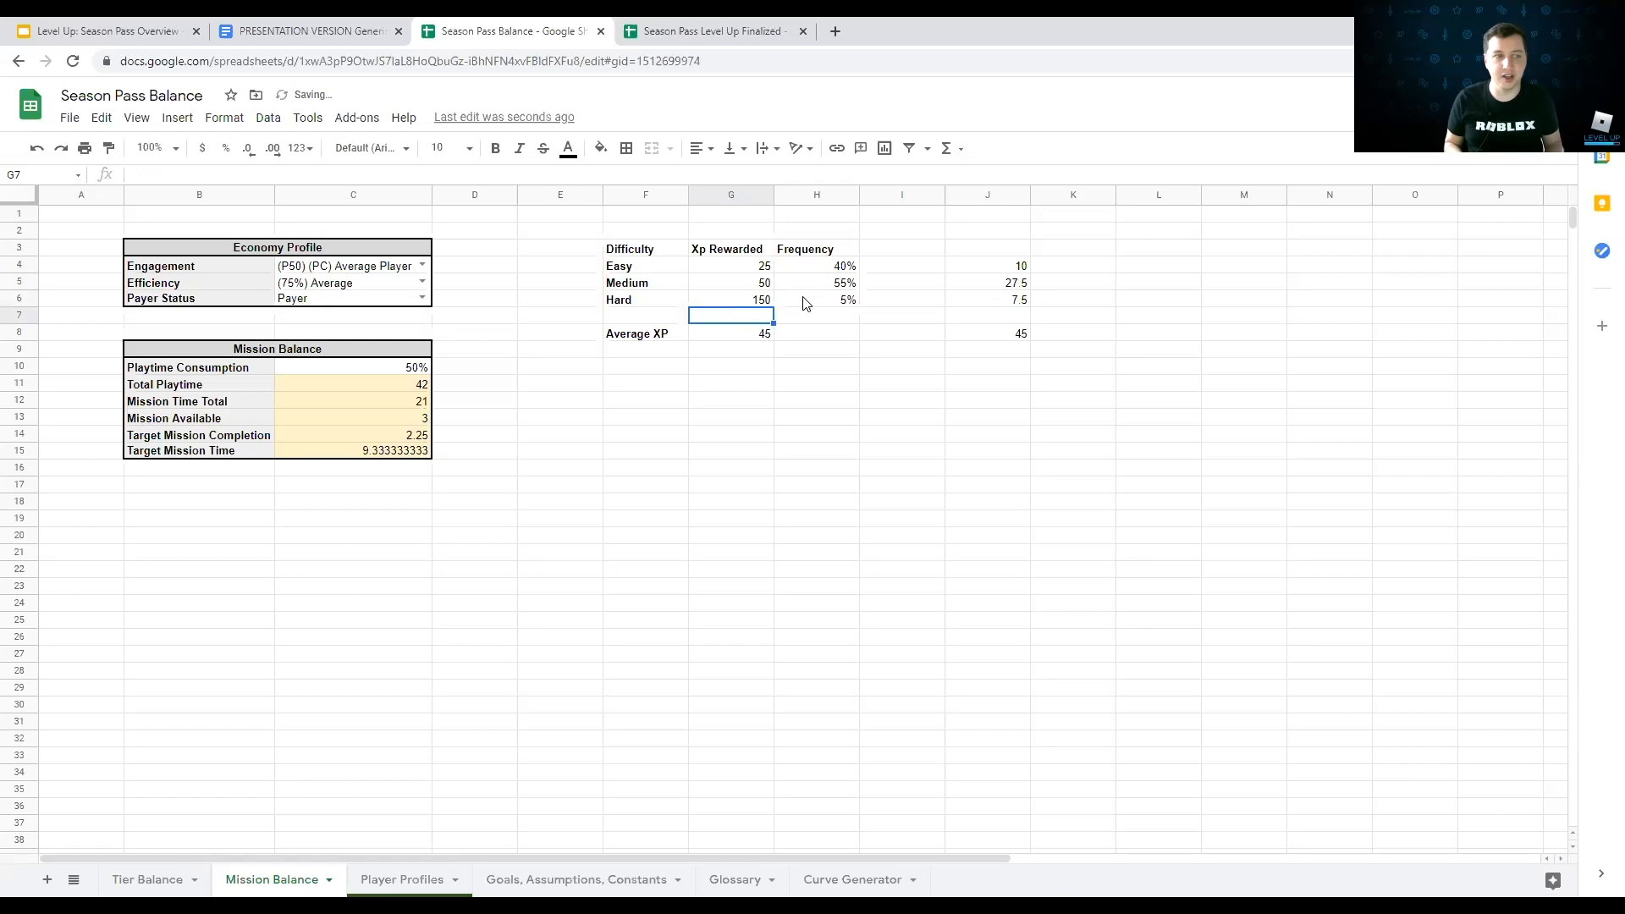
key(ctrl+z)
key(ctrl+z)
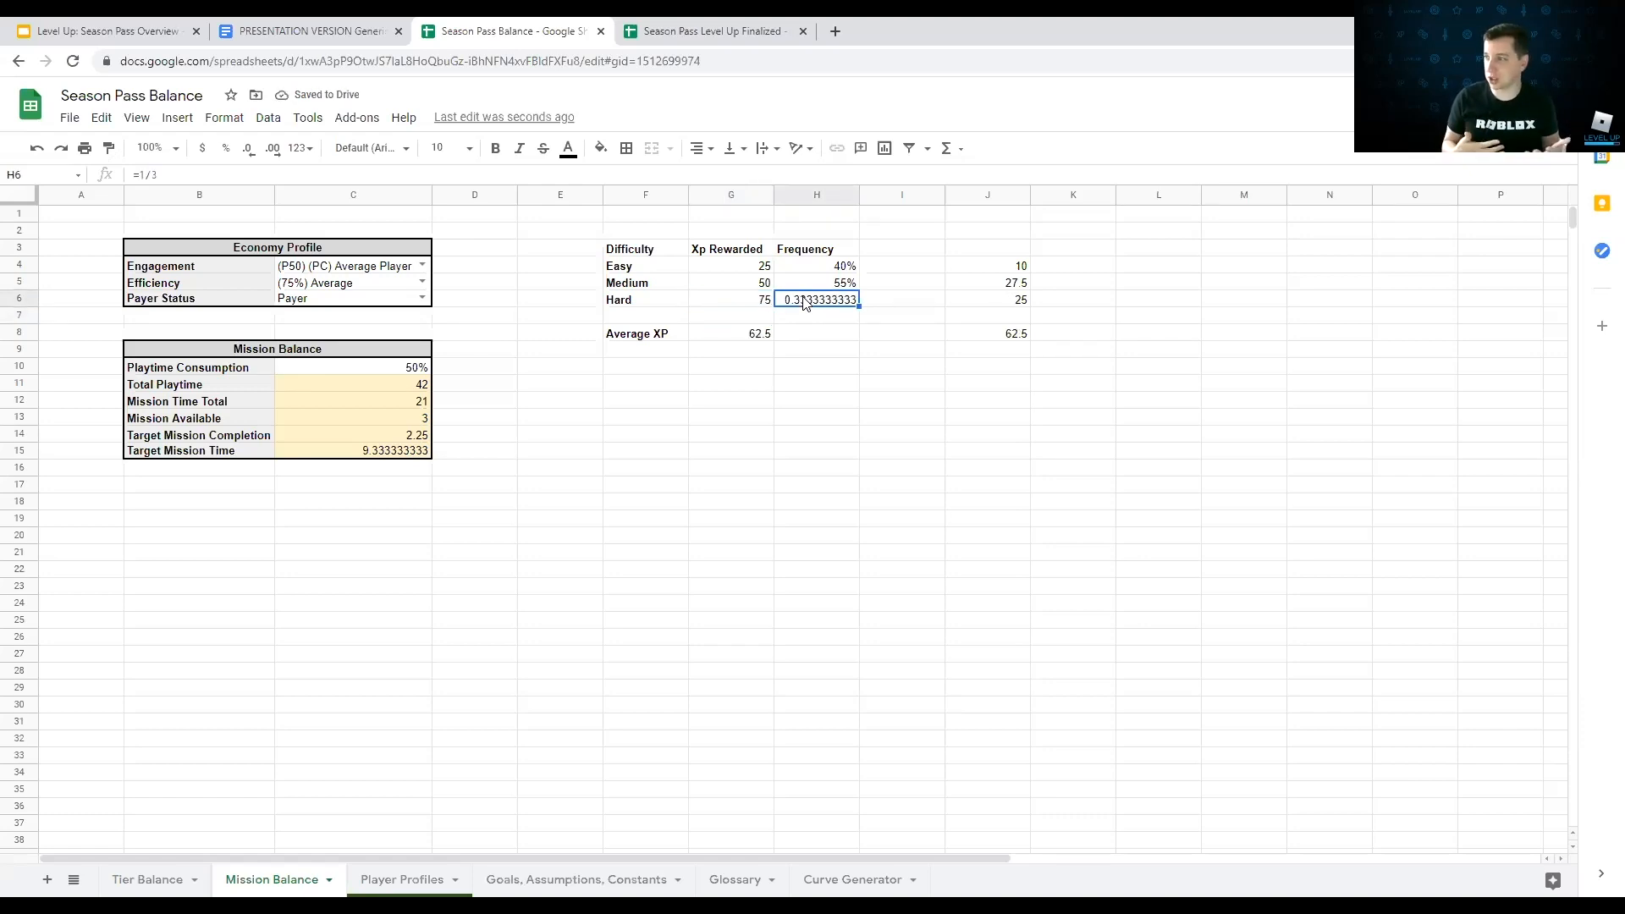
Step: Check the Average XP formula in G8 against the XP Total formula in G5 of the Tier Balance sheet
click(751, 336)
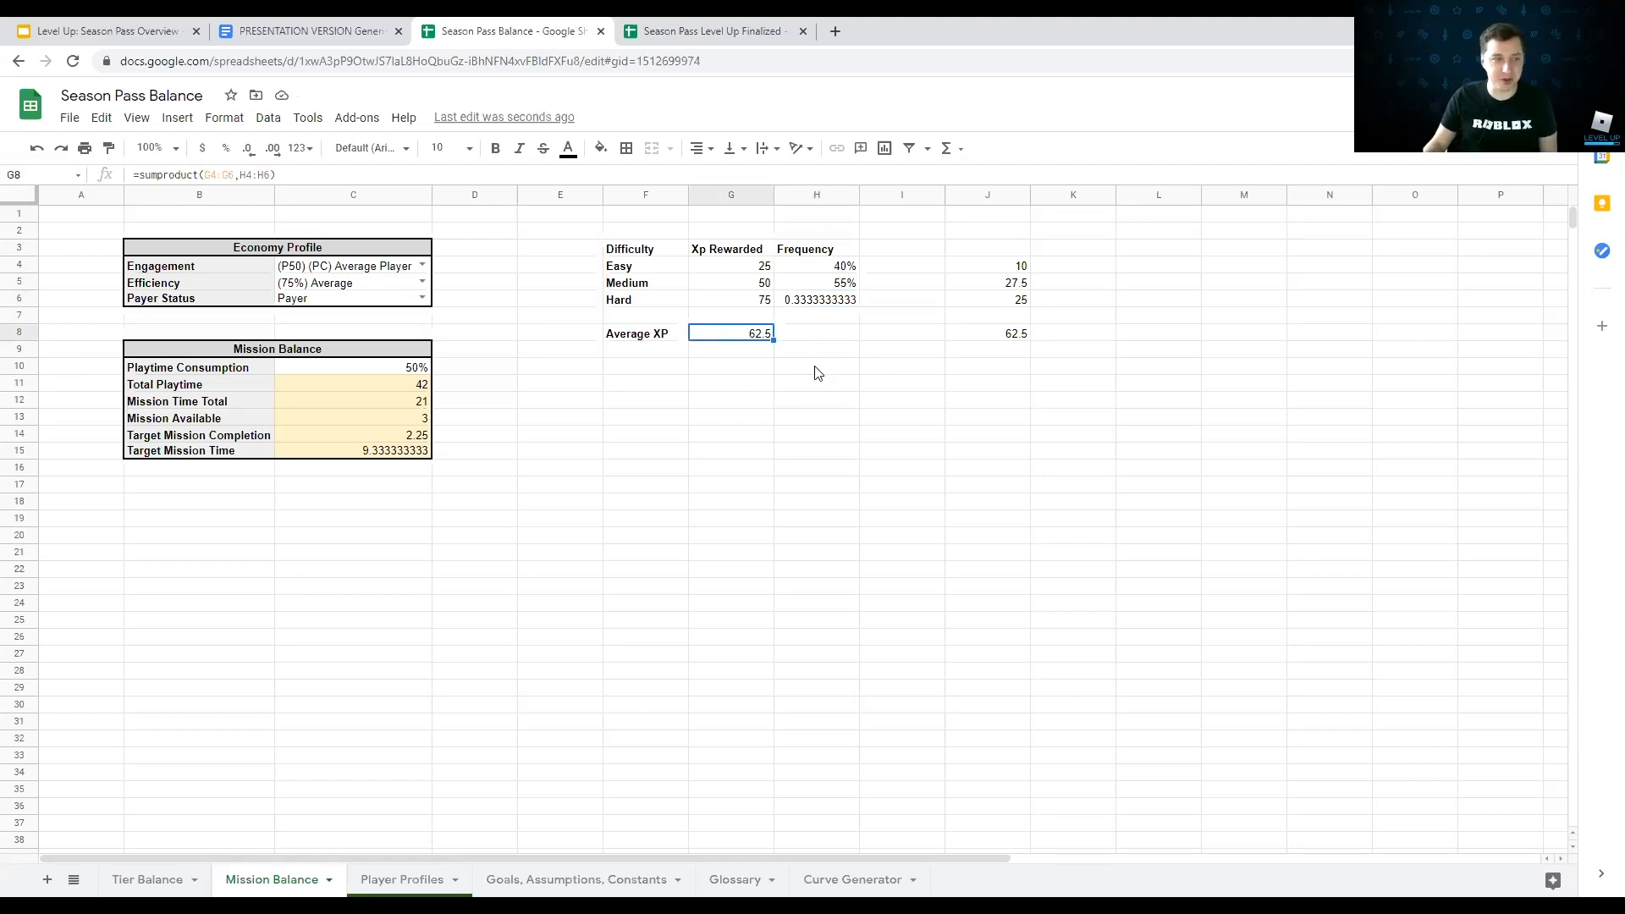
click(107, 880)
click(770, 284)
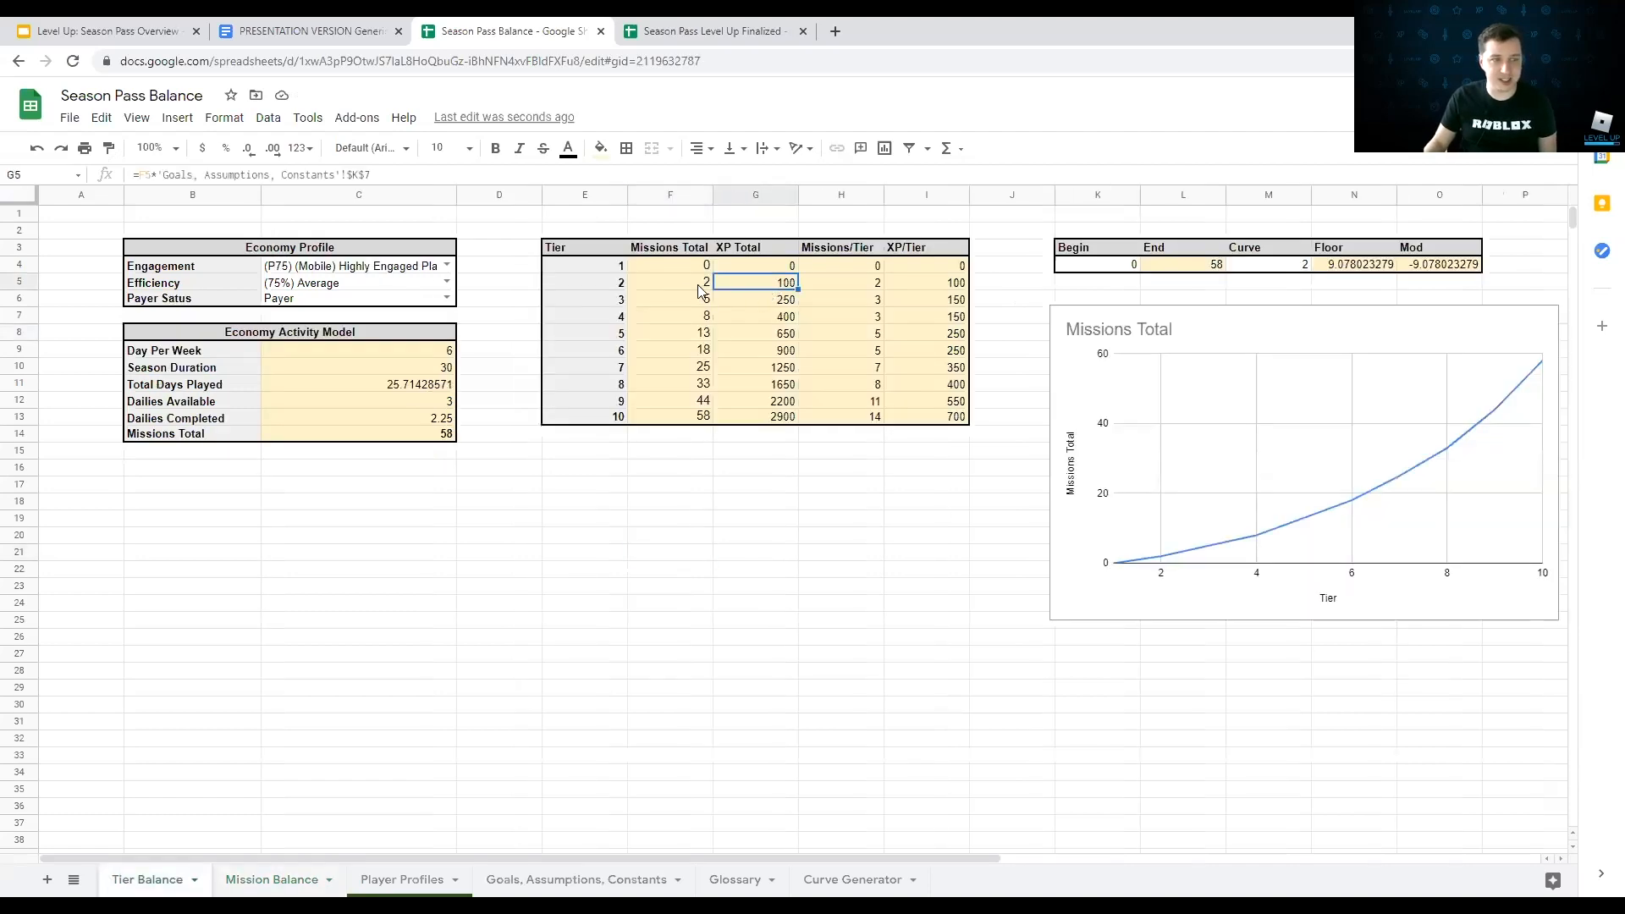
click(391, 880)
click(301, 880)
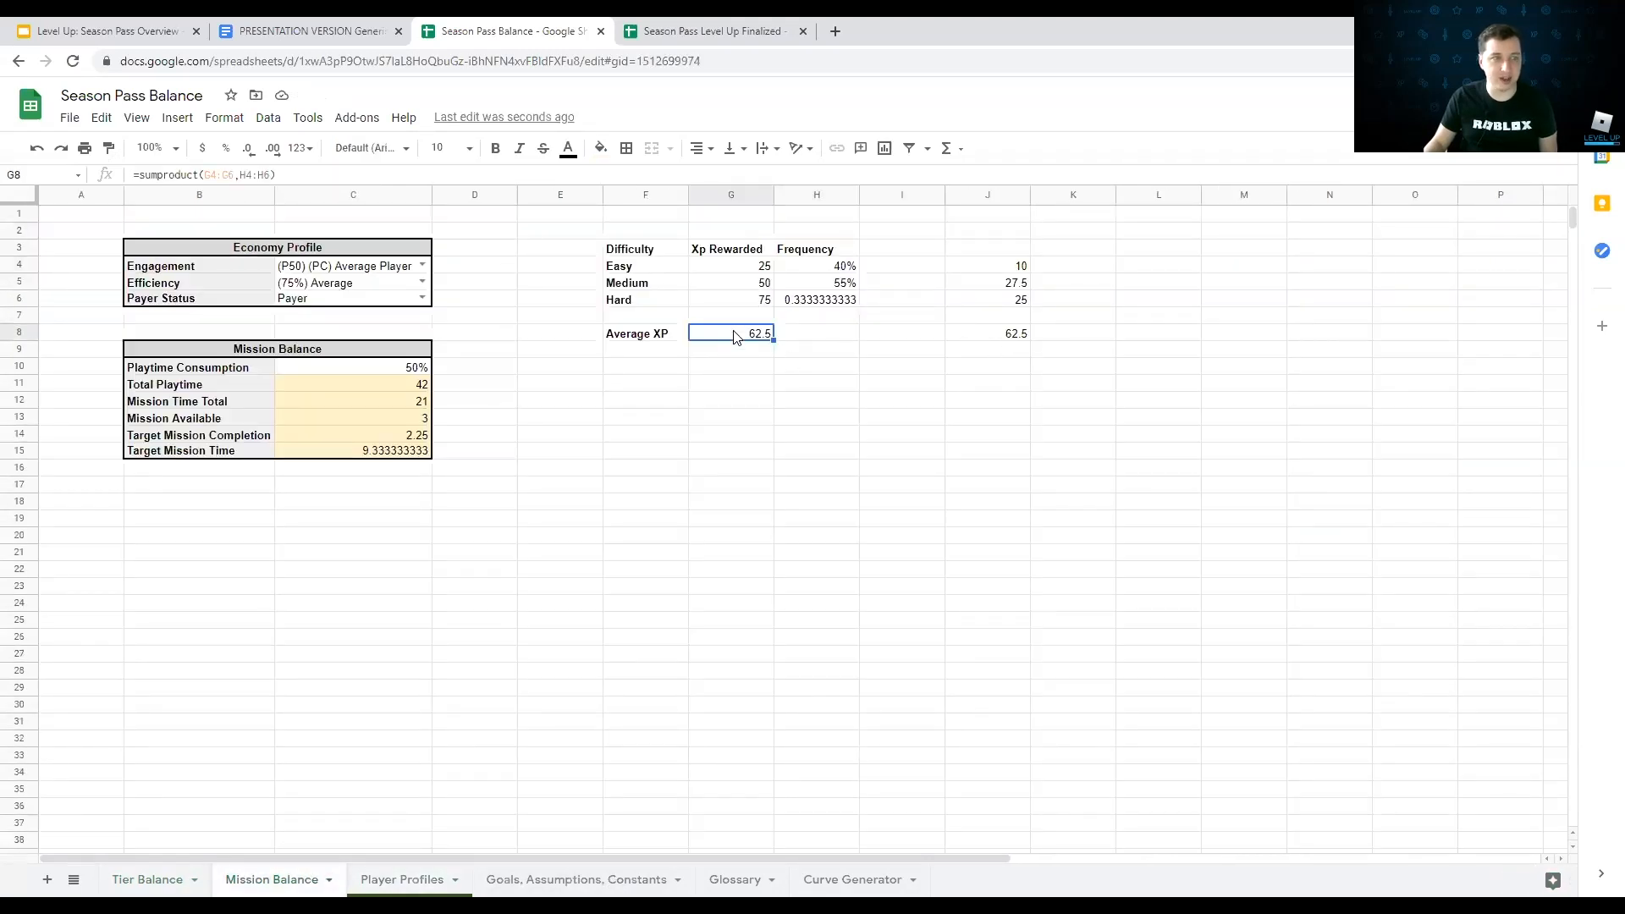